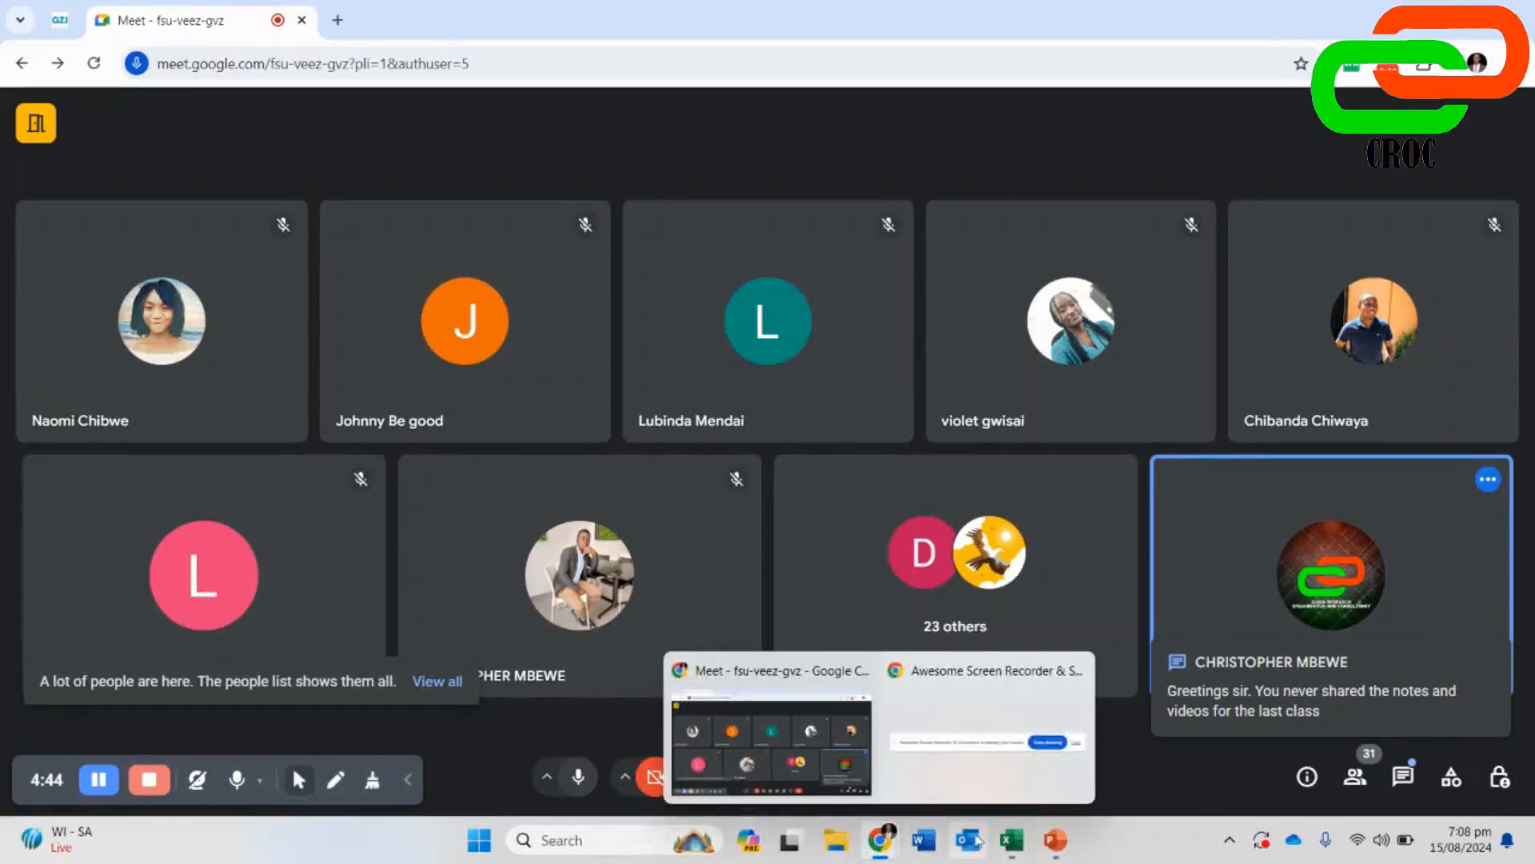
- Present the entire screen to the participants of the Google Meet call
mouse_move(1023, 847)
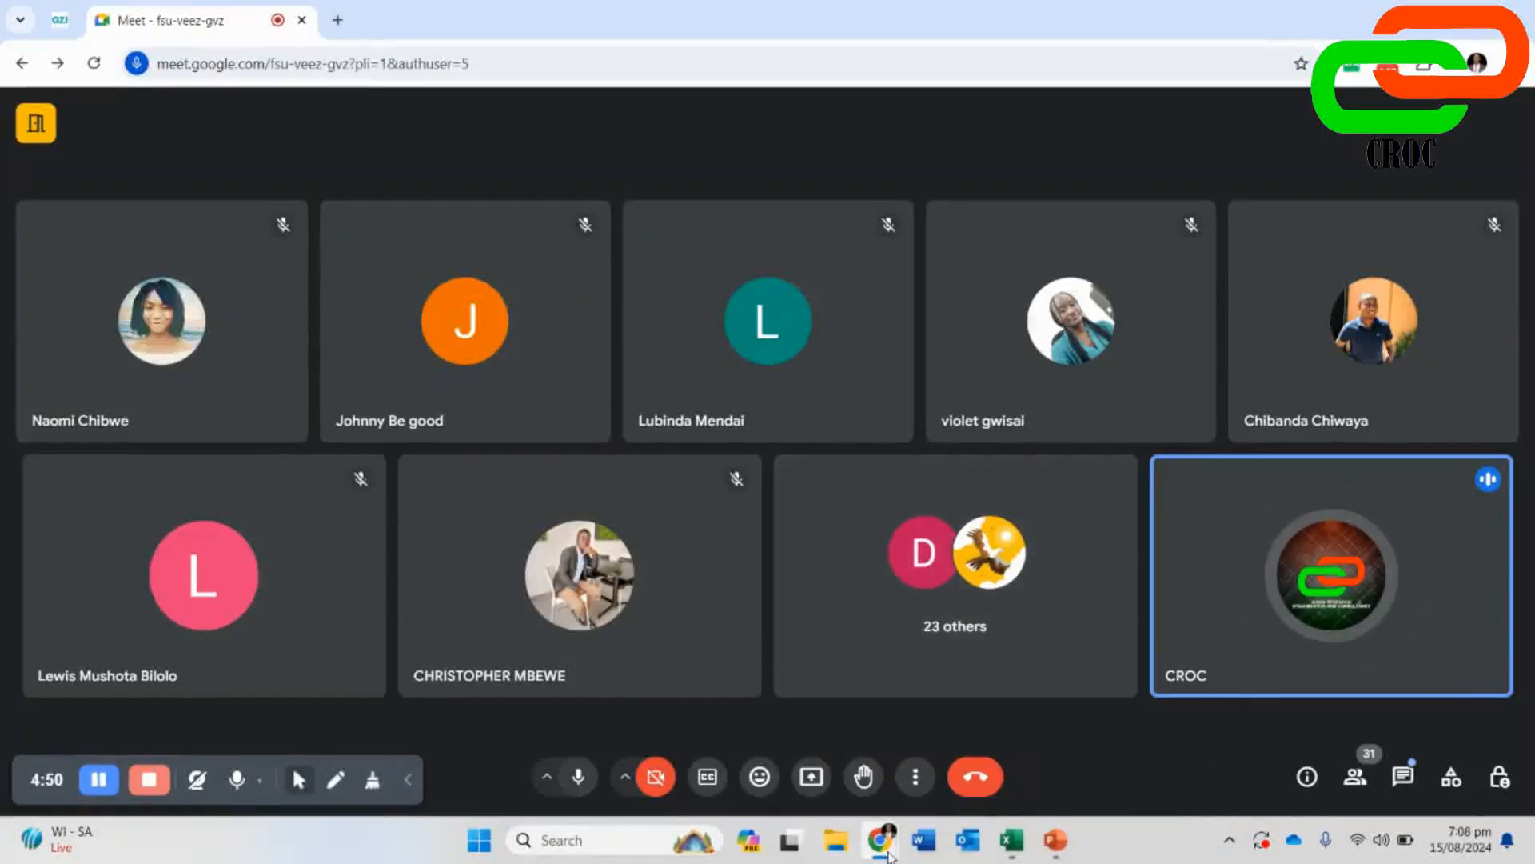
click(811, 774)
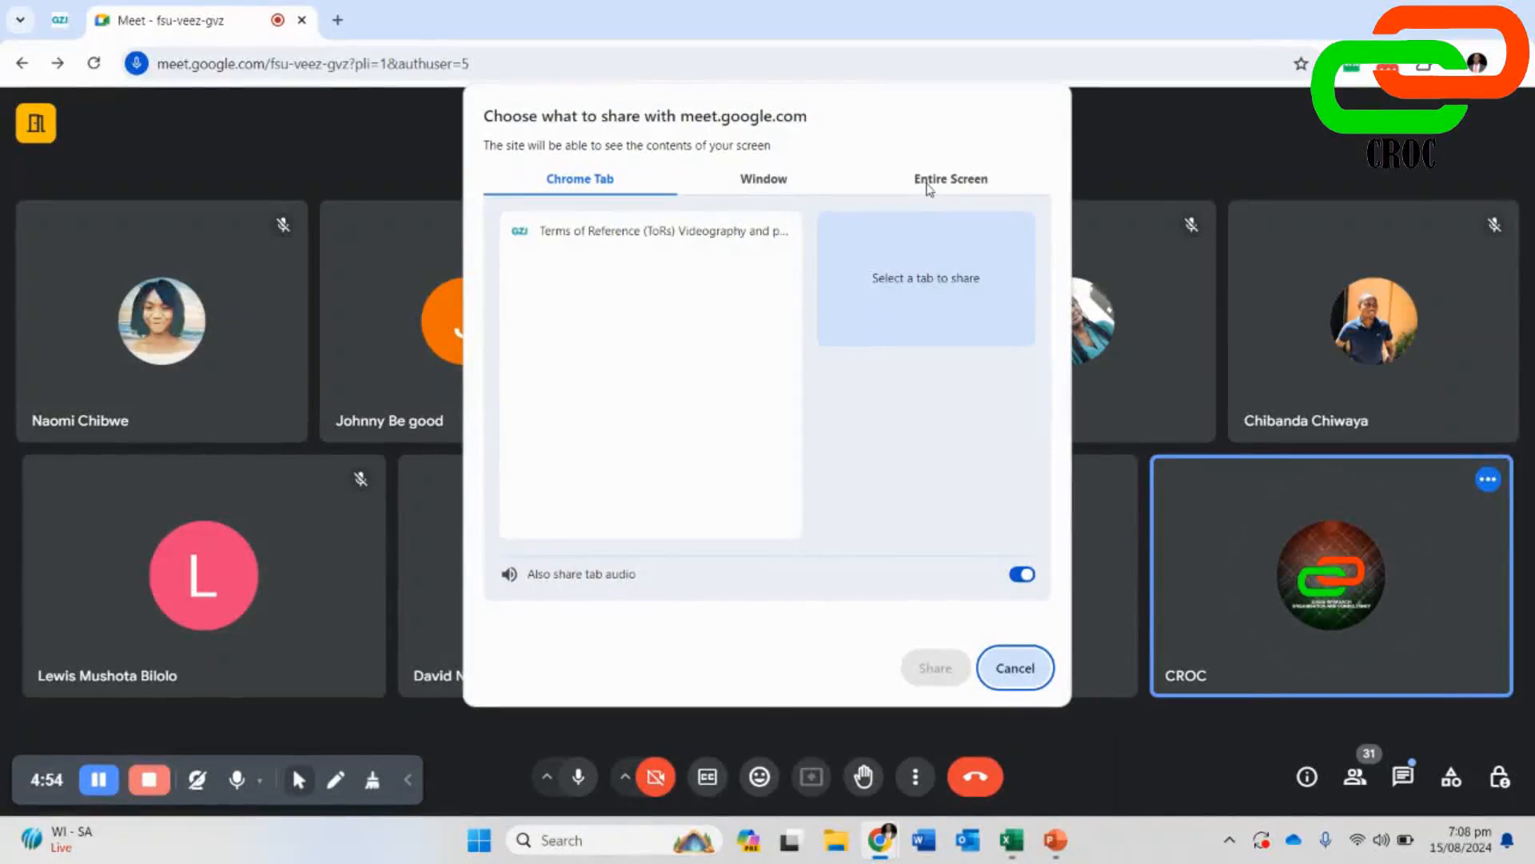
click(927, 184)
click(703, 420)
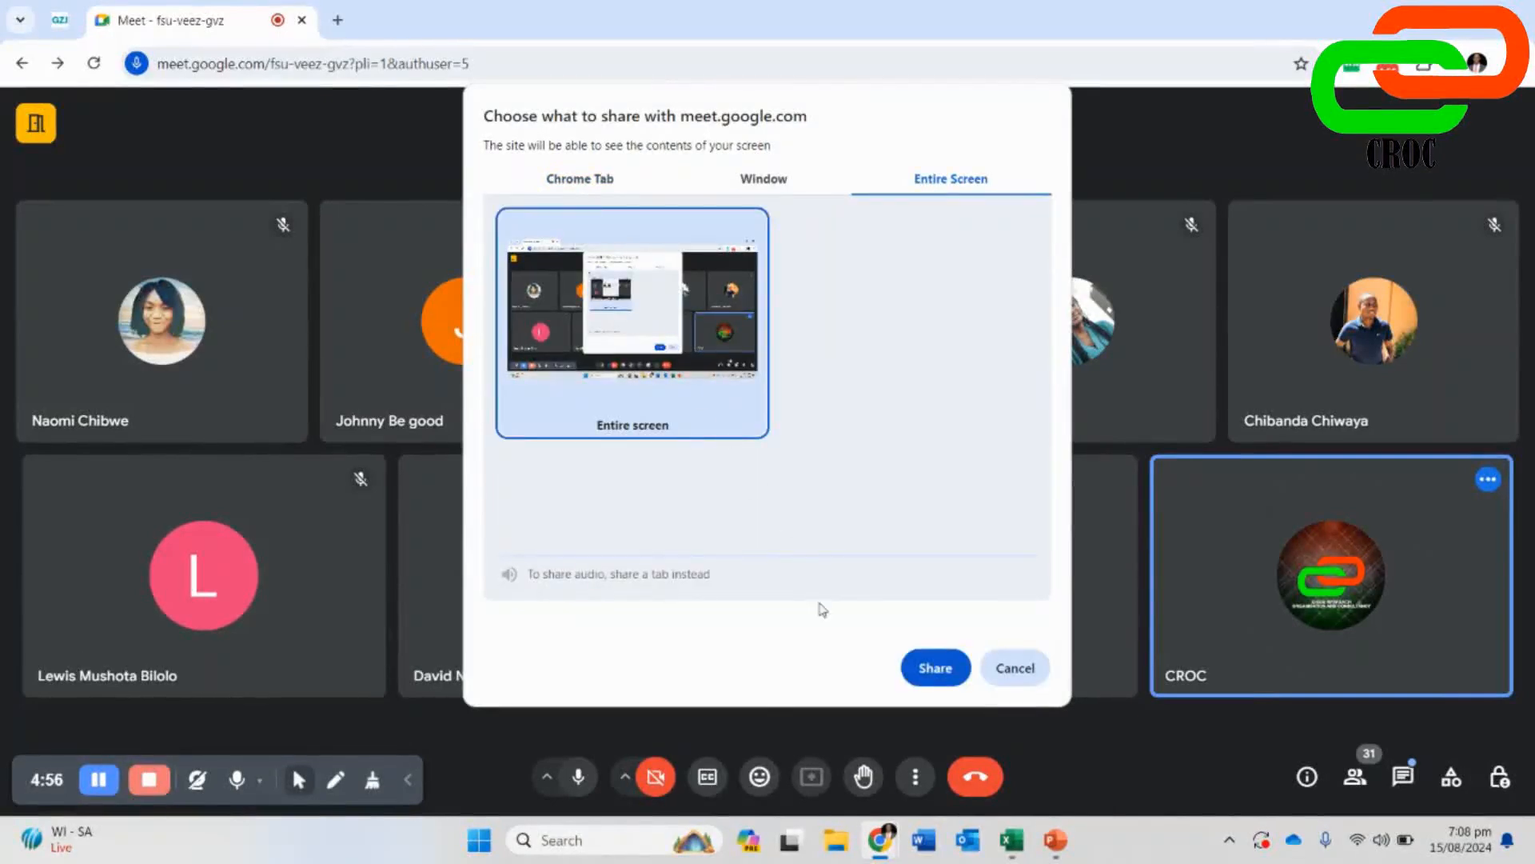
click(934, 667)
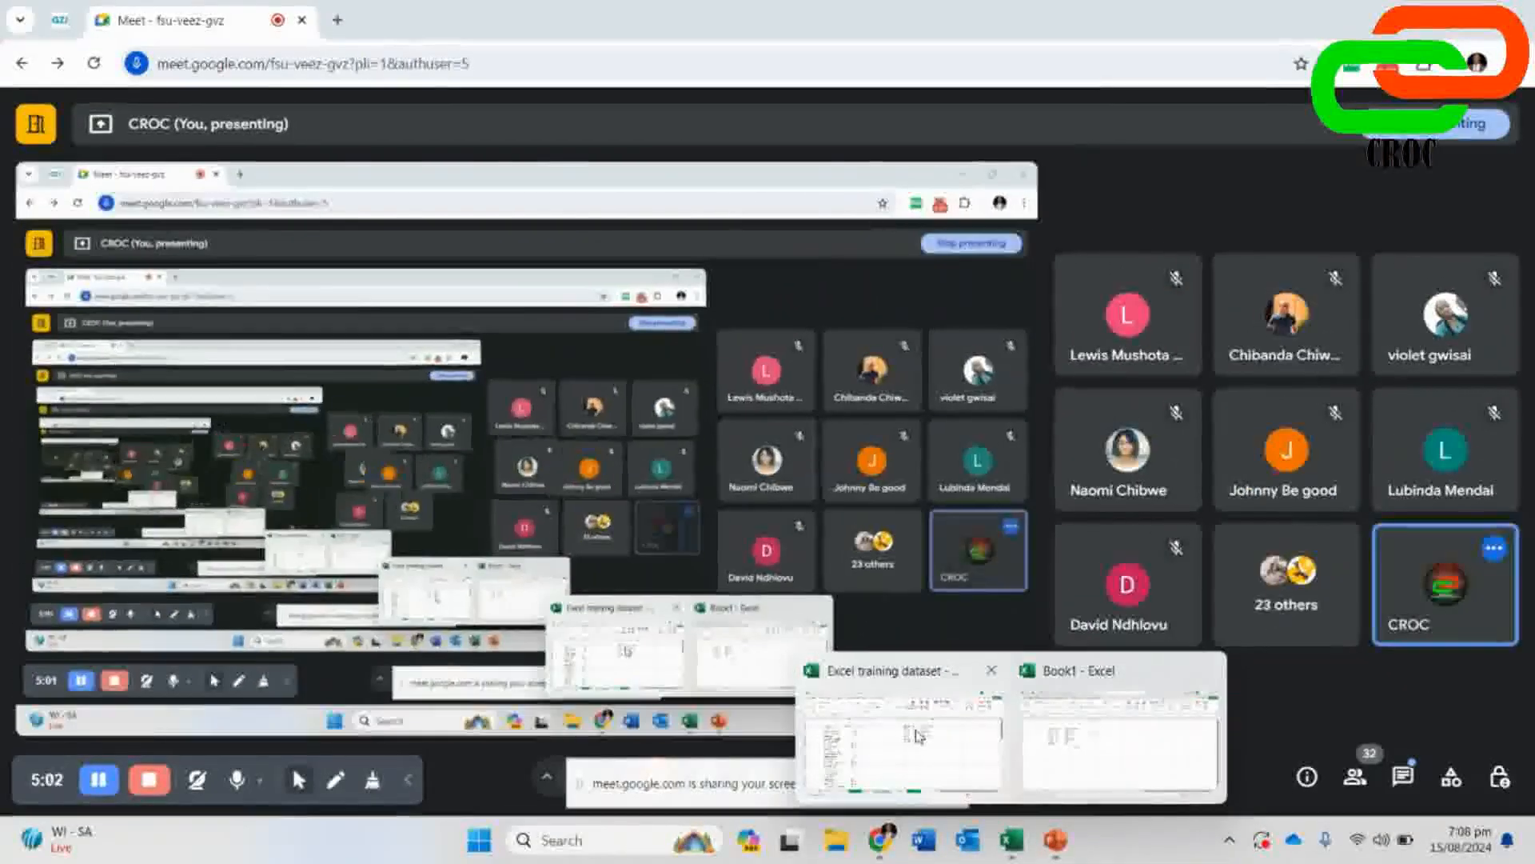
- Switch to the Excel training dataset workbook and open the Text Function sheet
click(918, 736)
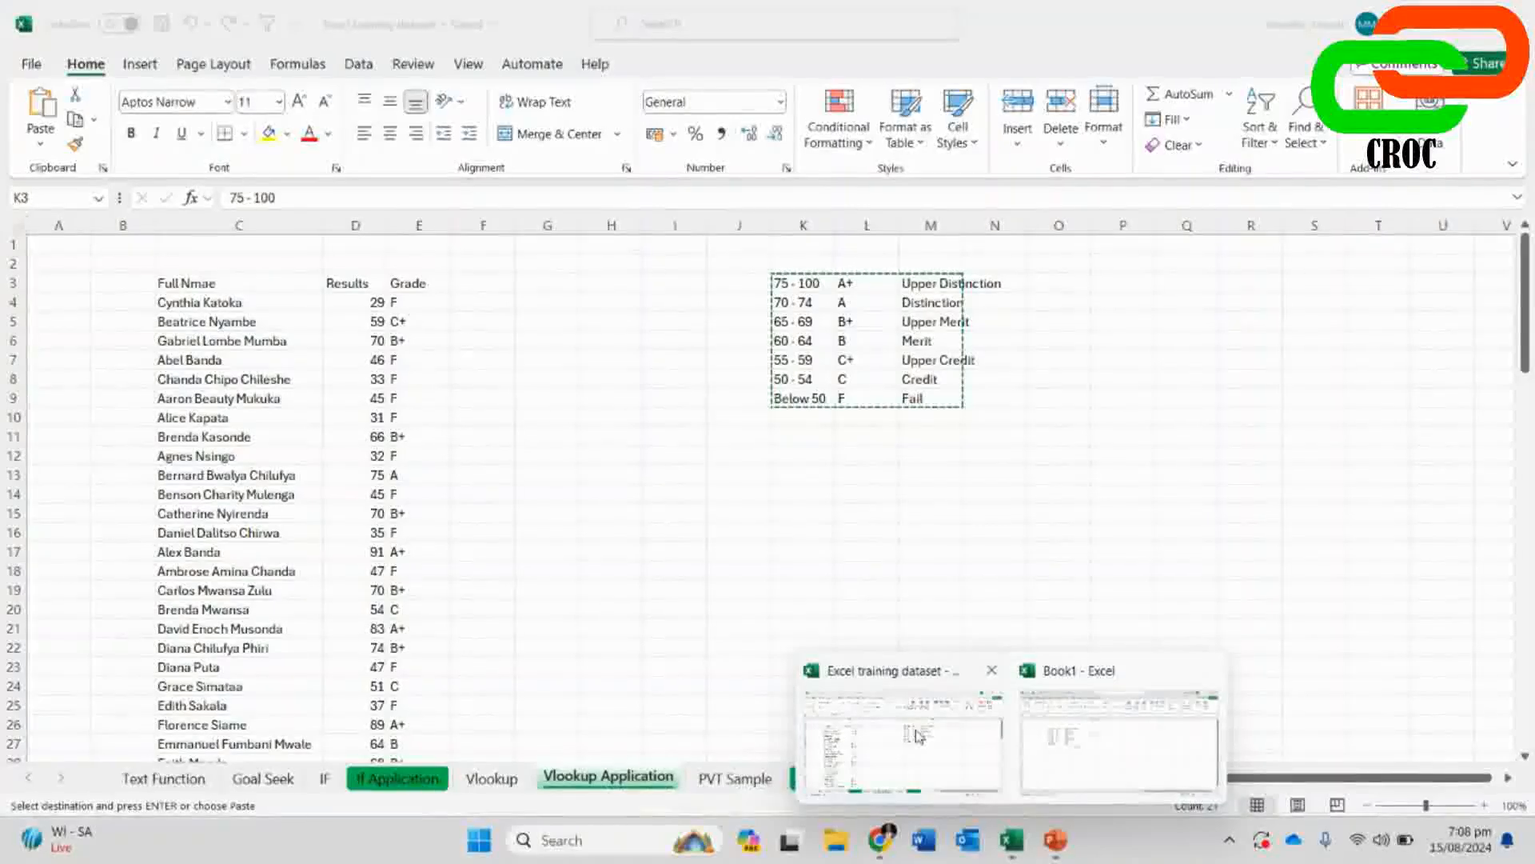
click(918, 736)
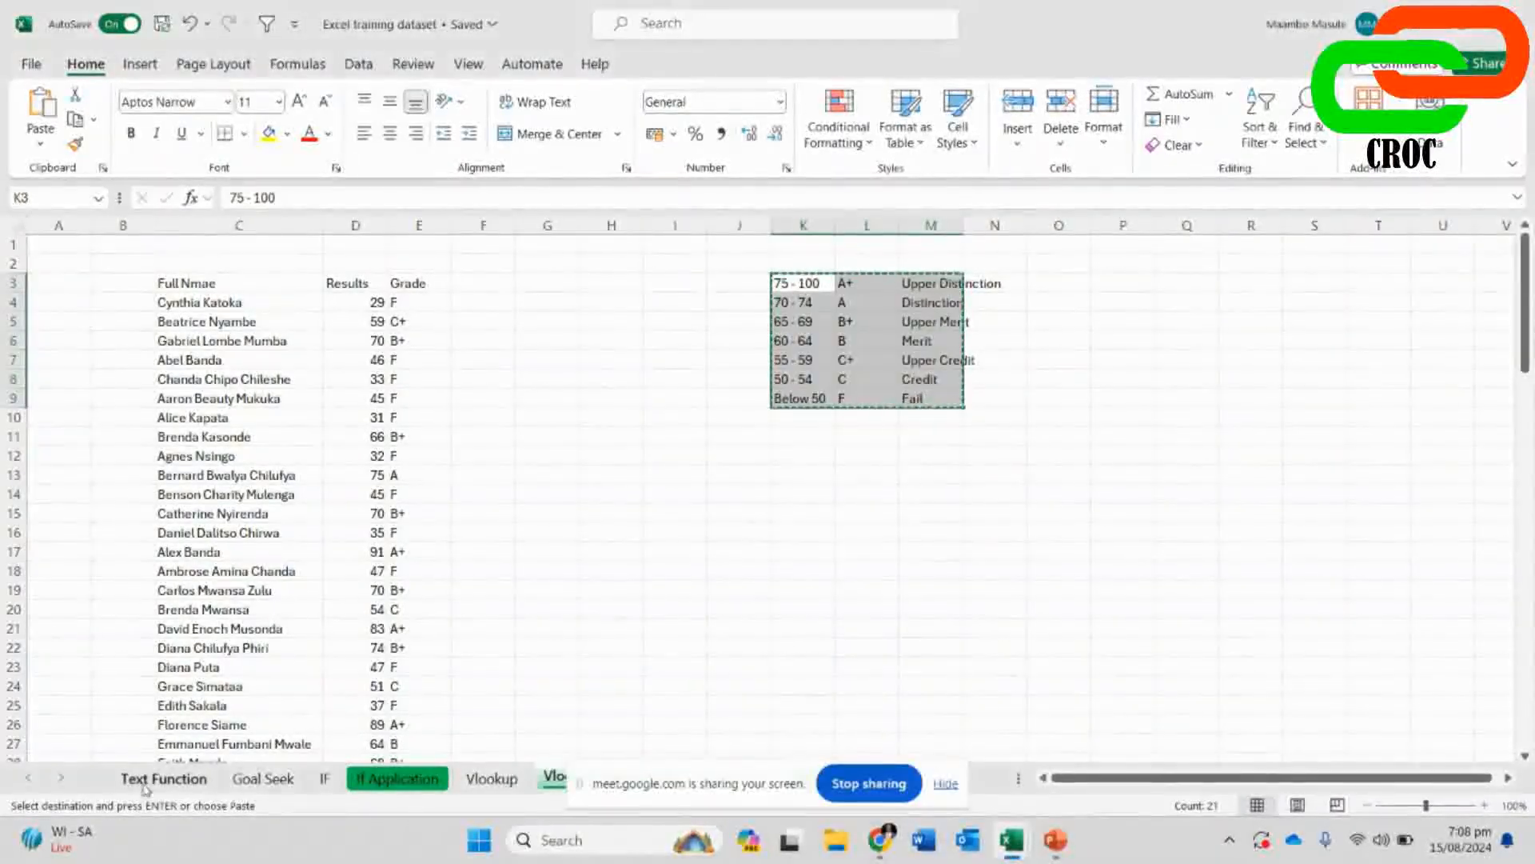
click(147, 782)
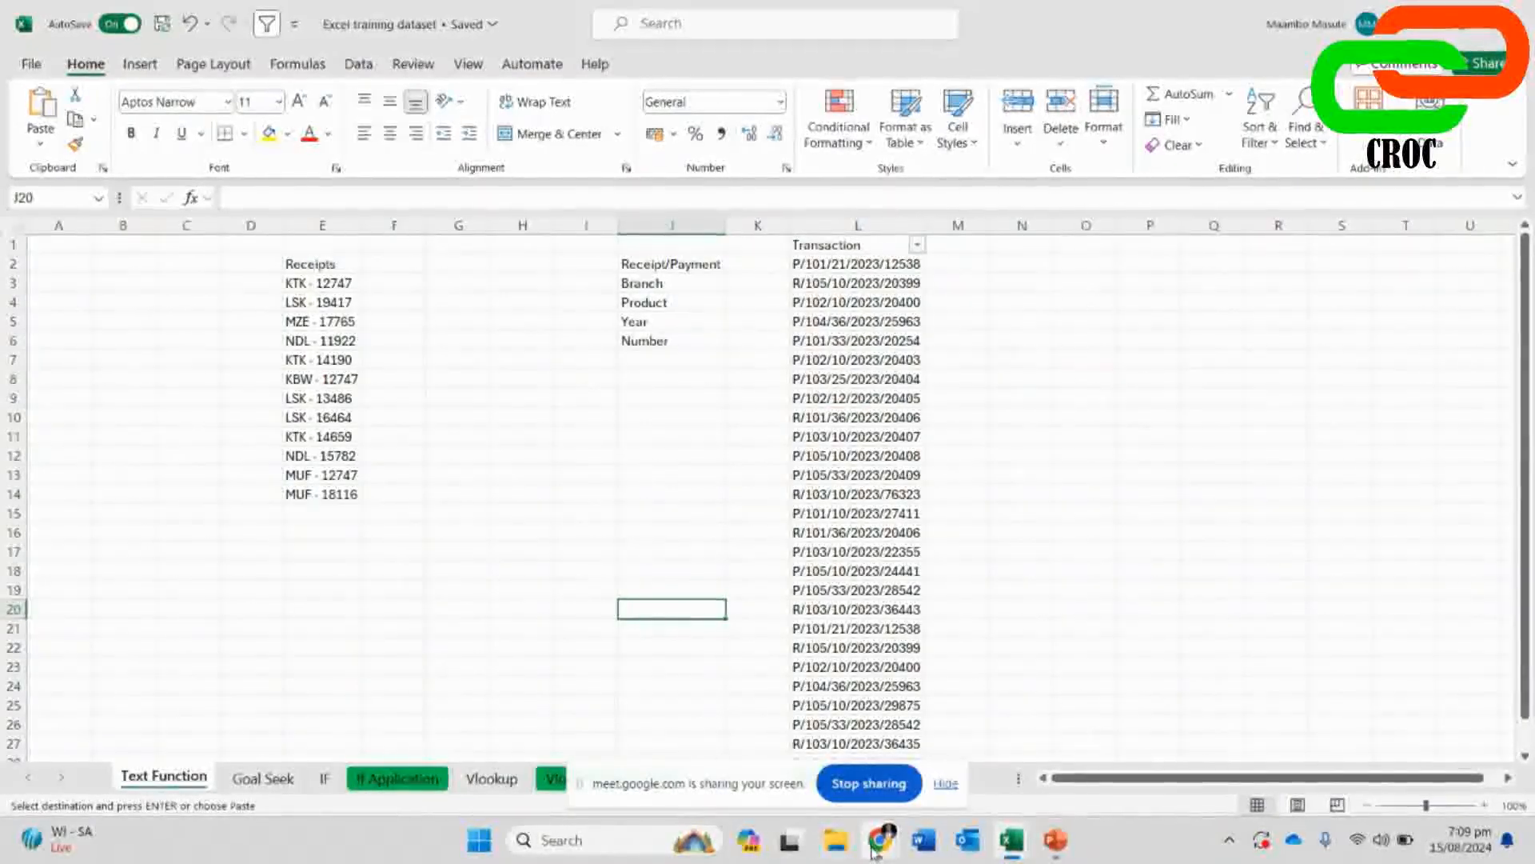
- Switch to the Meet call and read the in-call messages, closing the chat when done
mouse_move(875, 854)
click(710, 756)
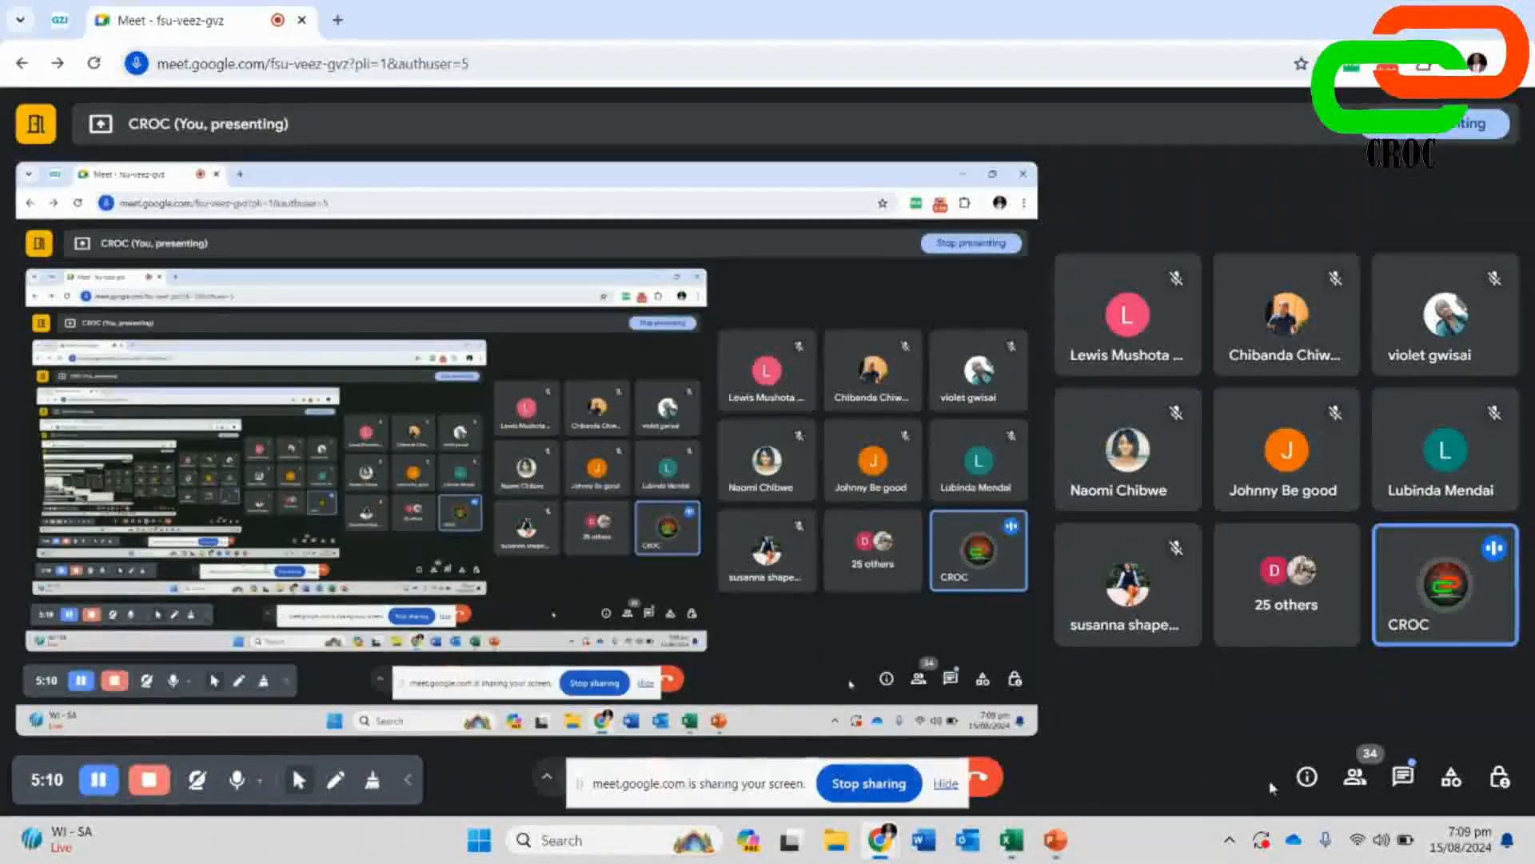
mouse_move(1011, 853)
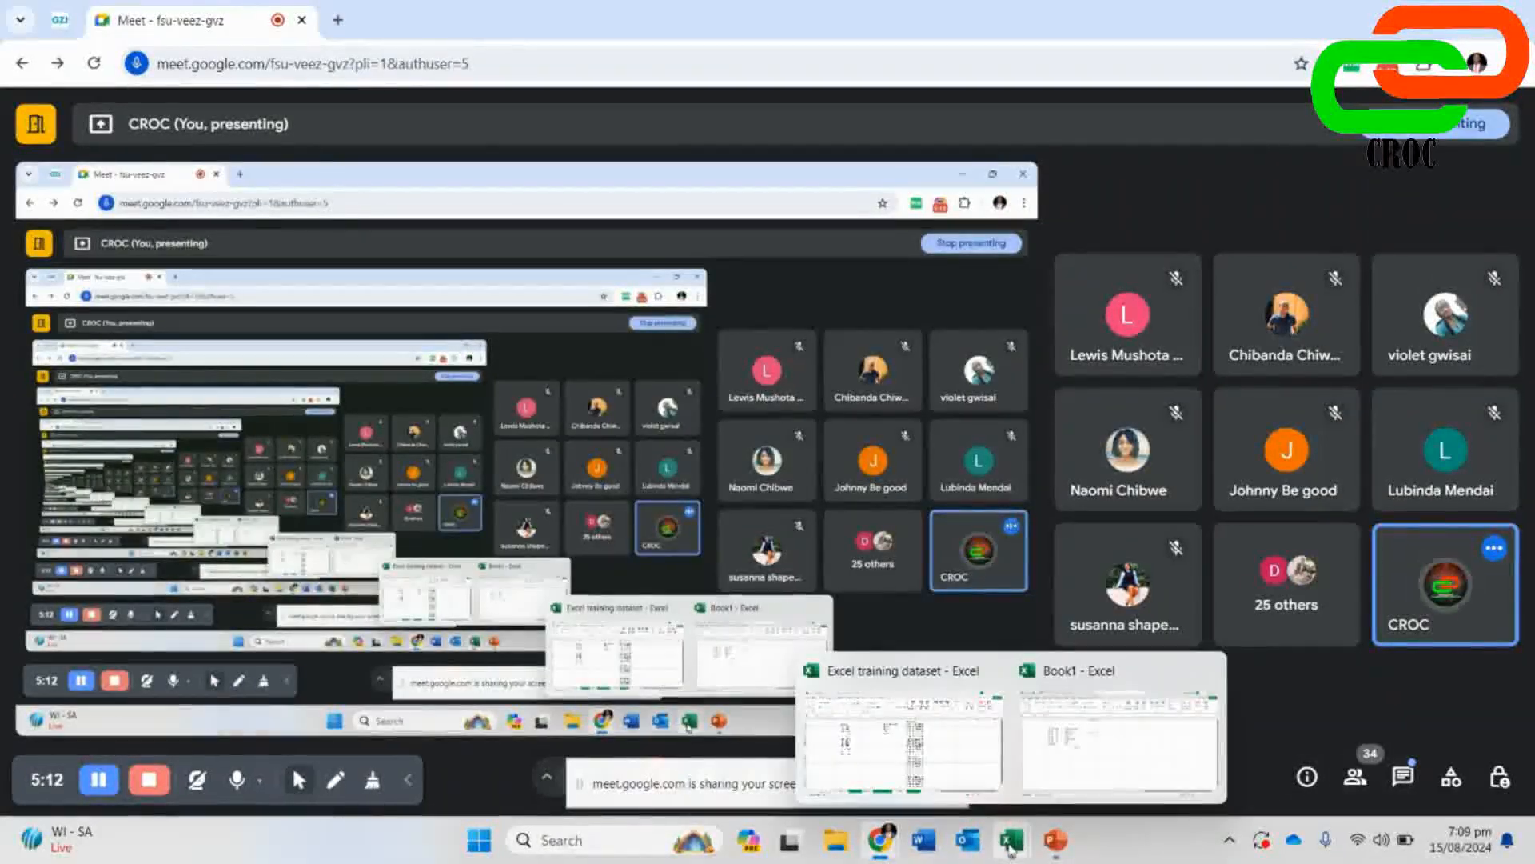
click(861, 745)
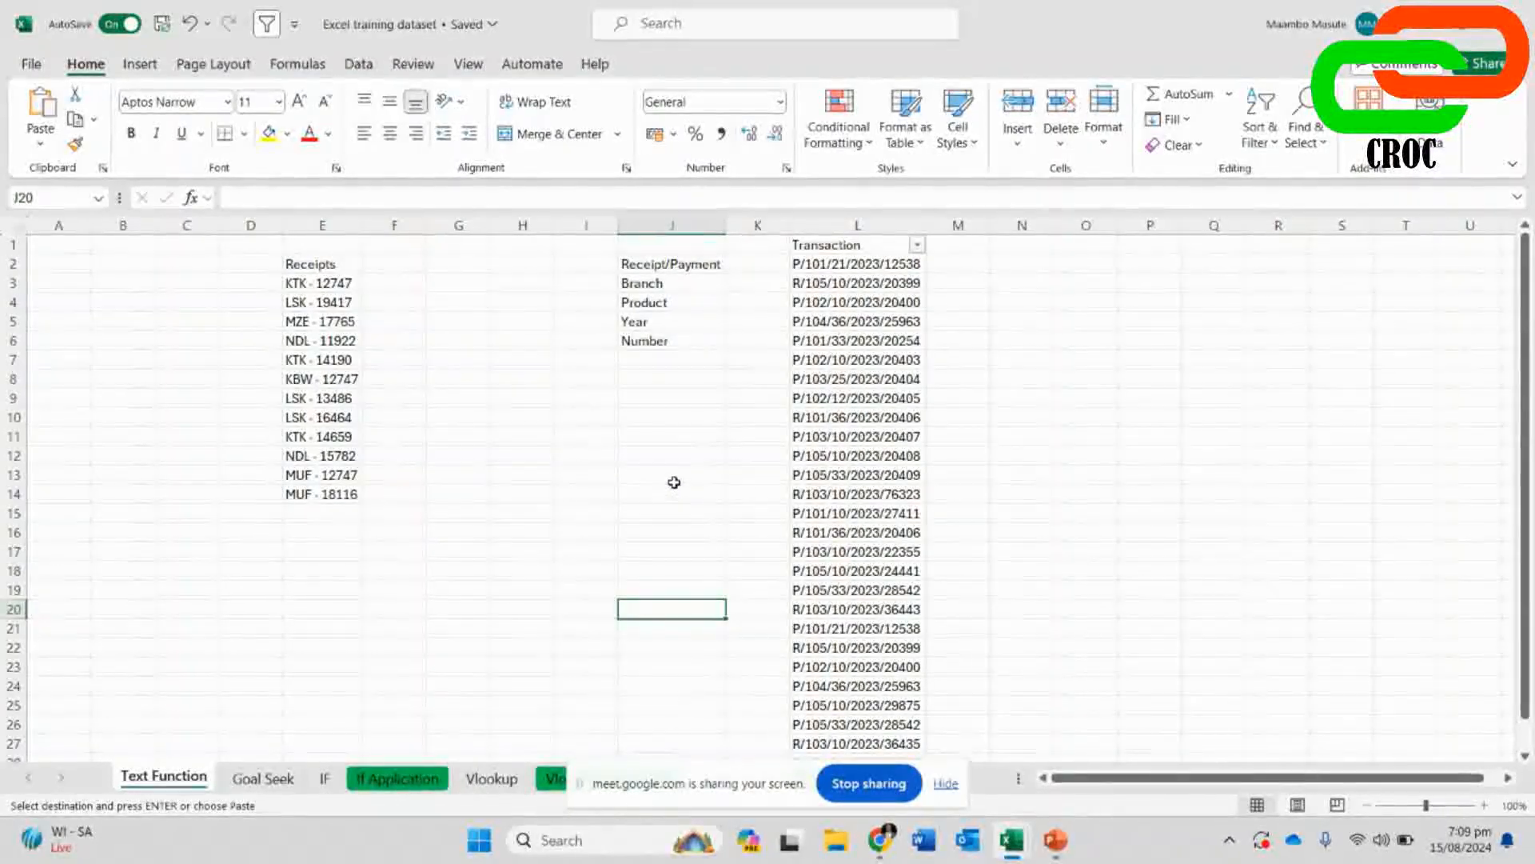
mouse_move(876, 838)
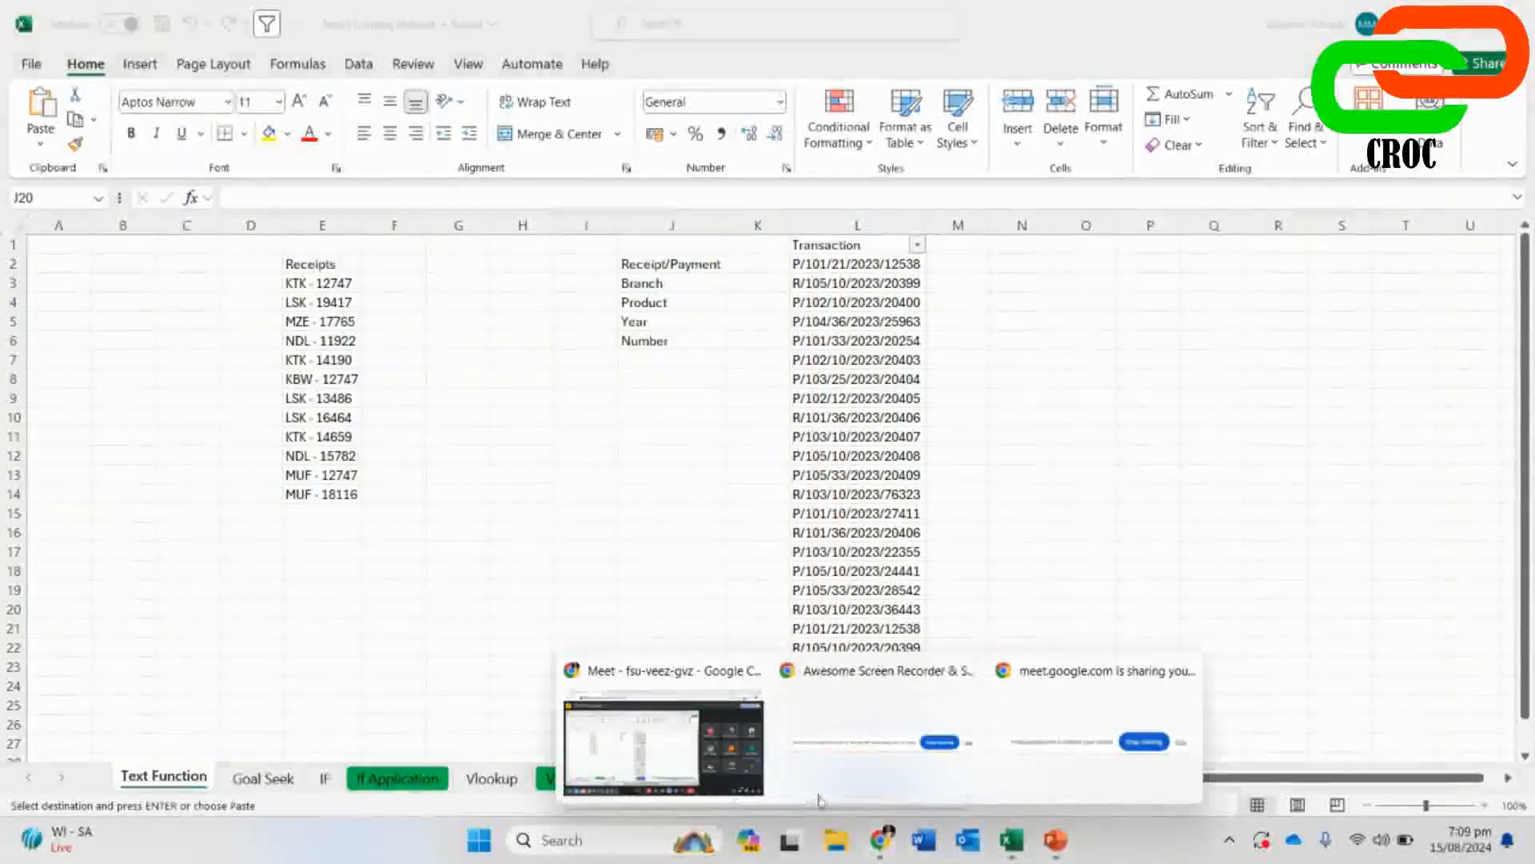
click(784, 750)
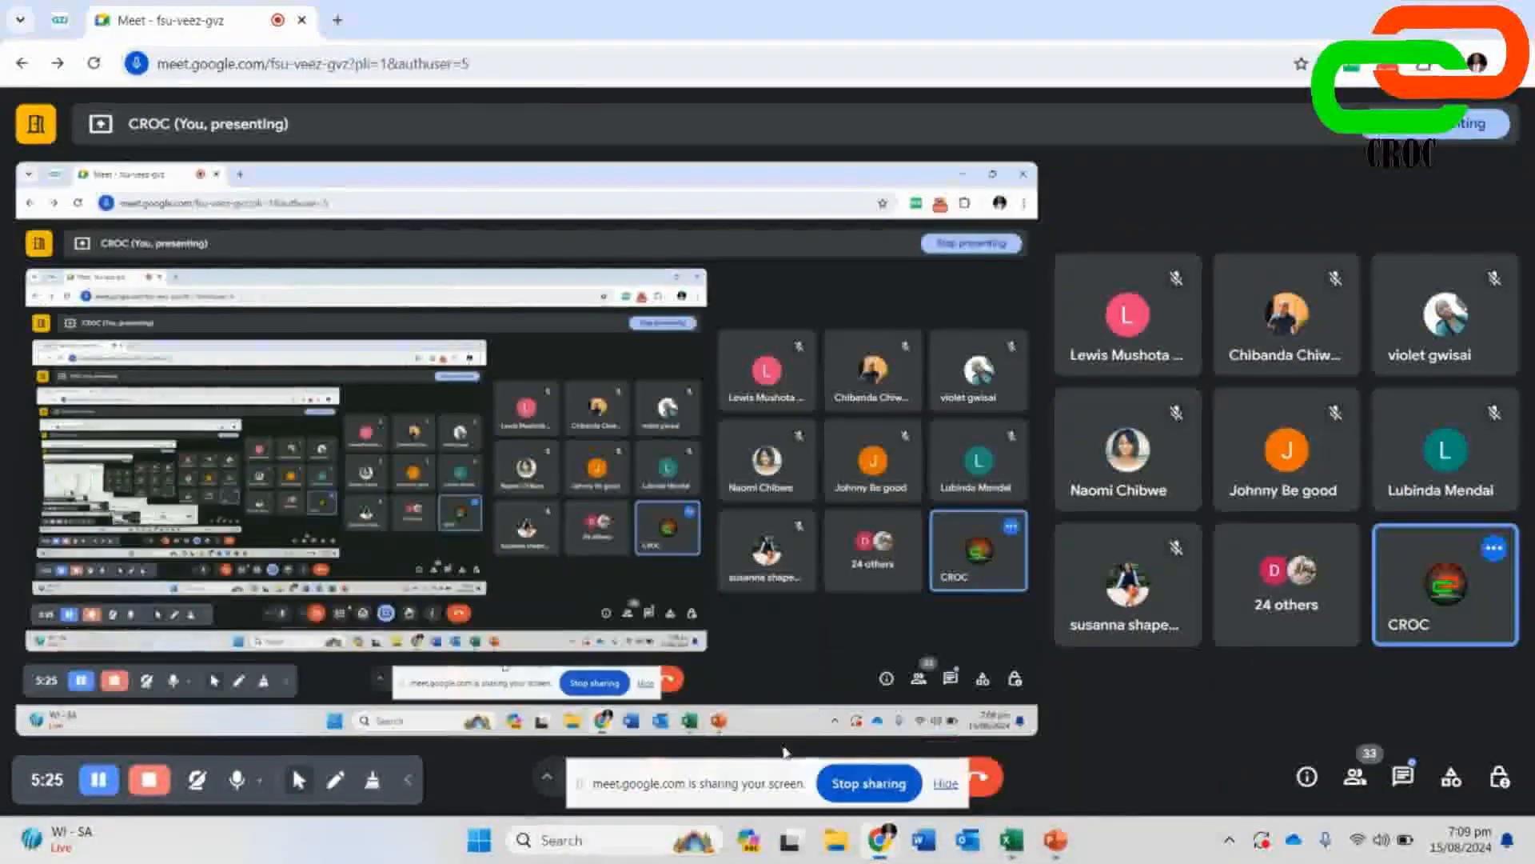
click(1403, 780)
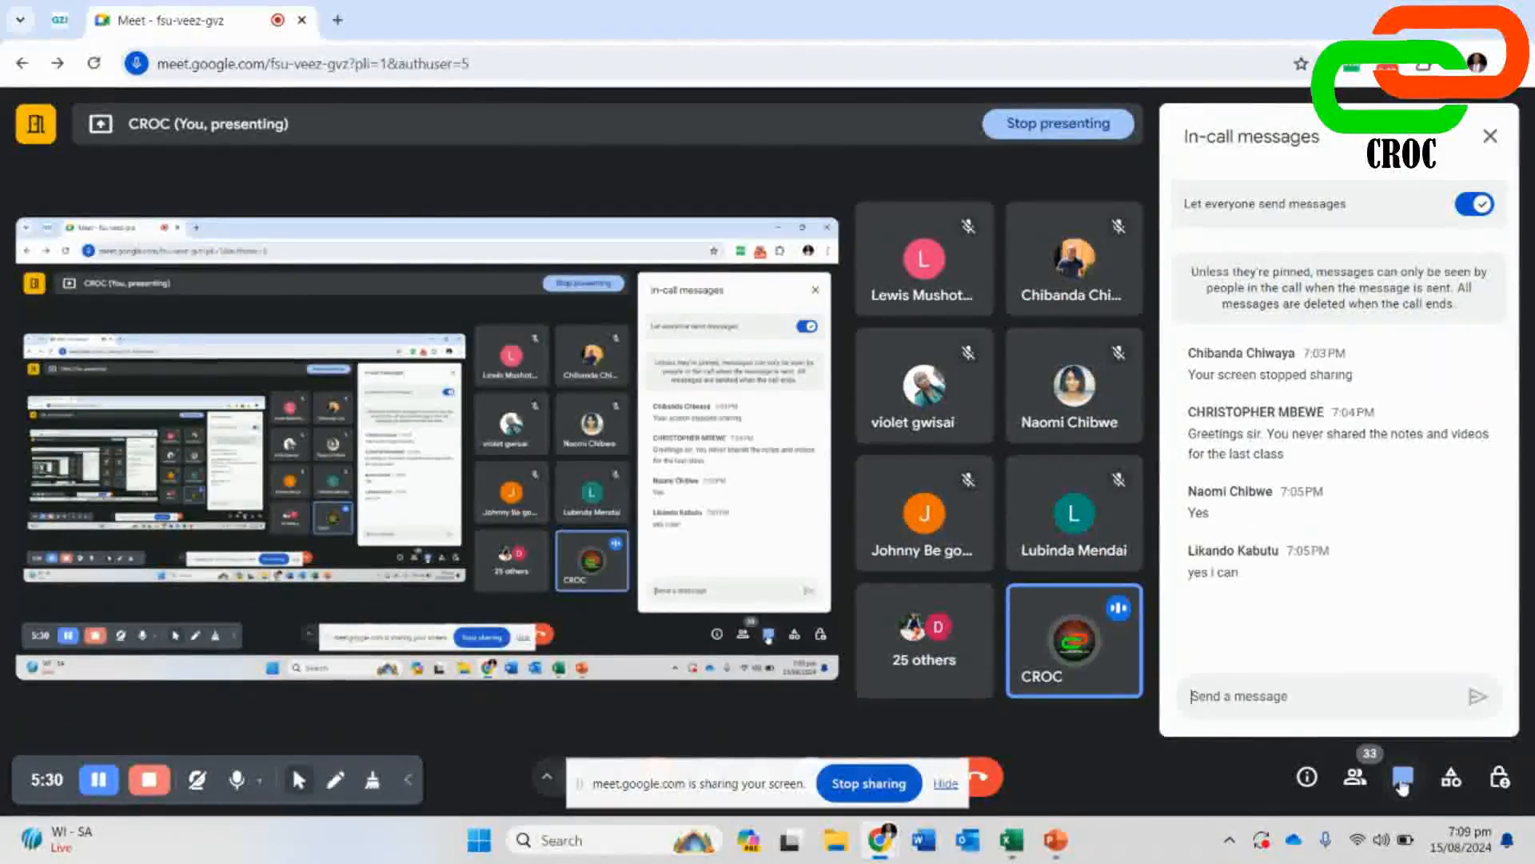
click(1402, 779)
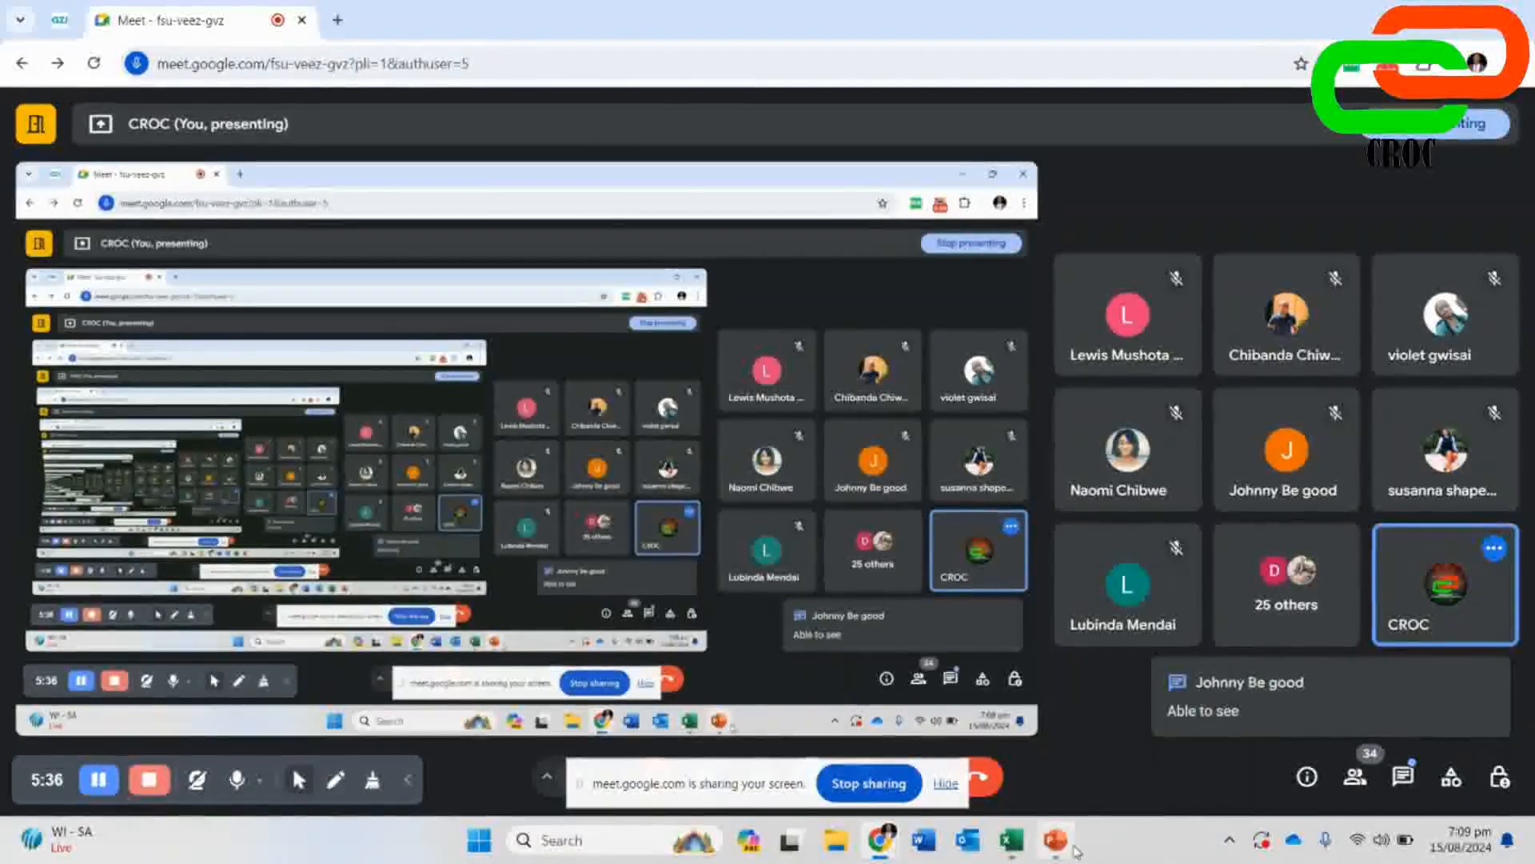
- Return to the Excel training dataset workbook and move the screen-sharing notice clear of the sheet tabs
mouse_move(1032, 837)
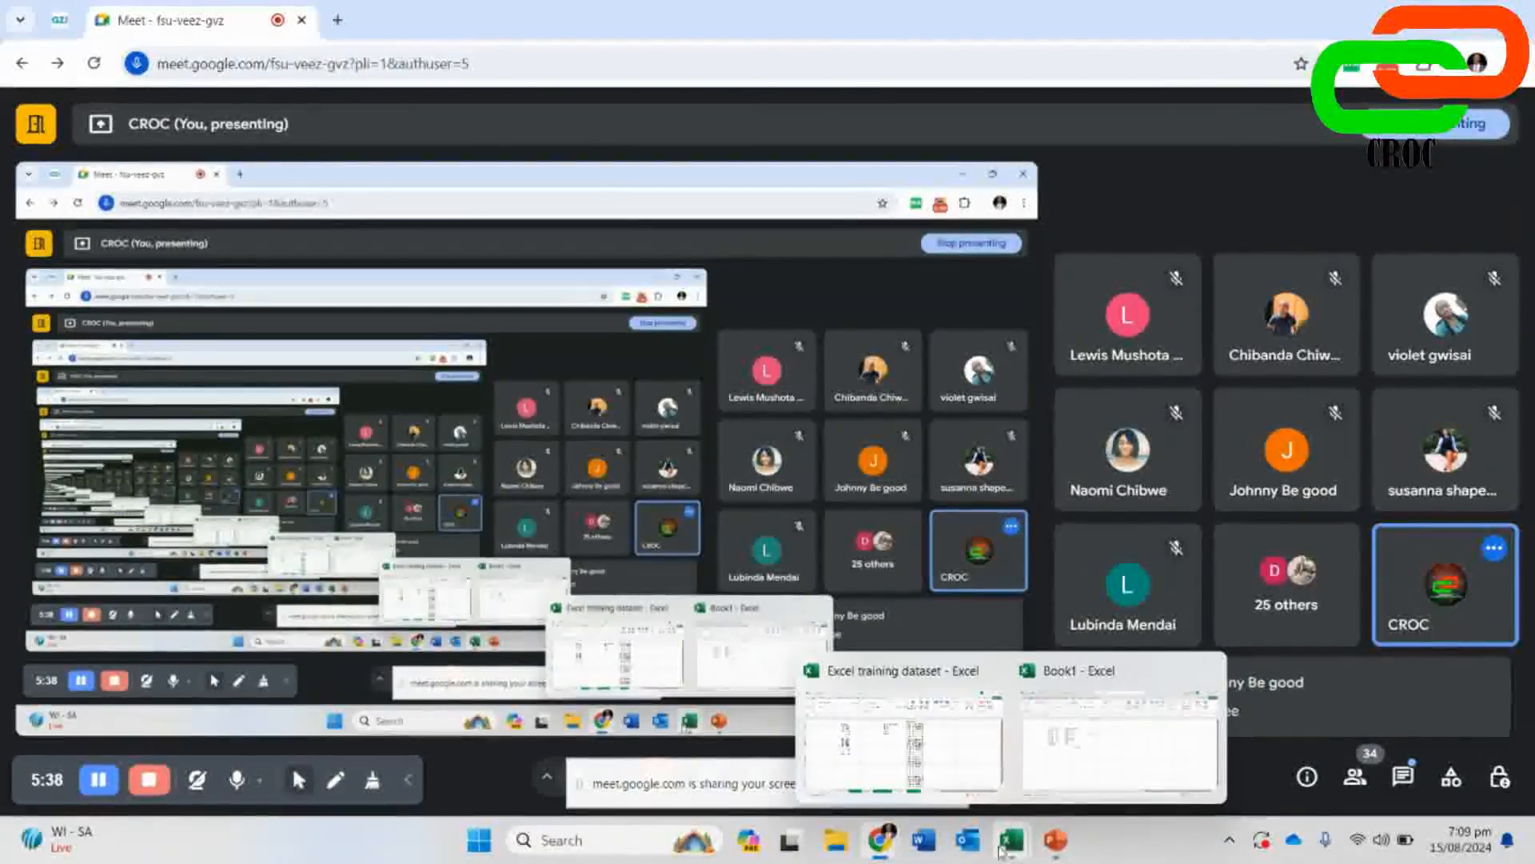
click(828, 759)
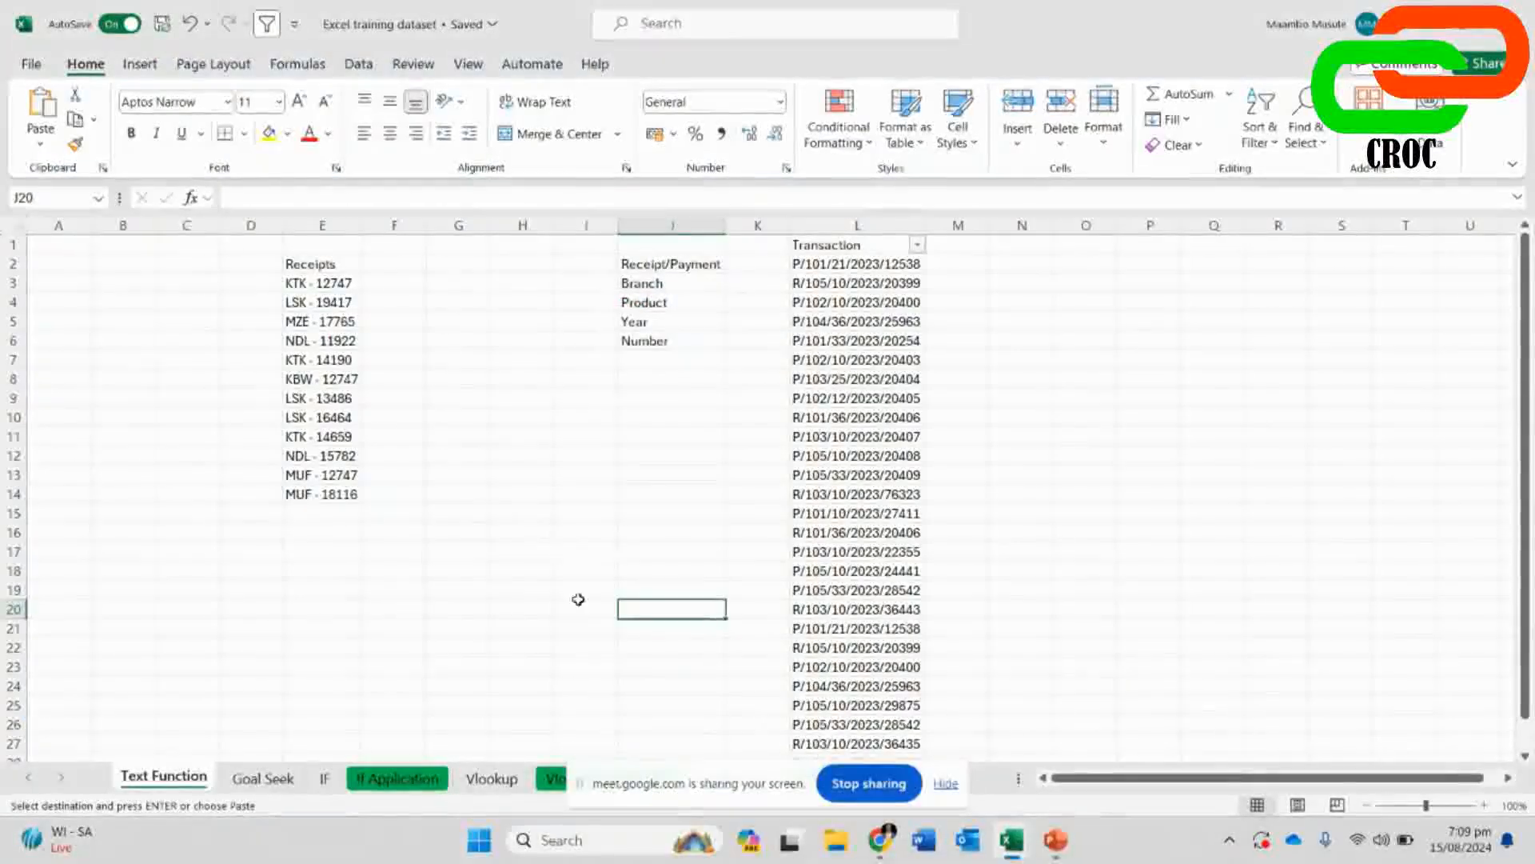
click(497, 519)
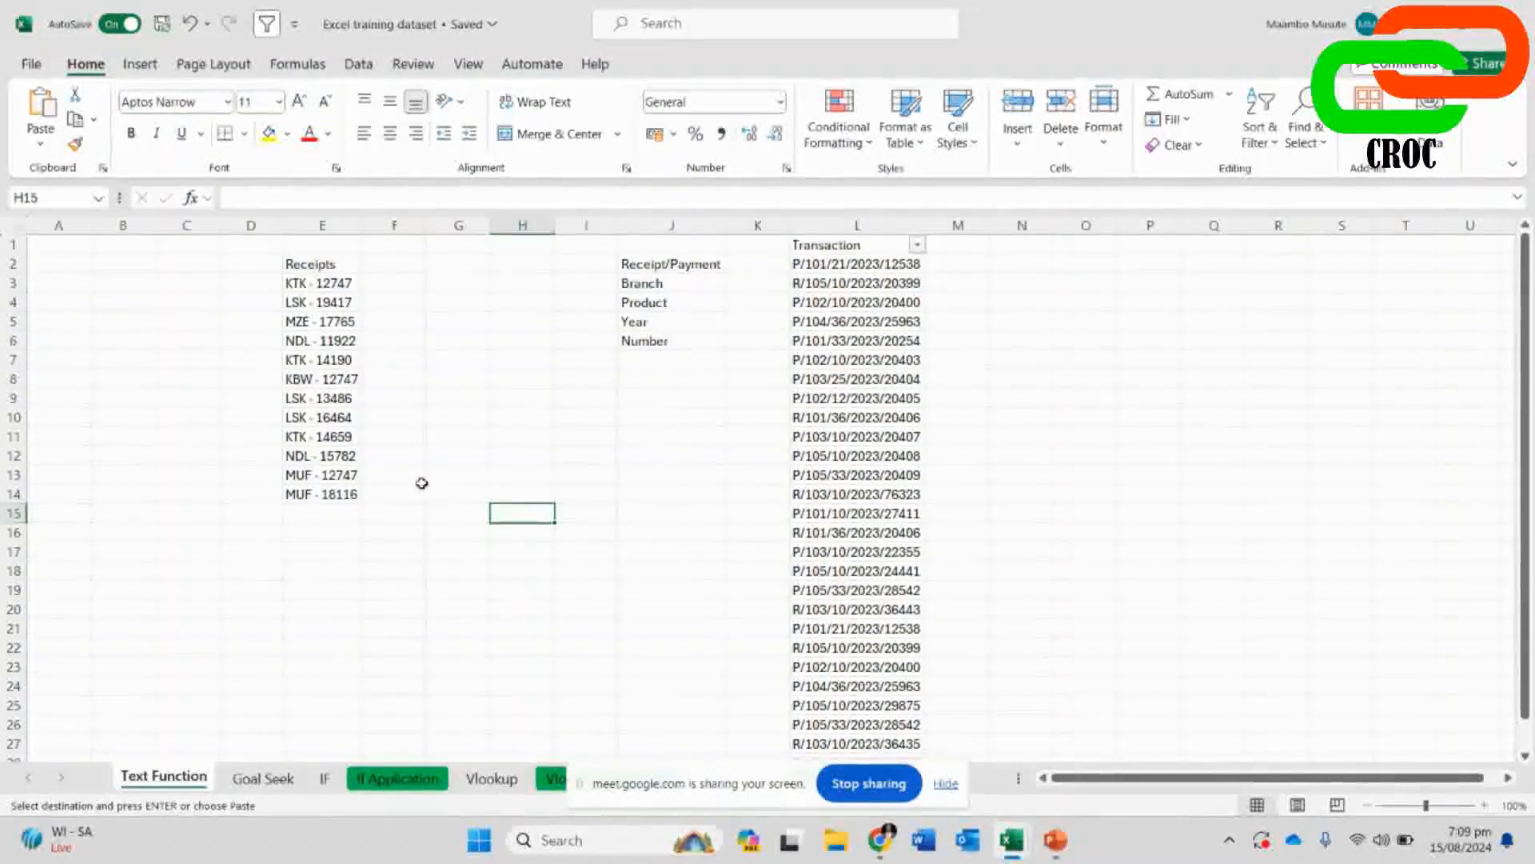
drag(623, 791, 147, 854)
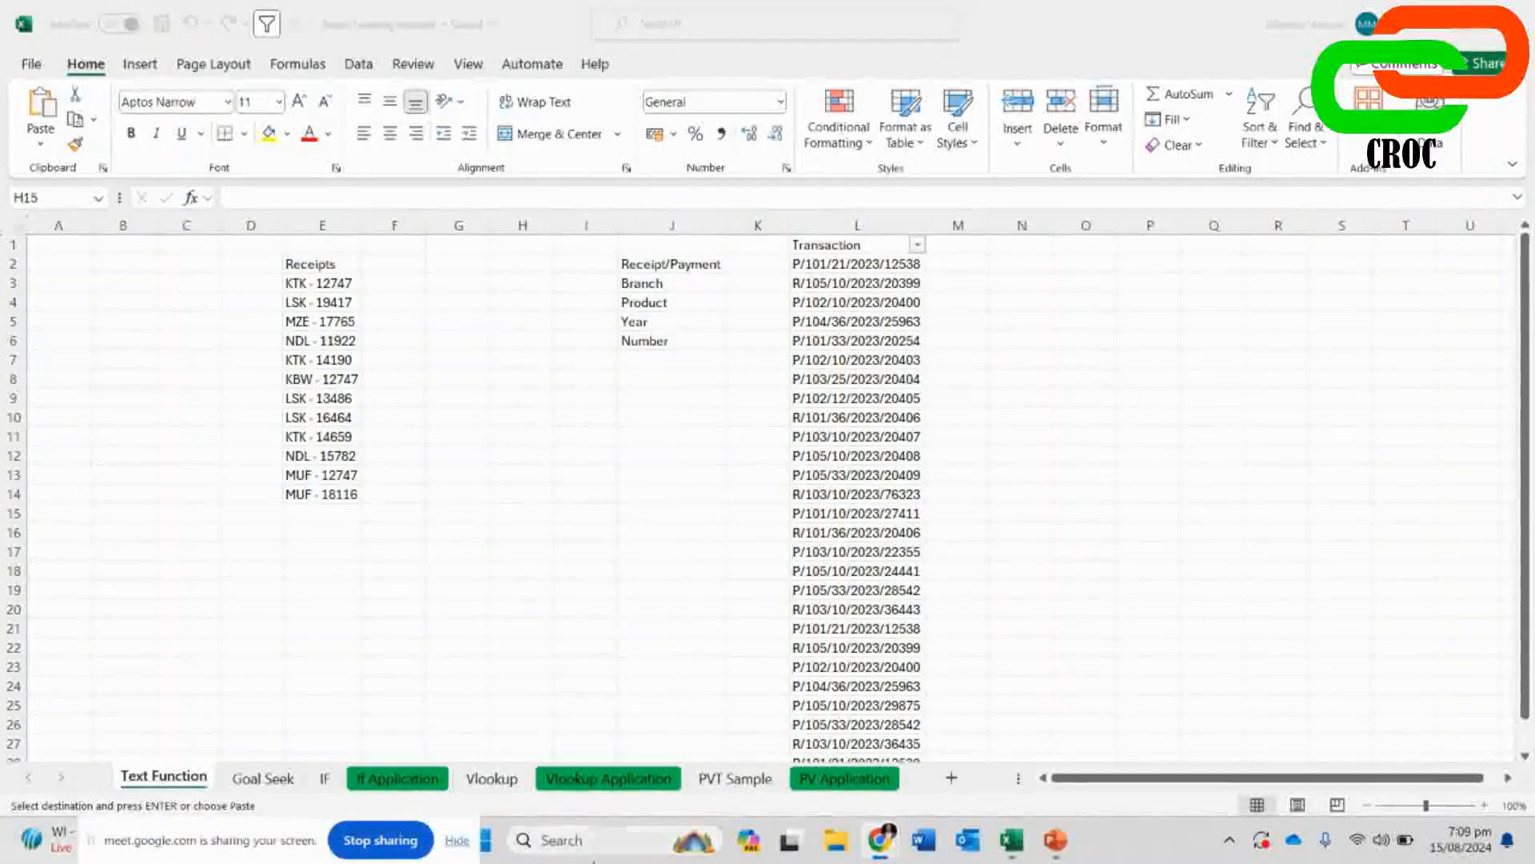
- Check the Meet call, return to the workbook and look over the Receipts list in column E
click(879, 853)
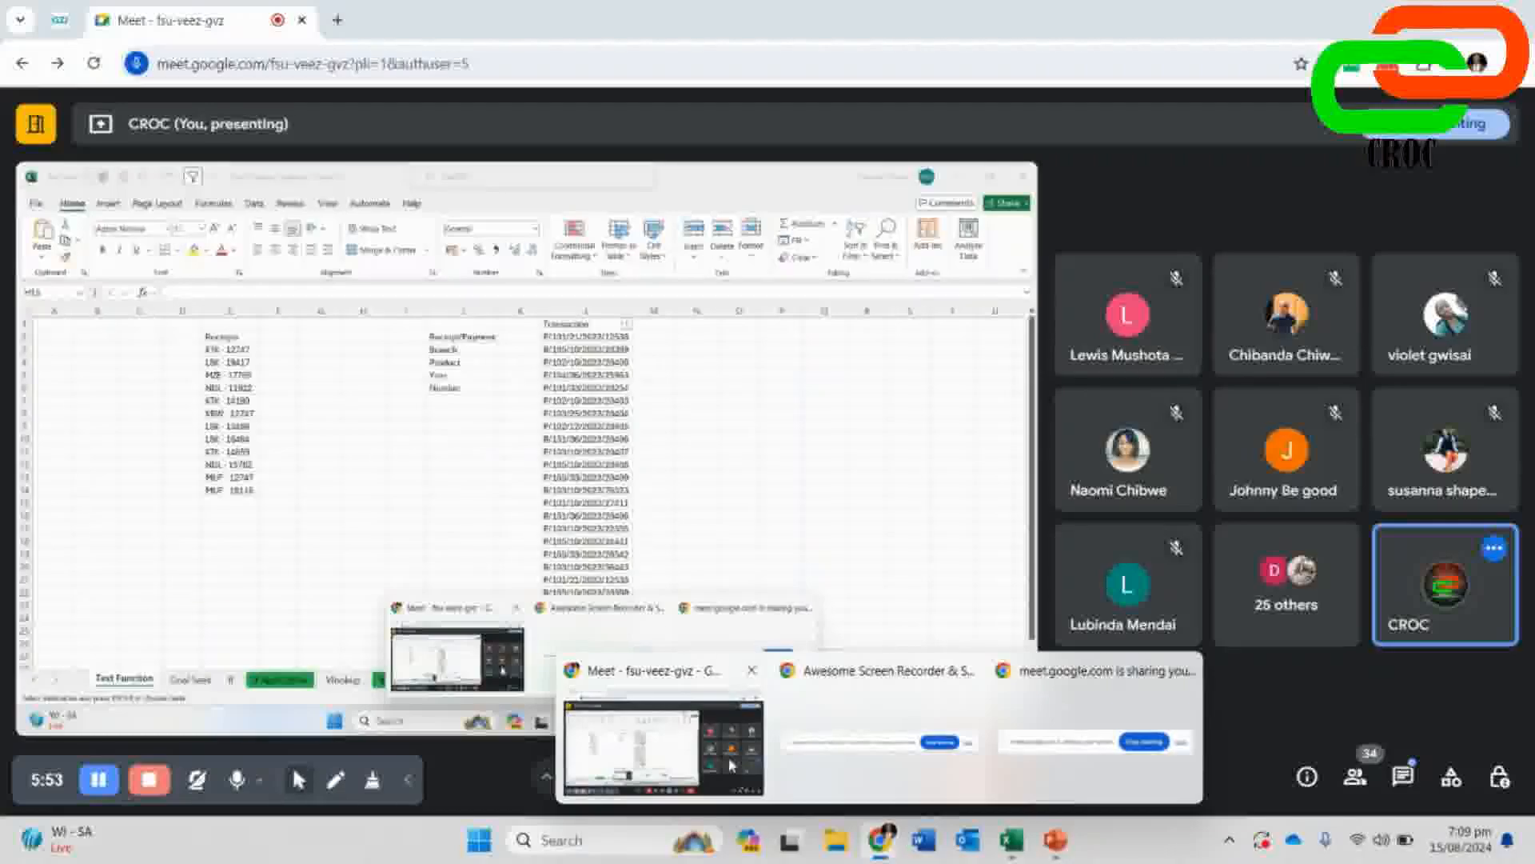
click(730, 766)
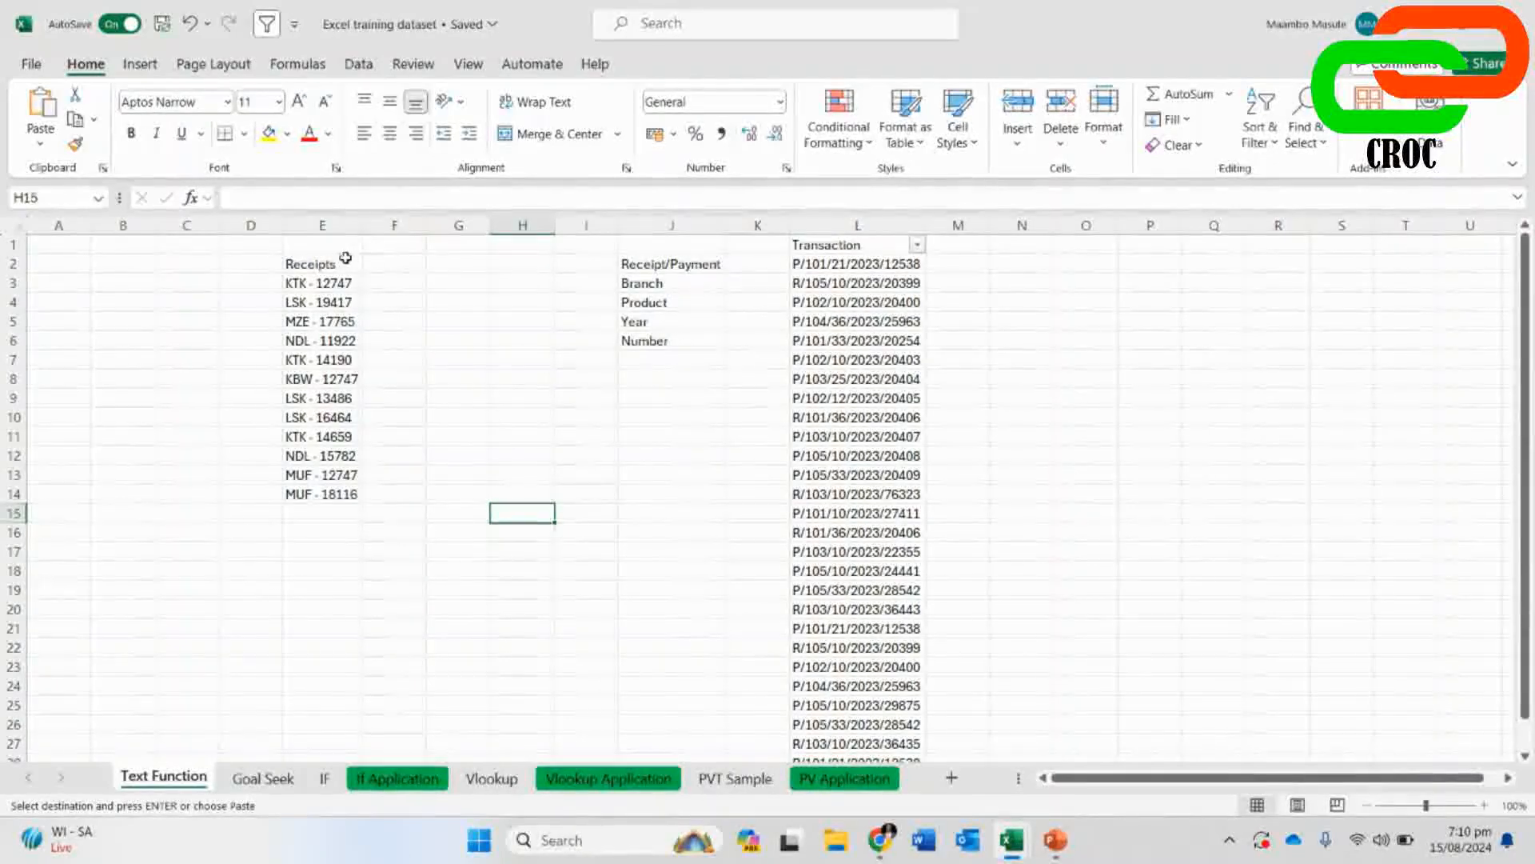
drag(323, 262, 336, 513)
click(252, 260)
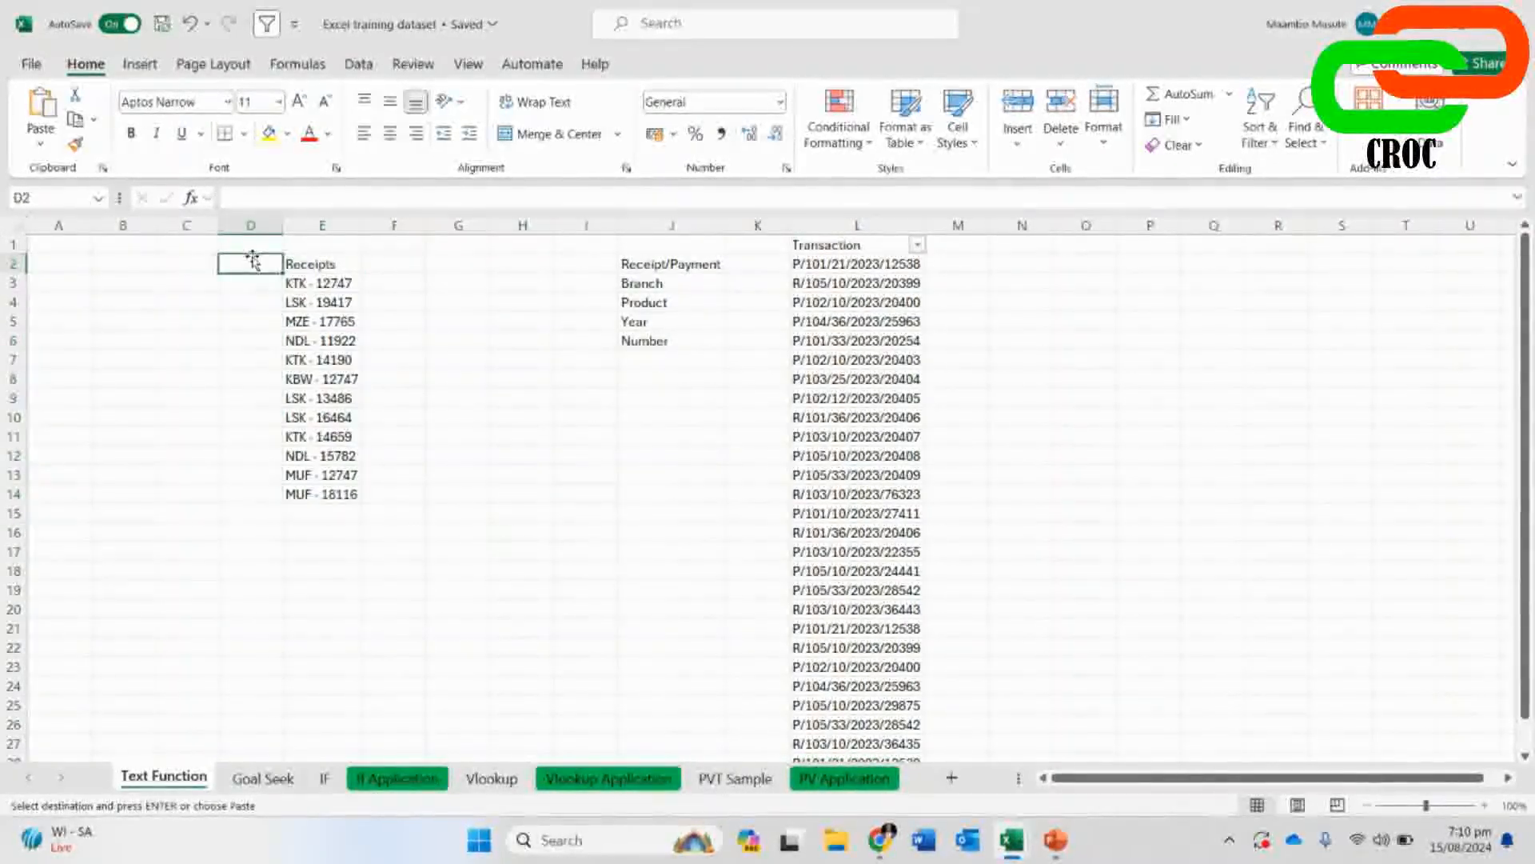
click(252, 244)
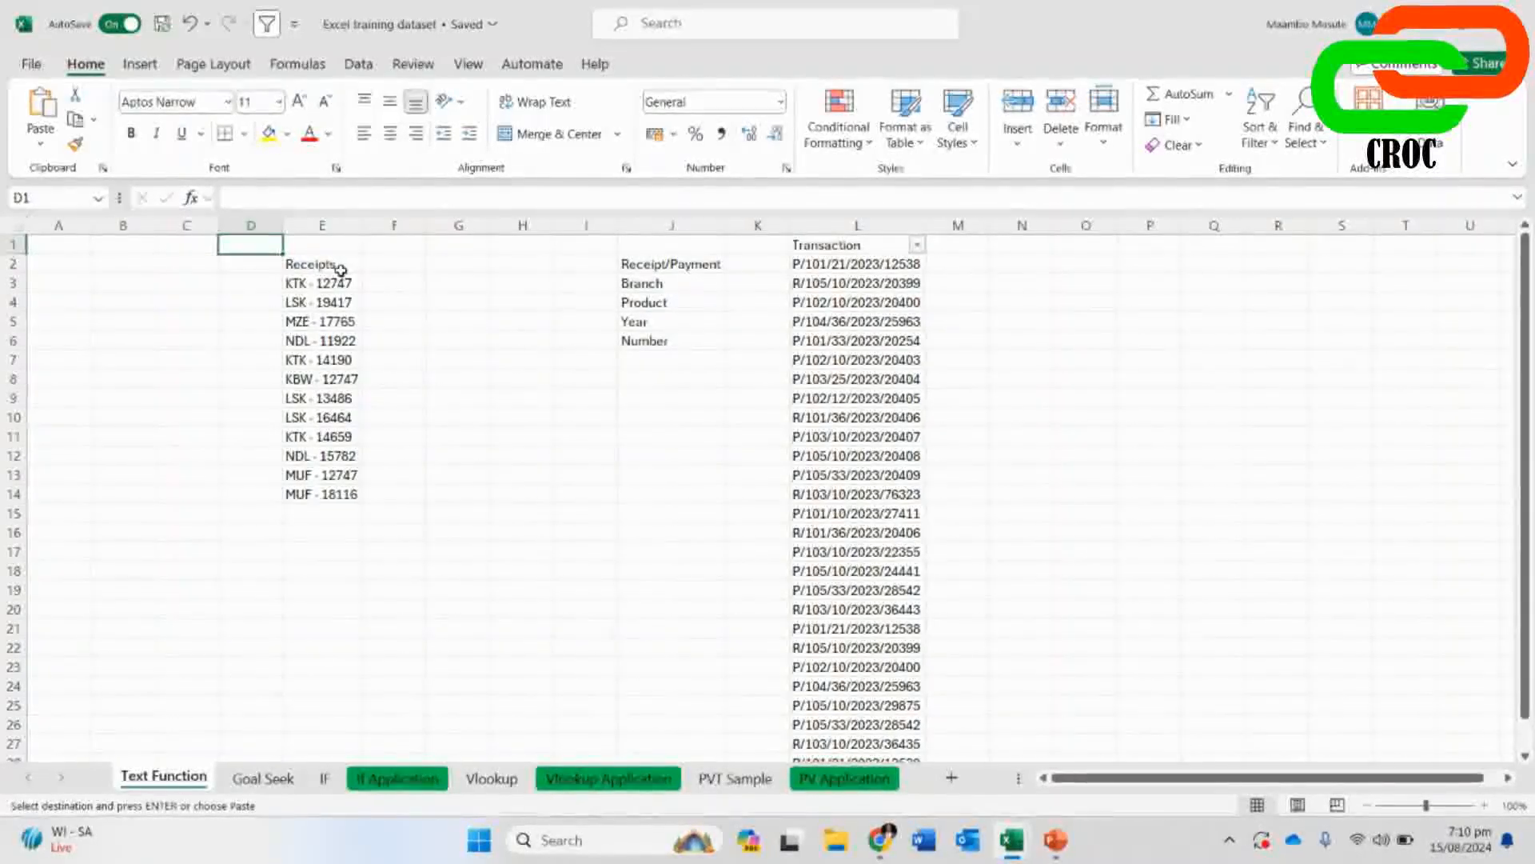
click(309, 249)
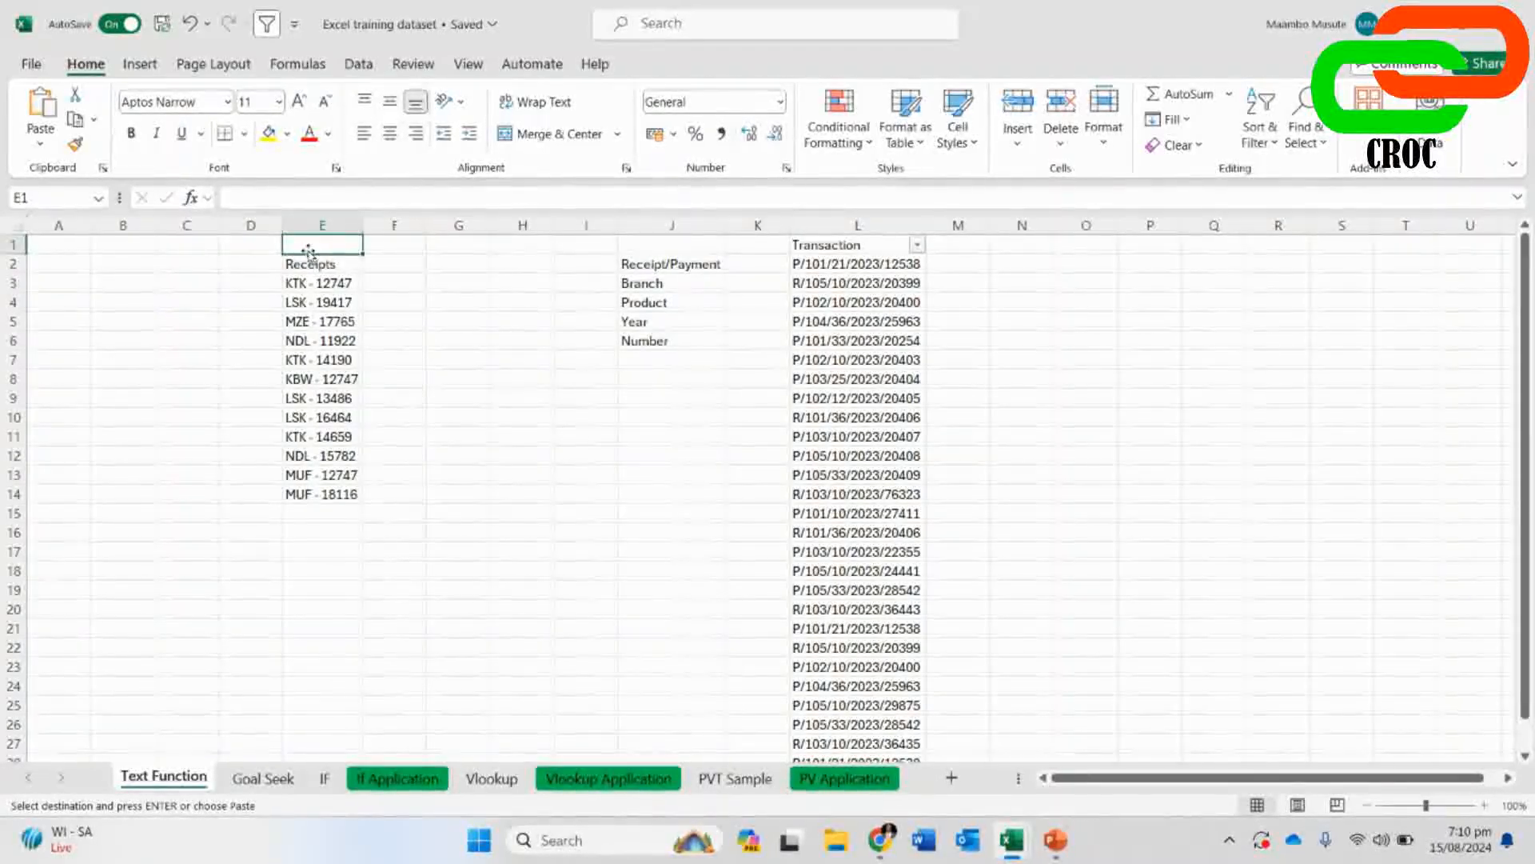
click(188, 248)
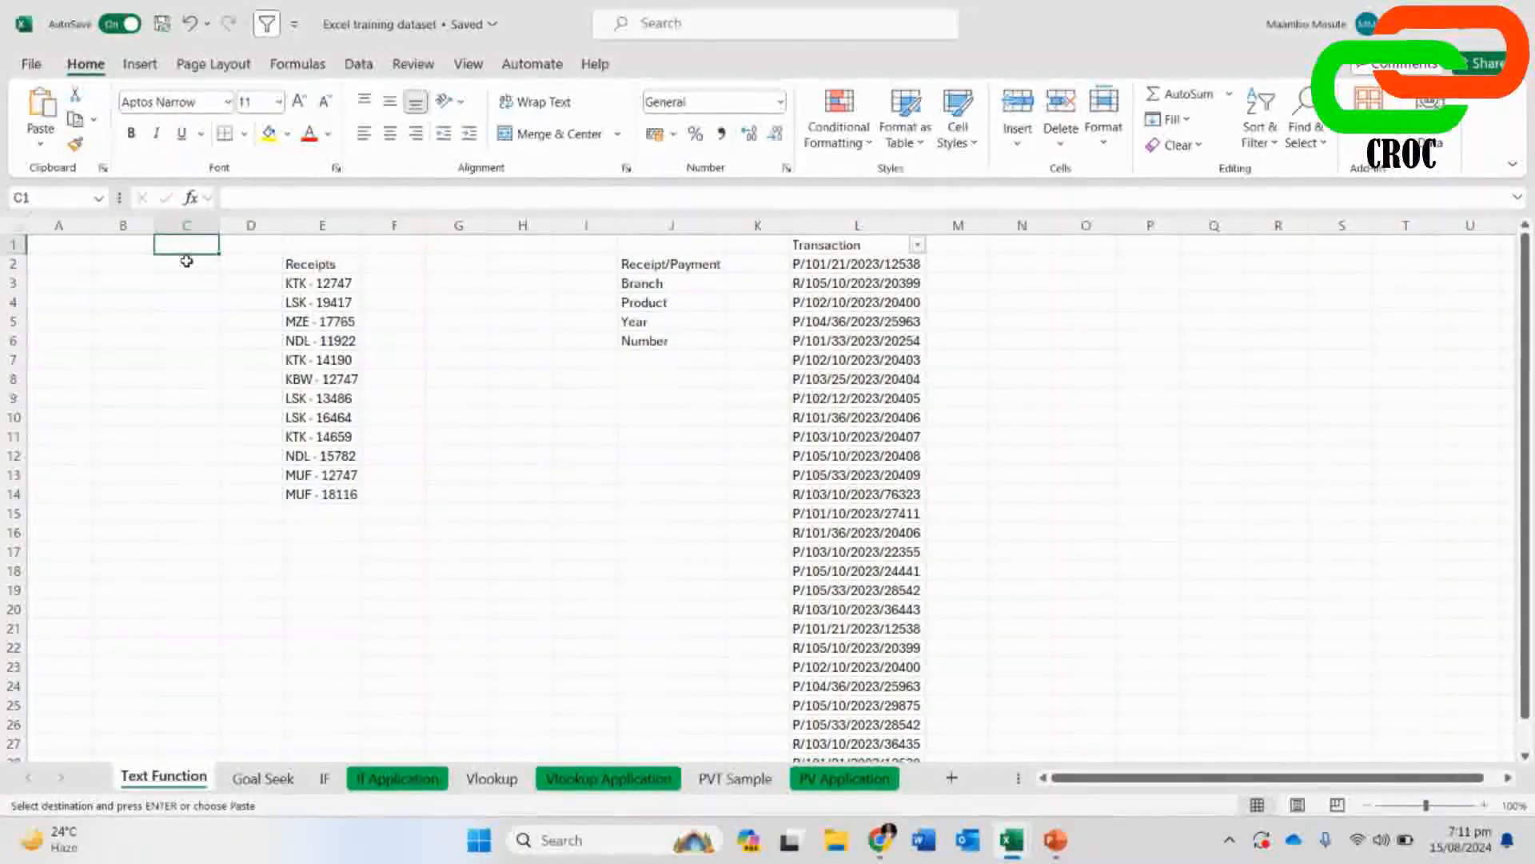
click(175, 320)
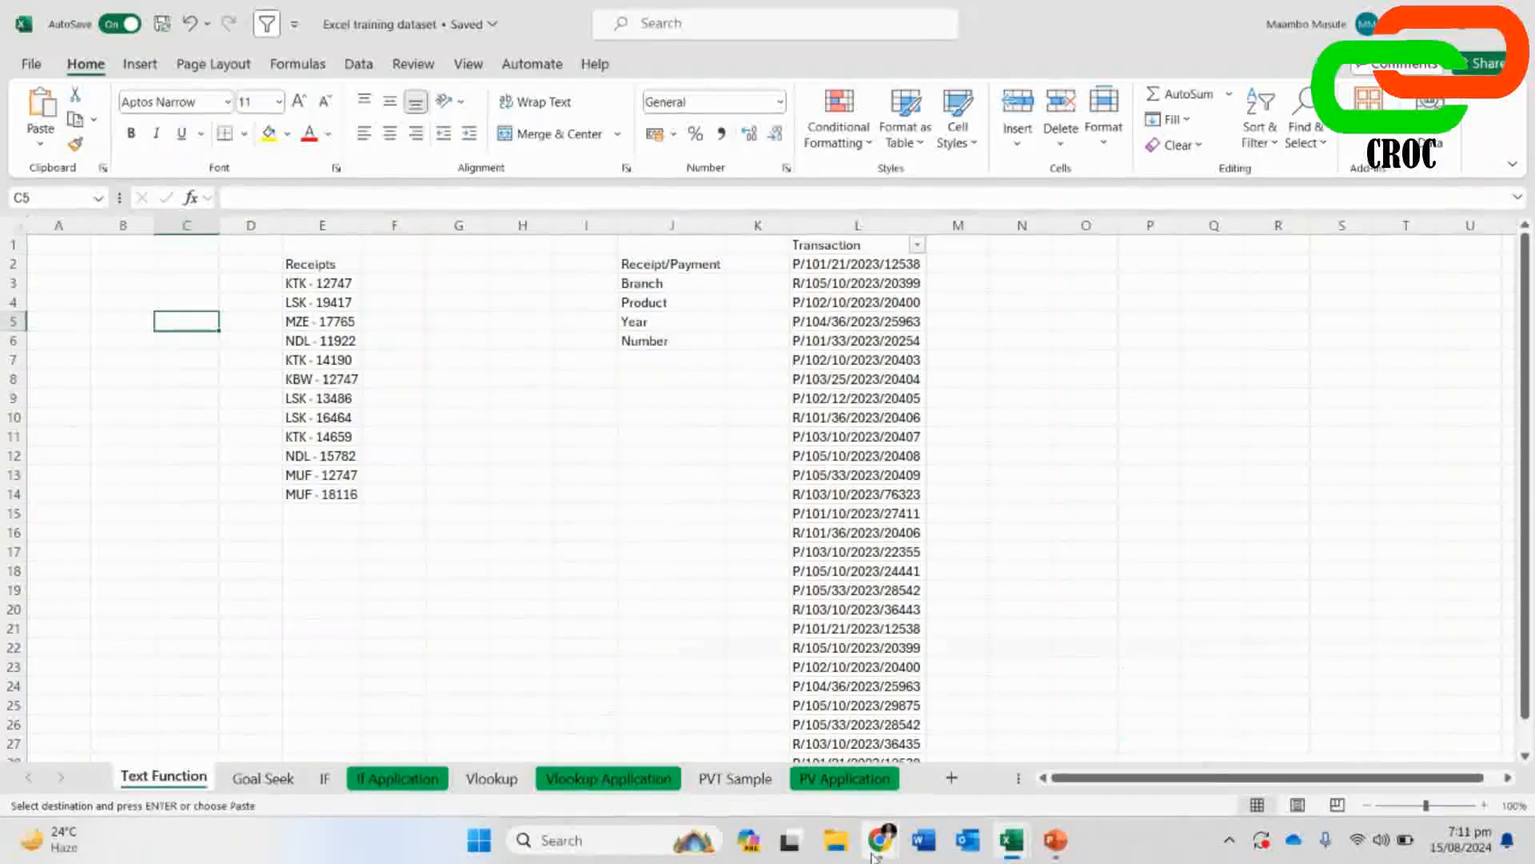
- Check the Meet call for participant responses and return to the Excel training dataset workbook
mouse_move(880, 840)
click(694, 767)
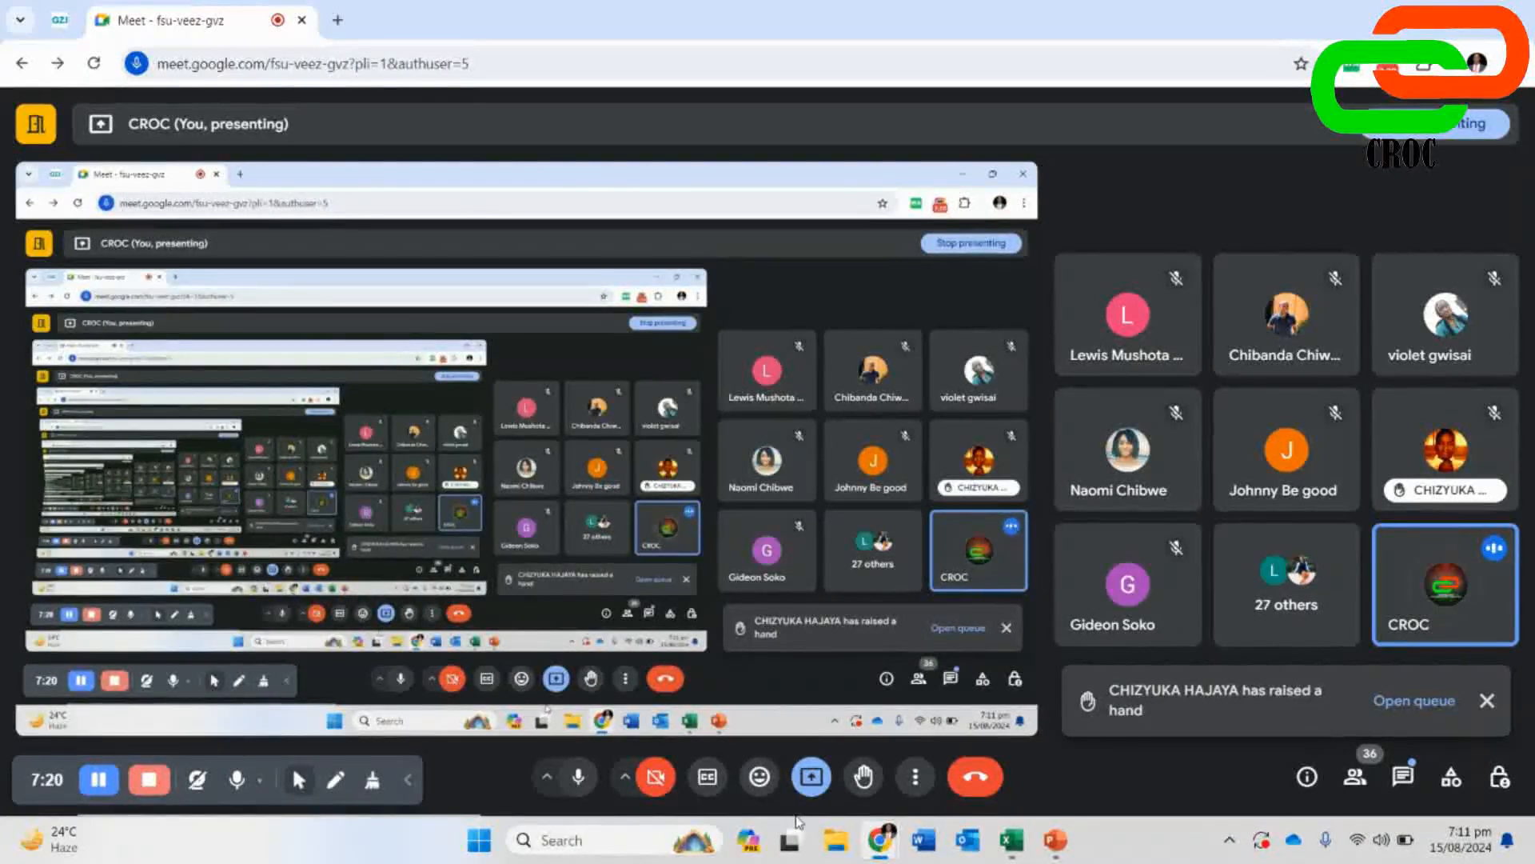
mouse_move(1014, 839)
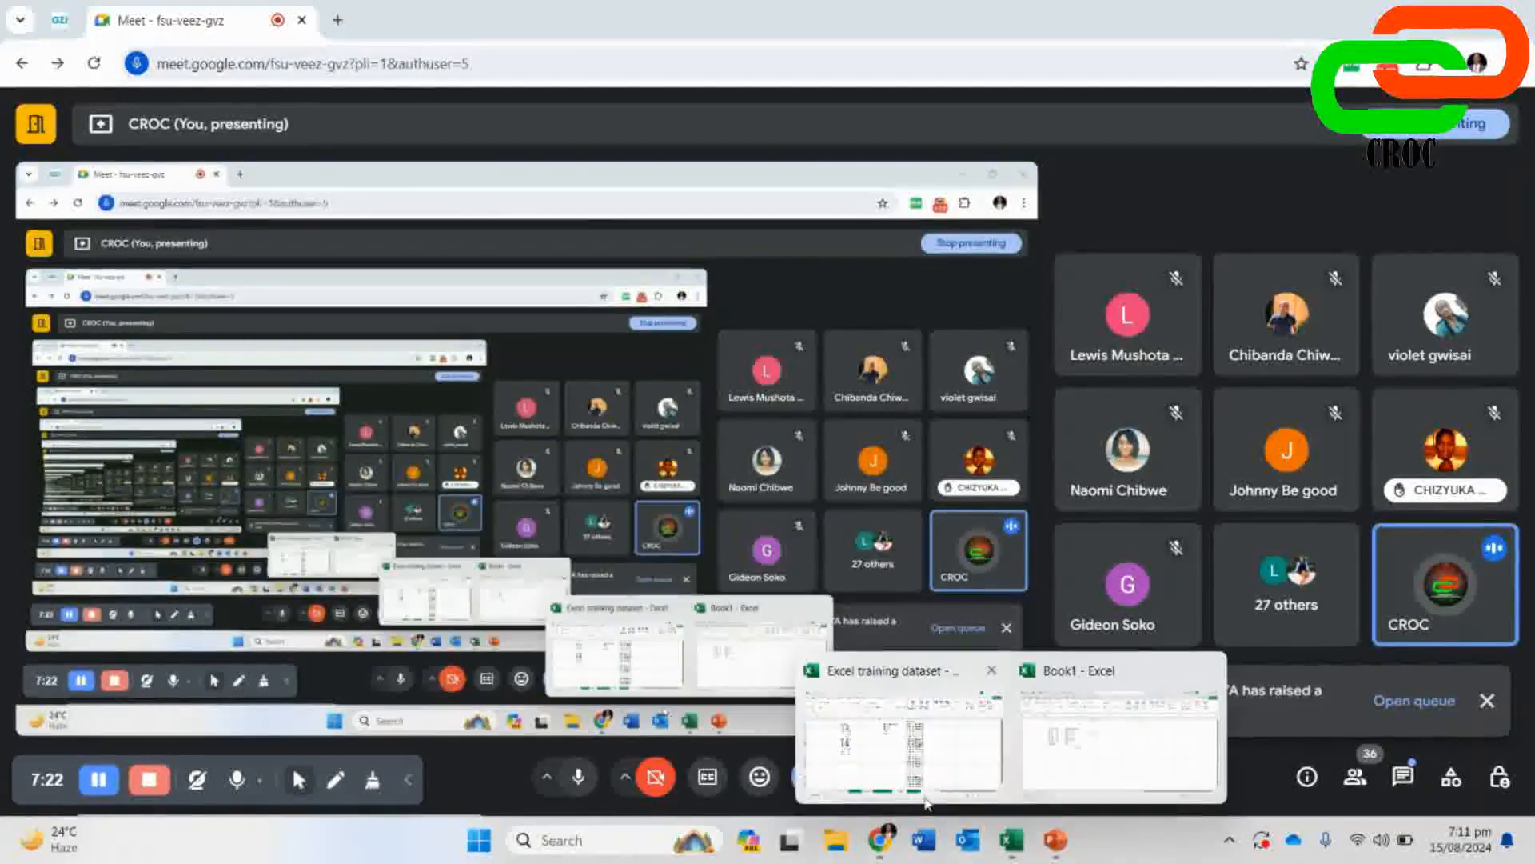
click(860, 736)
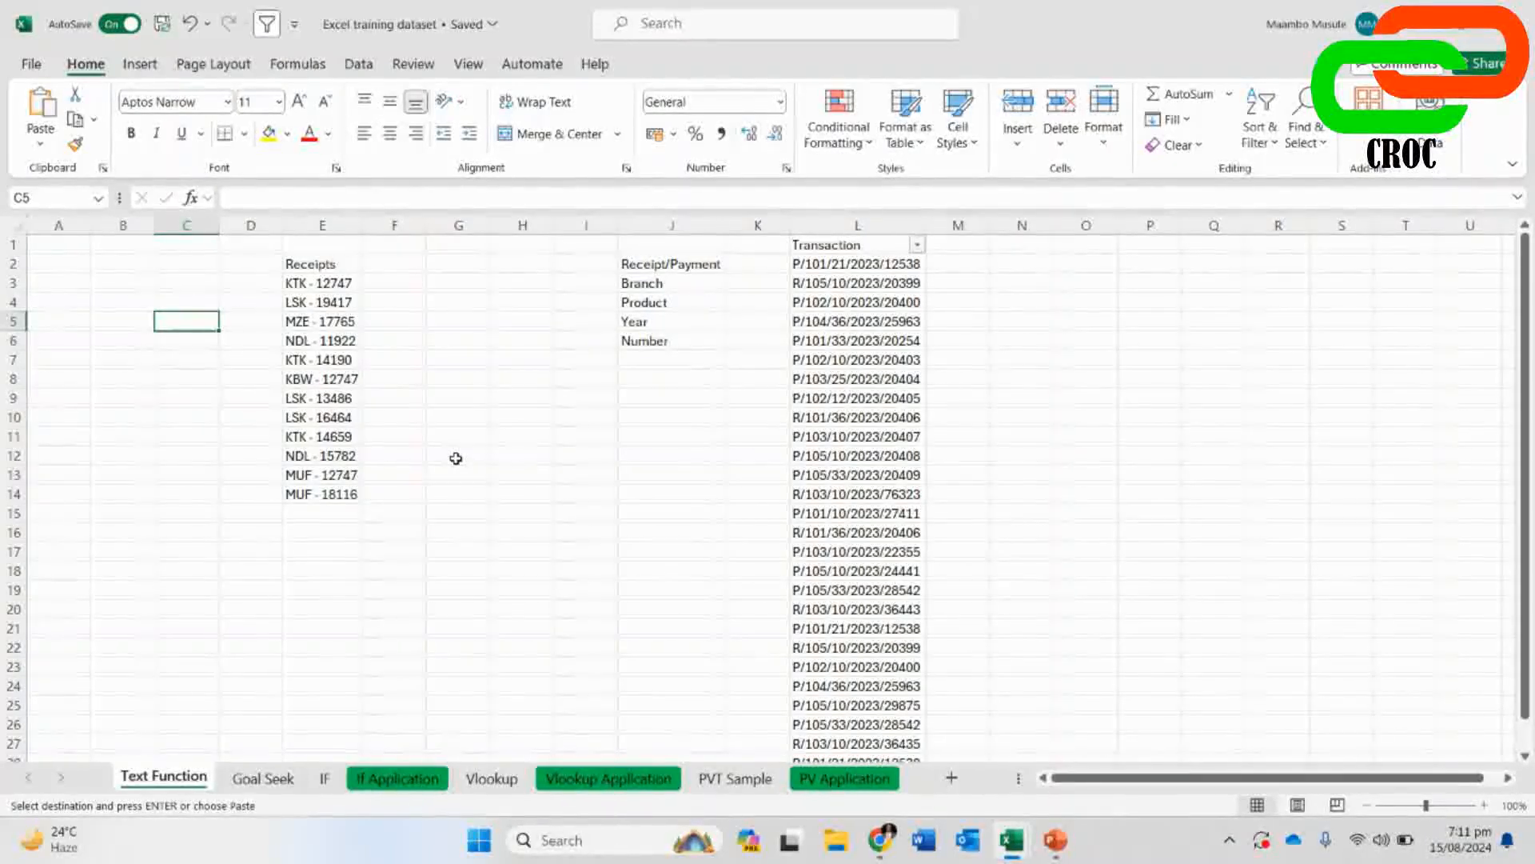
- Examine the structure of the receipt codes in E3:E14 on the Text Function sheet
click(330, 337)
click(326, 322)
click(506, 441)
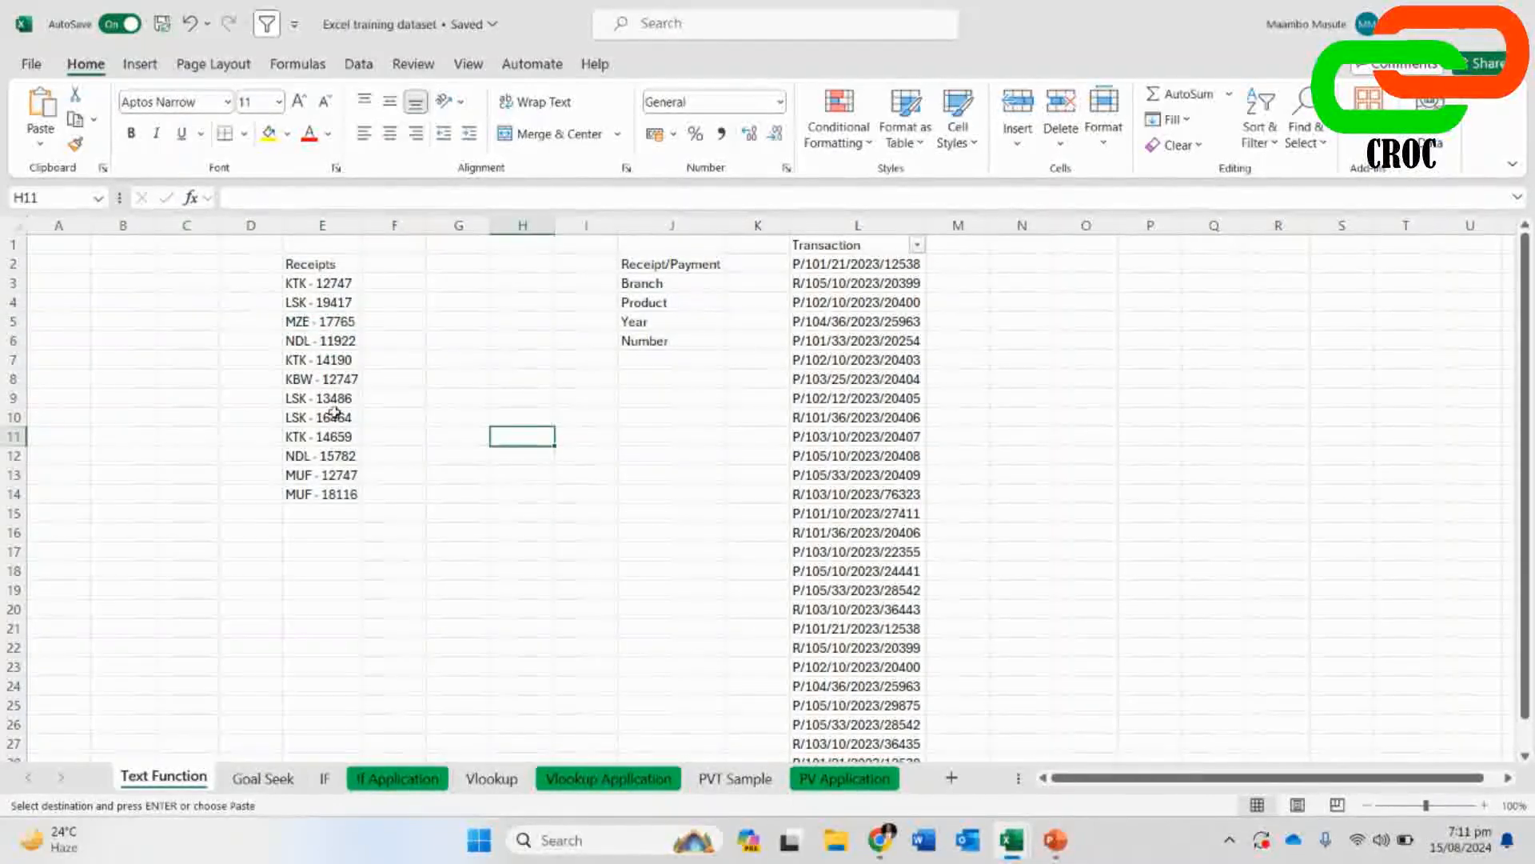
drag(321, 284, 320, 494)
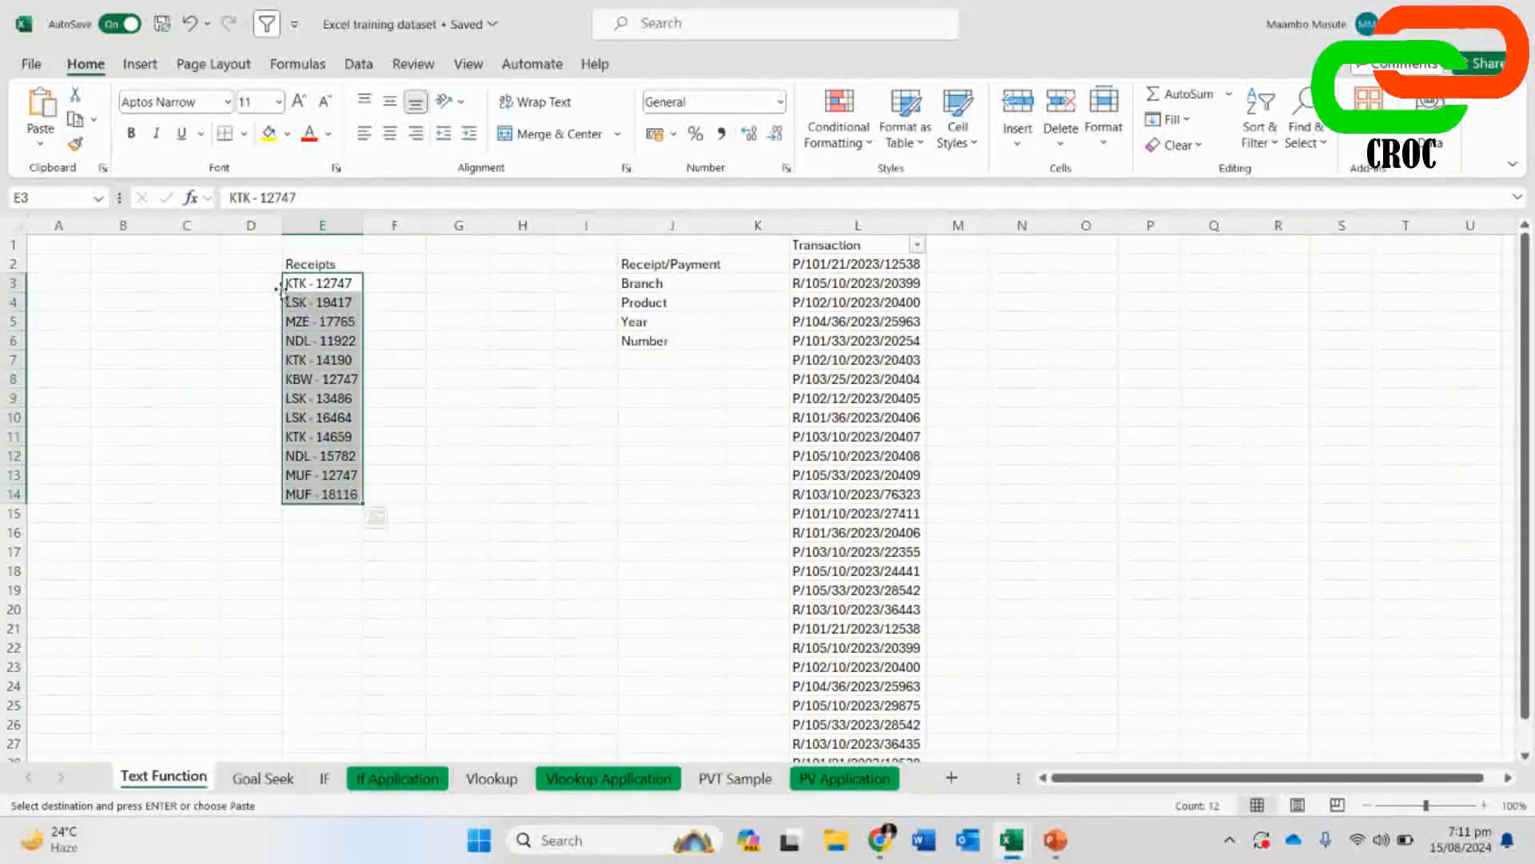
drag(317, 290, 320, 494)
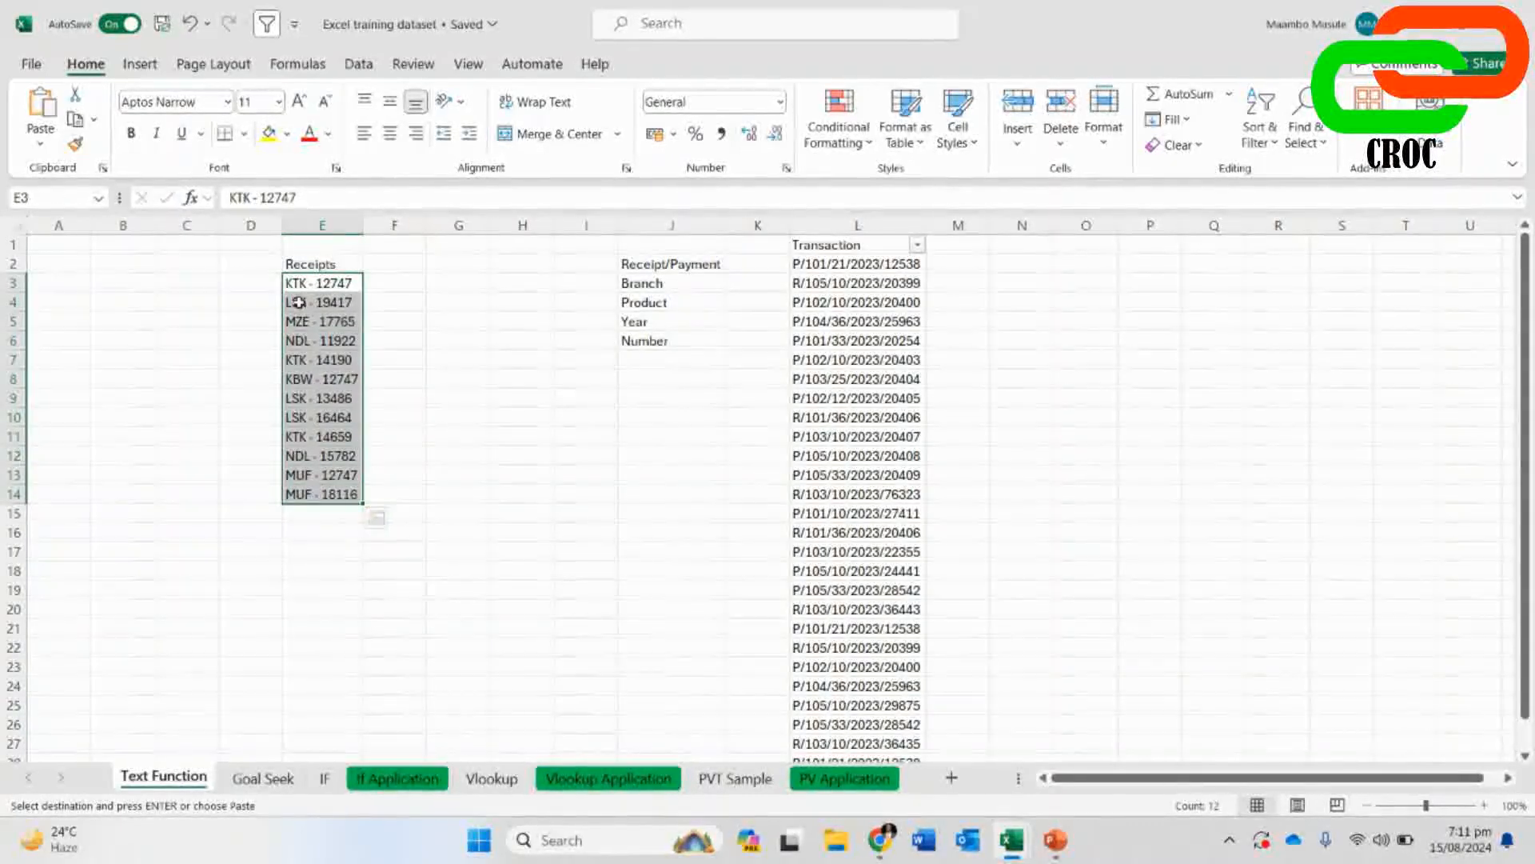
click(255, 279)
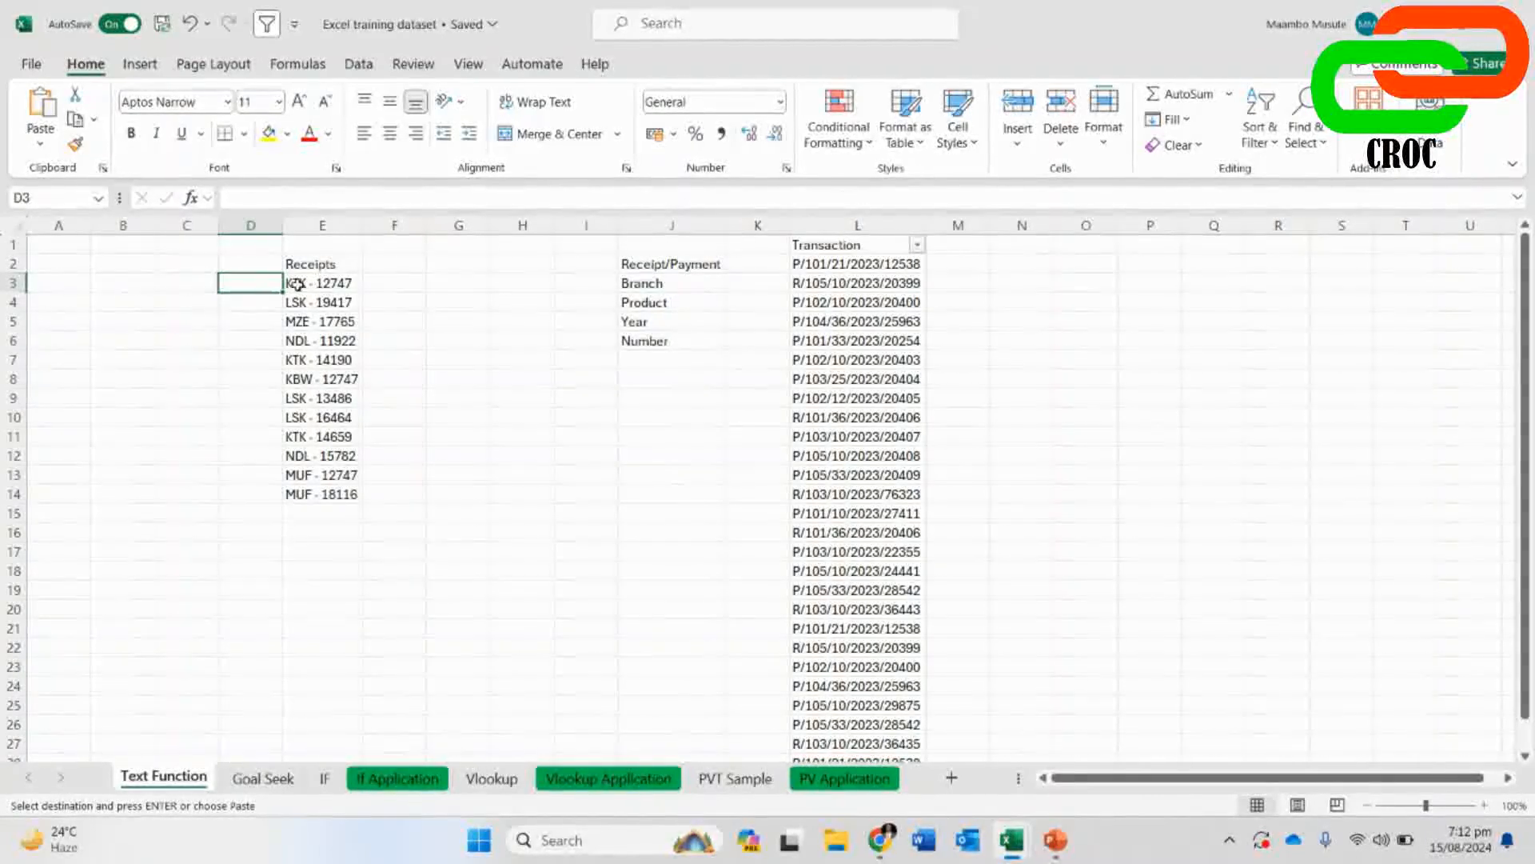
drag(312, 280, 308, 496)
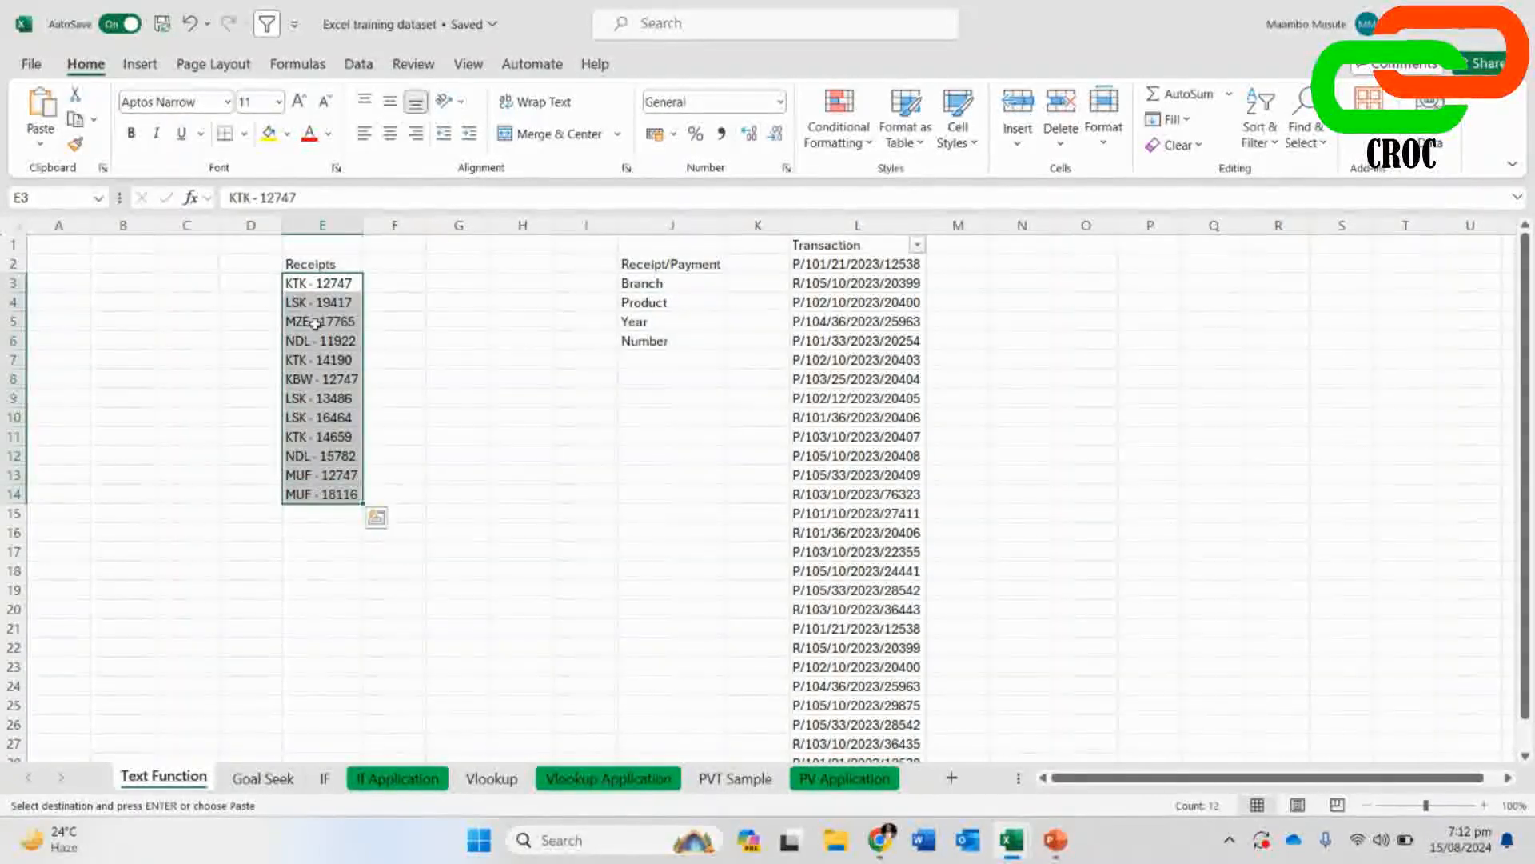
click(378, 280)
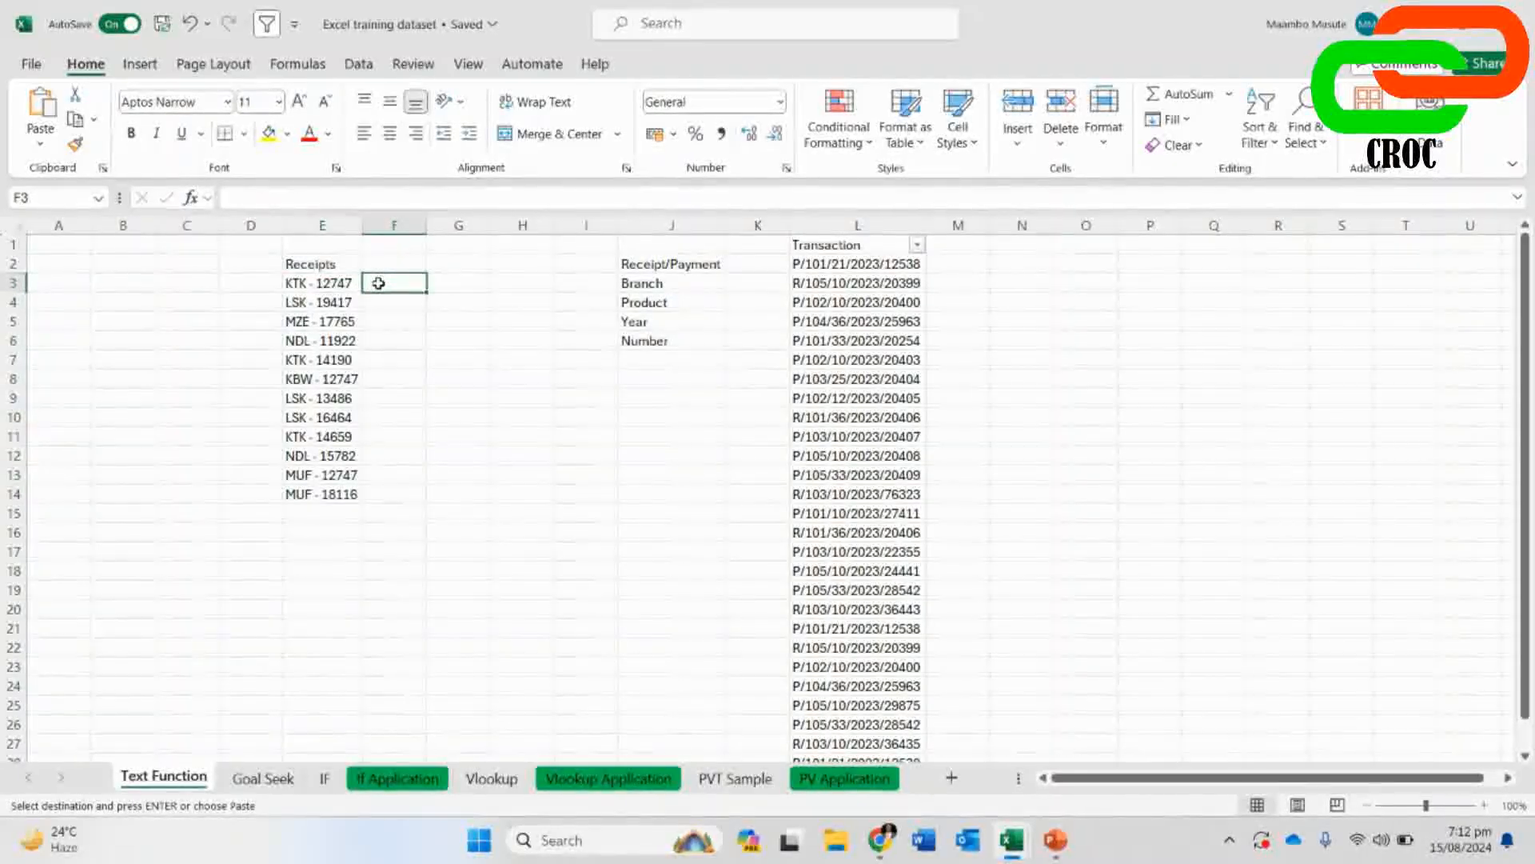
click(265, 283)
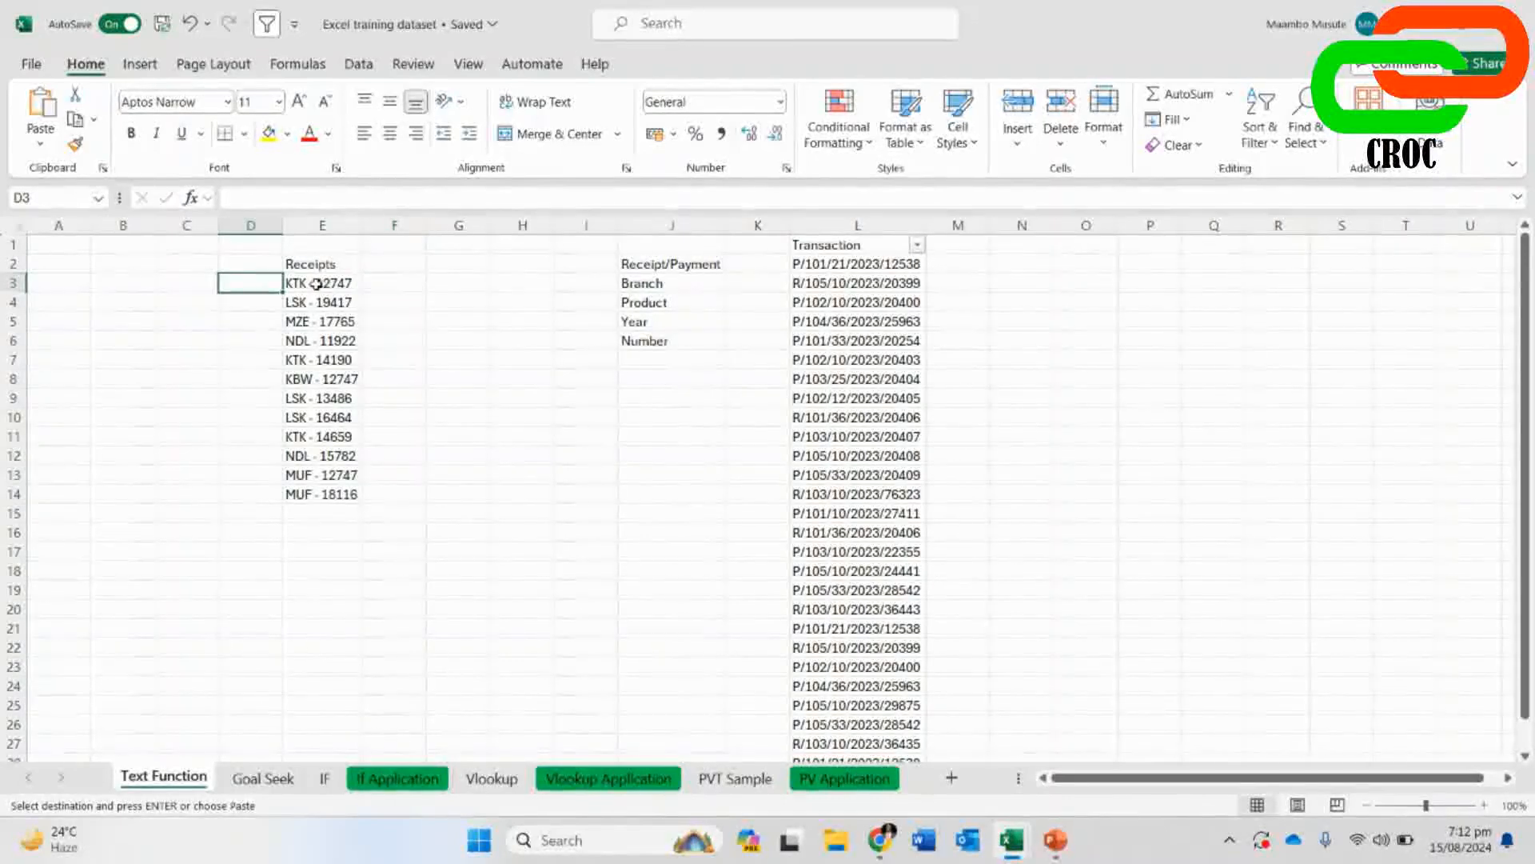
- Examine how the receipt codes in E3:E14 combine a three-letter prefix with a number
drag(319, 284, 334, 494)
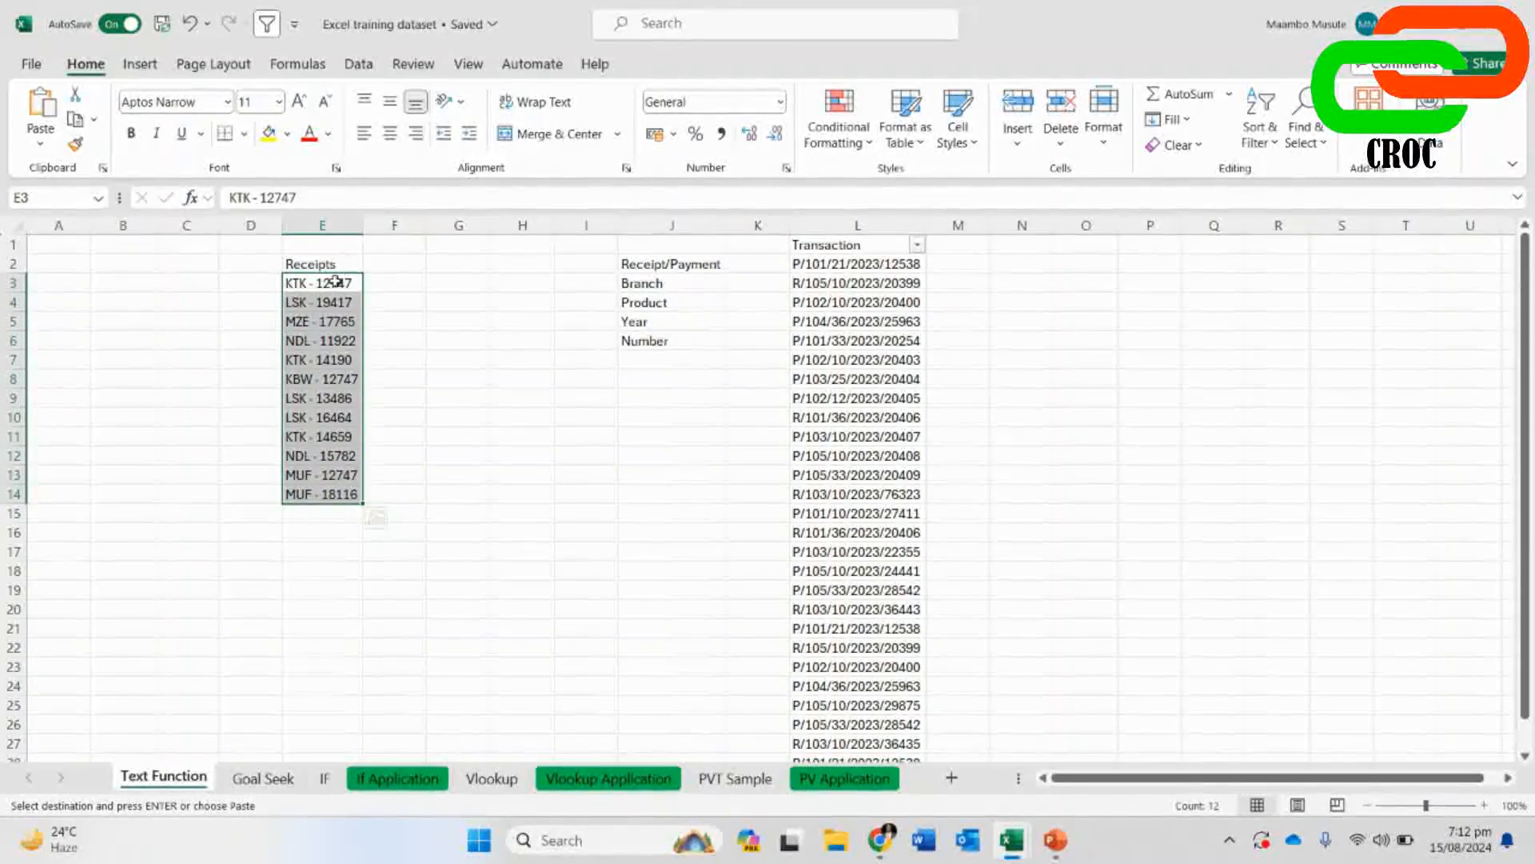
click(390, 267)
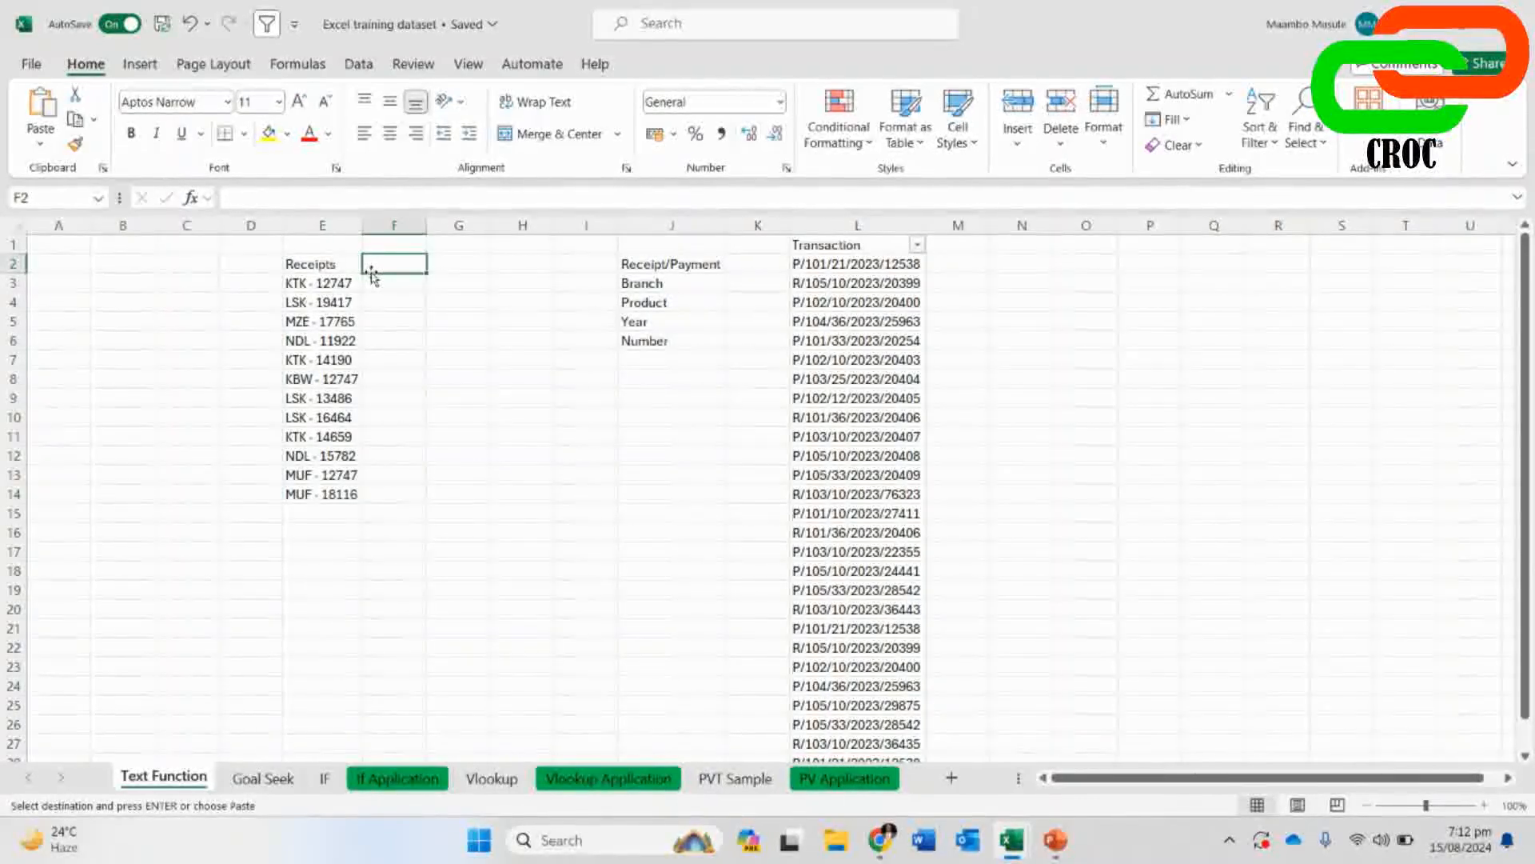
click(317, 276)
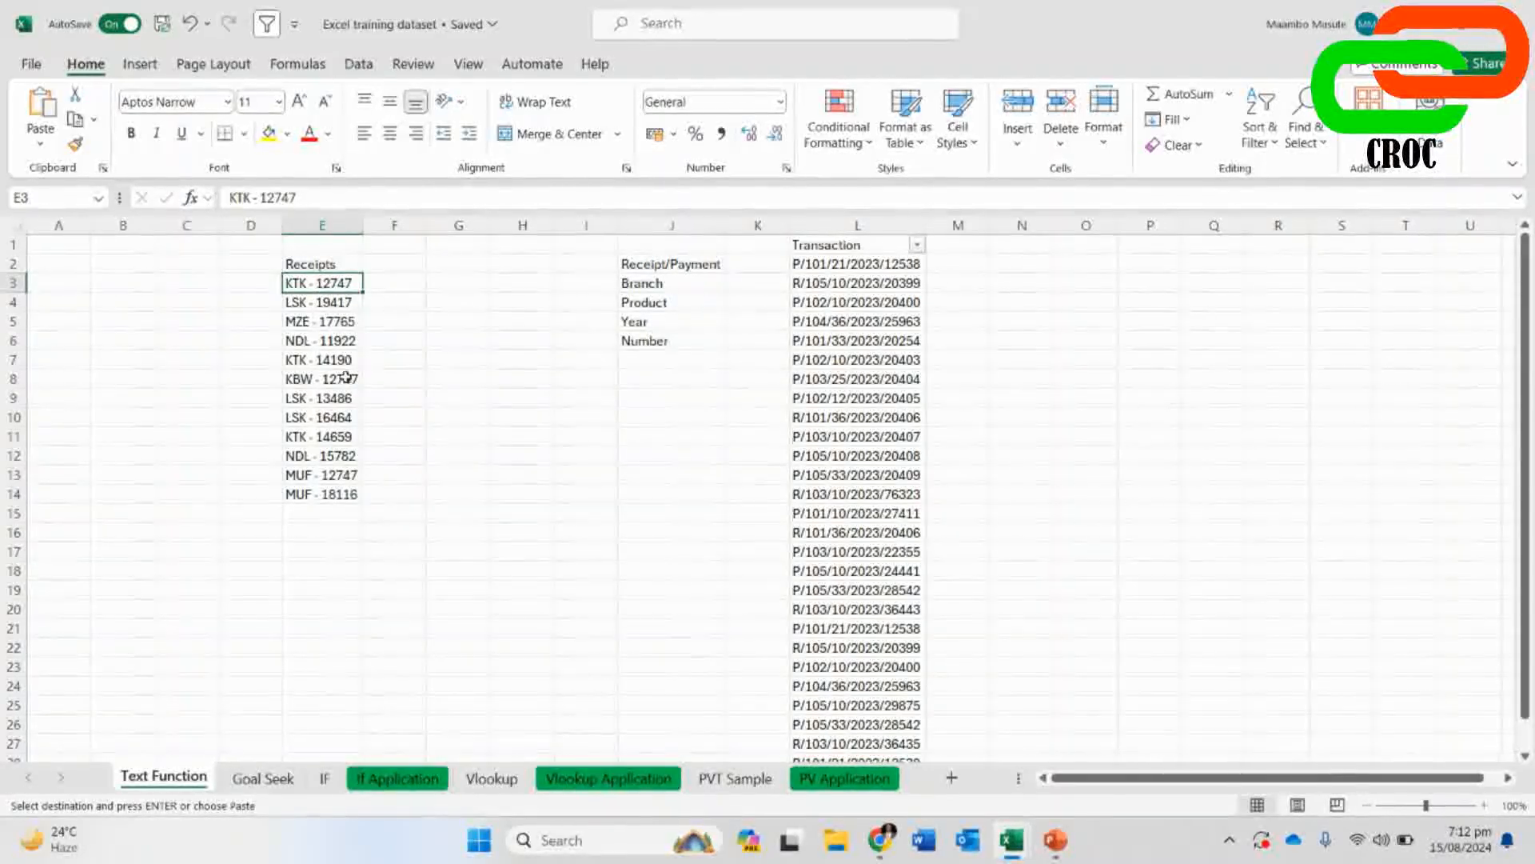
click(399, 286)
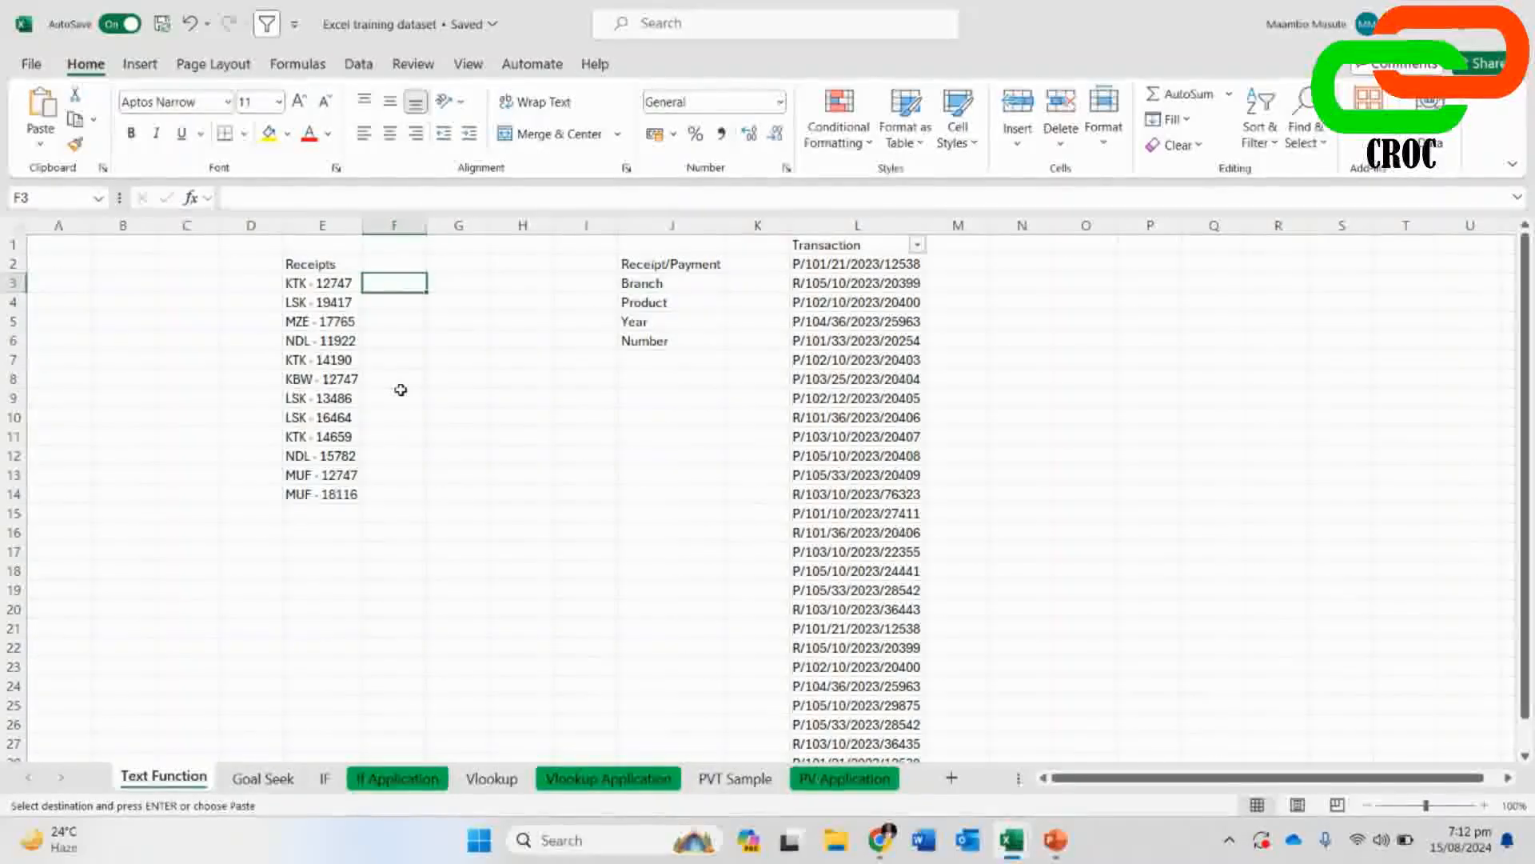
click(322, 287)
drag(251, 197, 237, 197)
click(308, 302)
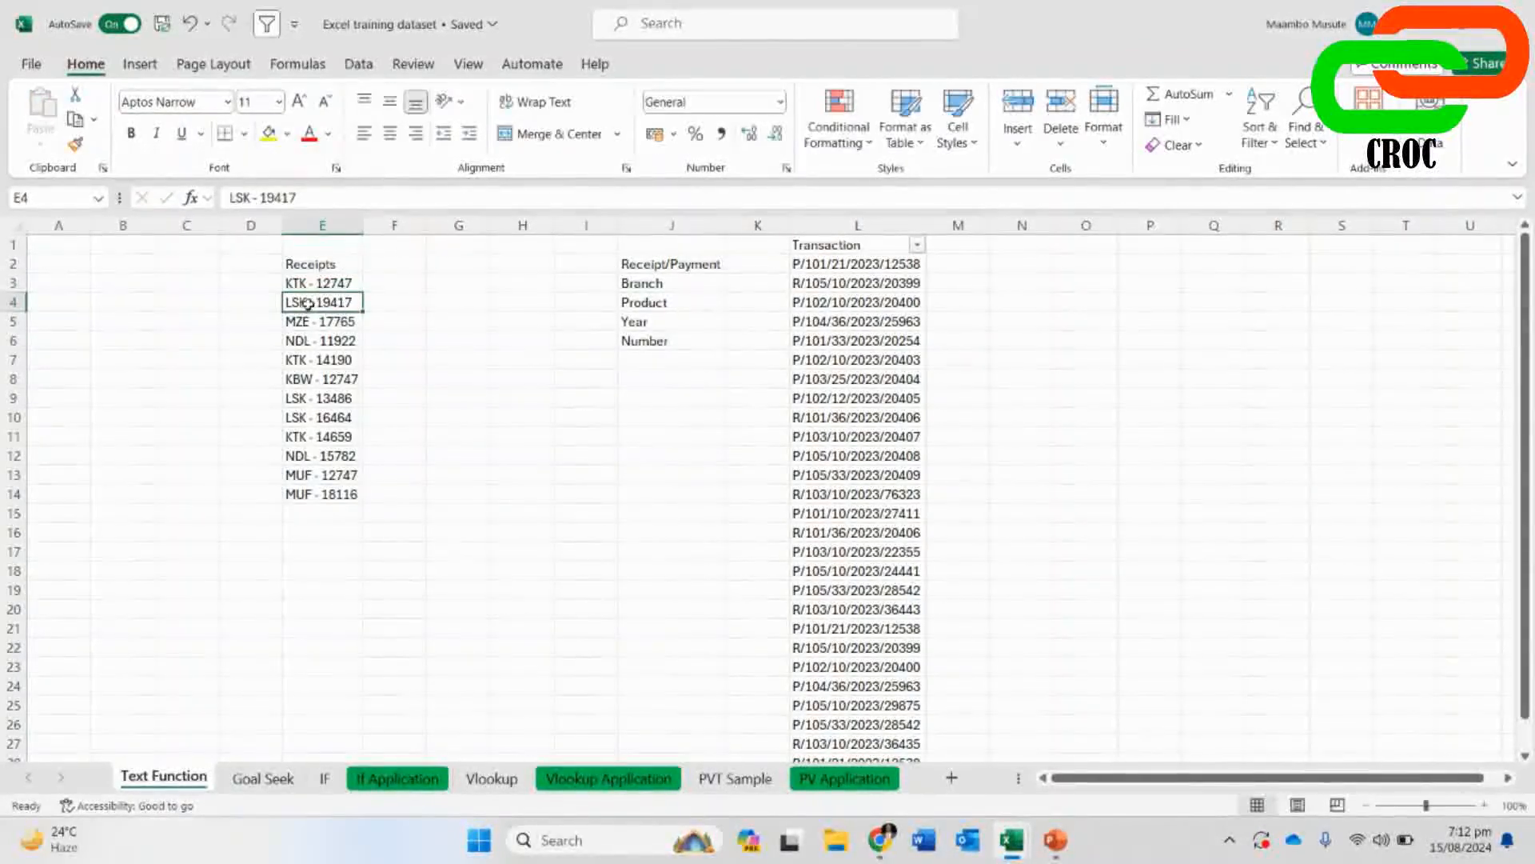
click(309, 284)
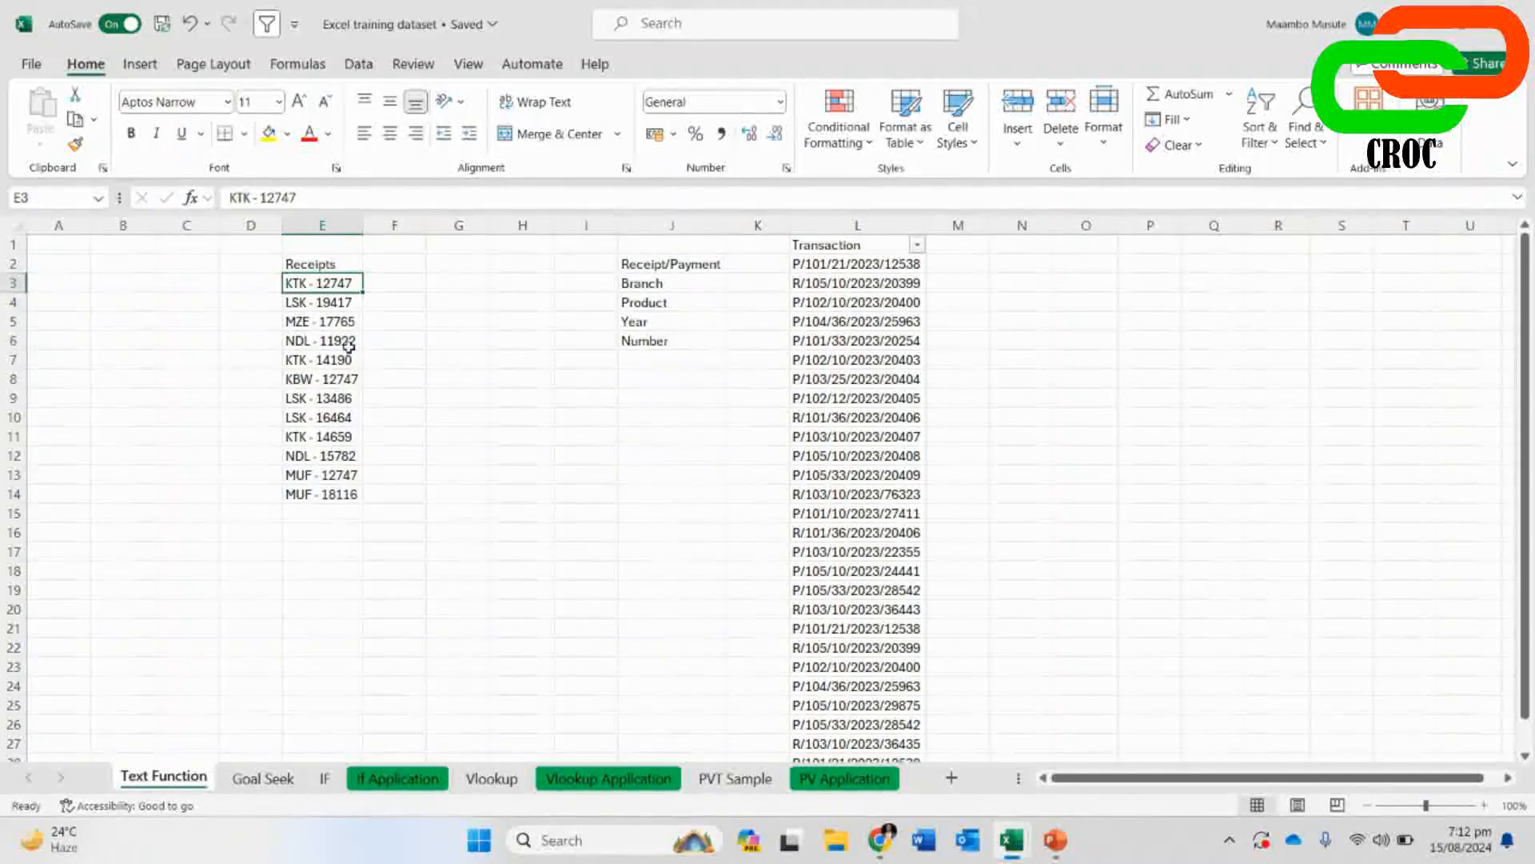
- Enter the prefixes KTK in F3 and LSK in F4 as plain text beside their receipt codes
click(370, 286)
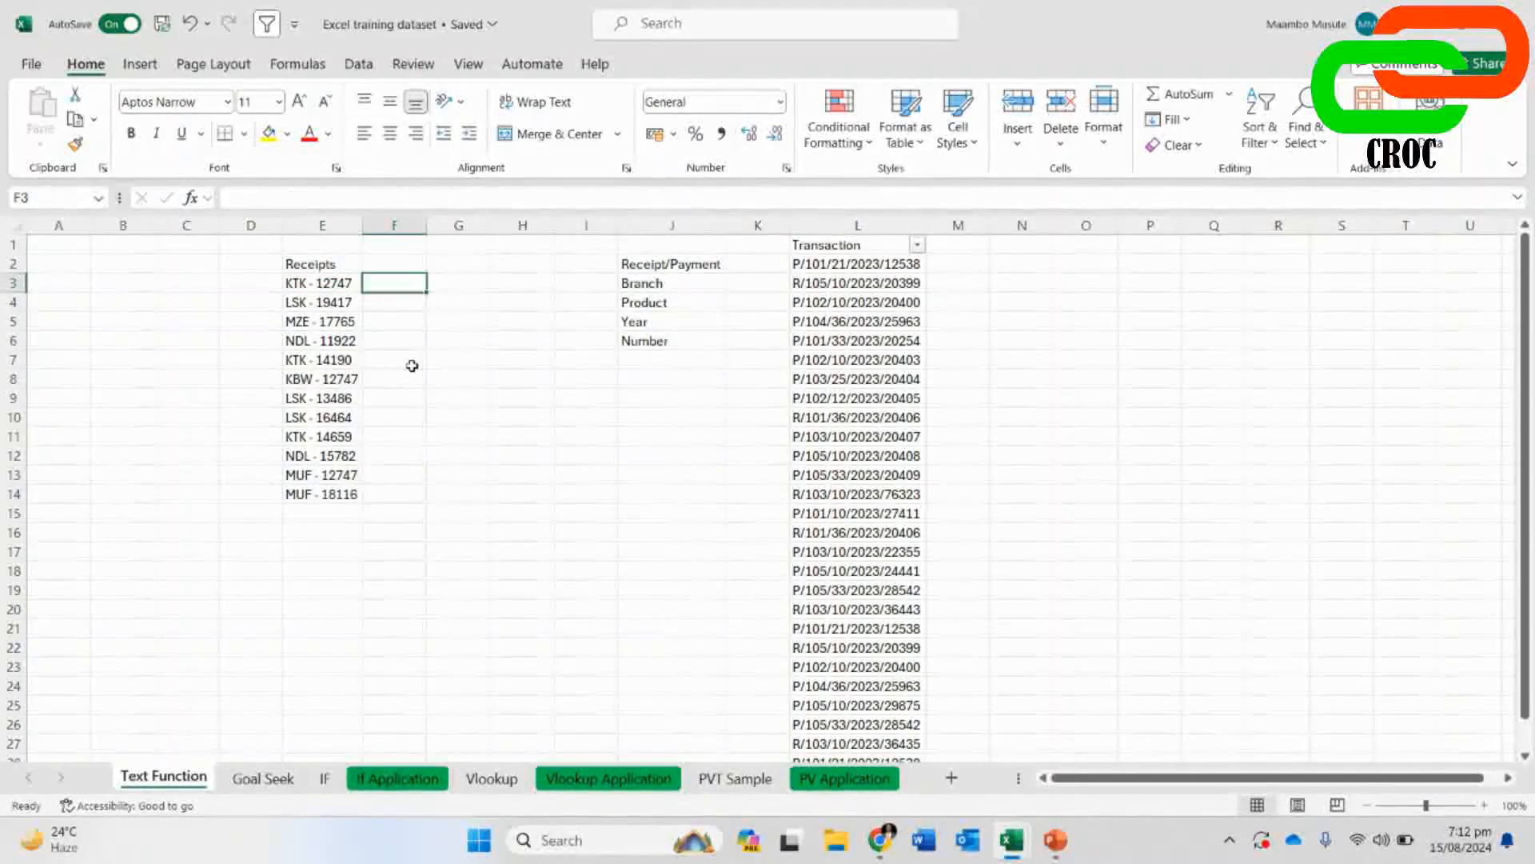
text(KTK)
key(Return)
text(LSK)
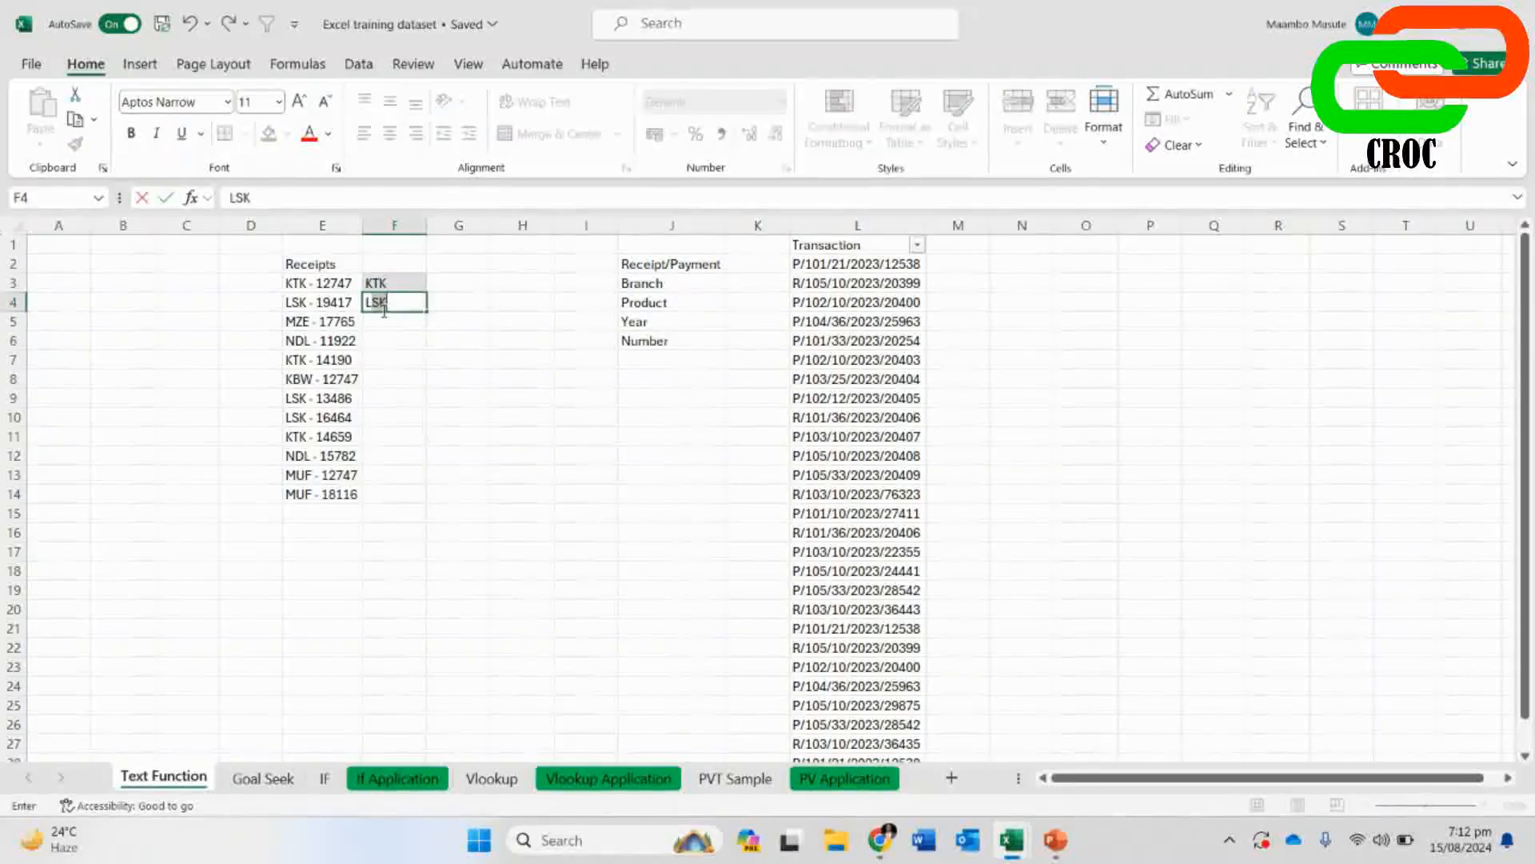
click(391, 304)
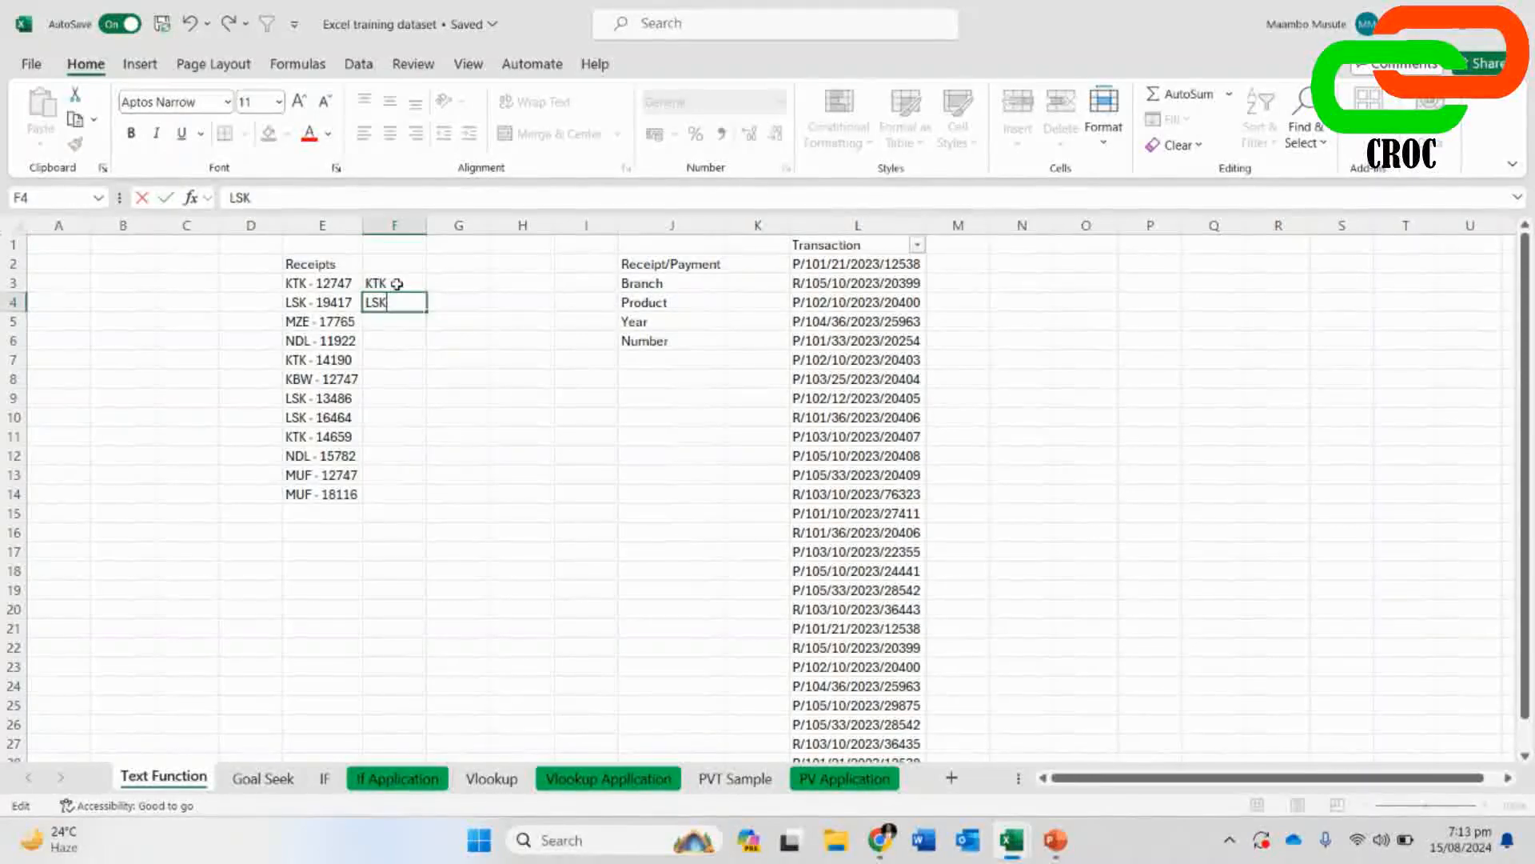
- Clear the manually entered prefixes from F3 and F4
click(397, 283)
key(Delete)
click(404, 302)
key(Delete)
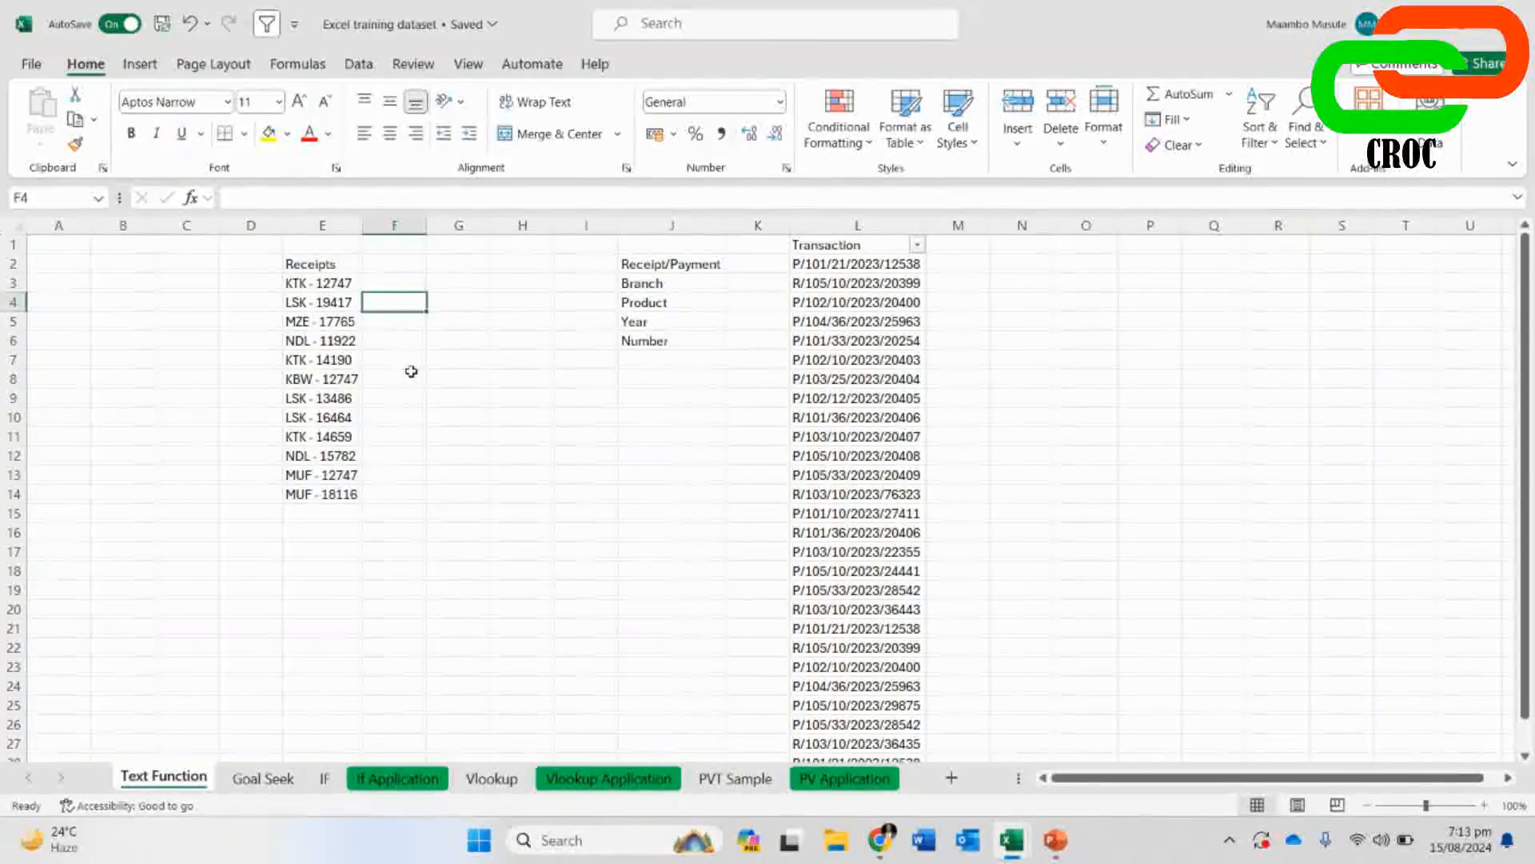
- Enter the headings LEFT, RIGHT and MID in cells F1, G1 and H1
click(393, 279)
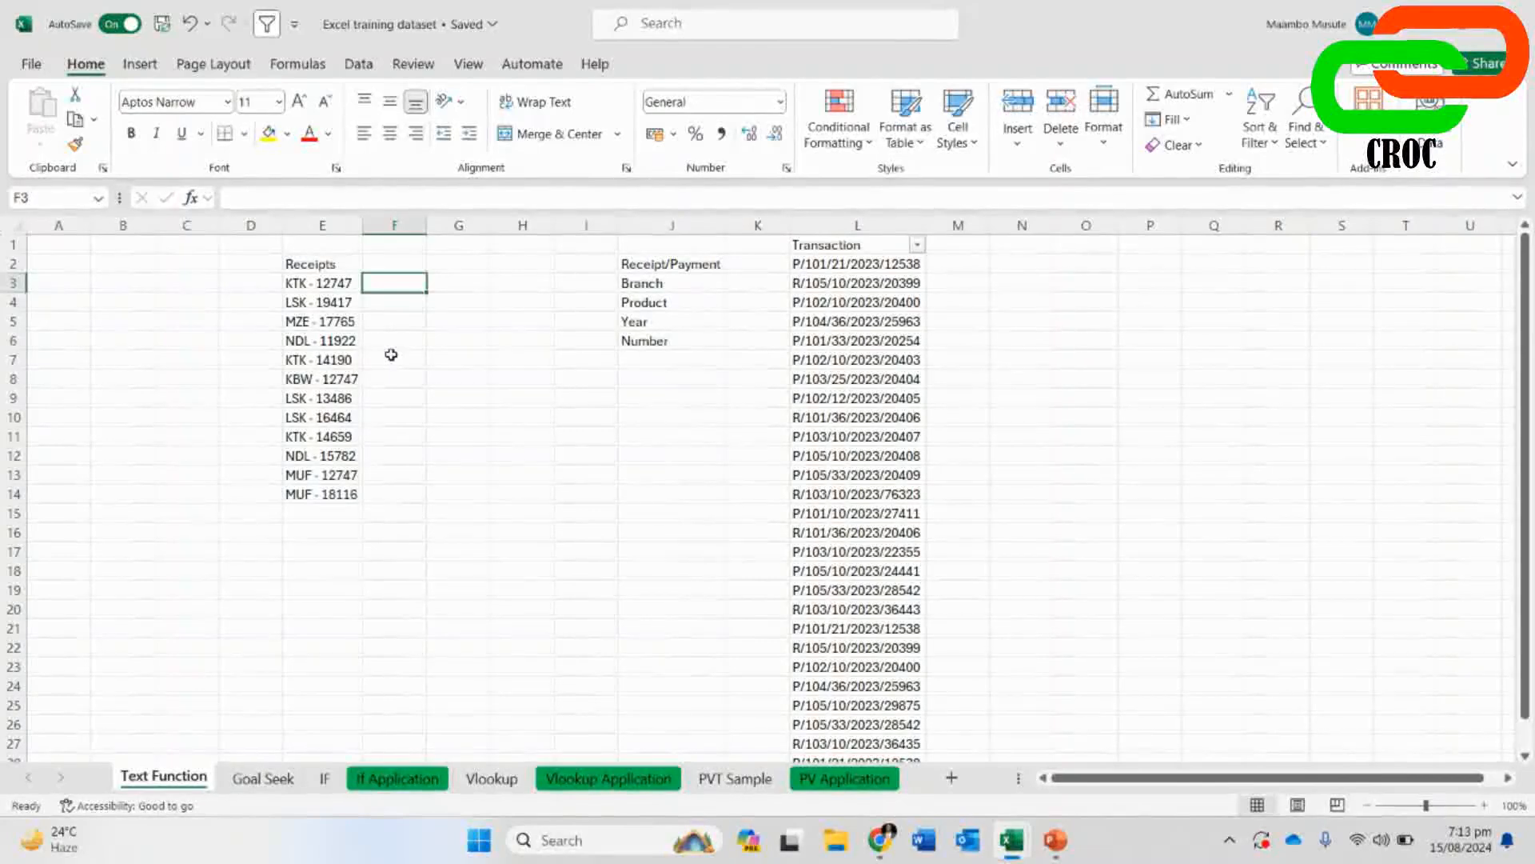
click(399, 246)
text(LEFT)
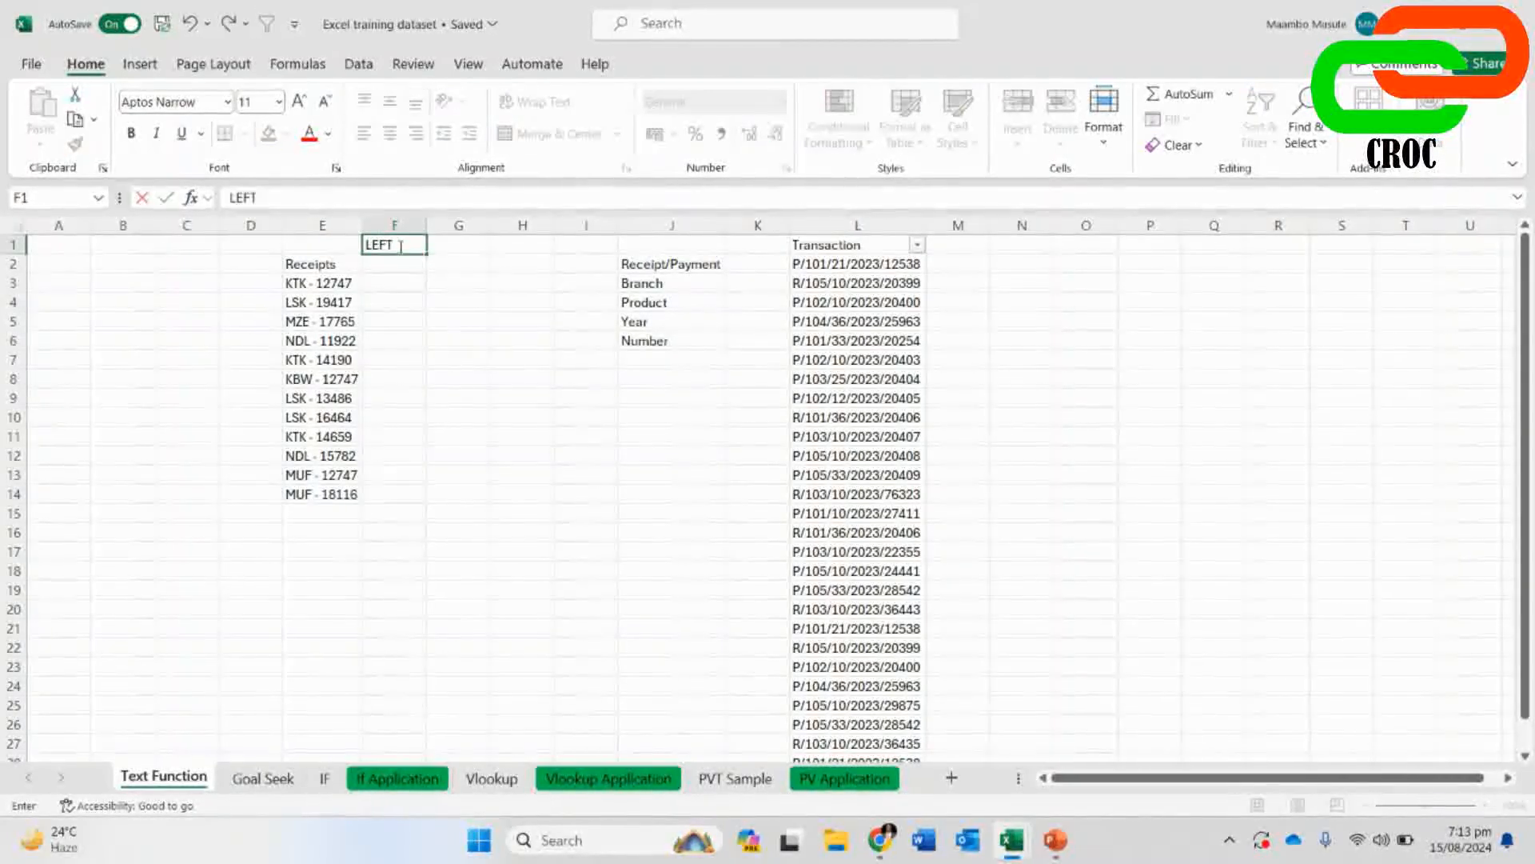
key(Tab)
text(RIGHT)
key(Tab)
text(MID)
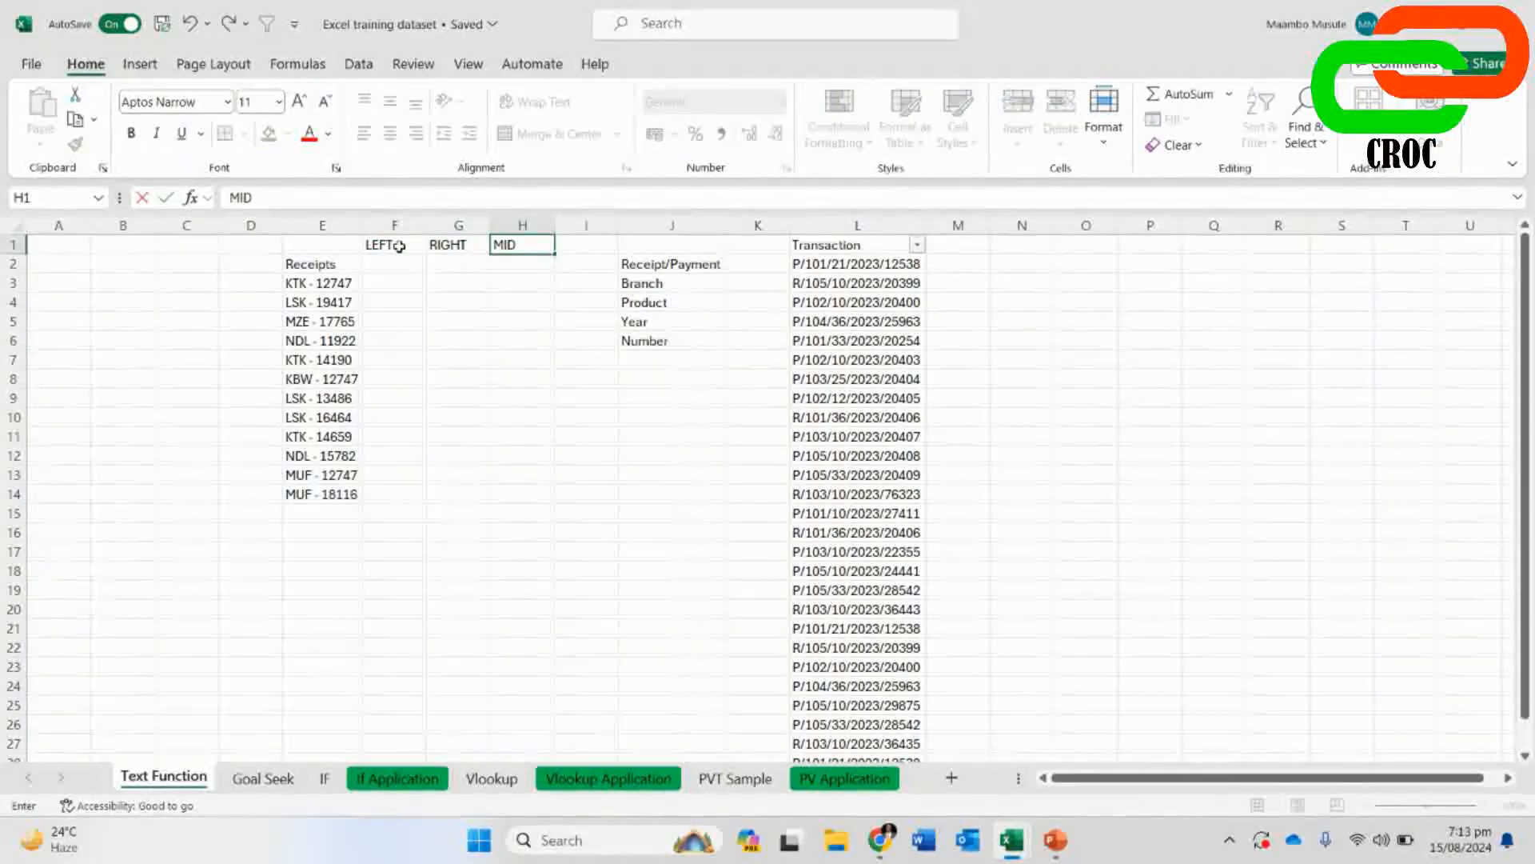
click(520, 283)
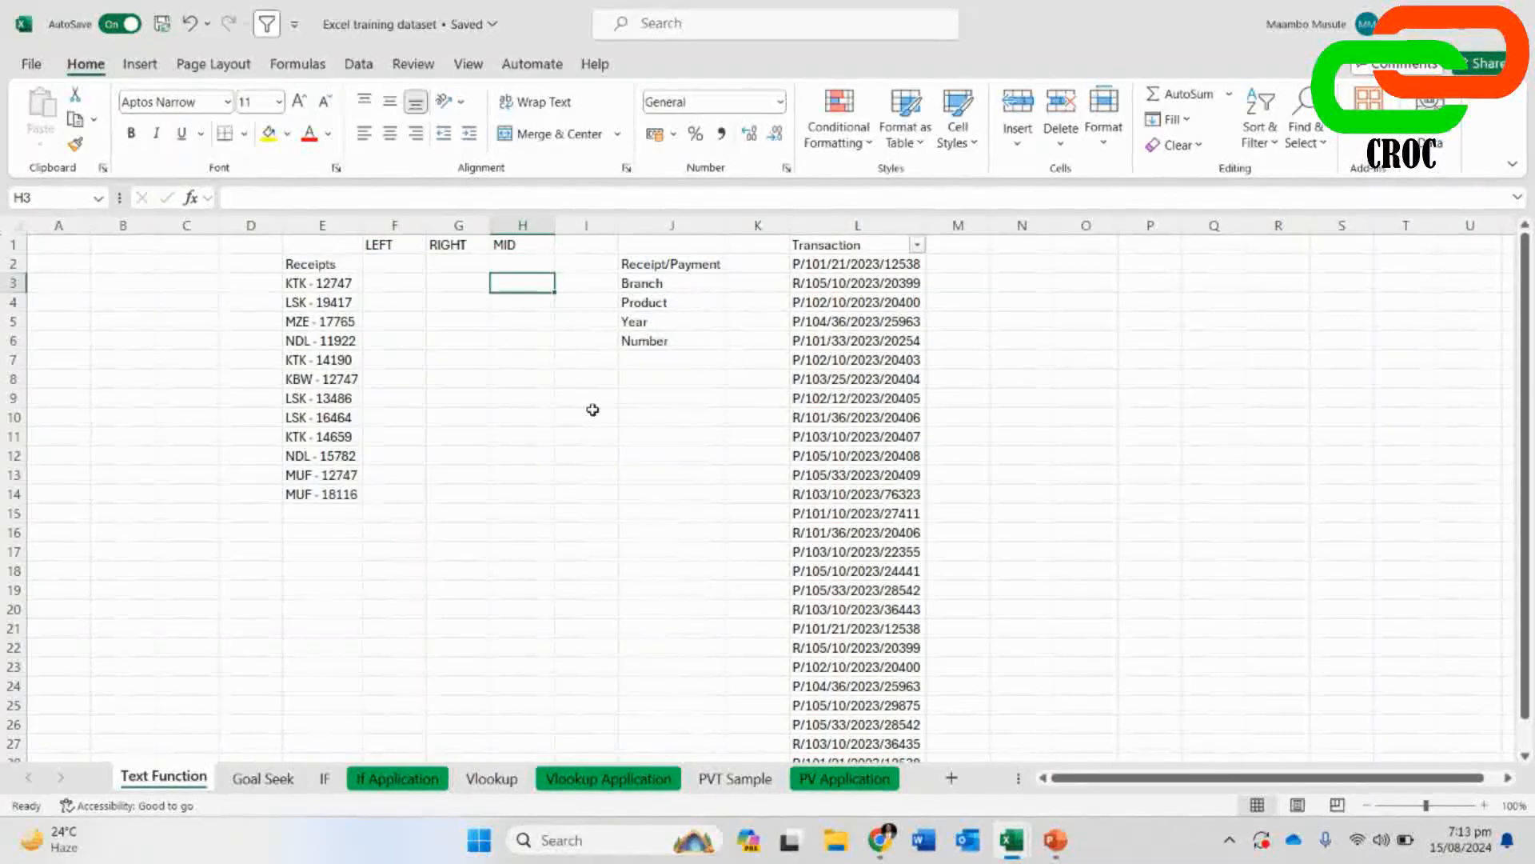
- Examine the receipt codes in column E against the LEFT heading to identify the characters to extract
click(392, 245)
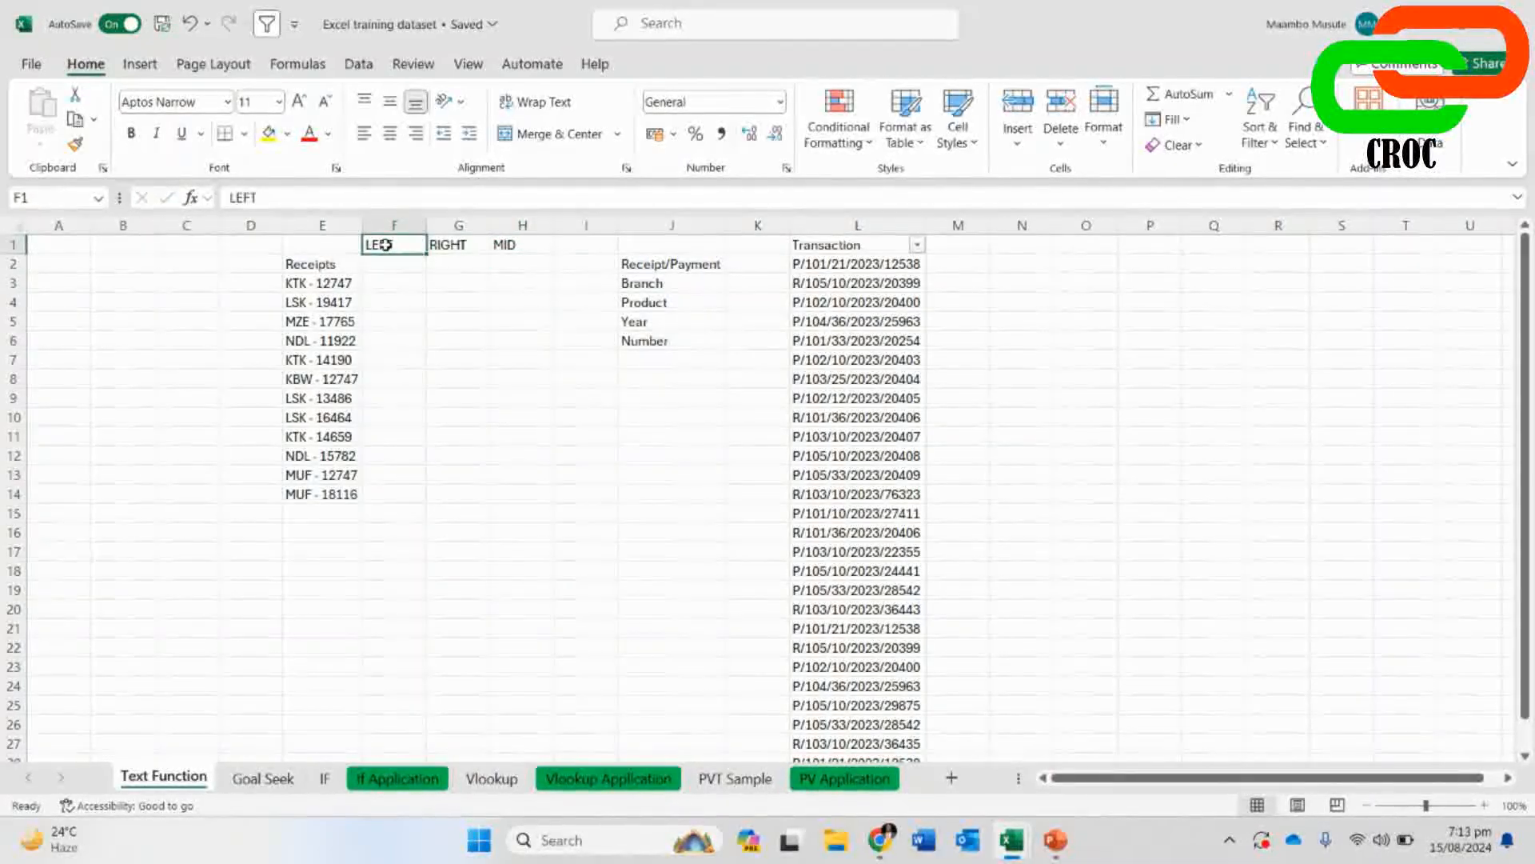
click(342, 284)
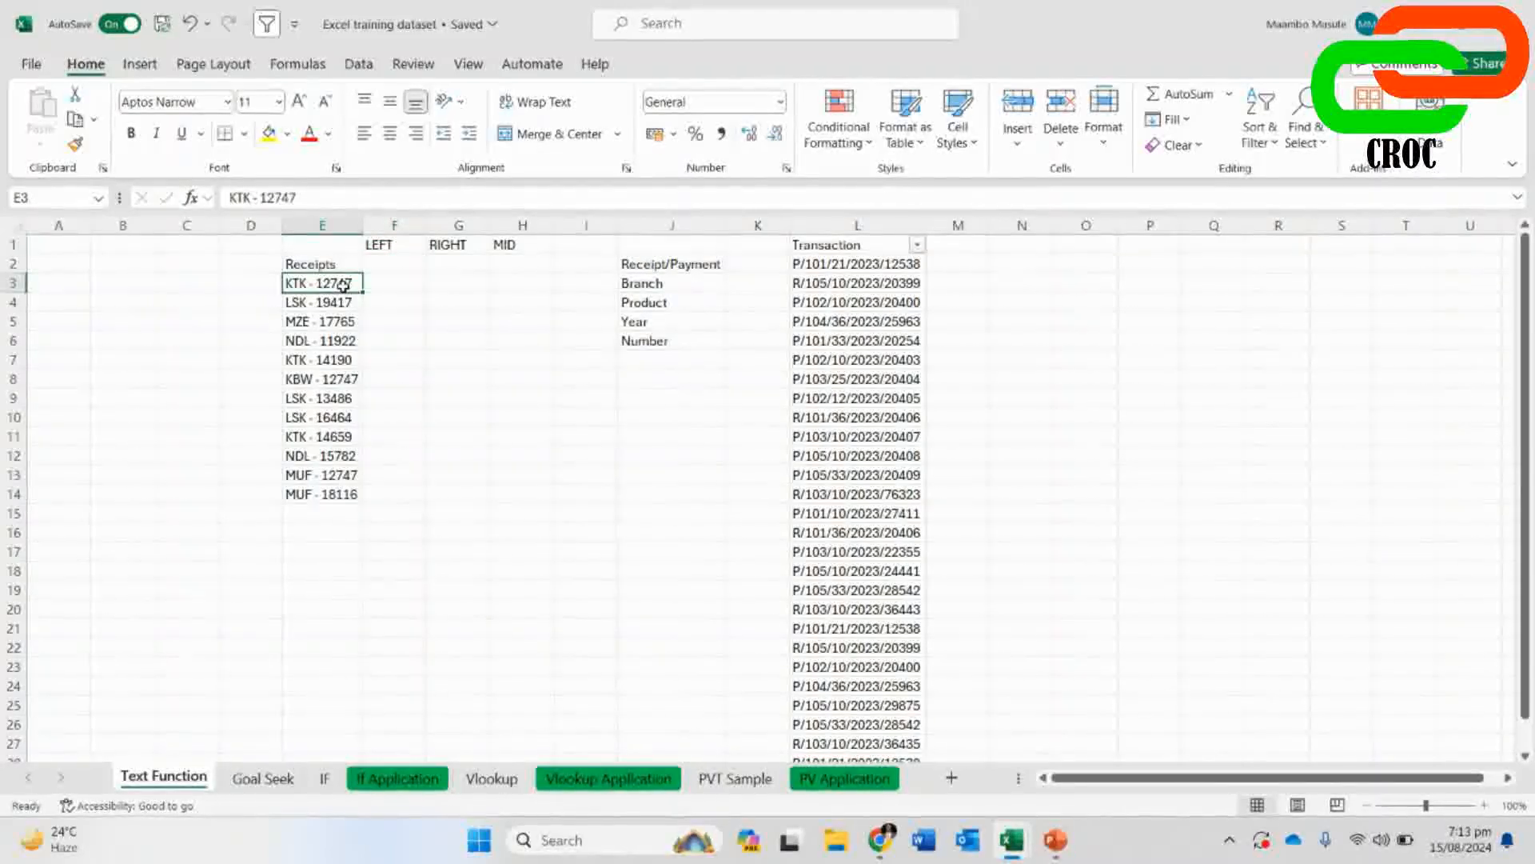
click(396, 245)
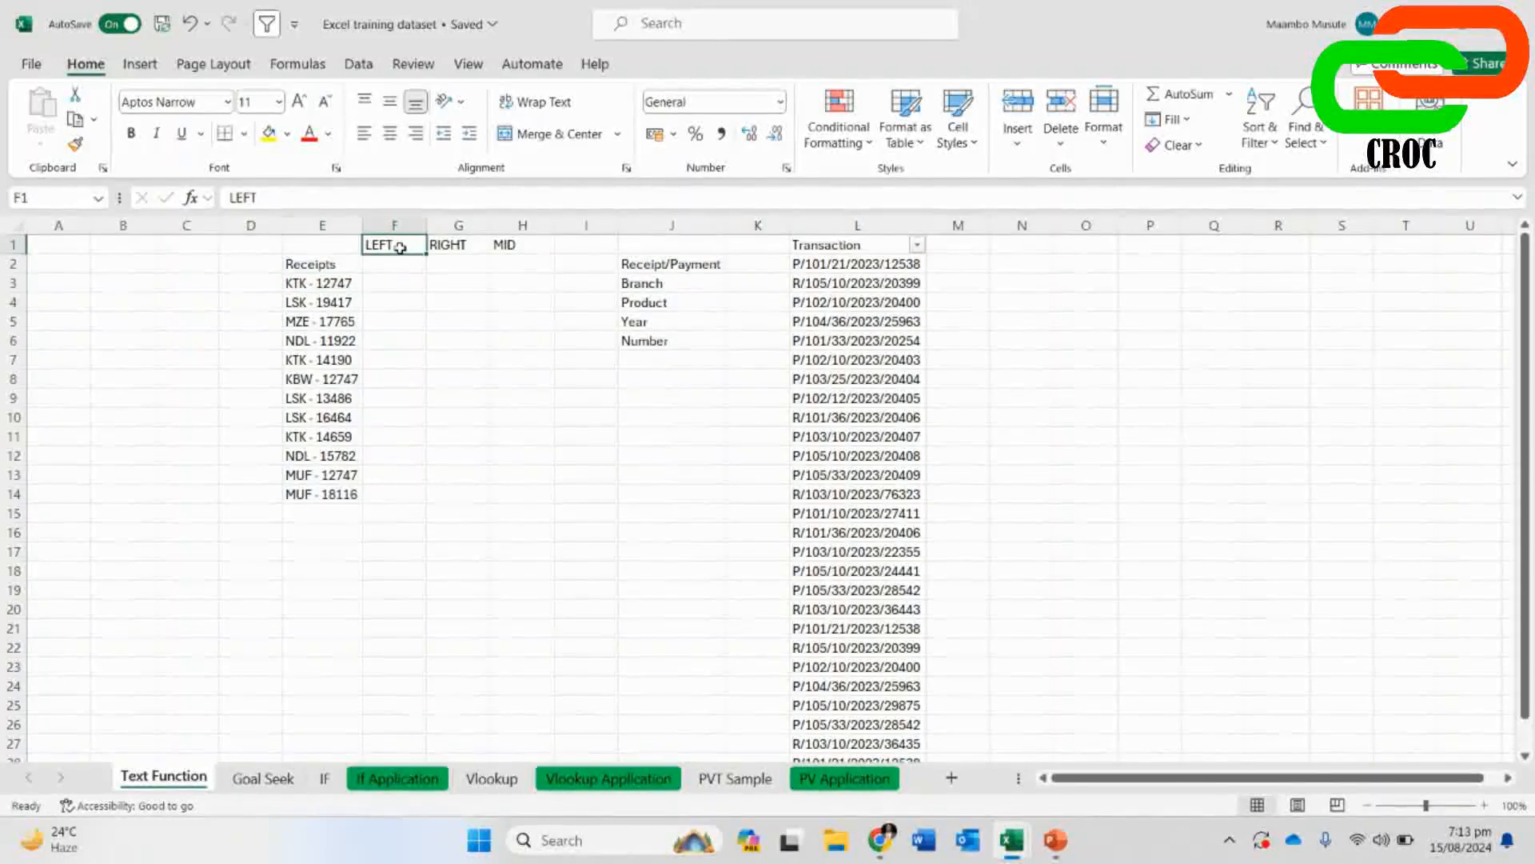
click(344, 282)
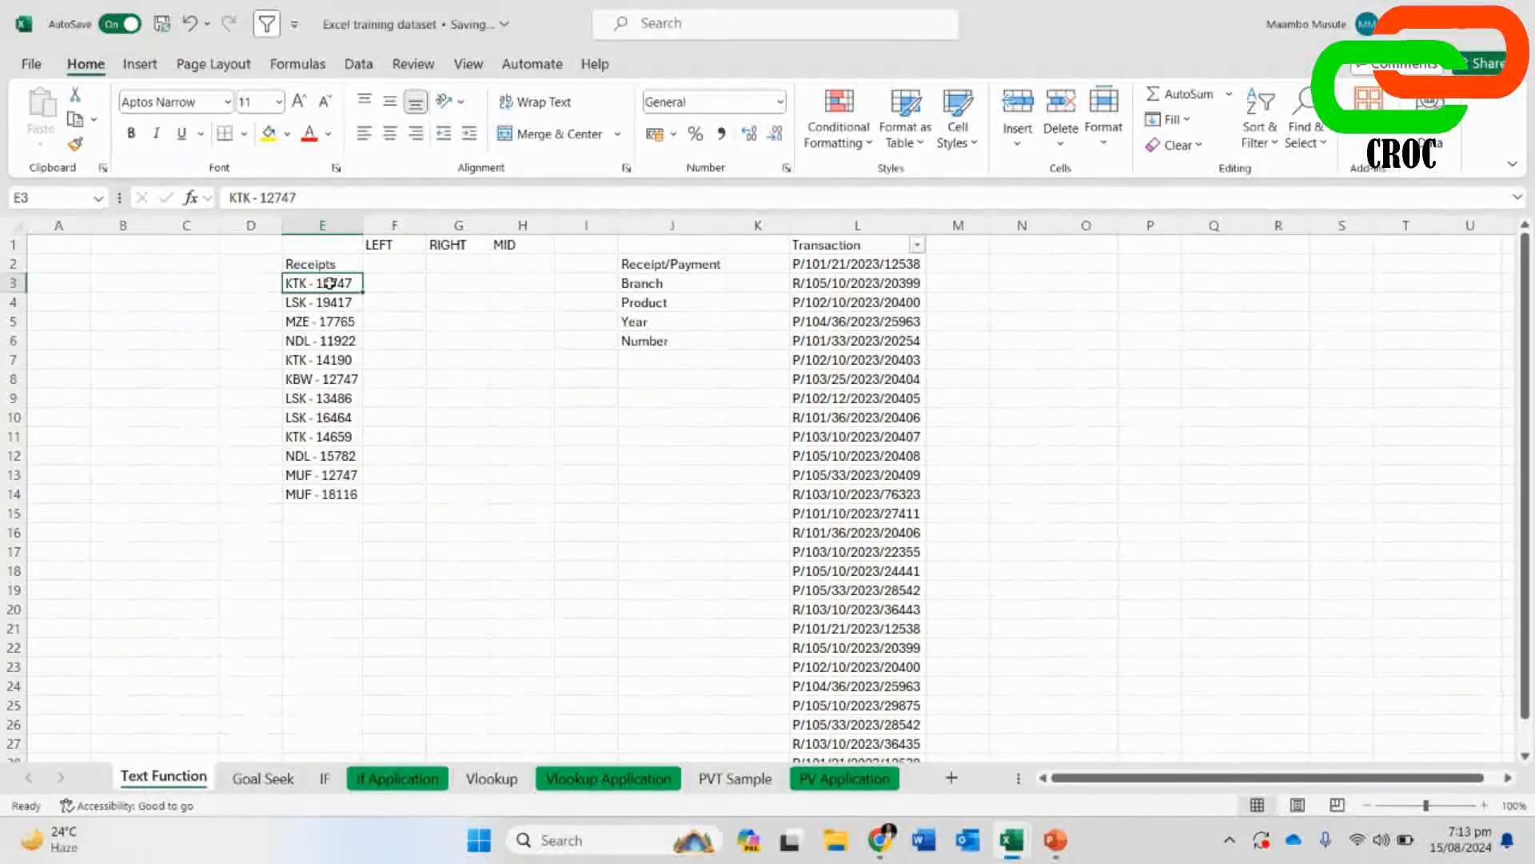
drag(329, 278, 309, 494)
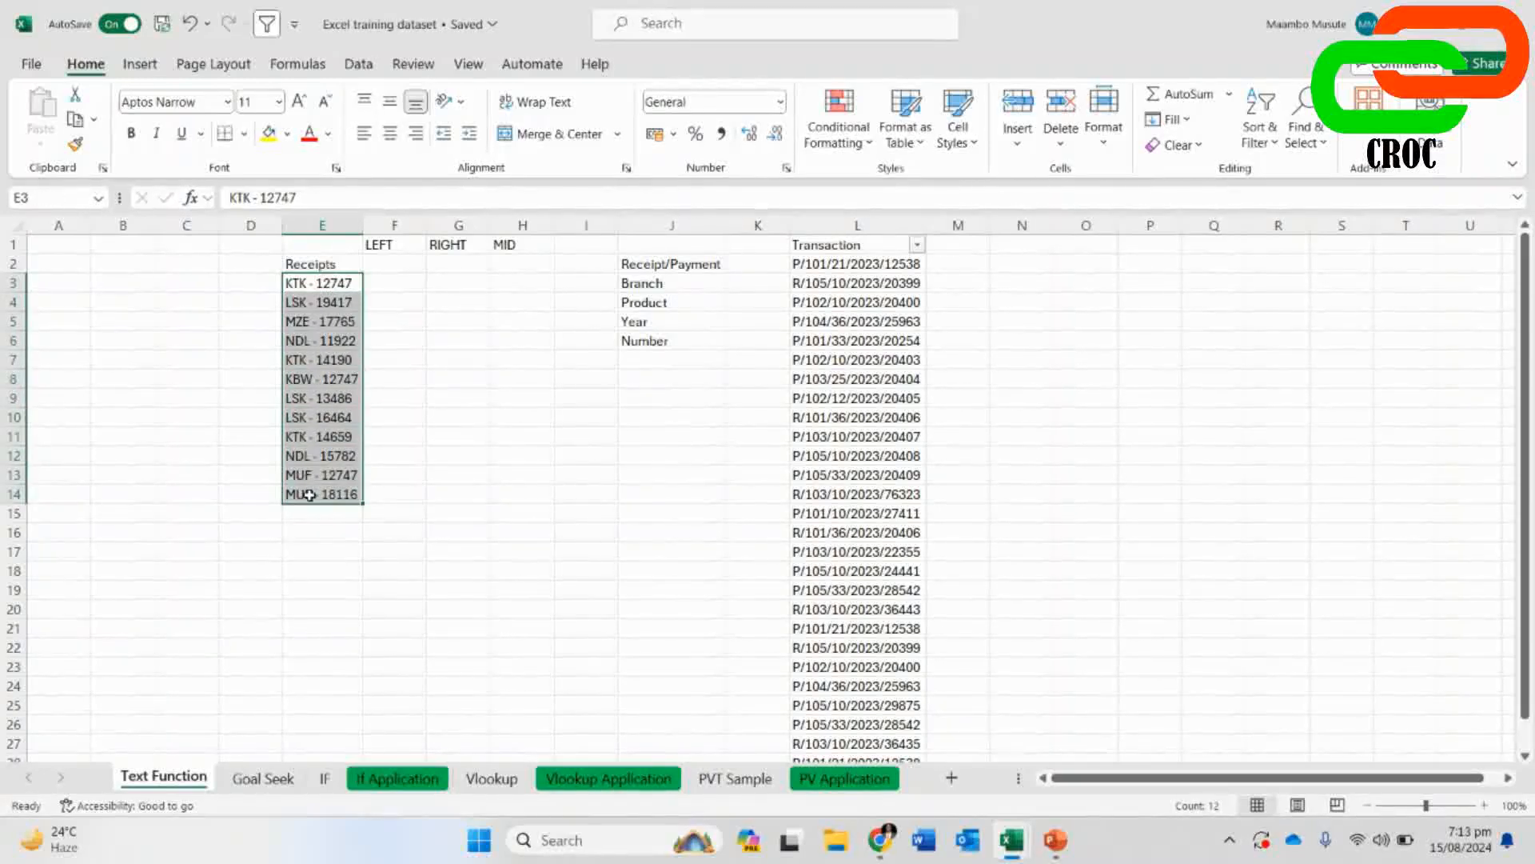
click(306, 539)
click(298, 284)
click(302, 303)
click(307, 322)
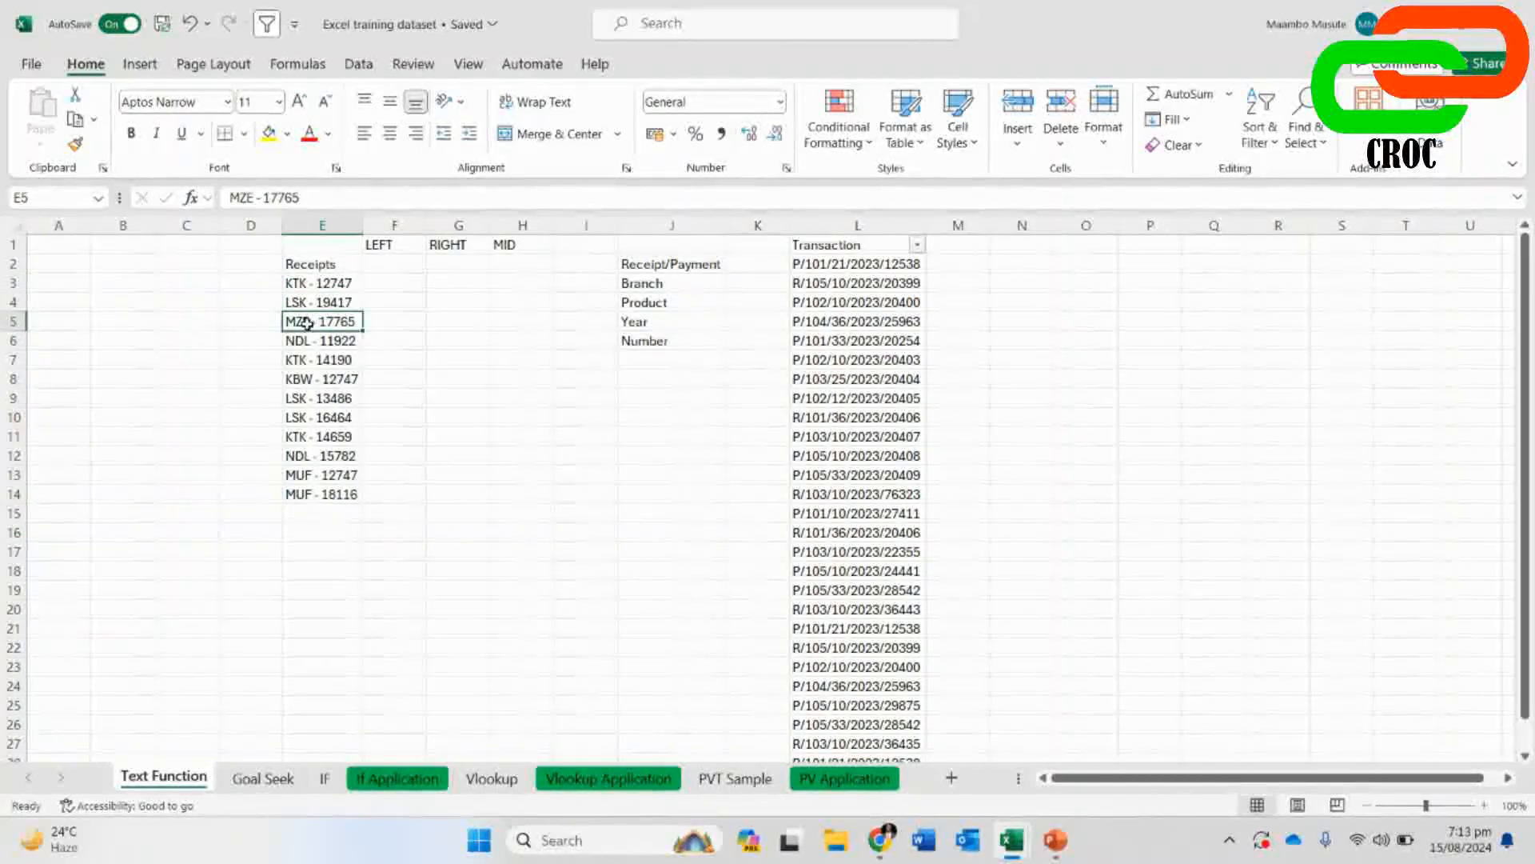
click(304, 282)
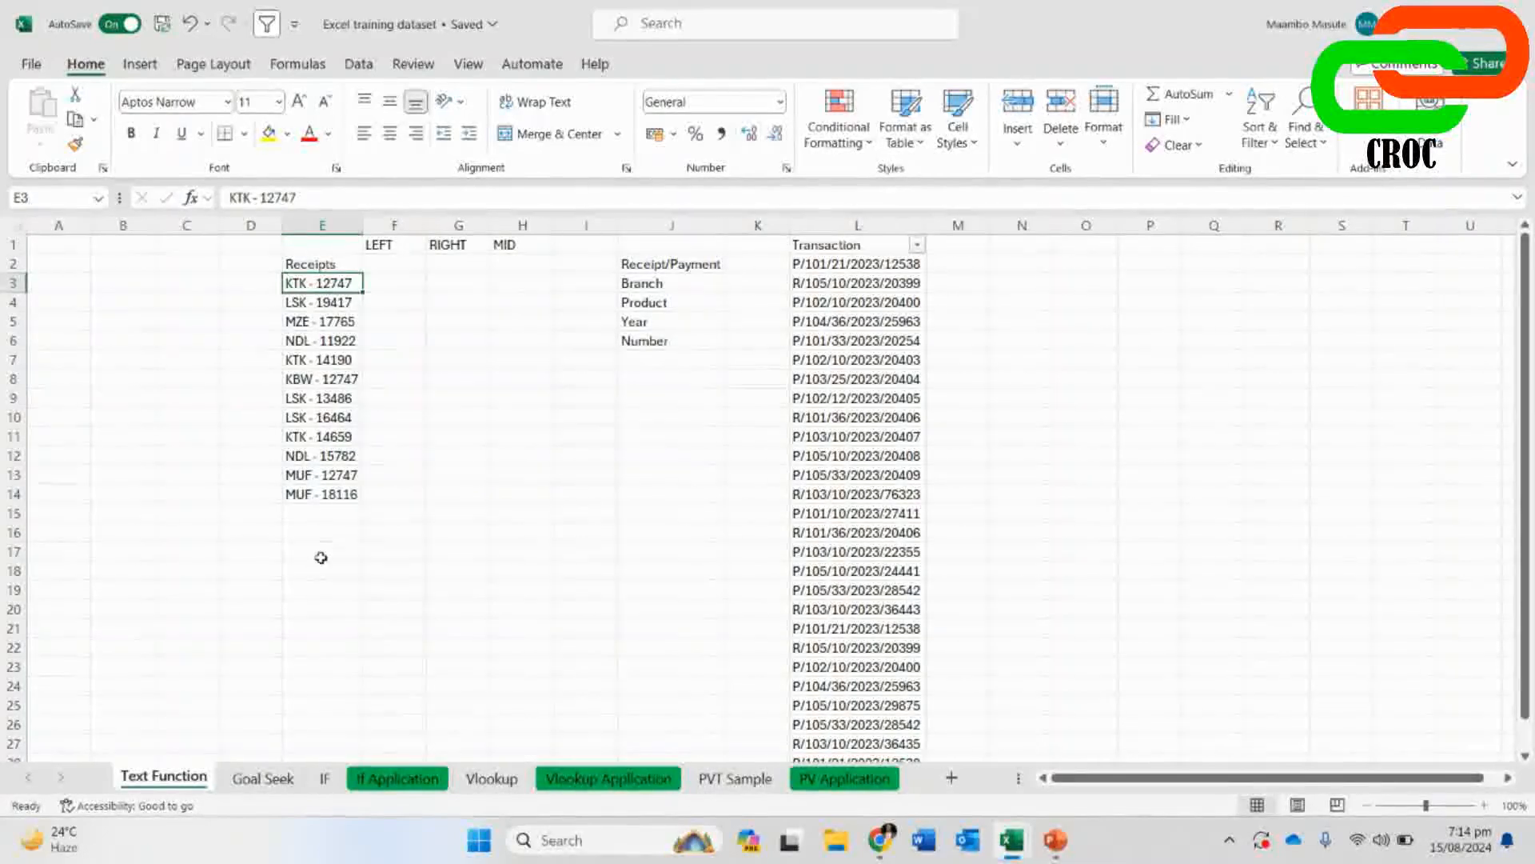
- Enter the formula =LEFT(E3,3) in F3 to extract the first three characters of the receipt code
click(378, 281)
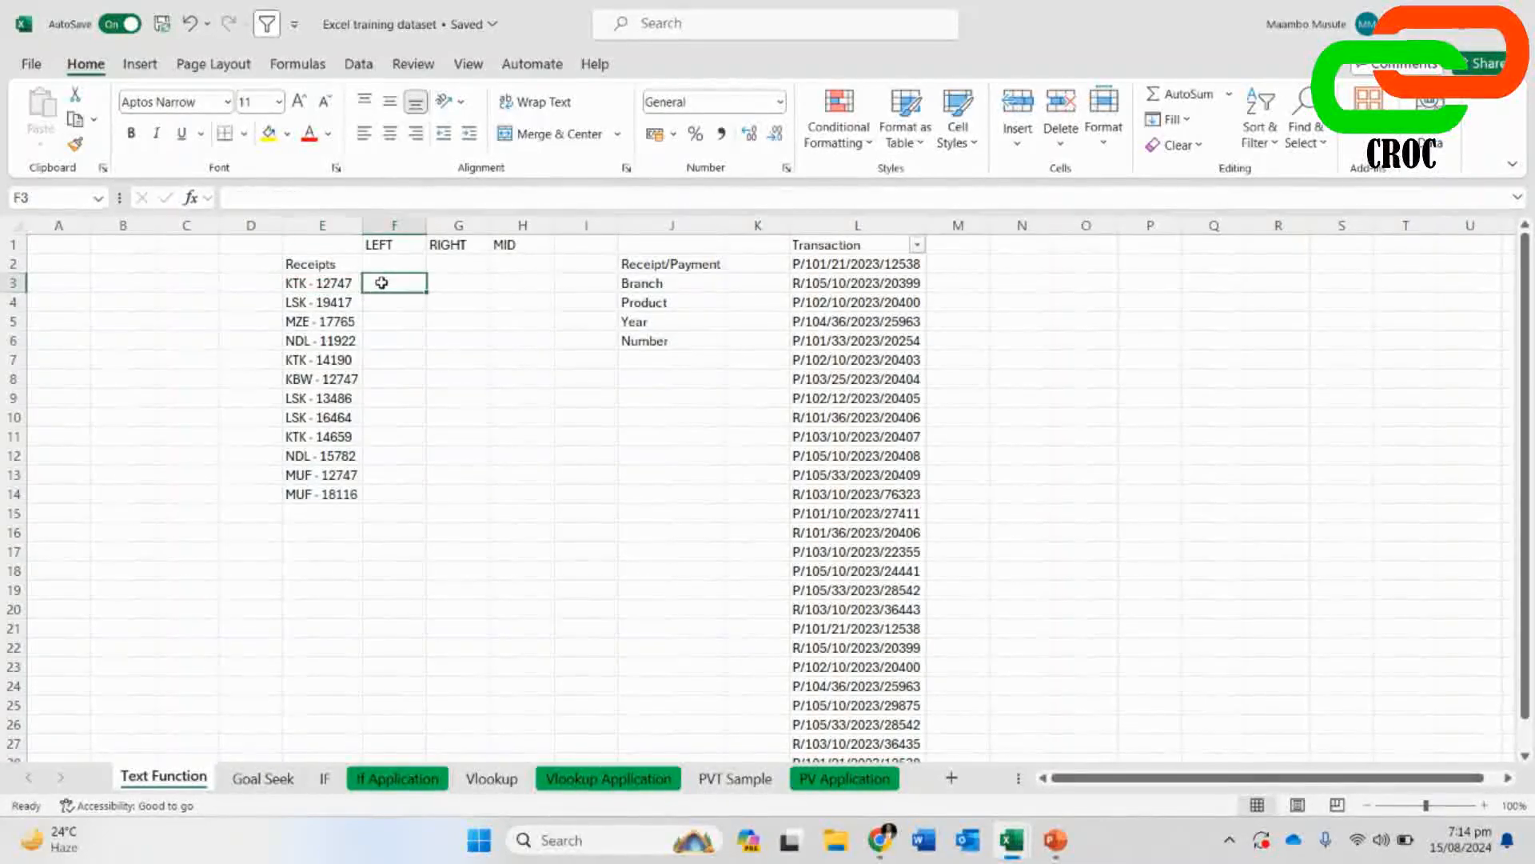
text(=L)
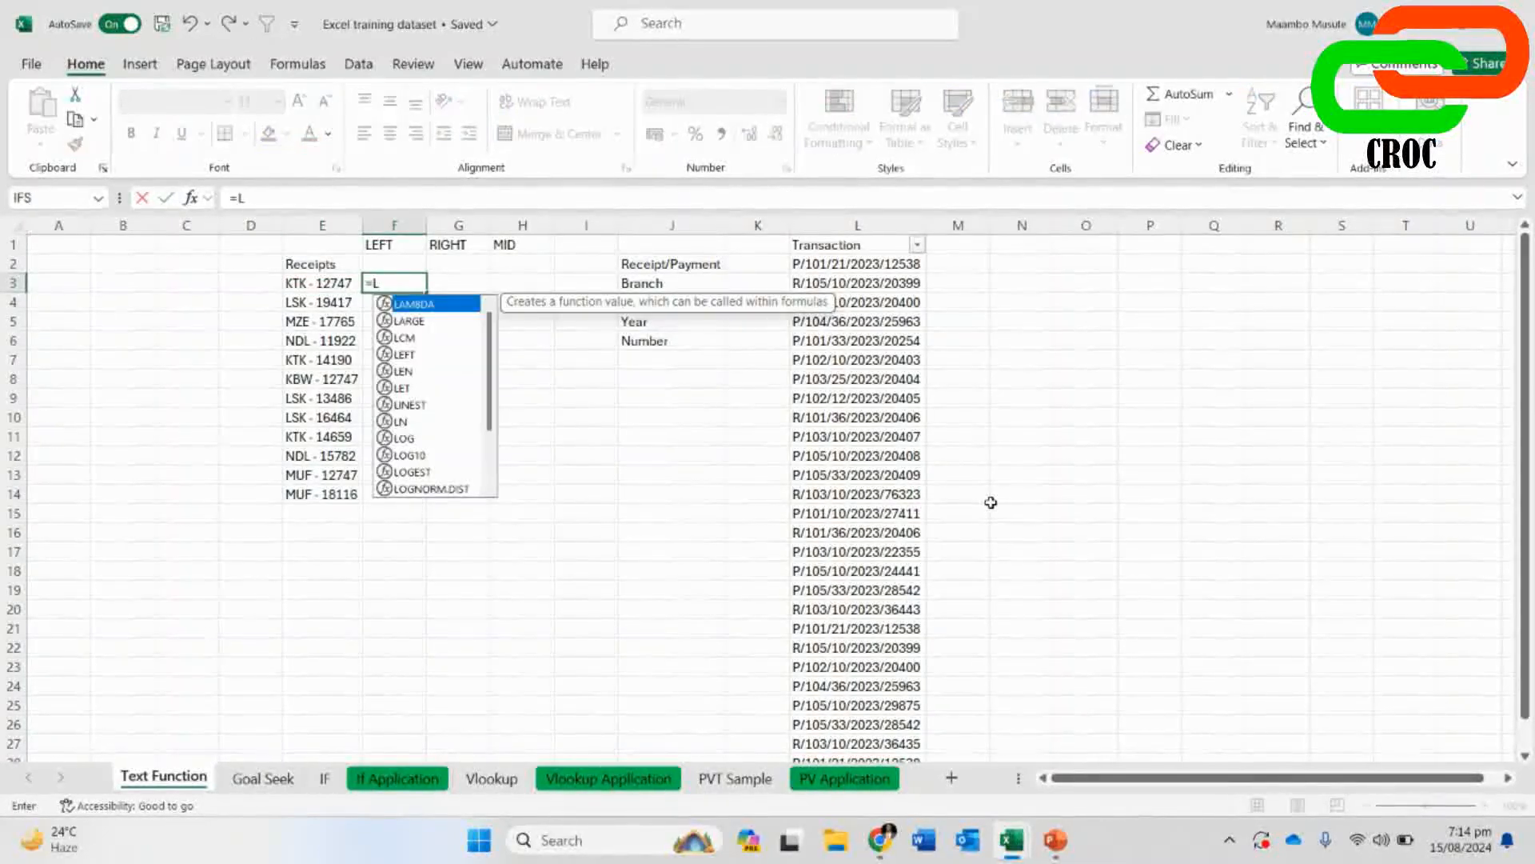
text(EFT)
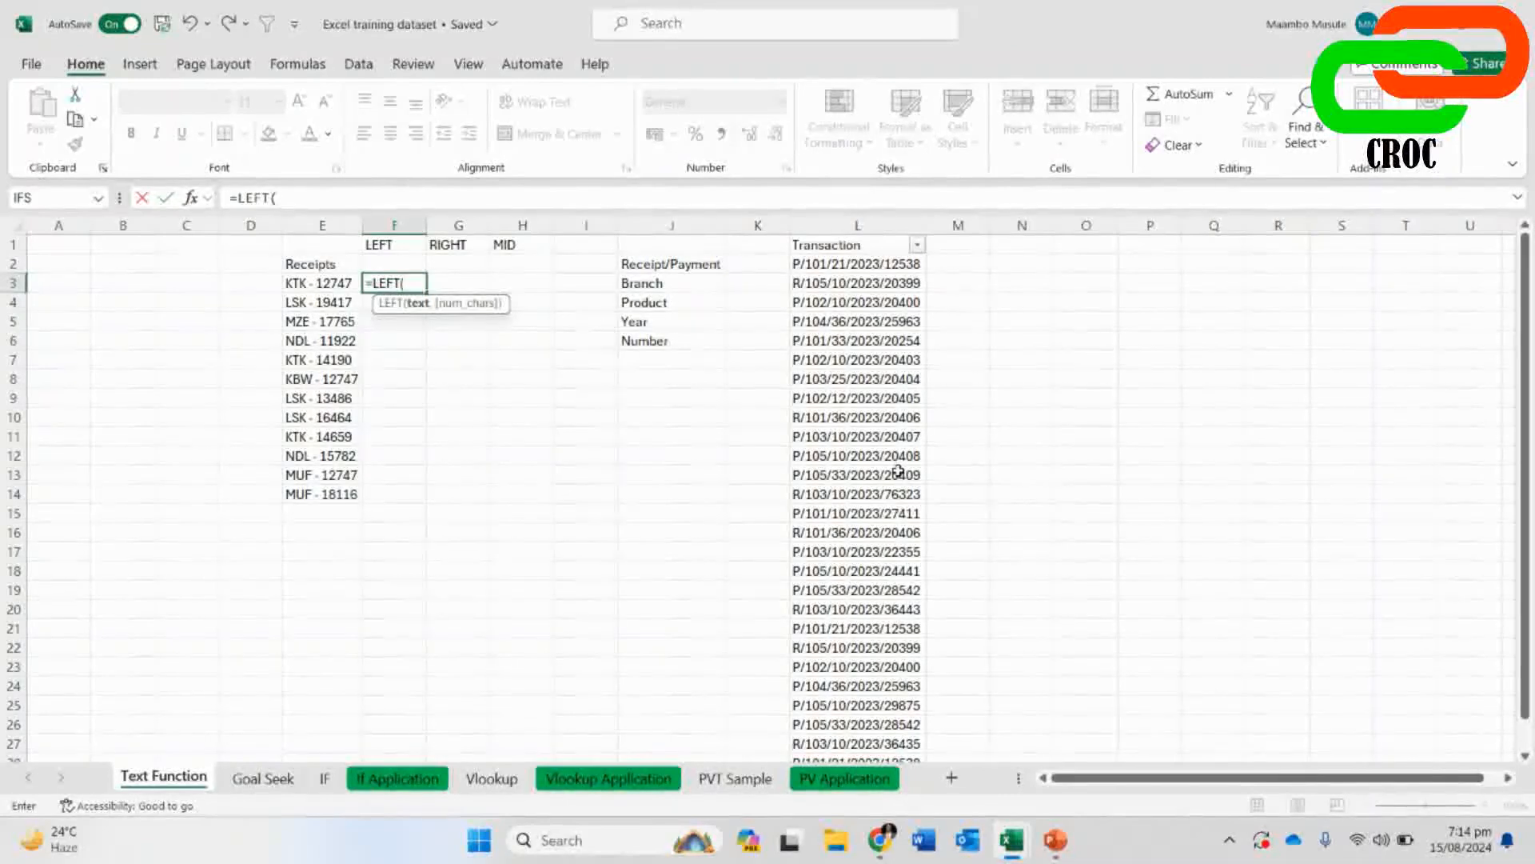
click(327, 286)
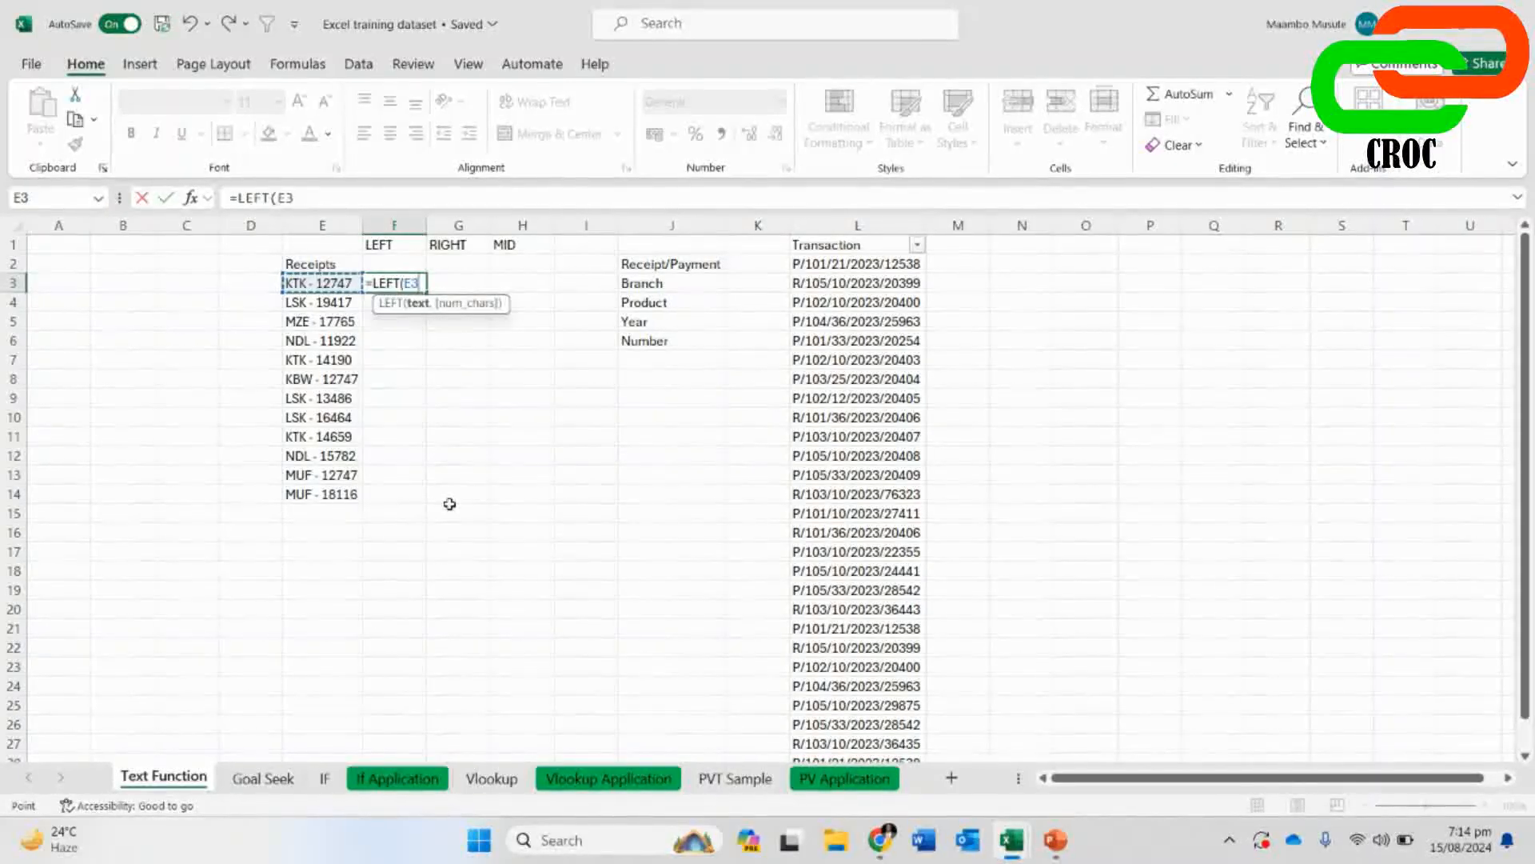
text(,)
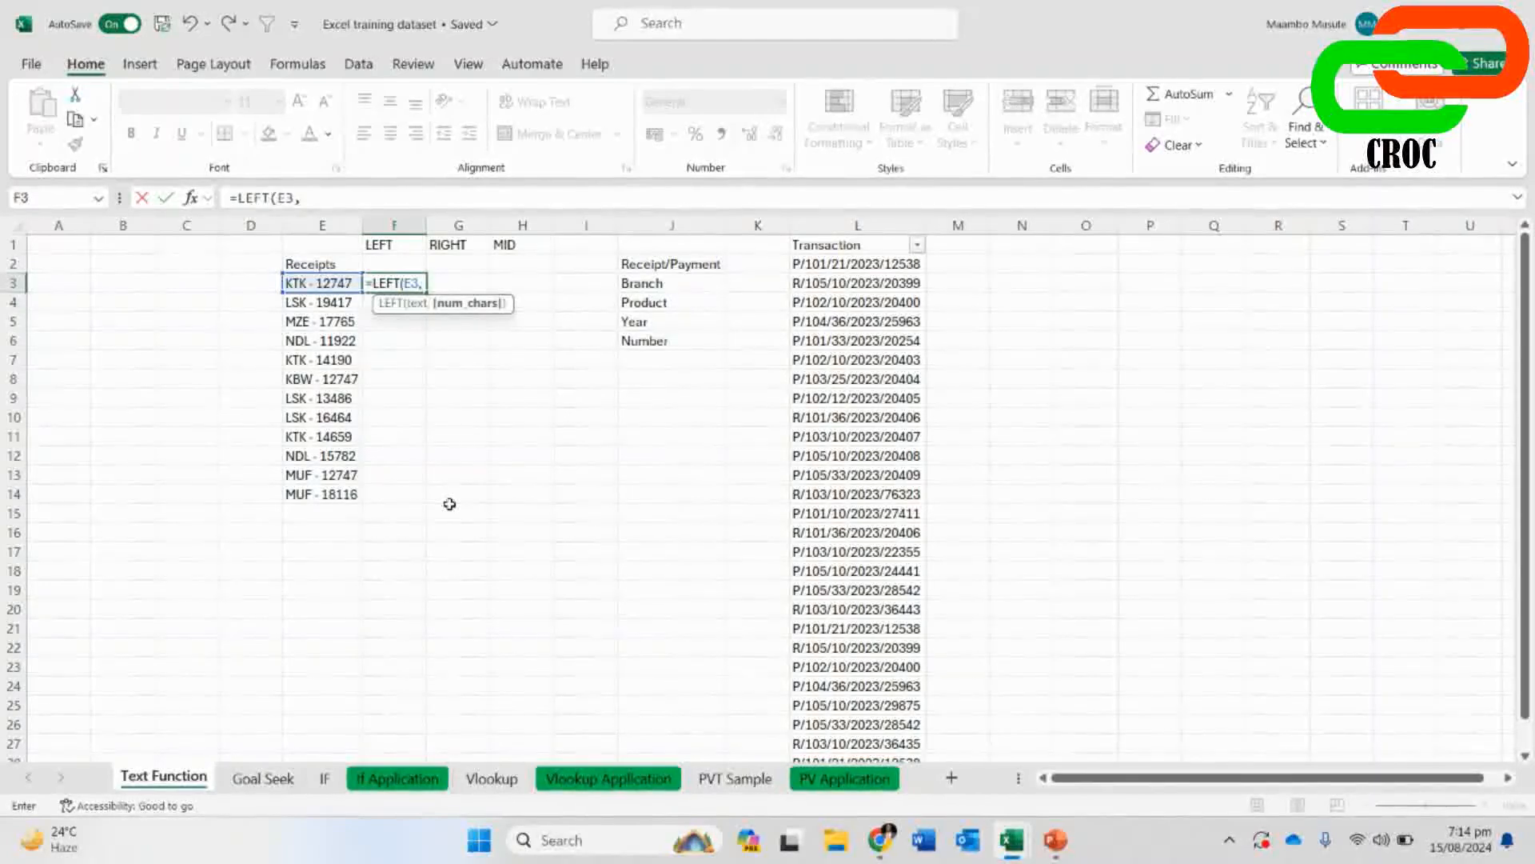
text(3))
key(Return)
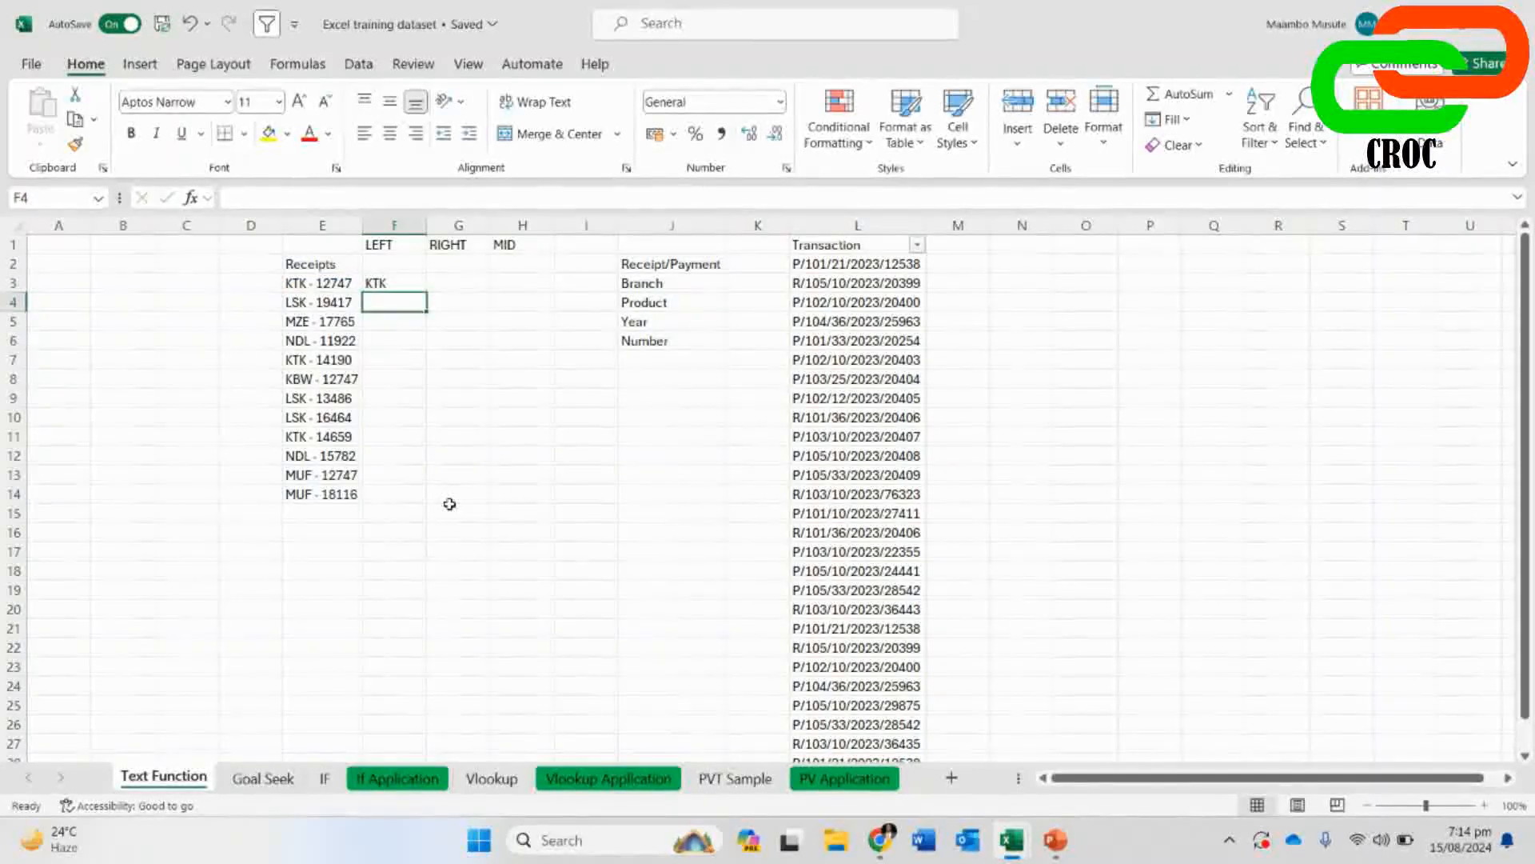
- Fill the LEFT formula from F3 down to F14 for all the receipt codes
click(303, 281)
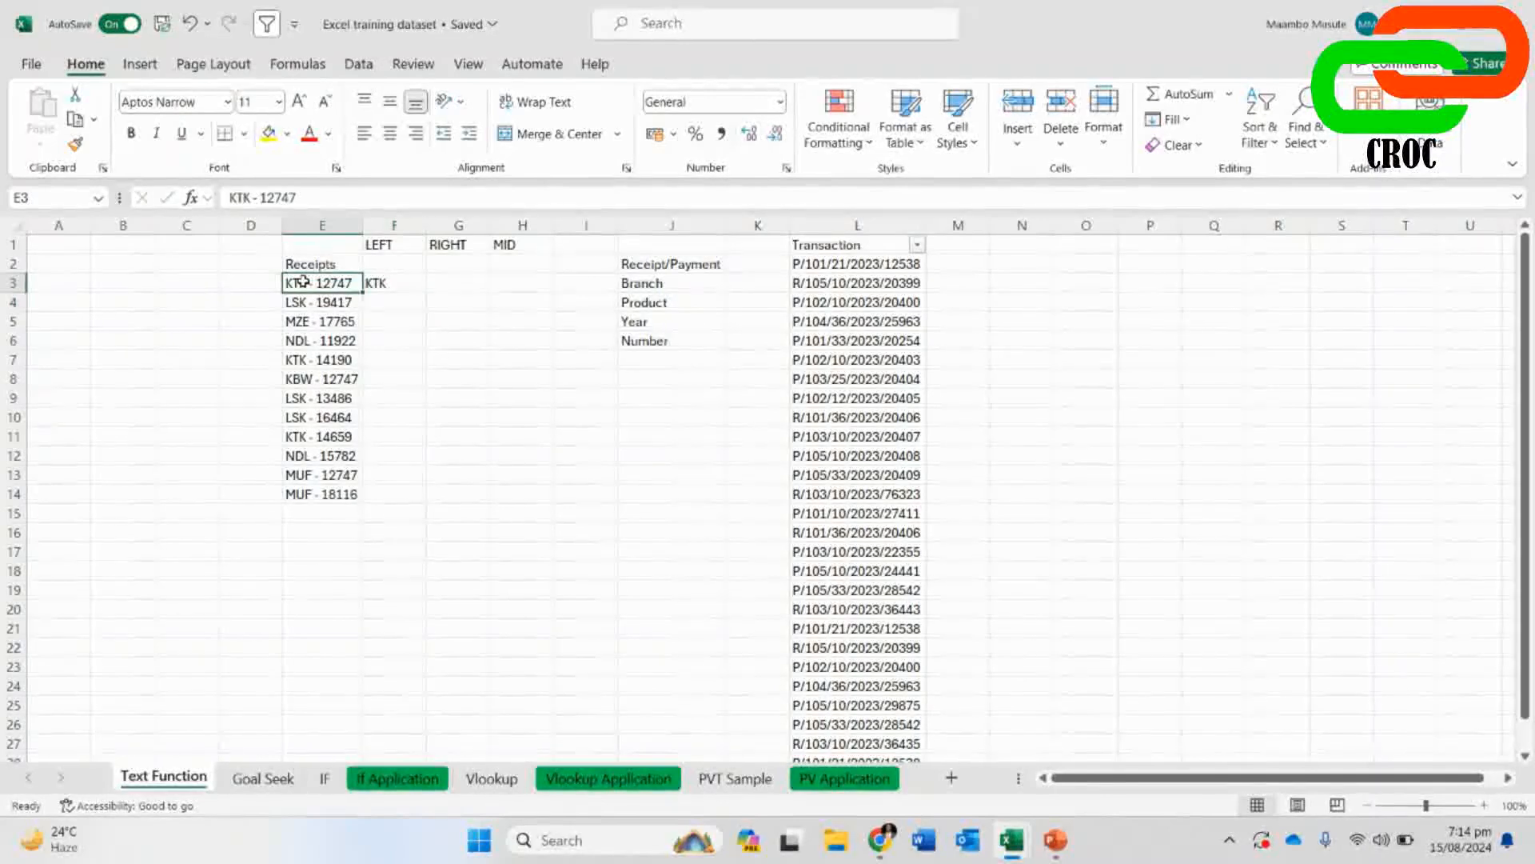
click(407, 282)
double_click(426, 290)
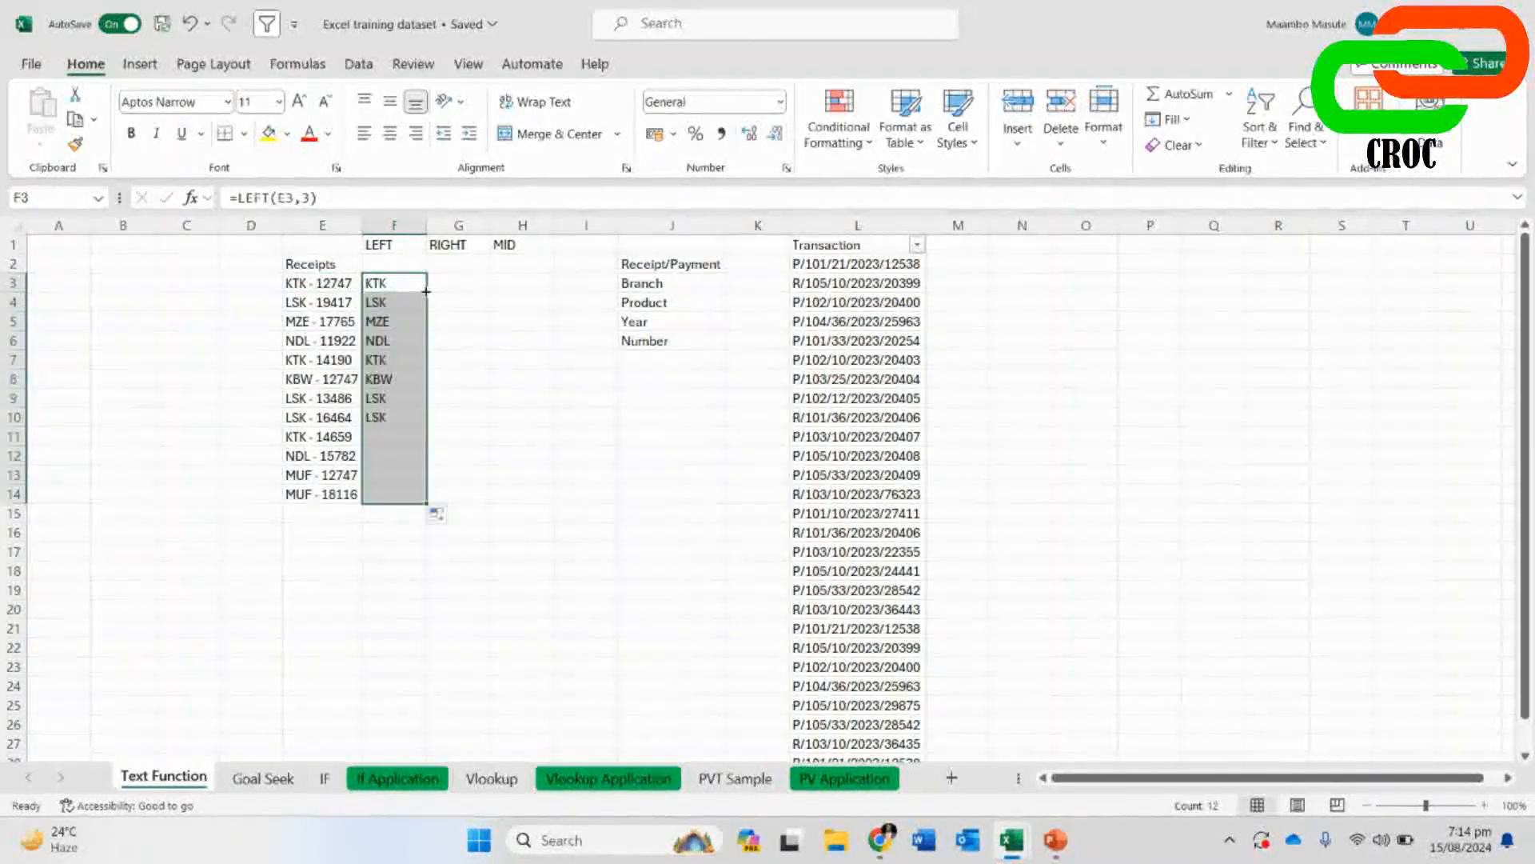
click(385, 562)
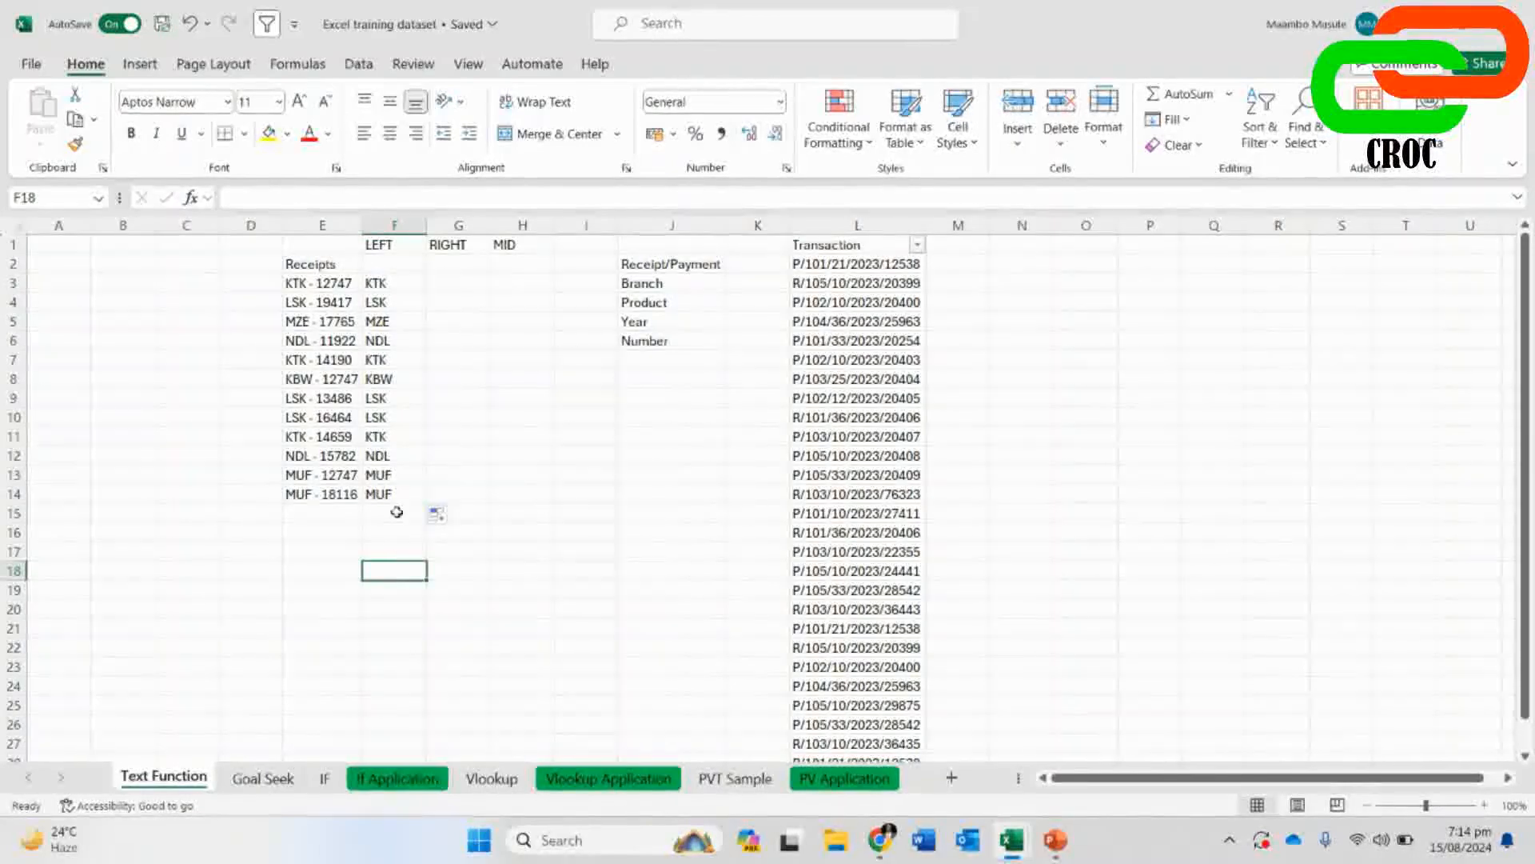
- Check the extracted prefixes in F3:F14 against the receipt codes and select G3 for the RIGHT column
click(319, 286)
click(321, 302)
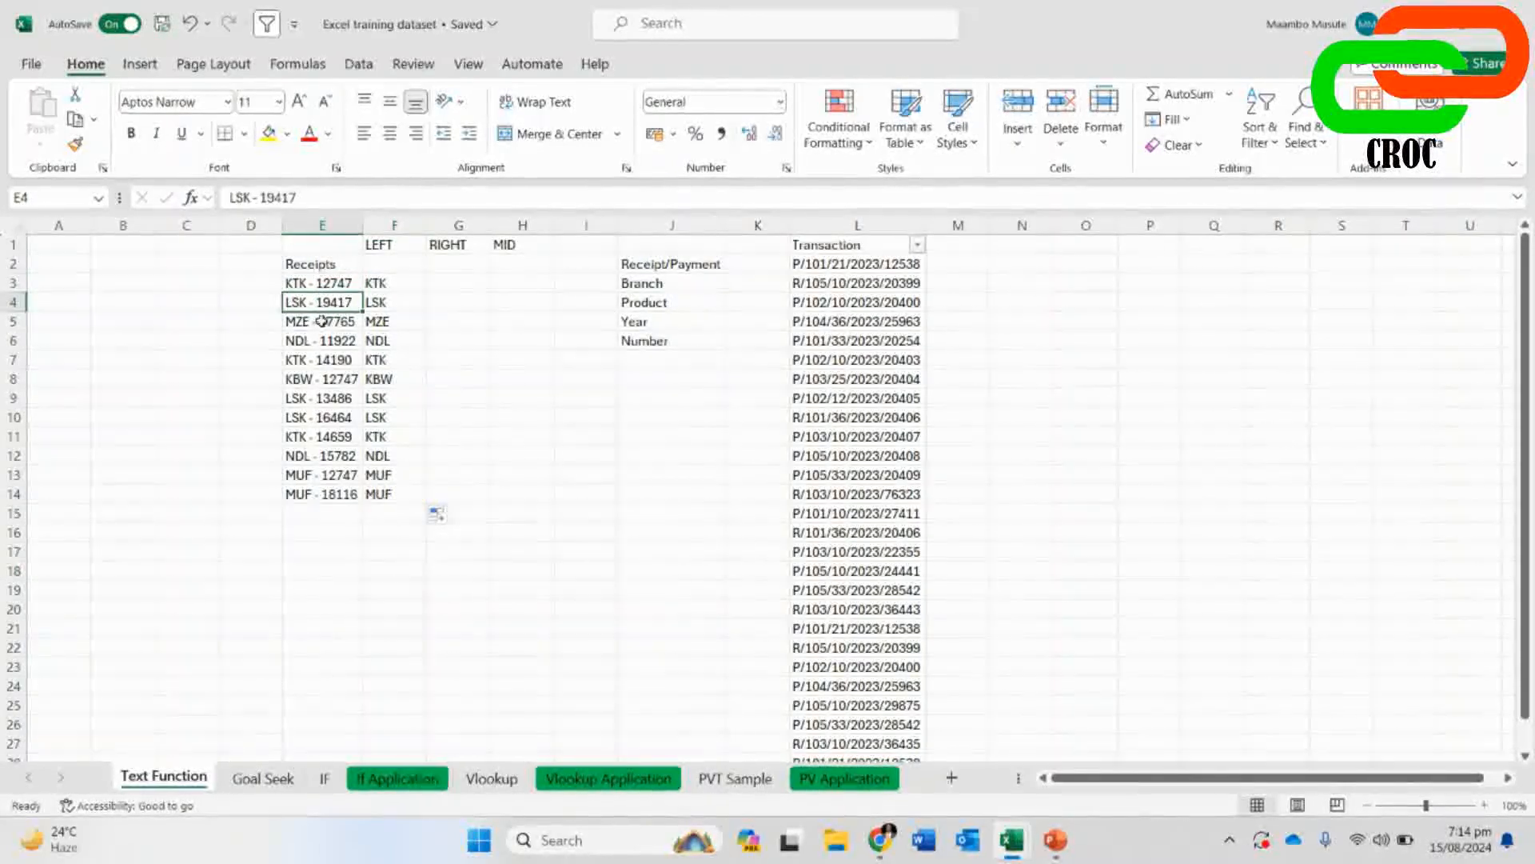
click(323, 322)
click(386, 282)
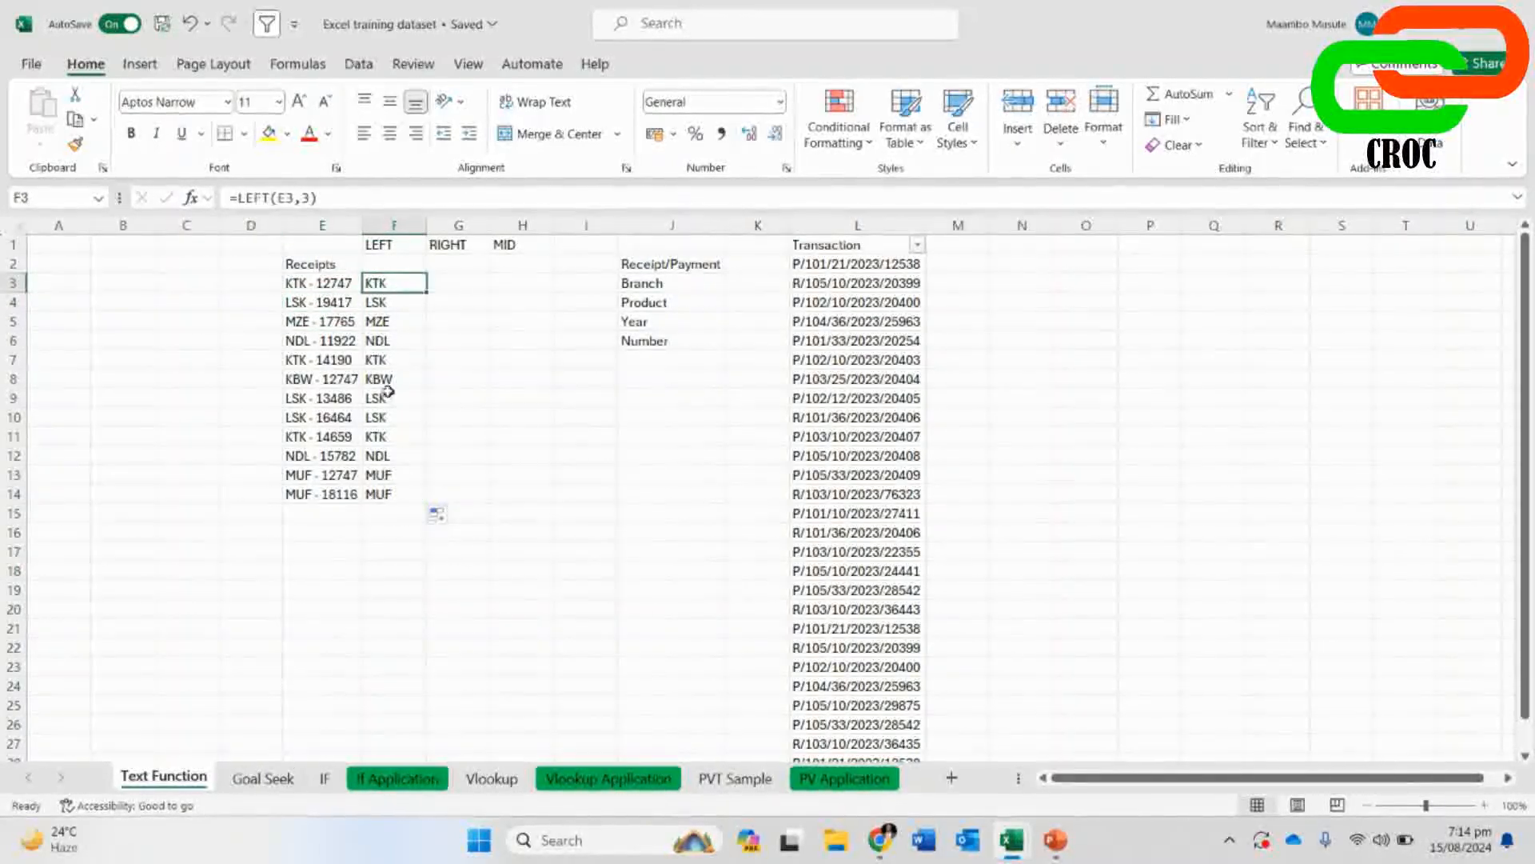
click(383, 493)
click(382, 474)
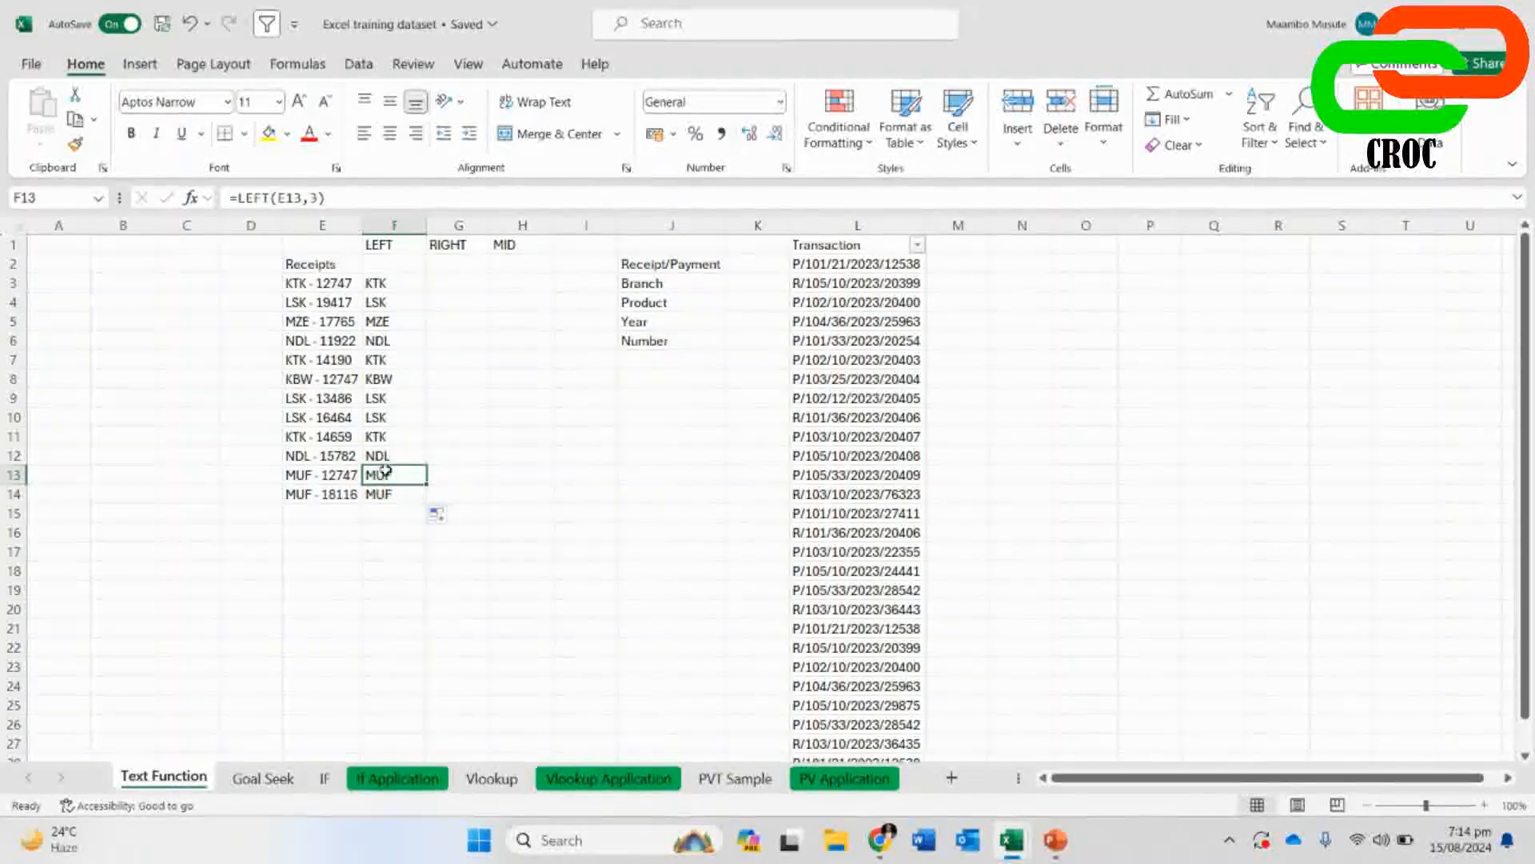
click(385, 247)
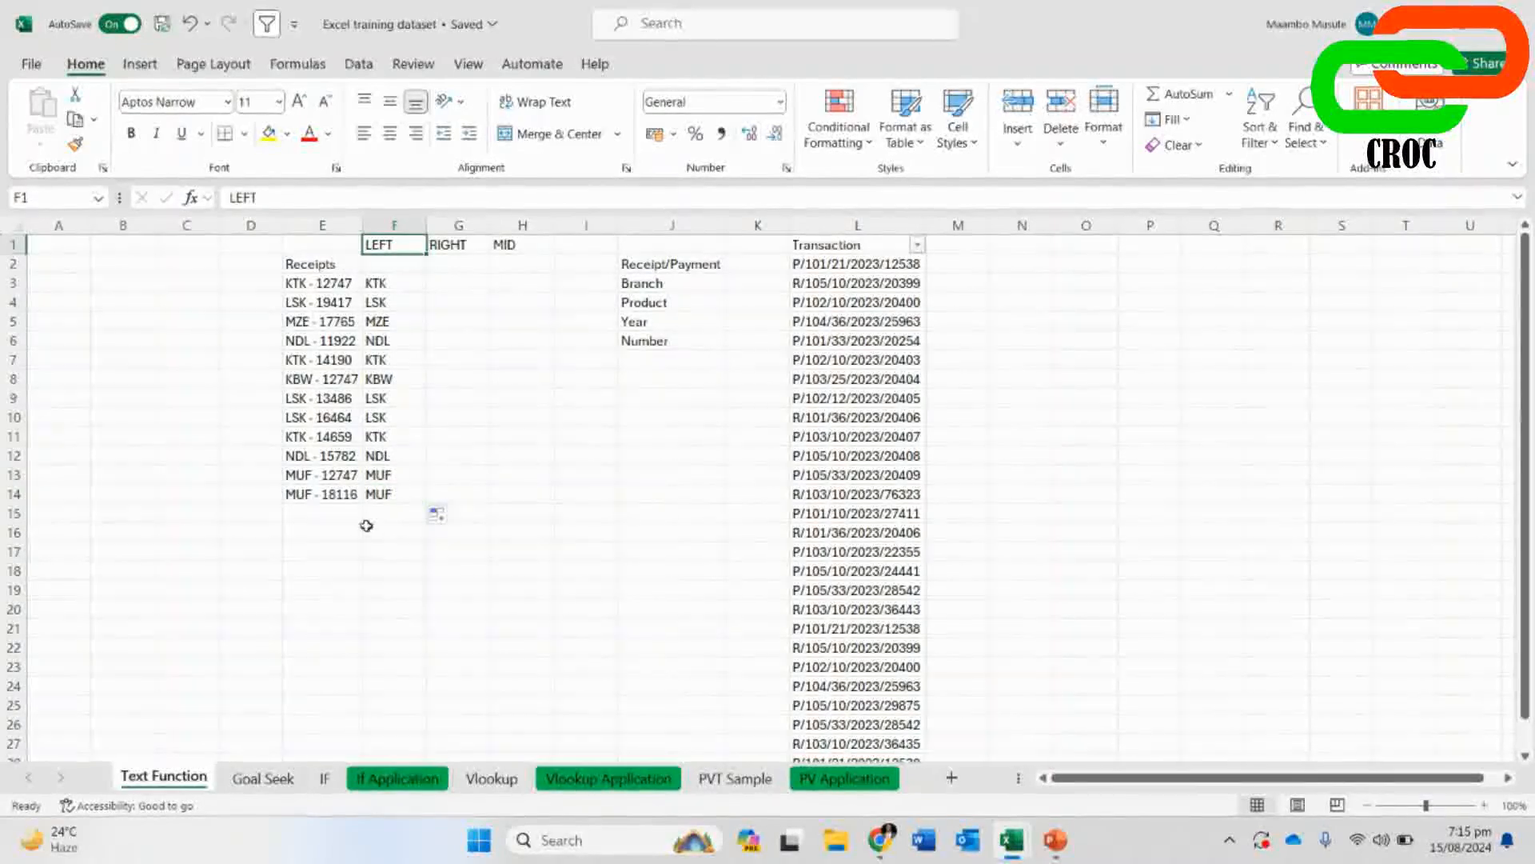
click(450, 285)
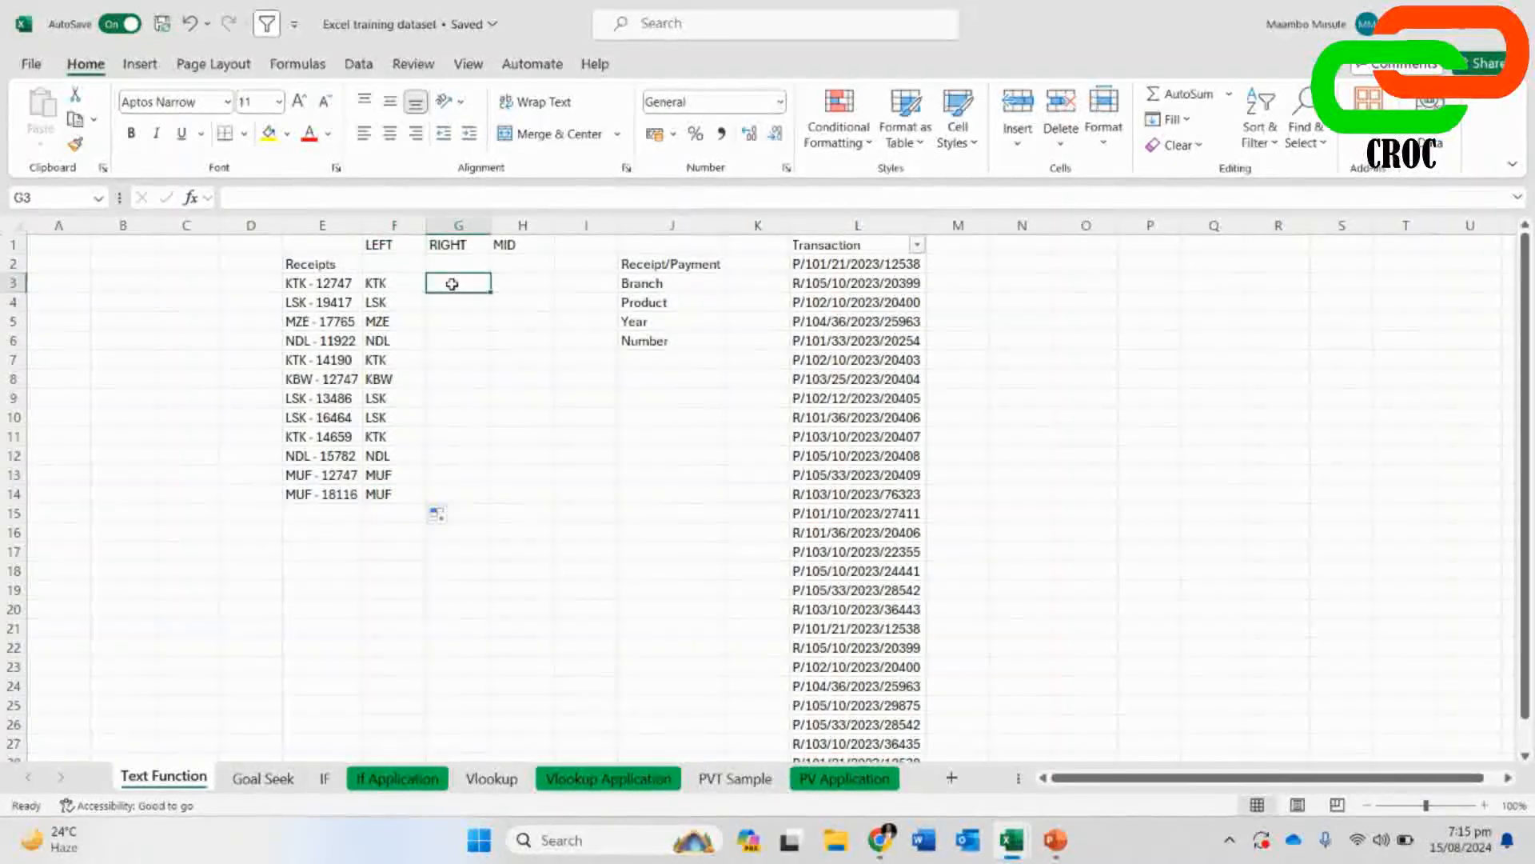
- Compare the extracted prefixes in the LEFT column with the receipt codes in column E, from row 3 down to row 14
click(389, 285)
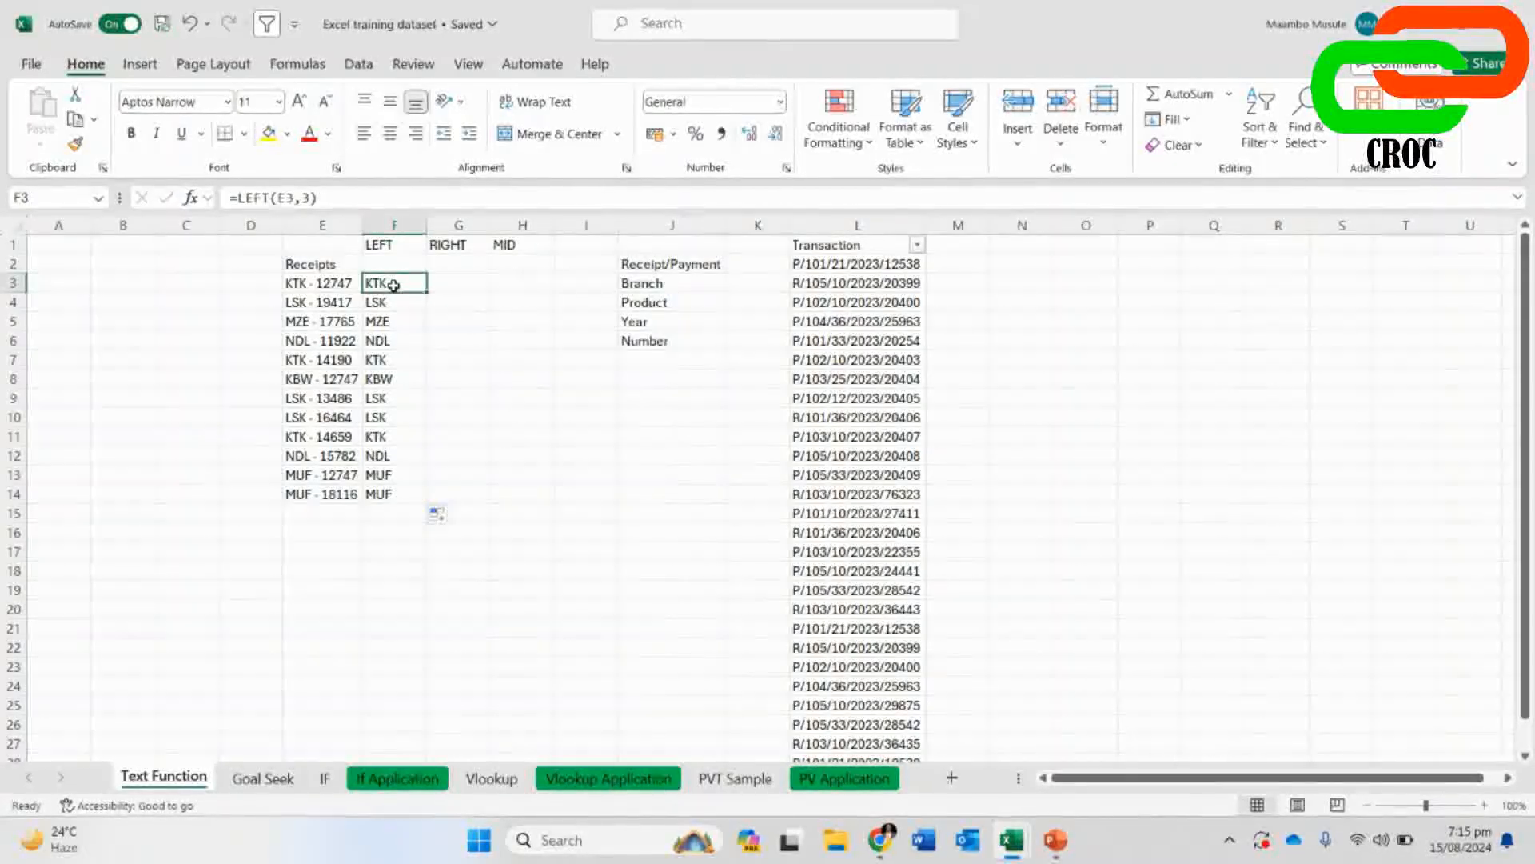
click(313, 286)
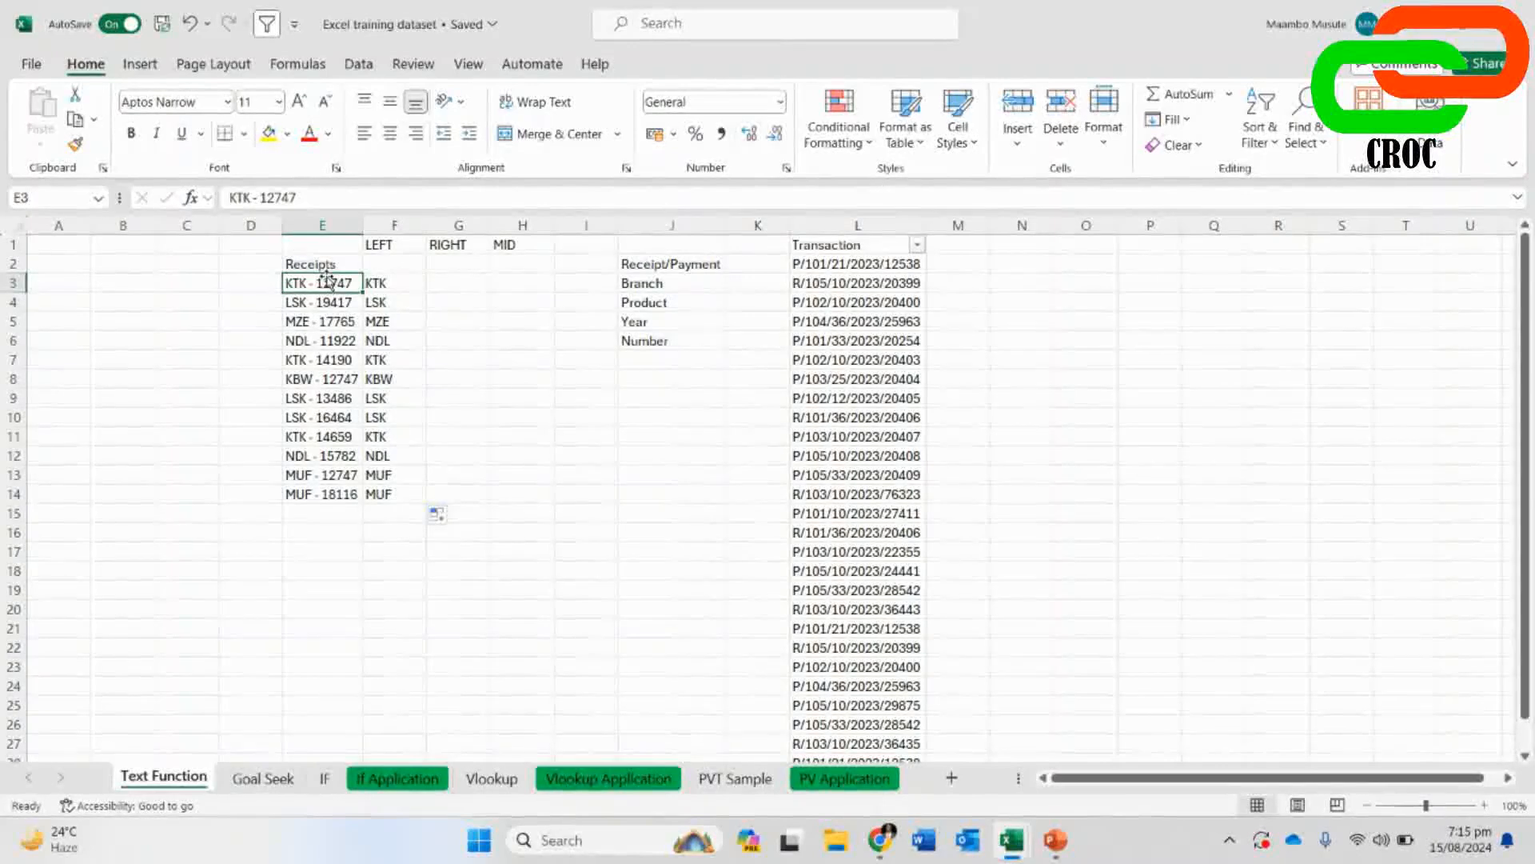
click(373, 288)
click(375, 304)
click(378, 322)
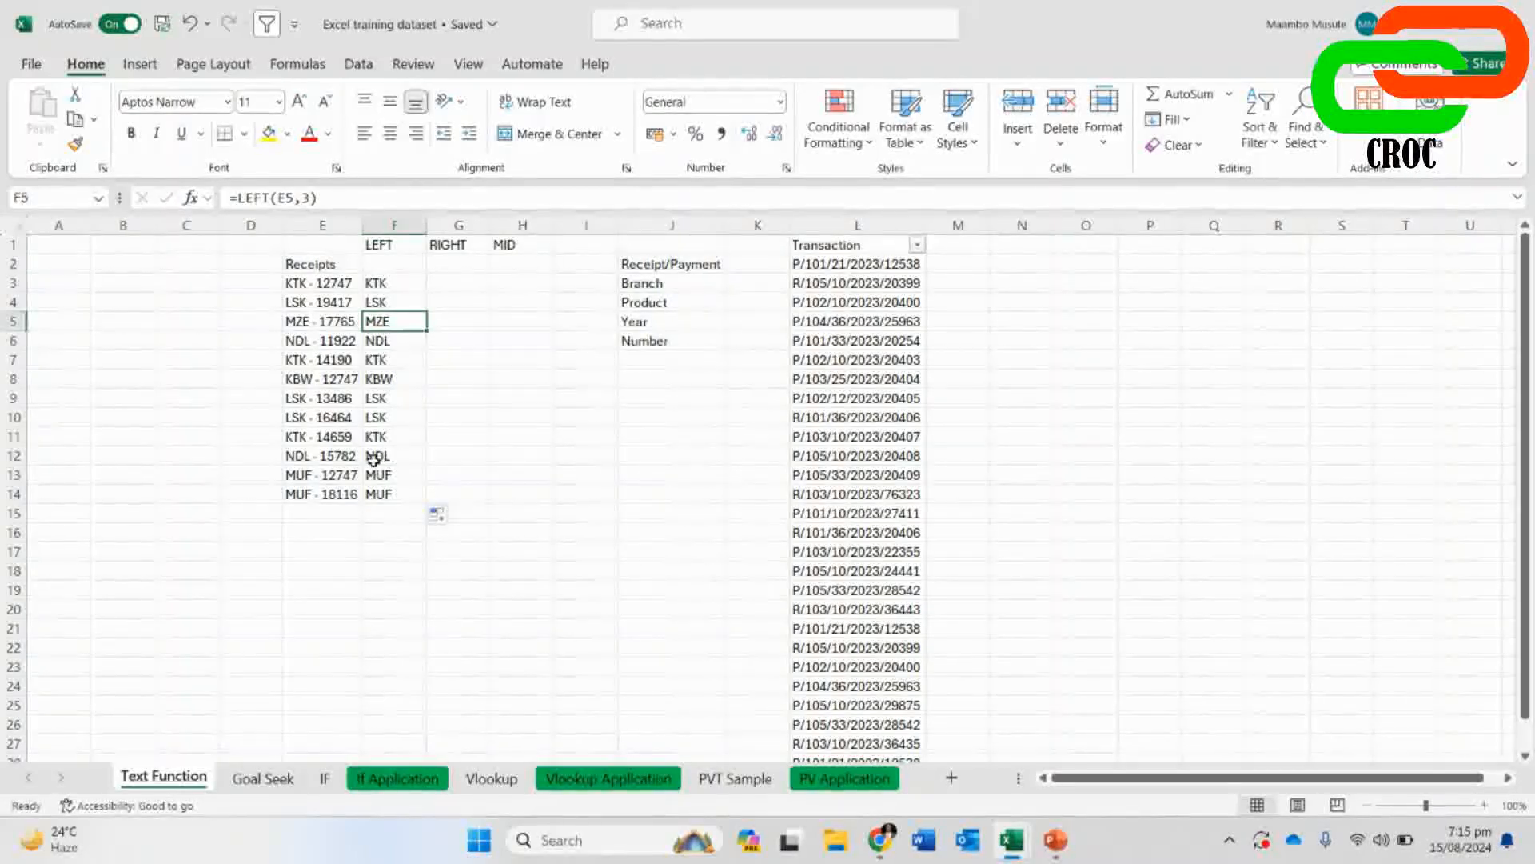
click(344, 495)
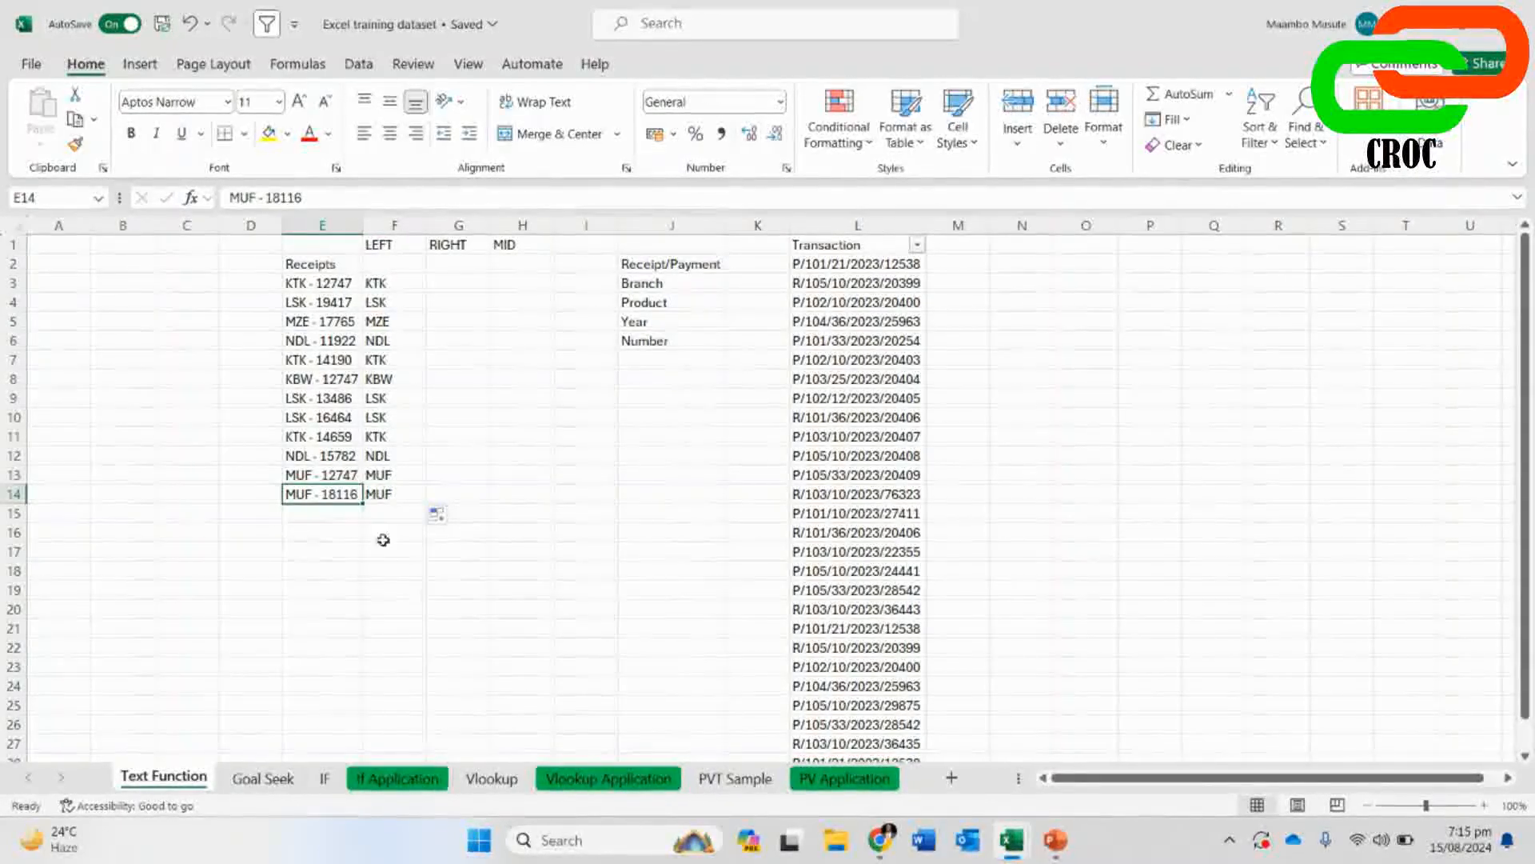
- Enter =RIGHT(E3,5) in G3 to extract the last five characters of the receipt code and fill it down to G14
click(447, 285)
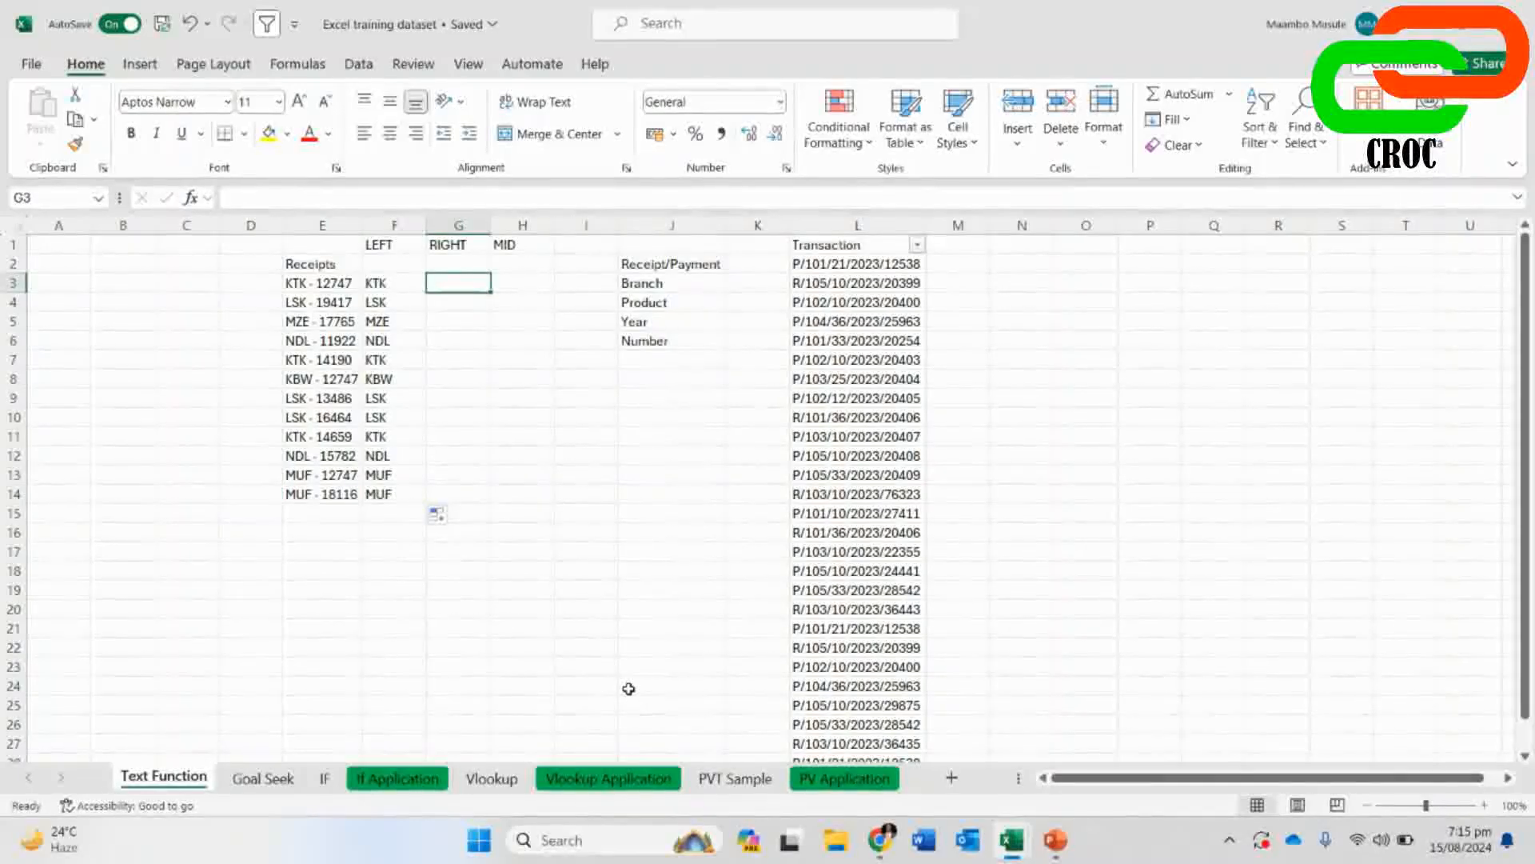
text(=RIG)
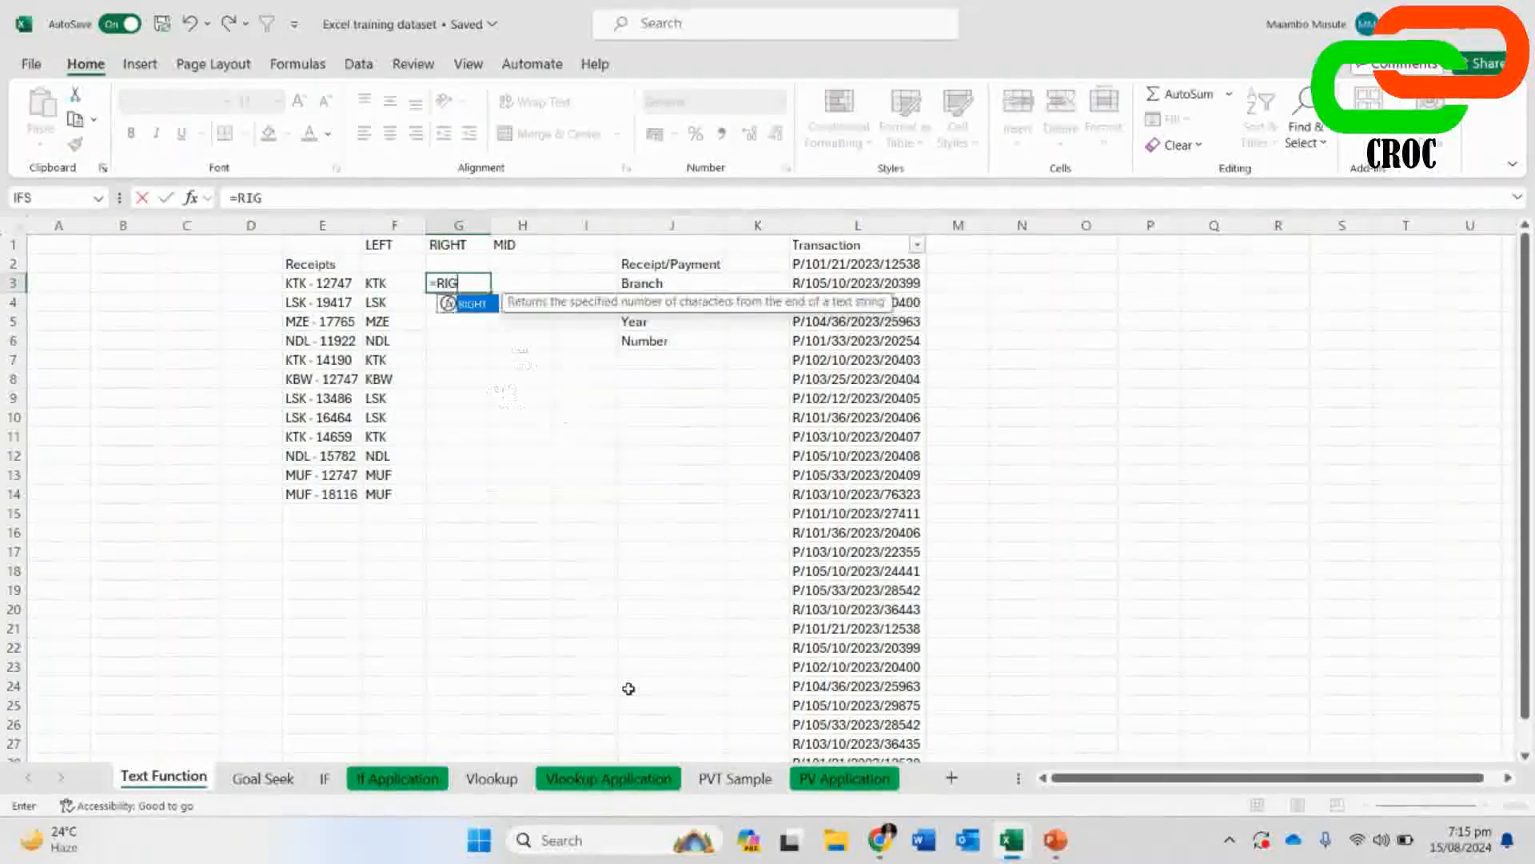
text(HT()
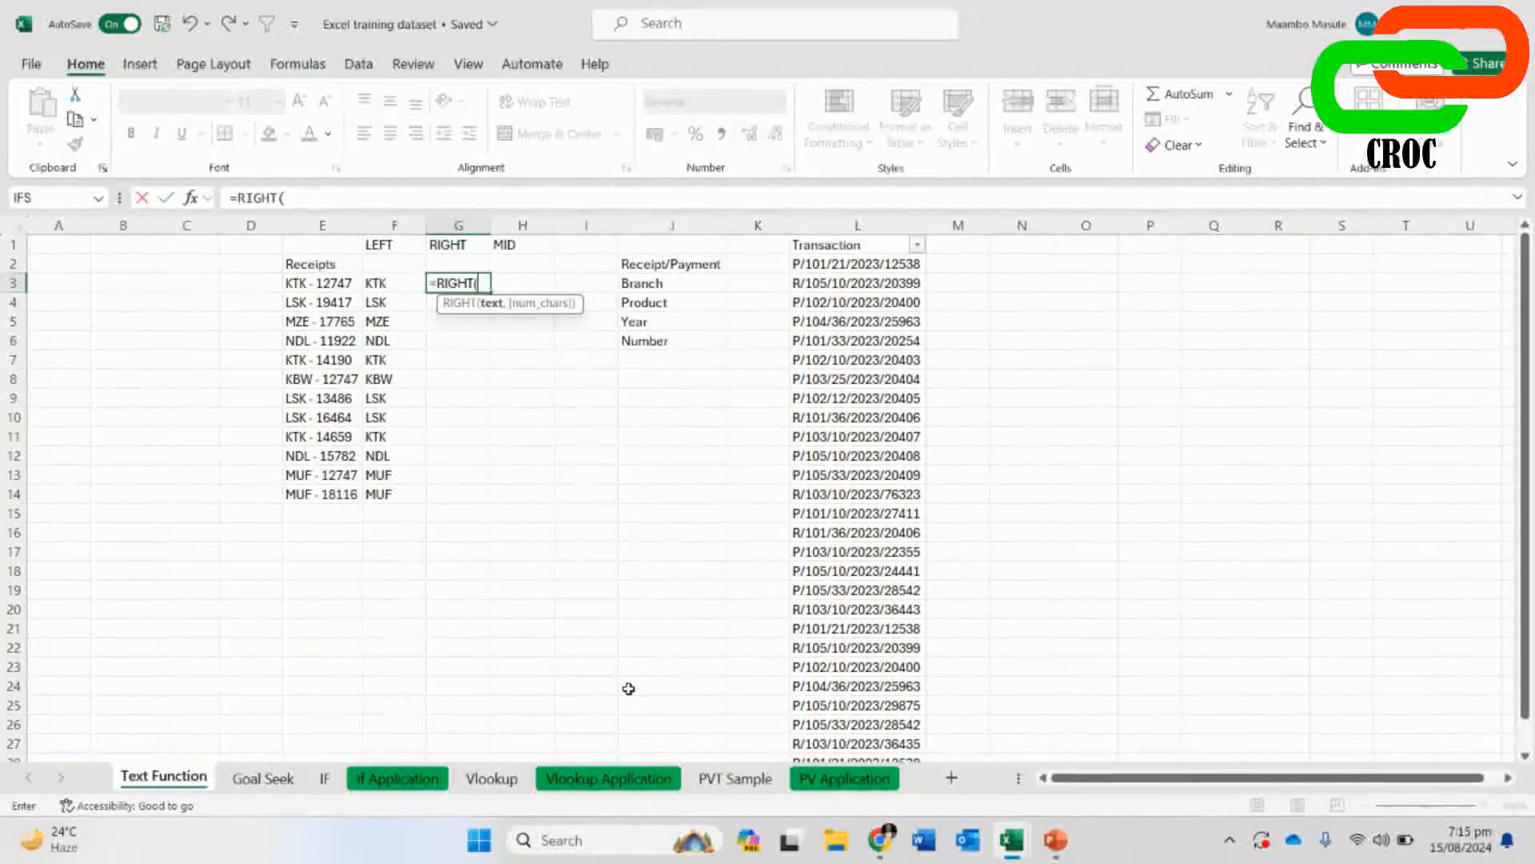
click(331, 283)
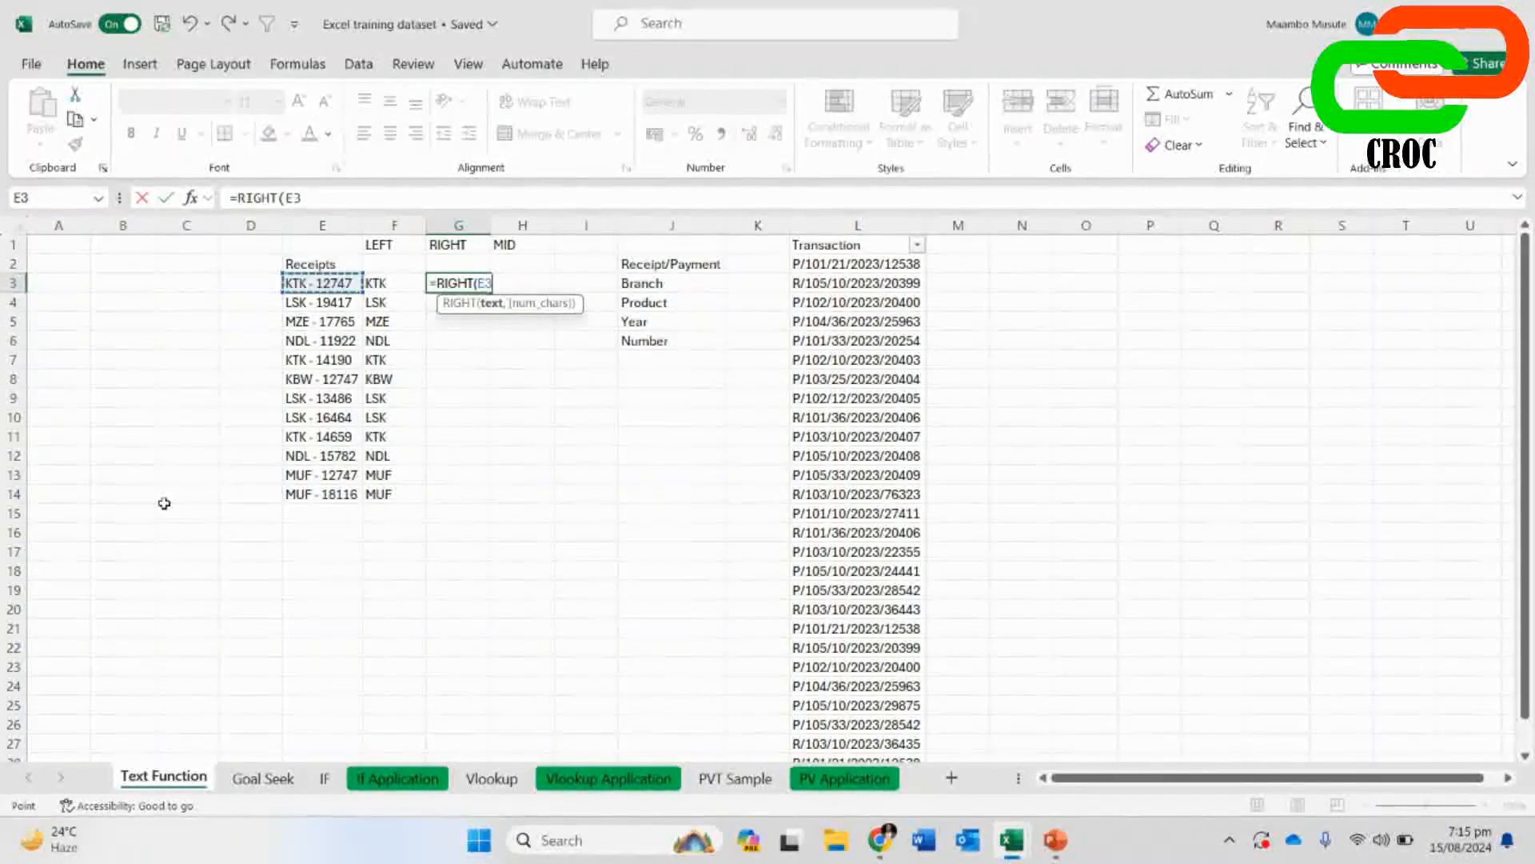
text(,)
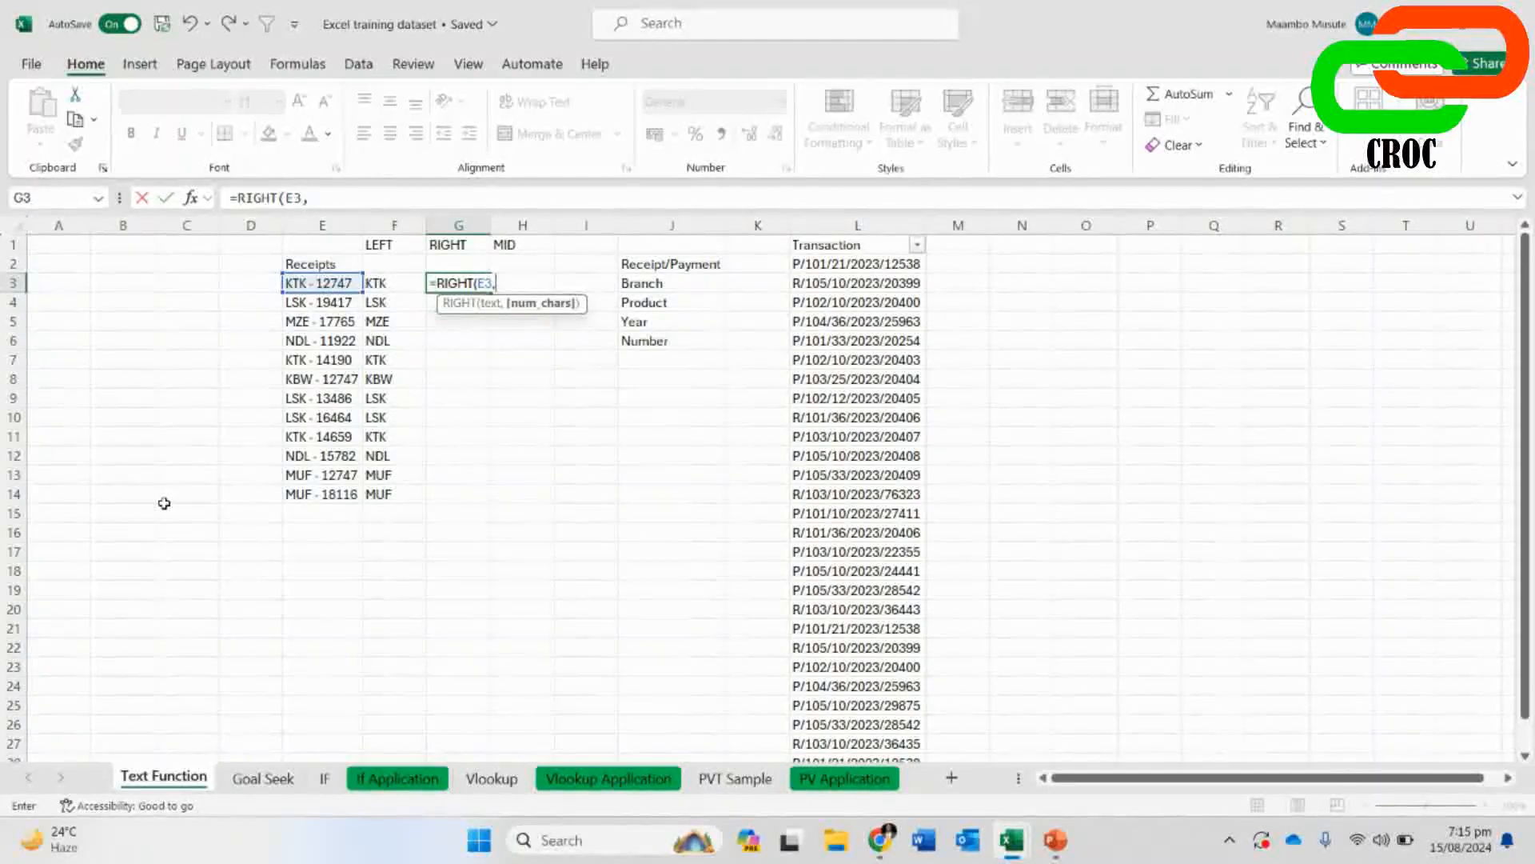
text(5))
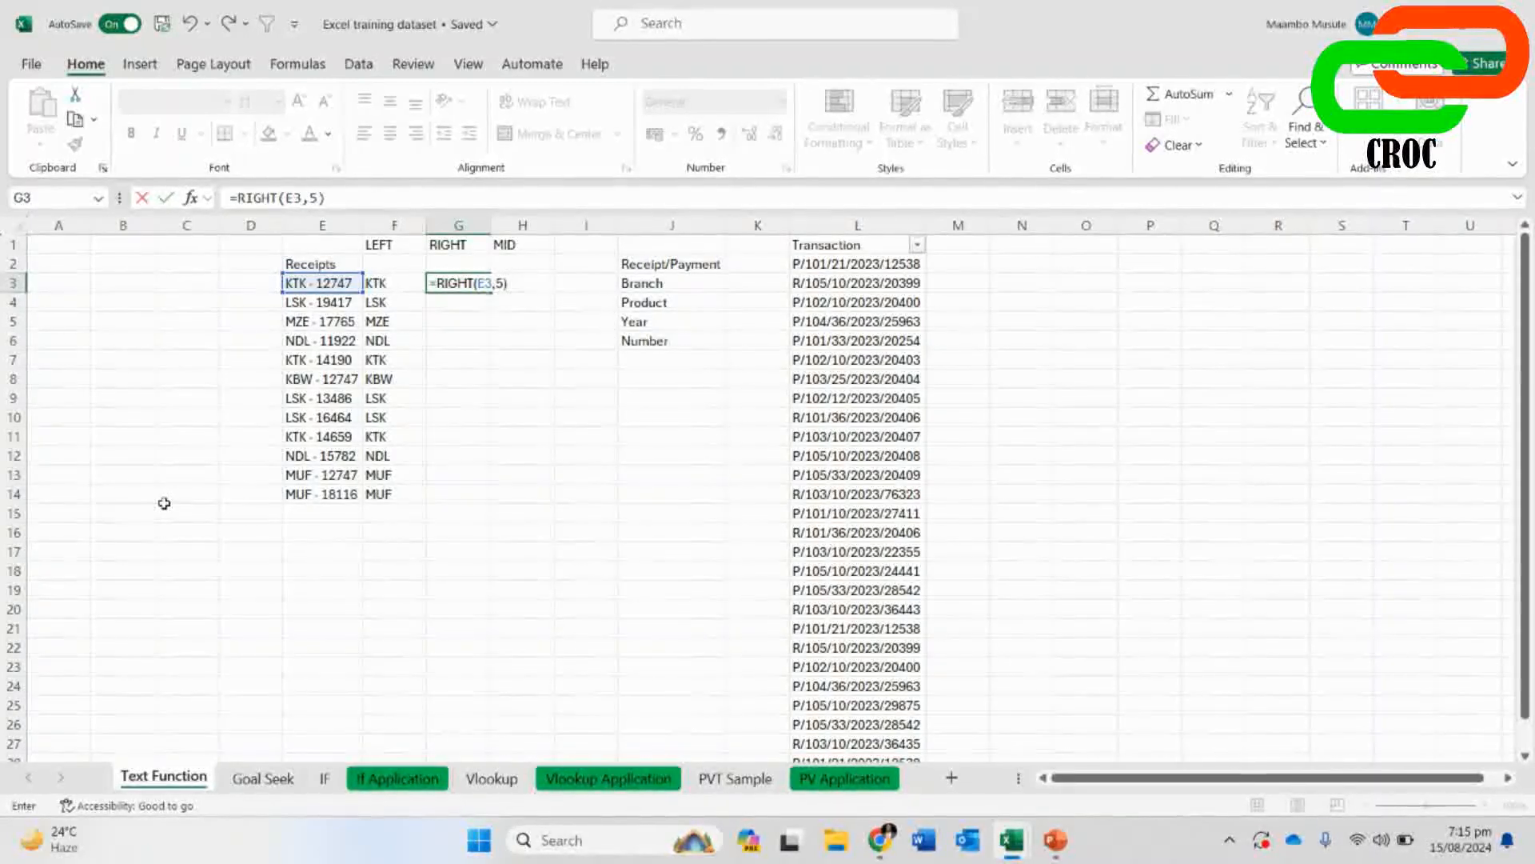
key(Return)
click(480, 282)
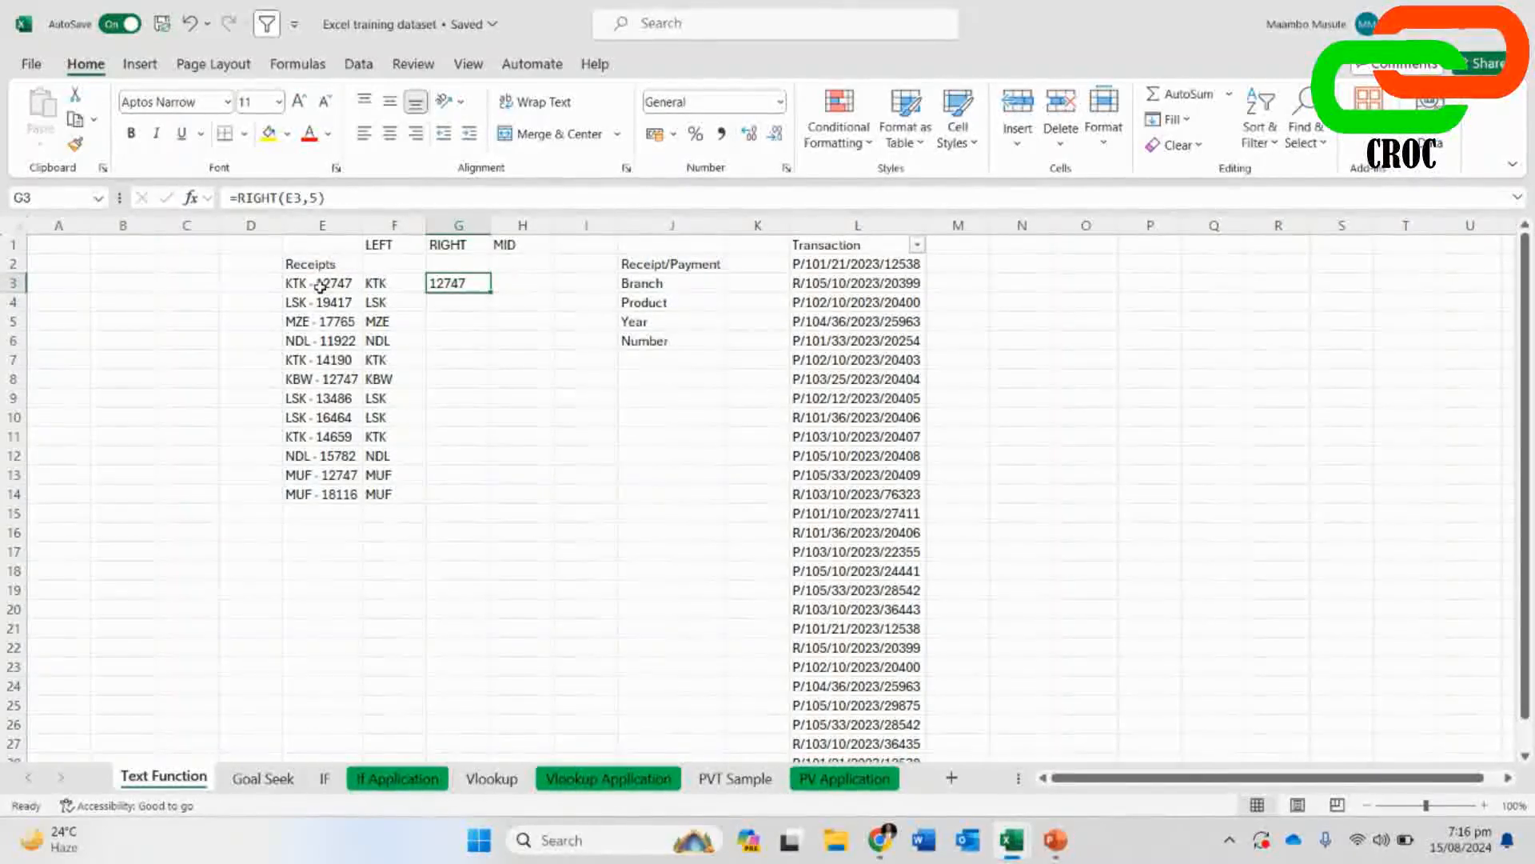
double_click(490, 292)
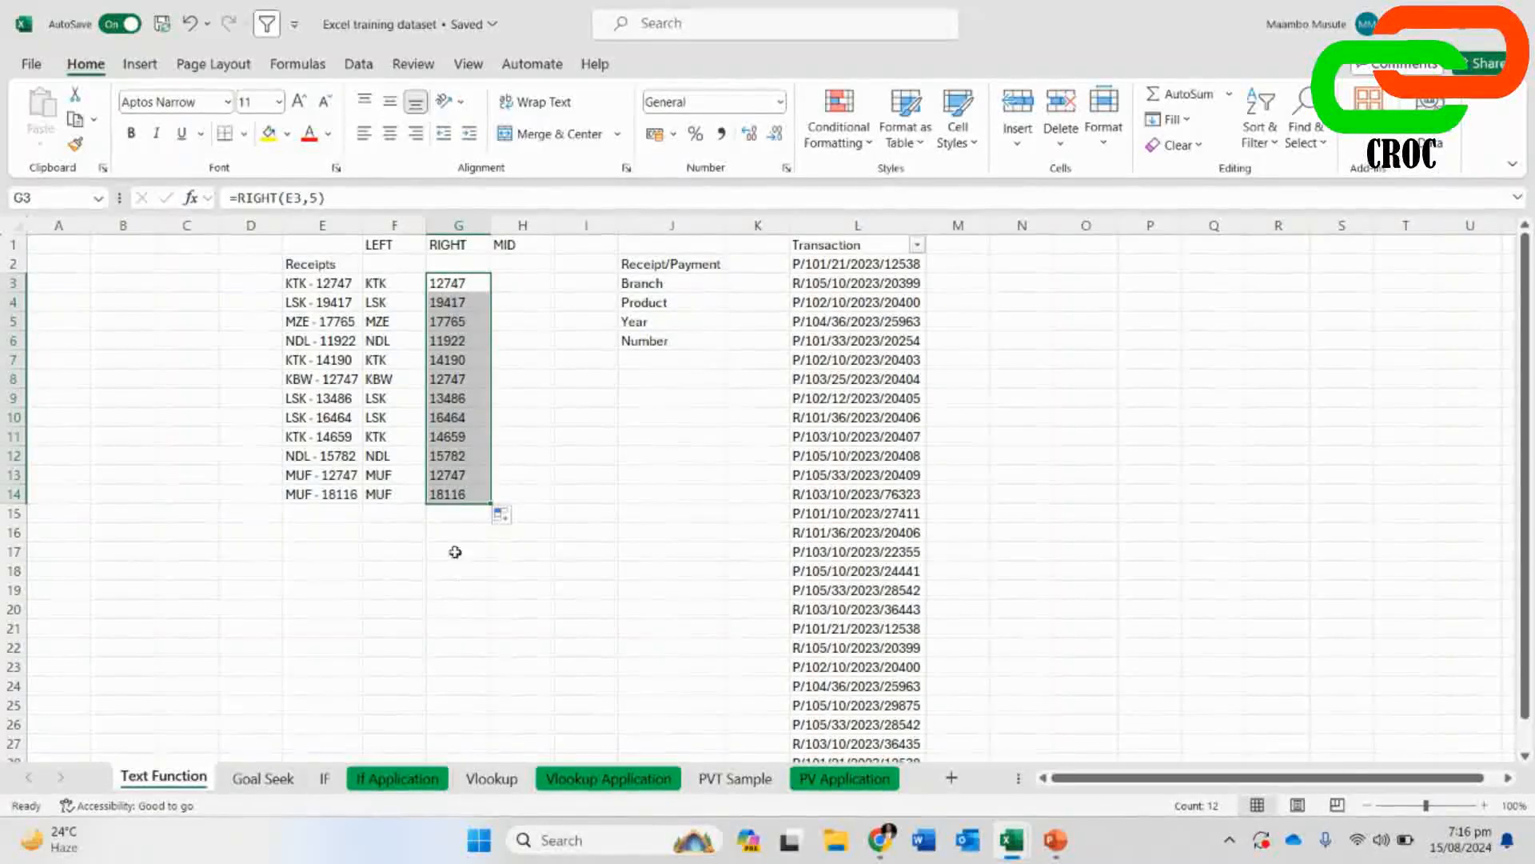
- Review the LEFT, RIGHT and MID headings against the receipt code in E3 and the transaction code in L2
click(392, 242)
click(440, 248)
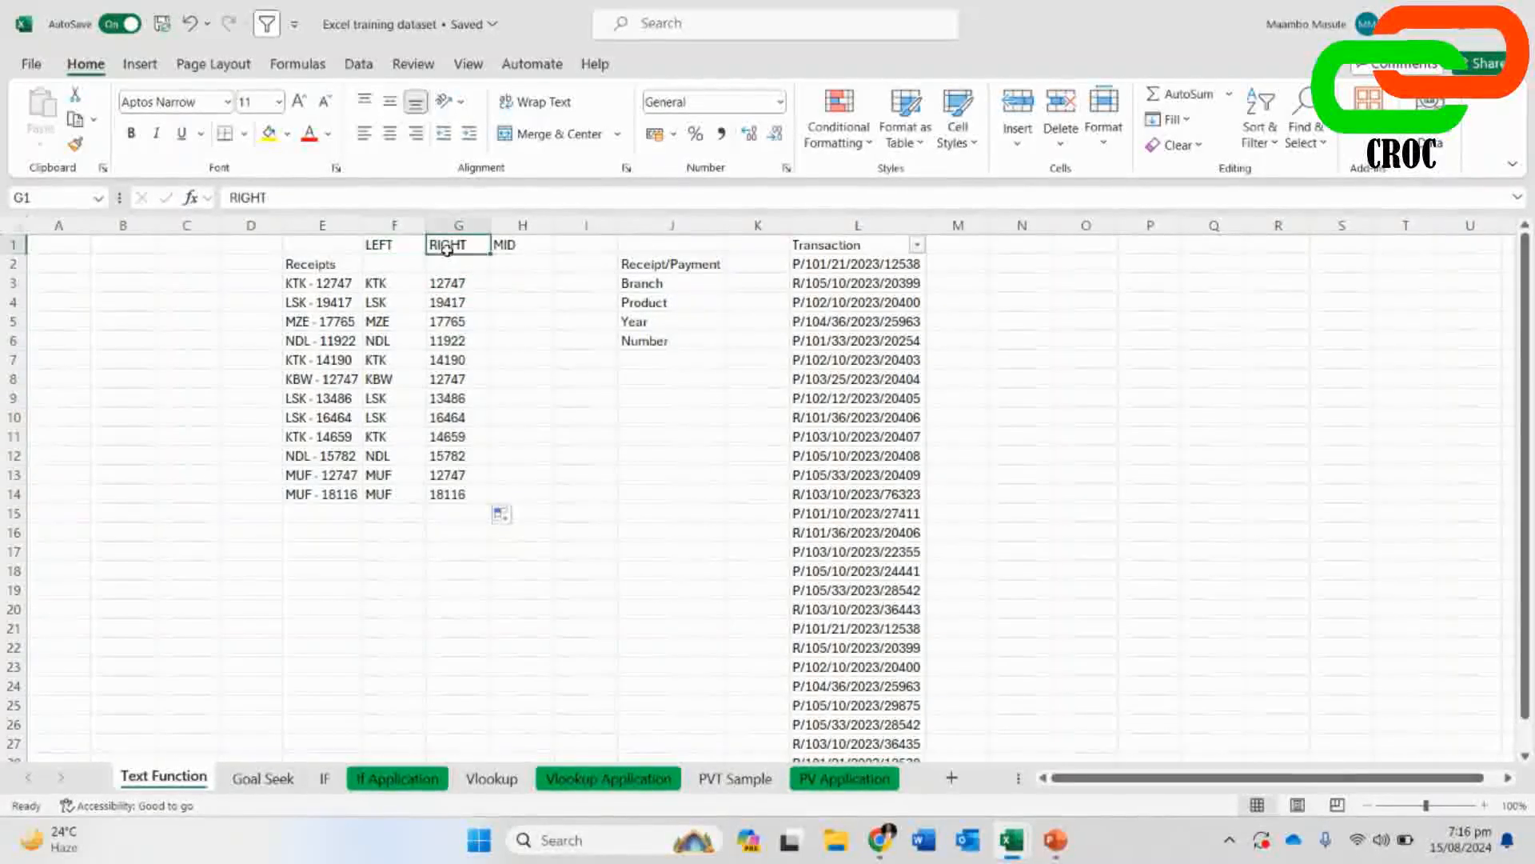
click(515, 250)
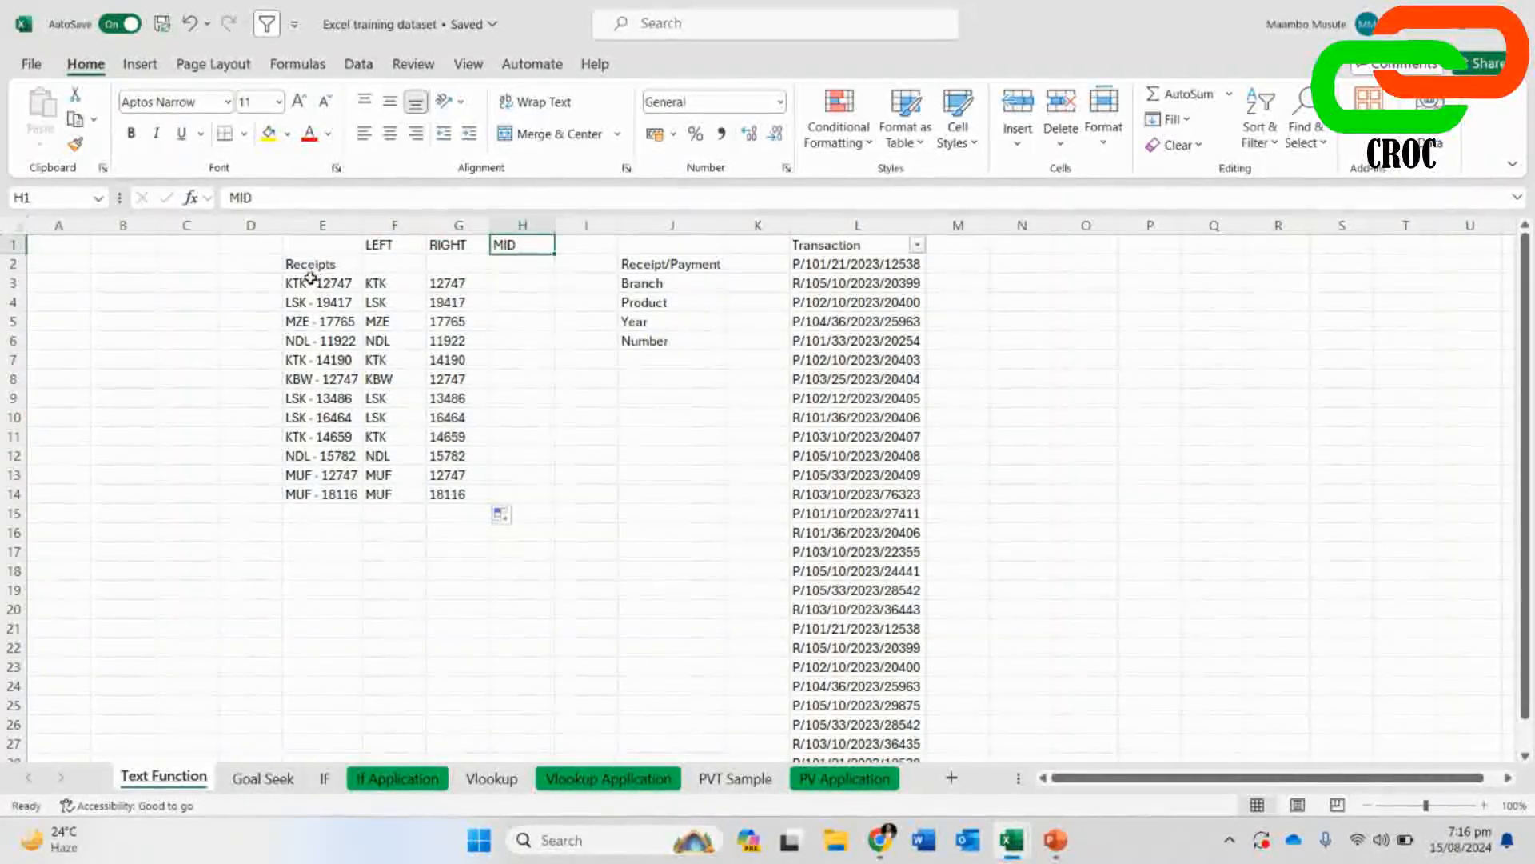
click(335, 288)
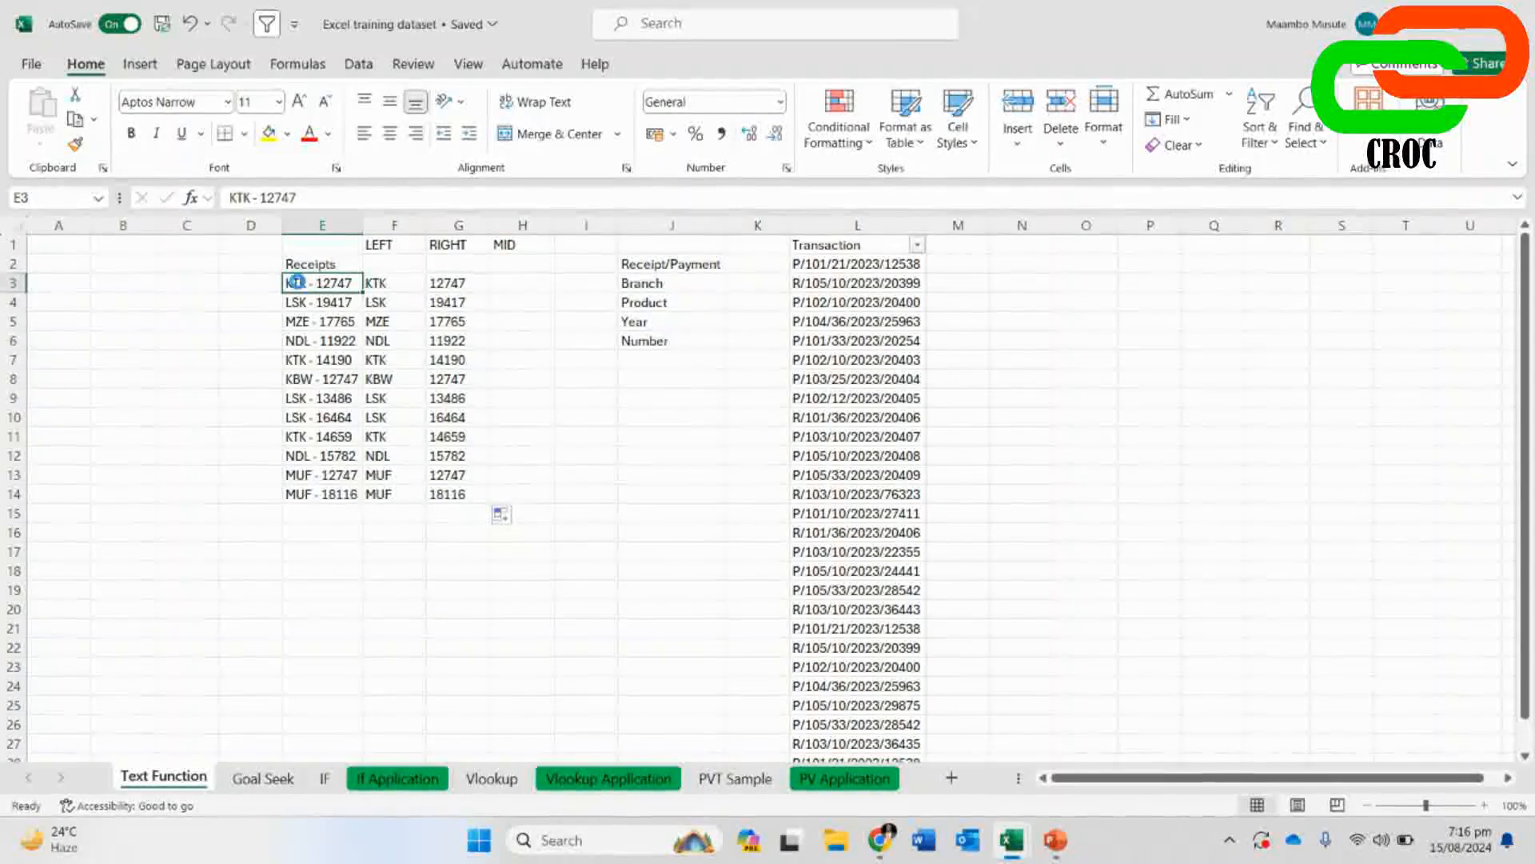
click(836, 262)
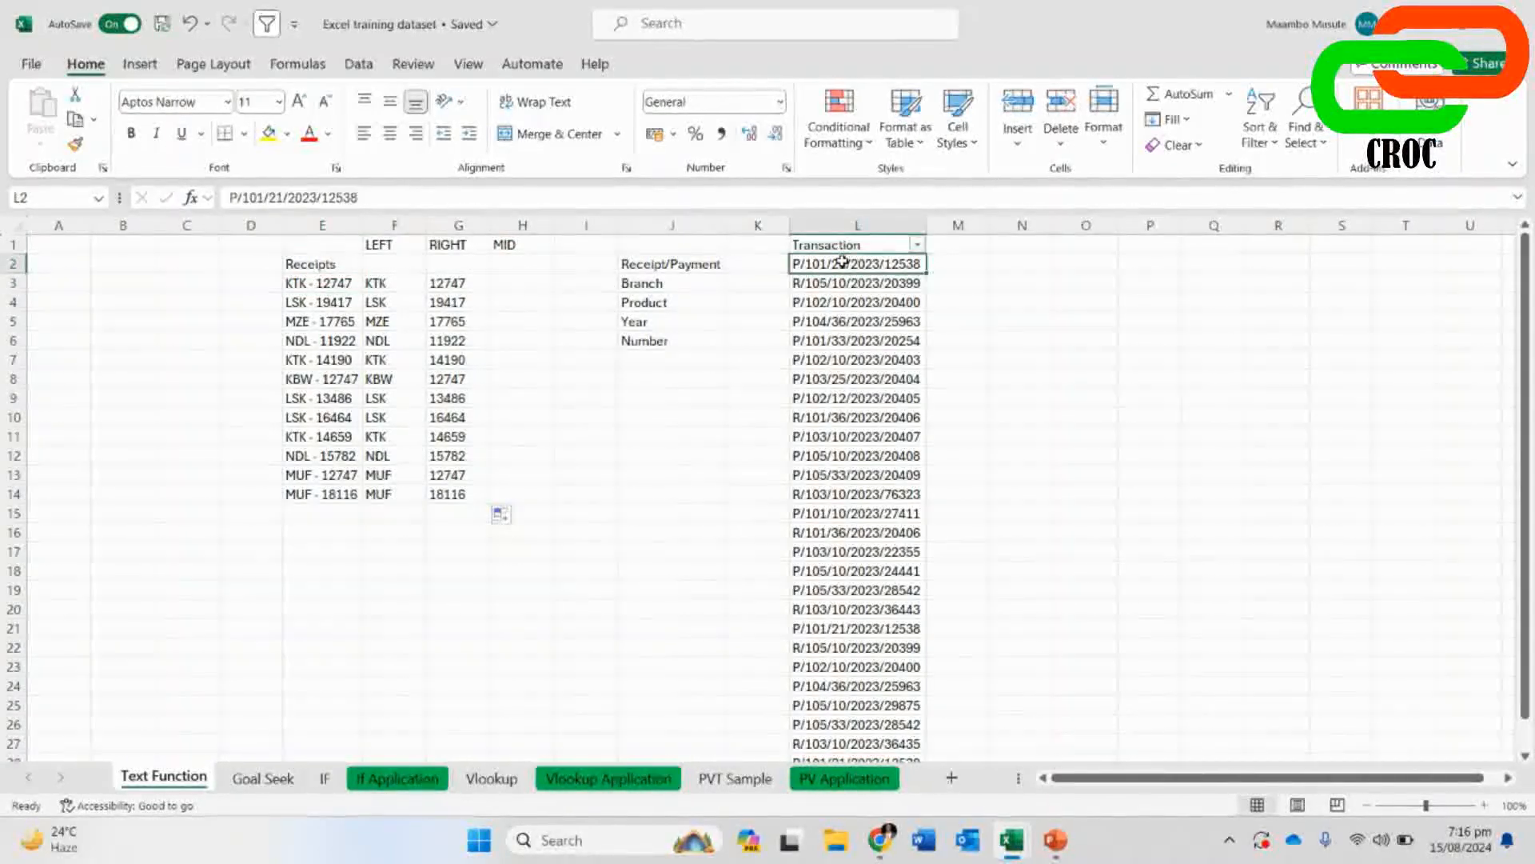
click(320, 280)
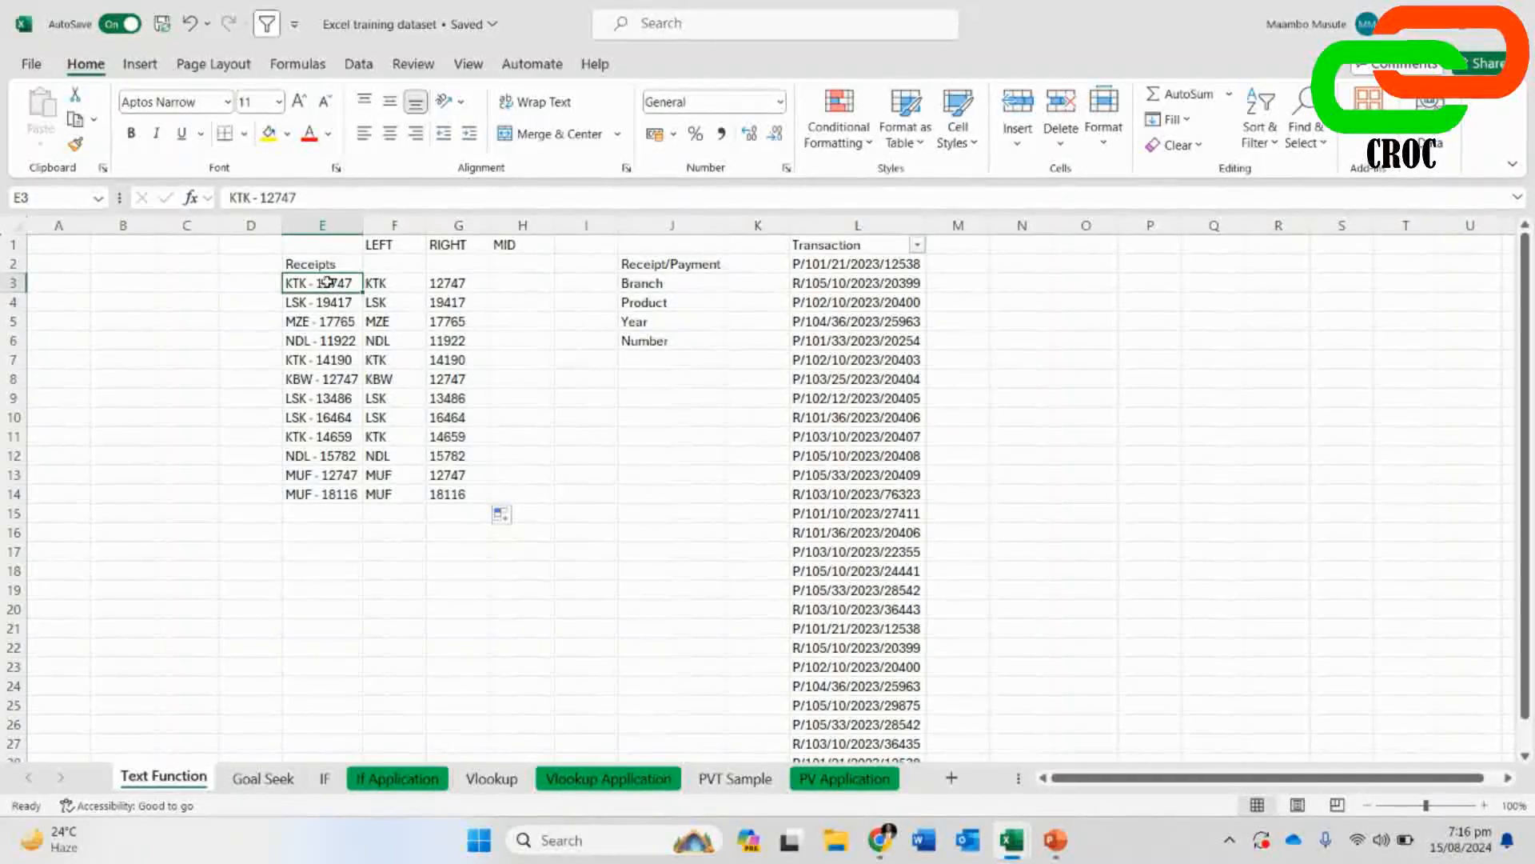
- Enter =MID(E3,4,2) in H3 to extract two characters starting at the fourth, and fill it down to H14
click(522, 286)
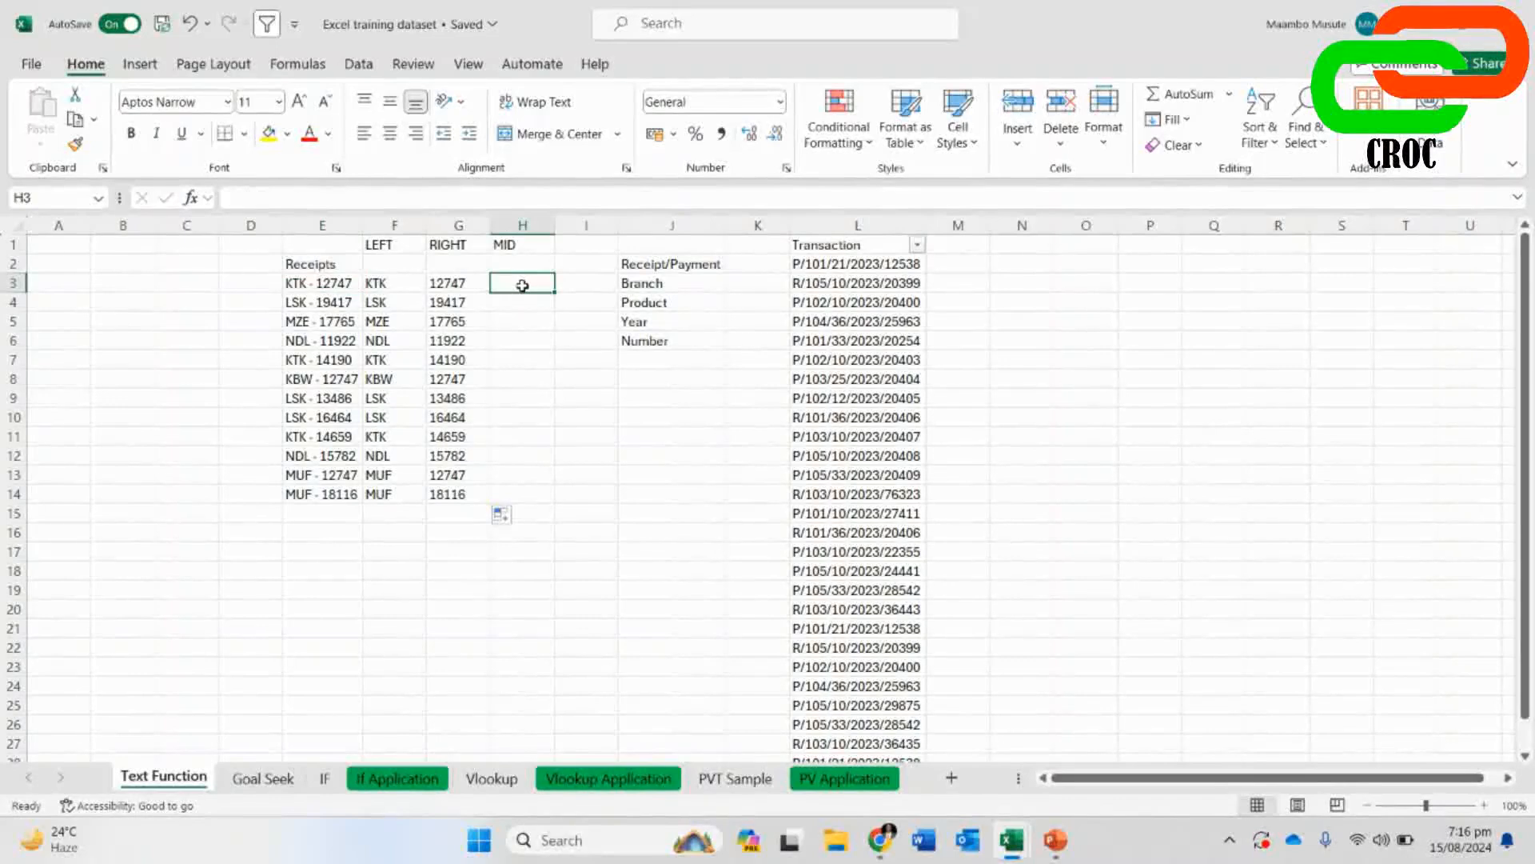
text(=MID)
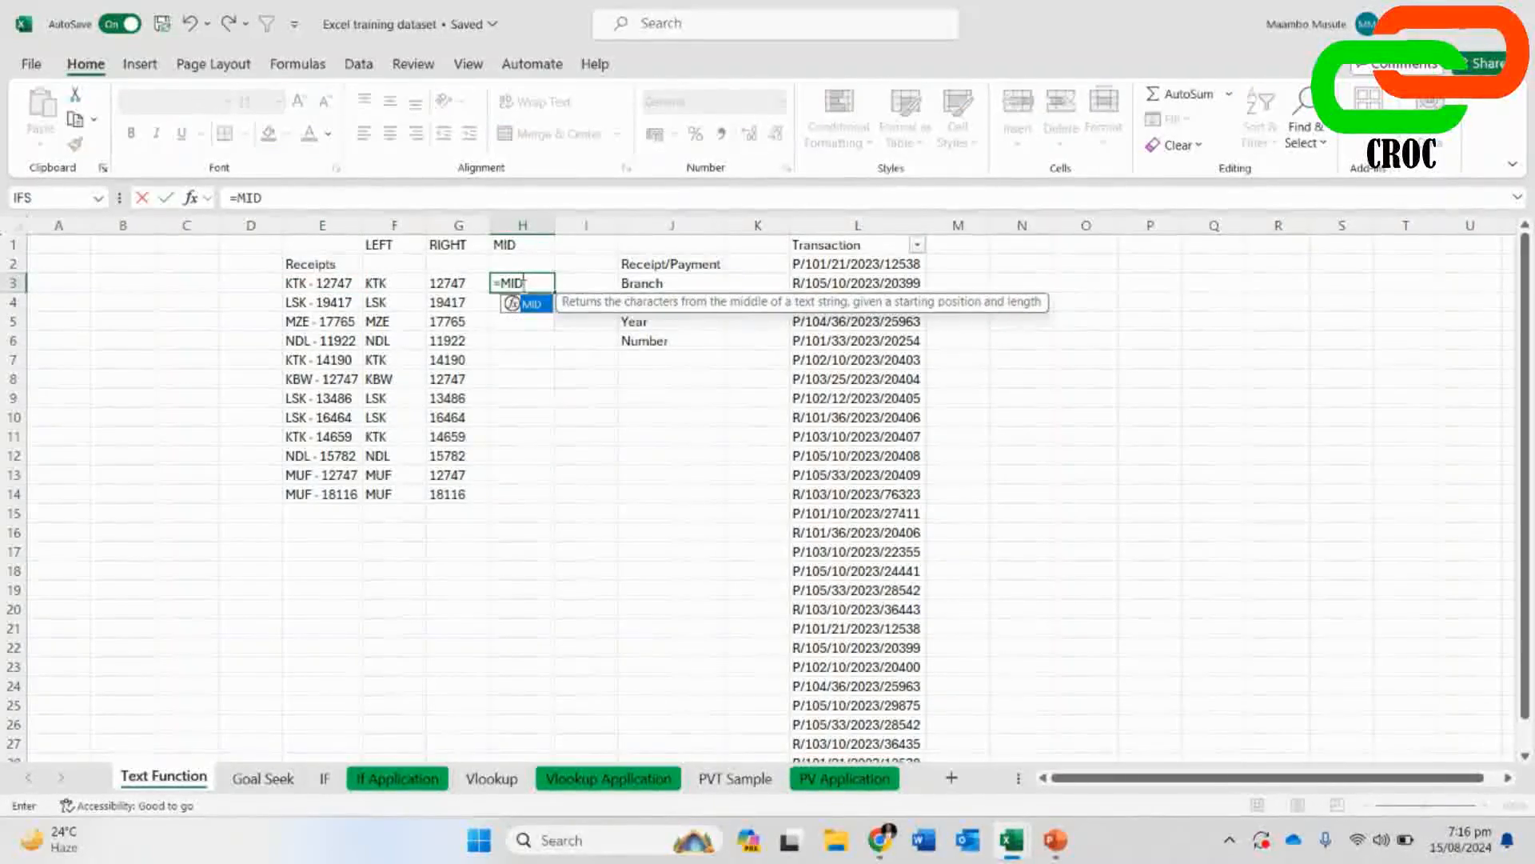
text(()
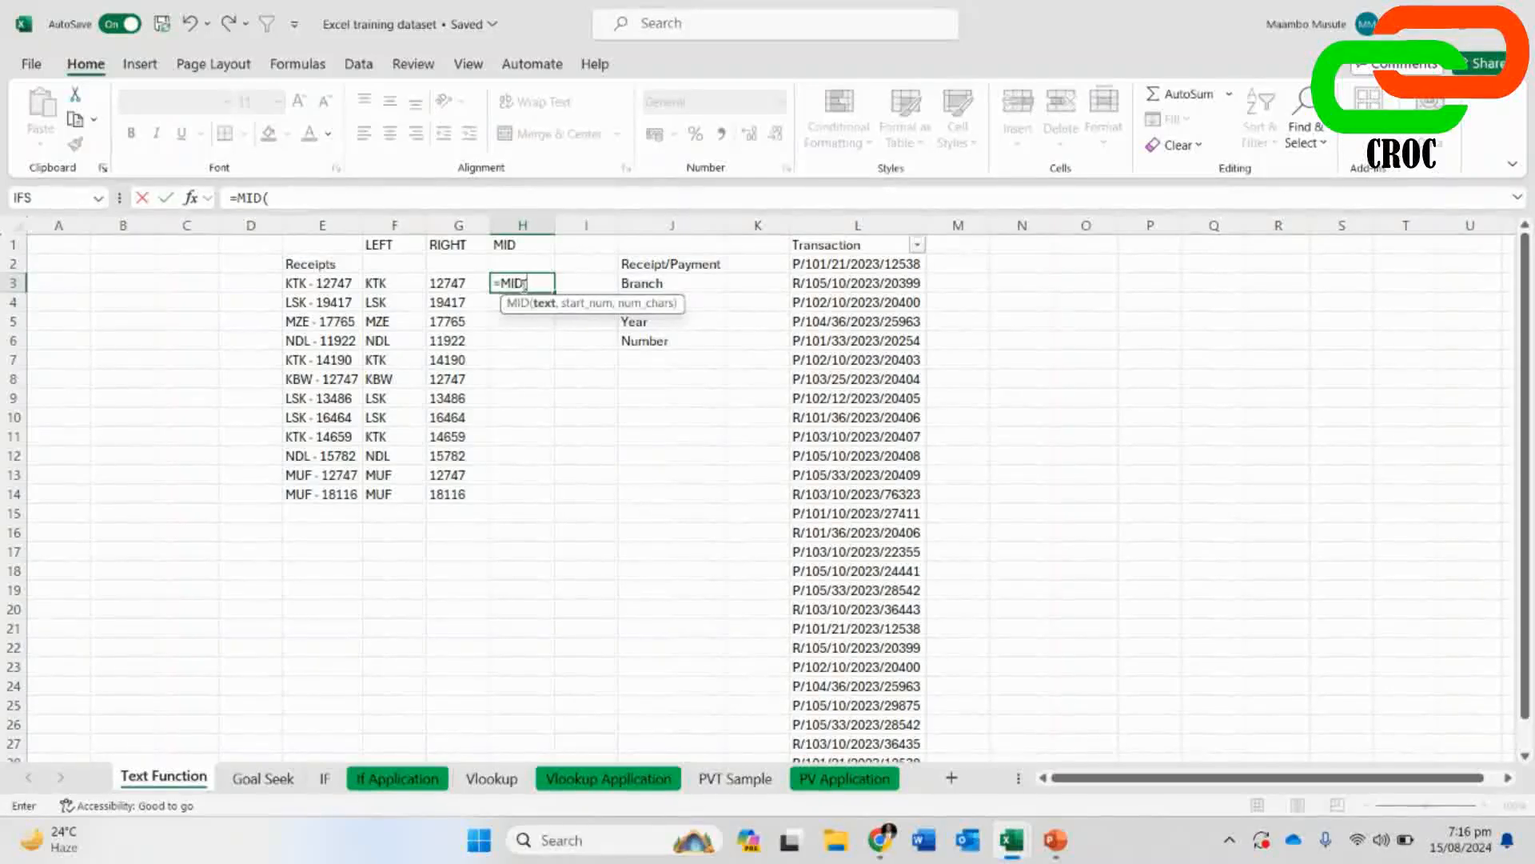
click(319, 283)
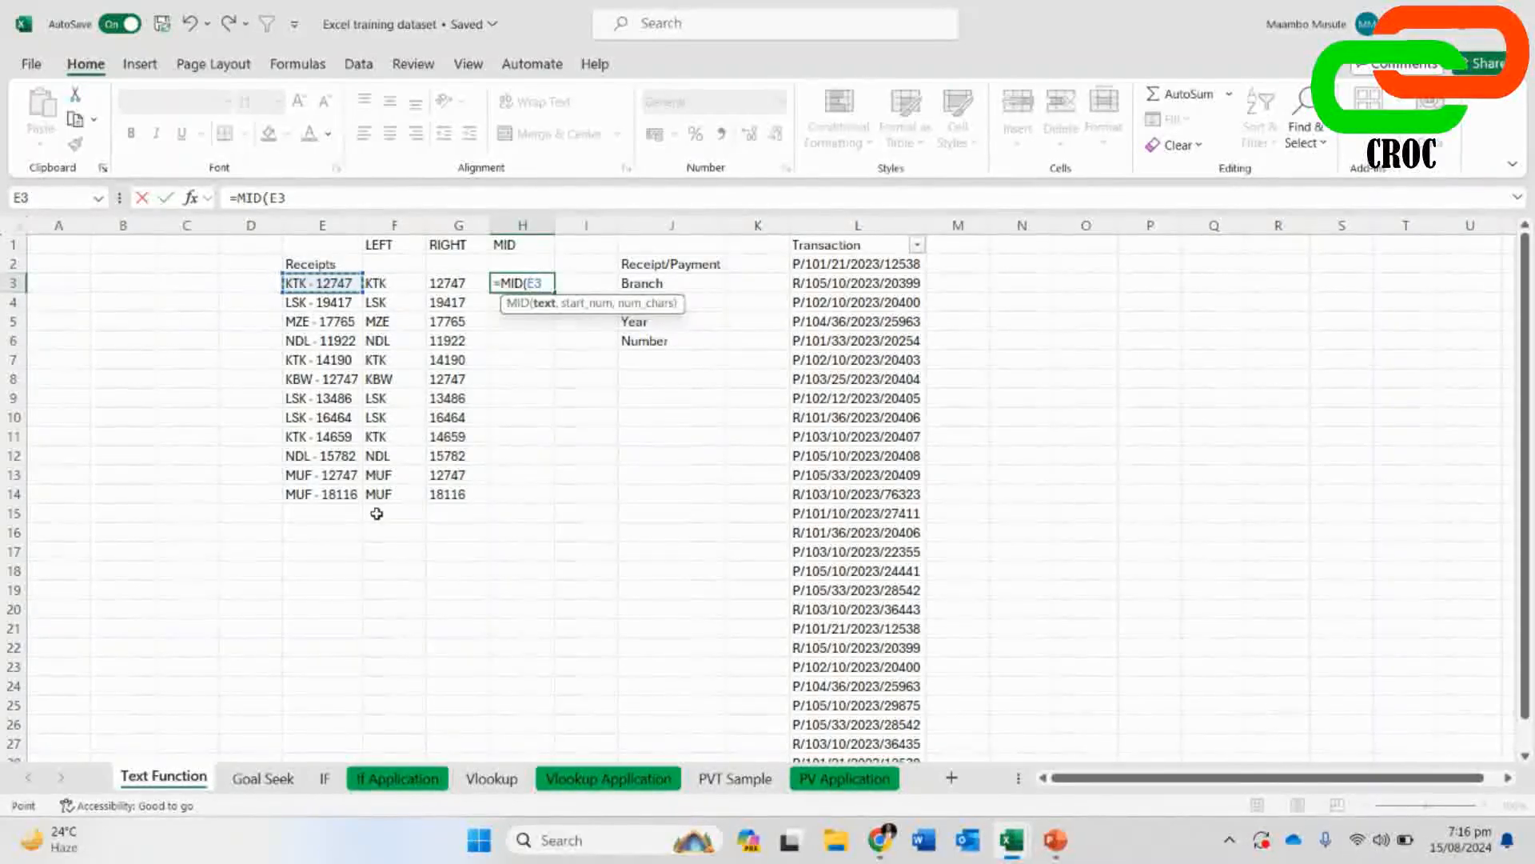
text(,4)
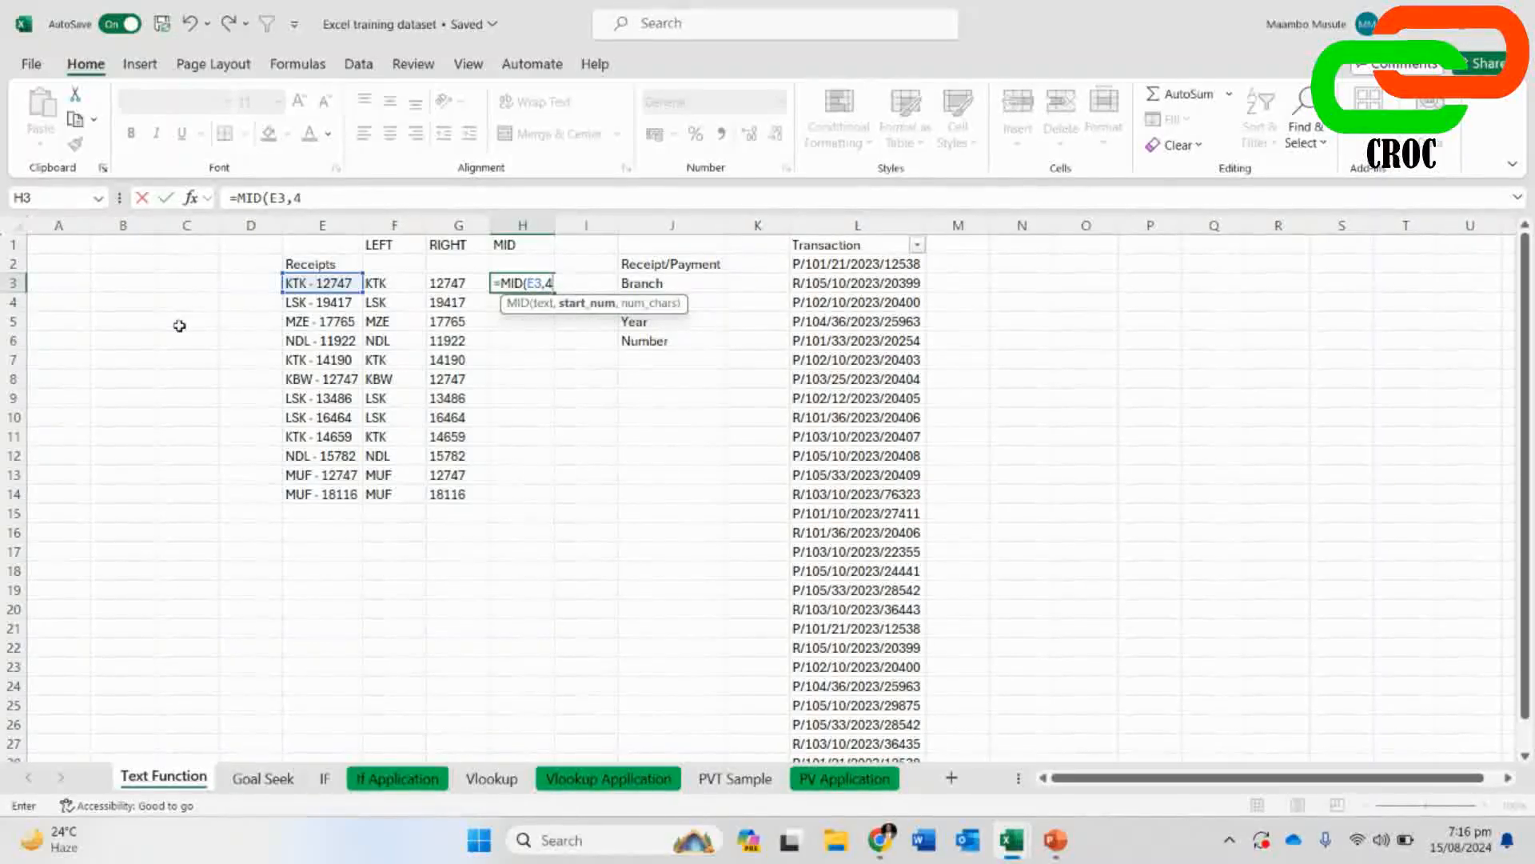
text(,)
text())
key(Return)
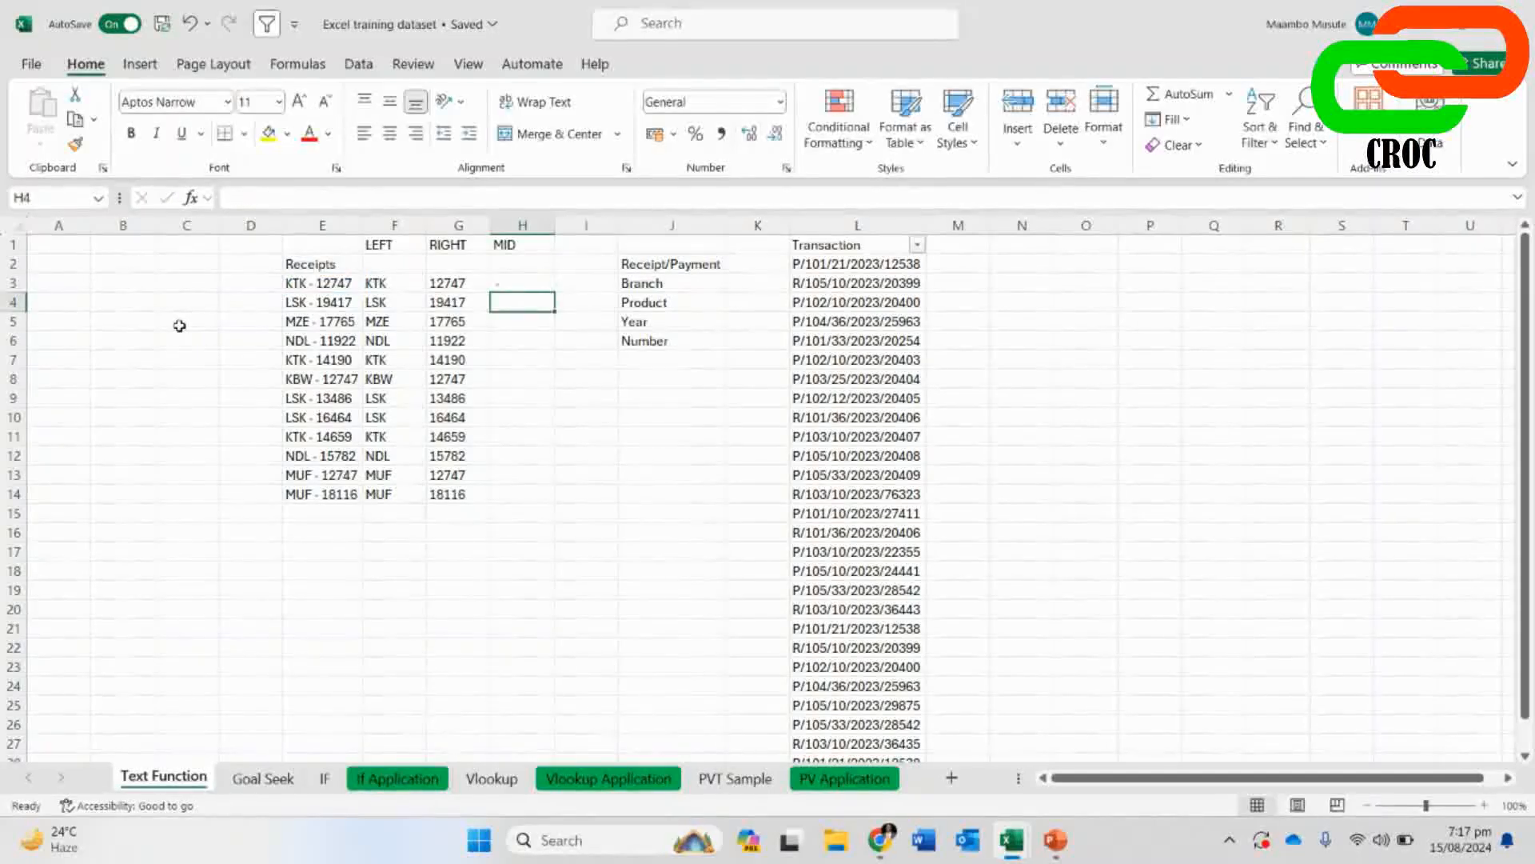
click(499, 279)
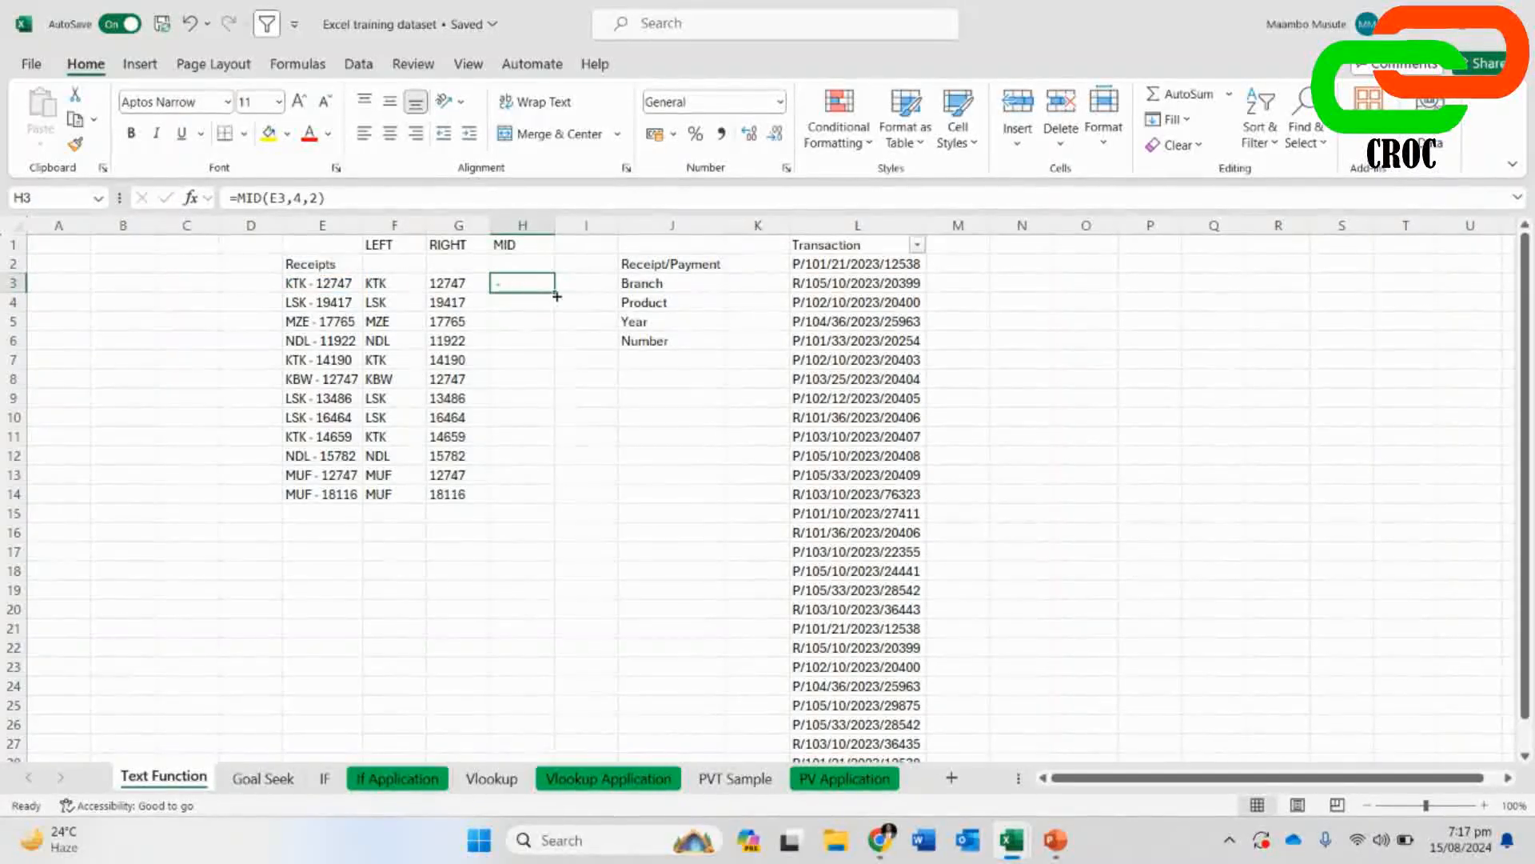
double_click(555, 289)
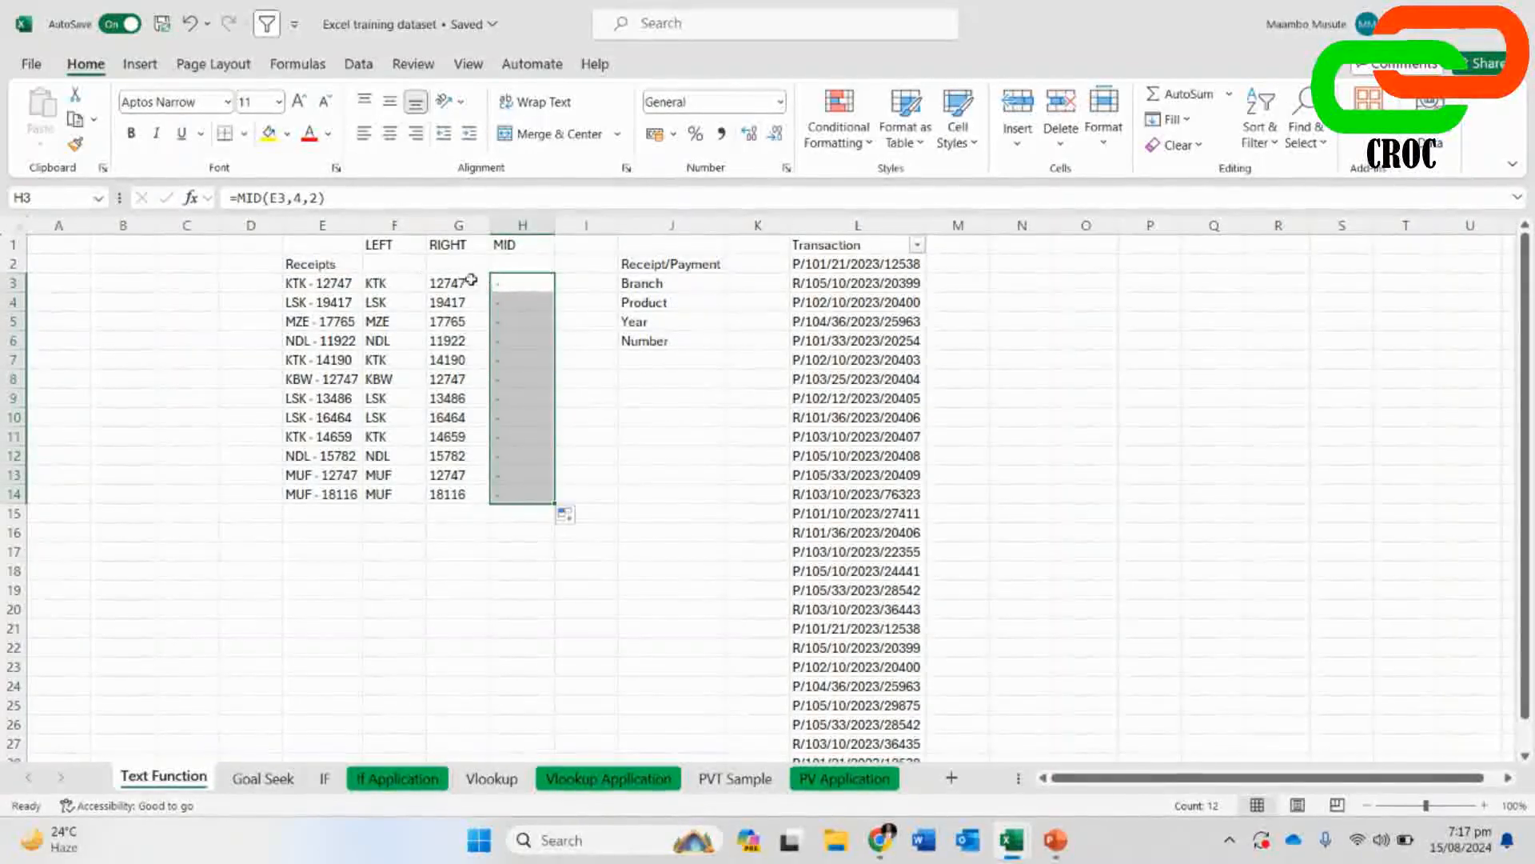
- Examine the MID results and the three function headings against the transaction codes in column L, ending at M2
click(507, 286)
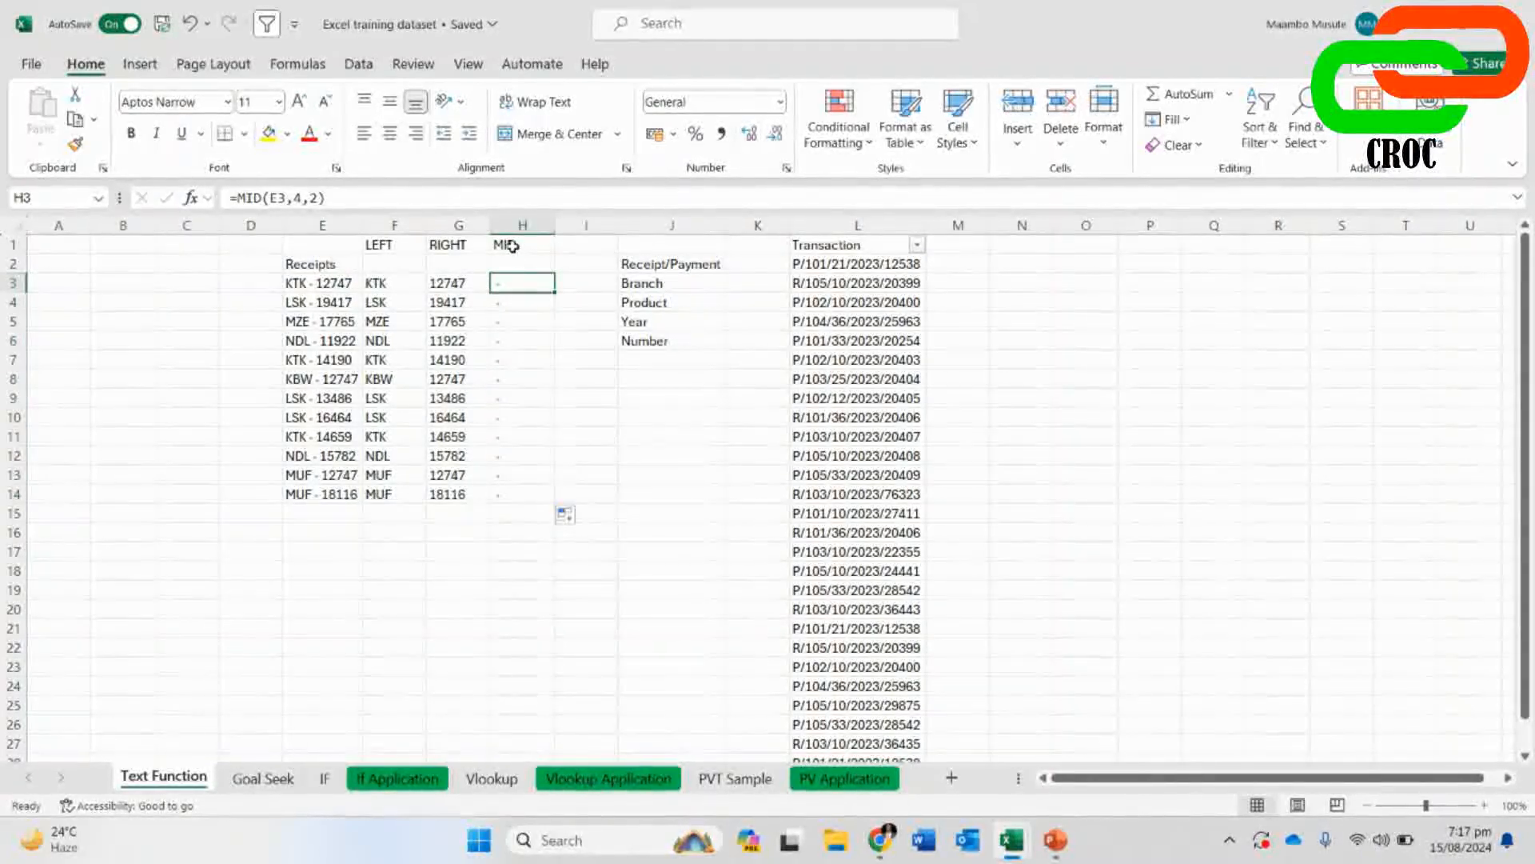
click(512, 246)
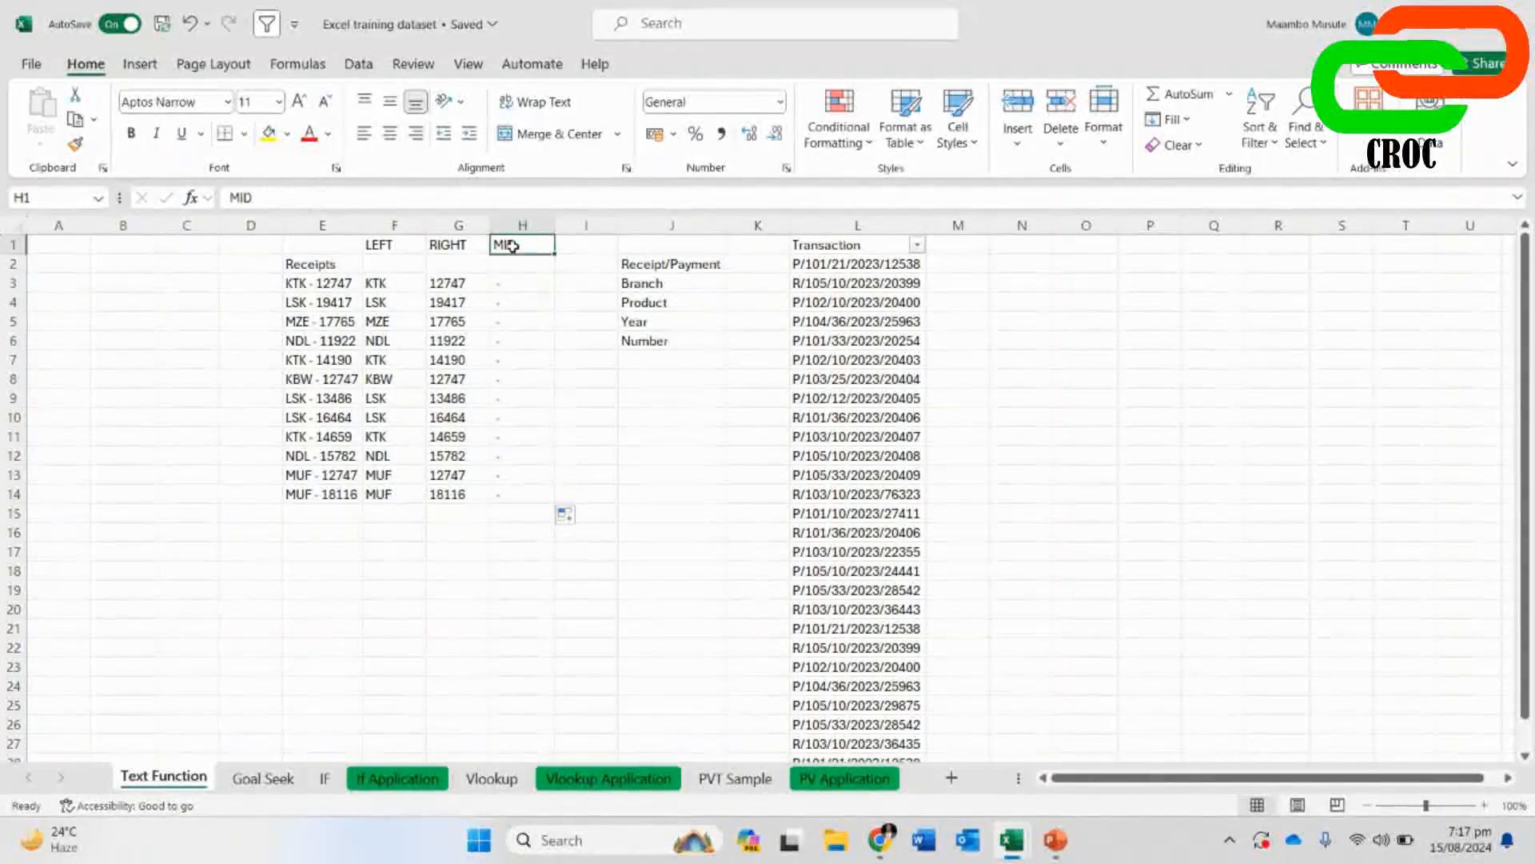
click(857, 268)
click(506, 279)
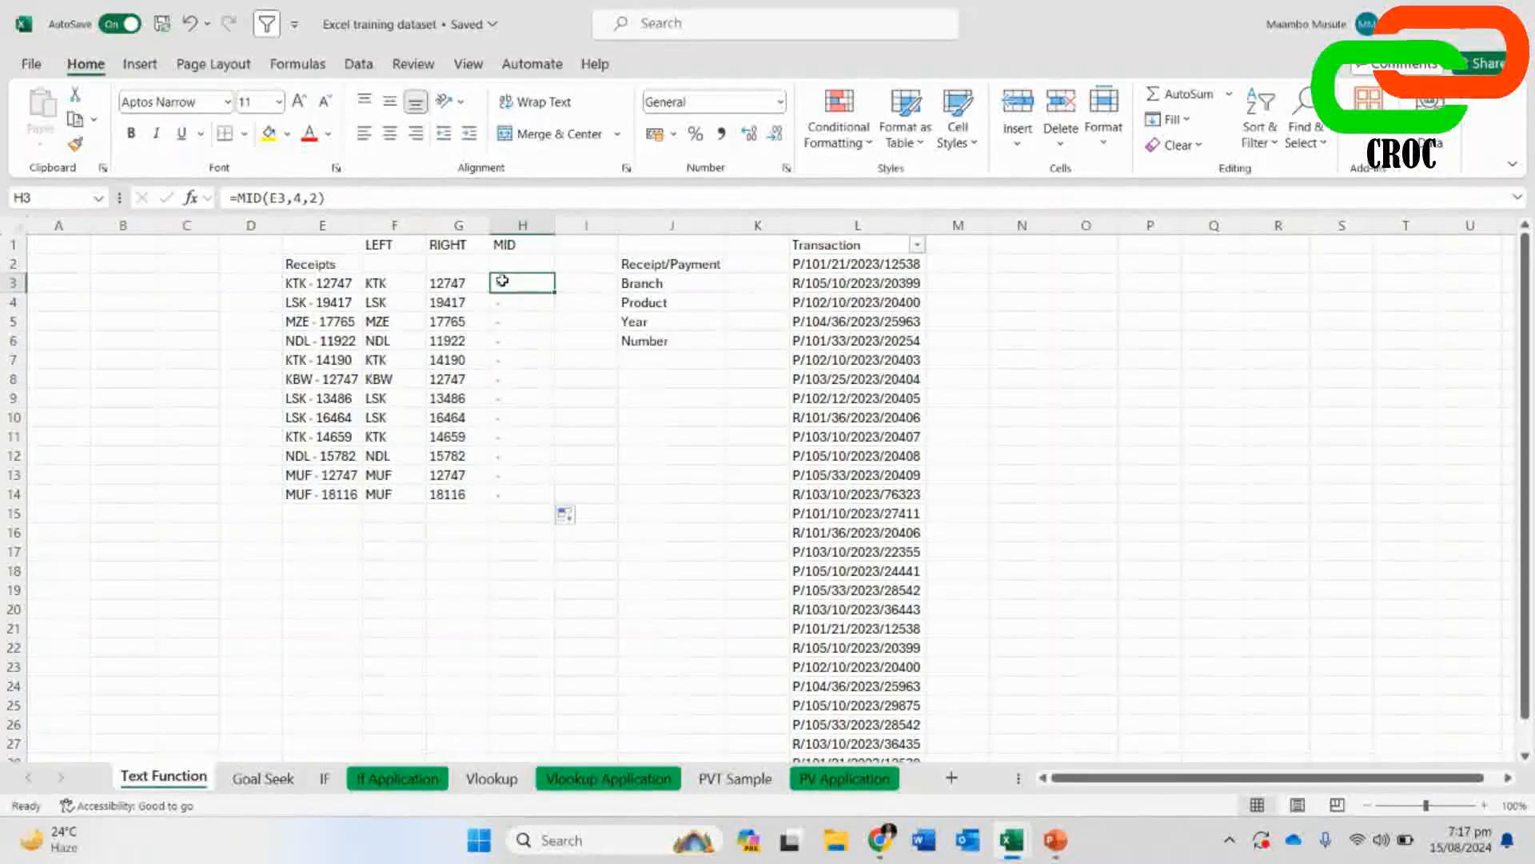
drag(382, 244, 504, 237)
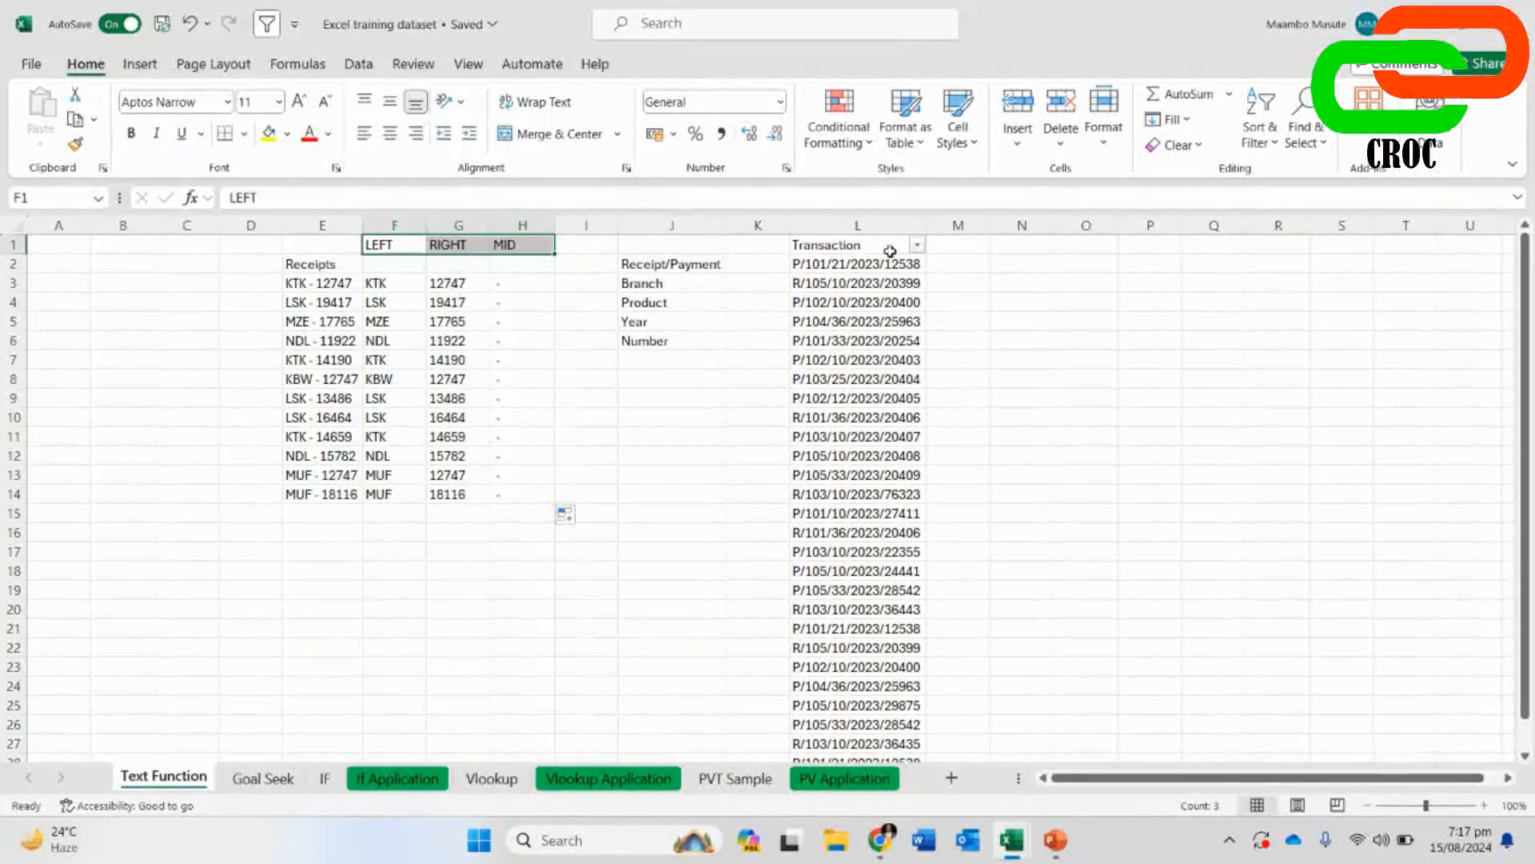
click(887, 300)
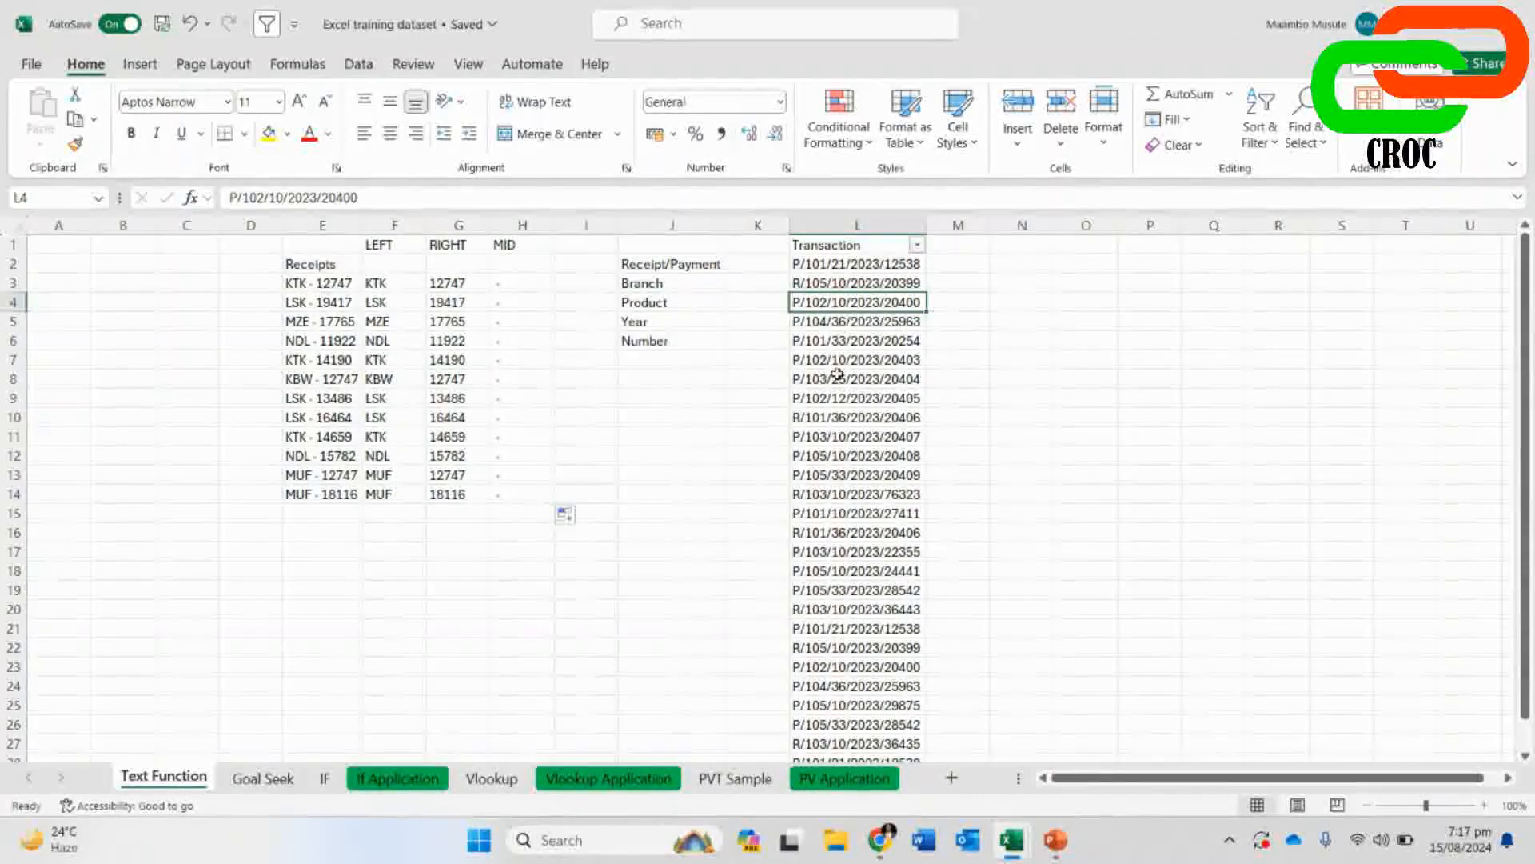
click(956, 273)
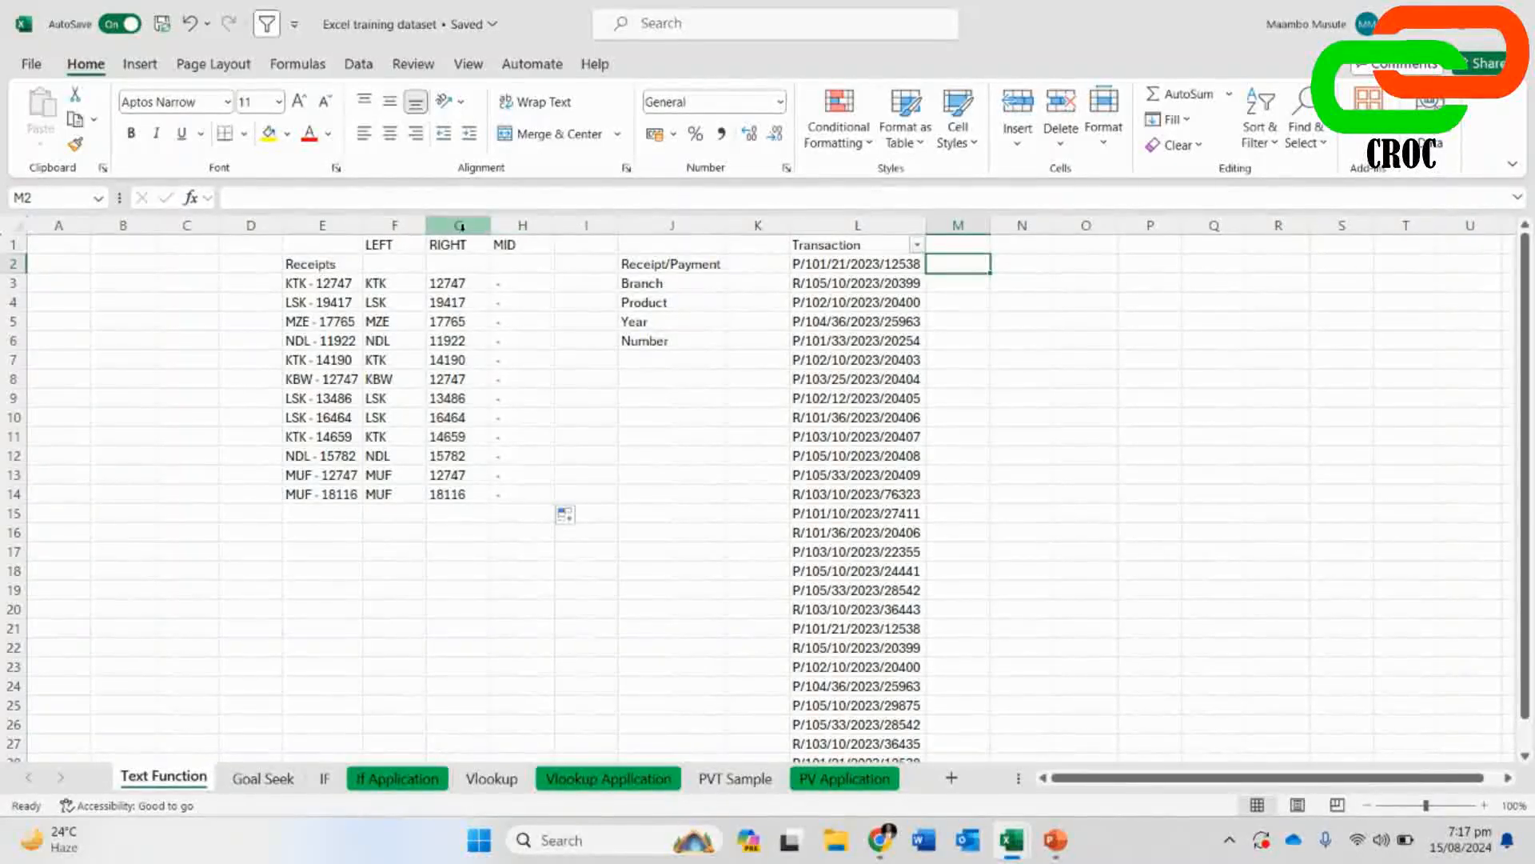
- Switch to the Google Meet call in Chrome and read the participants' in-call messages from the earlier ones
click(890, 843)
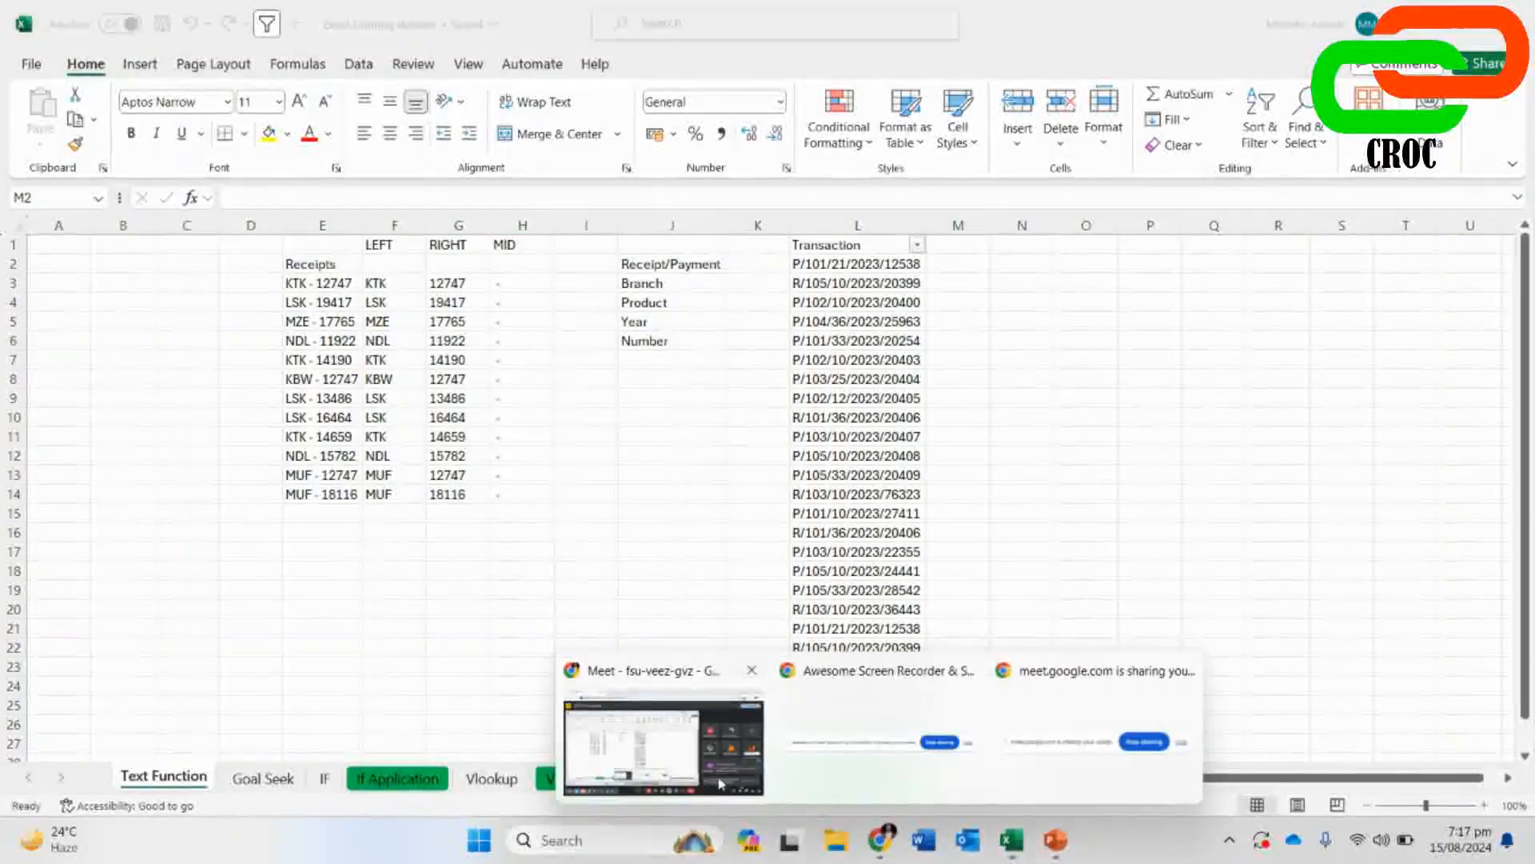
click(686, 728)
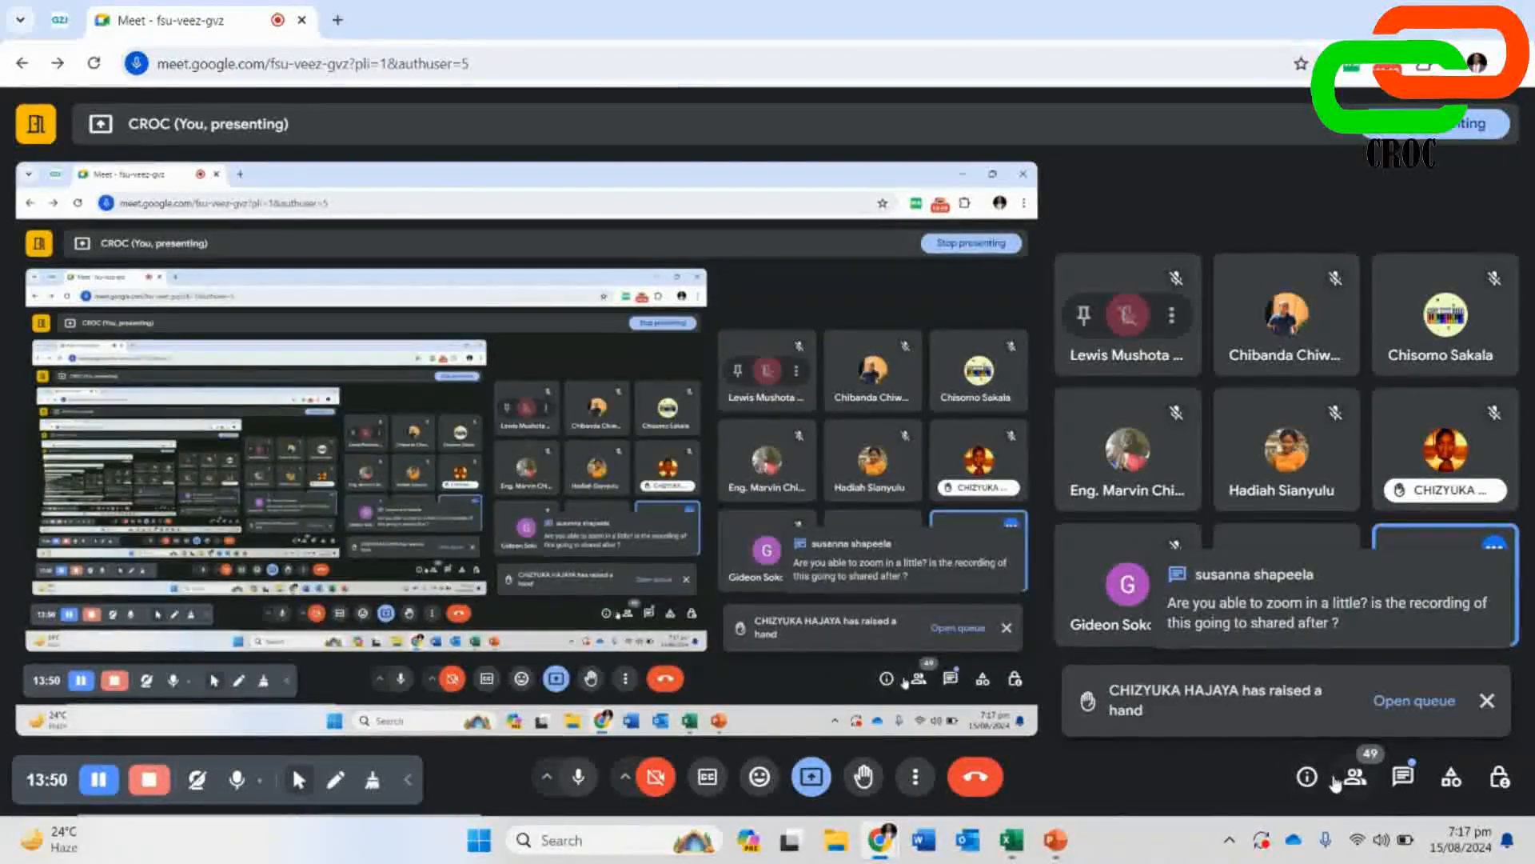
click(1399, 787)
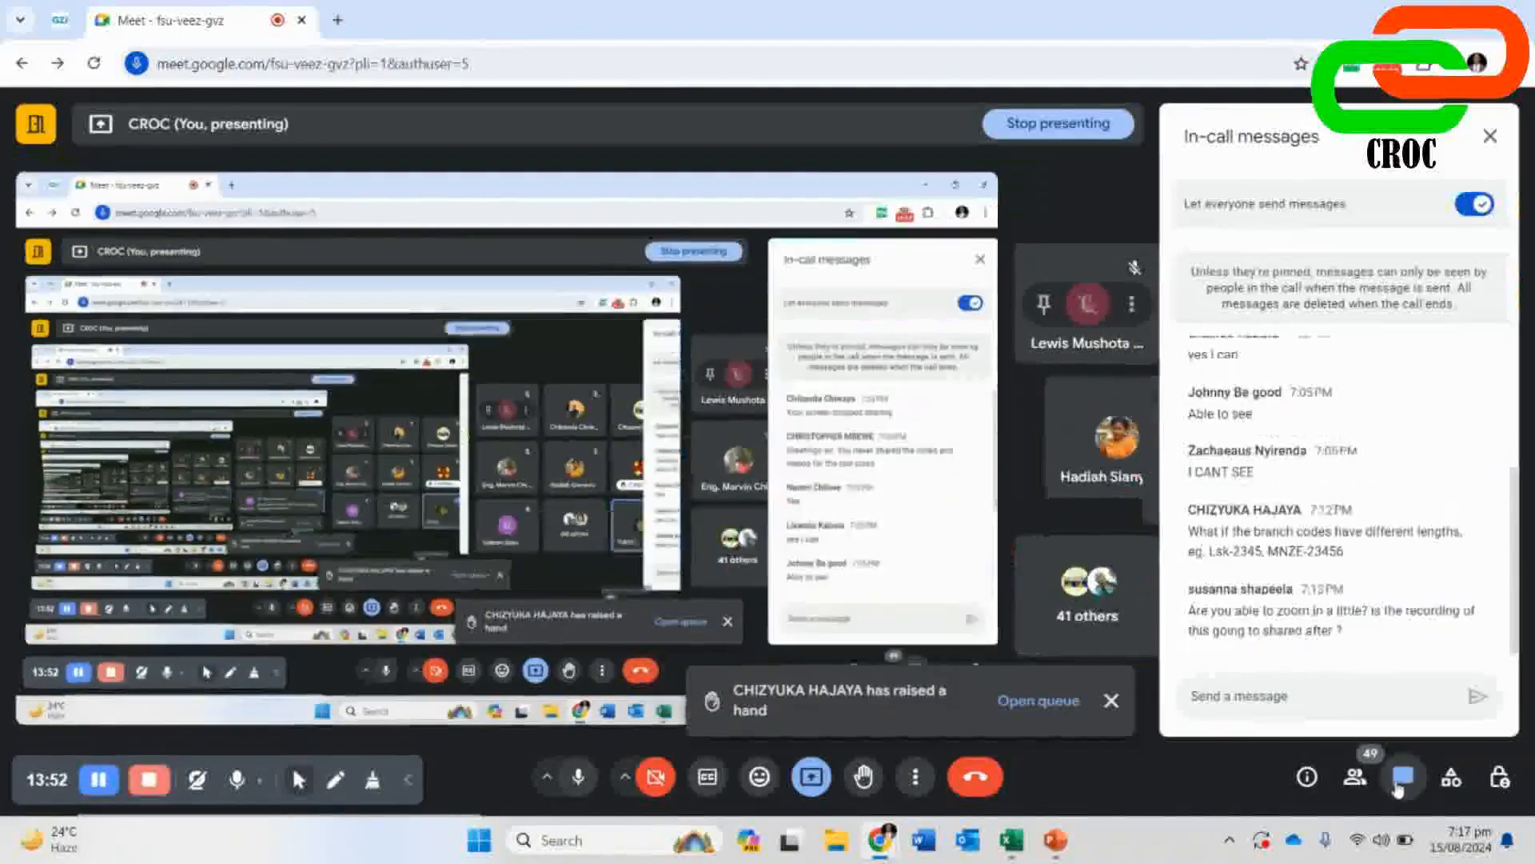
scroll(1272, 505, up, 3)
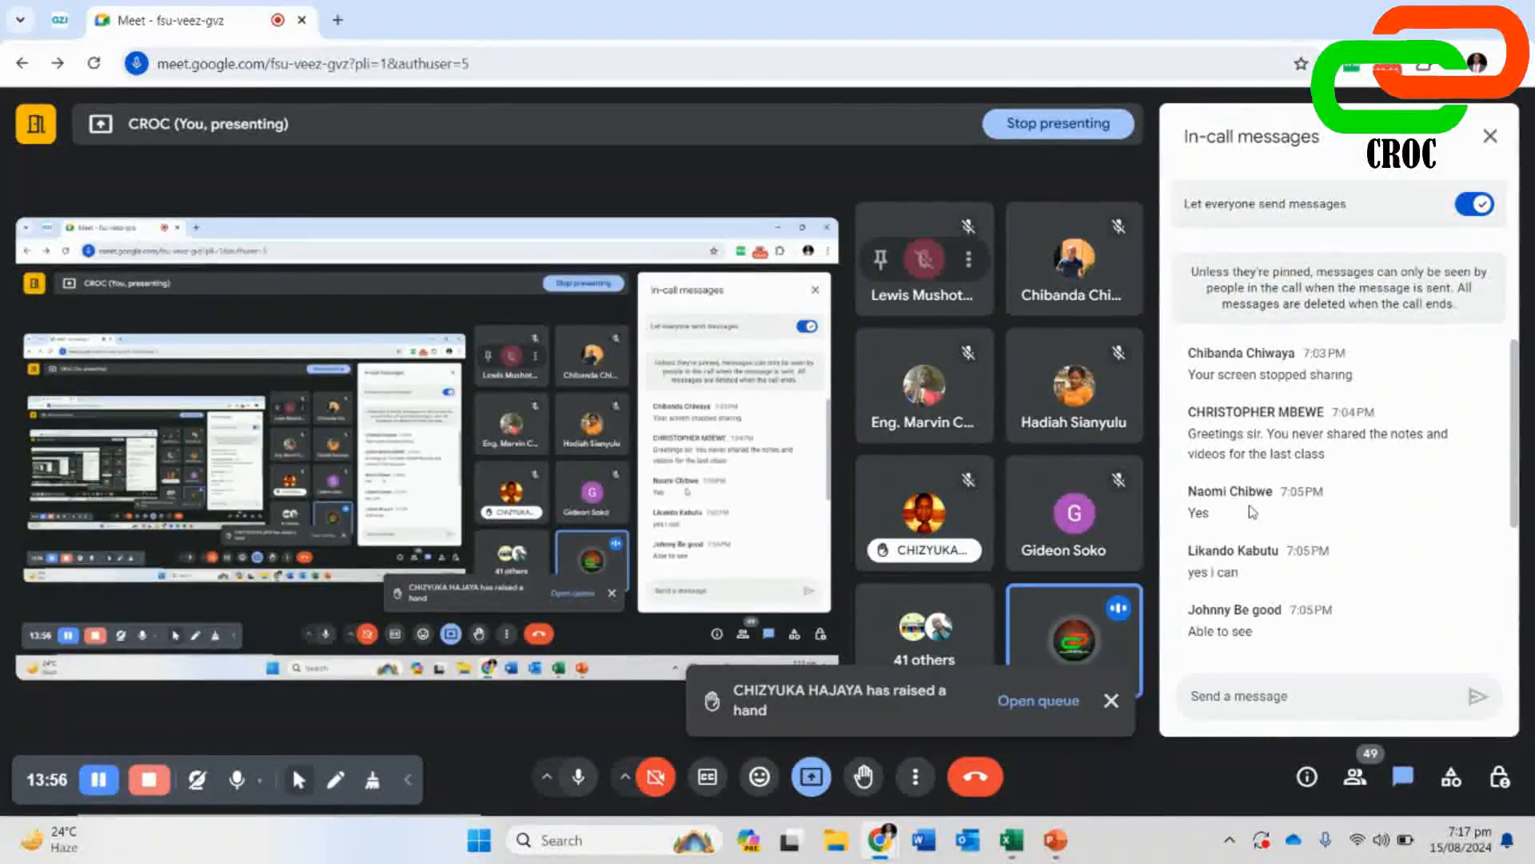
- Read the remaining in-call messages down to the latest questions, and return to the Excel training dataset workbook
scroll(1252, 512, down, 2)
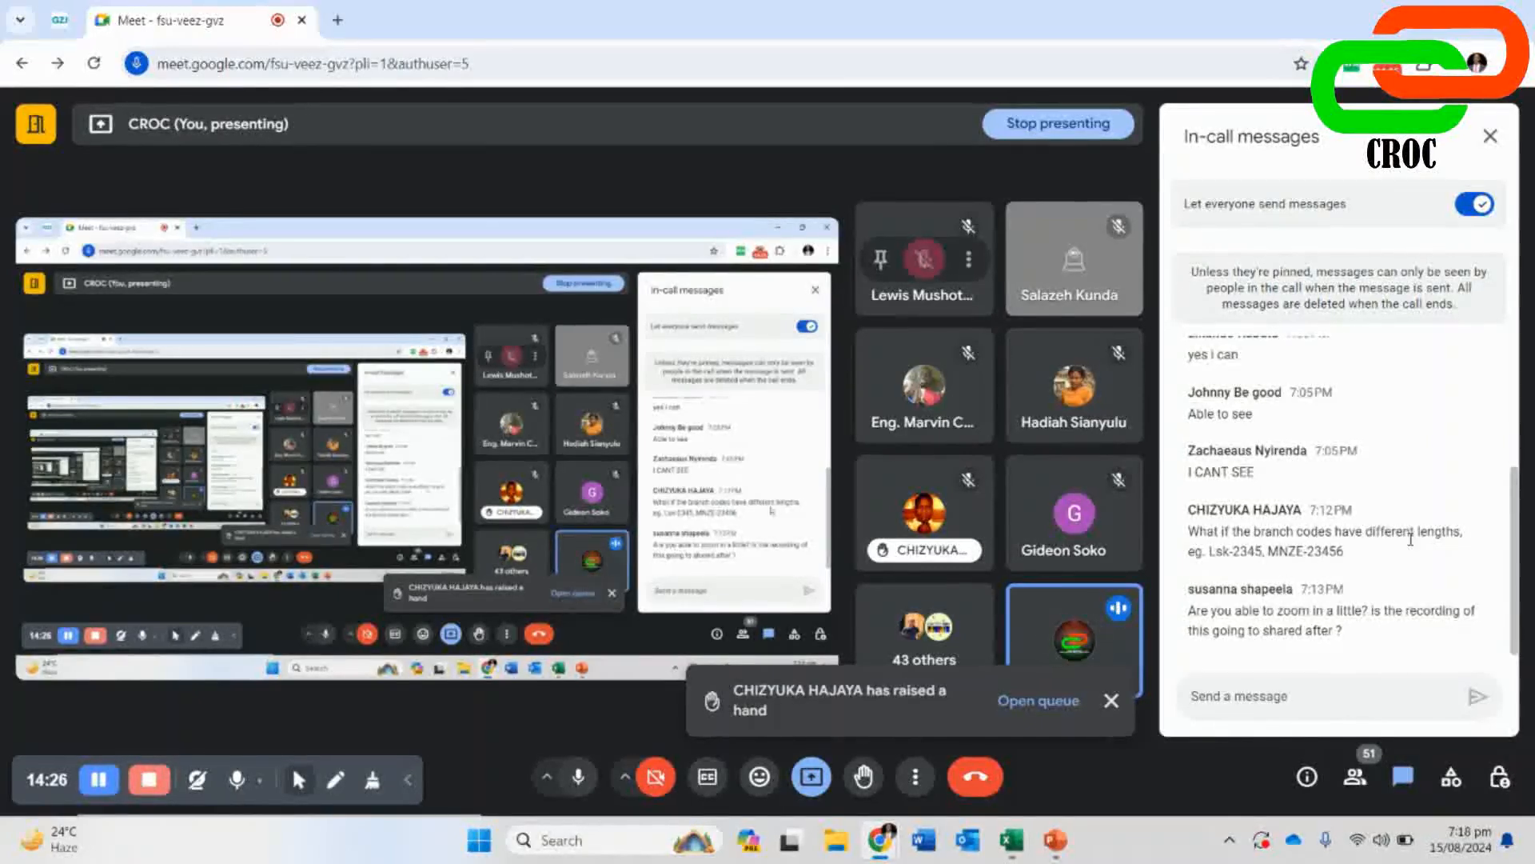
mouse_move(1011, 839)
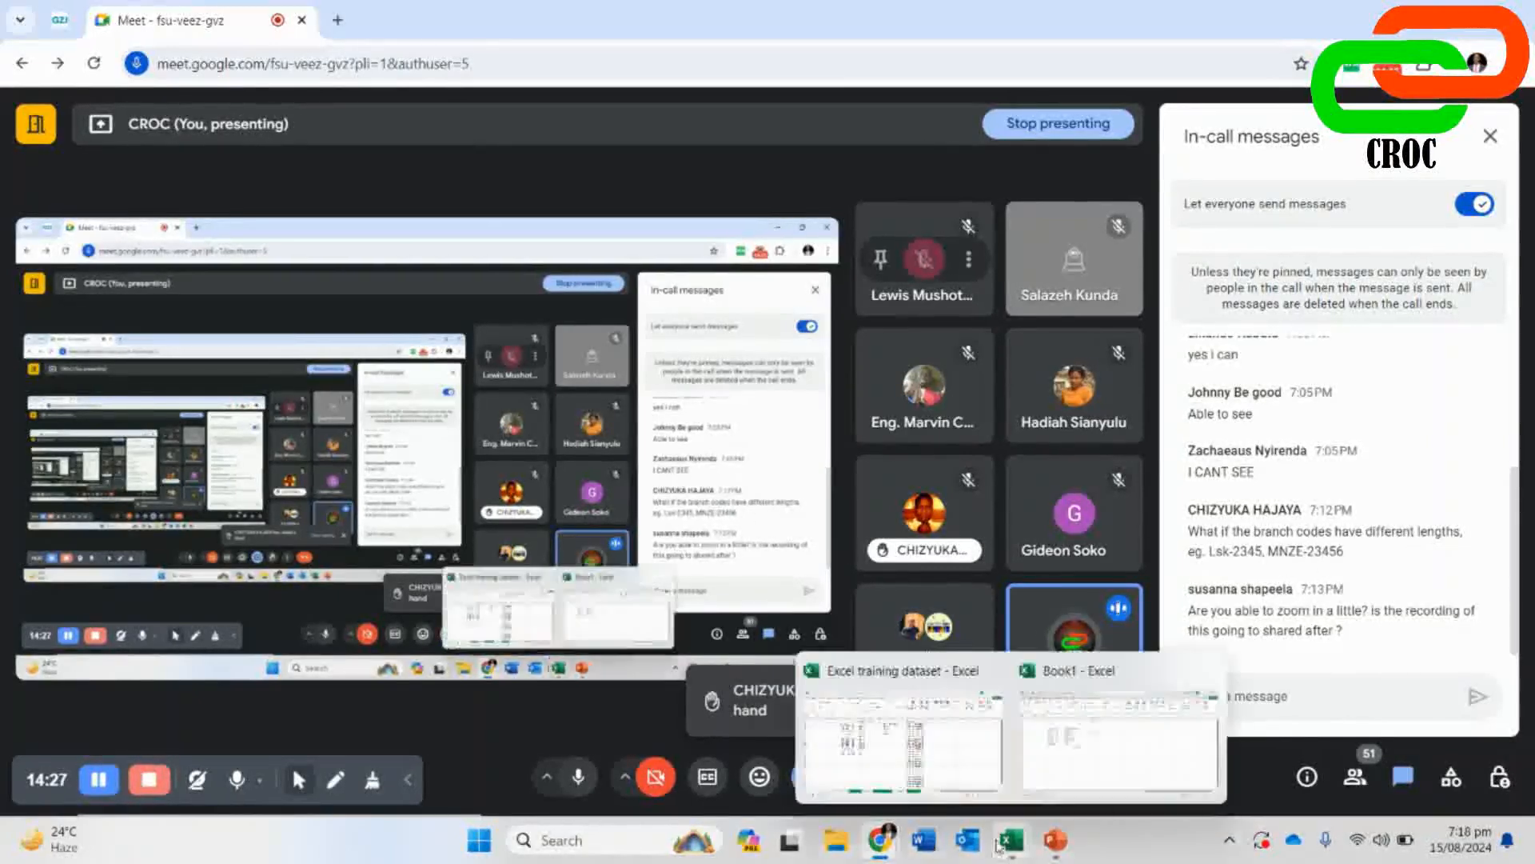
click(920, 760)
click(480, 283)
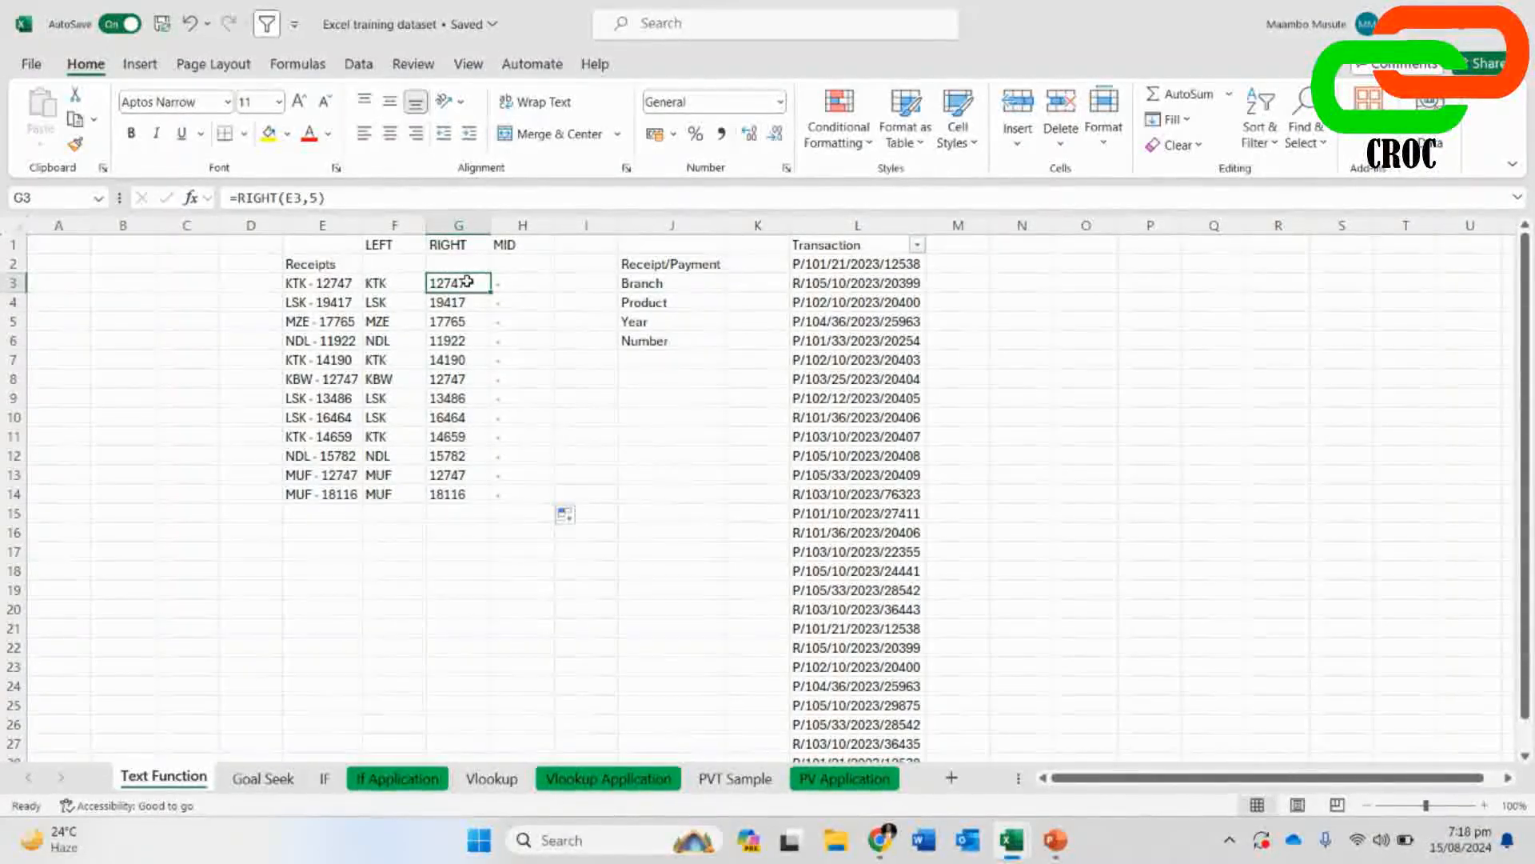
- Change the receipt code in E5 to MZNE - 17765 to give it a four-letter branch code
click(302, 323)
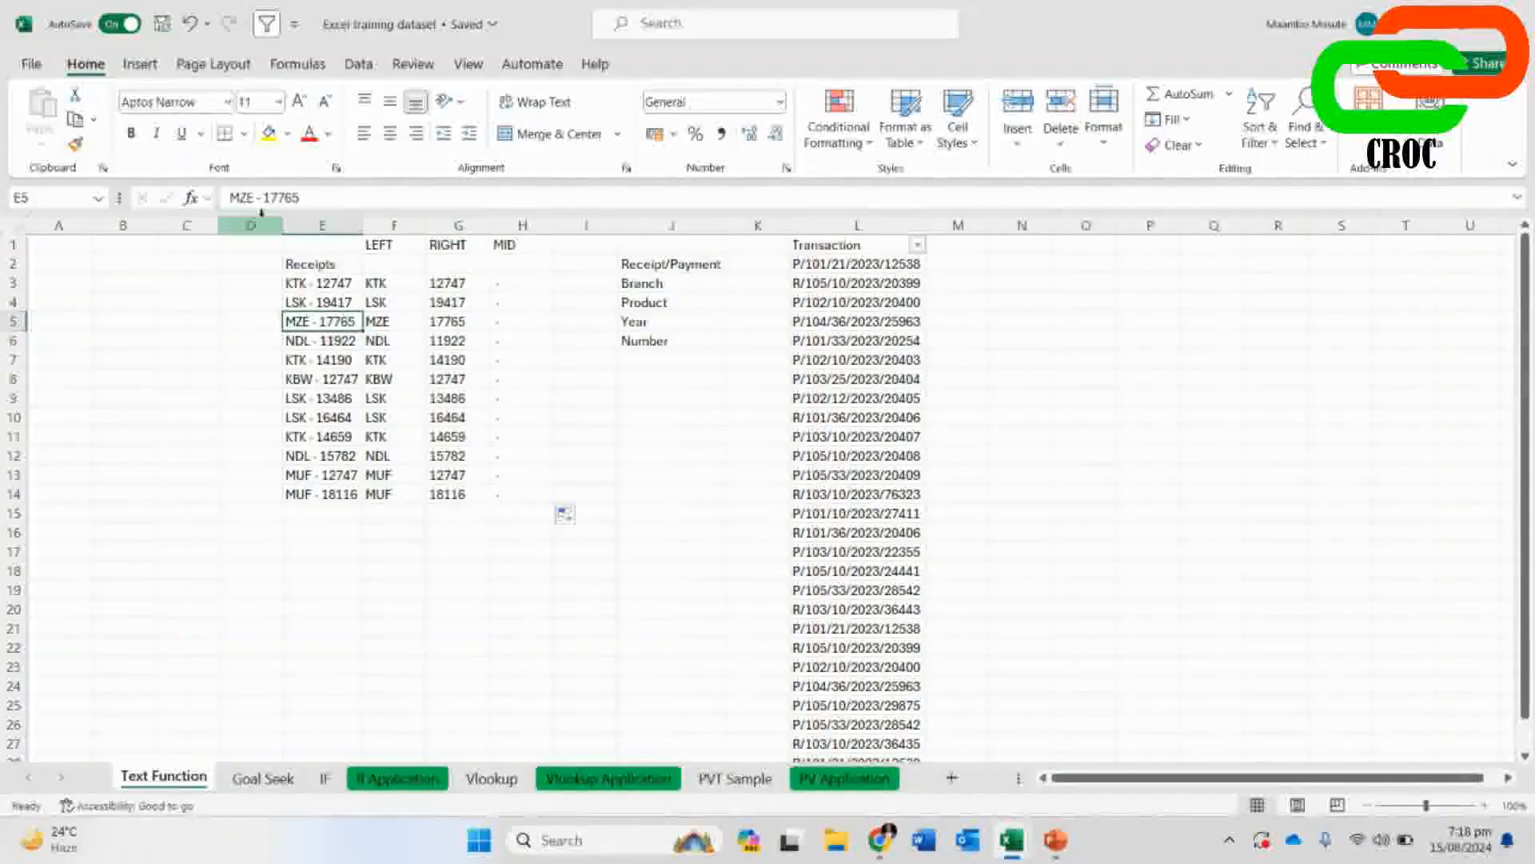
key(F2)
text(N)
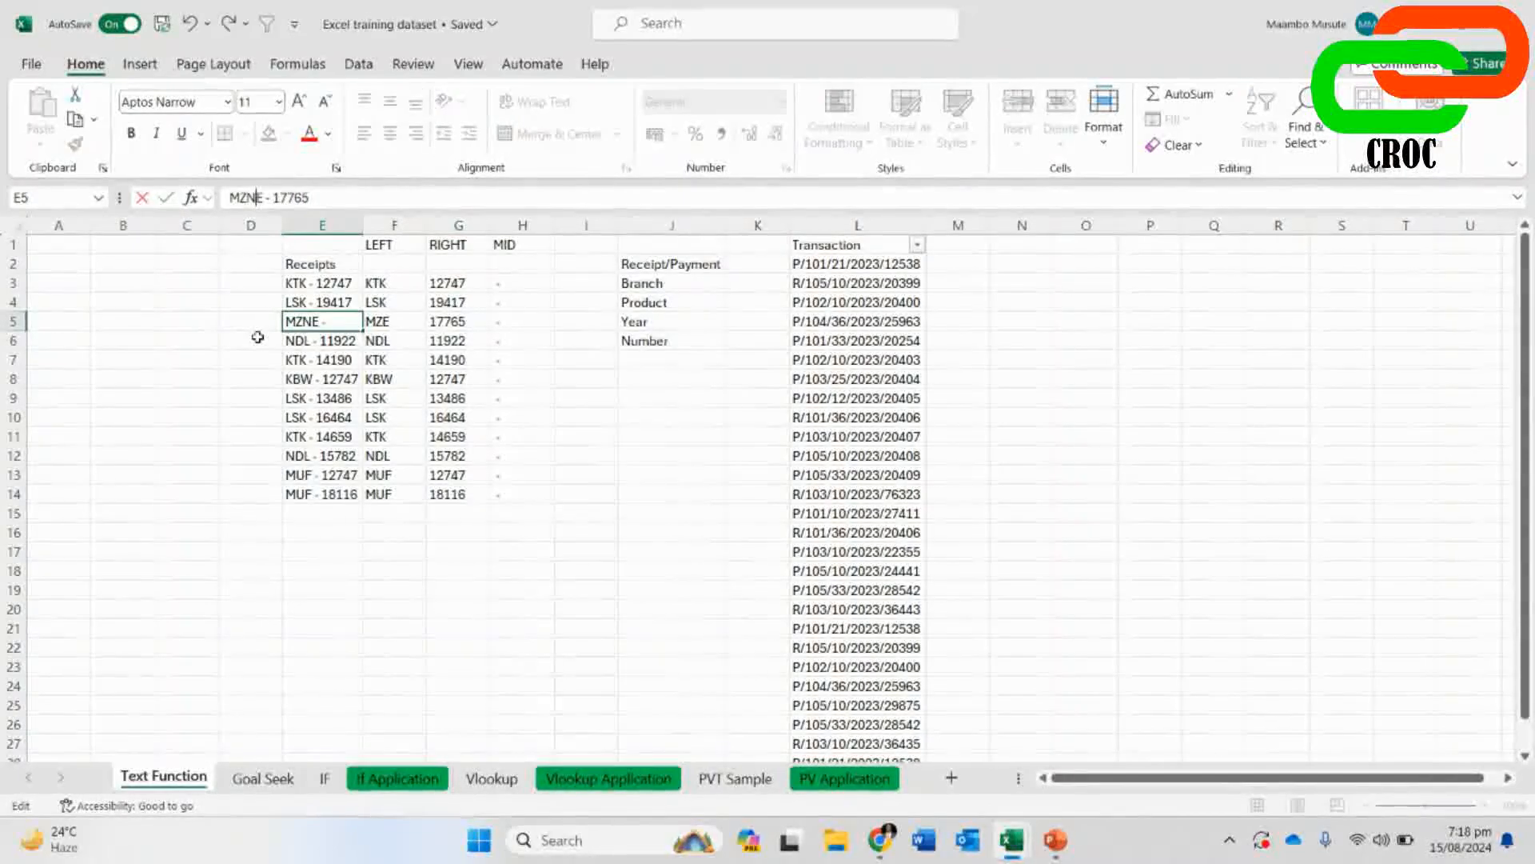
click(516, 357)
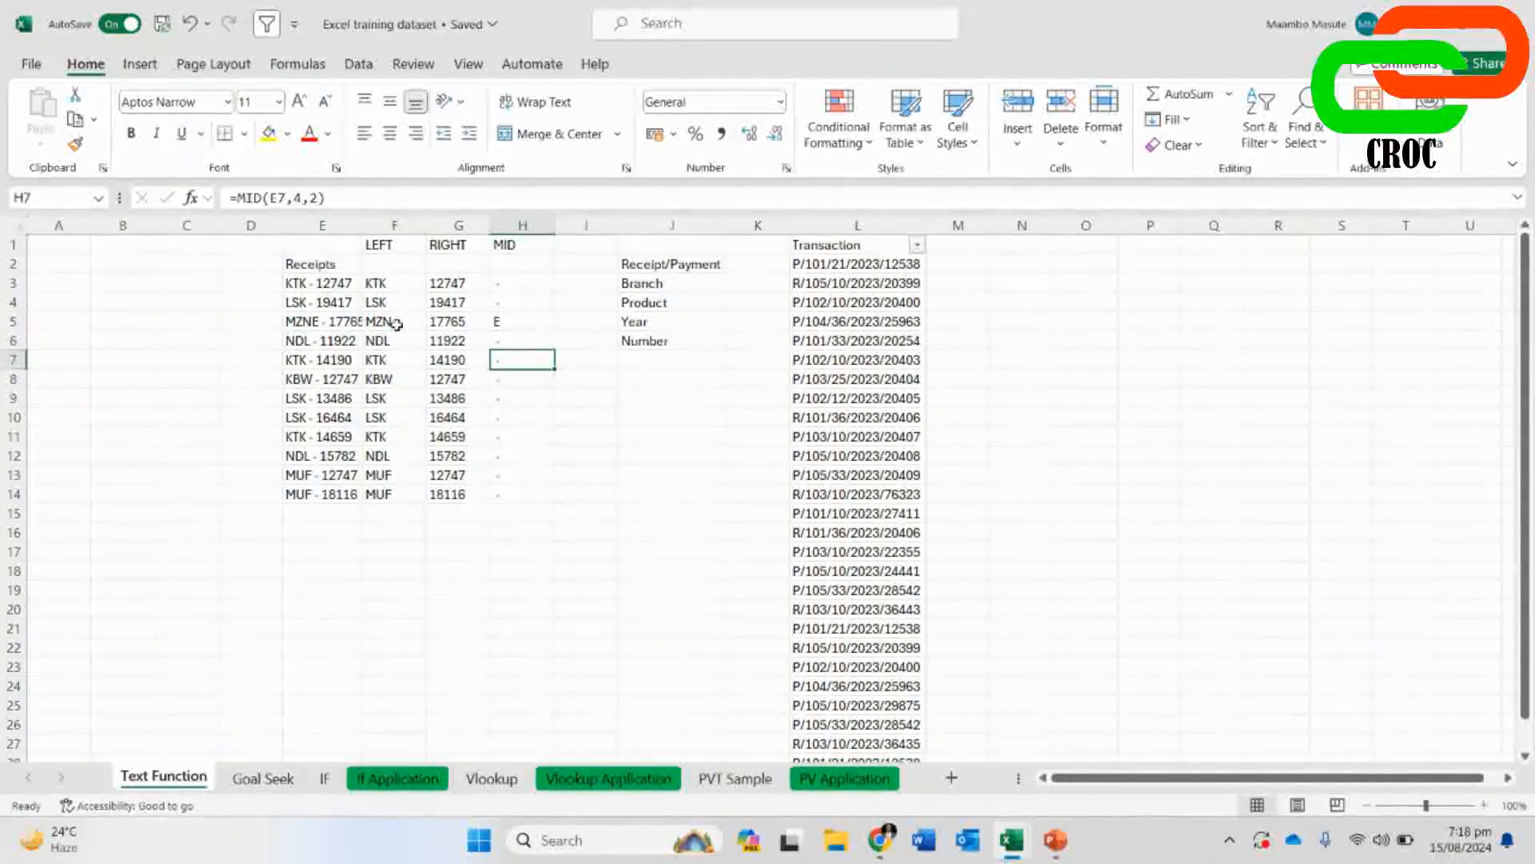
- Compare the longer code in E5 with its neighbours, and change the formula in F5 to =LEFT(E5,4)
click(323, 321)
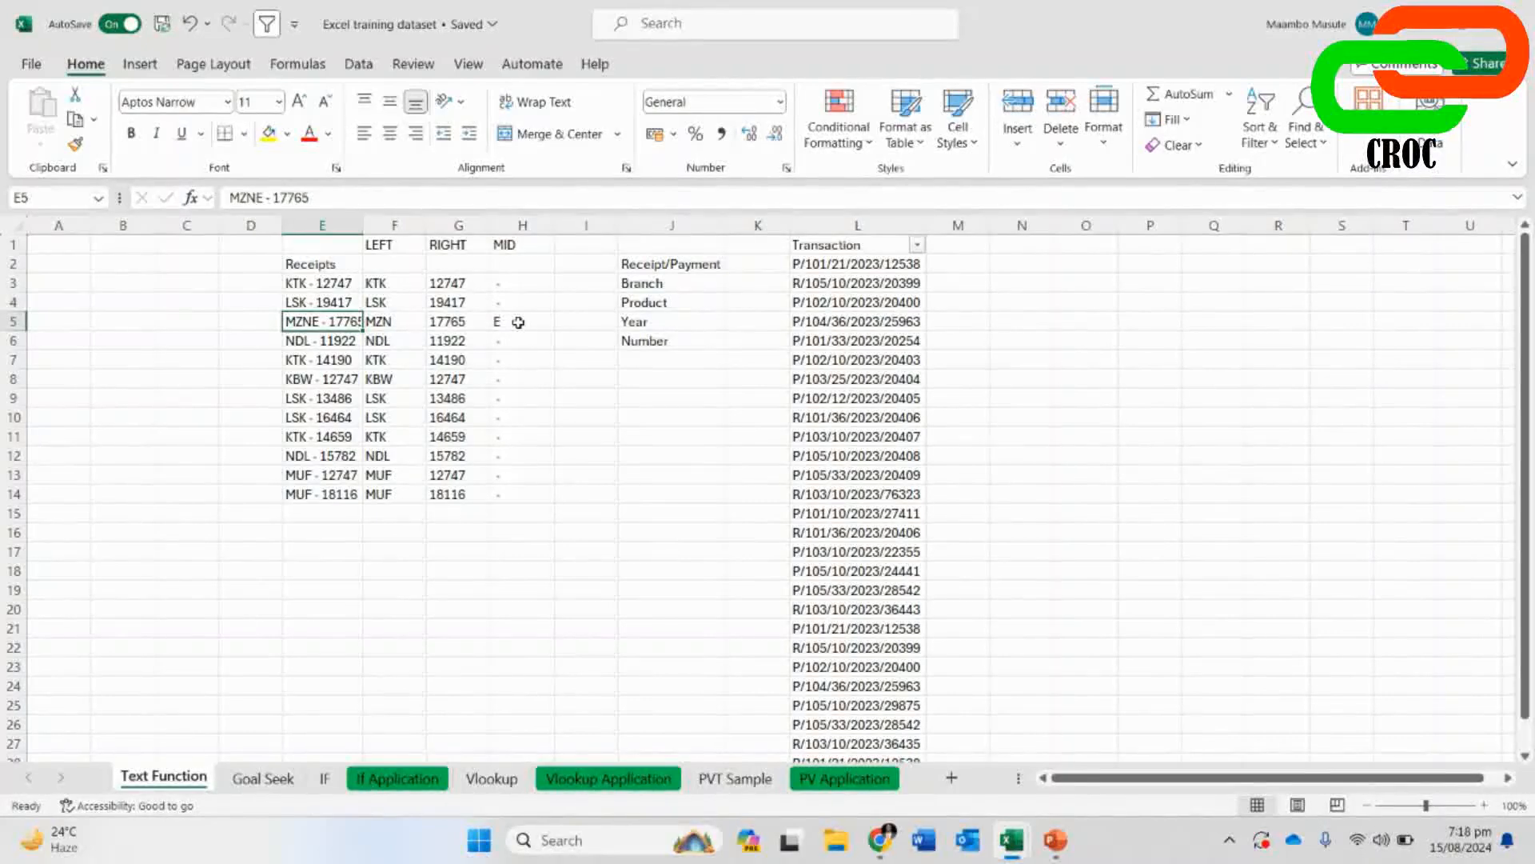
click(342, 284)
click(343, 298)
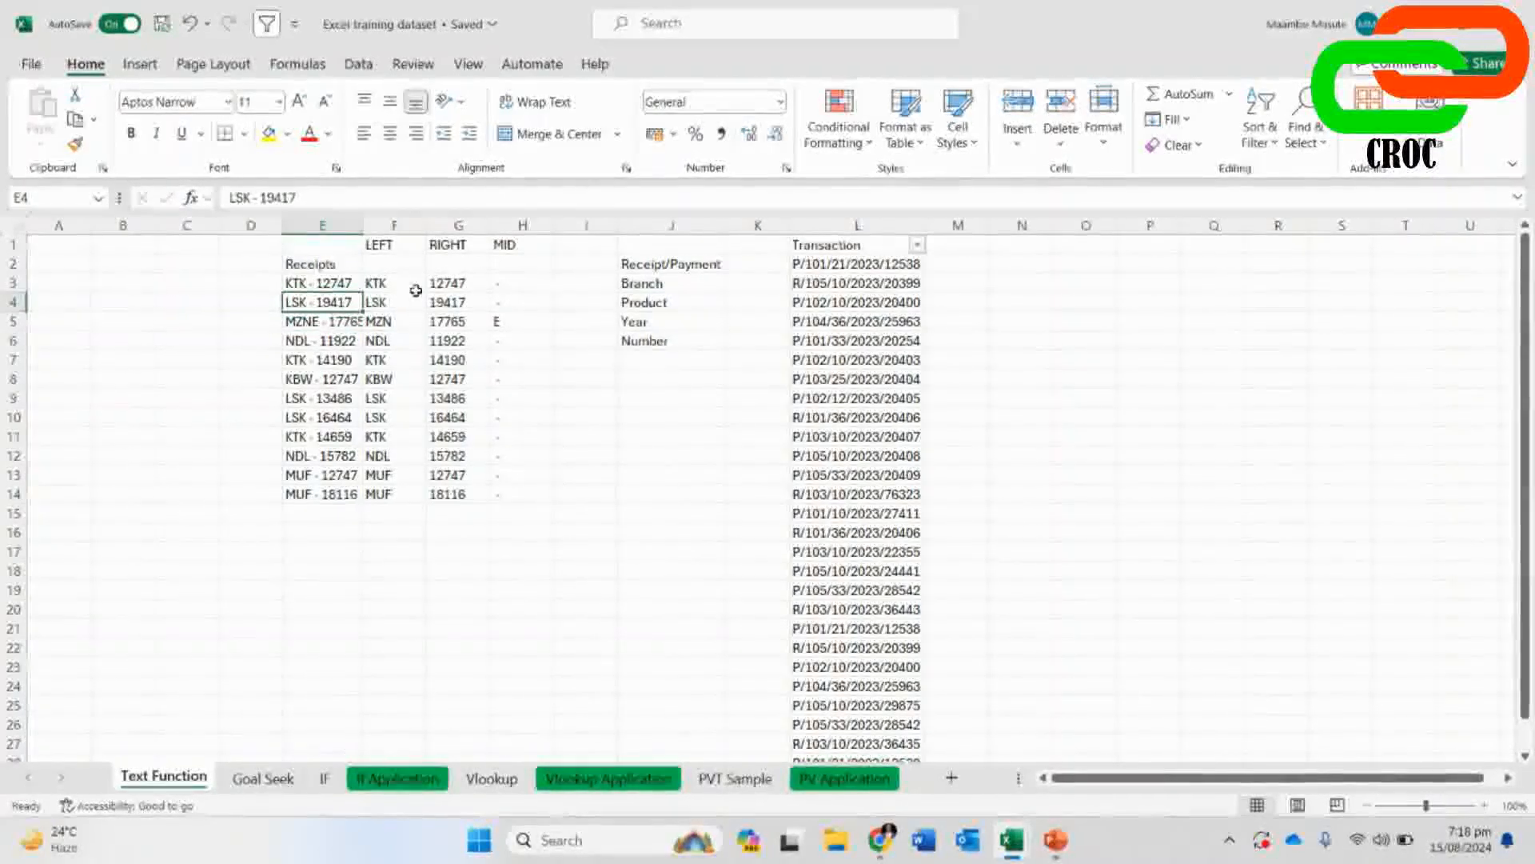
click(500, 285)
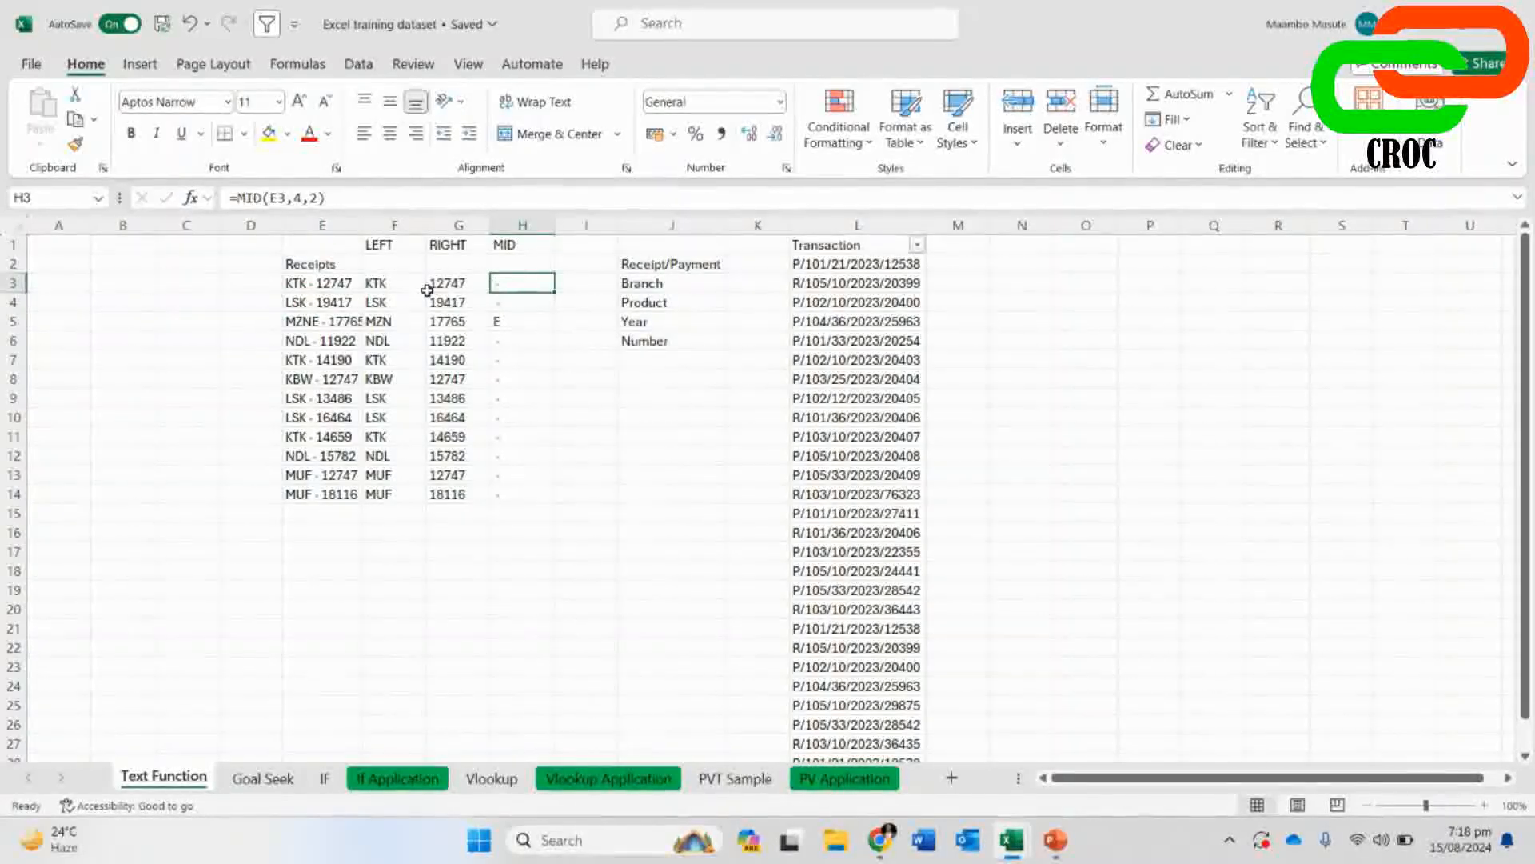
click(402, 284)
click(394, 322)
click(312, 198)
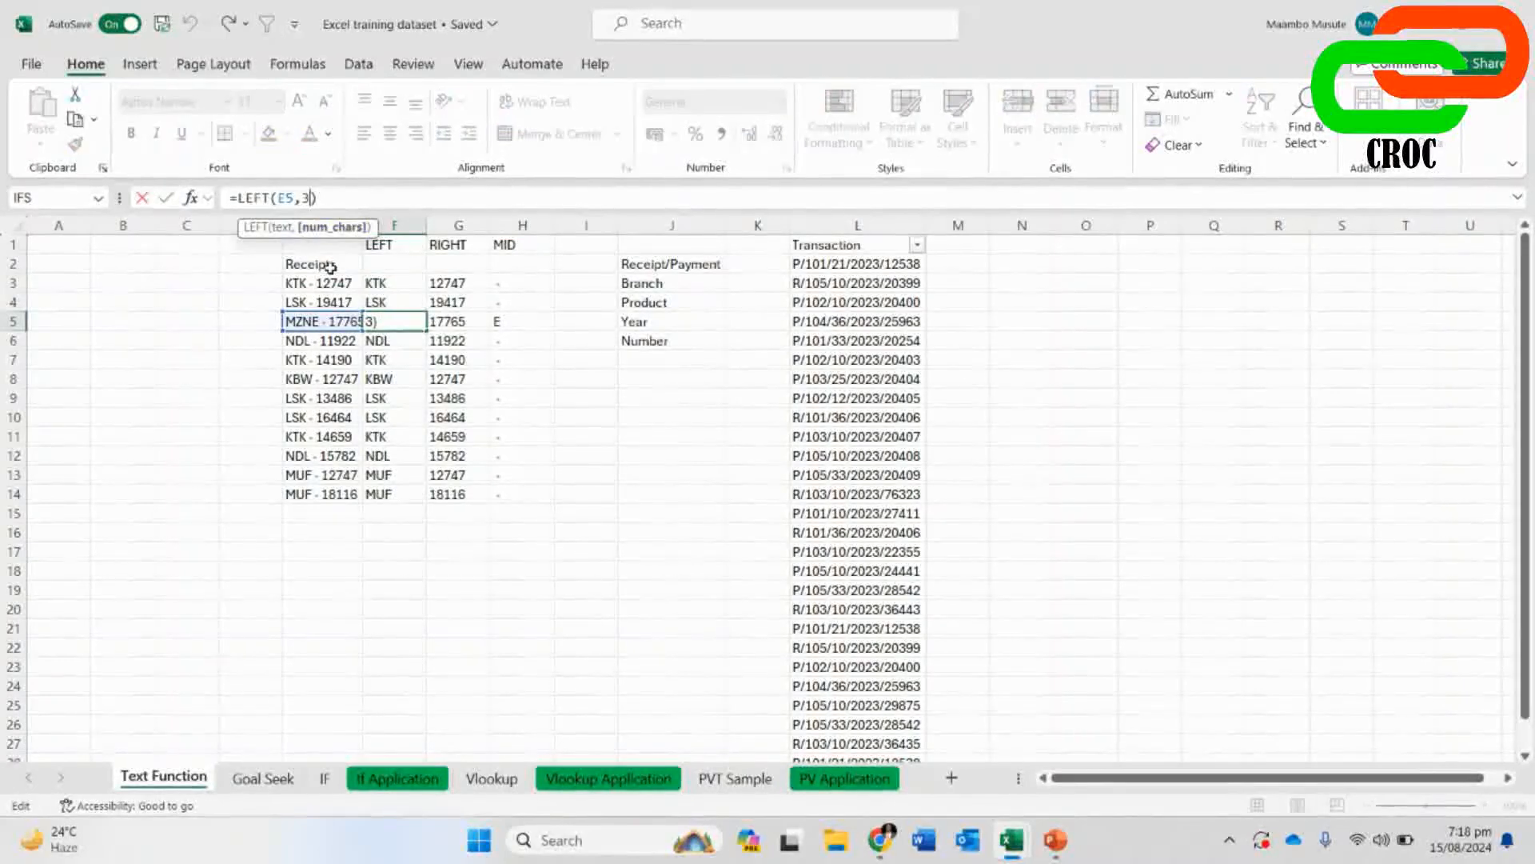
key(BackSpace)
text(4)
key(Return)
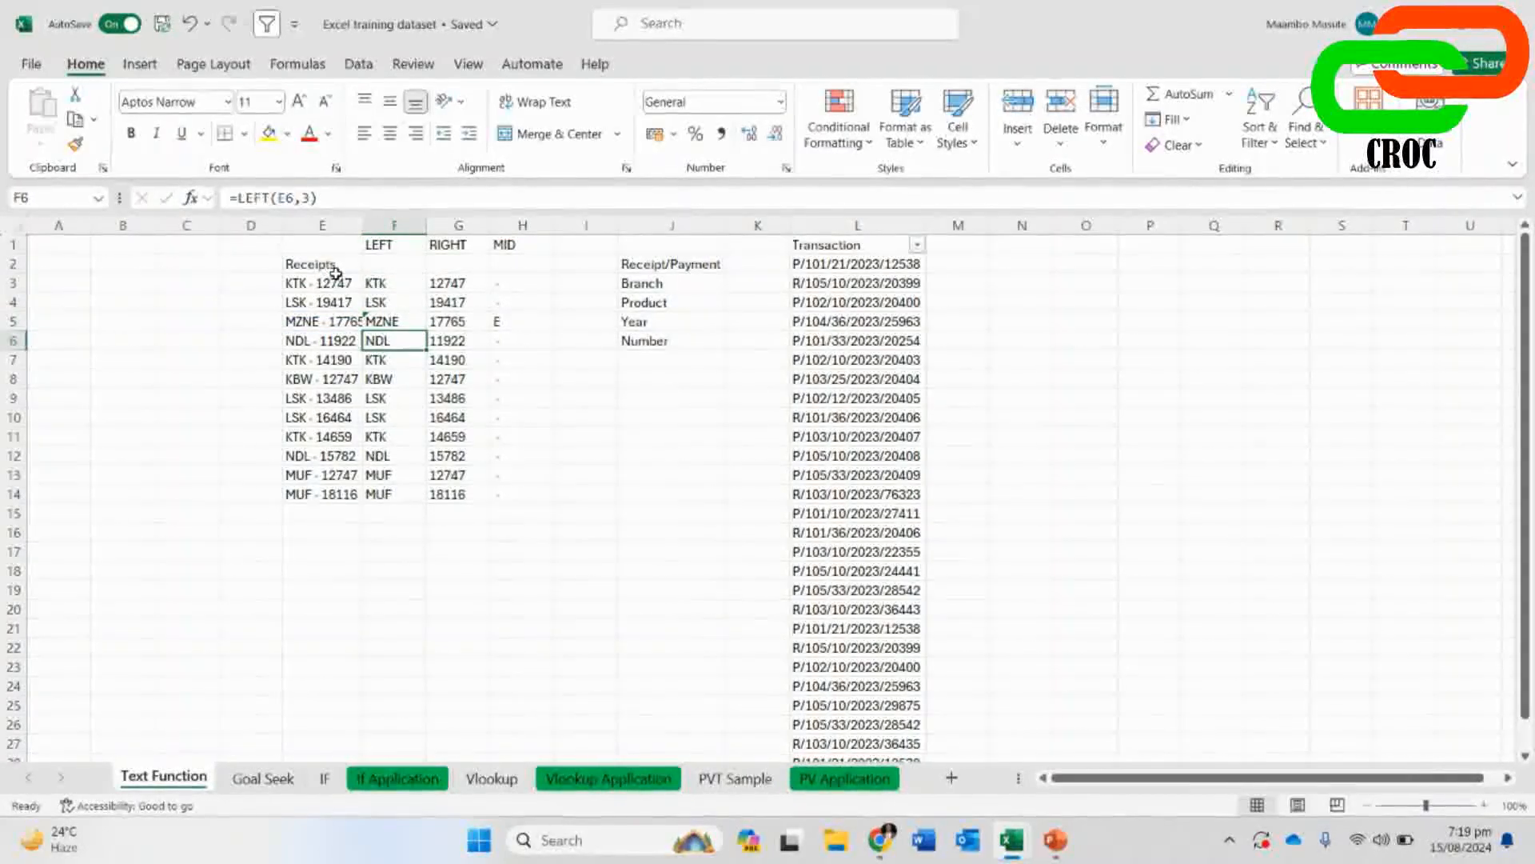
- Fill the three-character LEFT formula in F3 back down to F14, replacing the four-character version in F5
click(396, 285)
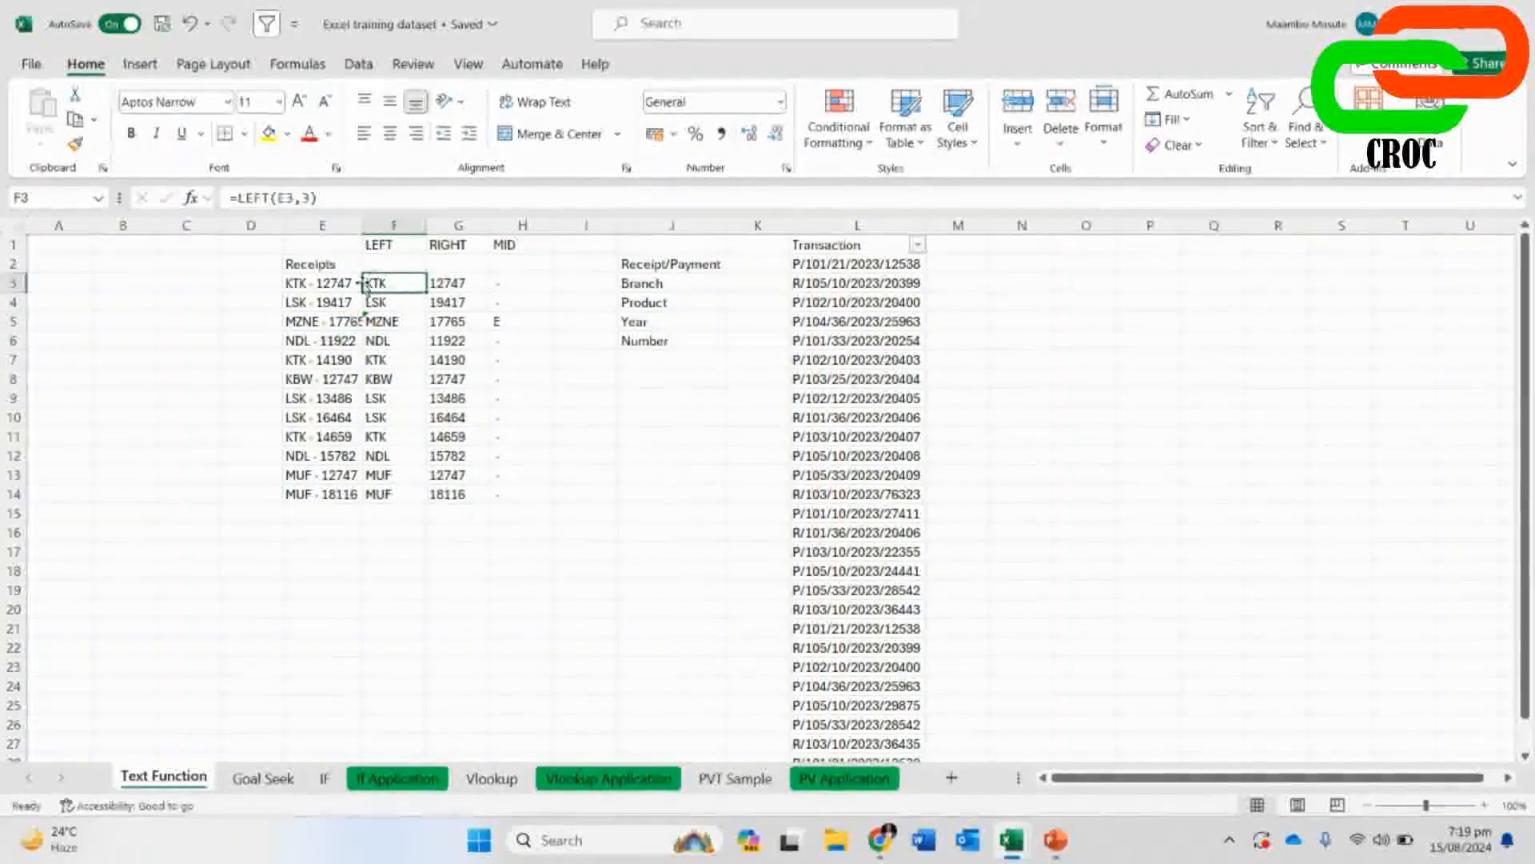
drag(425, 291, 427, 500)
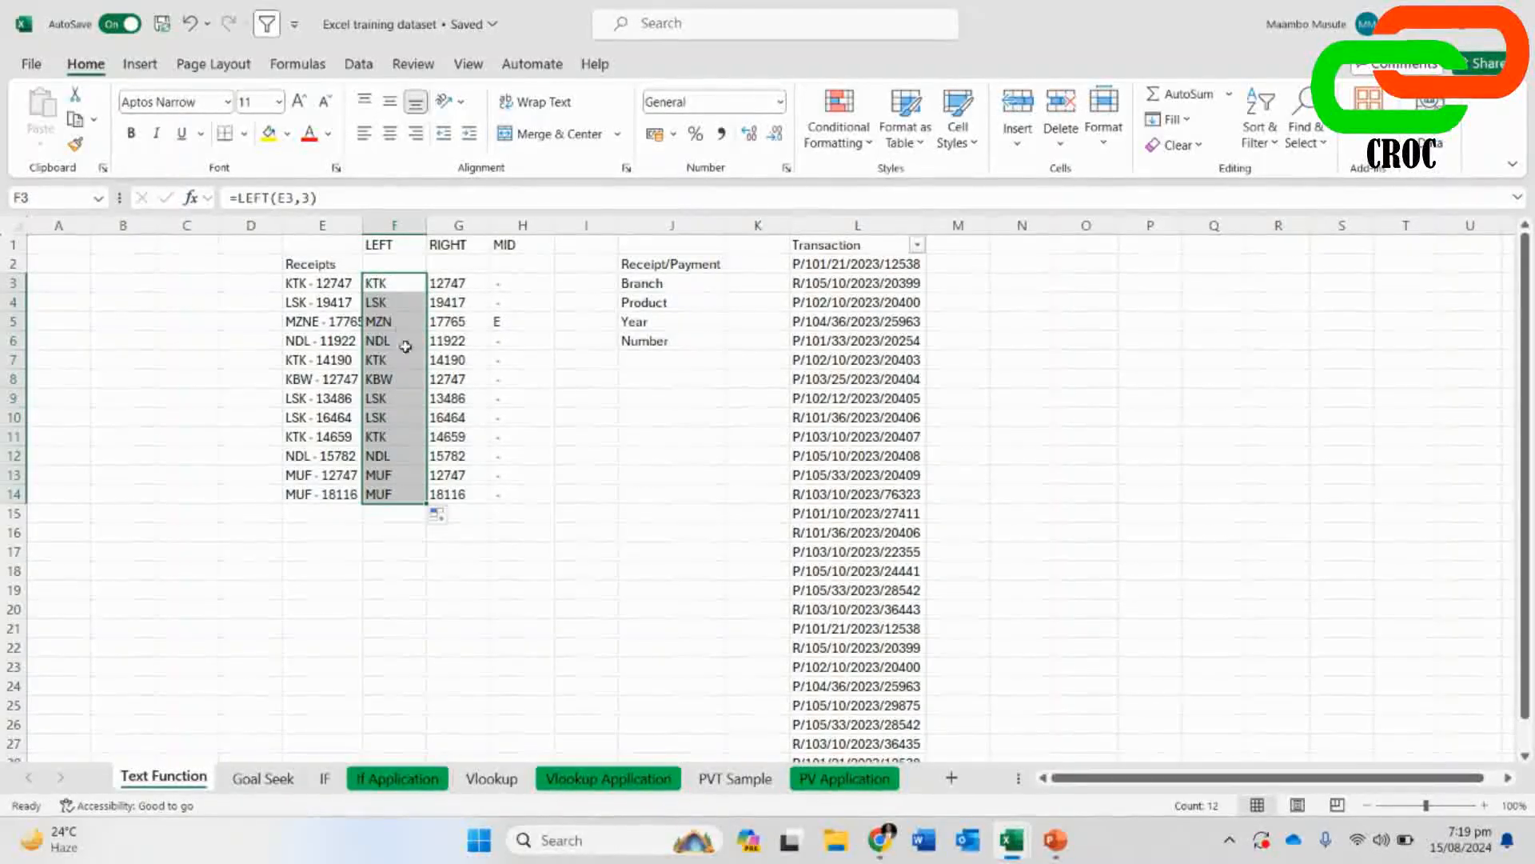
click(400, 287)
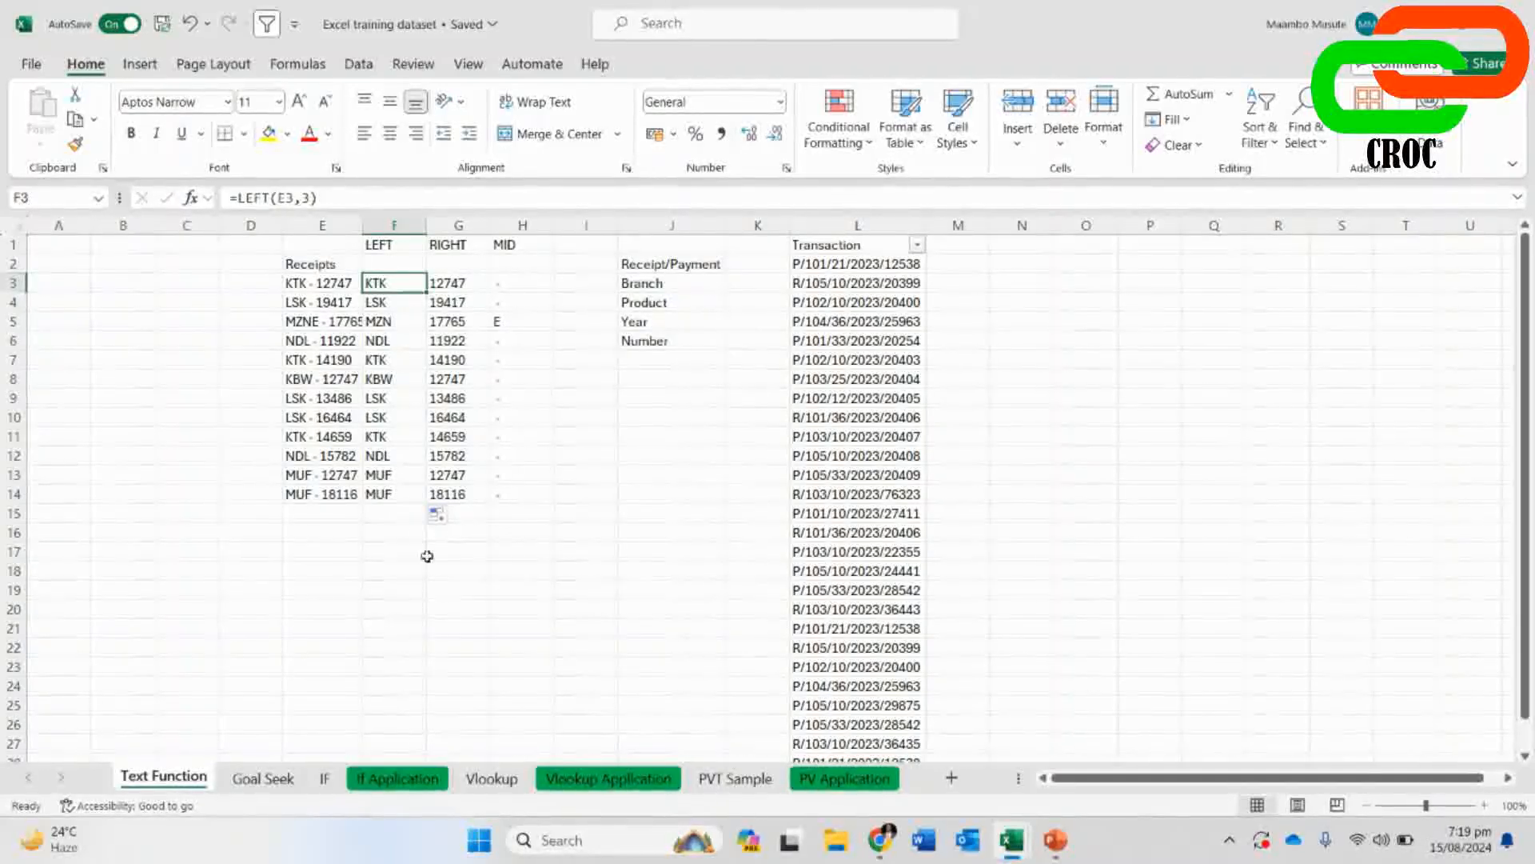
- Enlarge the worksheet, recheck the latest participant messages in the Google Meet call, and return to the Excel workbook
mouse_move(888, 838)
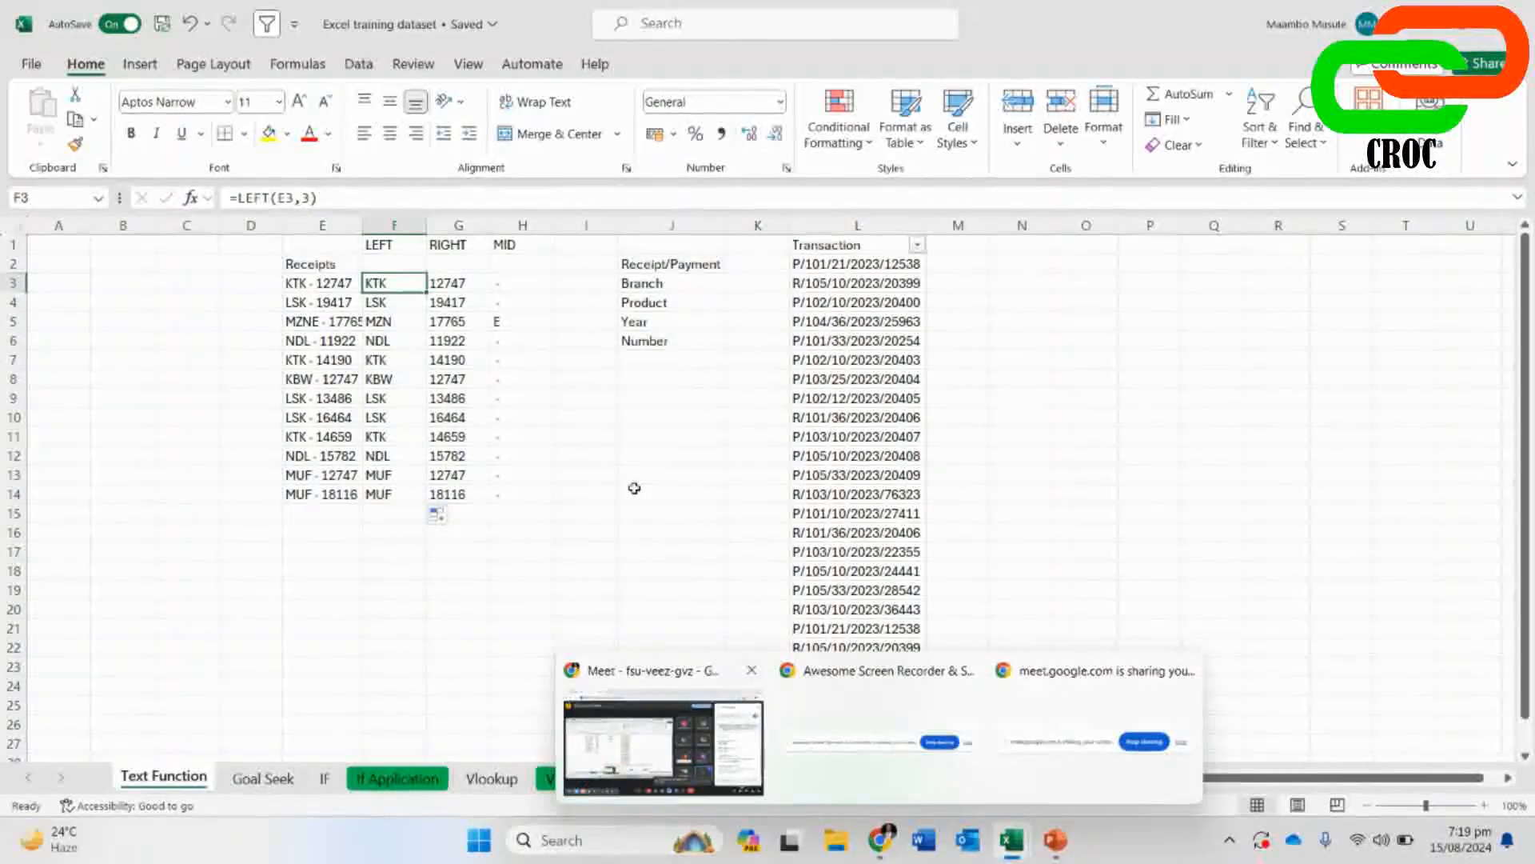
ctrl+scroll(645, 479, up, 3)
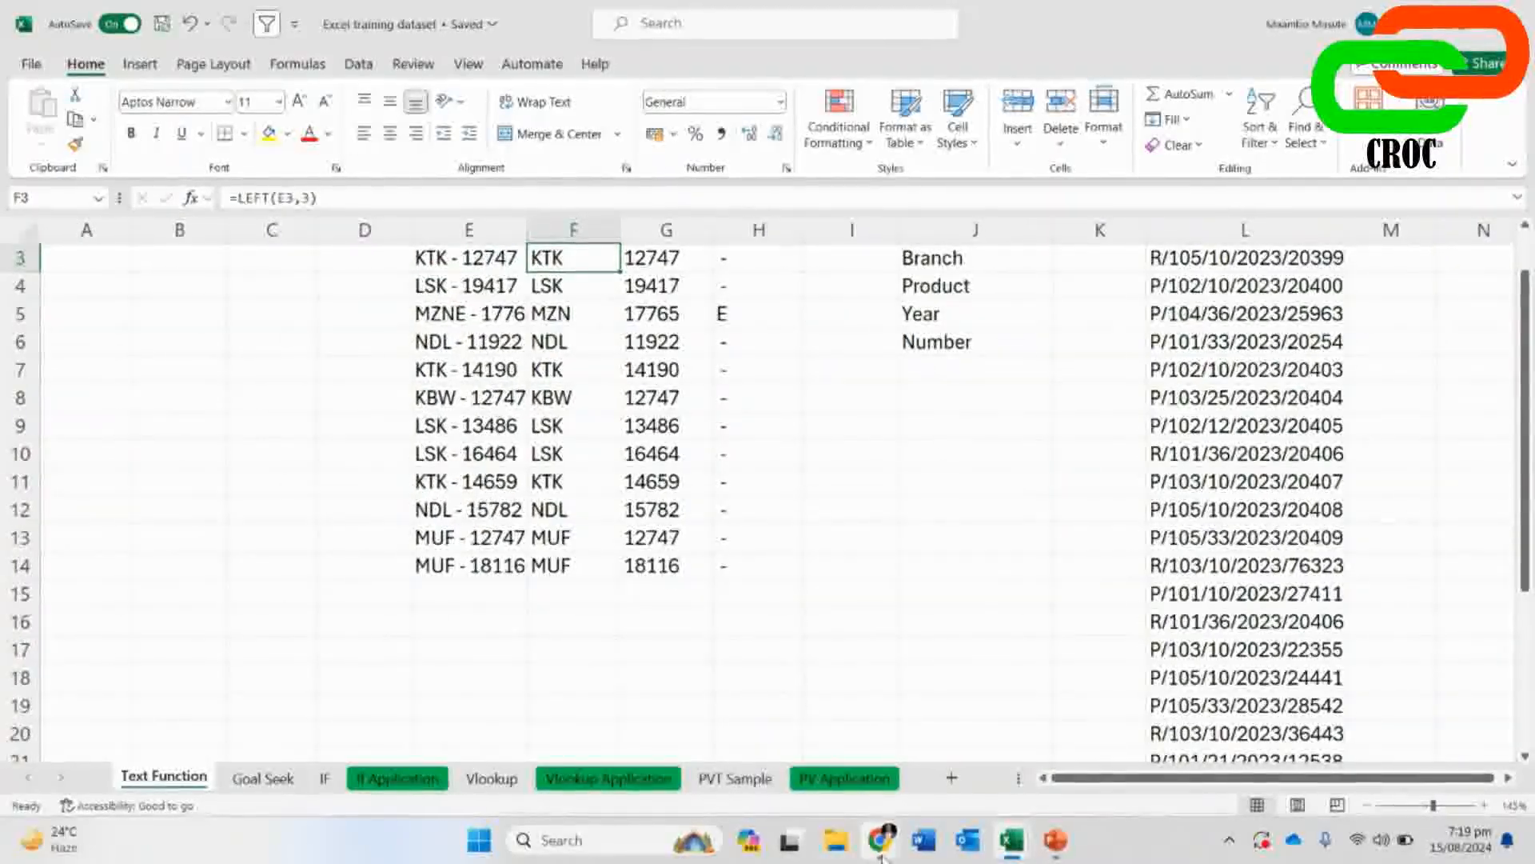
click(860, 701)
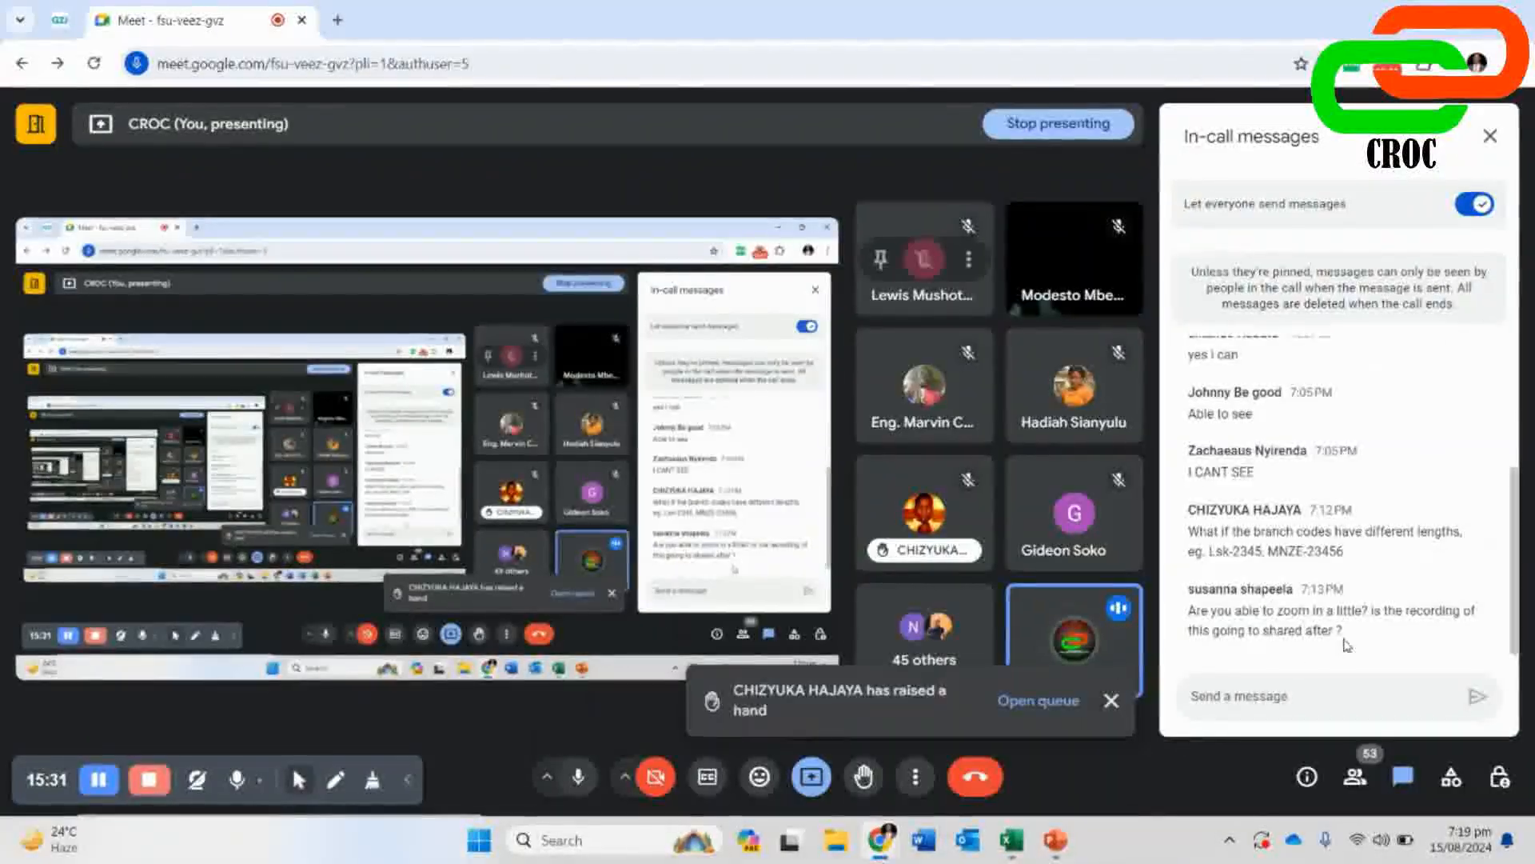
scroll(1328, 598, up, 3)
scroll(1327, 599, down, 3)
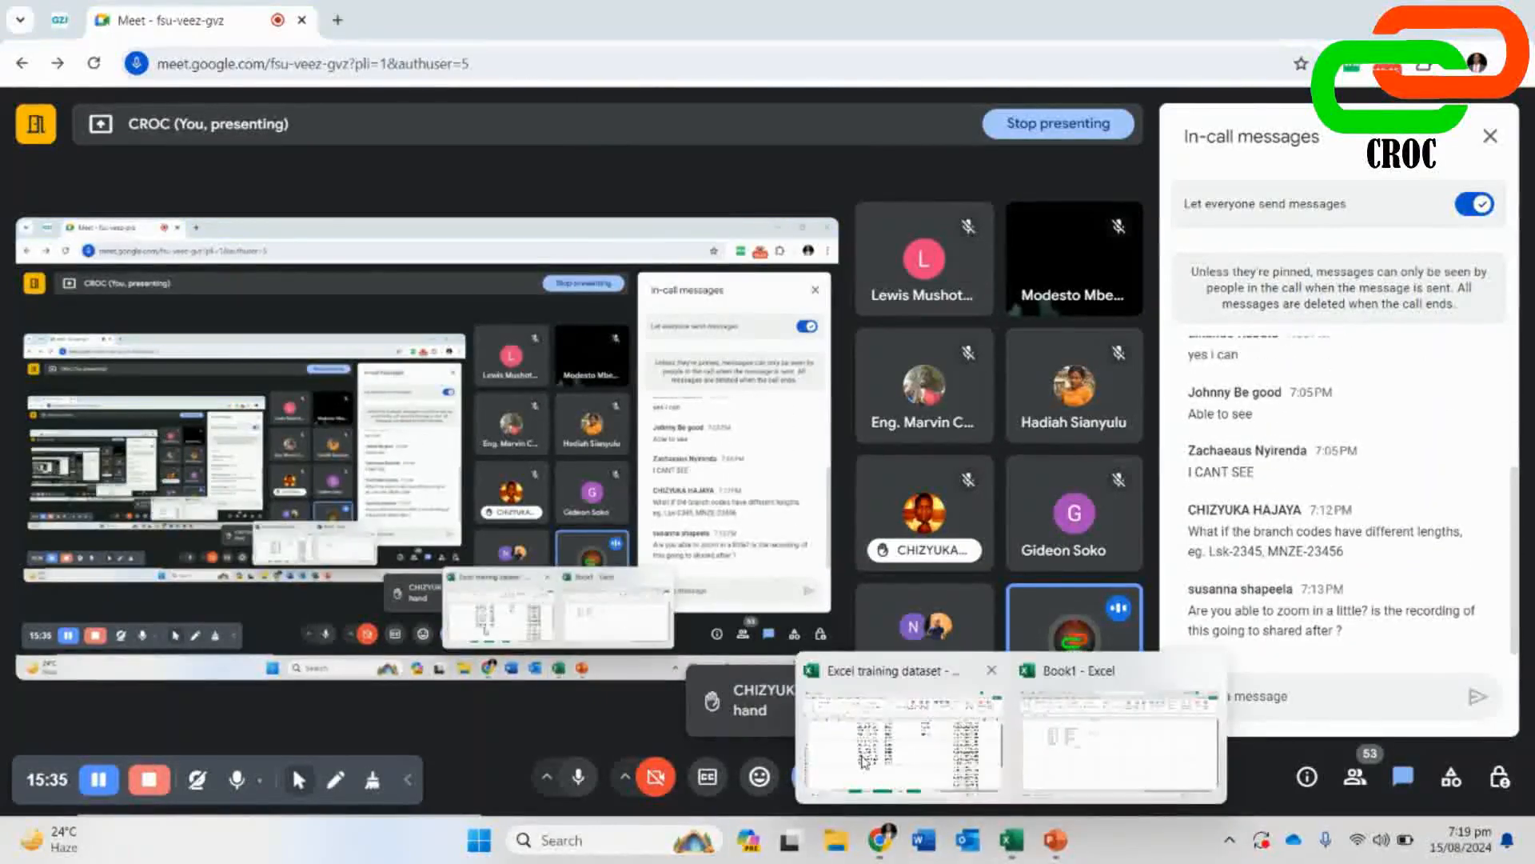
click(1017, 854)
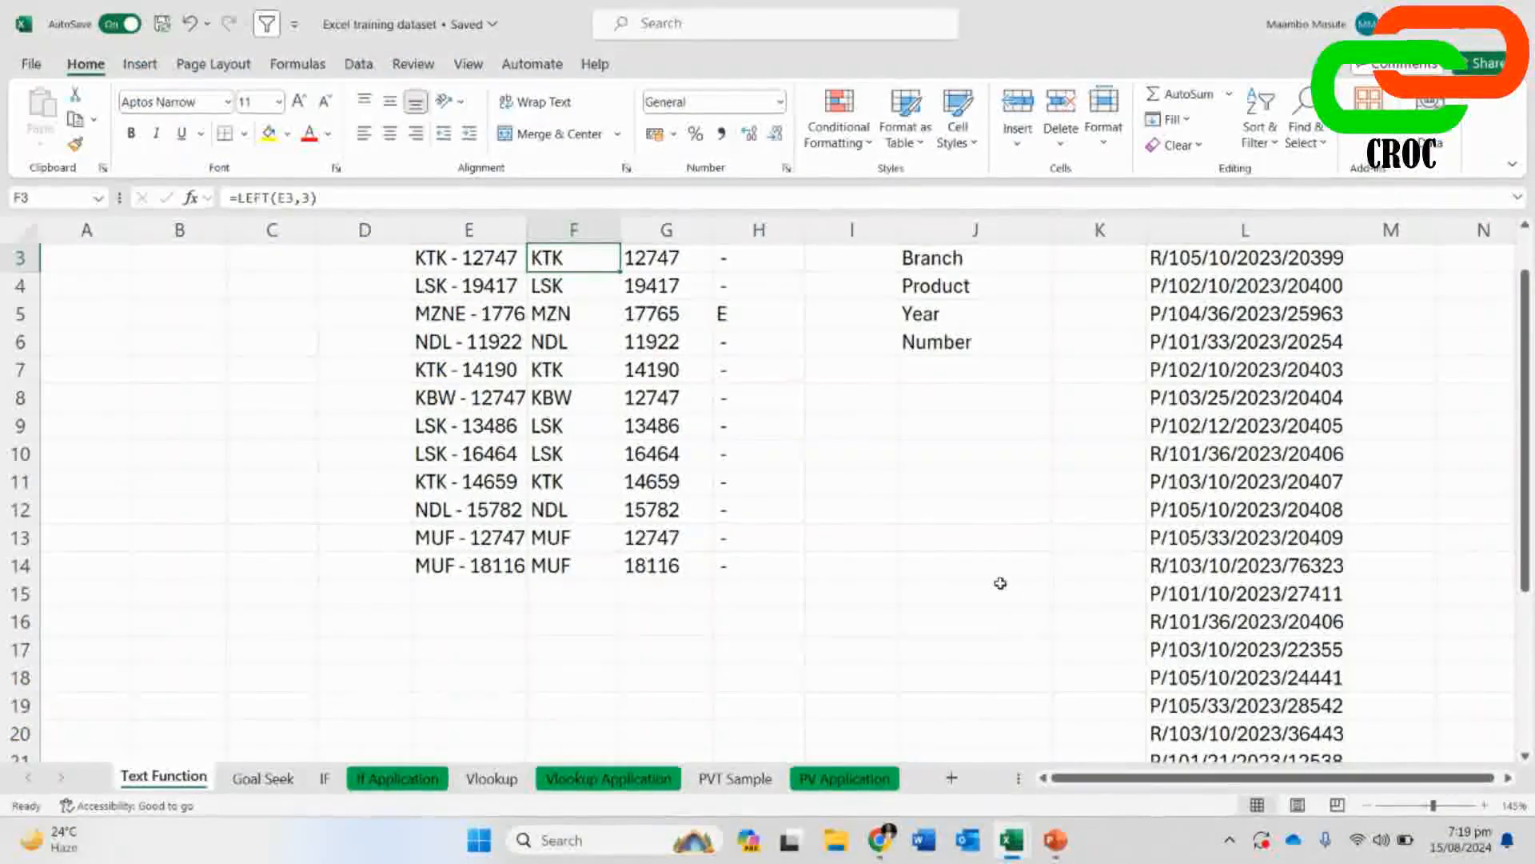
- Zoom the worksheet to 160% with the receipt codes, the J labels and the transaction codes all in view
scroll(993, 576, up, 1)
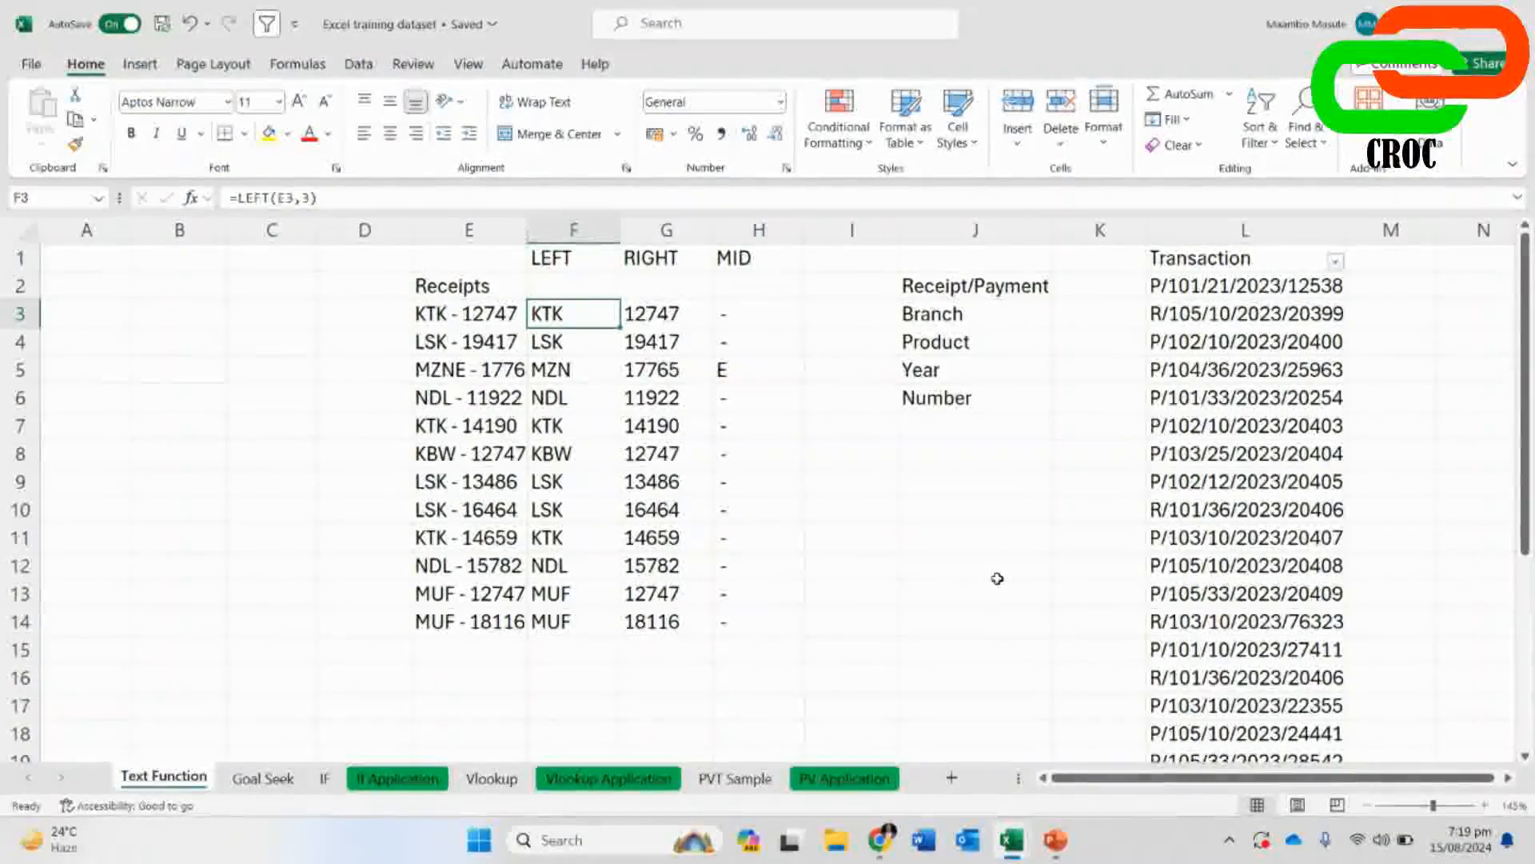
drag(1394, 779, 1401, 790)
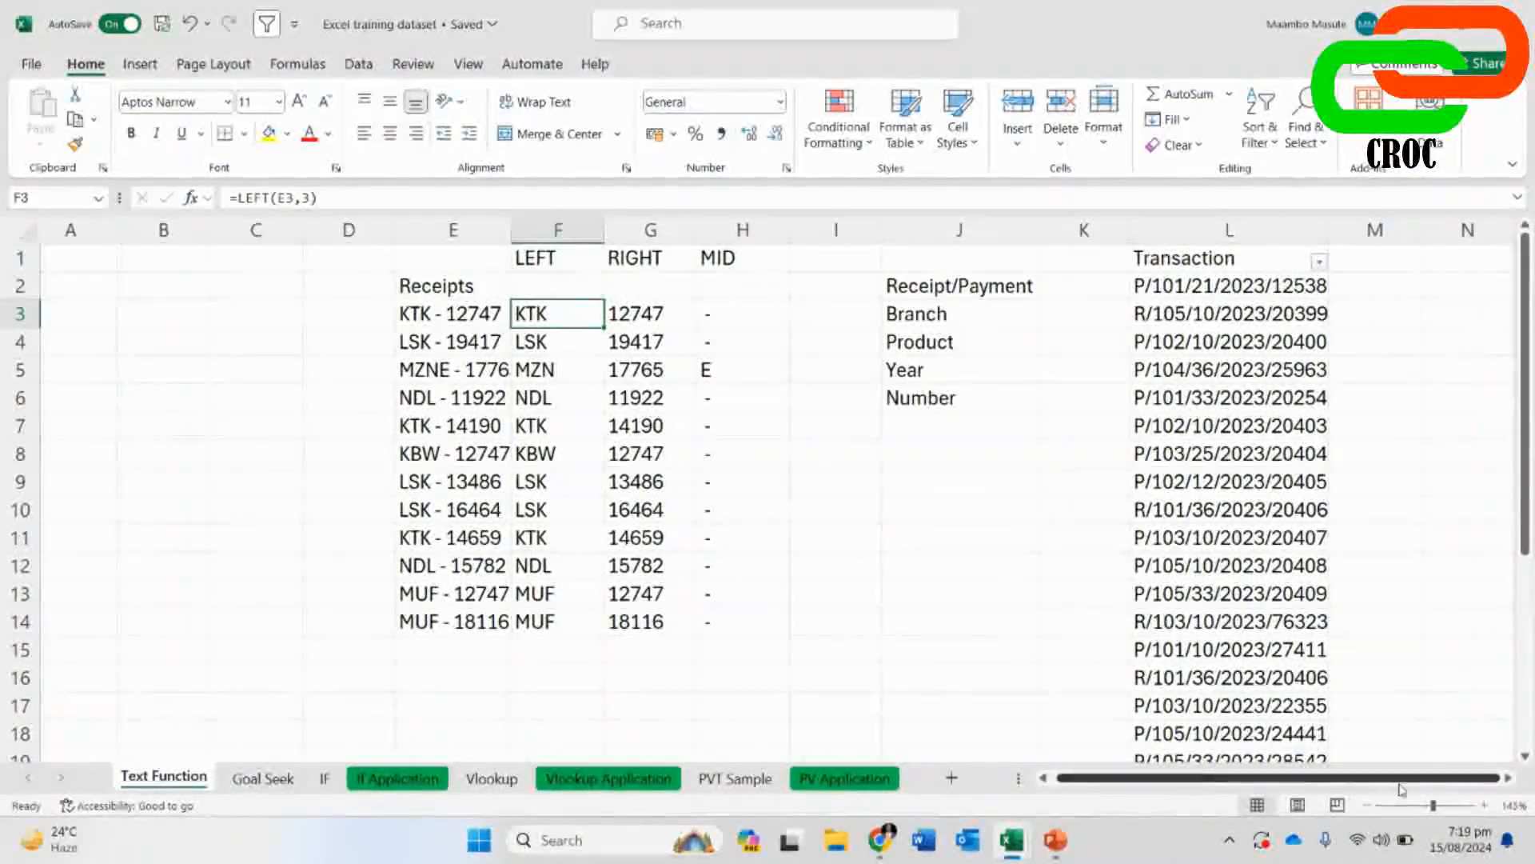
click(1508, 779)
click(1508, 779)
click(1508, 779)
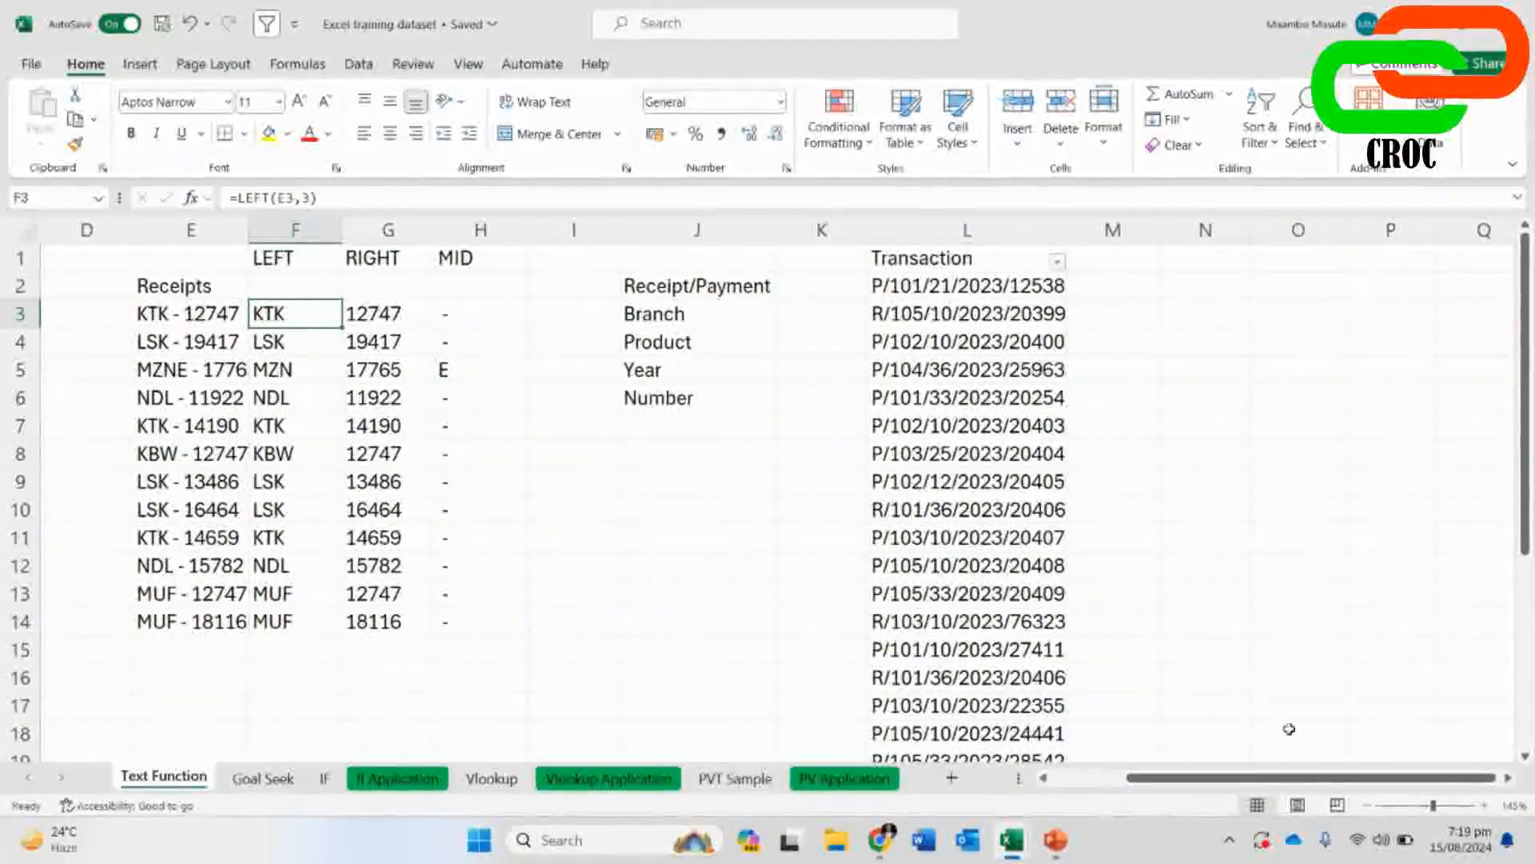
ctrl+scroll(1107, 565, up, 1)
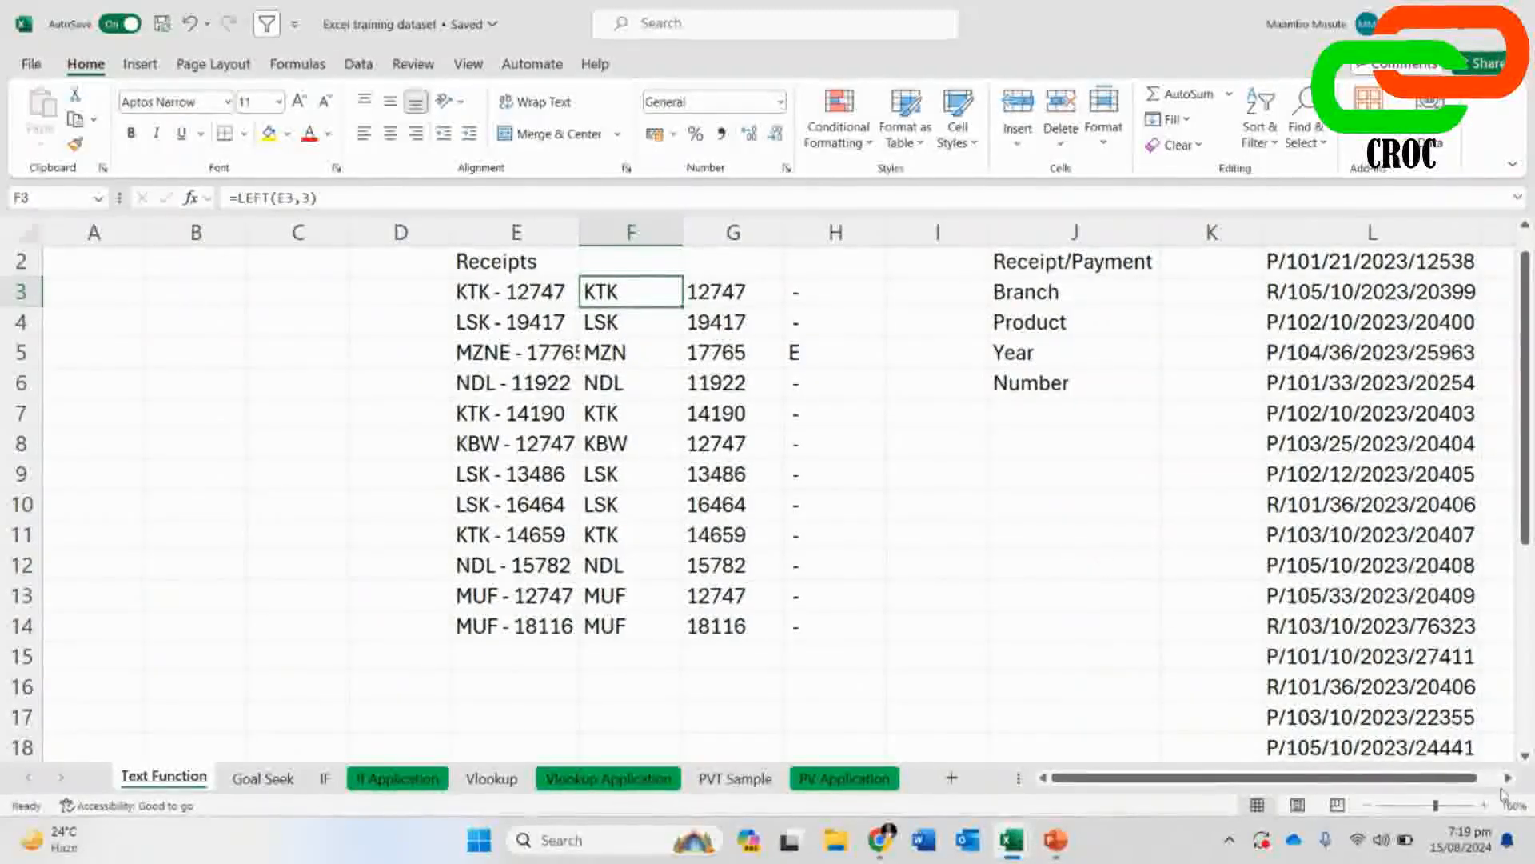
scroll(1388, 600, right, 2)
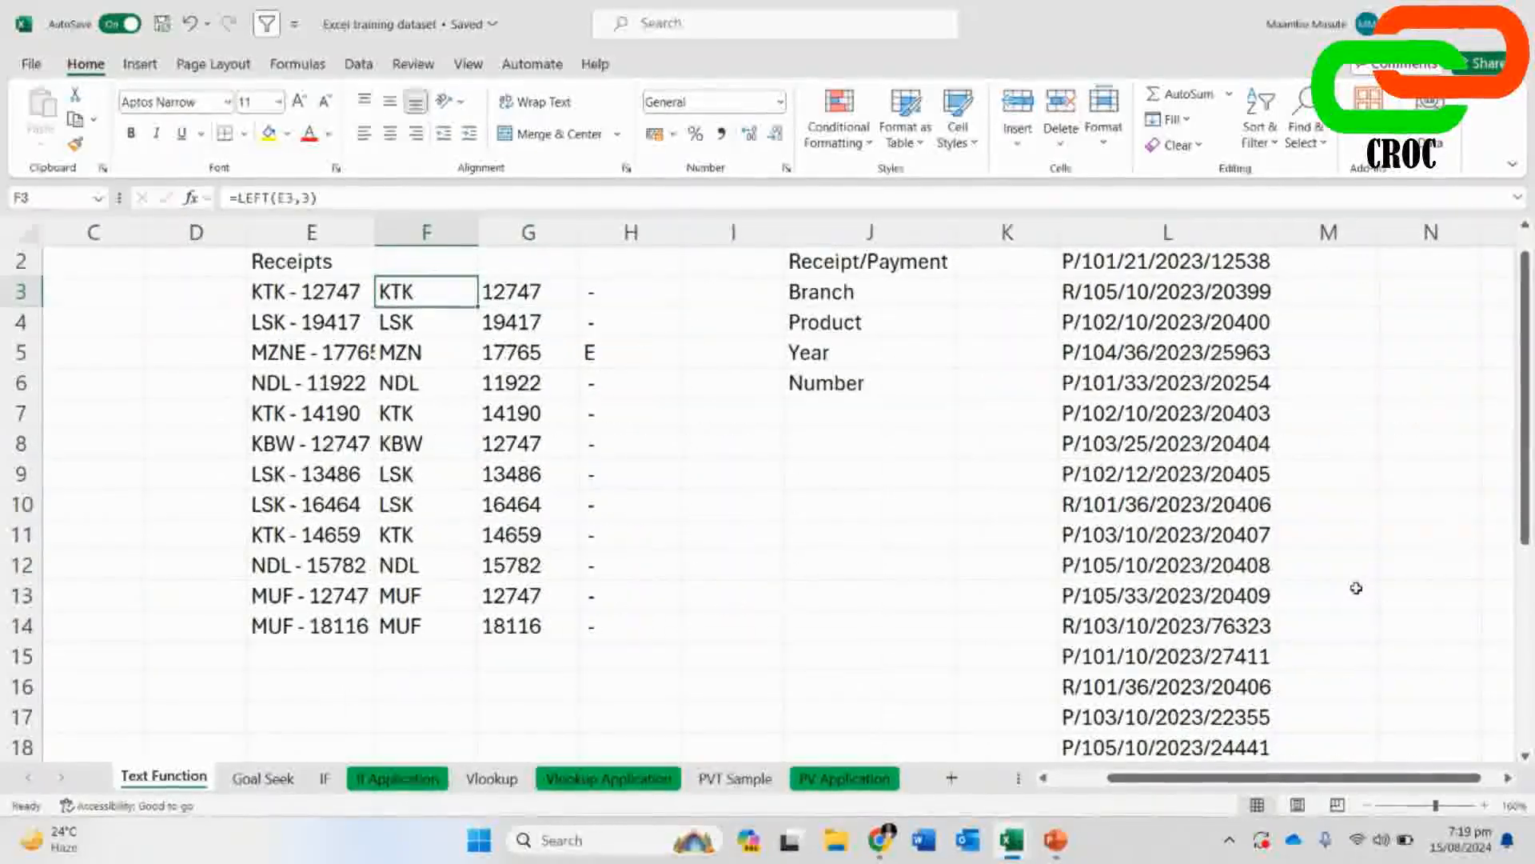
scroll(1356, 588, up, 1)
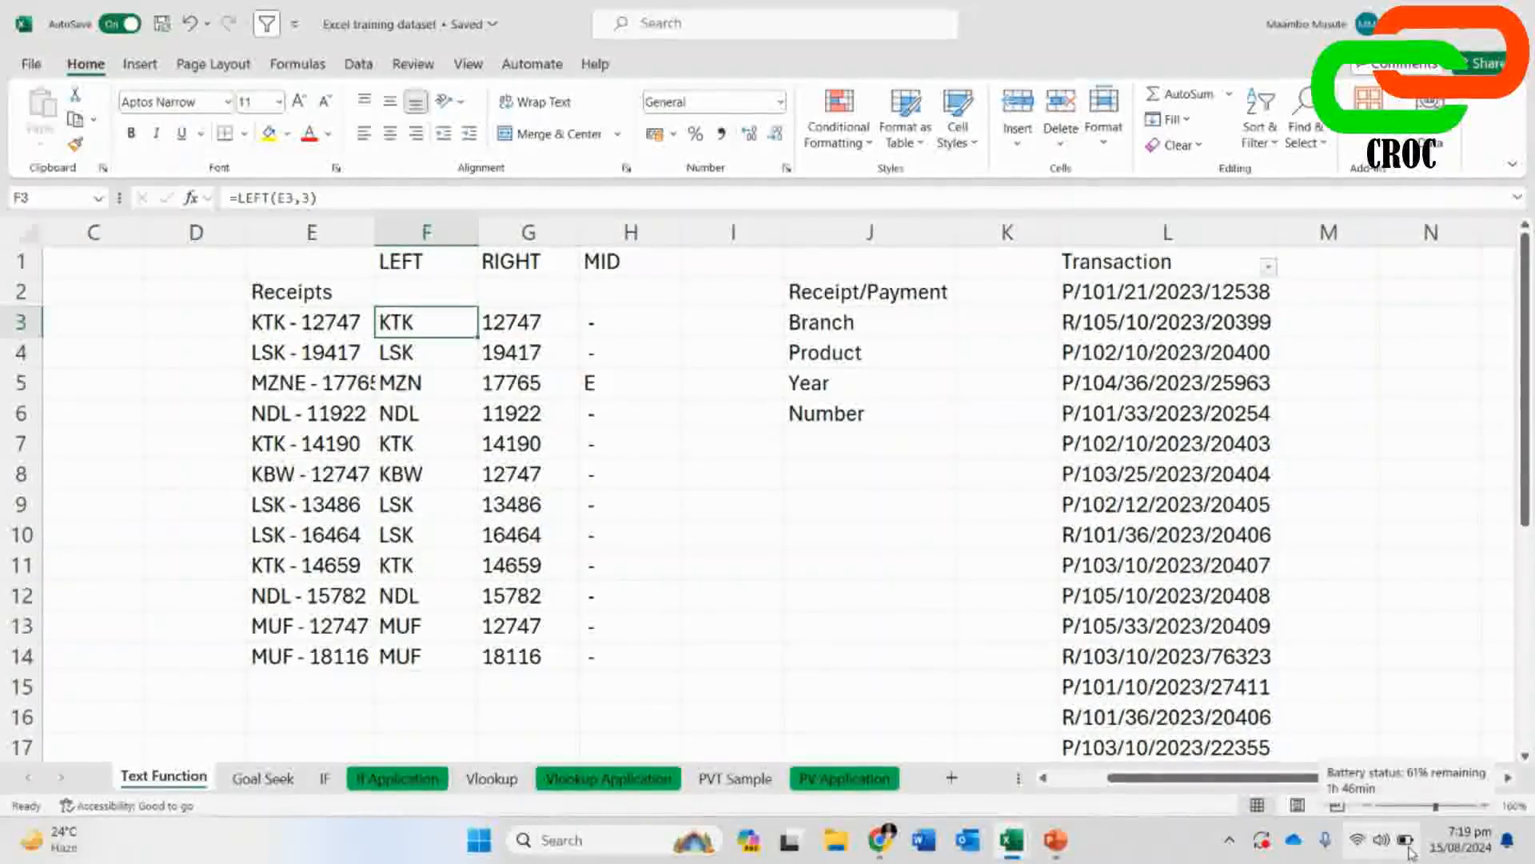
click(1327, 480)
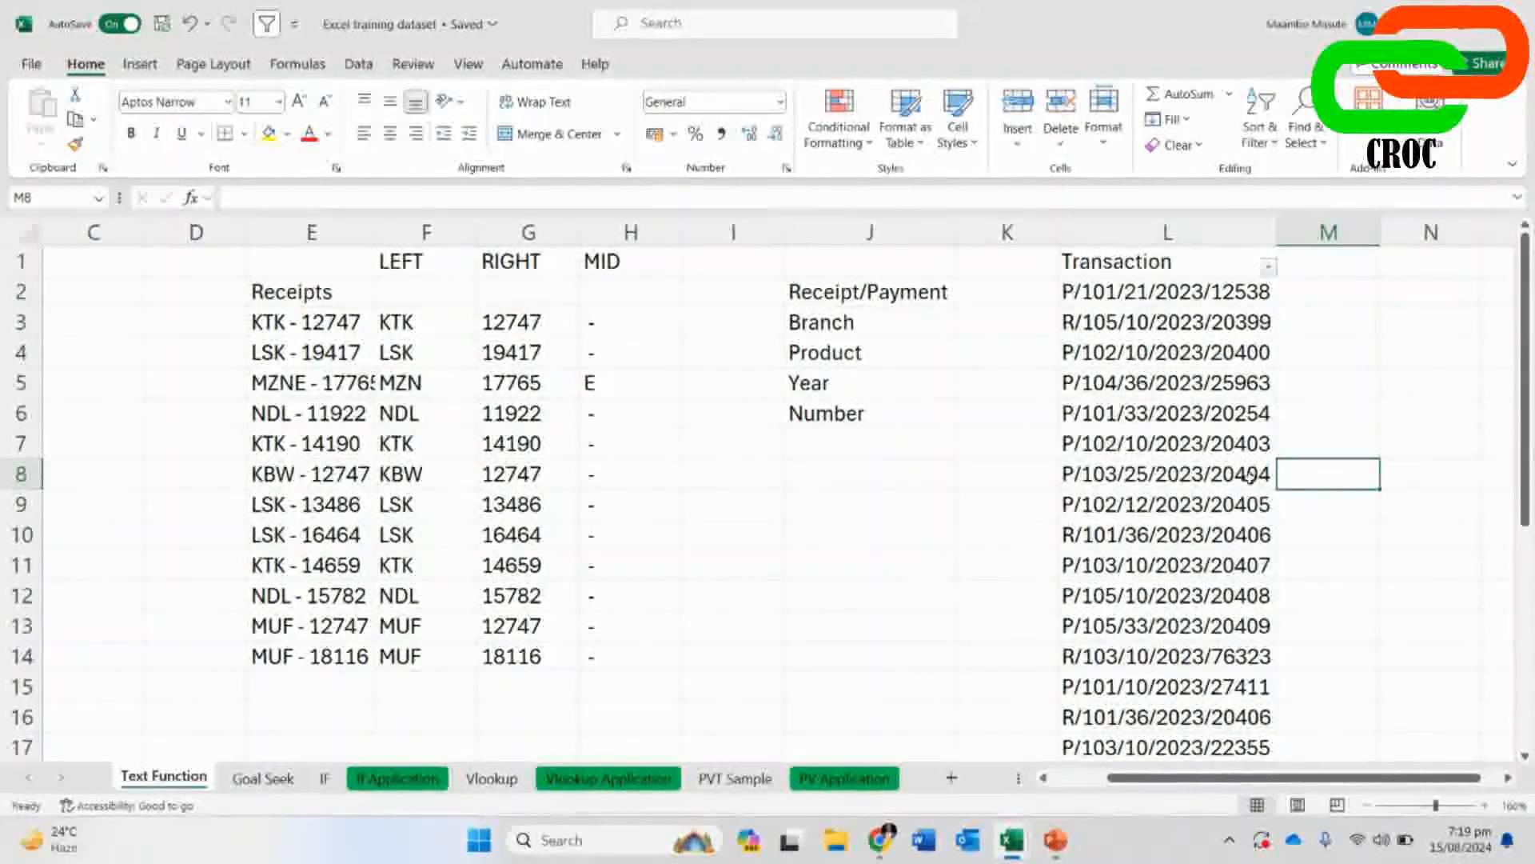
- Examine the transaction codes in L2:L14, relating their first parts to the Receipt/Payment and Branch labels in J2 and J3
click(1081, 293)
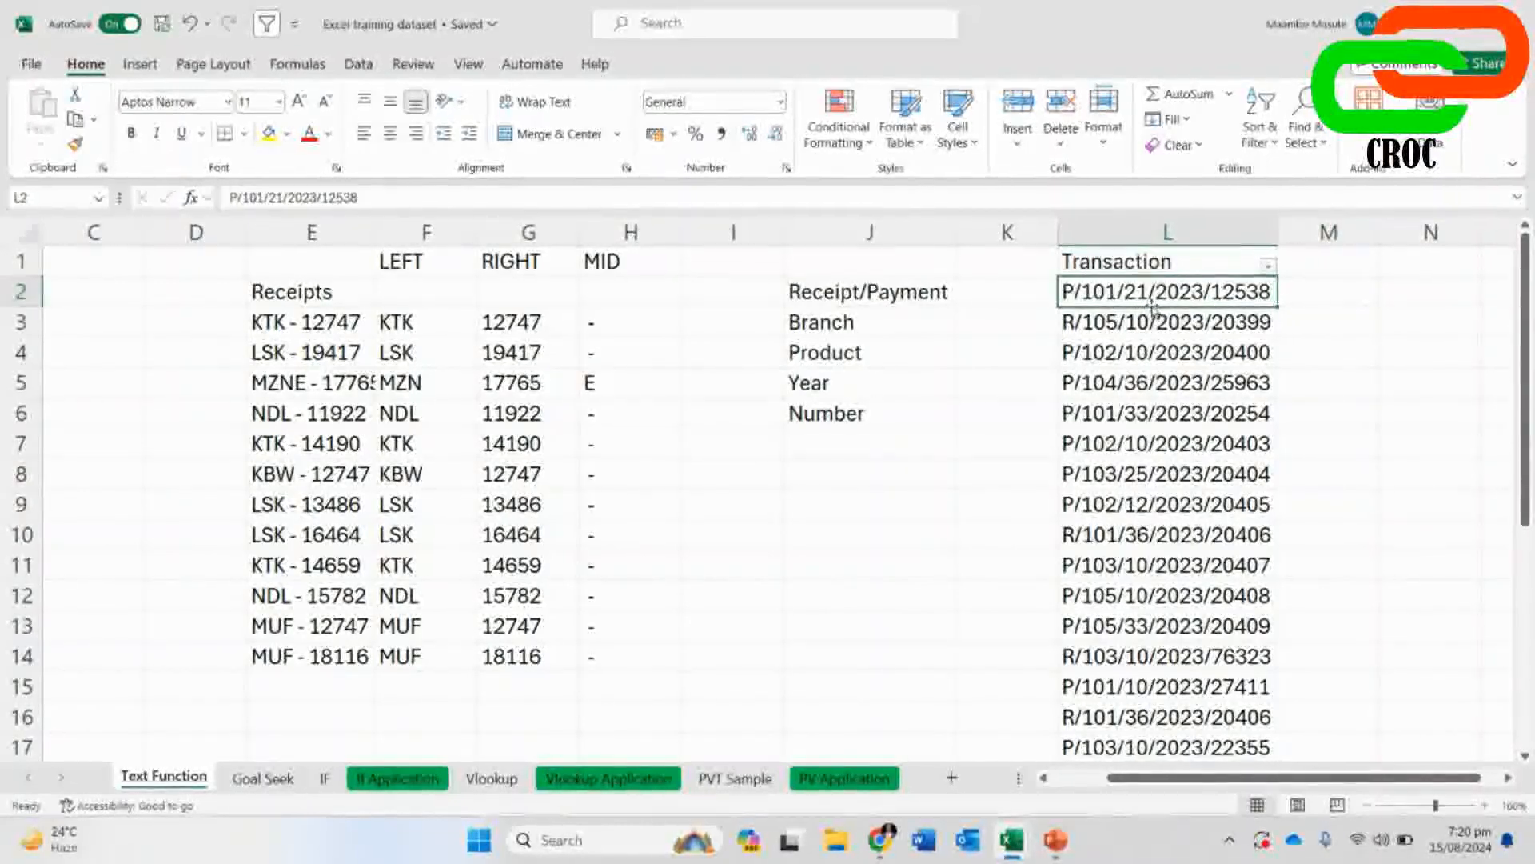
drag(1130, 297, 1122, 658)
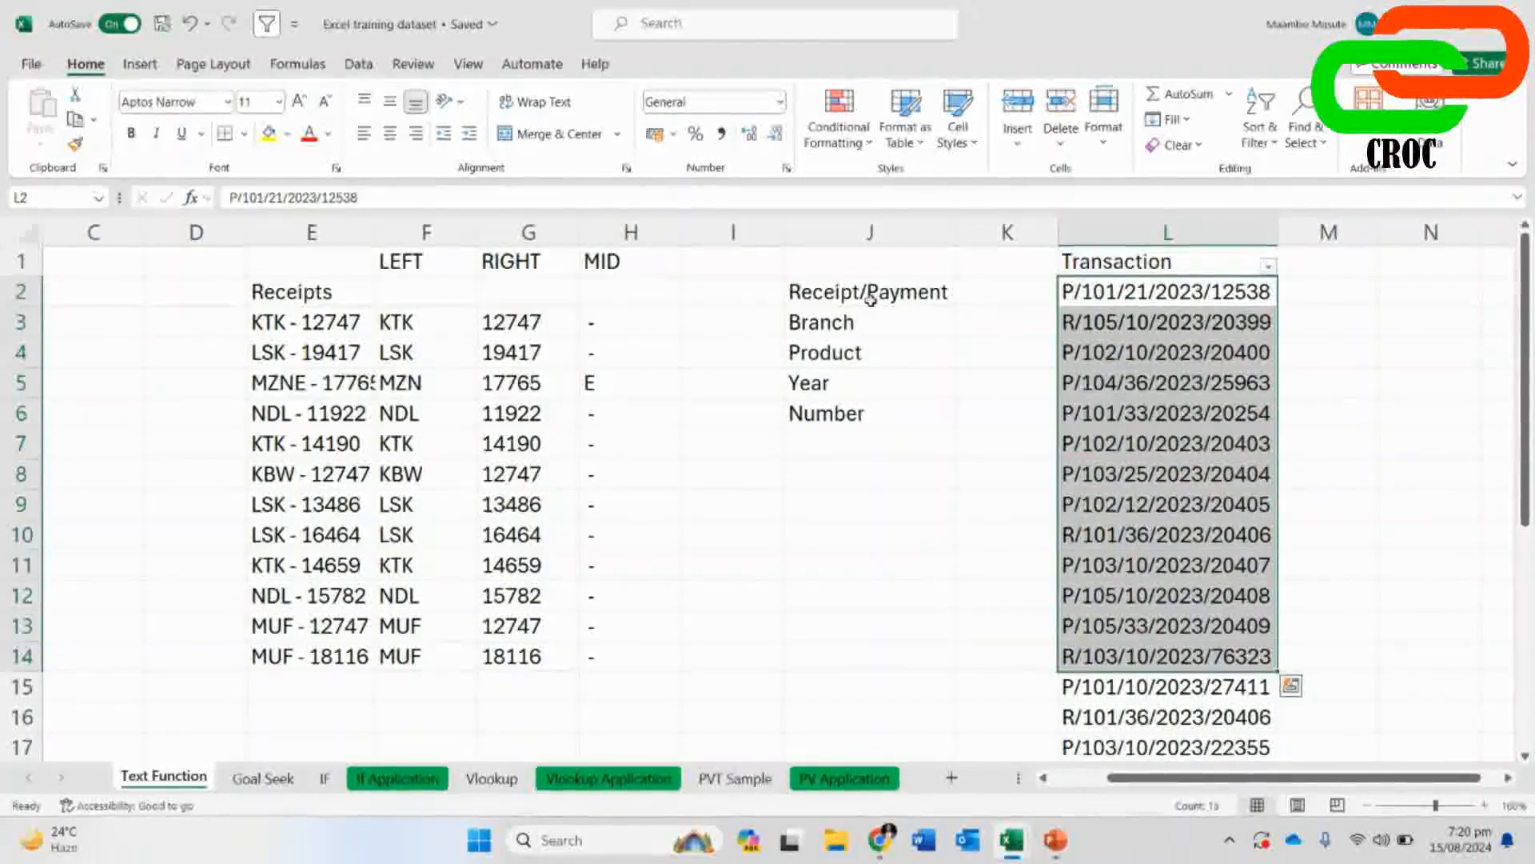
click(1069, 295)
click(1067, 323)
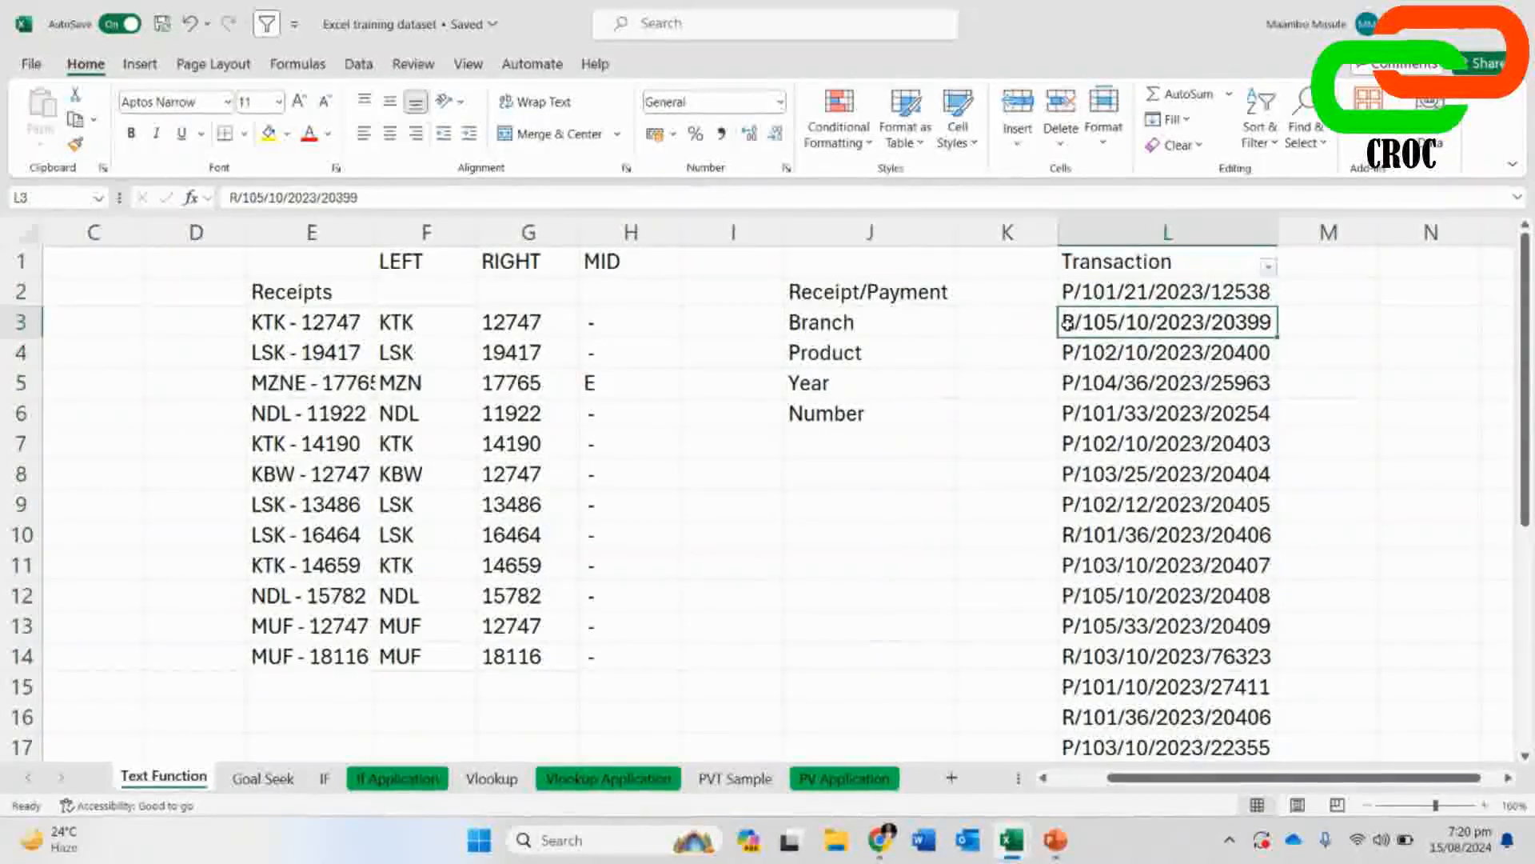
click(831, 295)
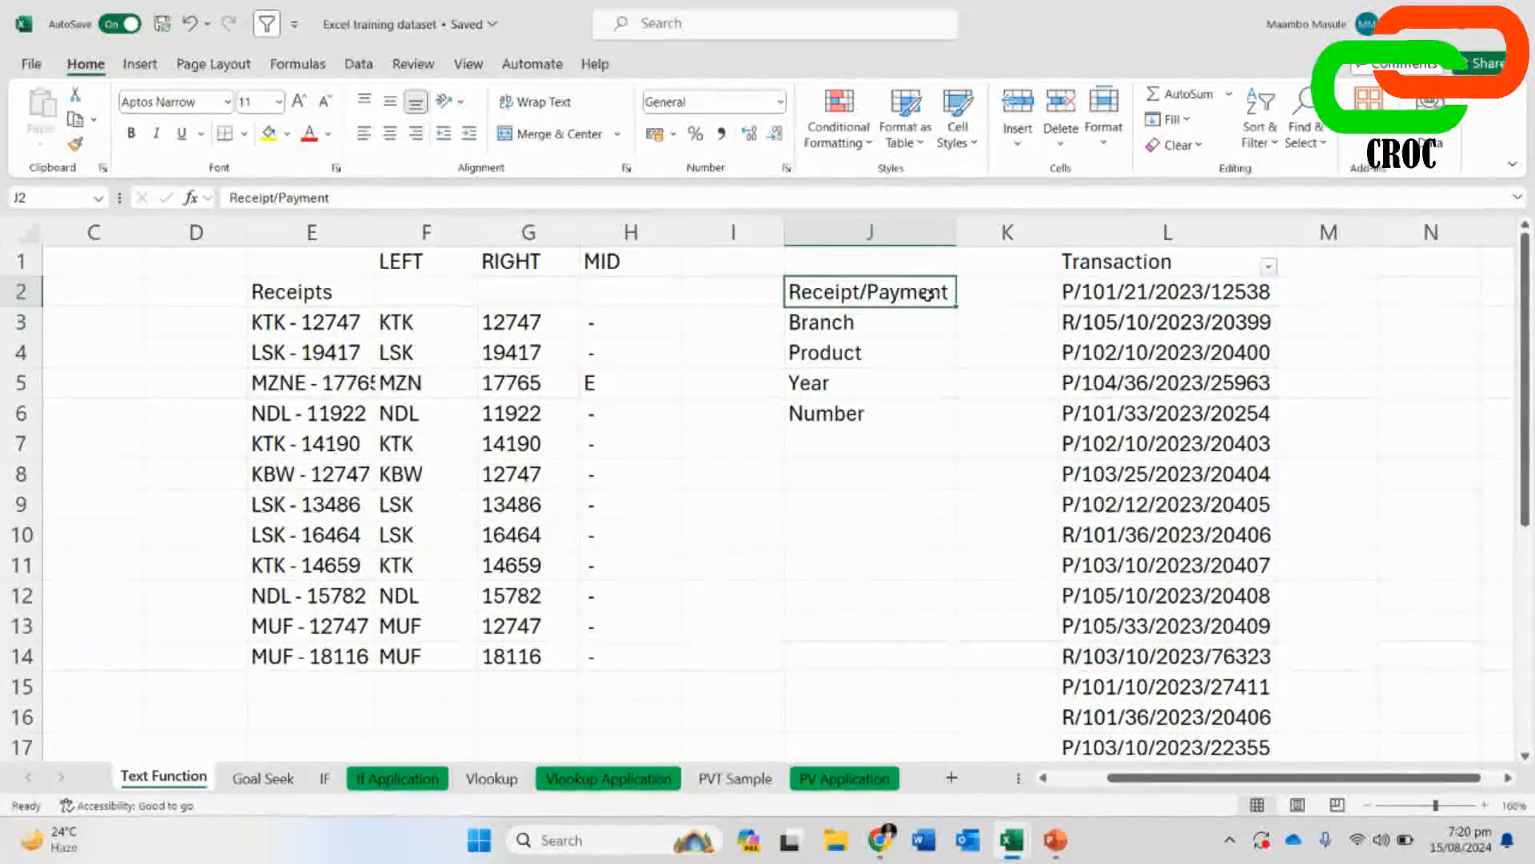
click(1089, 298)
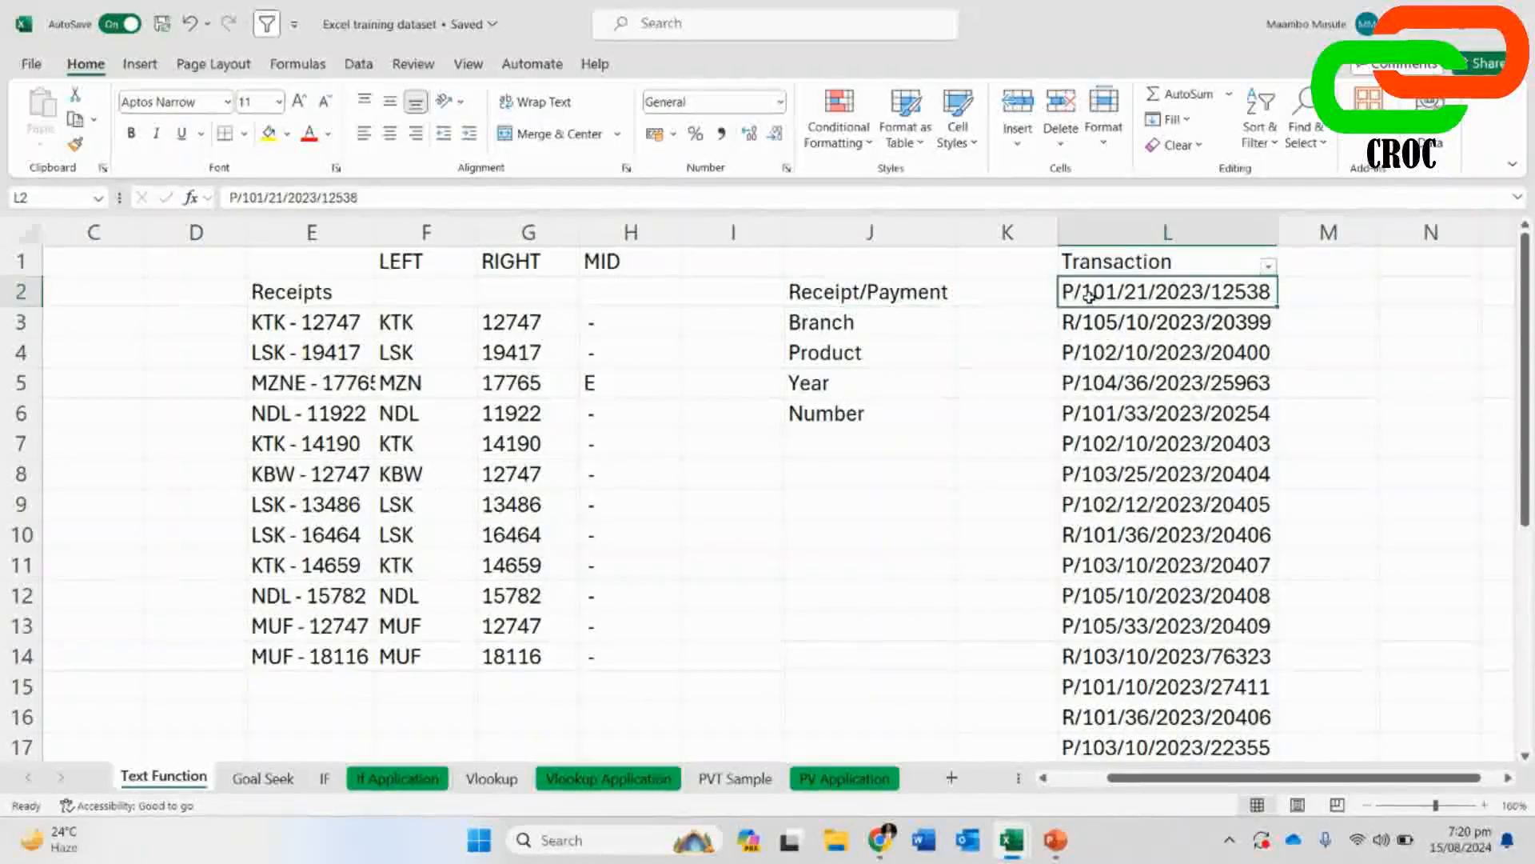
click(1110, 321)
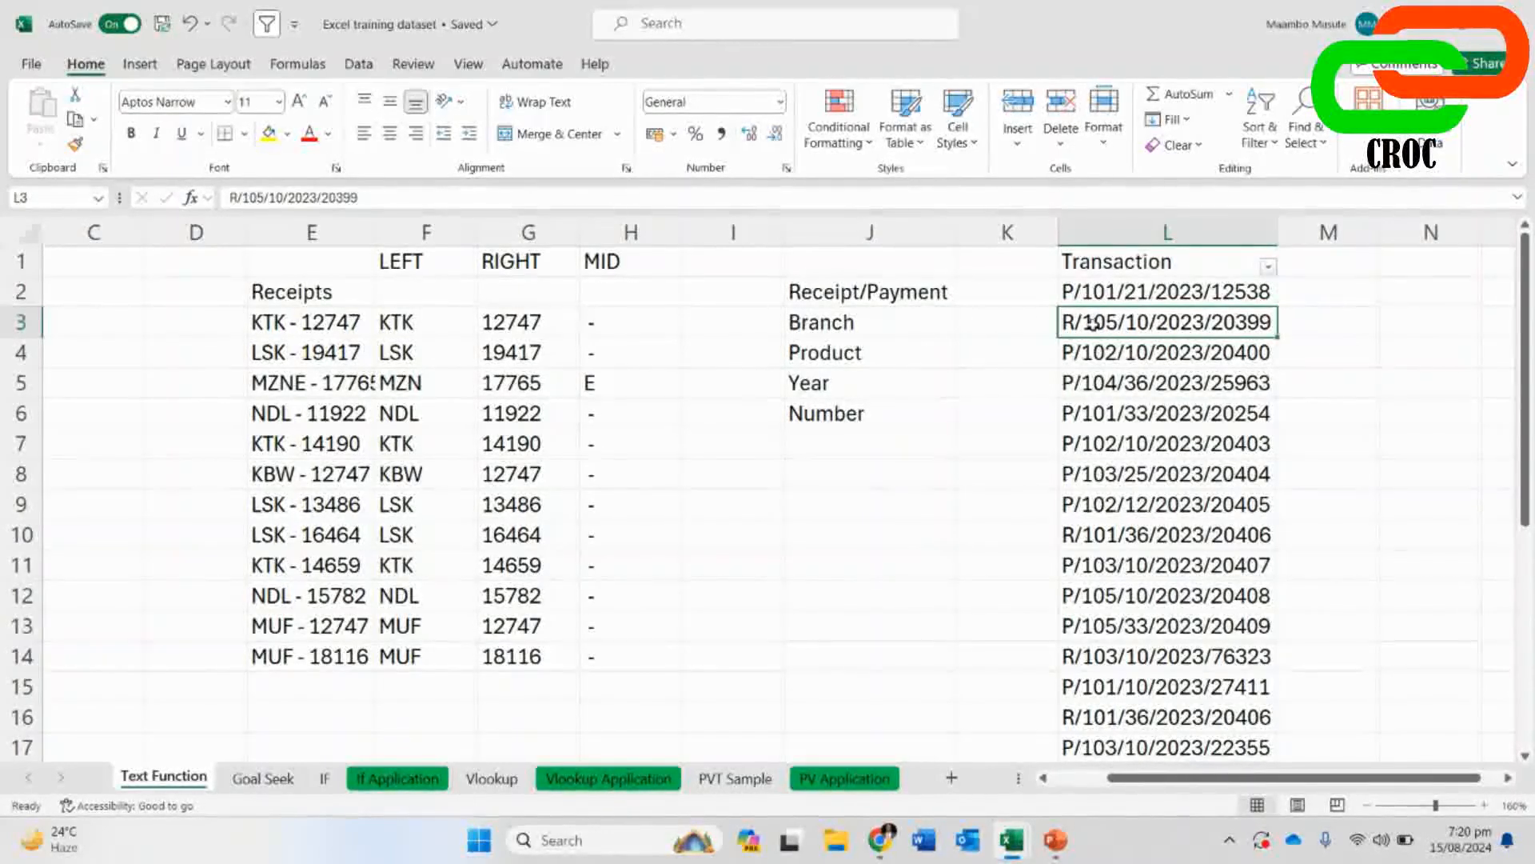
click(894, 322)
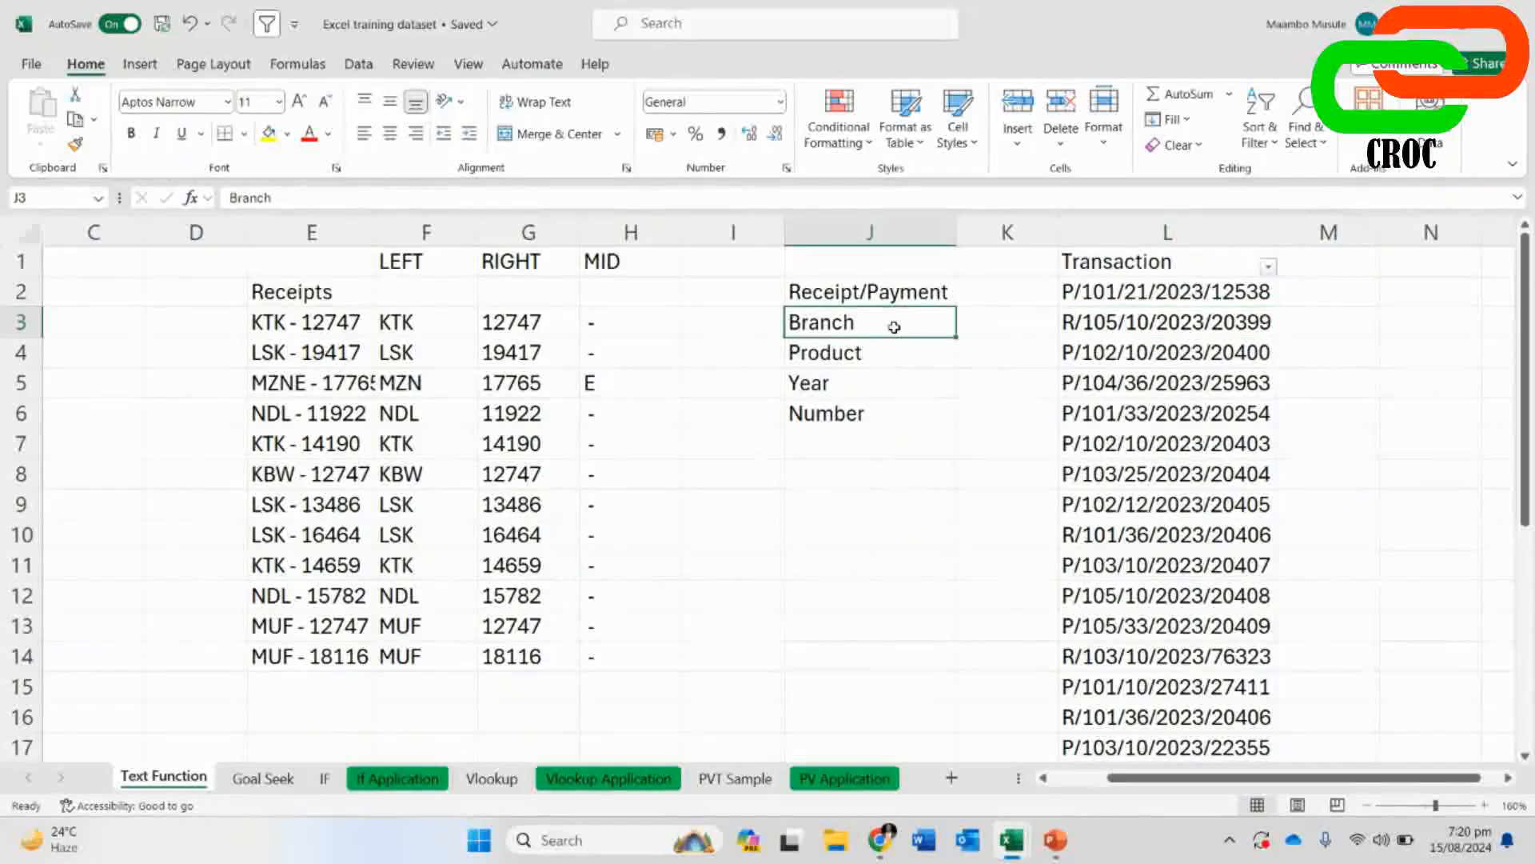
click(1097, 293)
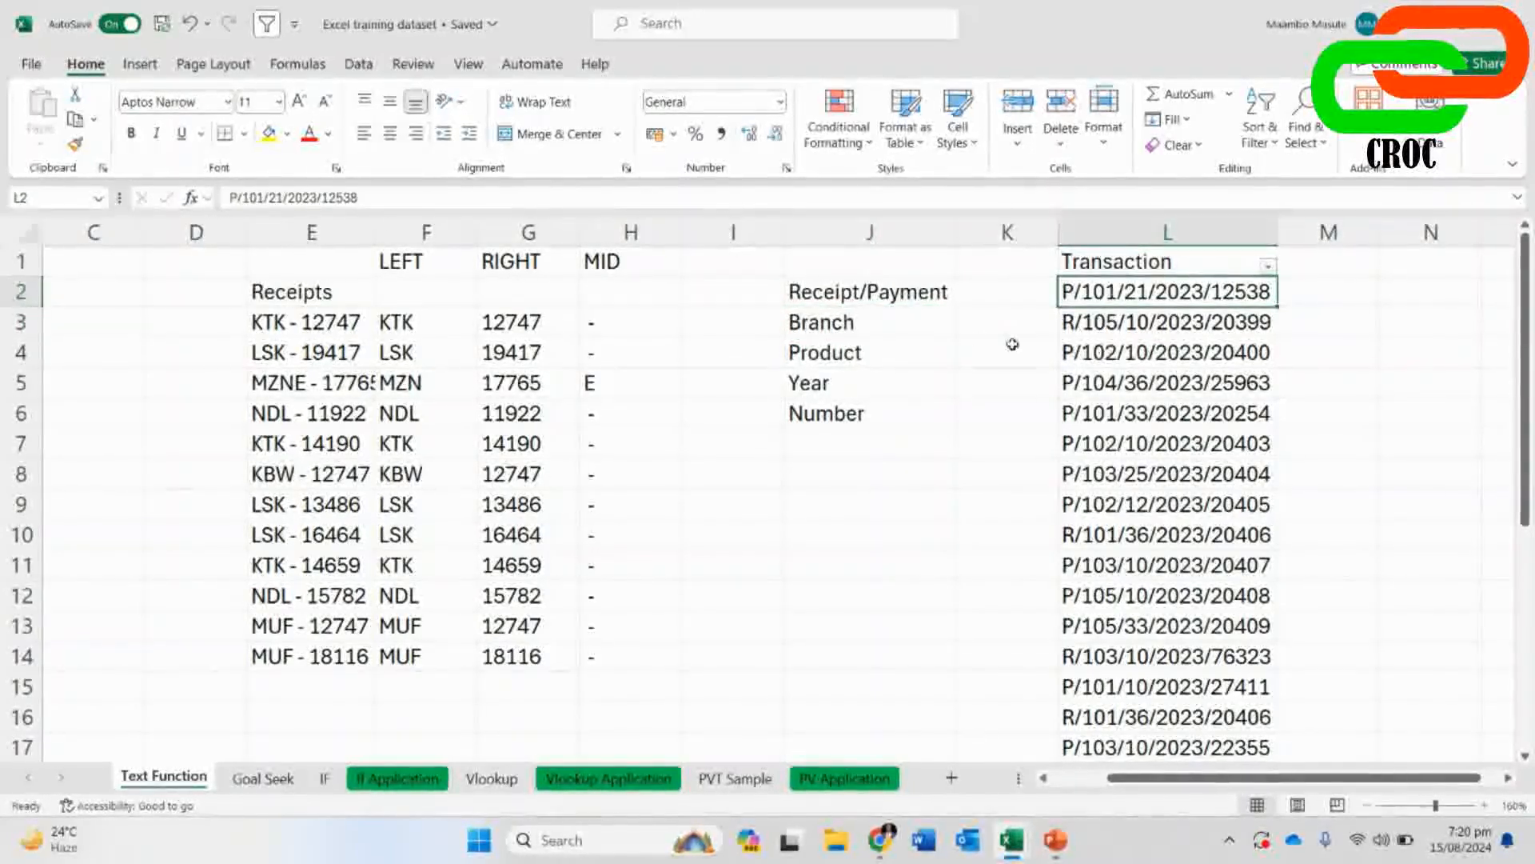
click(1102, 322)
click(1103, 293)
ctrl+scroll(1145, 297, up, 2)
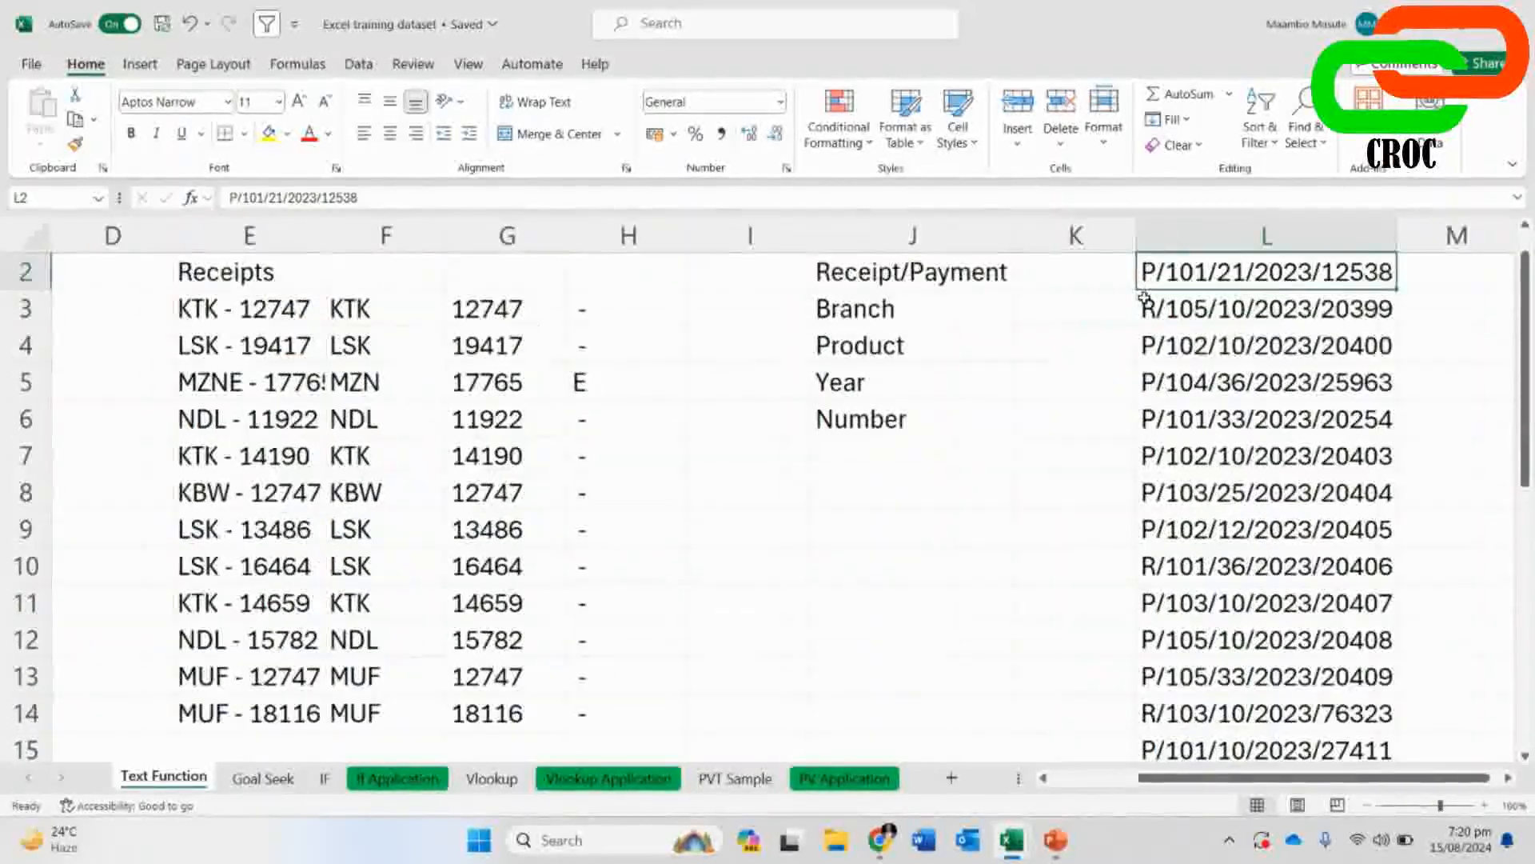
- Examine the transaction code in L2, relating its remaining parts to the Product, Year and Number labels in J4:J6
scroll(1189, 297, up, 1)
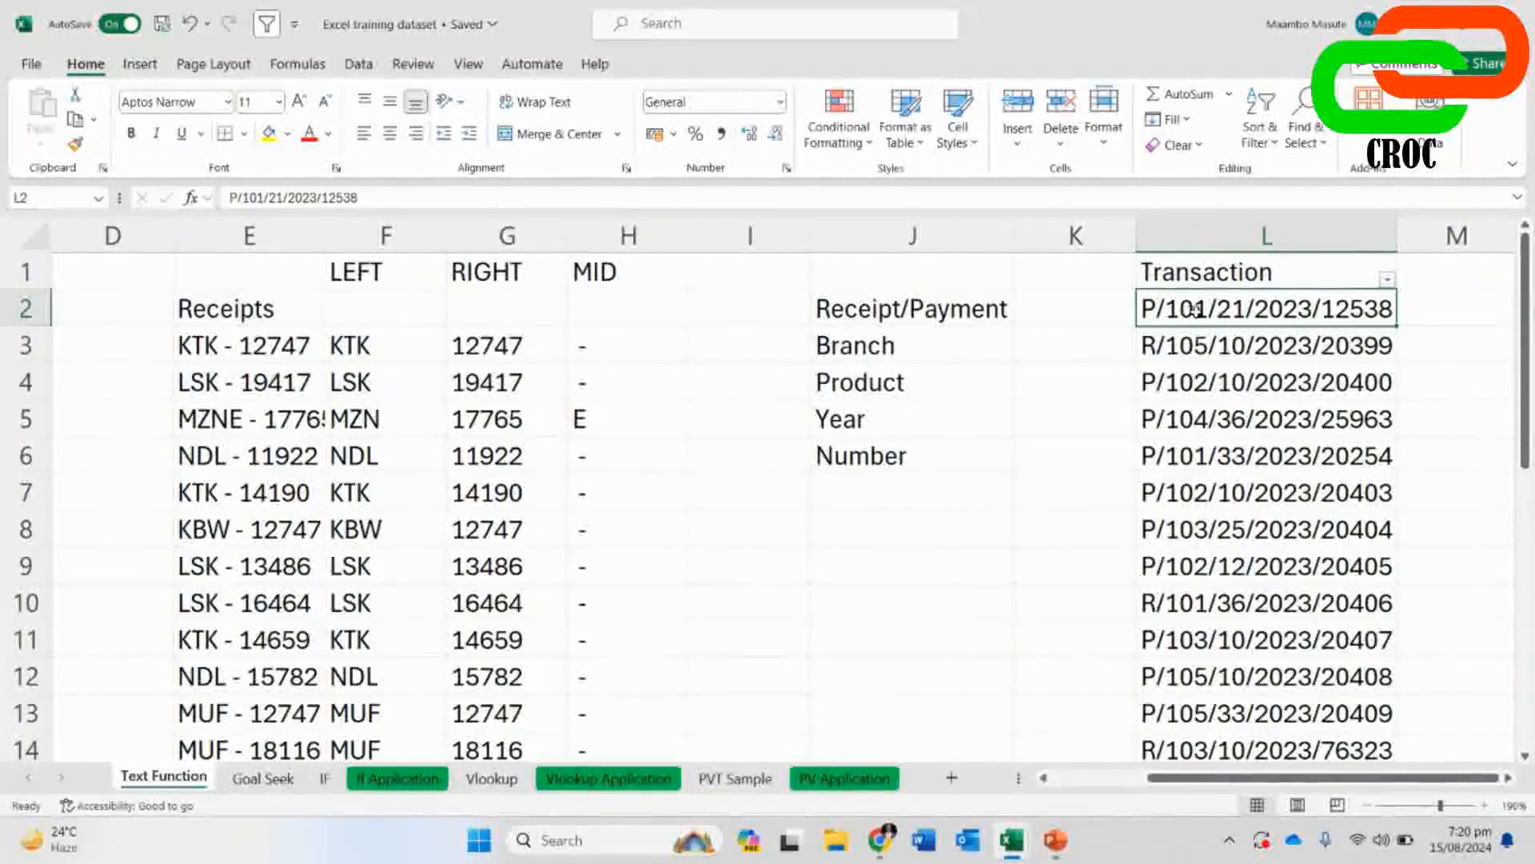
click(984, 387)
click(1063, 386)
click(985, 386)
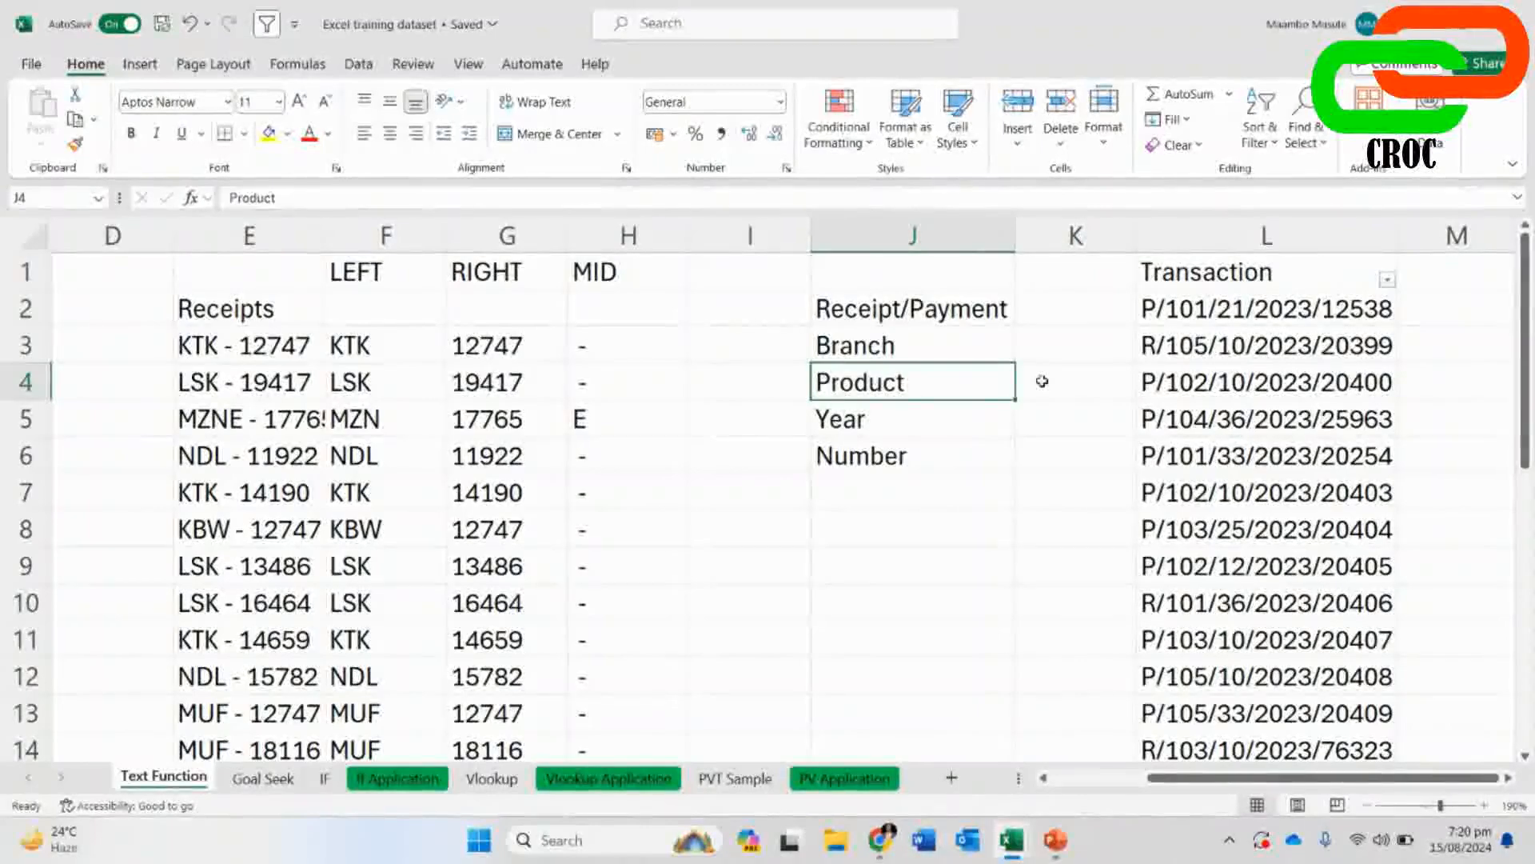
click(1266, 304)
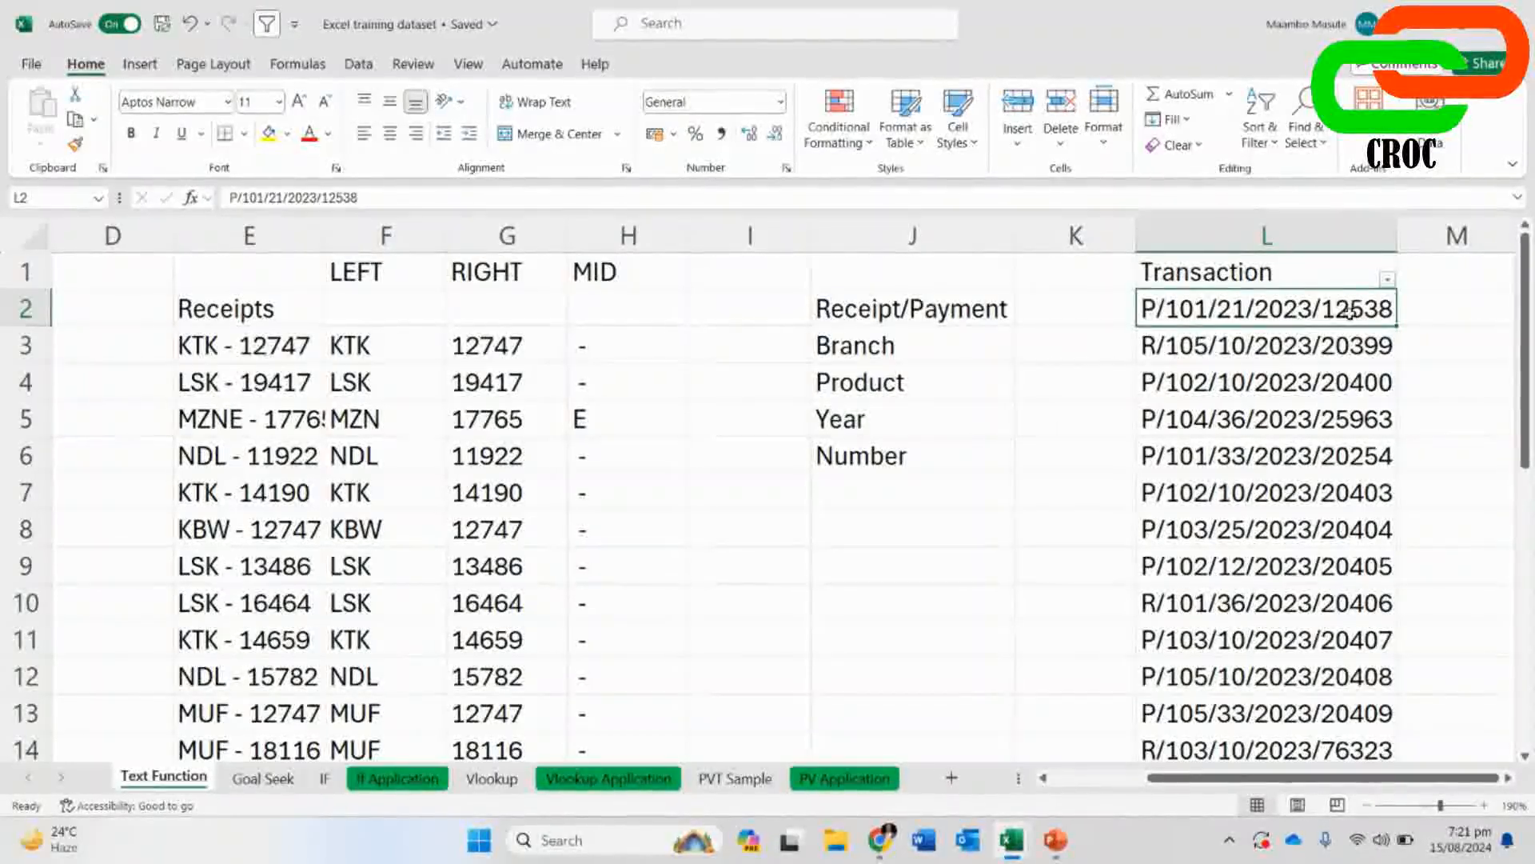
click(1509, 779)
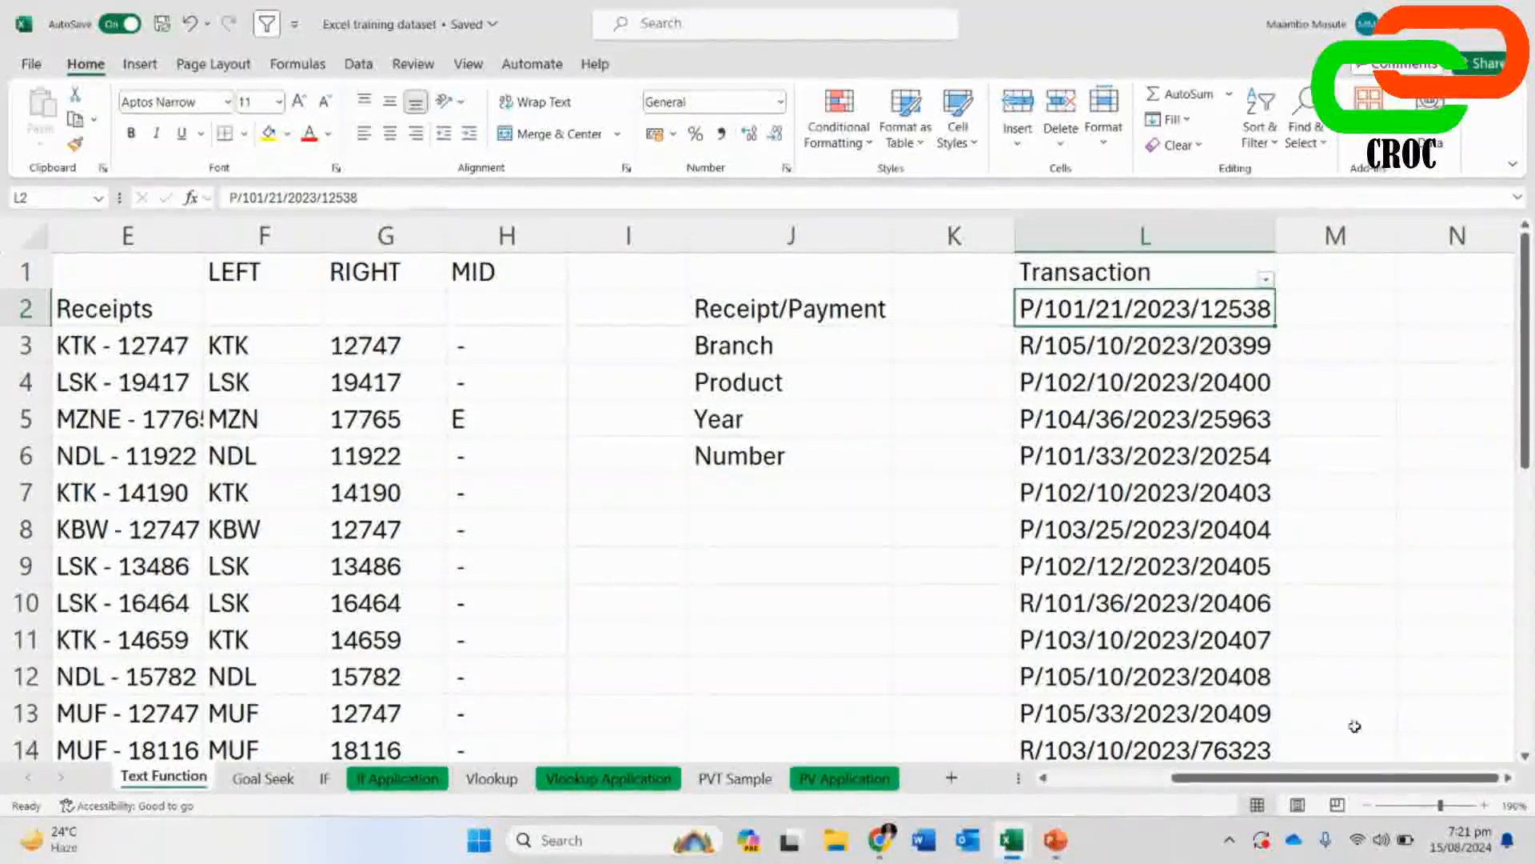
click(1508, 778)
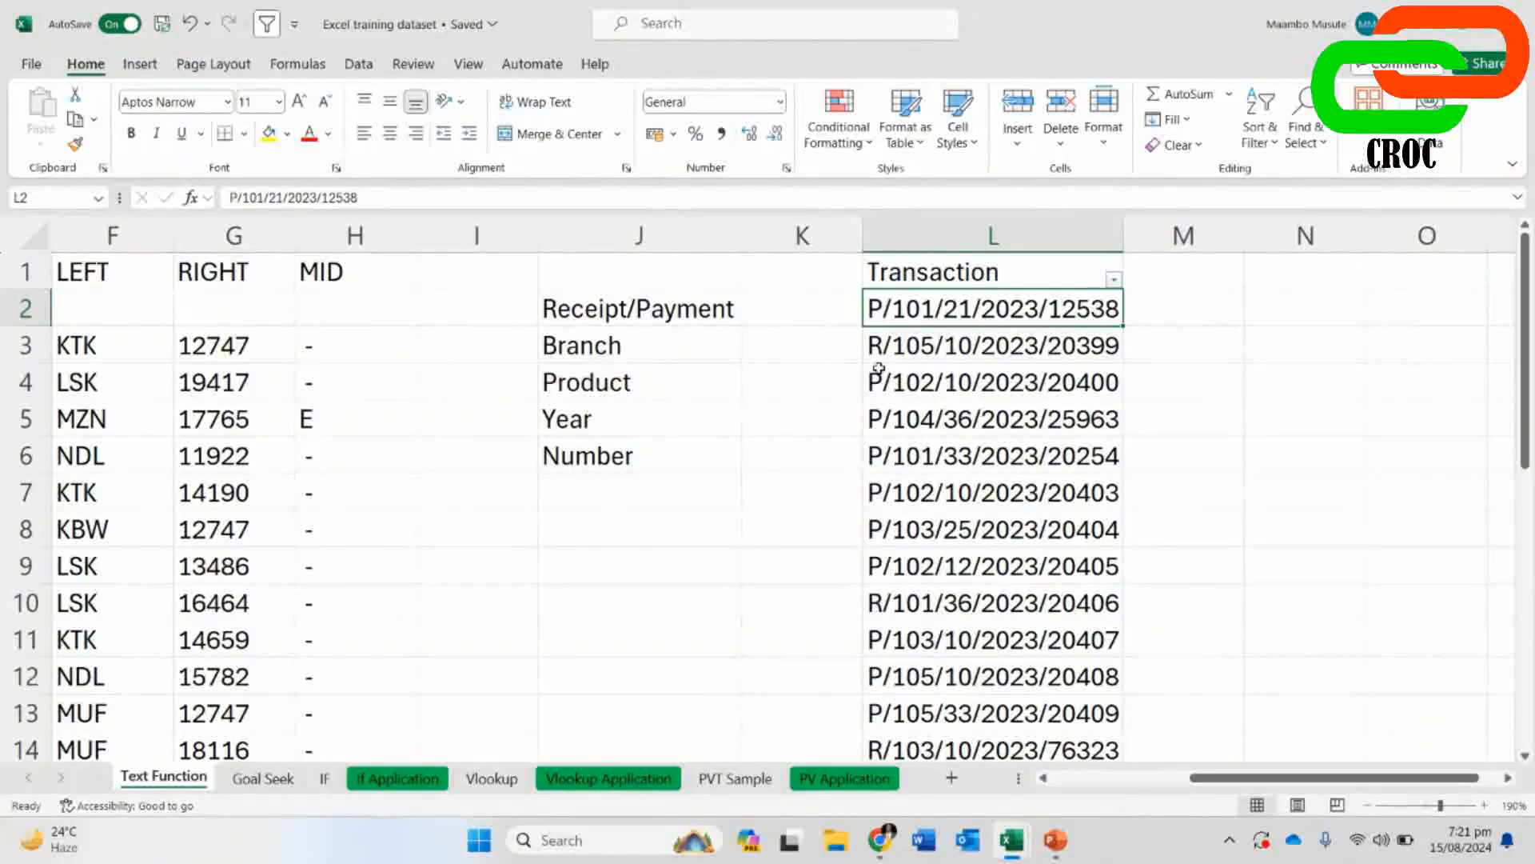
click(1262, 149)
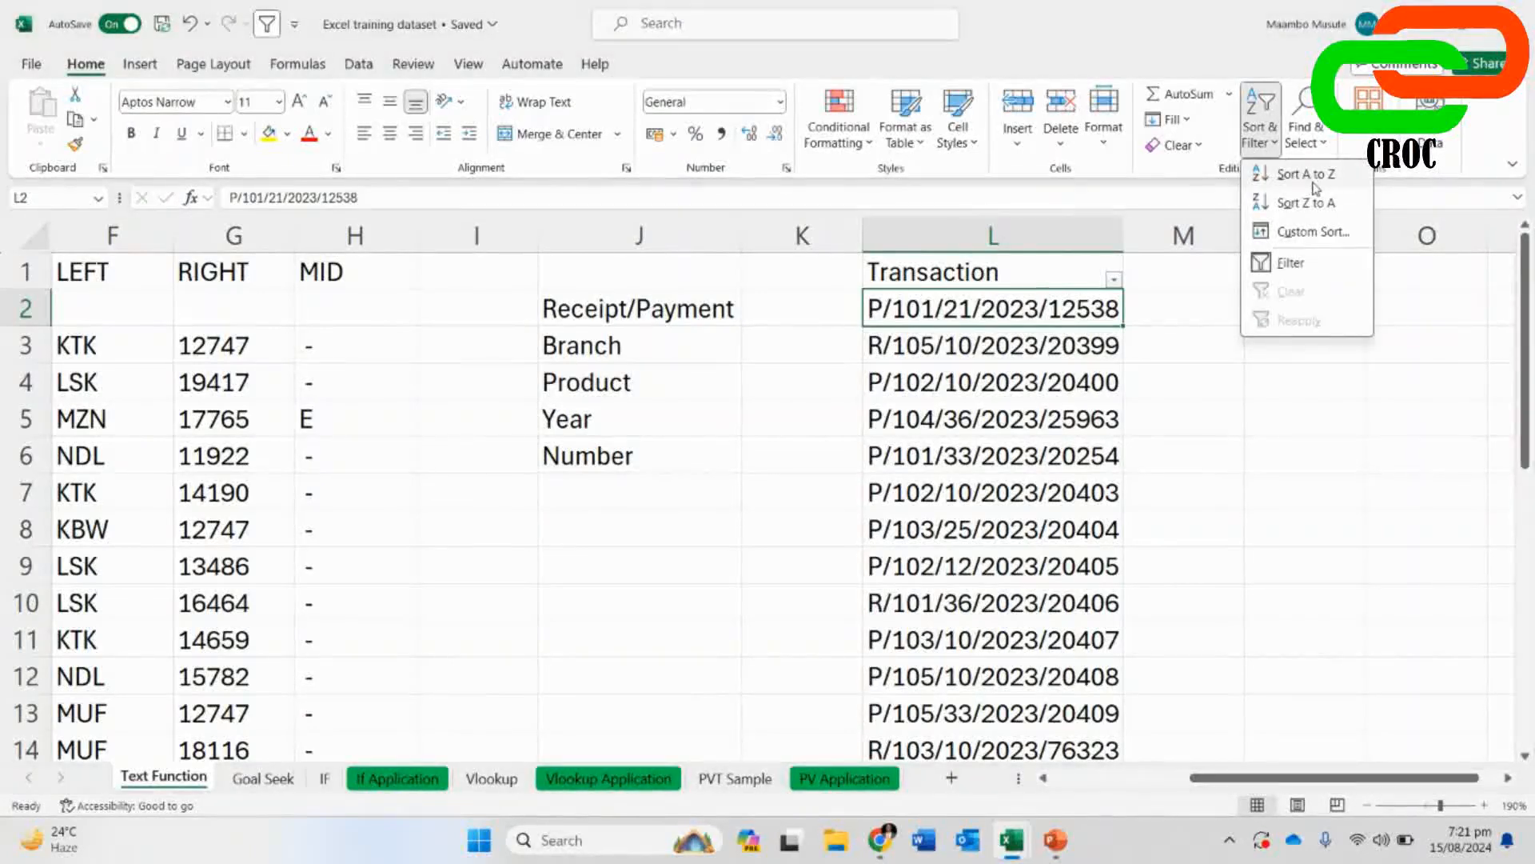
key(Escape)
click(1164, 391)
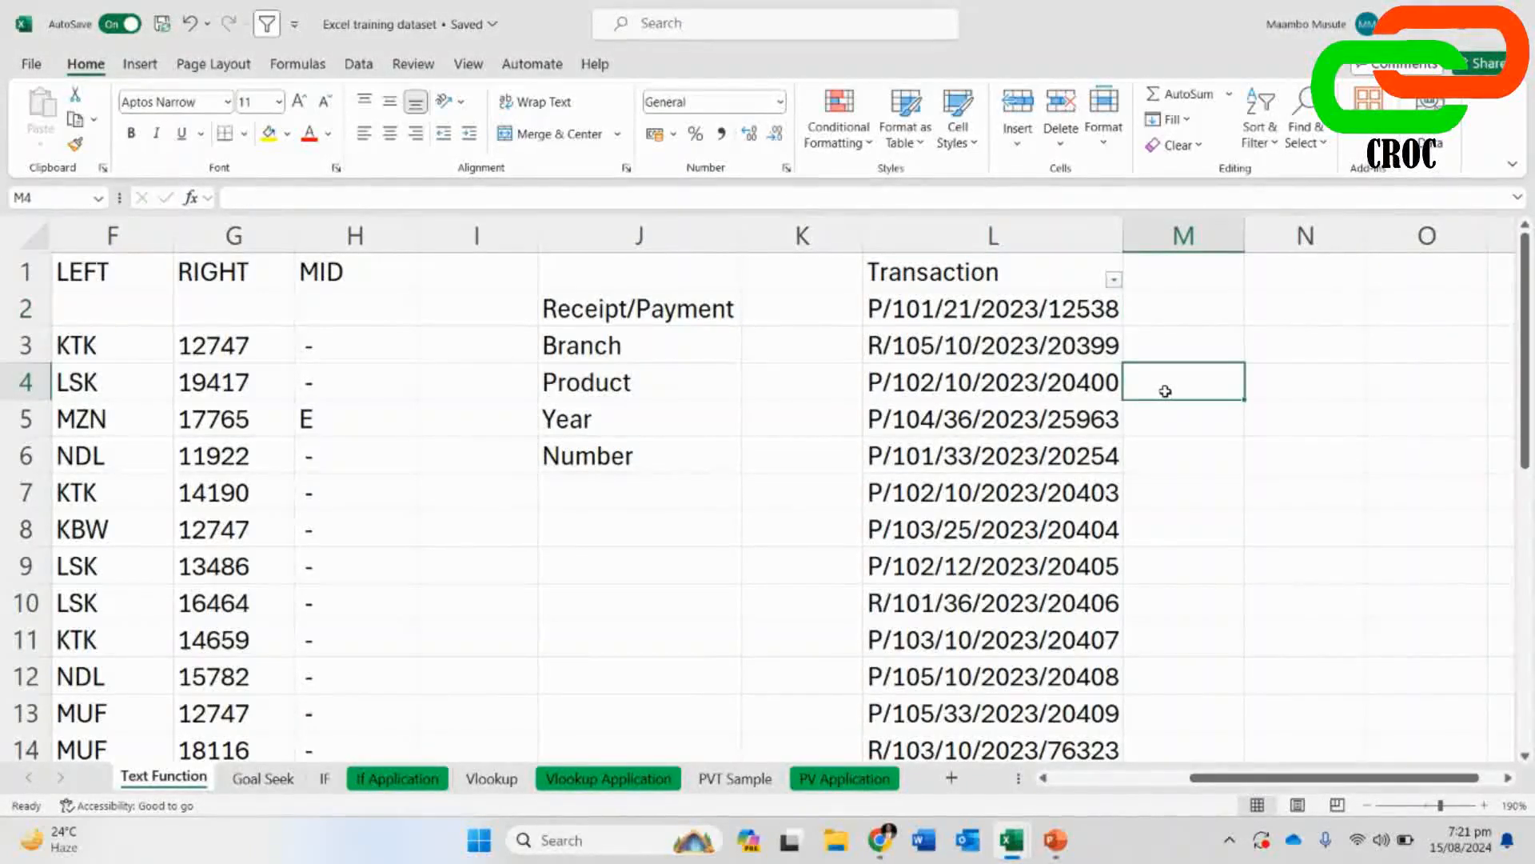
click(1040, 312)
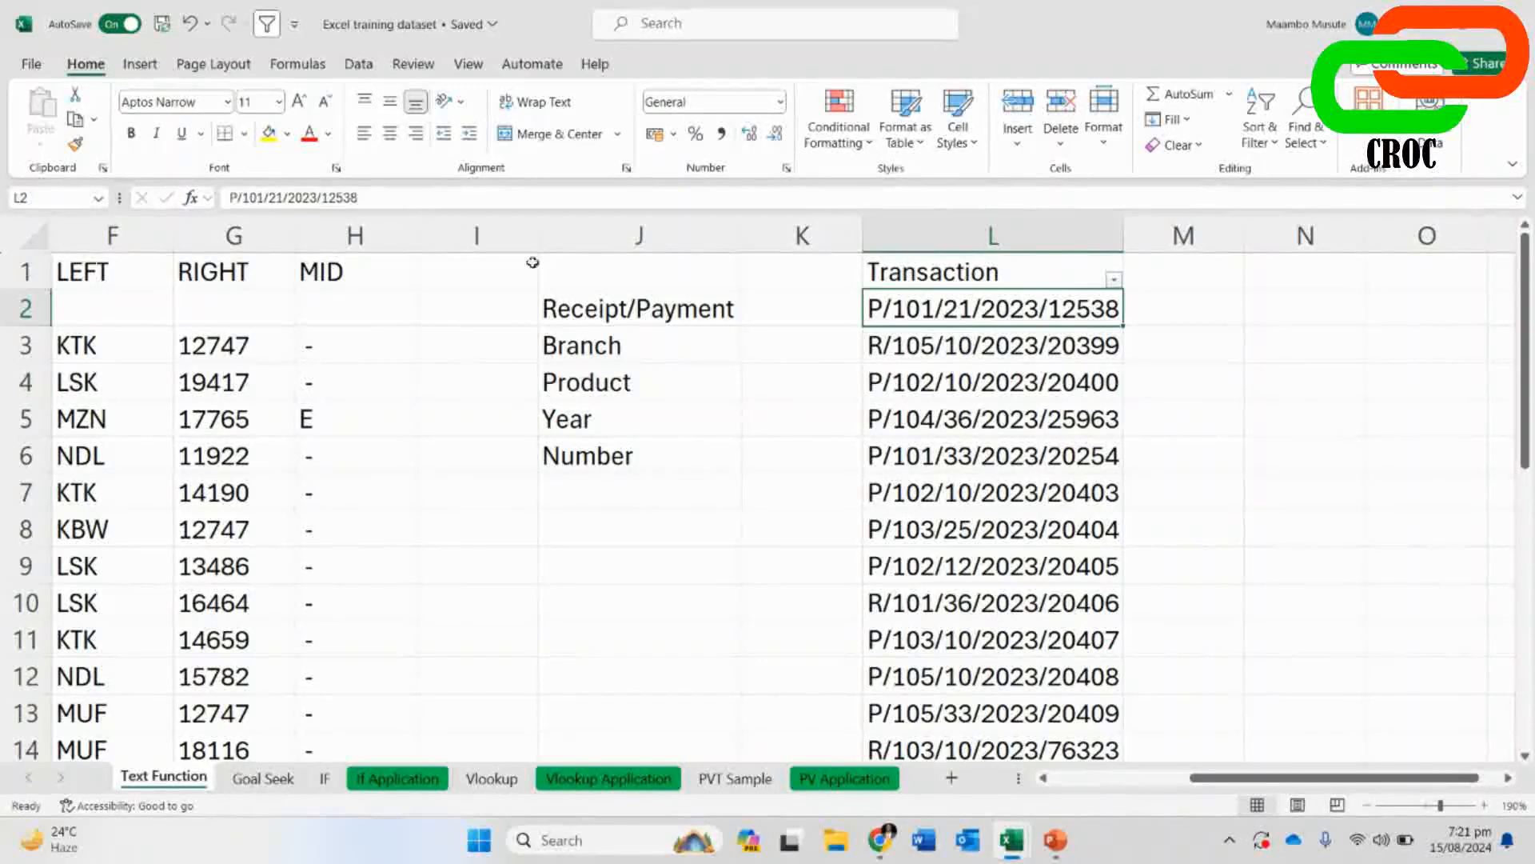
- Enter =LEFT(L2,5) in M2 to extract the first five characters of the transaction code
click(1186, 315)
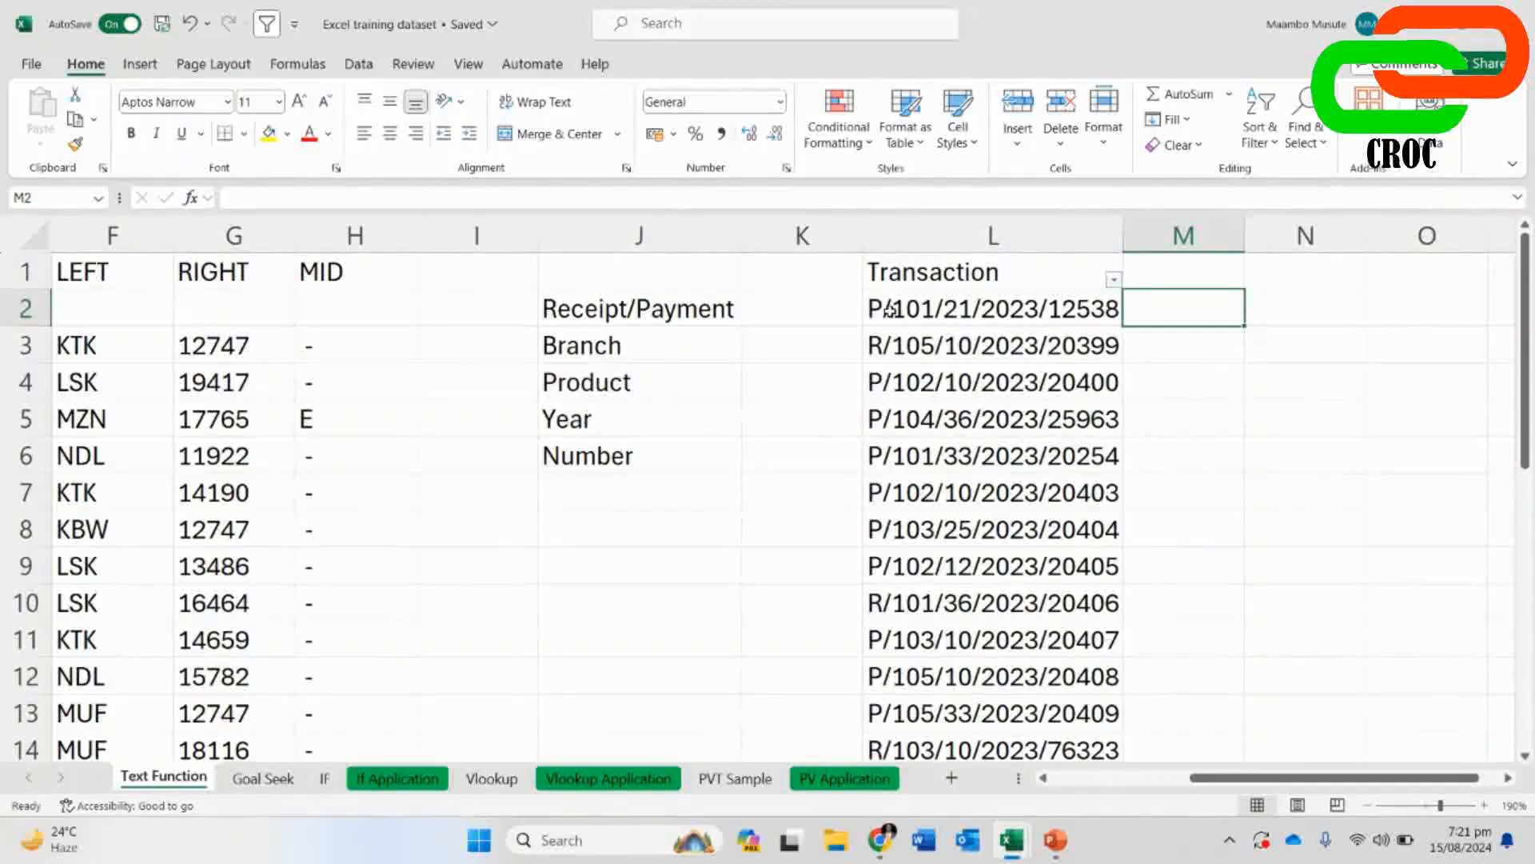
key(F2)
text(=LEF)
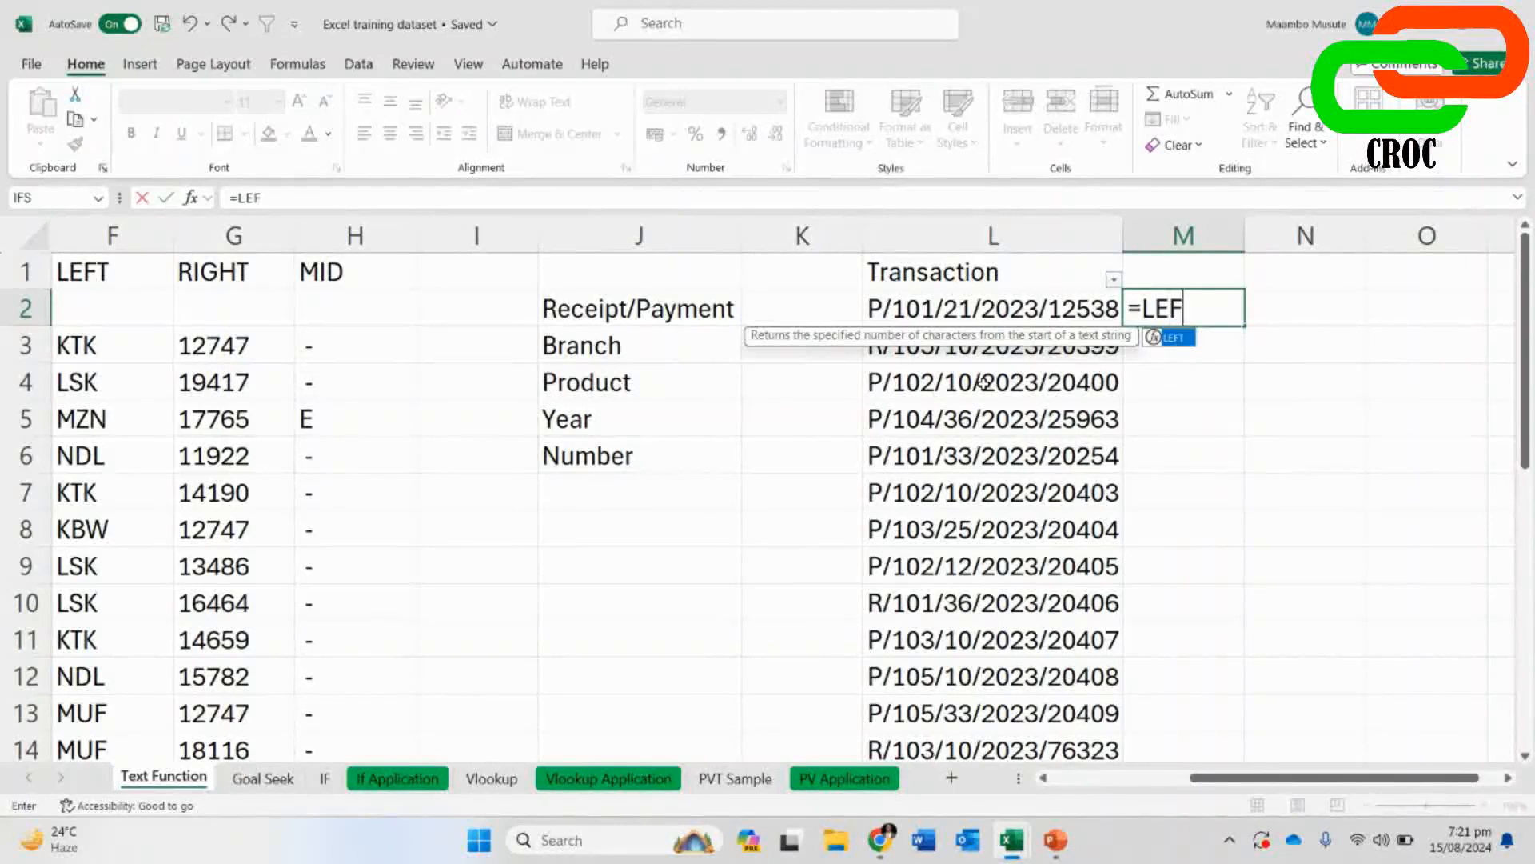
text(T()
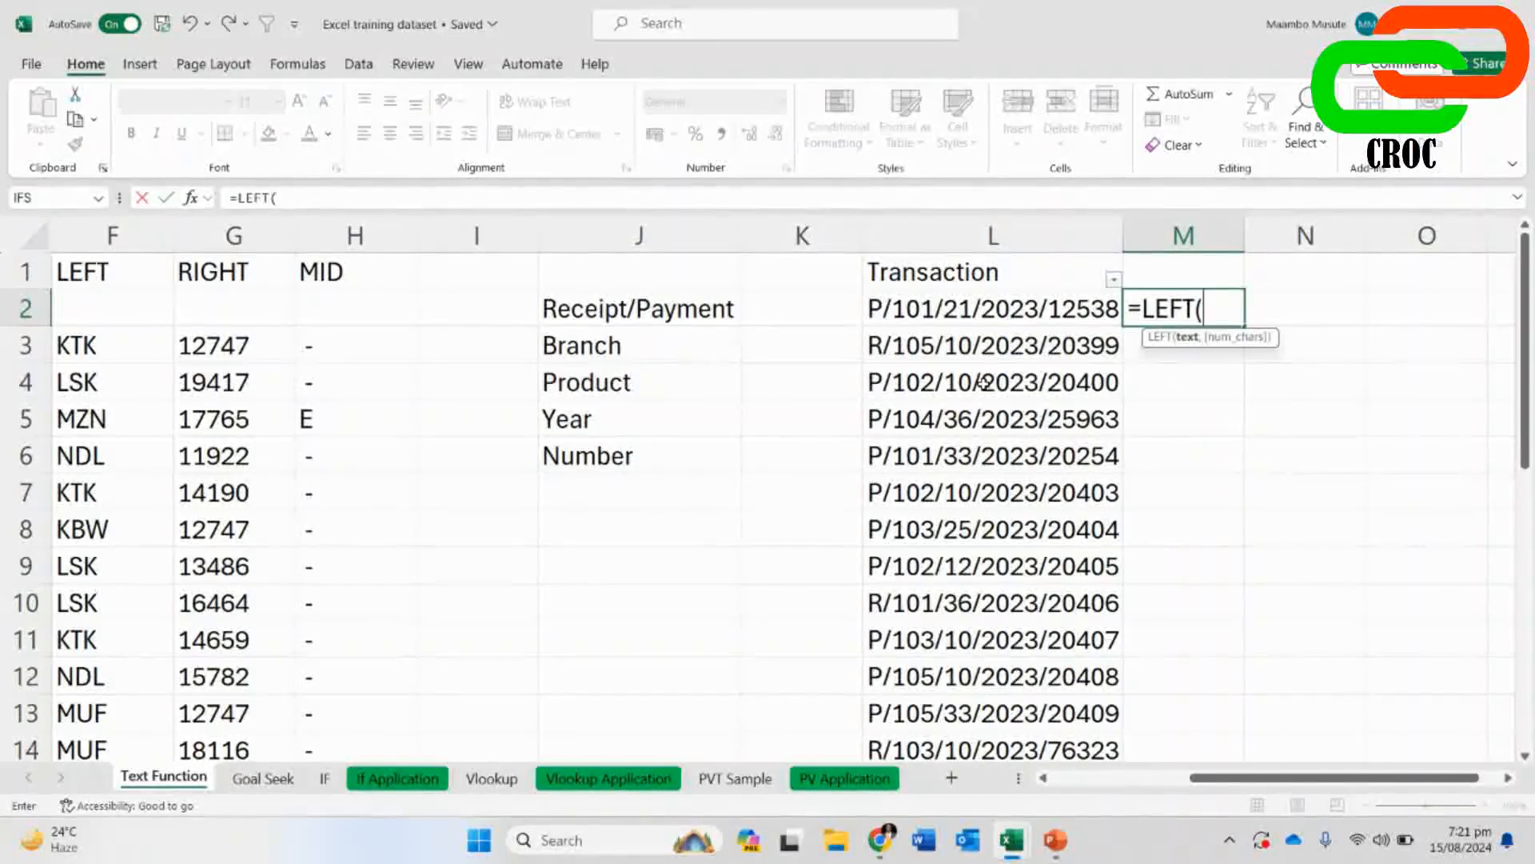
click(921, 310)
text(,)
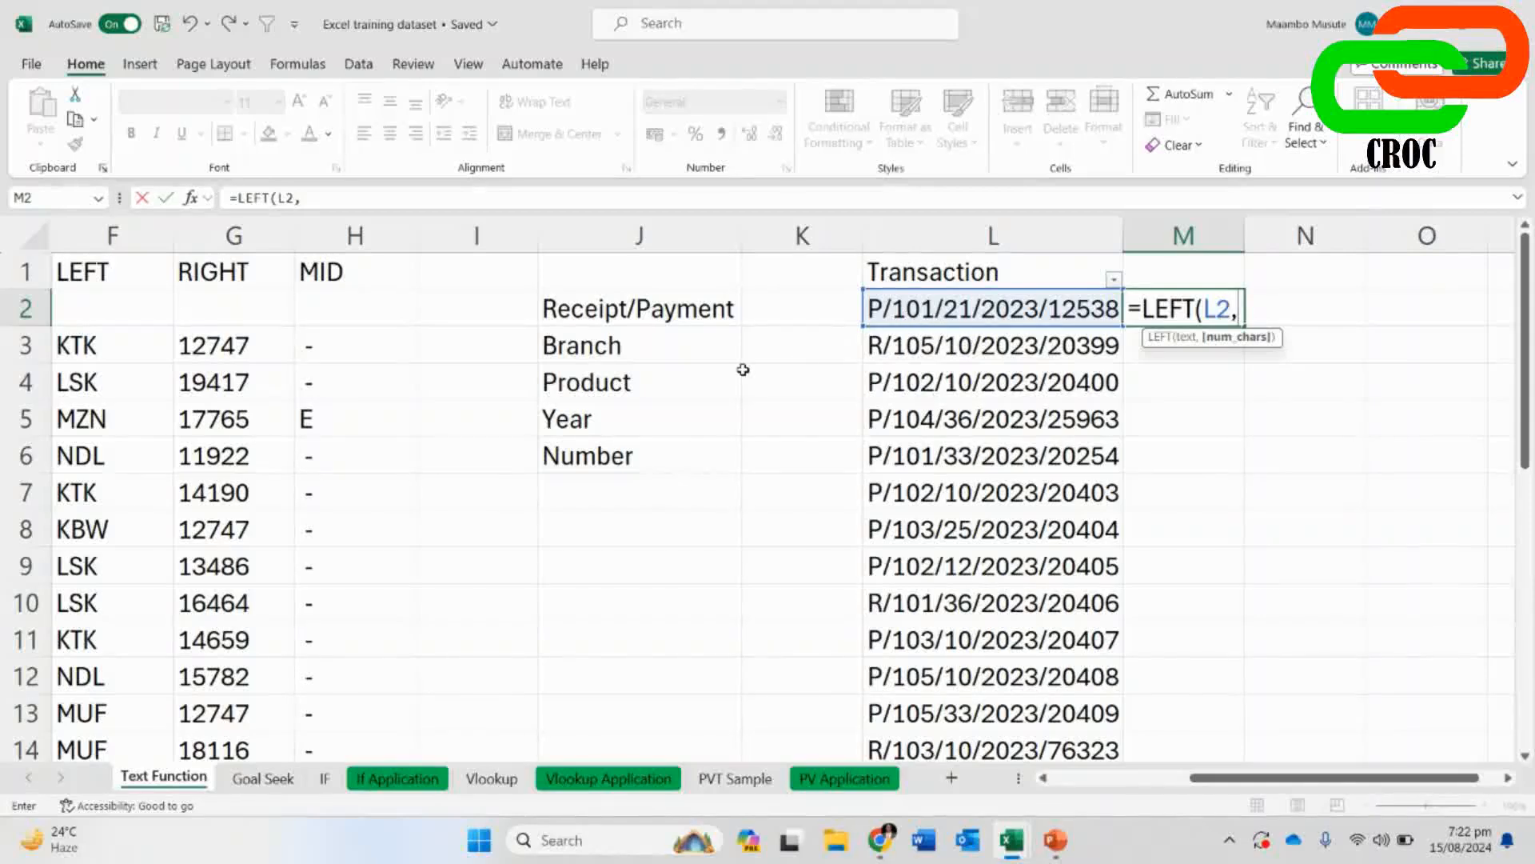
text(5))
key(Return)
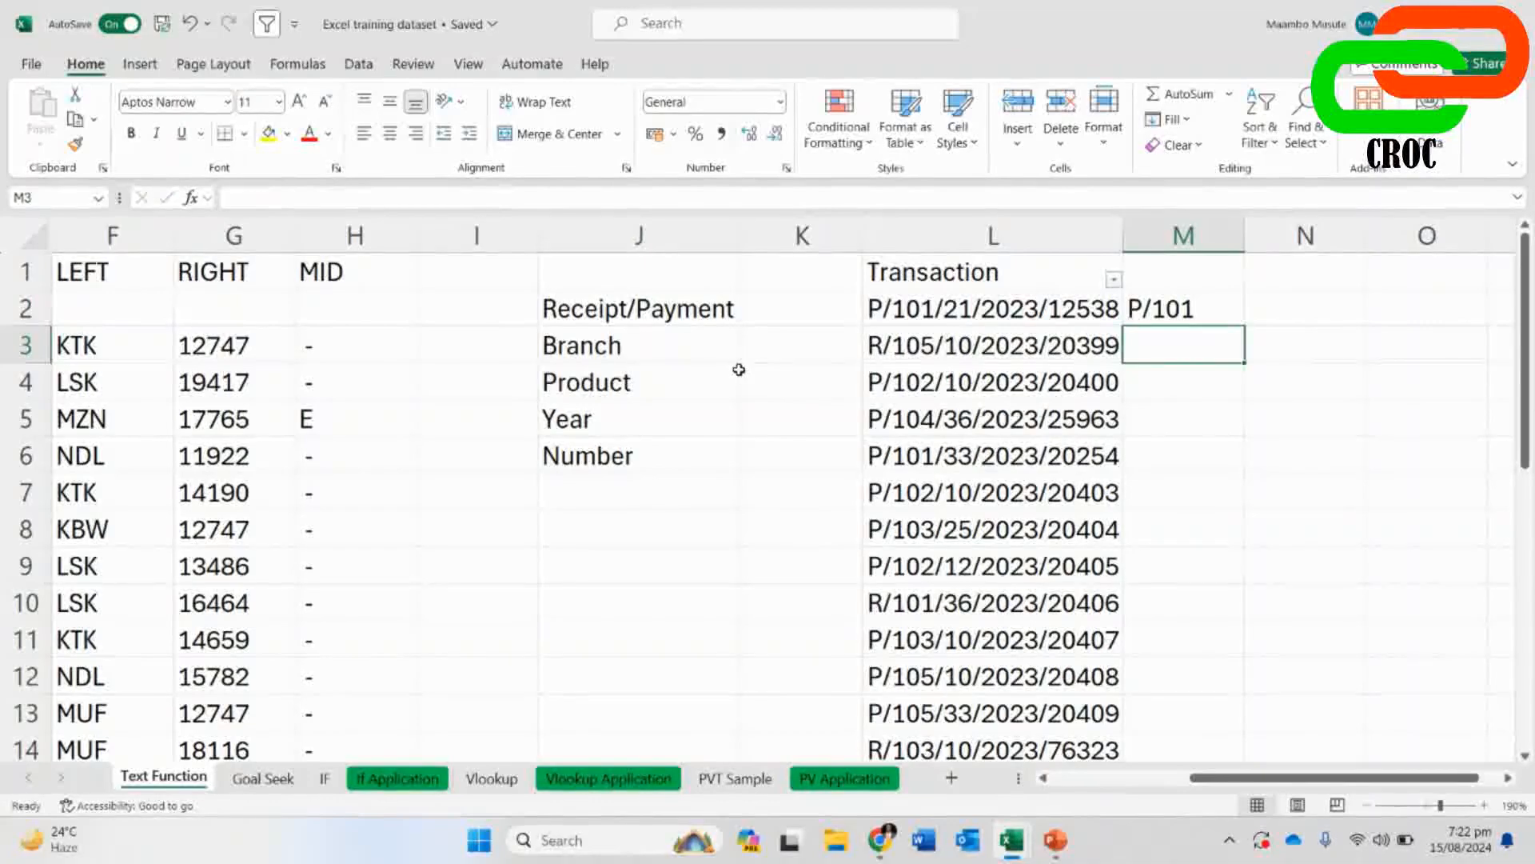
- Fill the LEFT formula from M2 down alongside all the transaction codes and check the results in M3:M5
click(1209, 307)
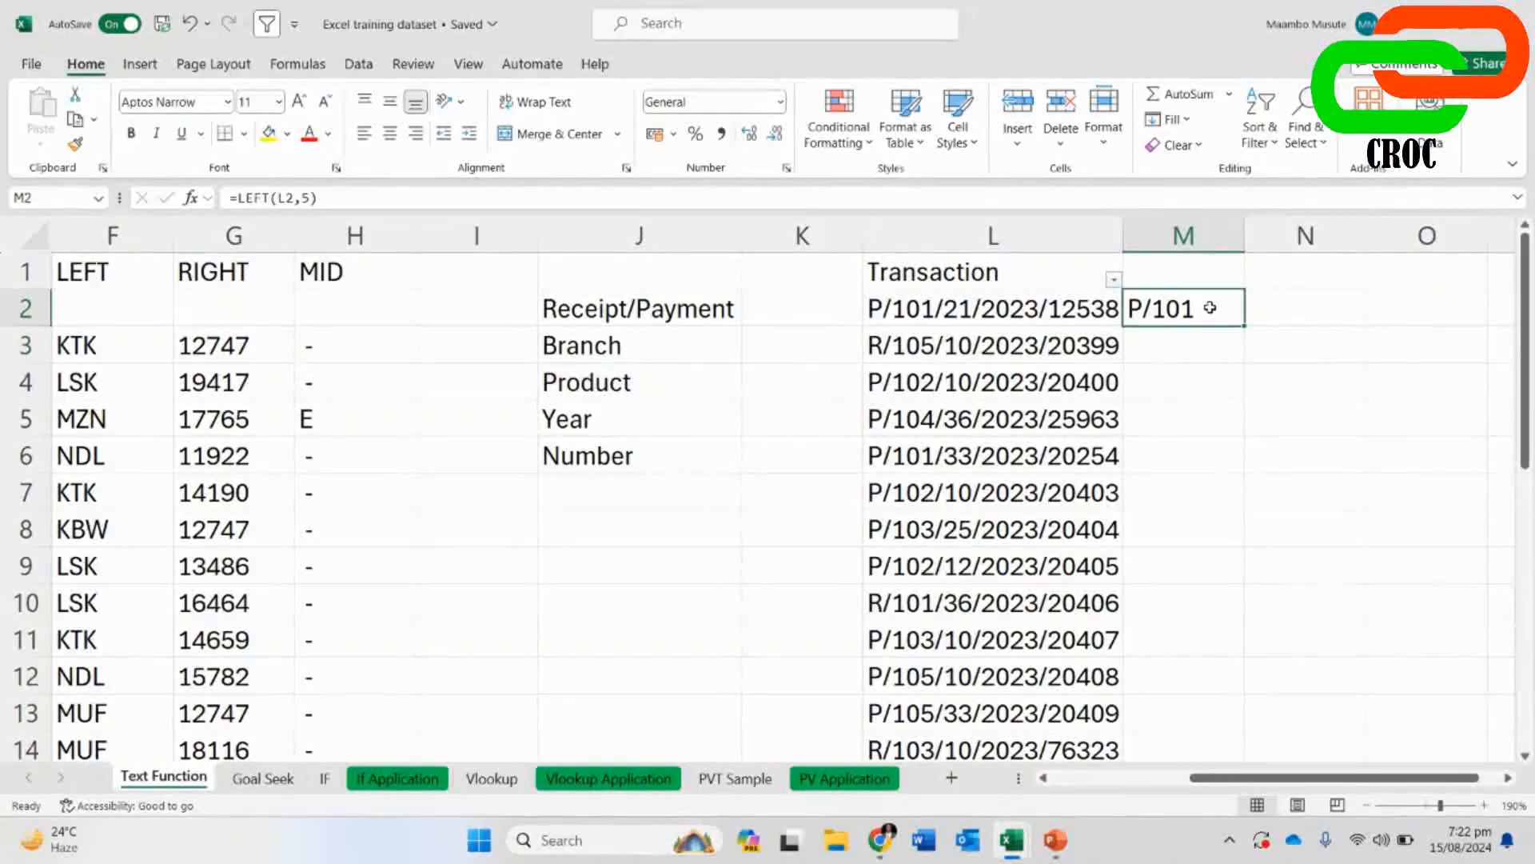
double_click(1247, 327)
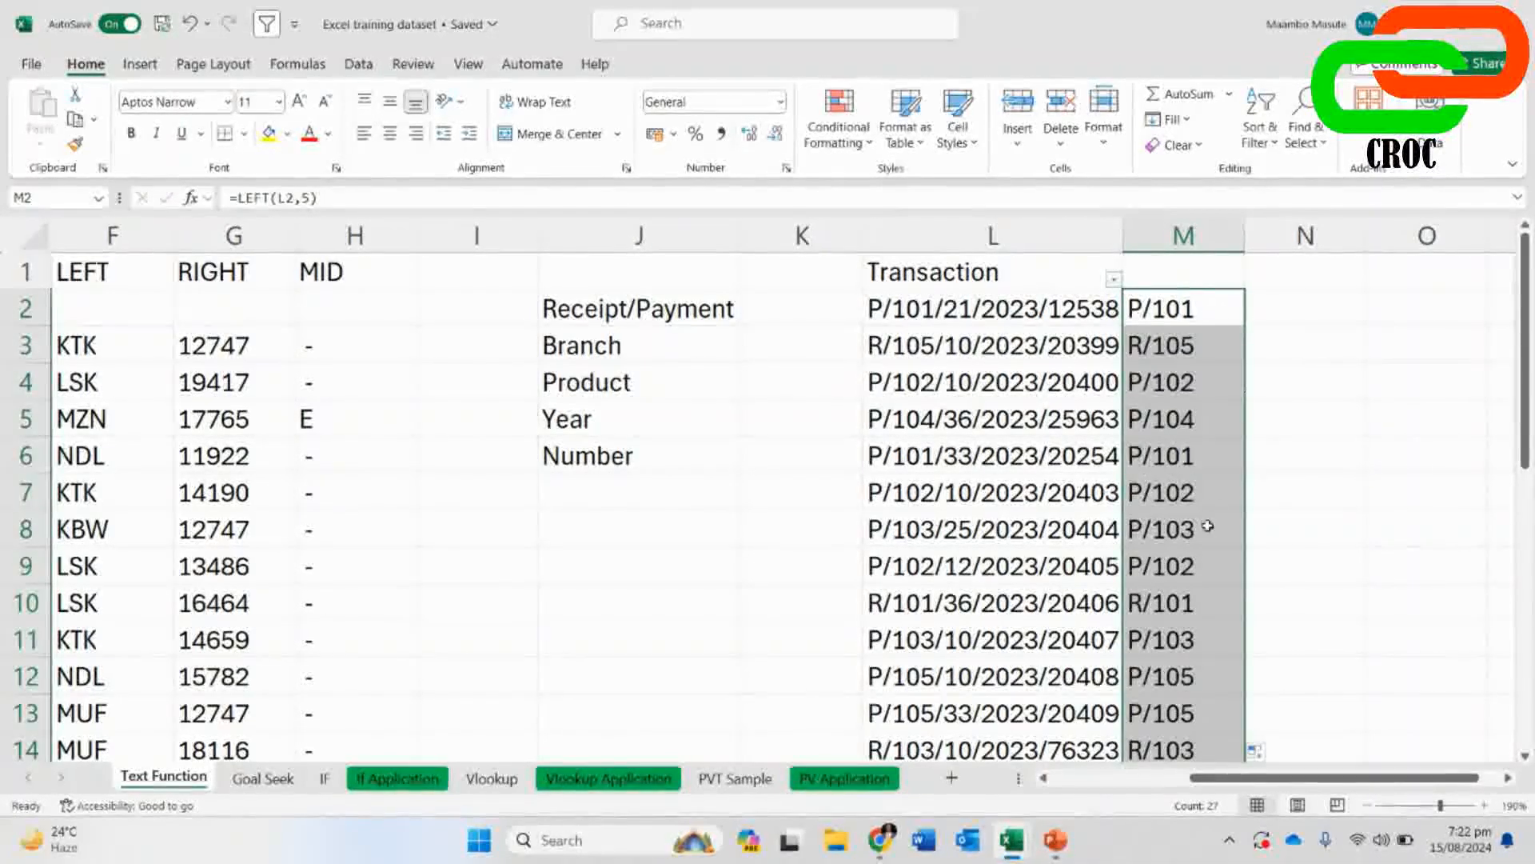
click(1151, 353)
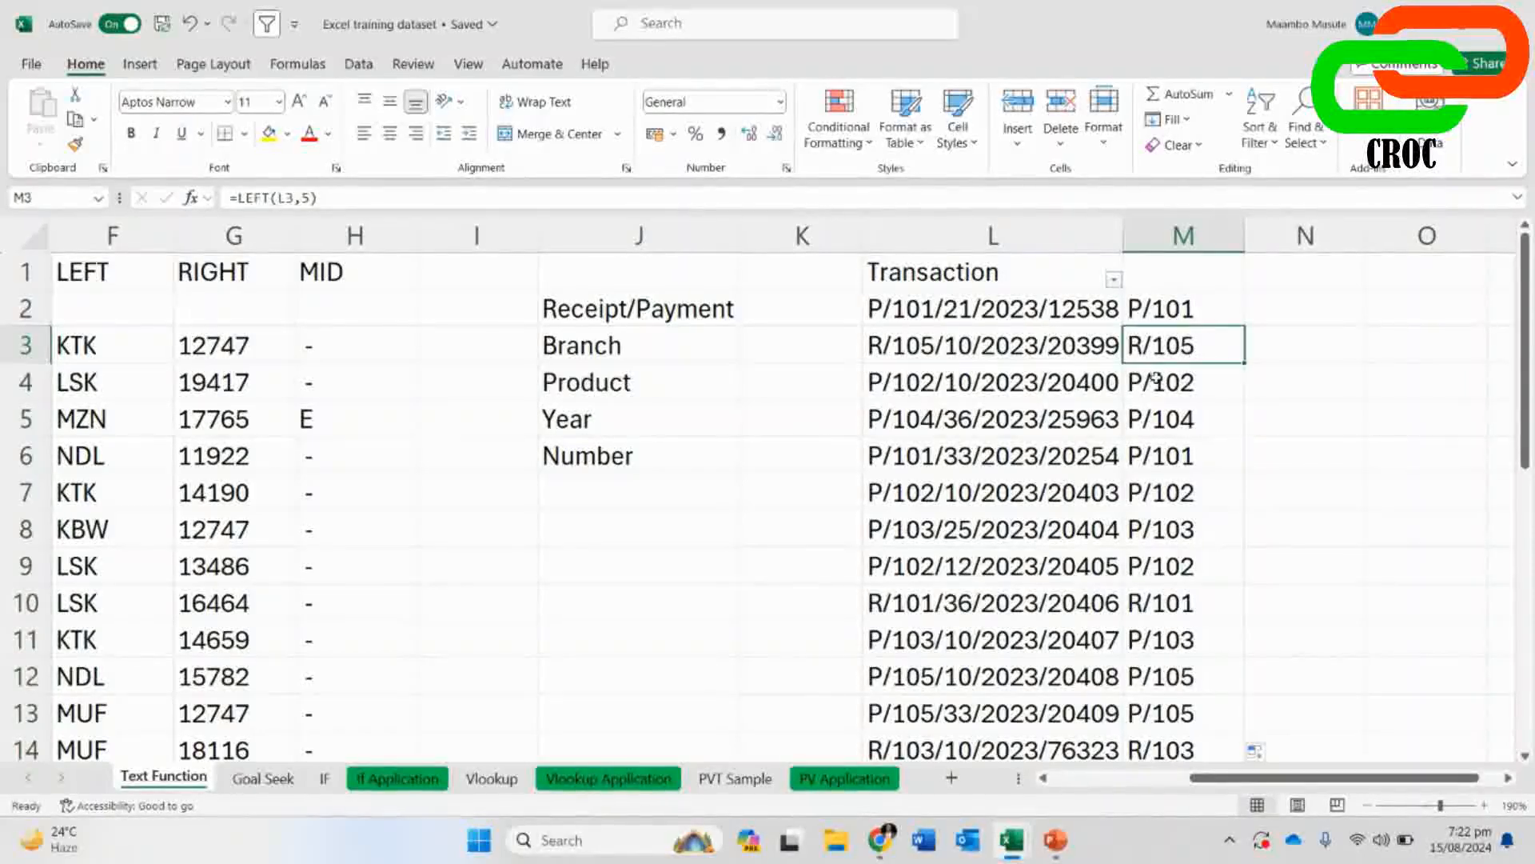
click(1145, 386)
click(1170, 421)
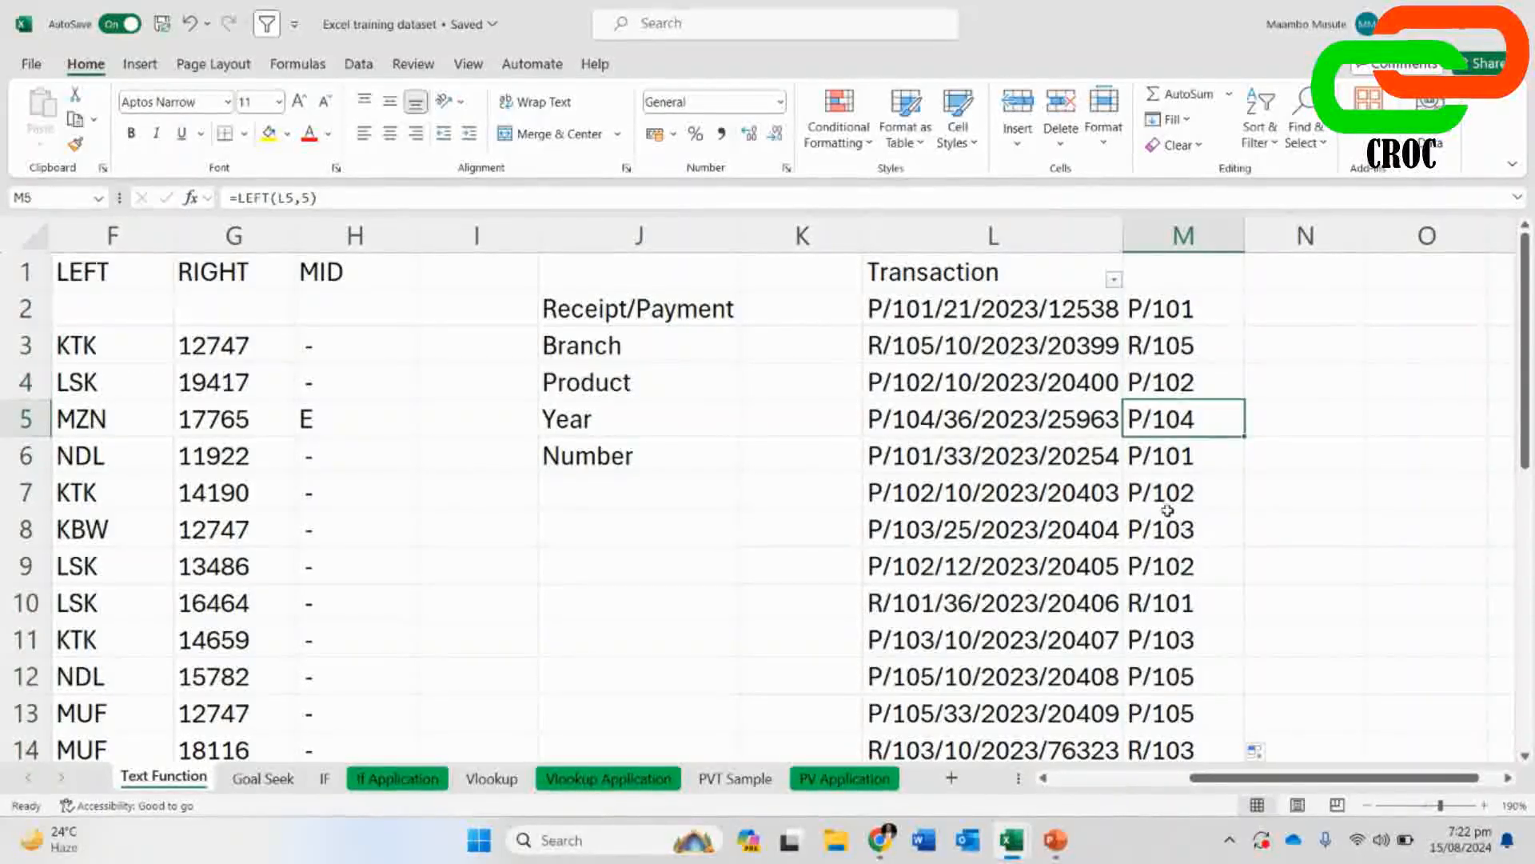
- Recheck the LEFT result in M2 and undo the fill down column M
click(1176, 323)
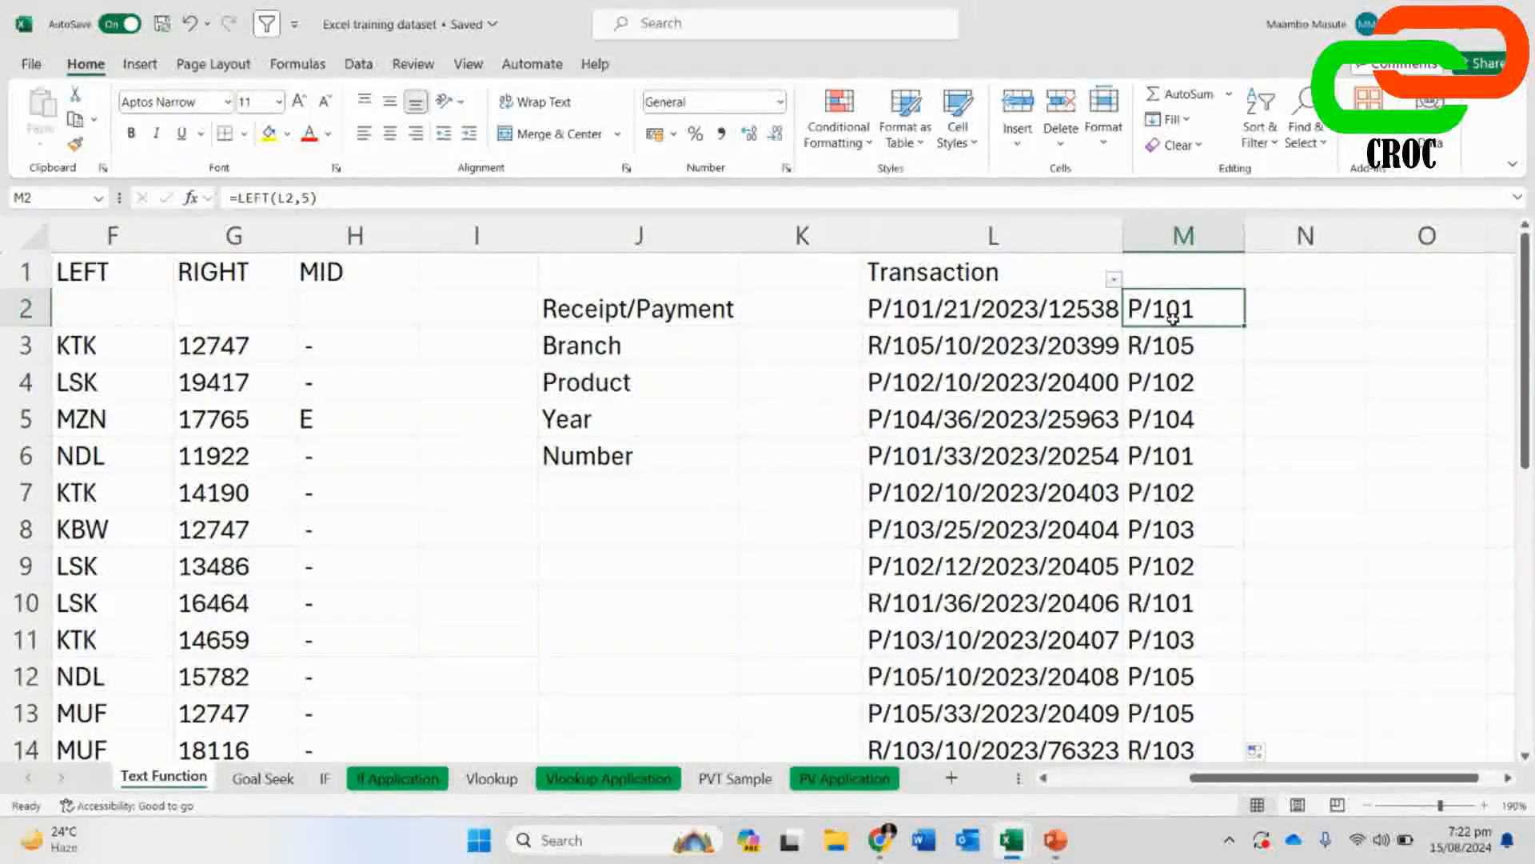
click(1288, 315)
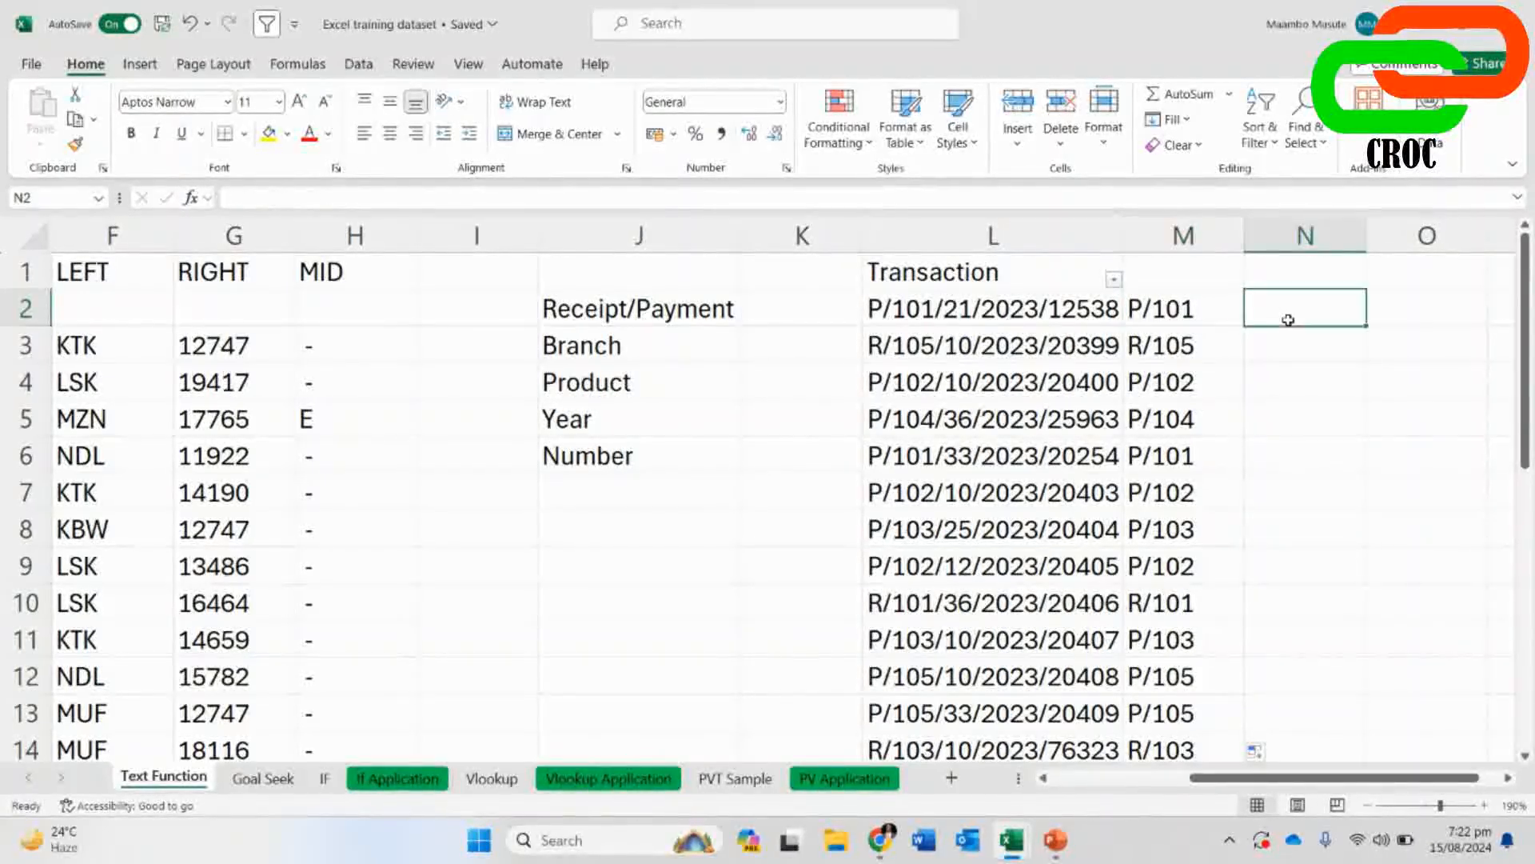
click(1173, 309)
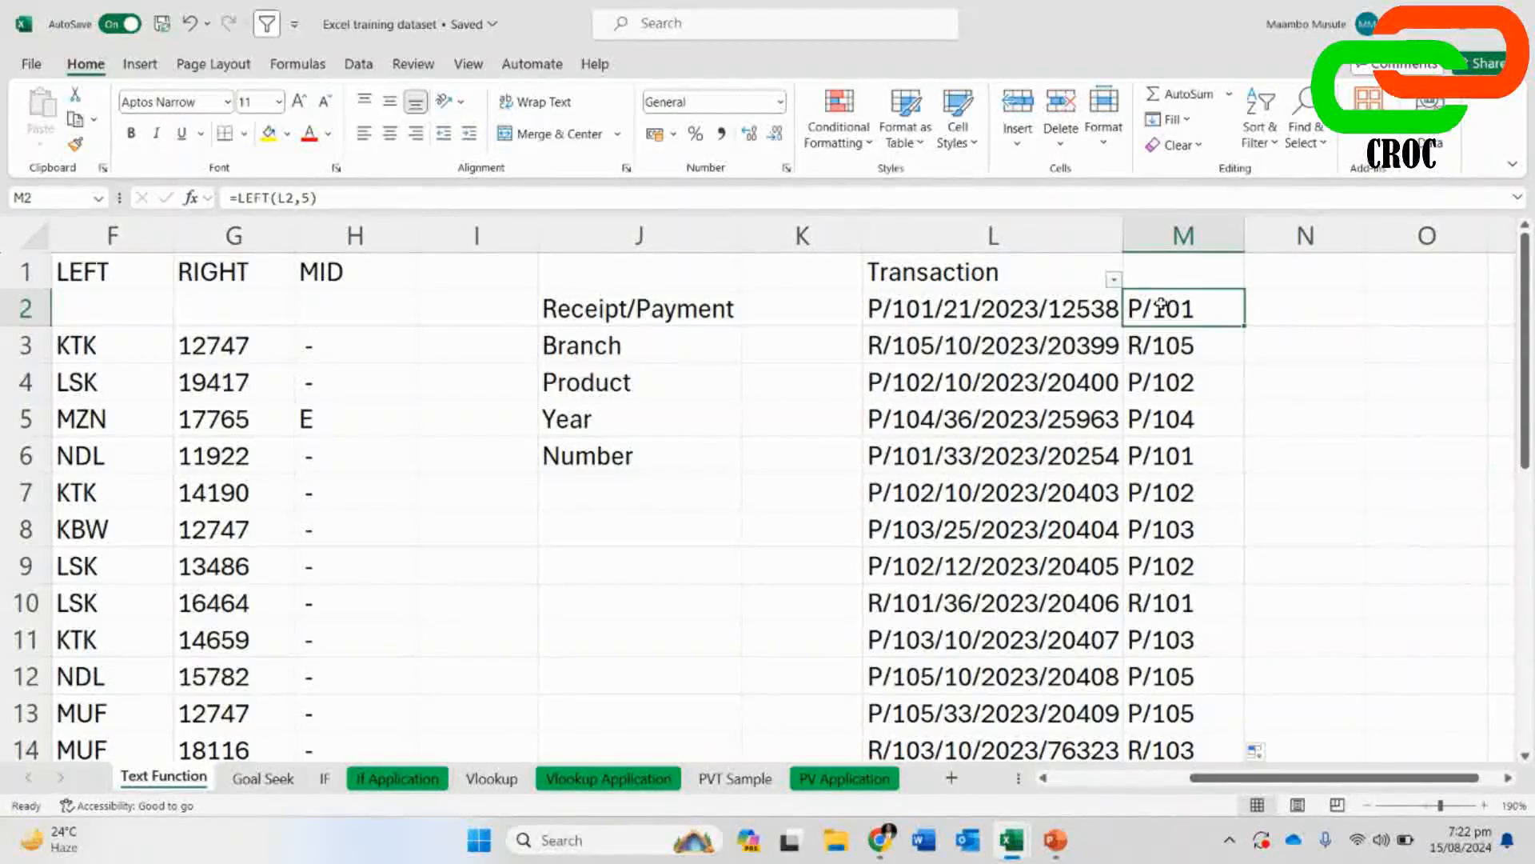
key(ctrl+z)
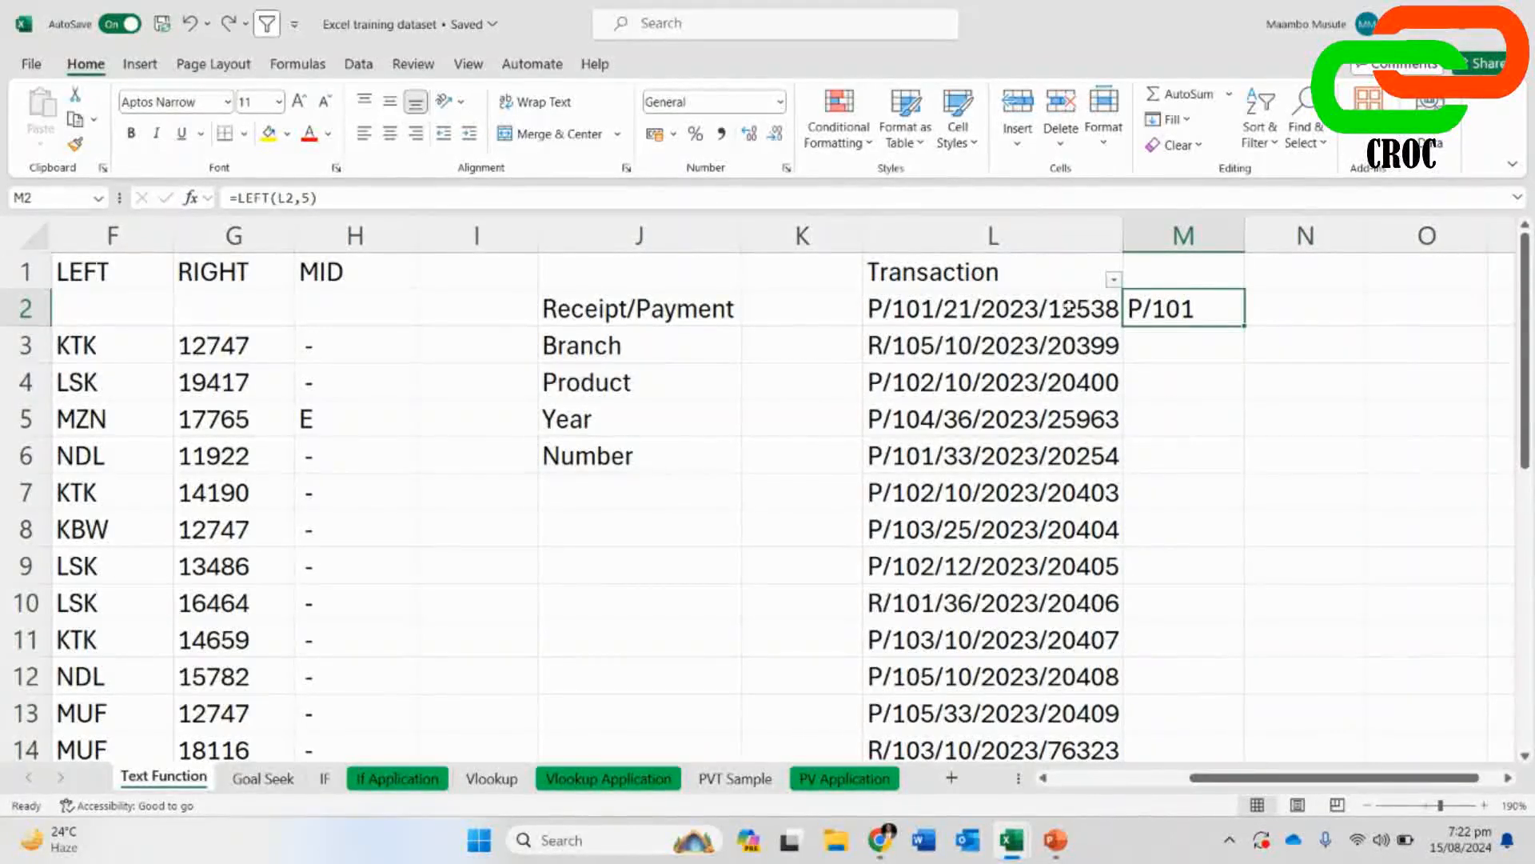
- Replace the formula in M2 with =RIGHT(L2,5) and fill it down to M8
click(1069, 308)
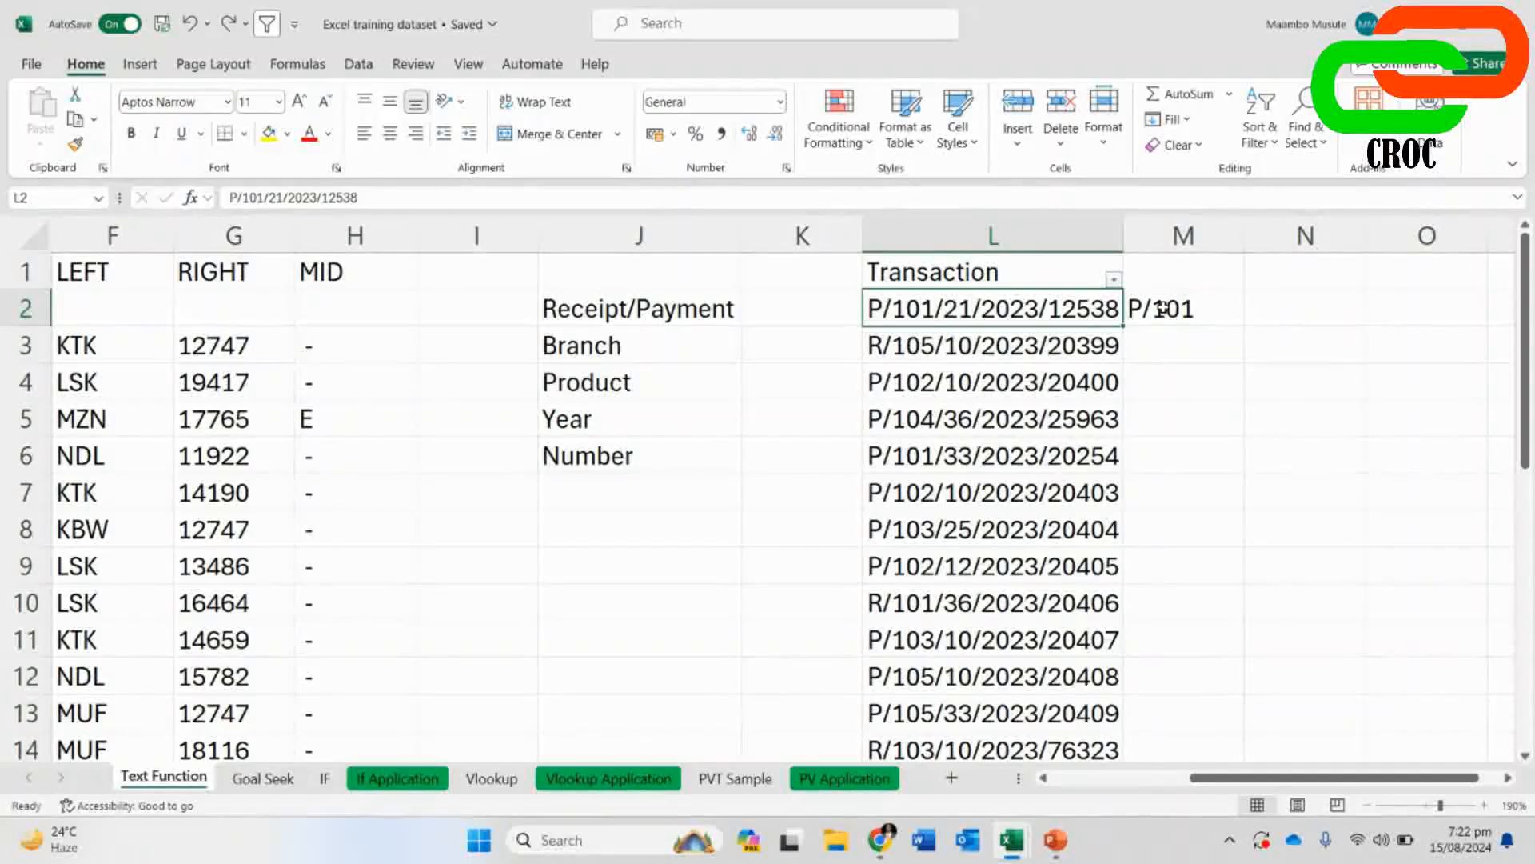
click(1171, 309)
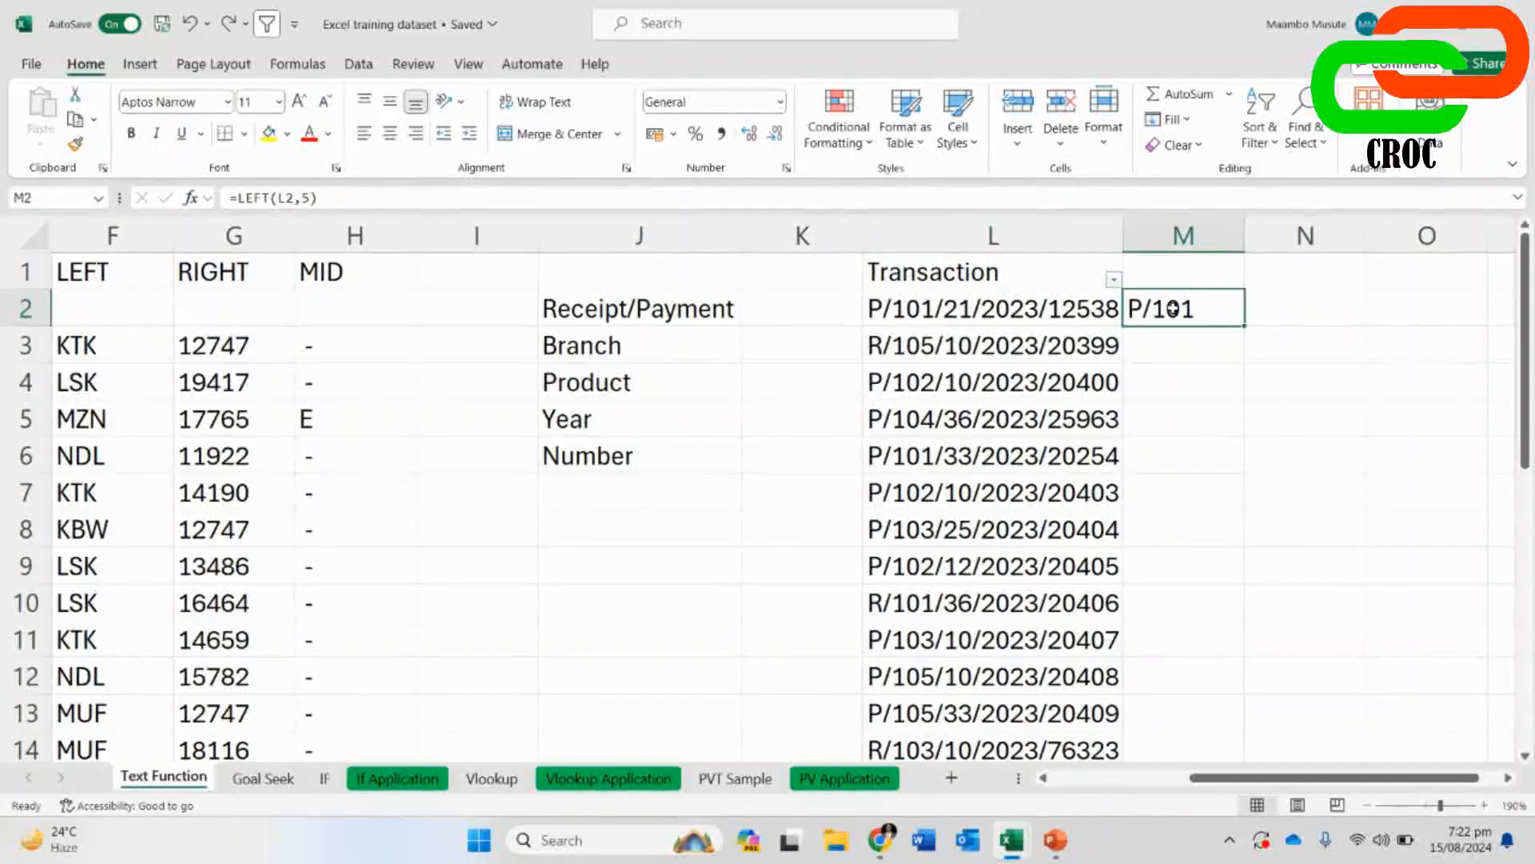
text(=R)
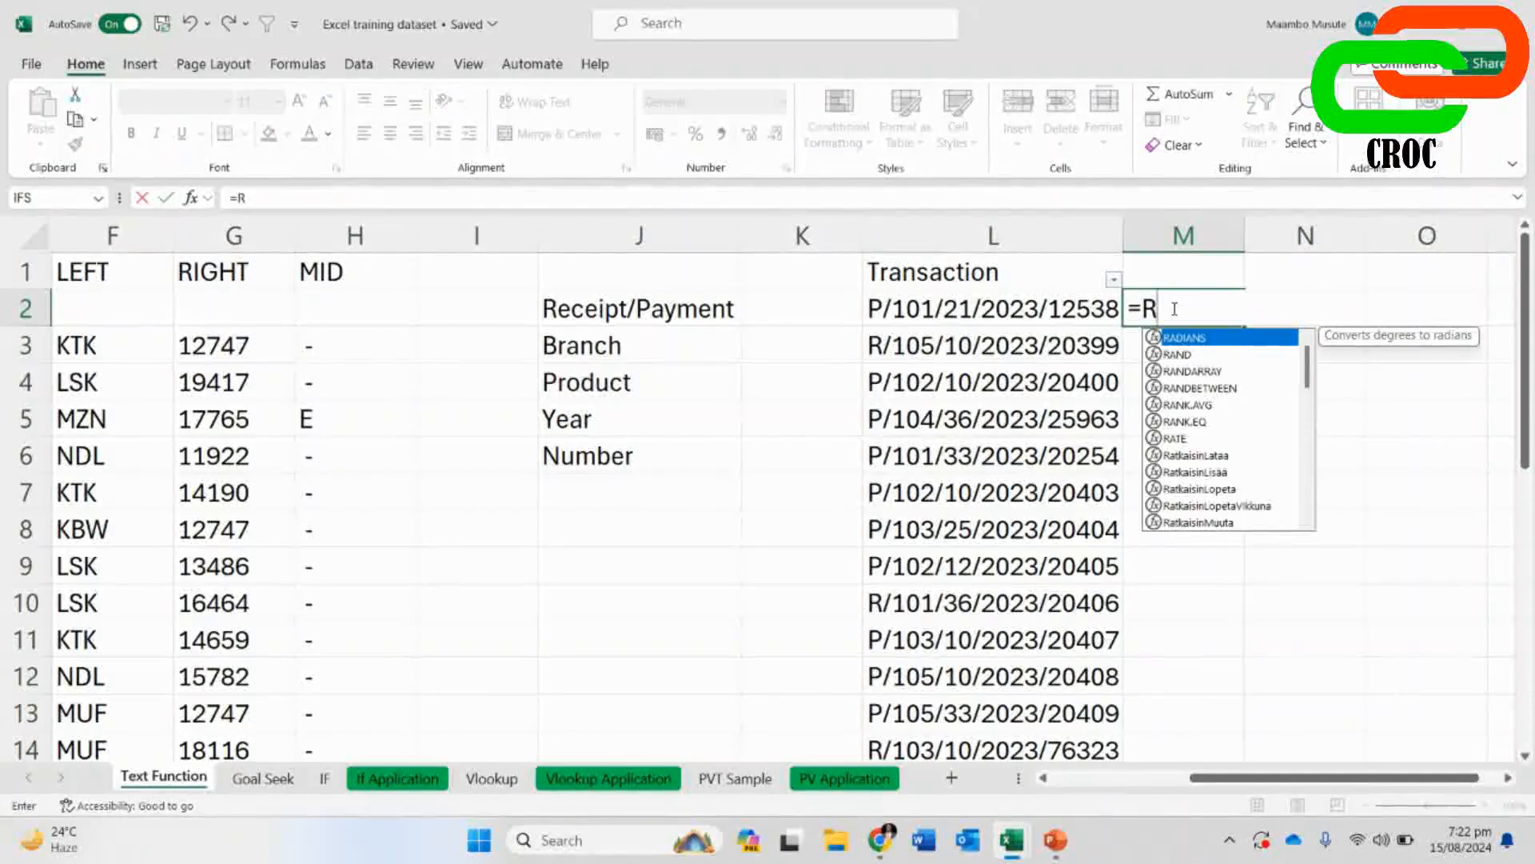
text(IGHT()
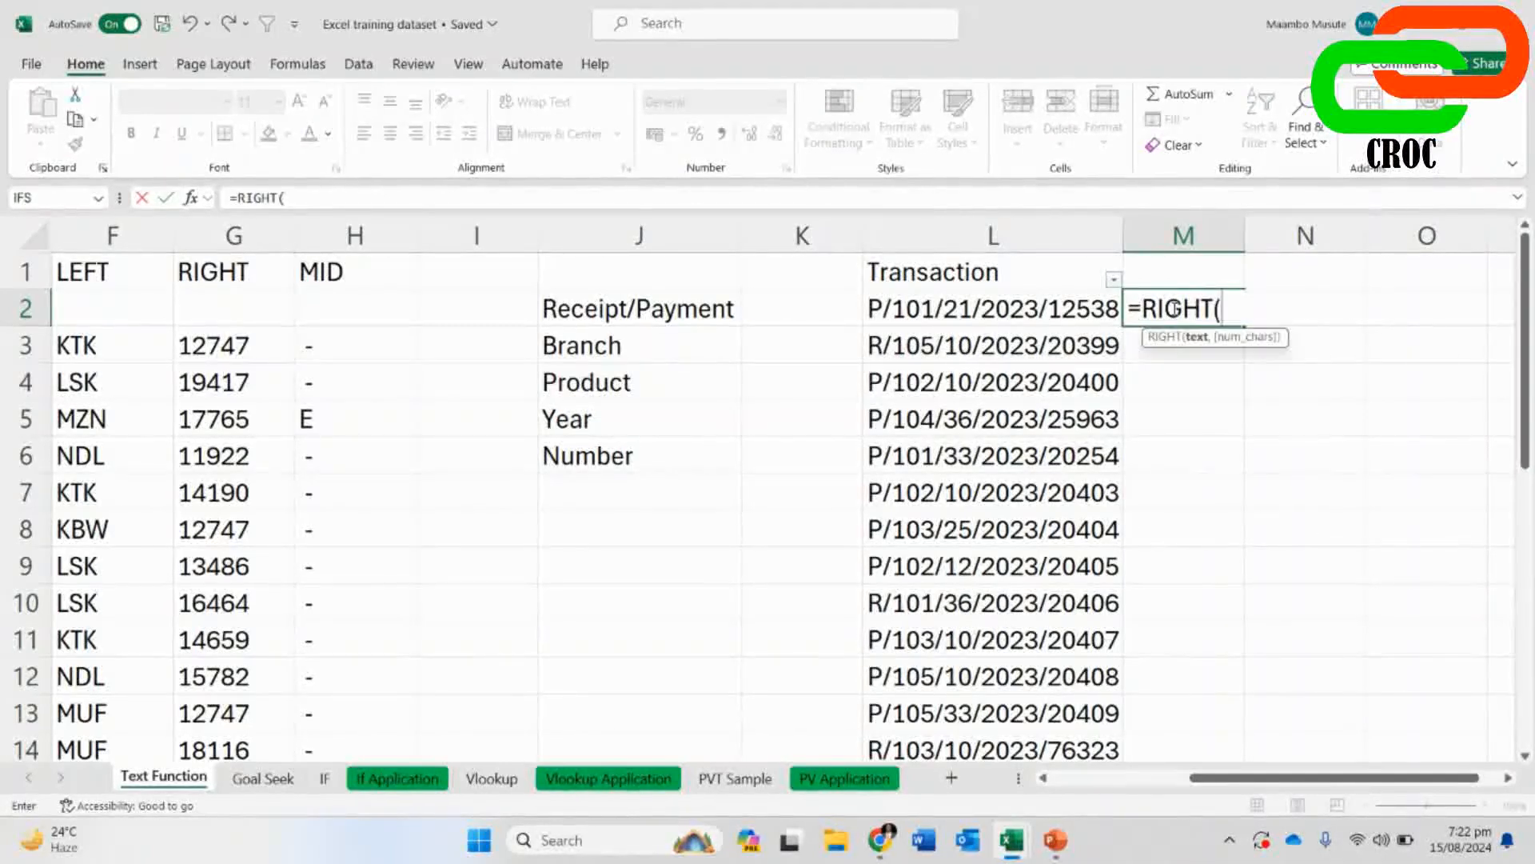
click(1064, 304)
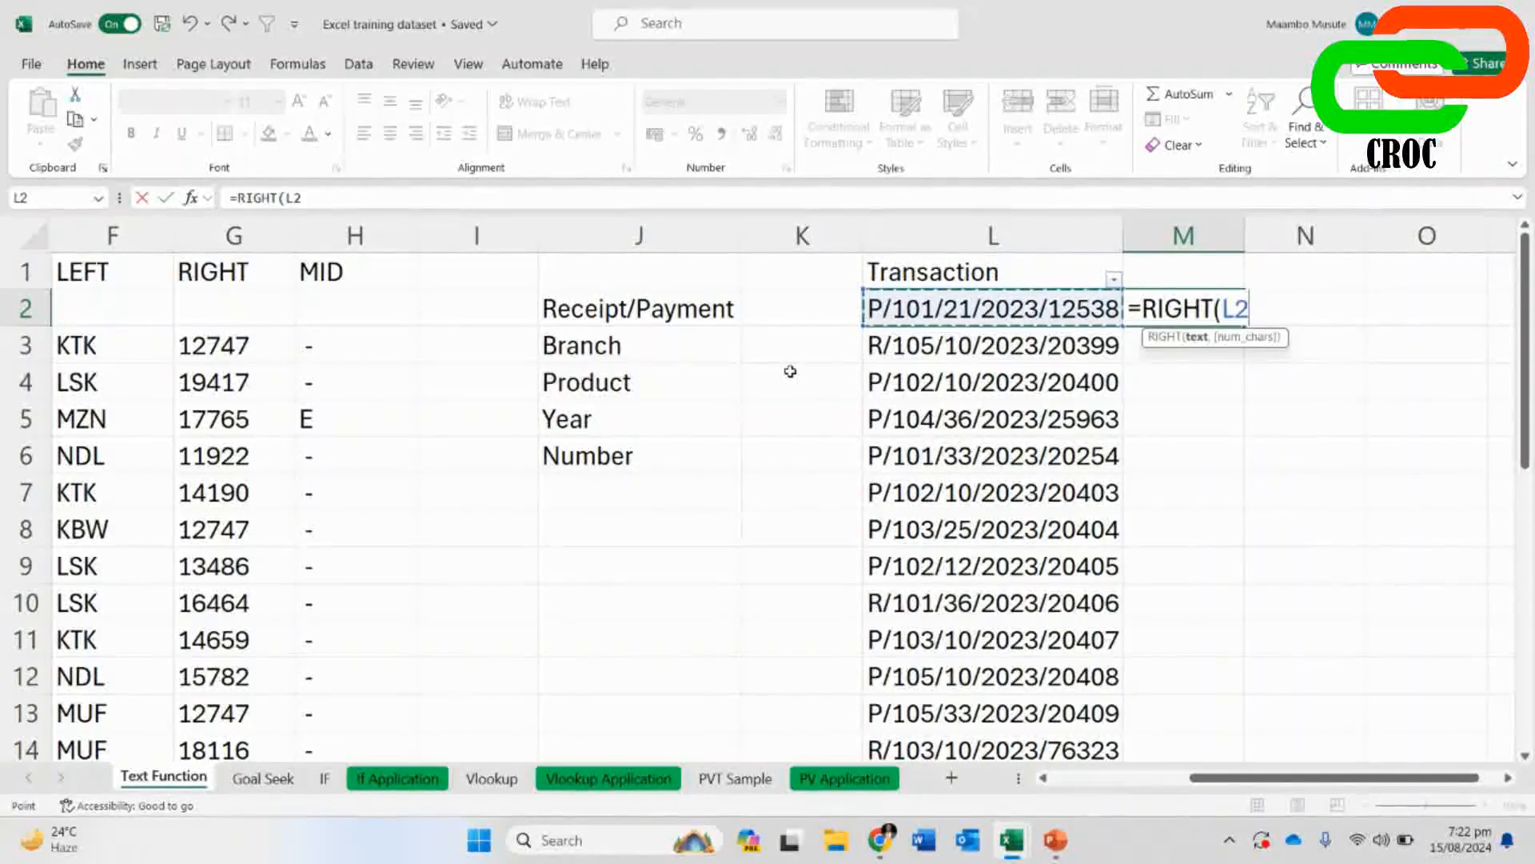
text(,)
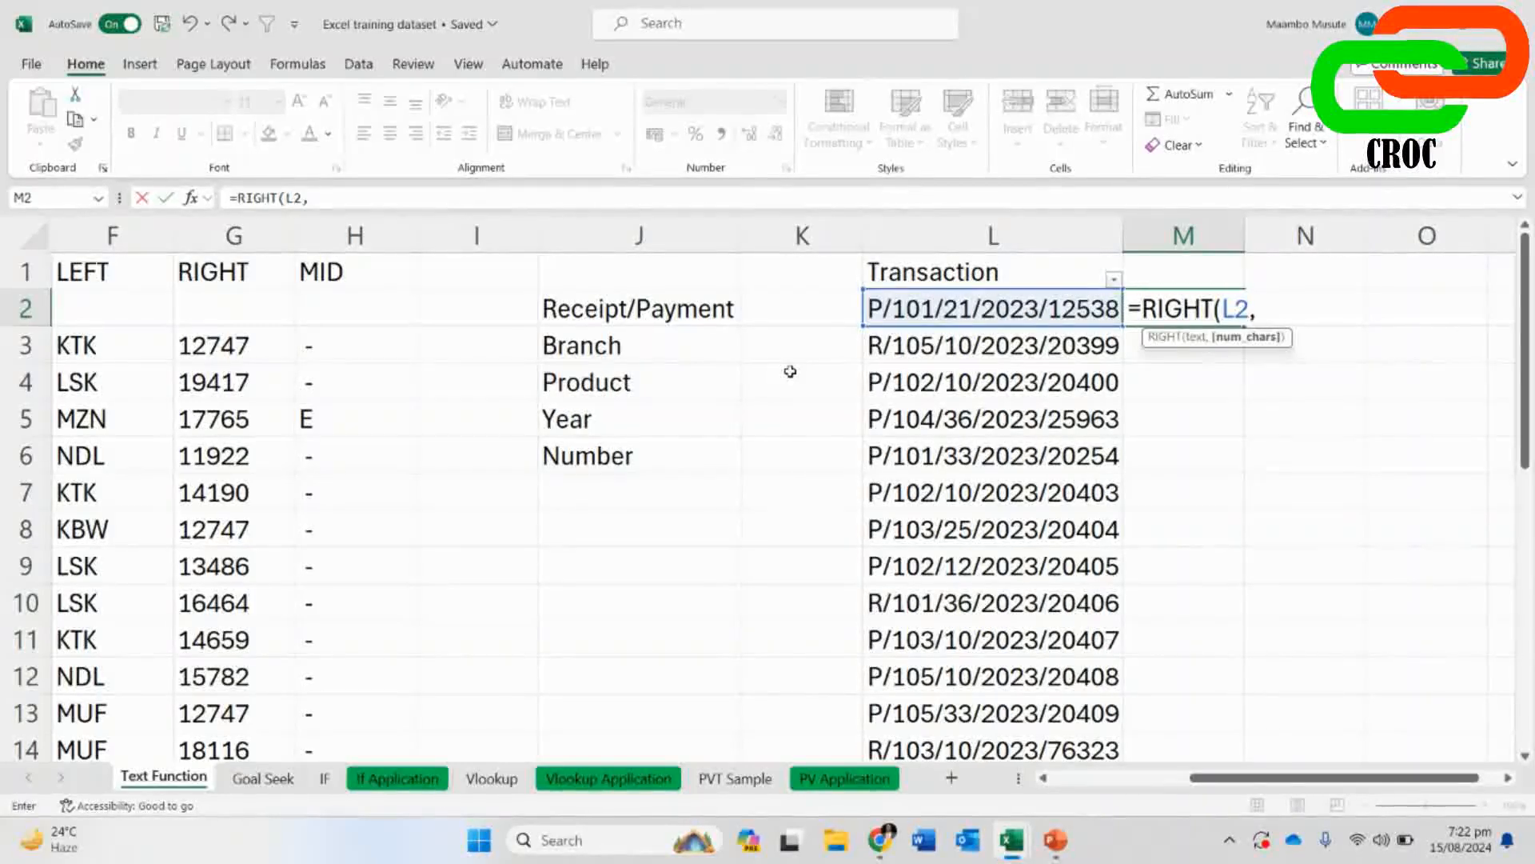
text(5))
key(Return)
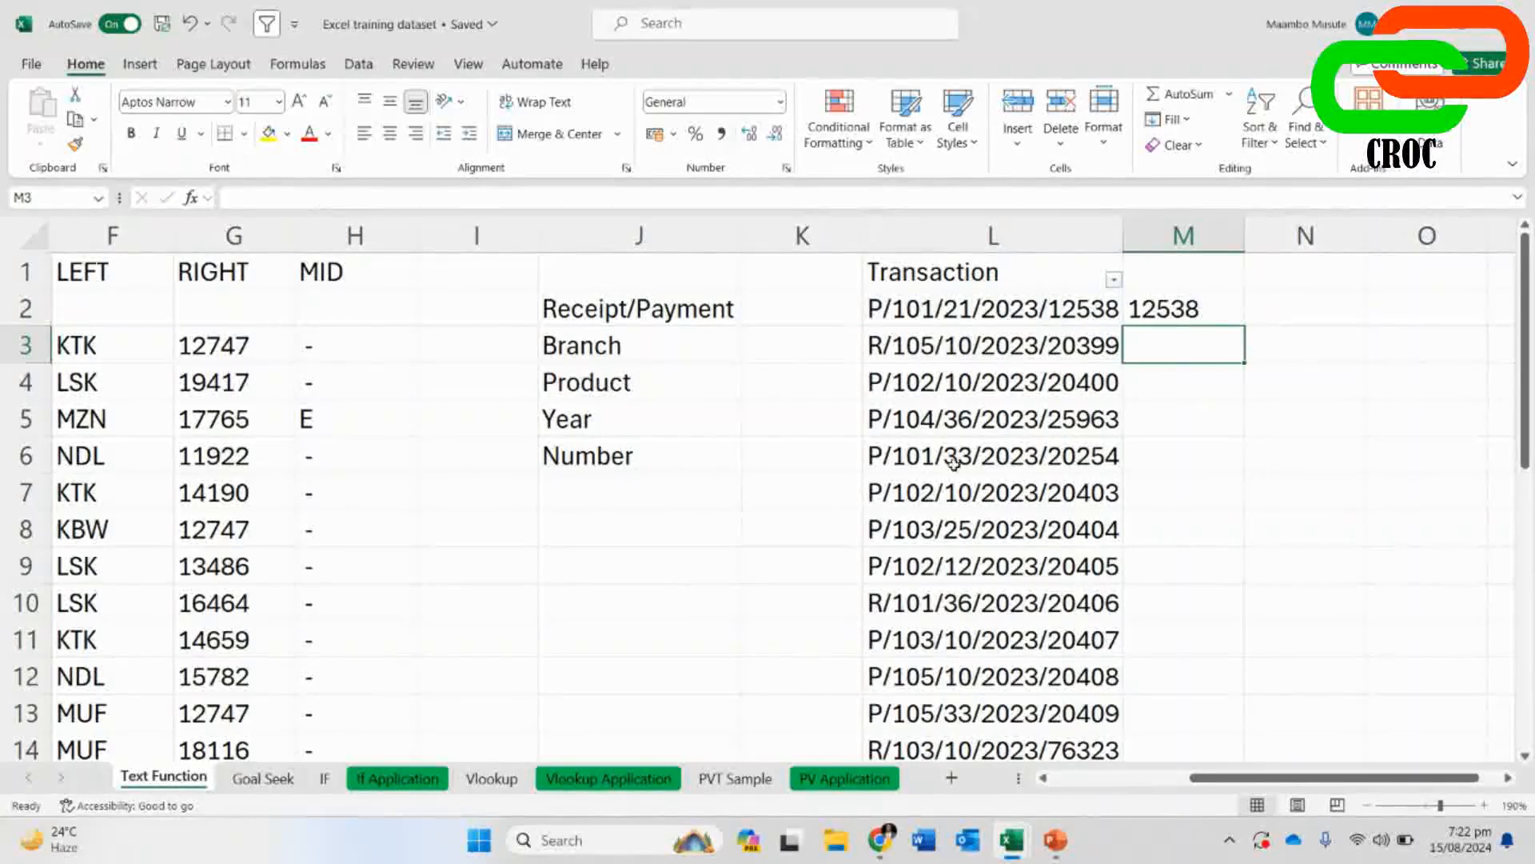
click(1186, 293)
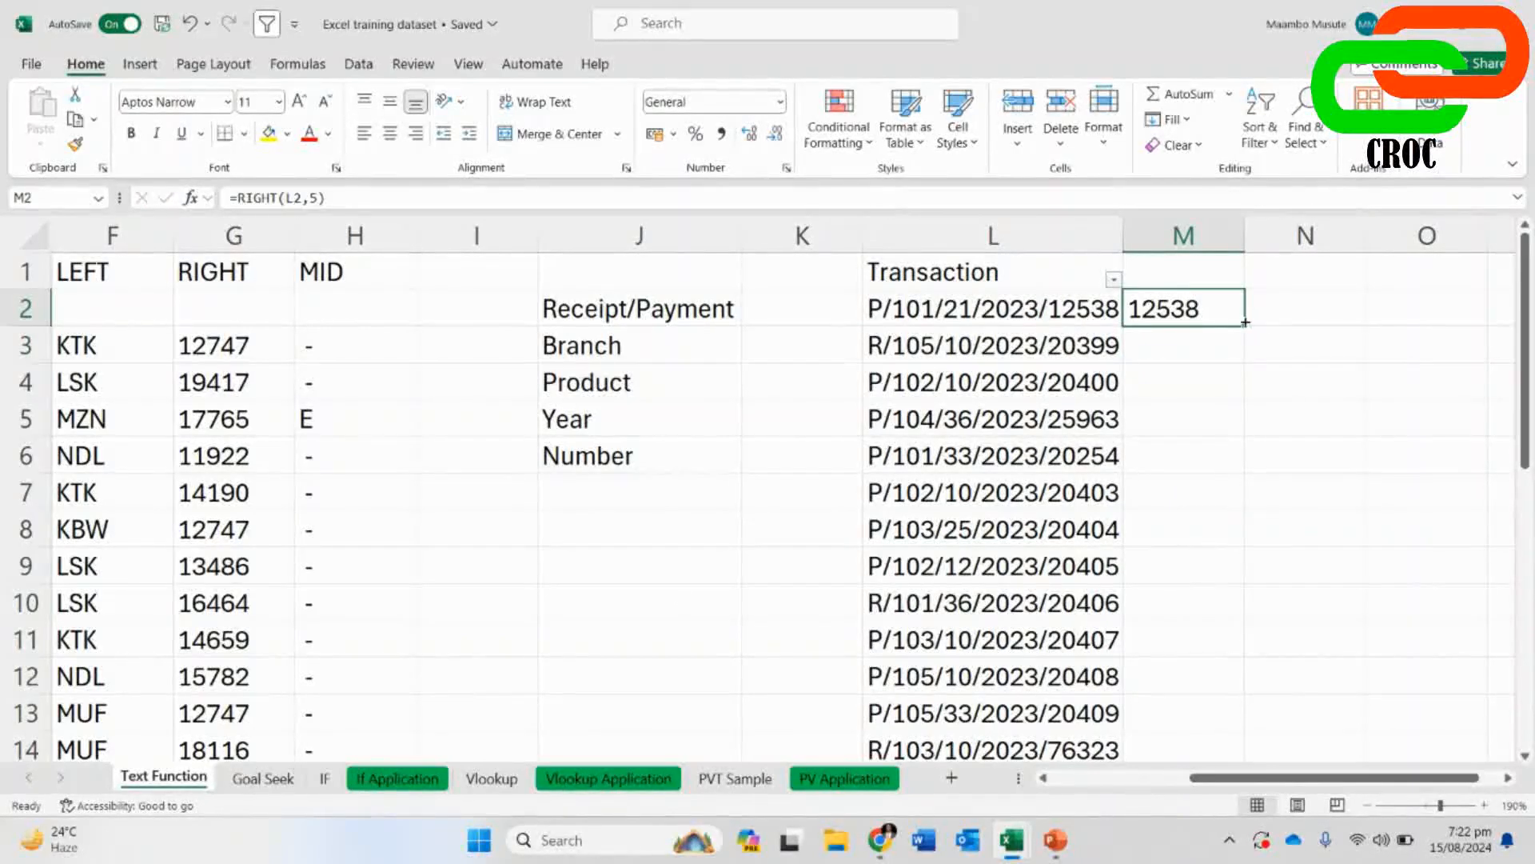
drag(1242, 326, 1248, 551)
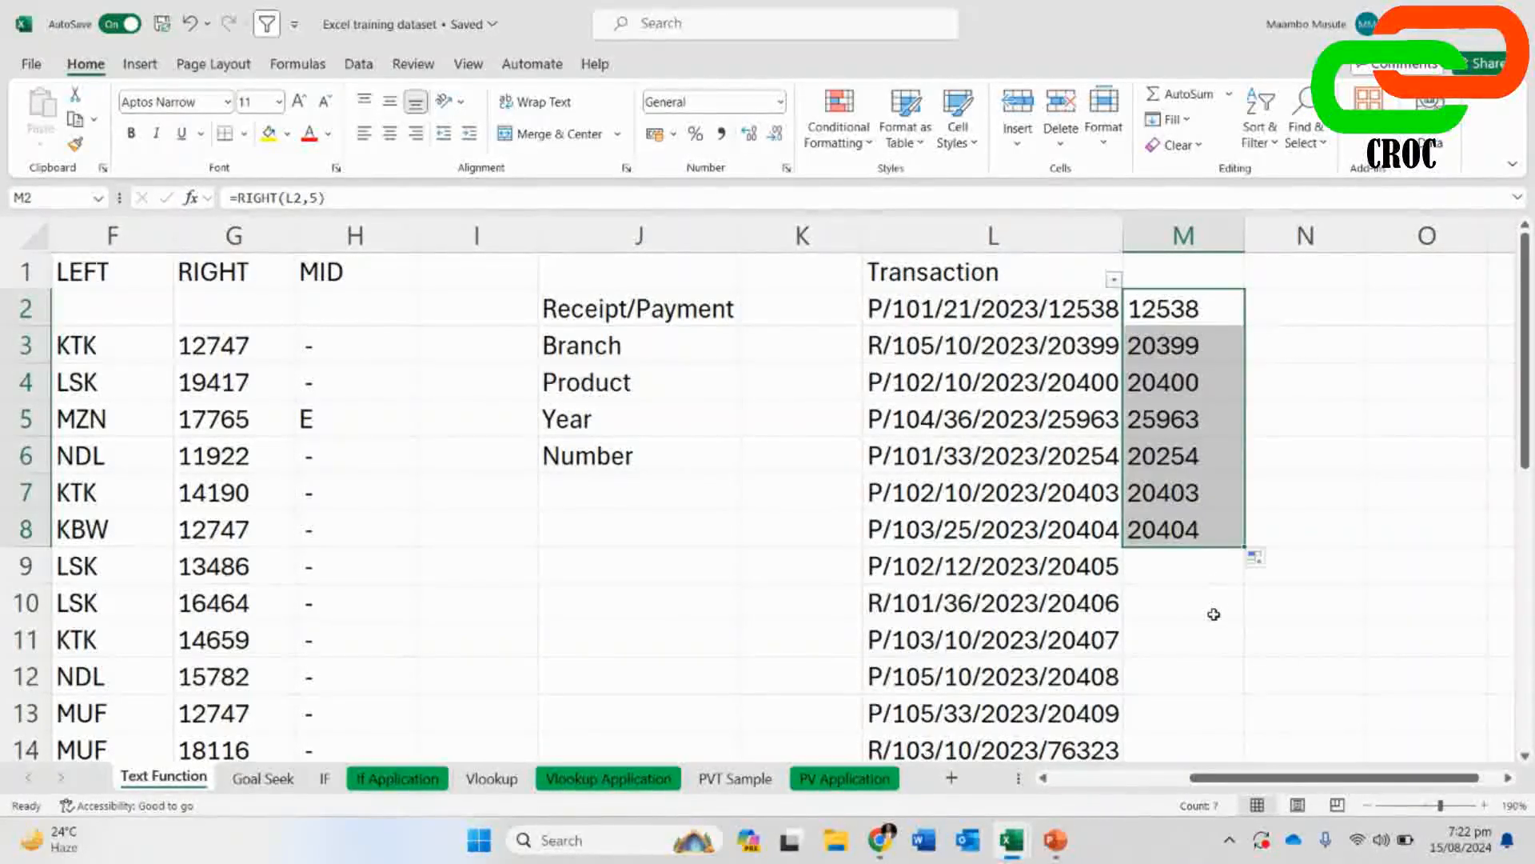
- Clear the RIGHT formulas from M2:M8
click(1206, 306)
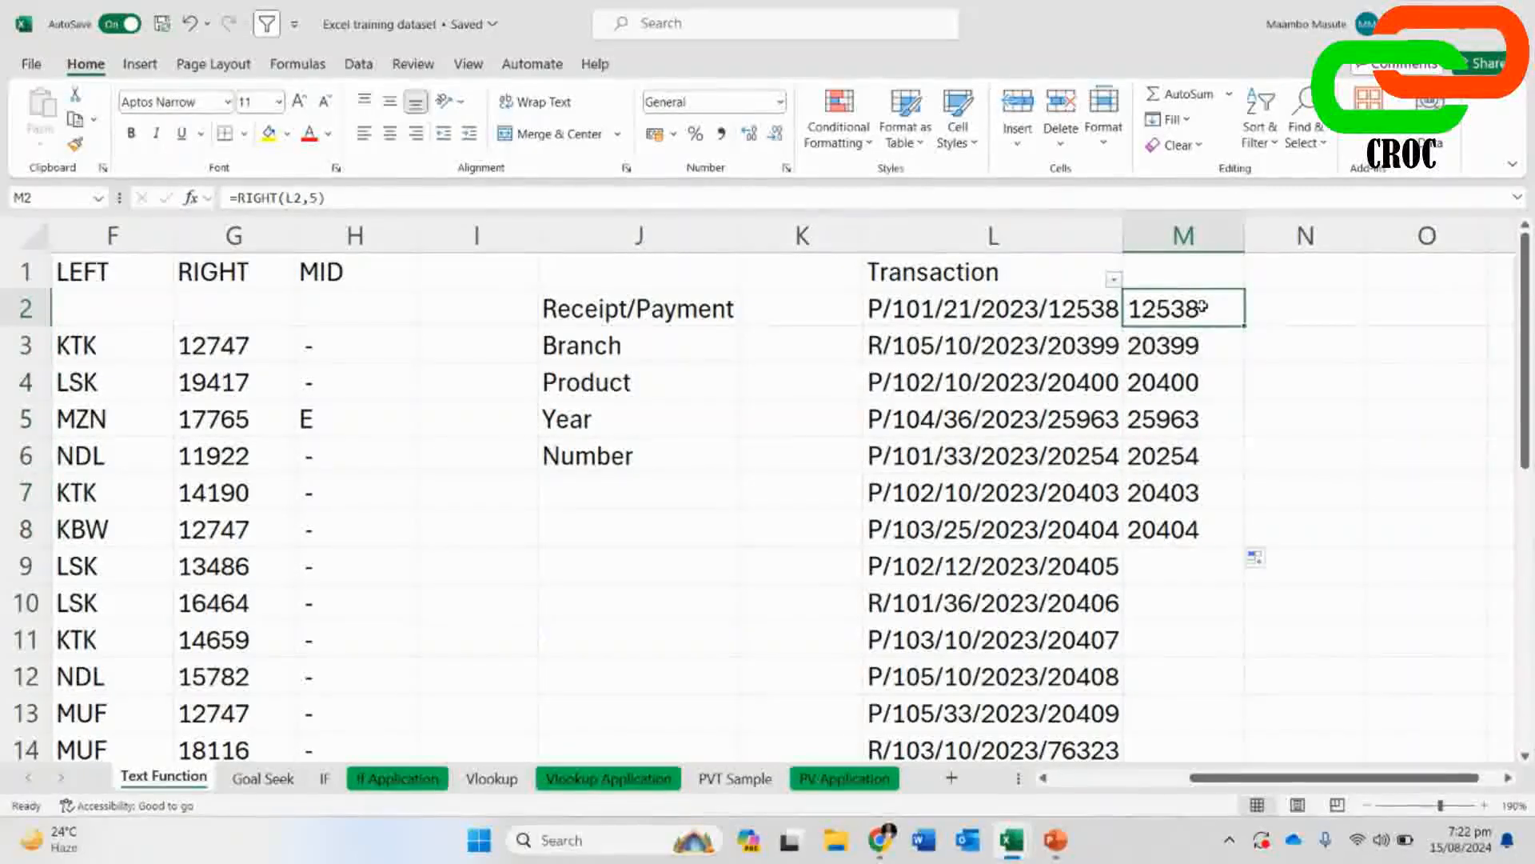
shift+click(1207, 530)
key(Delete)
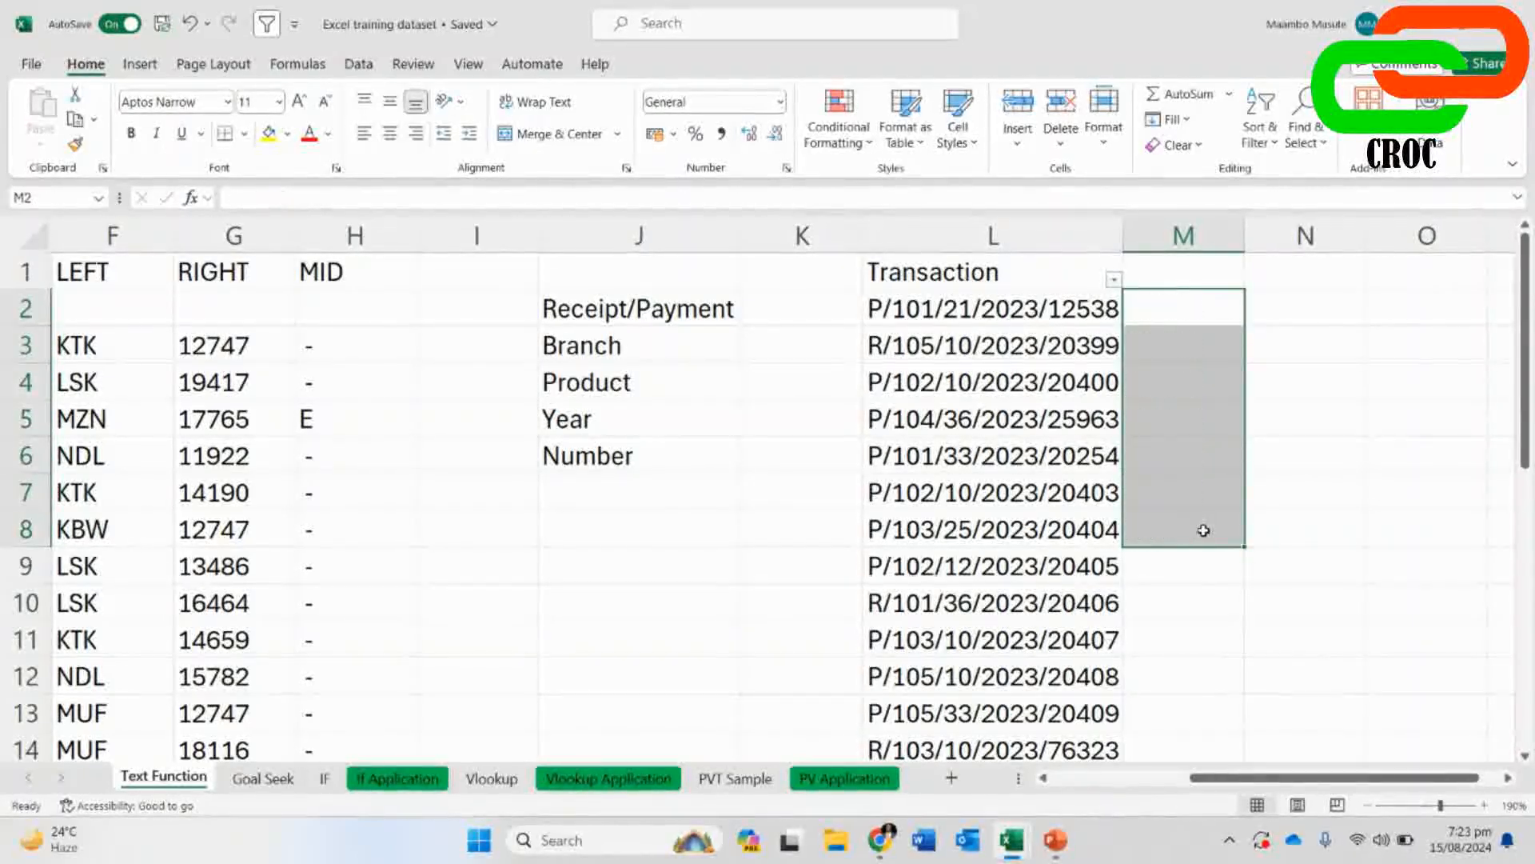
- Examine the middle part of the transaction code in L2, beside the emptied cell M2
click(1172, 274)
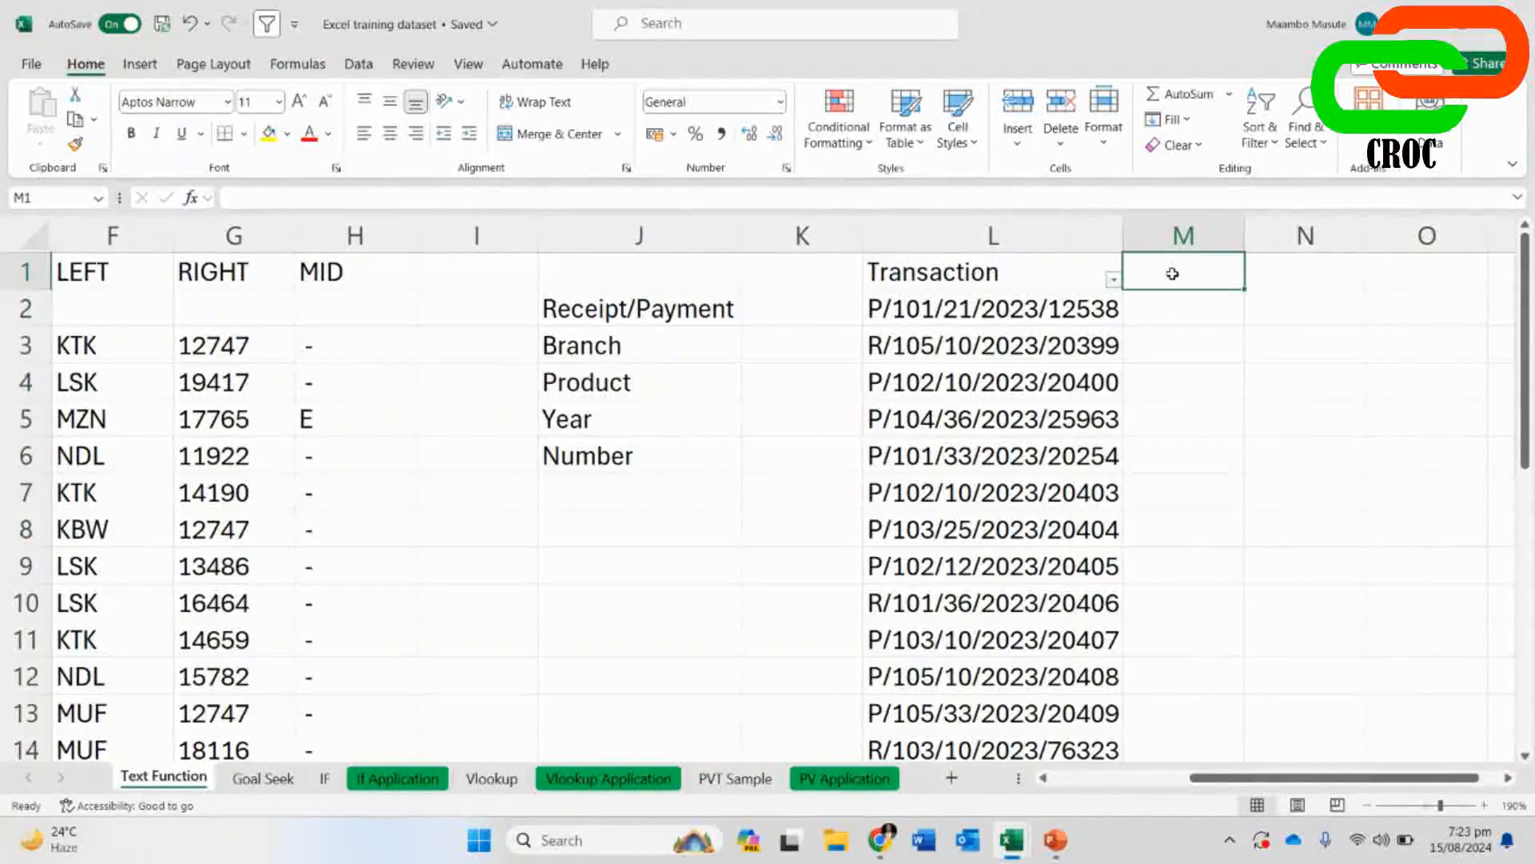
click(1170, 320)
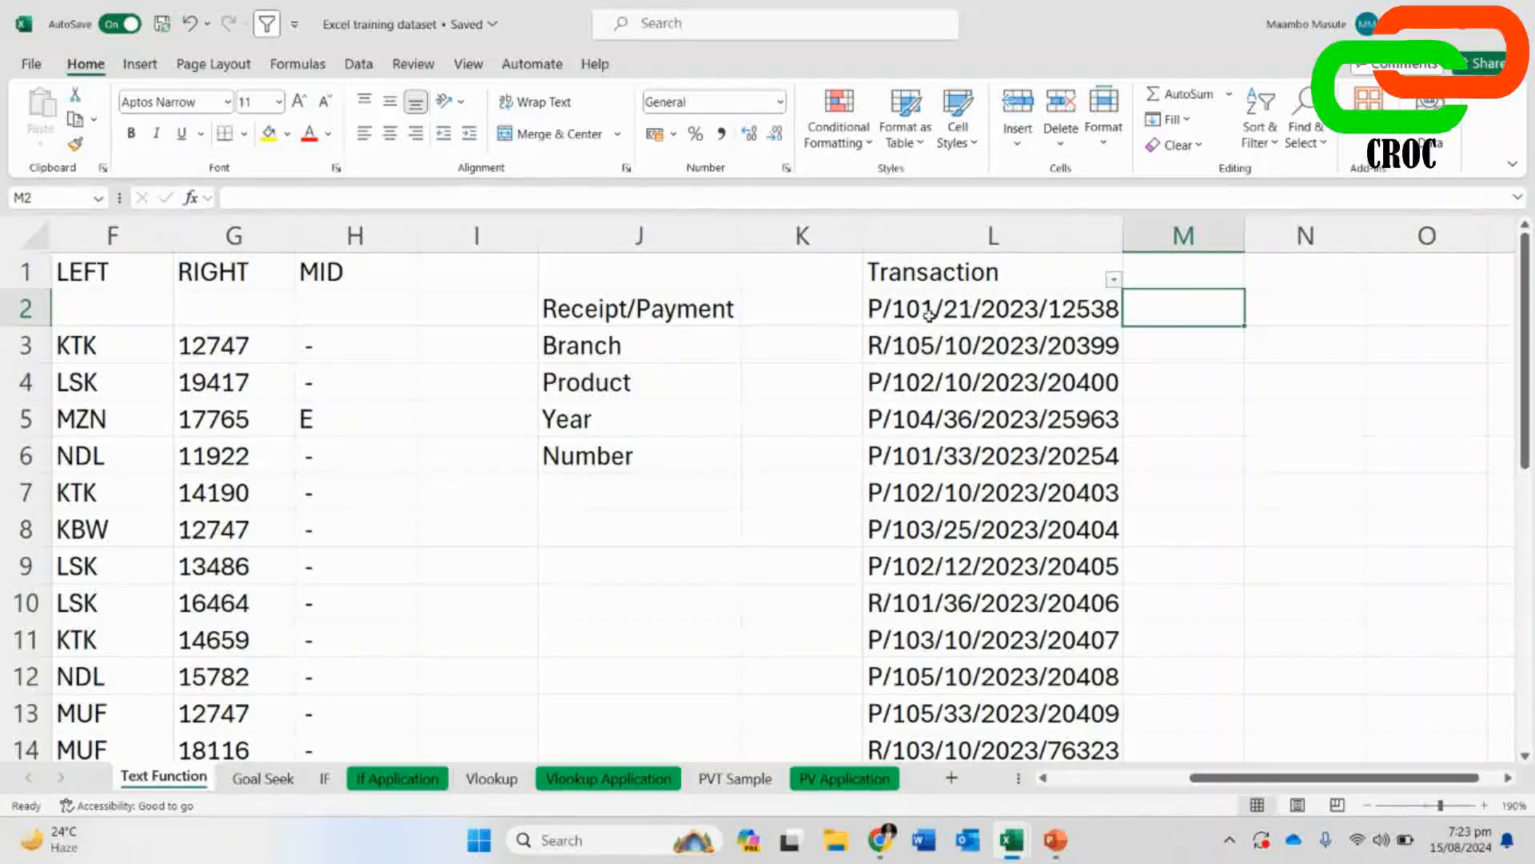
click(959, 307)
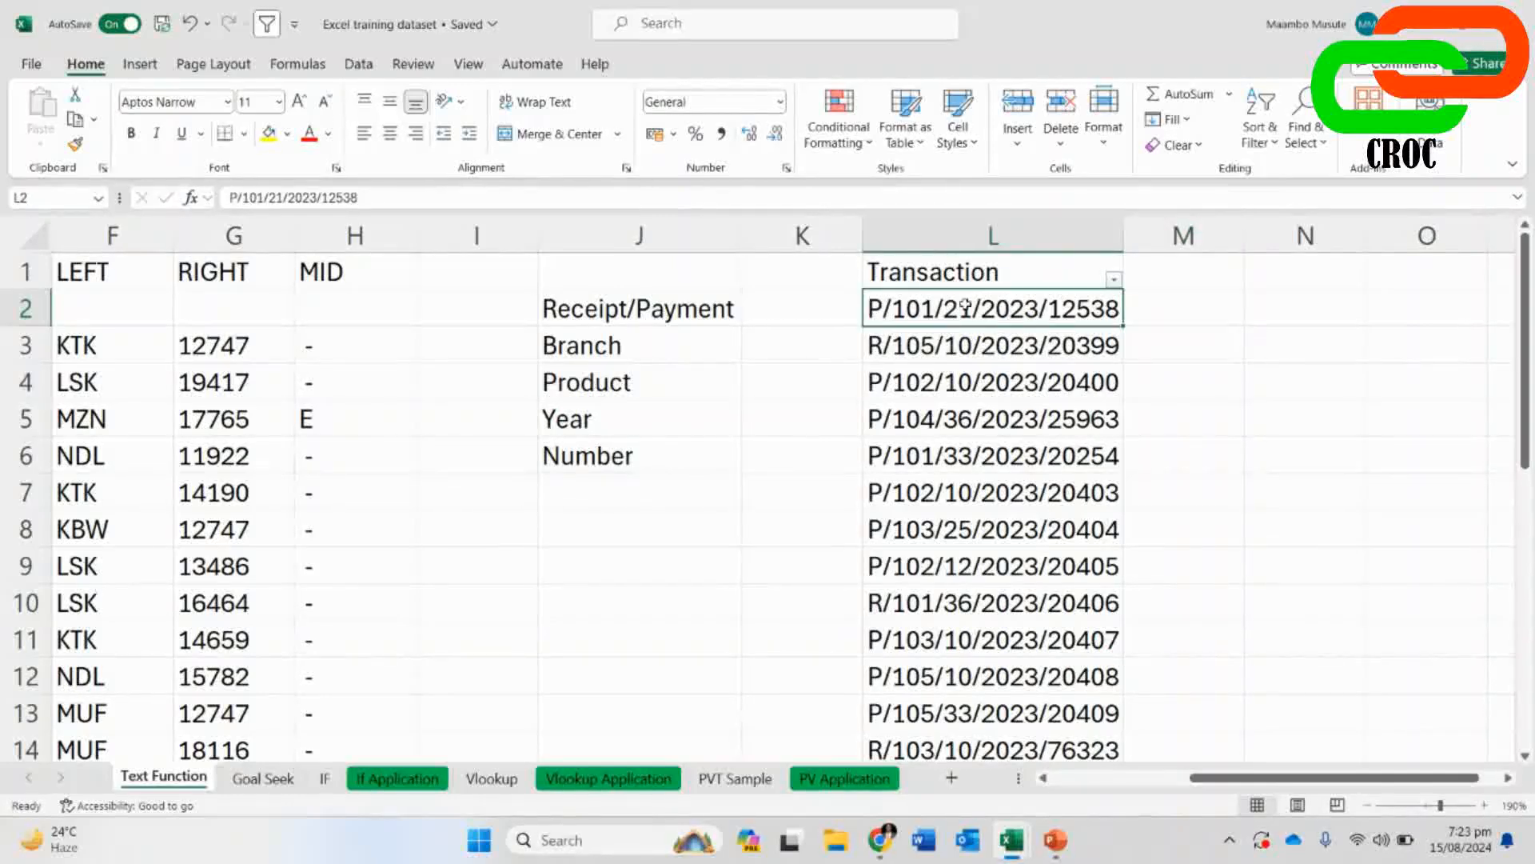
- Enter the formula =MID(L2,3,3) in M2 to extract the branch code from the transaction code
click(1164, 316)
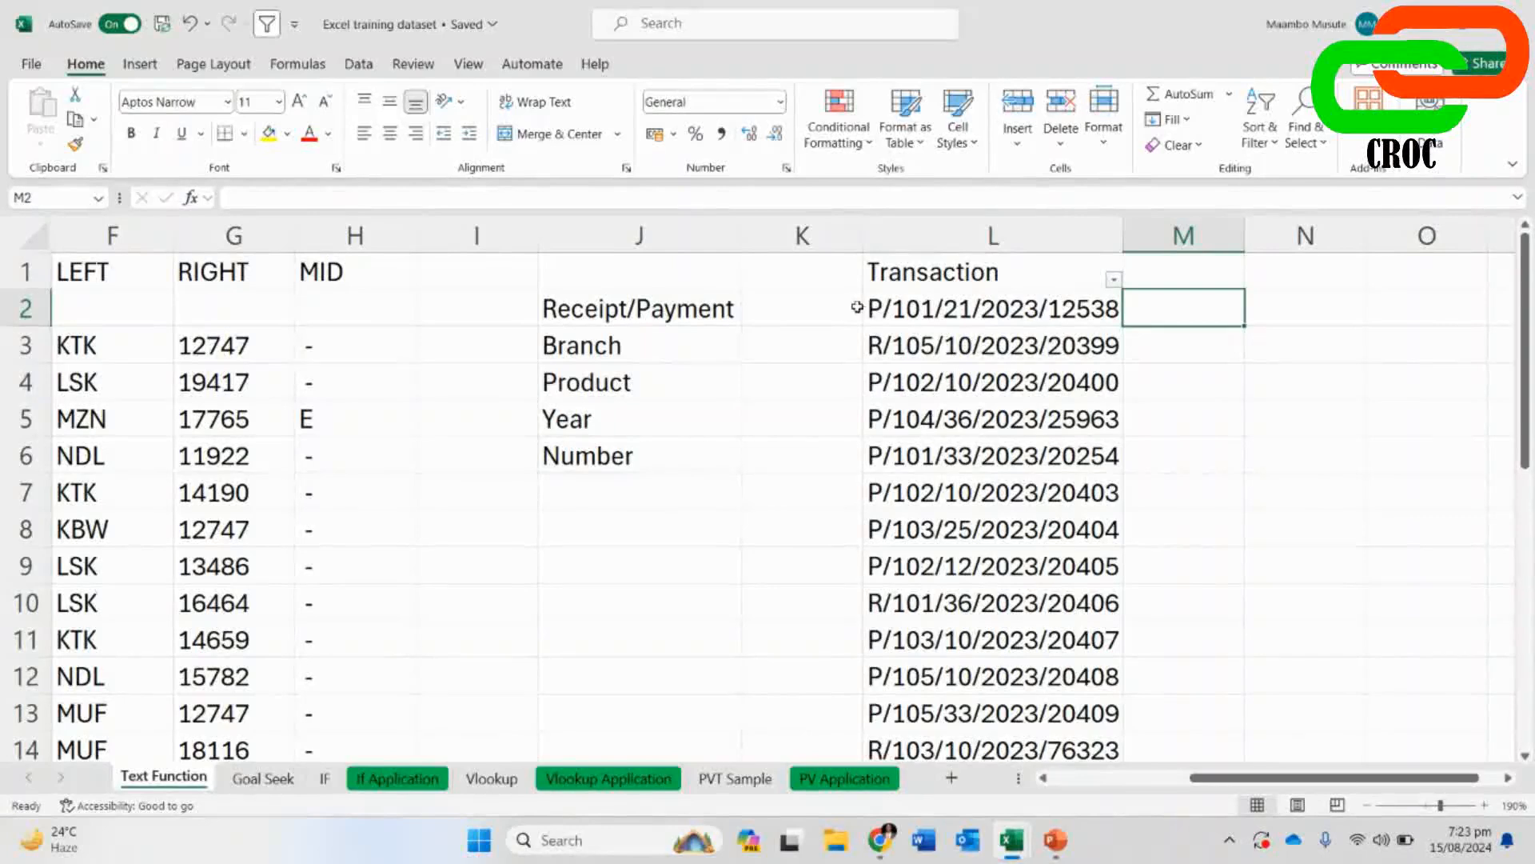
key(F2)
text(=MID()
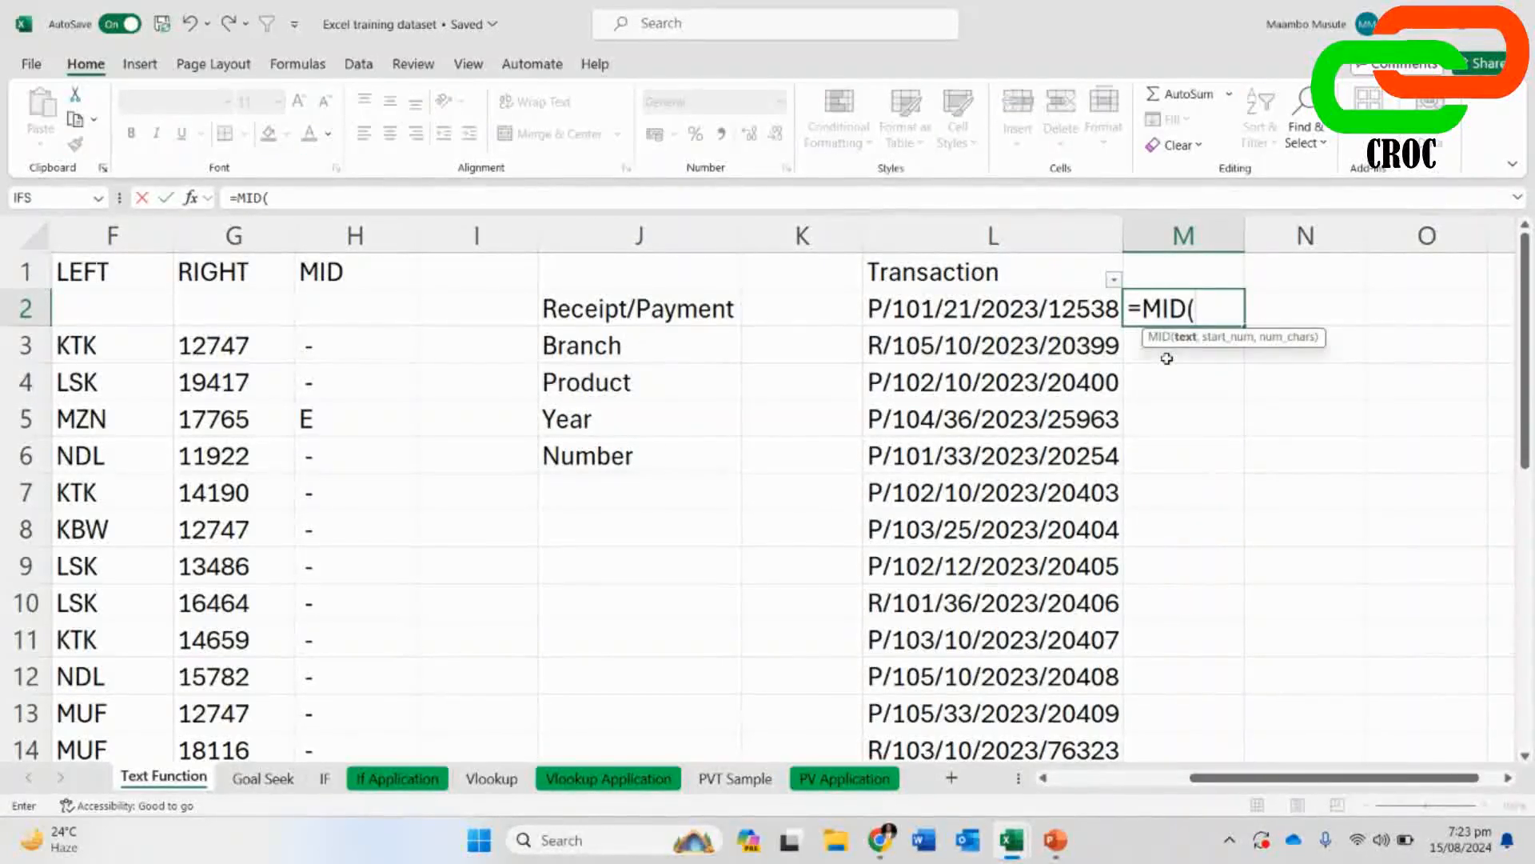
click(968, 300)
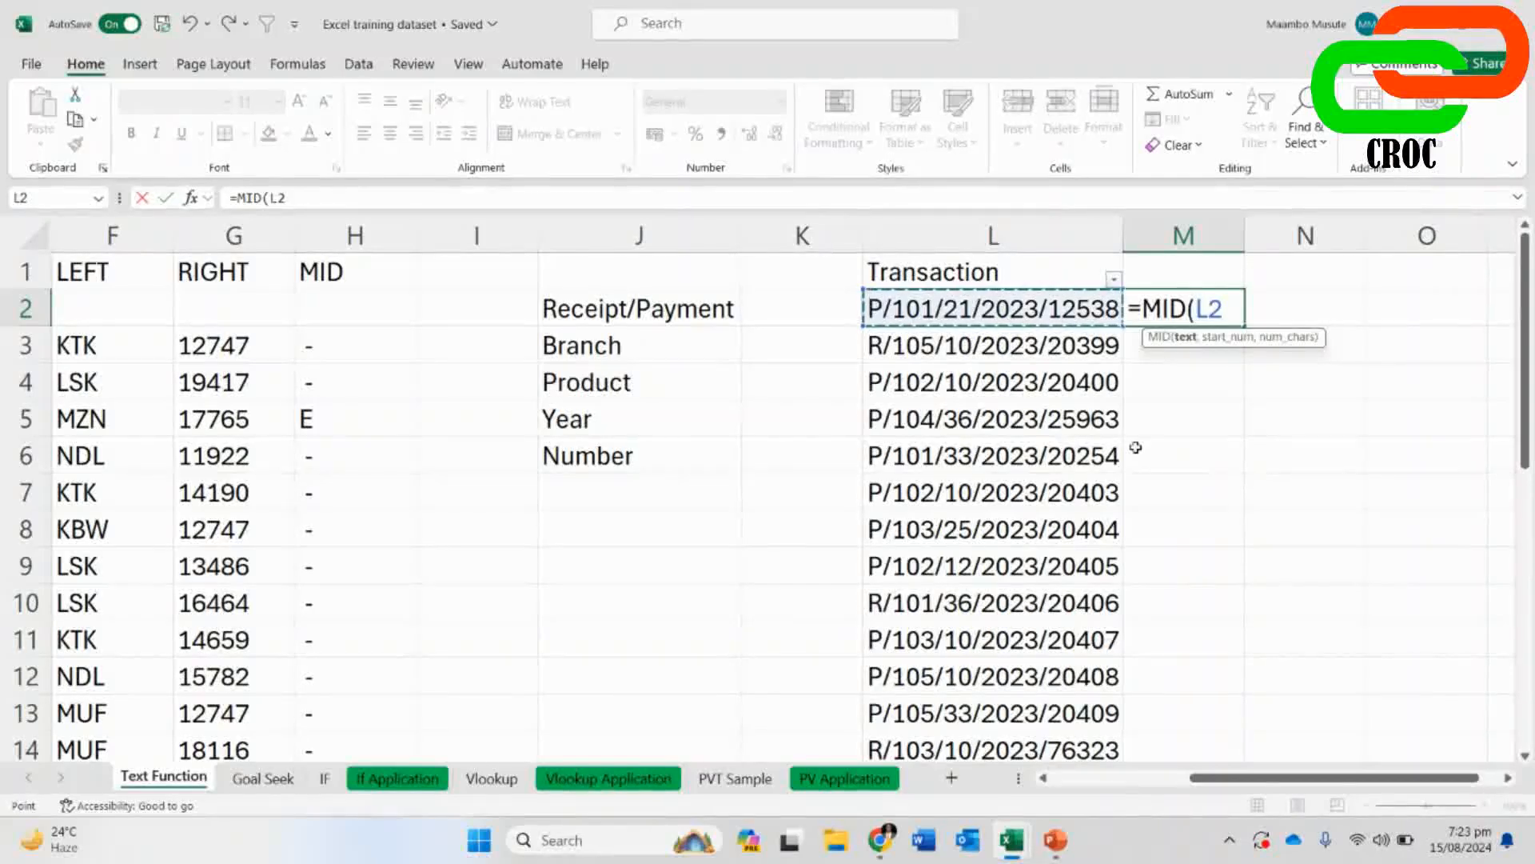
text(,)
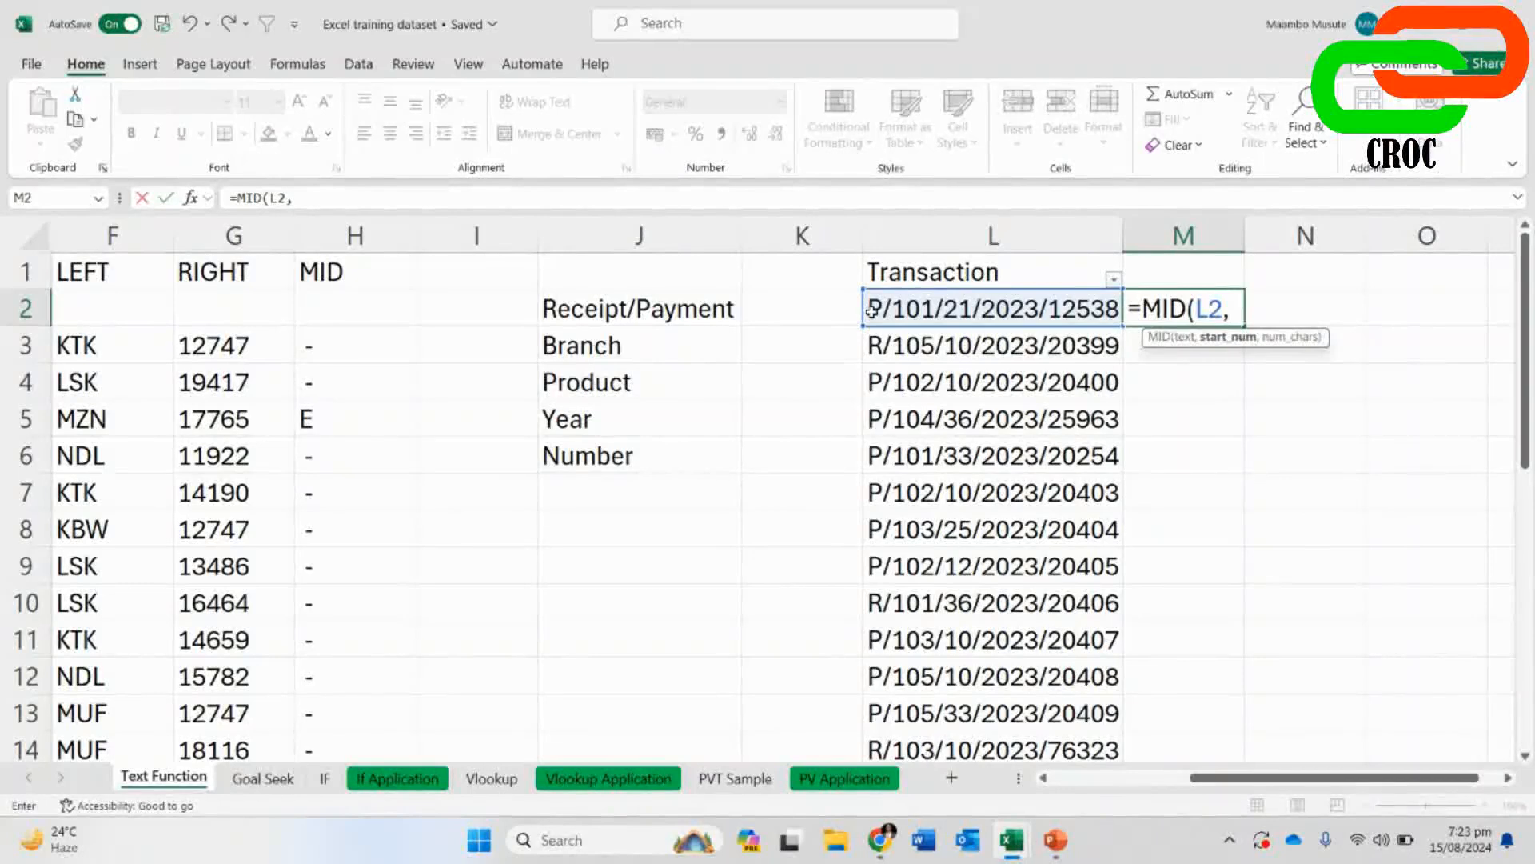
text(3,)
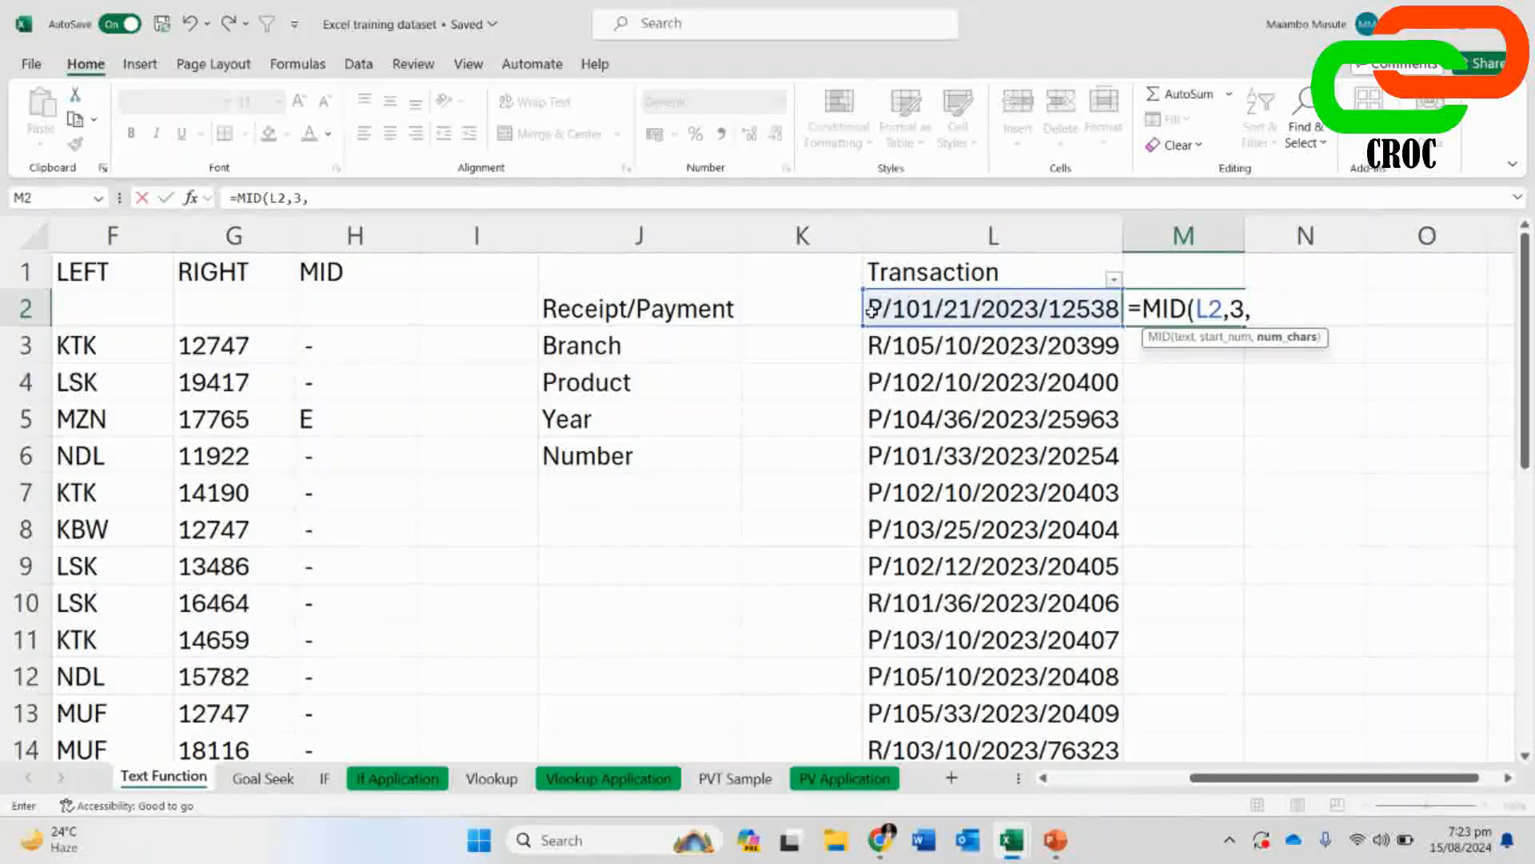
text(3))
key(Return)
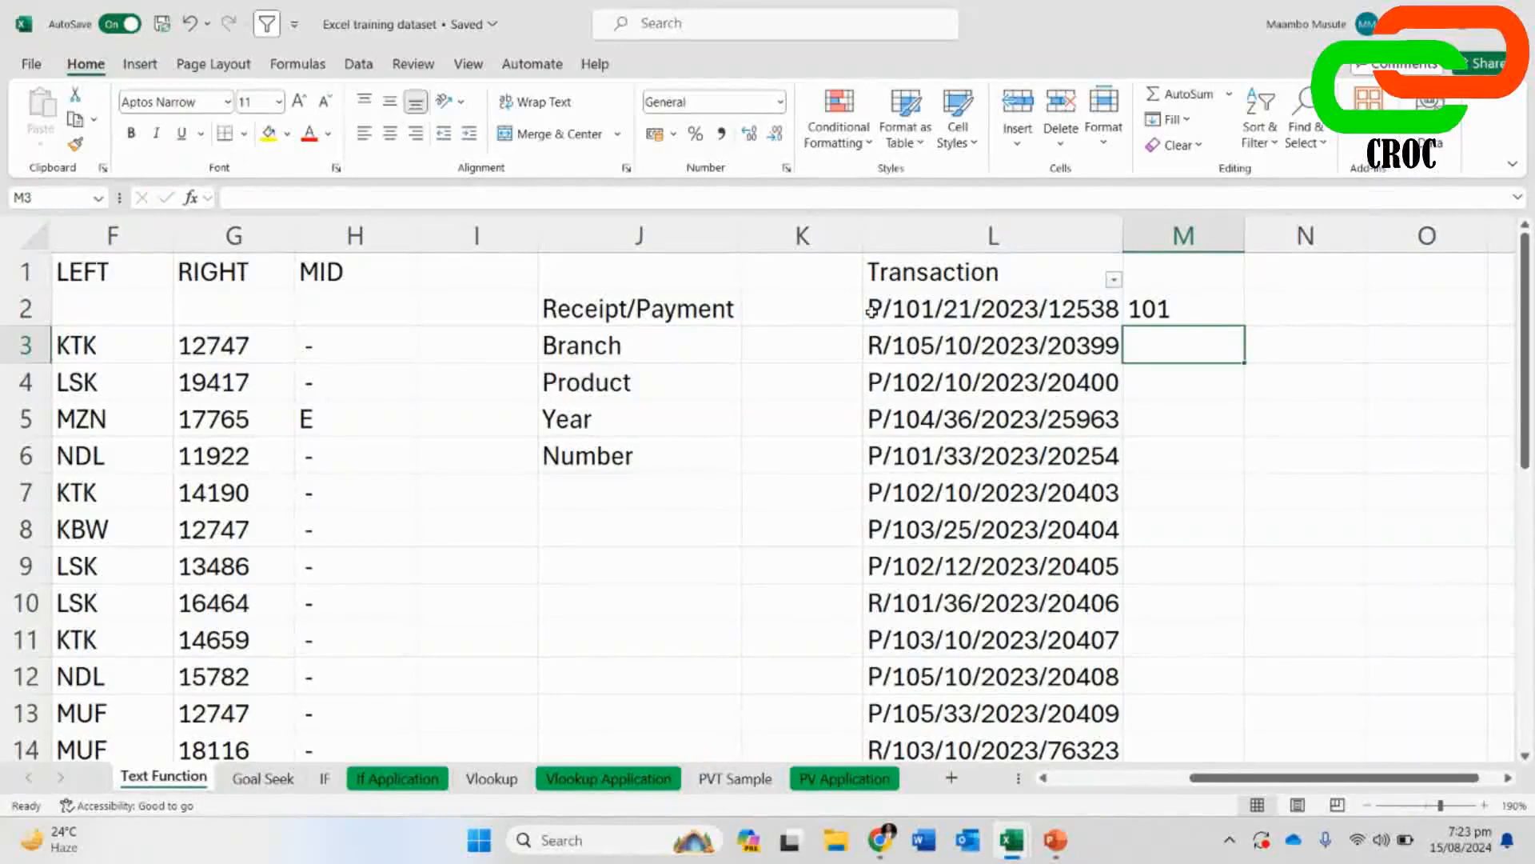
- Fill the MID formula in M2 down column M to row 28, alongside the transaction codes
click(917, 310)
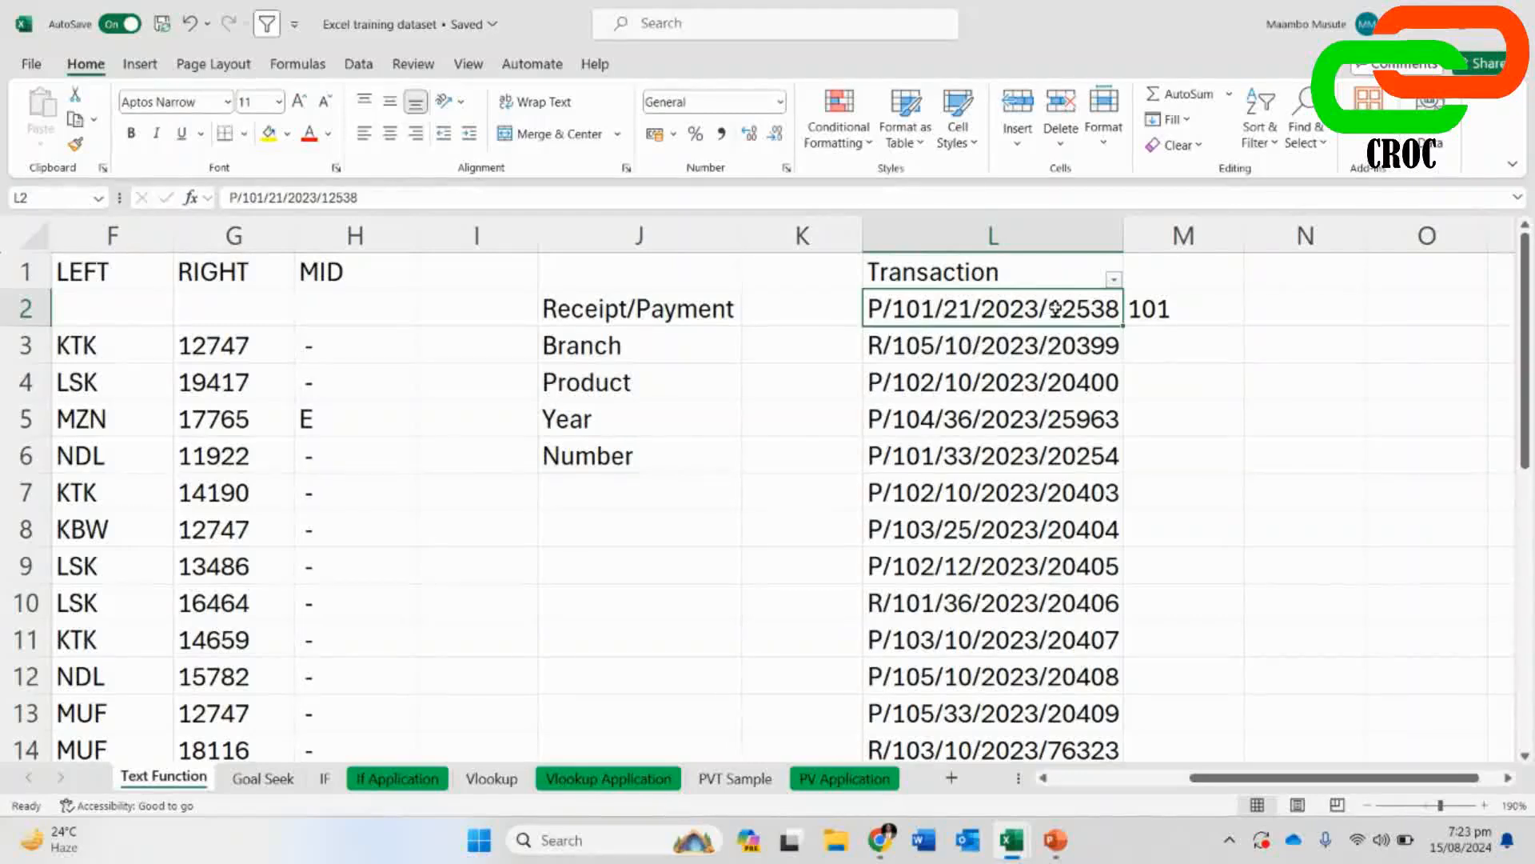
click(1179, 318)
double_click(1245, 326)
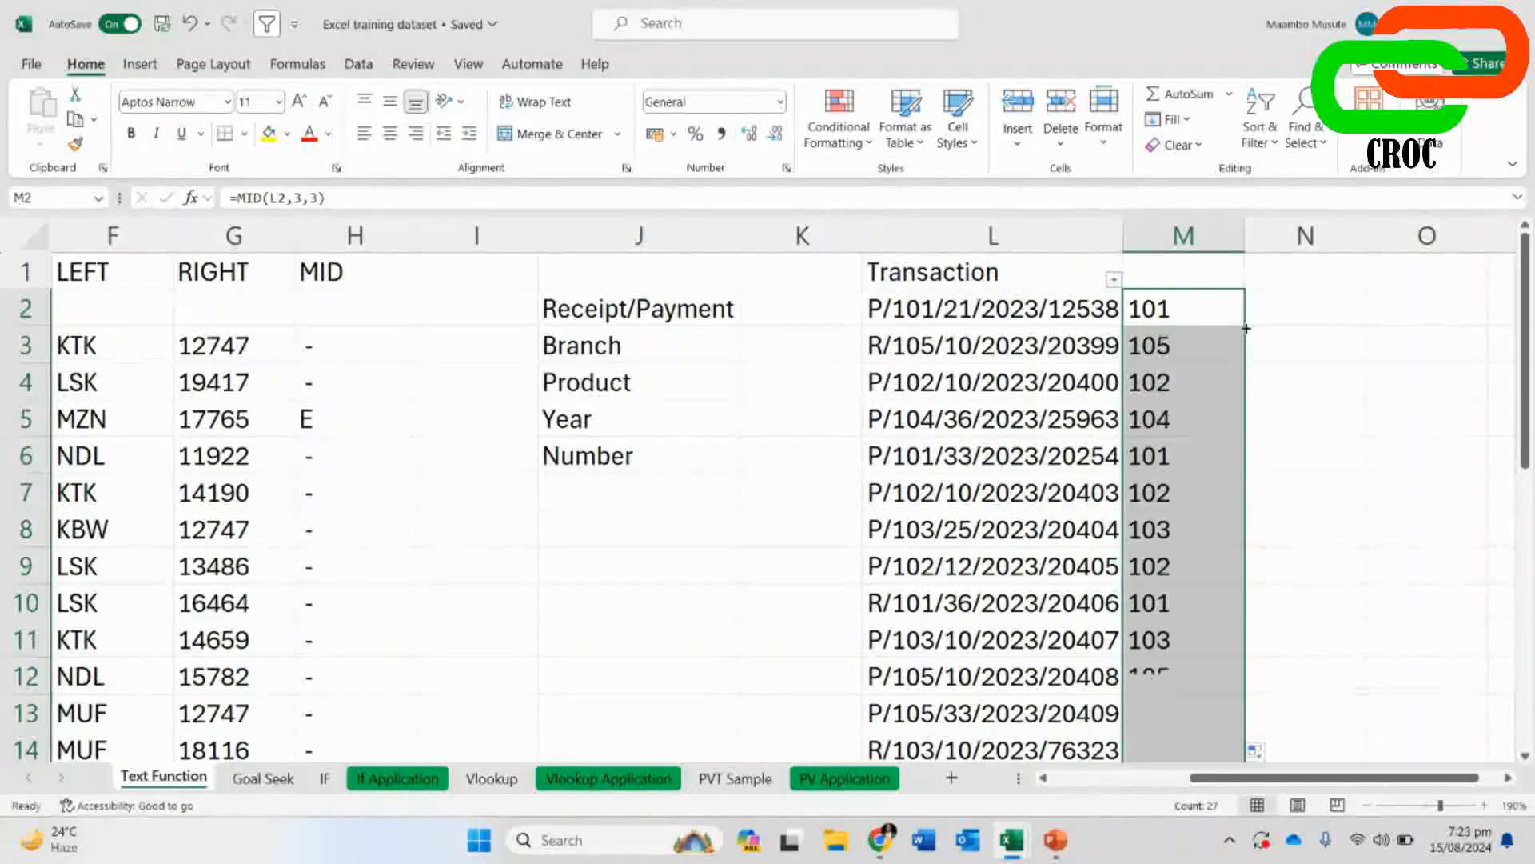
- Try to sort only M2:M28 from A to Z, continuing with the current selection
click(1176, 265)
drag(1172, 310, 1180, 770)
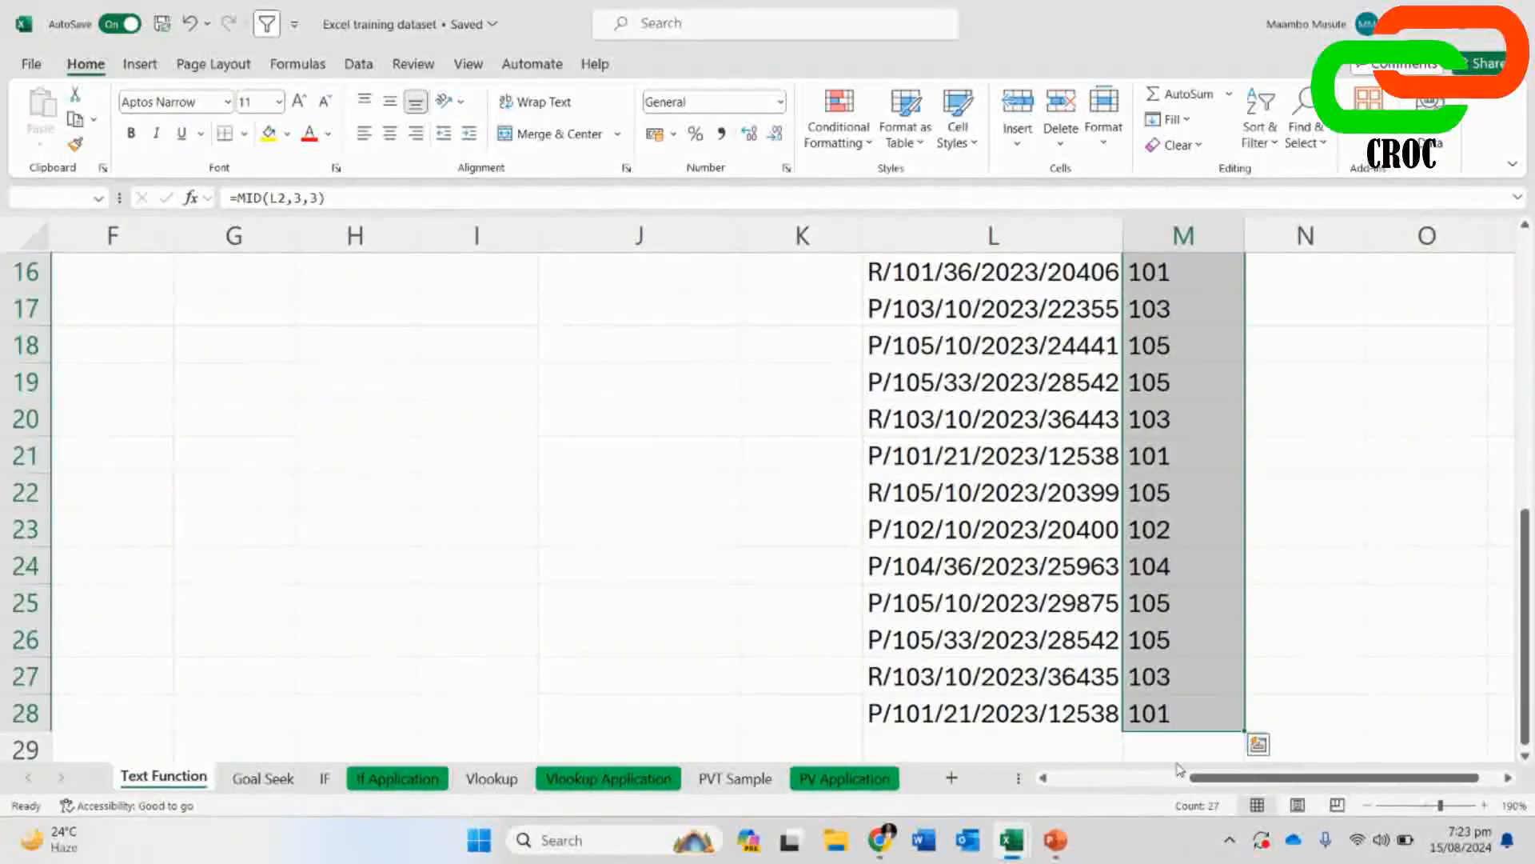
click(1271, 136)
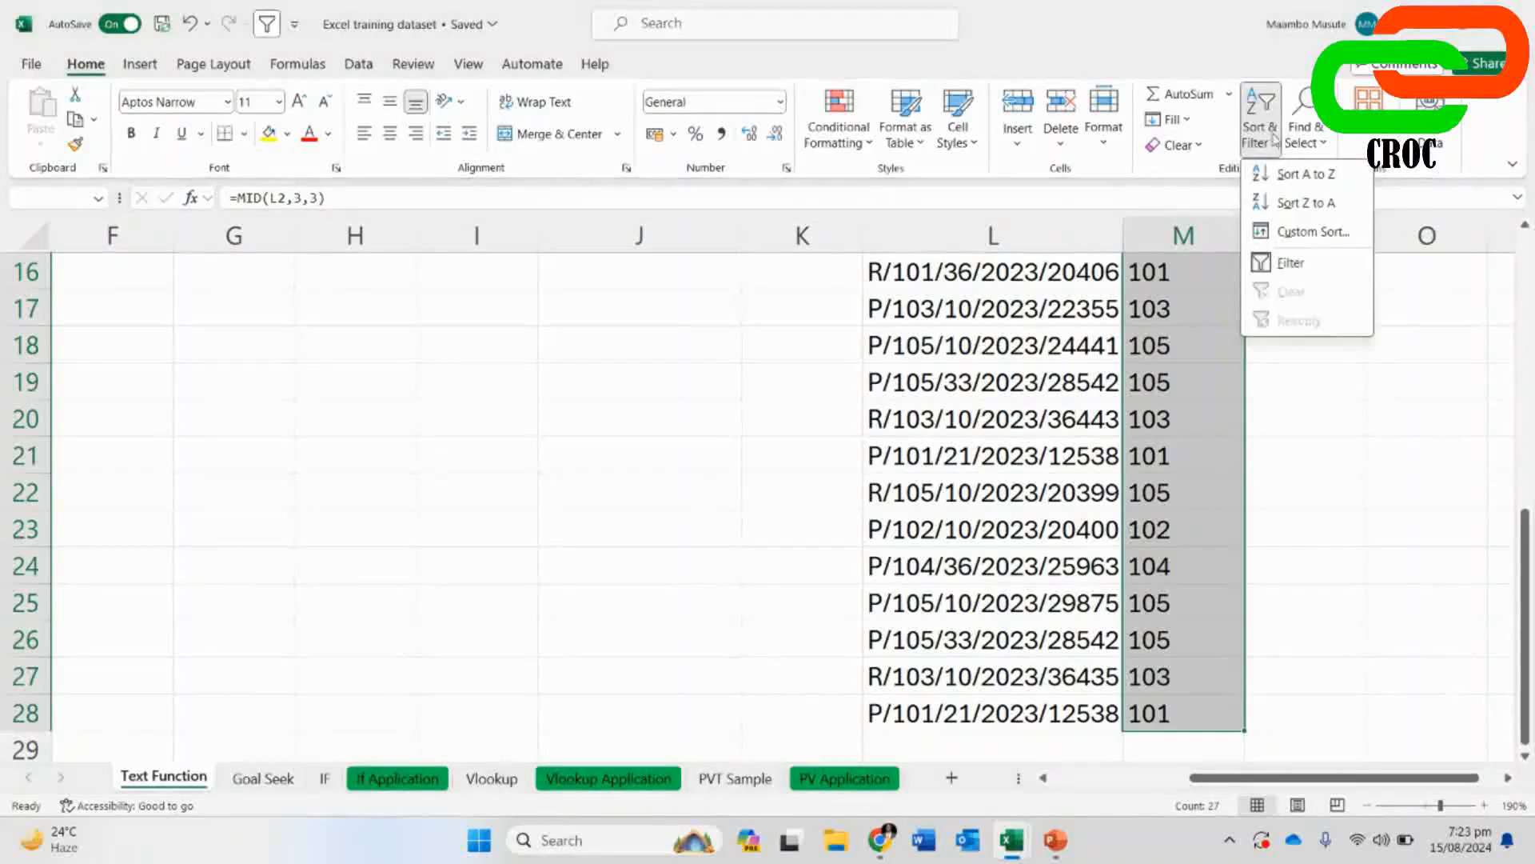
click(1295, 173)
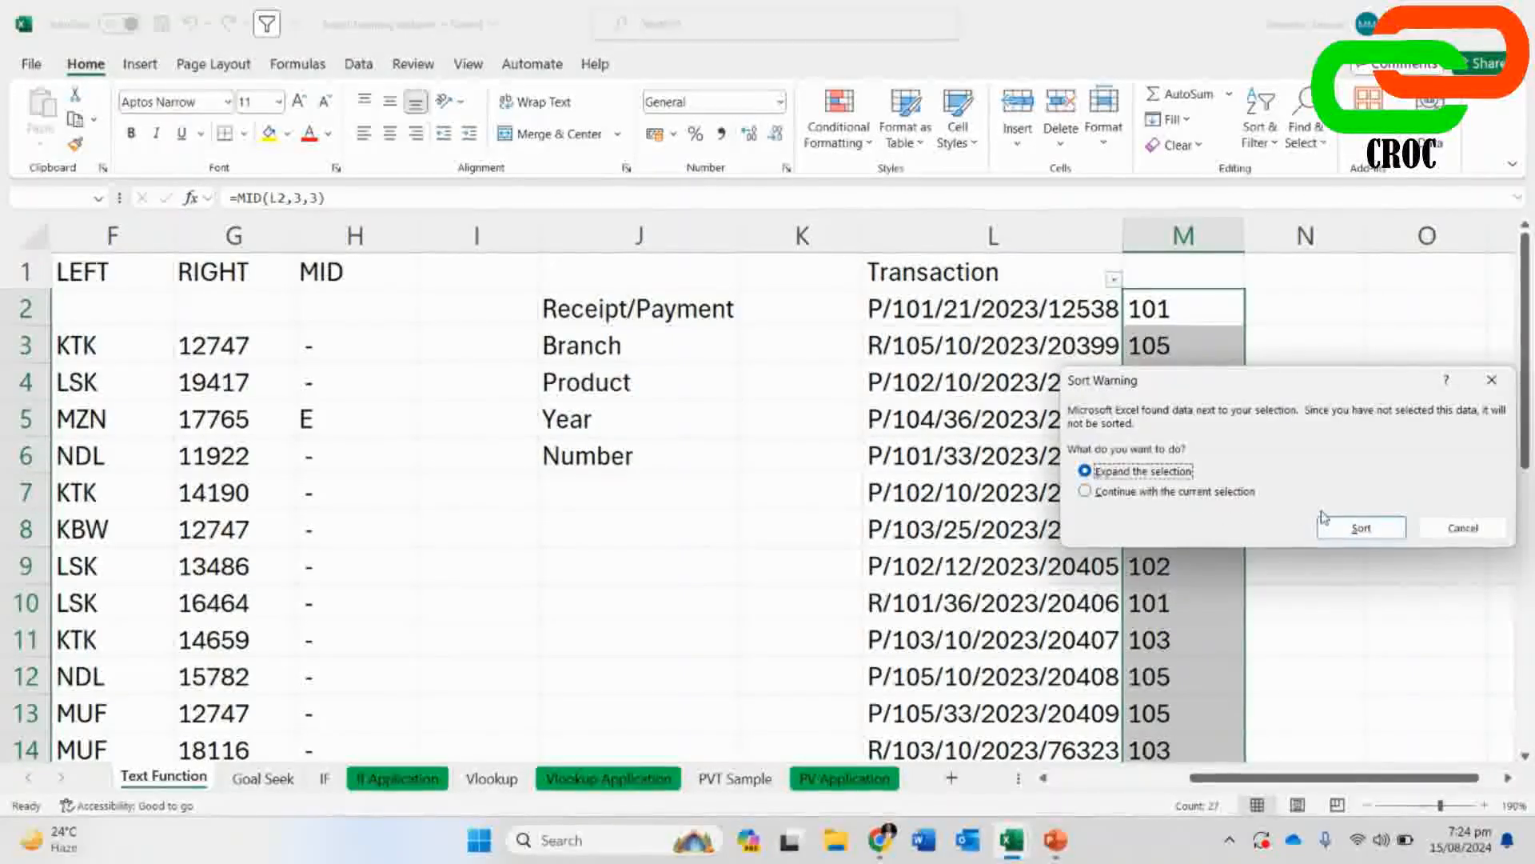
click(1201, 491)
click(1359, 528)
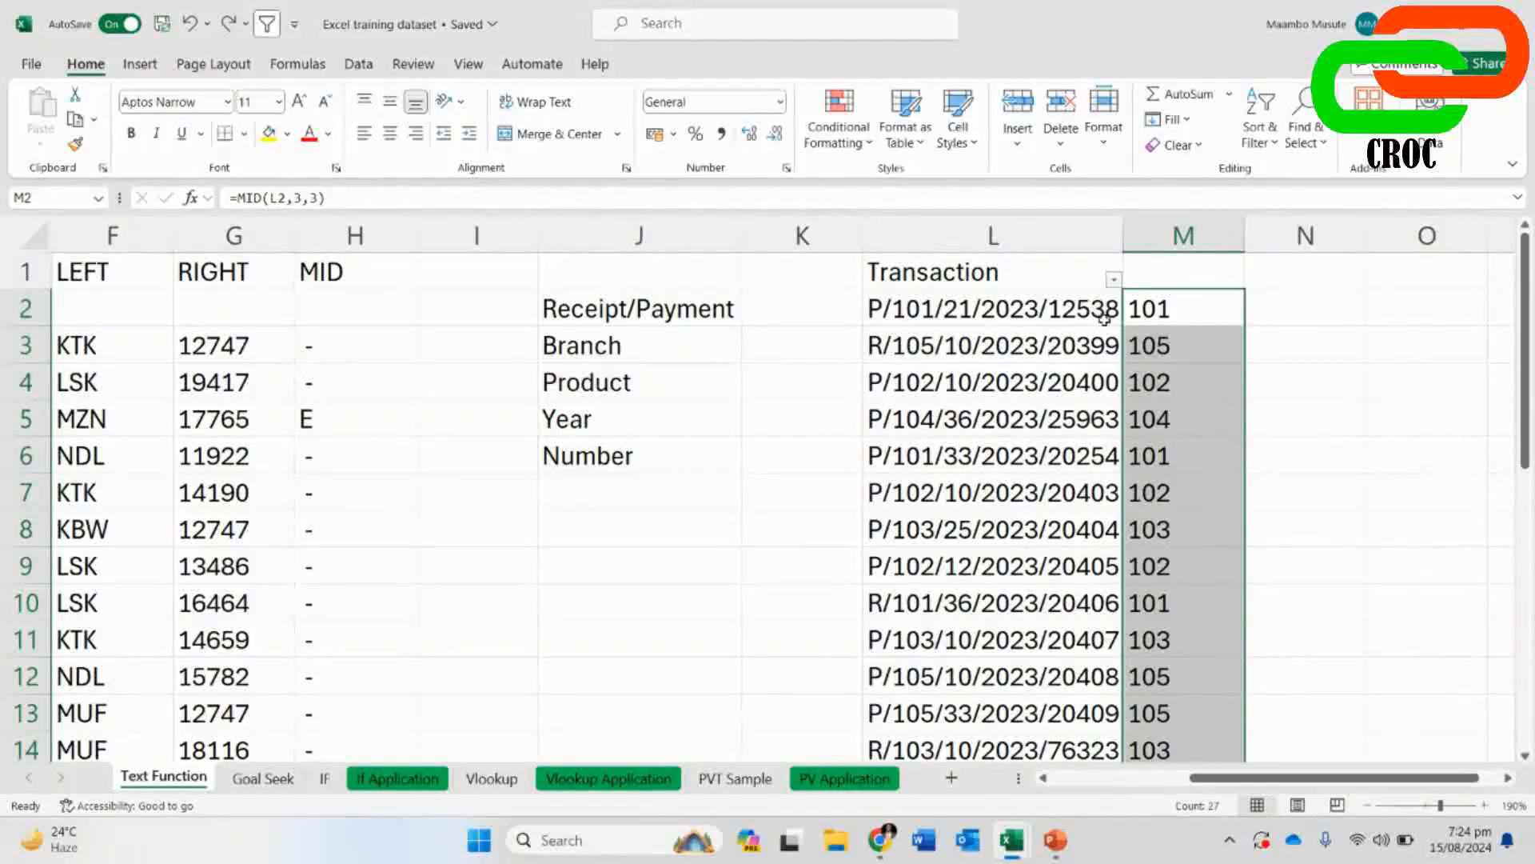
- Sort L2:M28 together from A to Z by the branch codes in column M
click(1149, 309)
drag(1189, 307, 1054, 309)
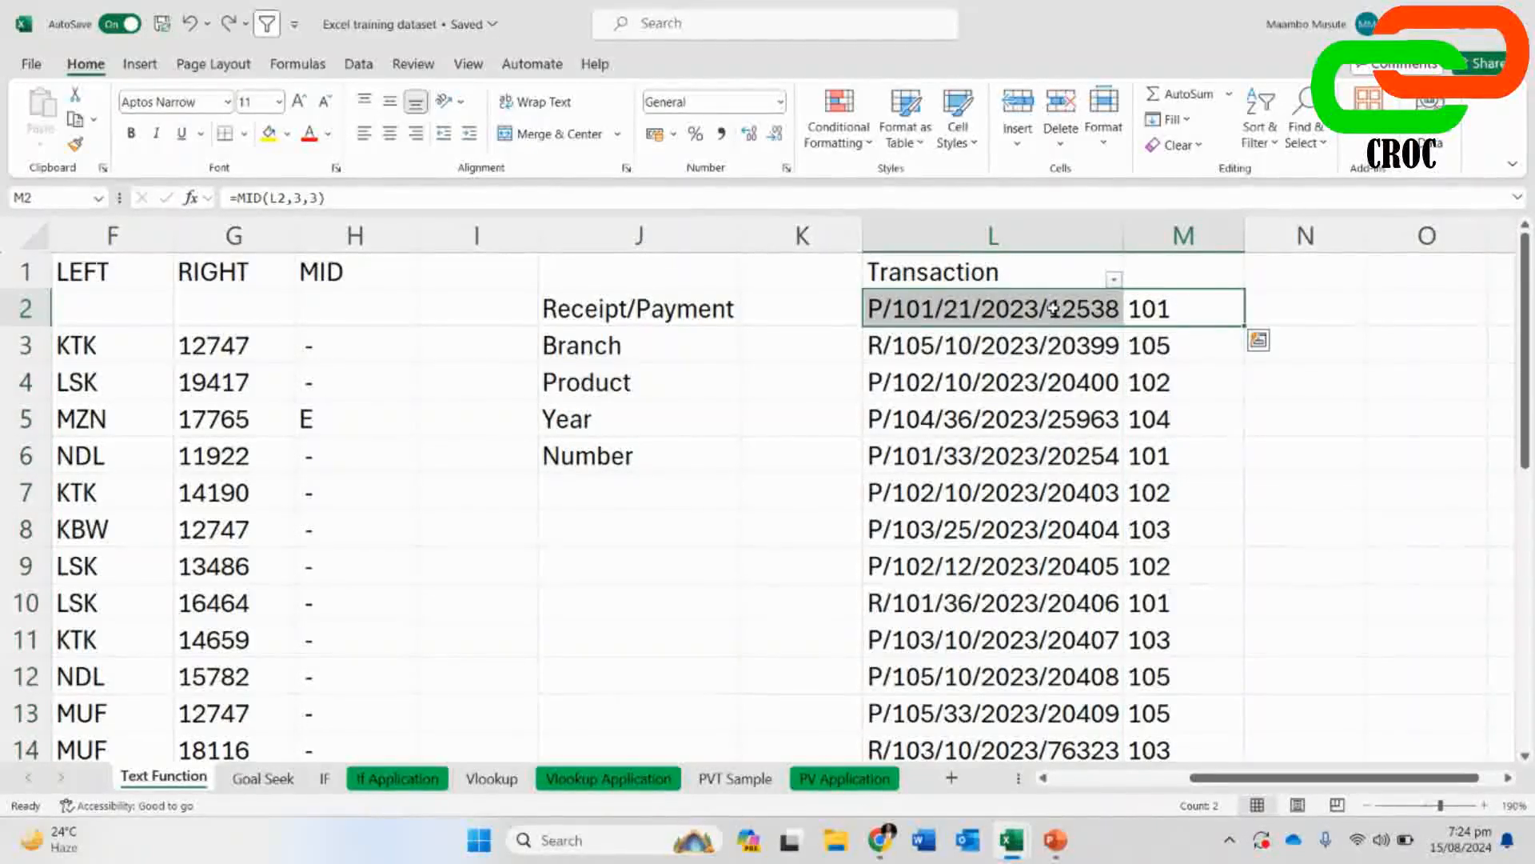
key(ctrl+shift+Down)
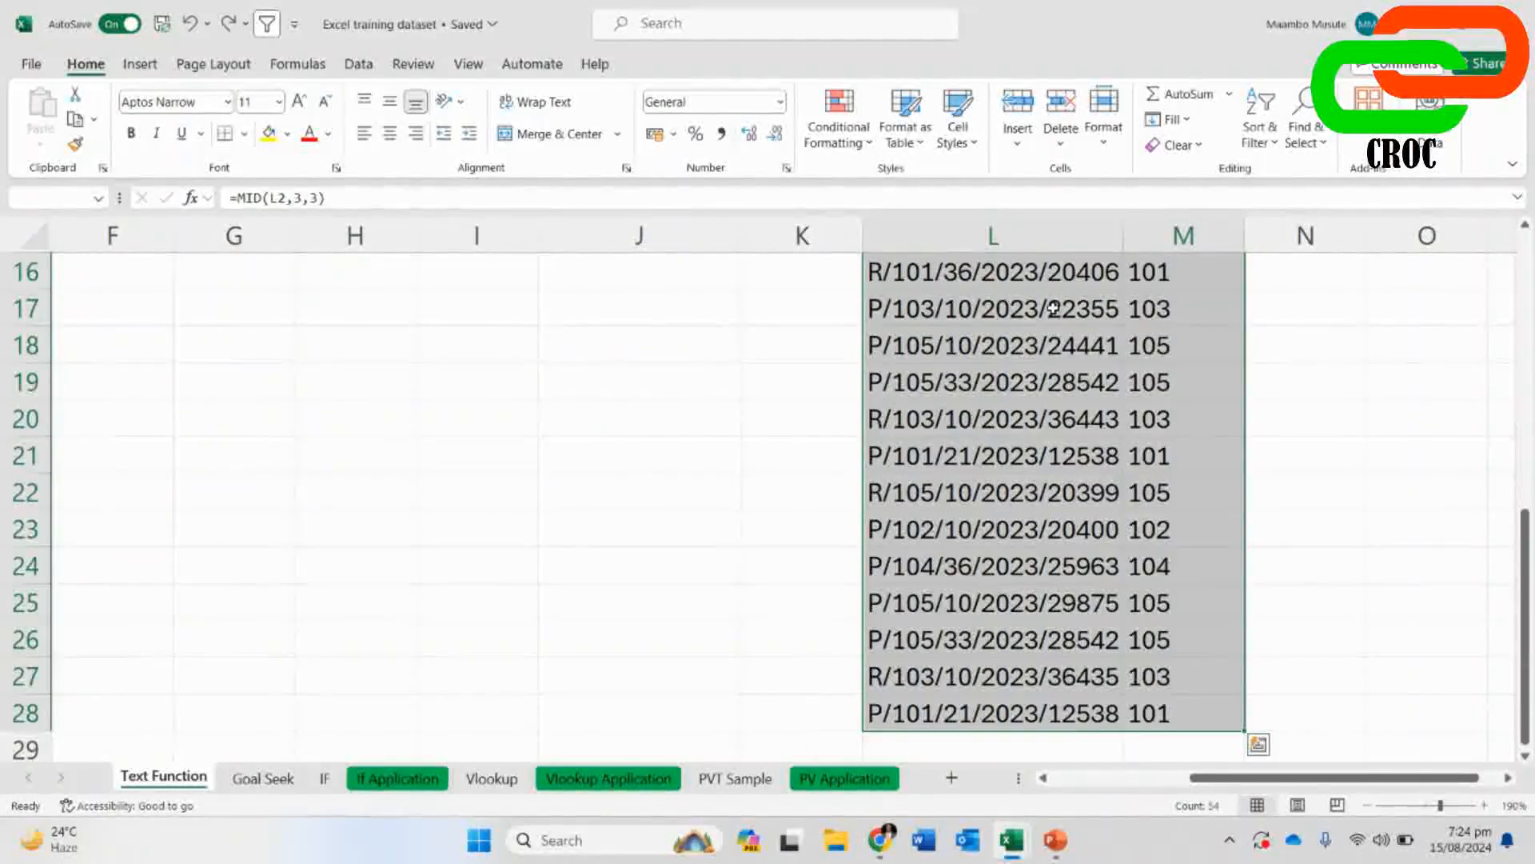
click(1263, 140)
click(1296, 173)
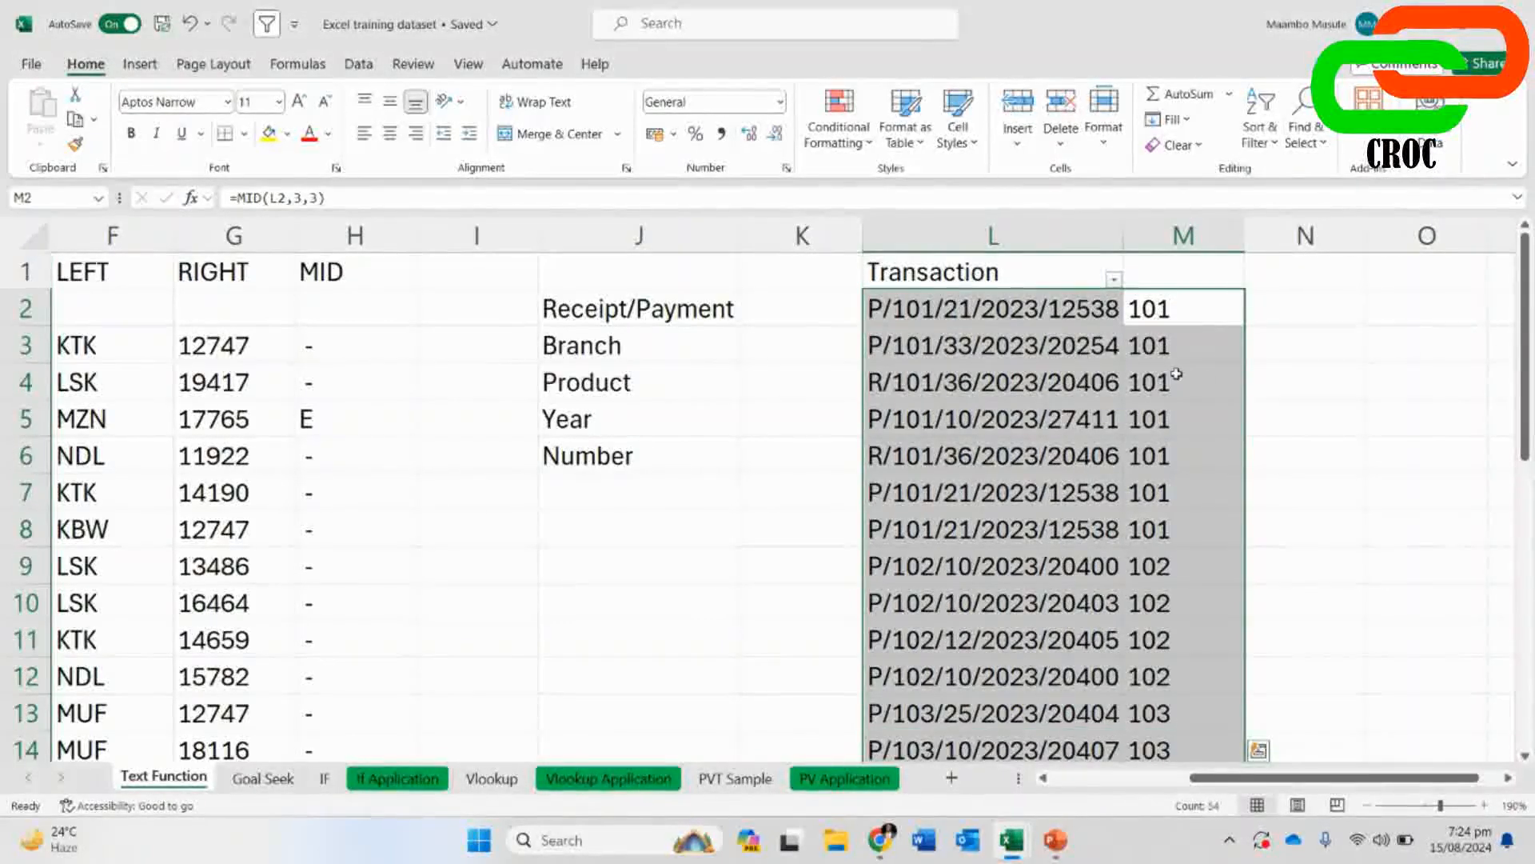
- Examine how the sorted transactions in columns L and M are grouped by branch code
click(1202, 389)
click(1226, 530)
drag(1227, 530, 1189, 319)
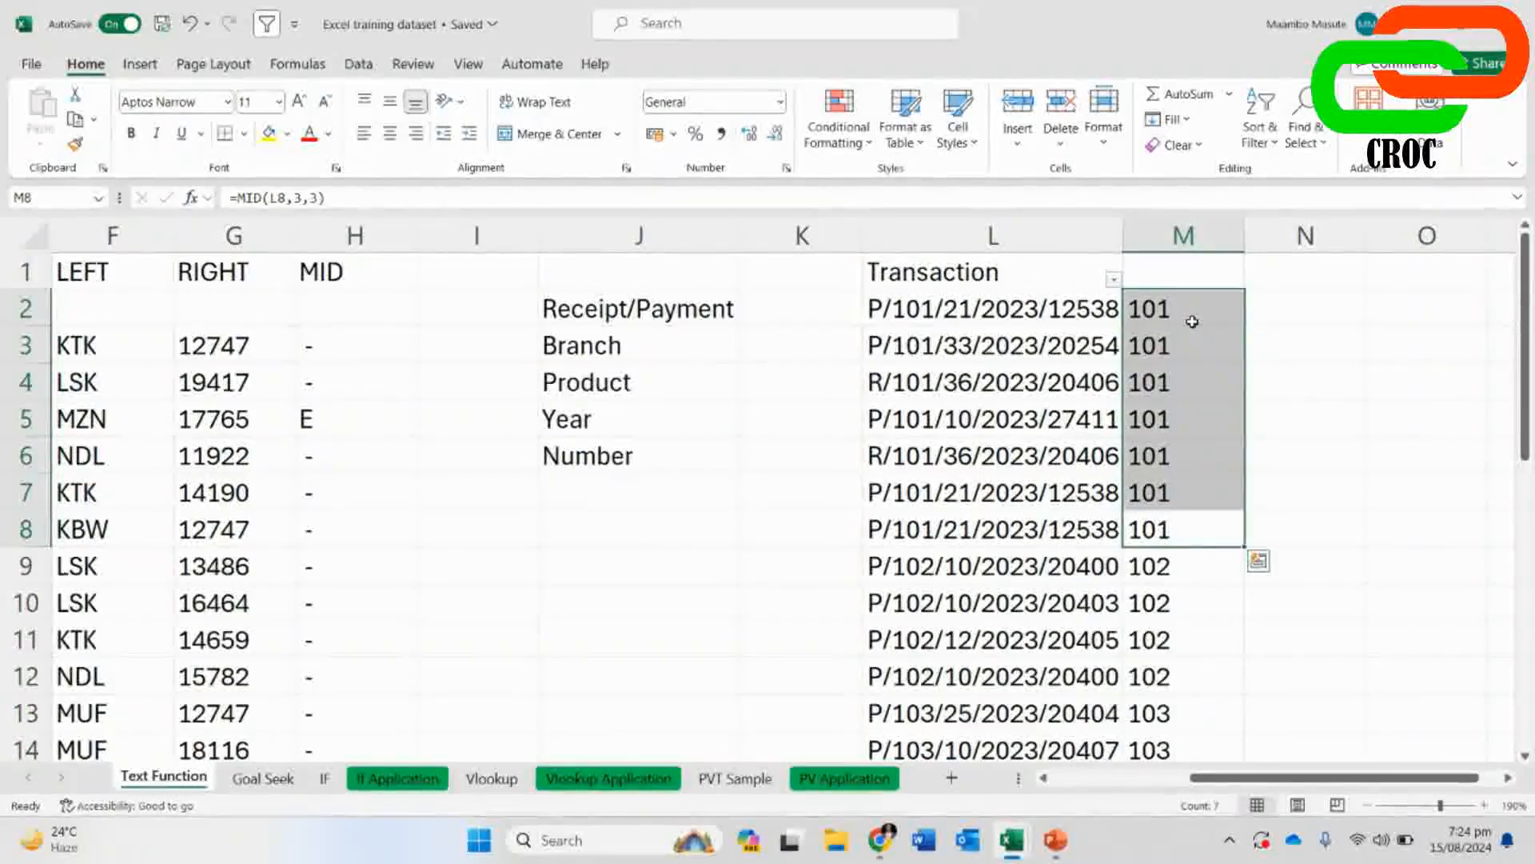
scroll(1189, 479, down, 2)
click(1165, 352)
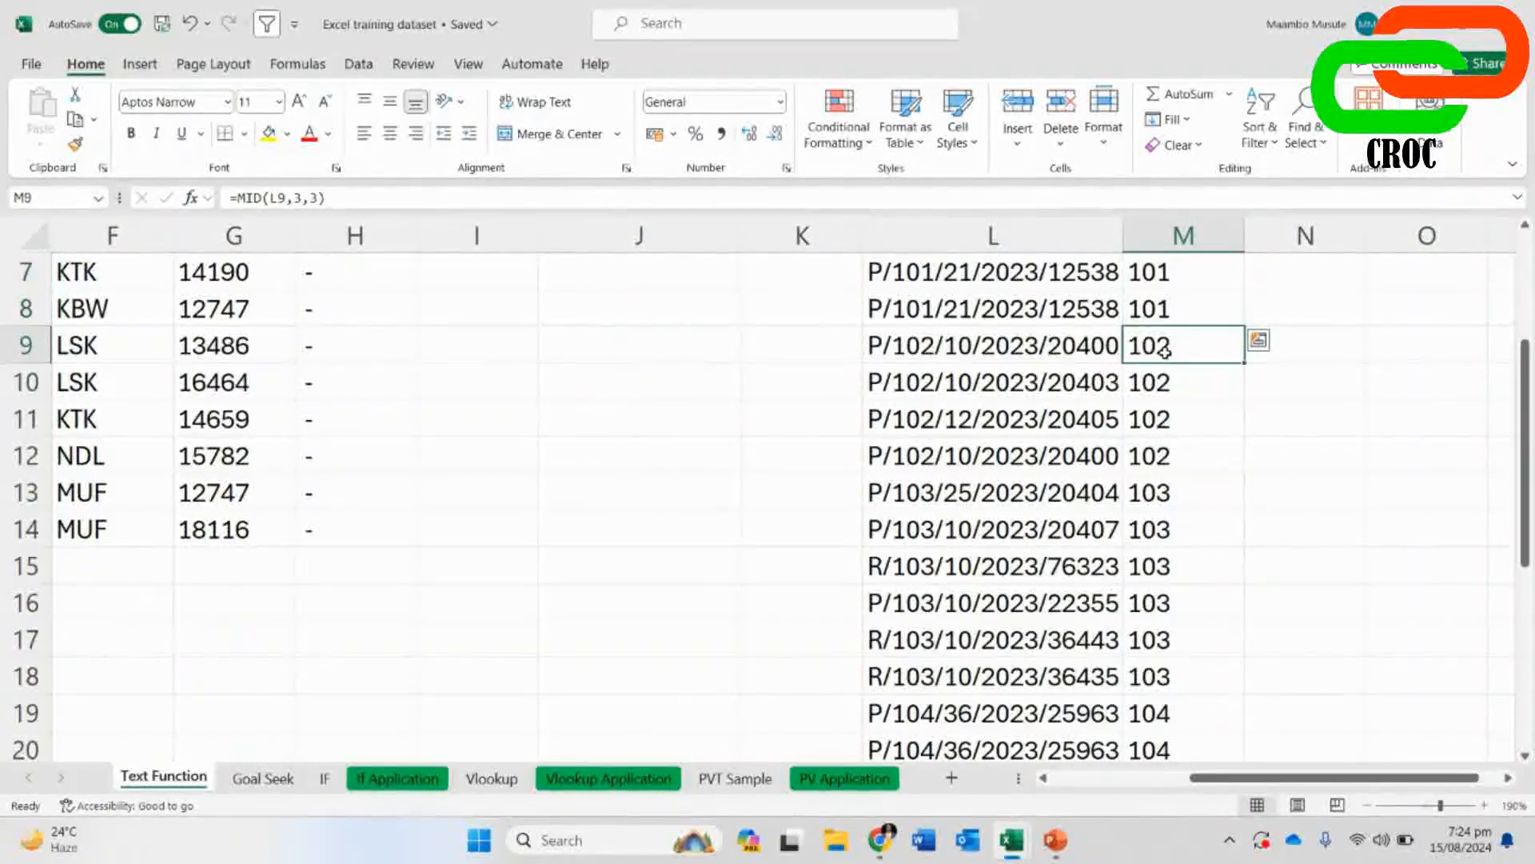
drag(1165, 352, 1167, 420)
click(1174, 529)
scroll(1176, 550, up, 2)
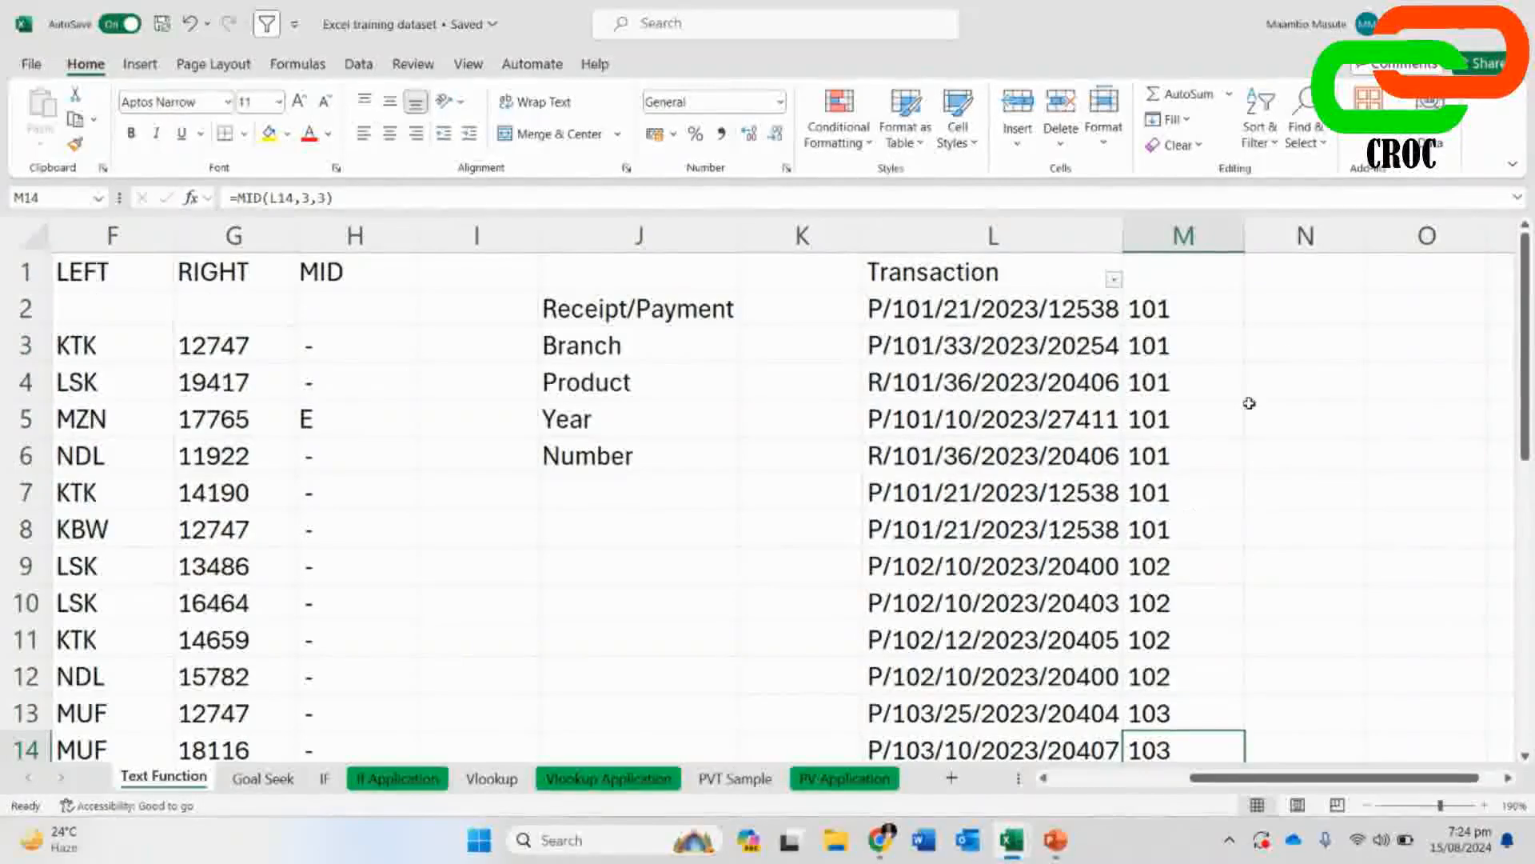
click(1302, 312)
click(1370, 313)
click(1293, 371)
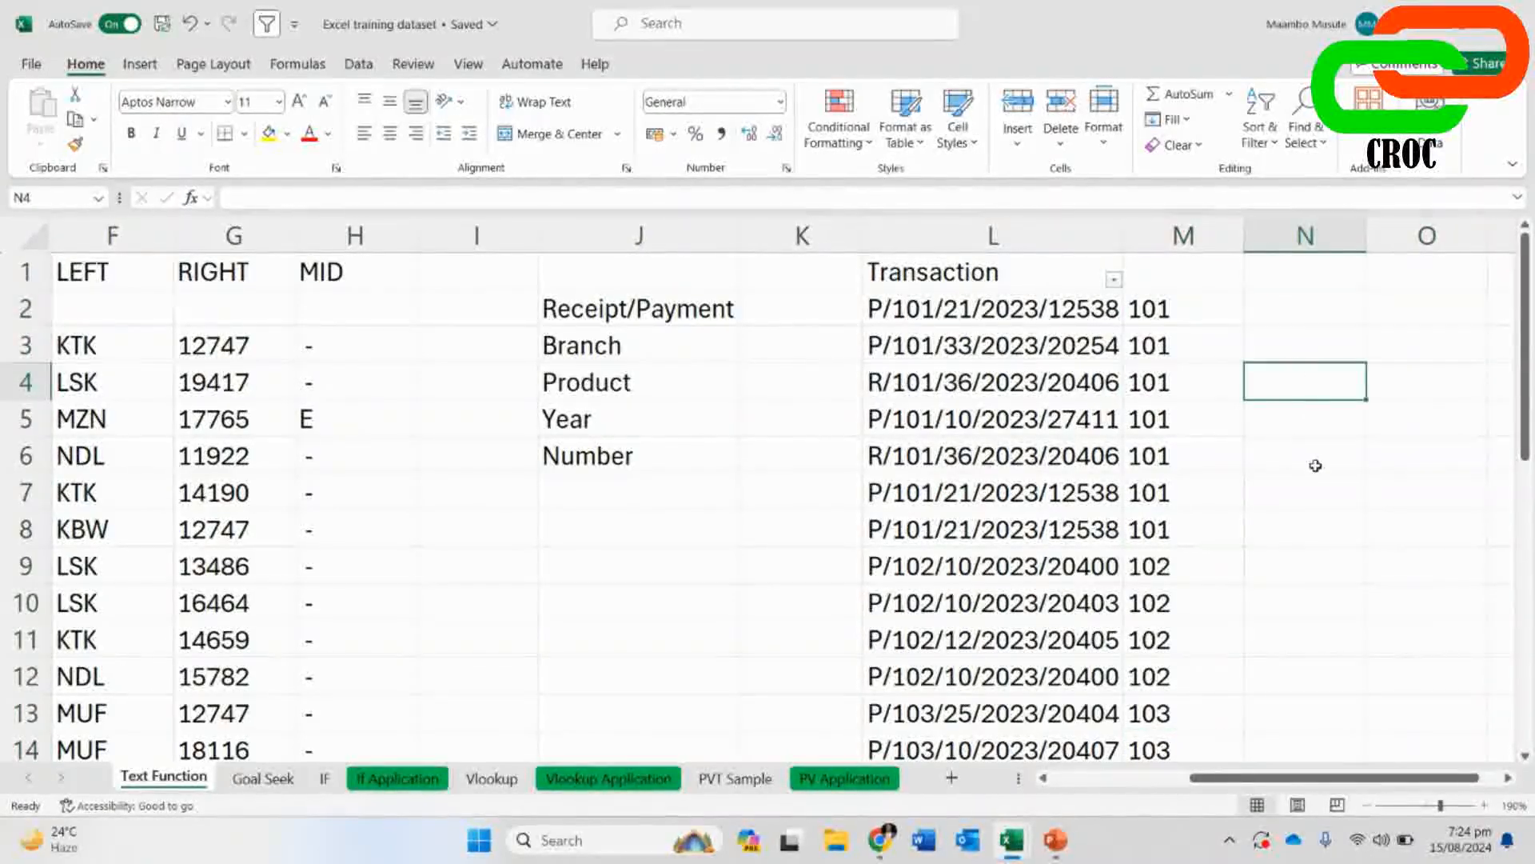
click(1306, 302)
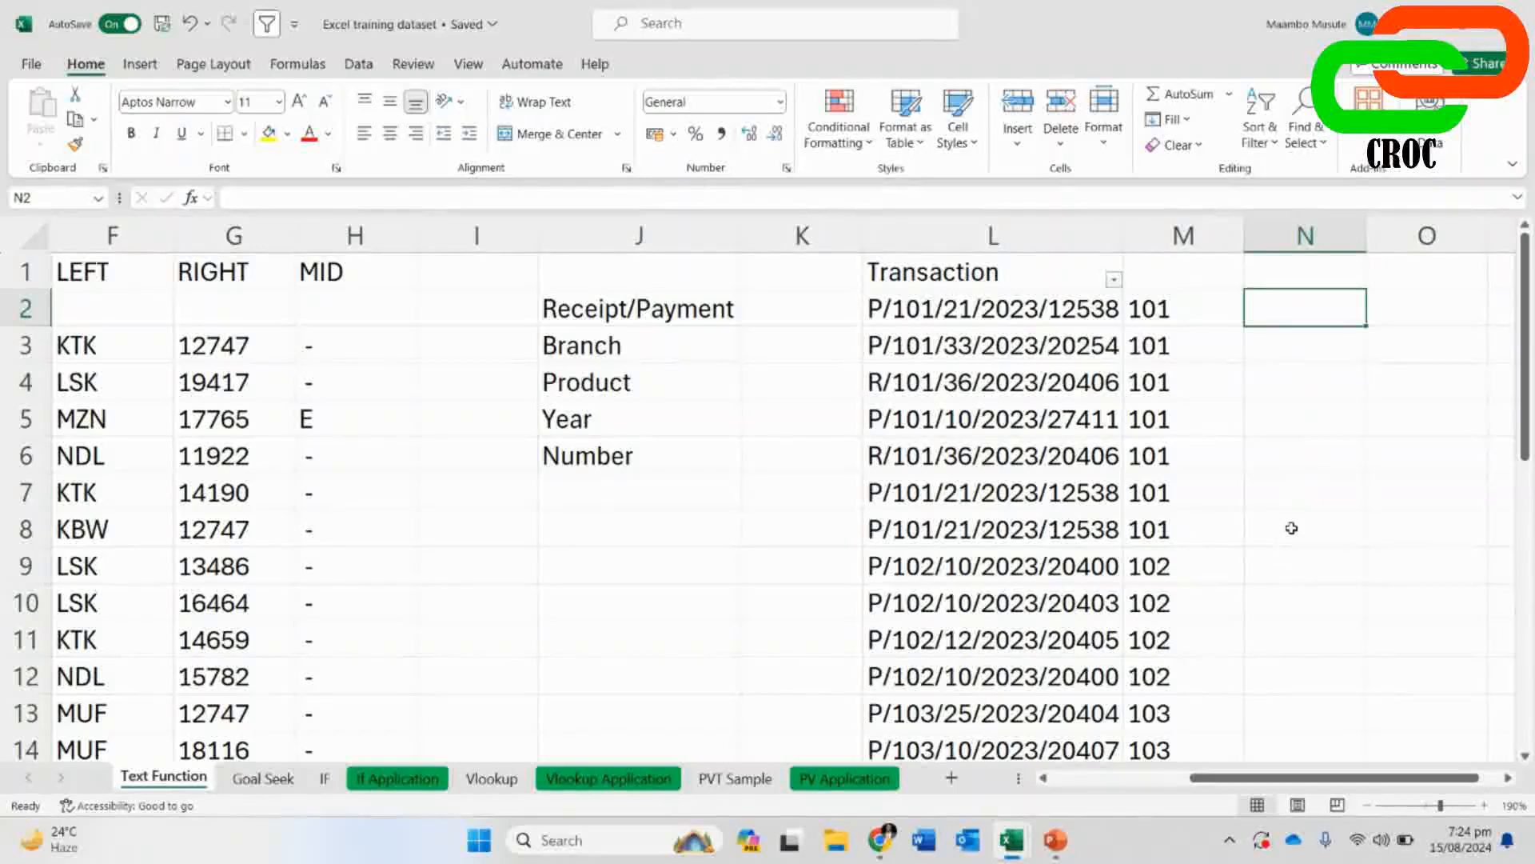
click(1189, 534)
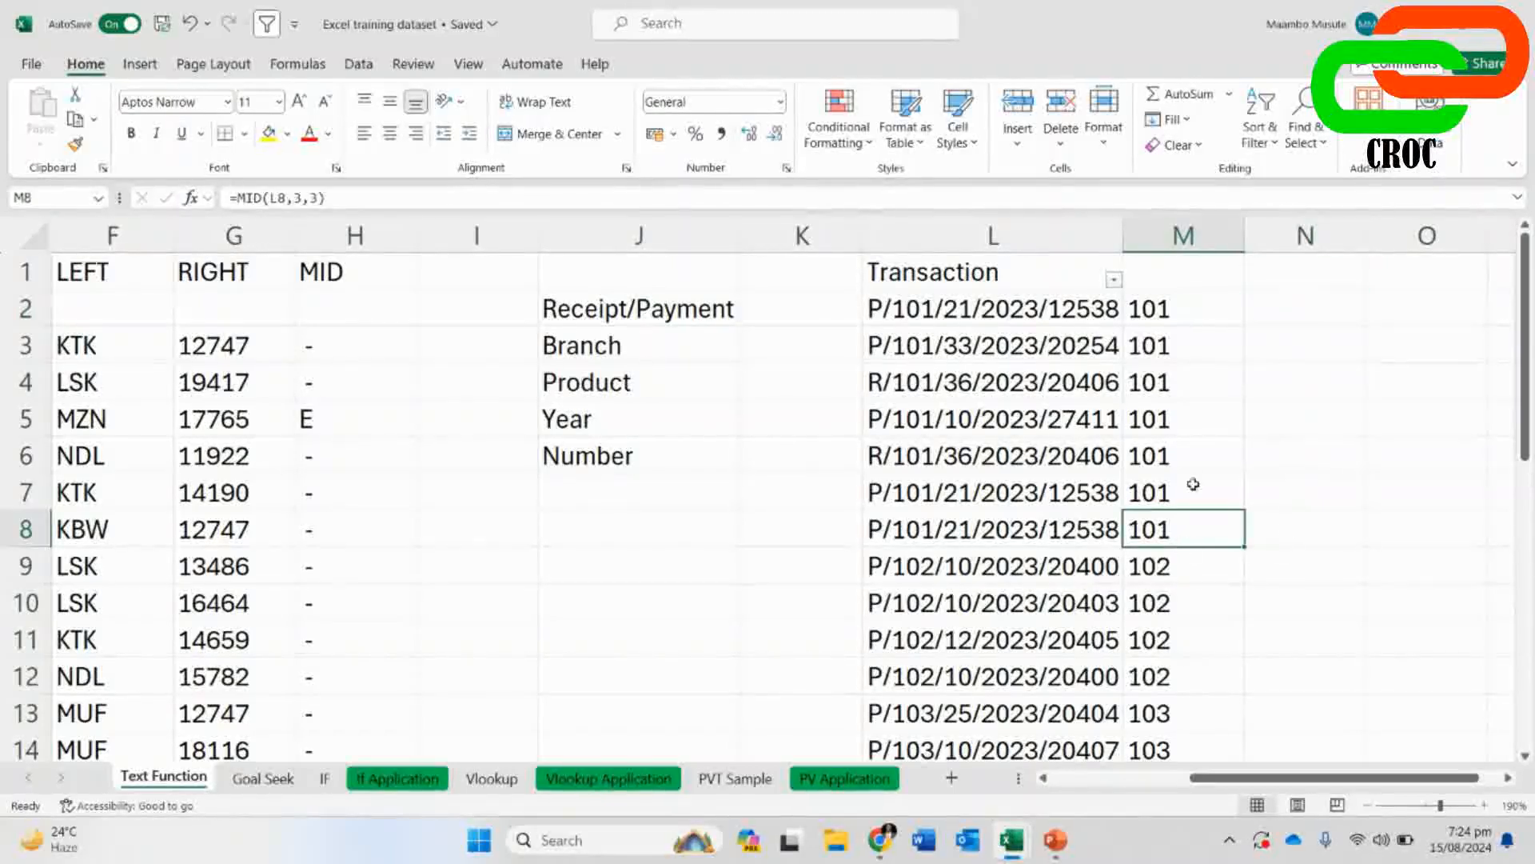
click(1187, 448)
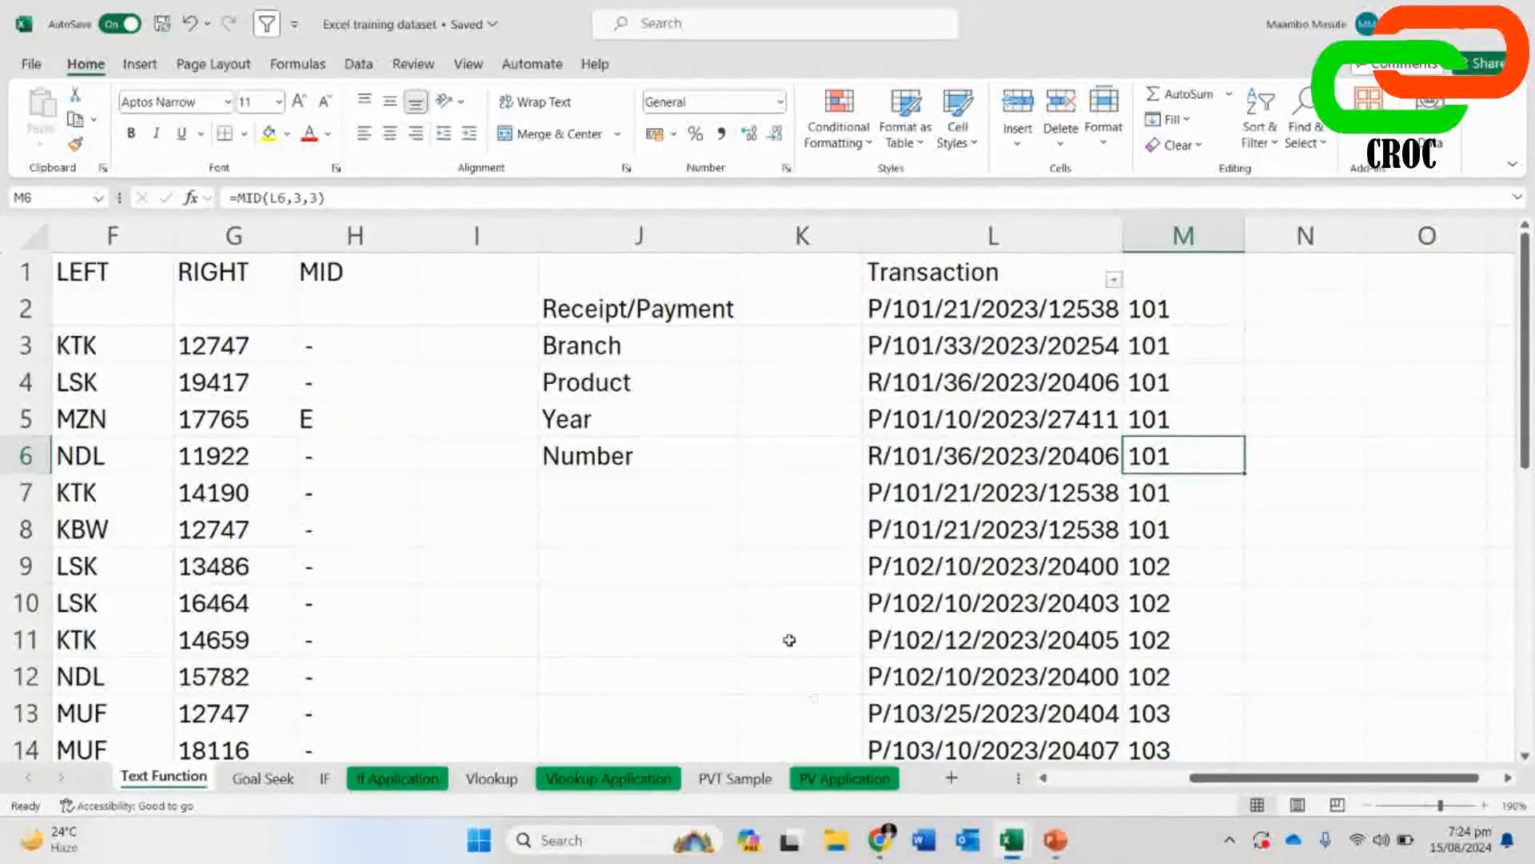
- Switch to the Meet call in Chrome to check for participant responses, and return to the Excel training dataset workbook
click(884, 847)
click(715, 756)
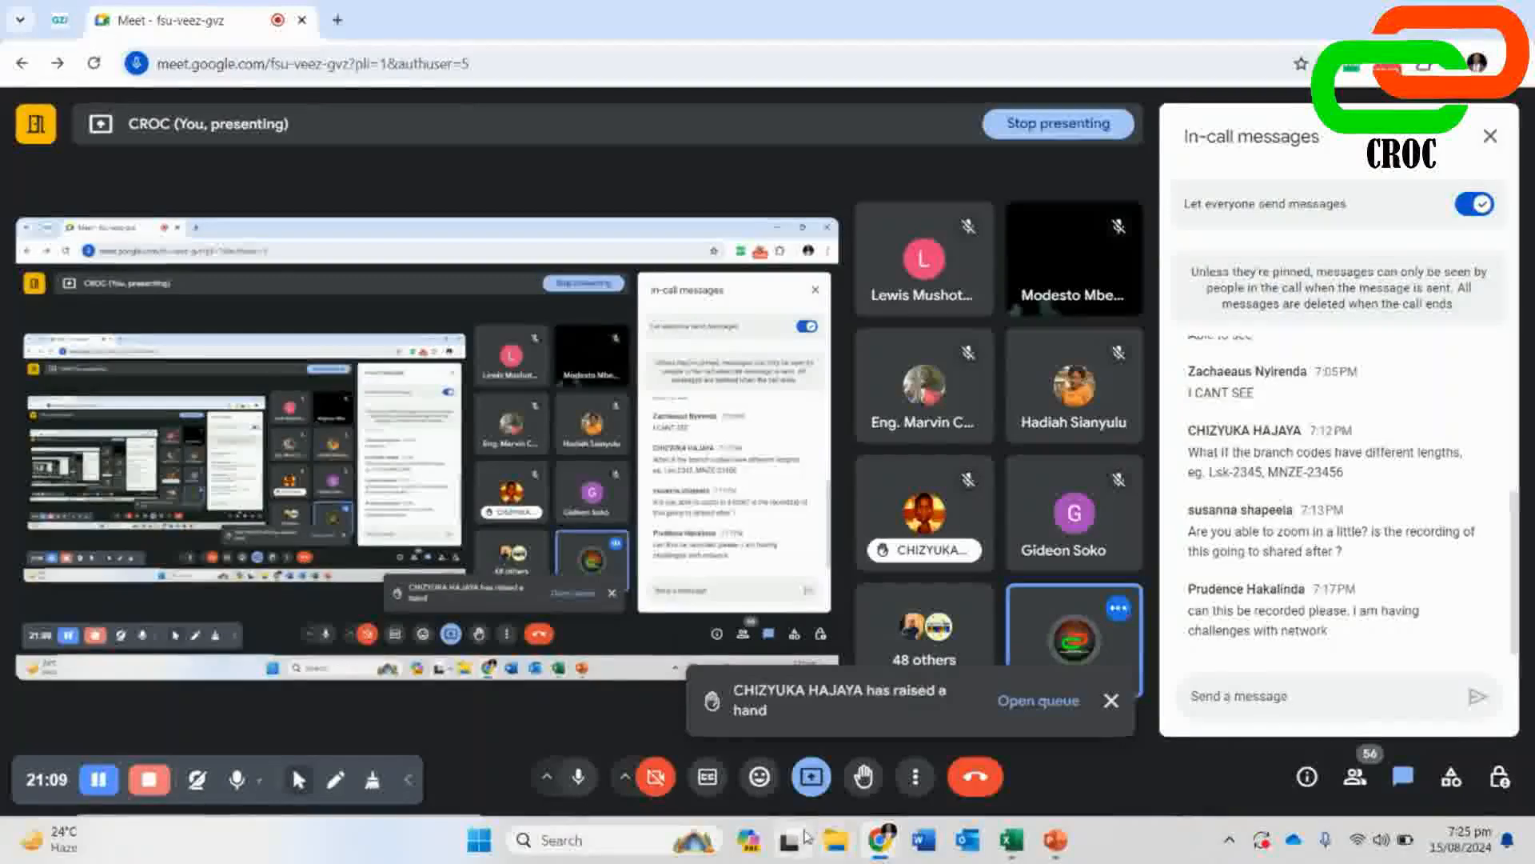
mouse_move(994, 853)
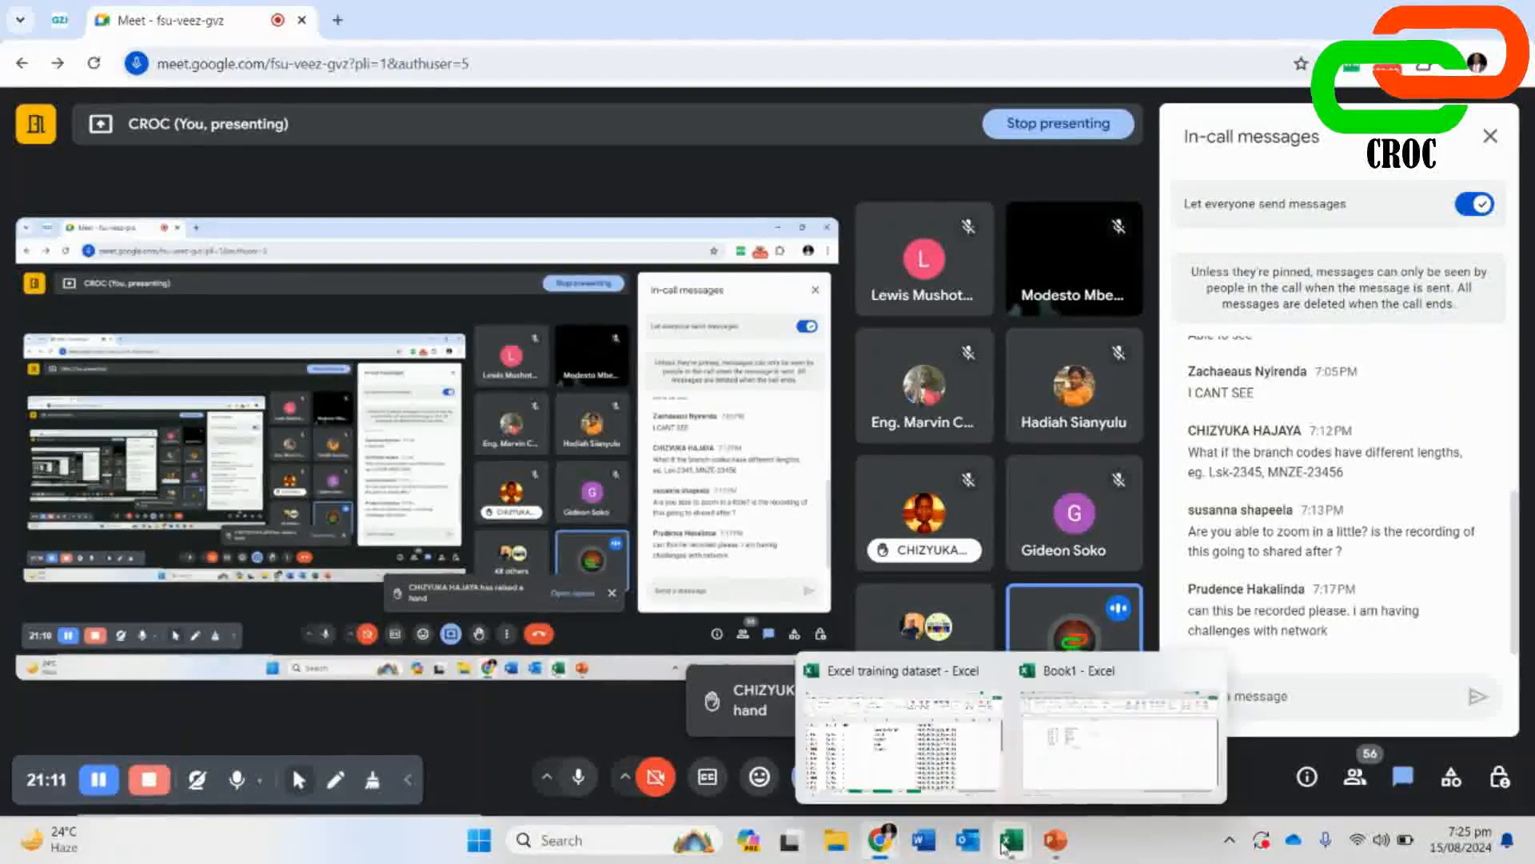
click(905, 756)
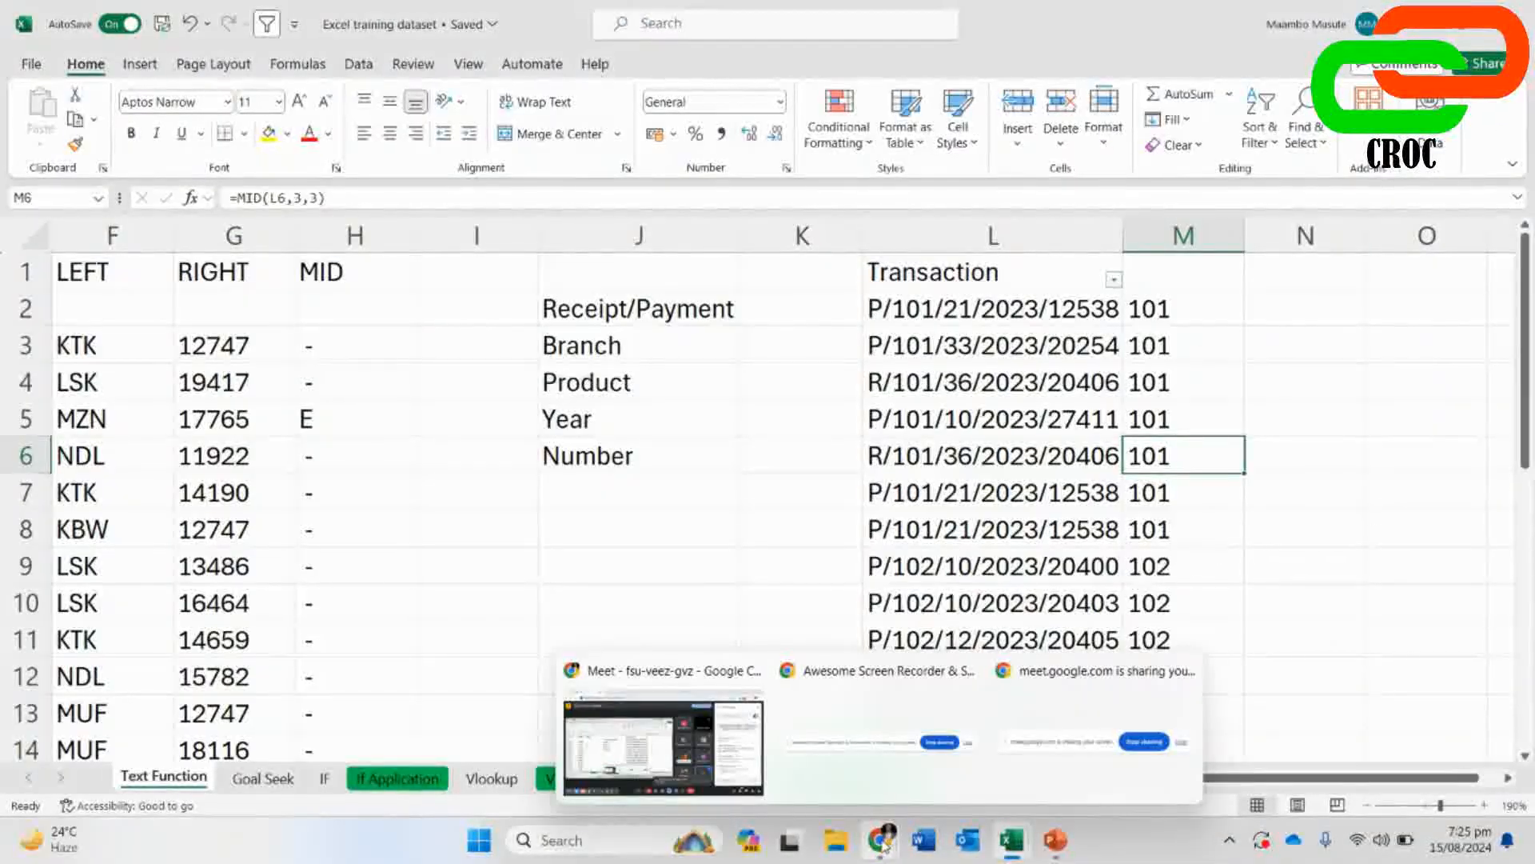
click(726, 520)
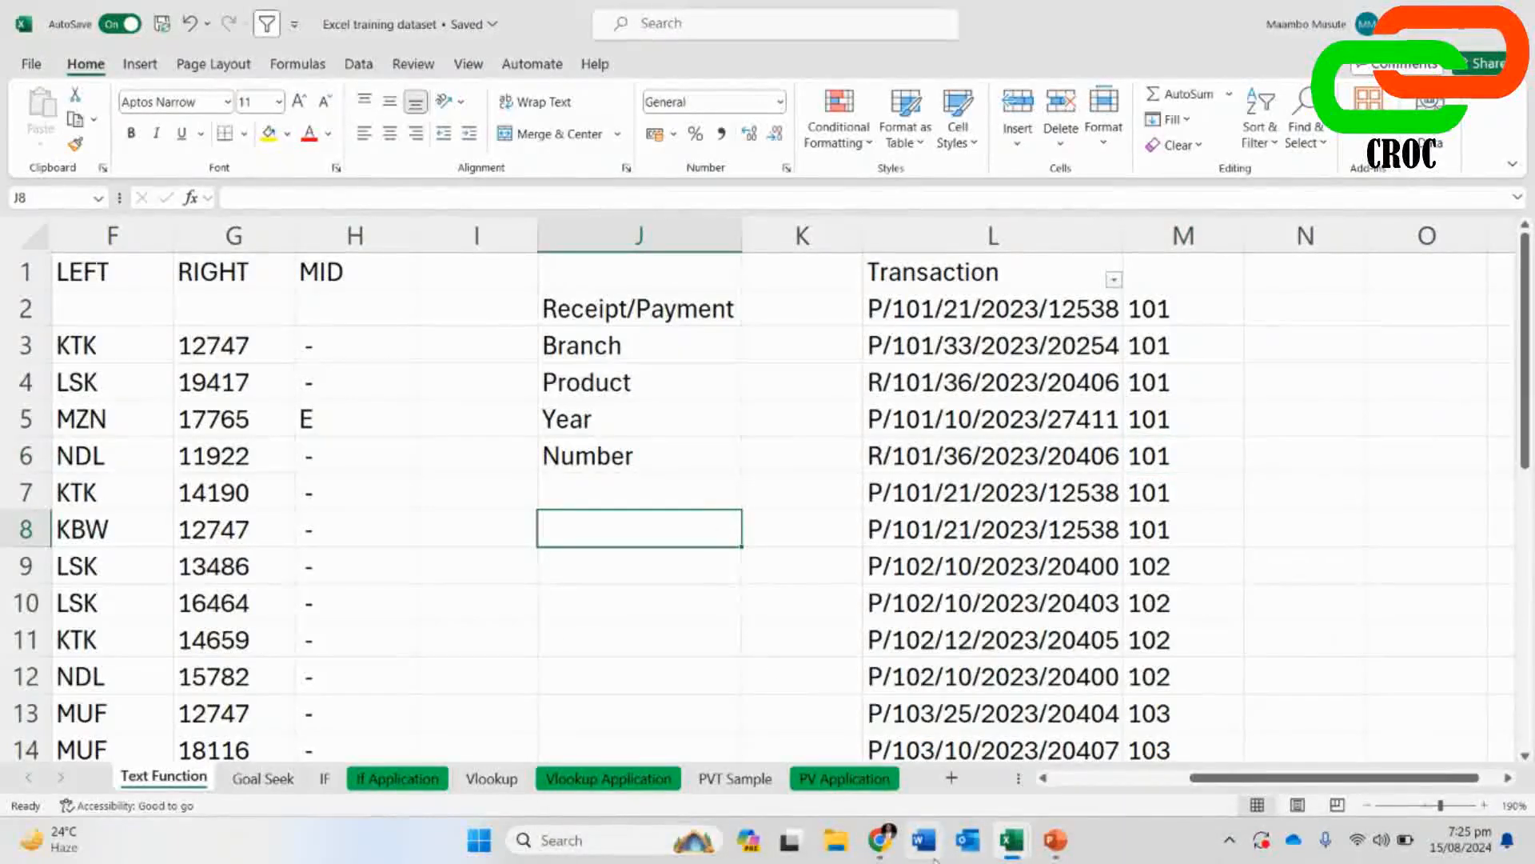
- Read the newest in-call messages in the Meet window in Chrome and switch back to the Excel training dataset
mouse_move(884, 845)
click(658, 727)
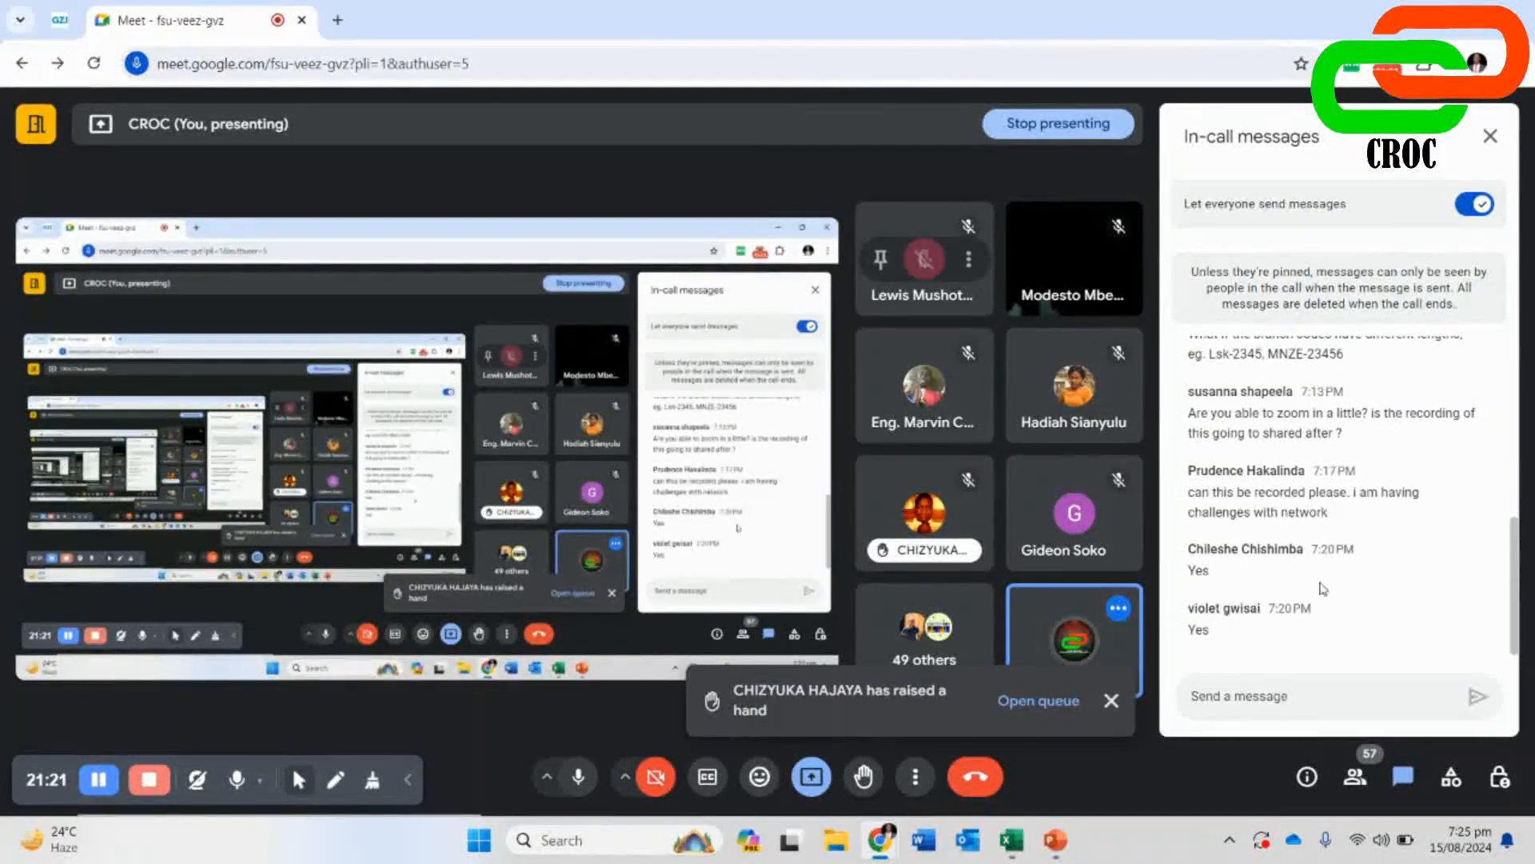
mouse_move(896, 849)
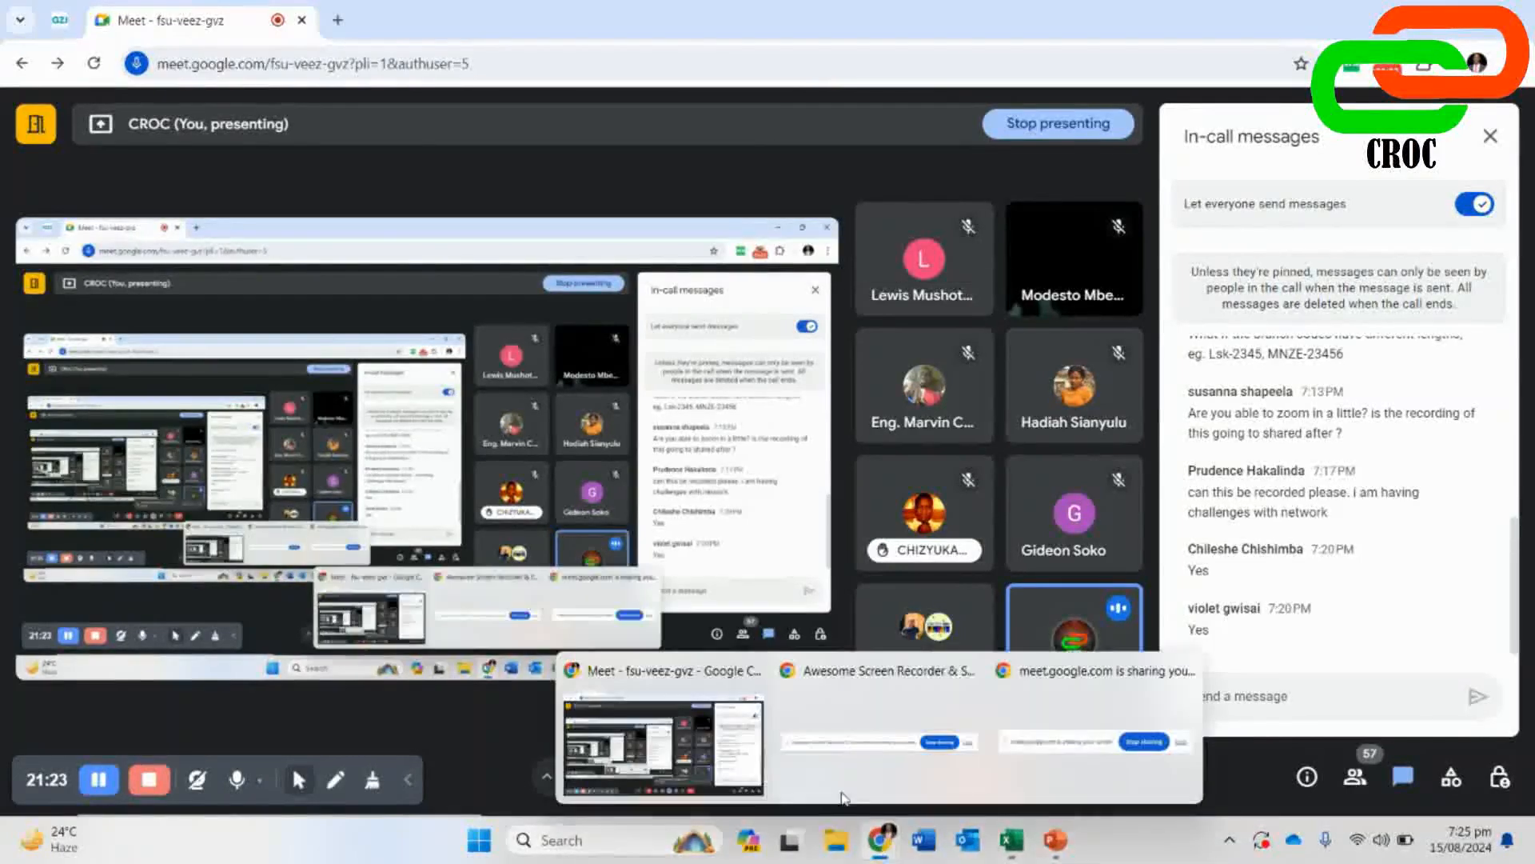
mouse_move(1010, 846)
click(867, 774)
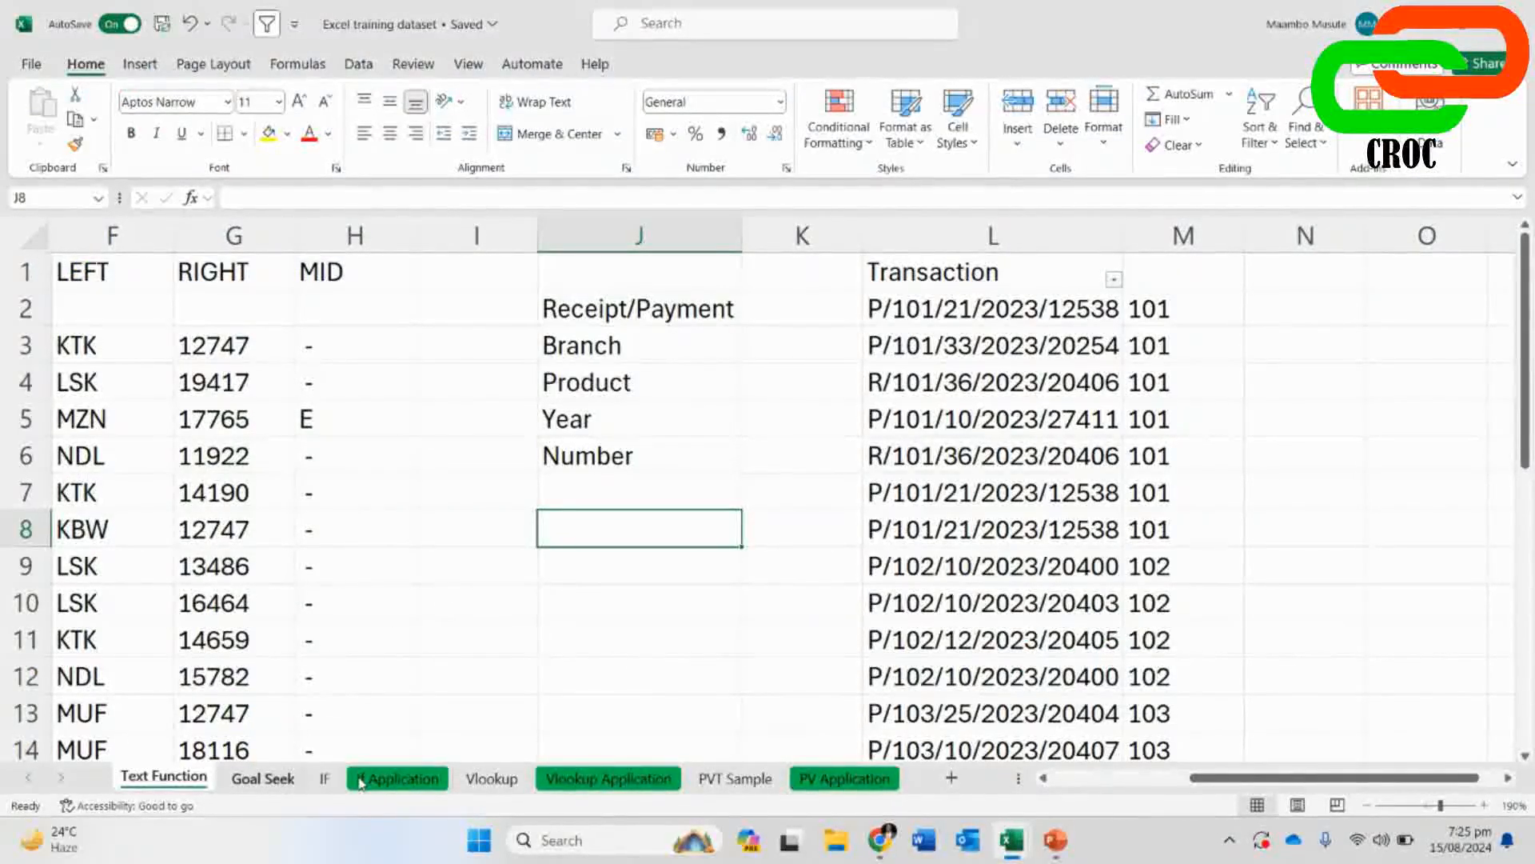
- Turn the microphone off and on again in the Meet call in Chrome, and return to the Excel training dataset
mouse_move(880, 840)
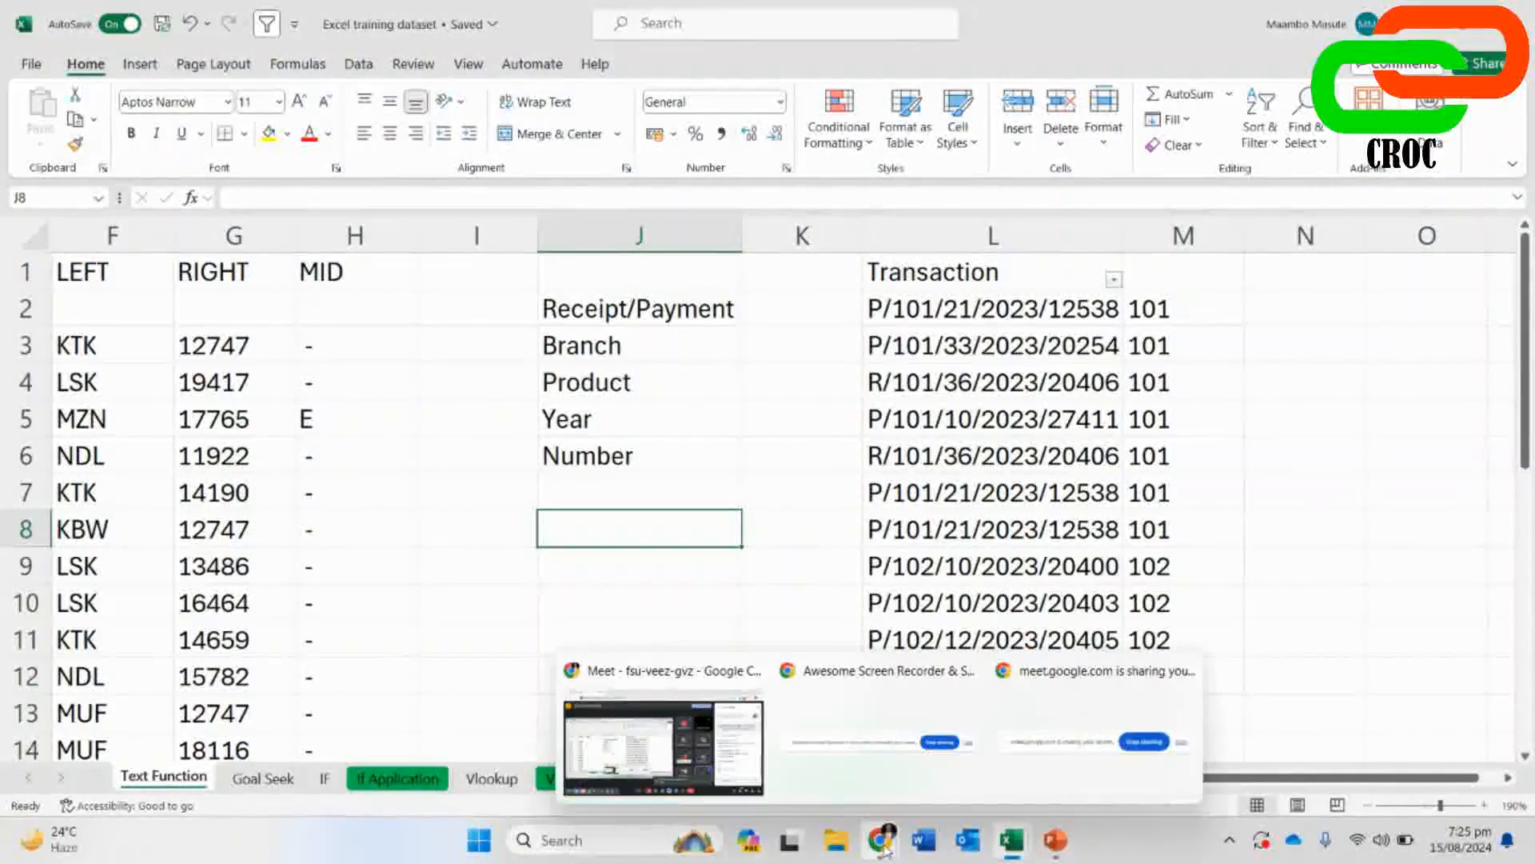
click(682, 762)
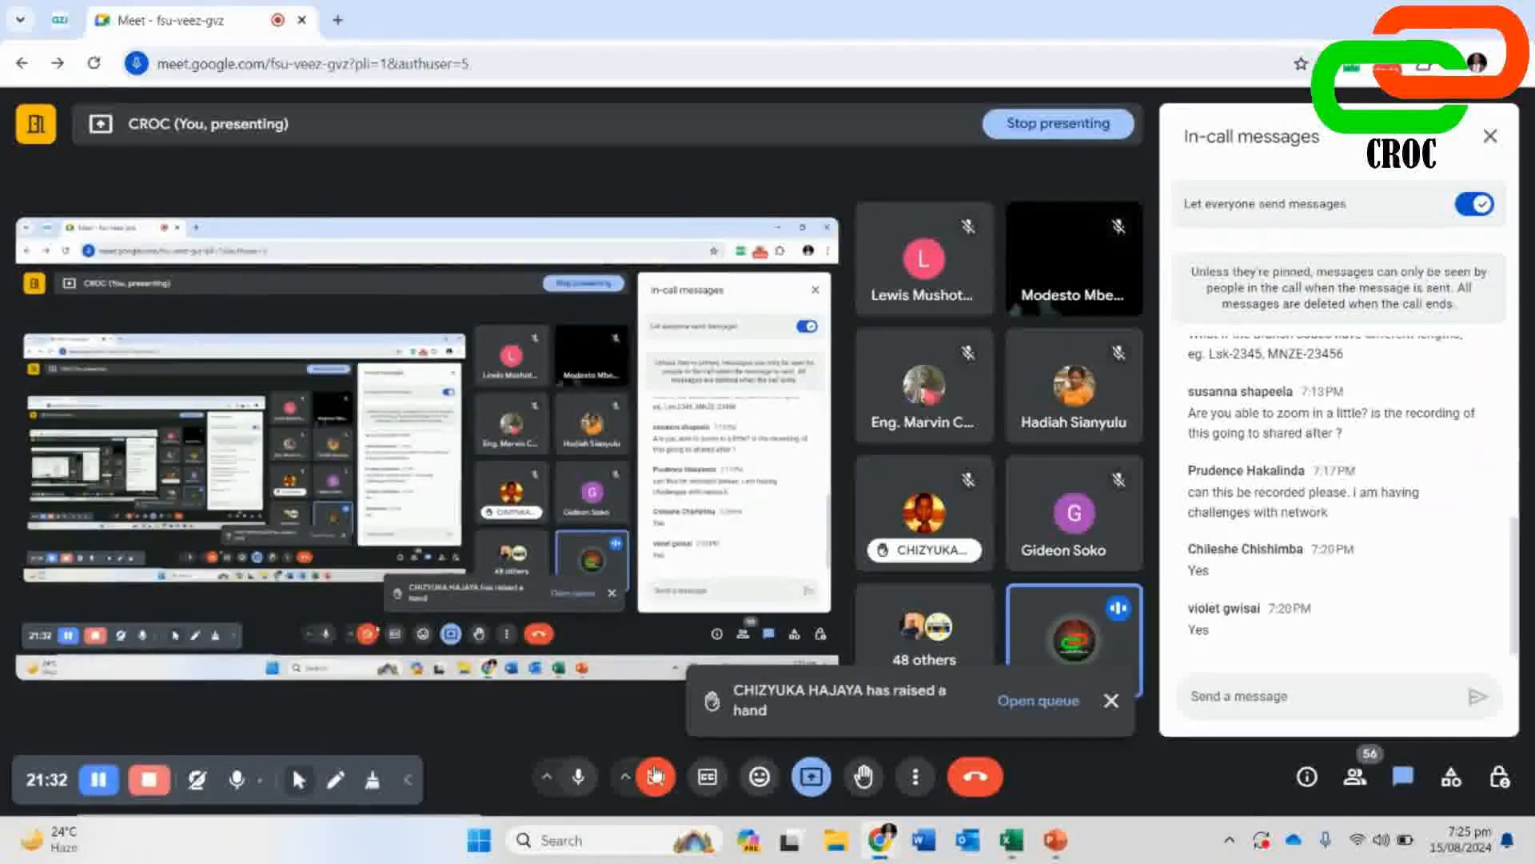
click(578, 780)
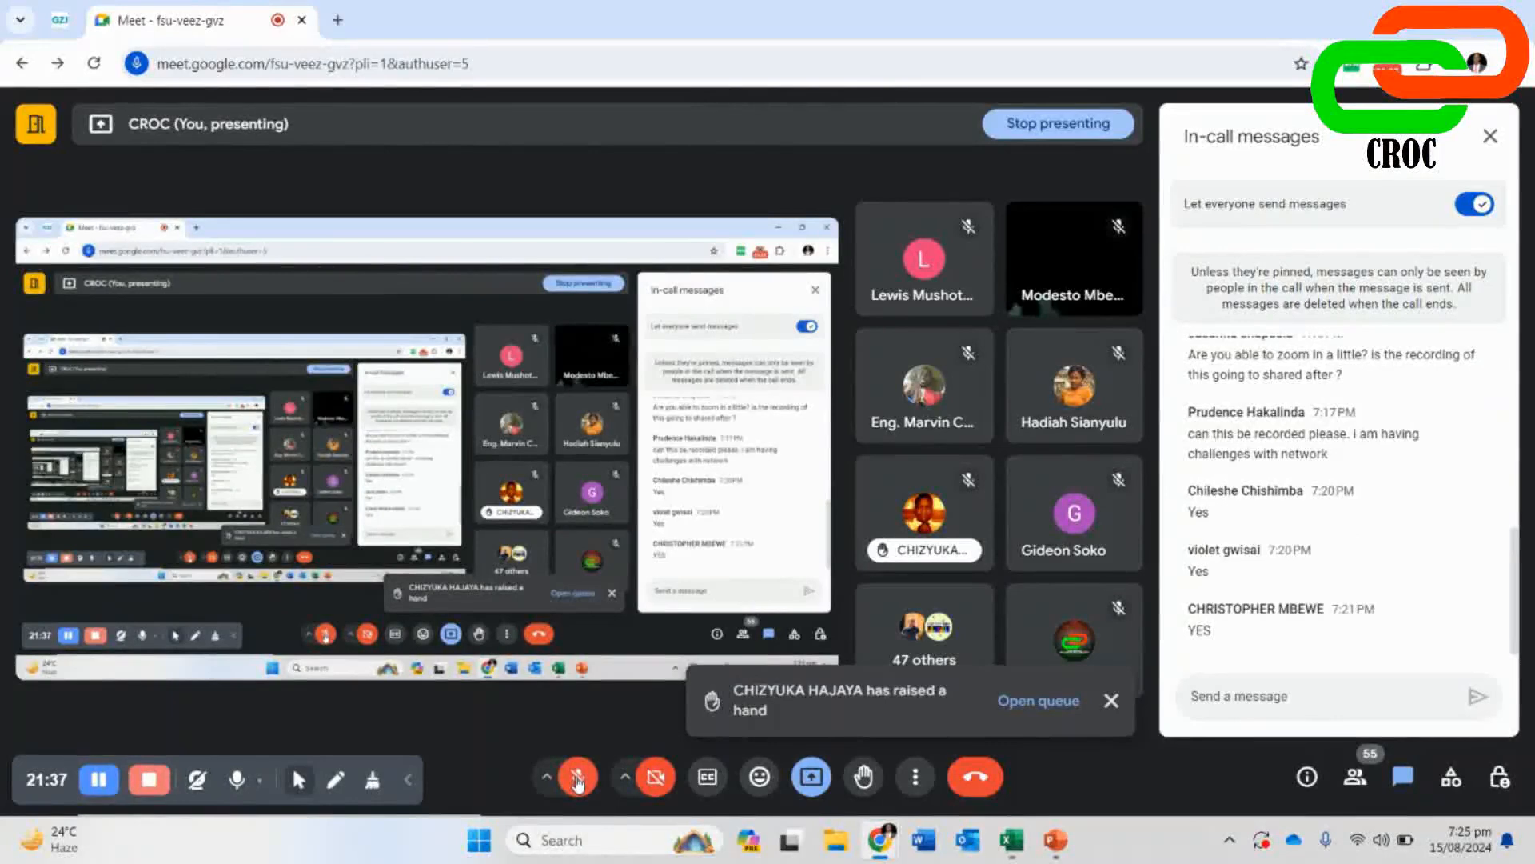
click(579, 780)
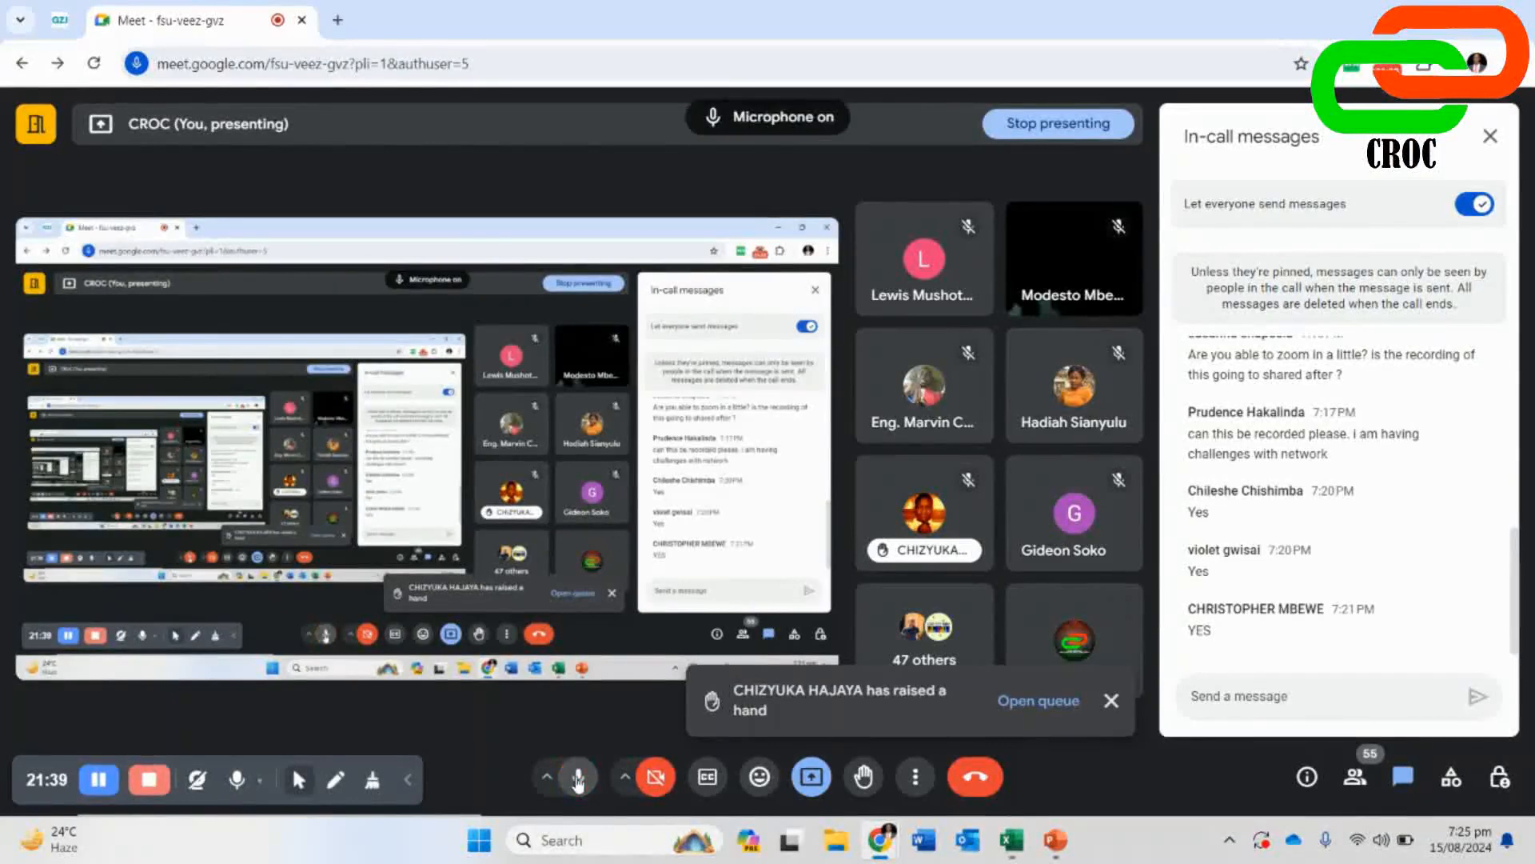
mouse_move(1006, 847)
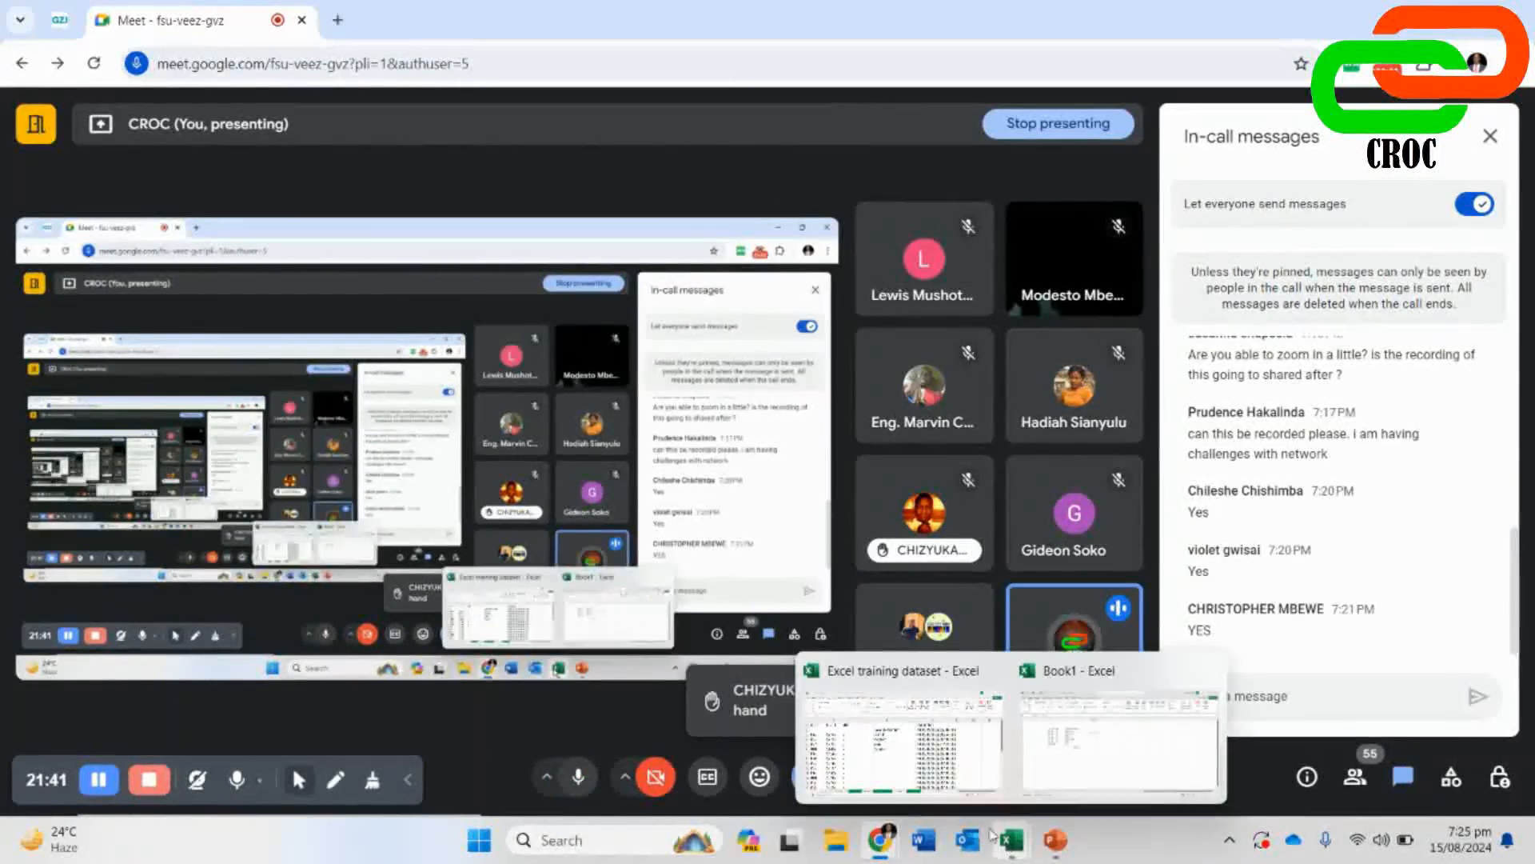
click(879, 711)
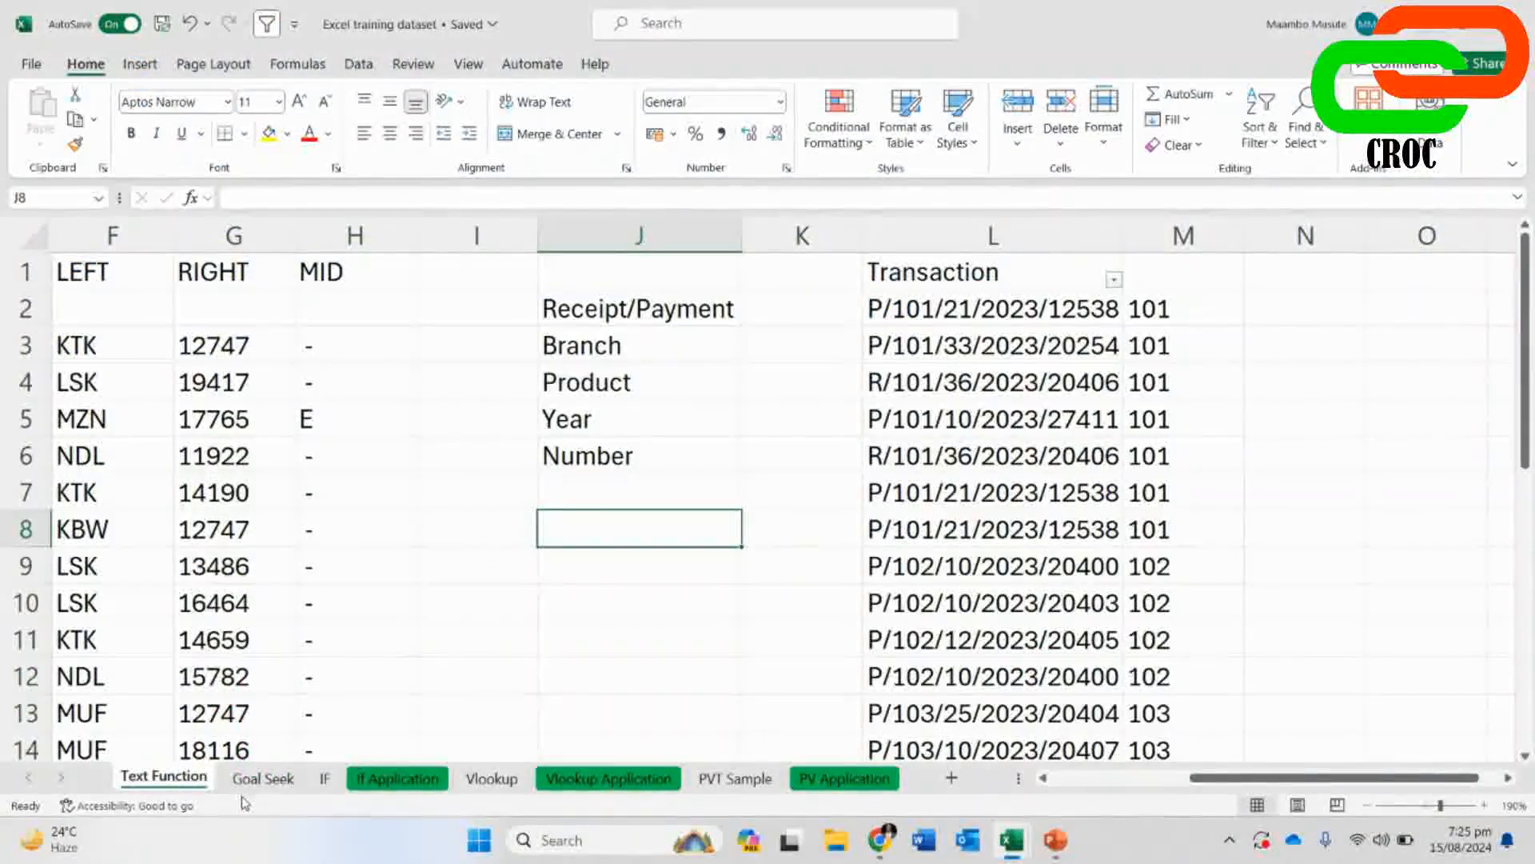
- Open the Goal Seek sheet and enter the heading PHONE in cell I2
click(263, 777)
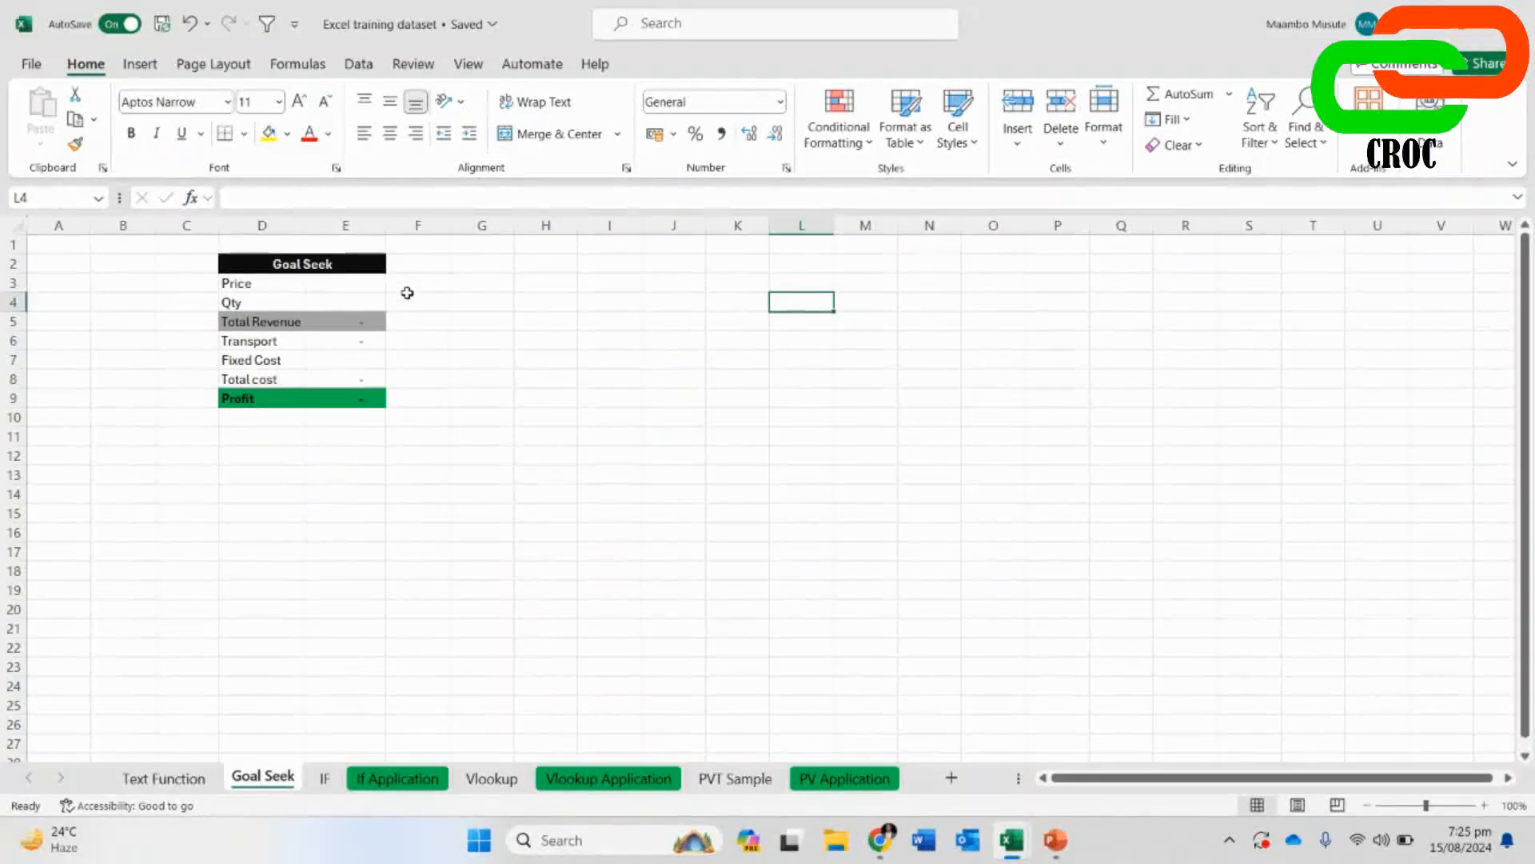
click(636, 265)
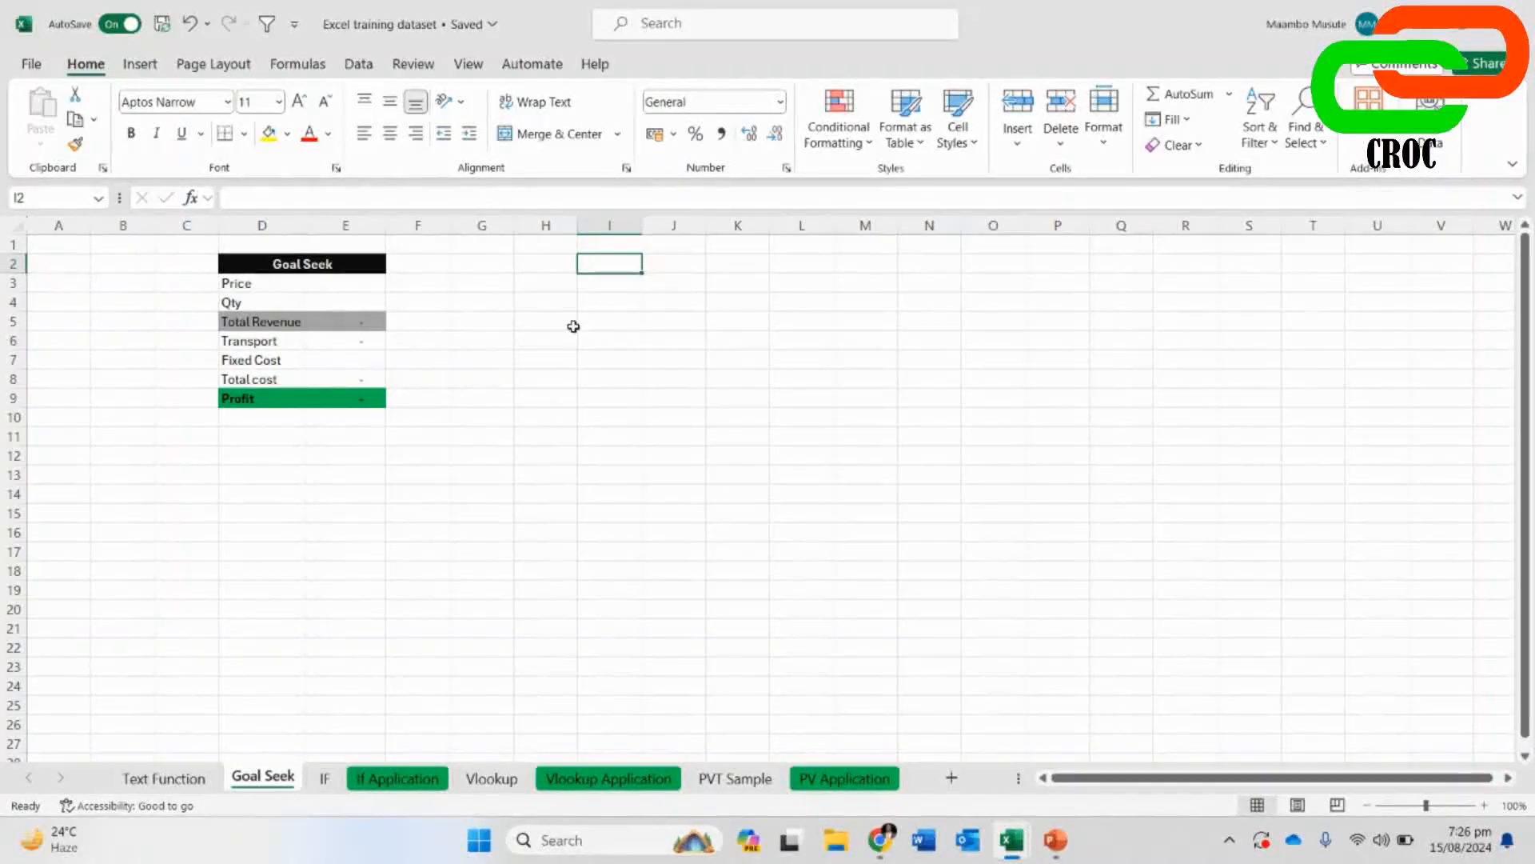
double_click(620, 263)
text(PHONE)
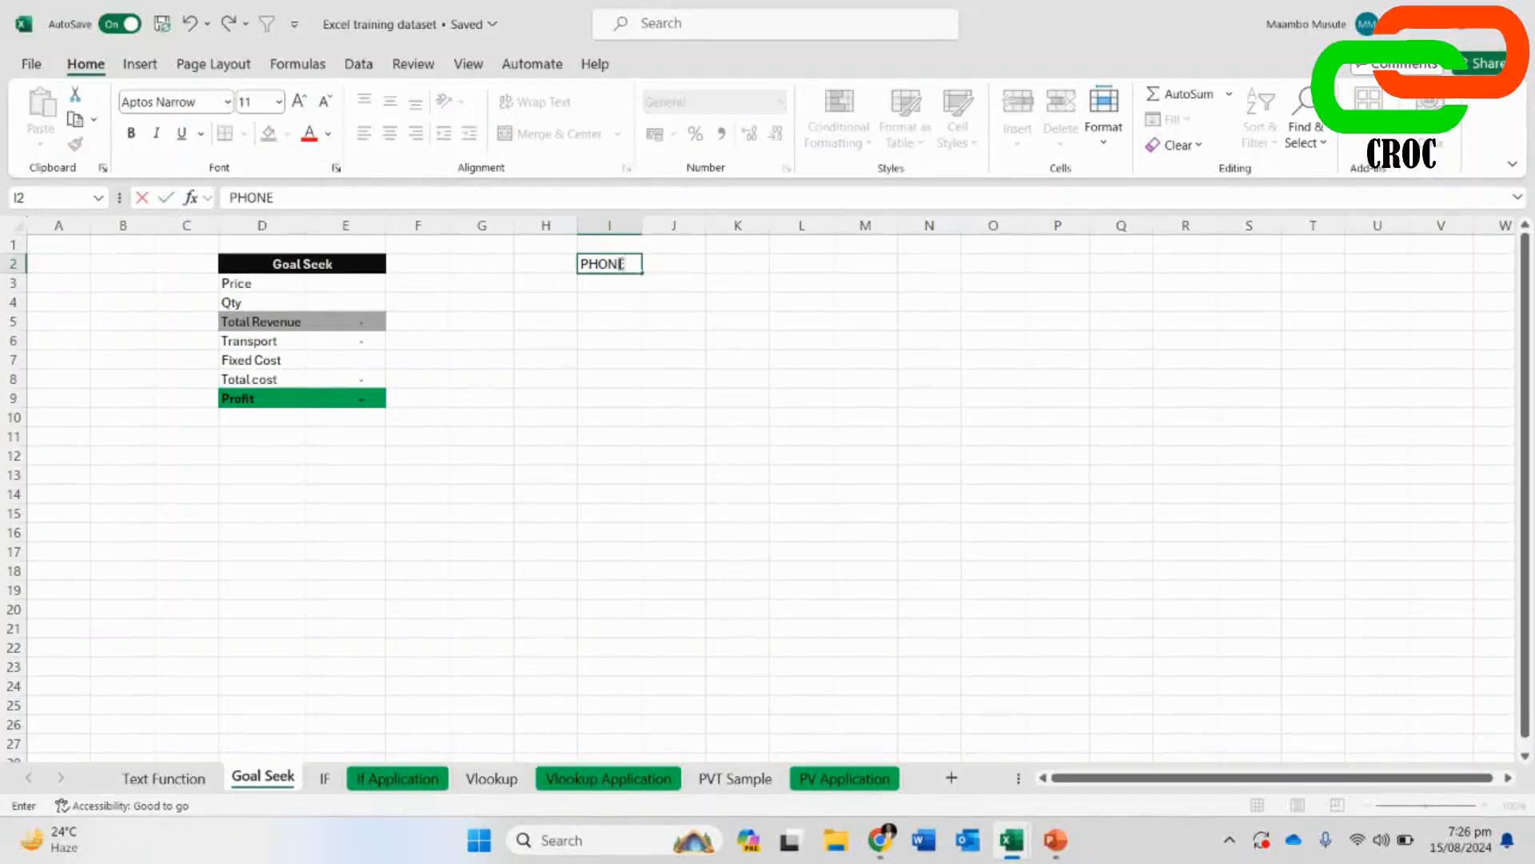
click(1056, 585)
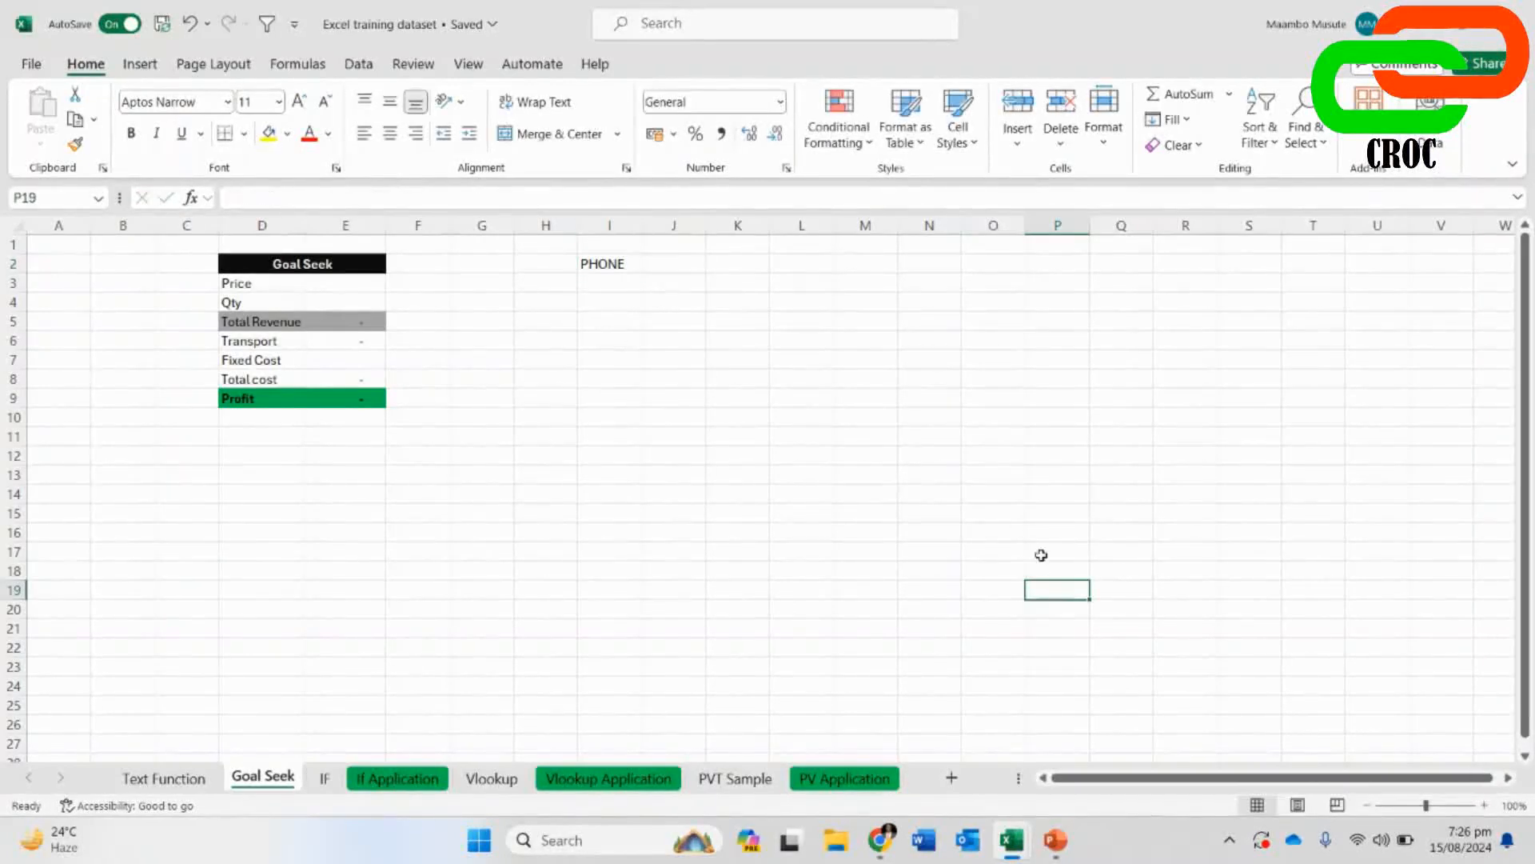
- Enter a phone price of 3200 in cell I3, under the PHONE heading
scroll(929, 451, up, 3)
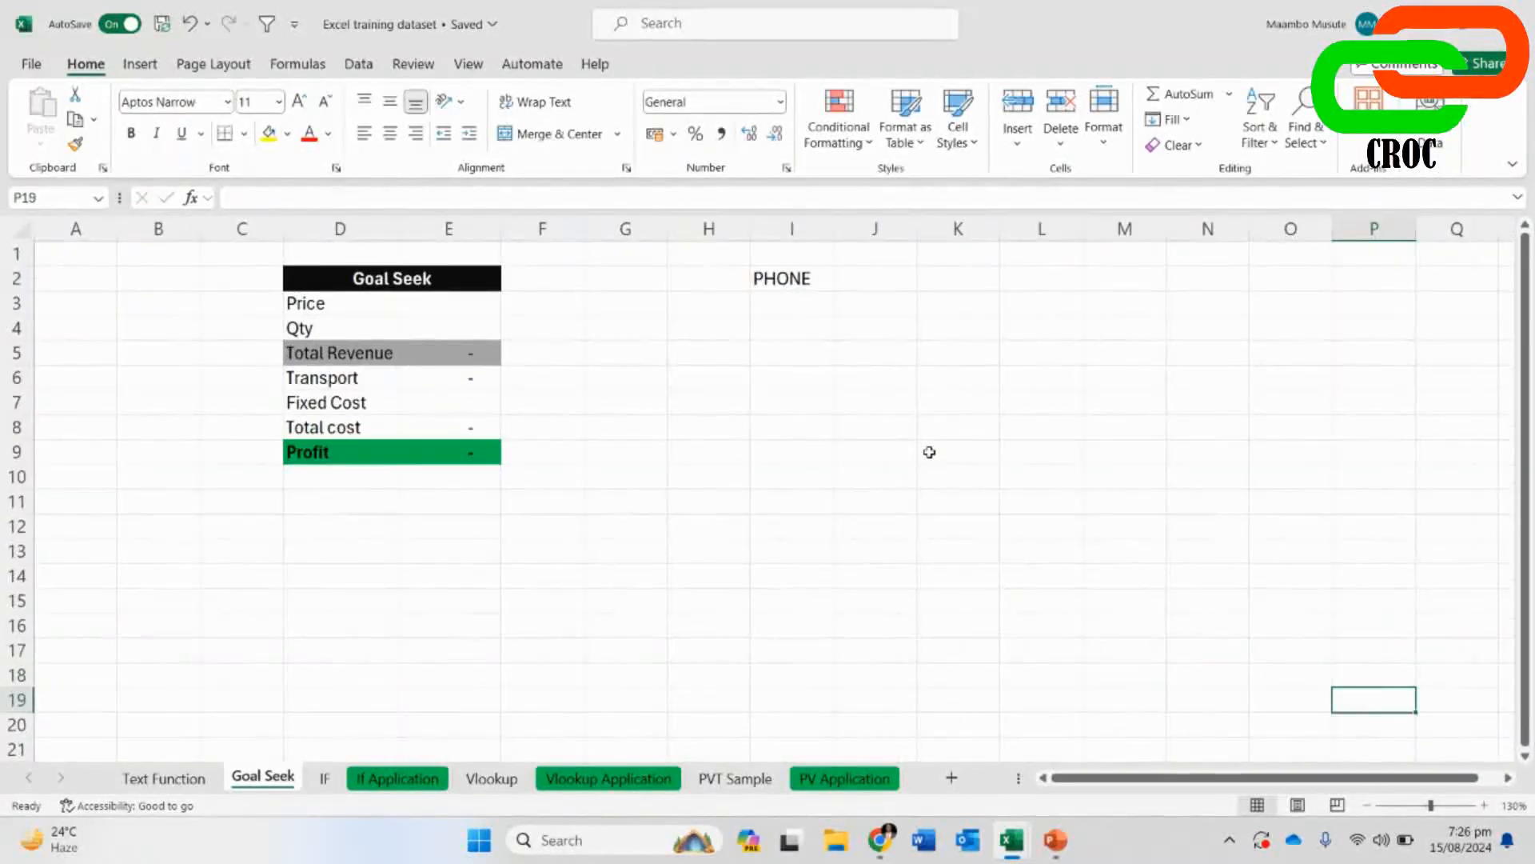
scroll(930, 450, up, 3)
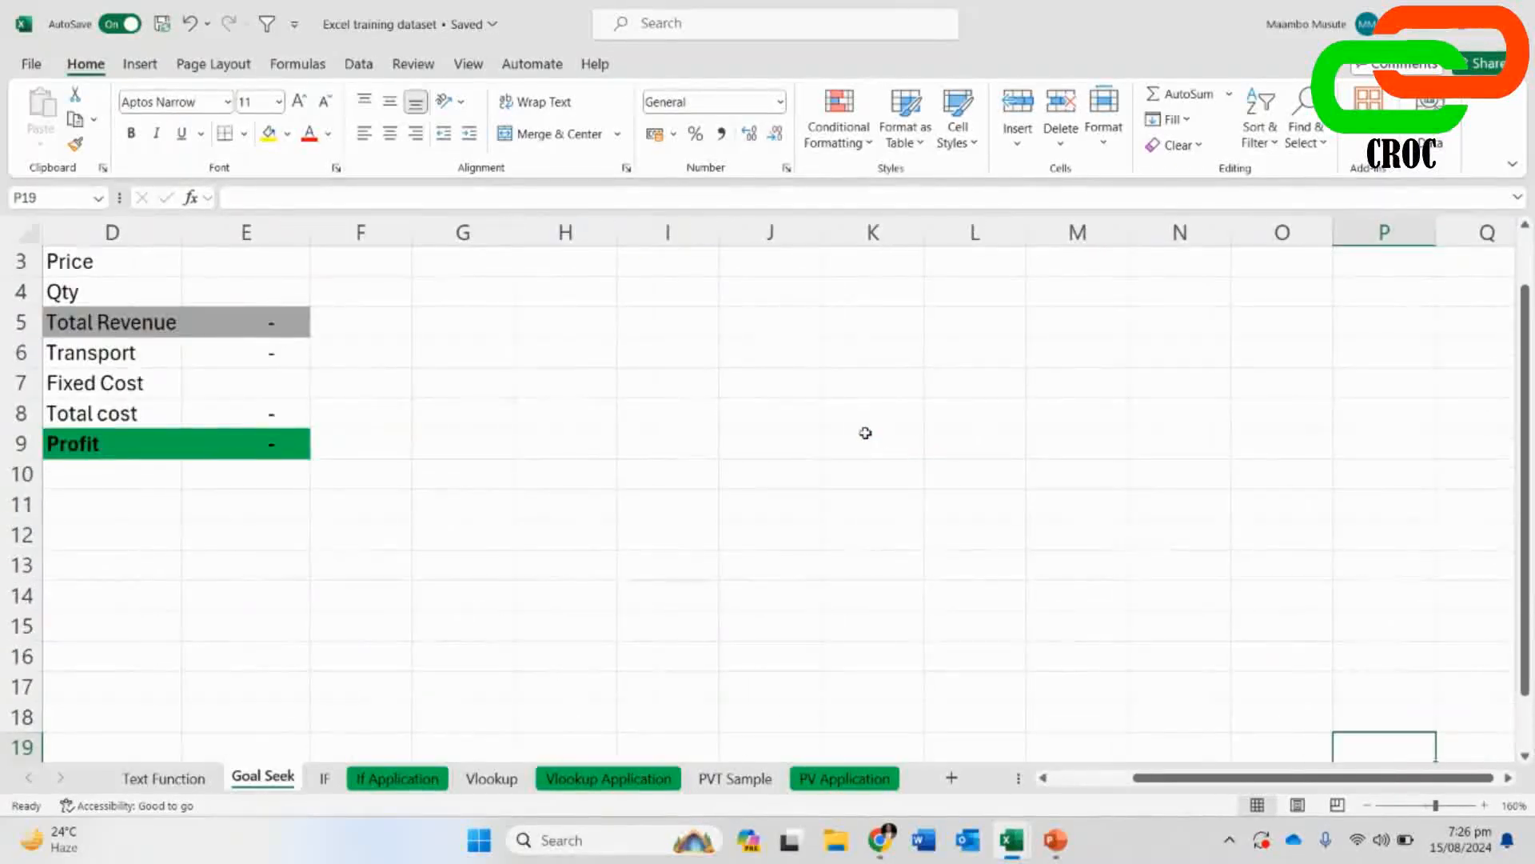
scroll(865, 433, up, 1)
click(682, 295)
click(682, 318)
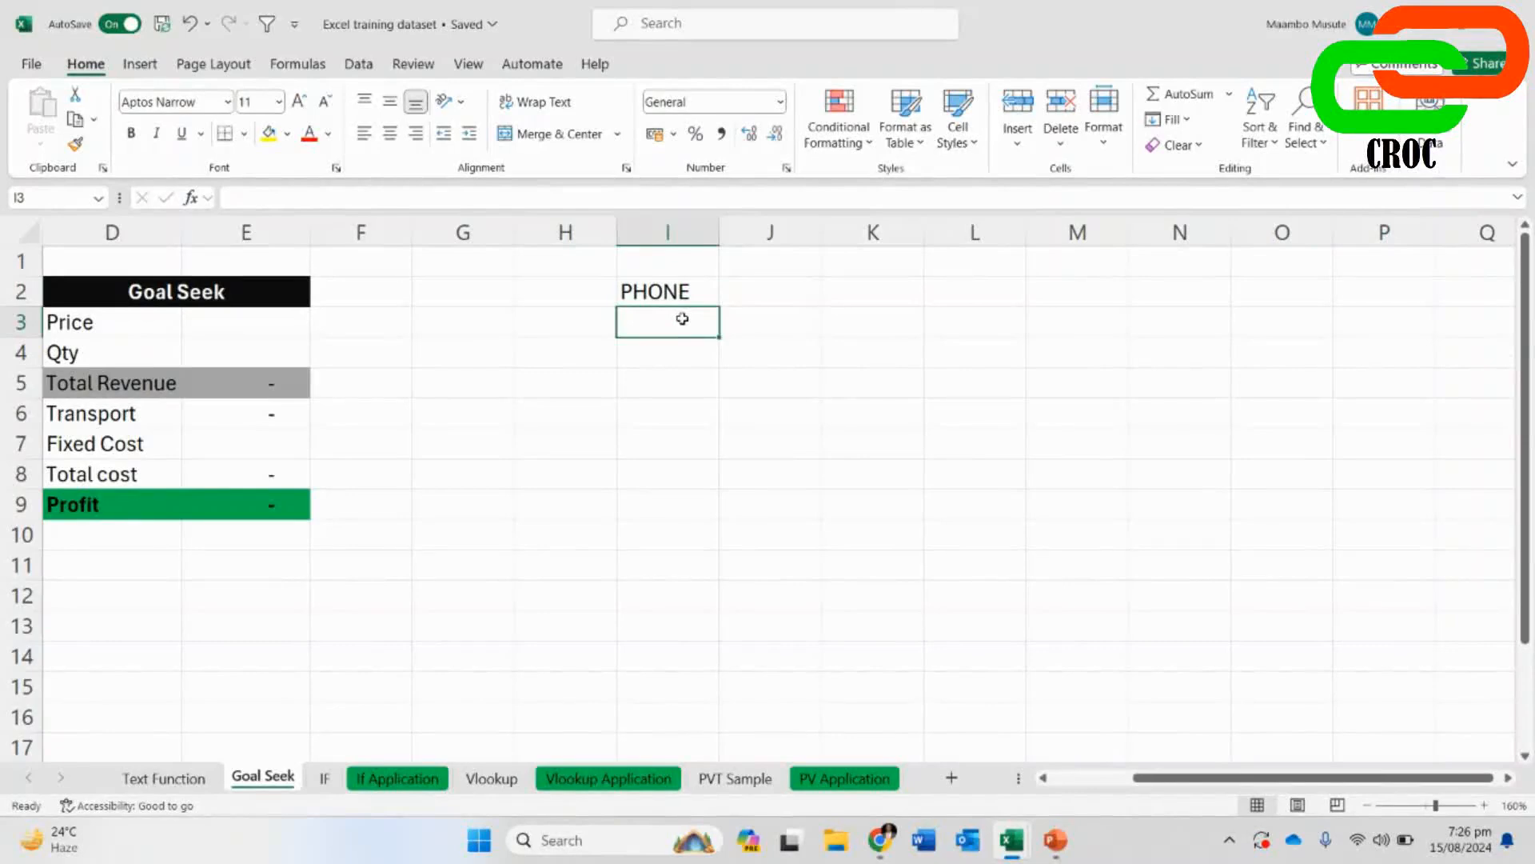
text(3200)
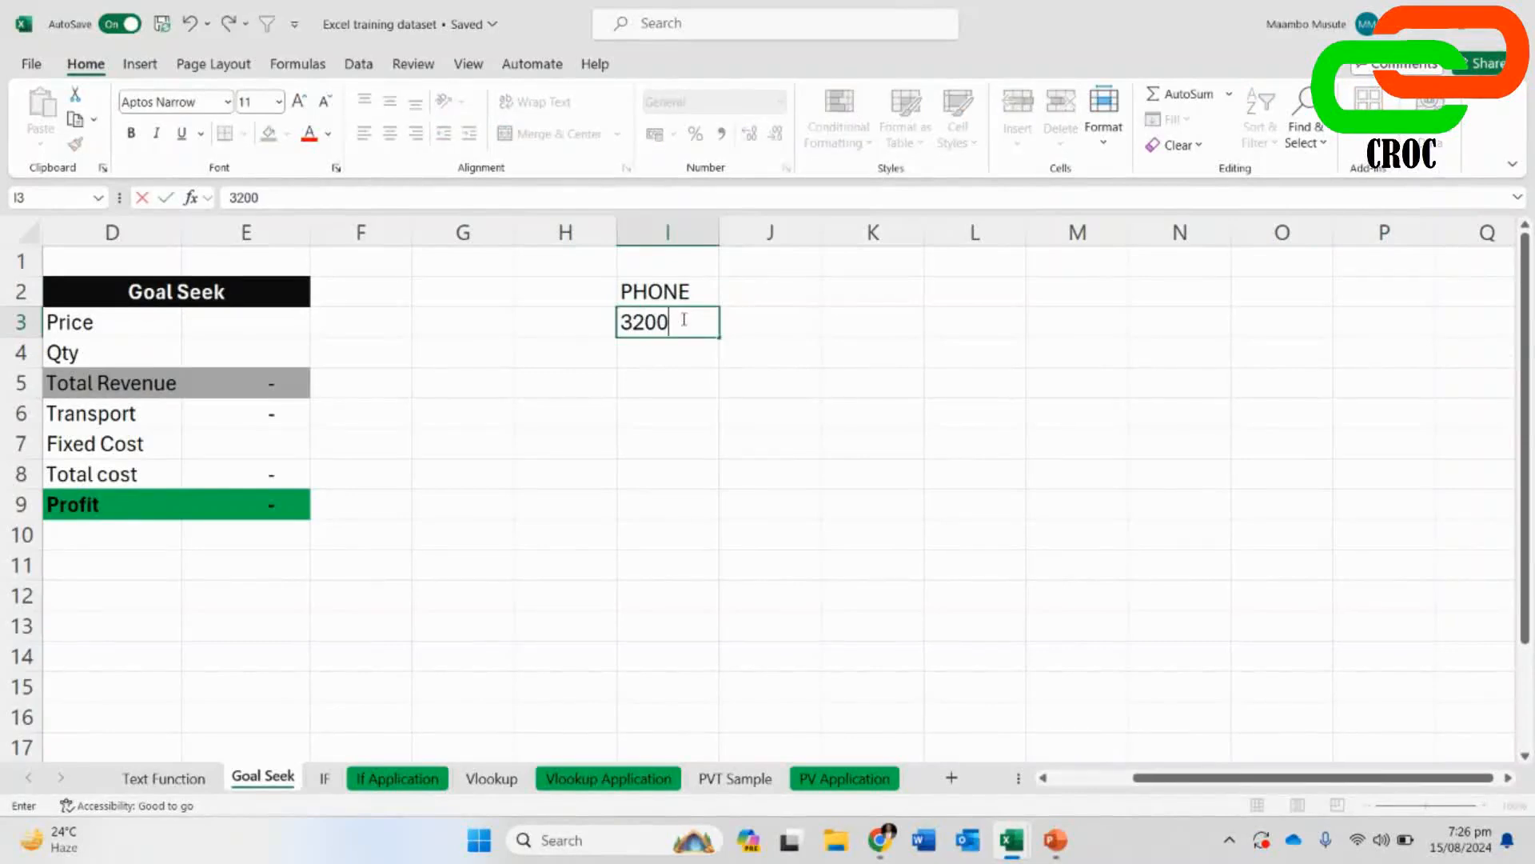
key(Tab)
click(682, 320)
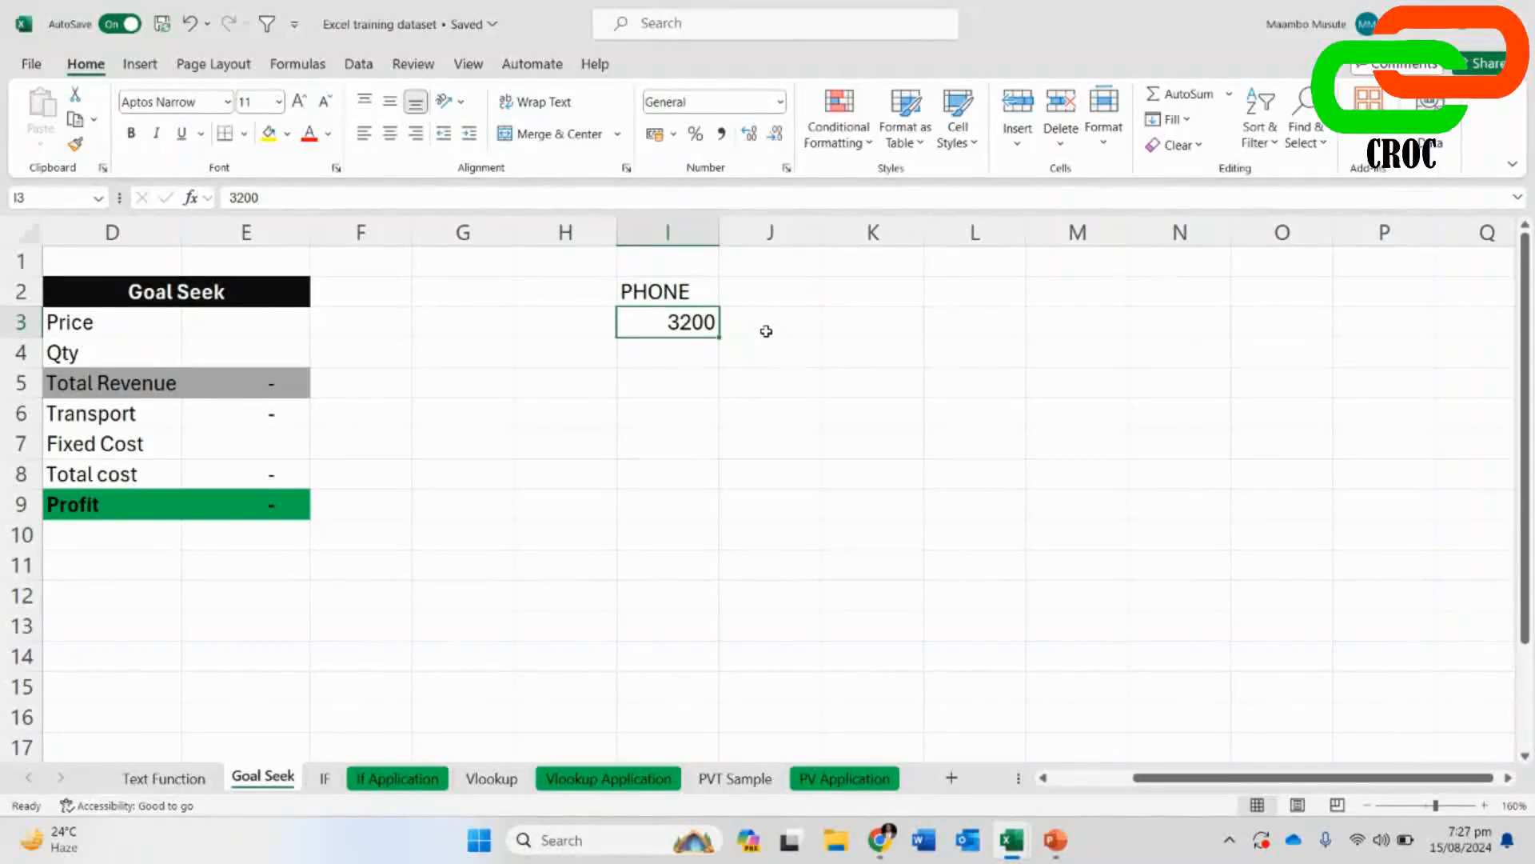
- Enter the 16% tax rate in cell J3, beside the phone price
click(766, 331)
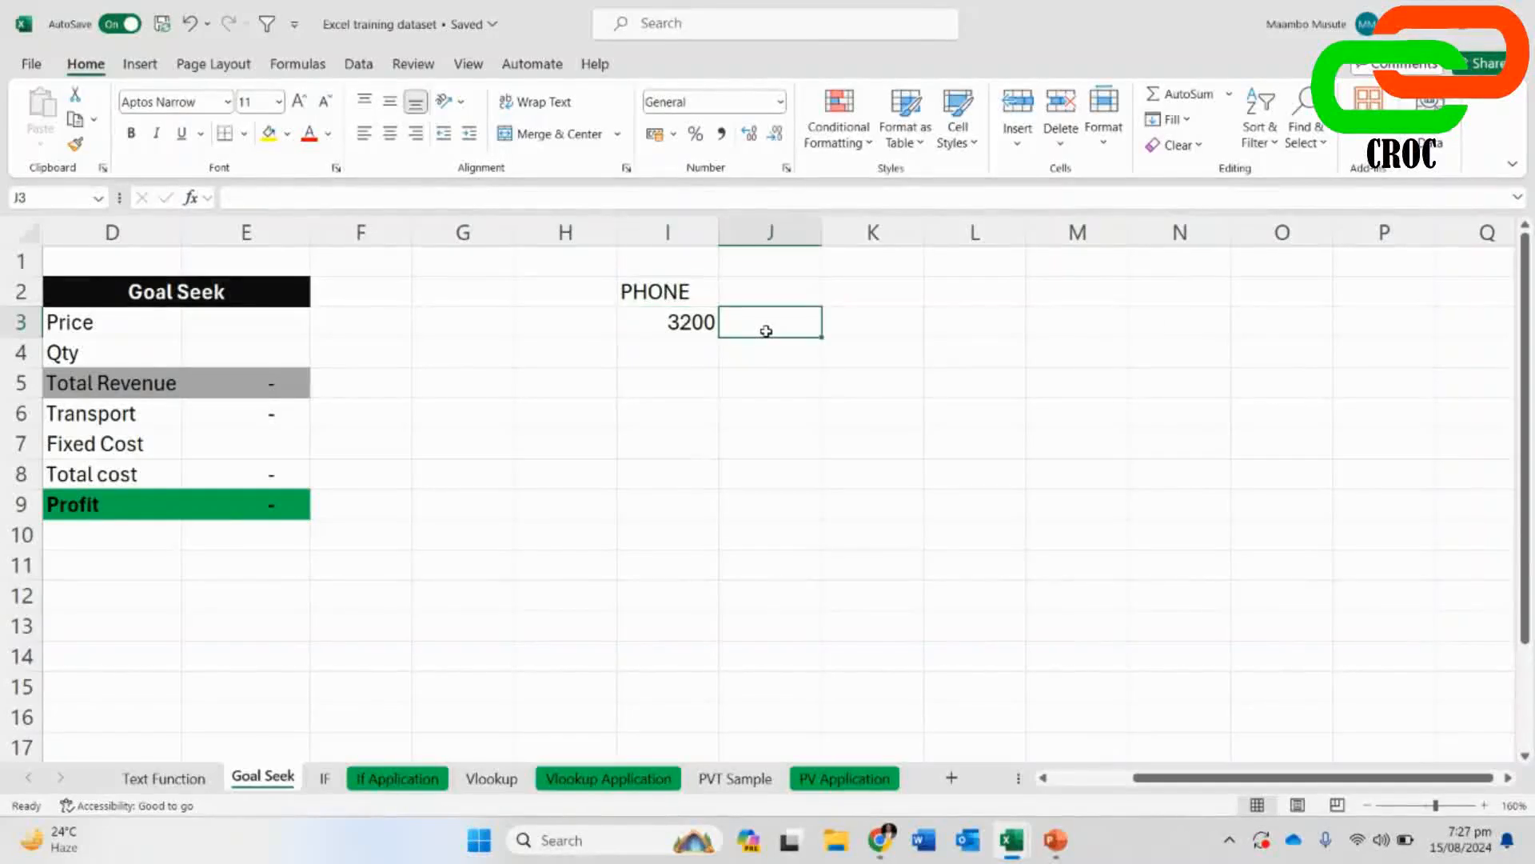
text(16)
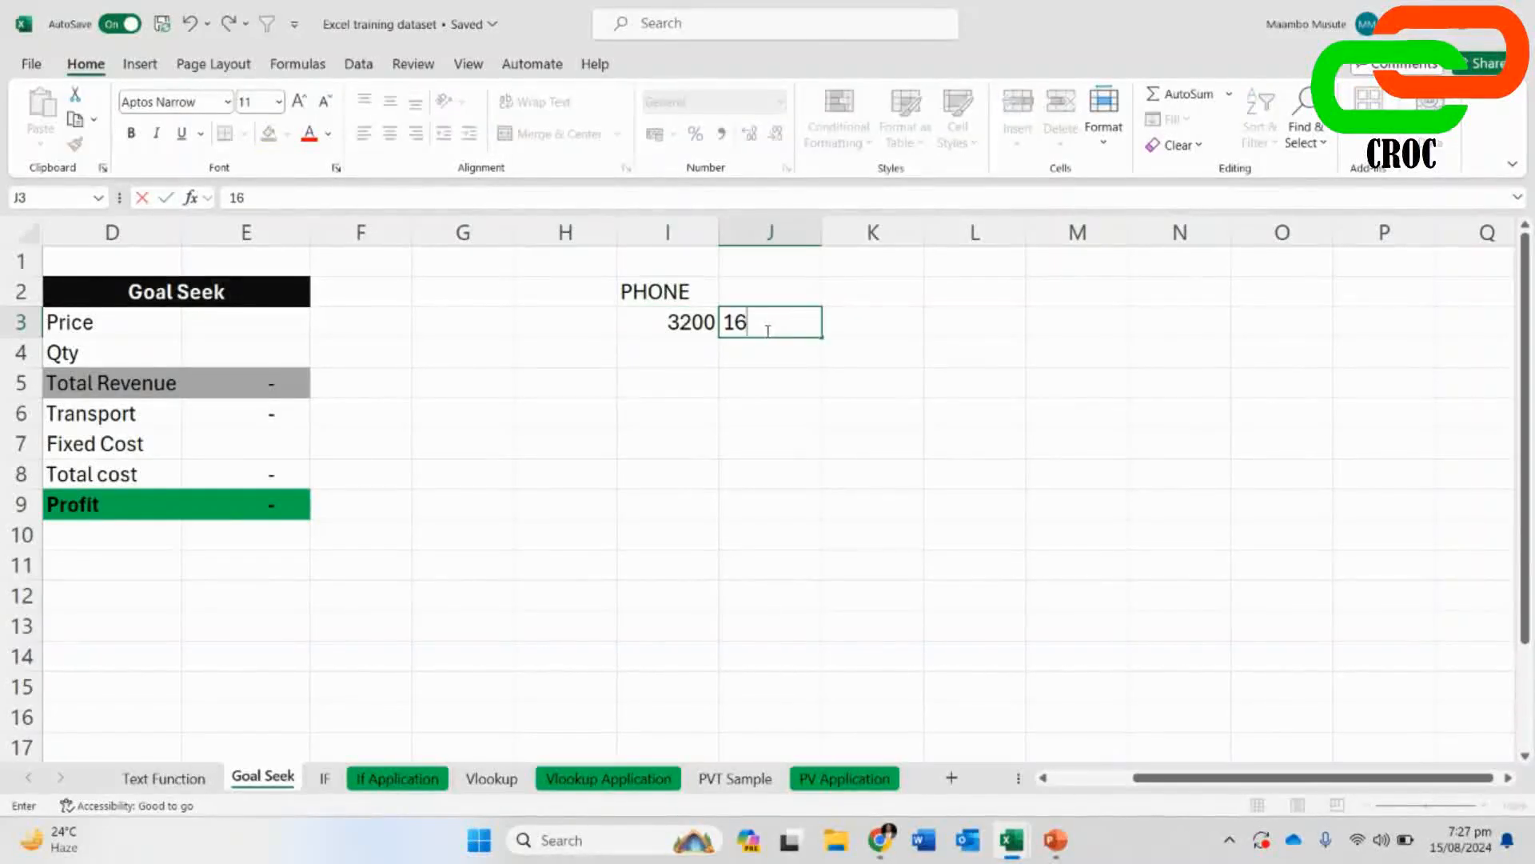
text(%)
key(Tab)
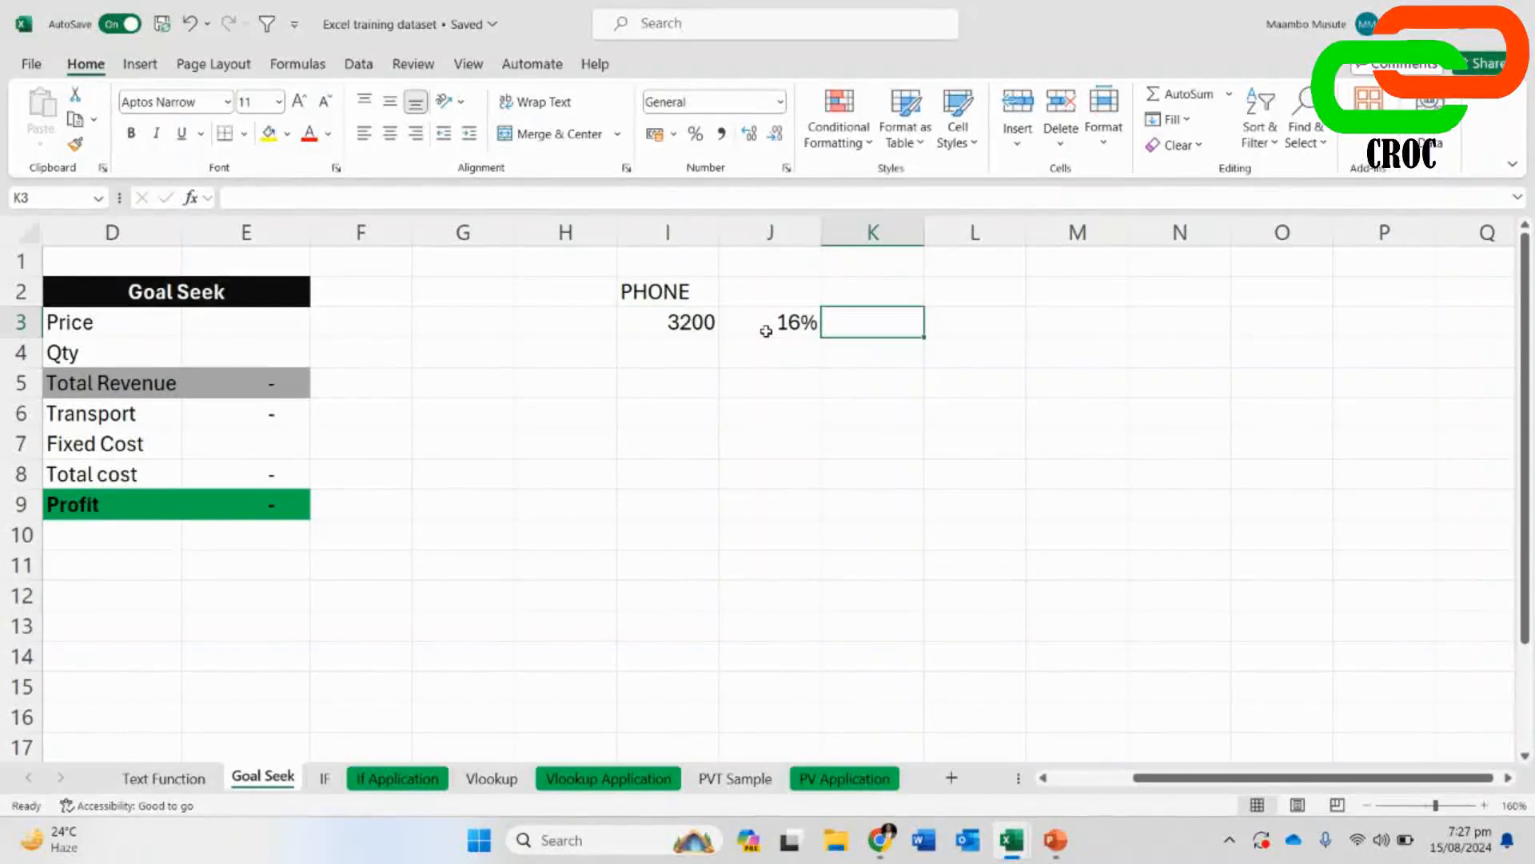
- Calculate the tax amount in K3 by multiplying the rate by the phone price with =J3*I3
click(680, 329)
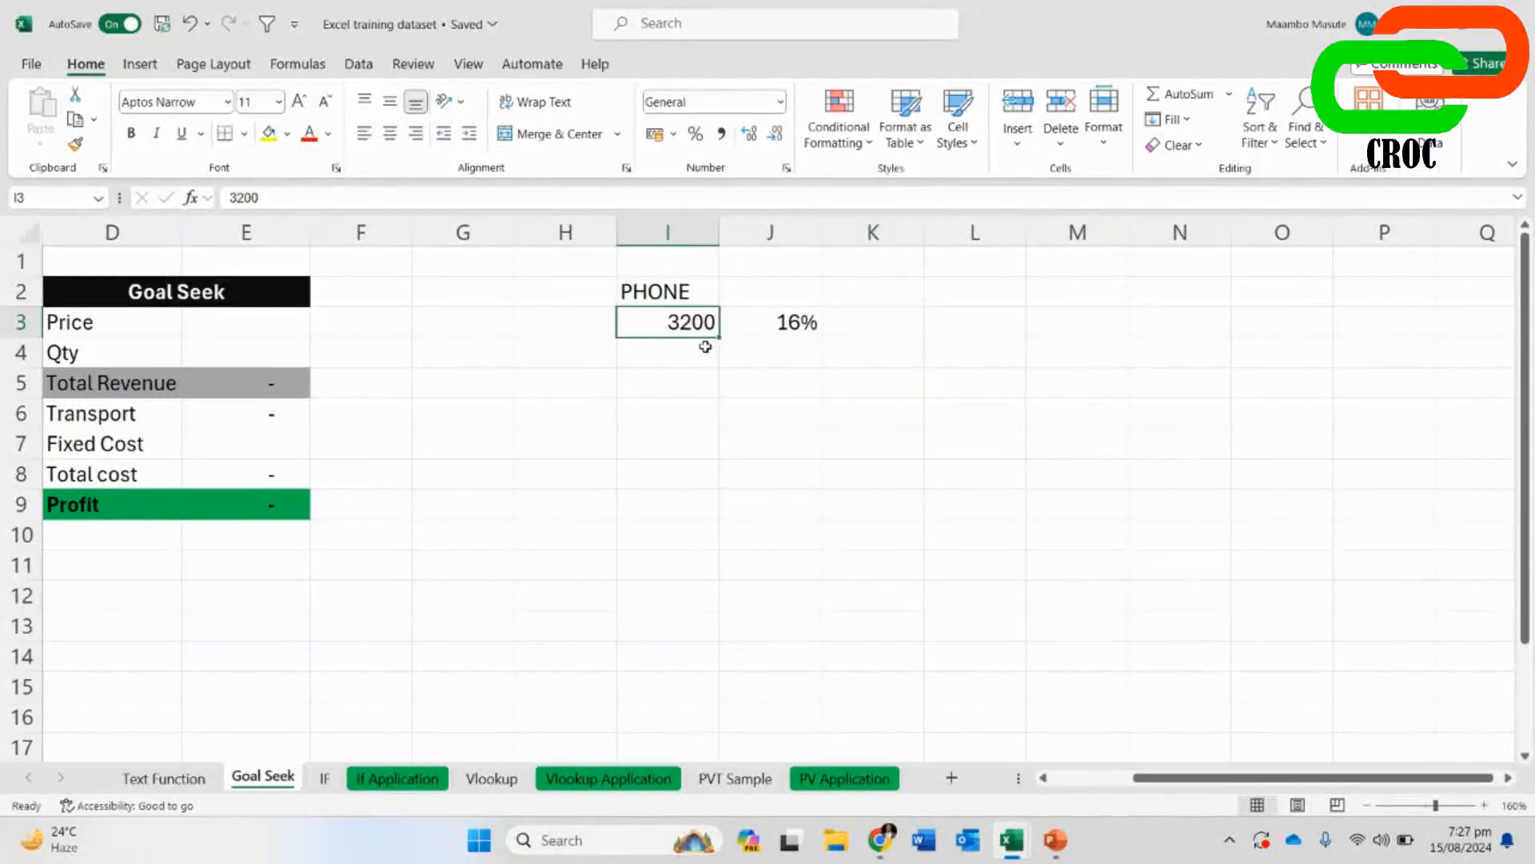
click(756, 330)
double_click(872, 329)
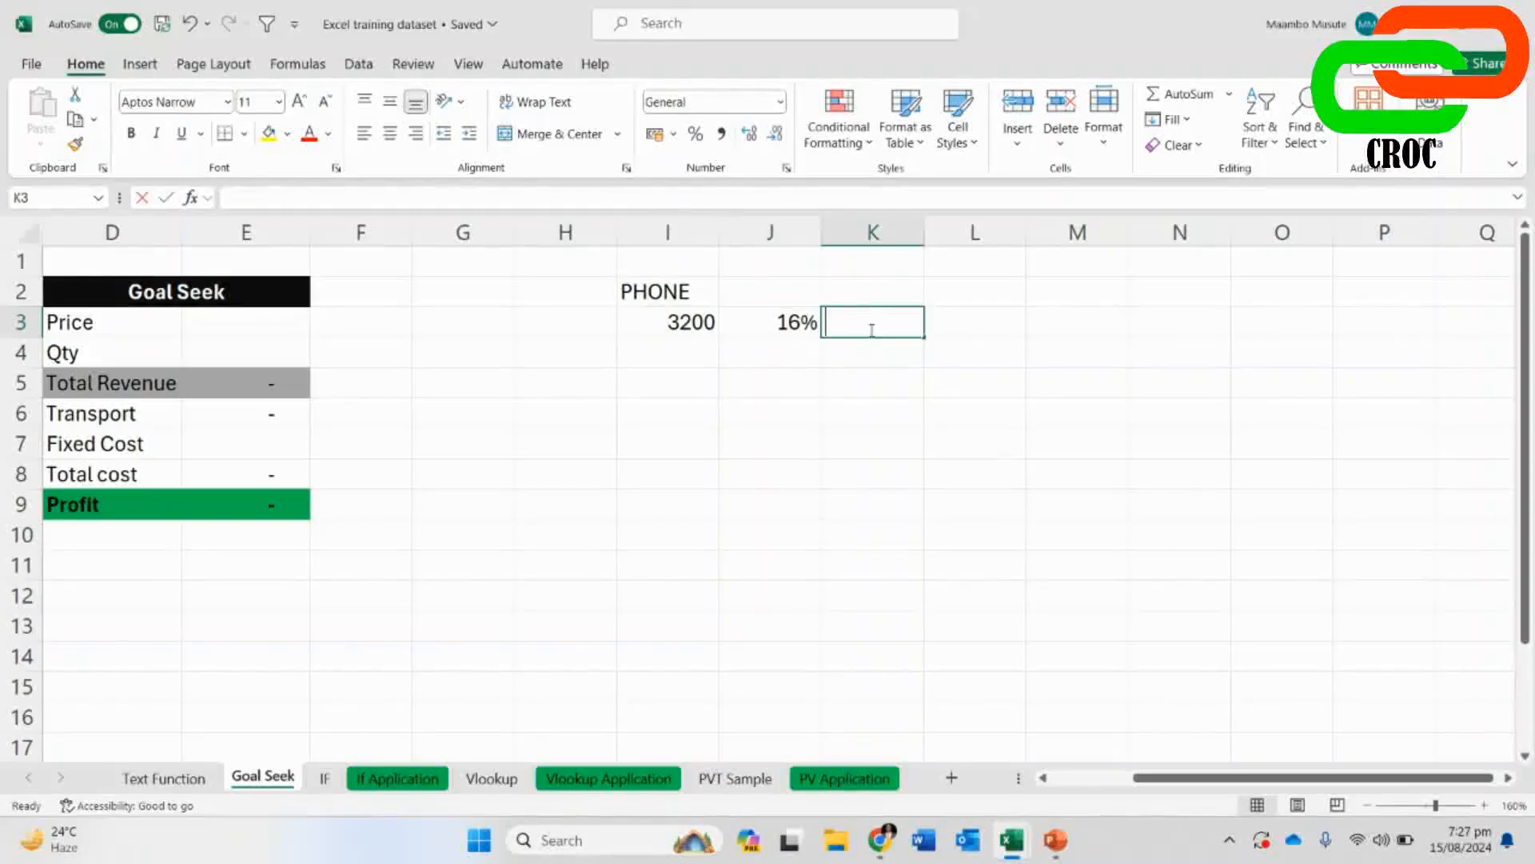
text(=)
key(Left)
text(*)
key(Left)
key(Left)
key(Return)
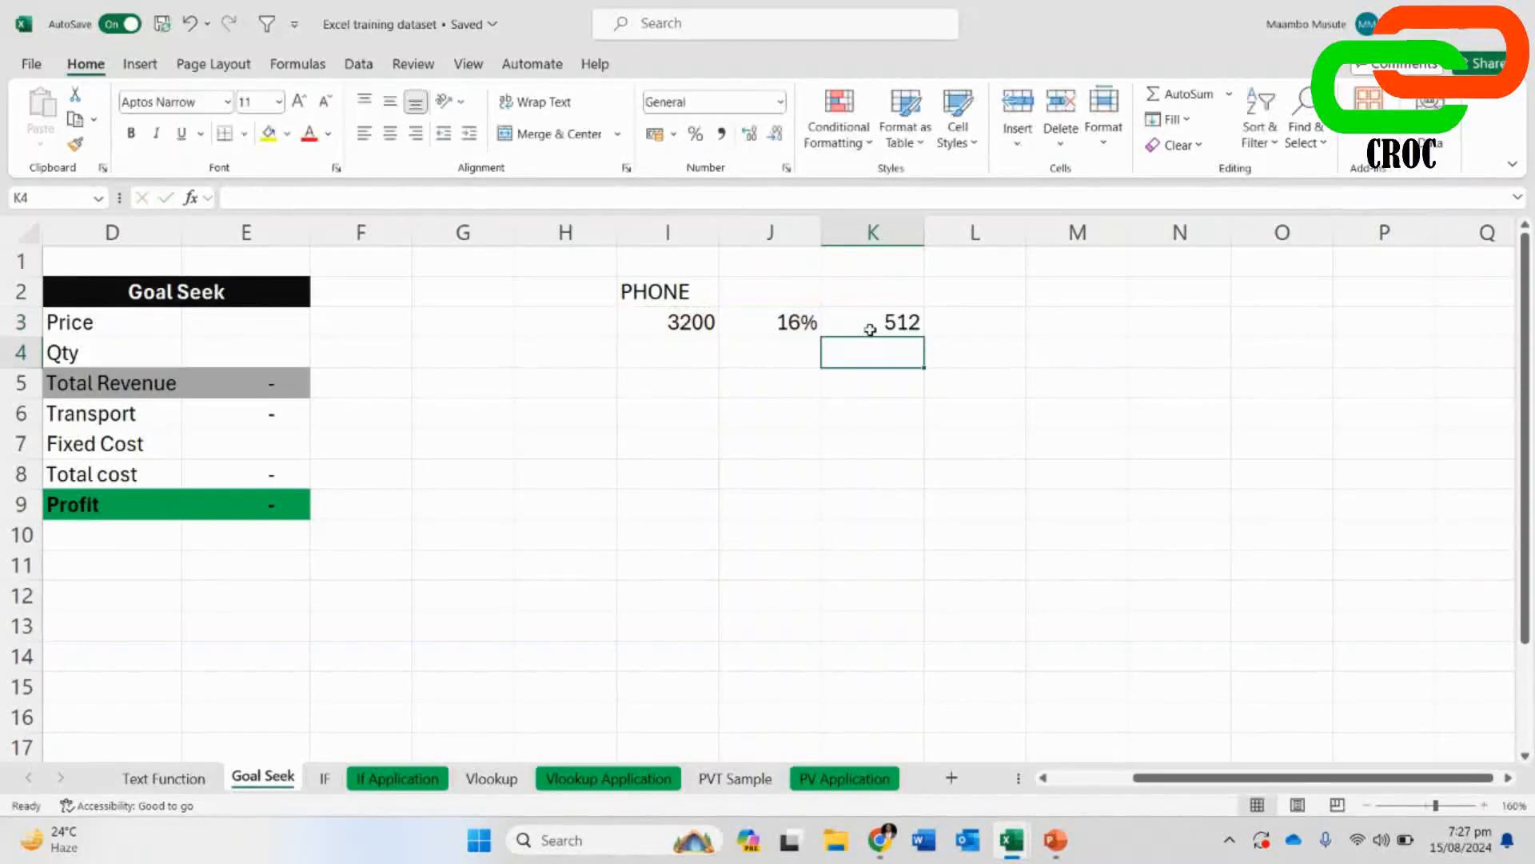
click(695, 326)
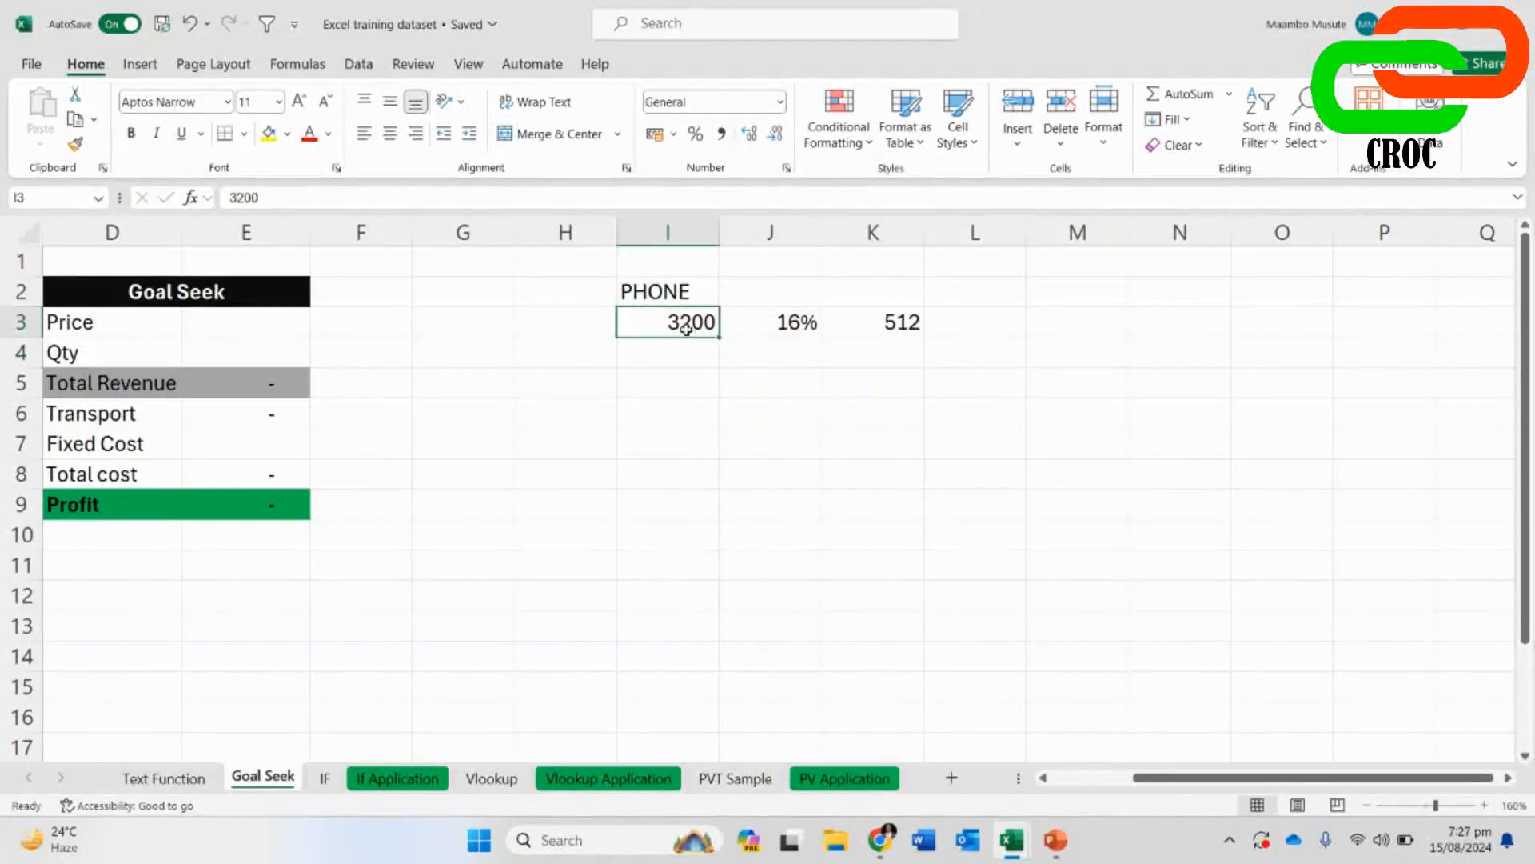
click(884, 323)
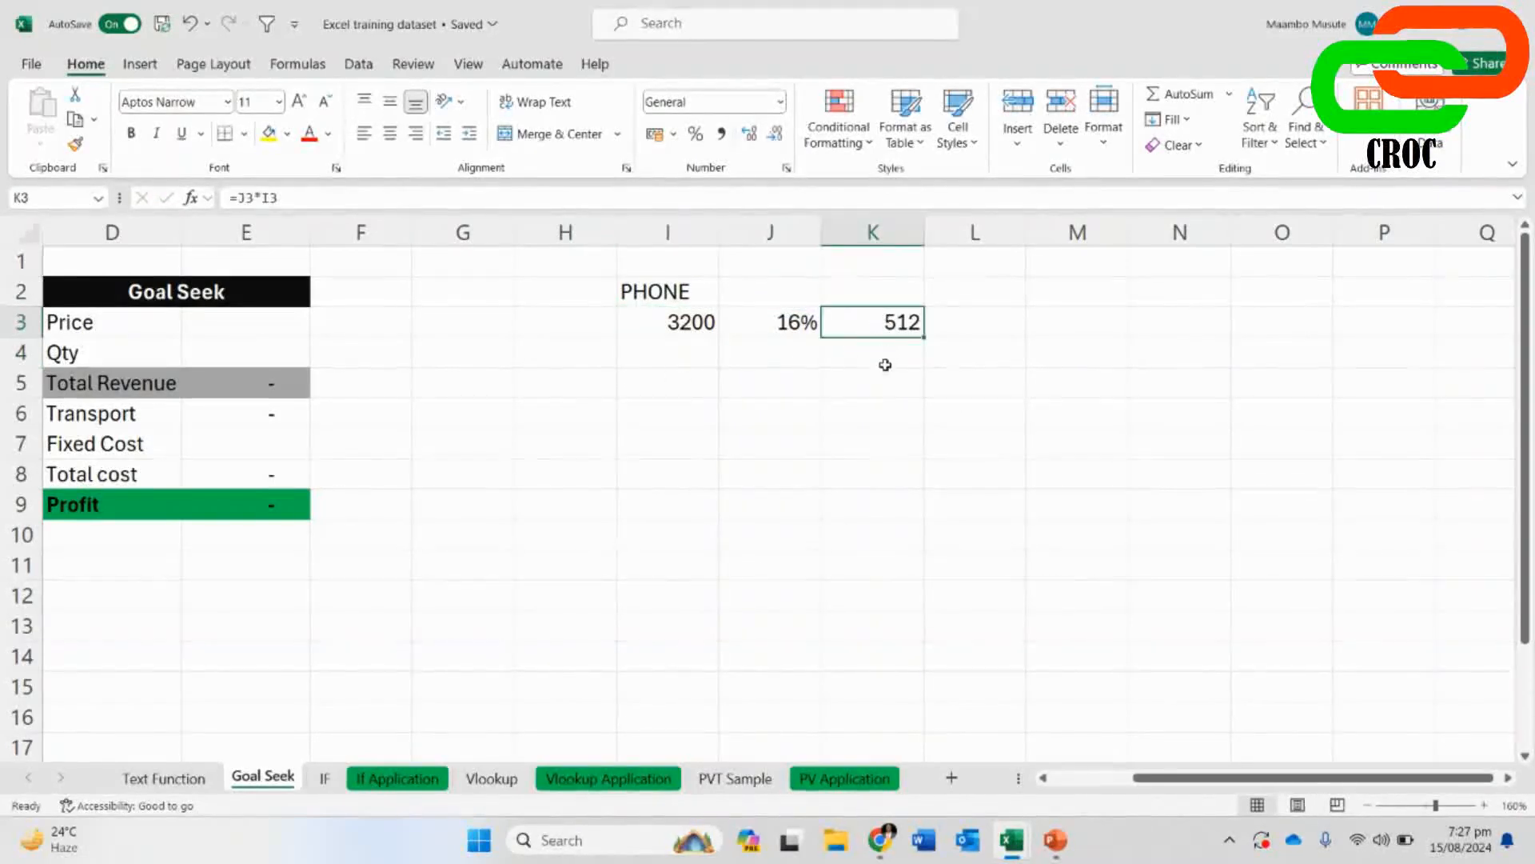
- Label the rate column VAT in J2 and the tax amount column VAT VALUE in K2
double_click(784, 298)
text(VAT)
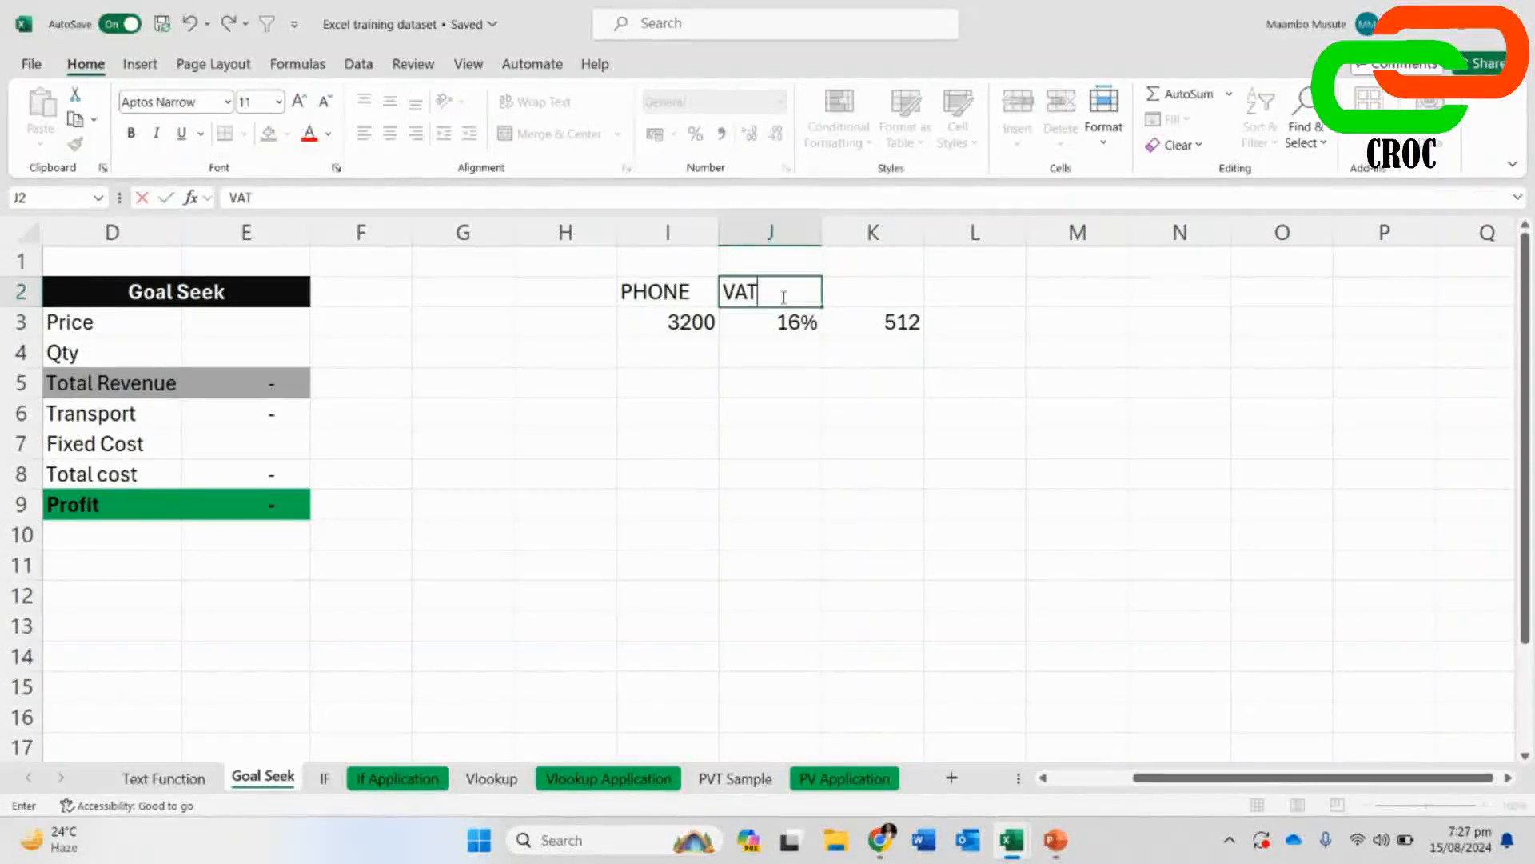
click(895, 299)
text(VAT)
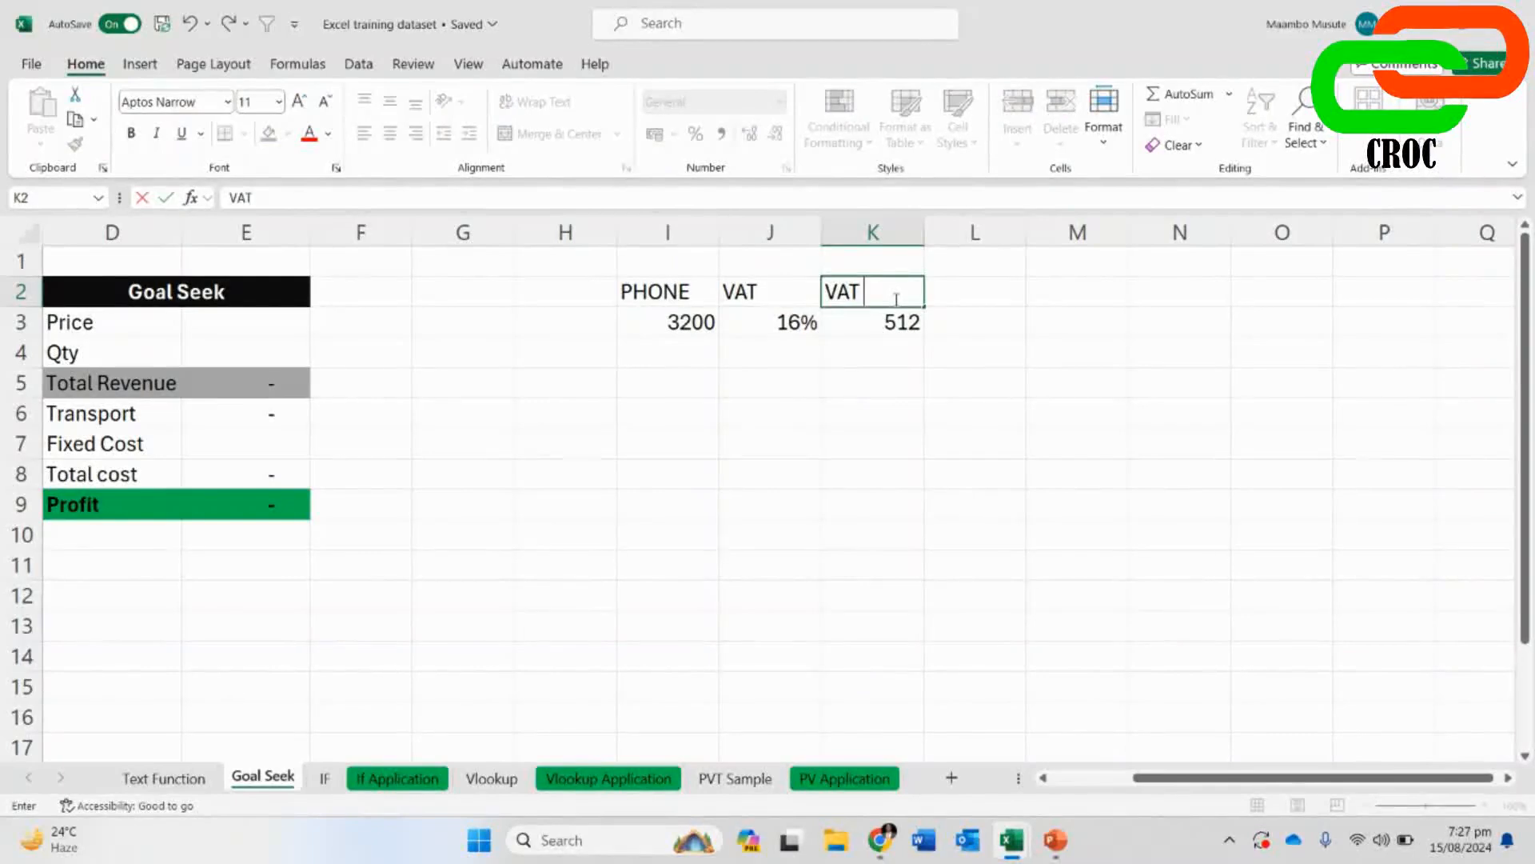
text( VALUE)
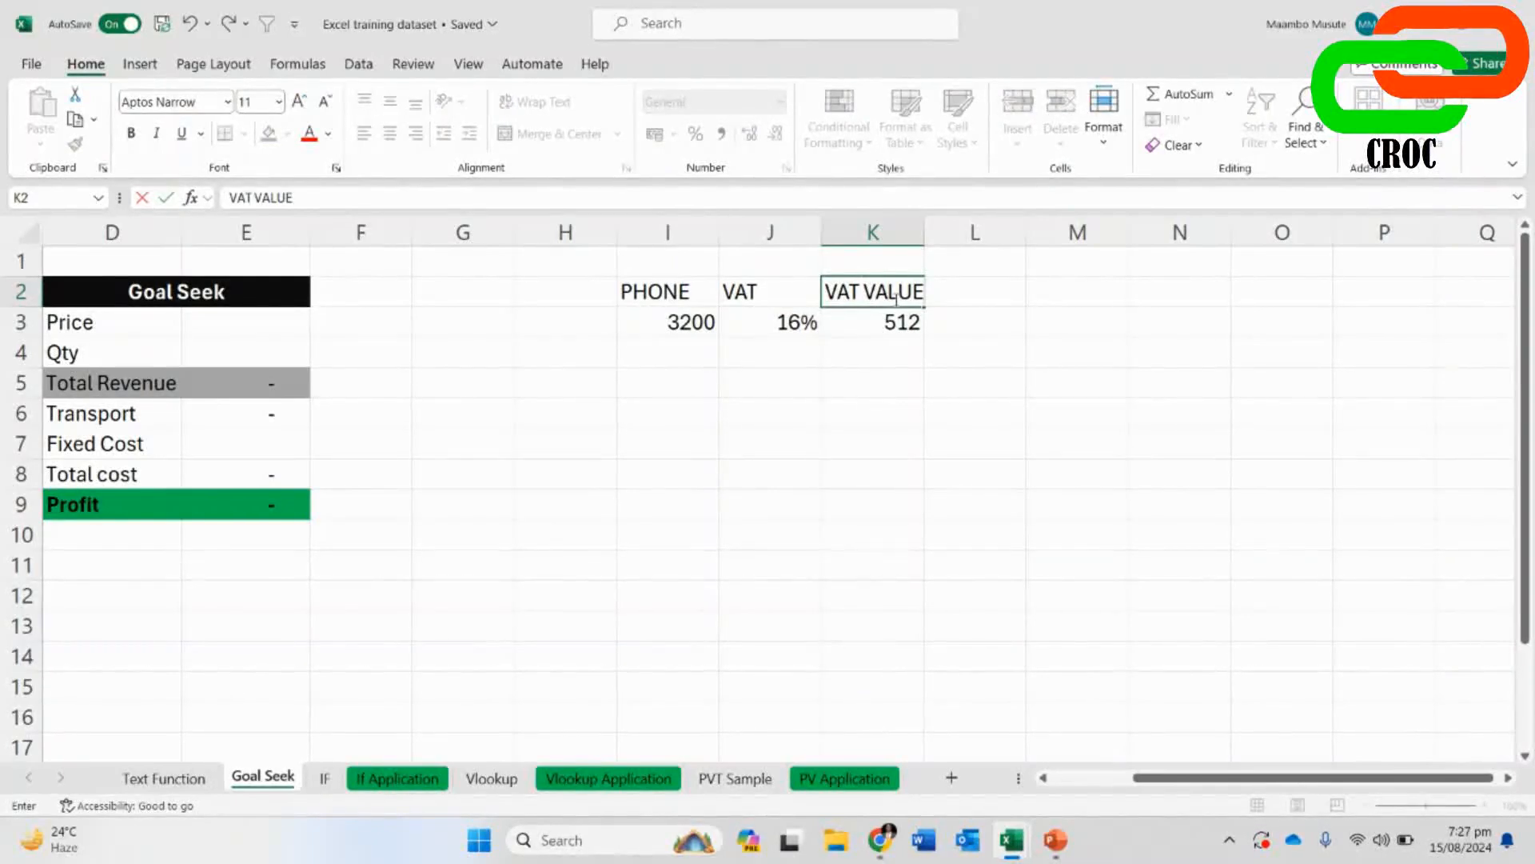
key(Return)
- Subtract the VAT value from the phone price in L3 with =I3-K3
click(949, 323)
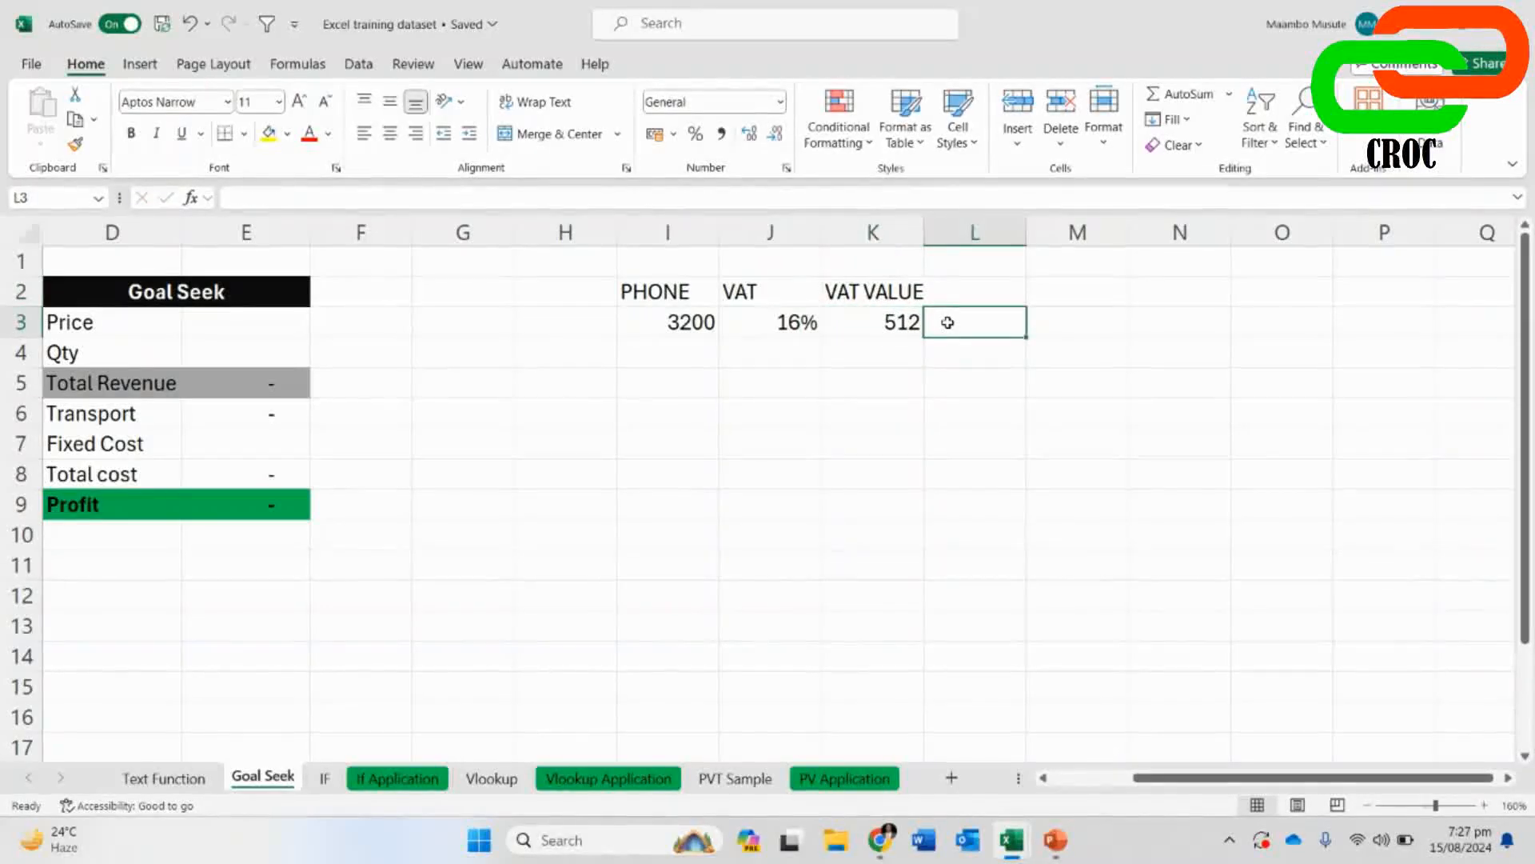
text(=)
key(Left)
key(Left)
key(Left)
text(-)
key(Left)
key(Return)
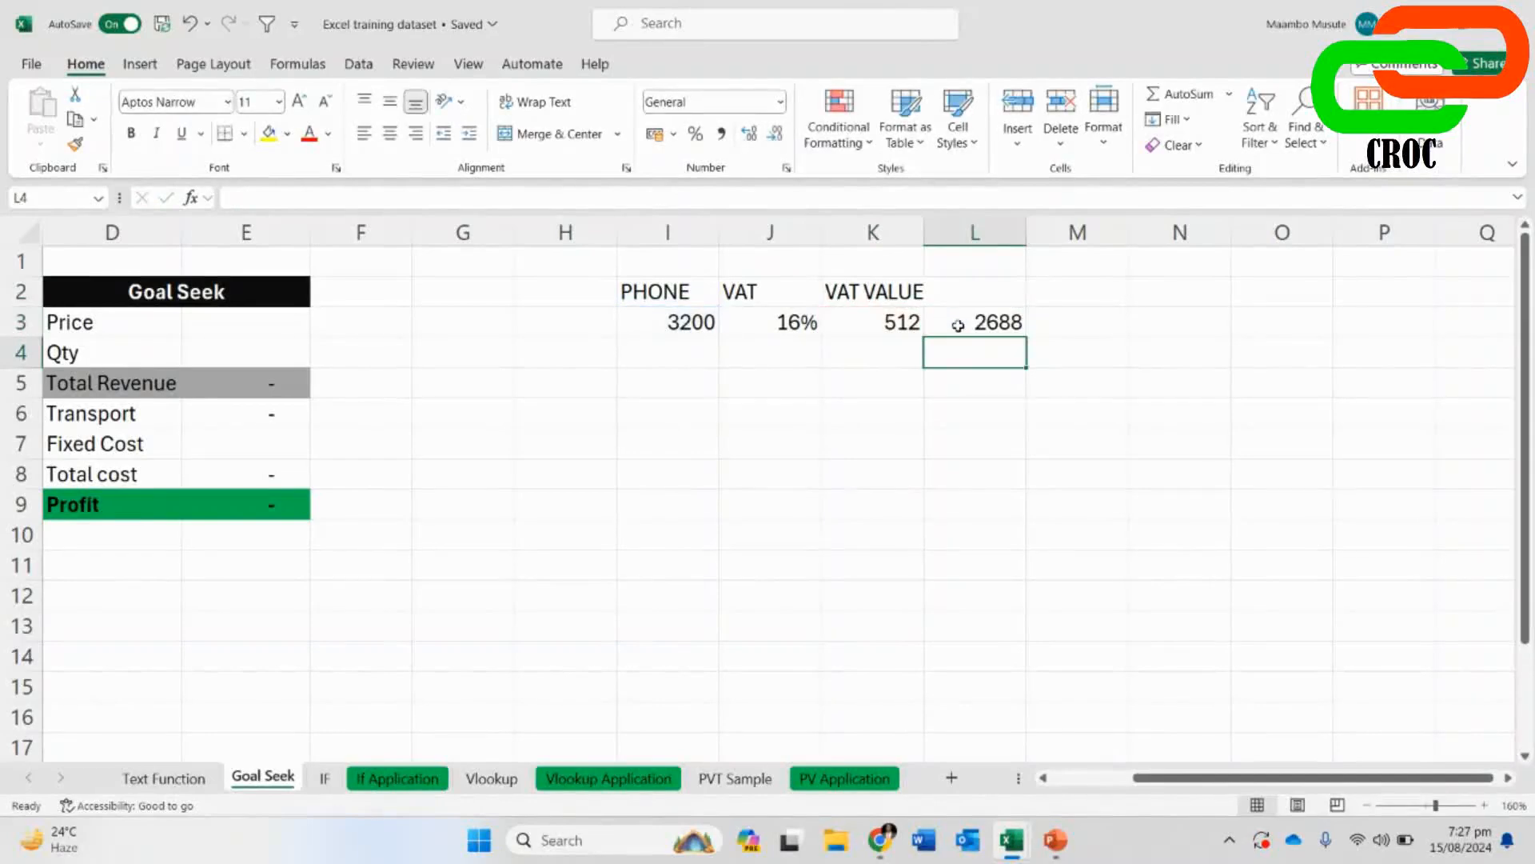
click(964, 327)
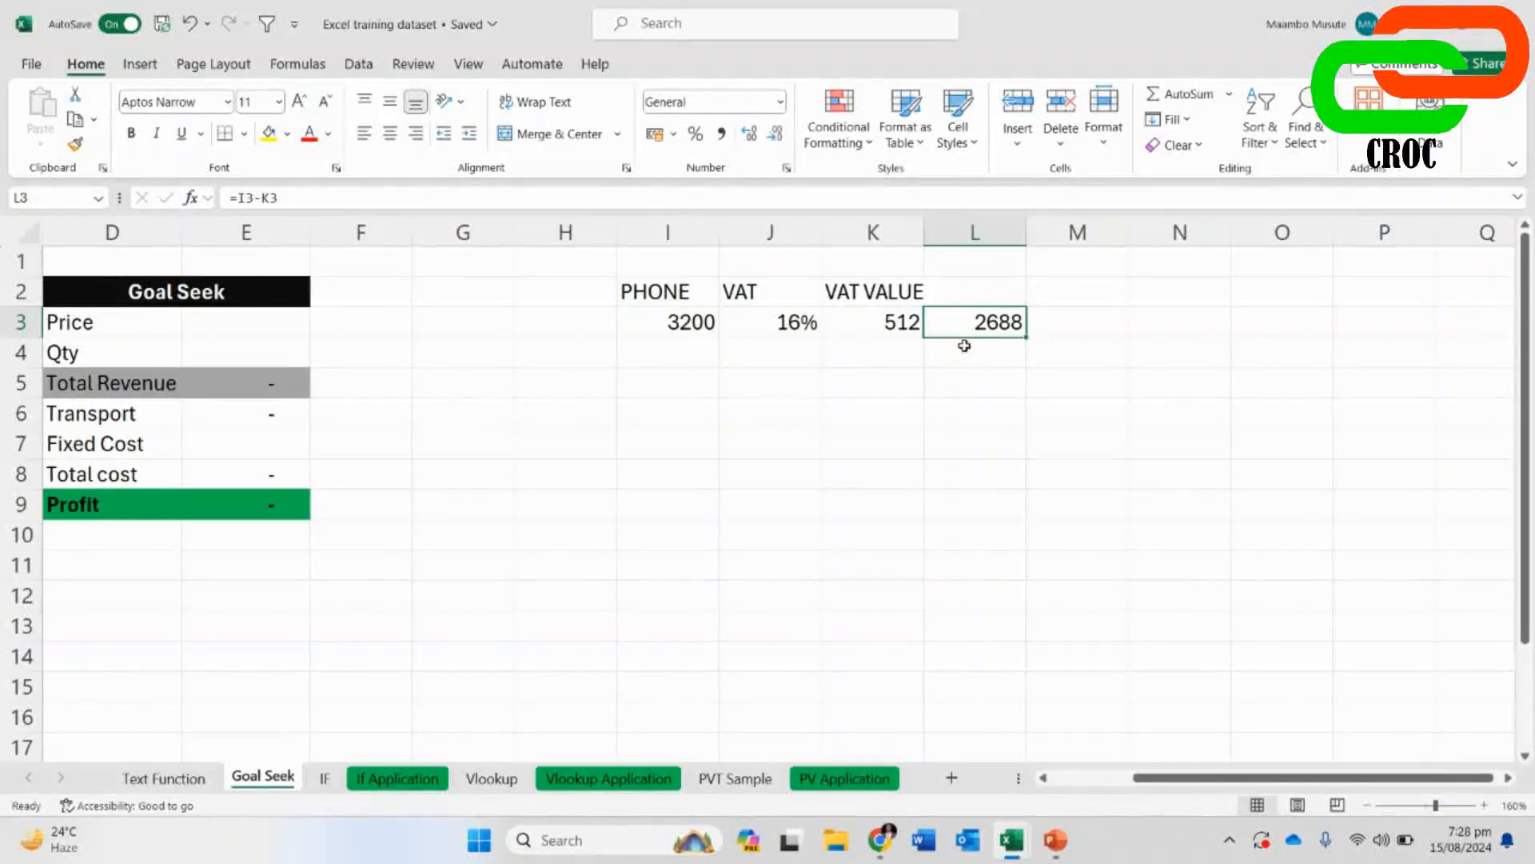
- Clear the VAT value and net price formulas from cells K3 and L3
drag(884, 317, 950, 331)
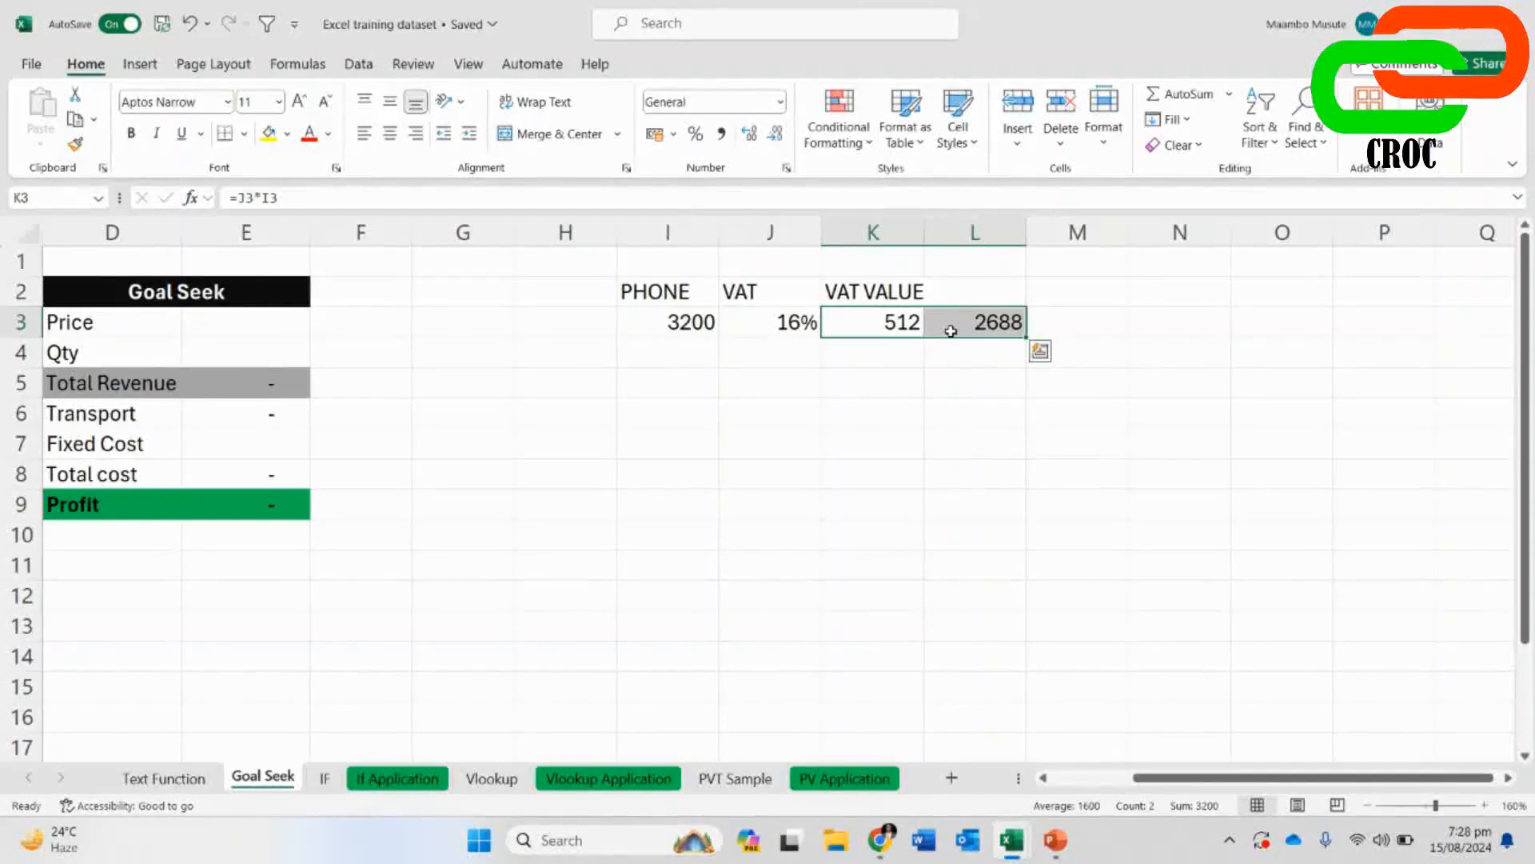
key(Delete)
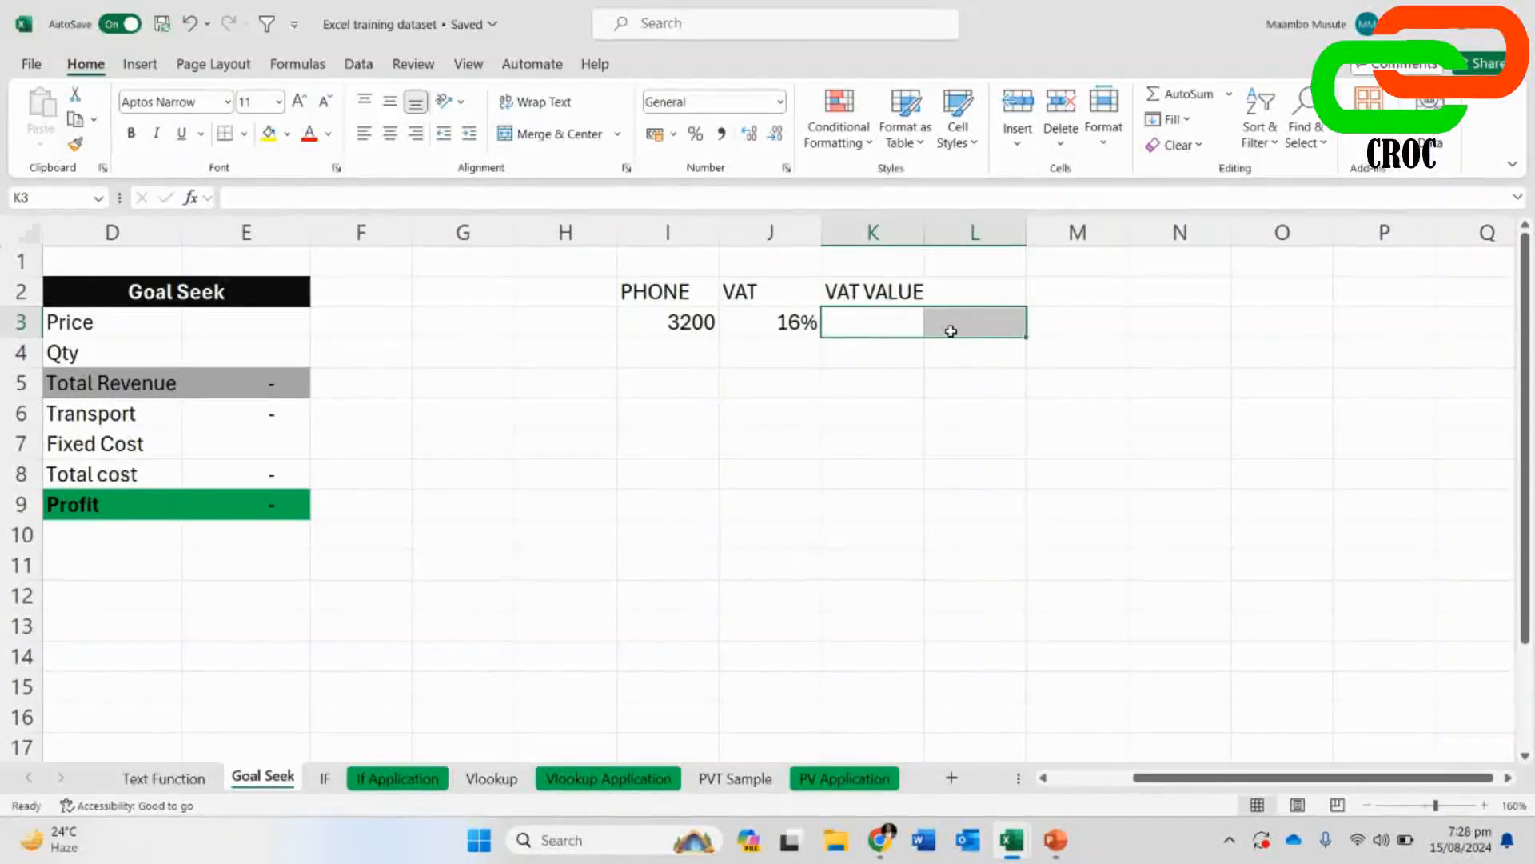
click(943, 414)
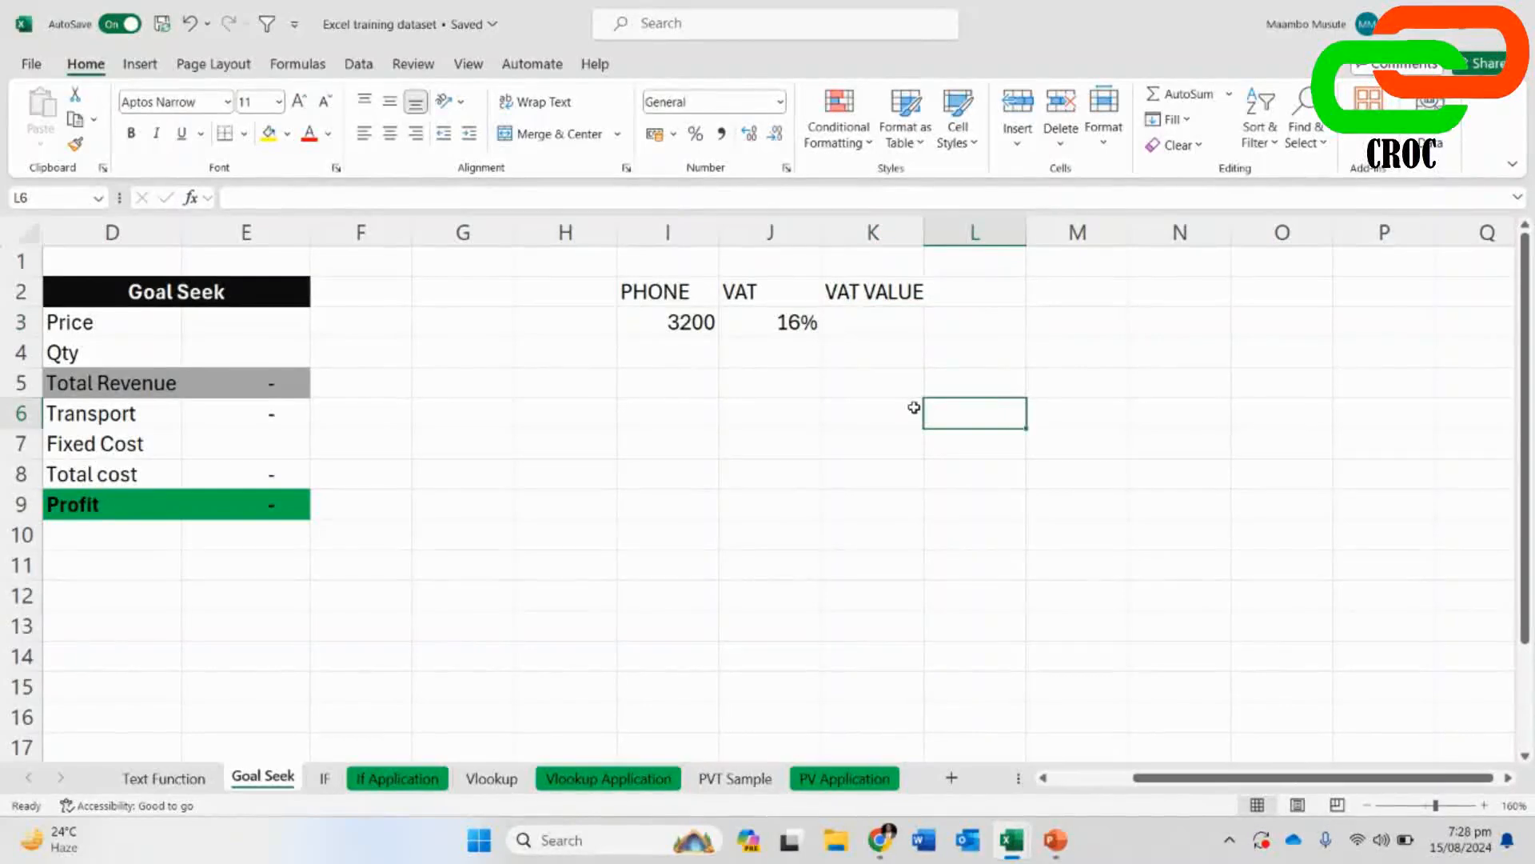
- Change the phone price in I3 to 4000
click(676, 326)
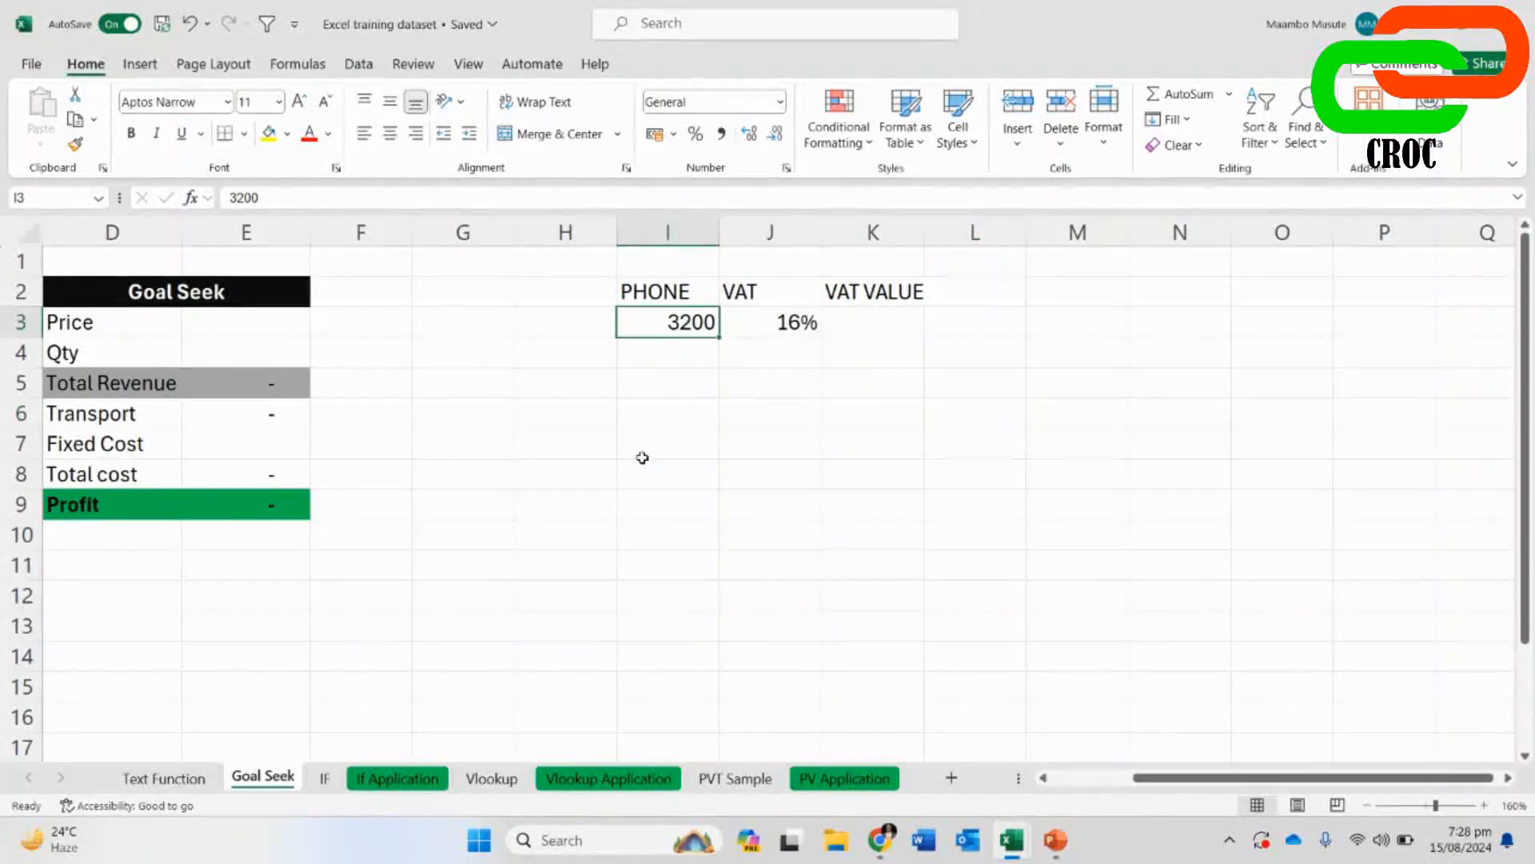
text(4000)
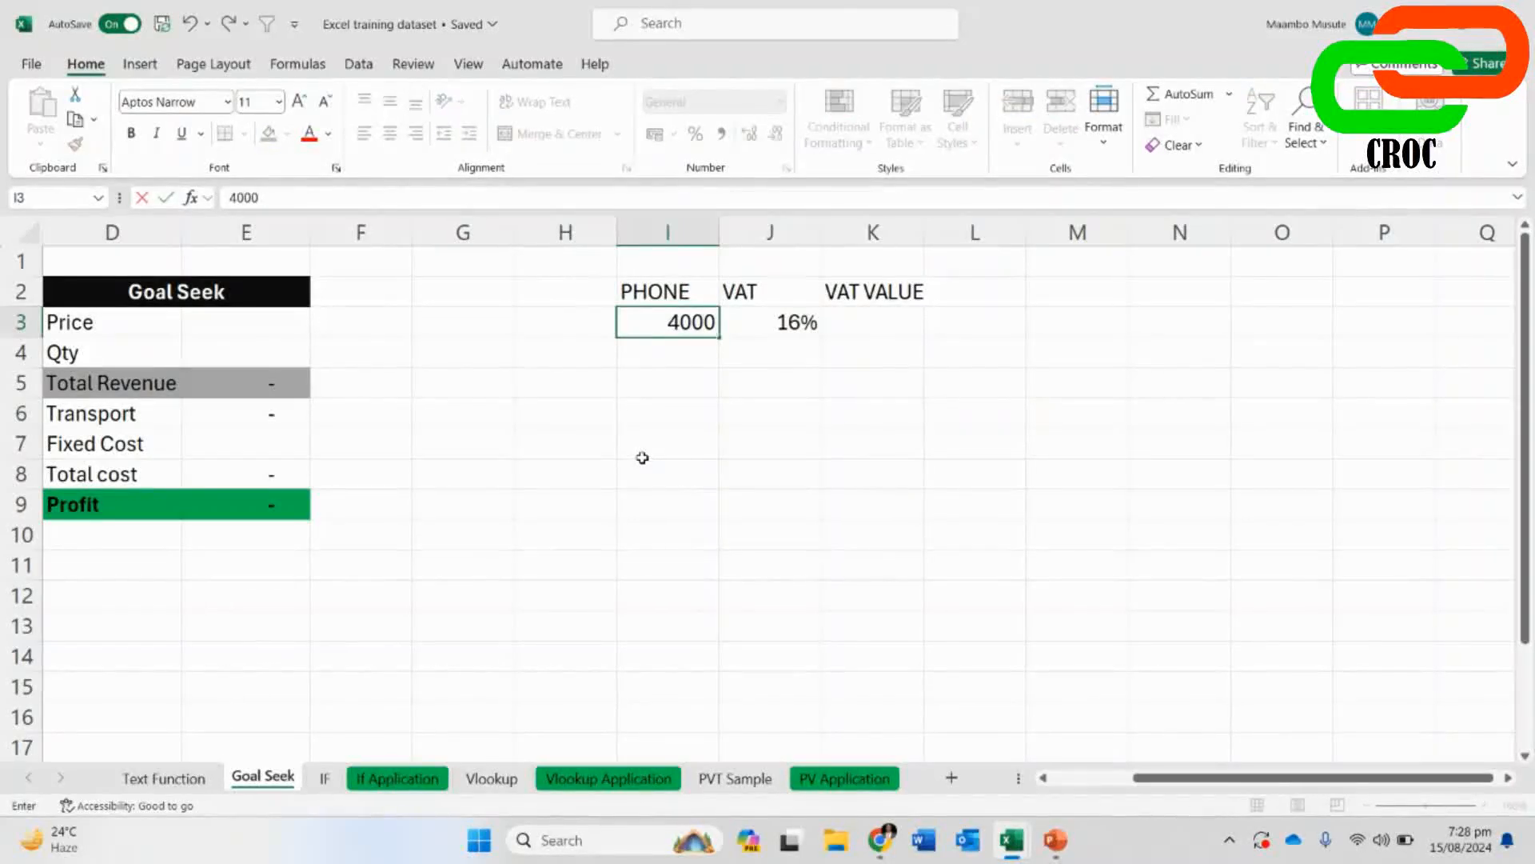
key(Return)
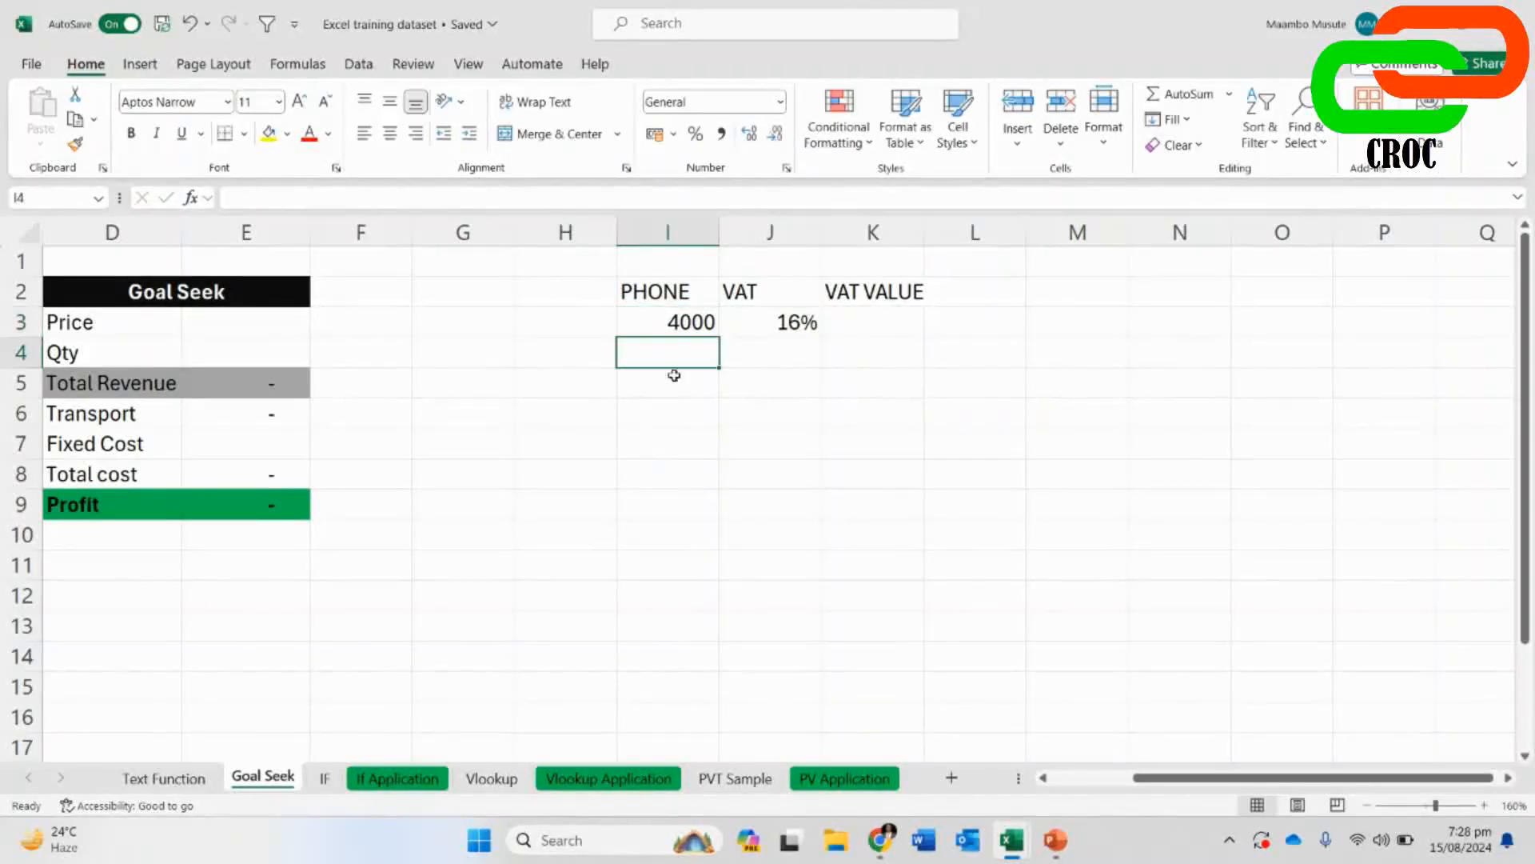
- Calculate the VAT value of the changed phone price in K3 with =J3*I3
click(686, 322)
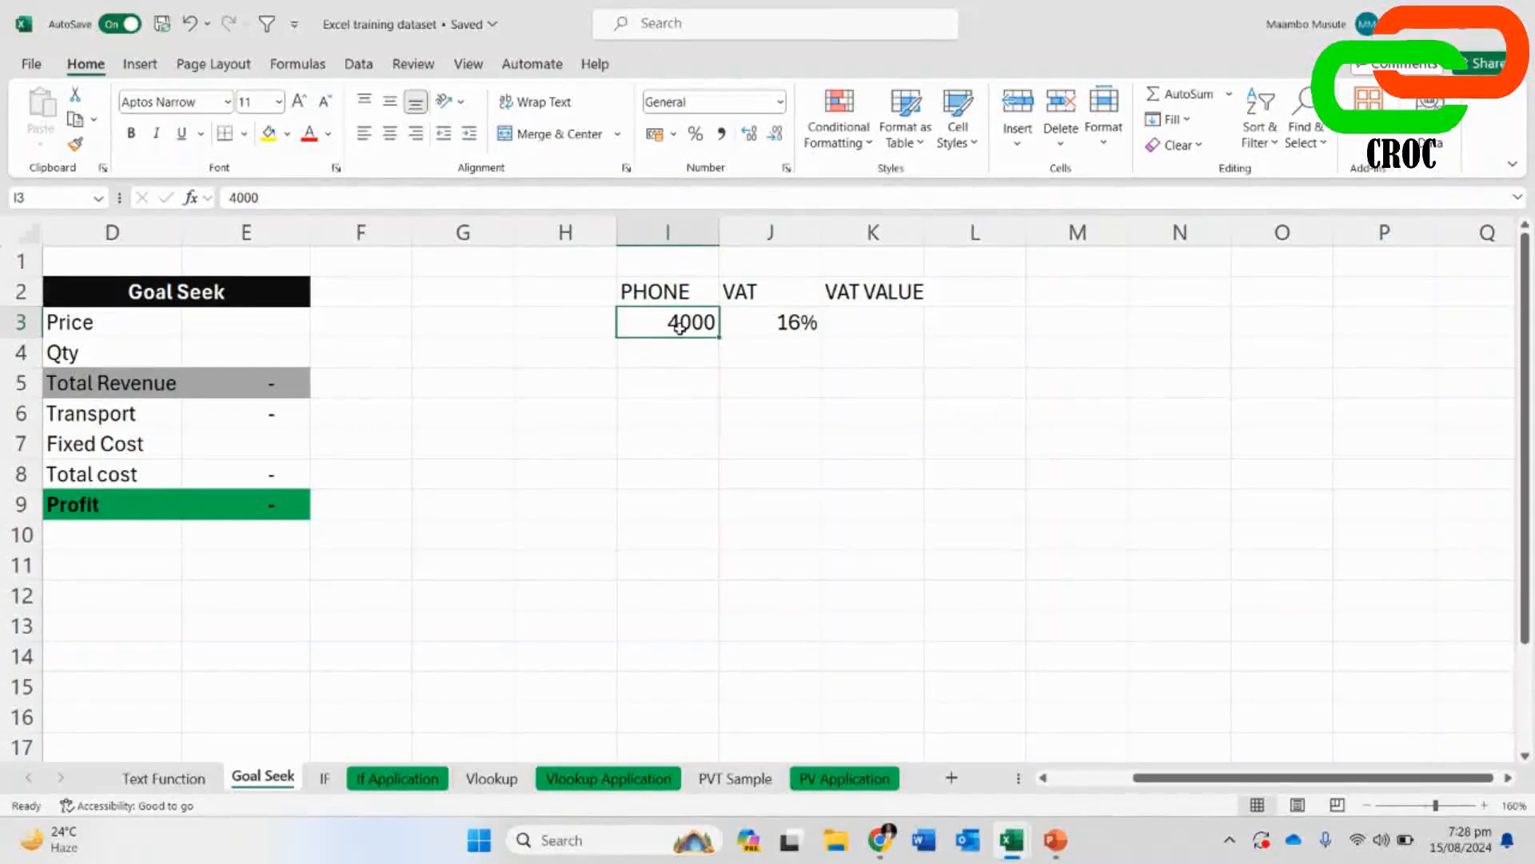
click(760, 321)
click(867, 327)
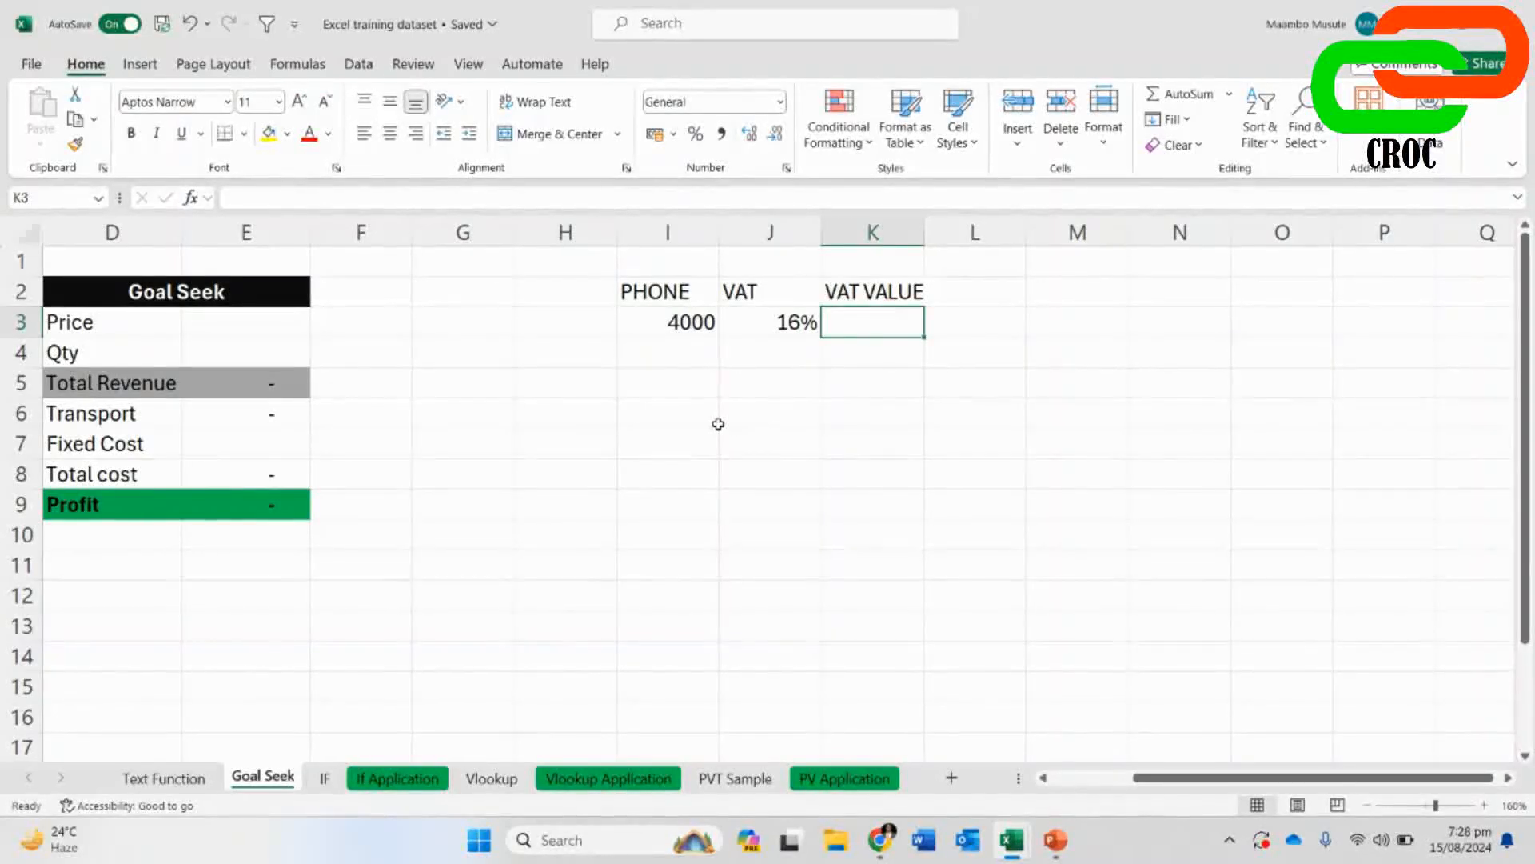
text(=)
text(I3*J3)
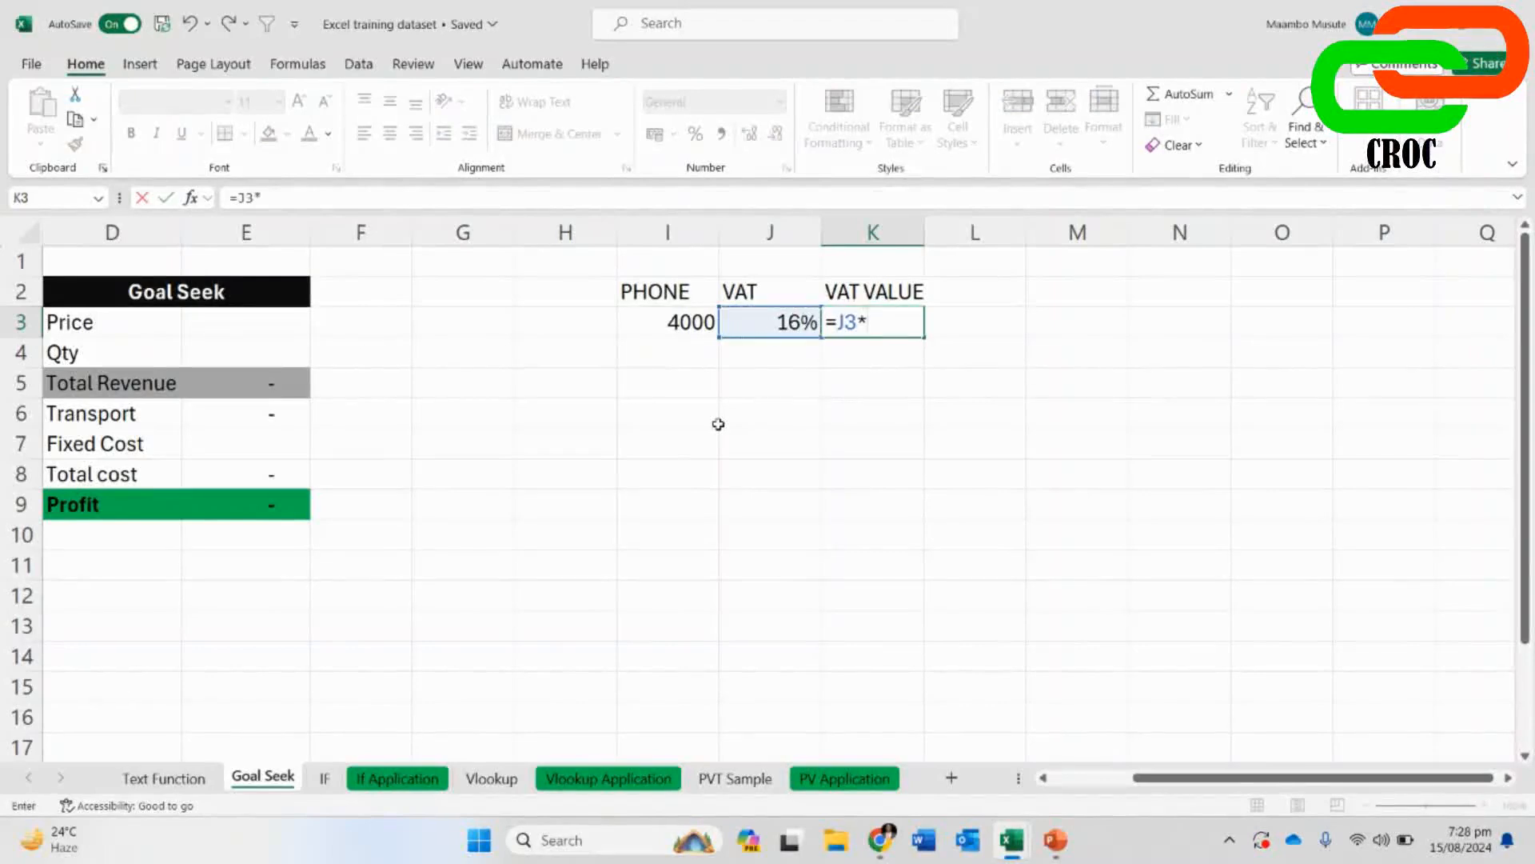
key(Return)
key(Up)
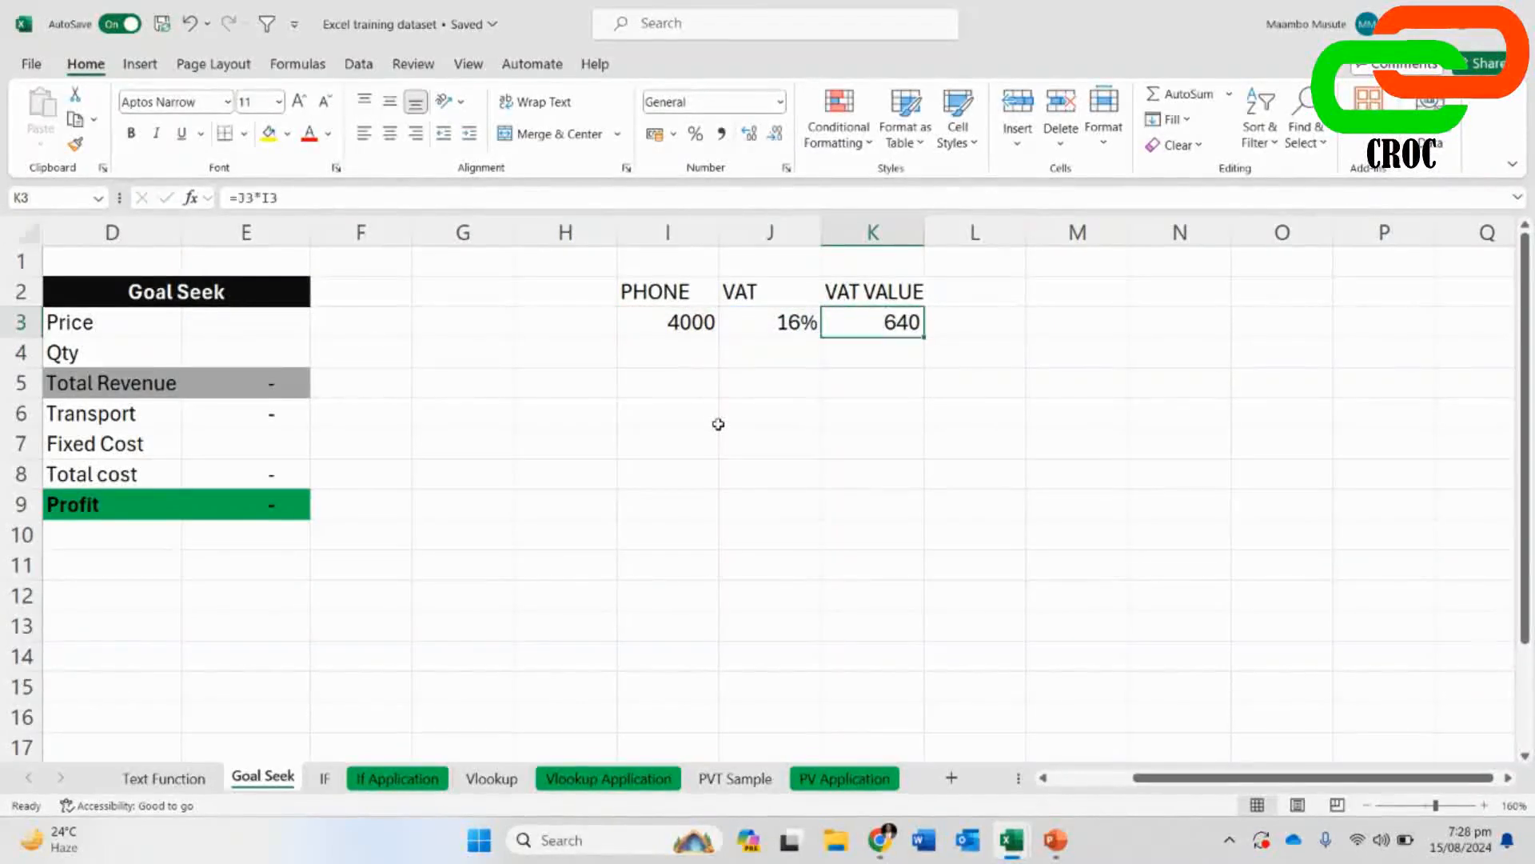
- Calculate the phone's price including VAT in L3 with =K3+I3
key(Right)
key(F2)
text(=)
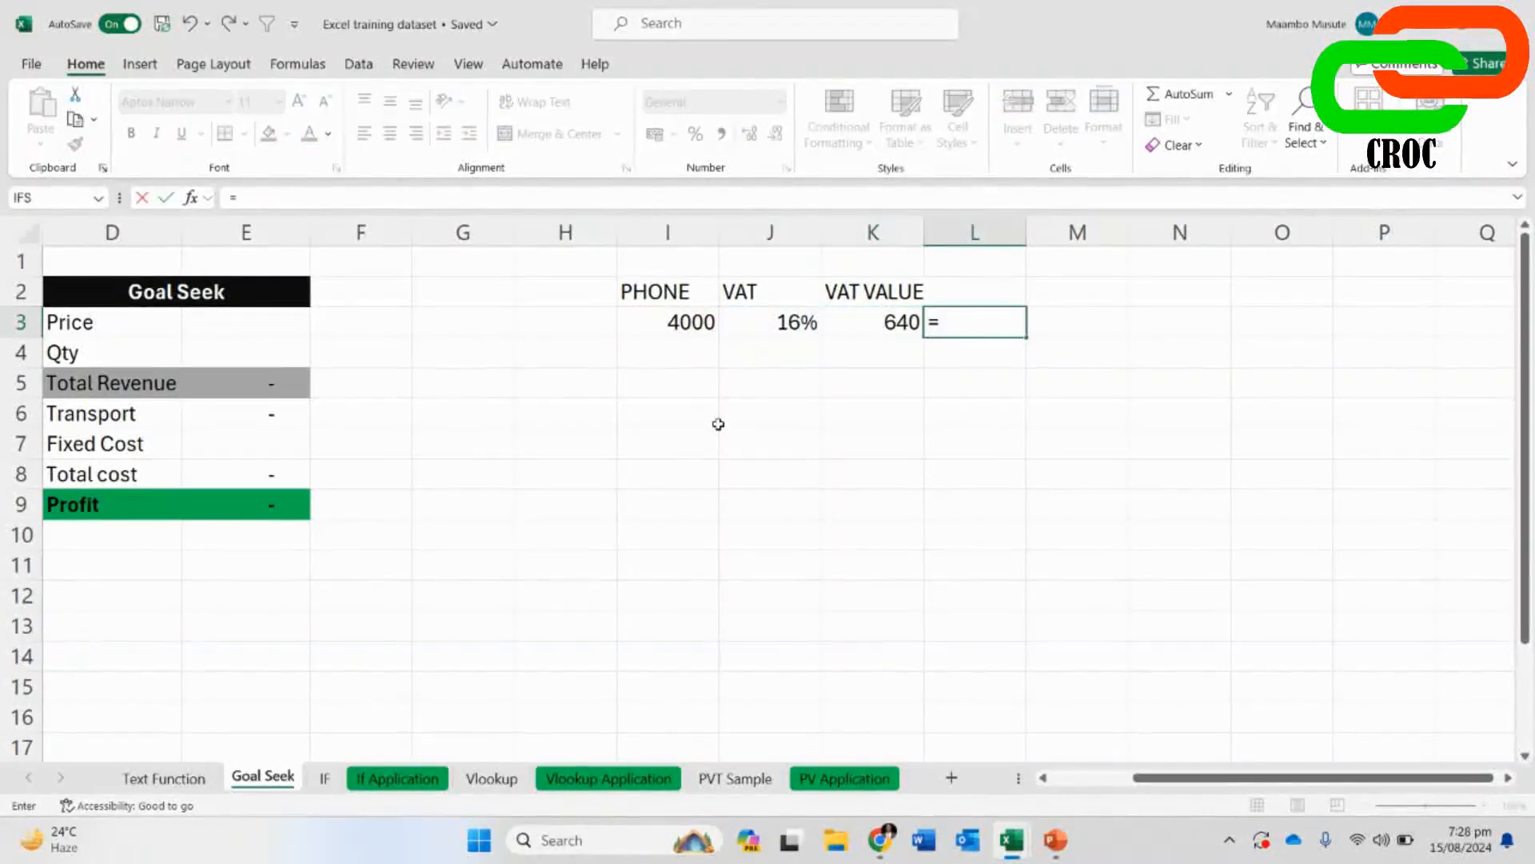
key(Left)
text(+)
key(Left)
key(Left)
key(Left)
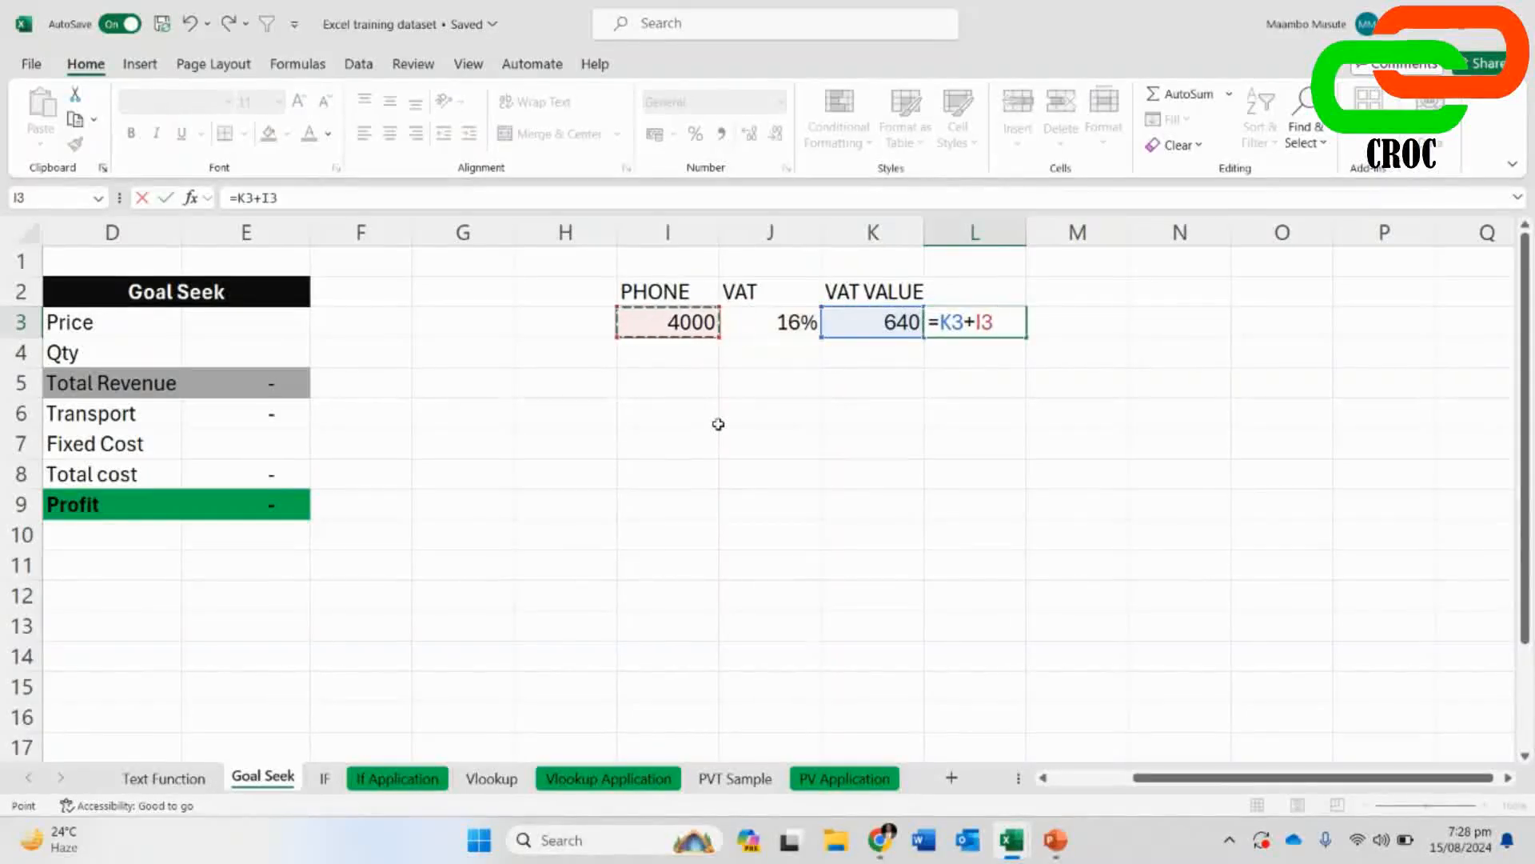
key(Return)
- Enter the heading SALE PRICE in L2 above the calculated total
click(956, 304)
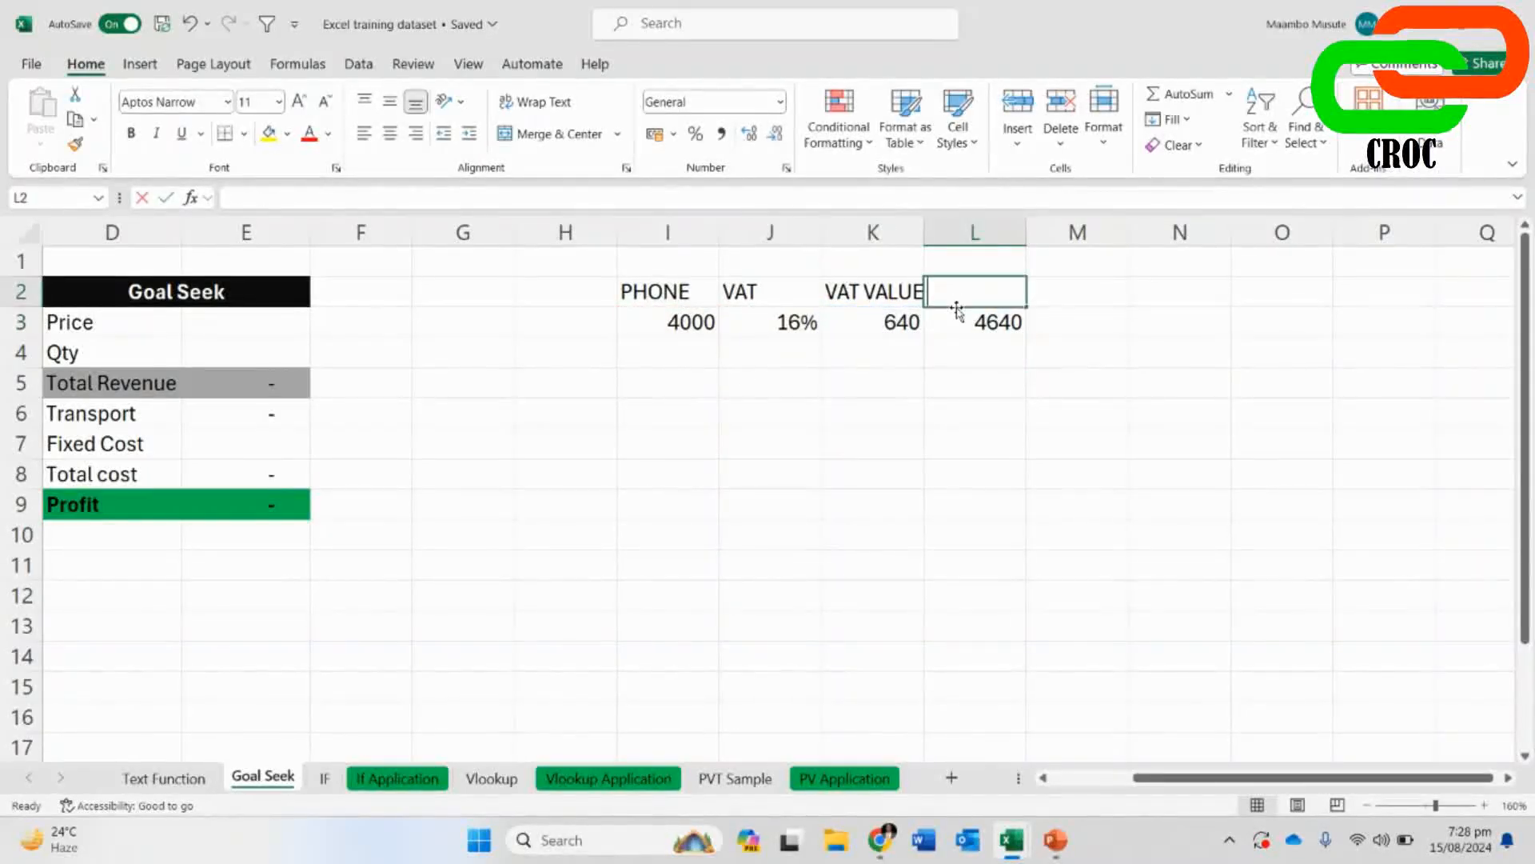
text(SALE PRICE)
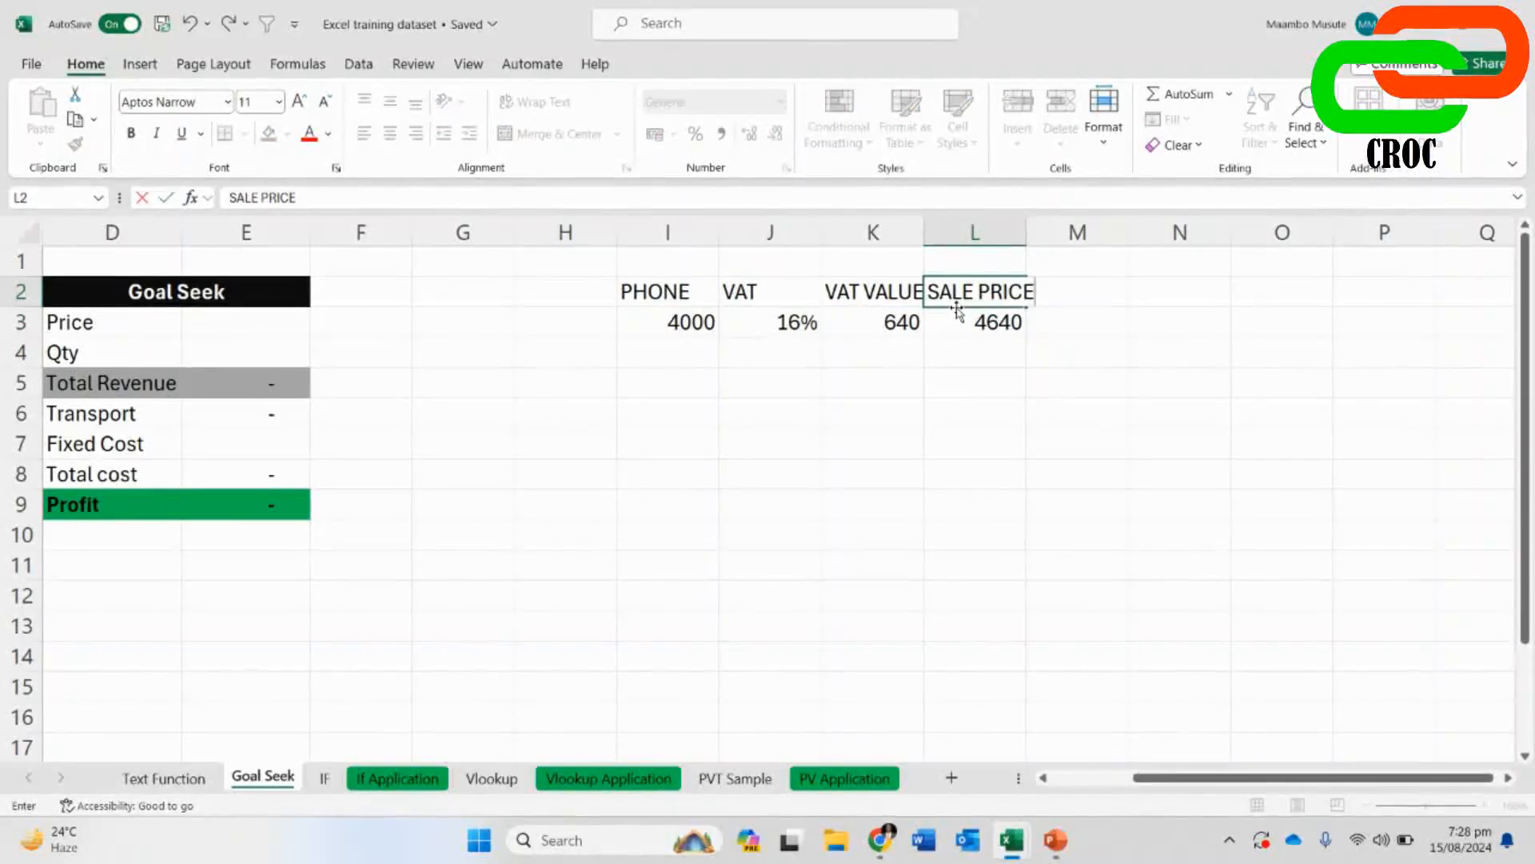
click(941, 424)
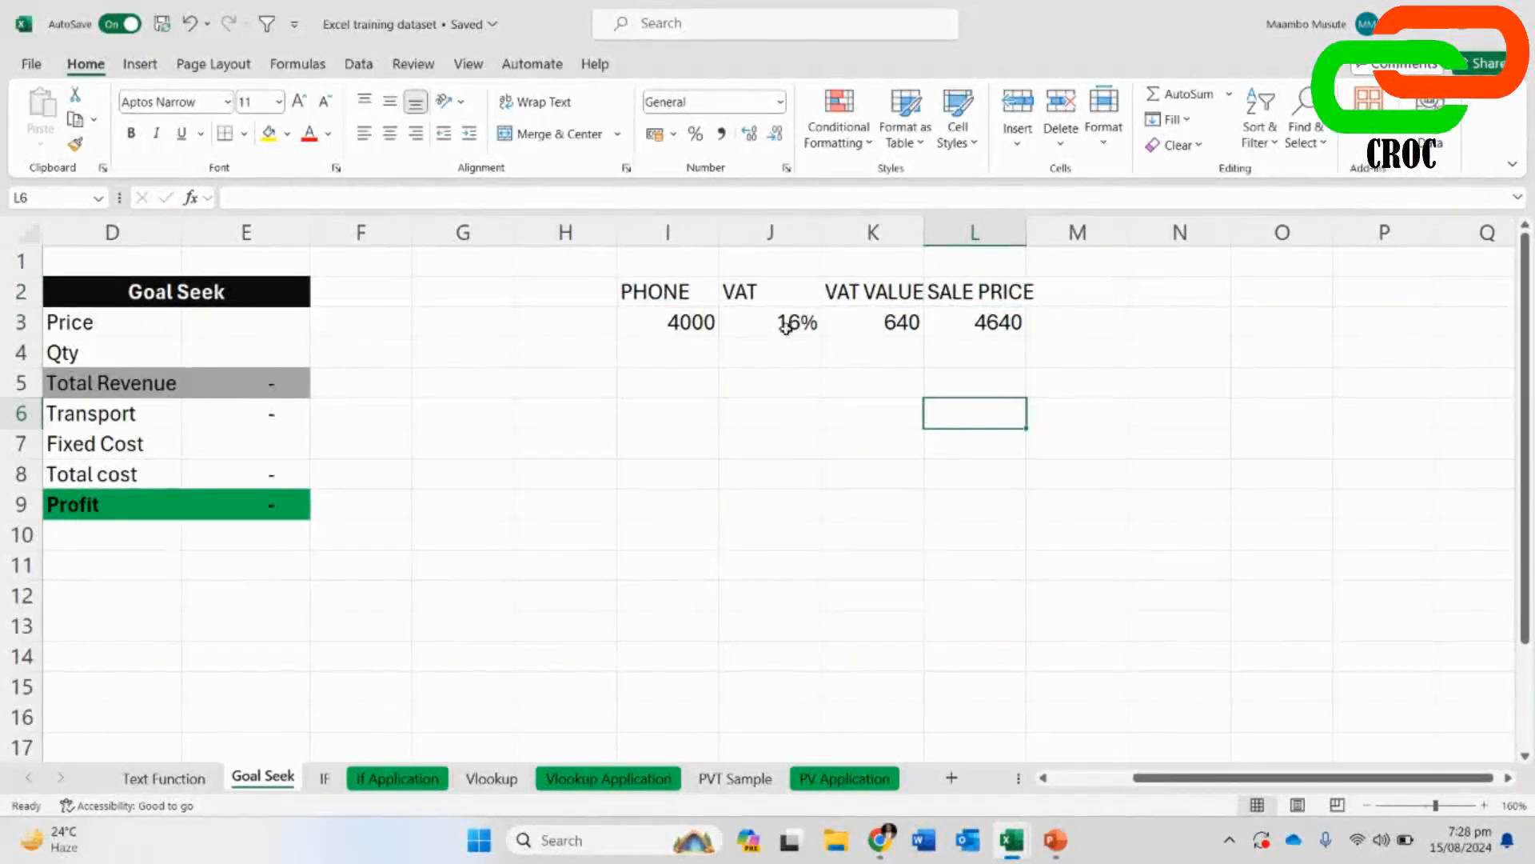
- Examine the phone price, VAT value and sale price cells in row 3 to see how they depend on each other
click(689, 329)
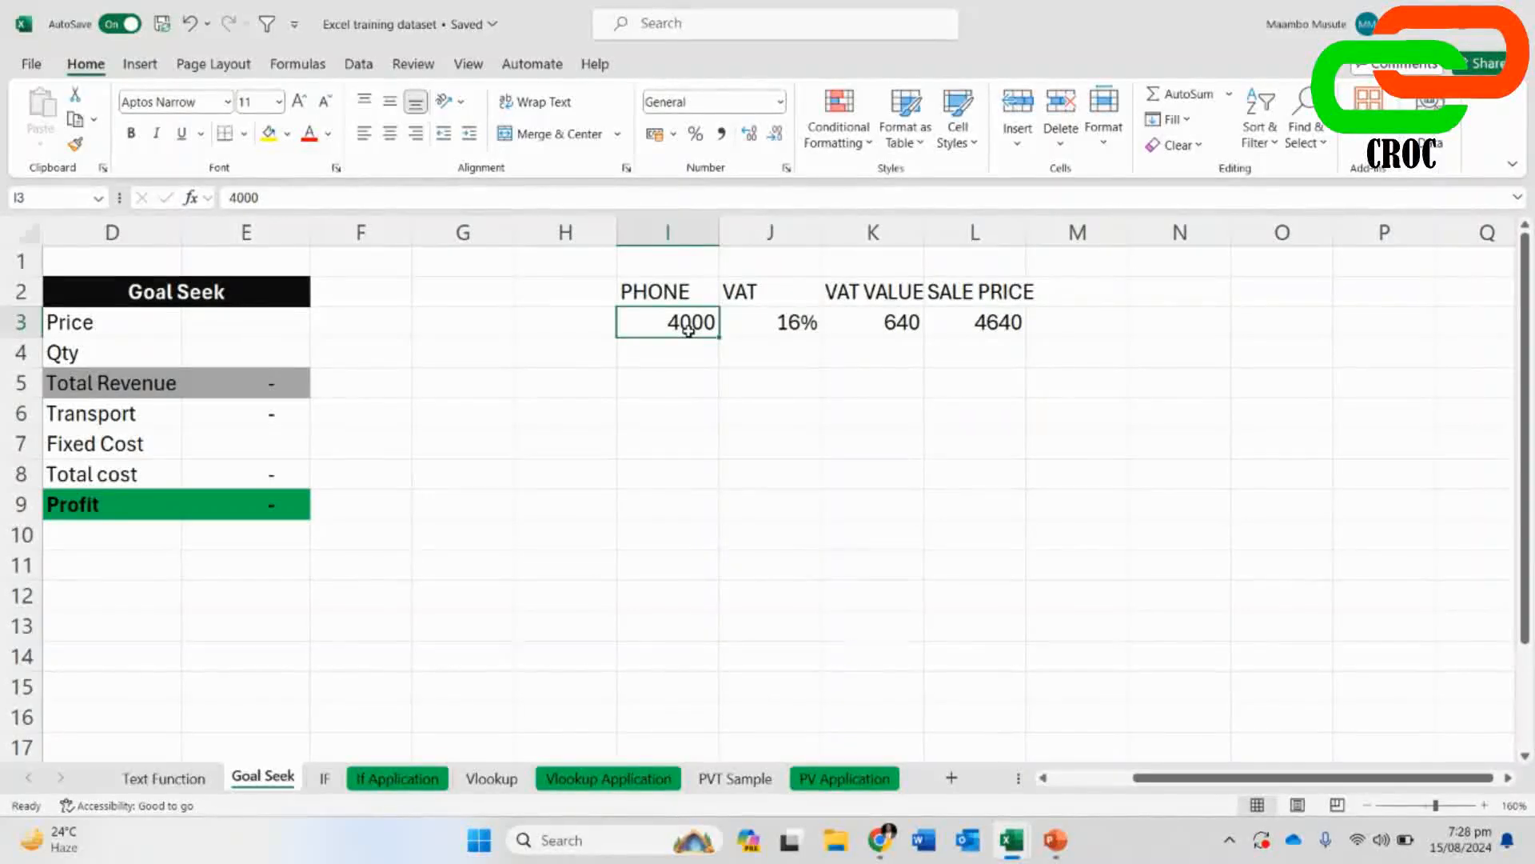
click(1000, 328)
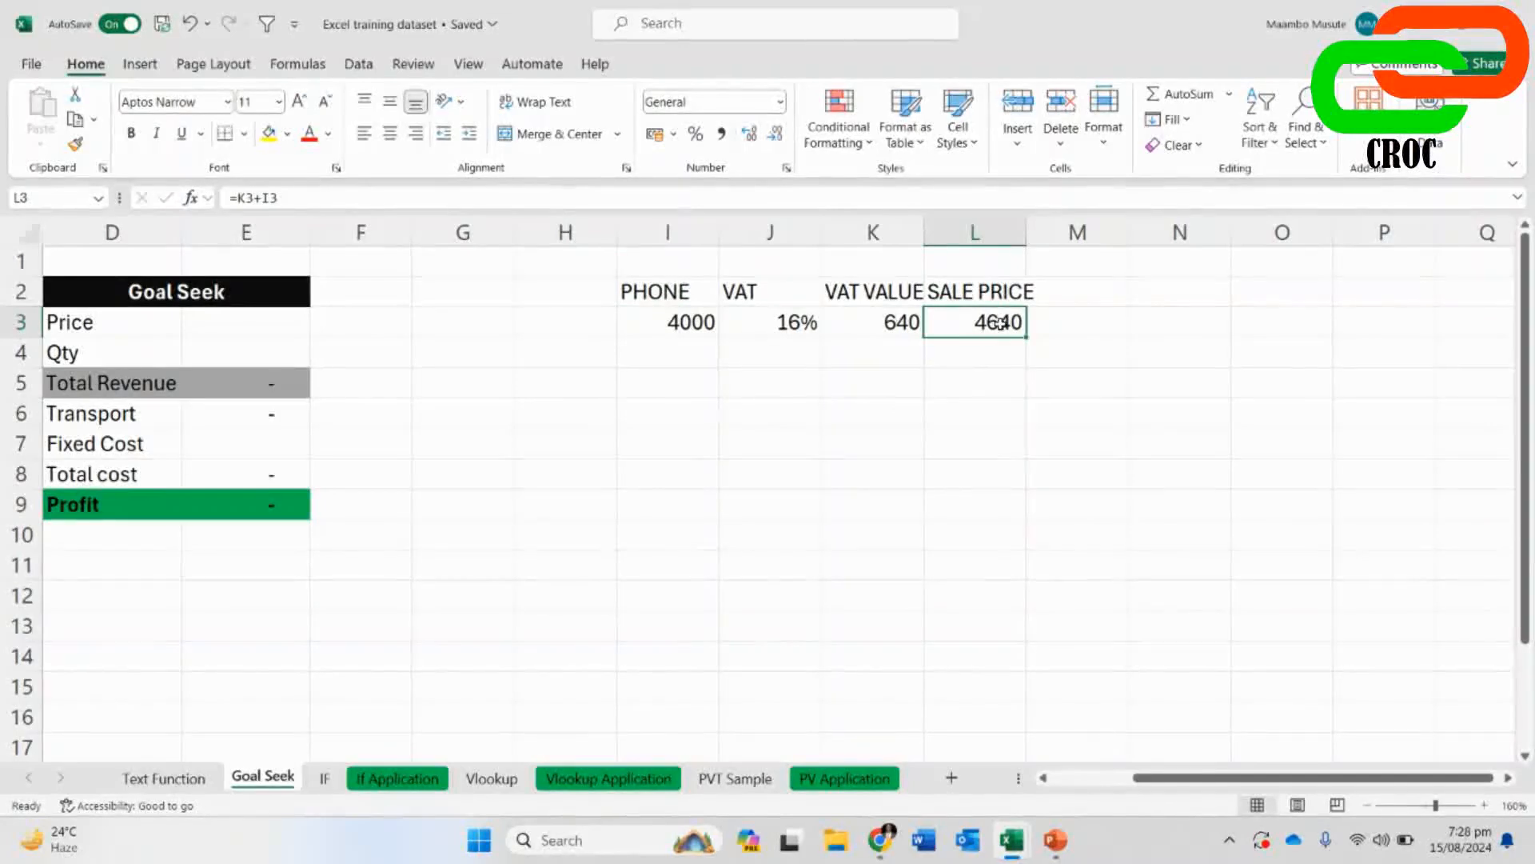
click(888, 328)
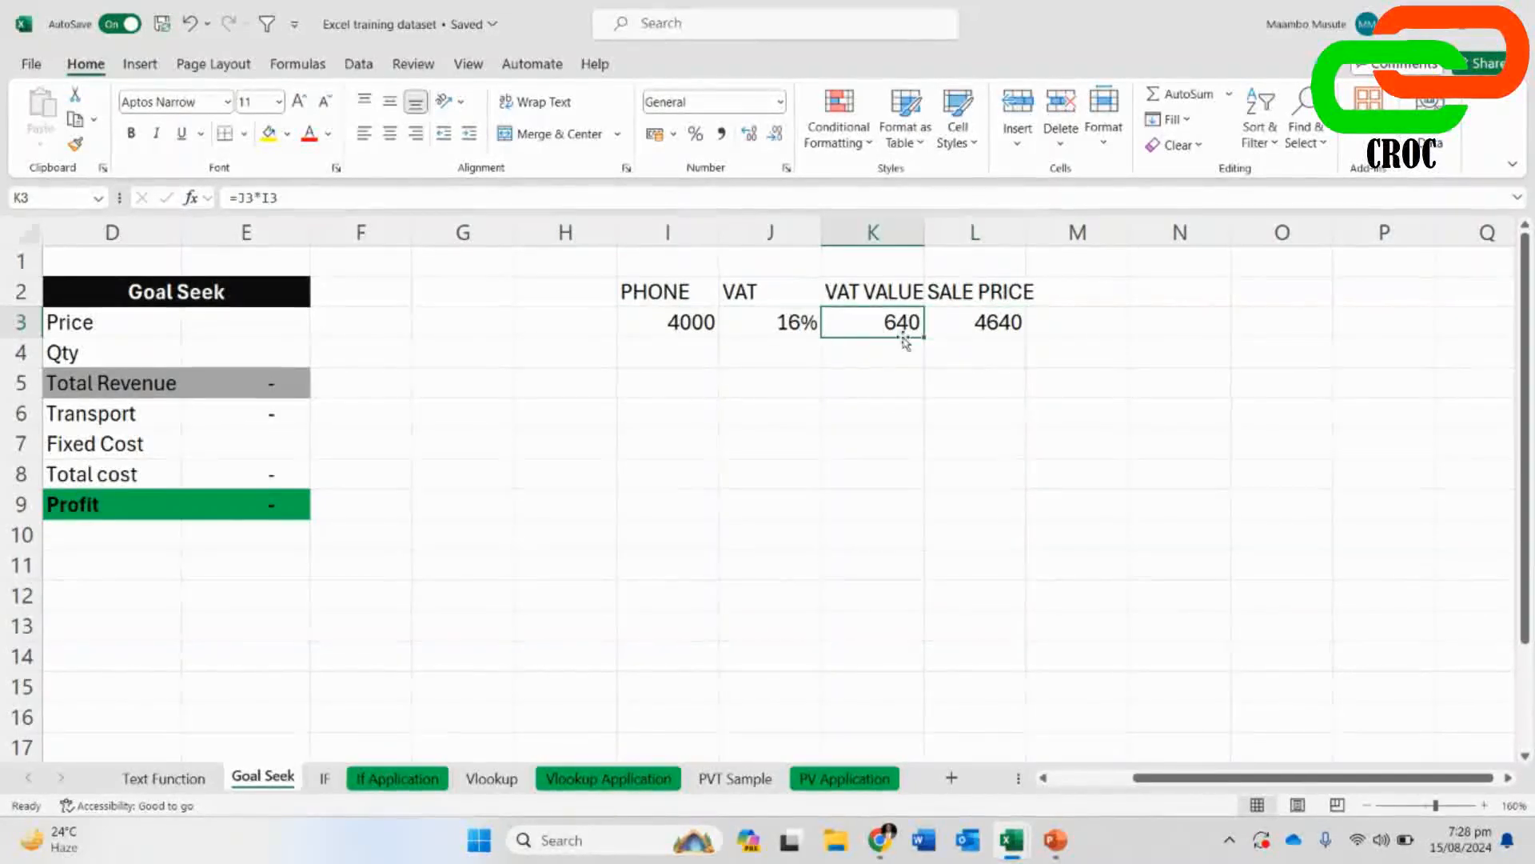
click(668, 321)
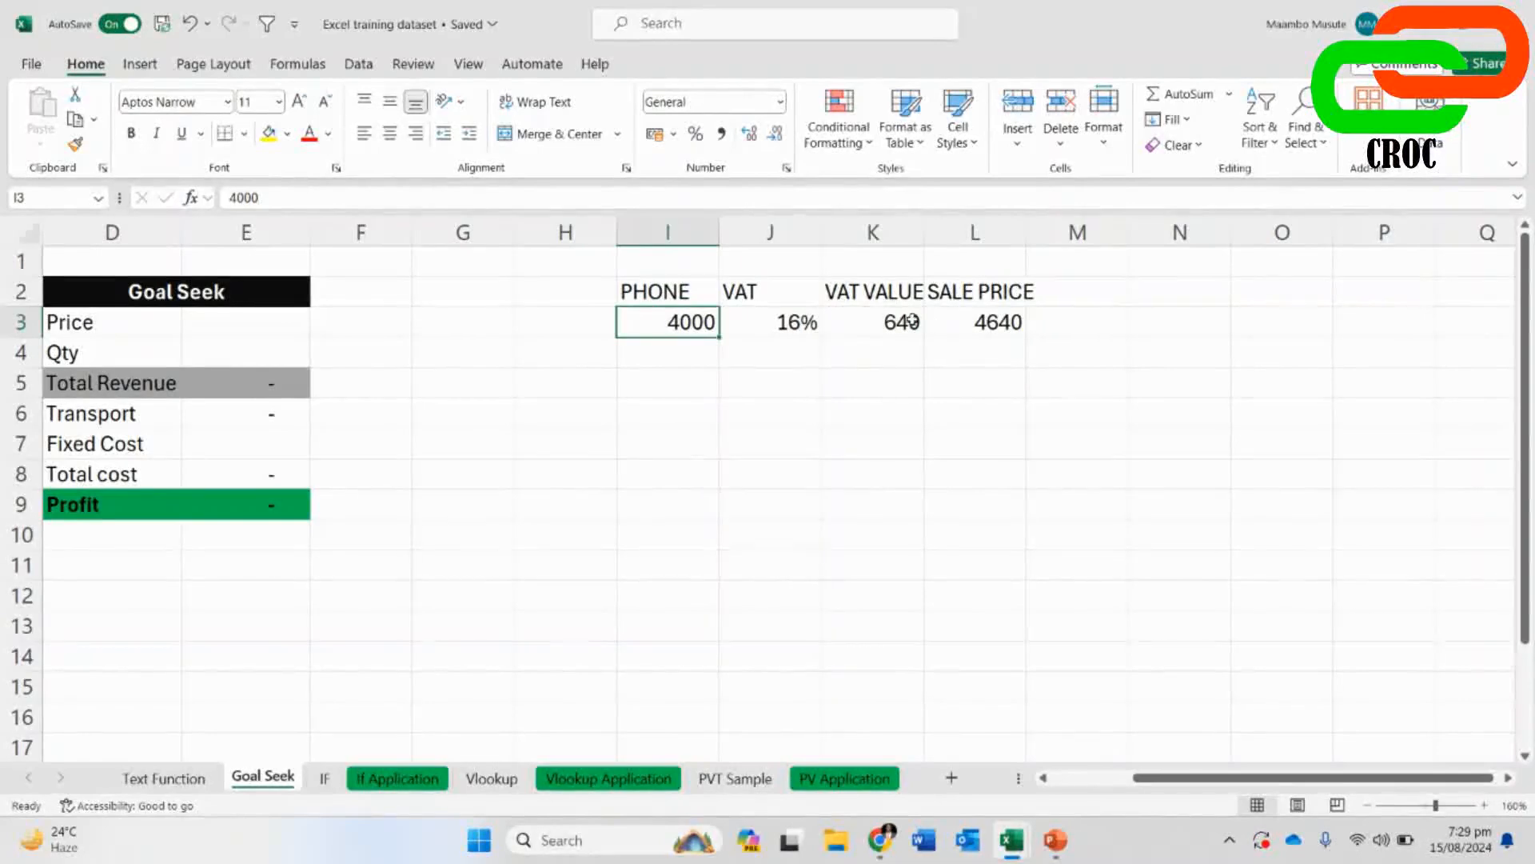
click(845, 481)
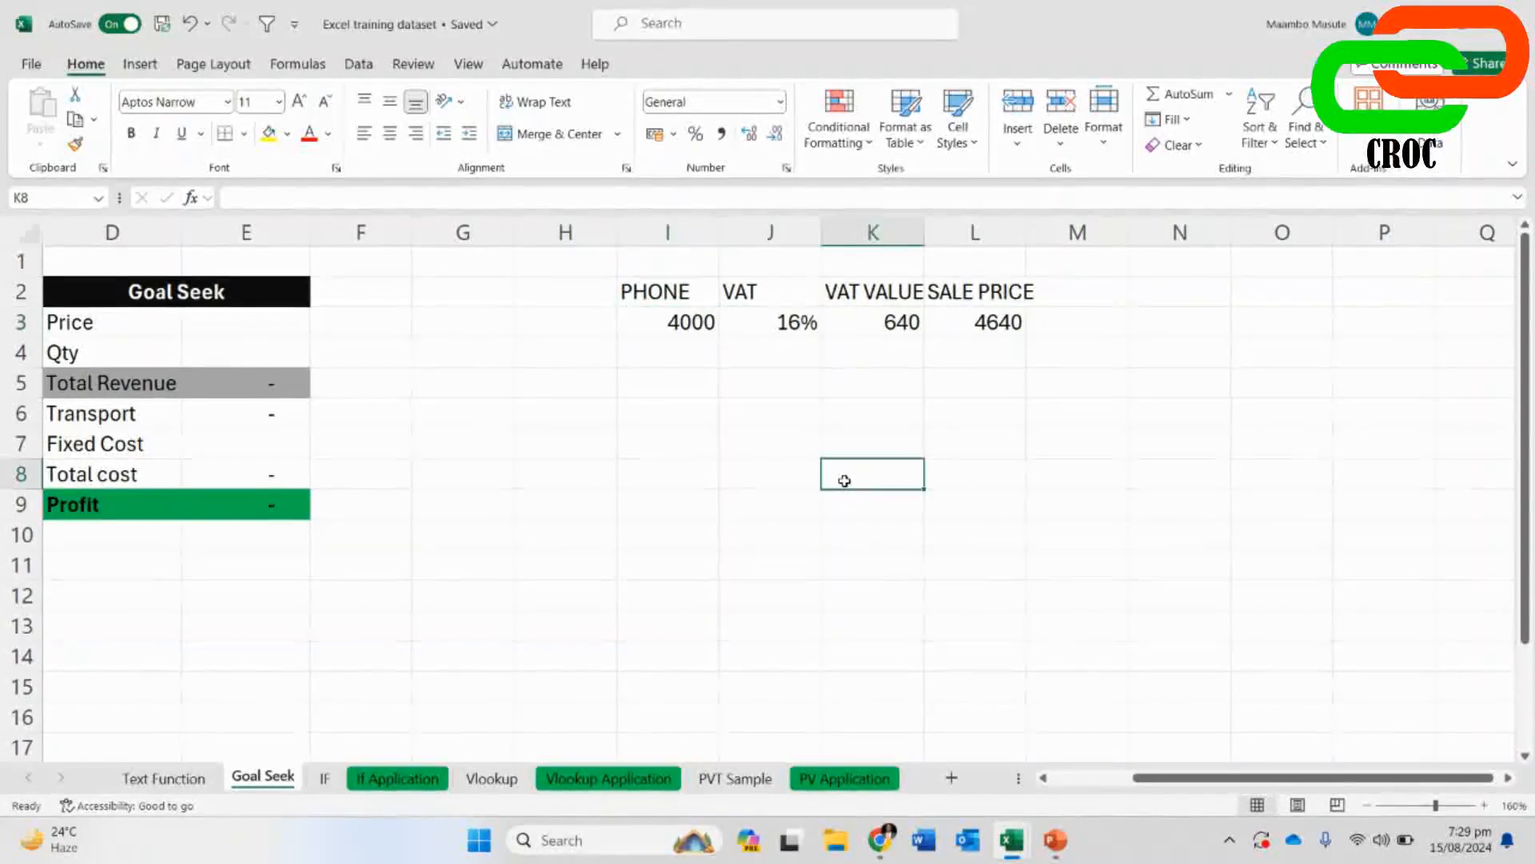
click(991, 439)
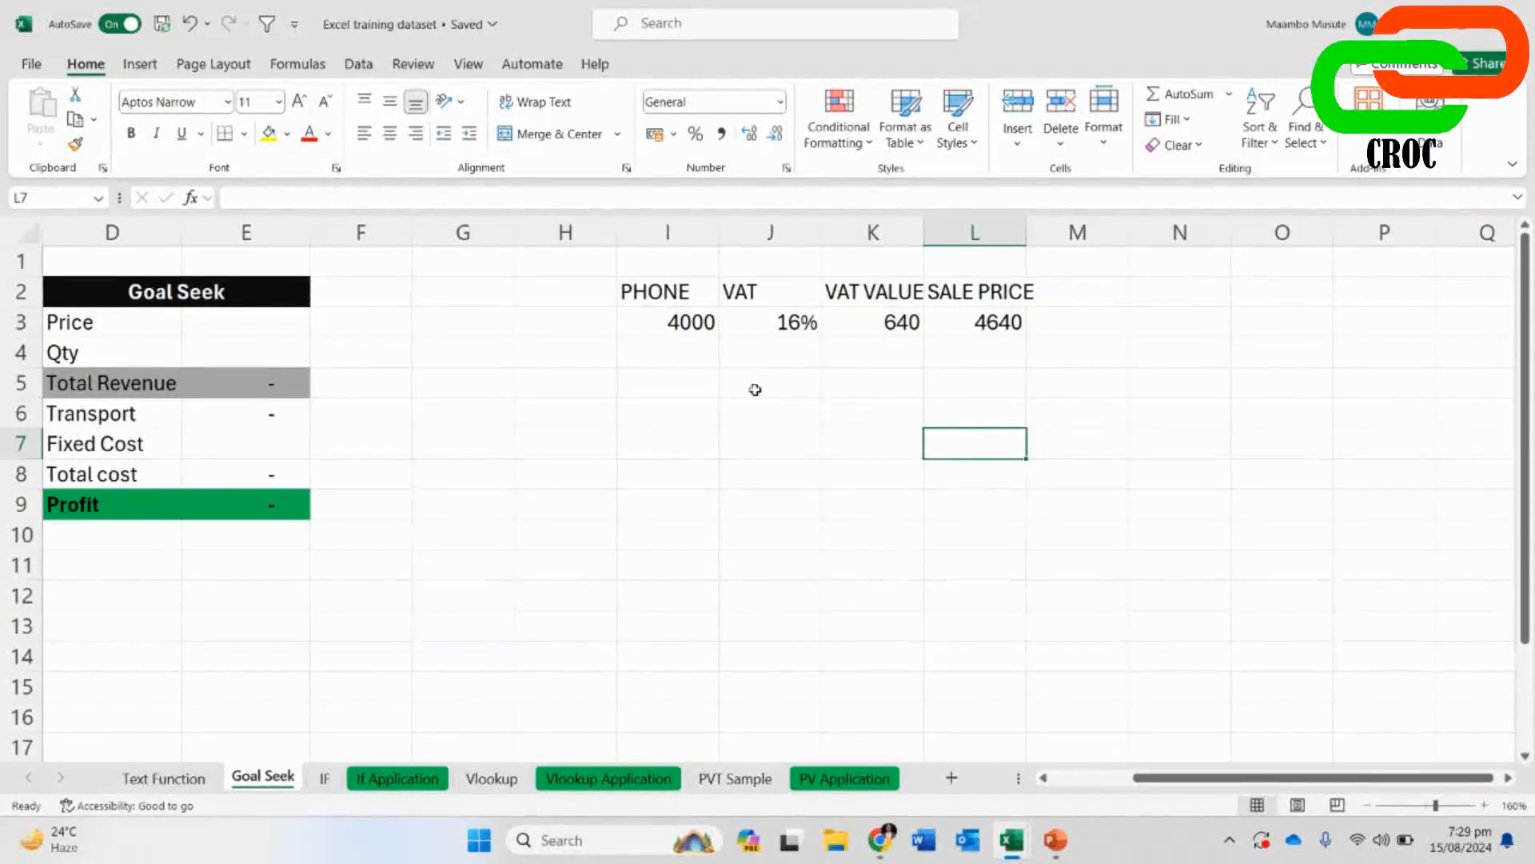
click(700, 324)
click(968, 328)
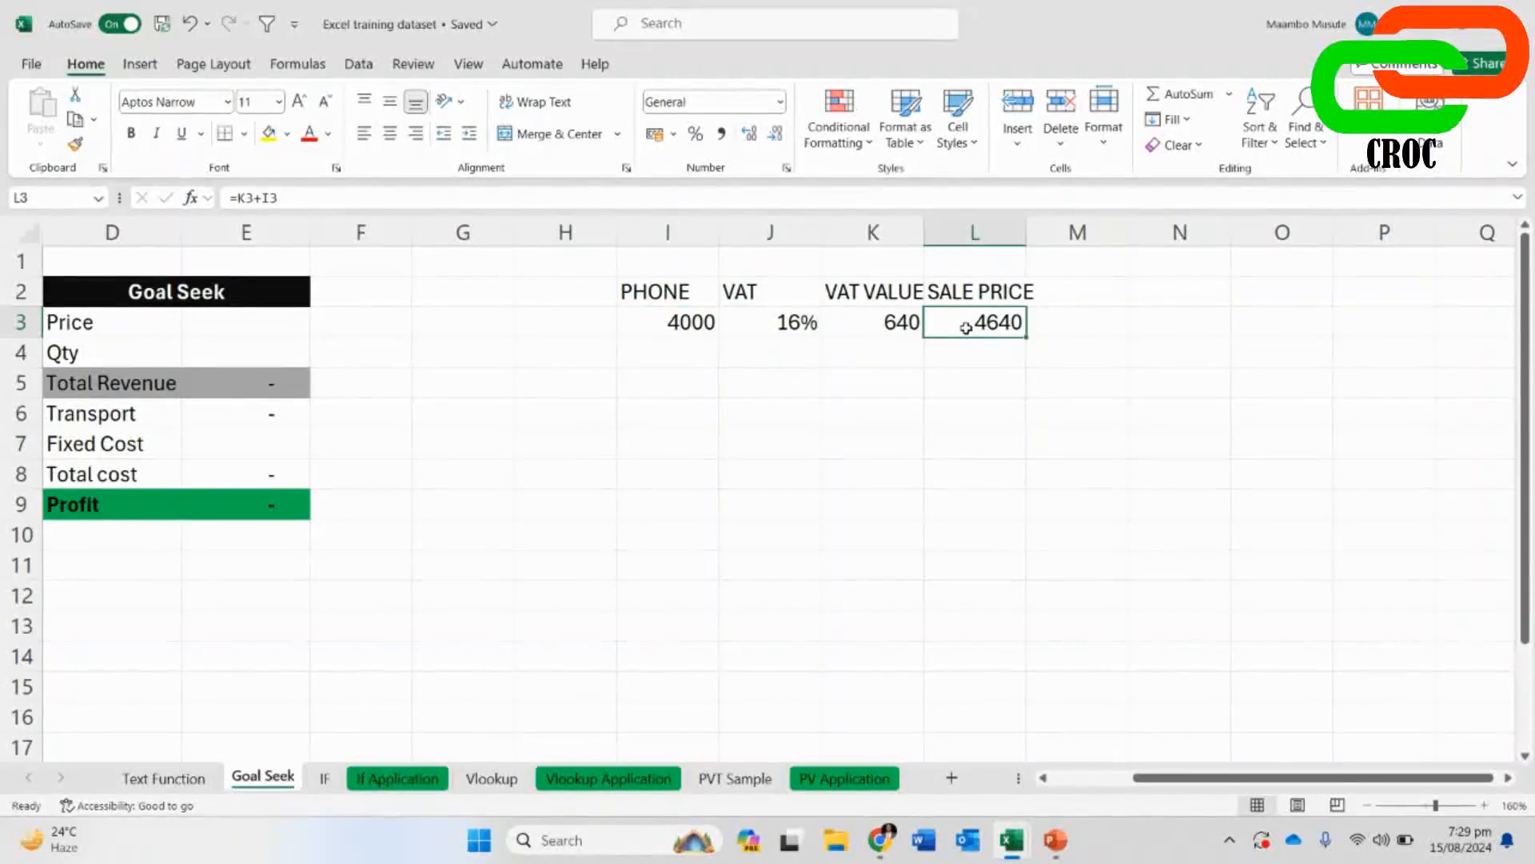
click(703, 327)
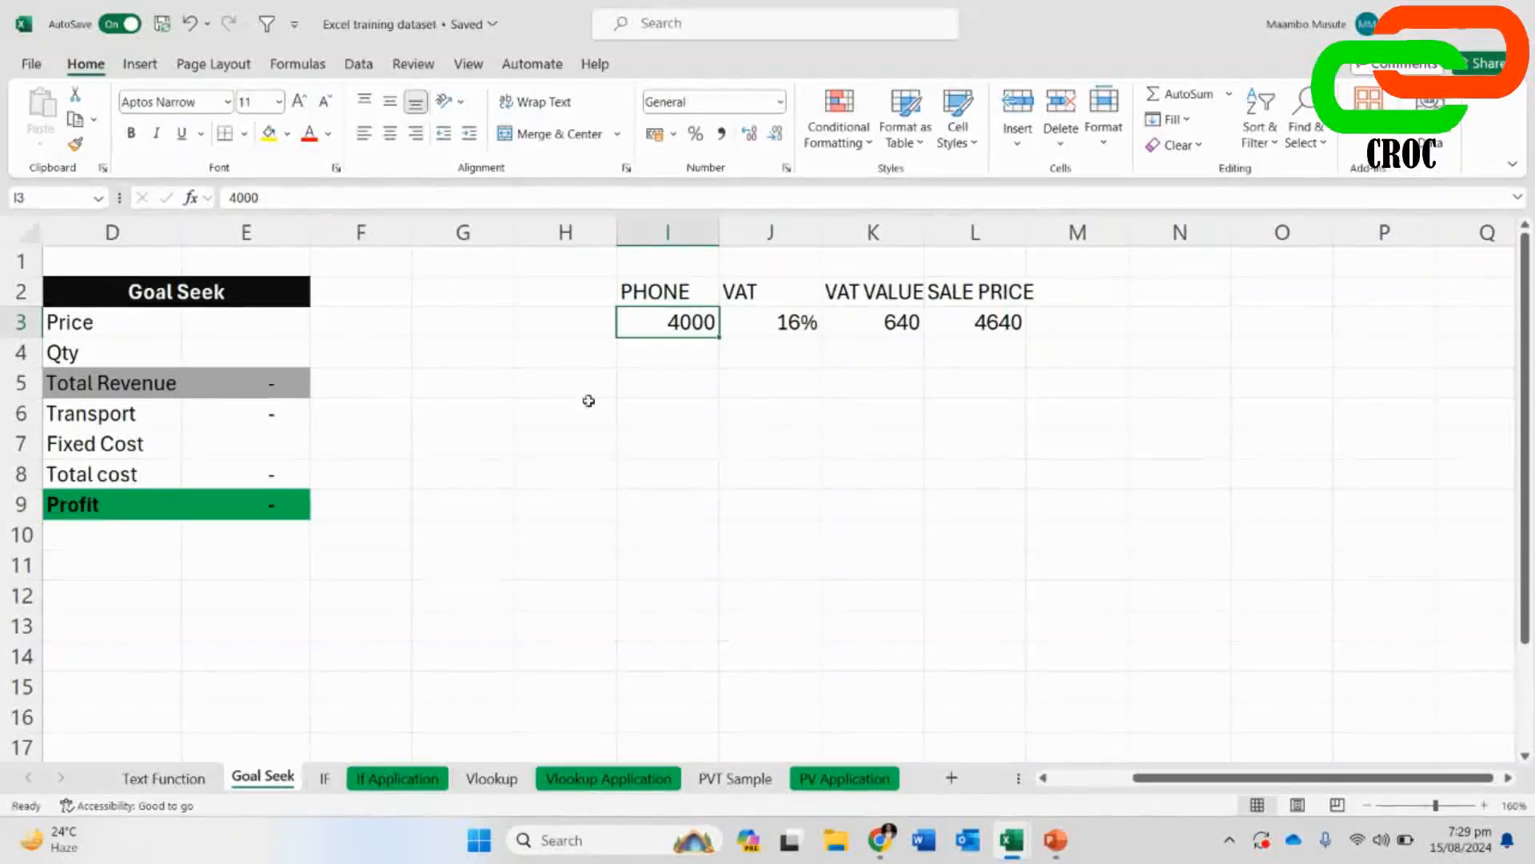
- Try Goal Seek with the phone price in I3 as set cell, a target value of 3500 and J3 as changing cell
click(362, 65)
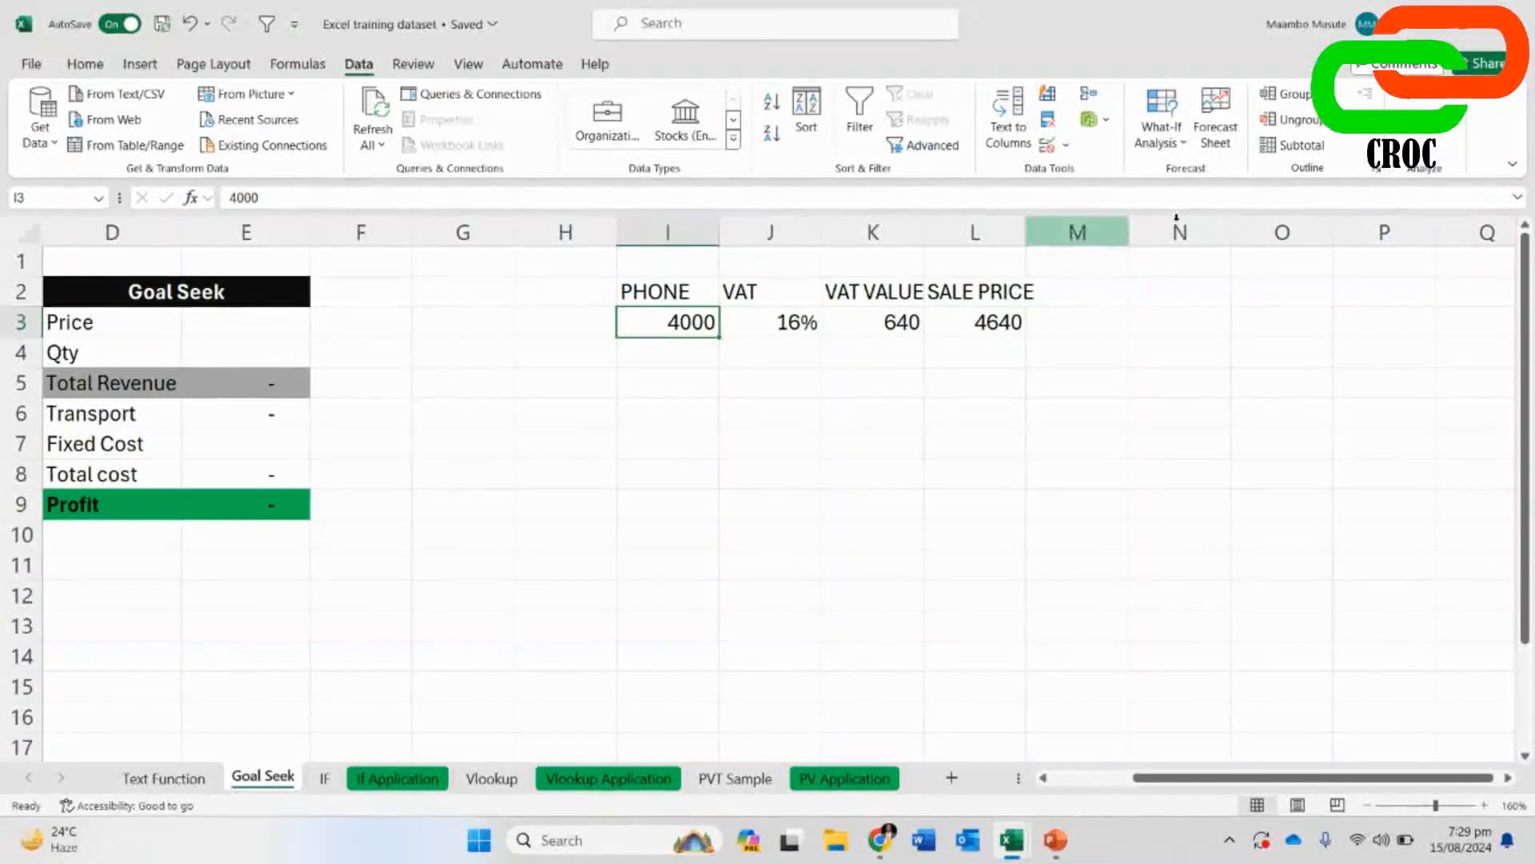
click(1180, 149)
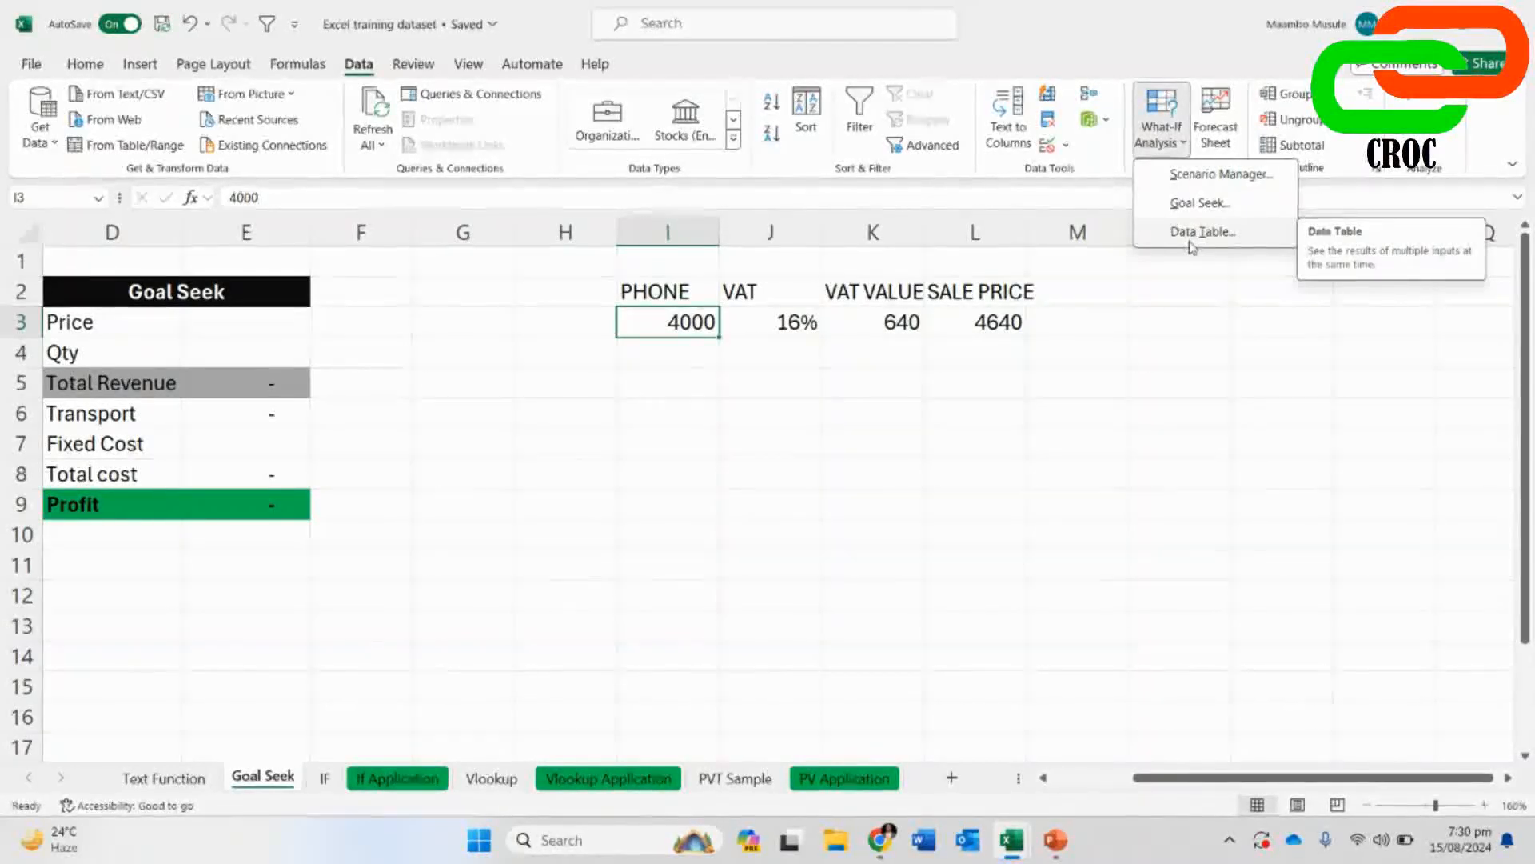
click(1187, 205)
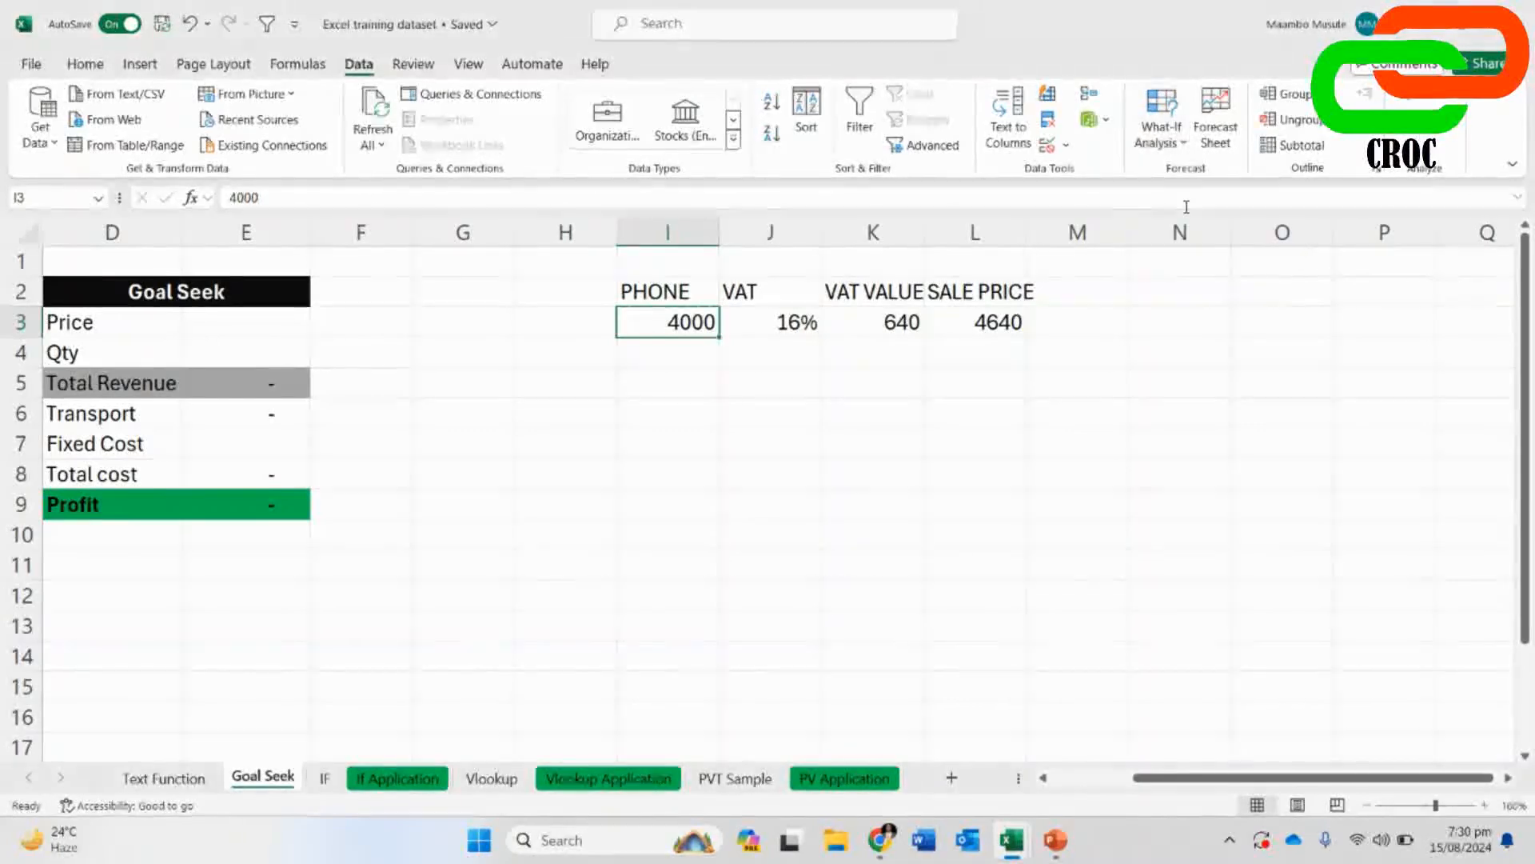
click(1062, 601)
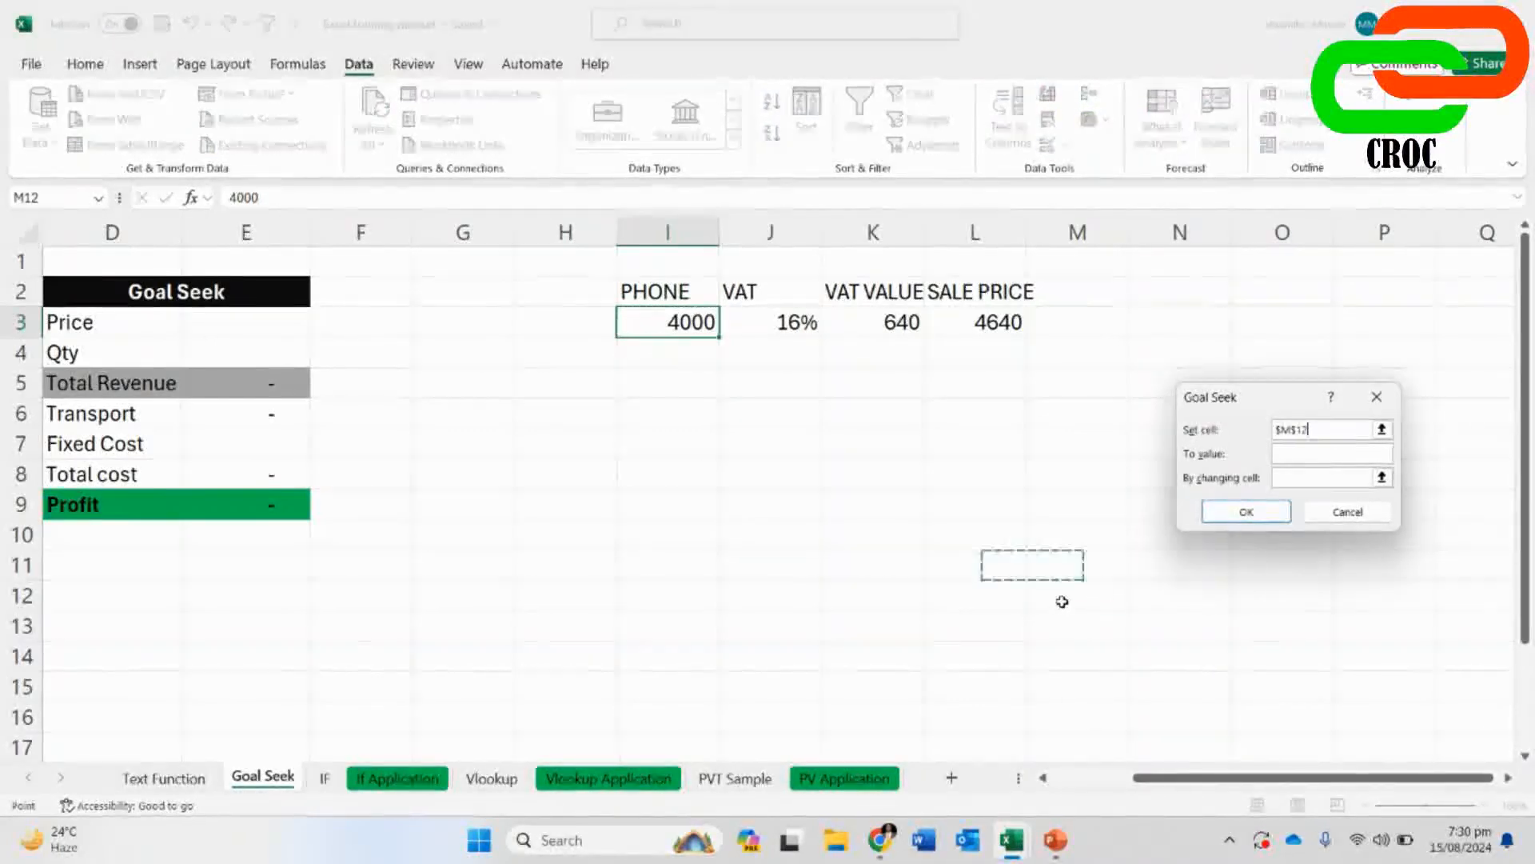
drag(1215, 406, 1167, 381)
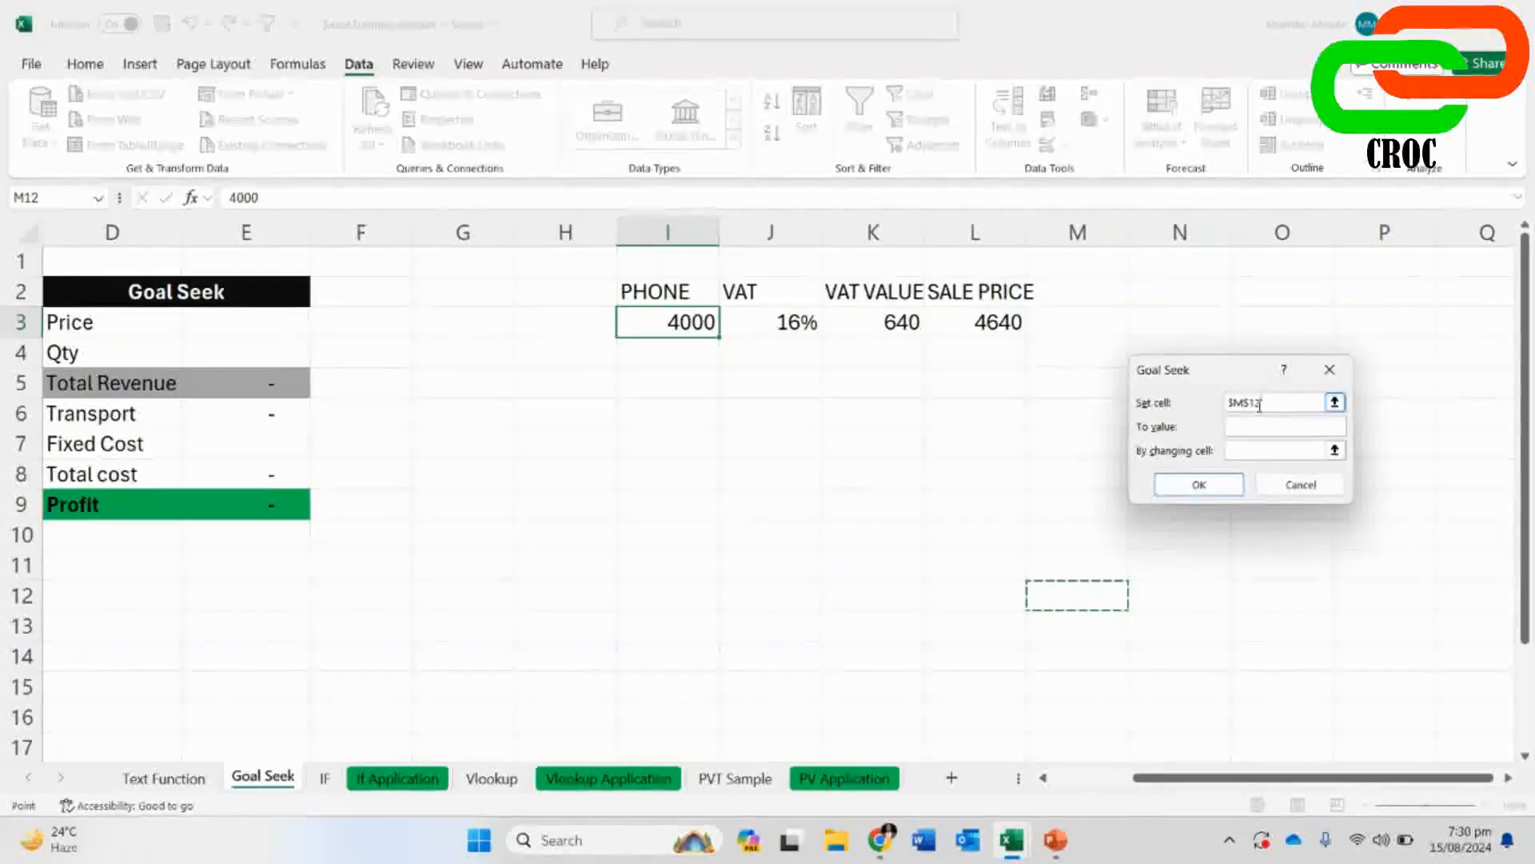
click(678, 323)
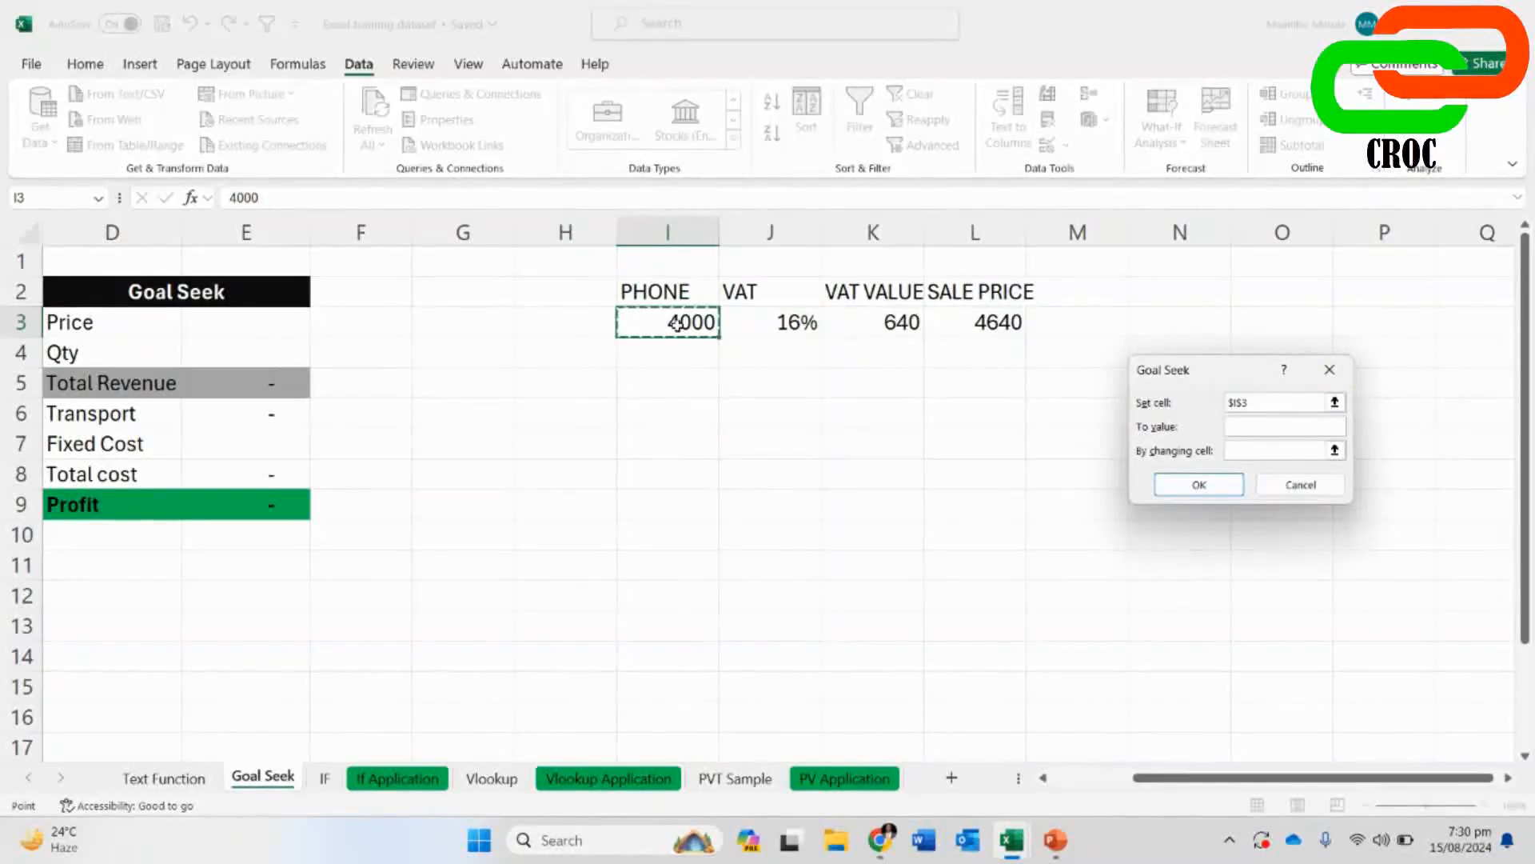
click(1277, 424)
text(3500)
click(1293, 449)
click(776, 322)
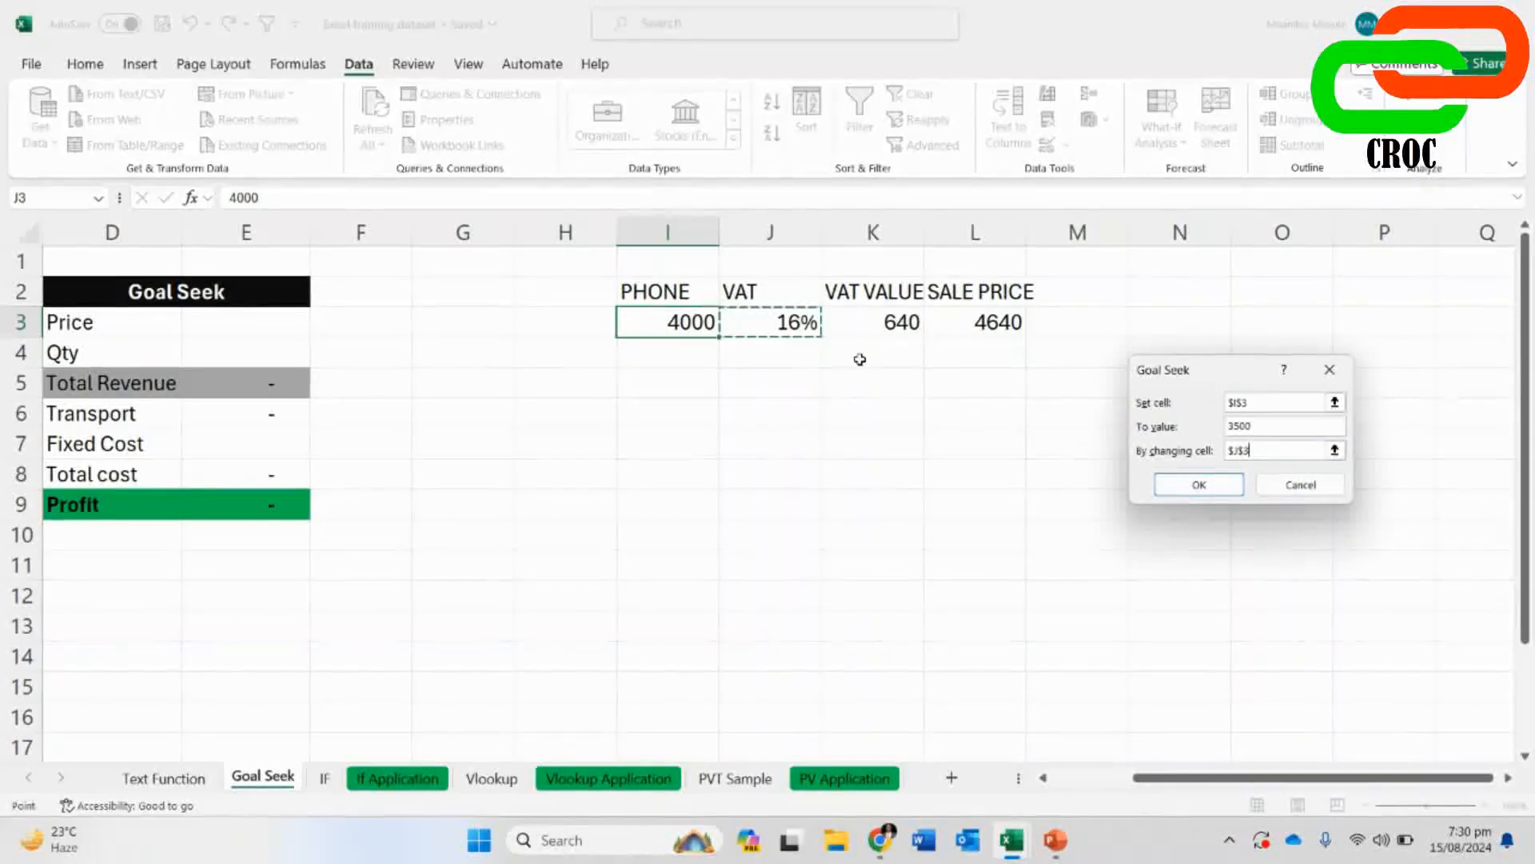
click(1205, 484)
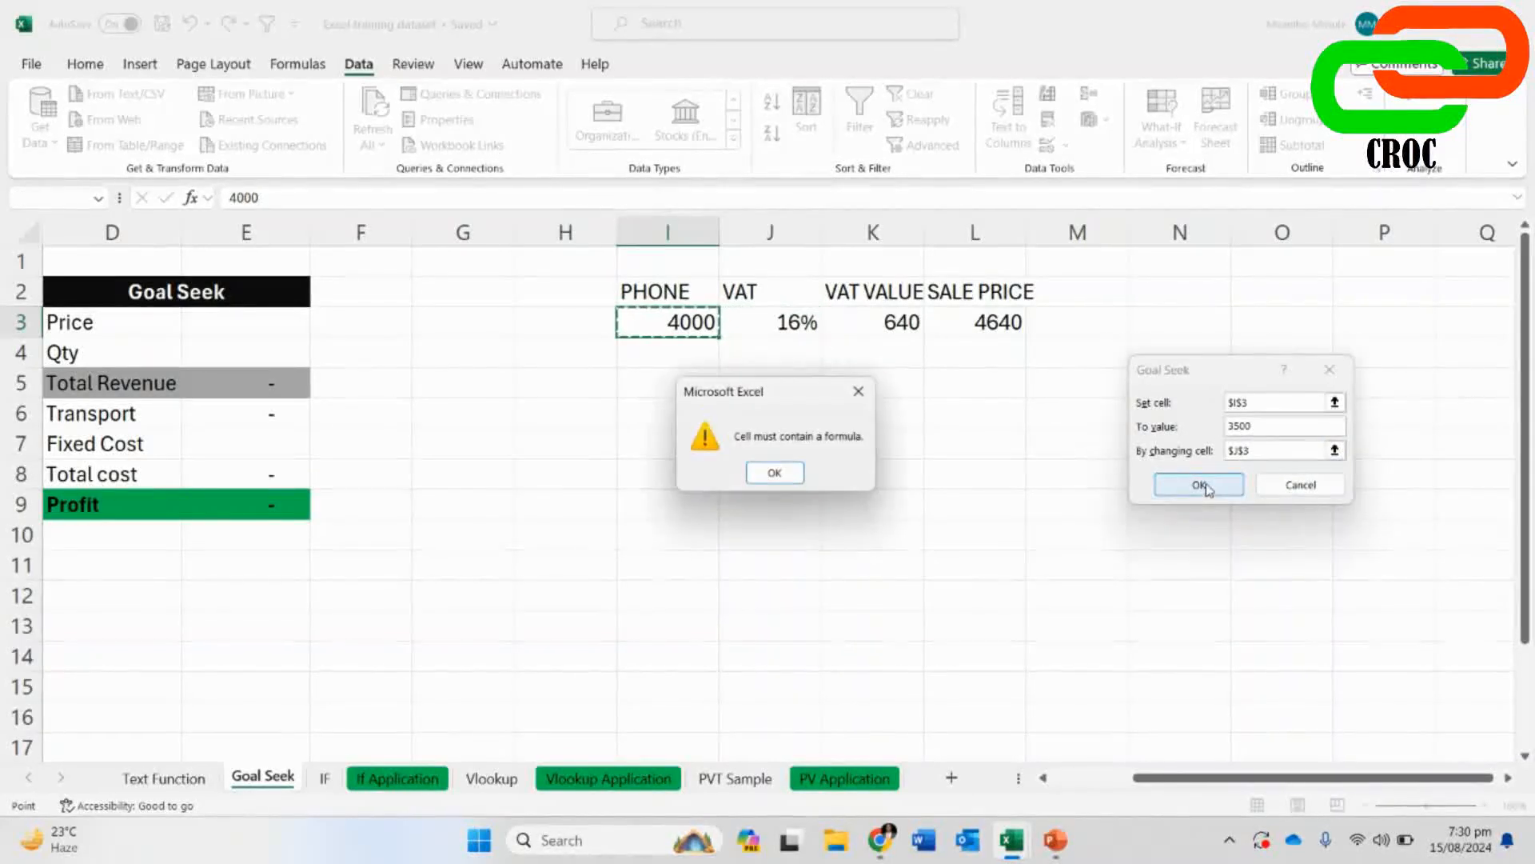
- Switch Goal Seek's set cell to the sale price in L3, run it and accept the solution
click(774, 472)
click(910, 322)
click(987, 320)
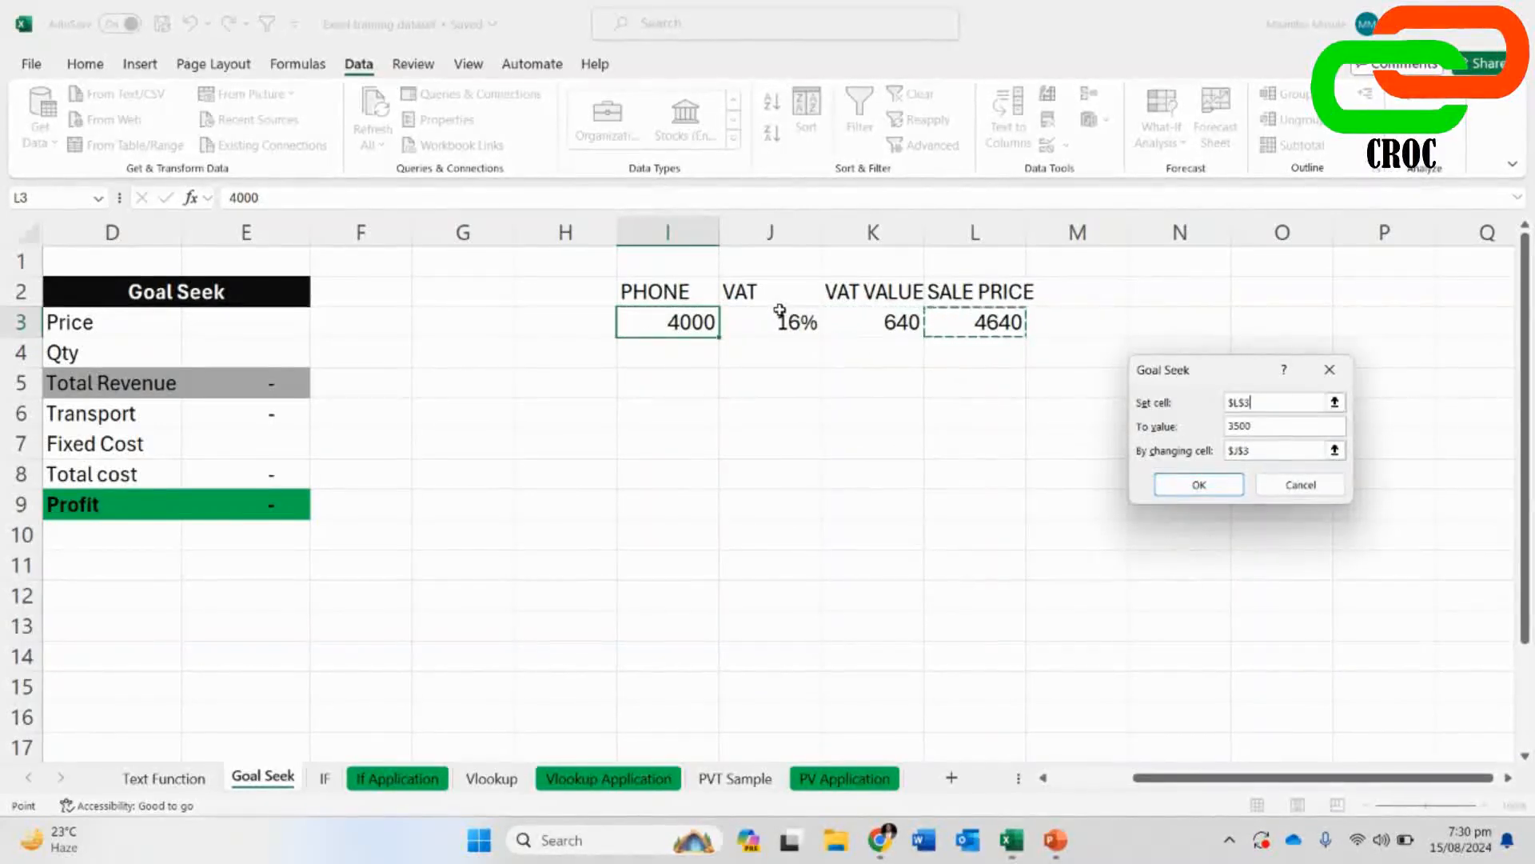
click(1217, 484)
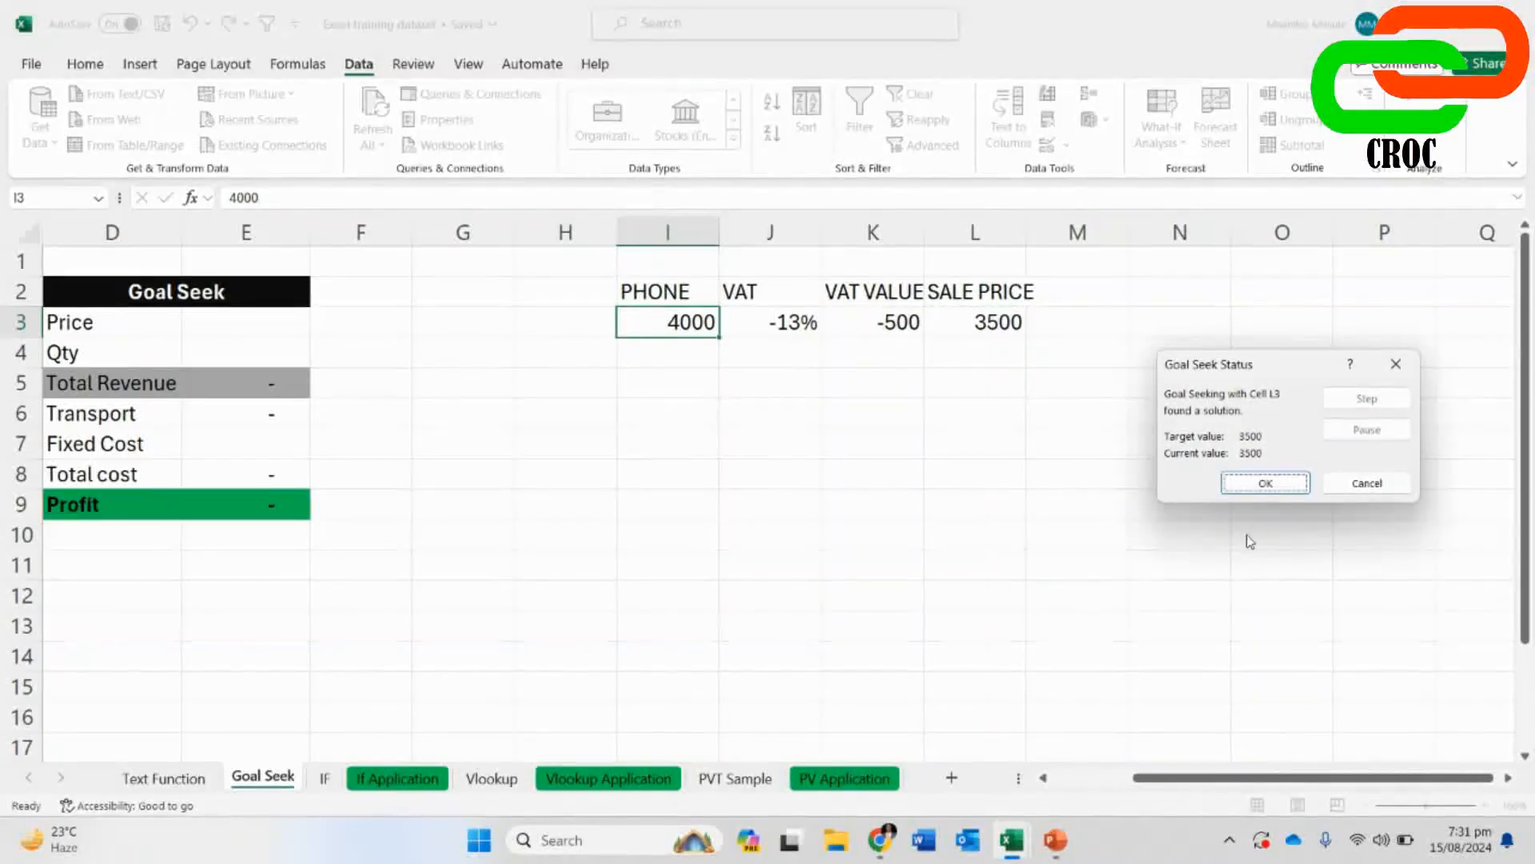
click(1264, 483)
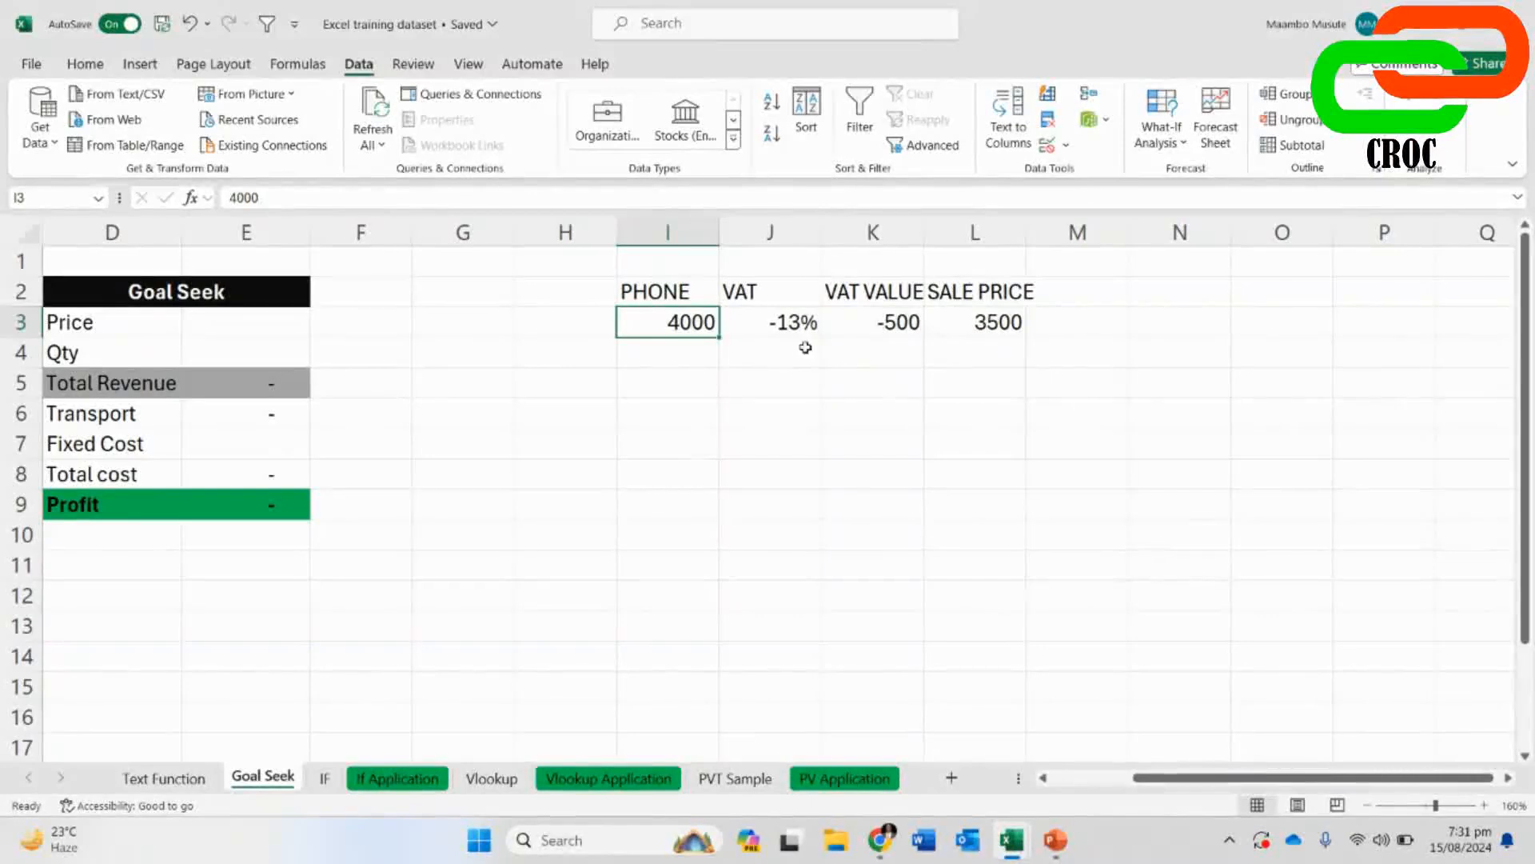
click(902, 325)
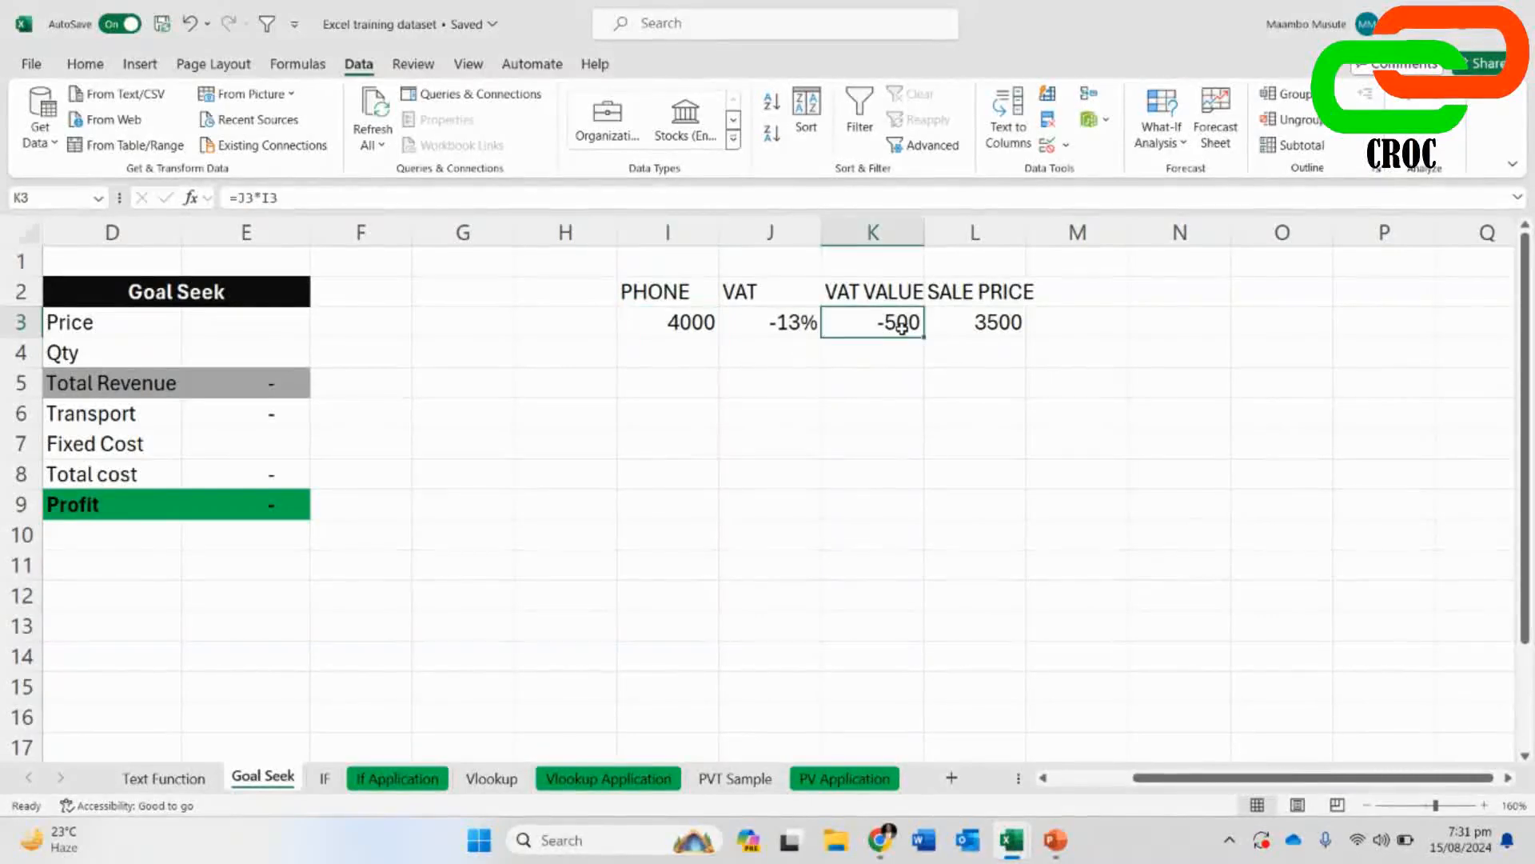
click(774, 322)
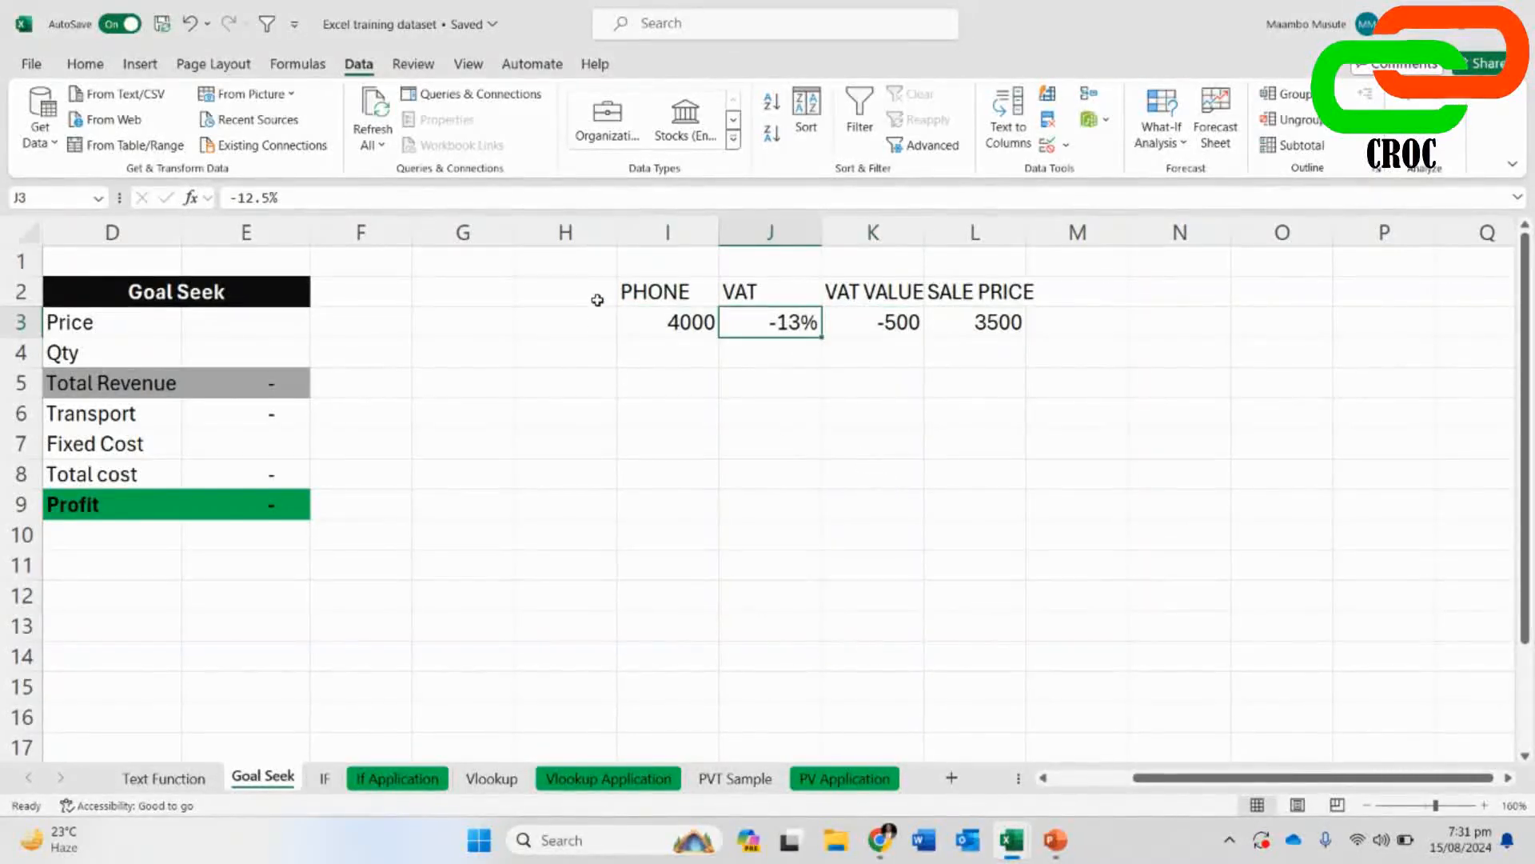
- Clear the phone and VAT example from H1:L5 and return to the Goal Seek table
drag(588, 252, 1022, 379)
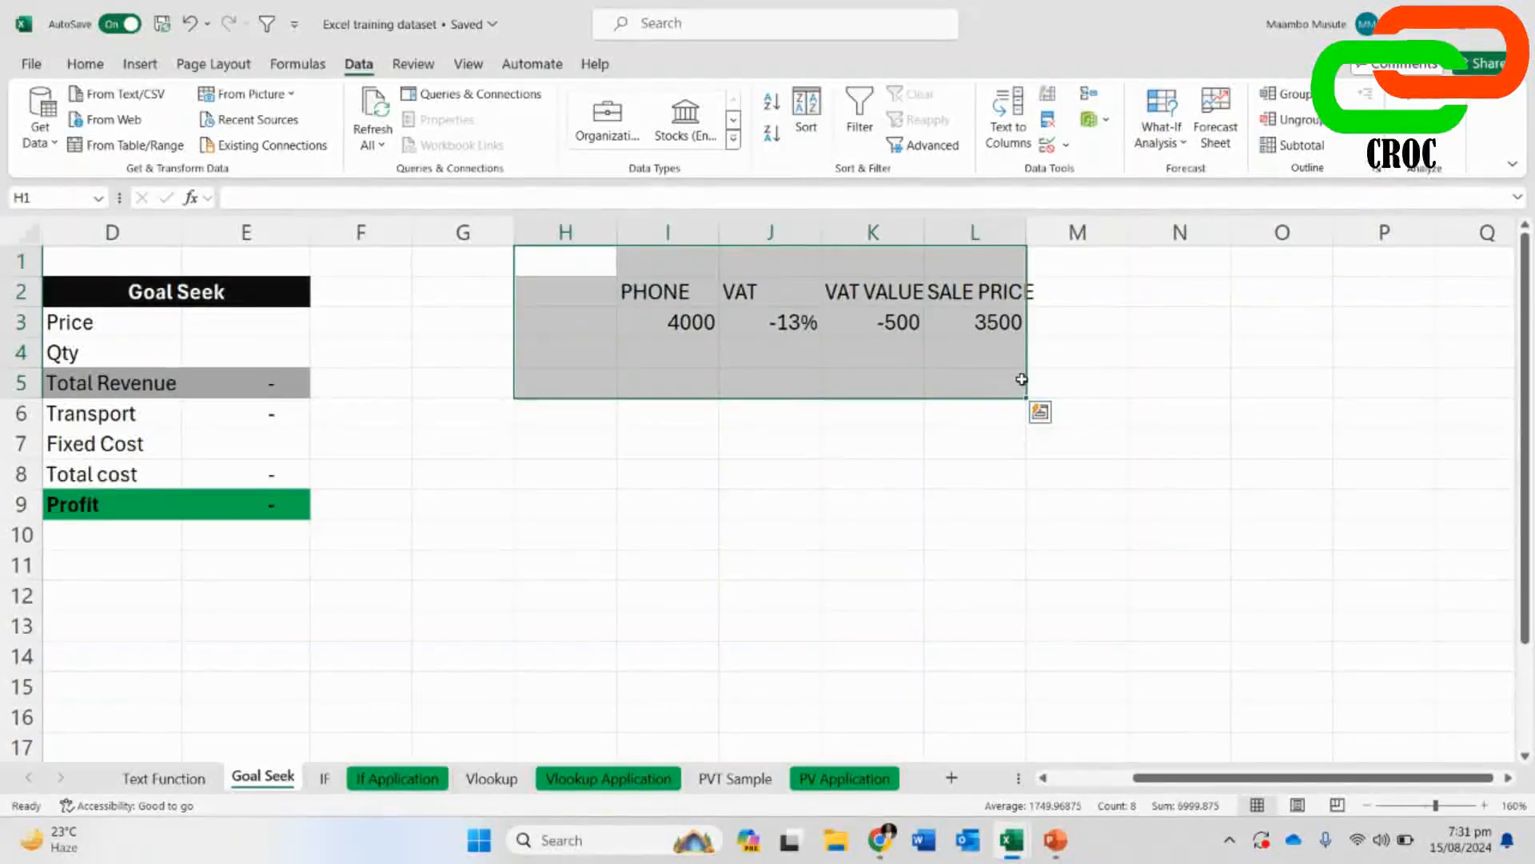
key(Delete)
drag(1220, 779, 1150, 778)
click(656, 288)
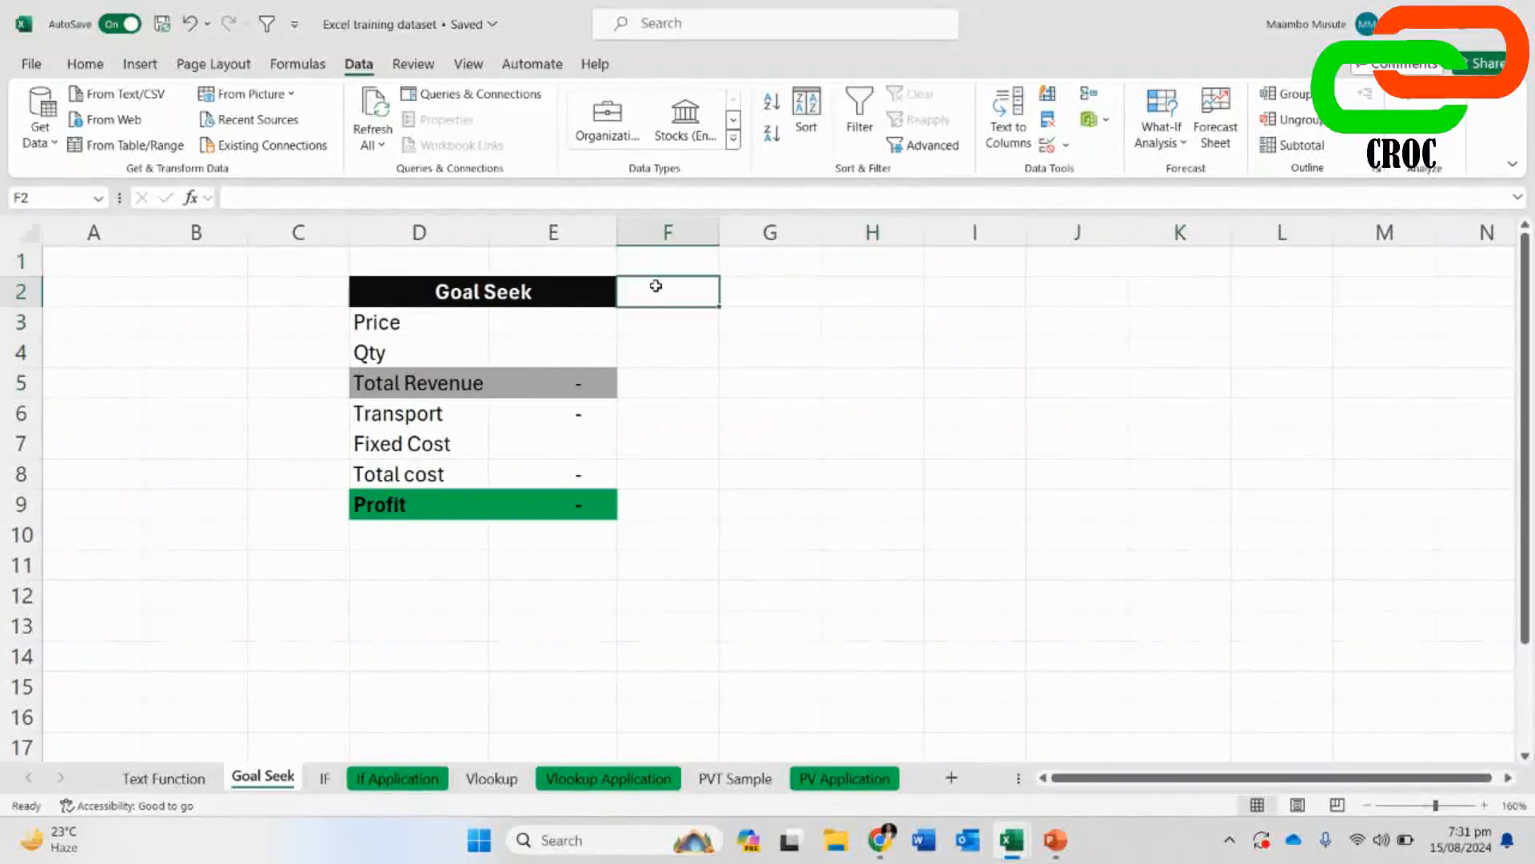
- Enter PIES in E1 as the product label above the Goal Seek table
click(562, 267)
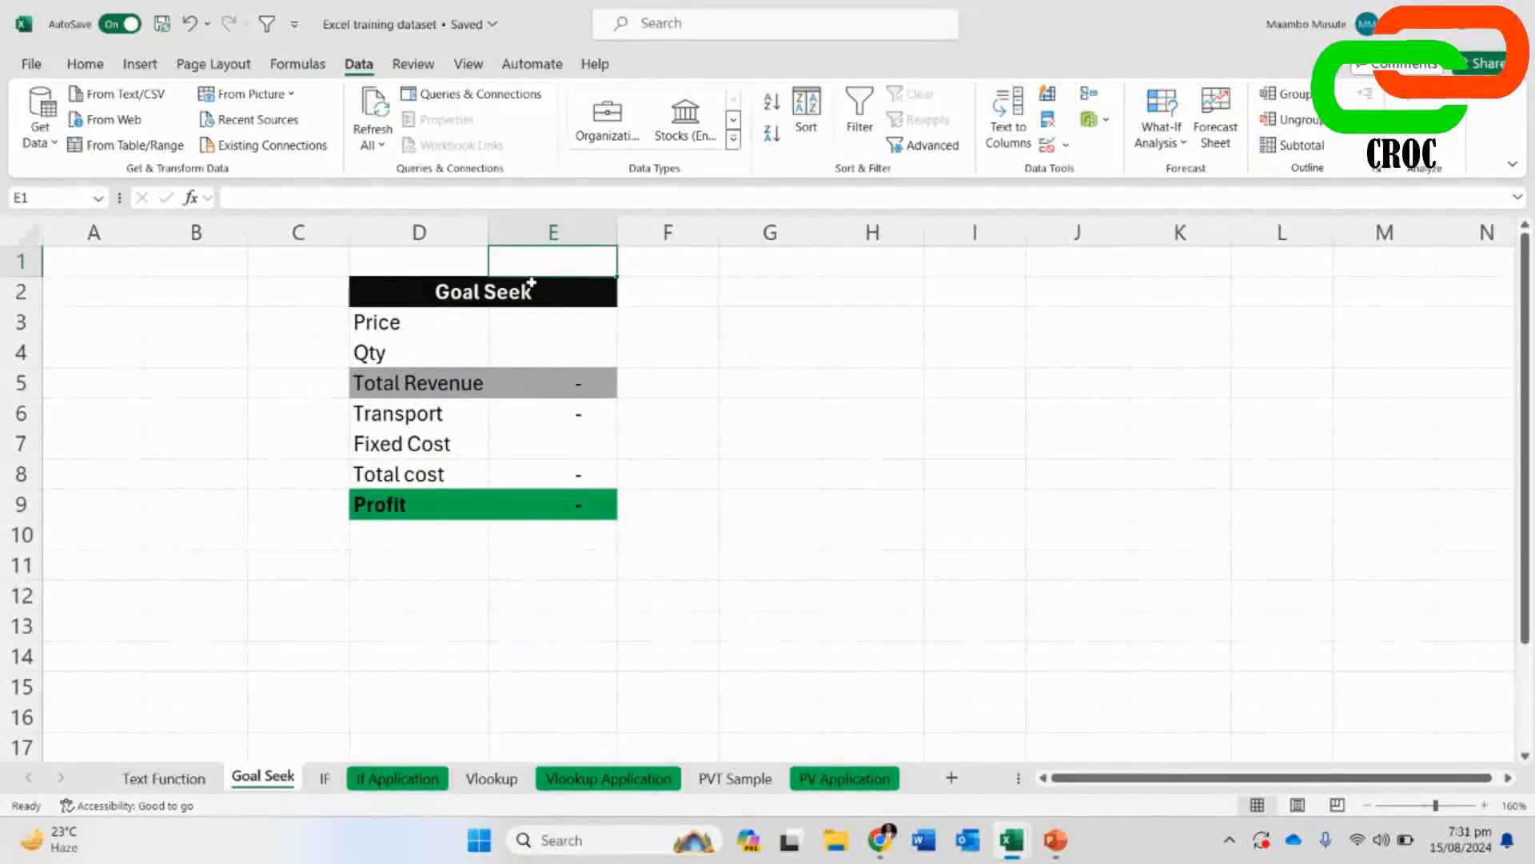
text(OIE)
key(BackSpace)
key(BackSpace)
key(BackSpace)
text(PIES)
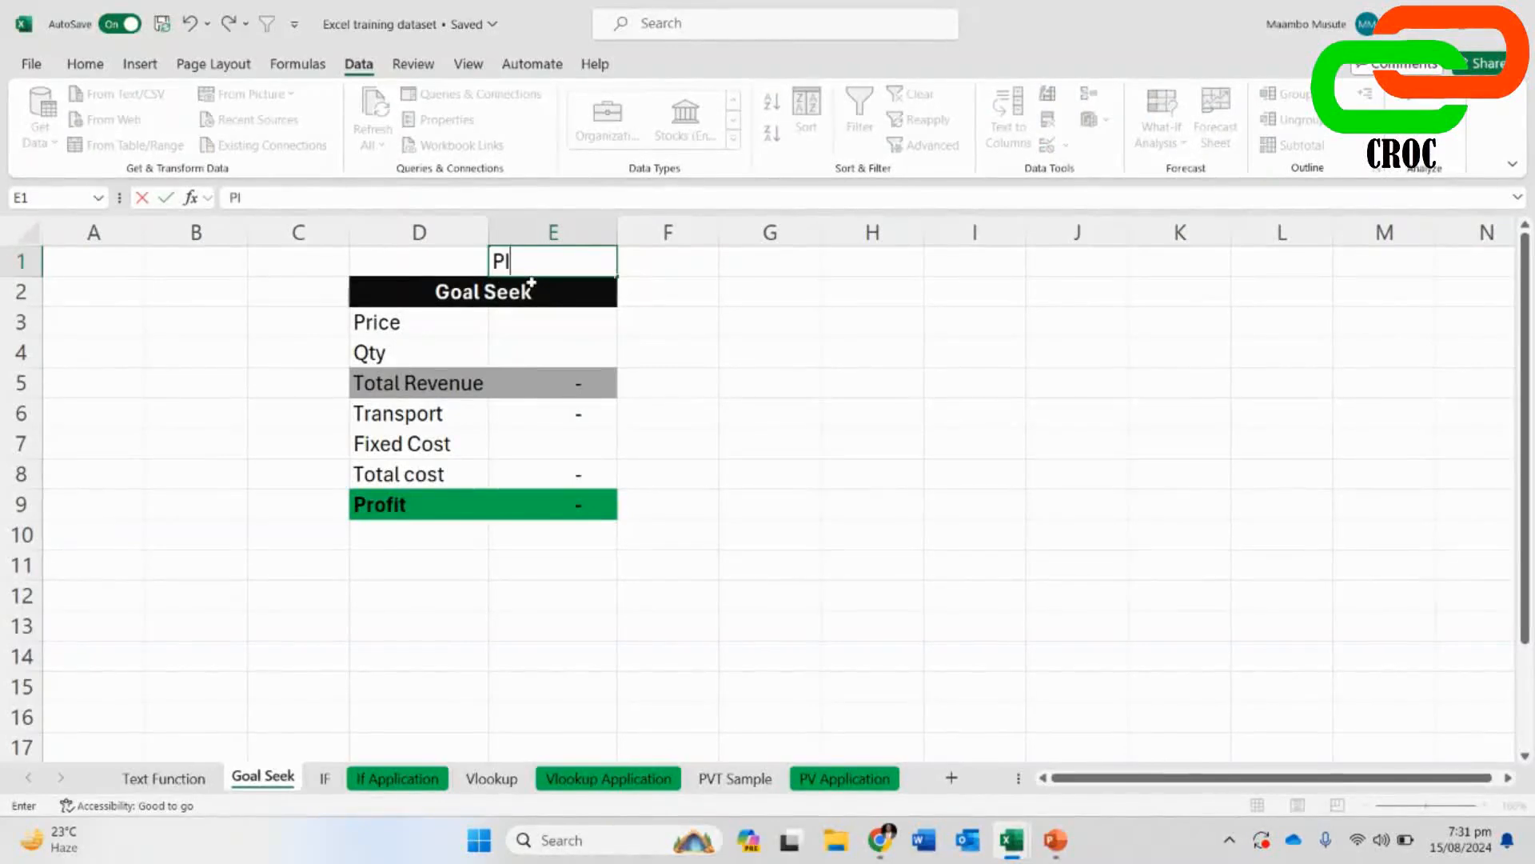
click(661, 314)
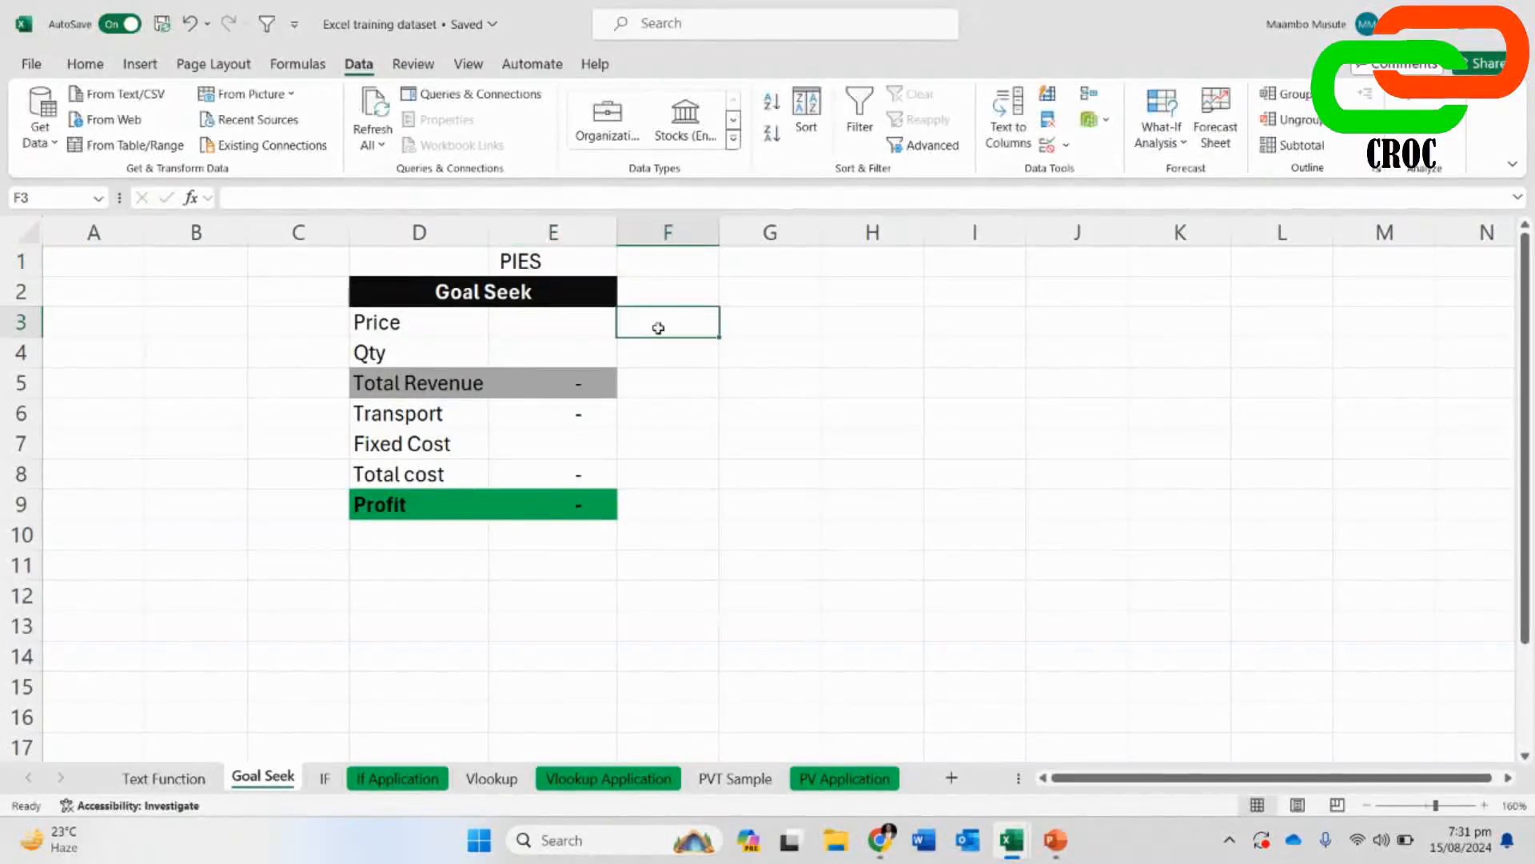
- Enter a price of 10 in E3 and a quantity of 50 in E4 of the Goal Seek table
click(524, 324)
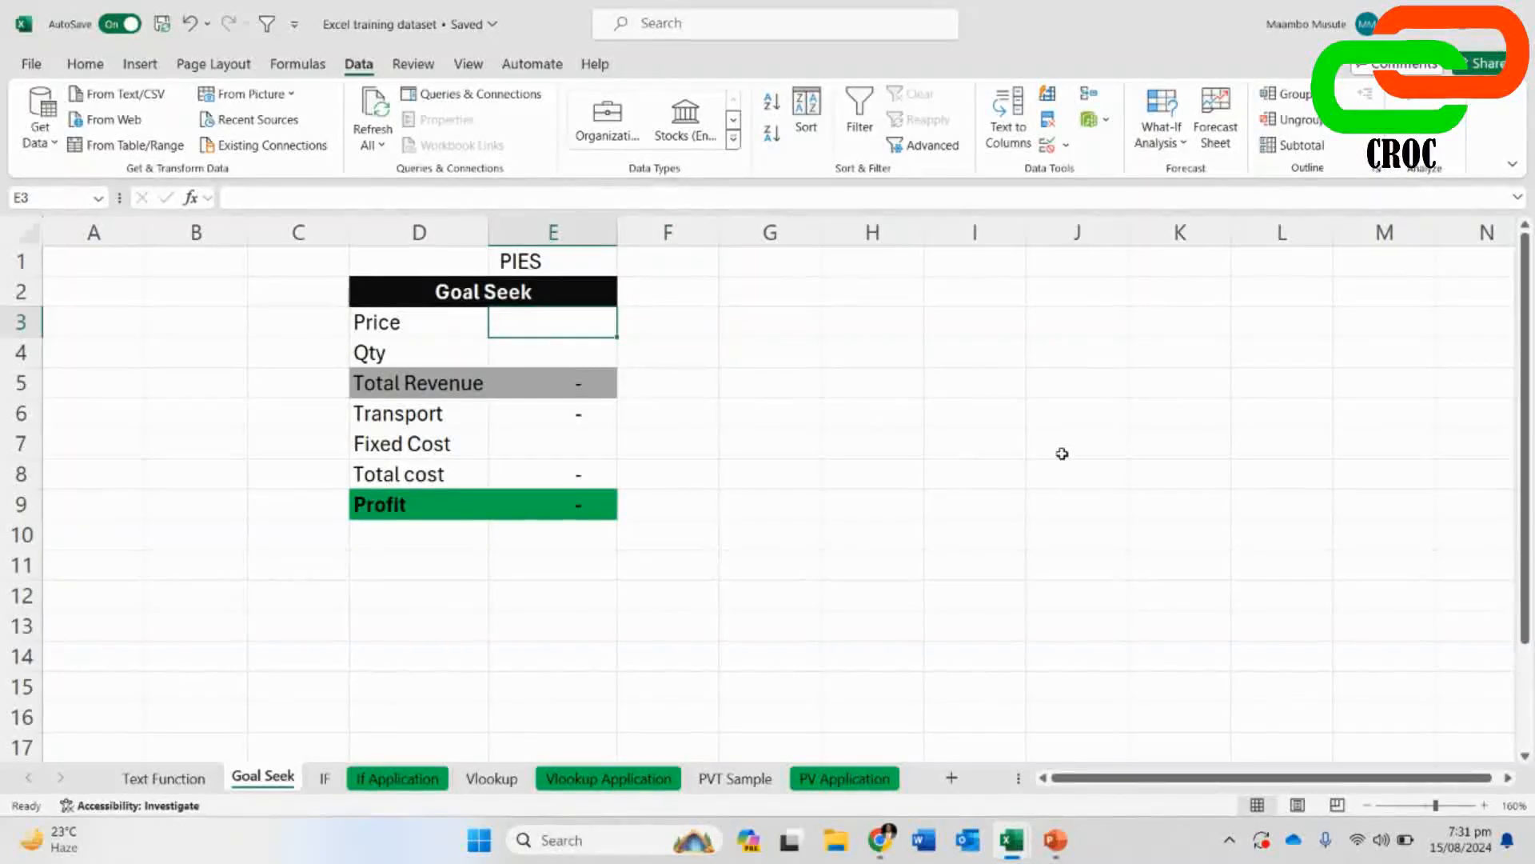
text(10)
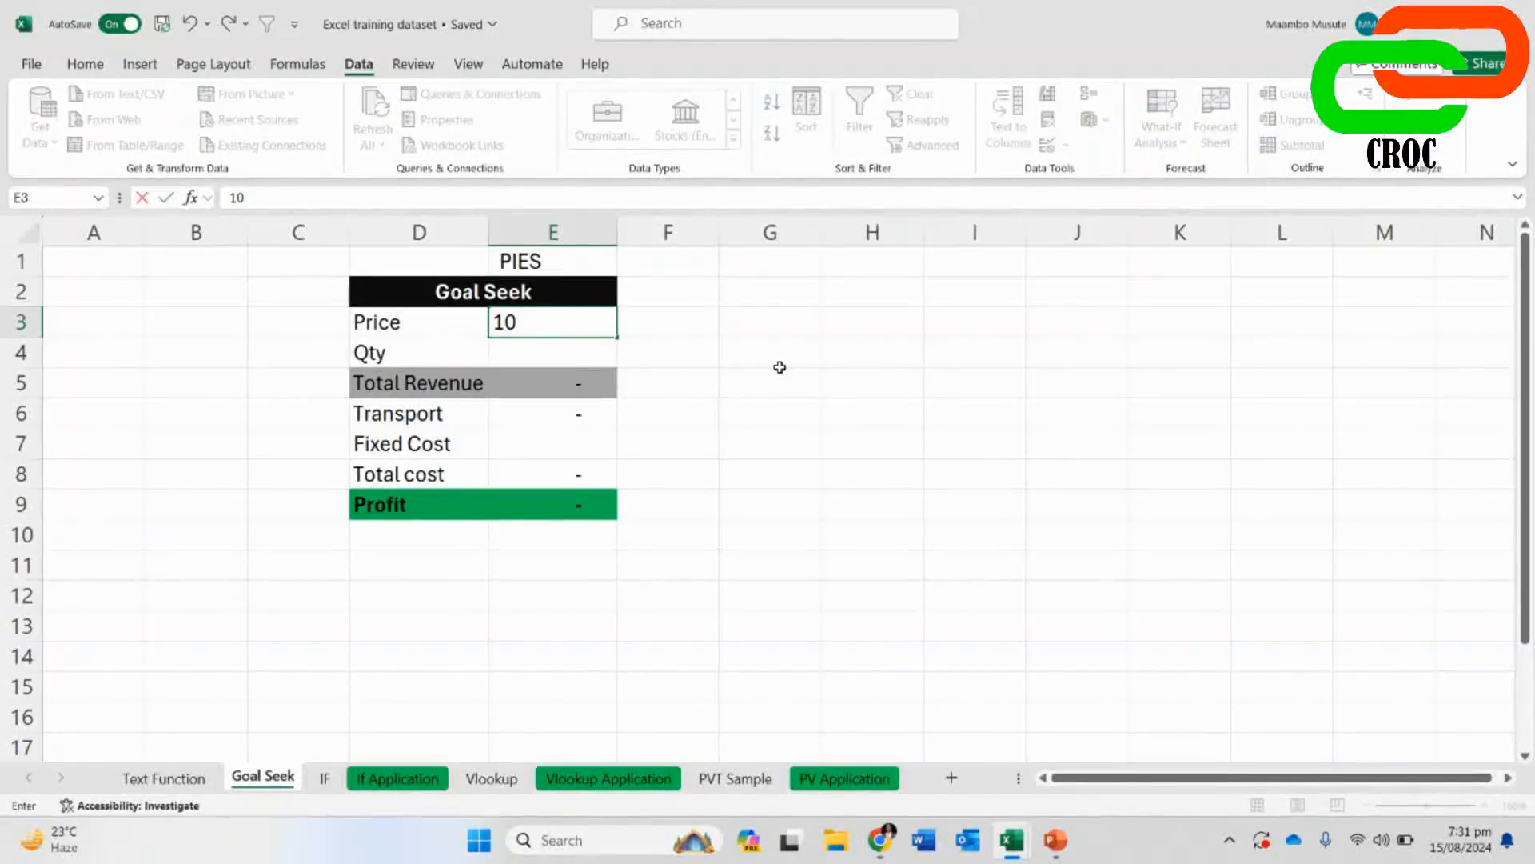
click(572, 358)
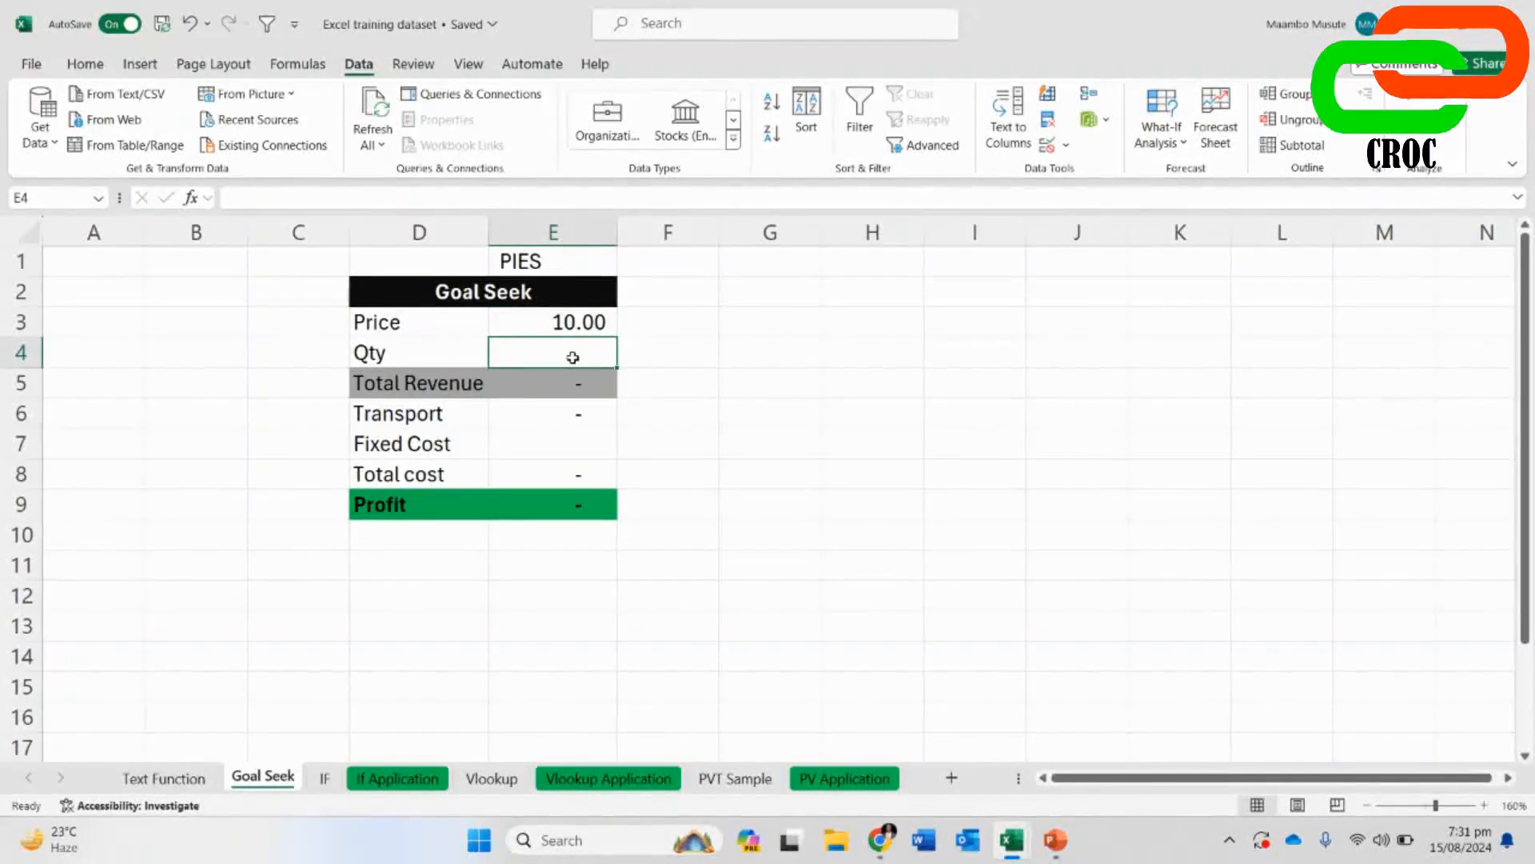
text(50)
key(Return)
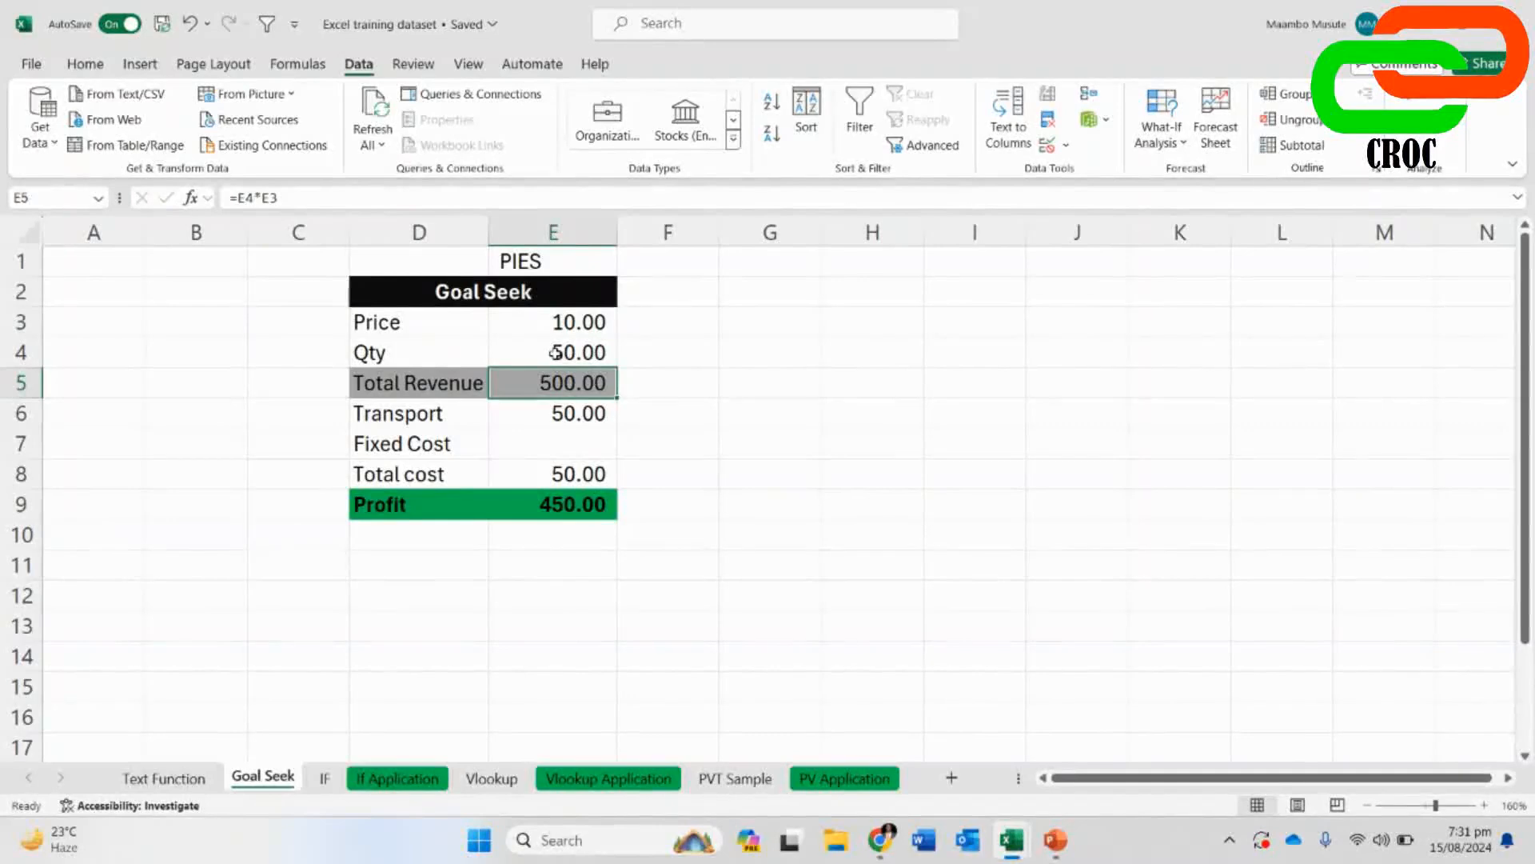
- Examine how Total Revenue in E5 is calculated from price and quantity, and how Transport in E6 derives from it
click(555, 353)
click(560, 322)
click(389, 387)
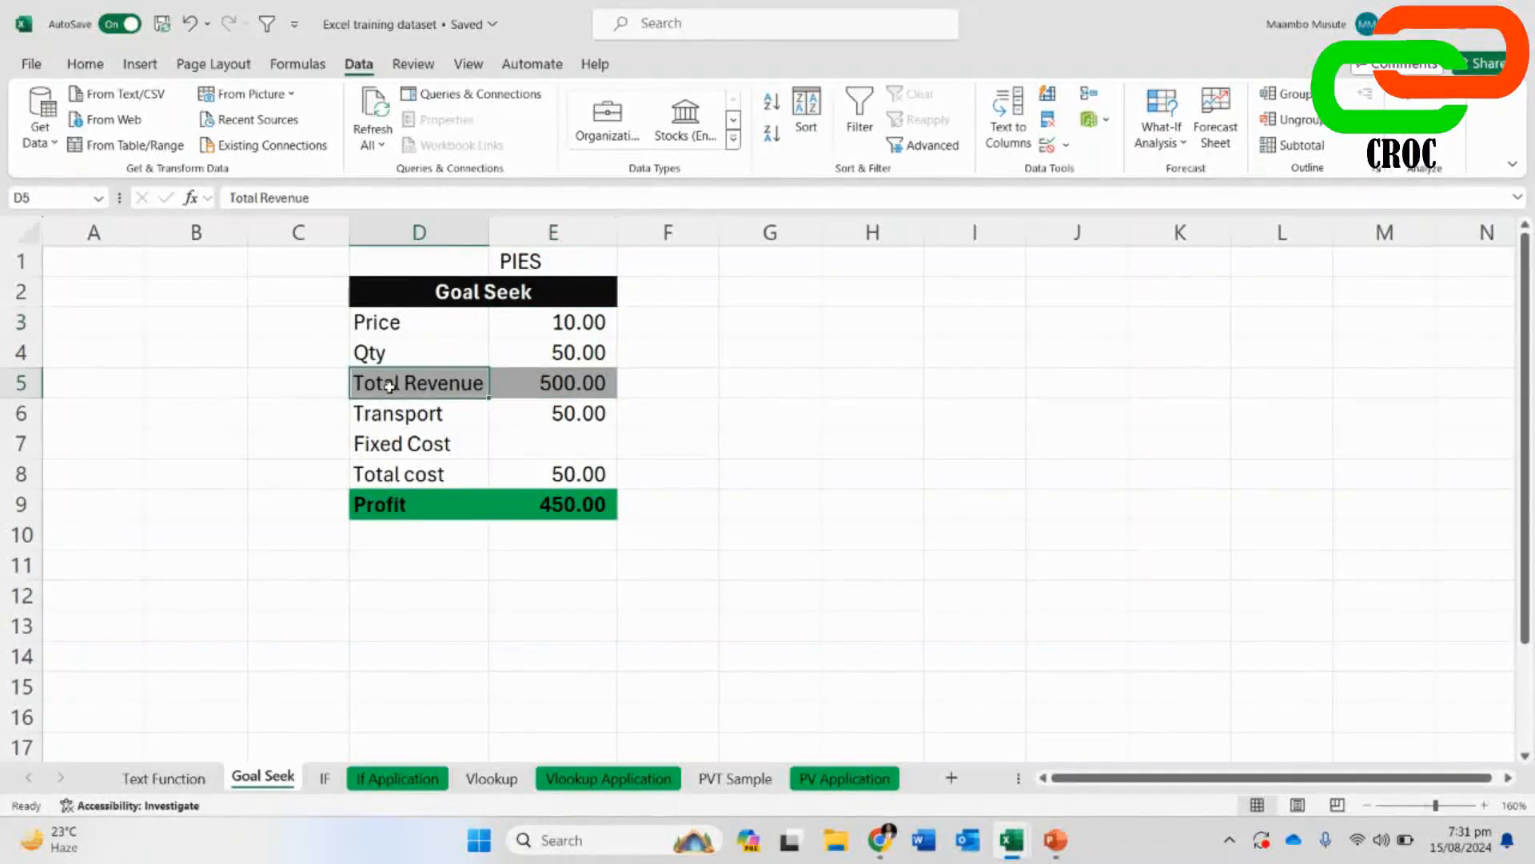
click(570, 383)
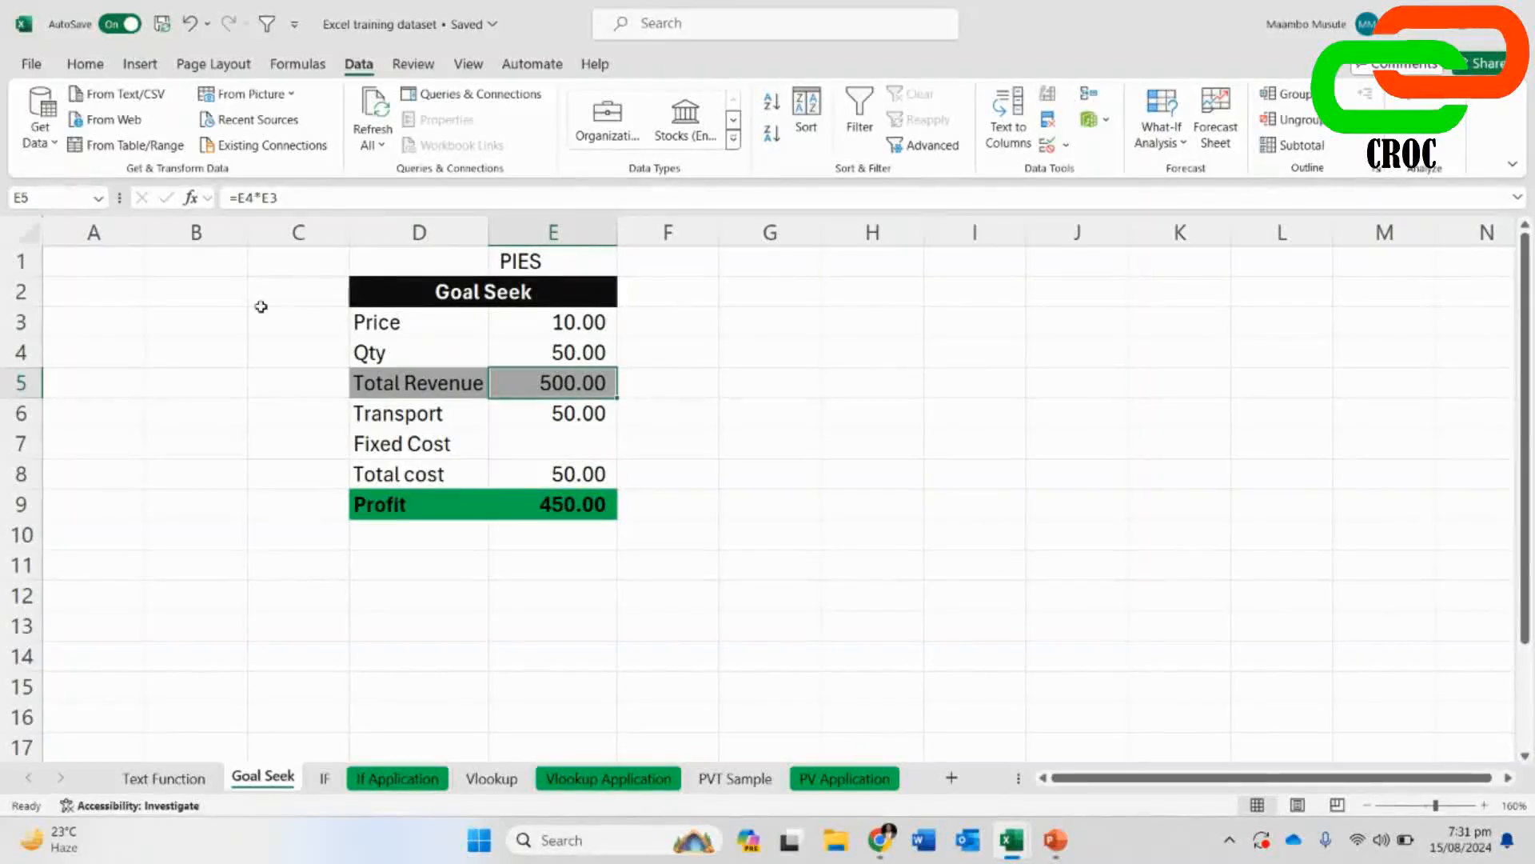
click(569, 410)
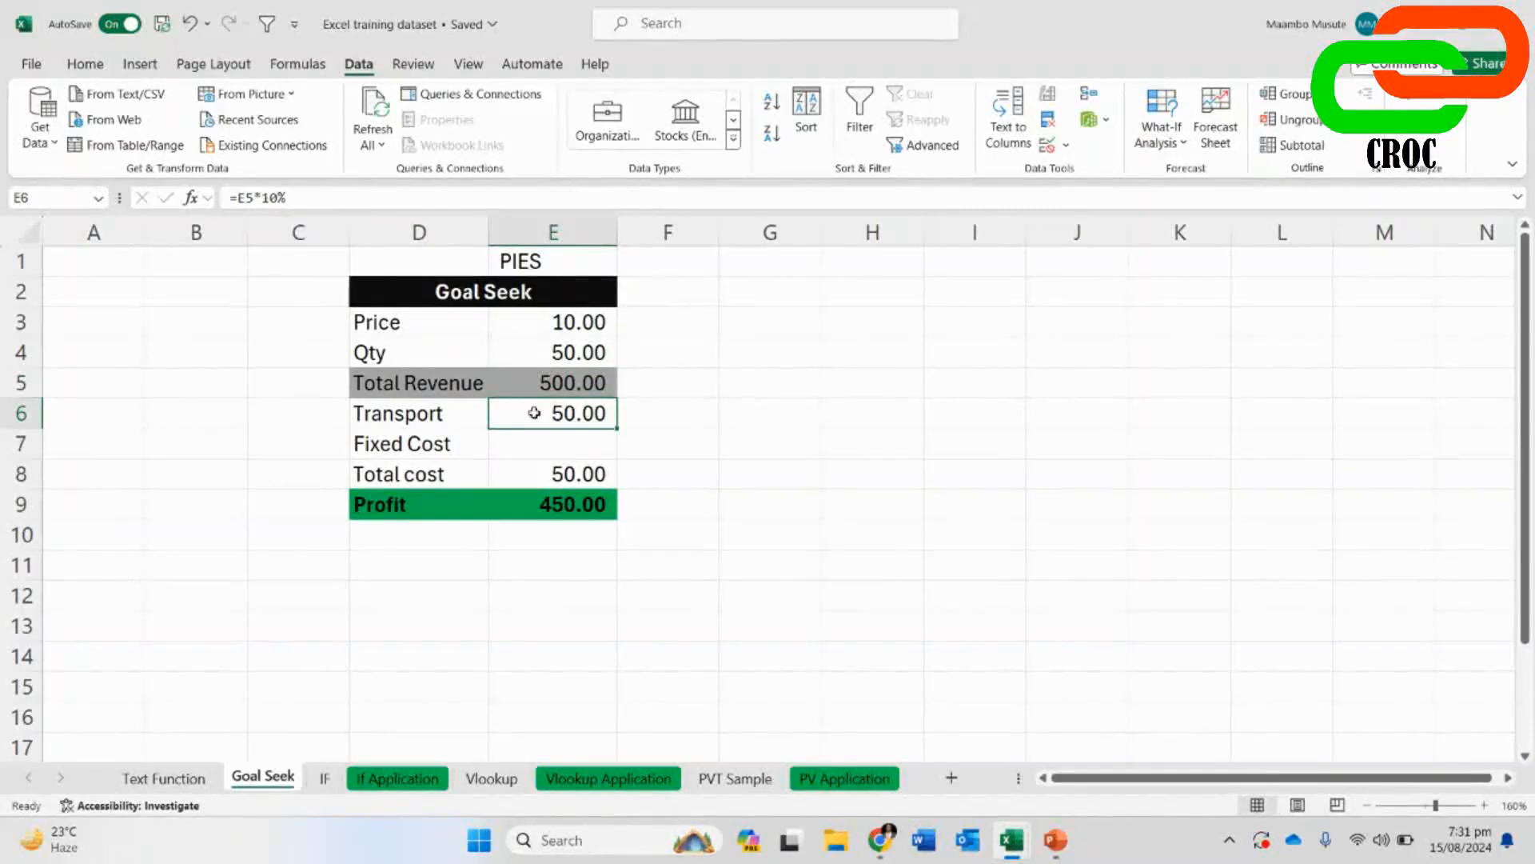
key(Up)
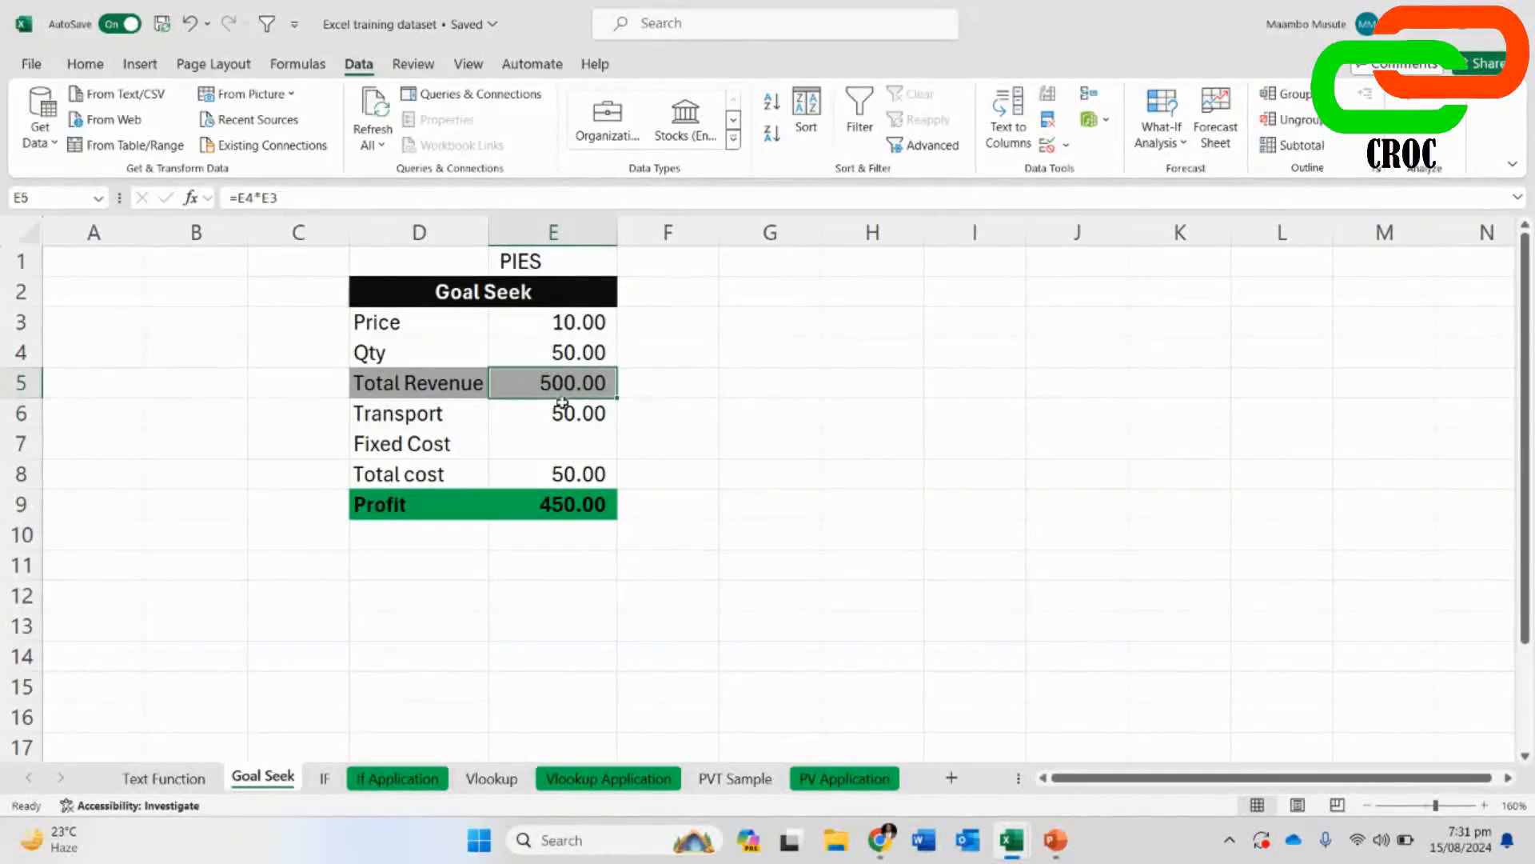
click(581, 413)
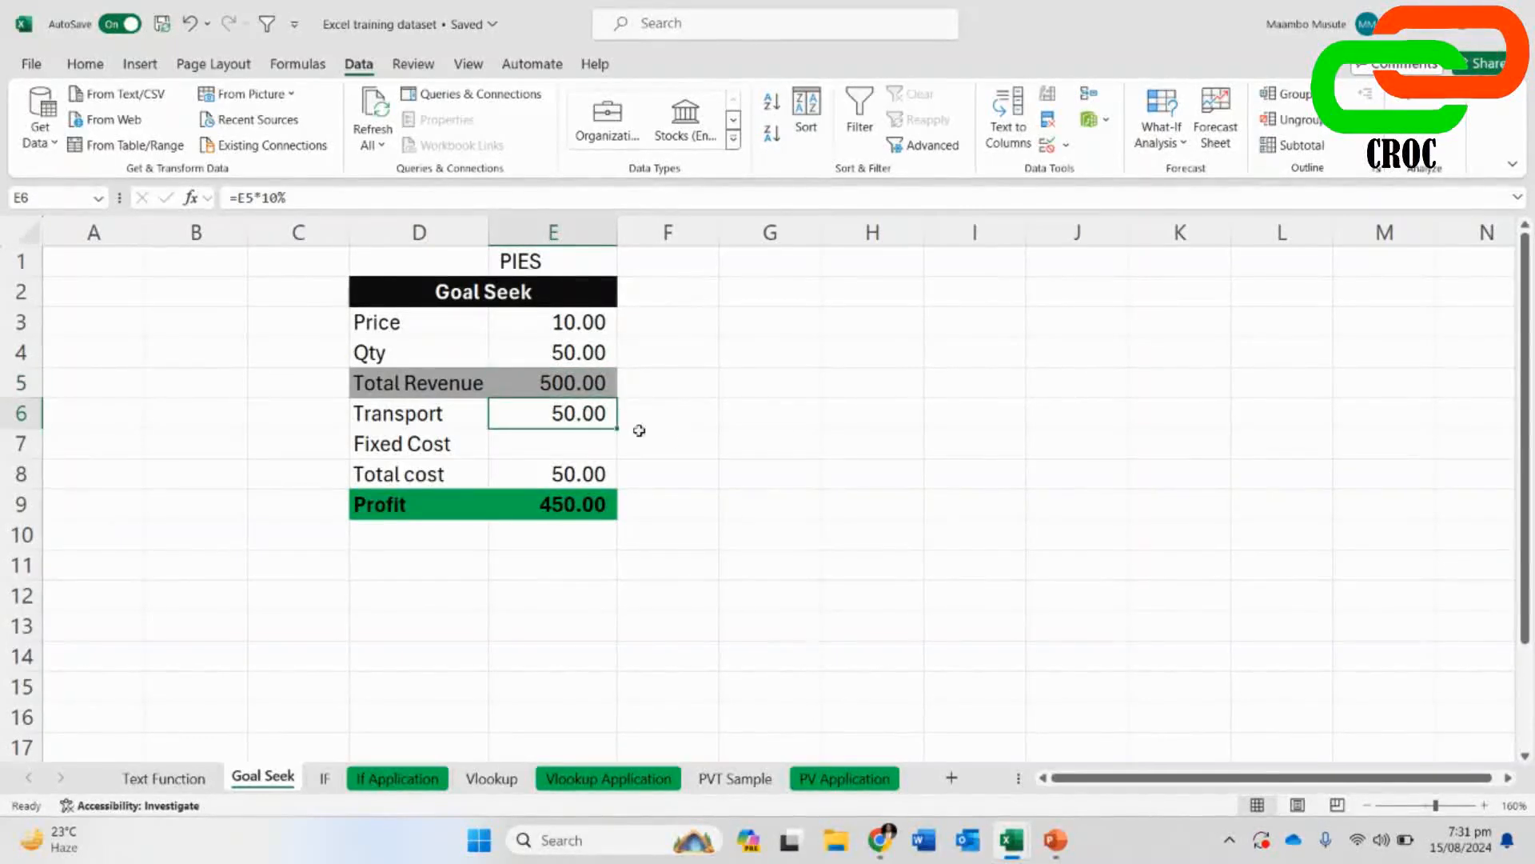
- Enter a Fixed Cost of 1000 in E7 of the pies table
click(604, 448)
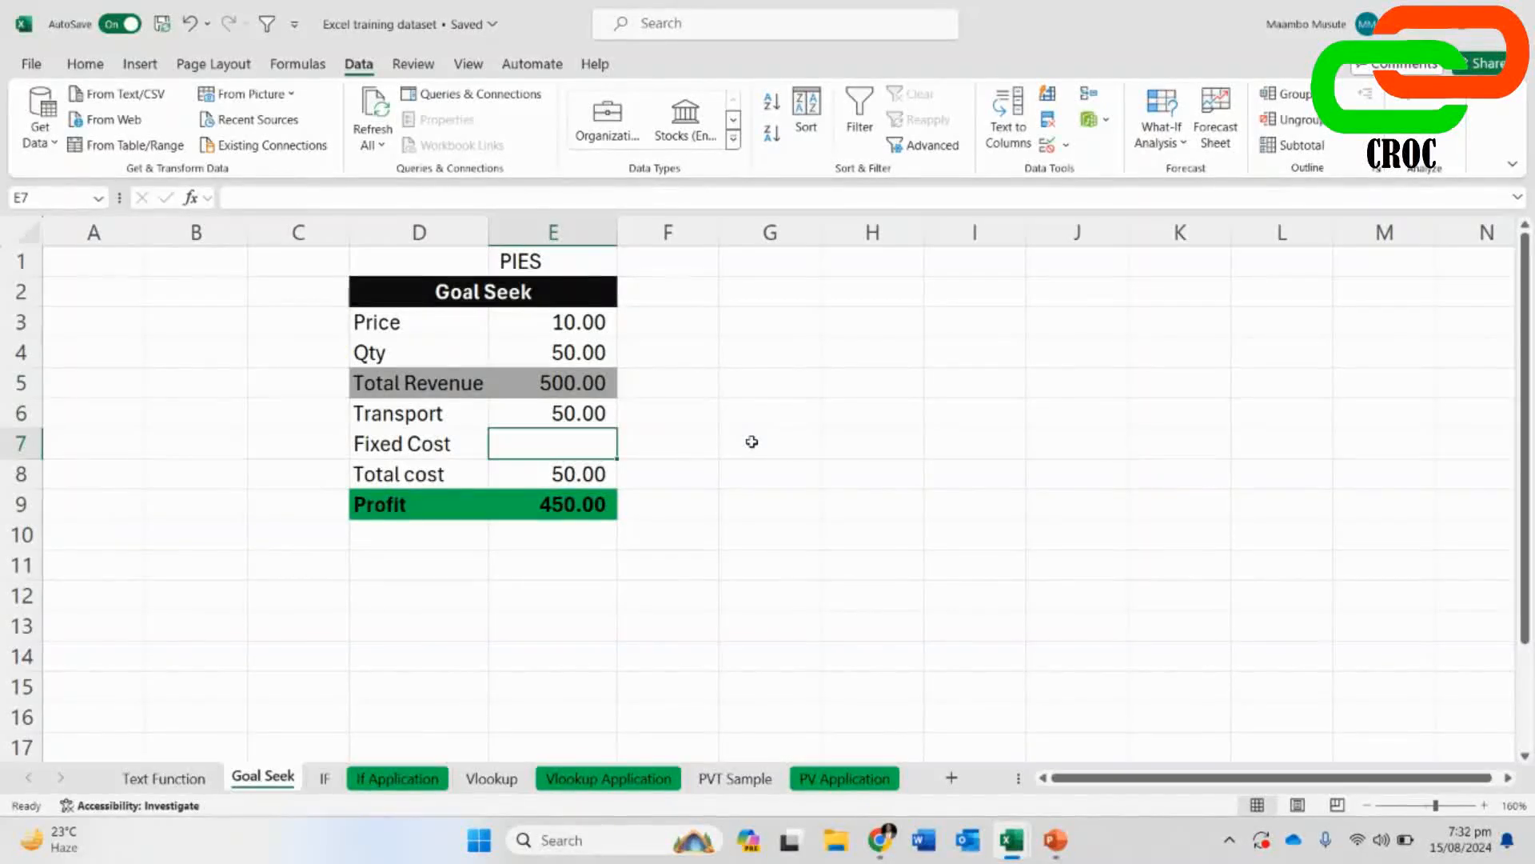
text(1000)
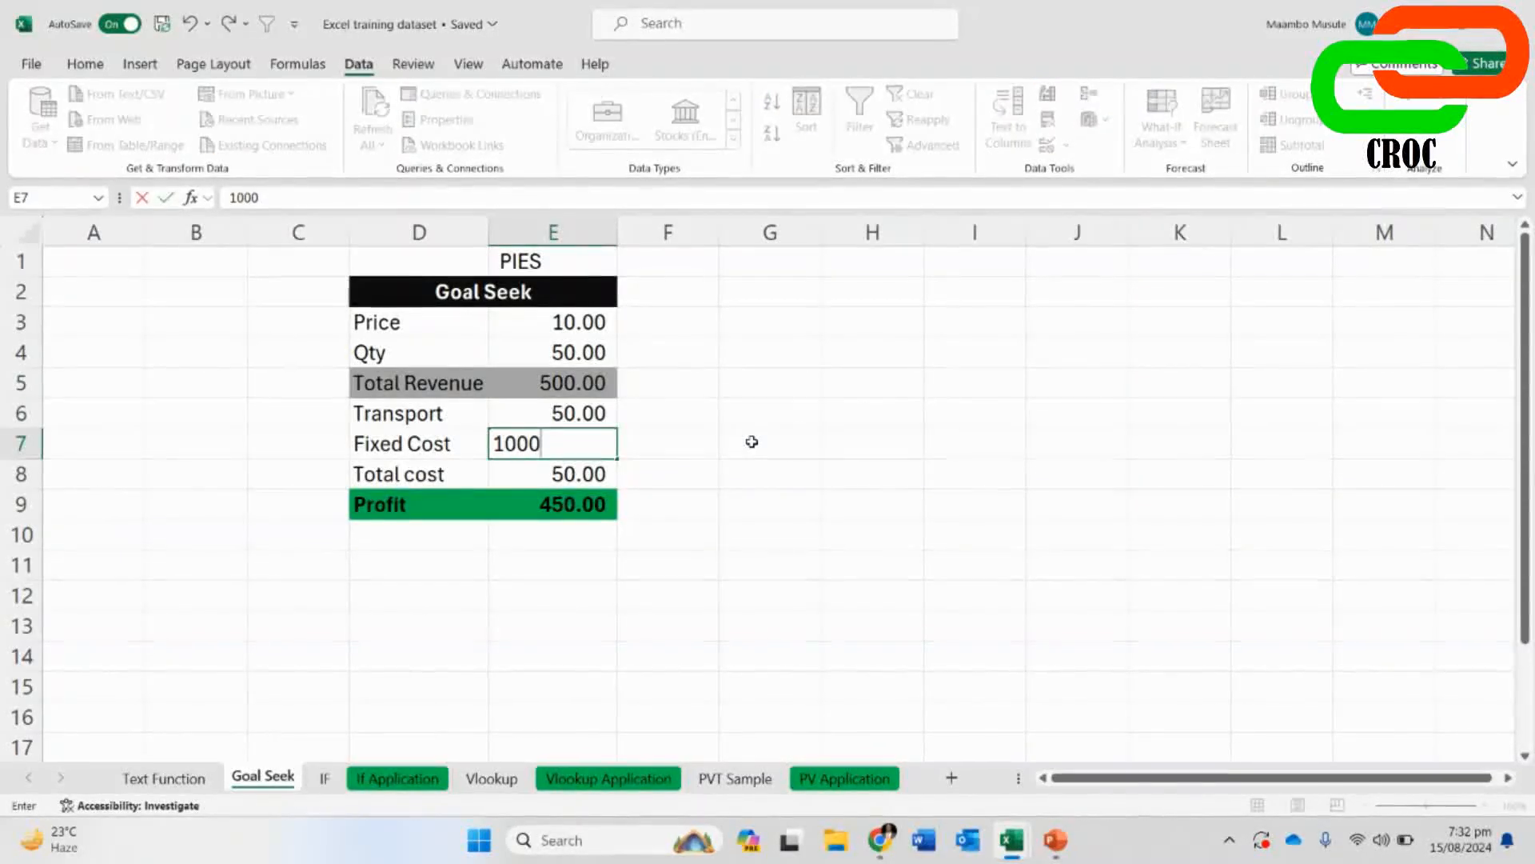
key(Return)
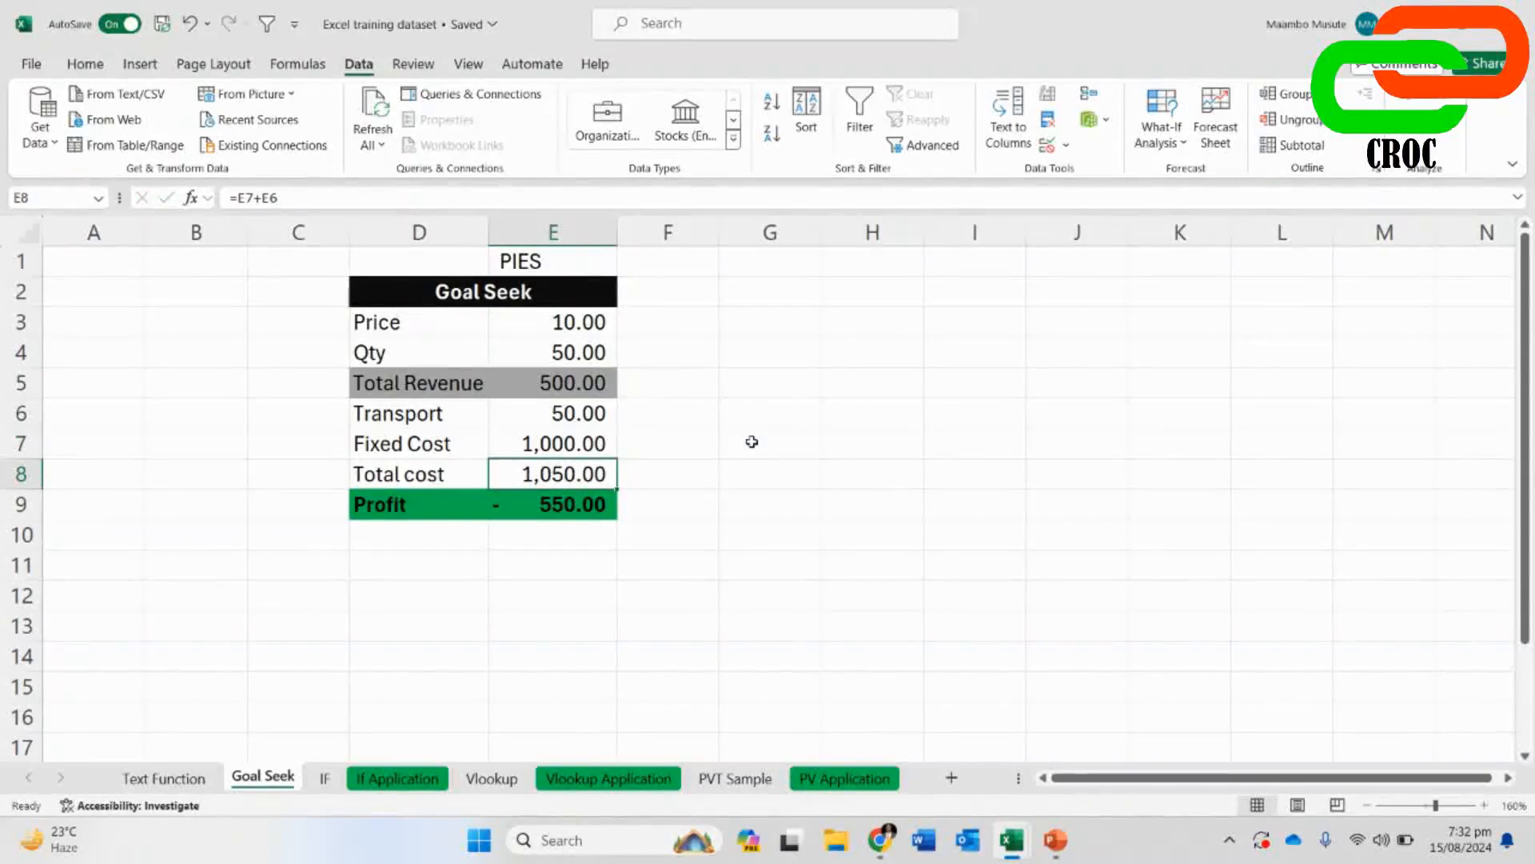
- Examine the Profit formula in E9 together with the revenue, fixed cost and total cost cells that feed it
click(442, 498)
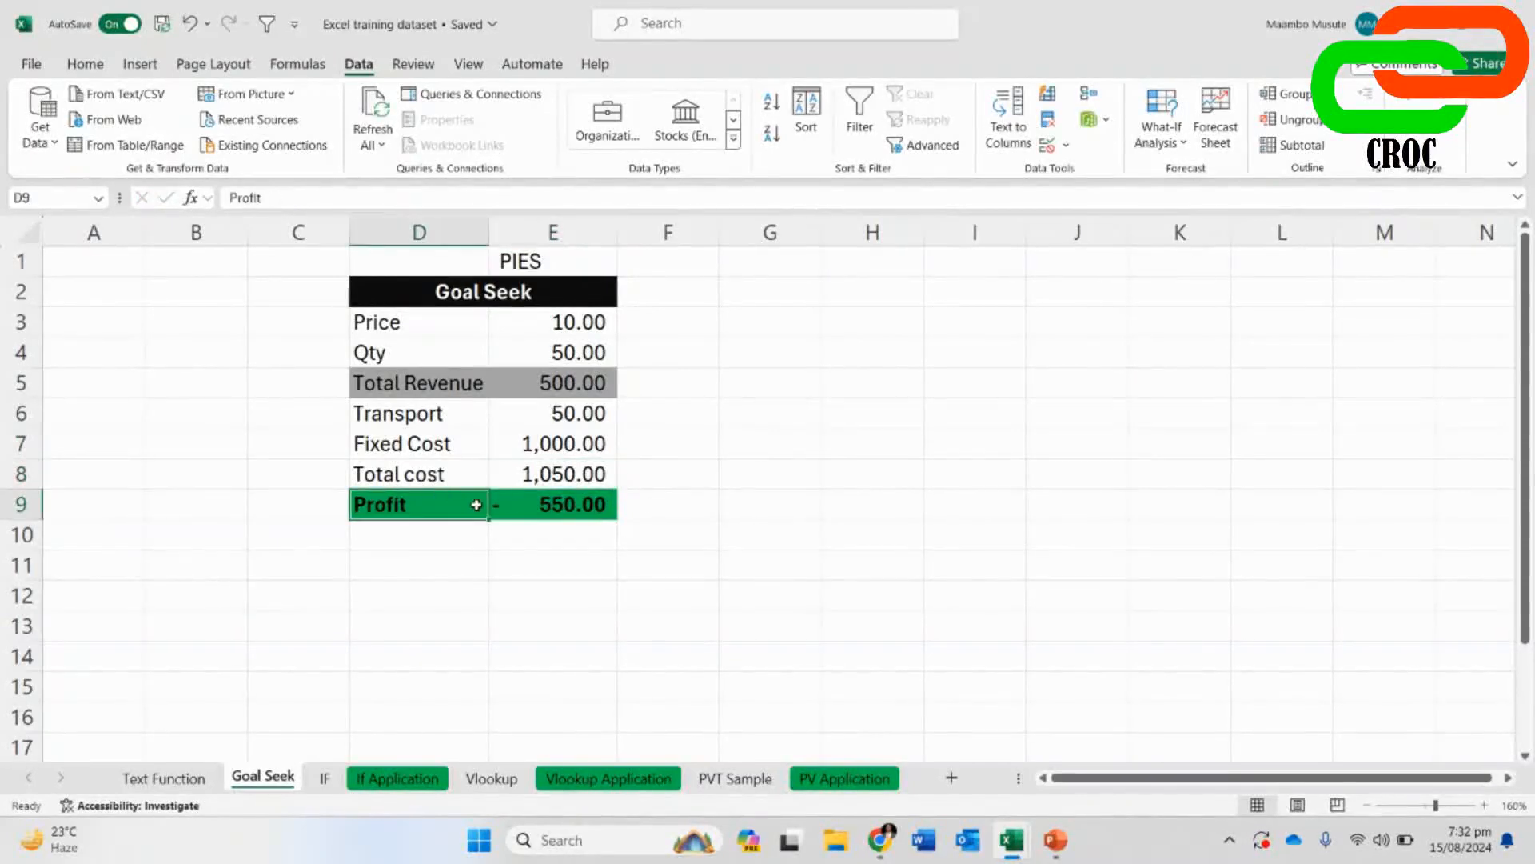
click(552, 511)
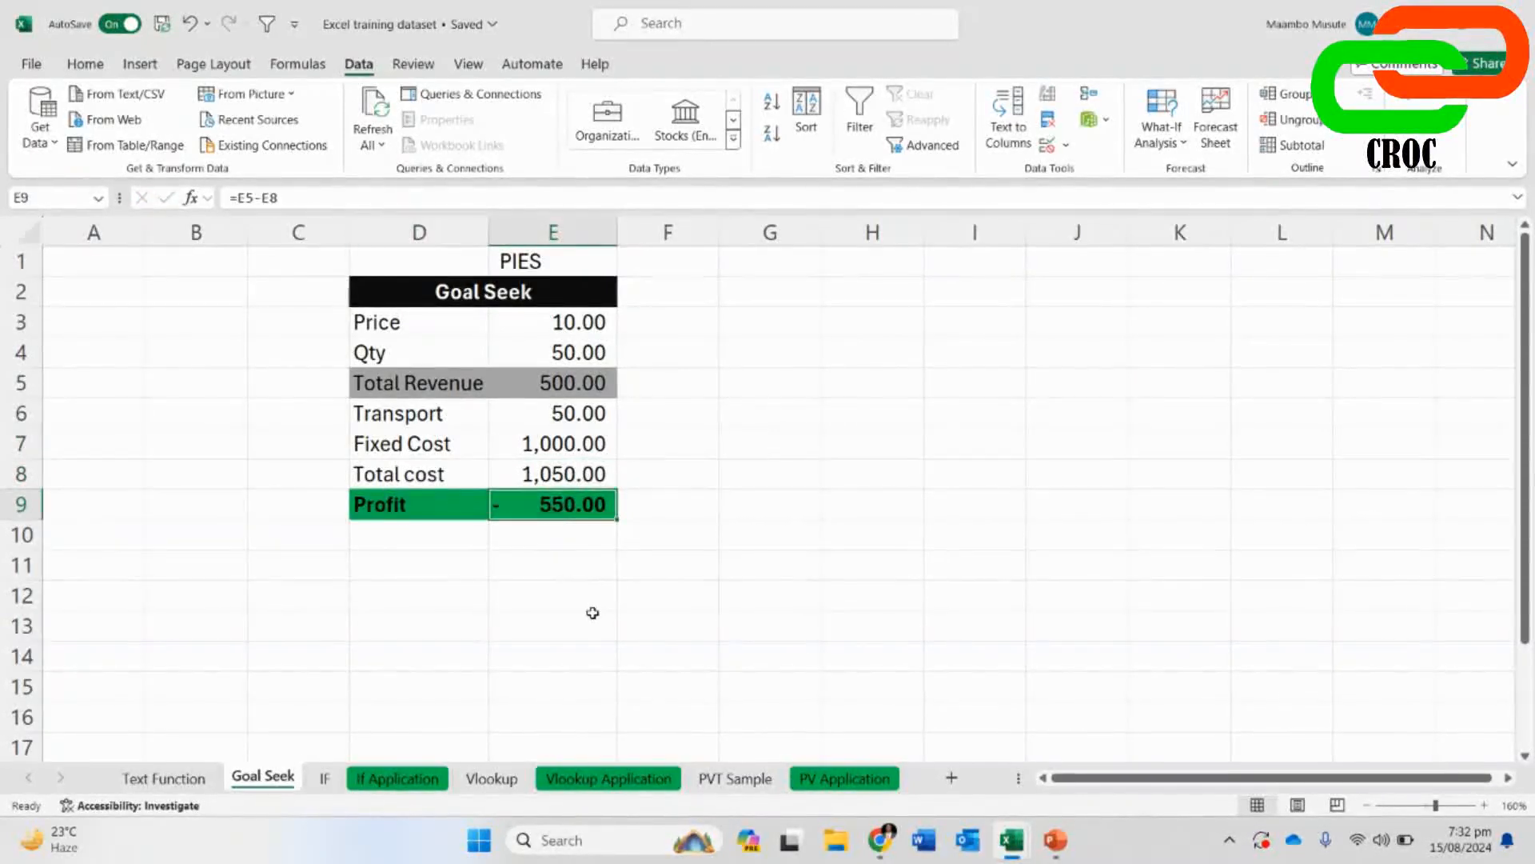
click(679, 514)
click(562, 510)
click(545, 391)
drag(423, 446, 528, 446)
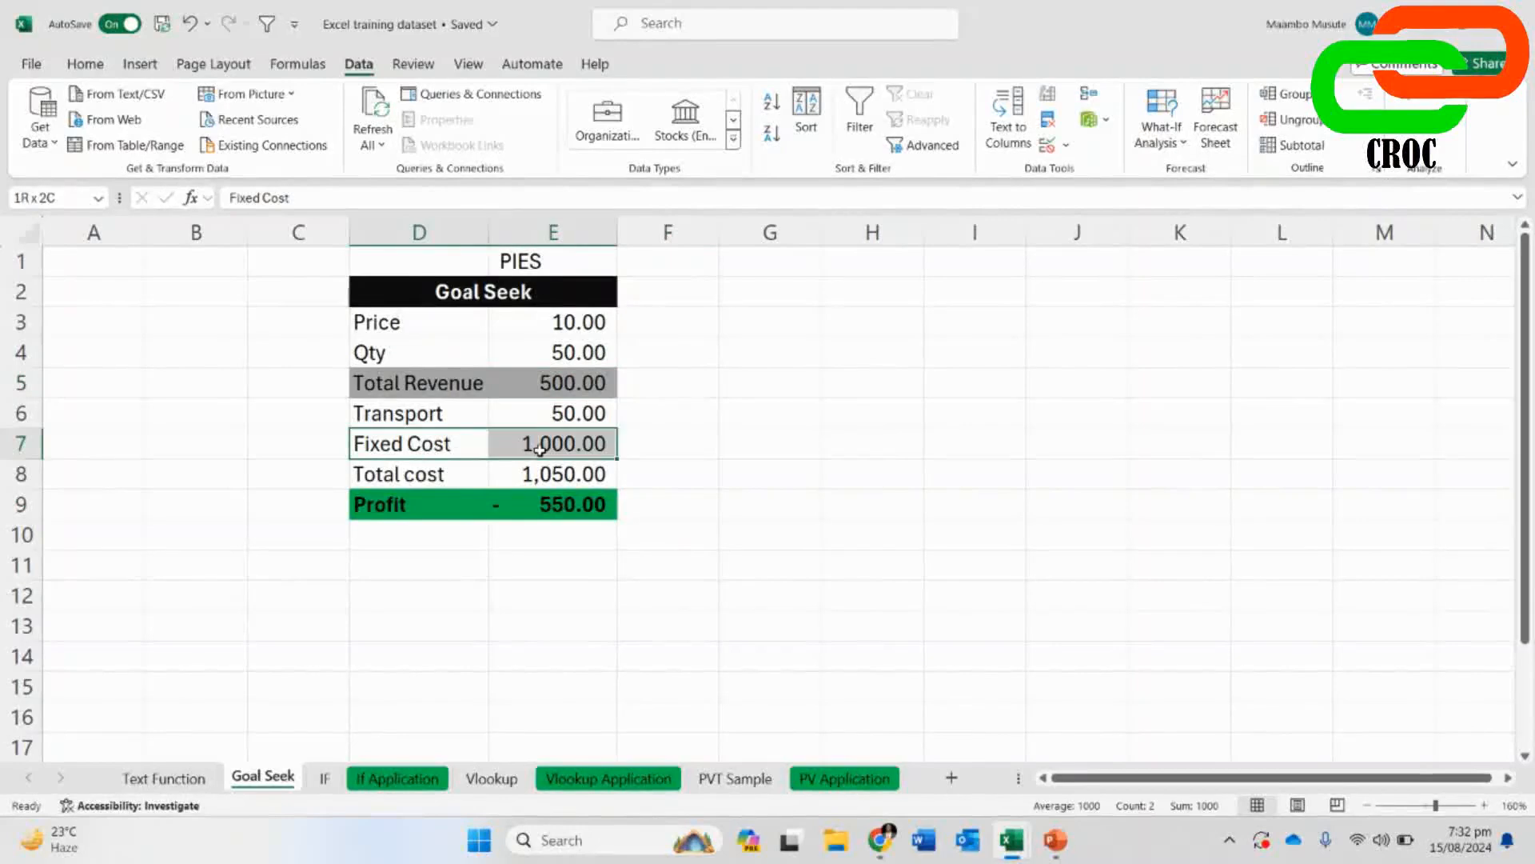
drag(417, 478, 554, 474)
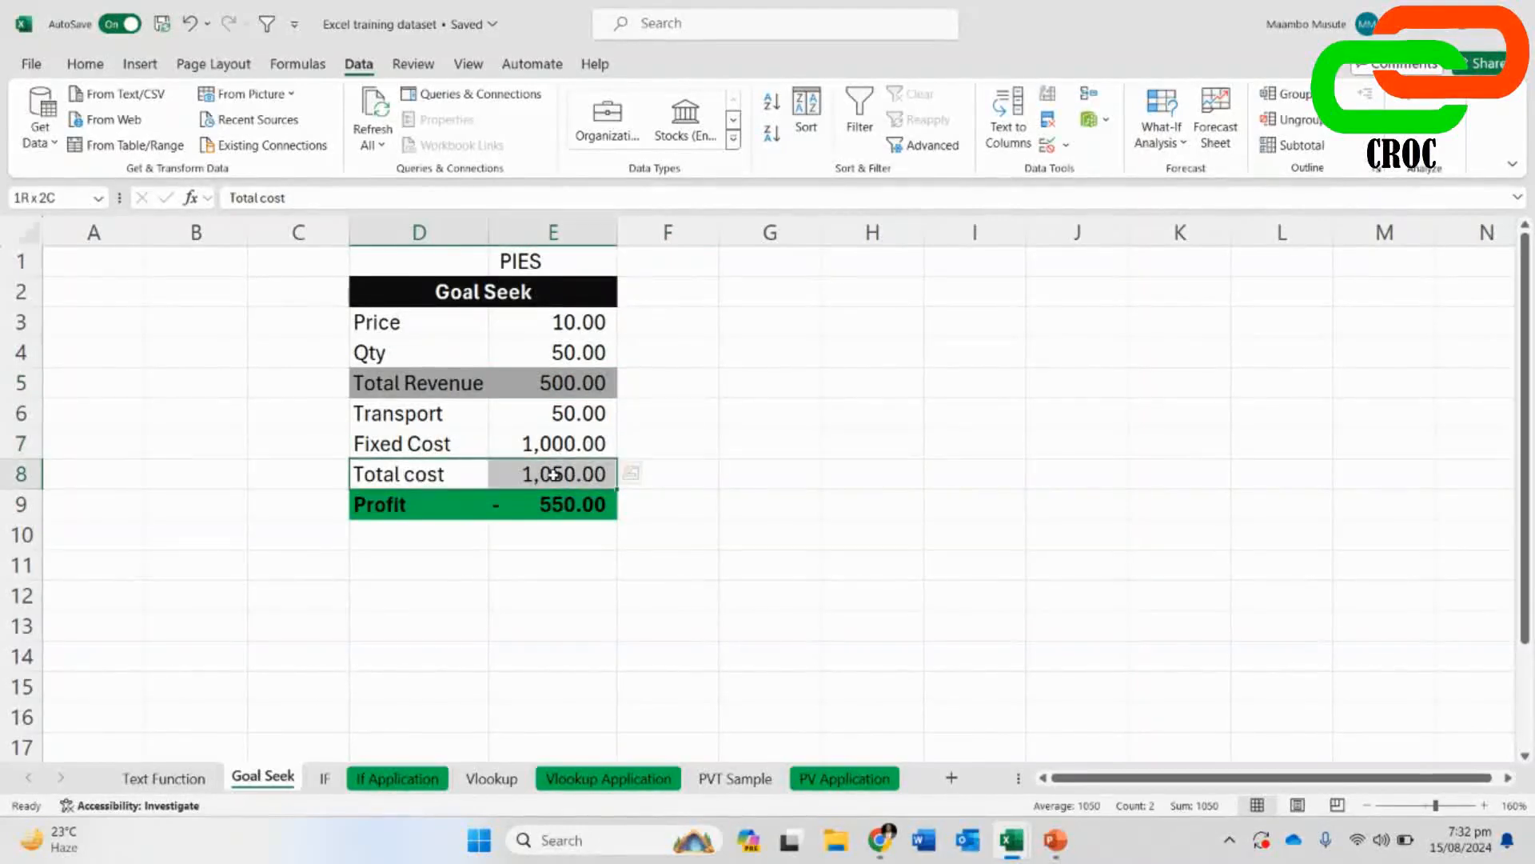
click(553, 474)
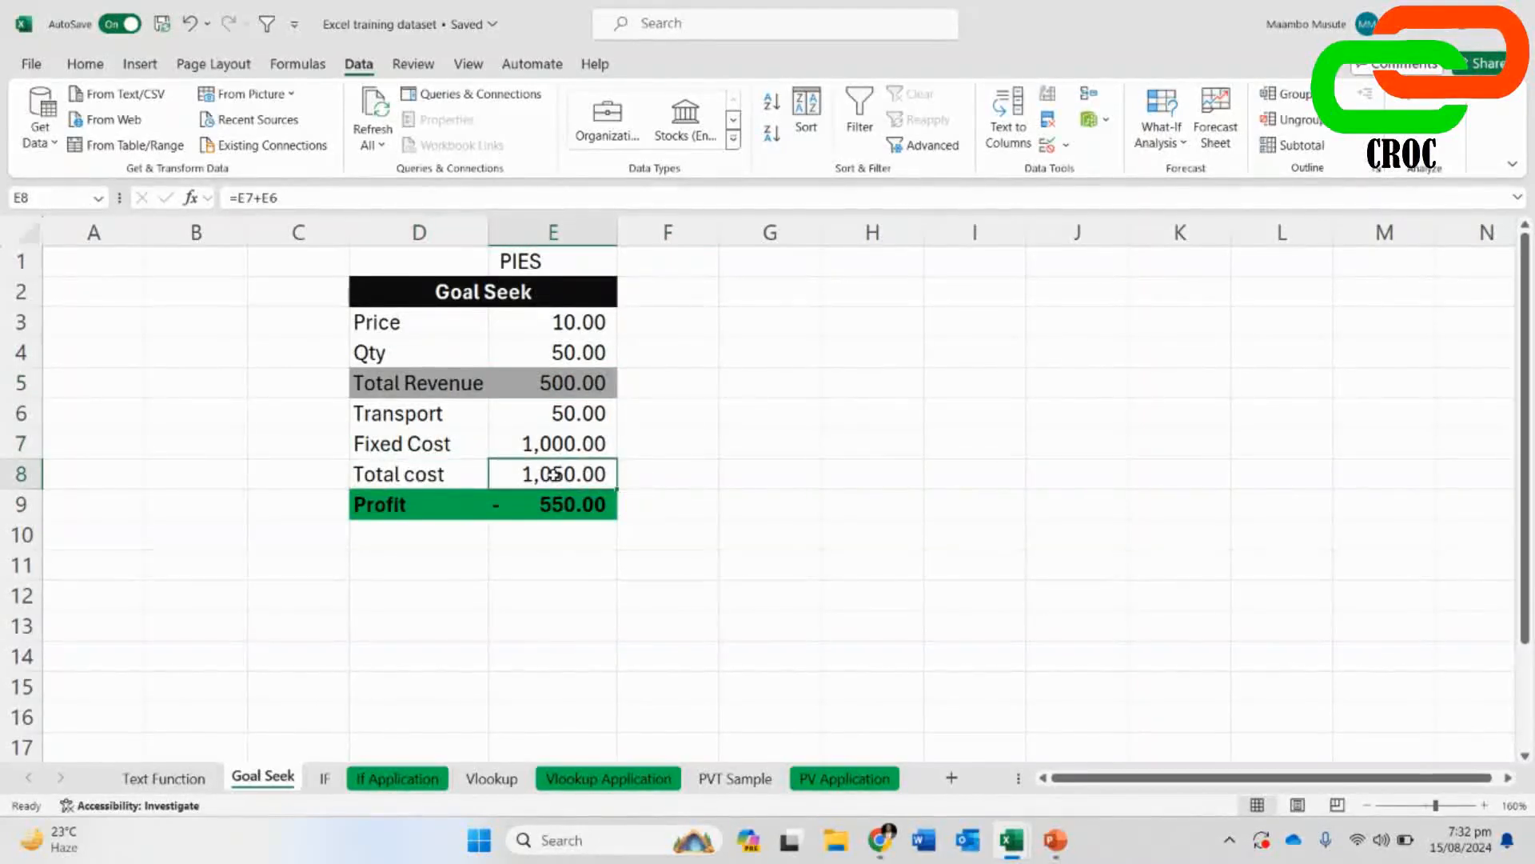
click(558, 392)
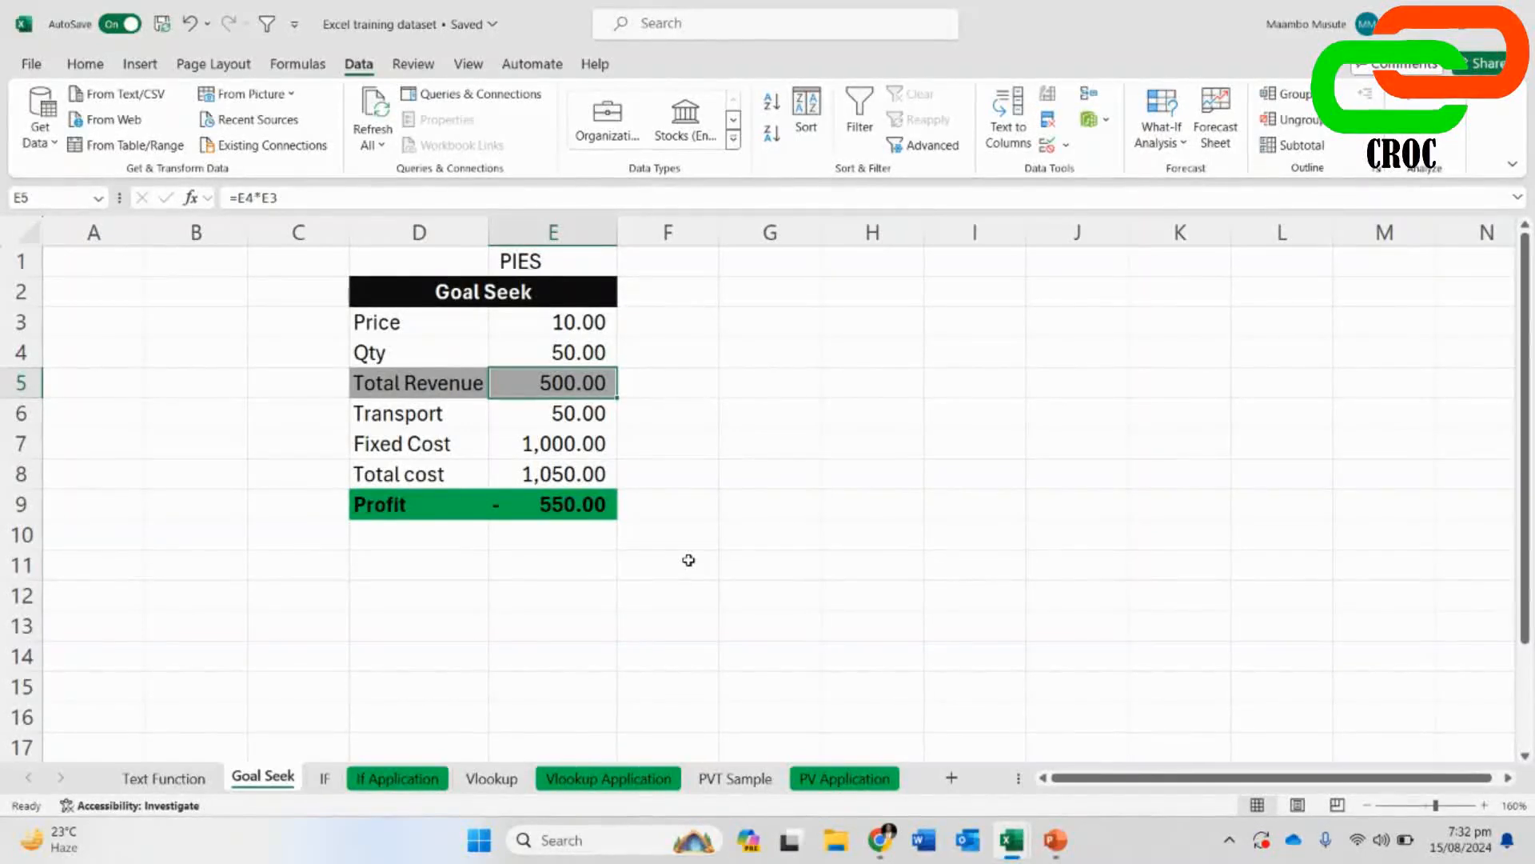
click(567, 510)
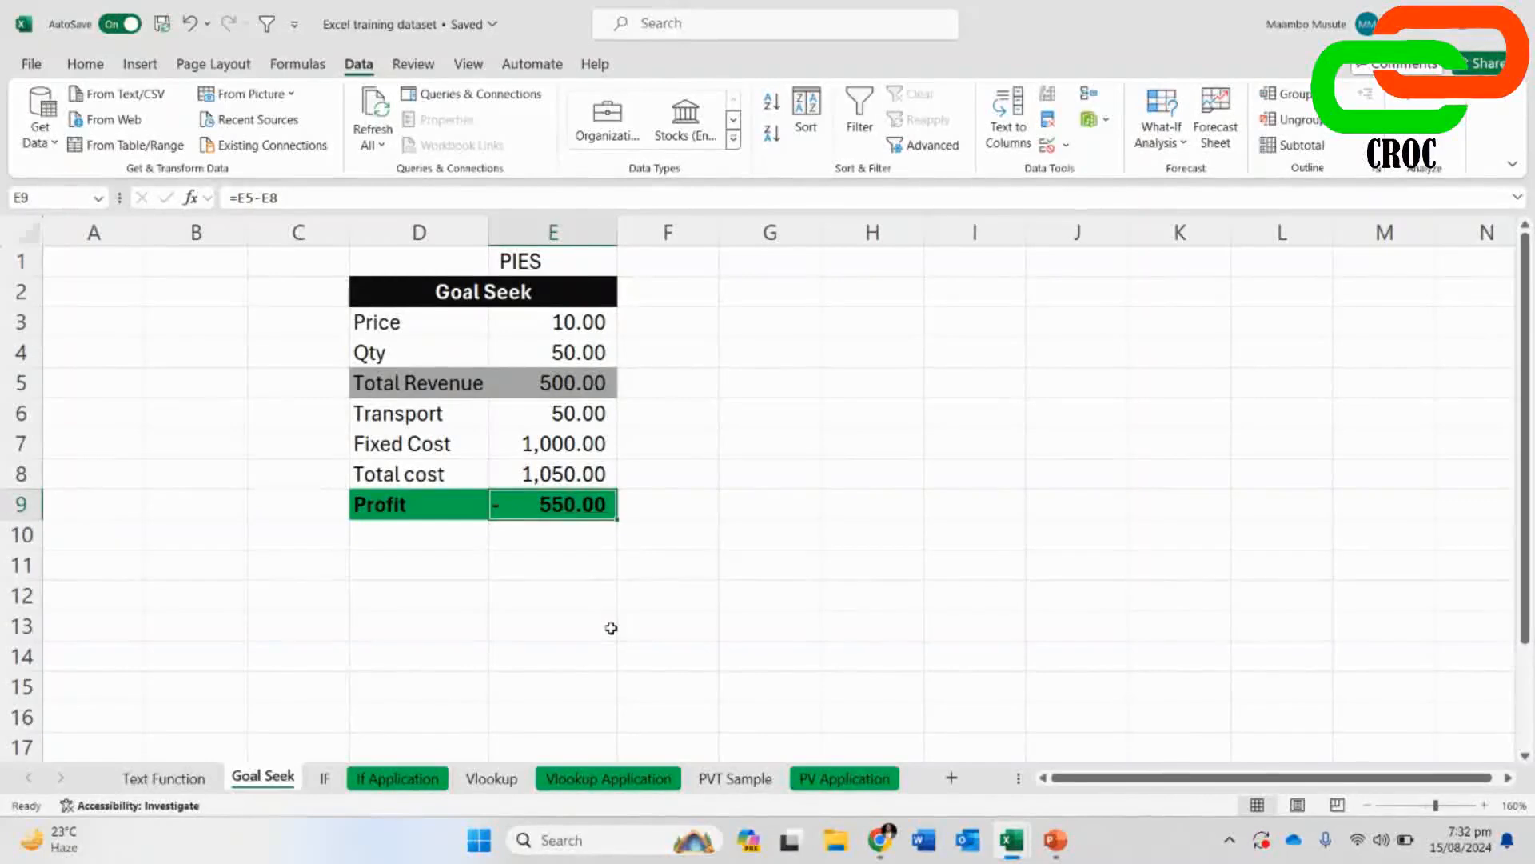
click(572, 321)
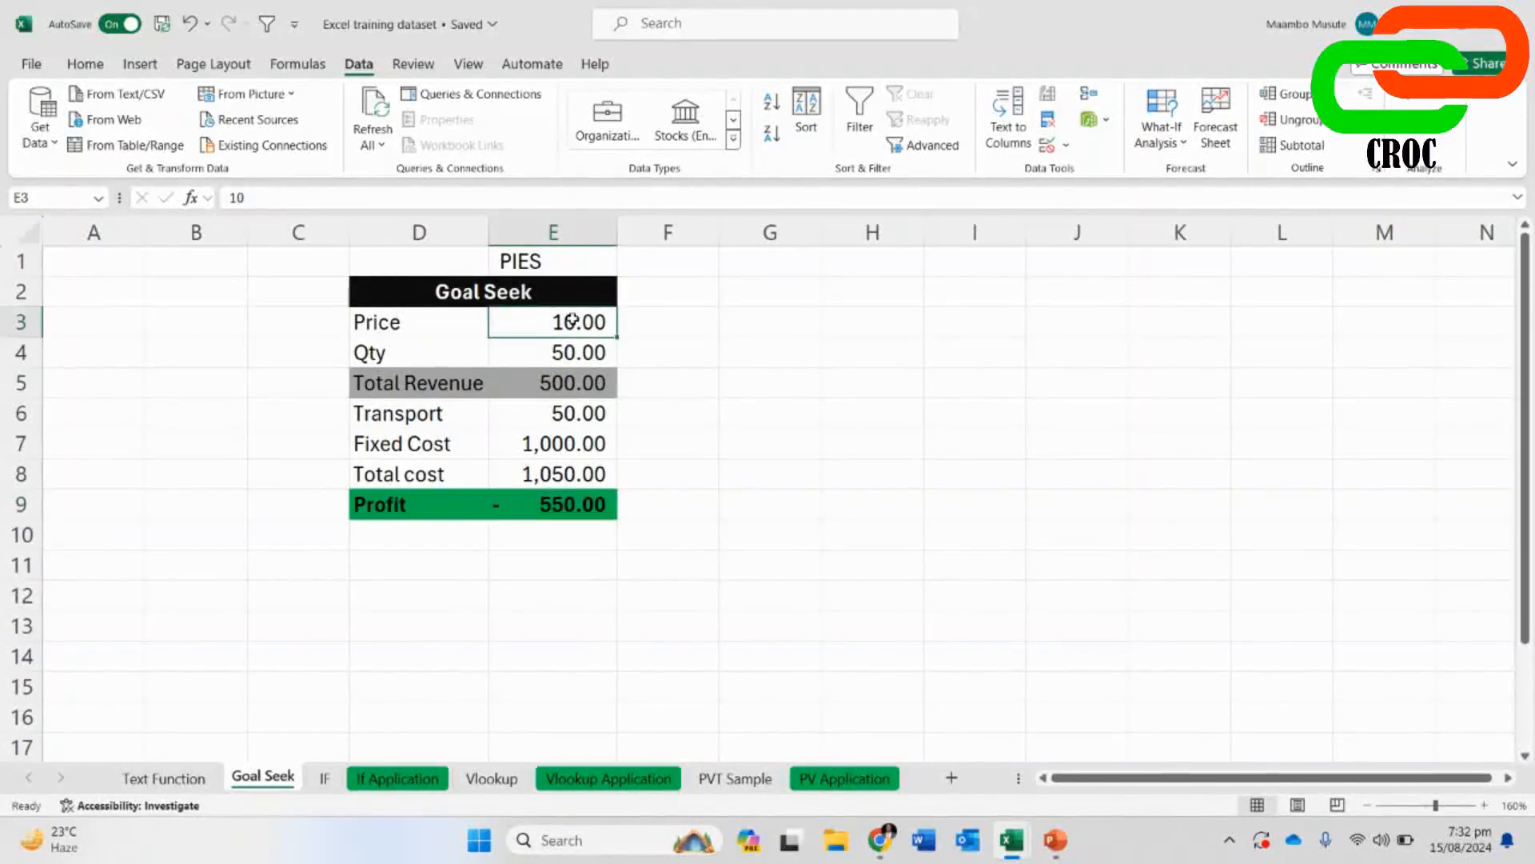
click(782, 412)
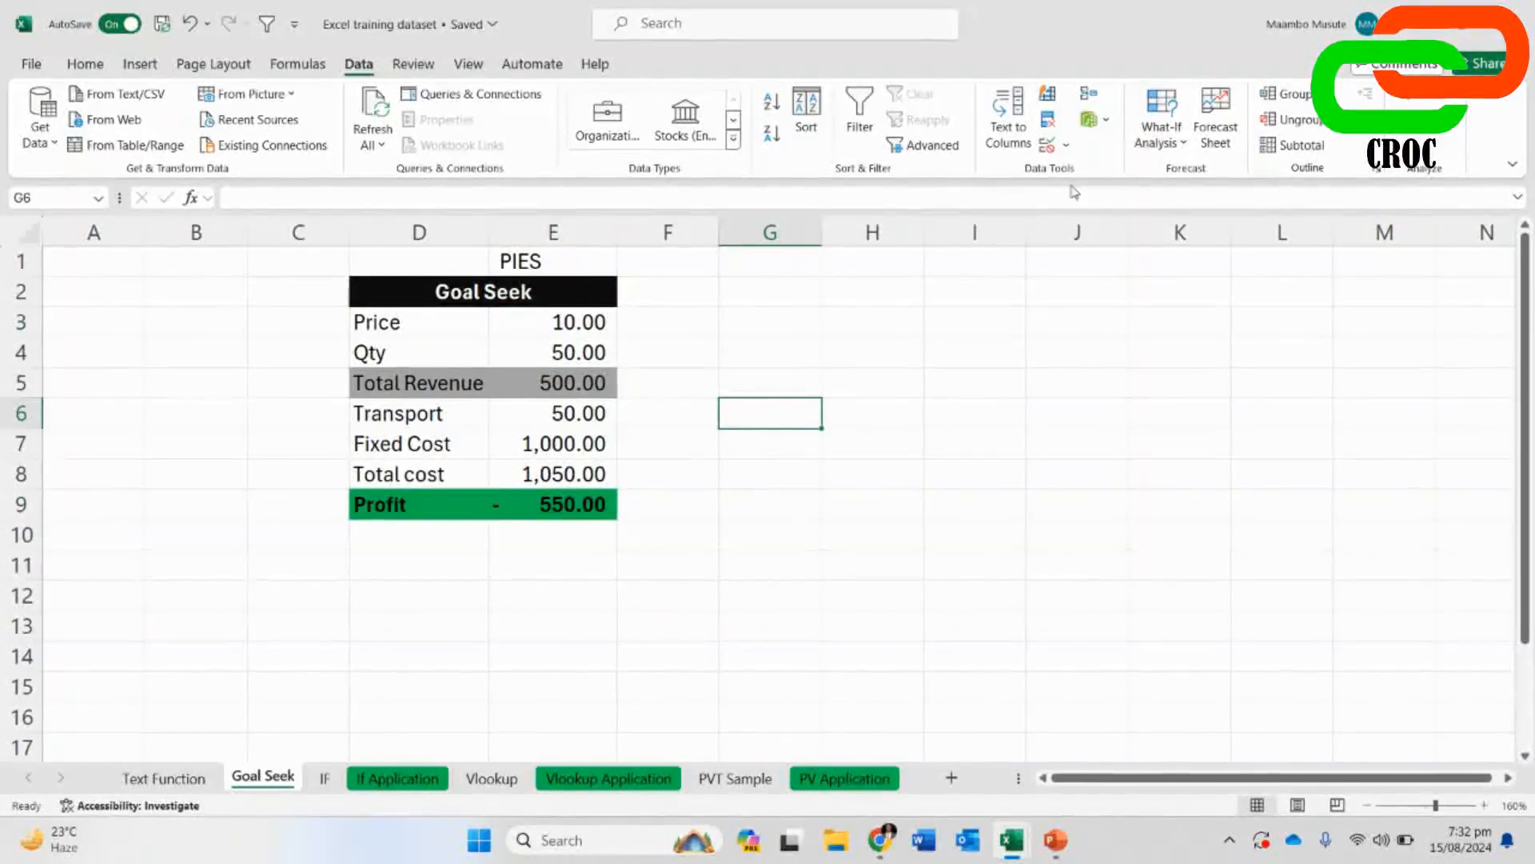
- Set up Goal Seek with the profit in E9 as set cell, 0 as target value and the quantity in E4 as changing cell
click(1154, 138)
click(1187, 202)
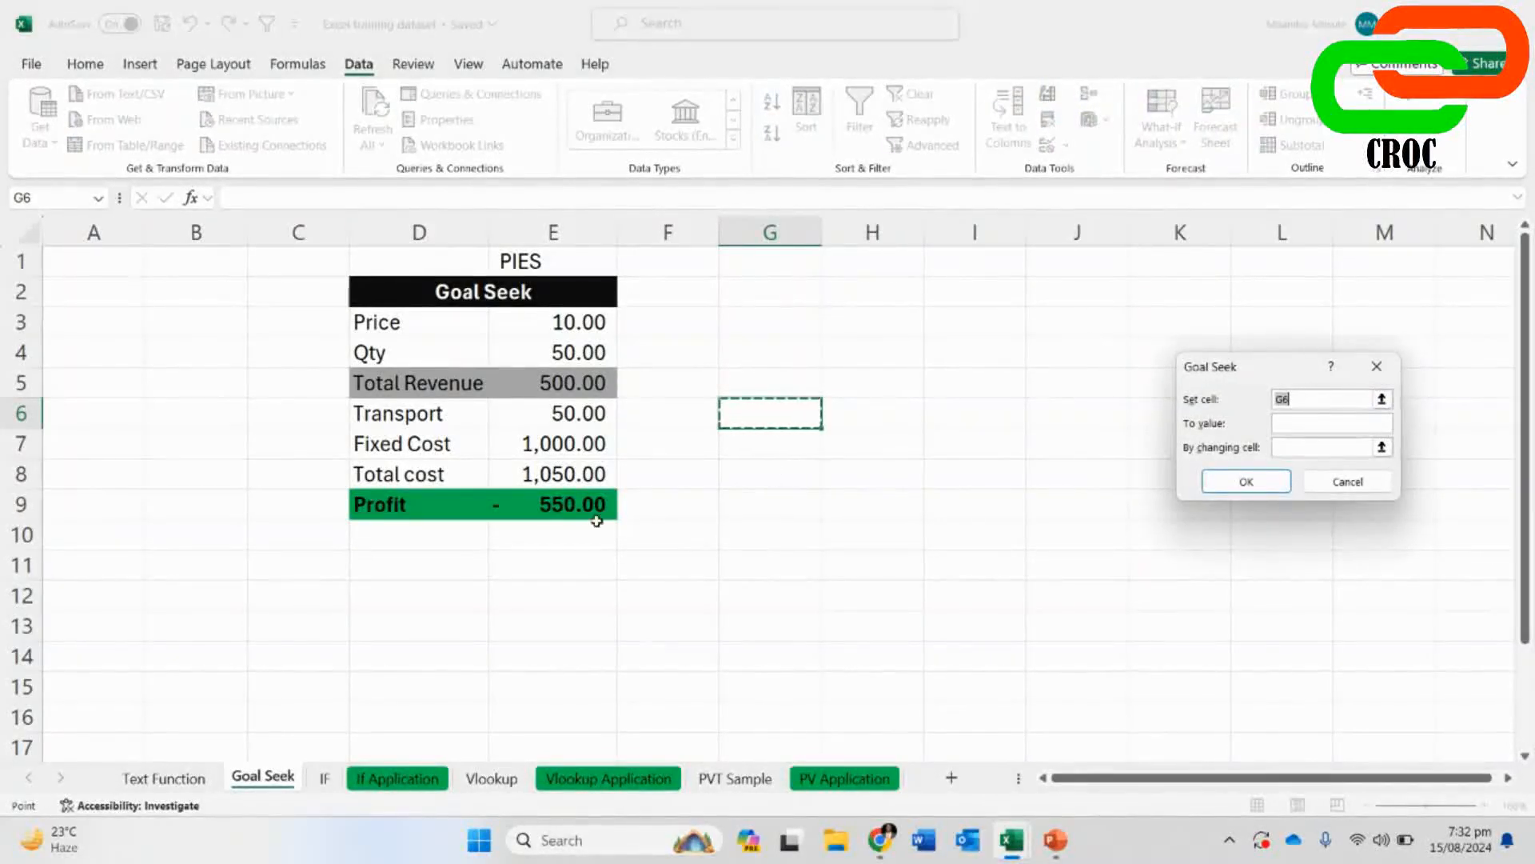
click(548, 509)
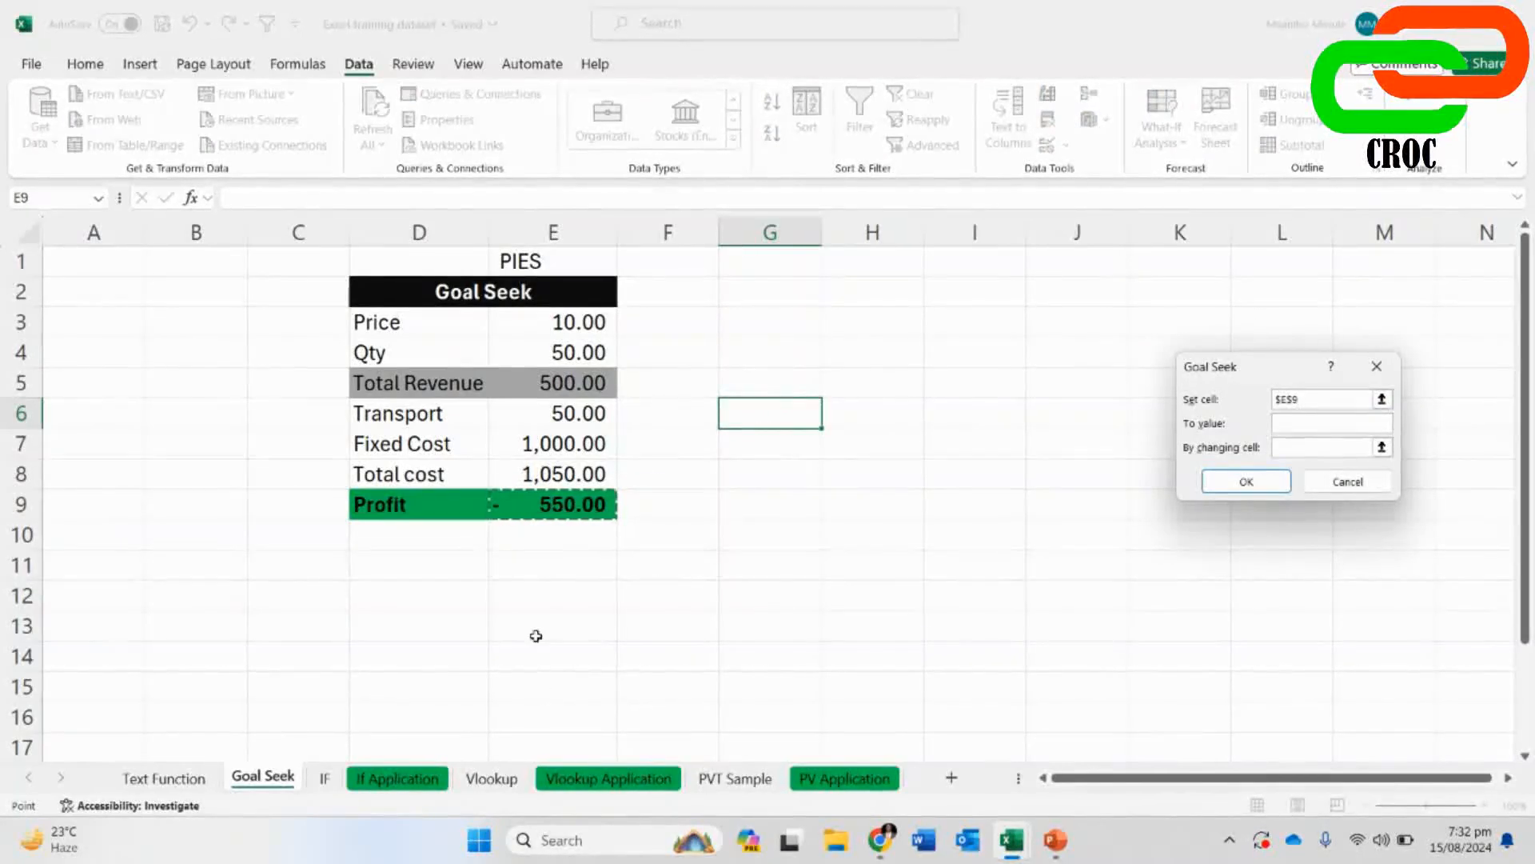
click(1291, 427)
click(1286, 447)
click(543, 350)
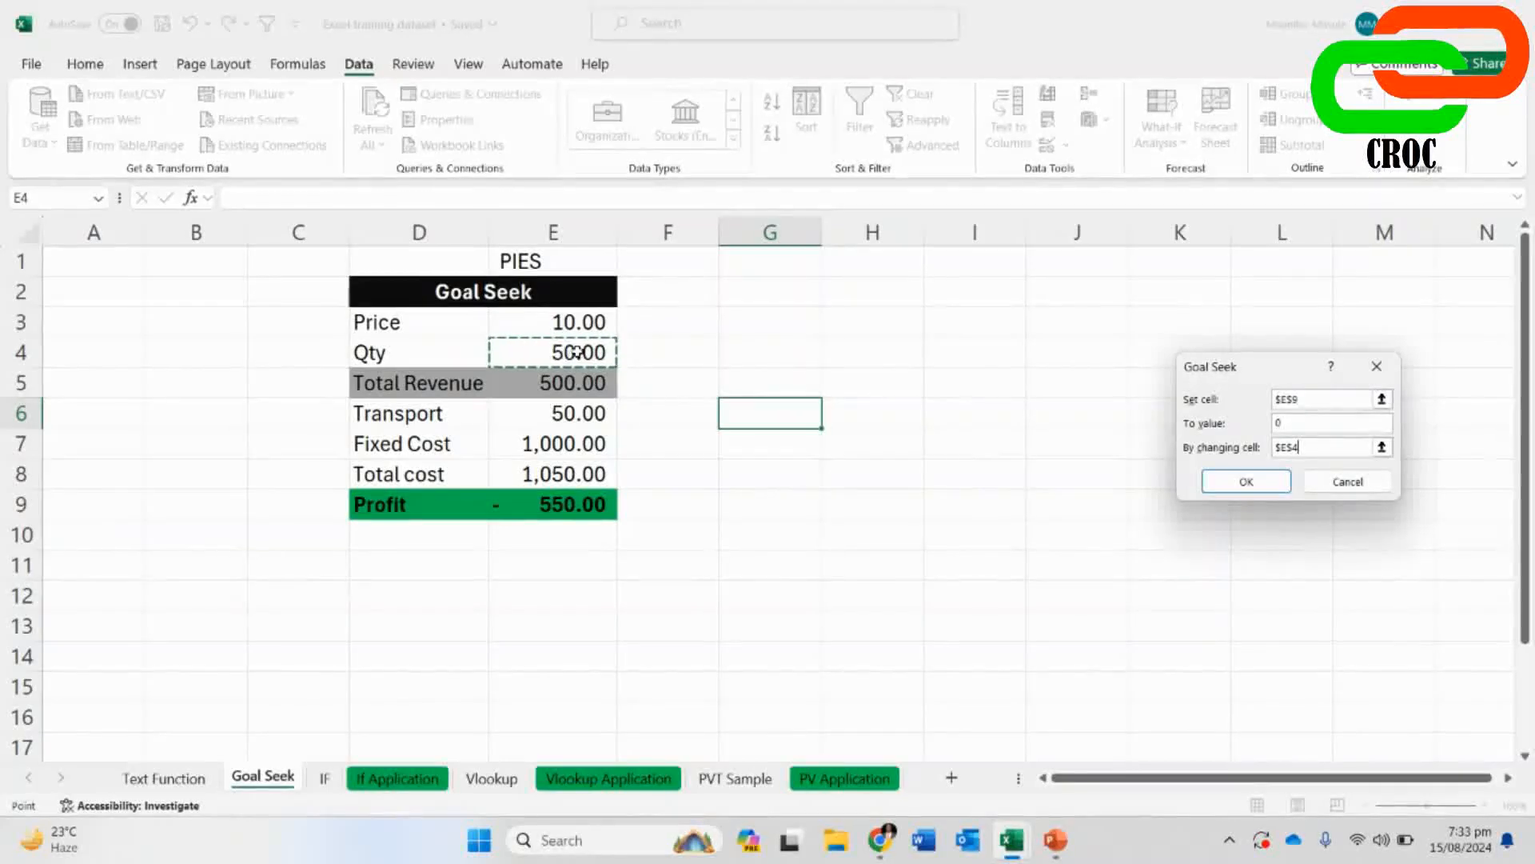
- Run Goal Seek on the quantity, accept the solution and undo it
click(1239, 482)
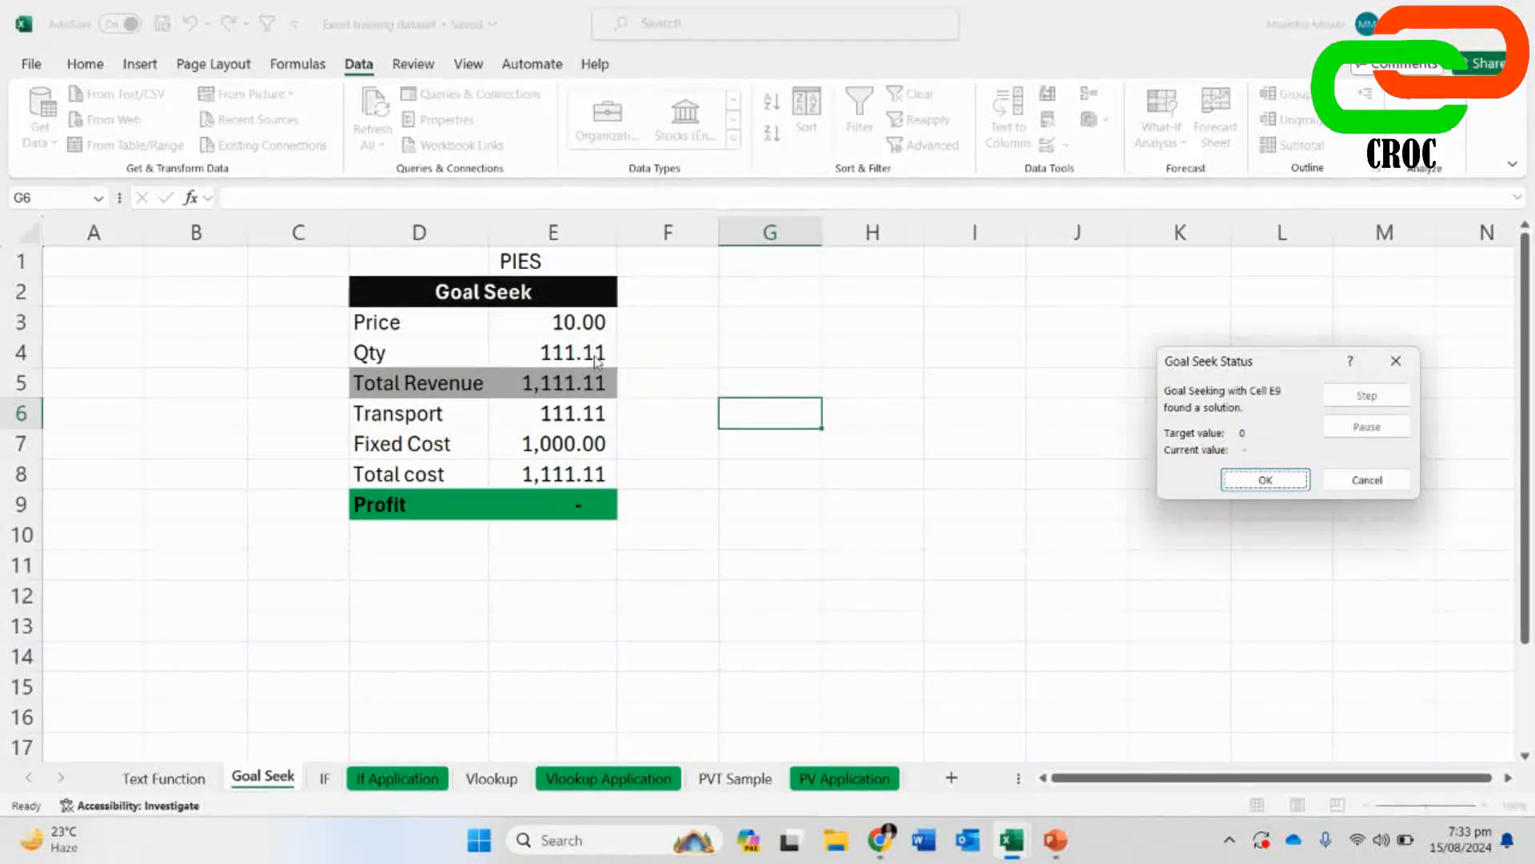
click(1265, 480)
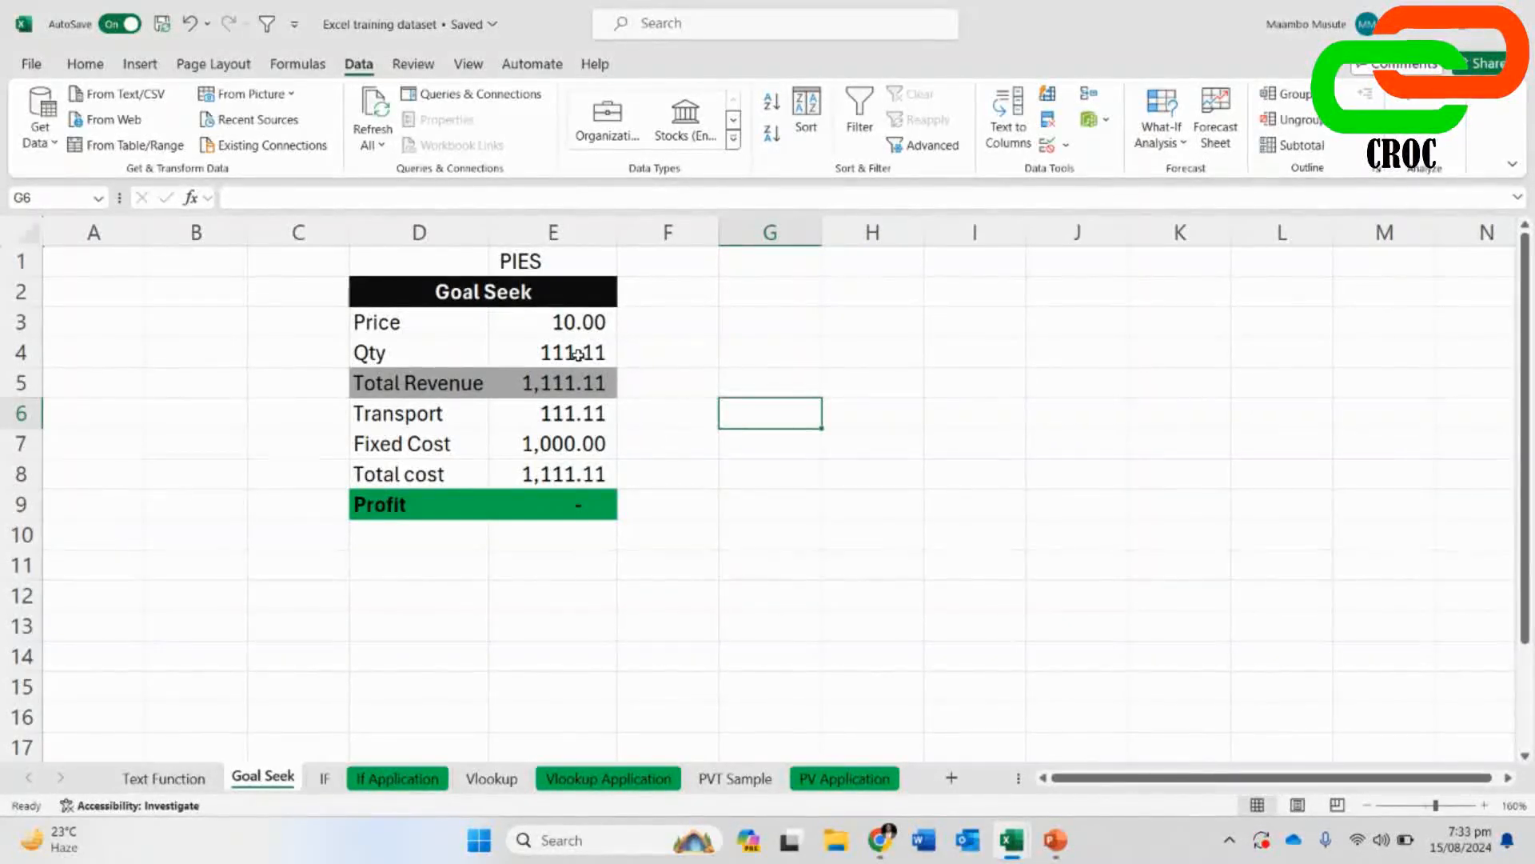
key(ctrl+z)
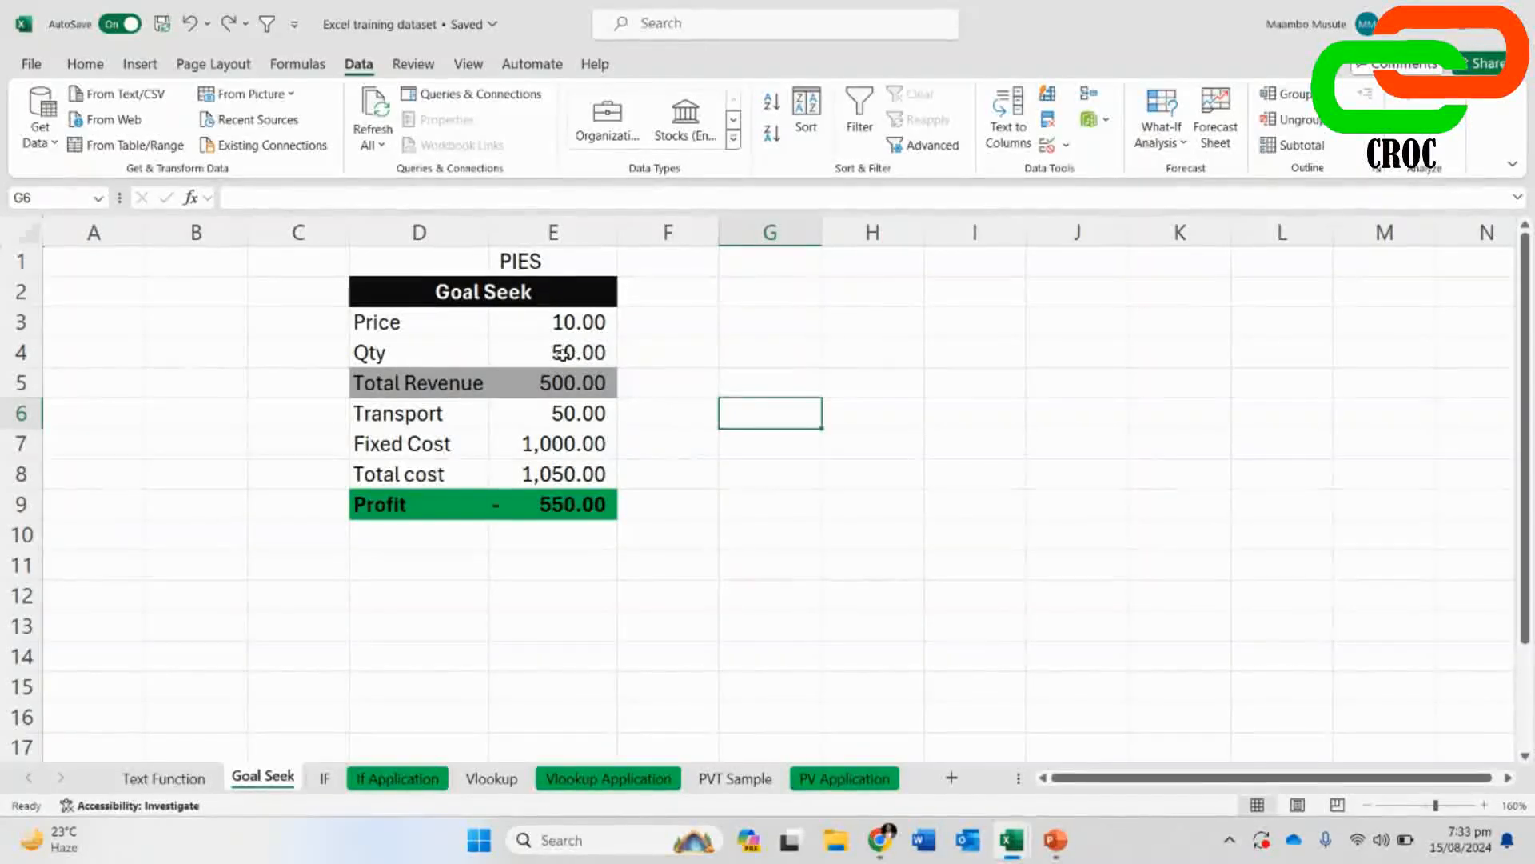
- Start a new Goal Seek with the profit in E9 as the set cell
click(562, 352)
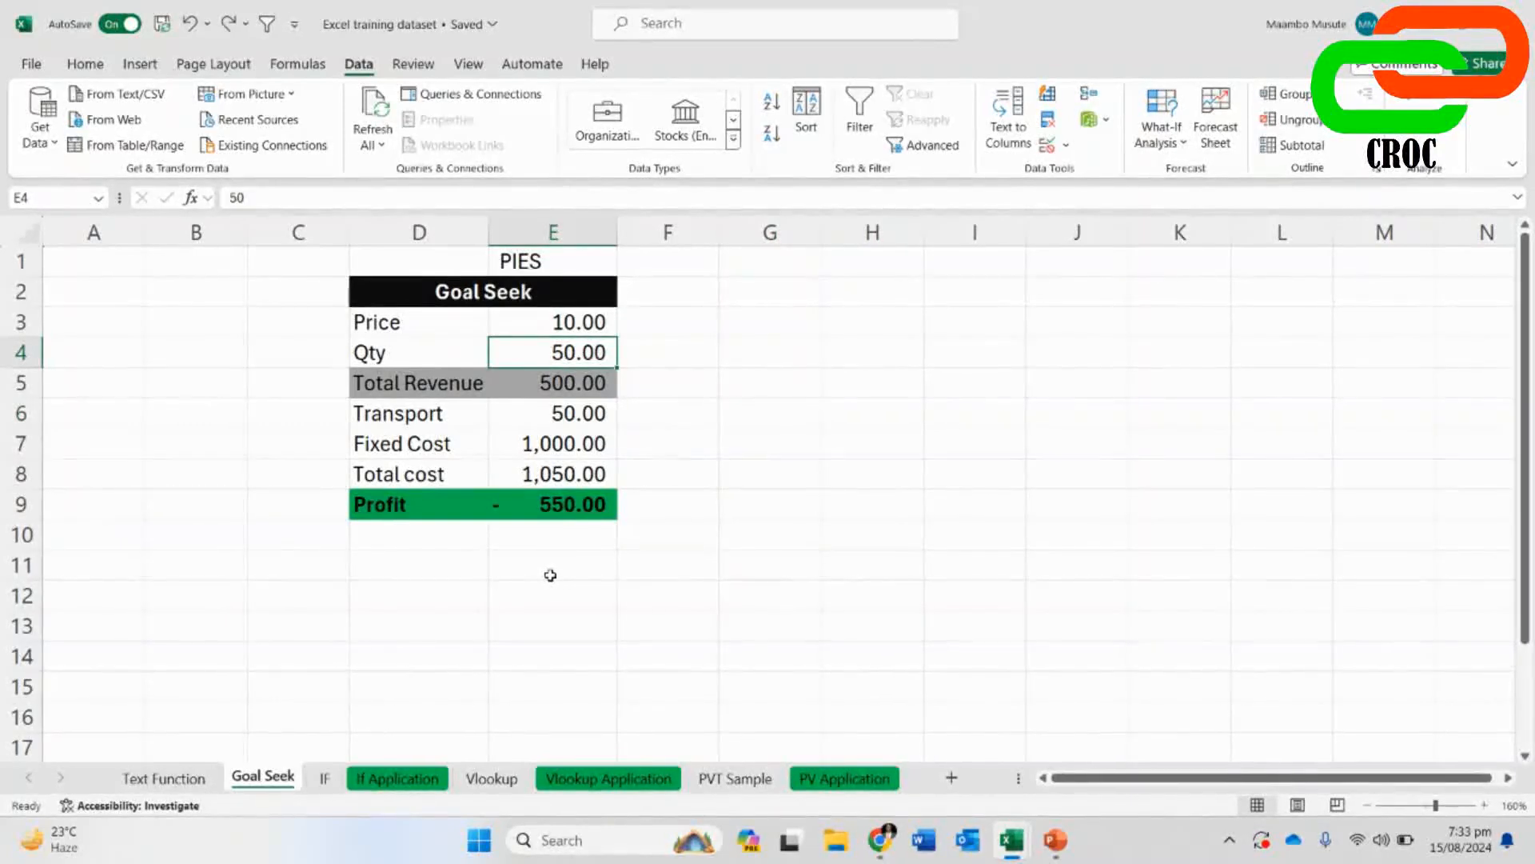
click(1157, 136)
click(1155, 200)
key(Down)
key(Down)
key(Down)
key(Down)
key(Down)
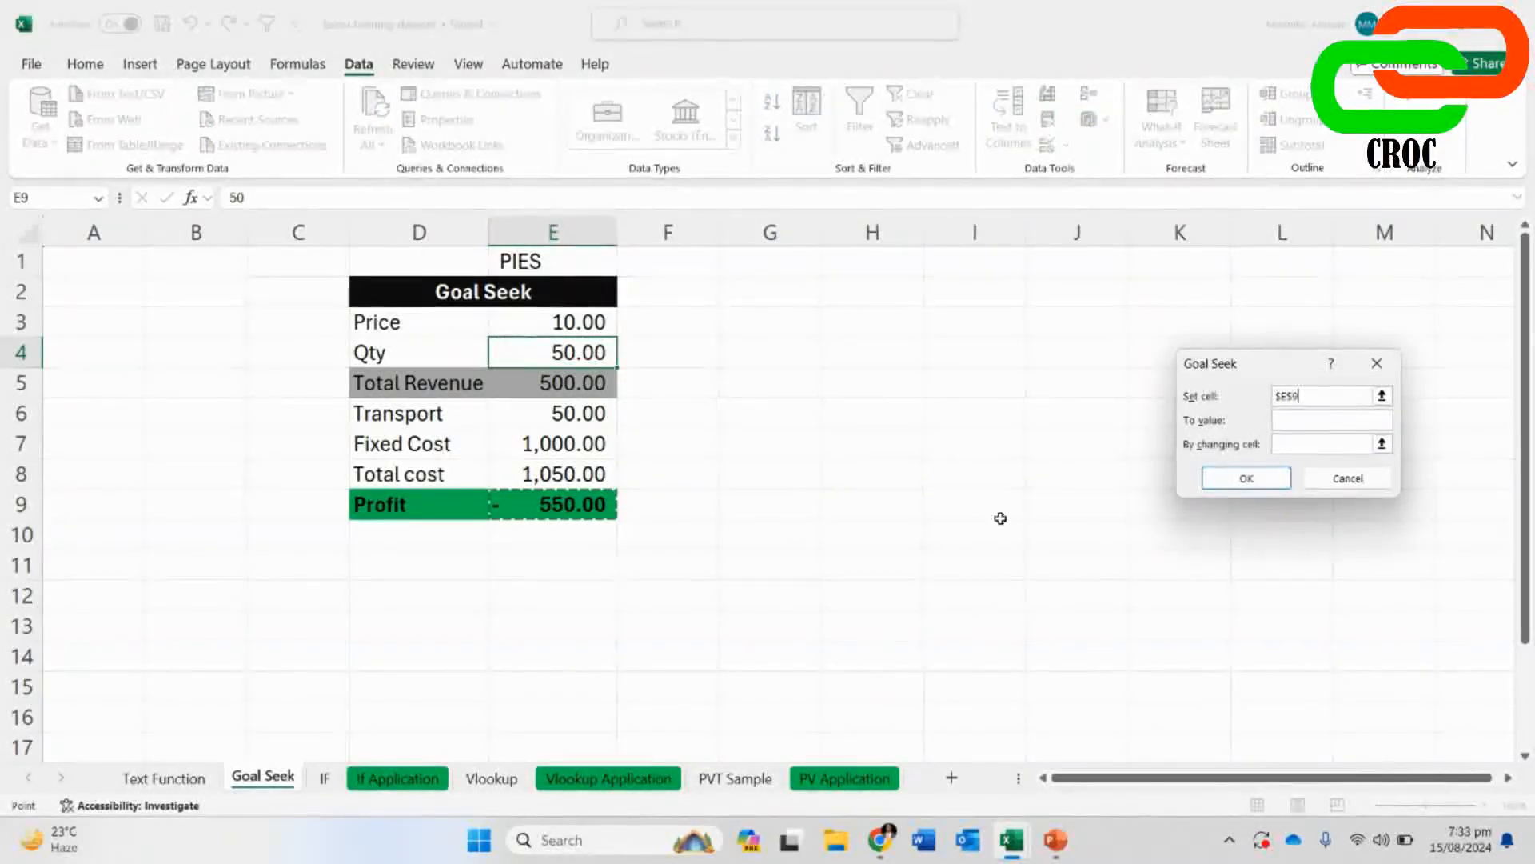
- Set the Goal Seek target value to 0 with the price in E3 as changing cell, run it and accept the solution
click(1297, 420)
text(0)
click(1276, 445)
click(584, 322)
click(1247, 478)
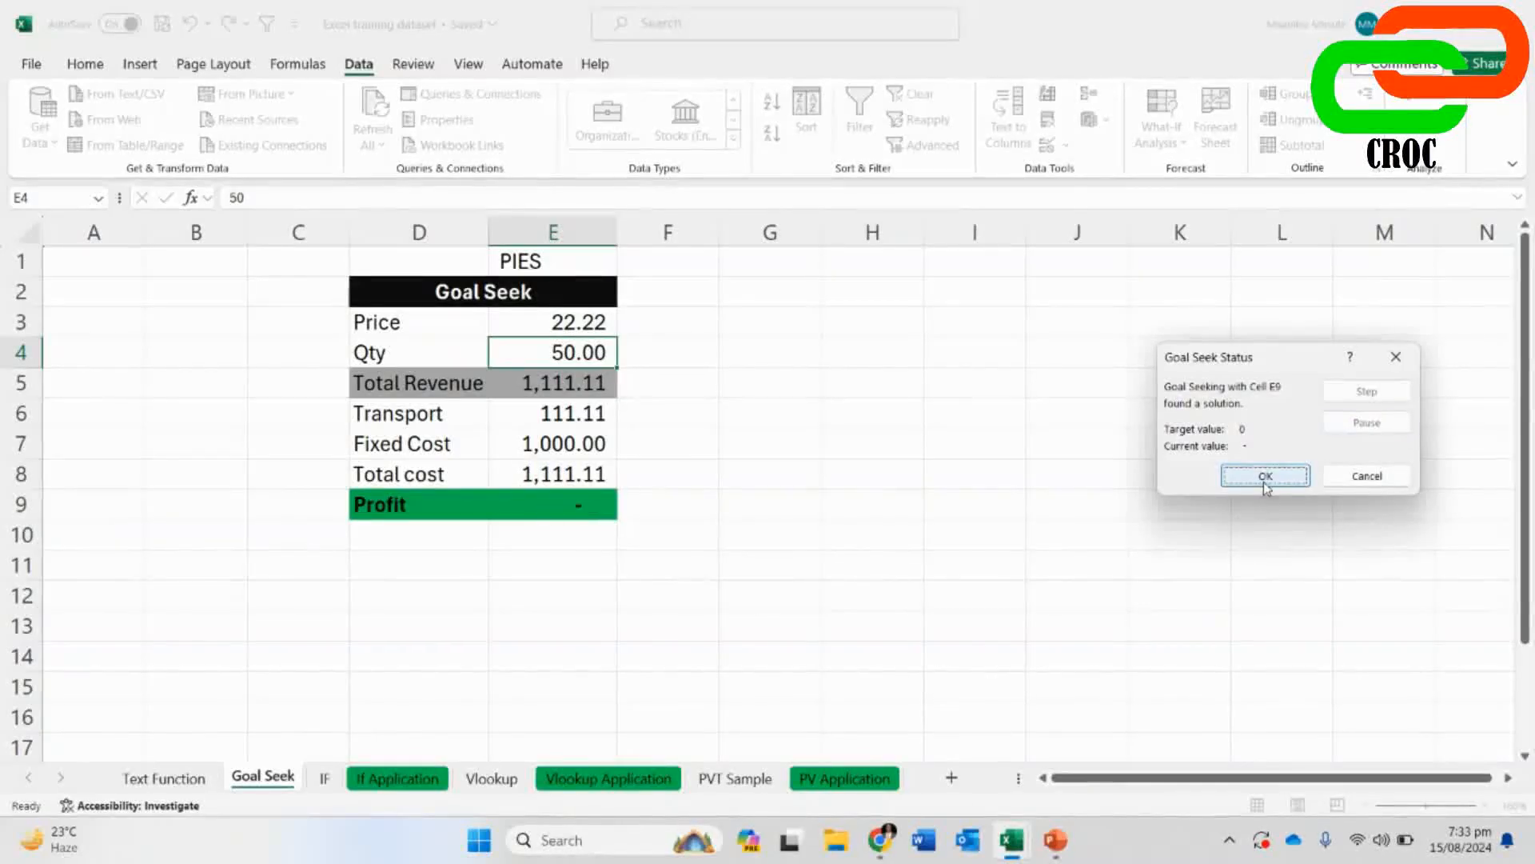
click(1264, 480)
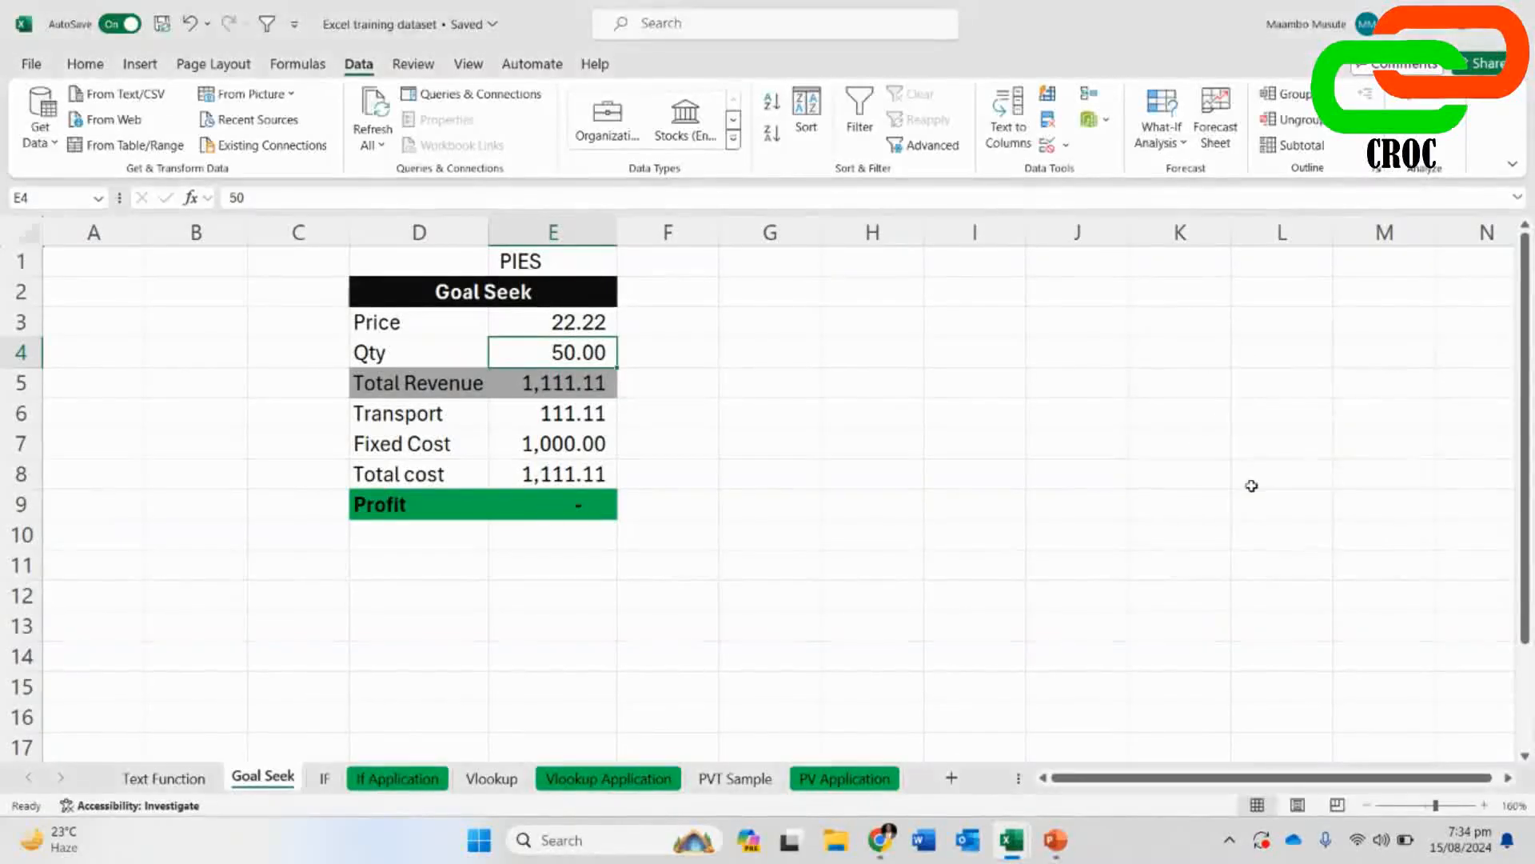
- Review the solved price in E3 against the profit, total revenue and total cost of the pies table
click(563, 320)
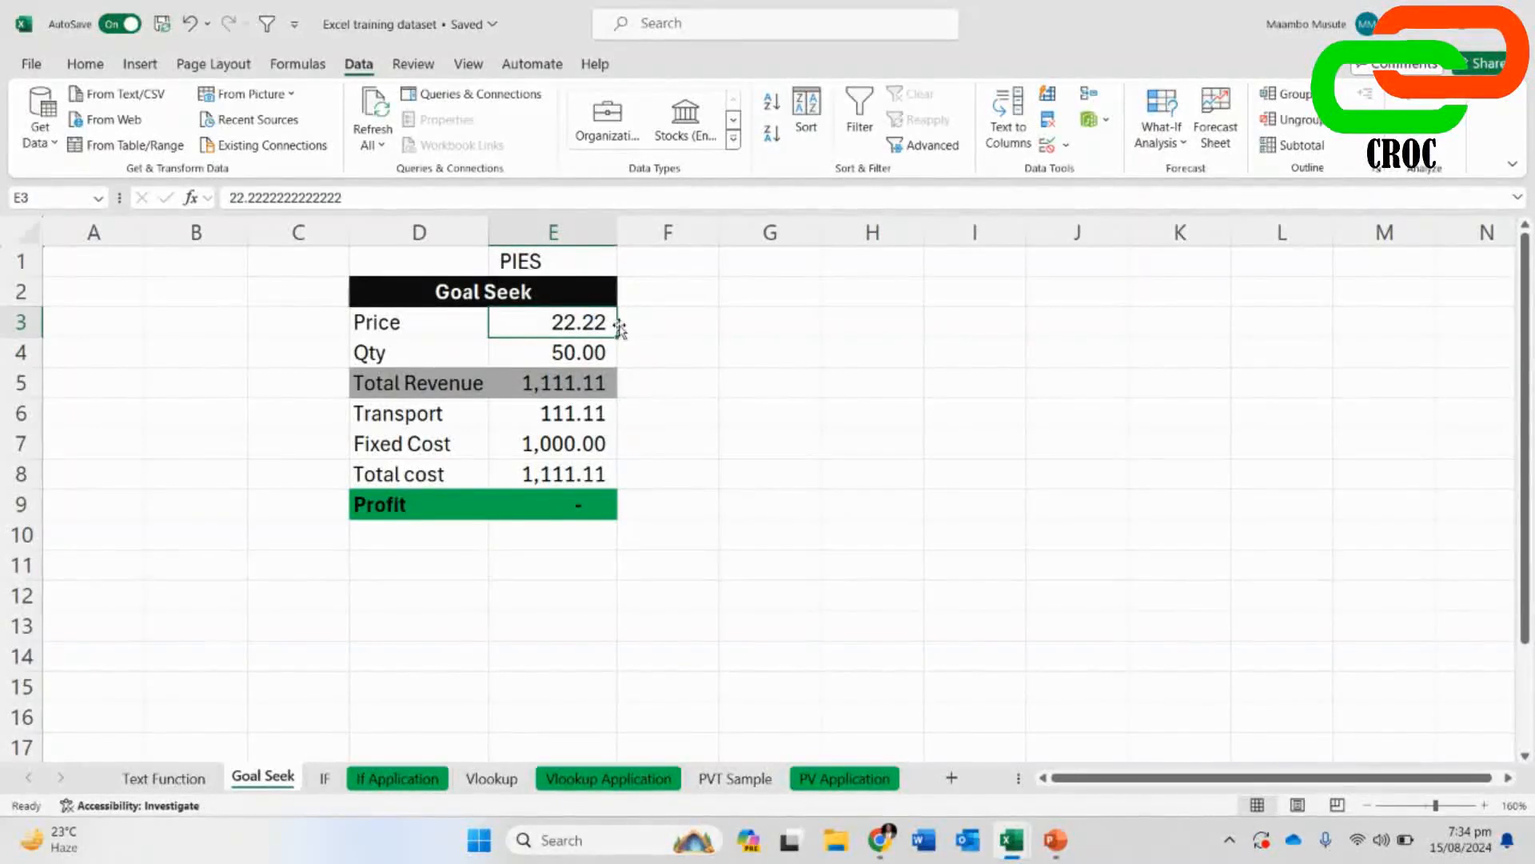
click(586, 511)
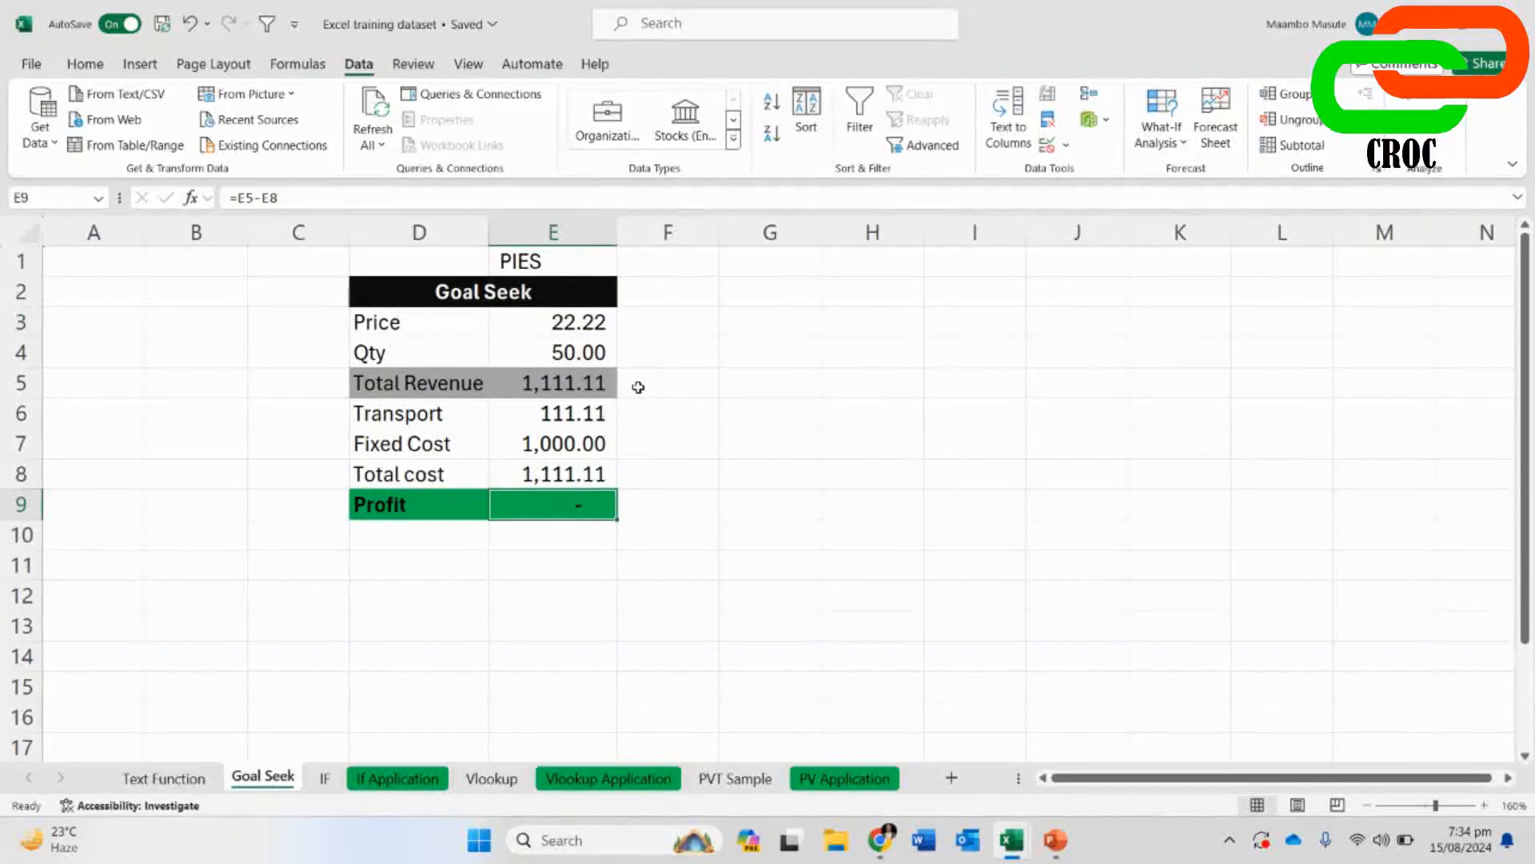
click(920, 332)
click(600, 324)
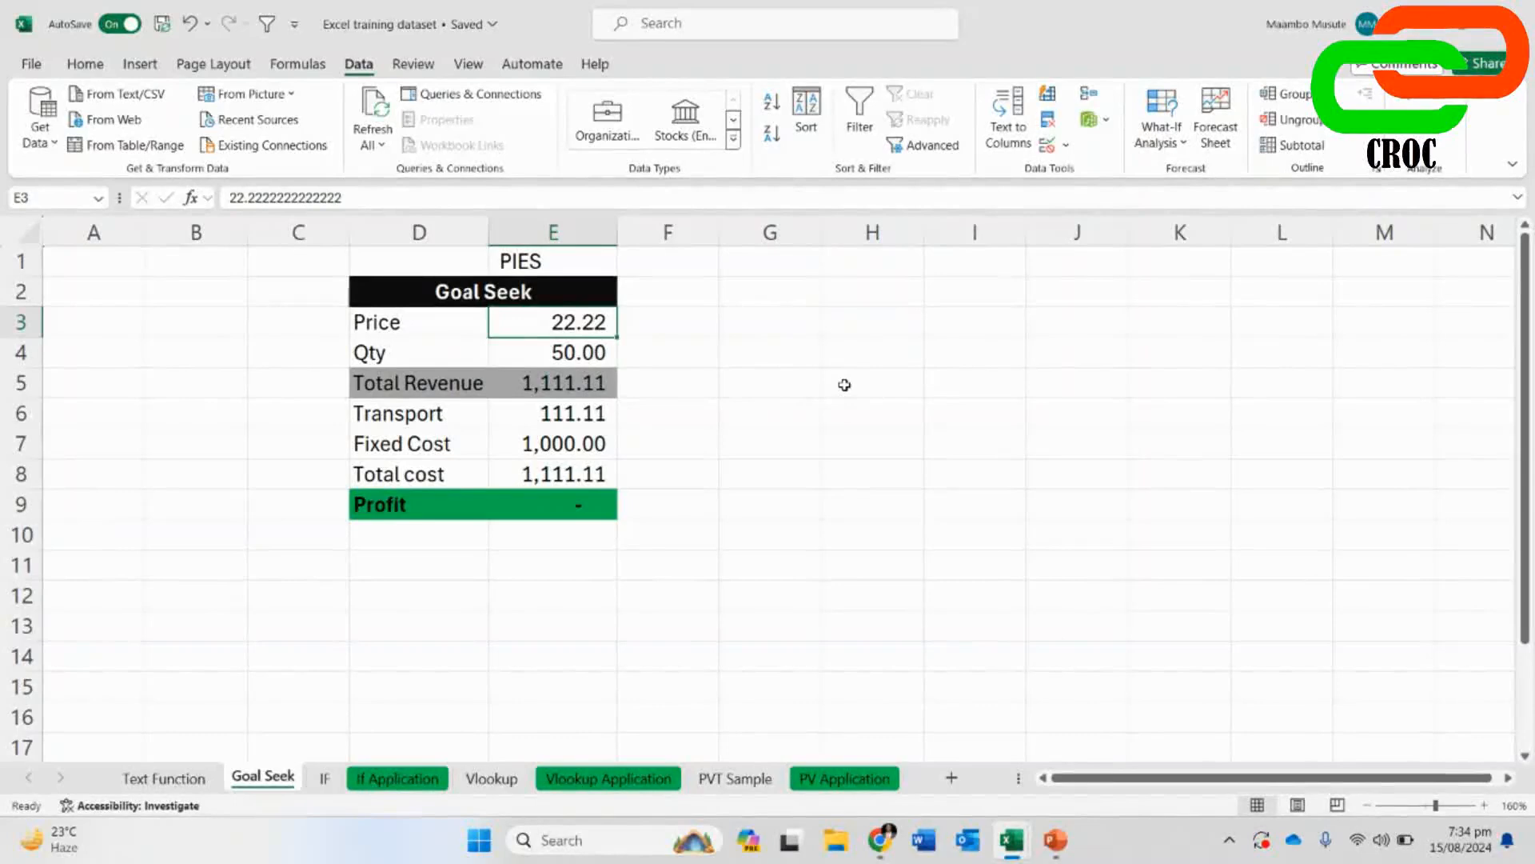
click(576, 500)
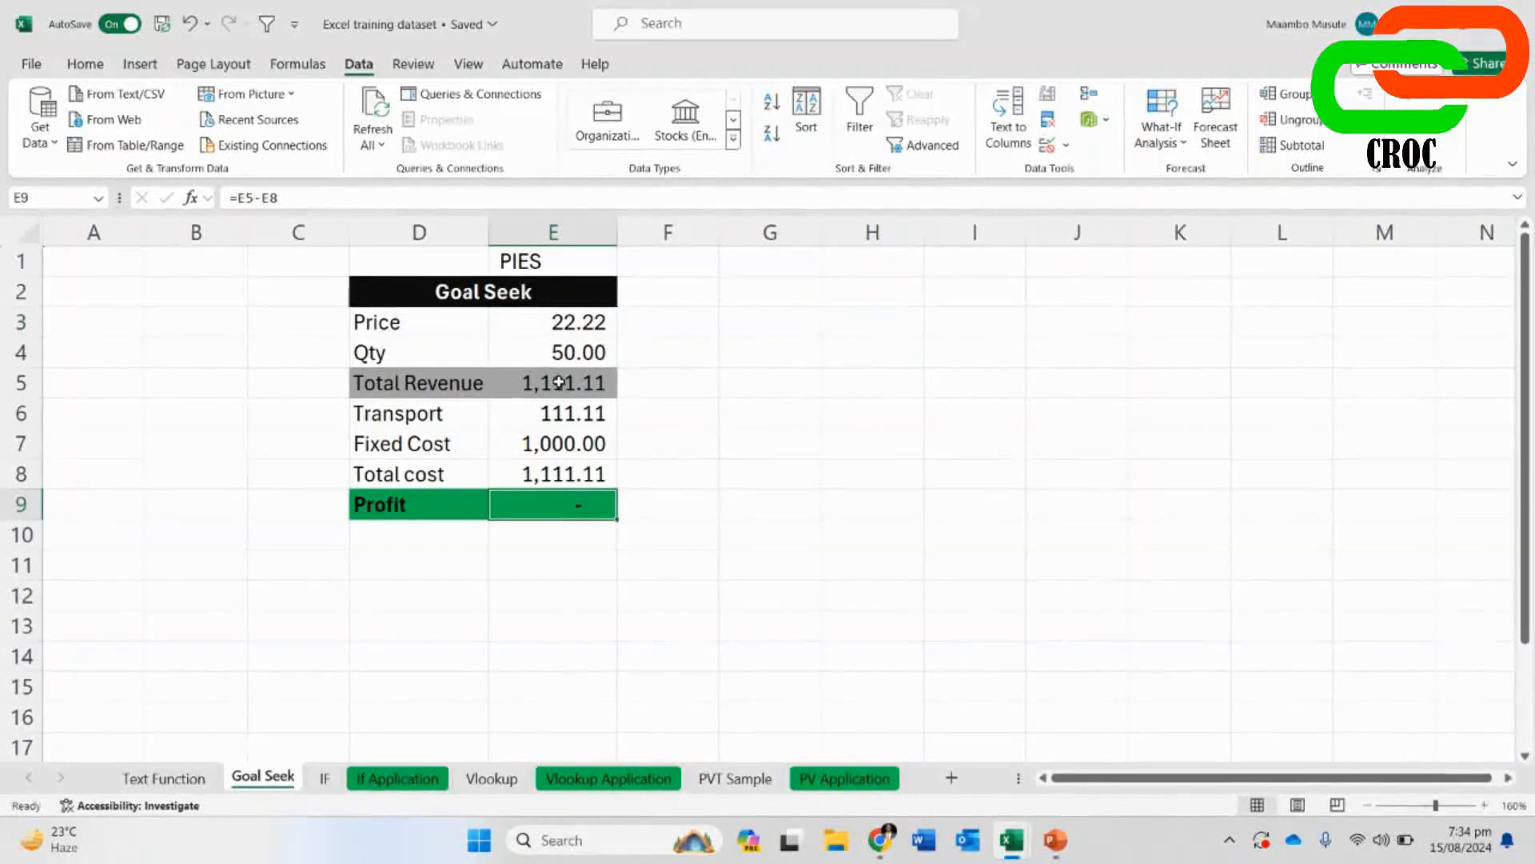
click(559, 382)
click(585, 510)
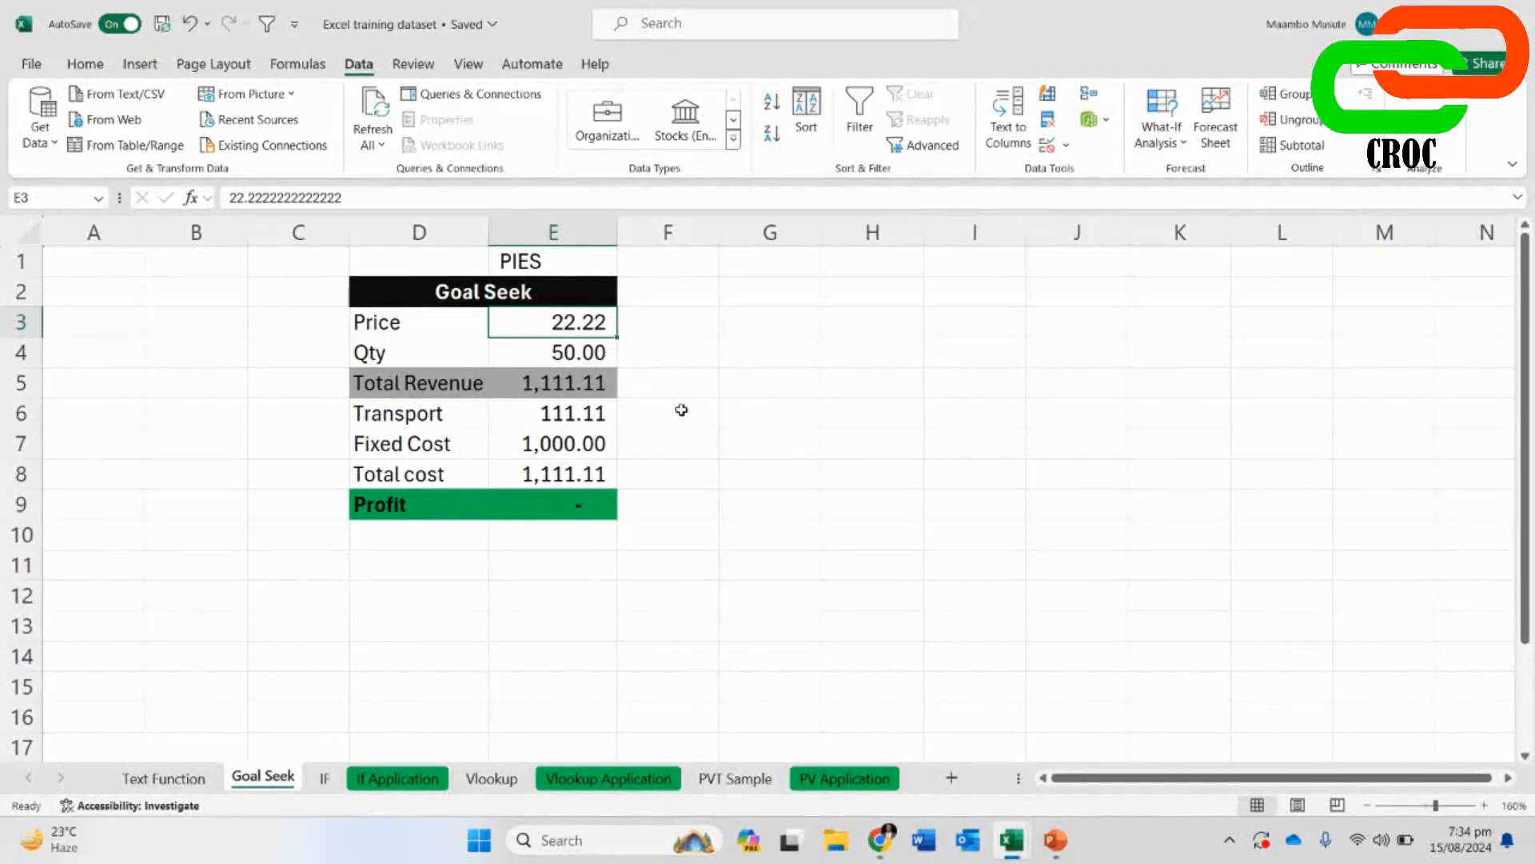
click(555, 504)
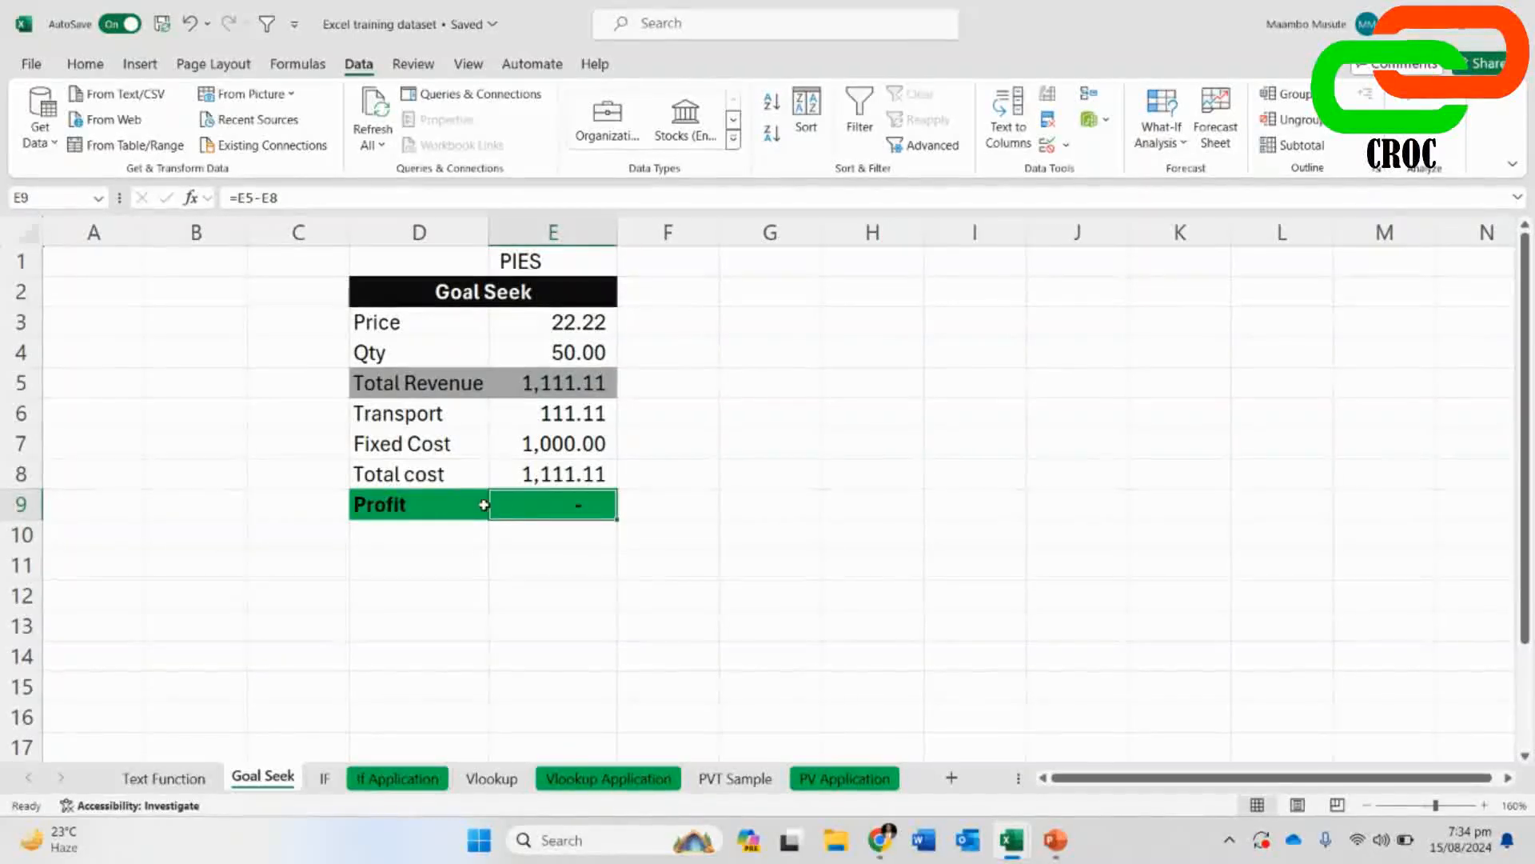
click(414, 390)
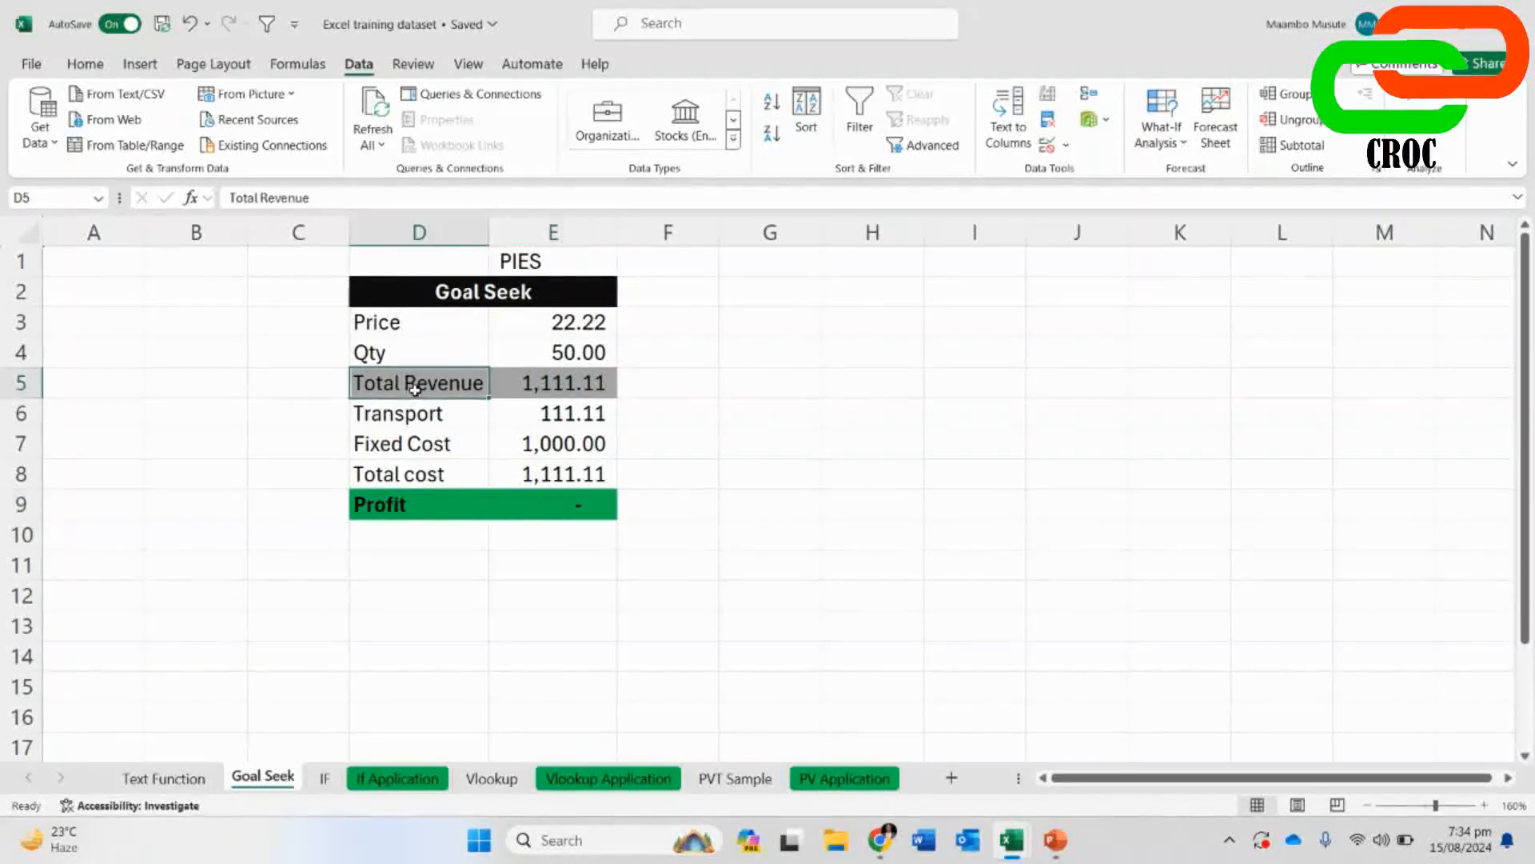
click(432, 471)
click(534, 478)
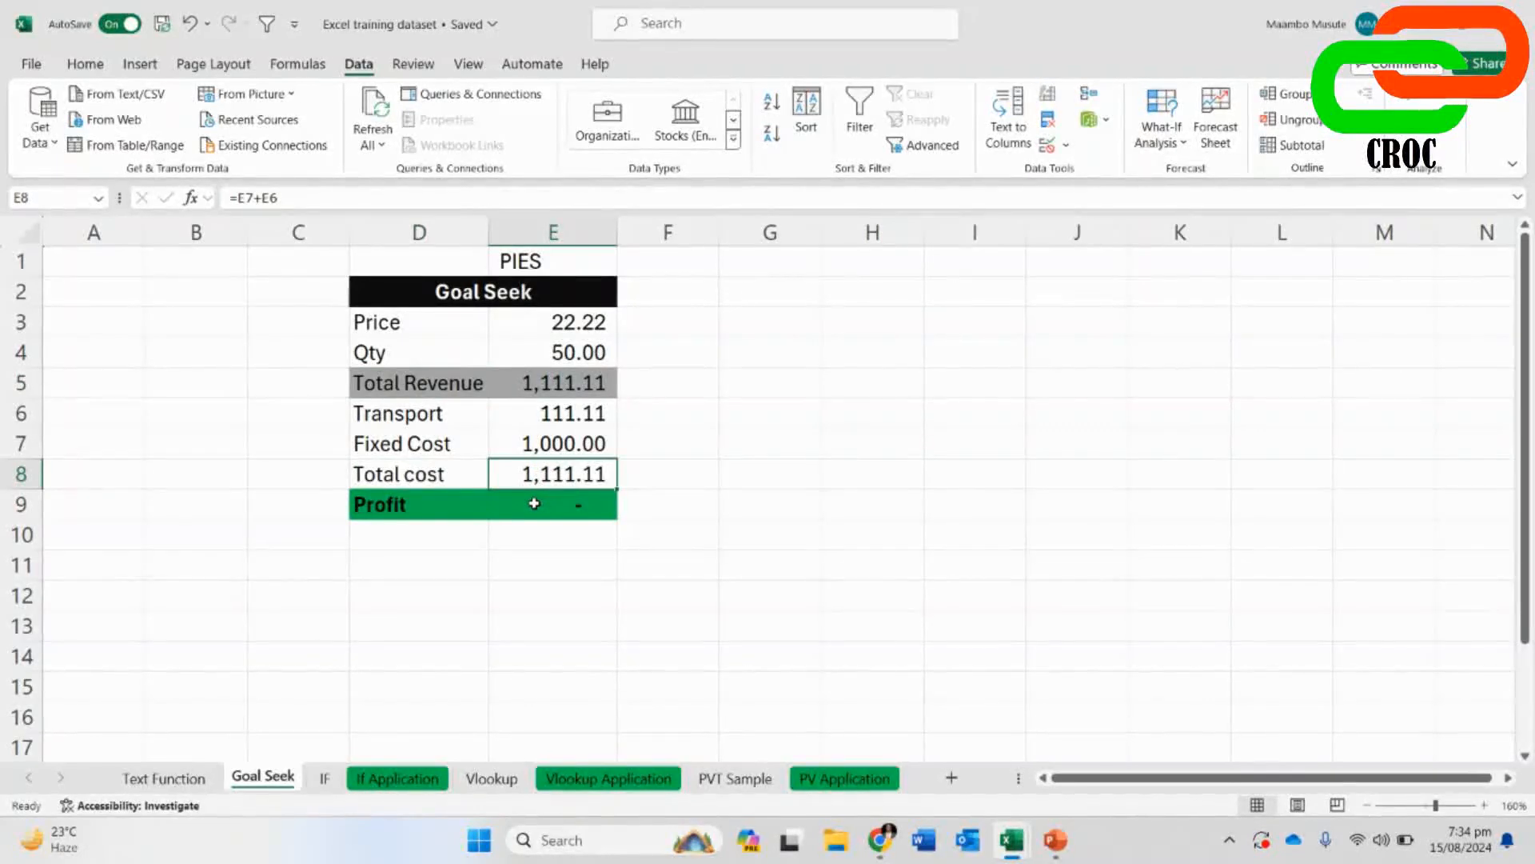
- Compare the total cost in E8 with the fixed cost, price, quantity and total revenue cells of the pies table
click(444, 480)
click(507, 475)
click(457, 478)
click(513, 484)
click(462, 453)
click(538, 475)
click(524, 384)
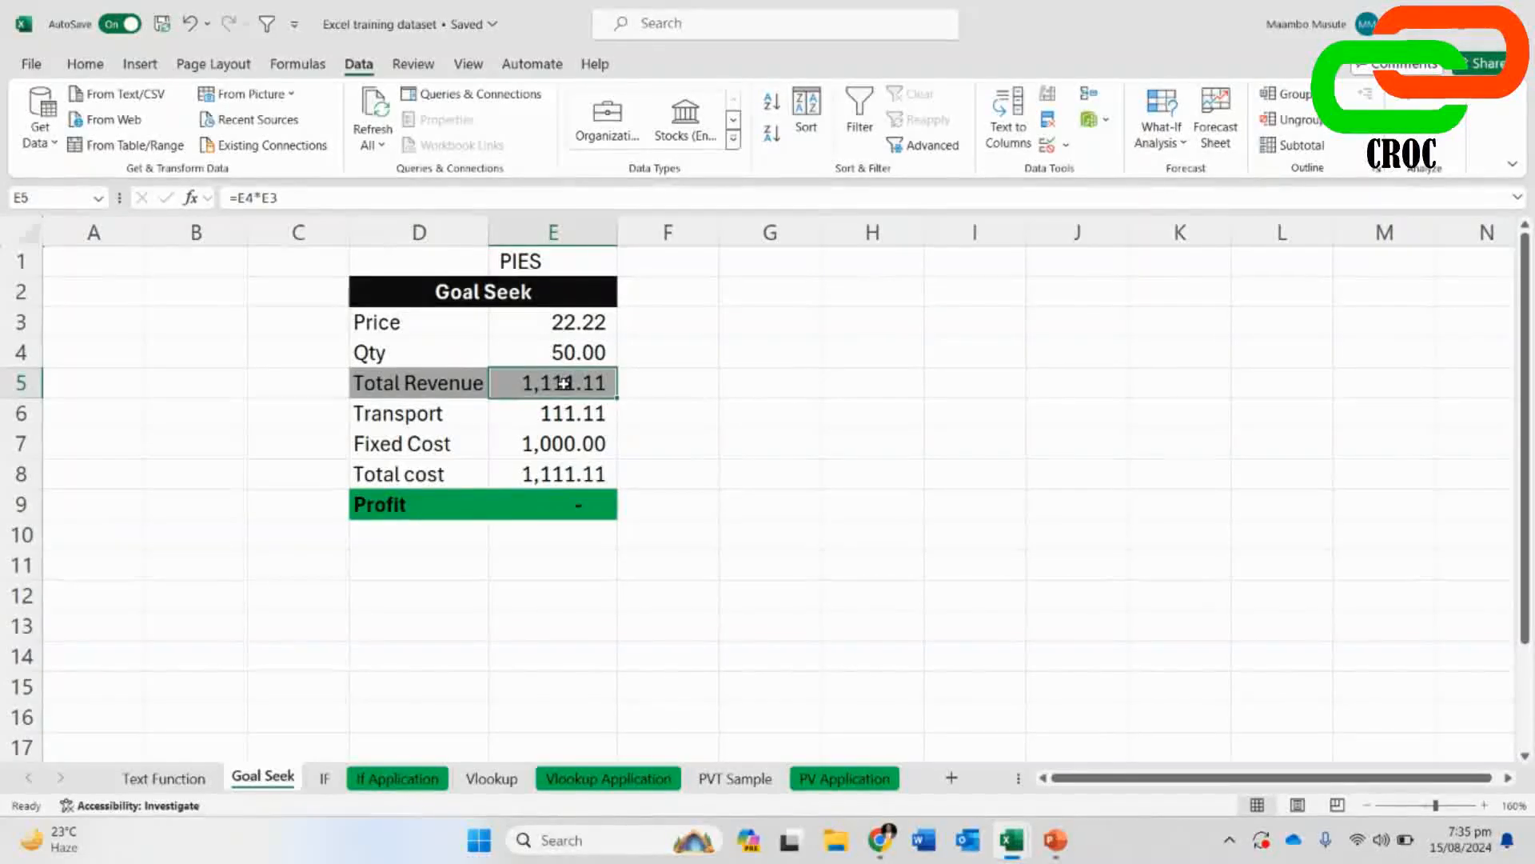
click(545, 330)
click(547, 350)
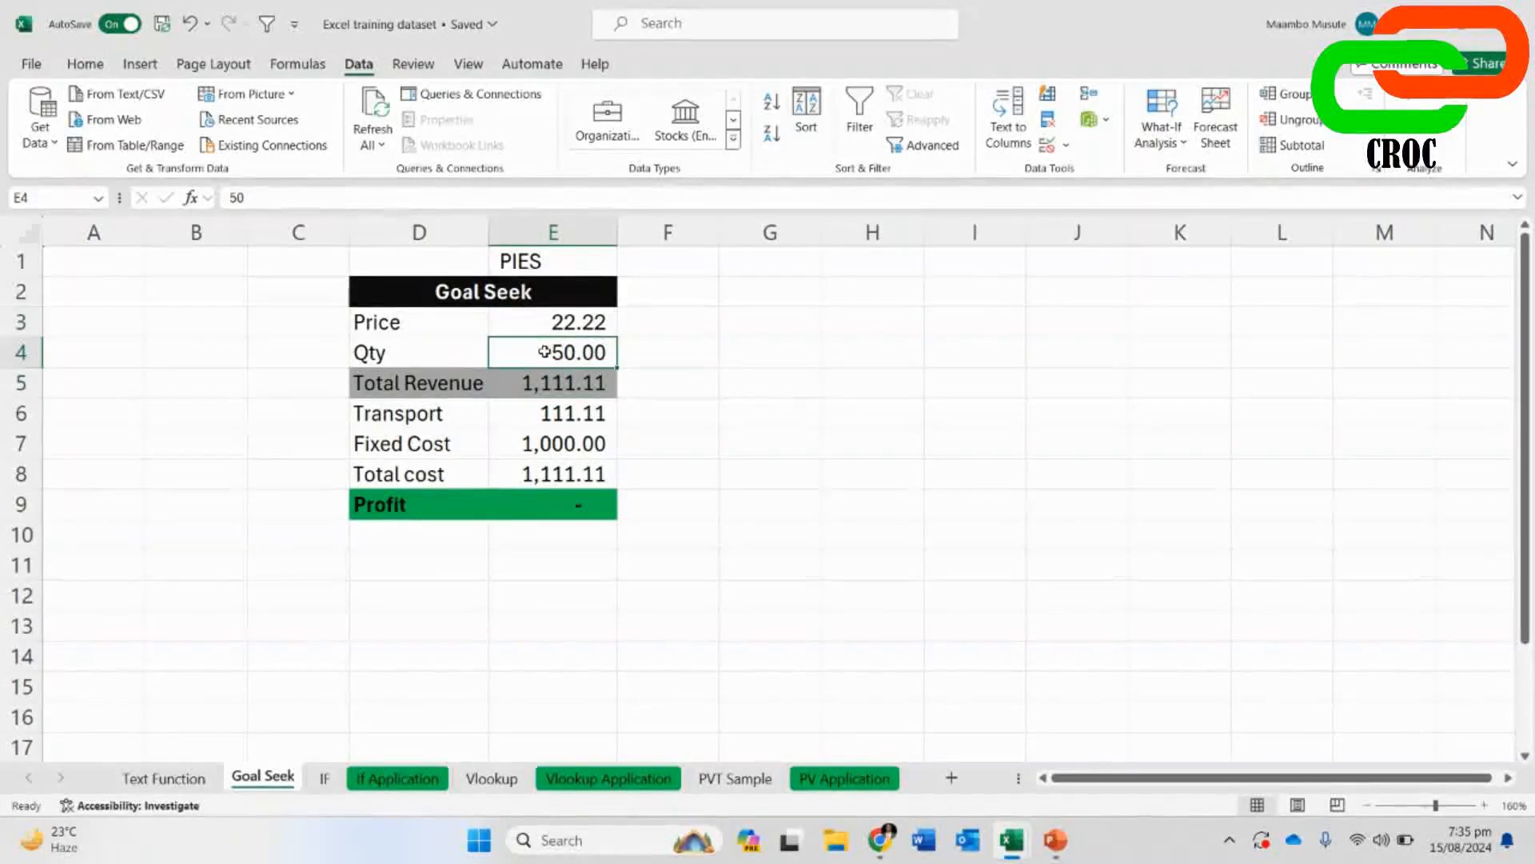
click(547, 383)
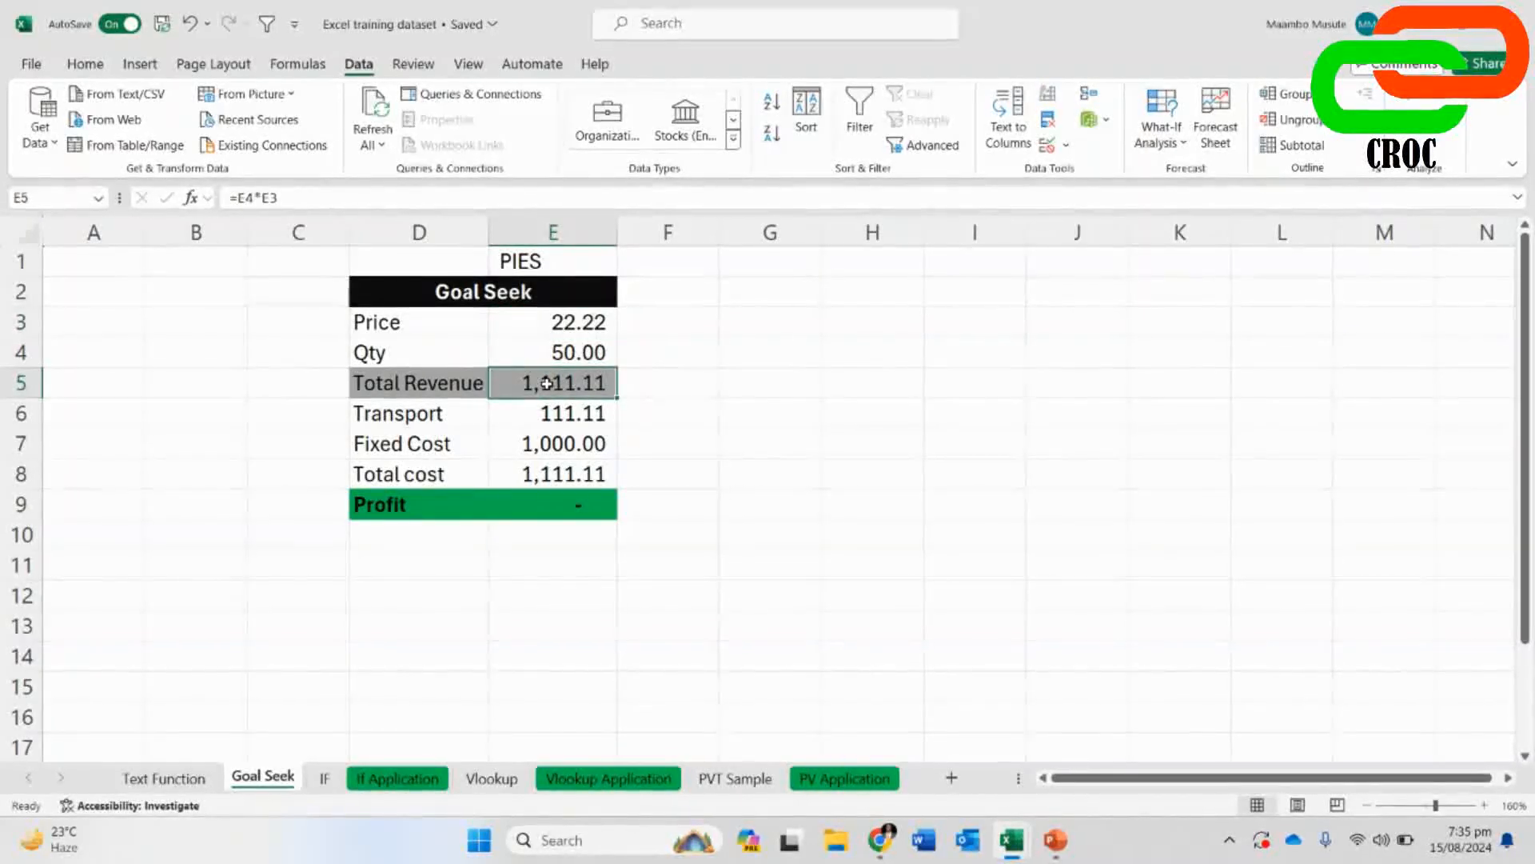
click(686, 560)
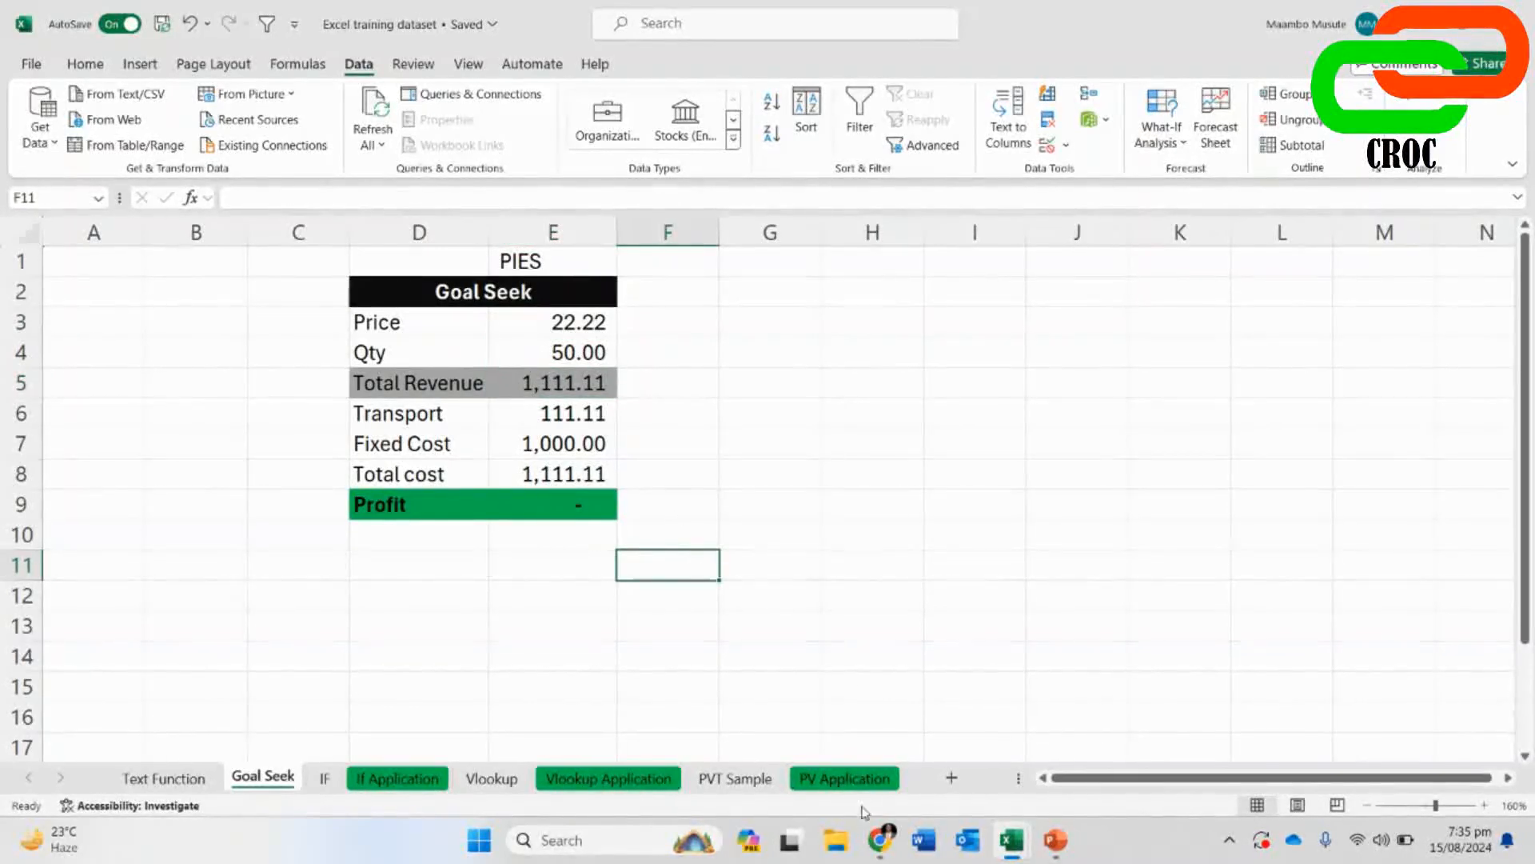
- Switch to the Google Meet call in Chrome and check the in-call messages for questions
click(835, 492)
mouse_move(883, 846)
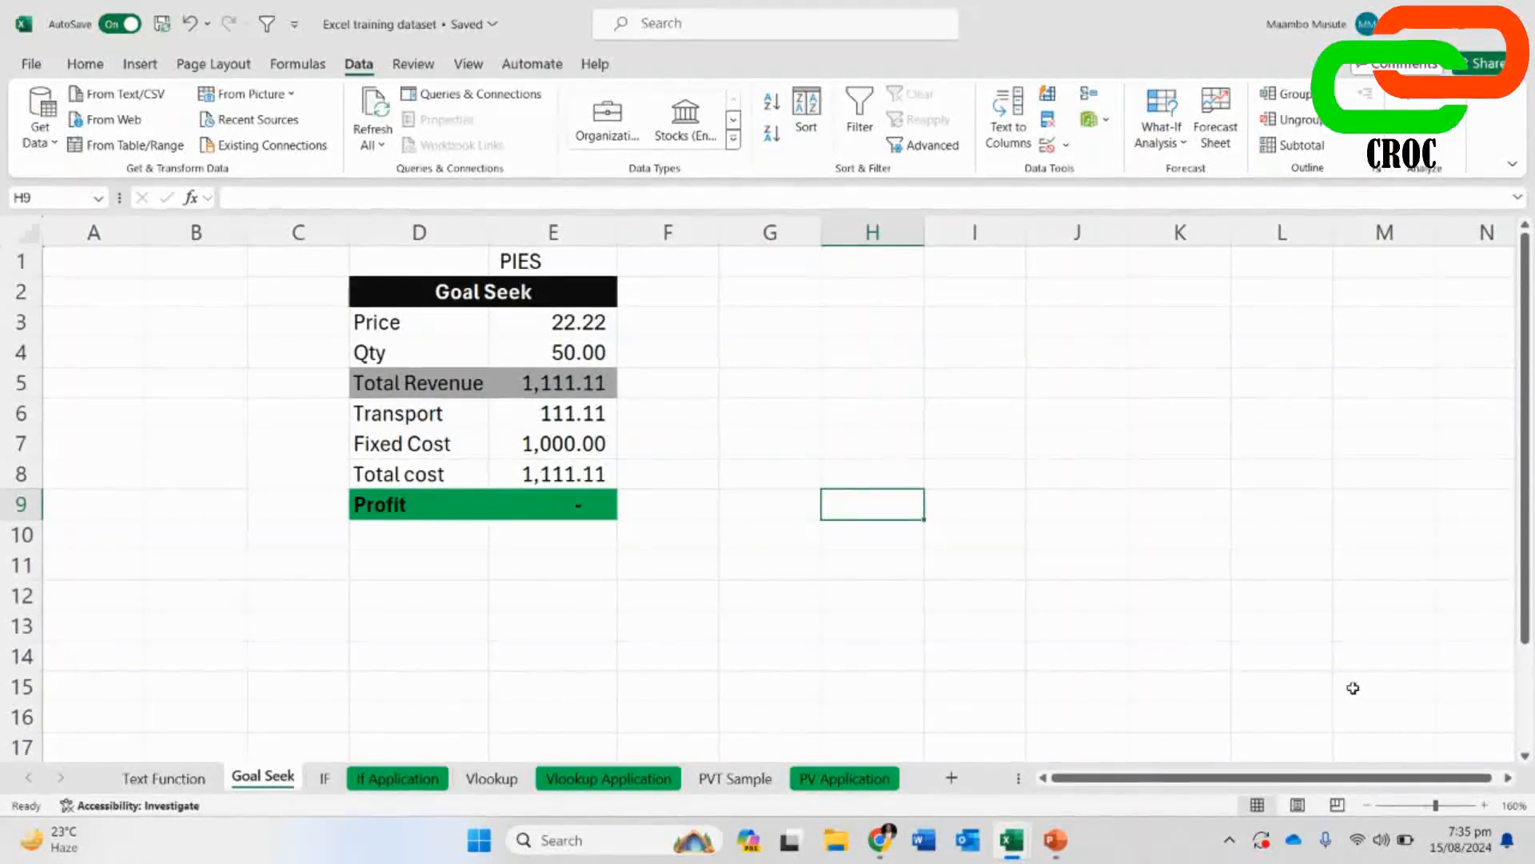
click(775, 509)
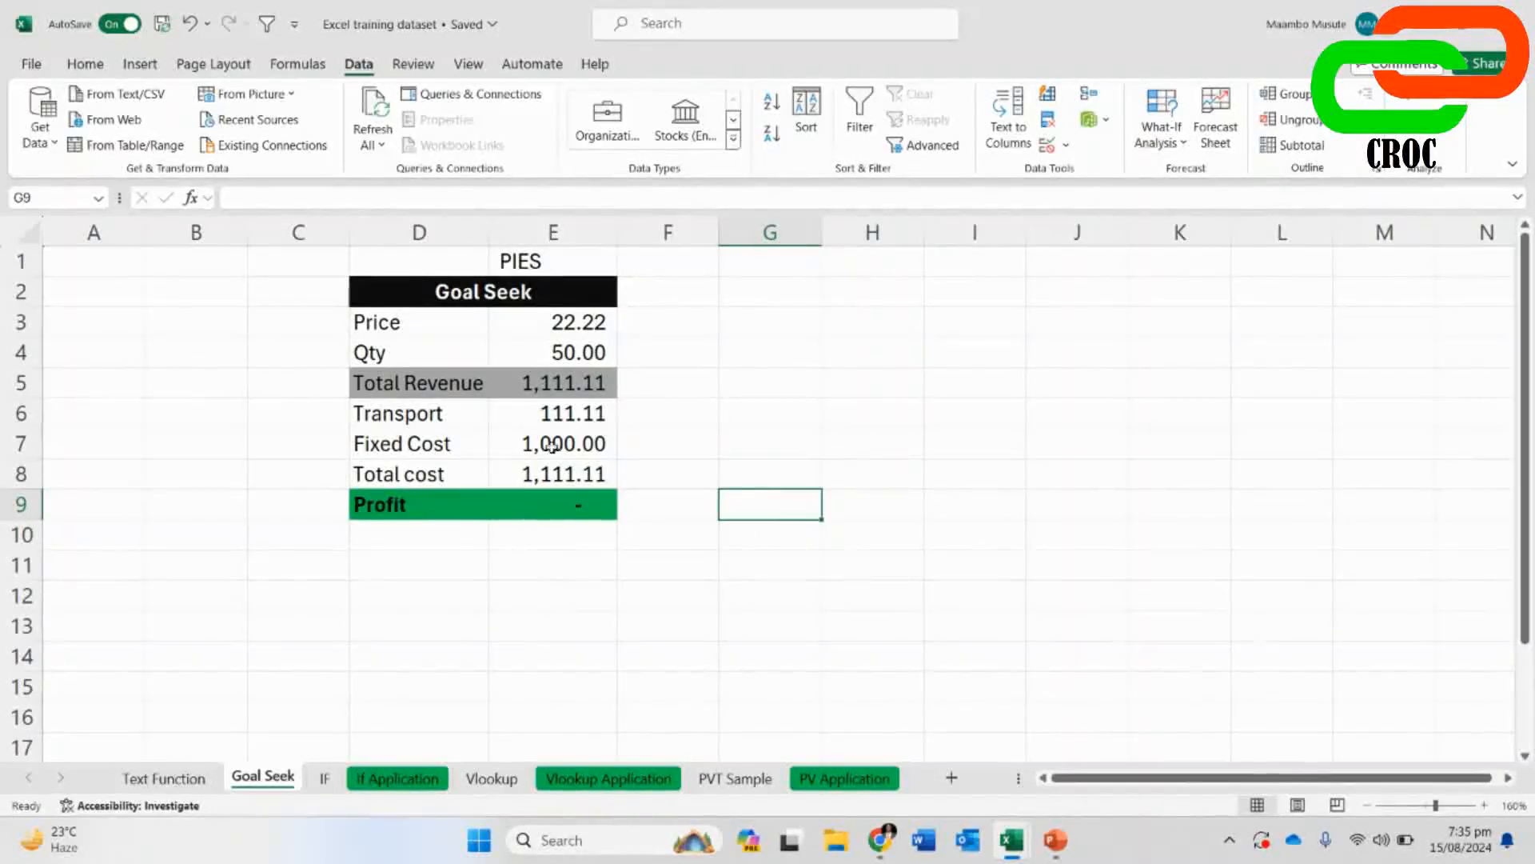
click(890, 847)
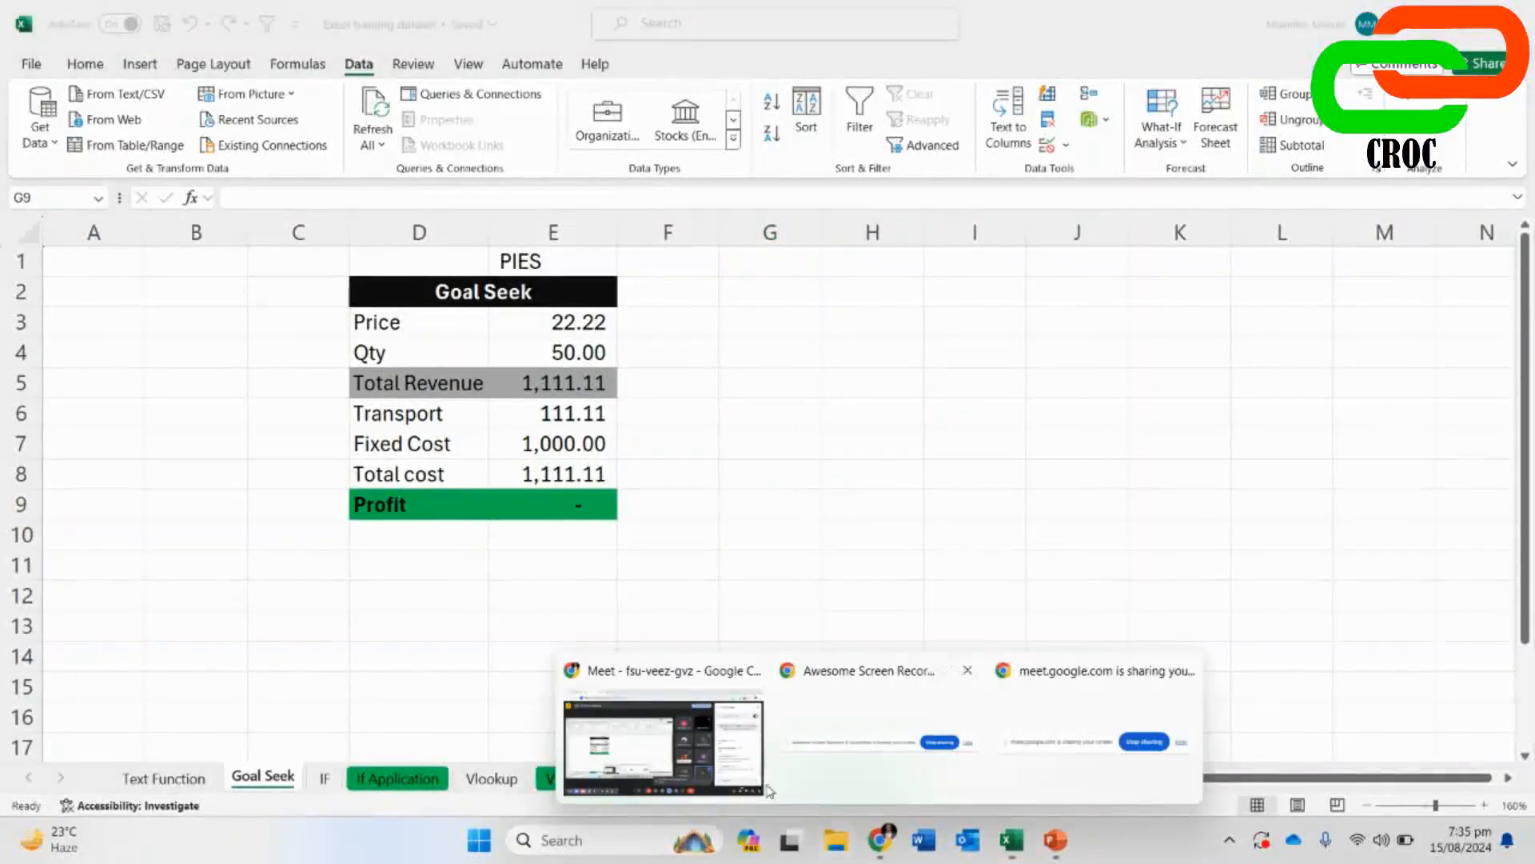
click(690, 755)
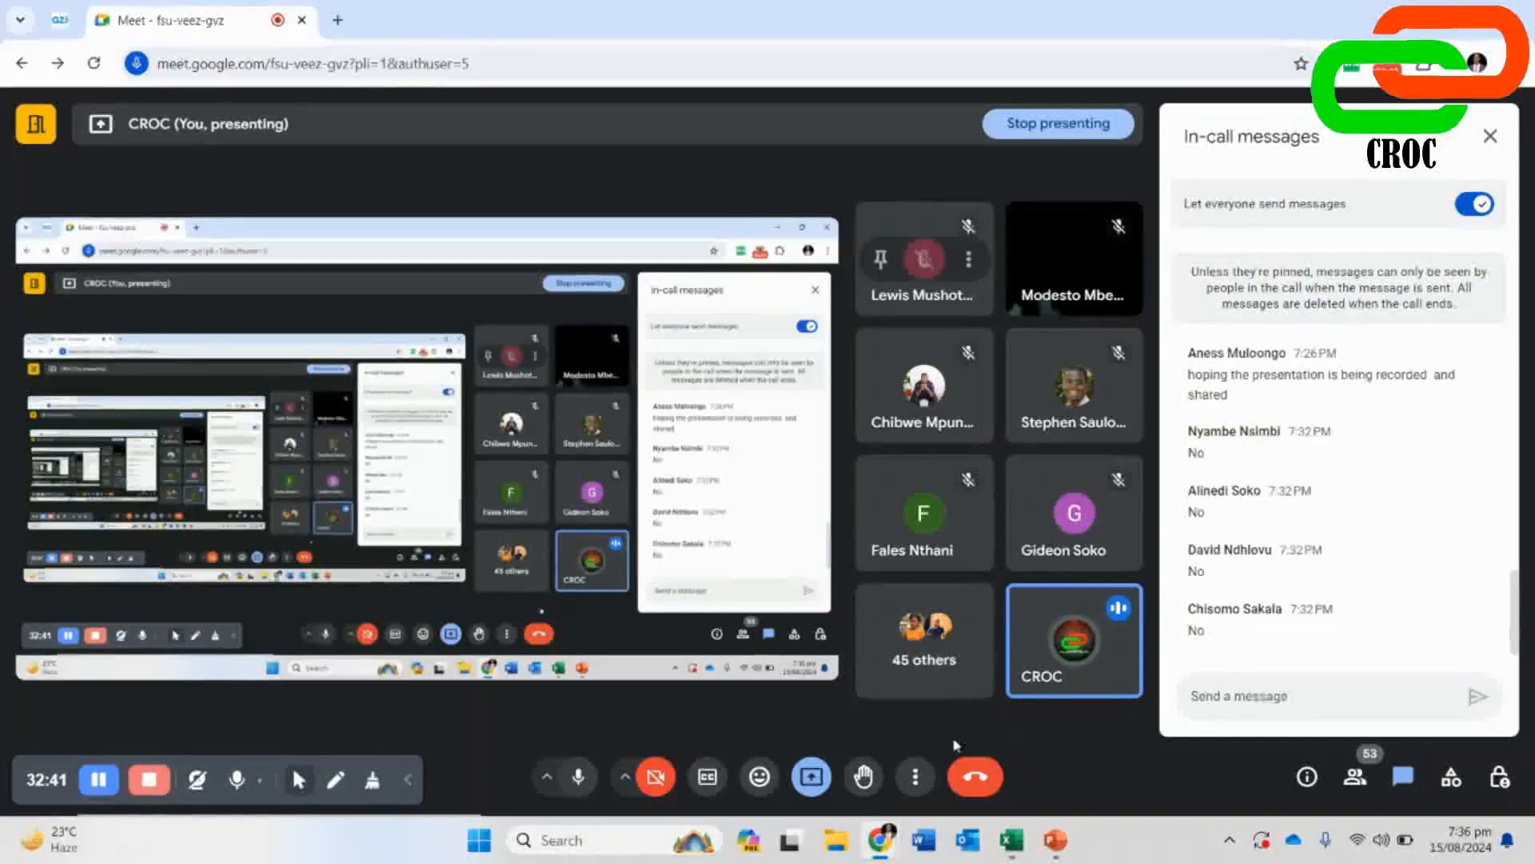
- Return to the Excel training dataset workbook and examine the profit cell E9 and its label
mouse_move(1011, 839)
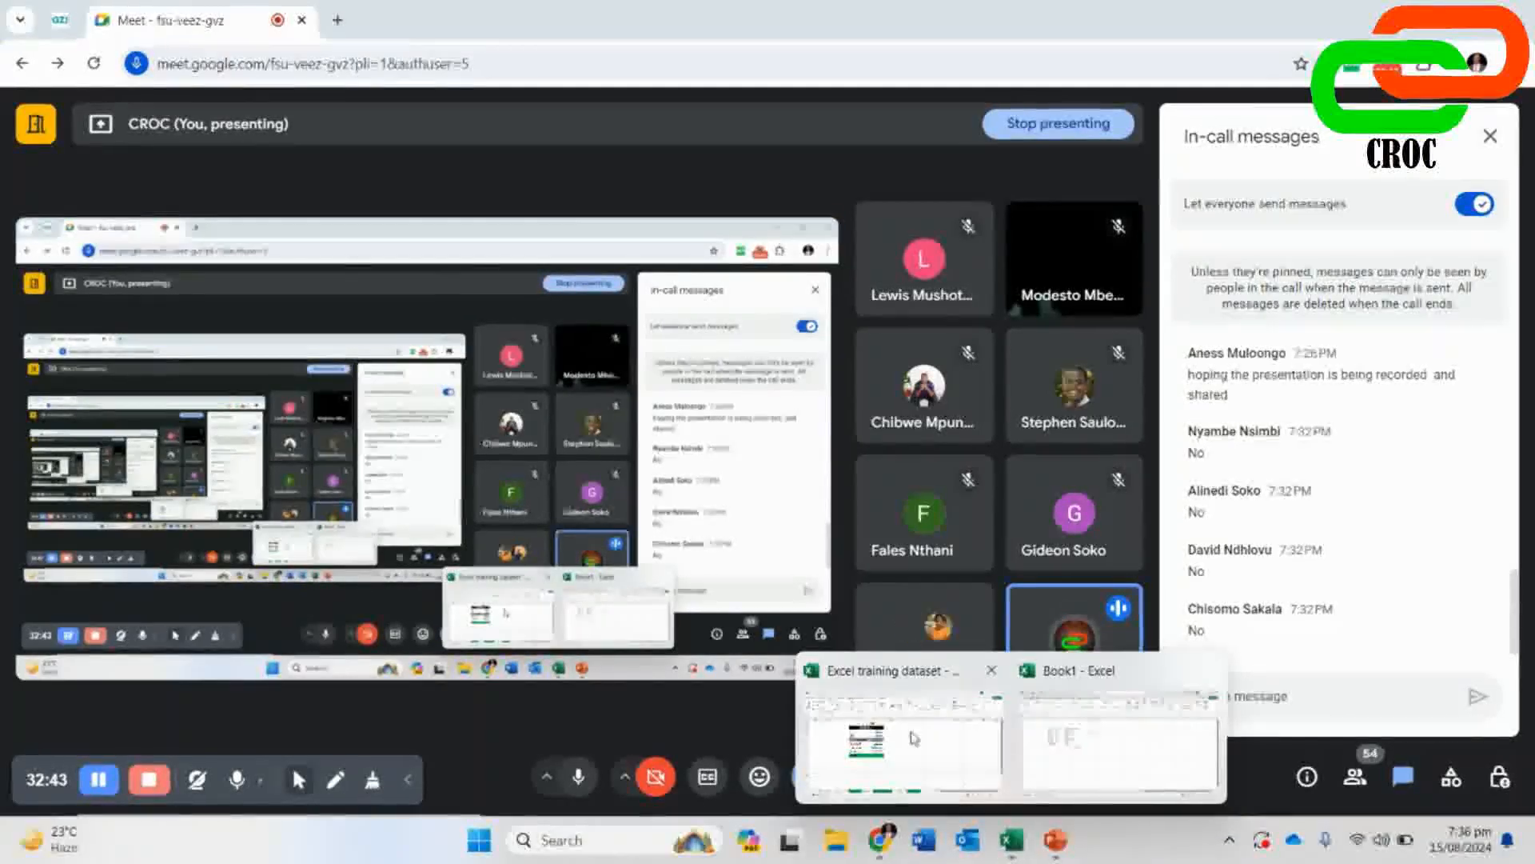
click(962, 690)
click(596, 502)
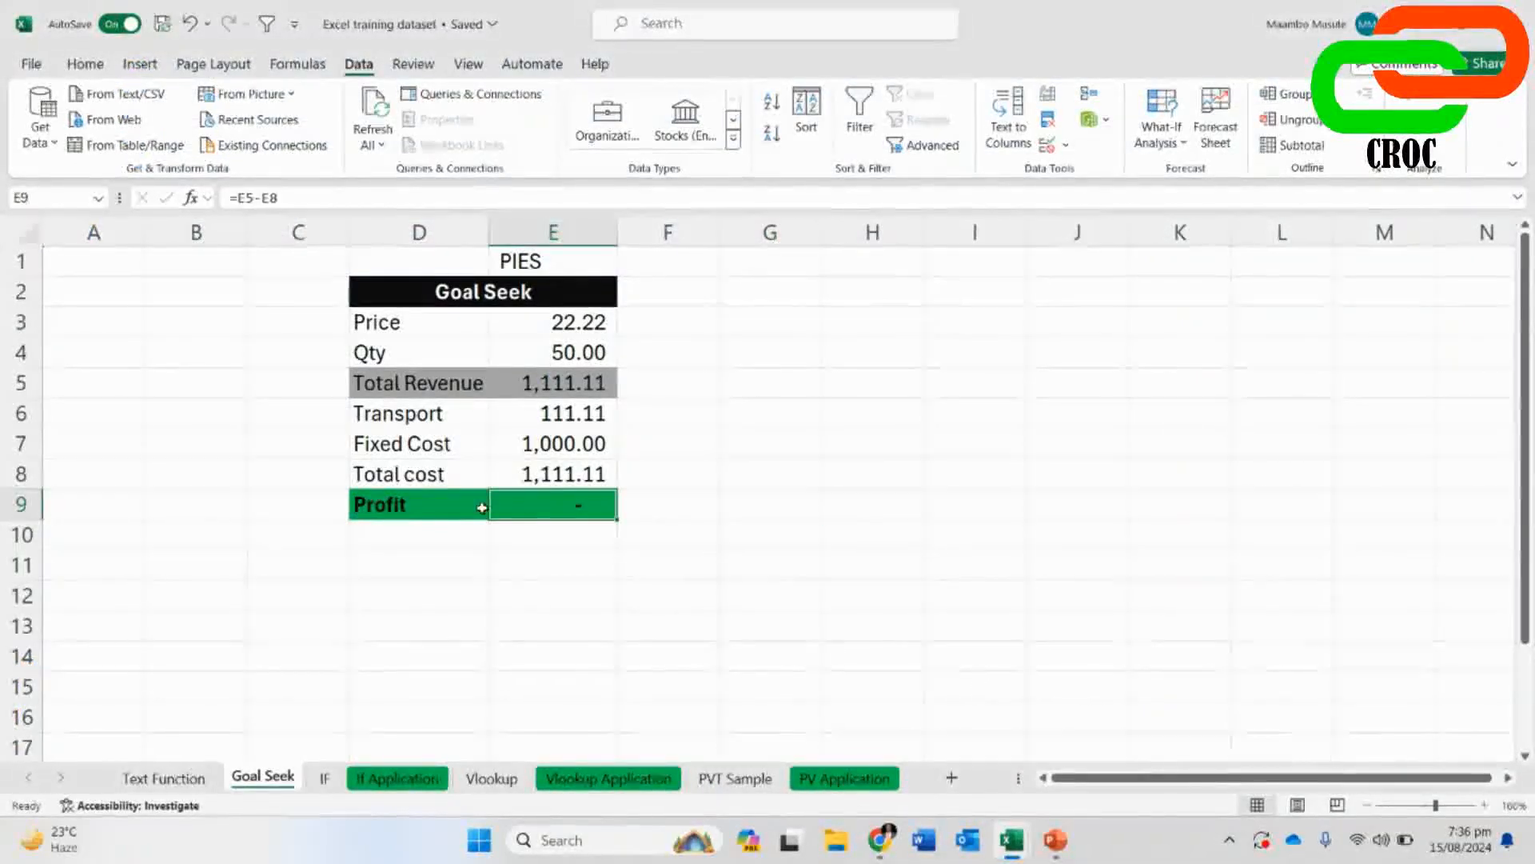
click(446, 507)
- Switch back to the Google Meet call and read the newest in-call messages
mouse_move(879, 839)
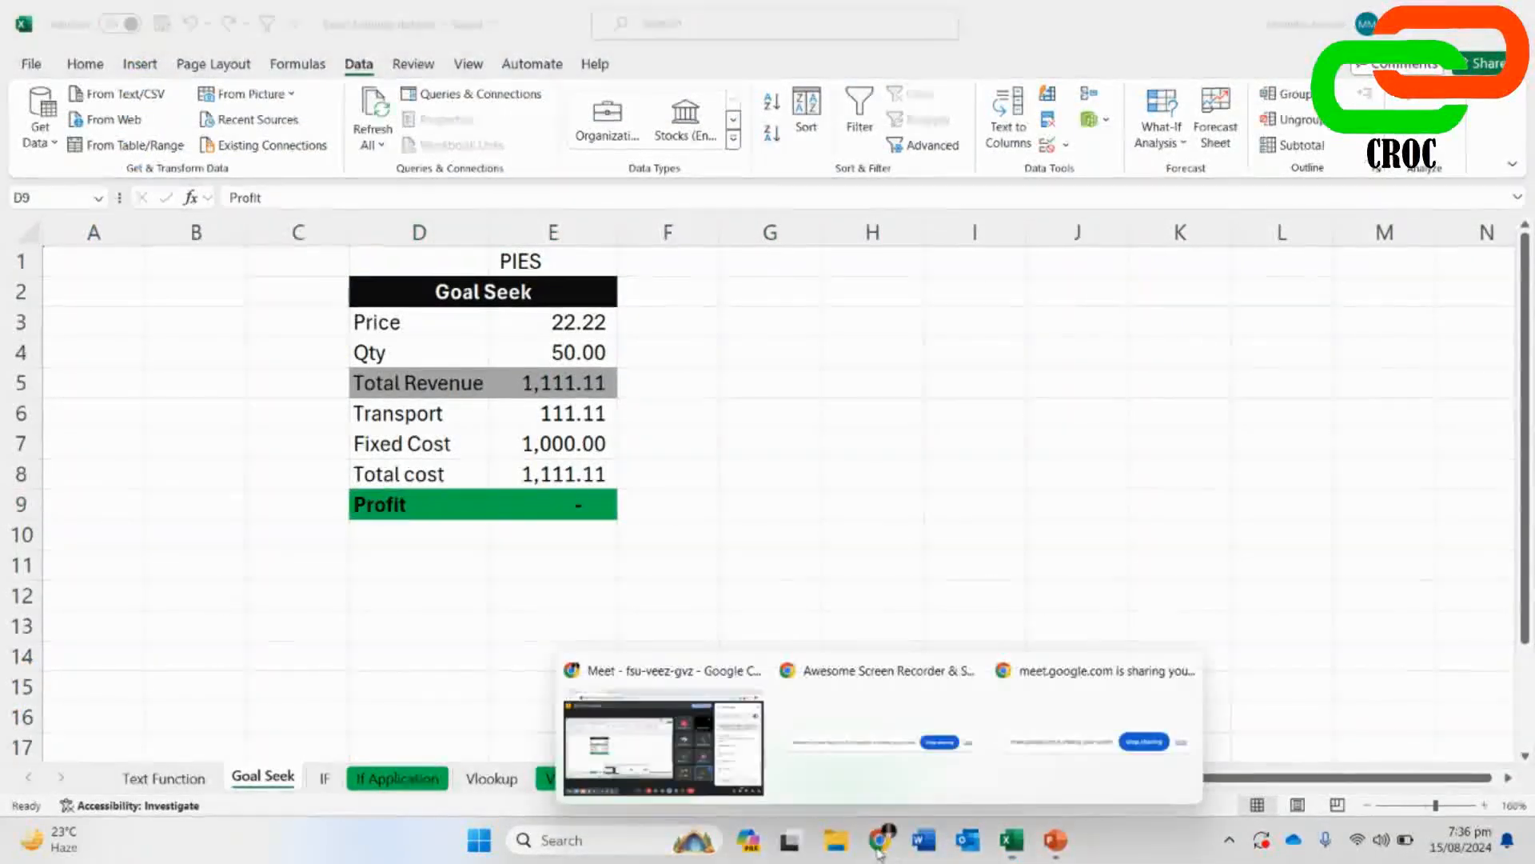
click(686, 765)
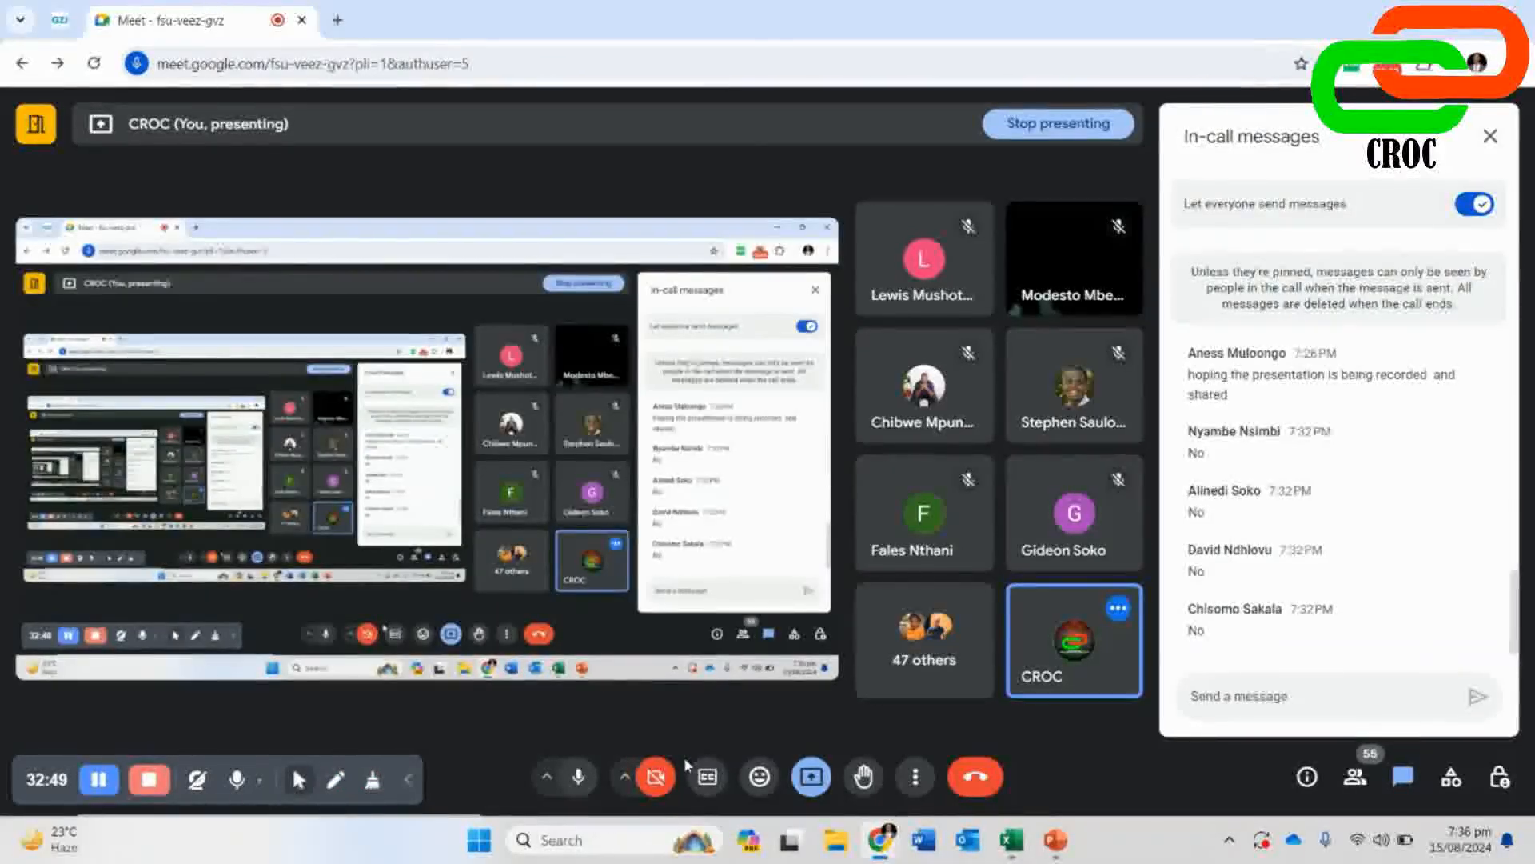
mouse_move(879, 839)
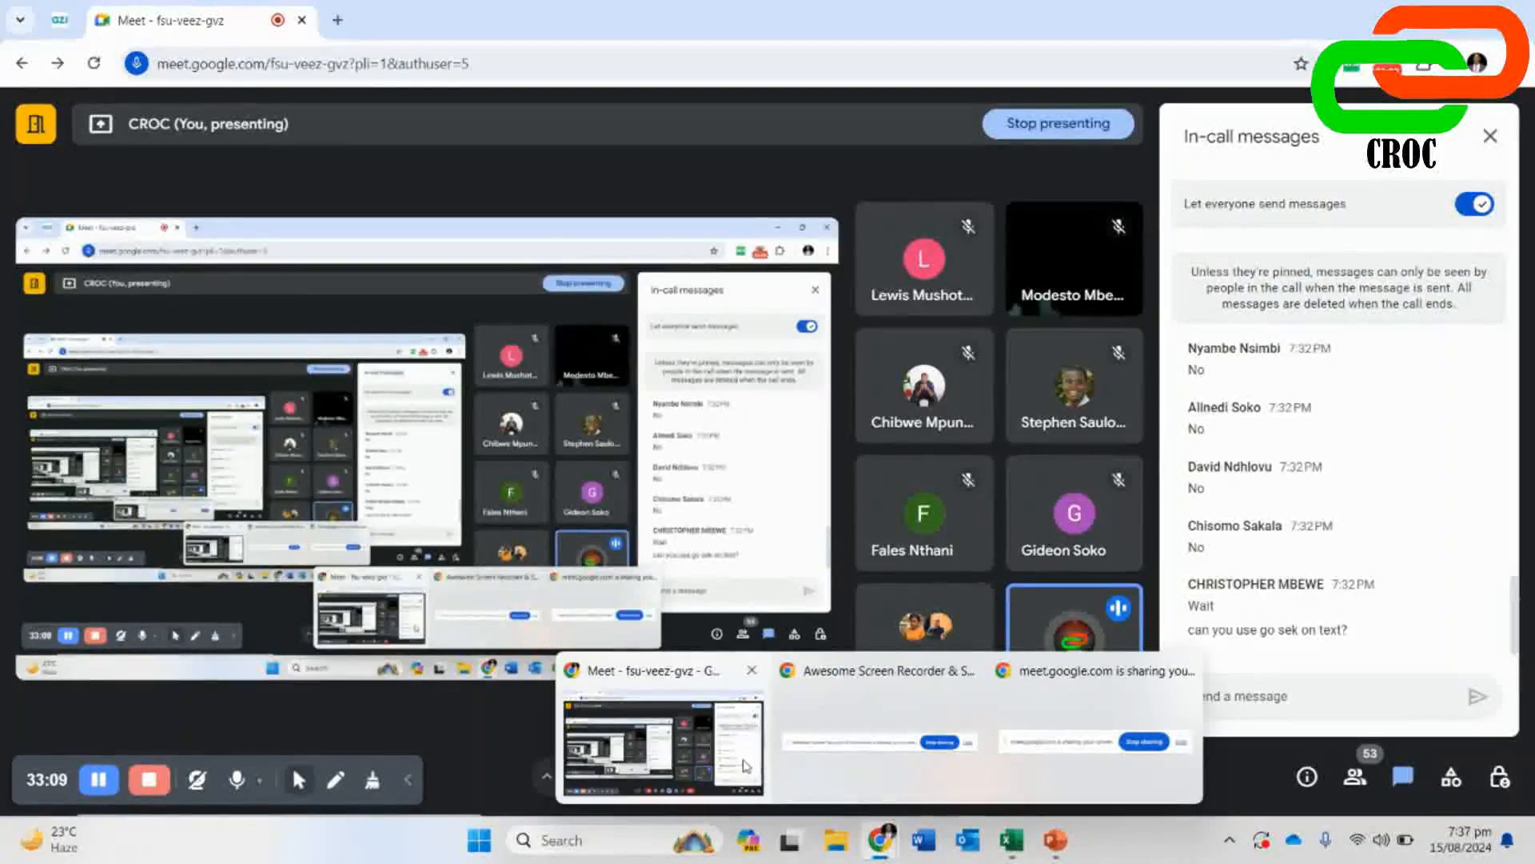
click(746, 766)
mouse_move(877, 849)
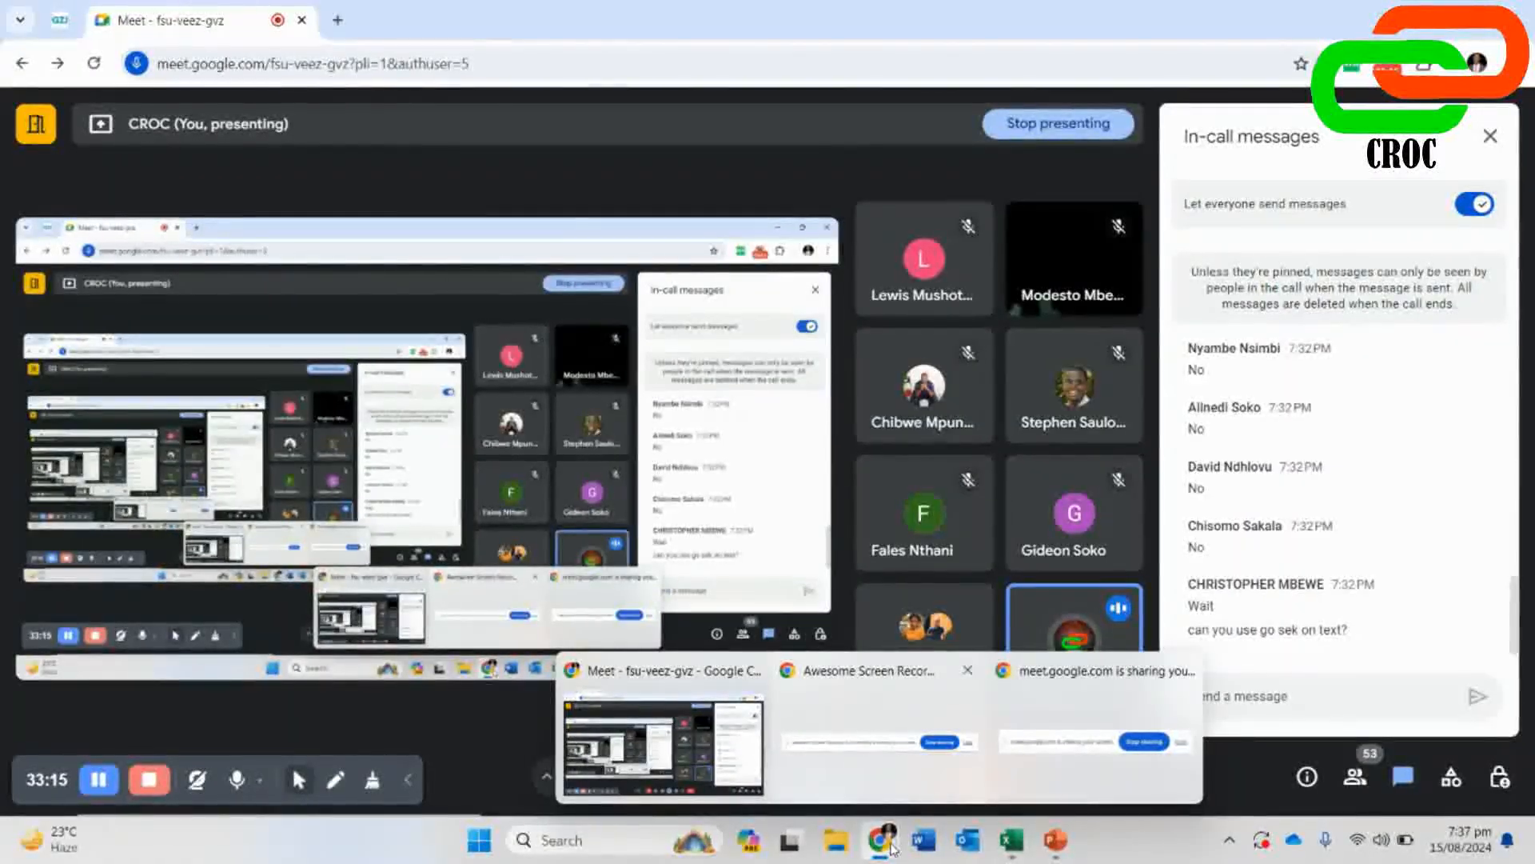
click(722, 755)
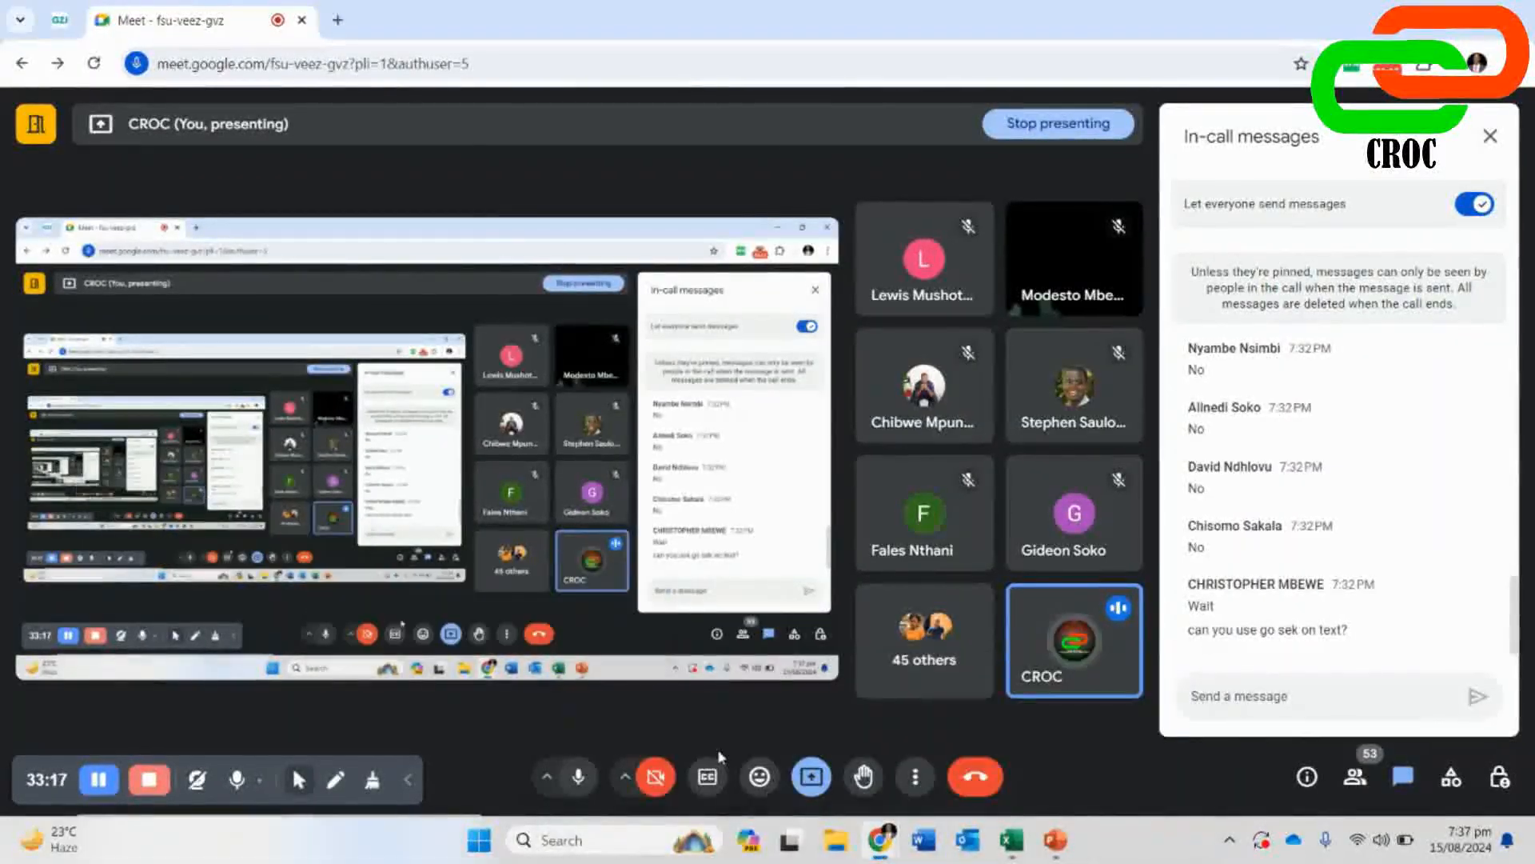
- Go to the Excel training dataset workbook, recheck the Meet chat once more and return to the workbook
mouse_move(1012, 839)
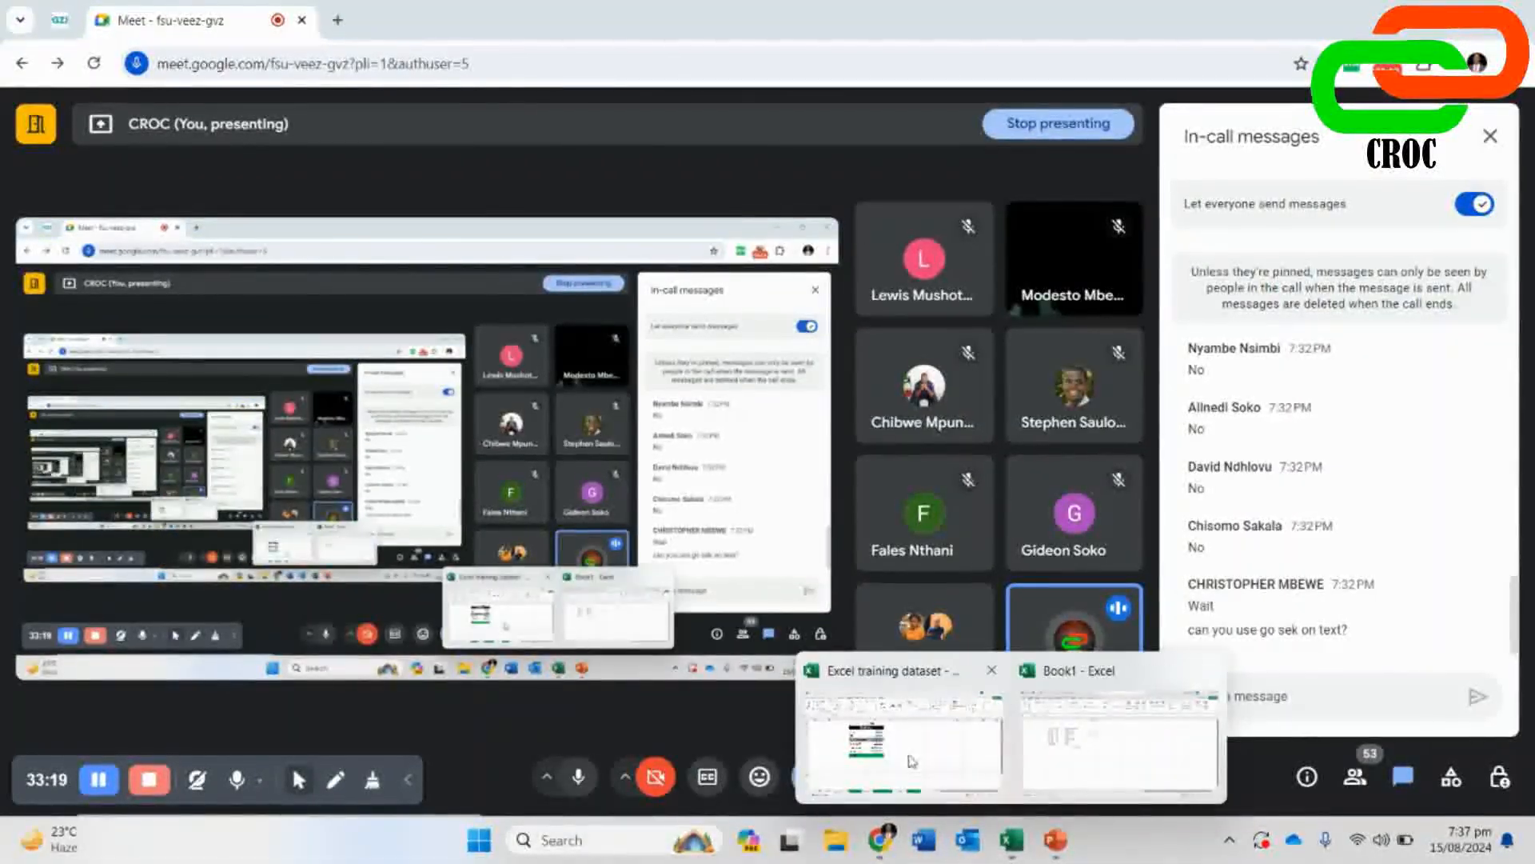
click(911, 761)
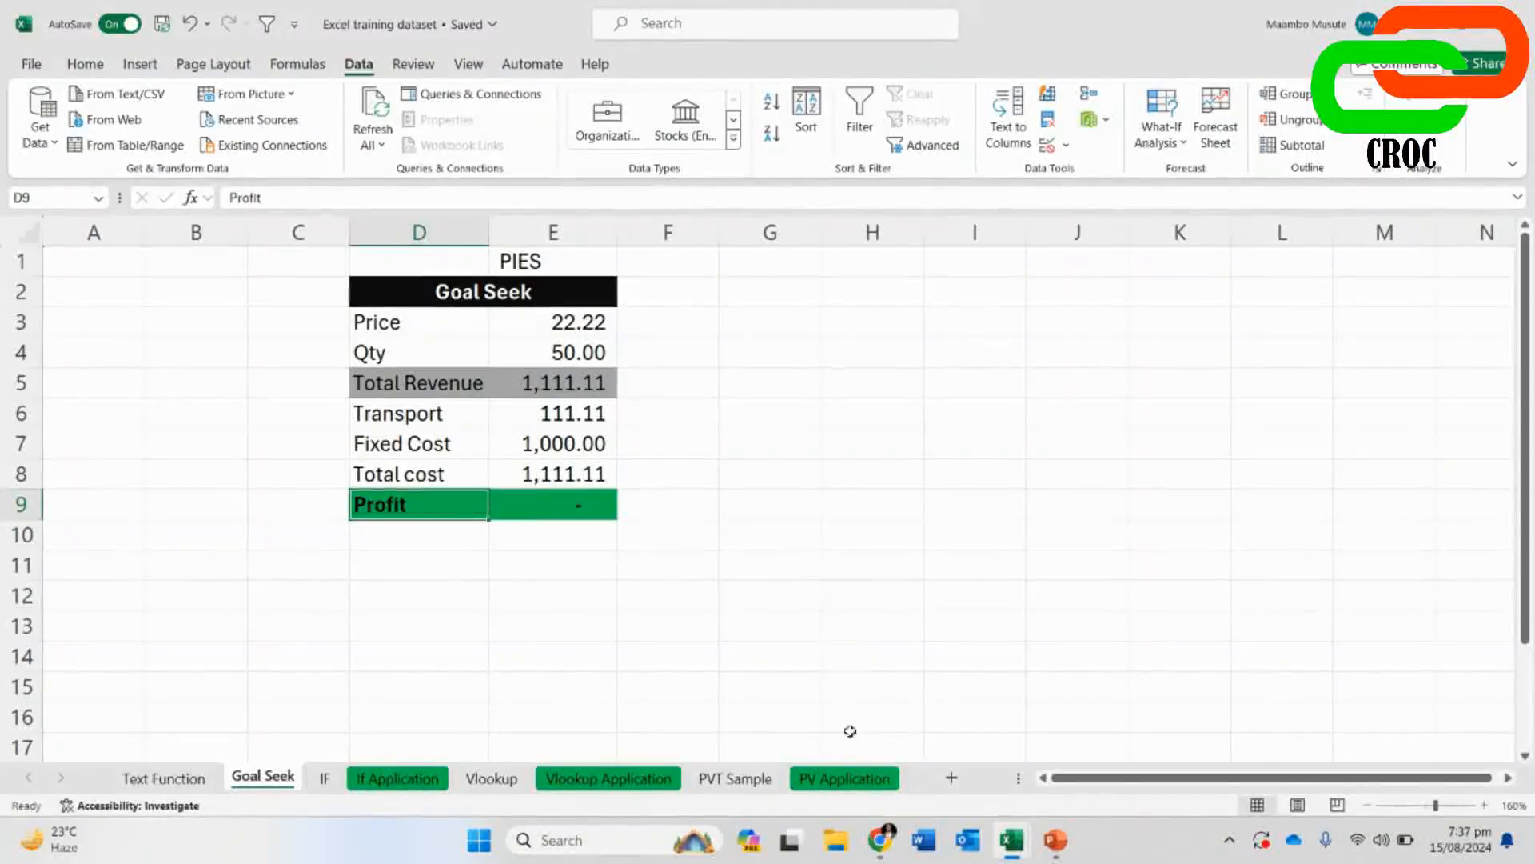
click(691, 770)
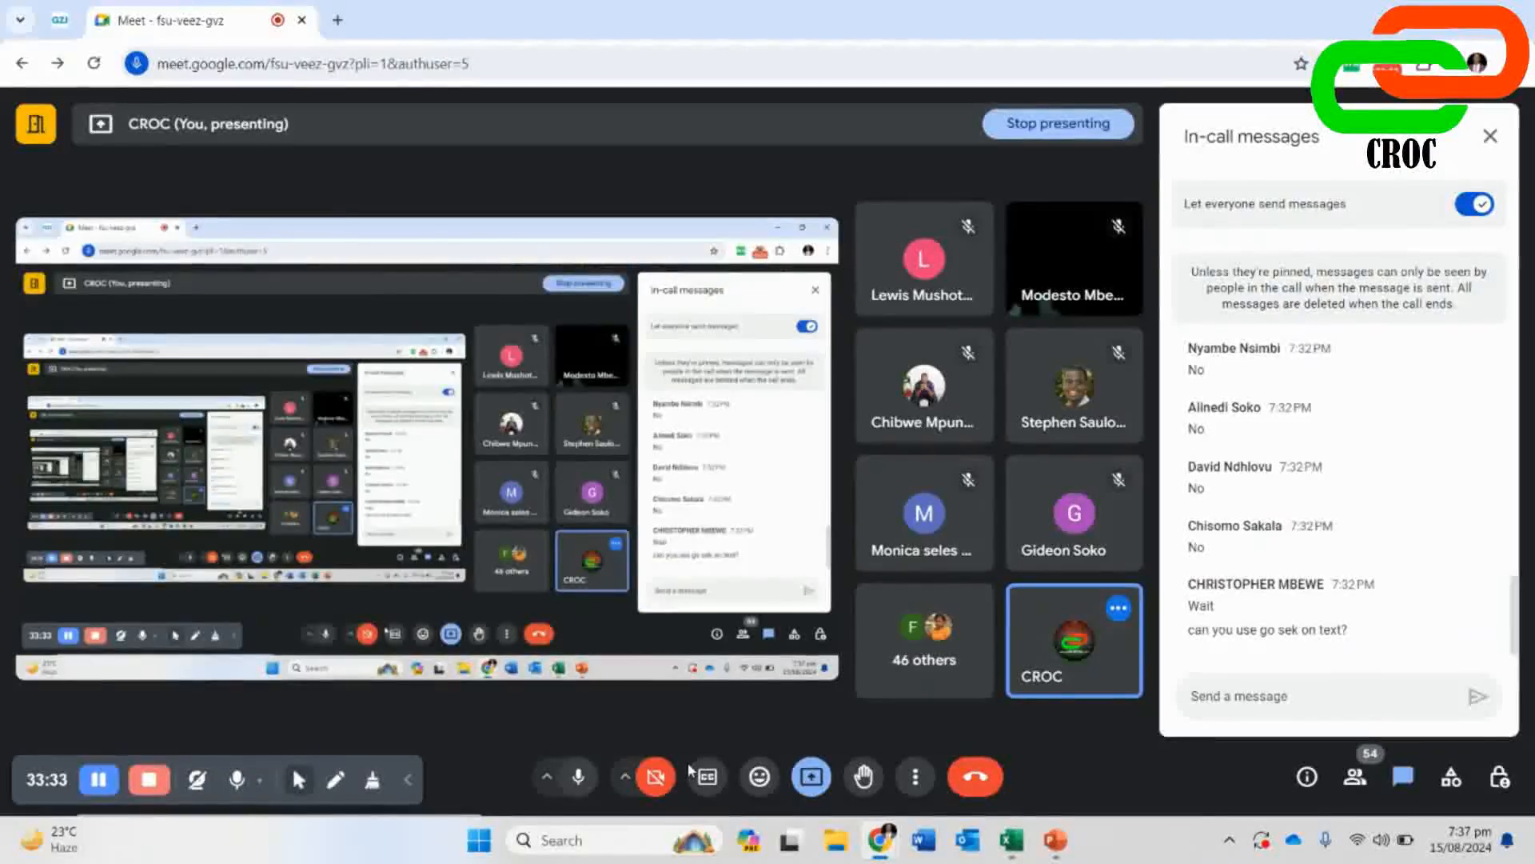
mouse_move(880, 839)
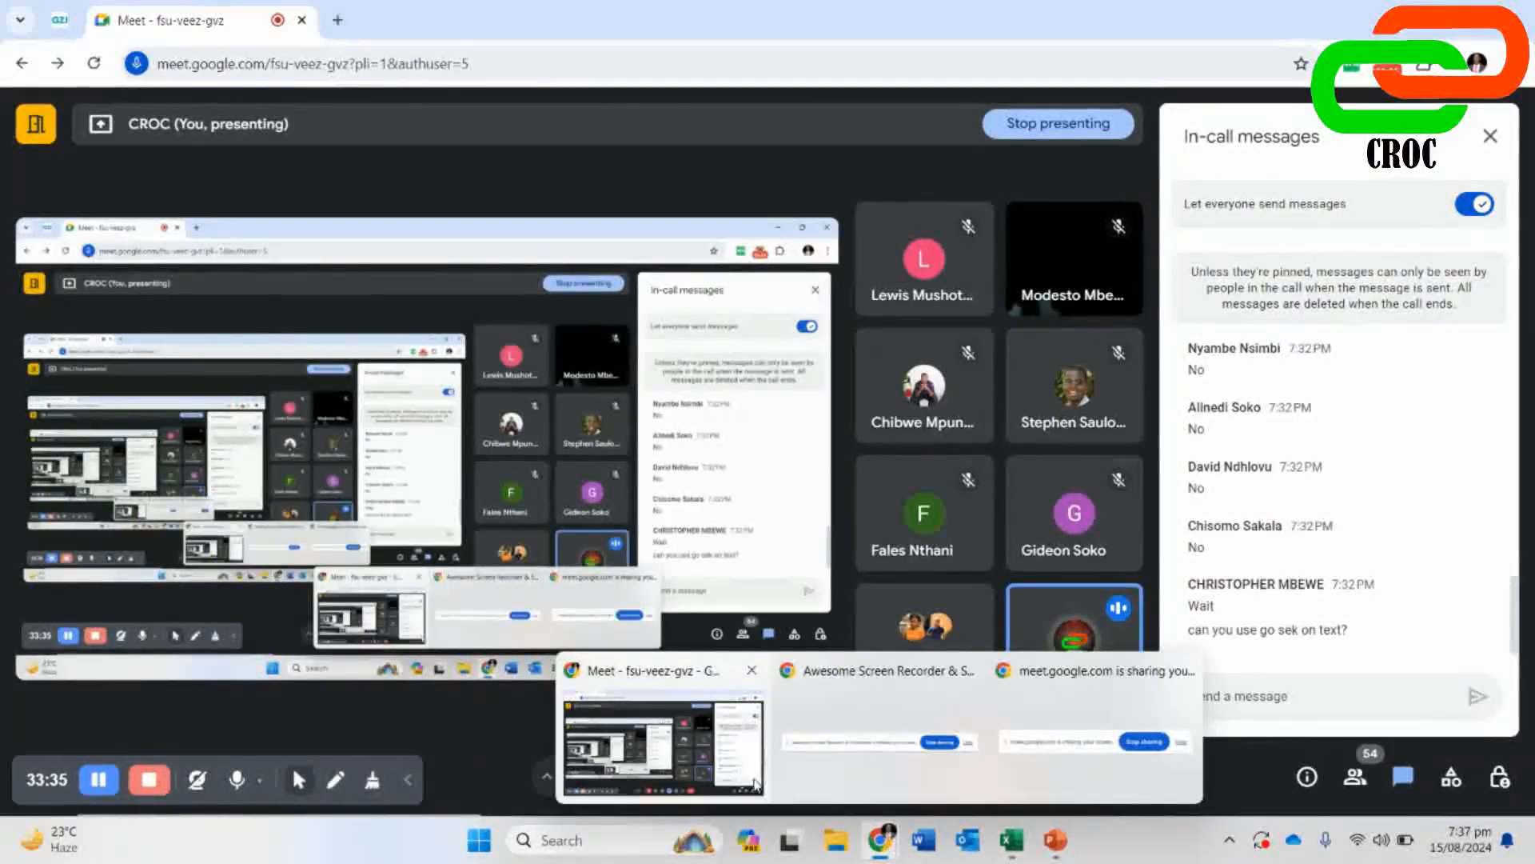
mouse_move(1009, 841)
click(886, 732)
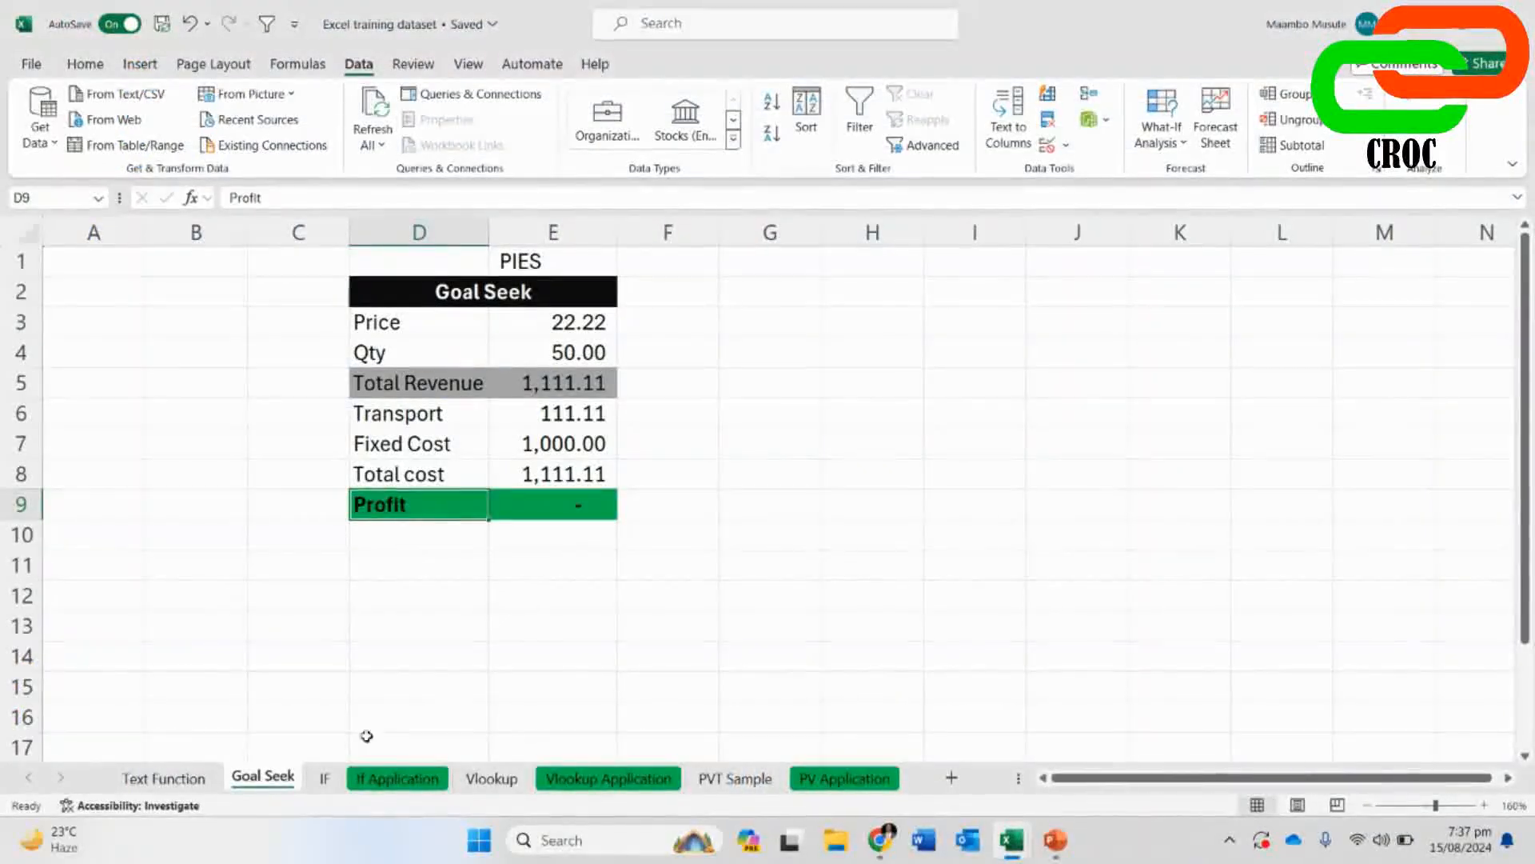
- Look over the IF, Vlookup Application and If Application sheets, ending on the IF sheet with names and years of birth
click(324, 778)
click(586, 414)
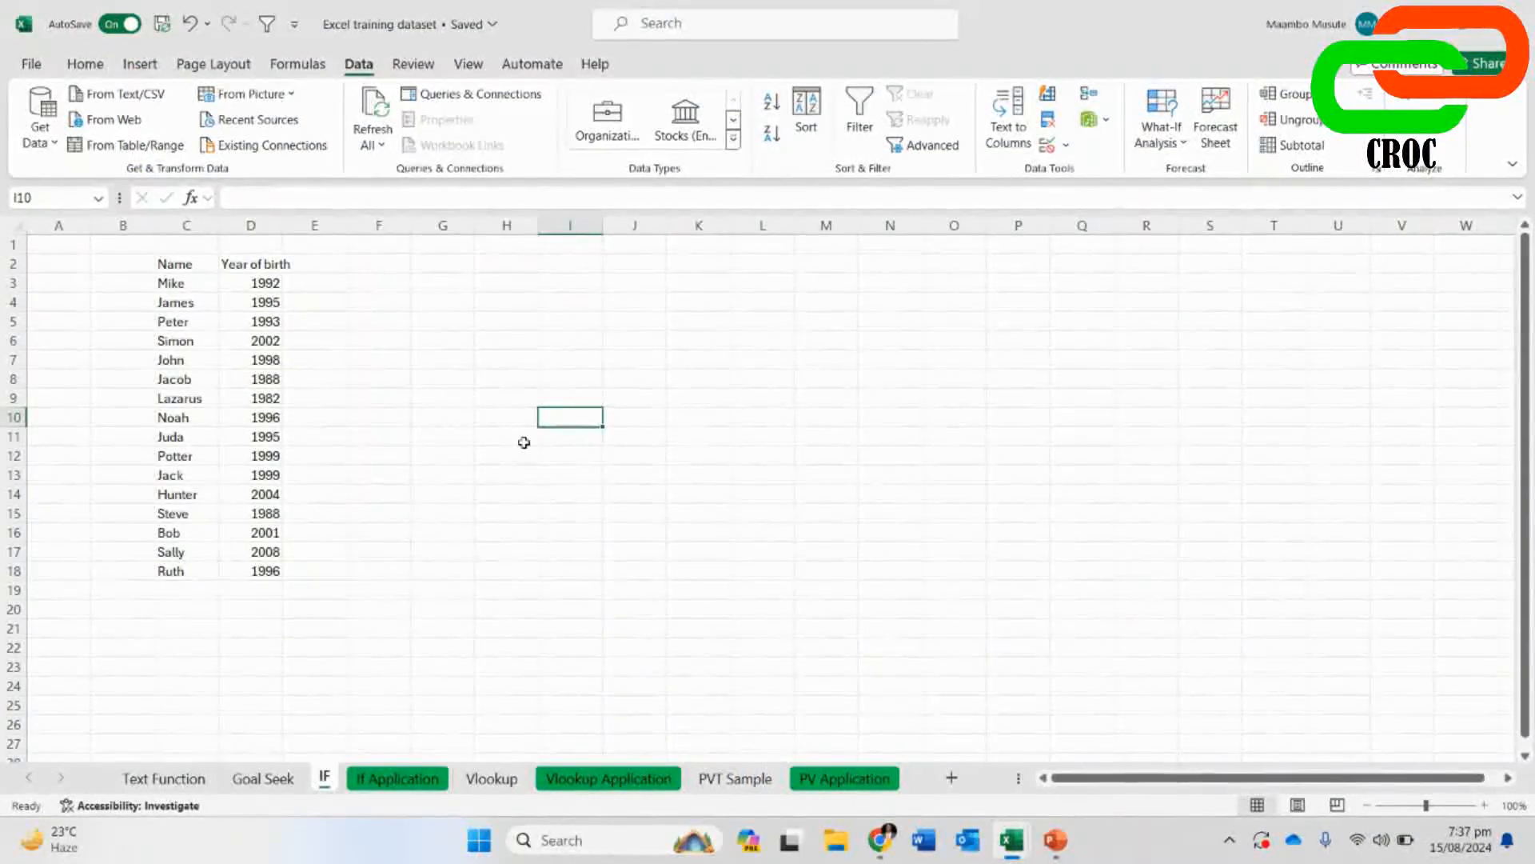
click(587, 778)
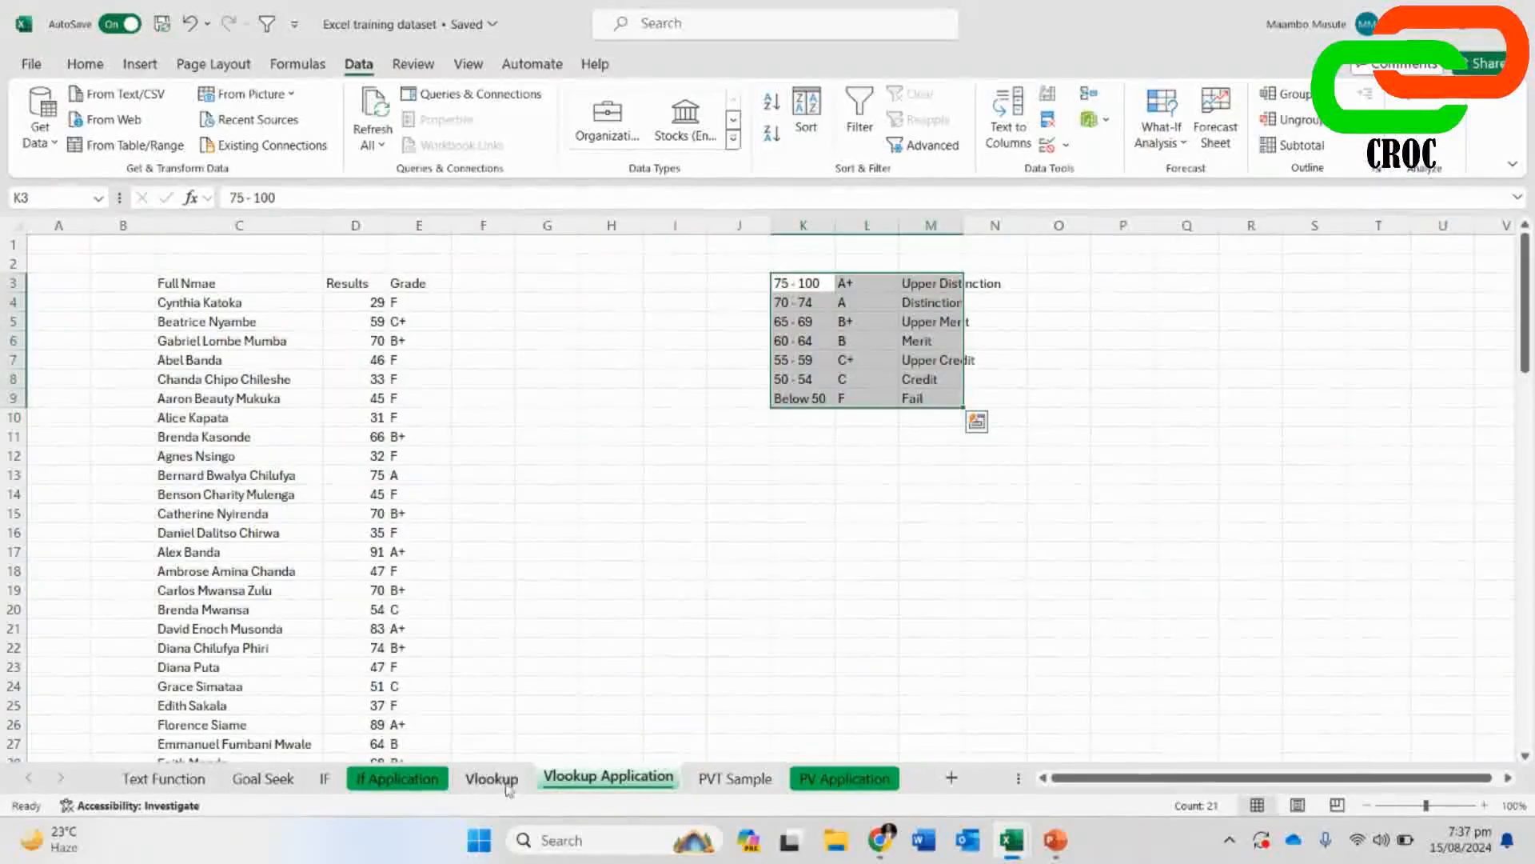
click(416, 780)
click(1035, 301)
click(988, 304)
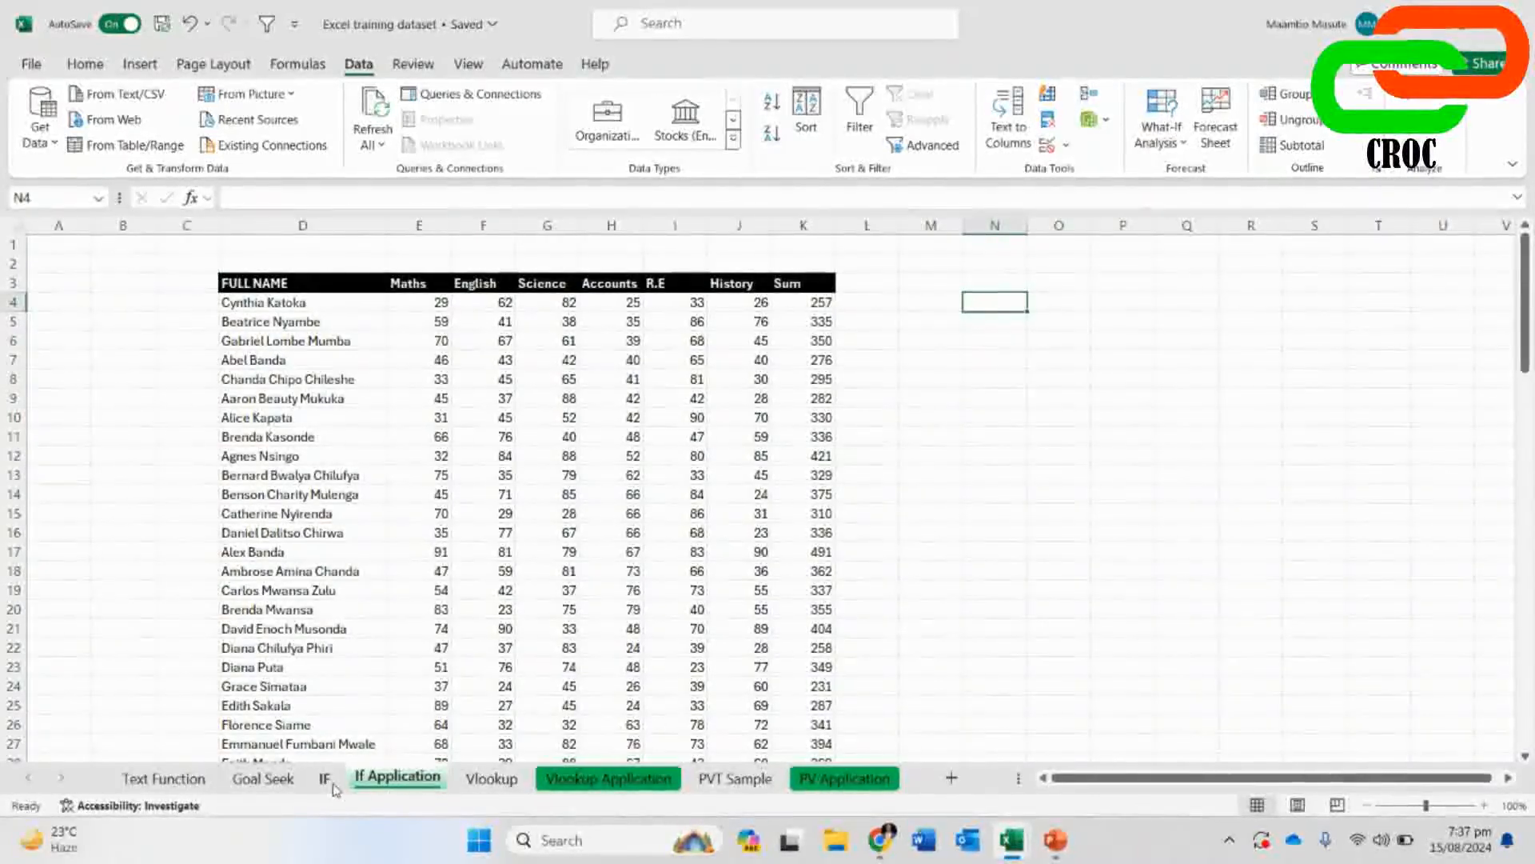
key(ctrl+Page_Up)
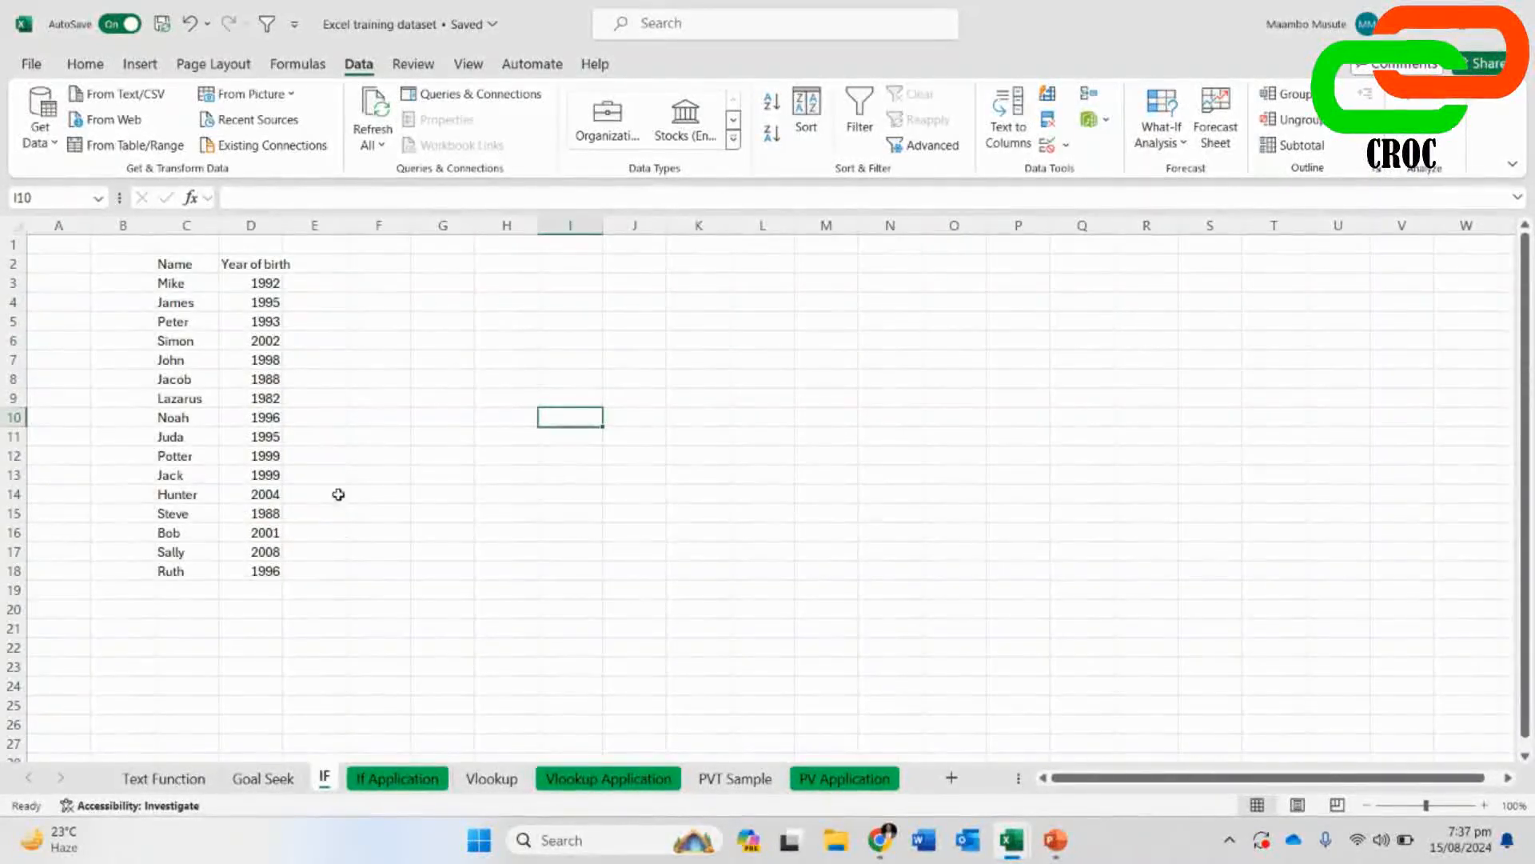
- Switch to the Google Meet call in Chrome and read the in-call messages
click(373, 285)
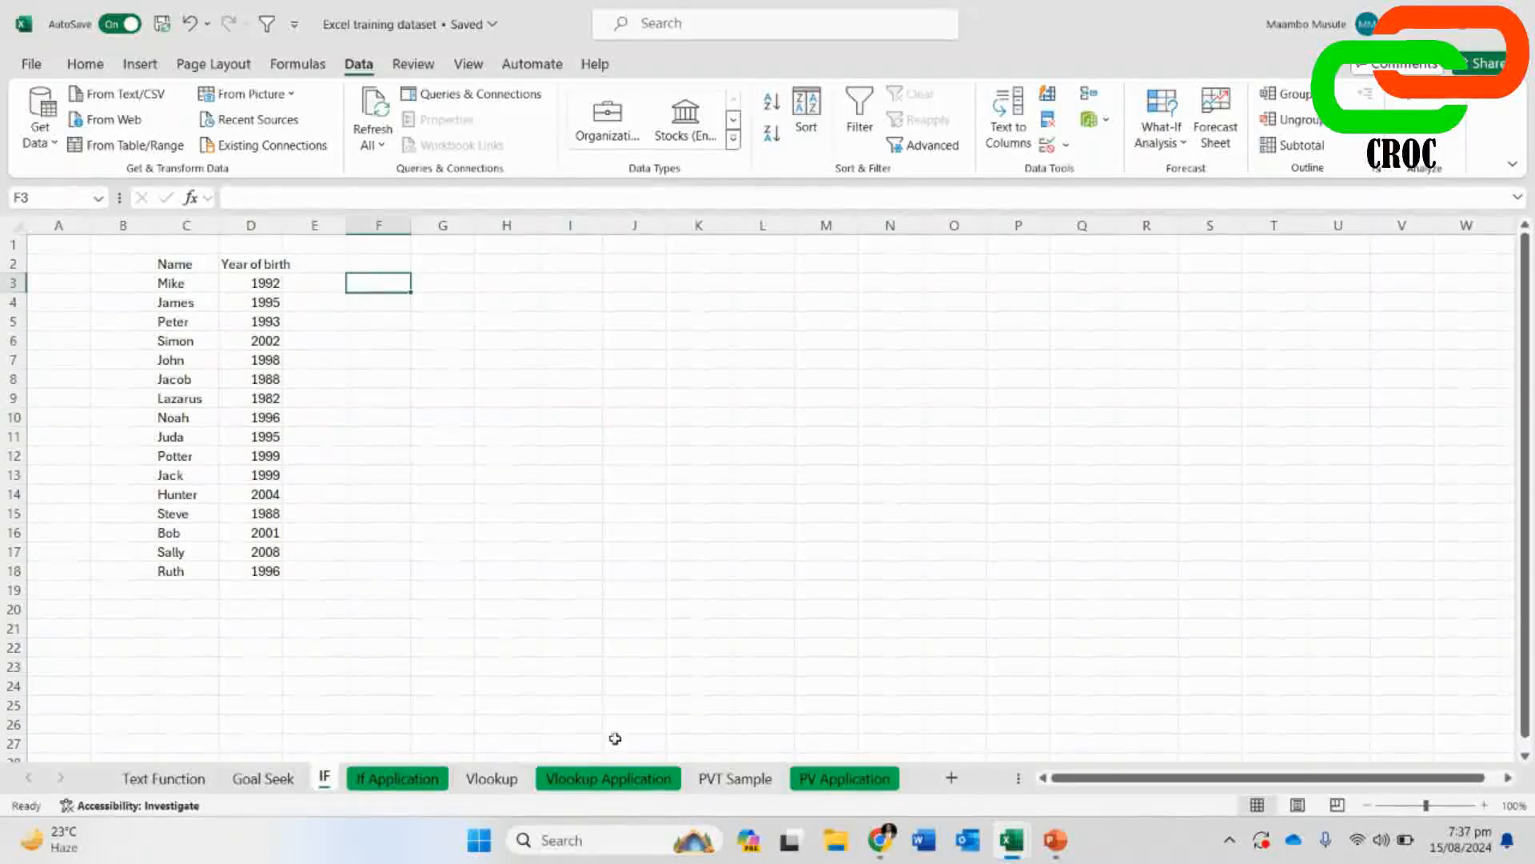
click(880, 840)
click(706, 766)
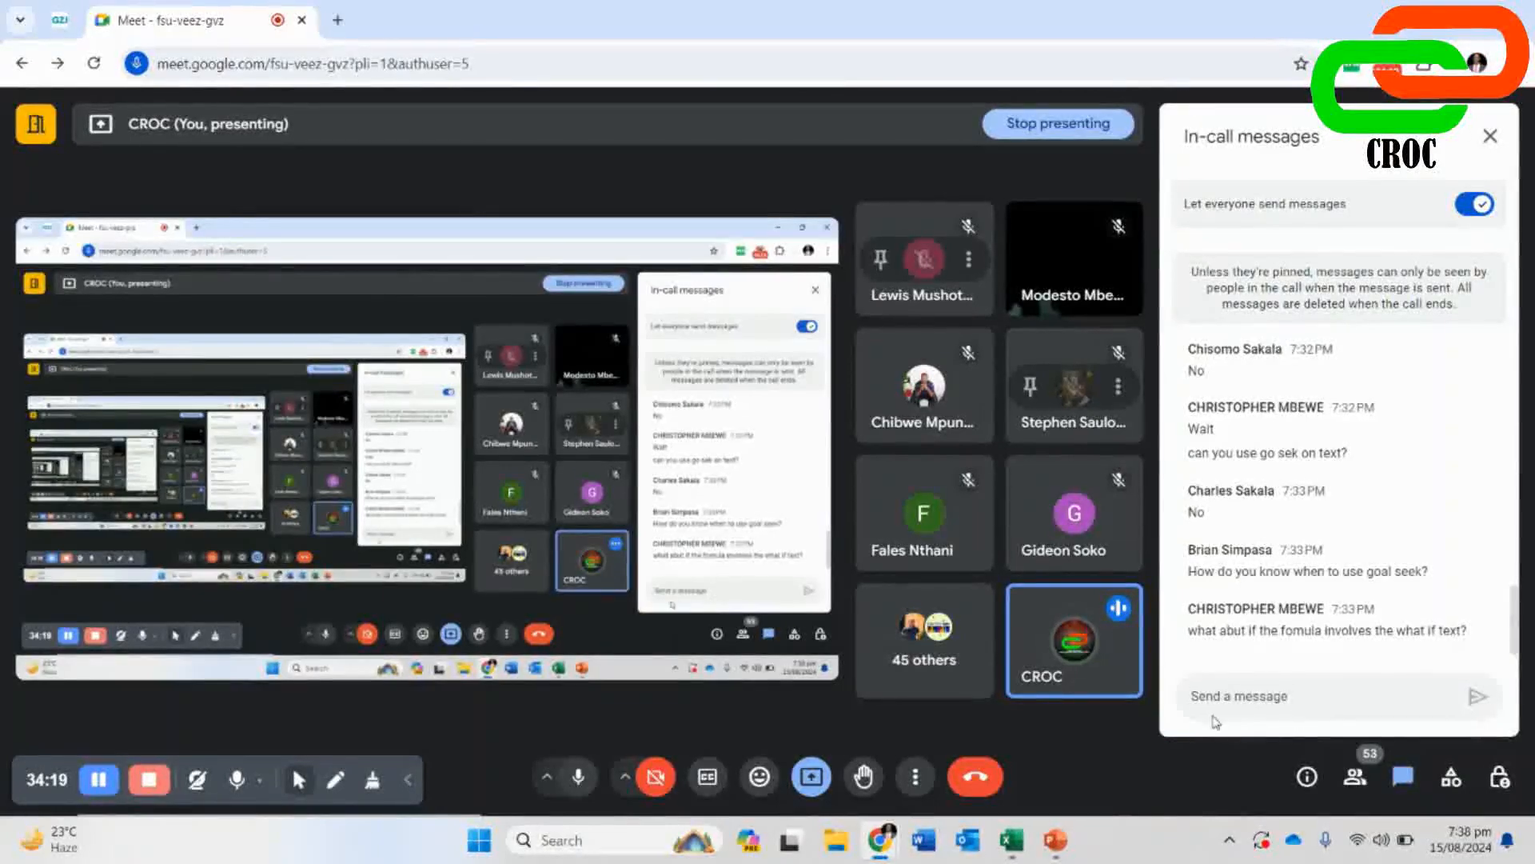
- Switch back to the Excel training dataset workbook and open the Goal Seek sheet
mouse_move(1011, 839)
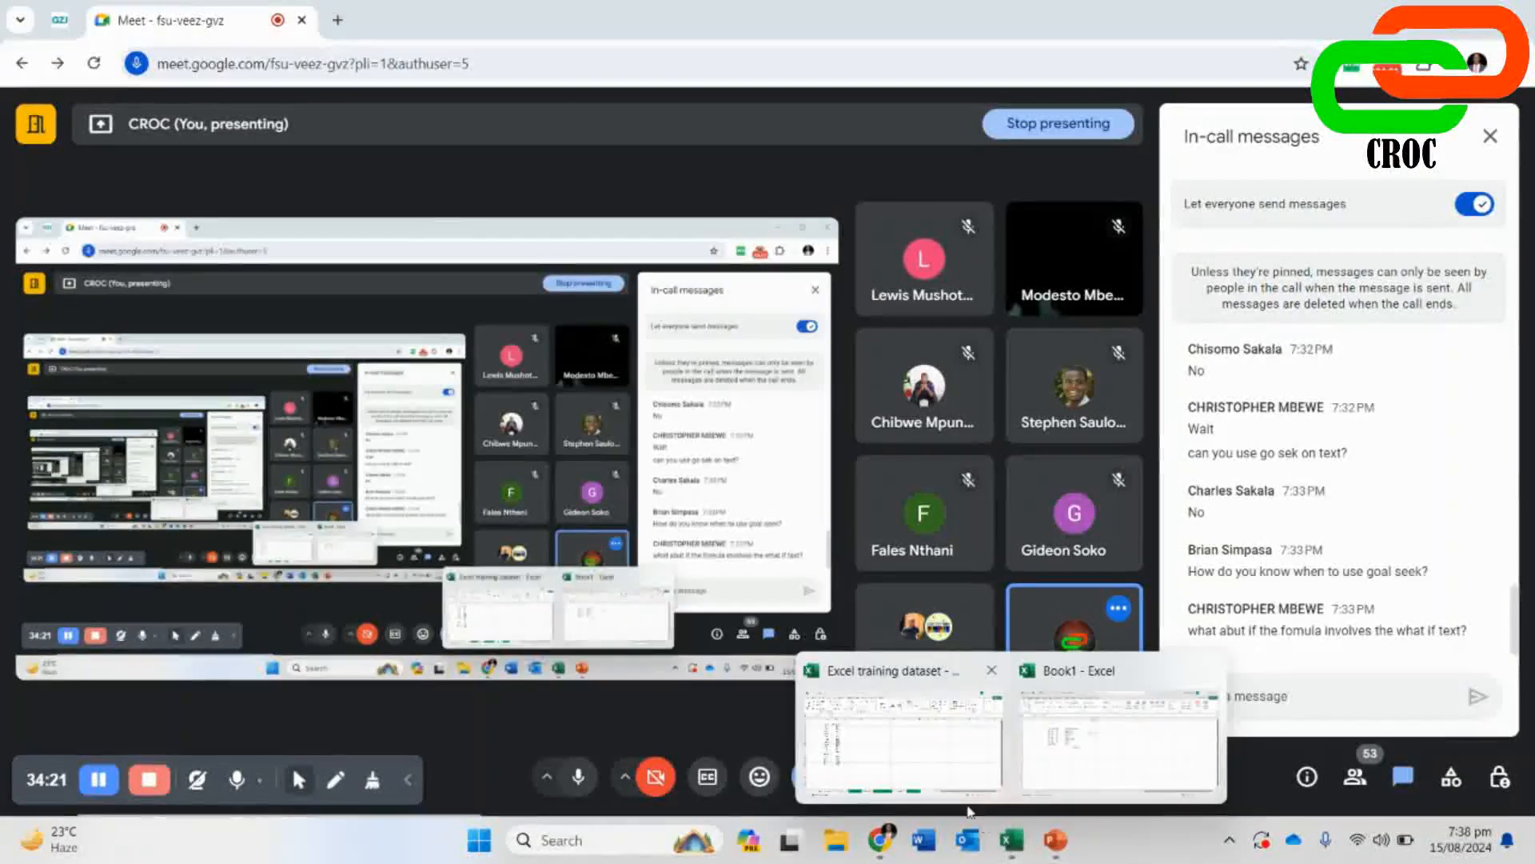
click(907, 771)
click(263, 775)
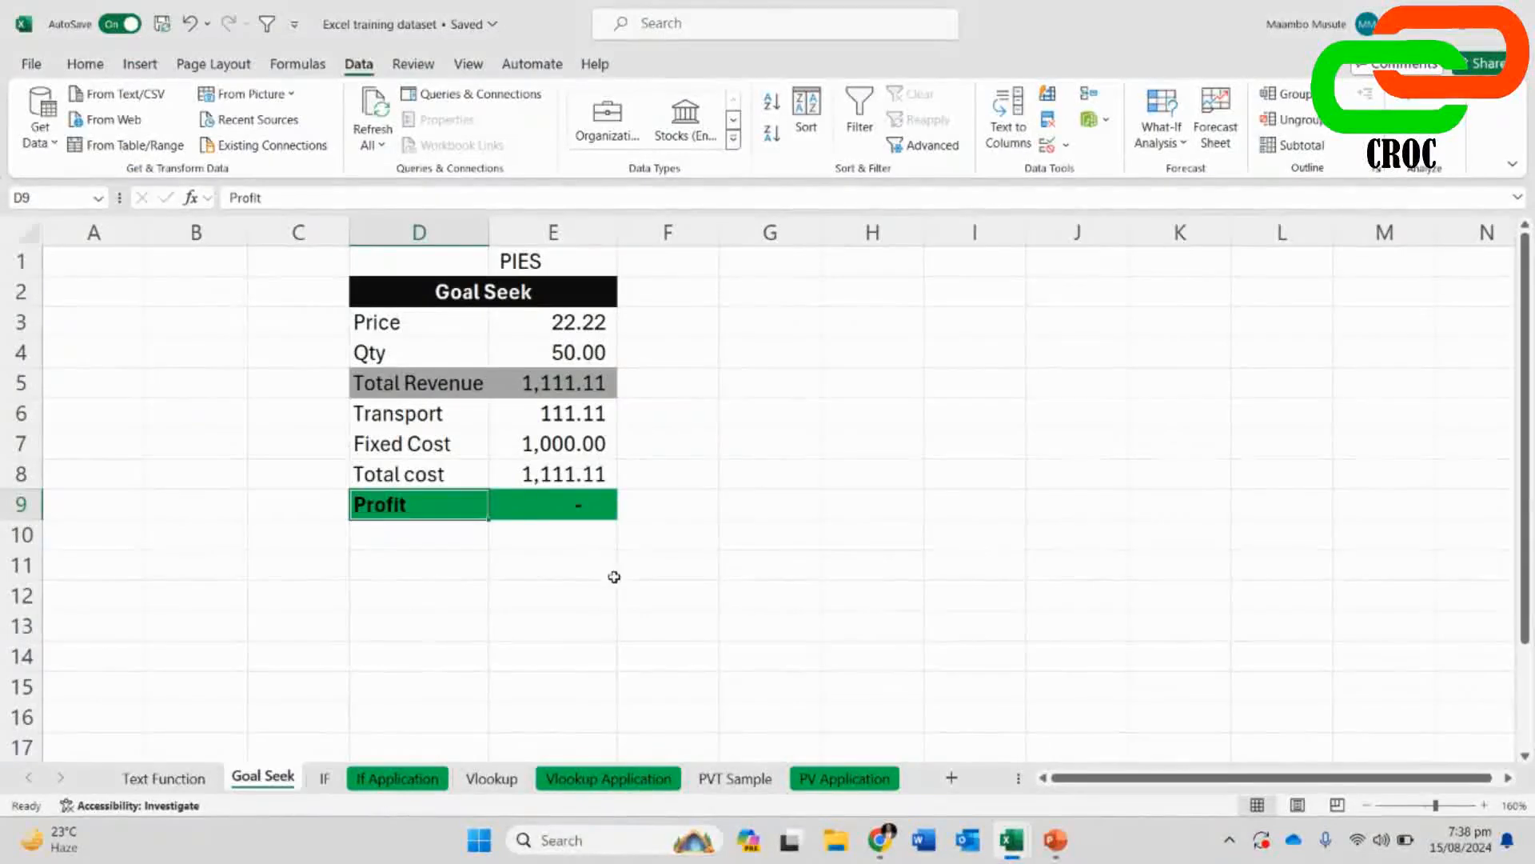
- Set the price in cell E3 of the PIES table to 10
click(638, 472)
click(572, 323)
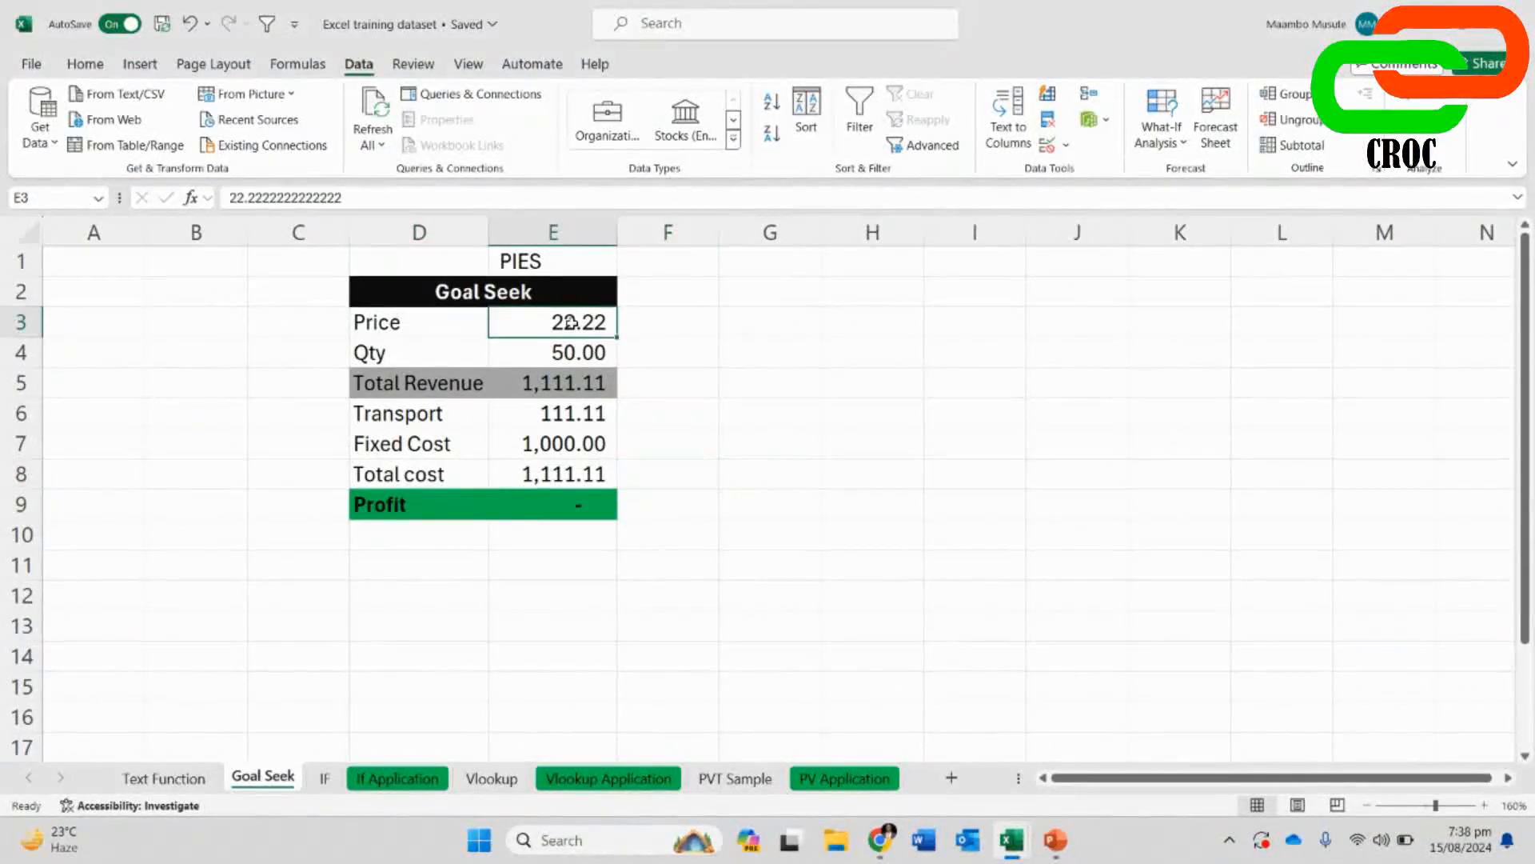
text(10)
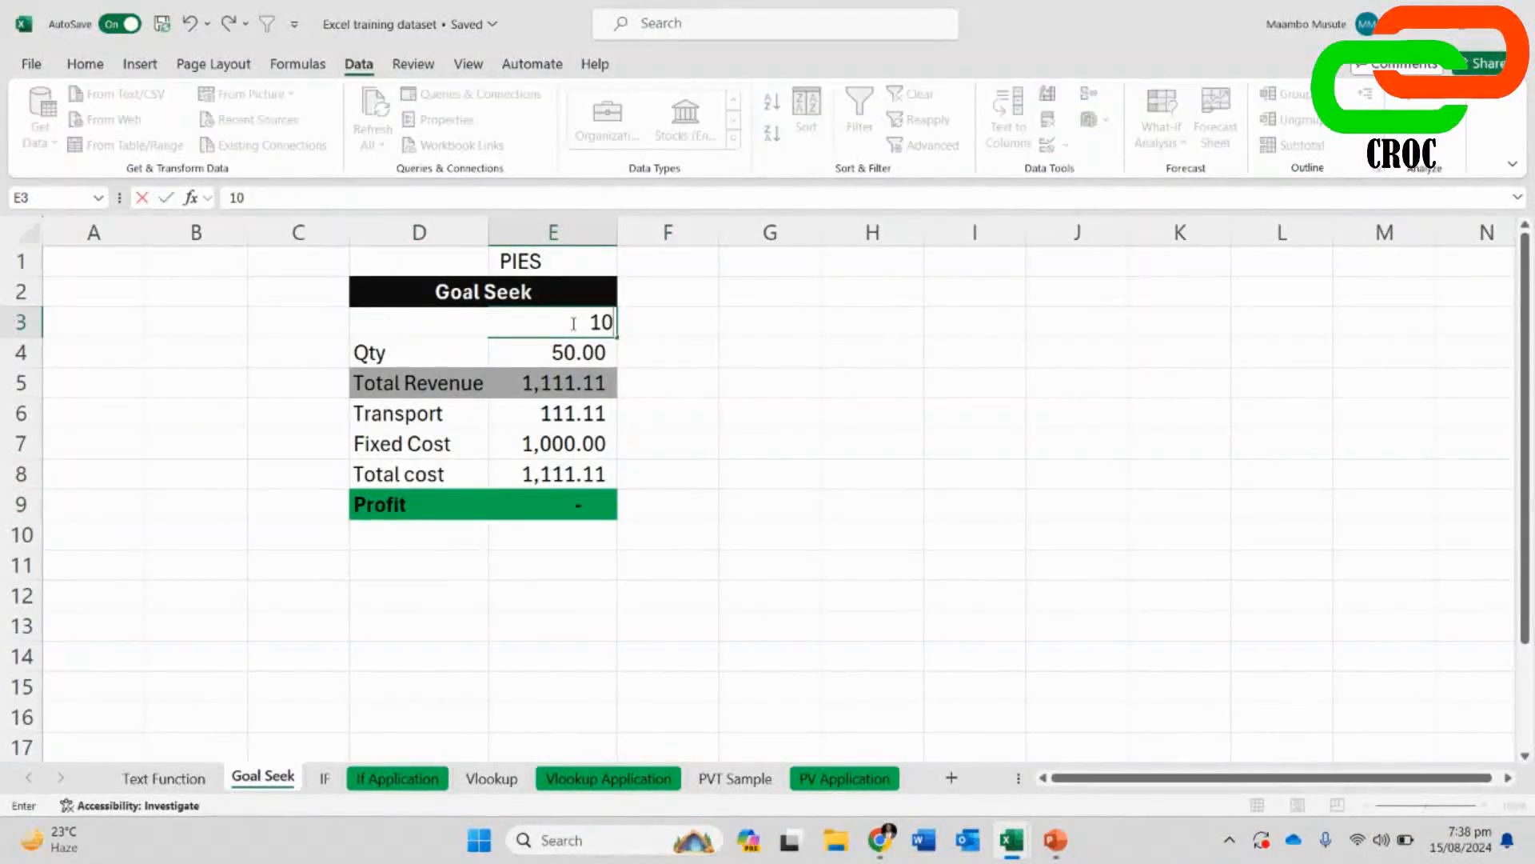
key(Return)
click(800, 505)
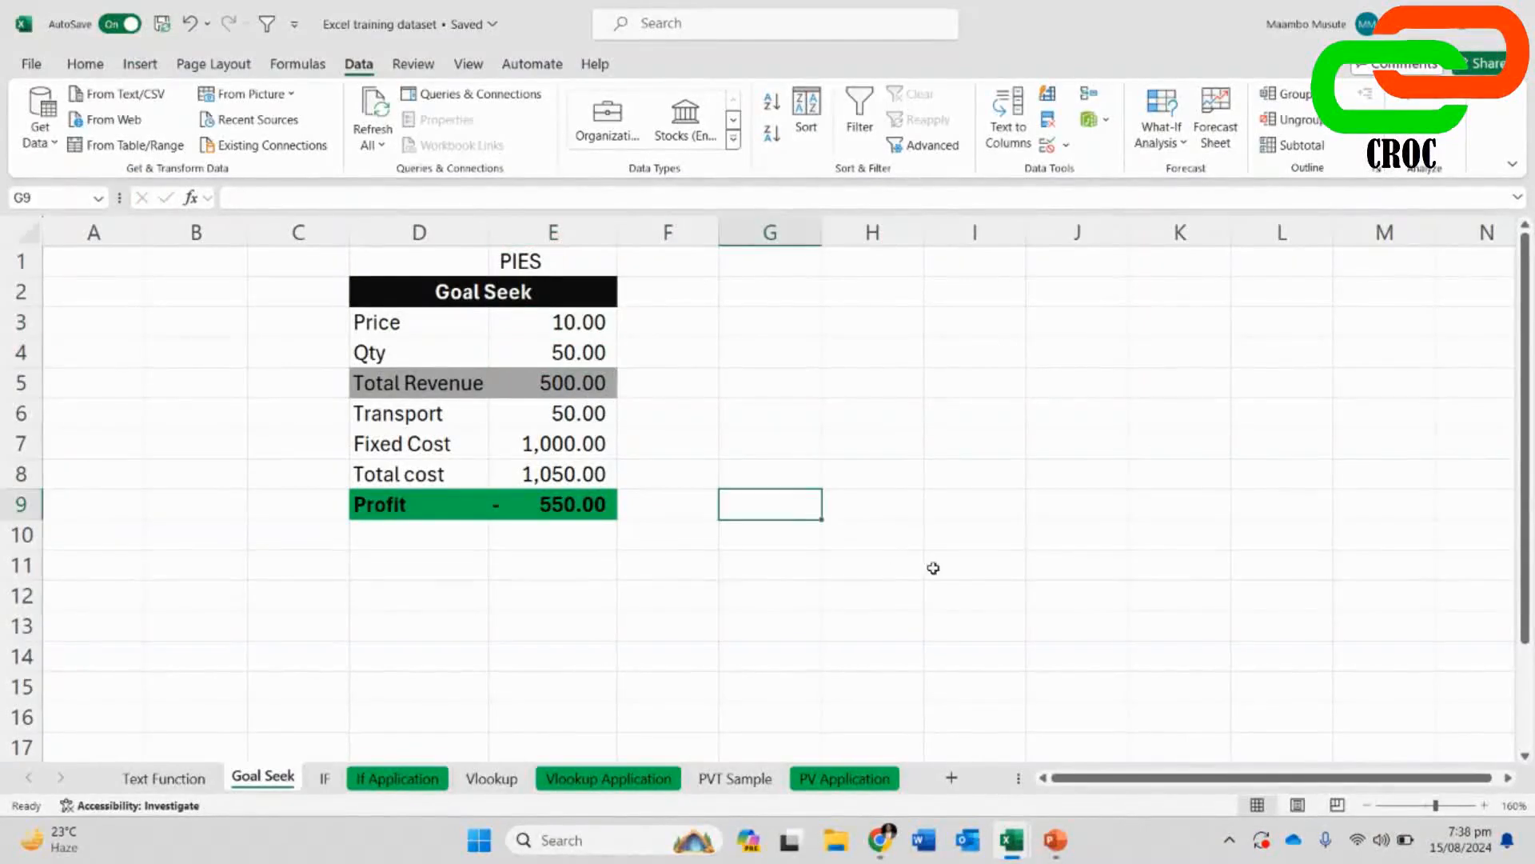
click(782, 720)
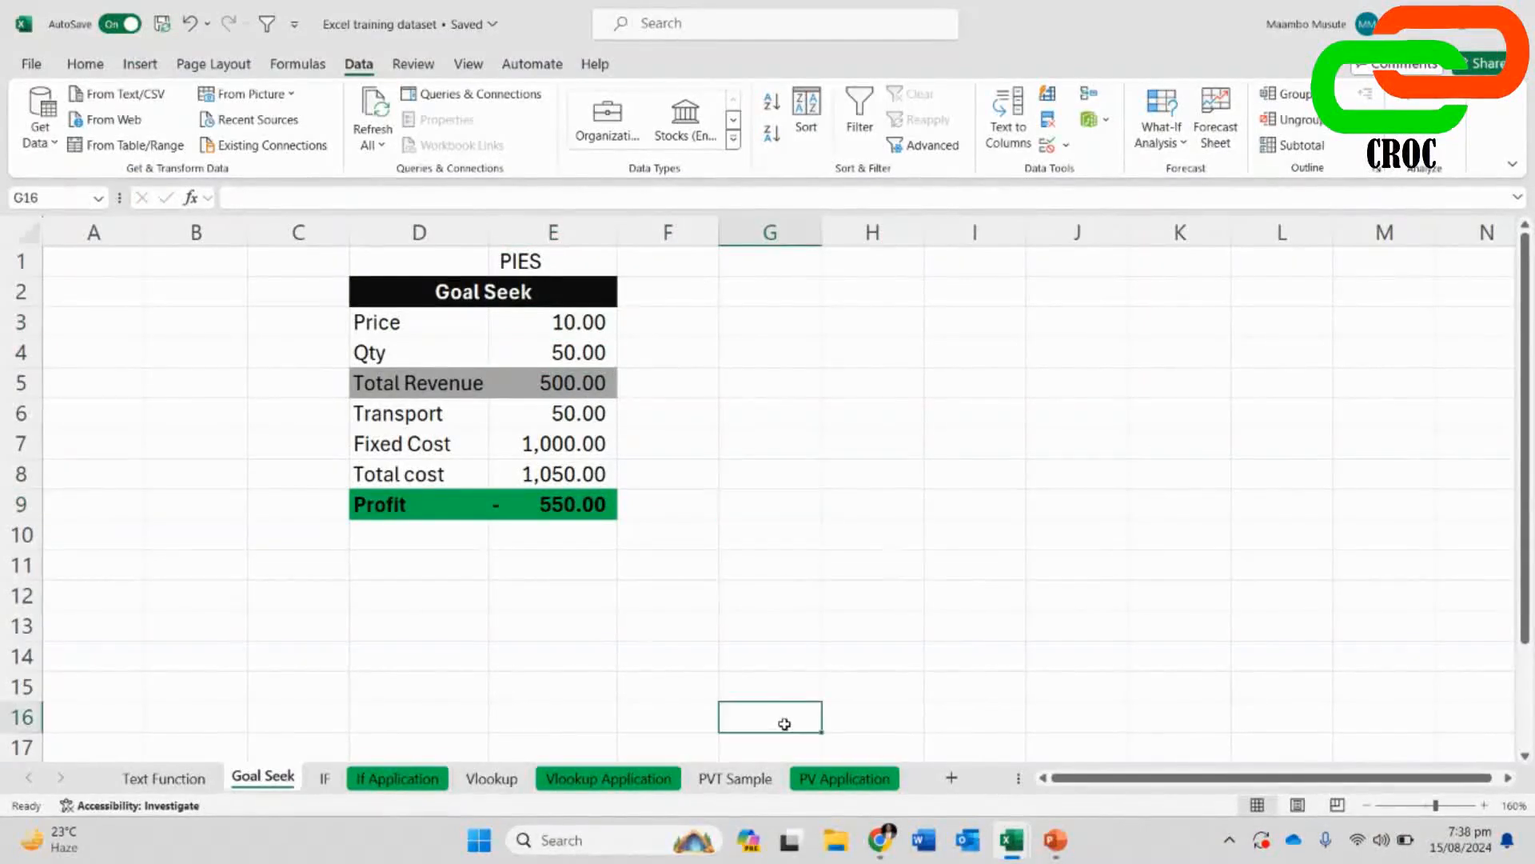
- Set the quantity in cell E4 of the PIES table to 46
double_click(555, 352)
key(BackSpace)
key(BackSpace)
text(46)
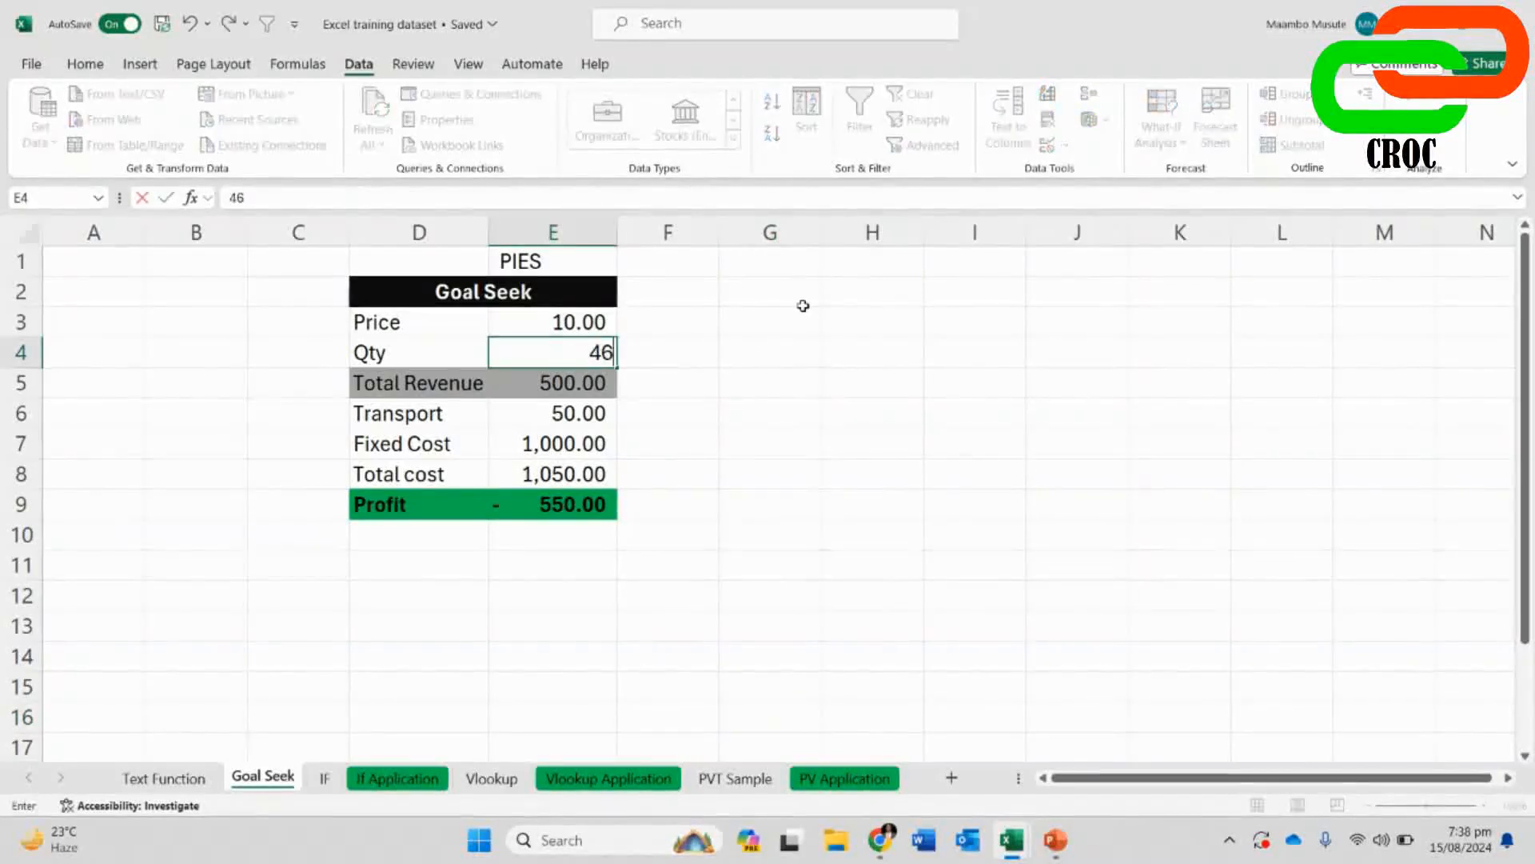
key(Return)
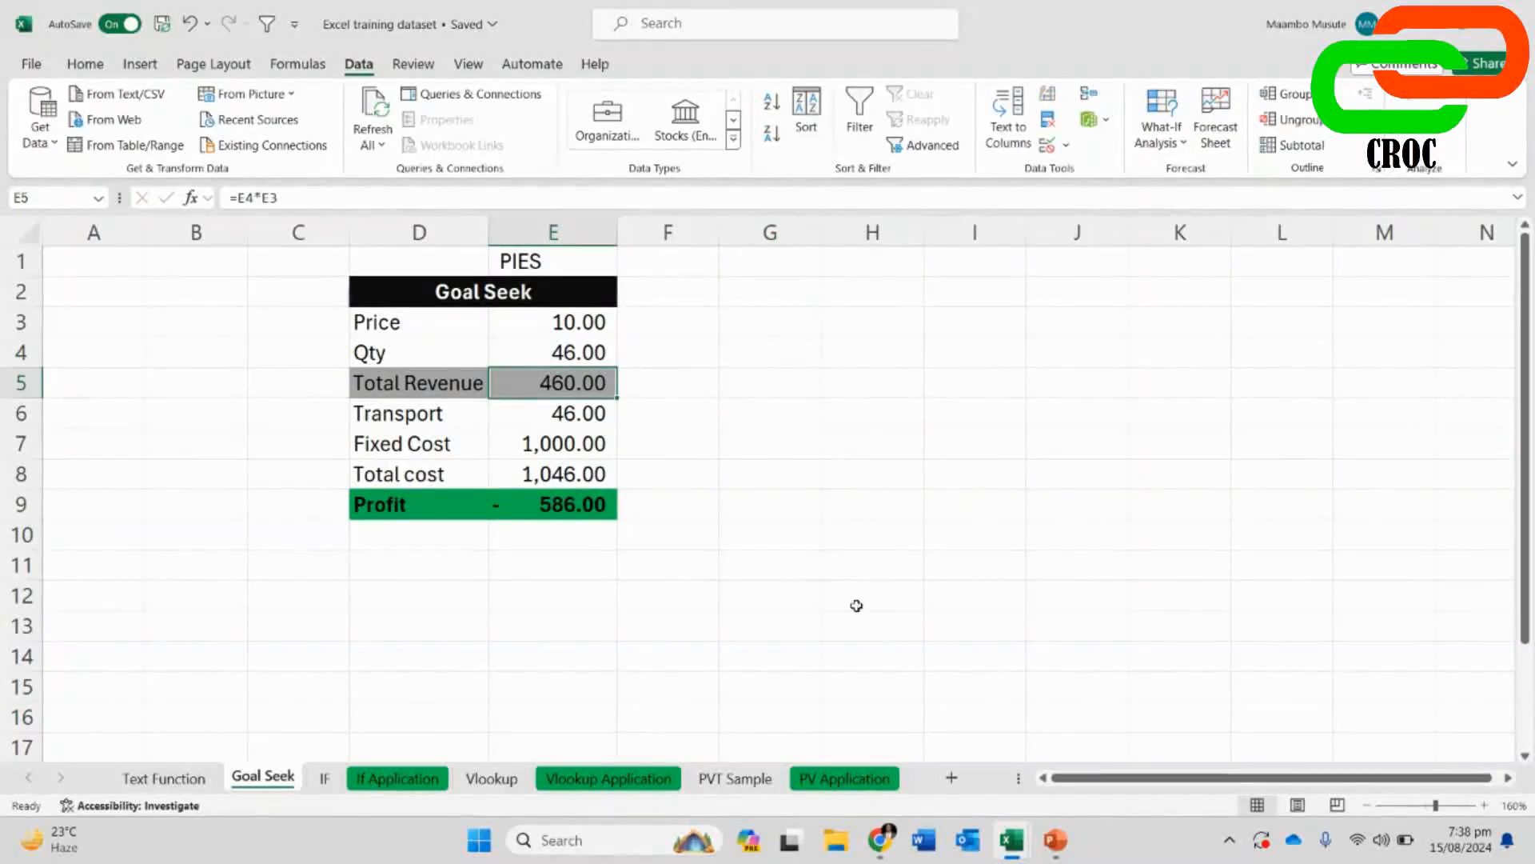
click(858, 606)
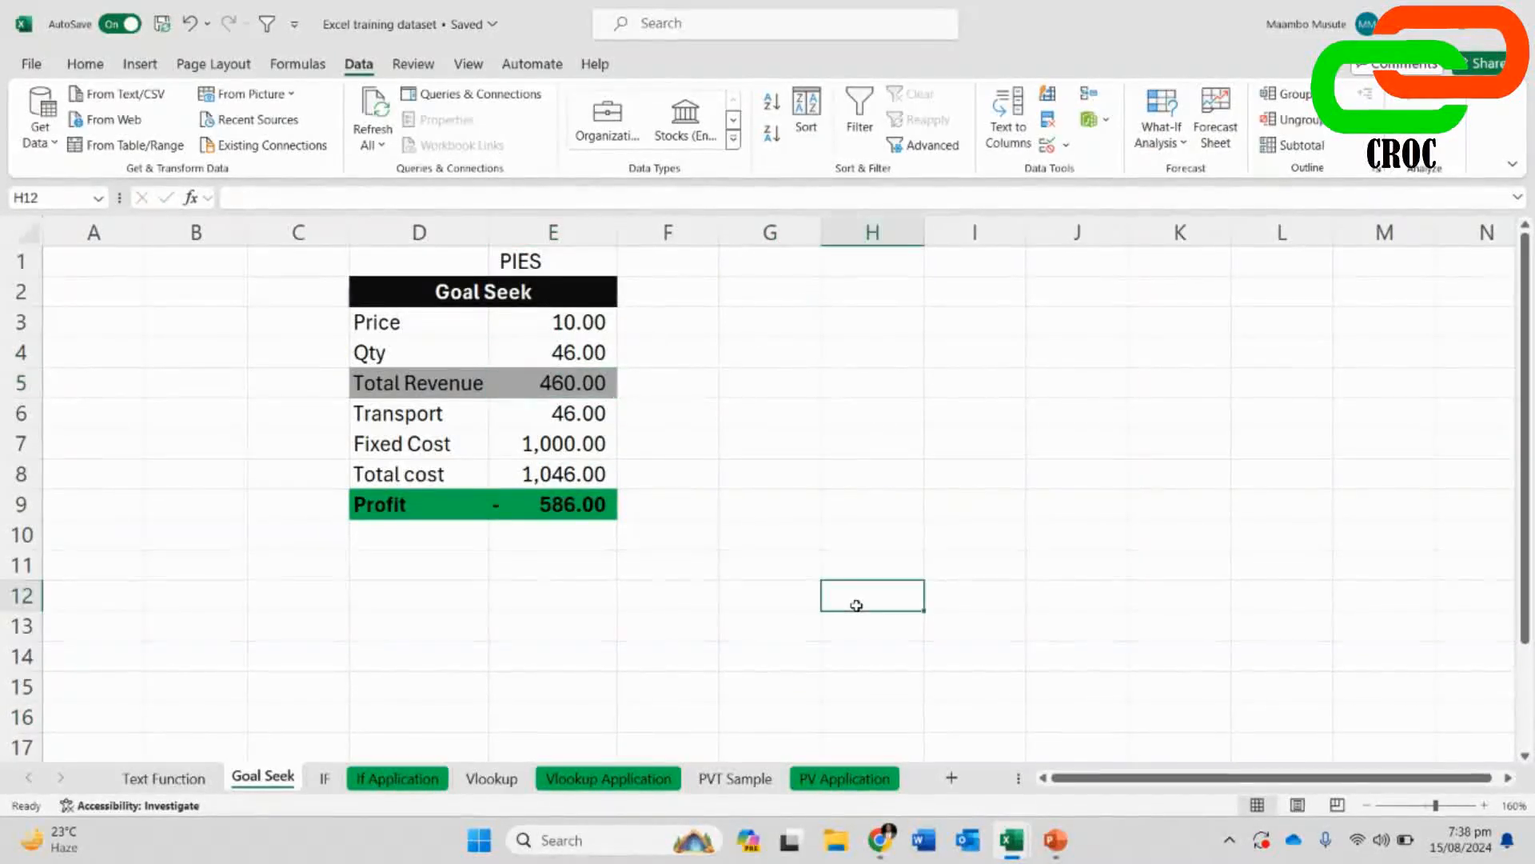
- Examine the quantity and price inputs and the formula behind the profit cell E9
click(647, 372)
click(591, 355)
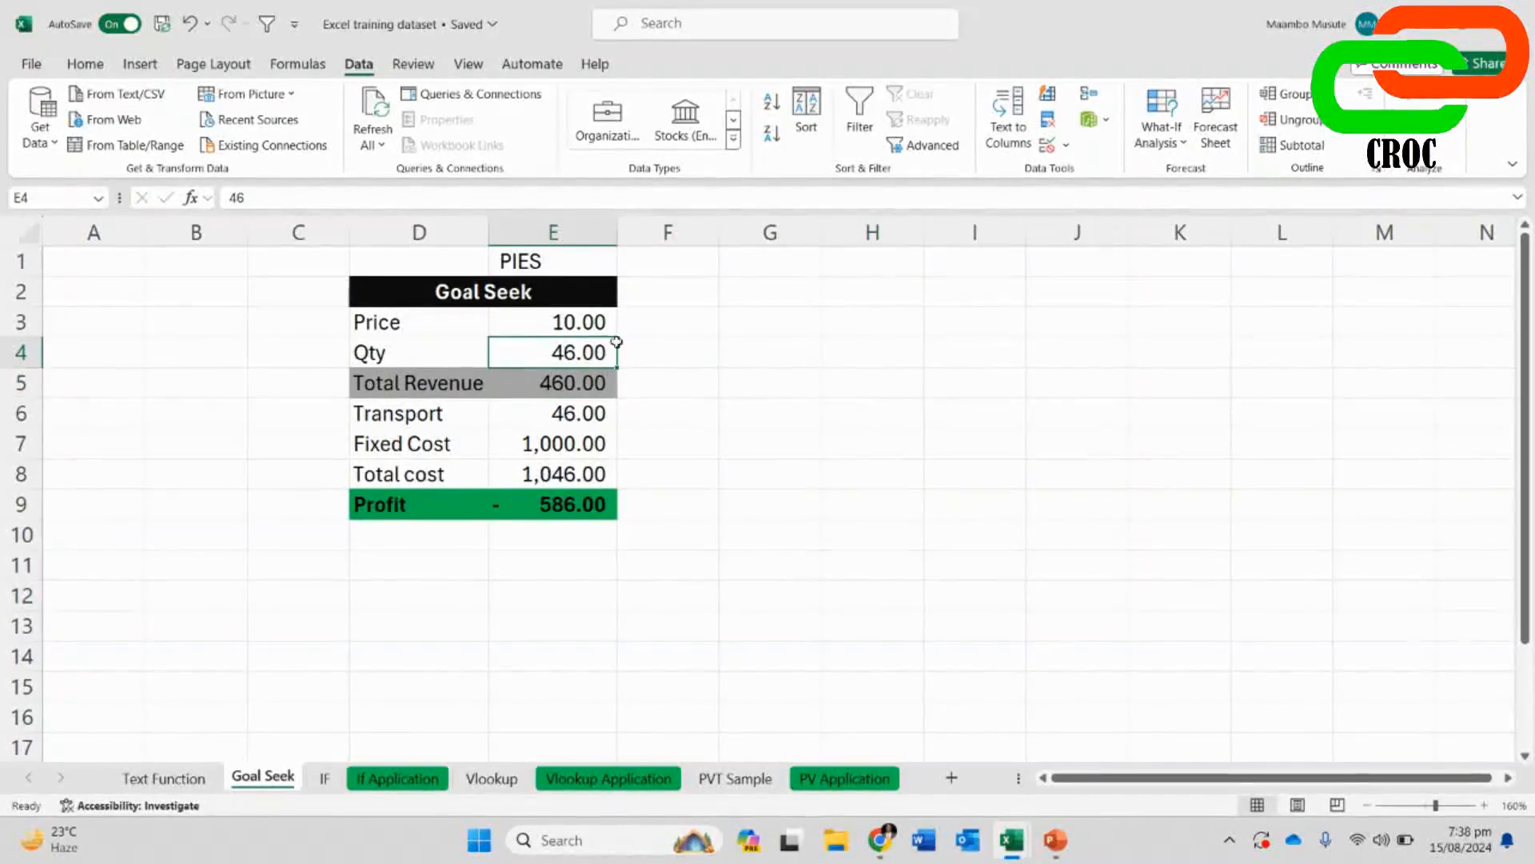
click(562, 322)
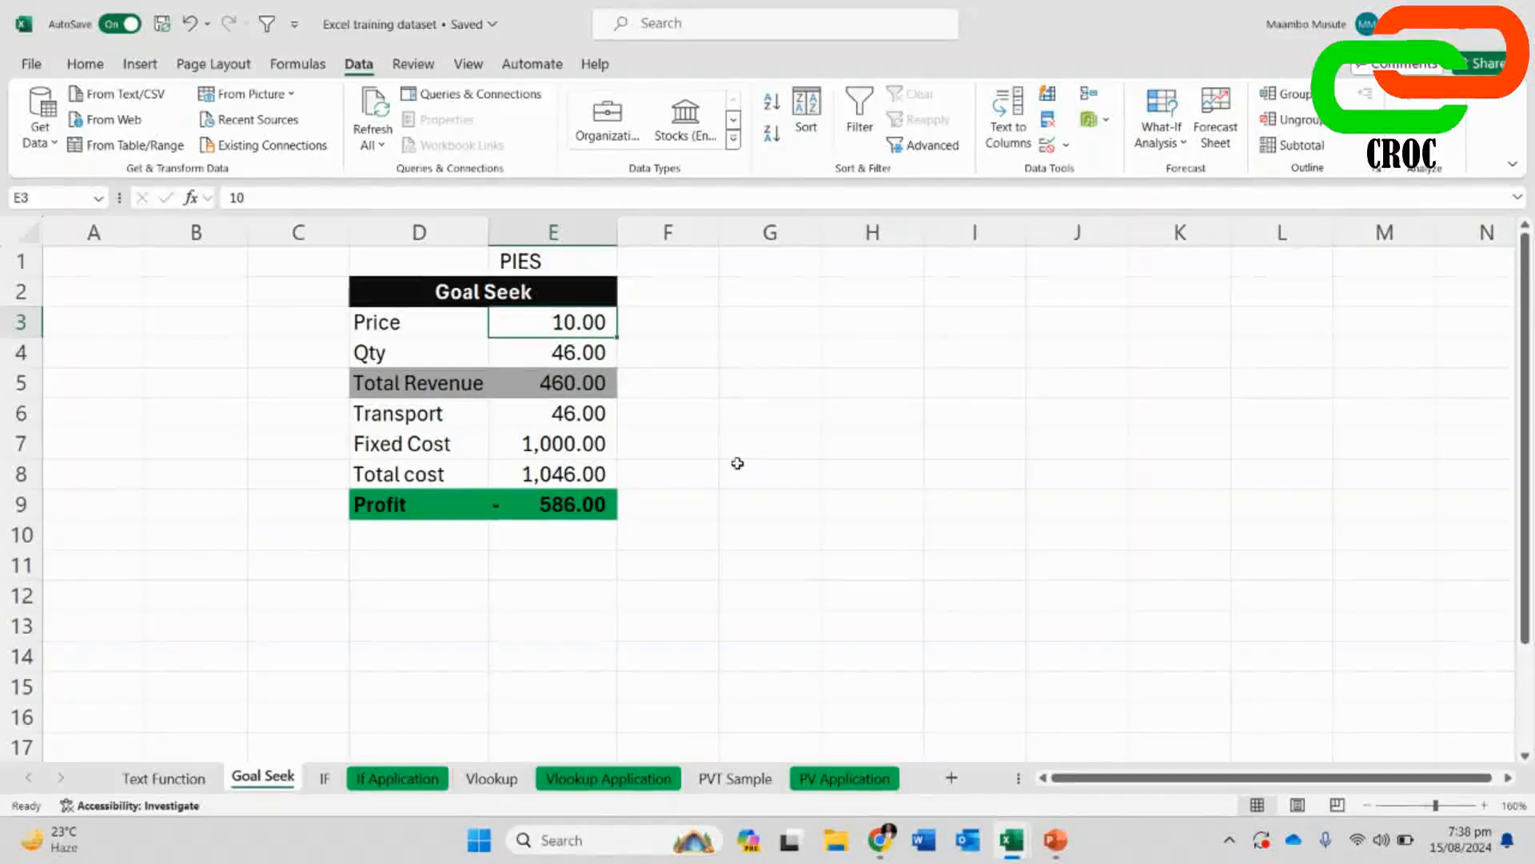
click(390, 504)
click(540, 505)
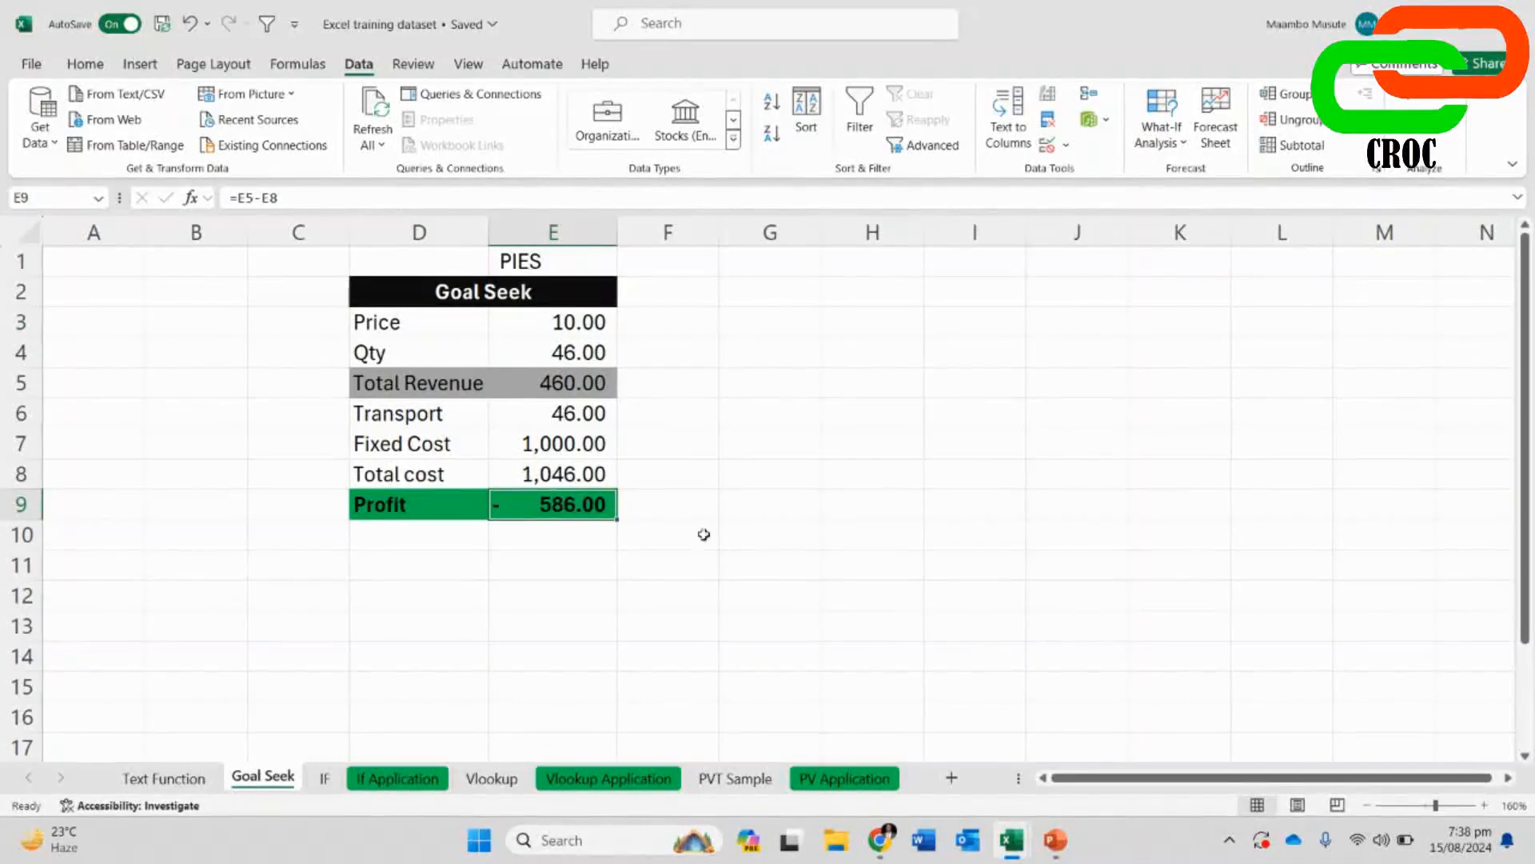
click(853, 530)
click(589, 506)
- Try a price of 100 in cell E3 and check the profit in E9
click(572, 323)
text(100)
key(Return)
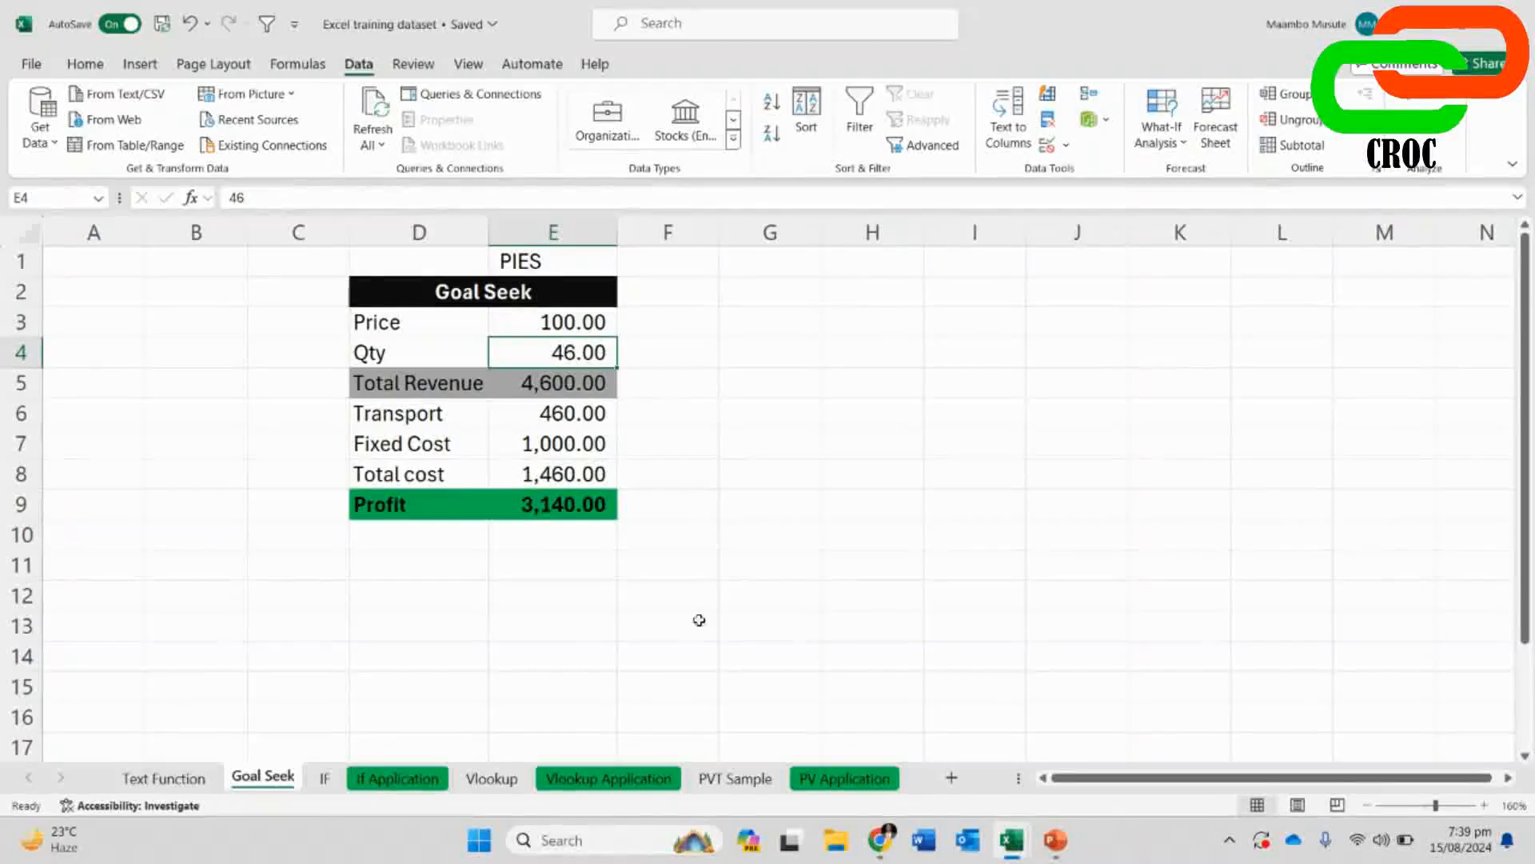
click(601, 502)
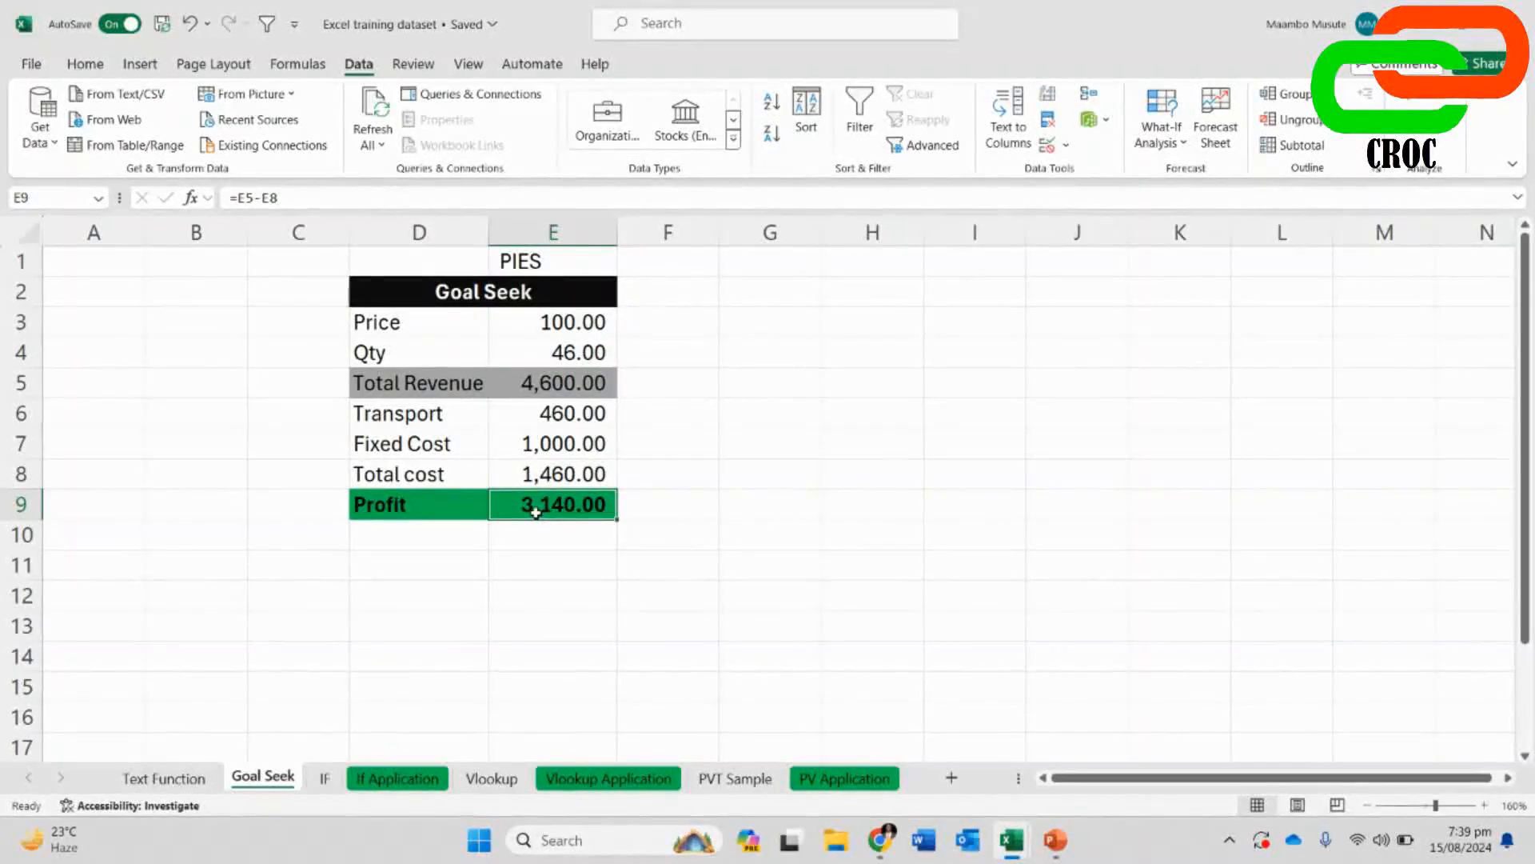
- Try prices of 22 and then 25 in cell E3 to approach break-even by trial and error
click(575, 324)
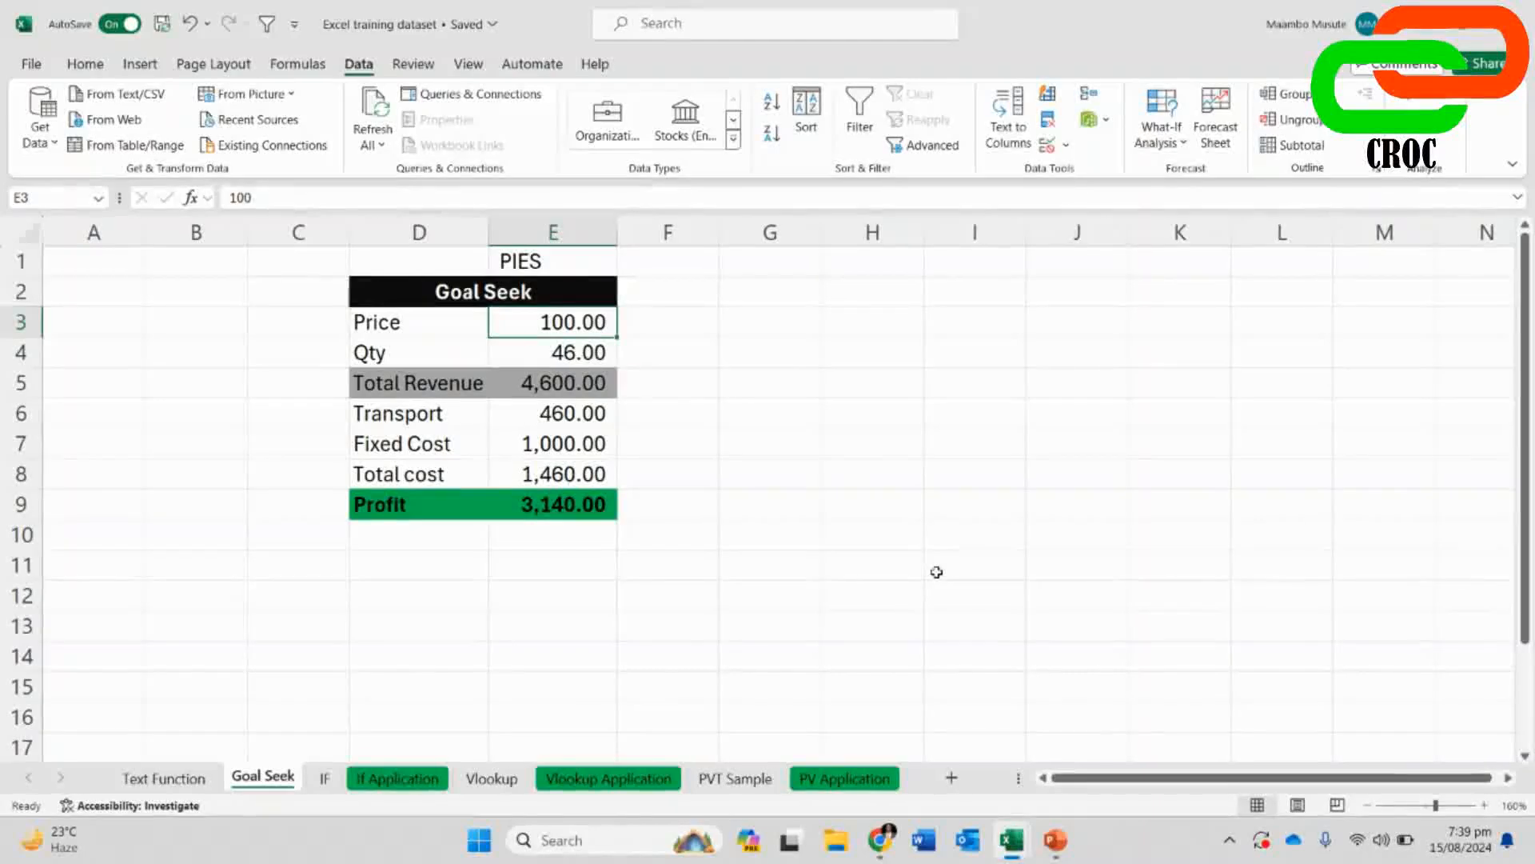
text(22)
key(Return)
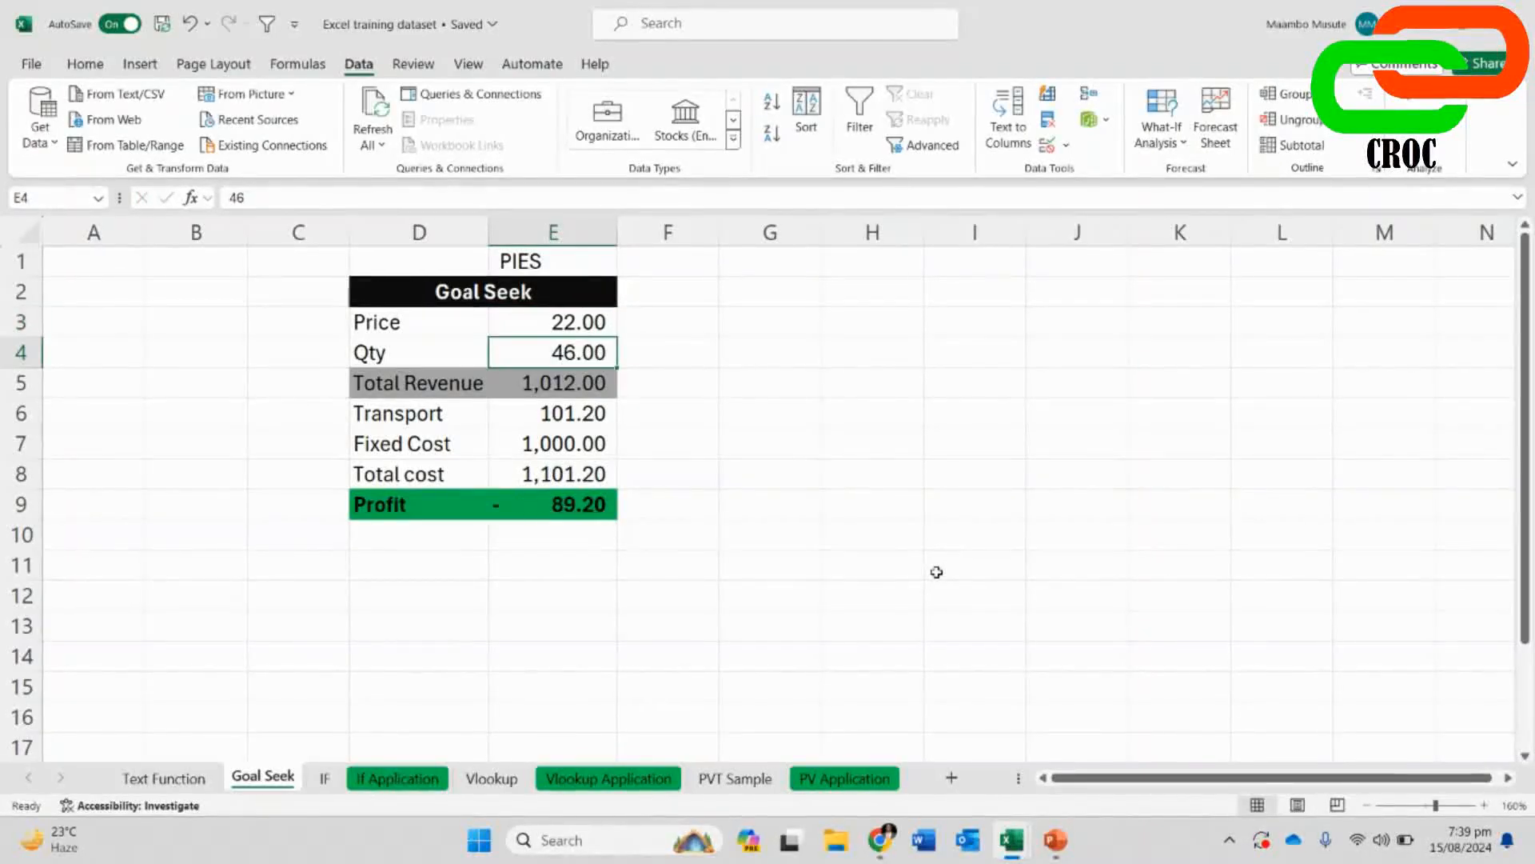
key(Up)
text(25)
key(Return)
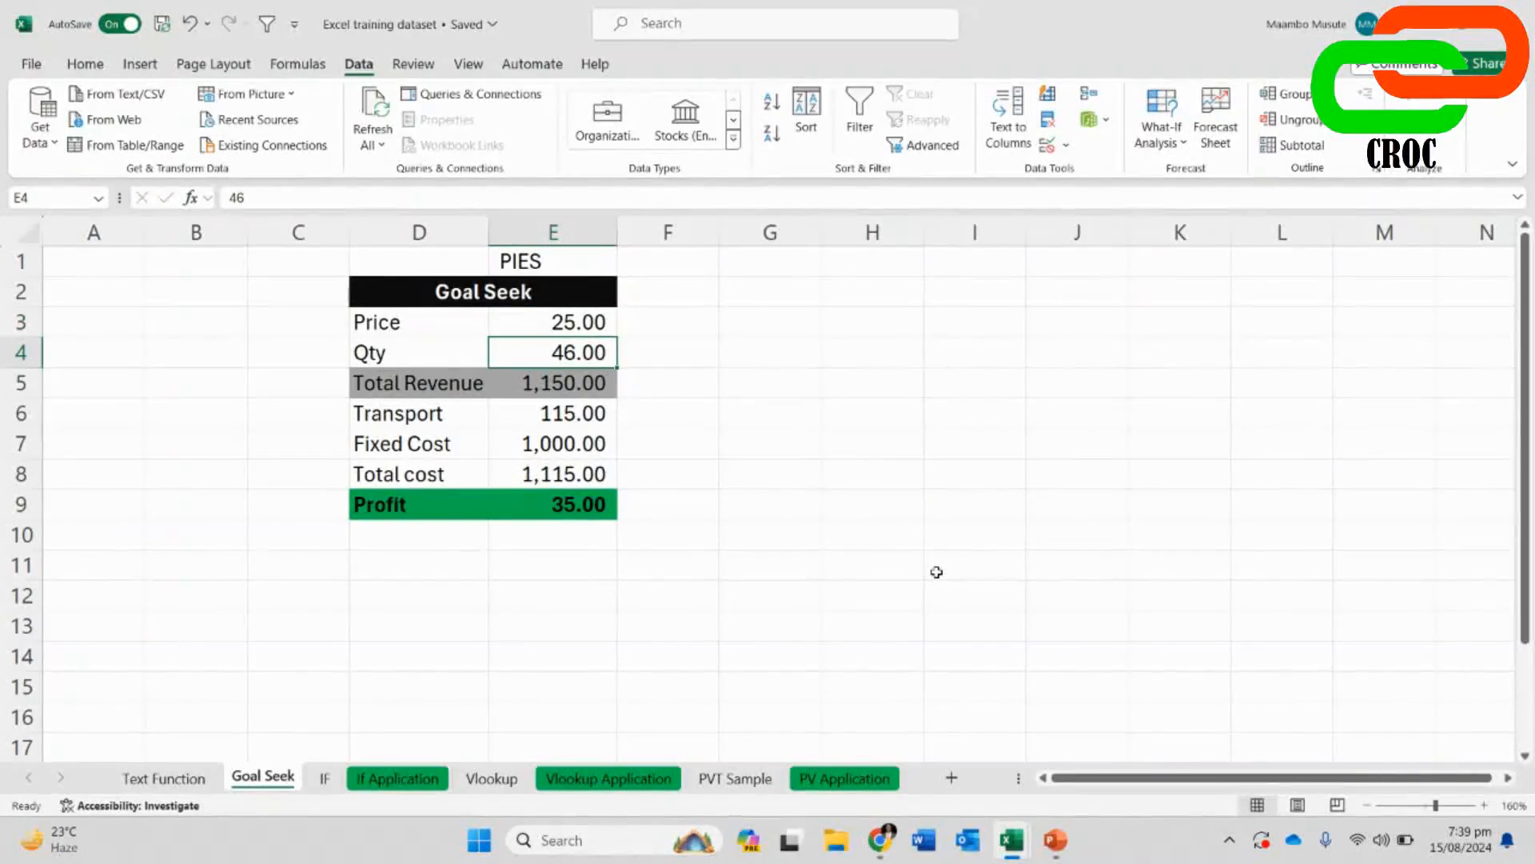
- Try a price of 23 in cell E3, then set it to 24
key(Up)
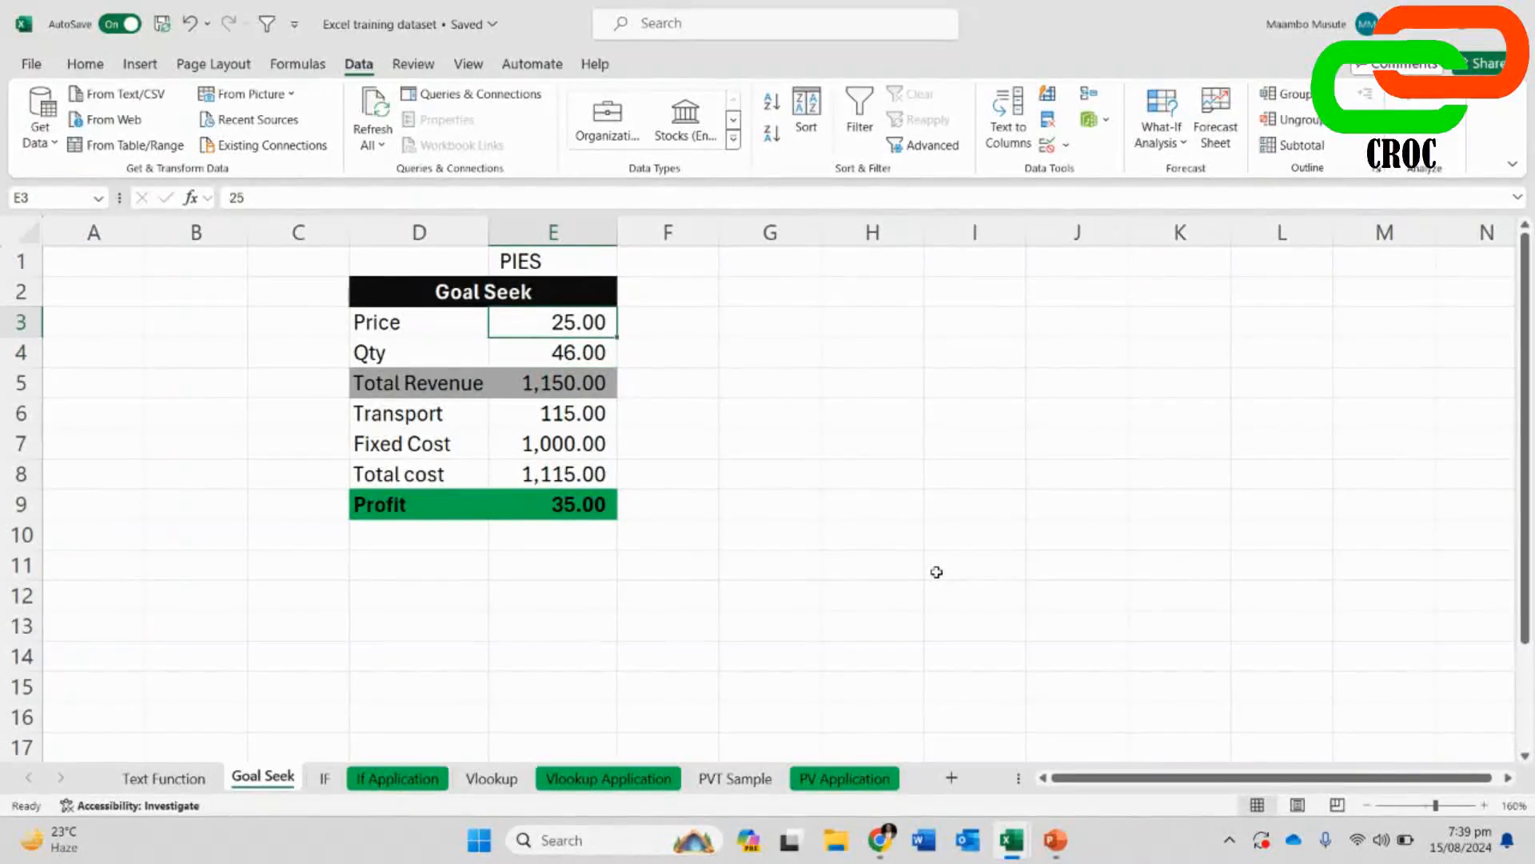
text(23)
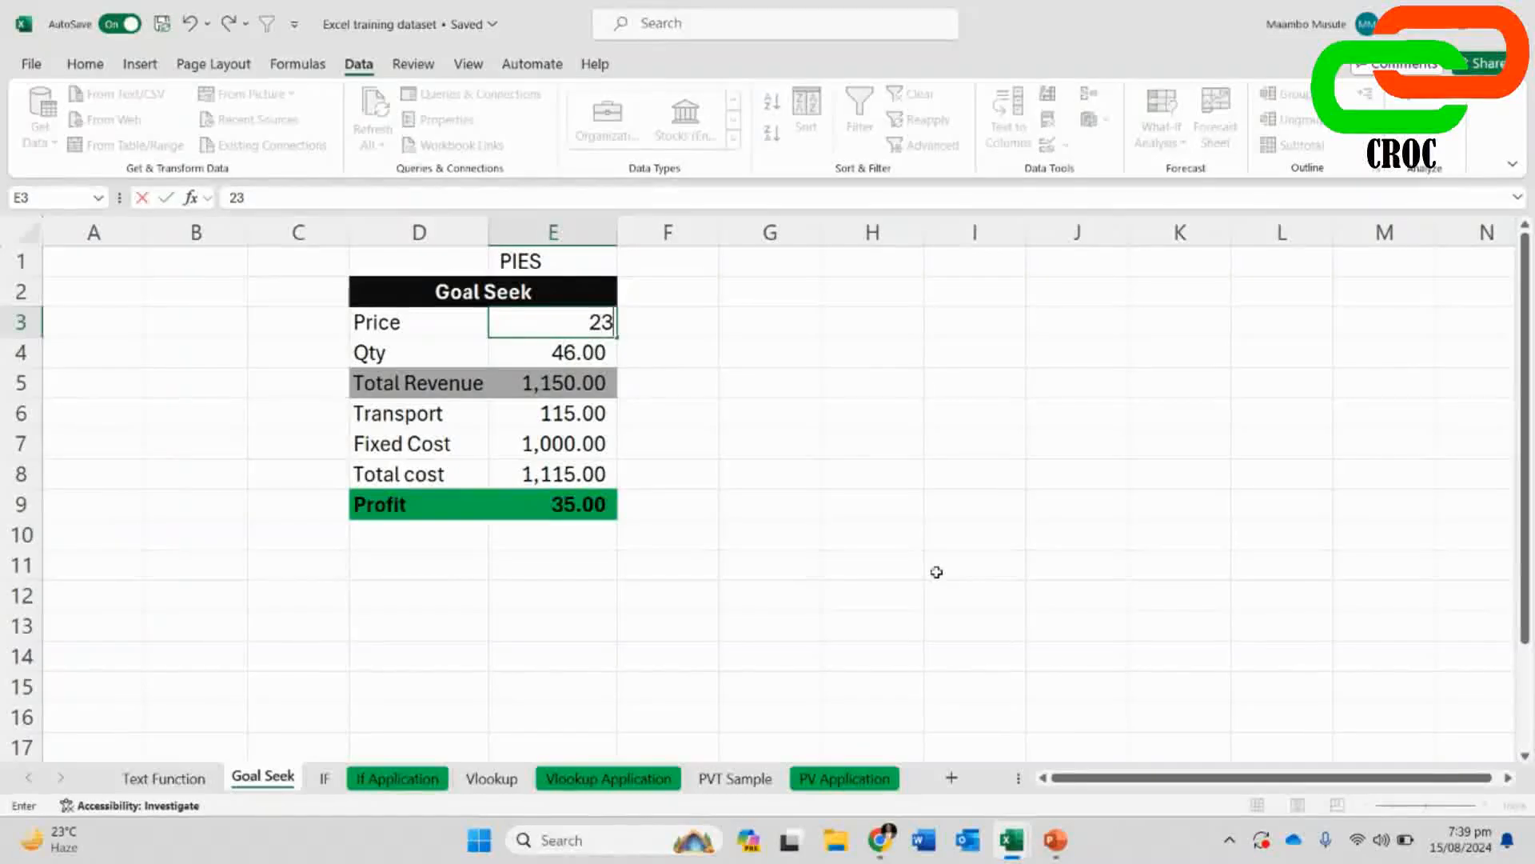
key(Return)
key(Up)
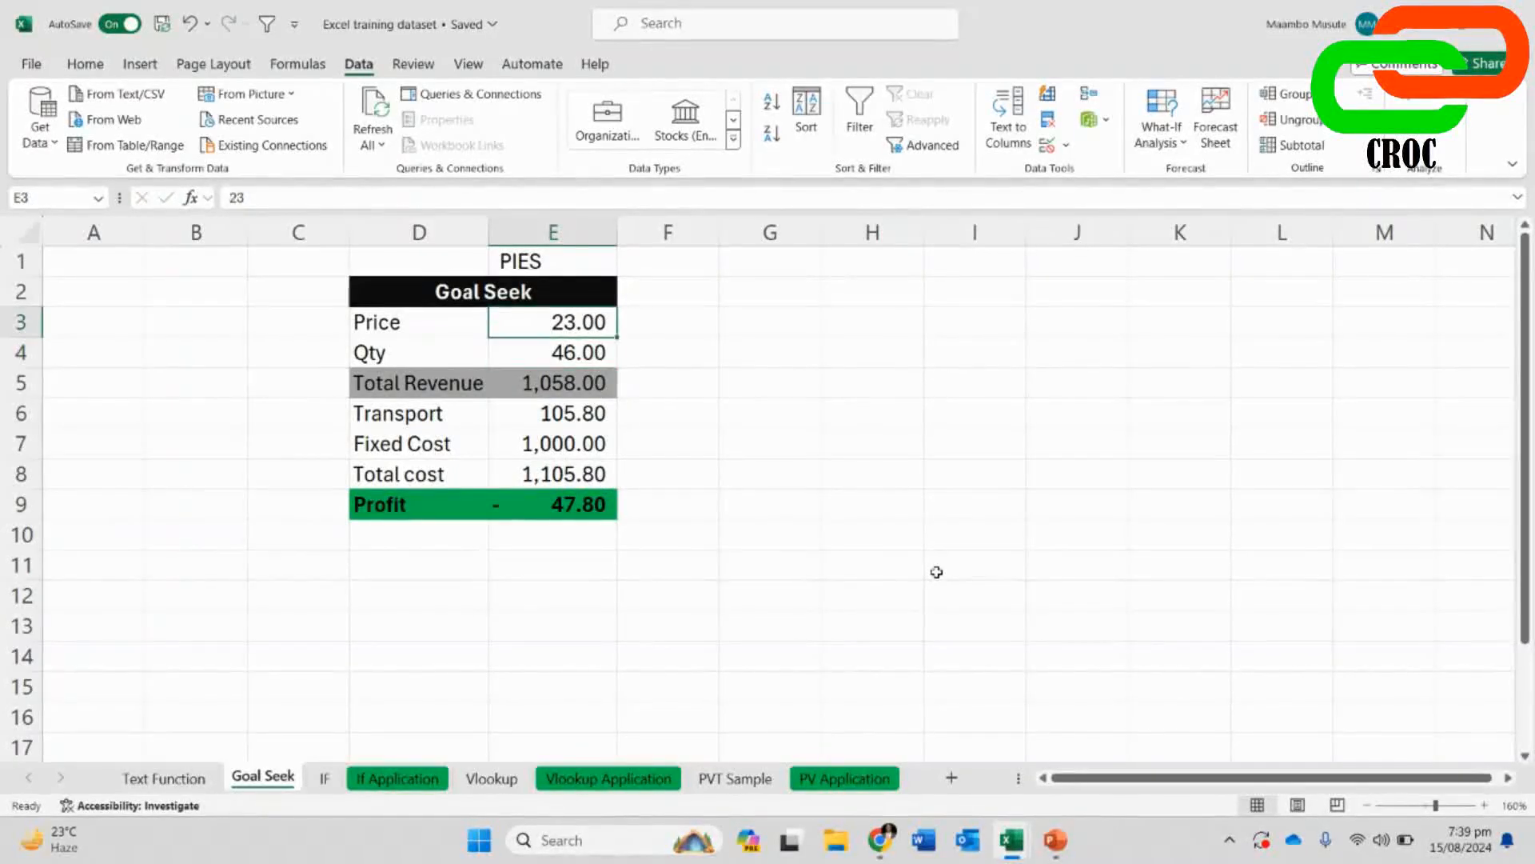
text(24)
key(Return)
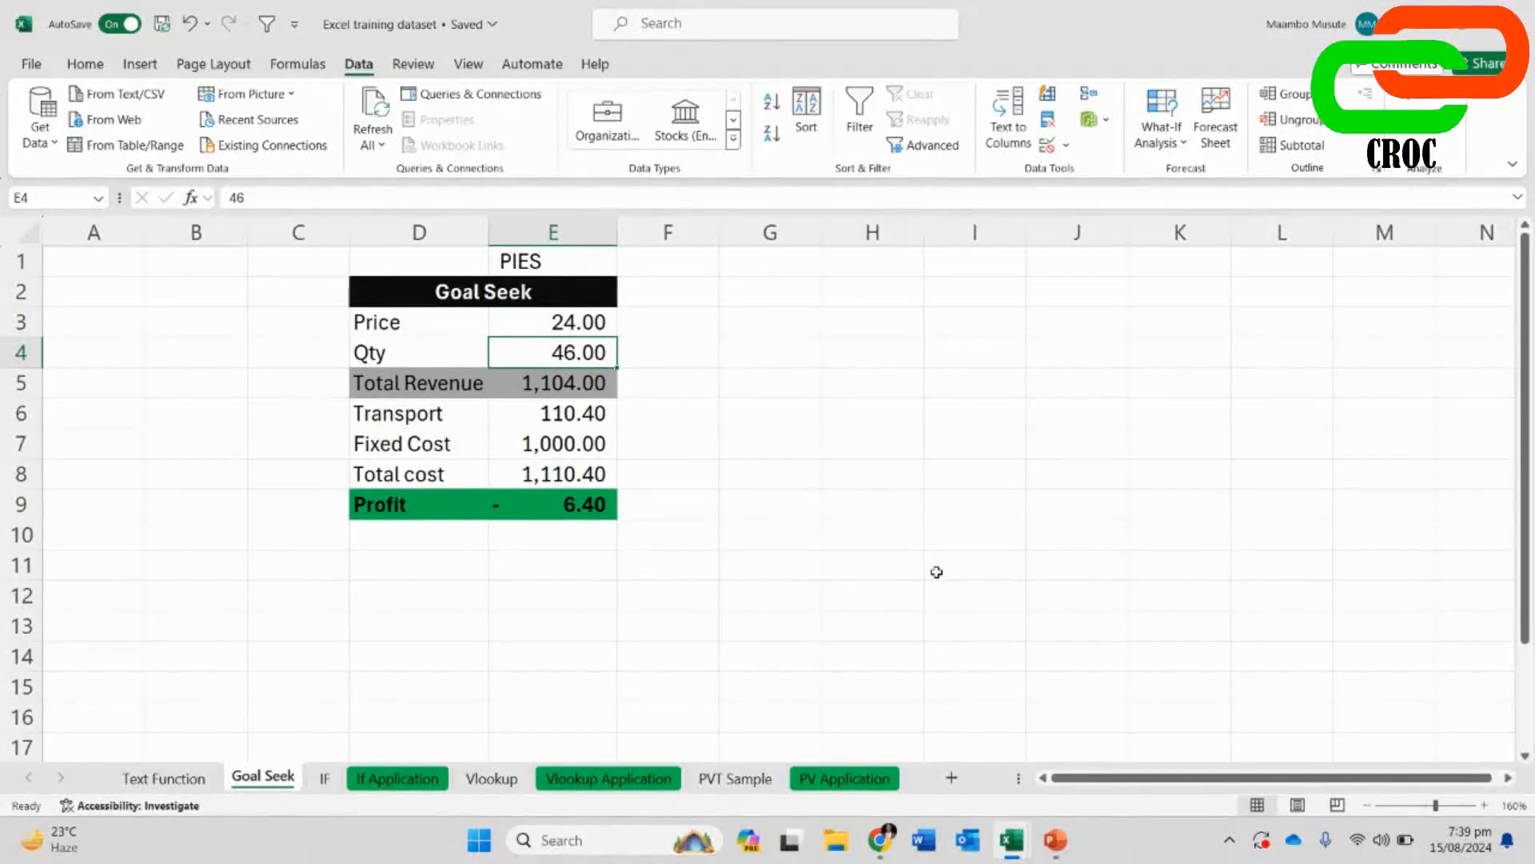
- Compare the price in E3 with the profit formula in E9
click(594, 328)
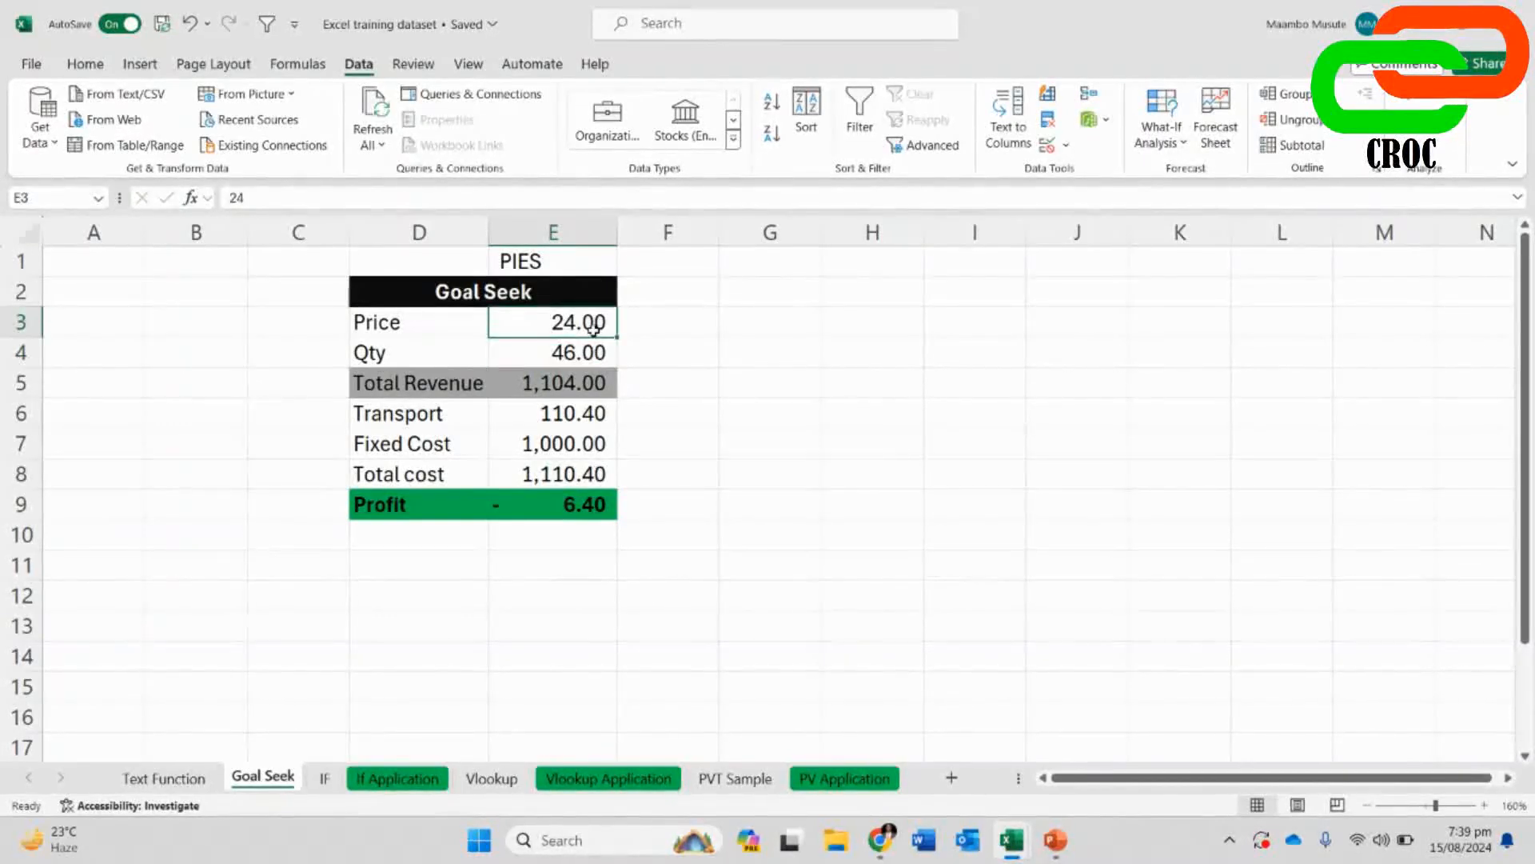
click(685, 364)
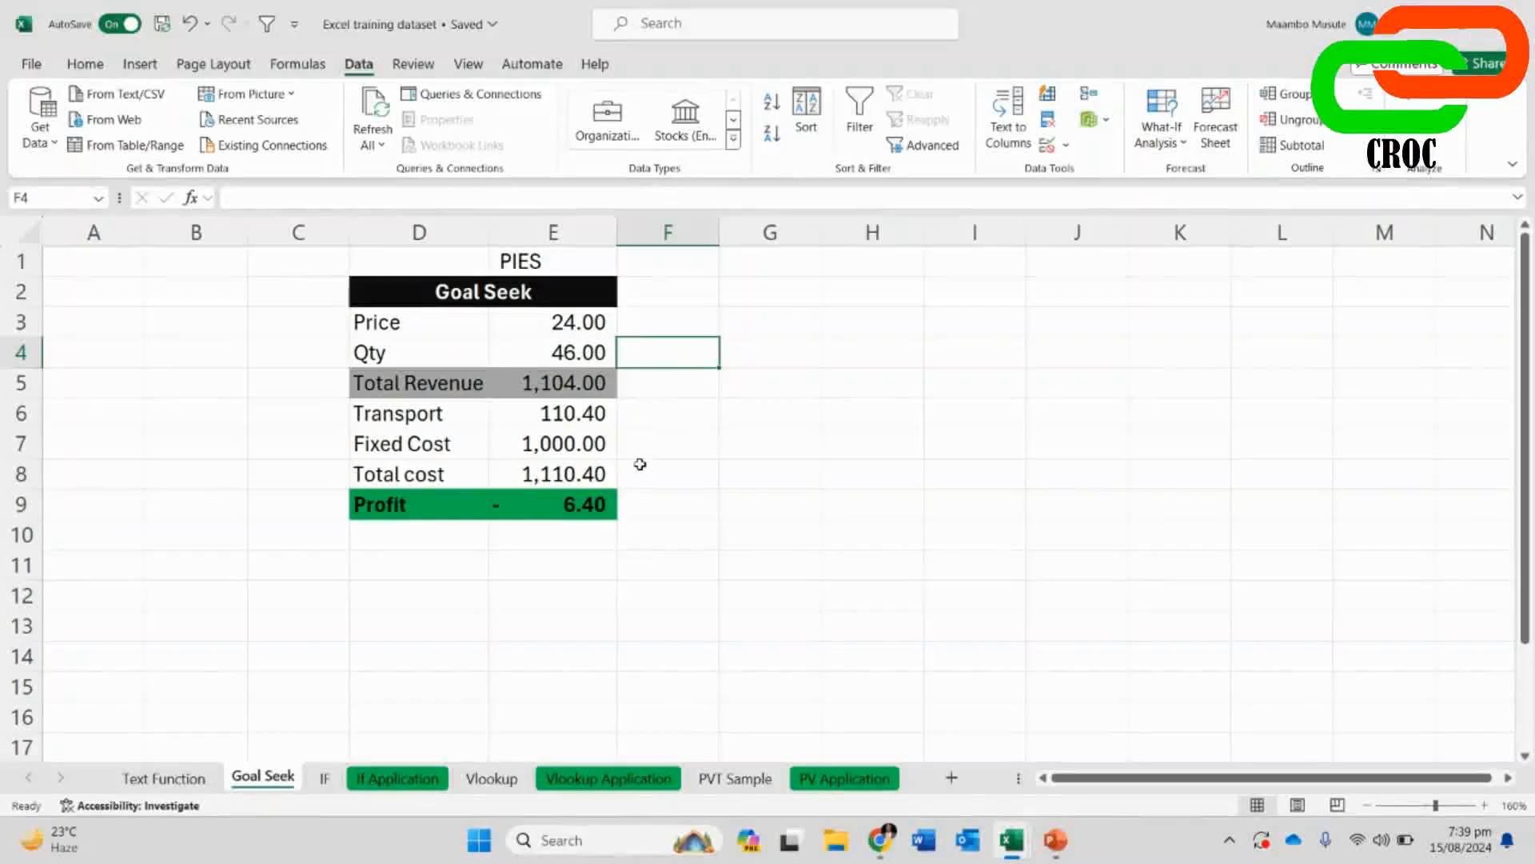
click(602, 318)
click(599, 503)
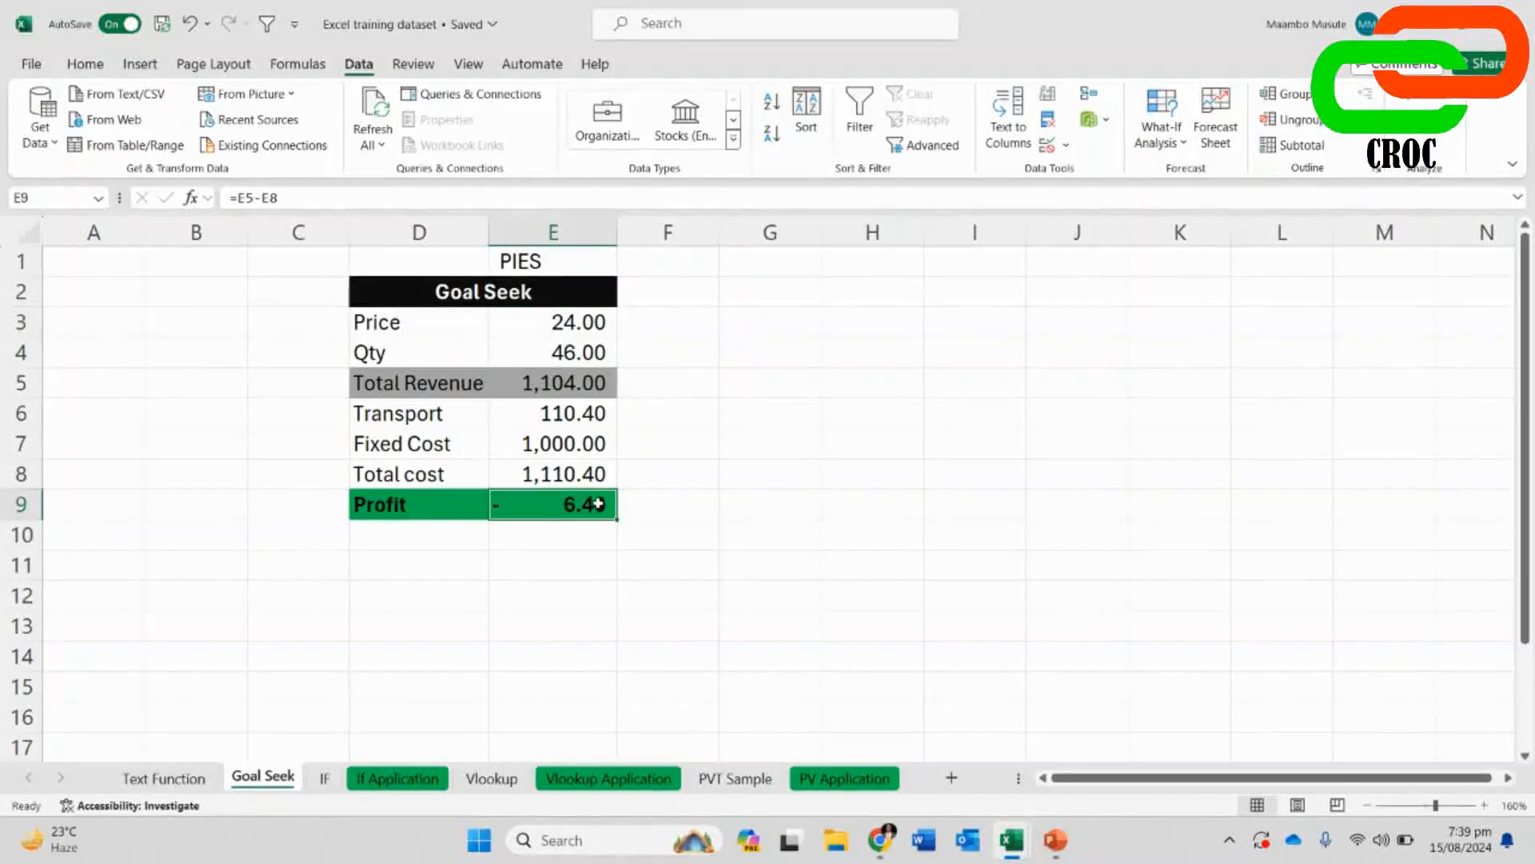
click(569, 322)
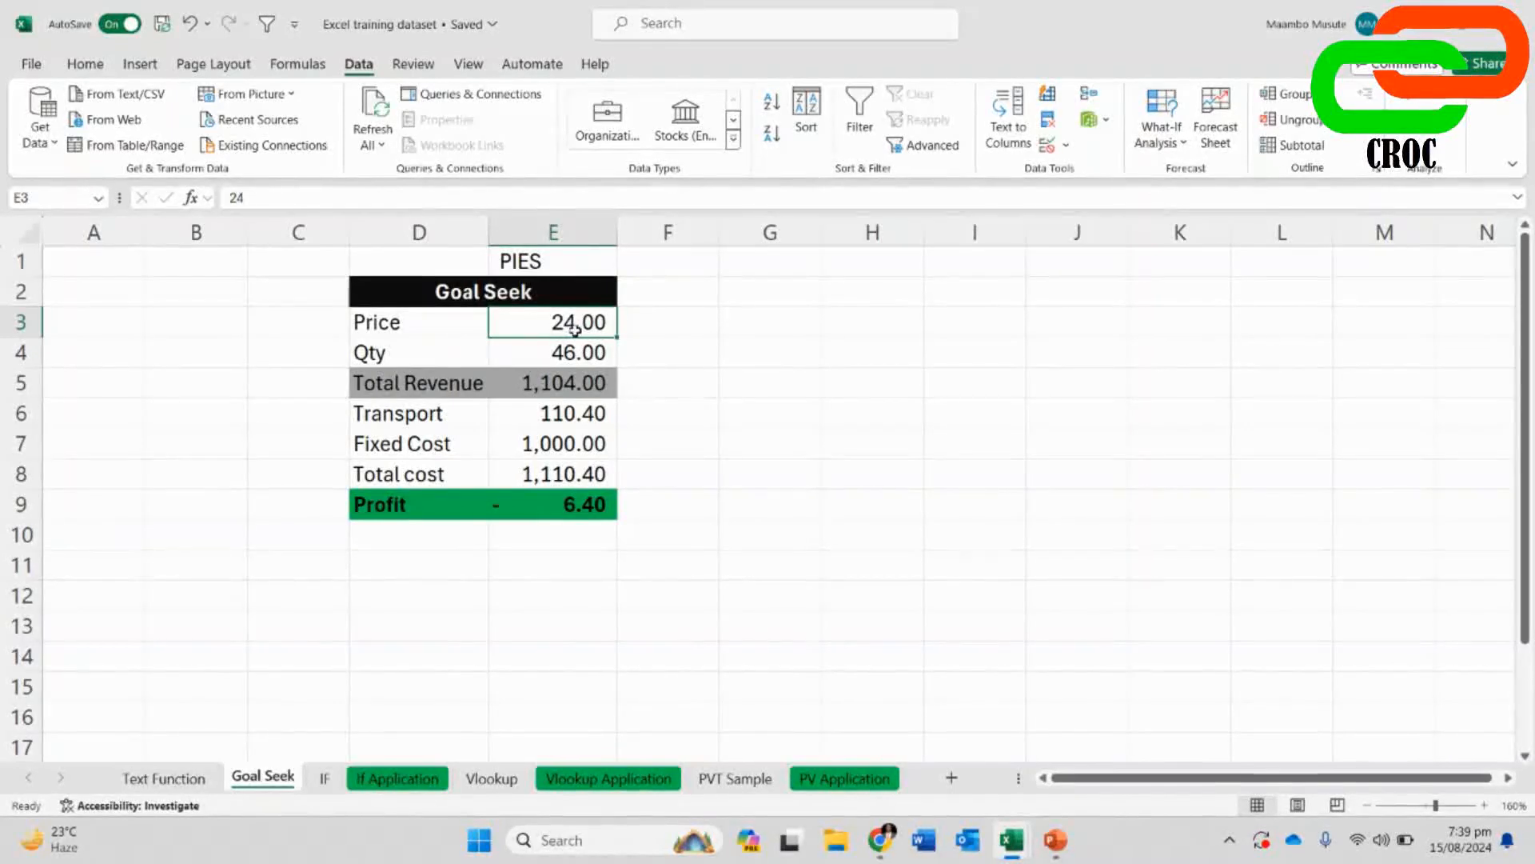
click(459, 515)
click(588, 505)
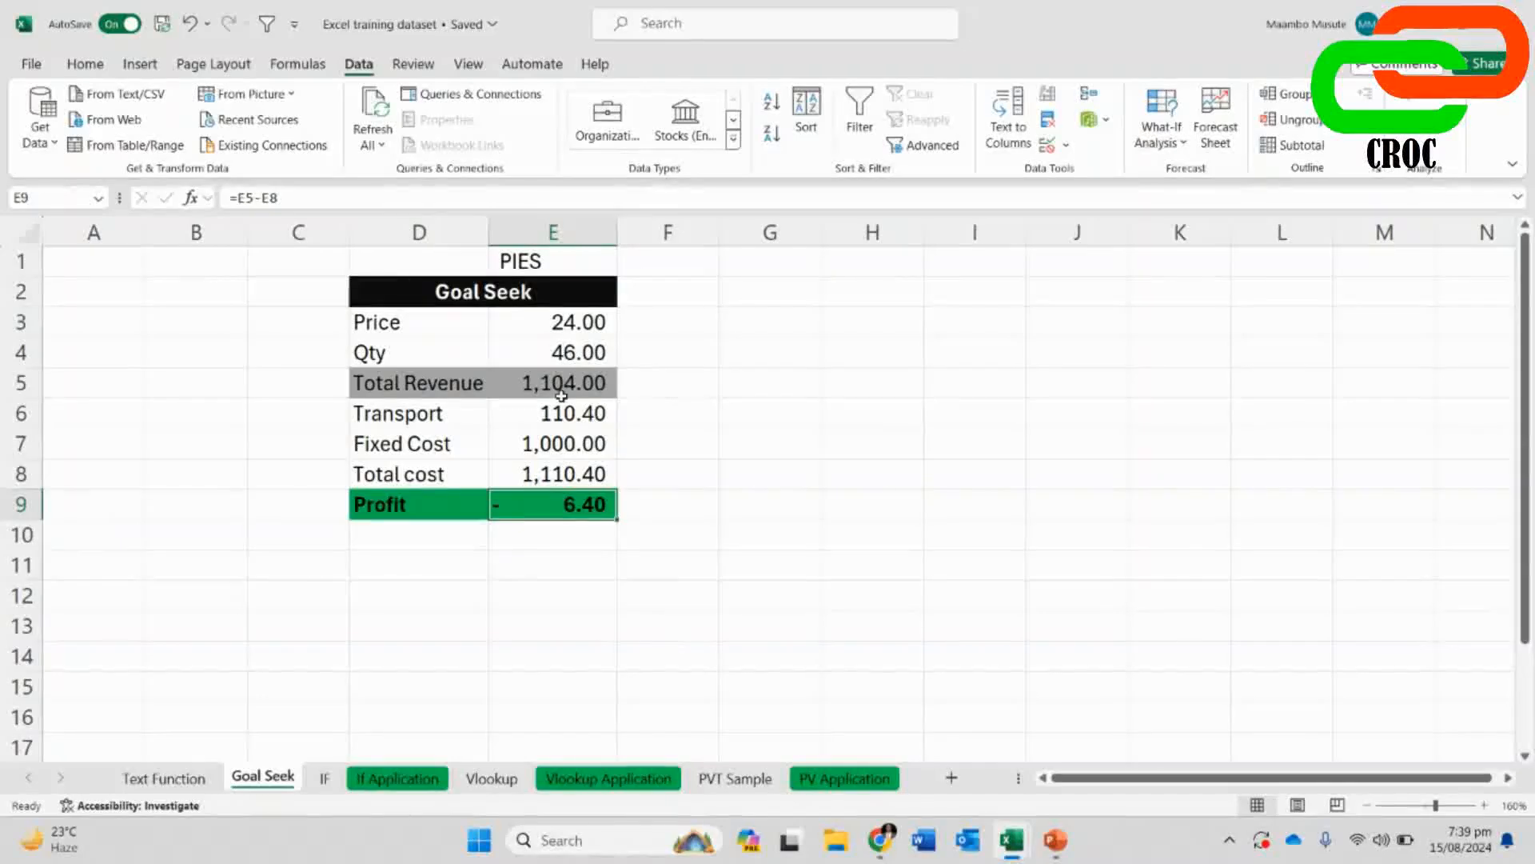
- Try quantities of 100 and then 96 in cell E4 of the PIES table
click(556, 350)
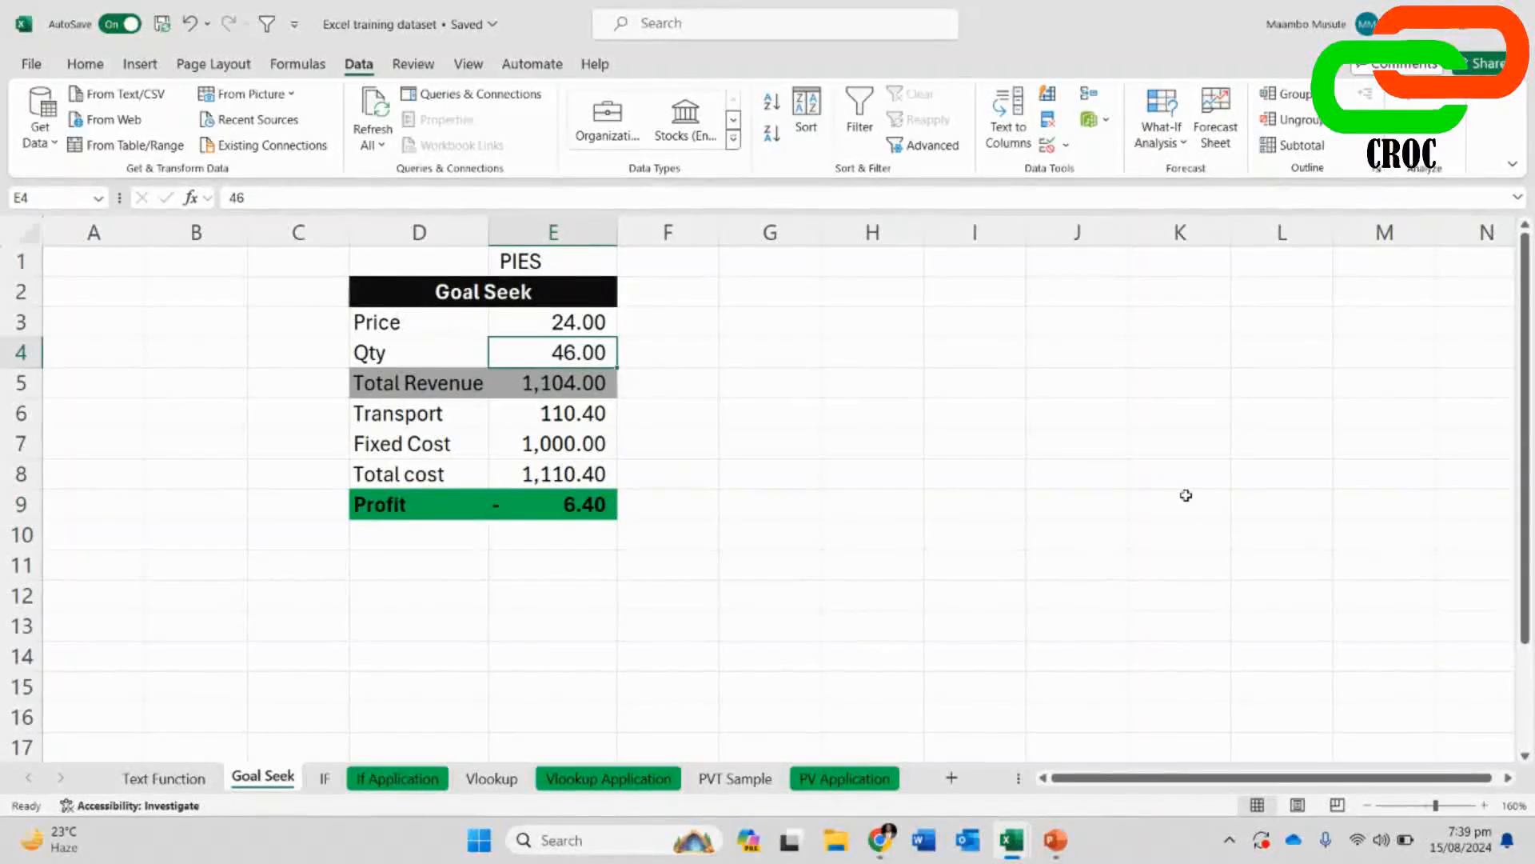
text(100)
key(Return)
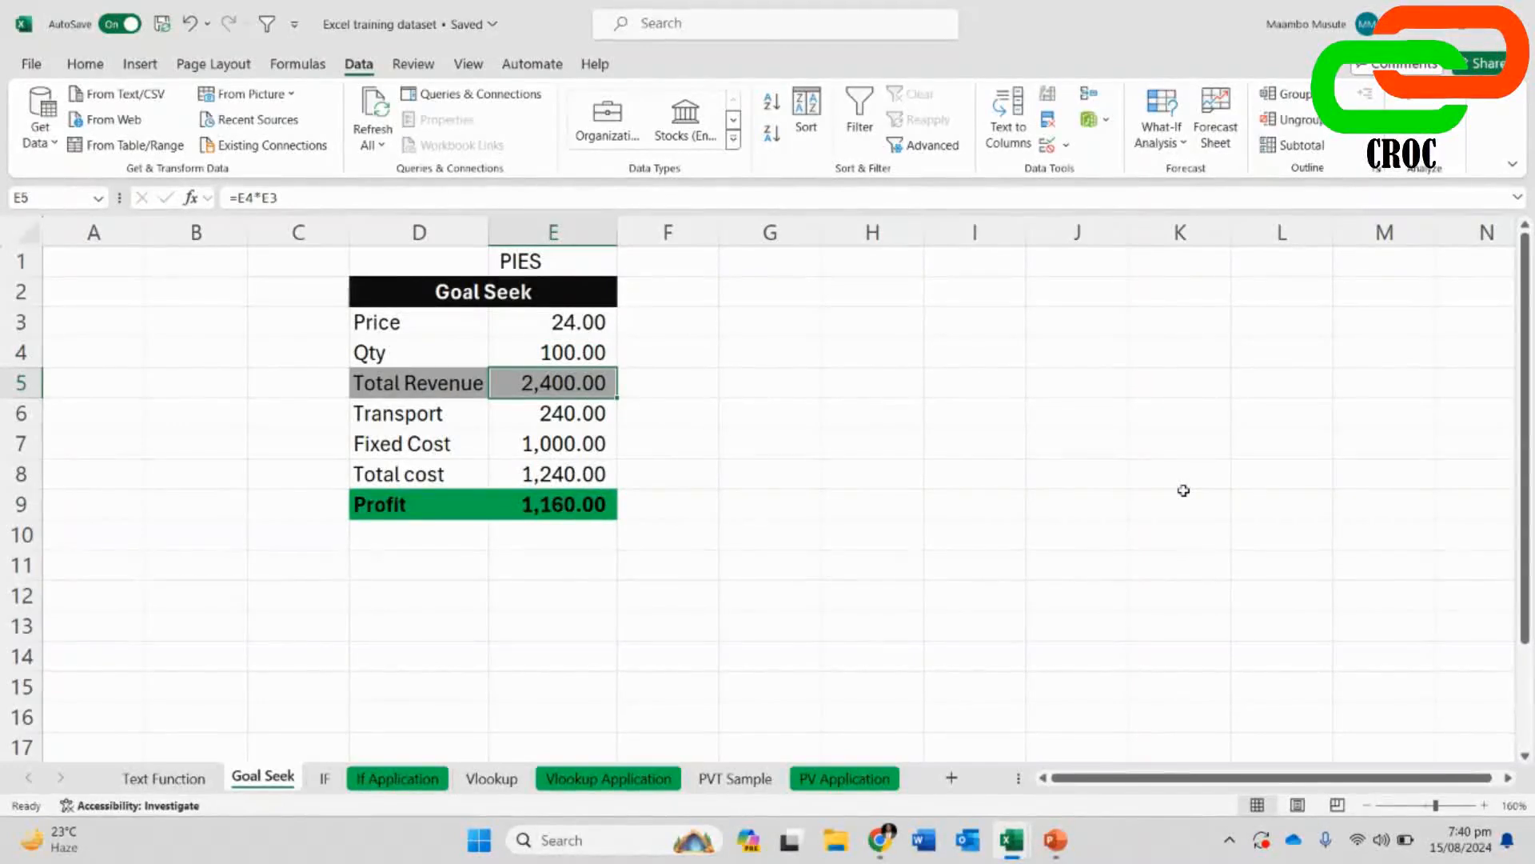
click(523, 342)
text(9)
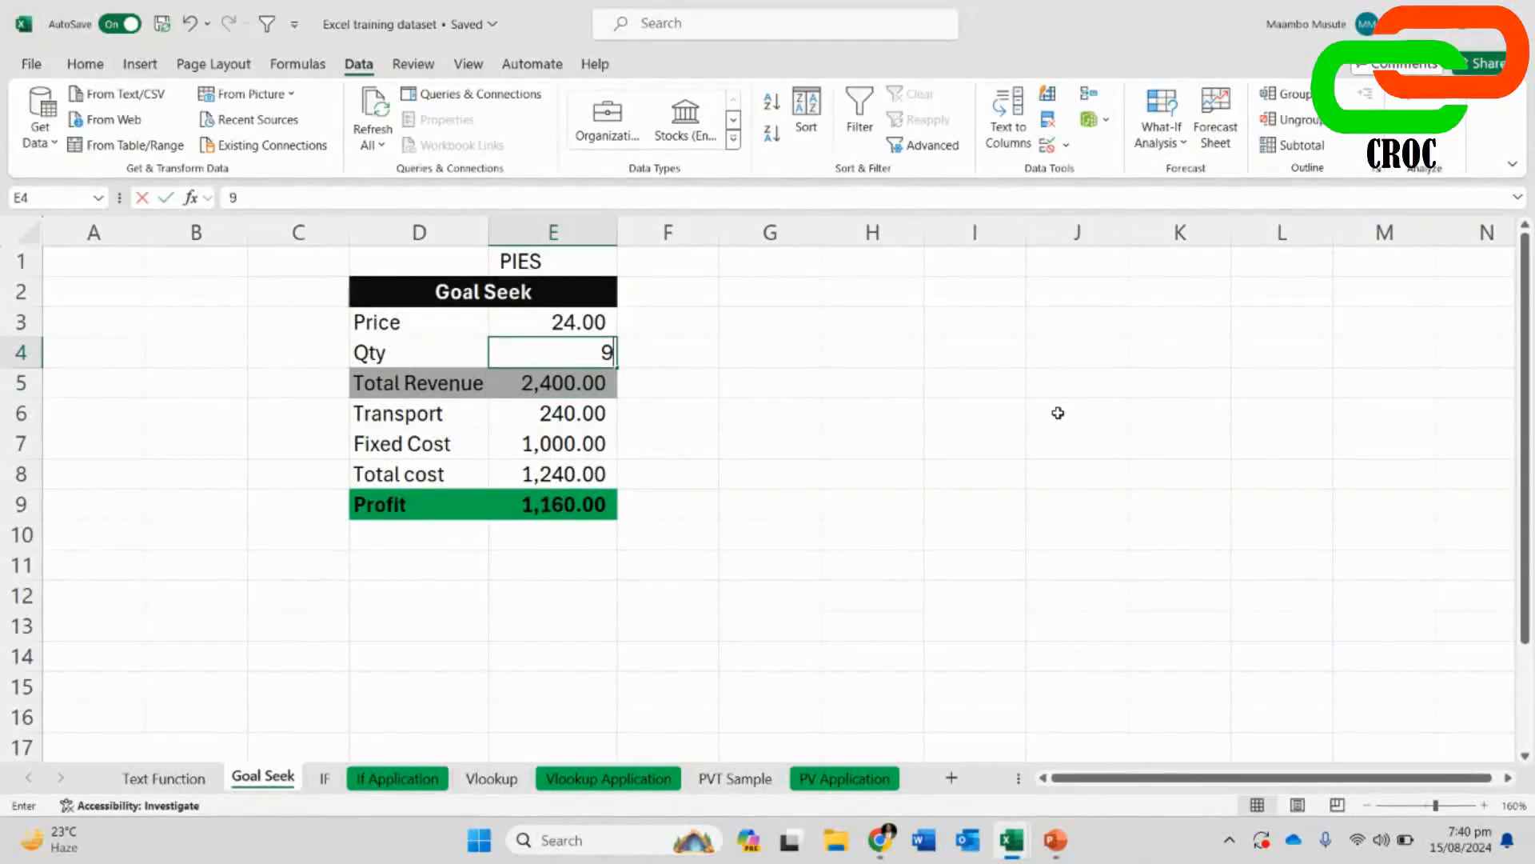
text(6)
key(Return)
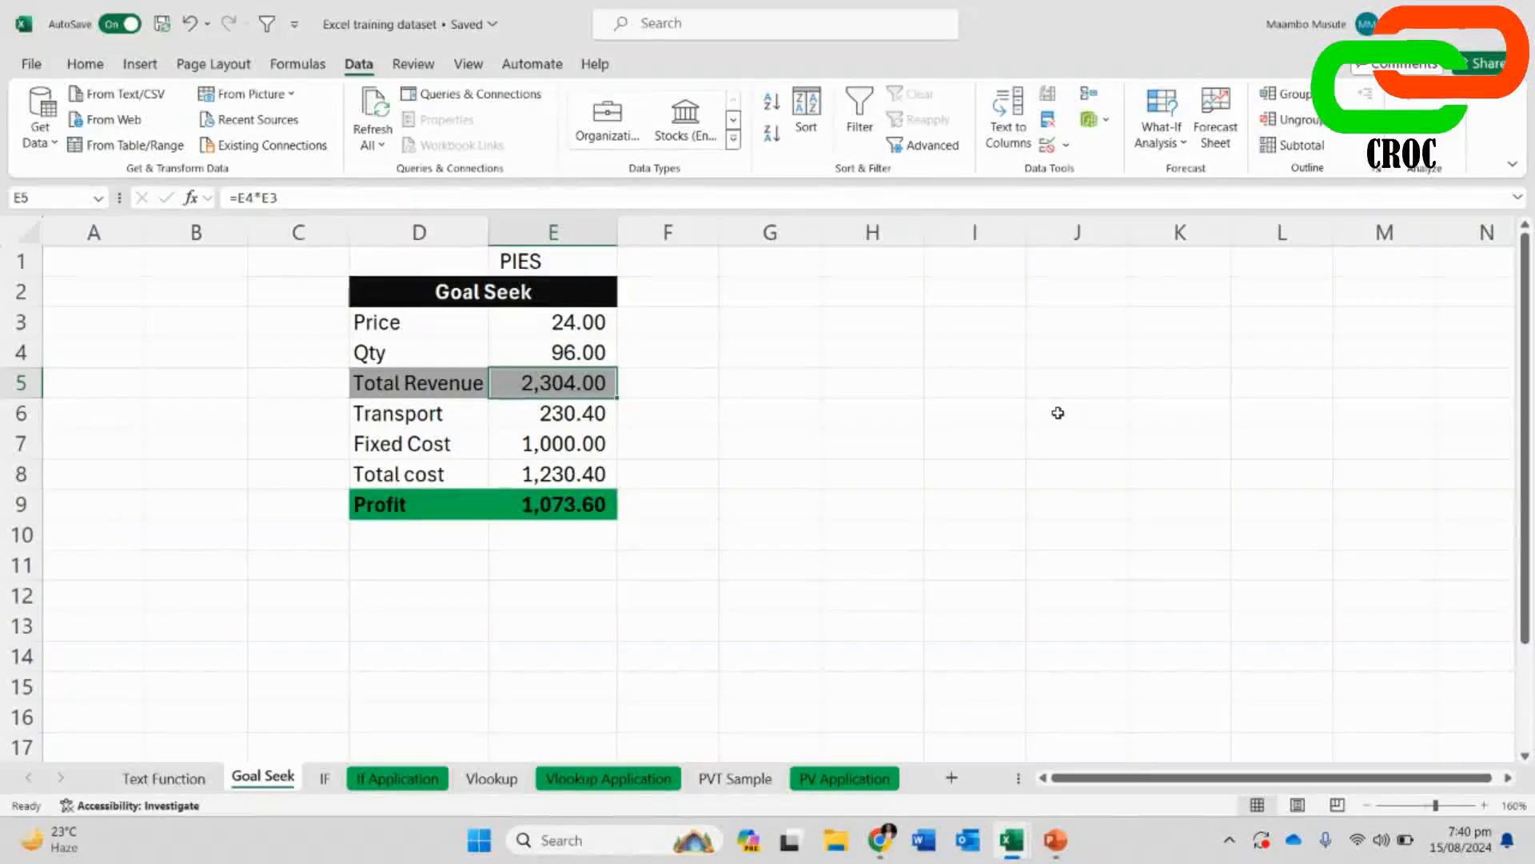
- Try lower quantities of 95 and then 93 in cell E4
click(565, 350)
text(95)
key(Return)
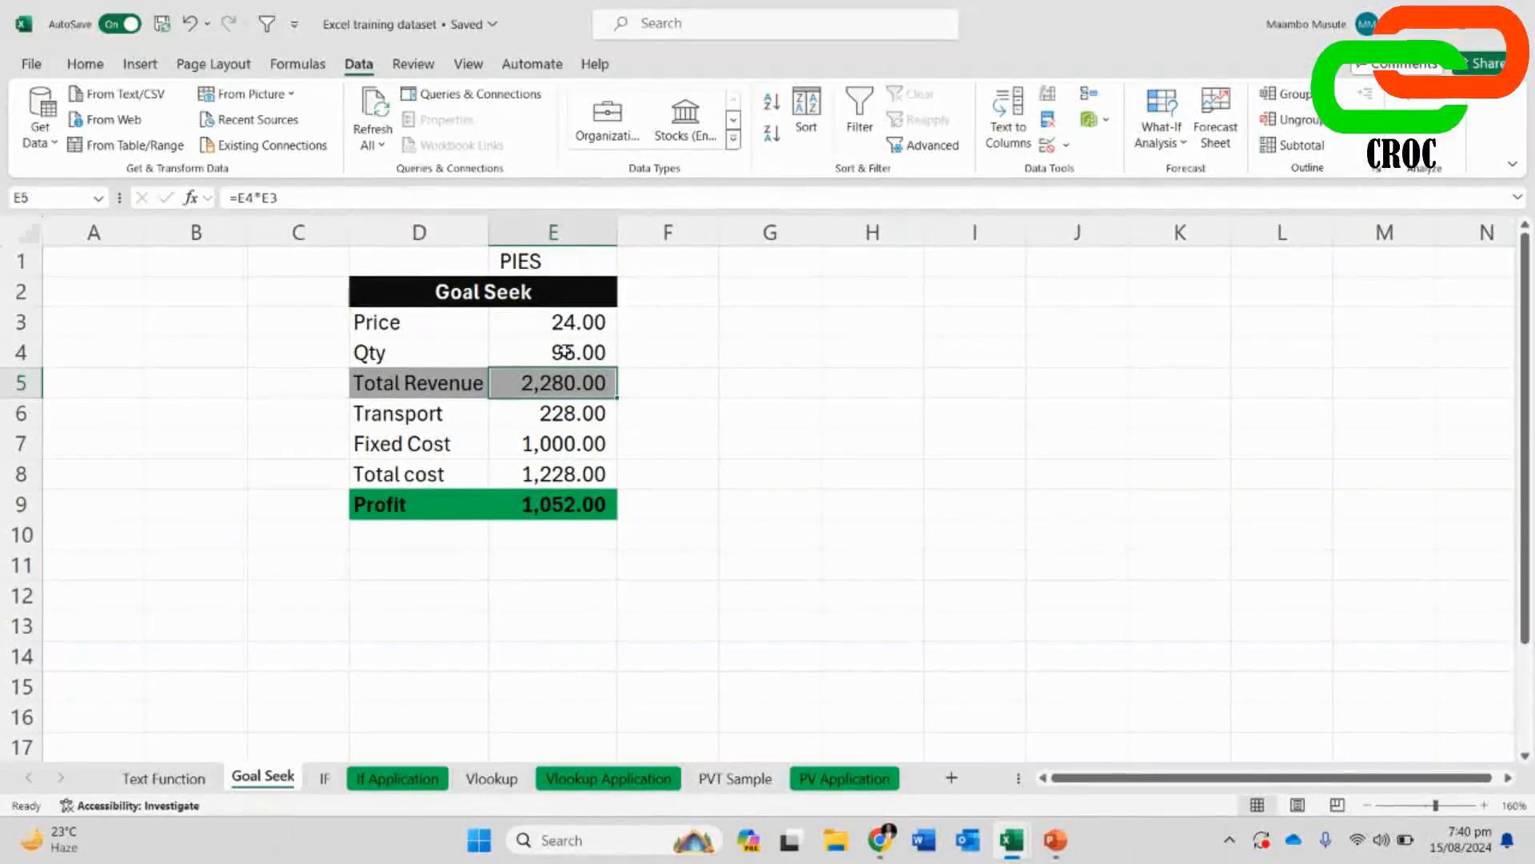
click(566, 351)
text(93)
key(Return)
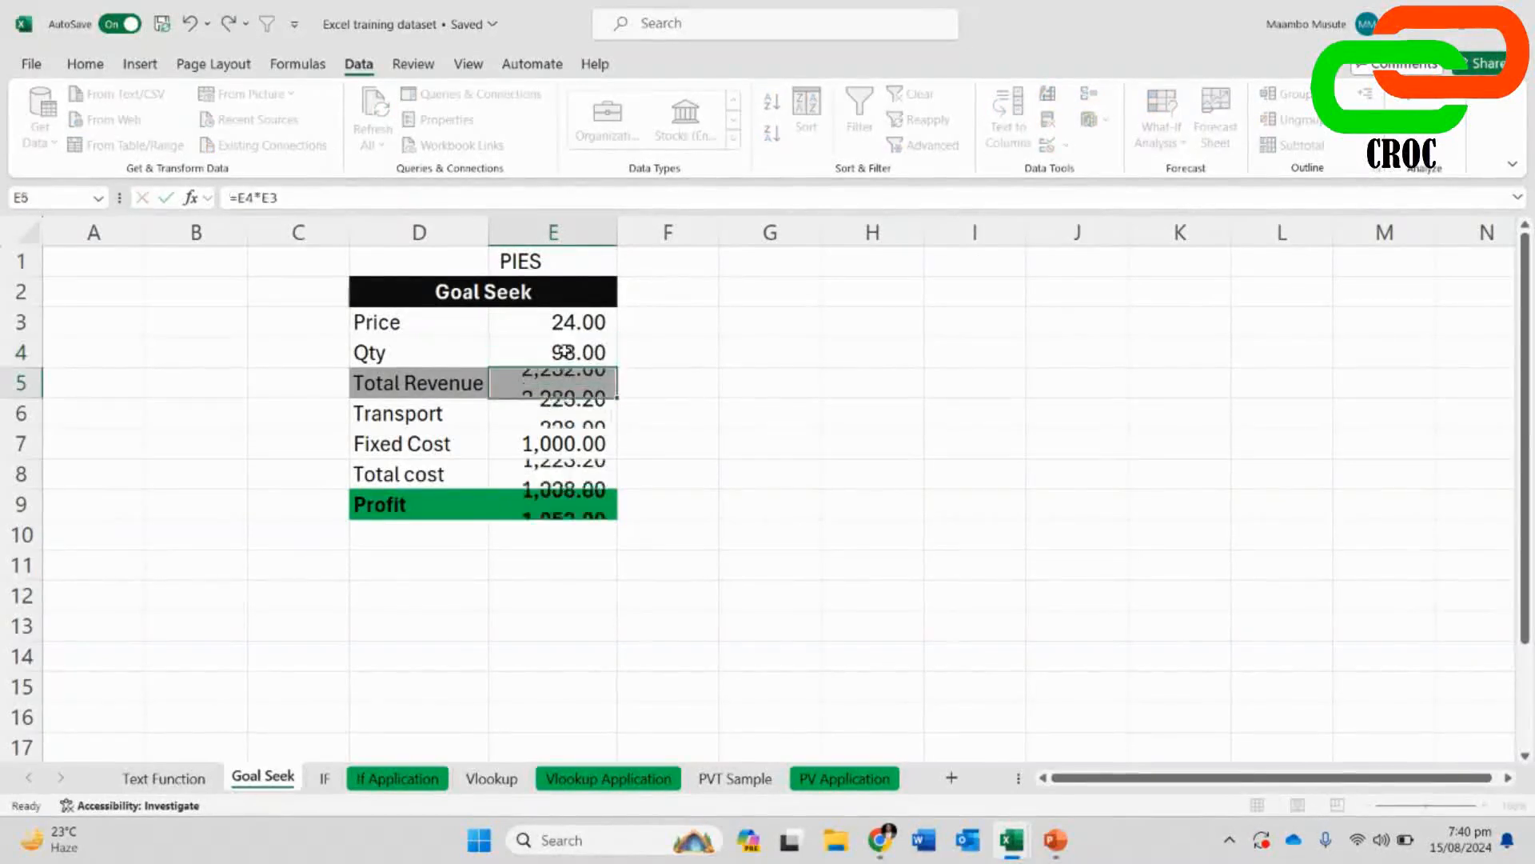
- Set the quantity in cell E4 to 92
click(516, 351)
text(92)
key(Return)
click(516, 352)
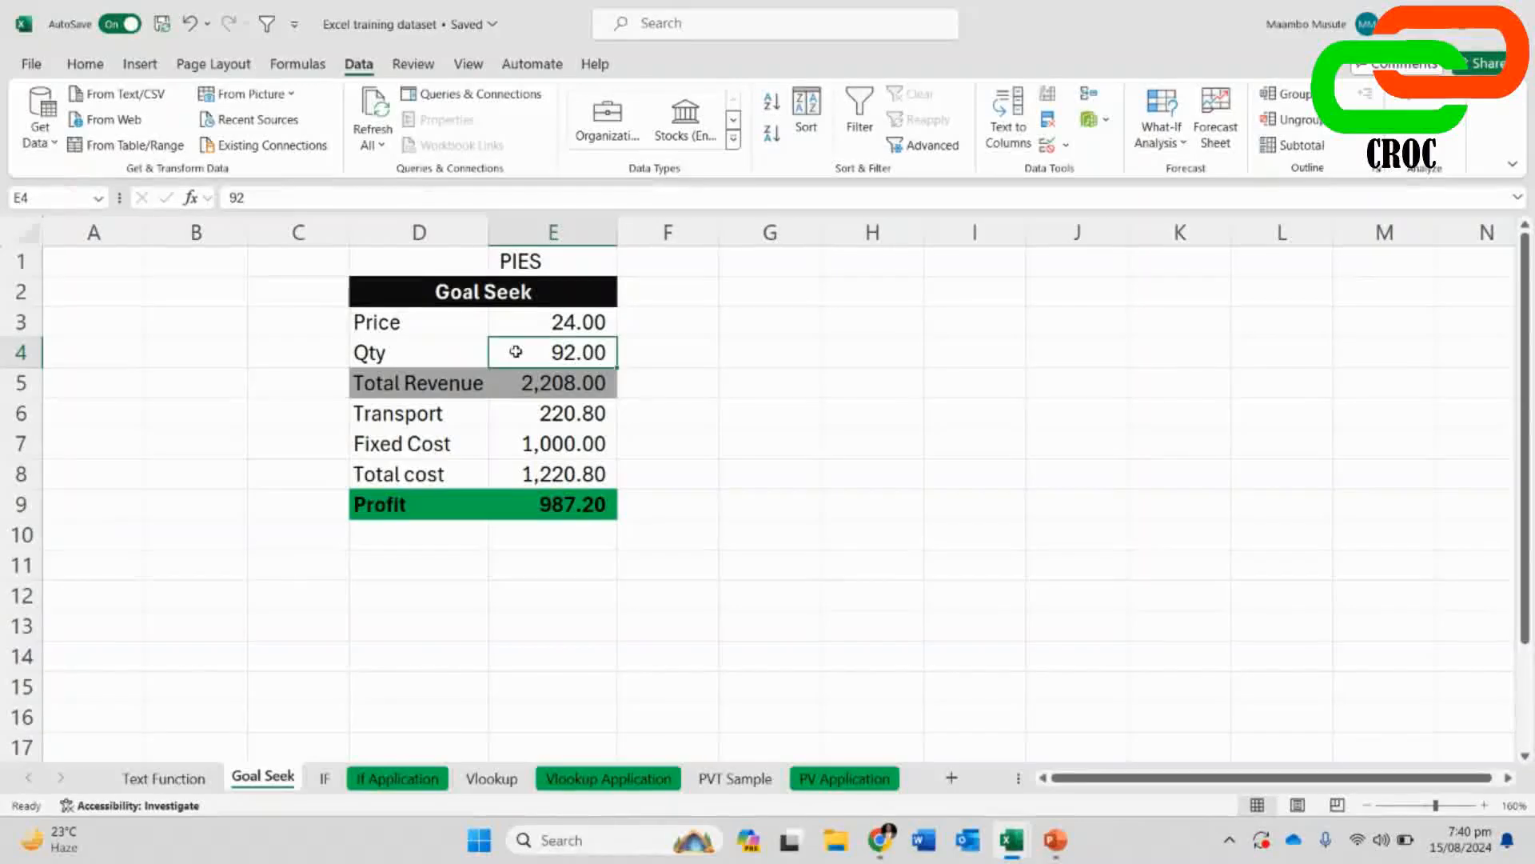
- Set the quantity in cell E4 of the PIES table to 93
text(93)
key(Return)
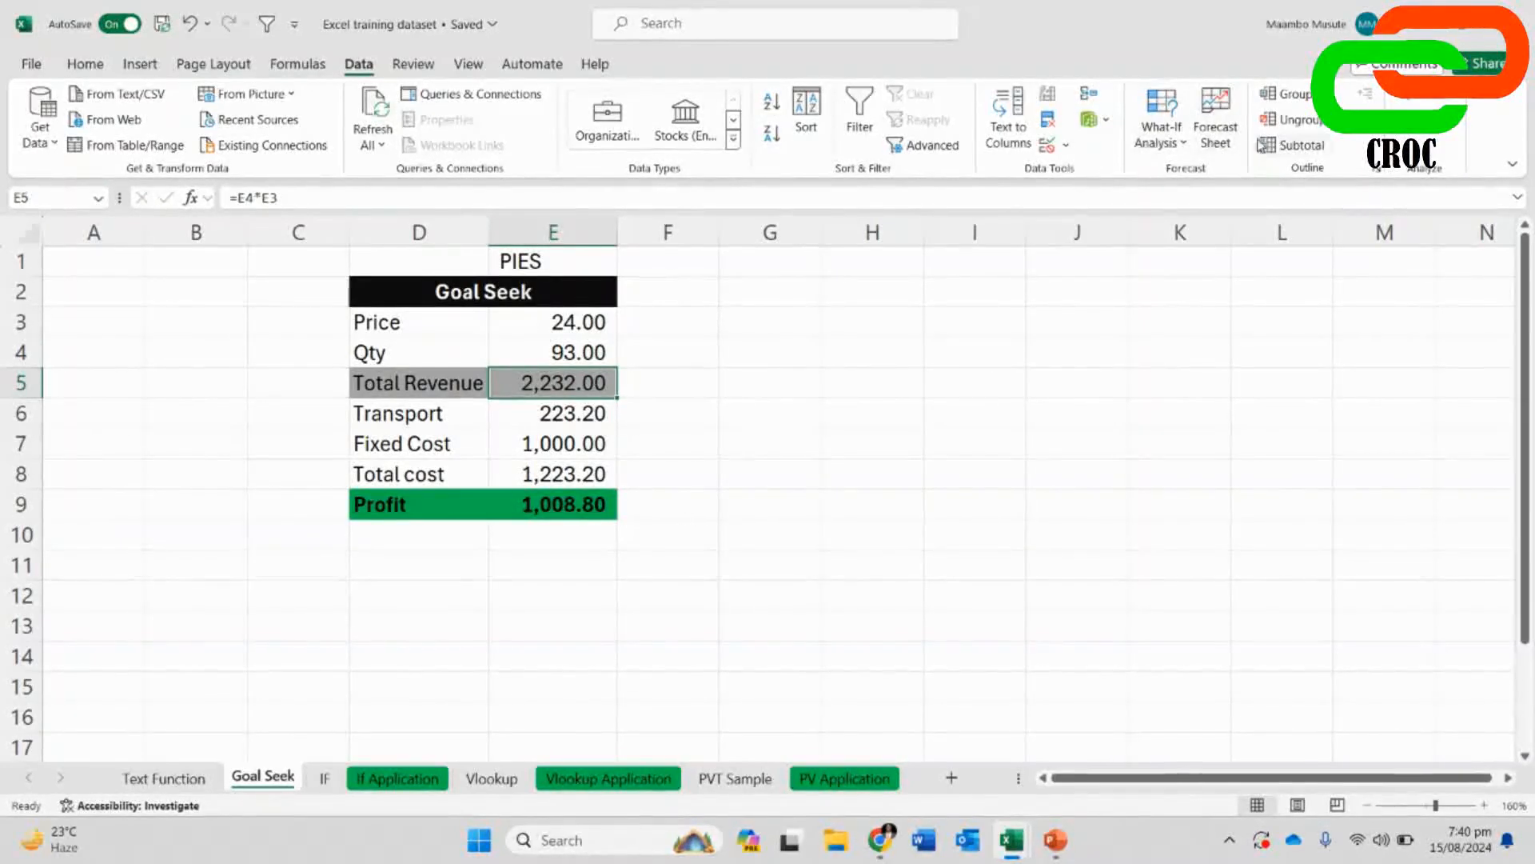
- Run Goal Seek to set the profit in E9 to 5000 by changing the quantity in E4, and accept the solution
click(1158, 138)
click(1177, 208)
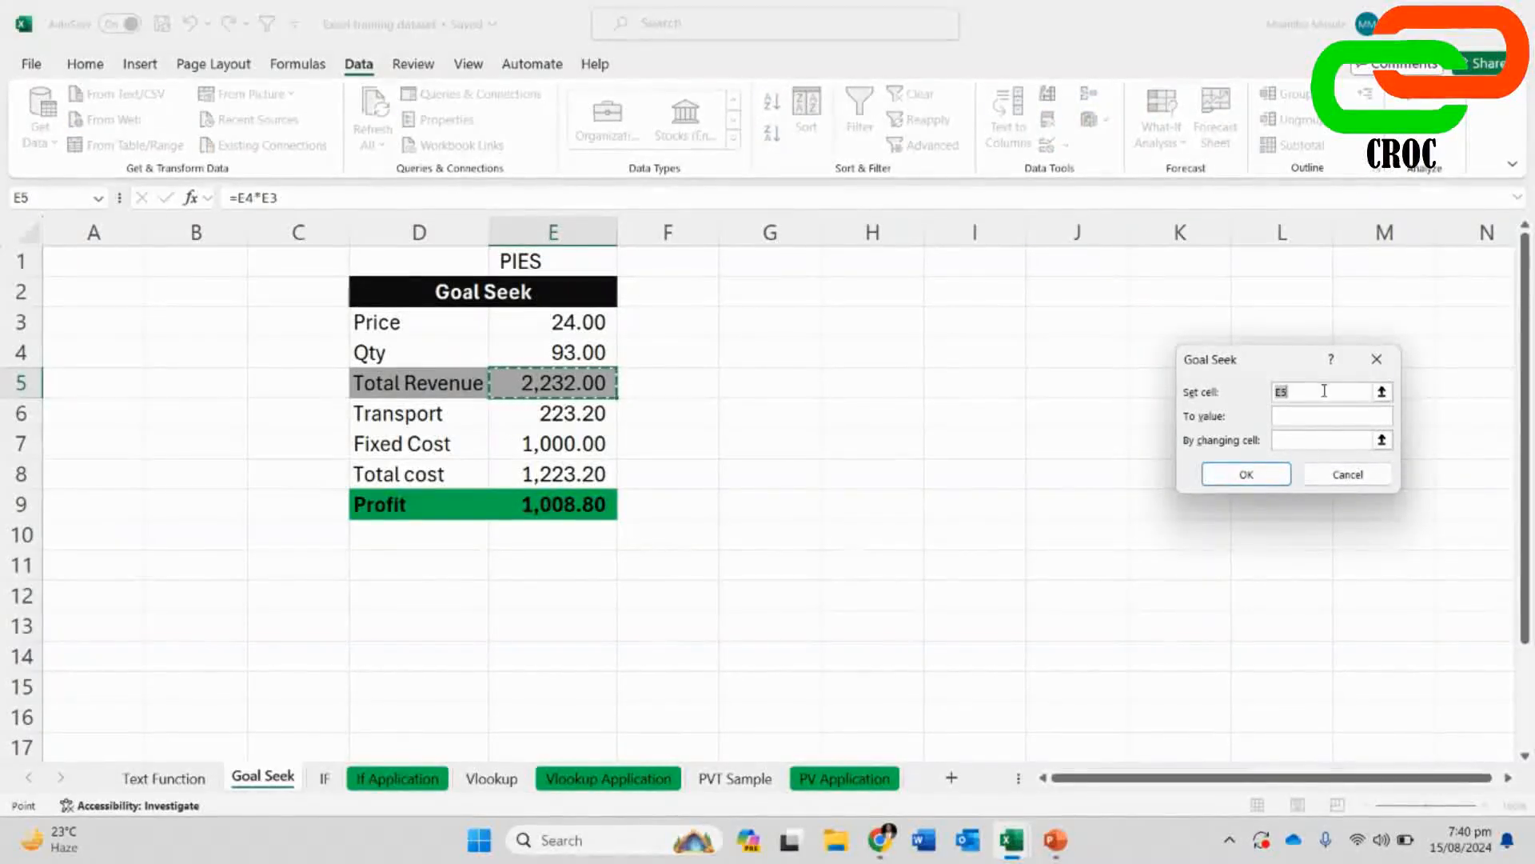
click(572, 507)
click(1300, 416)
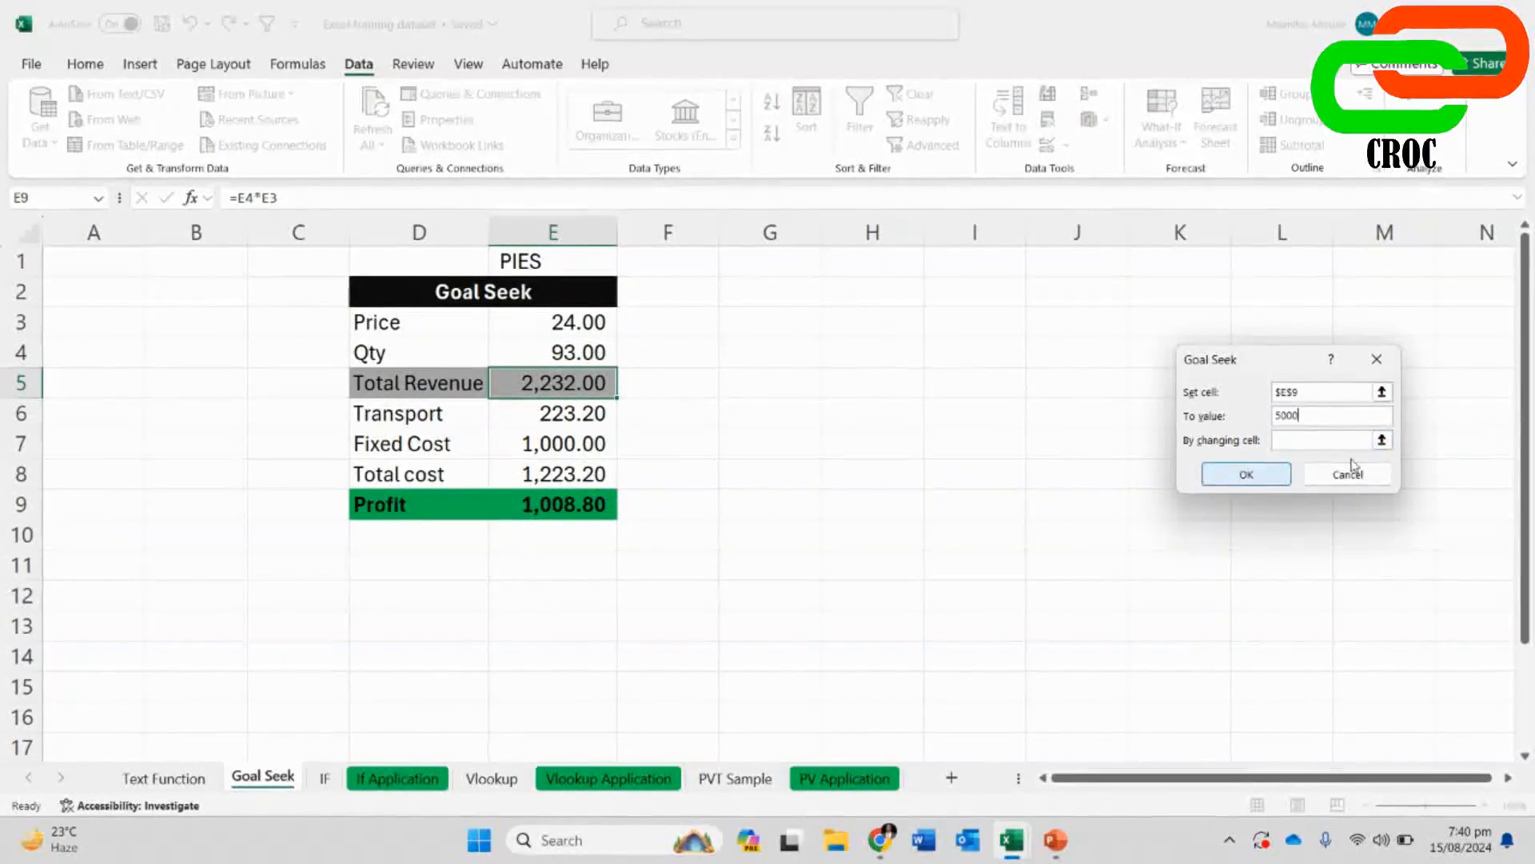
click(1341, 443)
click(576, 352)
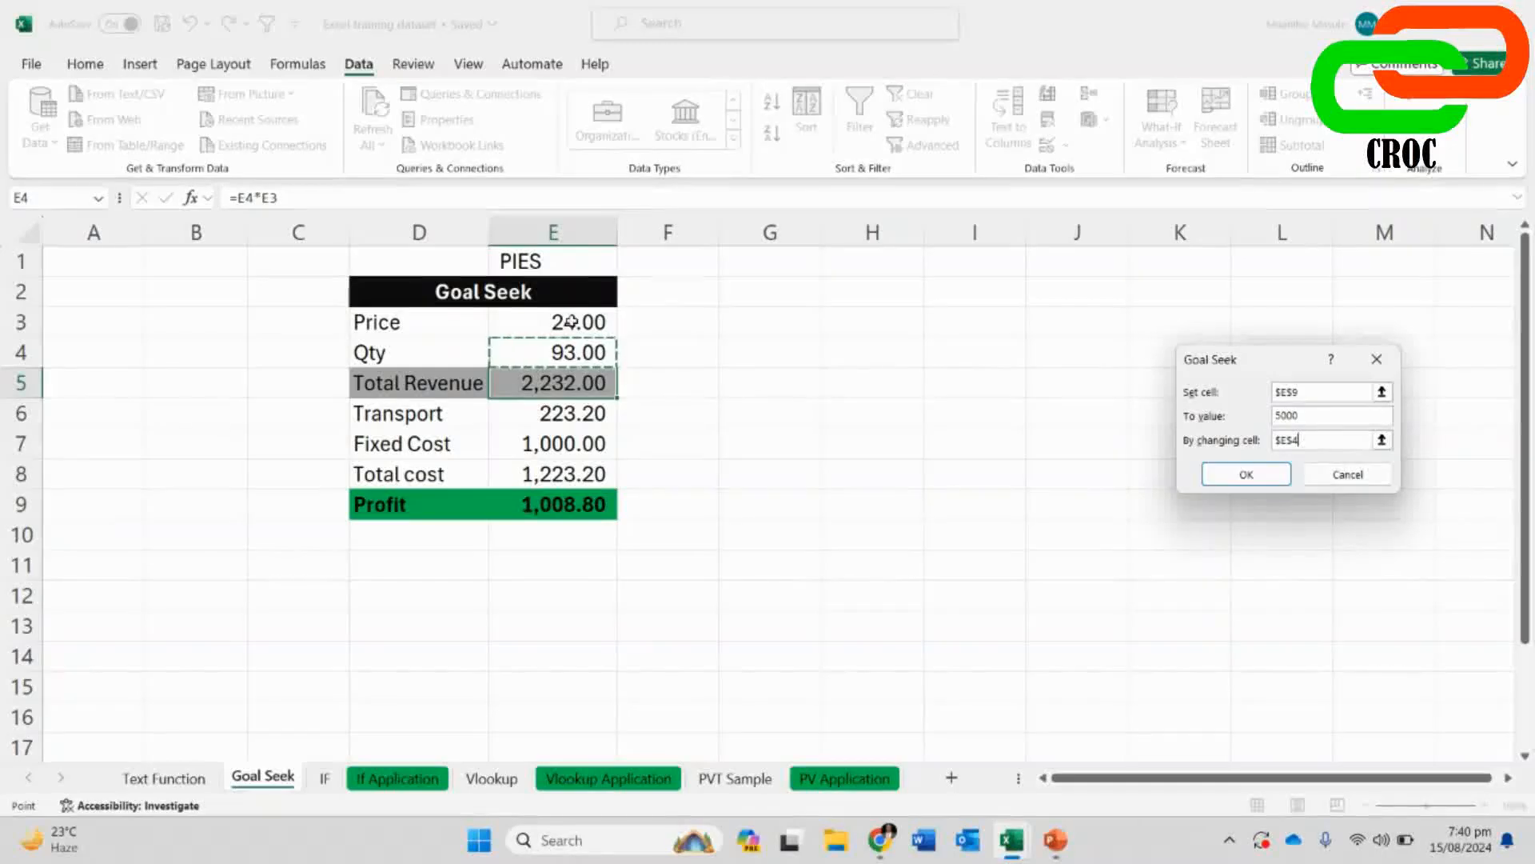
click(1246, 474)
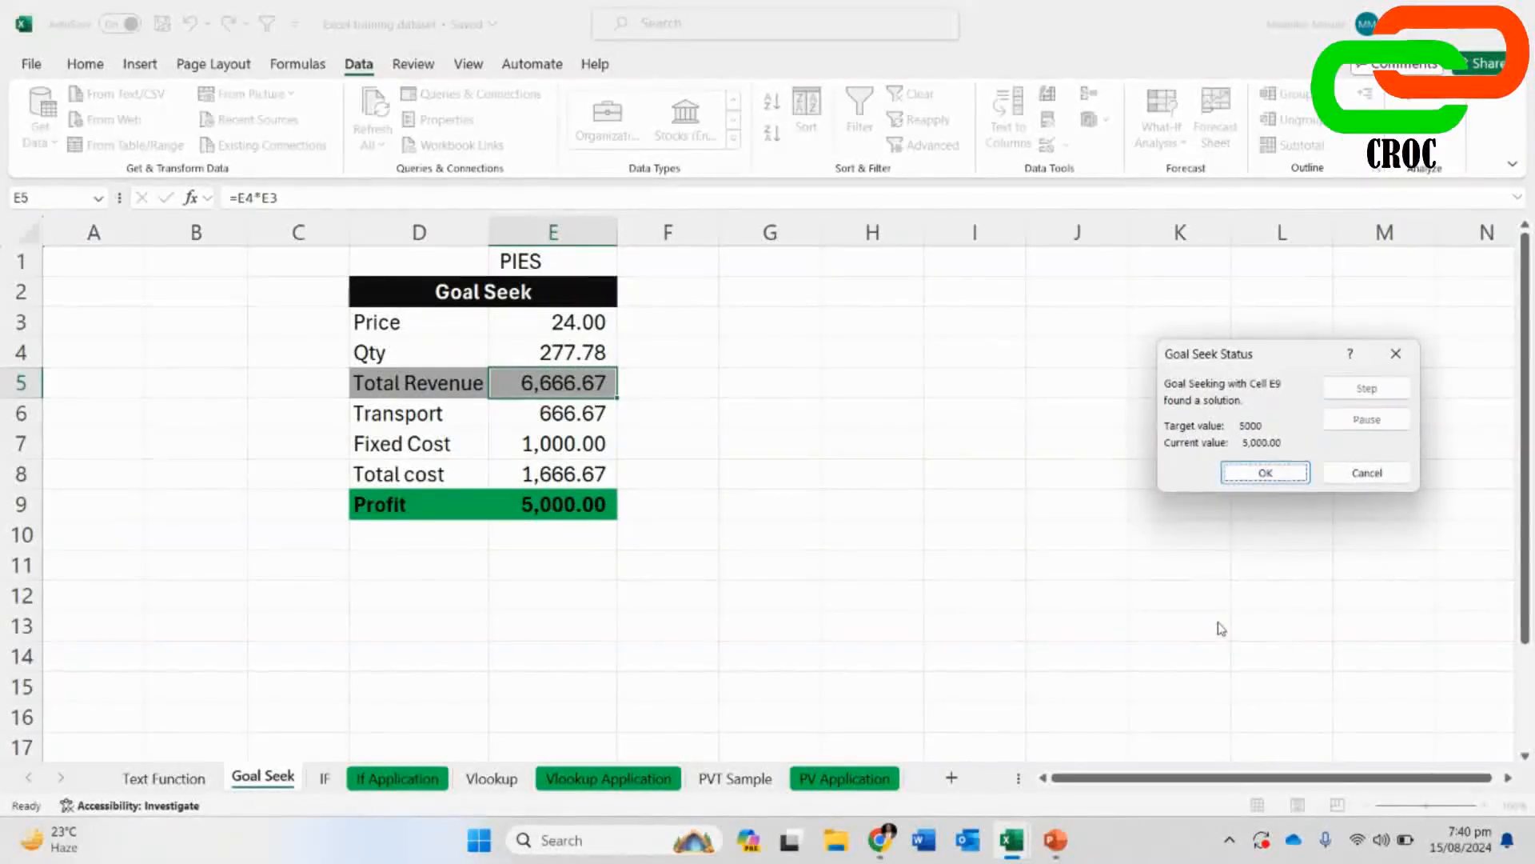
click(1263, 472)
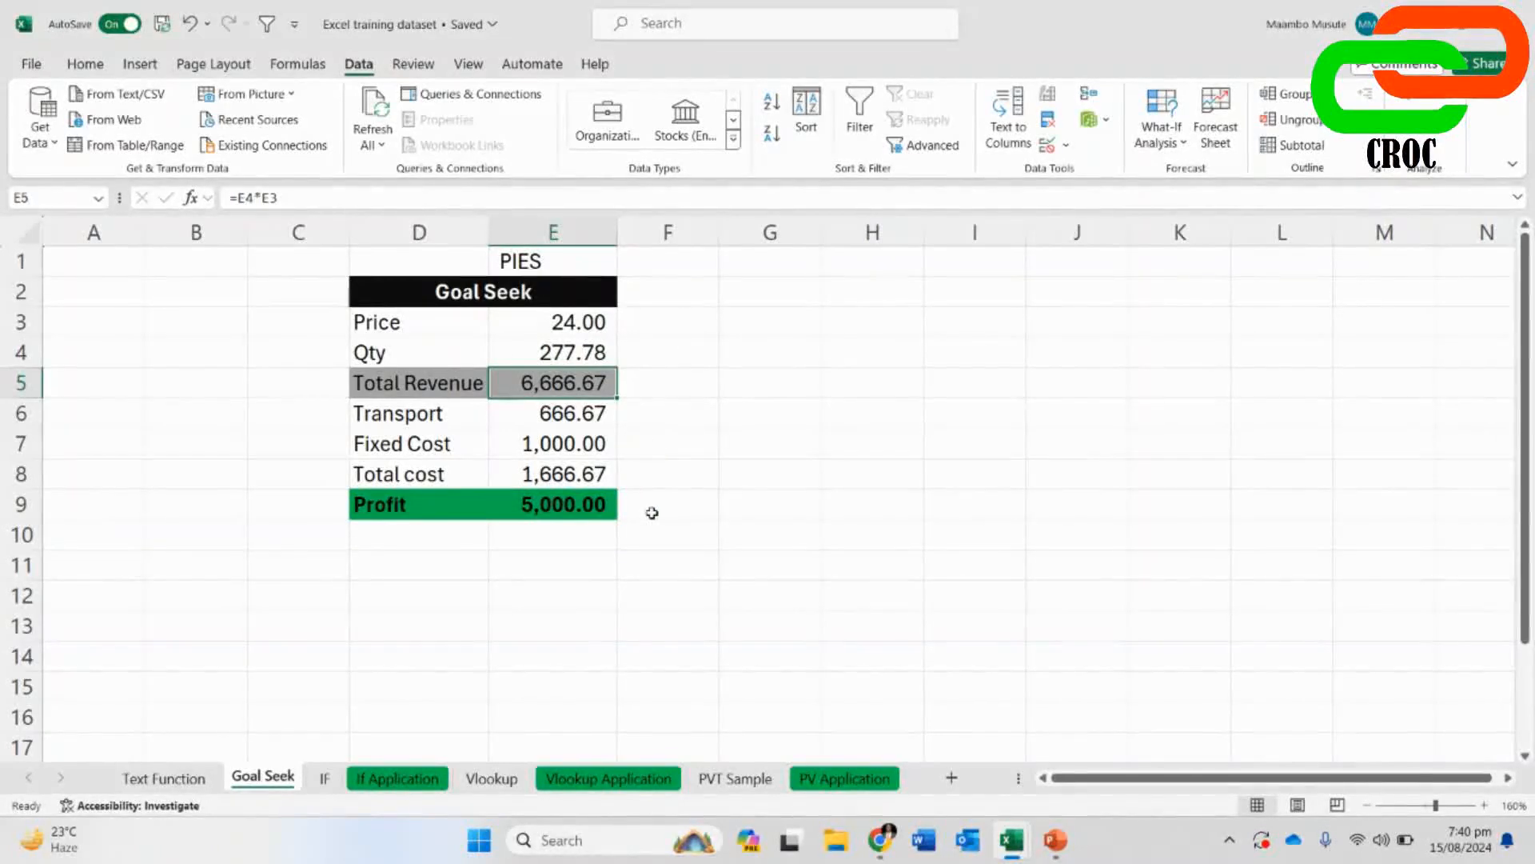
- Switch to the Google Meet call and read the participants' in-call messages
click(888, 833)
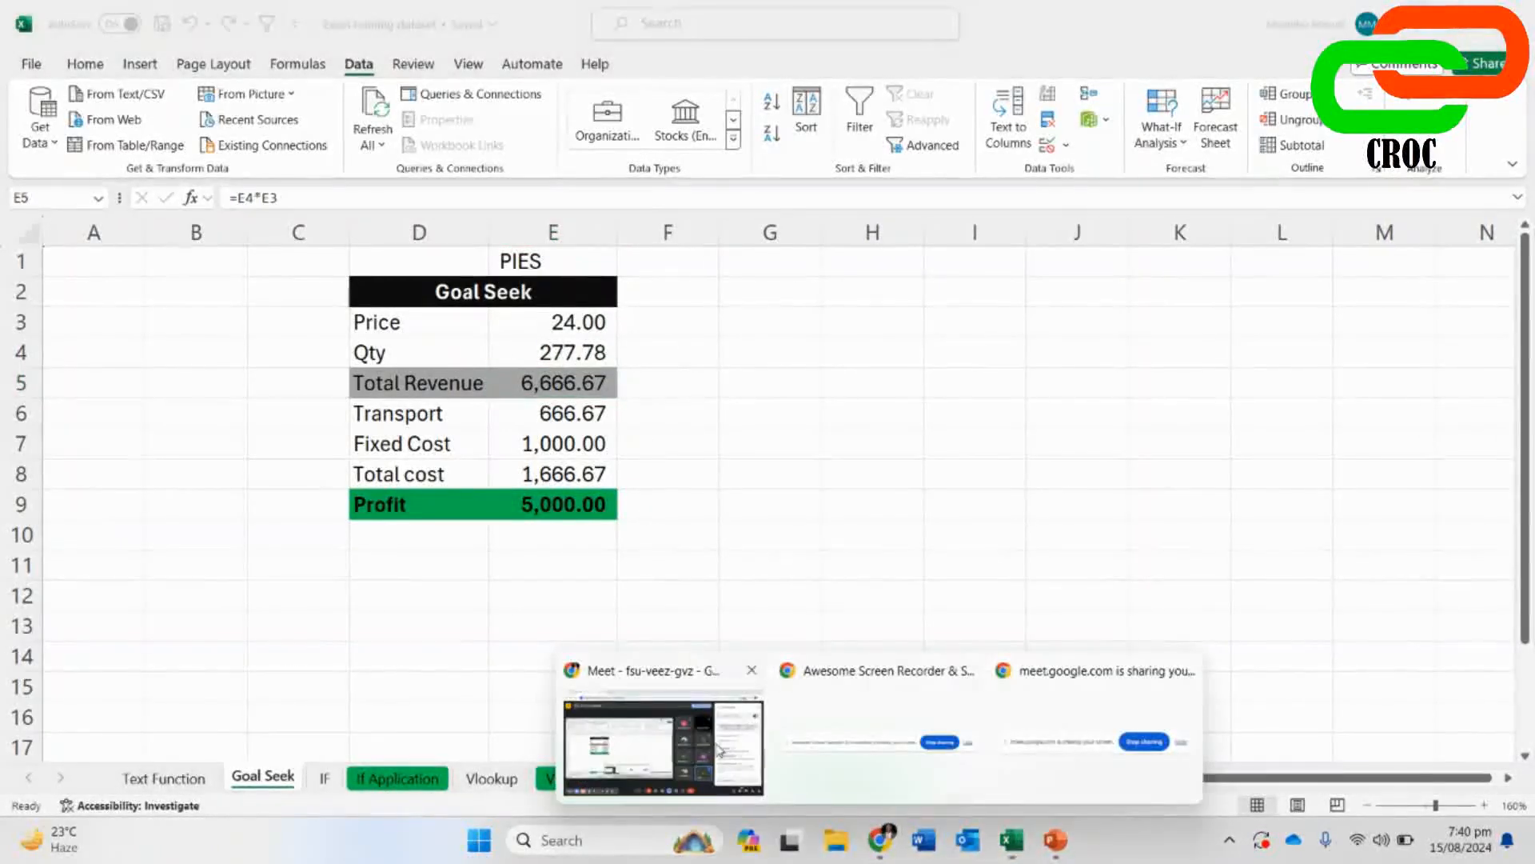
click(691, 743)
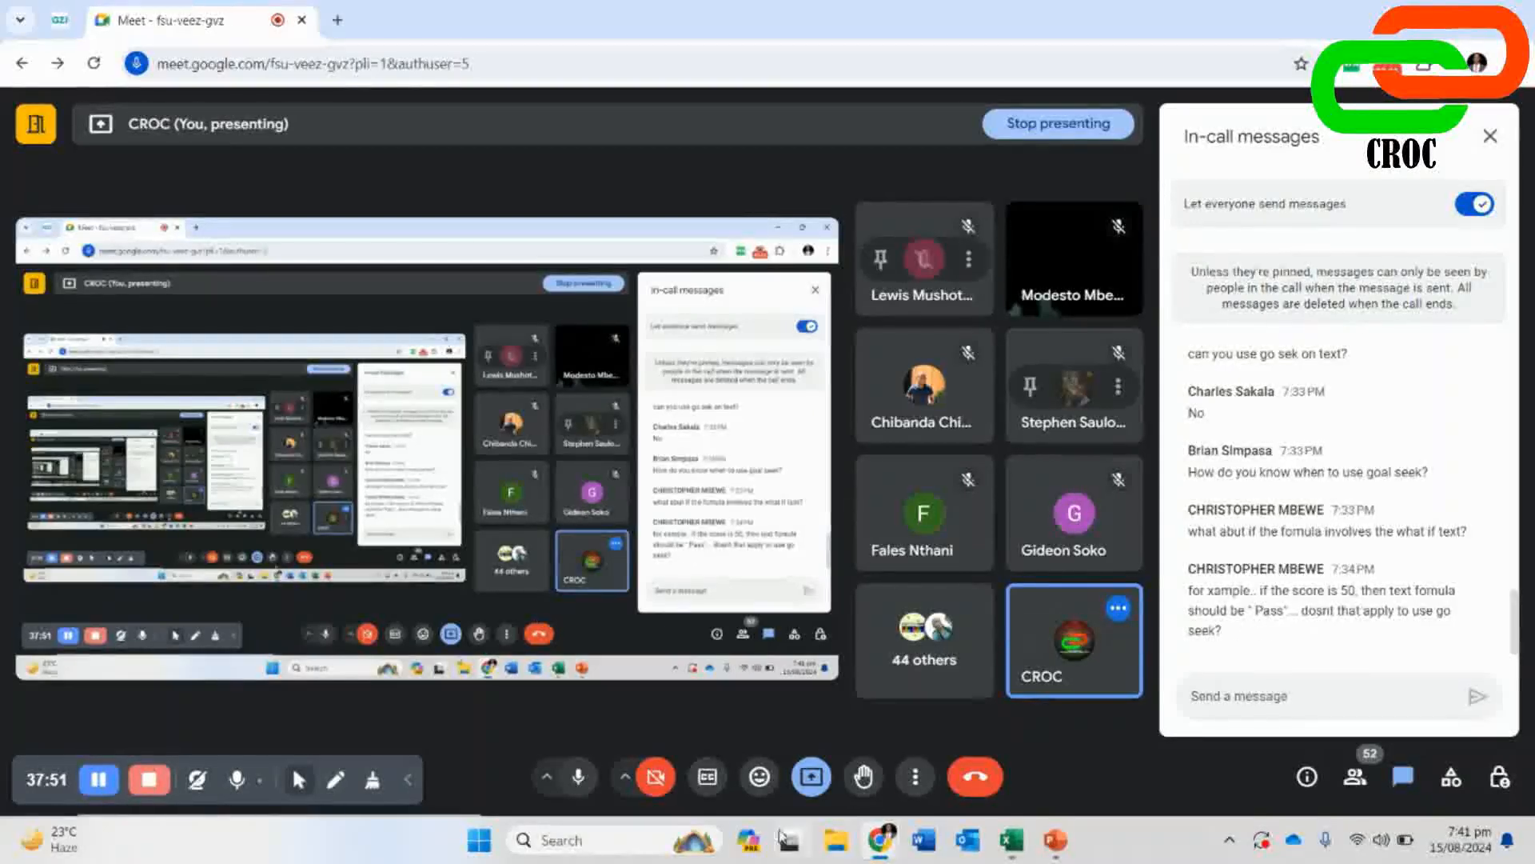
- Return to the Excel training dataset workbook and open the IF sheet
mouse_move(1013, 849)
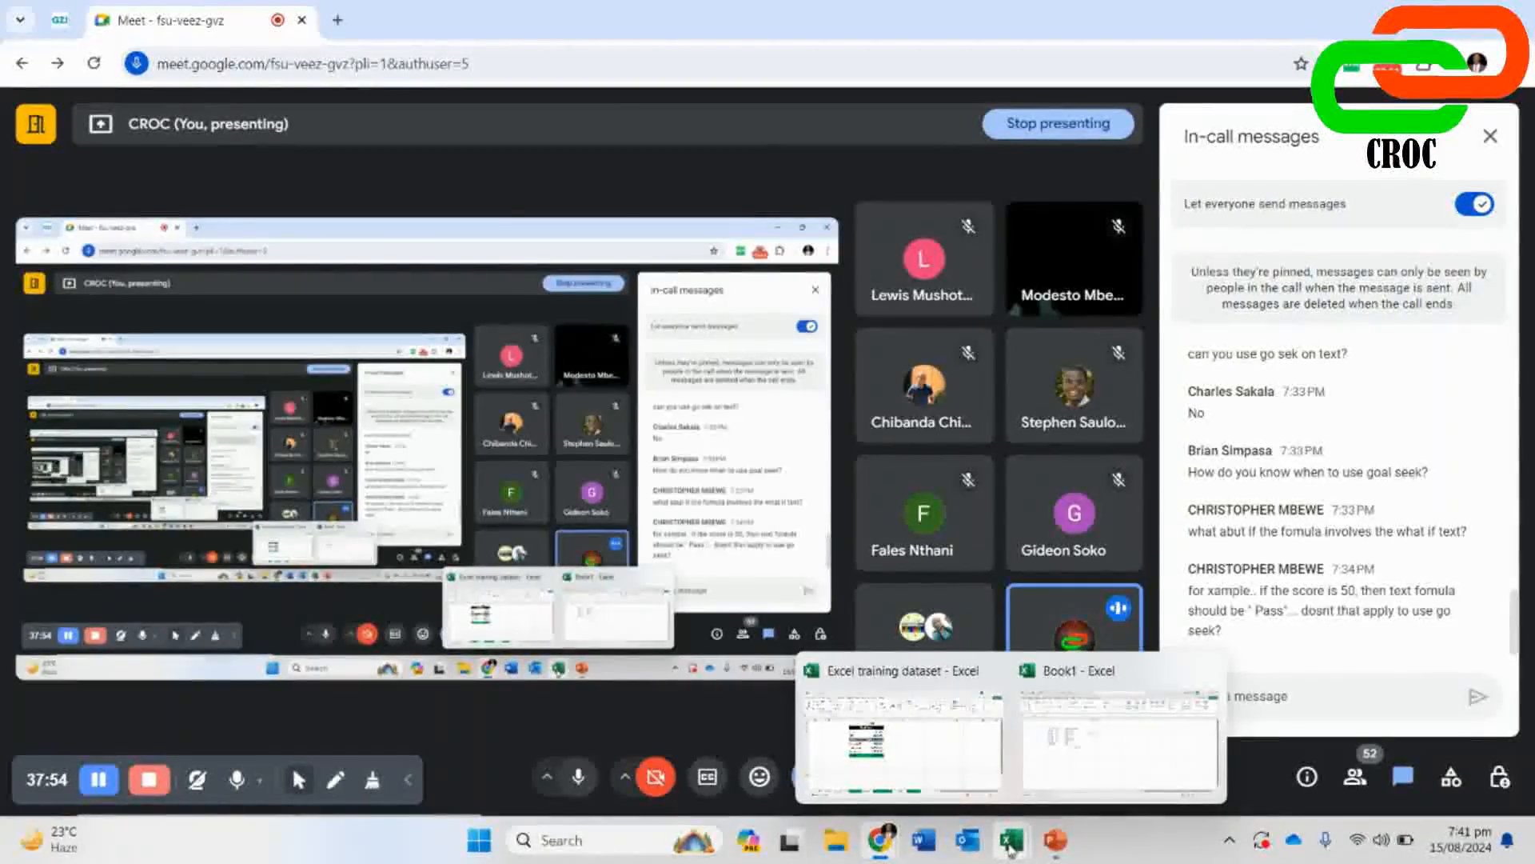
click(902, 751)
click(324, 777)
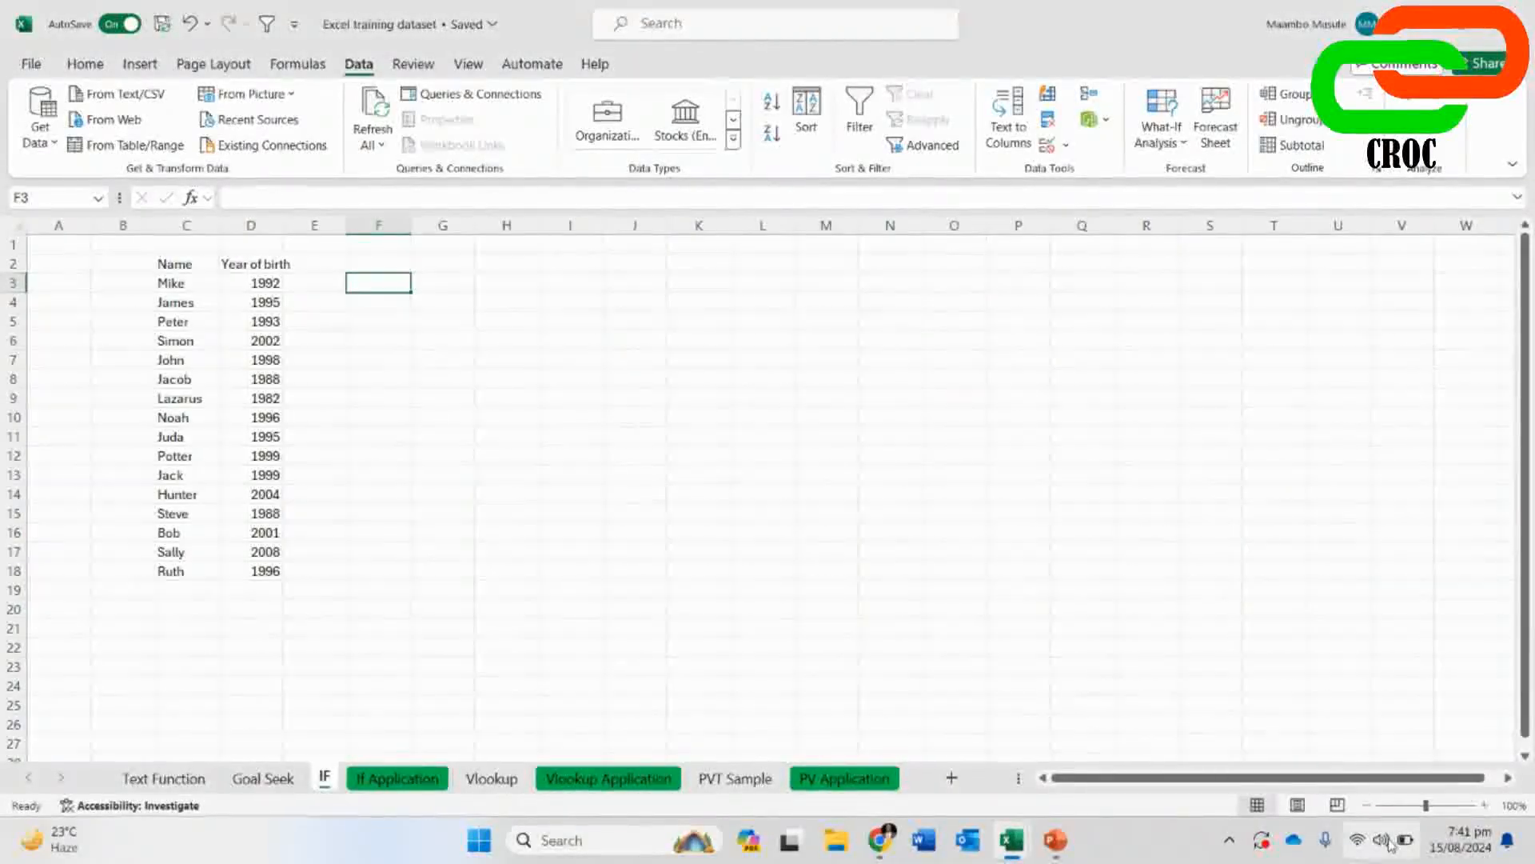
- Check the Google Meet in-call messages again and return to the Excel training dataset workbook
mouse_move(1404, 850)
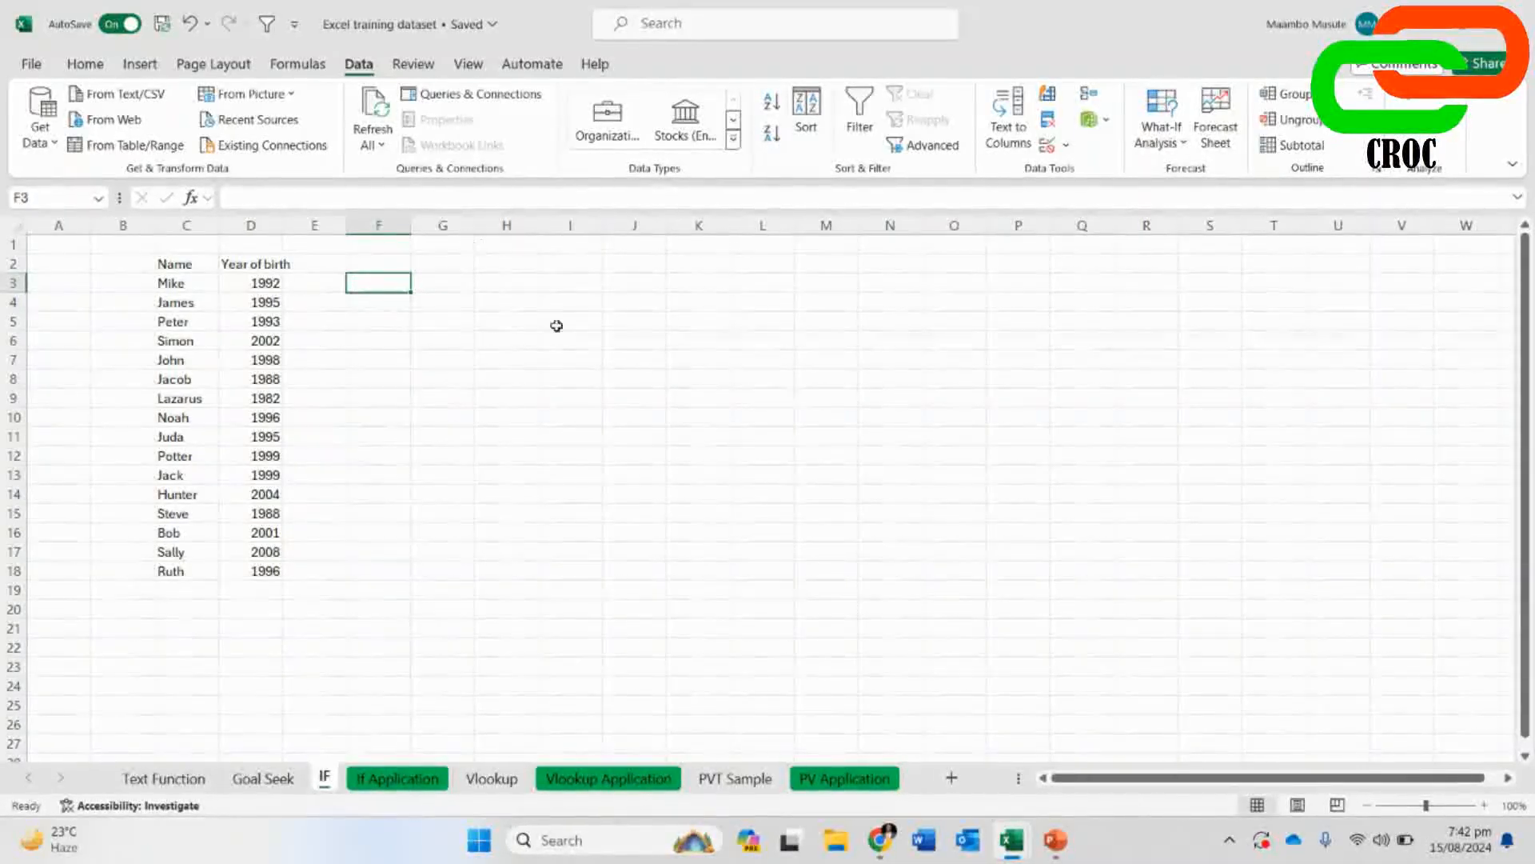
click(880, 839)
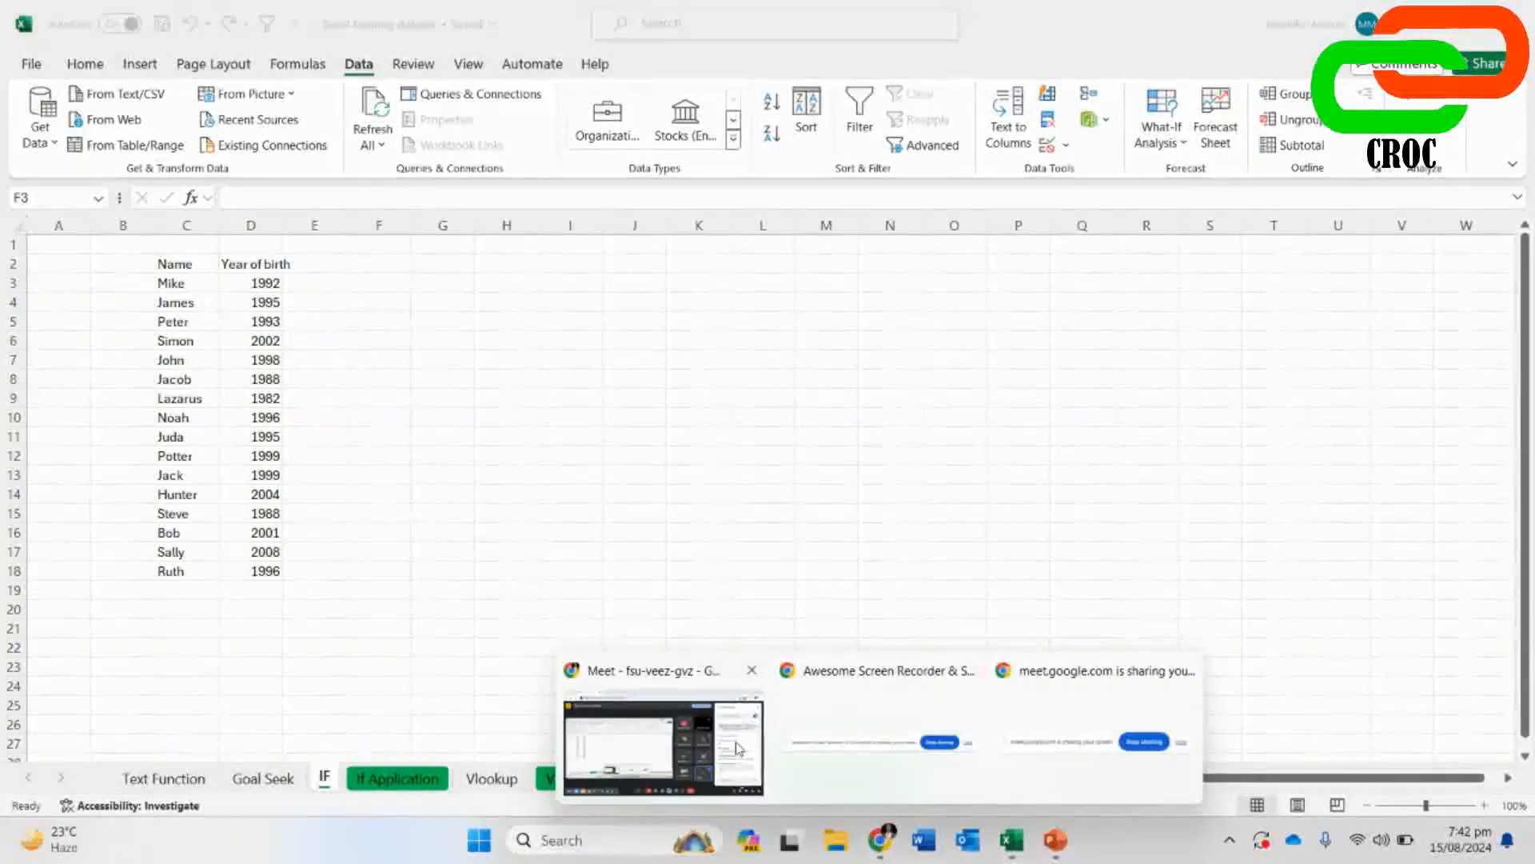
click(738, 747)
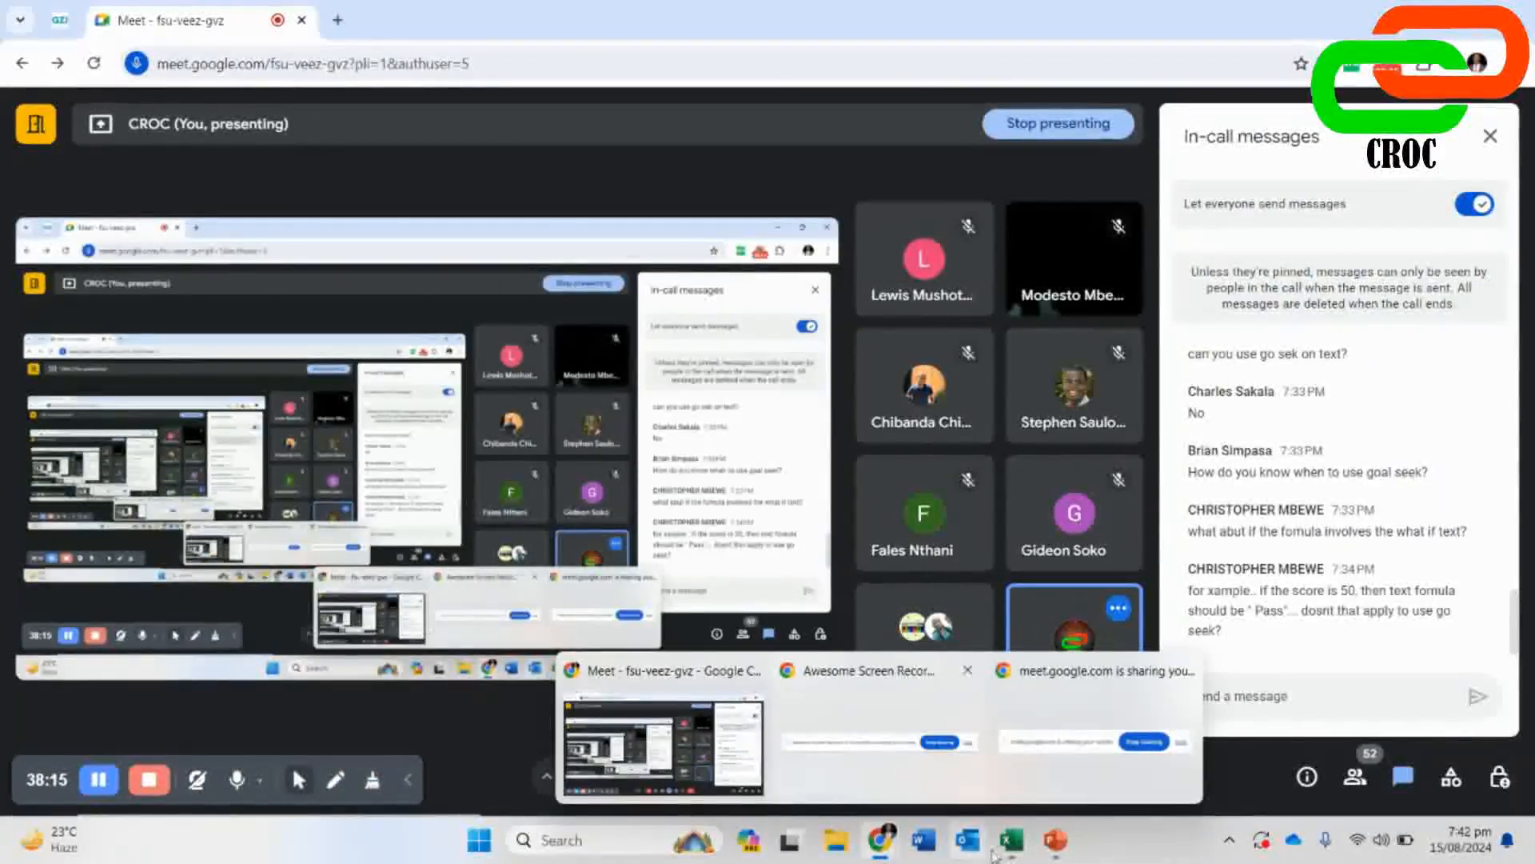
mouse_move(993, 853)
click(898, 736)
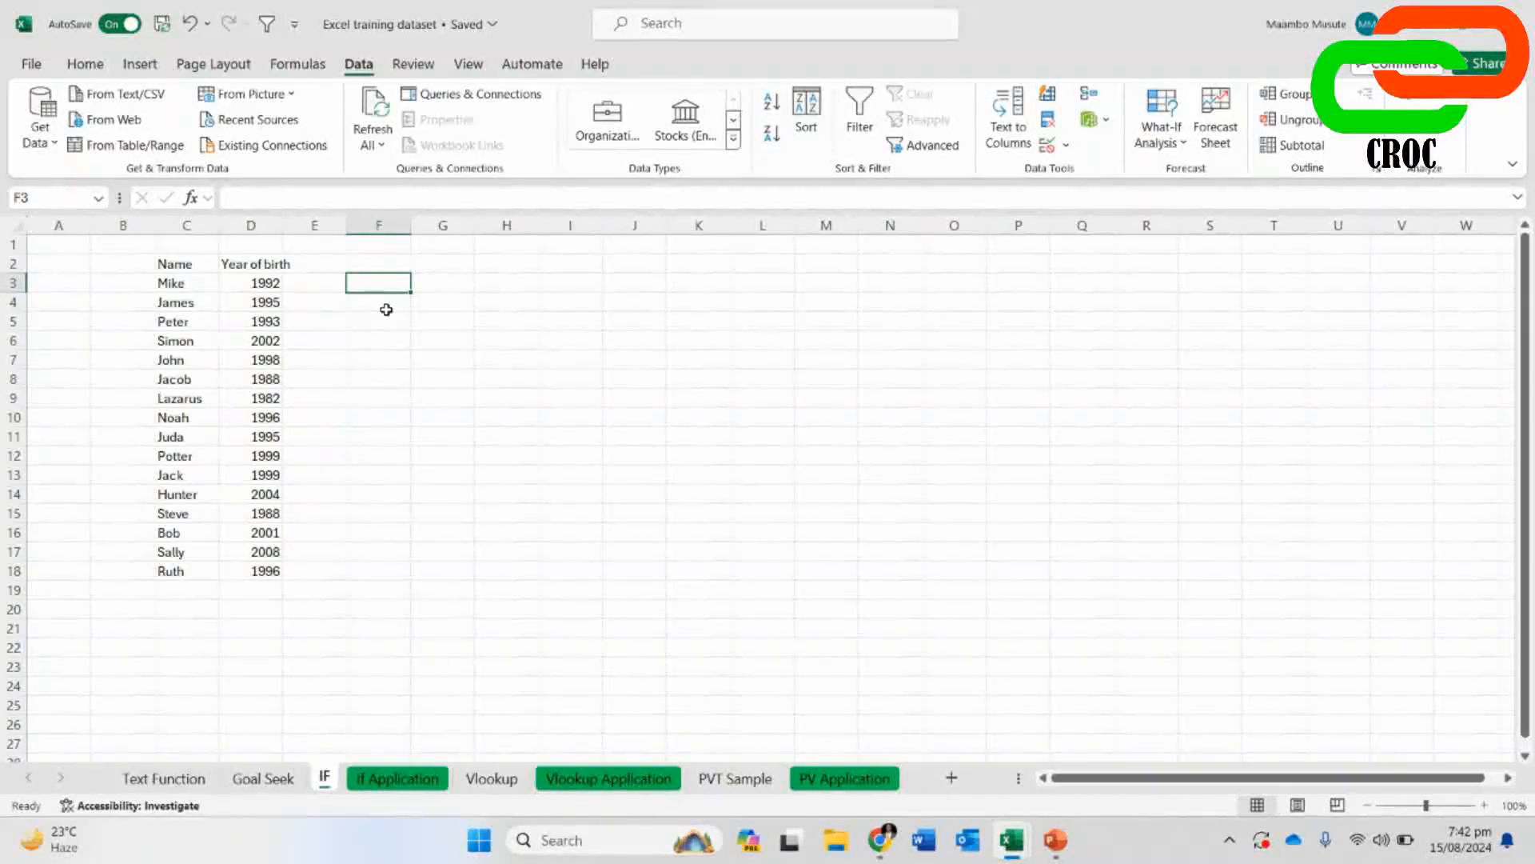
- Autofit column D and make the Name and Year of birth headers in C2:D2 bold
double_click(283, 226)
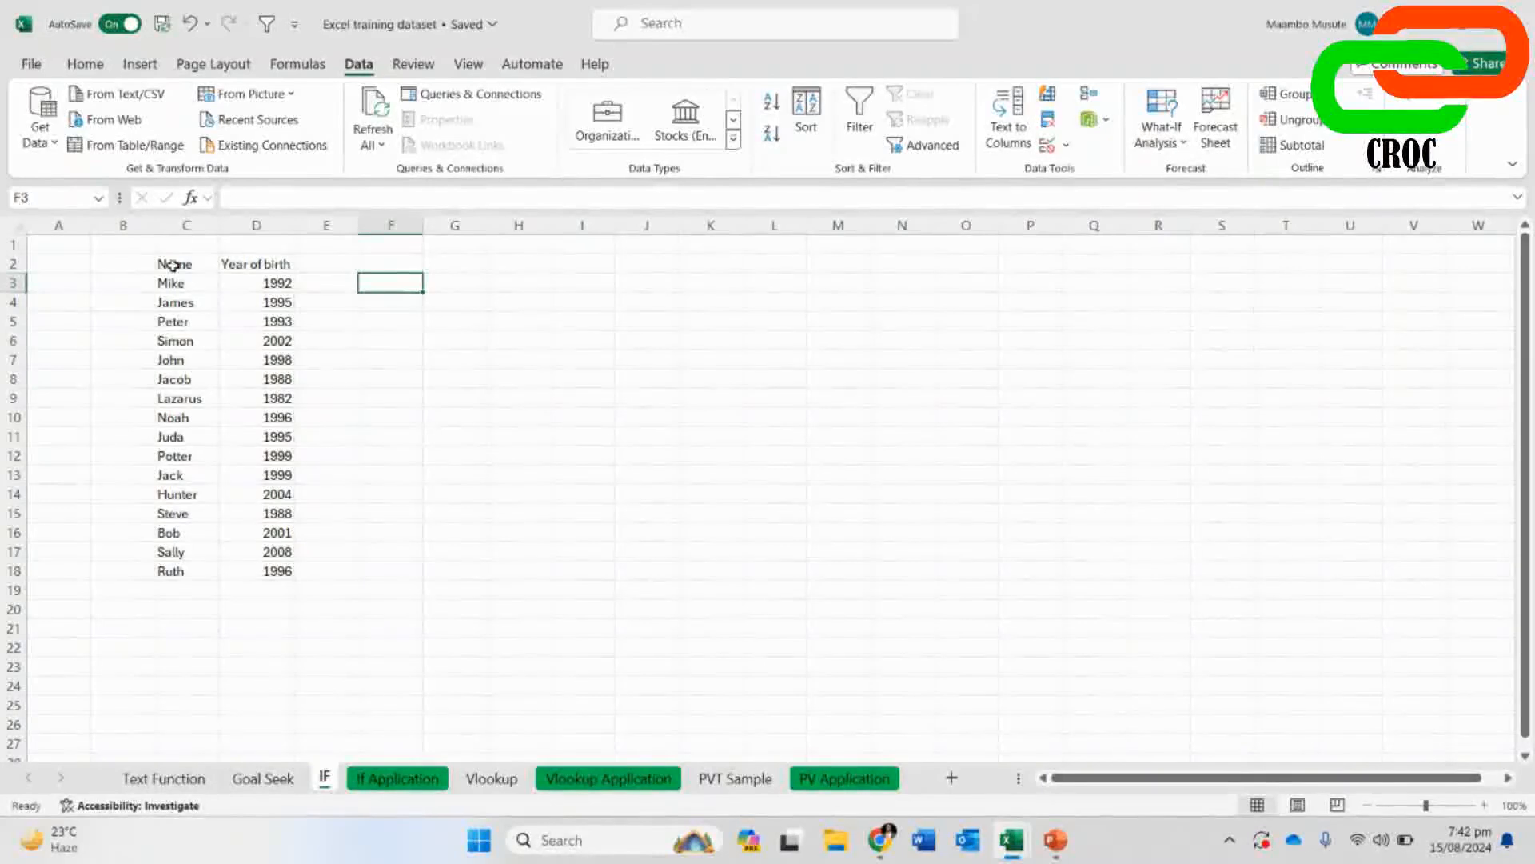
drag(177, 264, 260, 264)
click(89, 66)
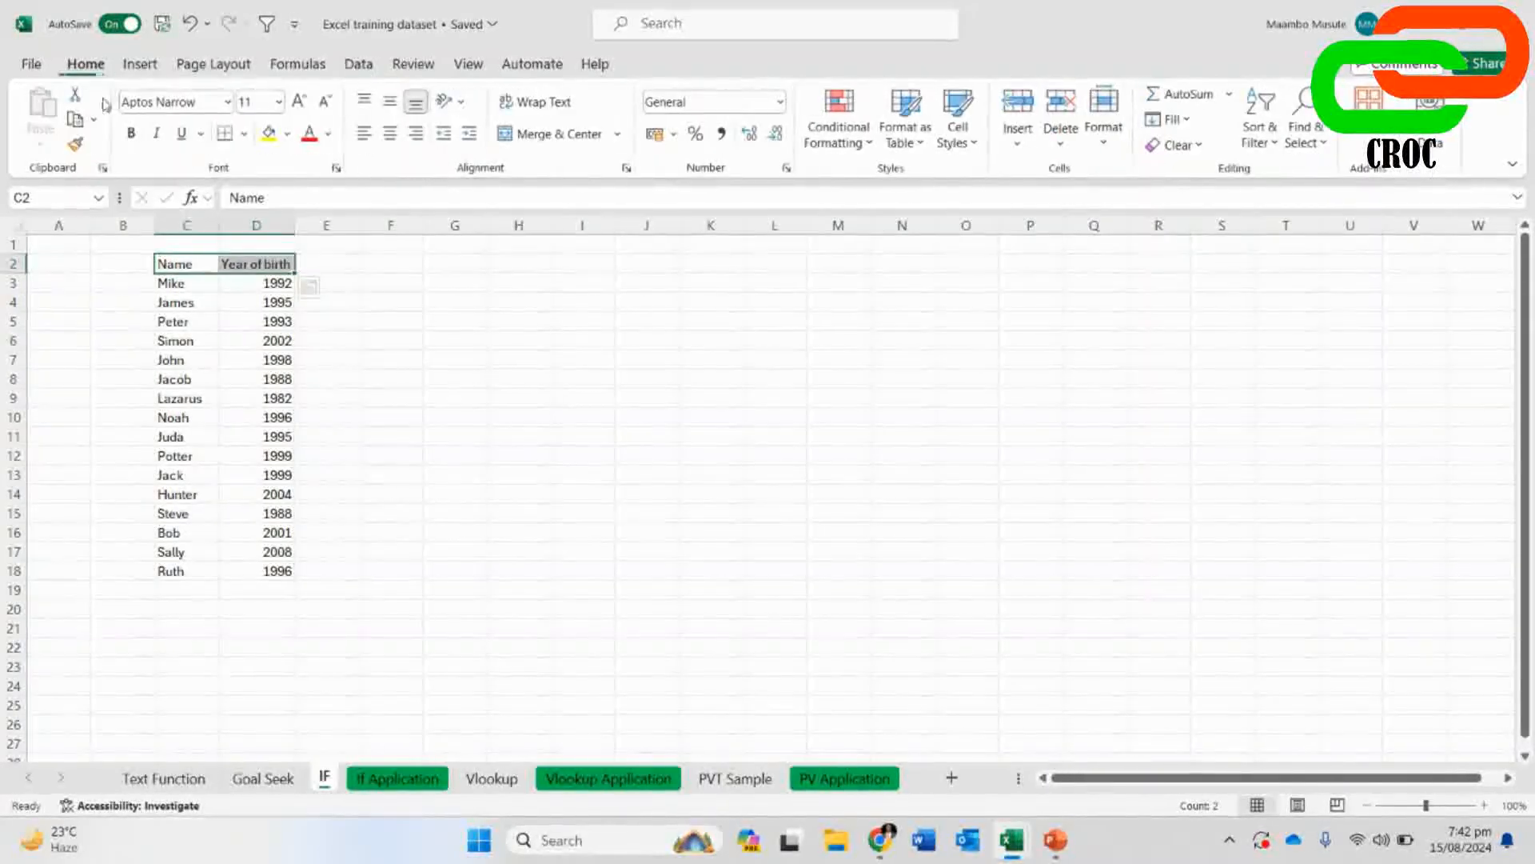
click(130, 134)
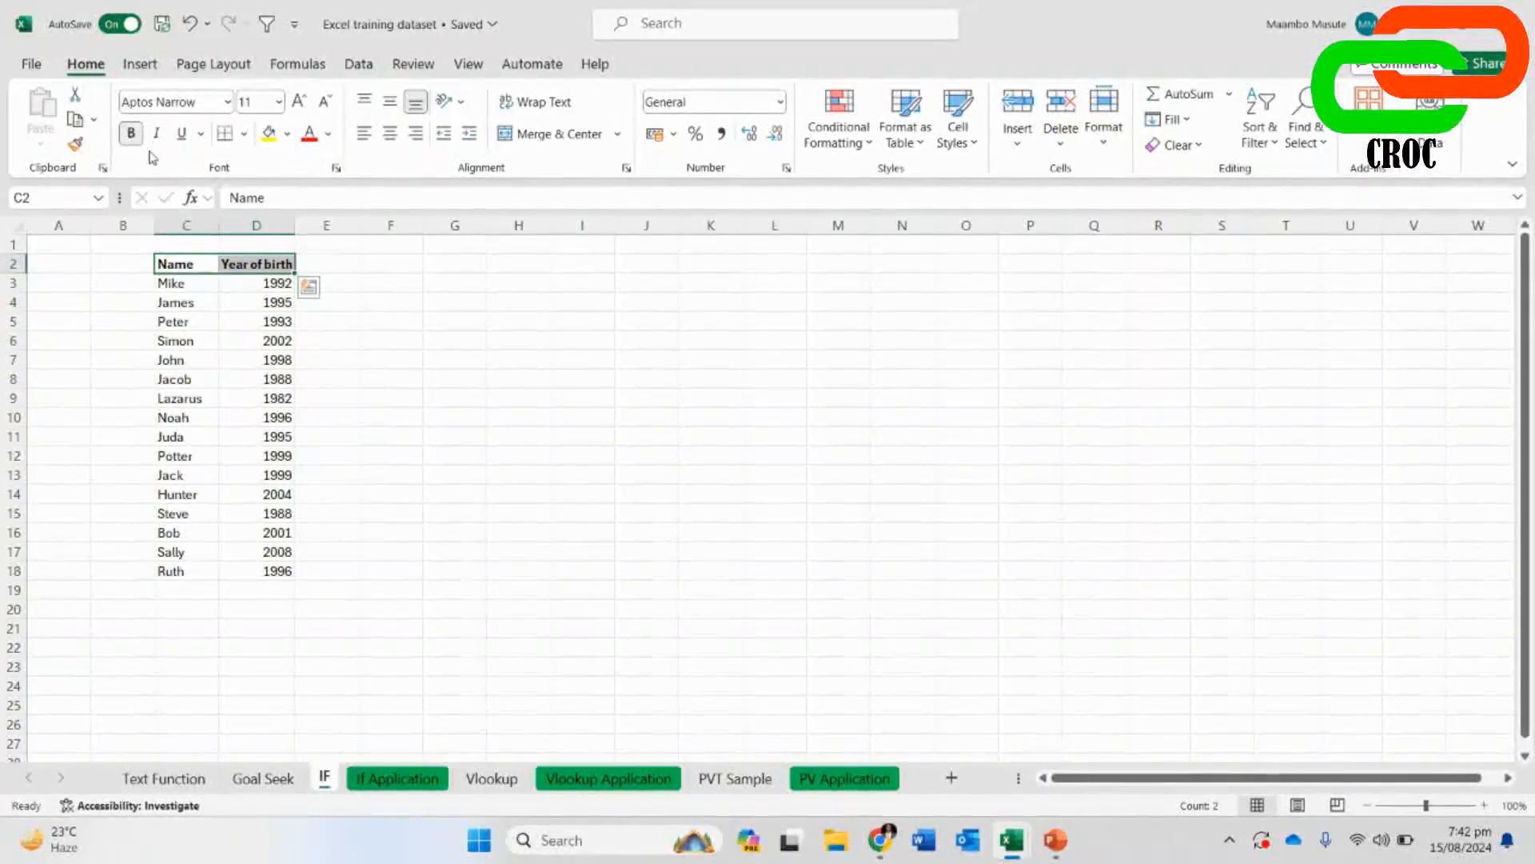
click(187, 323)
click(390, 378)
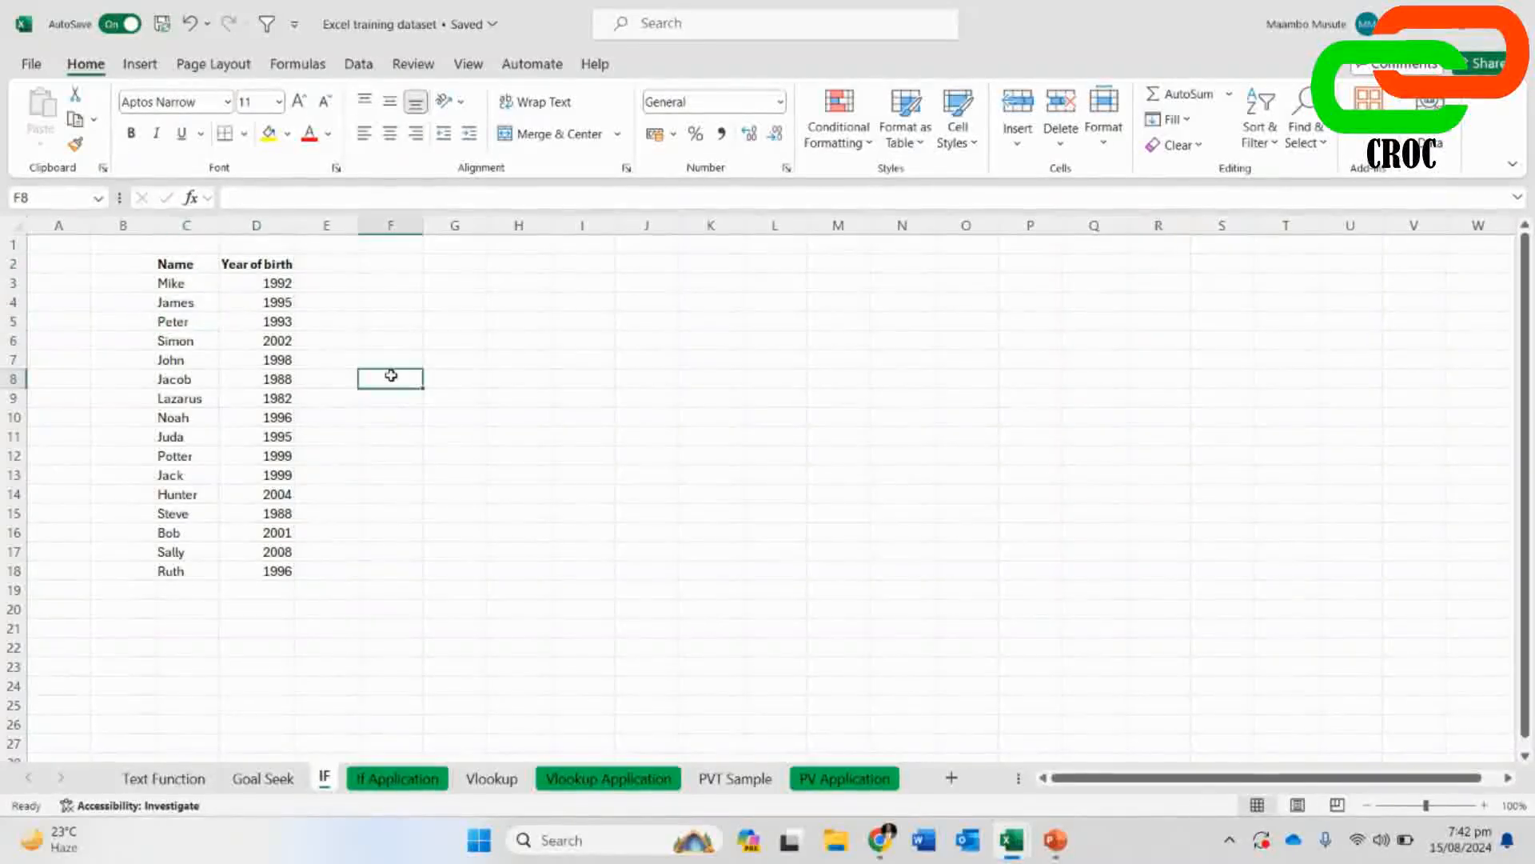
- Examine the years of birth in D3:D18 and the empty column beside them
click(274, 260)
click(276, 284)
click(207, 303)
click(267, 303)
click(276, 570)
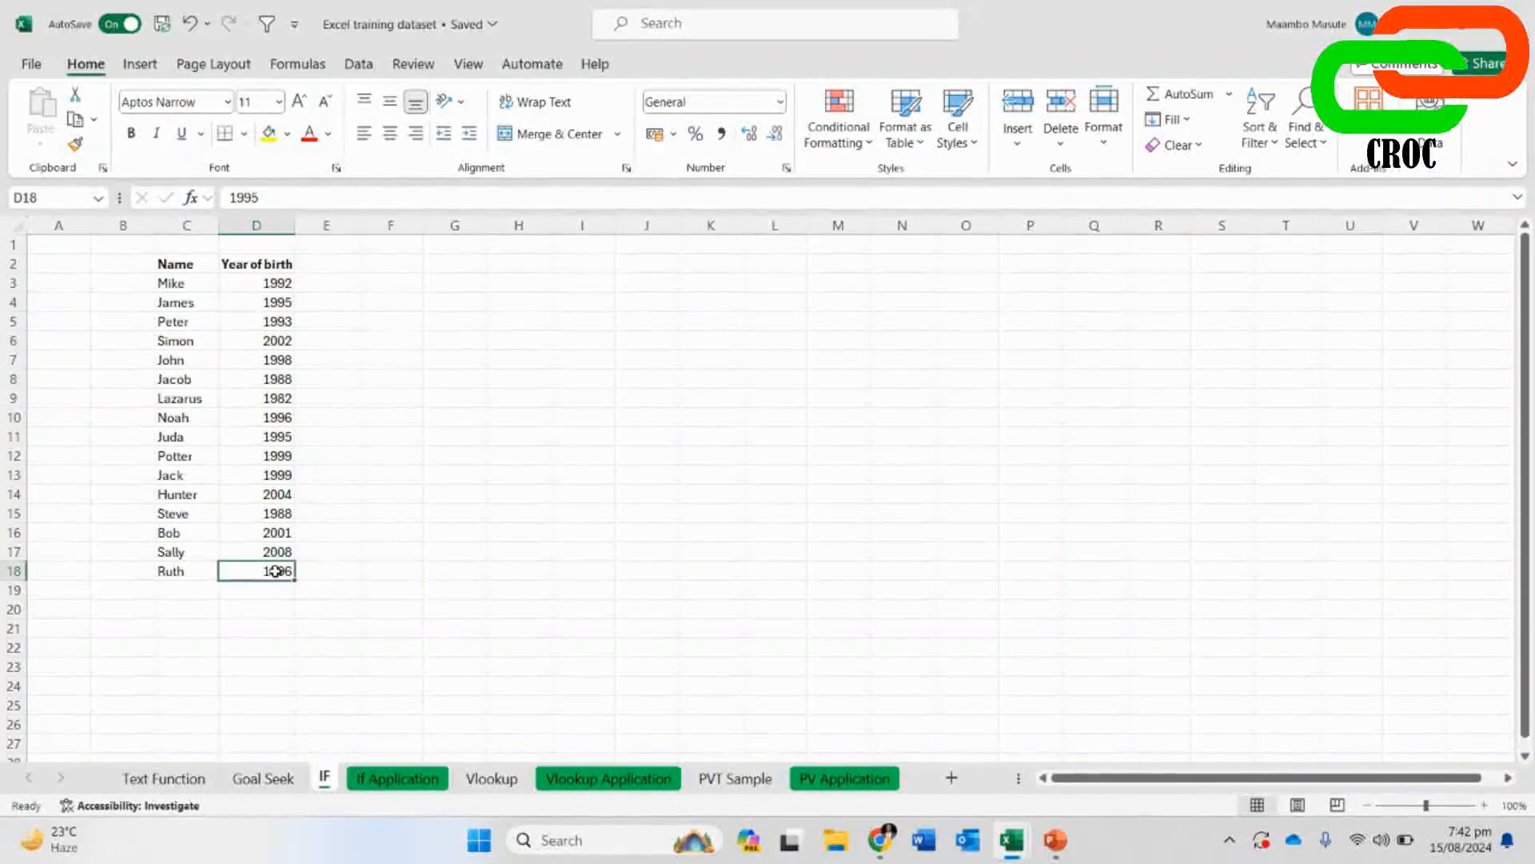
click(417, 535)
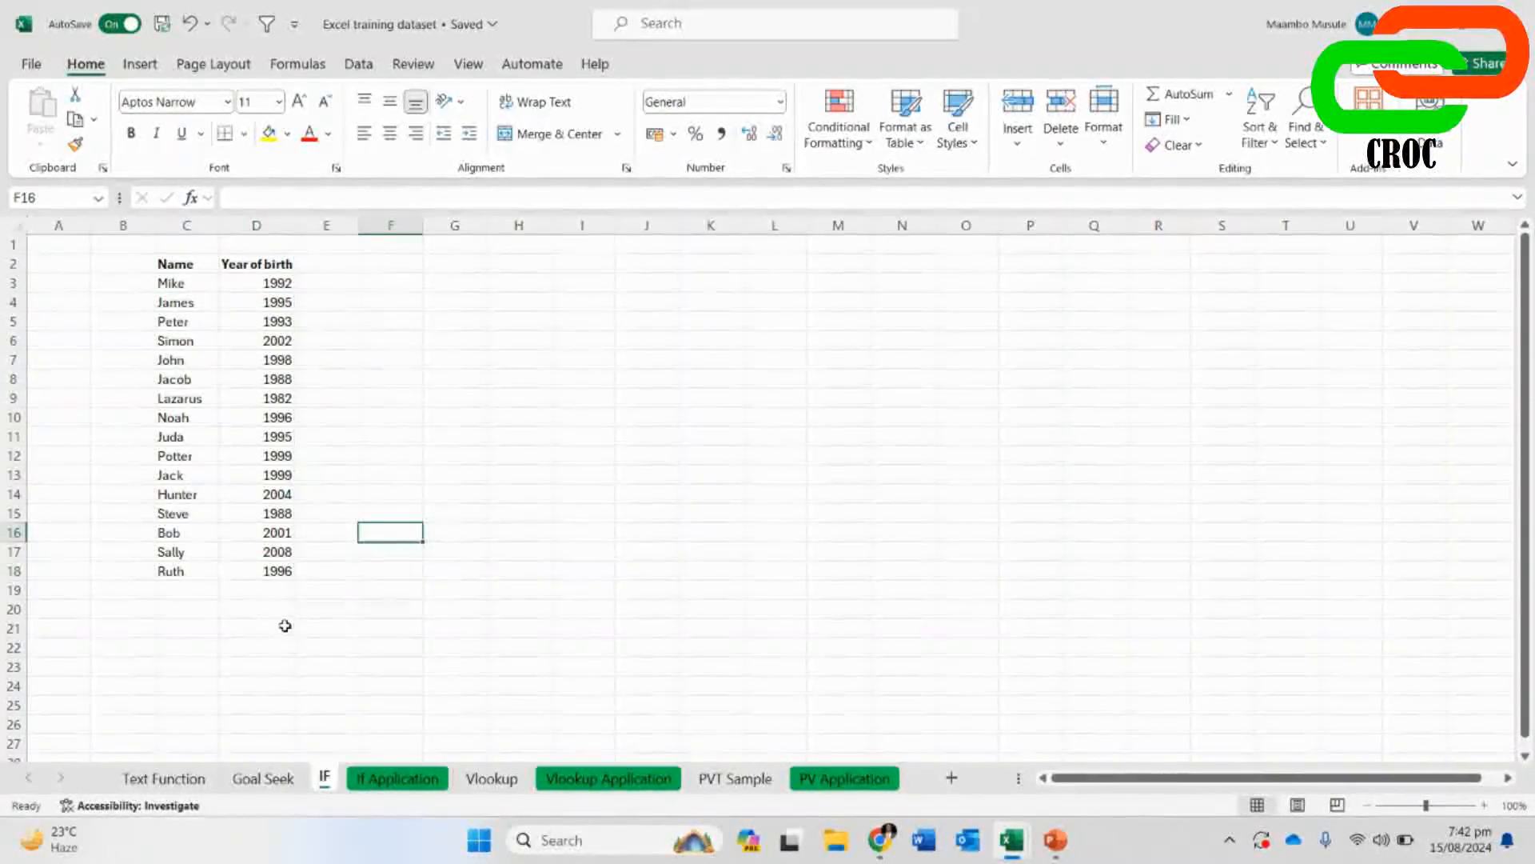
click(330, 280)
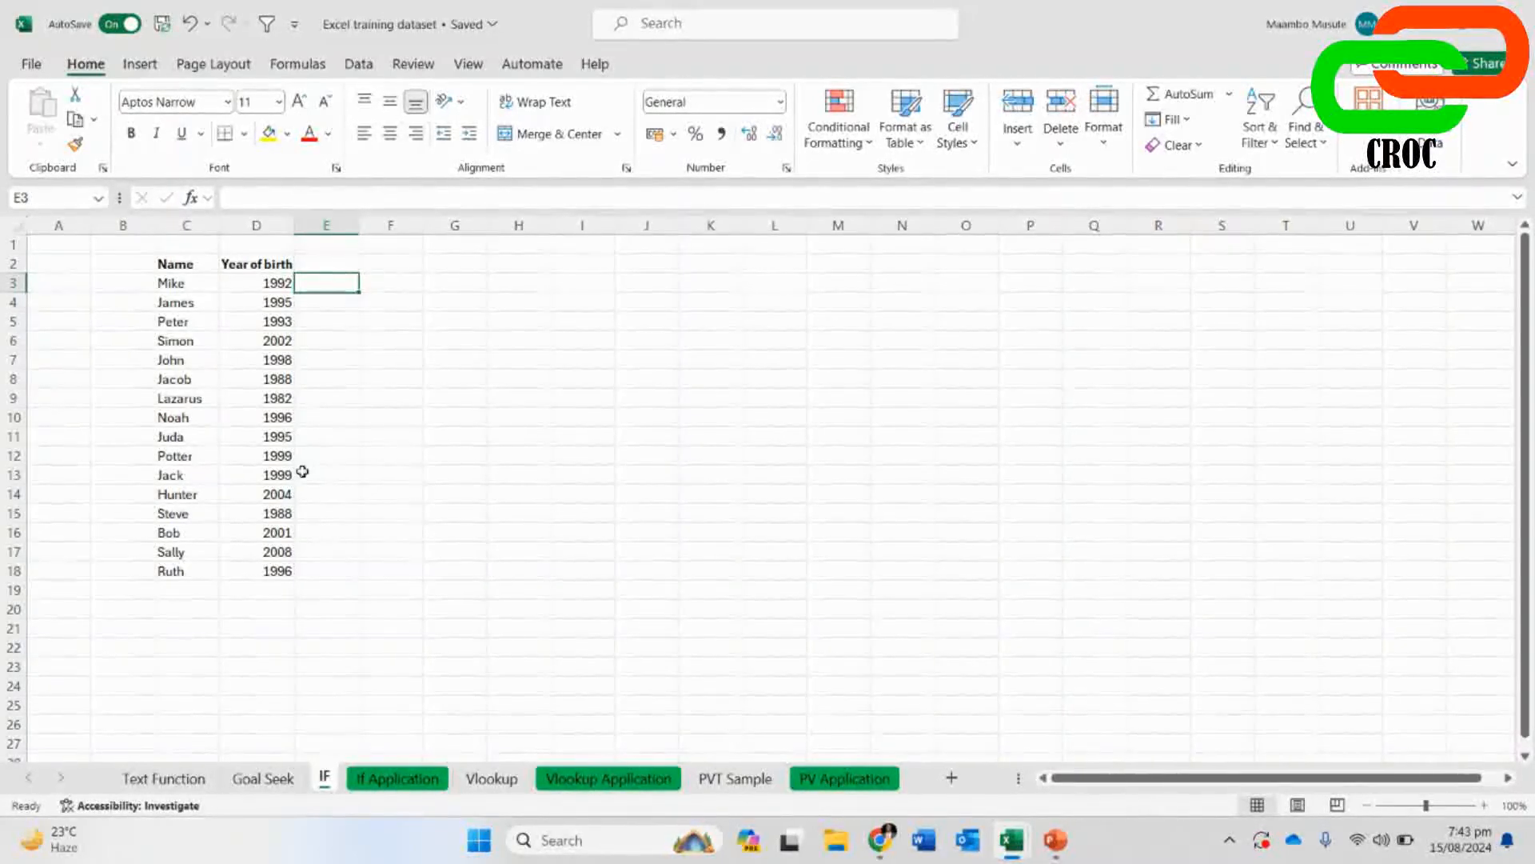
drag(280, 282, 267, 570)
- Enter INTERVIEW by hand in cells E3 to E5 for the first three people
click(319, 284)
text(INTERVIEW)
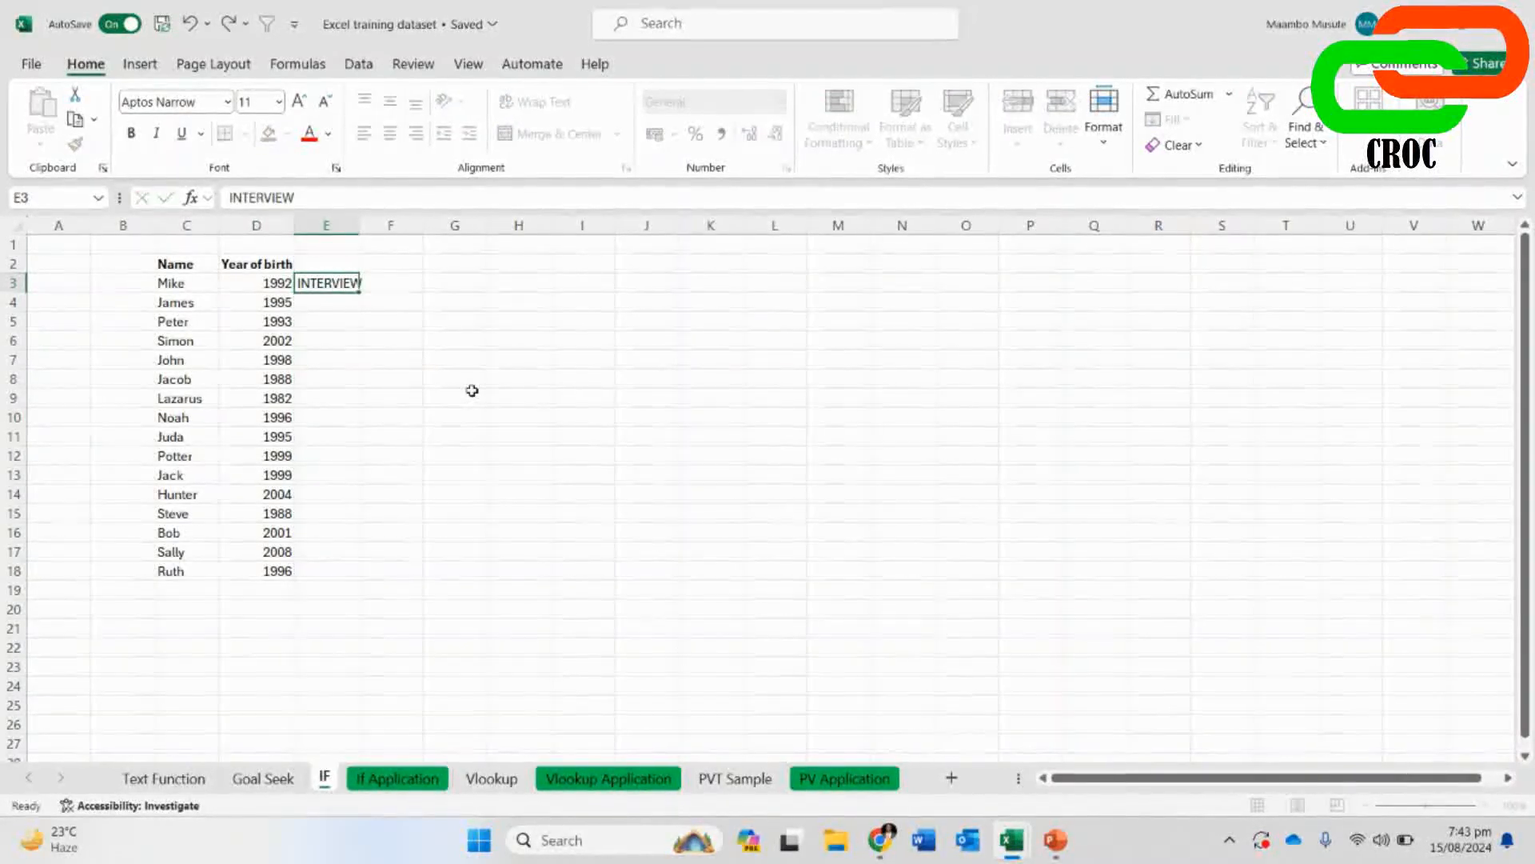
key(Return)
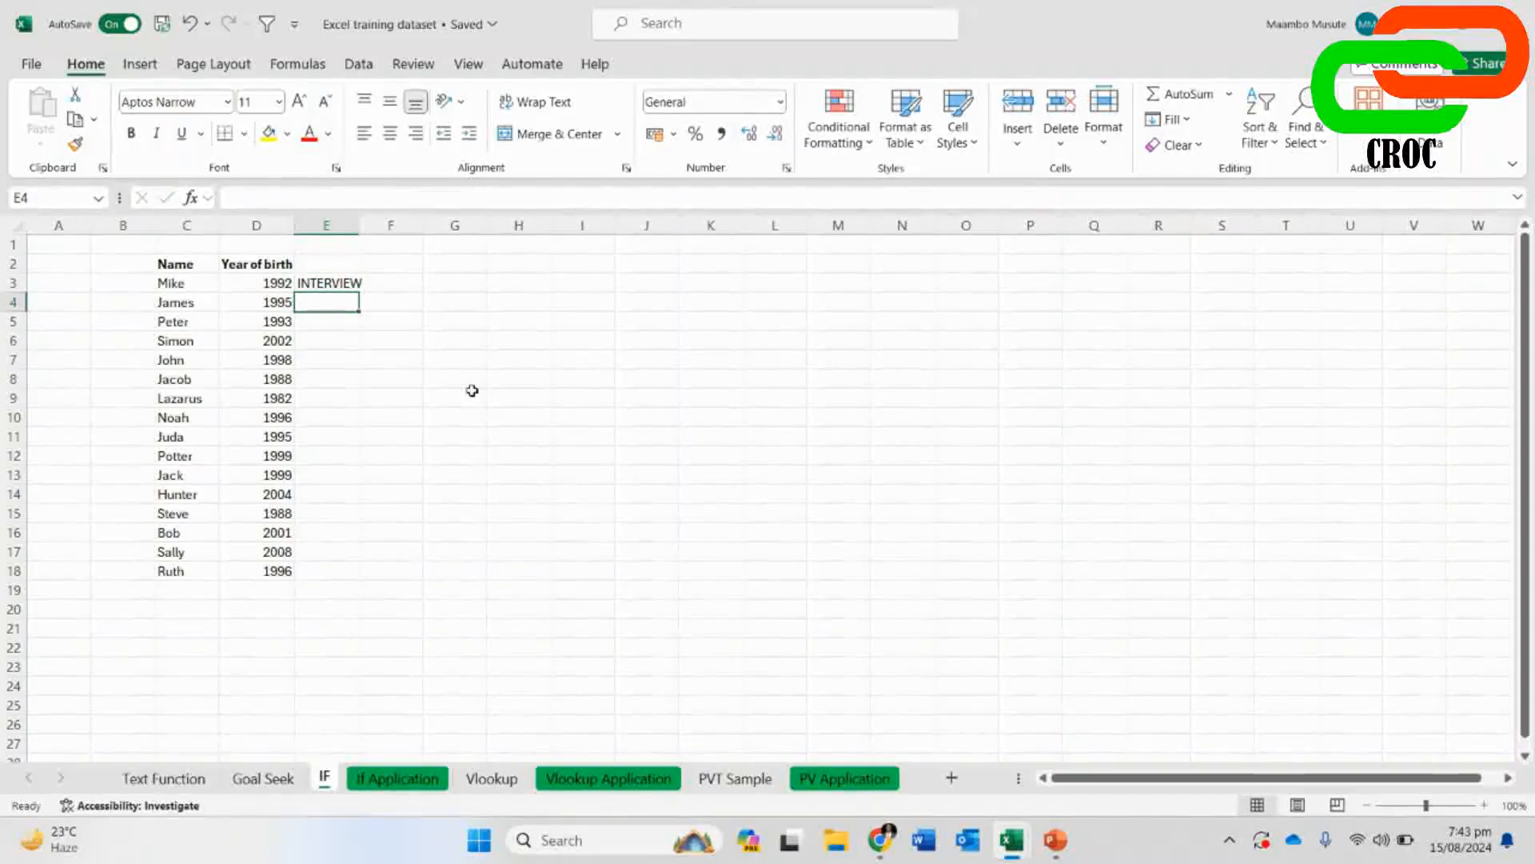
text(INTERVIEW)
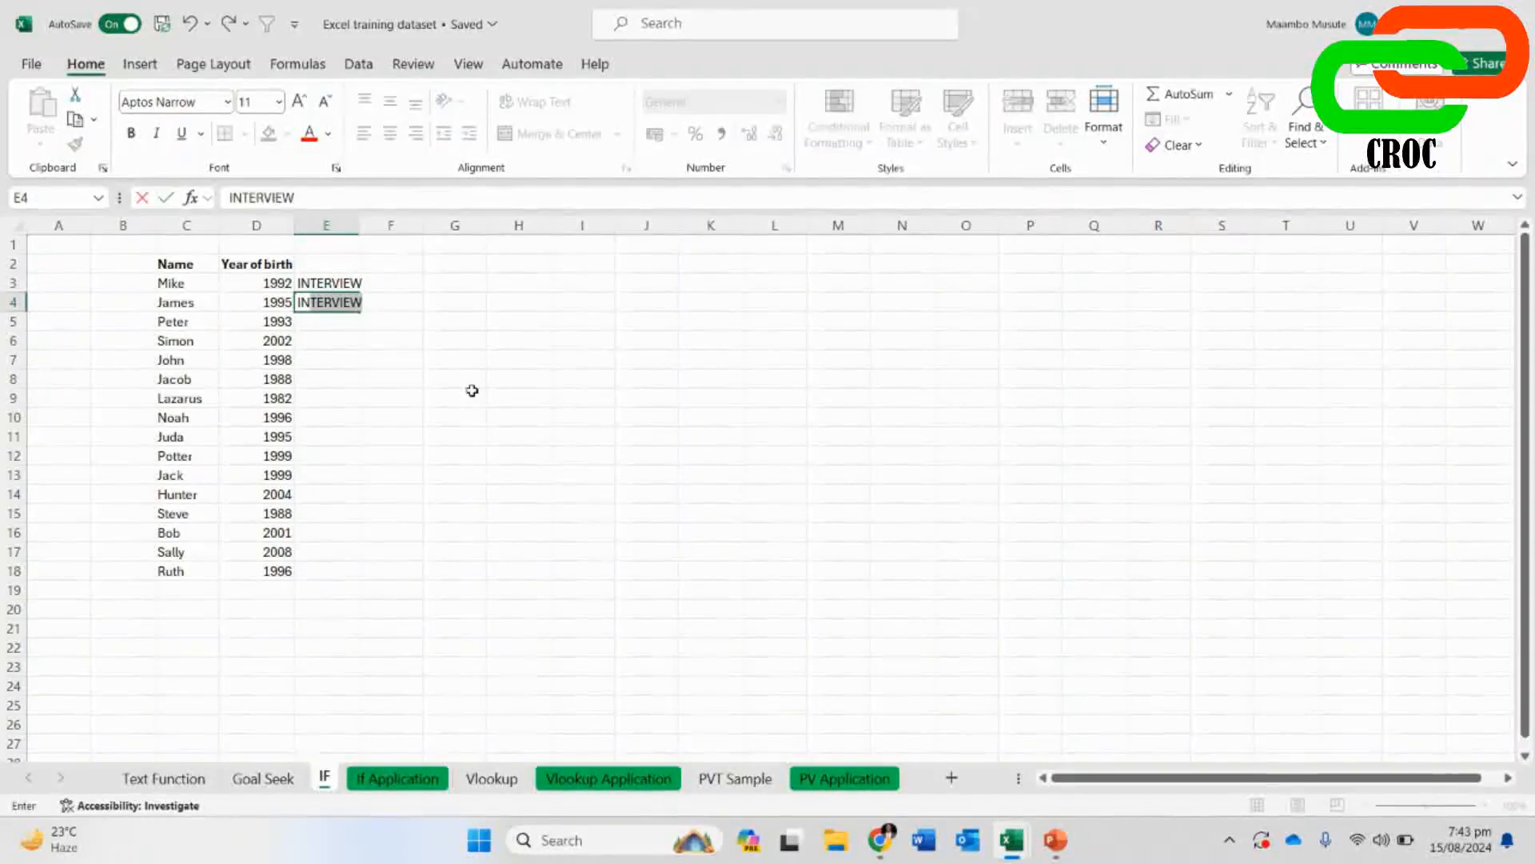
key(Return)
text(I)
key(Return)
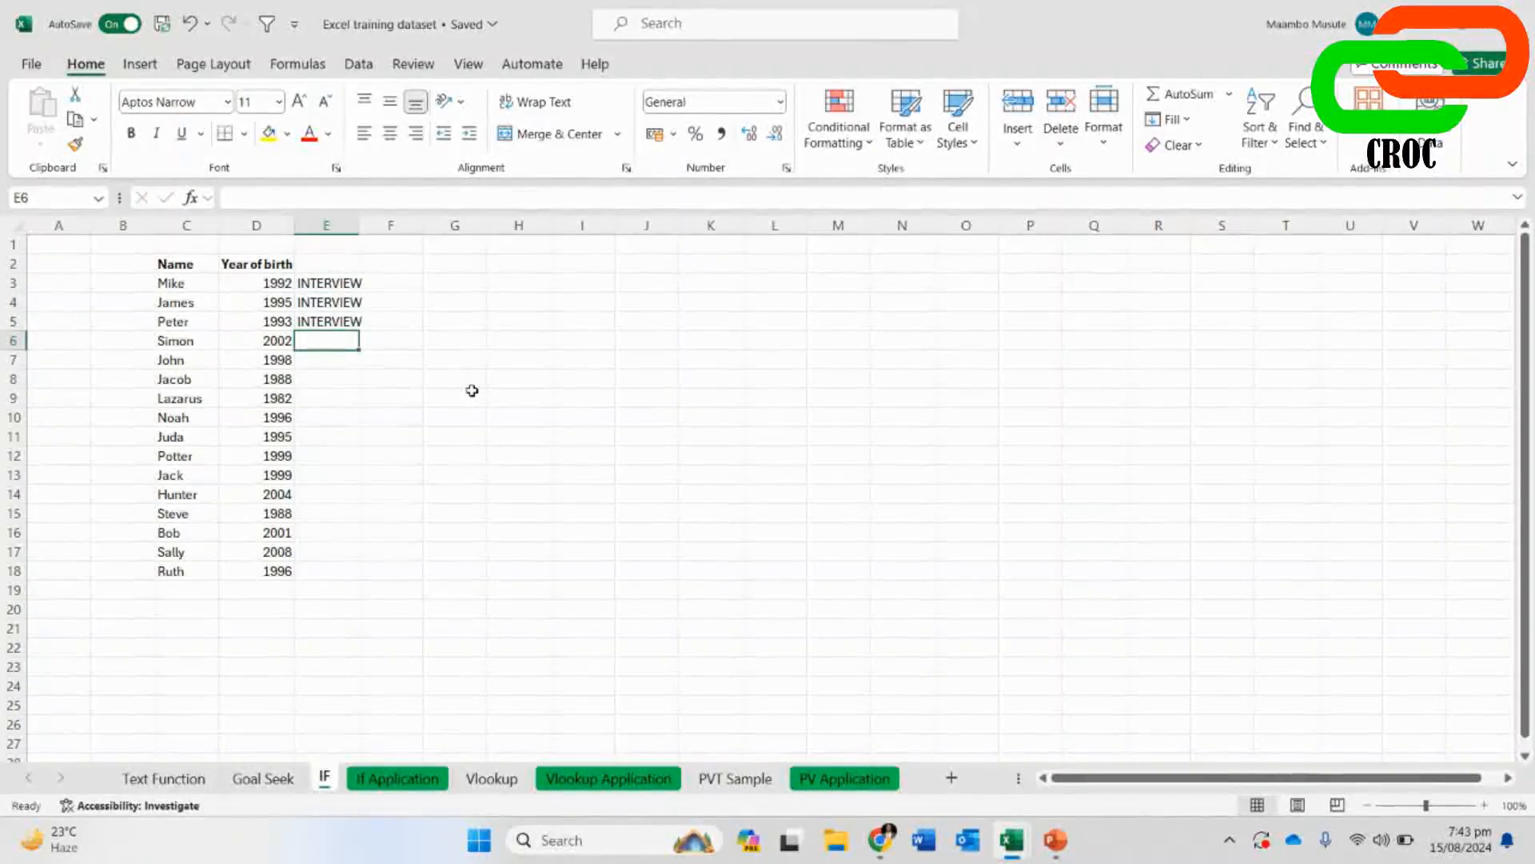
- Enter REJECT by hand in cells E6 and E7 for the next two people
text(REJECT)
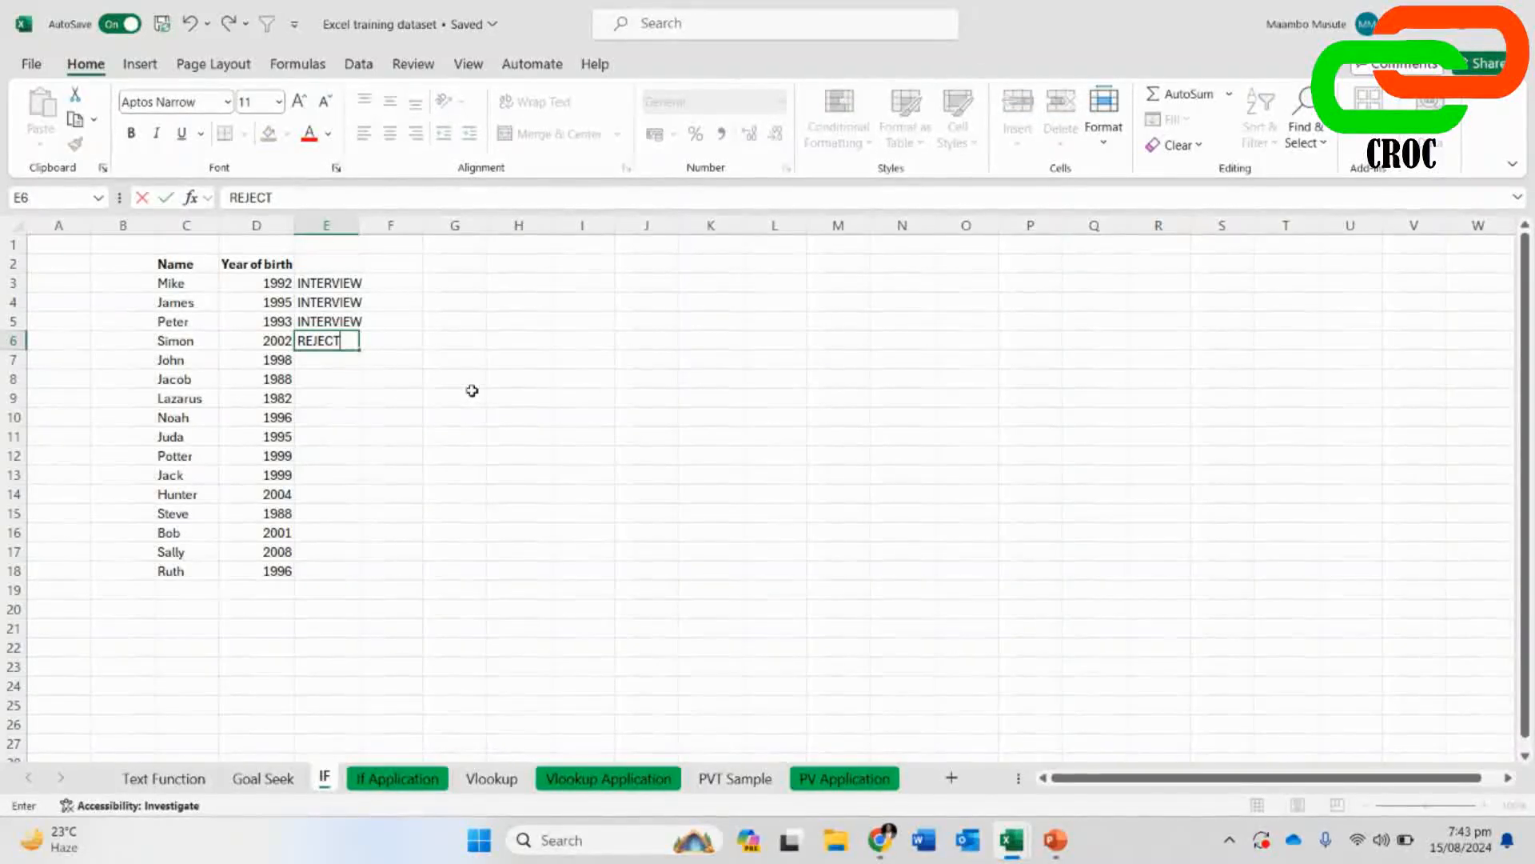
key(Return)
text(REJECT)
key(Return)
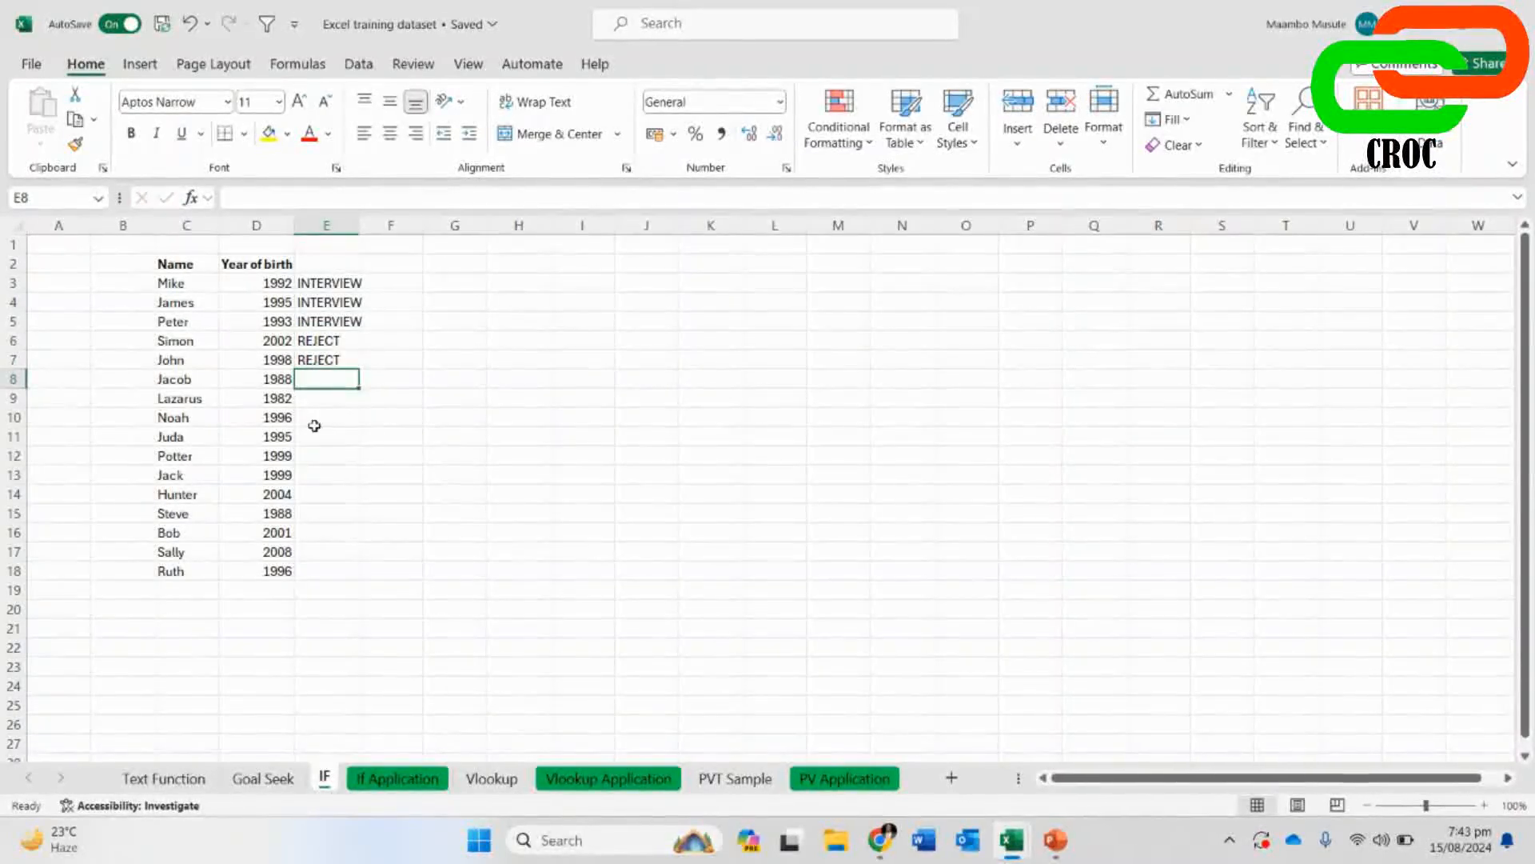
- Clear the manually entered decisions by deleting the contents of E2:E9
click(336, 571)
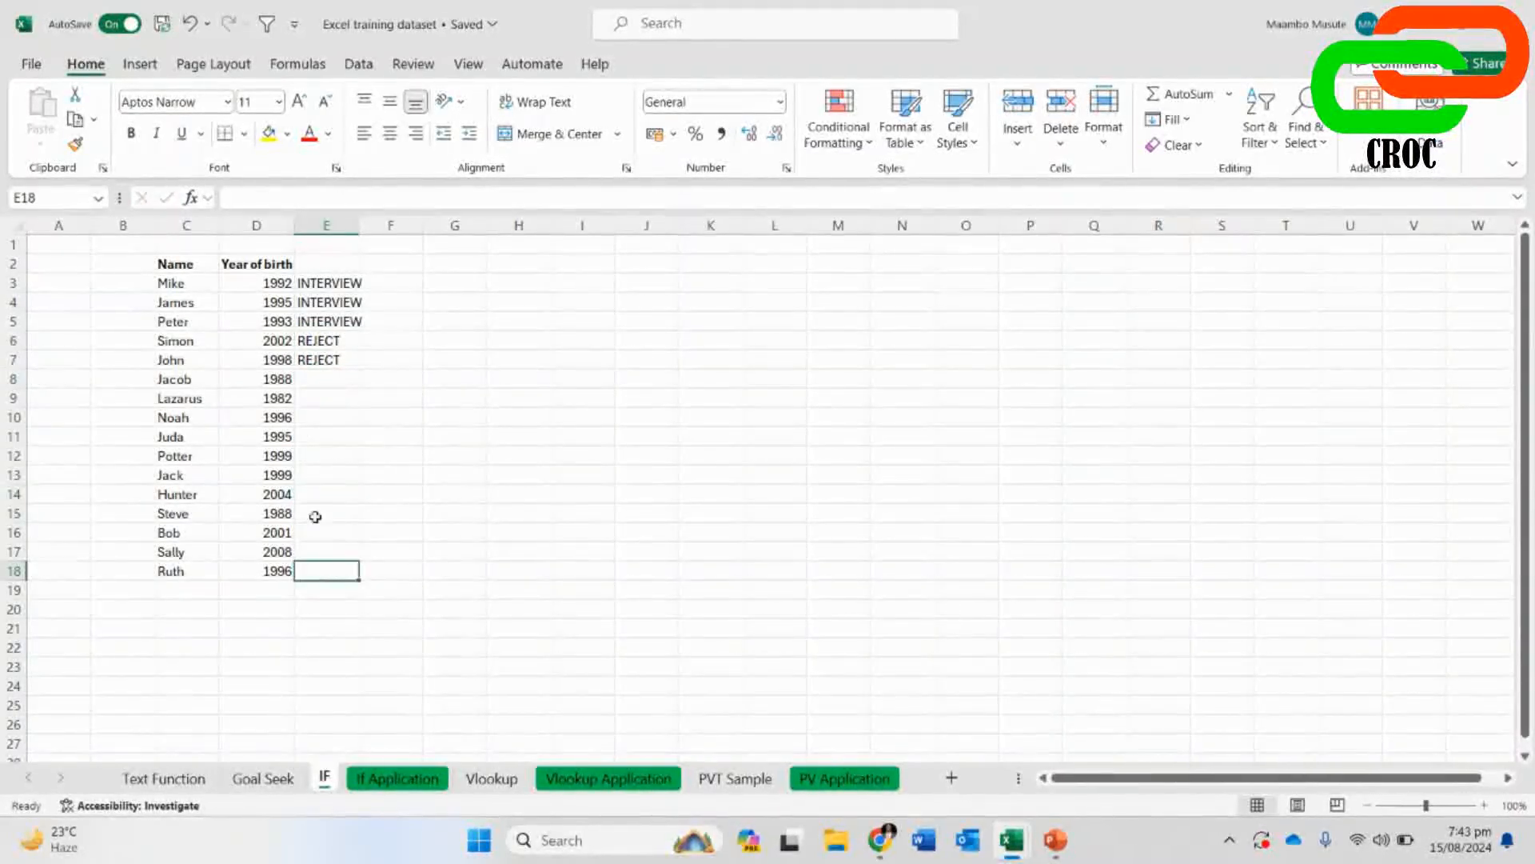
click(315, 364)
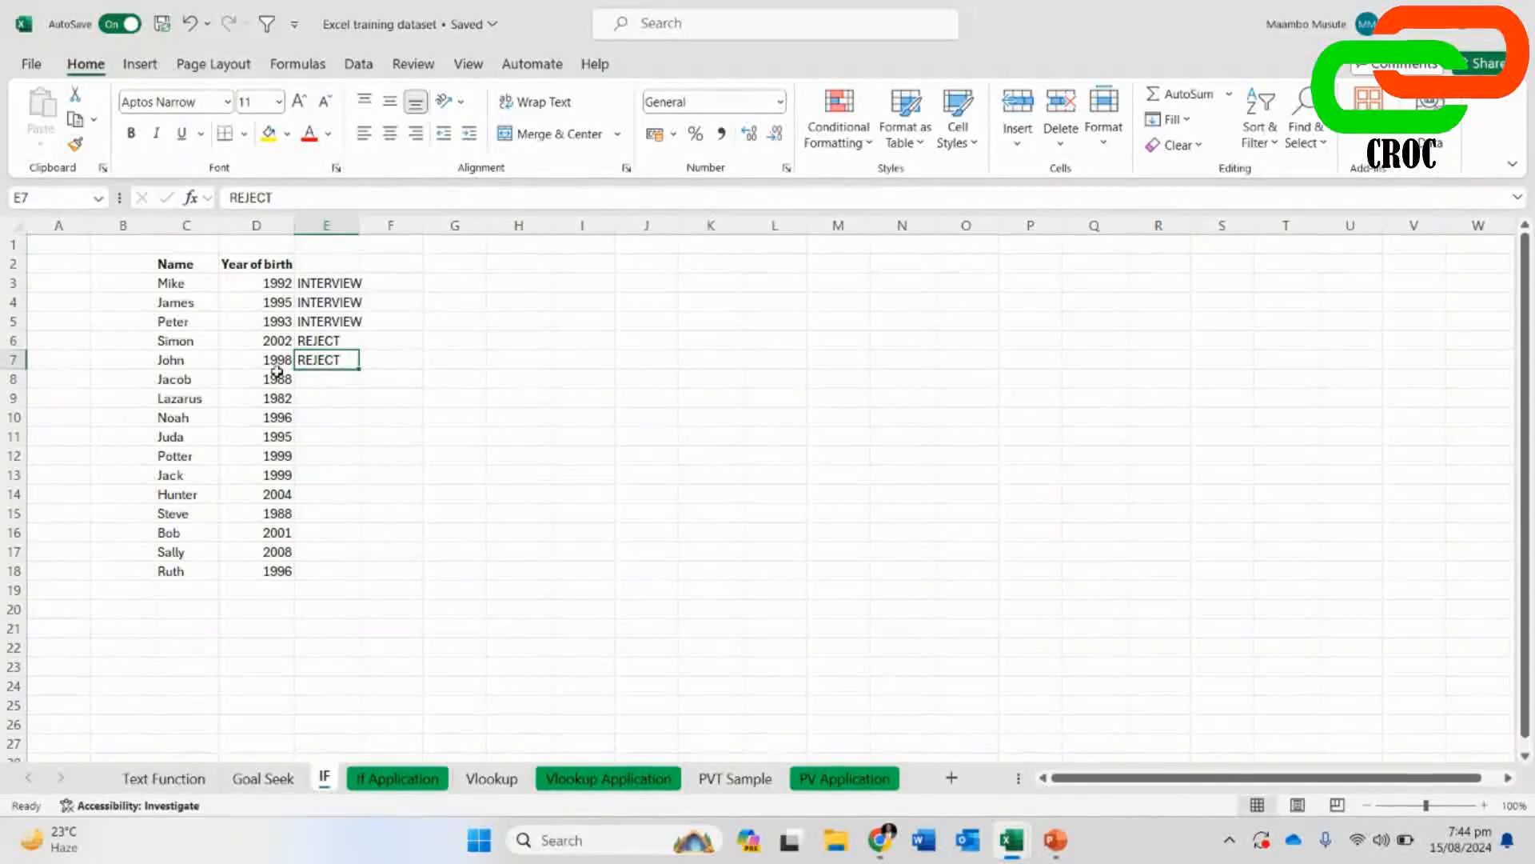
drag(311, 264, 304, 395)
key(Delete)
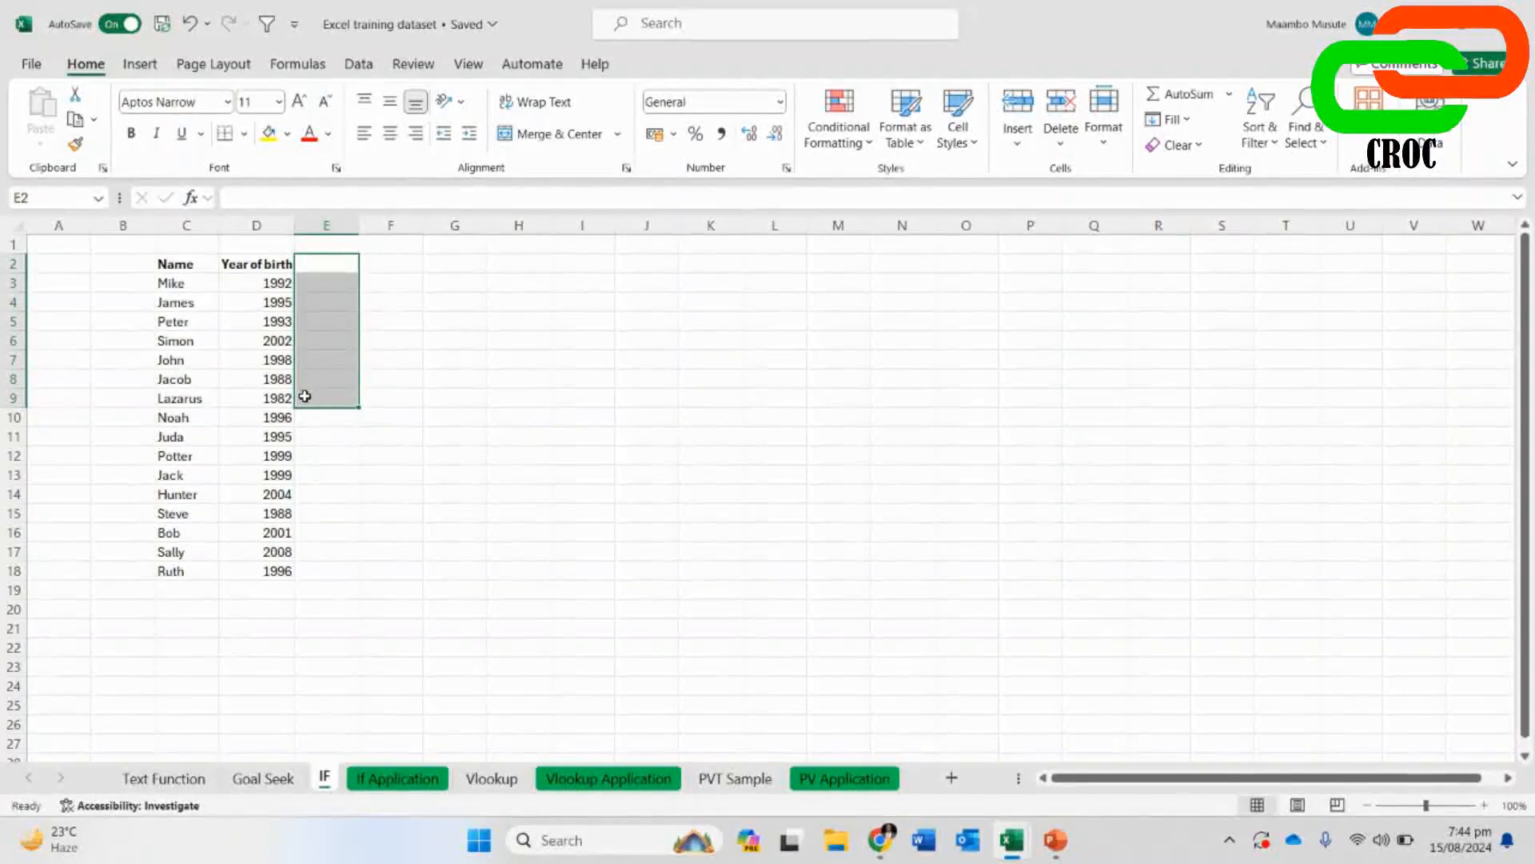
- Start an IF formula in E3 with the logical test D3<1996 on the first person's year of birth
click(321, 276)
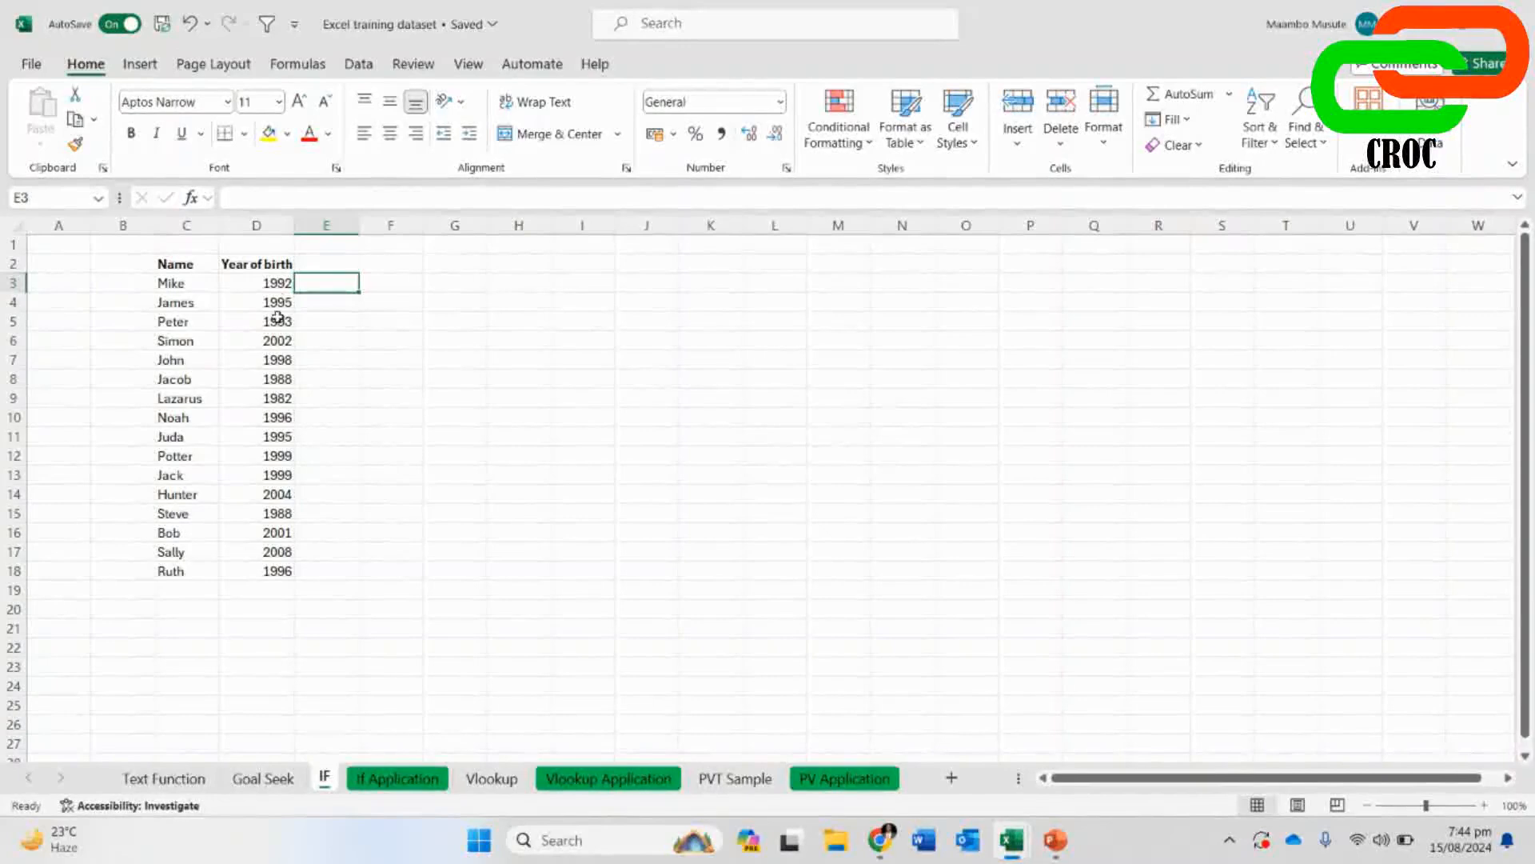
click(276, 285)
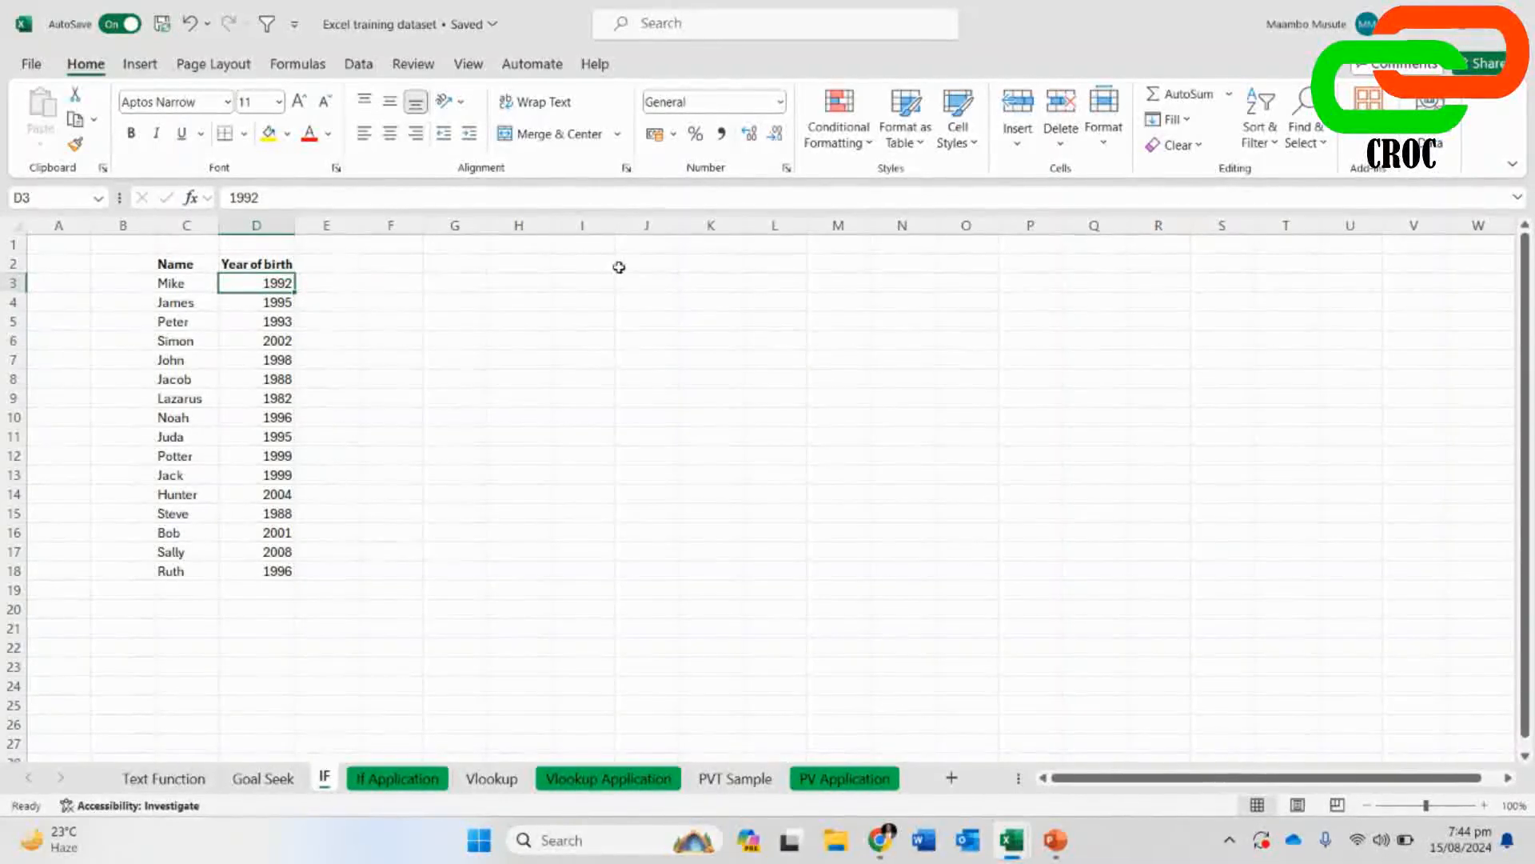
click(339, 275)
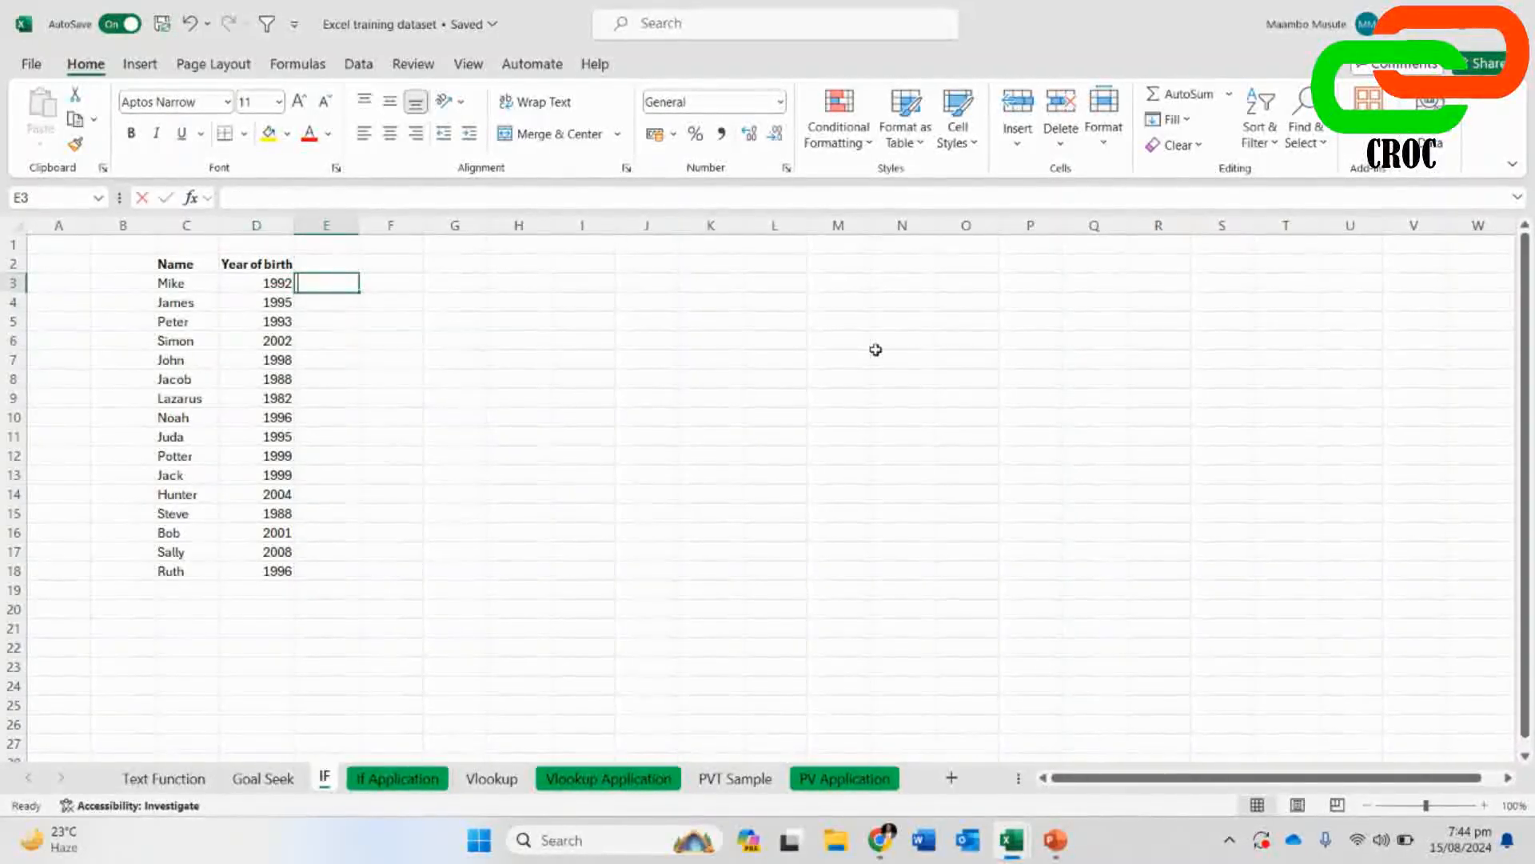
text(=)
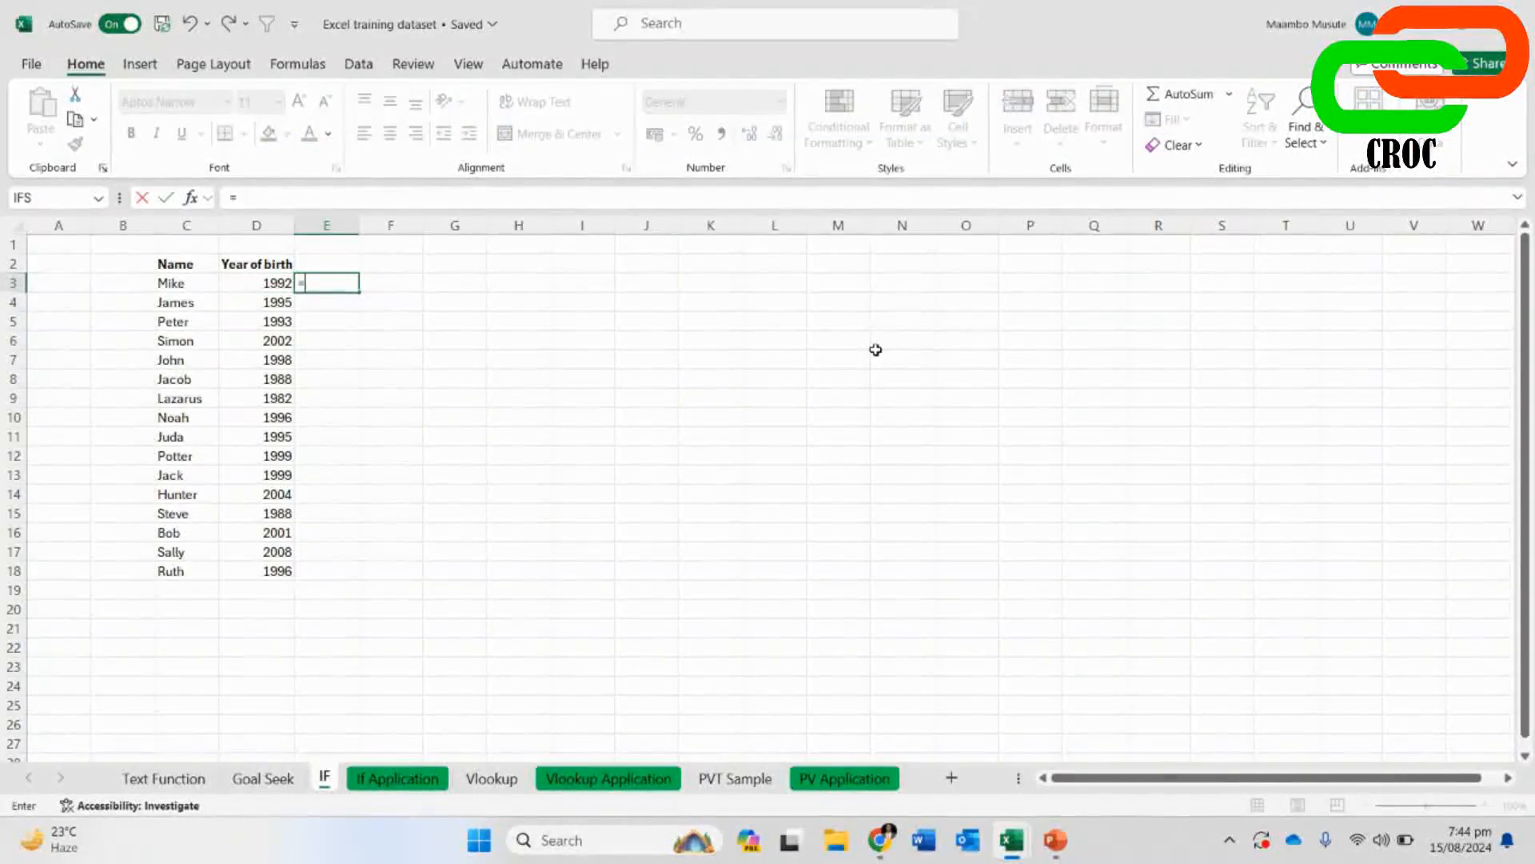
text(IF()
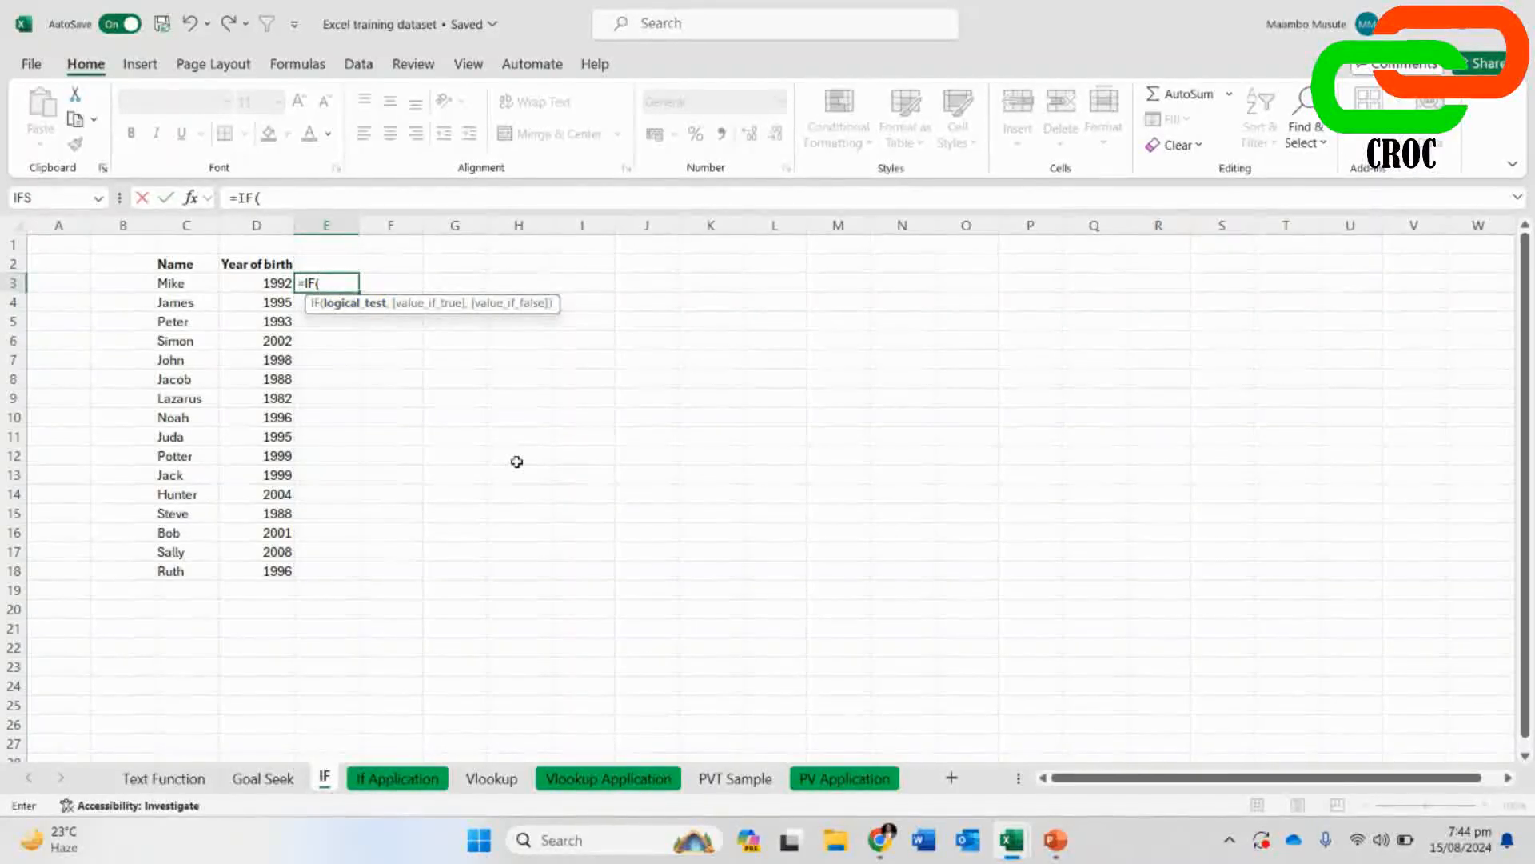
text(1996)
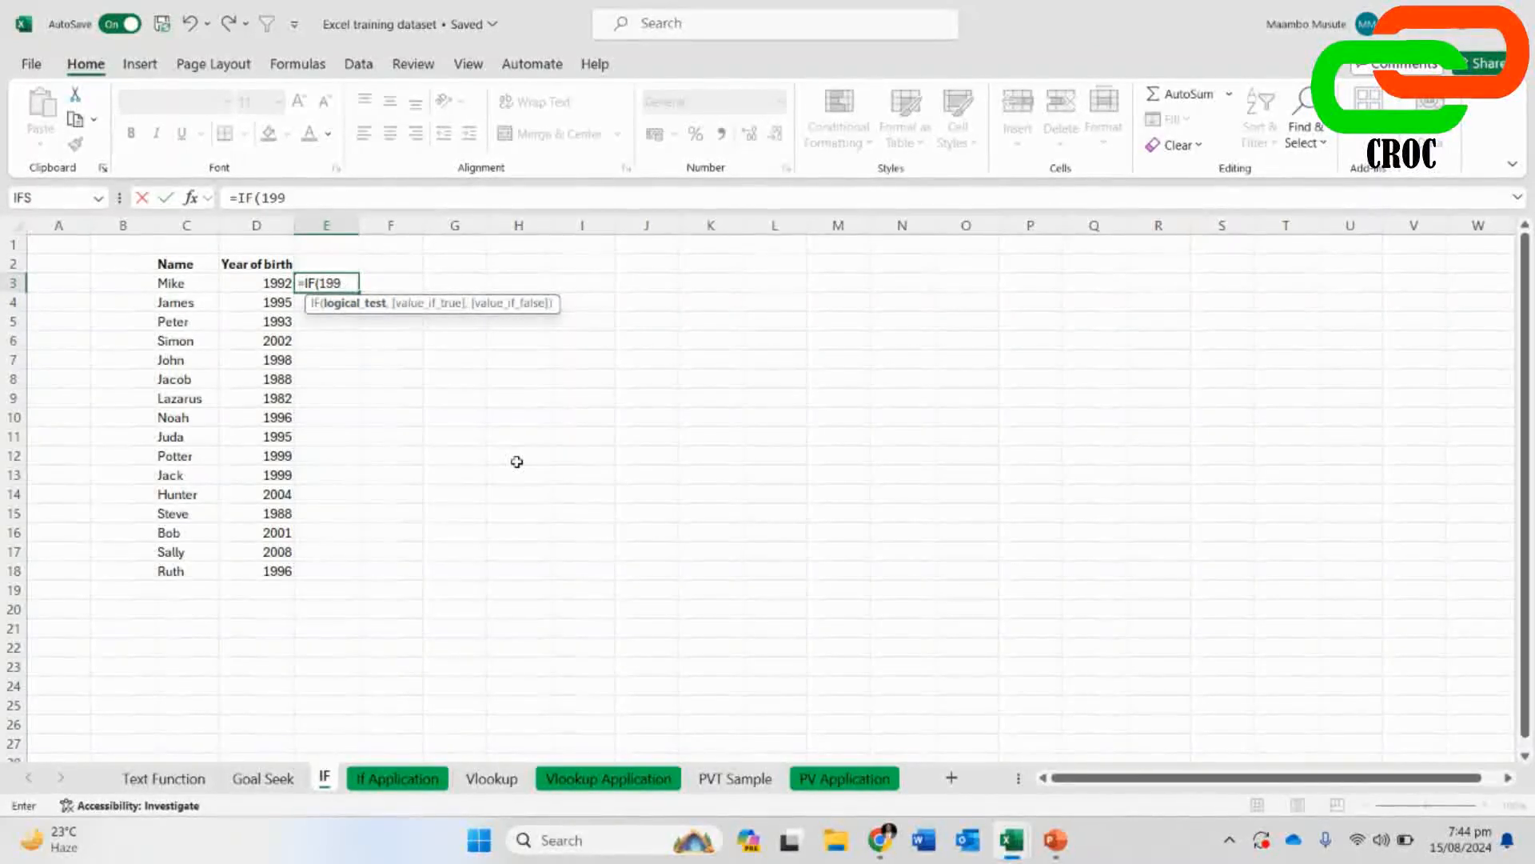
key(BackSpace)
key(BackSpace)
click(273, 285)
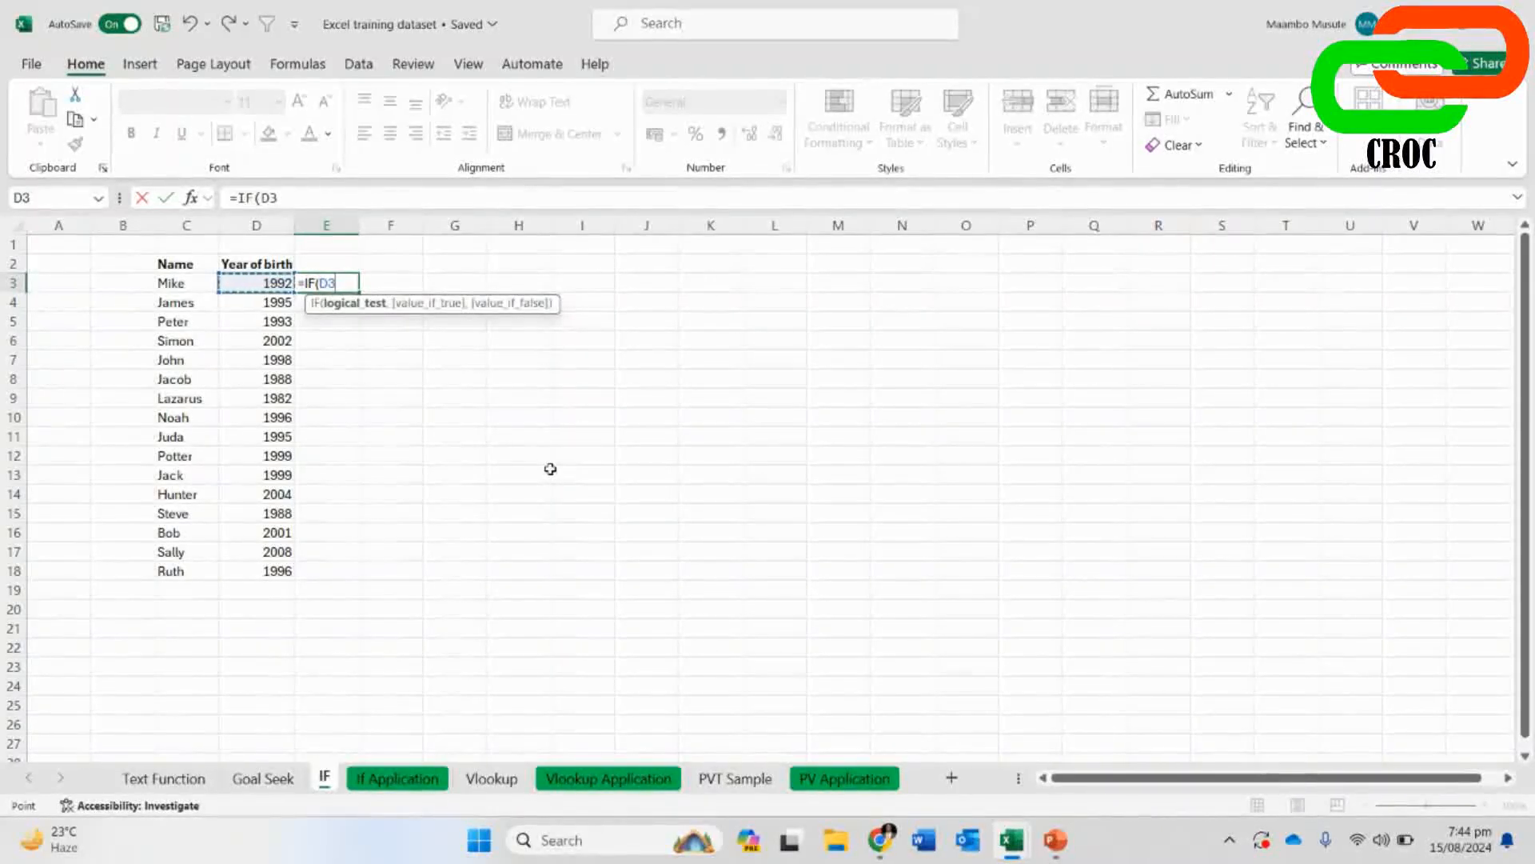
text(>)
text(<)
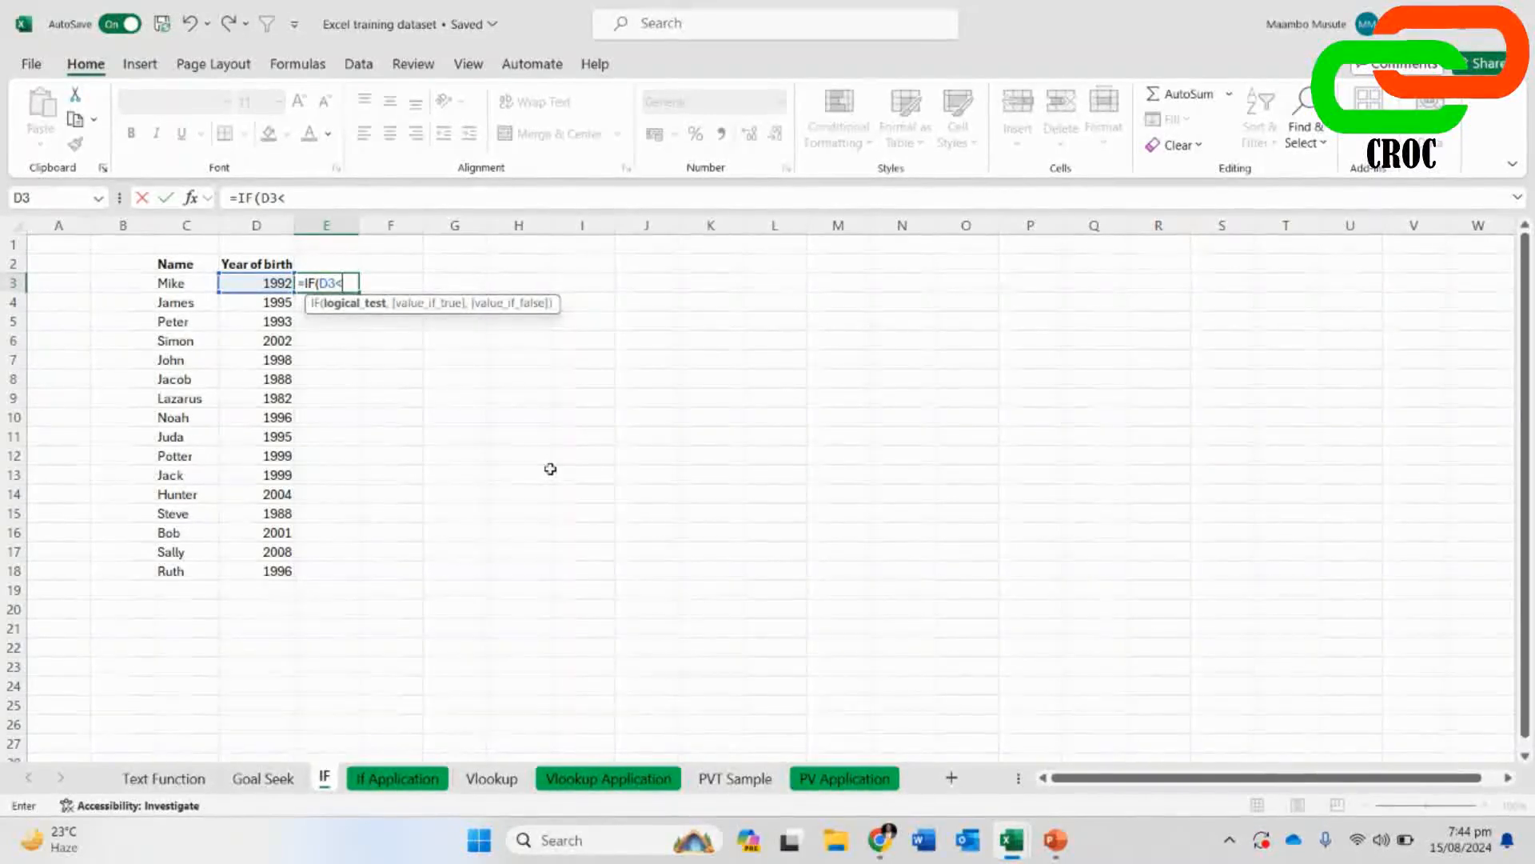
text(1996)
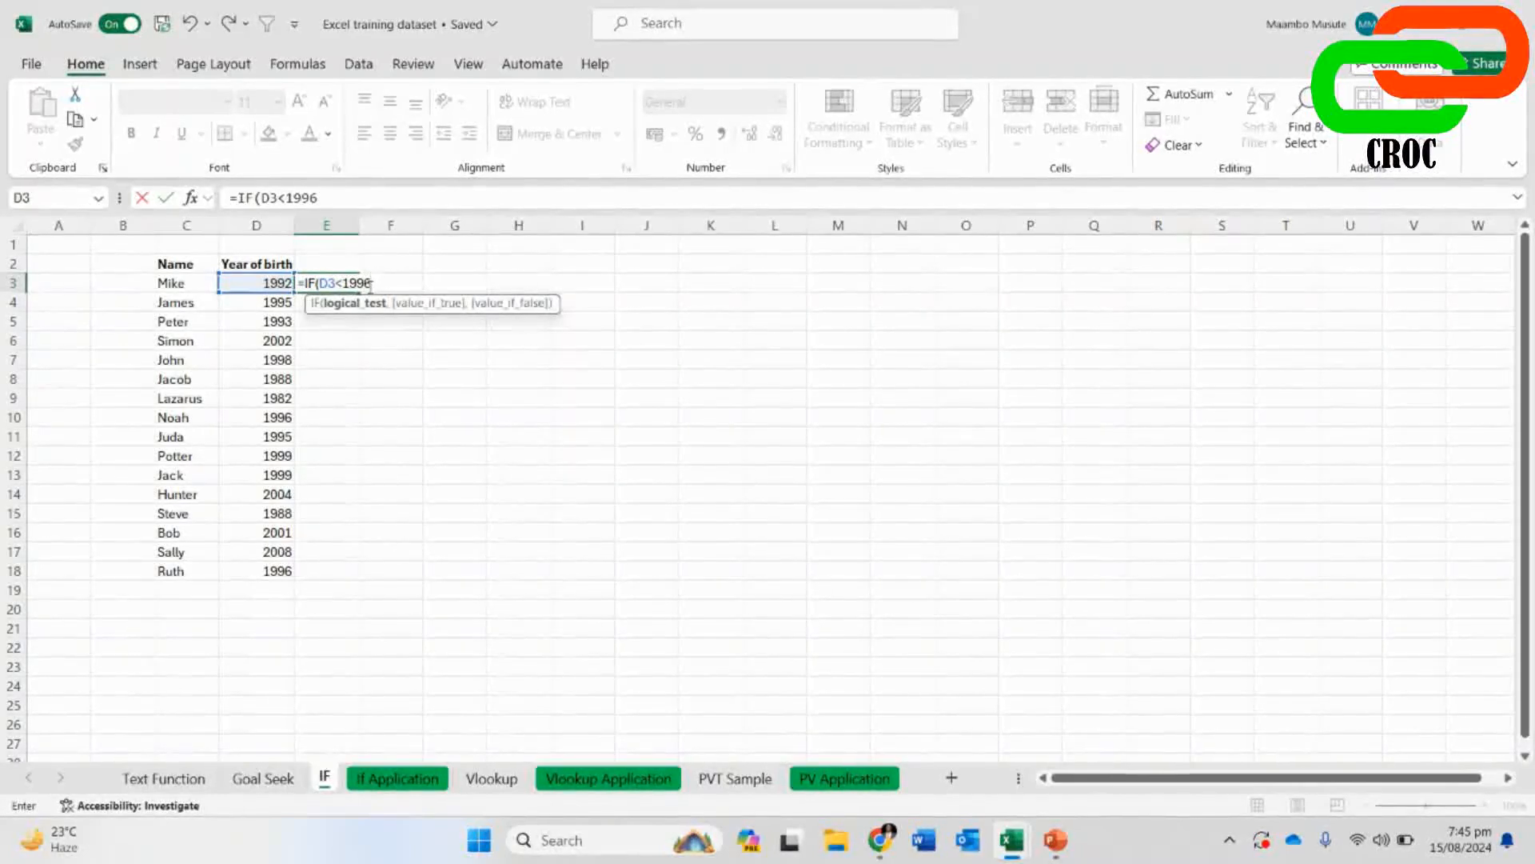
- Complete the E3 formula to return "INTERVIEW" when the test is true and "REJECT" when it is false
text(,)
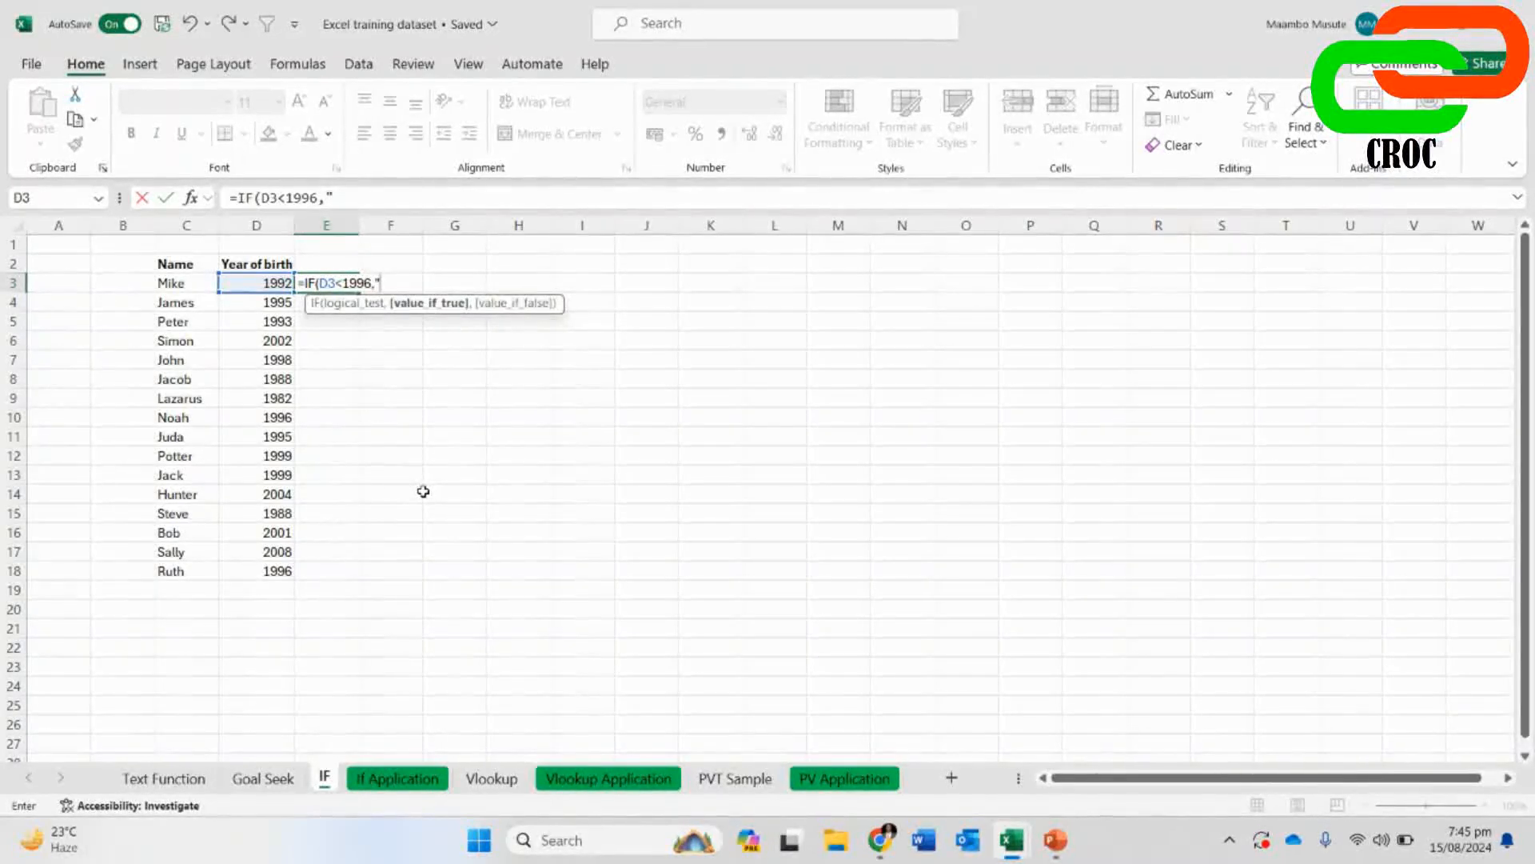
text(INTERVIEW",)
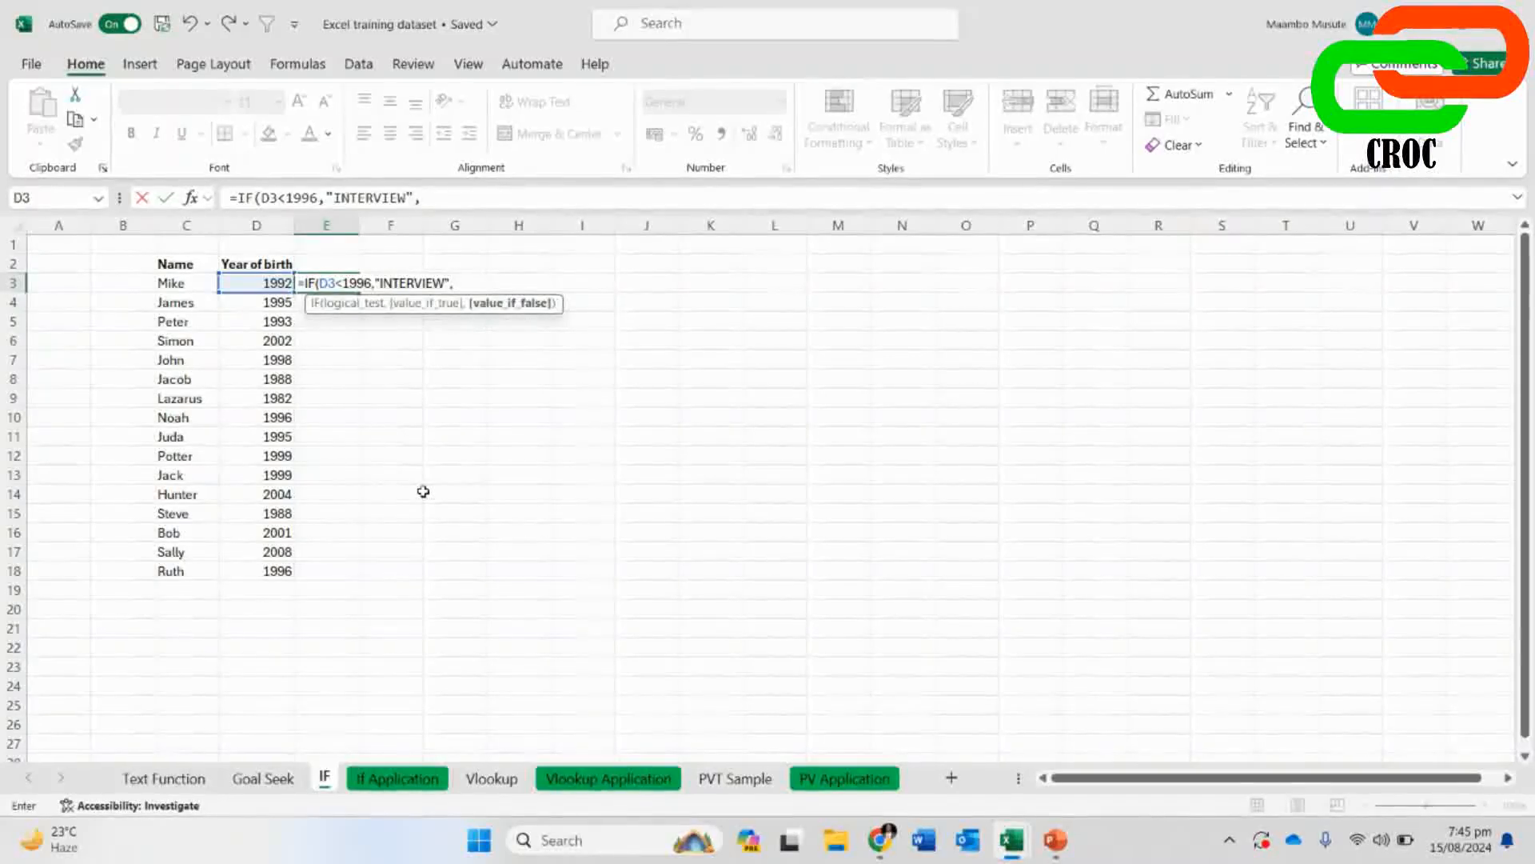
text("R)
text(EJECT)
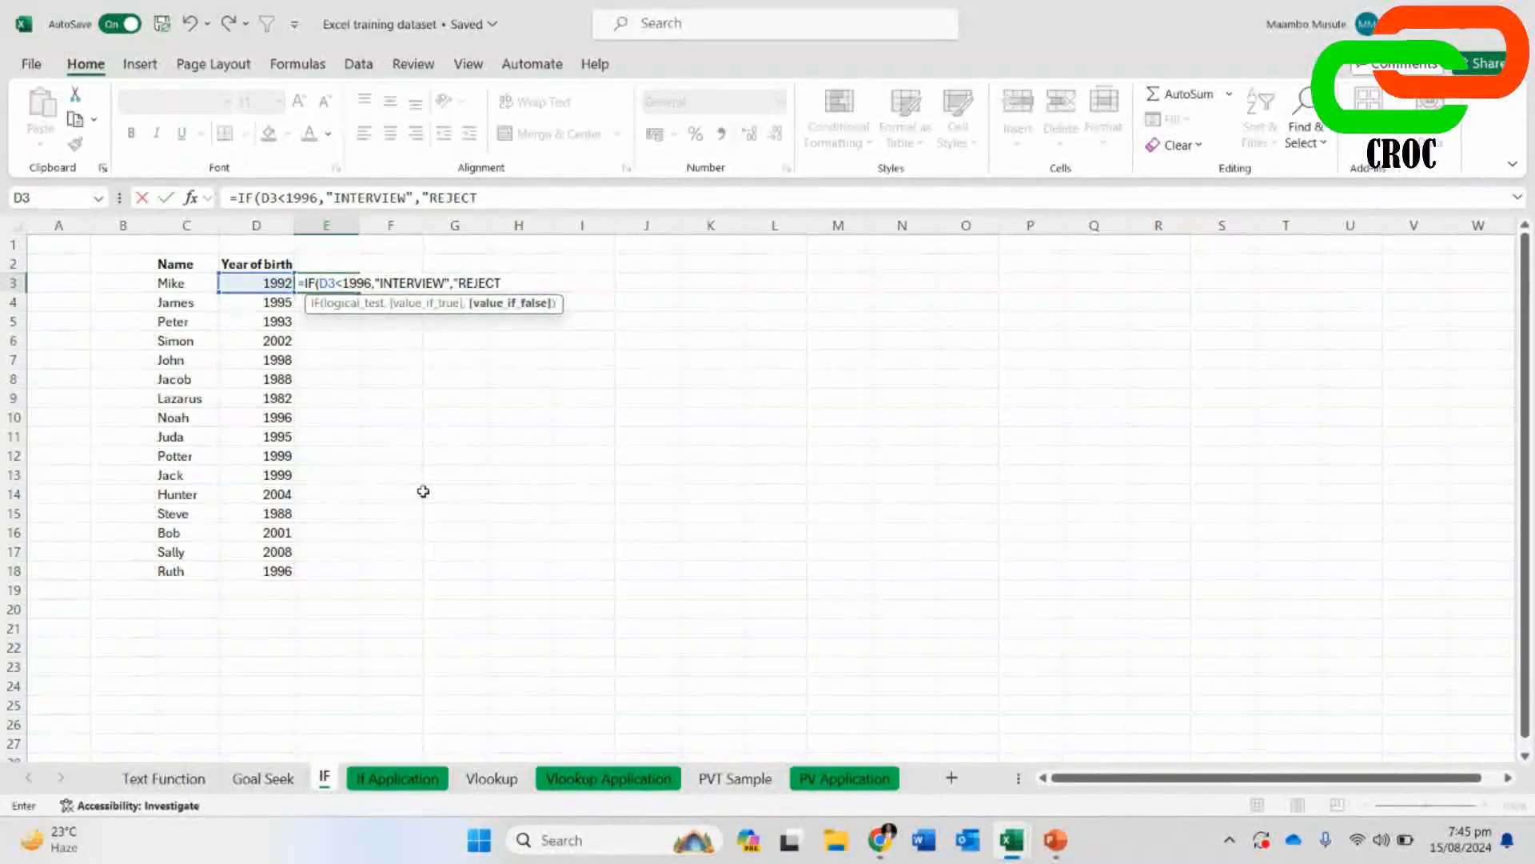
text("))
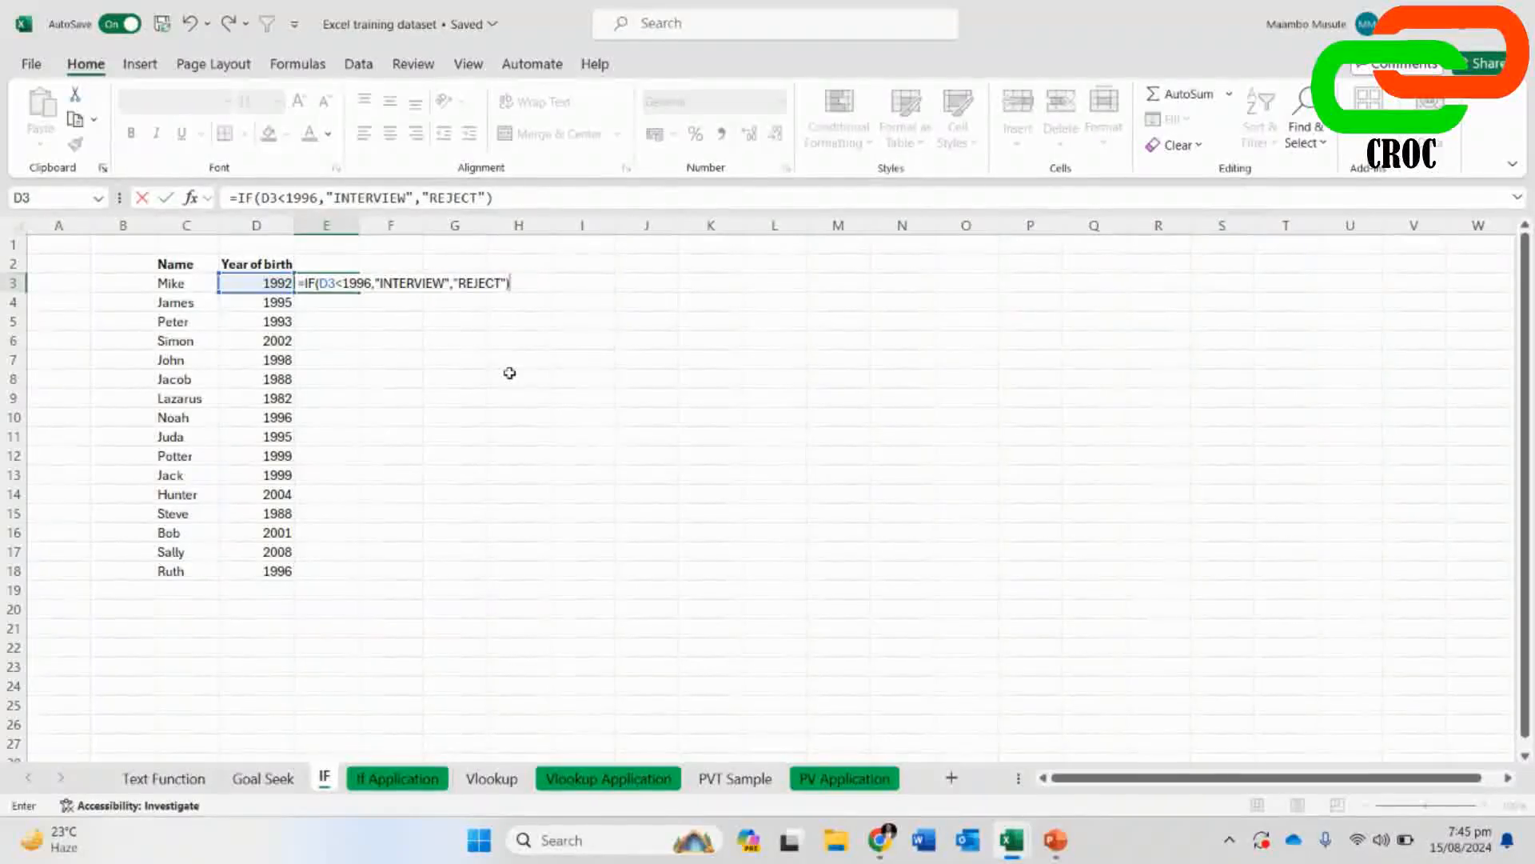
key(Return)
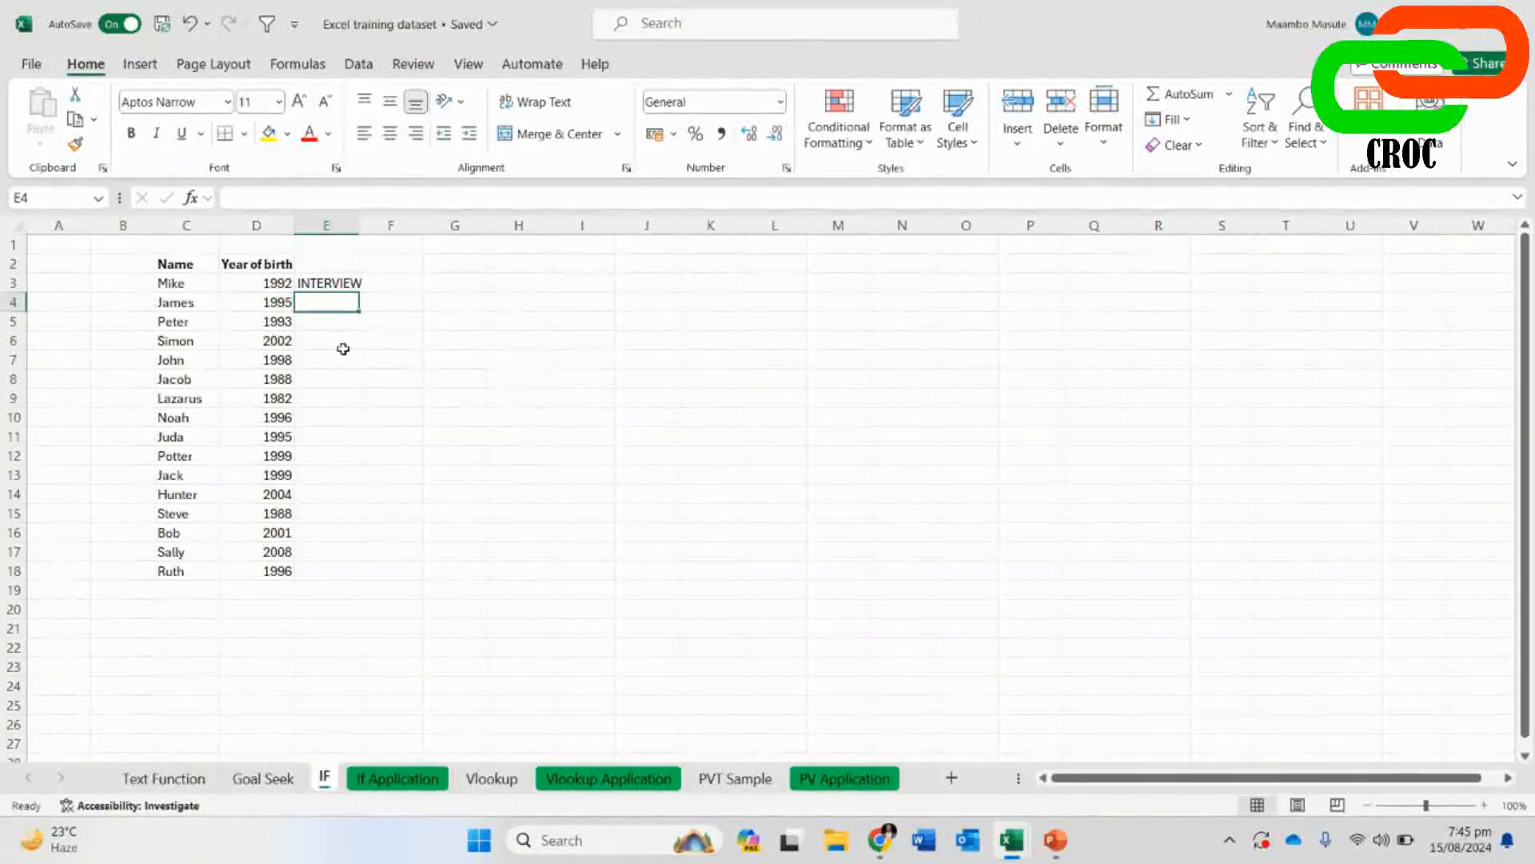
- Fill the IF formula from E3 down to E18 for all listed people
click(253, 283)
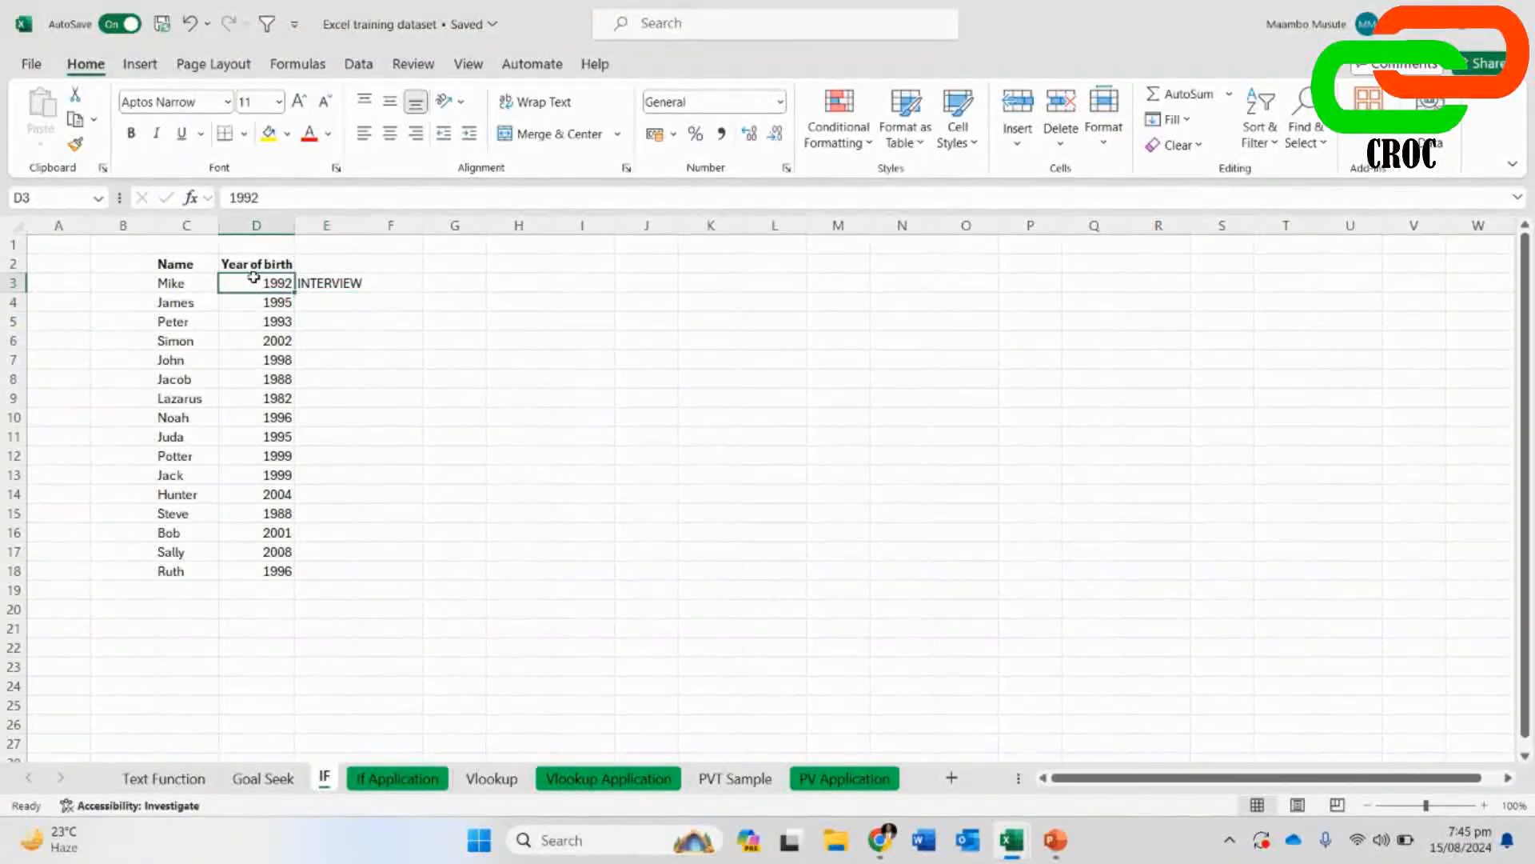
click(312, 280)
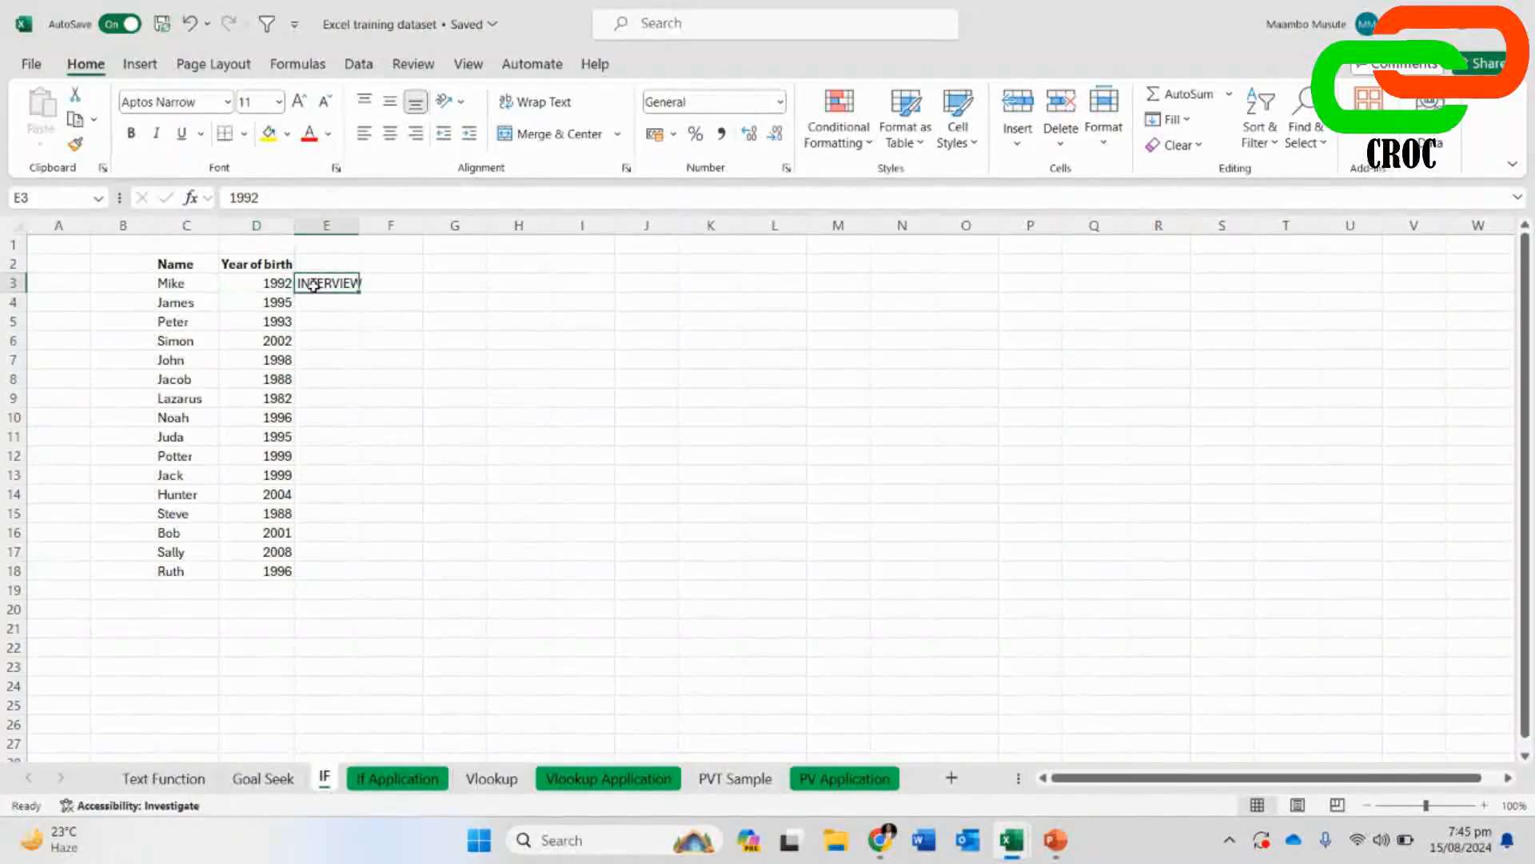
double_click(358, 292)
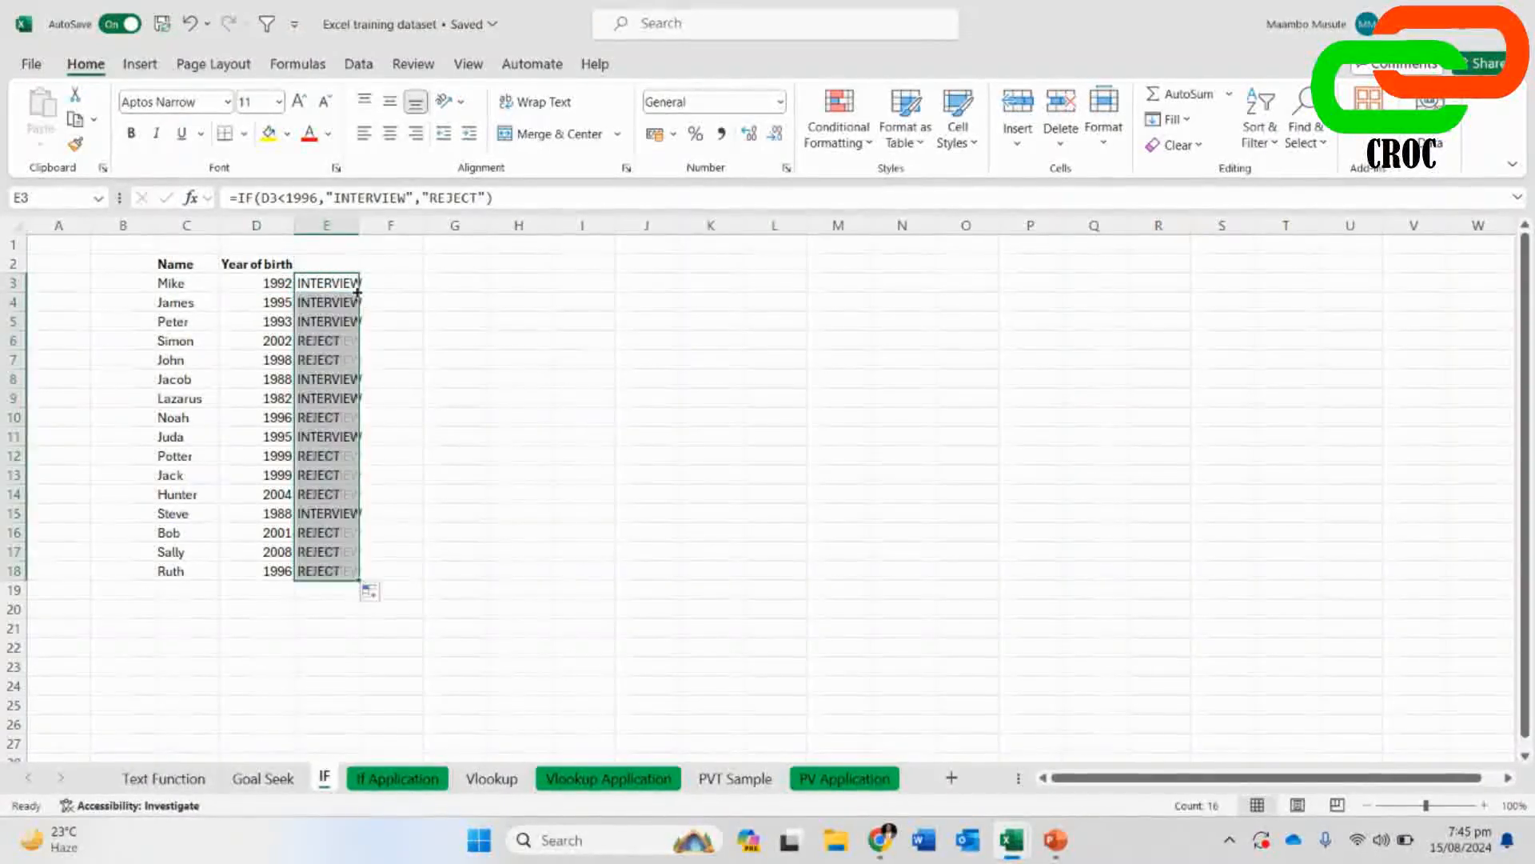
click(590, 495)
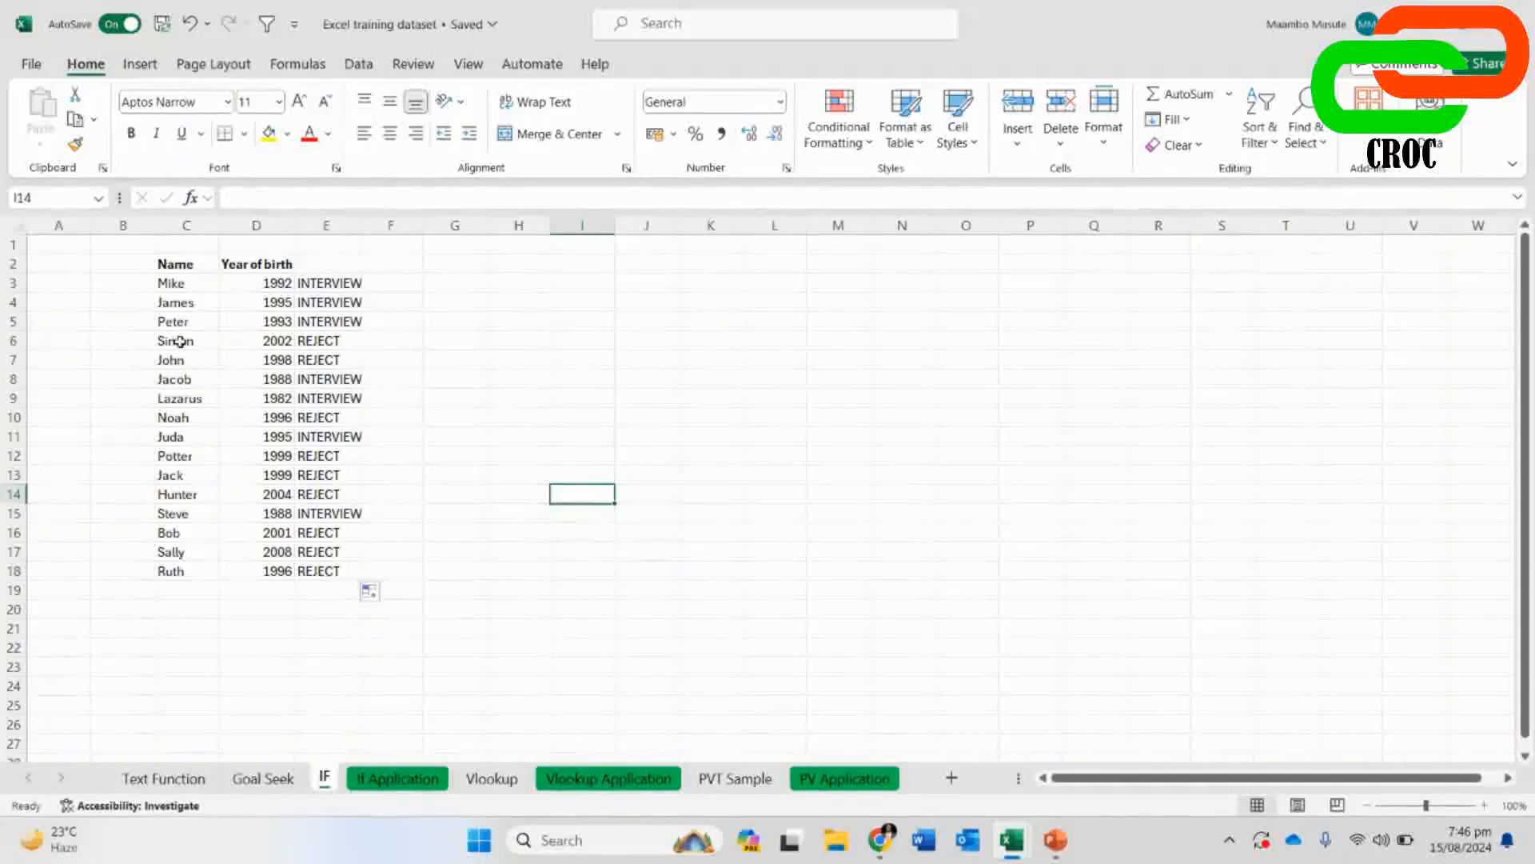
- Examine the copied IF formulas in column E against the years of birth in column D
click(334, 285)
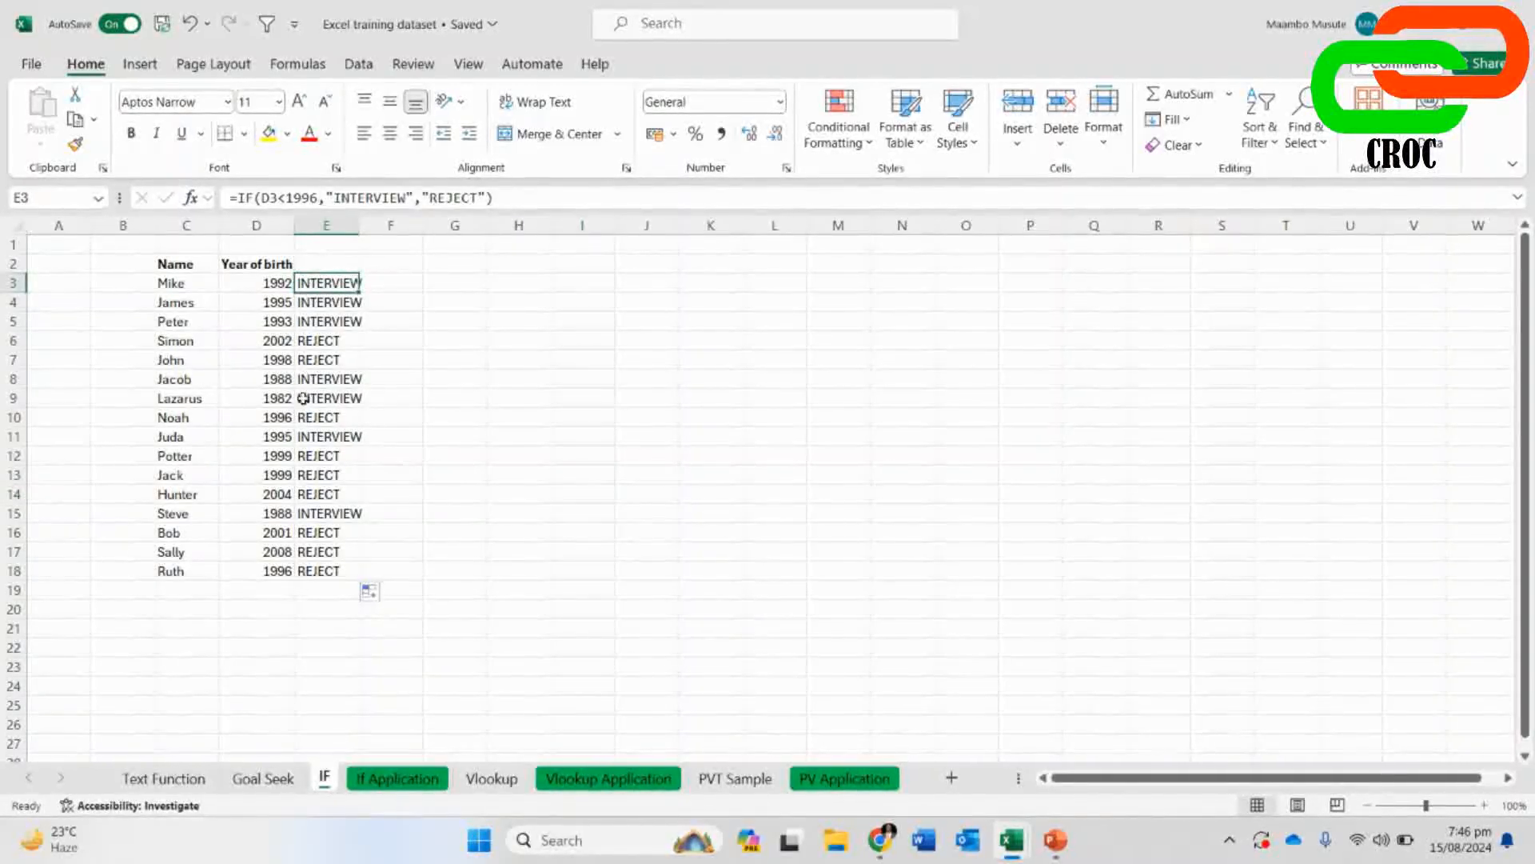
click(328, 304)
click(327, 322)
click(323, 359)
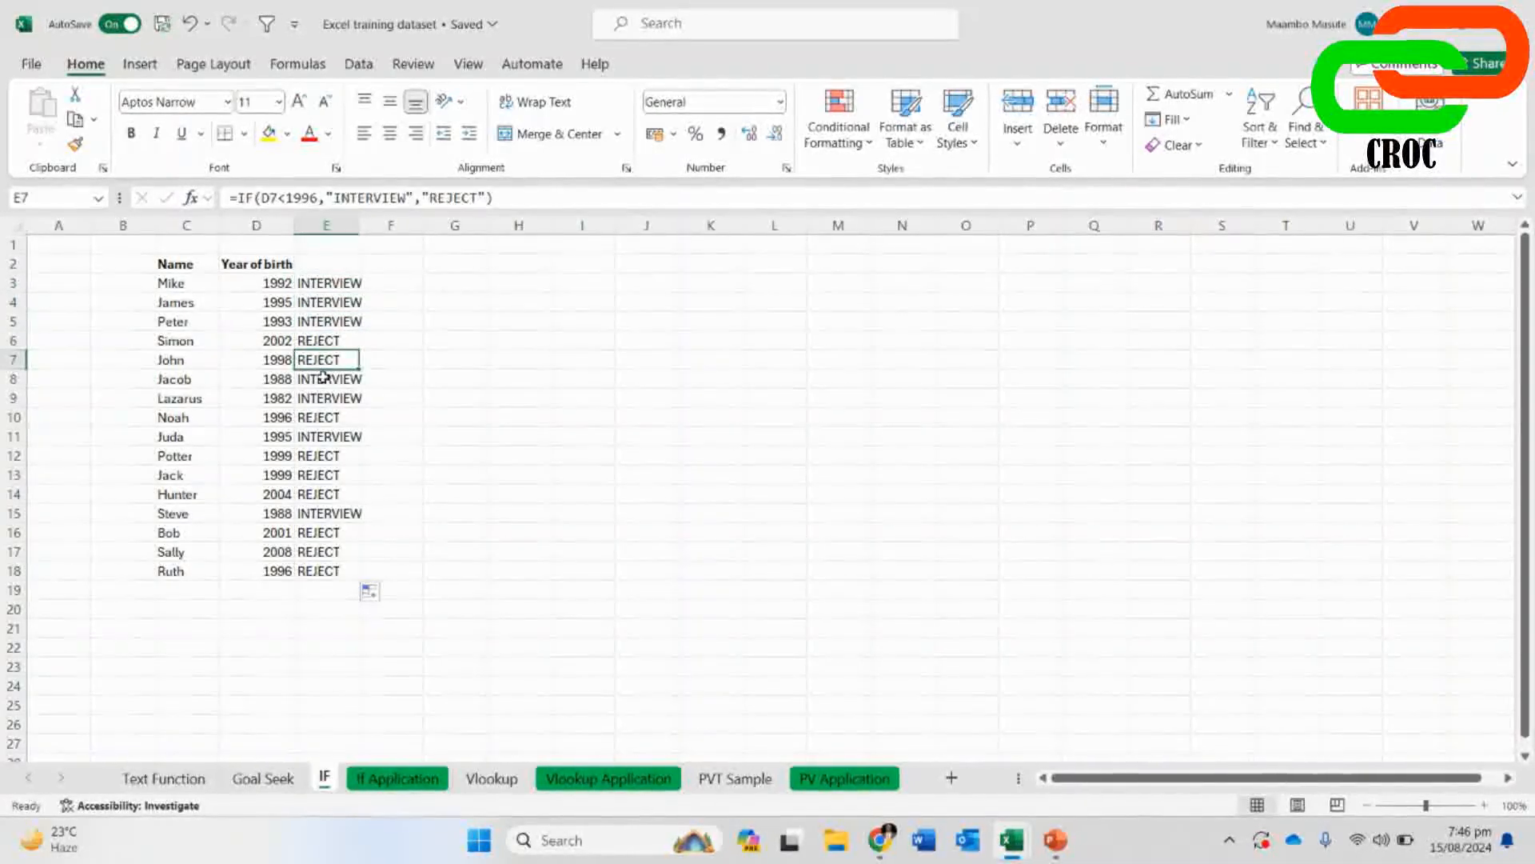
click(326, 380)
click(328, 415)
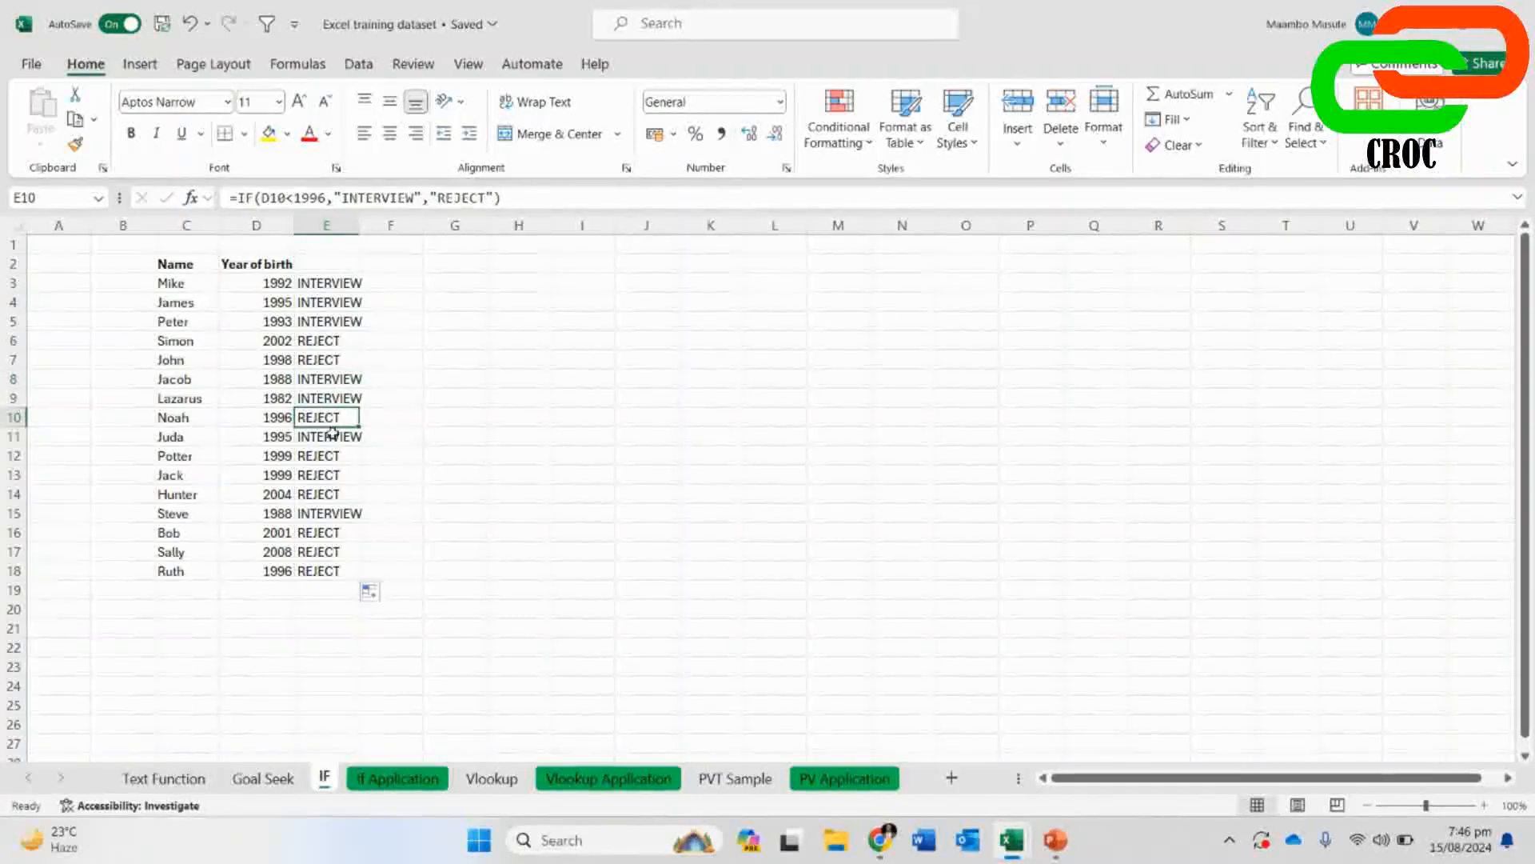
click(326, 283)
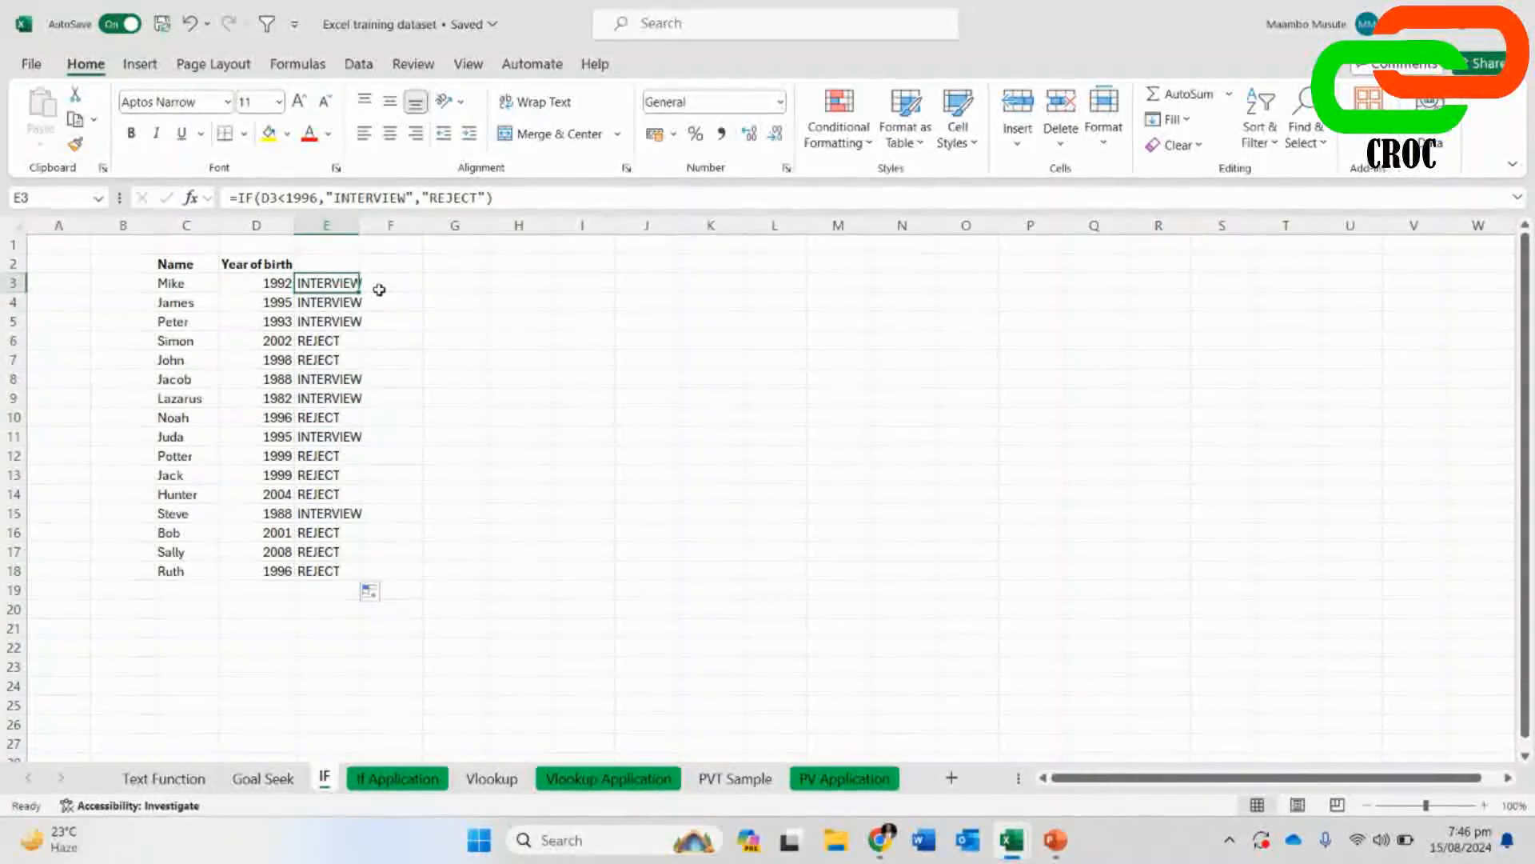
click(277, 279)
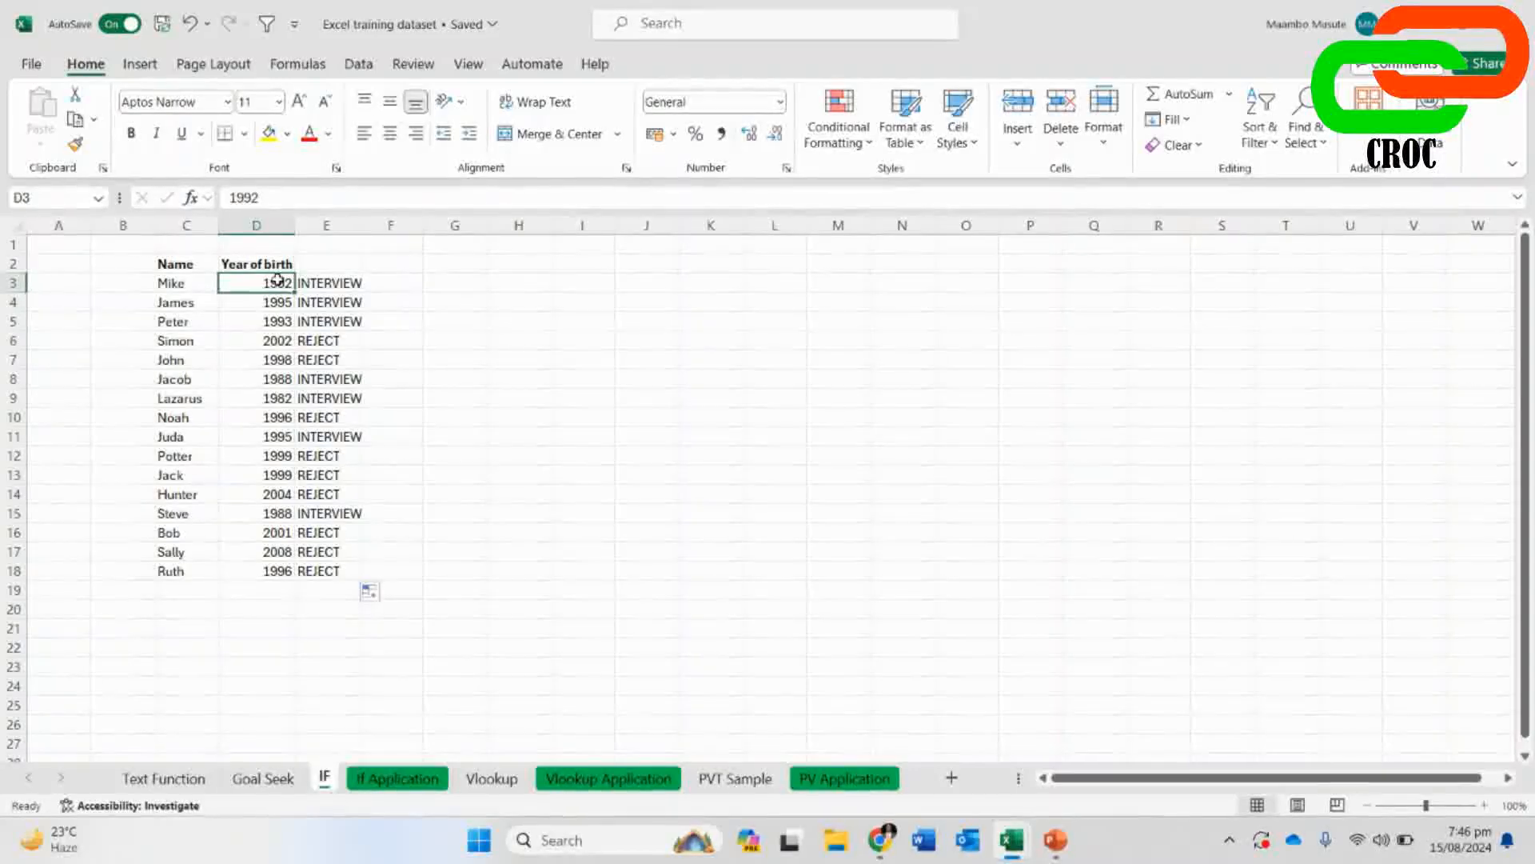
click(325, 283)
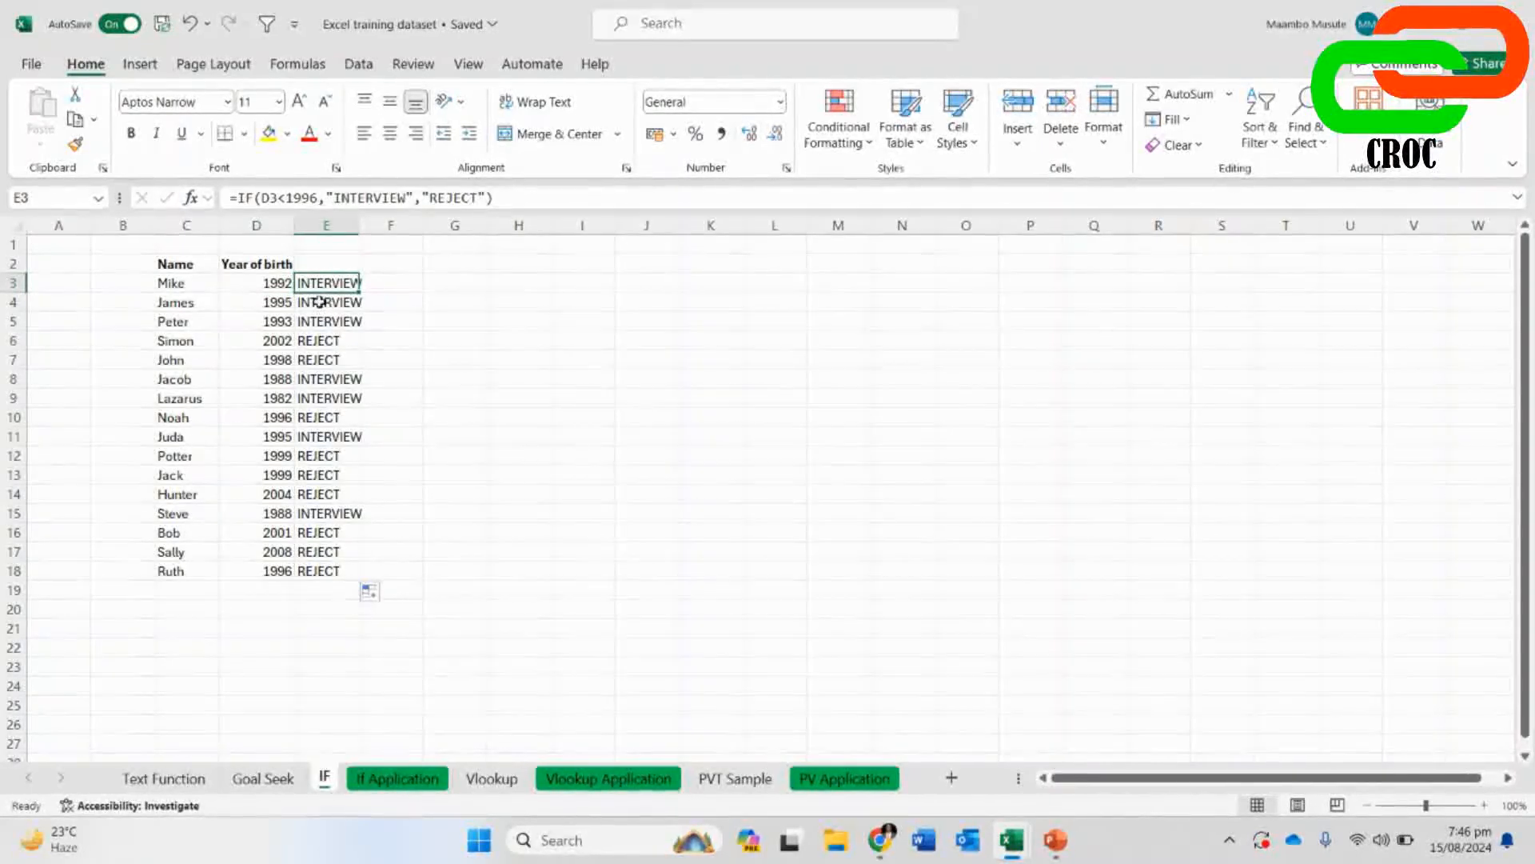
click(317, 300)
click(314, 341)
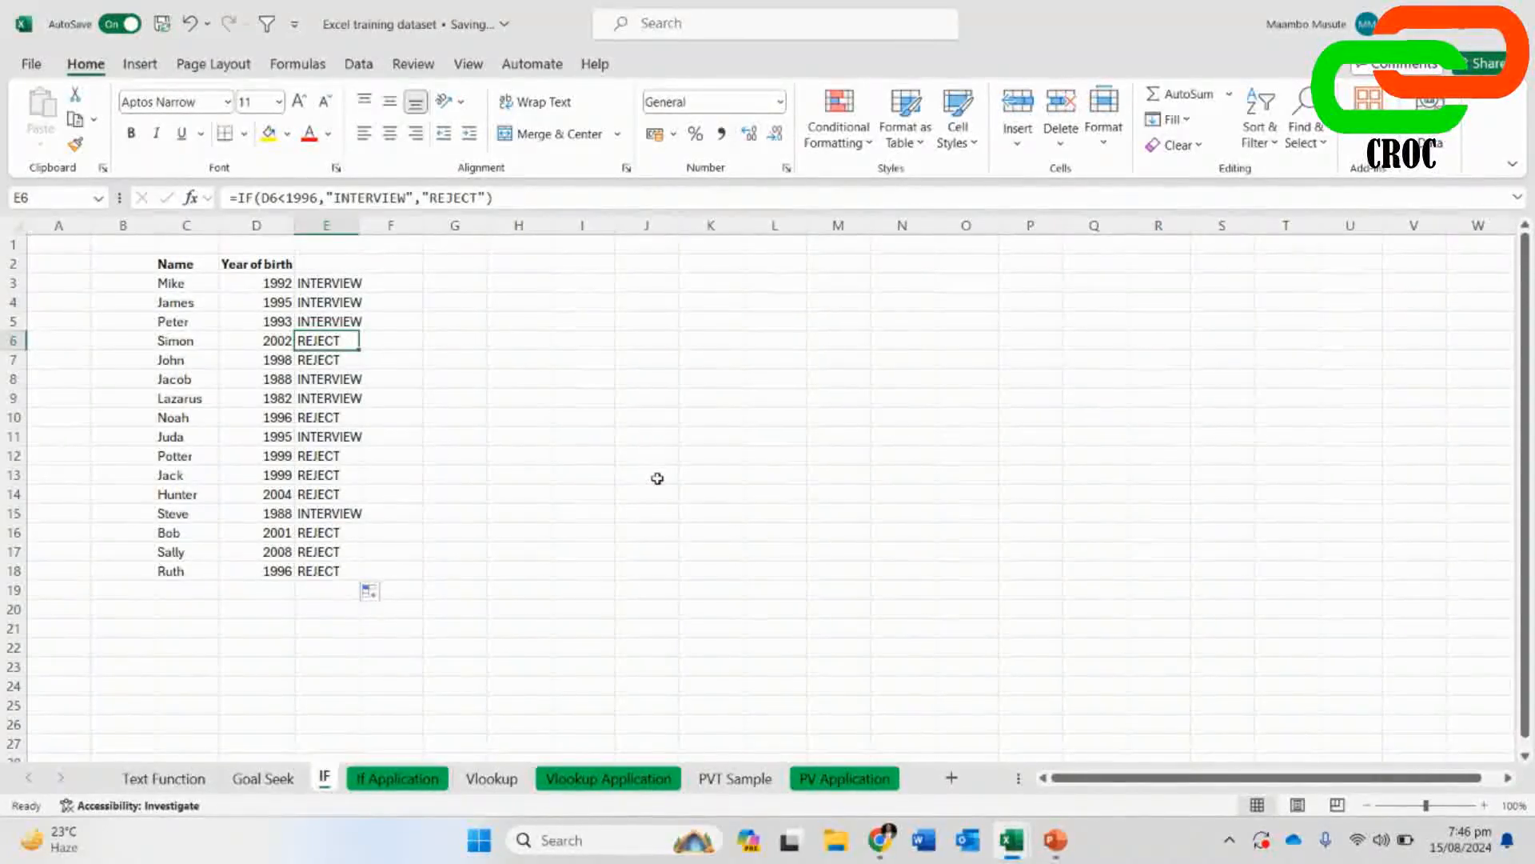
- Switch to the Google Meet call to check the in-call messages, and return to the Excel training workbook
mouse_move(880, 839)
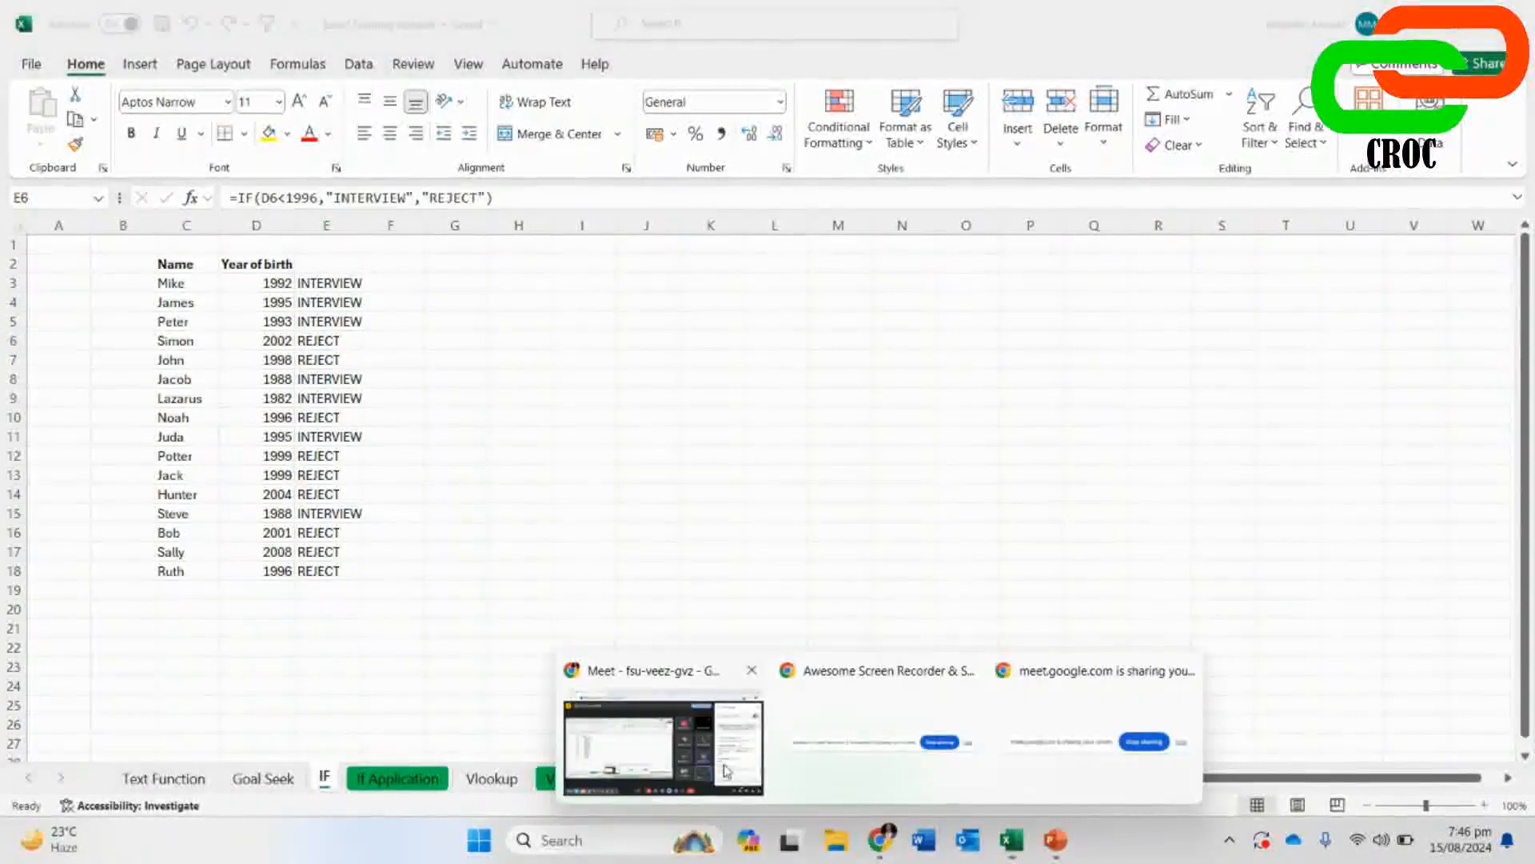
click(724, 776)
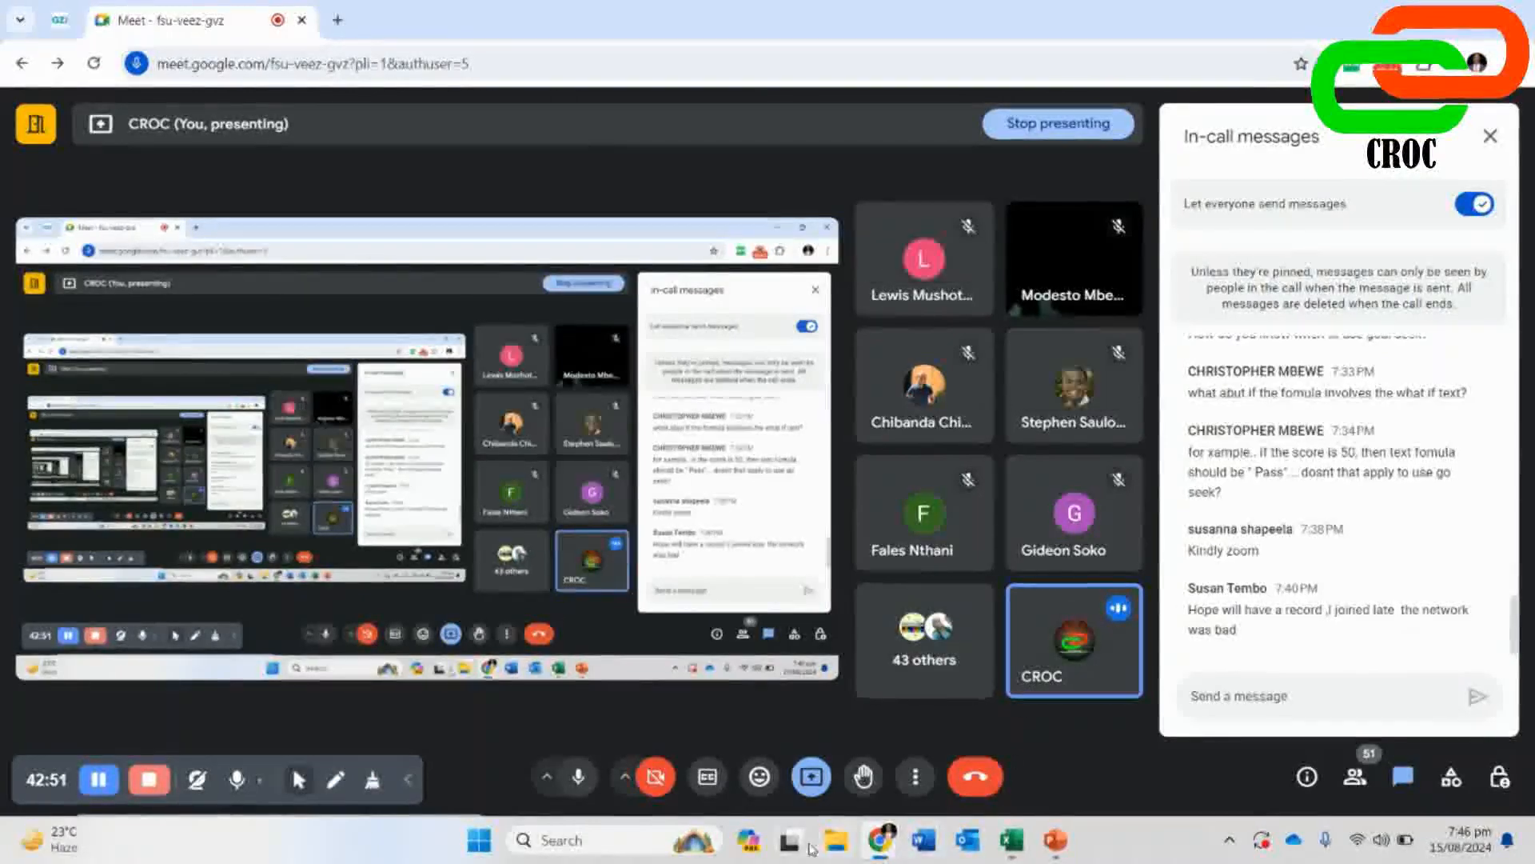
mouse_move(881, 848)
click(710, 755)
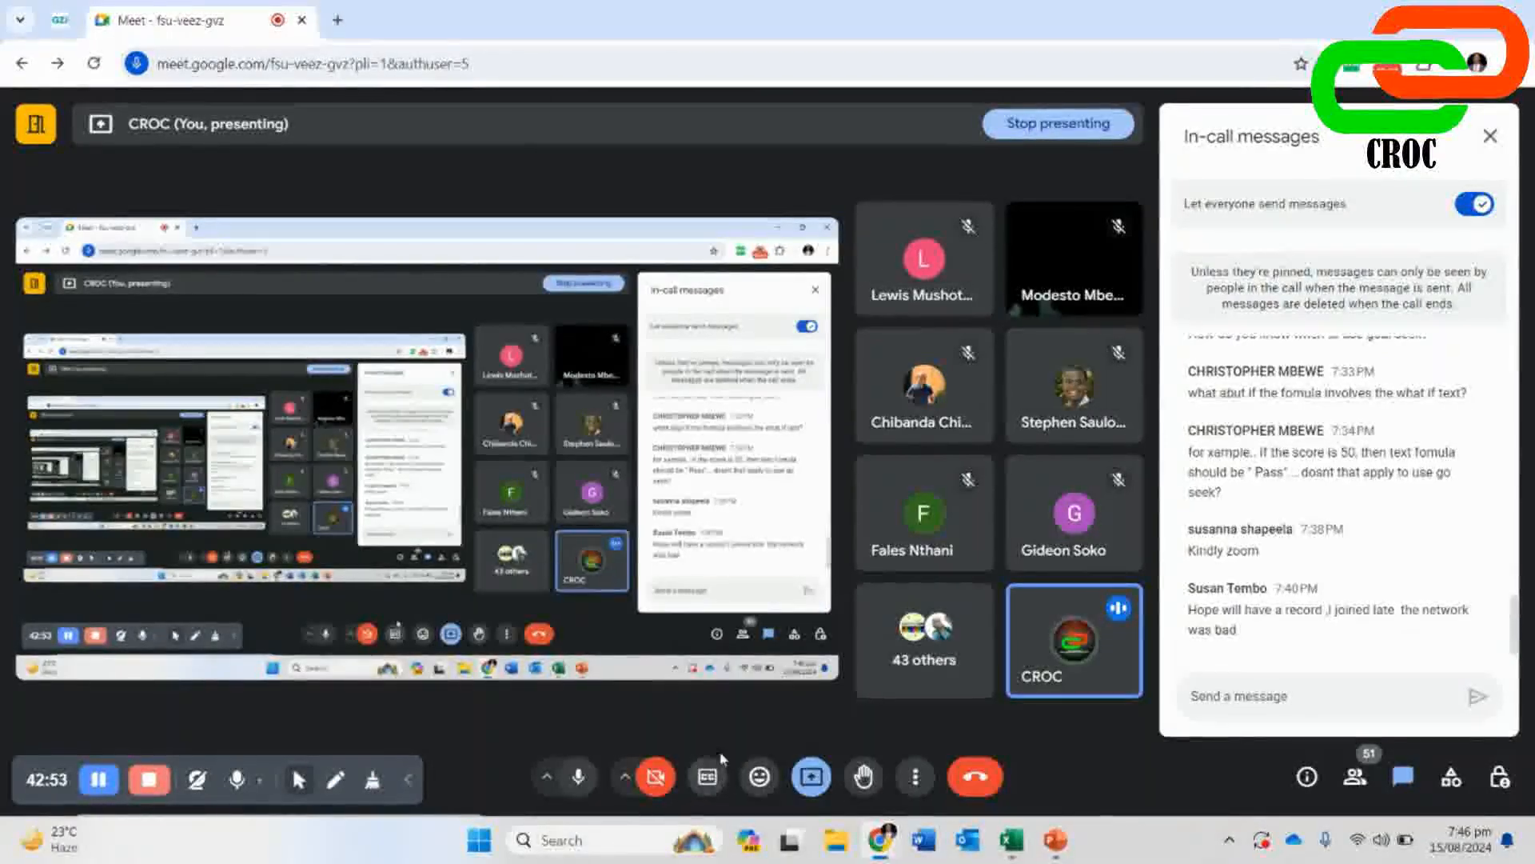
mouse_move(1011, 839)
click(1000, 744)
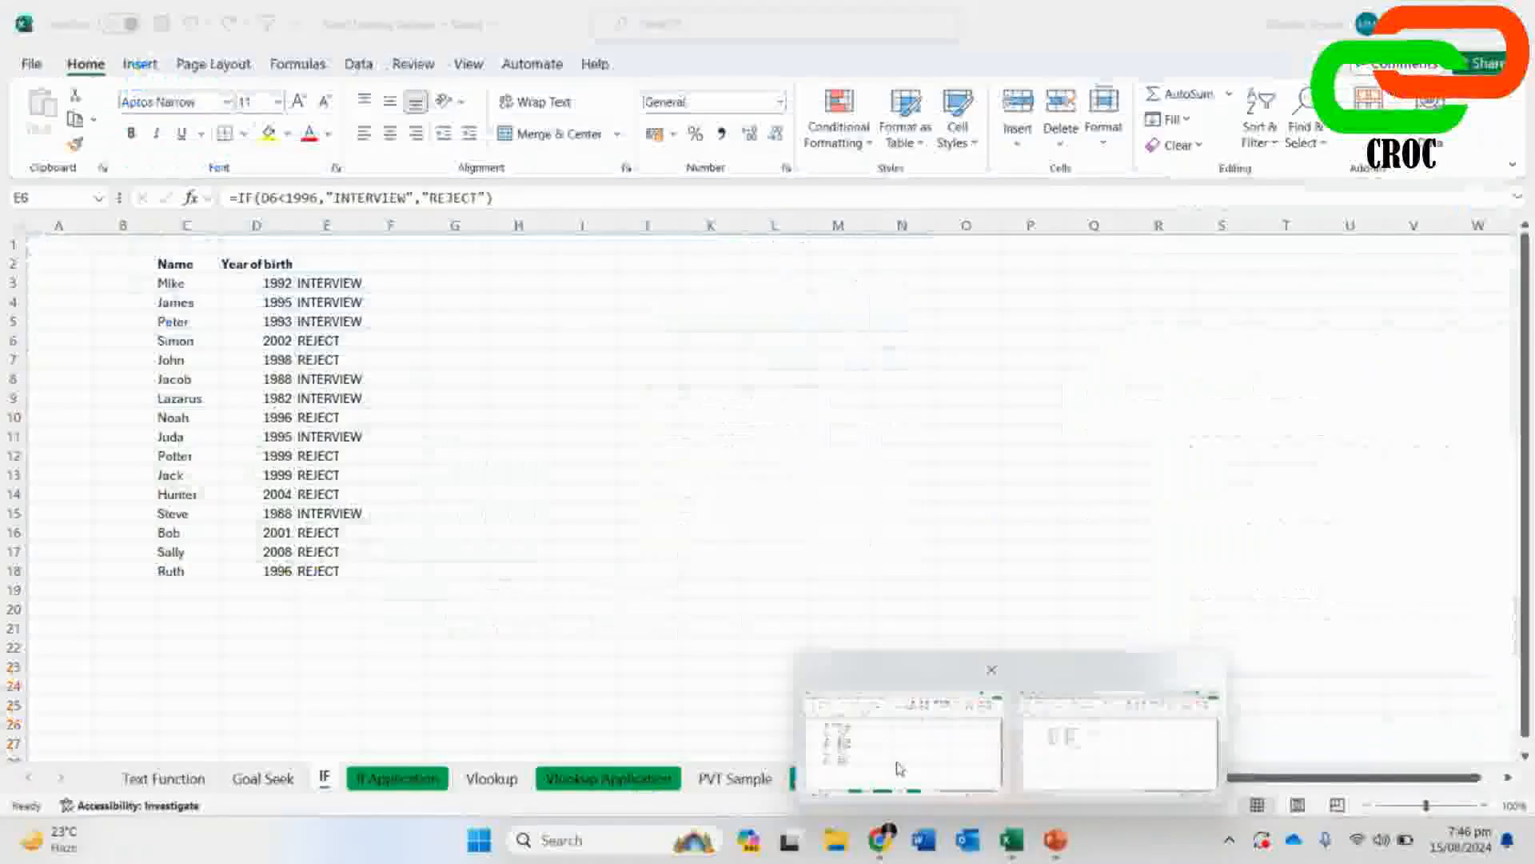
- Open the If Application worksheet
click(400, 778)
scroll(893, 404, down, 1)
scroll(893, 404, up, 1)
click(852, 321)
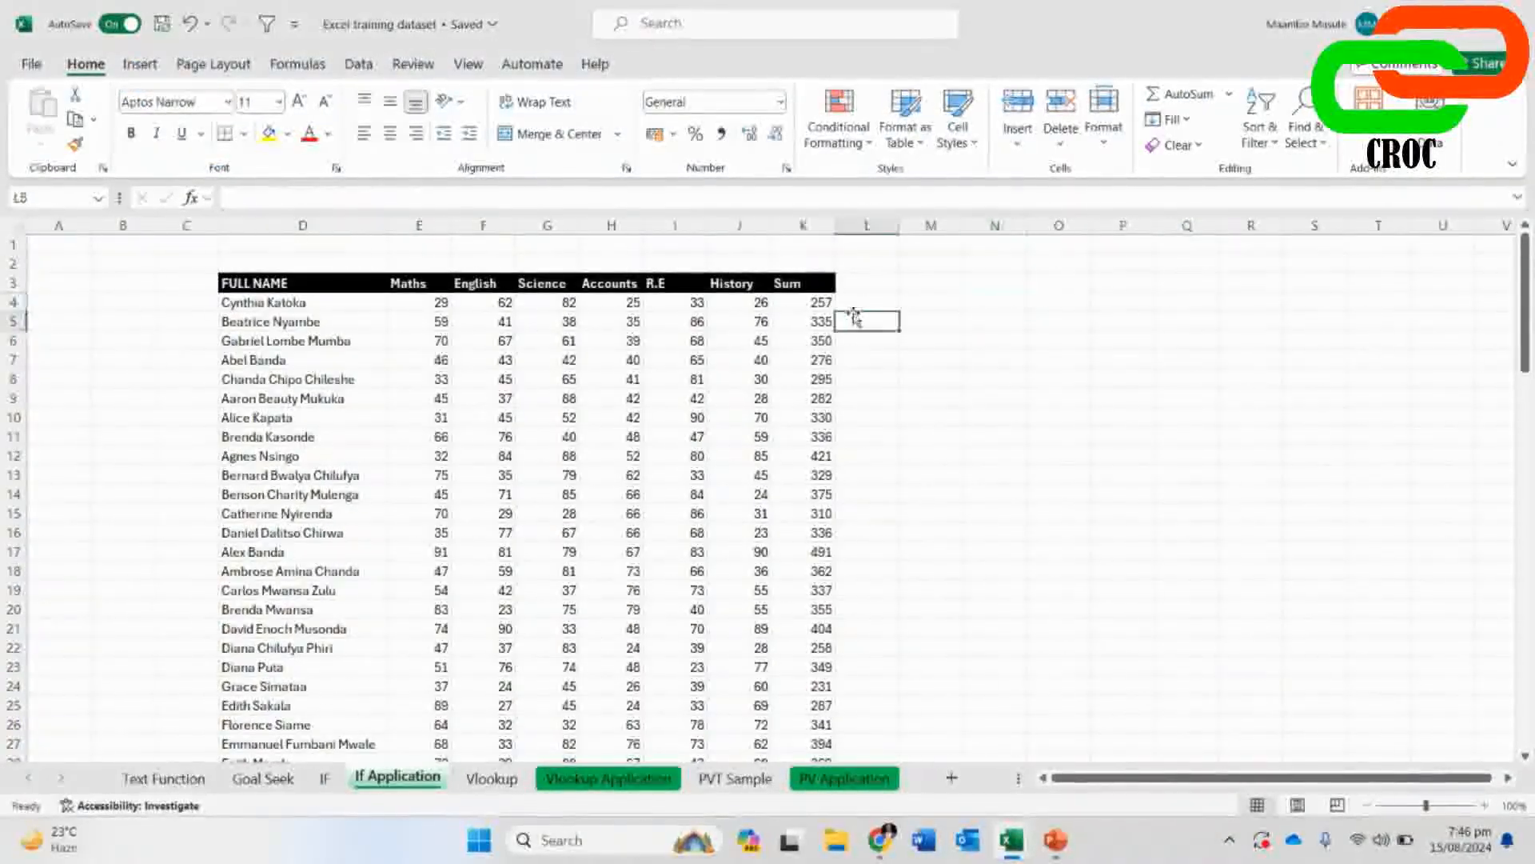
- Examine how far the FULL NAME list extends and the row 3 headers from Maths to Sum
click(264, 302)
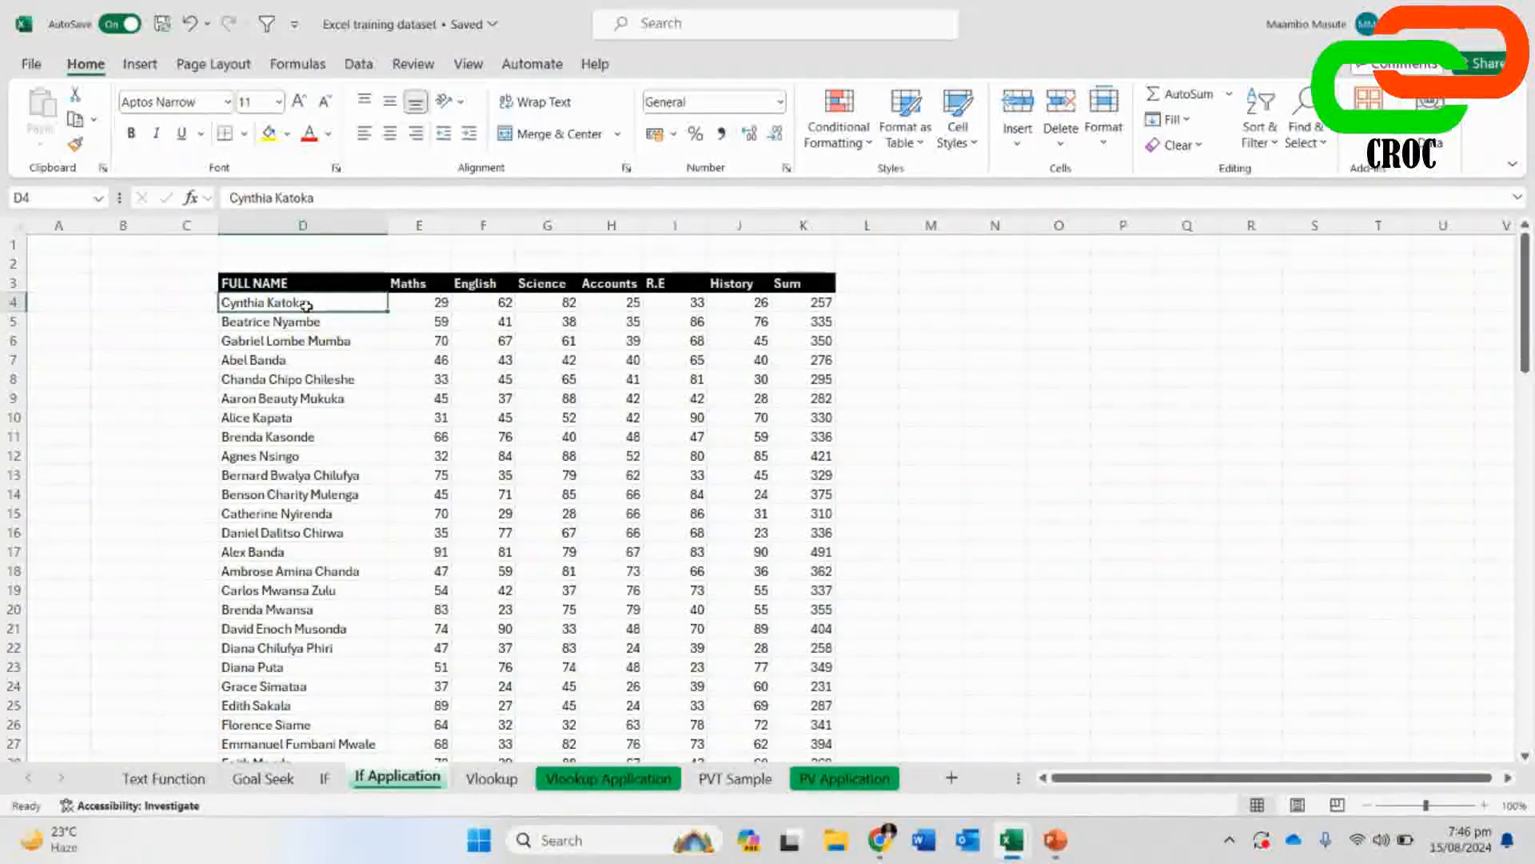
key(ctrl+shift+Down)
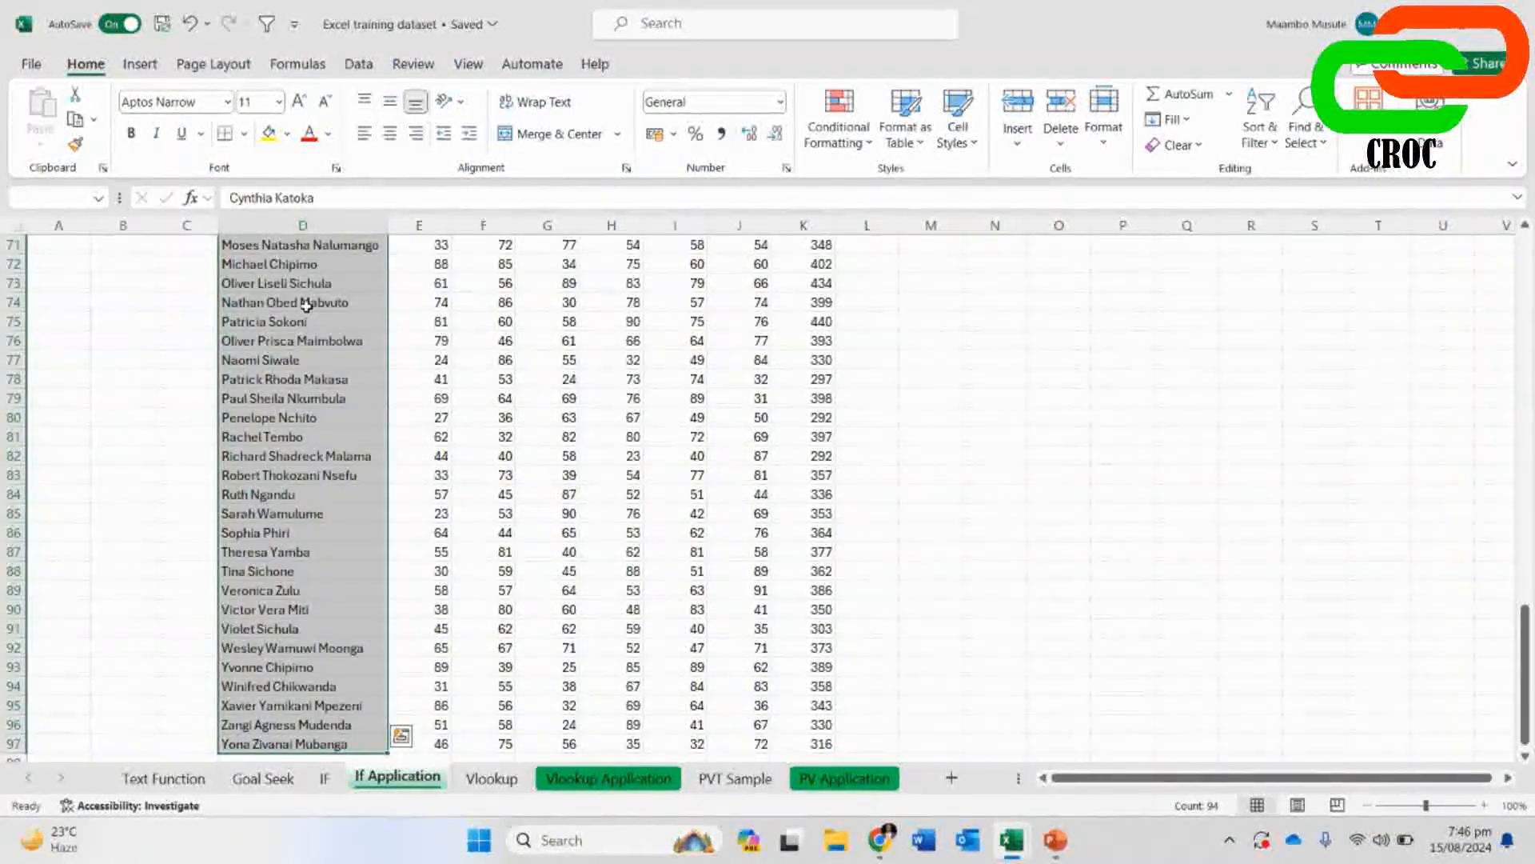
key(ctrl+Up)
key(ctrl+Up)
key(ctrl+Down)
key(Right)
key(Right)
key(Right)
key(Right)
key(Right)
key(Right)
key(Right)
key(Right)
key(Right)
key(Left)
key(Left)
key(Left)
key(Left)
key(Left)
key(Left)
key(Left)
key(Right)
key(Right)
key(Right)
key(Right)
key(Right)
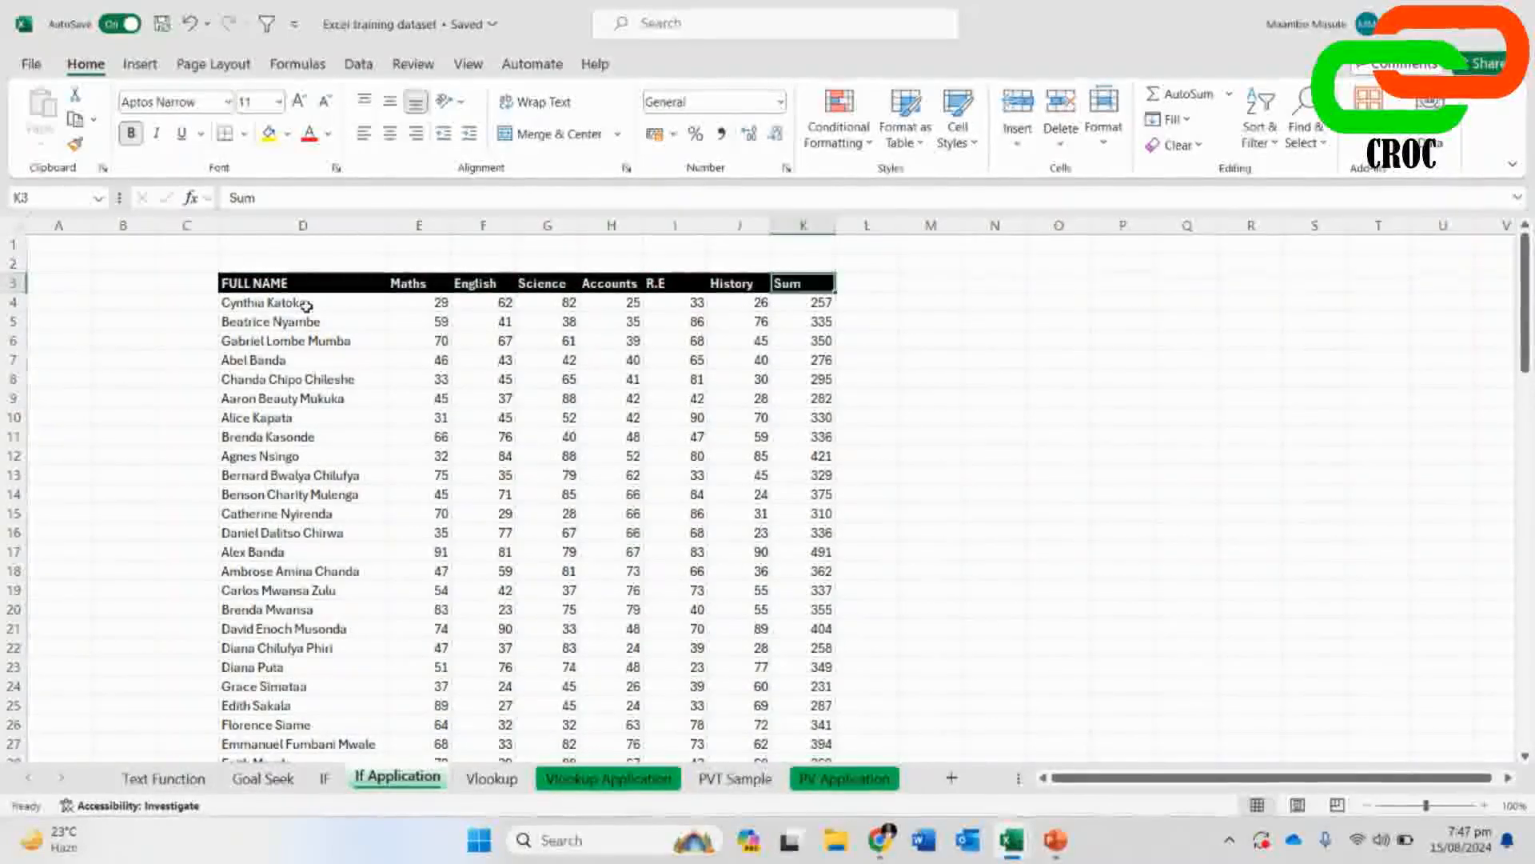
- Examine the first pupil's subject marks and sum in row 4 and the empty cells beside them
key(Right)
key(Left)
key(Down)
key(Up)
key(Down)
key(Up)
key(Left)
key(Left)
key(Left)
key(Left)
key(Left)
key(Right)
key(Right)
key(Right)
key(Right)
key(Right)
key(Right)
key(Right)
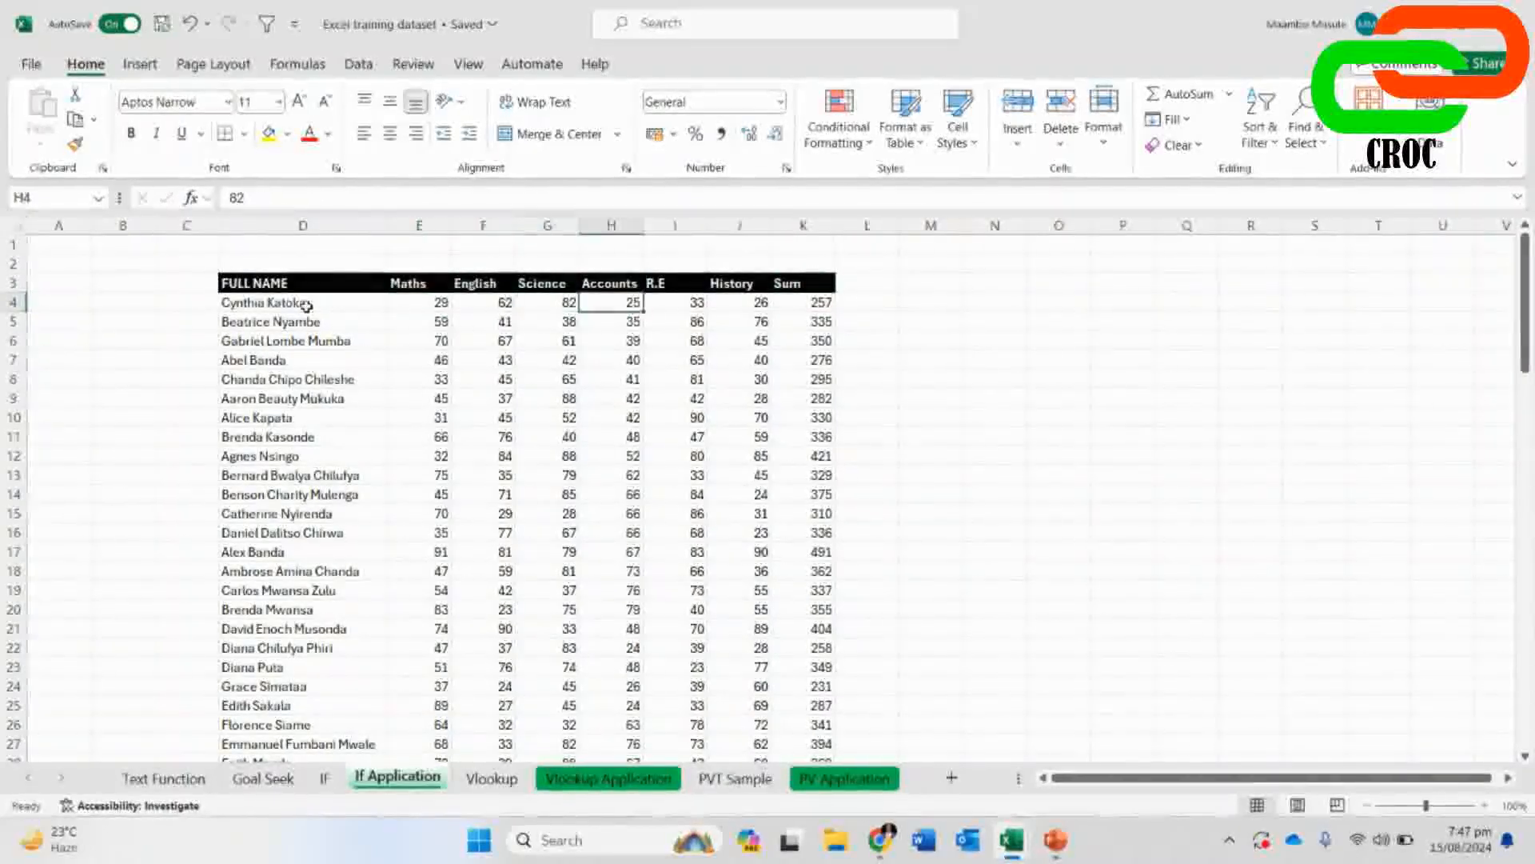
key(Left)
key(Right)
key(Right)
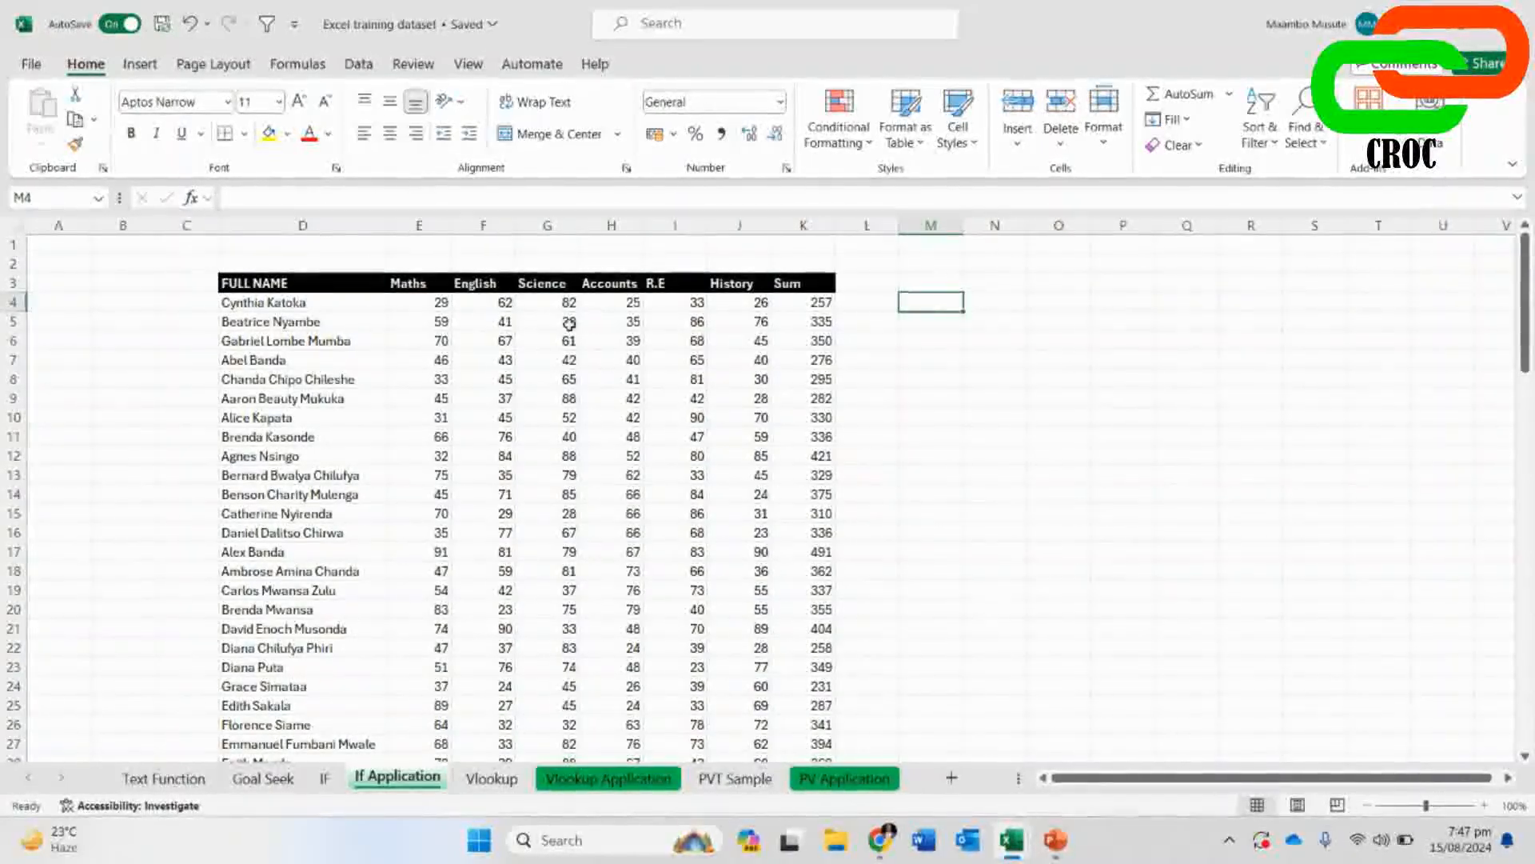
- Enter DON'T by hand in L4 and L5 beside the first two pupils' sums, and clear both cells
click(812, 302)
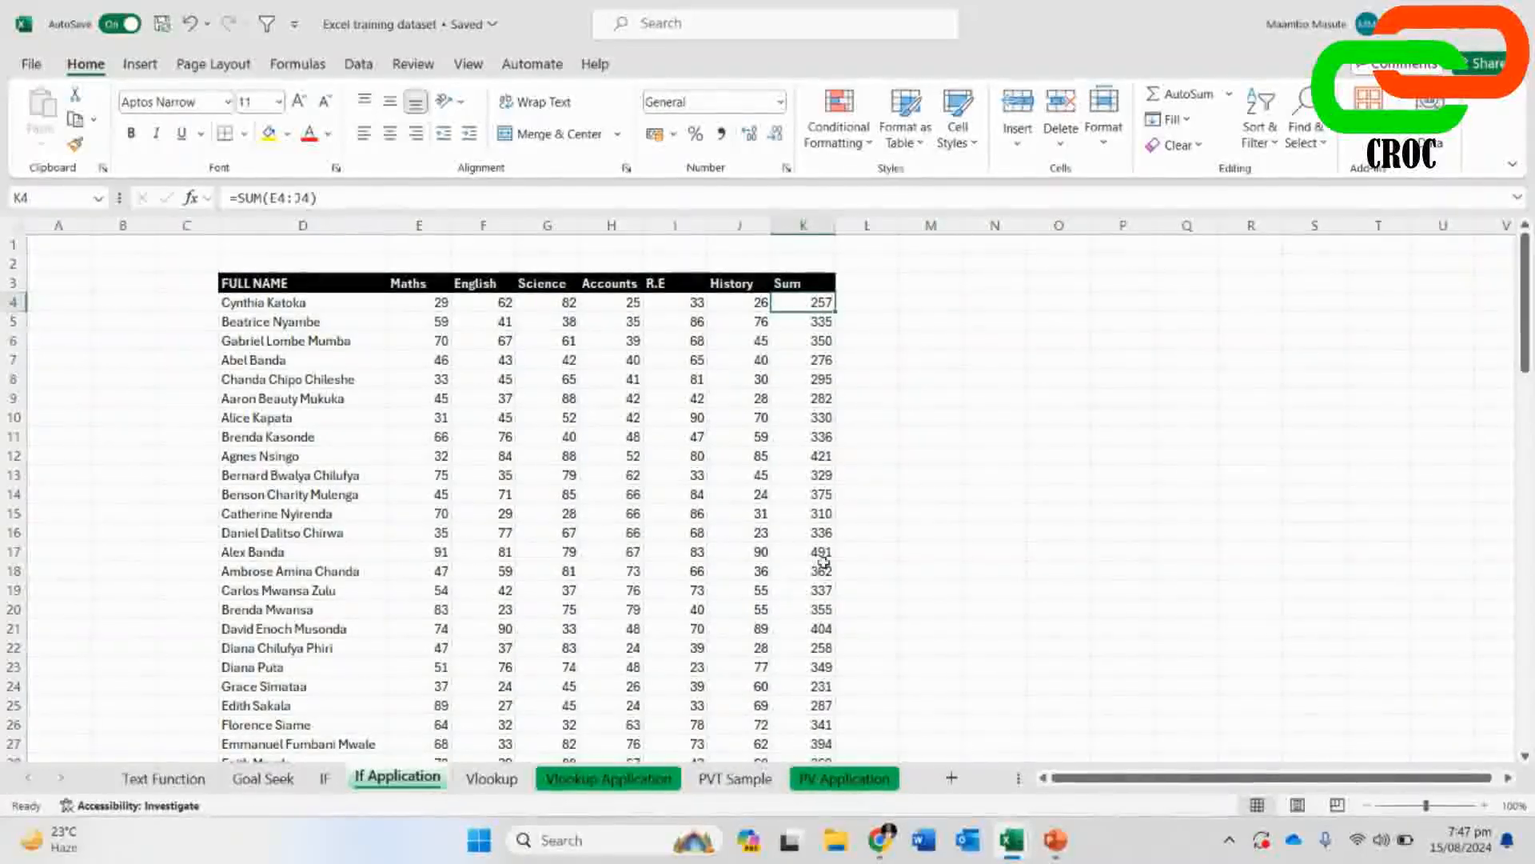
click(883, 303)
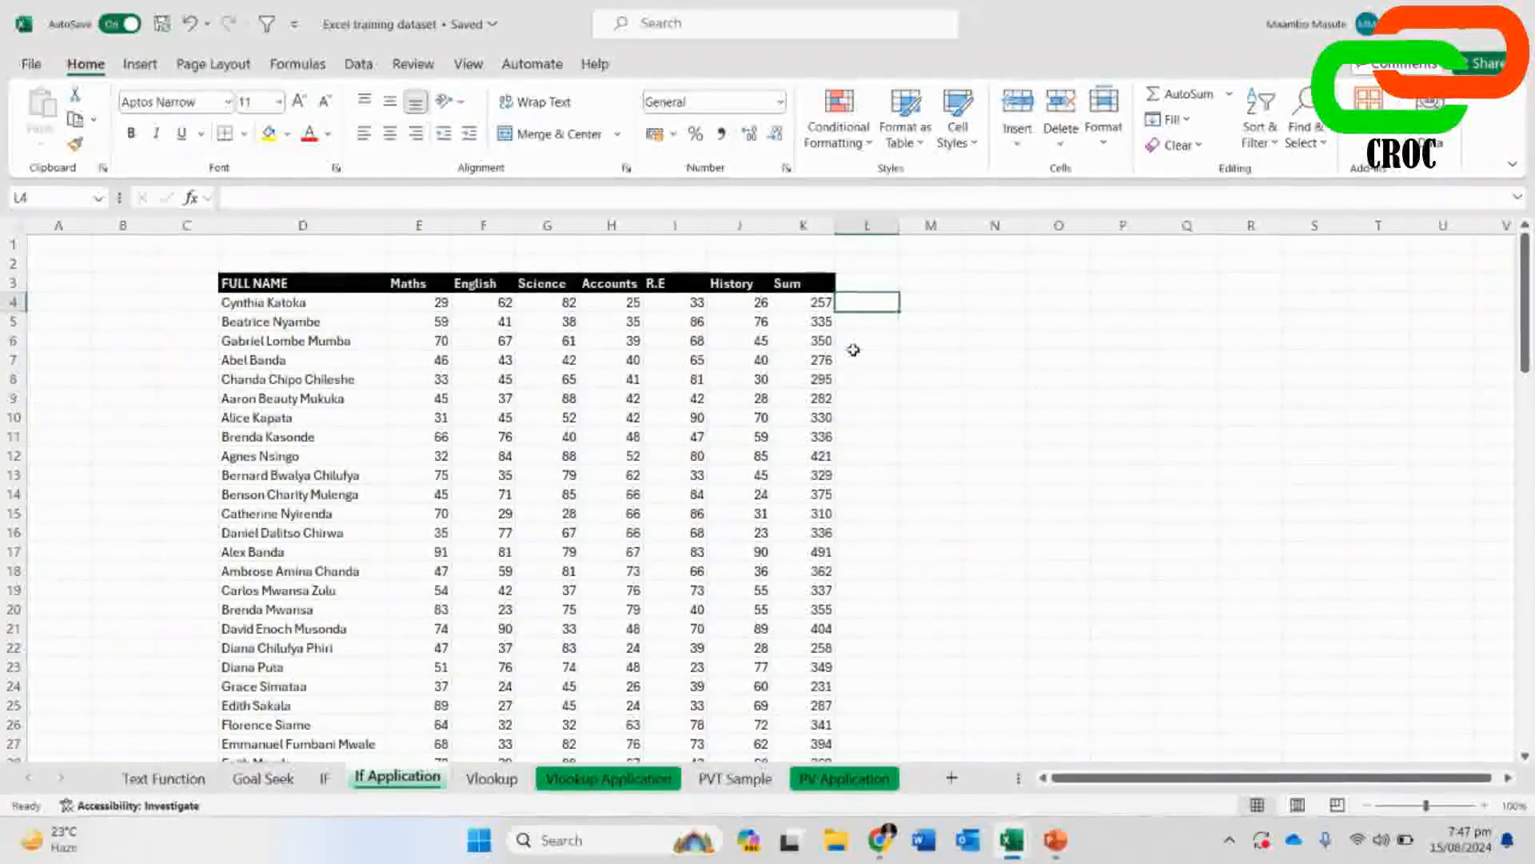
text(DO)
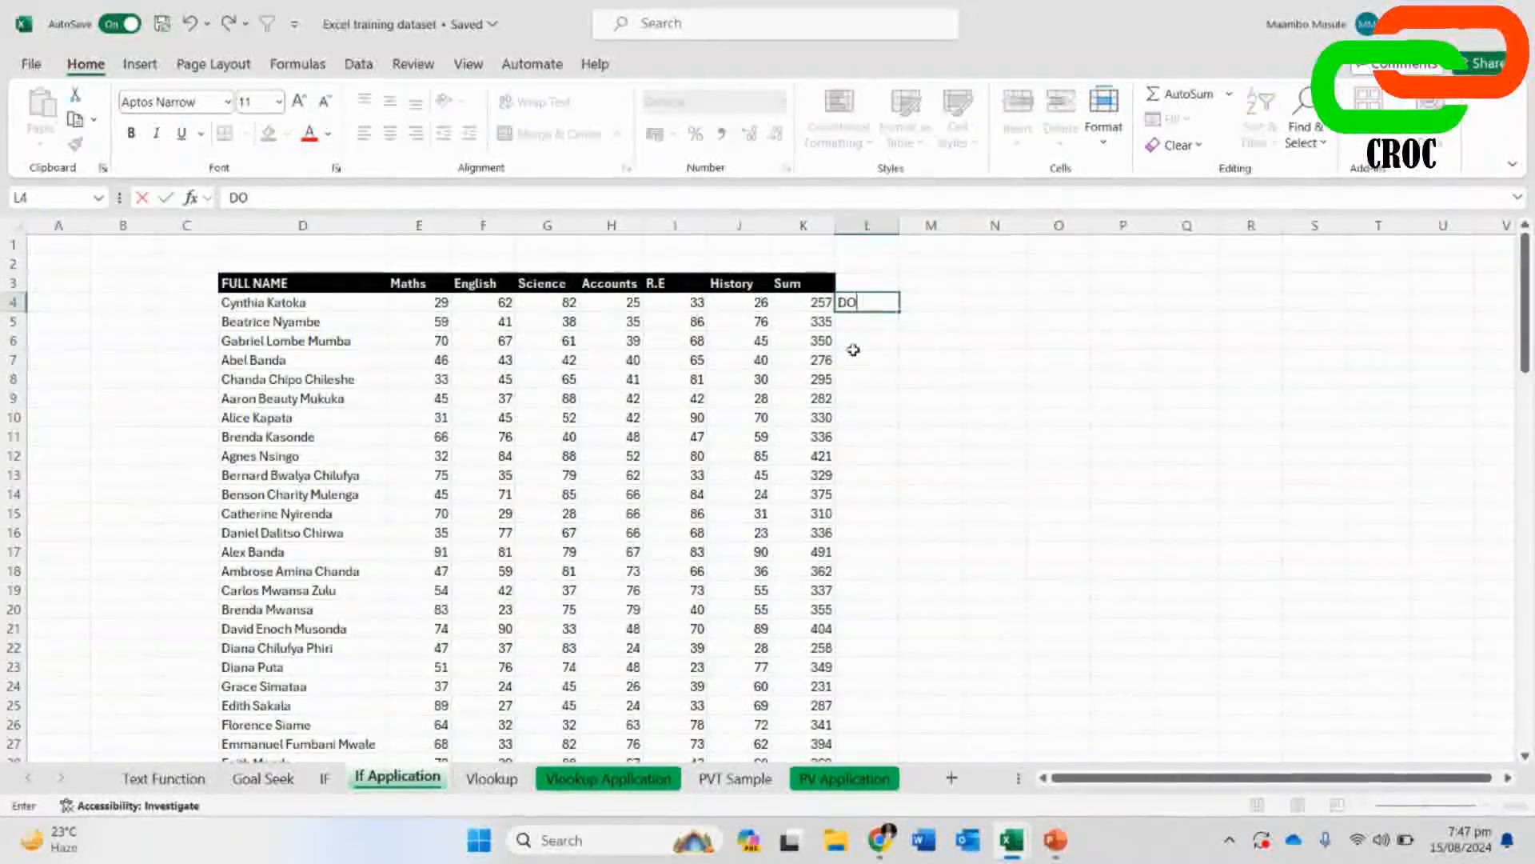
key(BackSpace)
text(DON)
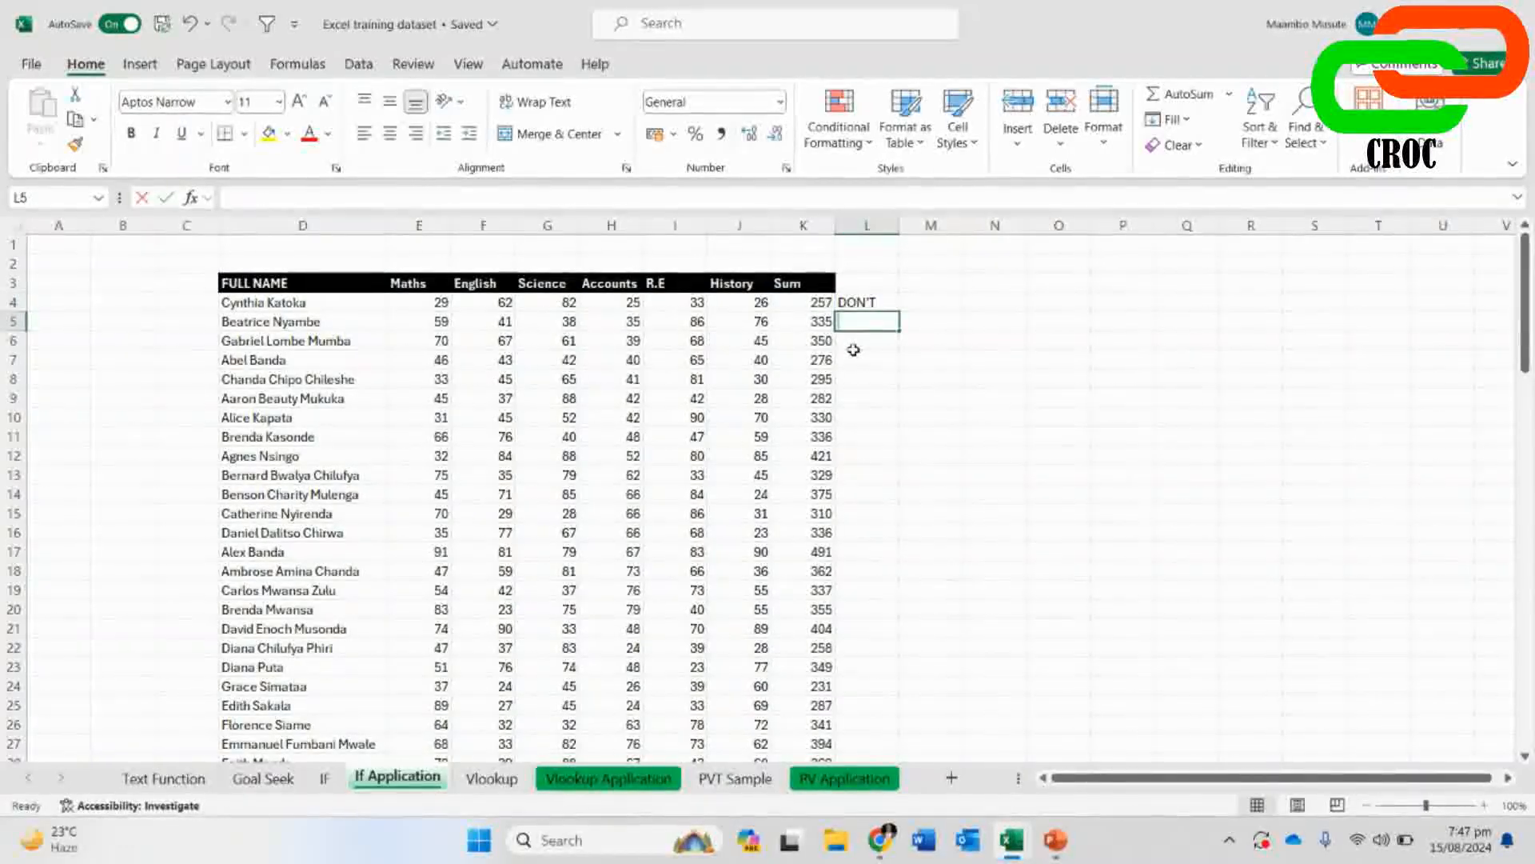
text(DON'T)
key(Return)
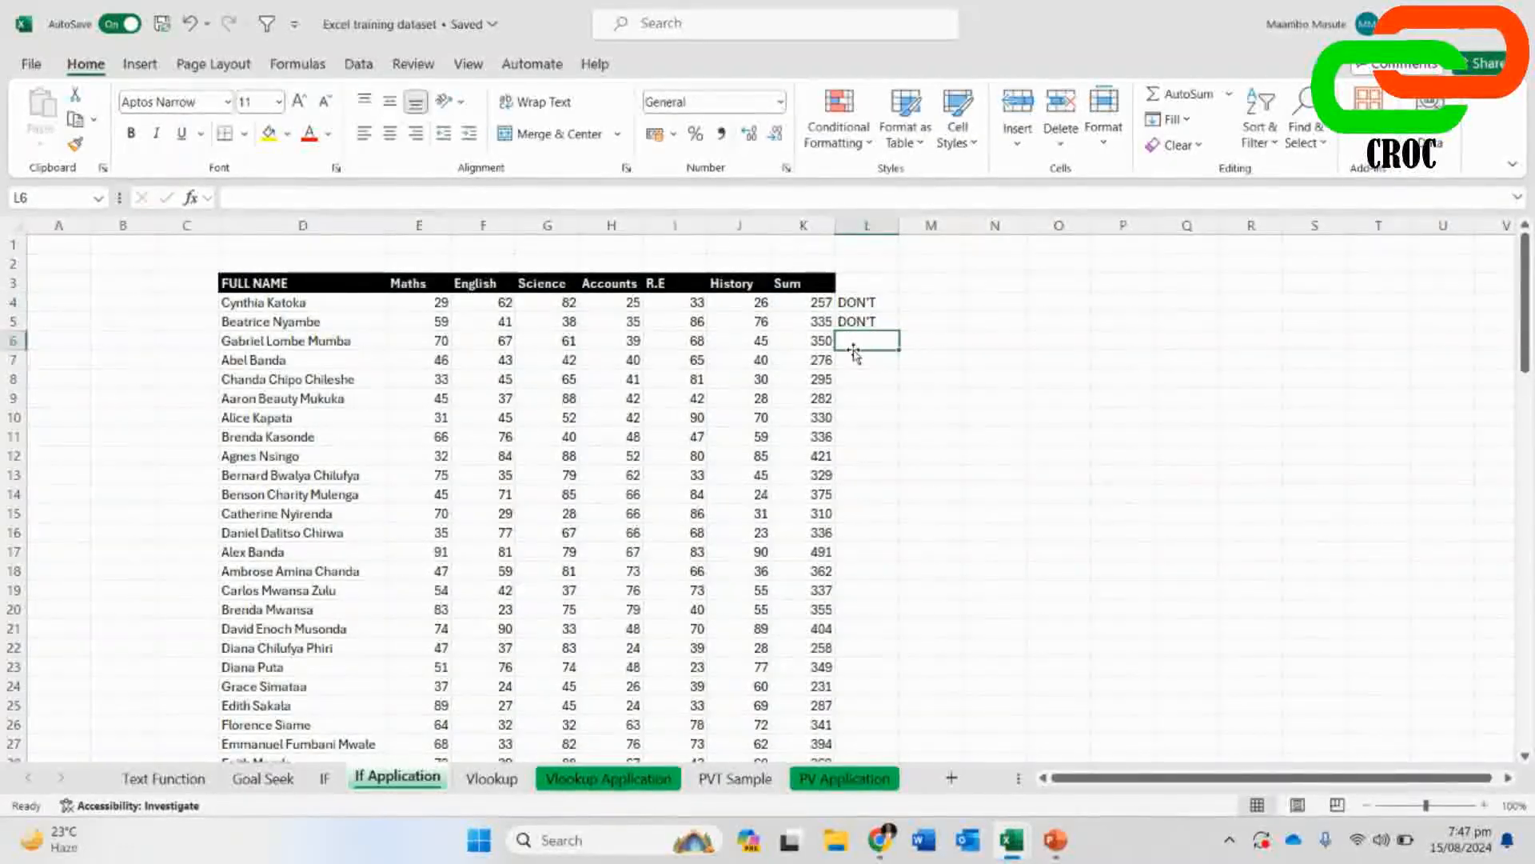
key(shift+Up)
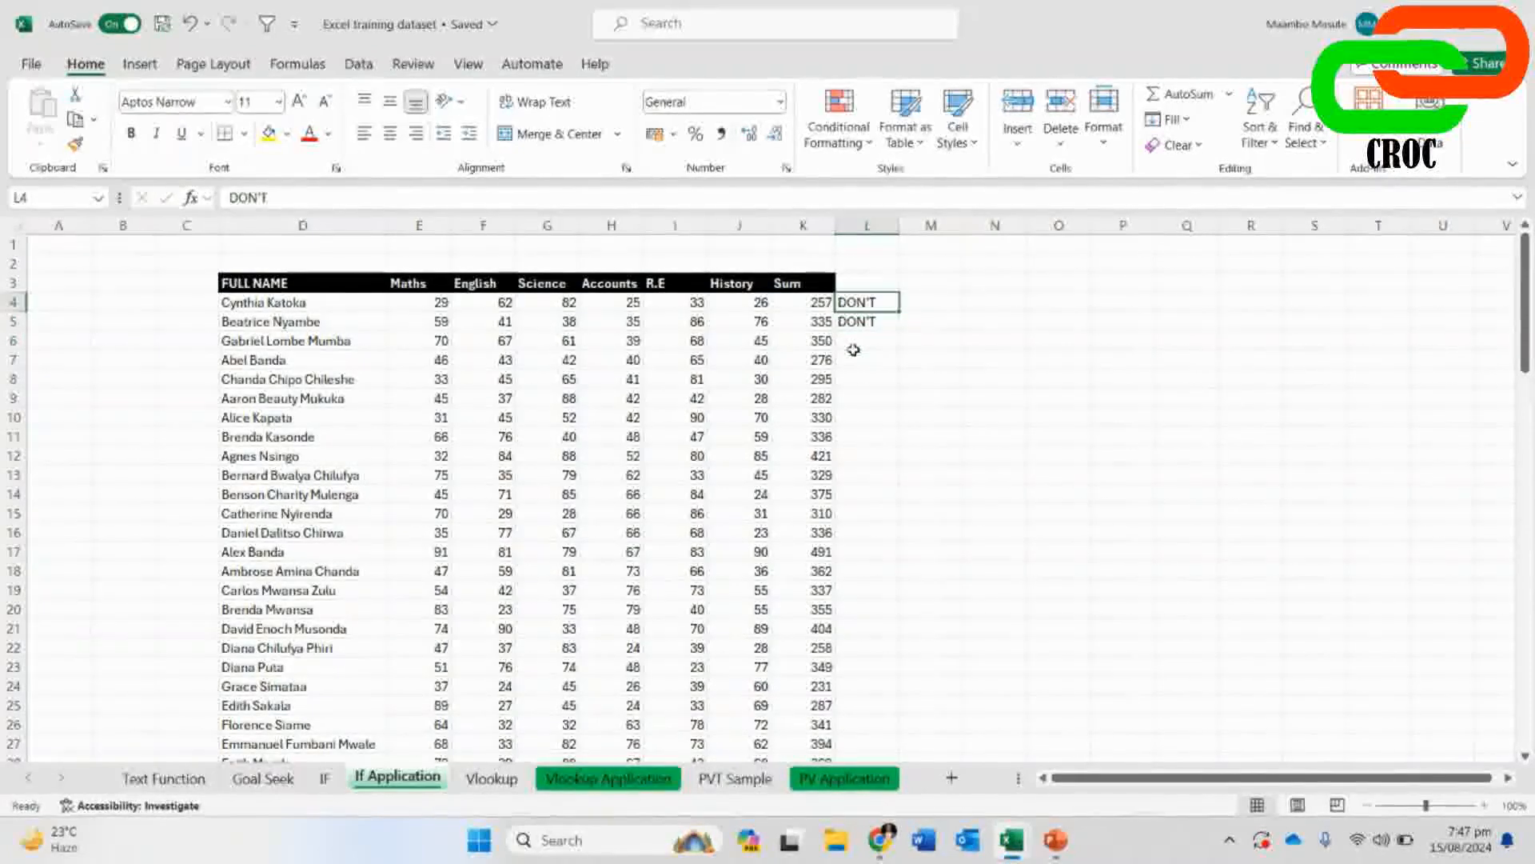
click(849, 302)
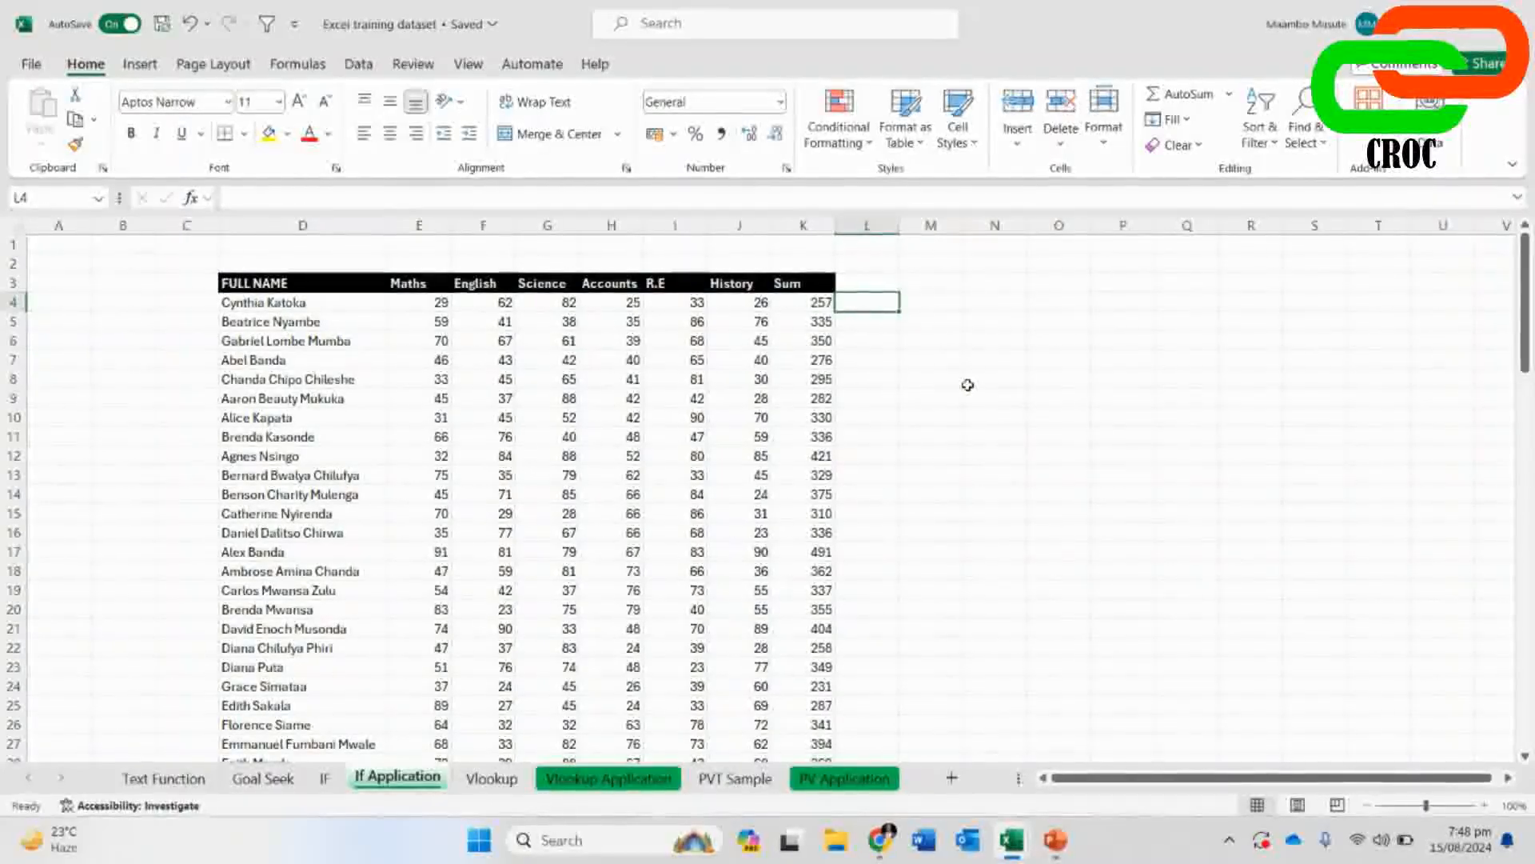
- Enter the formula =IF(K4>400,"RETURN","SEND AWAY") in L4 for the first pupil's sum
text(=I)
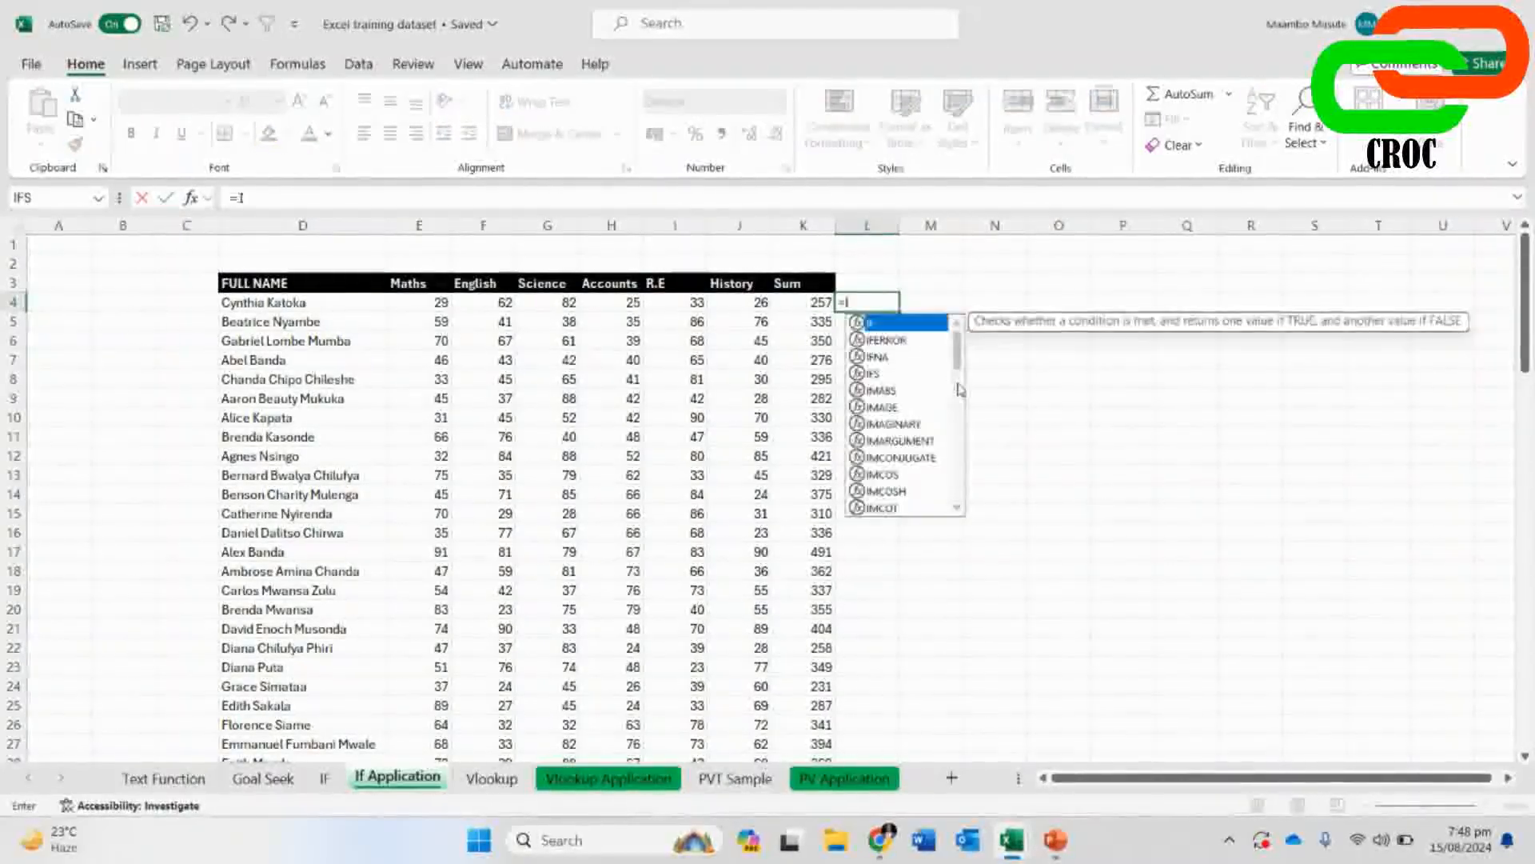
text(F()
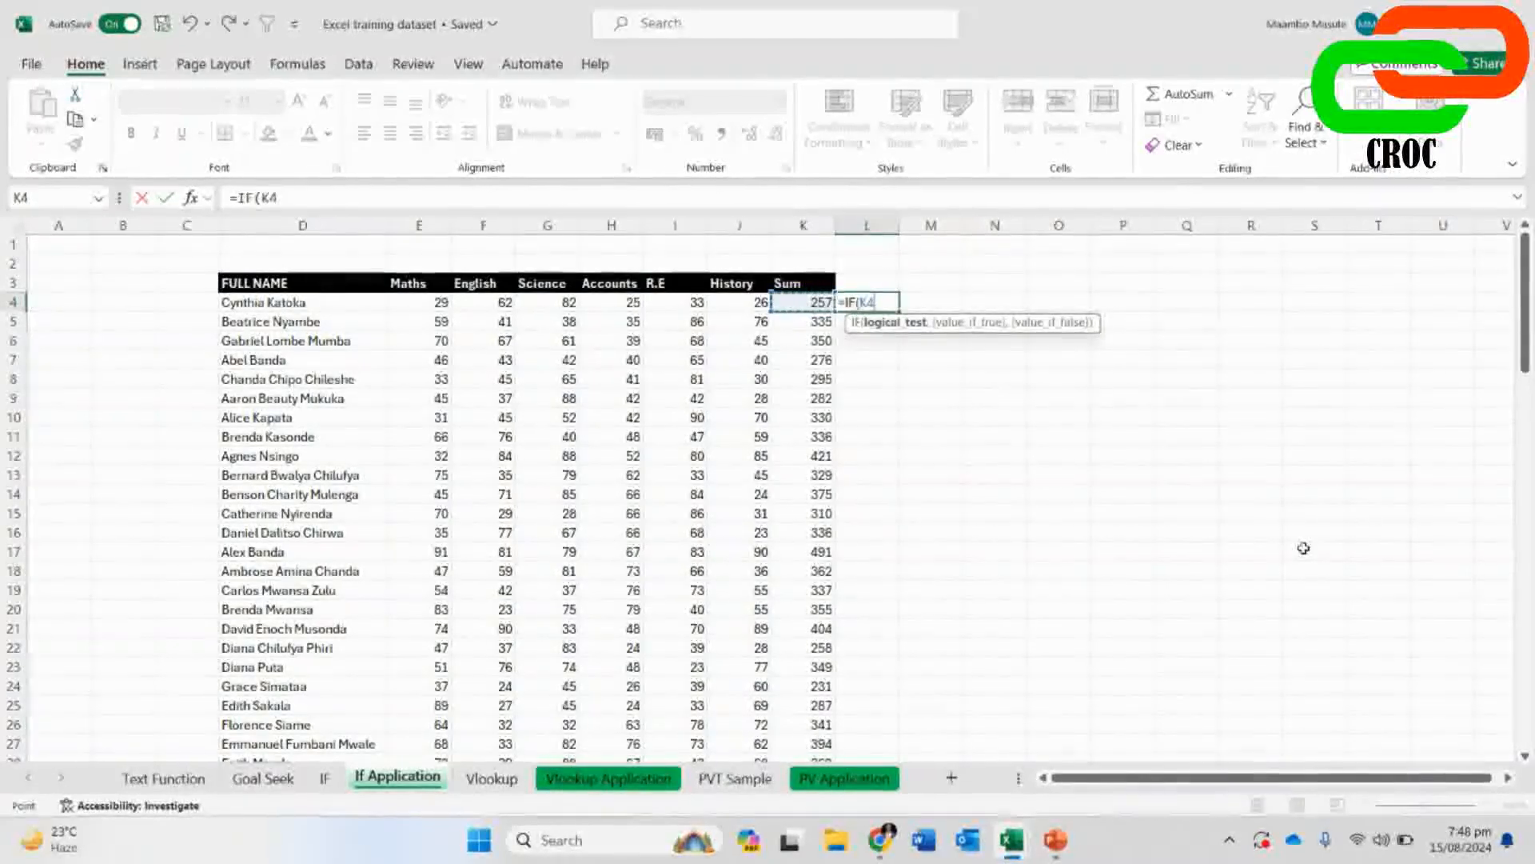
text(>400)
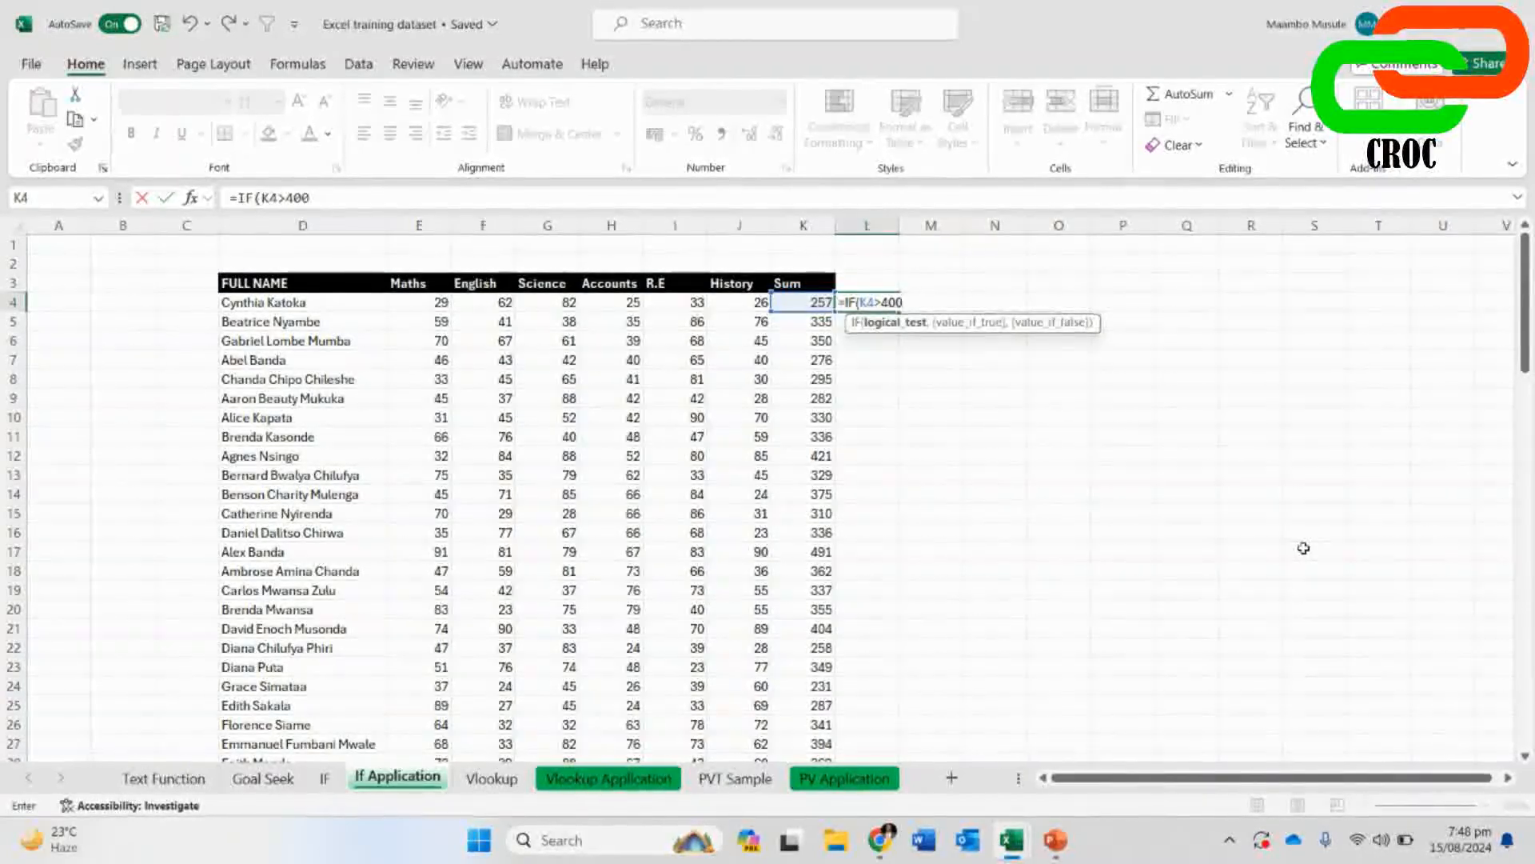
text(,)
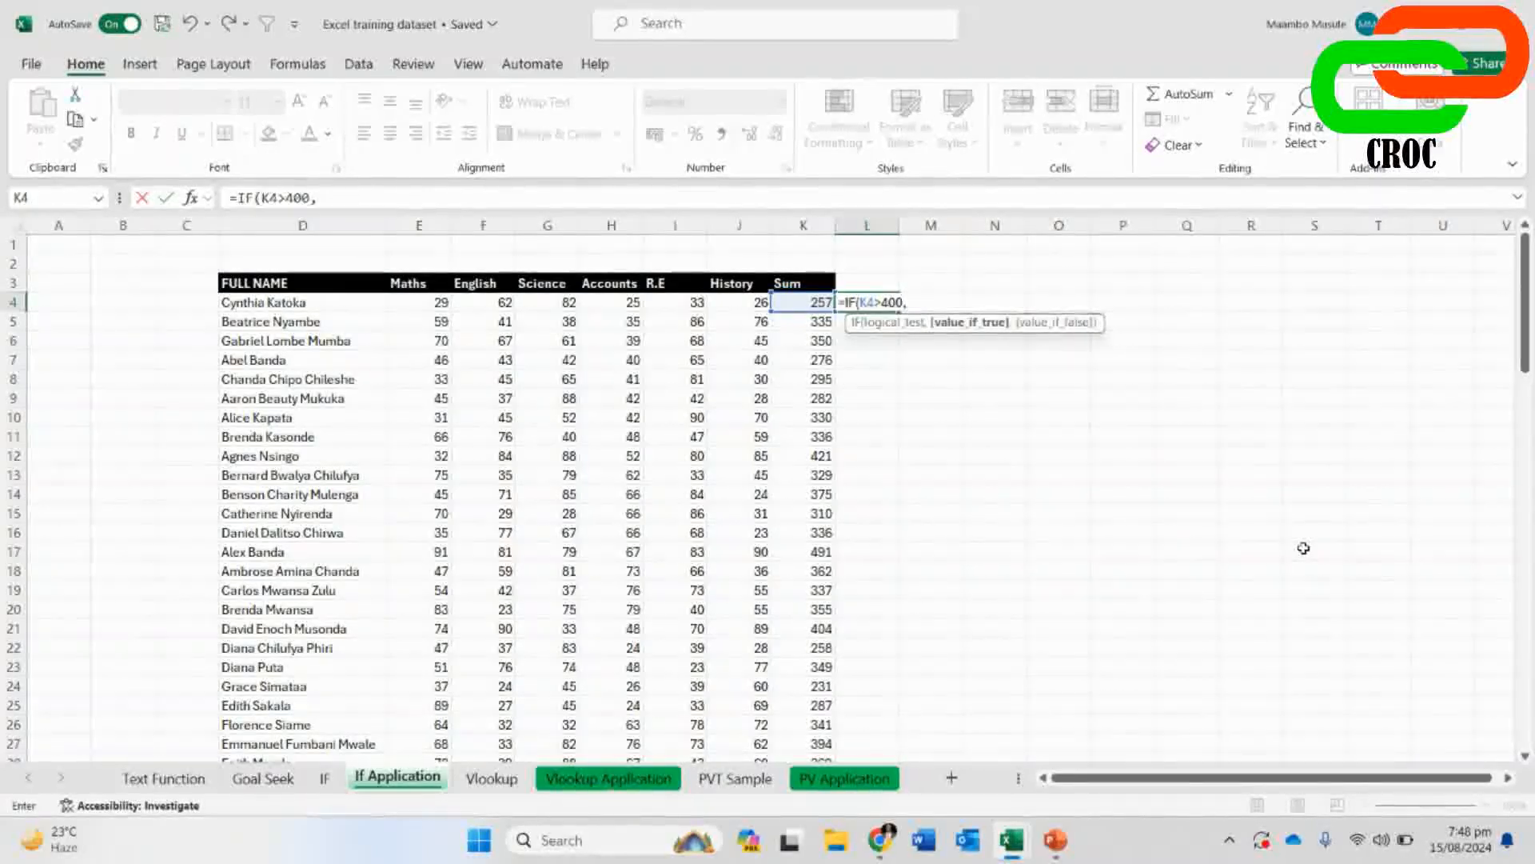
text("RETURN",)
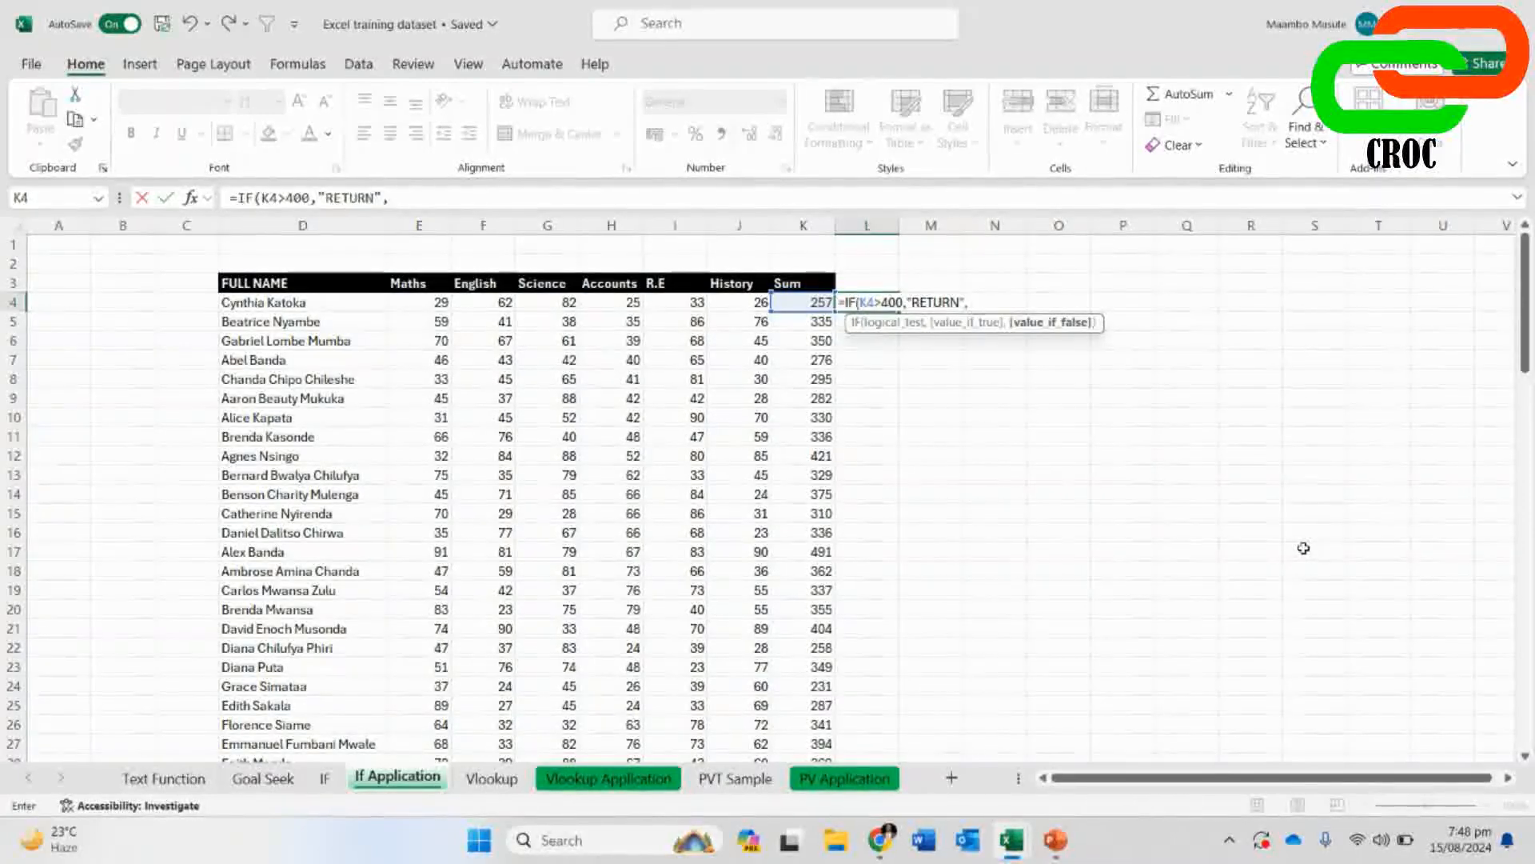
text("SEND AWAY)
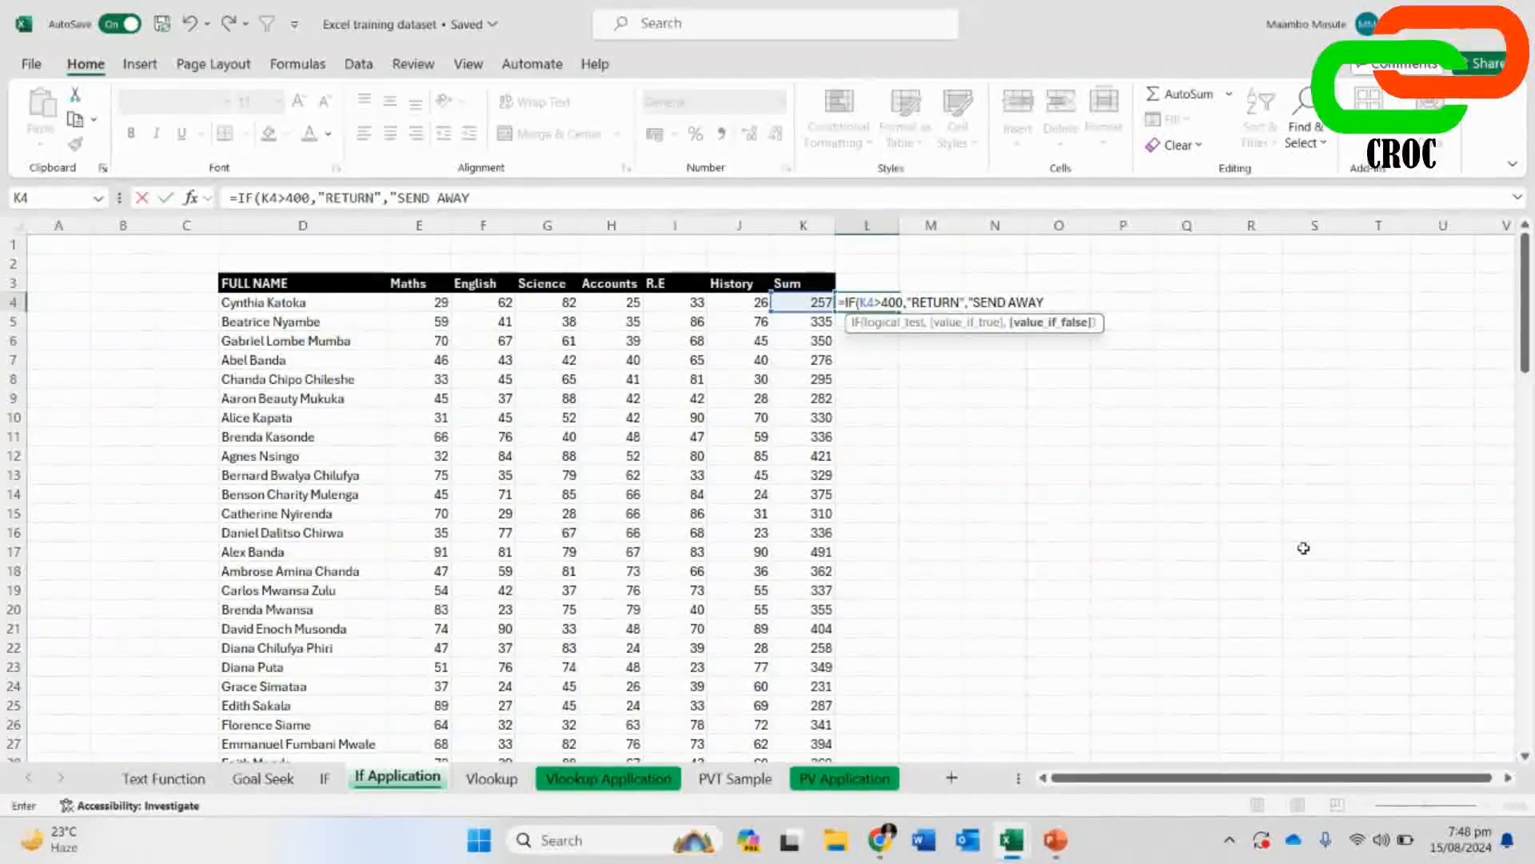
text(")
key(Return)
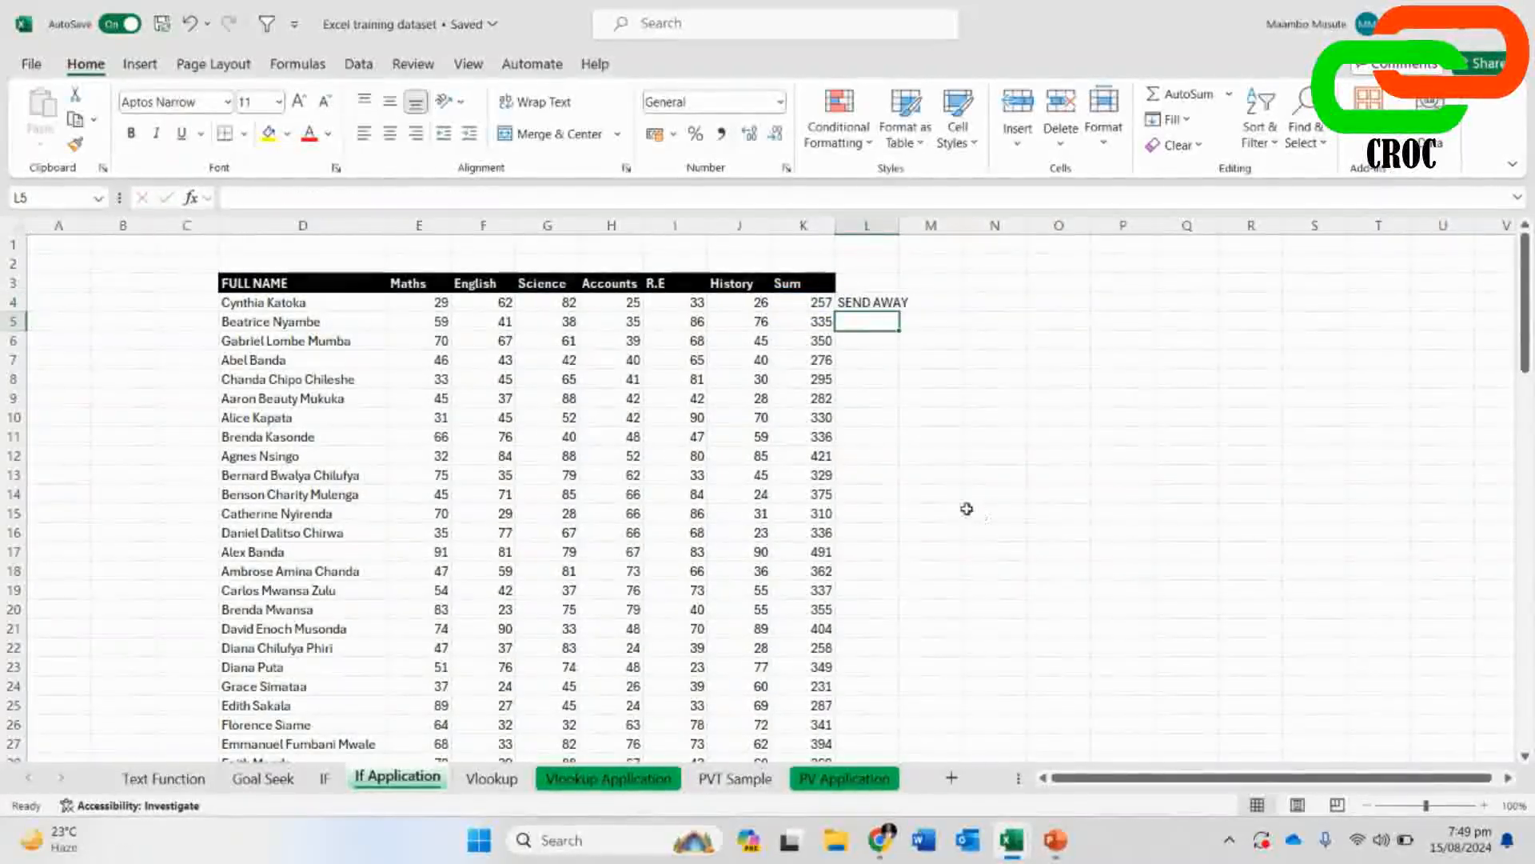
- Fill the IF formula from L4 down column L for all pupils in the list
key(Up)
key(Left)
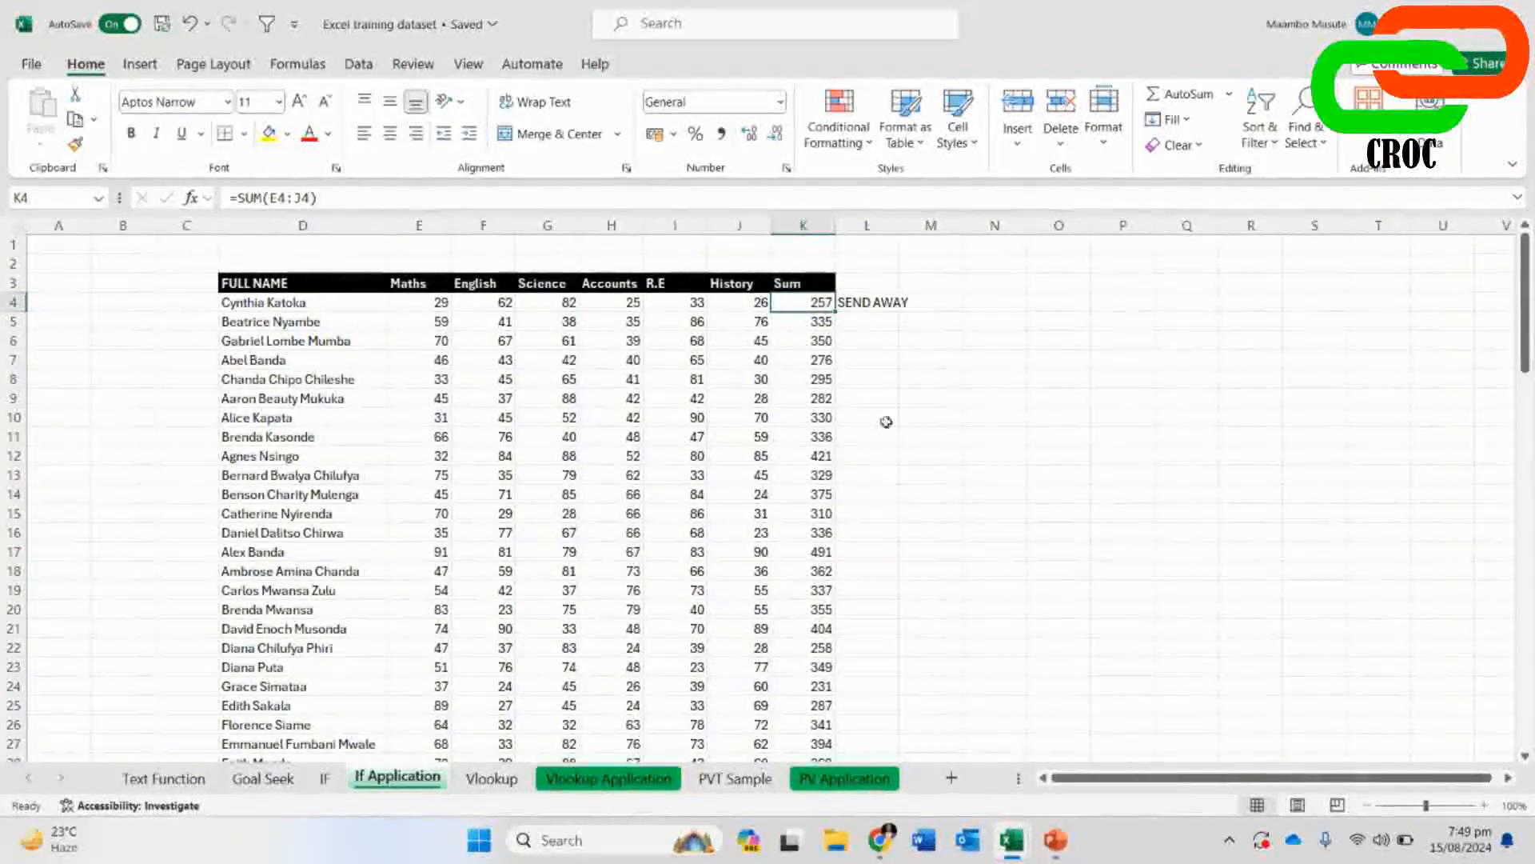
click(848, 305)
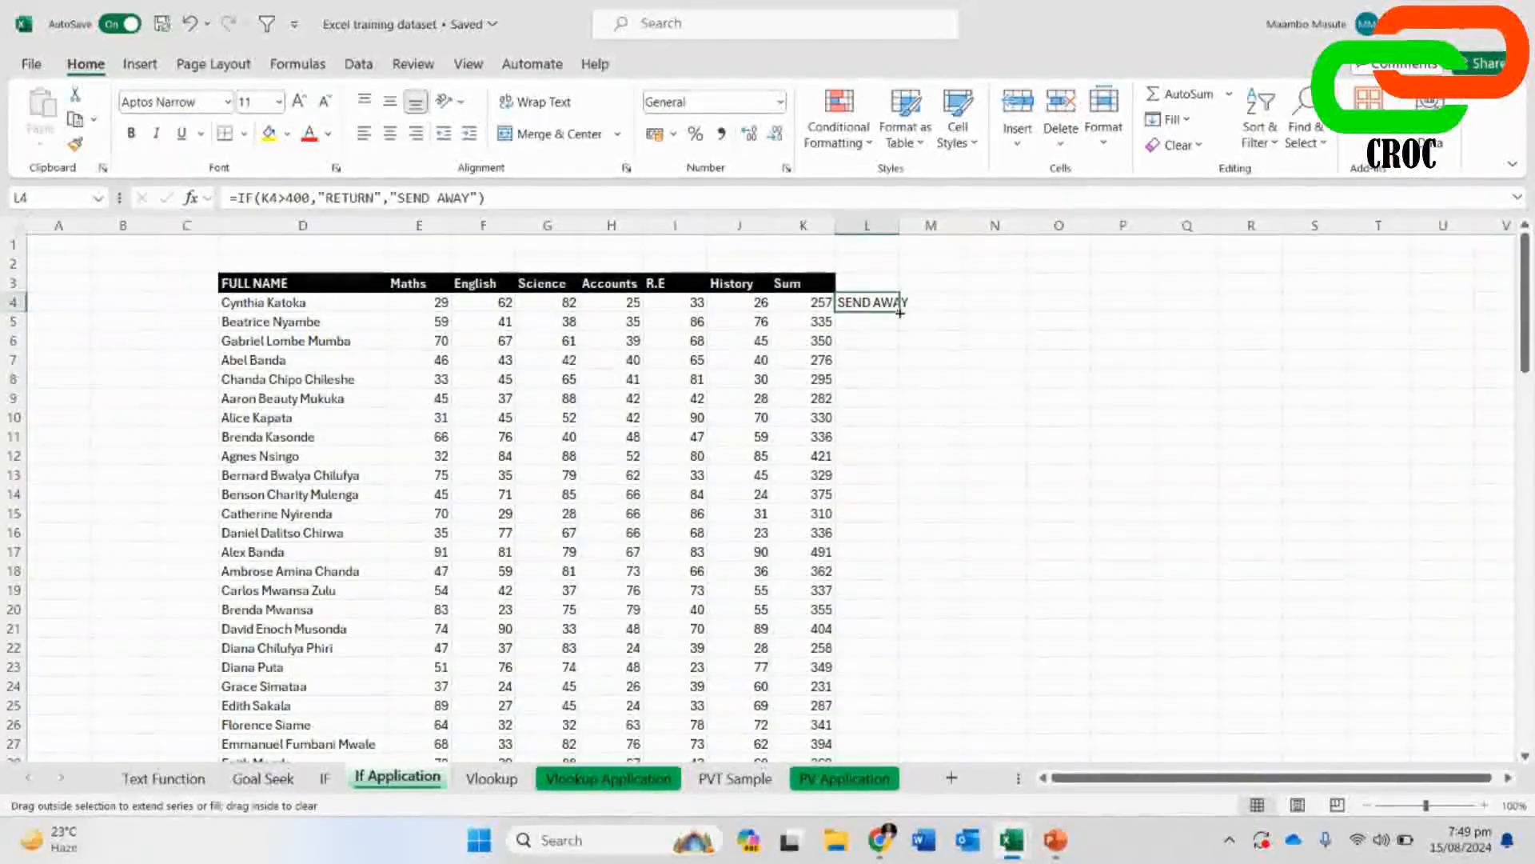
double_click(899, 312)
click(931, 417)
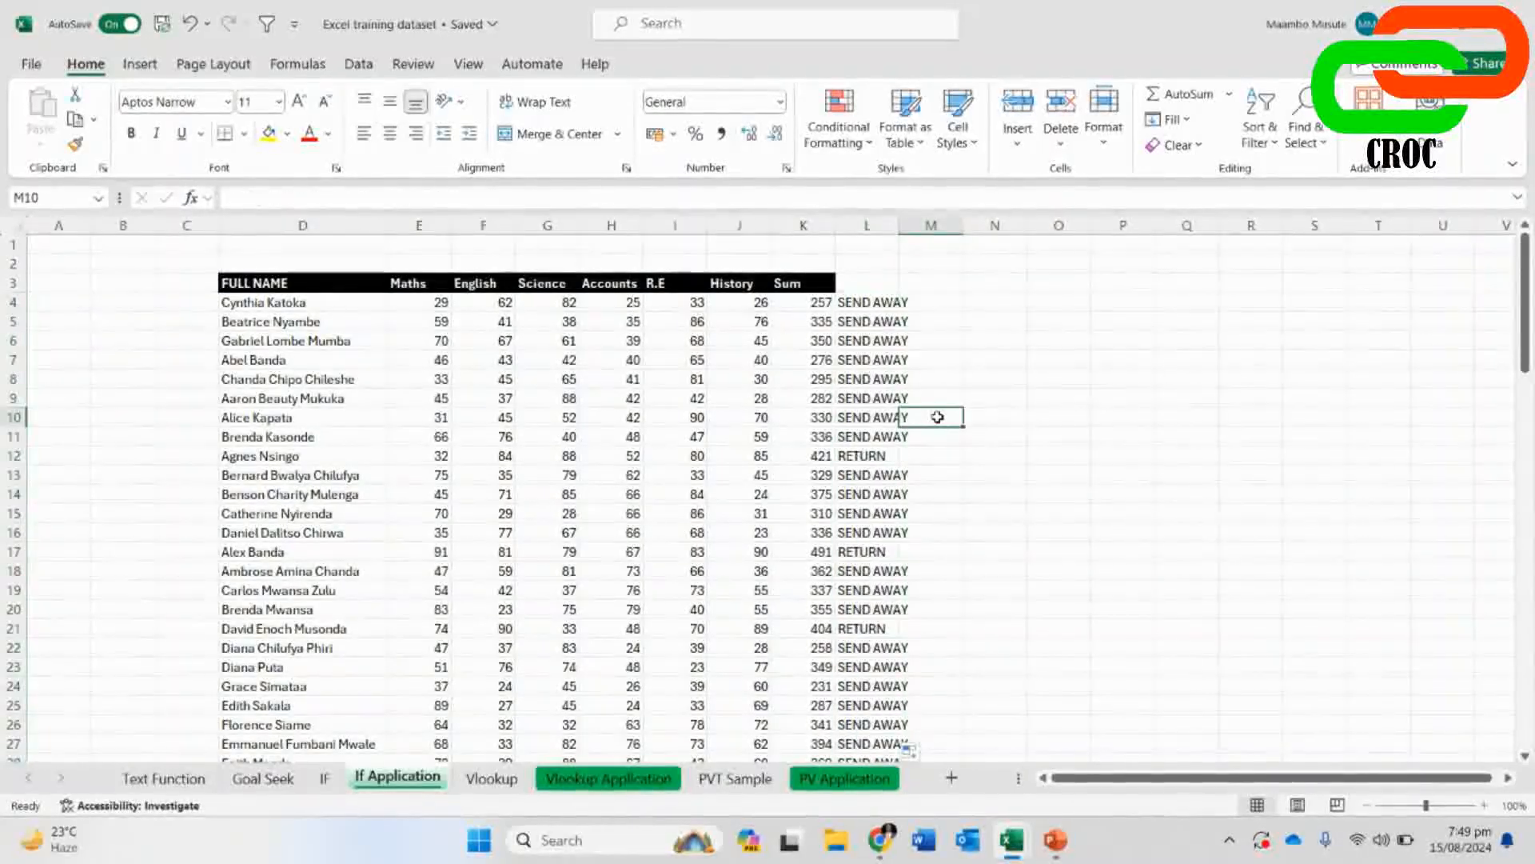
- Check the filled decisions in column L against the pupils in rows 12 and 17 and the formula in L4
drag(863, 310, 870, 437)
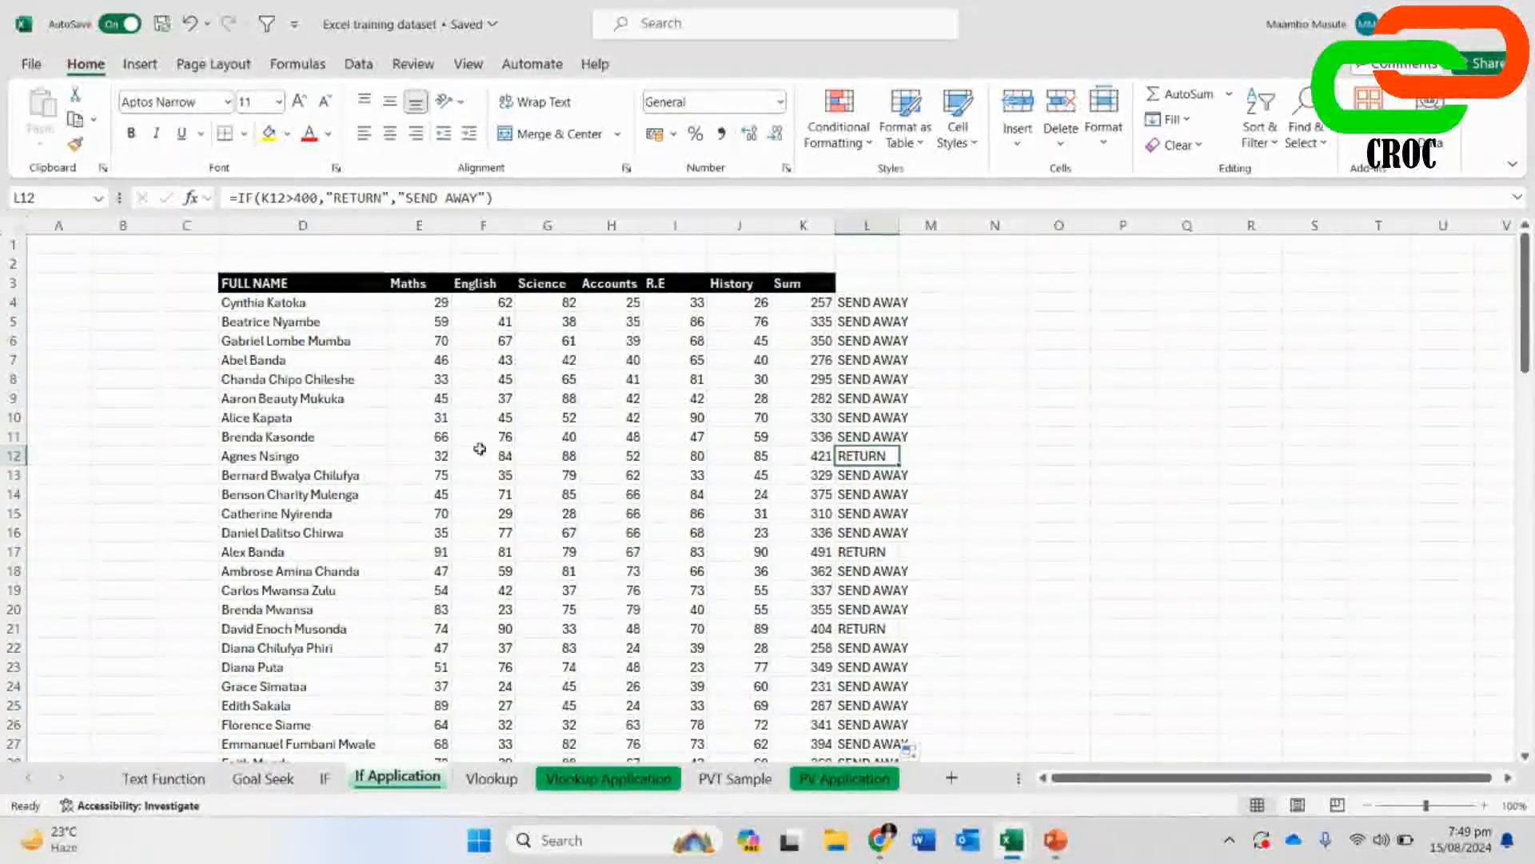
key(ctrl+Left)
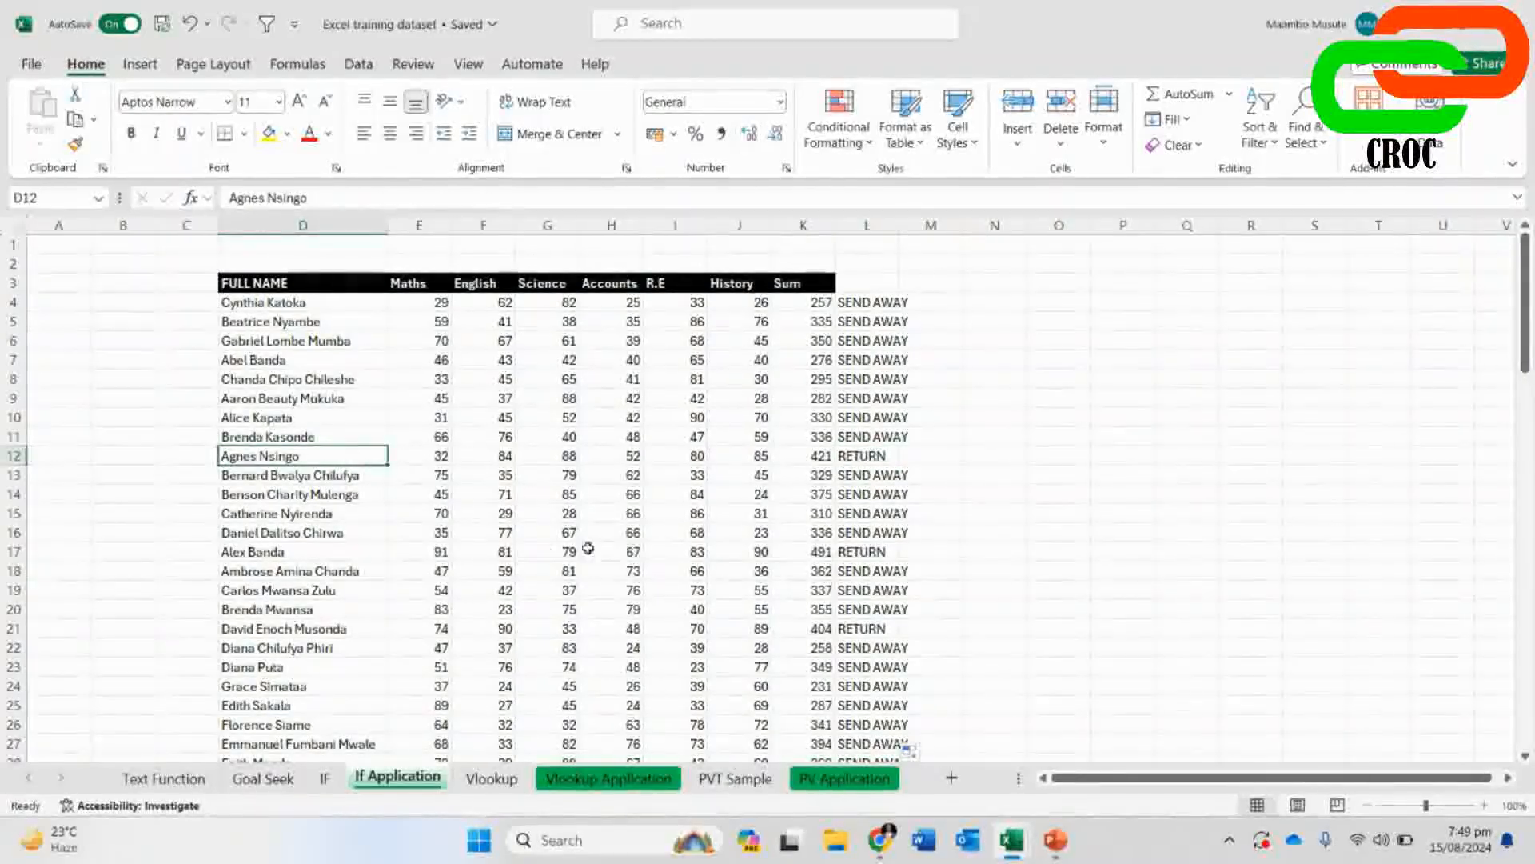
click(326, 546)
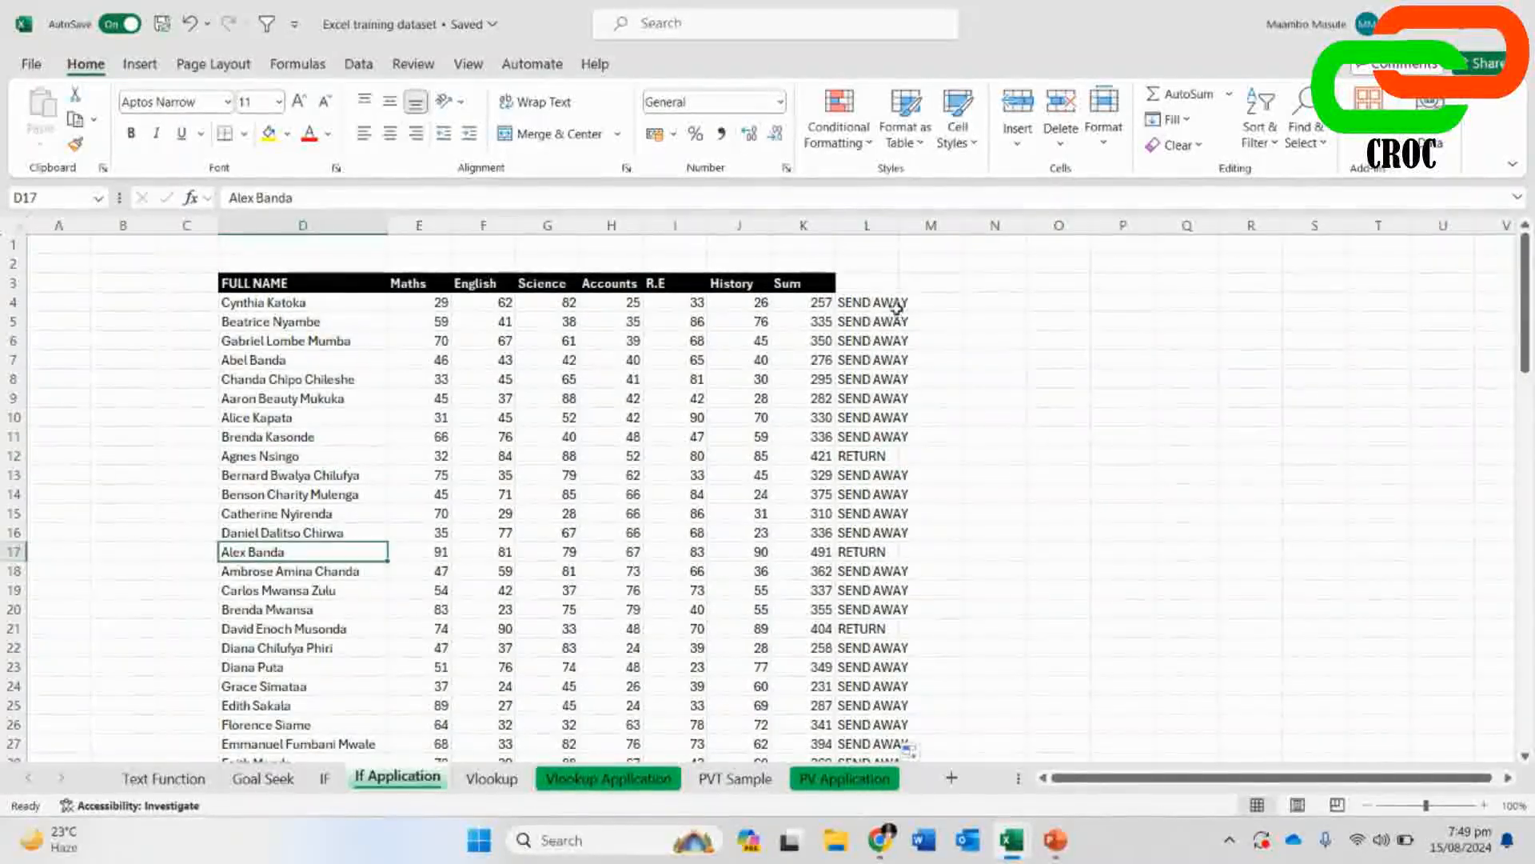
click(865, 302)
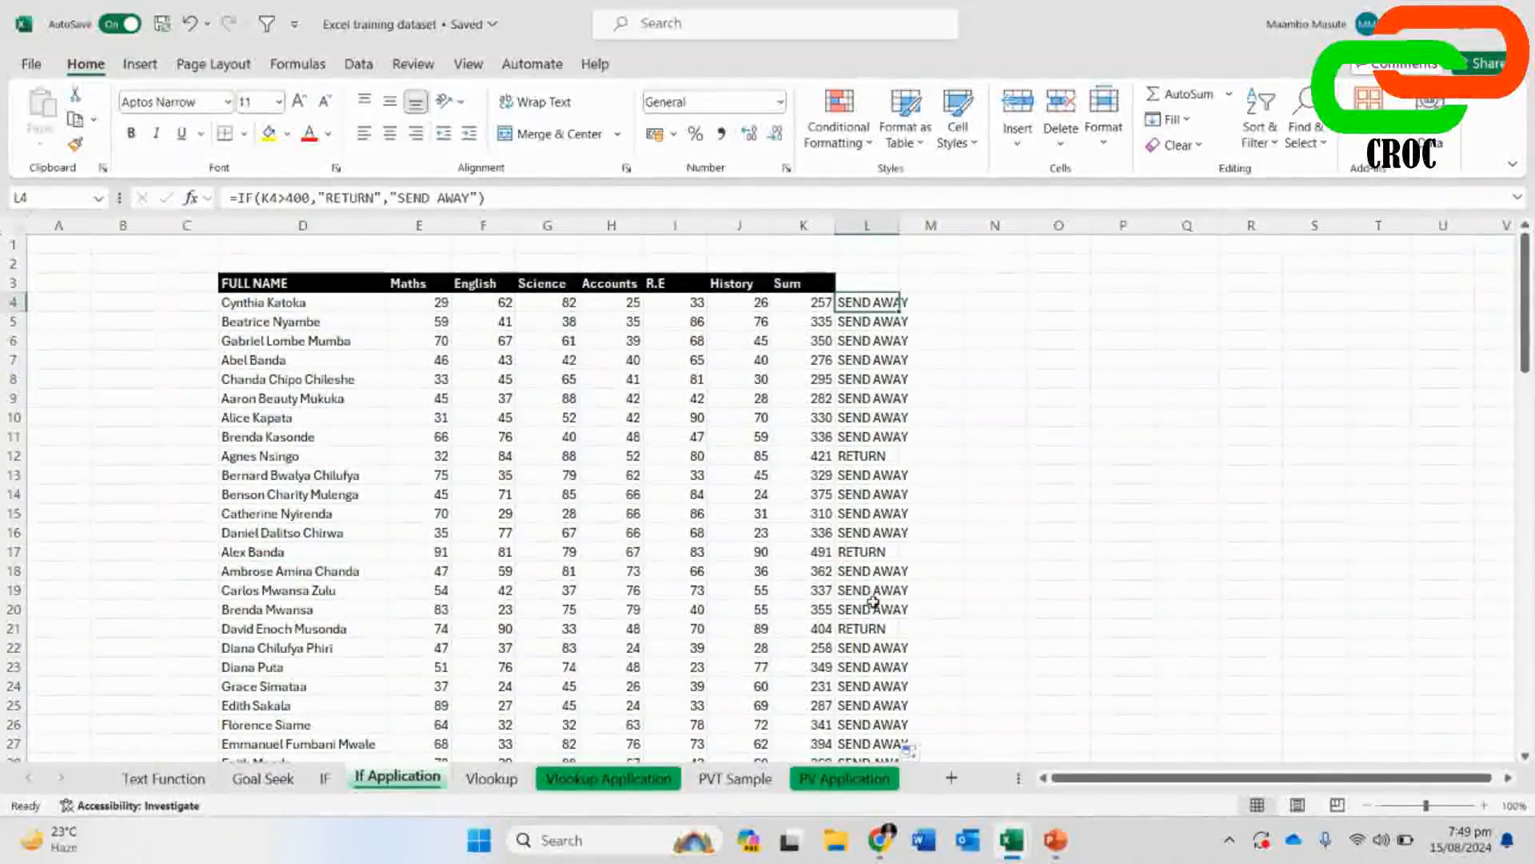
- Switch to the Google Meet call to read the in-call messages, and return to the Excel workbook
mouse_move(890, 846)
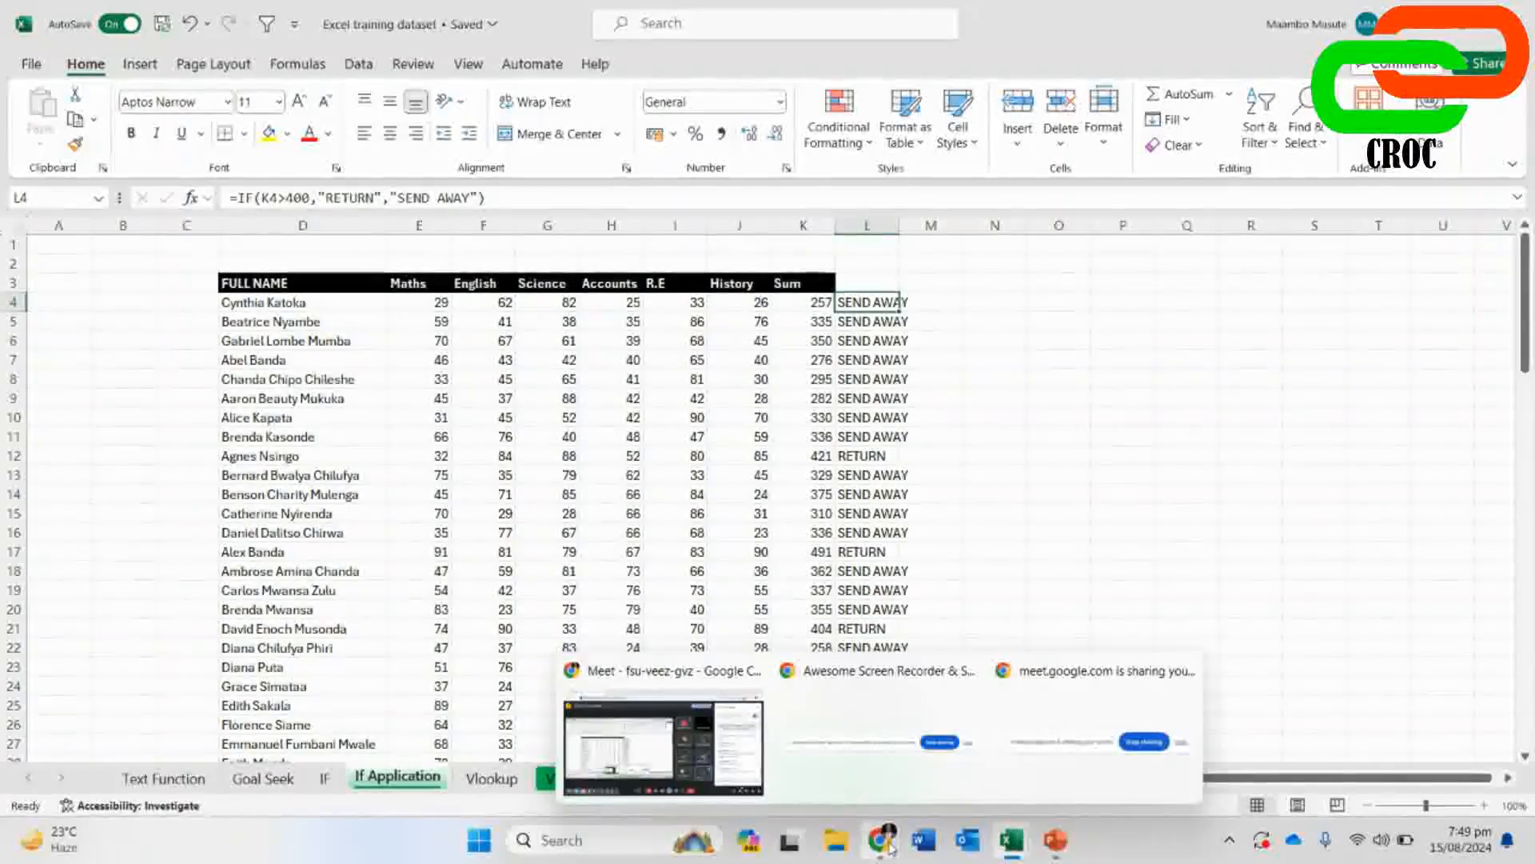
click(723, 748)
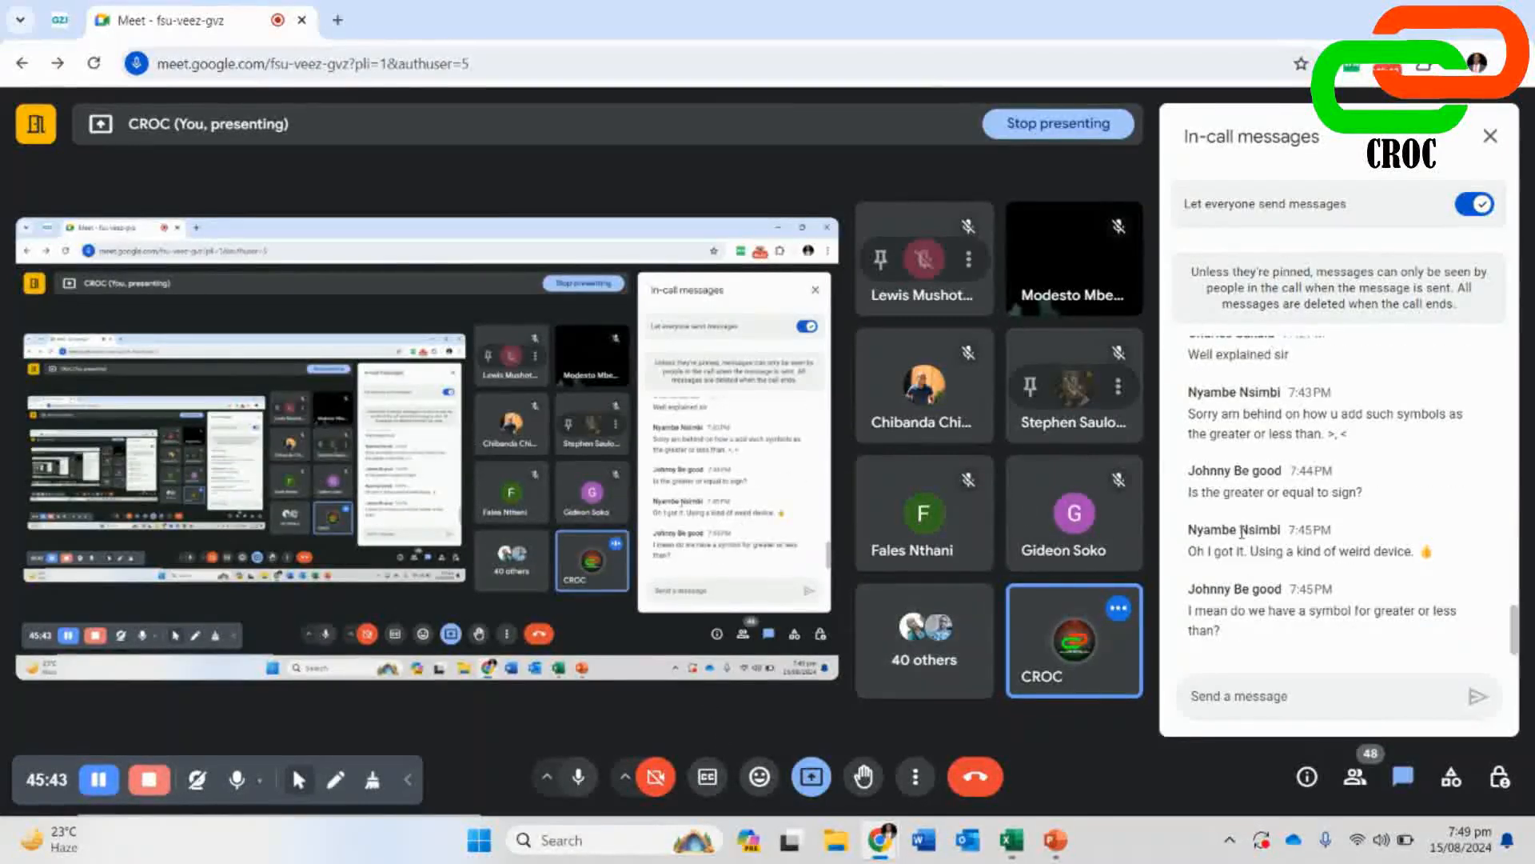
scroll(1242, 532, up, 2)
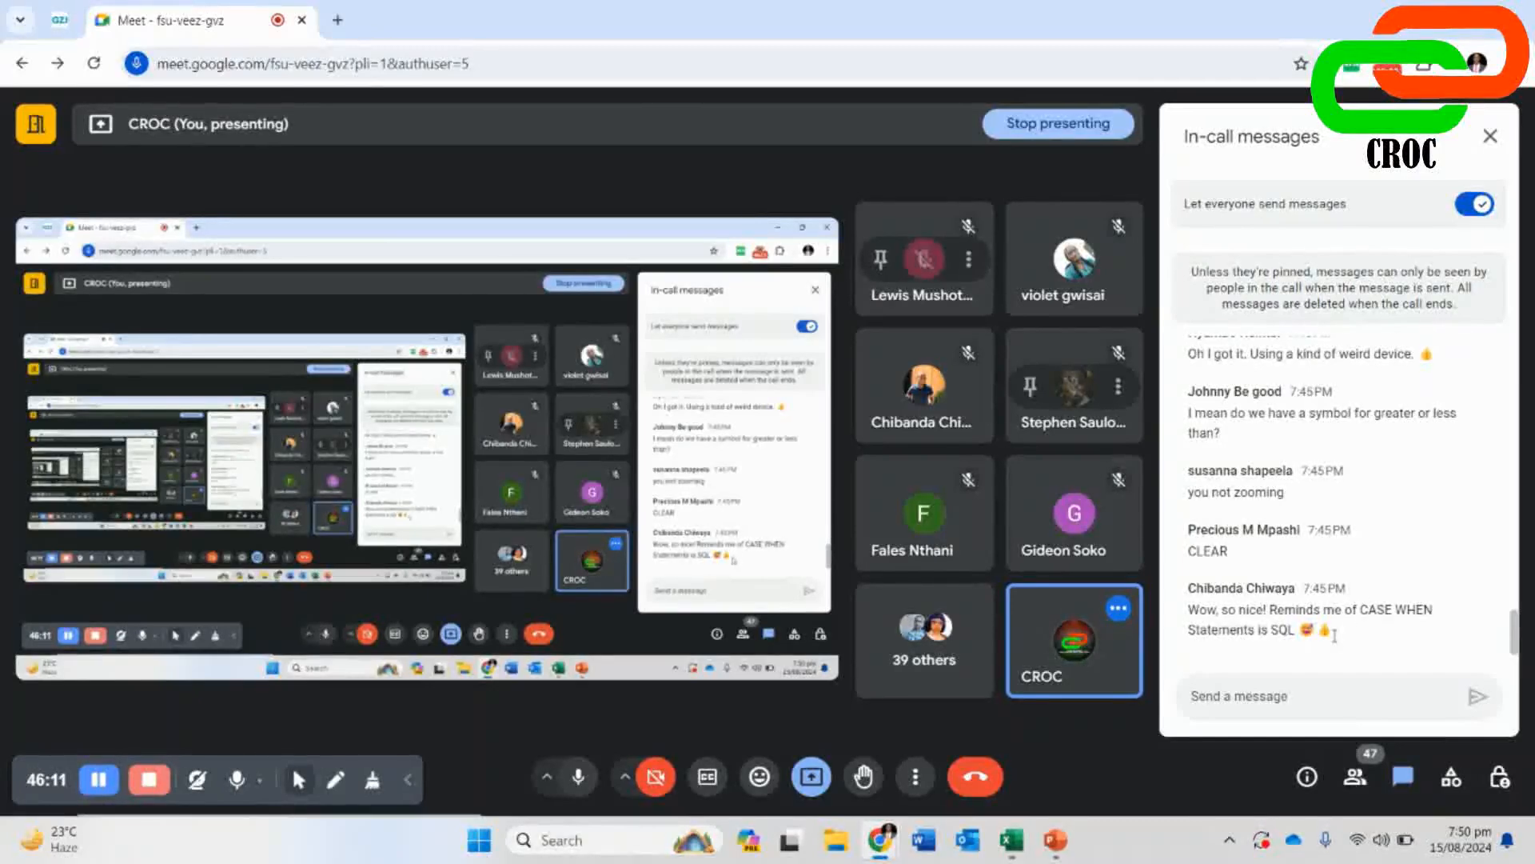
scroll(1315, 494, up, 3)
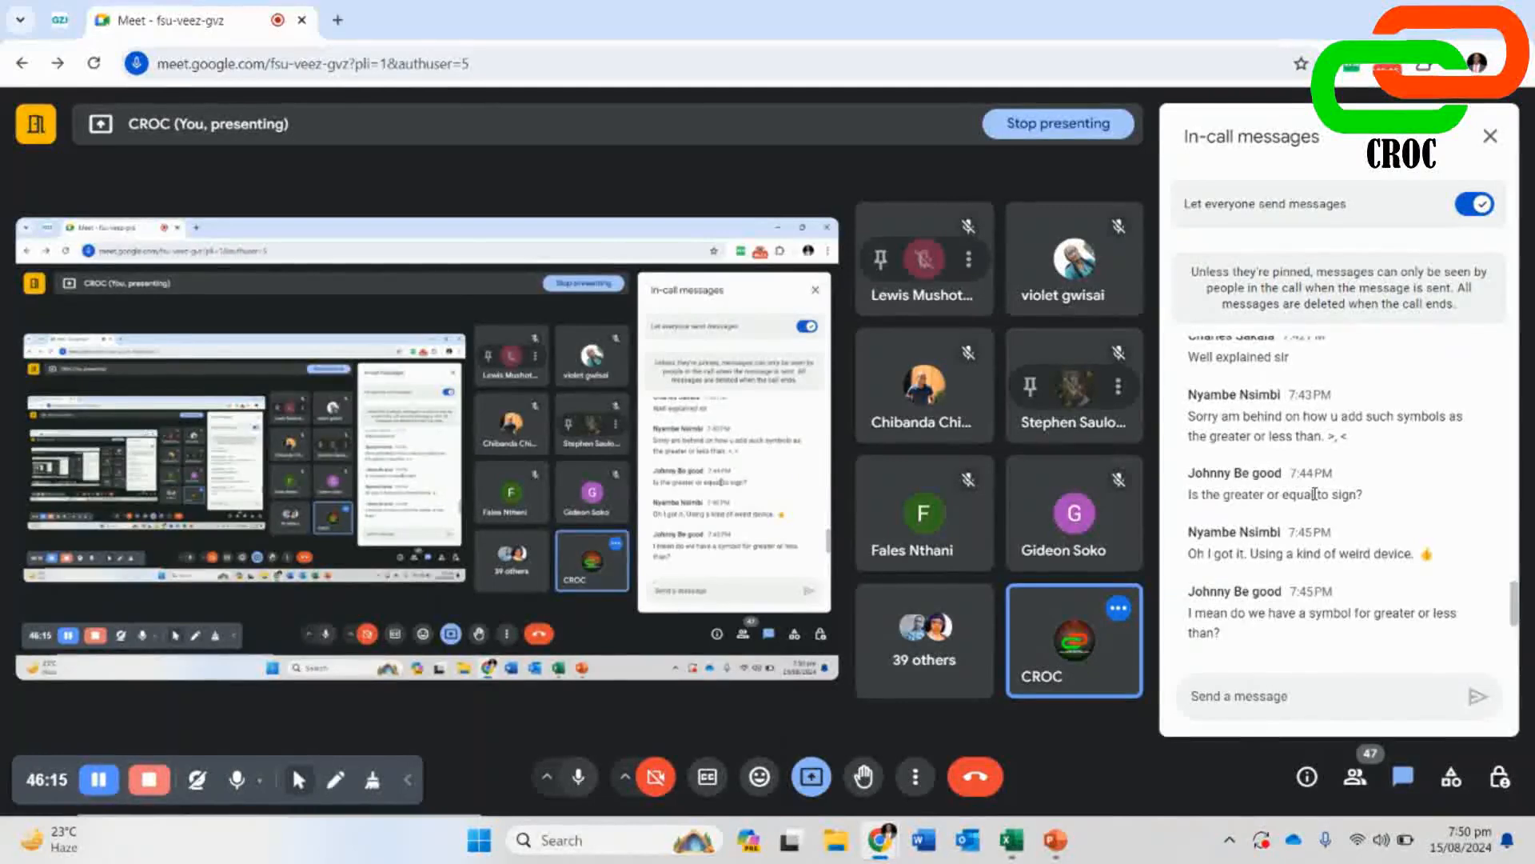
scroll(1315, 493, up, 2)
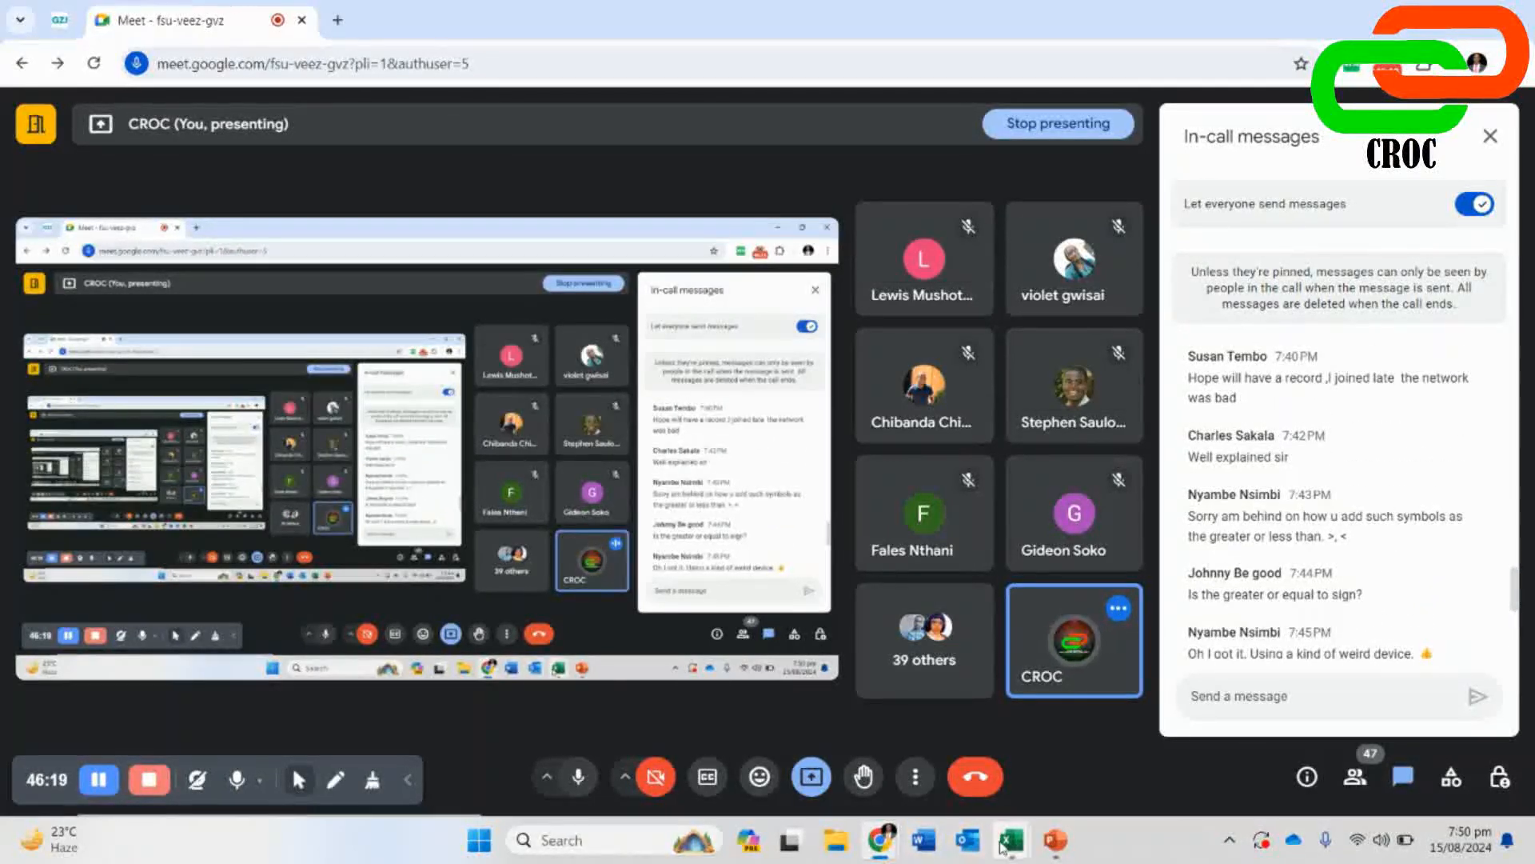
mouse_move(1012, 840)
click(867, 753)
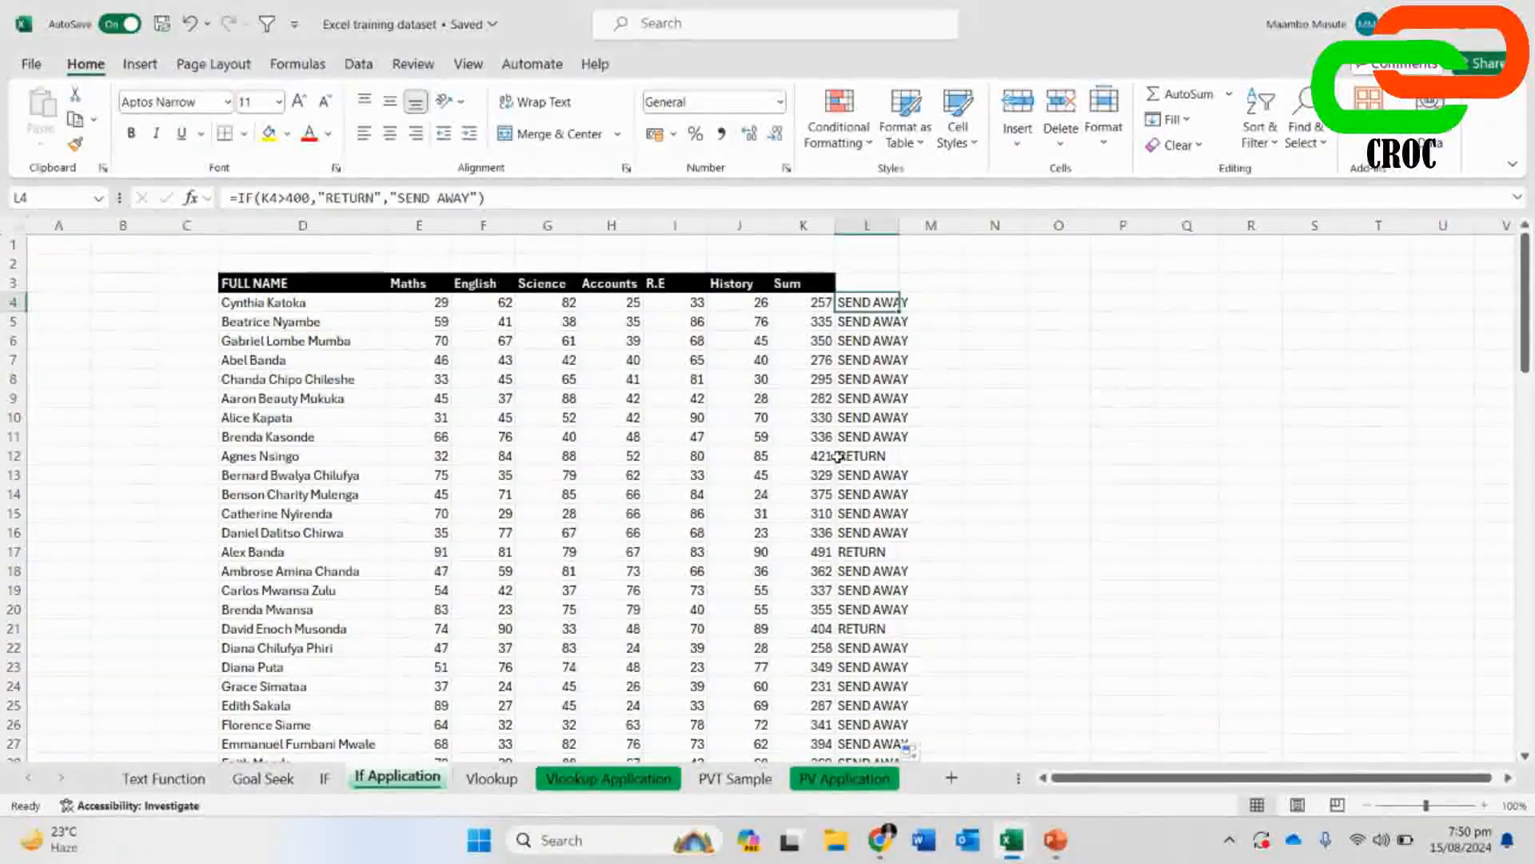
- Enter the greater-than symbol > in N4 and the less-than symbol < in N5, beside the marks table
ctrl+scroll(837, 459, up, 4)
scroll(837, 459, up, 1)
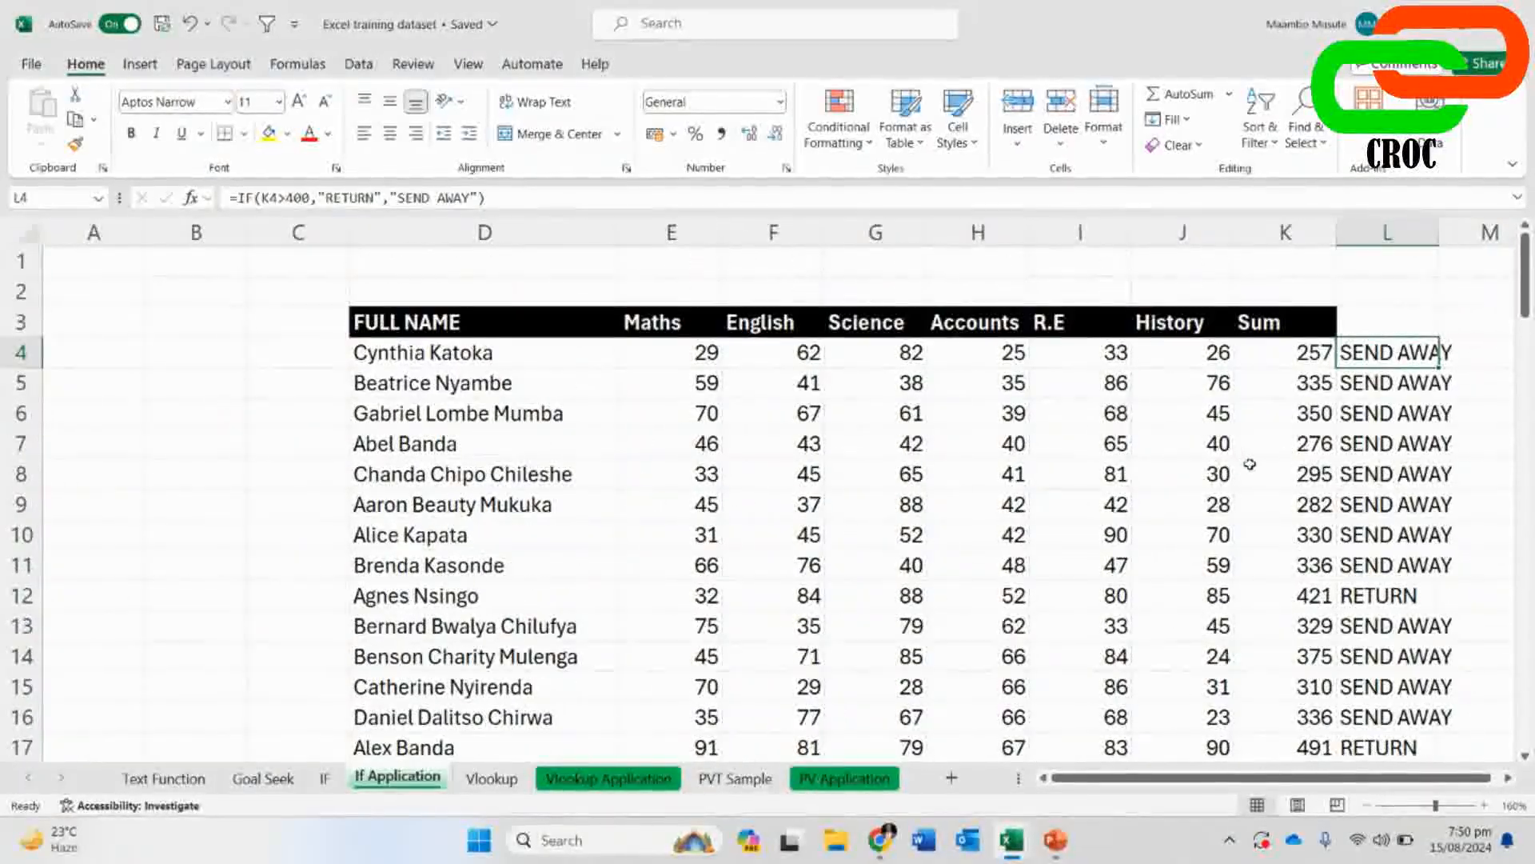
scroll(1508, 777, right, 3)
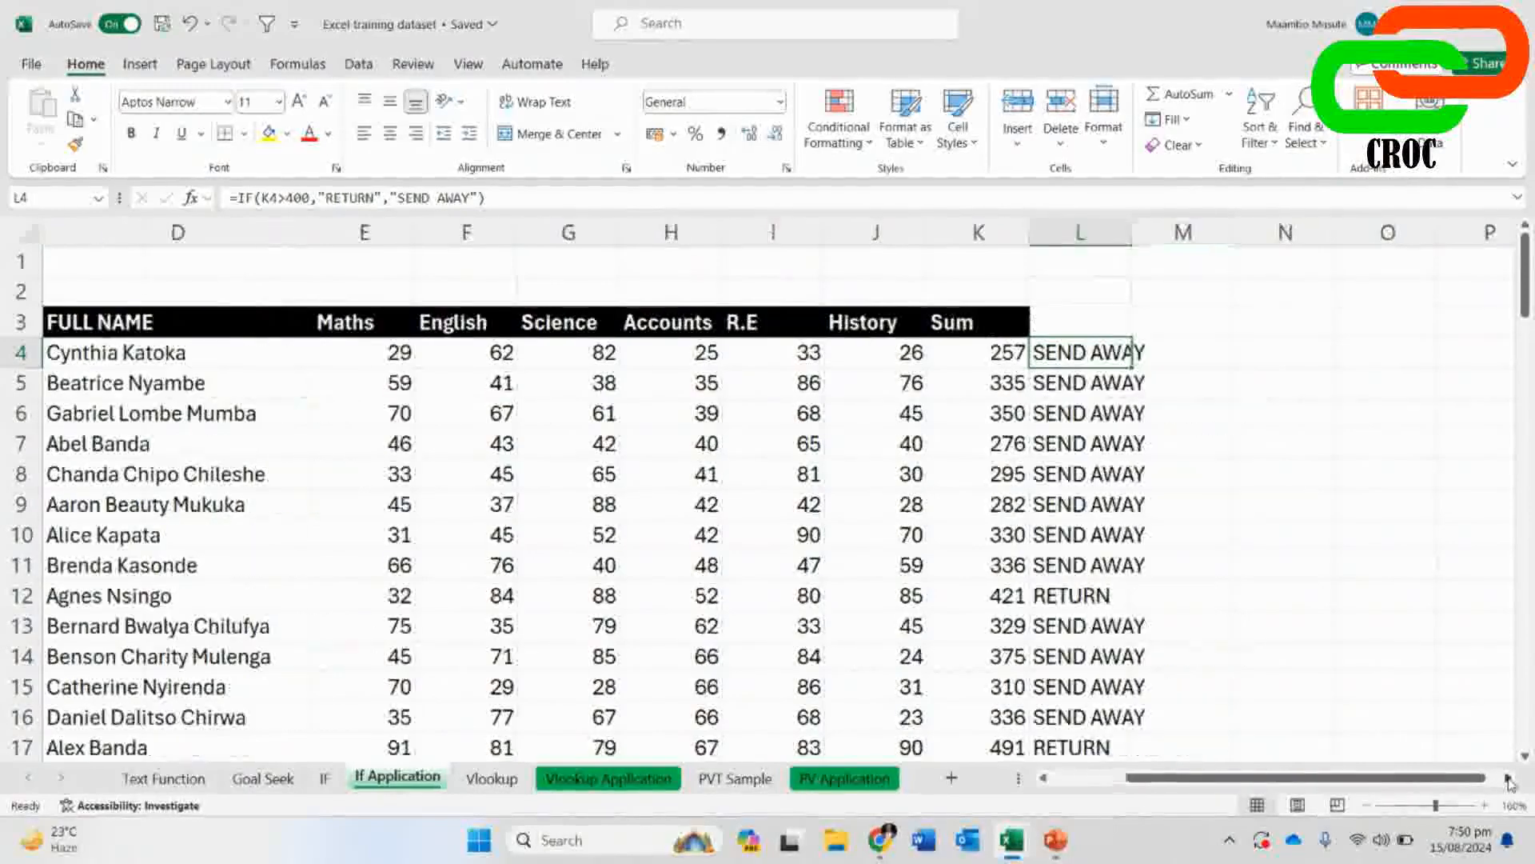
click(1202, 365)
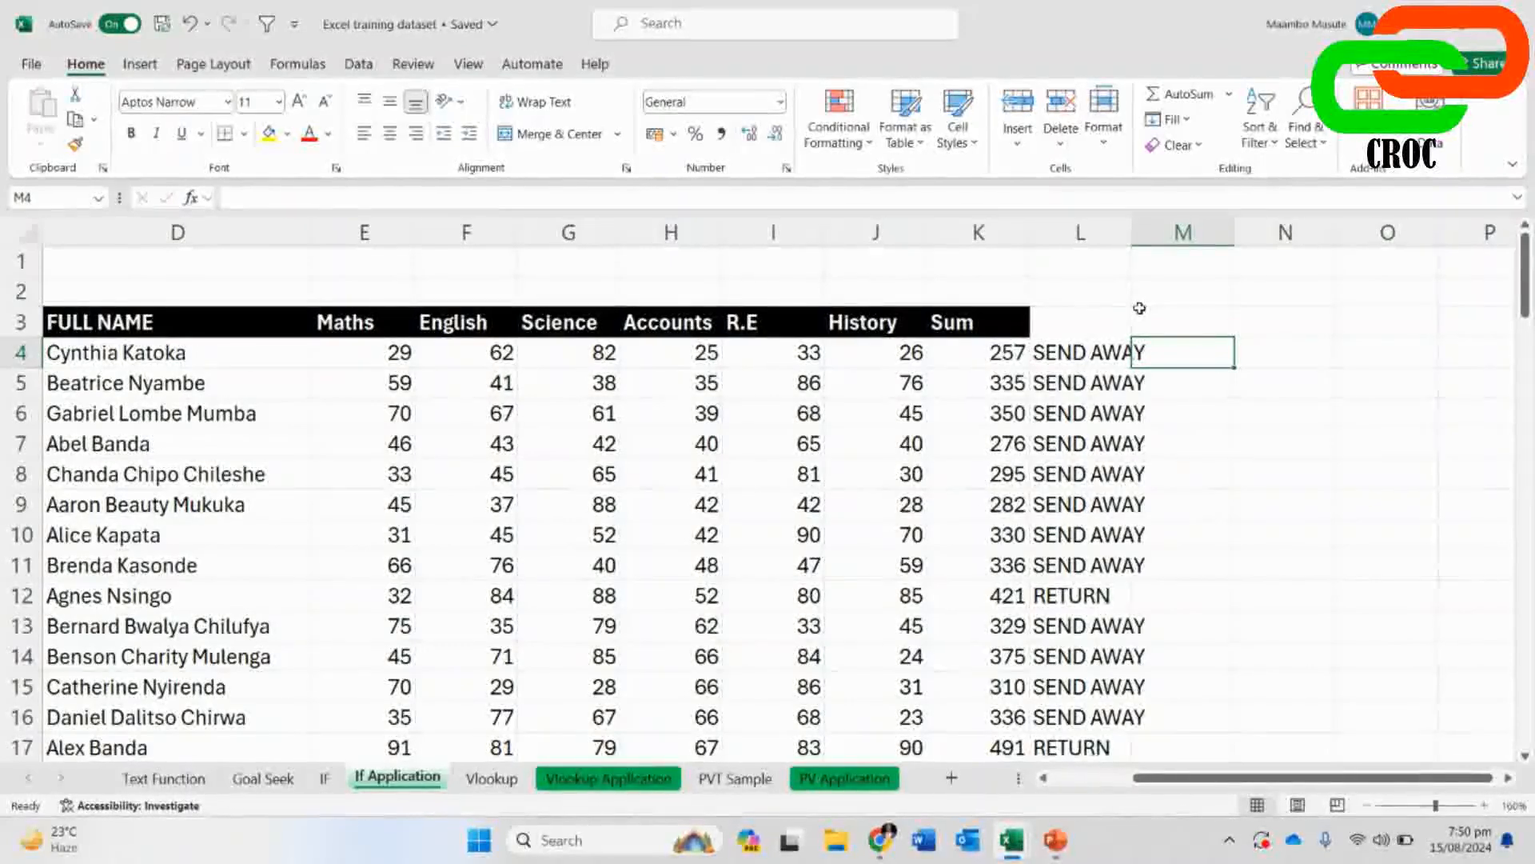
click(1277, 343)
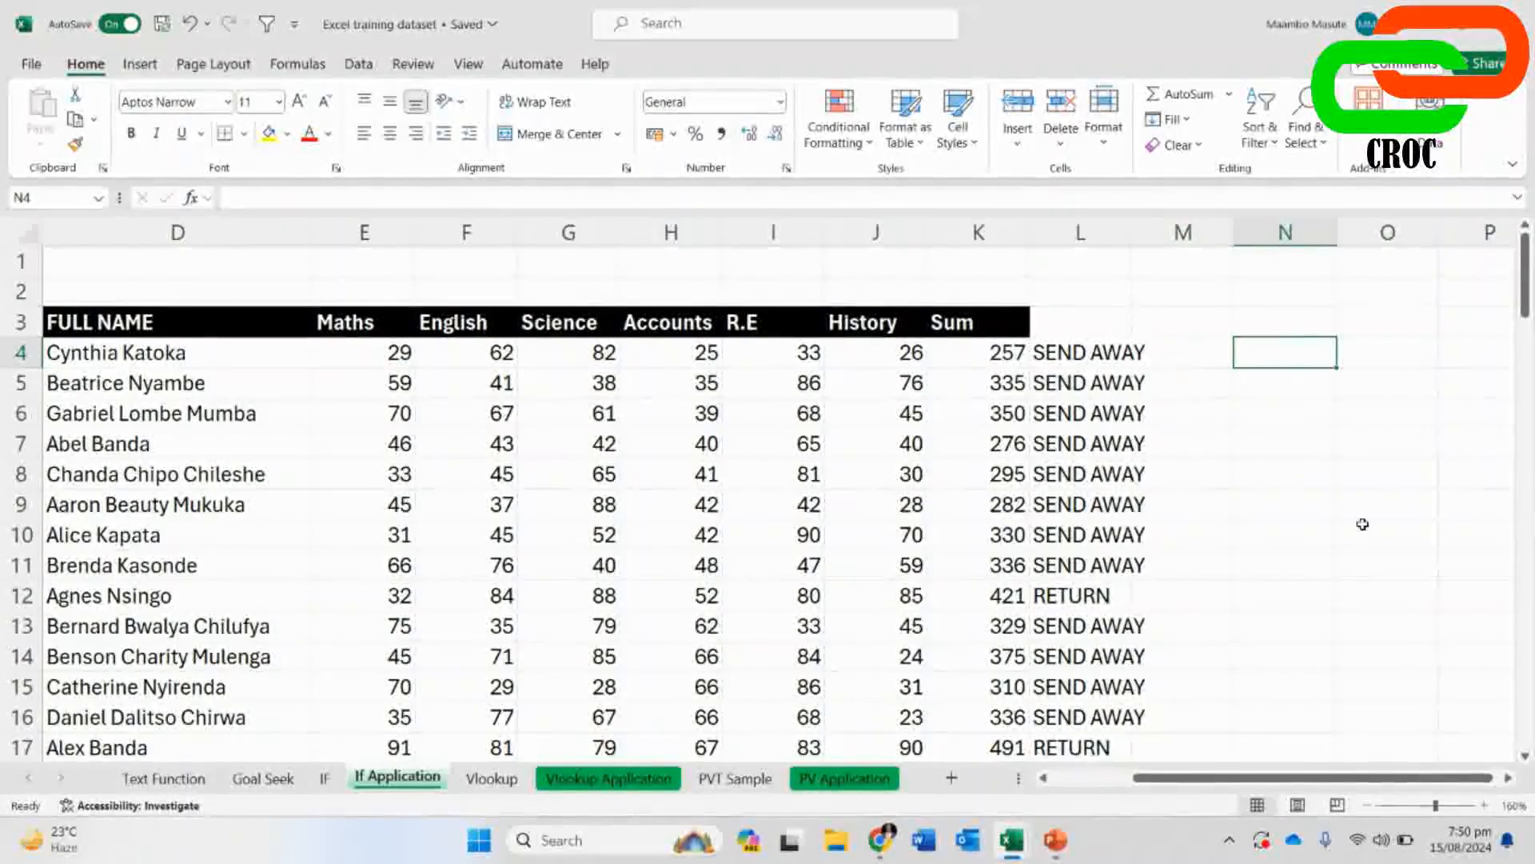
text(=)
text(>)
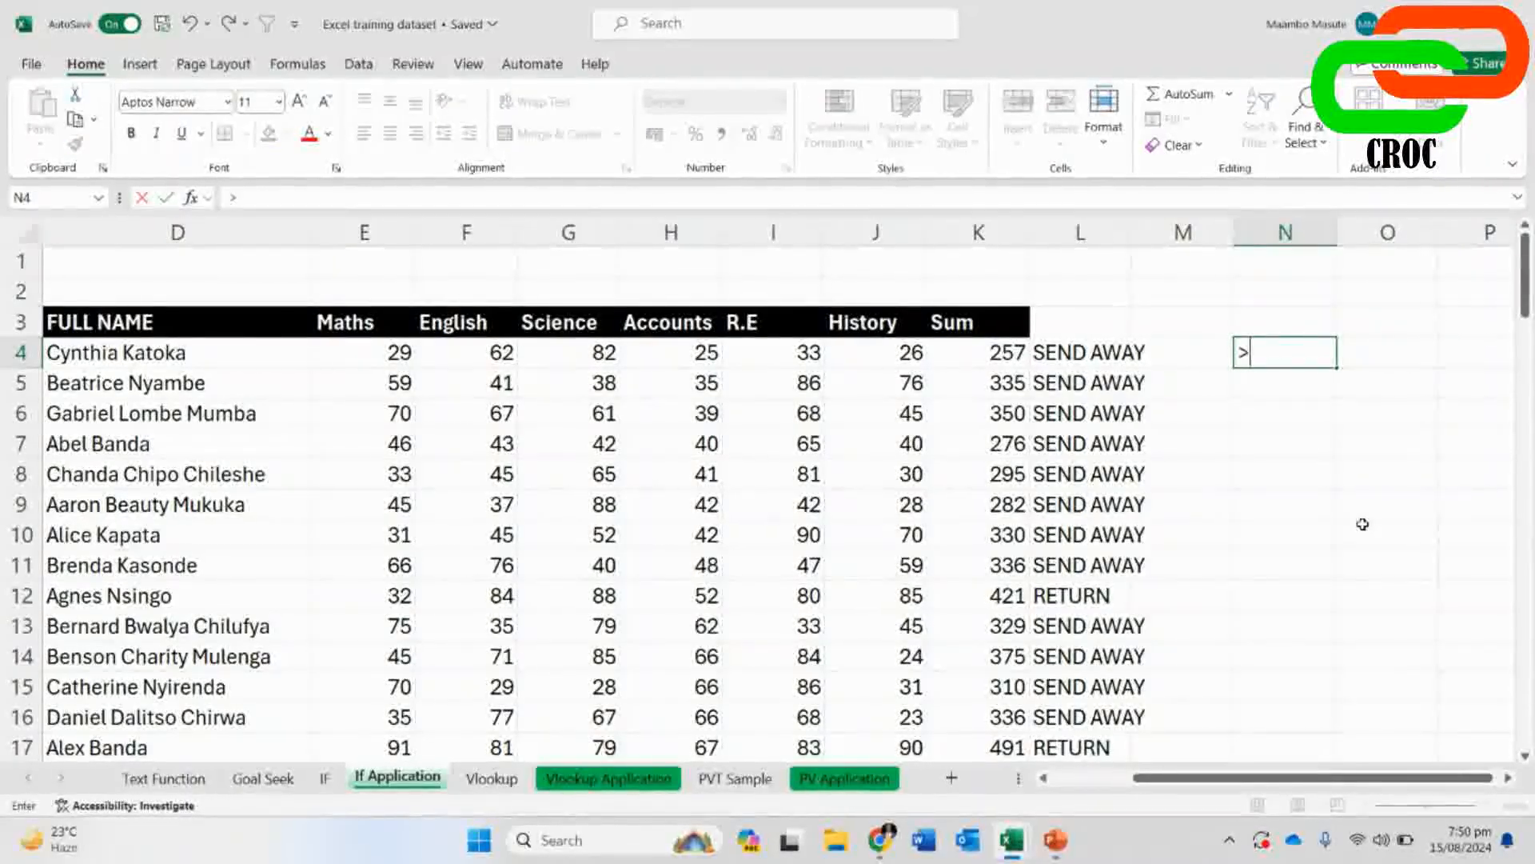
key(Return)
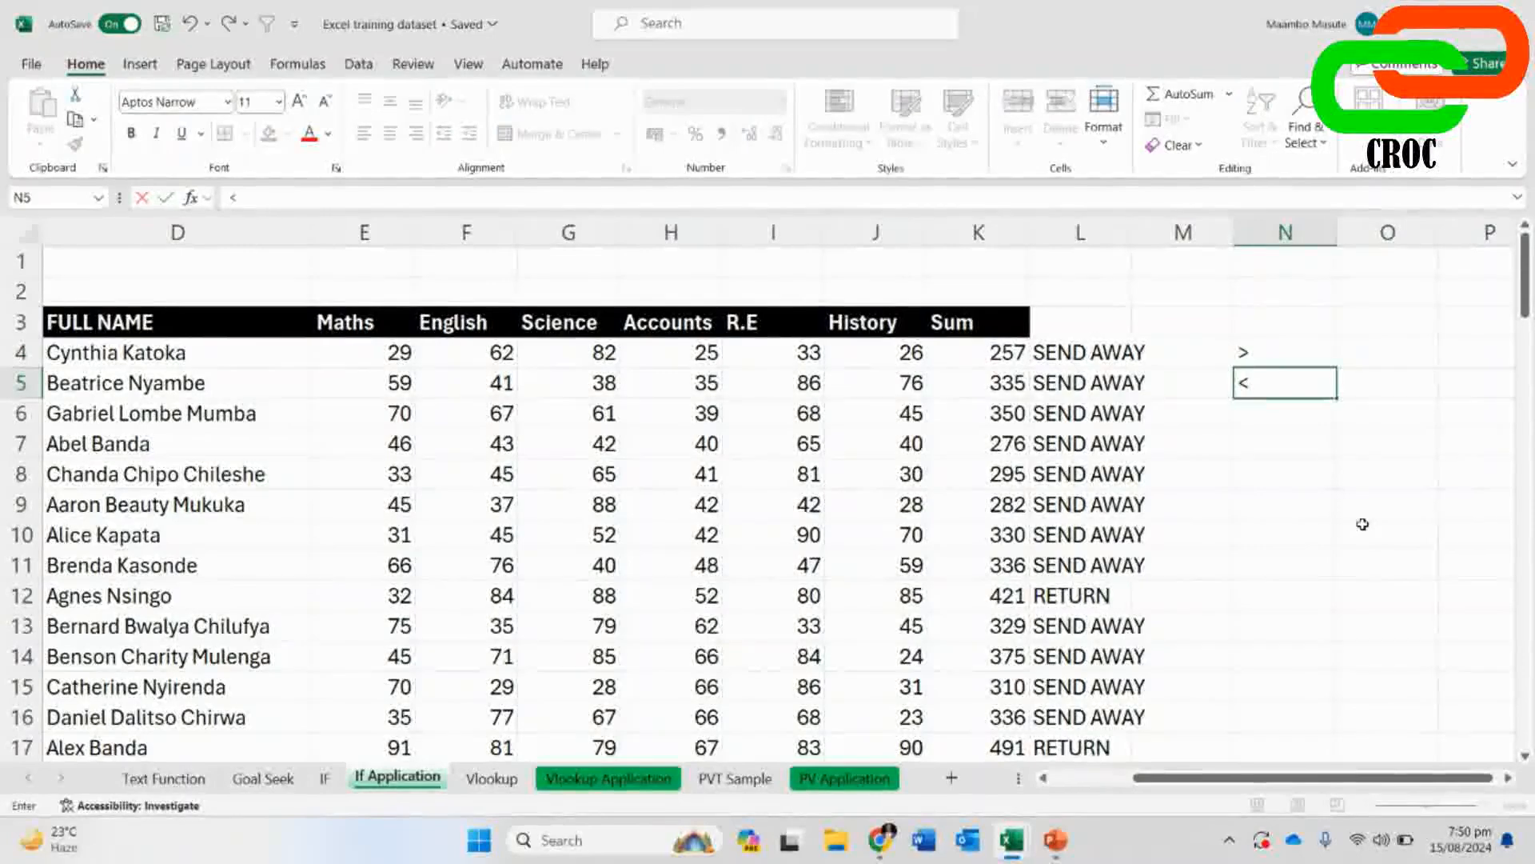
key(Return)
text(=)
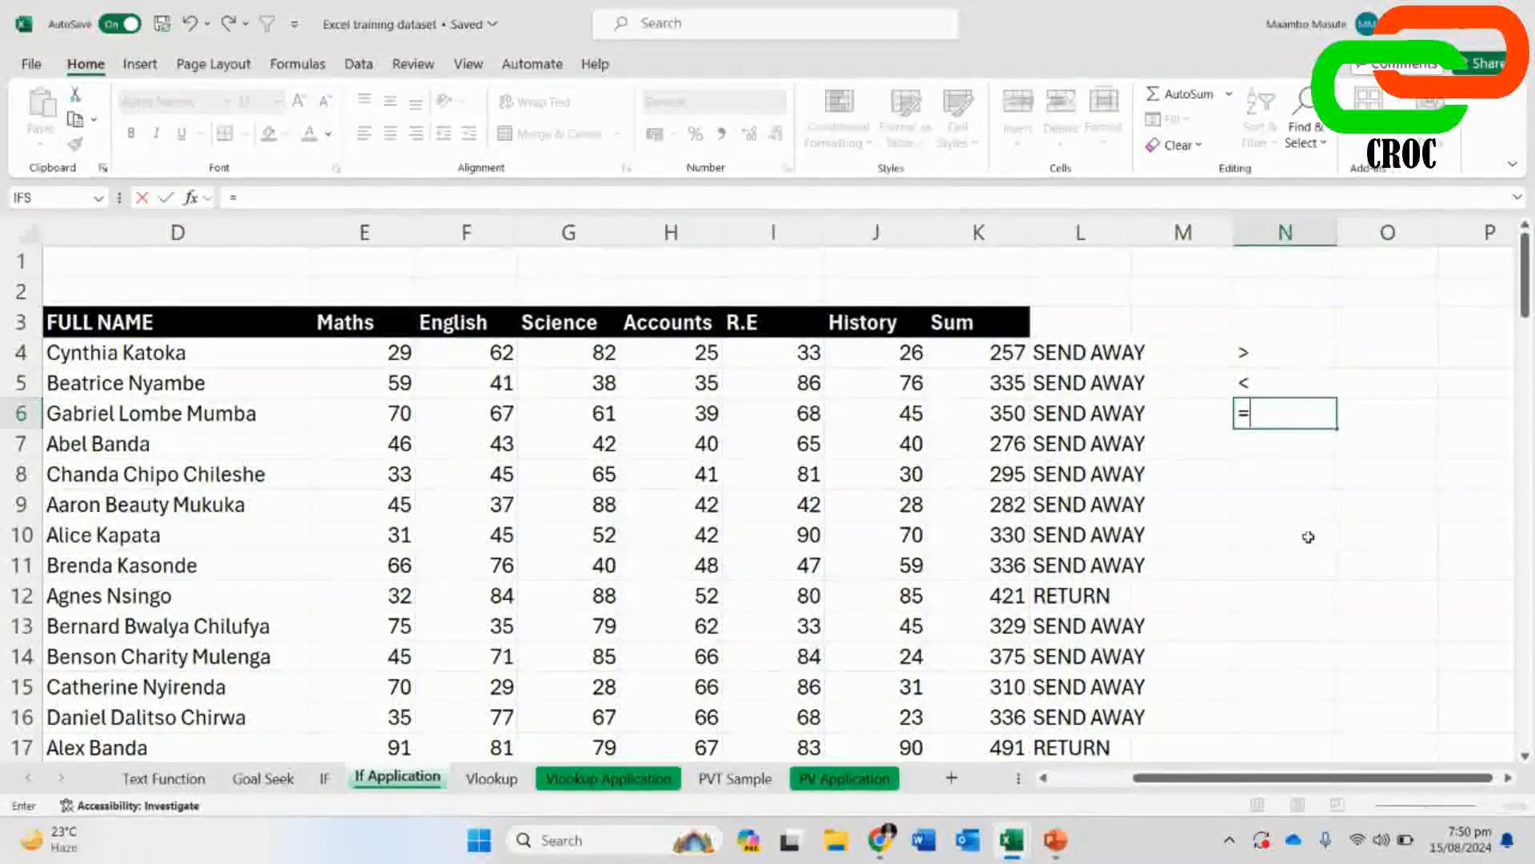
click(1270, 353)
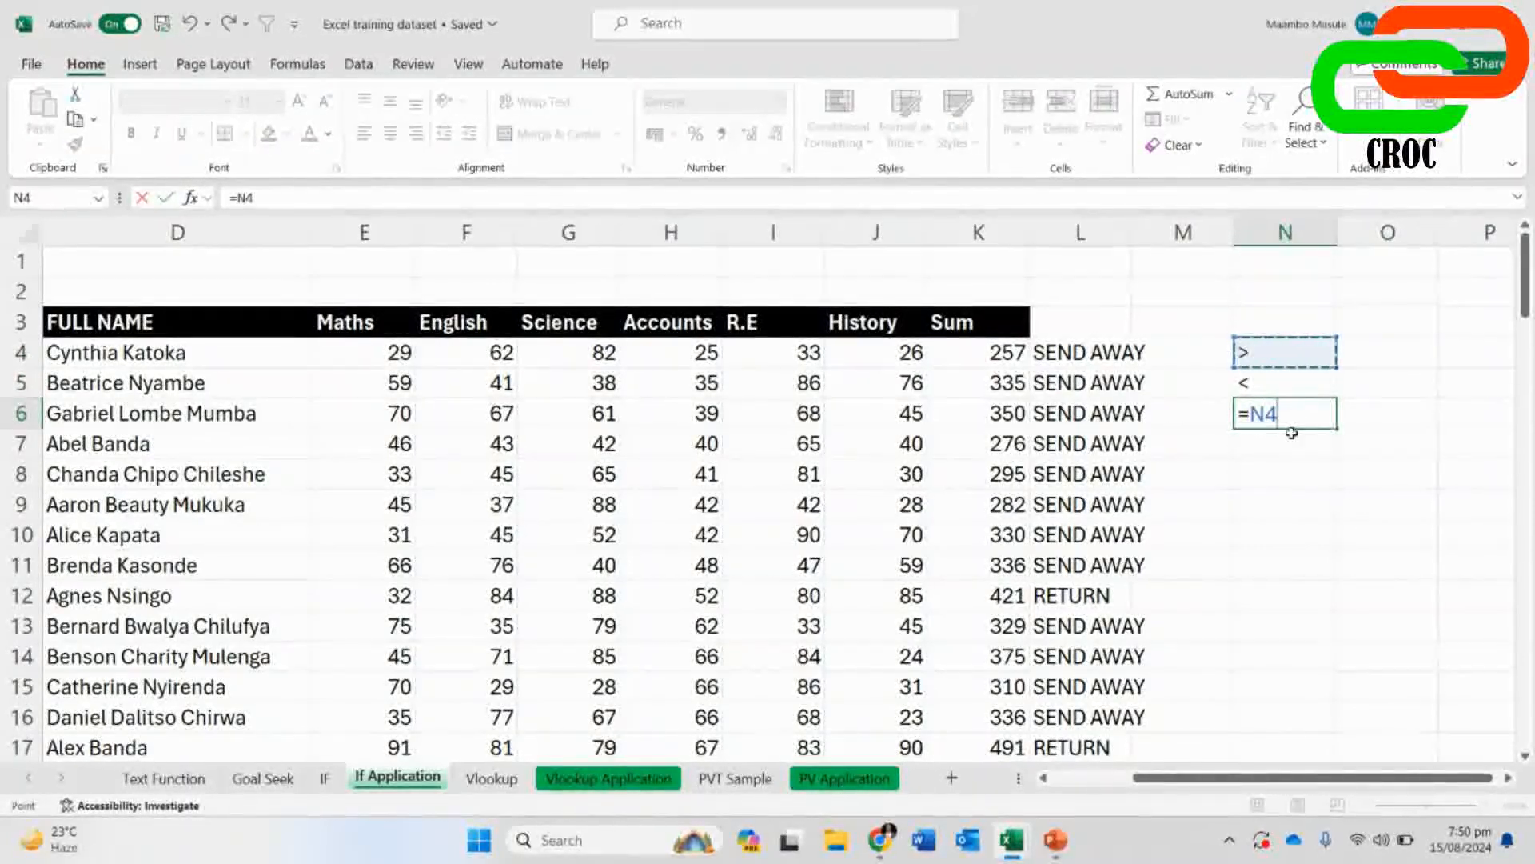
key(Escape)
click(1275, 384)
click(1274, 353)
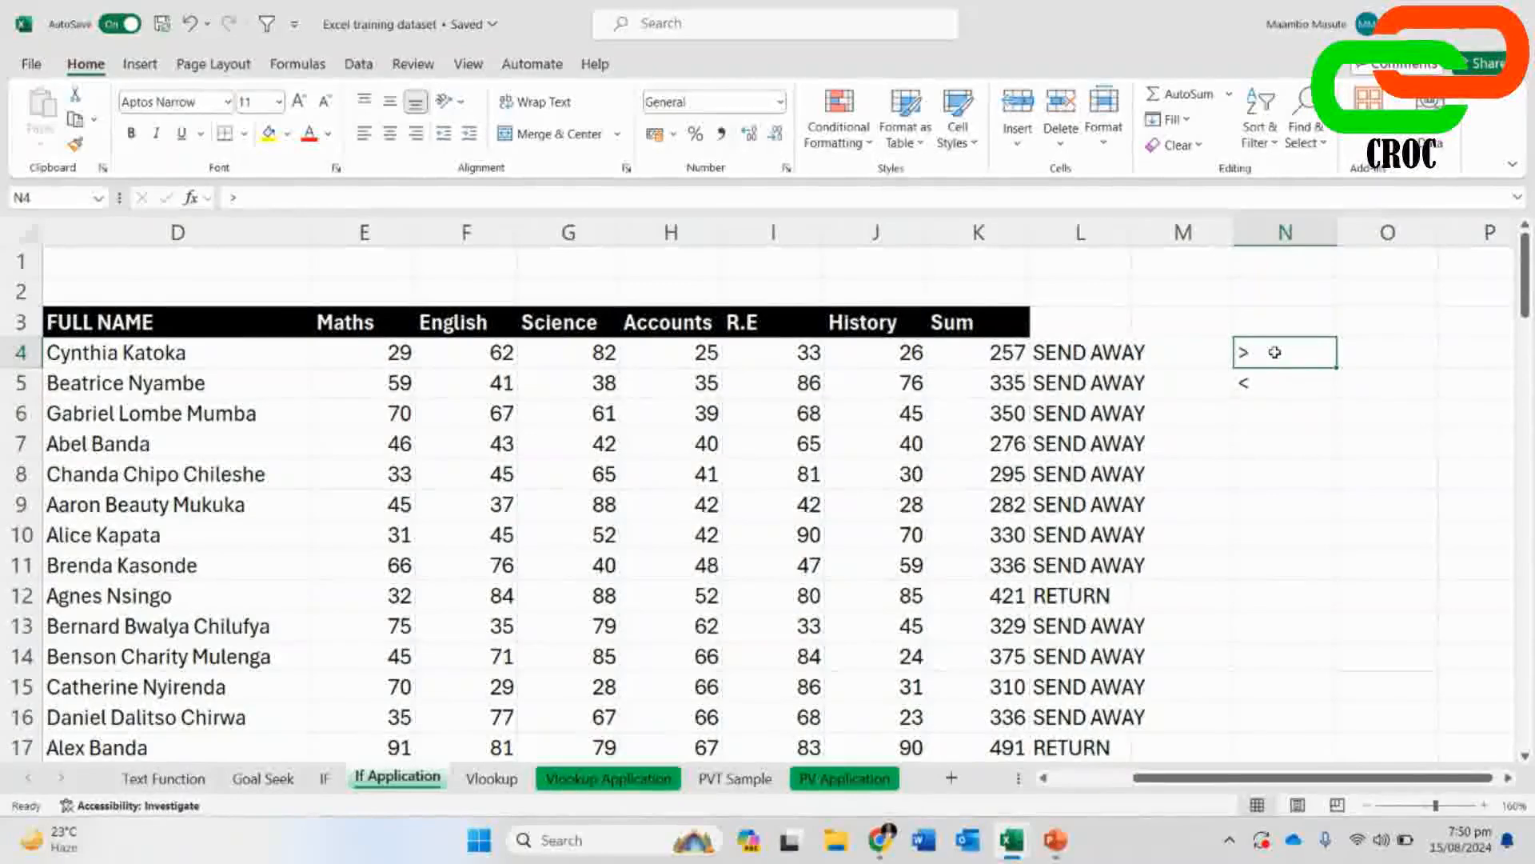
click(1279, 374)
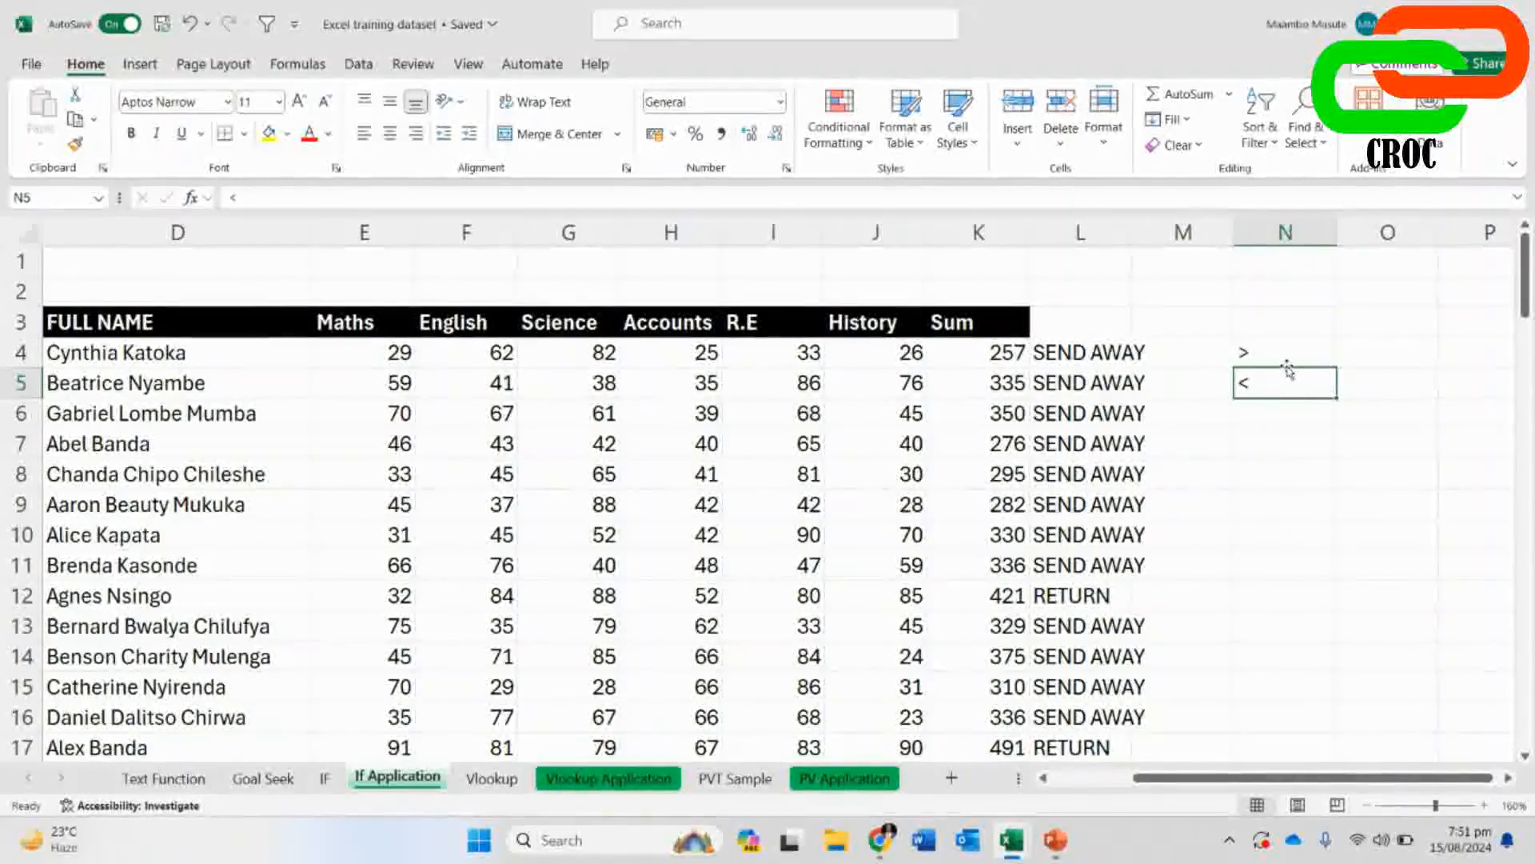
- Switch to the Google Meet call, read the chat question about the greater-or-equal sign, and return to the Excel training dataset workbook
click(883, 842)
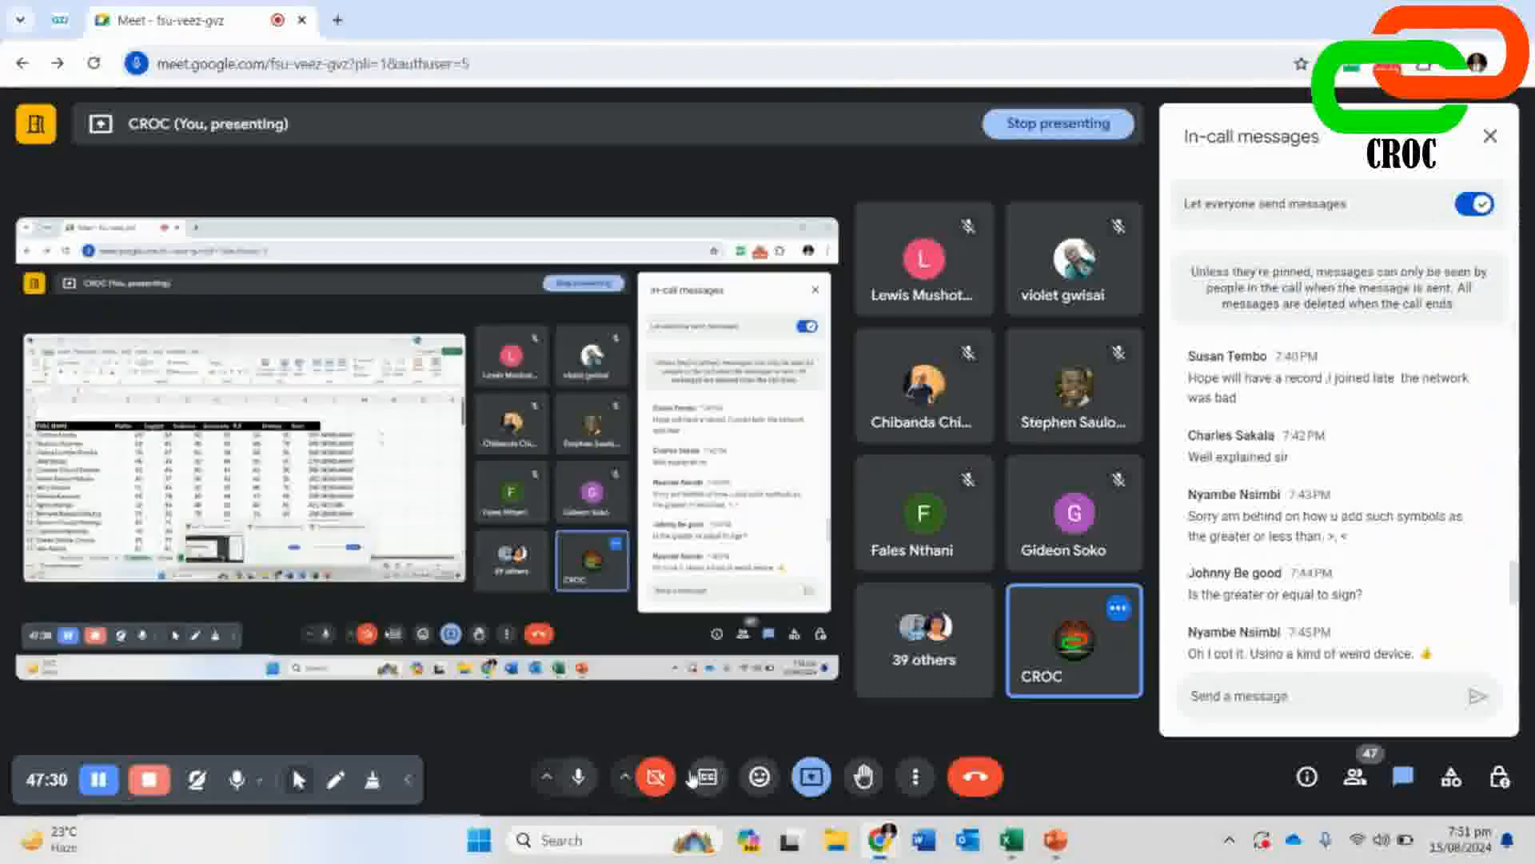
click(691, 774)
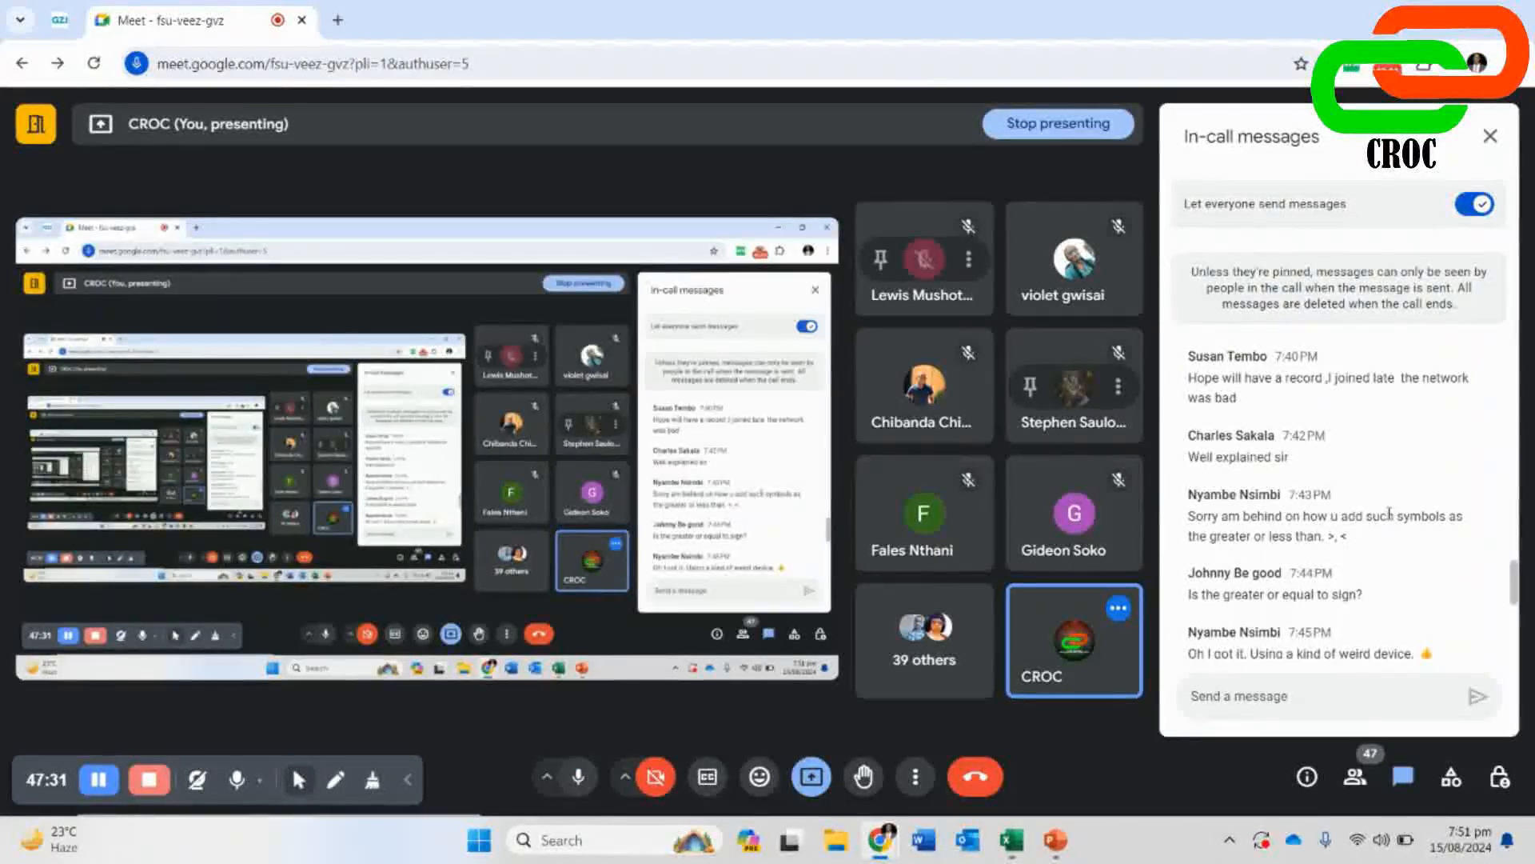
scroll(1389, 514, up, 3)
scroll(1391, 520, down, 3)
scroll(1392, 520, down, 1)
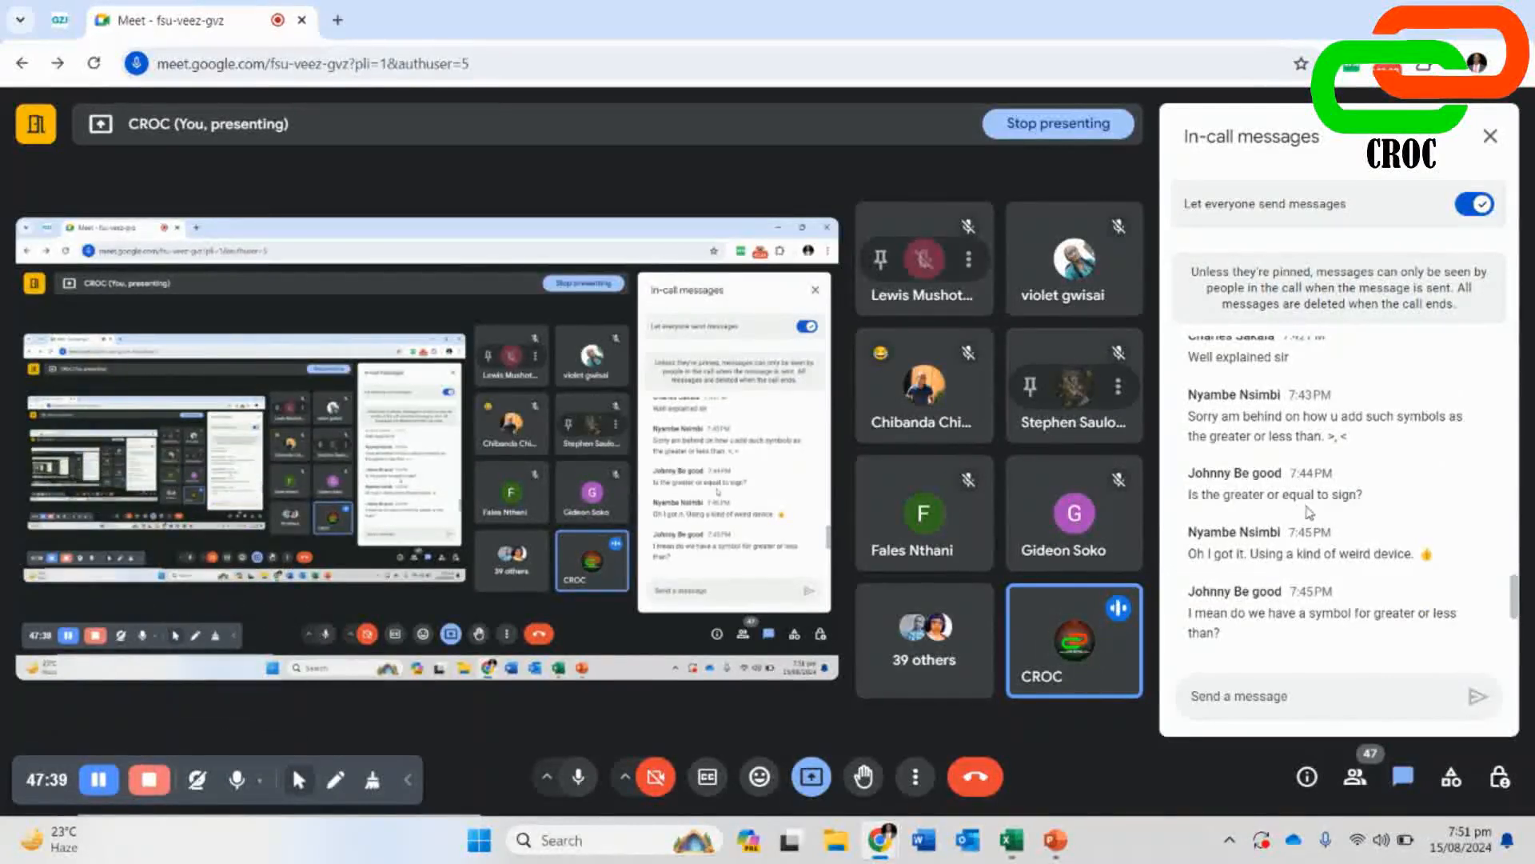
mouse_move(1012, 840)
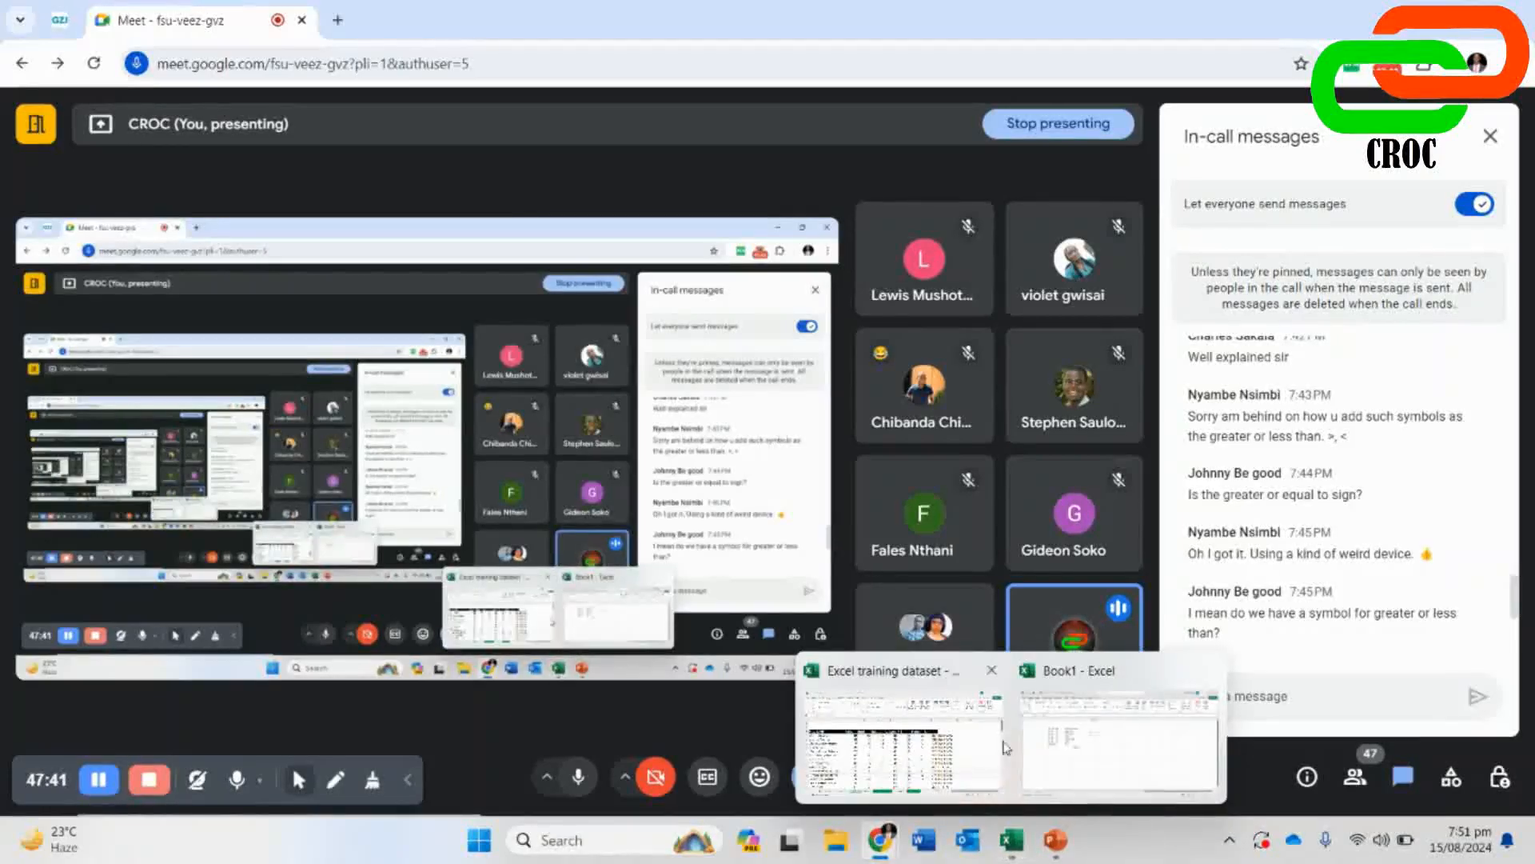
click(1094, 721)
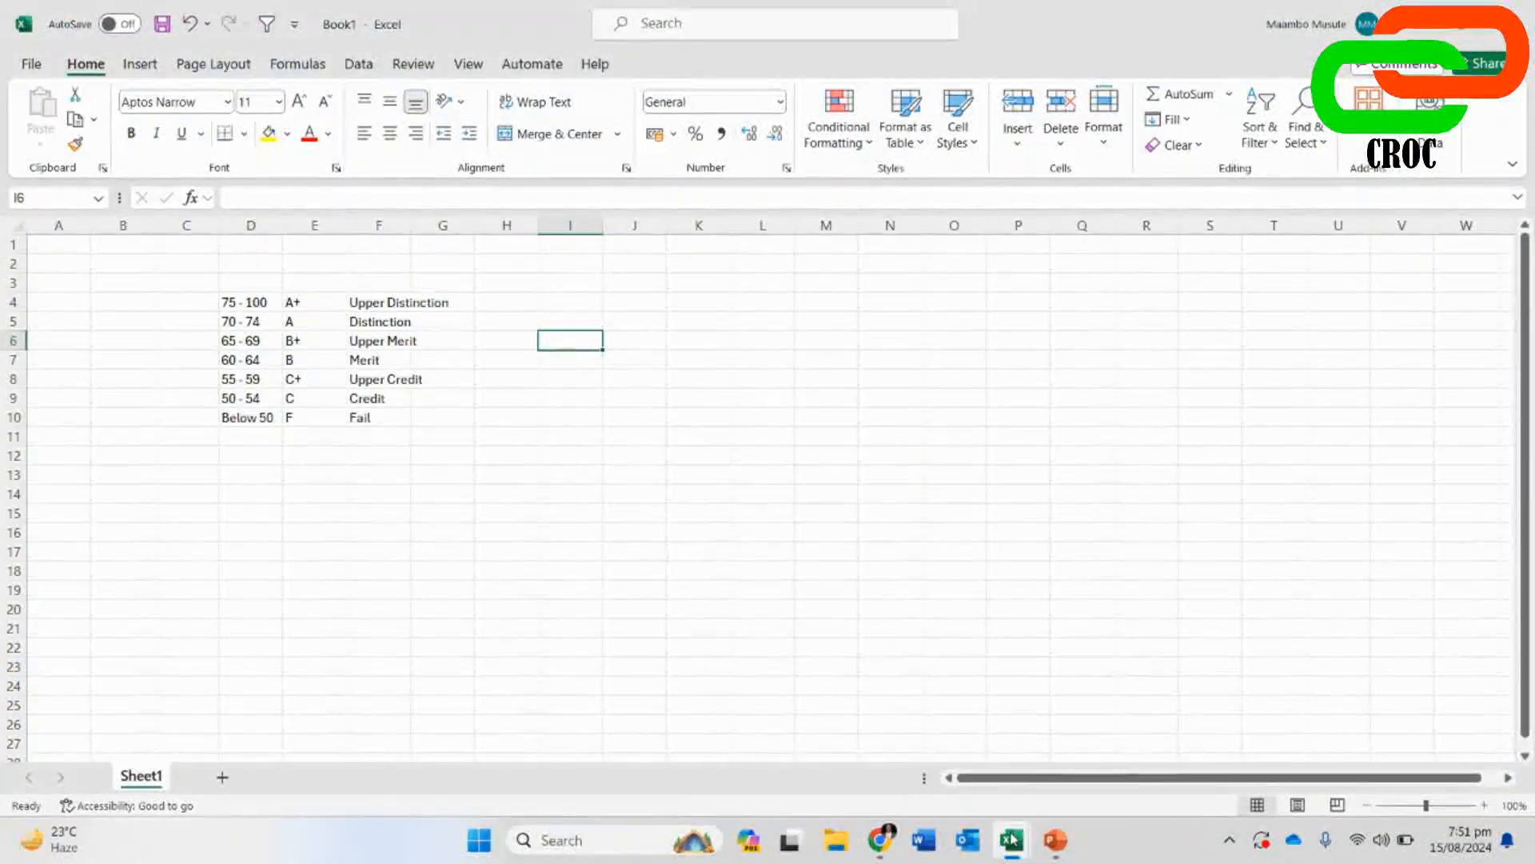
mouse_move(1011, 839)
click(902, 728)
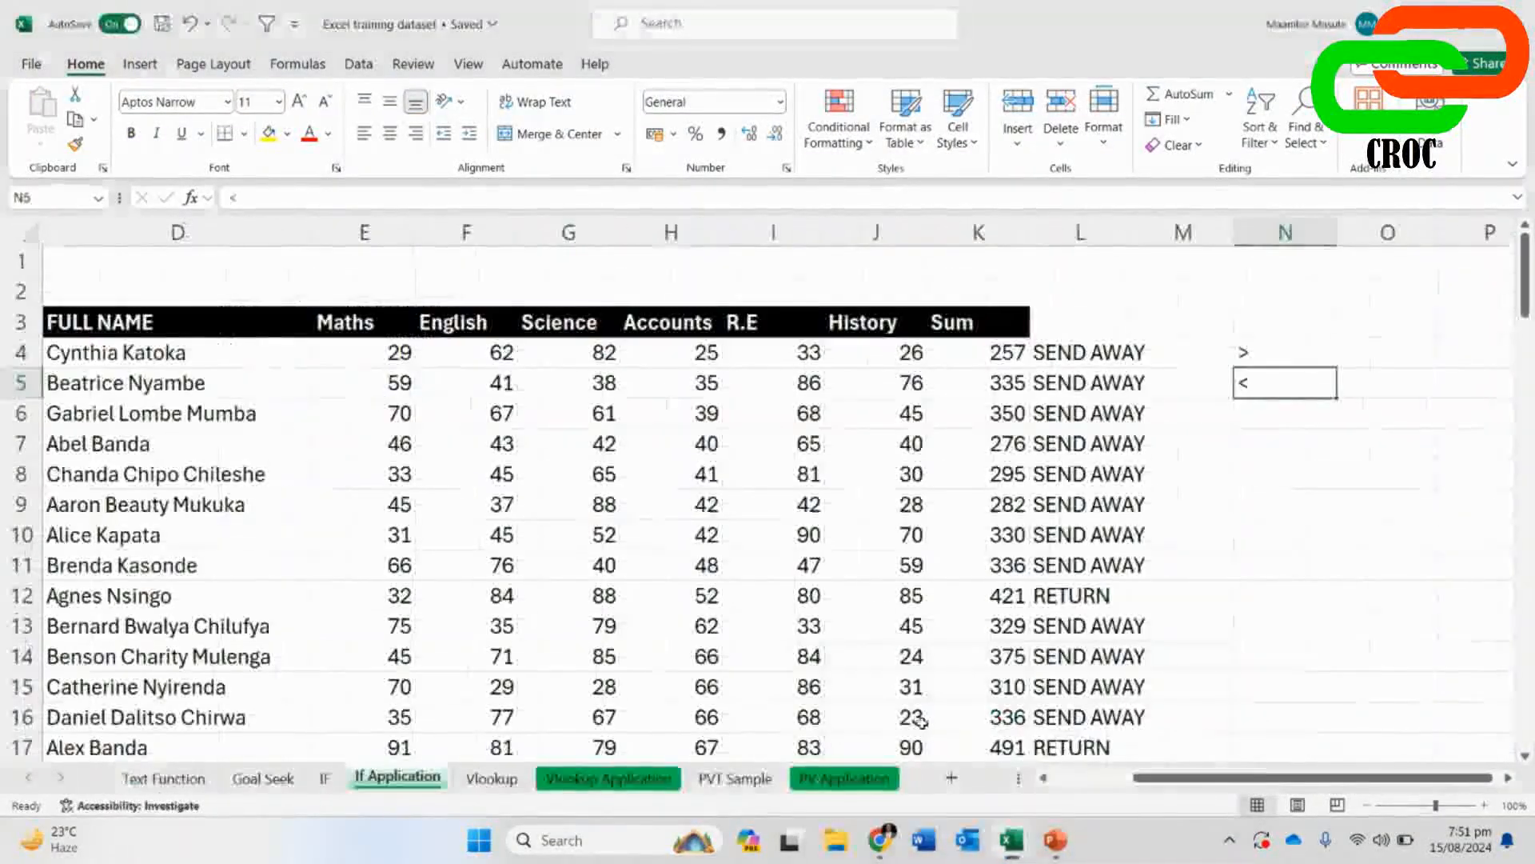
- Replace the symbol in N4 with the greater-than-or-equal sign >=
click(1072, 361)
click(1243, 352)
click(1096, 355)
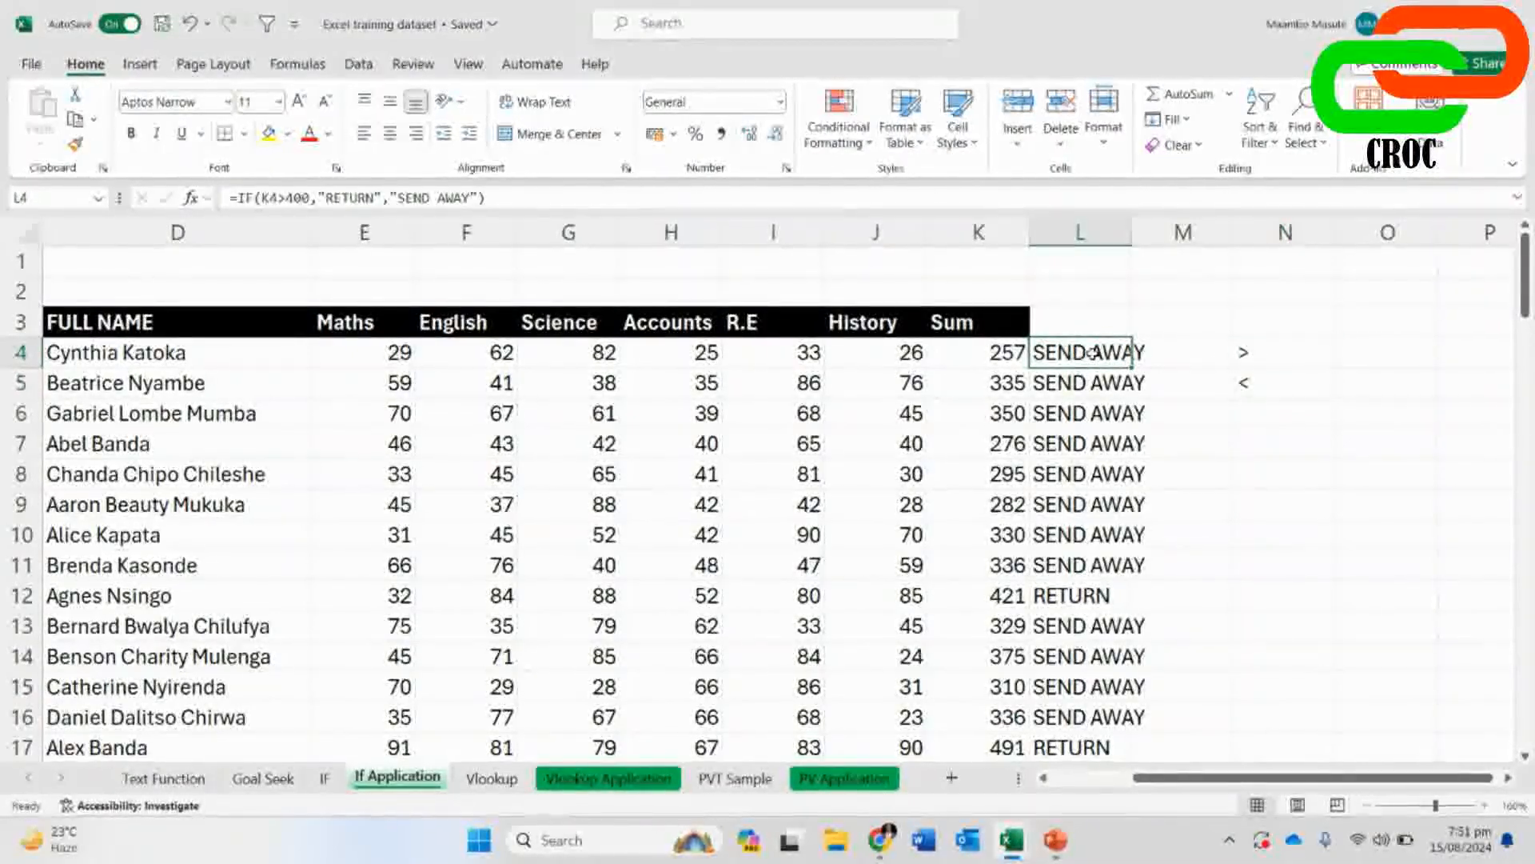
click(1296, 356)
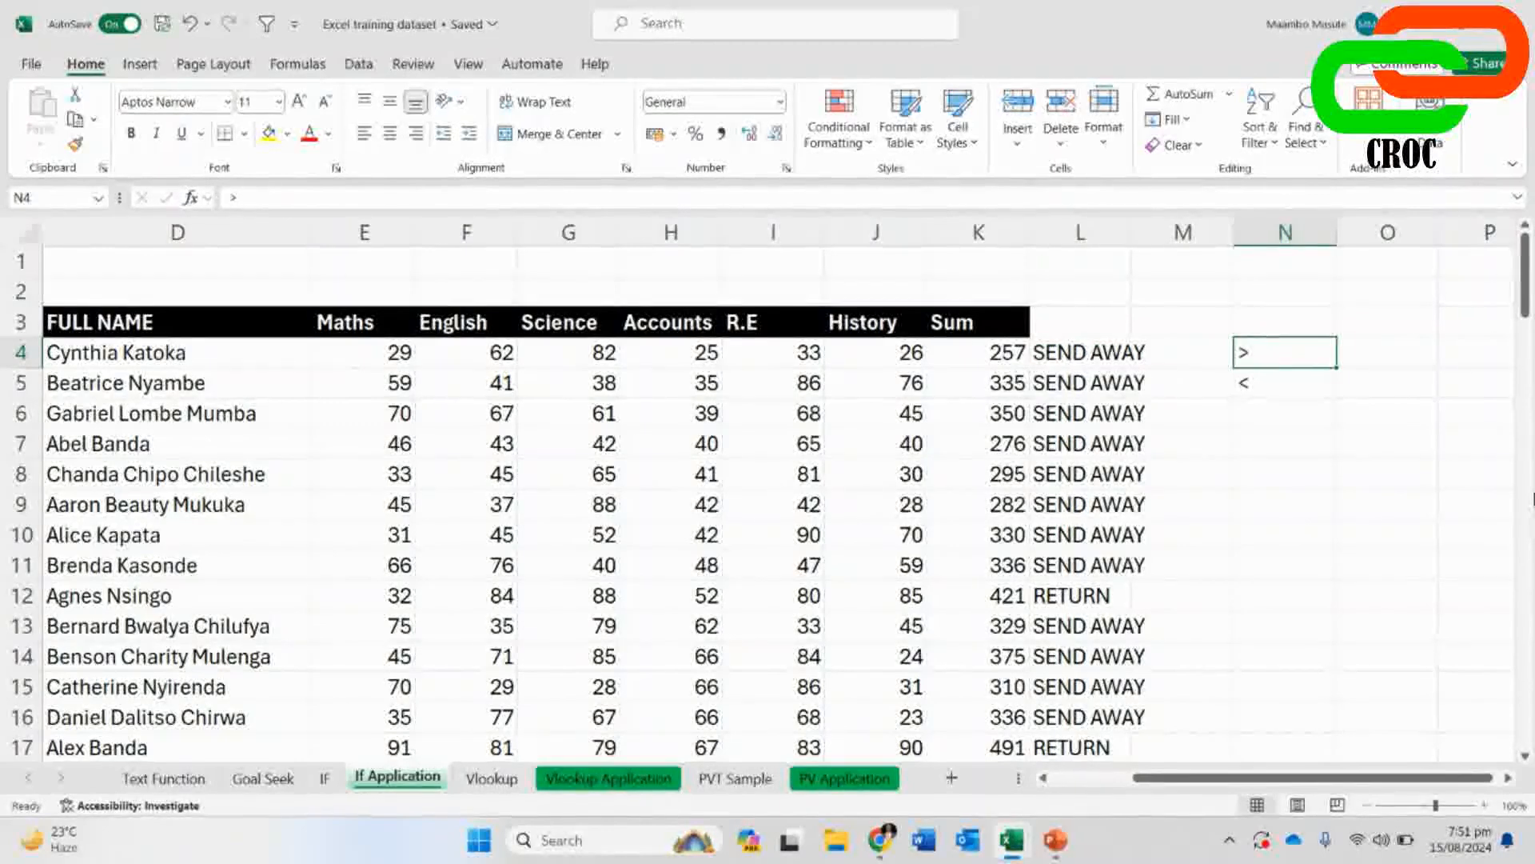
text(>)
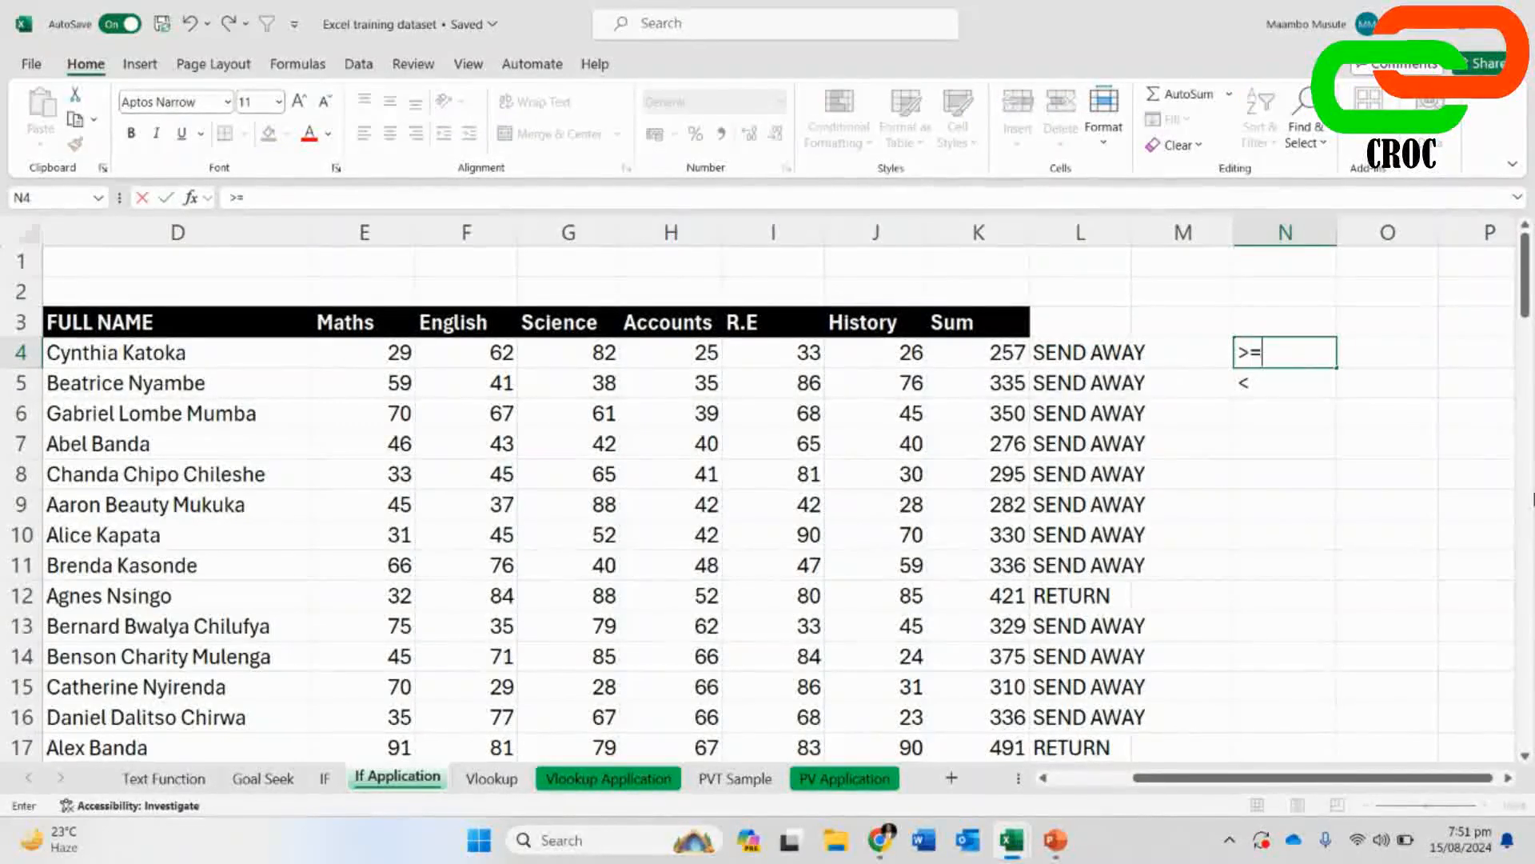
click(1383, 500)
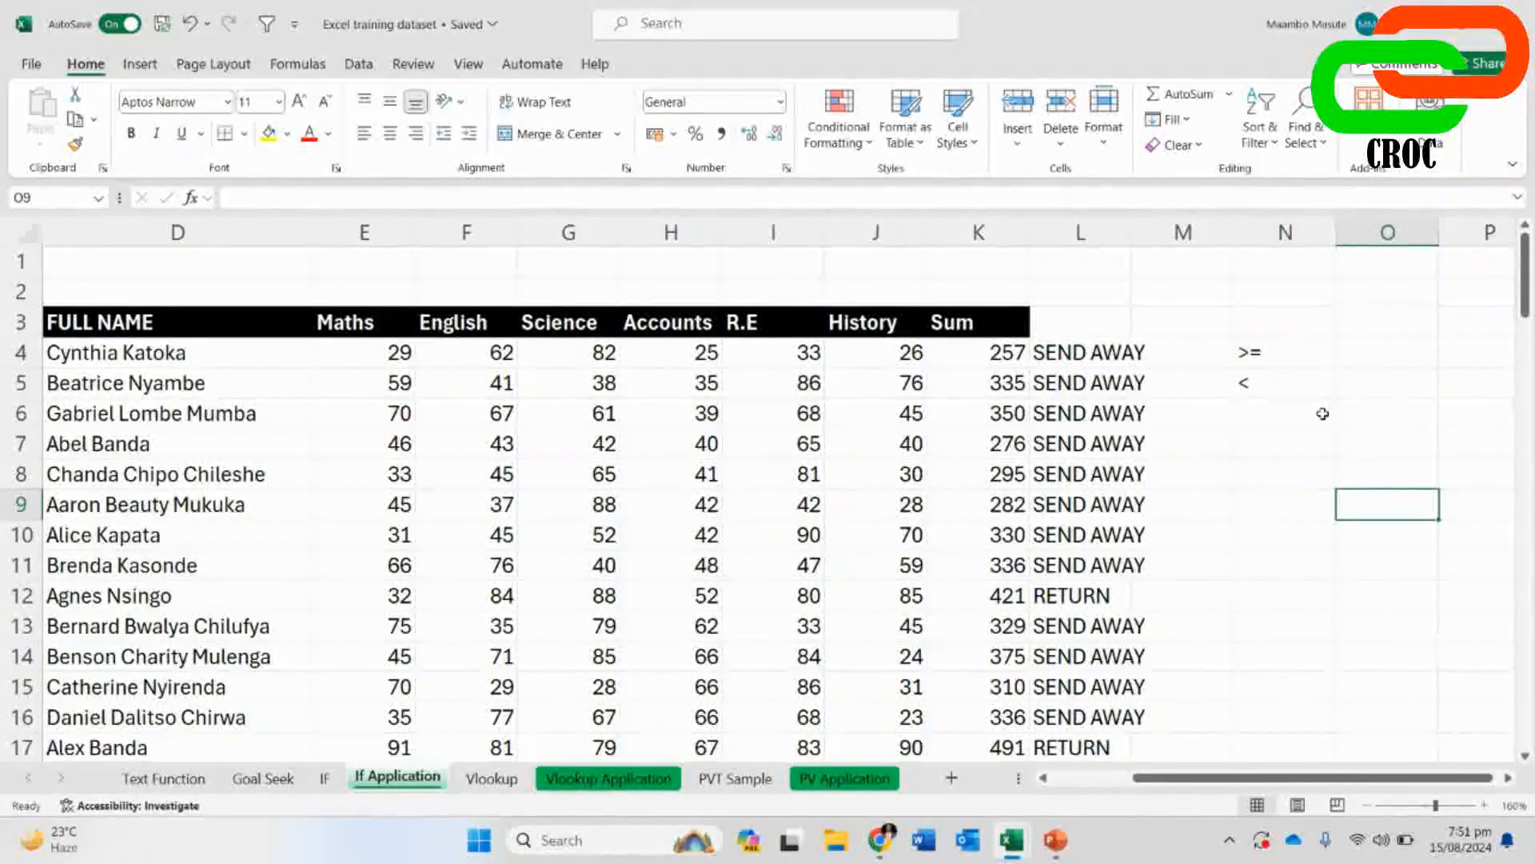
- Review the logical test of the IF formula in L4 and check the sums and decisions down the pupil list
click(1300, 359)
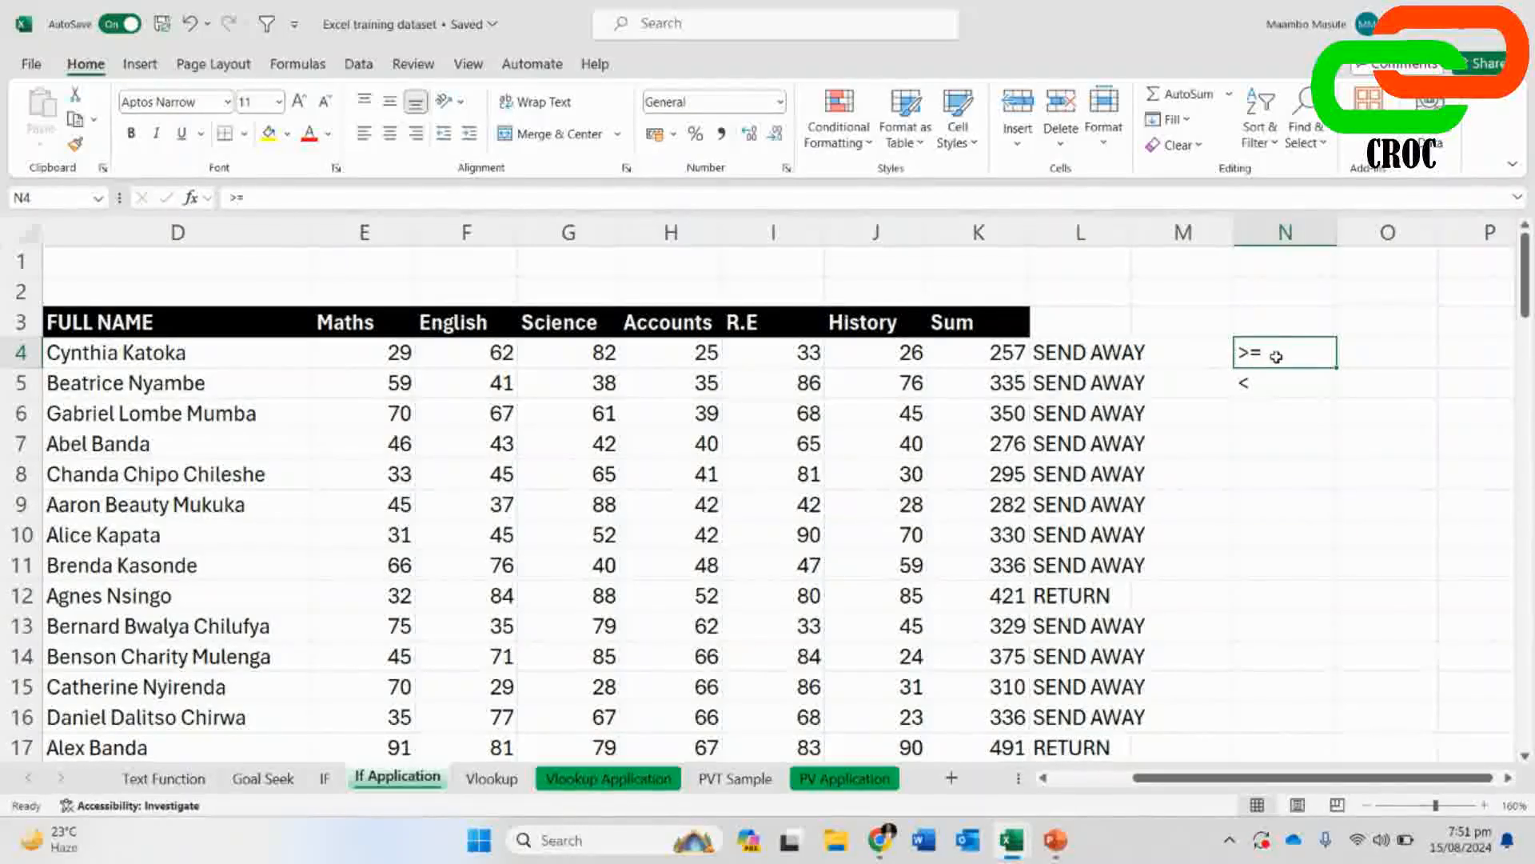
click(1077, 351)
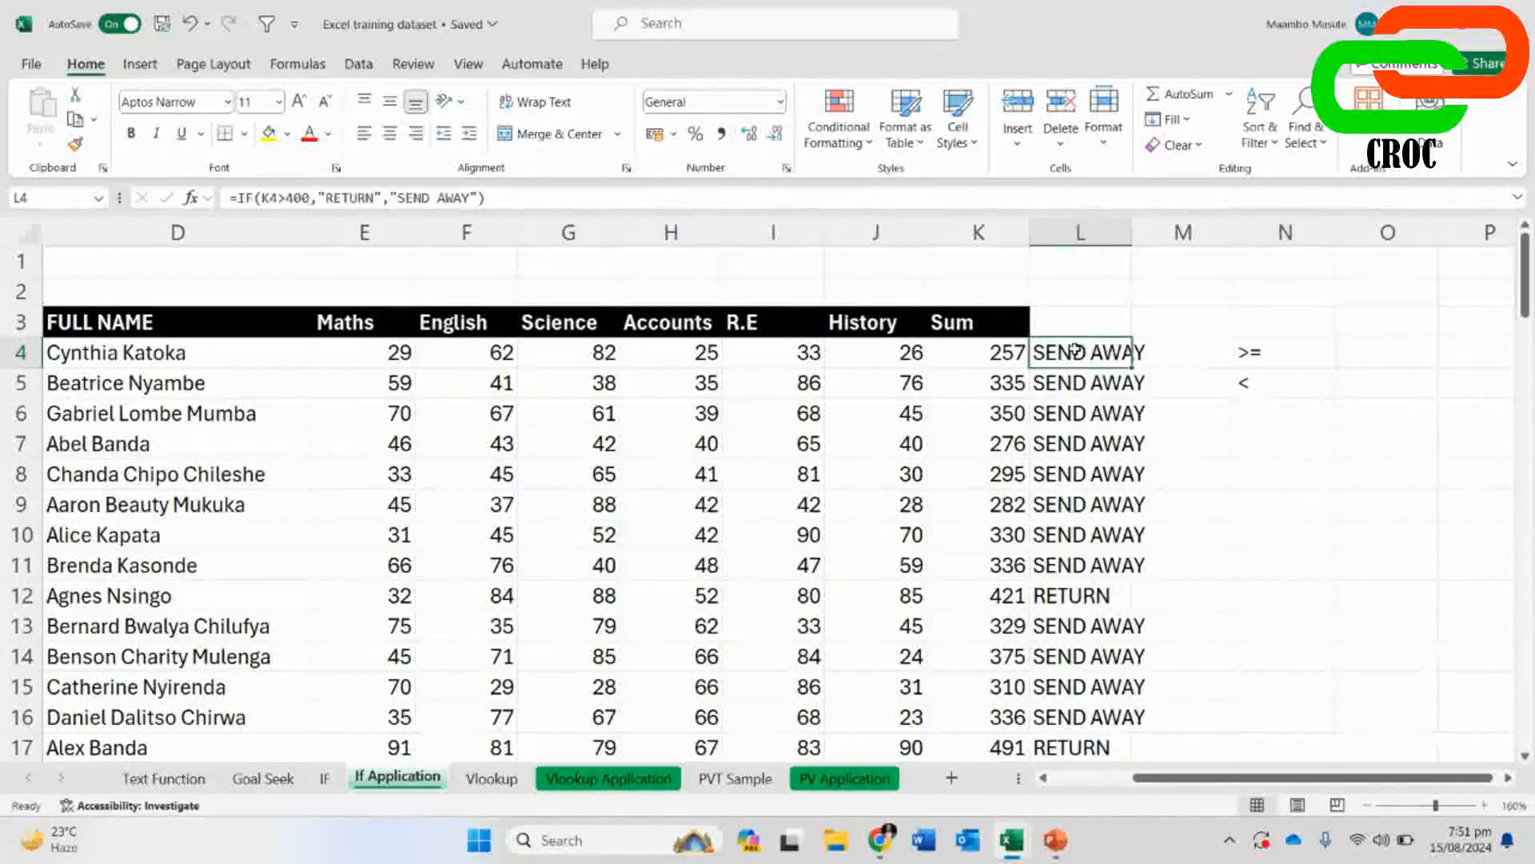
click(286, 190)
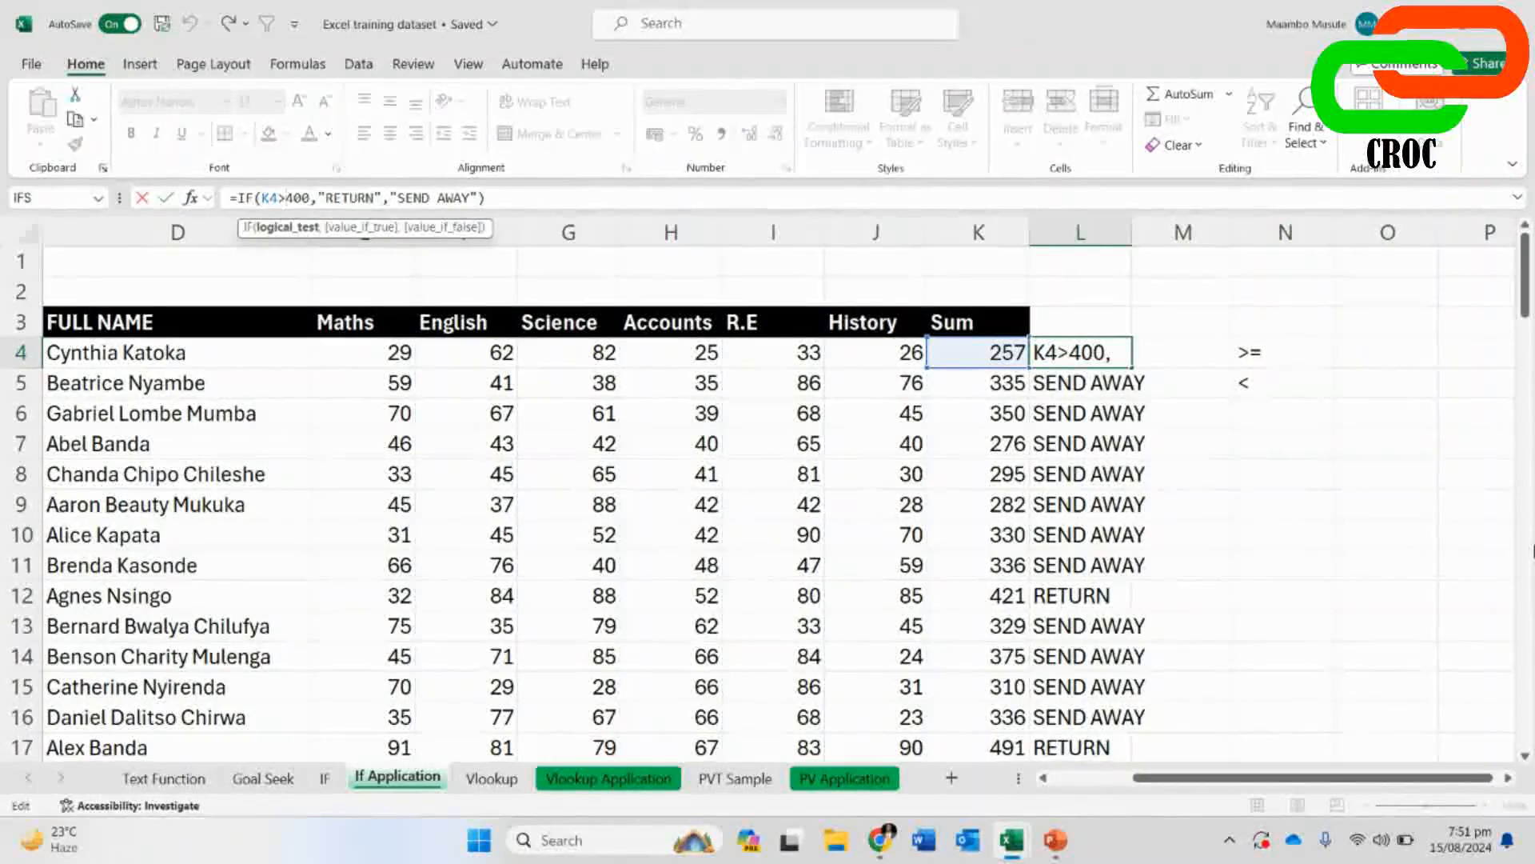
key(ctrl+Return)
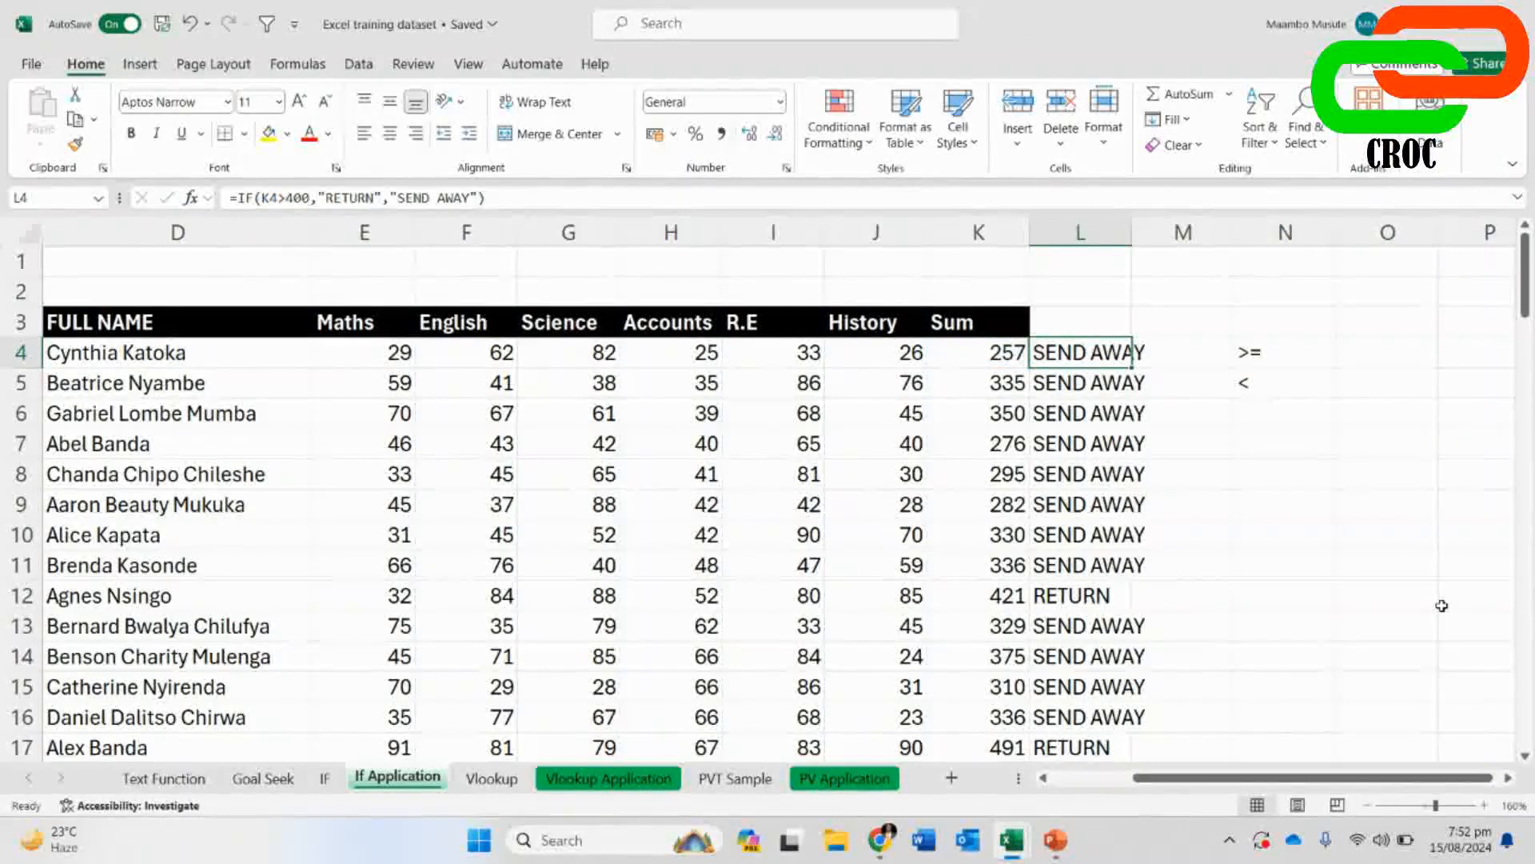
scroll(1052, 578, down, 6)
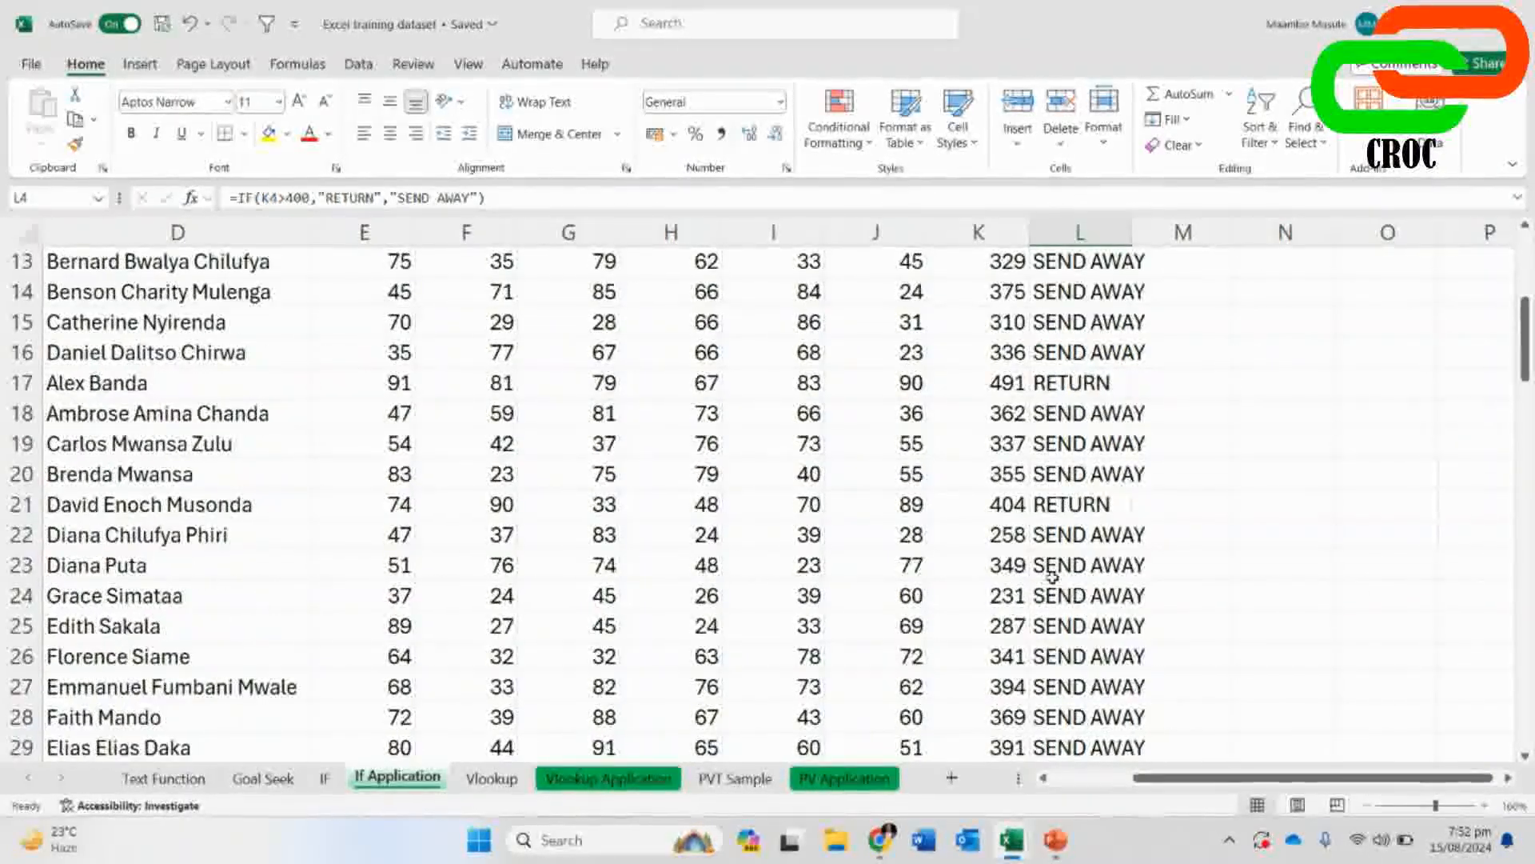
scroll(1053, 577, down, 5)
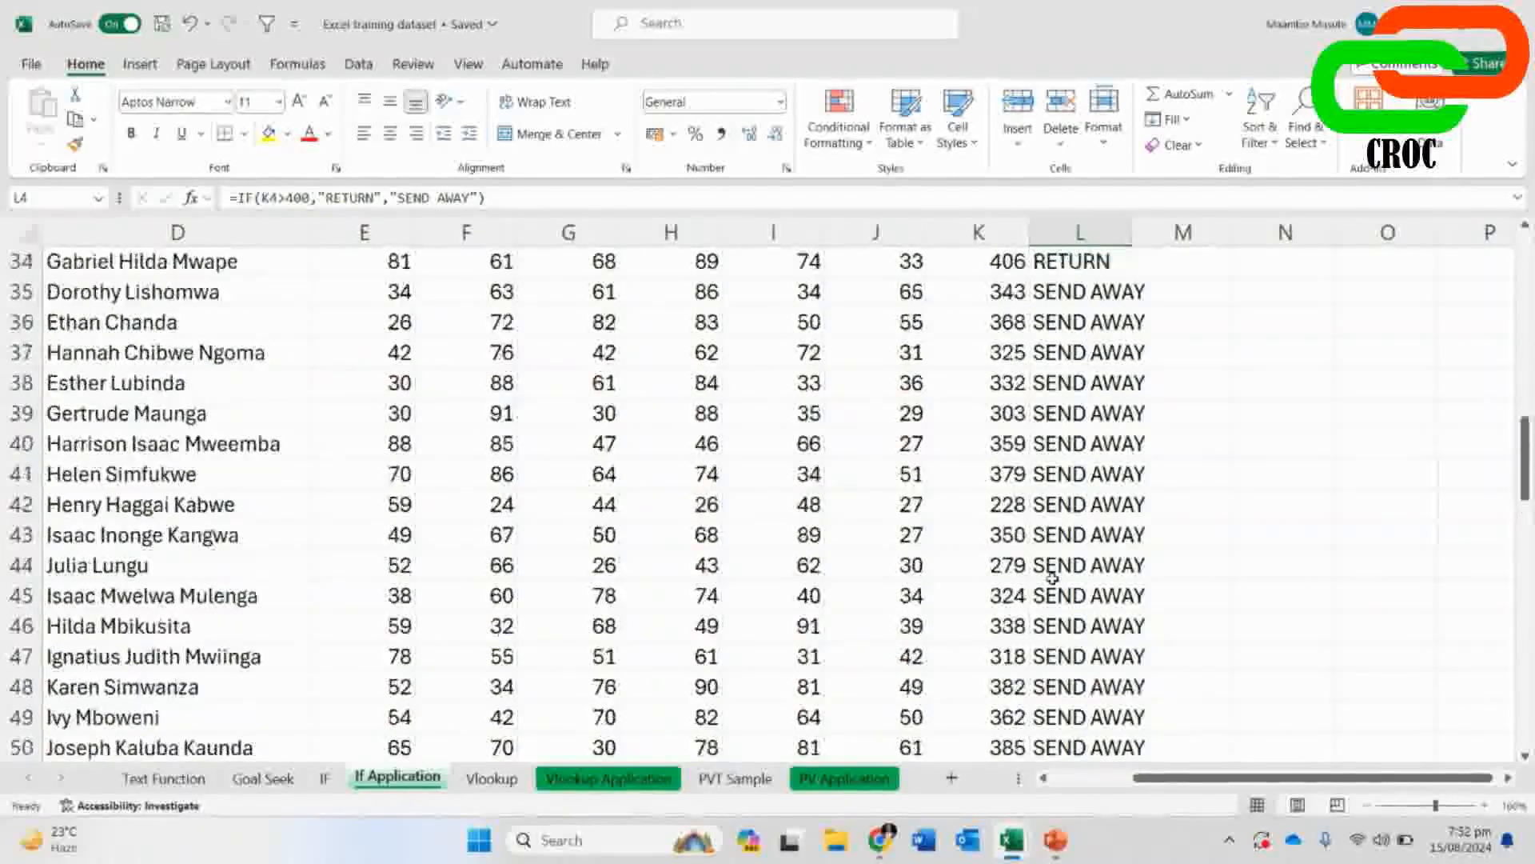
scroll(1061, 563, up, 2)
scroll(1061, 563, up, 9)
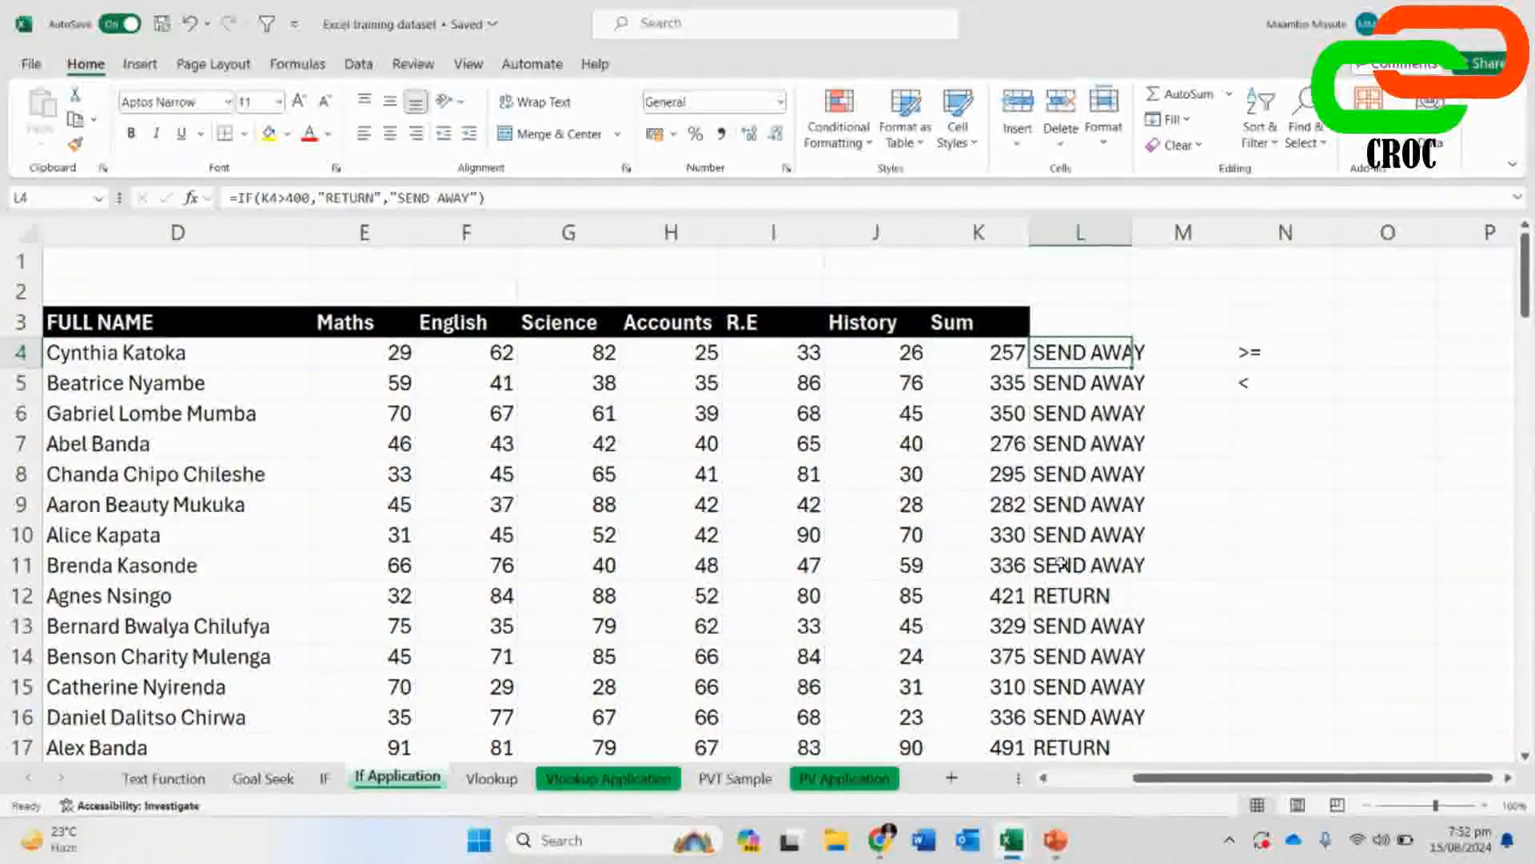
- Overwrite the first pupil's sum in K4 with 400 and check the decision beside it in L4
click(1026, 361)
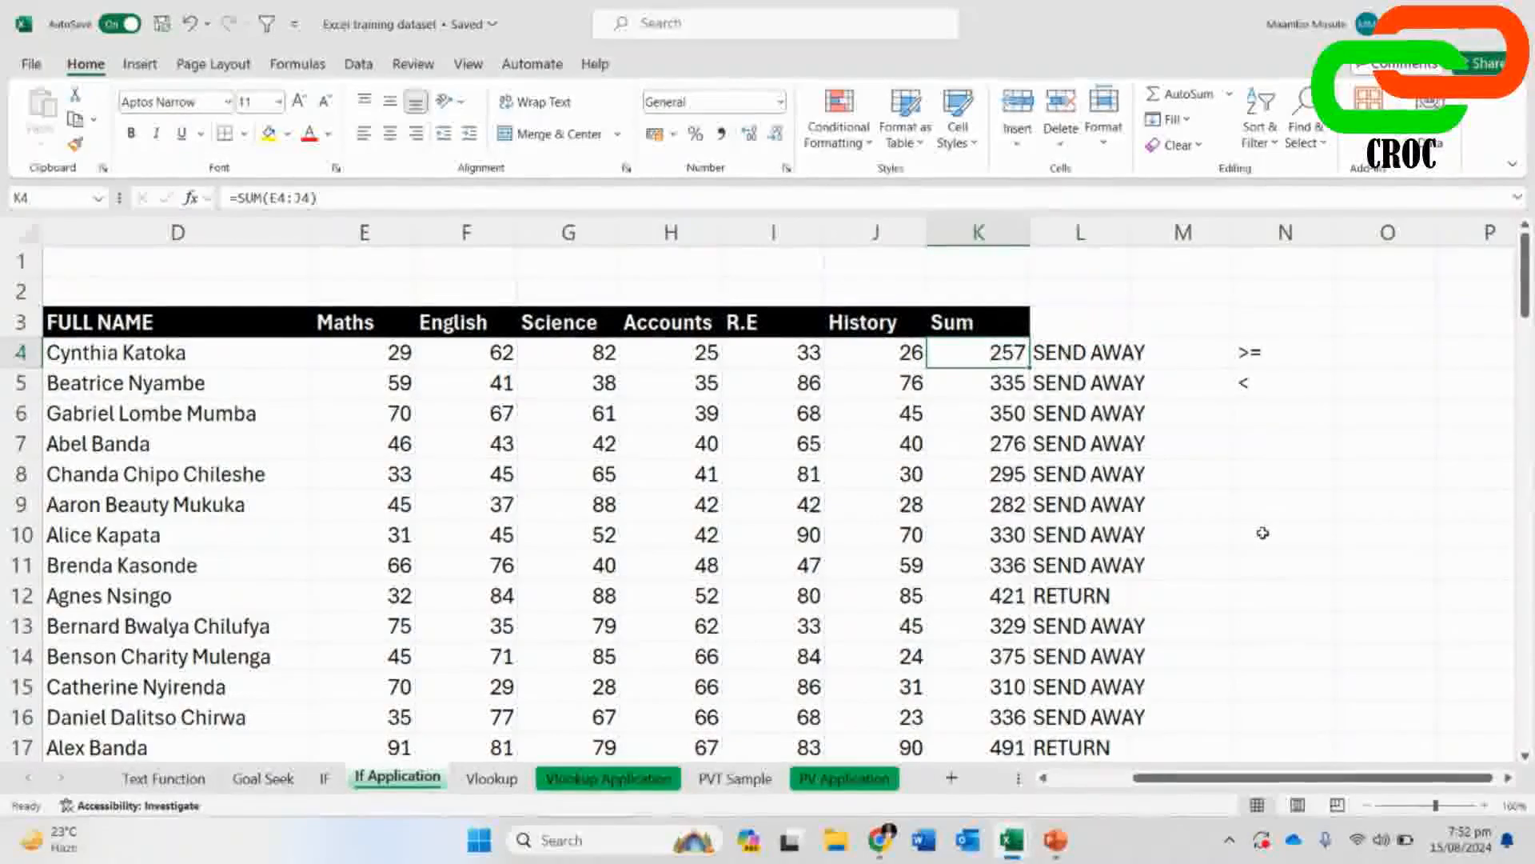
text(400)
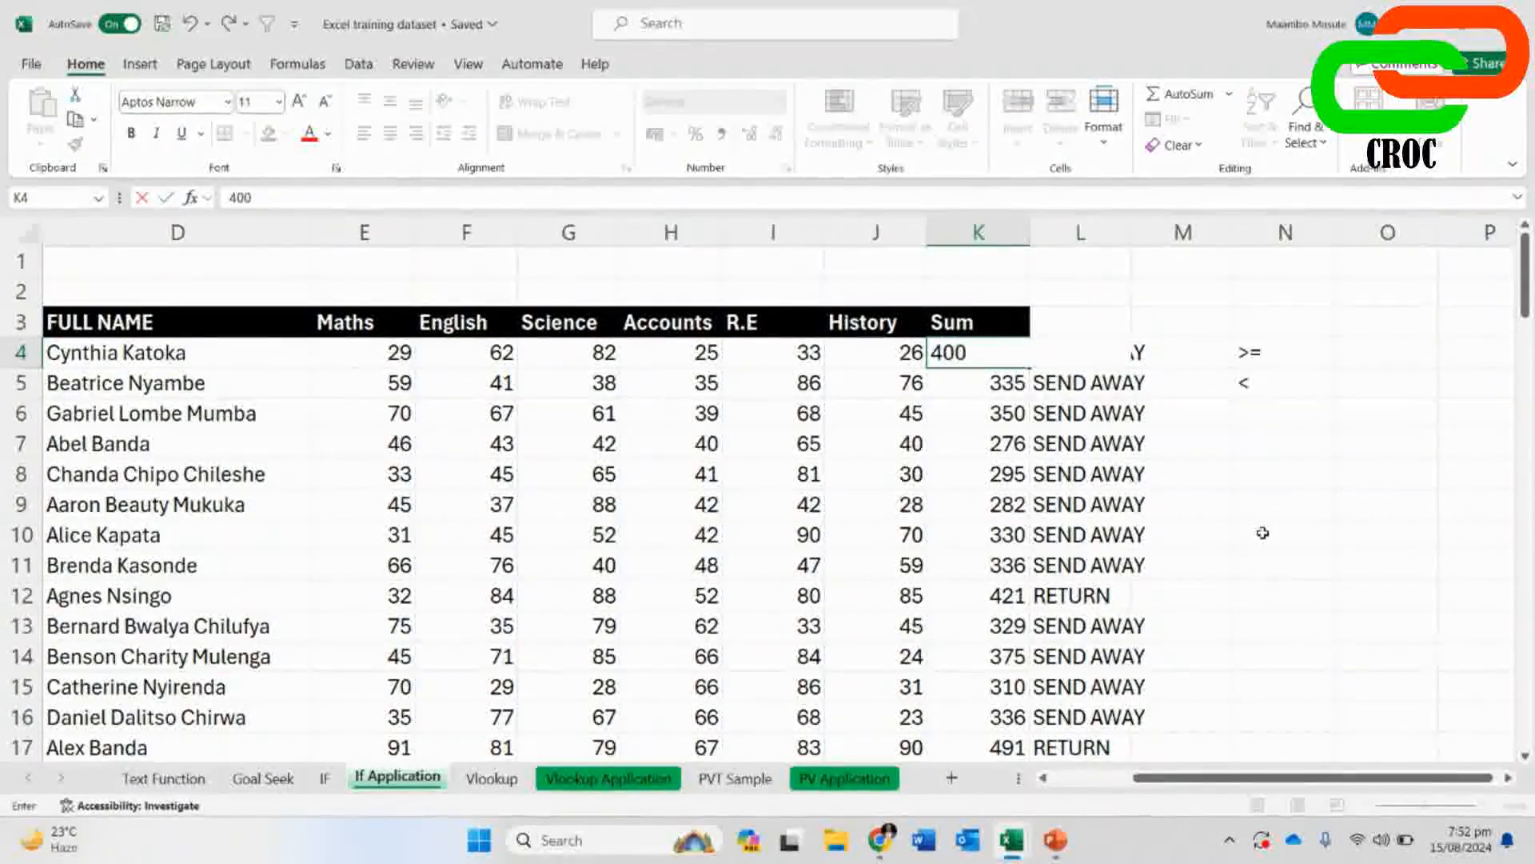
key(Return)
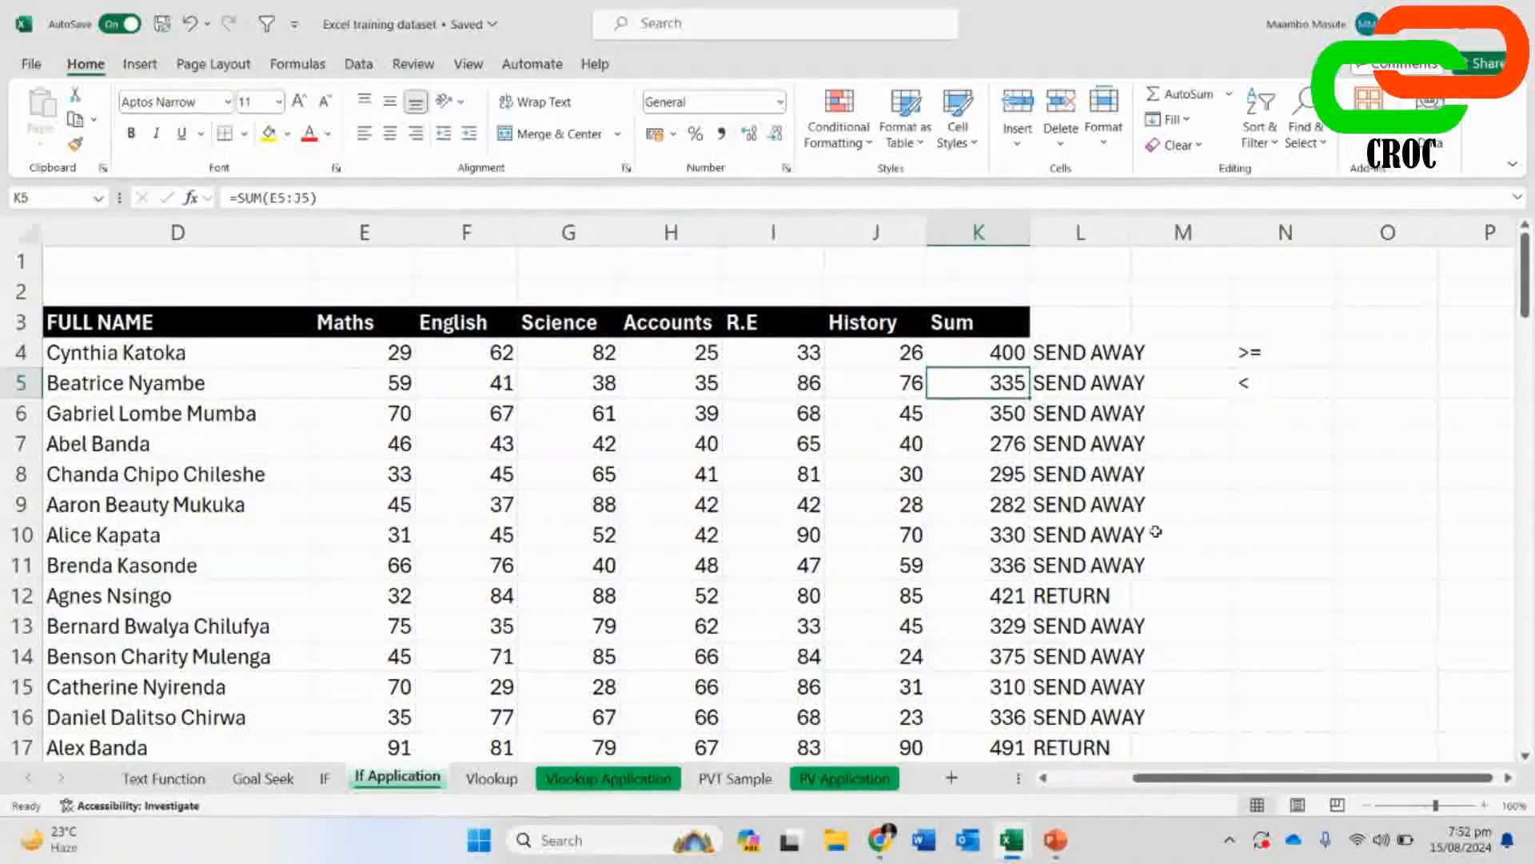
click(1017, 350)
click(1064, 352)
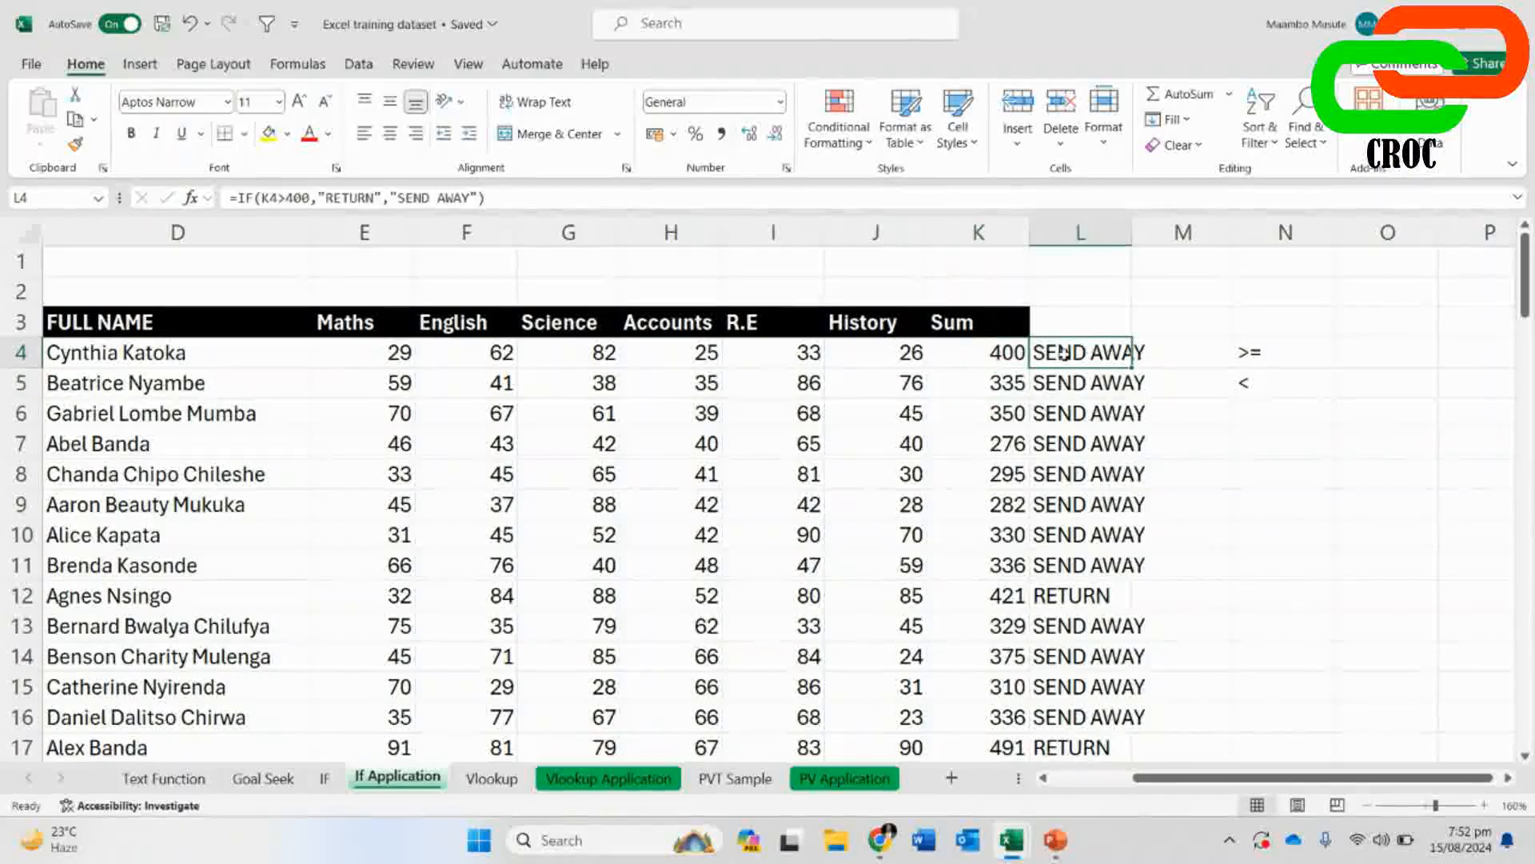
click(1006, 356)
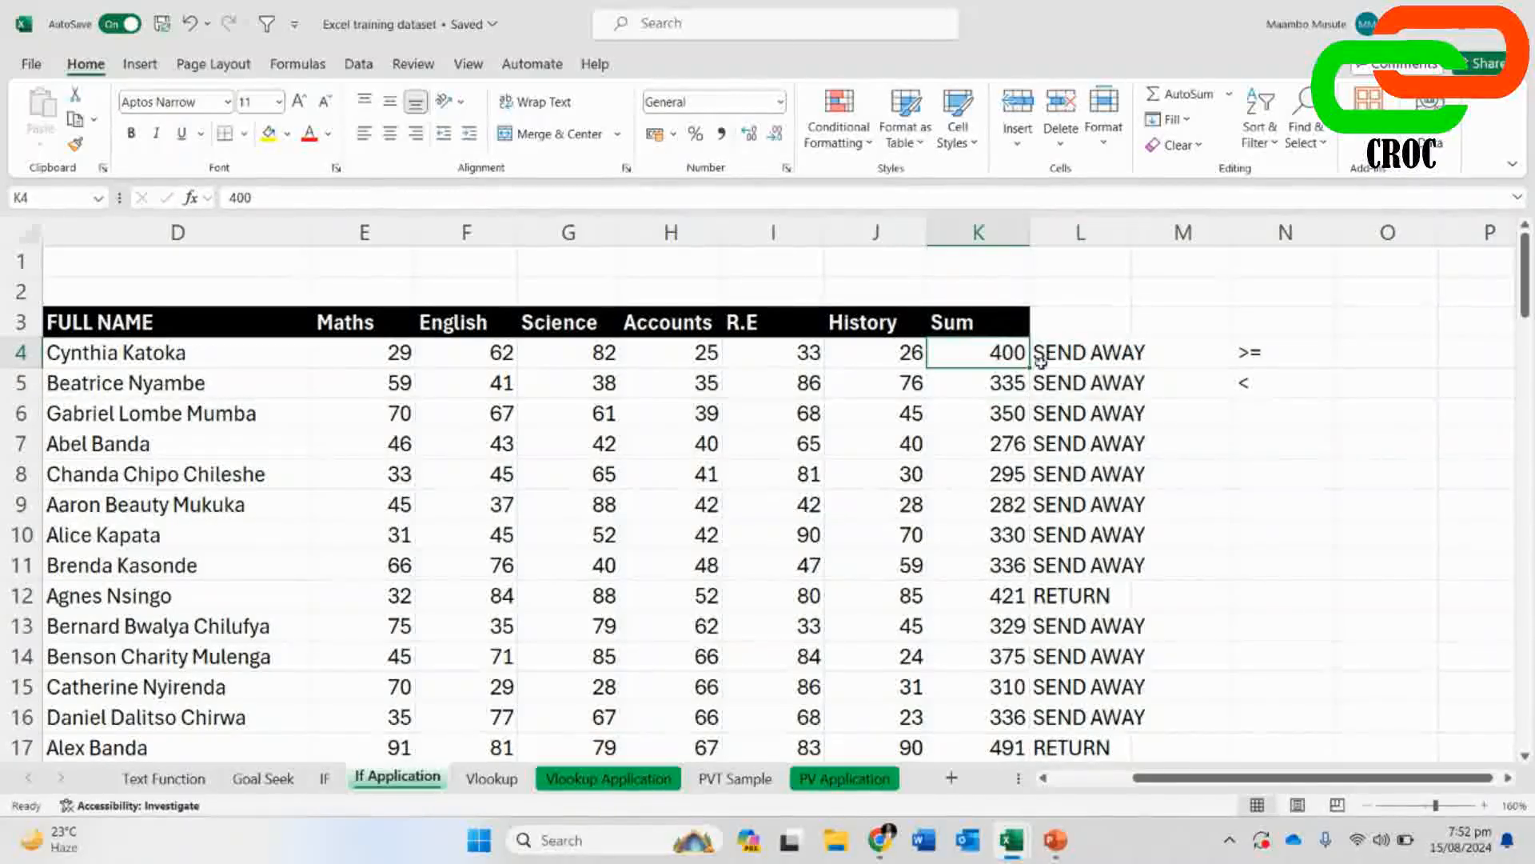
- Change the logical test of the IF formula in L4 to K4>=400
click(1068, 353)
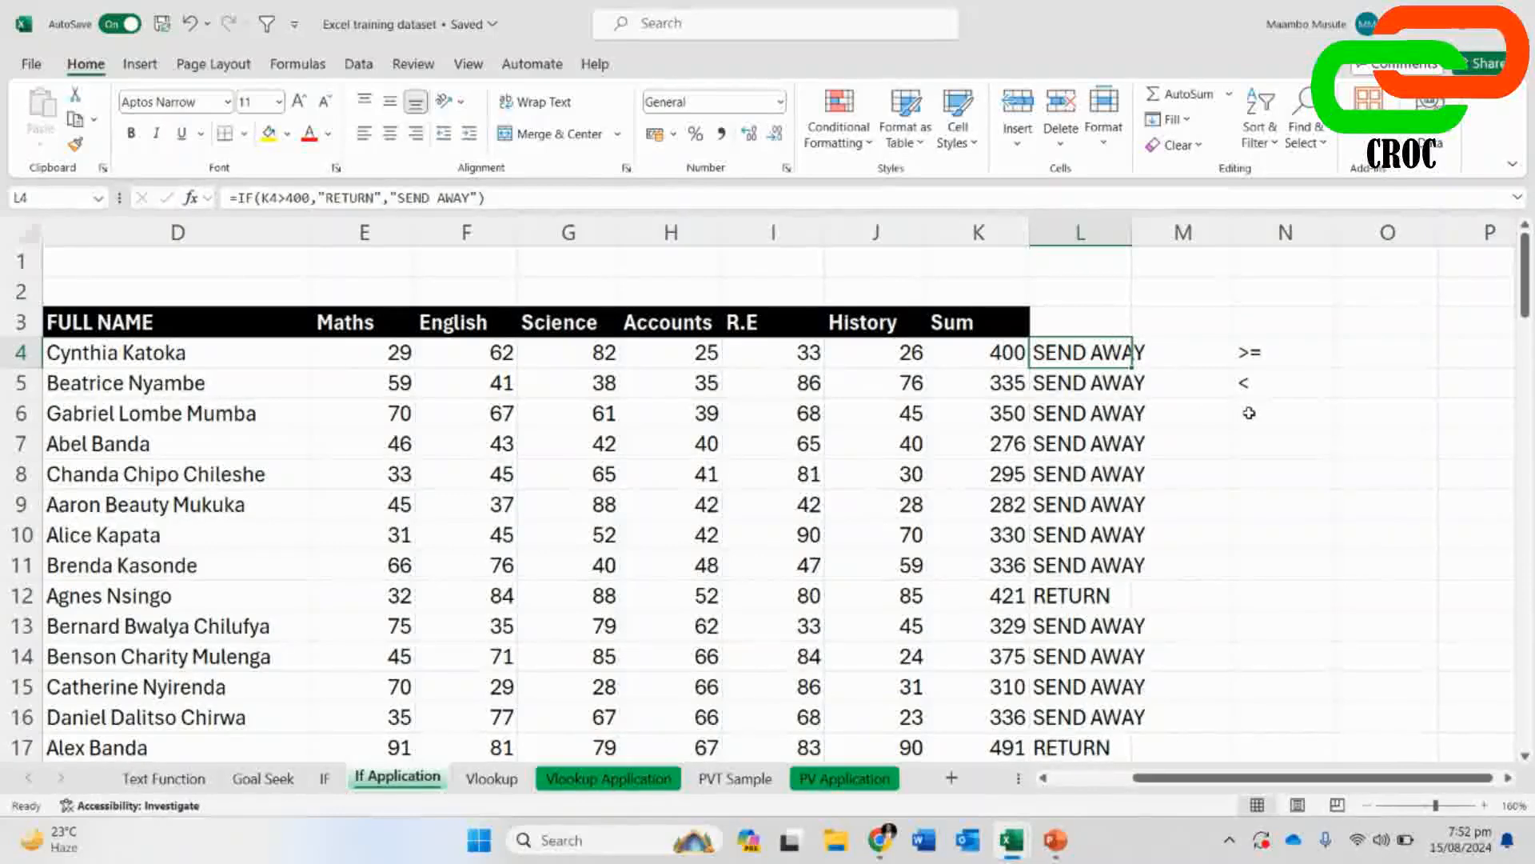
click(283, 197)
text(=)
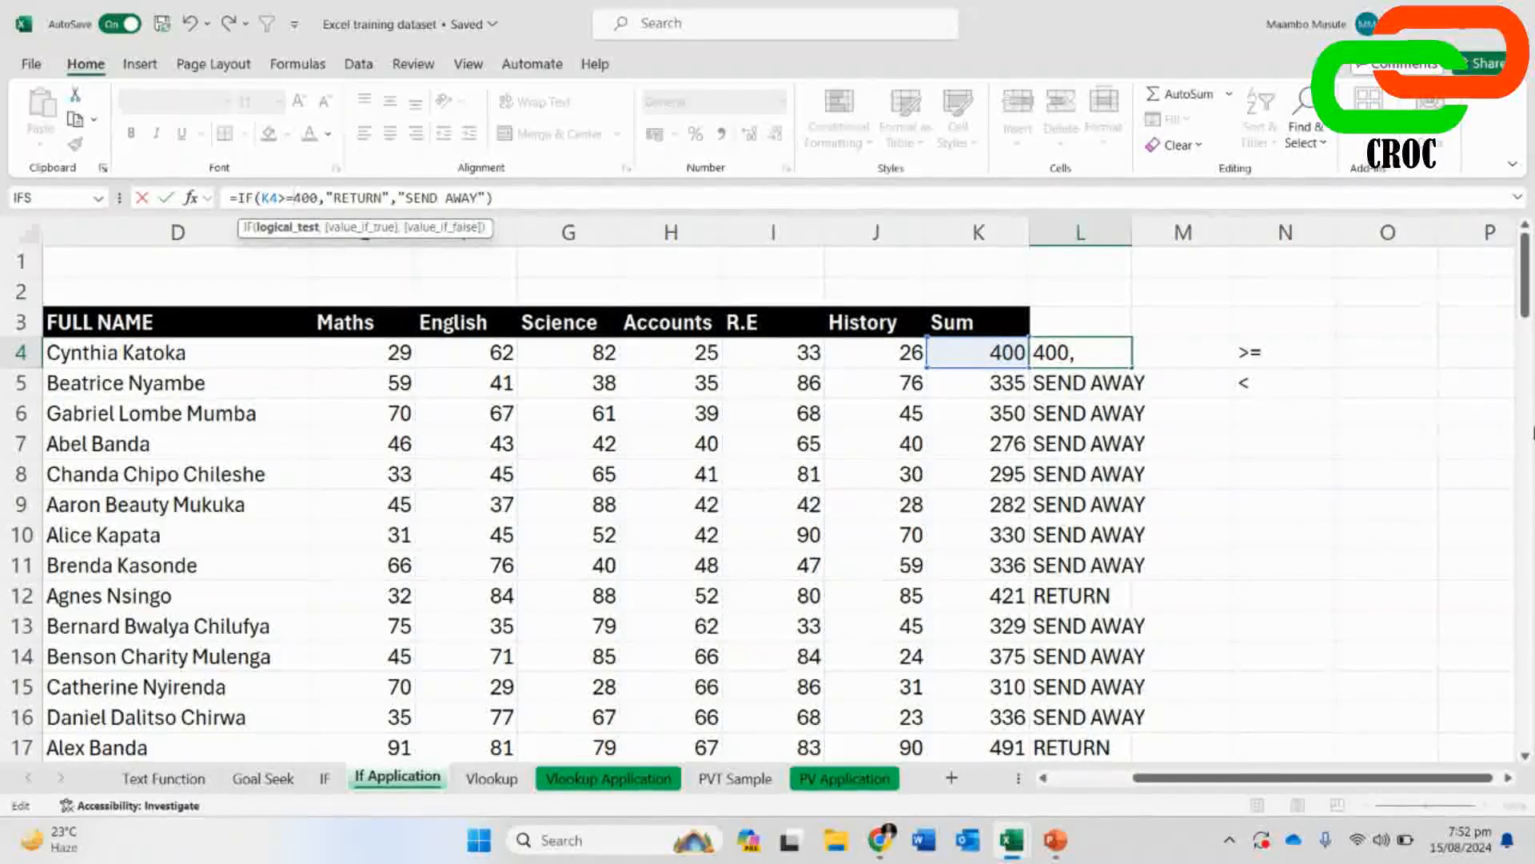
key(Return)
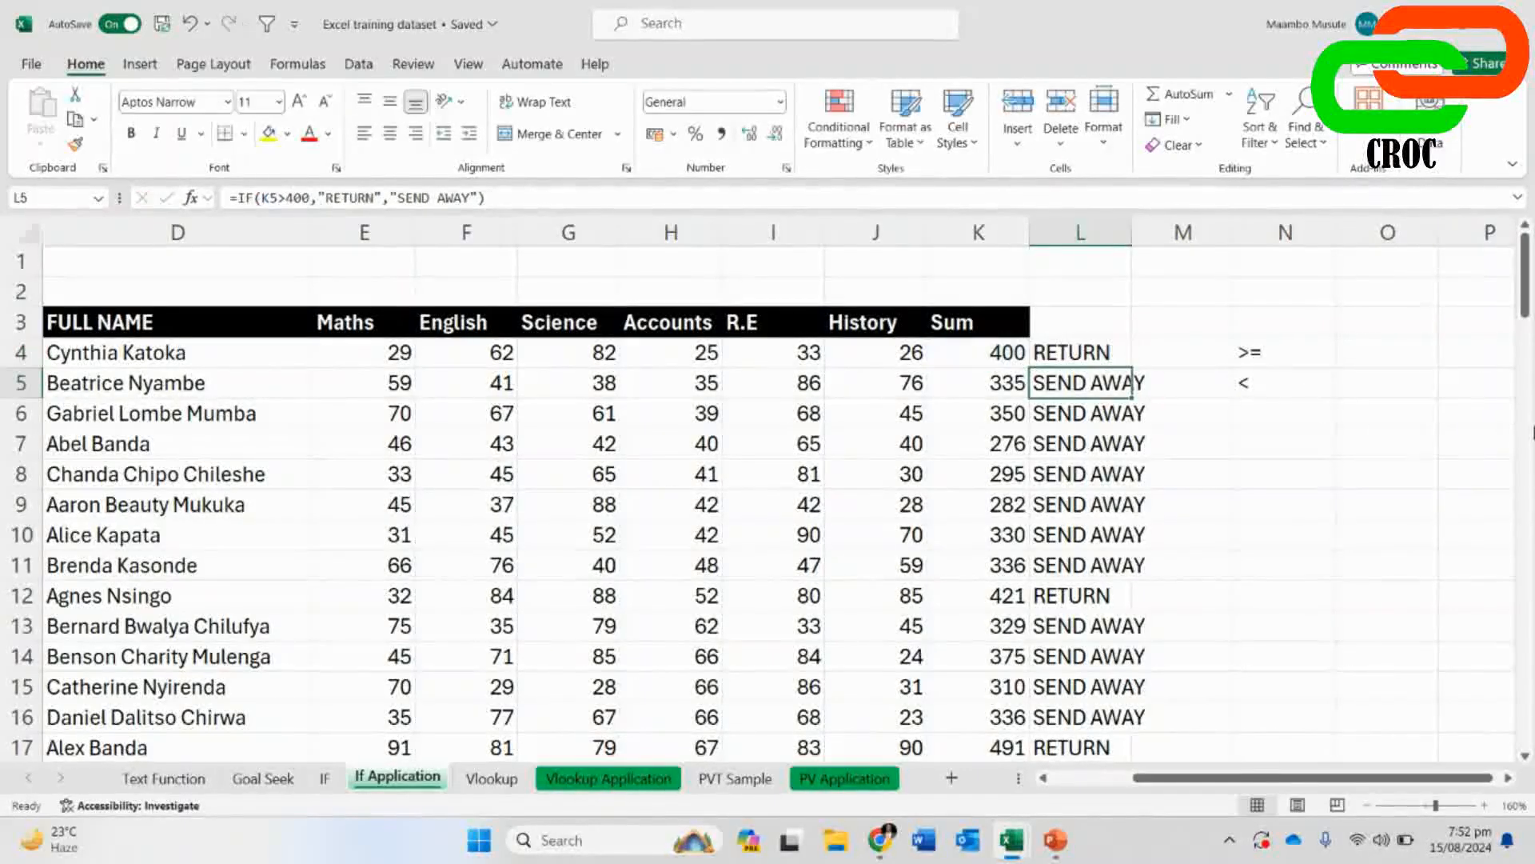
- Try the logical test K4<=400 in L4's IF formula, and undo the edits back to K4>400
click(1074, 355)
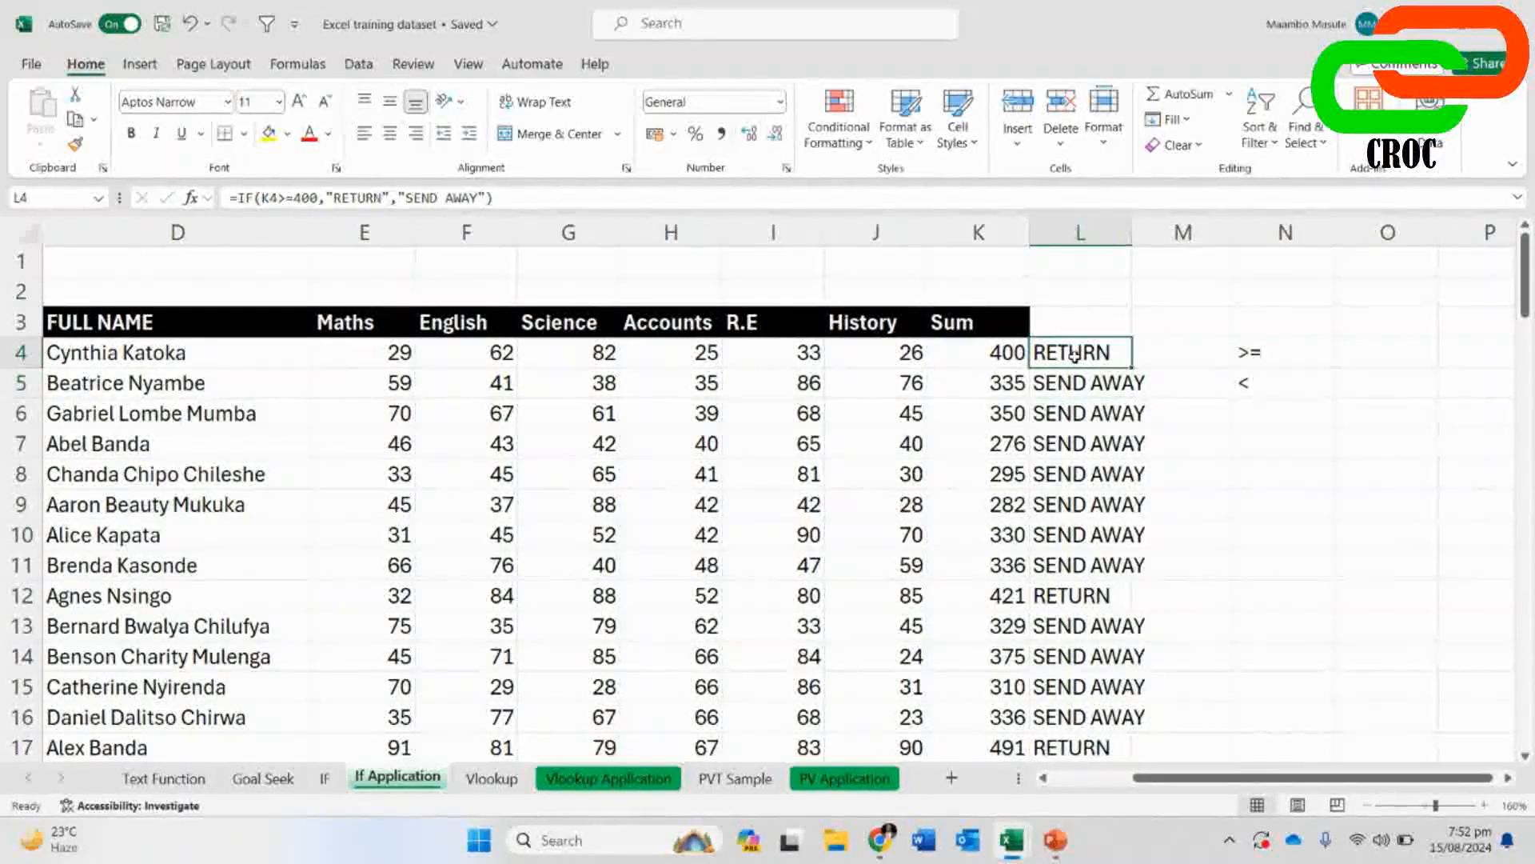
click(285, 197)
key(BackSpace)
text(<)
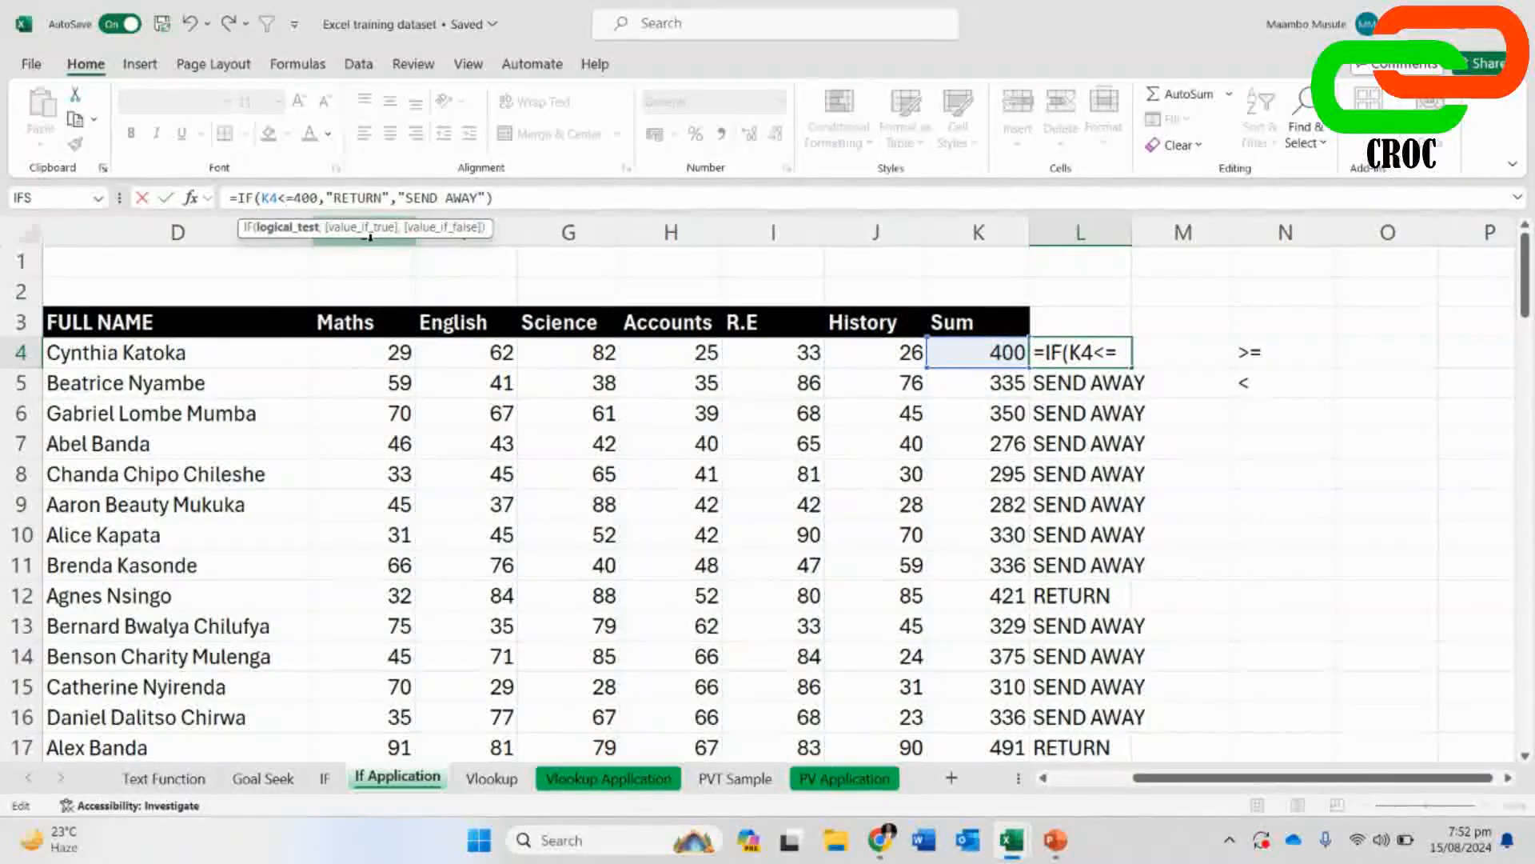
key(Return)
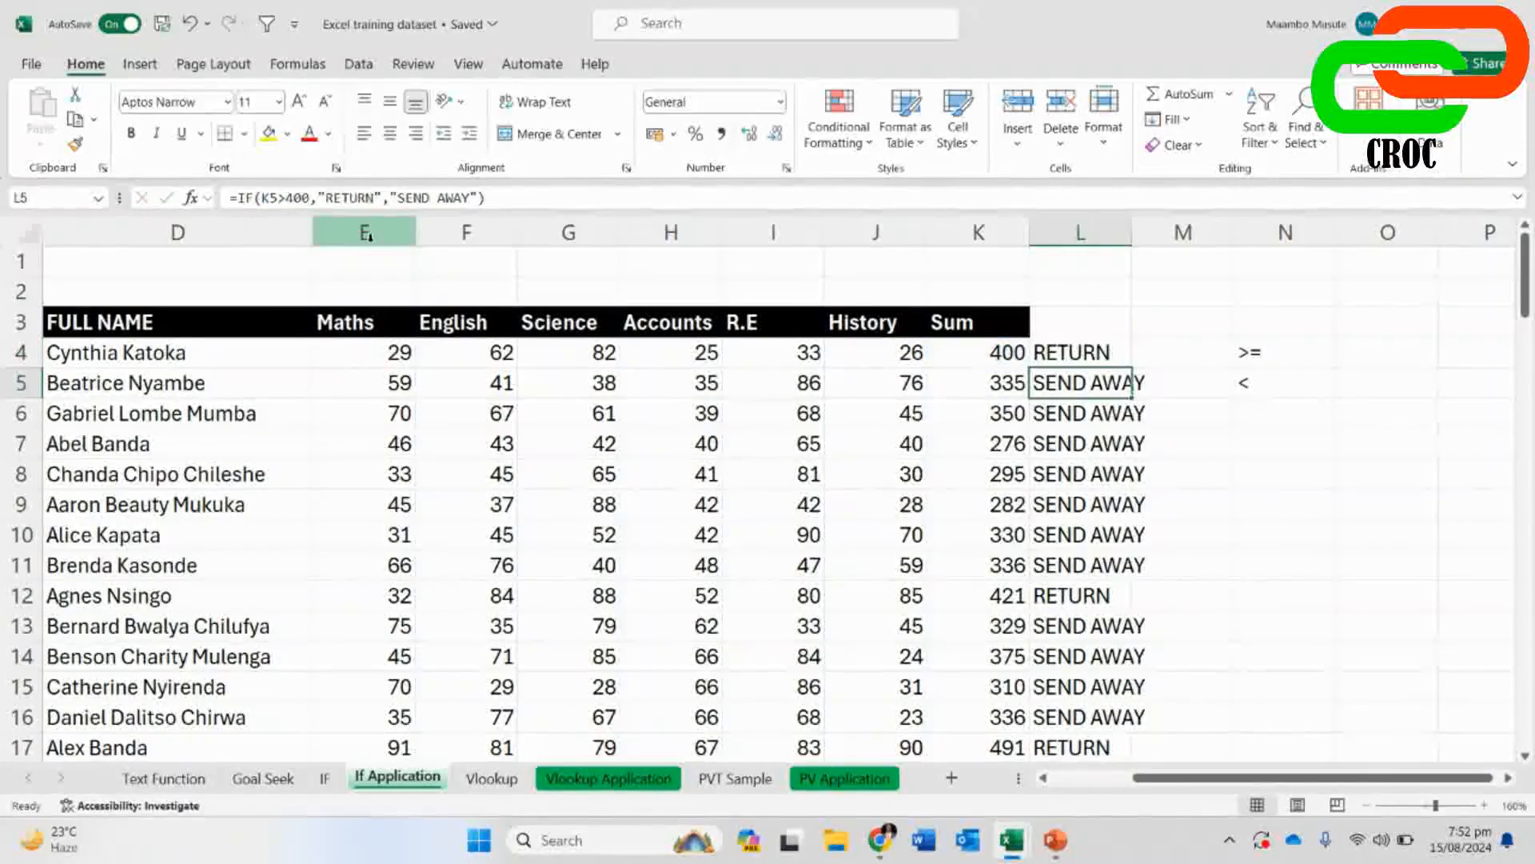
click(1099, 352)
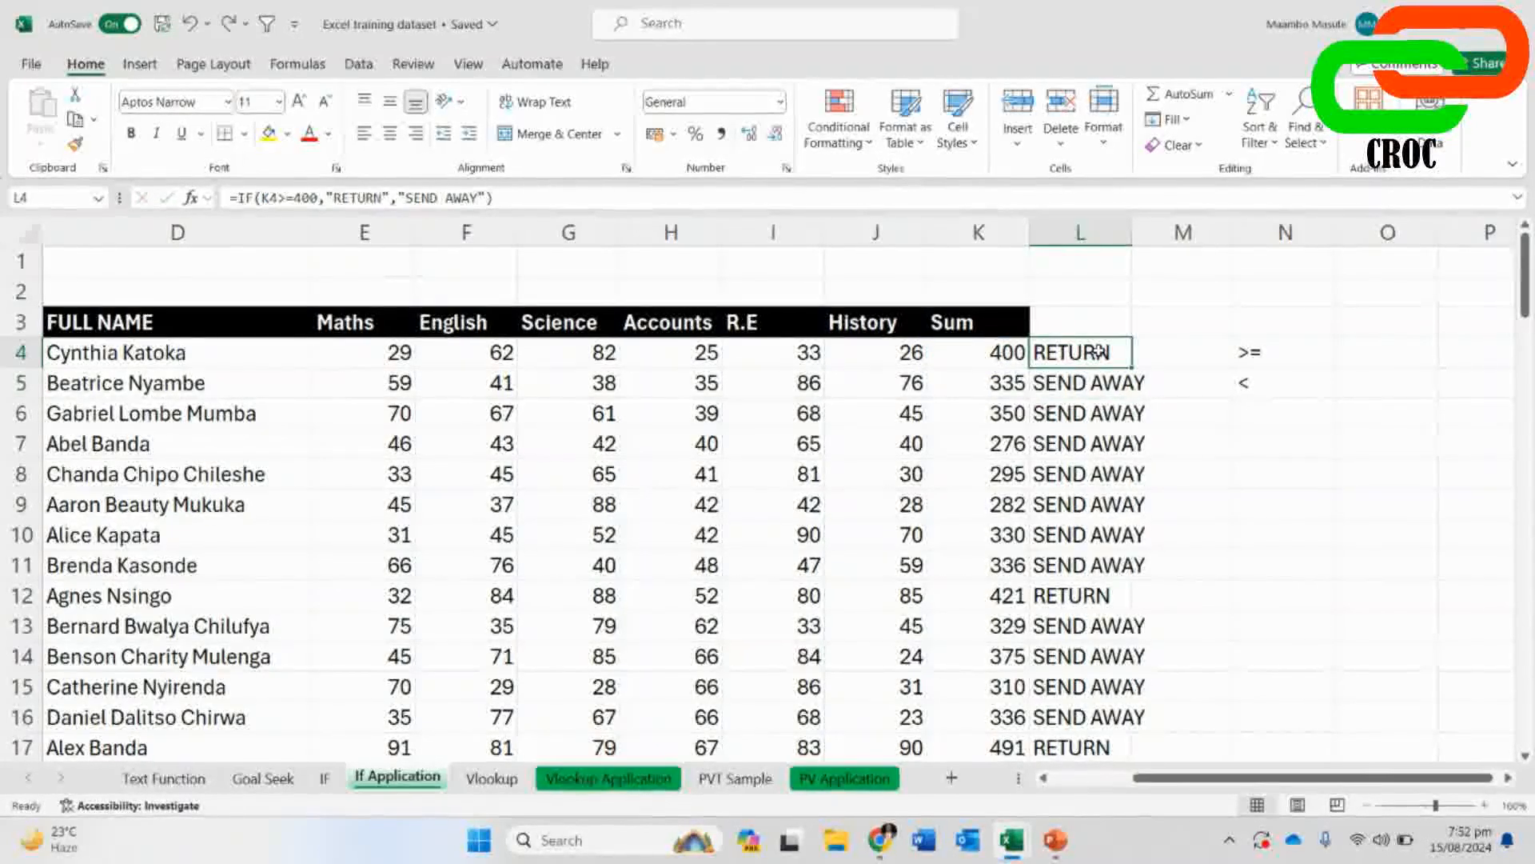
key(ctrl+z)
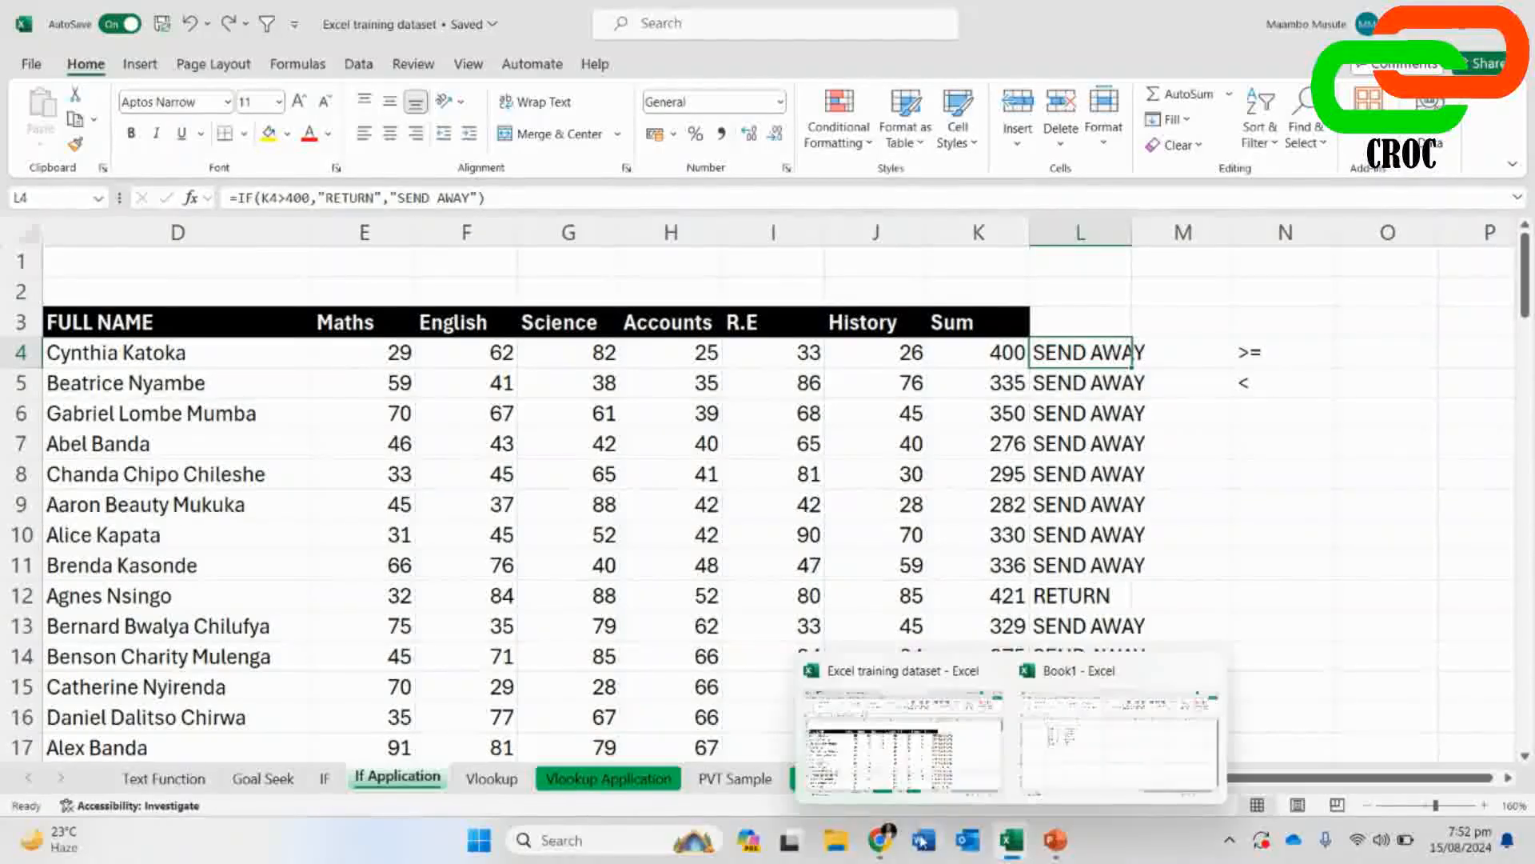
- Switch to the Google Meet call to check the in-call messages
mouse_move(879, 839)
click(742, 754)
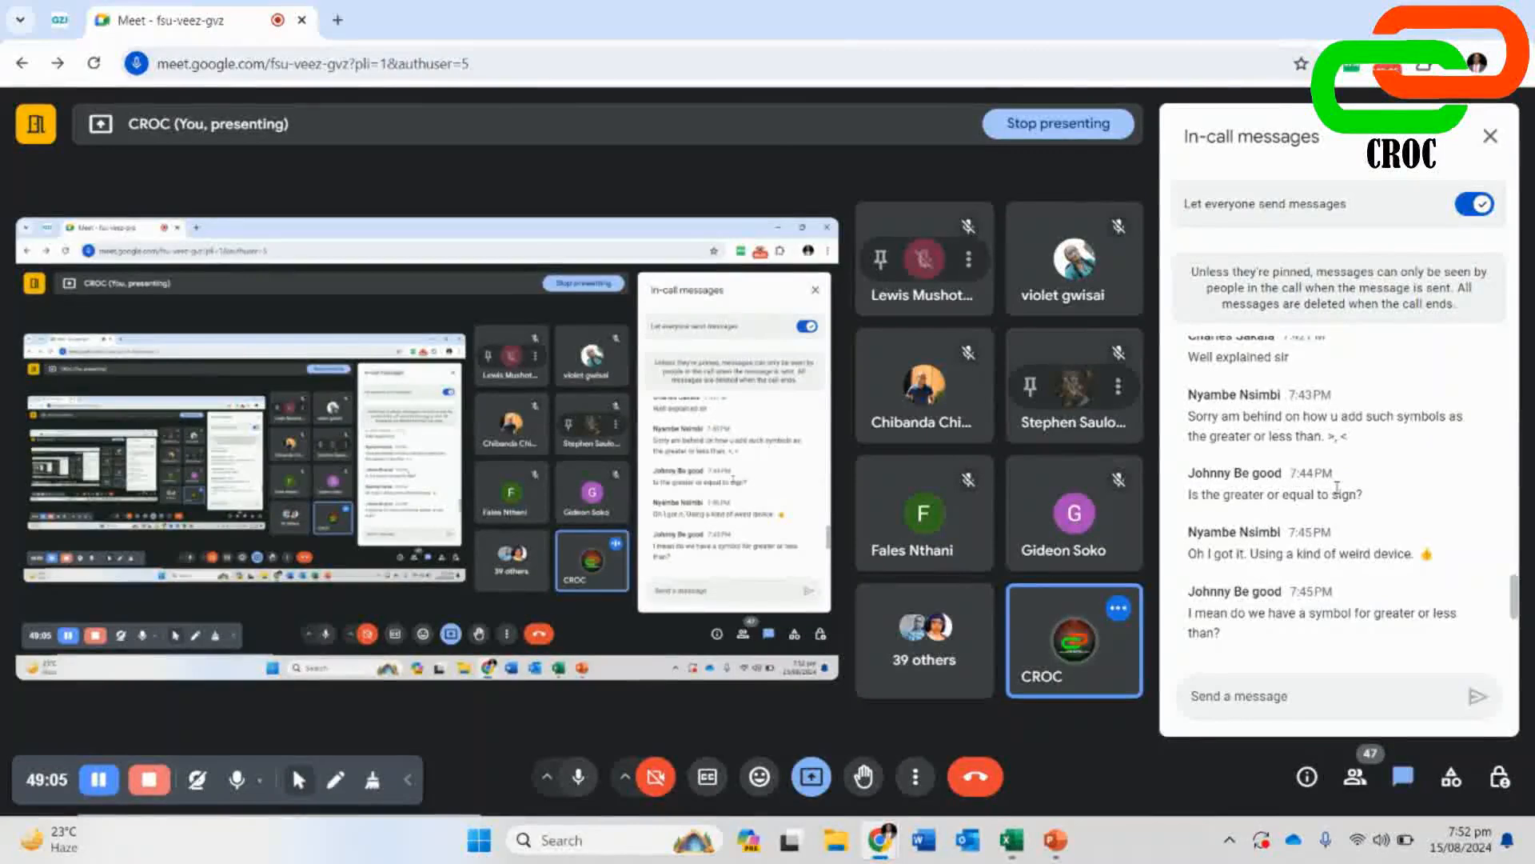
- Read through the in-call messages down to the most recent ones
scroll(1337, 489, up, 1)
scroll(1339, 493, down, 2)
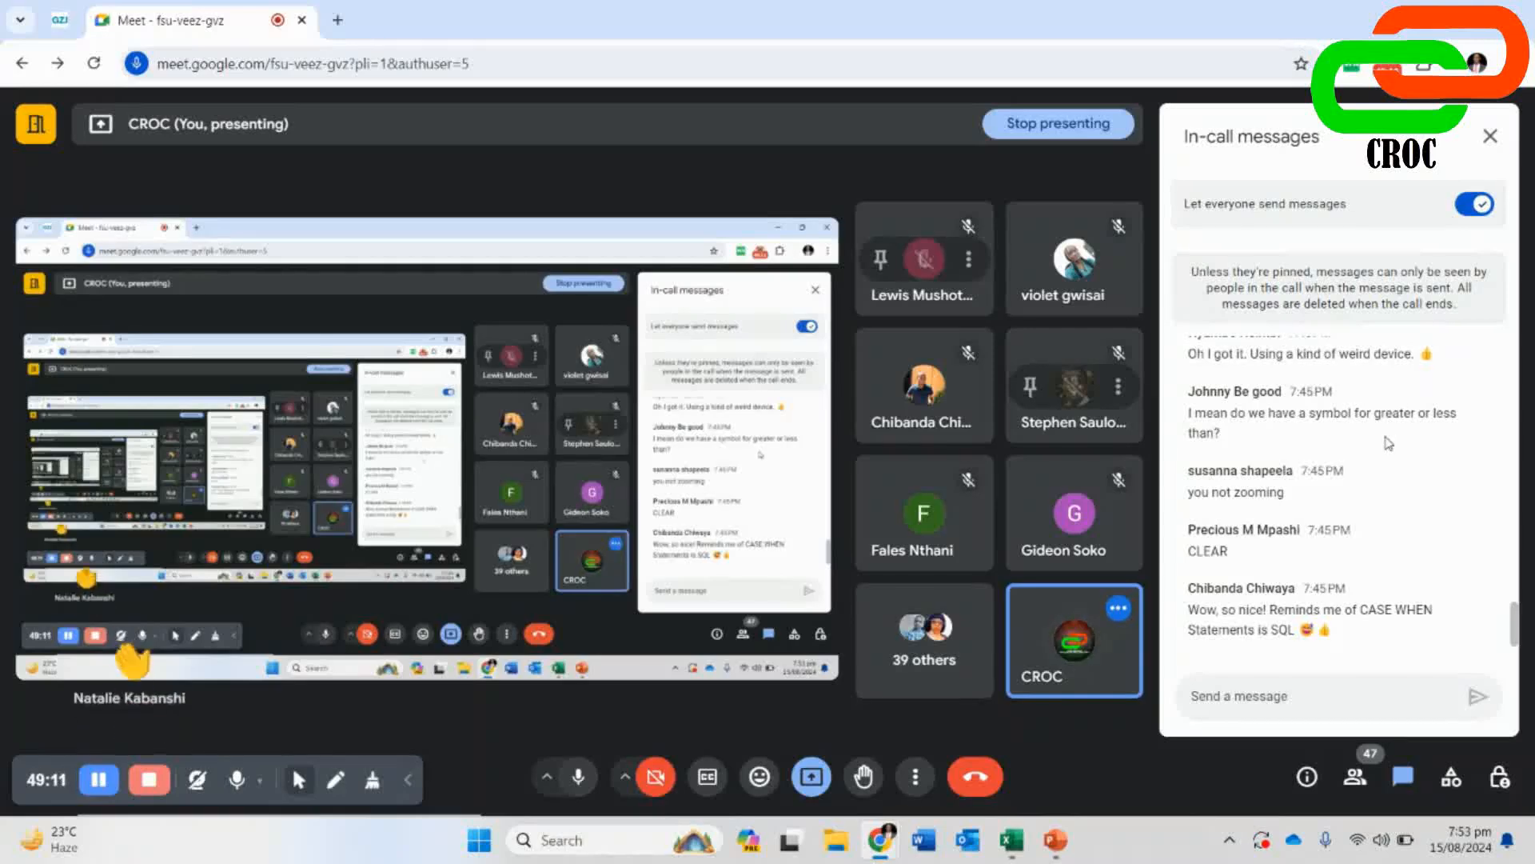
scroll(1346, 450, down, 2)
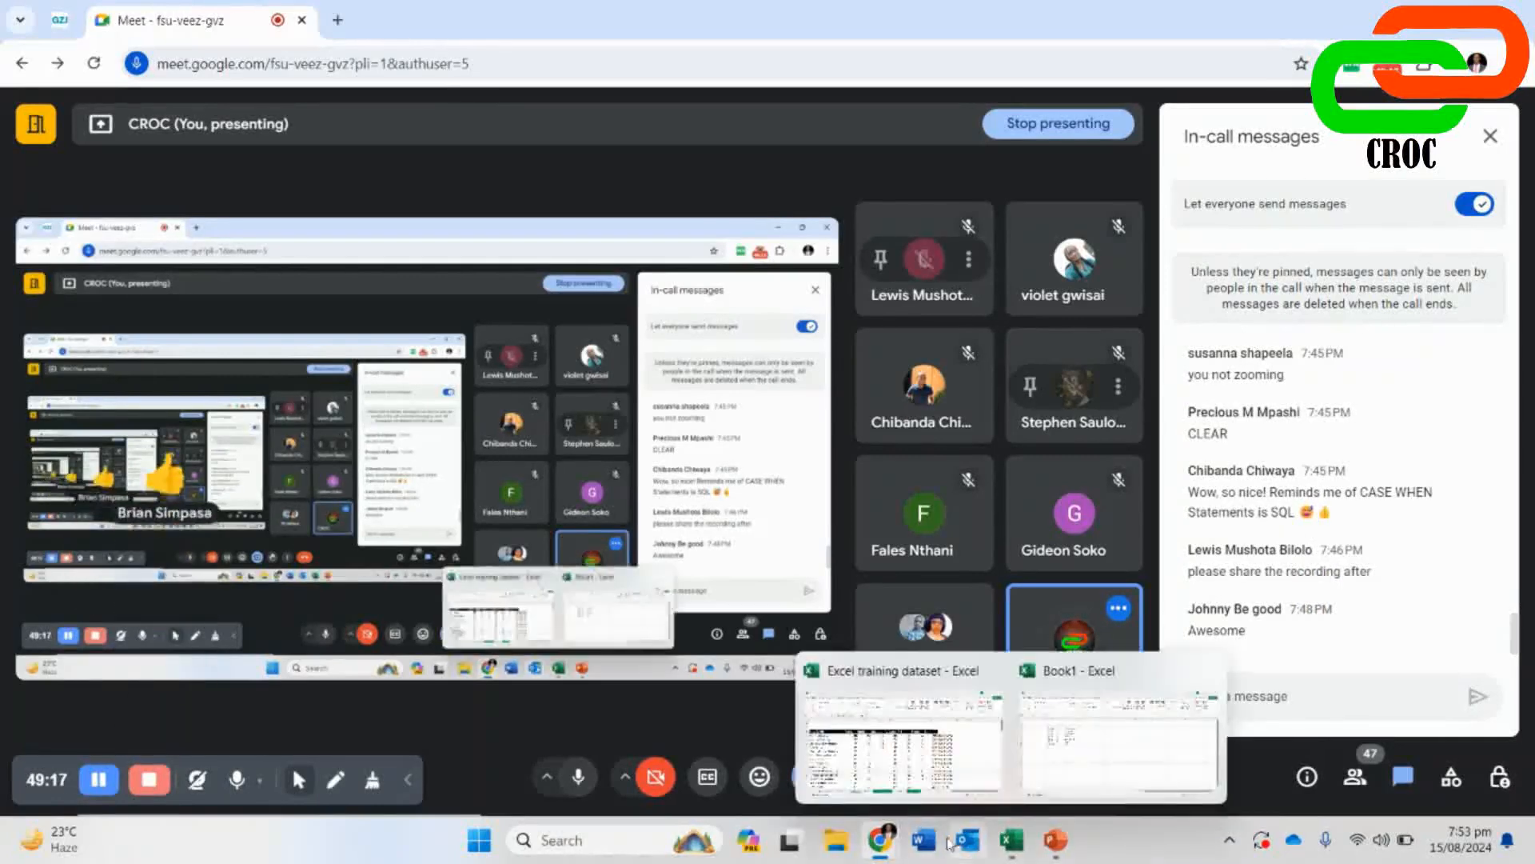
- Switch to the Excel training dataset workbook and clear the comparison operator notes from column N on the If Application sheet
click(928, 743)
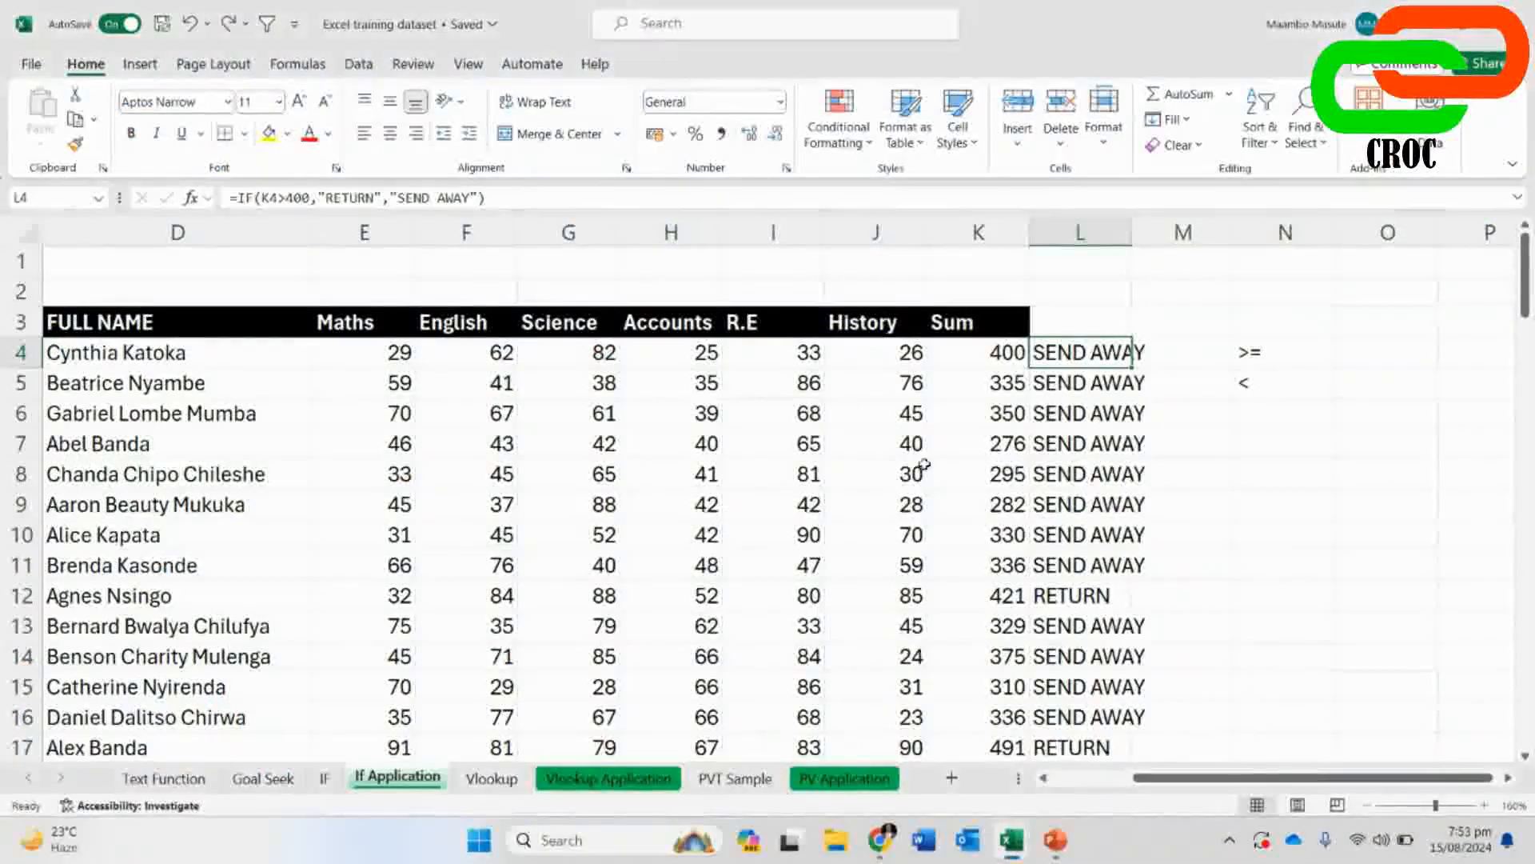
drag(1279, 320, 1279, 423)
key(Delete)
click(1072, 353)
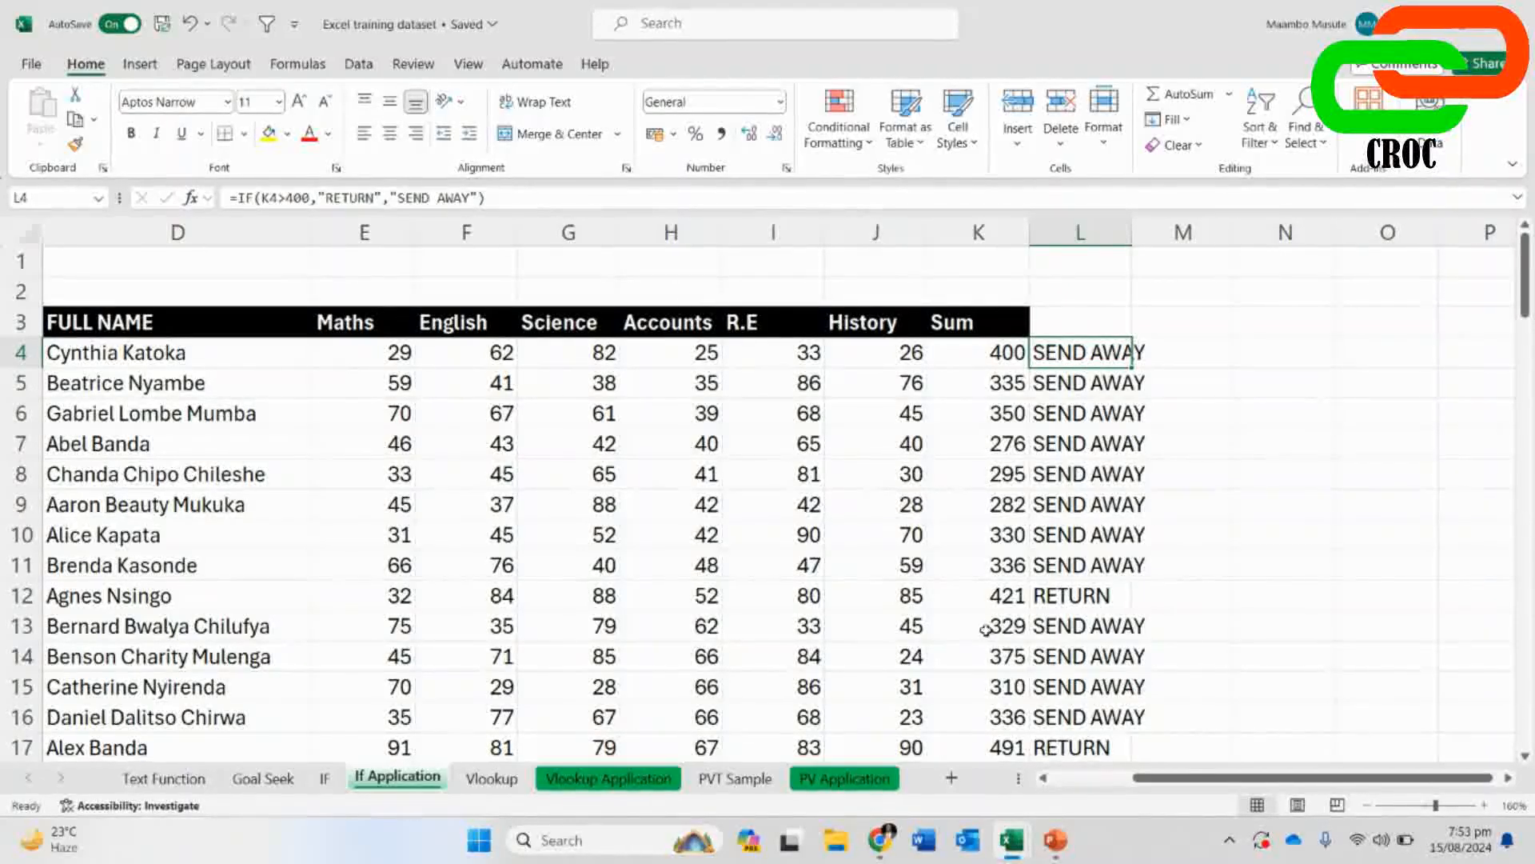
- Check the Google Meet chat for new messages, and return to the Excel training dataset workbook
mouse_move(880, 840)
click(689, 736)
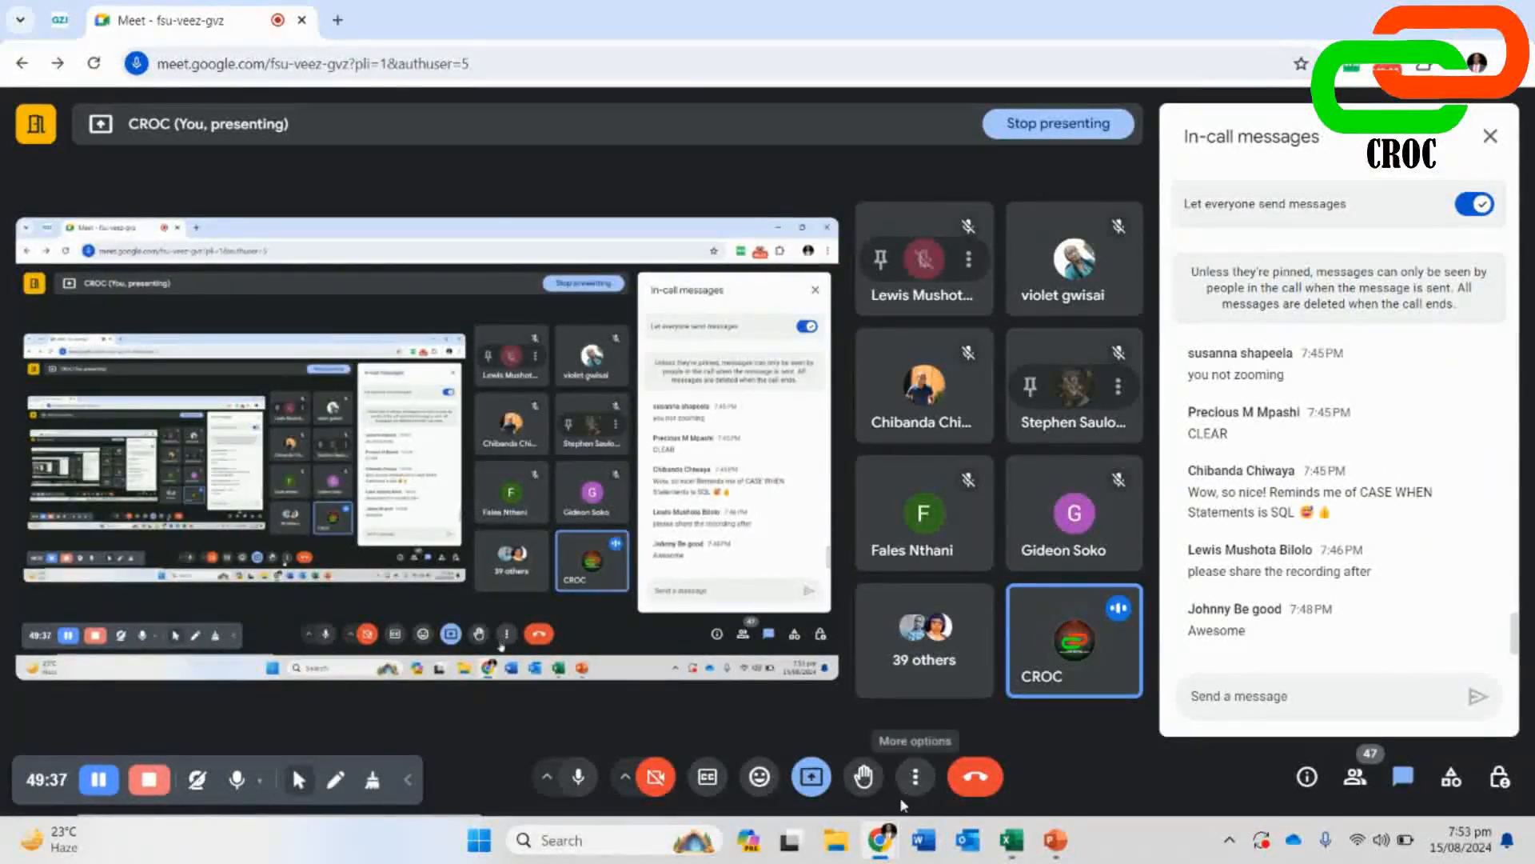
mouse_move(1009, 851)
click(896, 744)
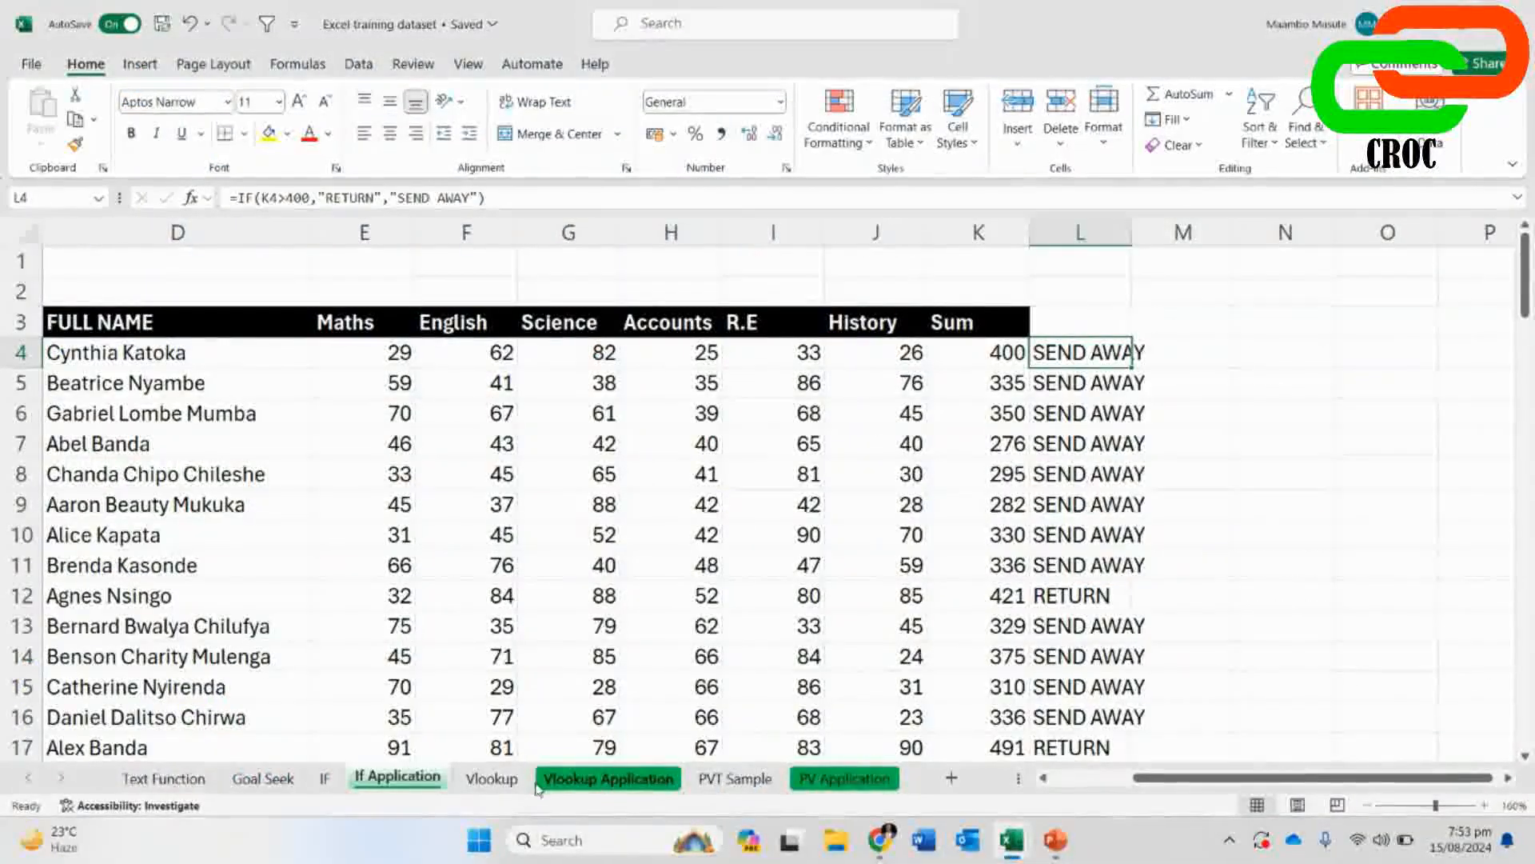
- Open the Vlookup sheet and look over its employee table and the Lookup Value area below
click(503, 780)
scroll(1069, 539, up, 1)
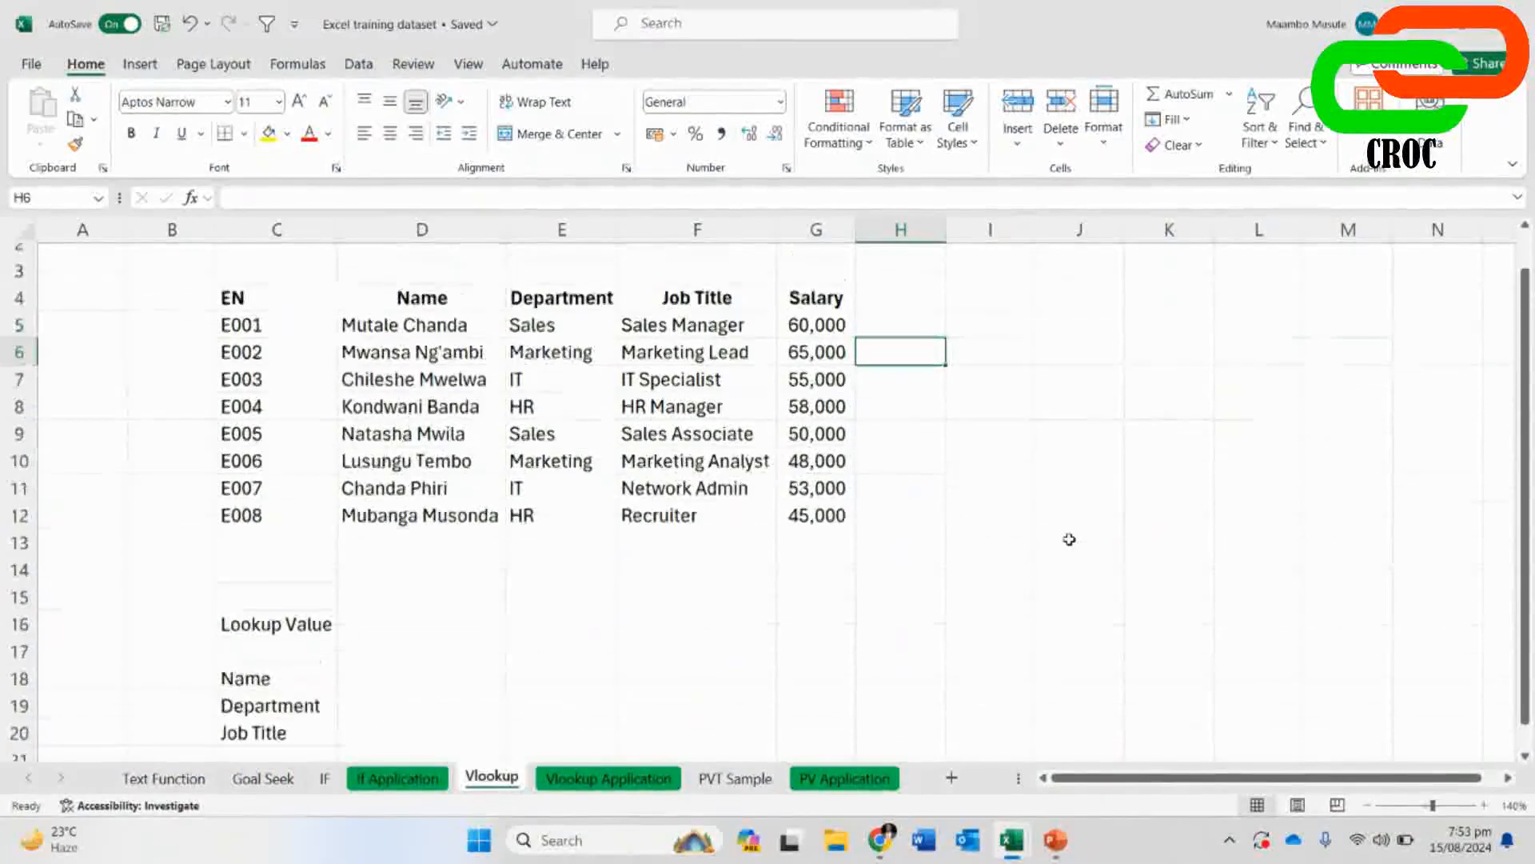
scroll(1069, 538, down, 2)
click(475, 518)
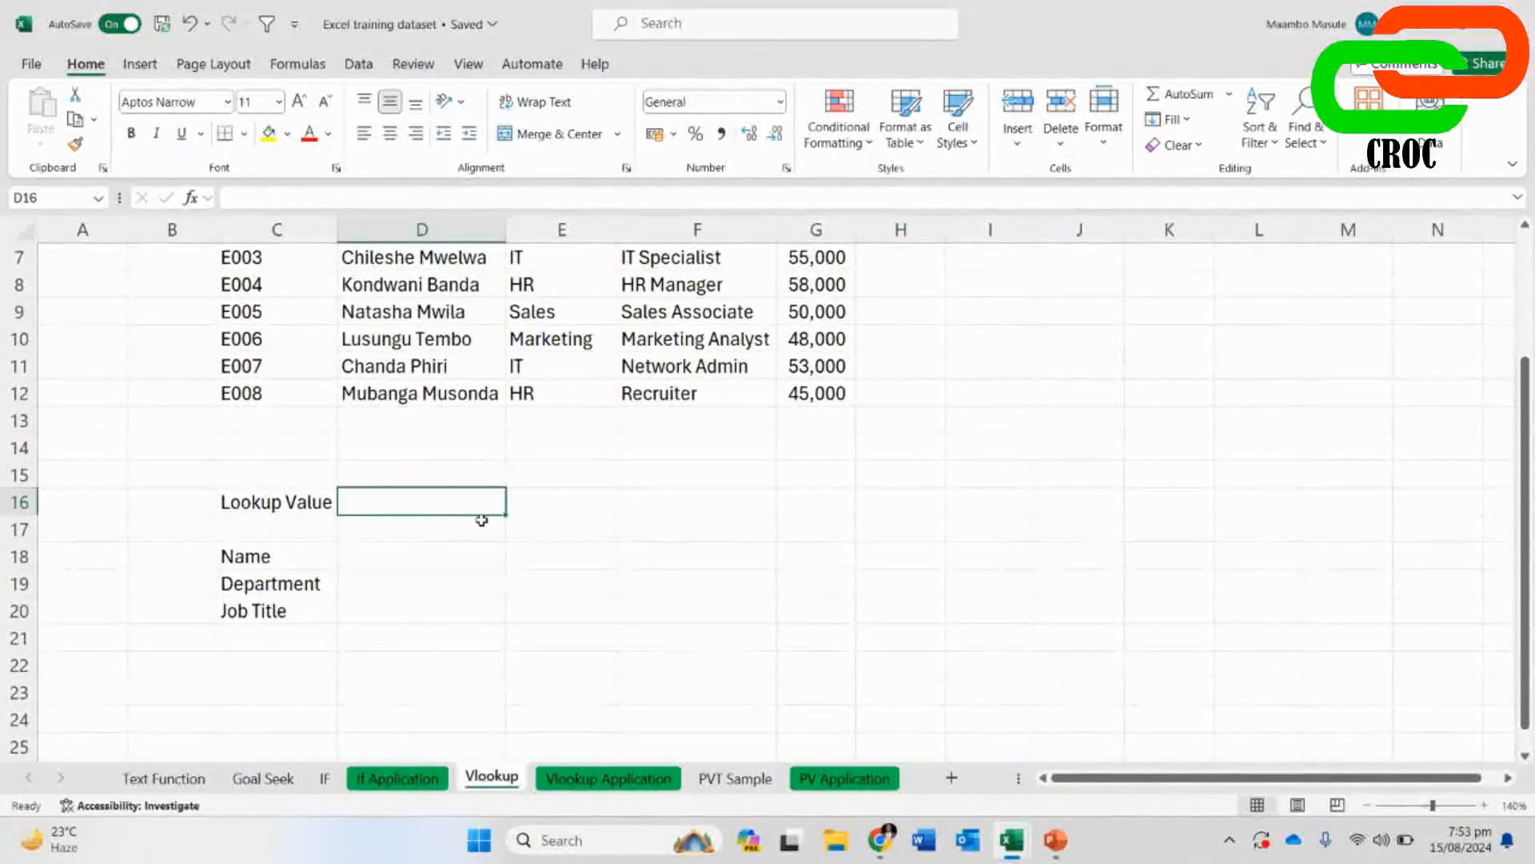
scroll(553, 555, up, 2)
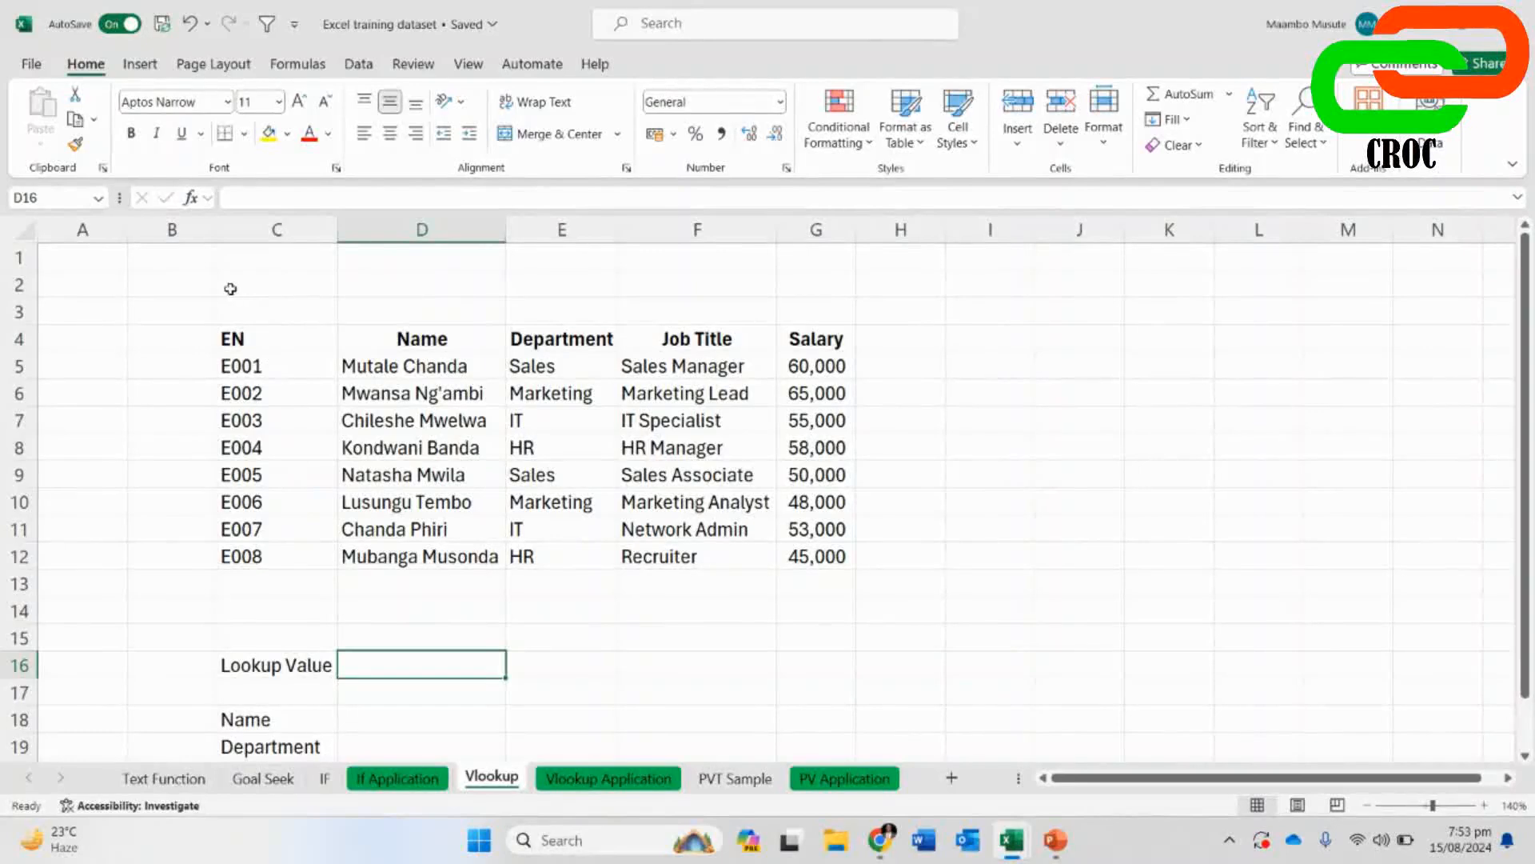
- Highlight blank cells across row 2 and down column H to illustrate horizontal and vertical directions, with the sheet enlarged to 190%
drag(217, 276, 1342, 296)
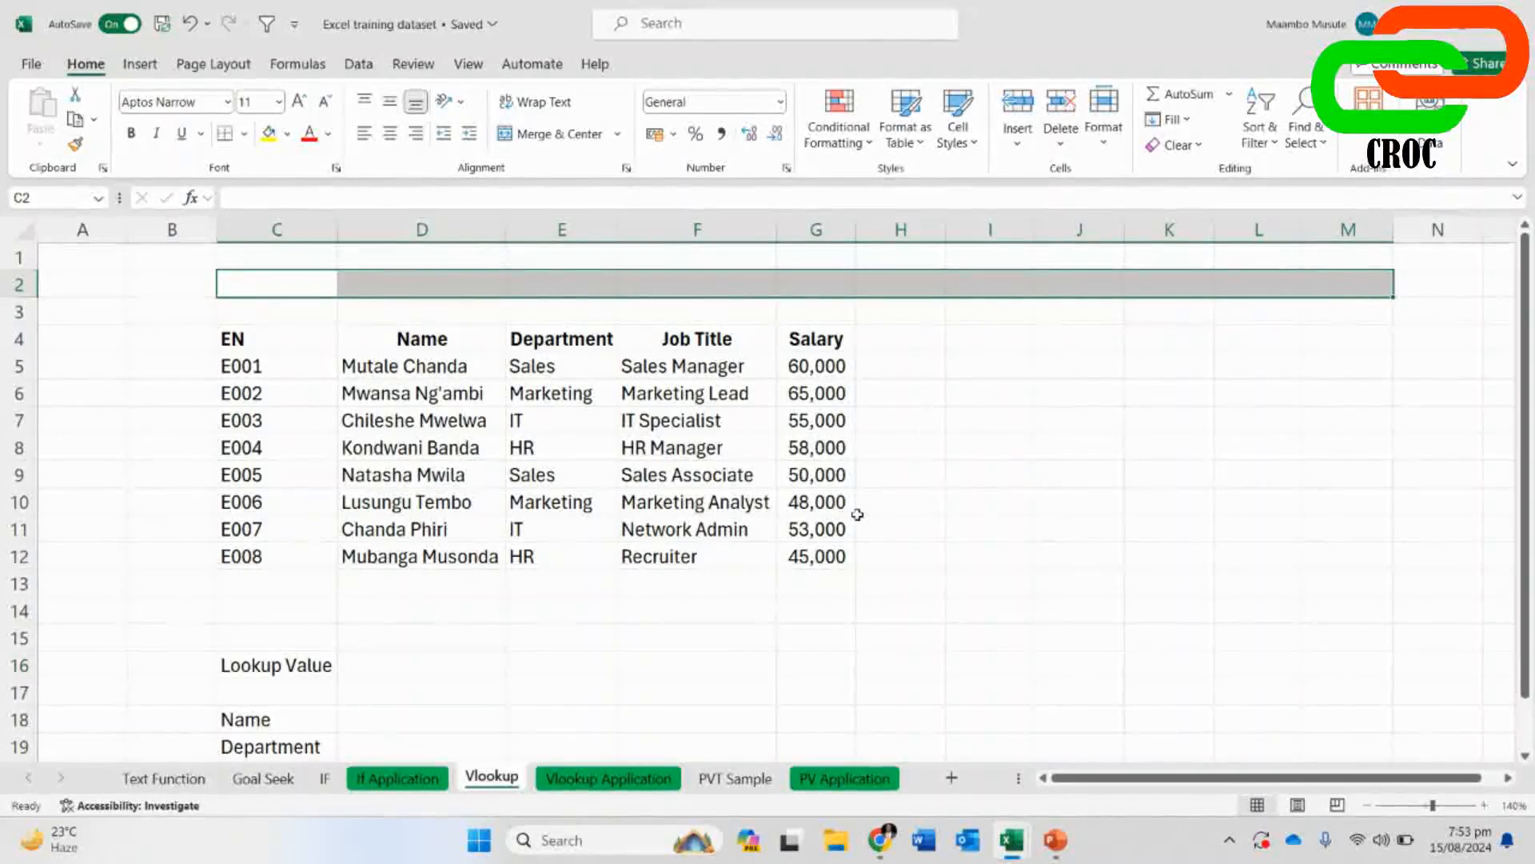
ctrl+scroll(856, 514, up, 3)
drag(1135, 777, 1068, 778)
drag(1151, 332, 1159, 657)
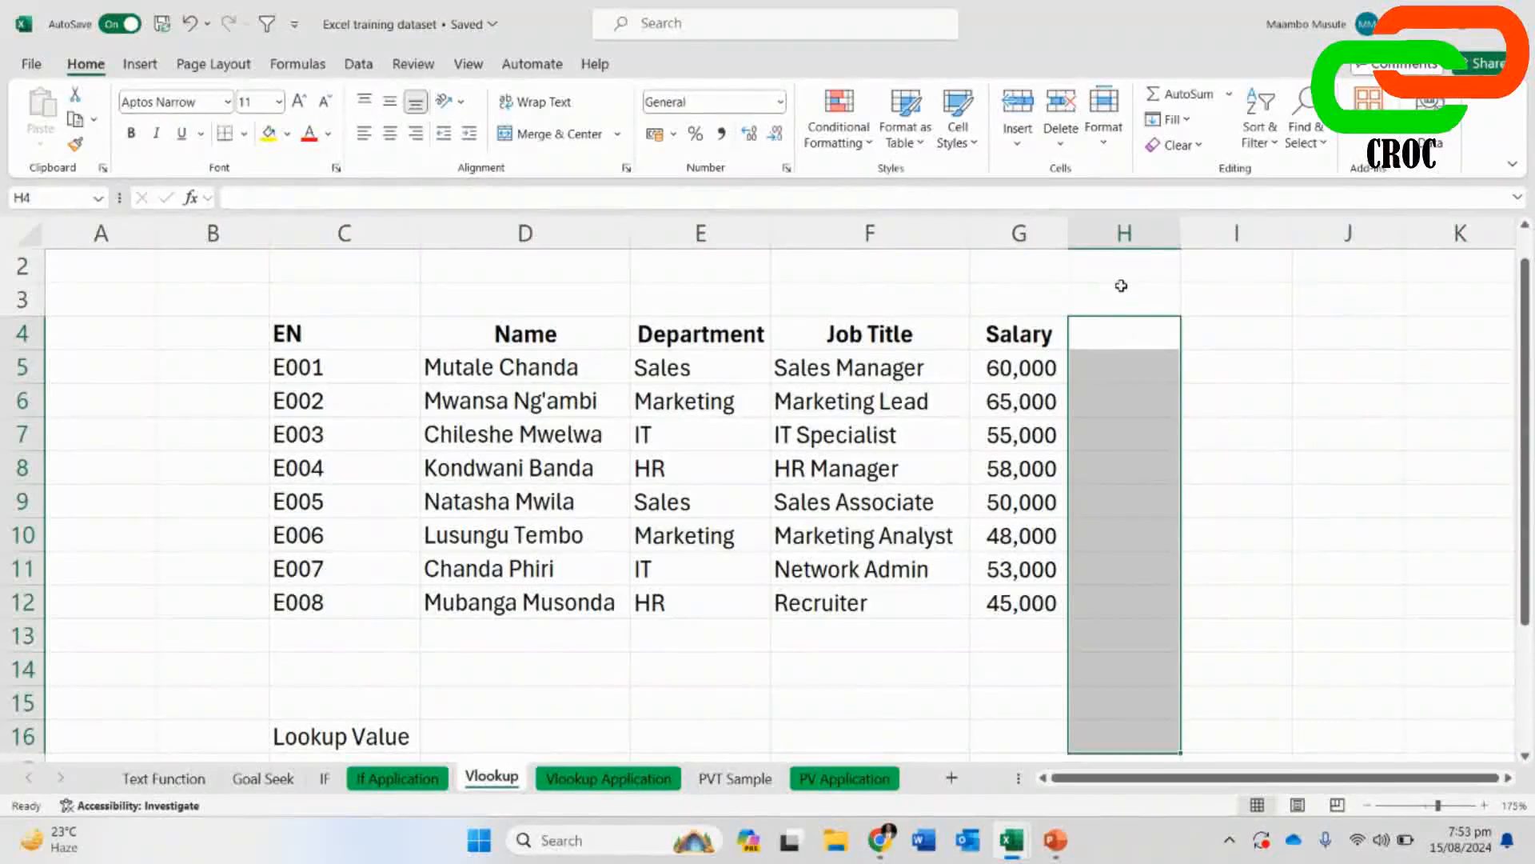
drag(1115, 272, 1138, 698)
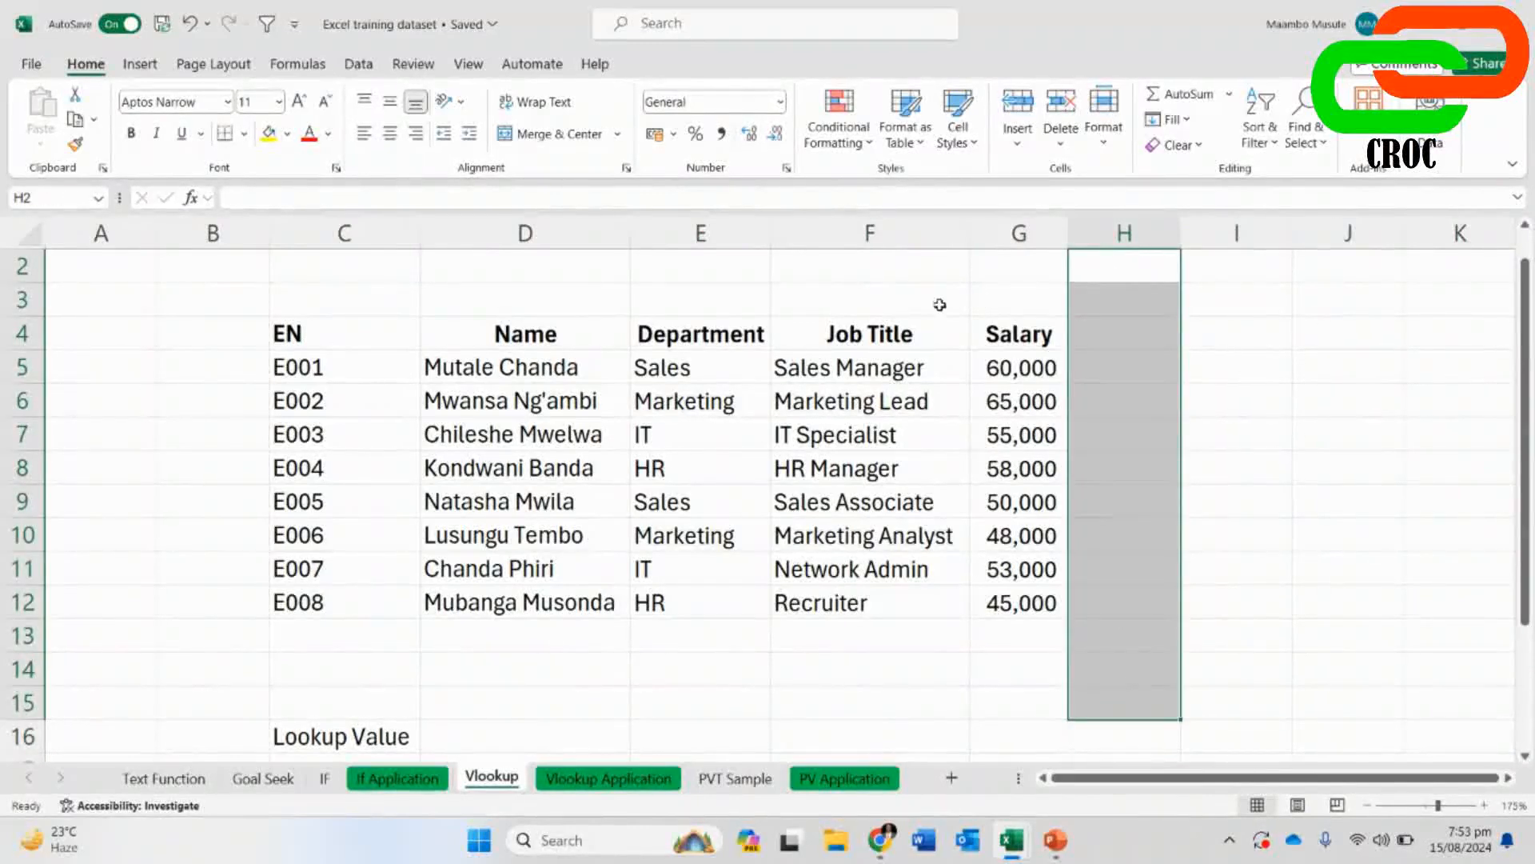
drag(871, 267, 1373, 277)
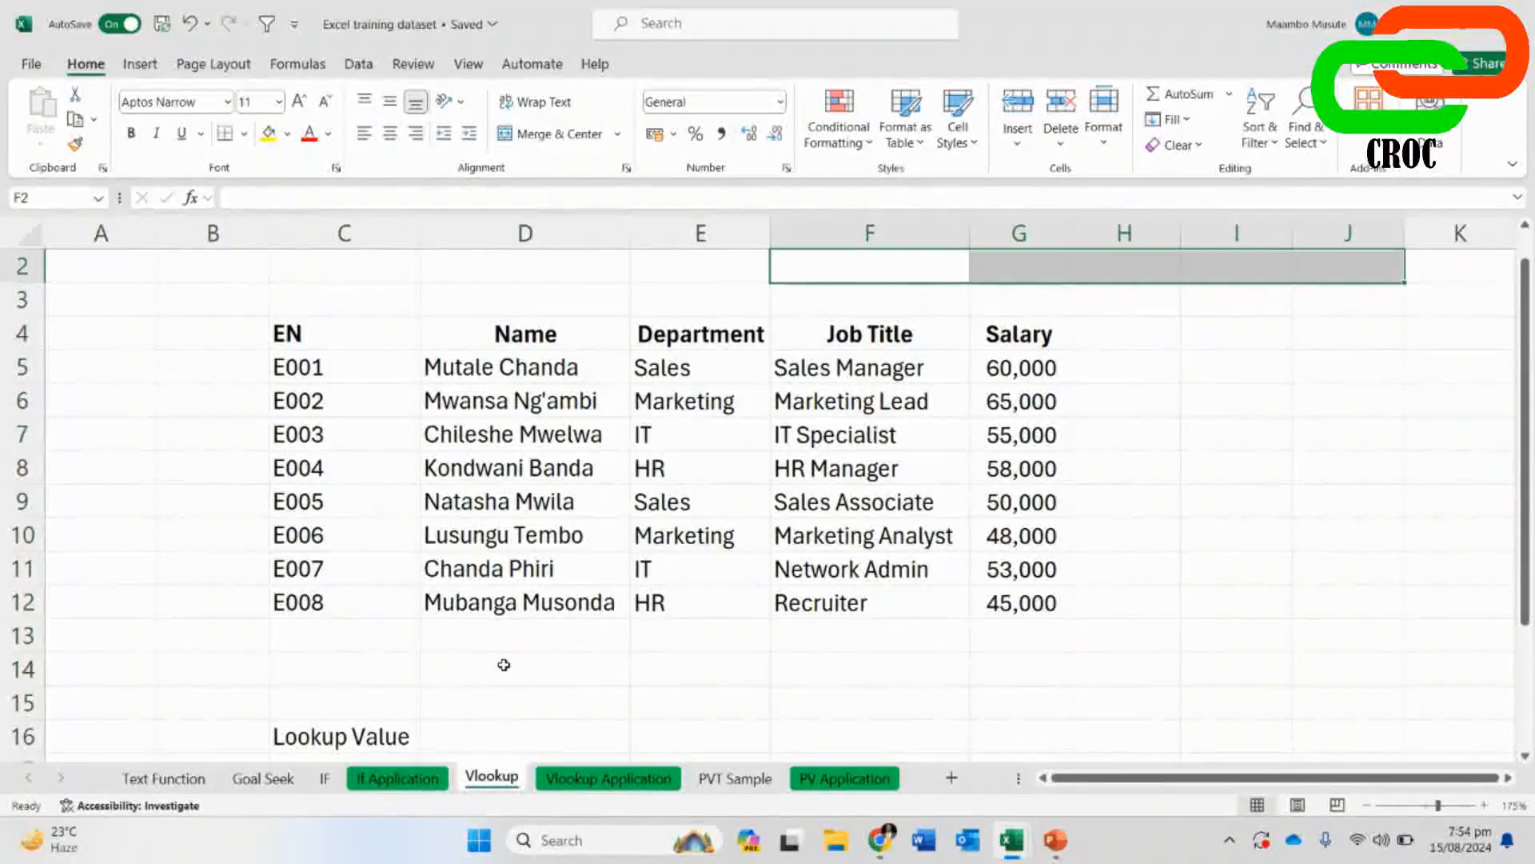
scroll(505, 665, down, 1)
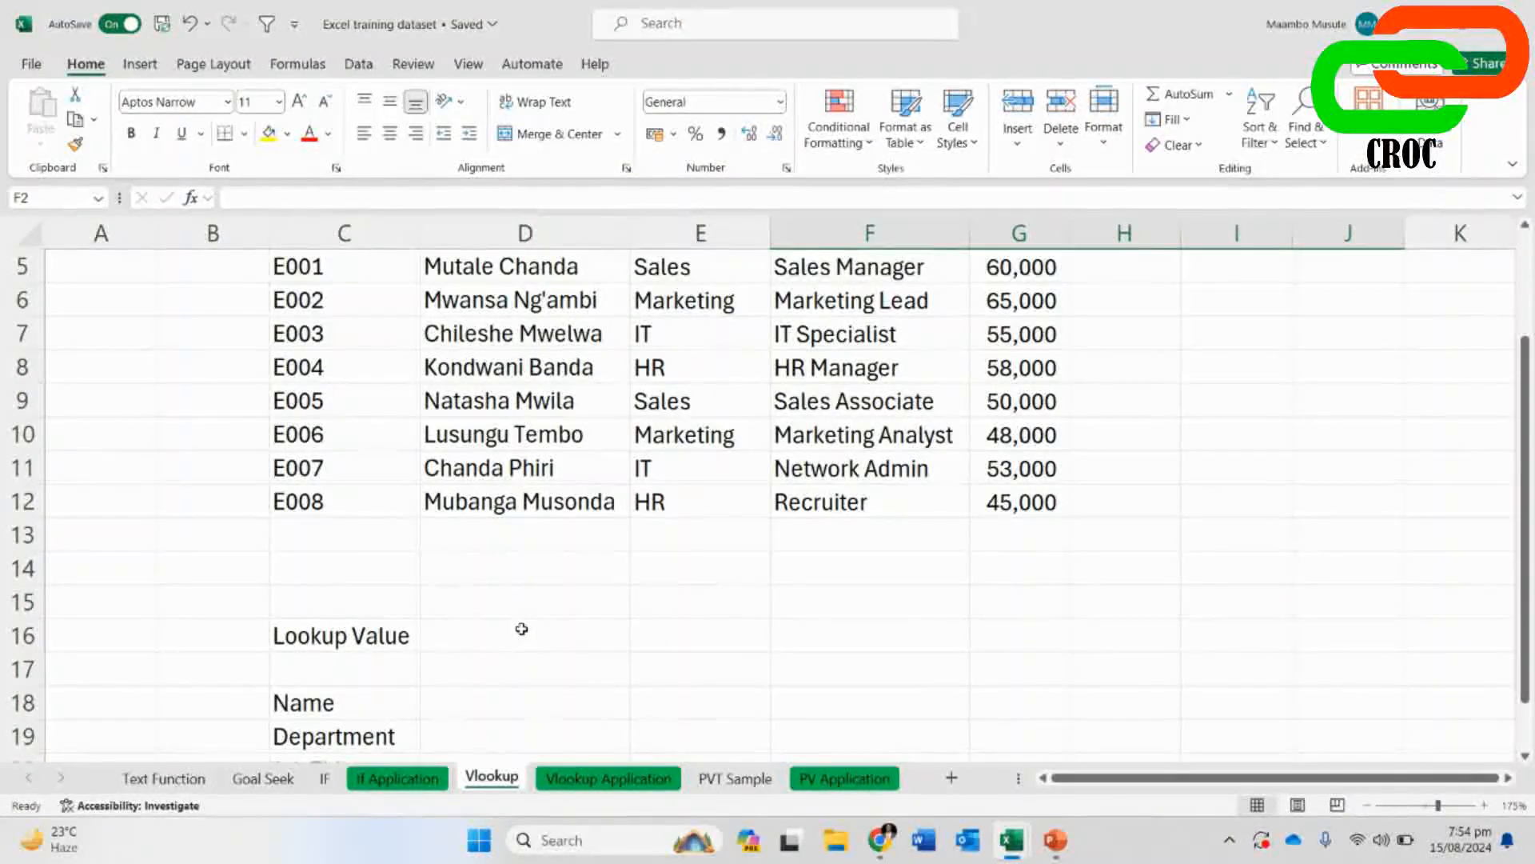
scroll(524, 625, up, 1)
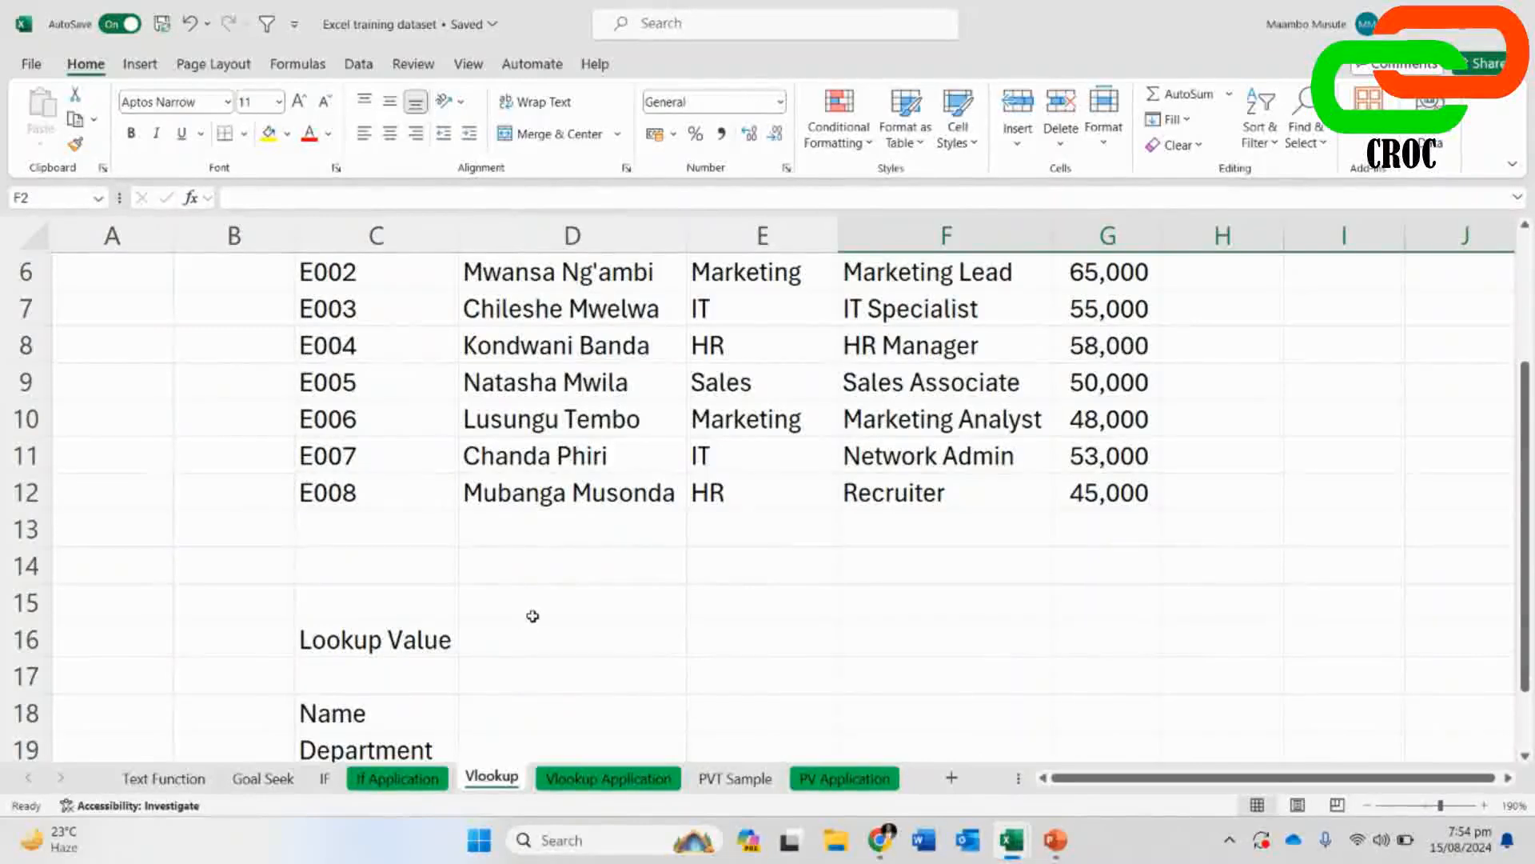
scroll(533, 616, up, 1)
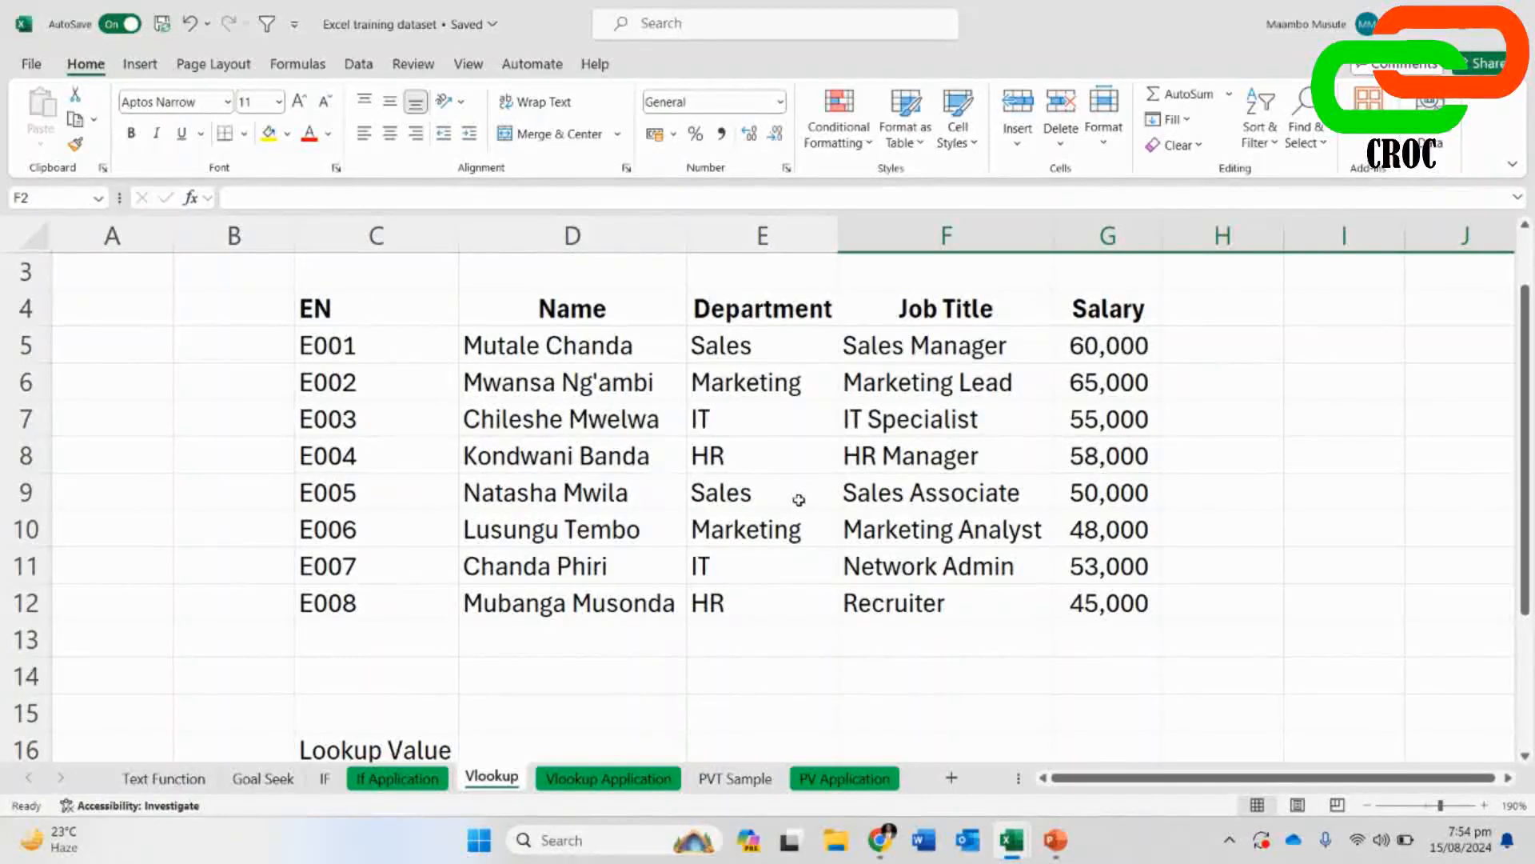
- Go through the employee table's Name, Department, Job Title, Salary and EN columns, and pick out employee E004's number and name
click(550, 355)
click(548, 388)
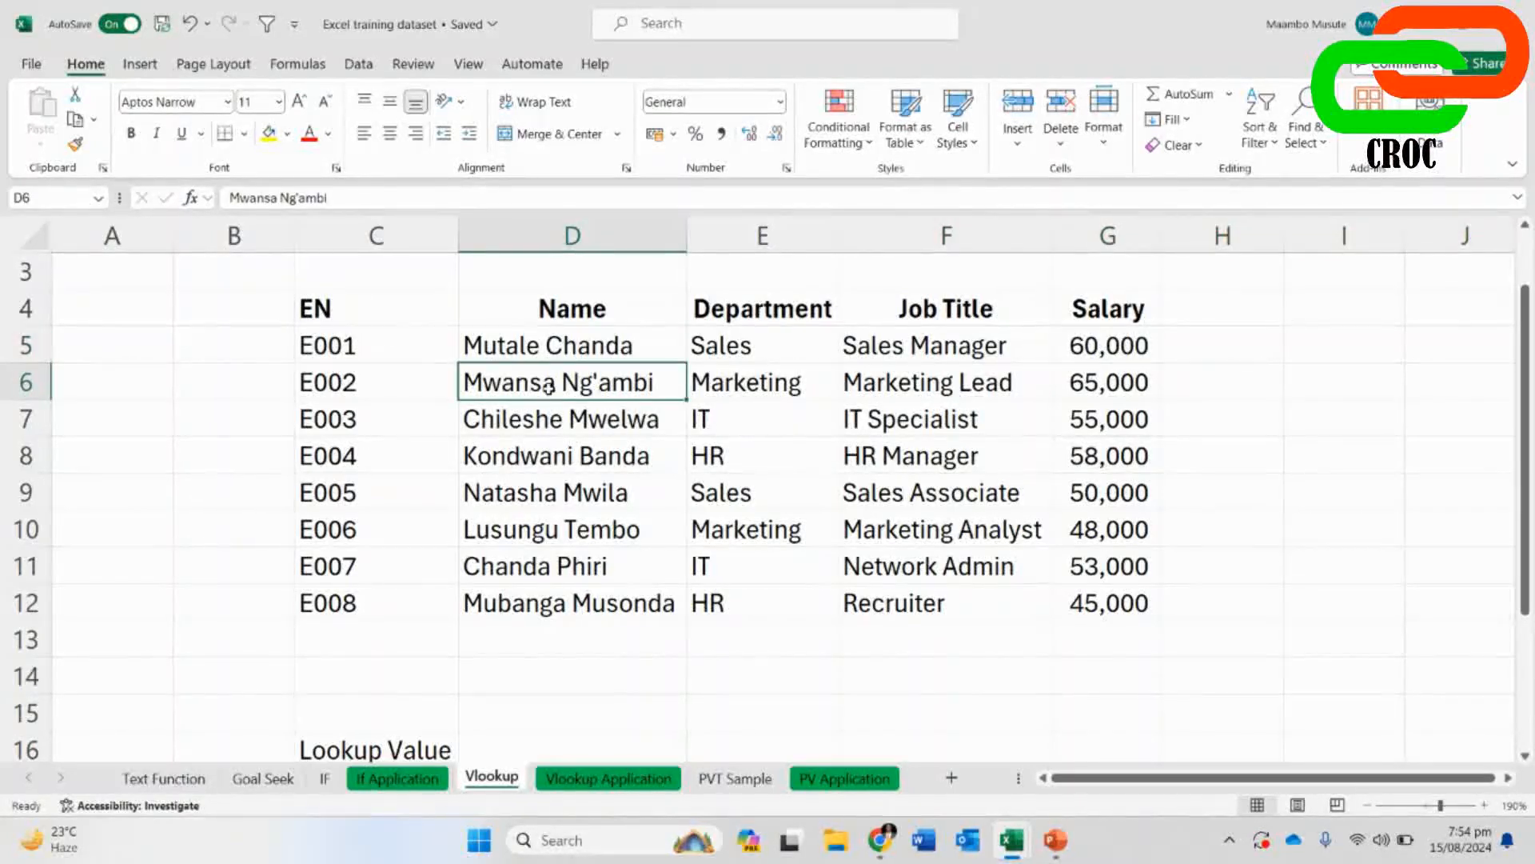
click(559, 430)
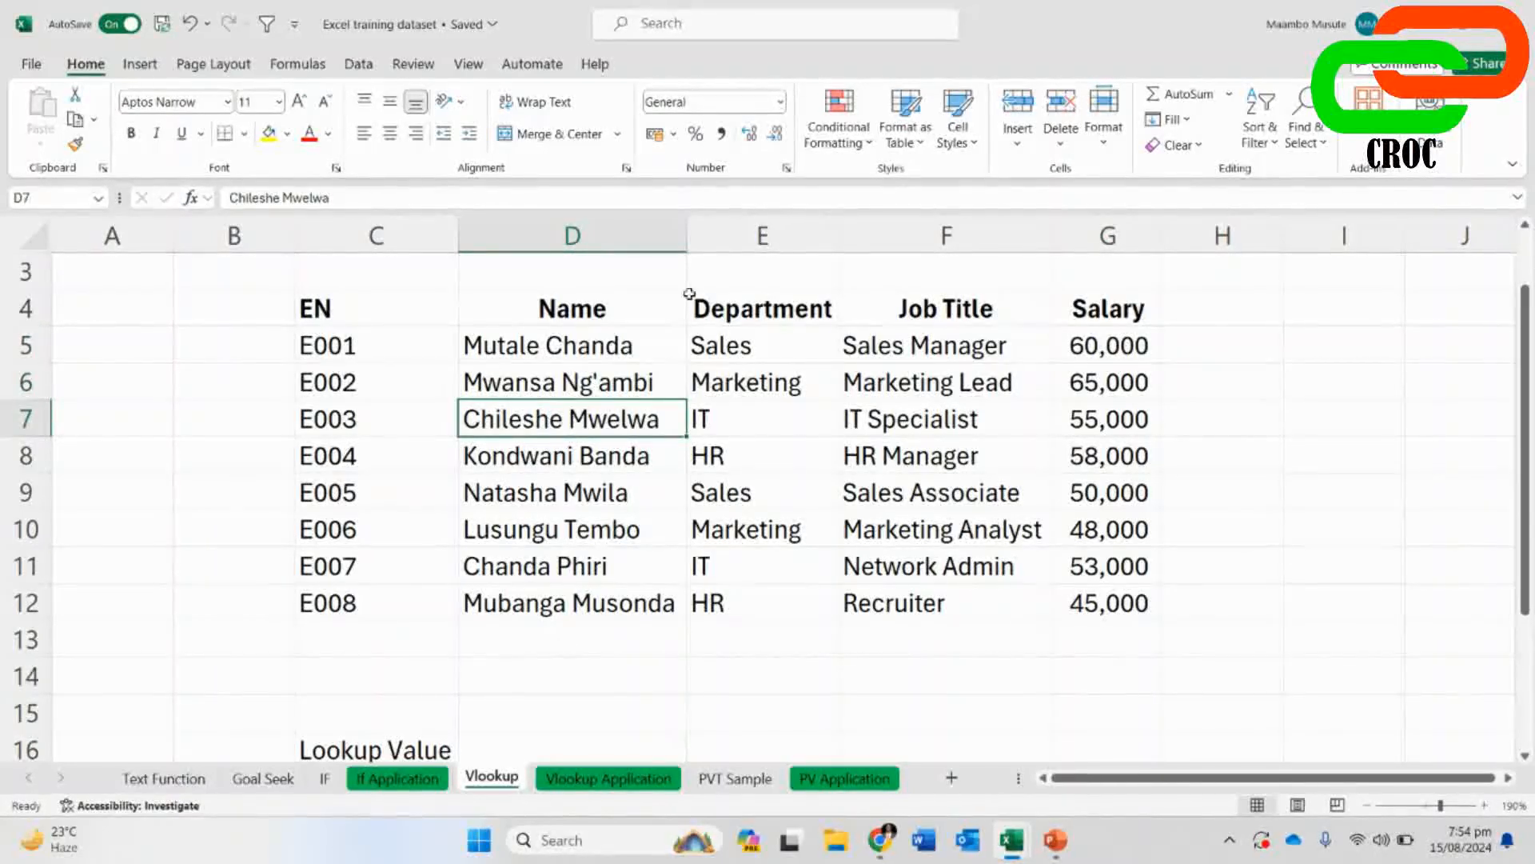
drag(755, 327, 755, 606)
drag(901, 361, 920, 604)
drag(1079, 304, 1091, 606)
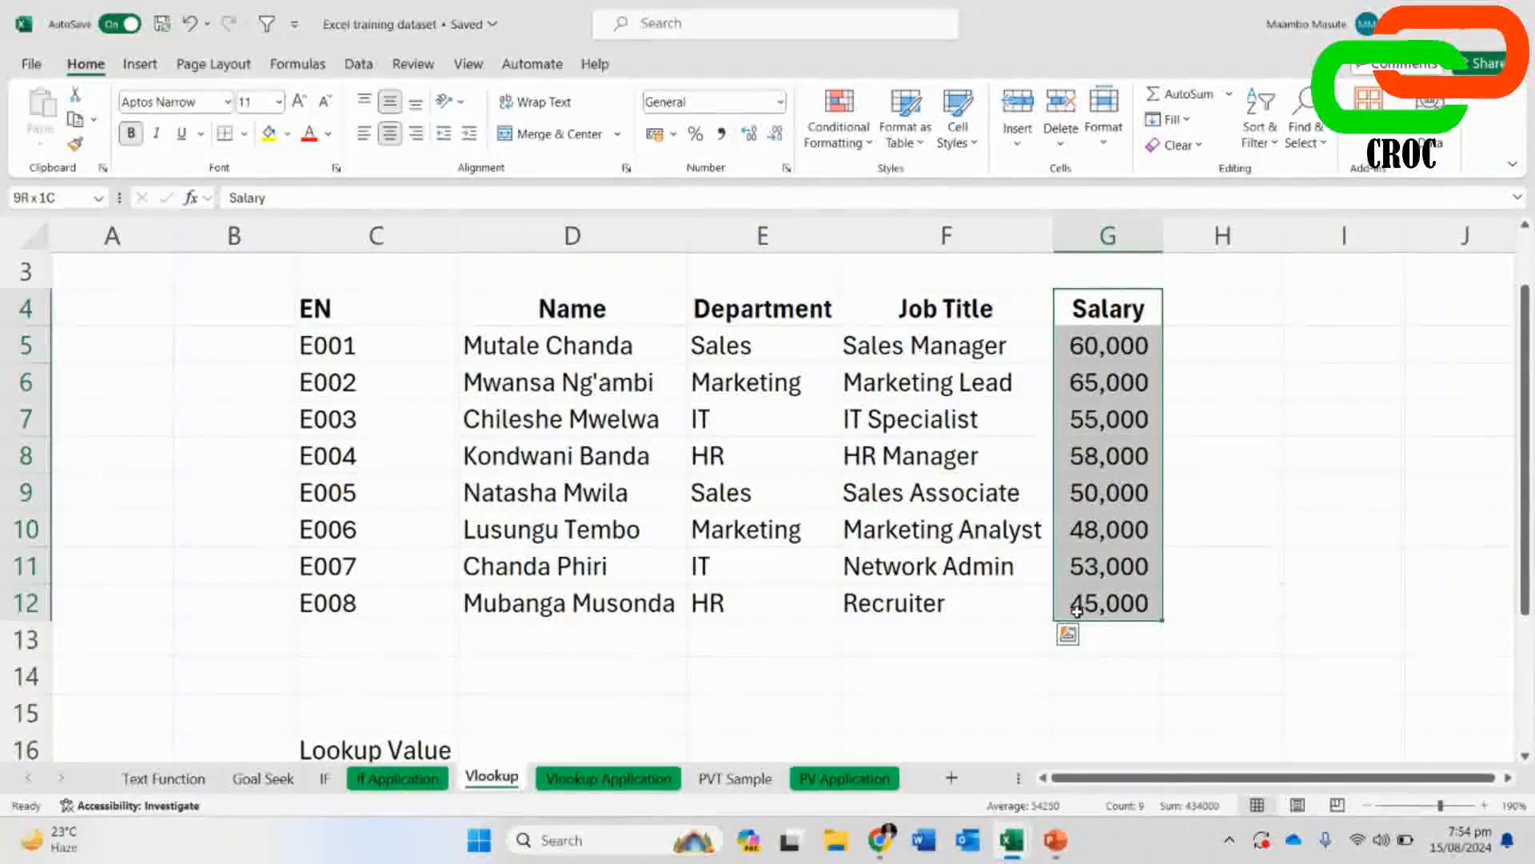
click(1244, 520)
drag(364, 344, 346, 600)
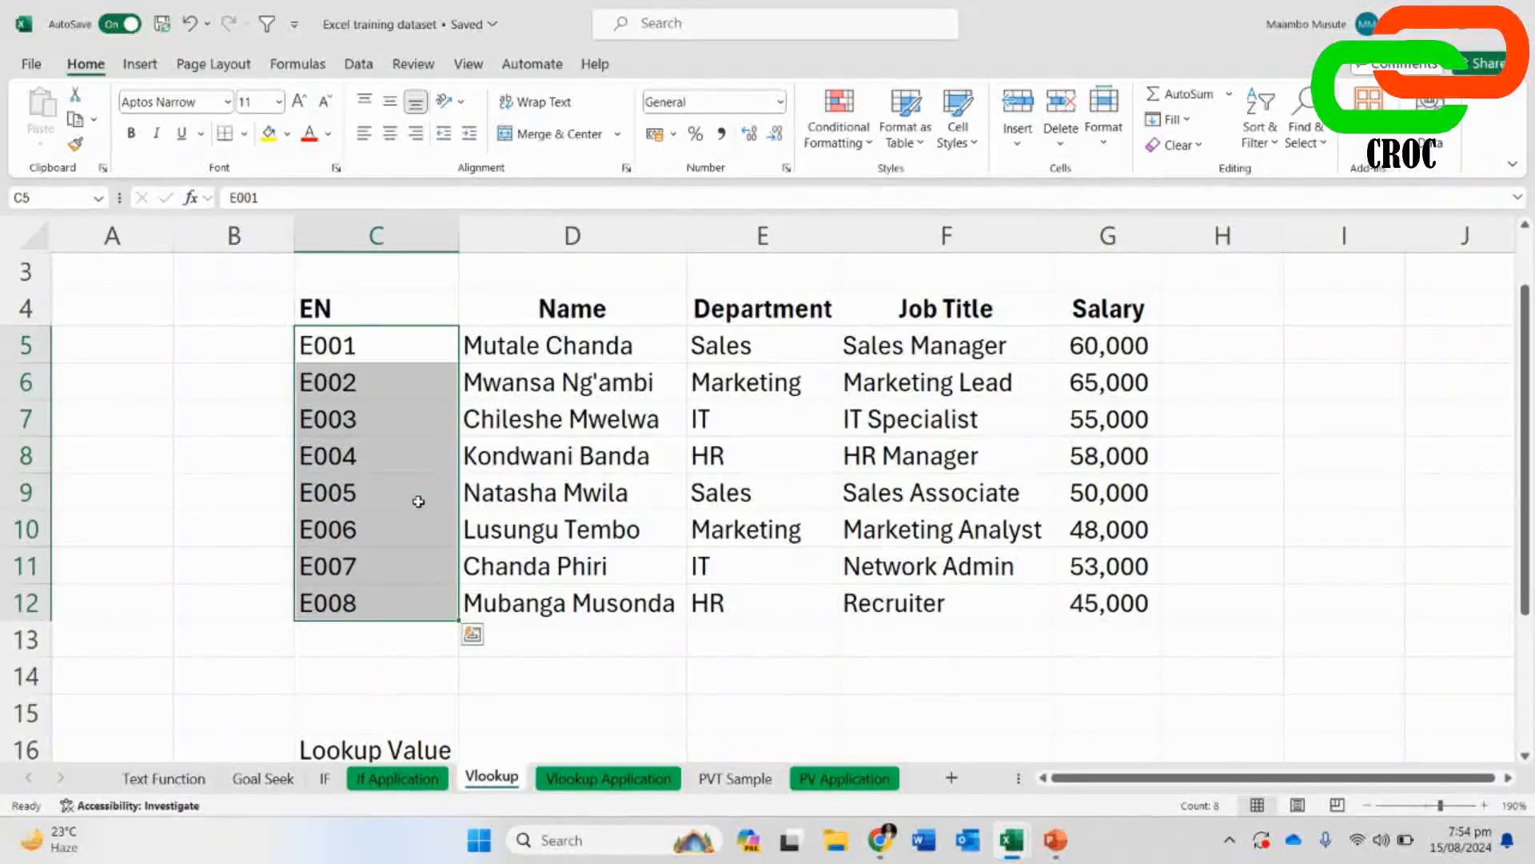
click(437, 451)
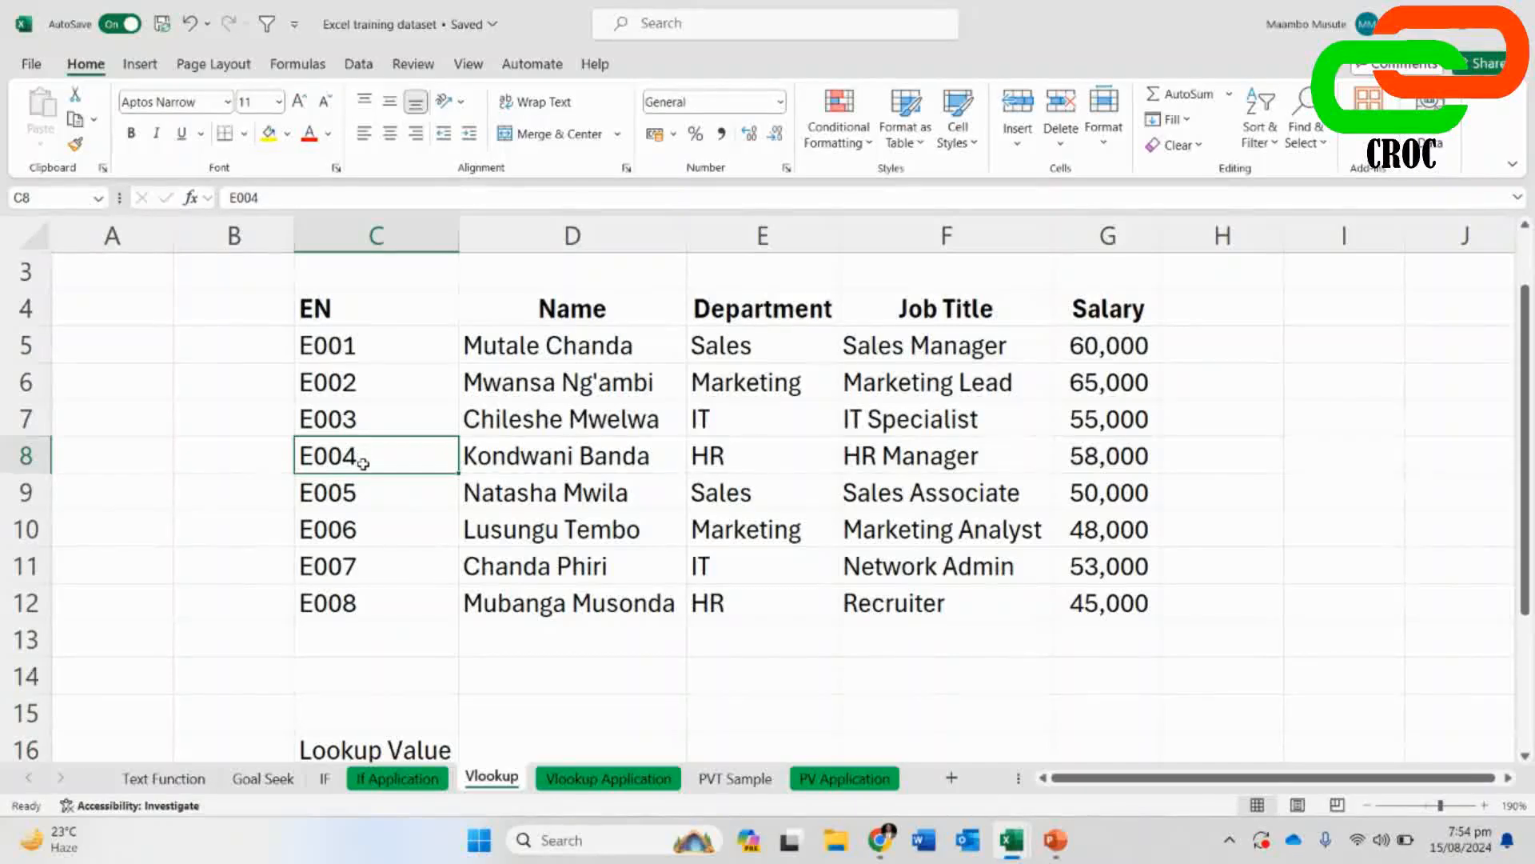
click(574, 455)
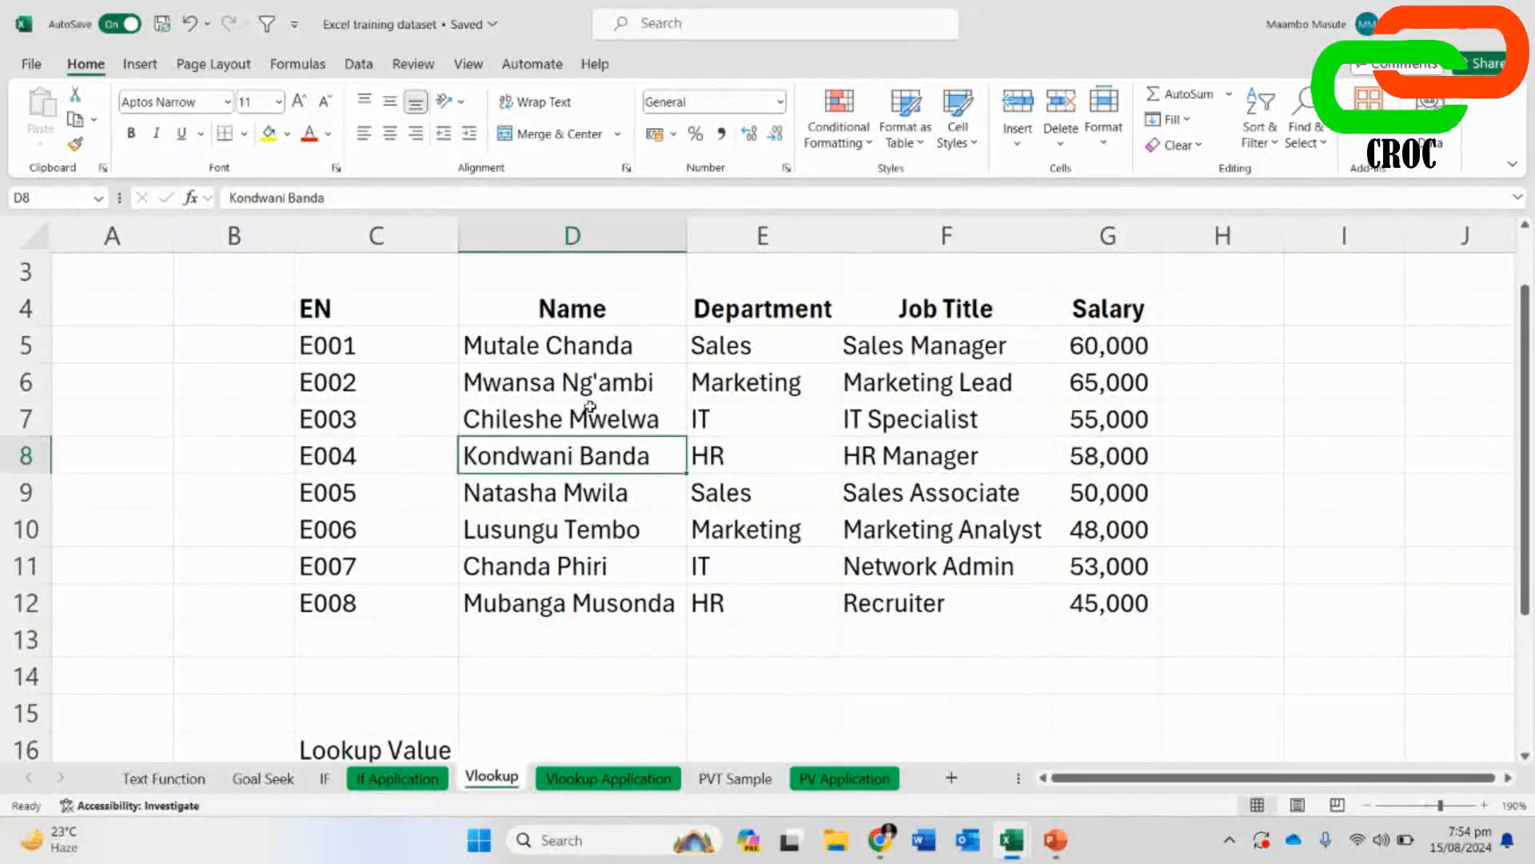
- Delete the empty row 14 above the Lookup Value label
scroll(600, 444, down, 1)
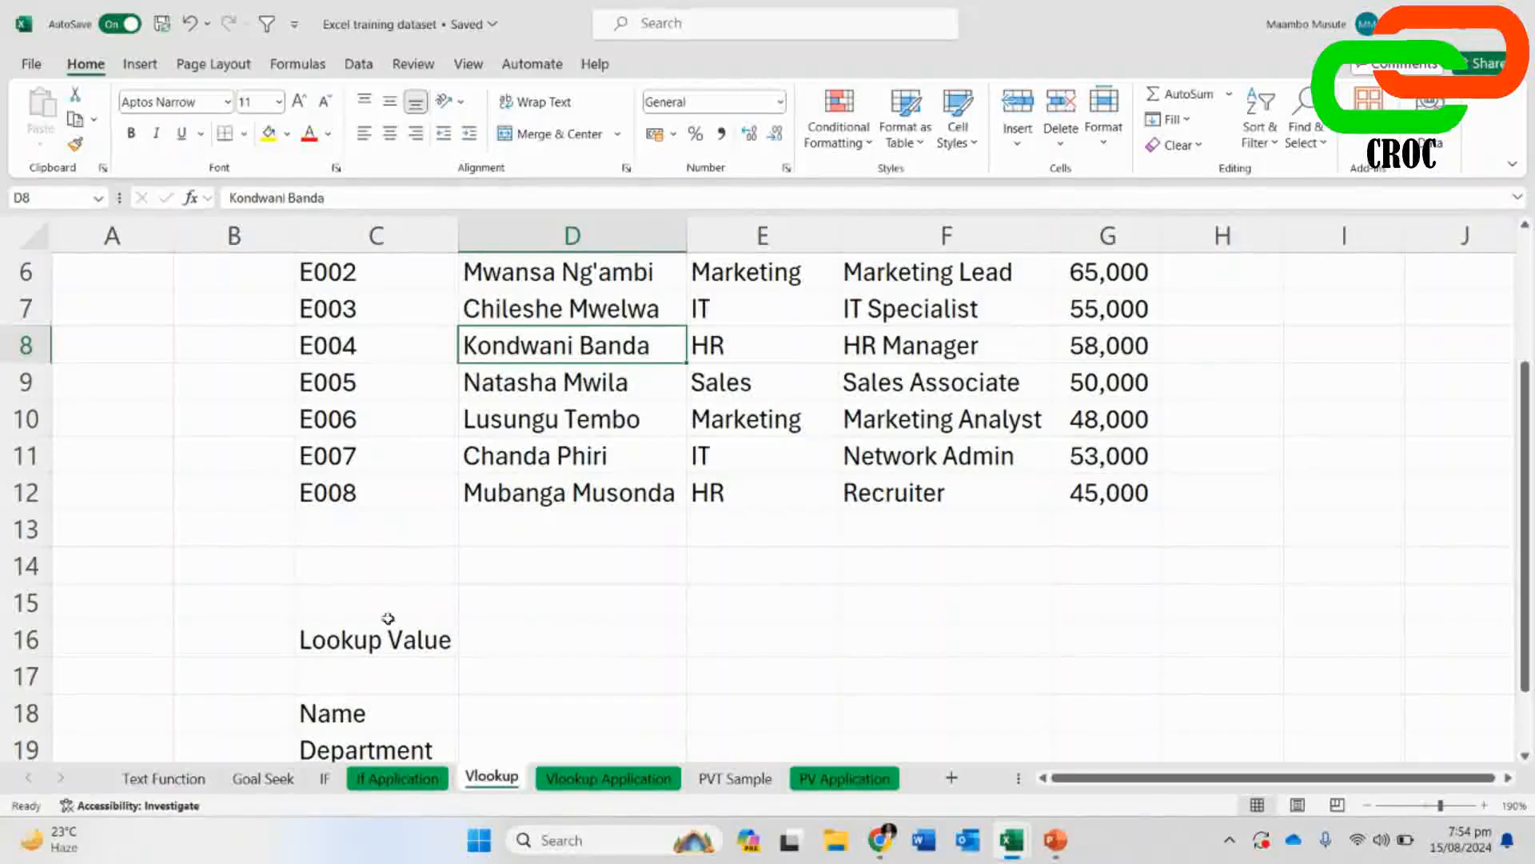
click(5, 565)
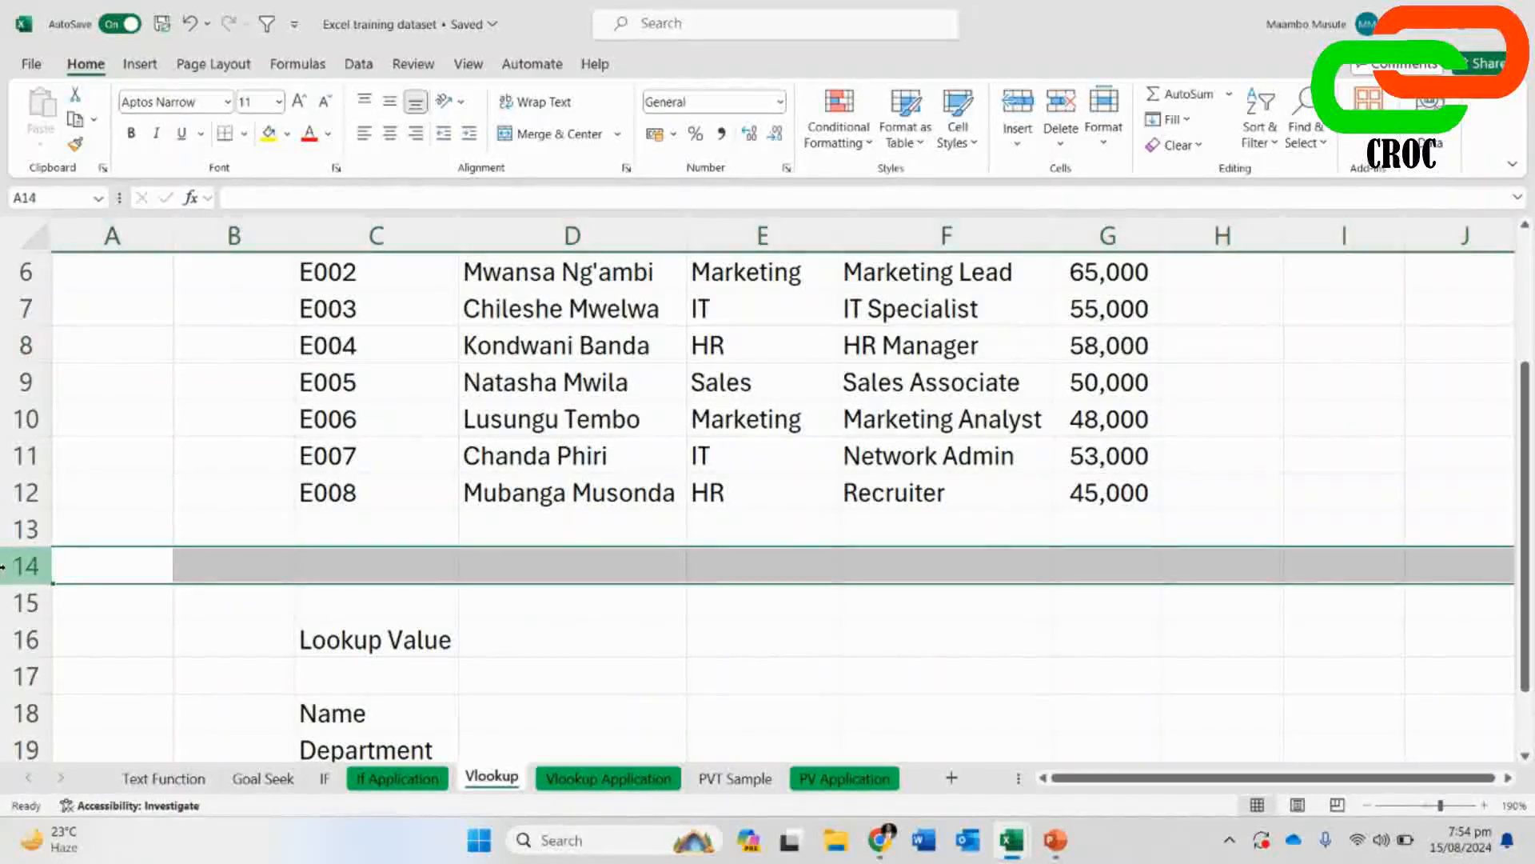
key(ctrl+minus)
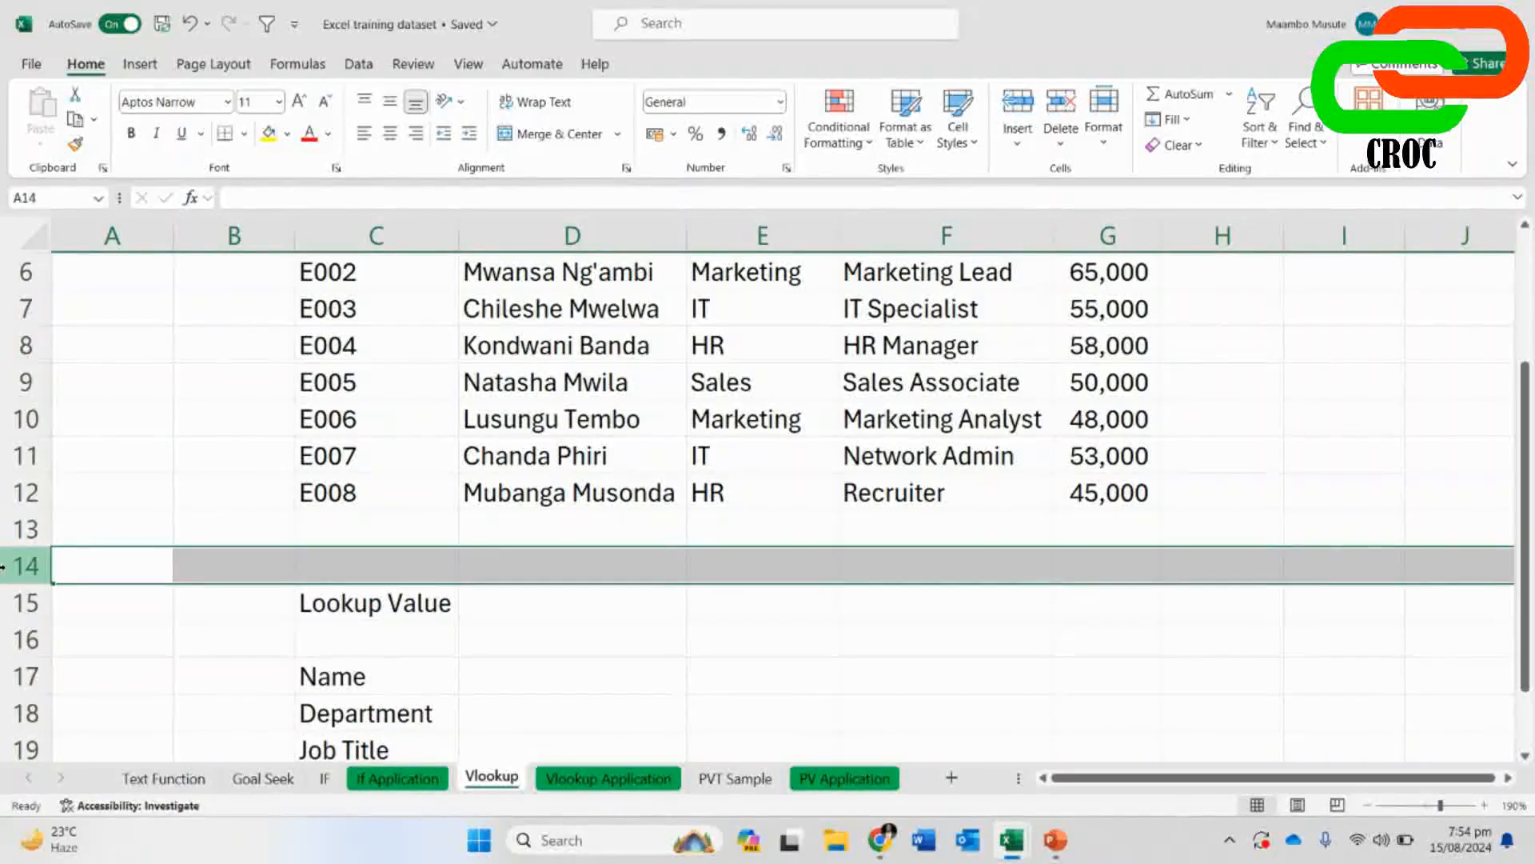
- Review the Lookup Value cell D15 and the Name, Department and Job Title labels beneath it against the employee table
click(524, 608)
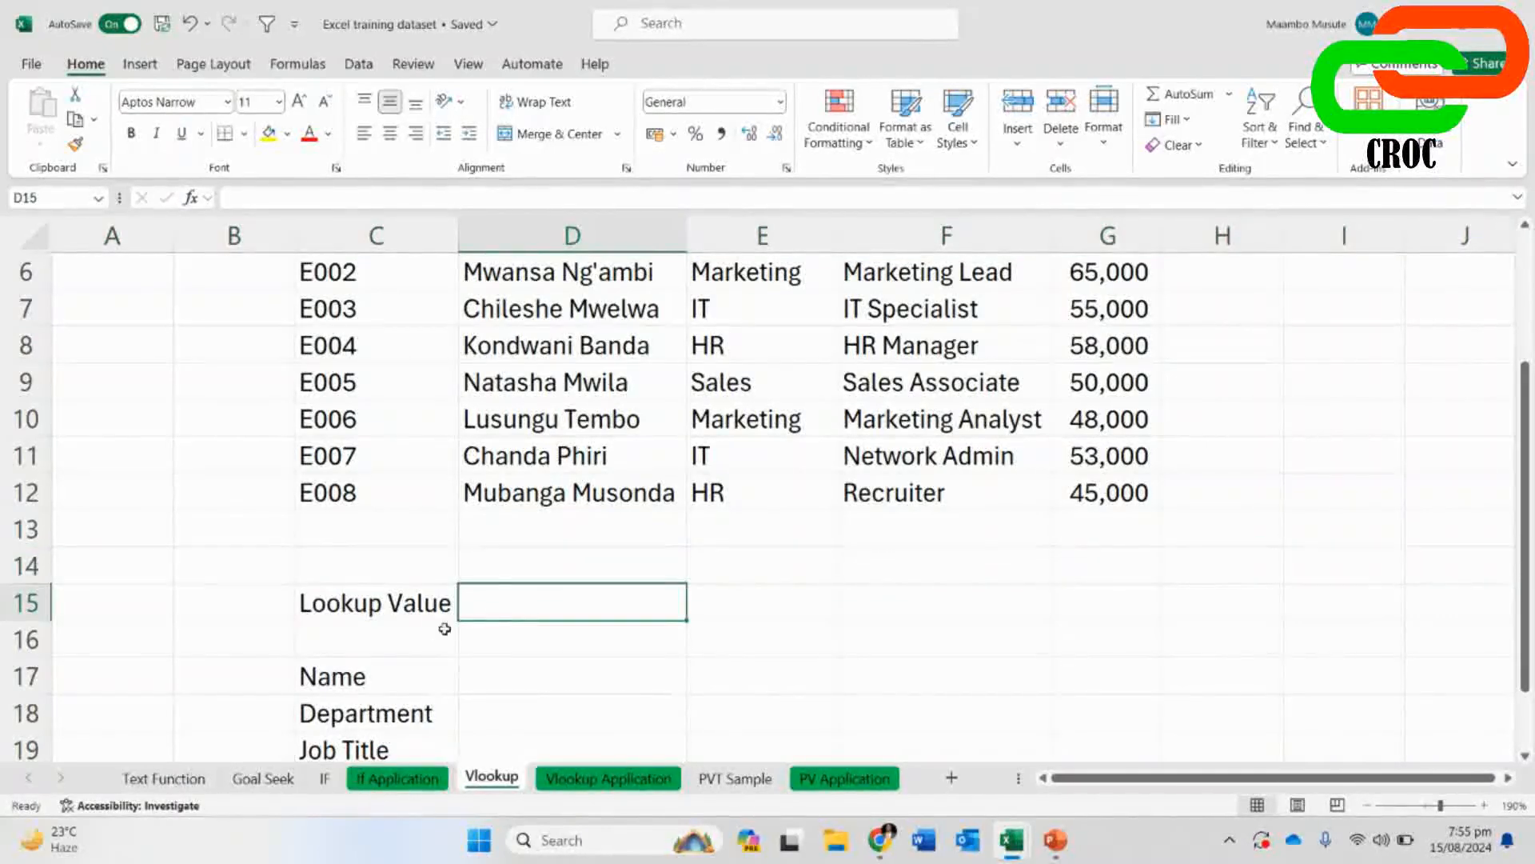
scroll(328, 313, up, 1)
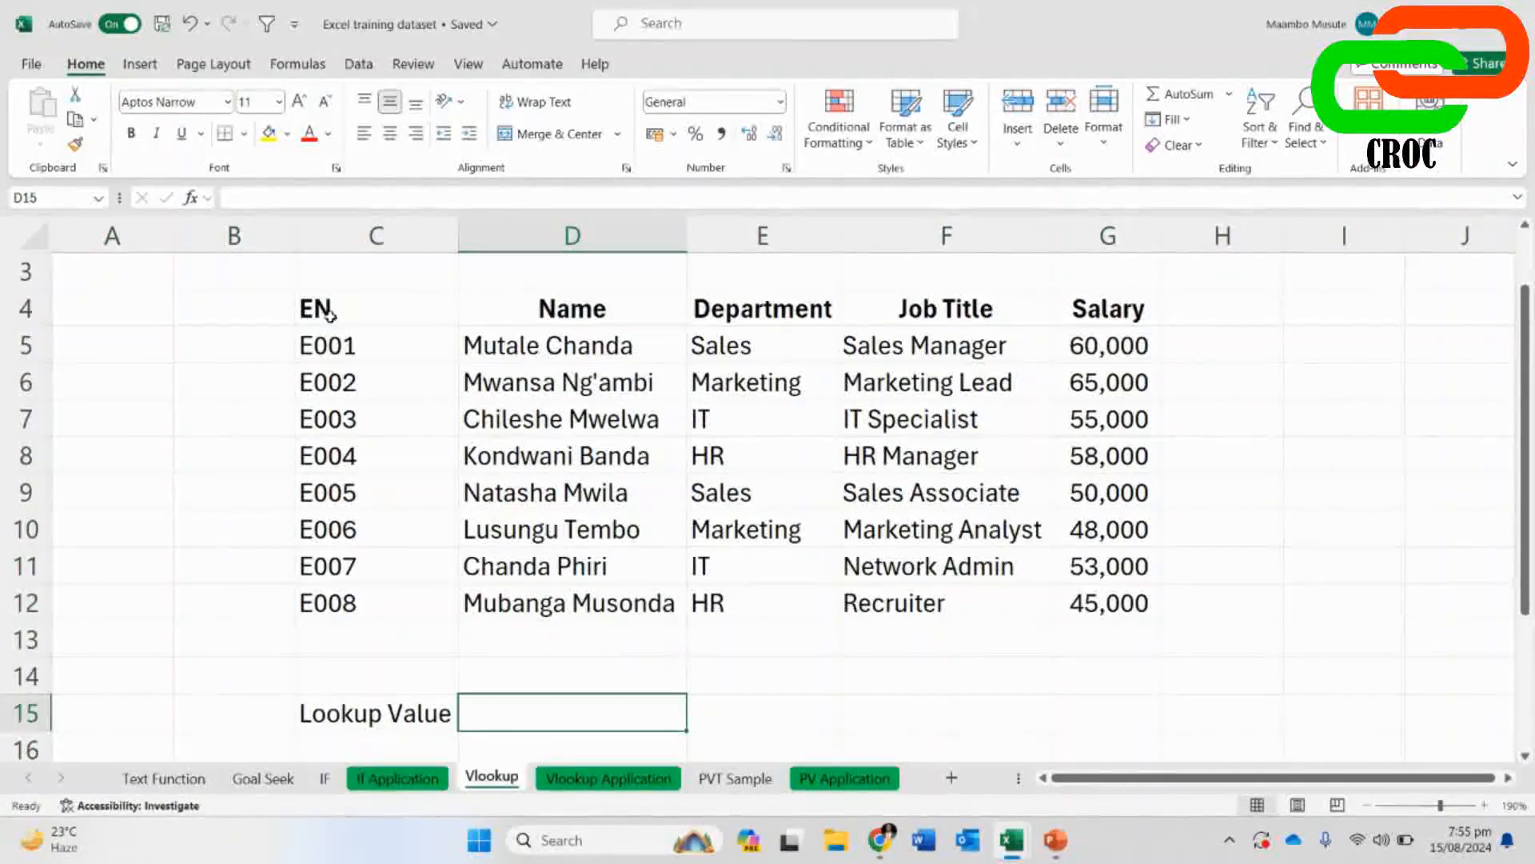
scroll(464, 516, down, 1)
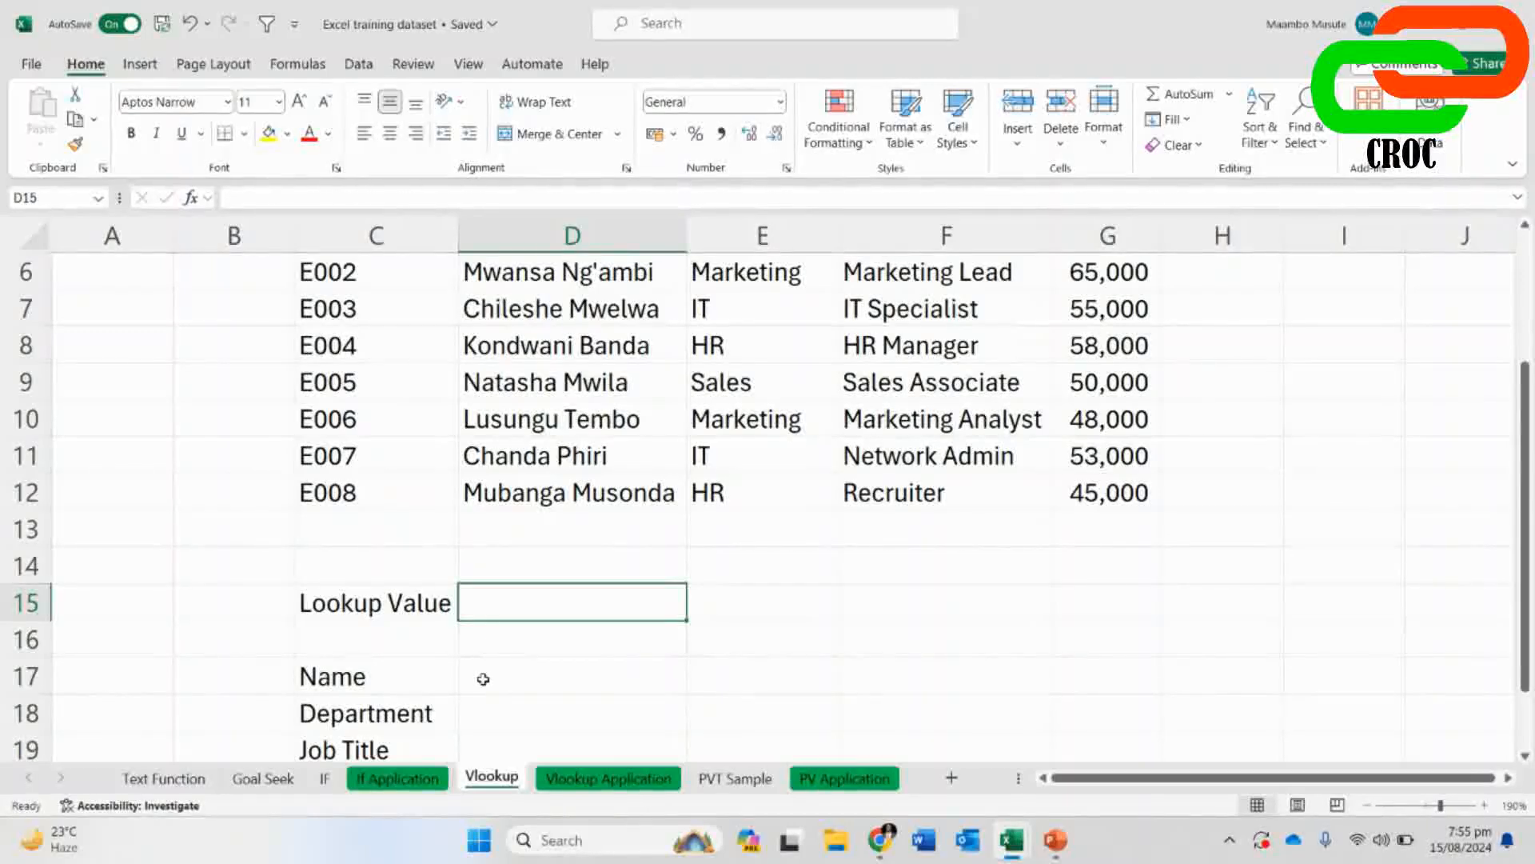
click(402, 685)
key(Down)
key(Down)
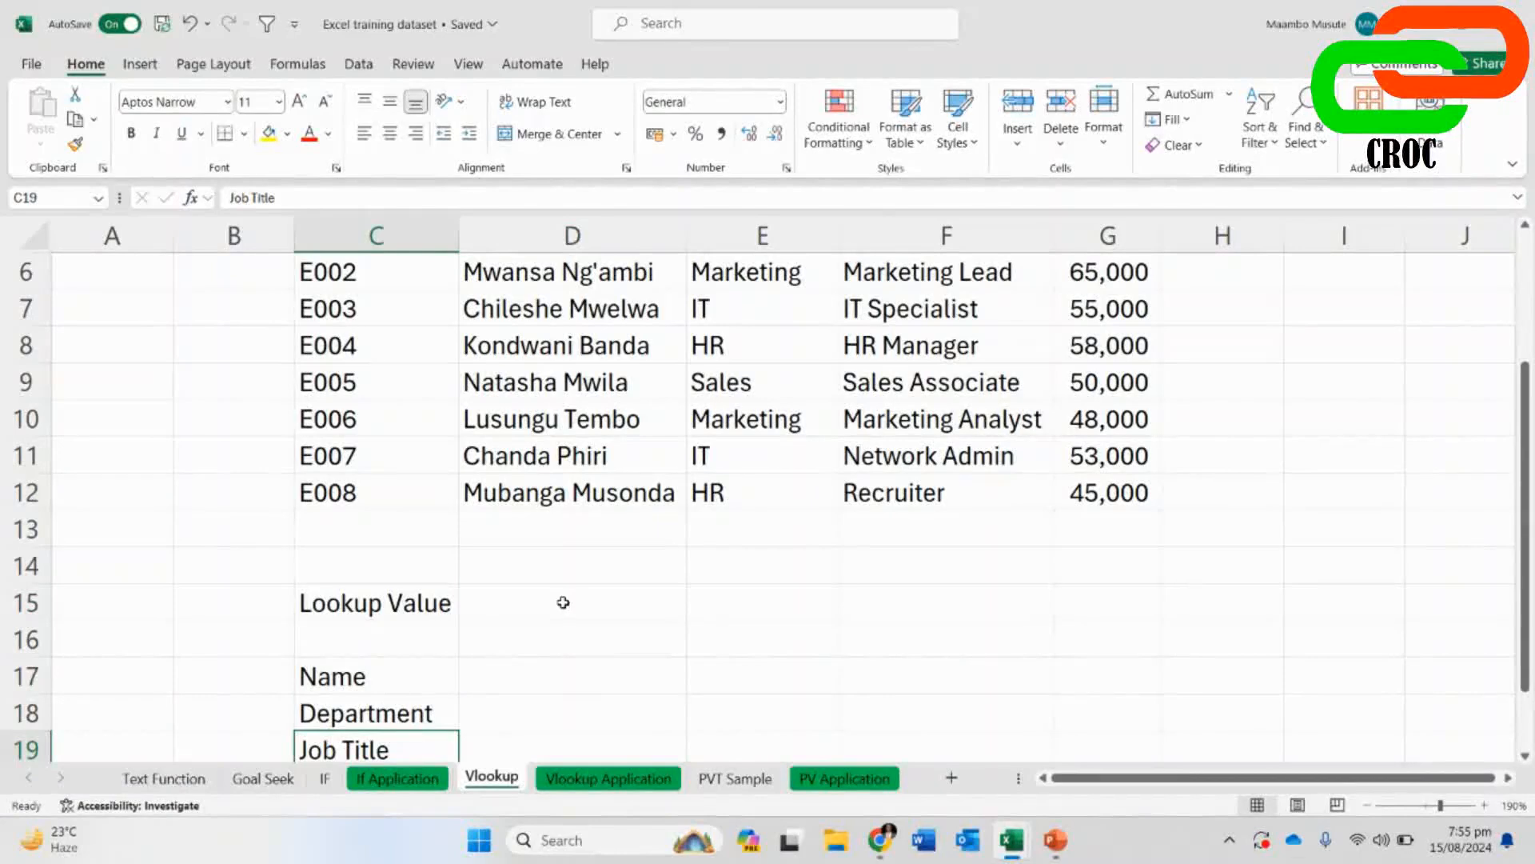
click(562, 604)
scroll(912, 648, up, 1)
text(E)
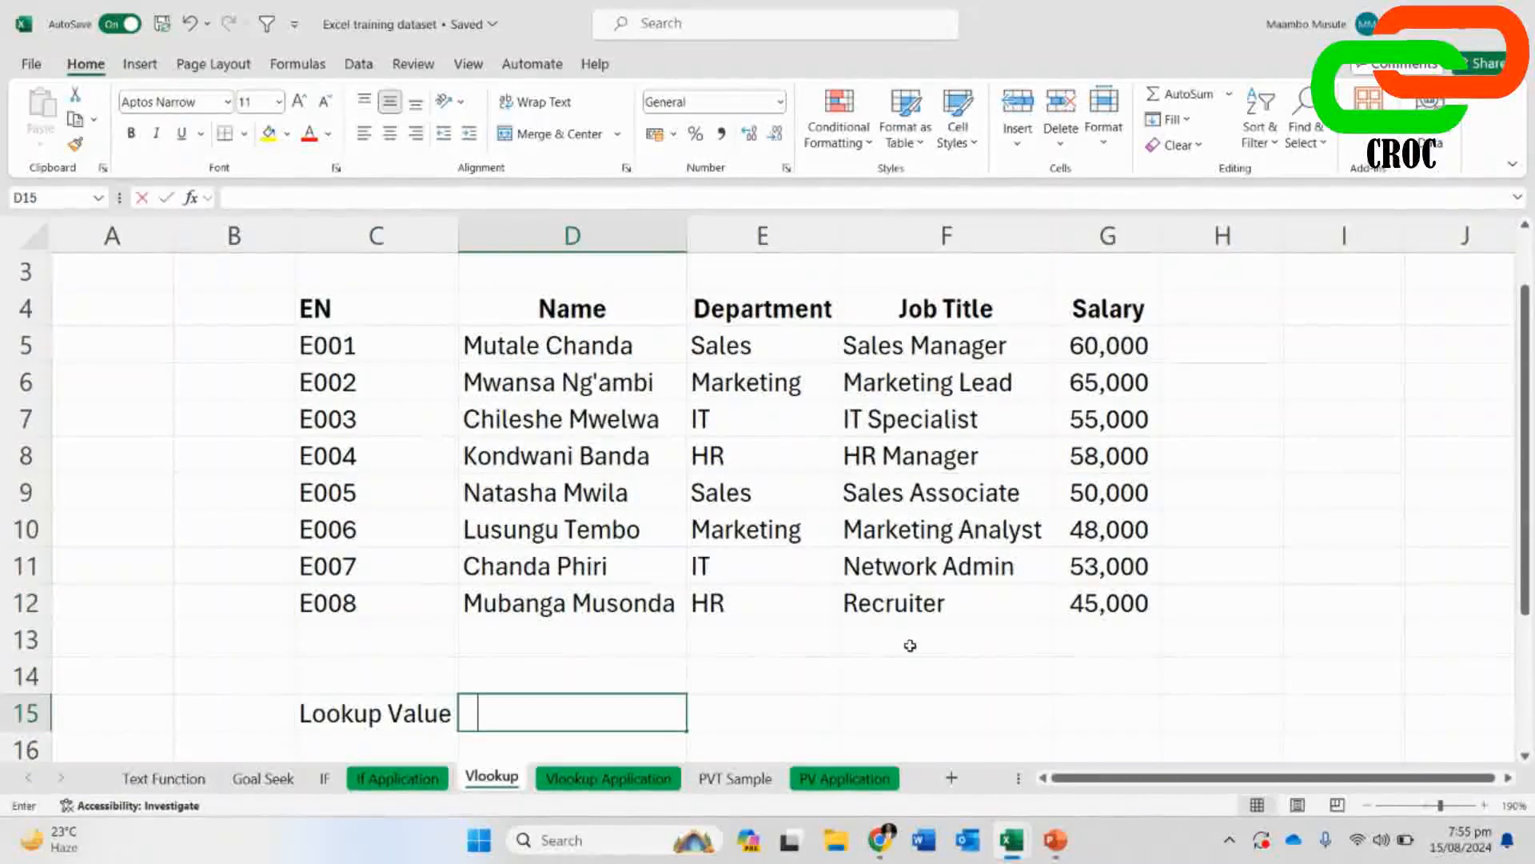
text(=VLOO)
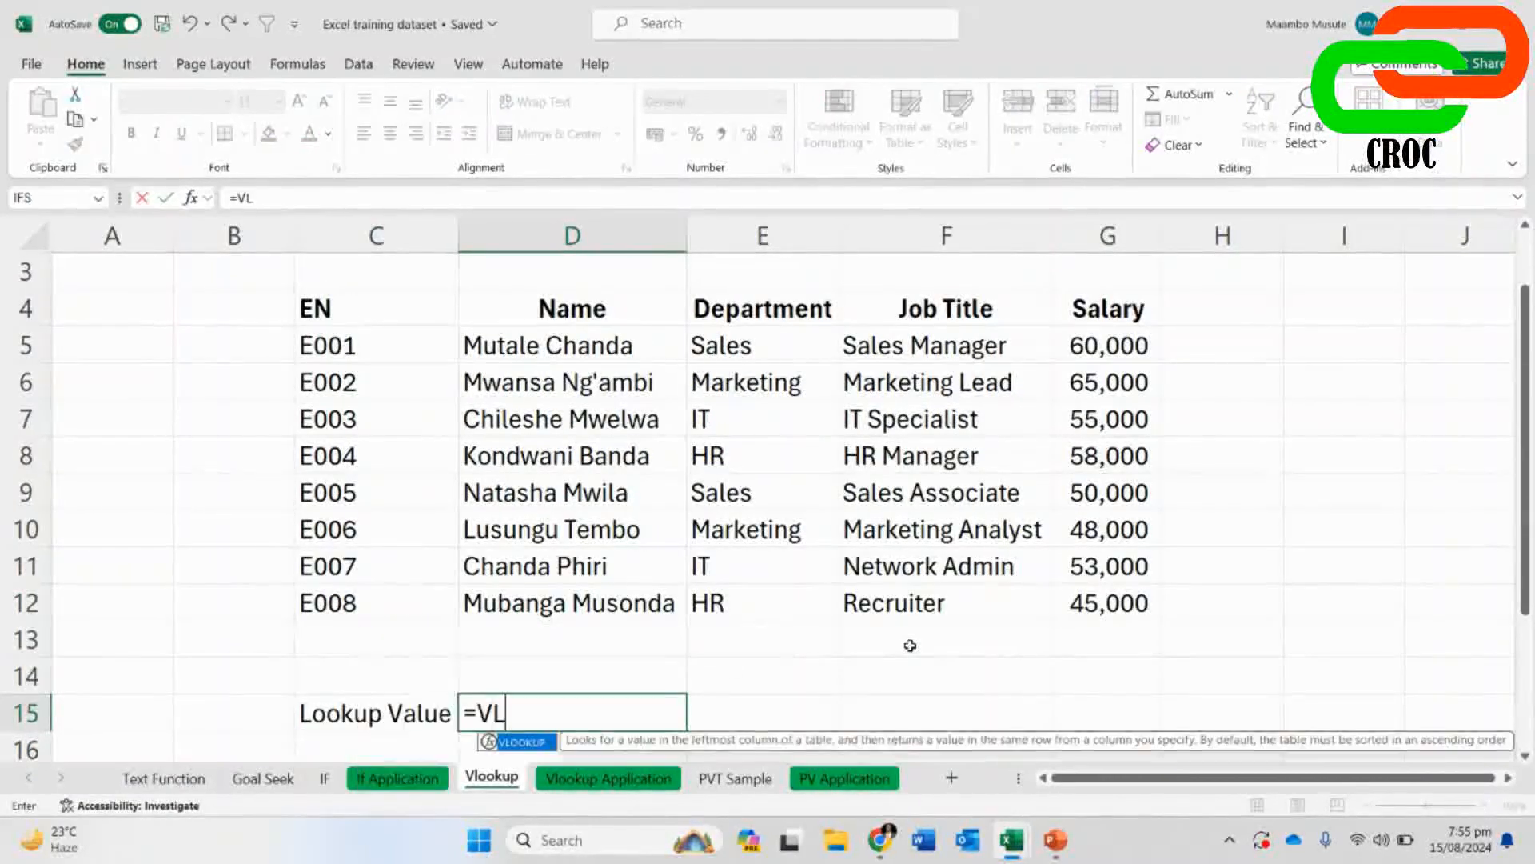
key(Tab)
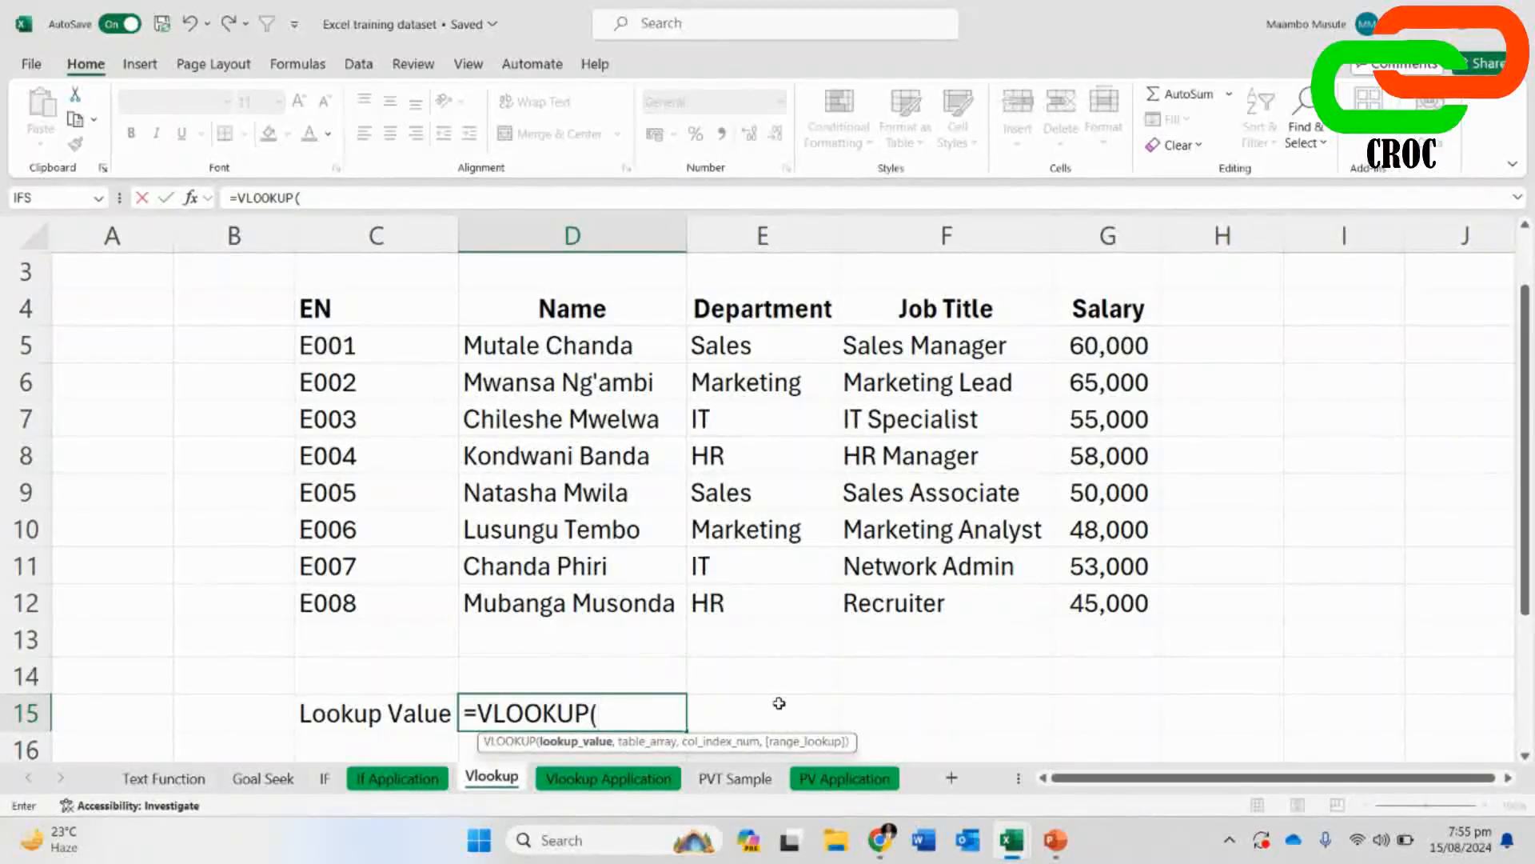
scroll(779, 703, down, 1)
key(Escape)
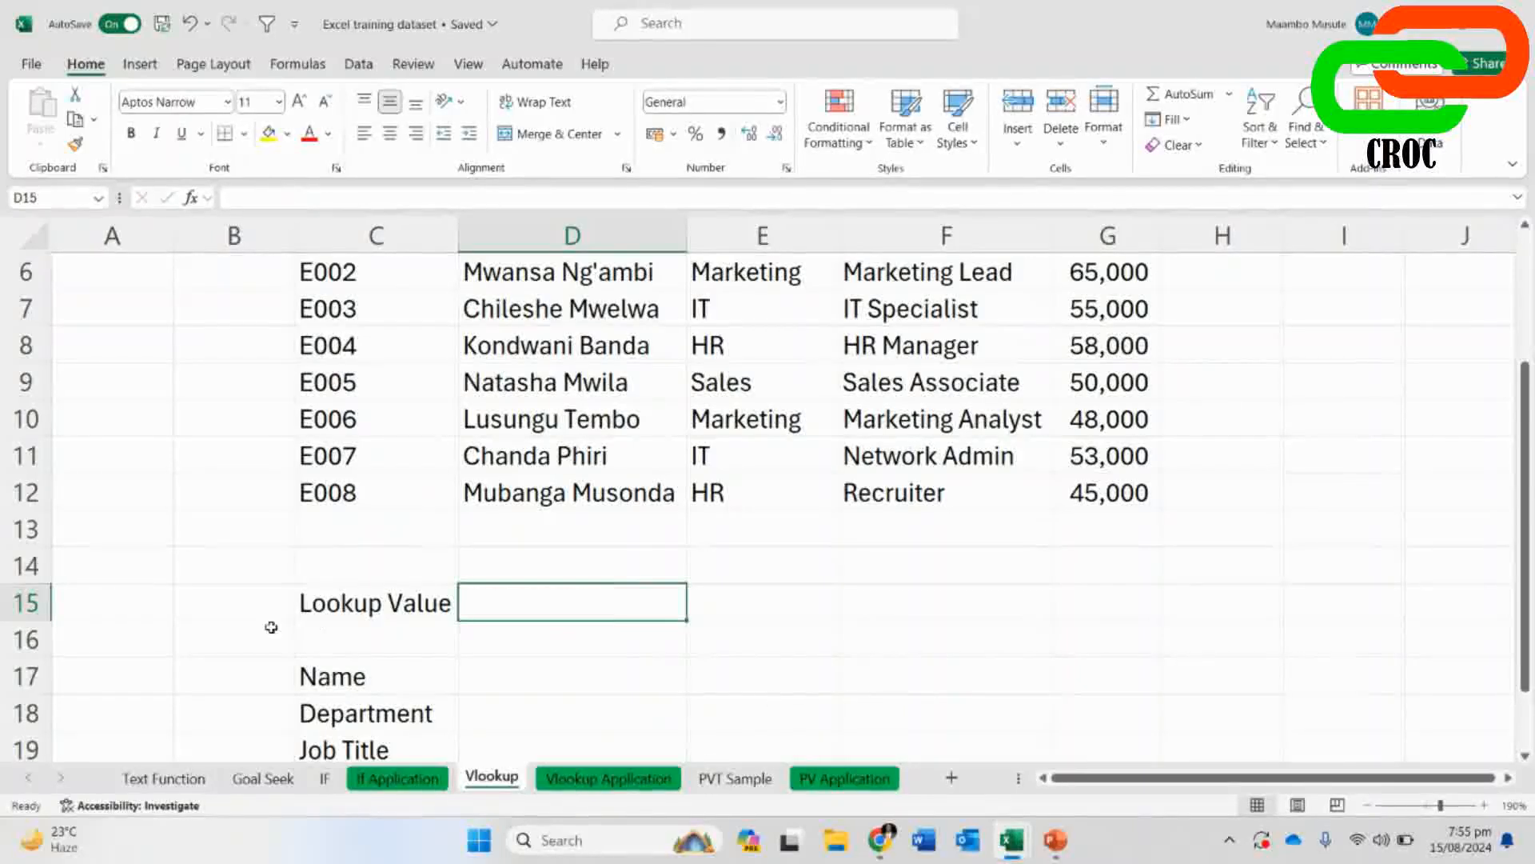
- Start a VLOOKUP formula in D17 beside the Name label, with D15 as the lookup value
click(518, 673)
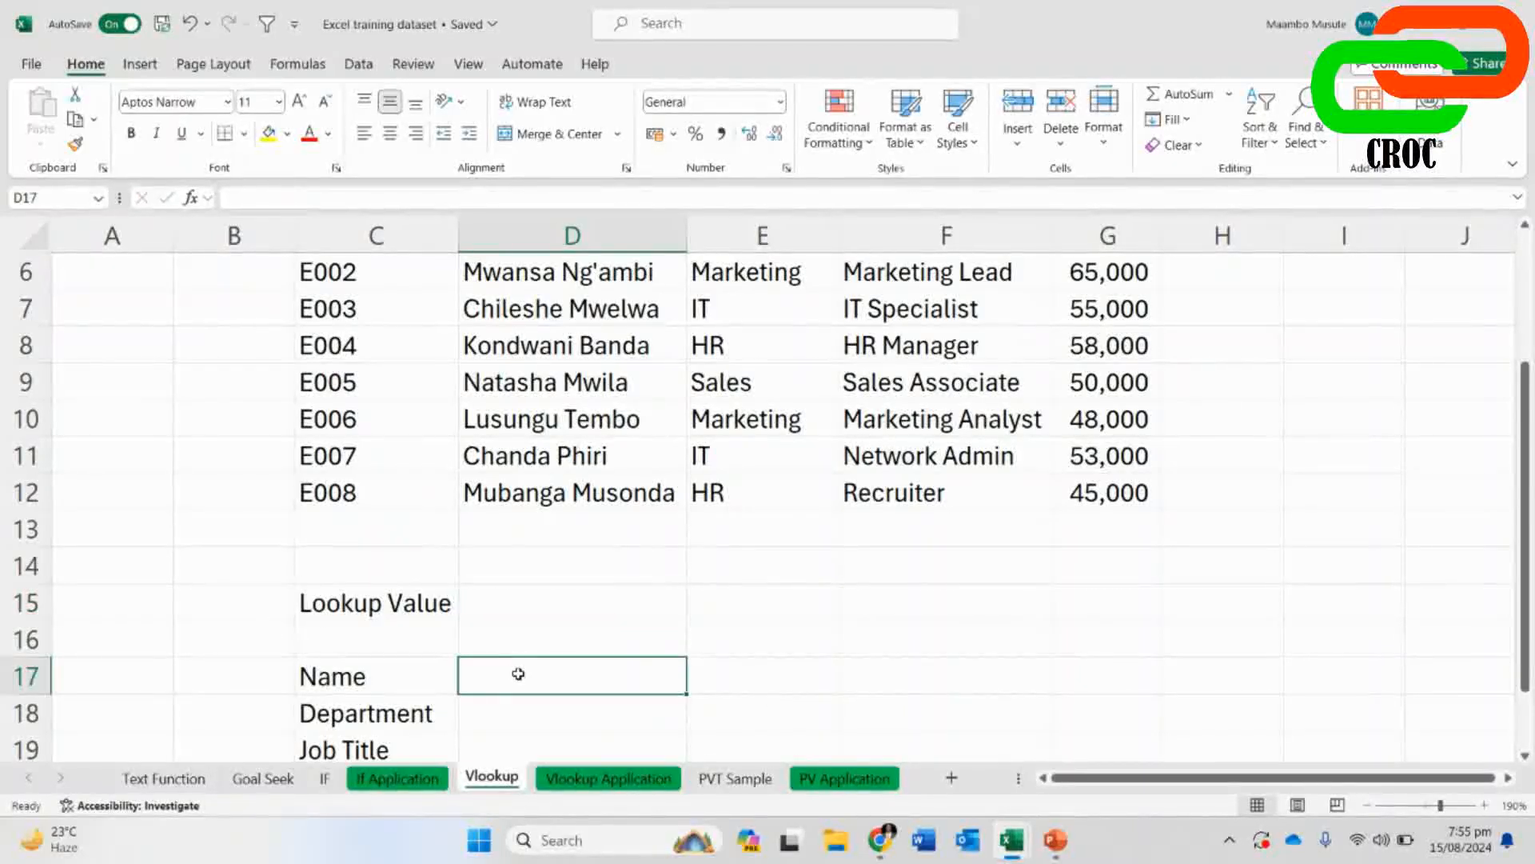
text(=)
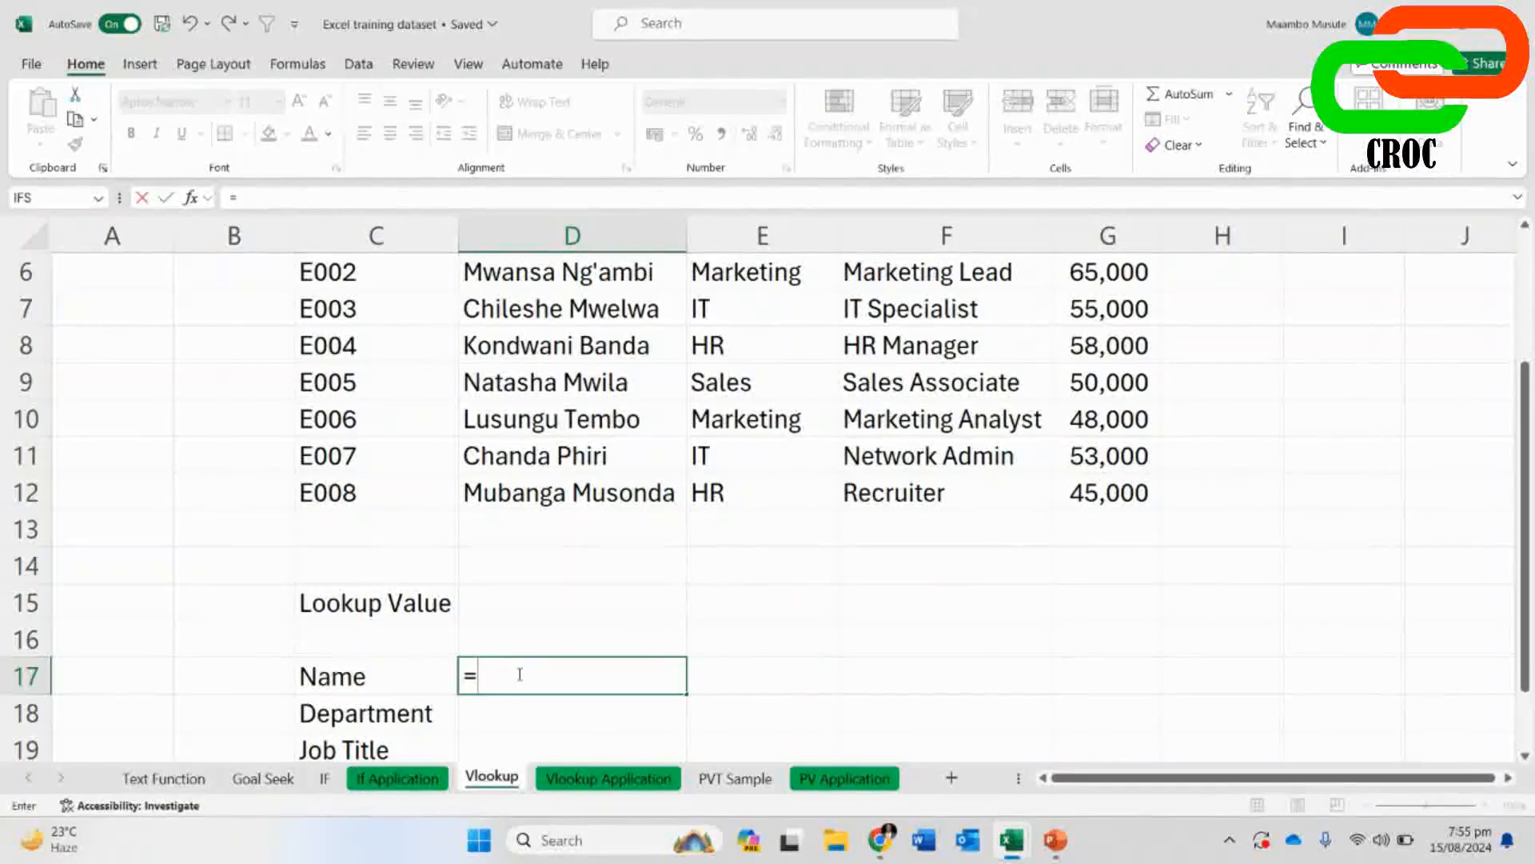
text(VLOOKUP()
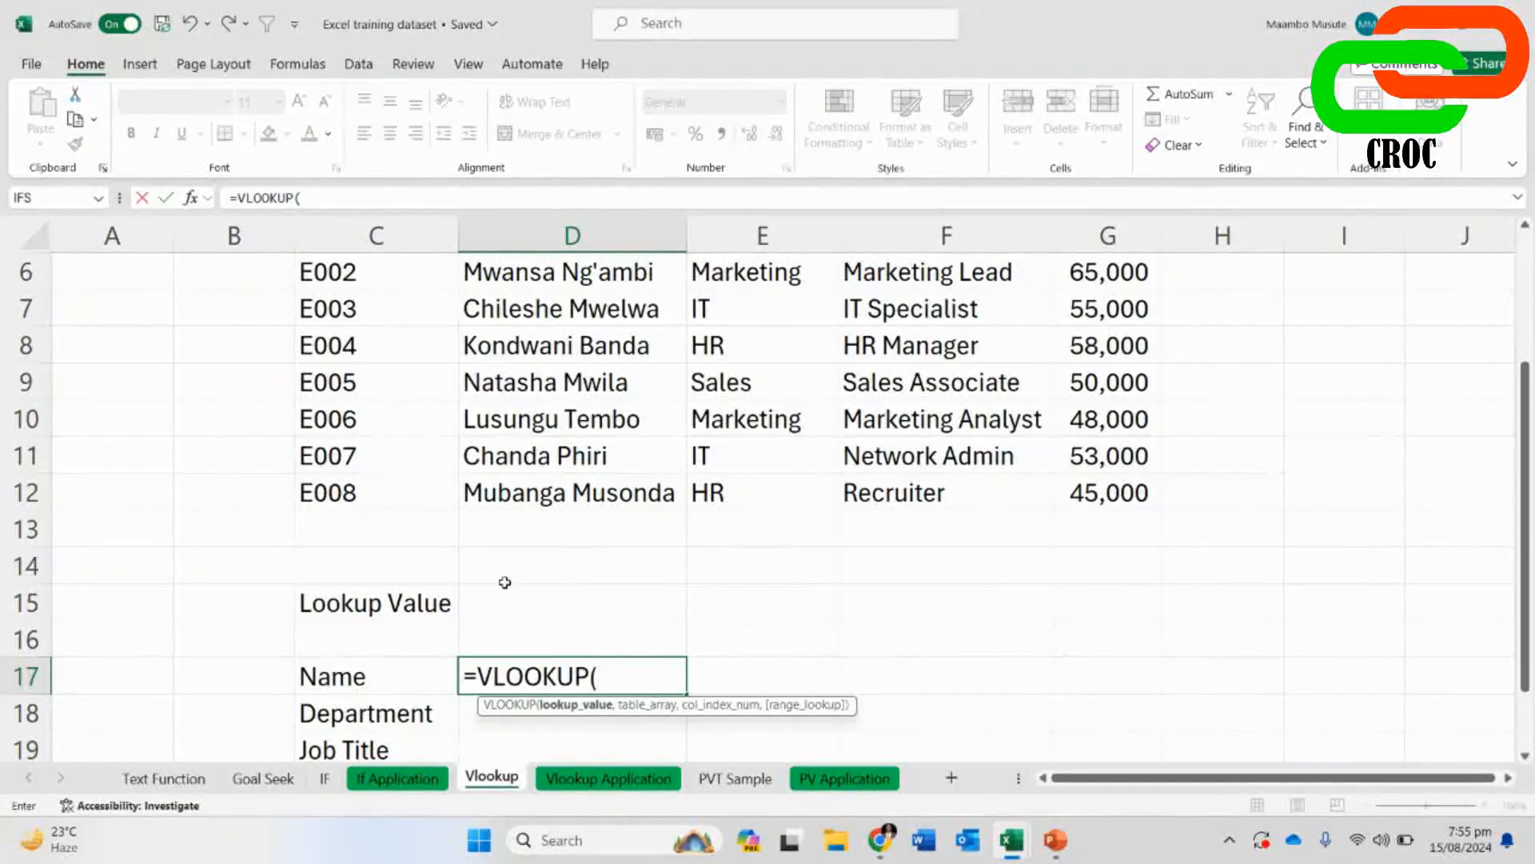
click(551, 598)
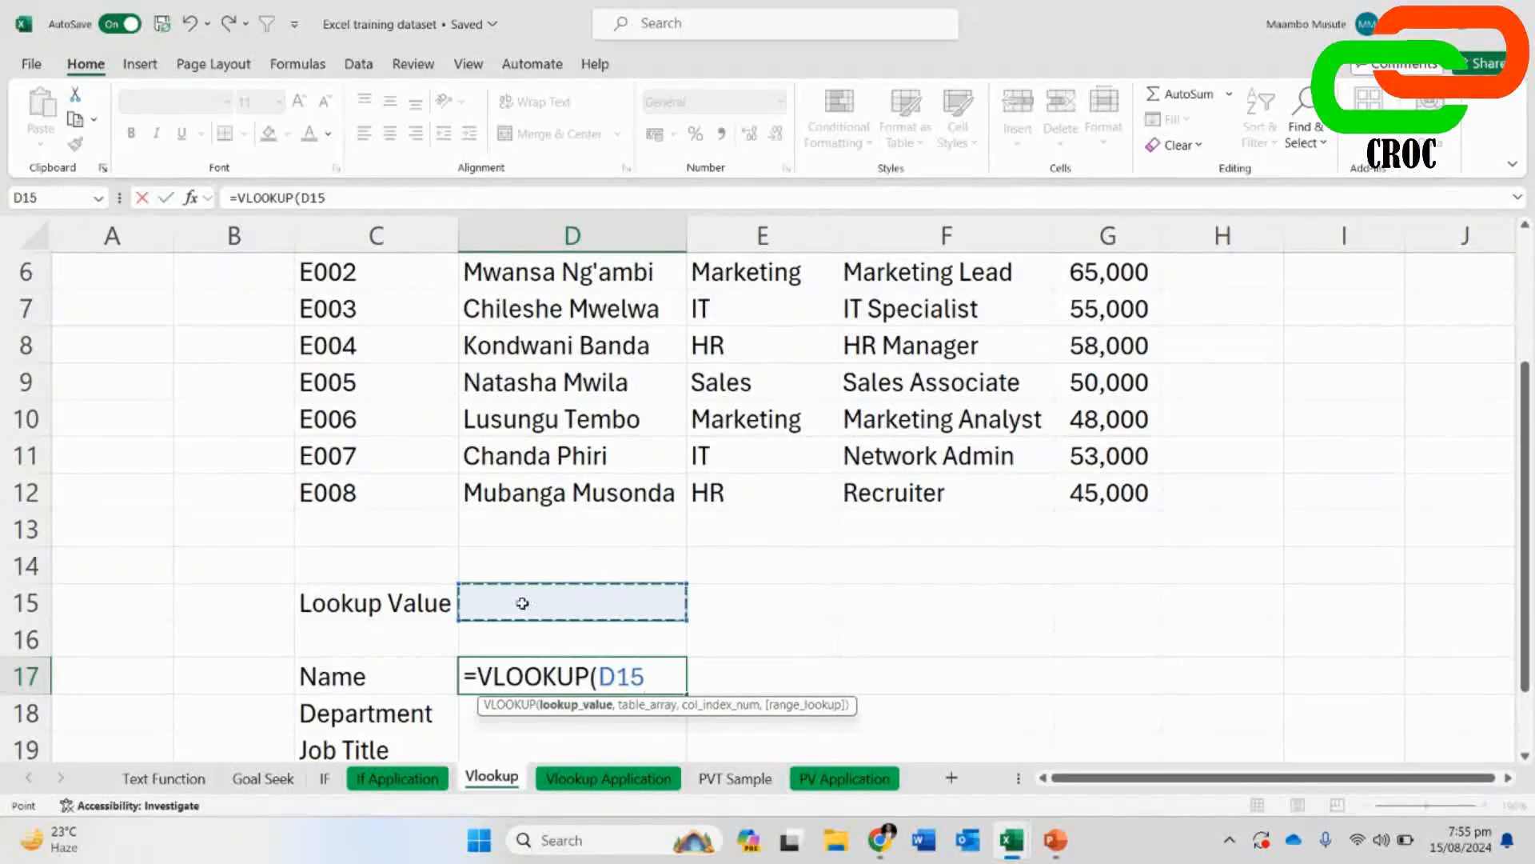
text(,)
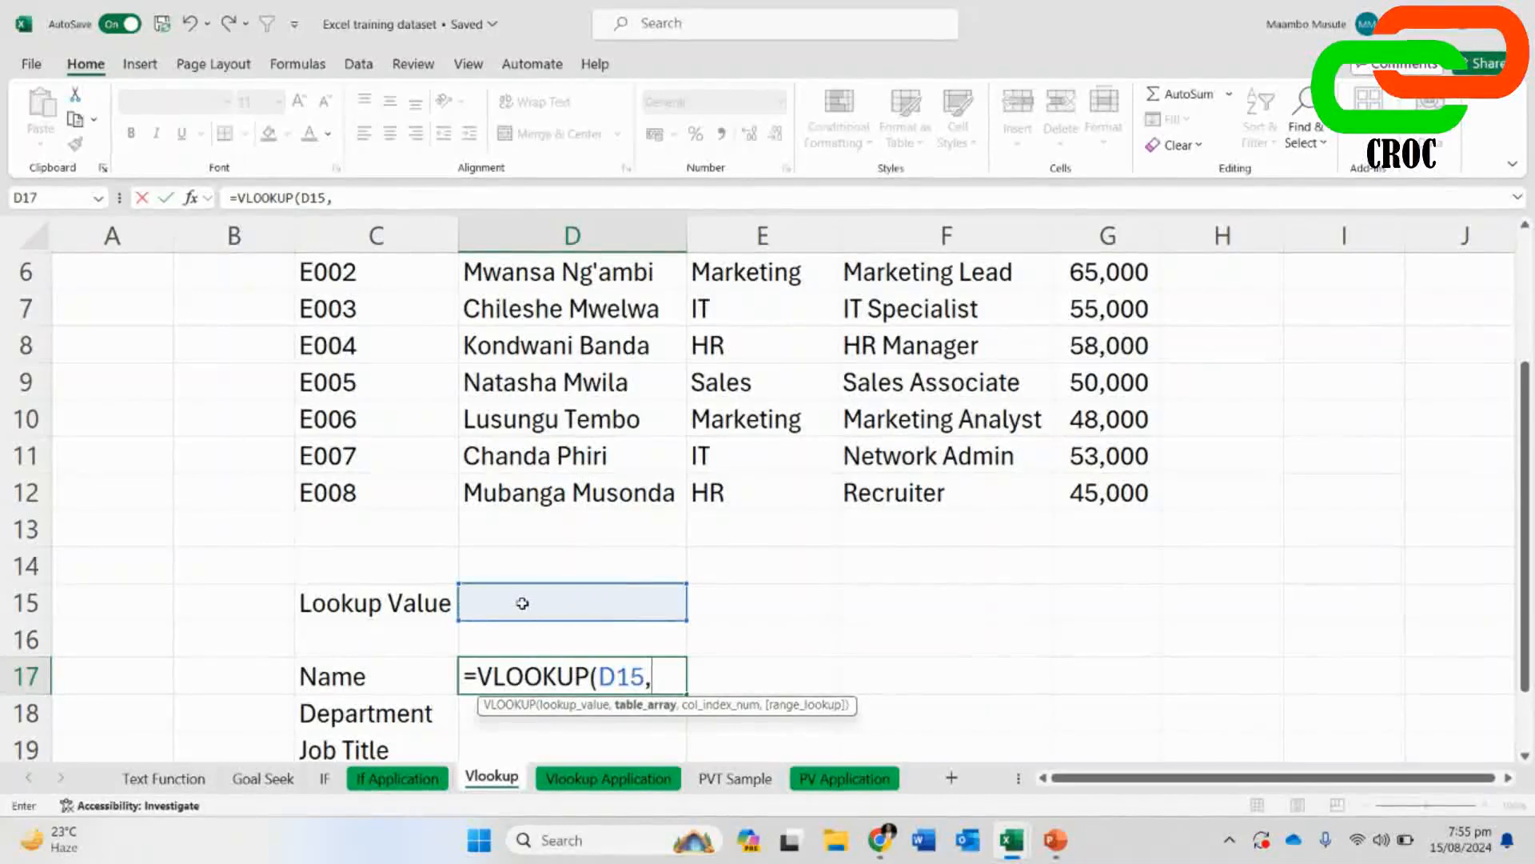
- Set the formula's table array to the employee data C5:G12, locked as the absolute reference $C$5:$G$12
scroll(514, 603, up, 2)
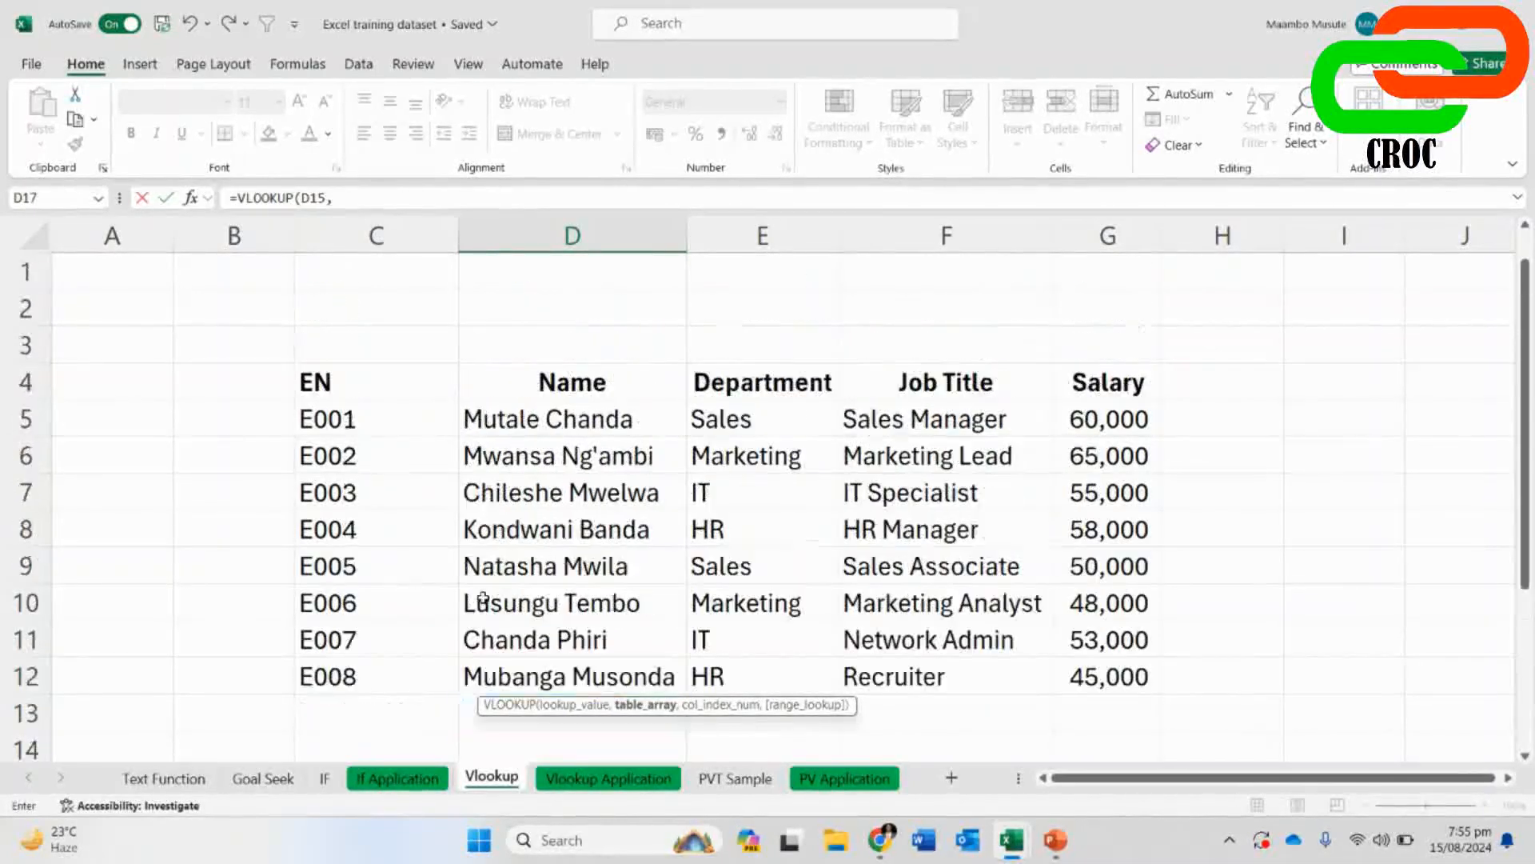
drag(331, 419, 1102, 693)
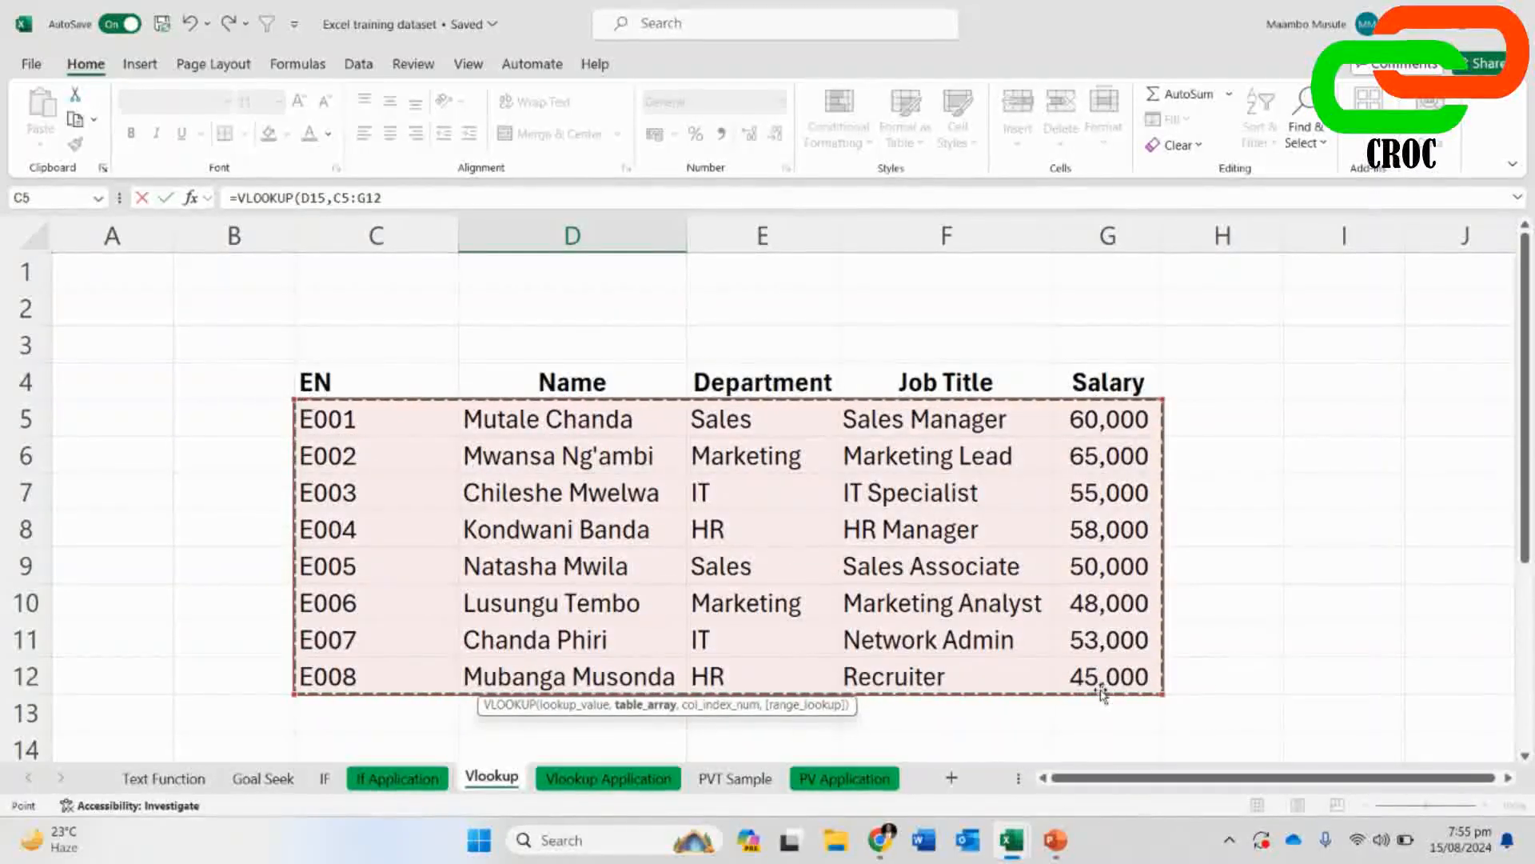
key(F5)
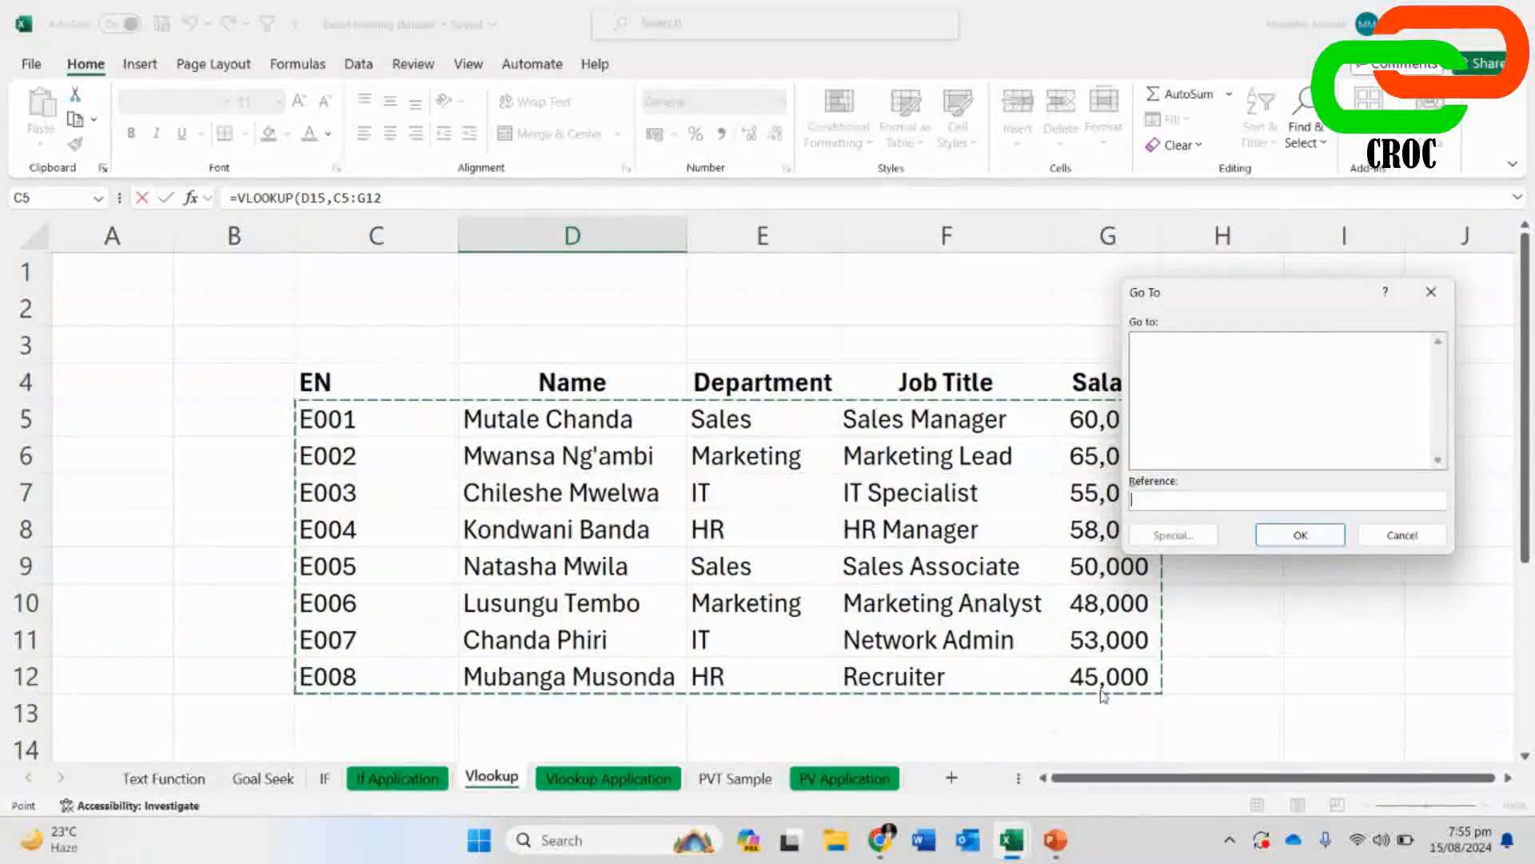
key(Escape)
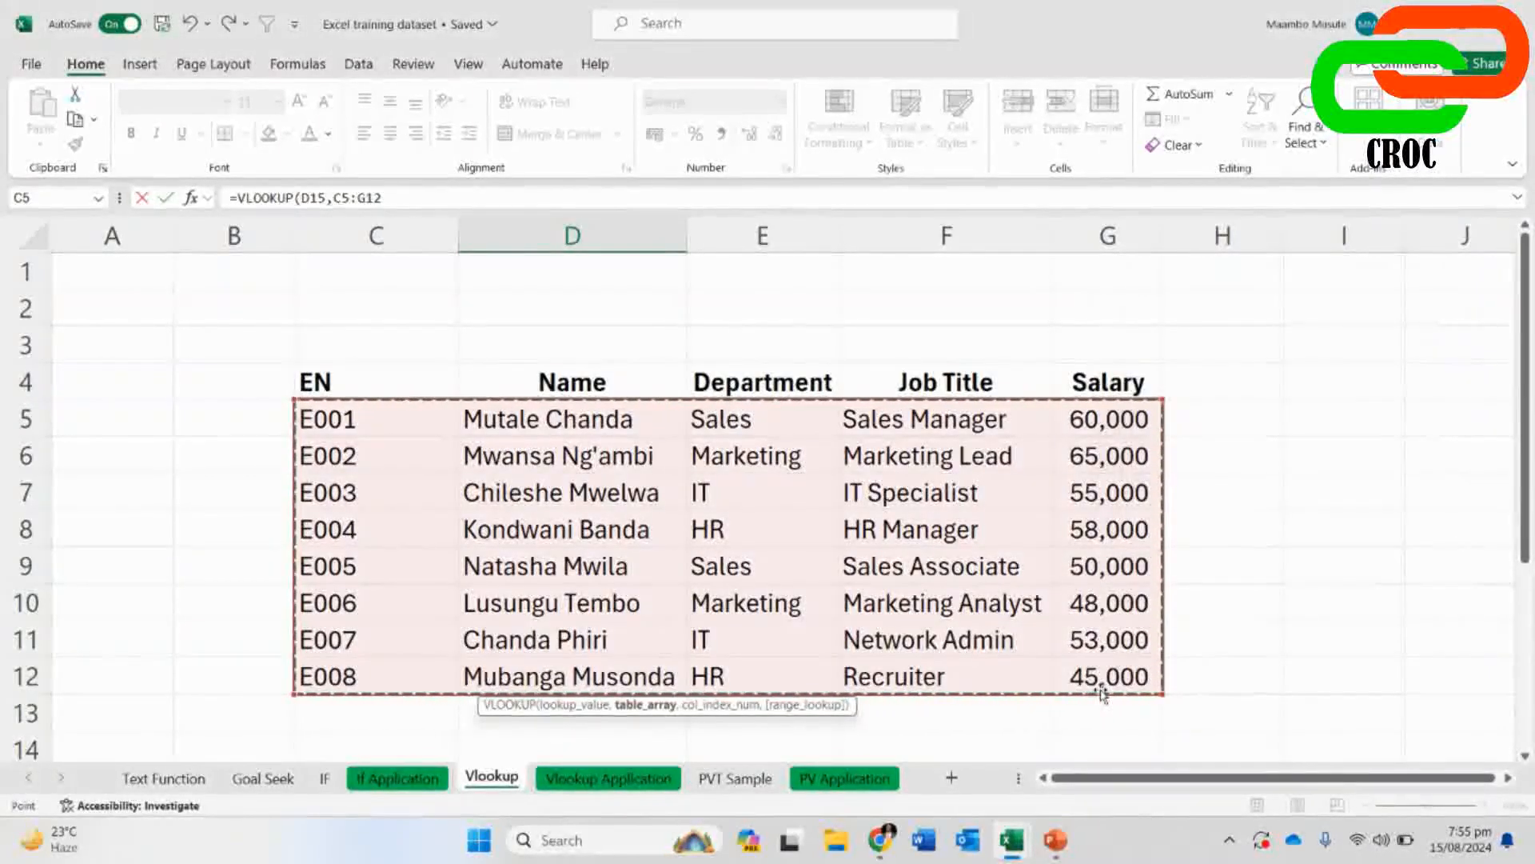
key(F4)
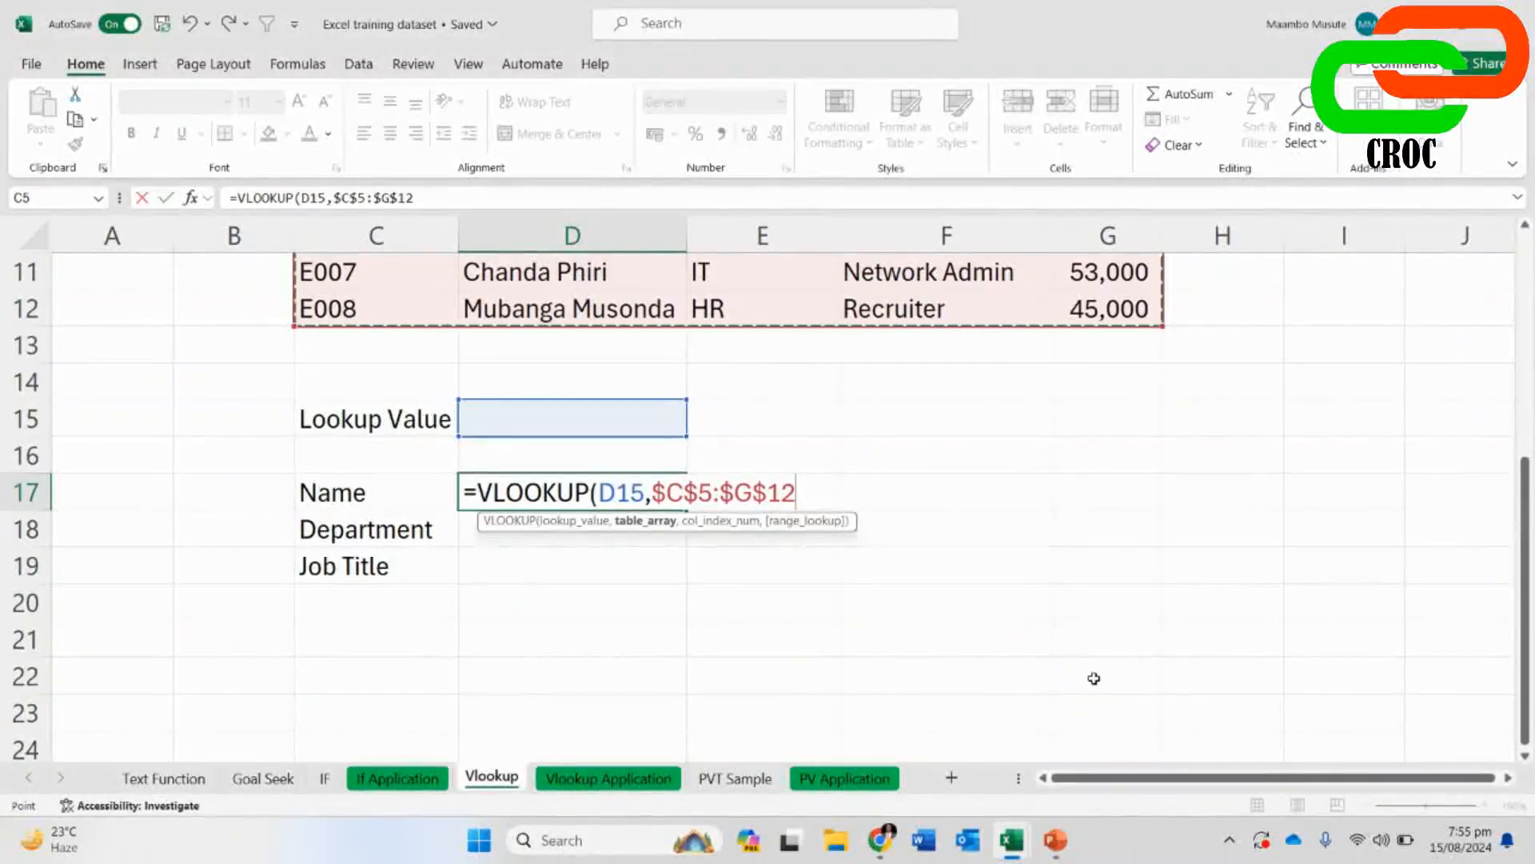
text(,)
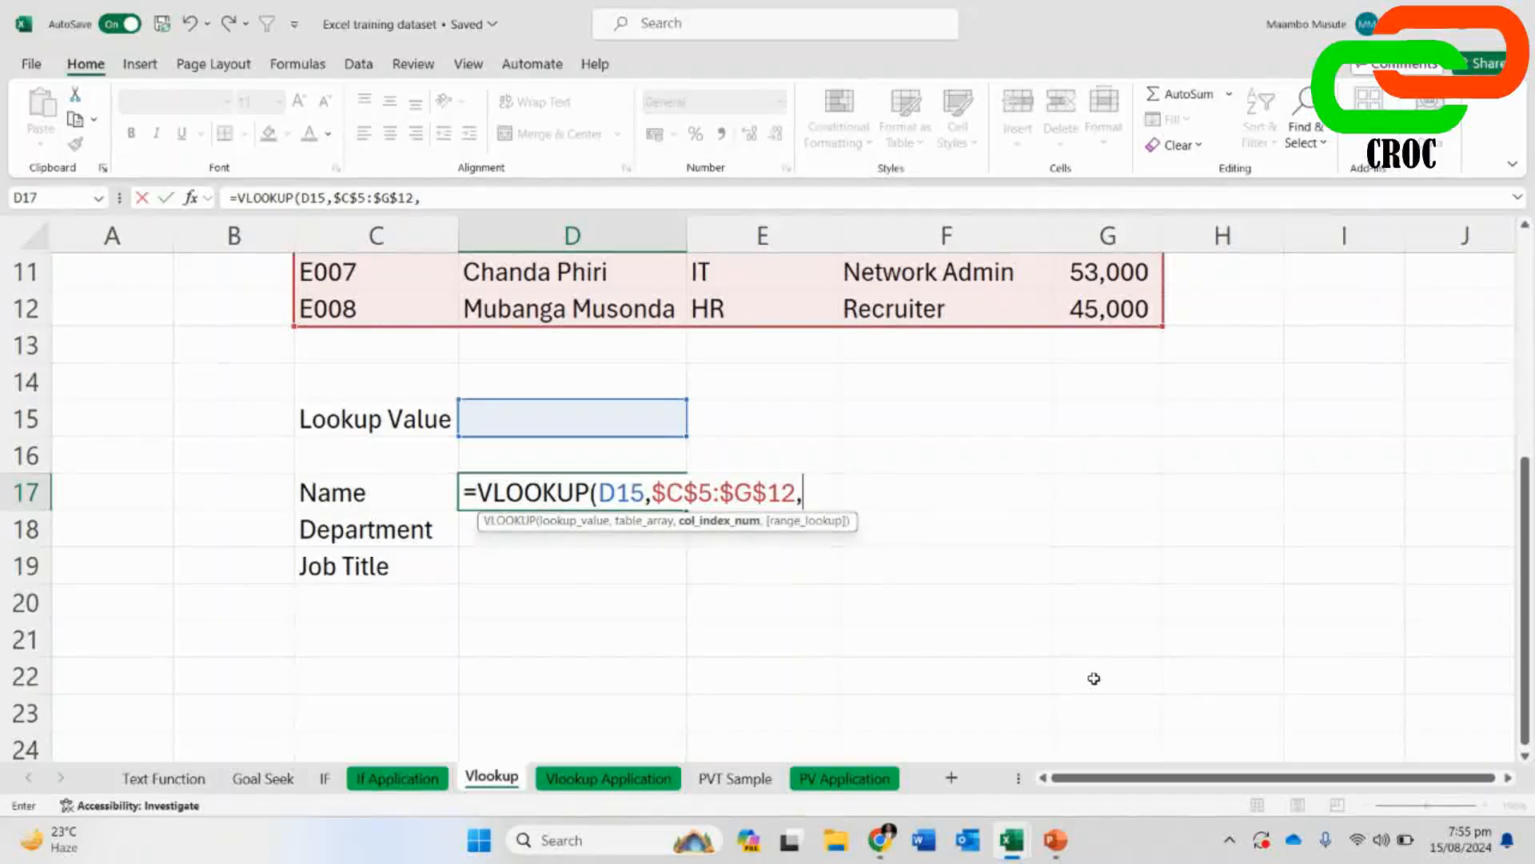
- Set the VLOOKUP column index number to 2 for the employee table's Name column
scroll(1094, 678, up, 3)
scroll(1095, 680, down, 1)
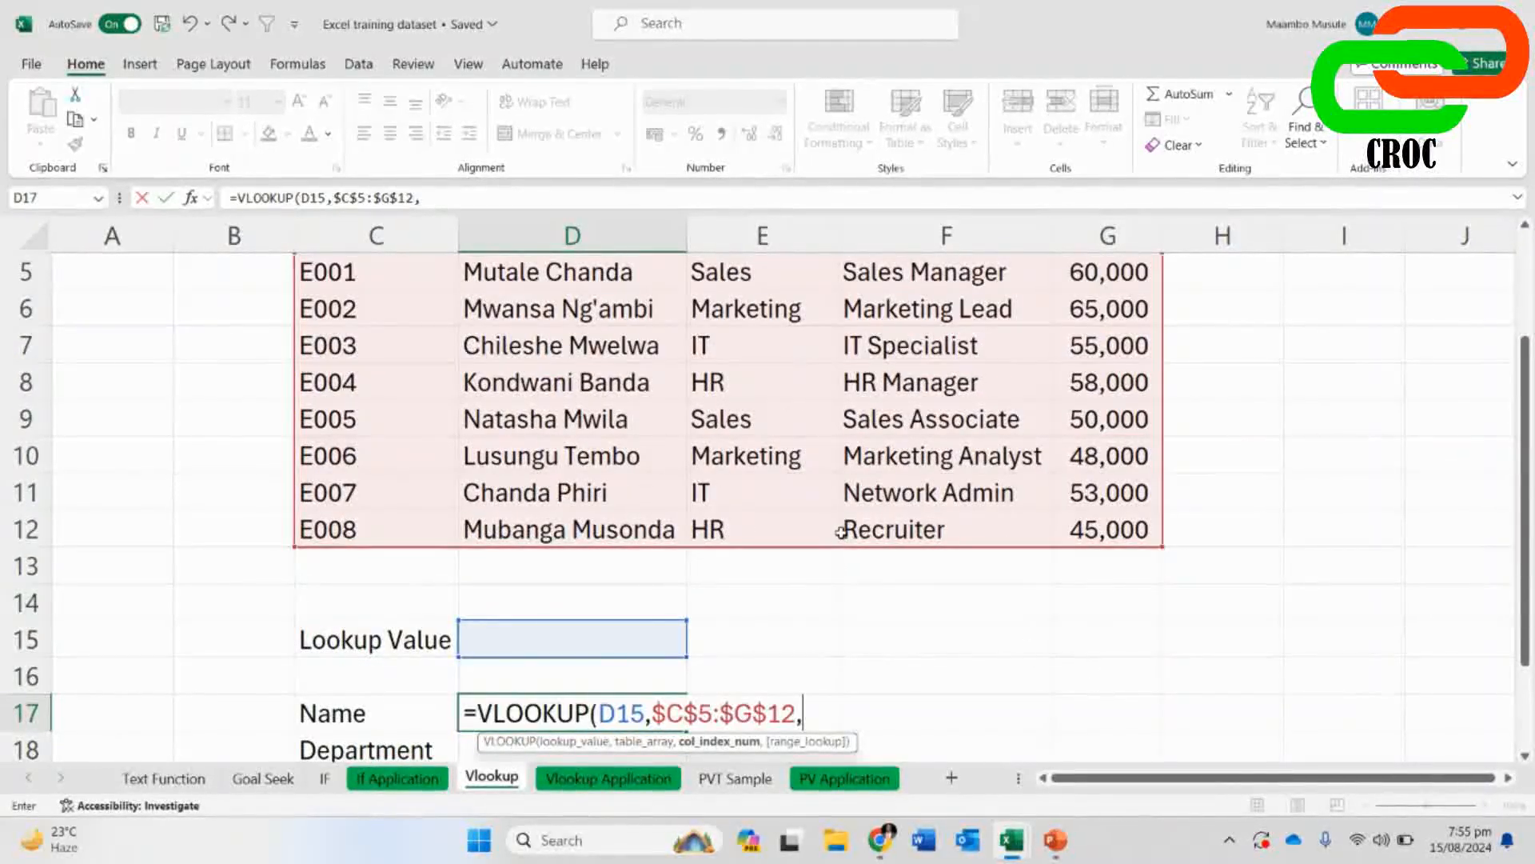
scroll(841, 532, up, 2)
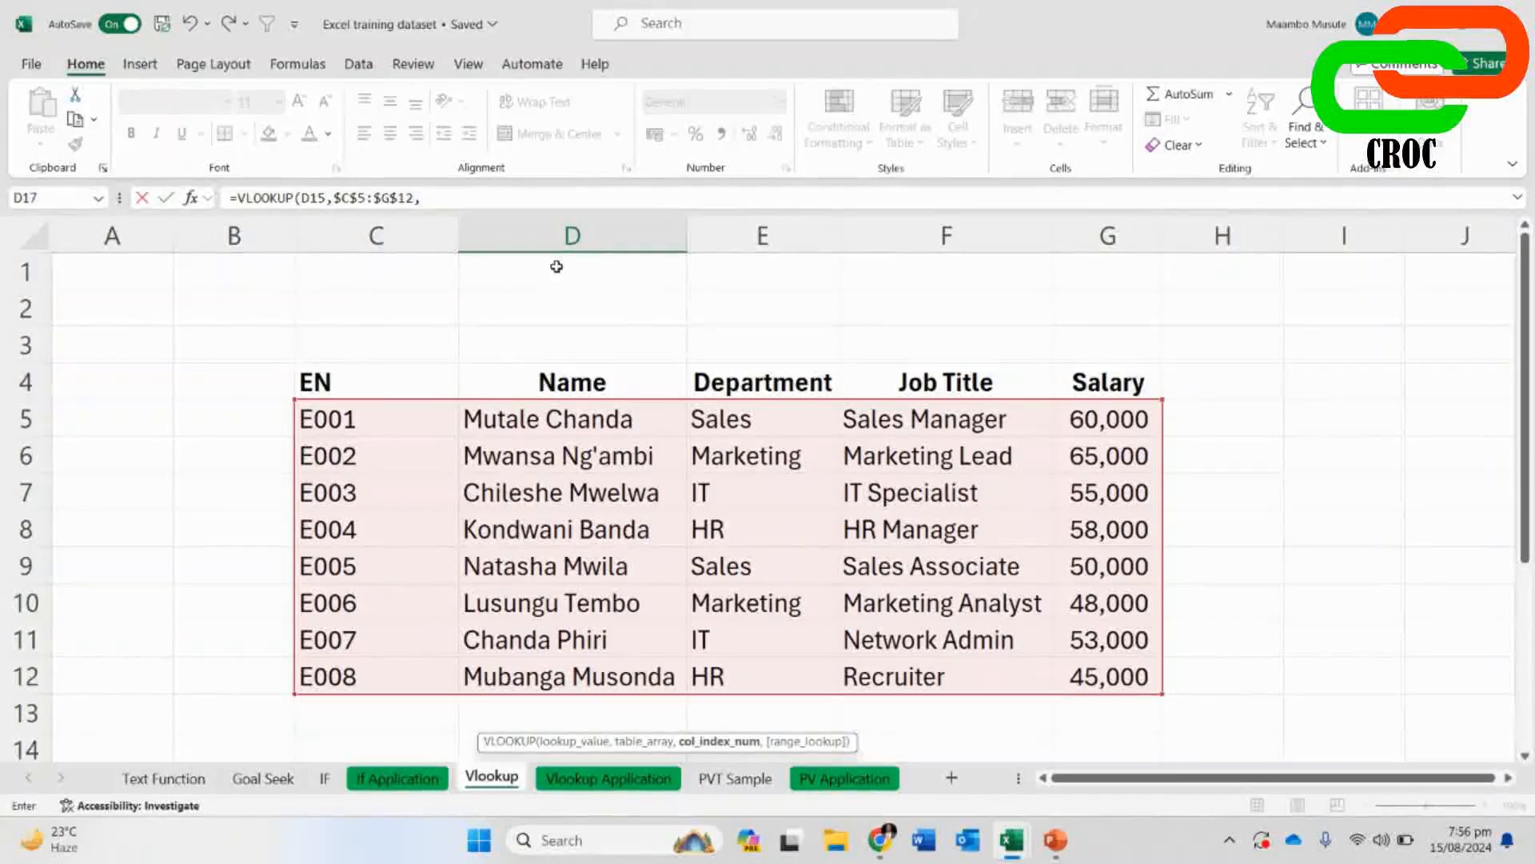
scroll(581, 666, down, 4)
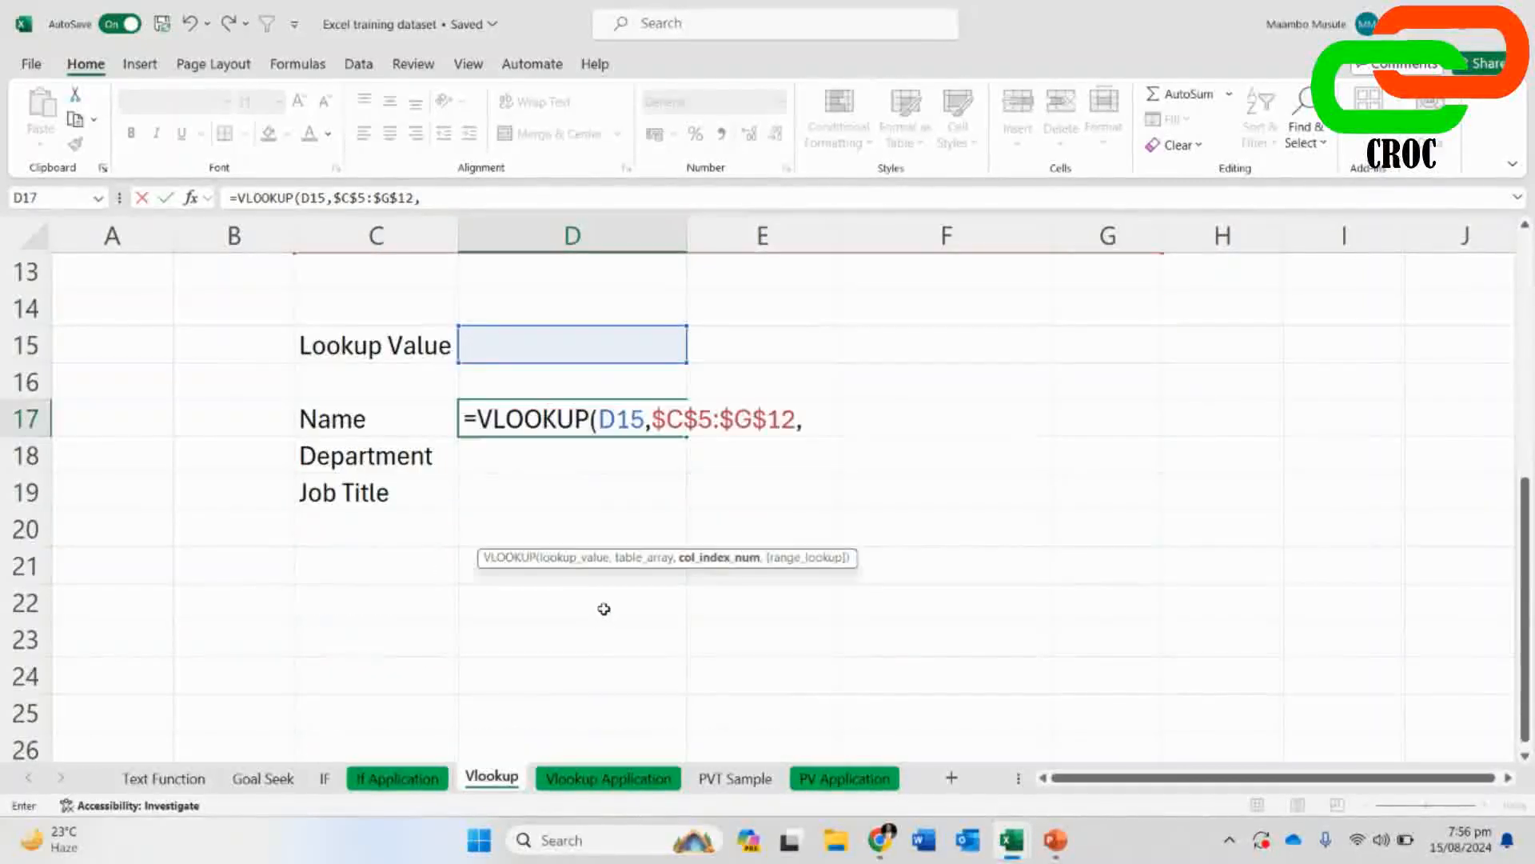
text(2)
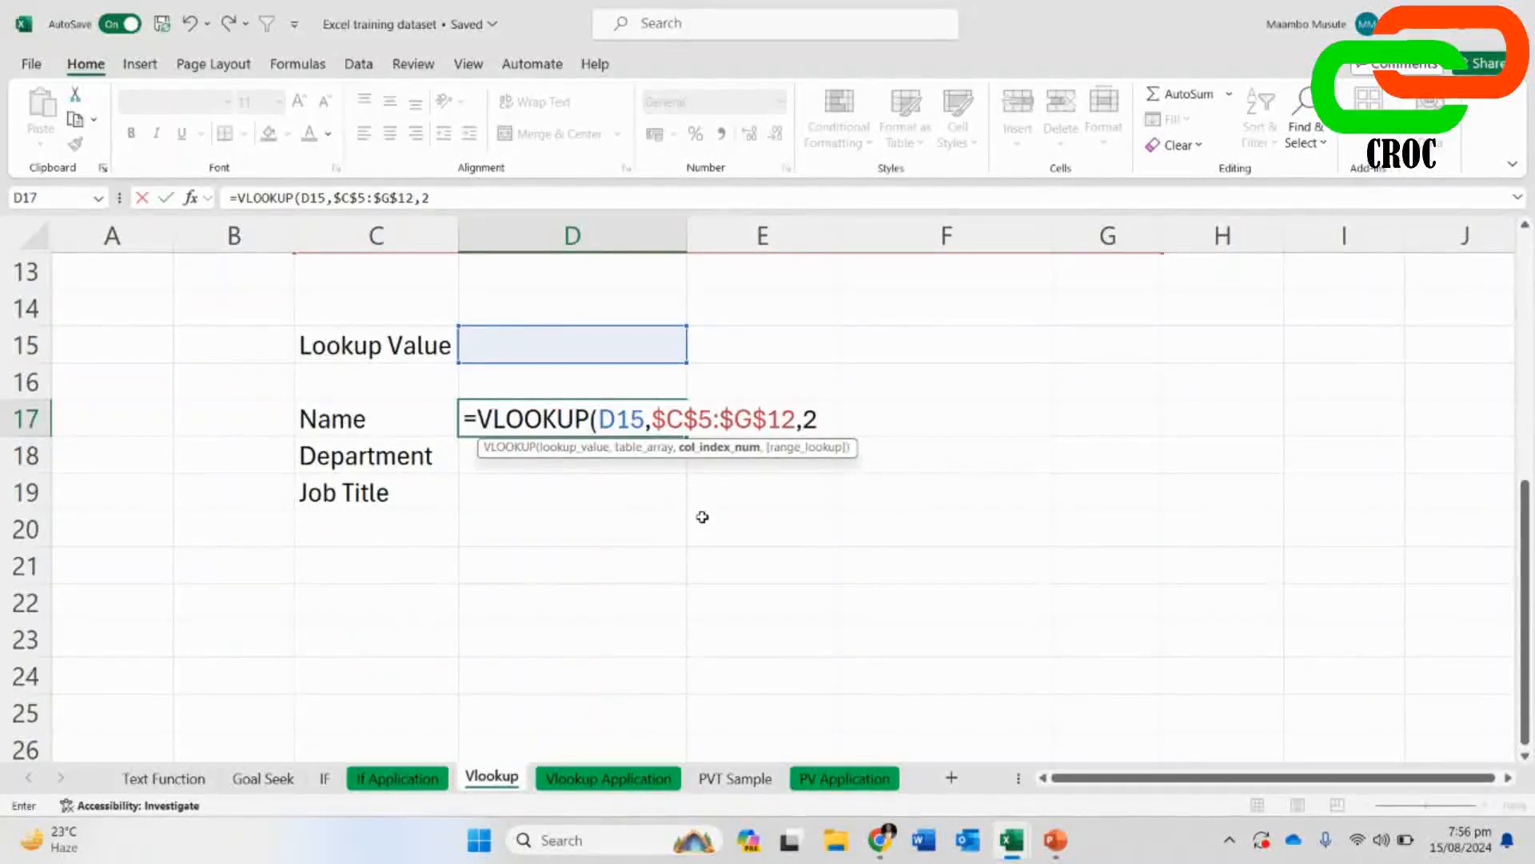
scroll(736, 493, up, 2)
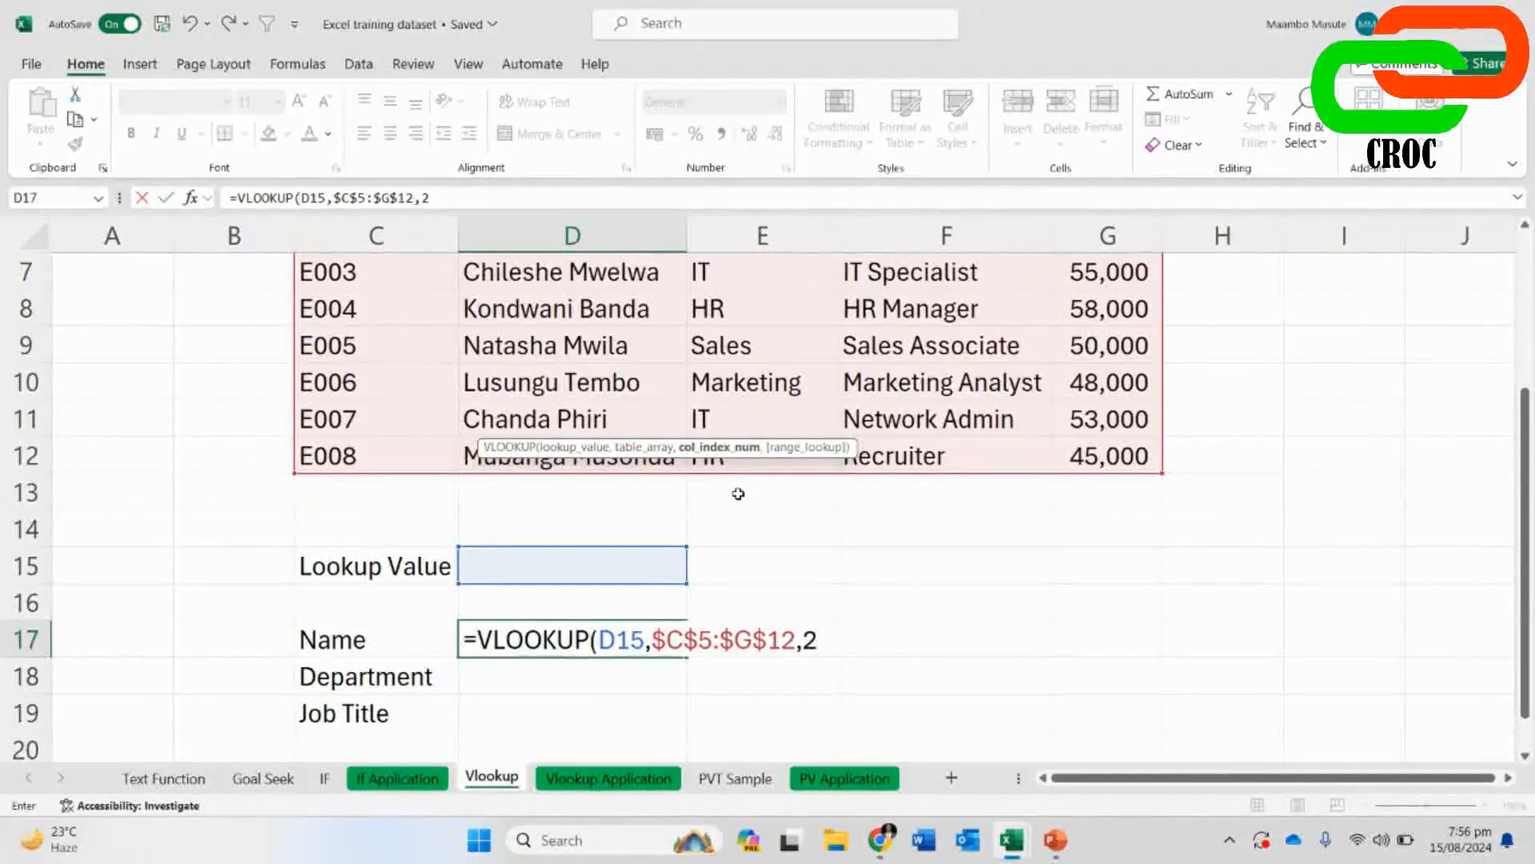
- Set the range lookup to FALSE for an exact match and complete the VLOOKUP formula in D17
text(,)
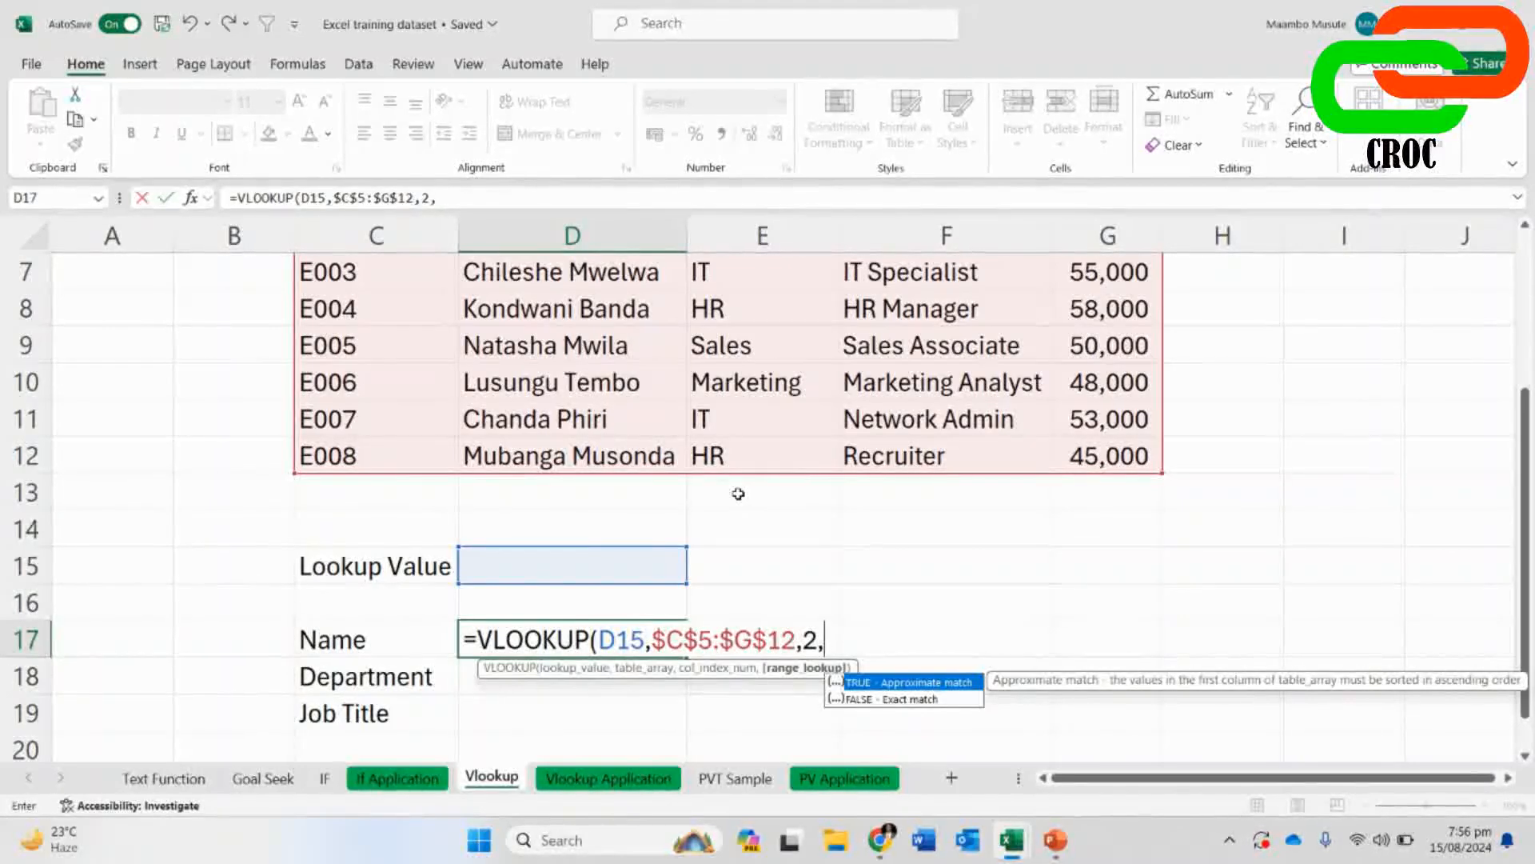
text(FALSE)
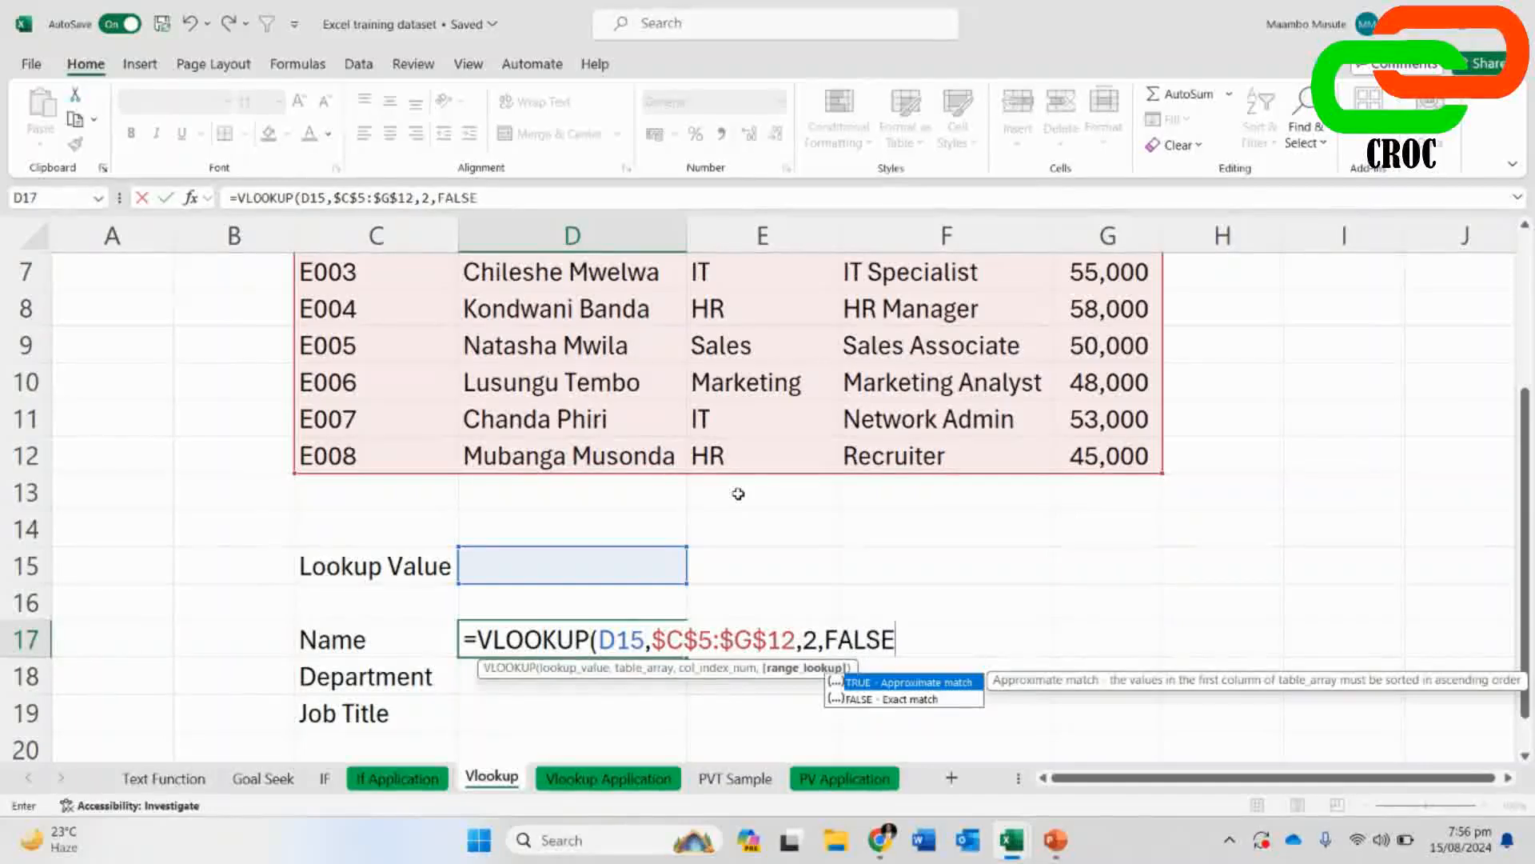
text())
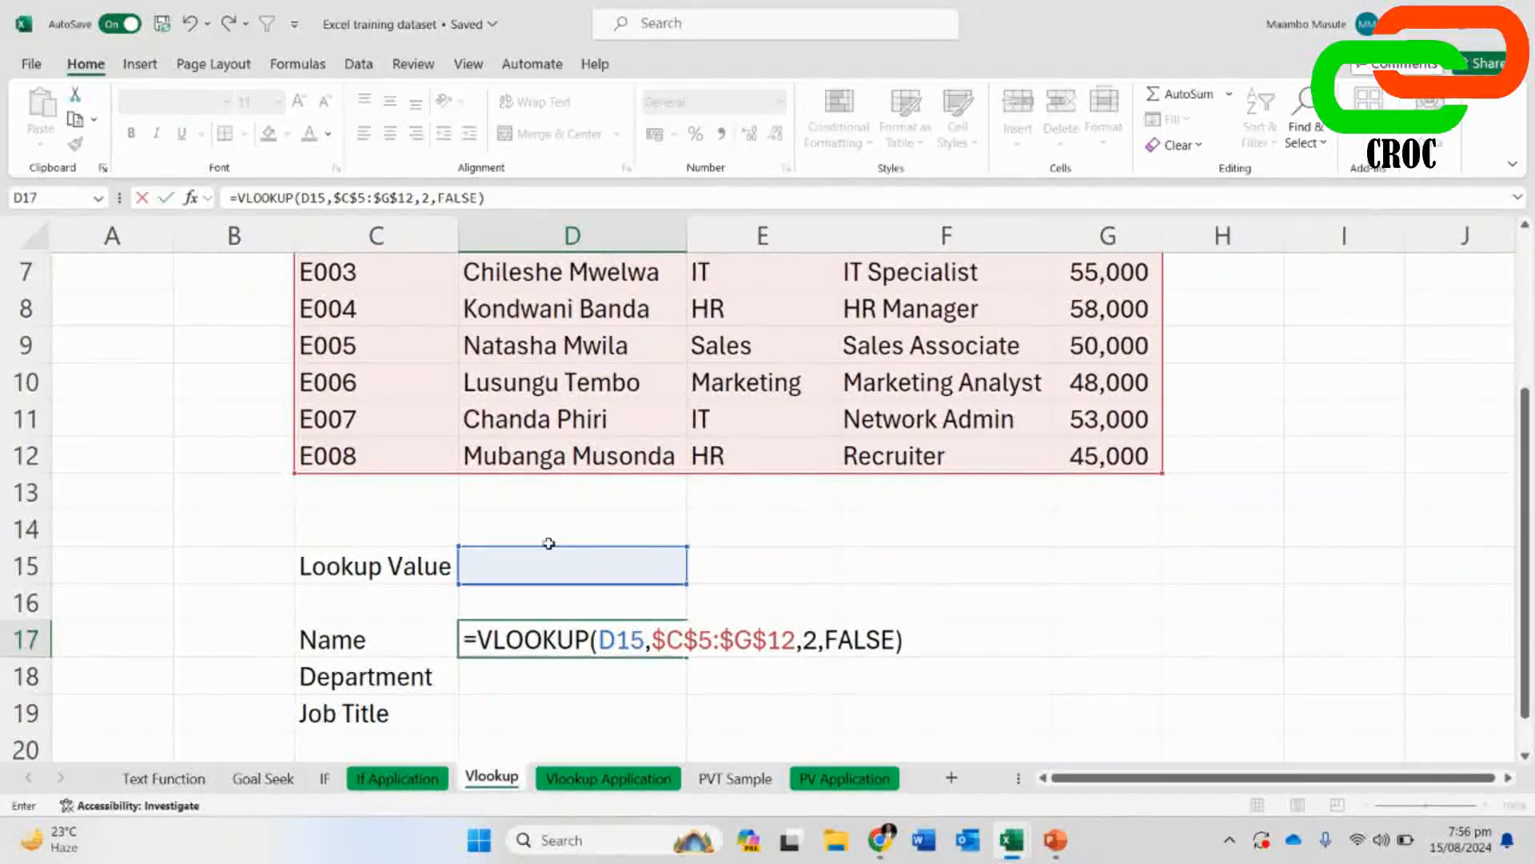
scroll(620, 682, up, 1)
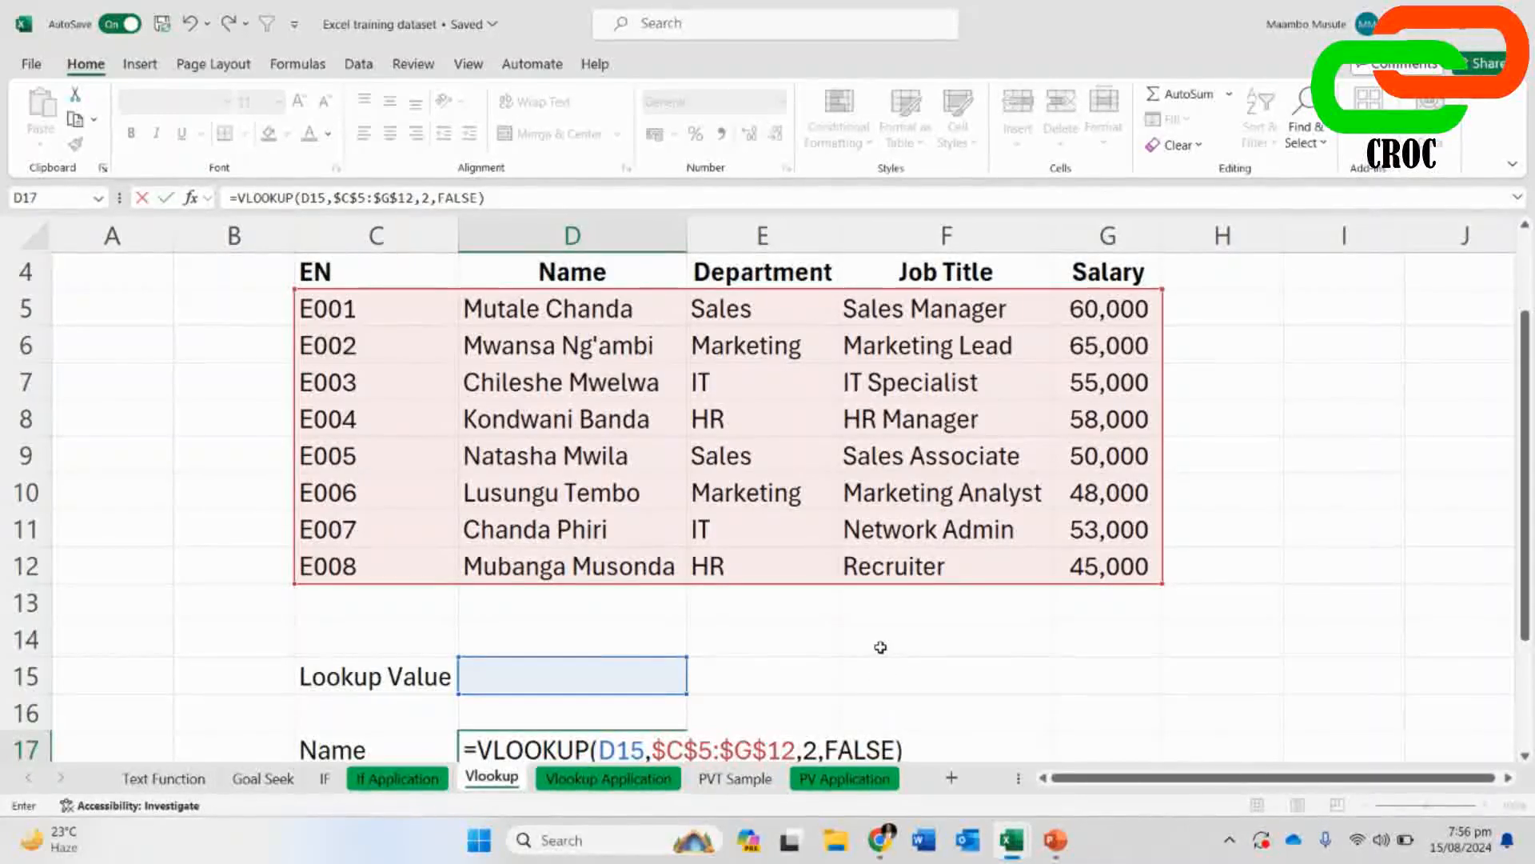
key(Return)
key(Up)
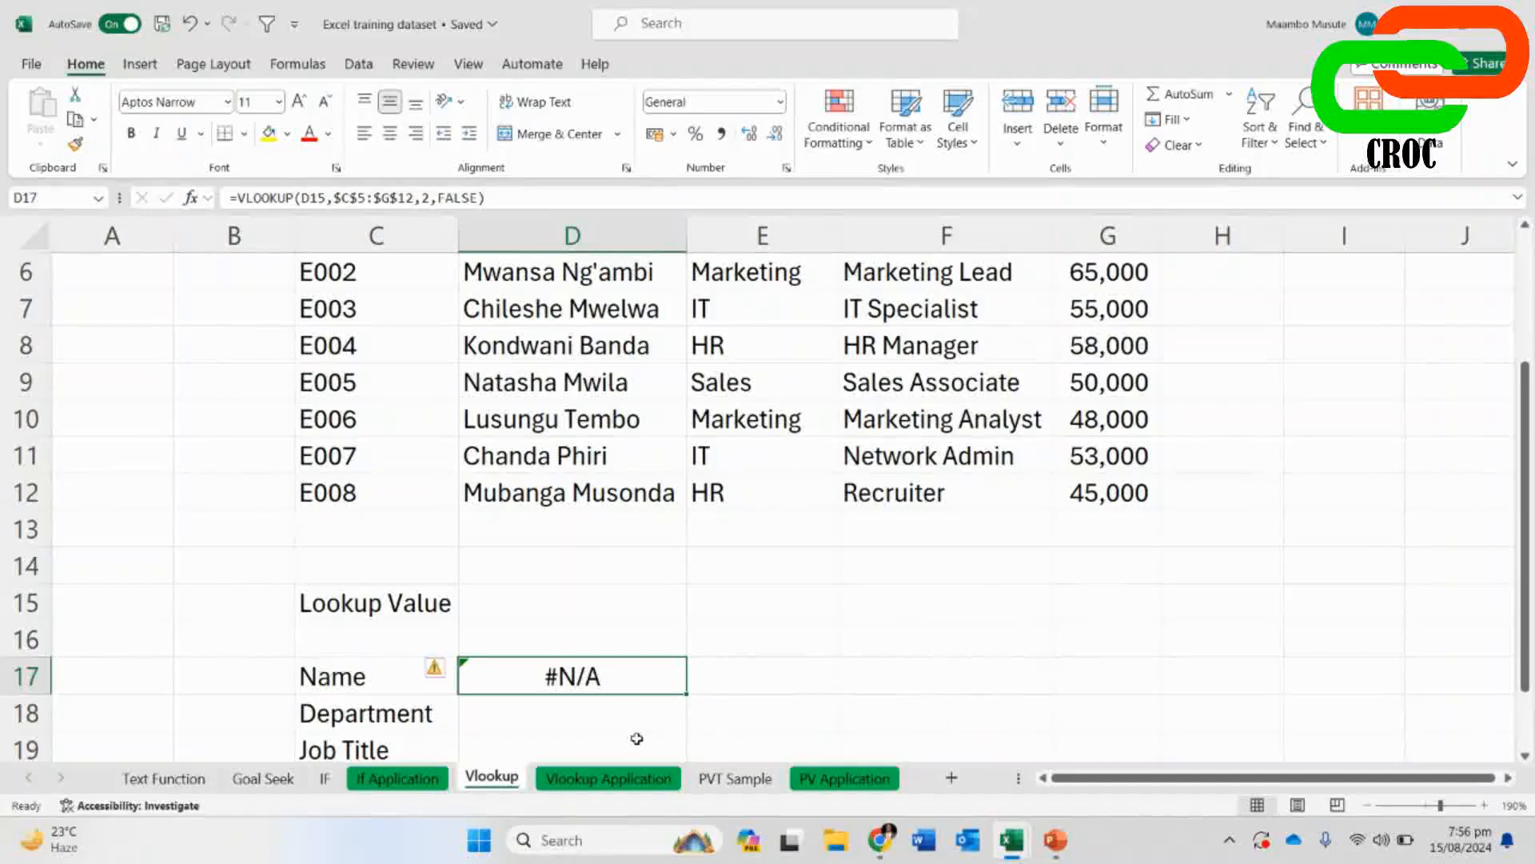
- Enter E006 as the lookup value in D15 and compare the returned name with that employee's row in the table
click(545, 597)
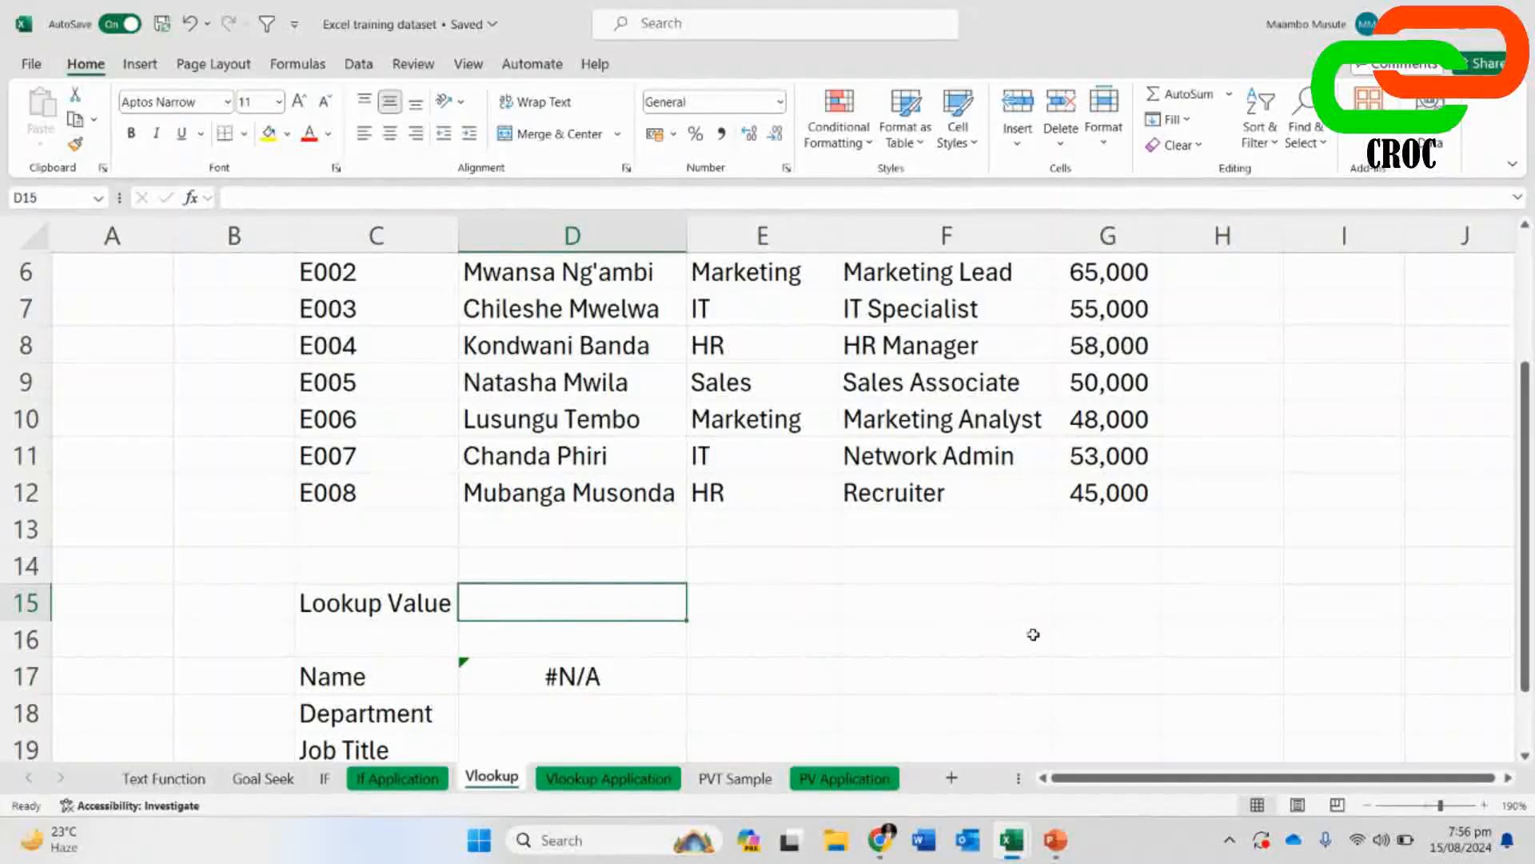
text(E006)
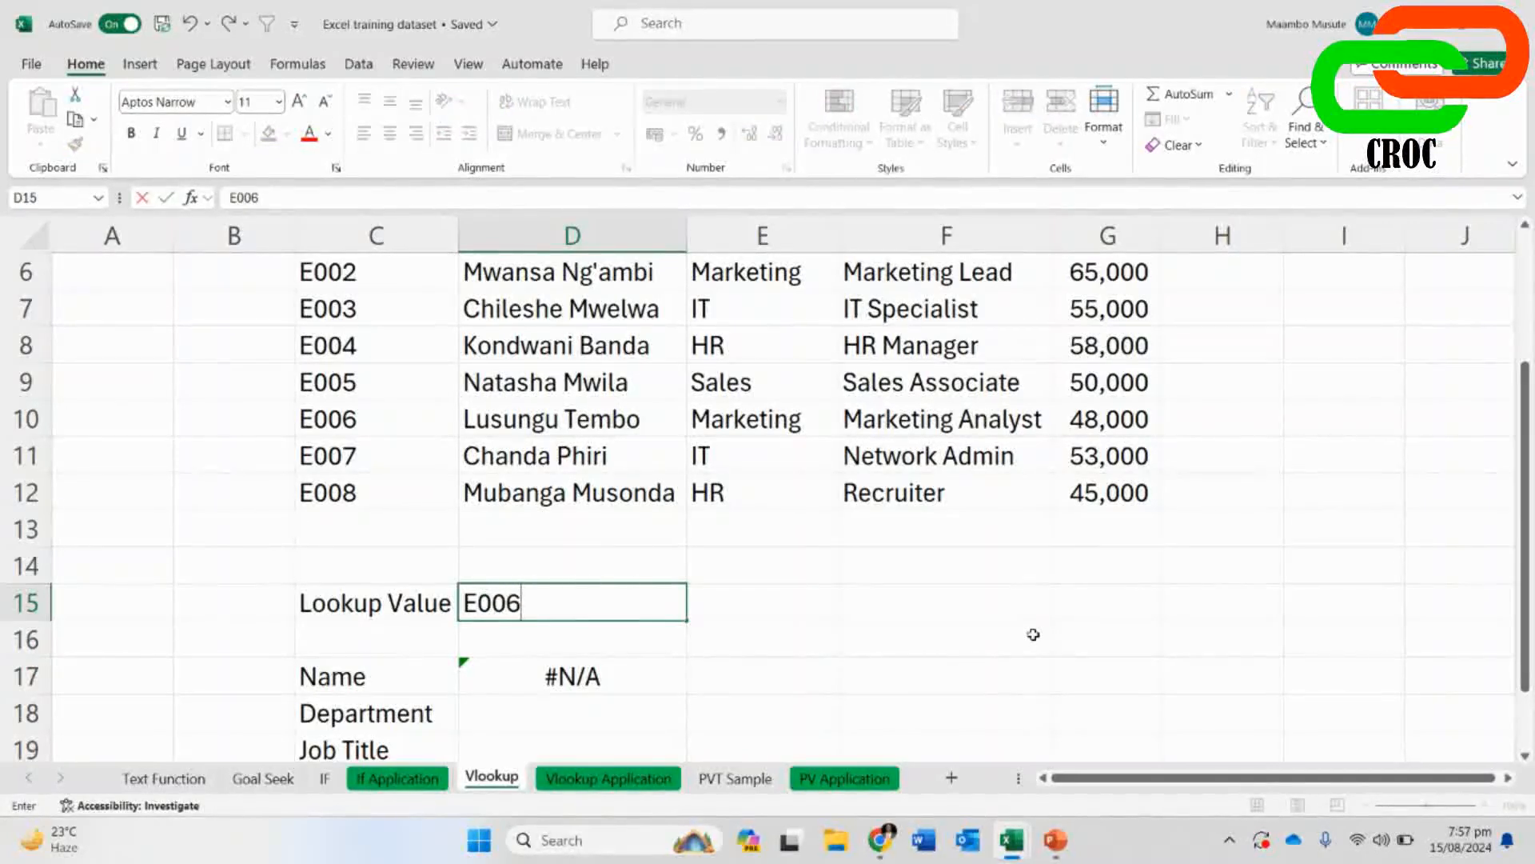
key(Return)
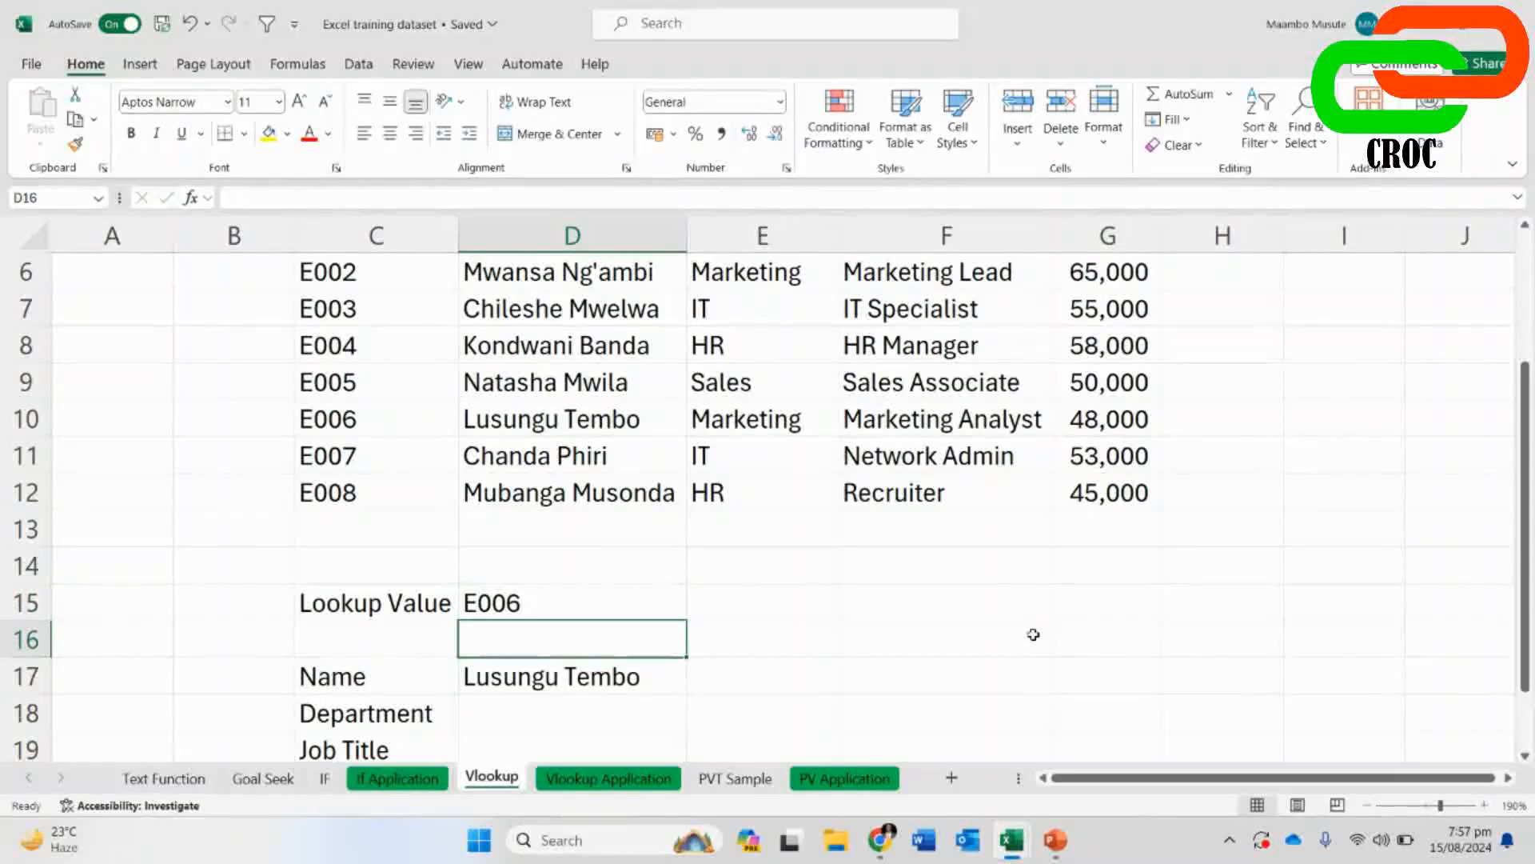
click(573, 679)
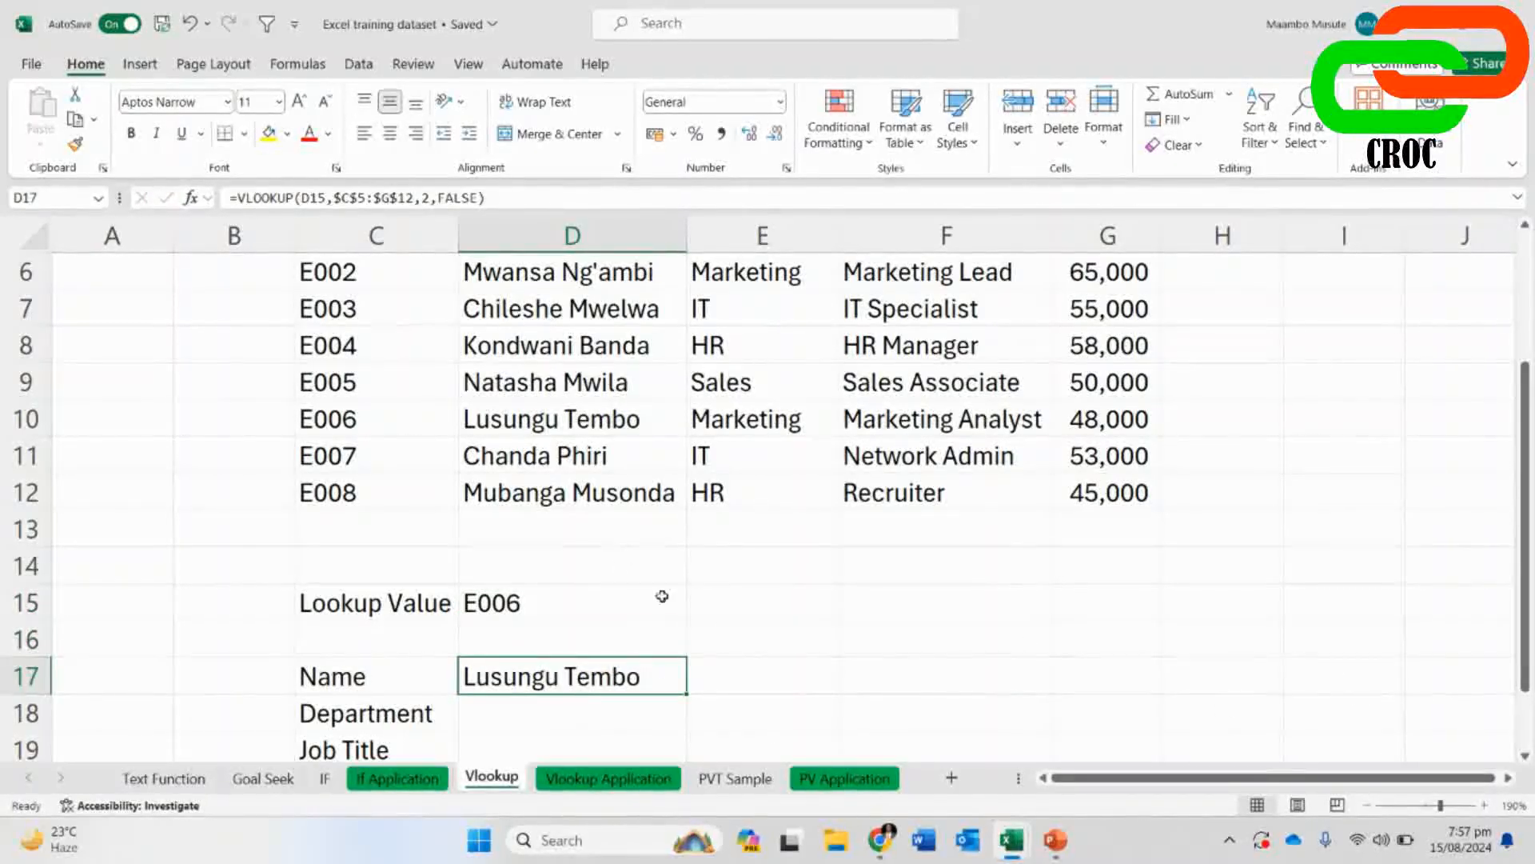
click(390, 425)
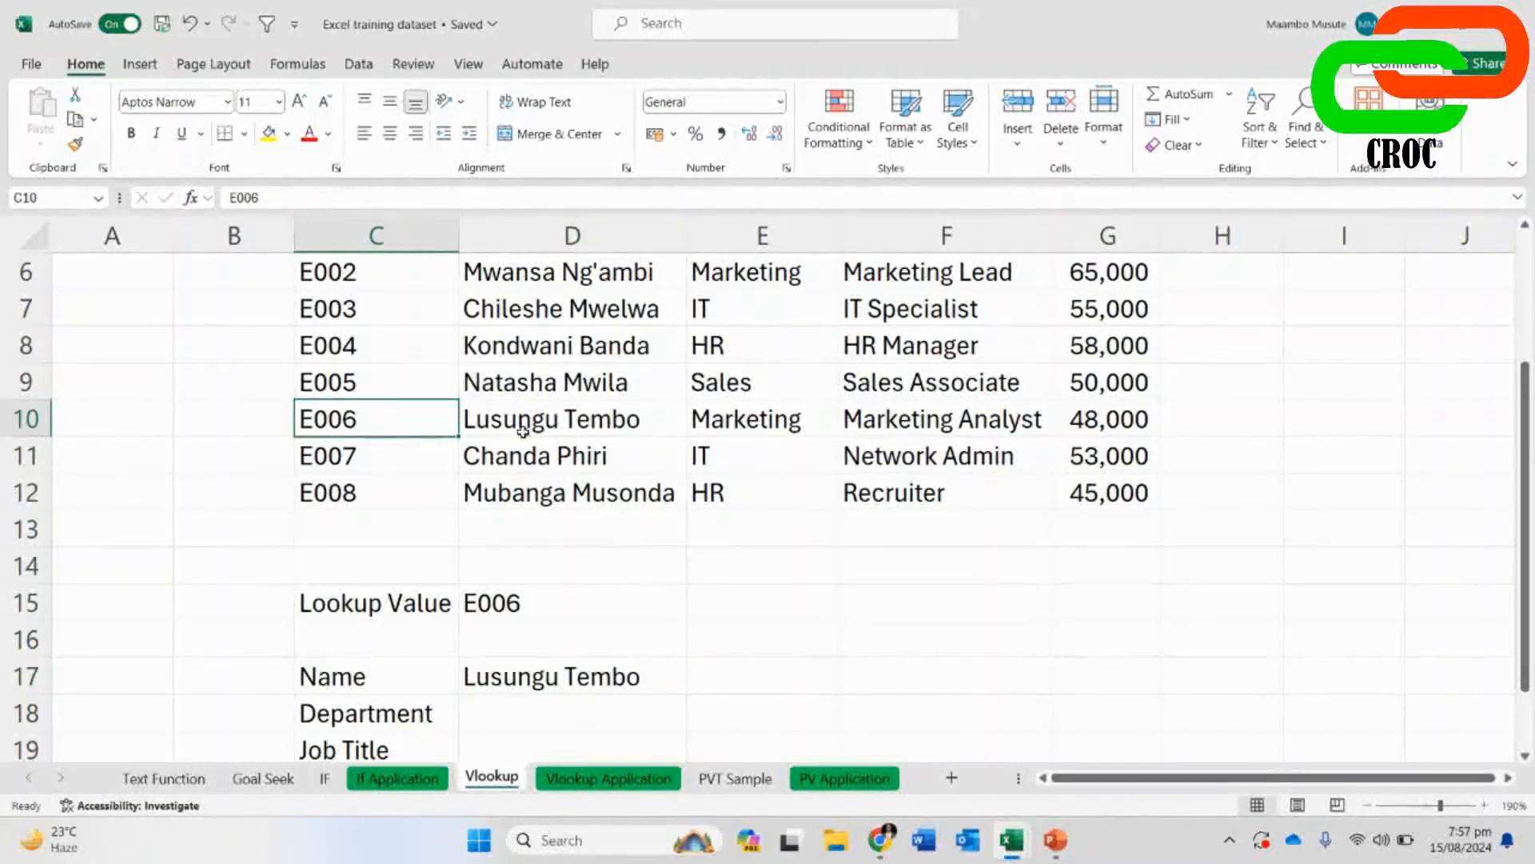
click(574, 424)
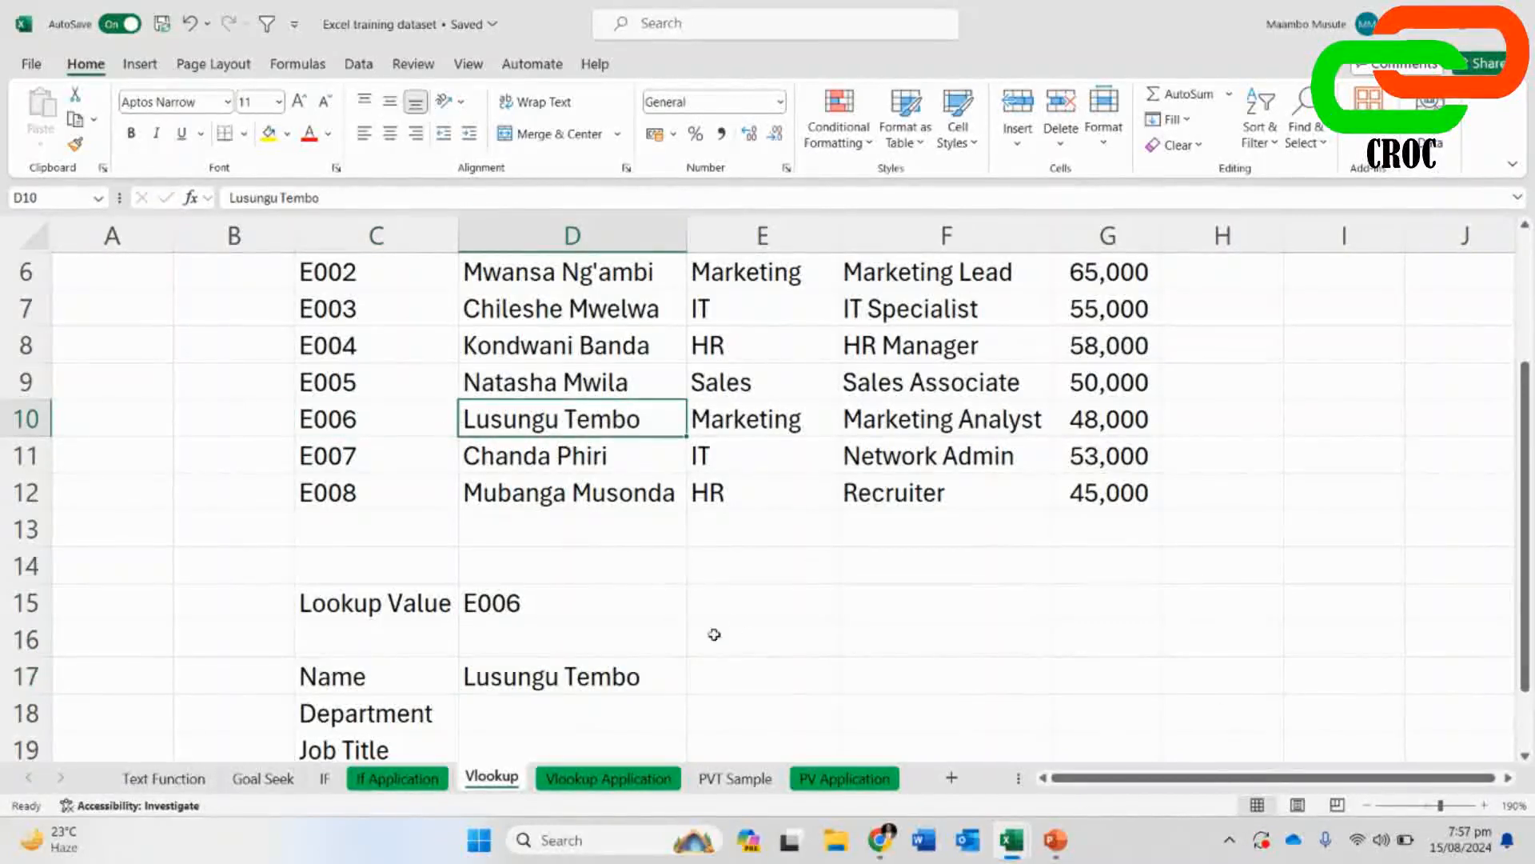
- Set the lookup value in D15 to E001 and check the returned name against E001's number and name in the table
click(538, 605)
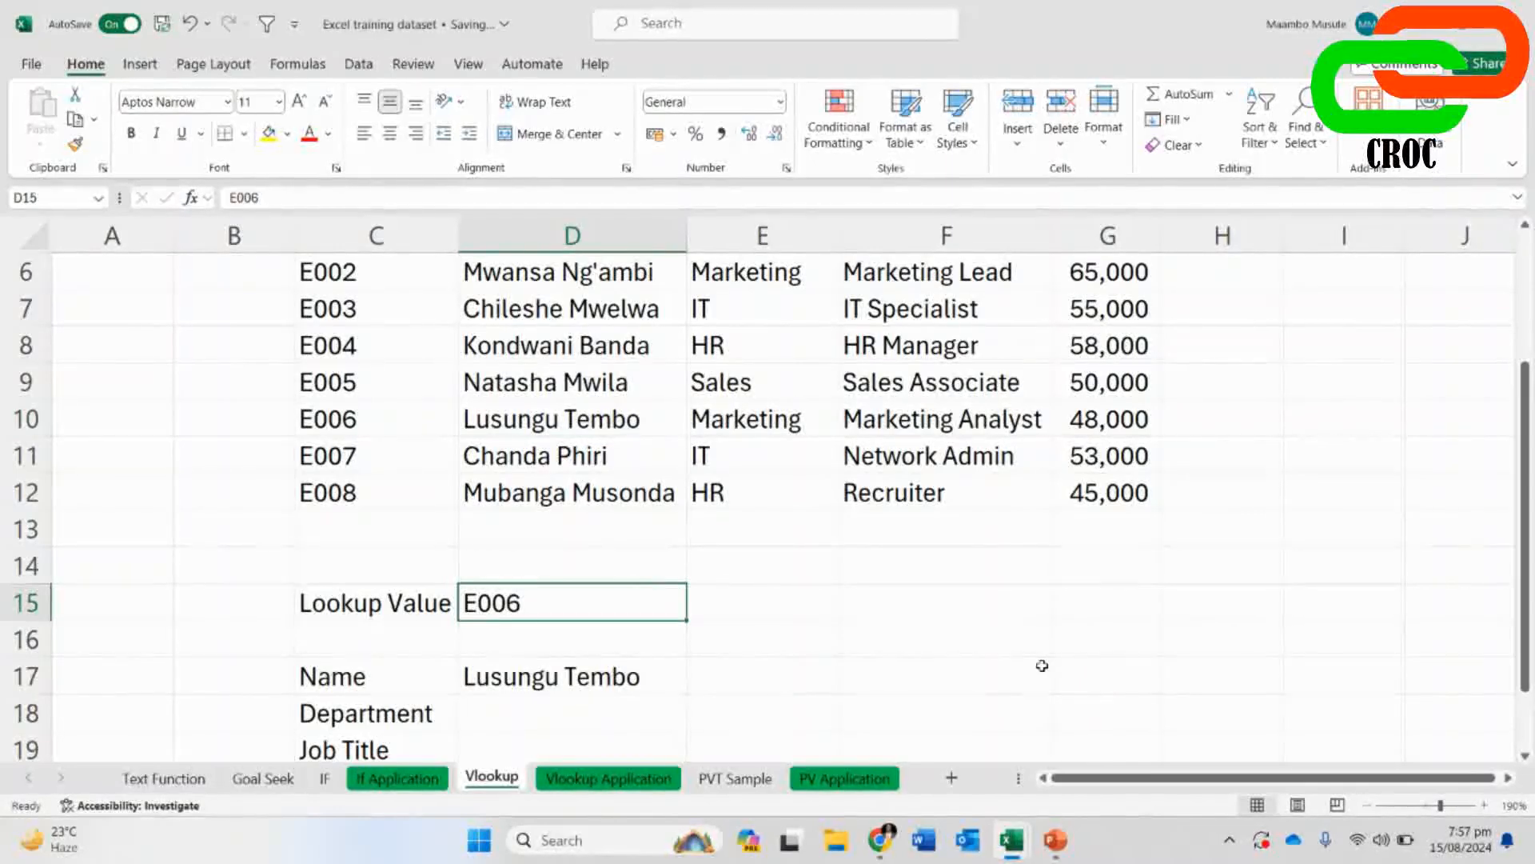
text(E001)
key(Return)
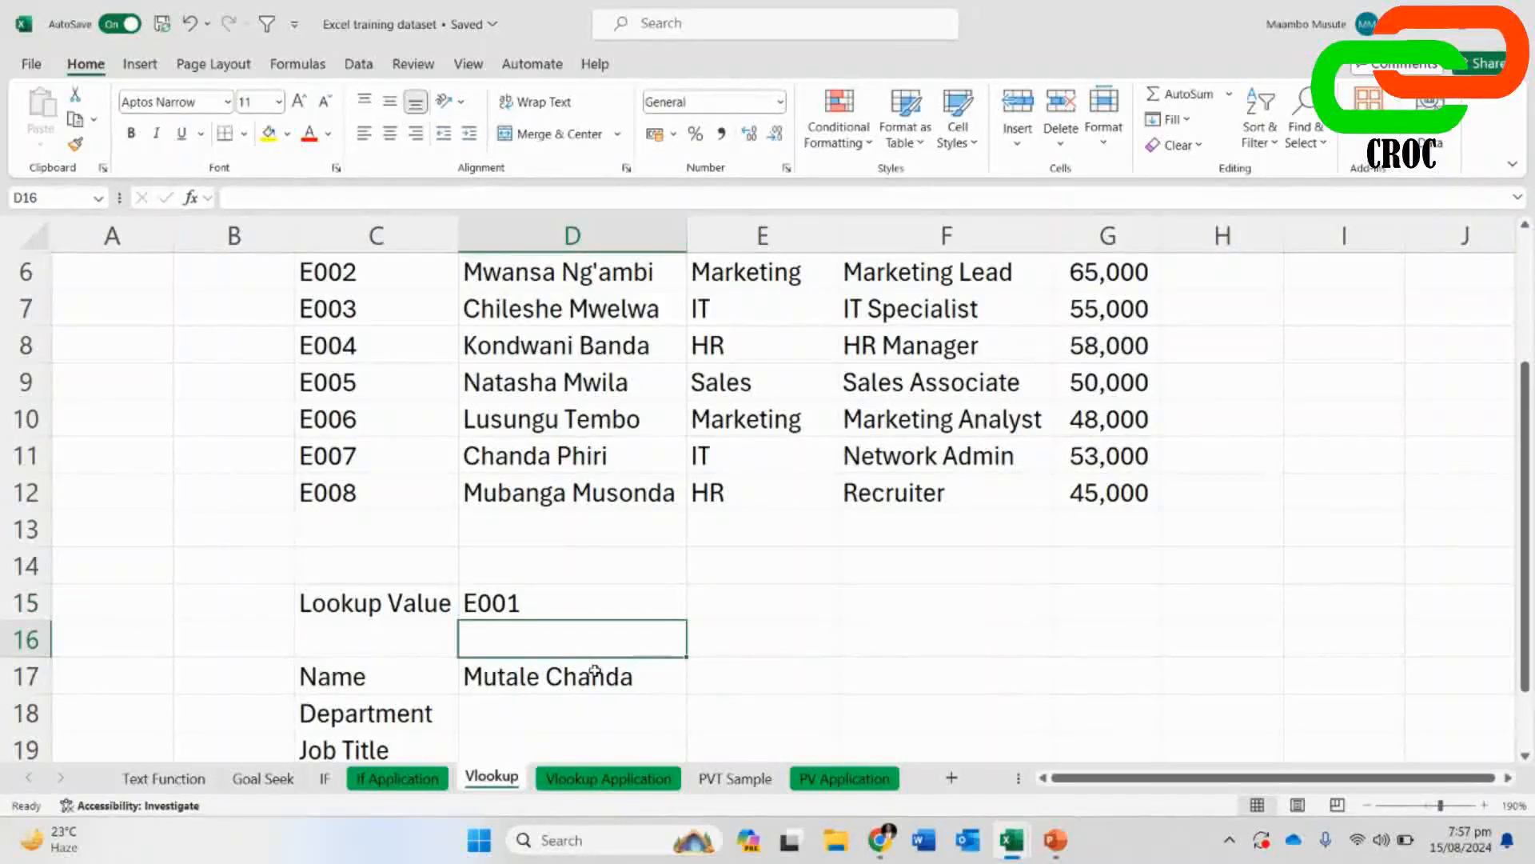
scroll(595, 672, up, 1)
drag(351, 344, 560, 345)
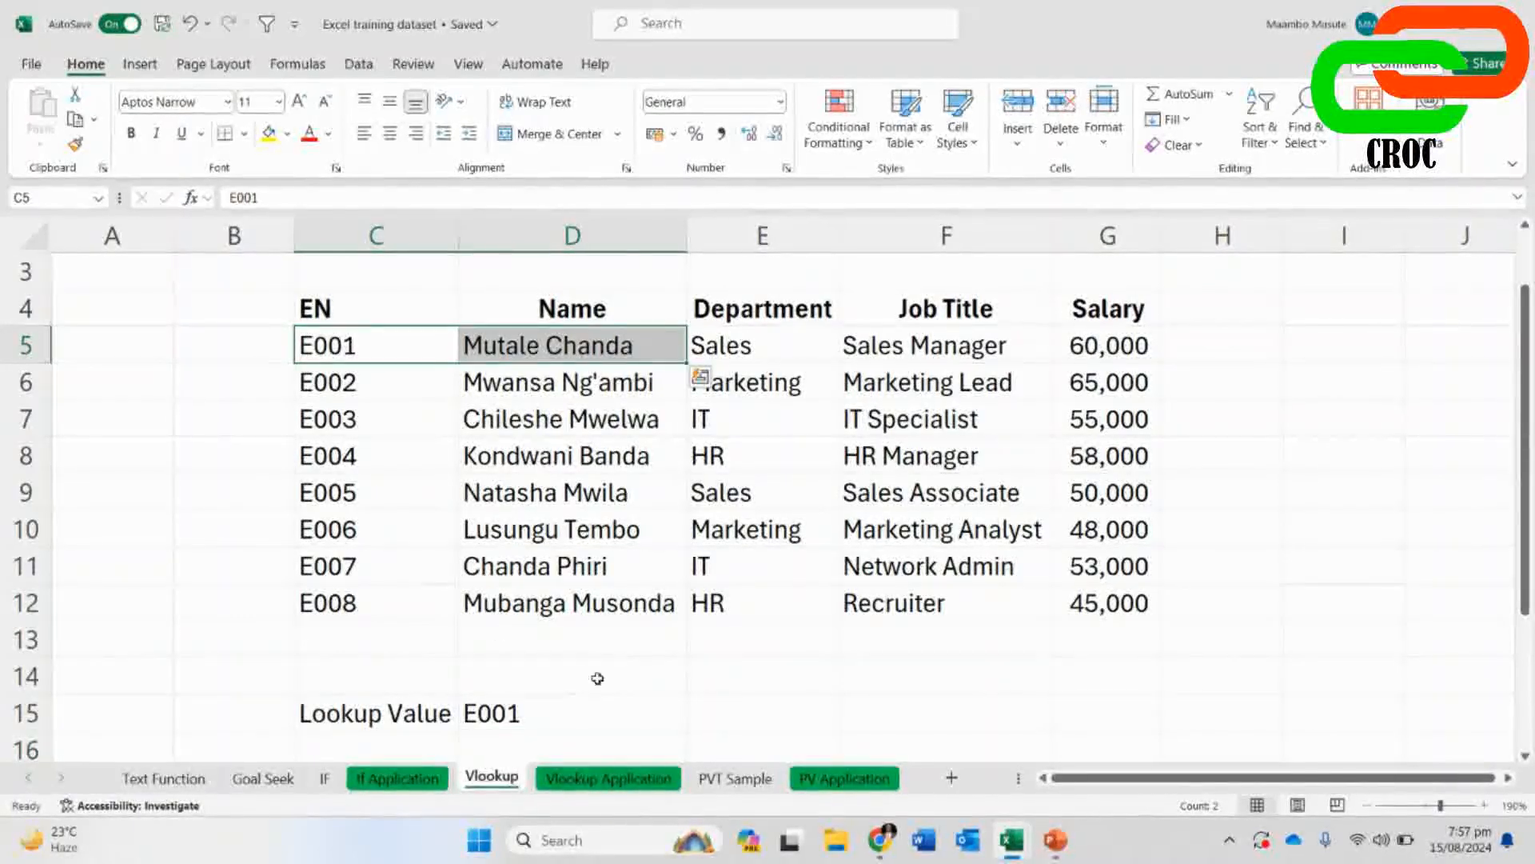
scroll(608, 668, down, 2)
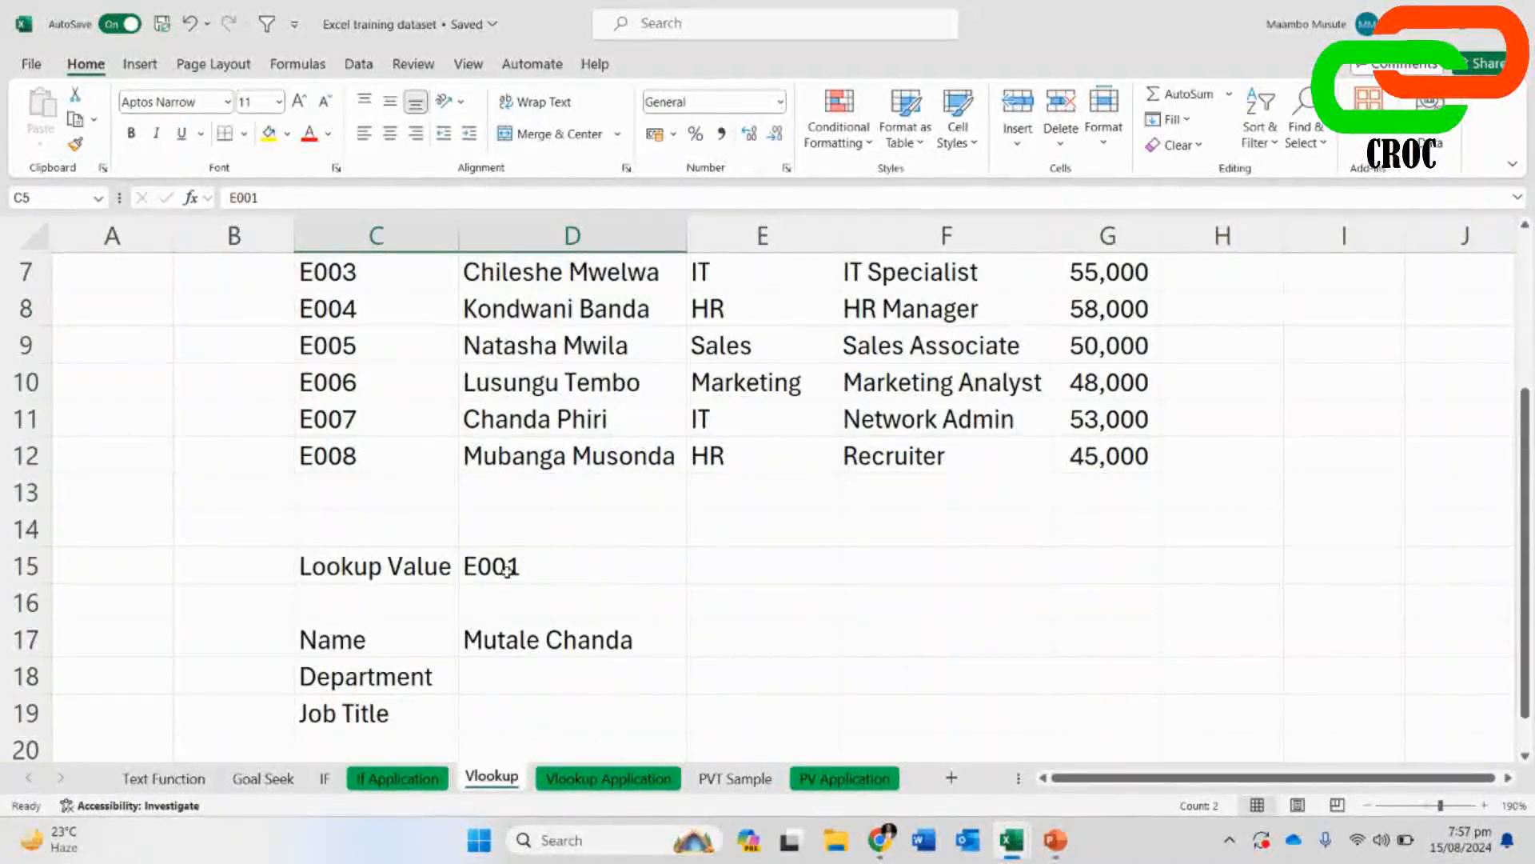
- Review the Lookup Value label and cell D15, and locate E001's department in the employee table
click(512, 568)
click(410, 573)
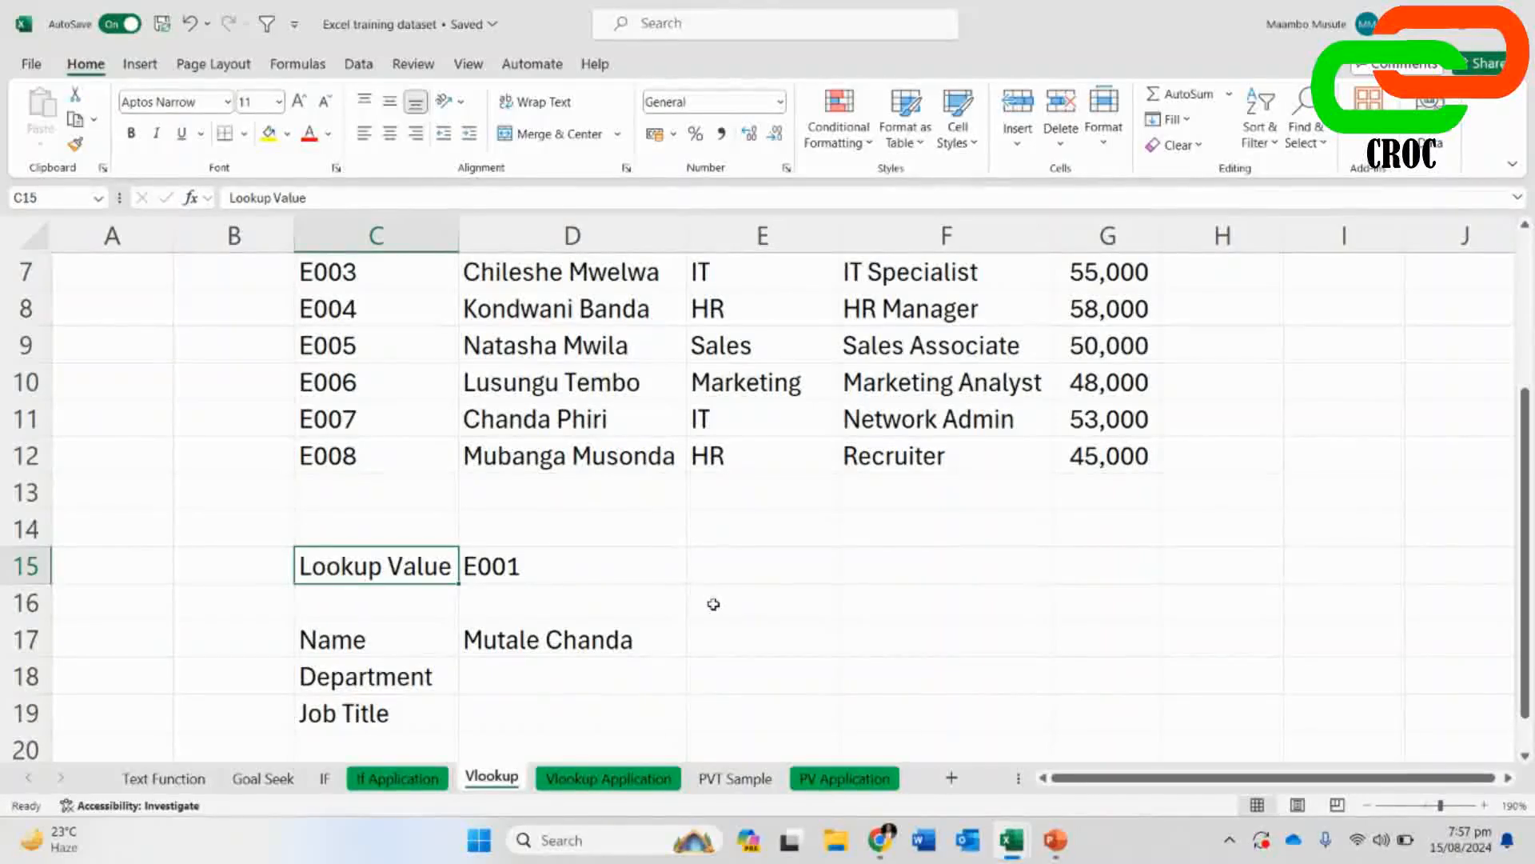
click(559, 574)
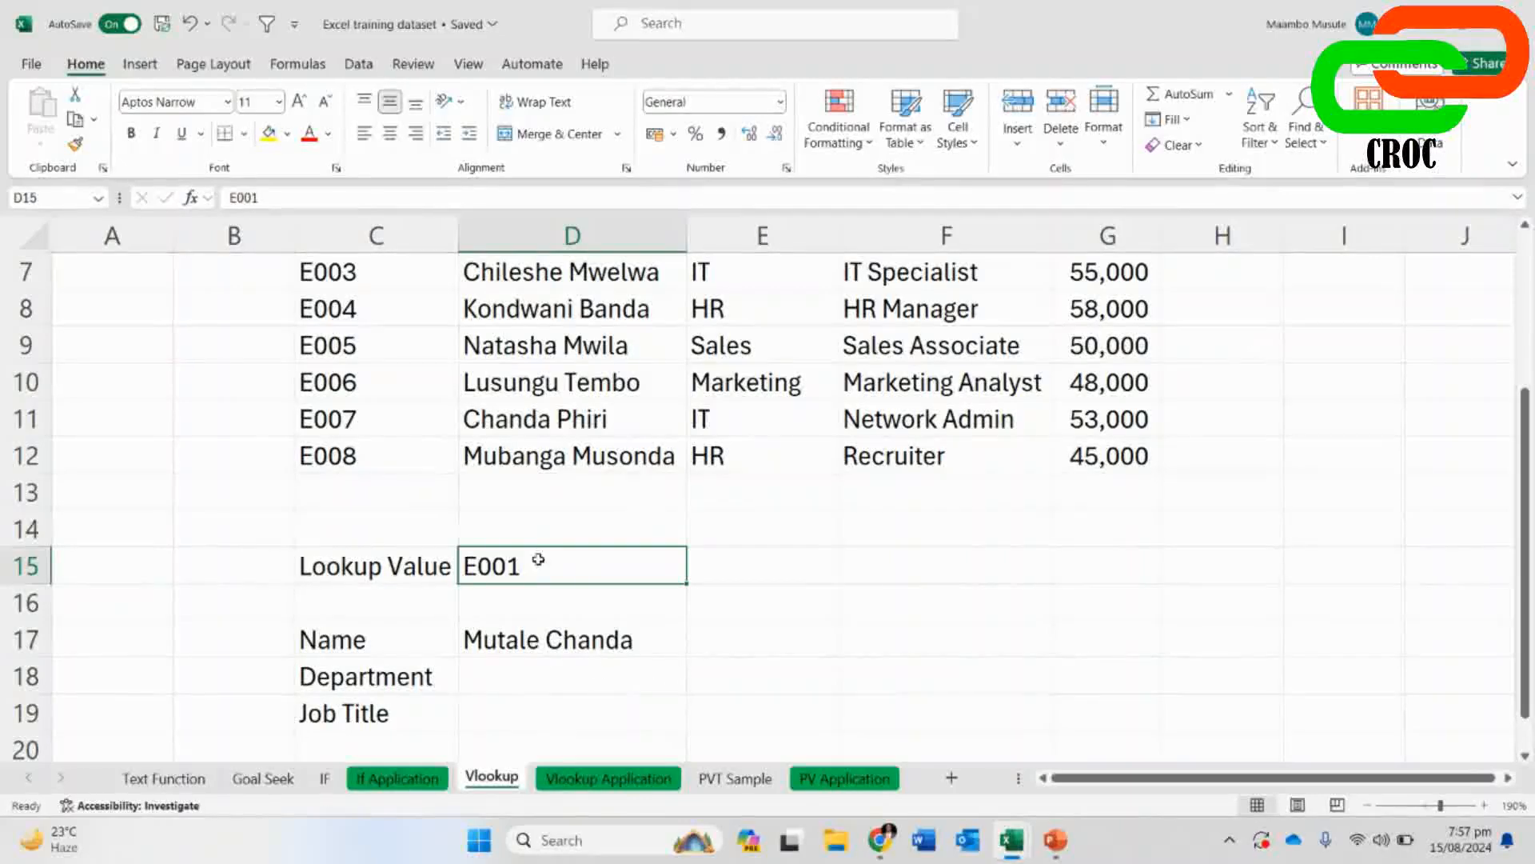
scroll(1021, 652, up, 2)
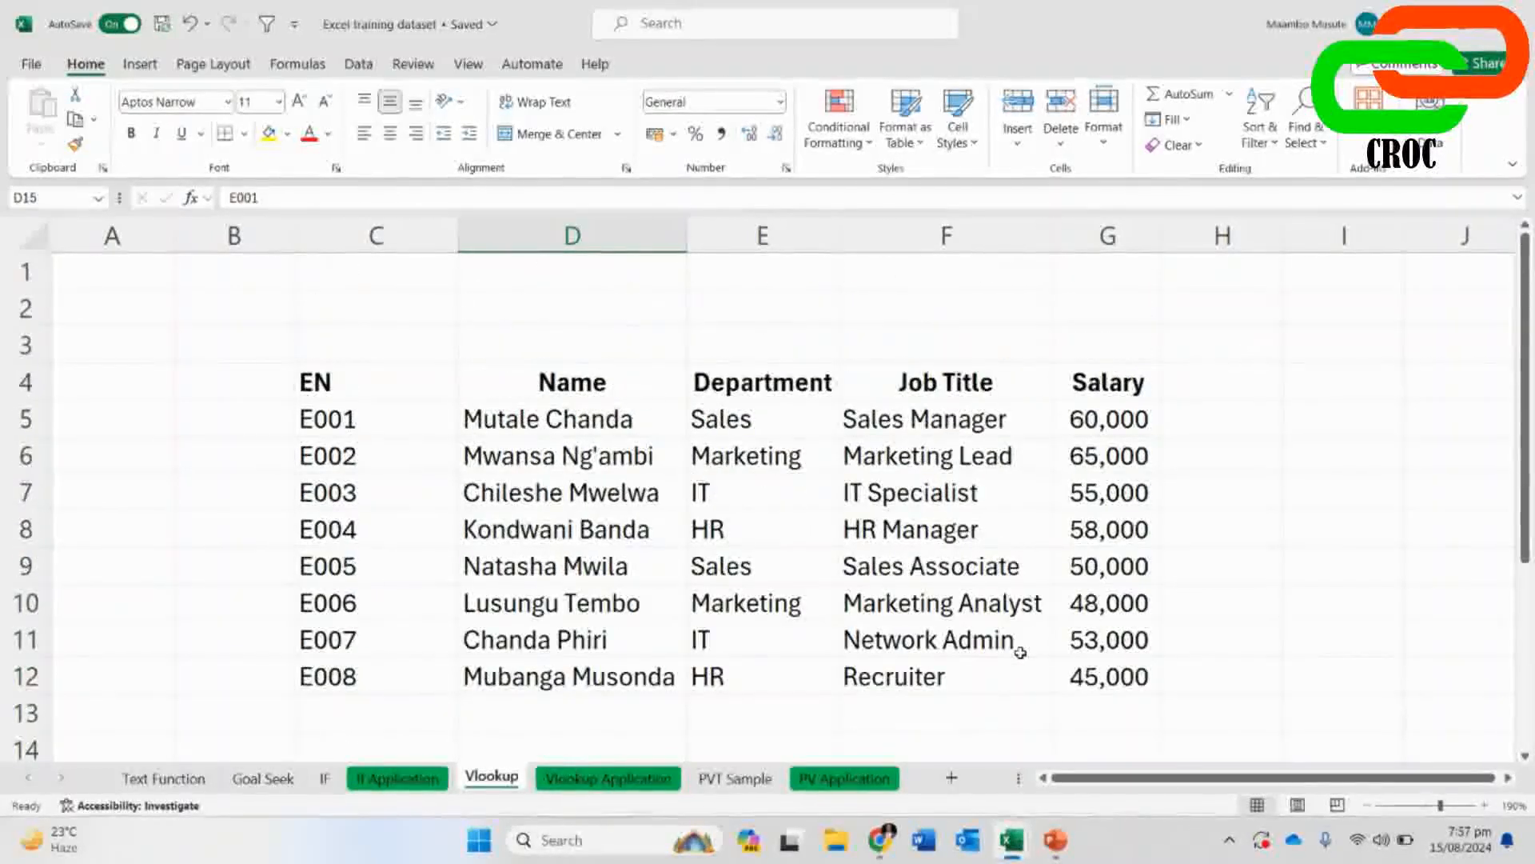
click(740, 418)
scroll(800, 546, down, 2)
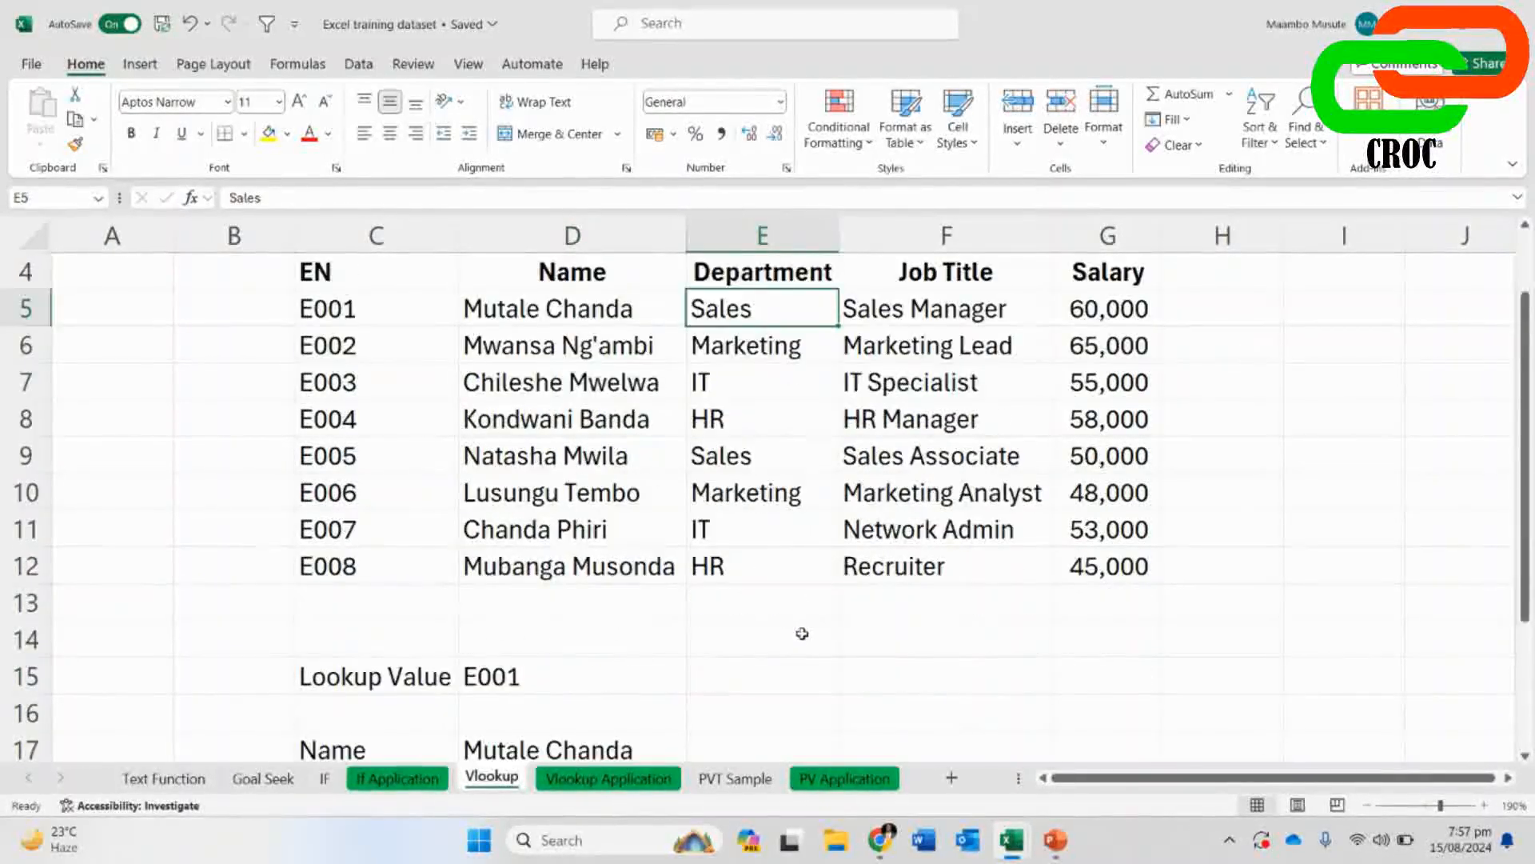
- Start a VLOOKUP formula in D18 for the Department, using D15 as the lookup value
click(577, 685)
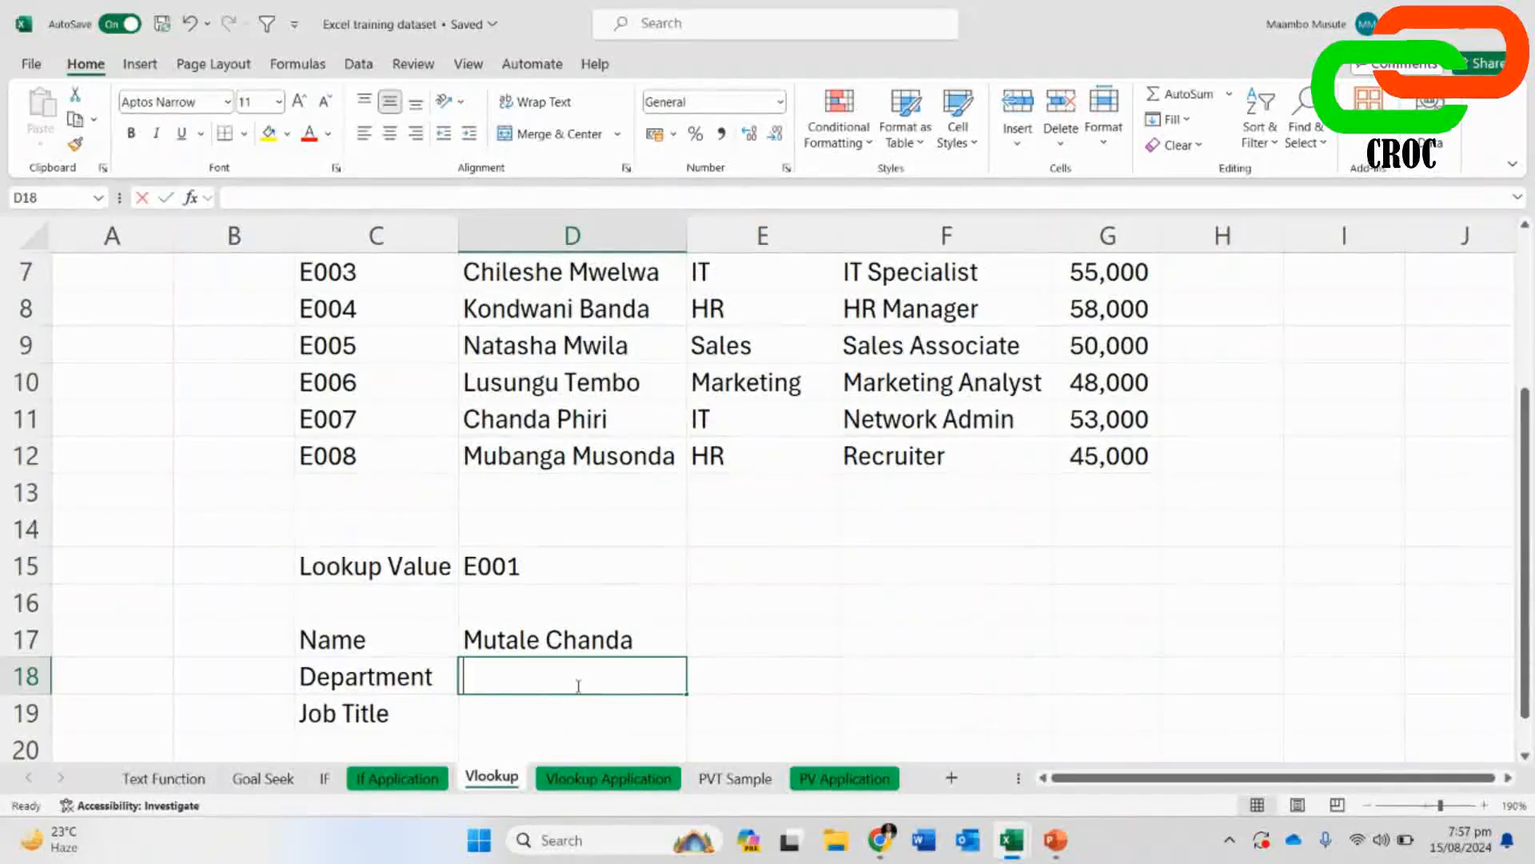
text(=VLO)
key(Tab)
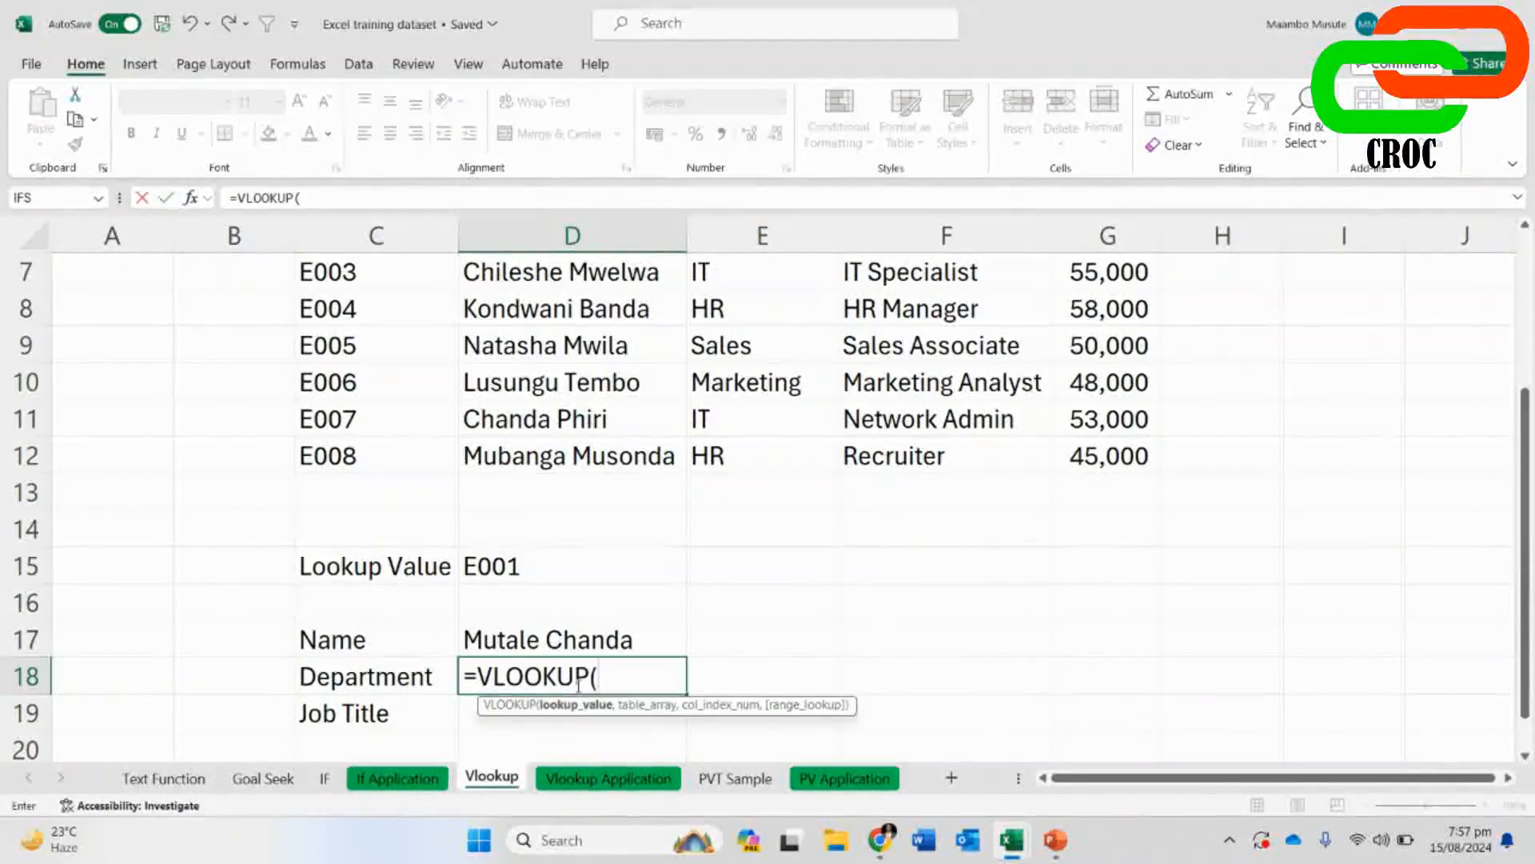
click(524, 560)
text(,)
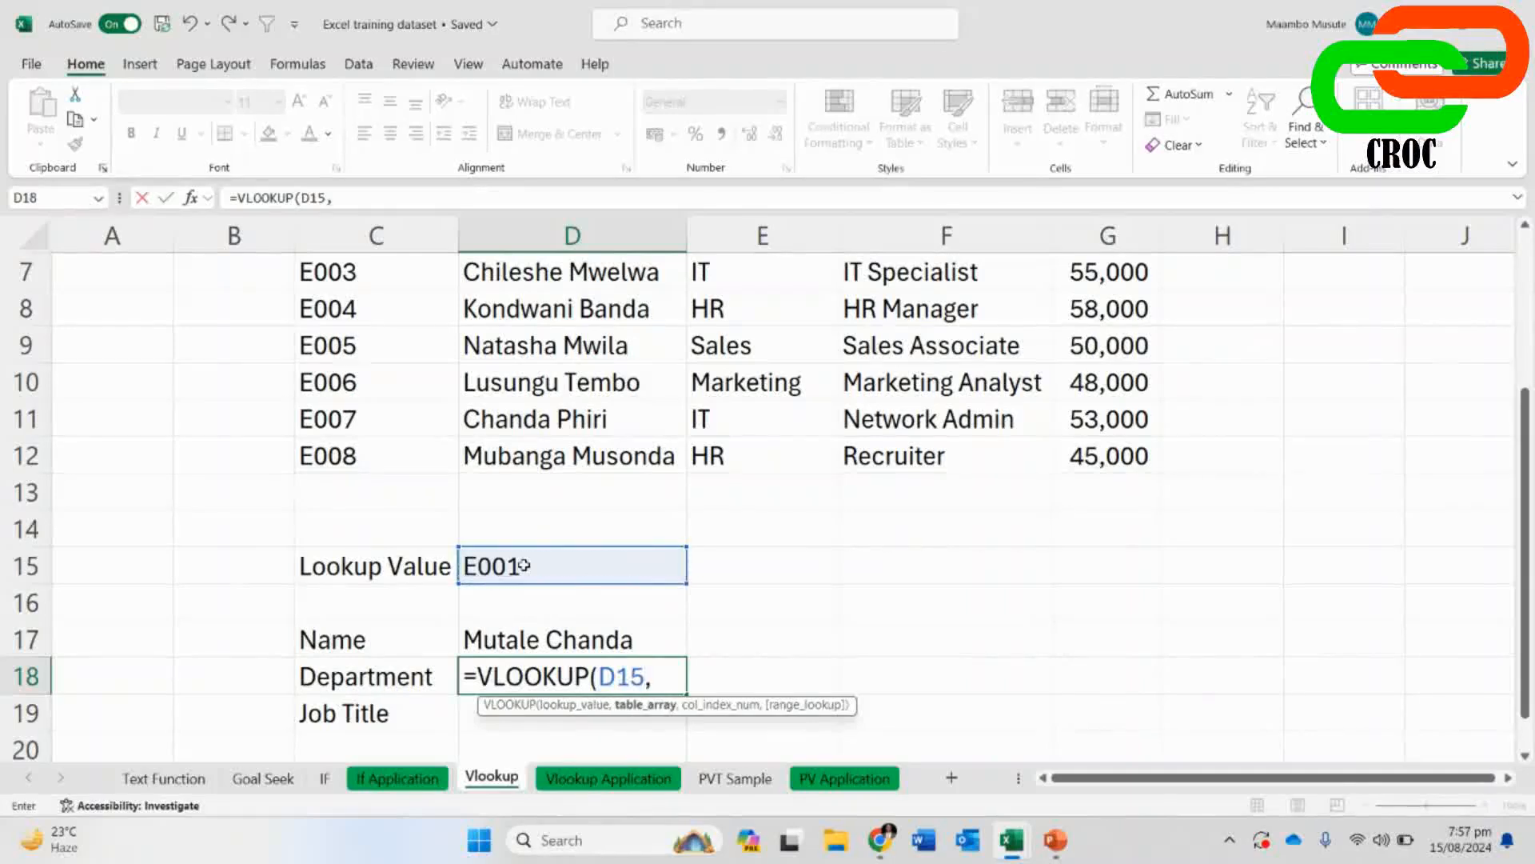
- Set the table array to the absolute range $C$5:$G$12 and the column index number to 3
scroll(525, 566, up, 1)
drag(335, 306, 1112, 559)
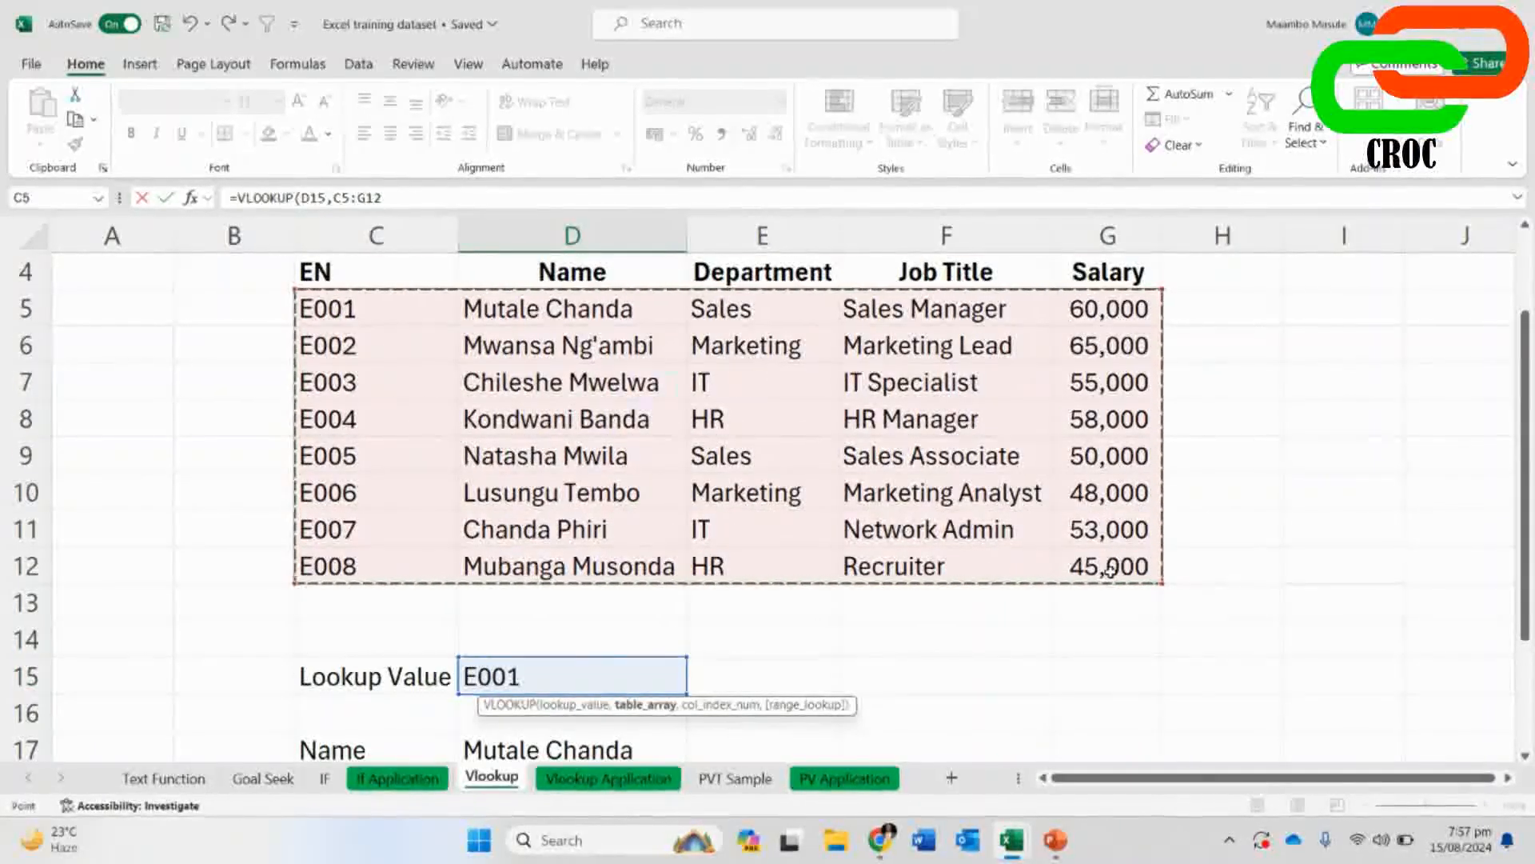
key(F4)
text(,3)
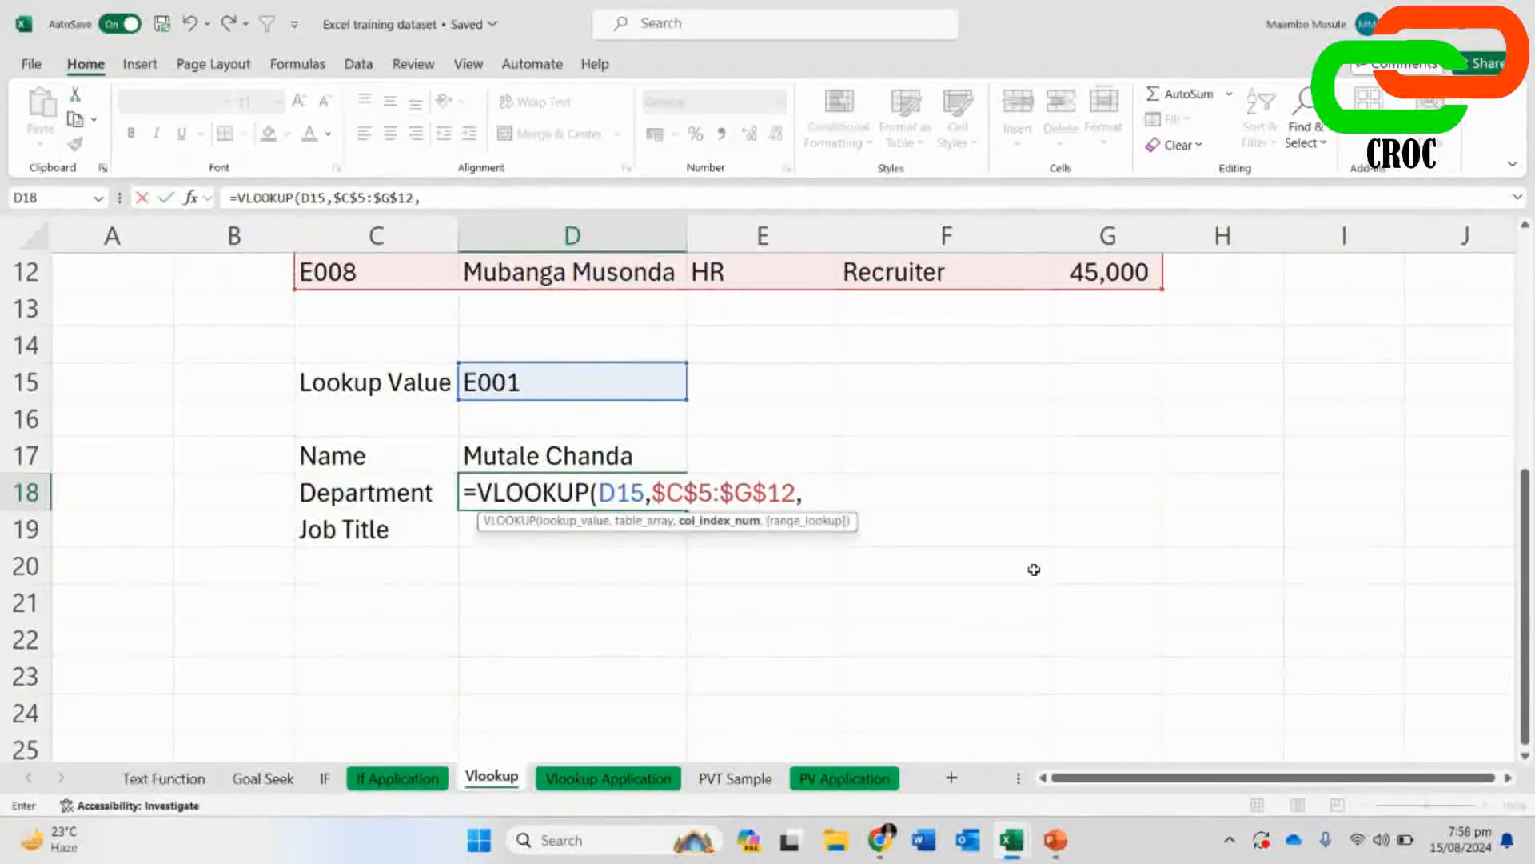
scroll(1027, 566, up, 3)
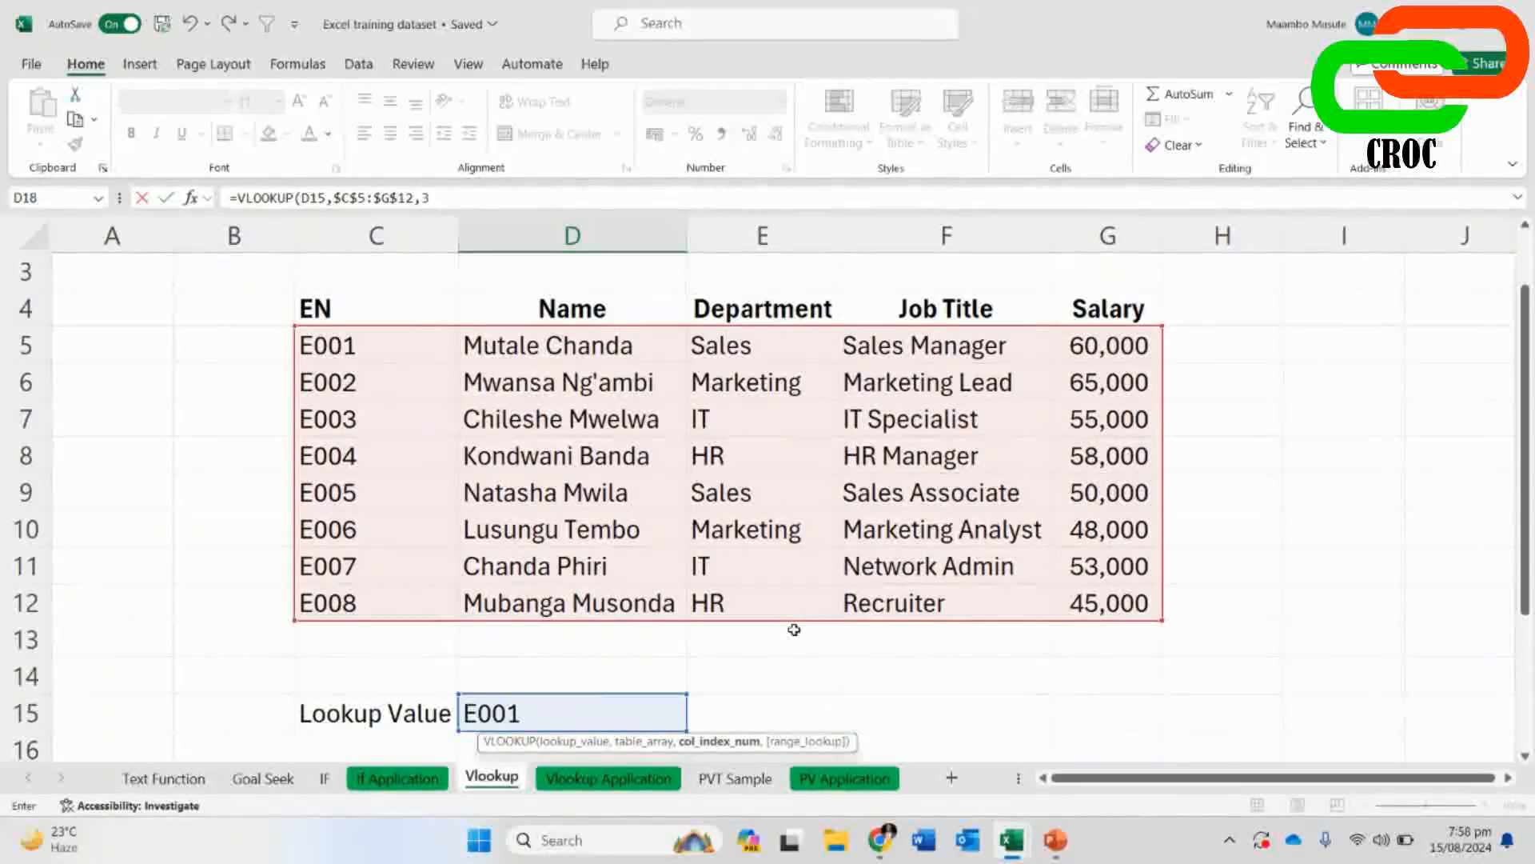
scroll(794, 629, down, 2)
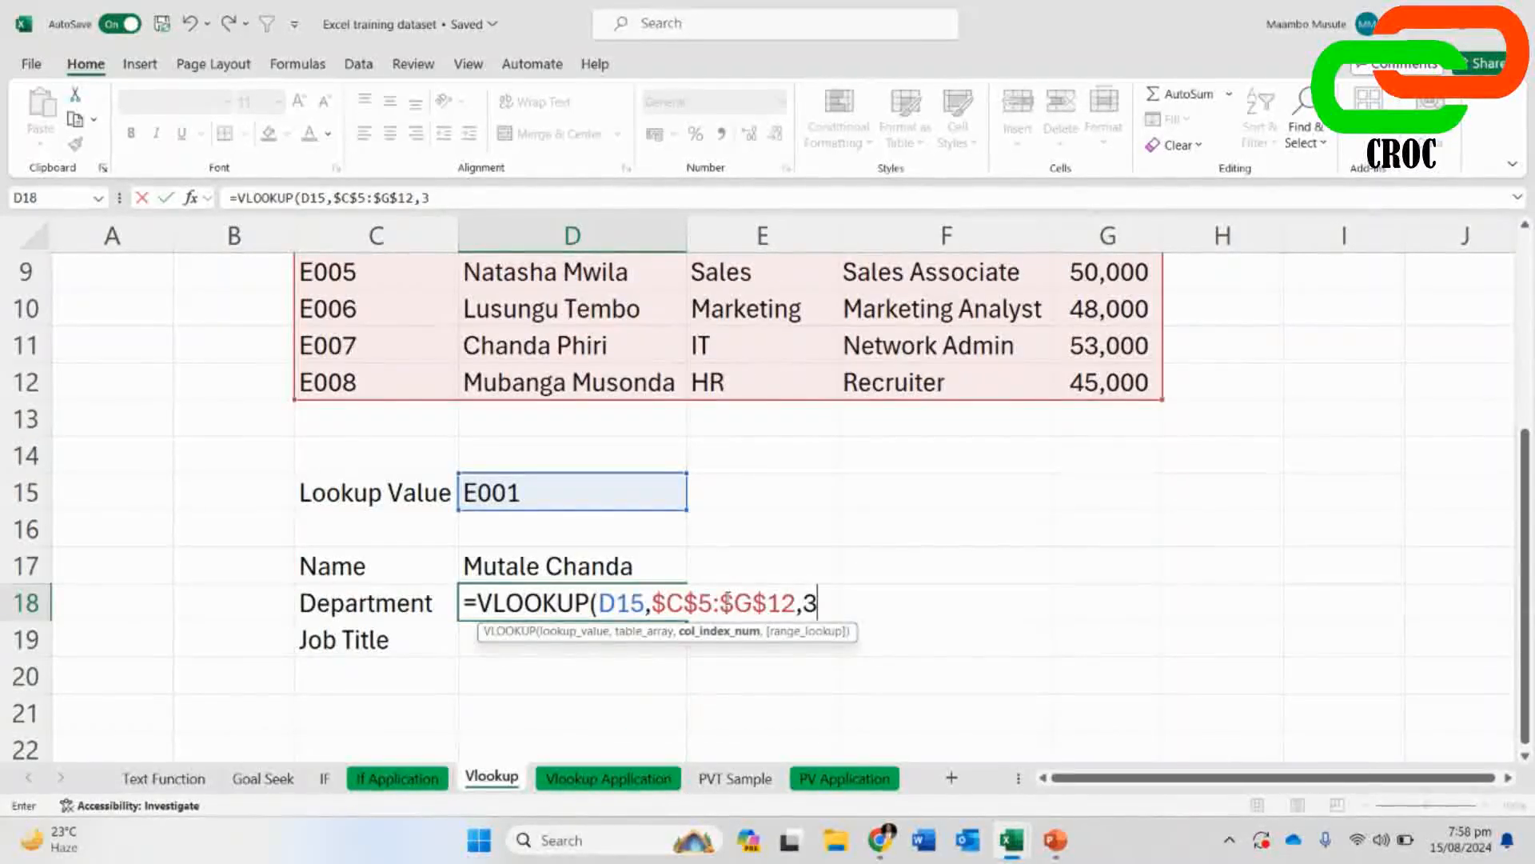
- Set the range lookup to FALSE for an exact match and complete the VLOOKUP formula in D18
text(,)
text(DALS)
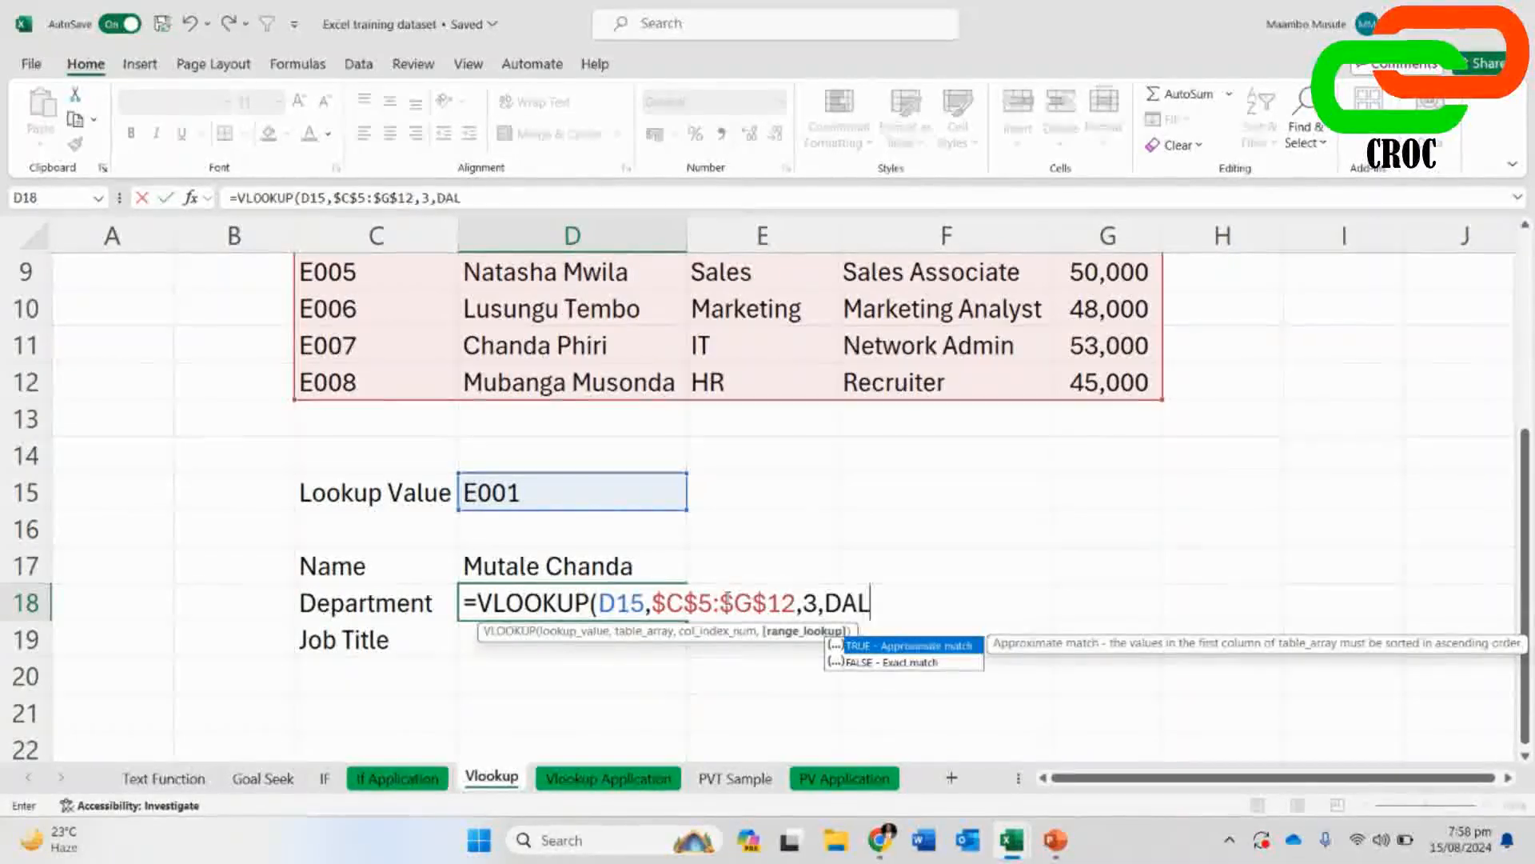
key(BackSpace)
key(BackSpace)
key(BackSpace)
key(BackSpace)
text(FALSE))
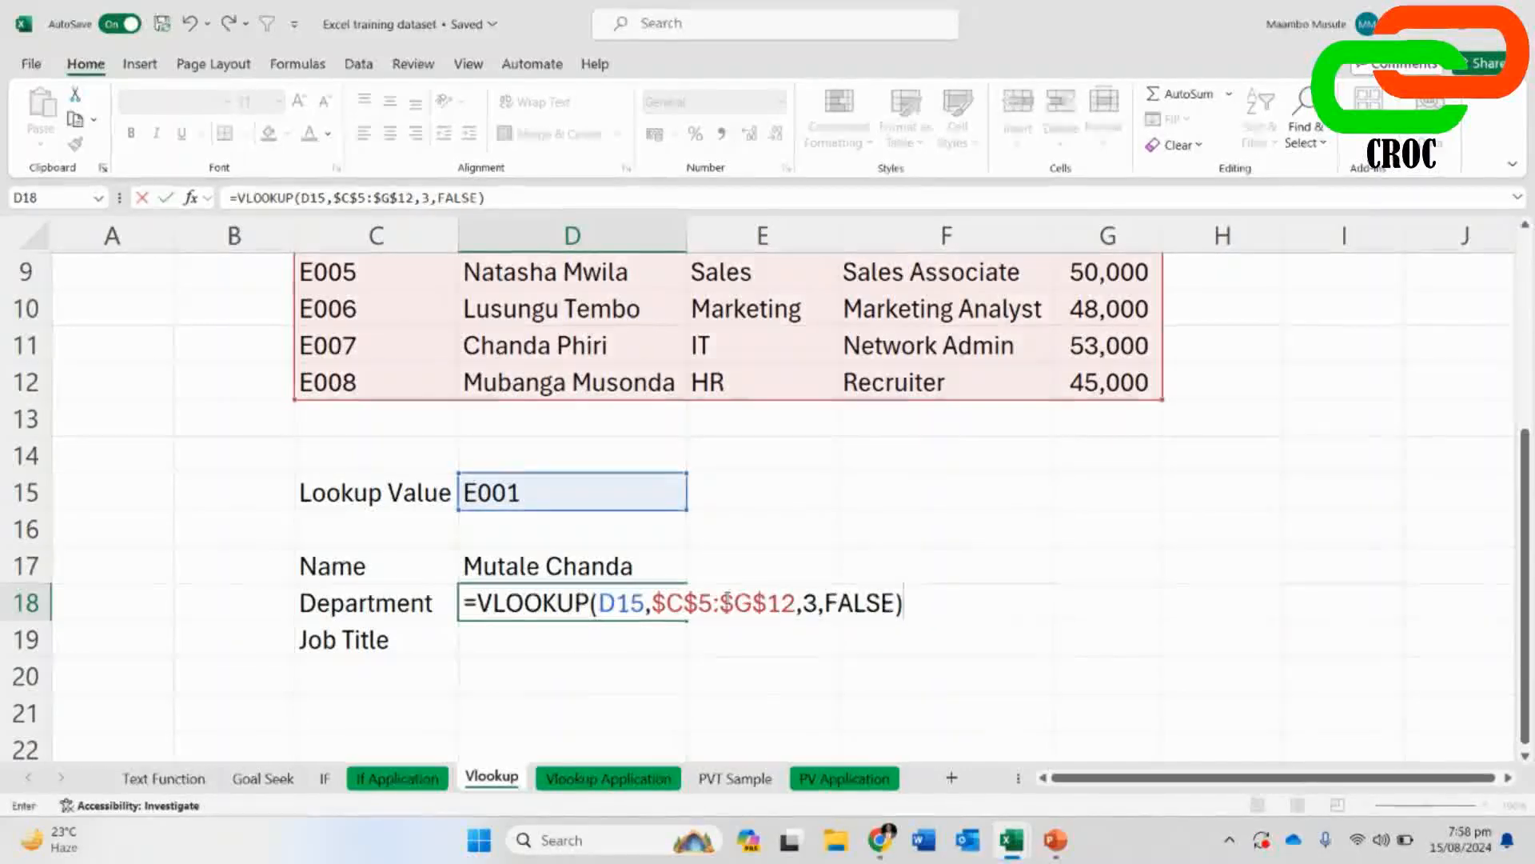
key(Return)
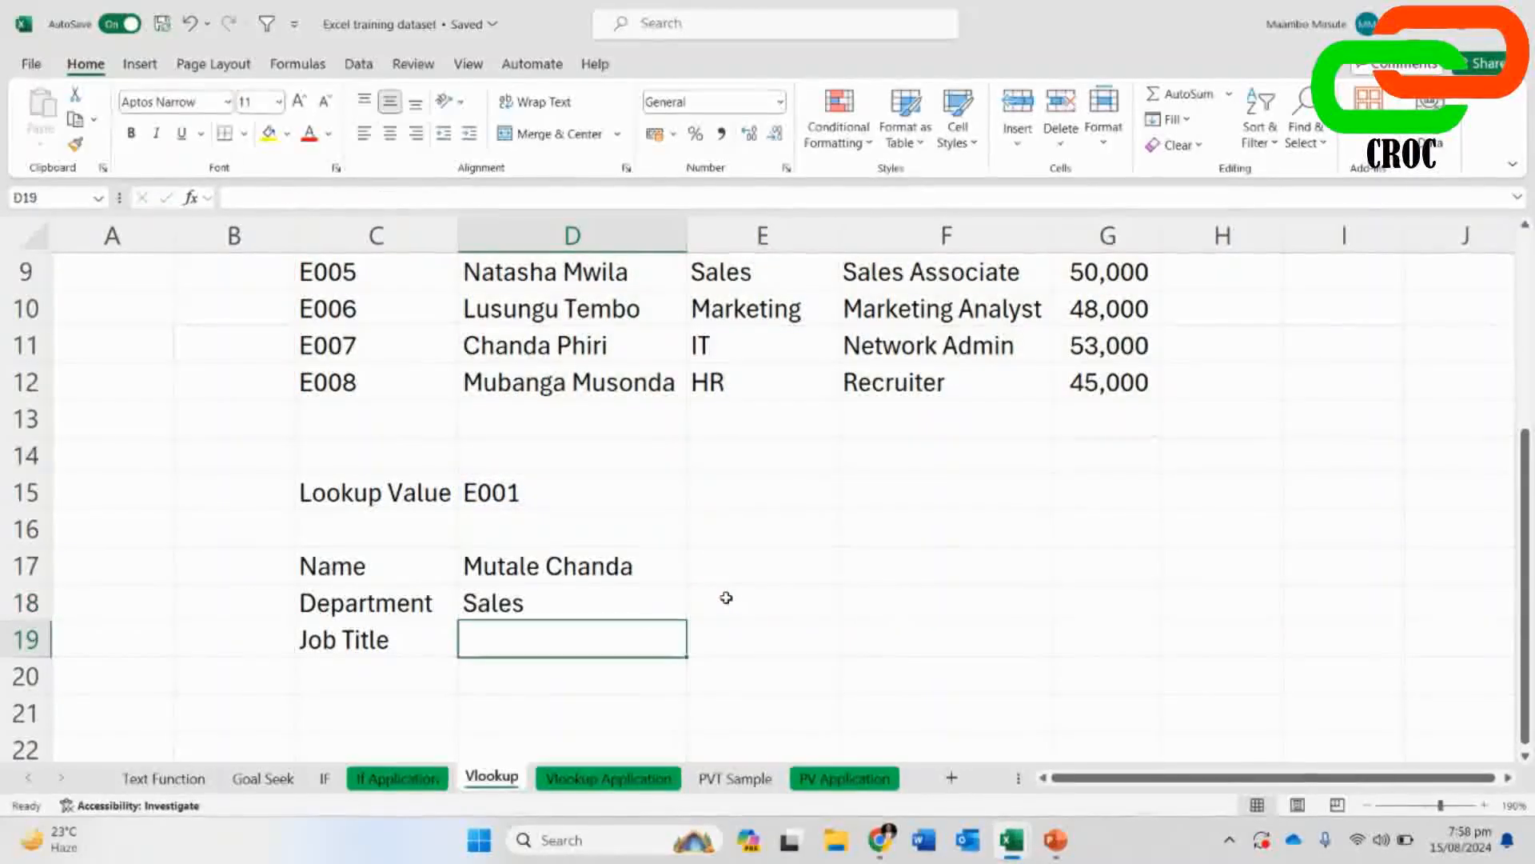
- Review the returned name and department in D17 and D18 against D15 and E001's row in the employee table
click(560, 603)
click(549, 491)
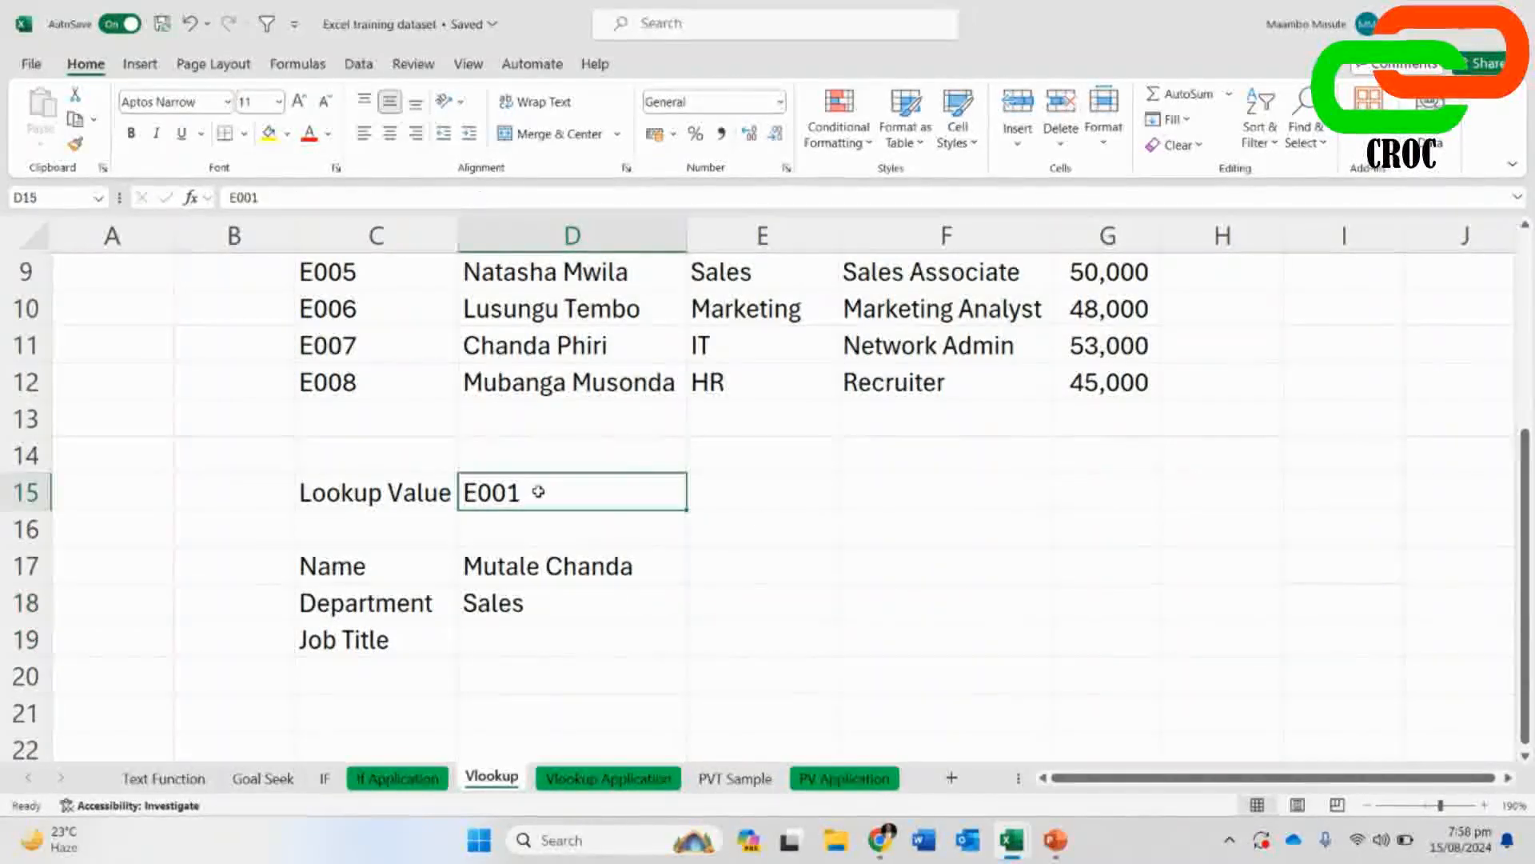
click(564, 569)
scroll(640, 463, up, 2)
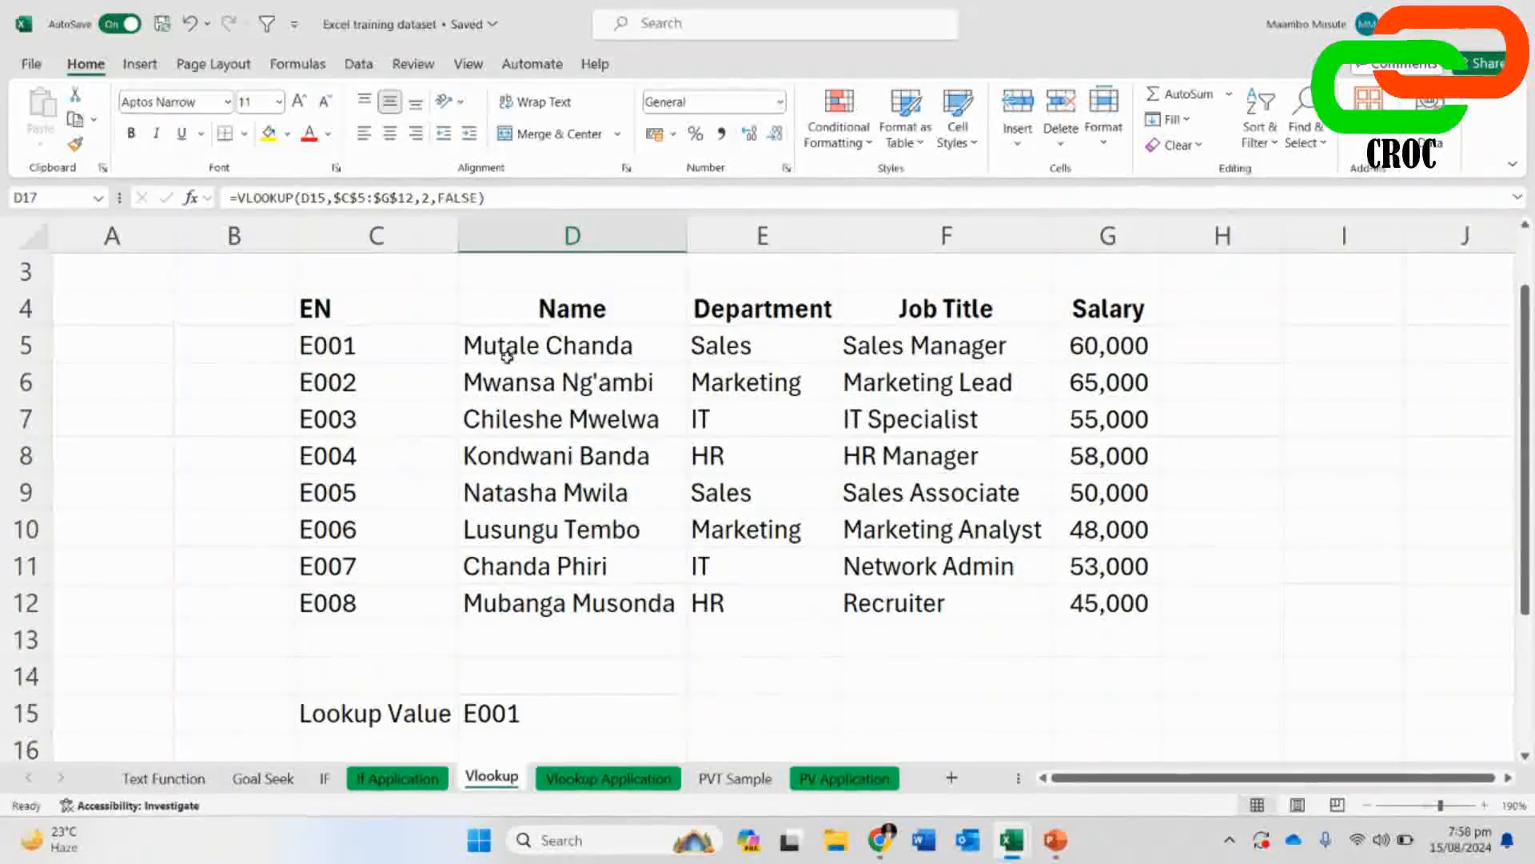
click(760, 346)
scroll(808, 534, down, 2)
click(547, 502)
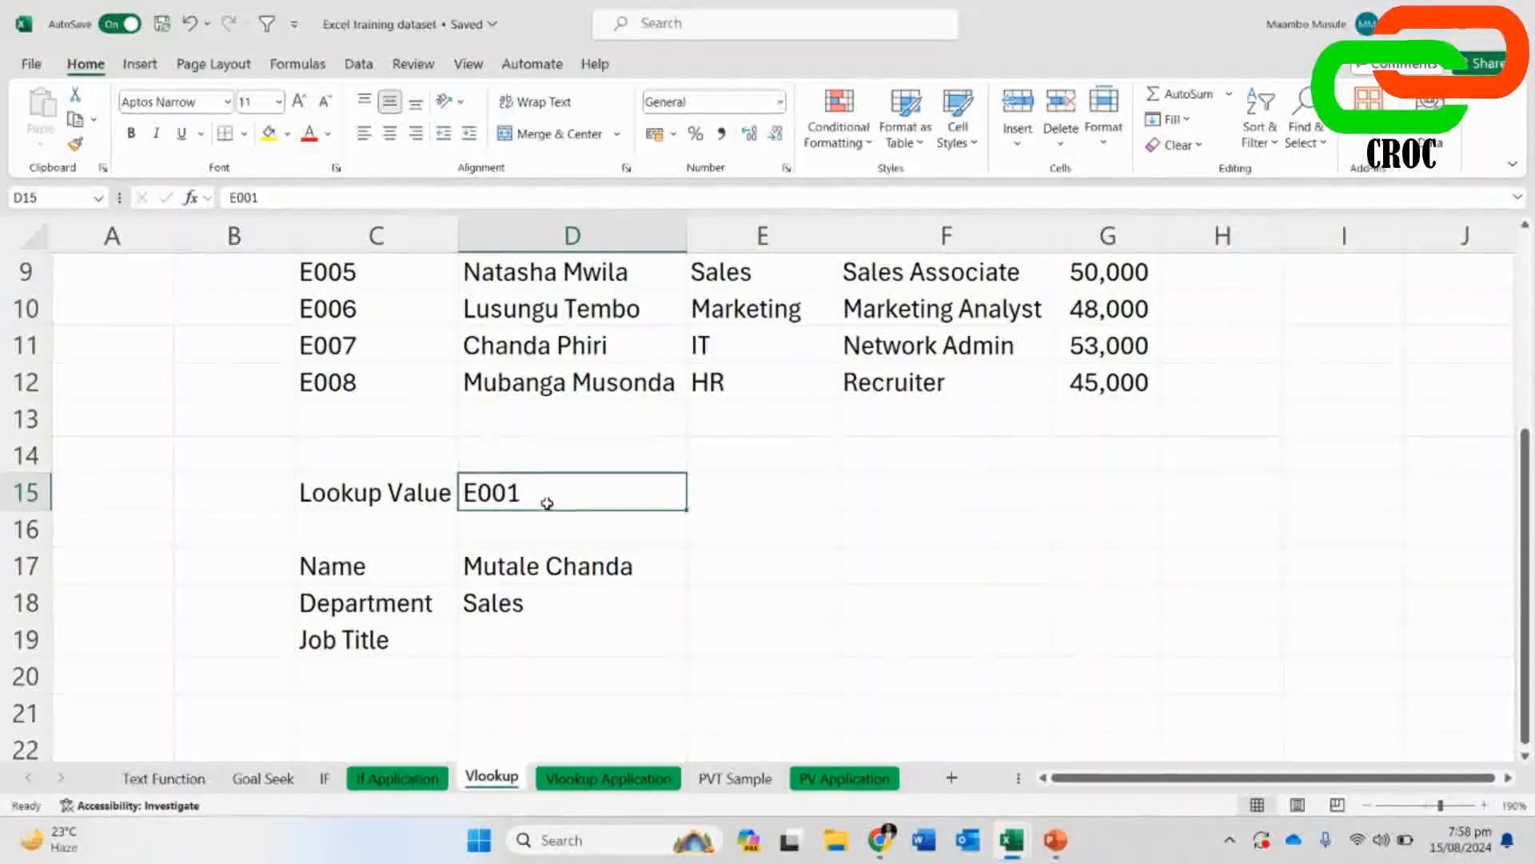
click(598, 604)
click(600, 569)
click(598, 602)
click(601, 570)
click(604, 602)
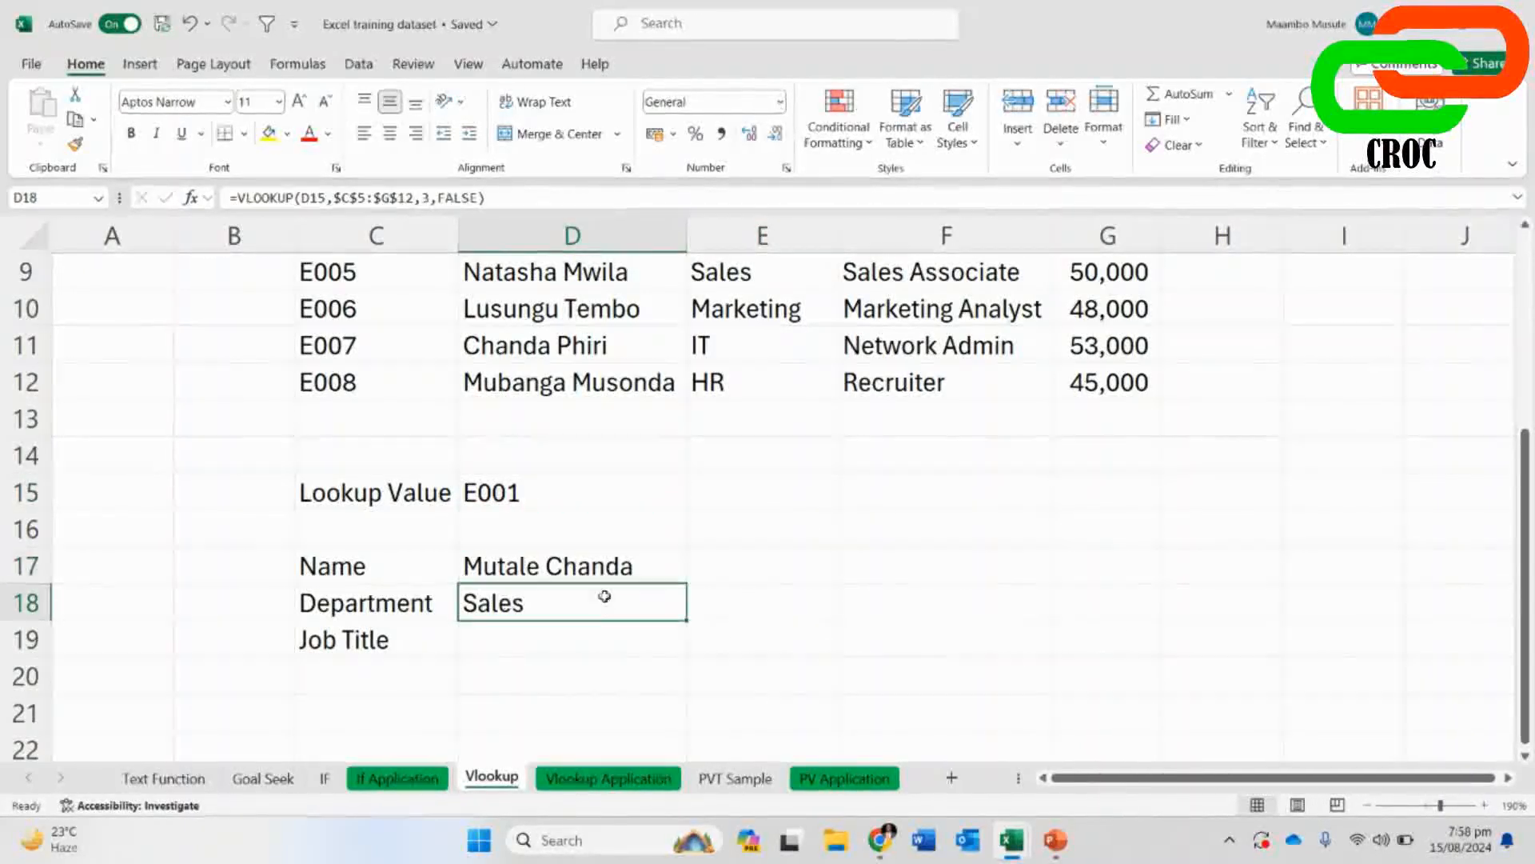
- Set the lookup value in D15 to E007
click(605, 567)
key(Up)
key(Up)
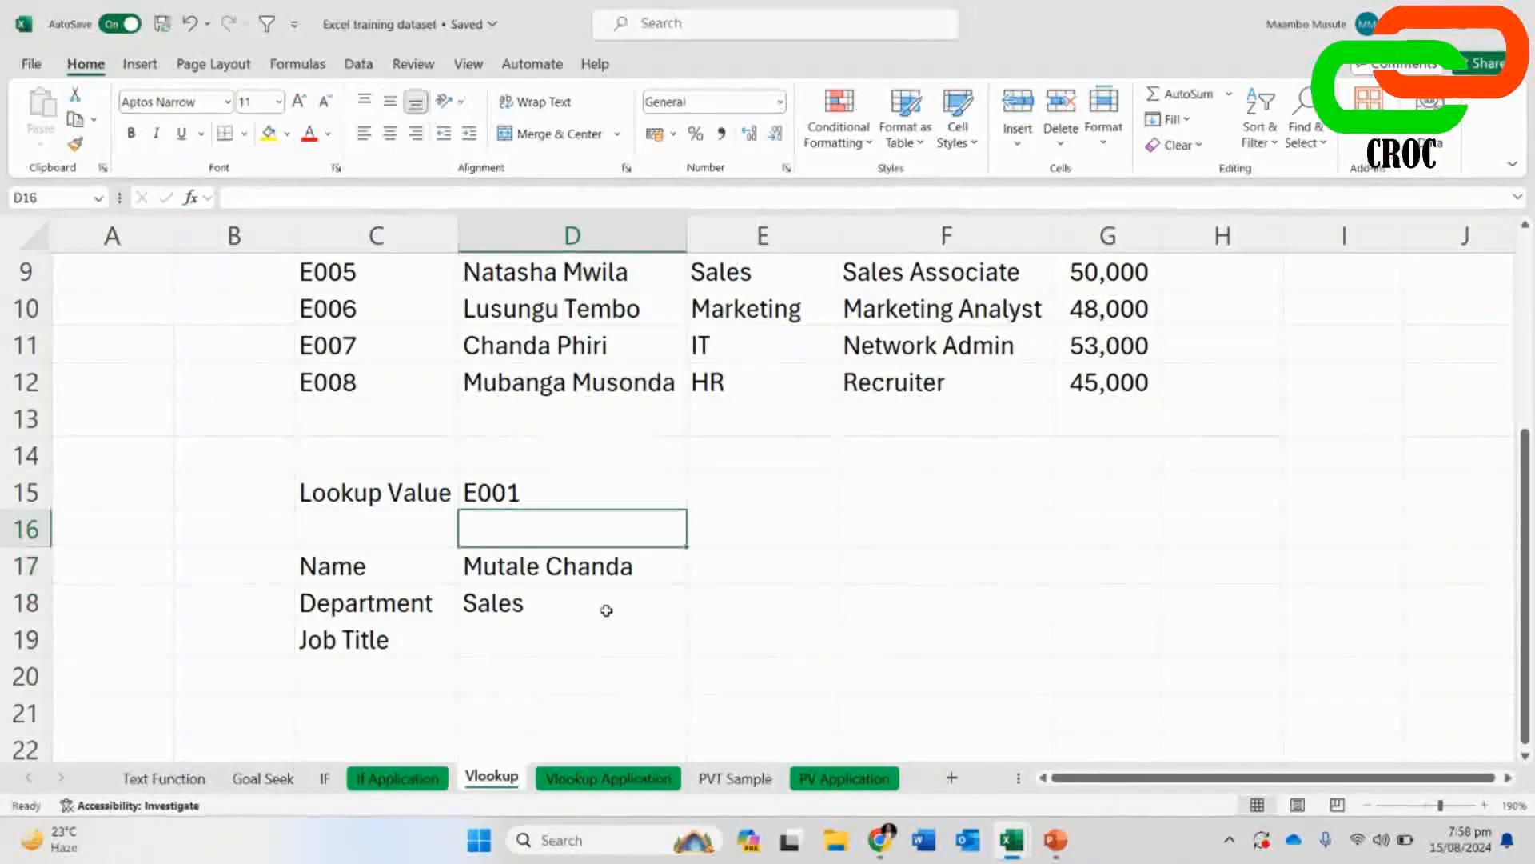
text(E00)
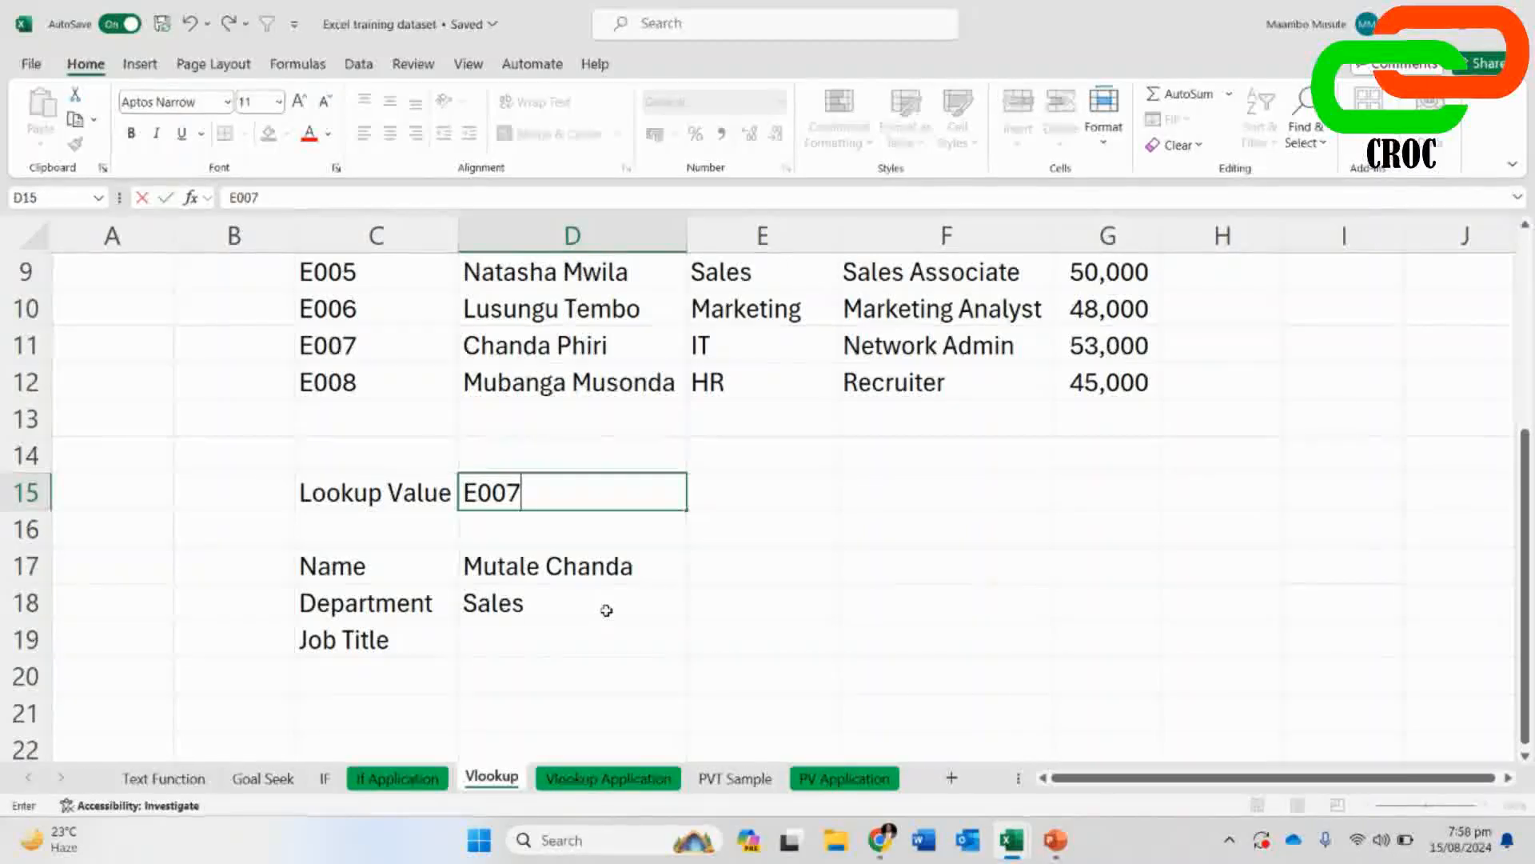
key(Return)
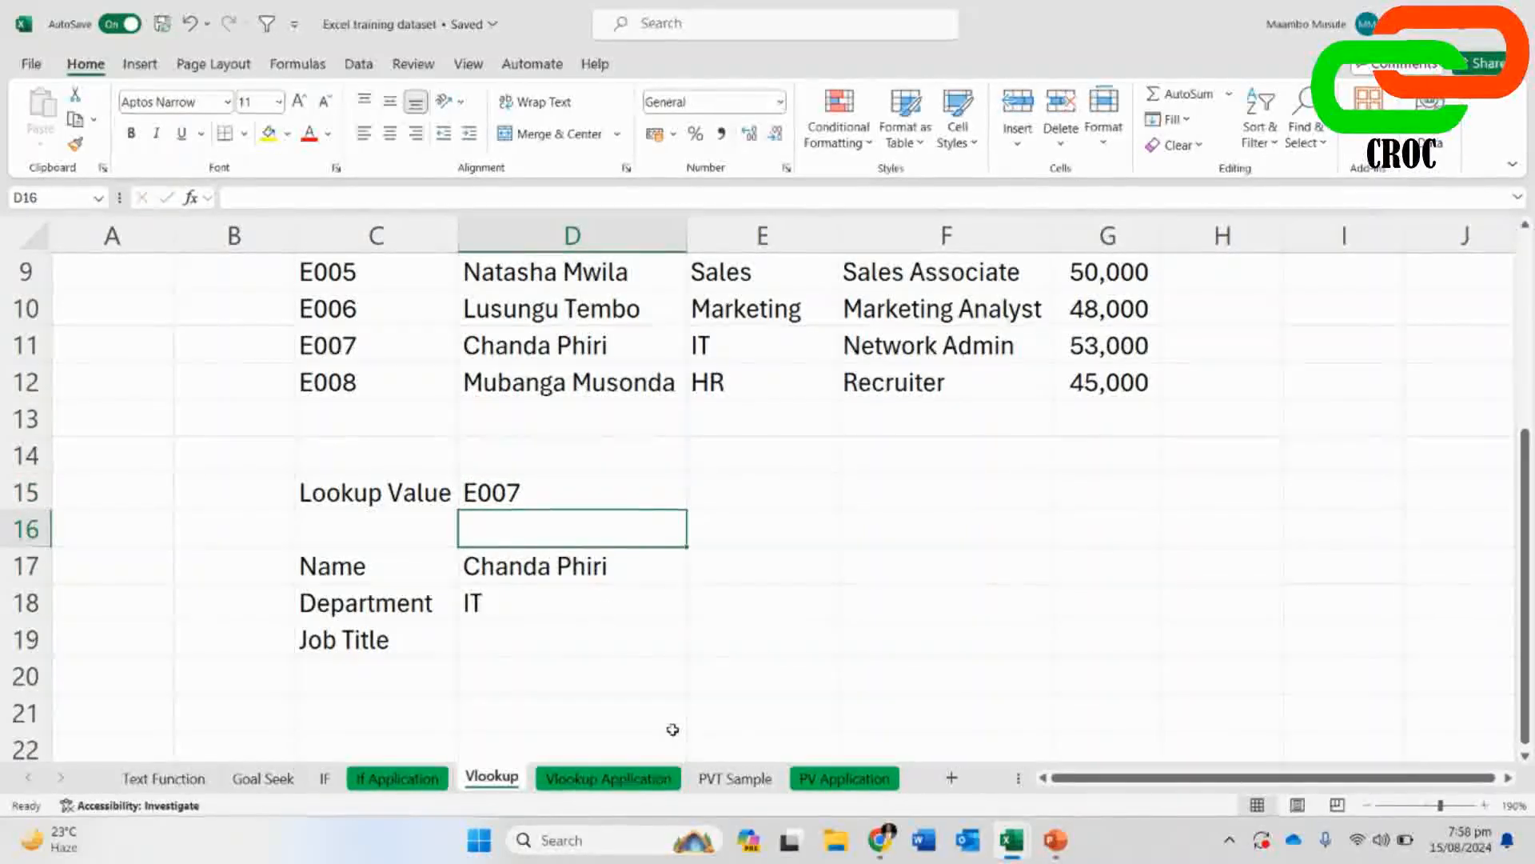
- Check the returned name in D17 and department in D18 against E007's row in the table
click(567, 580)
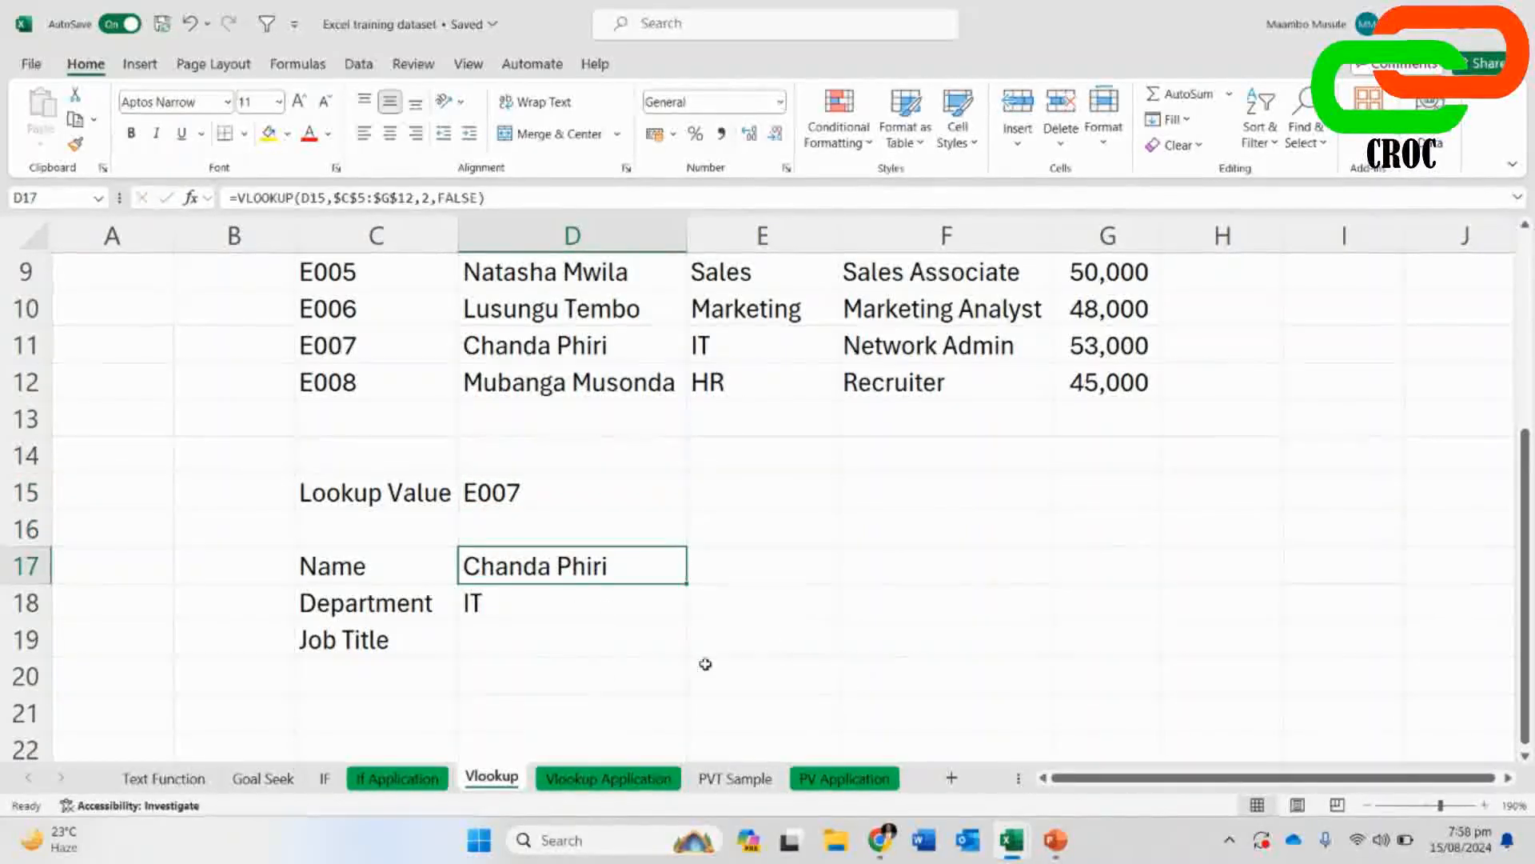
click(592, 611)
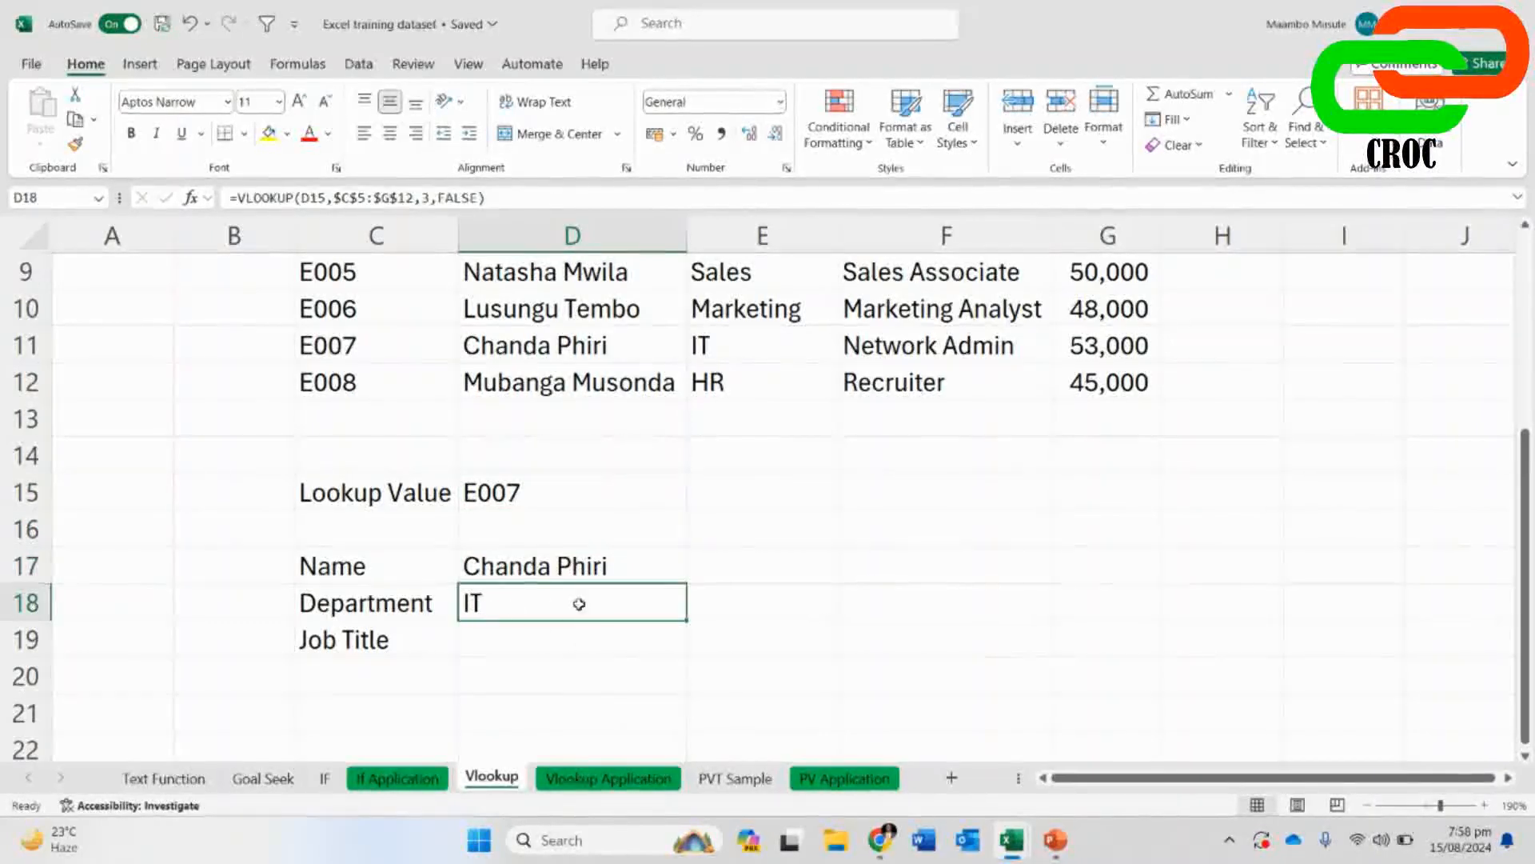
click(550, 345)
click(717, 345)
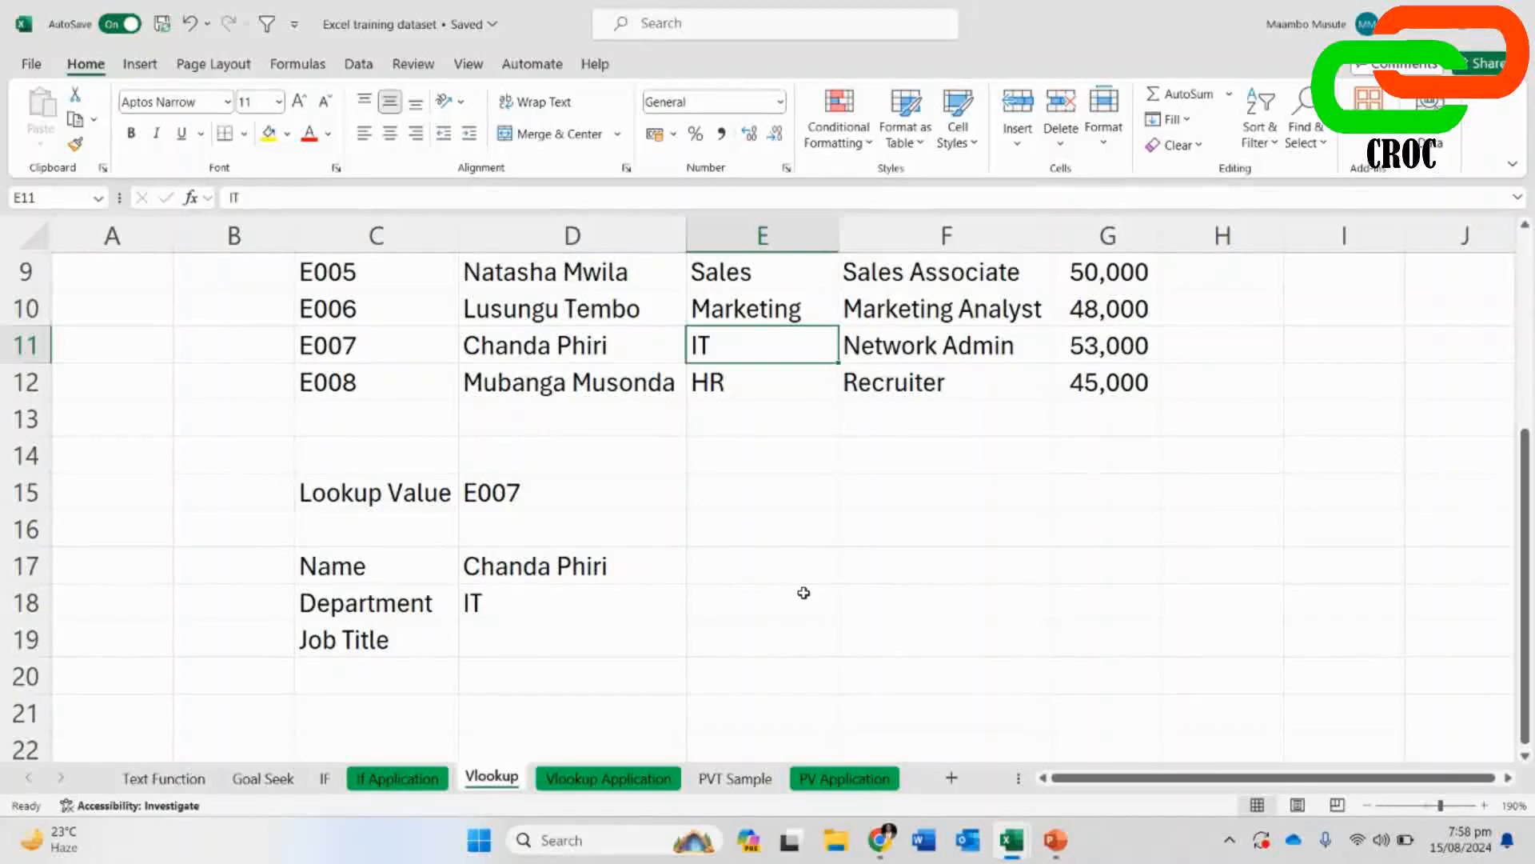
- Switch to the Google Meet call in Chrome and read the participants' in-call messages
click(880, 839)
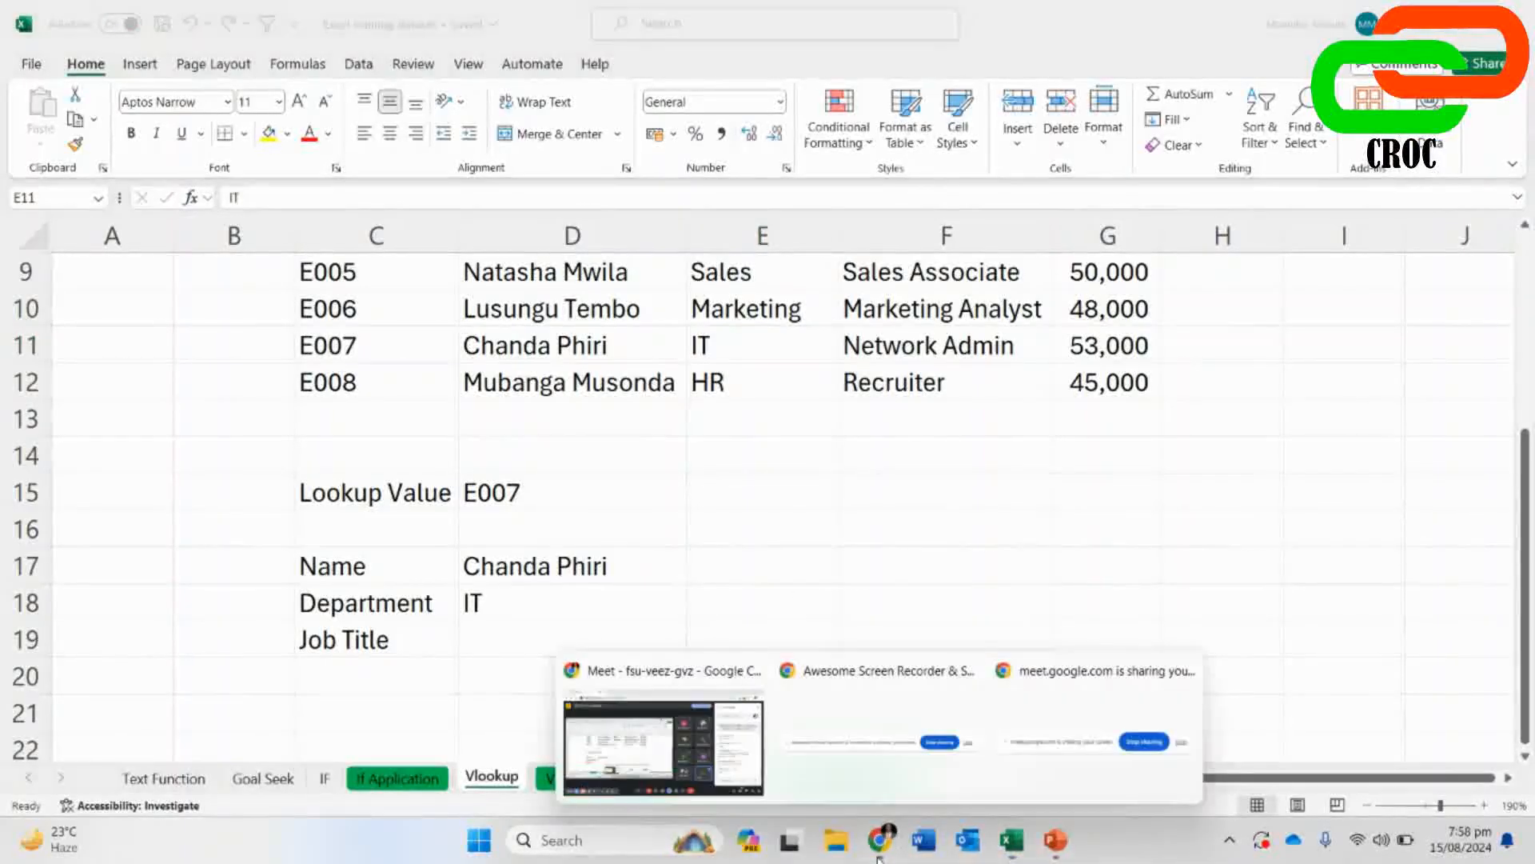
click(683, 732)
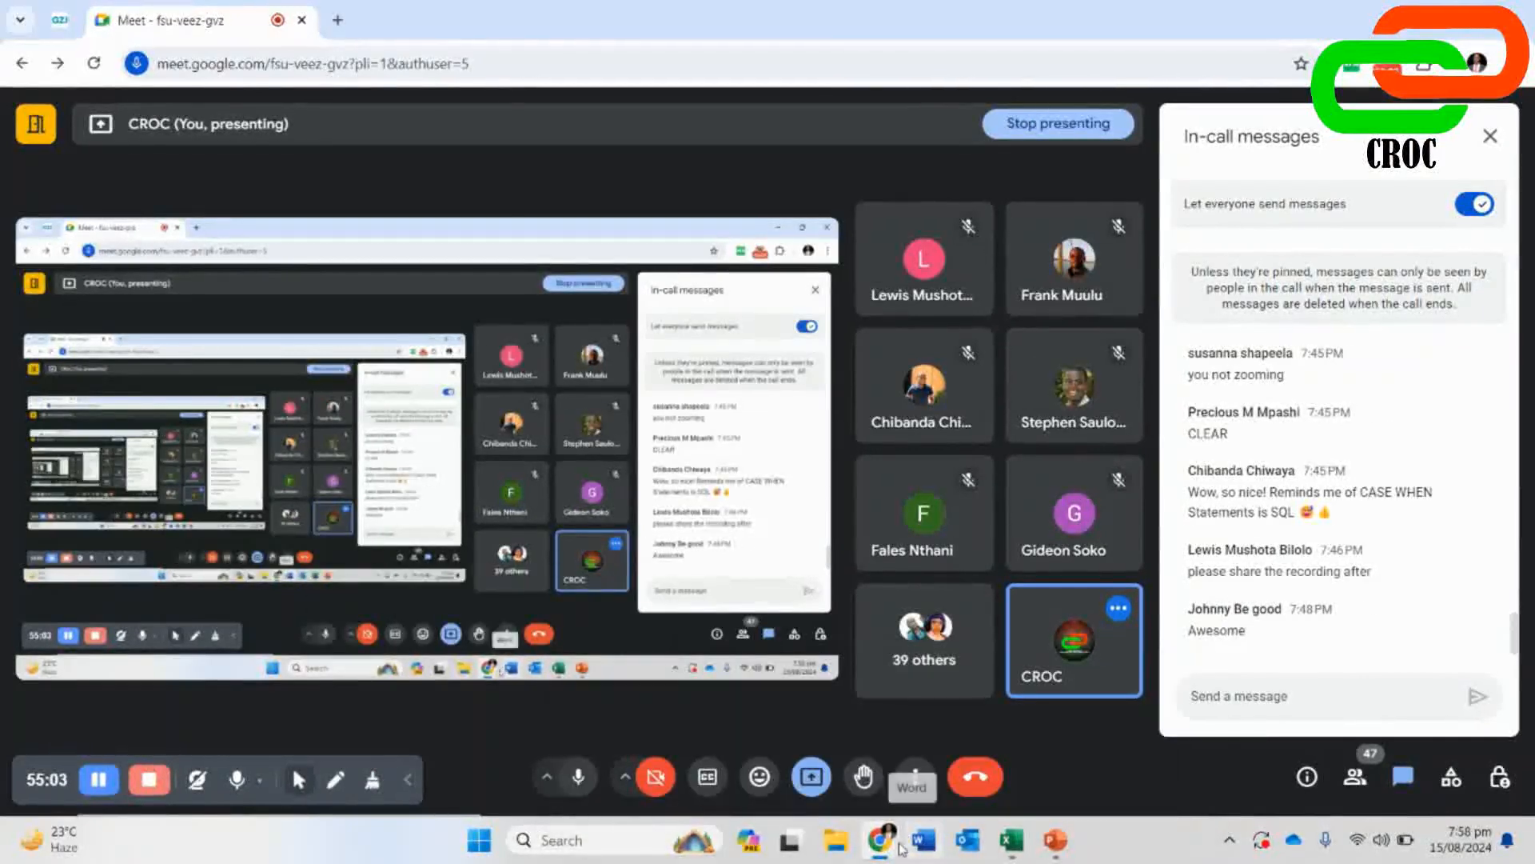
mouse_move(889, 849)
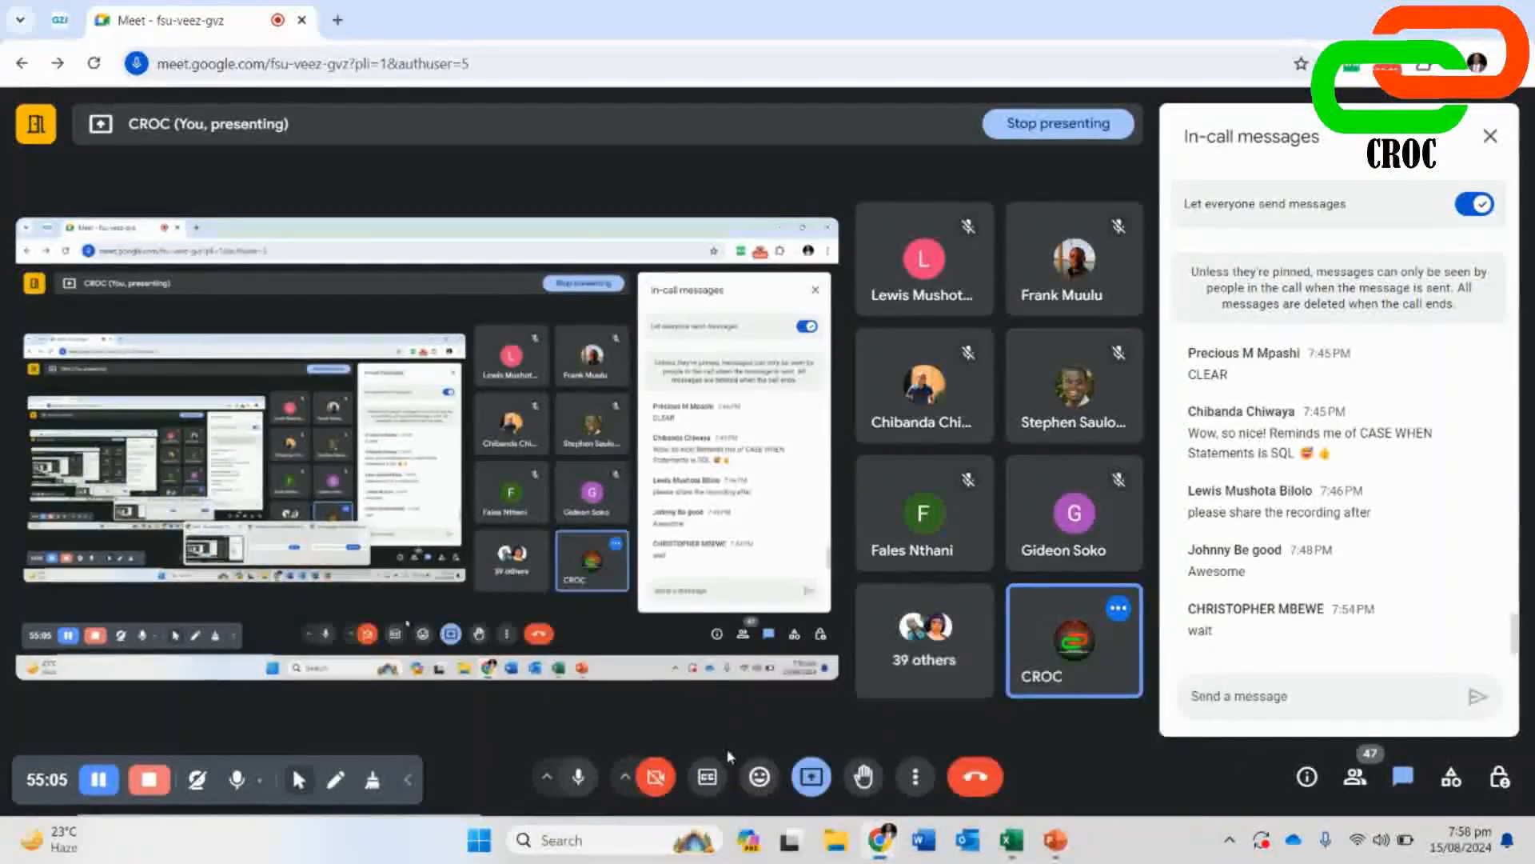
- Switch back to the Excel training dataset workbook and view the student results on the Vlookup Application sheet
mouse_move(1010, 840)
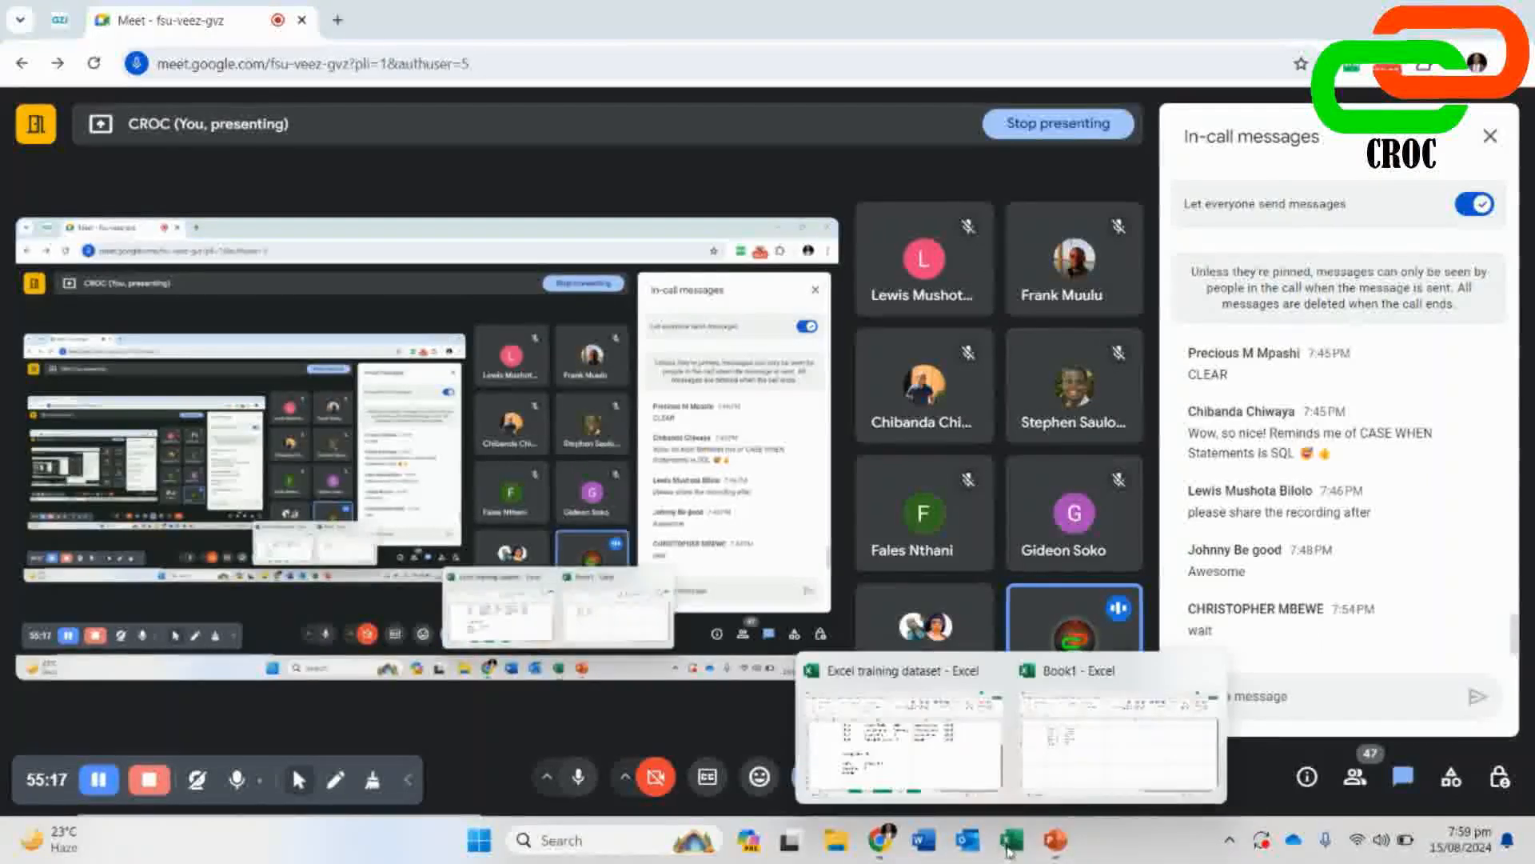
click(916, 744)
click(581, 779)
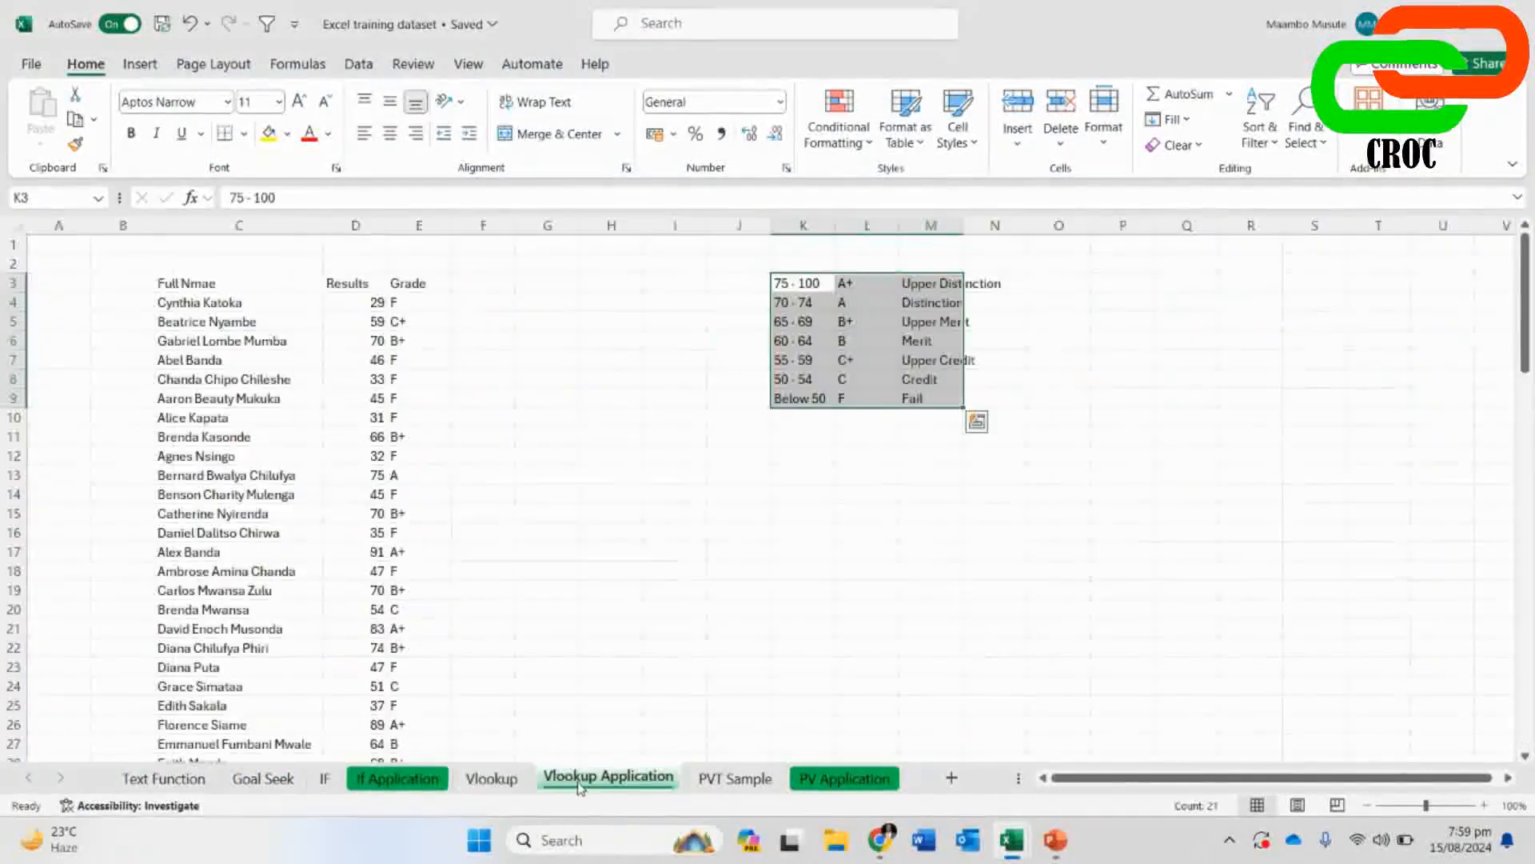
click(728, 574)
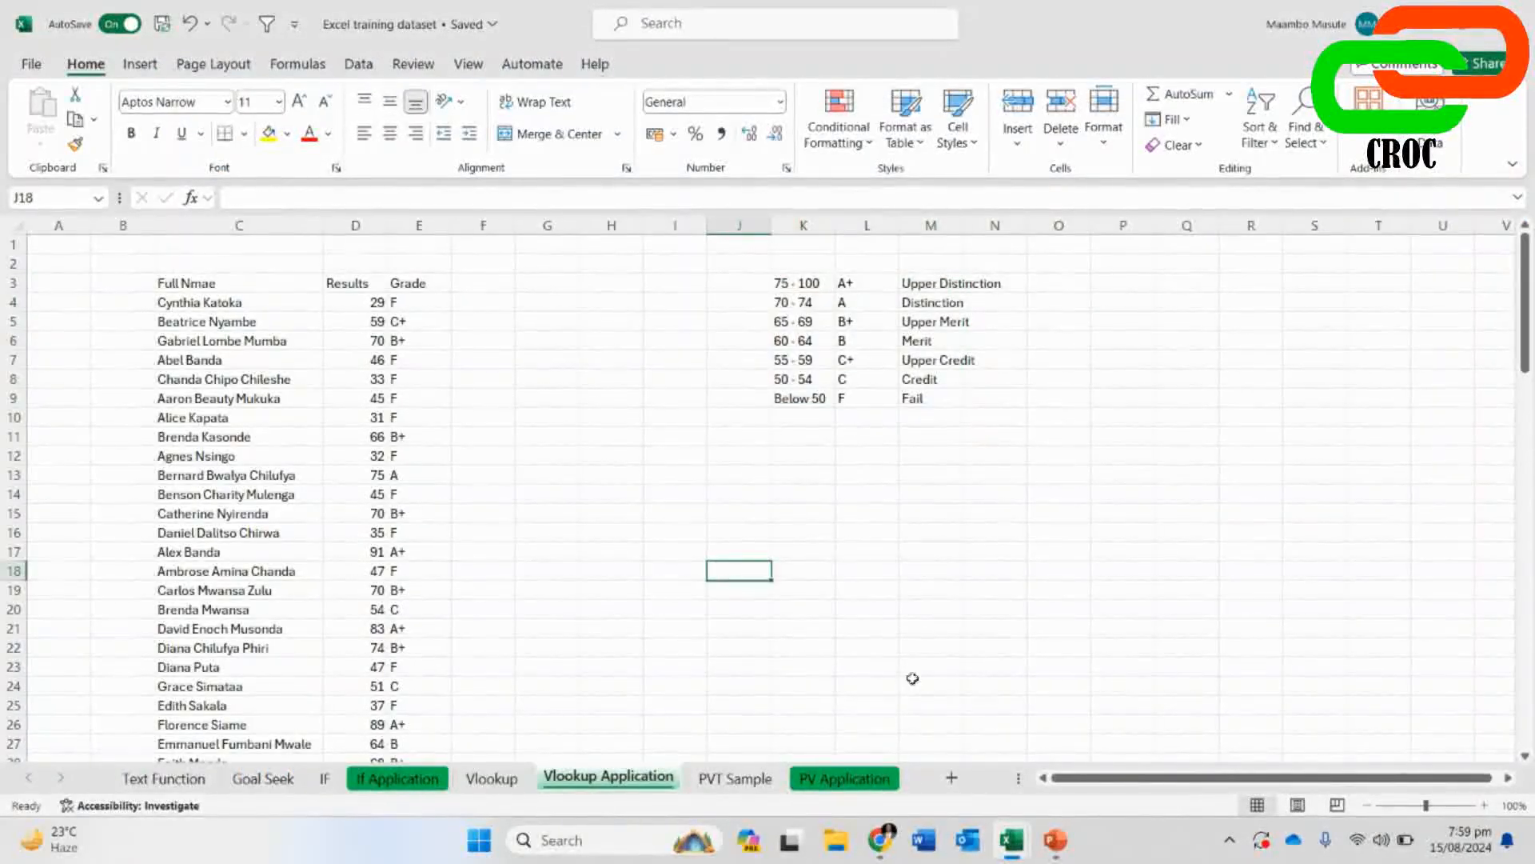
- Check the participants' further questions in the Google Meet chat and return to the Excel training dataset workbook
click(654, 750)
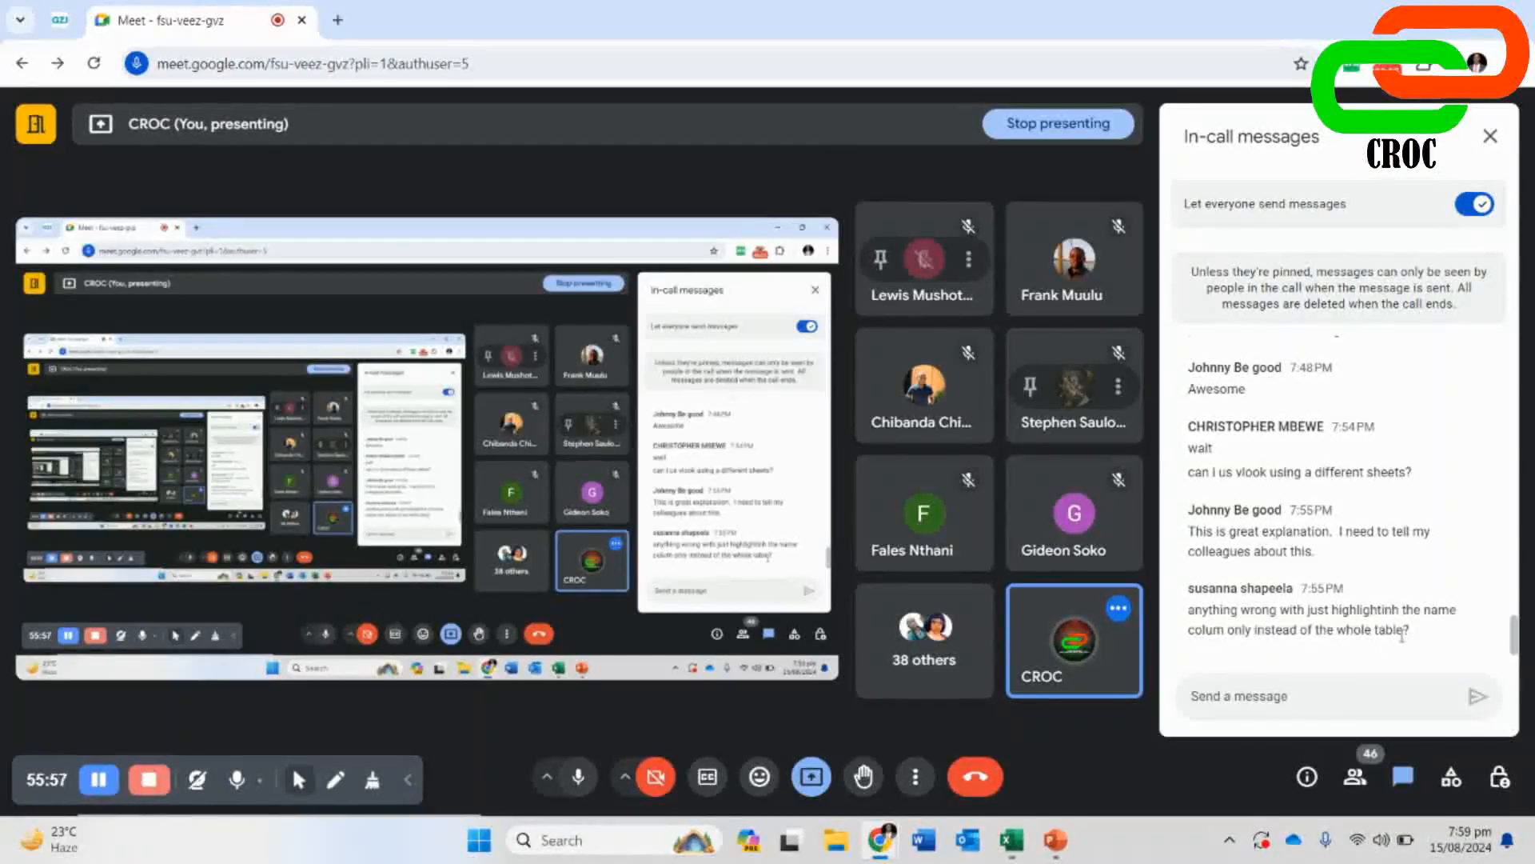
mouse_move(1011, 840)
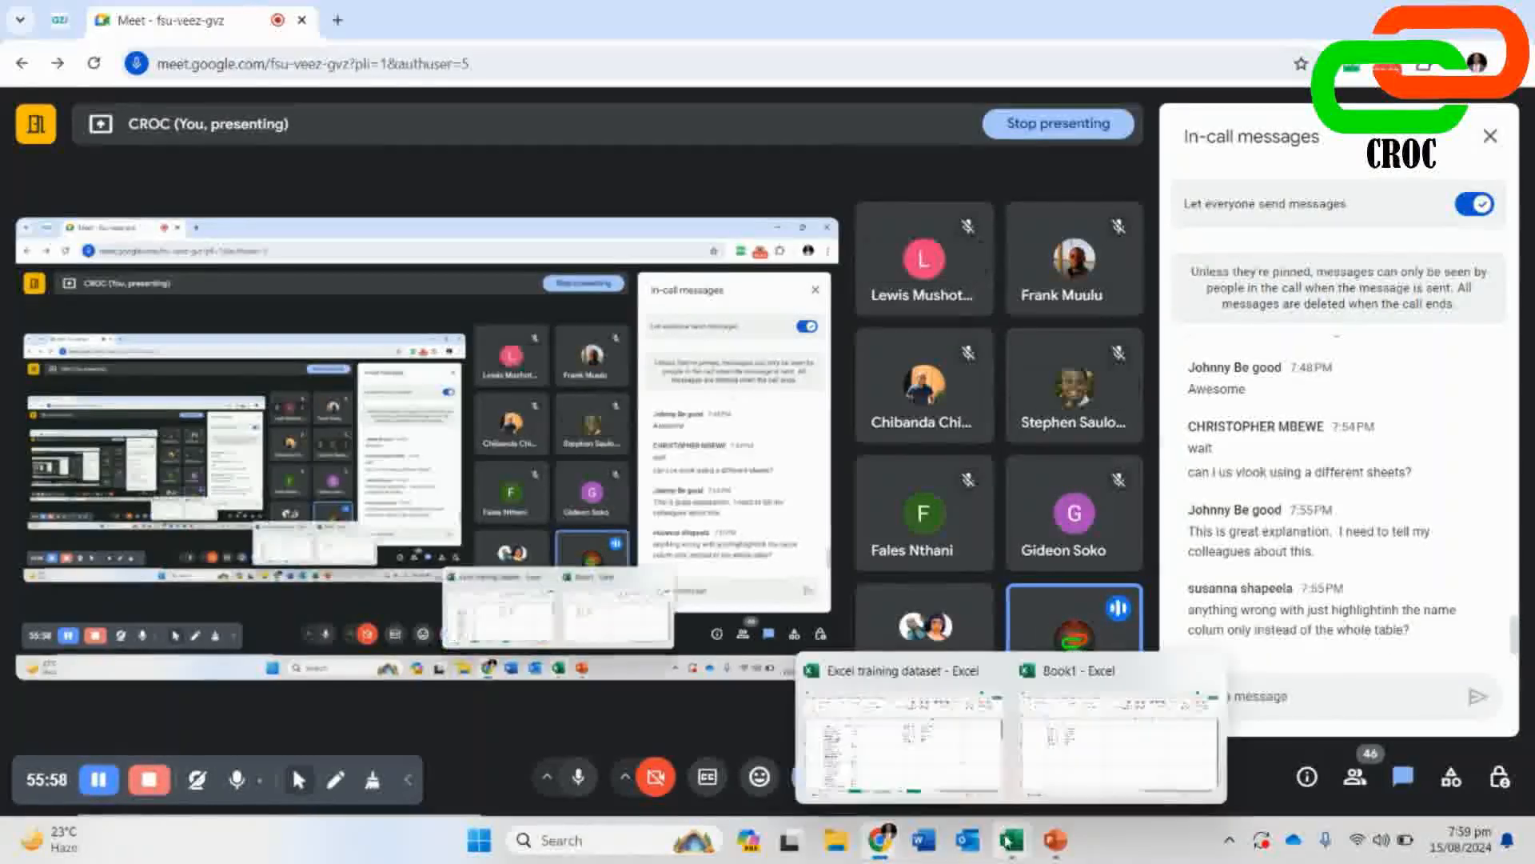
click(946, 775)
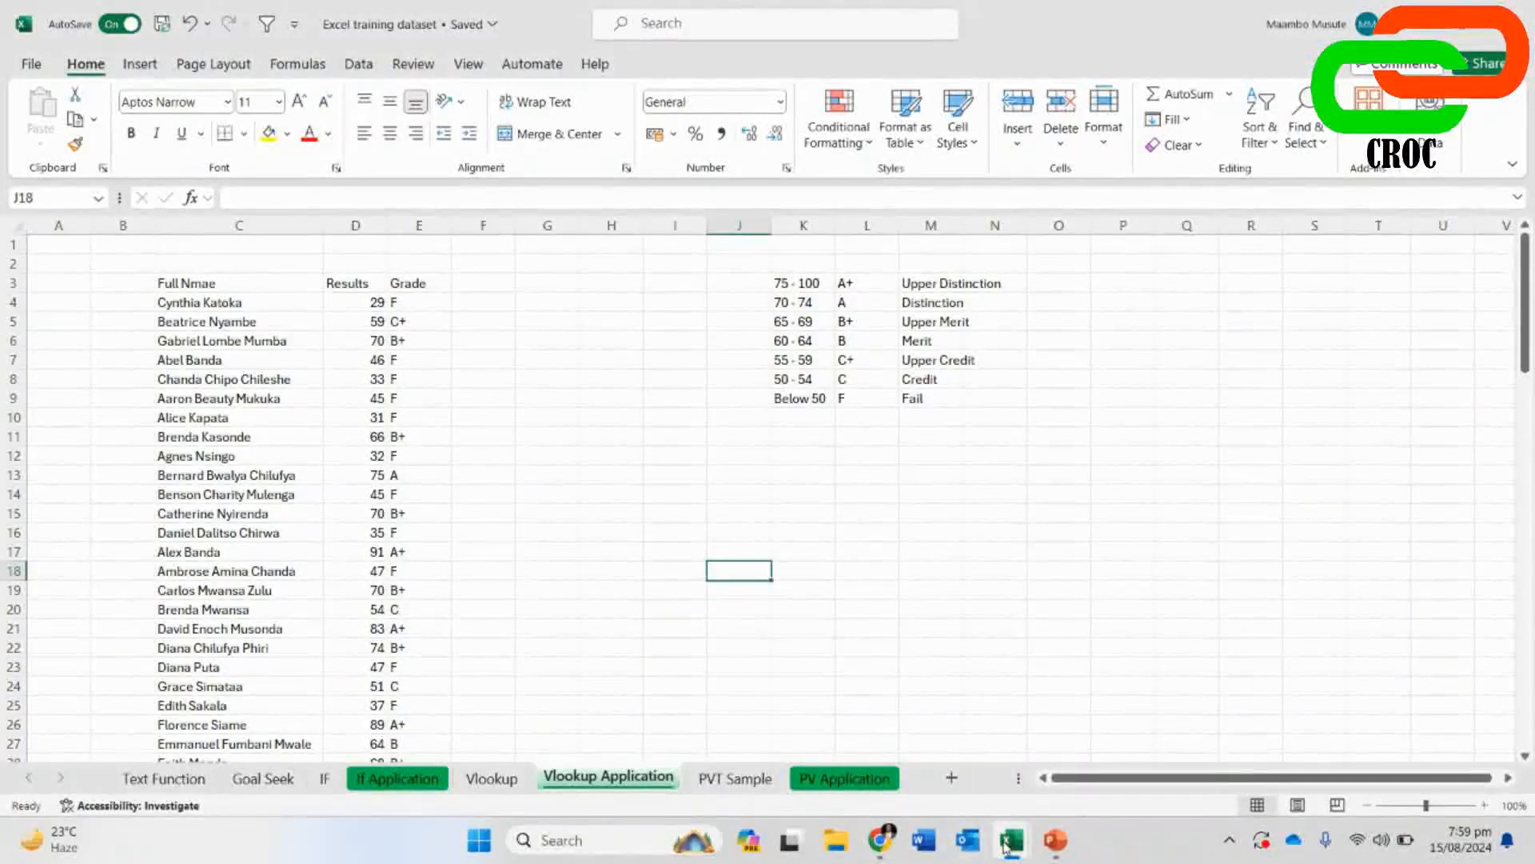
- Open the Vlookup sheet and review the lookup area and the Department column of the employee table
click(492, 778)
click(784, 528)
scroll(1000, 506, down, 1)
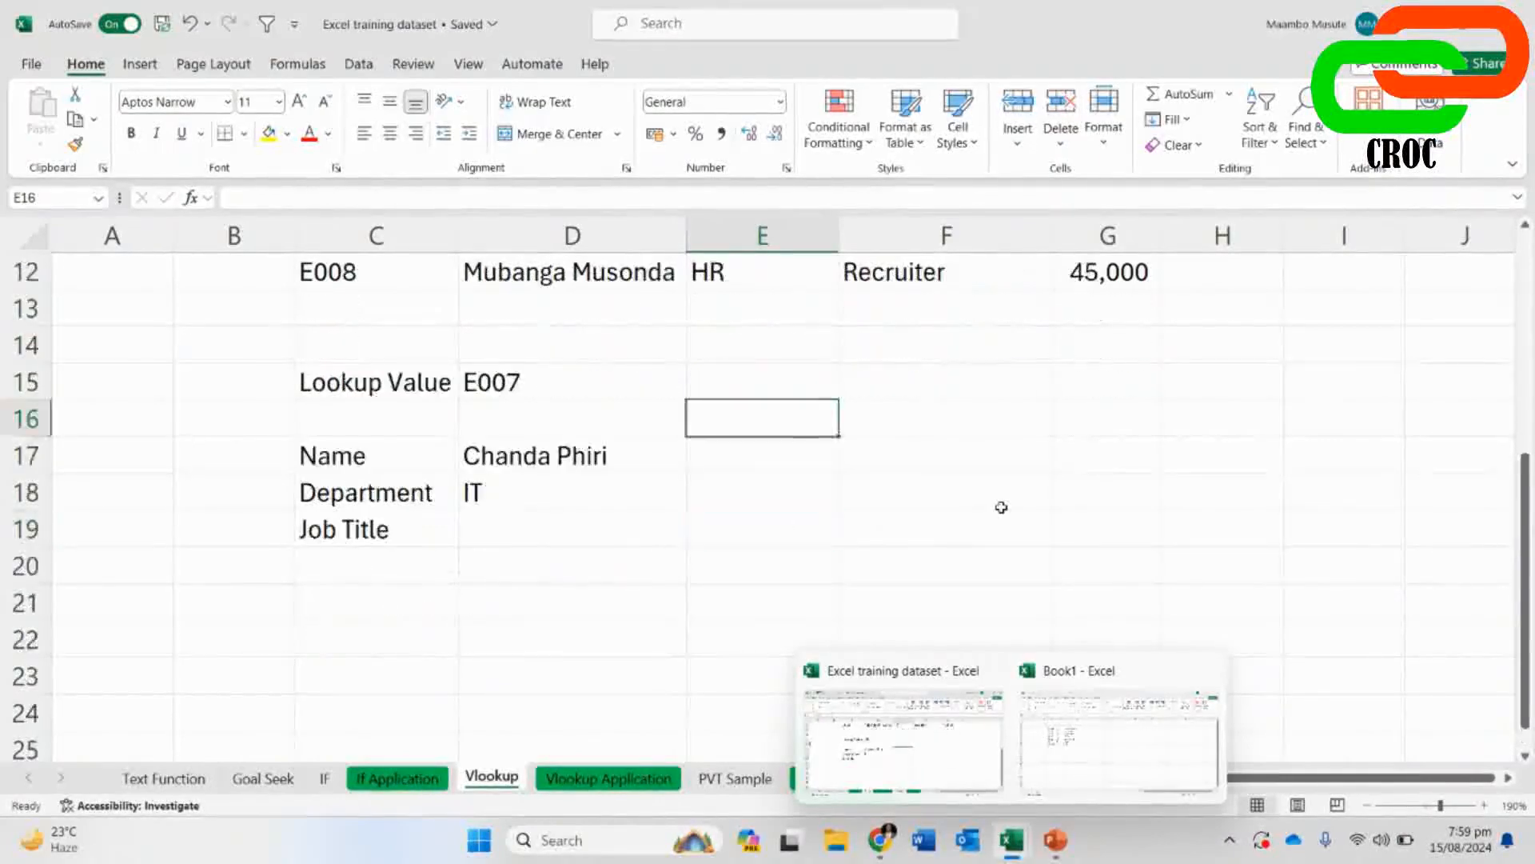
scroll(1000, 507, up, 3)
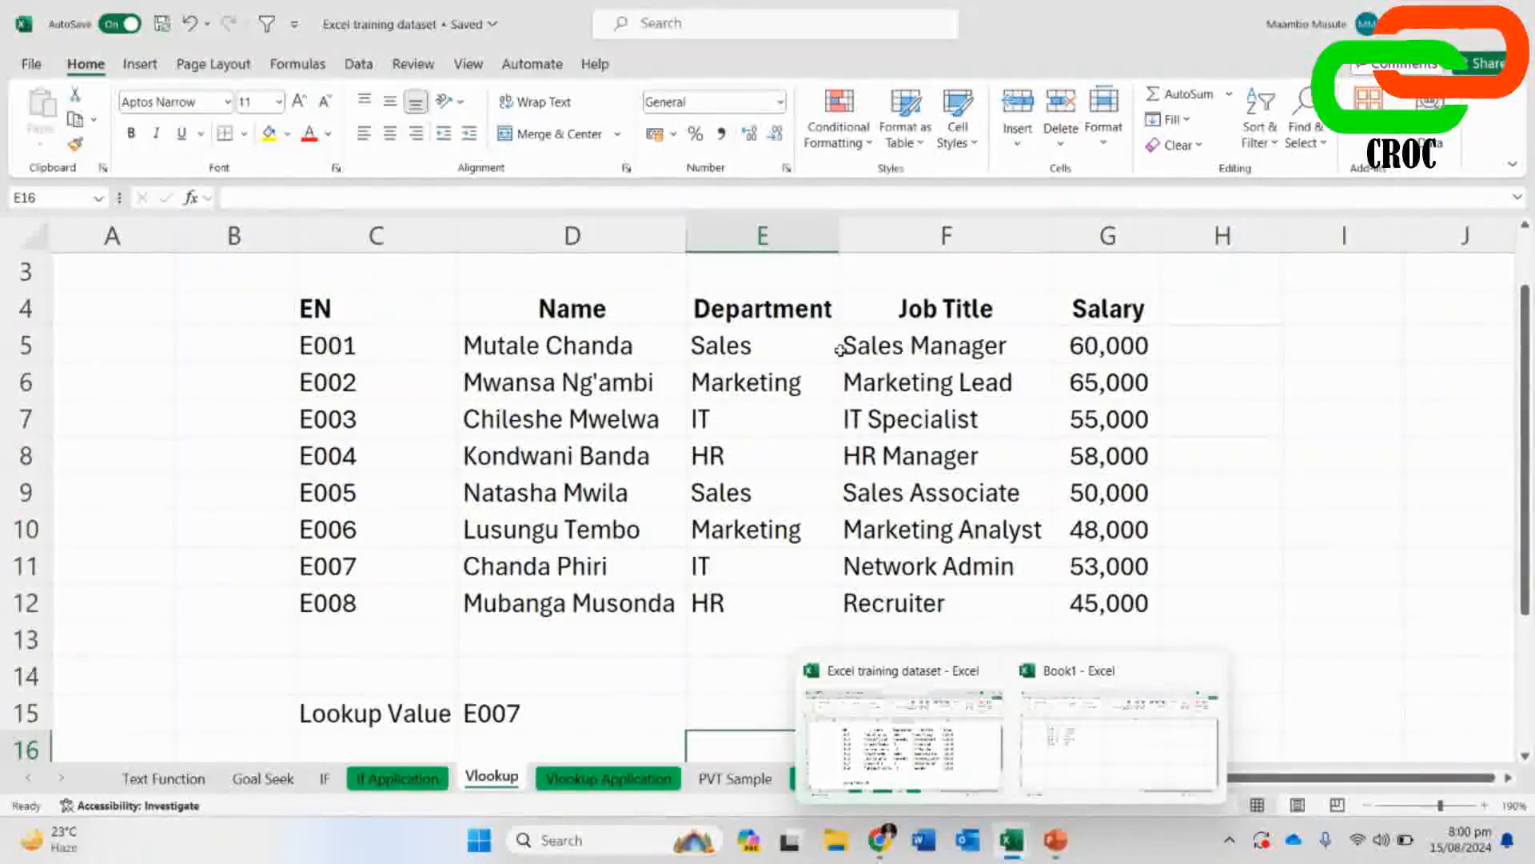
click(798, 349)
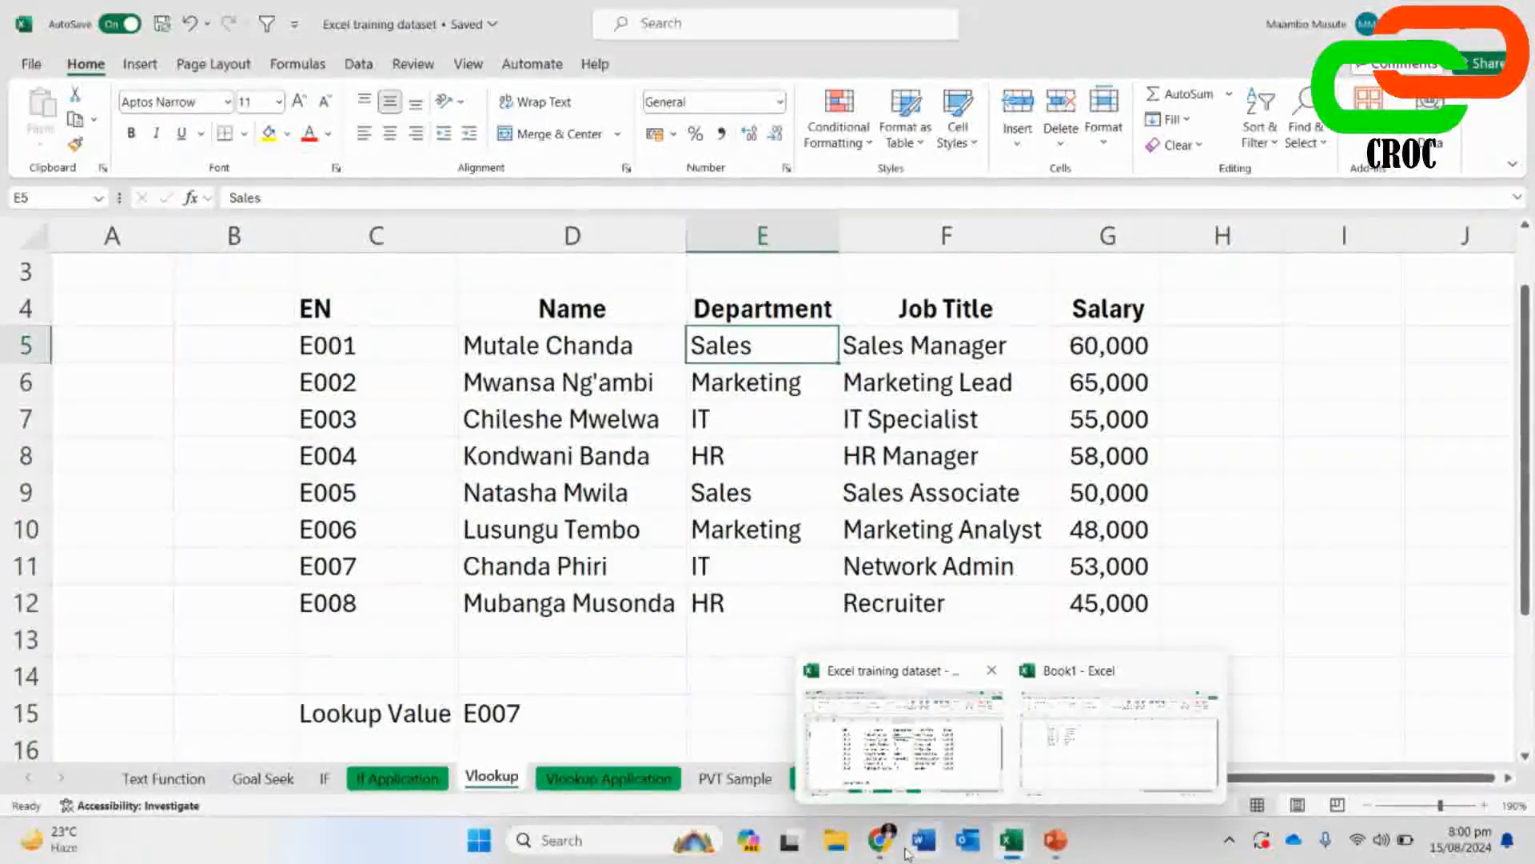
- Read the remaining in-call messages in Google Meet and switch back to the Vlookup sheet in Excel
mouse_move(880, 840)
click(711, 751)
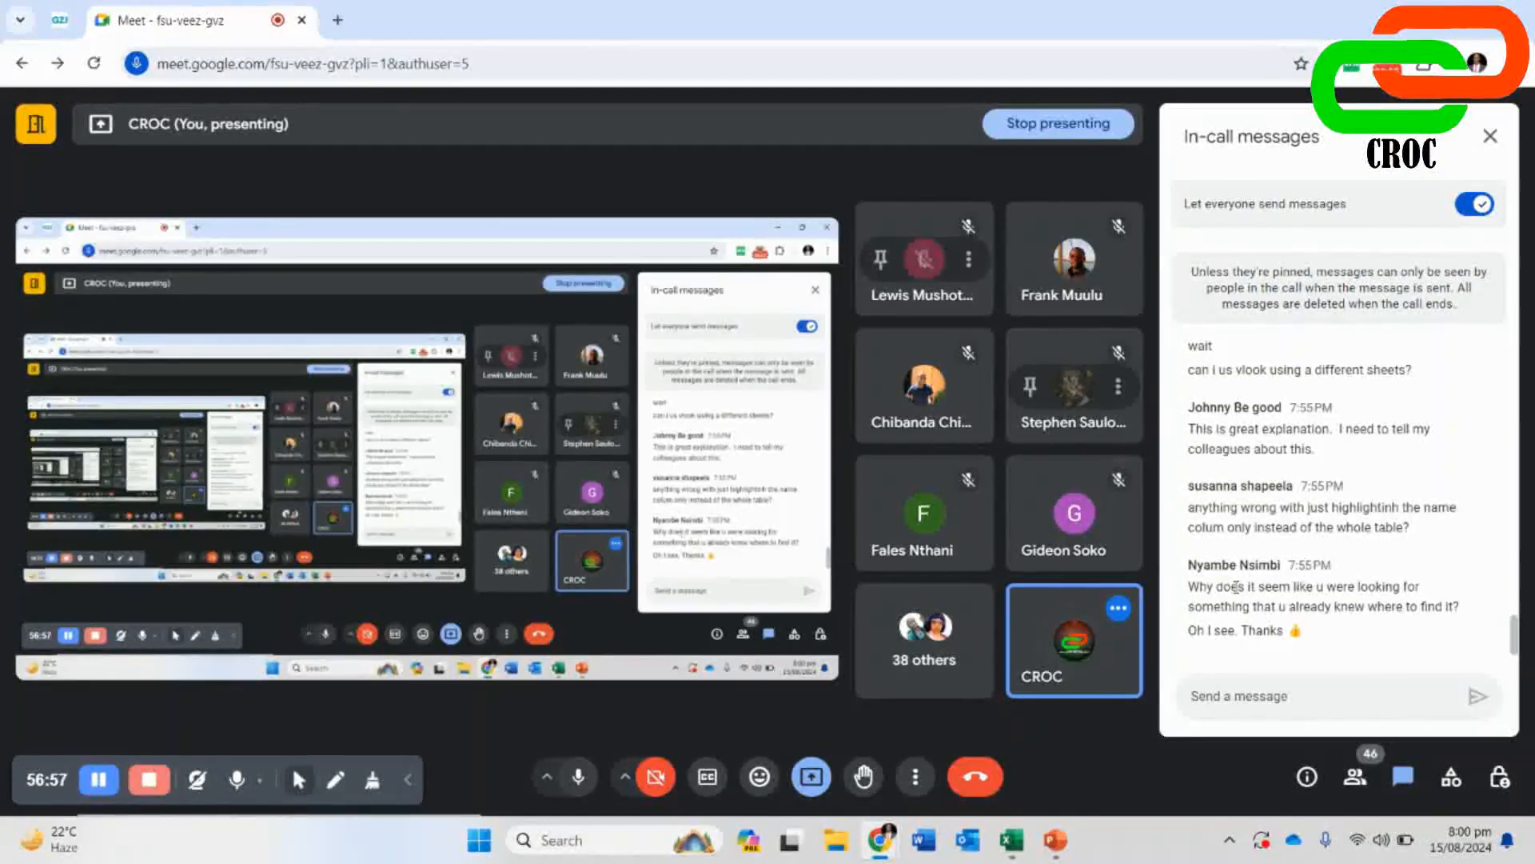
mouse_move(898, 844)
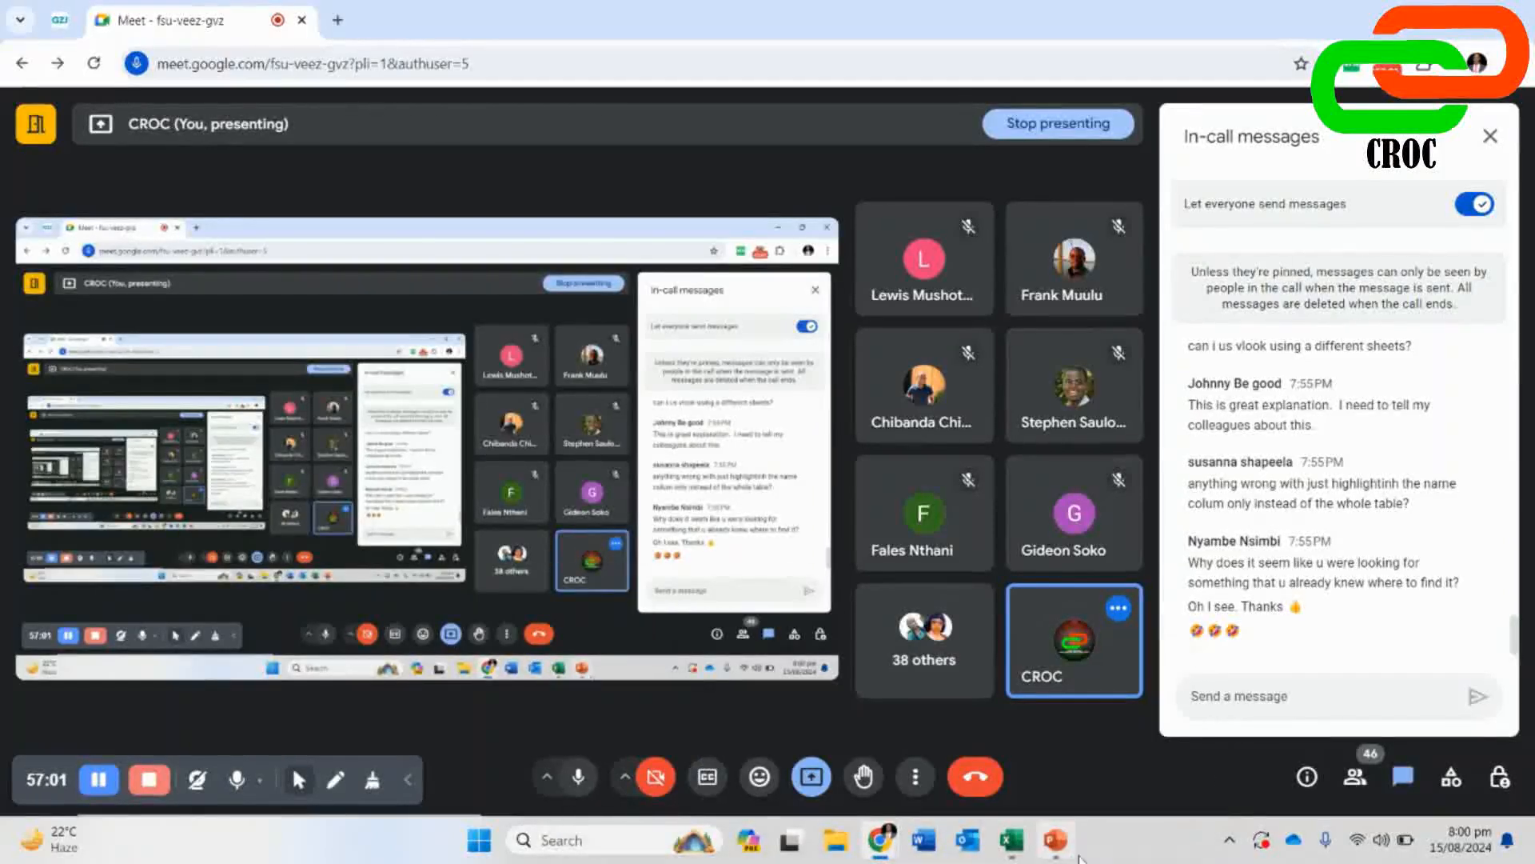
mouse_move(1011, 840)
click(976, 719)
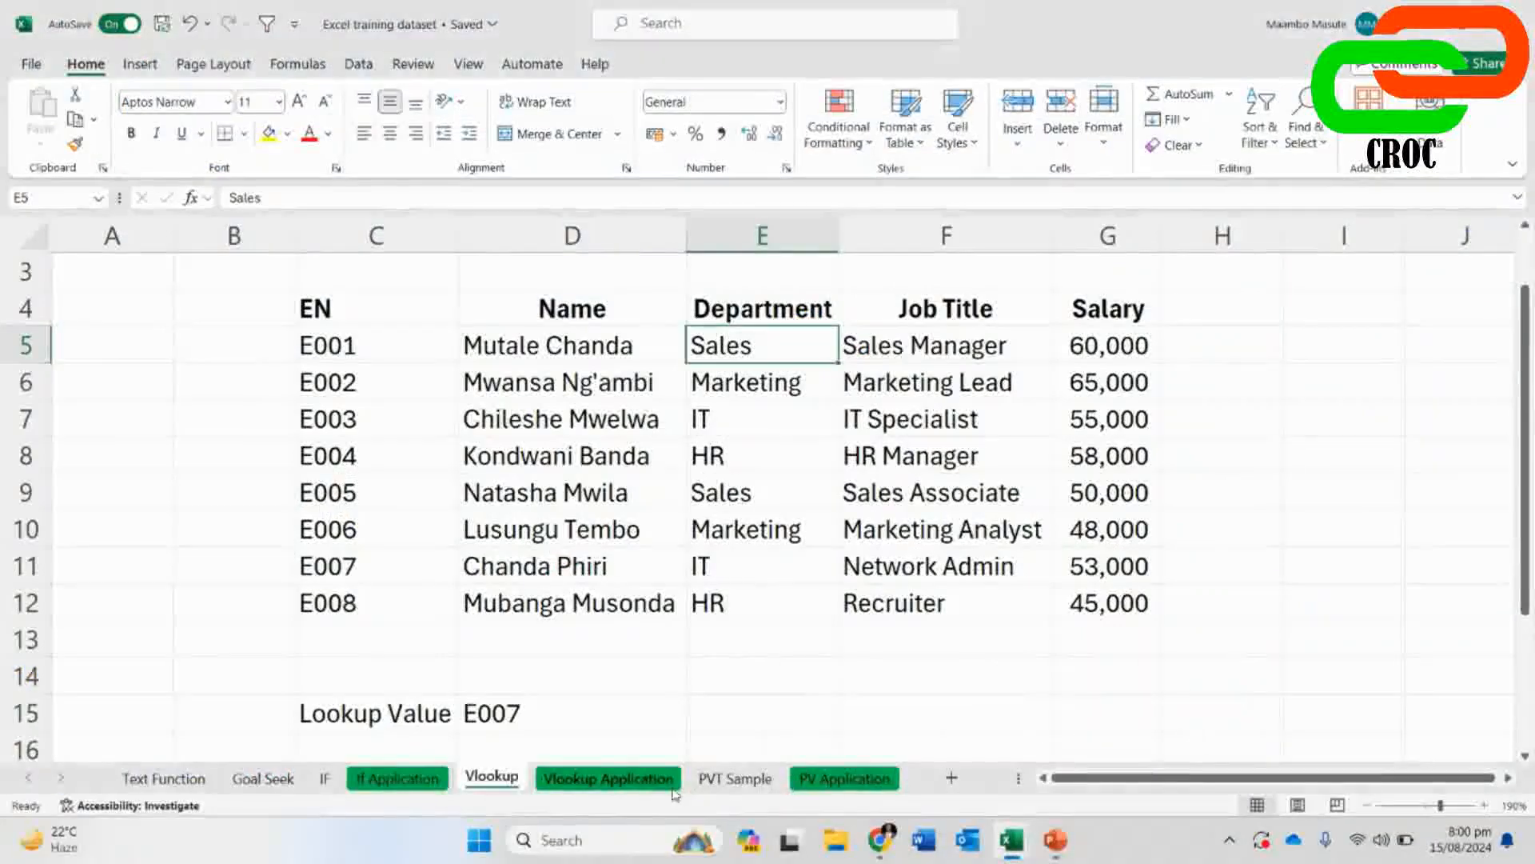
- Look at the Vlookup Application sheet, open the If Application sheet and select the first student's full name in its marks table
click(614, 776)
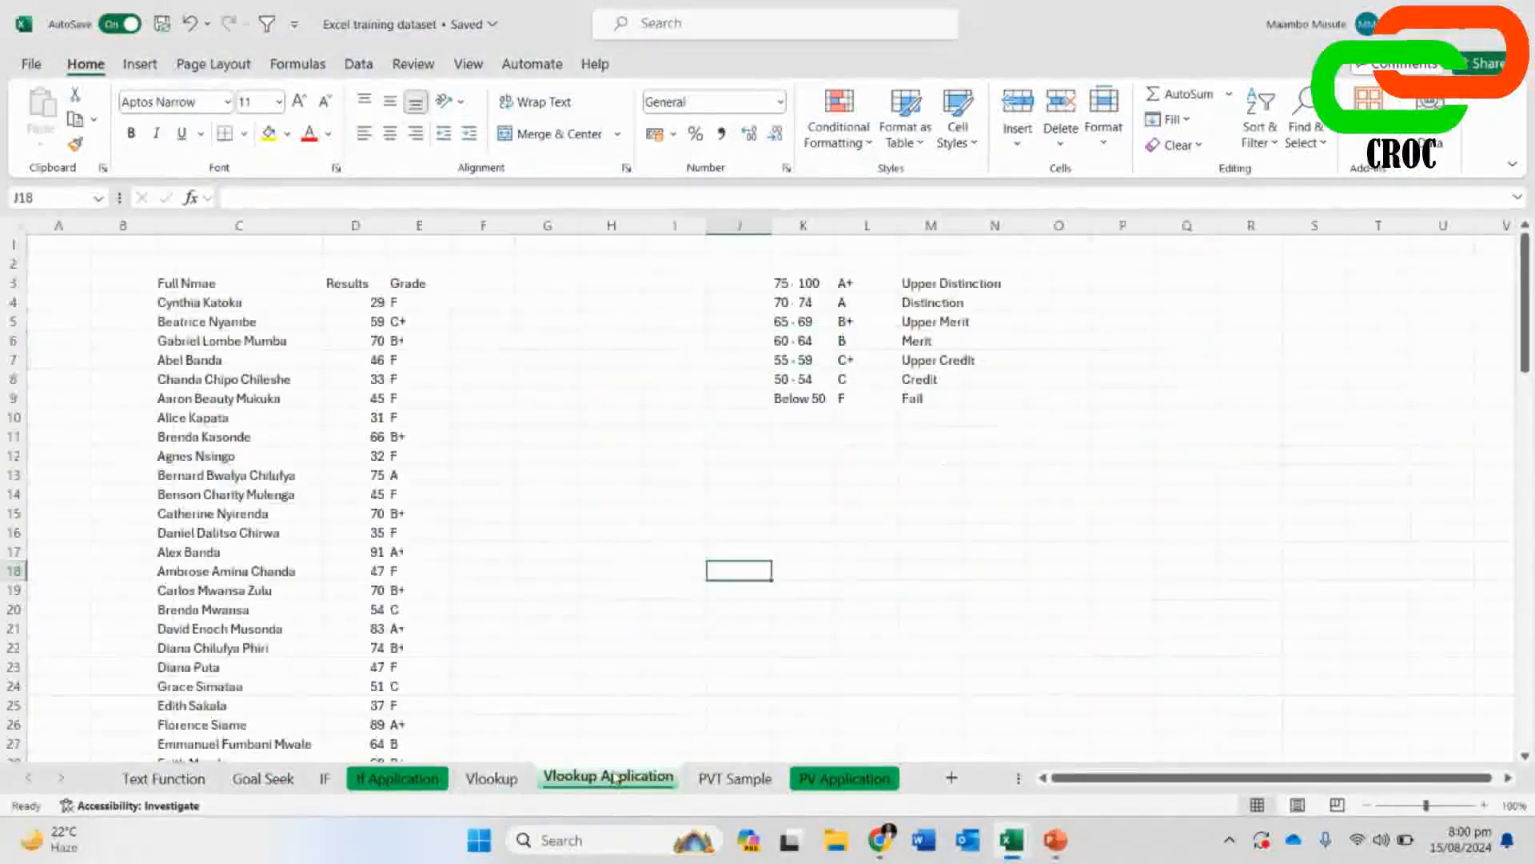
click(397, 778)
drag(1147, 779, 1128, 781)
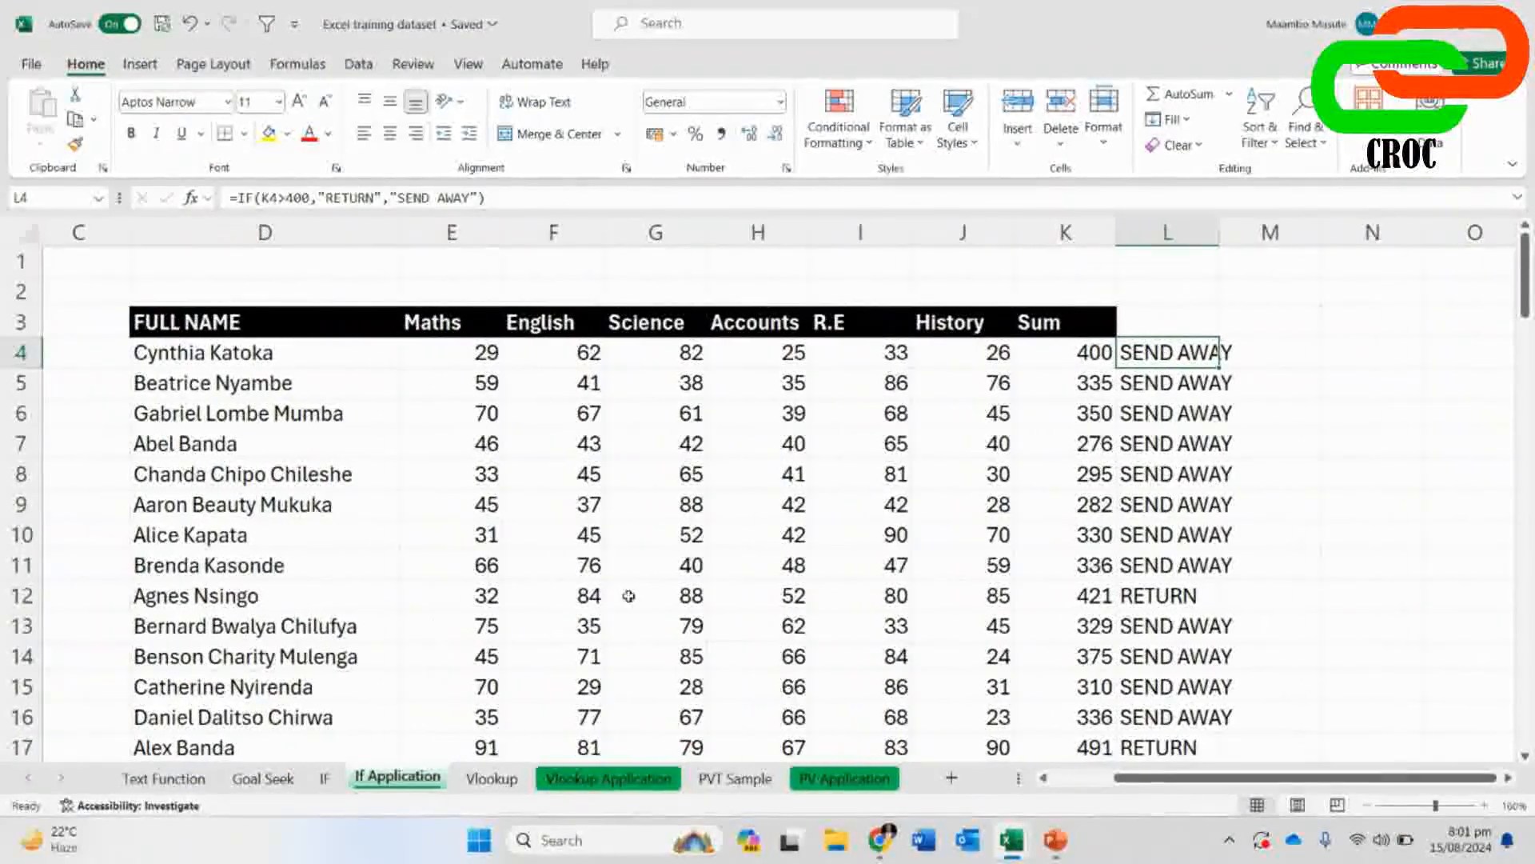
click(227, 352)
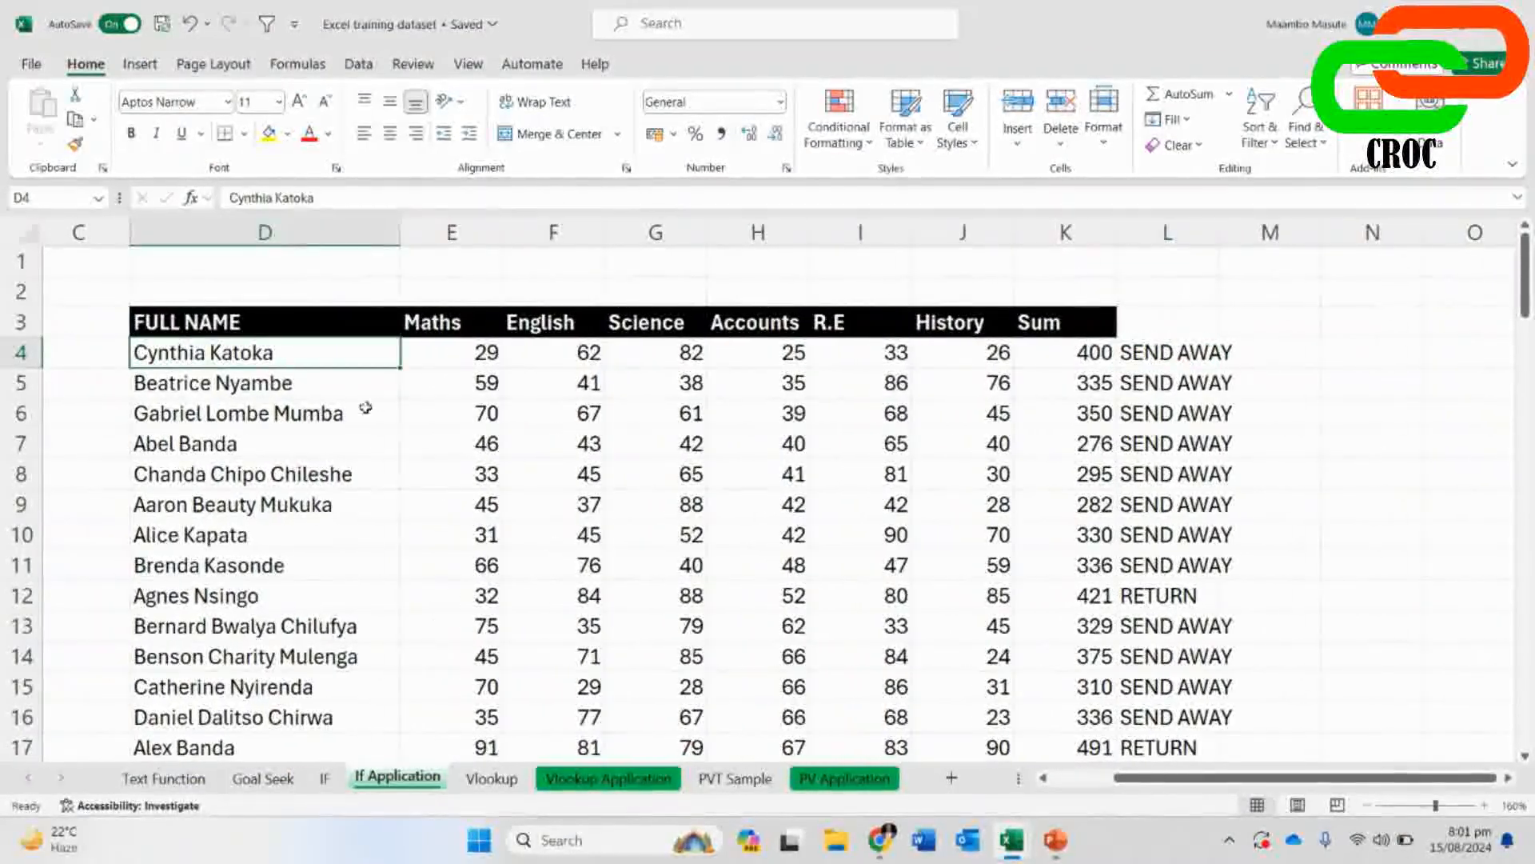
- Return to the Vlookup Application sheet and review its full name and Results columns
click(610, 778)
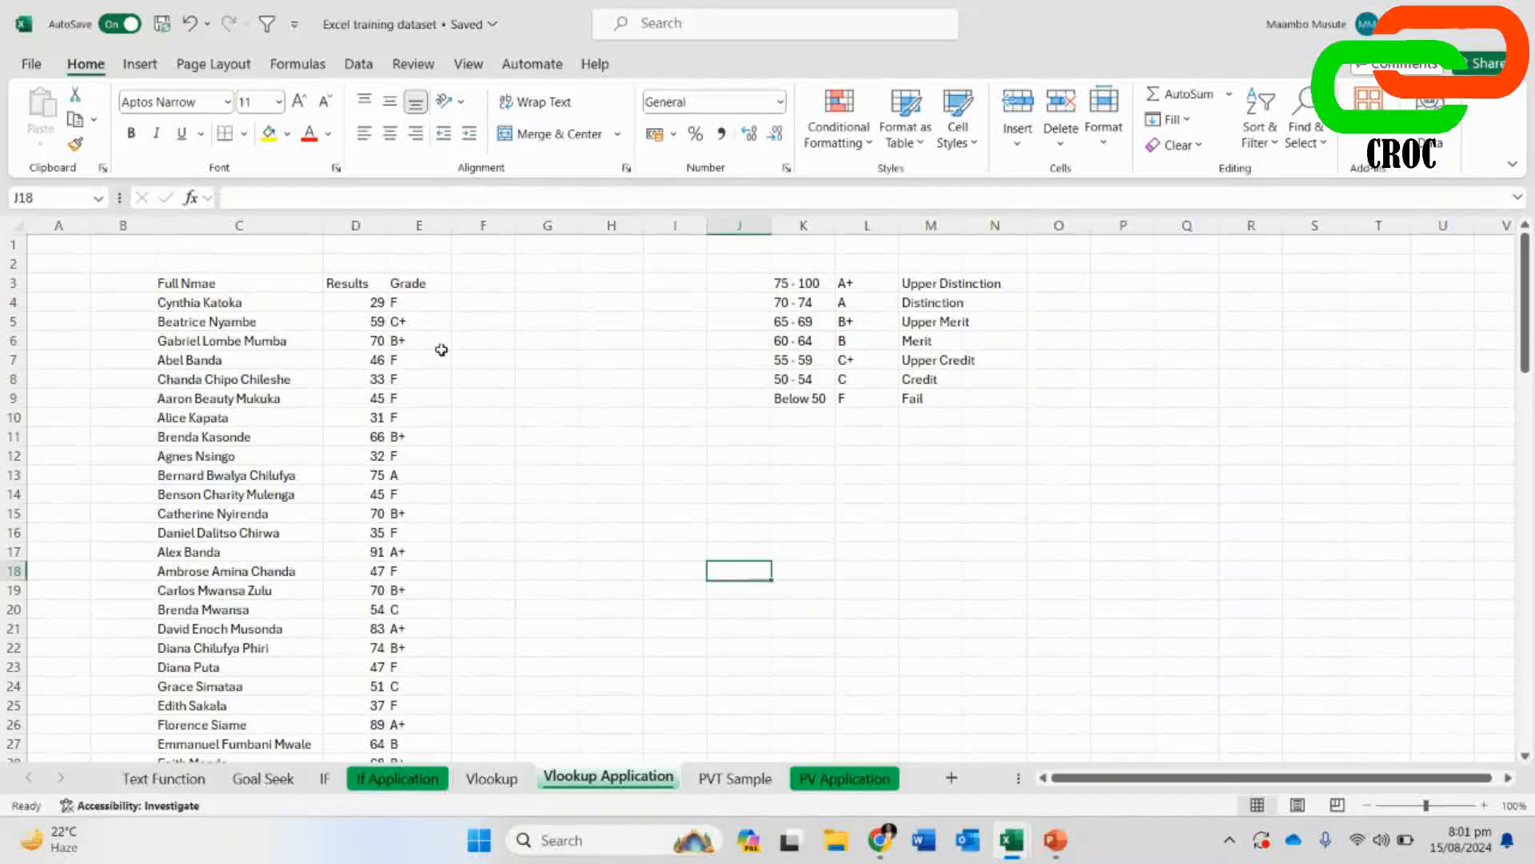
click(354, 286)
drag(233, 302, 233, 604)
drag(241, 714, 240, 712)
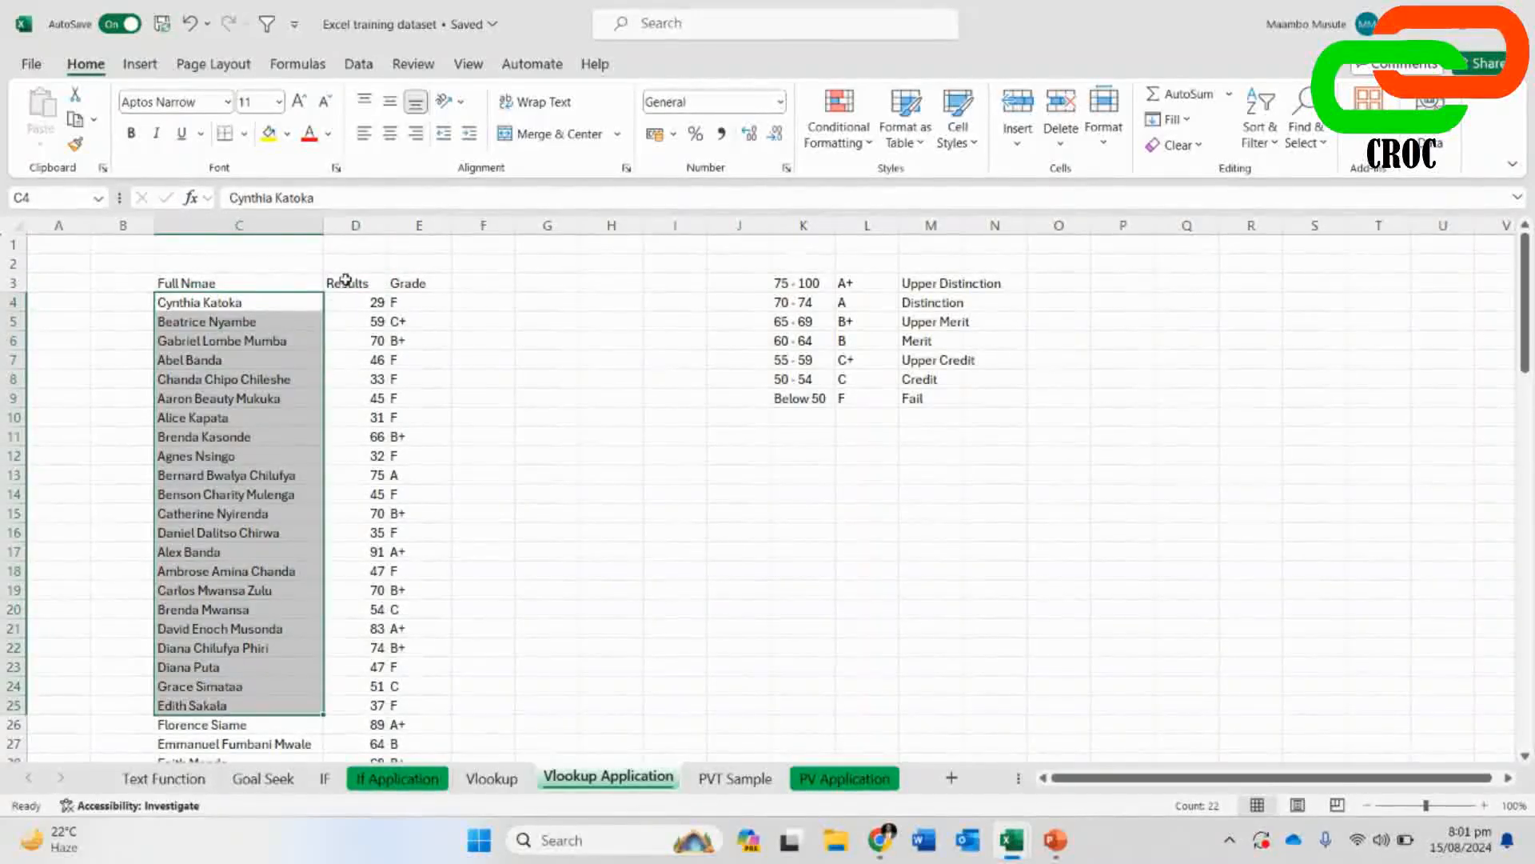
drag(360, 307, 360, 533)
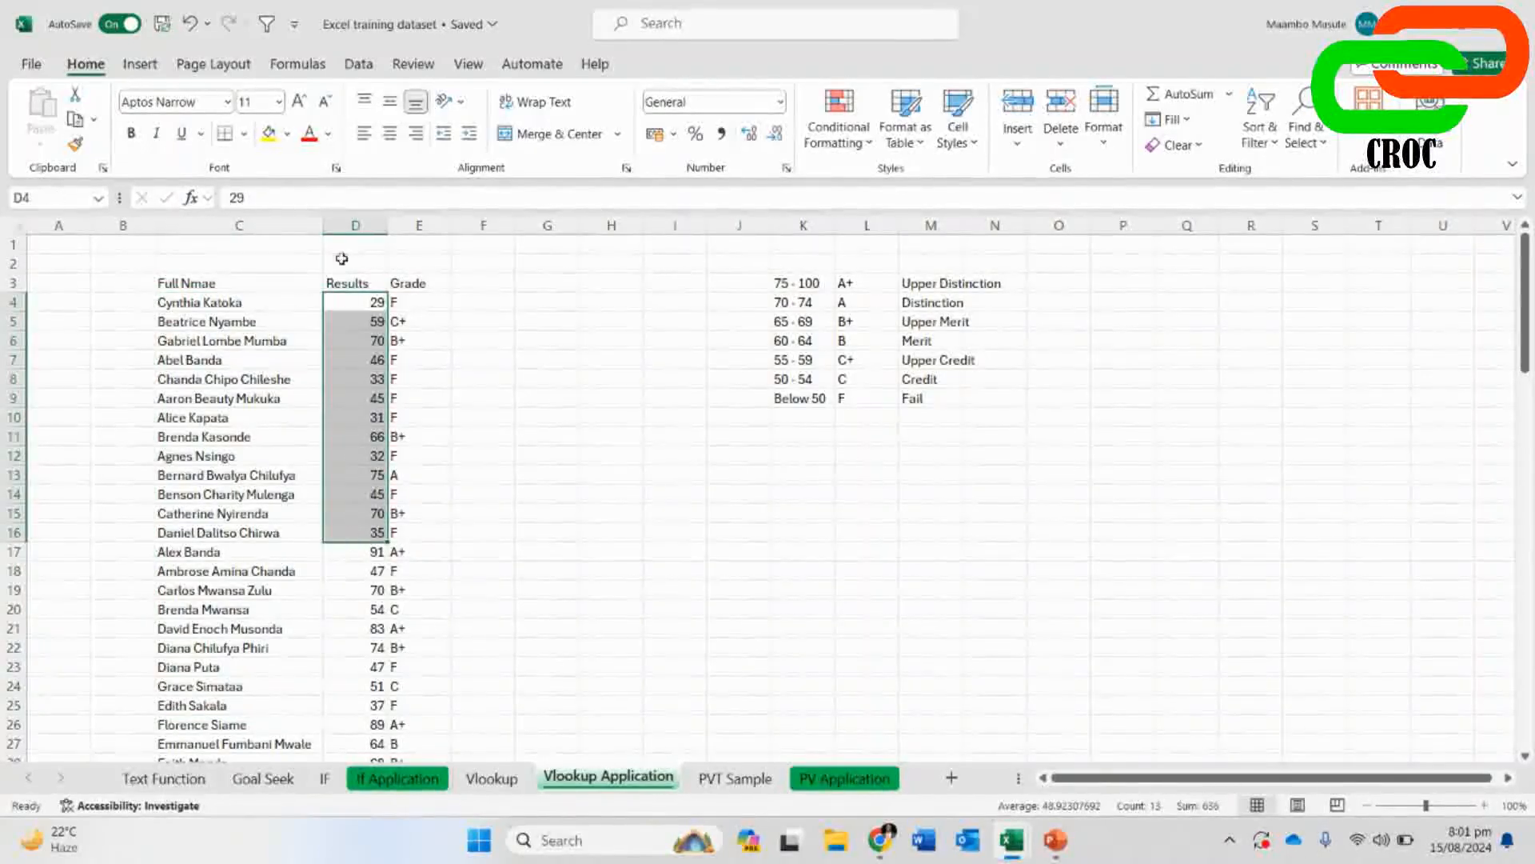
click(353, 260)
click(352, 317)
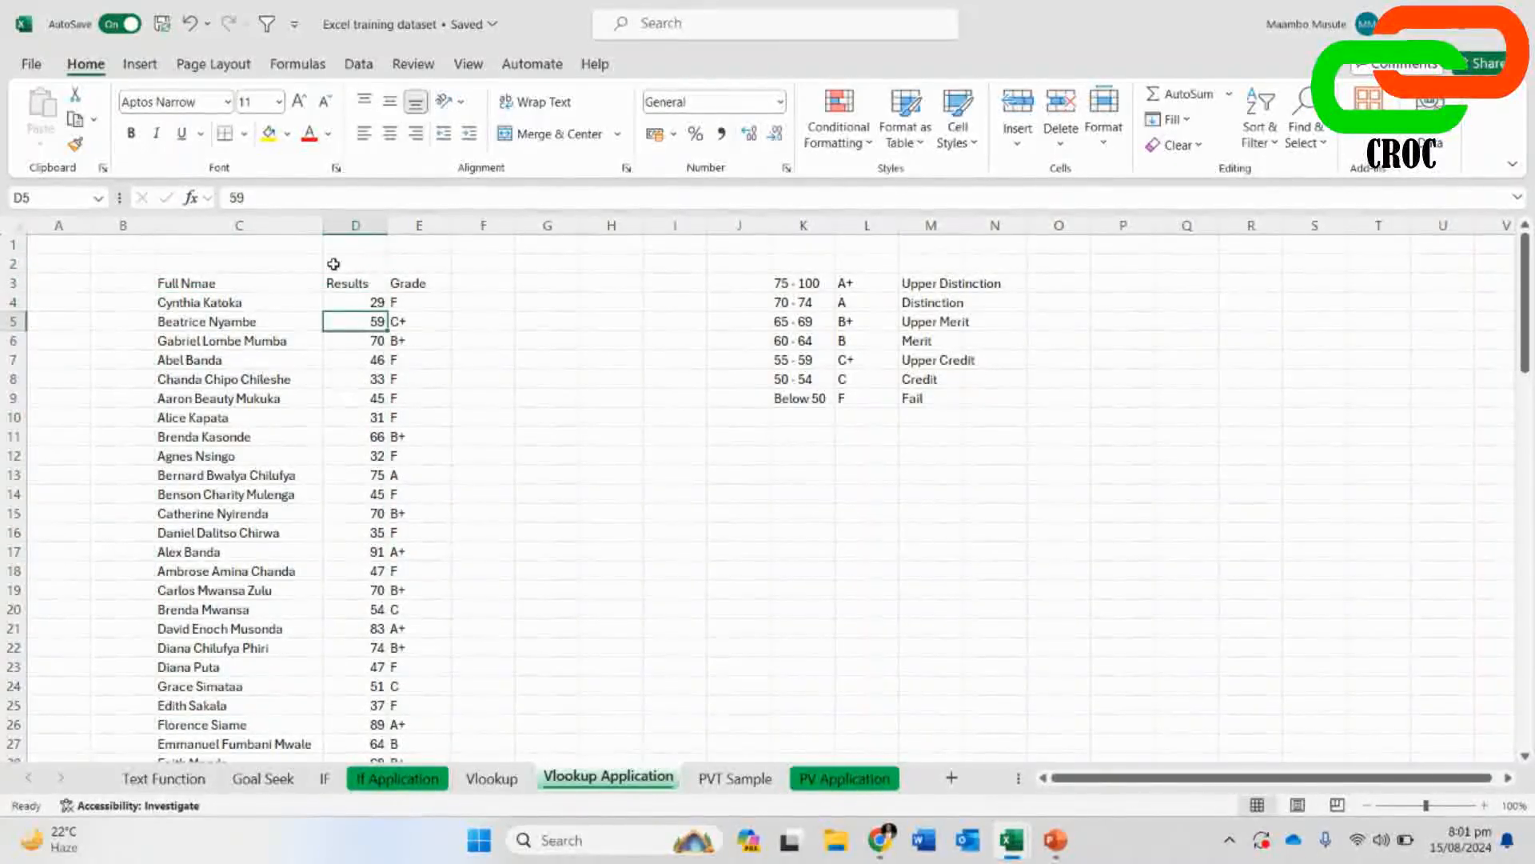
- Compare the If Application sheet with the Vlookup Application sheet and check the first student's grade and result
click(416, 779)
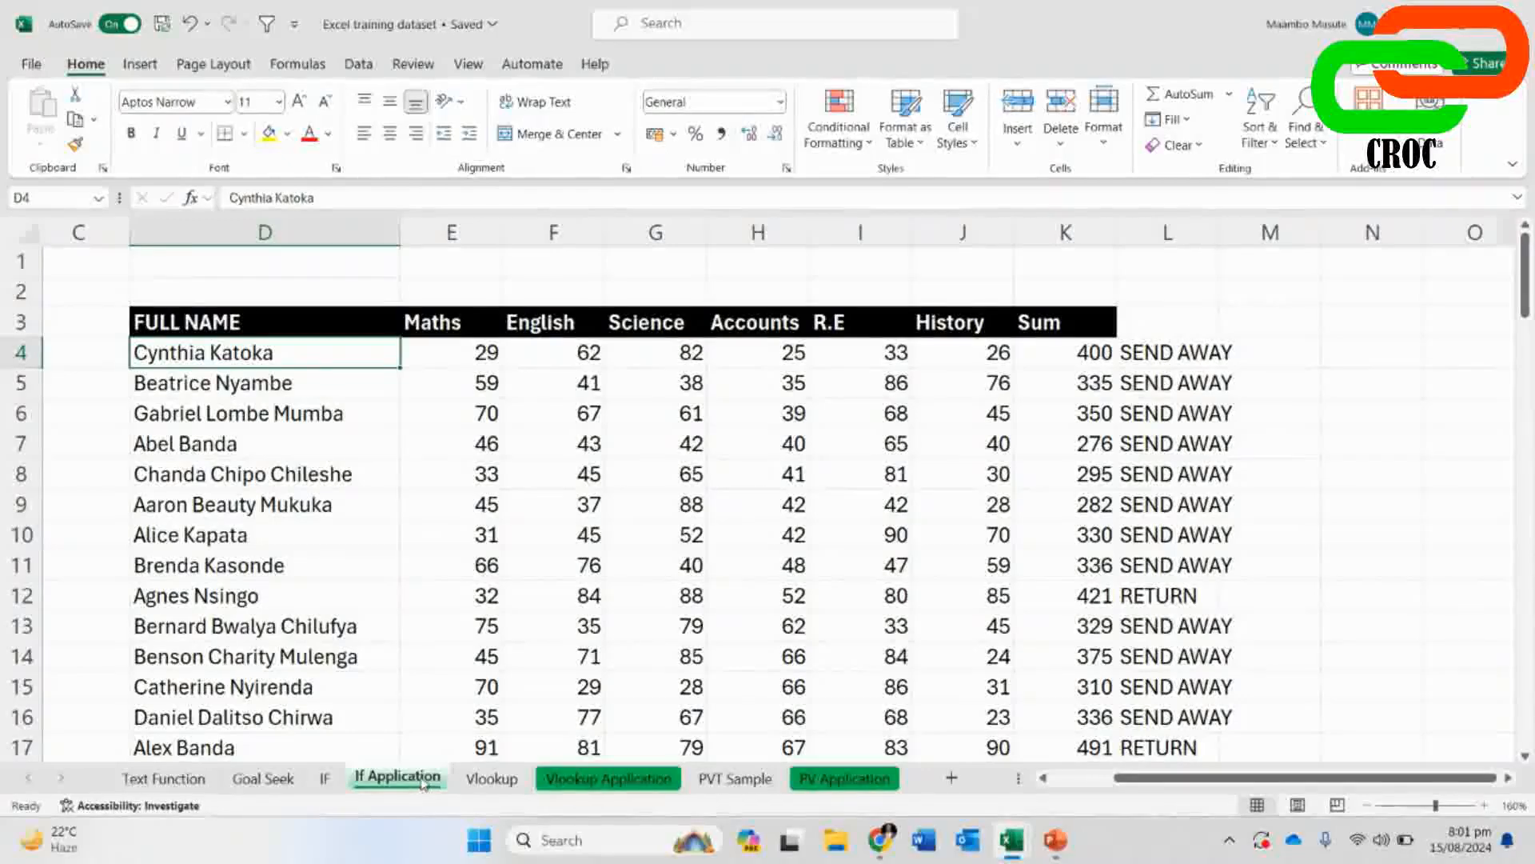
click(640, 777)
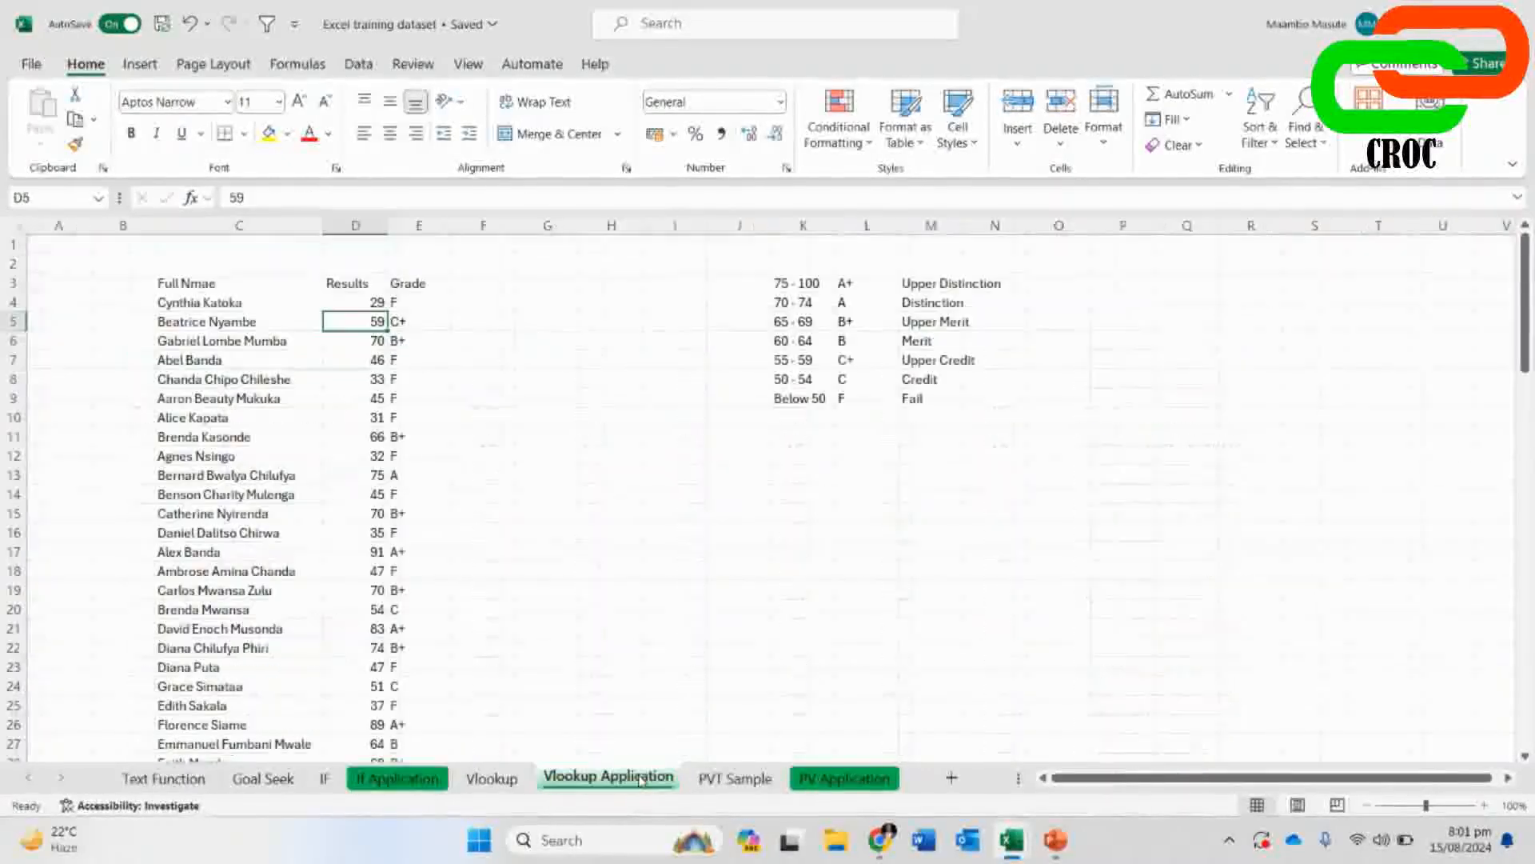
click(400, 301)
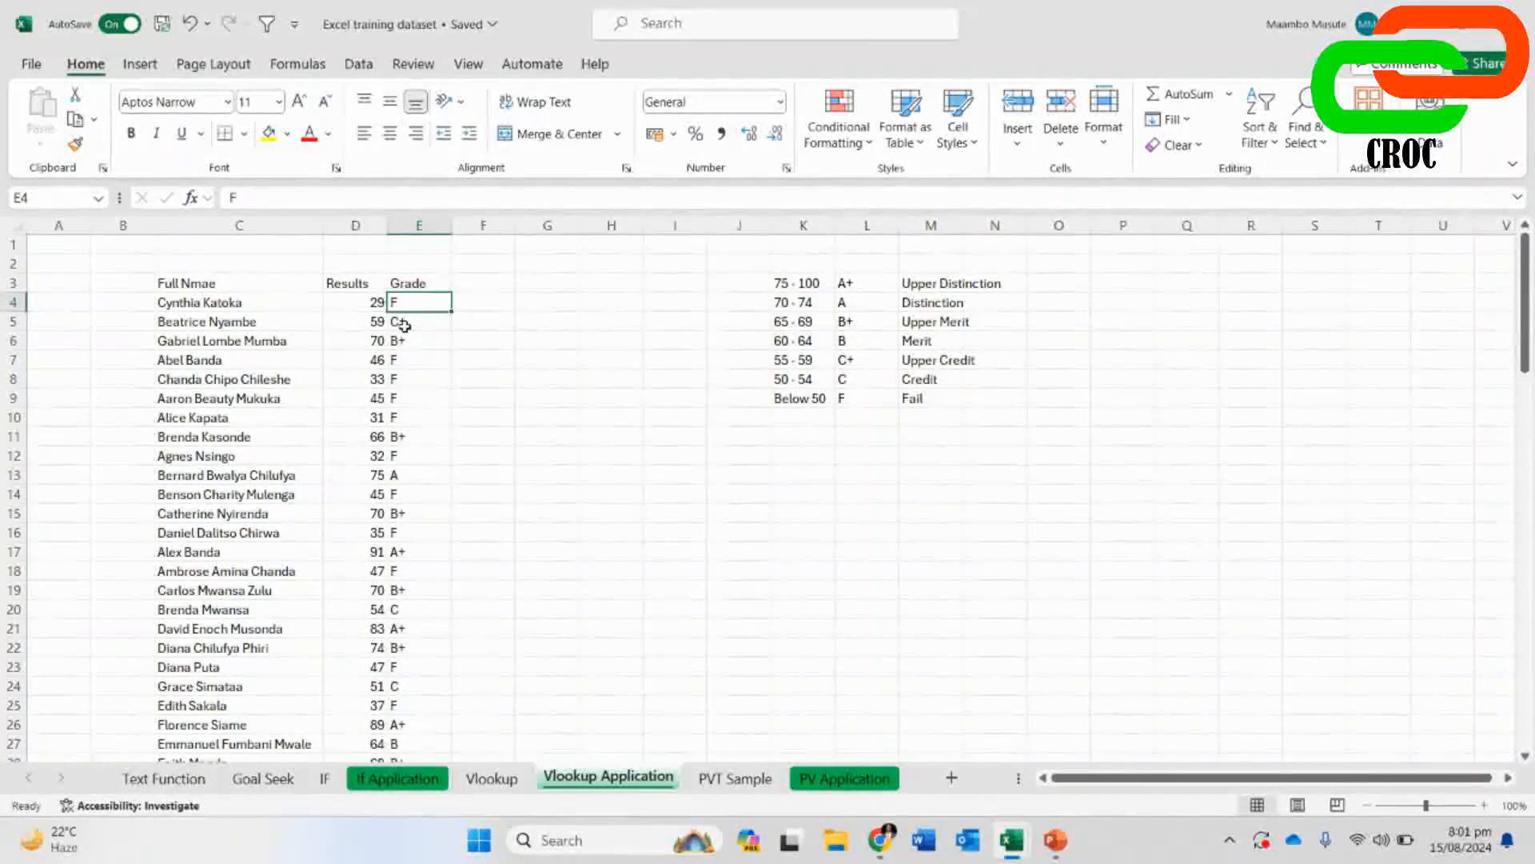
click(360, 303)
- Review the grading scale starting at K3, matching the mark ranges with the grades A+, A and B+
drag(800, 283, 966, 400)
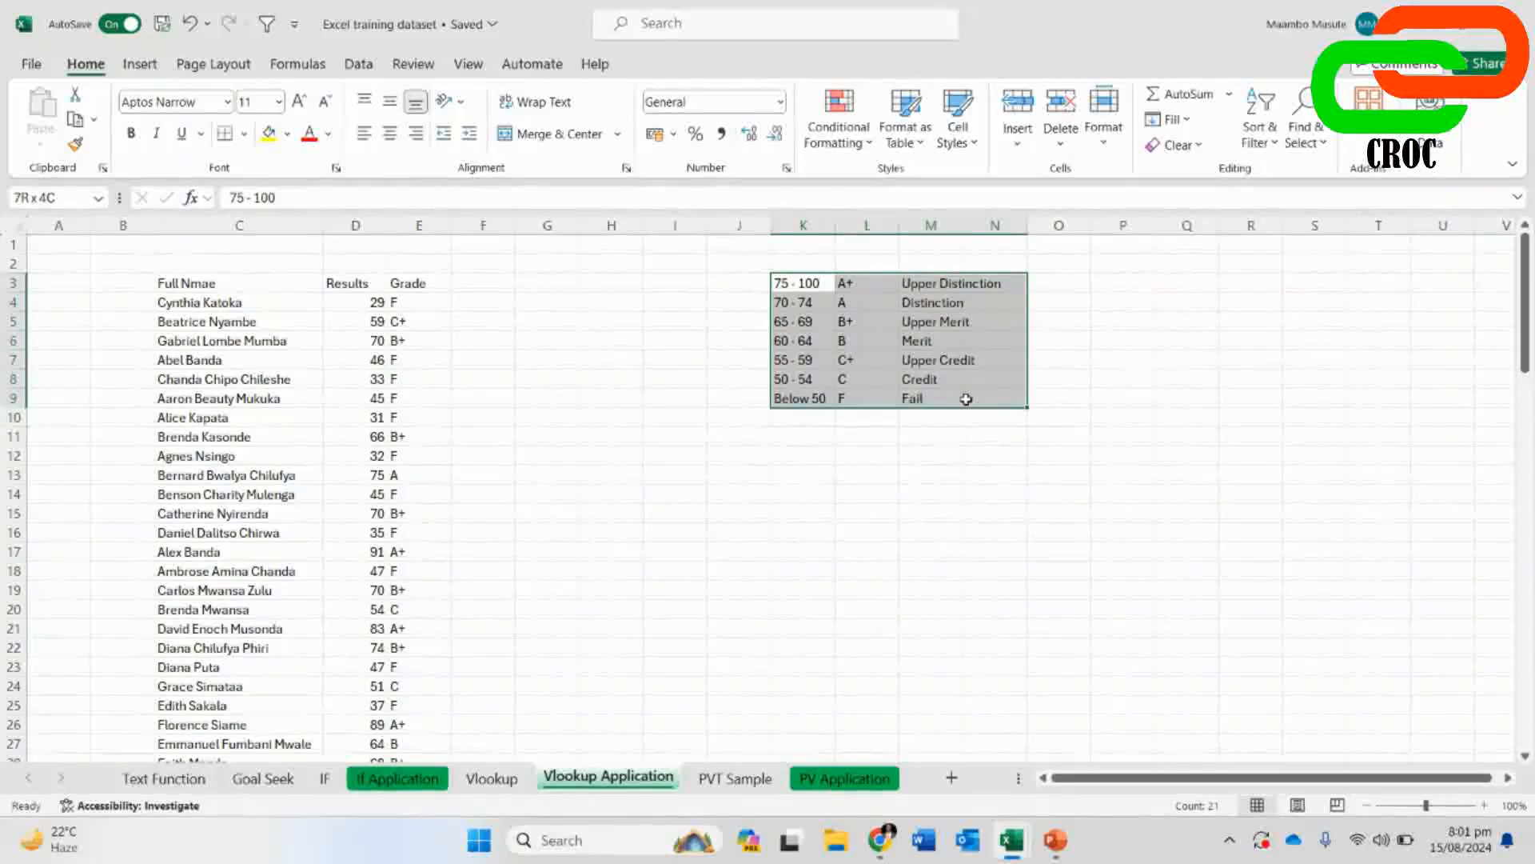
click(902, 487)
click(852, 281)
click(806, 286)
click(864, 303)
click(806, 303)
click(861, 320)
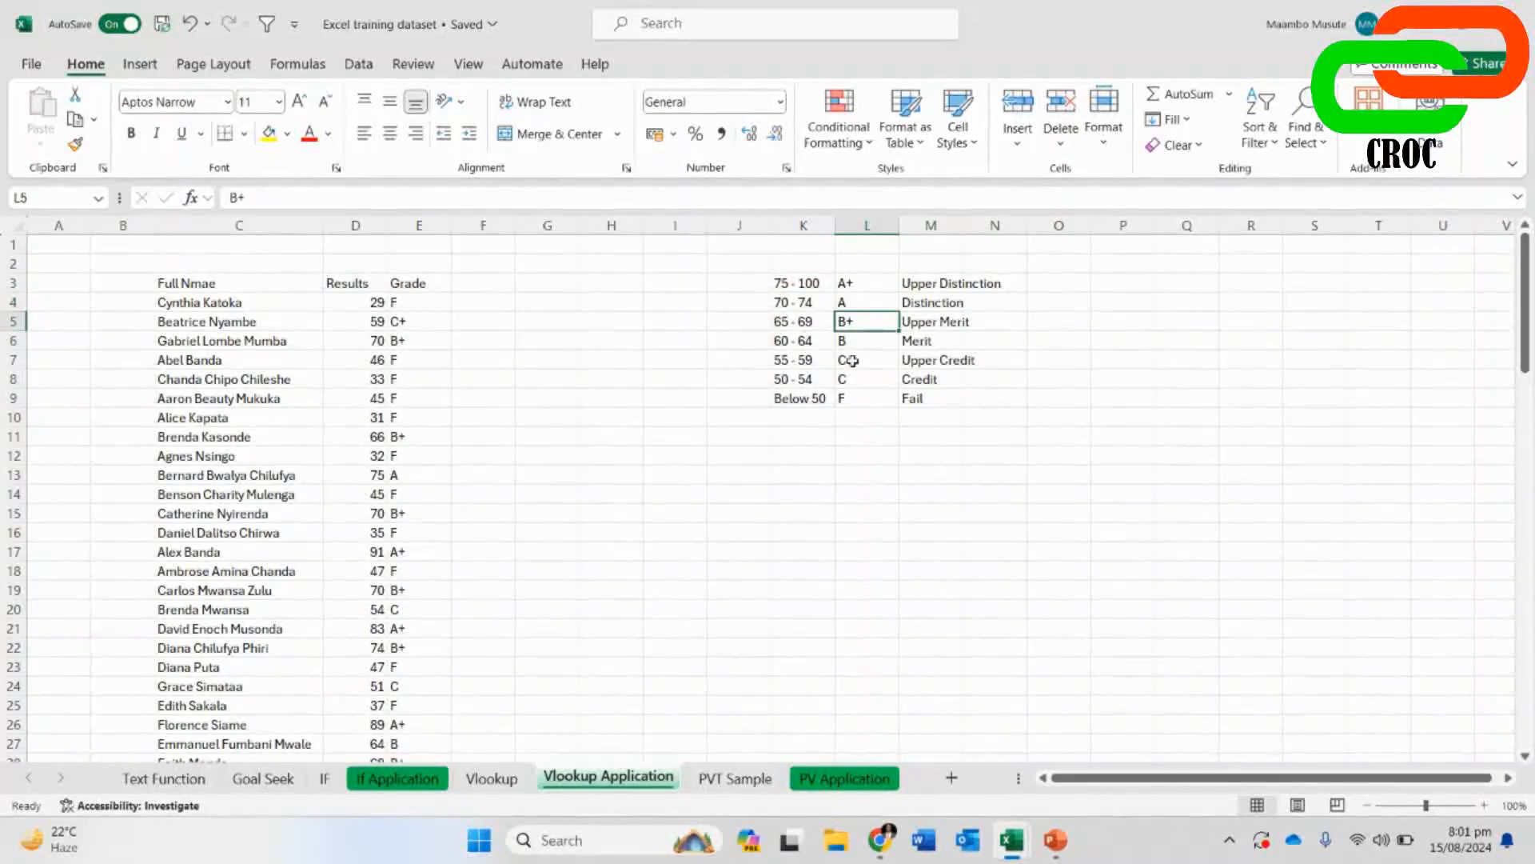
- Examine the grade letters in L3:L9 and the classifications from Upper Distinction to Merit in column M
scroll(854, 376, up, 3)
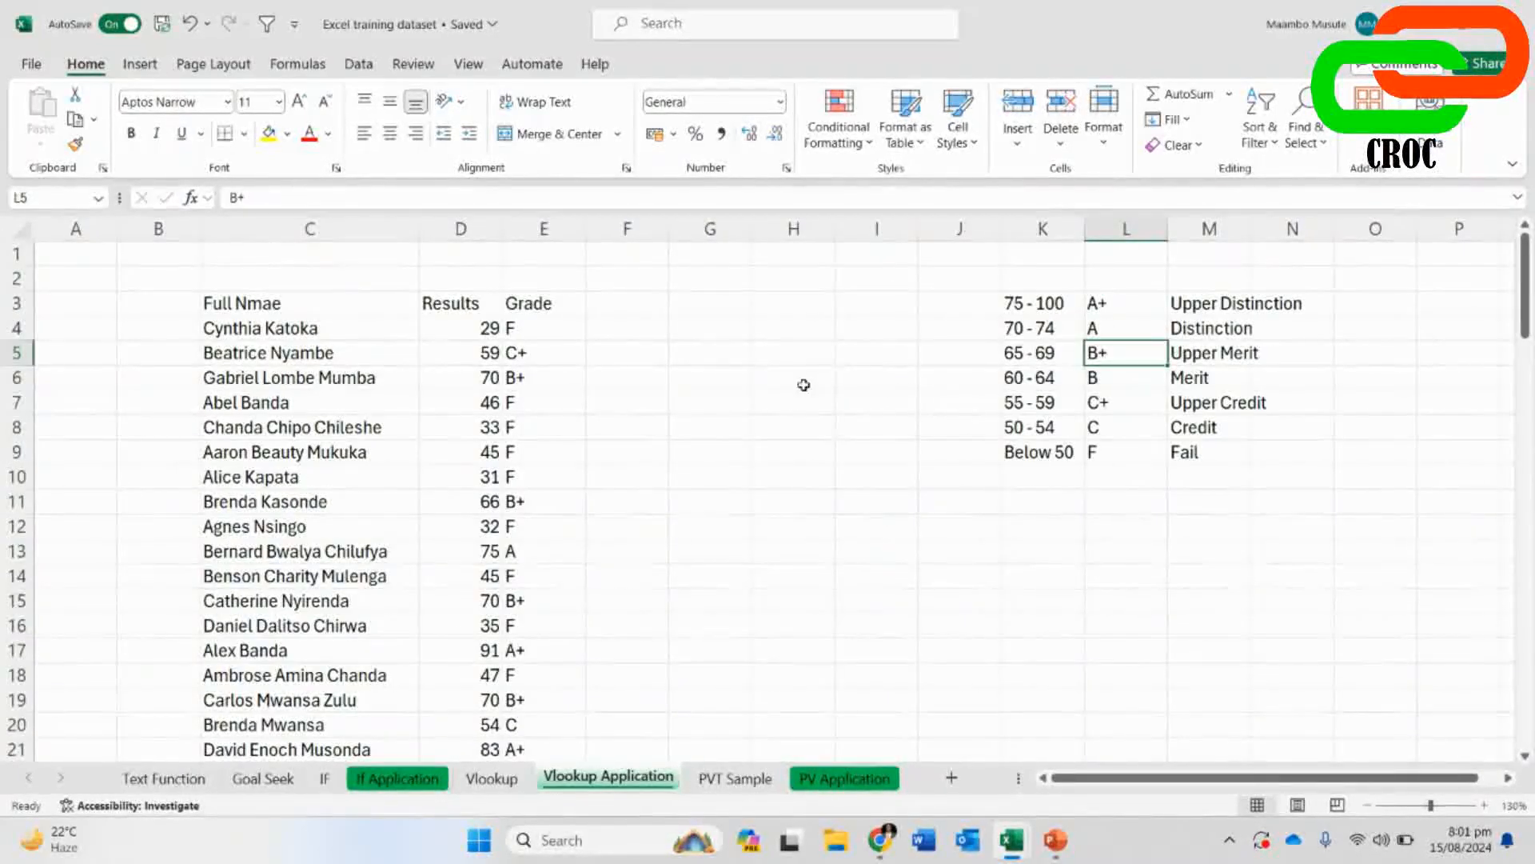
scroll(795, 412, up, 1)
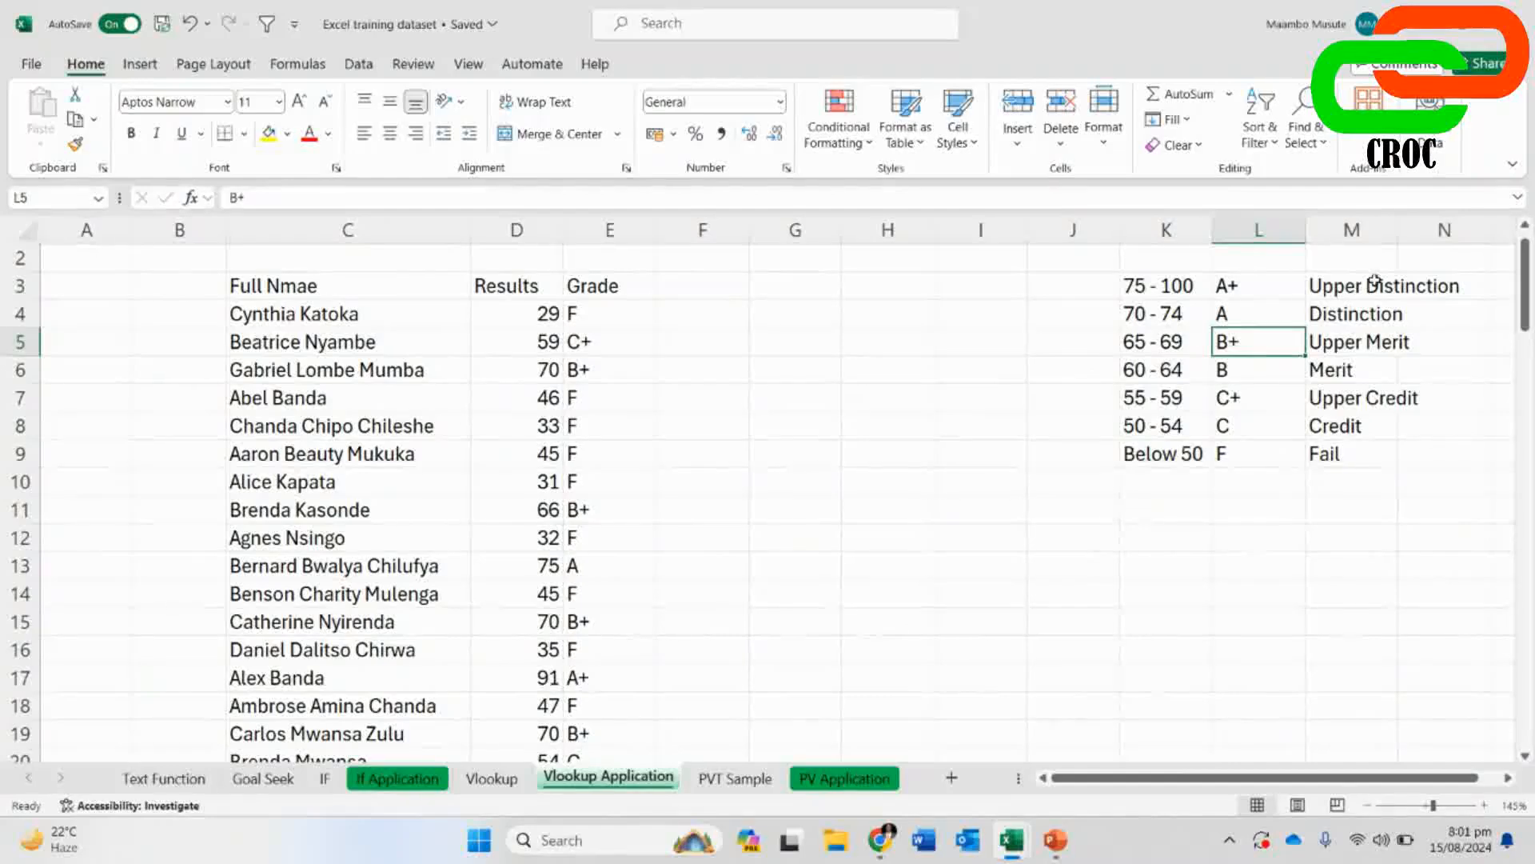
click(1240, 296)
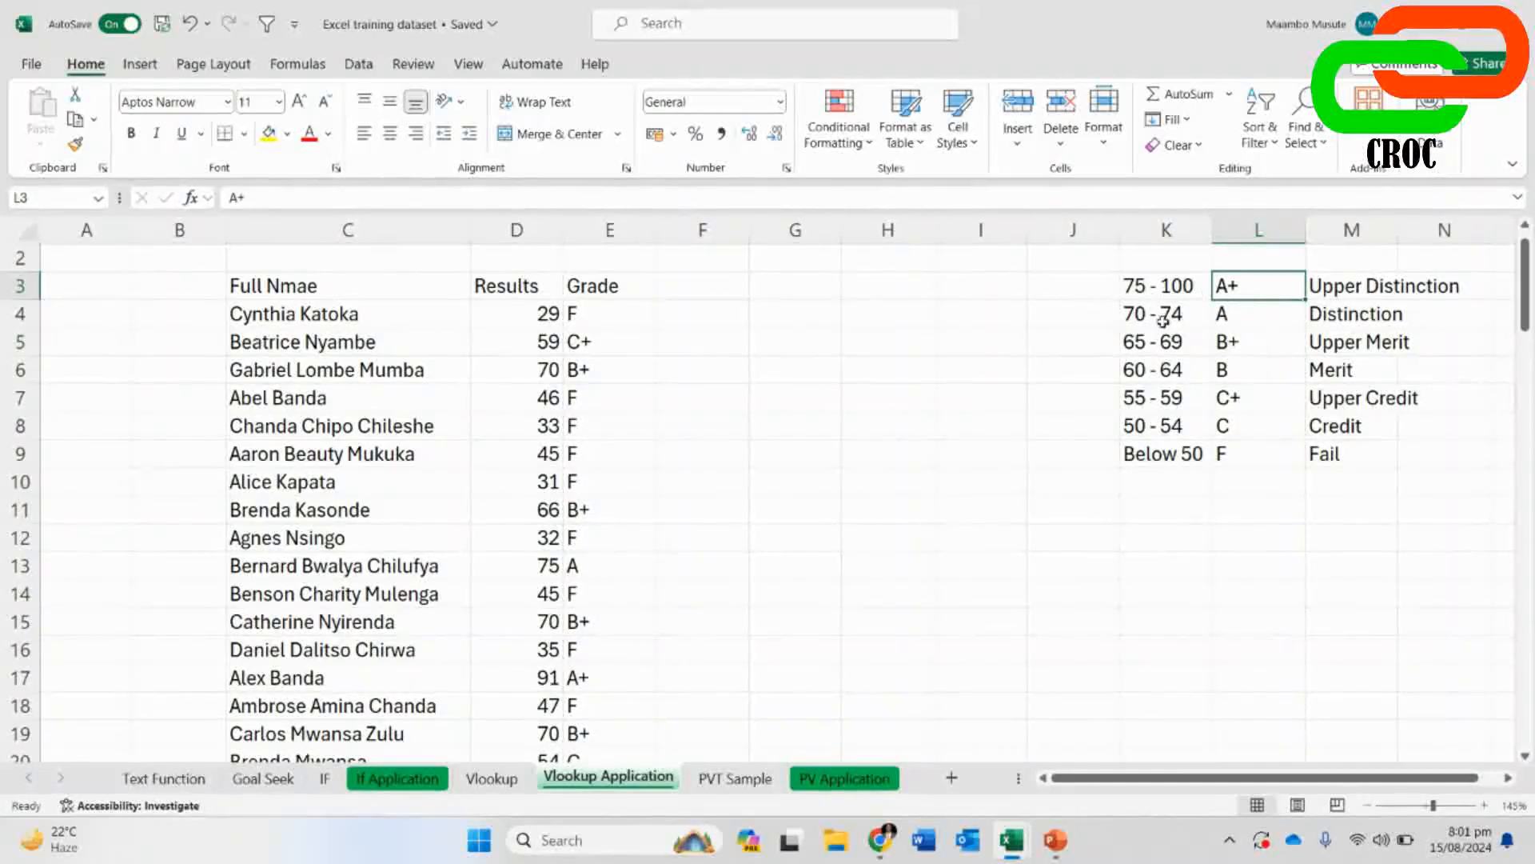
click(1213, 314)
click(1261, 346)
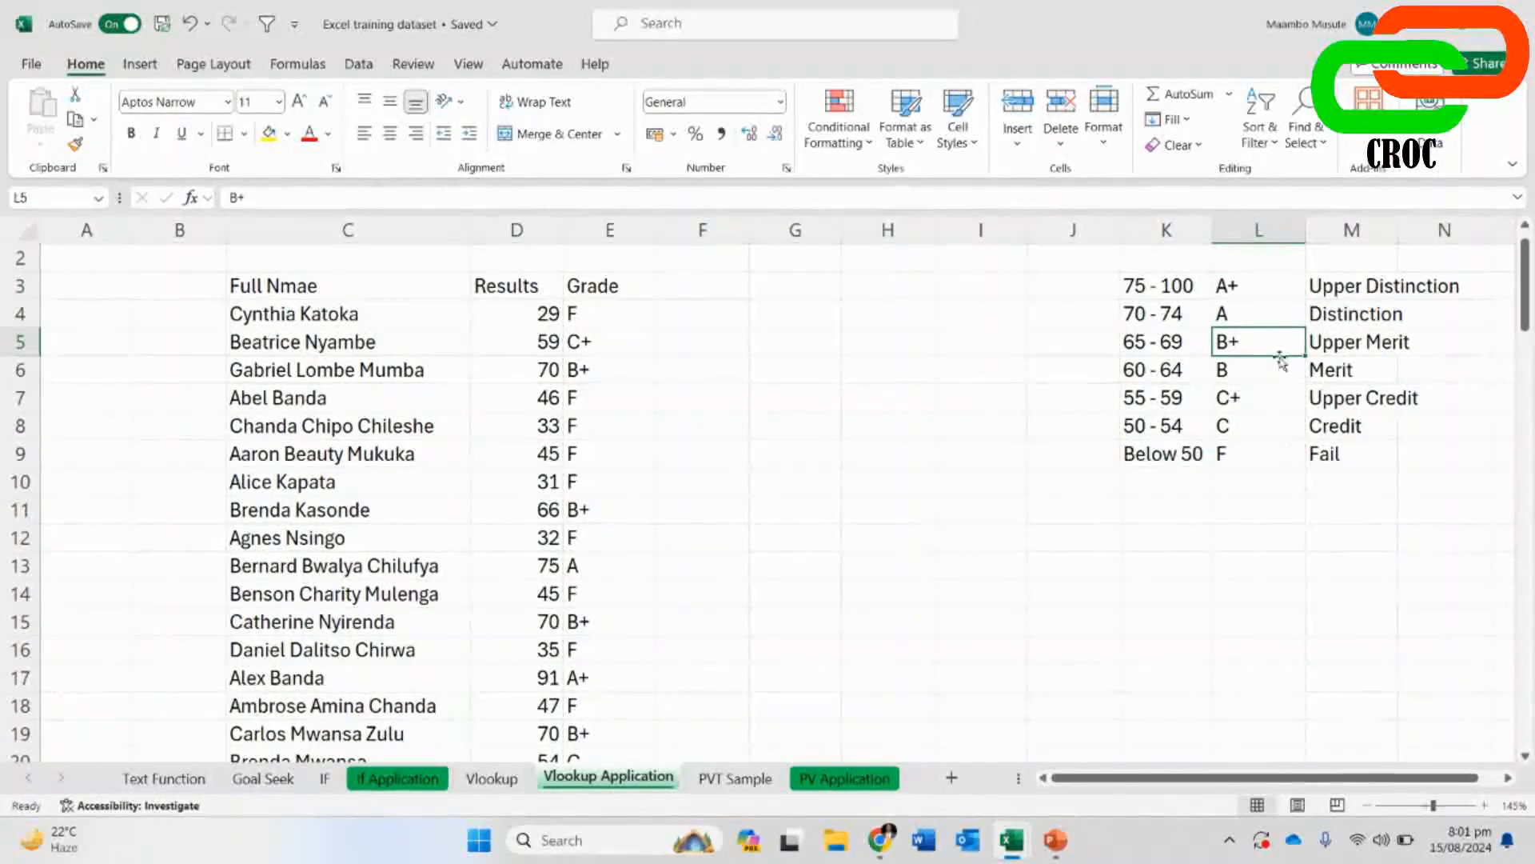
drag(1257, 286, 1254, 452)
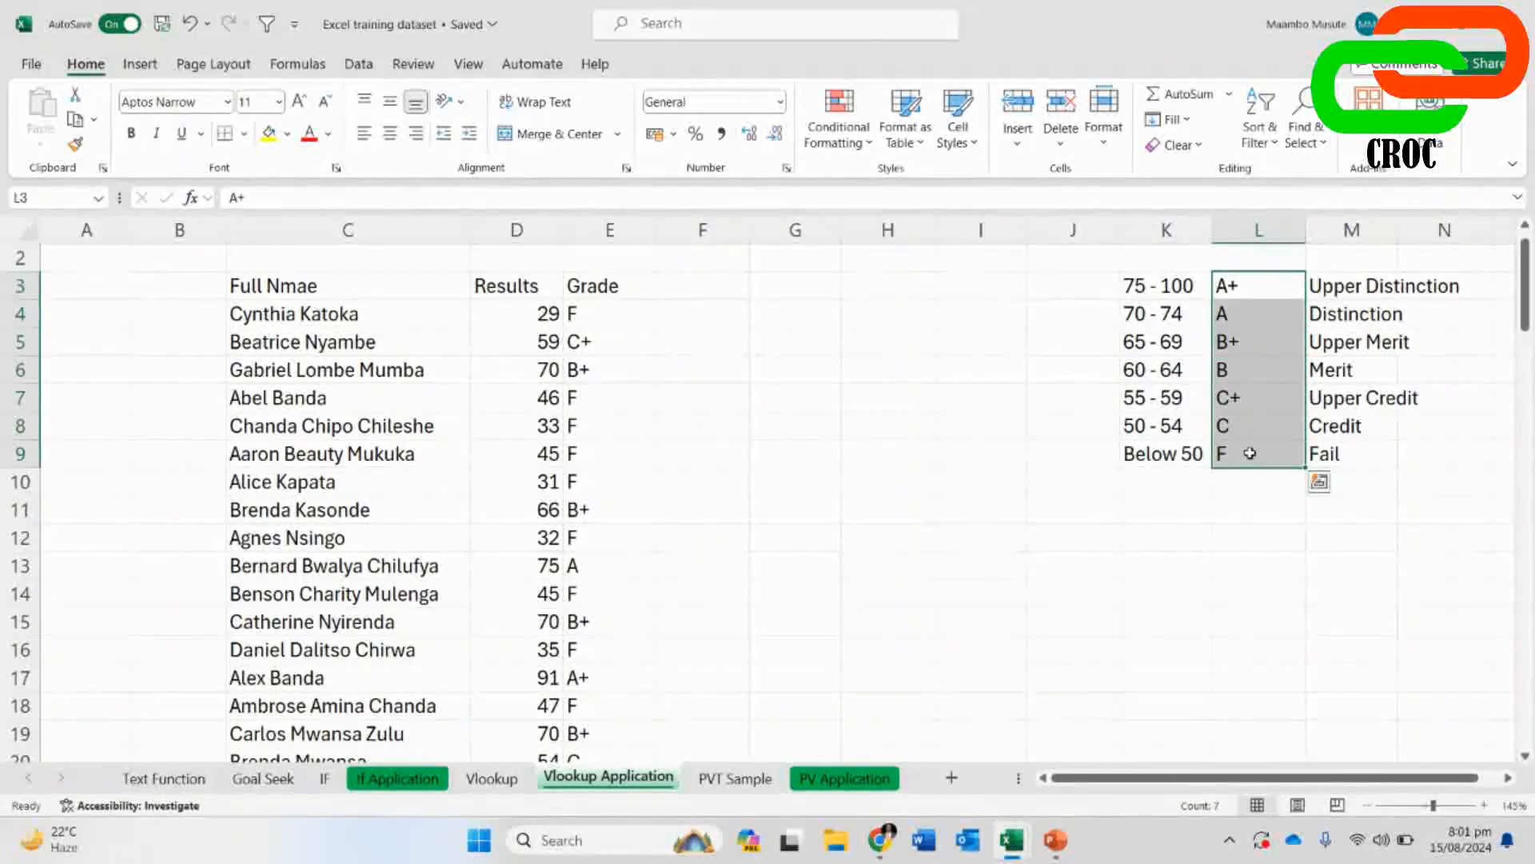
click(1337, 285)
click(1340, 320)
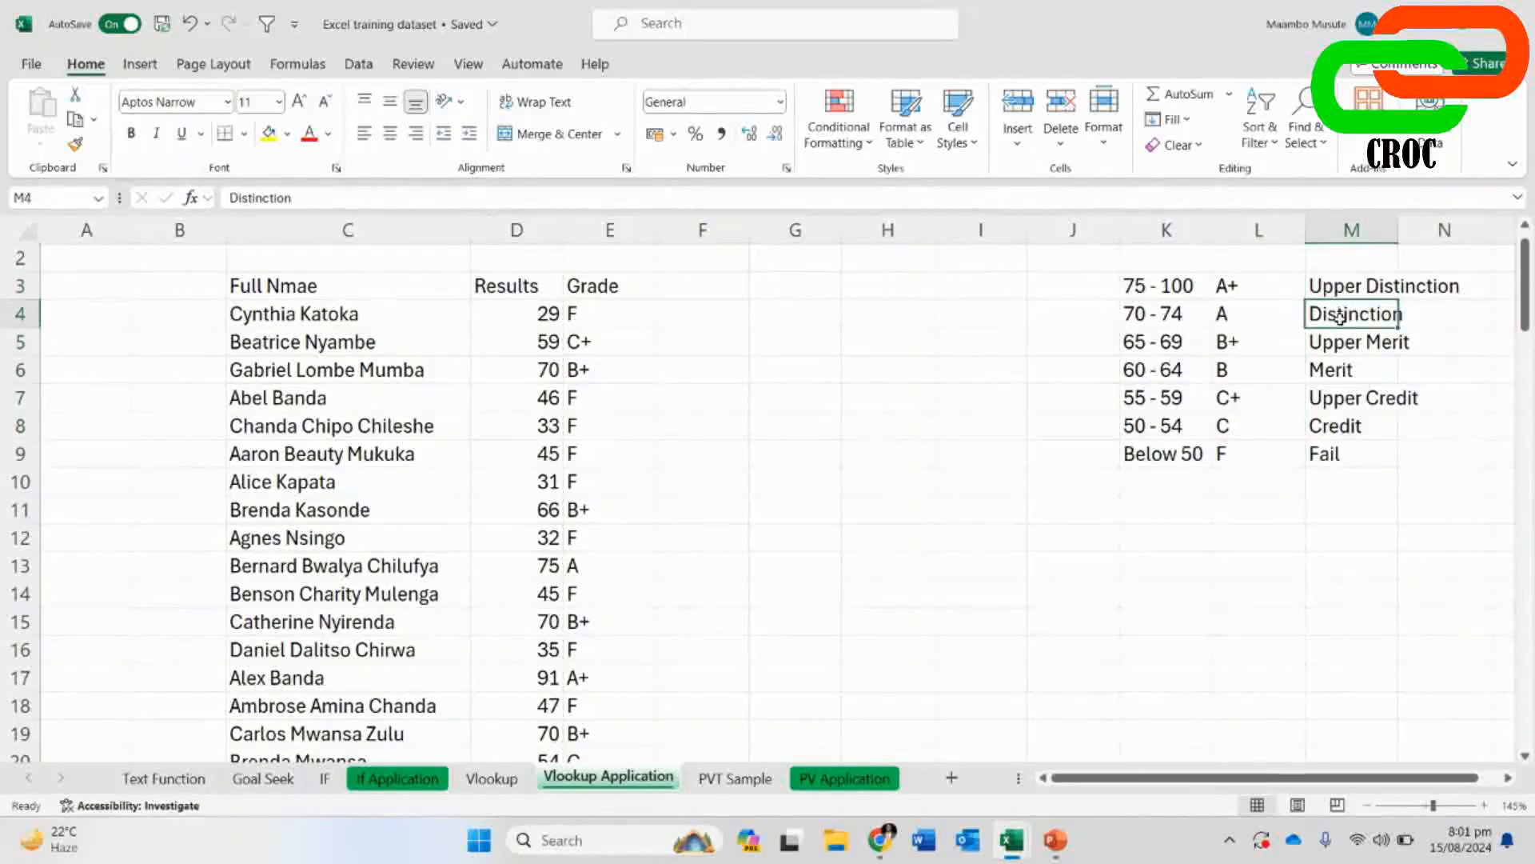
click(1362, 343)
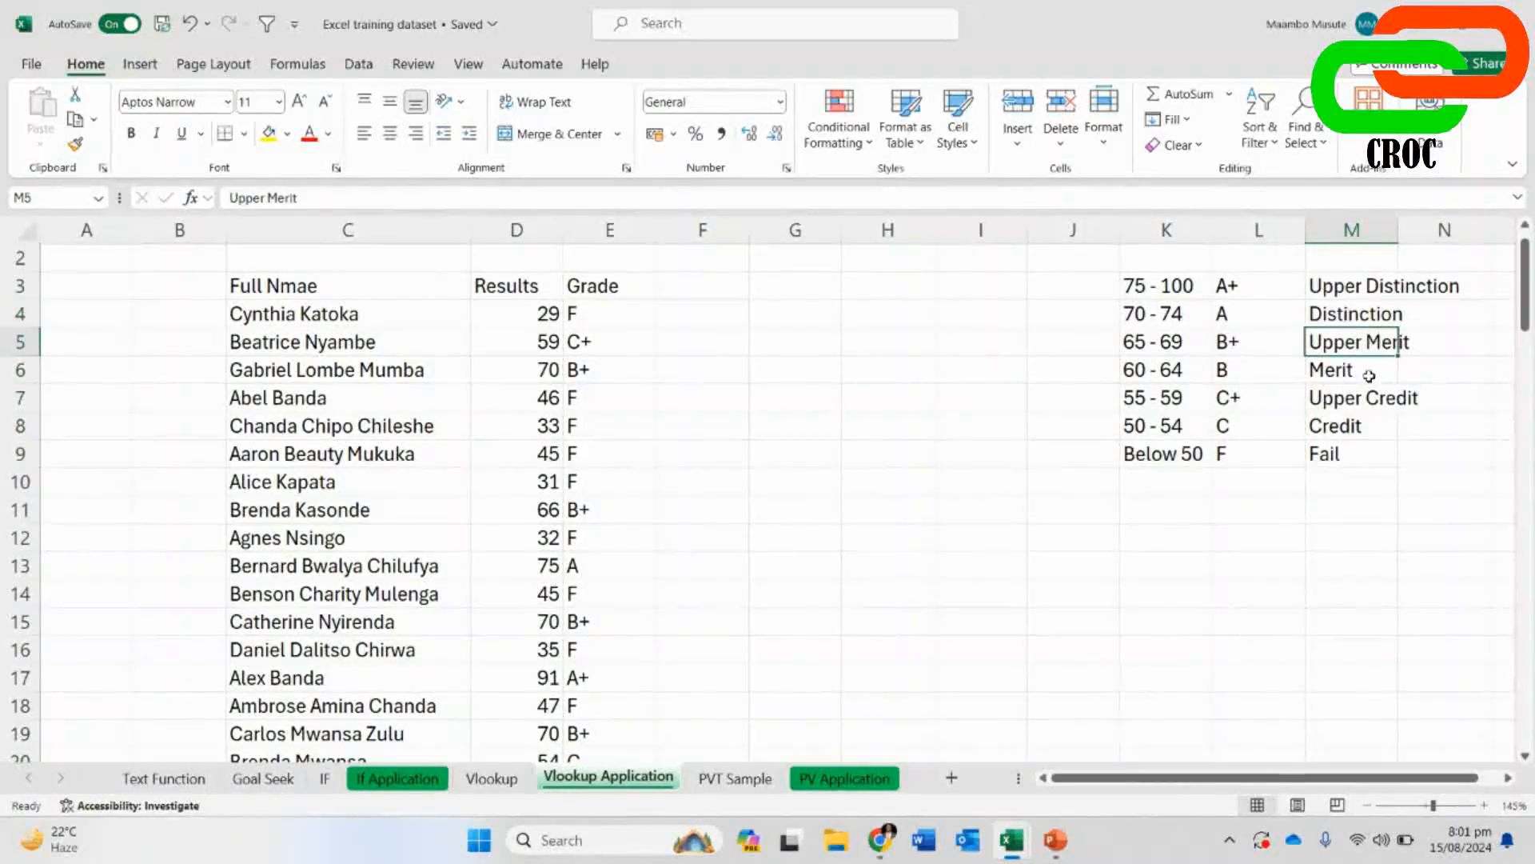
click(1361, 380)
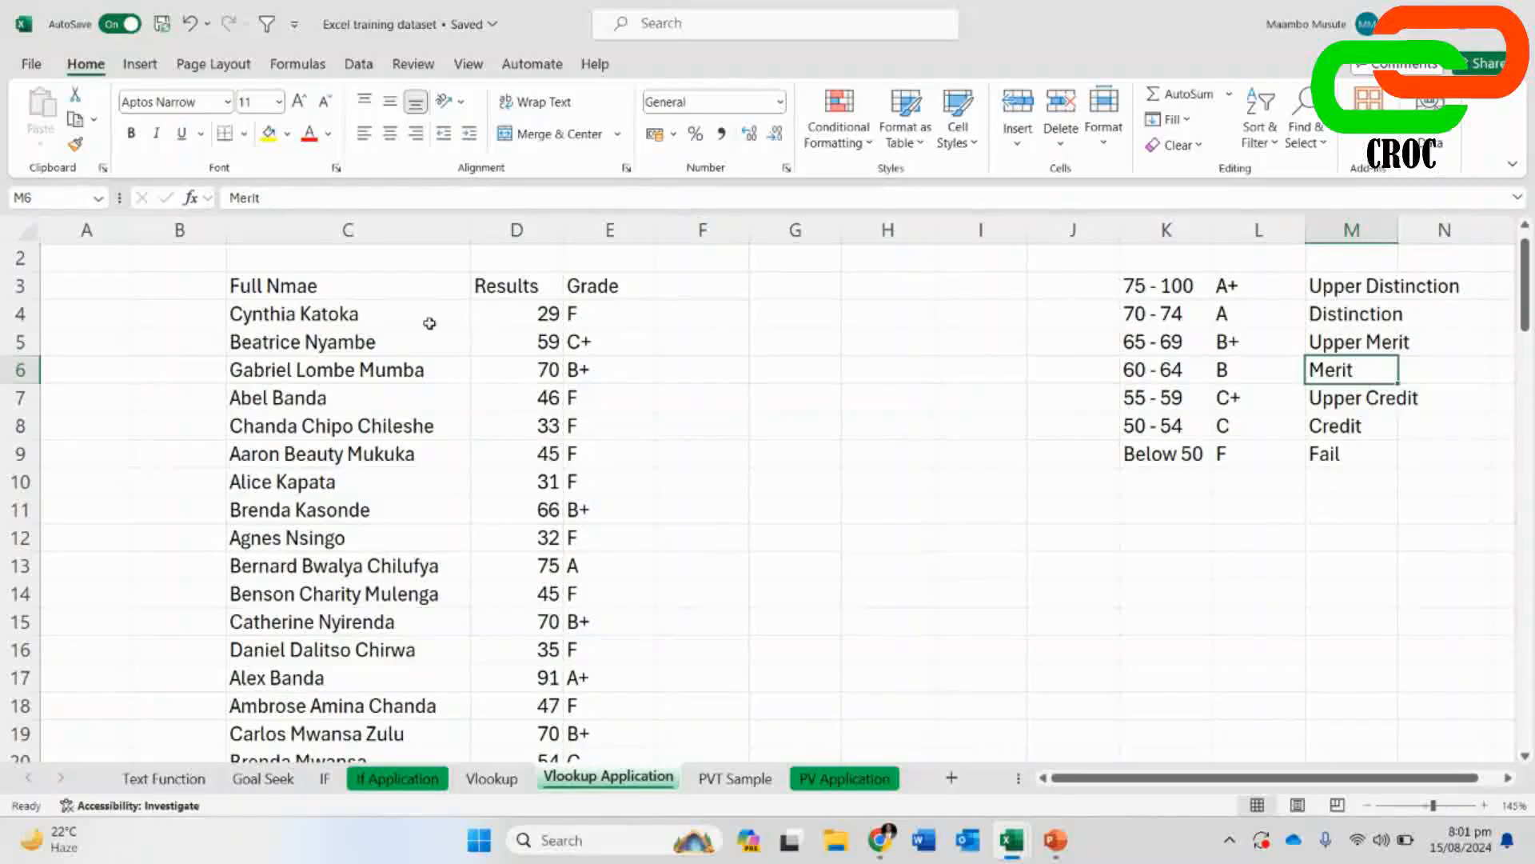
- Trace the first student's result and grade to the Below 50 range and the classifications in M3:M9
click(529, 311)
click(575, 313)
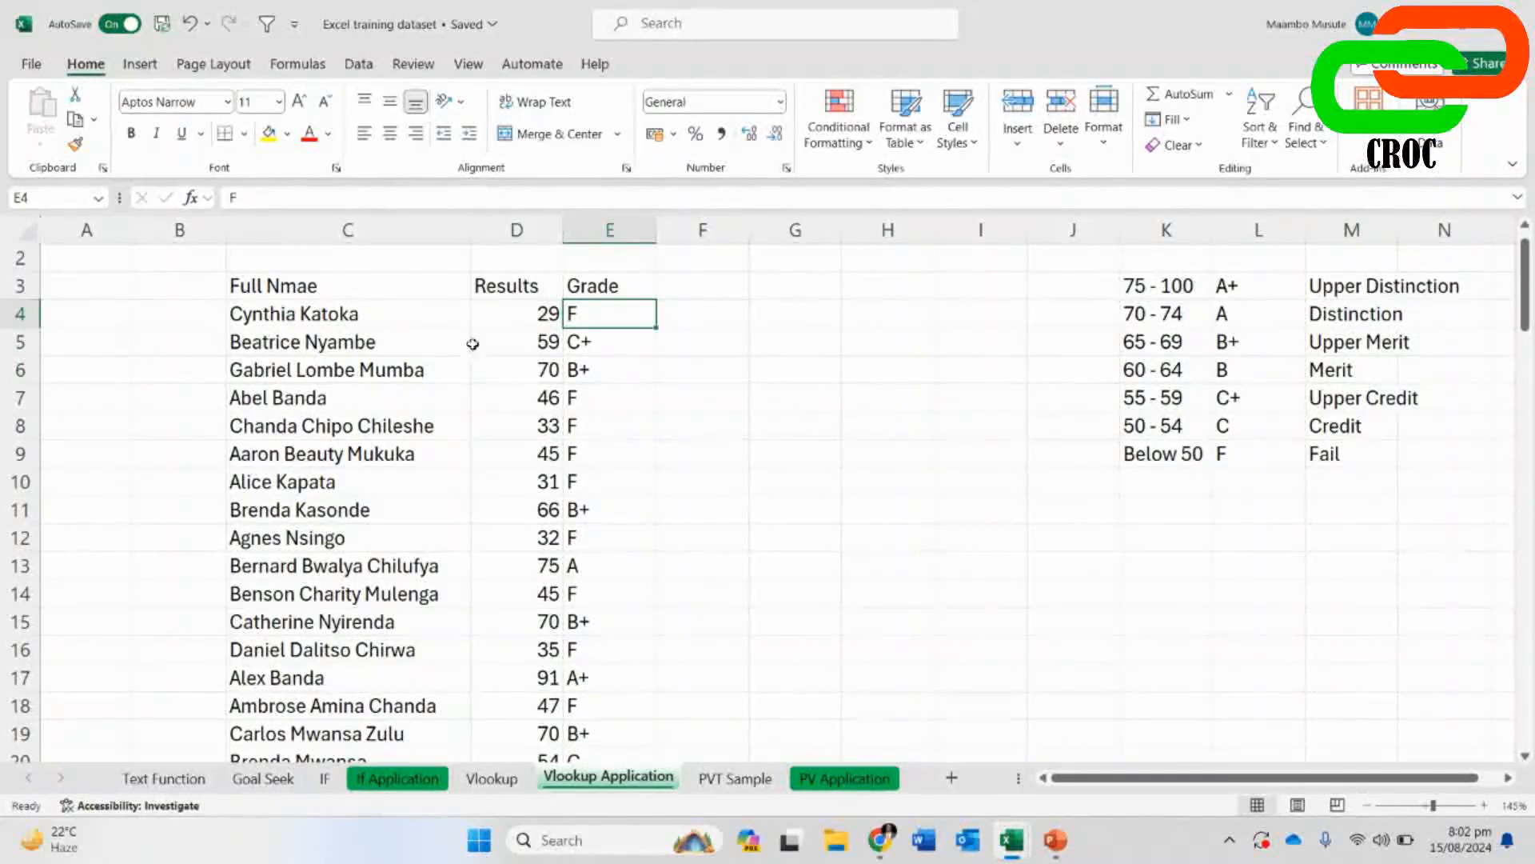
click(500, 311)
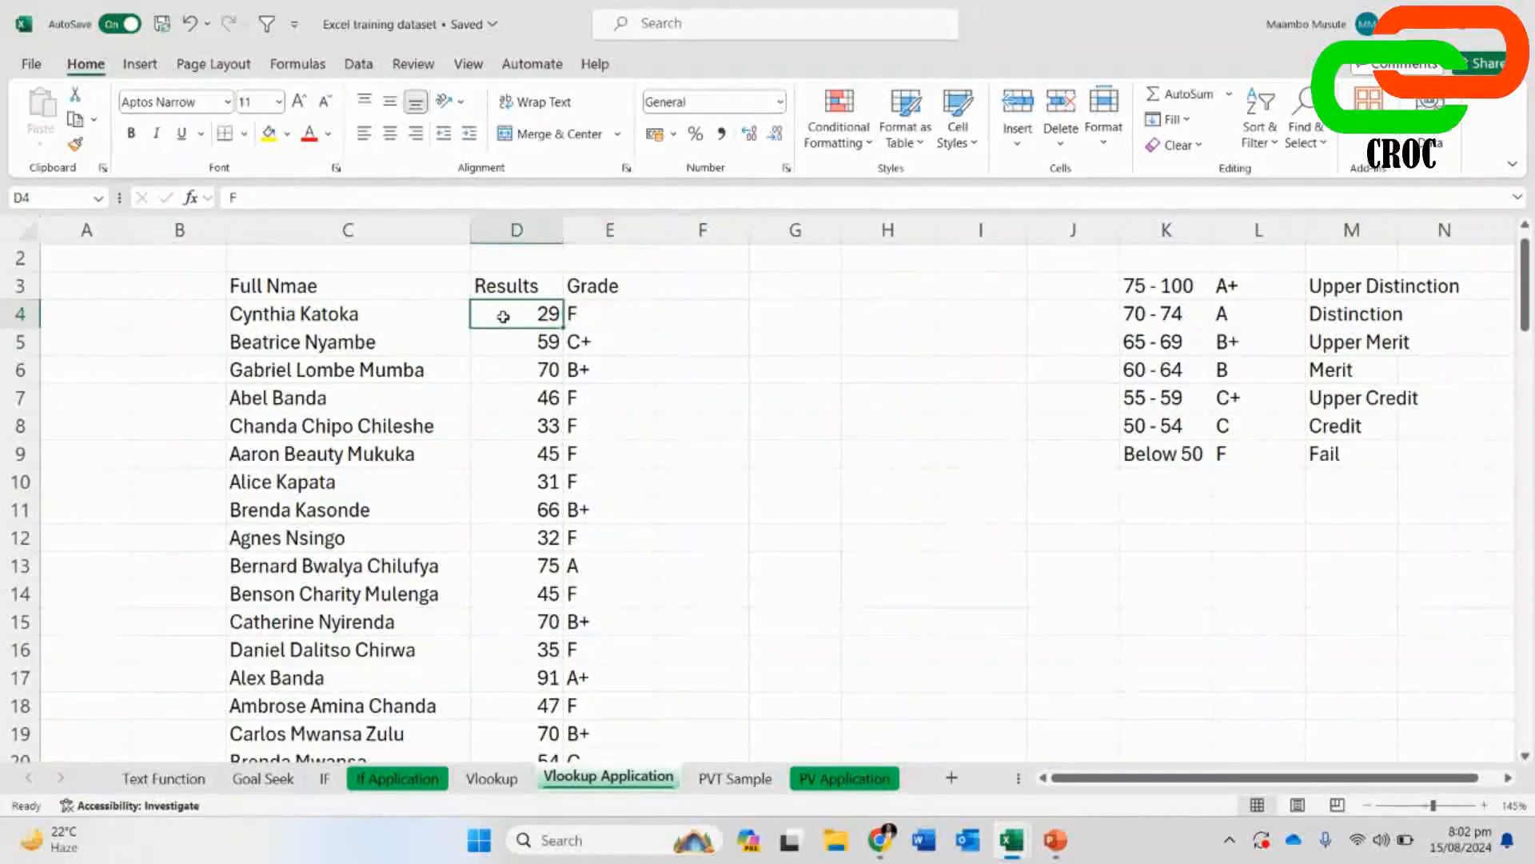
click(1157, 456)
click(603, 319)
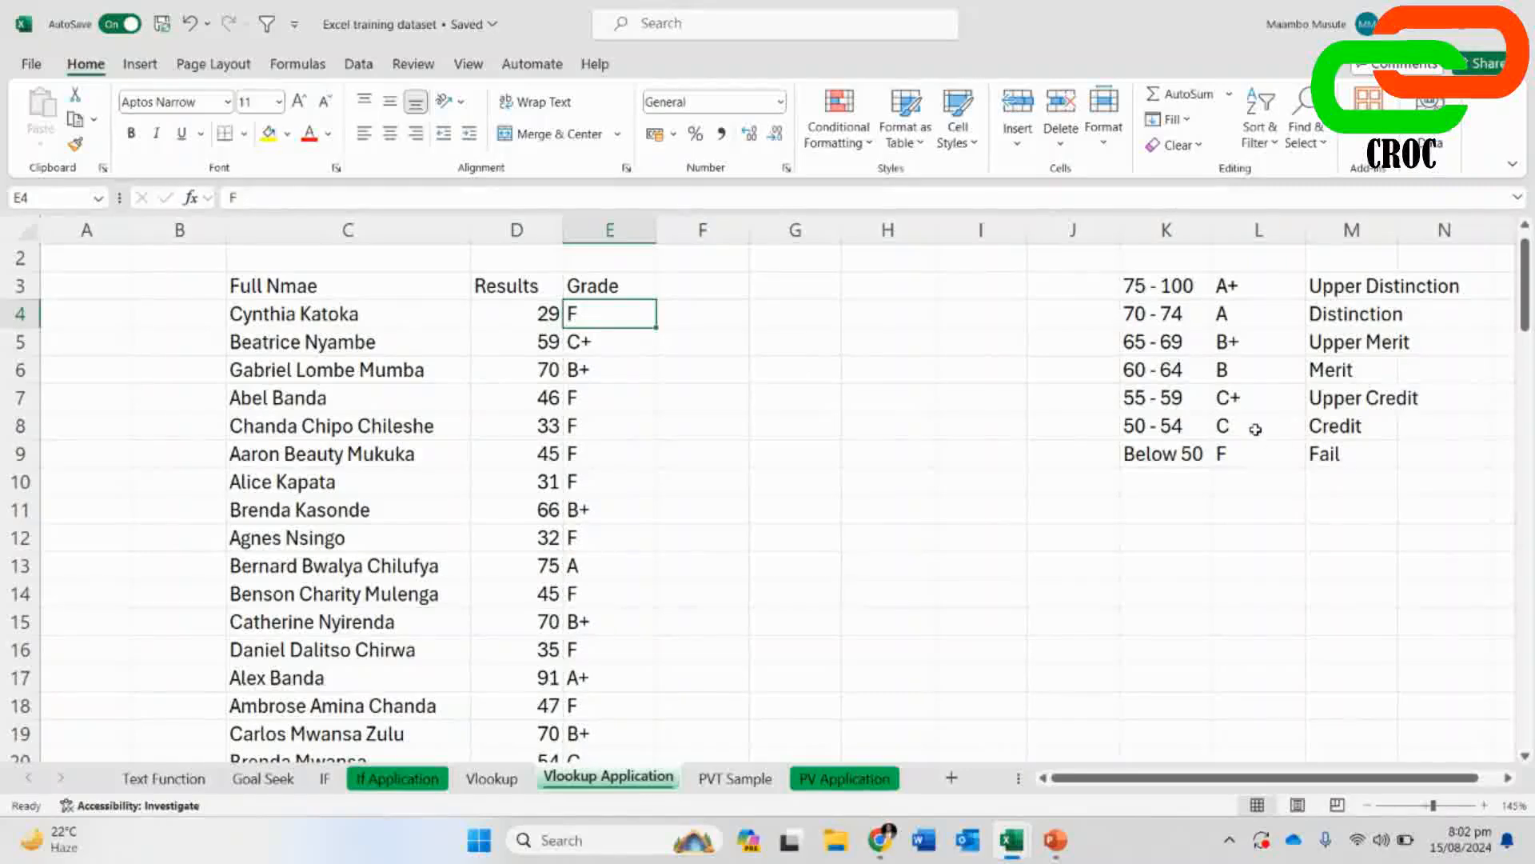
drag(1376, 272, 1357, 456)
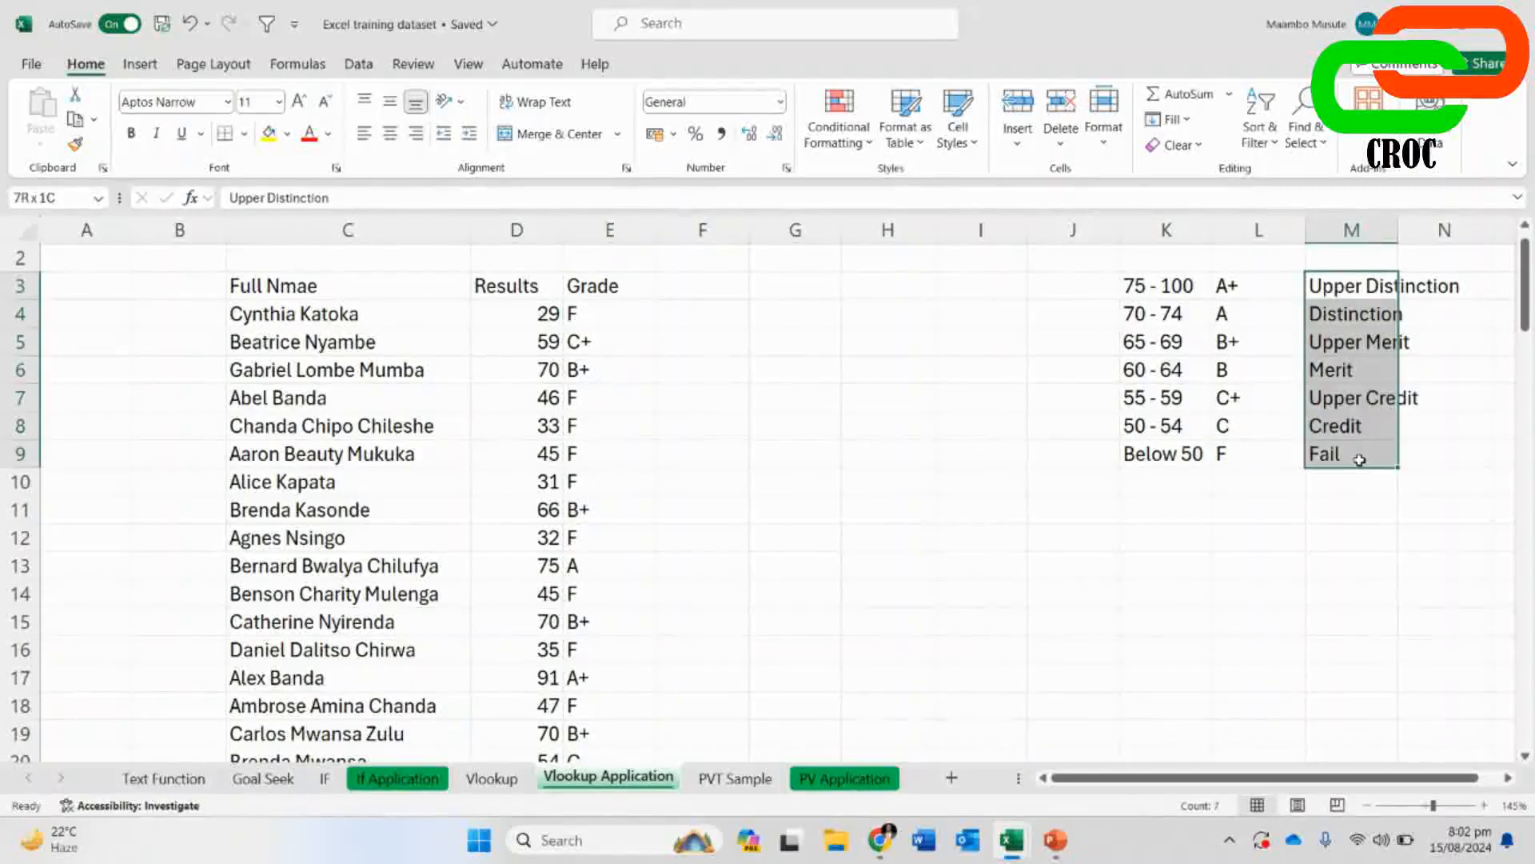
- Review the list of student names, the empty cell F4 beside Grade and the Upper Merit classification
mouse_move(690, 311)
mouse_down()
mouse_move(711, 703)
mouse_move(705, 315)
mouse_up()
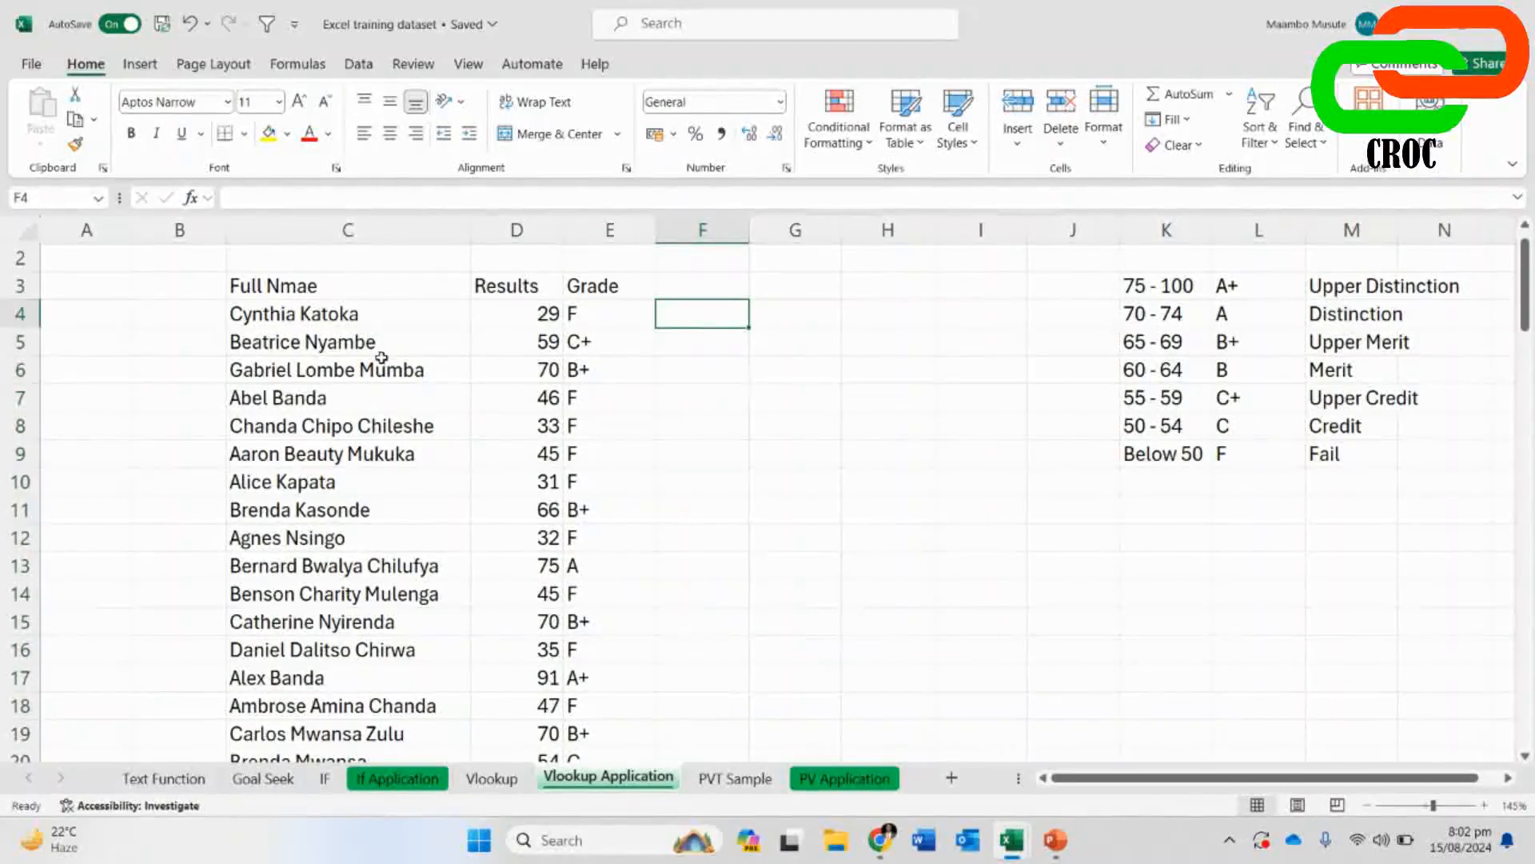
drag(377, 318, 377, 644)
click(689, 315)
click(1357, 337)
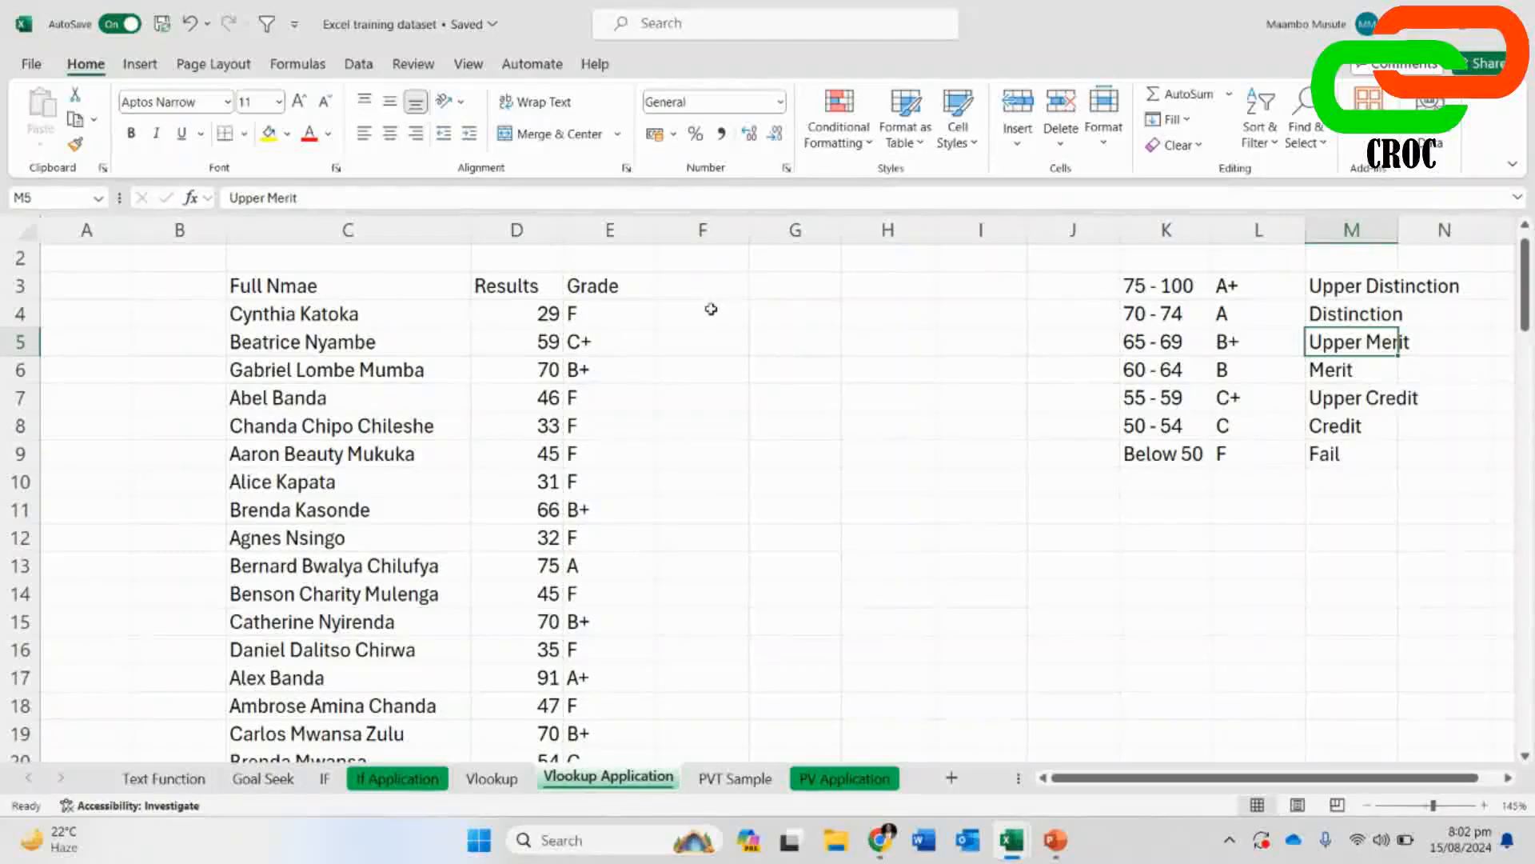
click(711, 309)
- Check the If Application and Vlookup sheets and return to the Vlookup Application sheet
click(397, 778)
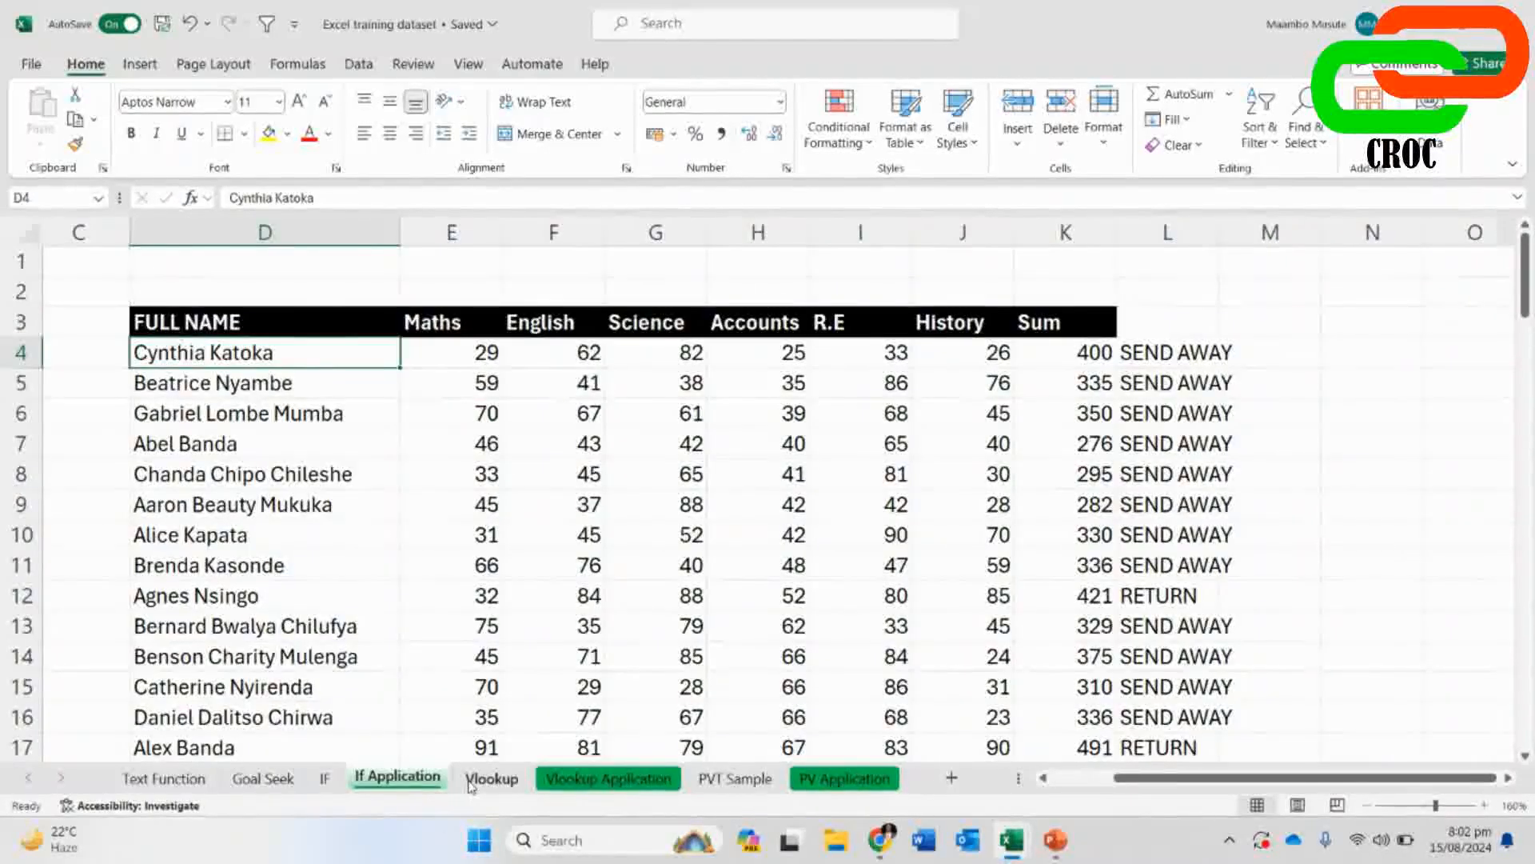
click(472, 781)
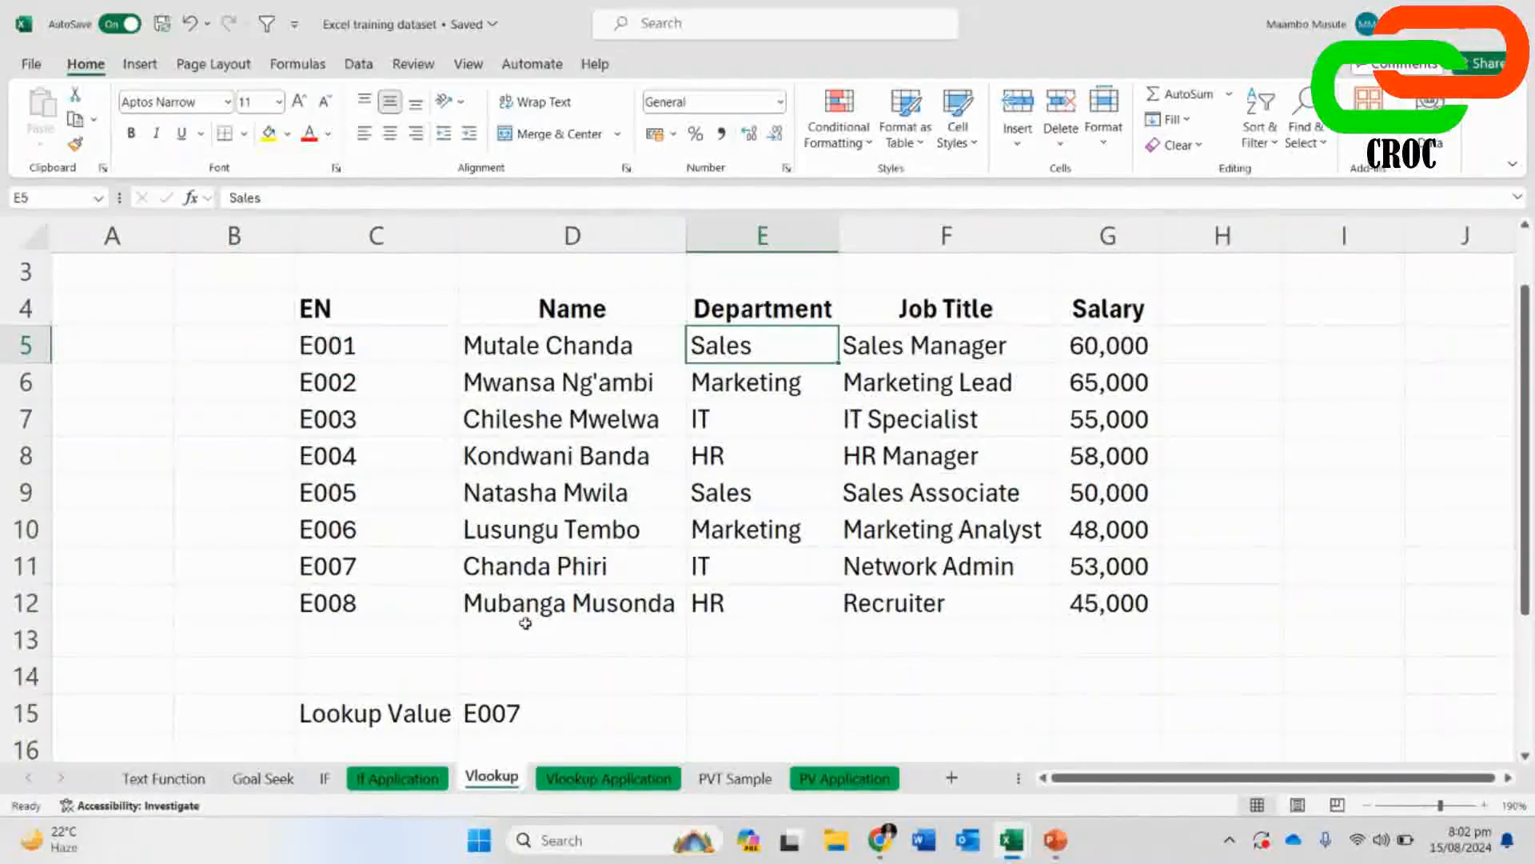
click(609, 779)
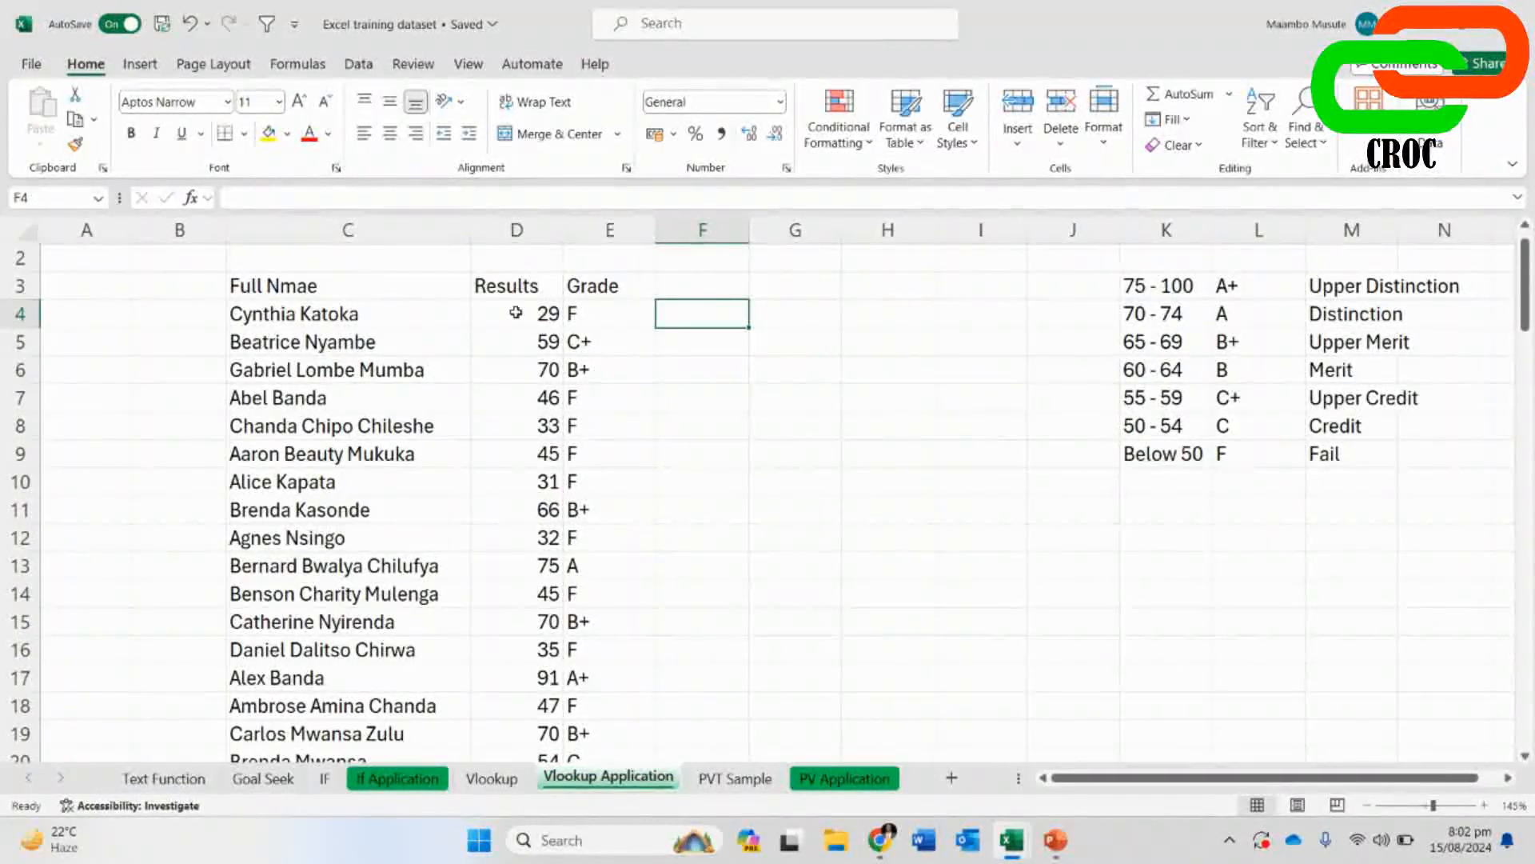
- Enter FAIL in cell F4 as the classification for the first student's result and grade
click(616, 312)
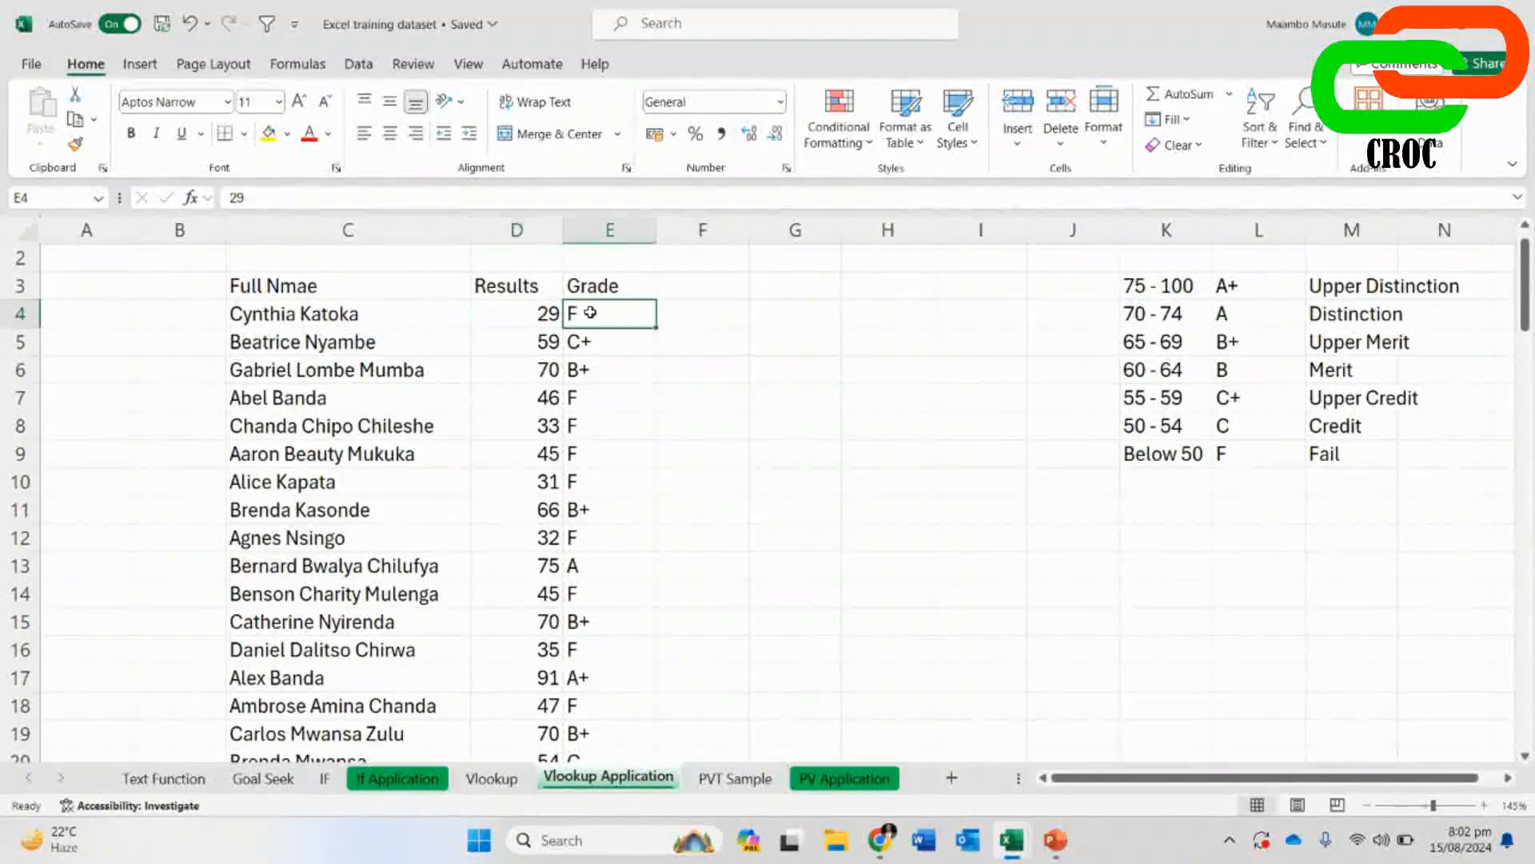
click(698, 309)
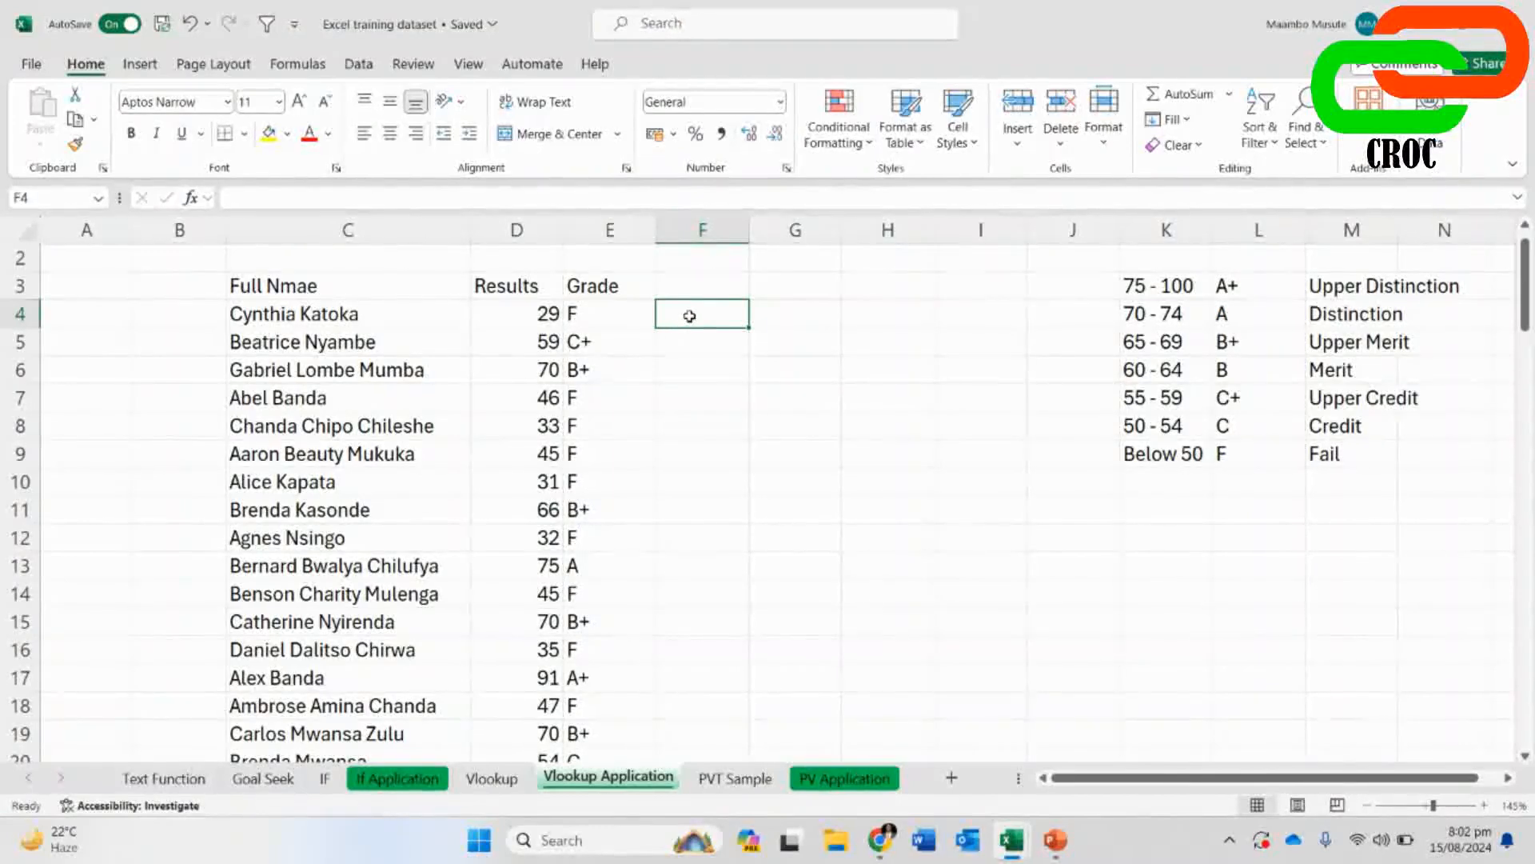
click(508, 319)
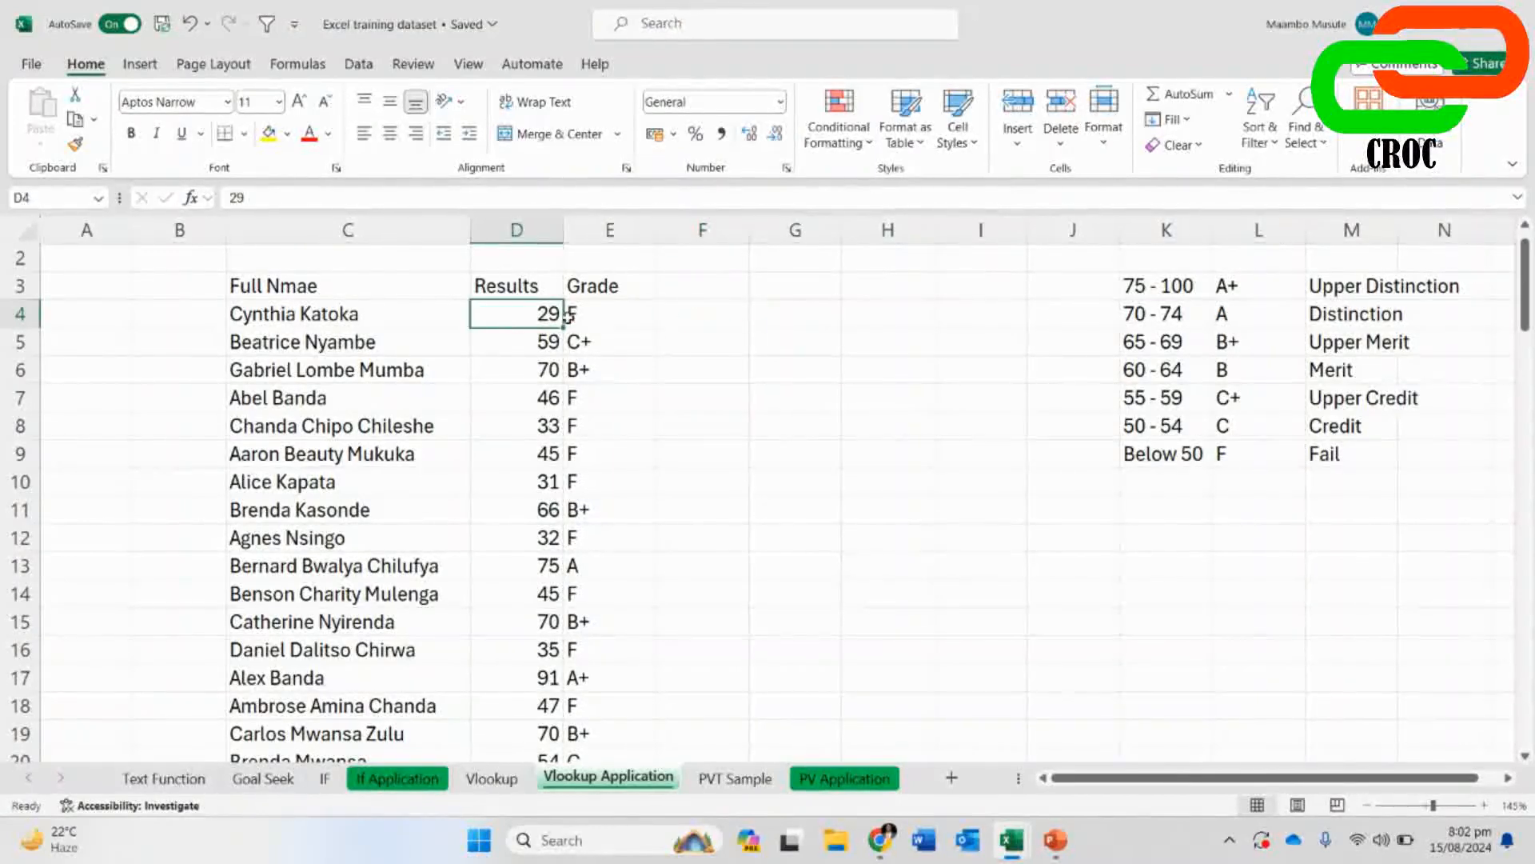
click(580, 314)
click(702, 312)
double_click(724, 319)
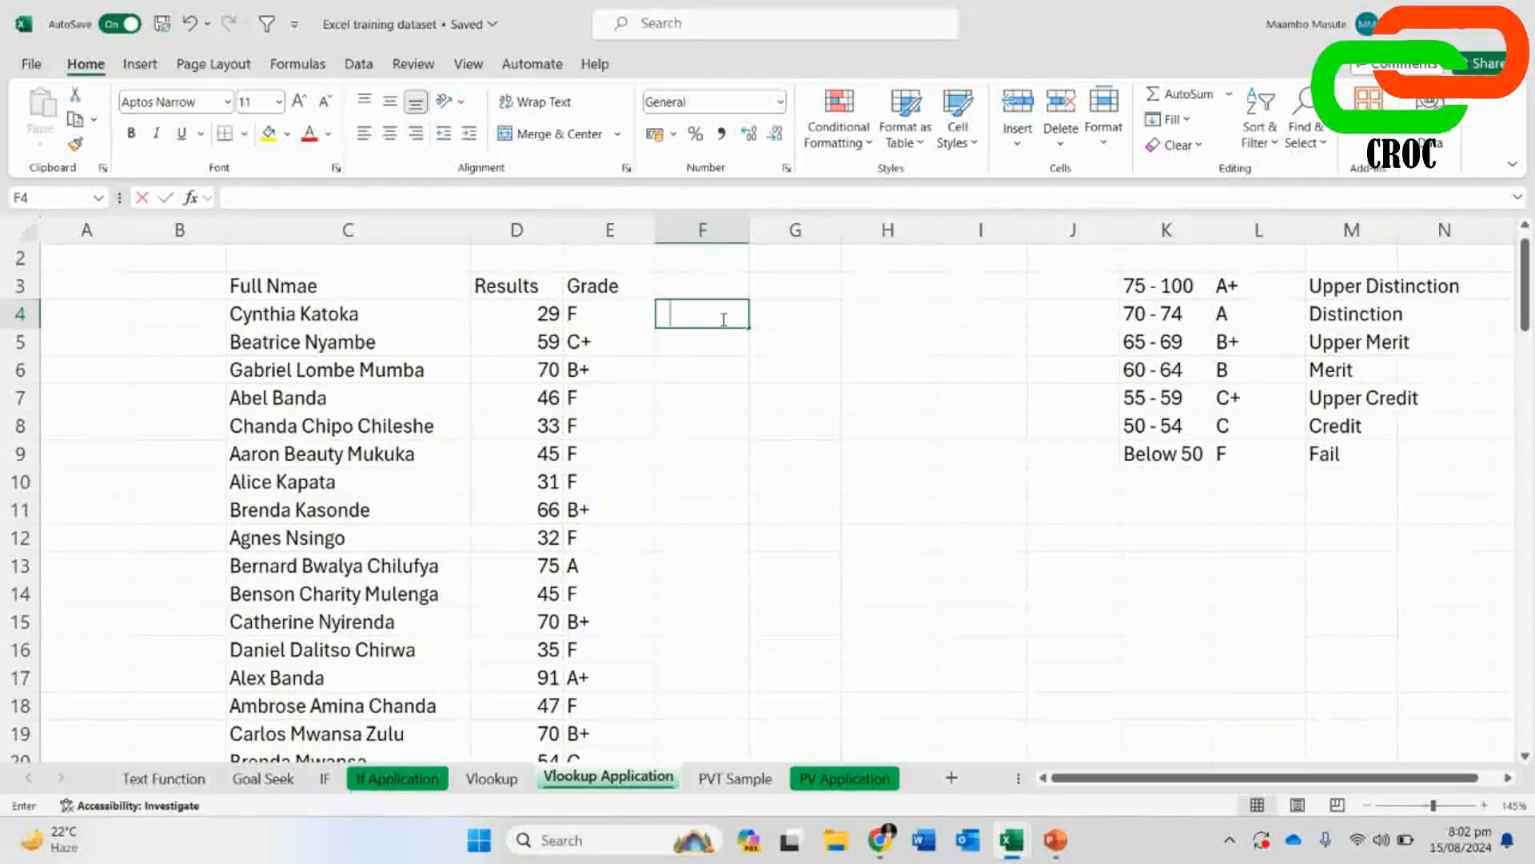
text(FAIL)
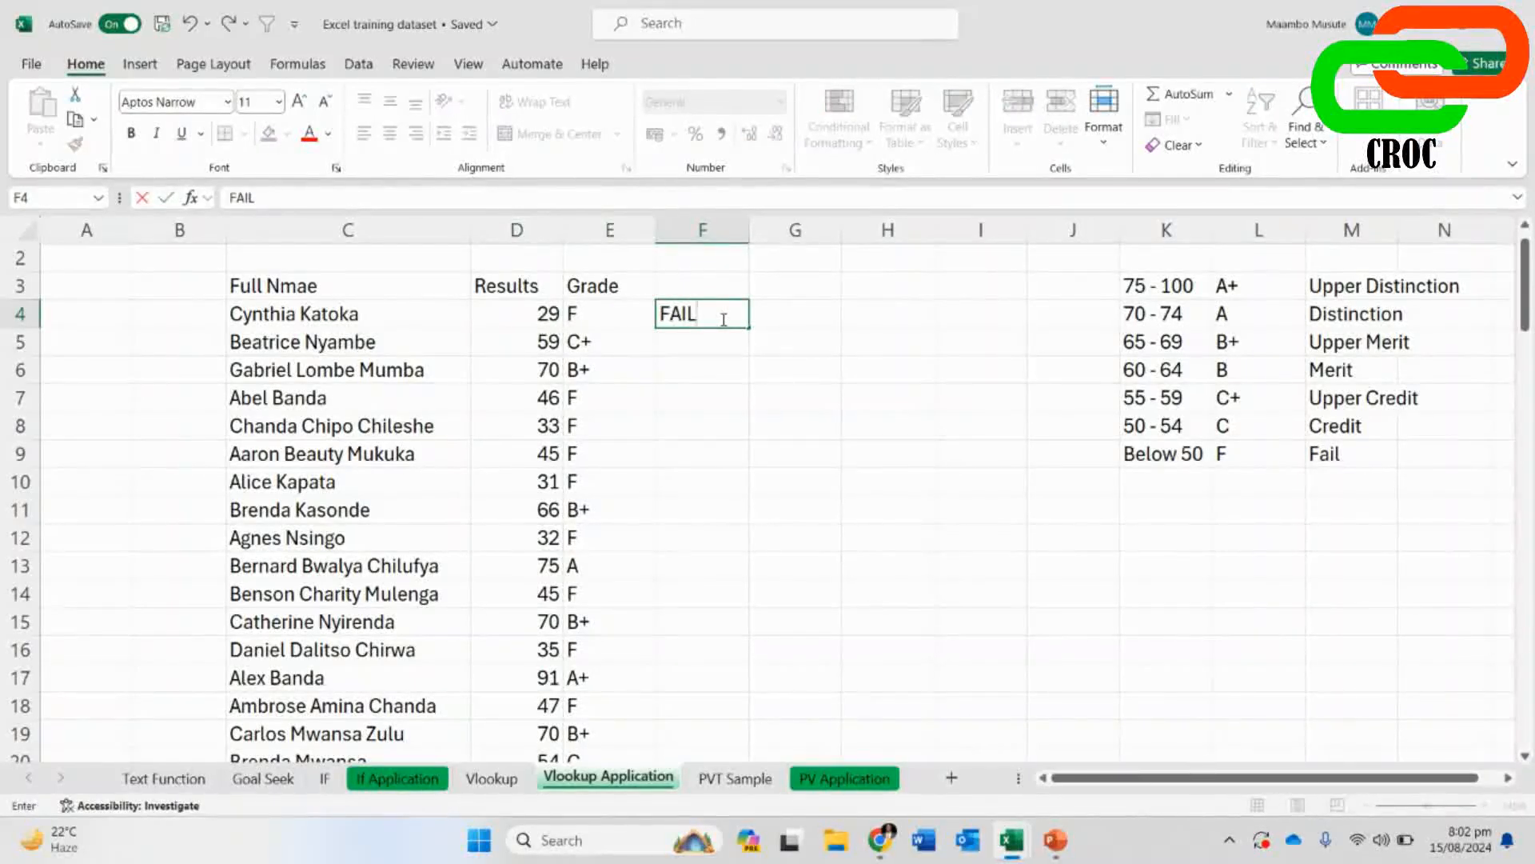
key(Return)
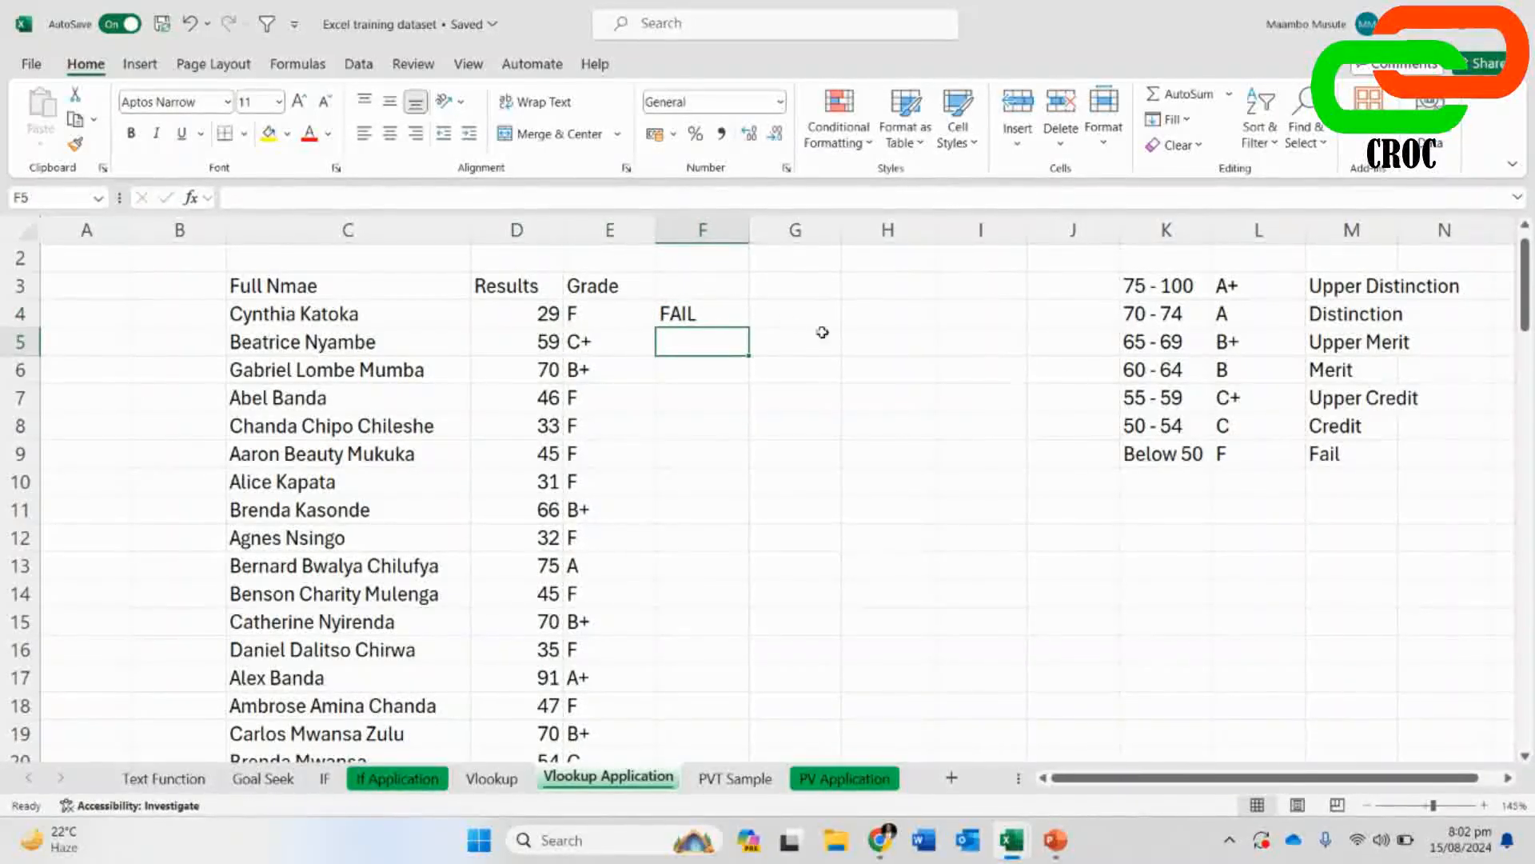
- Enter UPPER in cell F5 as the trial classification for the second student's C+ grade
click(1297, 406)
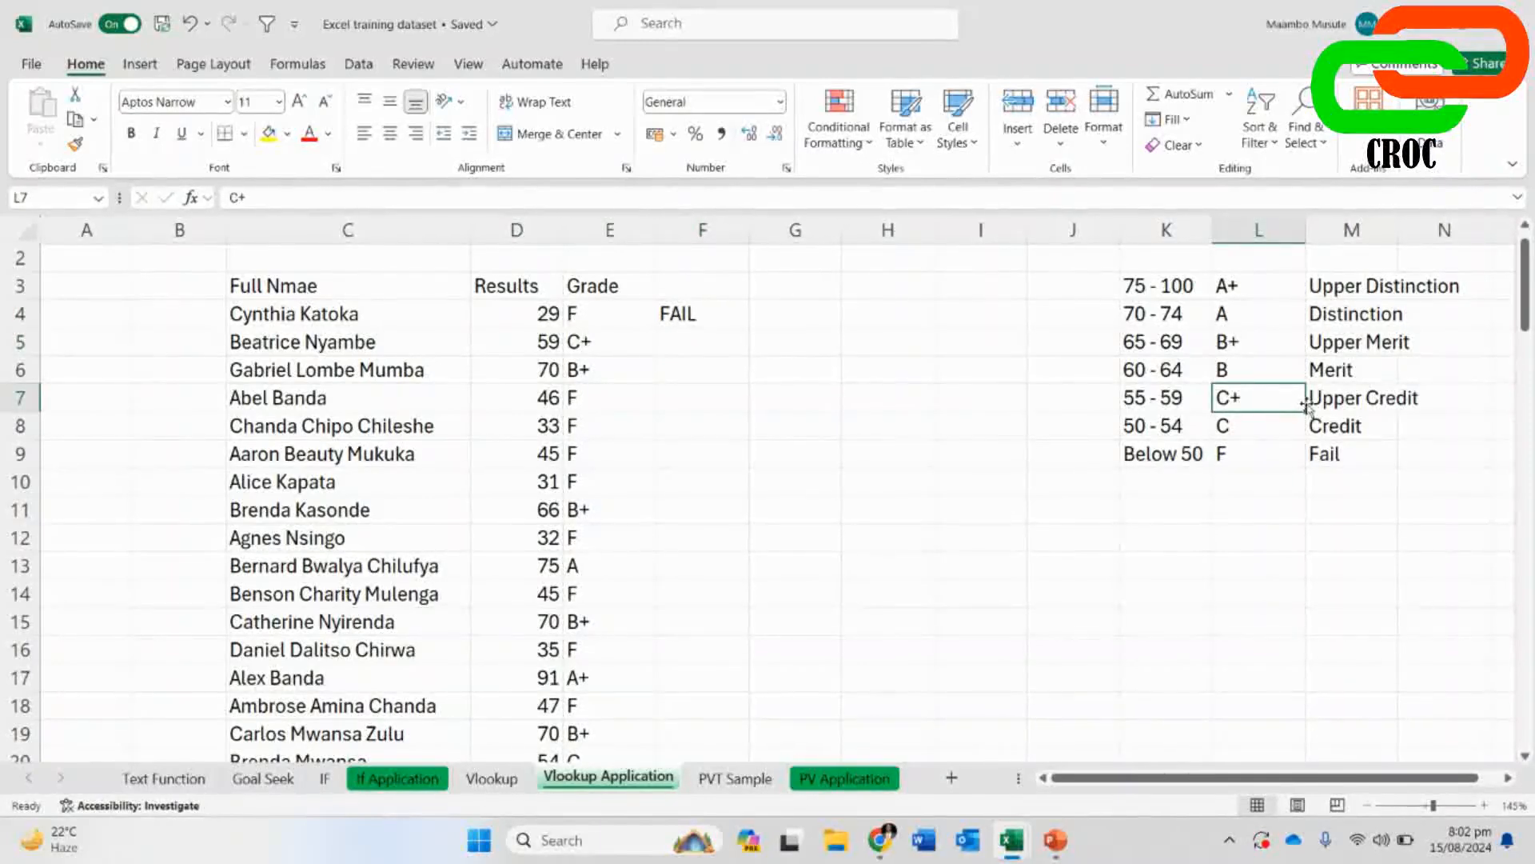
click(706, 342)
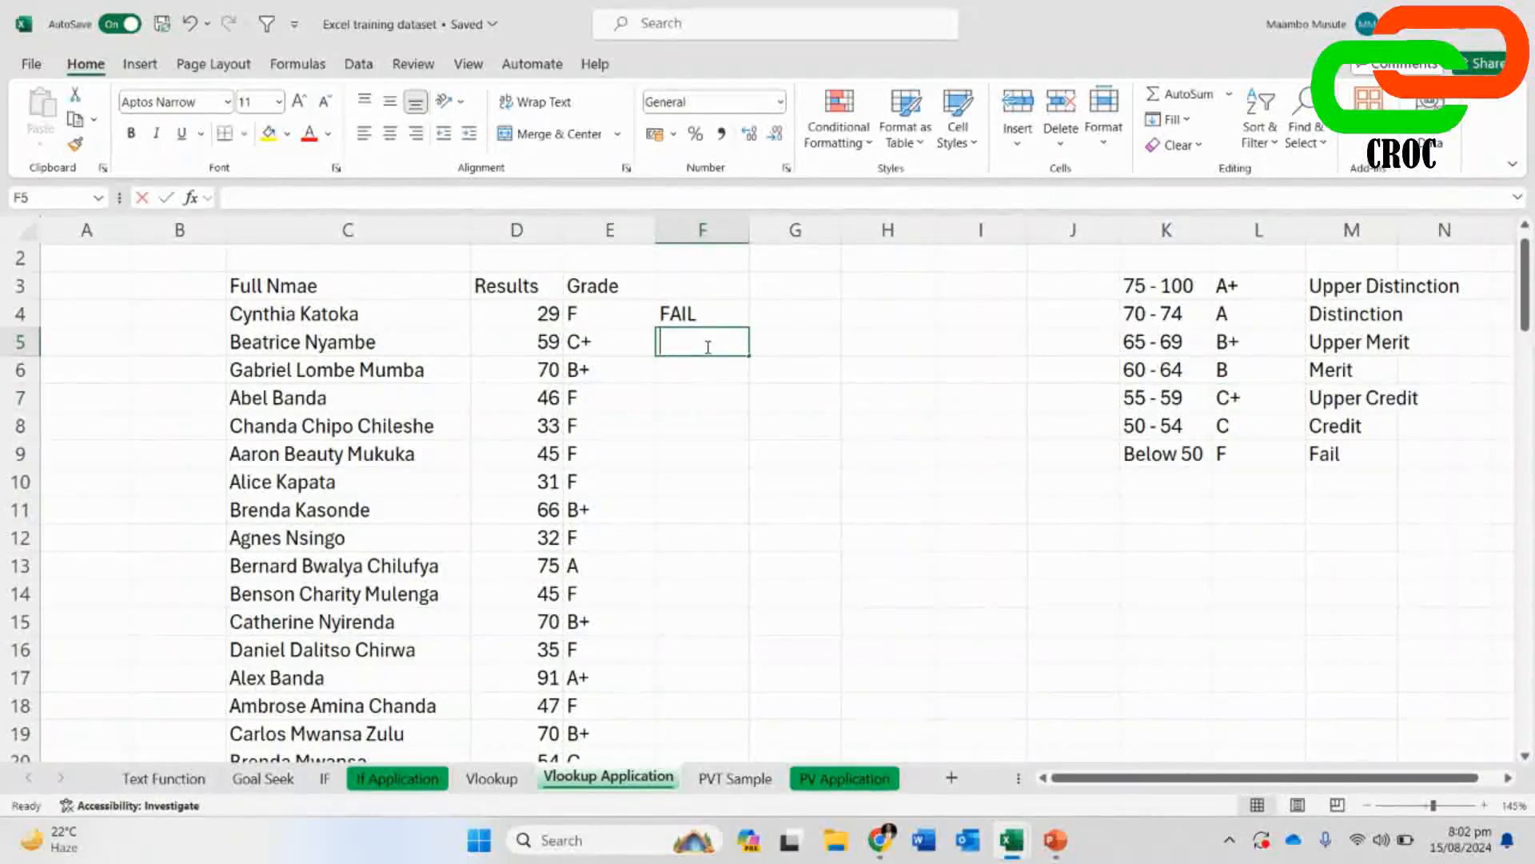
text(UPPER)
click(688, 435)
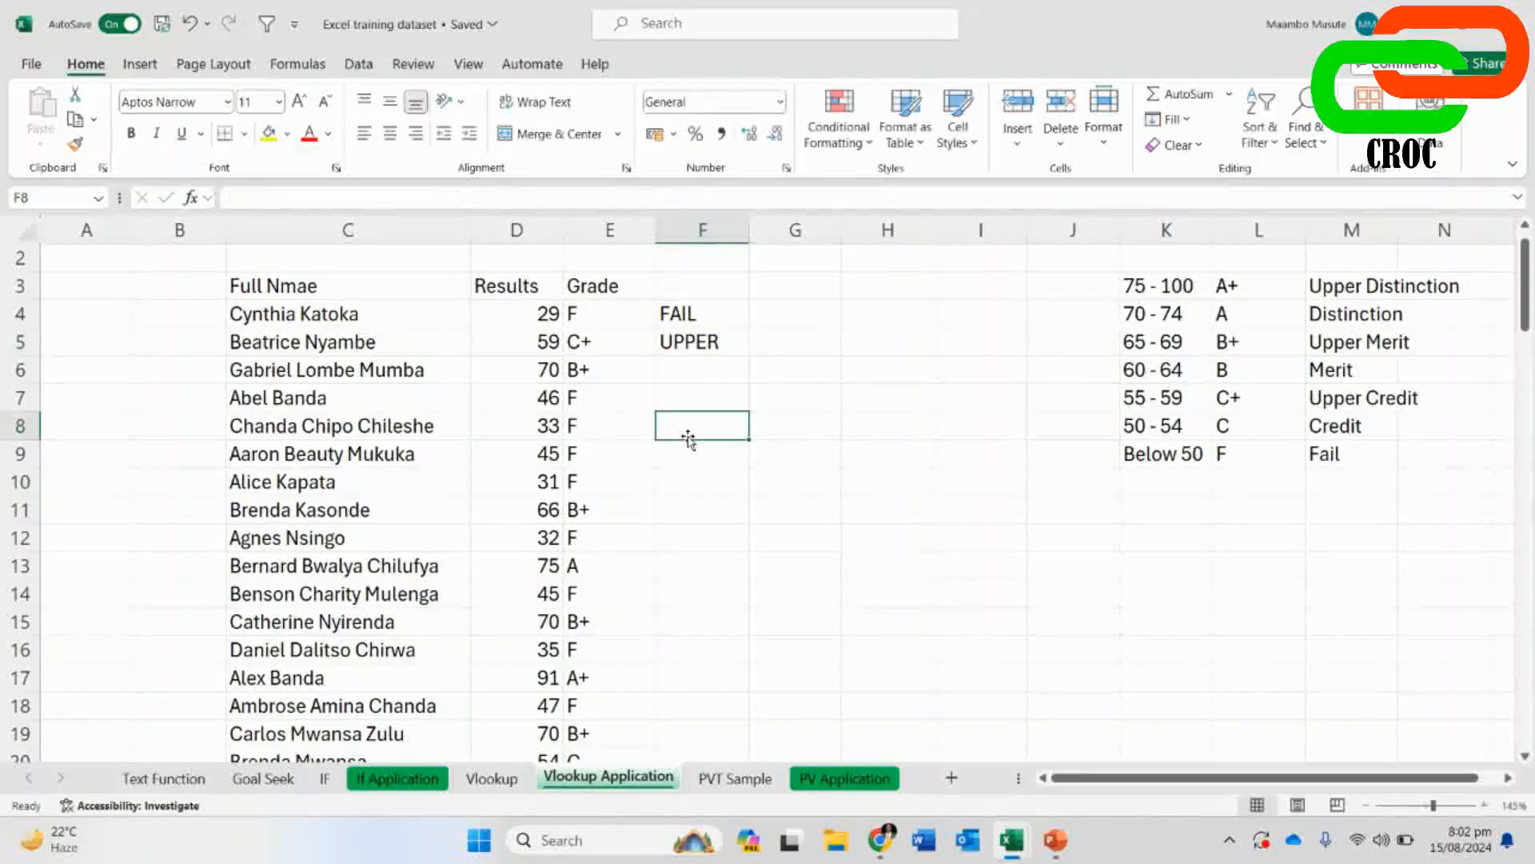
click(682, 349)
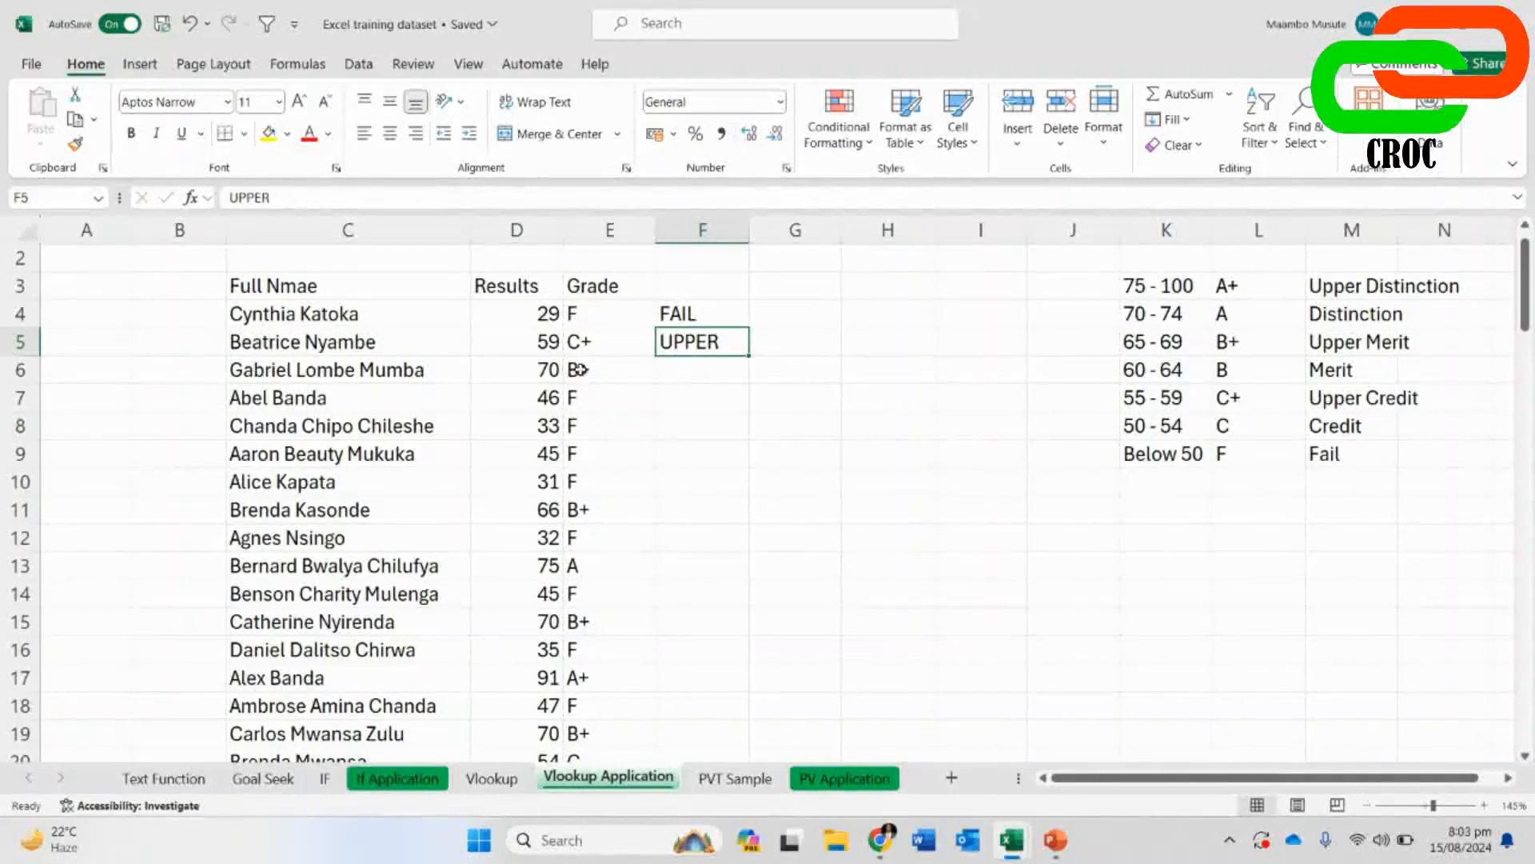
- Check the third student's result and clear the hand-entered classifications from cells F4:F7
click(519, 370)
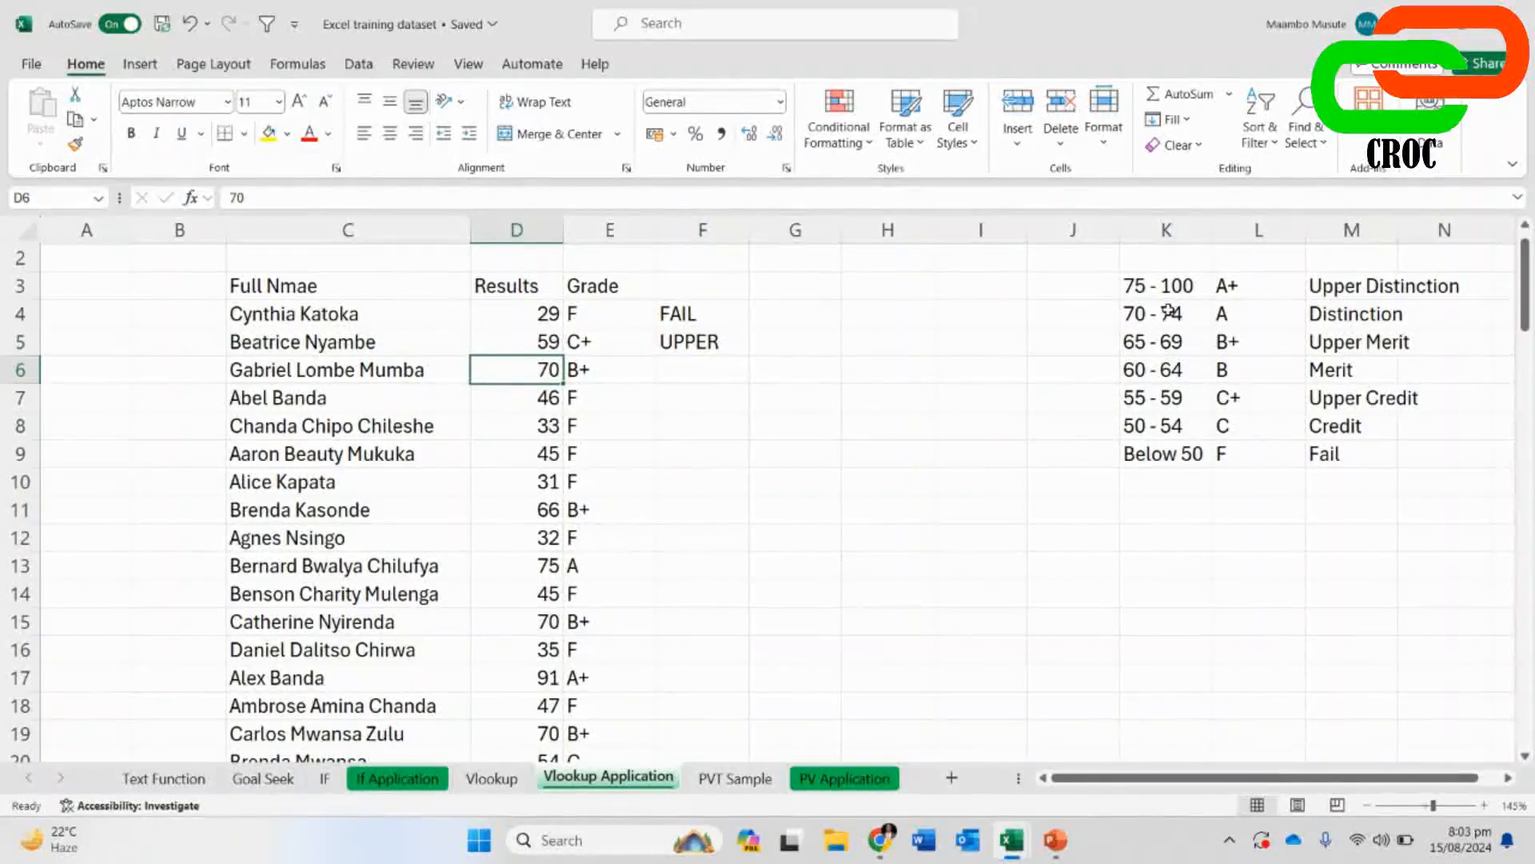
click(693, 368)
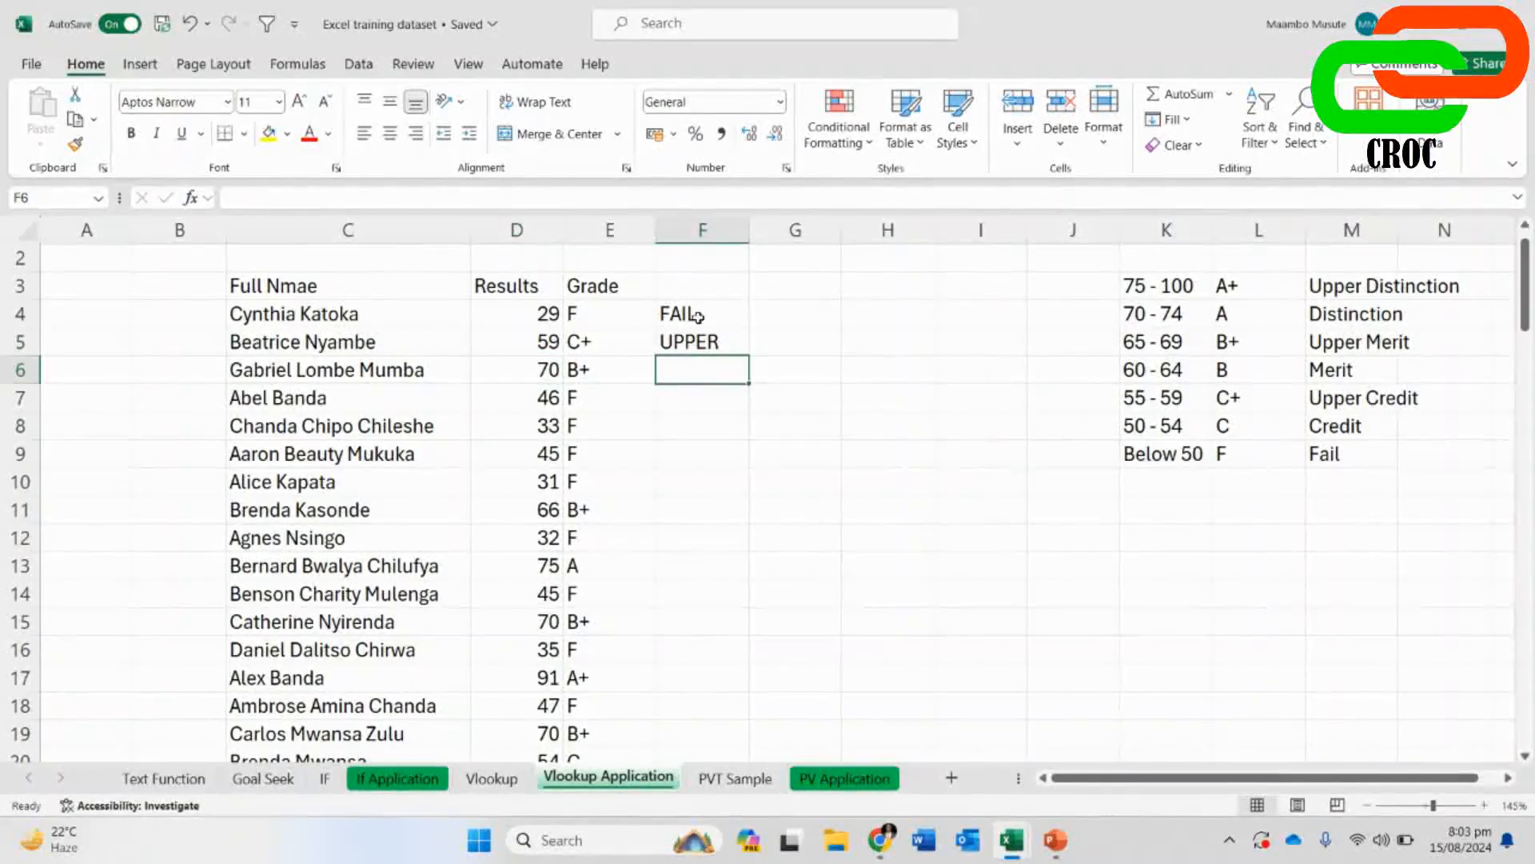
drag(694, 316, 702, 399)
key(Delete)
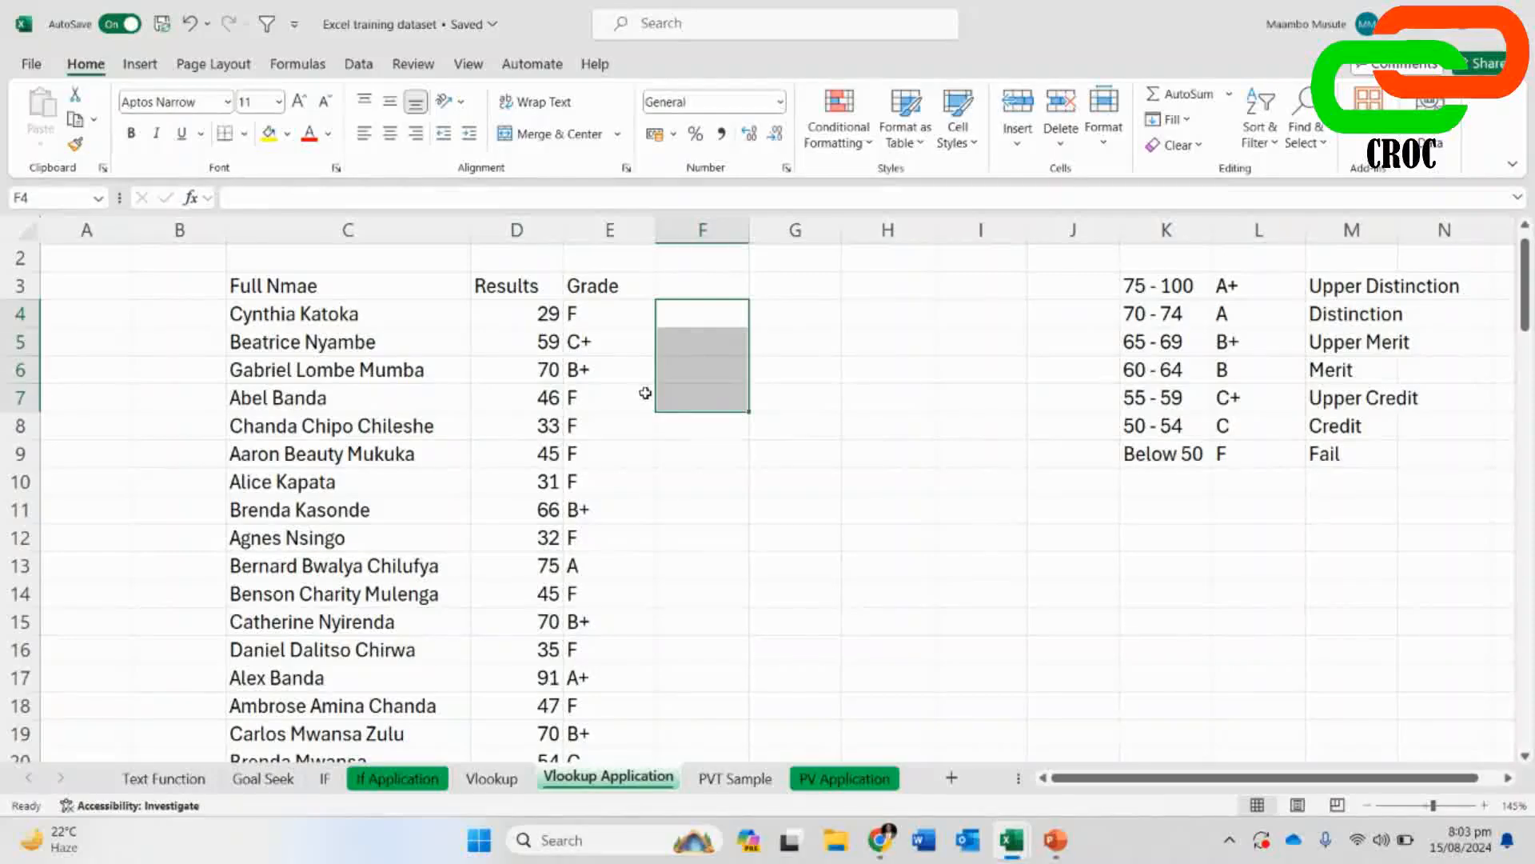
- Begin a VLOOKUP formula in cell F4 using the first student's grade in E4 as the lookup value
scroll(642, 718, down, 12)
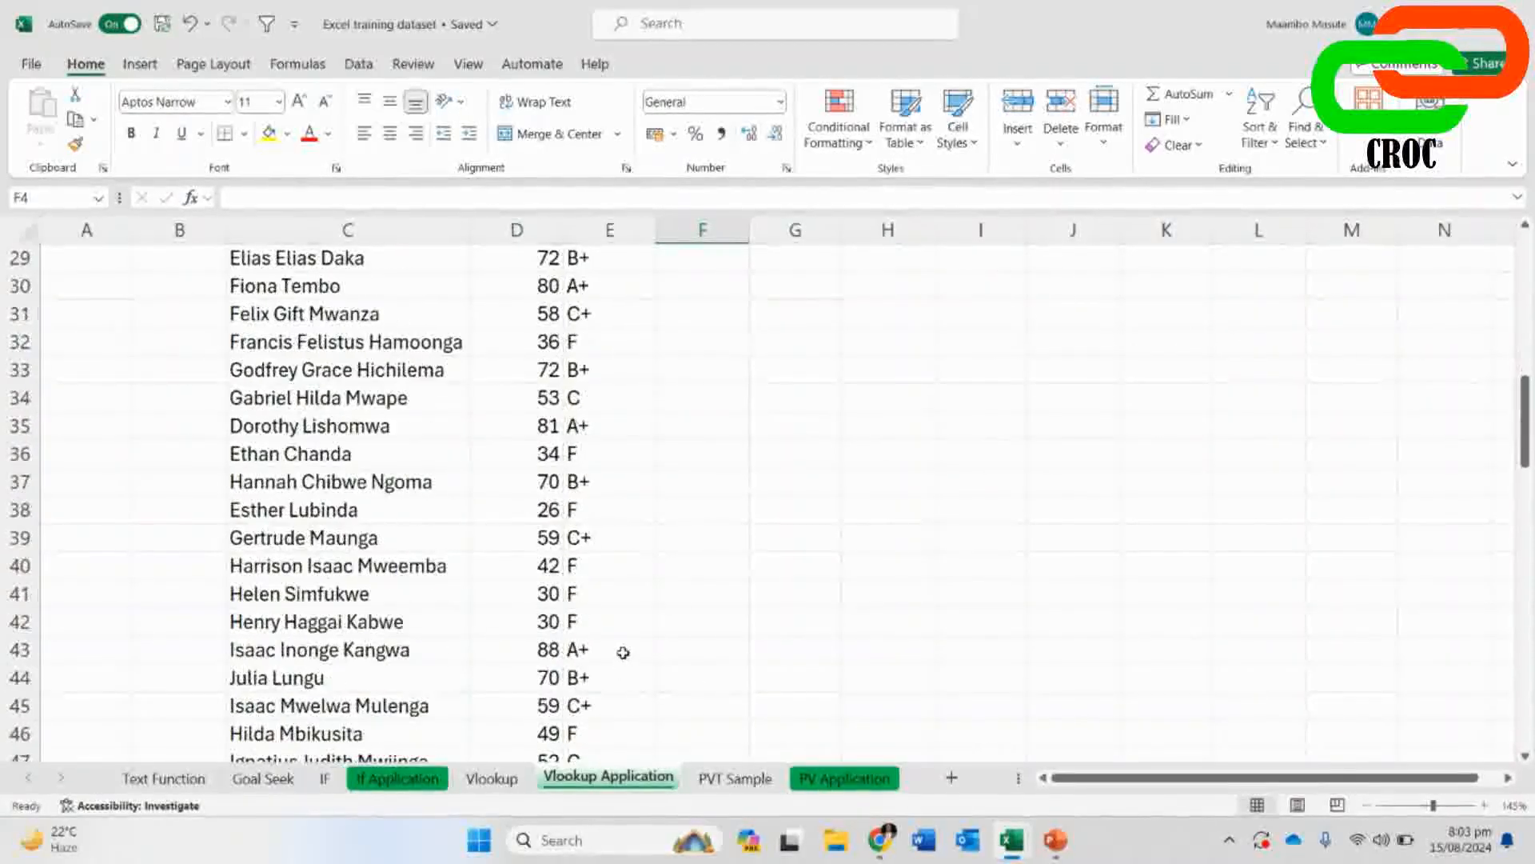
scroll(617, 646, up, 7)
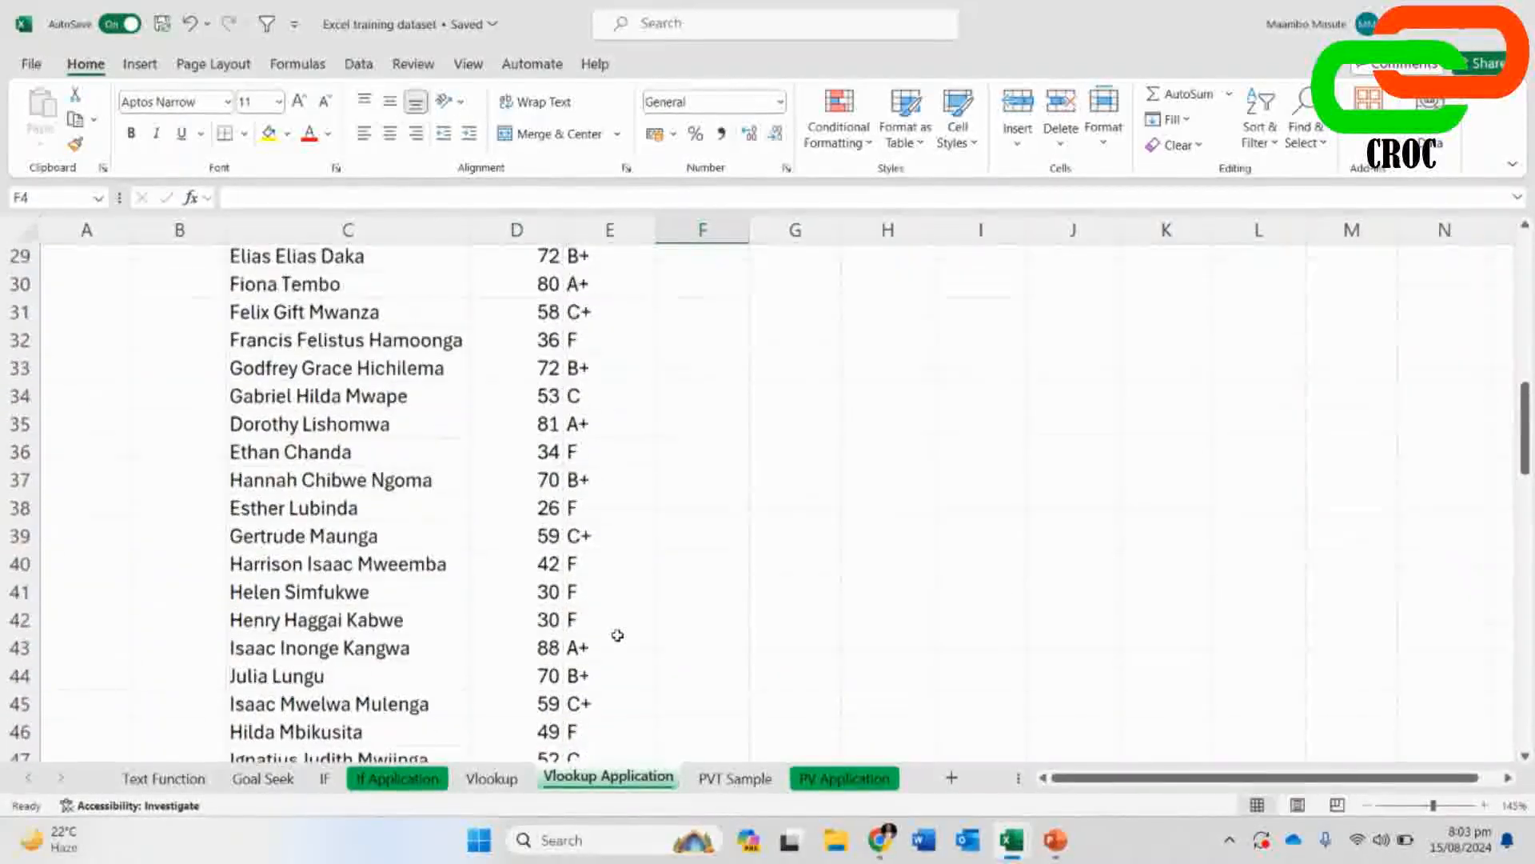
scroll(617, 635, up, 5)
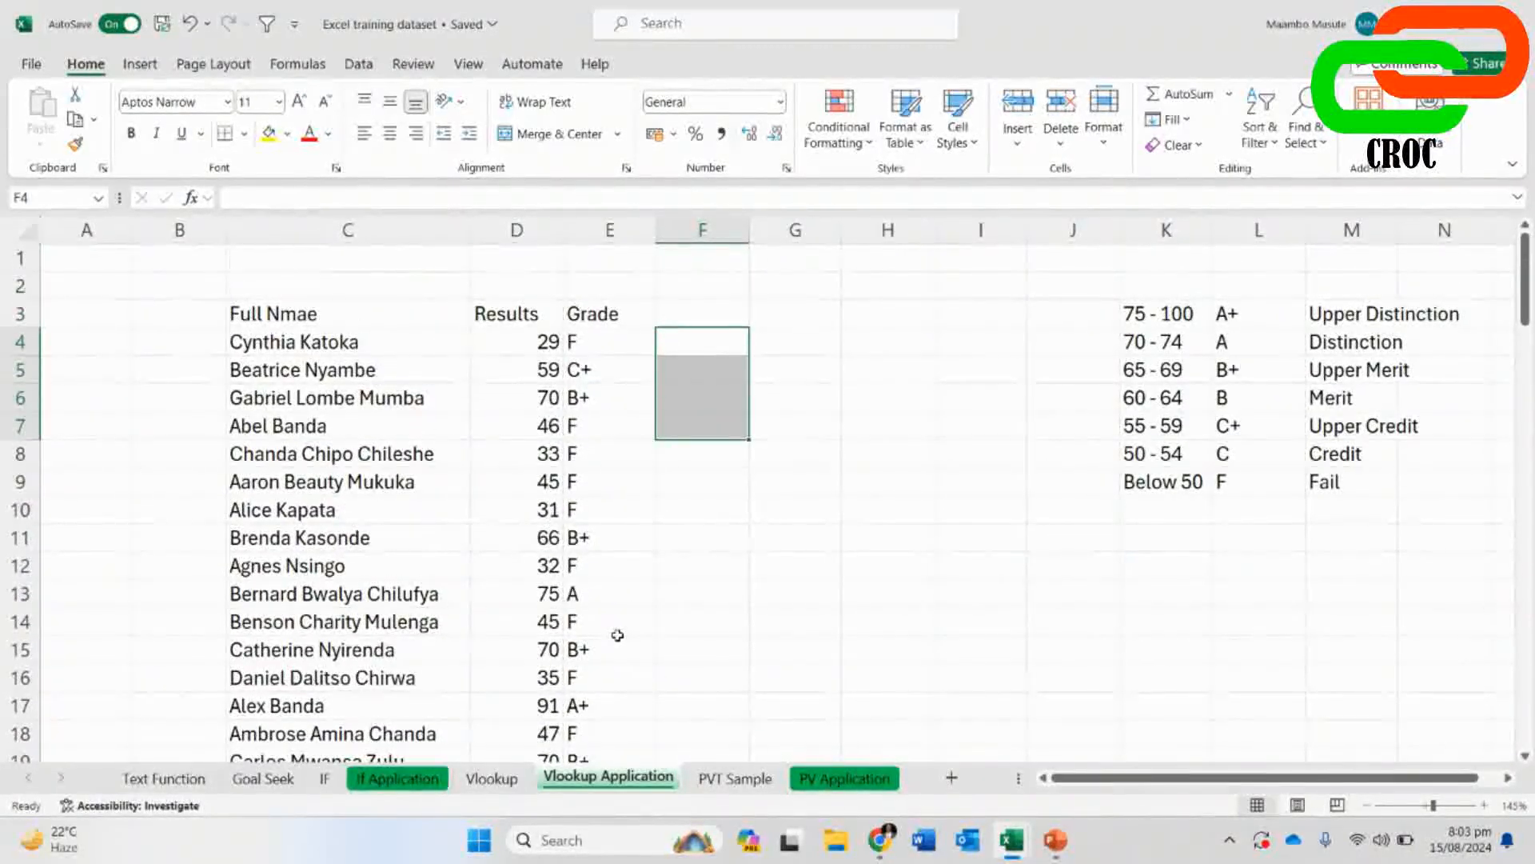
click(702, 340)
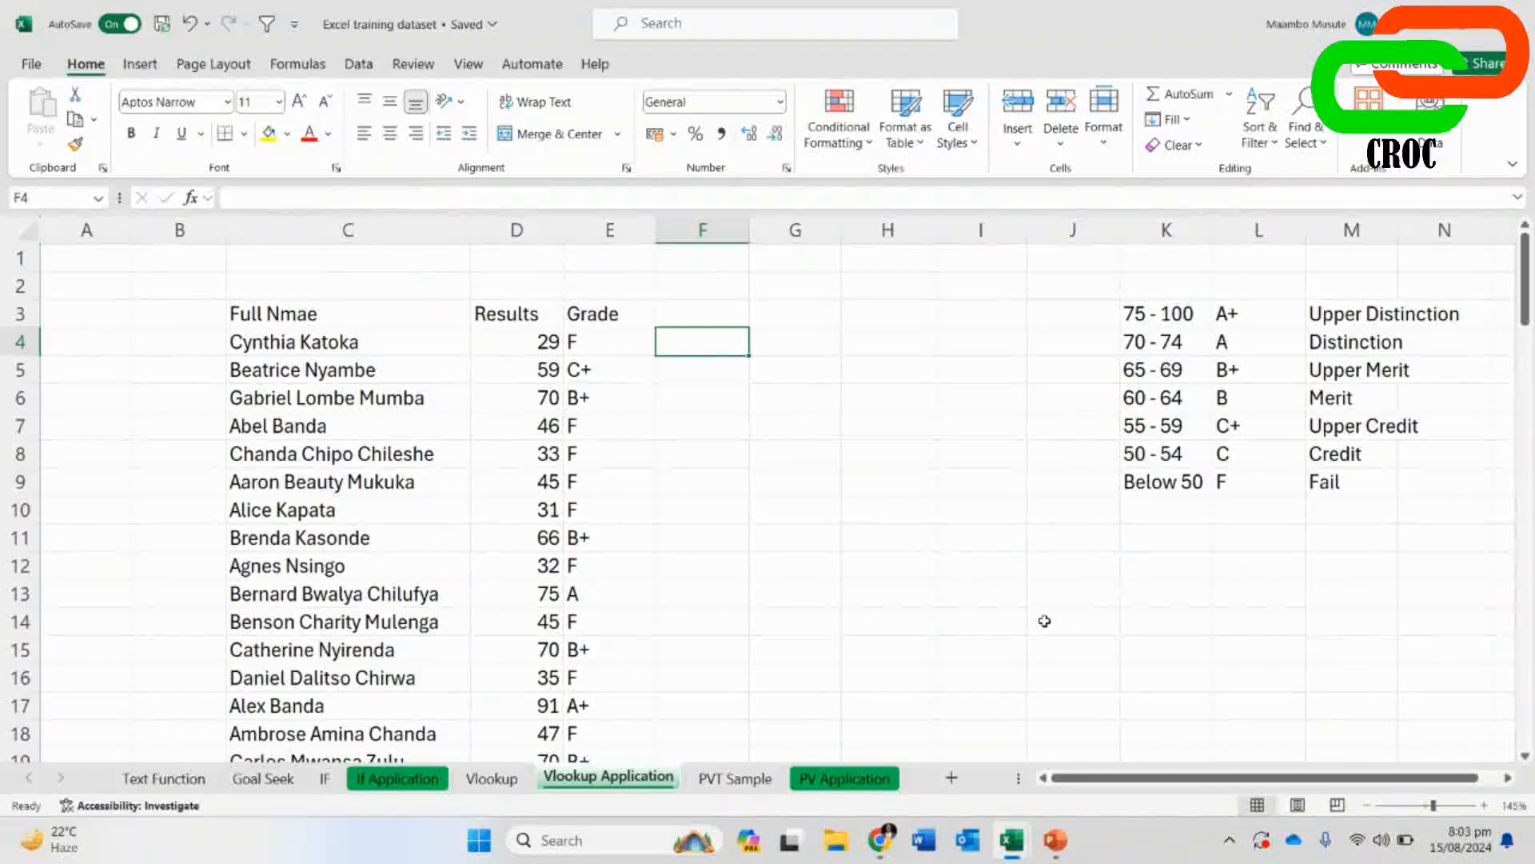
text(=VLO)
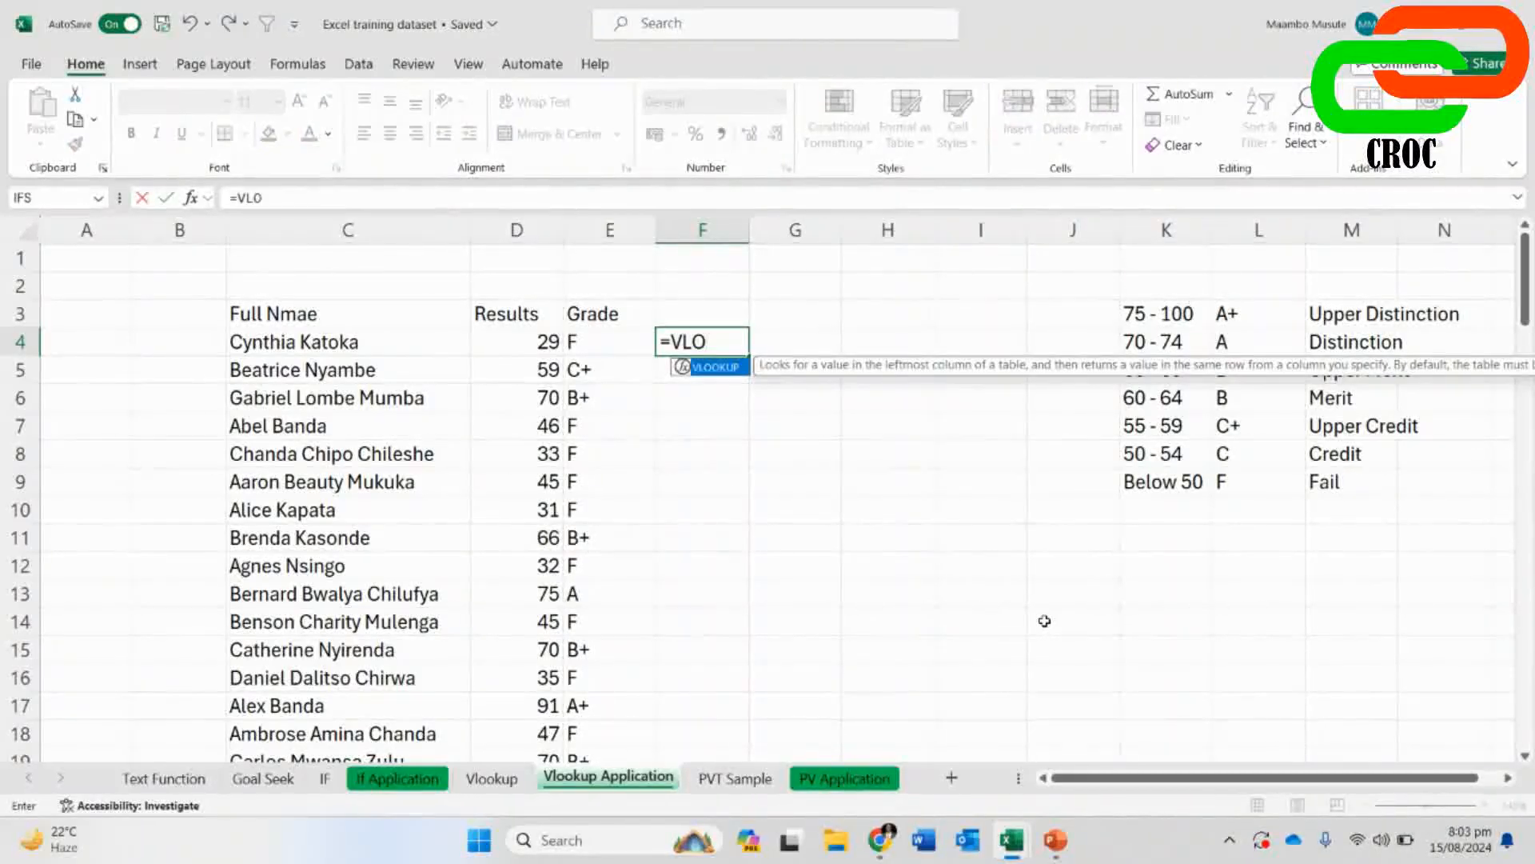
key(Tab)
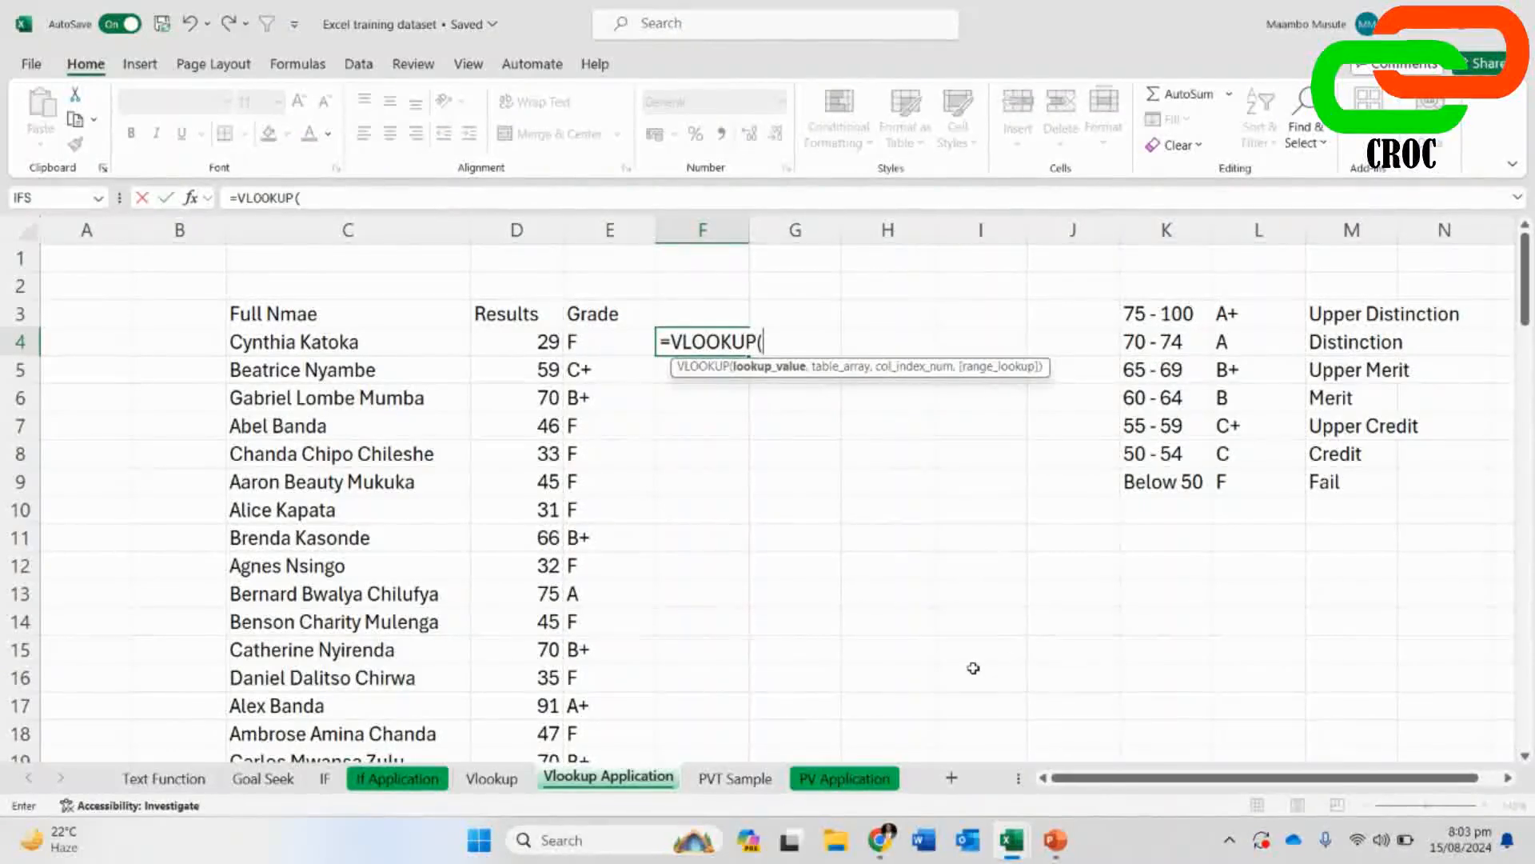
click(598, 345)
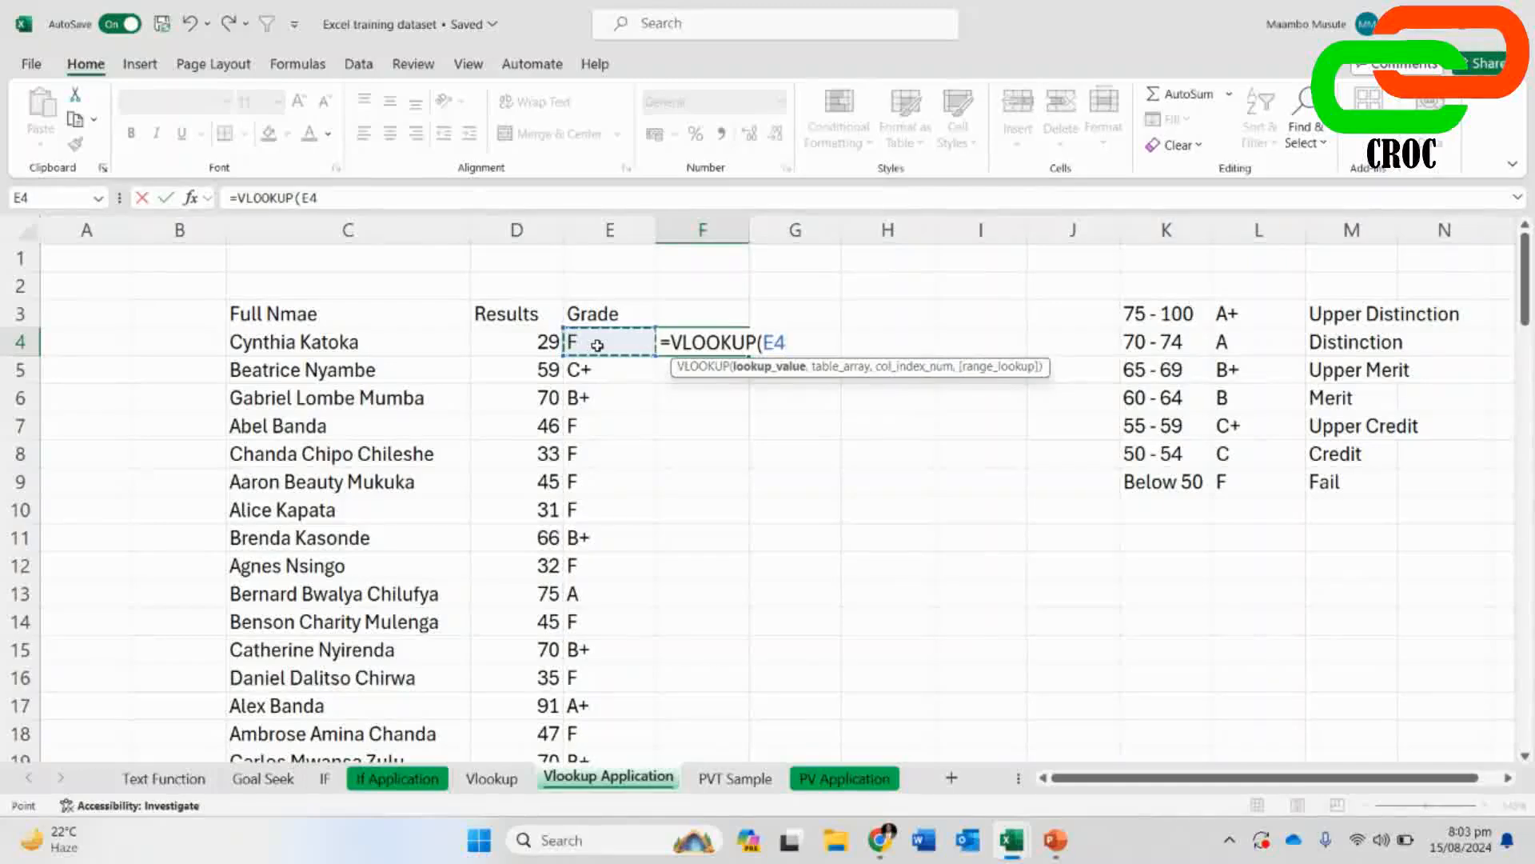
text(,)
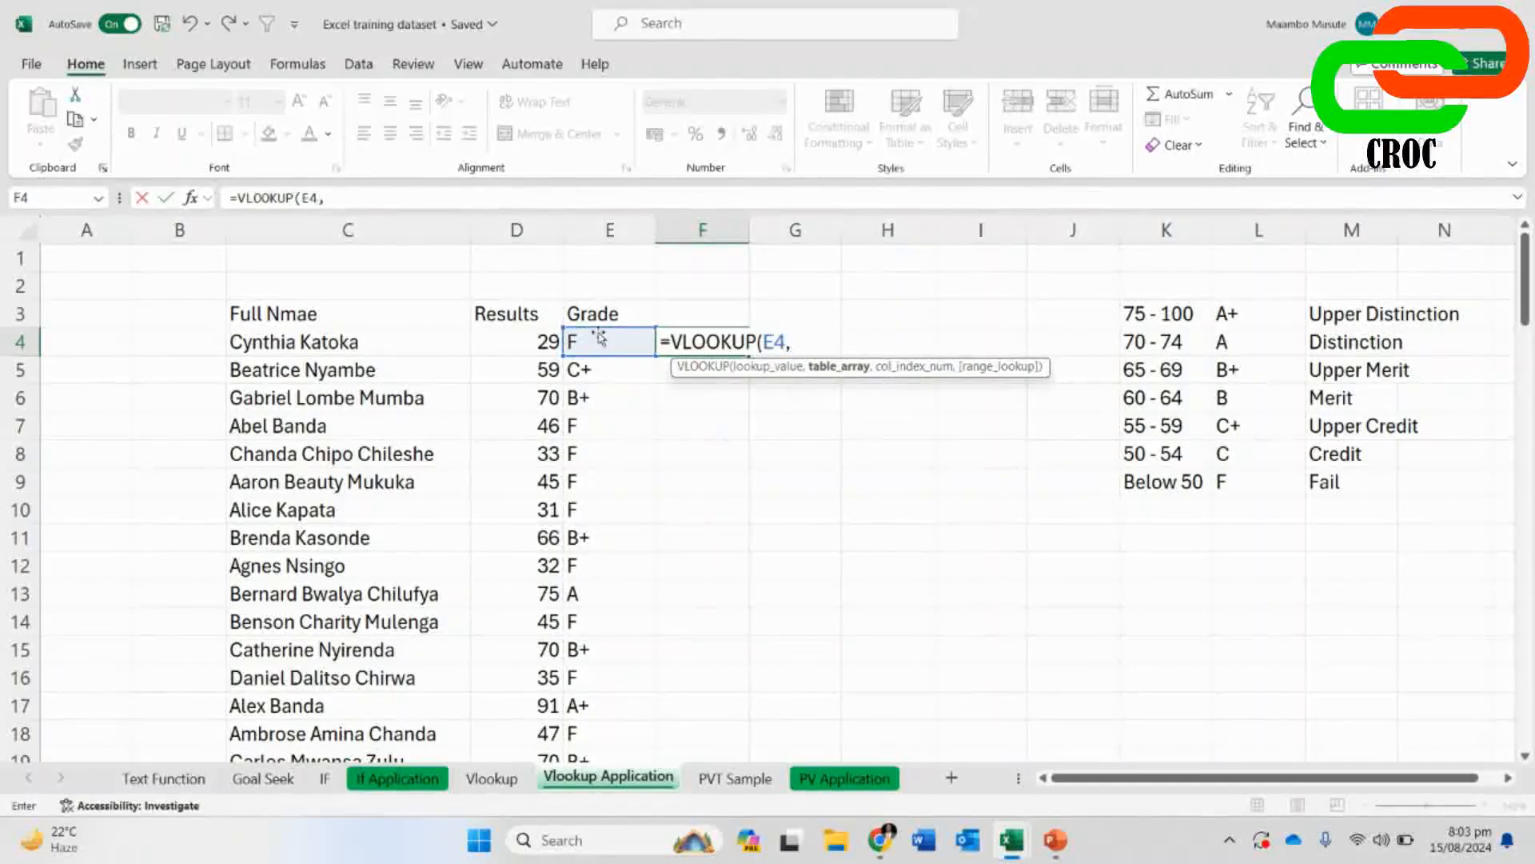
- Set the formula's table array to the grade and classification columns as the absolute range $L$3:$M$9
drag(1227, 312, 1369, 483)
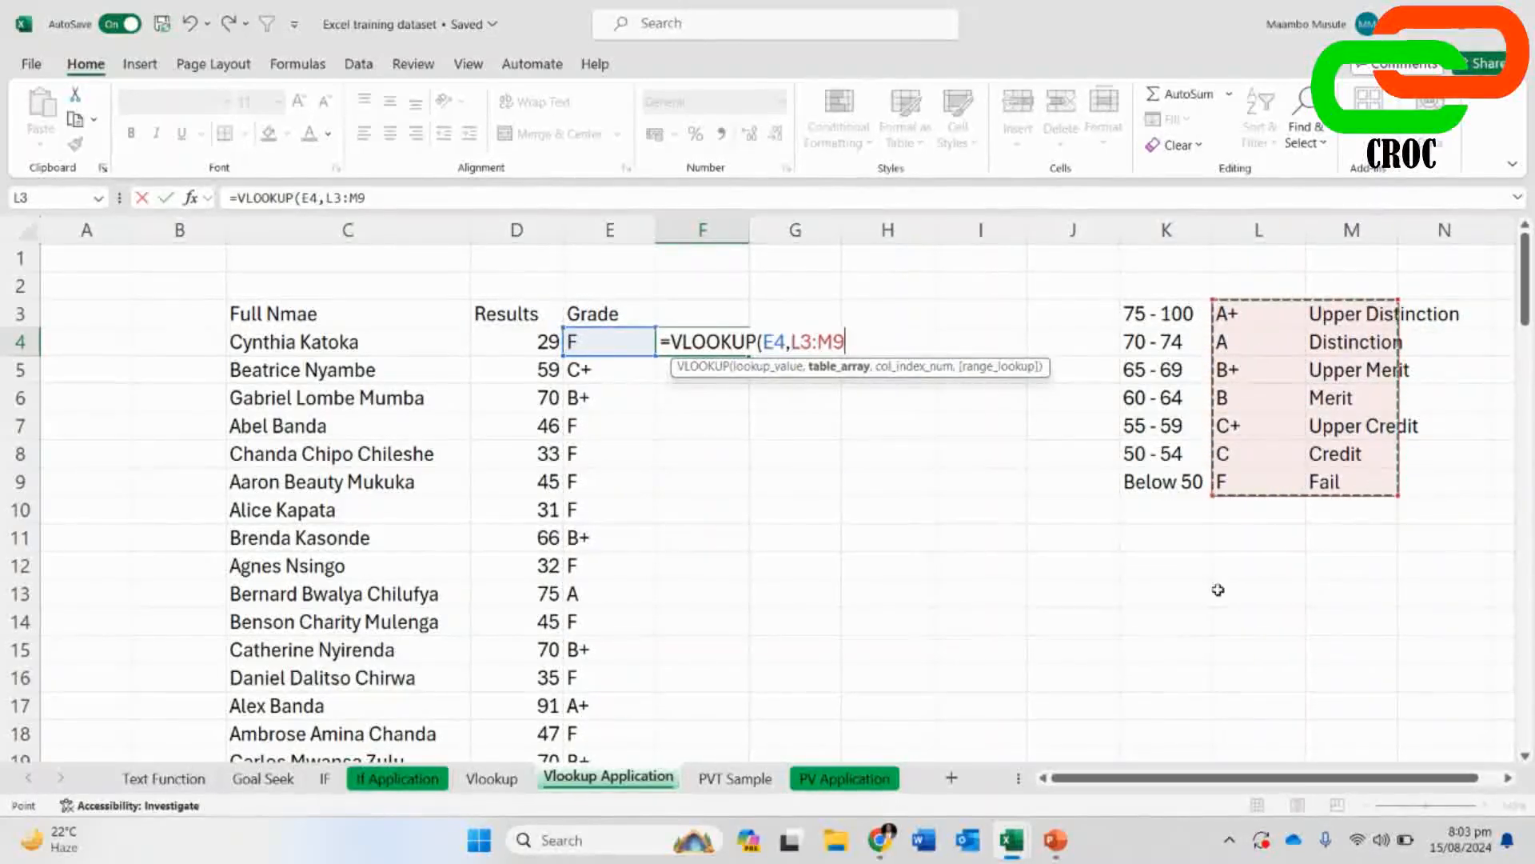
text(,)
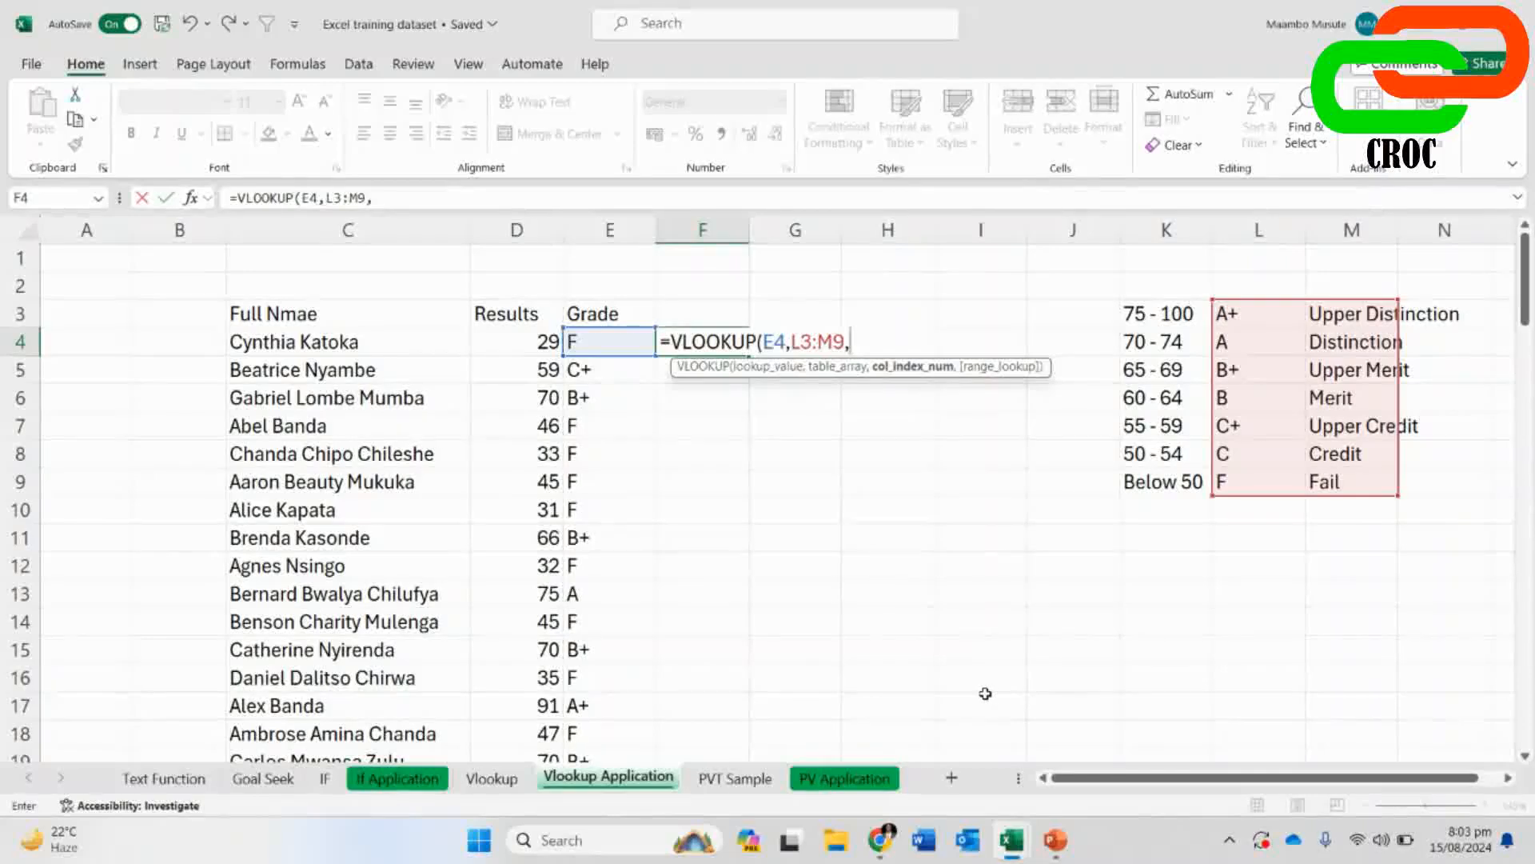
key(BackSpace)
key(BackSpace)
key(BackSpace)
key(BackSpace)
key(BackSpace)
key(BackSpace)
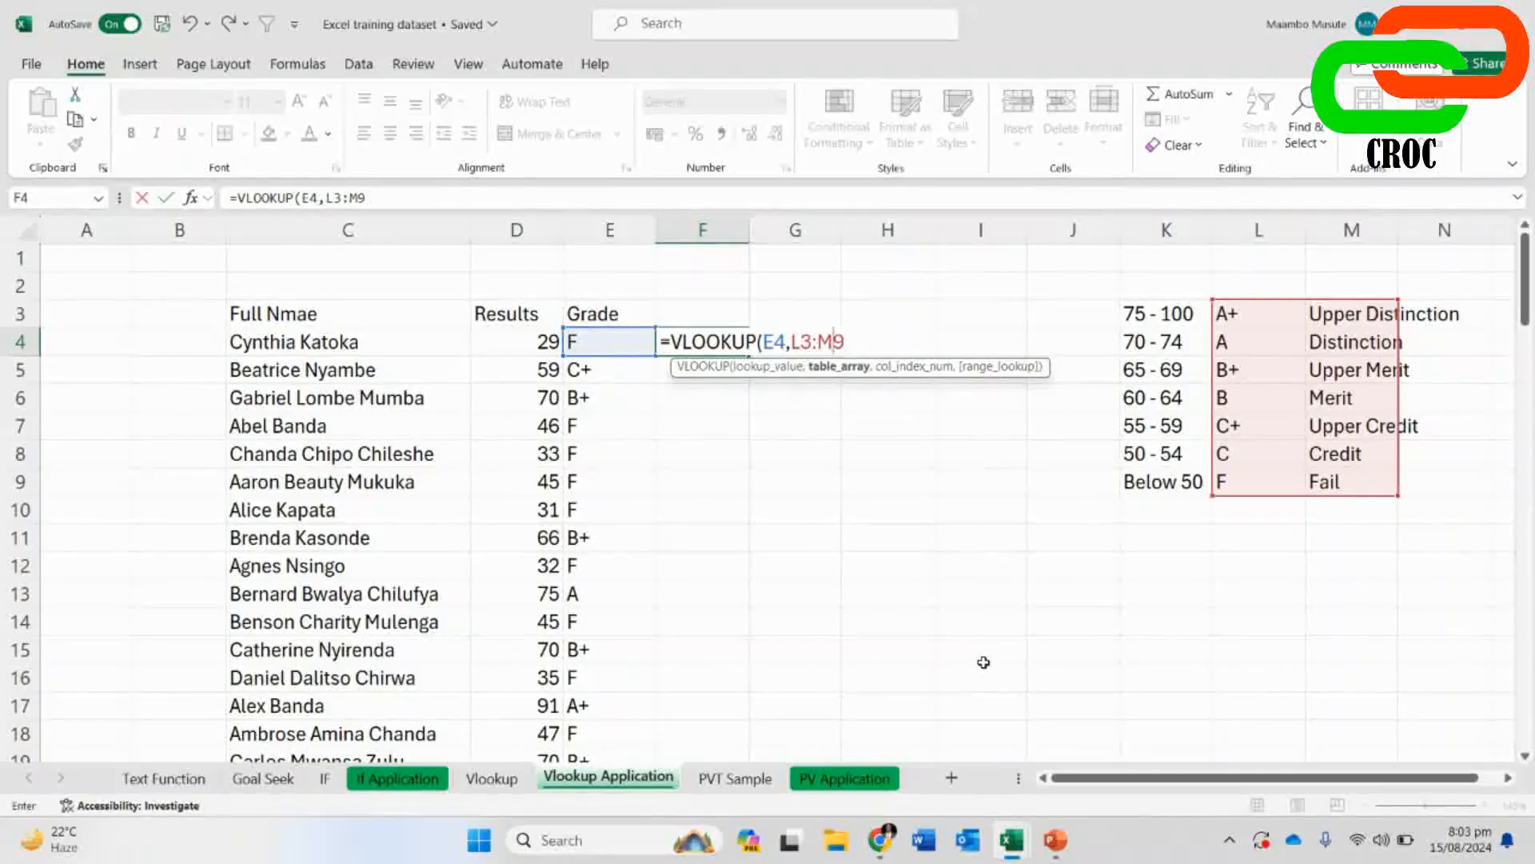
drag(1248, 315, 1346, 493)
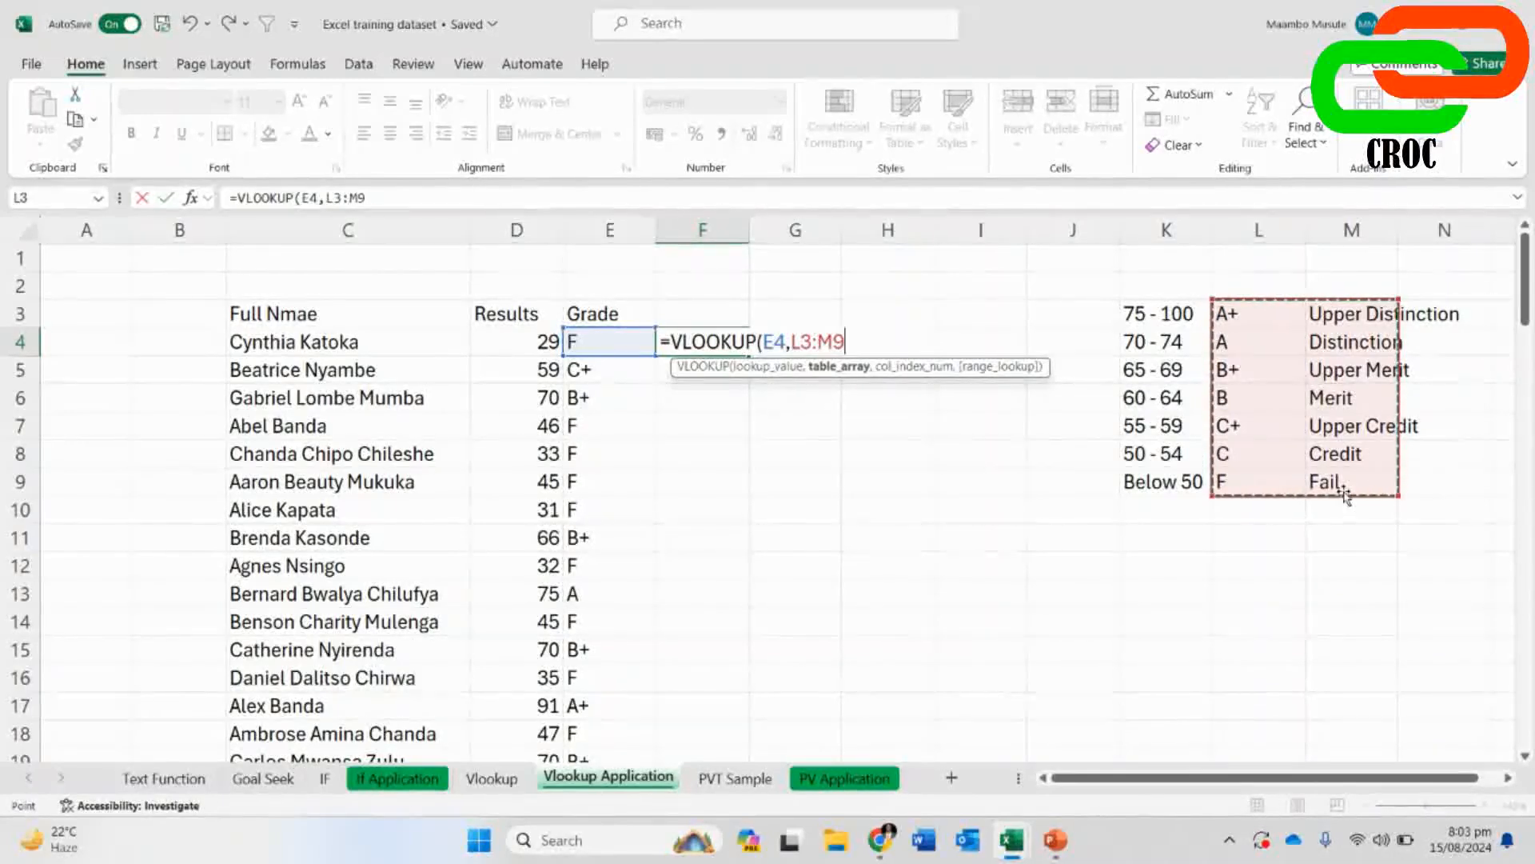
key(F4)
text(,)
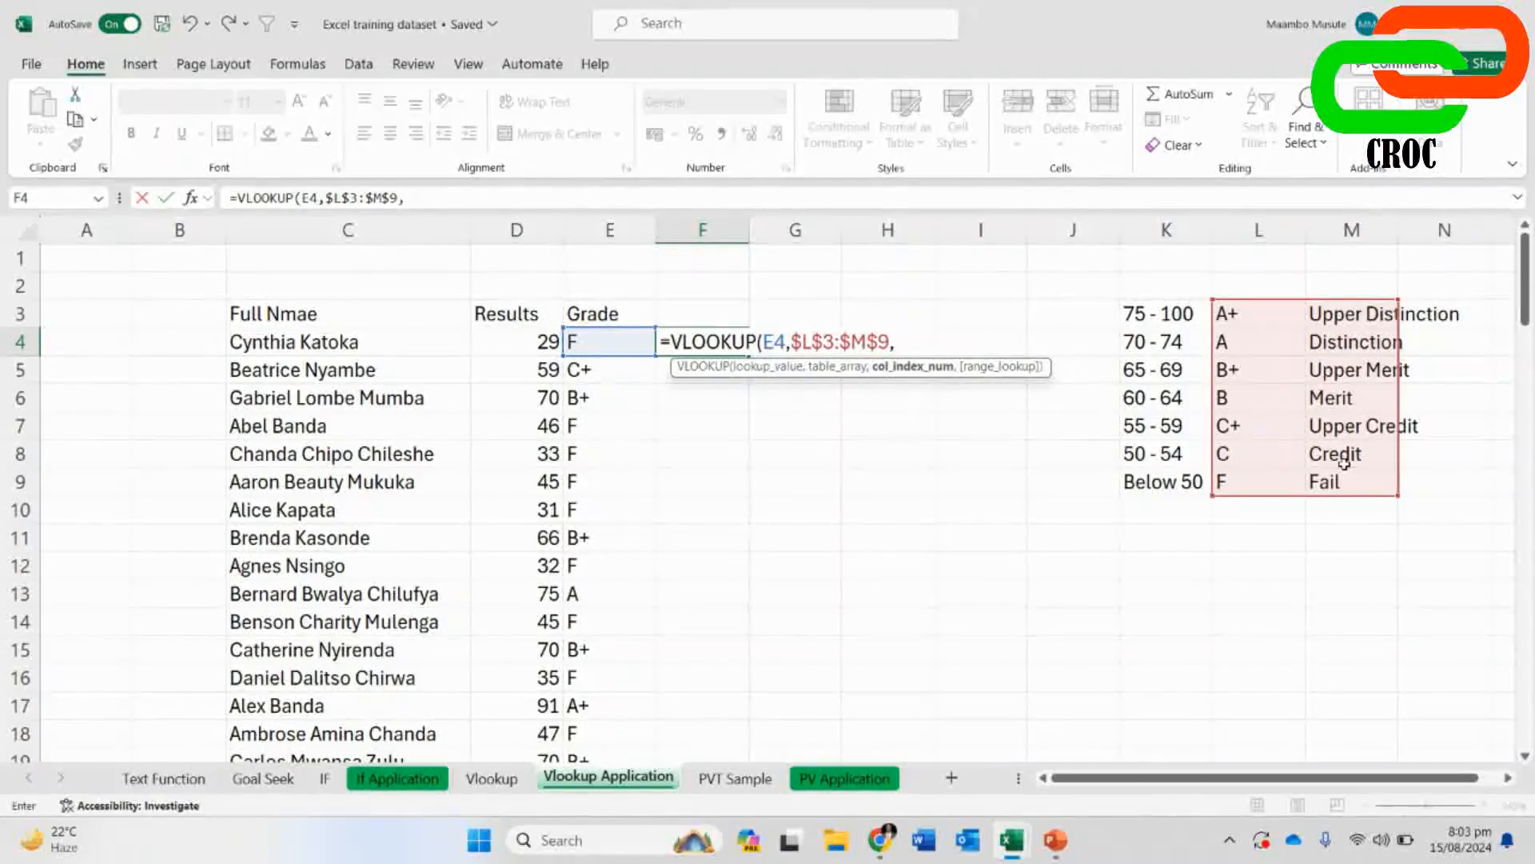
- Complete the VLOOKUP in F4 with column index 2 and FALSE for an exact match
text(2,FAL)
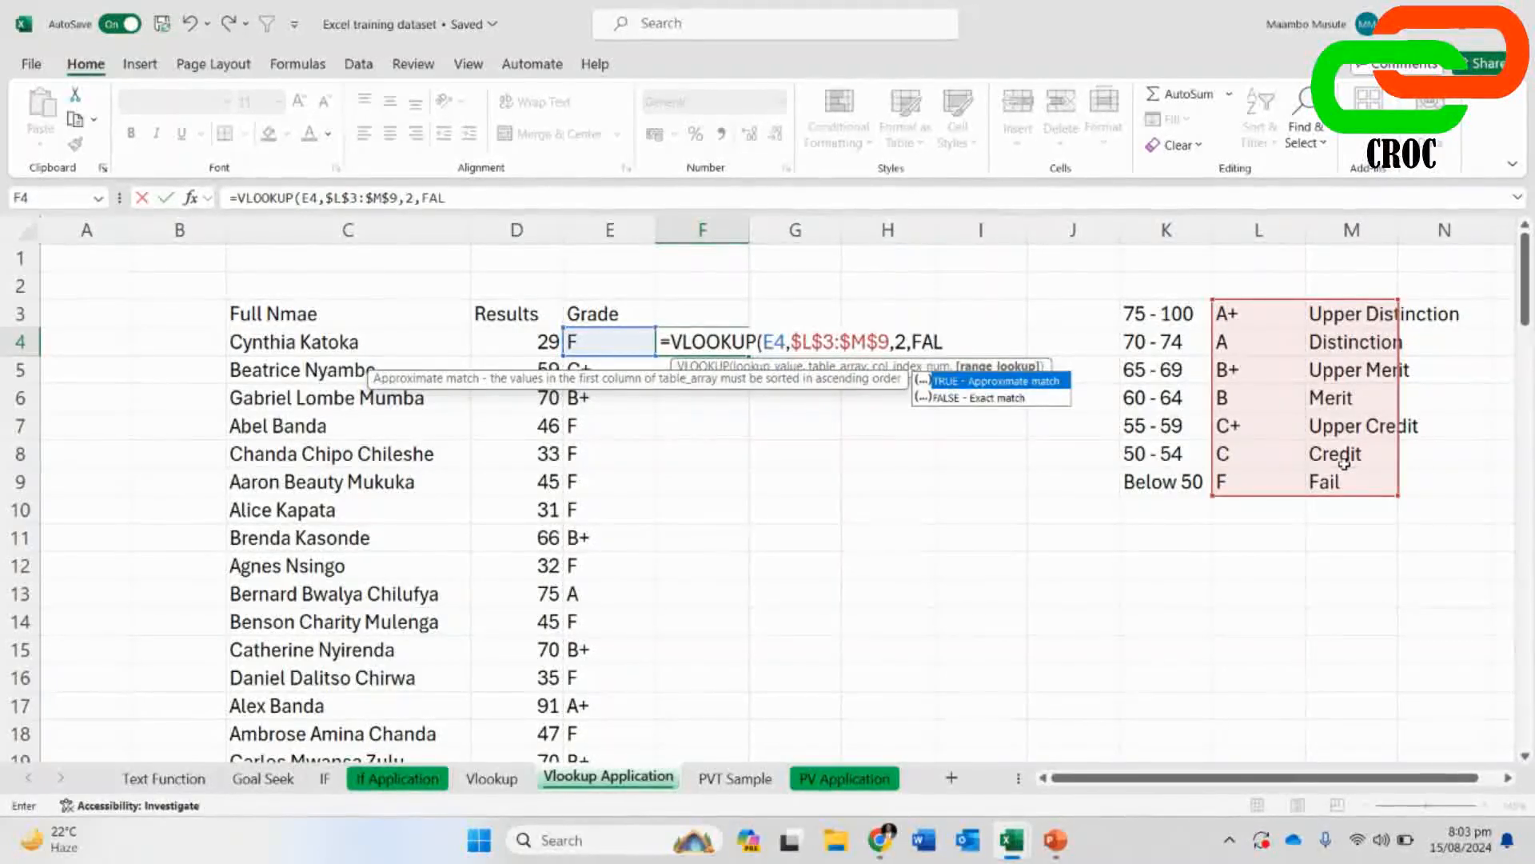
text())
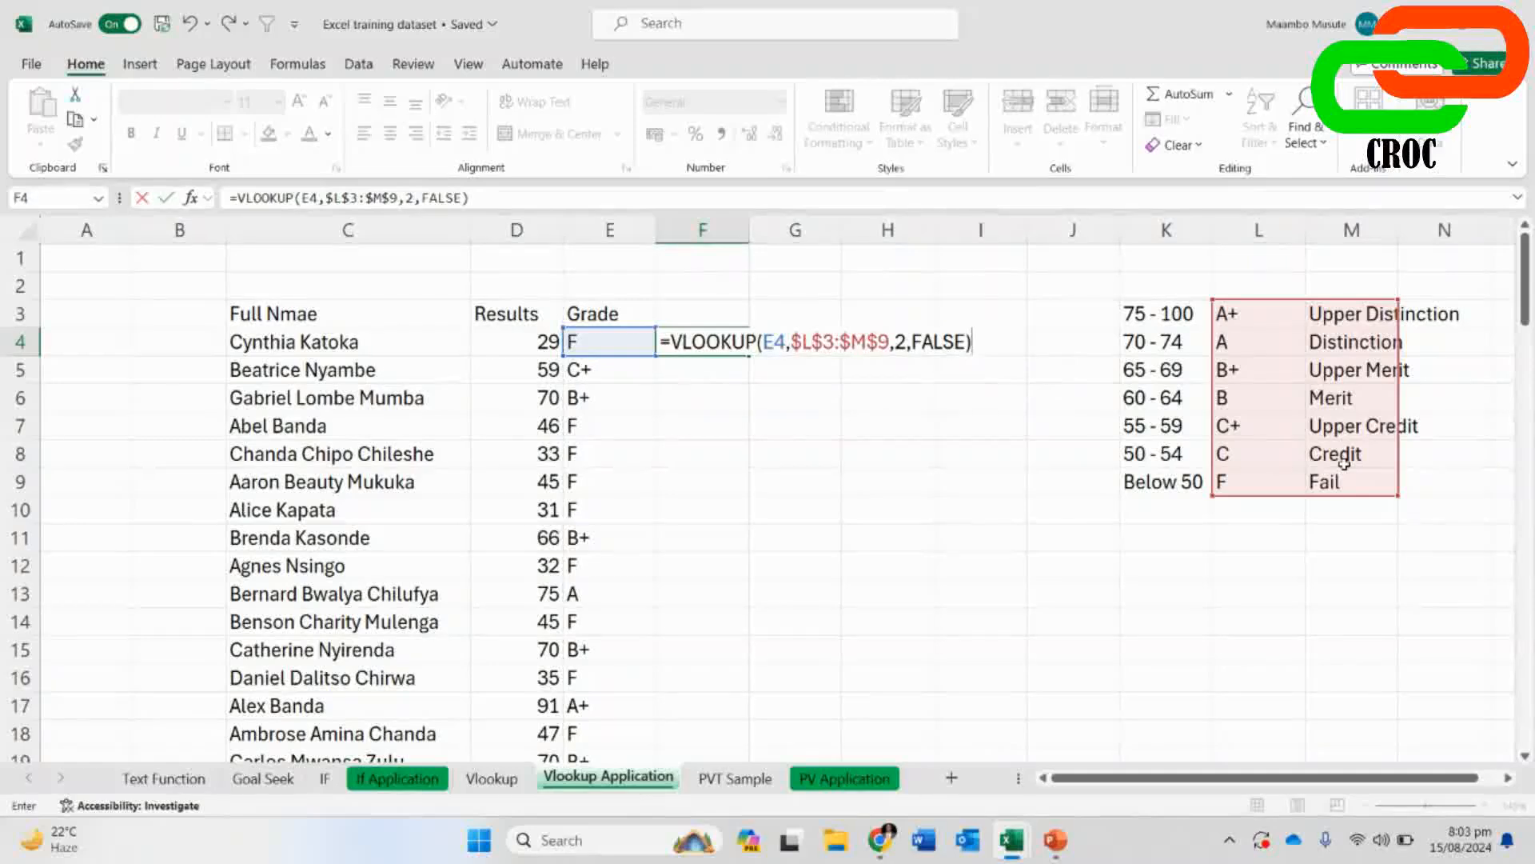
key(Return)
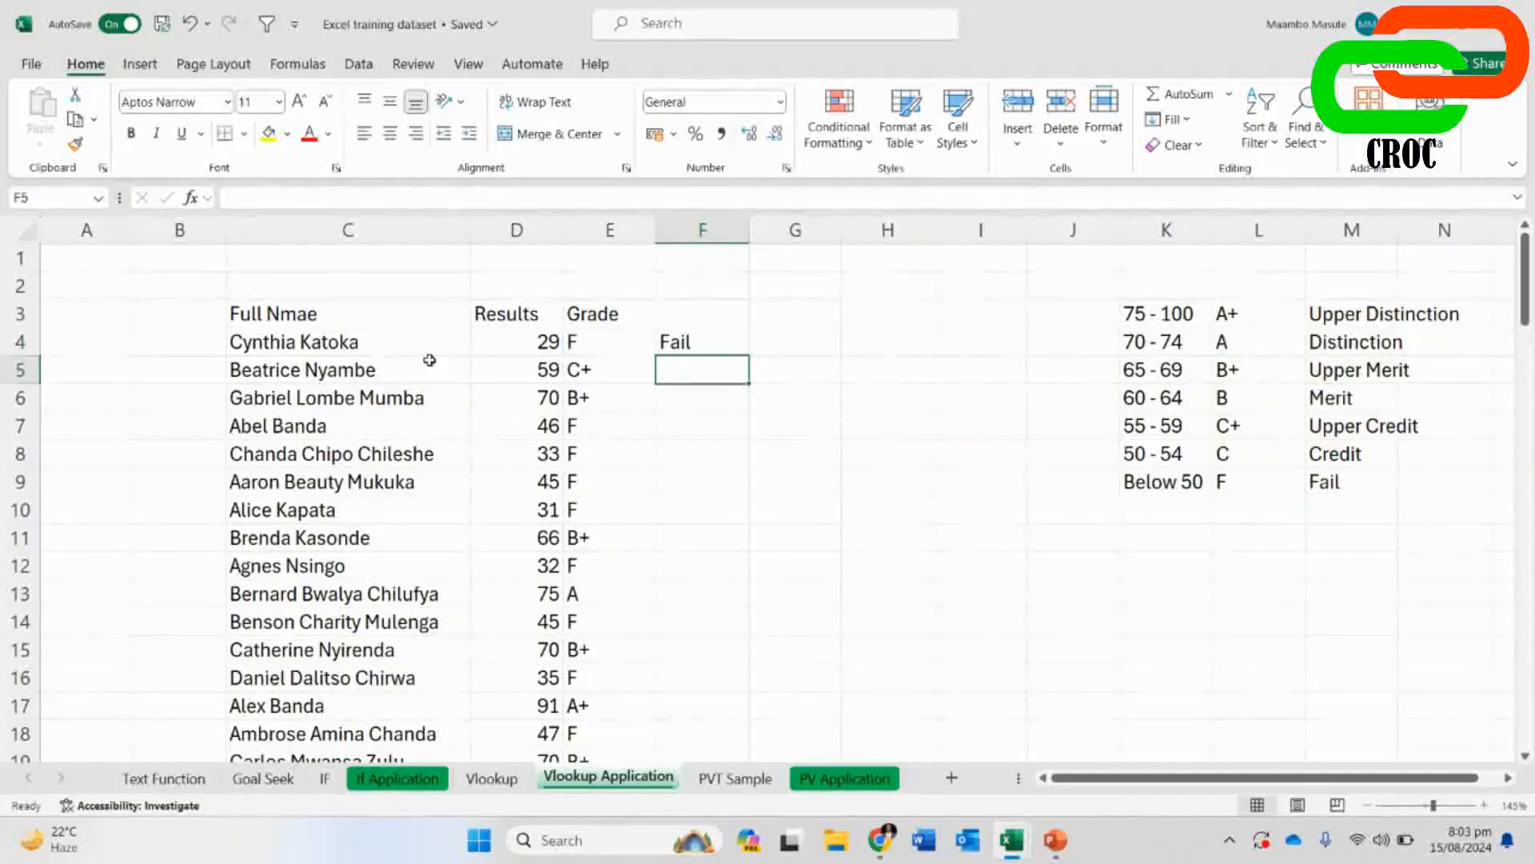
- Fill the VLOOKUP formula from F4 down column F for all remaining students
click(329, 341)
click(701, 352)
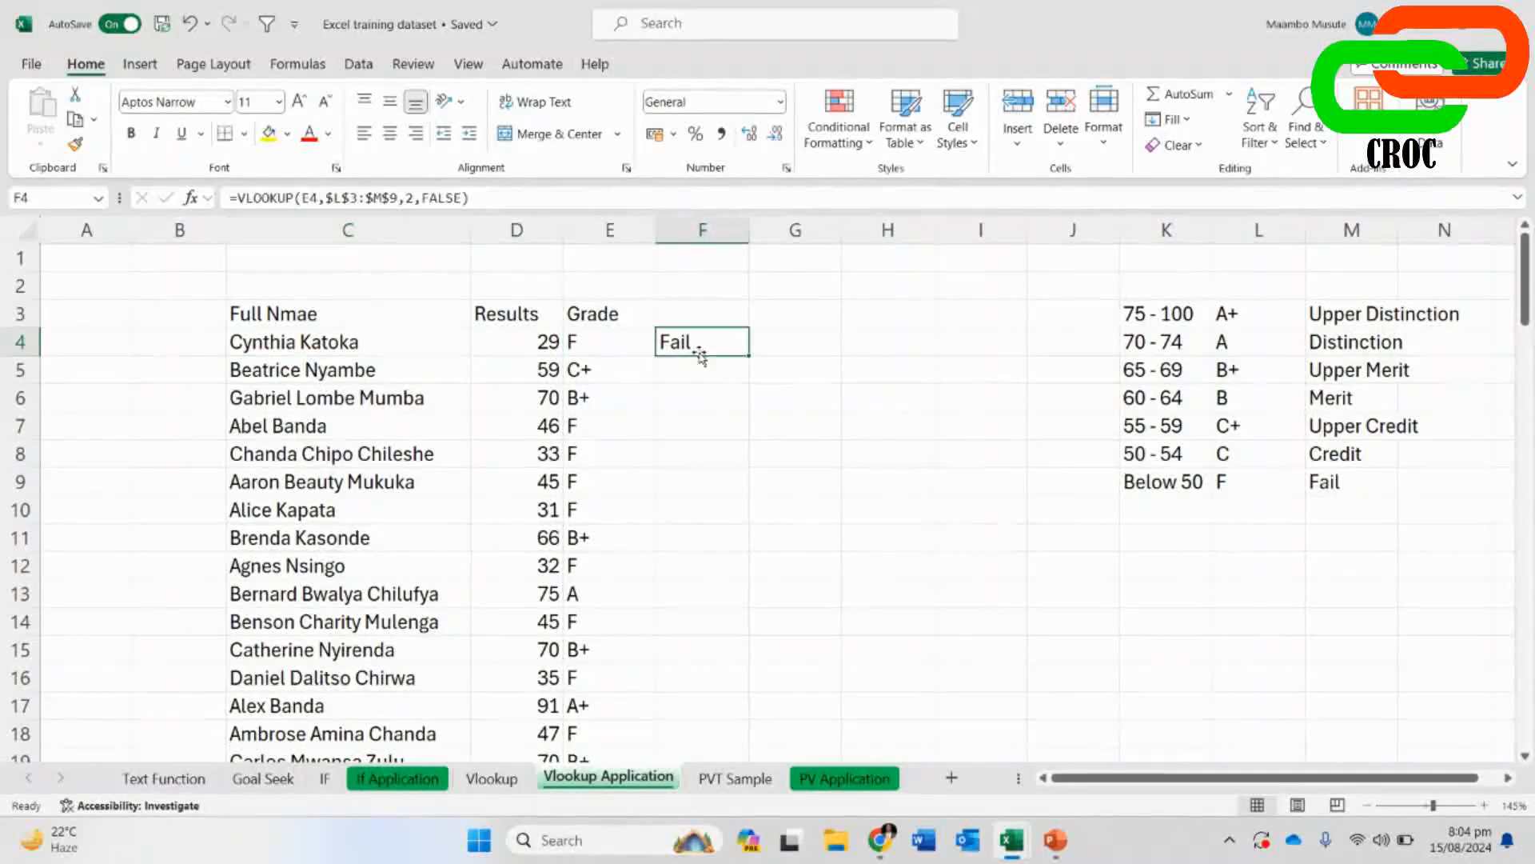
double_click(744, 357)
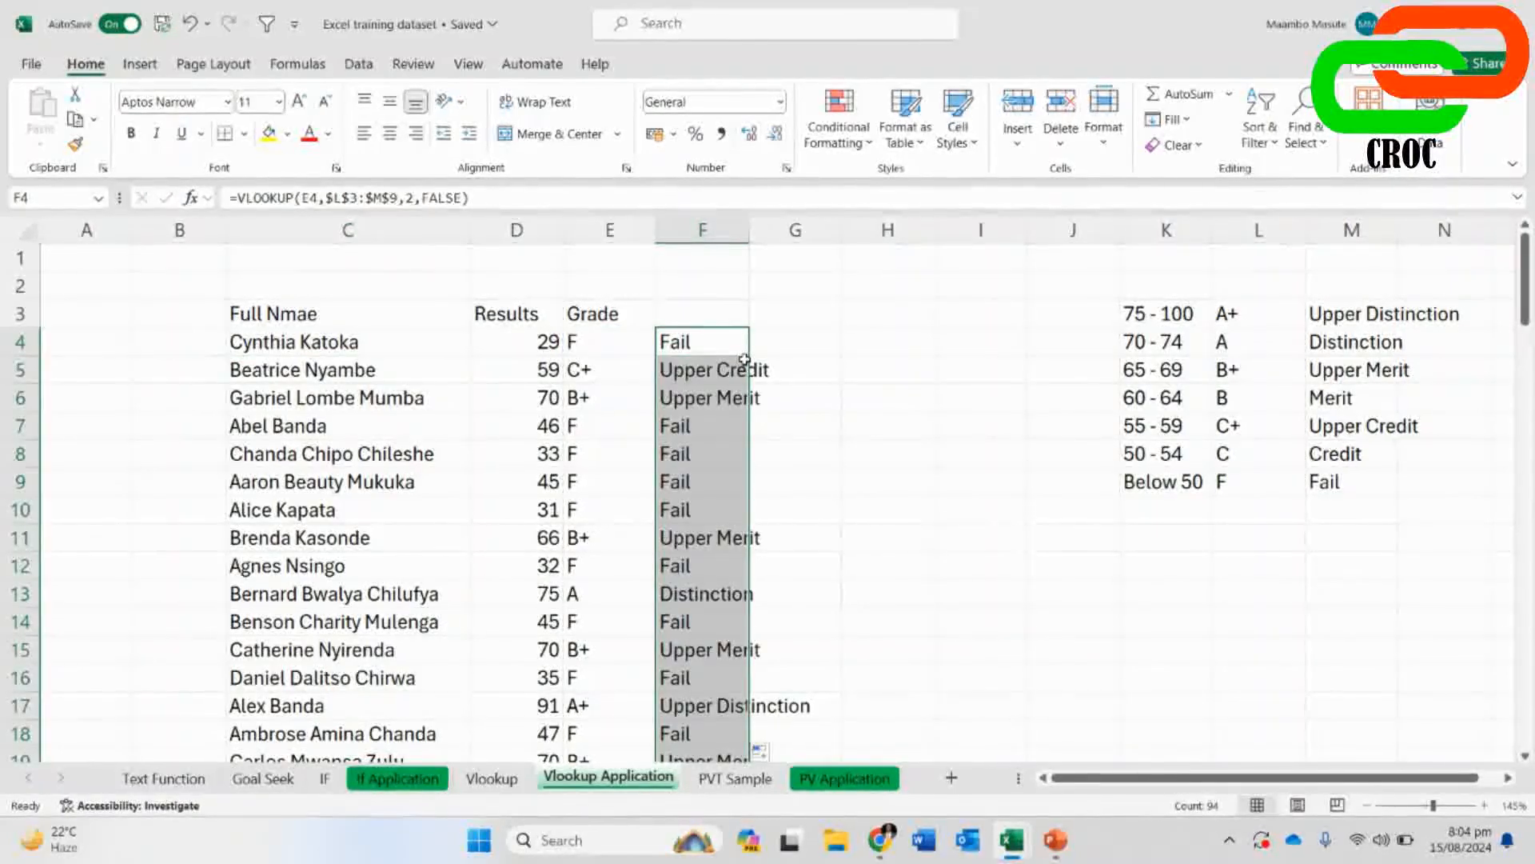
- Review the filled classifications down the student list and compare them with the grading scale in L3:M9
scroll(744, 359, down, 20)
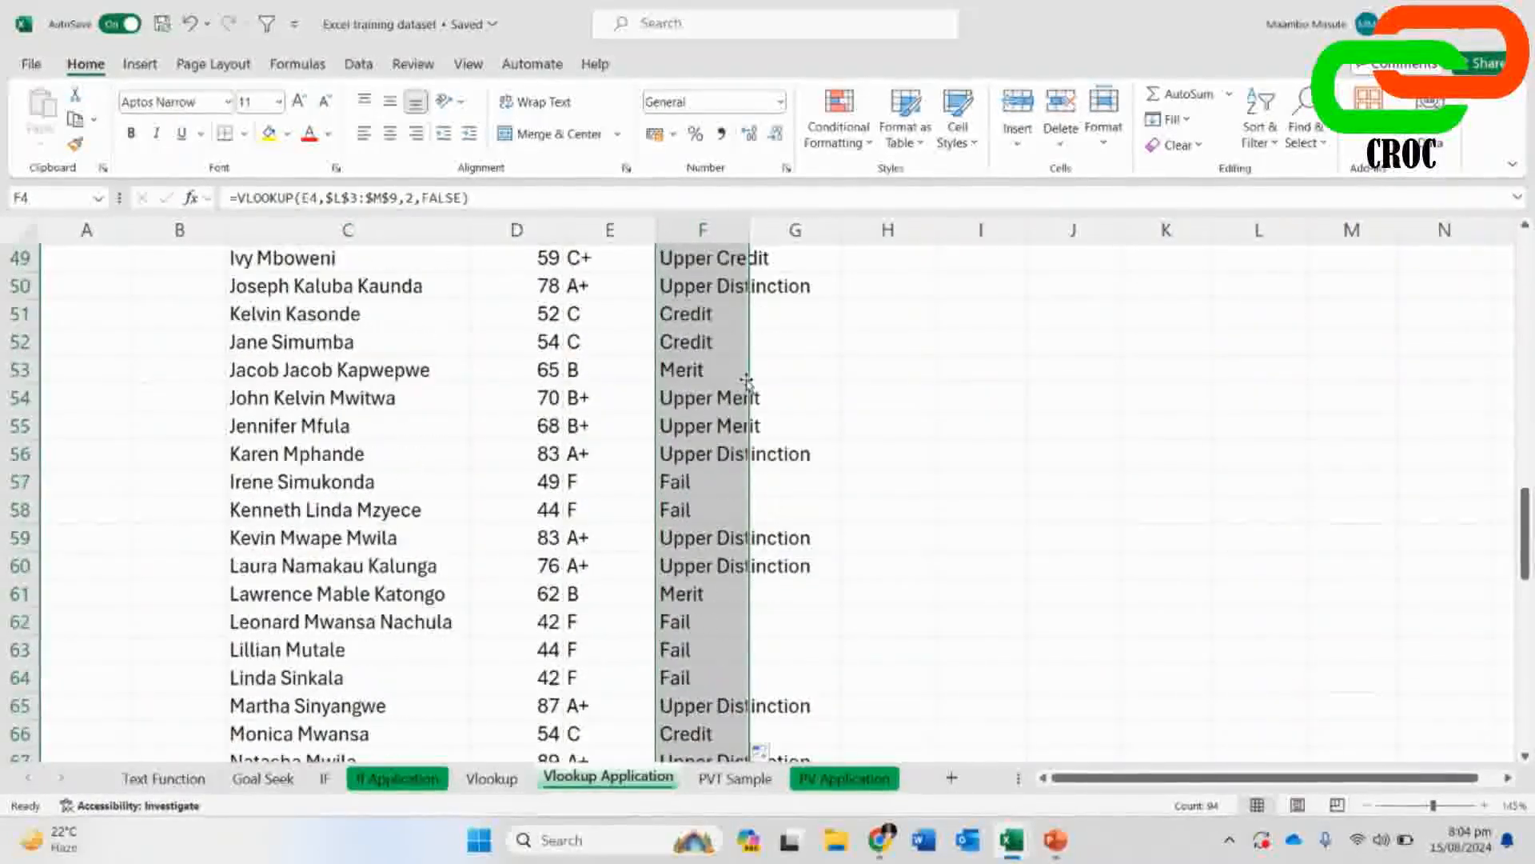
scroll(746, 389, down, 10)
scroll(748, 388, up, 13)
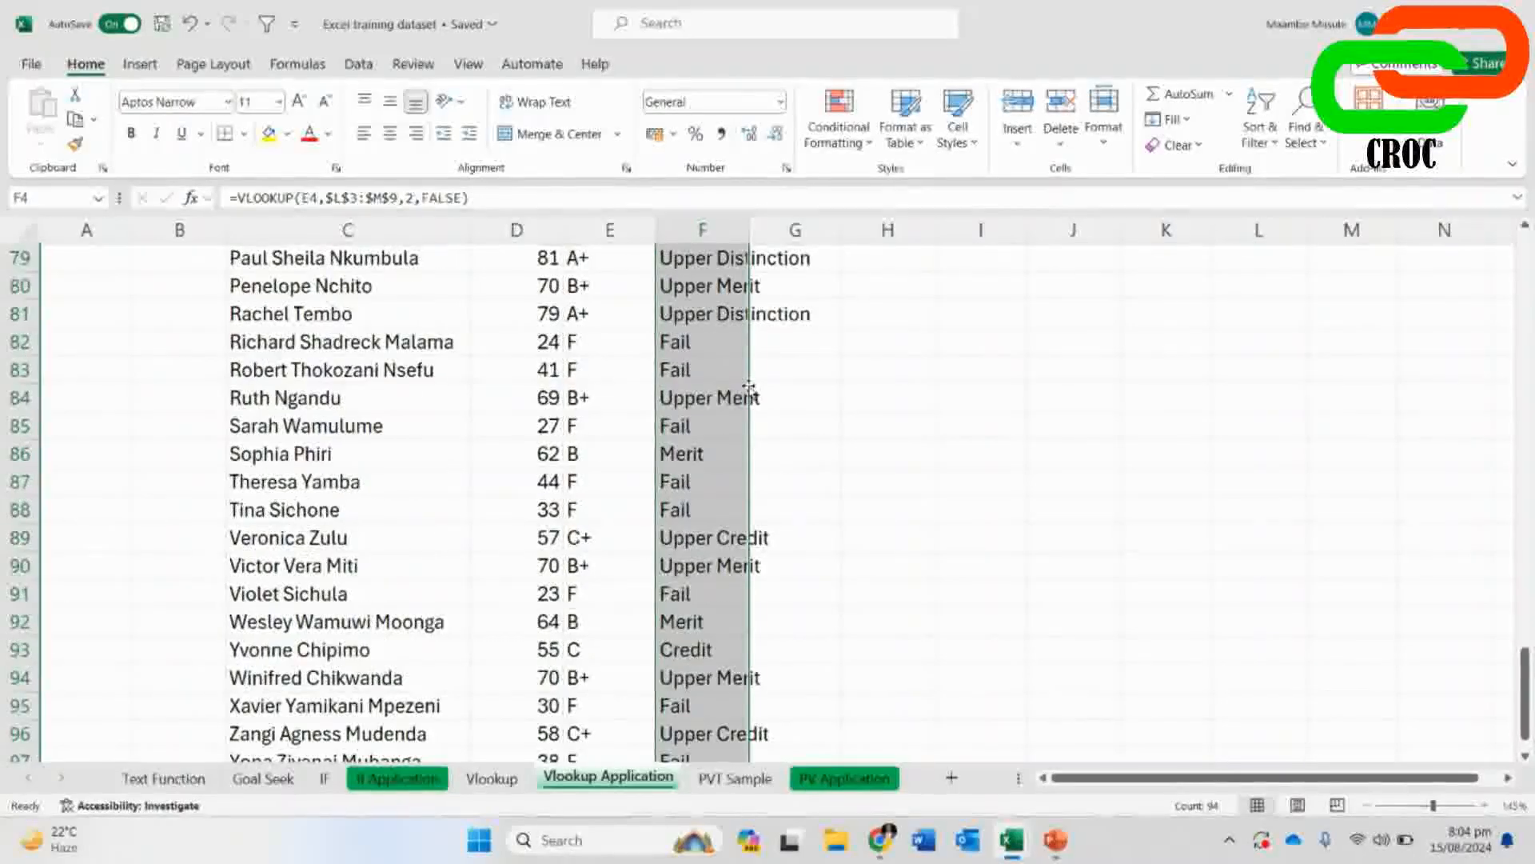
scroll(748, 390, up, 18)
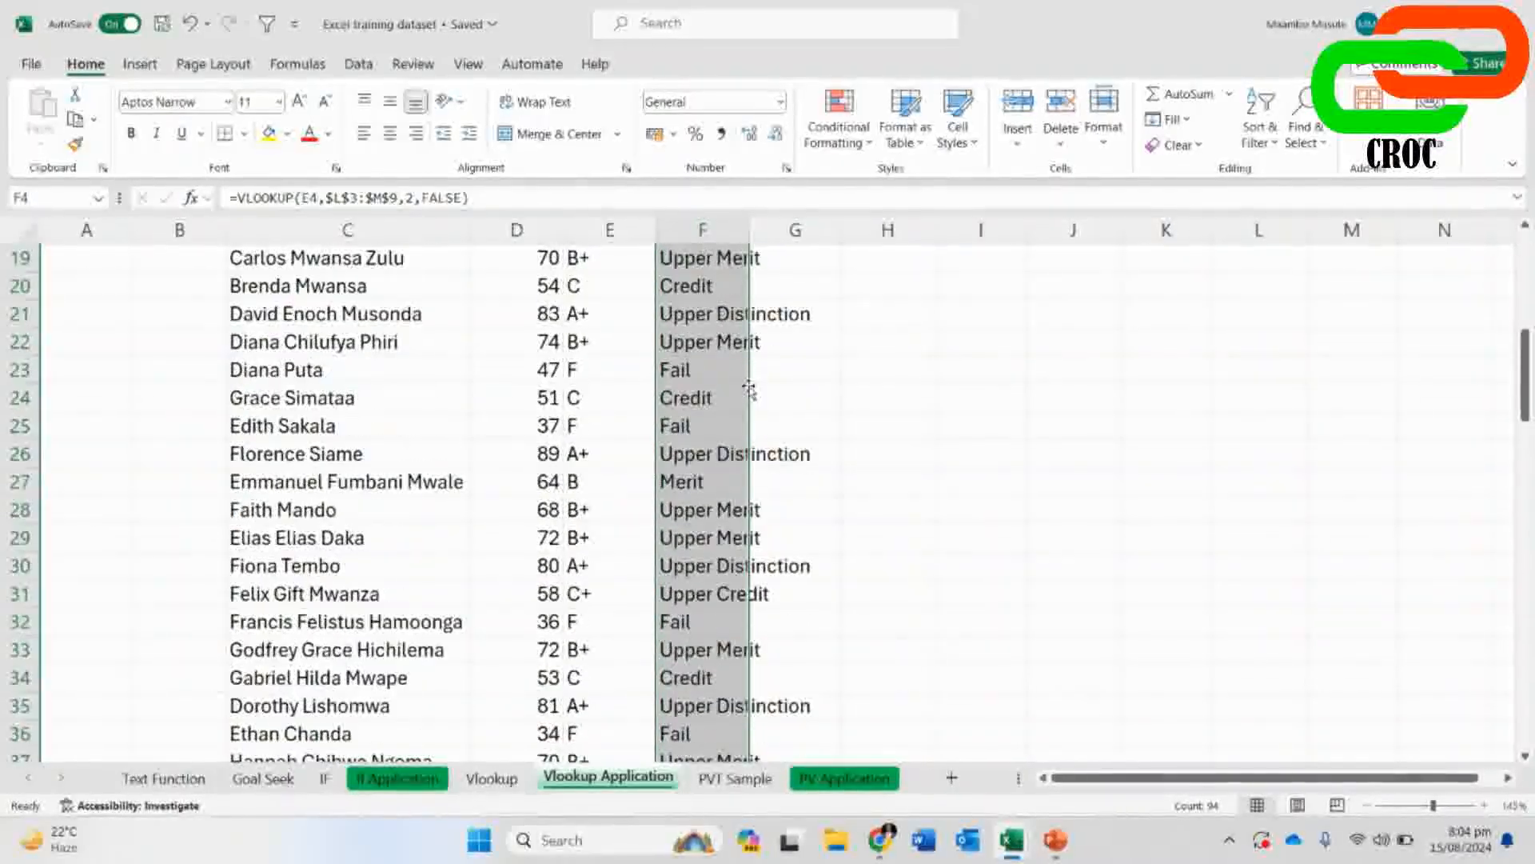
scroll(749, 389, up, 1)
click(1221, 316)
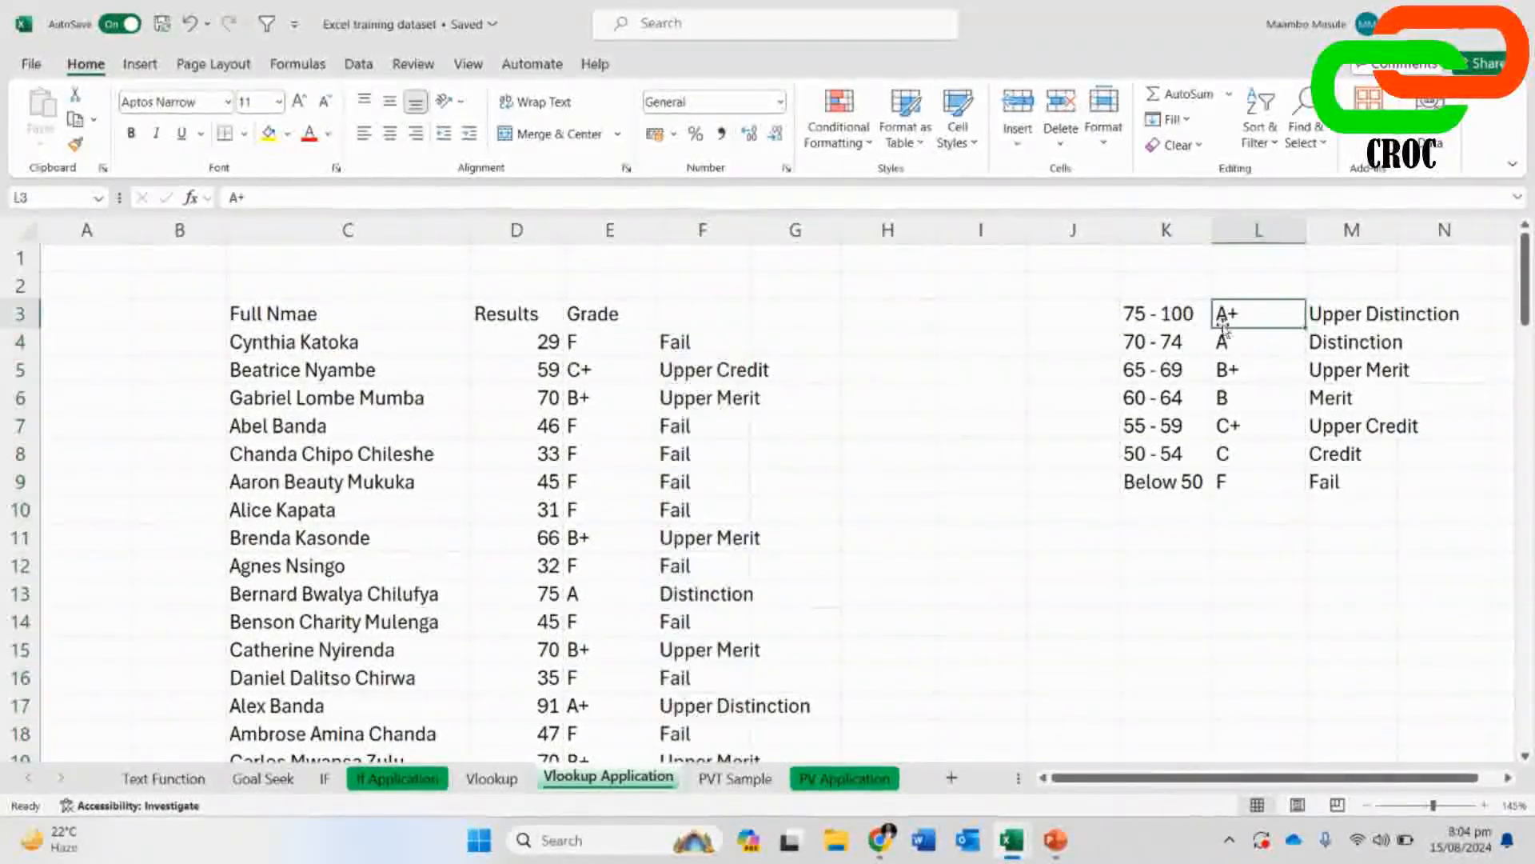
click(692, 345)
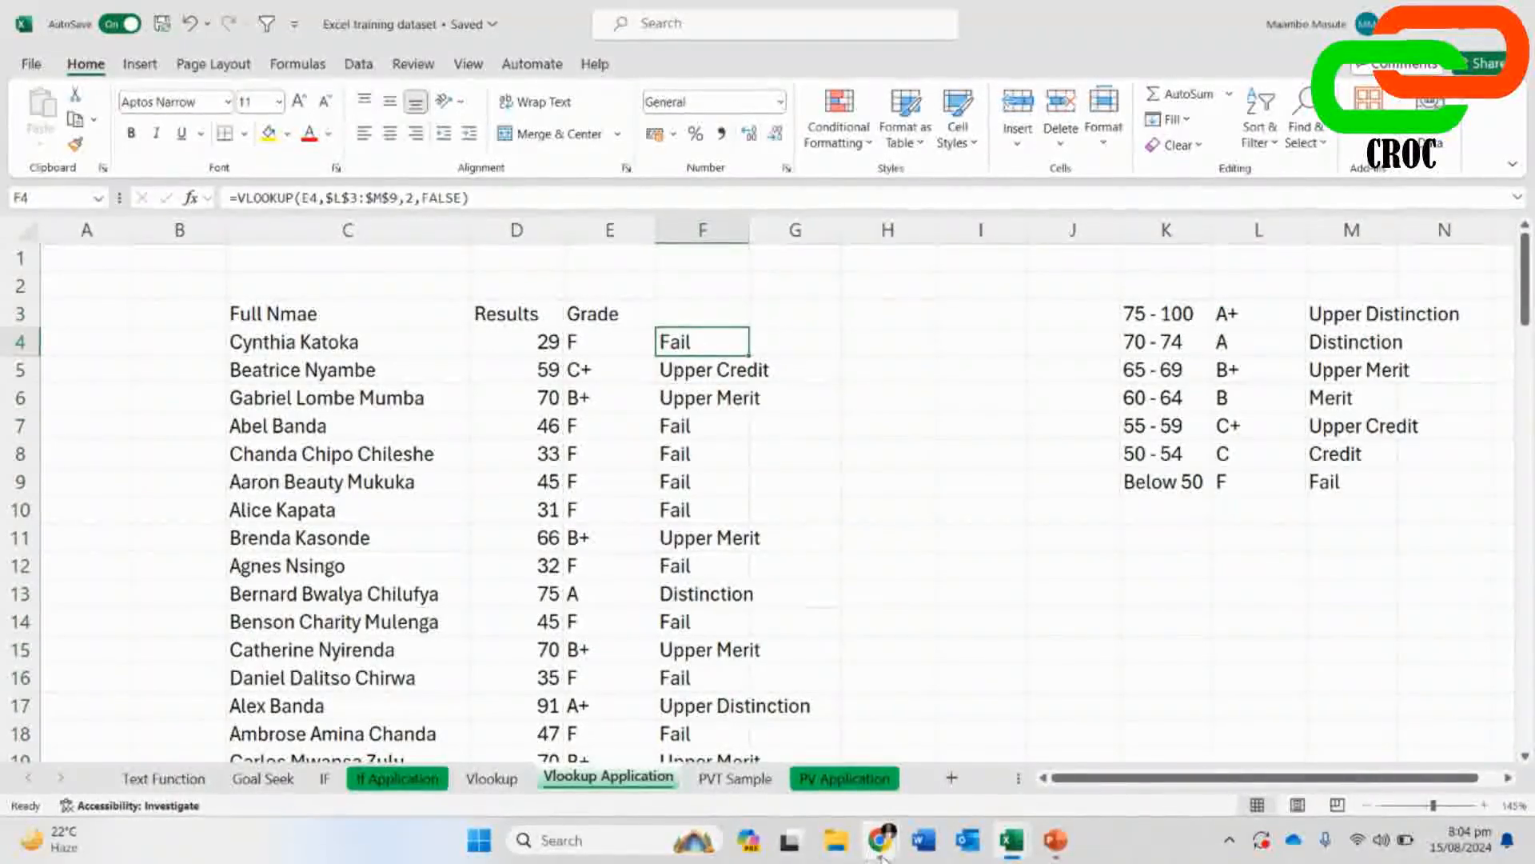
- Switch to the Google Meet call in Chrome and read the participants' in-call messages
mouse_move(880, 849)
click(664, 755)
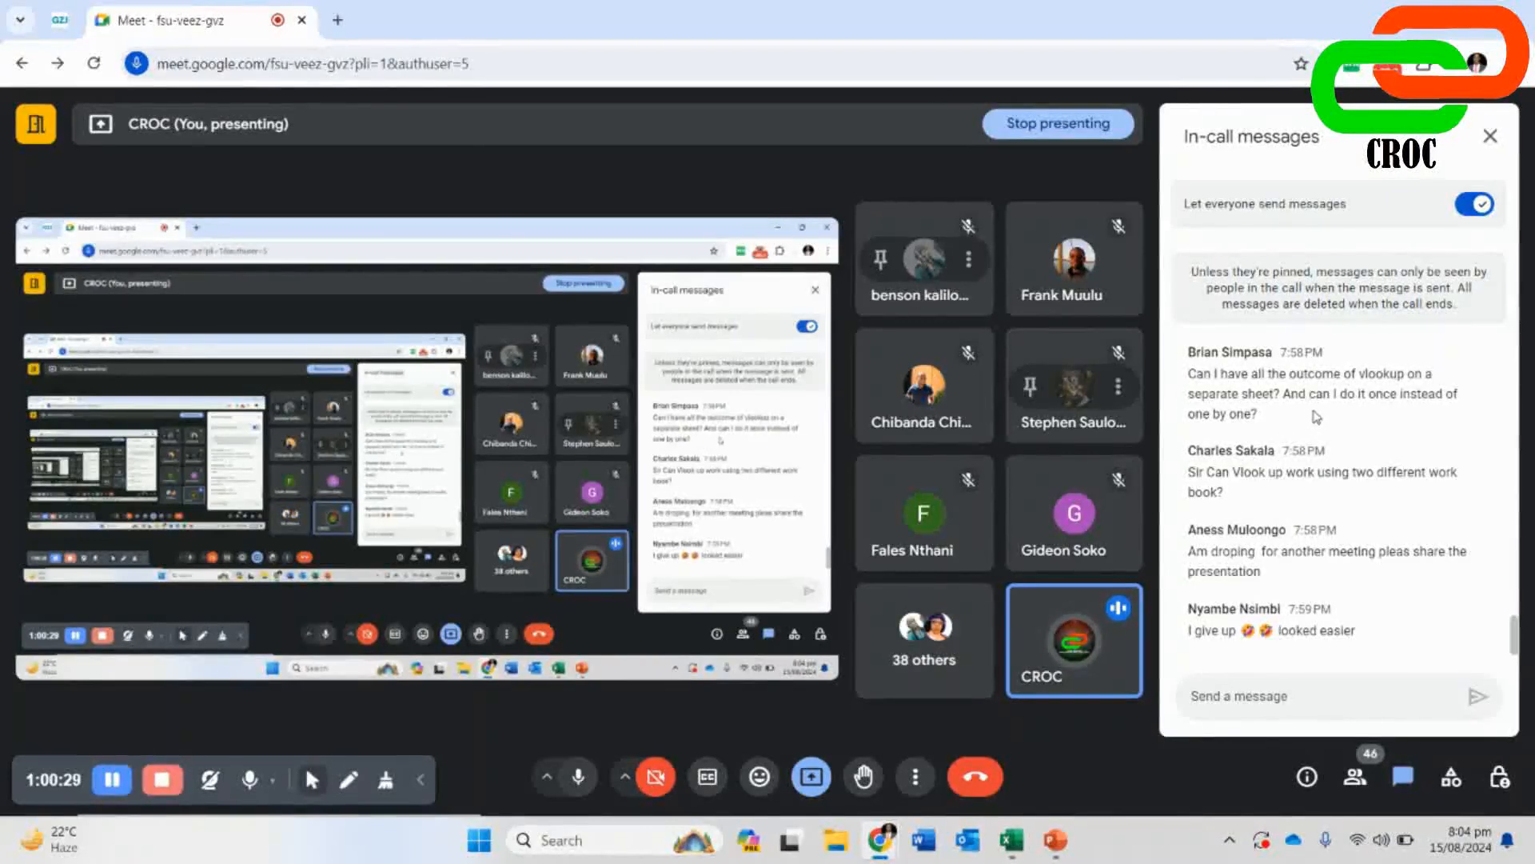
scroll(1369, 433, up, 1)
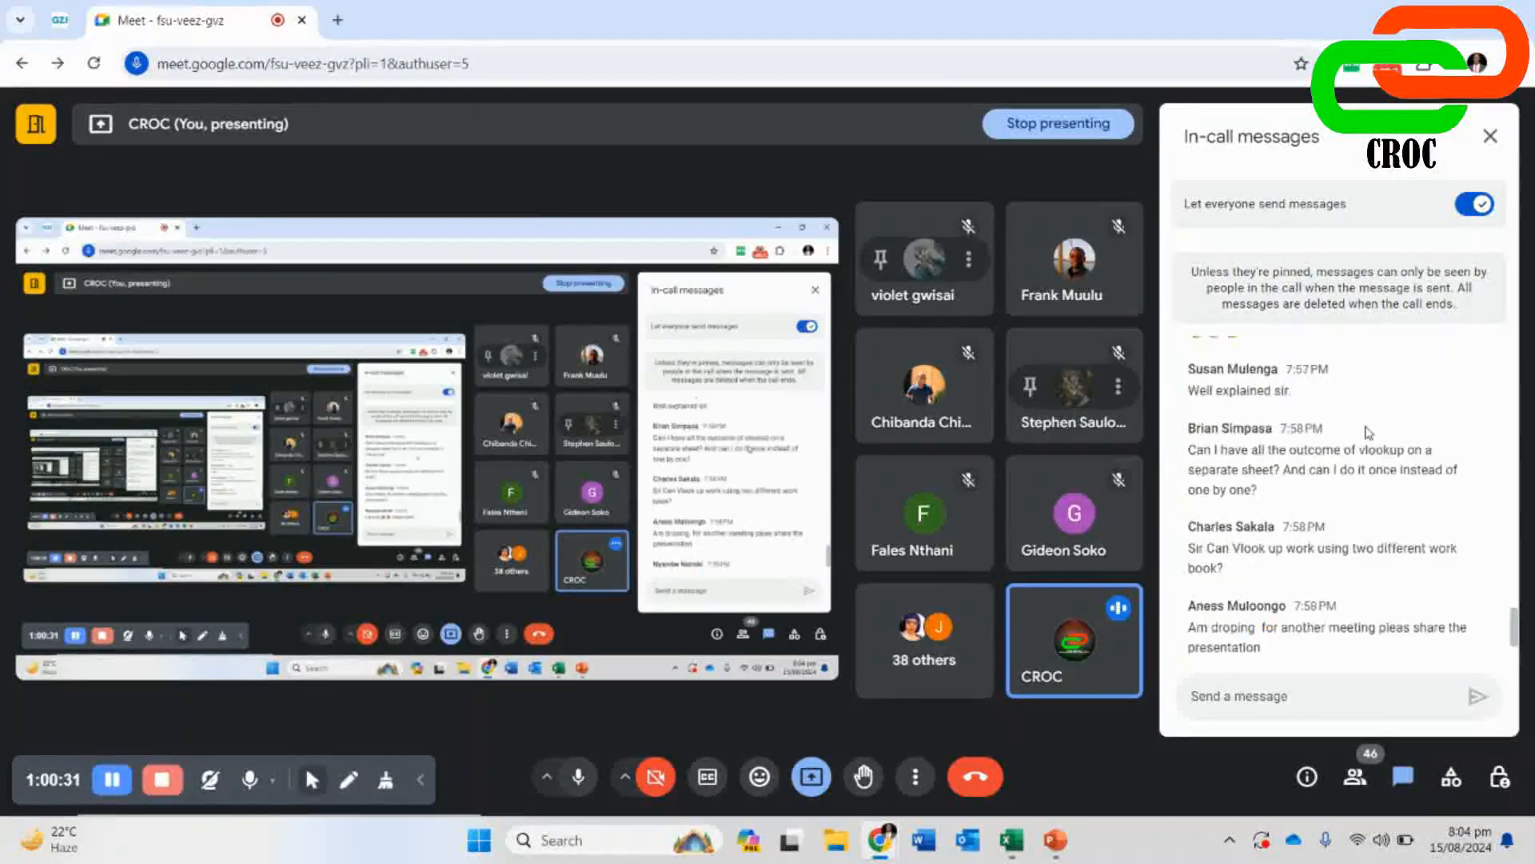
- Read back through the in-call messages for the participants' questions about VLOOKUP
scroll(1369, 433, up, 2)
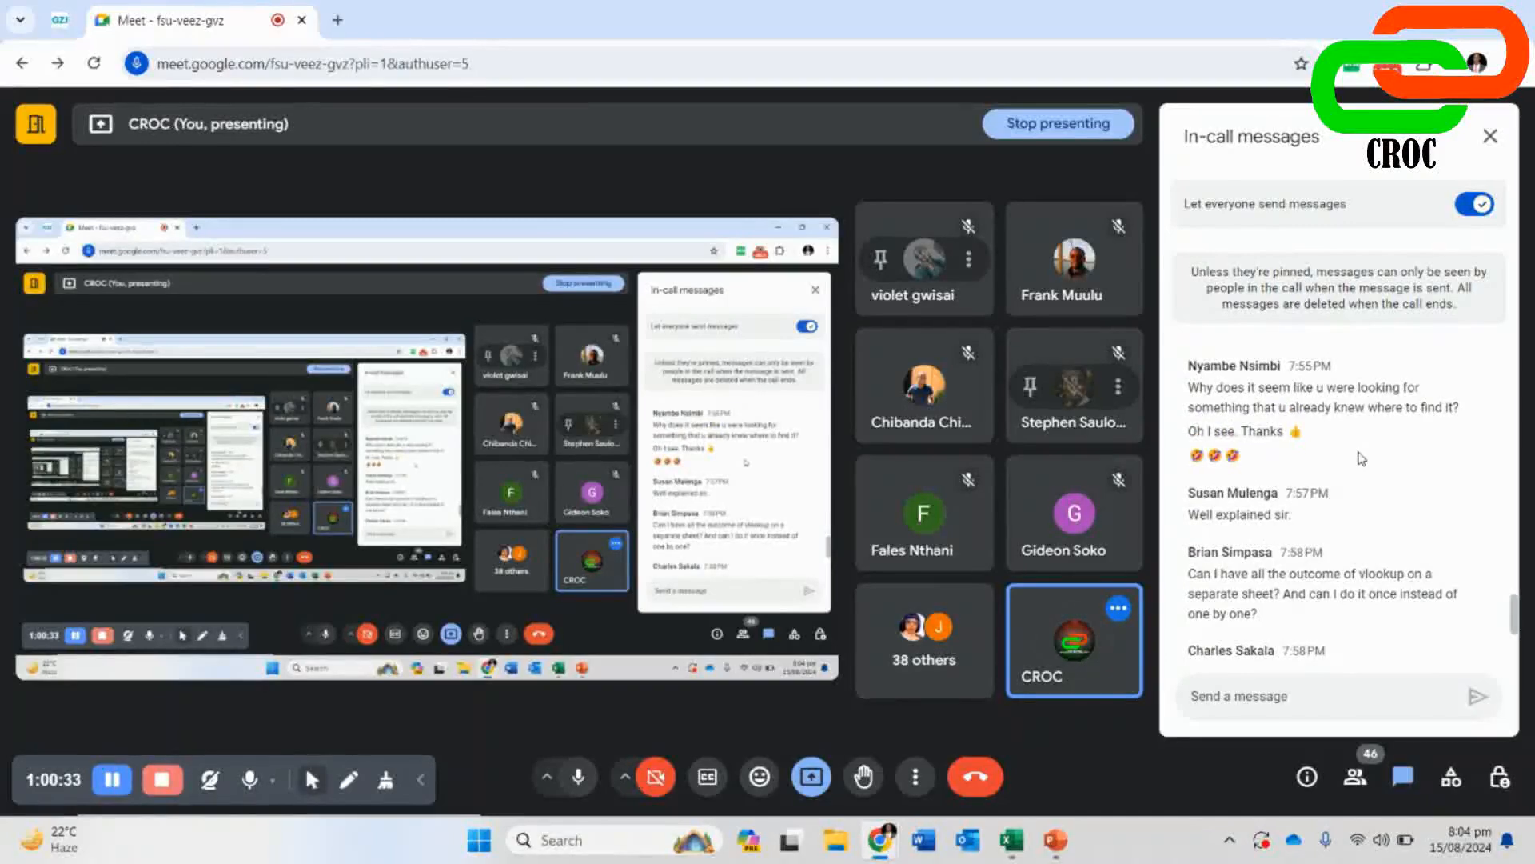
scroll(1361, 459, up, 3)
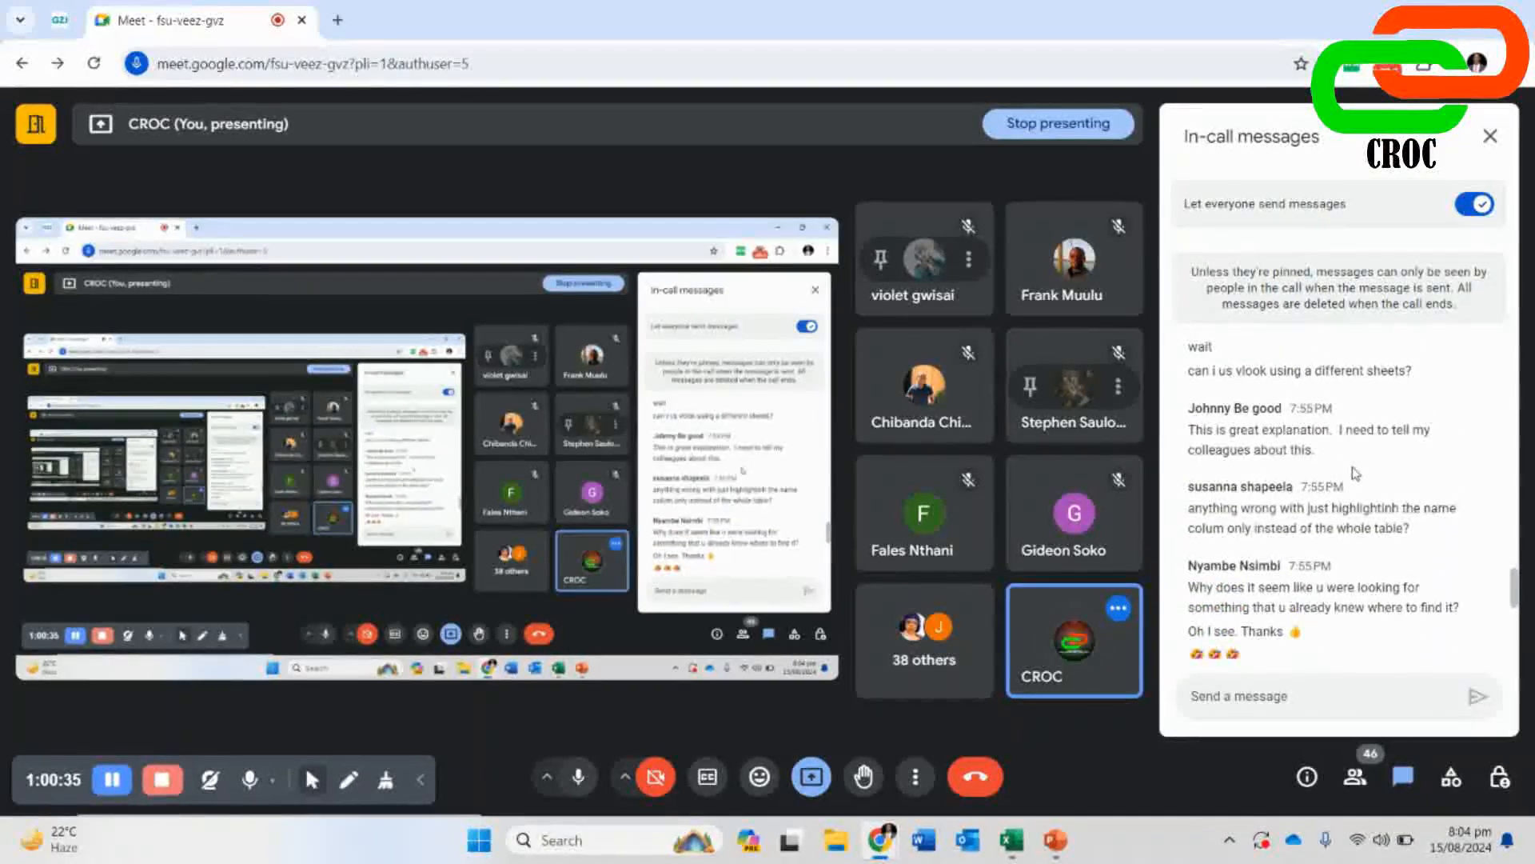
scroll(1348, 486, down, 1)
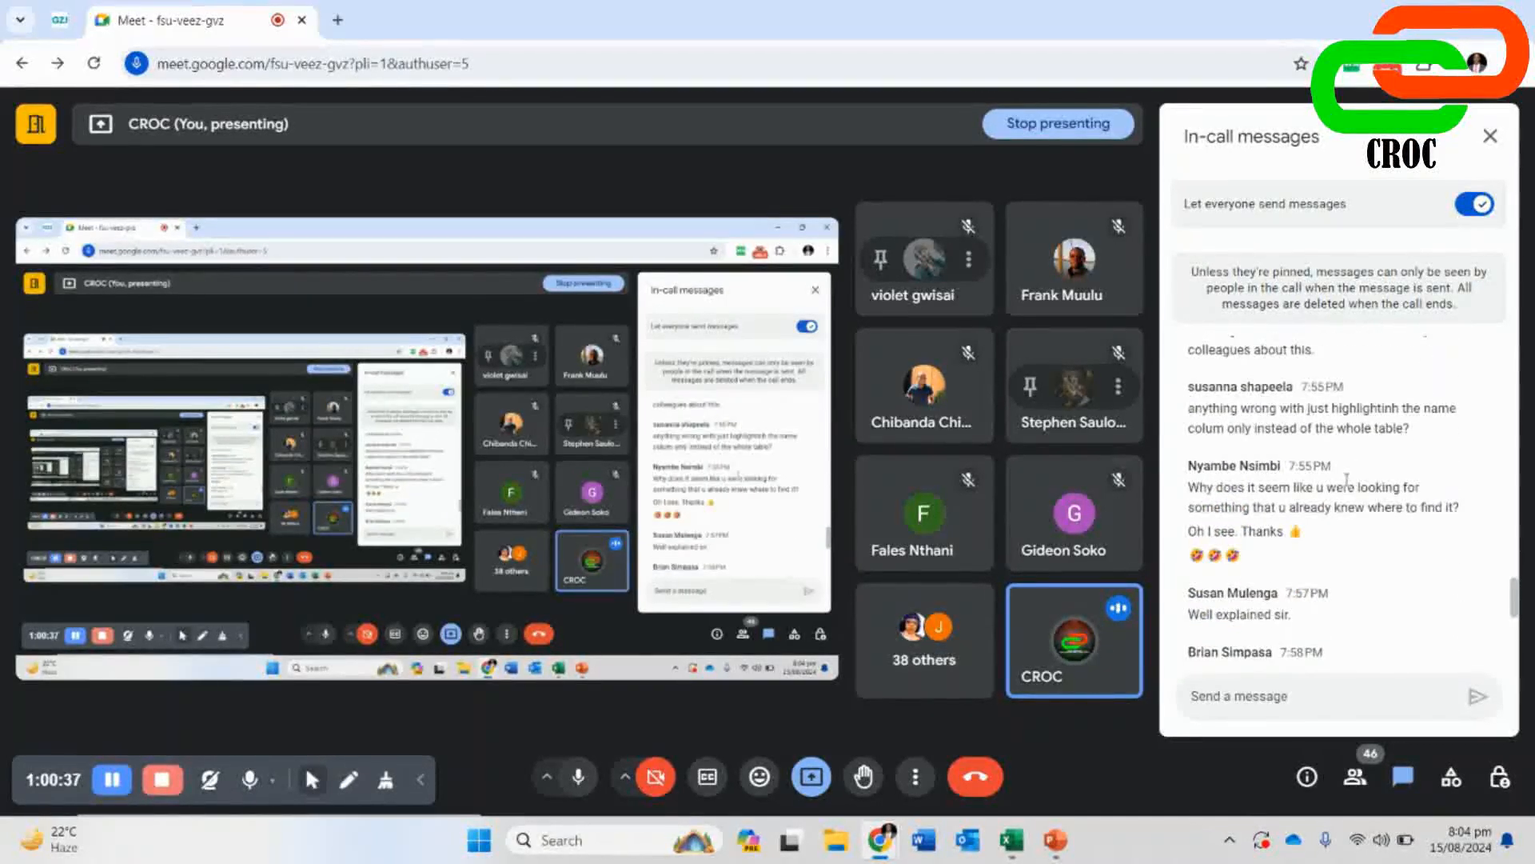
scroll(1347, 481, up, 3)
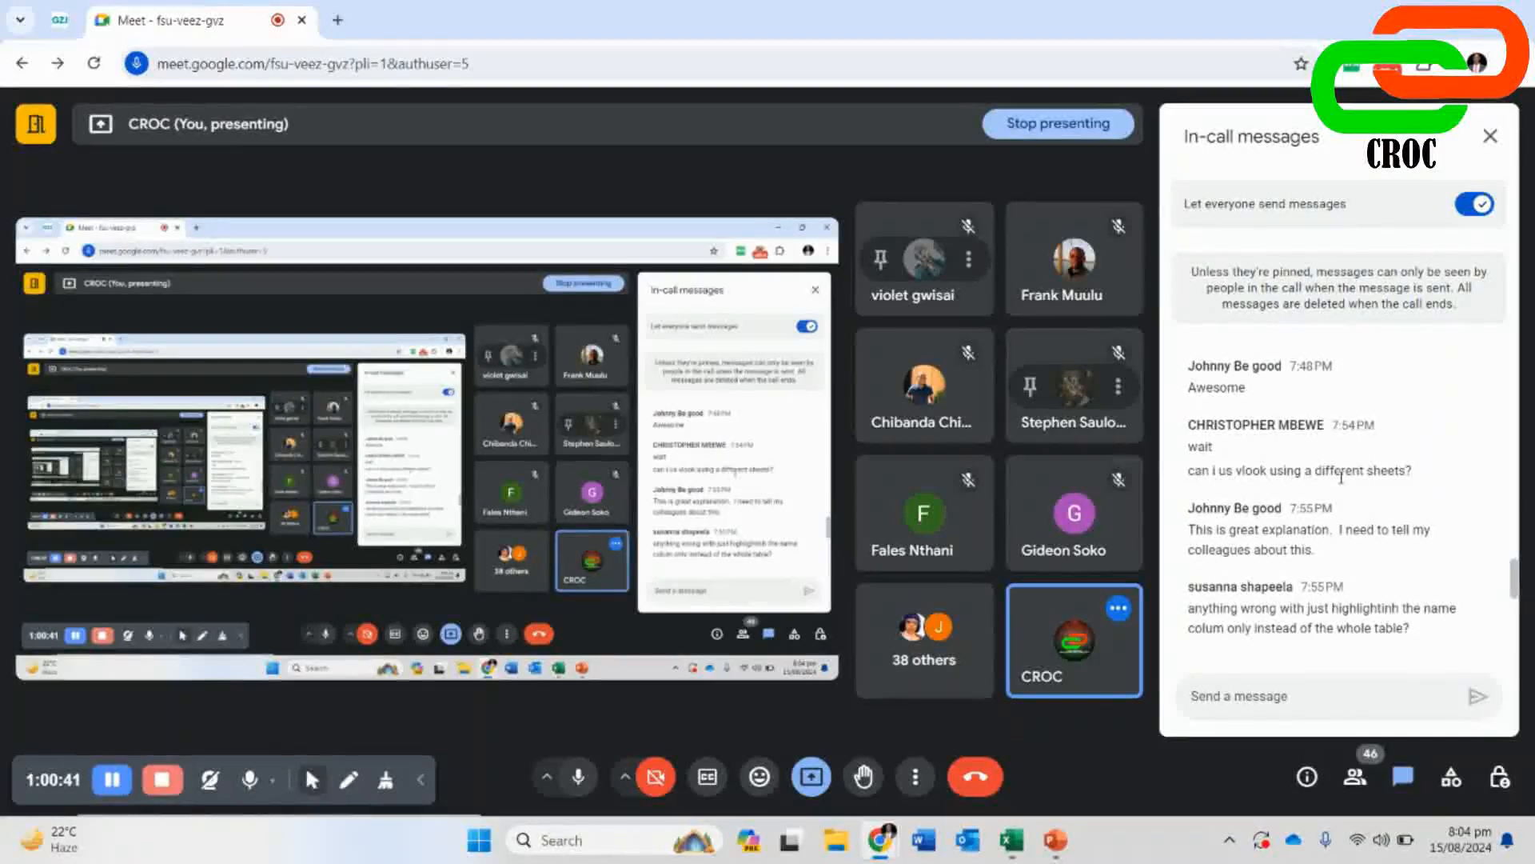
- Switch to the Excel training dataset workbook and clear the VLOOKUP results from column F of the Vlookup Application sheet
mouse_move(992, 852)
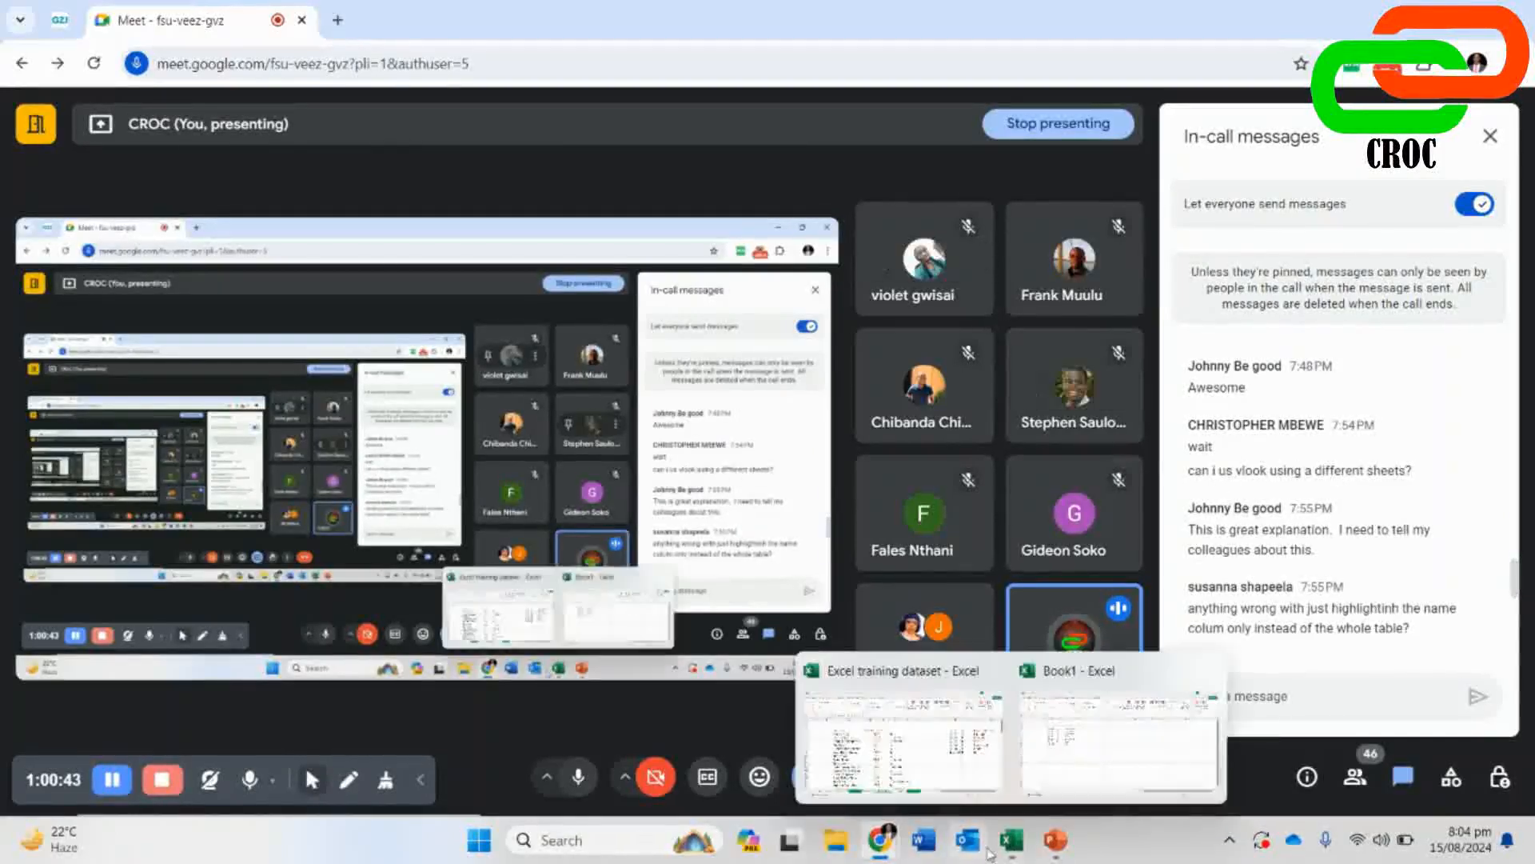
click(902, 728)
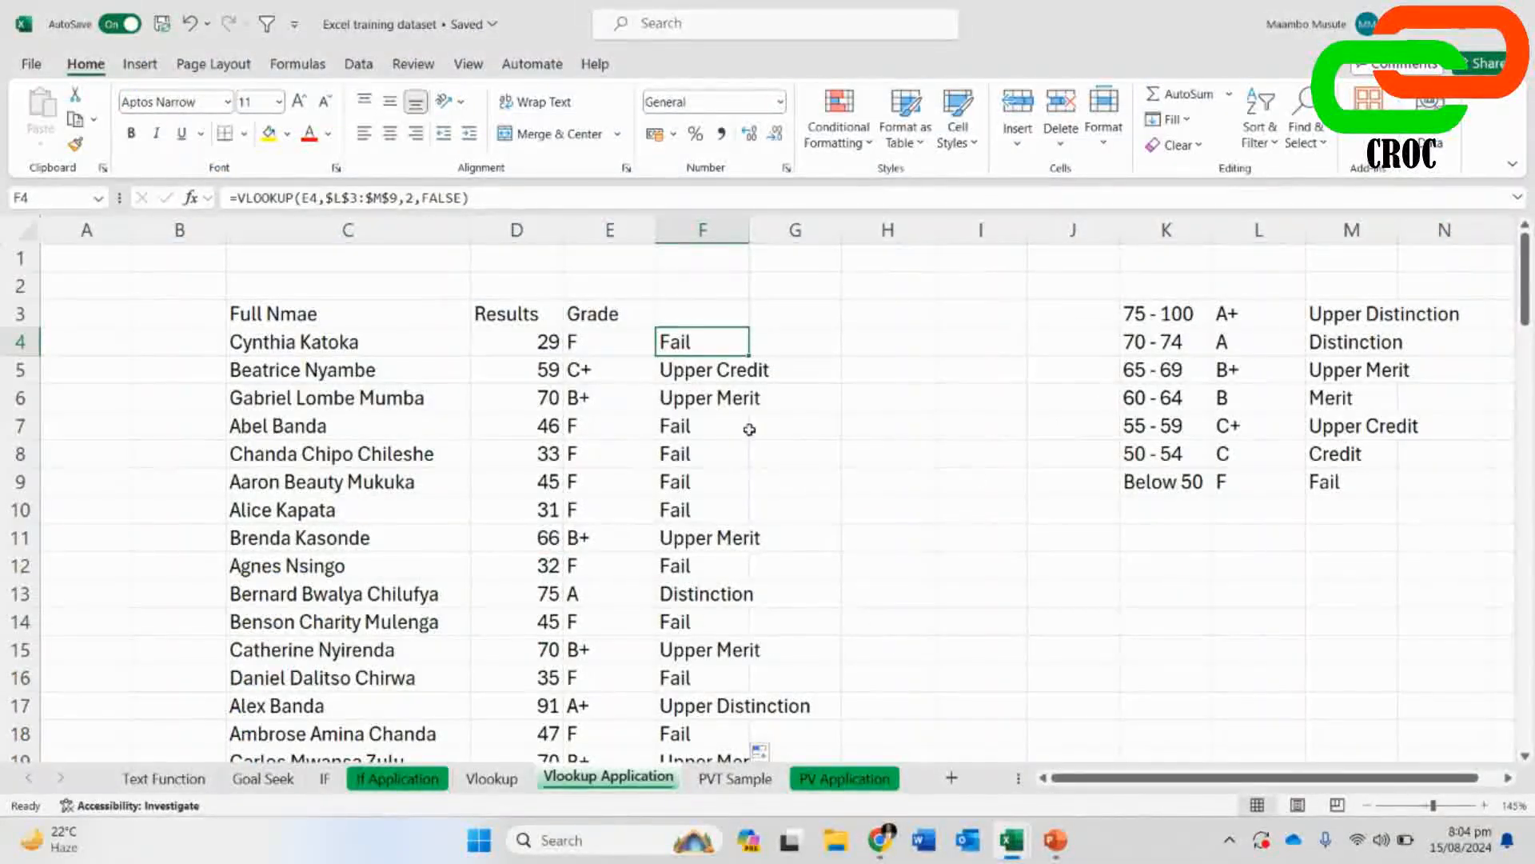
click(698, 230)
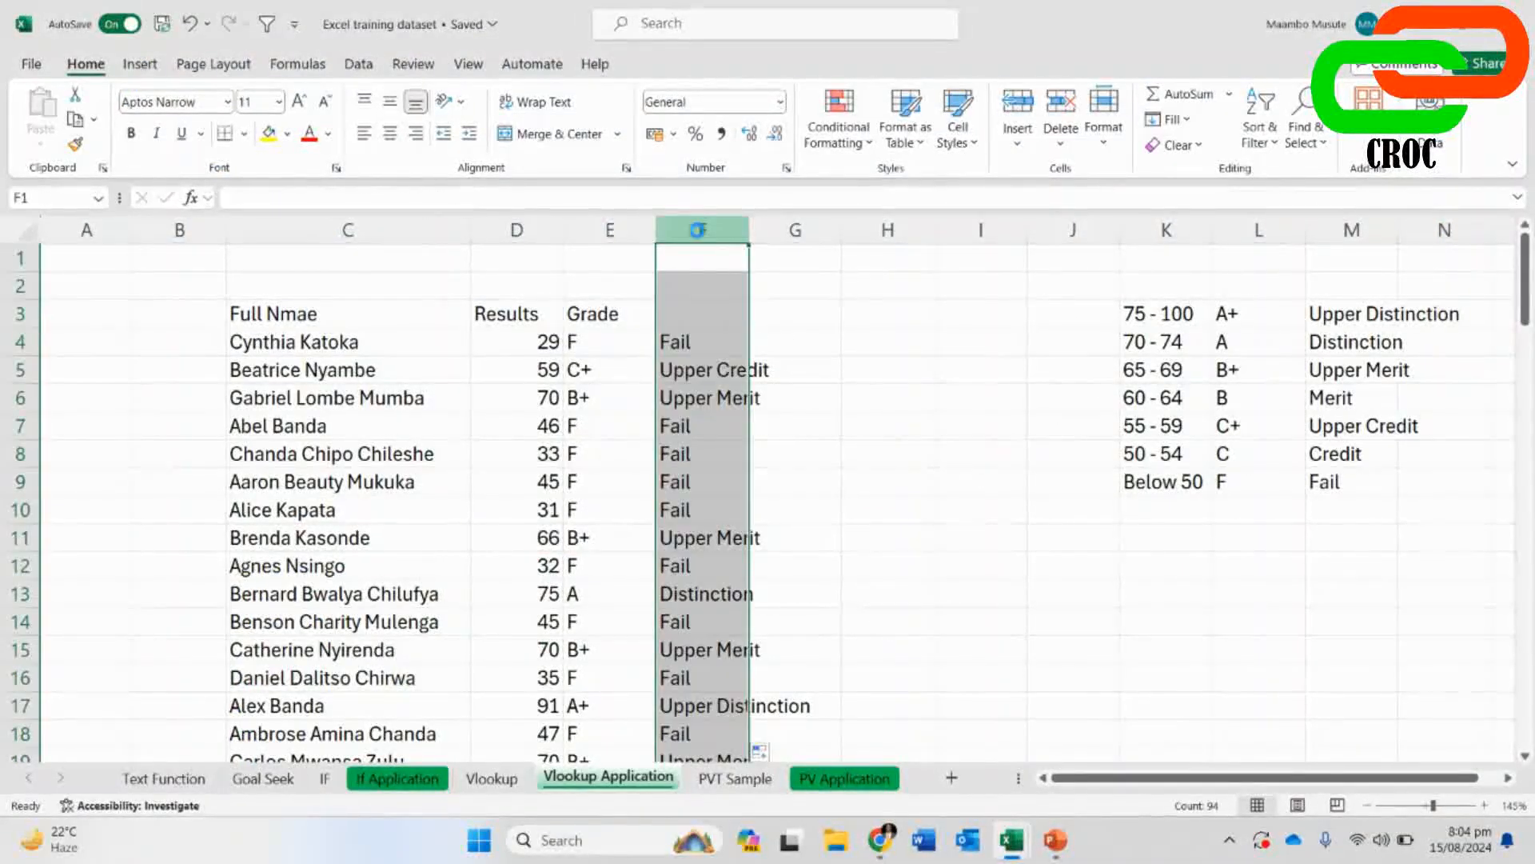
key(Delete)
click(976, 501)
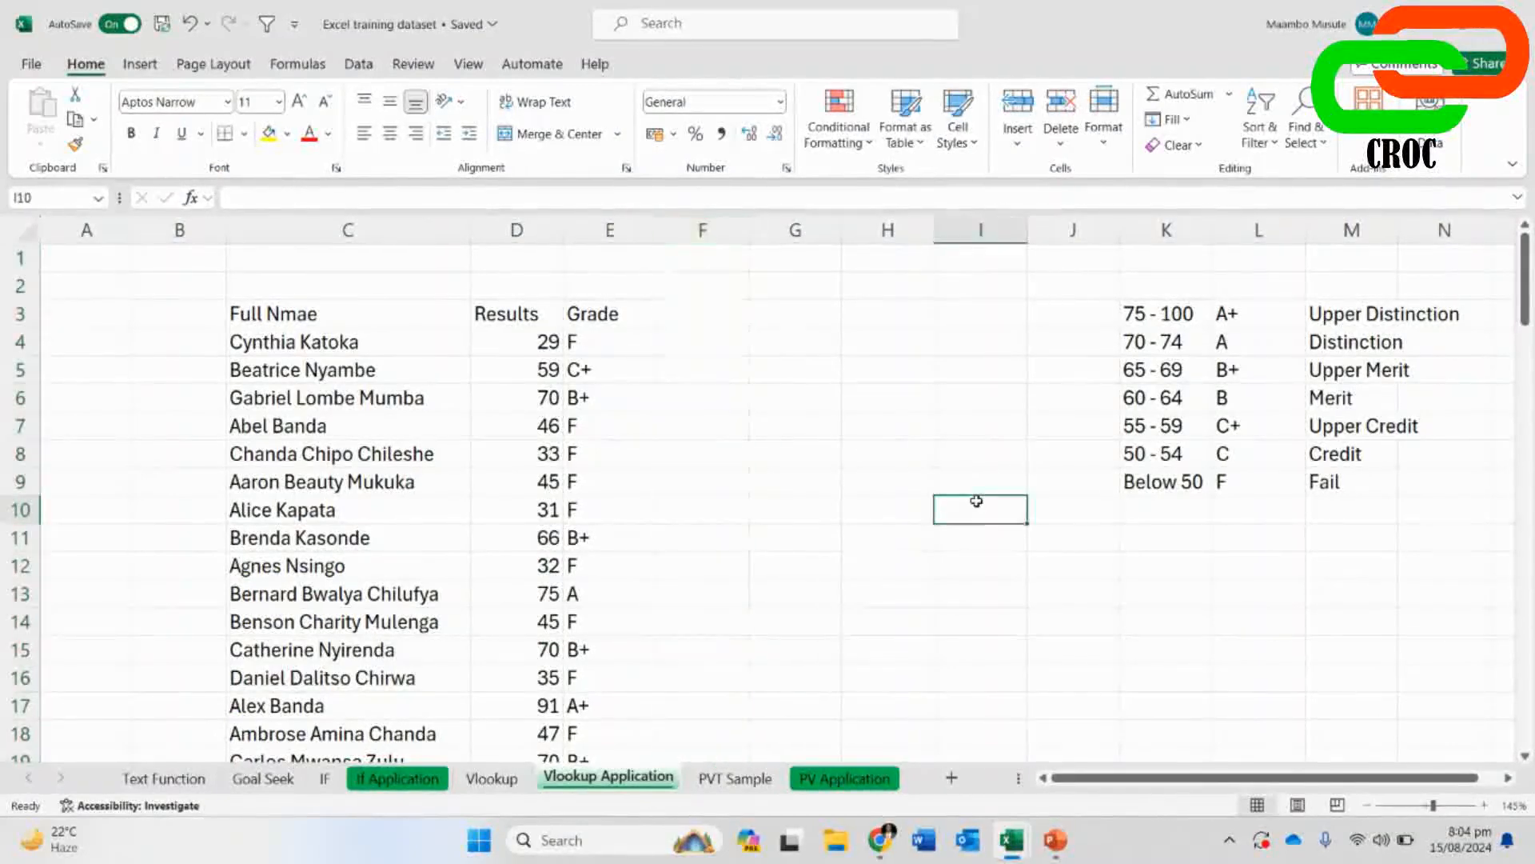
- Clear the grading key from columns K to M of the Vlookup Application sheet
click(1402, 370)
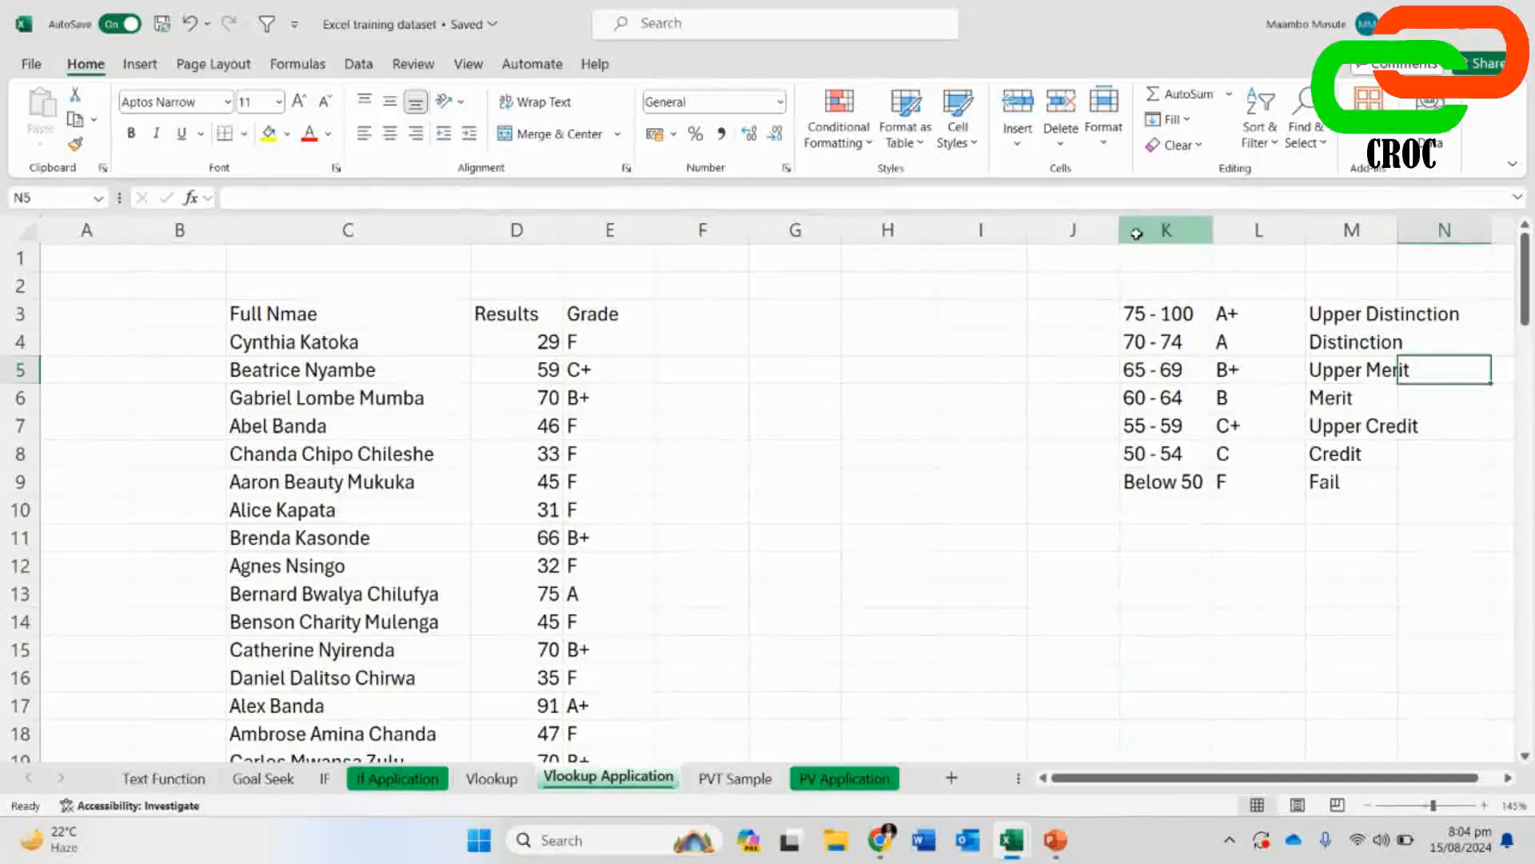
drag(1136, 234, 1359, 233)
key(Delete)
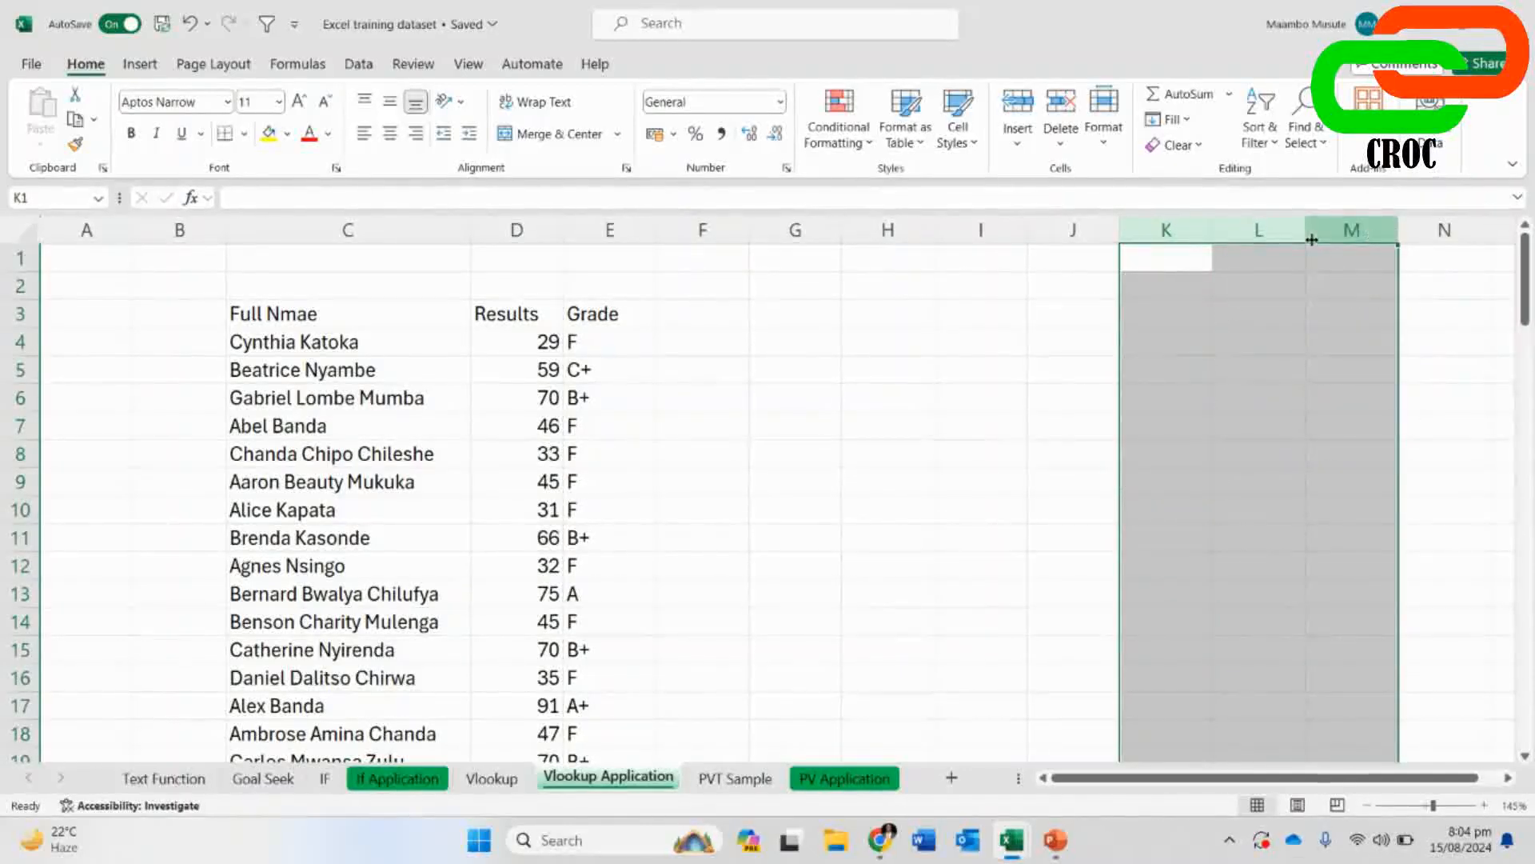
click(1002, 536)
- Switch to the Book1 workbook and examine its grading key of score ranges, grades and descriptions
mouse_move(1005, 855)
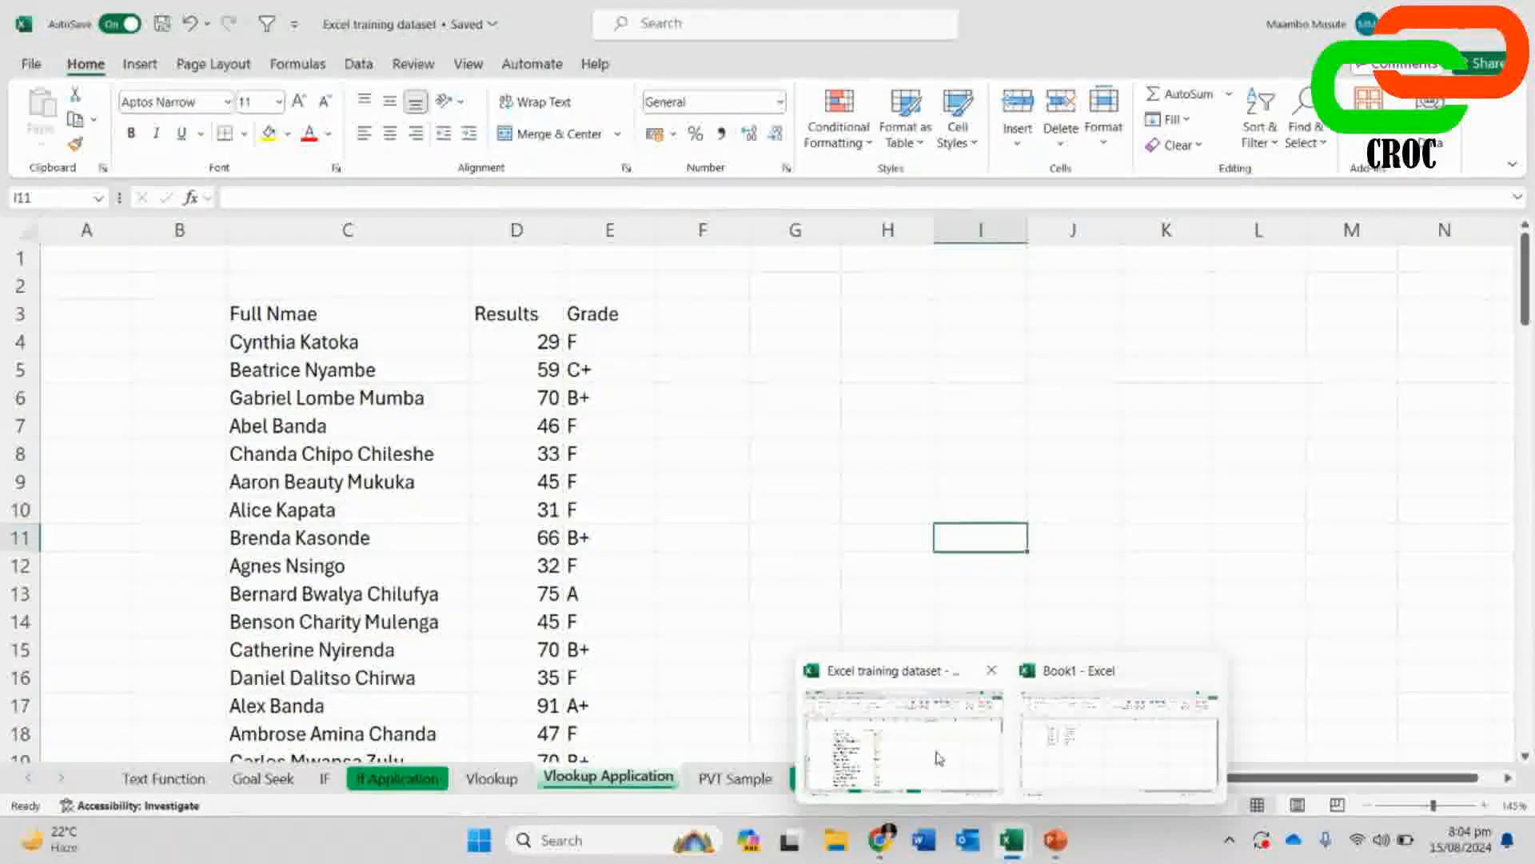
click(939, 758)
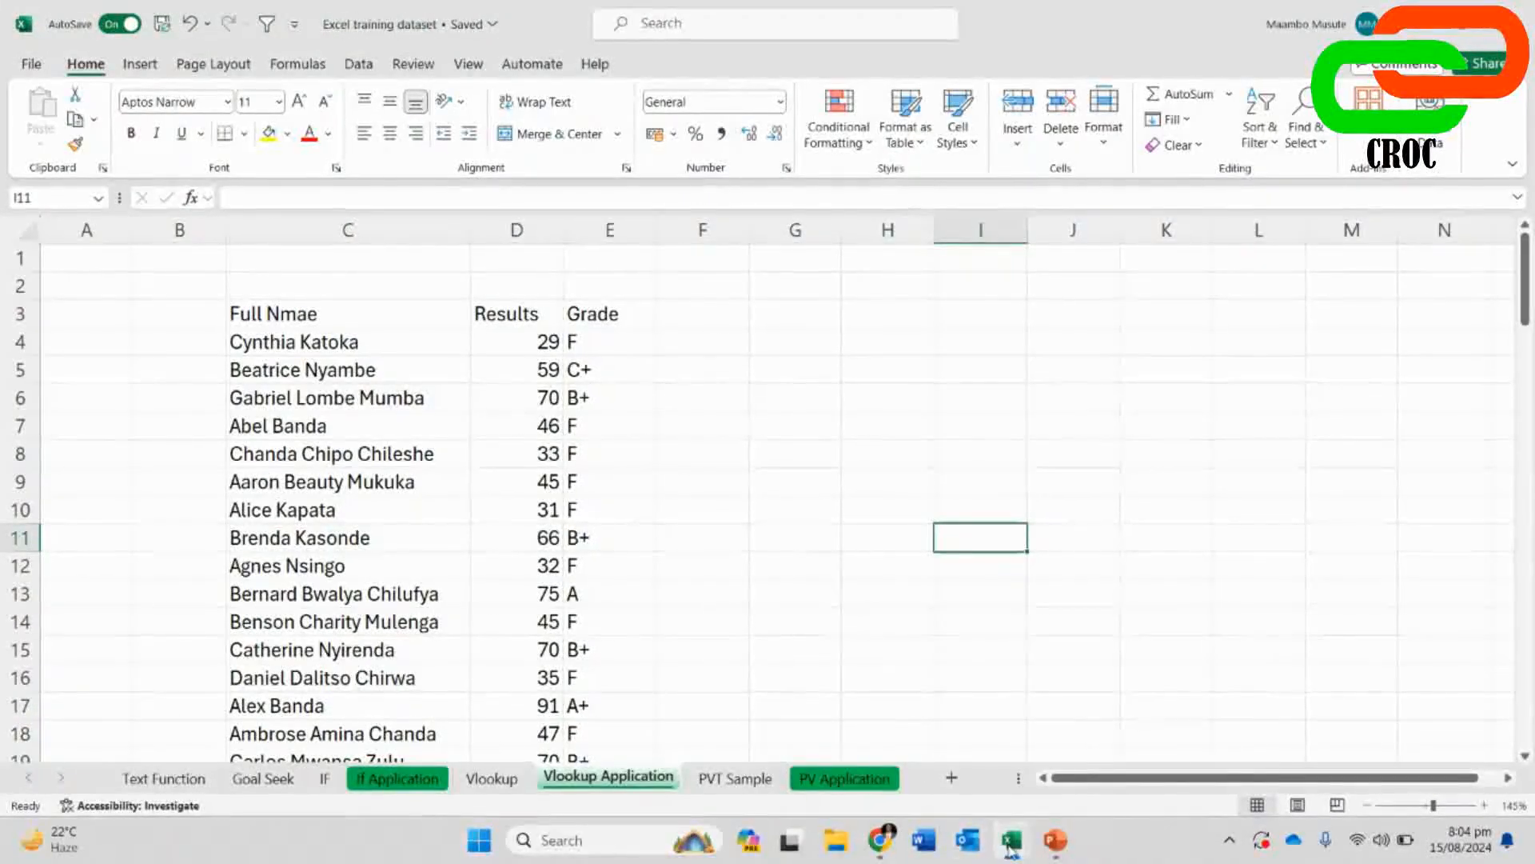
mouse_move(1010, 853)
click(1089, 753)
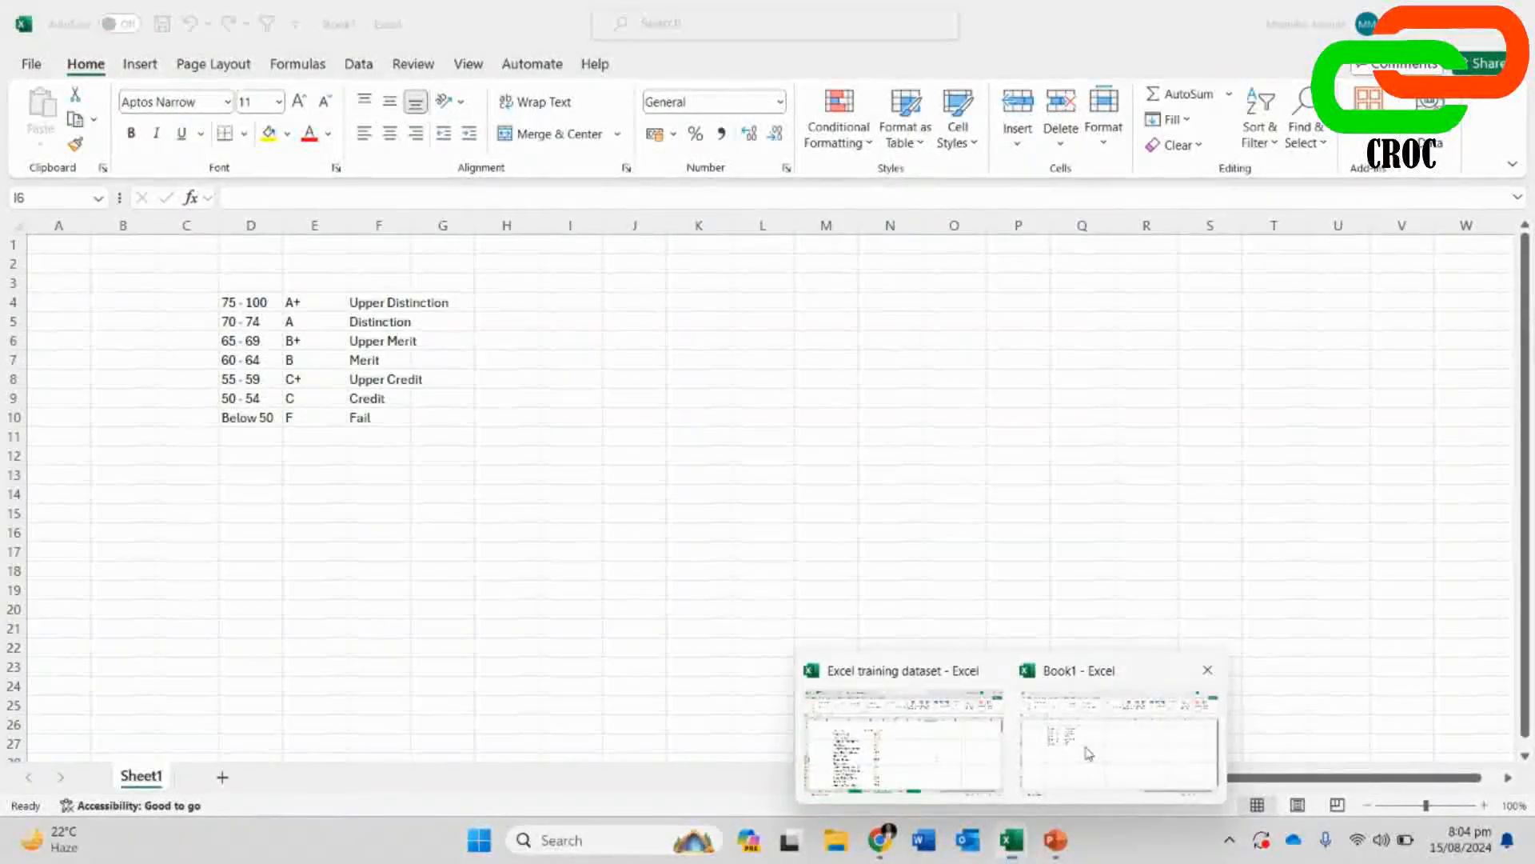
scroll(432, 510, up, 2)
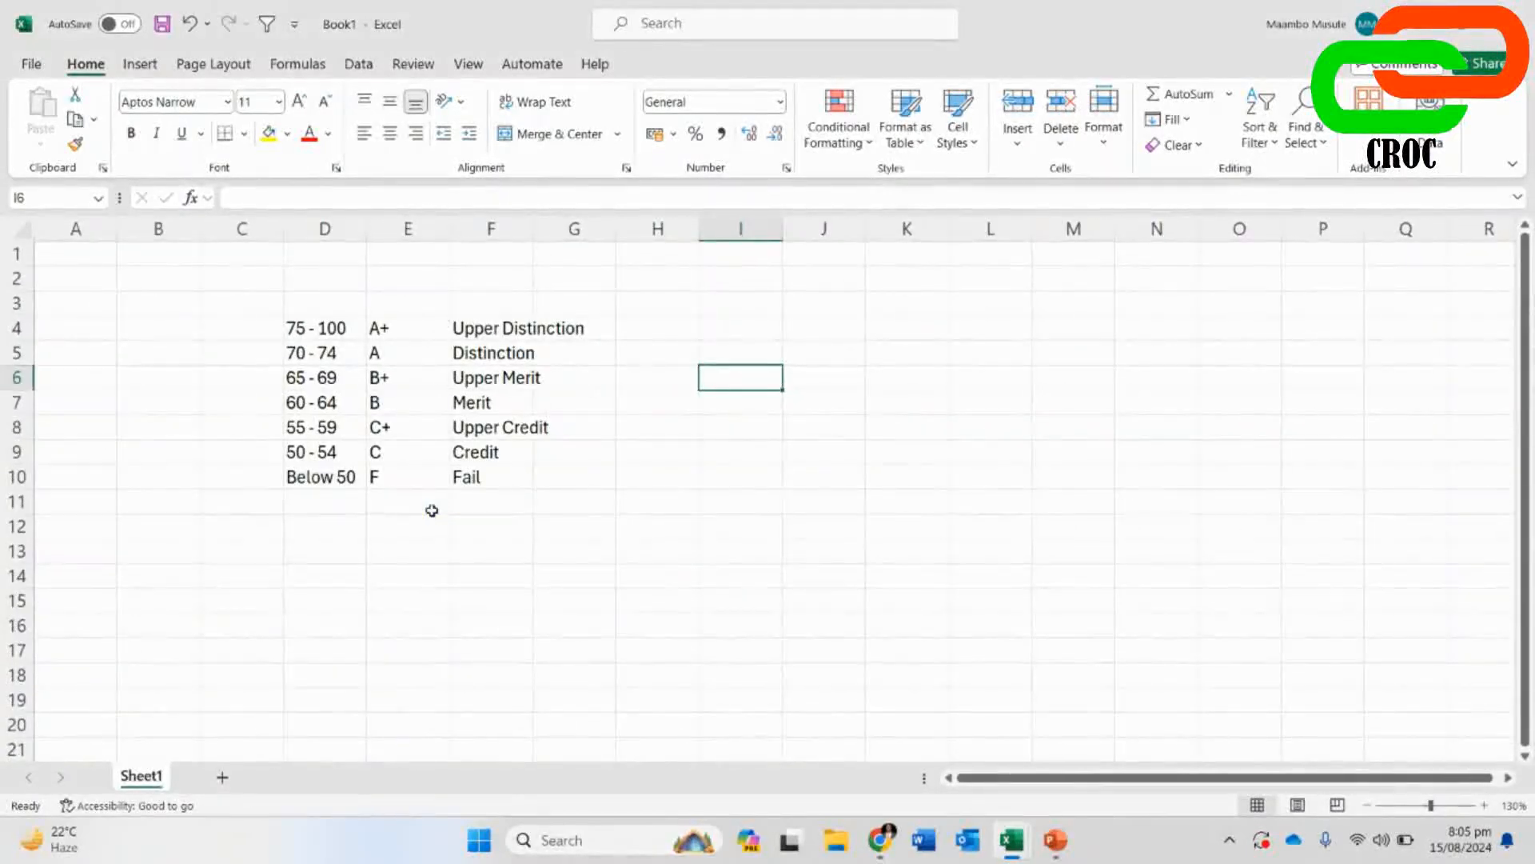
scroll(431, 510, up, 2)
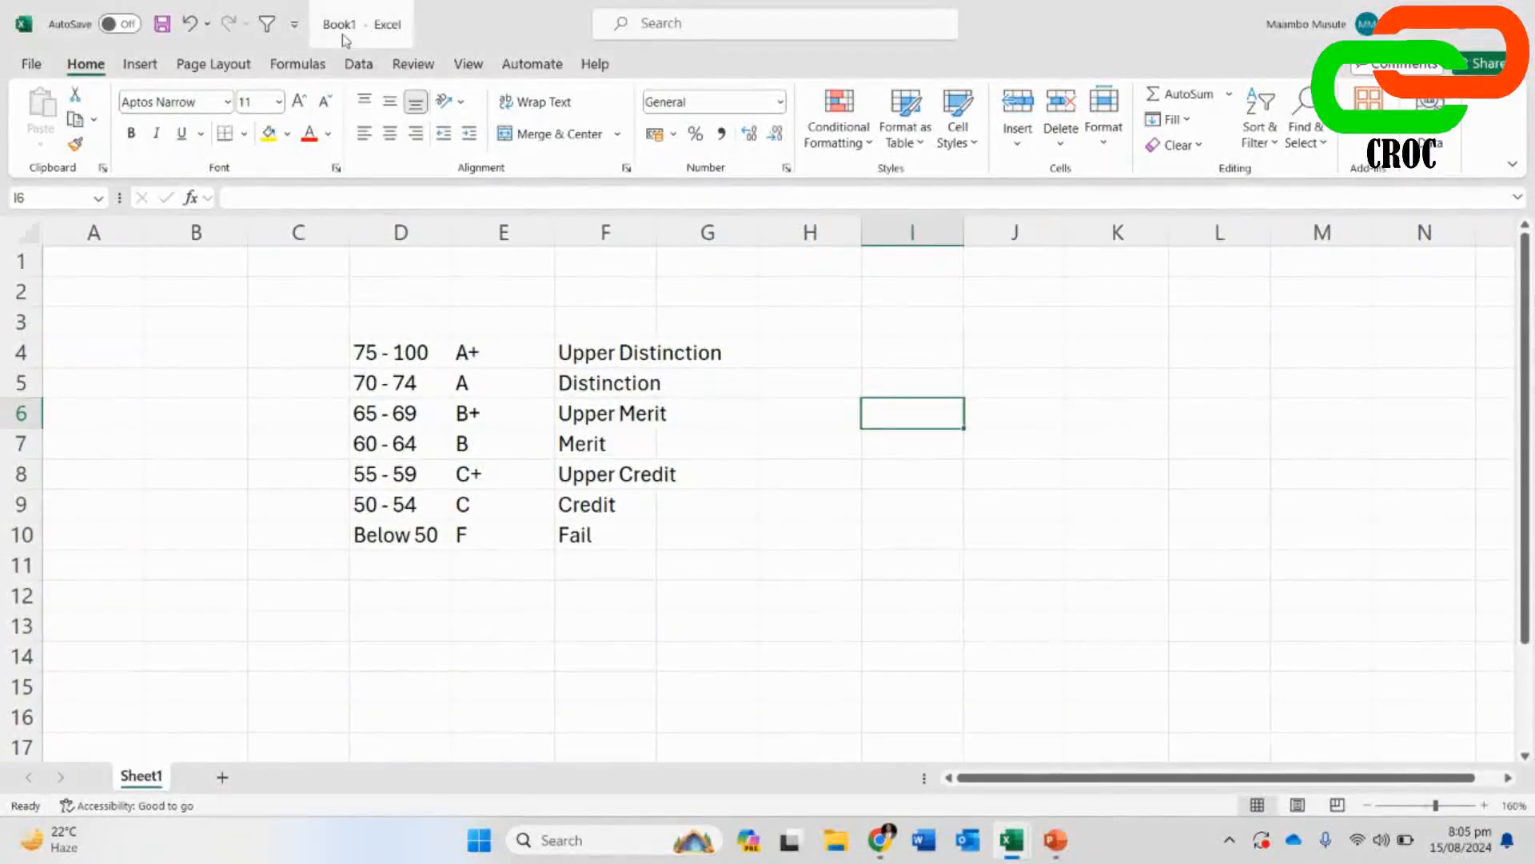
- Return to the Excel training dataset and start a VLOOKUP formula in F4 with E4 as the lookup value
mouse_move(1019, 841)
click(921, 748)
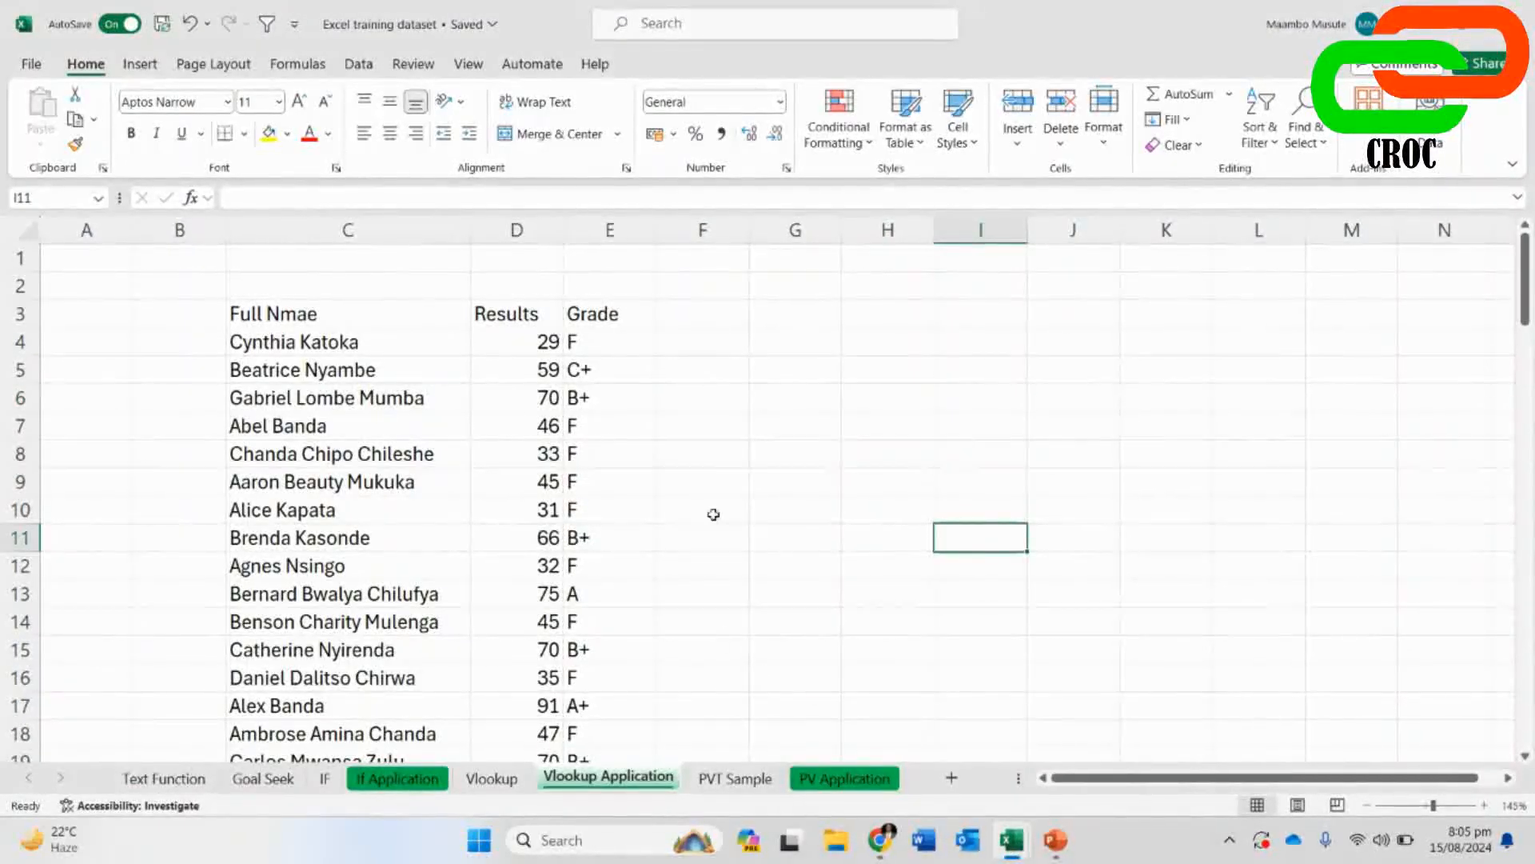
click(704, 342)
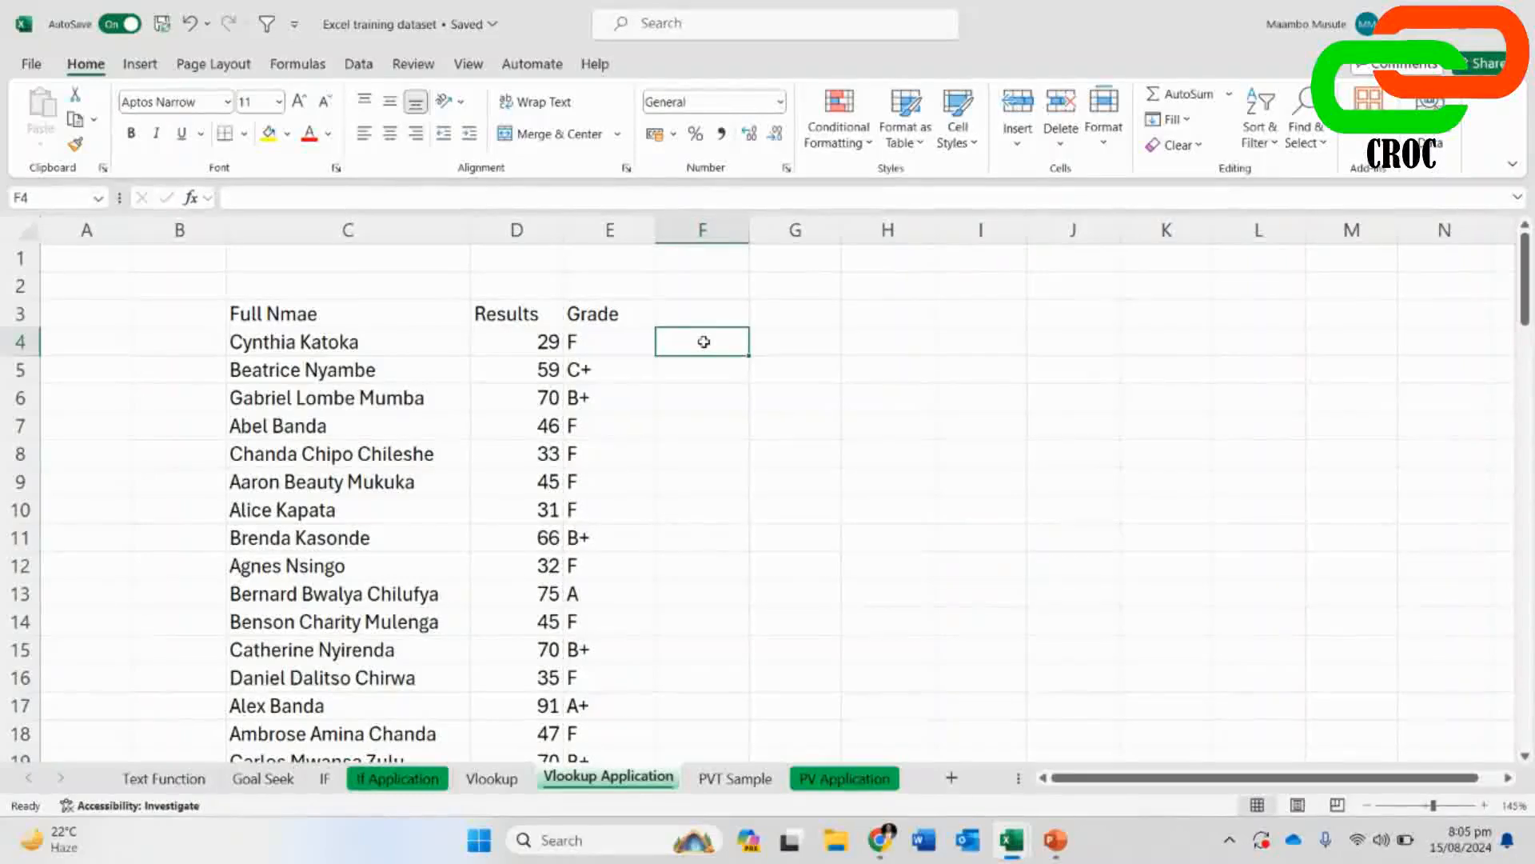
text(=VL)
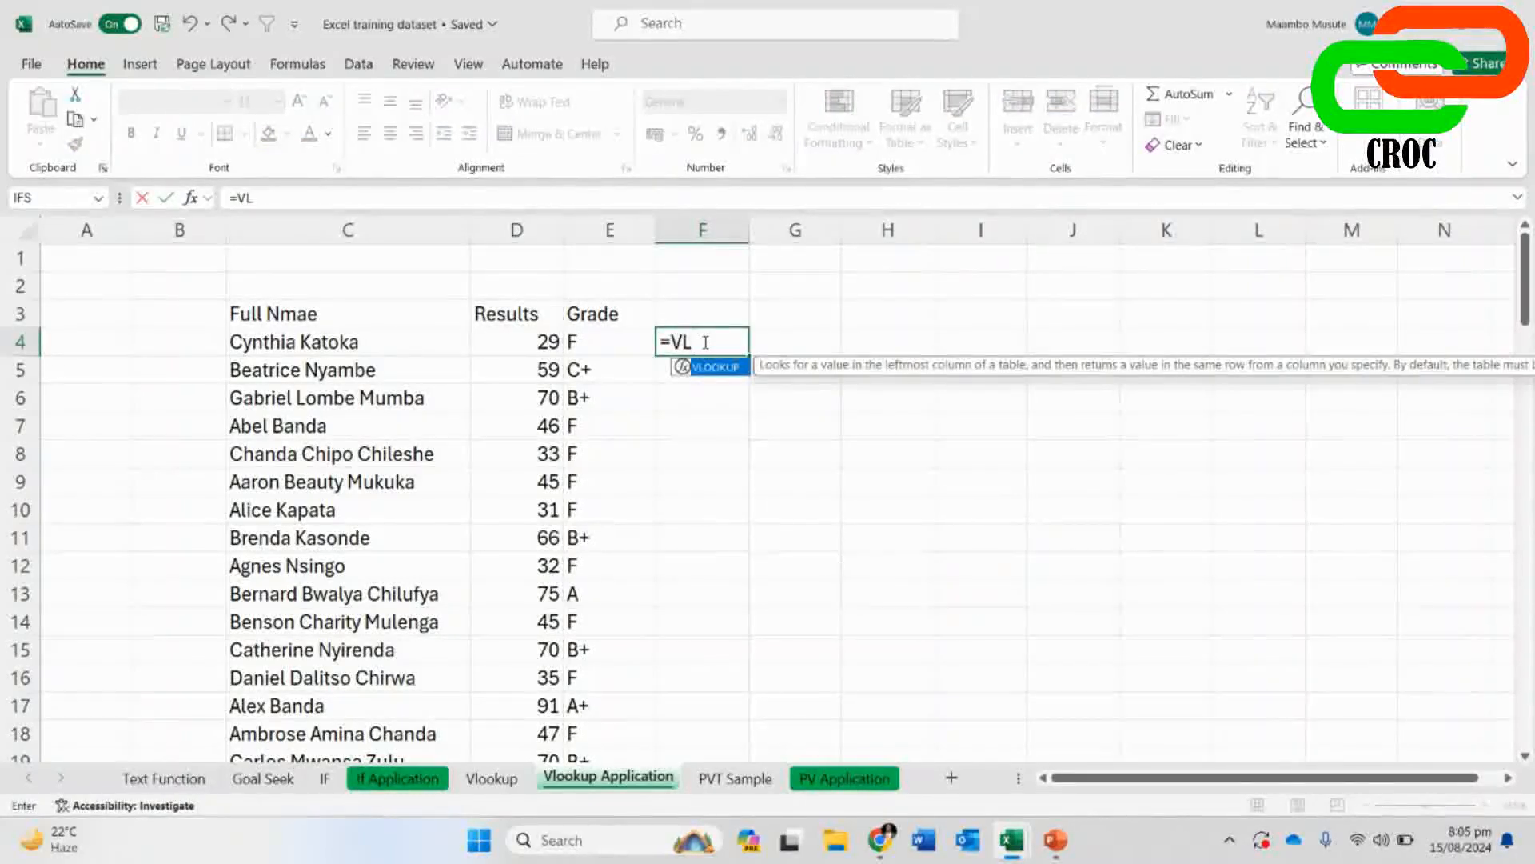
key(Tab)
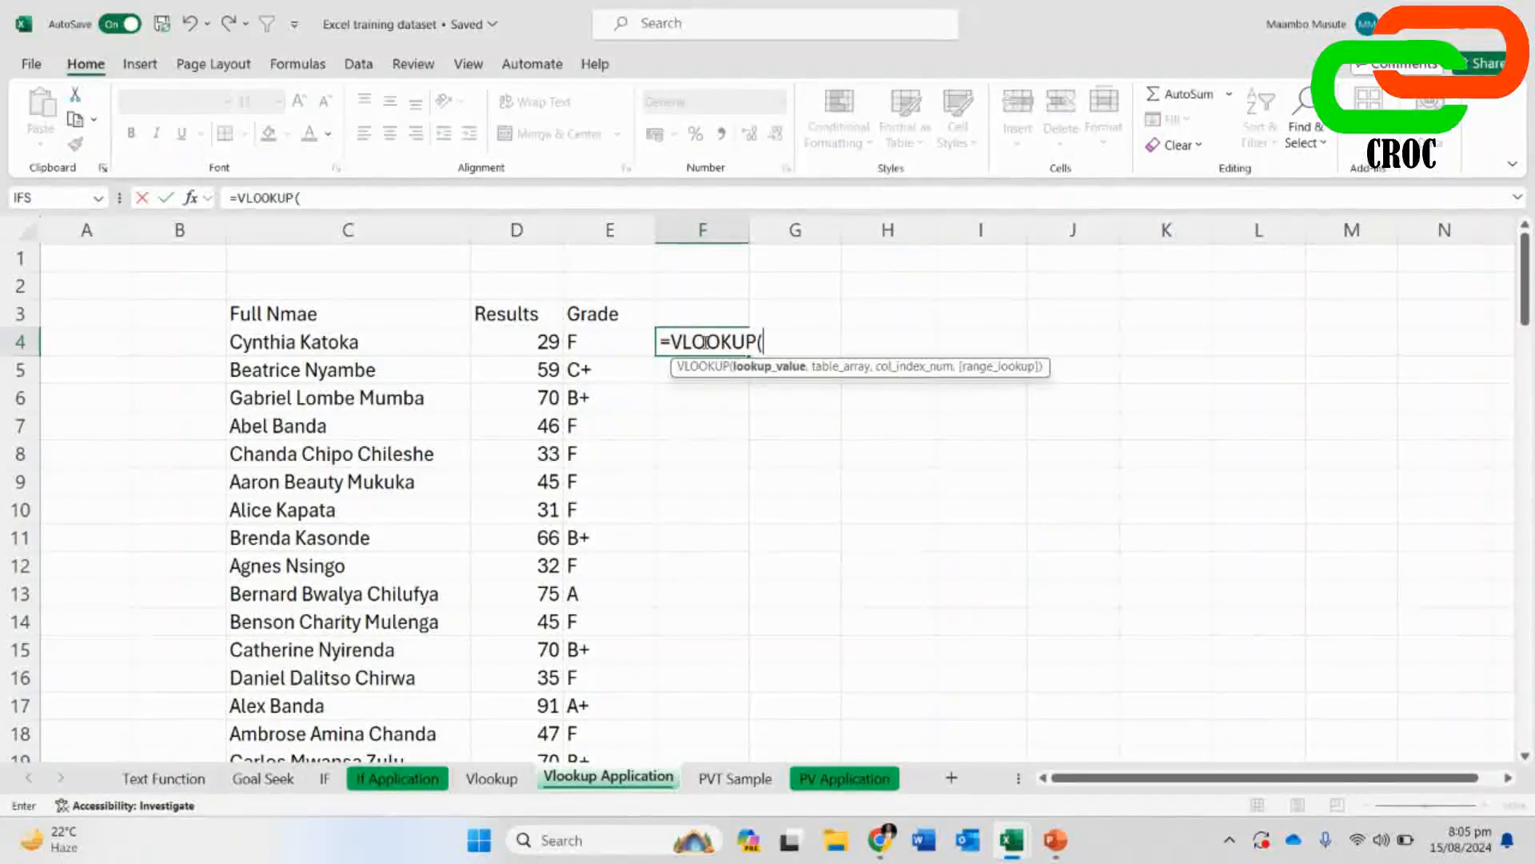
click(593, 342)
text(,)
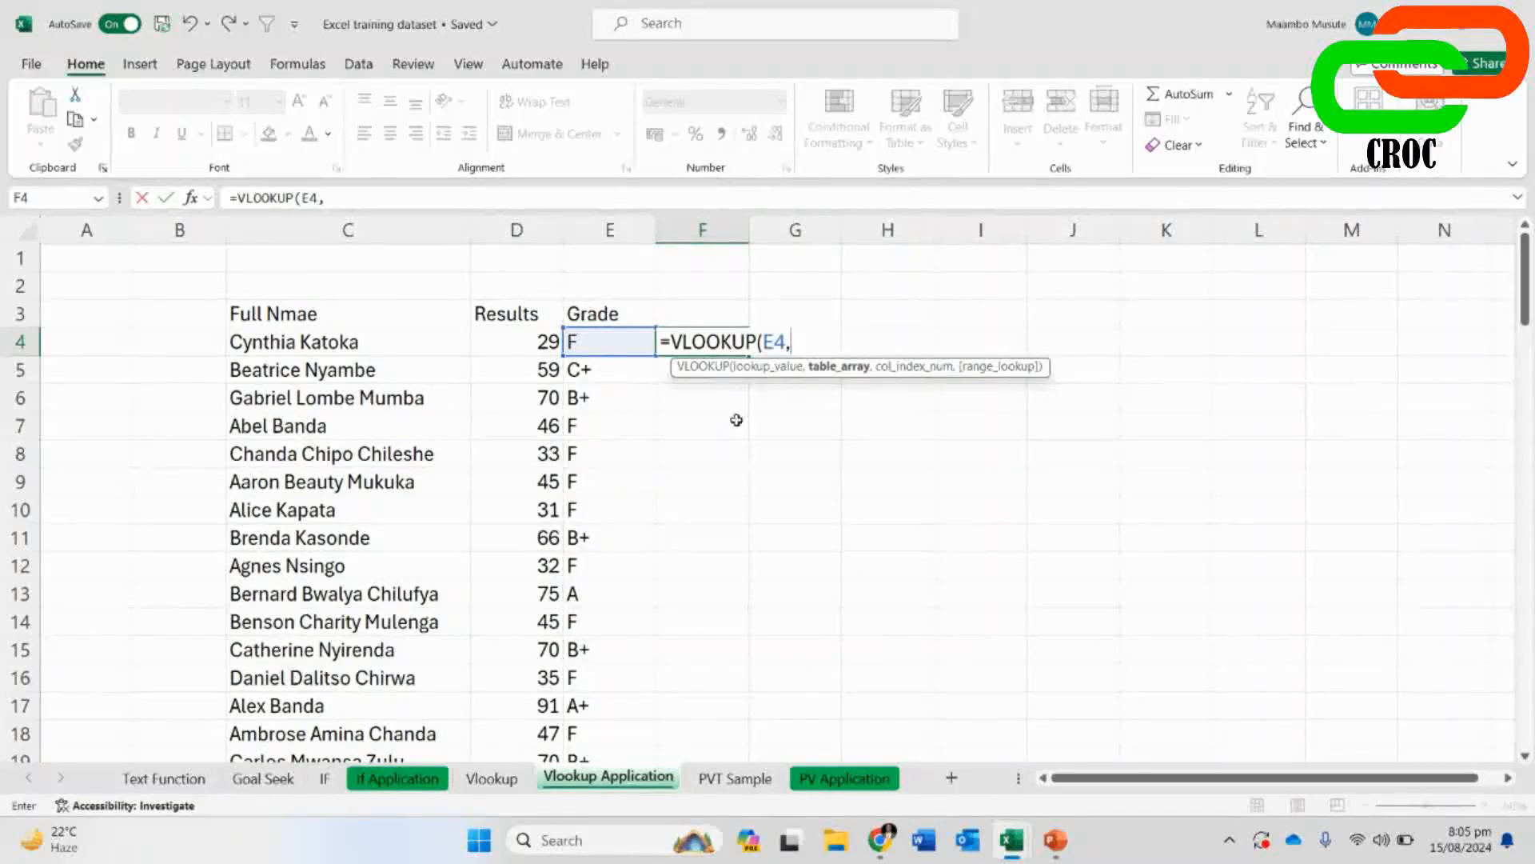
- Complete the F4 VLOOKUP with Book1's Sheet1 range $E$4:$F$10 as table array, column index 2 and FALSE for exact match
mouse_move(1011, 854)
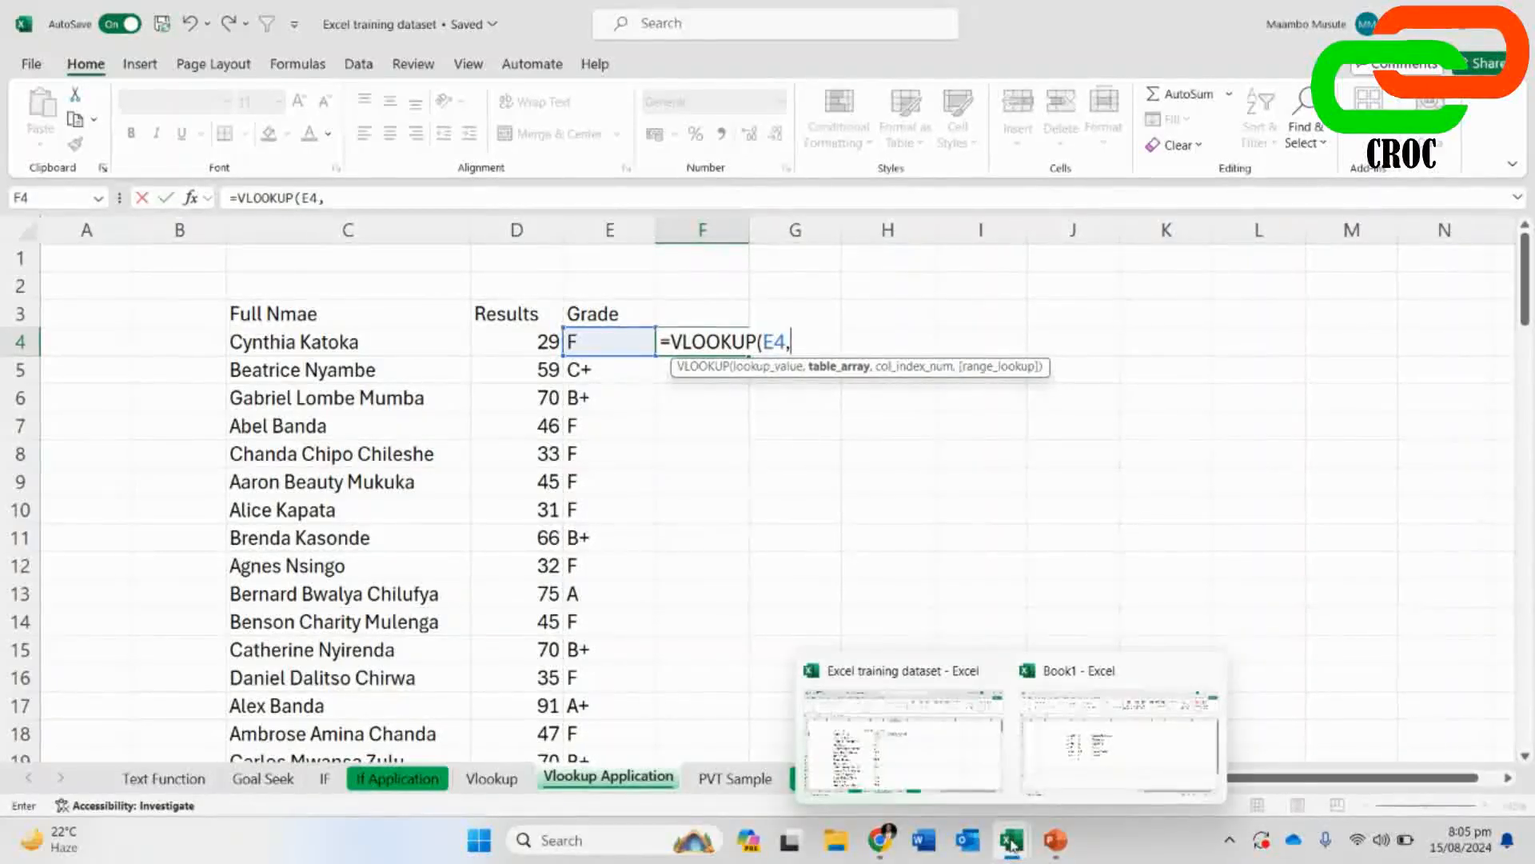
click(1055, 765)
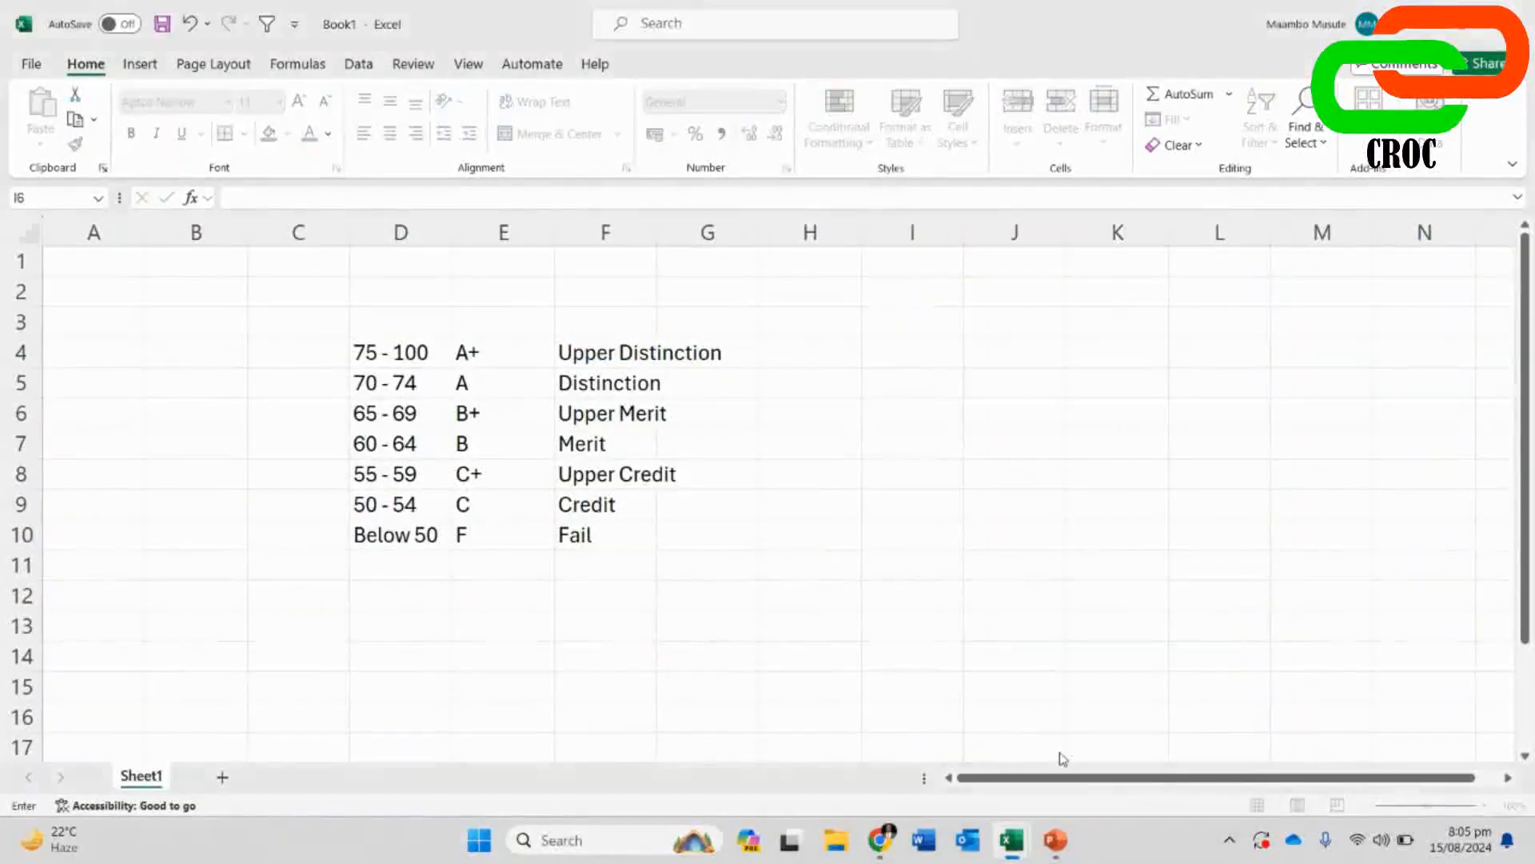
drag(478, 346, 620, 543)
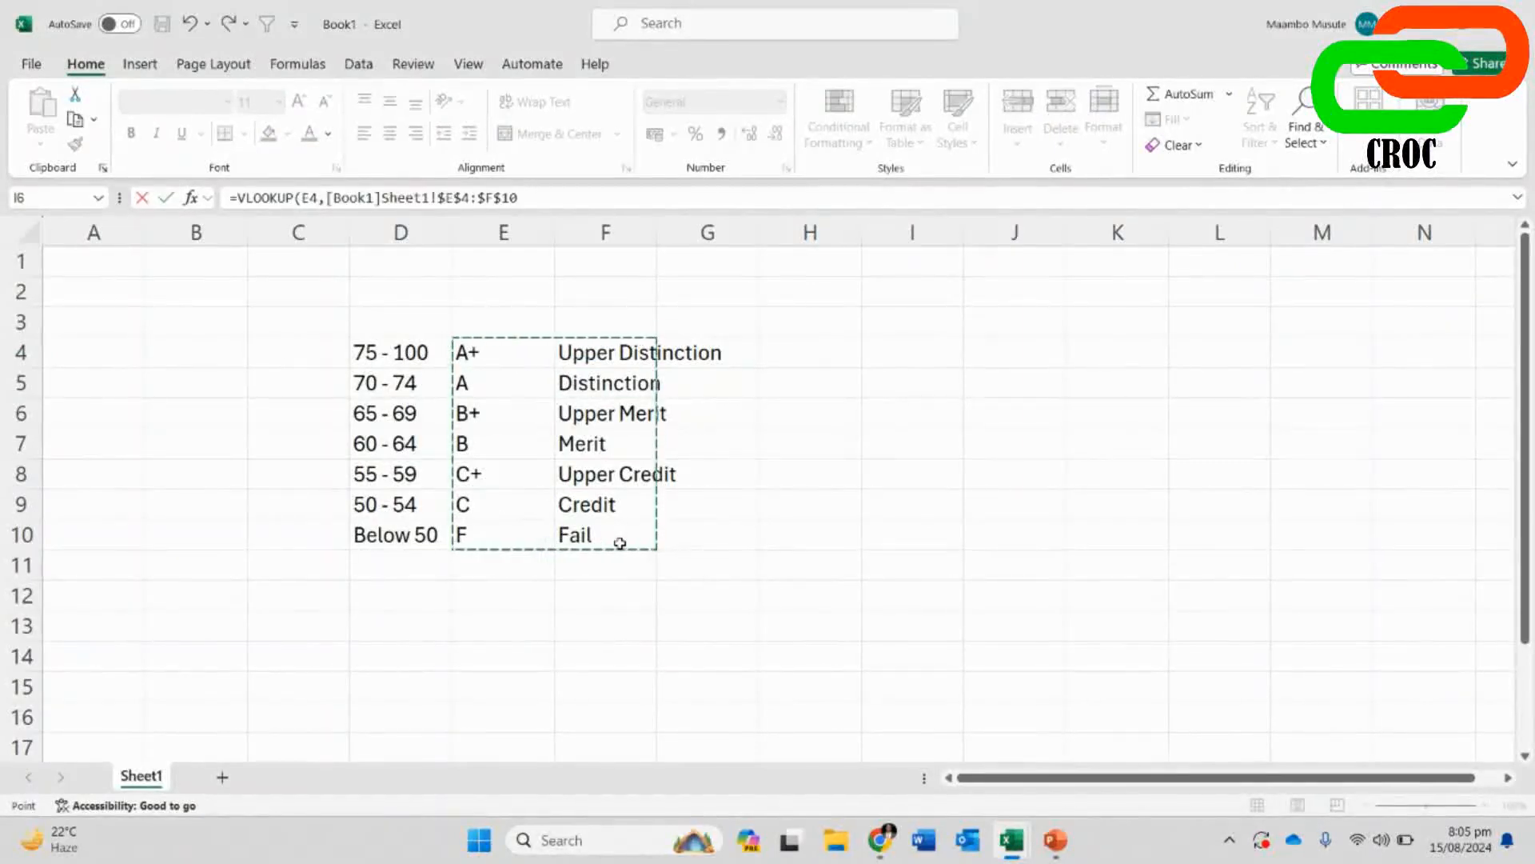
text(,)
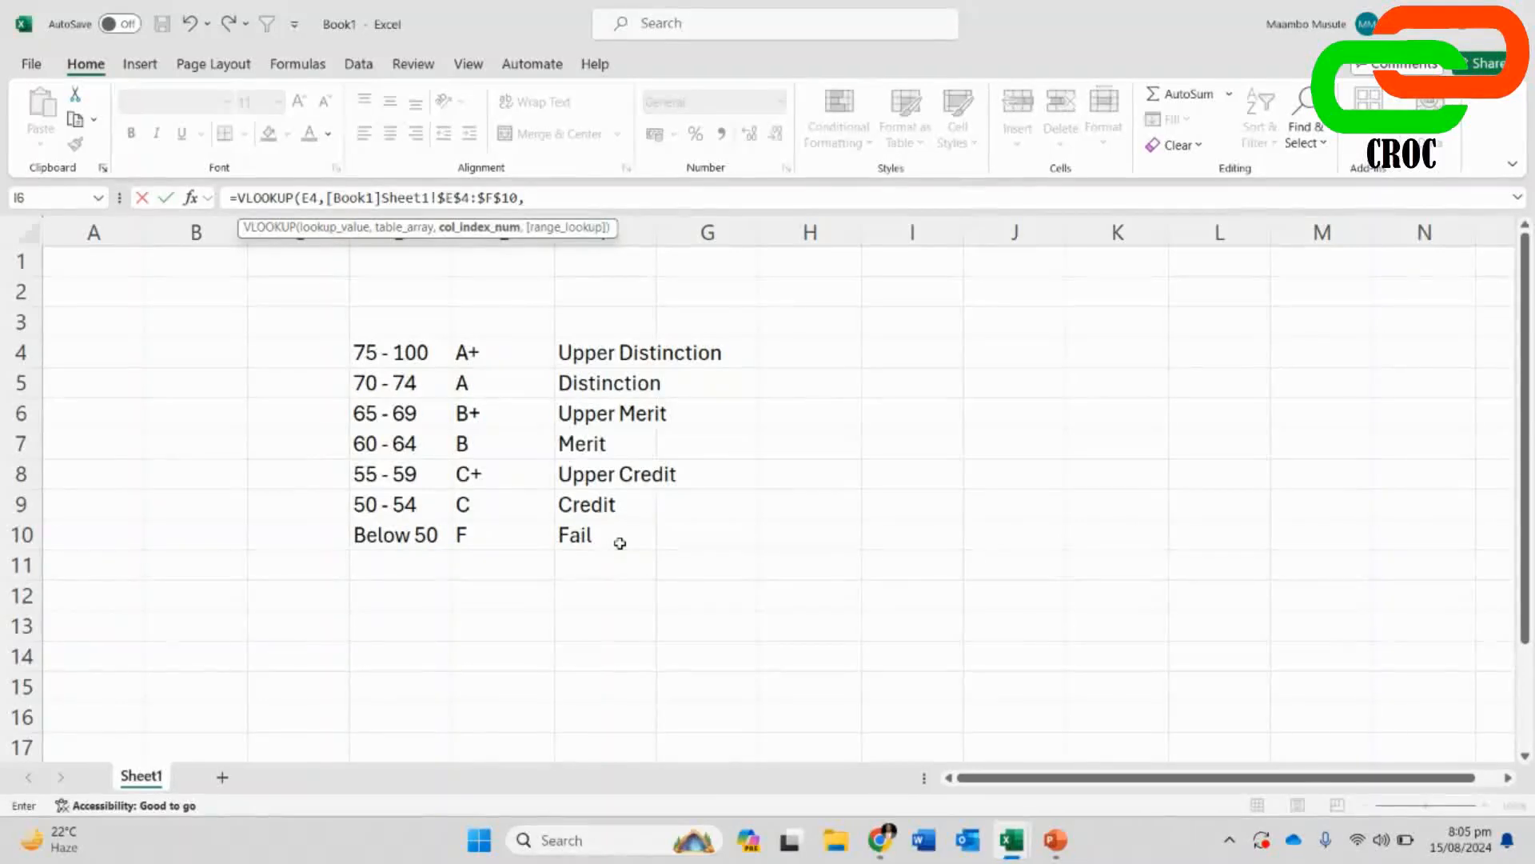
text(2,FALSE)
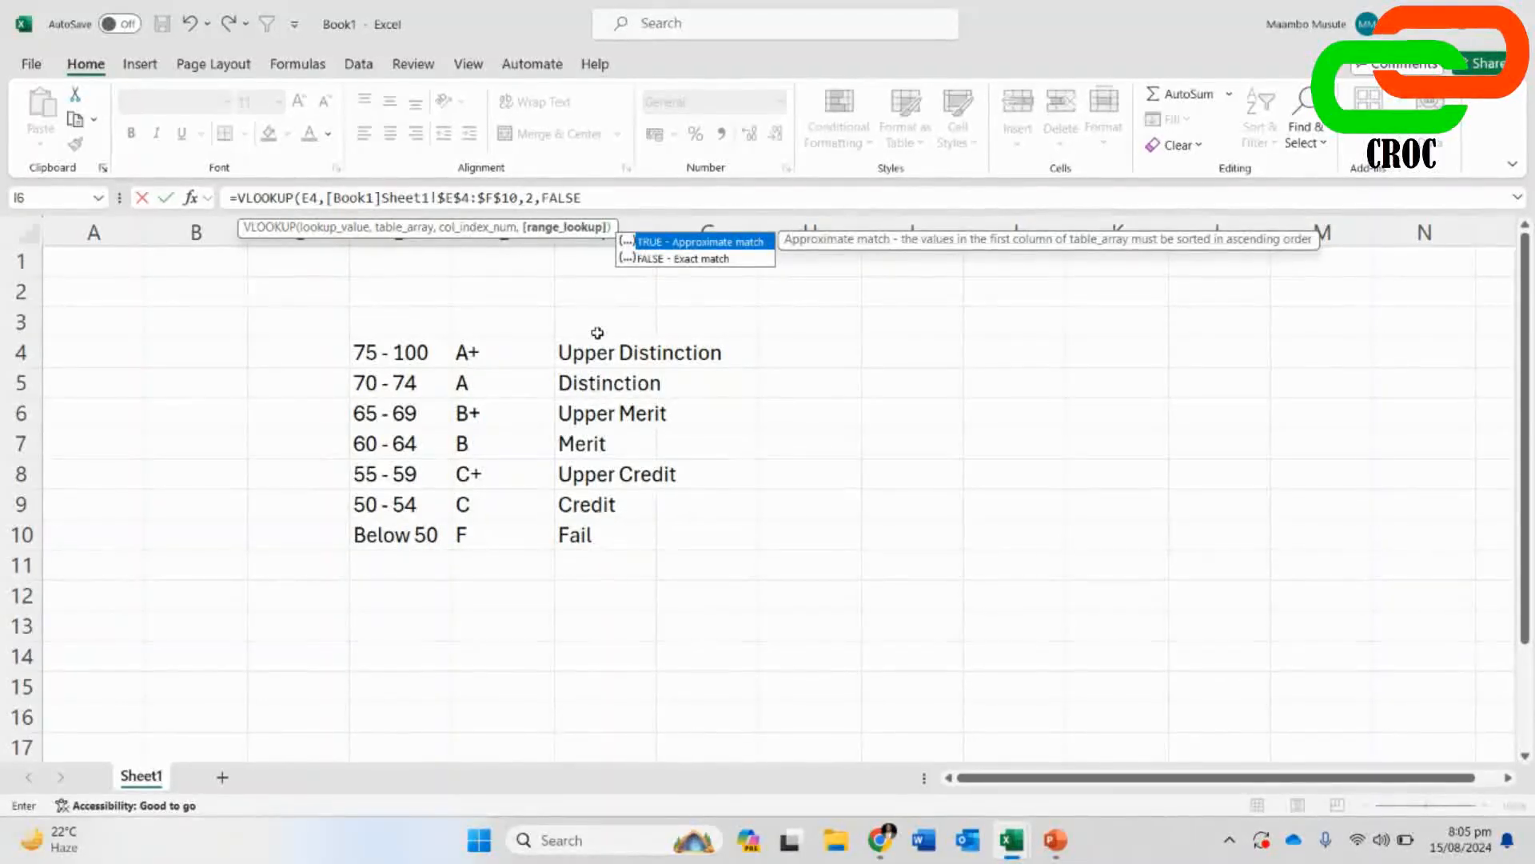
text())
key(Return)
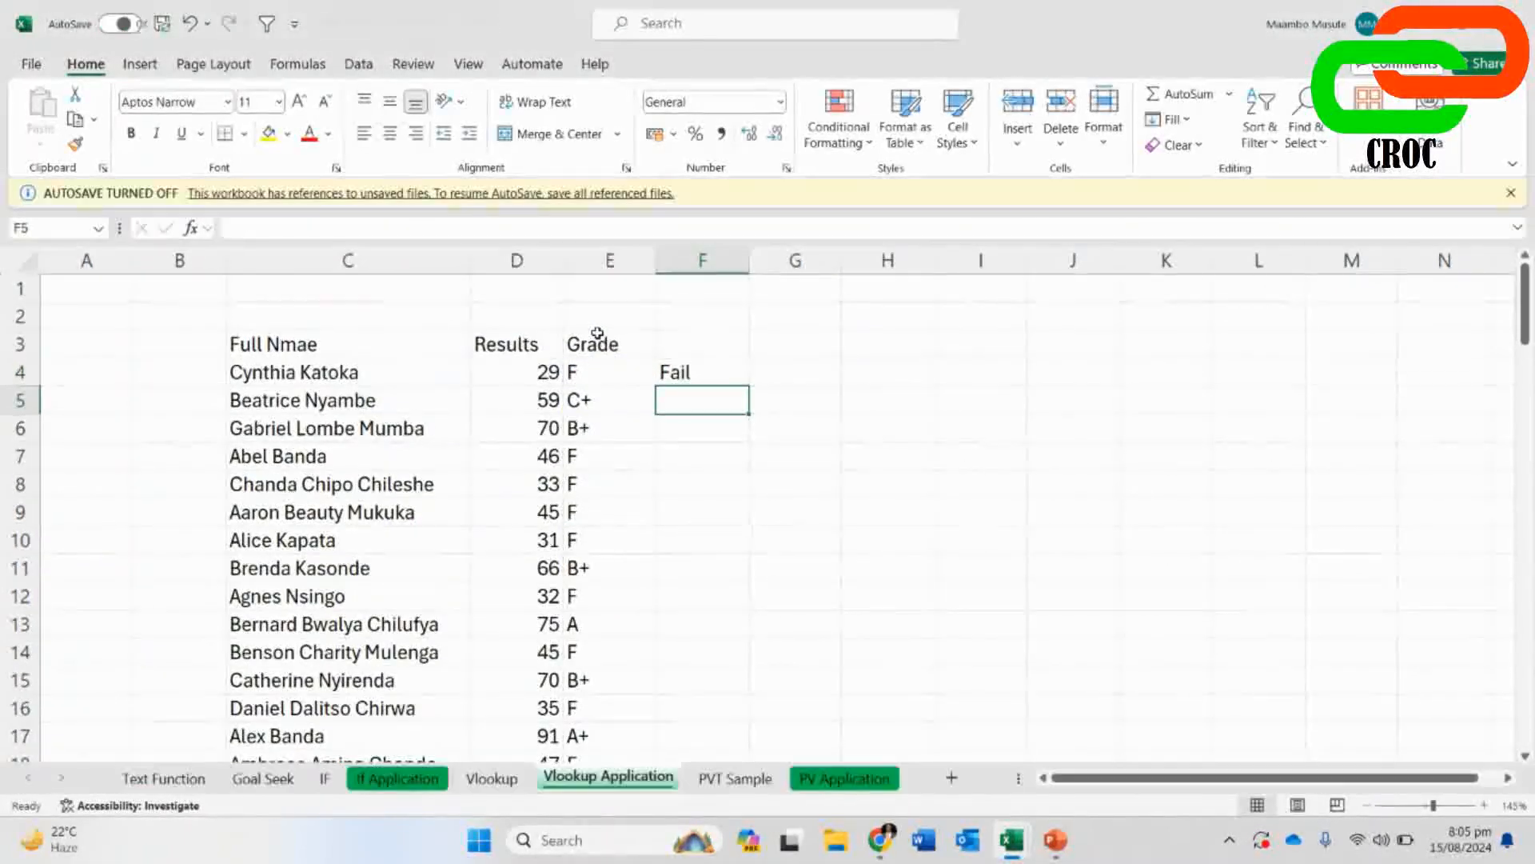
- Fill the F4 VLOOKUP formula down column F for all the listed students
click(722, 376)
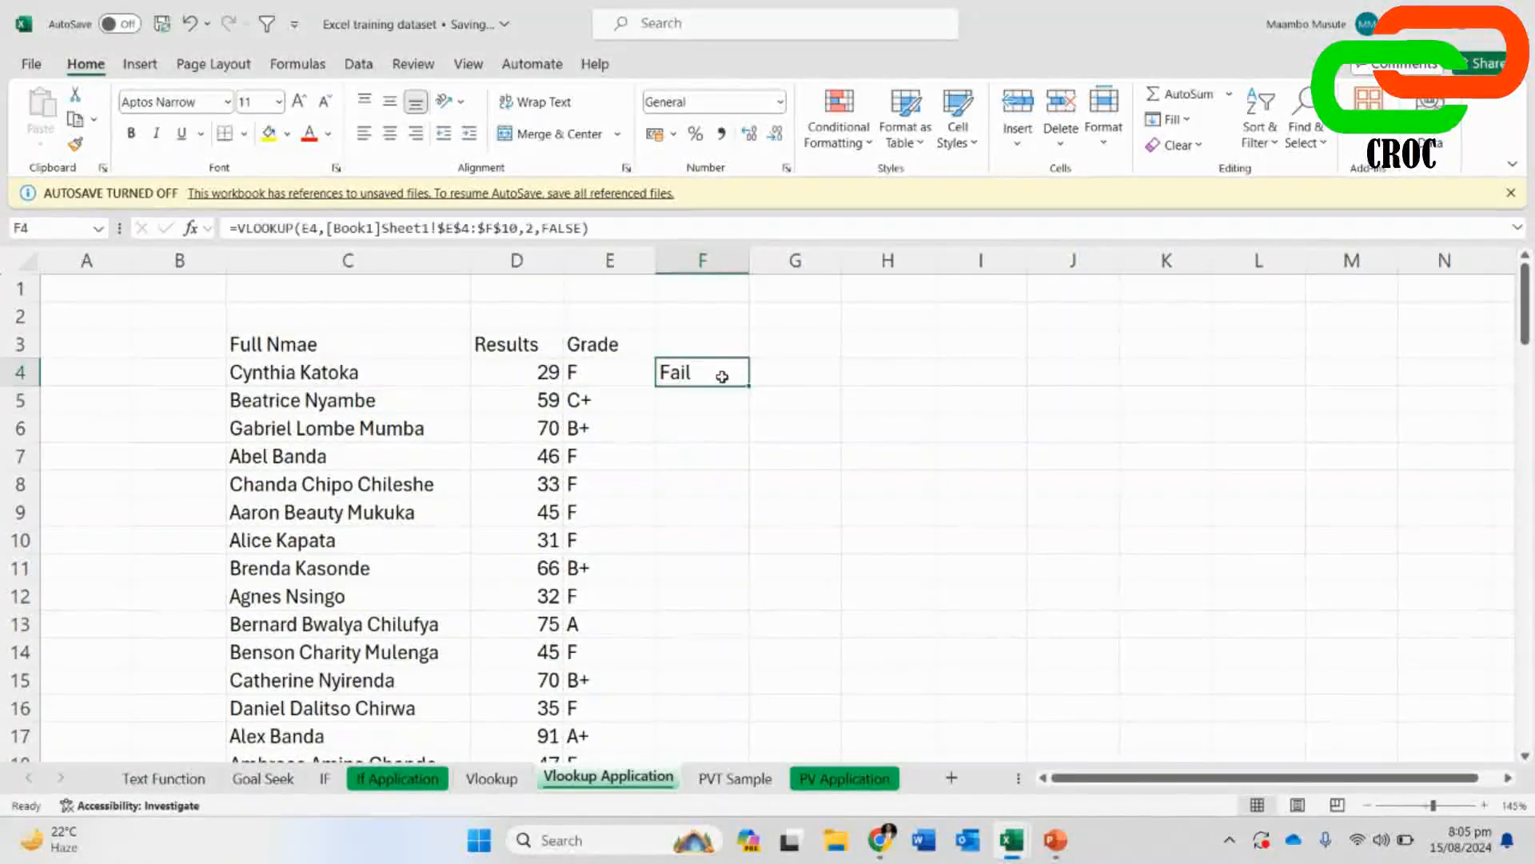
double_click(748, 385)
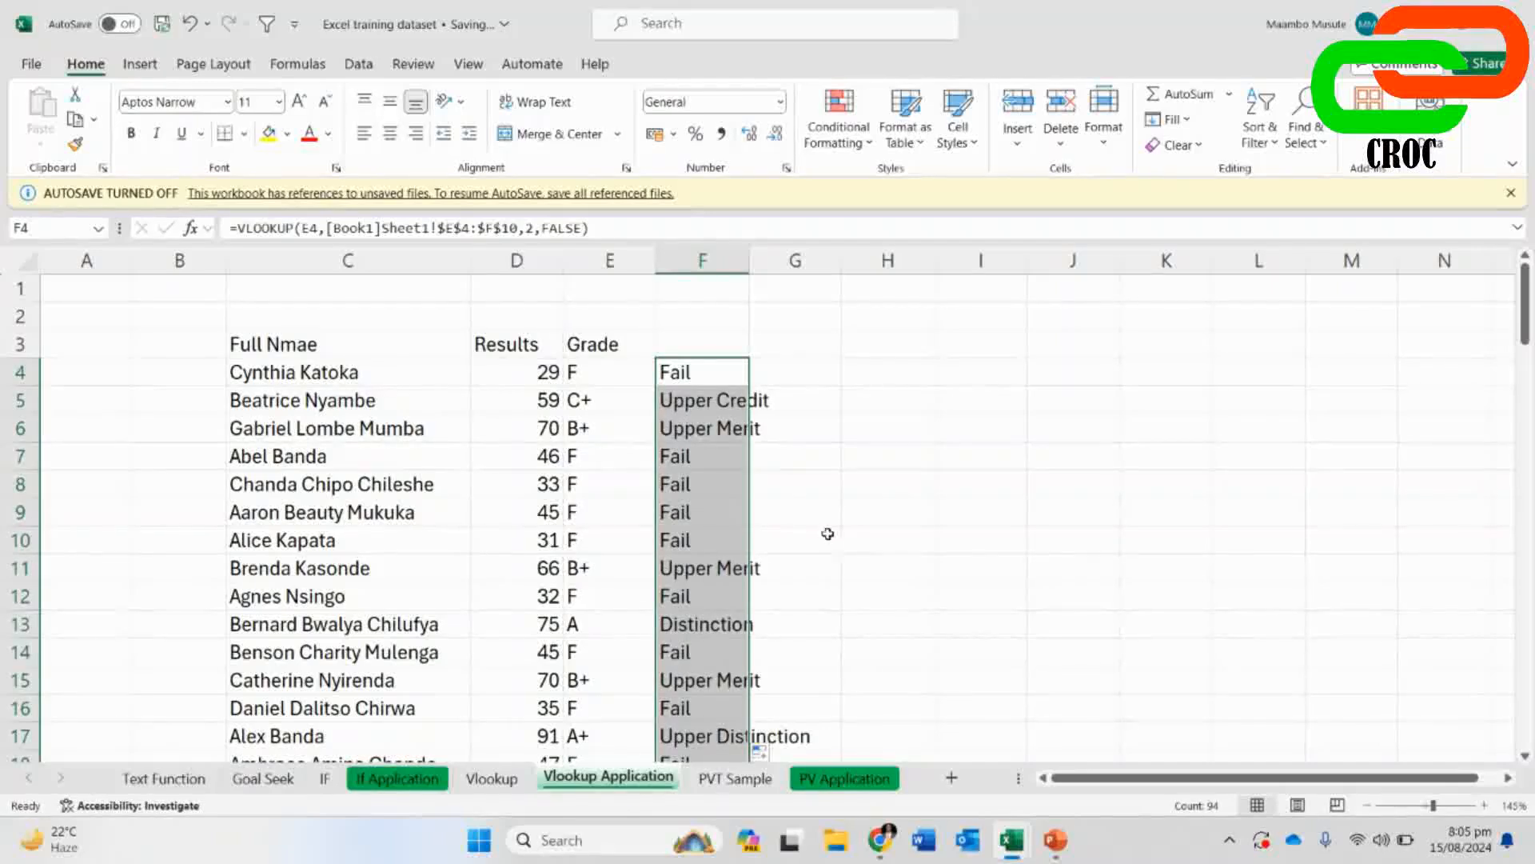
click(664, 372)
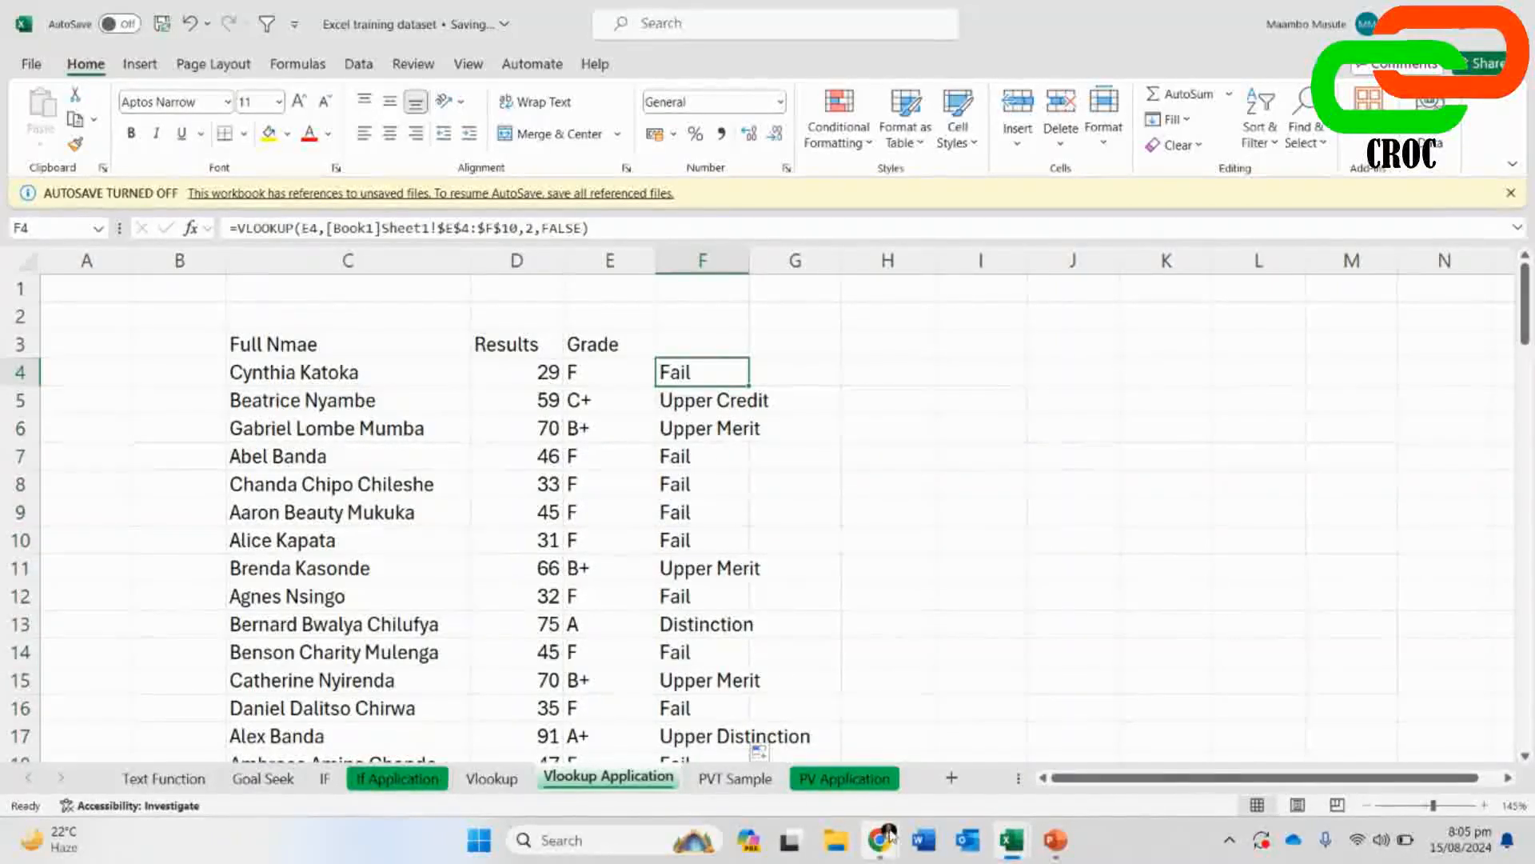
- In Book1, replace the A+ description in cell F4 with NO
mouse_move(1011, 840)
click(1092, 760)
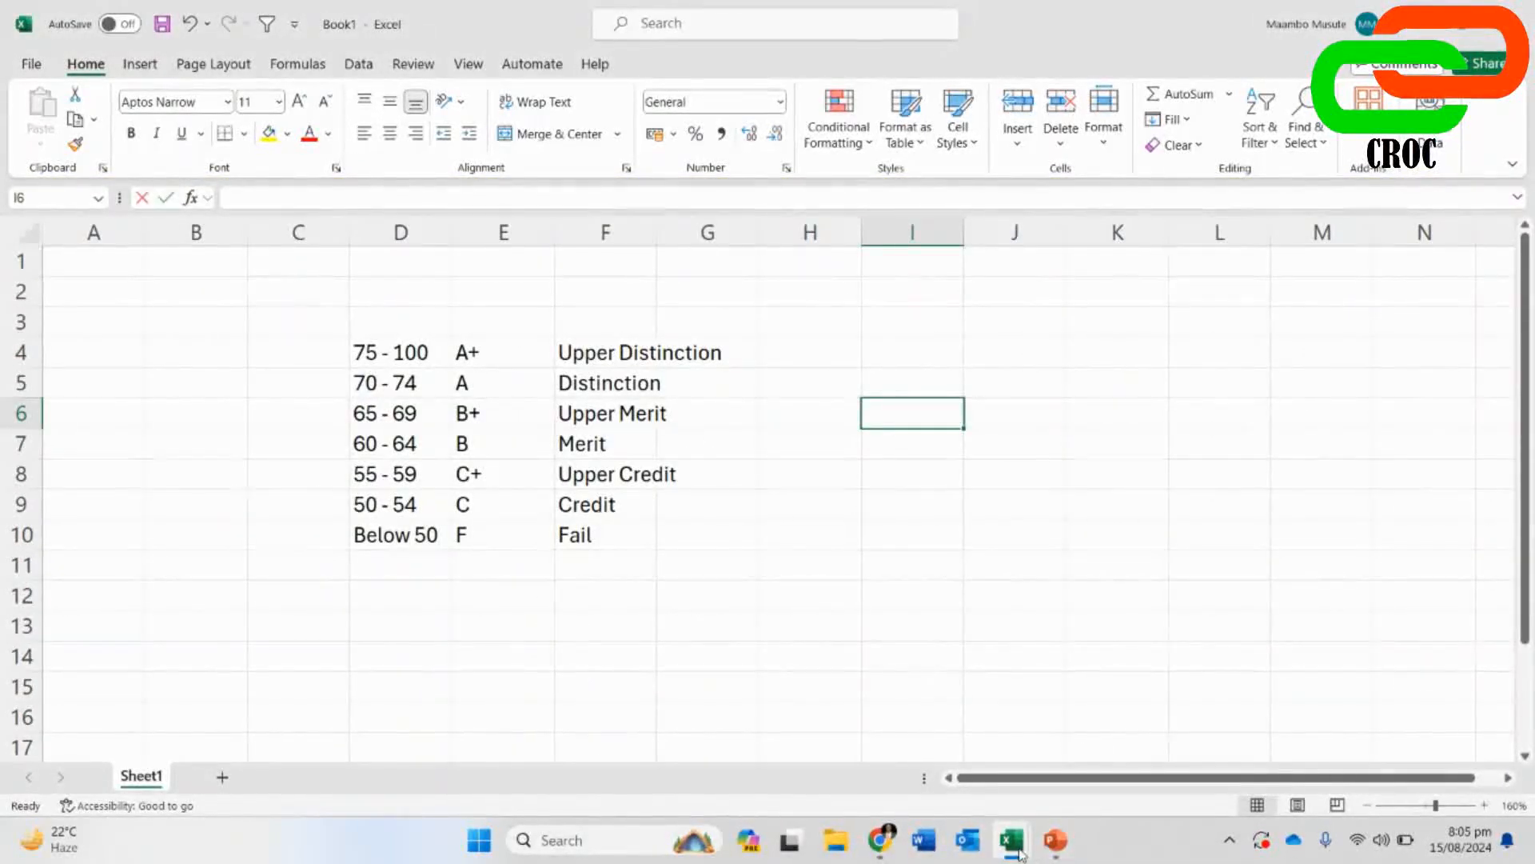
mouse_move(1011, 840)
click(900, 736)
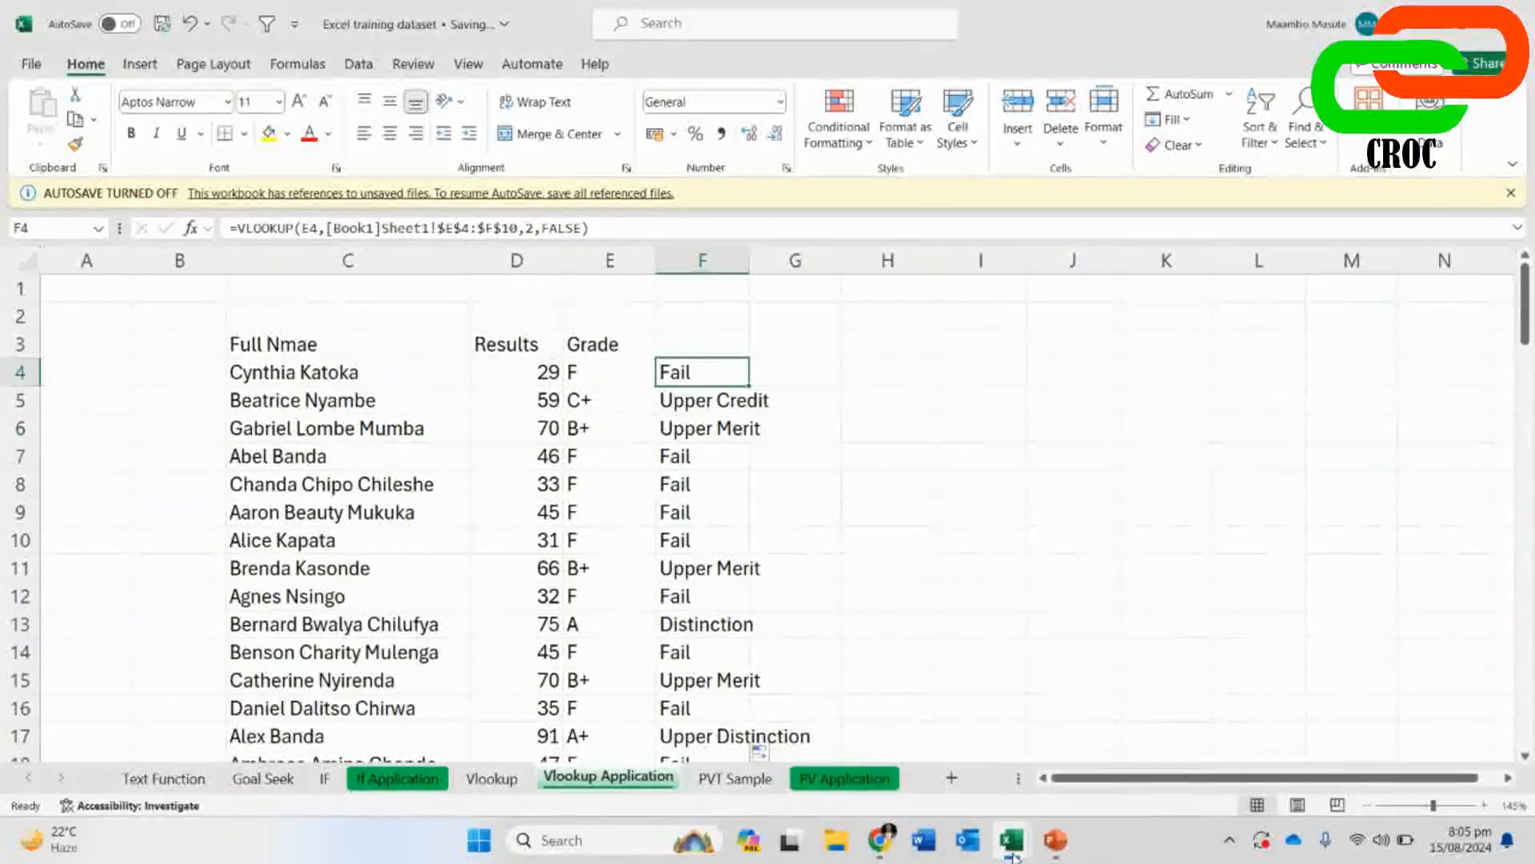
click(1080, 719)
click(598, 362)
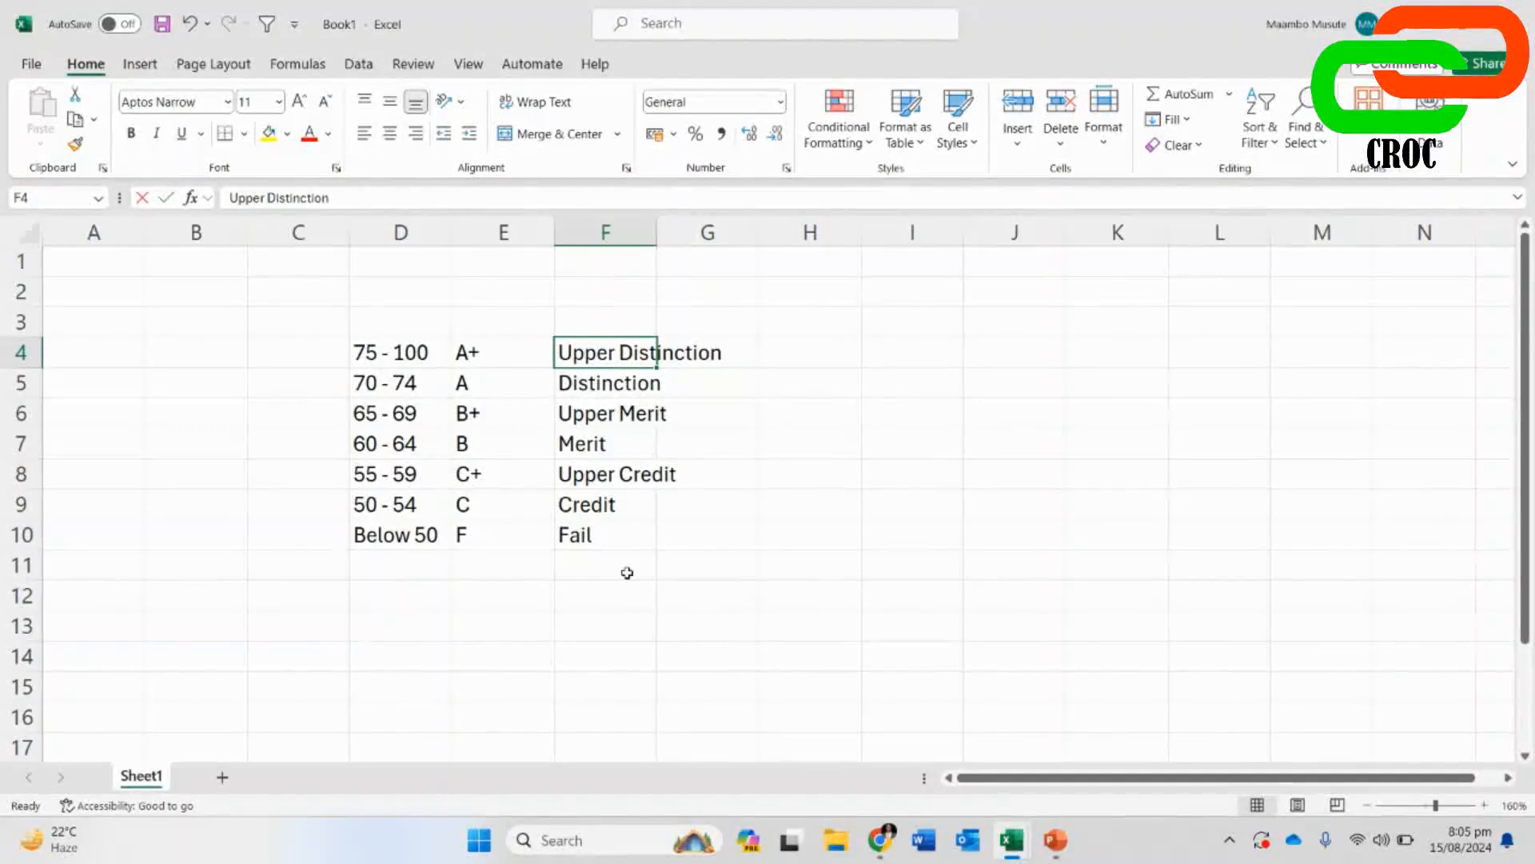
text(NO)
click(903, 566)
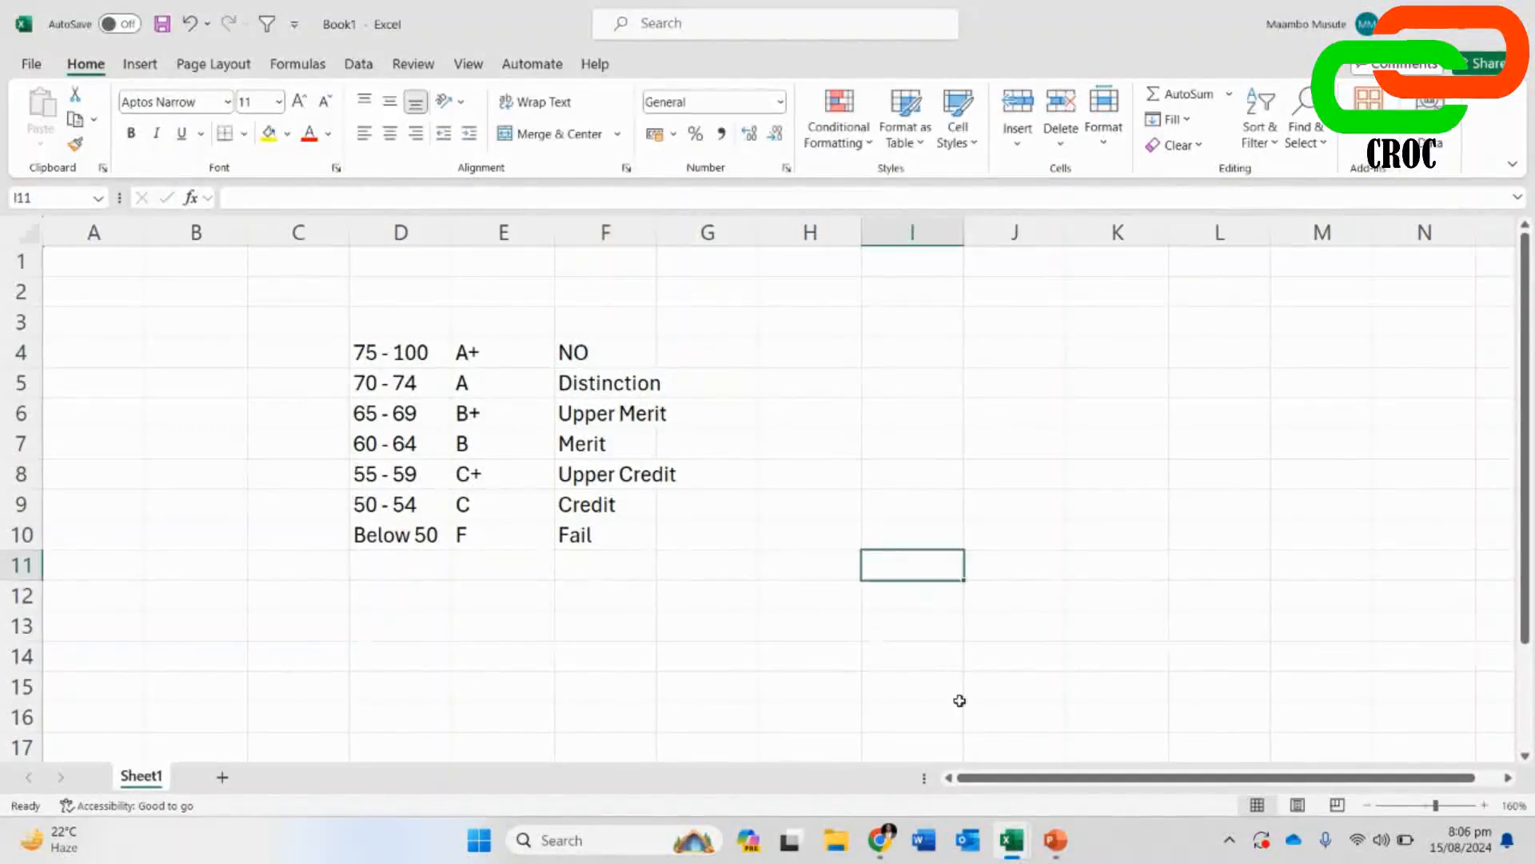
- Return to the Excel training dataset and check the column F lookup results for the students graded A+
mouse_move(1011, 840)
click(942, 754)
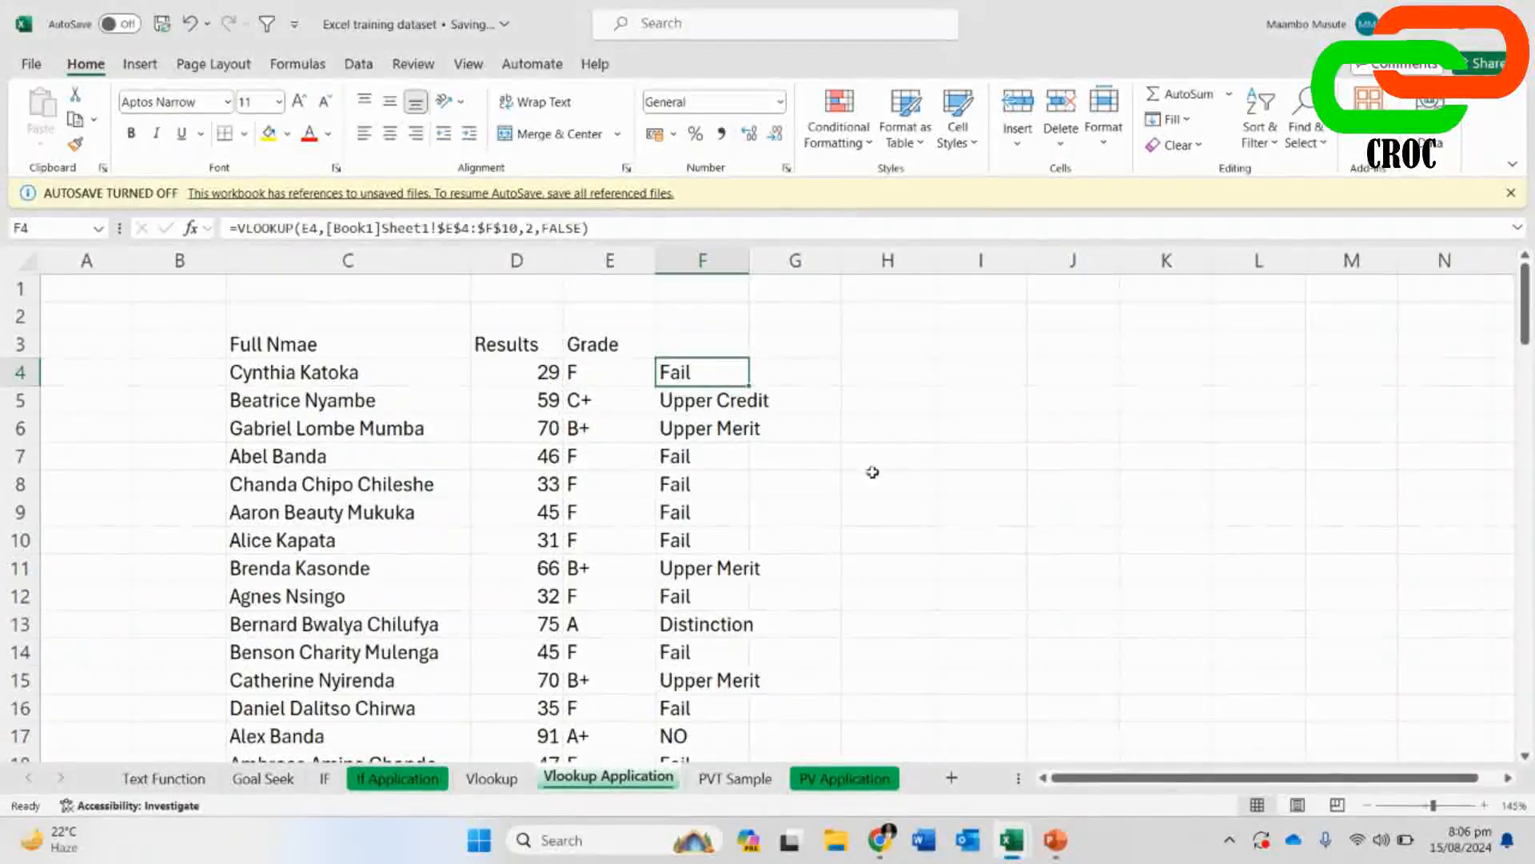
scroll(857, 484, down, 3)
click(694, 595)
click(705, 487)
click(694, 607)
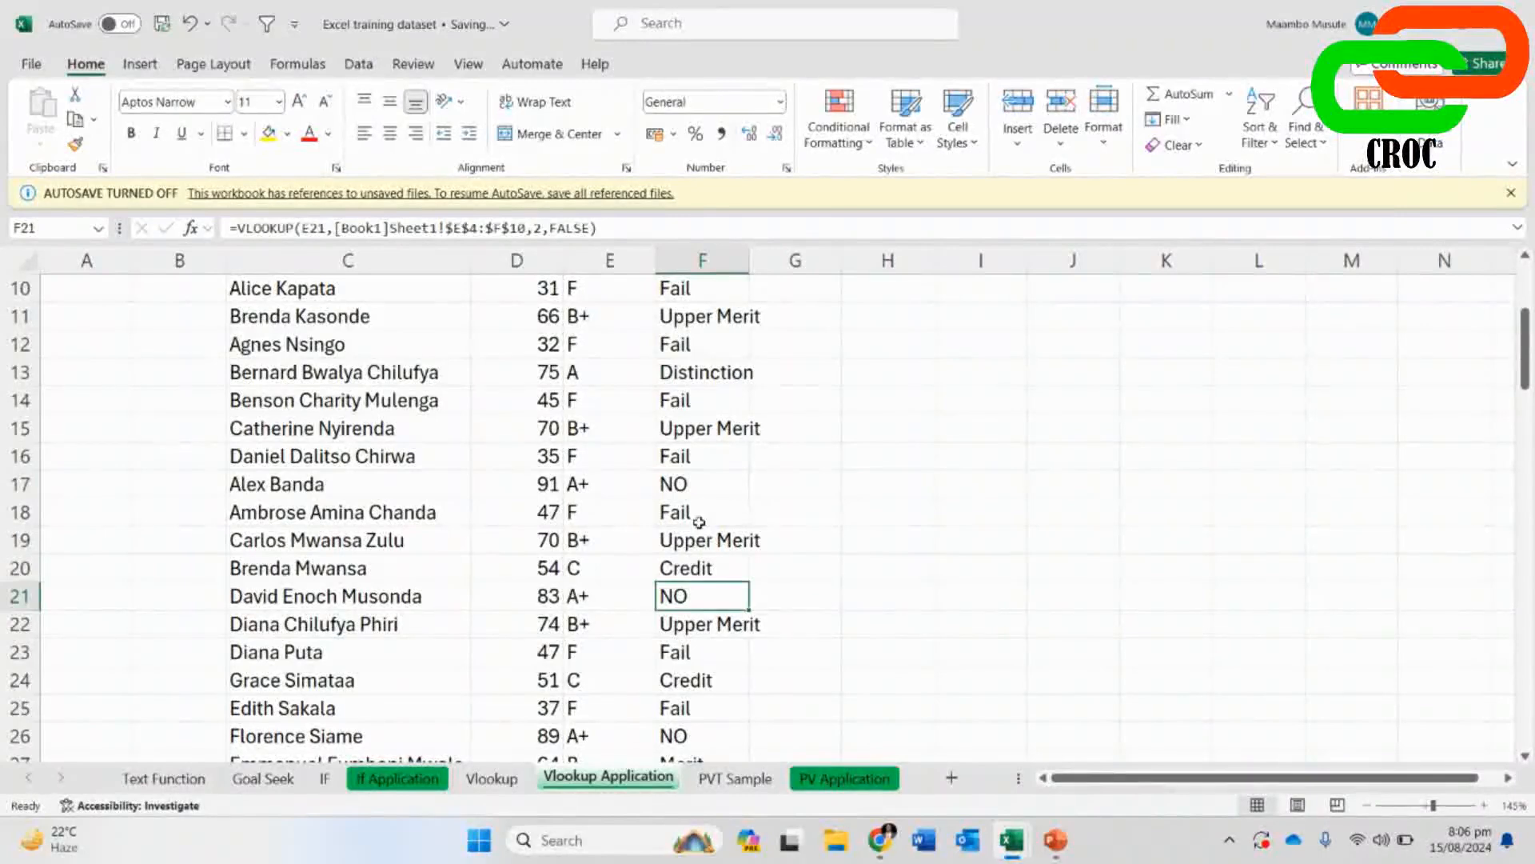
- In Book1, undo the replacement of the A+ description in cell F4 and return to the Excel training dataset
click(700, 484)
mouse_move(1011, 839)
click(1065, 733)
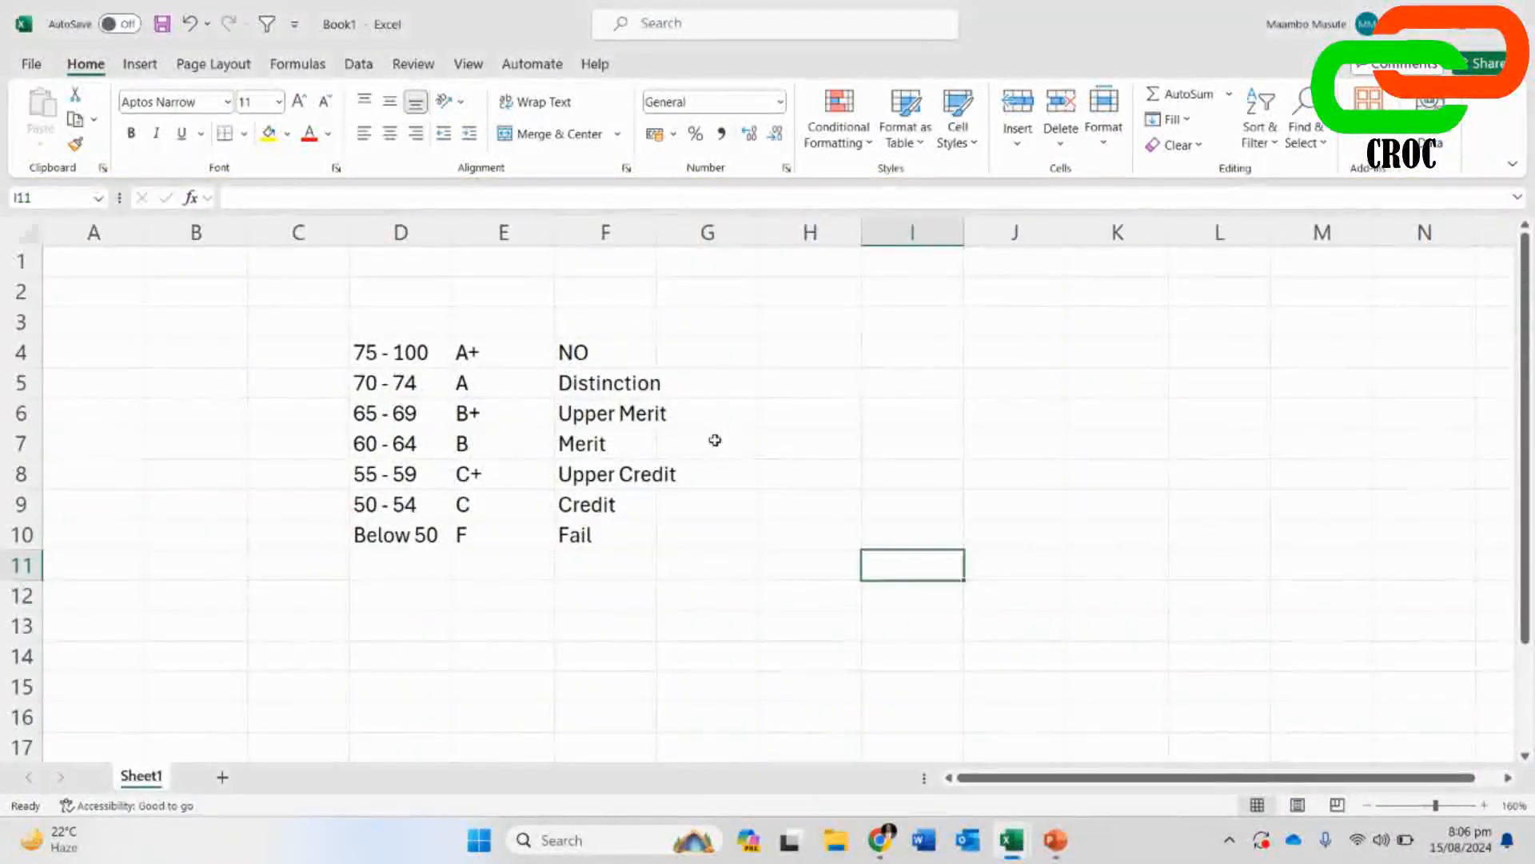
click(577, 351)
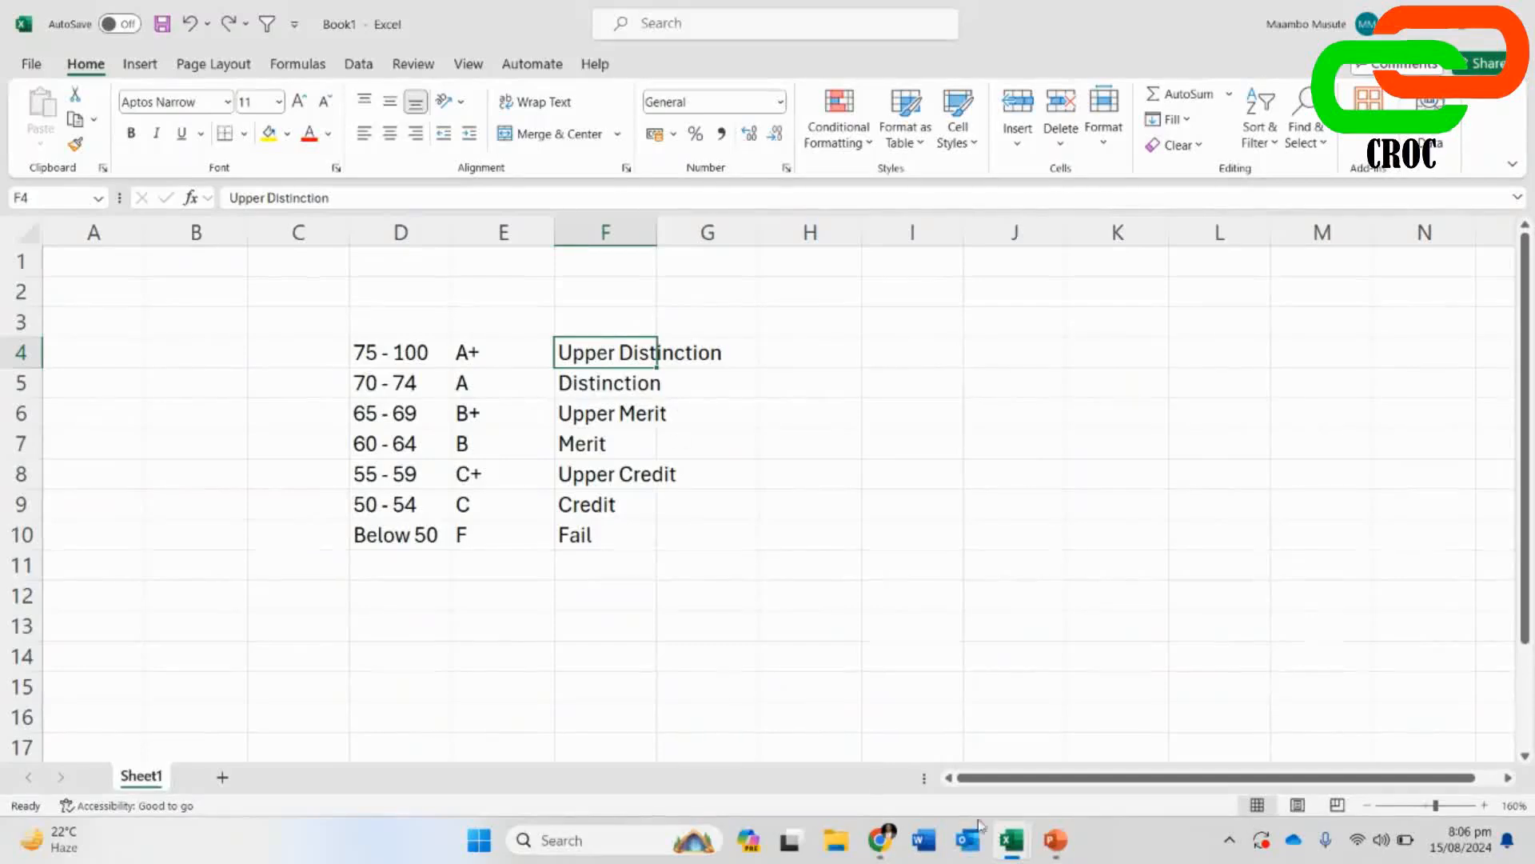
click(903, 724)
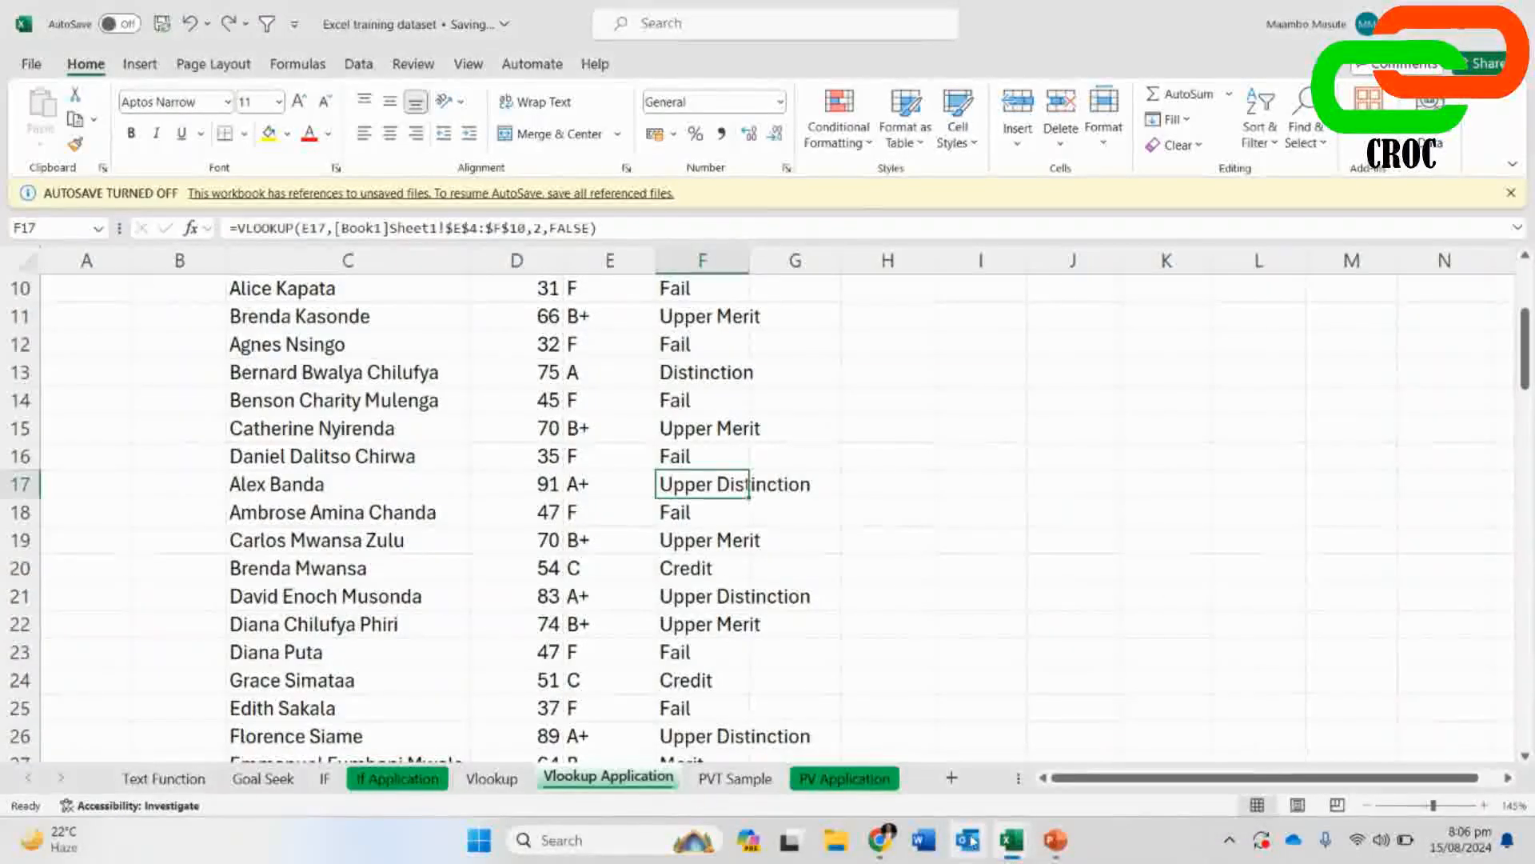
- Switch to the Google Meet call and read through the in-call messages for participants' questions
mouse_move(893, 846)
click(651, 736)
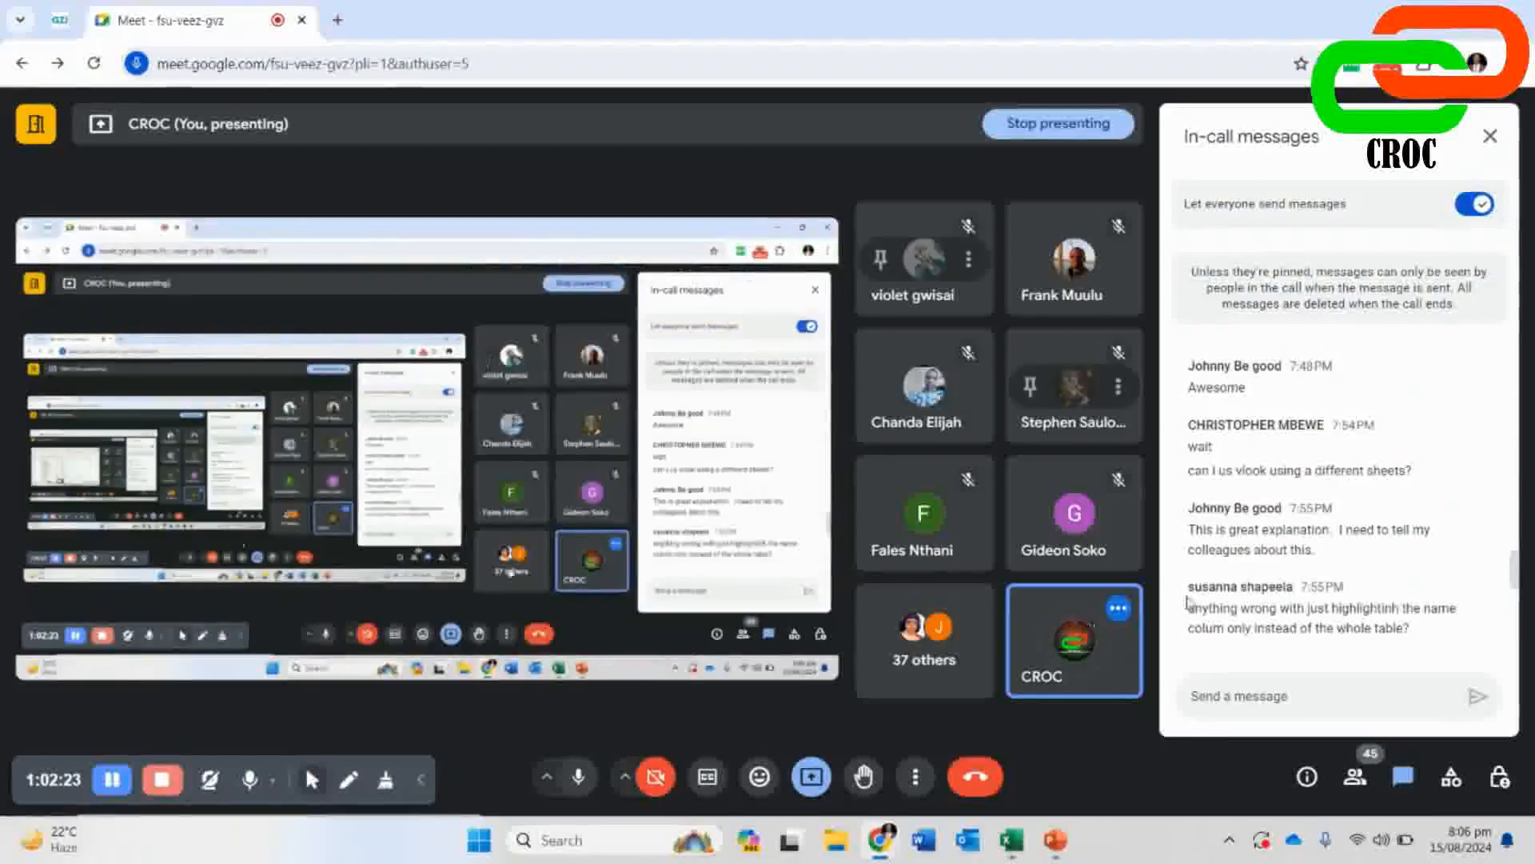
scroll(1407, 557, down, 15)
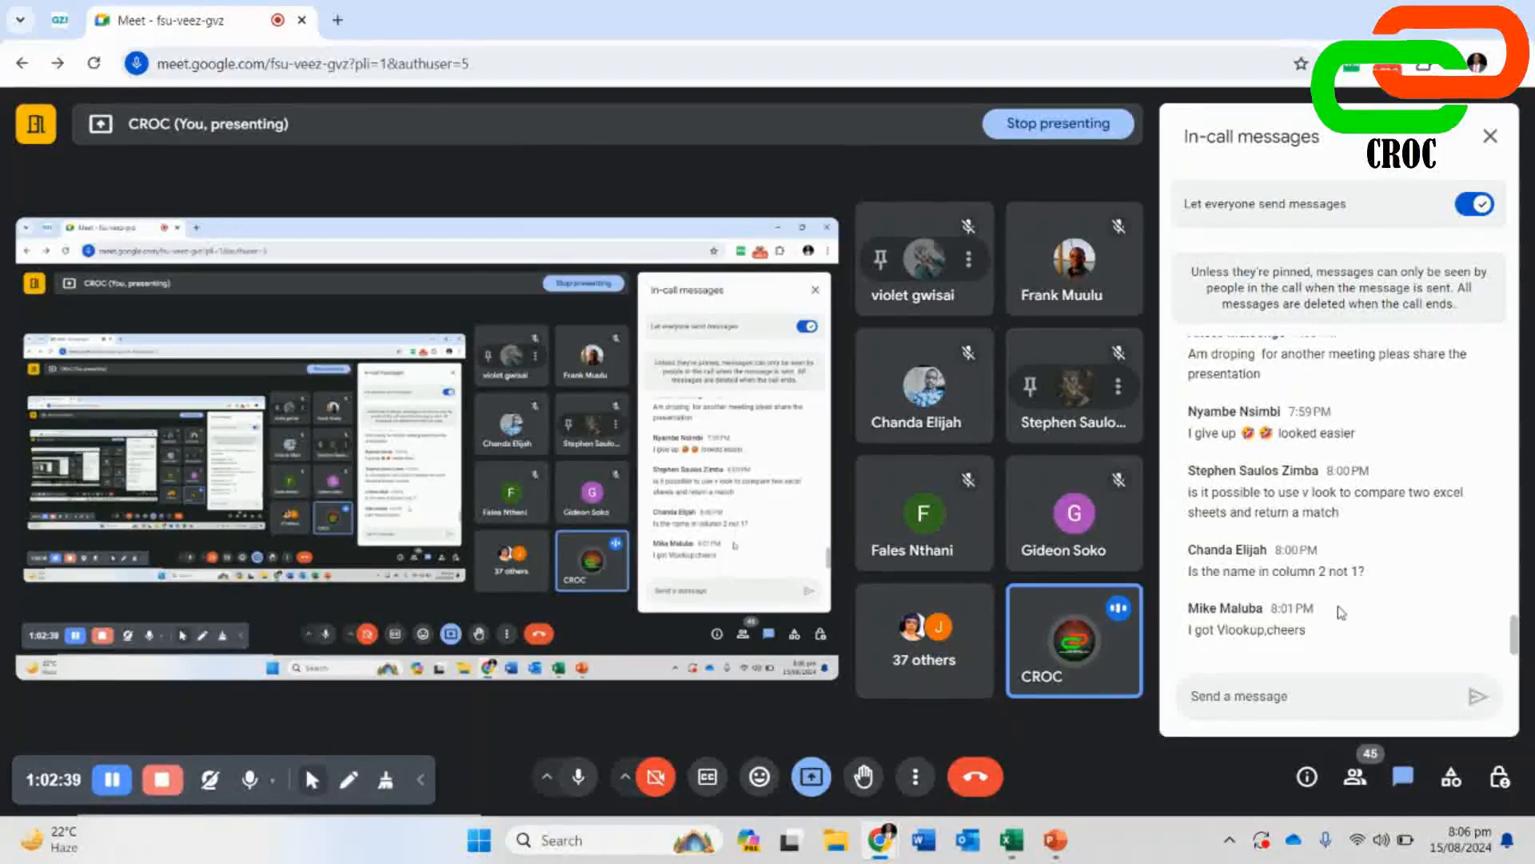
- Switch to Book1 in Excel and select the grade and description range E4:F10
mouse_move(1017, 848)
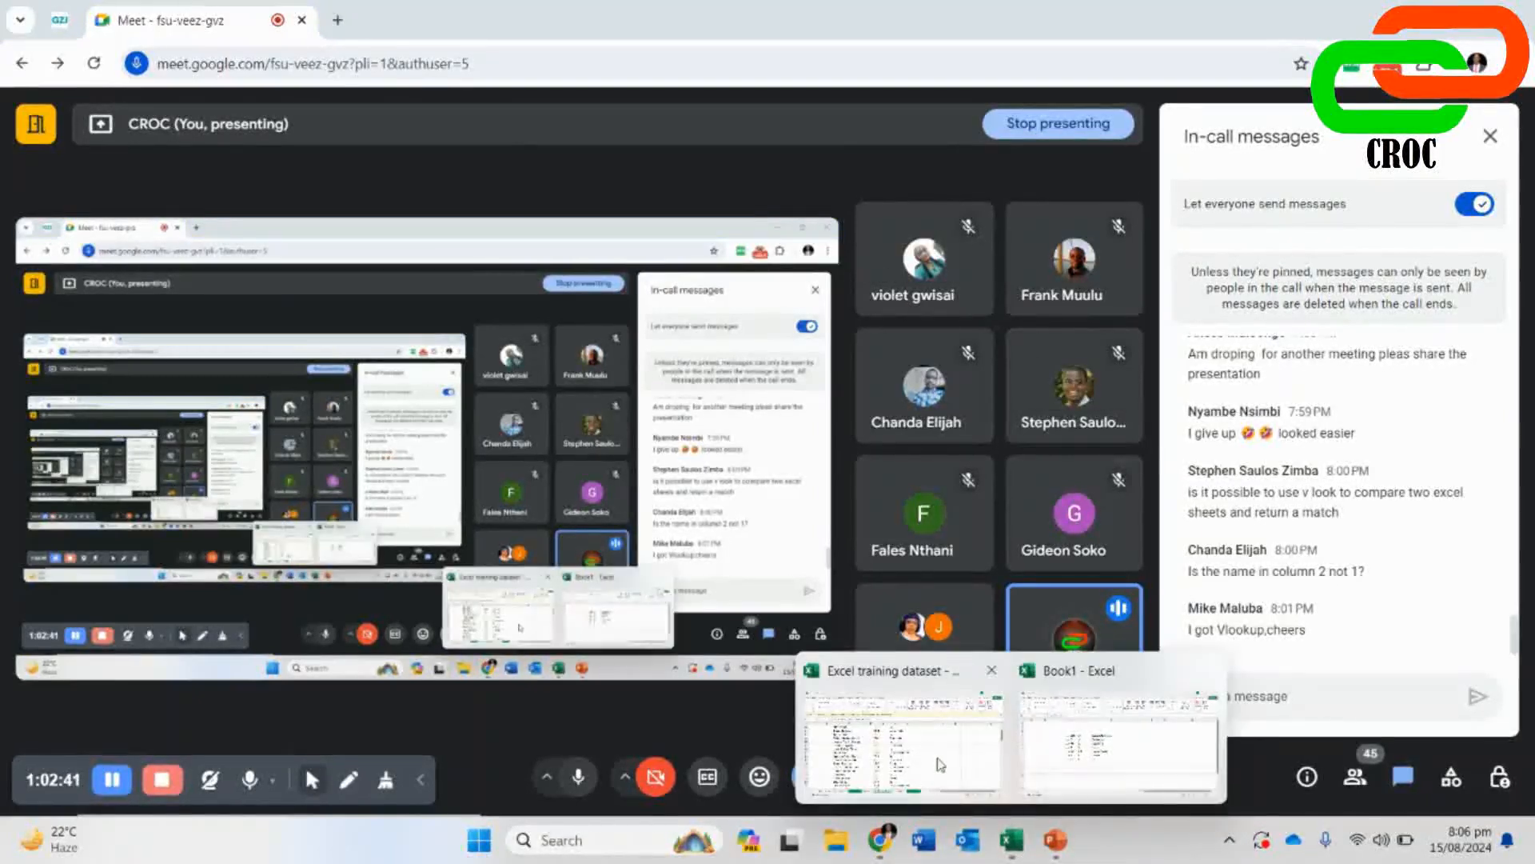
click(1073, 736)
drag(499, 349, 653, 539)
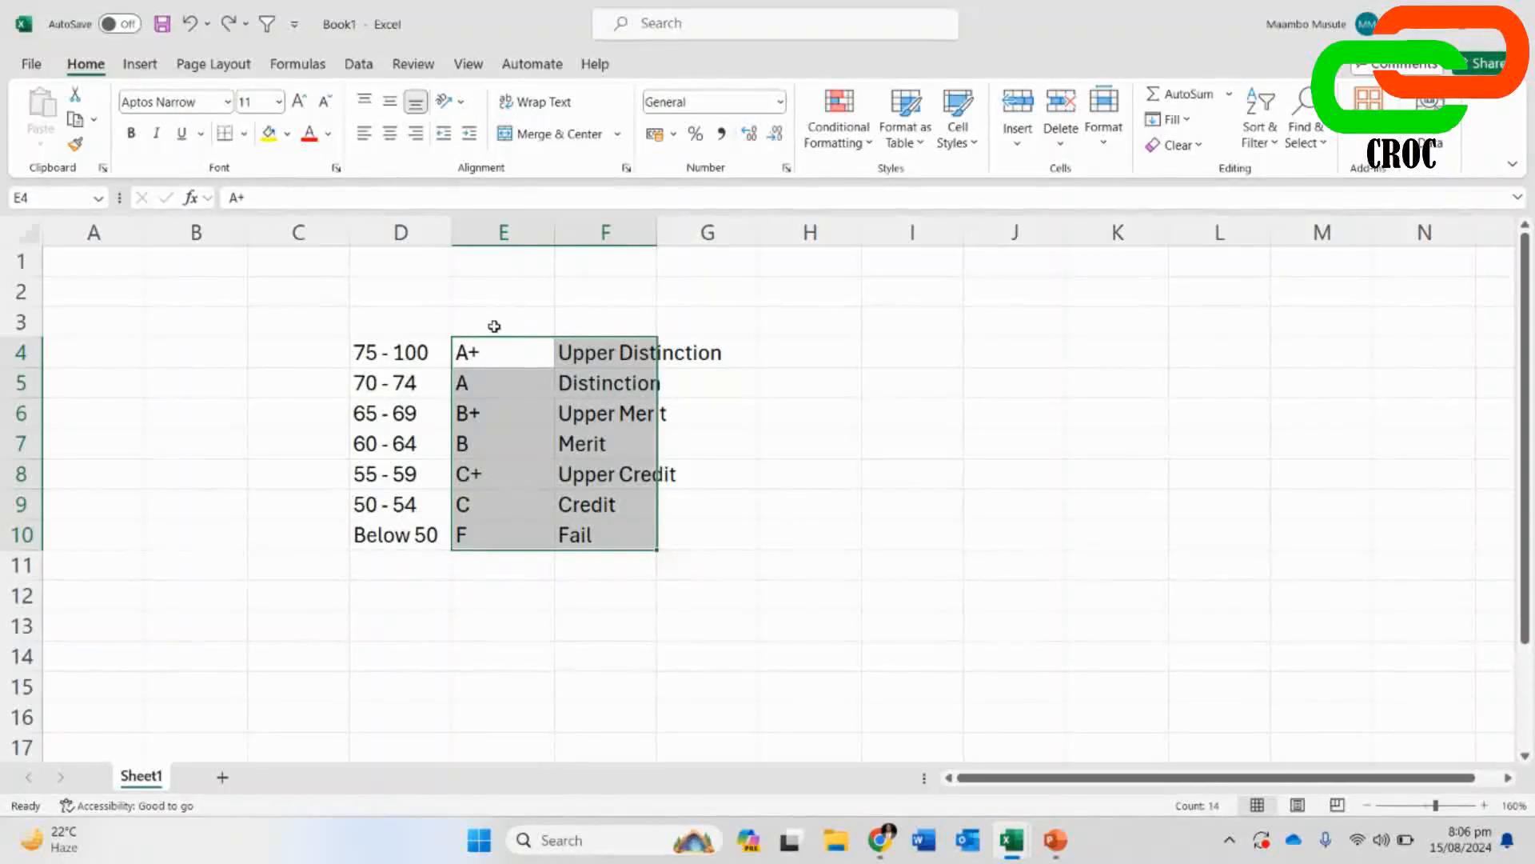
- Return to the Google Meet call and review the VLOOKUP questions and the messages following them in the chat
mouse_move(890, 846)
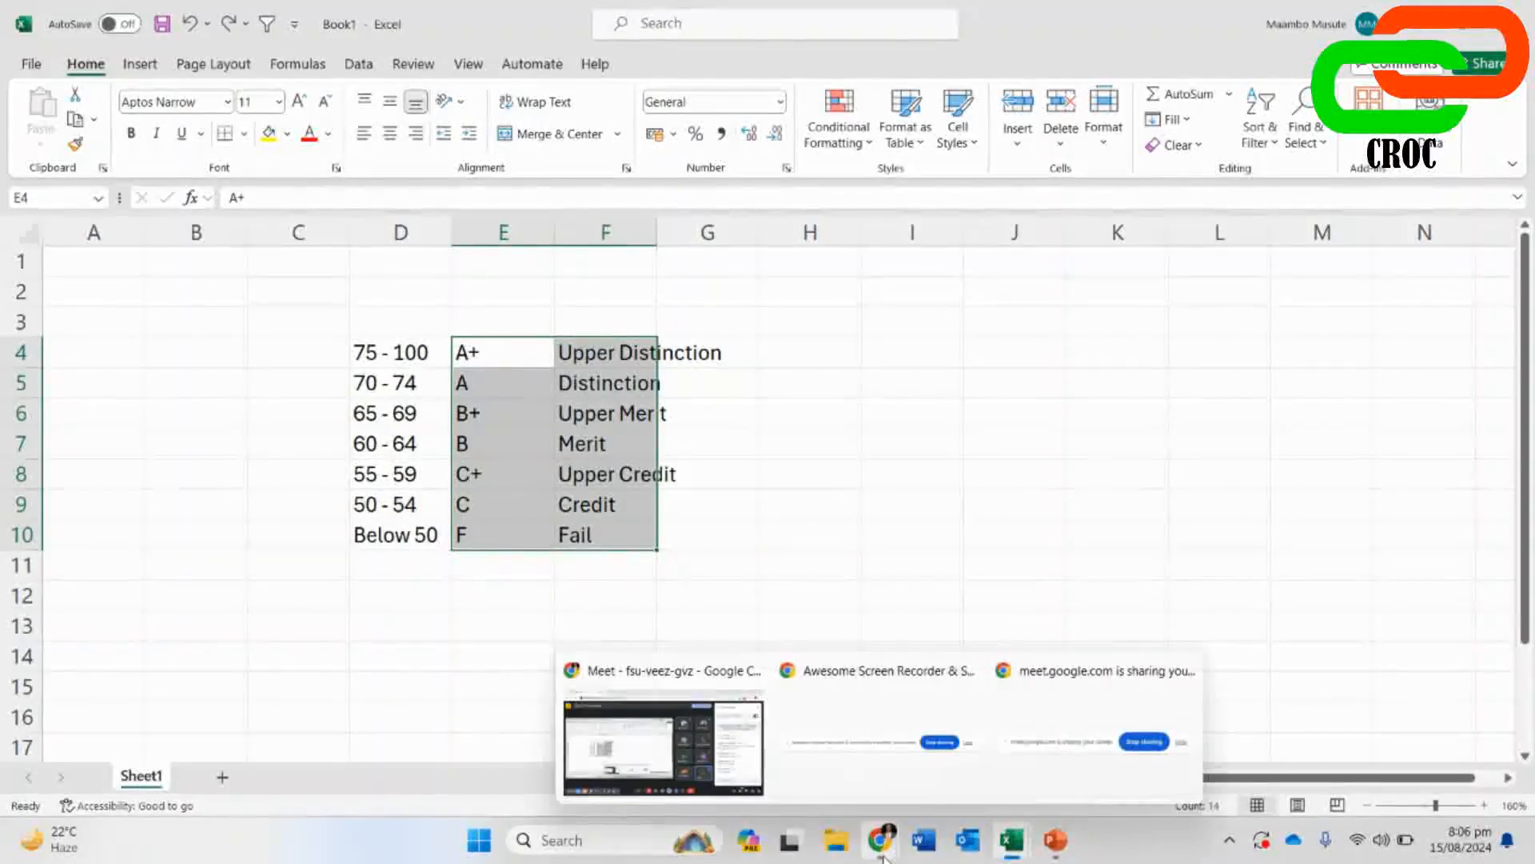
click(670, 752)
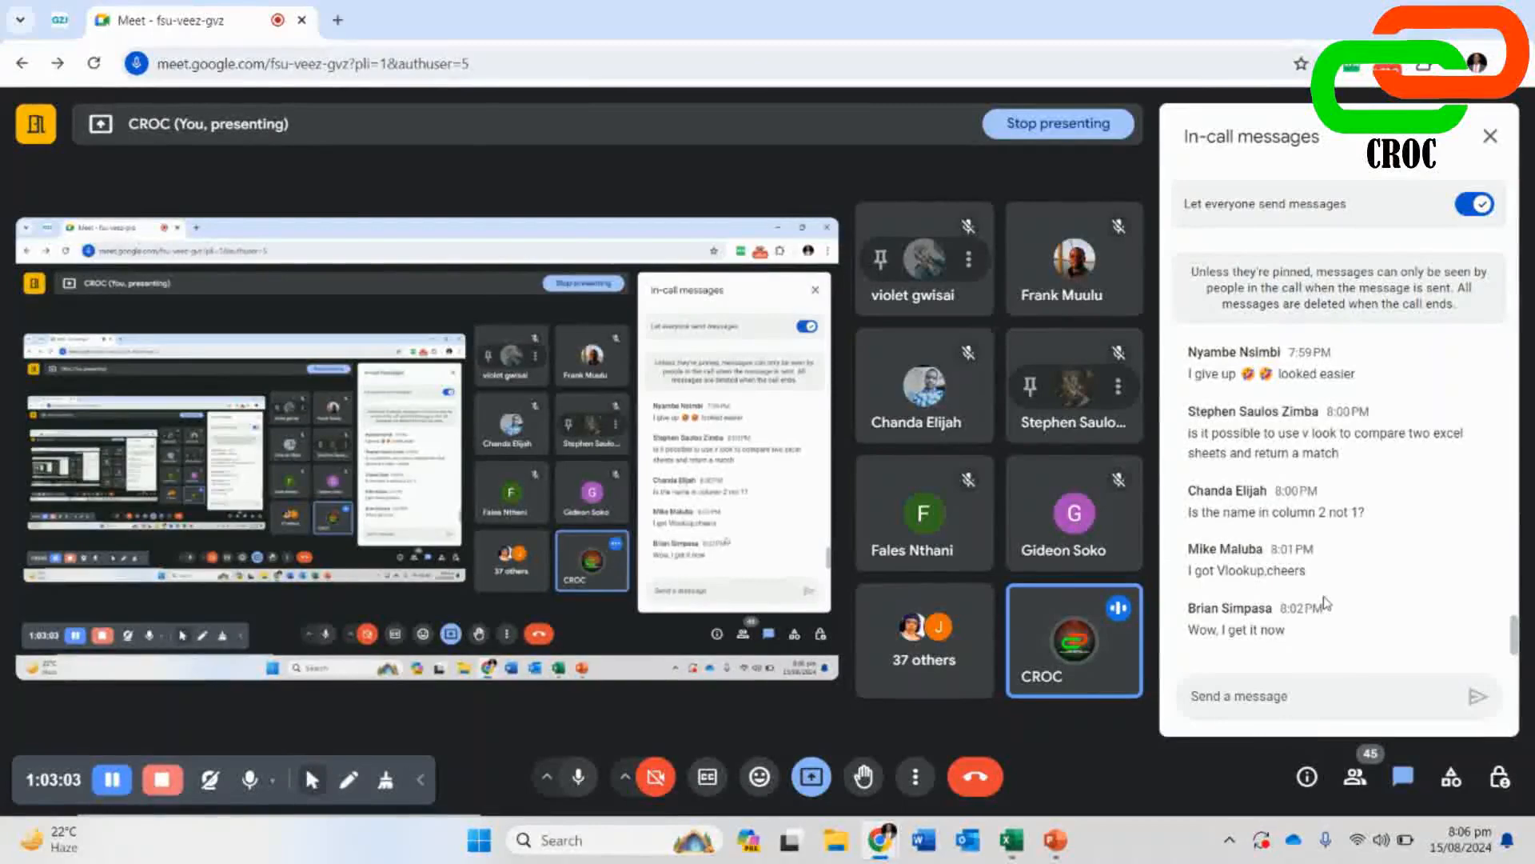
scroll(1325, 604, up, 1)
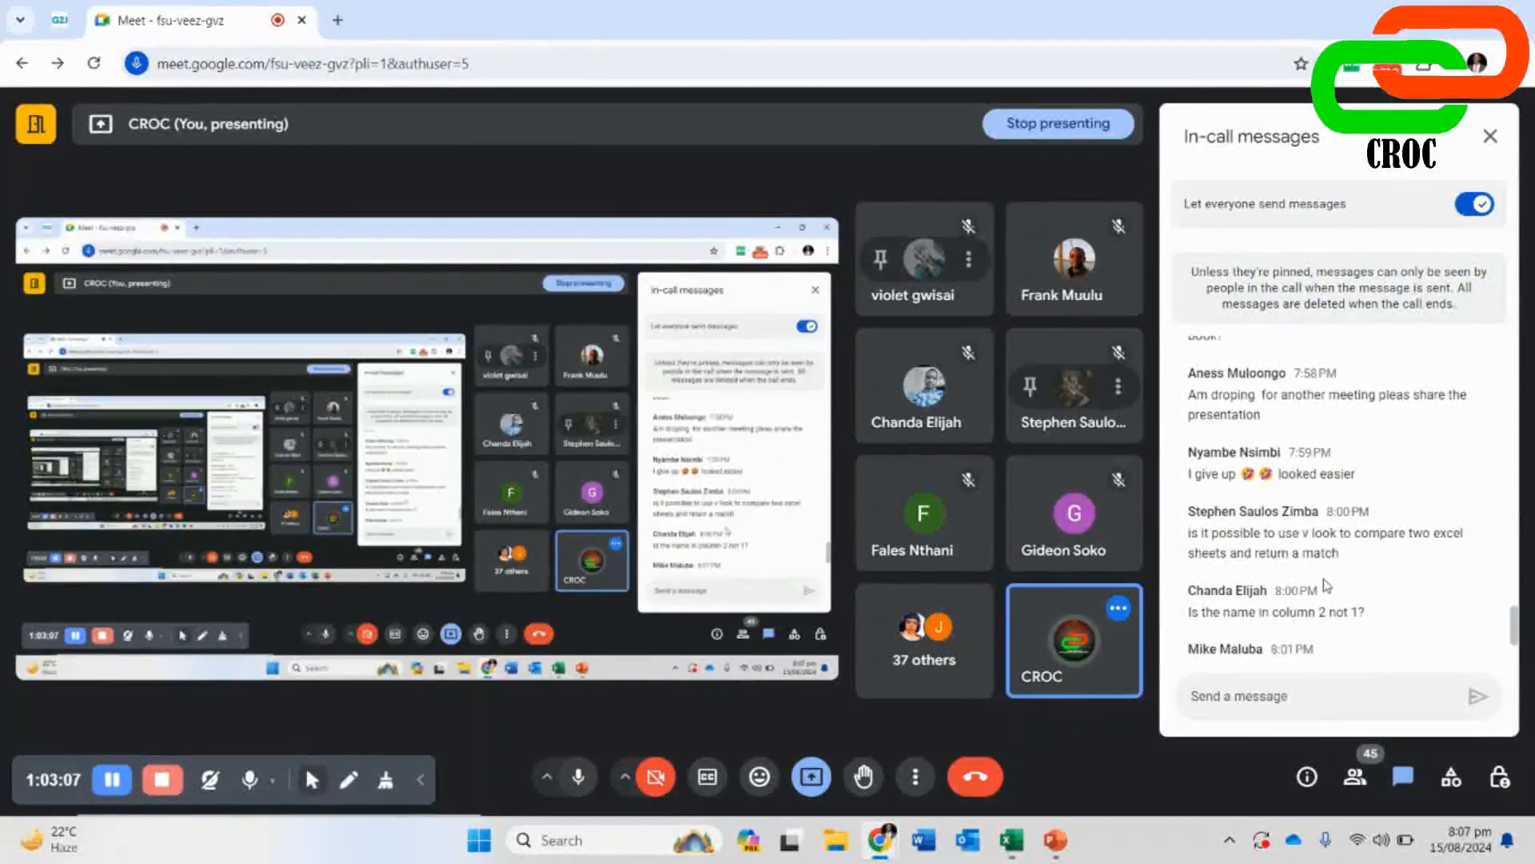
scroll(1328, 587, up, 2)
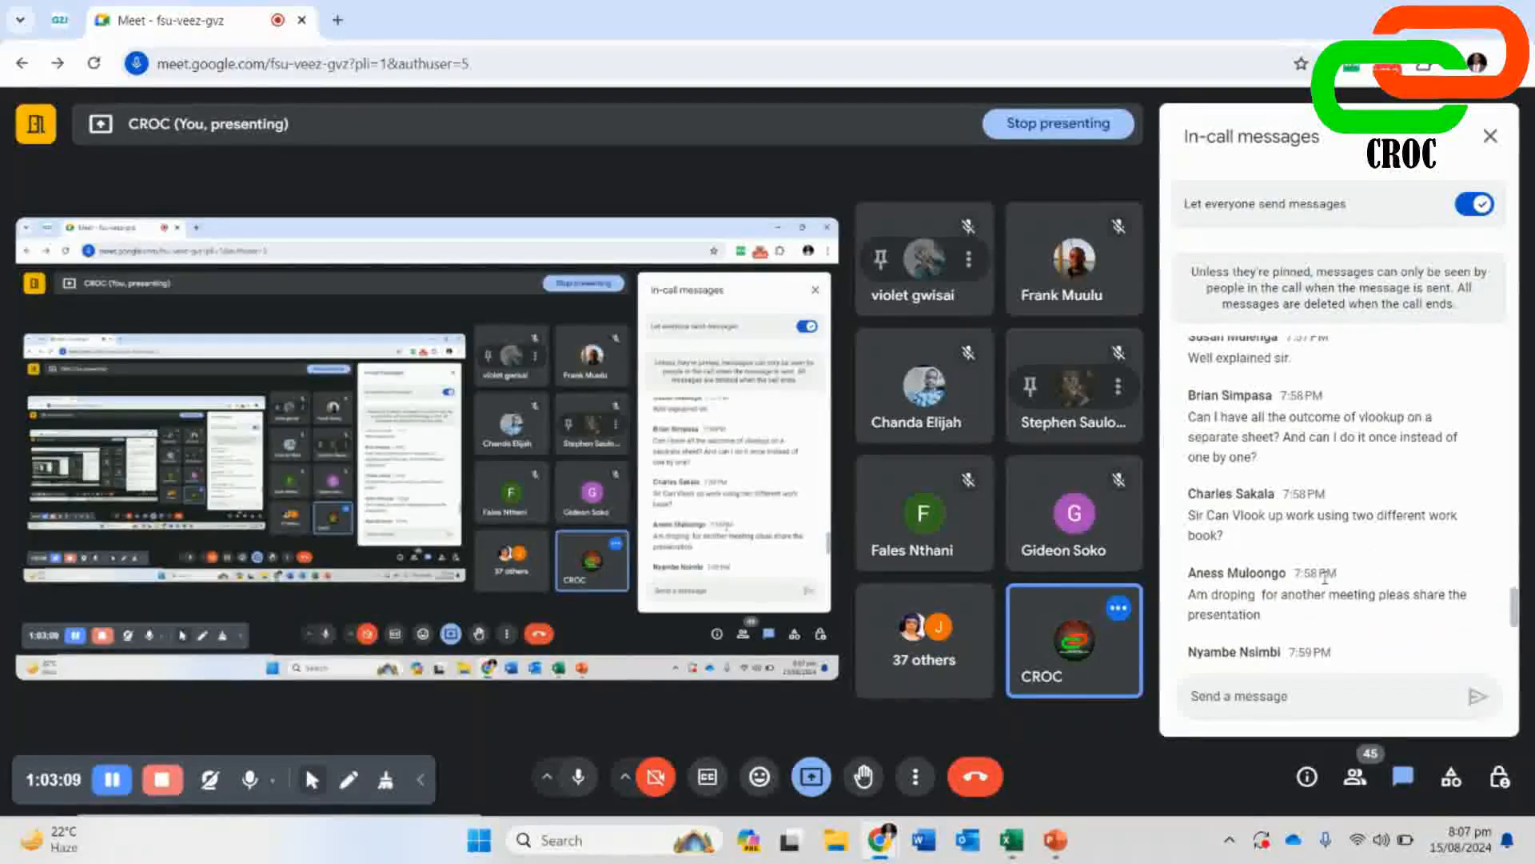
scroll(1325, 576, up, 2)
scroll(1325, 581, down, 4)
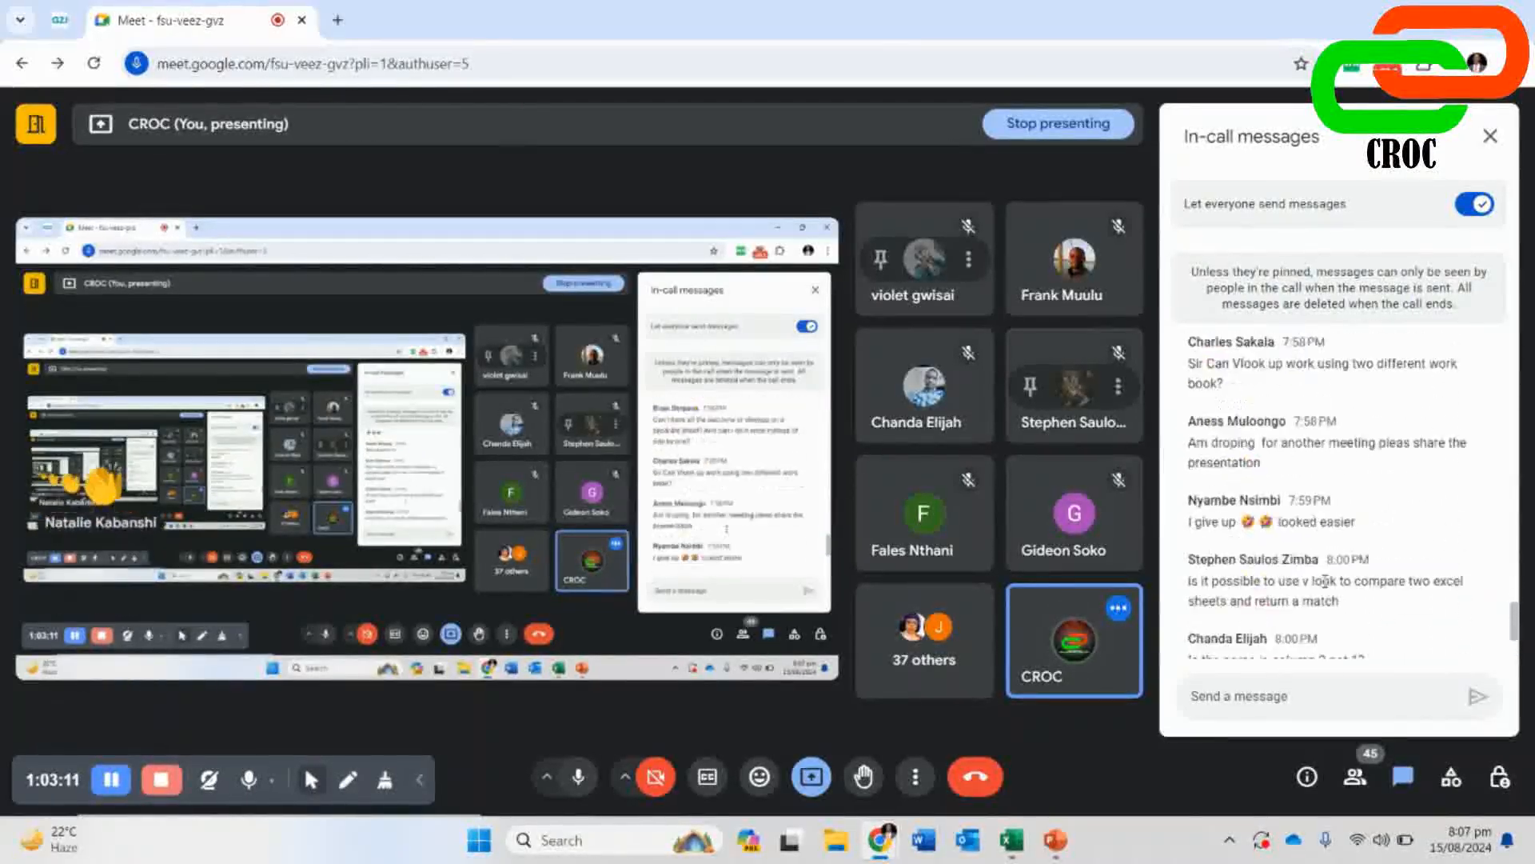
scroll(1325, 582, down, 2)
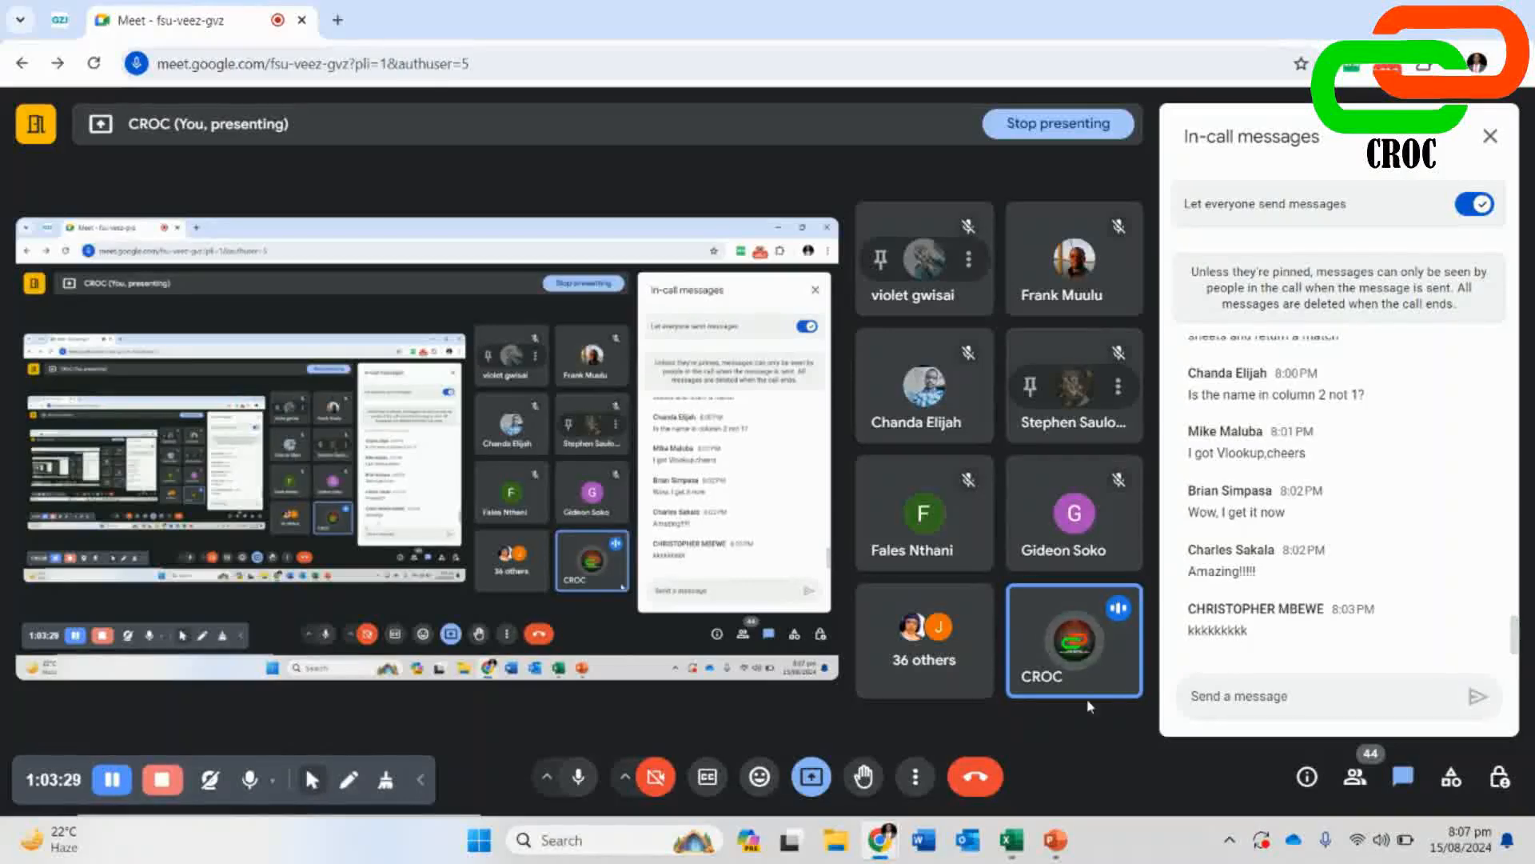
- Switch to the Excel training dataset, open the PVT Sample sheet and dismiss the AutoSave notice
mouse_move(891, 852)
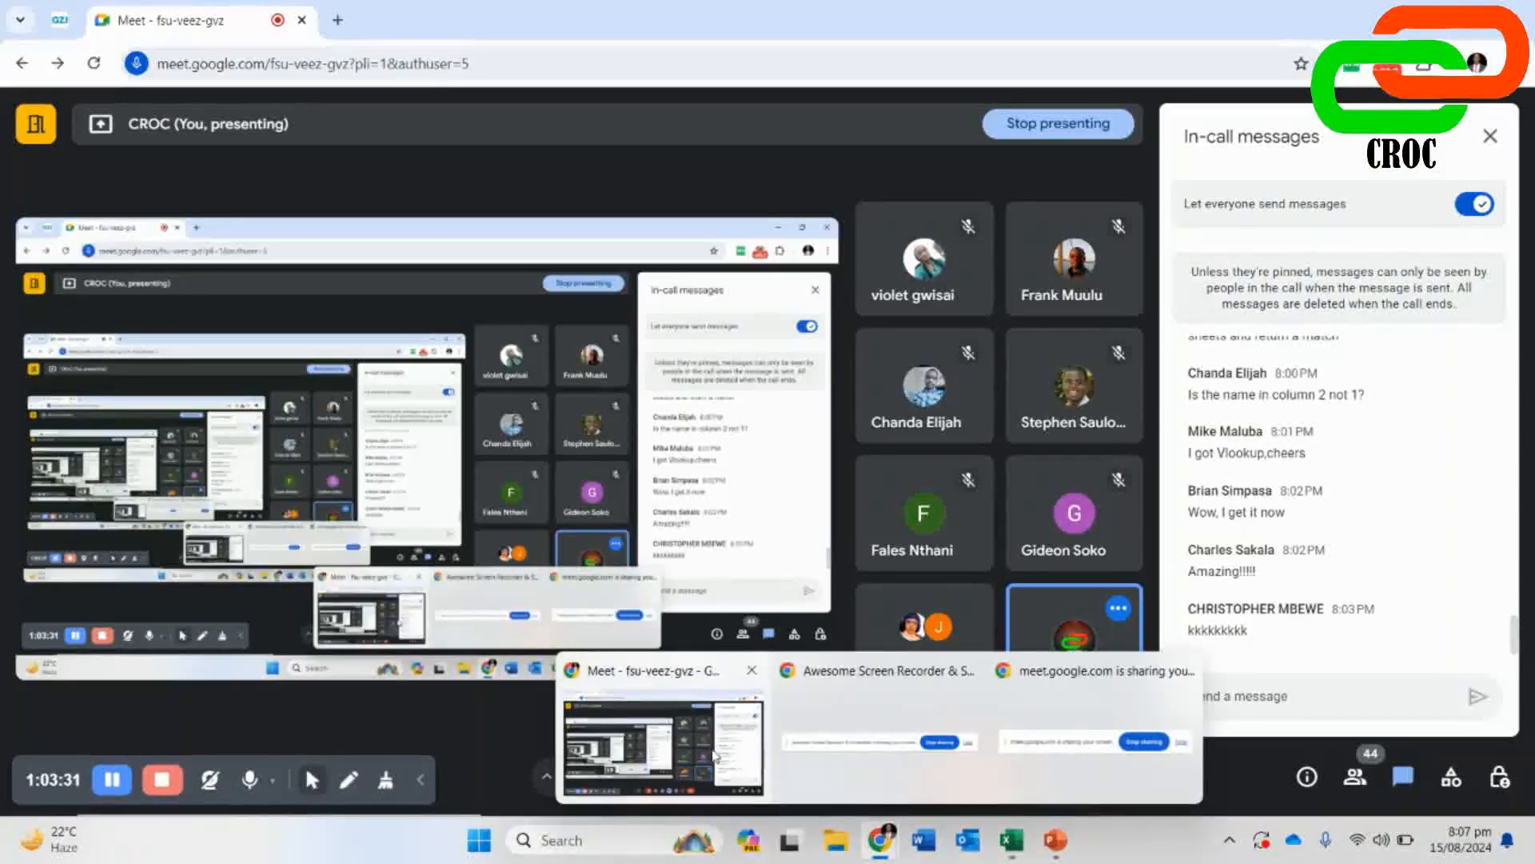
mouse_move(1020, 852)
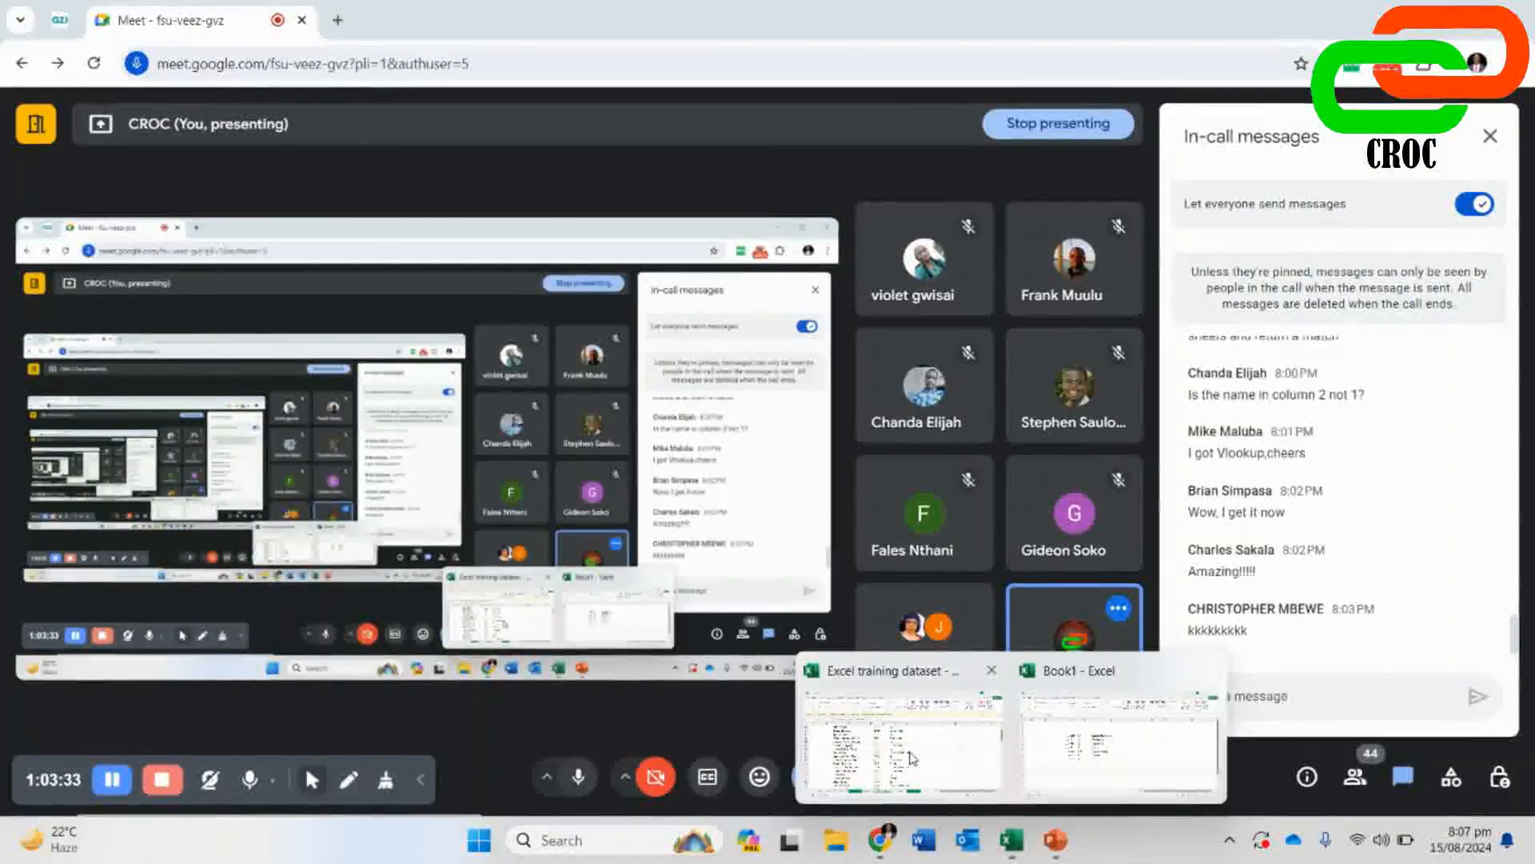
click(894, 748)
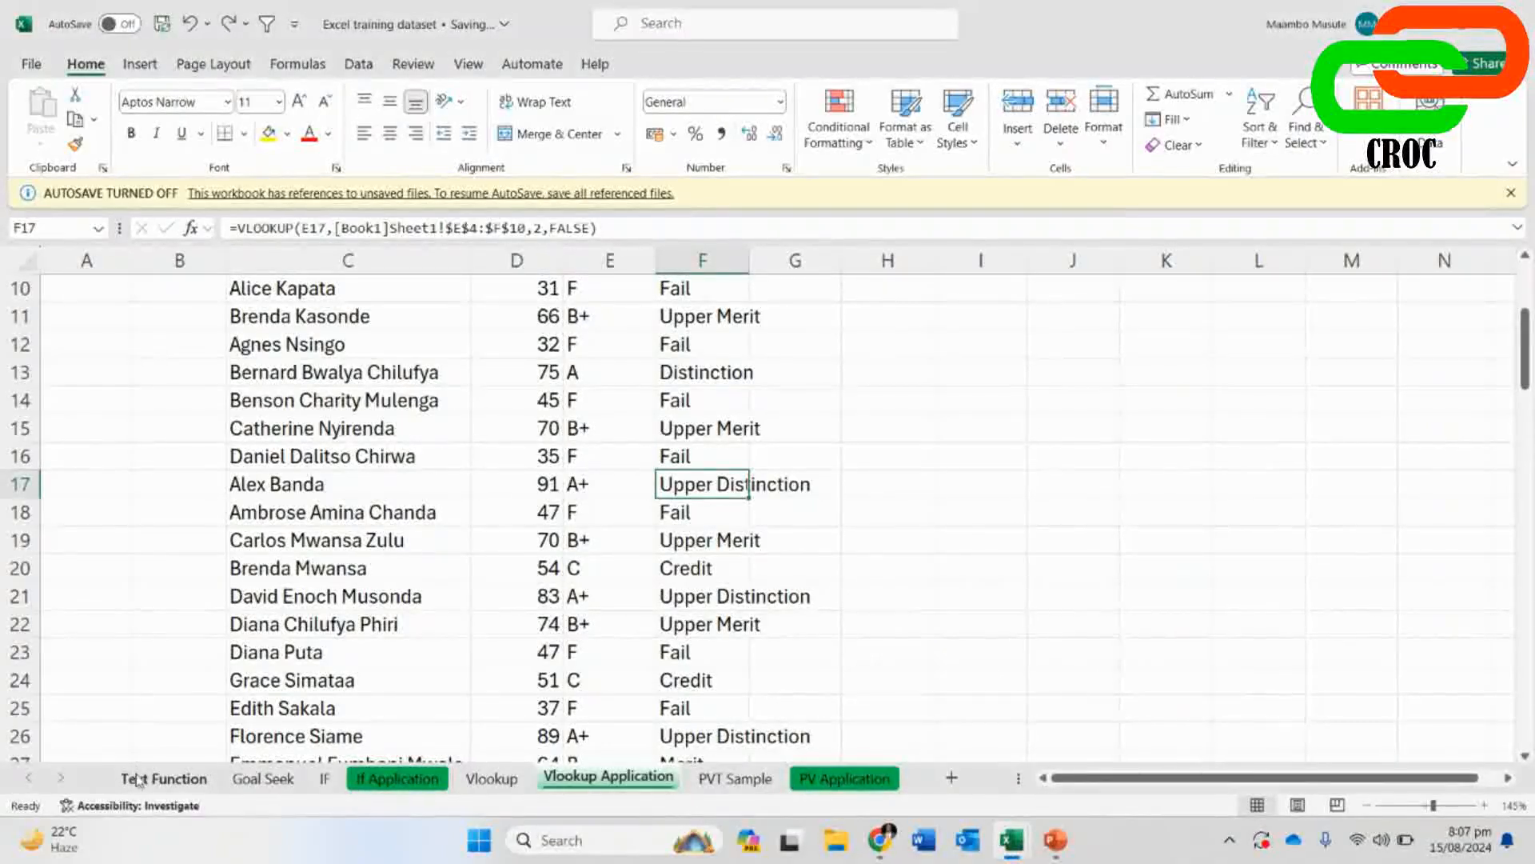
click(164, 778)
click(263, 776)
click(359, 780)
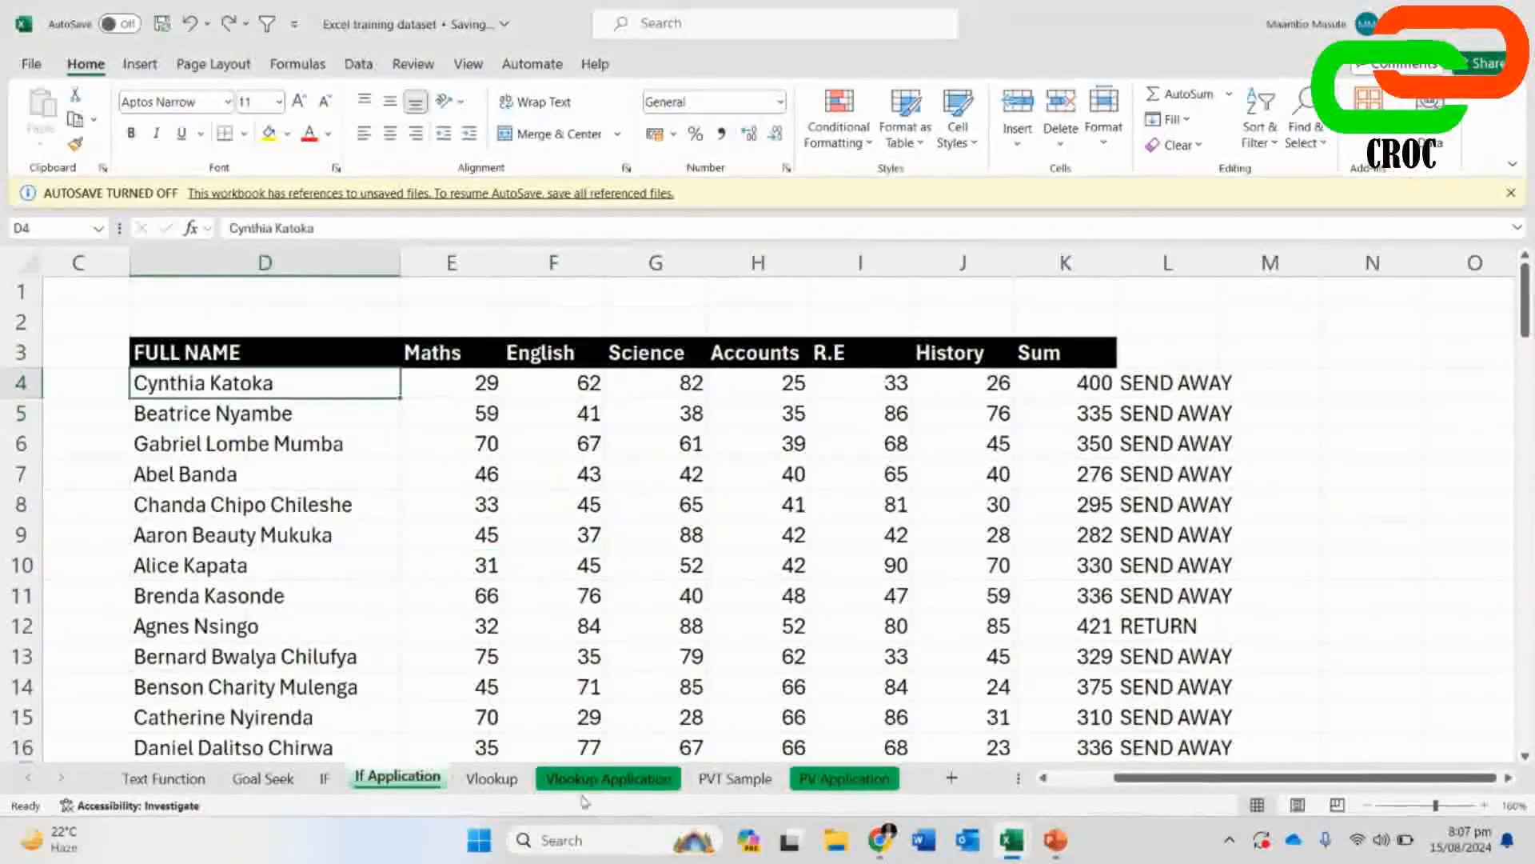
click(726, 778)
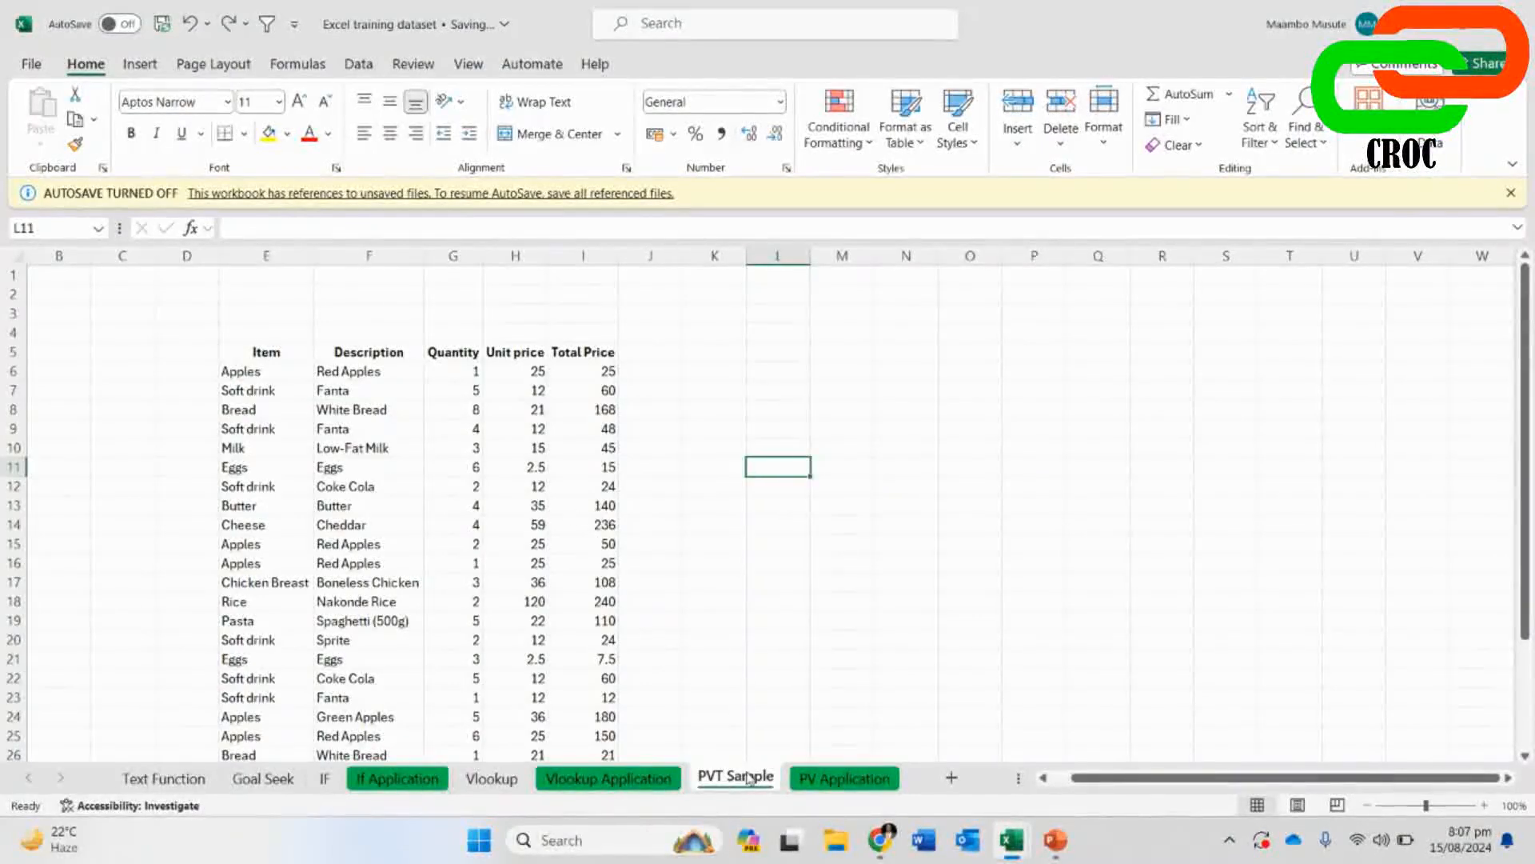
click(671, 781)
click(715, 779)
click(1510, 193)
click(804, 360)
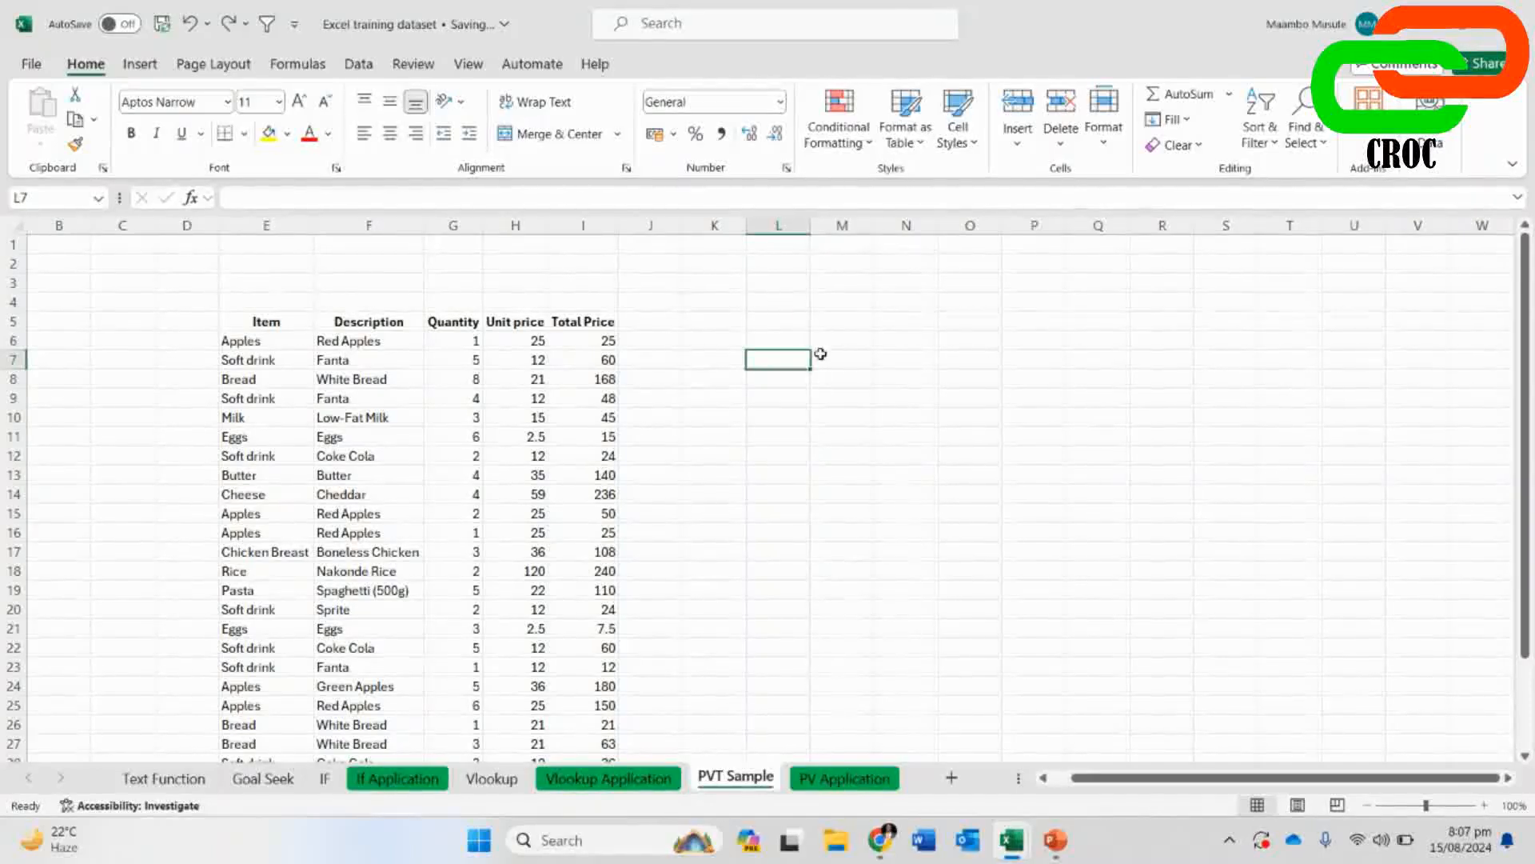
scroll(798, 392, down, 2)
scroll(798, 393, up, 2)
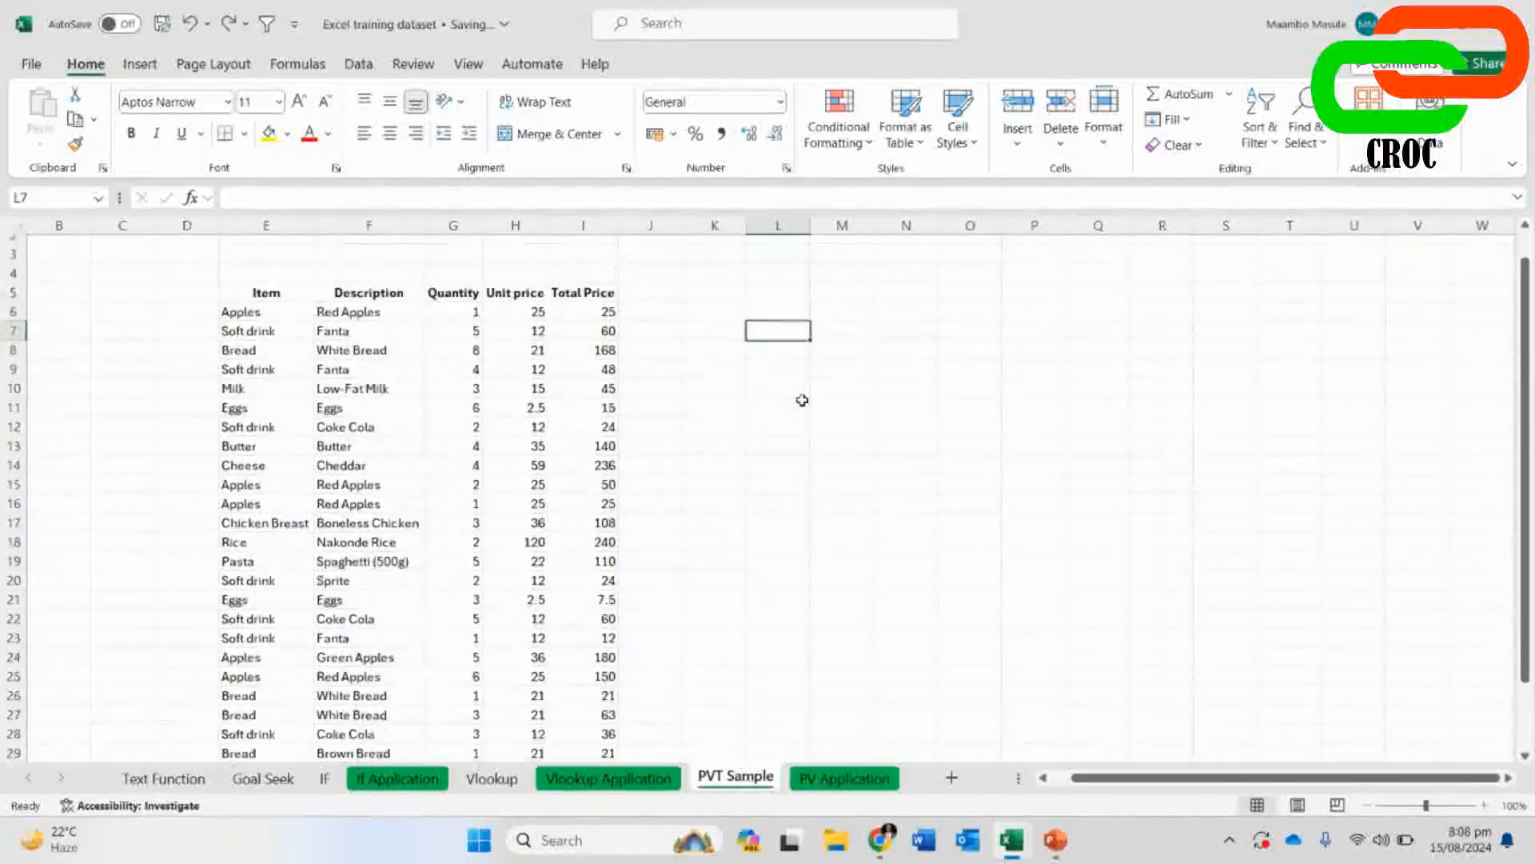
key(Up)
key(Left)
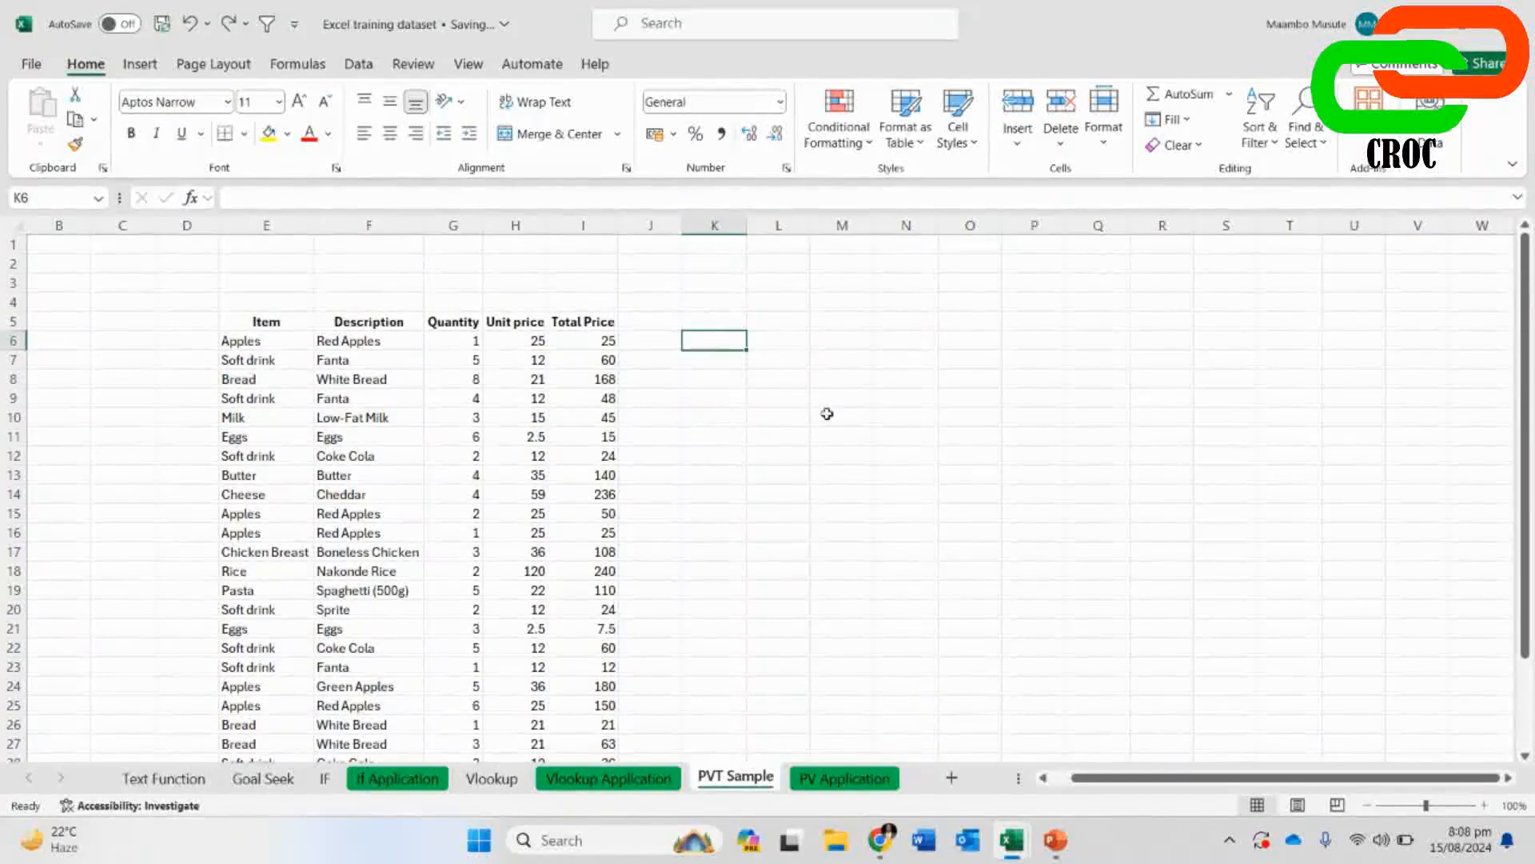
click(824, 508)
click(767, 318)
click(694, 320)
click(783, 323)
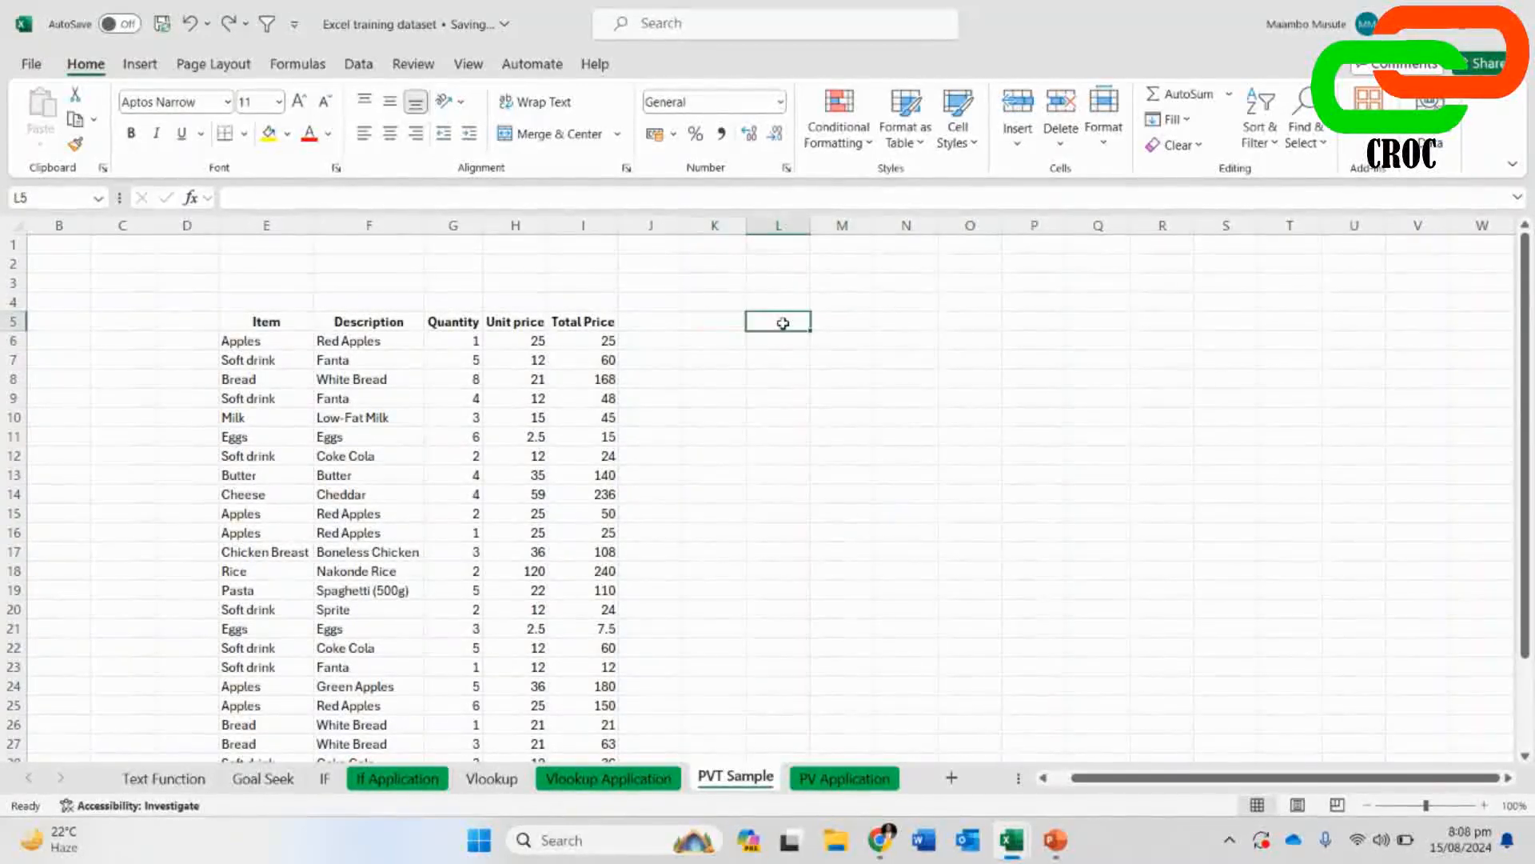
click(836, 323)
click(800, 323)
- Examine the Apples record in row 6 across its item, description, quantity, unit price and total price
click(264, 349)
click(466, 346)
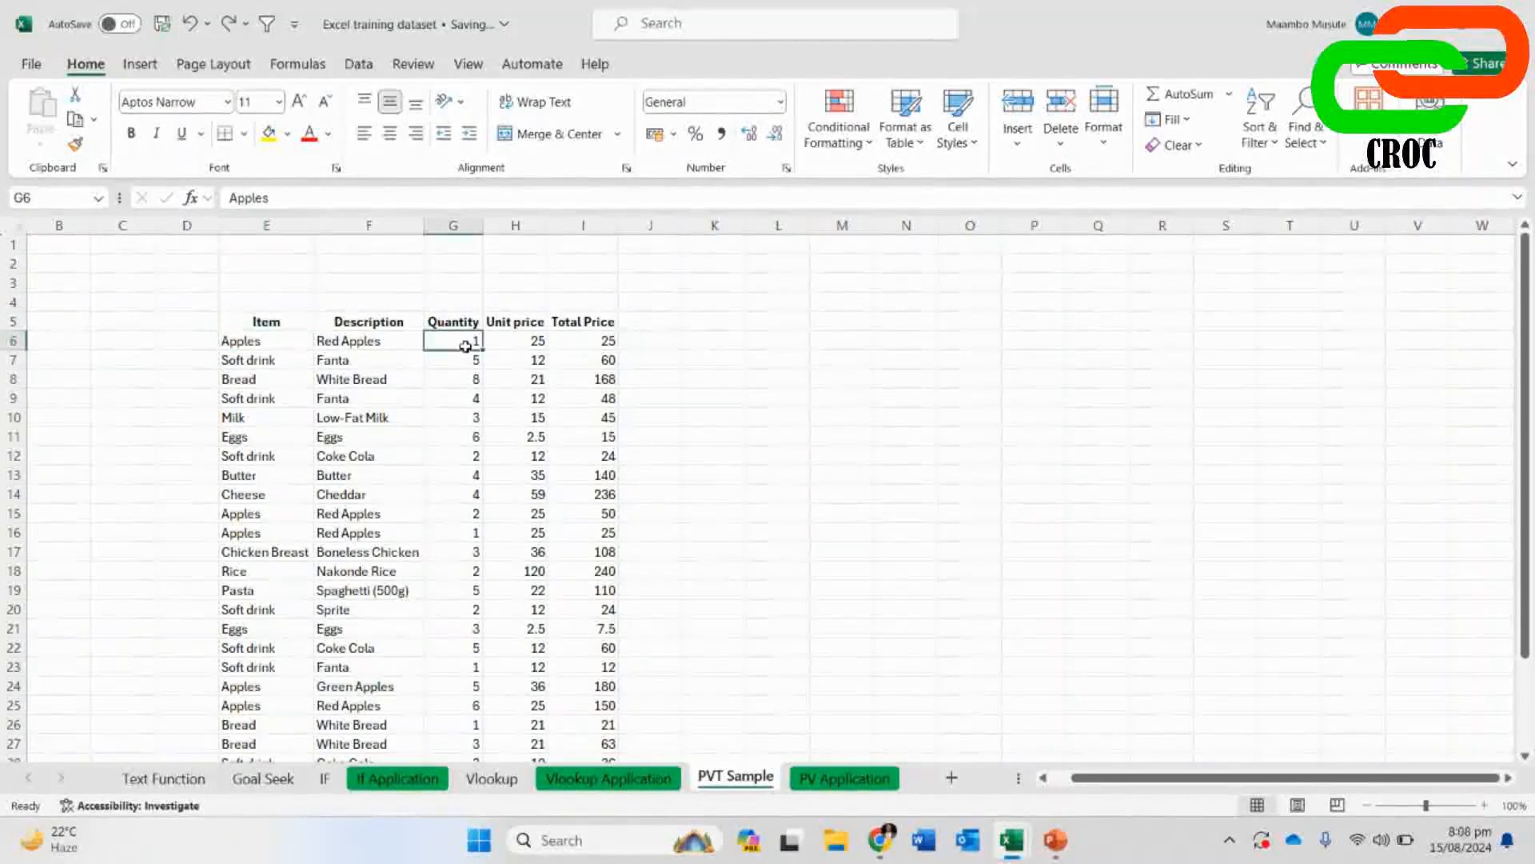
click(524, 340)
click(582, 341)
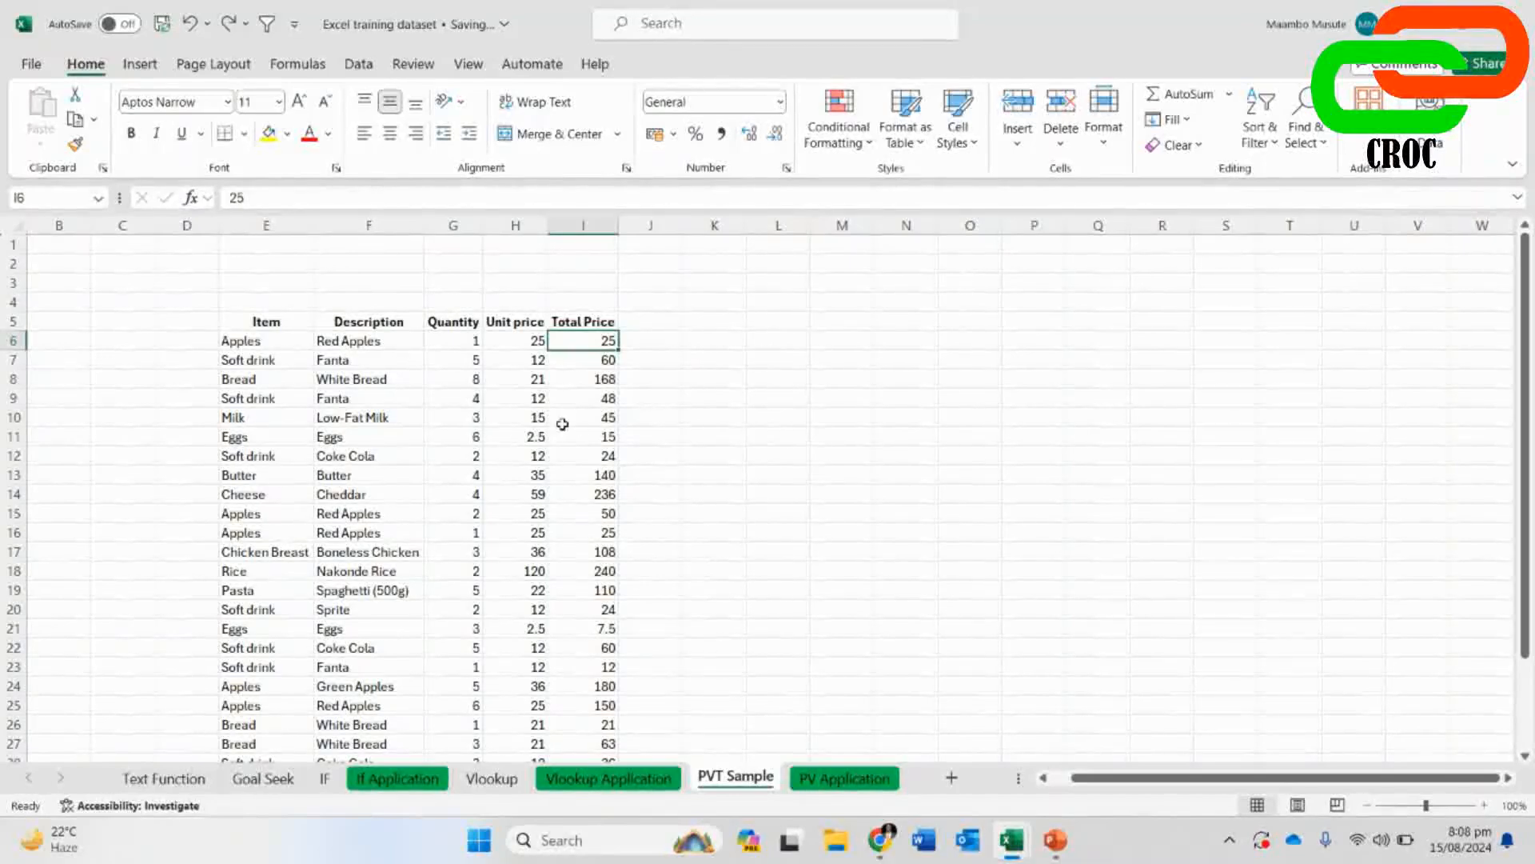
scroll(357, 361, down, 1)
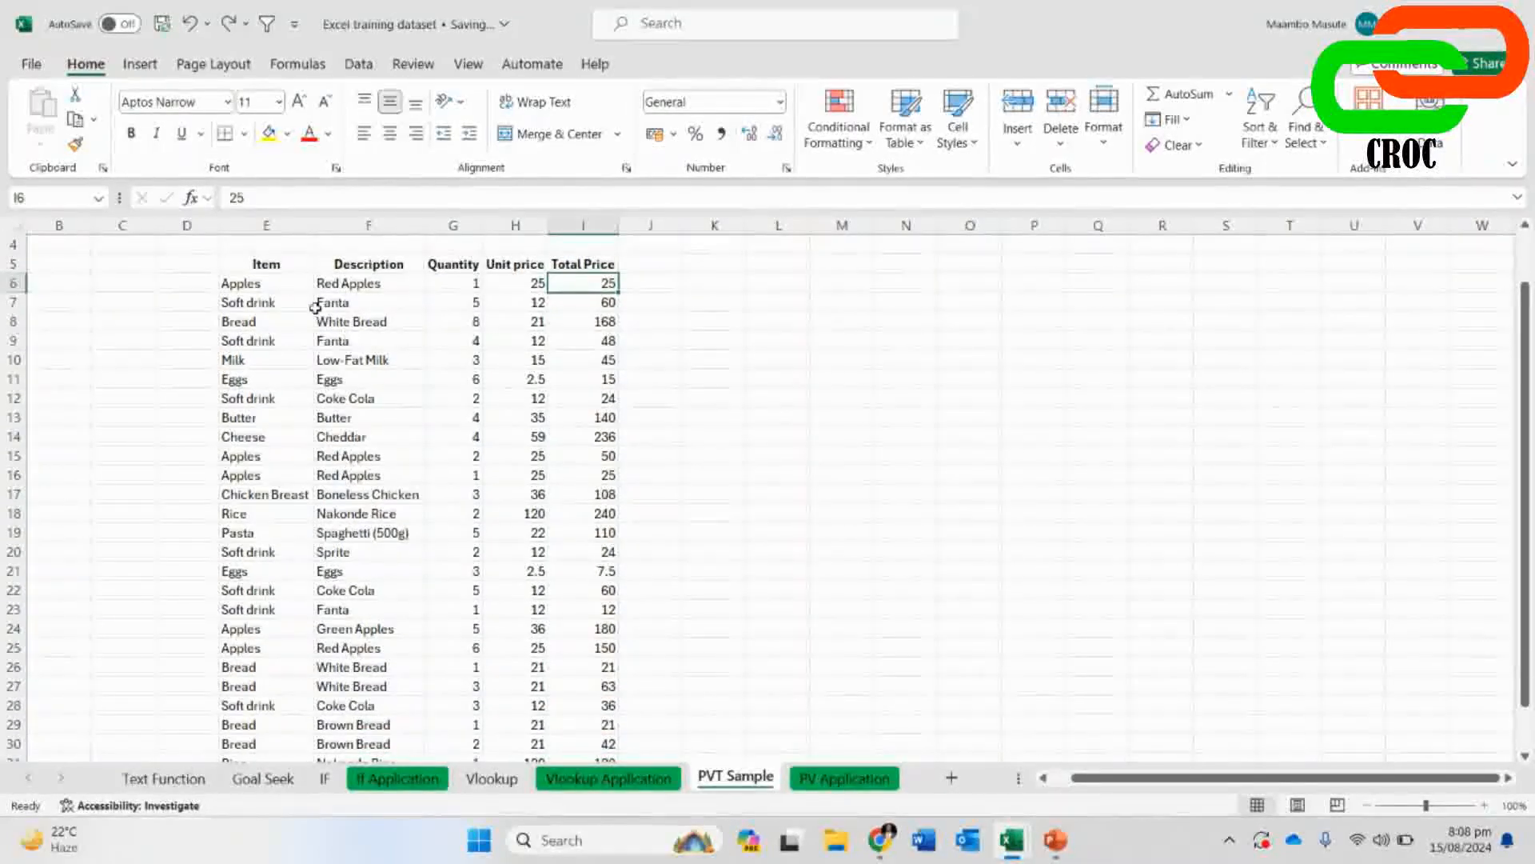
click(259, 289)
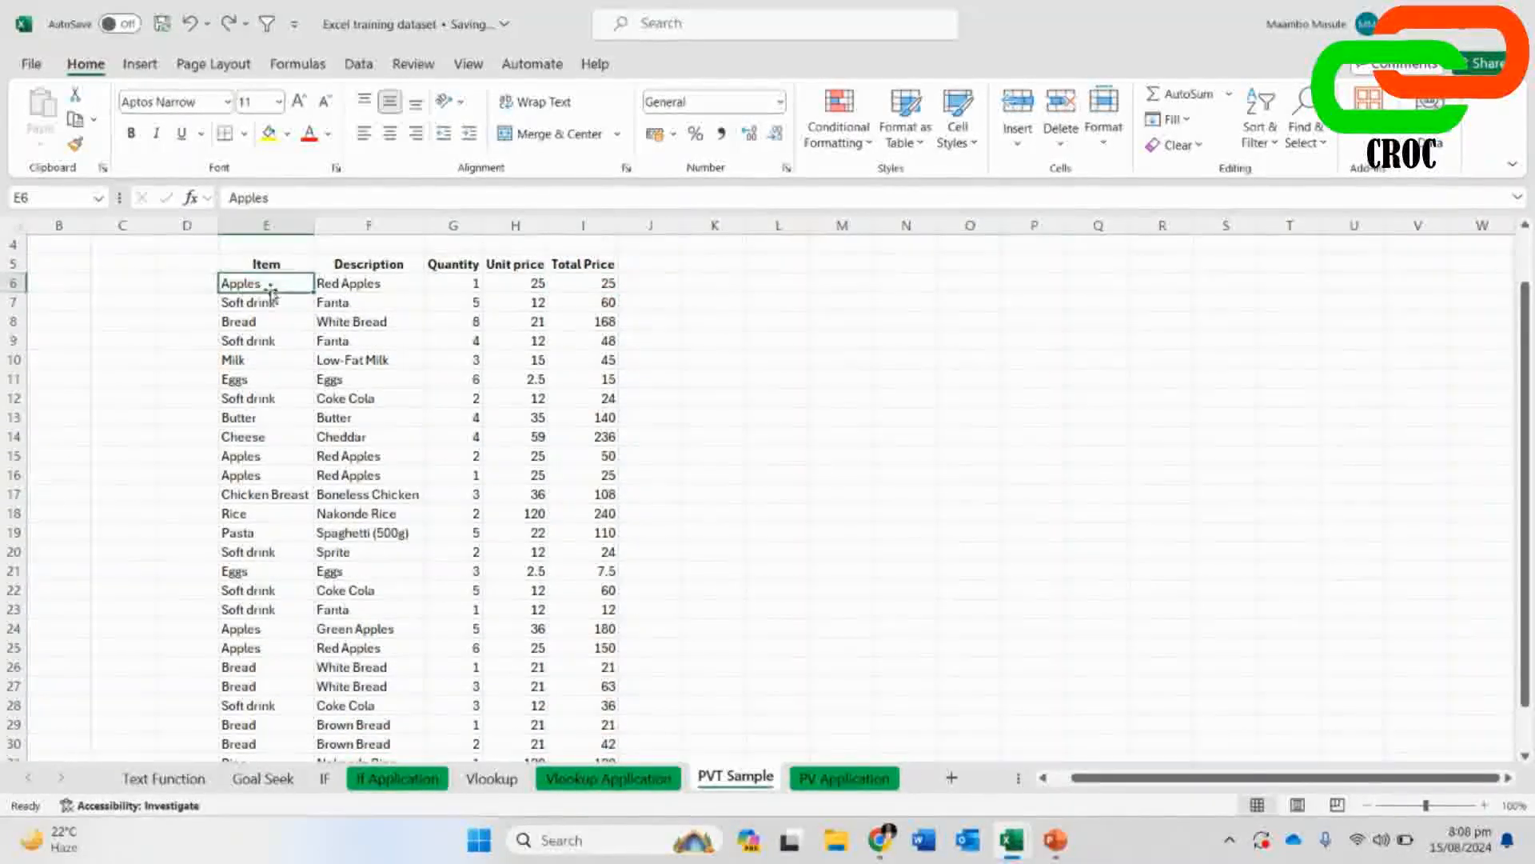
click(389, 284)
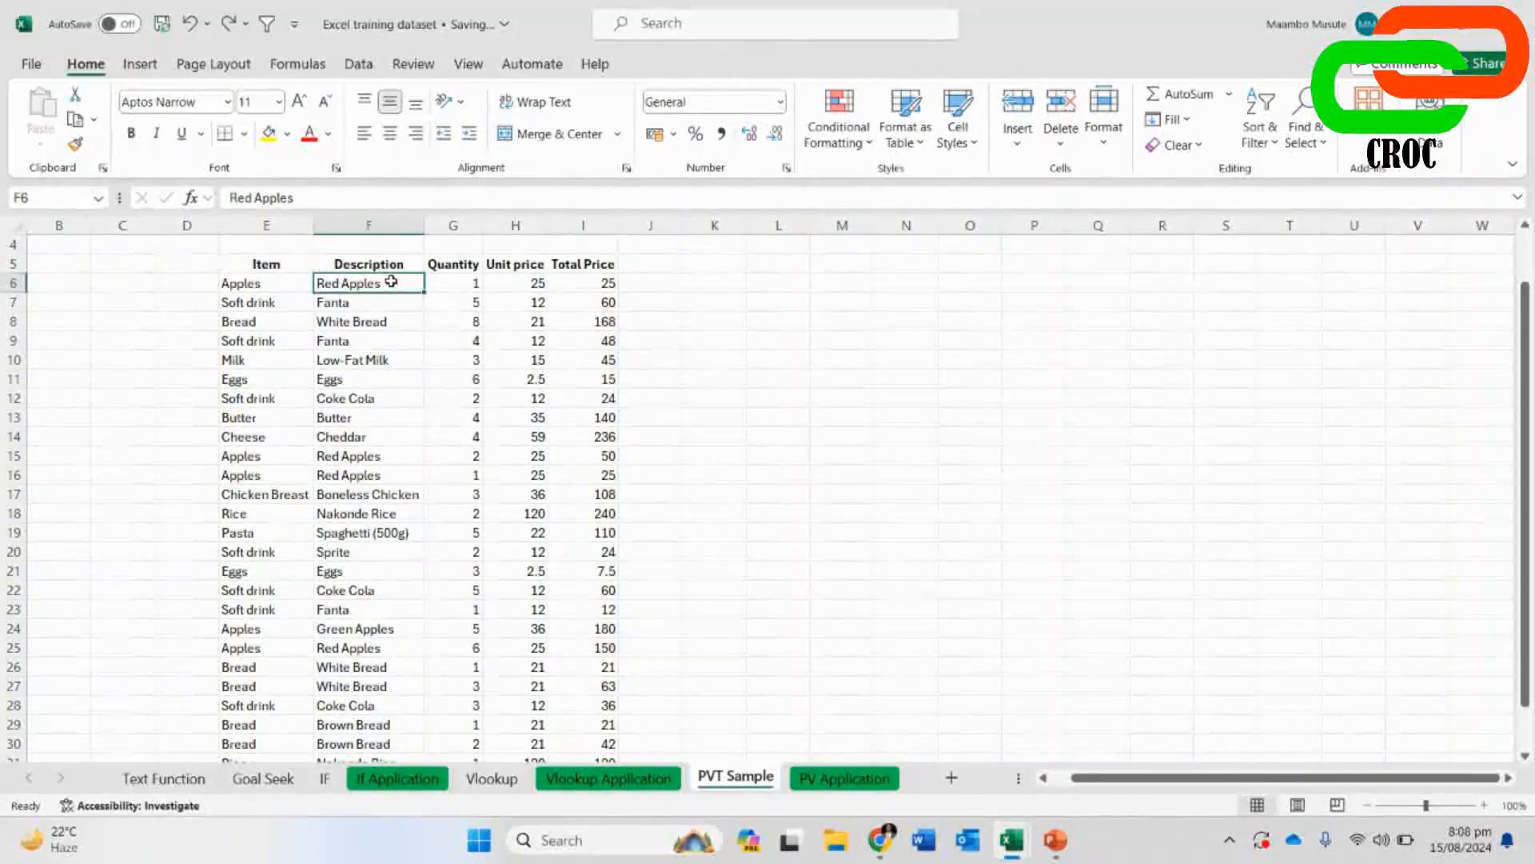
click(476, 280)
click(560, 286)
- Examine the Soft drink record in row 7 field by field, and the overall total in cell I32
click(279, 298)
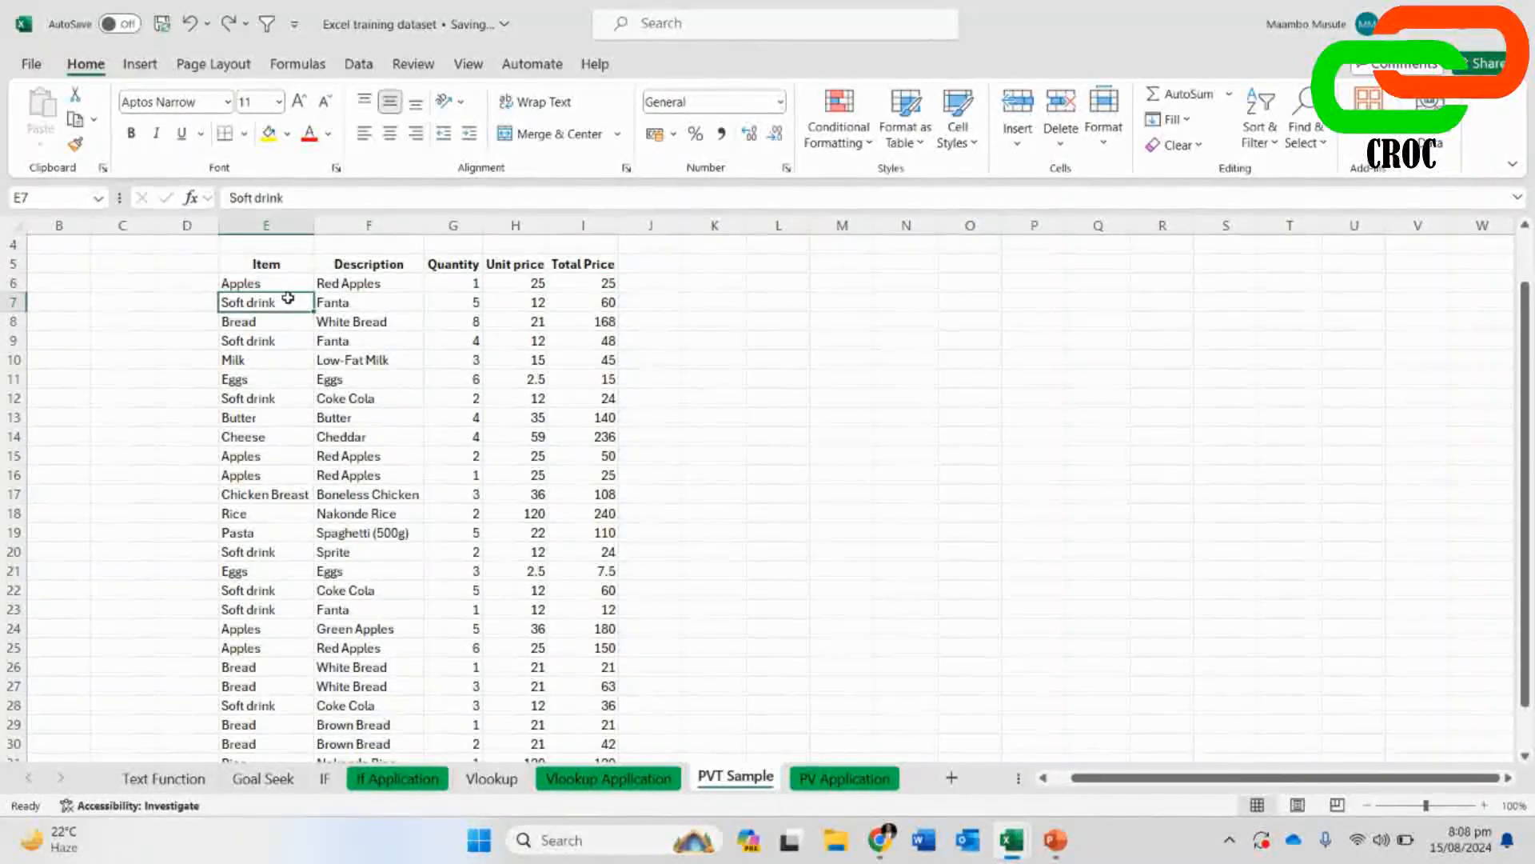
click(340, 300)
click(463, 303)
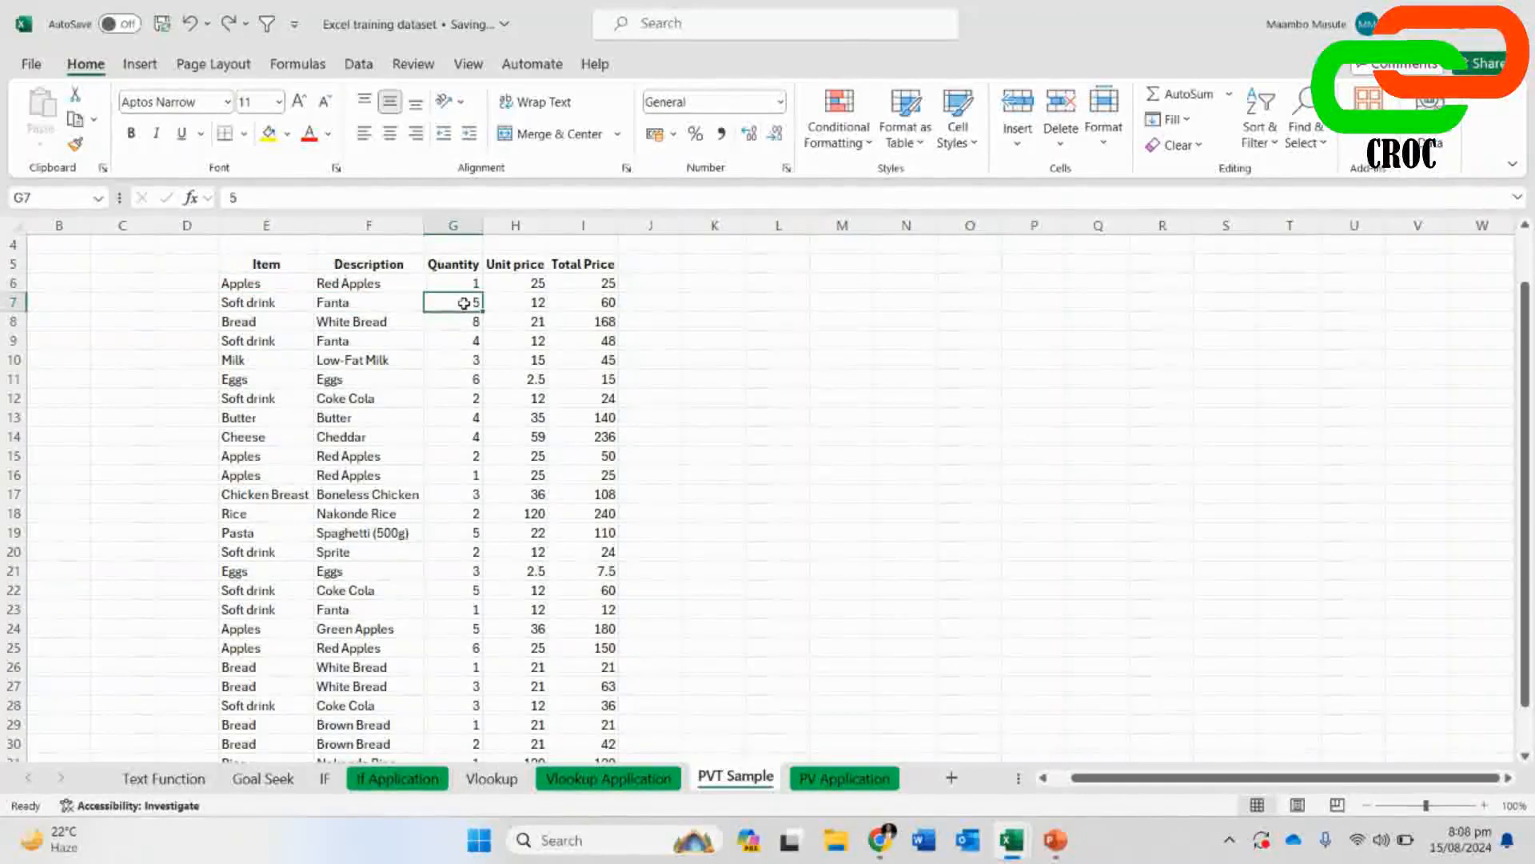
click(524, 298)
click(570, 309)
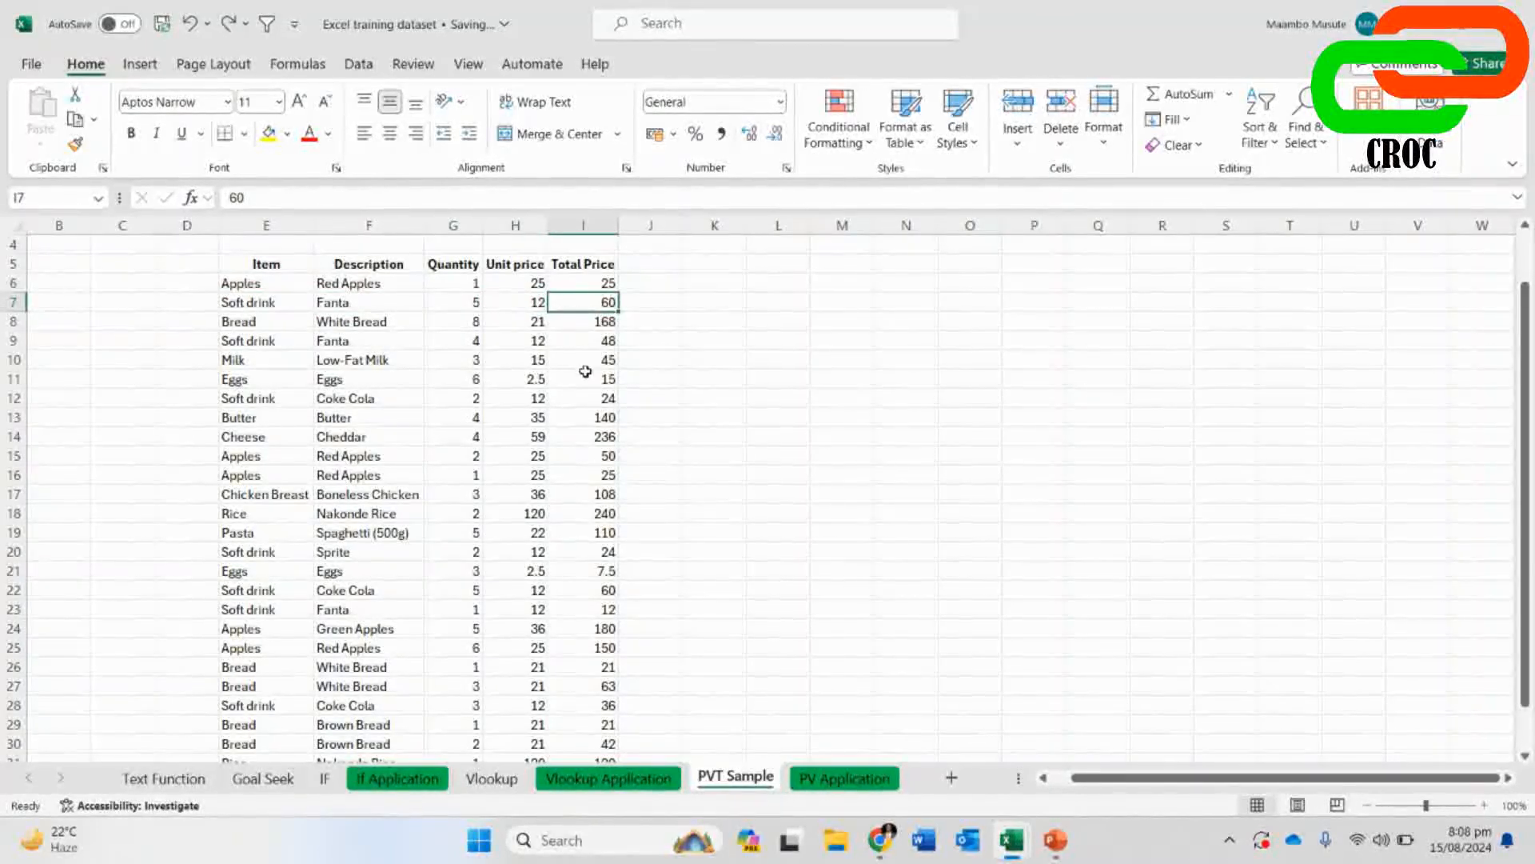
scroll(407, 486, down, 5)
scroll(408, 486, up, 5)
scroll(411, 490, down, 4)
click(592, 554)
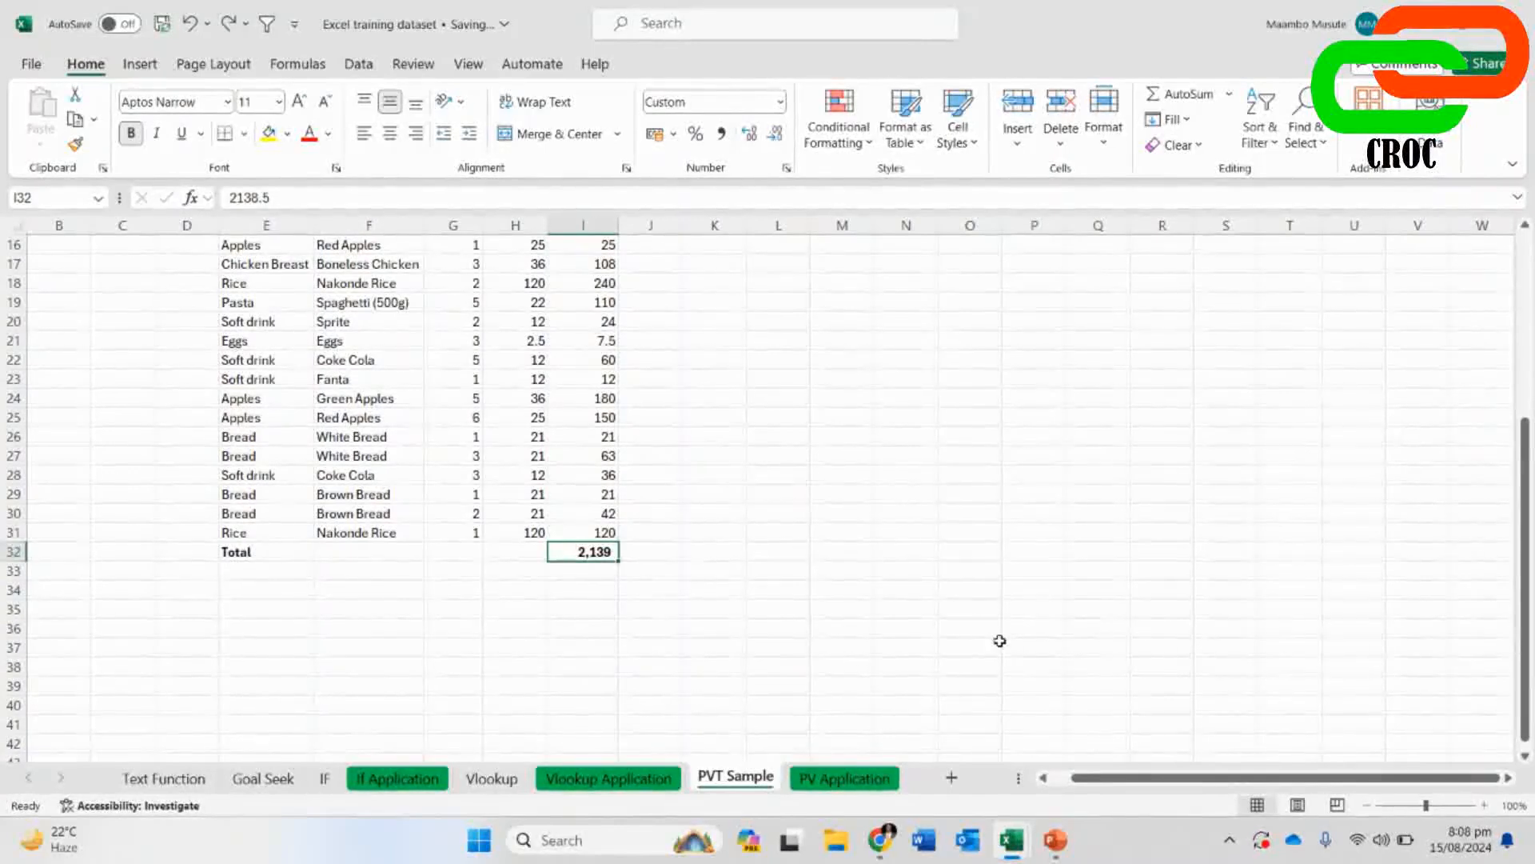
- Check the latest in-call messages in Google Meet, return to the PVT Sample sheet in Excel and look over its purchase records
mouse_move(880, 839)
click(720, 756)
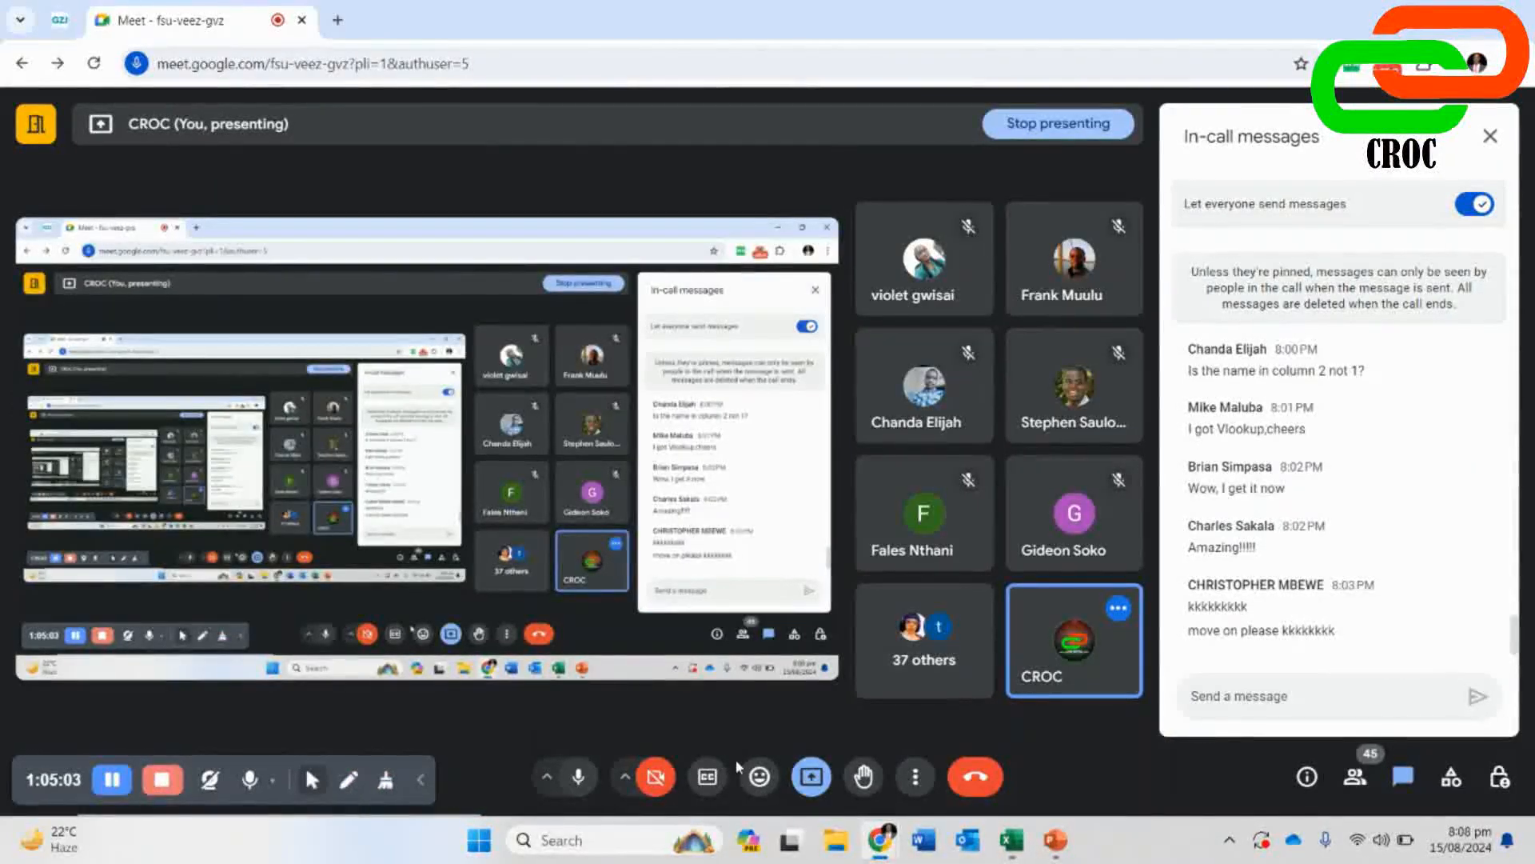
mouse_move(1011, 839)
click(886, 776)
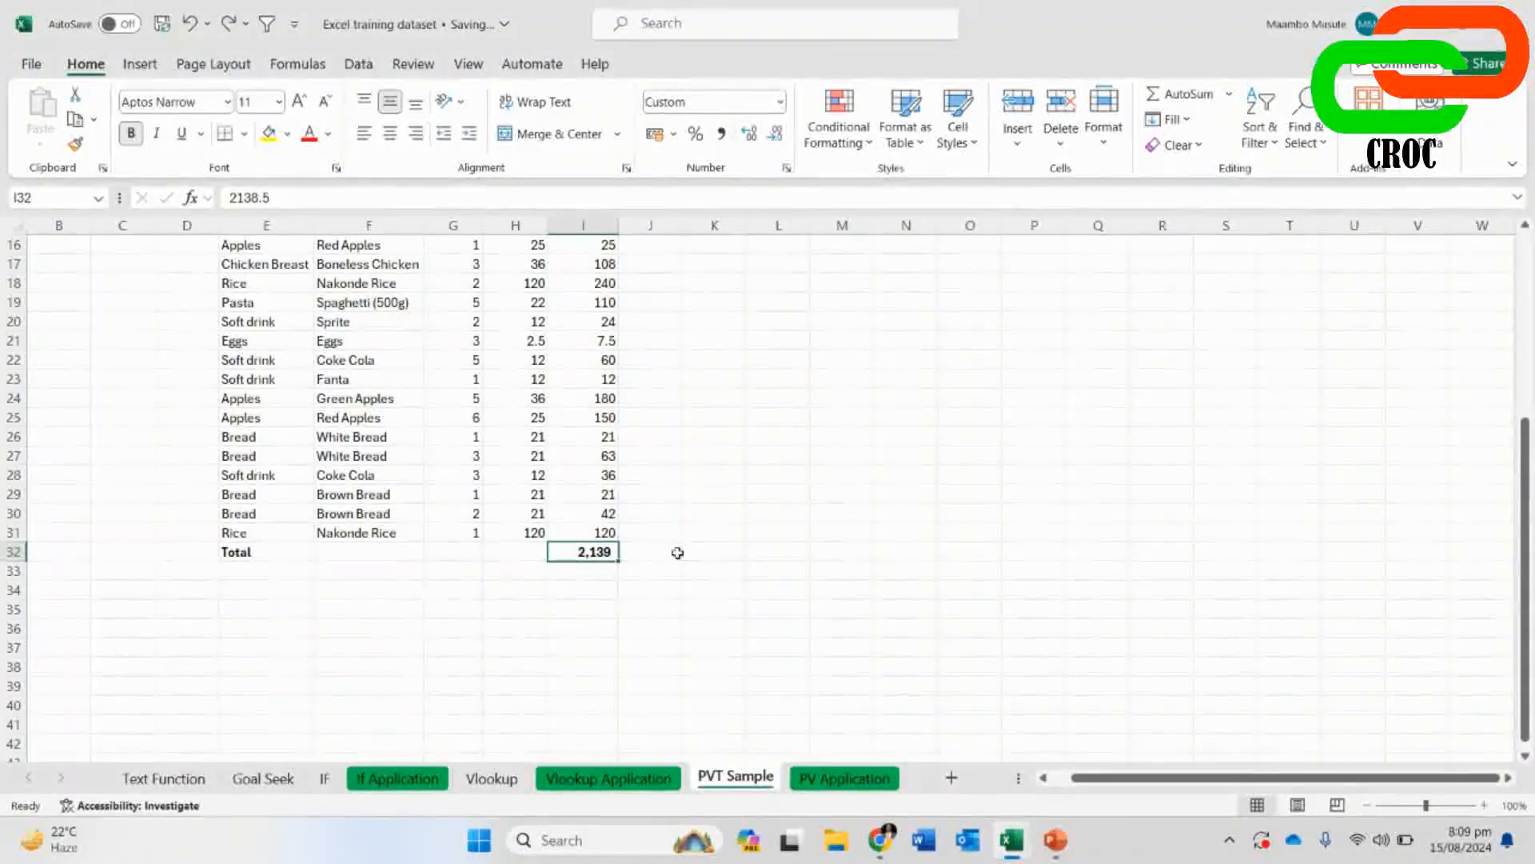
scroll(676, 555, up, 5)
scroll(663, 570, down, 4)
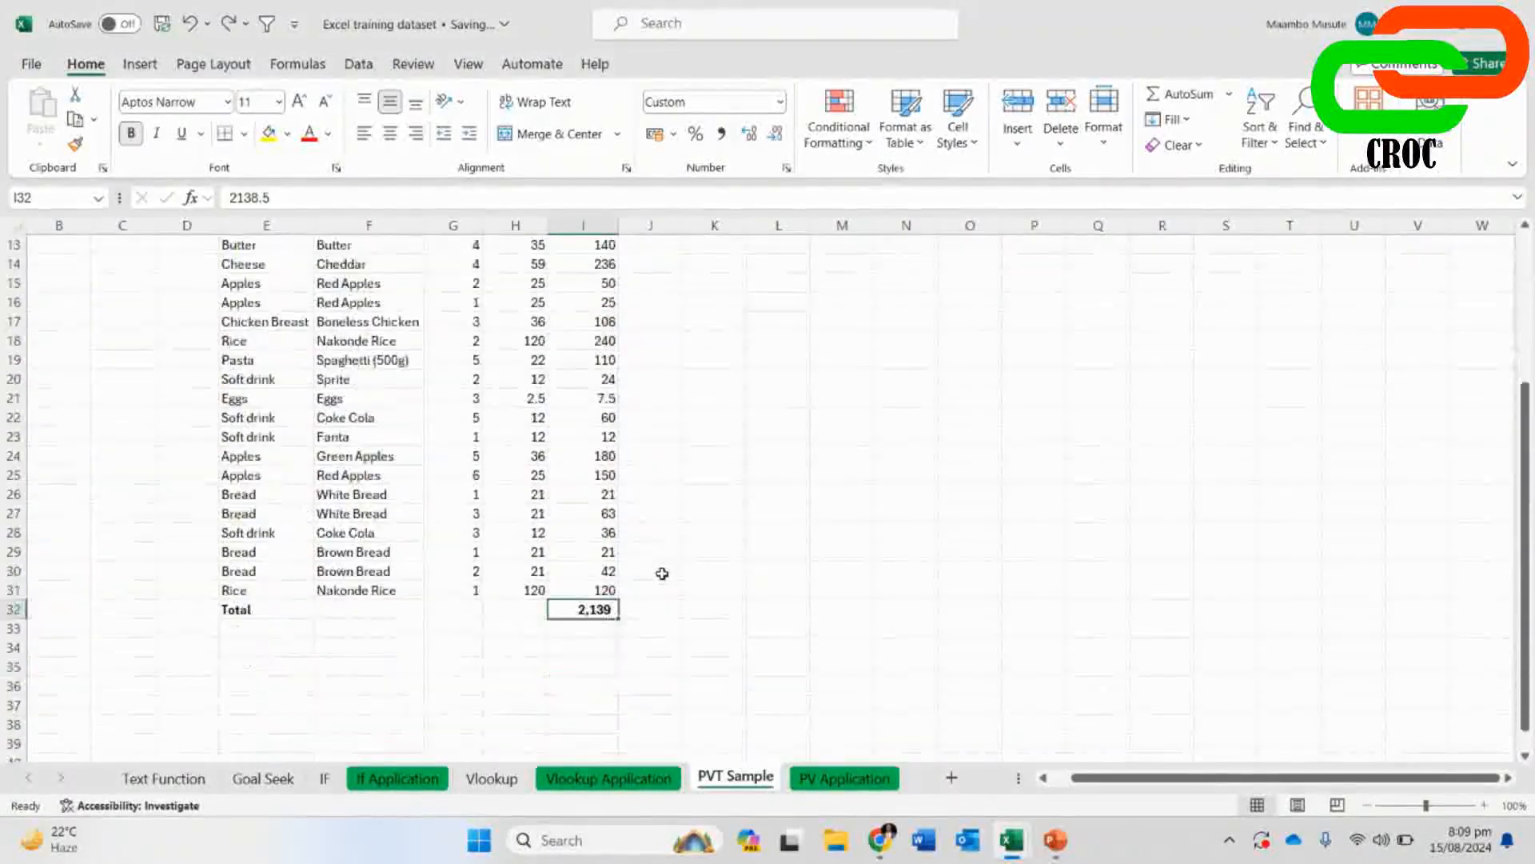
scroll(663, 571, up, 3)
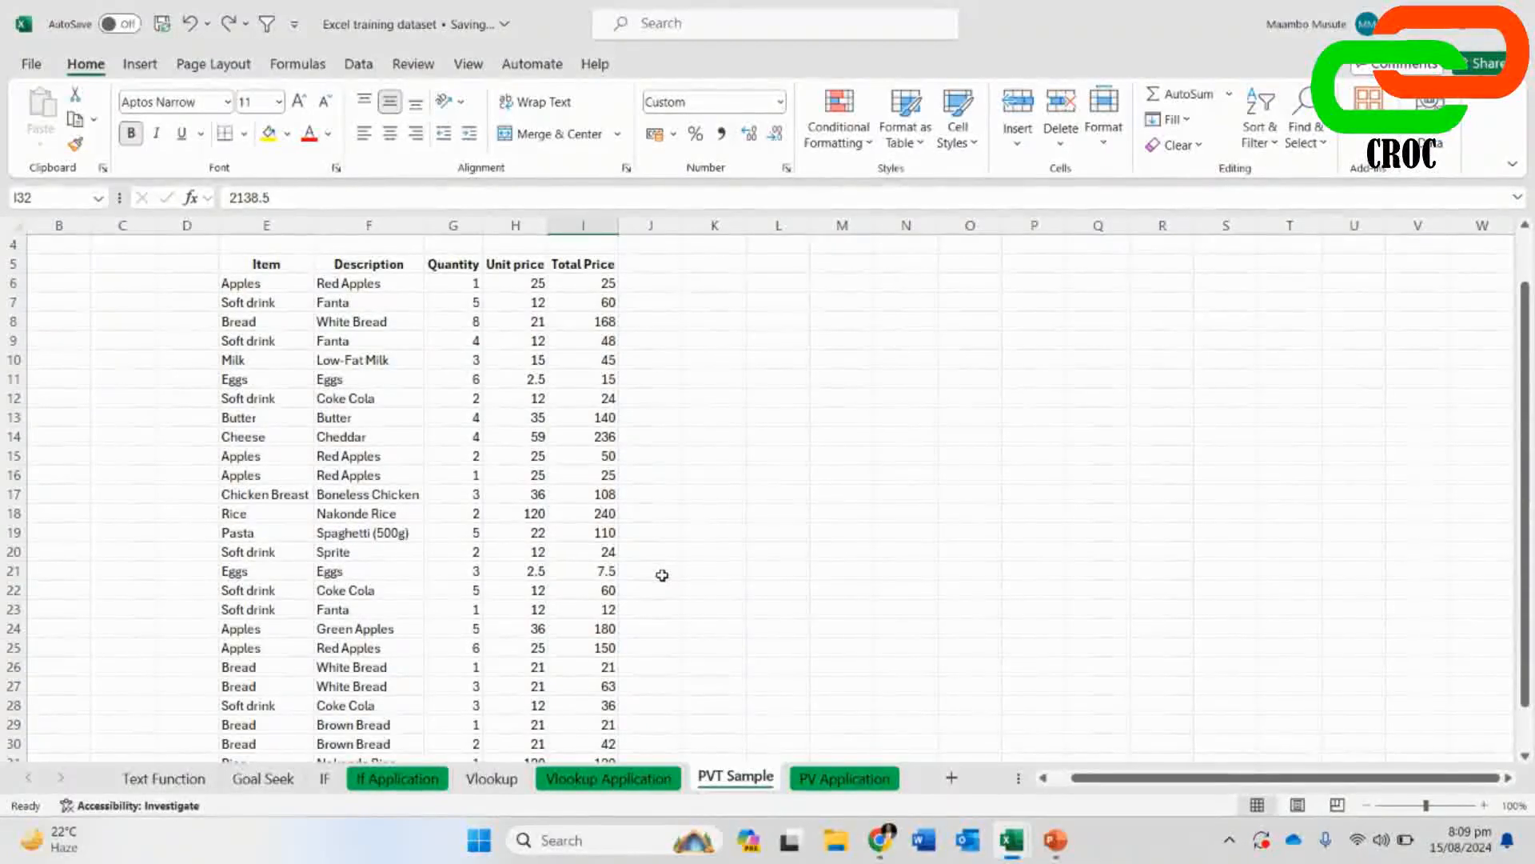
- Look over the PVT Sample purchase records from the header row down to the overall total in row 32
scroll(662, 613, down, 3)
scroll(662, 612, up, 1)
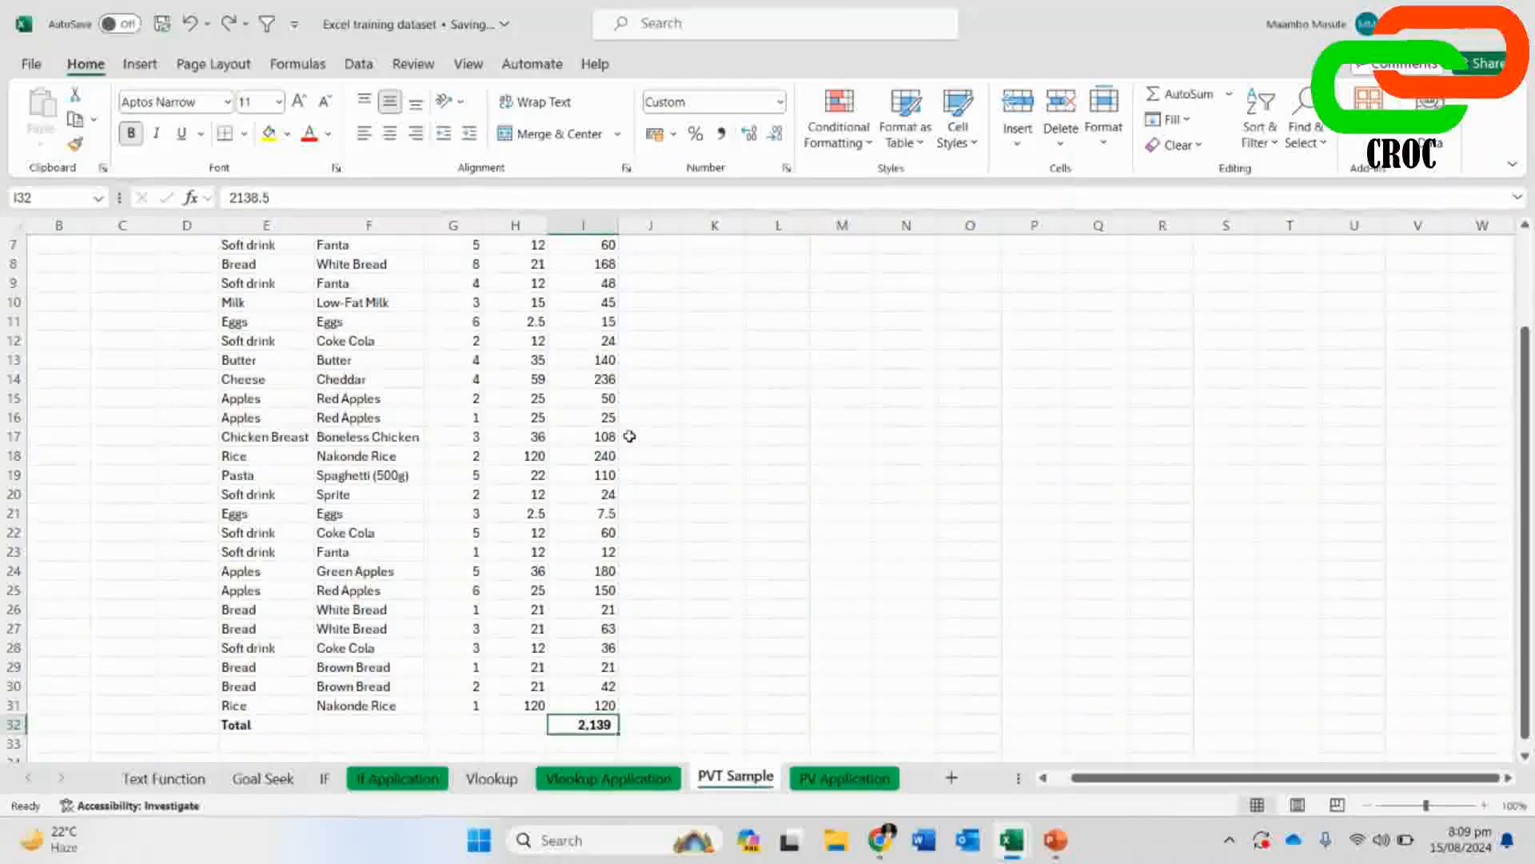
scroll(630, 436, up, 2)
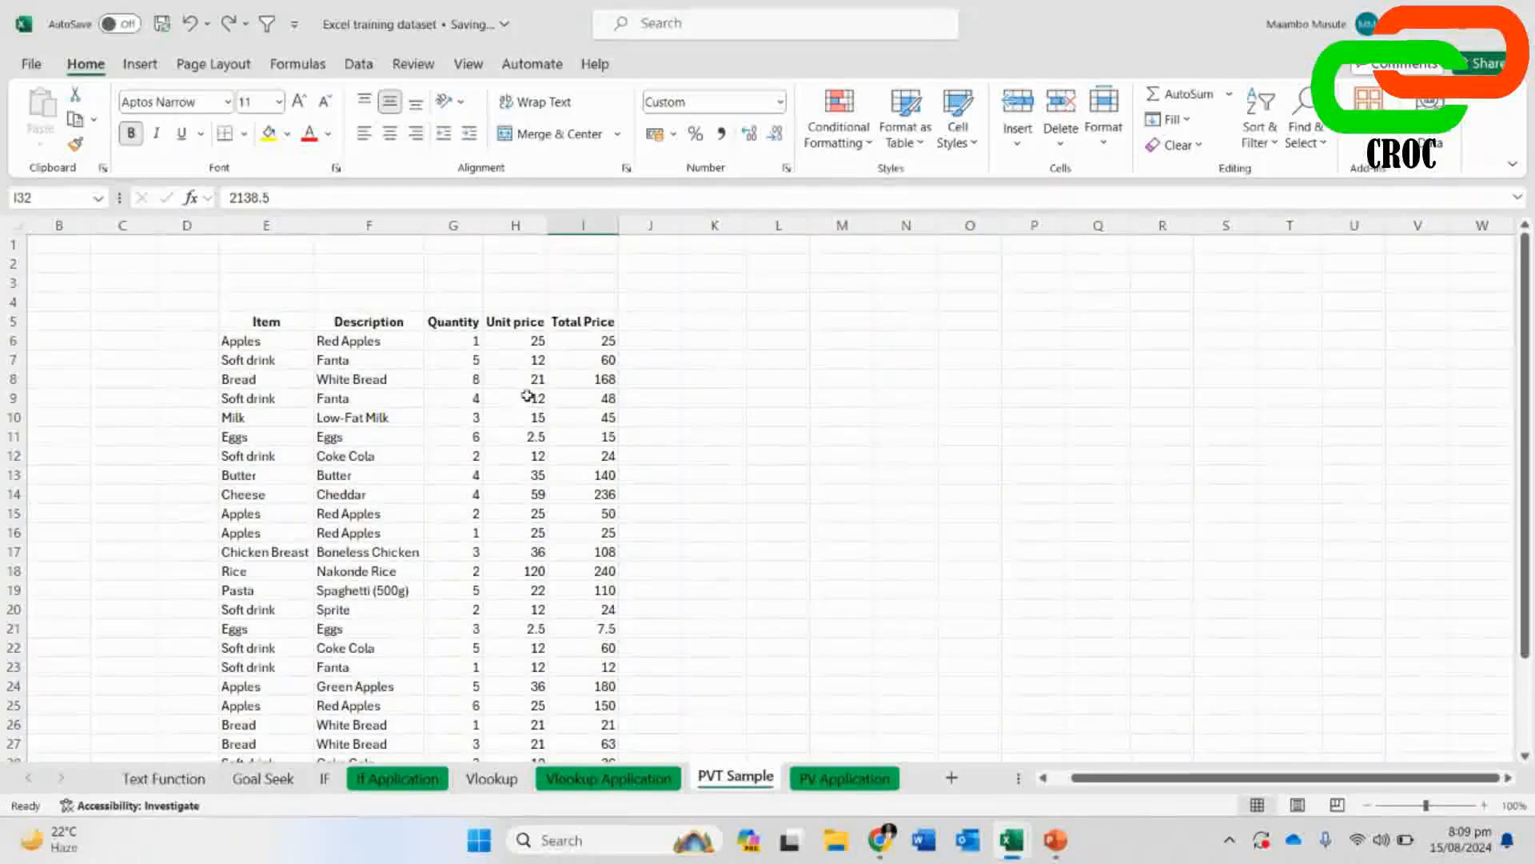
scroll(478, 350, down, 2)
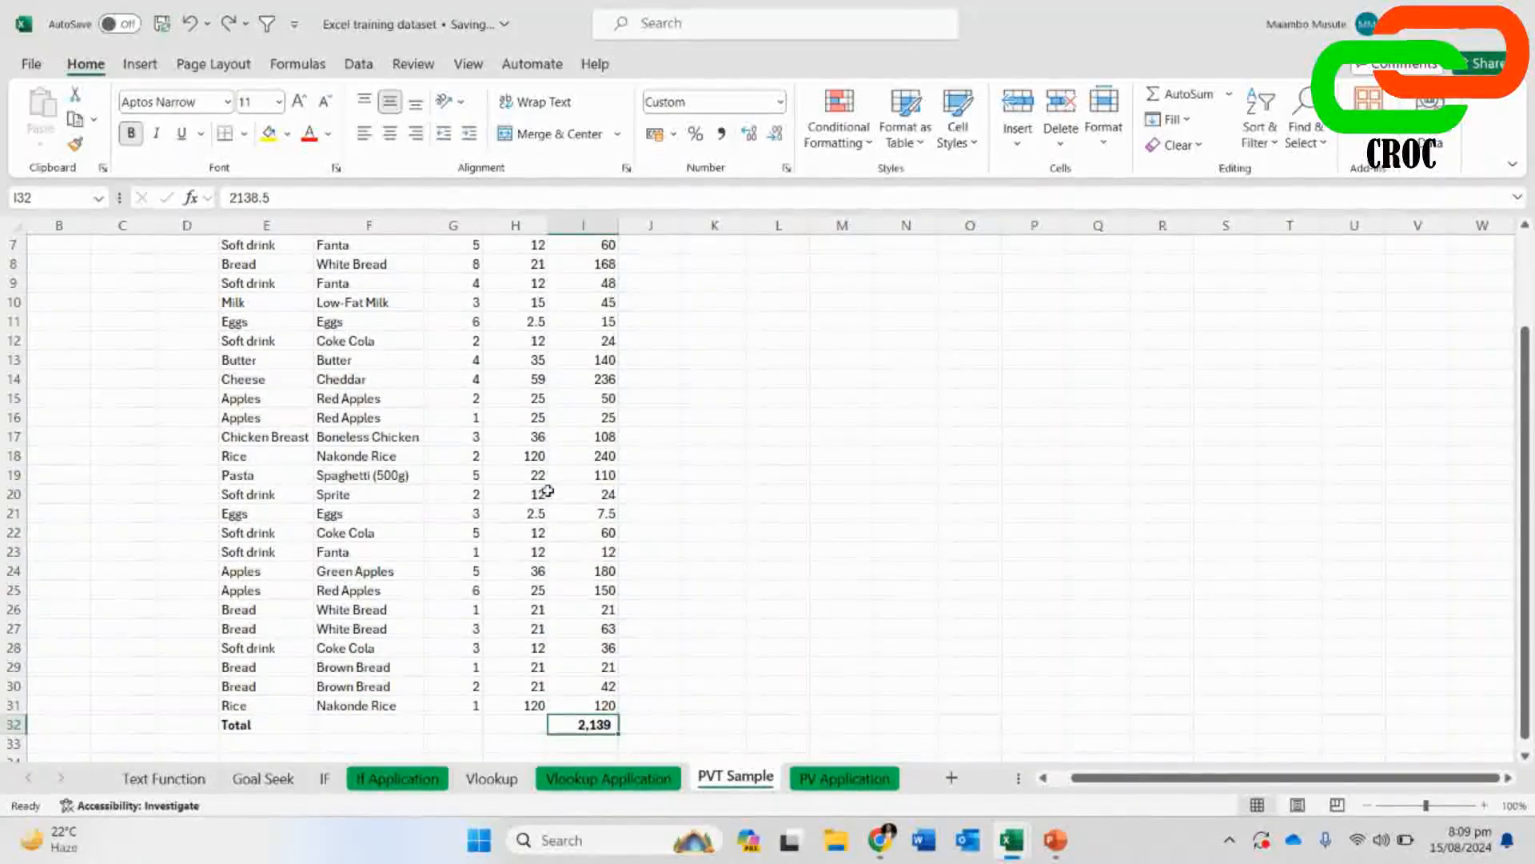
scroll(549, 485, up, 1)
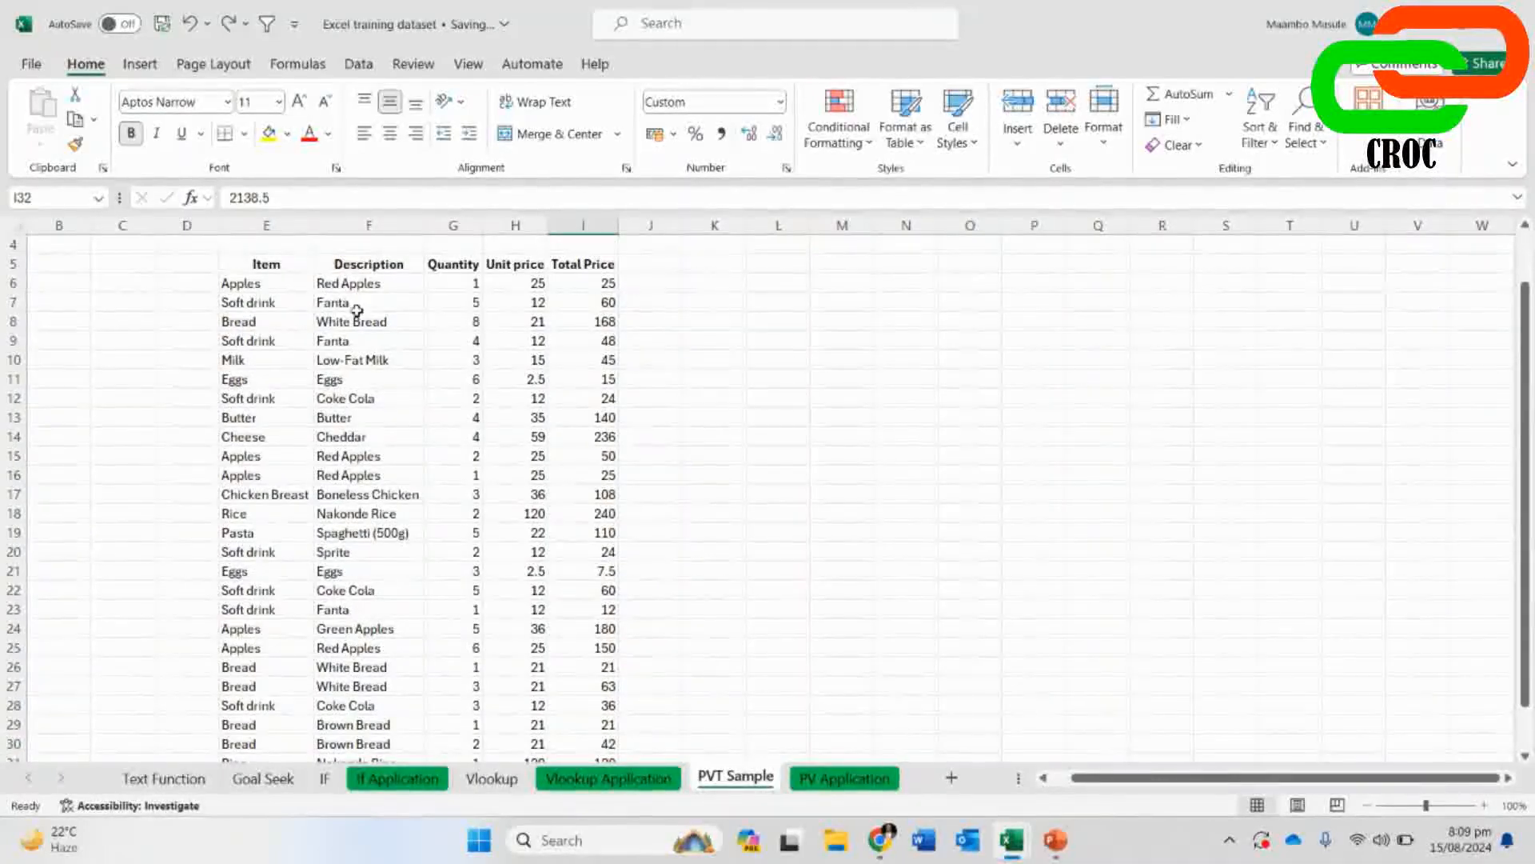
- Examine the Red Apples description and quantity in row 6, and the first three records across E6:H8
click(373, 280)
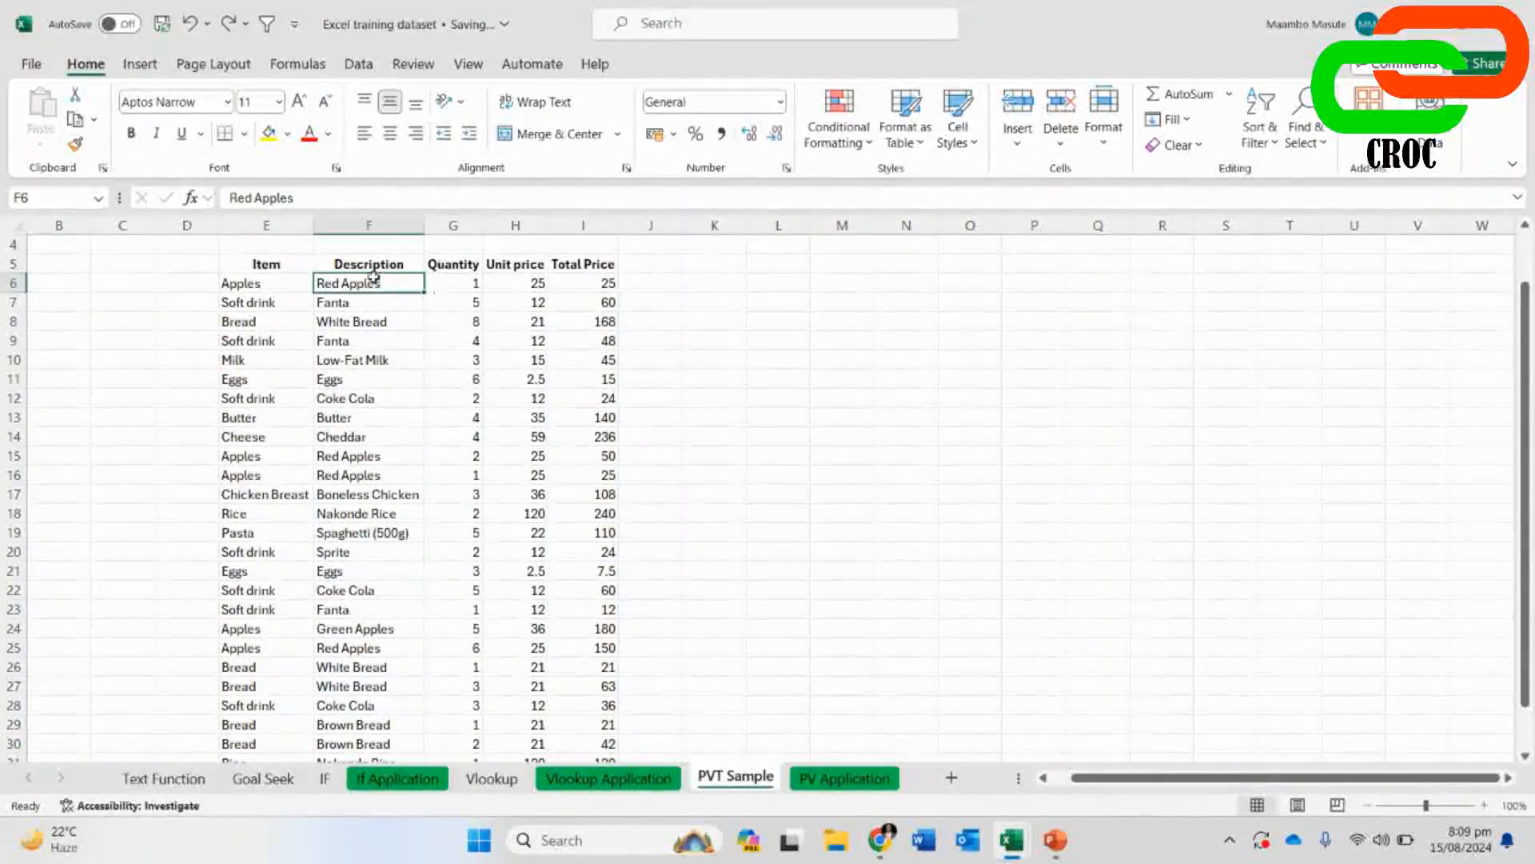
click(468, 283)
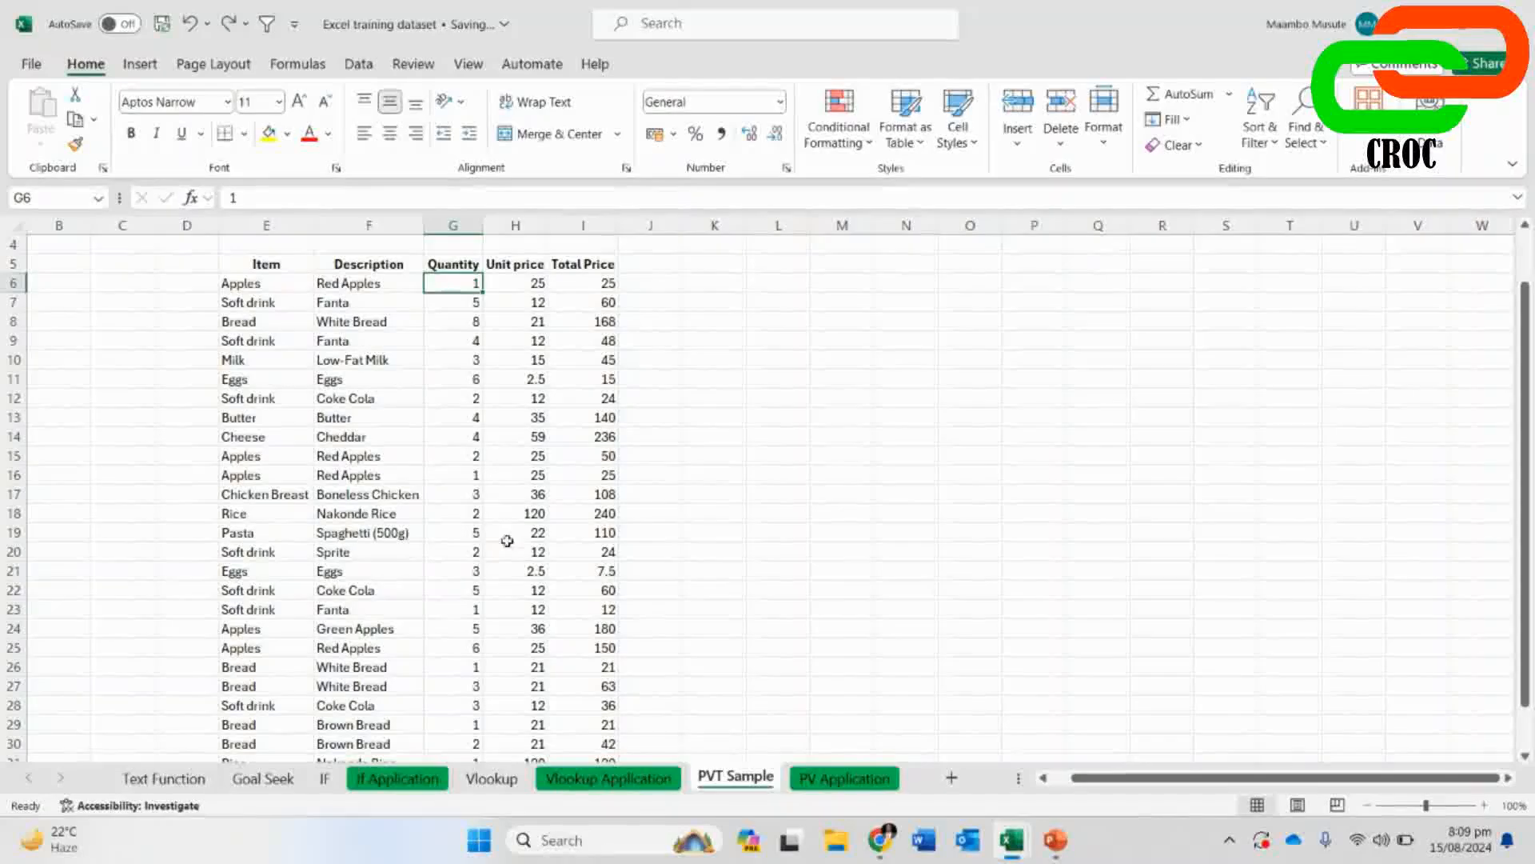
click(777, 319)
click(782, 288)
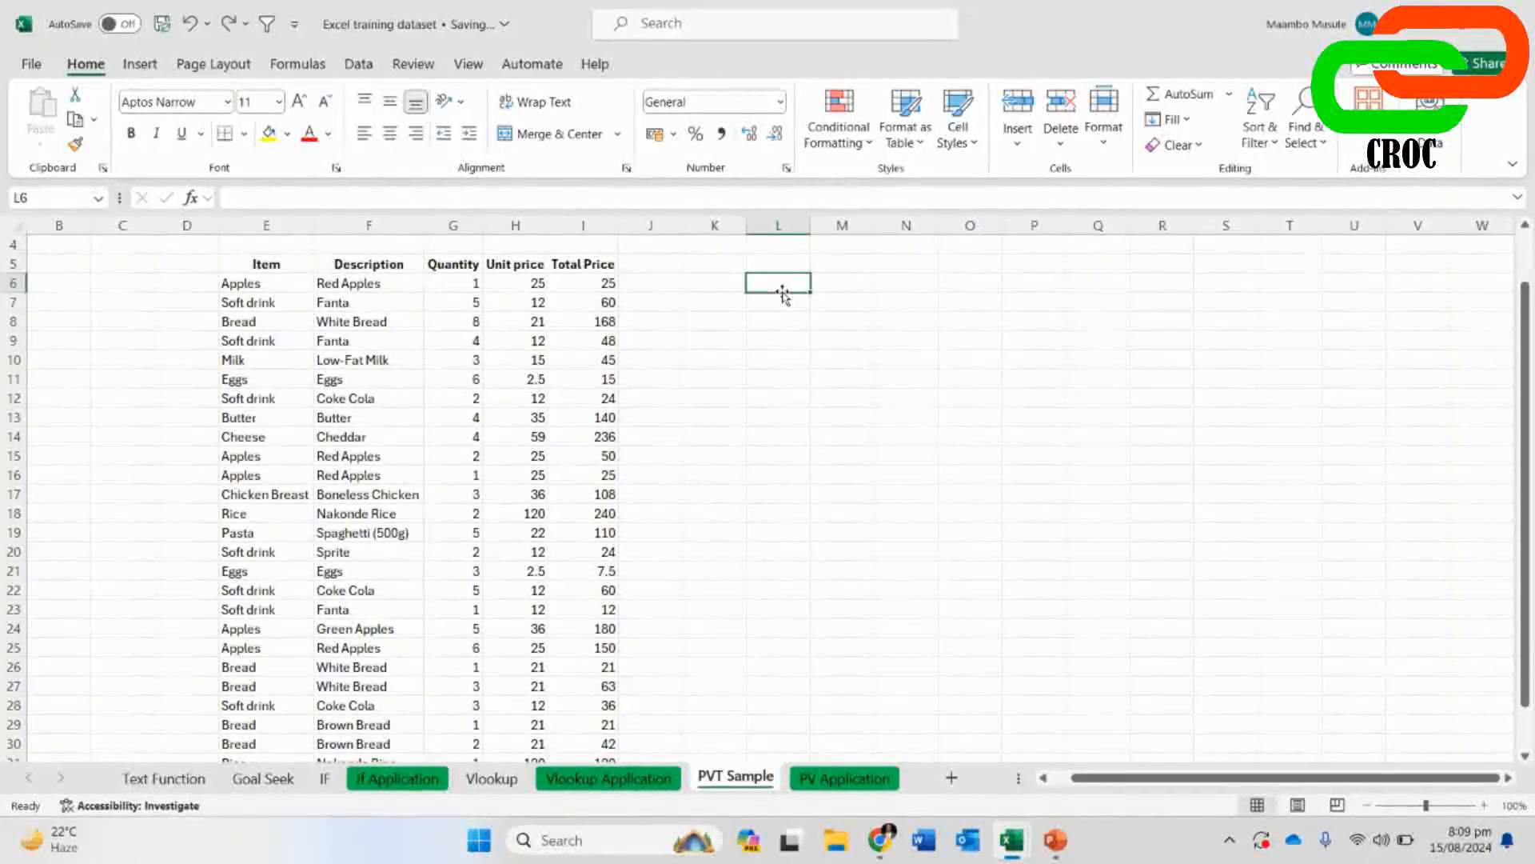
drag(237, 289, 512, 309)
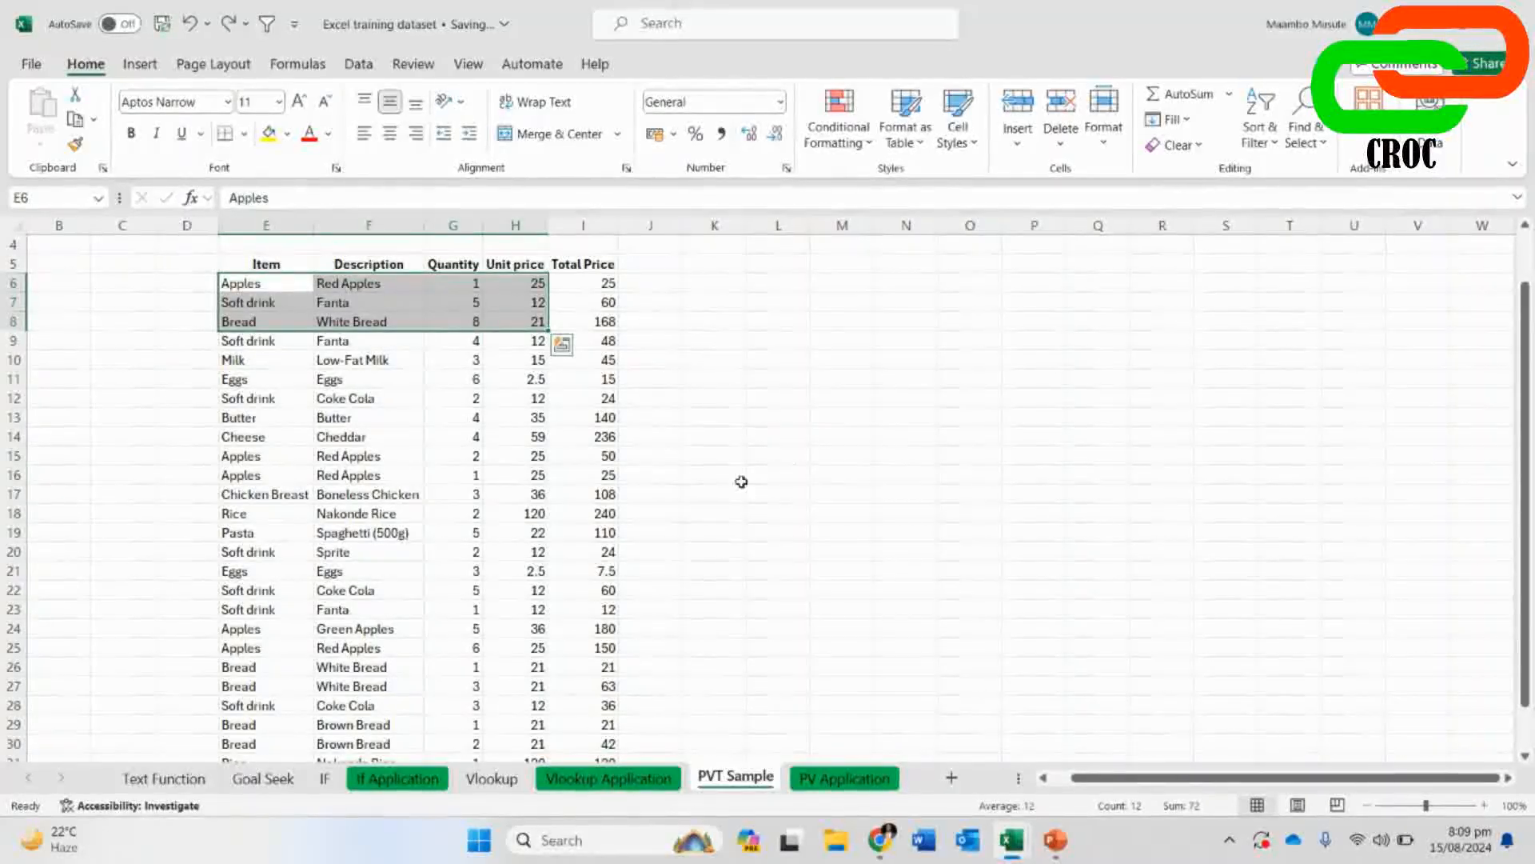
click(780, 456)
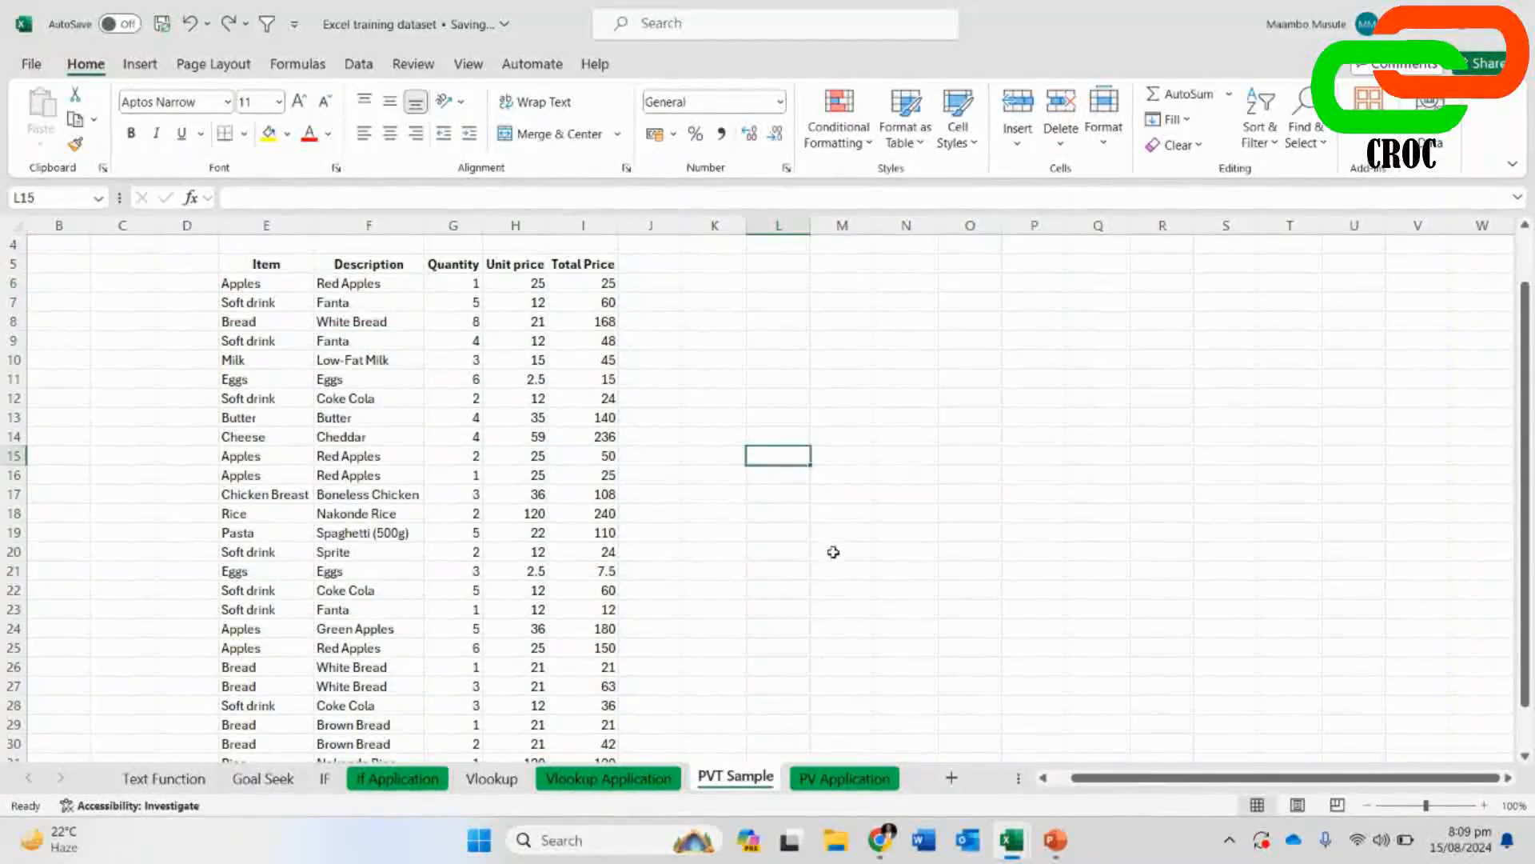
- Start a PivotTable and set its source range to E5:I31 on the PVT Sample sheet, from the headers to the last record
click(139, 67)
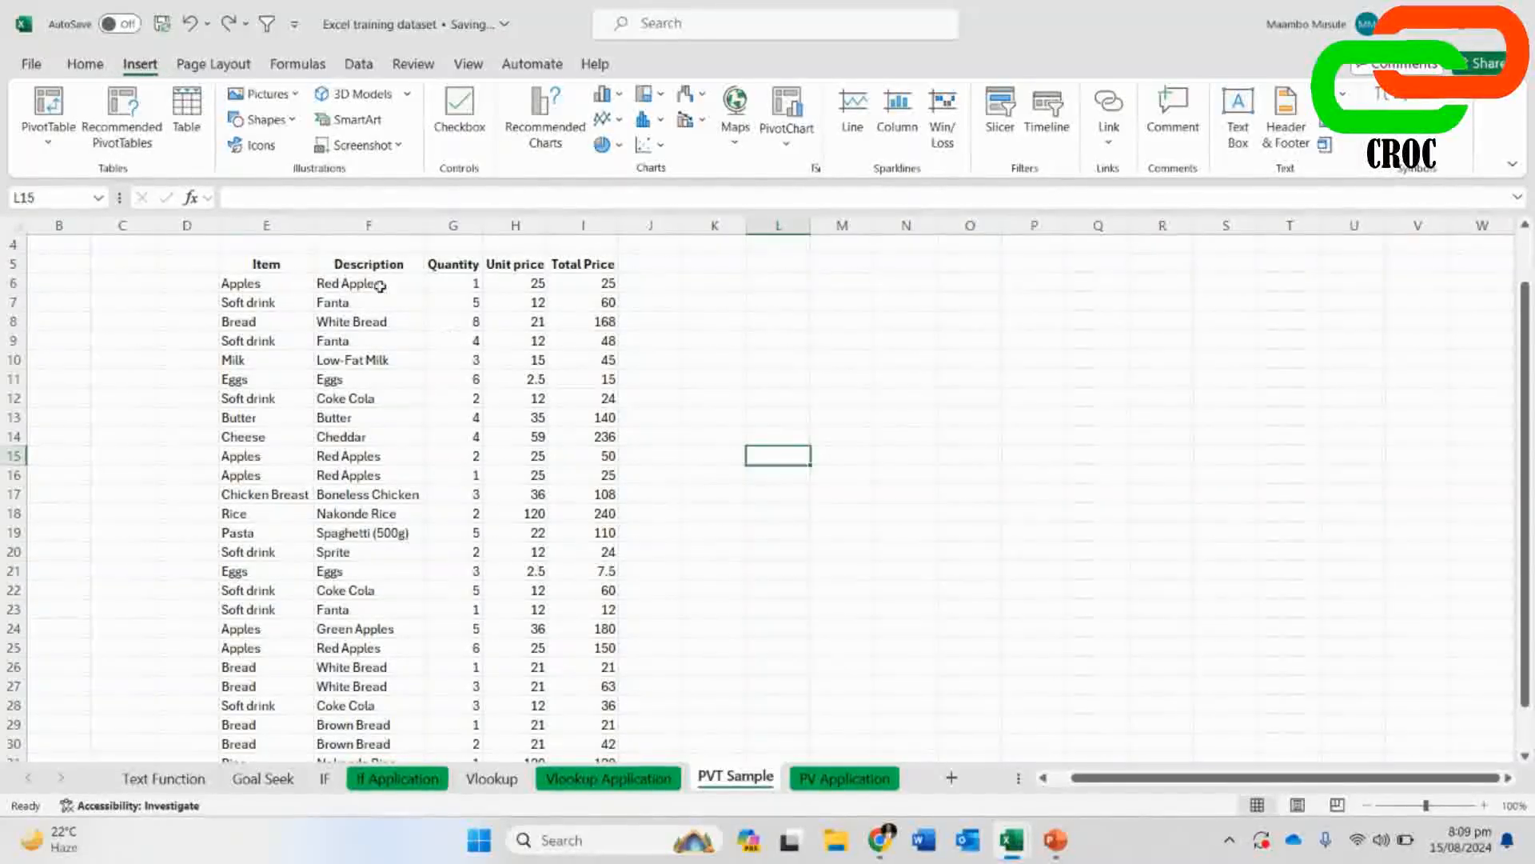
click(50, 104)
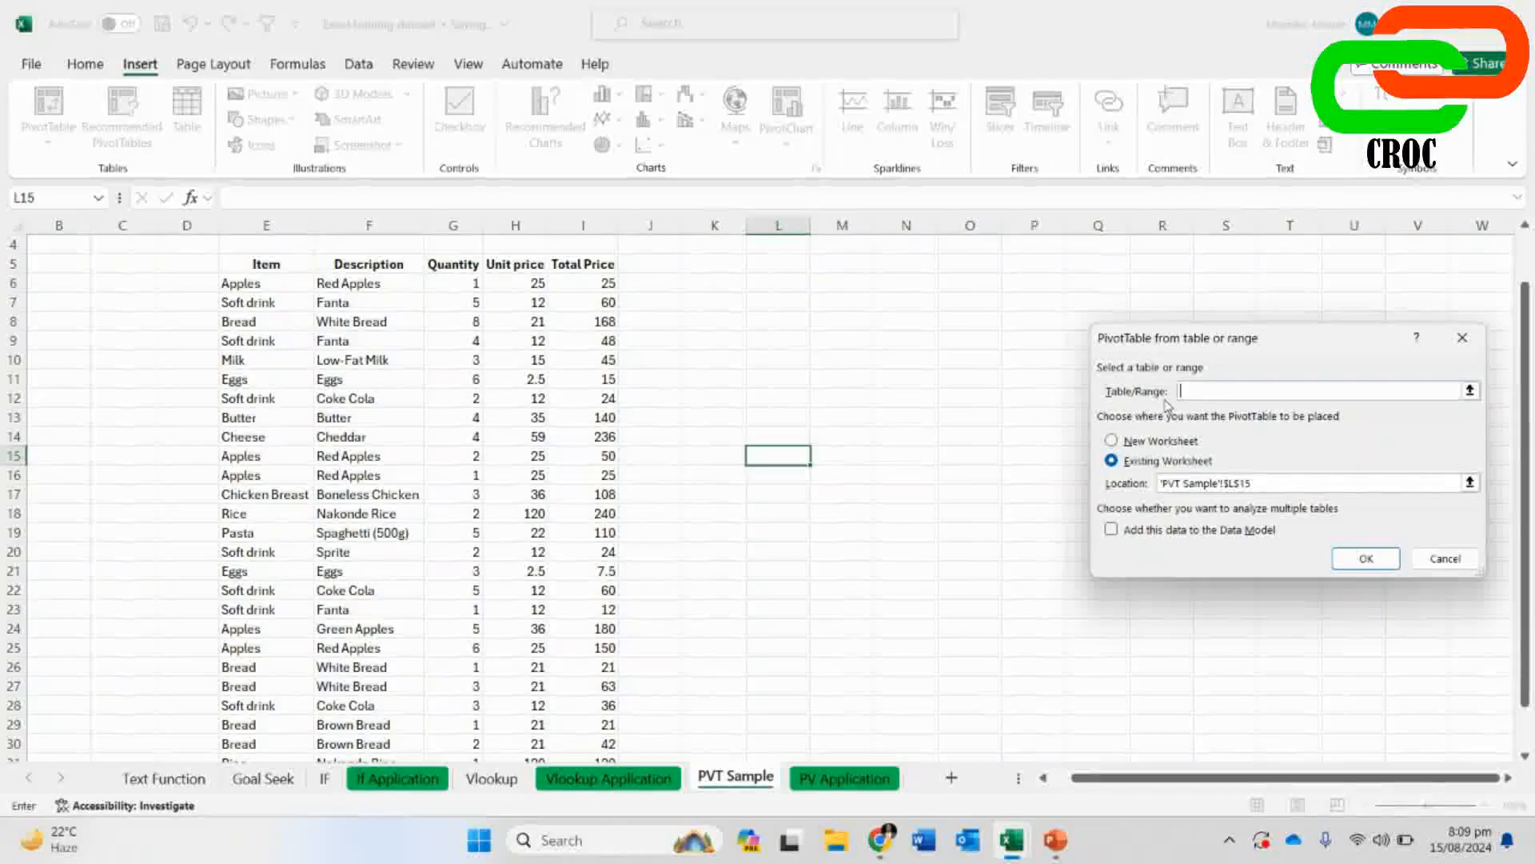
click(1470, 390)
click(272, 280)
click(276, 263)
key(shift+Right)
key(shift+Right)
key(shift+Right)
key(shift+Right)
key(shift+Down)
key(shift+Down)
key(shift+Down)
key(shift+Down)
key(shift+Down)
key(shift+Down)
key(shift+Down)
key(shift+Down)
key(shift+Down)
key(shift+Down)
key(shift+Down)
key(shift+Down)
key(shift+Down)
key(shift+Down)
key(shift+Down)
key(shift+Down)
key(shift+Down)
key(shift+Down)
key(shift+Down)
key(shift+Down)
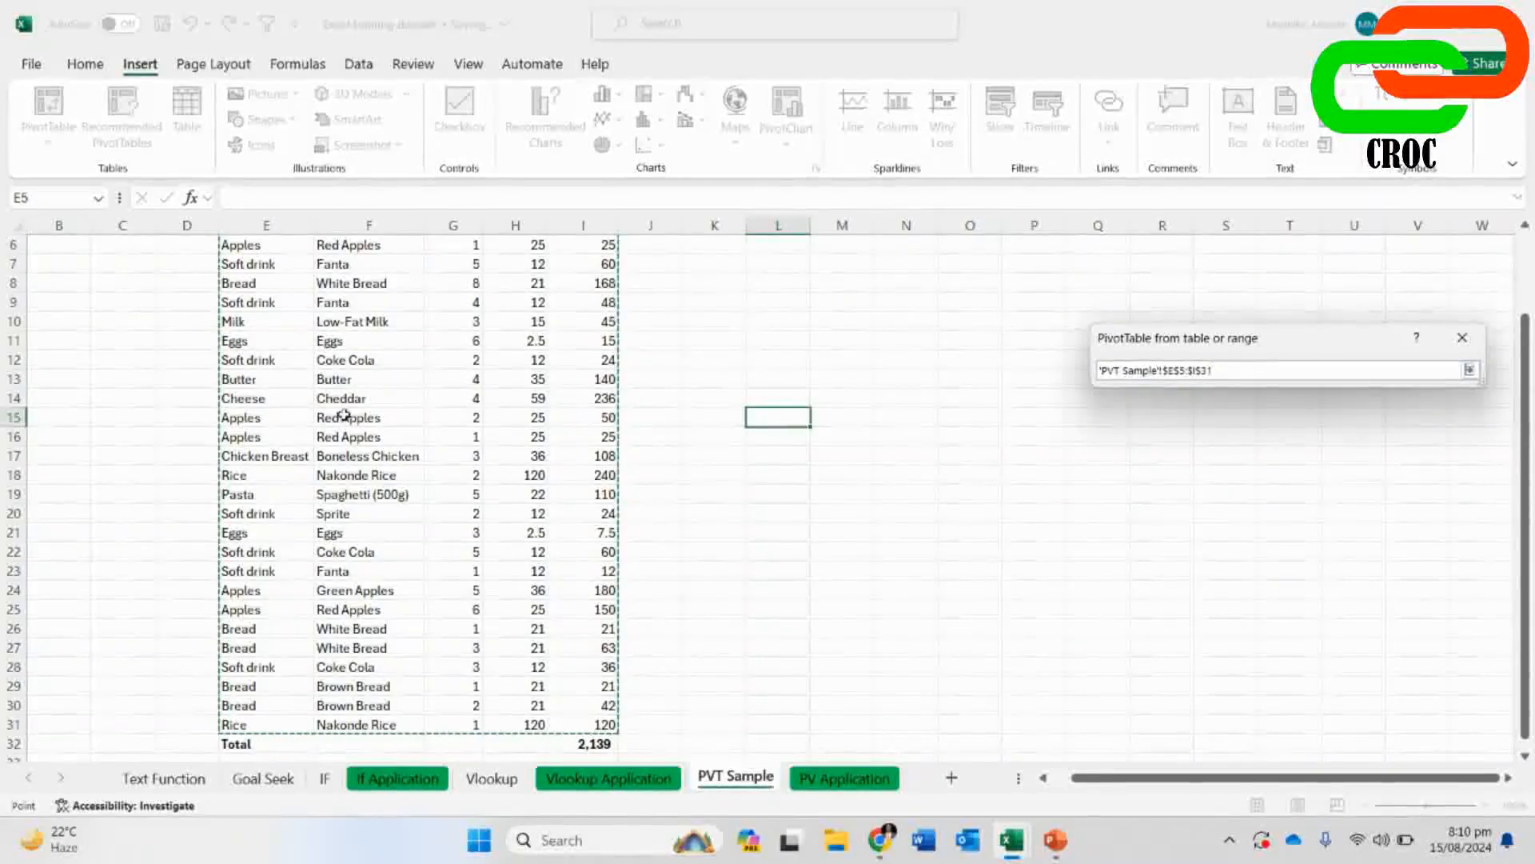
scroll(349, 396, up, 2)
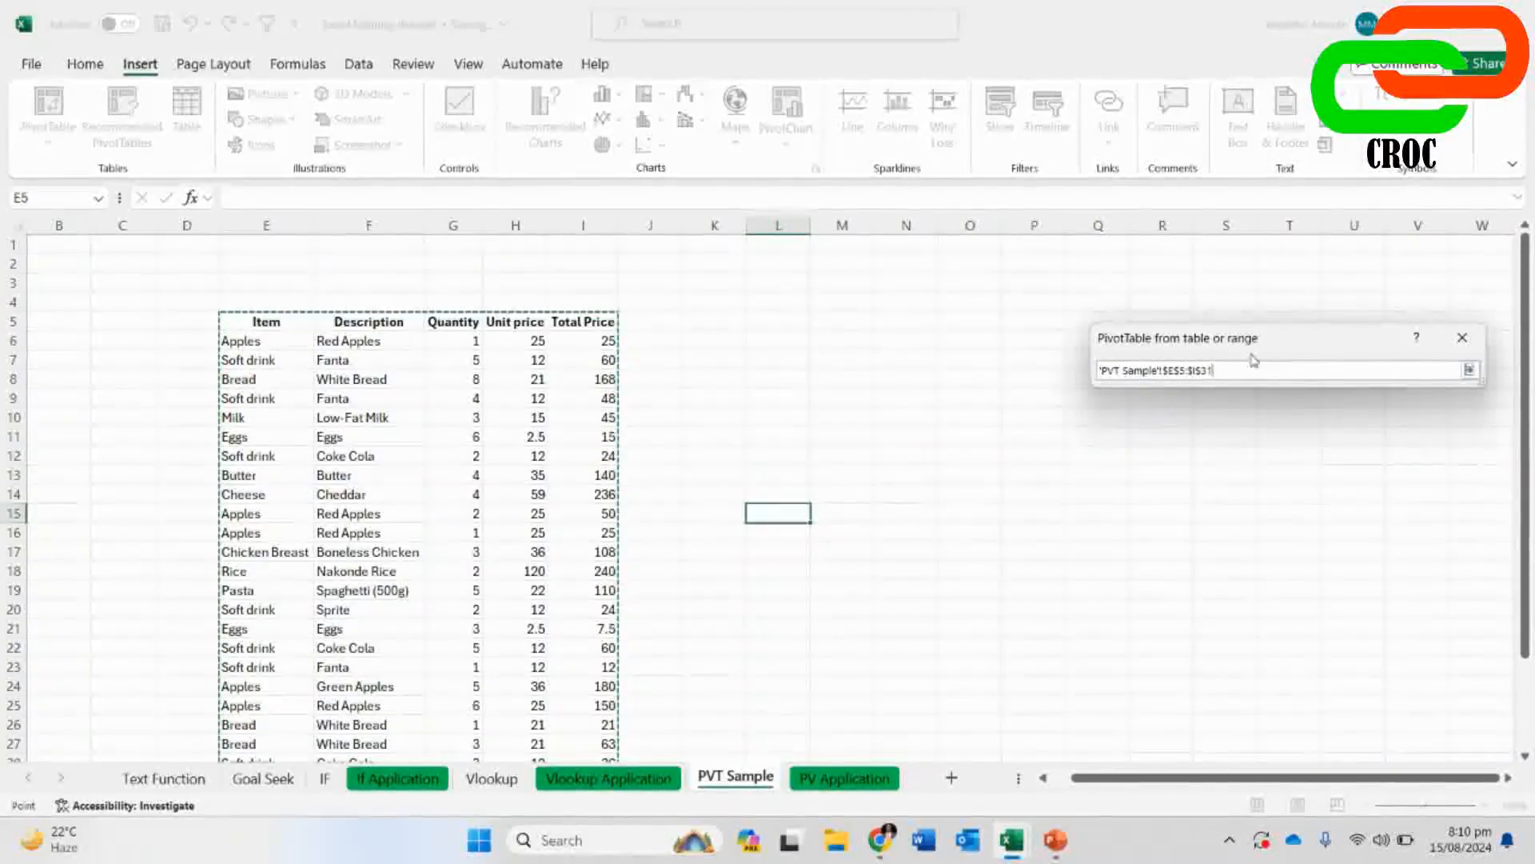
click(1470, 370)
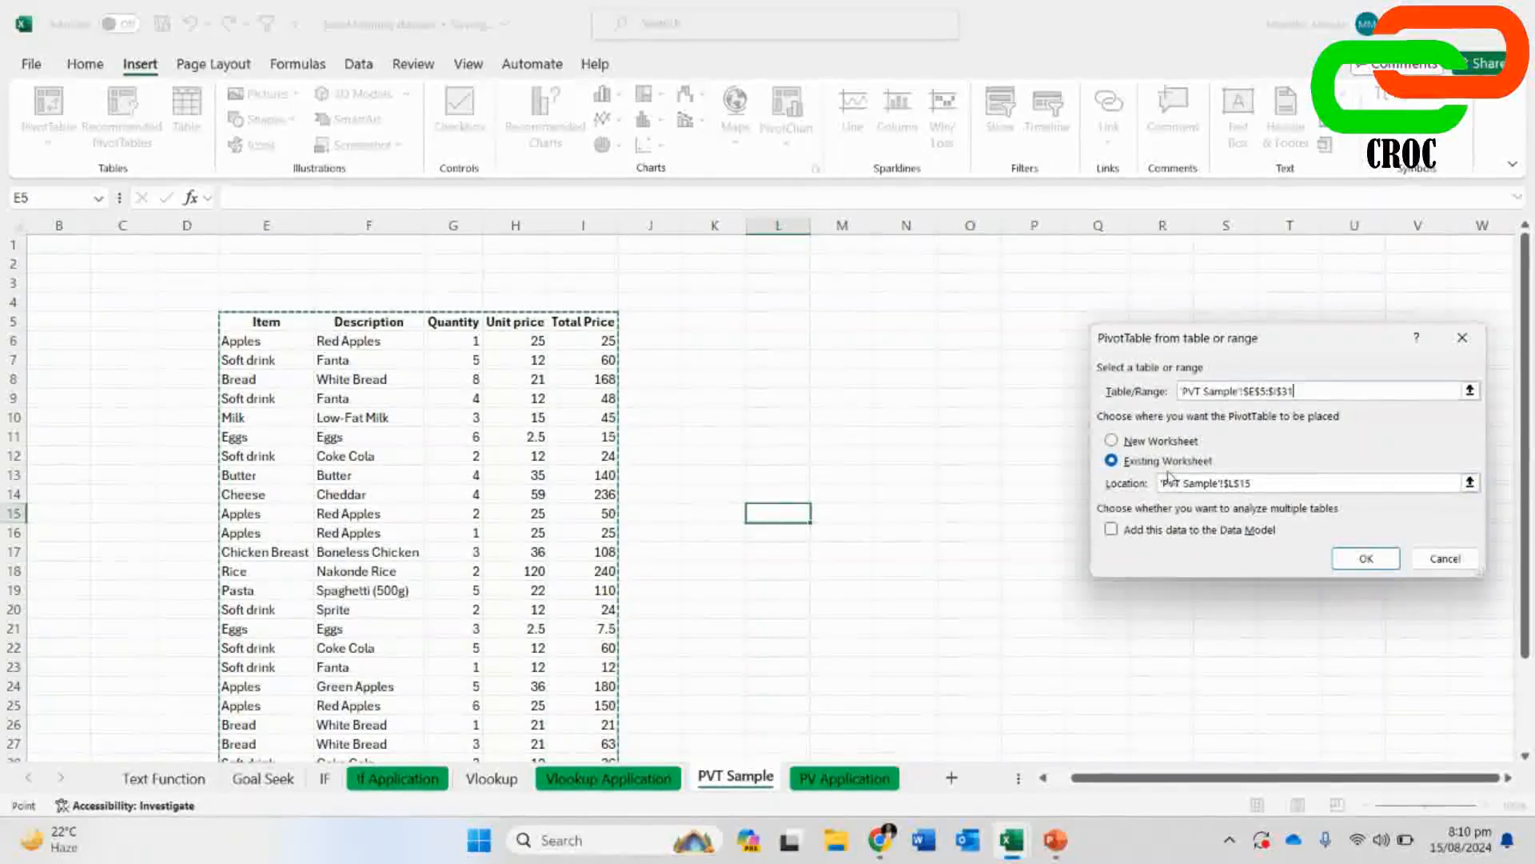
- Insert the PivotTable on the existing worksheet at cell L15 and undo the insertion
click(1115, 442)
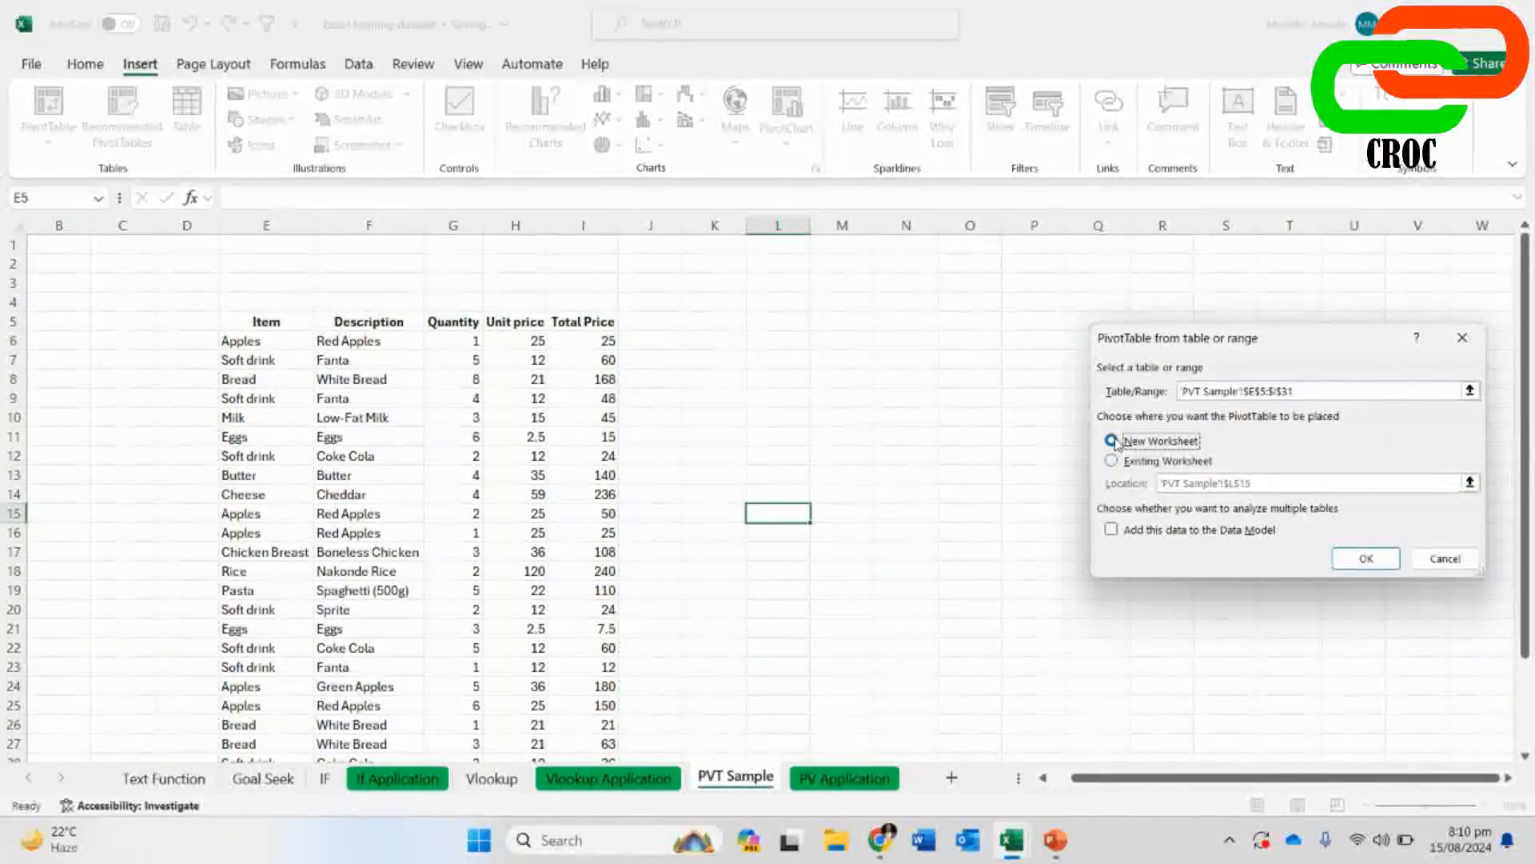
click(1112, 461)
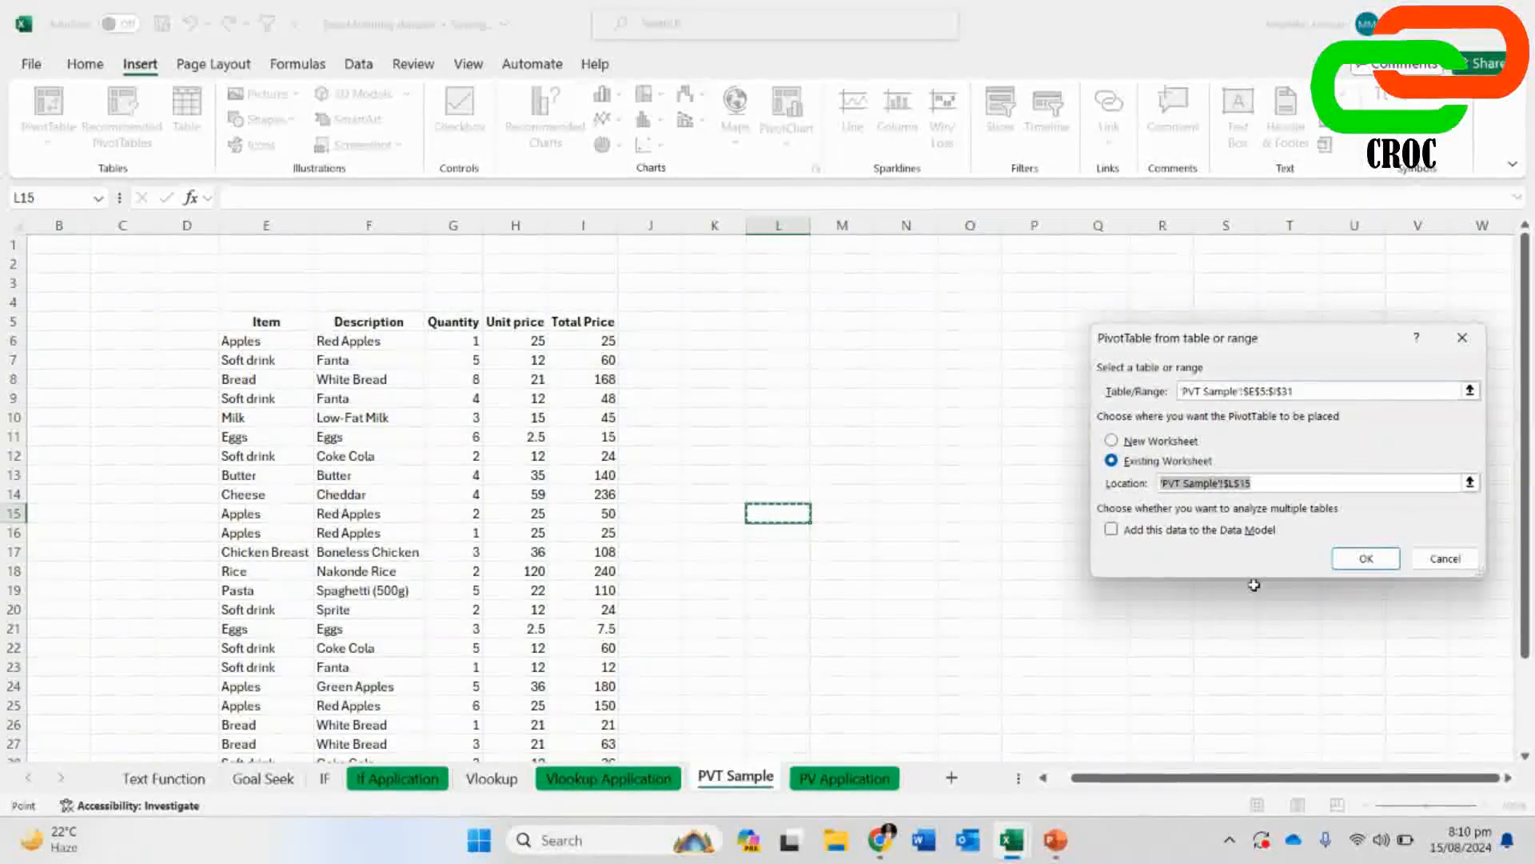
click(1362, 560)
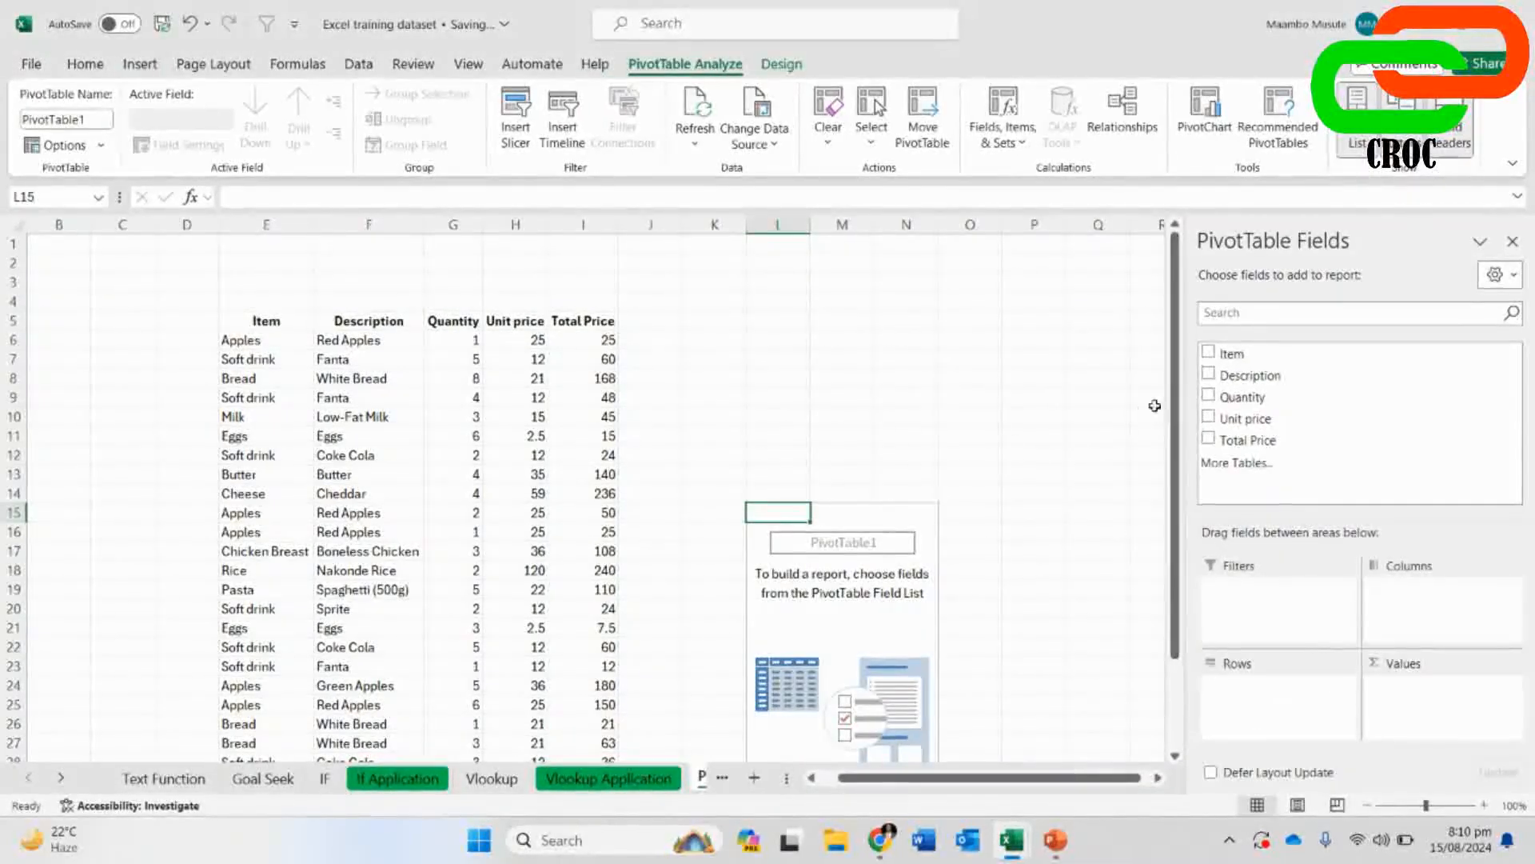
key(ctrl+z)
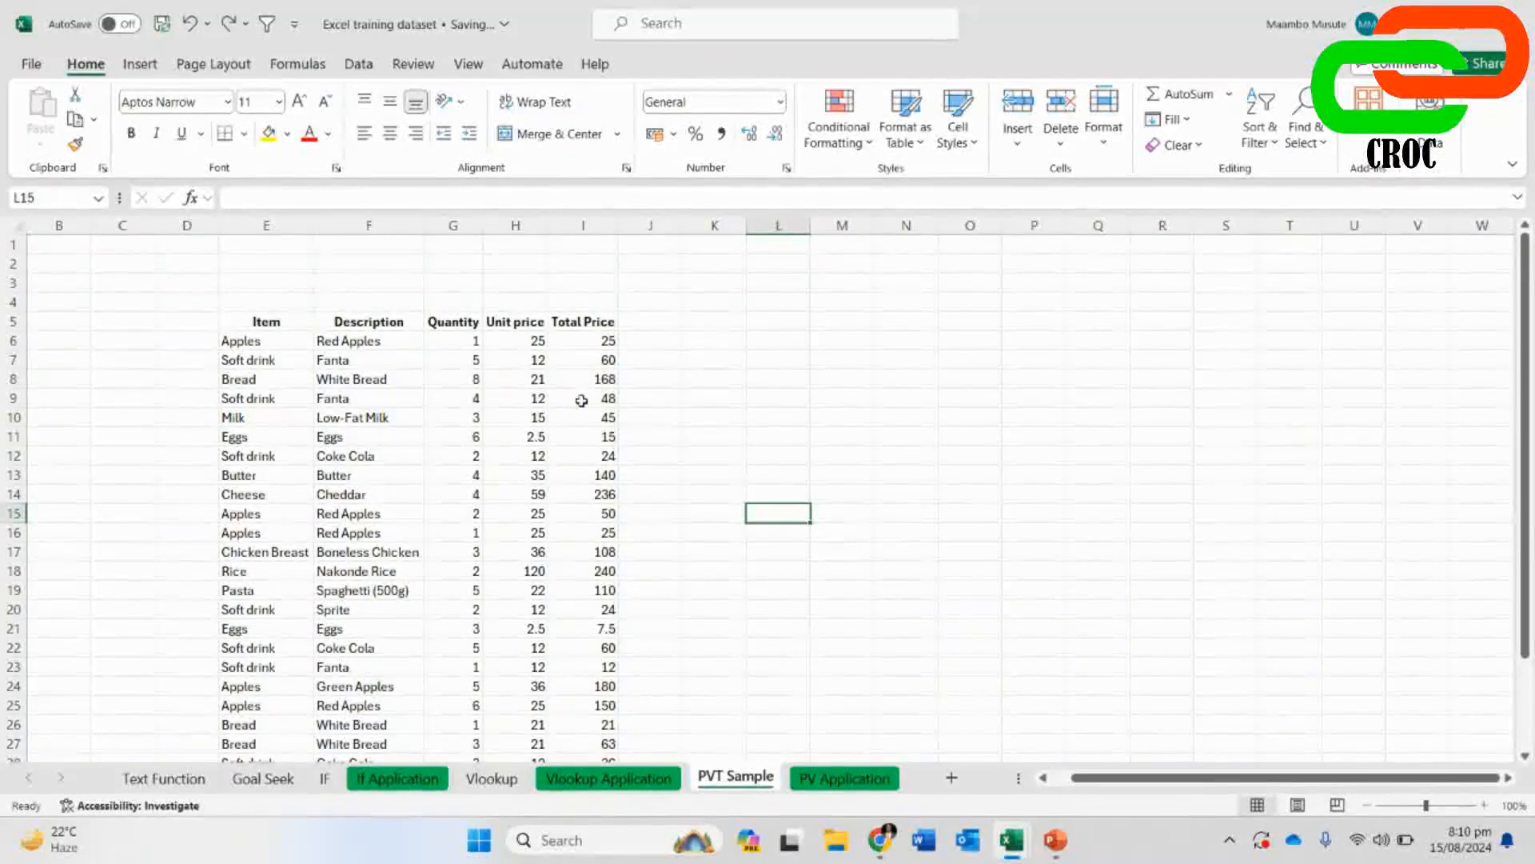
- Select the purchase data E5:I31 with its headers and insert a PivotTable from it on a new worksheet
click(258, 324)
key(ctrl+shift+Right)
key(ctrl+shift+Down)
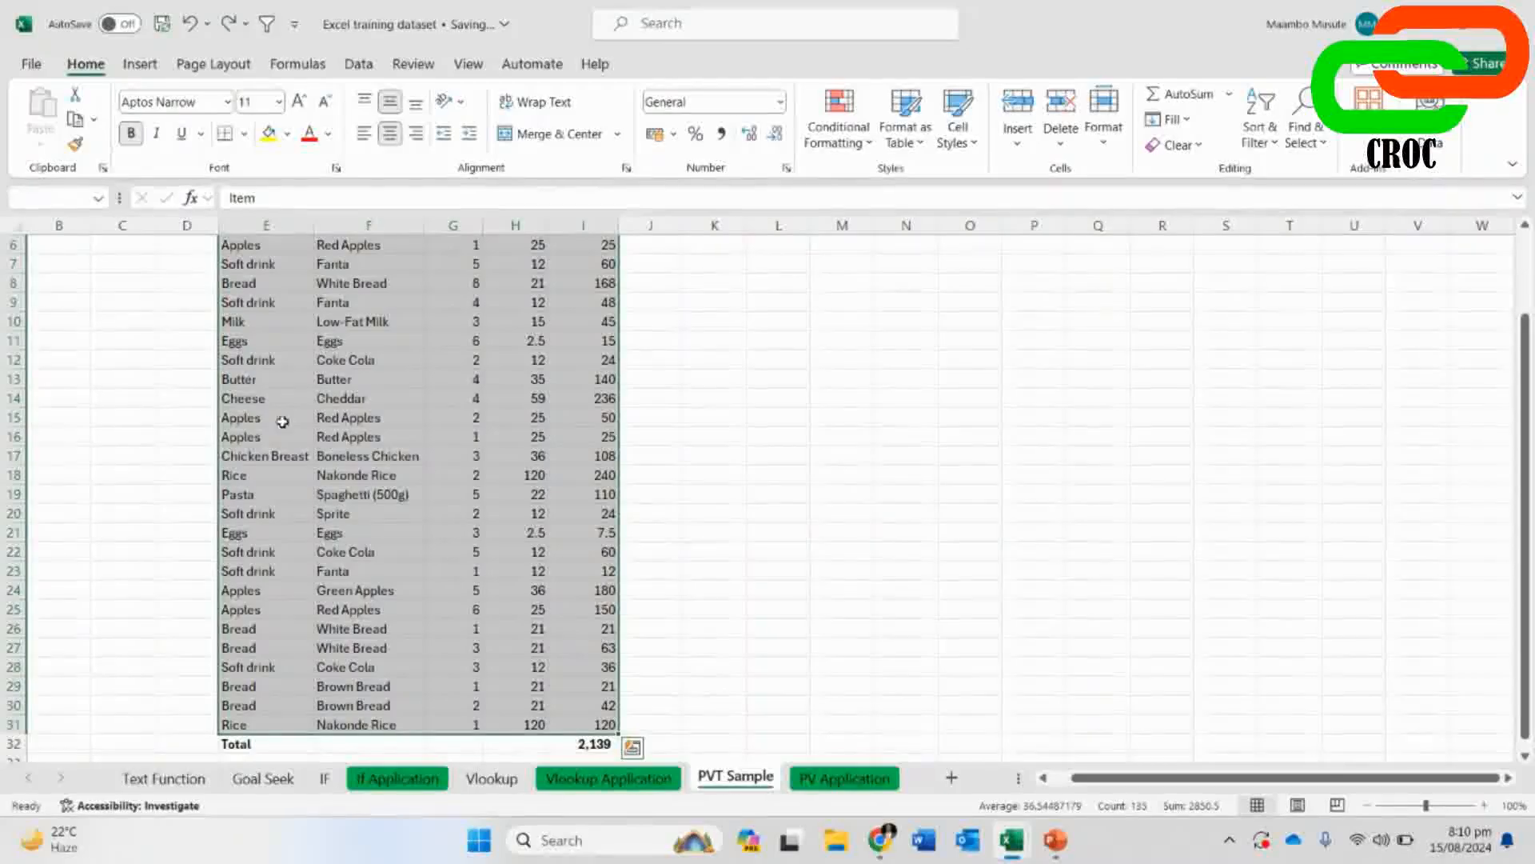
ctrl+scroll(680, 606, up, 2)
scroll(695, 548, up, 3)
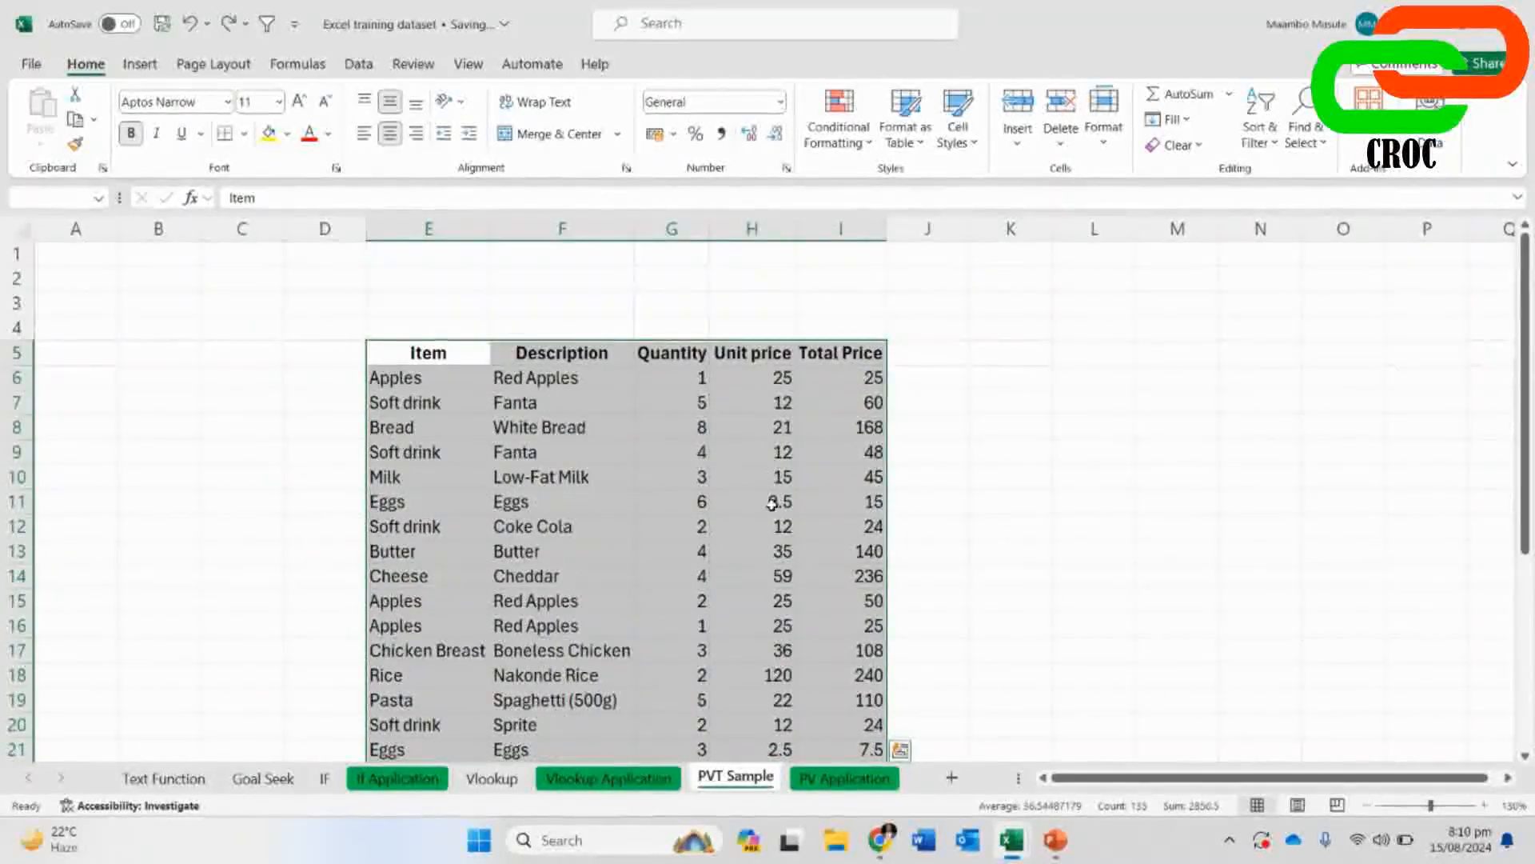
click(139, 64)
click(48, 108)
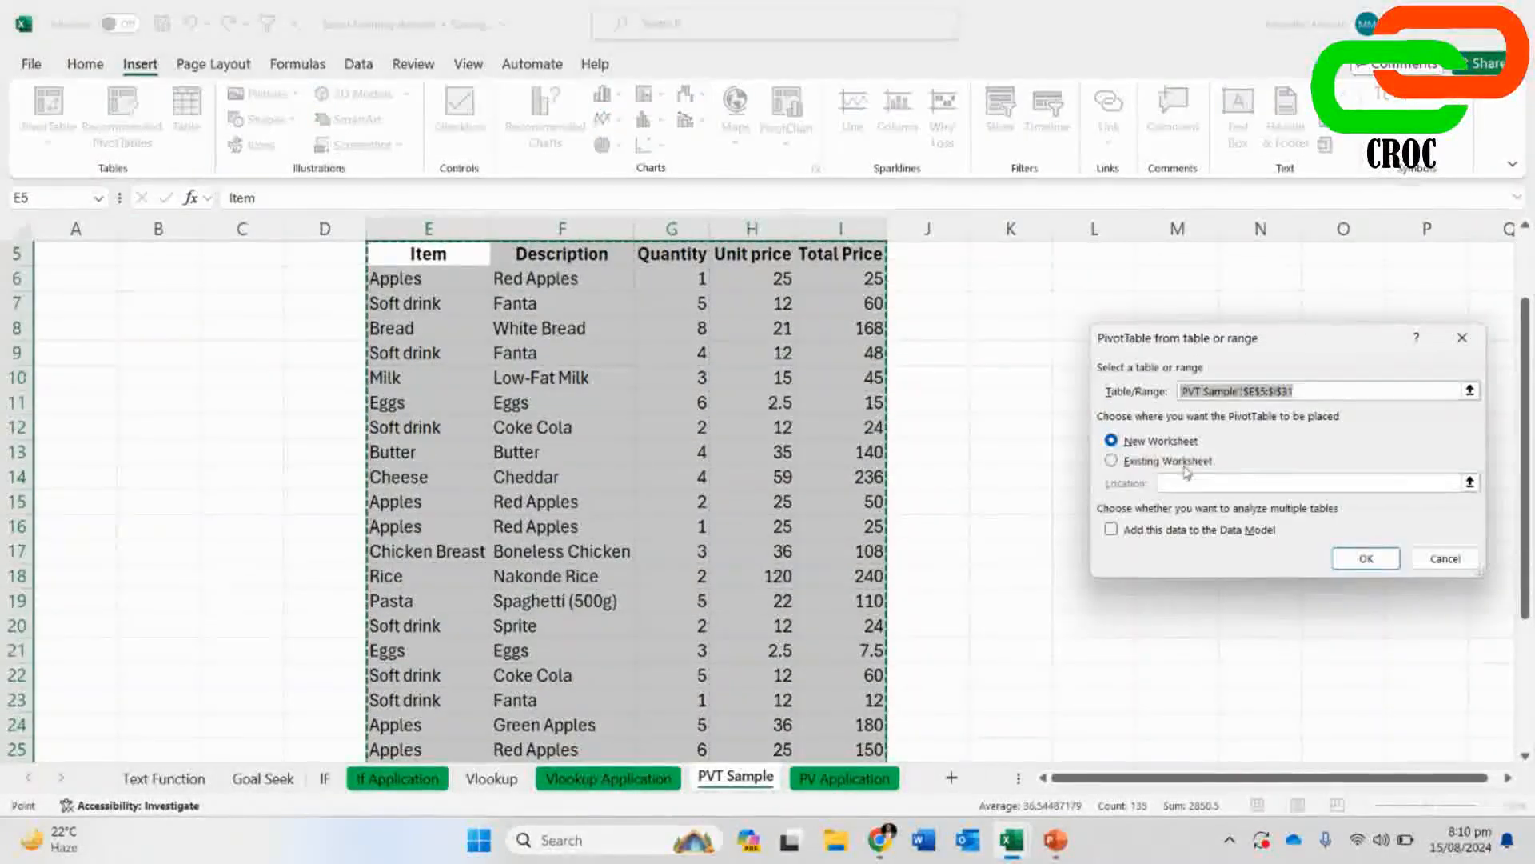
key(Tab)
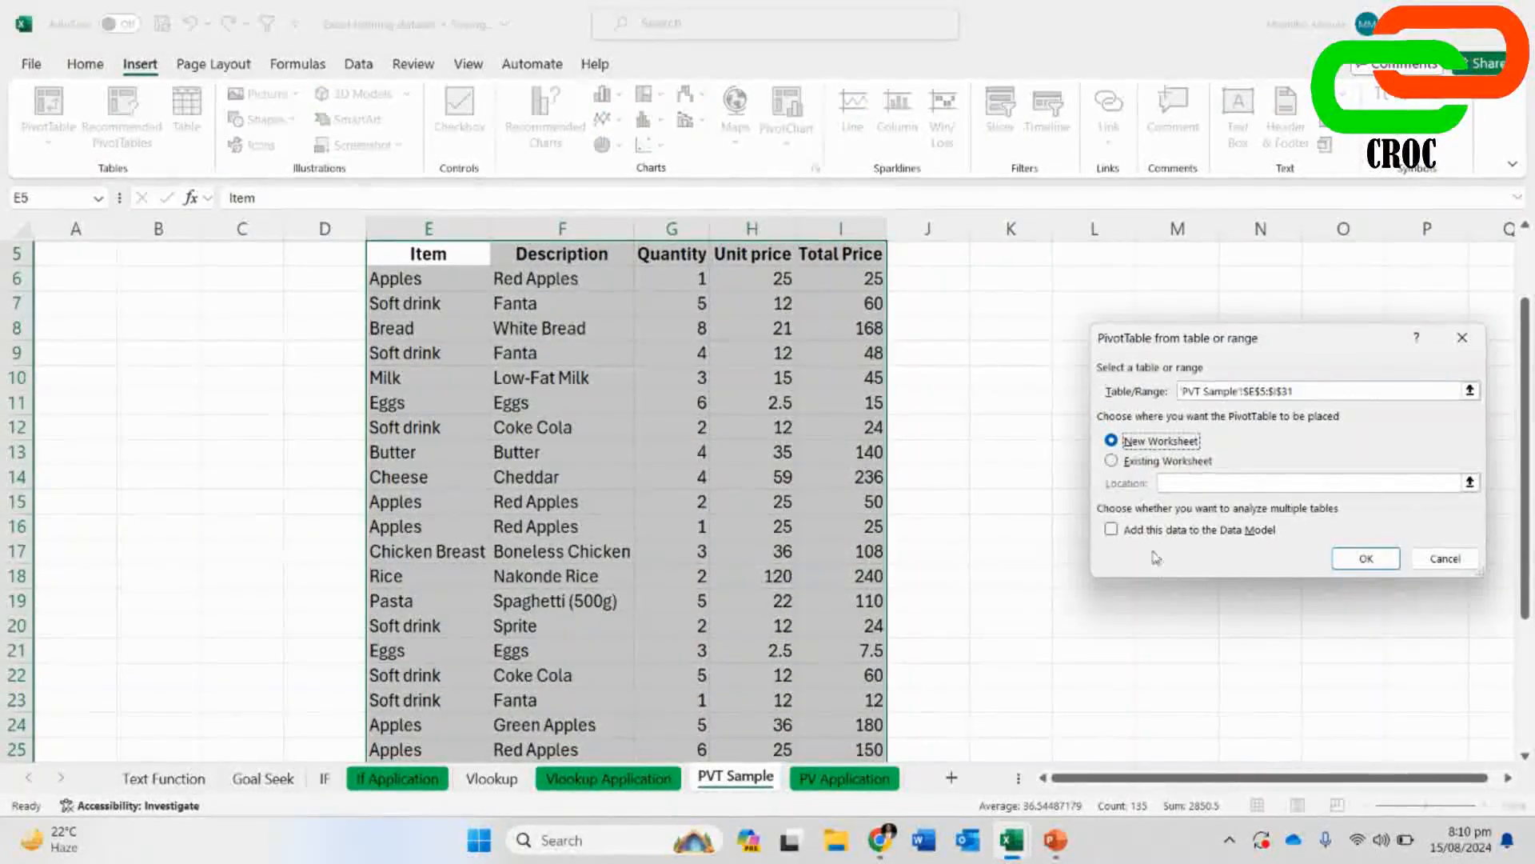
click(1366, 559)
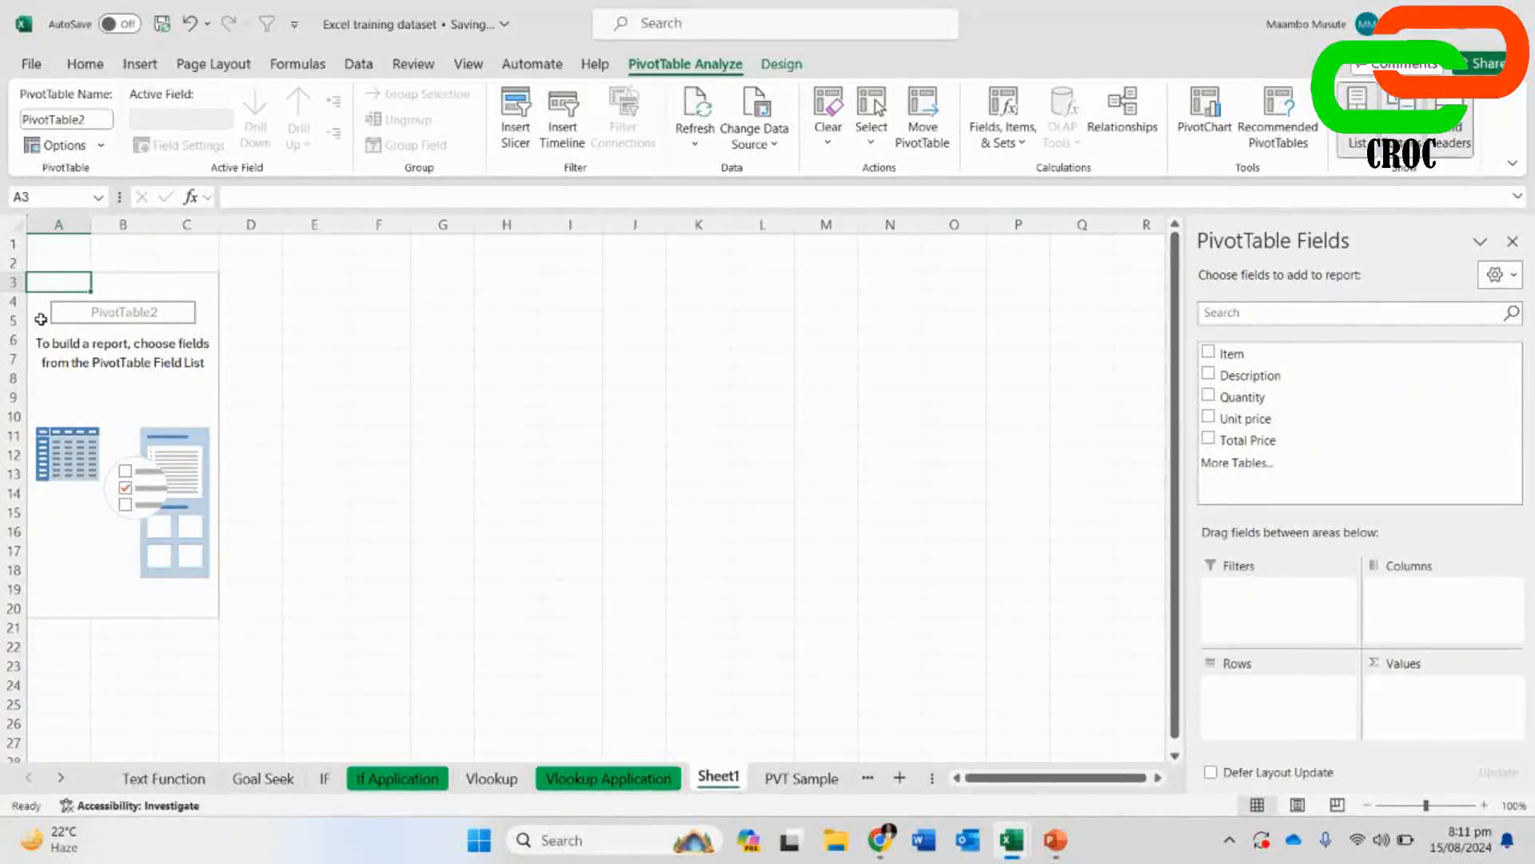
click(123, 290)
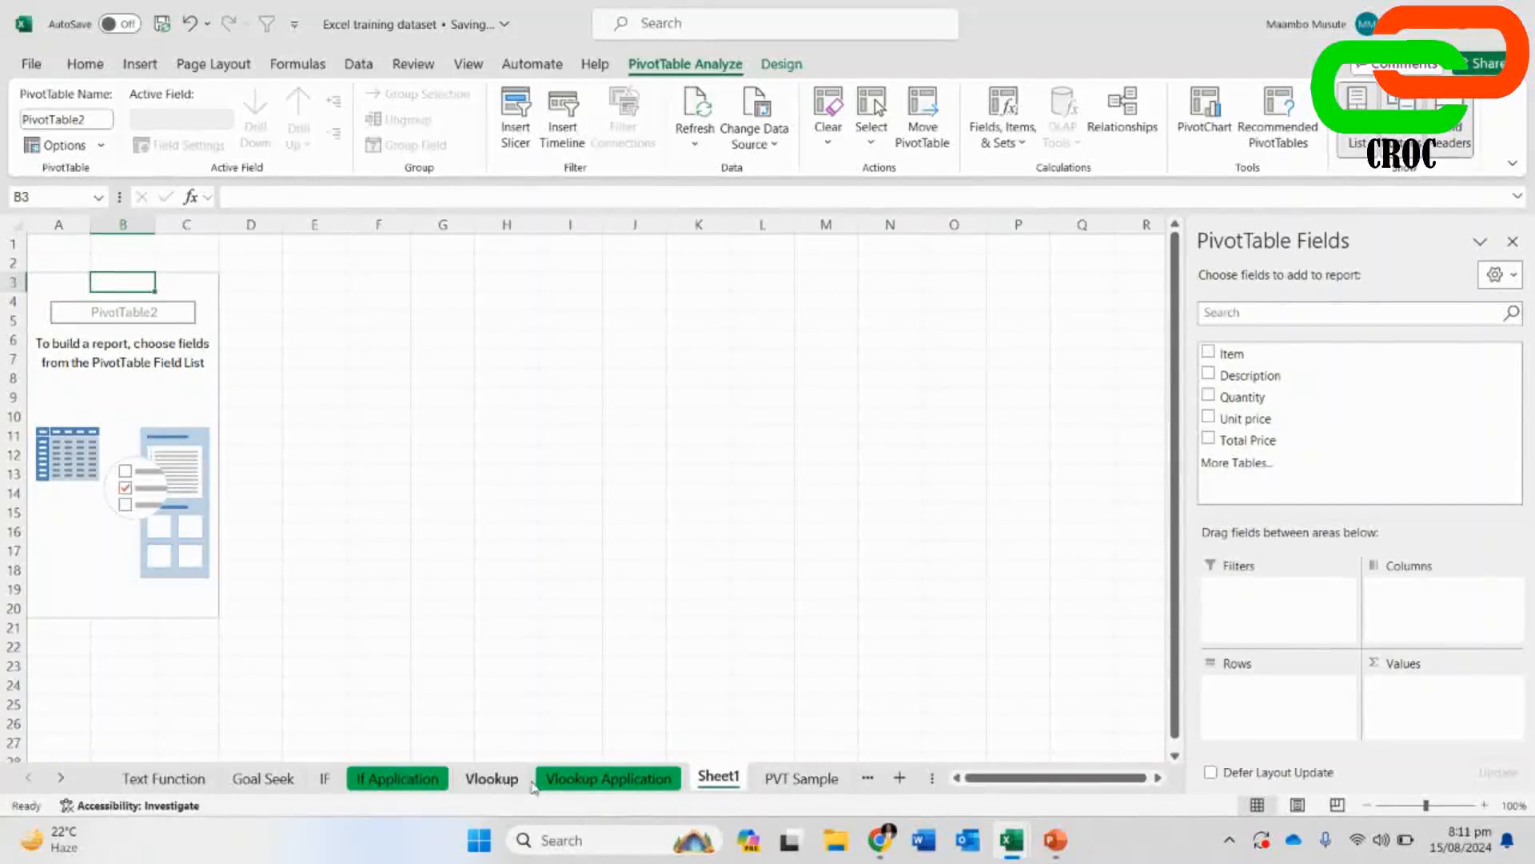
- Compare the five column headers in row 5 of PVT Sample with the PivotTable field list on Sheet1
click(62, 778)
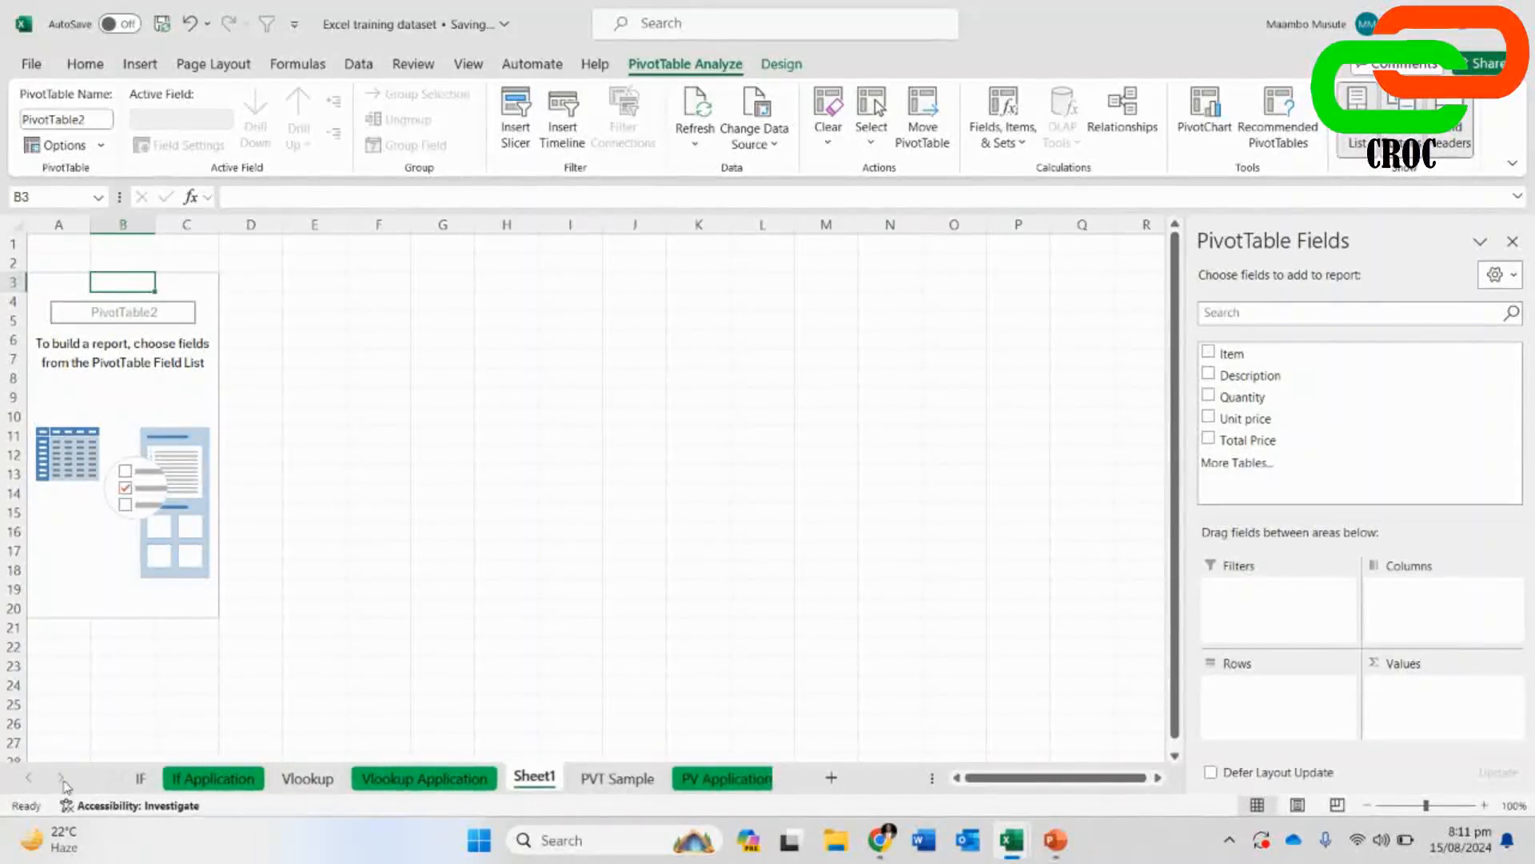
click(610, 780)
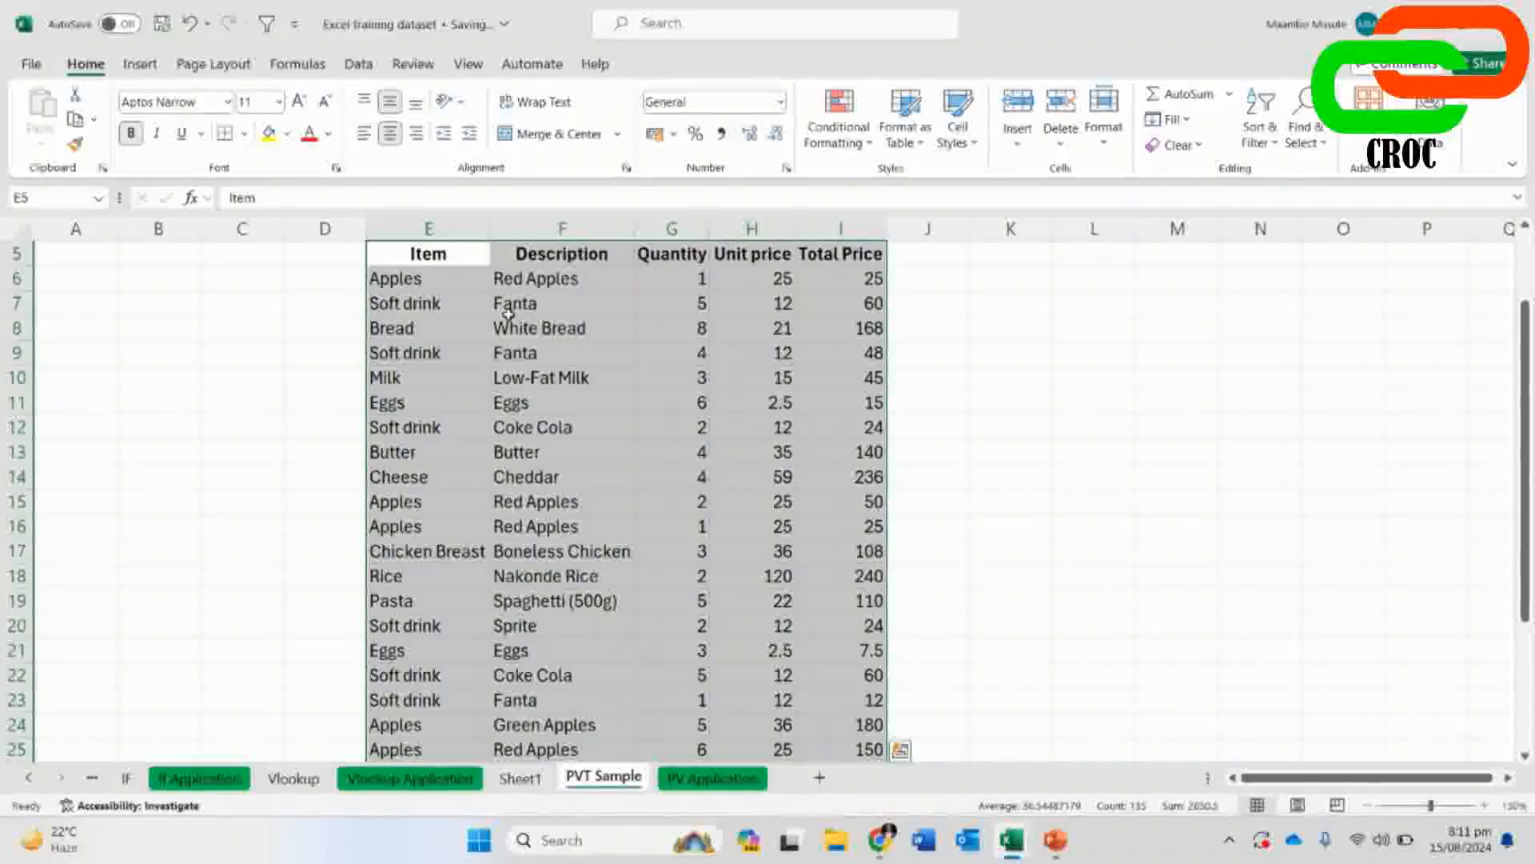
click(451, 256)
click(507, 256)
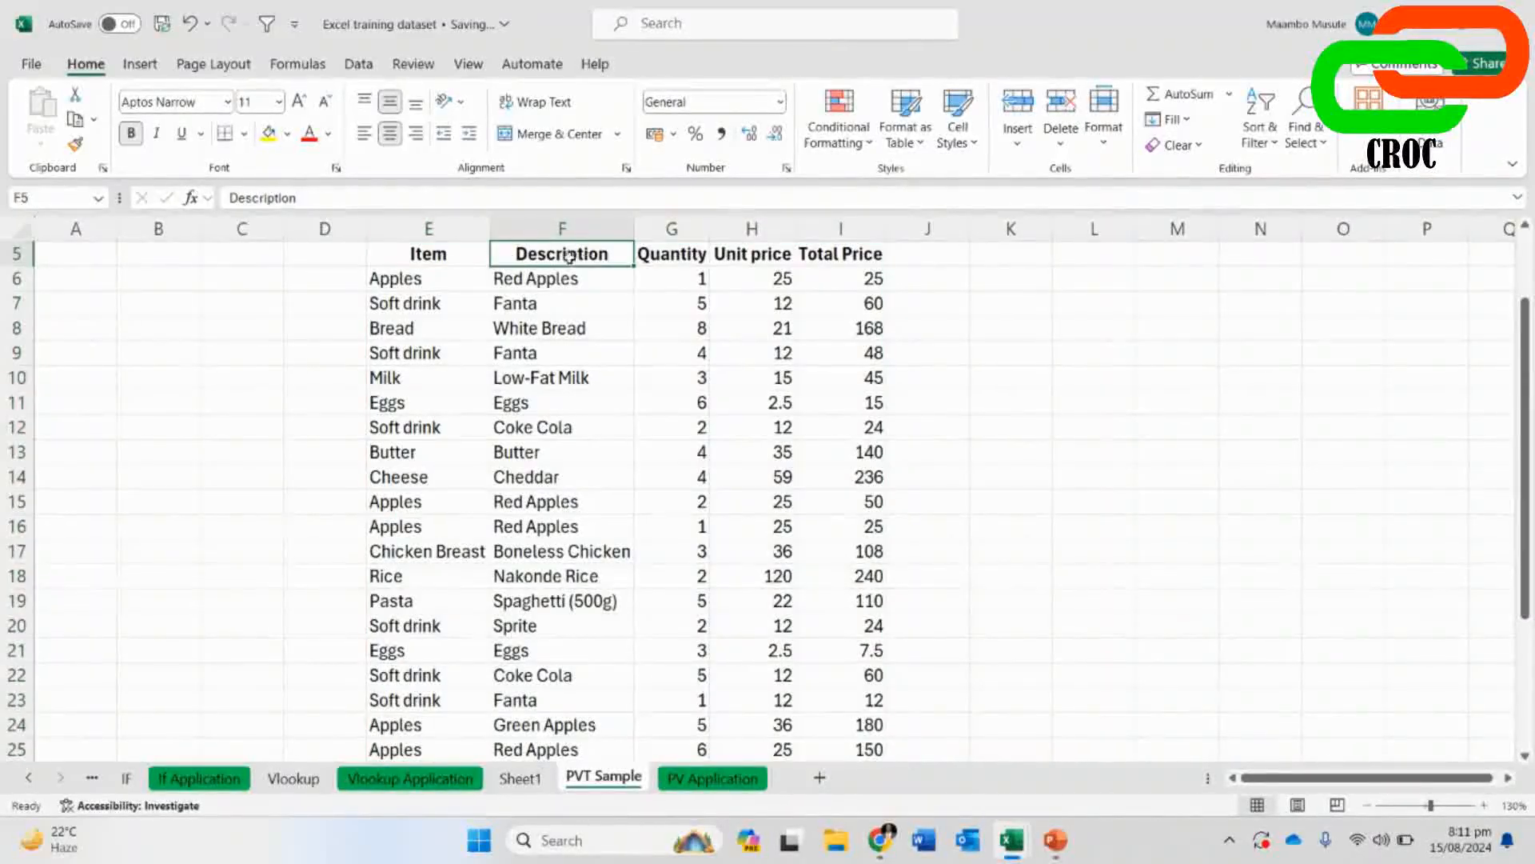
click(682, 252)
click(739, 256)
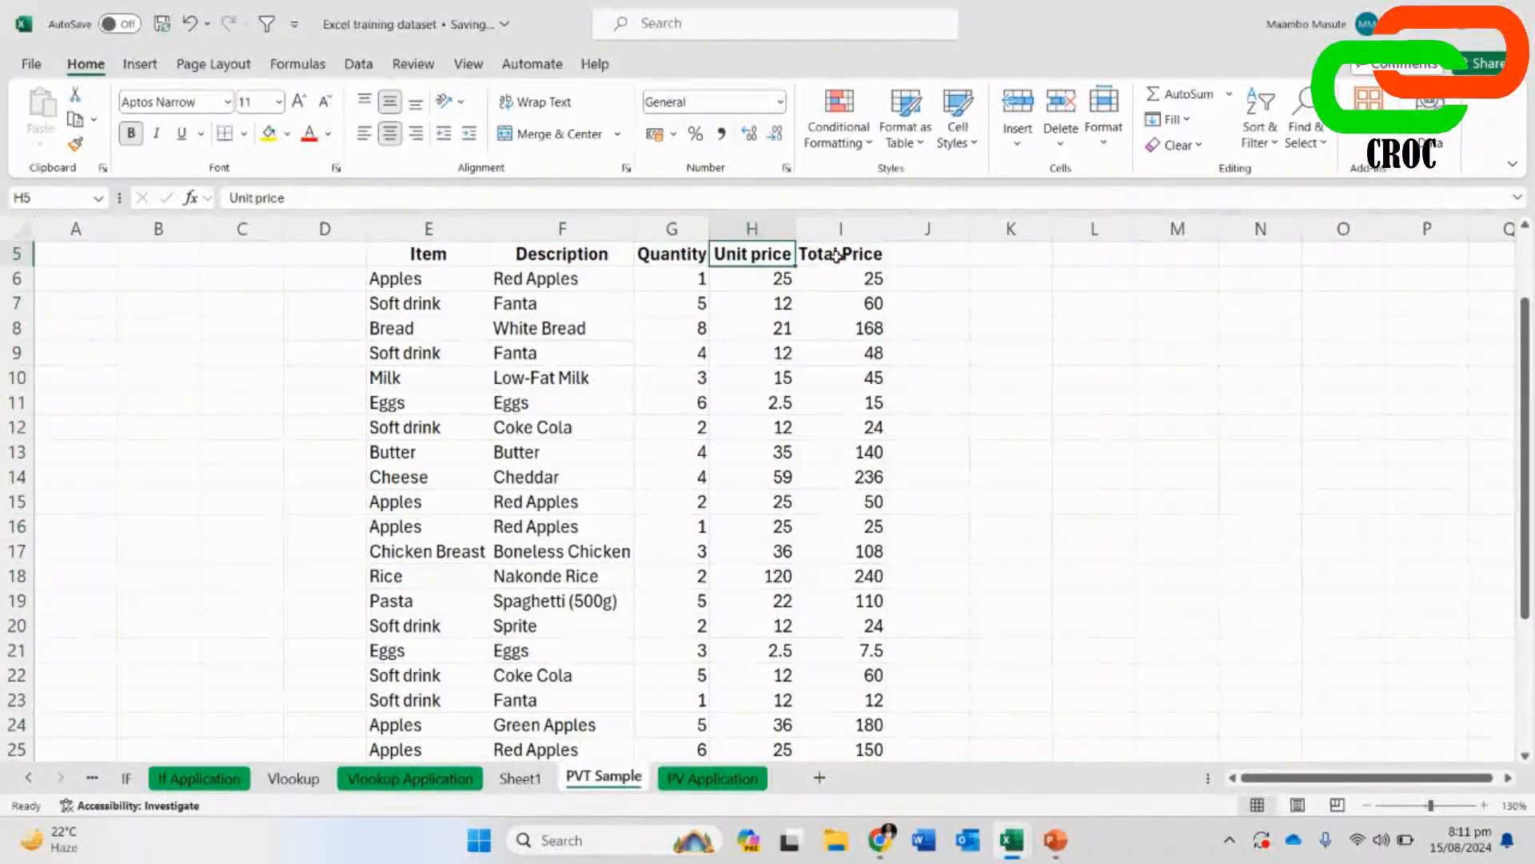
click(835, 256)
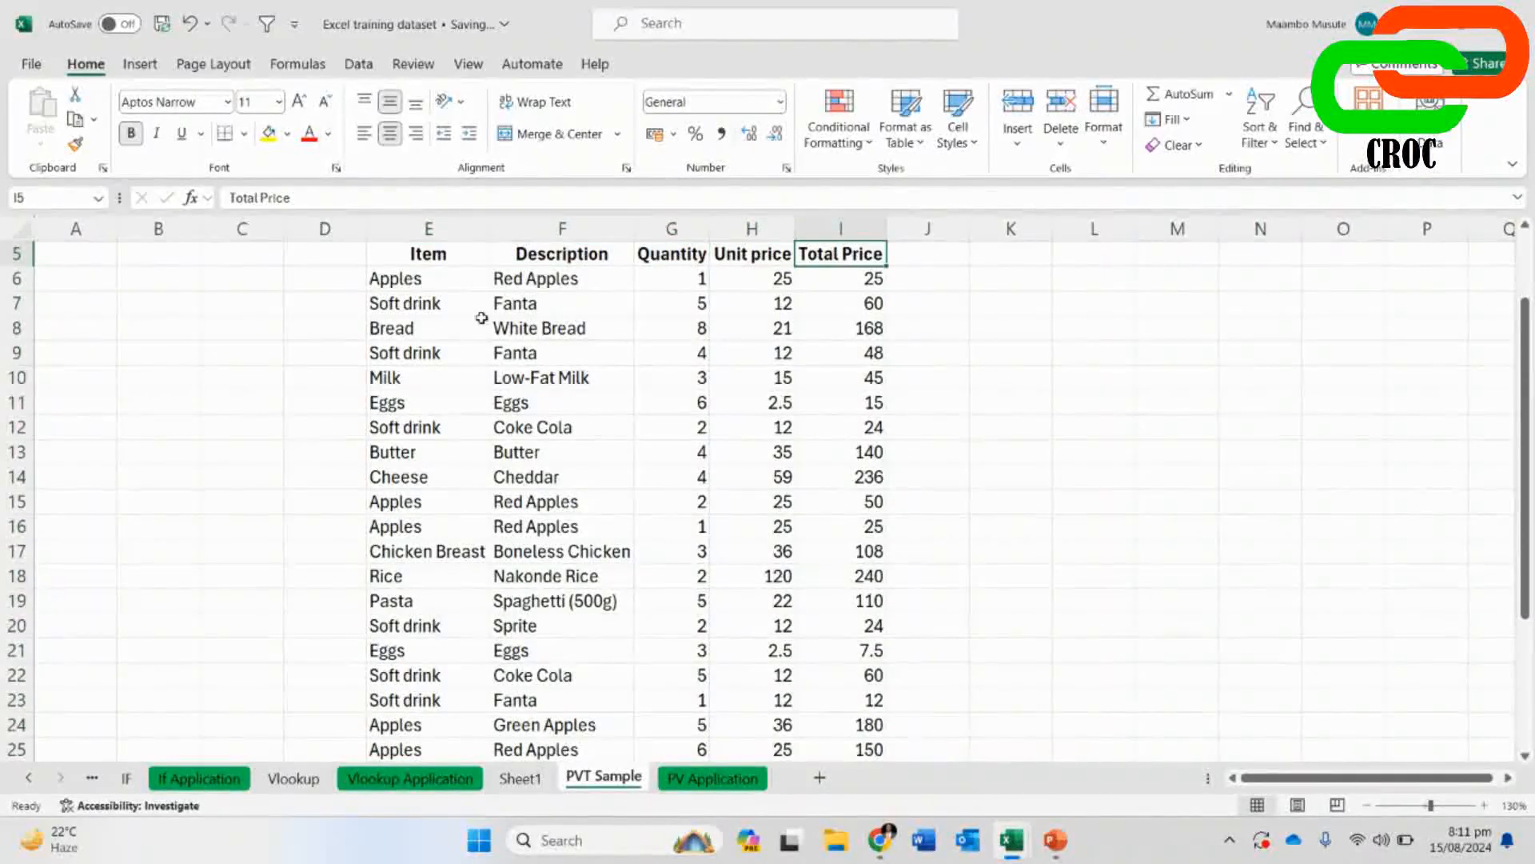
click(528, 780)
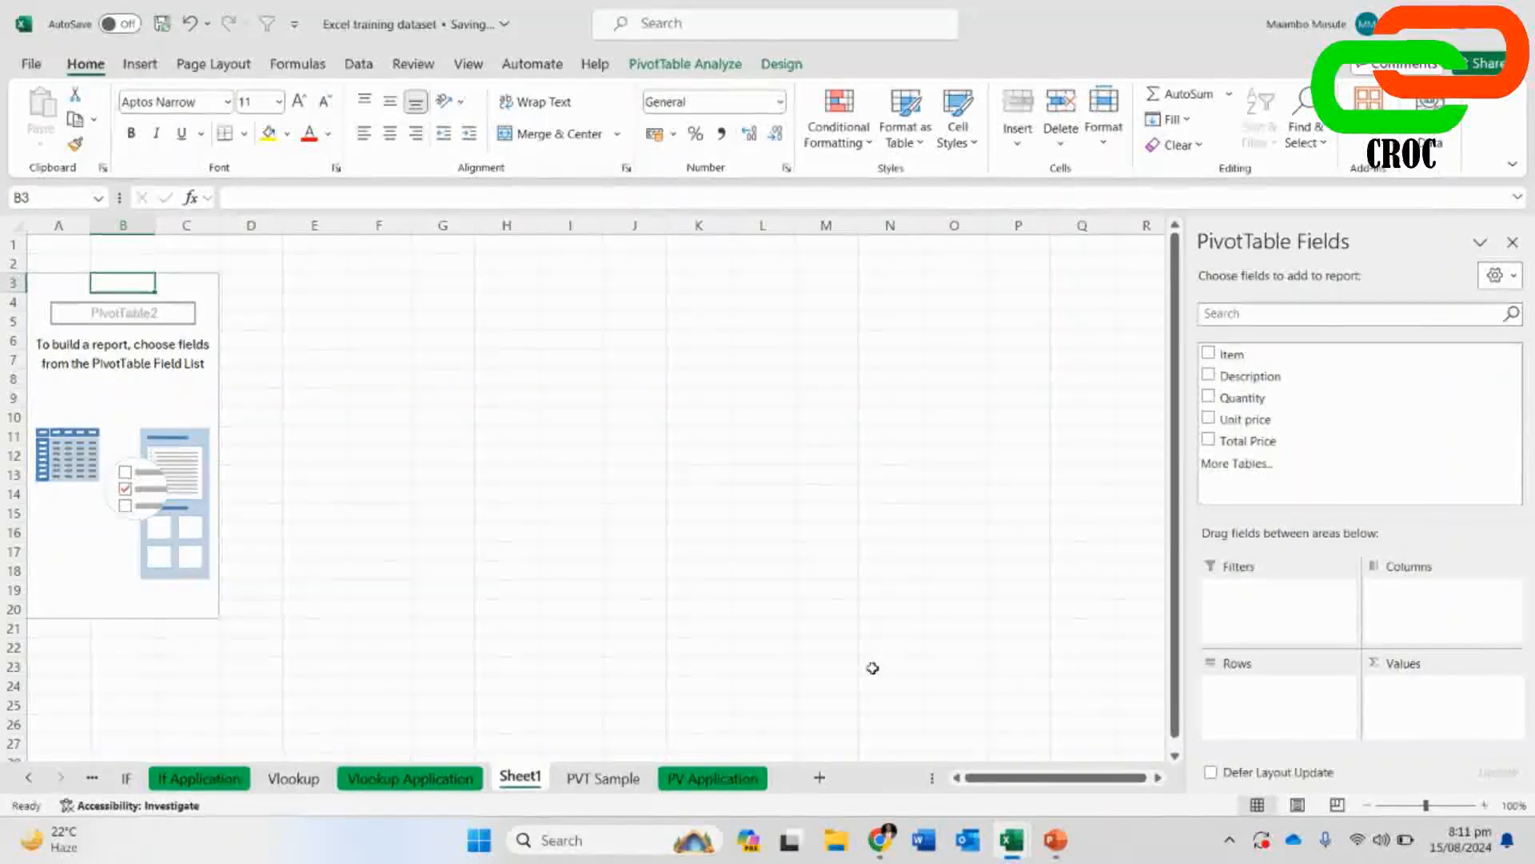
click(603, 778)
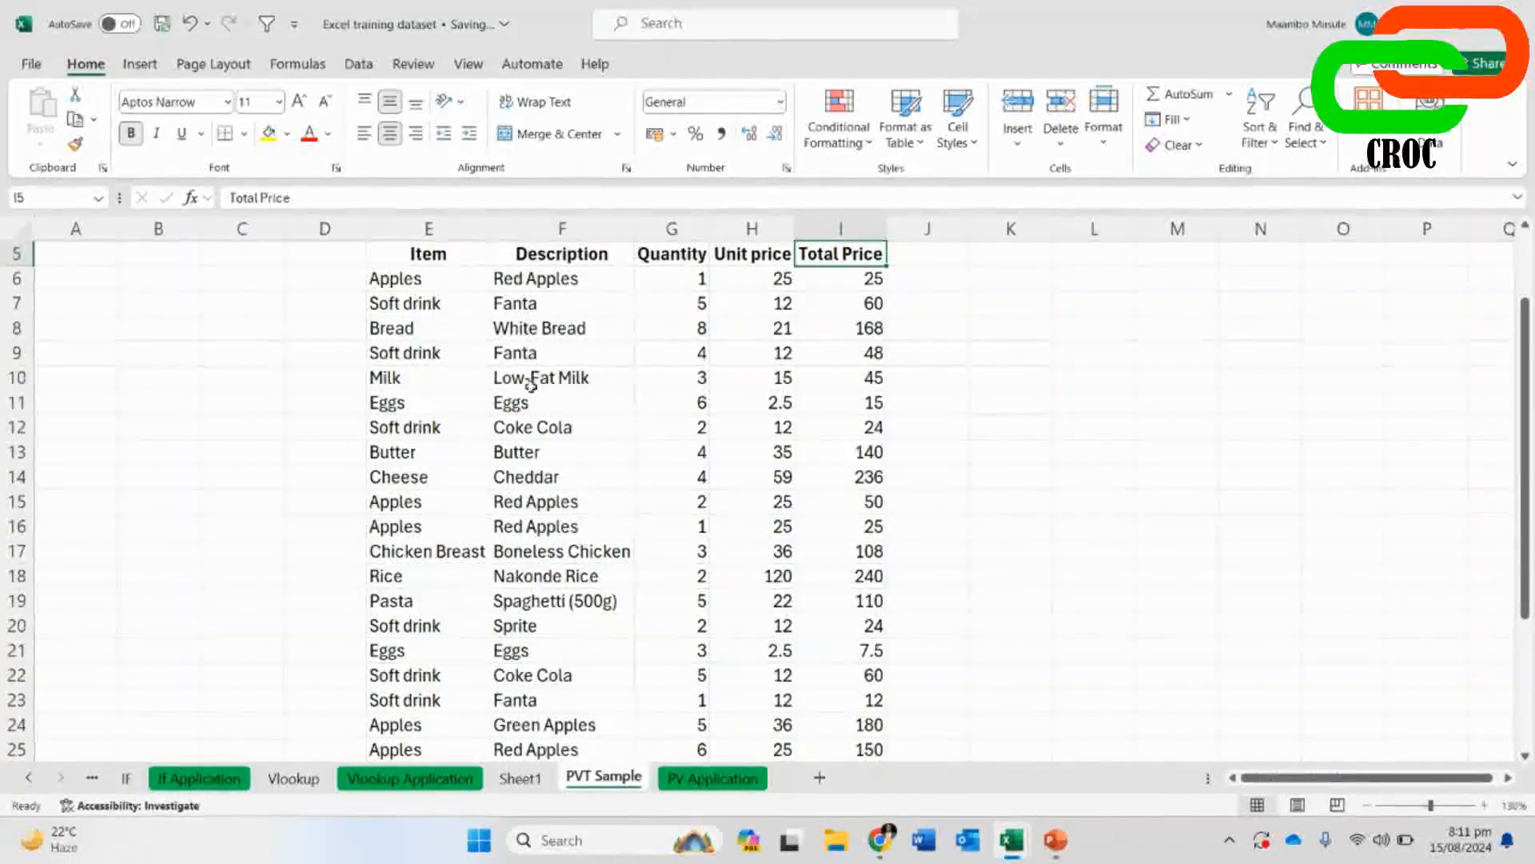
- Check the in-call messages in Google Meet and return to the empty PivotTable on Sheet1 in Excel
mouse_move(886, 846)
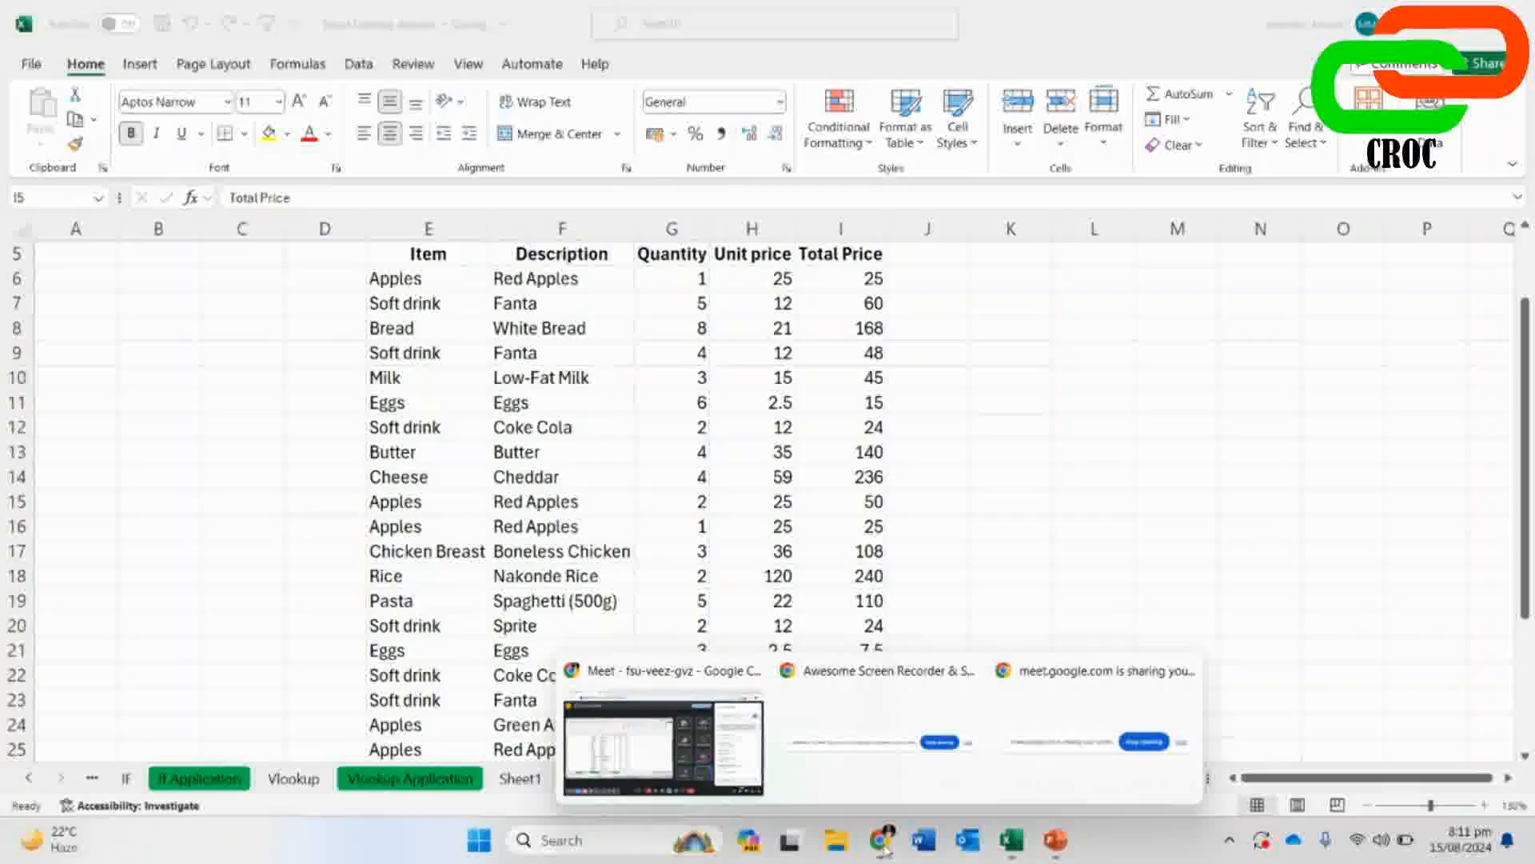
click(664, 780)
click(587, 785)
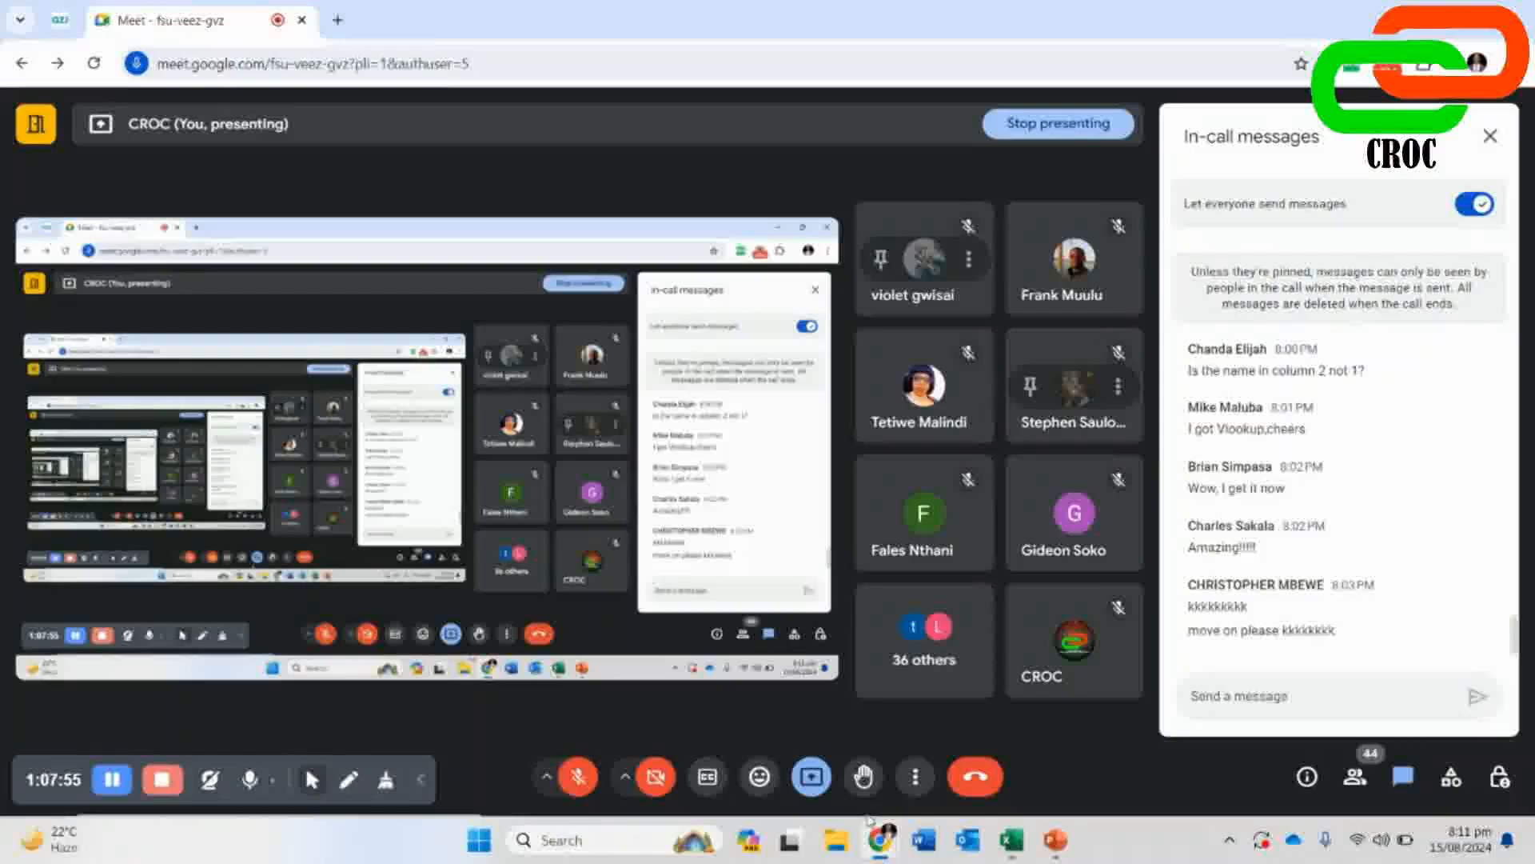
mouse_move(1006, 841)
click(938, 770)
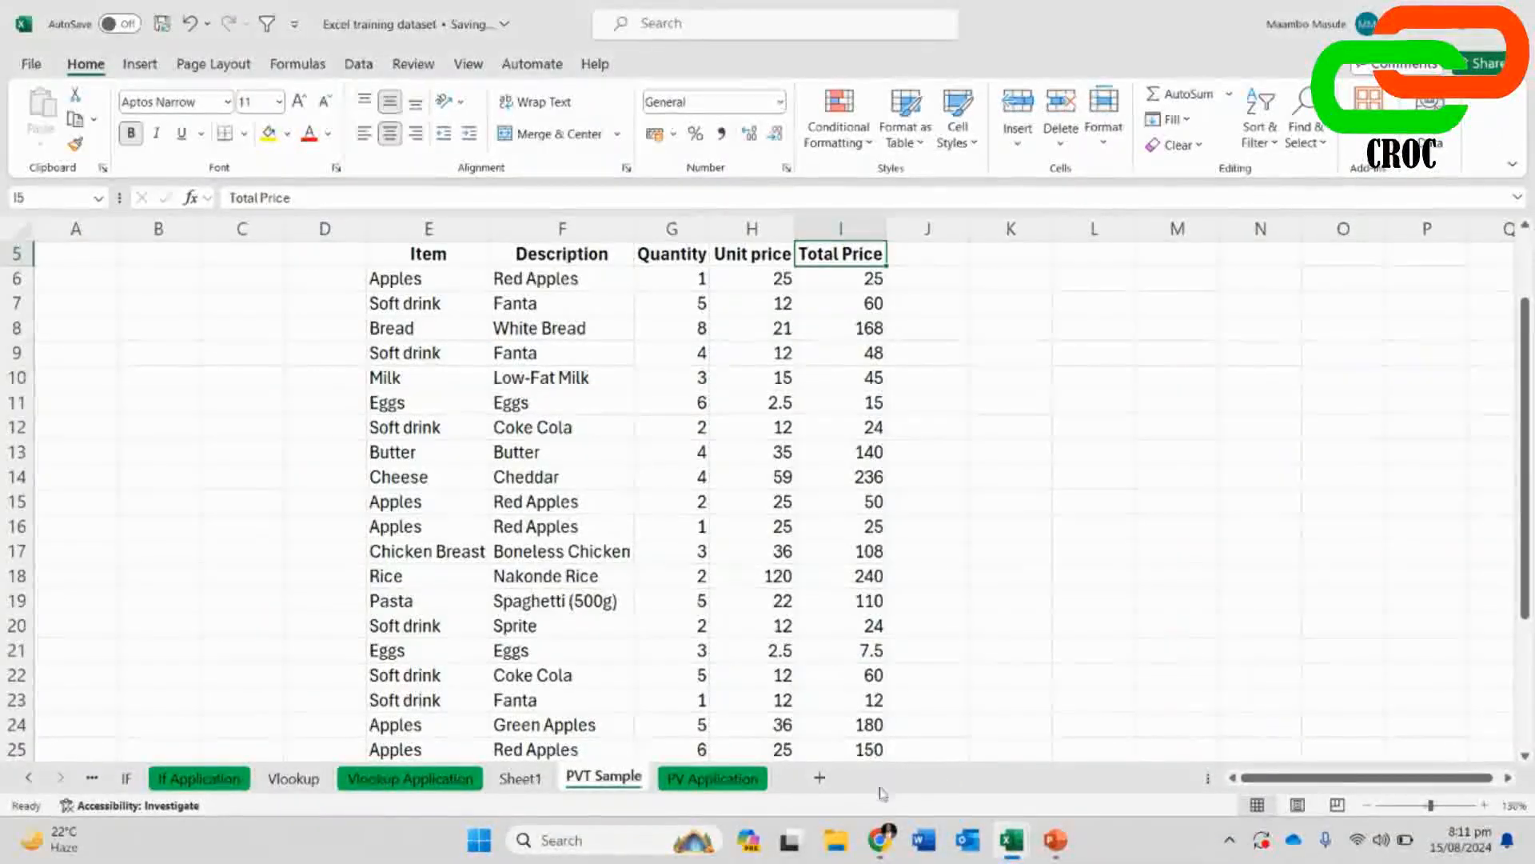
click(538, 779)
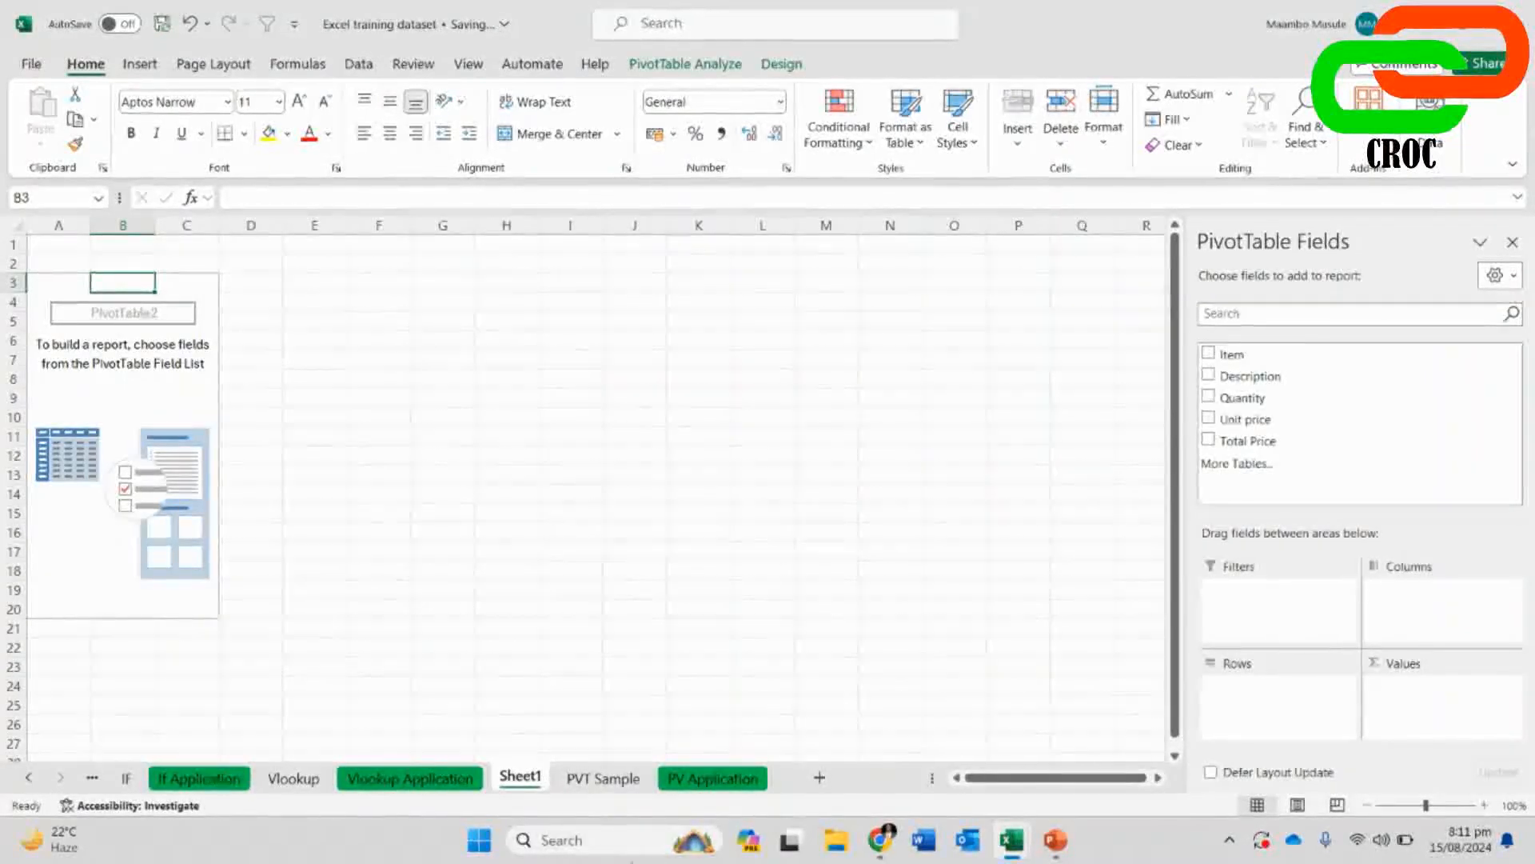
- Turn on the microphone in the Google Meet call and return to the empty PivotTable on Sheet1 in Excel
mouse_move(879, 840)
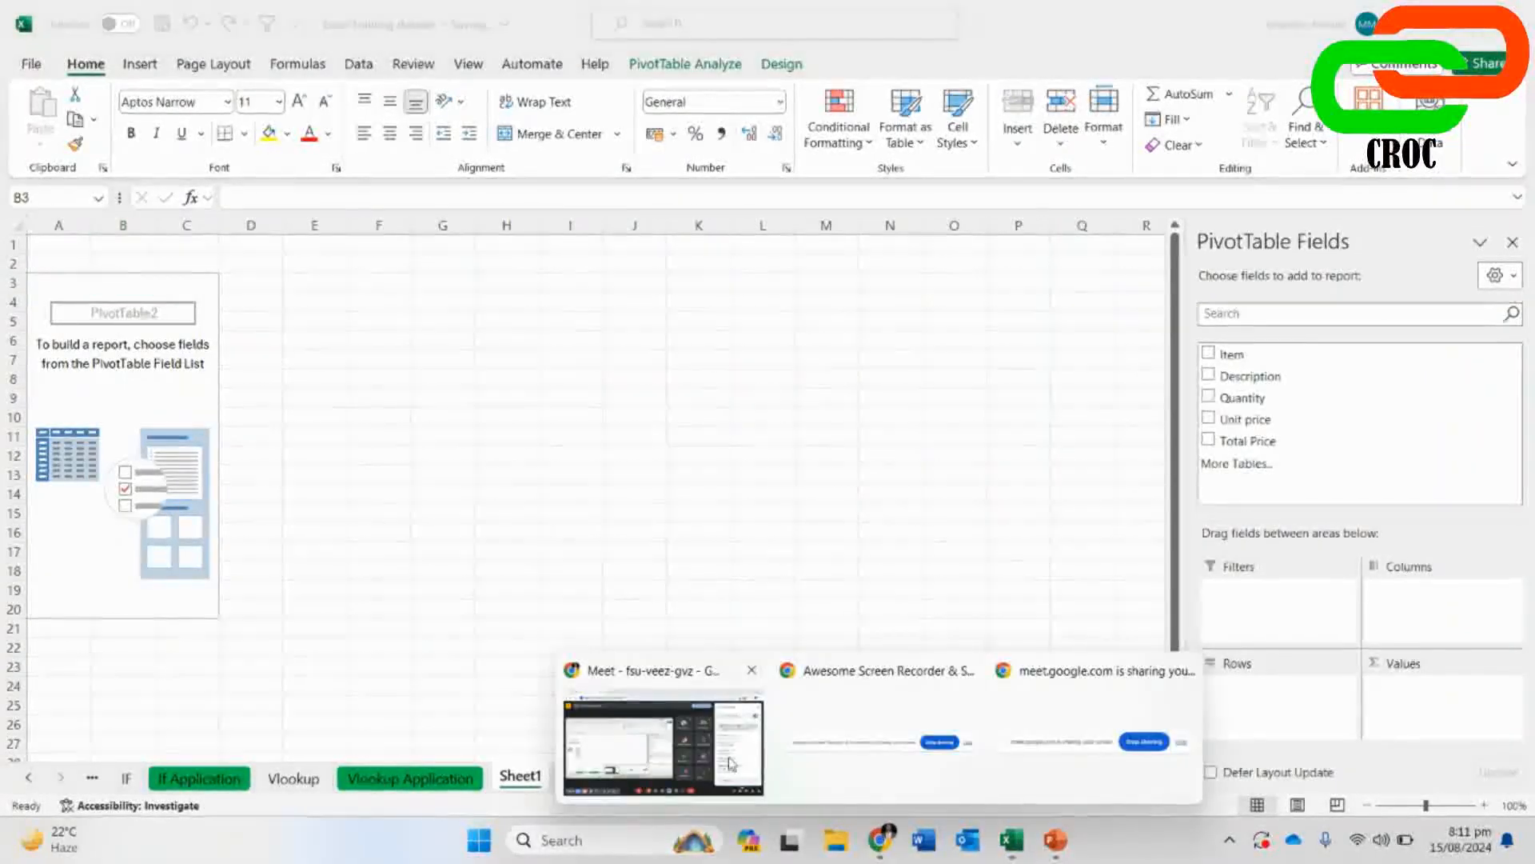
click(729, 759)
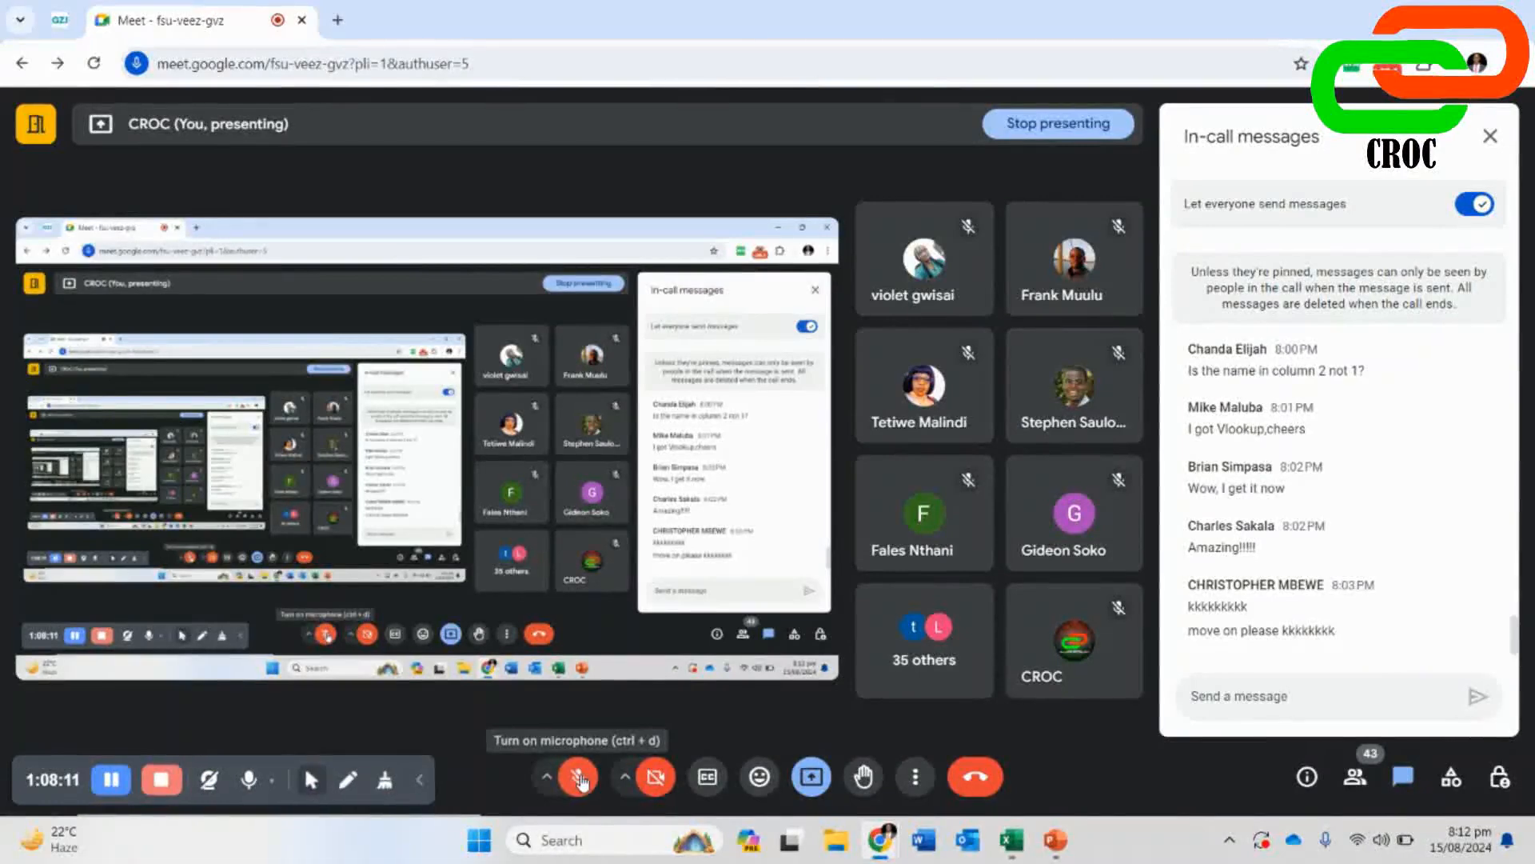
click(579, 777)
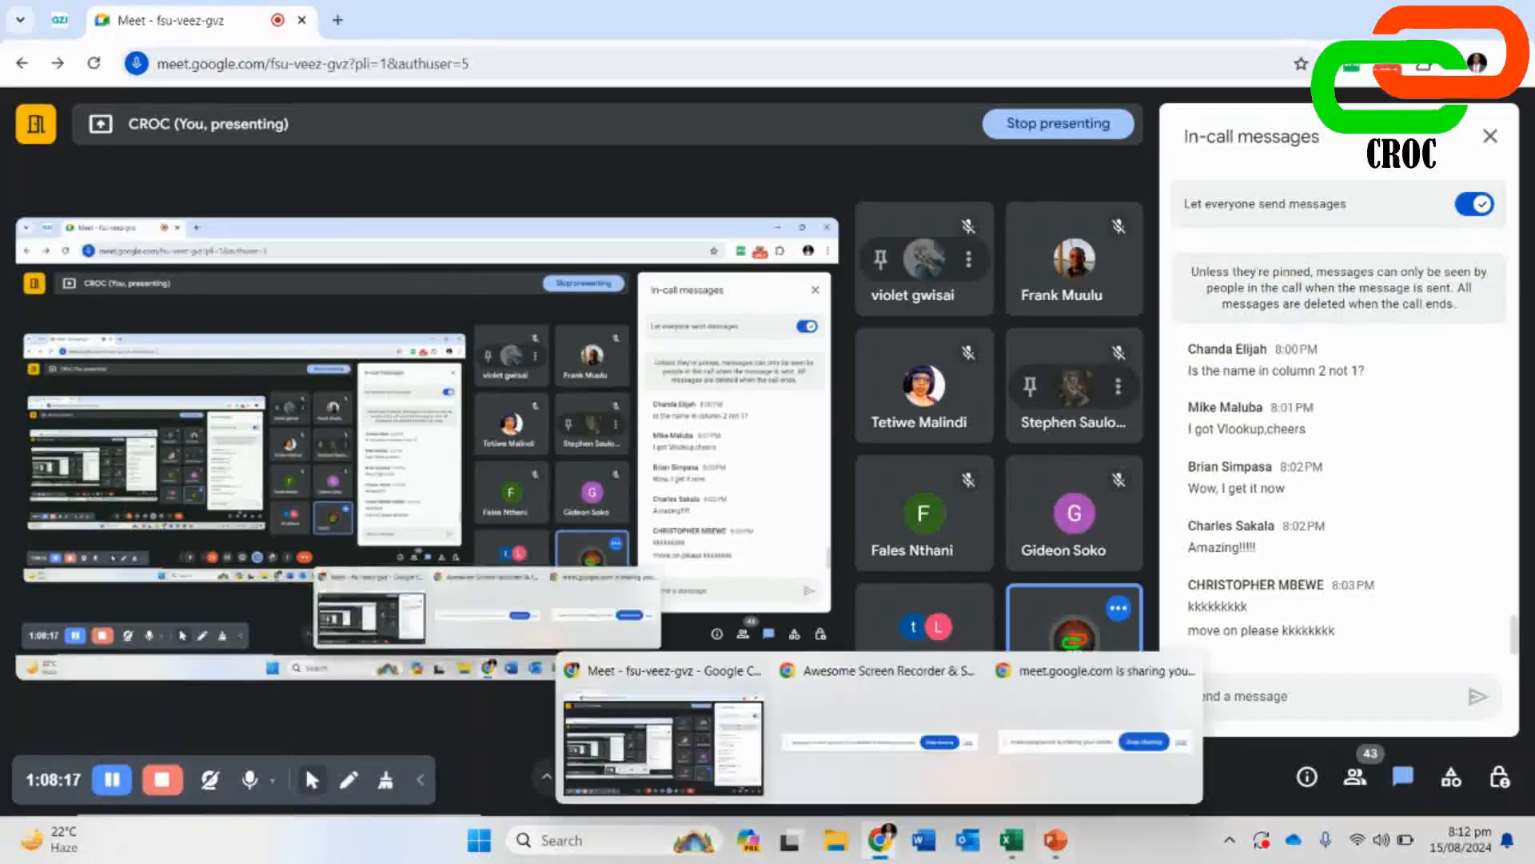
click(963, 739)
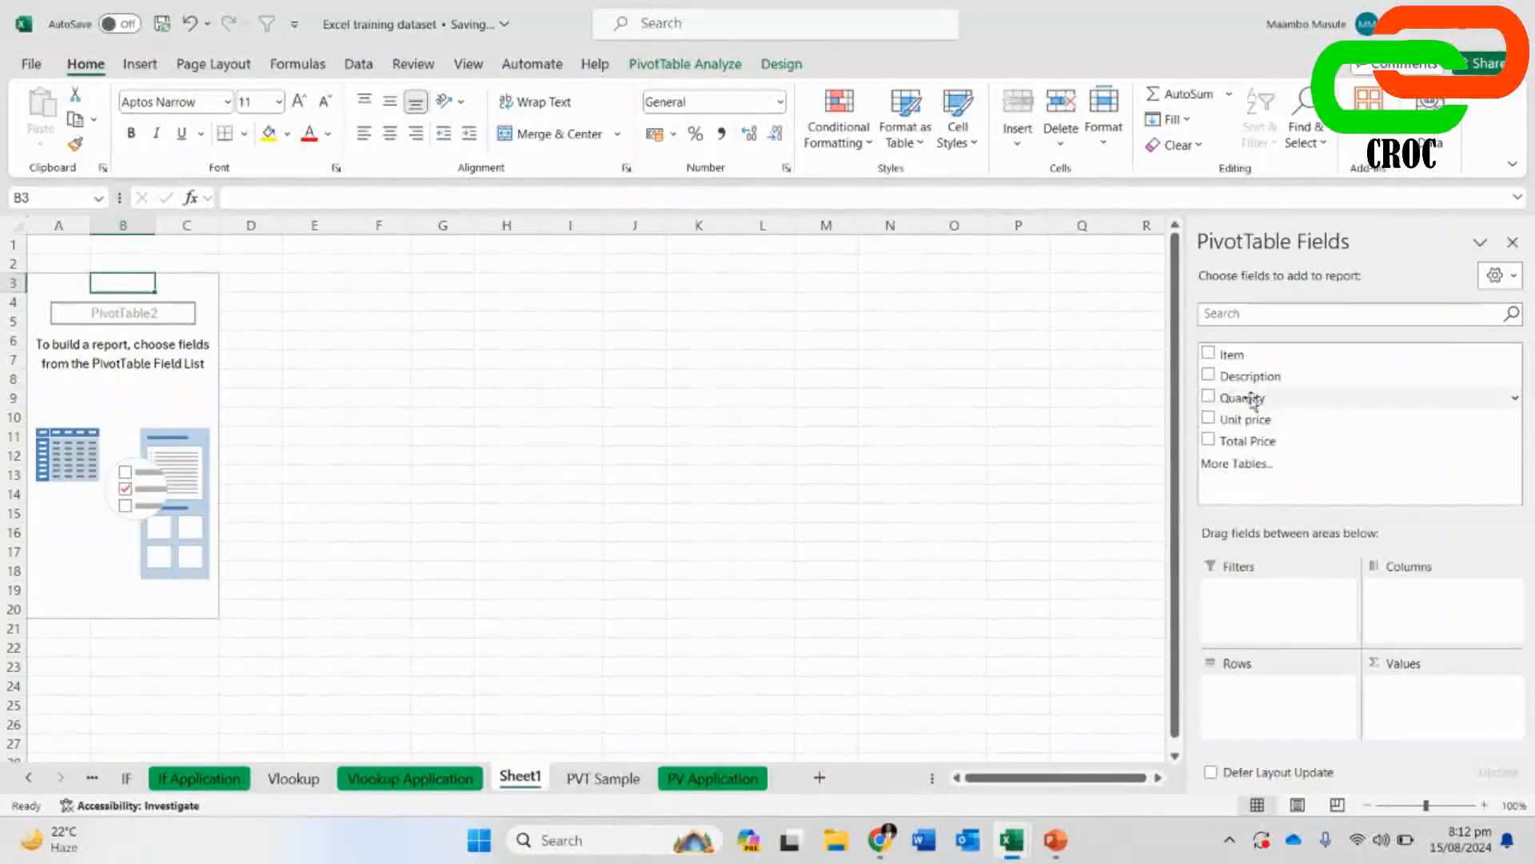
- Add the Item field to the PivotTable's rows, taking it out once and adding it again to demonstrate the effect
click(1208, 354)
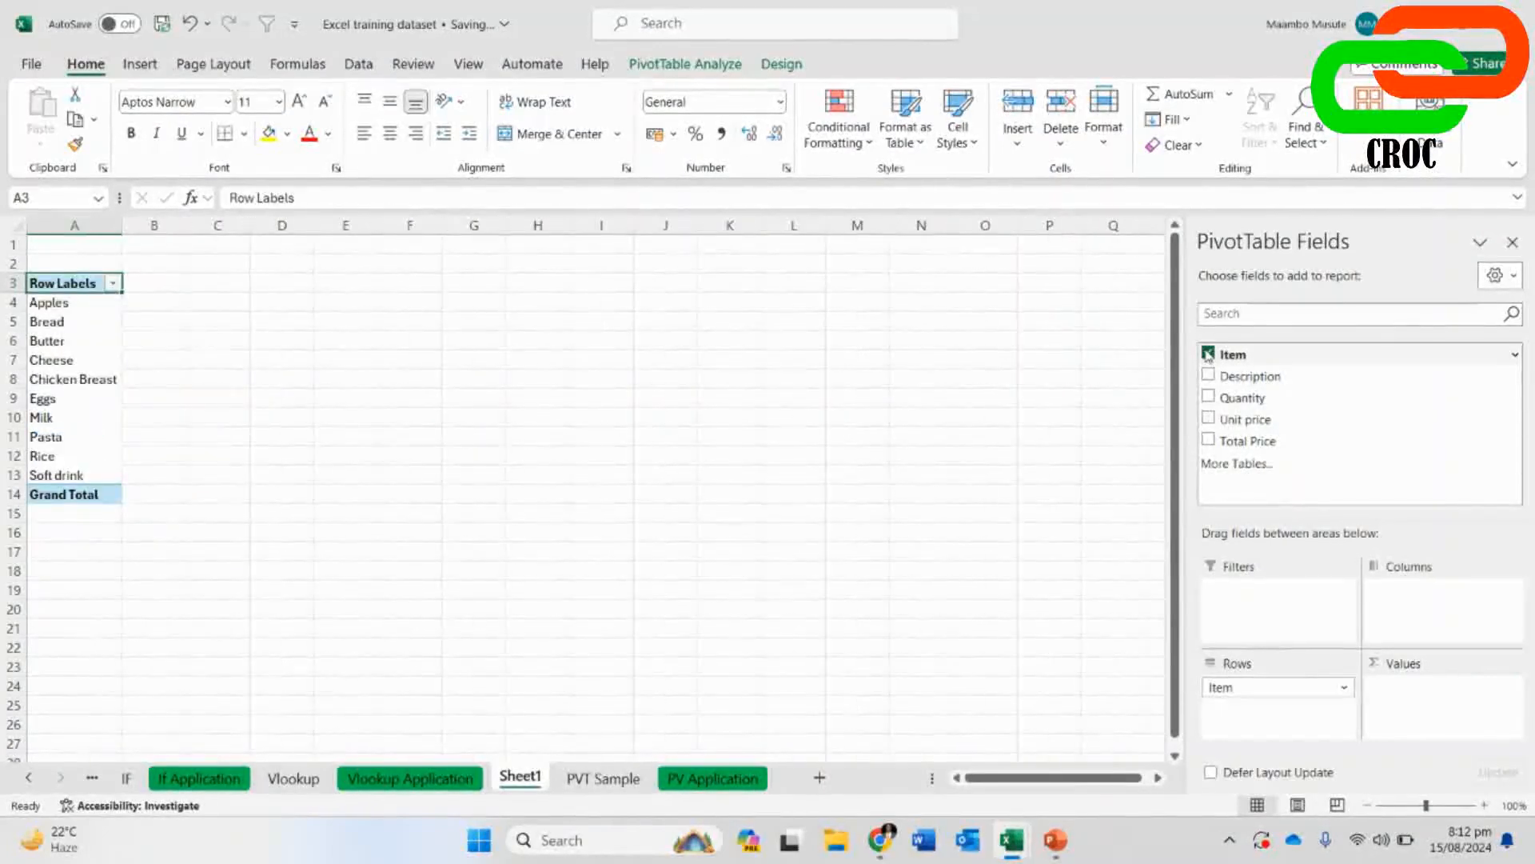
click(1209, 357)
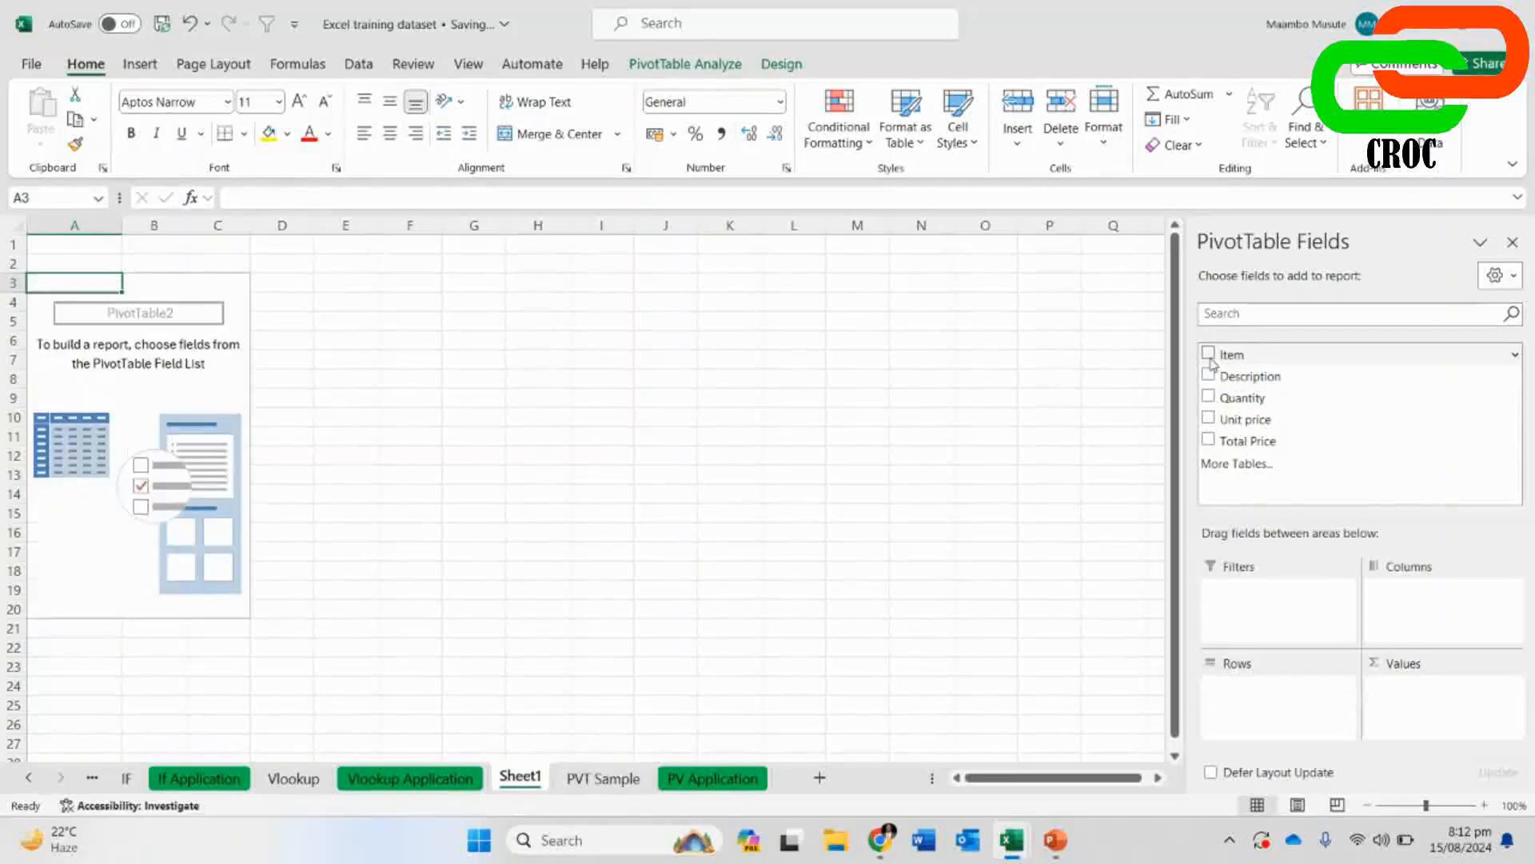
click(1208, 354)
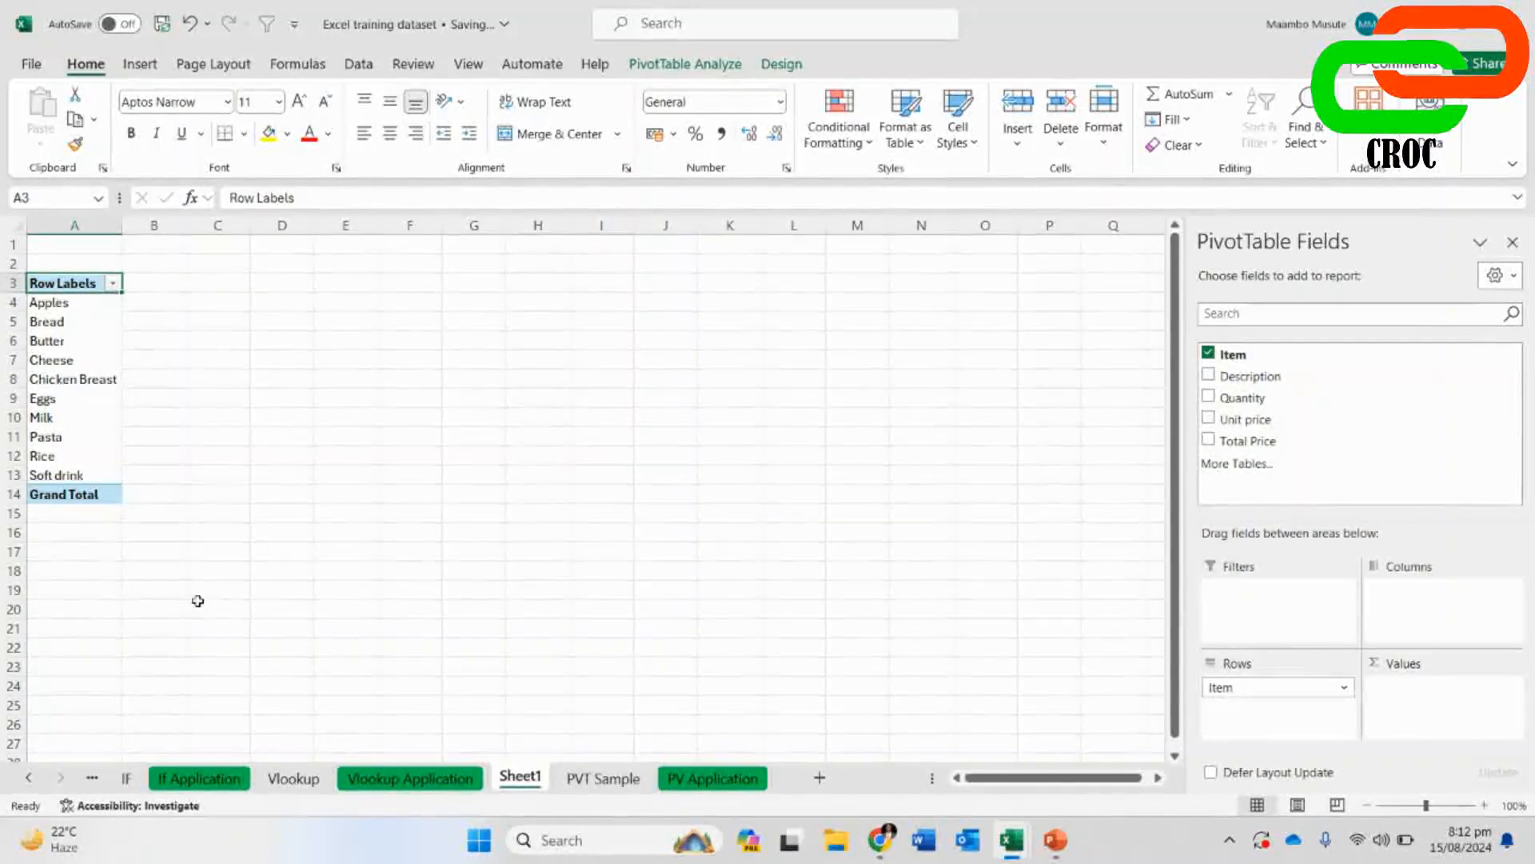
- Compare the repeated Apples entries in the Item column of PVT Sample with the PivotTable's row labels on Sheet1
click(574, 787)
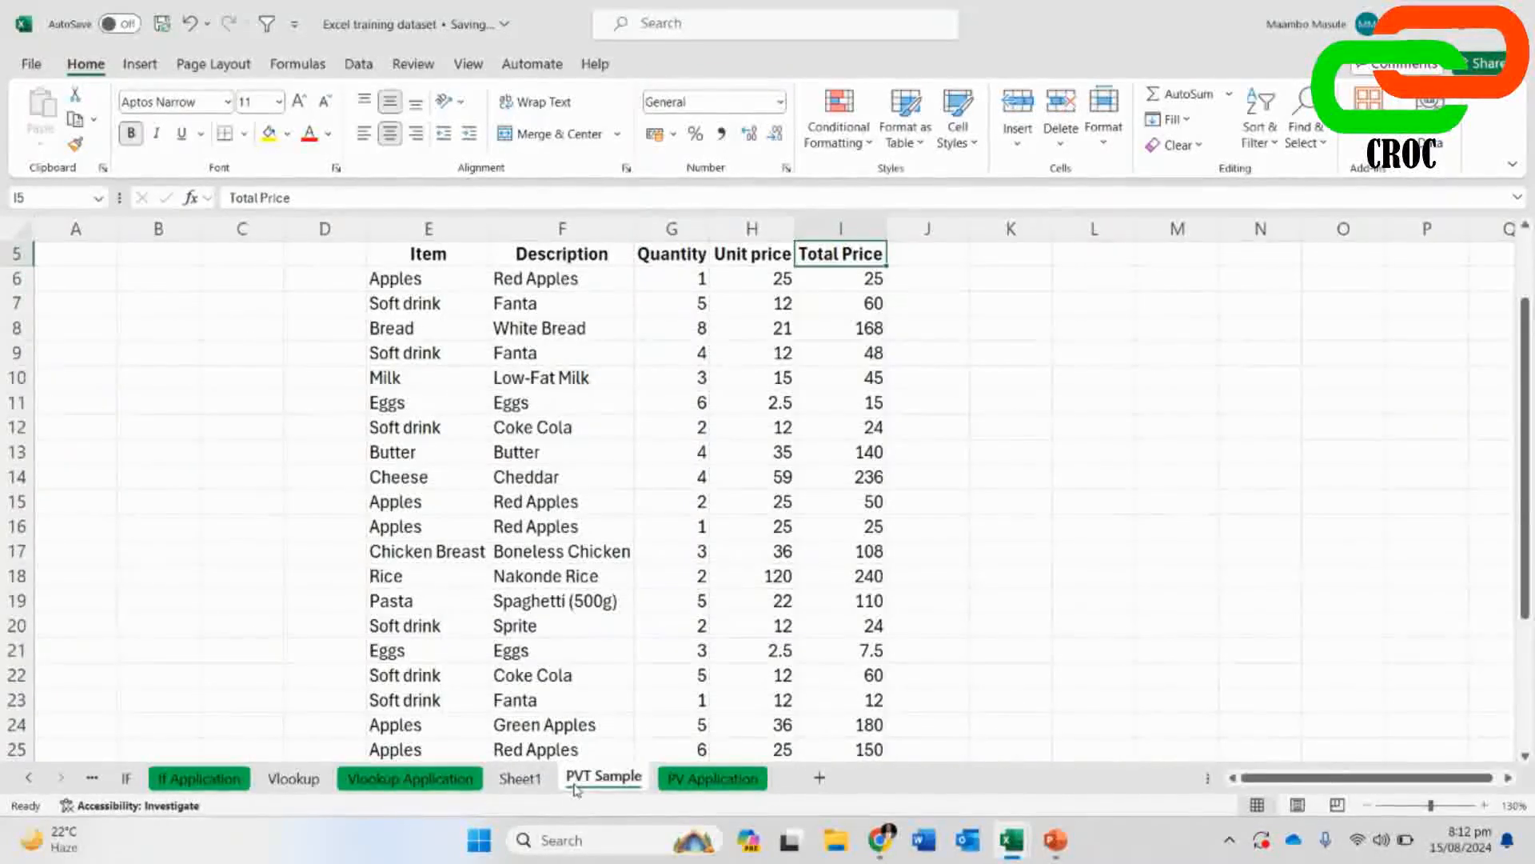
click(417, 281)
click(420, 500)
click(425, 526)
scroll(432, 631, down, 1)
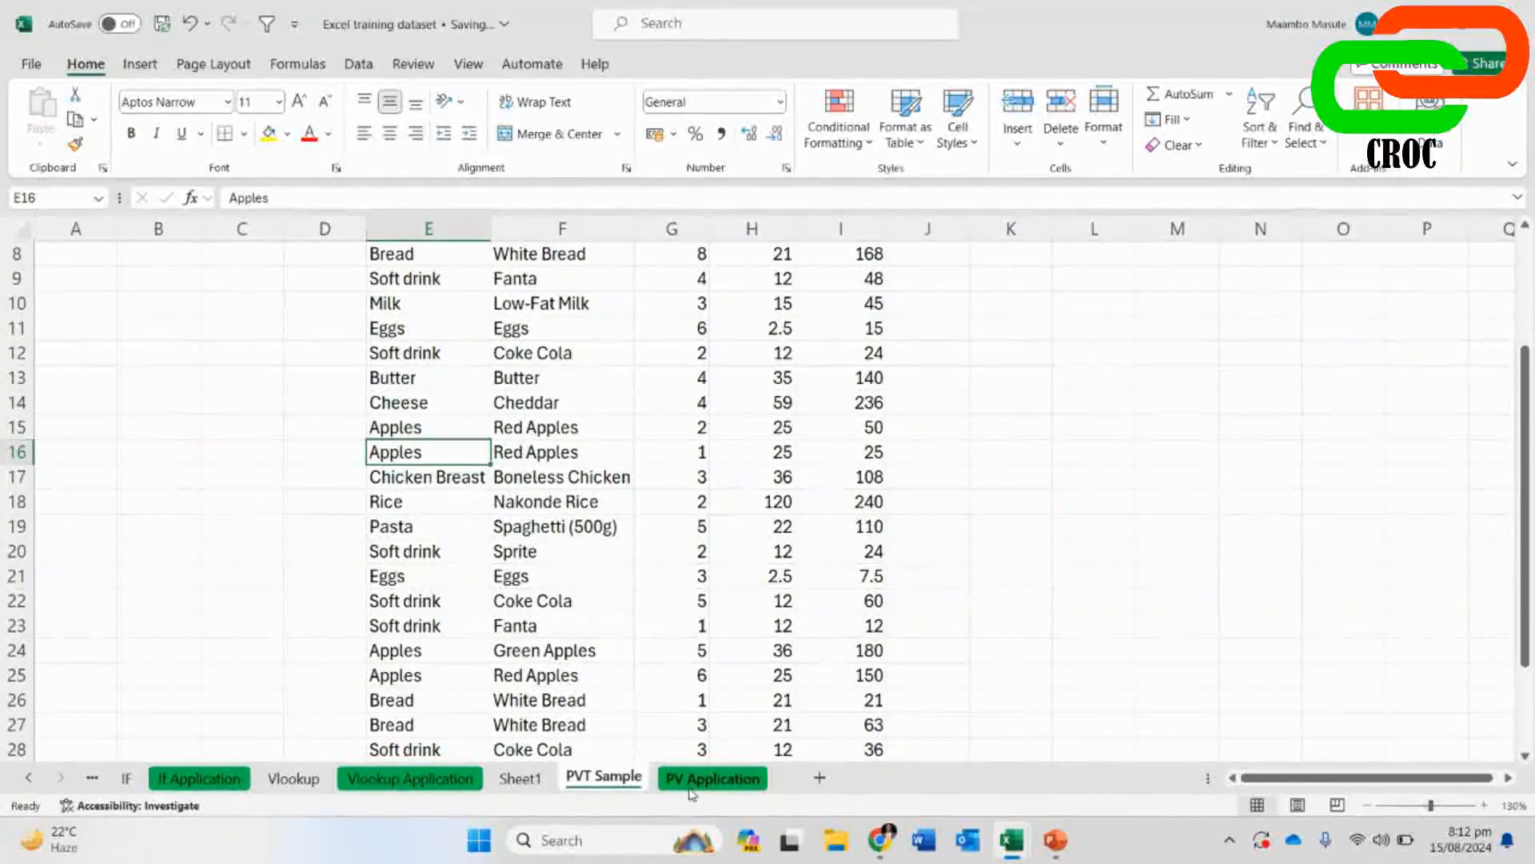
click(520, 778)
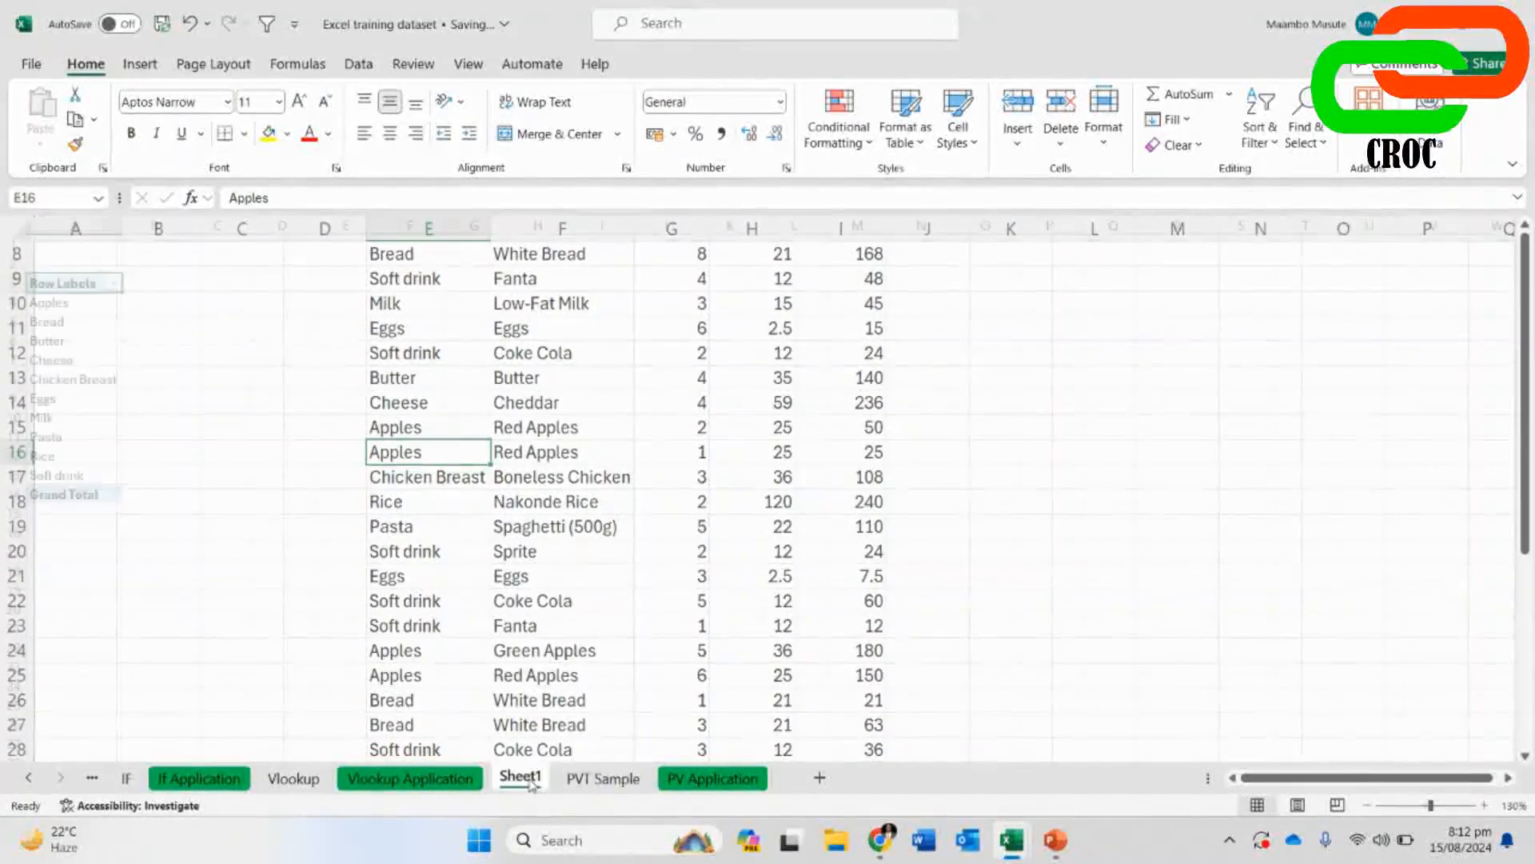
click(72, 302)
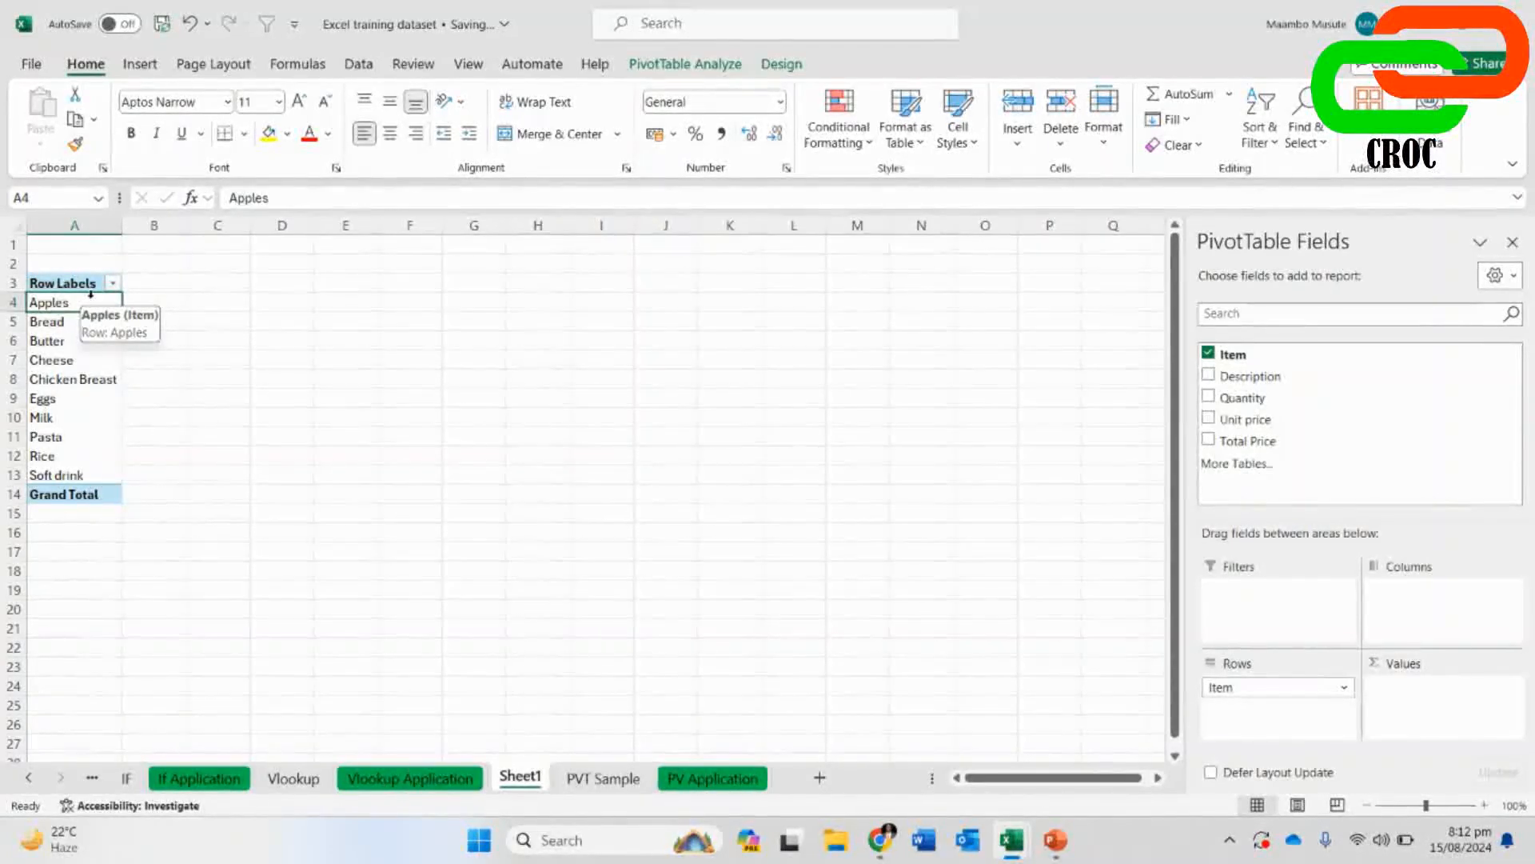
click(77, 326)
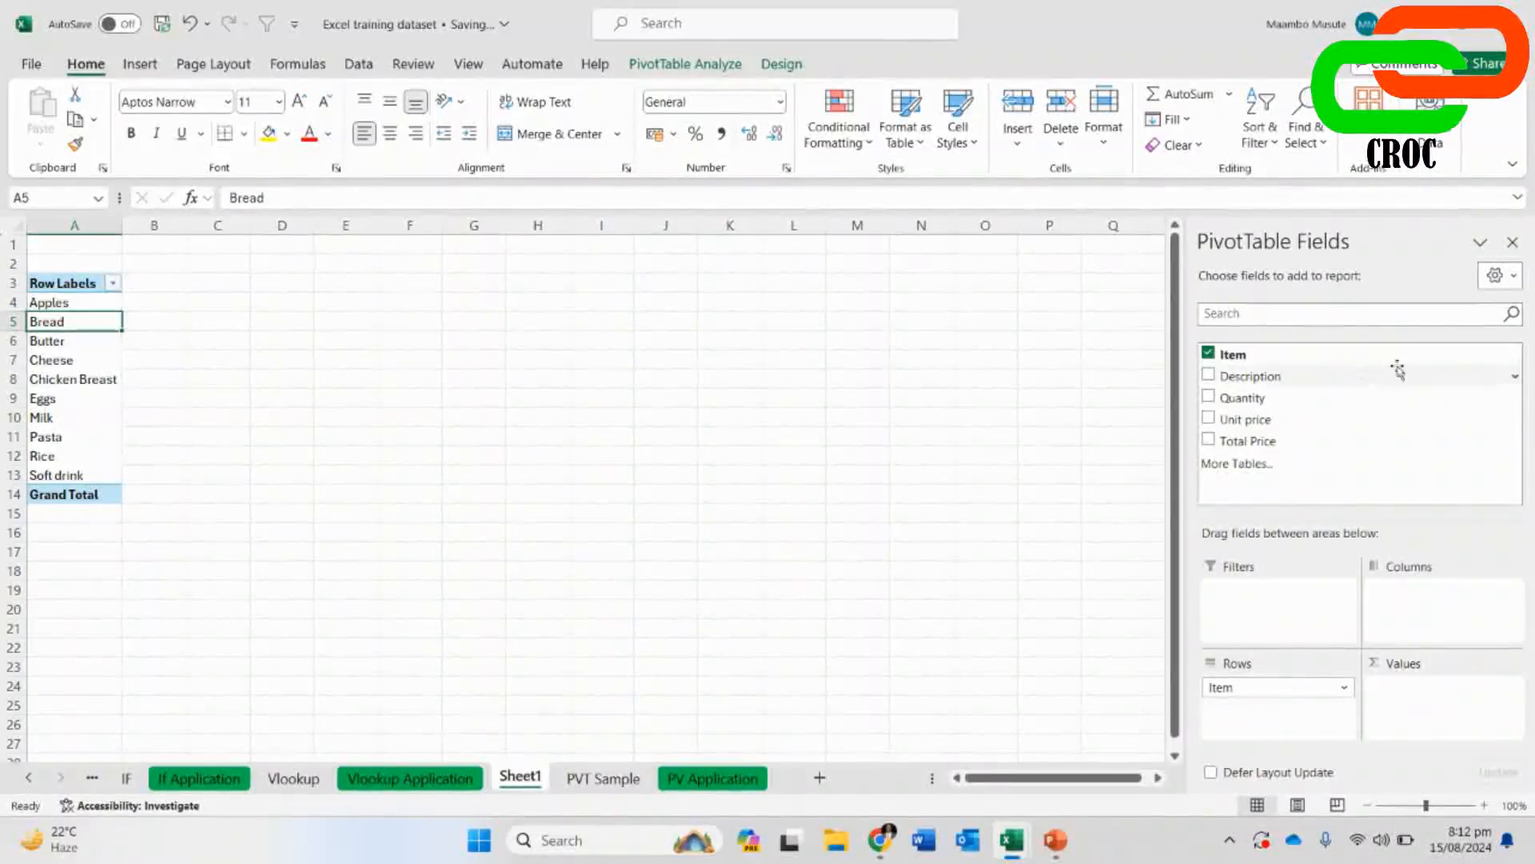
- Remove the Item field from the PivotTable and place it back in the Rows area, then highlight its row labels
click(1223, 354)
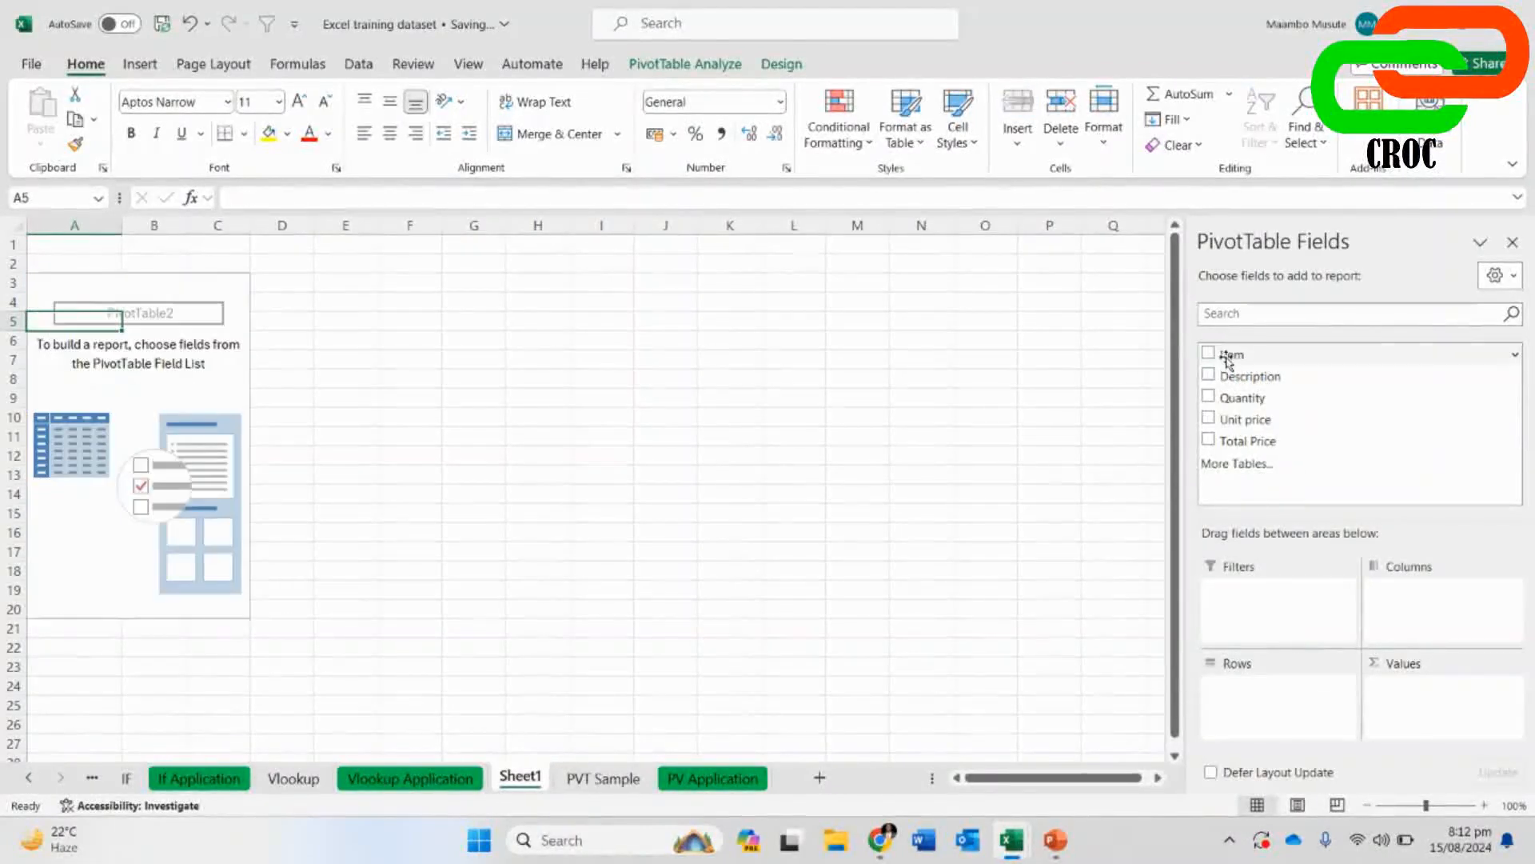
click(1209, 353)
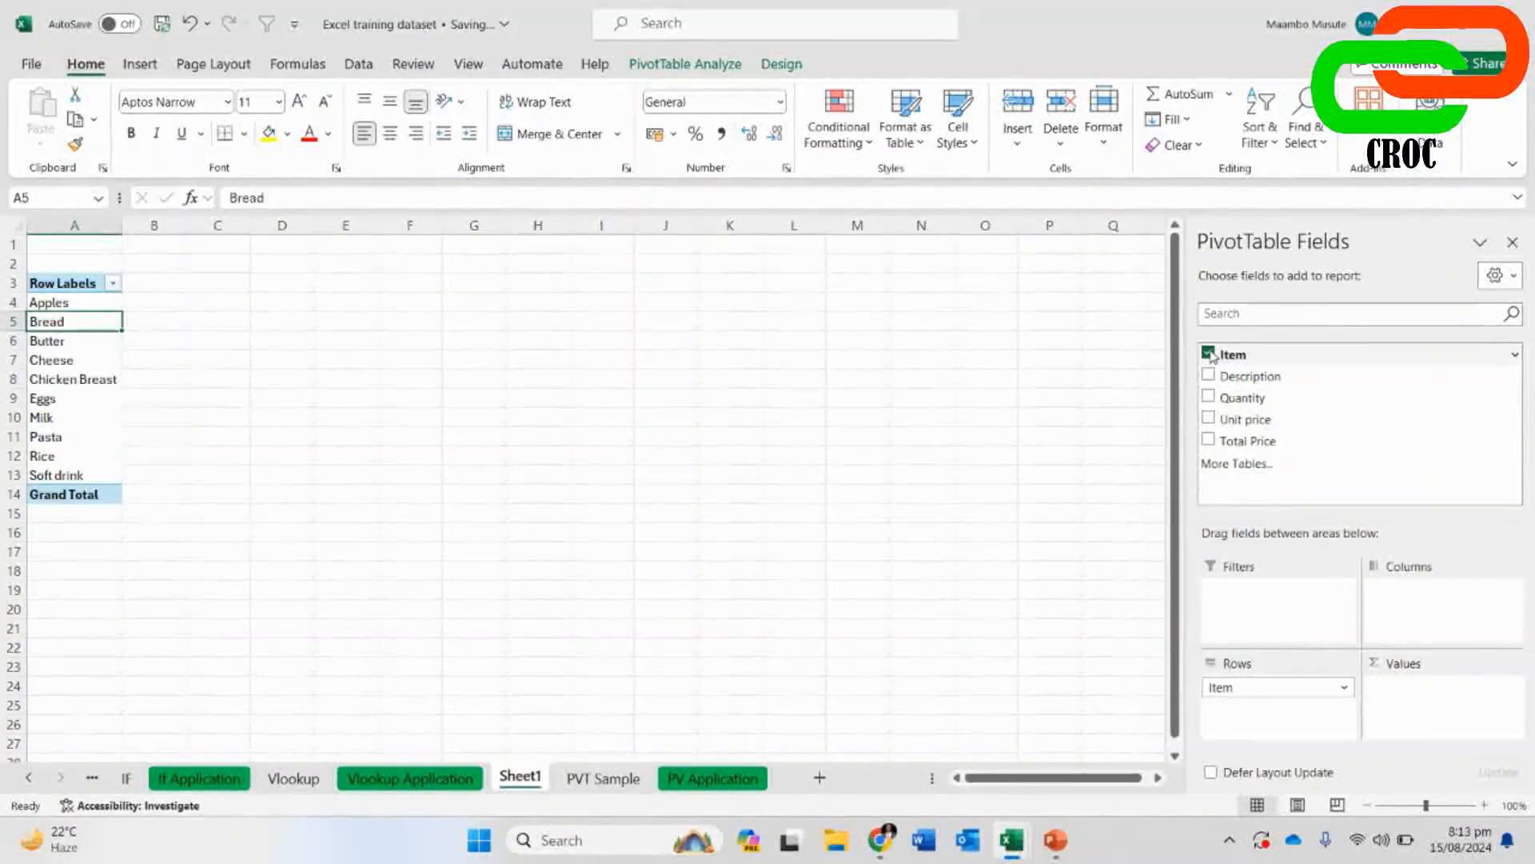
click(1209, 354)
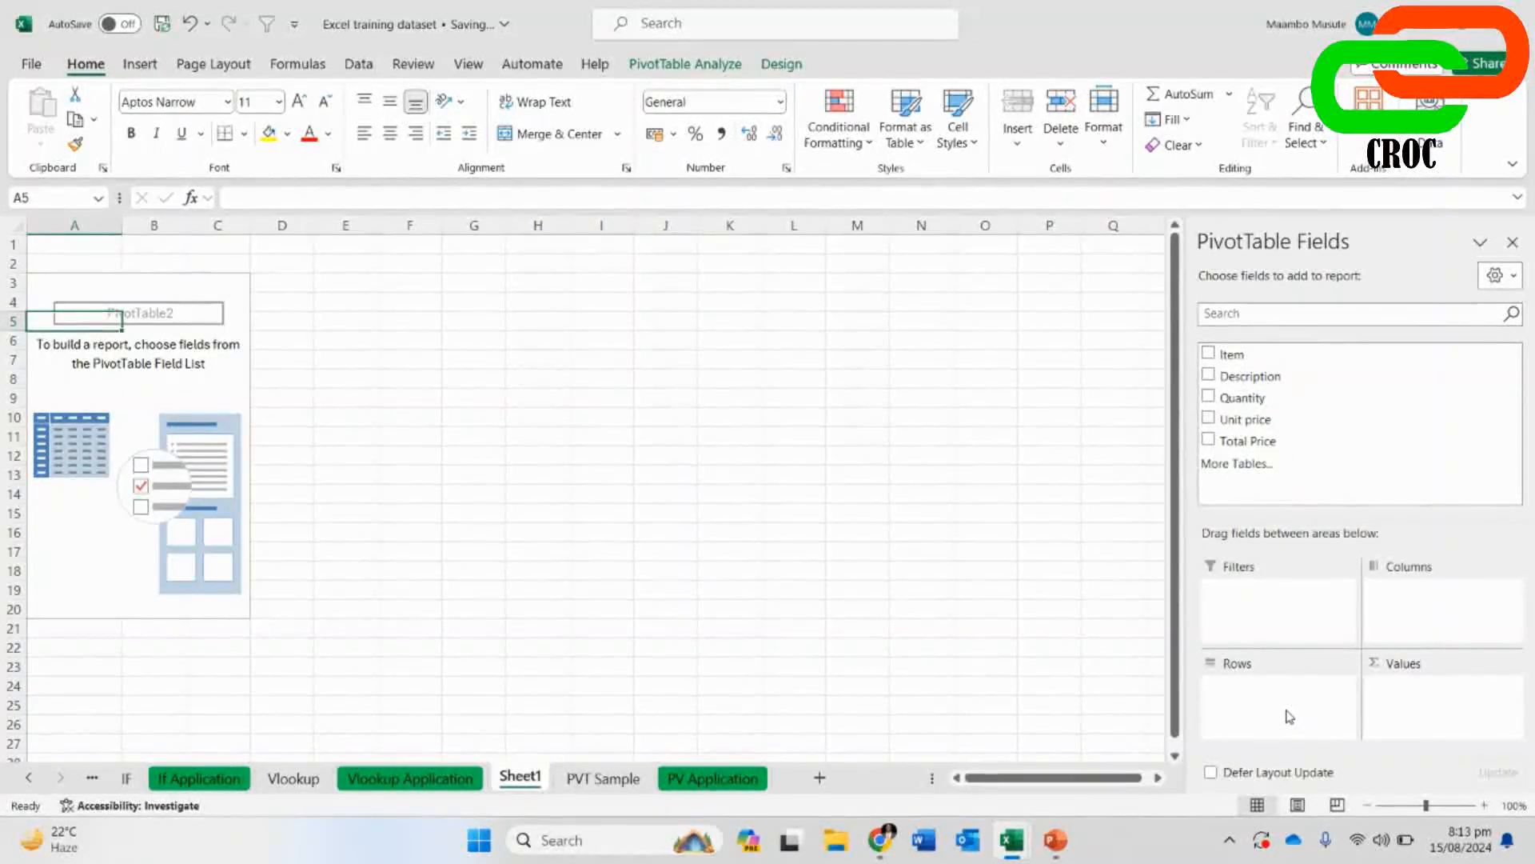
drag(1228, 354, 1301, 673)
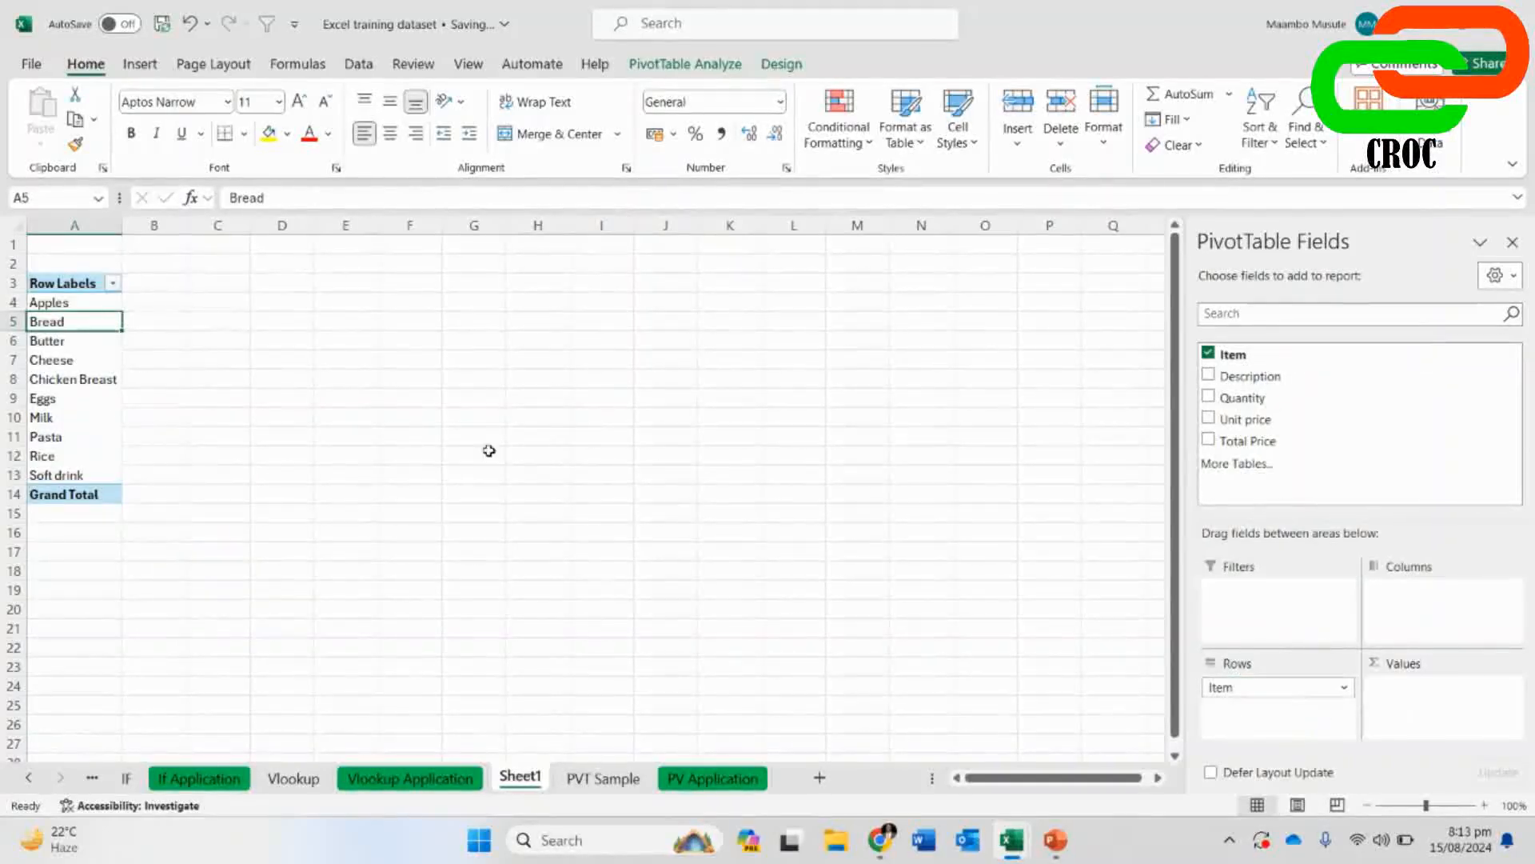
drag(56, 286, 60, 479)
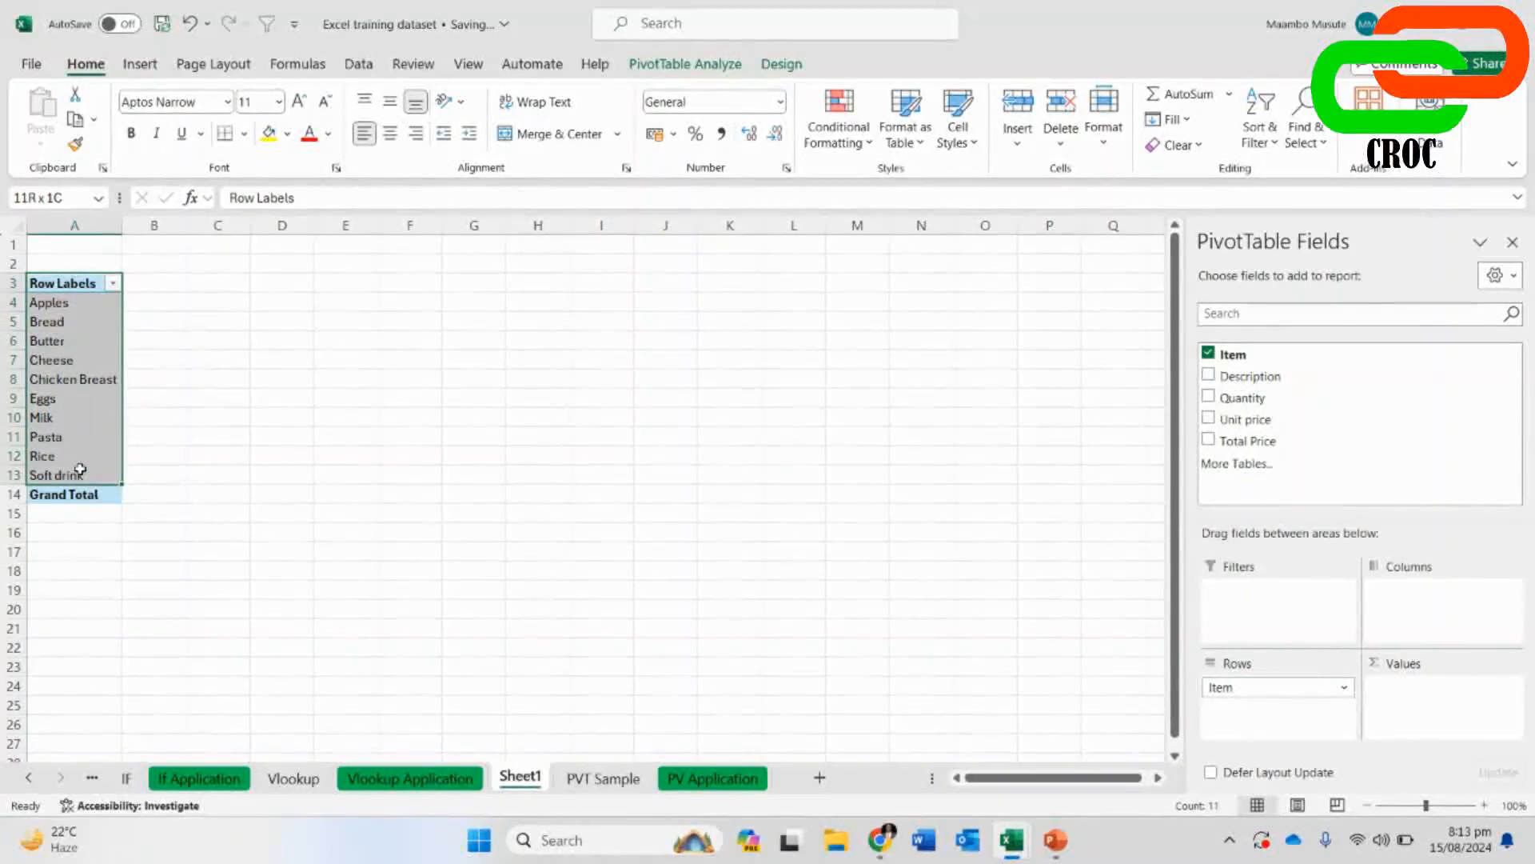
- Move the Item field to the Columns area to show the horizontal layout, and move it back to Rows
drag(1256, 686, 1417, 627)
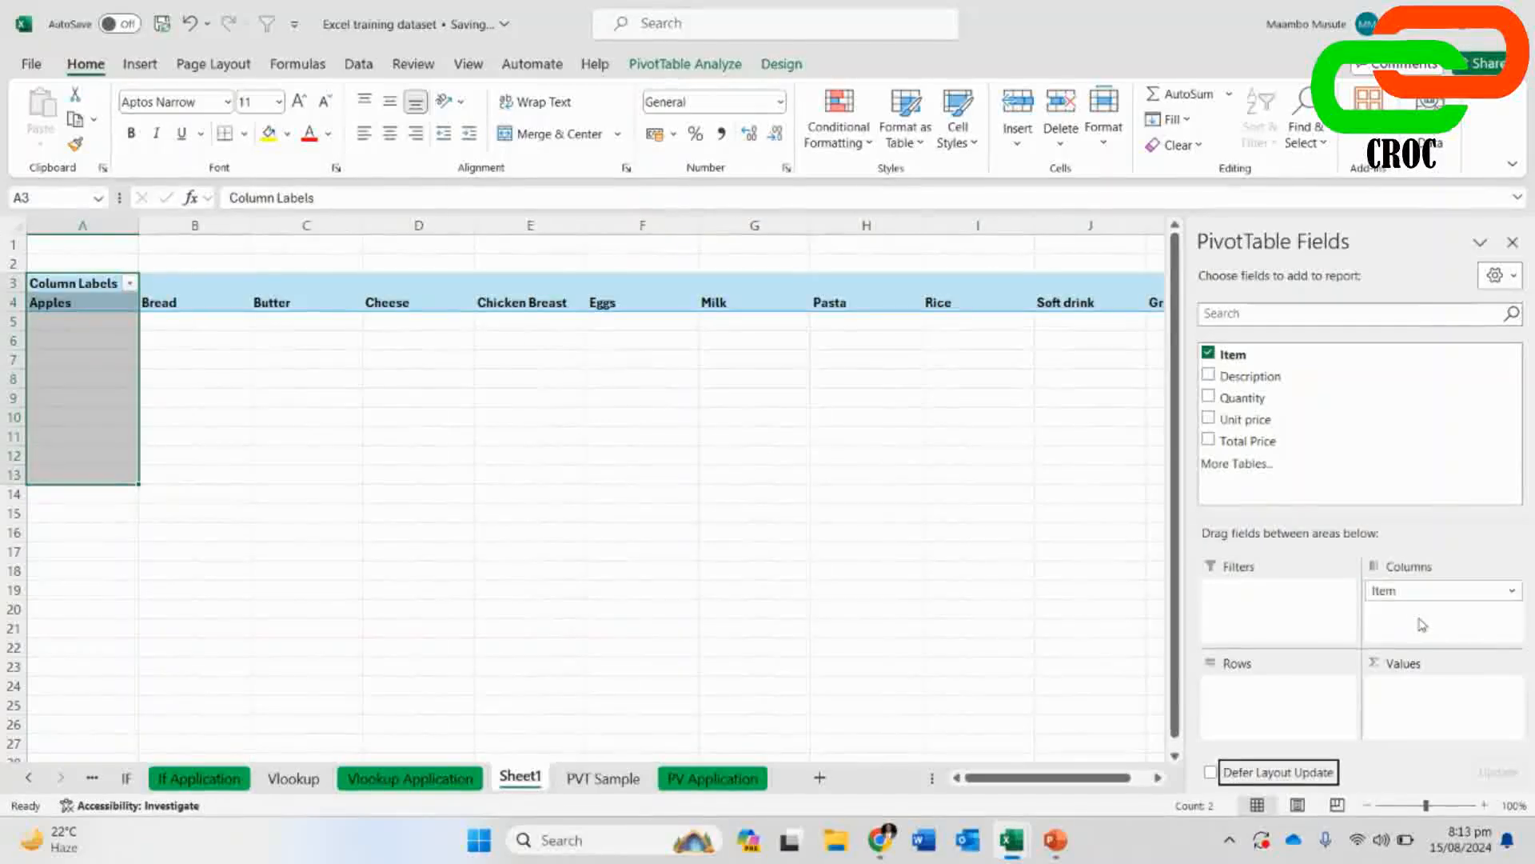
drag(63, 307, 637, 316)
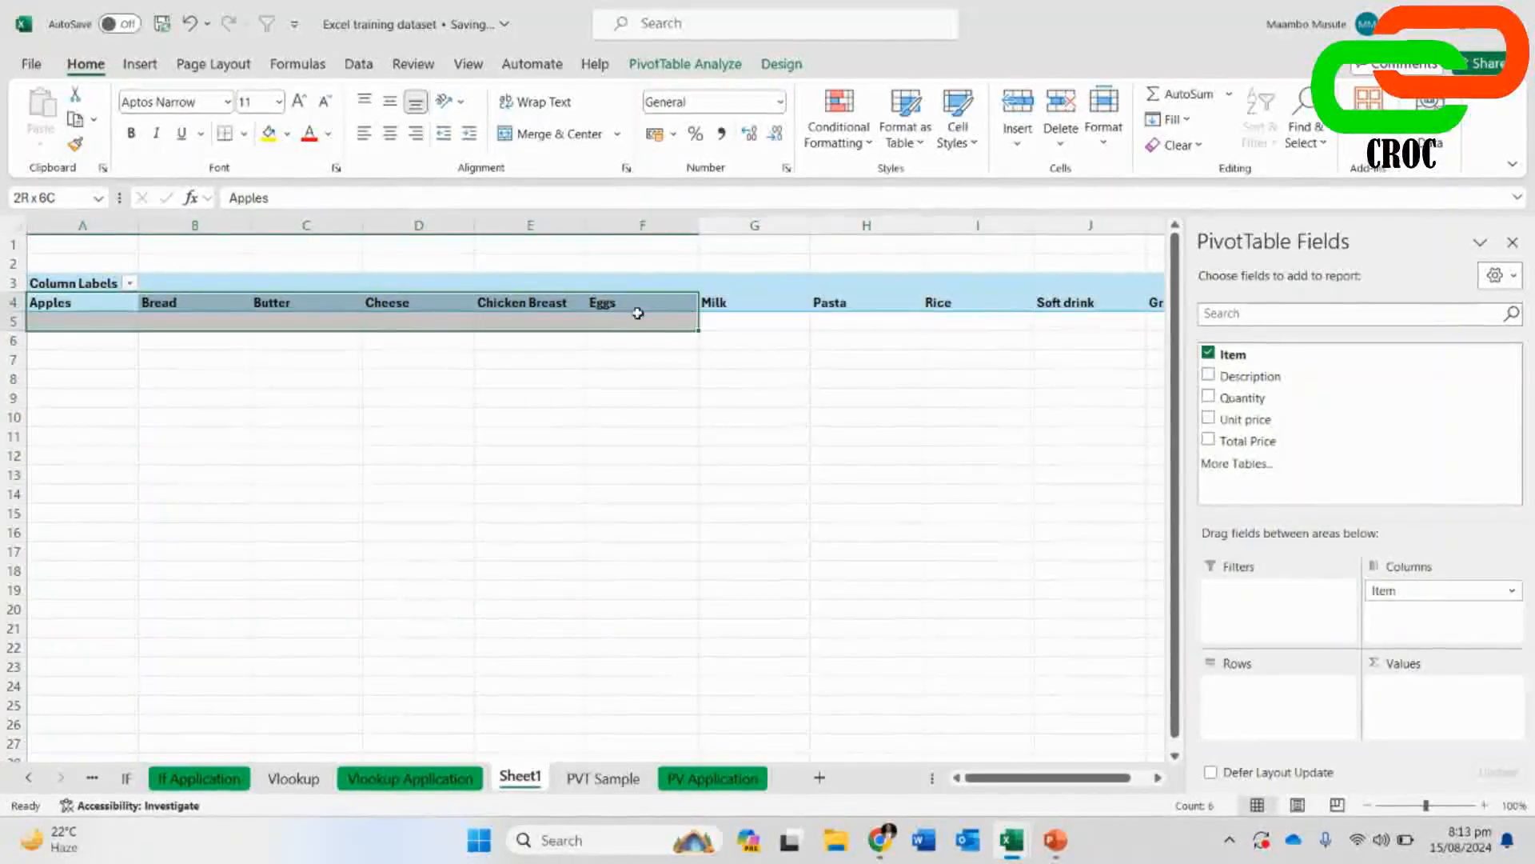
drag(1414, 598, 1210, 696)
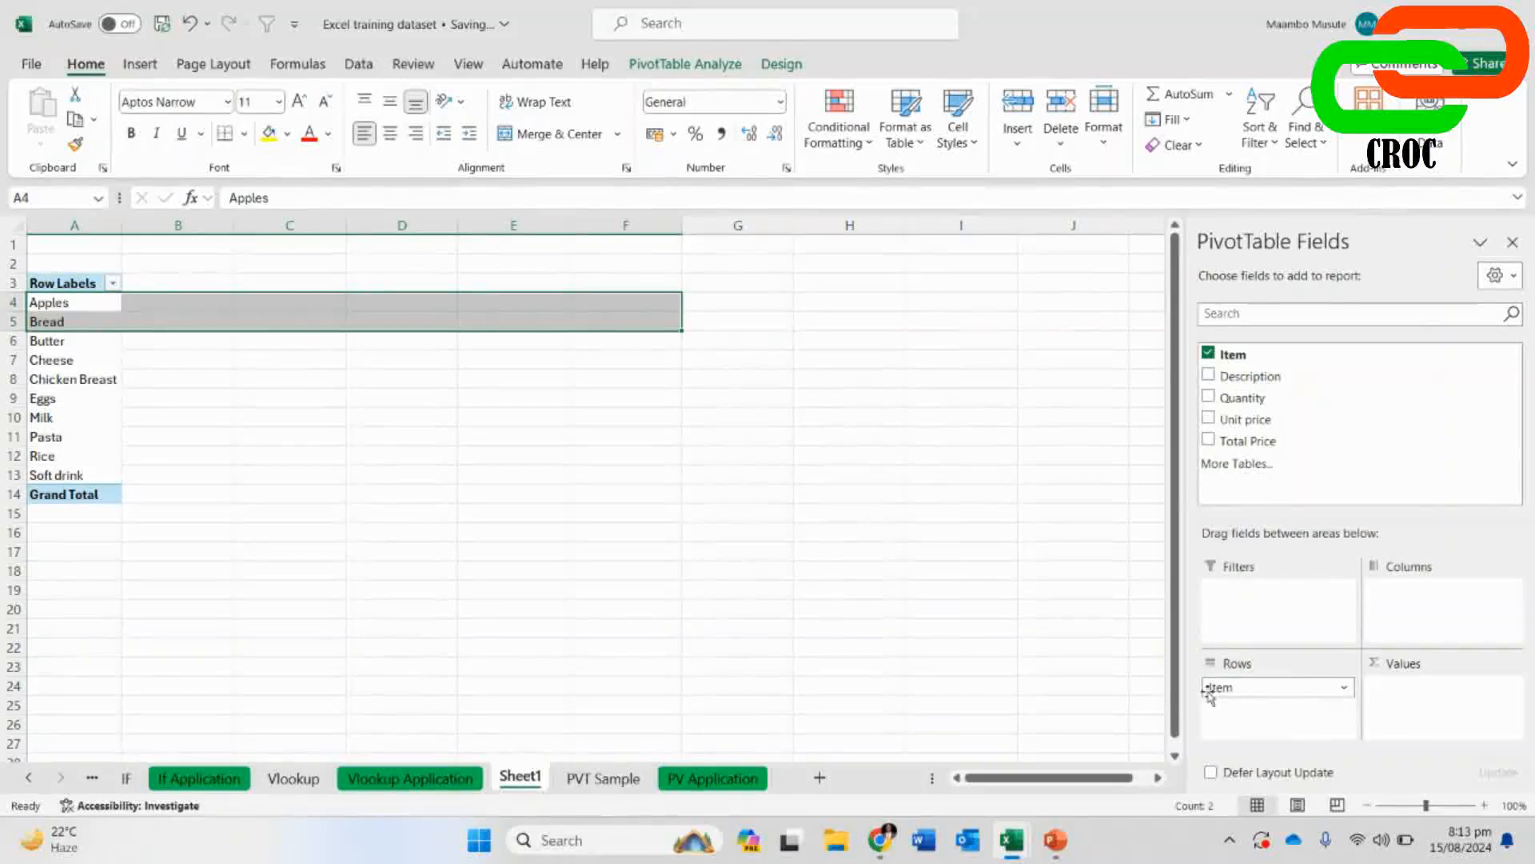
click(460, 477)
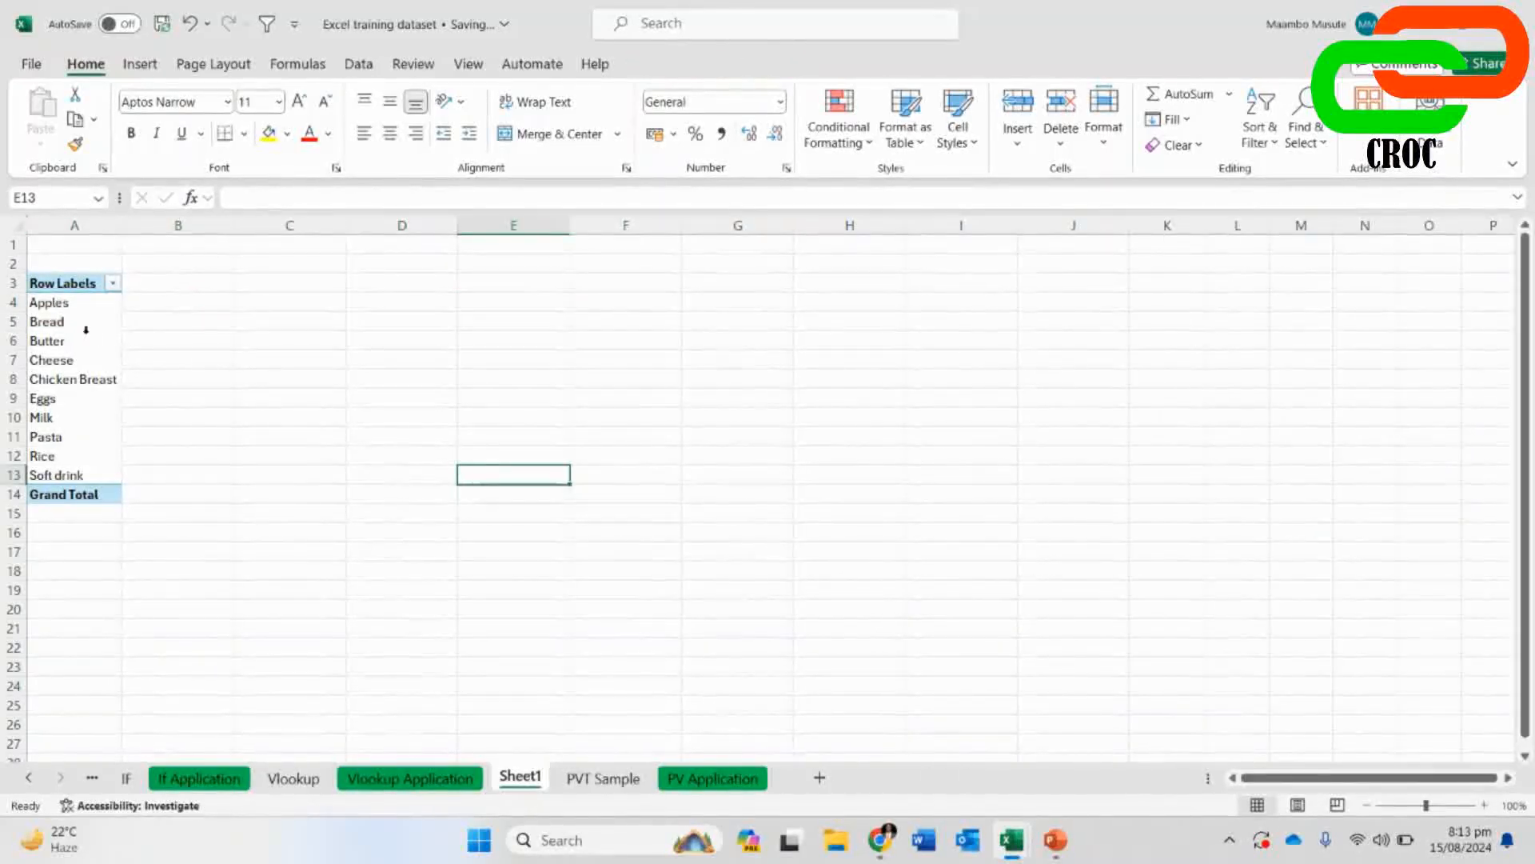
click(56, 381)
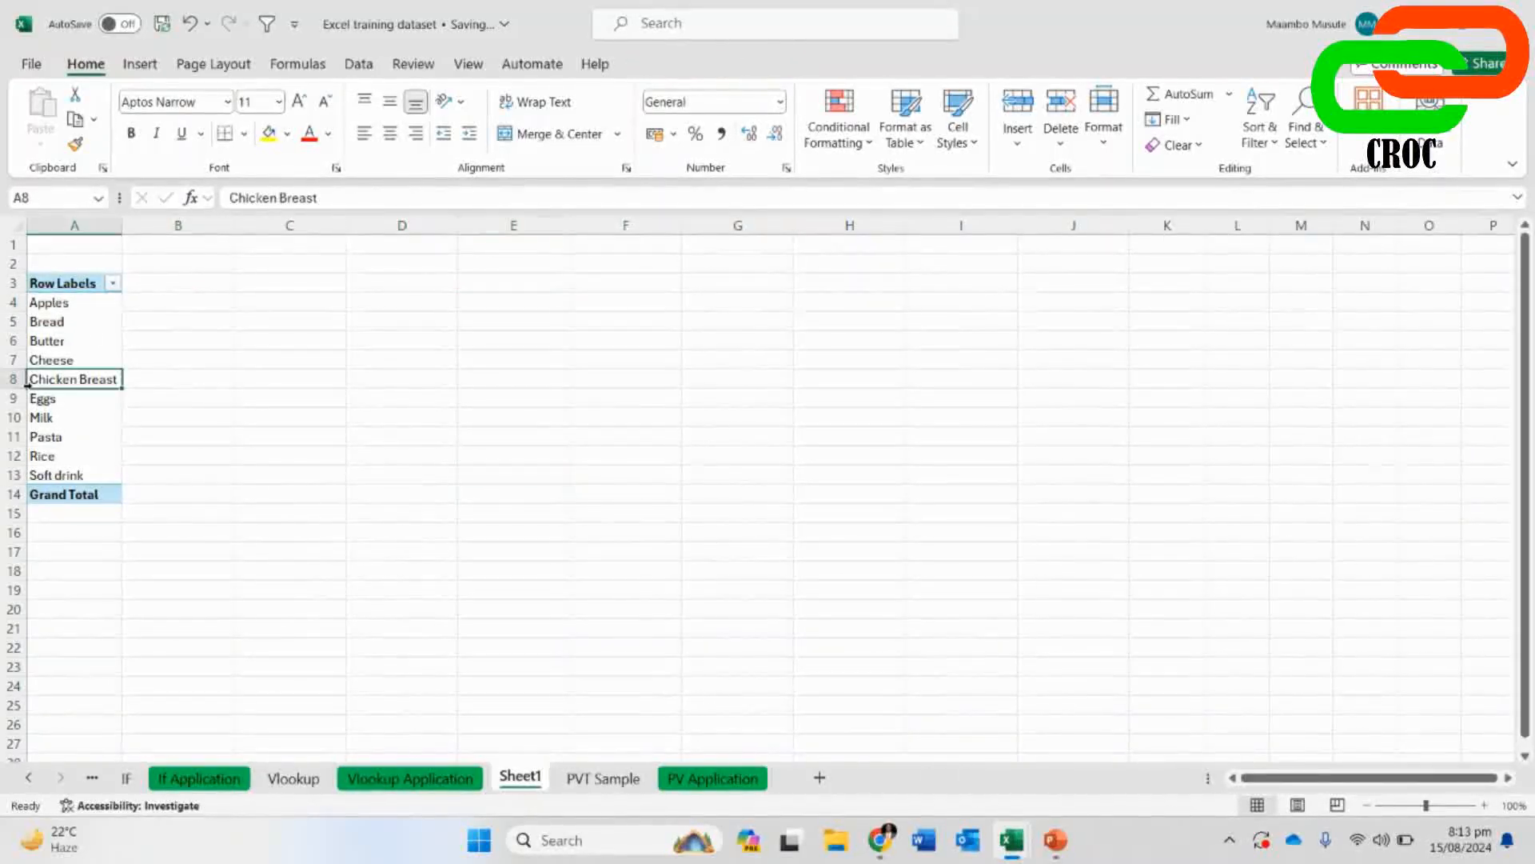
click(103, 308)
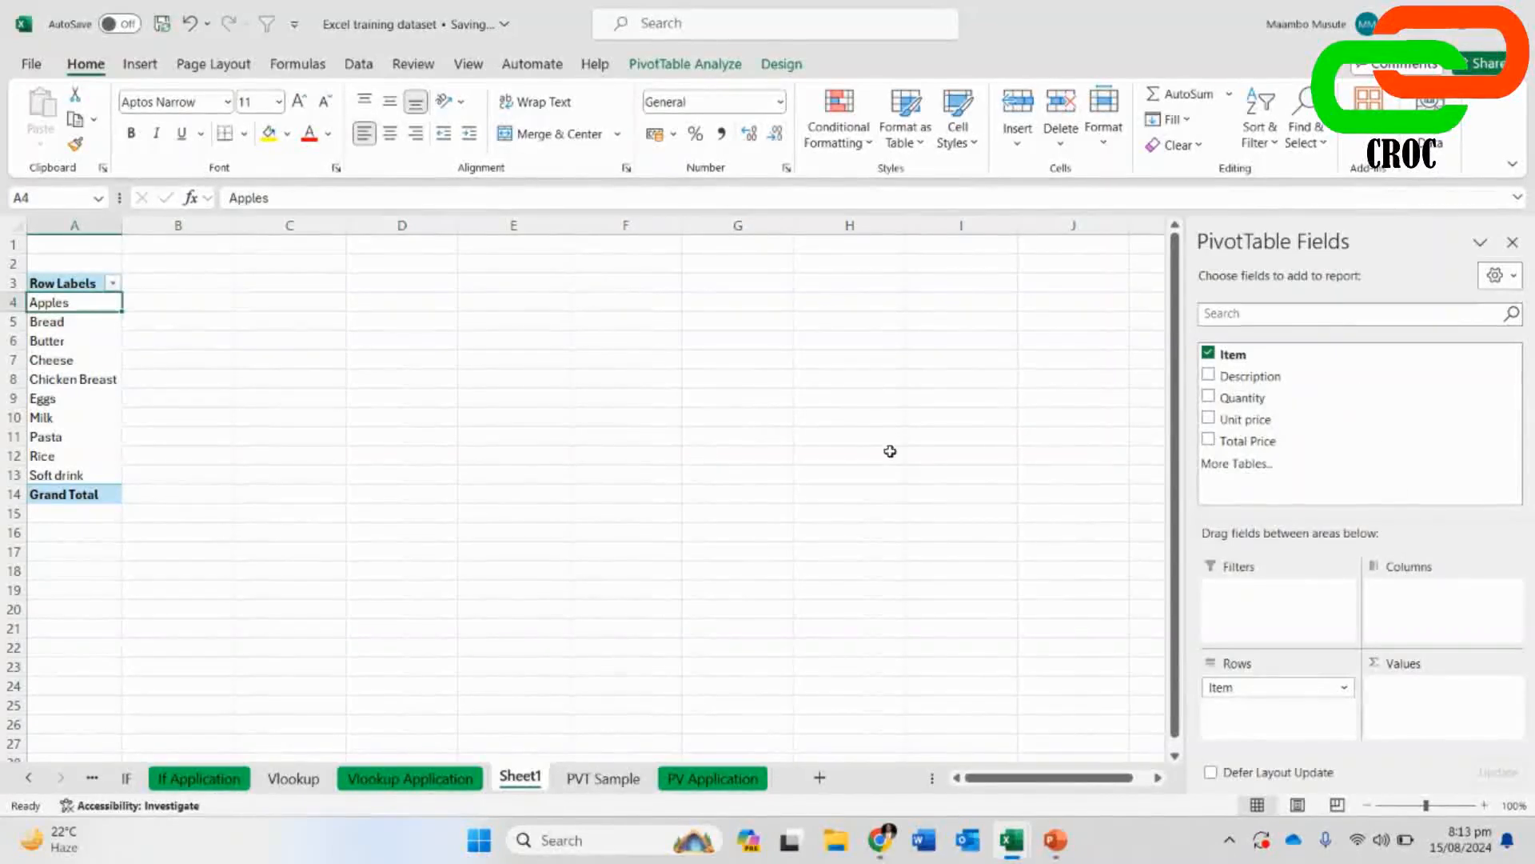
- Examine the Total Price entries of the Apples purchases in rows 6 and 15 of PVT Sample
click(603, 778)
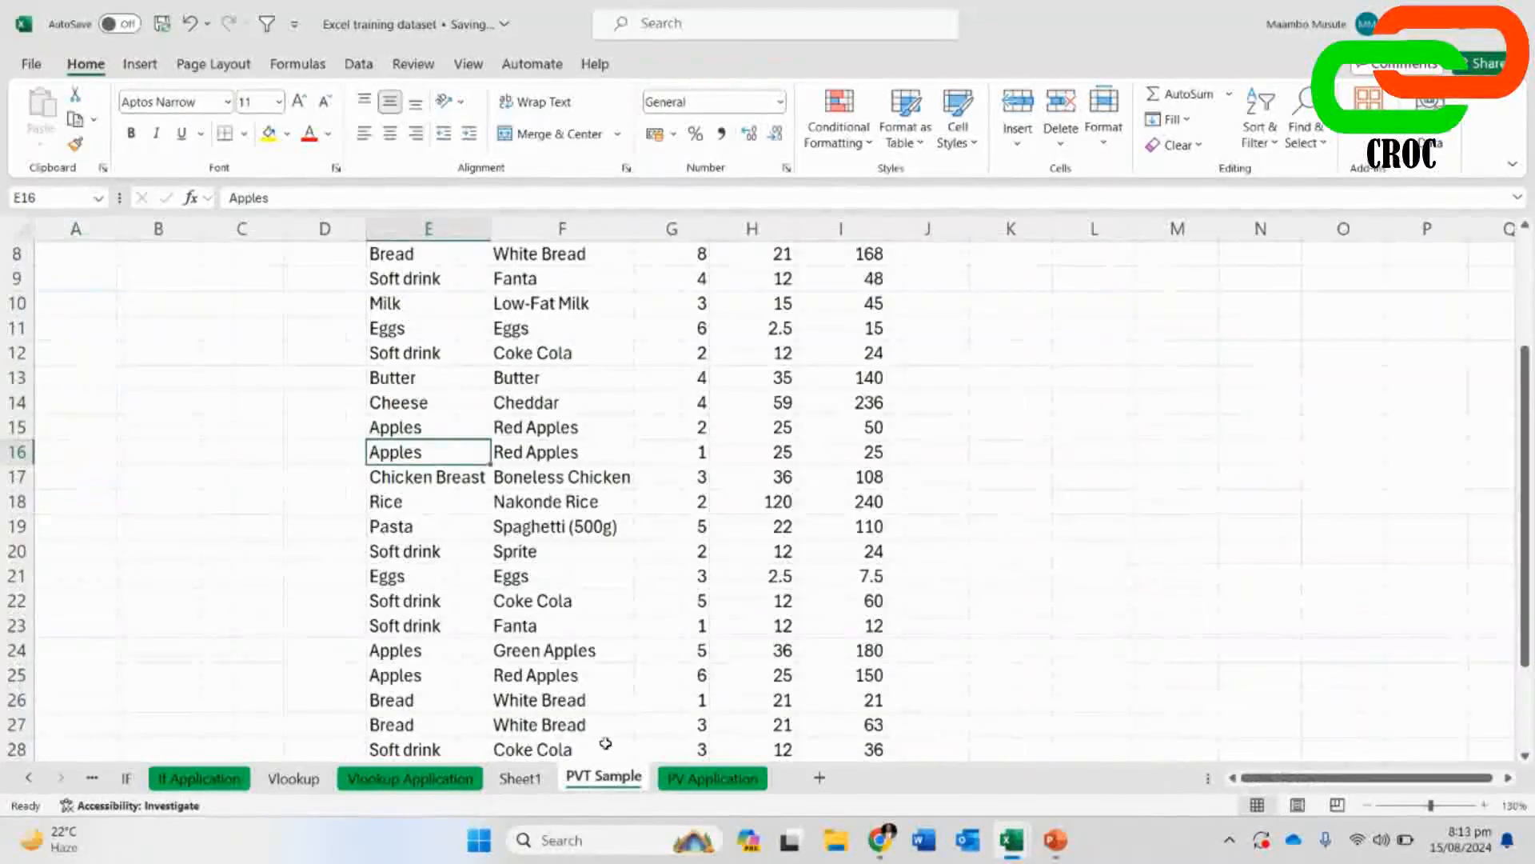
scroll(583, 329, up, 3)
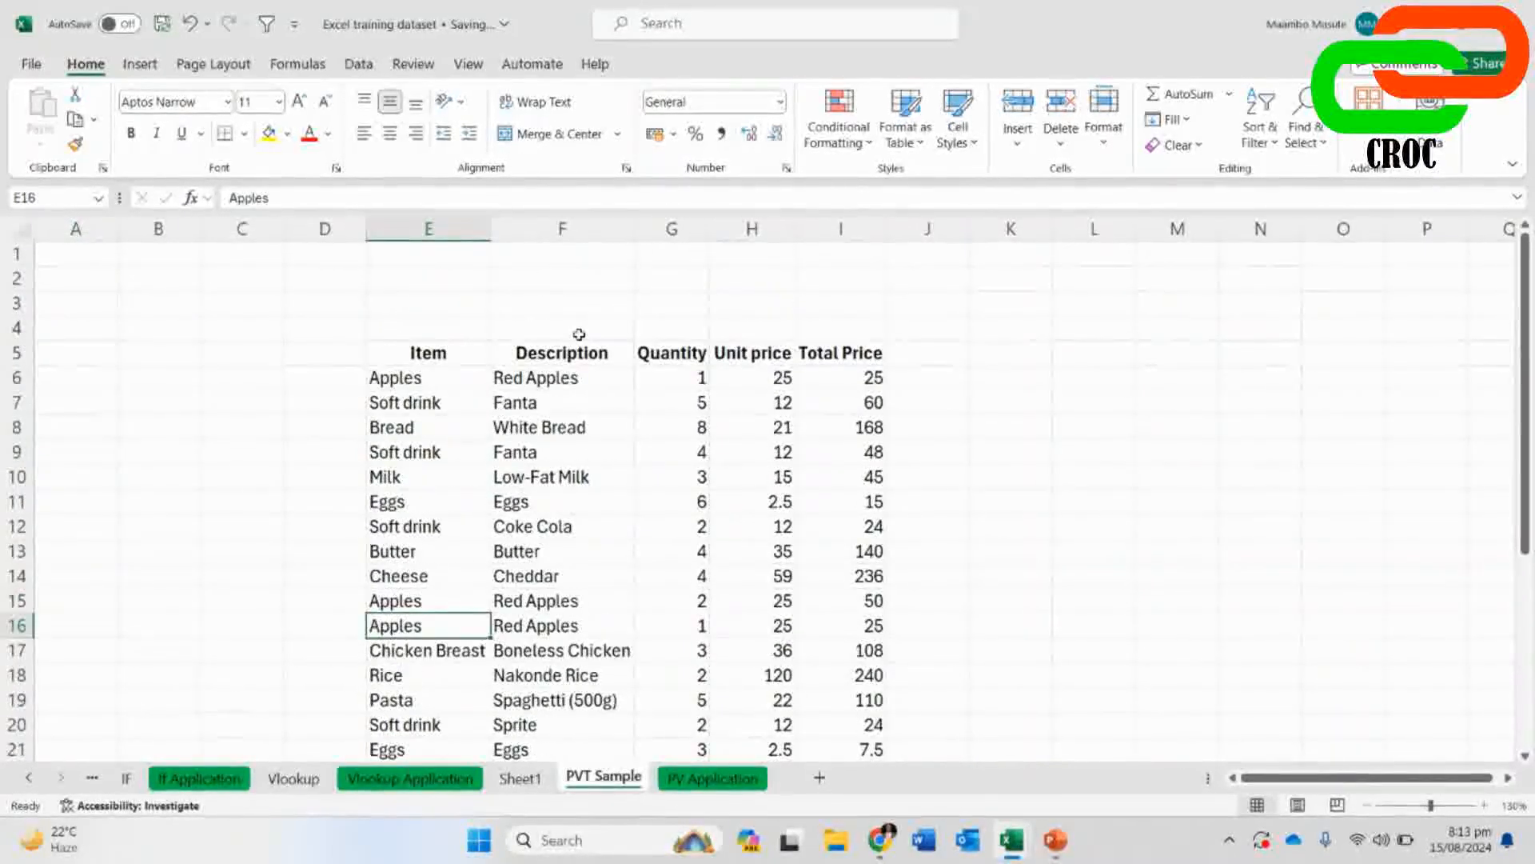
click(862, 382)
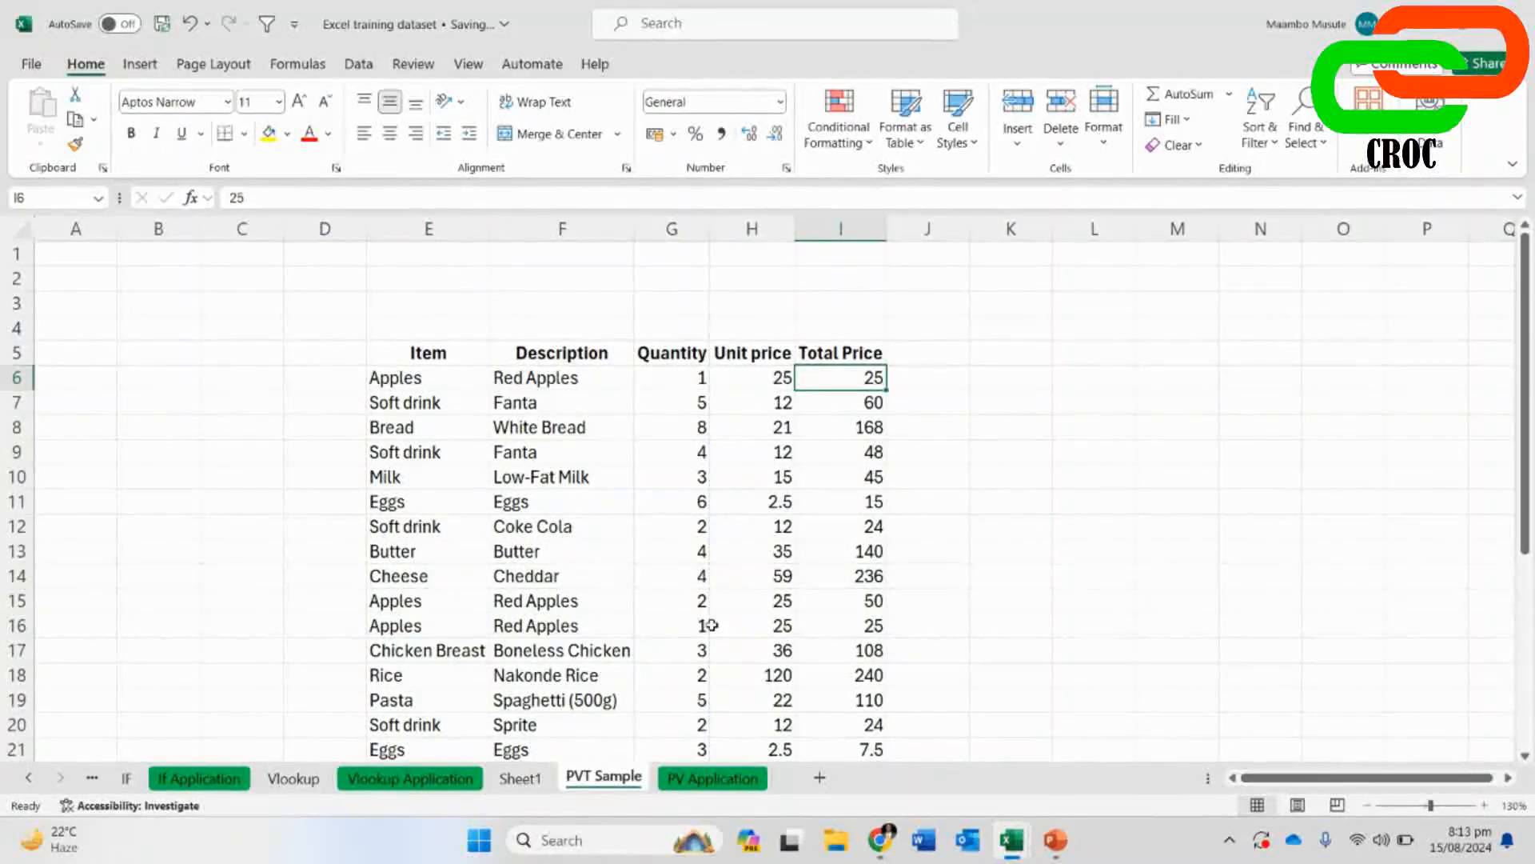
click(862, 607)
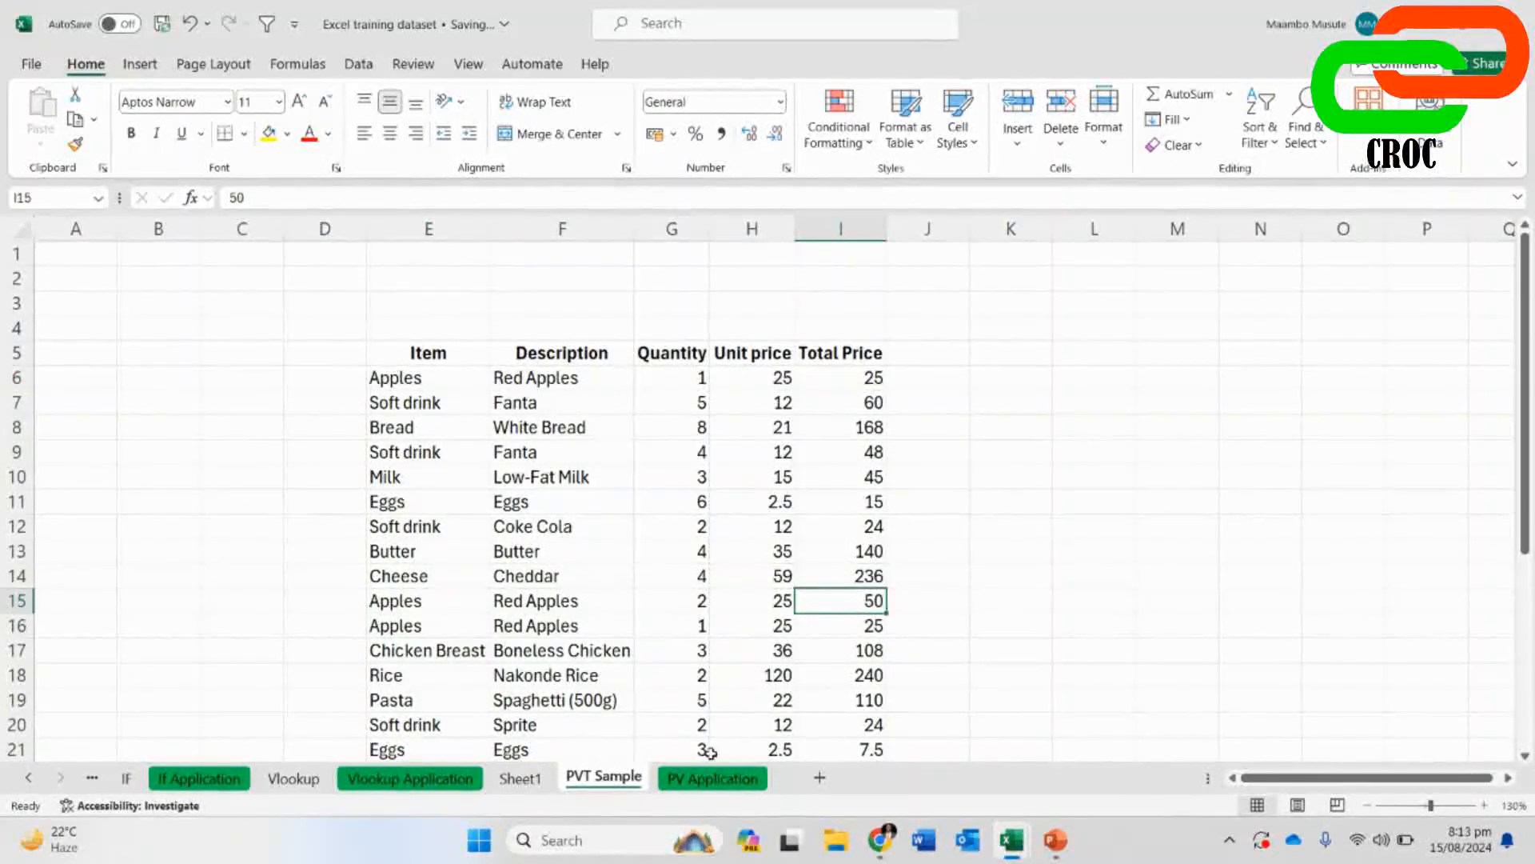
- Add the Total Price field to the Values area of the Sheet1 PivotTable and select the Apples sum
click(519, 778)
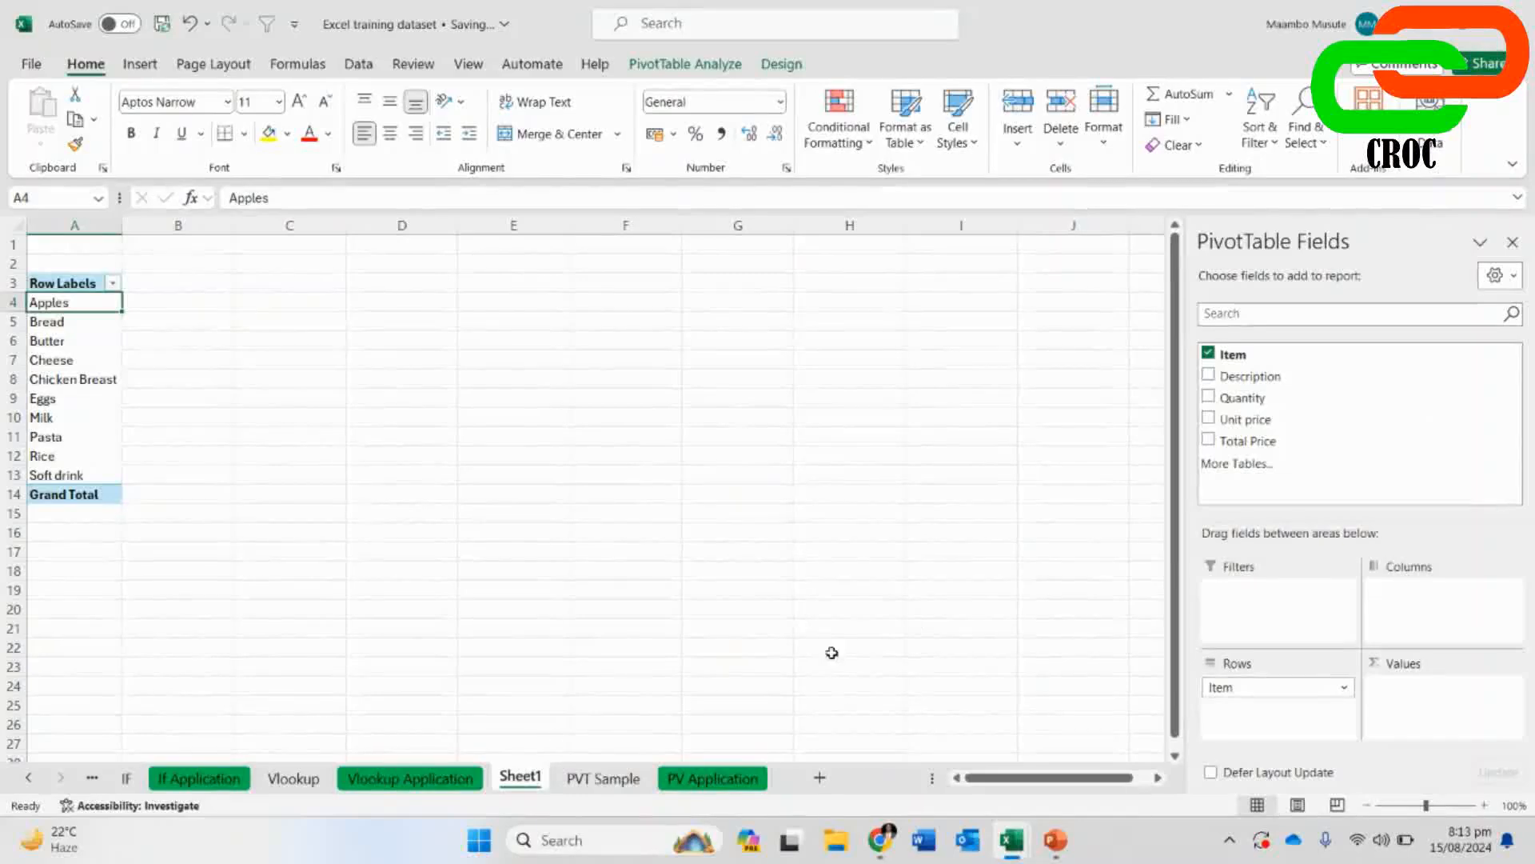
drag(1225, 441, 1430, 710)
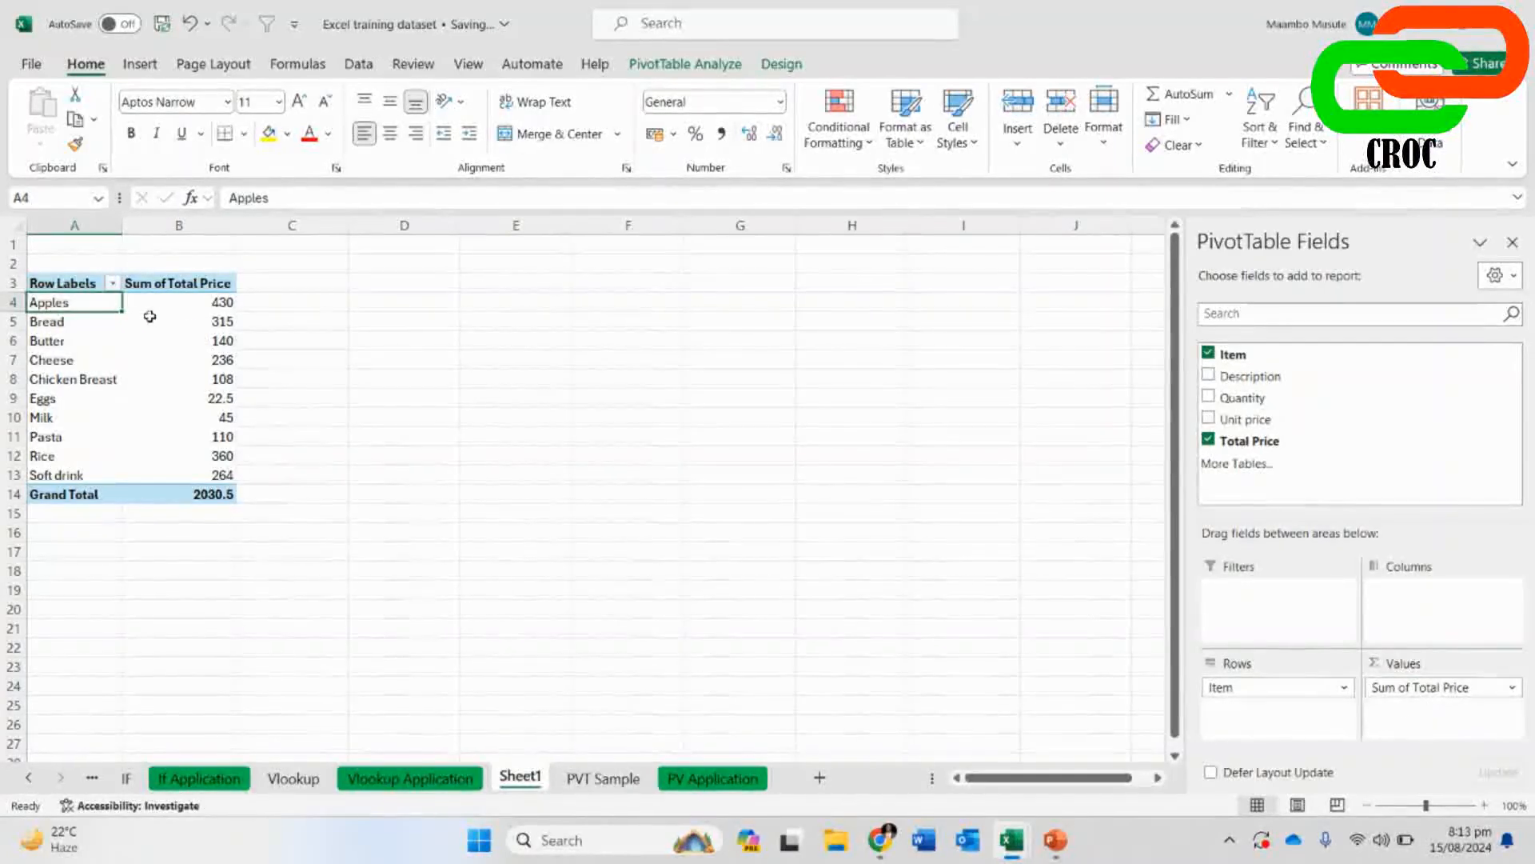
click(212, 302)
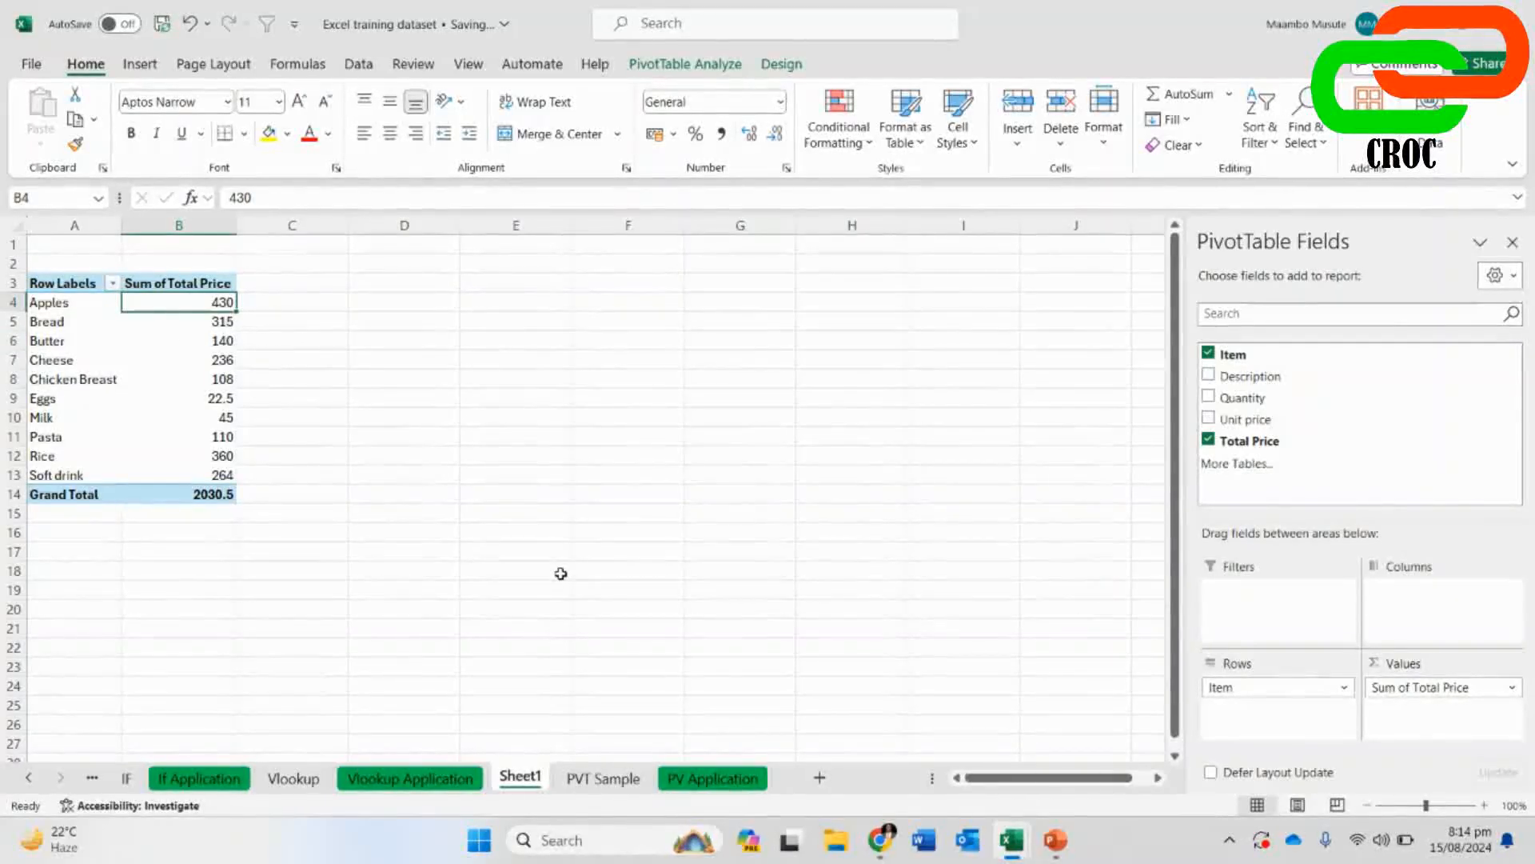
- Check the Apples sum against the individual Apples amounts in the Total Price column of PVT Sample
click(600, 778)
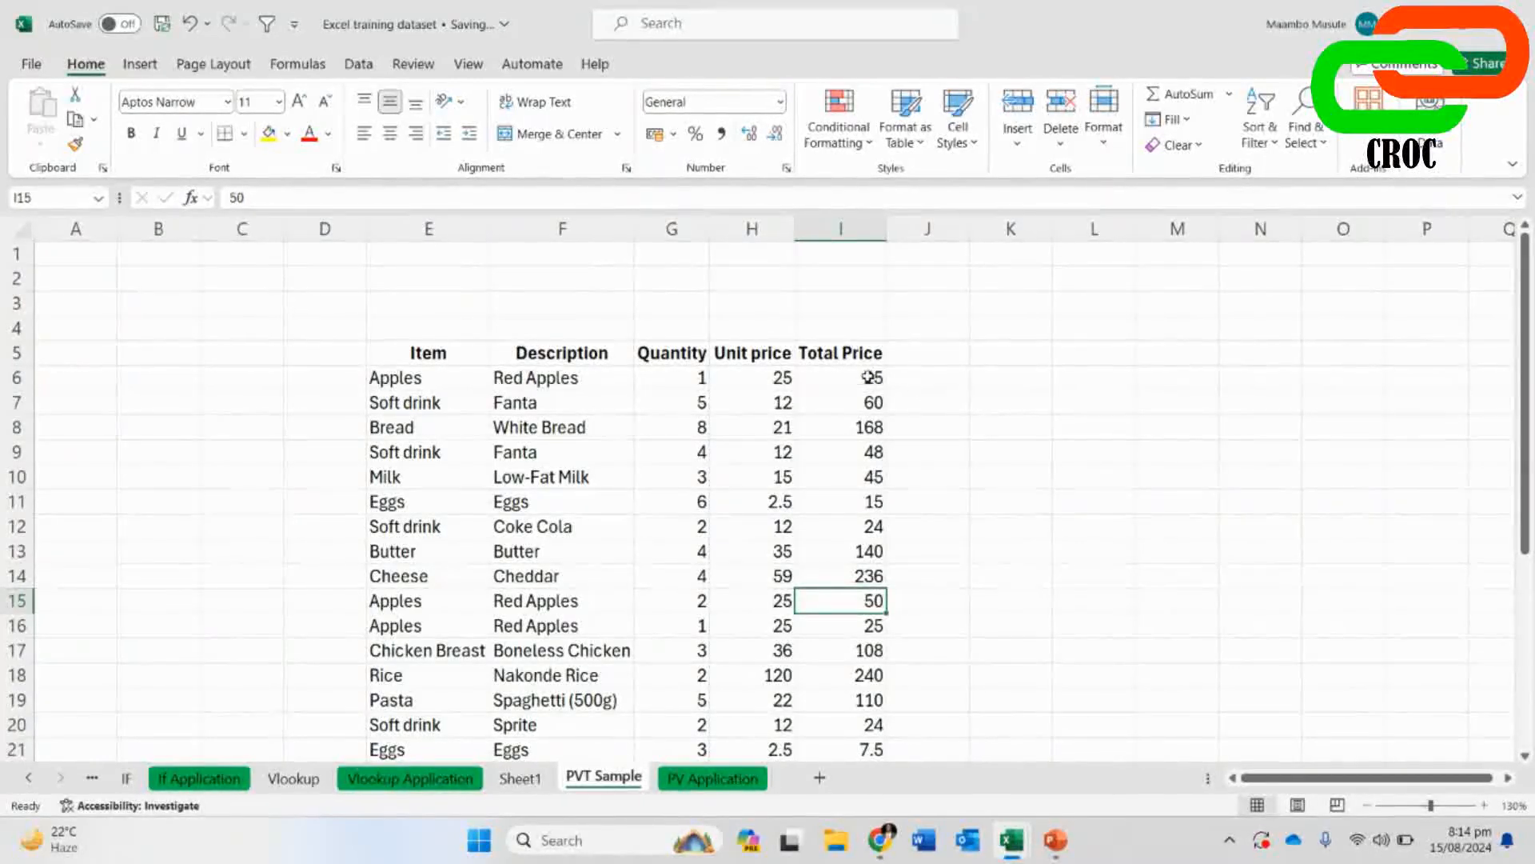
click(863, 380)
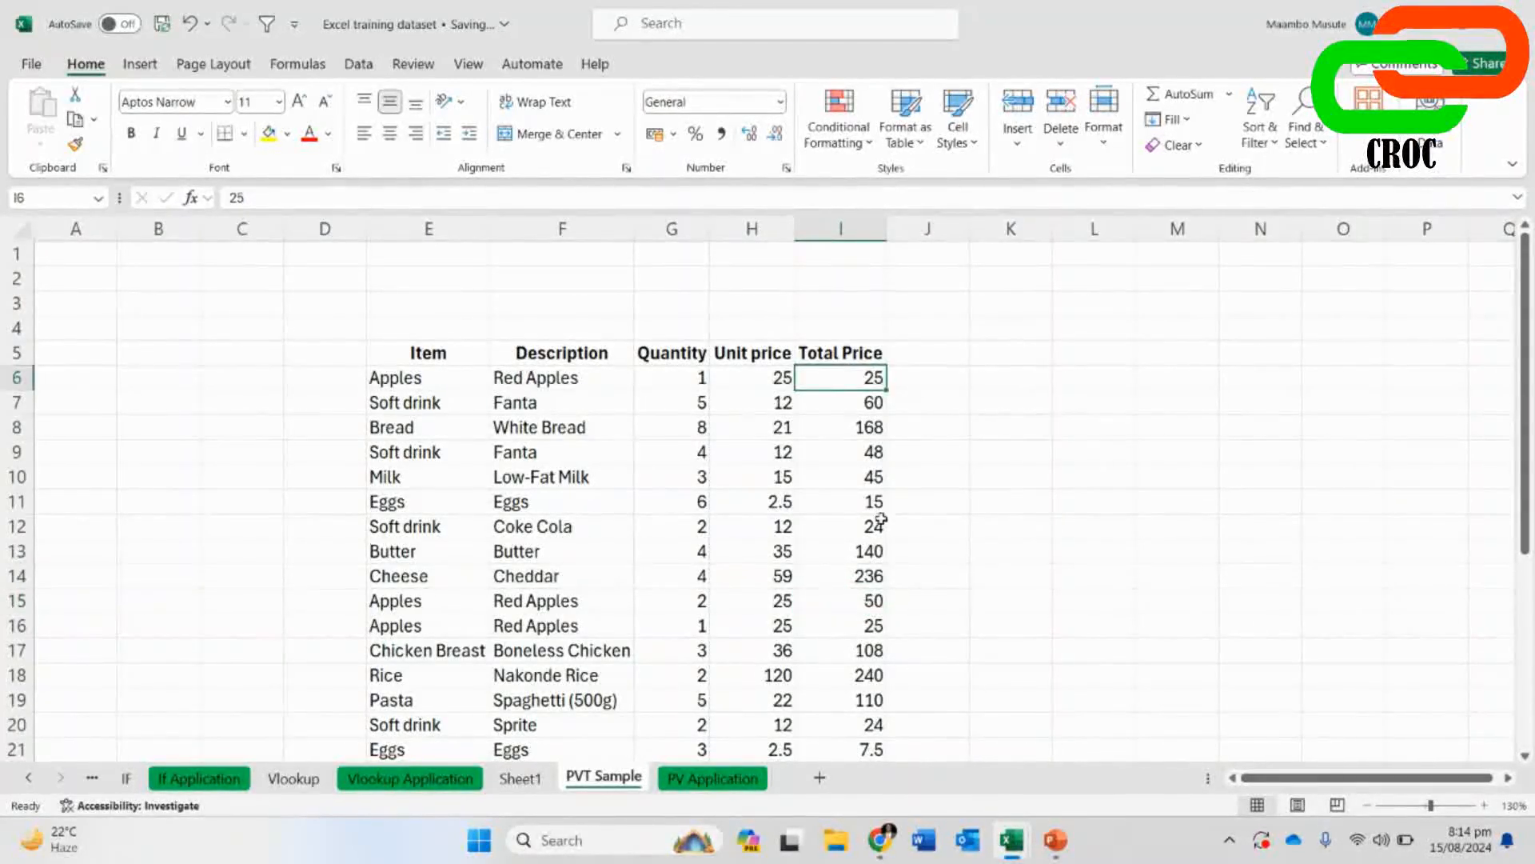
click(857, 602)
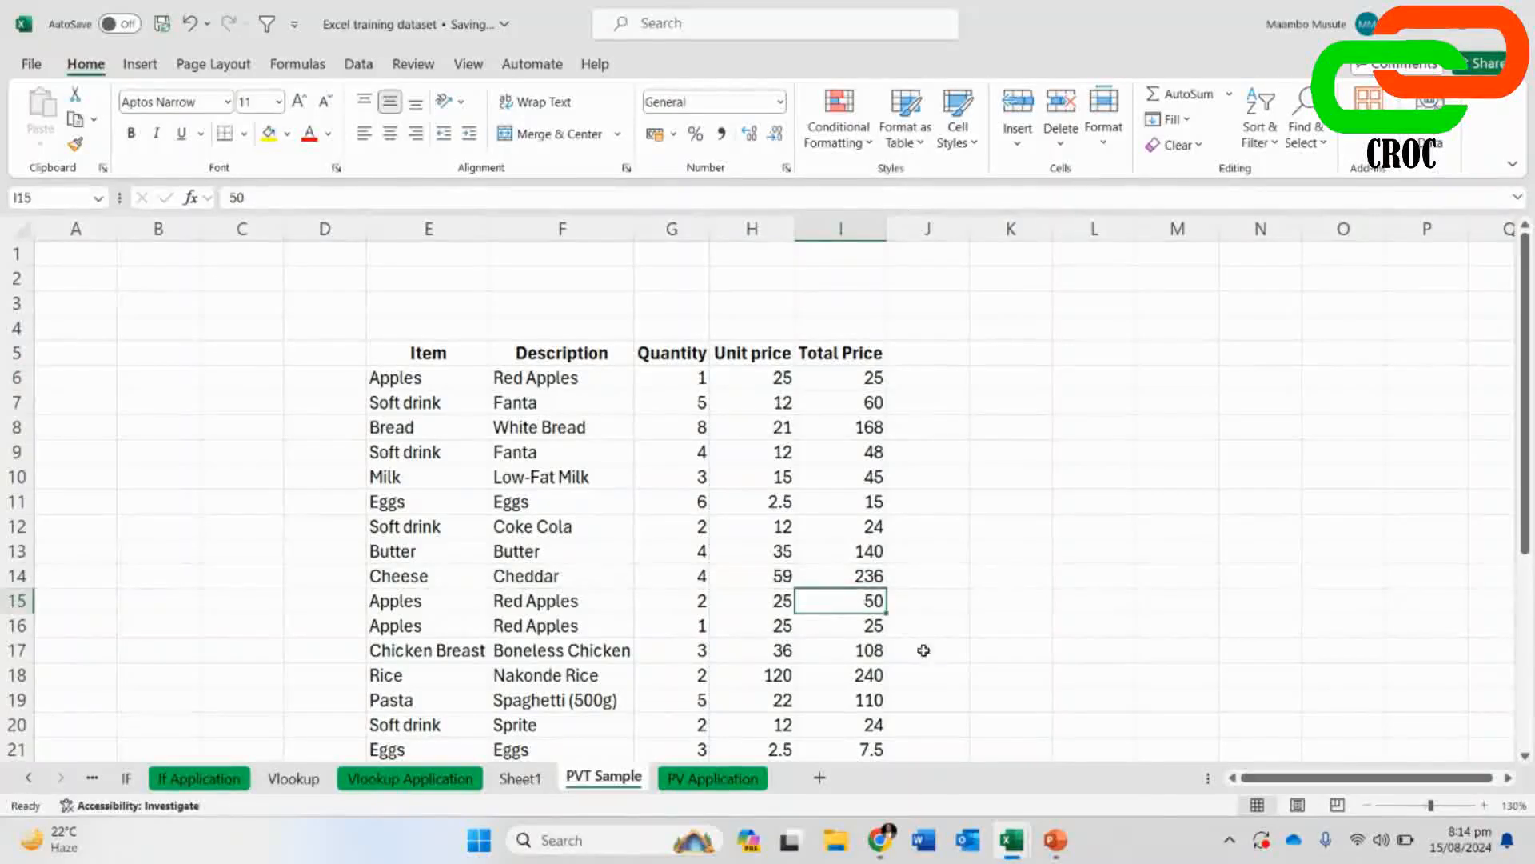
- Remove Sum of Total Price from the Values area of the PivotTable on Sheet1
click(532, 782)
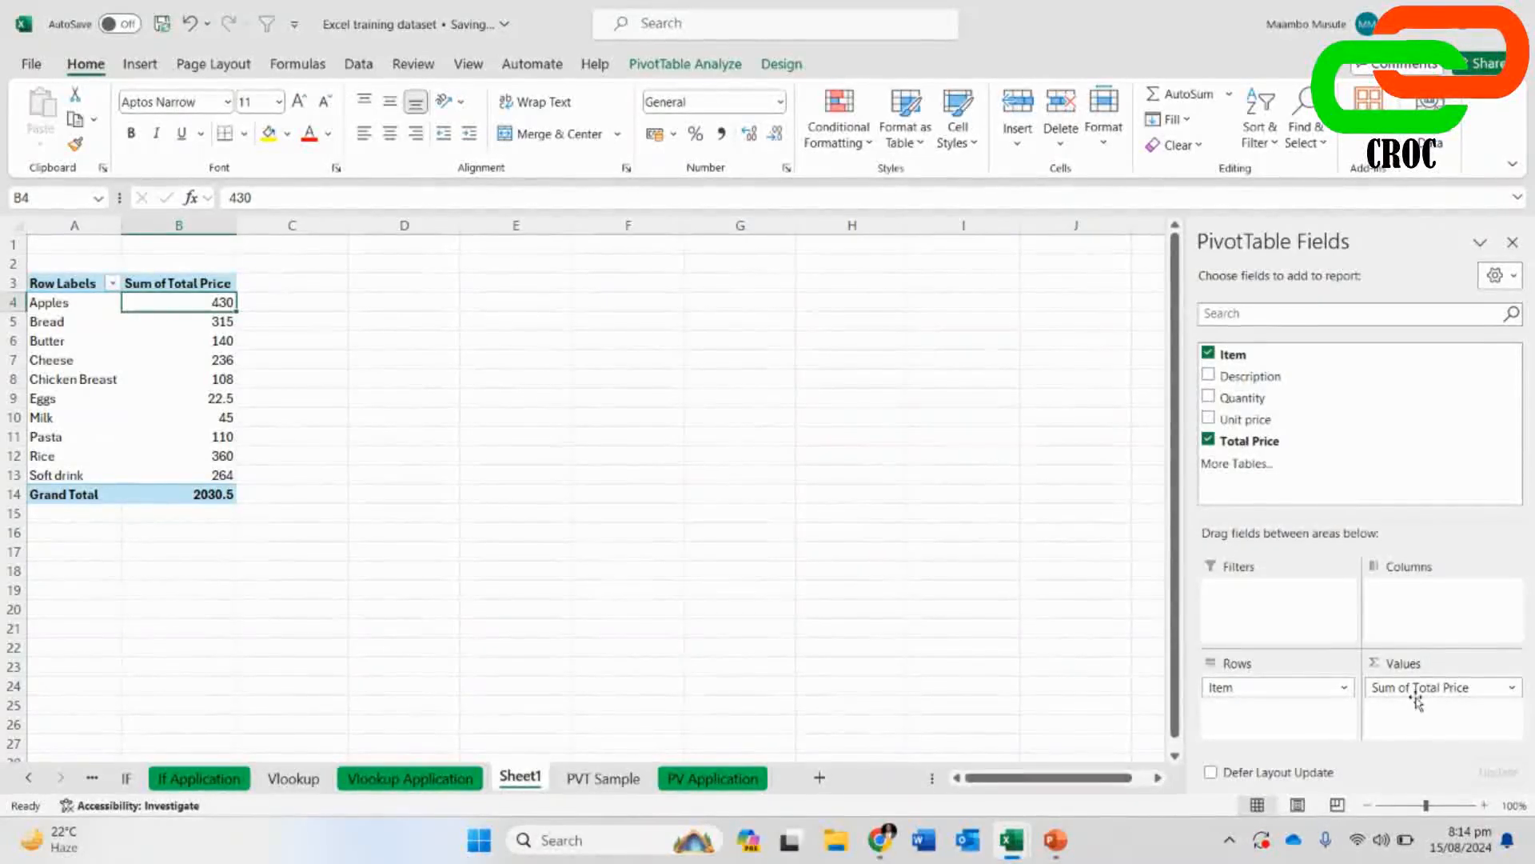
drag(1417, 691, 1413, 657)
drag(1246, 376, 1214, 356)
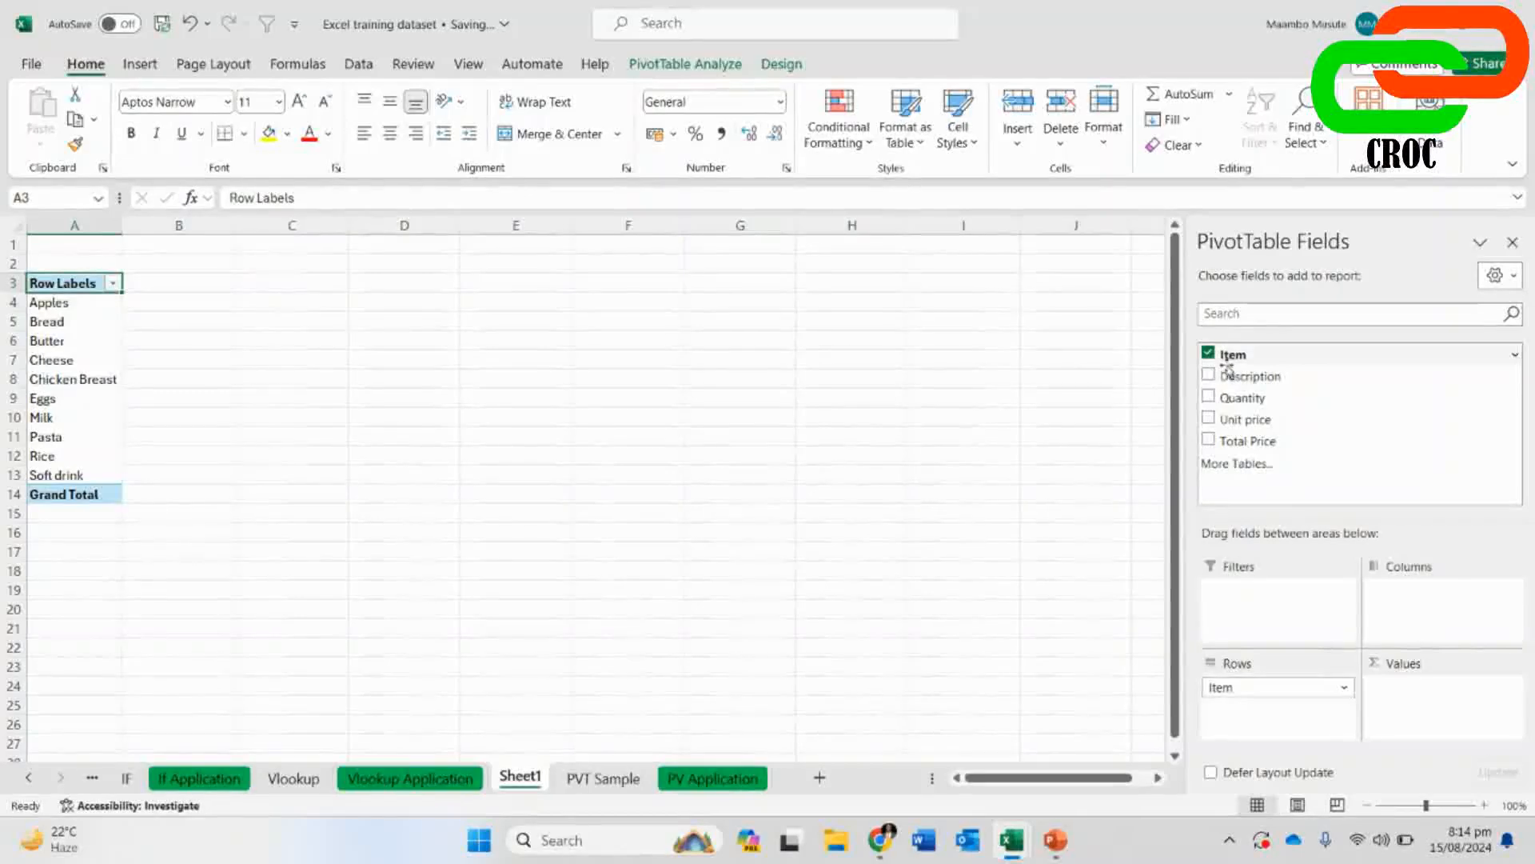
- Try summing Quantity per item in the PivotTable's Values area, and remove the field again
drag(1229, 404, 1427, 694)
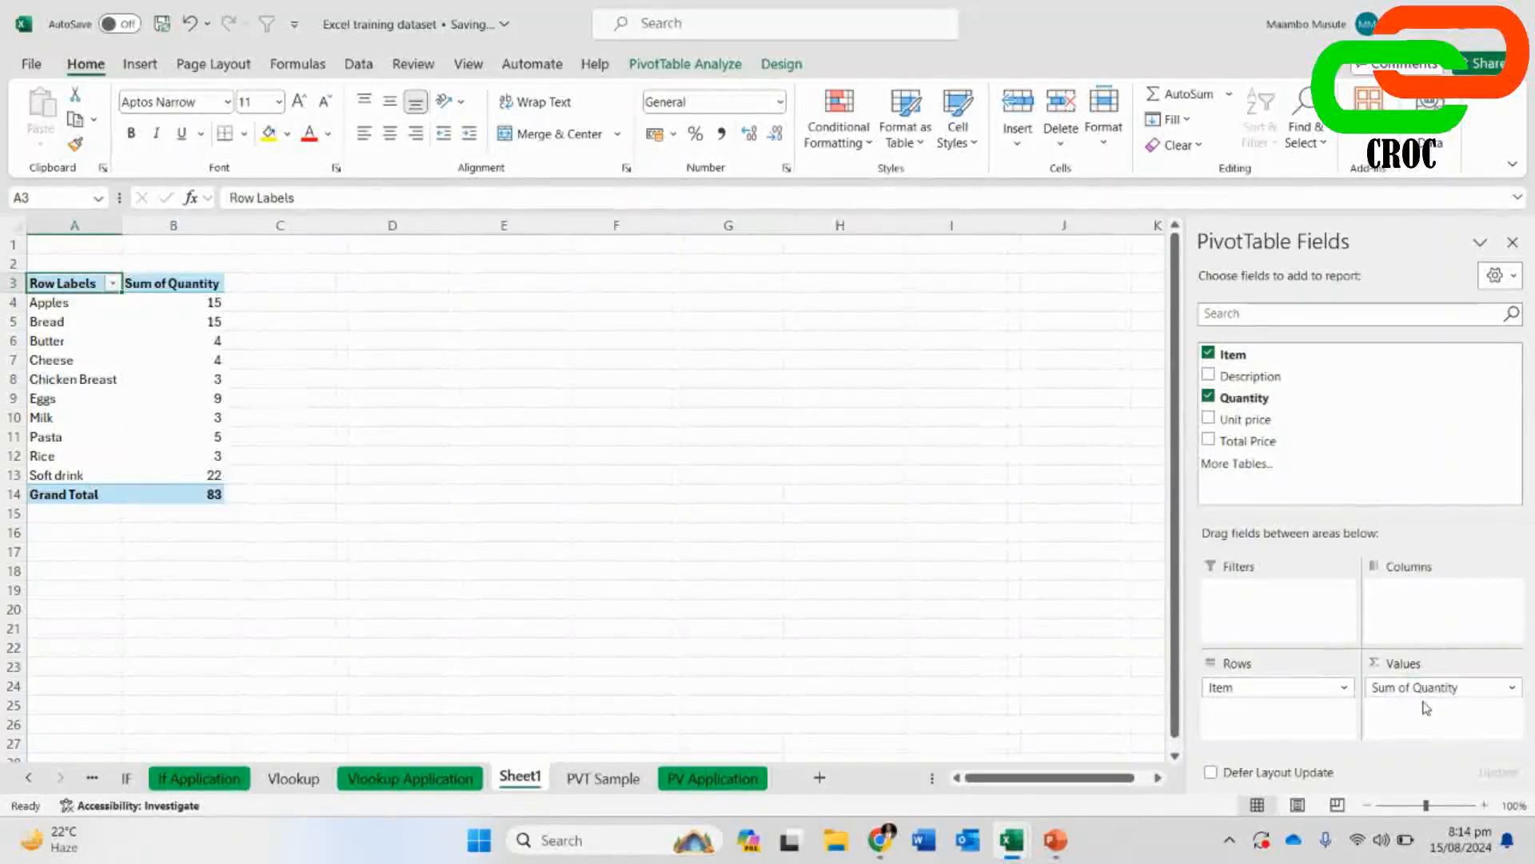
click(160, 304)
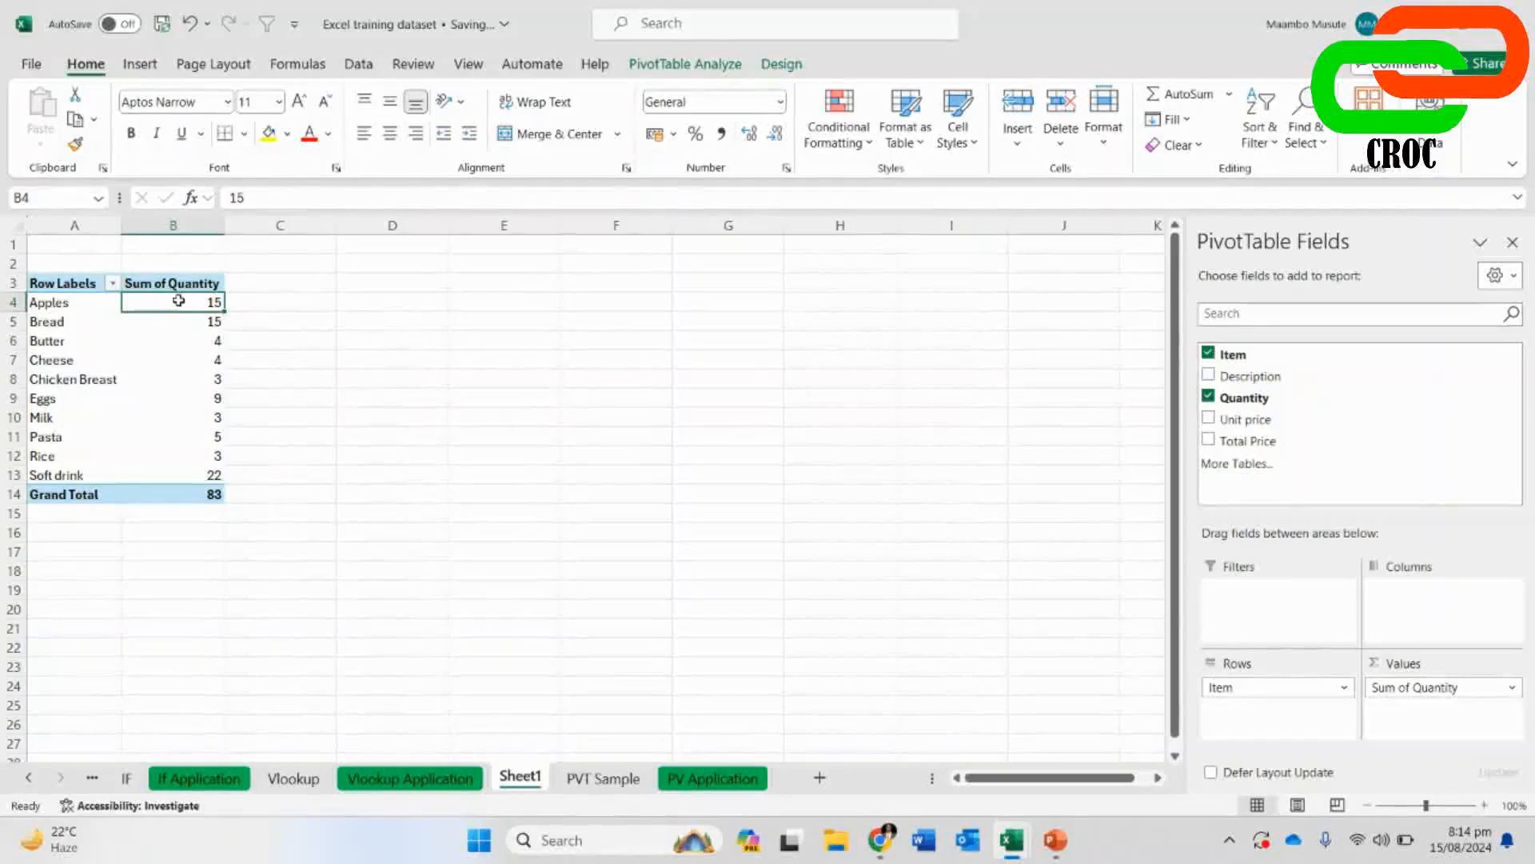
drag(1435, 687, 1252, 400)
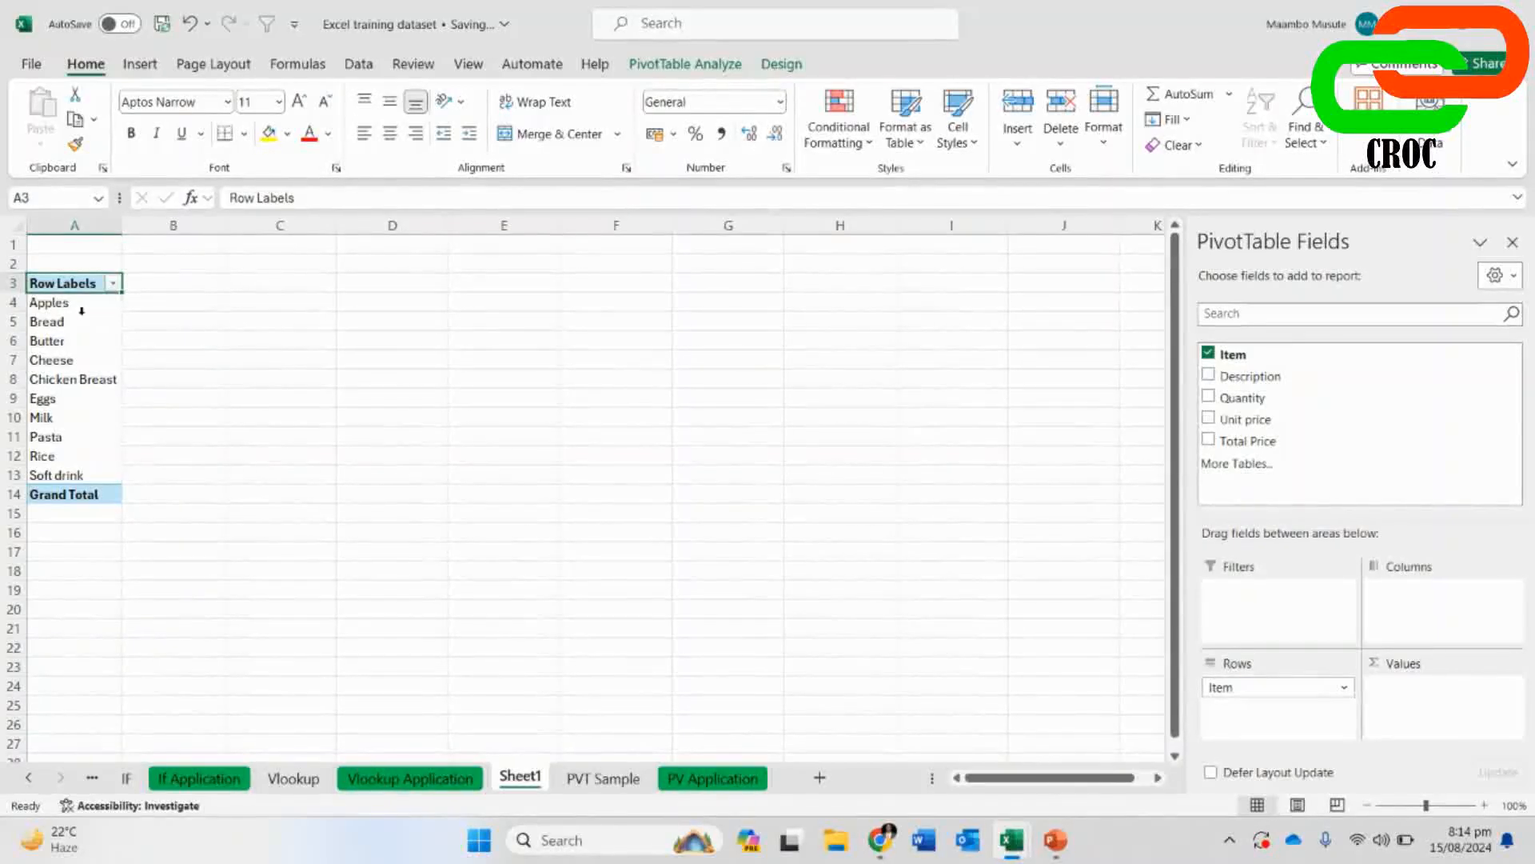
- Examine the descriptions recorded for Apples purchases in rows 6 and 24 of PVT Sample
click(603, 778)
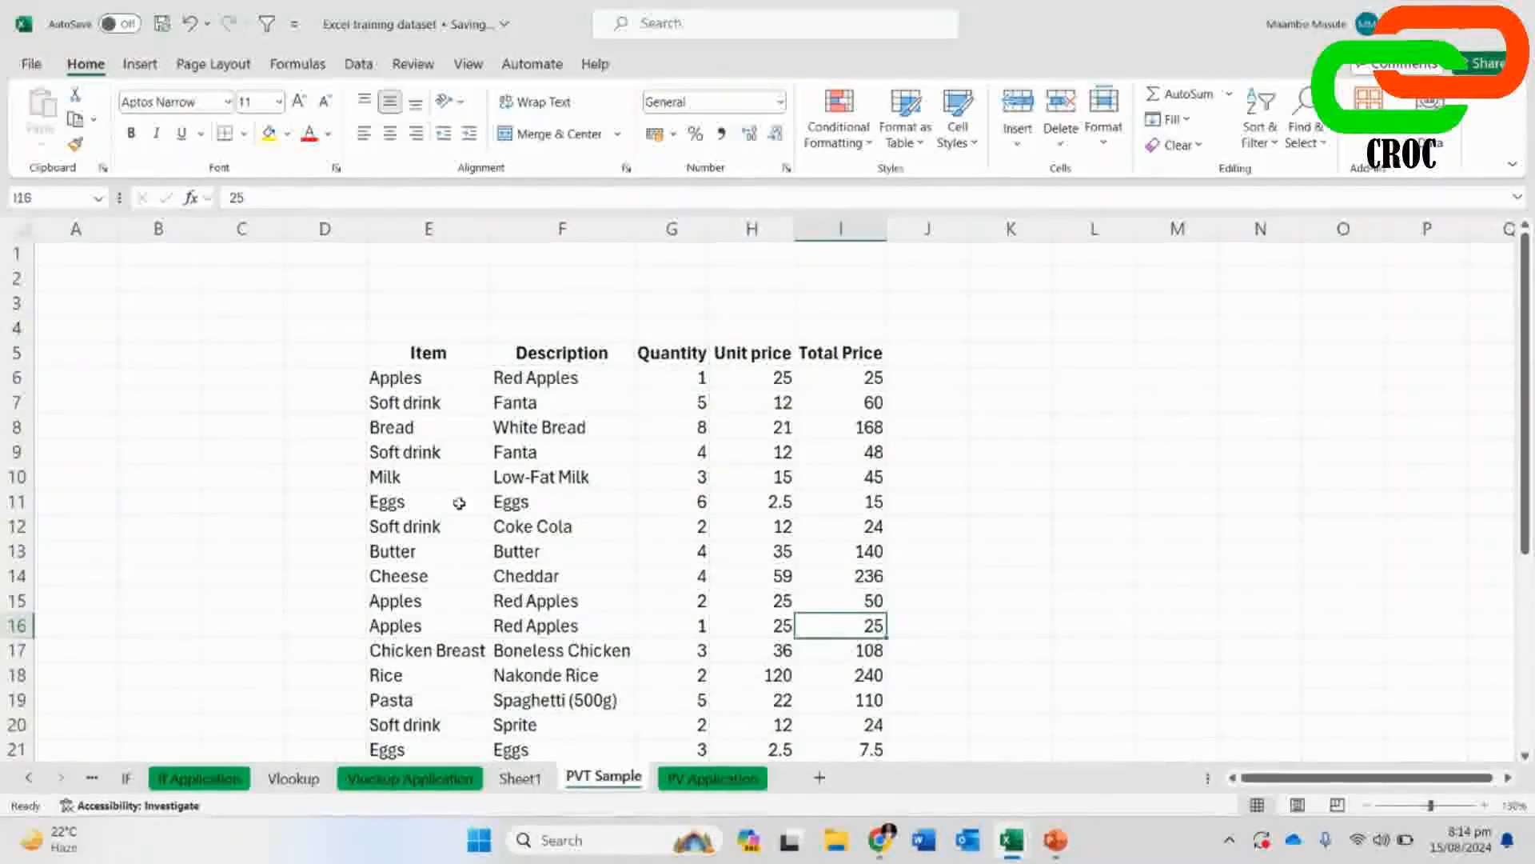
click(432, 380)
click(526, 376)
scroll(528, 384, down, 4)
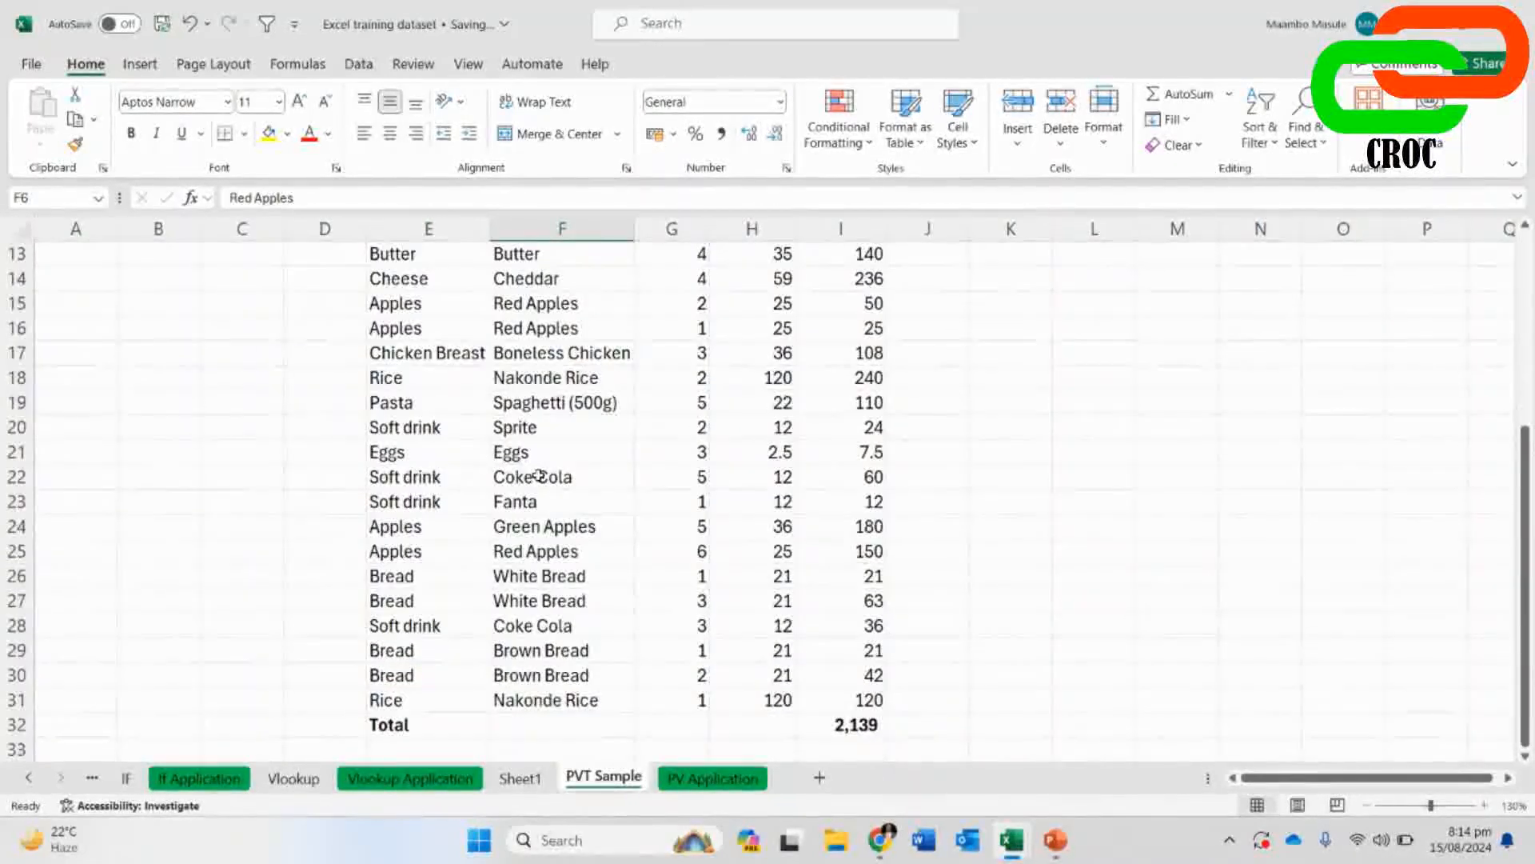
click(559, 531)
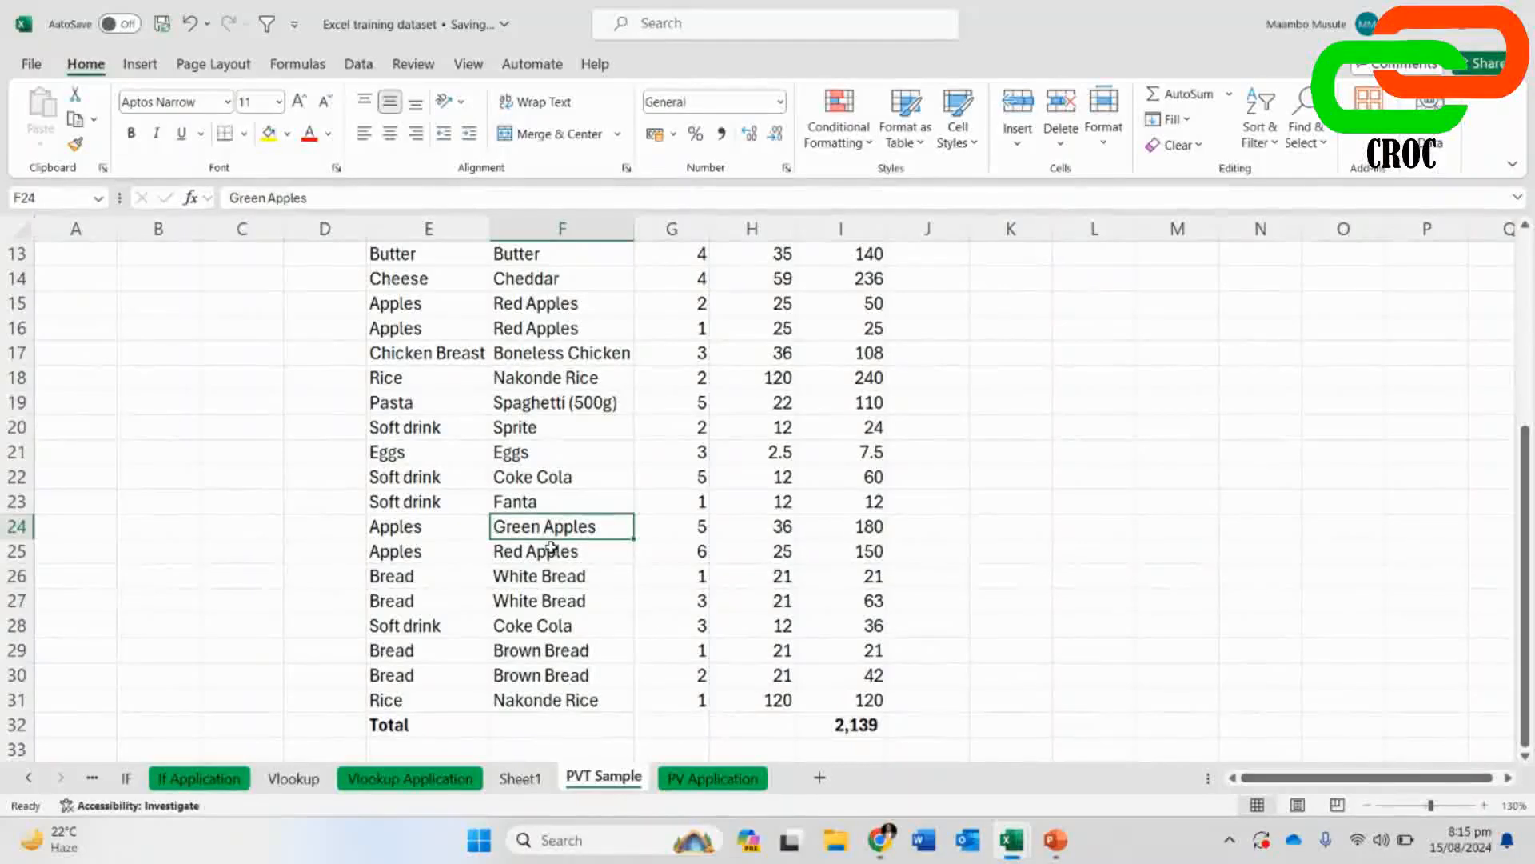
- Add the Total Price field to the Values area of the Sheet1 PivotTable and select the Apples sum
click(520, 778)
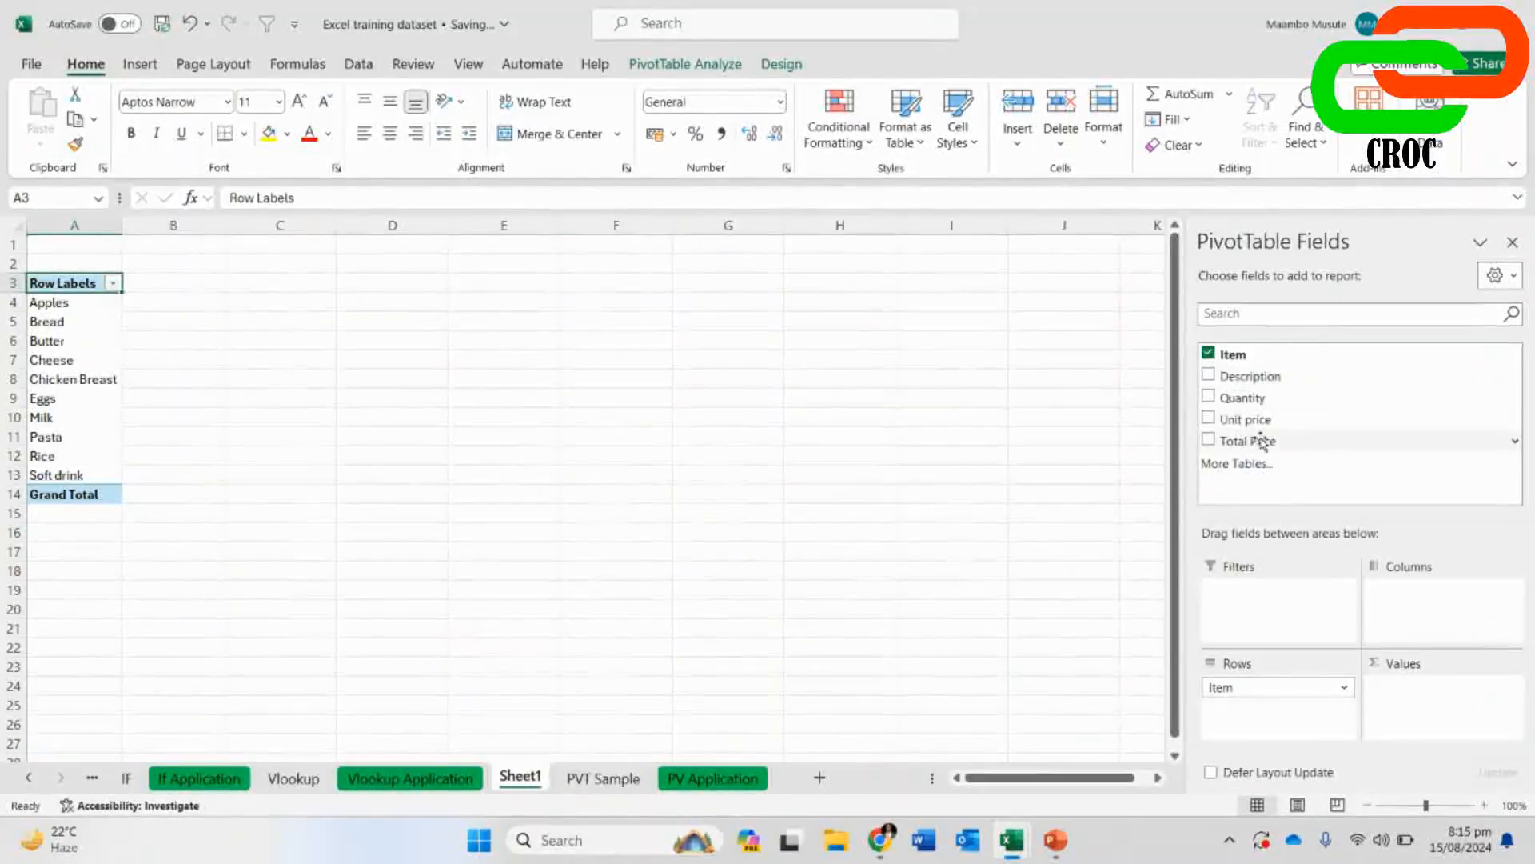
drag(1261, 439, 1420, 711)
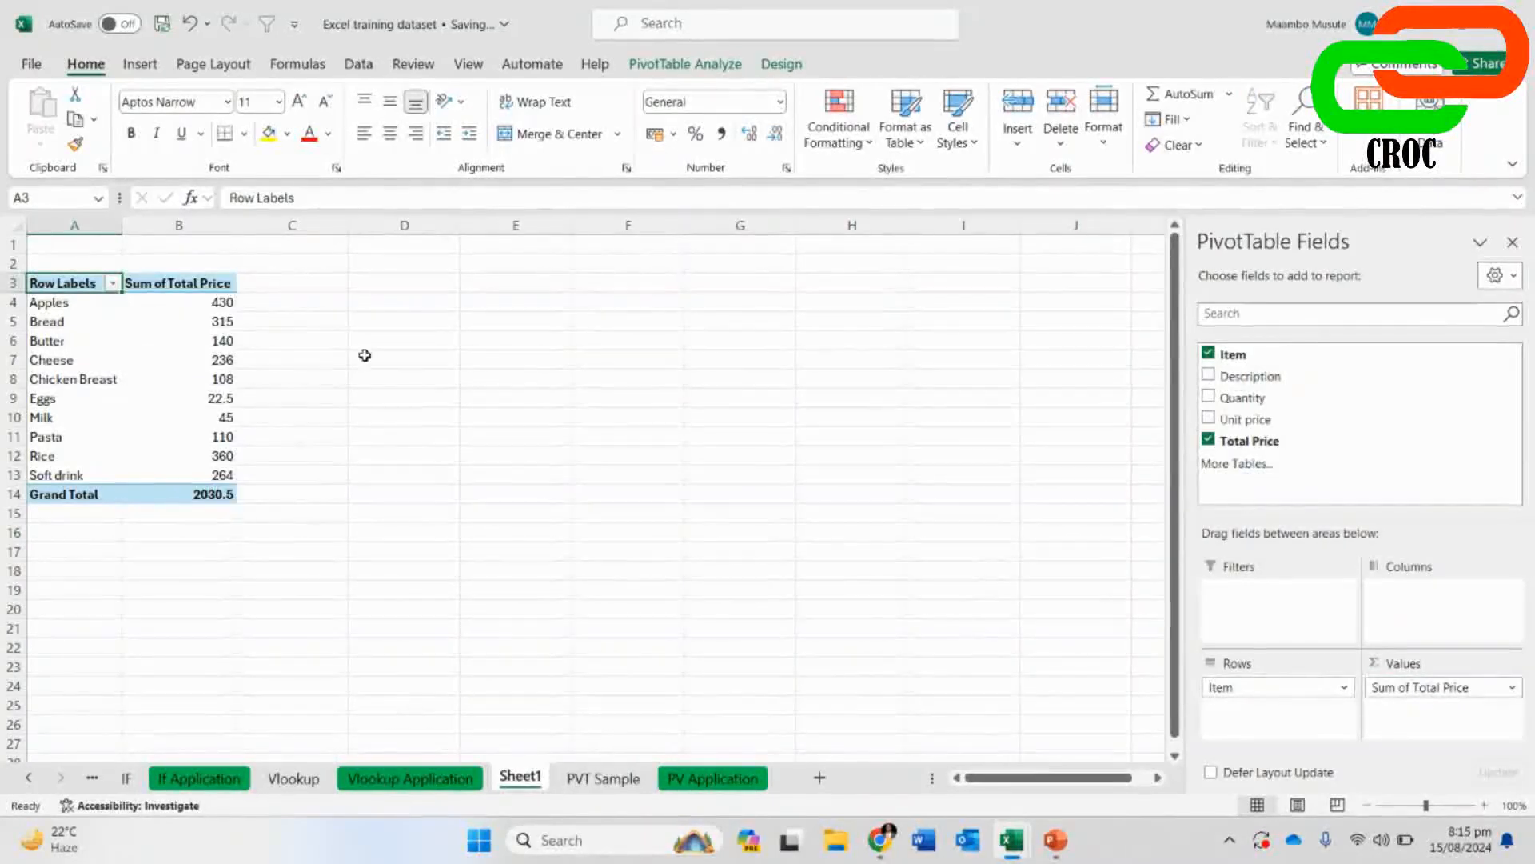
click(195, 309)
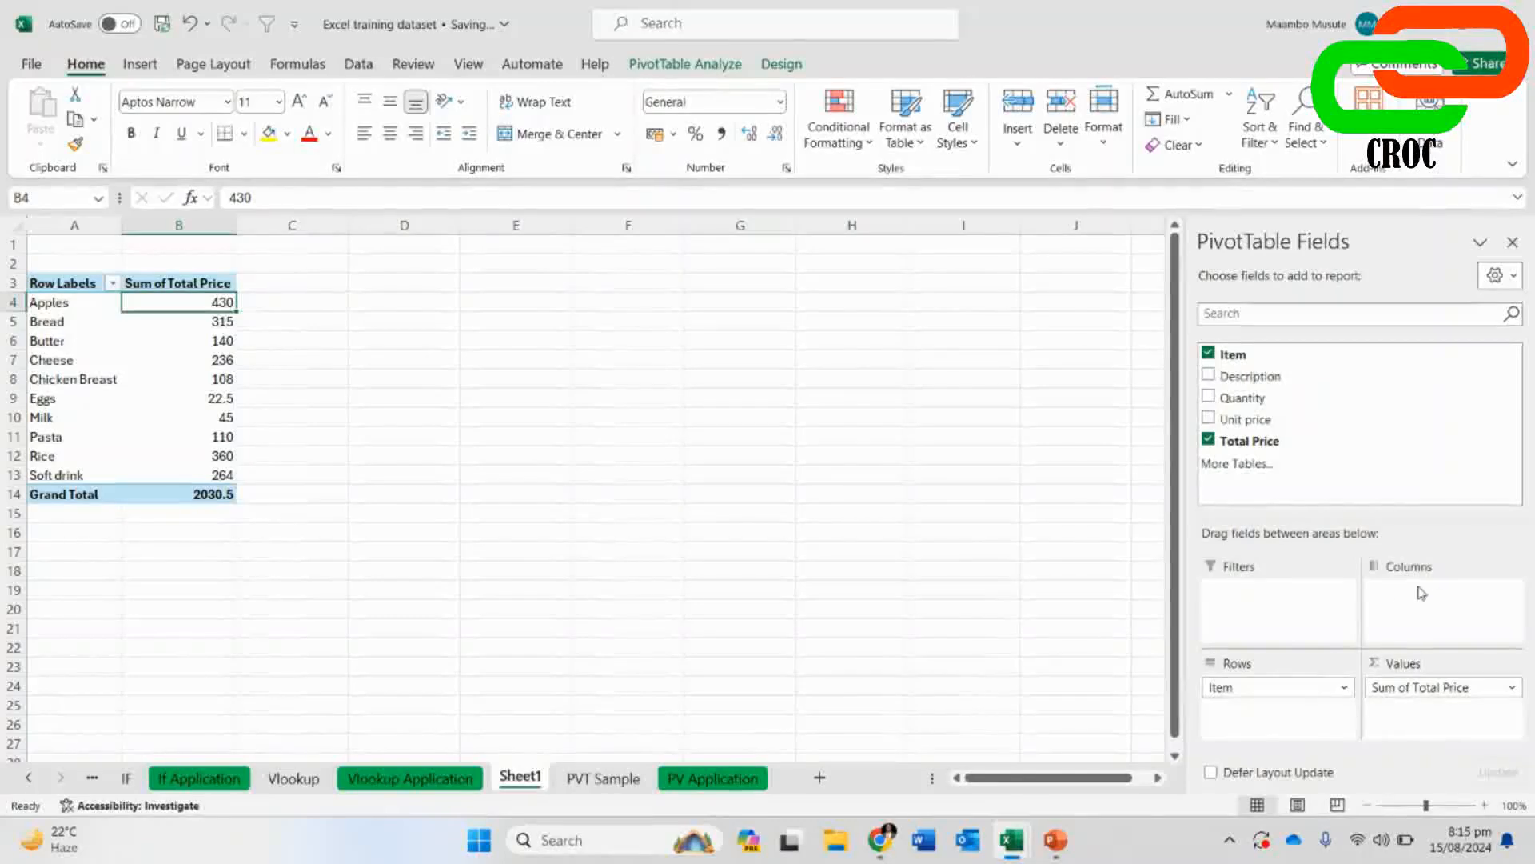
- Add the Description field to the Columns area and locate the Green Apples amount in the Apples row
drag(1247, 376, 1405, 611)
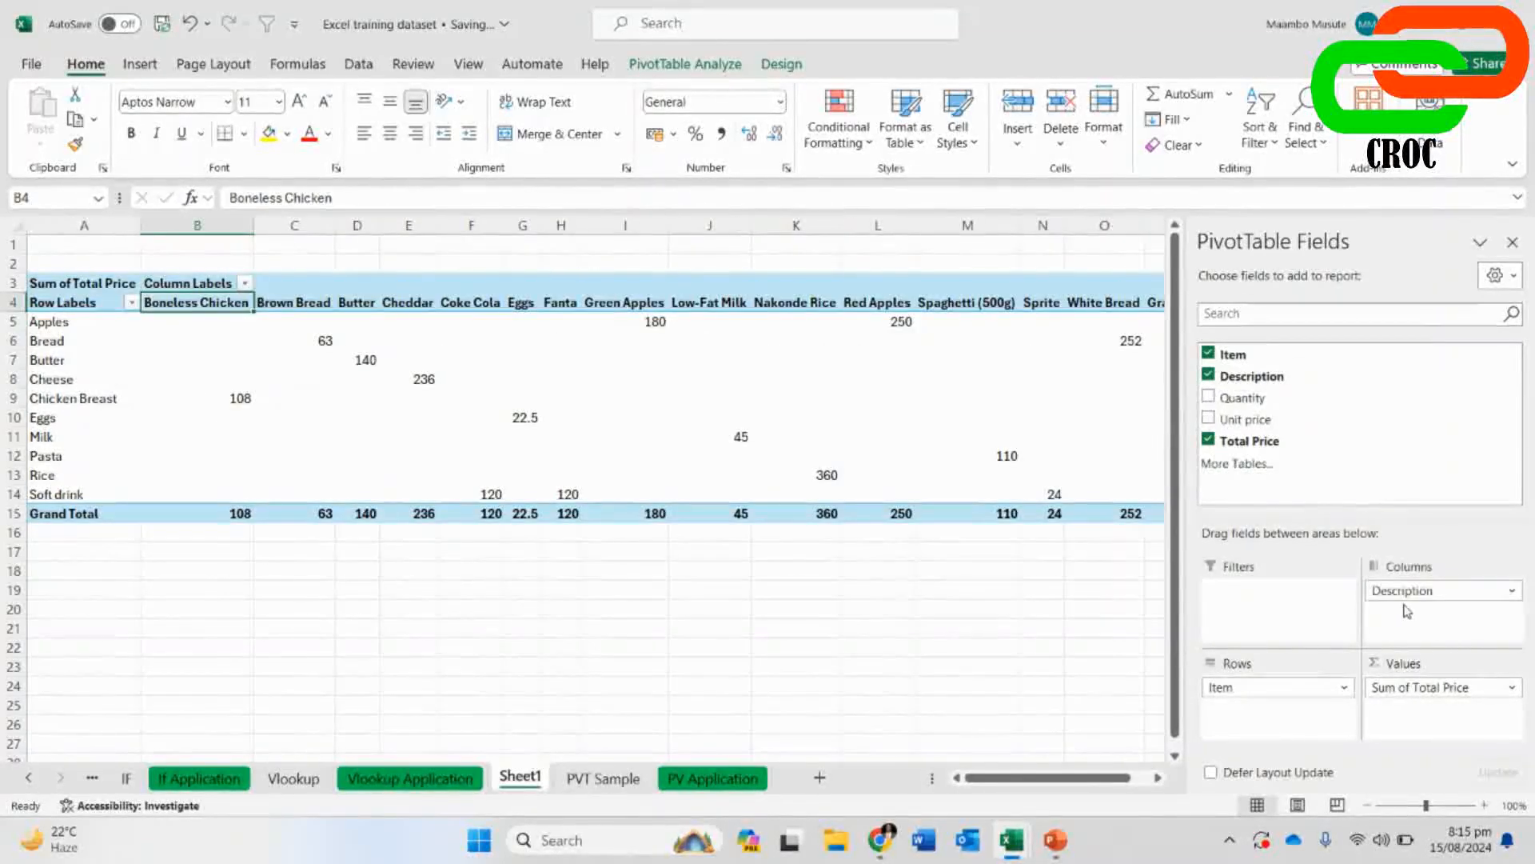
mouse_move(1016, 783)
mouse_down()
mouse_move(1028, 787)
mouse_move(1006, 787)
mouse_up()
click(67, 323)
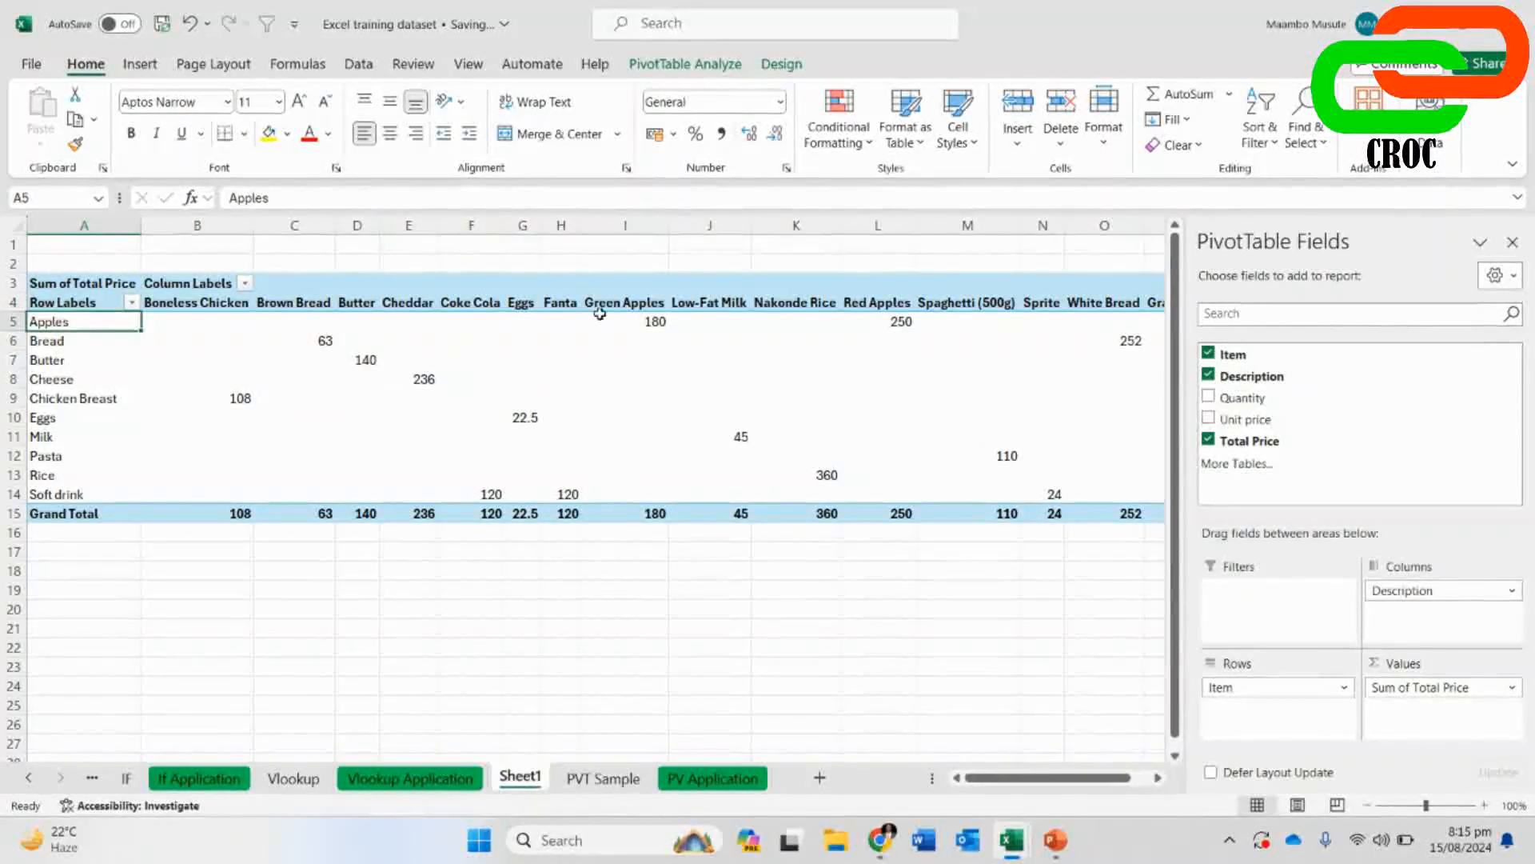
click(617, 303)
click(882, 304)
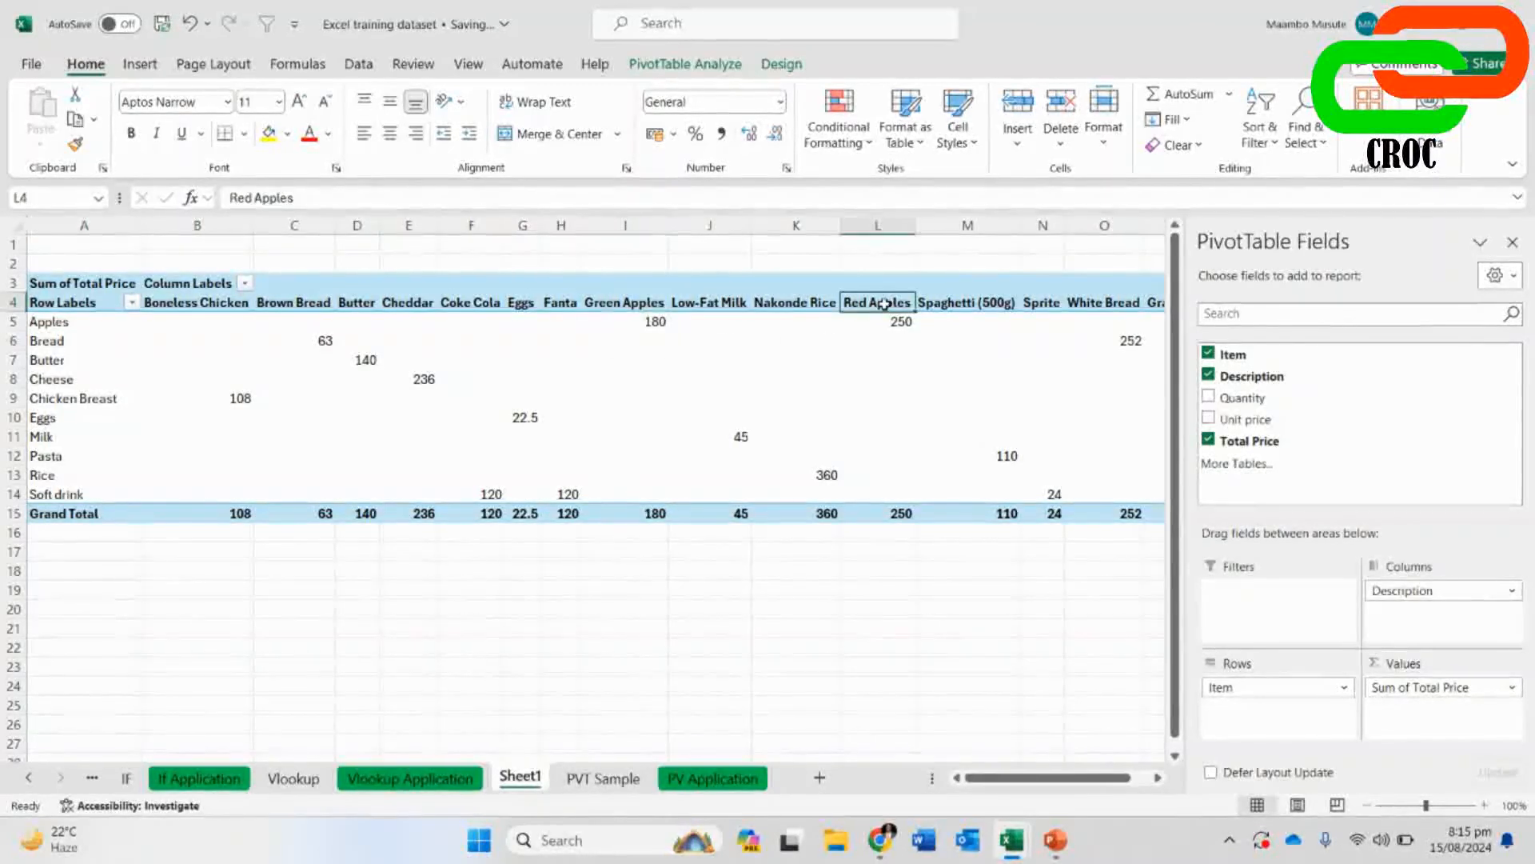
click(636, 322)
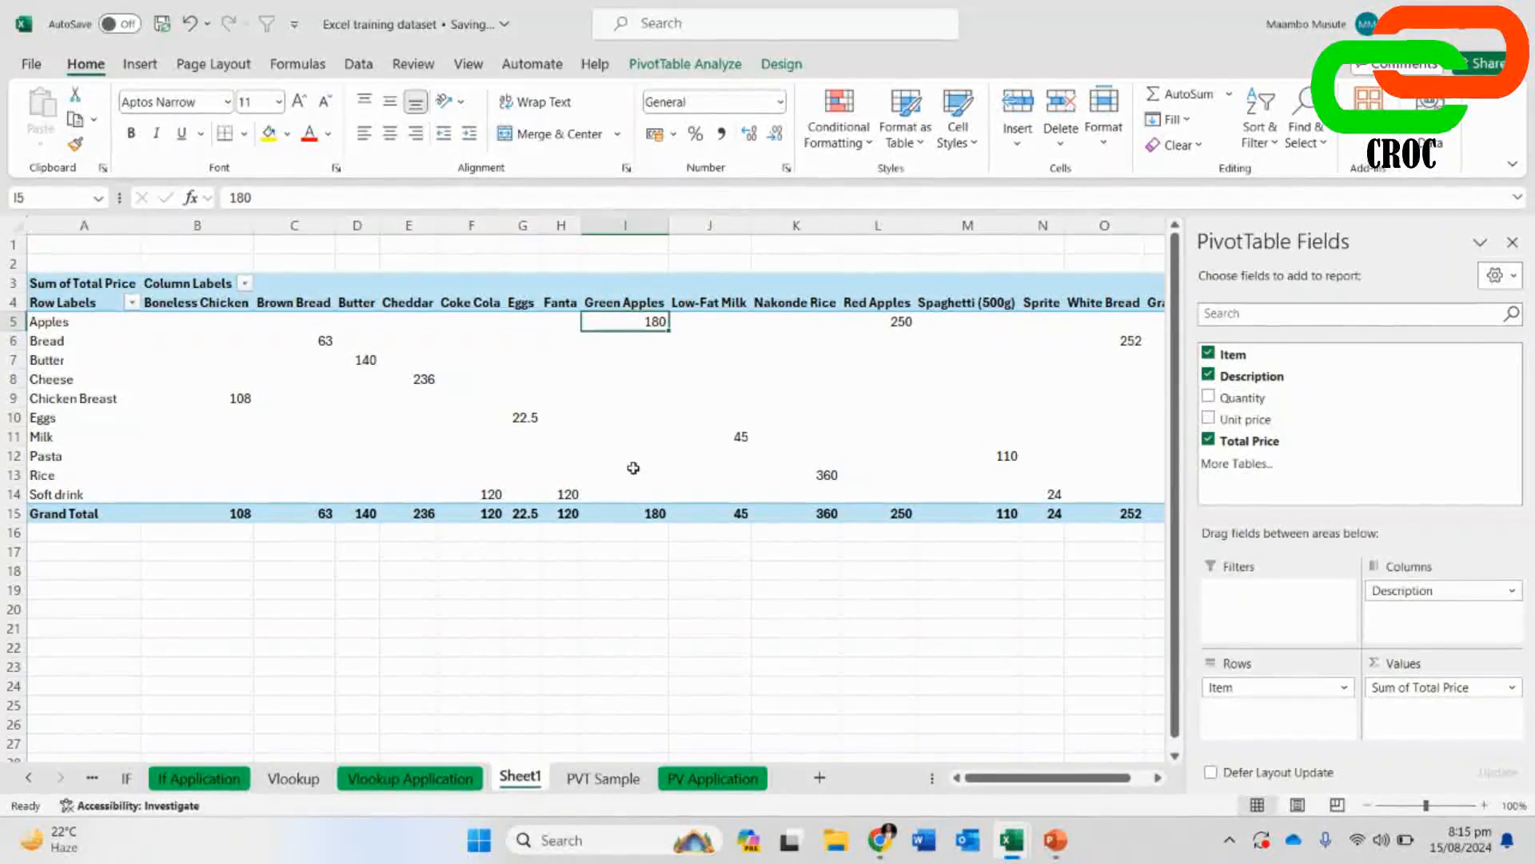
- Compare the Green Apples and Red Apples columns with their Total Price sums in the Apples row
ctrl+scroll(653, 448, up, 3)
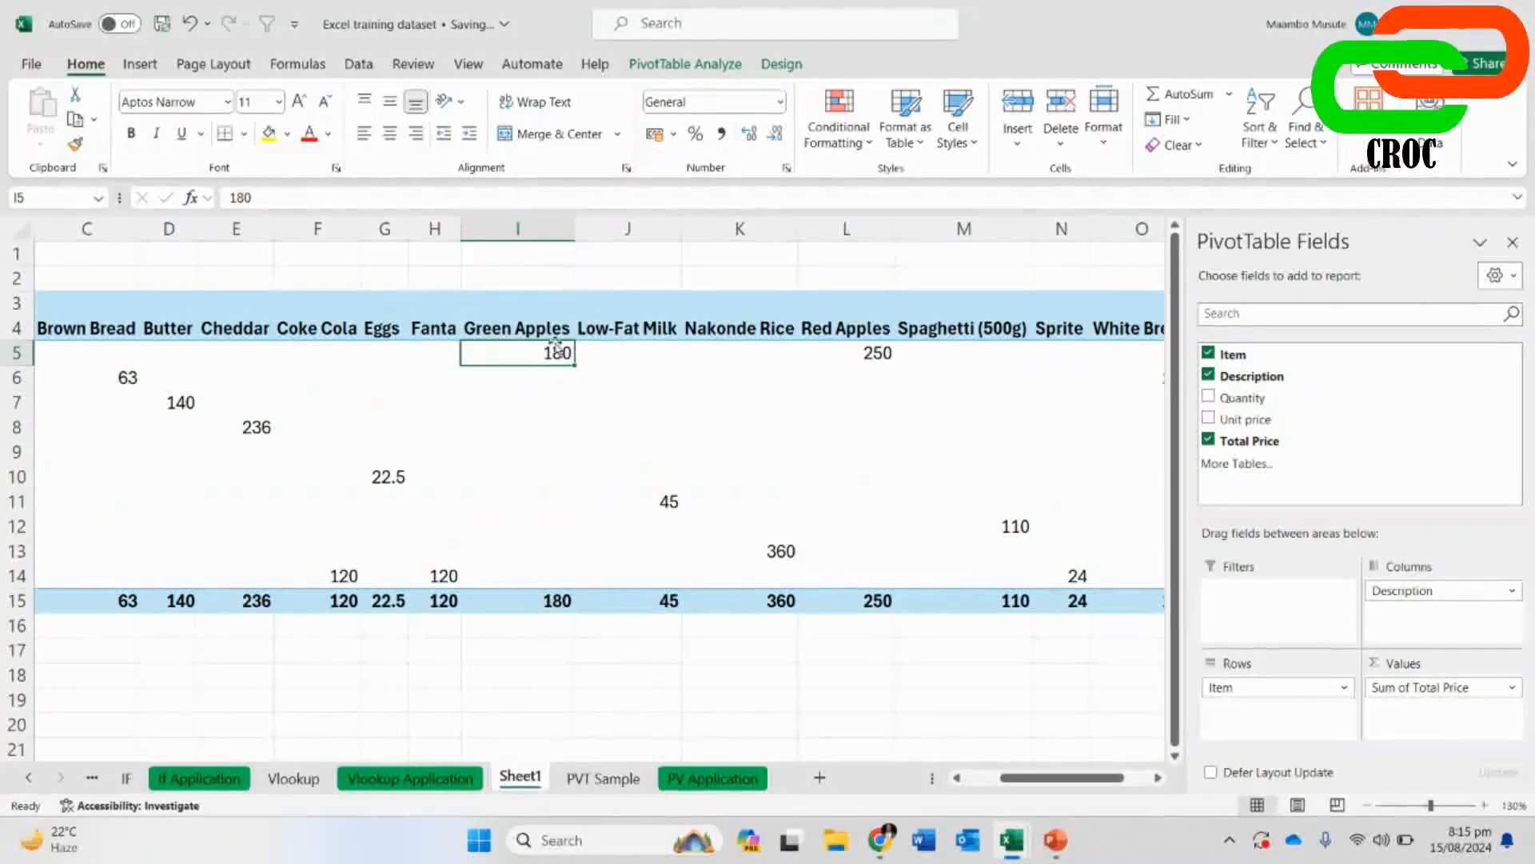
click(515, 330)
click(538, 355)
click(846, 318)
click(854, 354)
drag(1040, 778, 1005, 777)
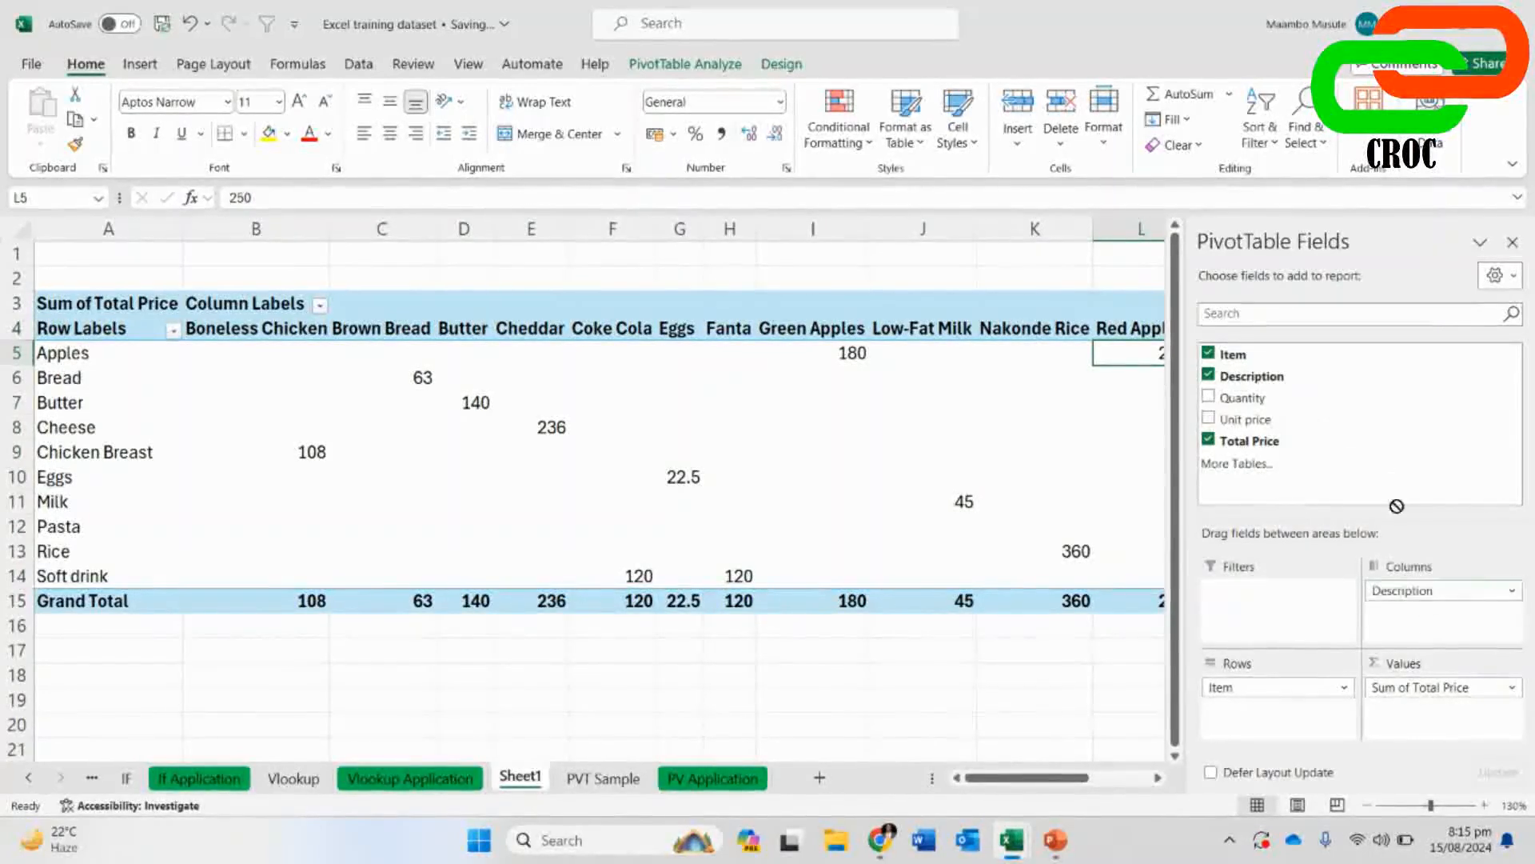
- Move the Description field from Columns to Rows beneath Item and select the Apples subtotal
click(1251, 381)
drag(1249, 381, 1312, 716)
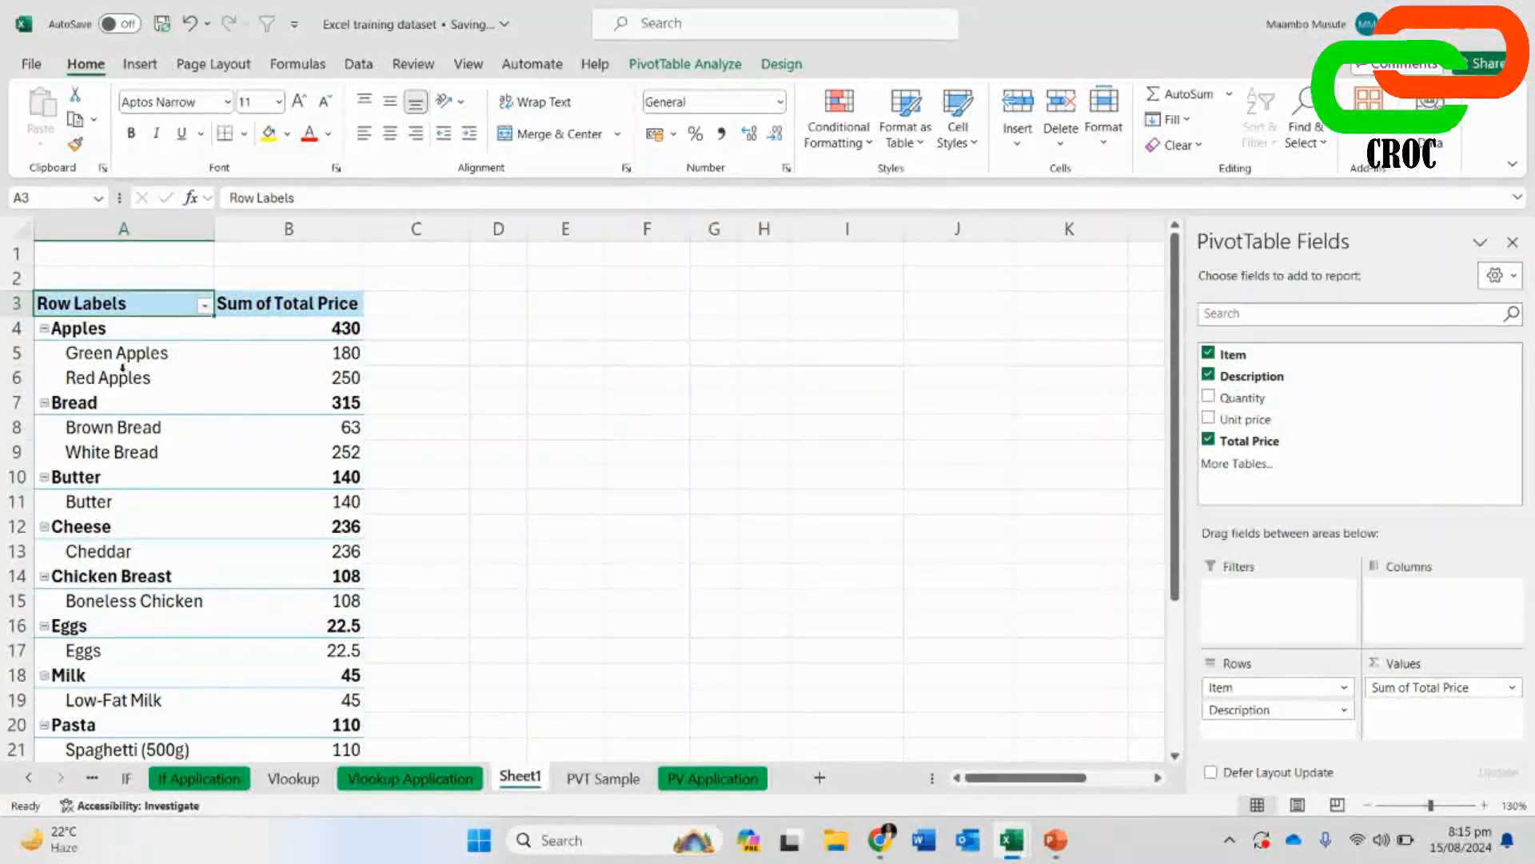
click(84, 330)
click(341, 329)
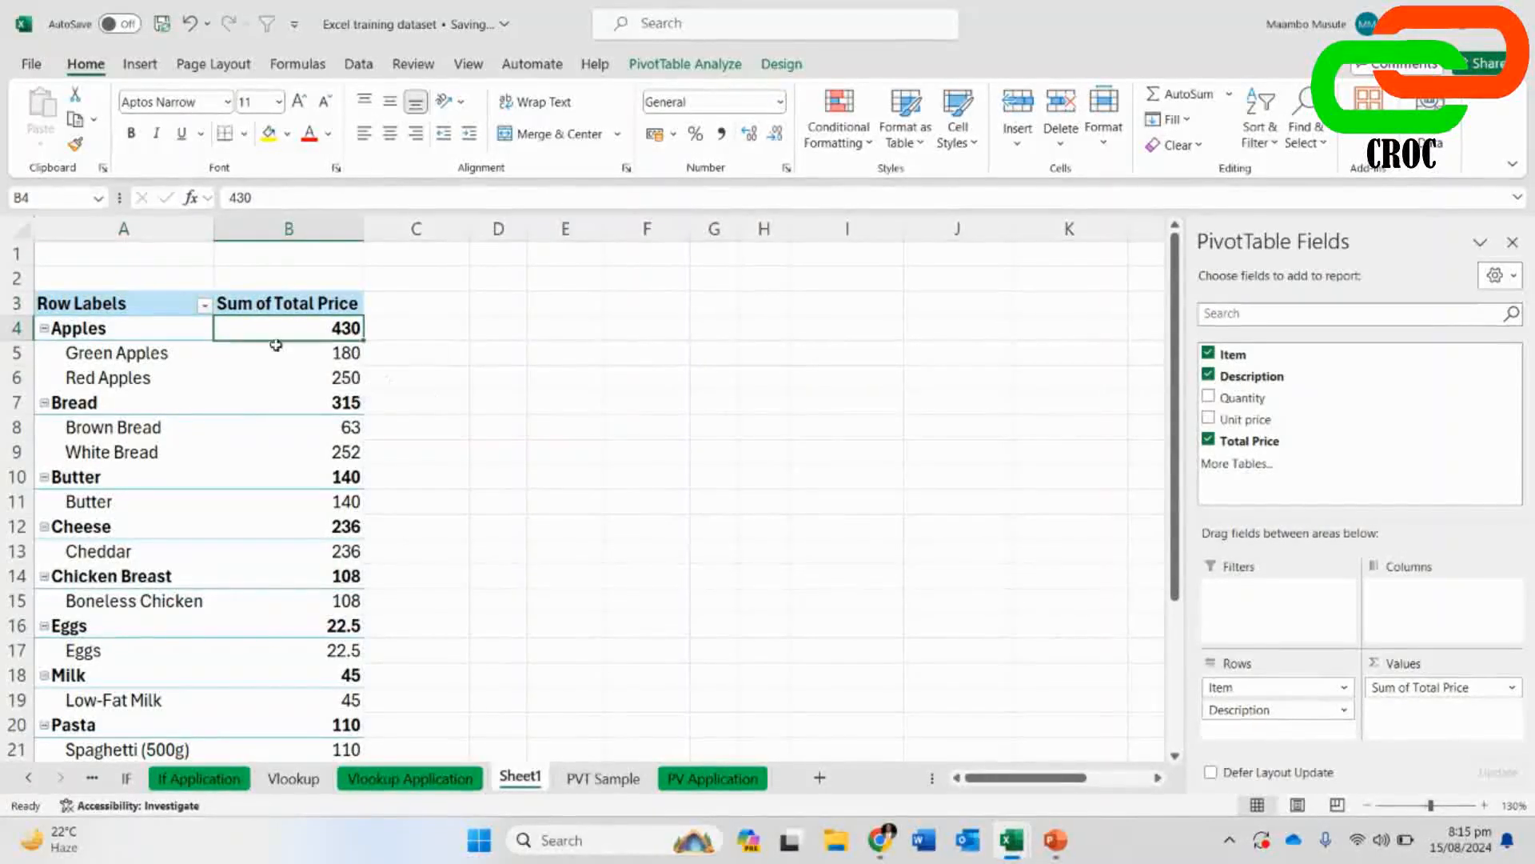
- Inspect the Green Apples and Red Apples sums under Apples, and remove Description from the Rows area
click(192, 353)
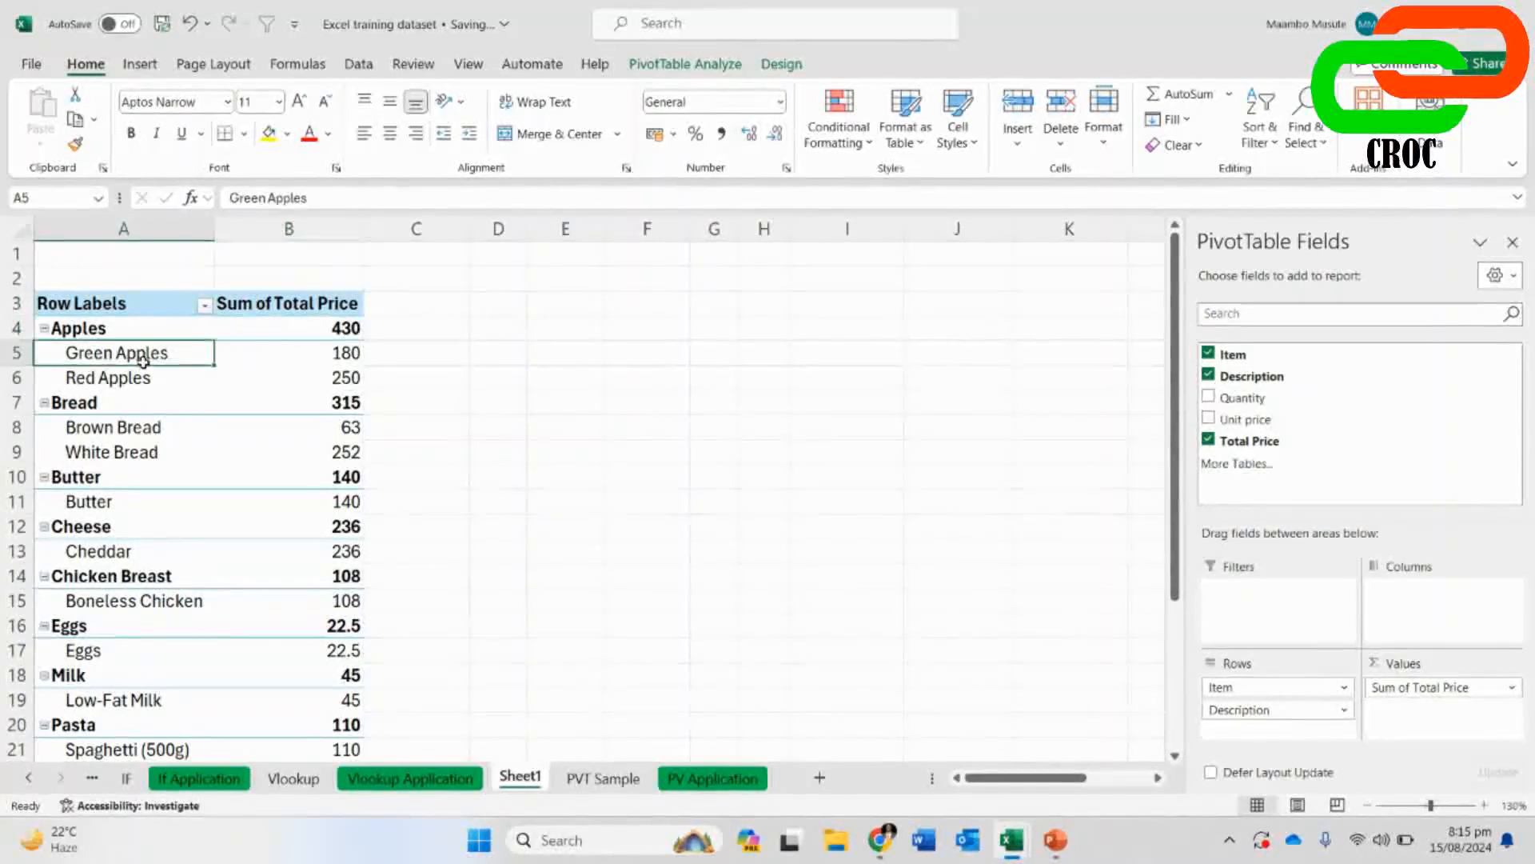
click(341, 356)
click(118, 382)
click(339, 380)
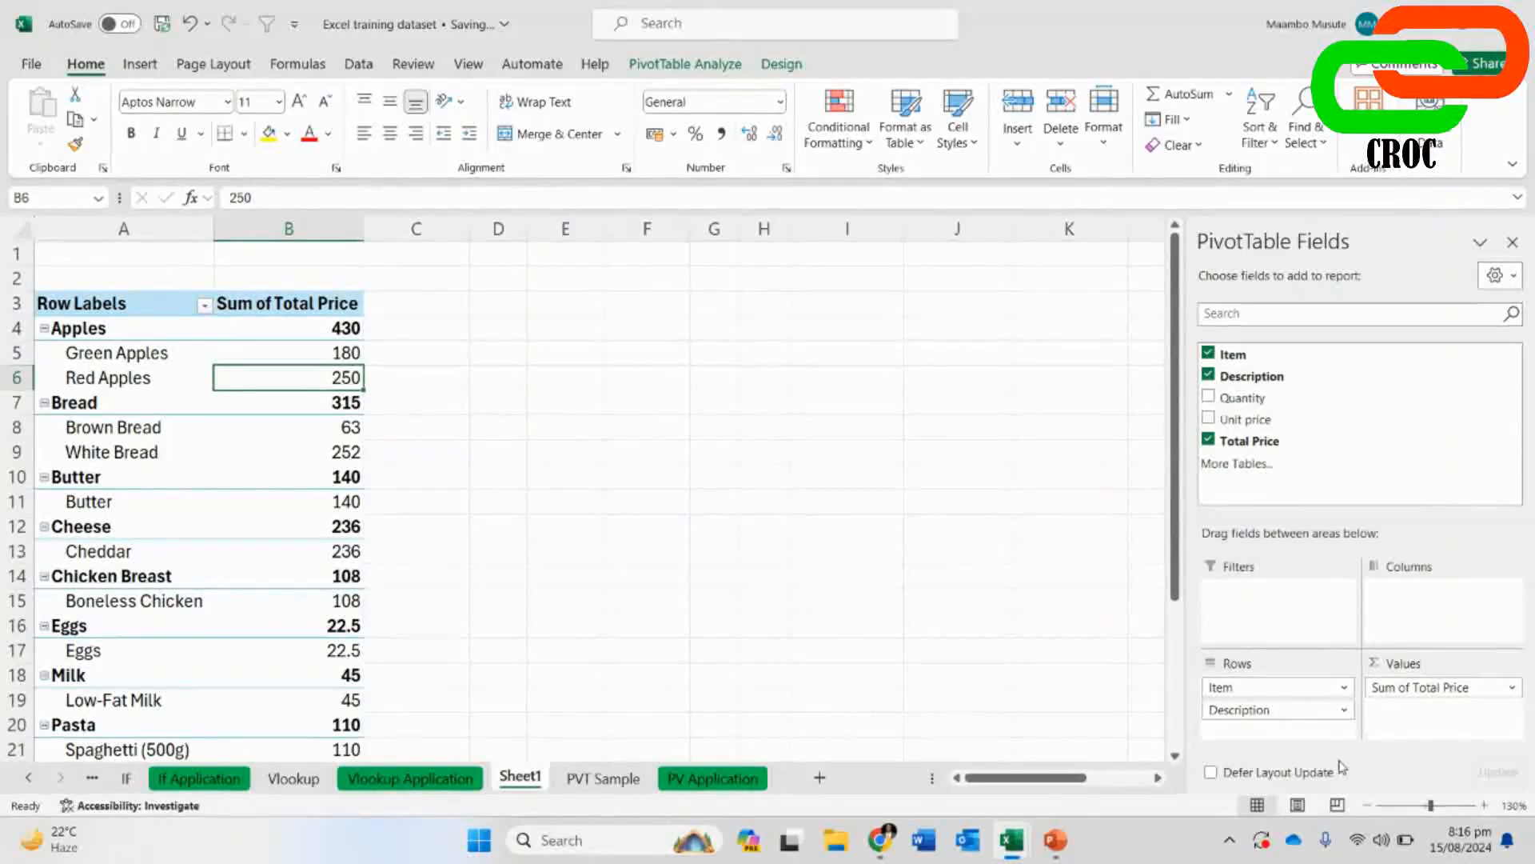
drag(1283, 710, 1249, 393)
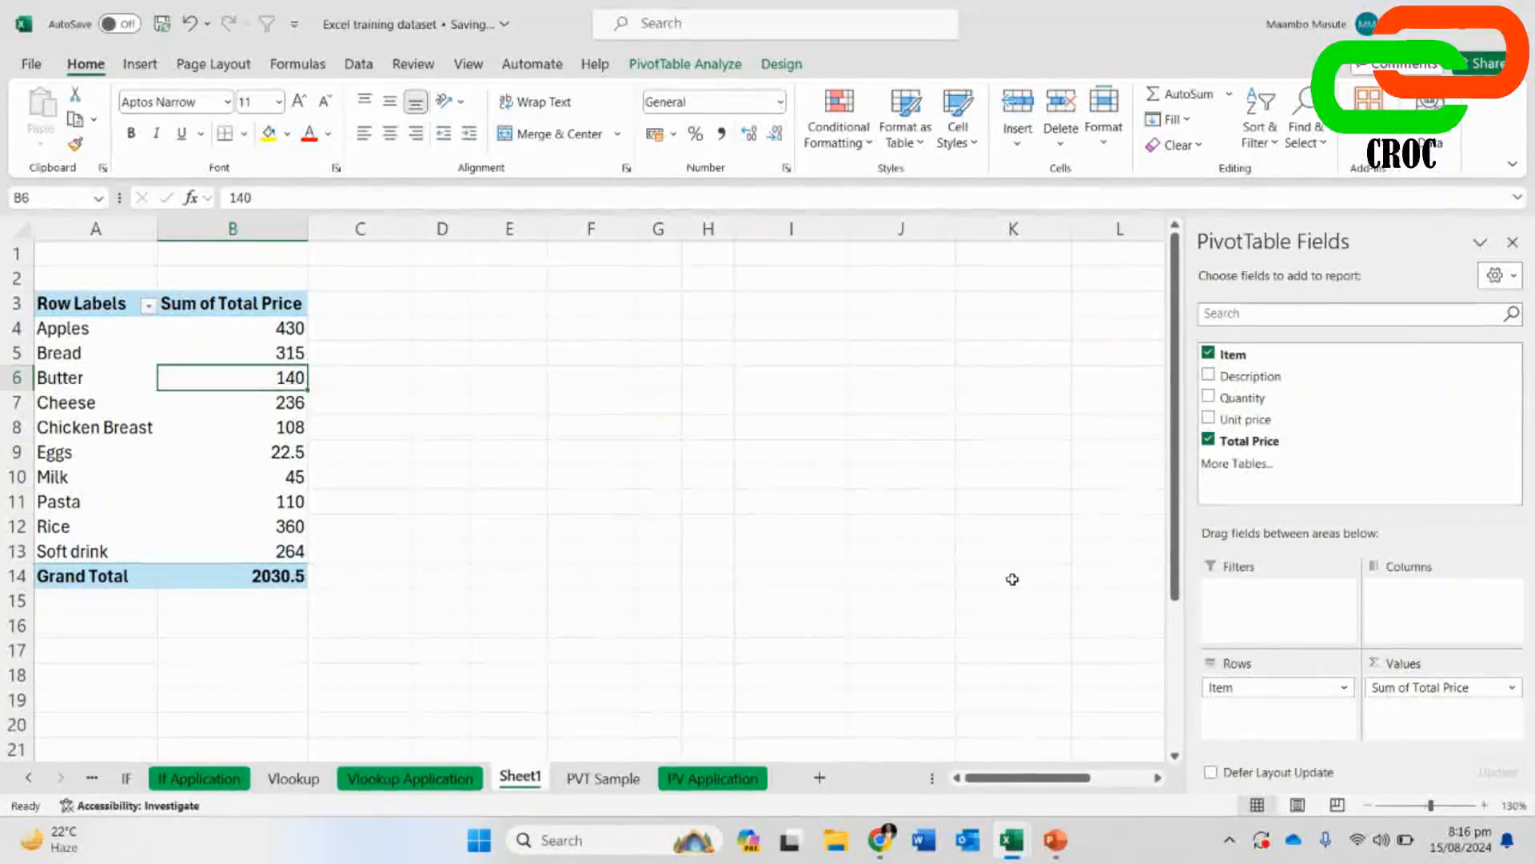
- Read the participants' in-call messages in Google Meet and return to the Excel training dataset workbook
click(880, 839)
click(663, 743)
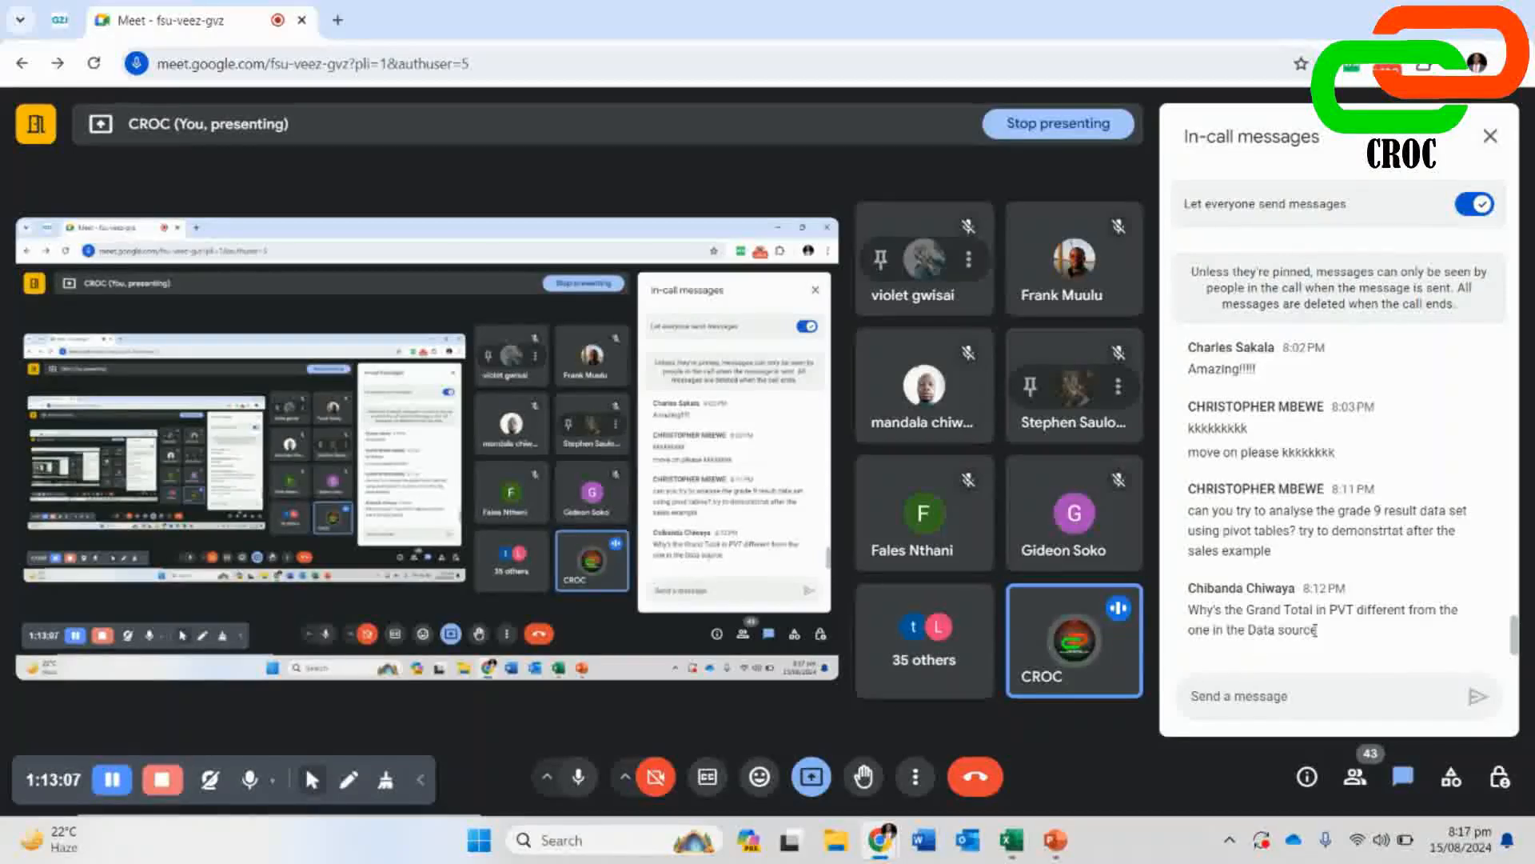
mouse_move(1011, 839)
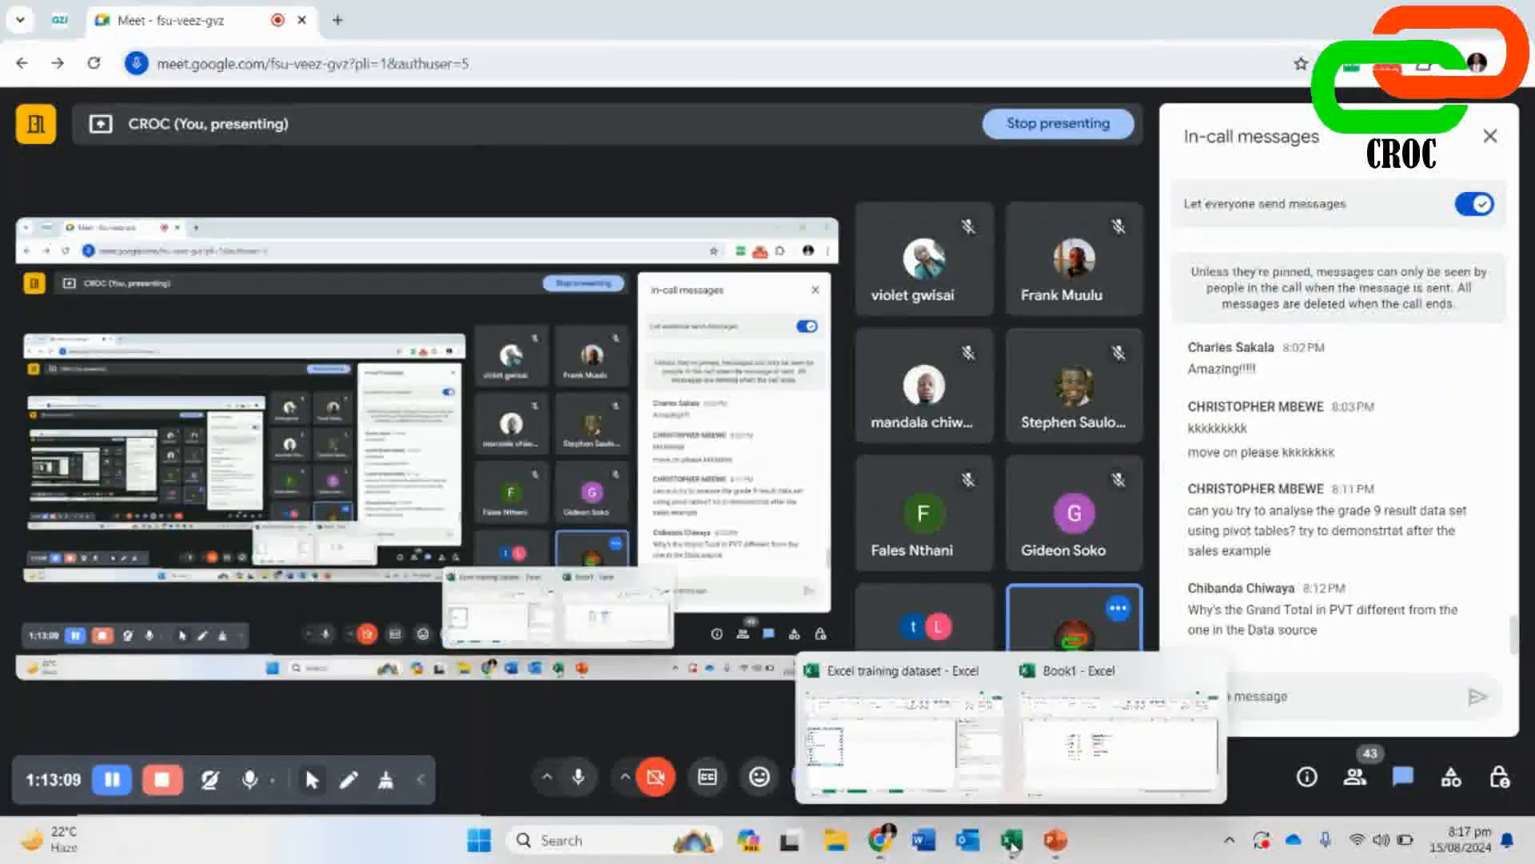
click(896, 743)
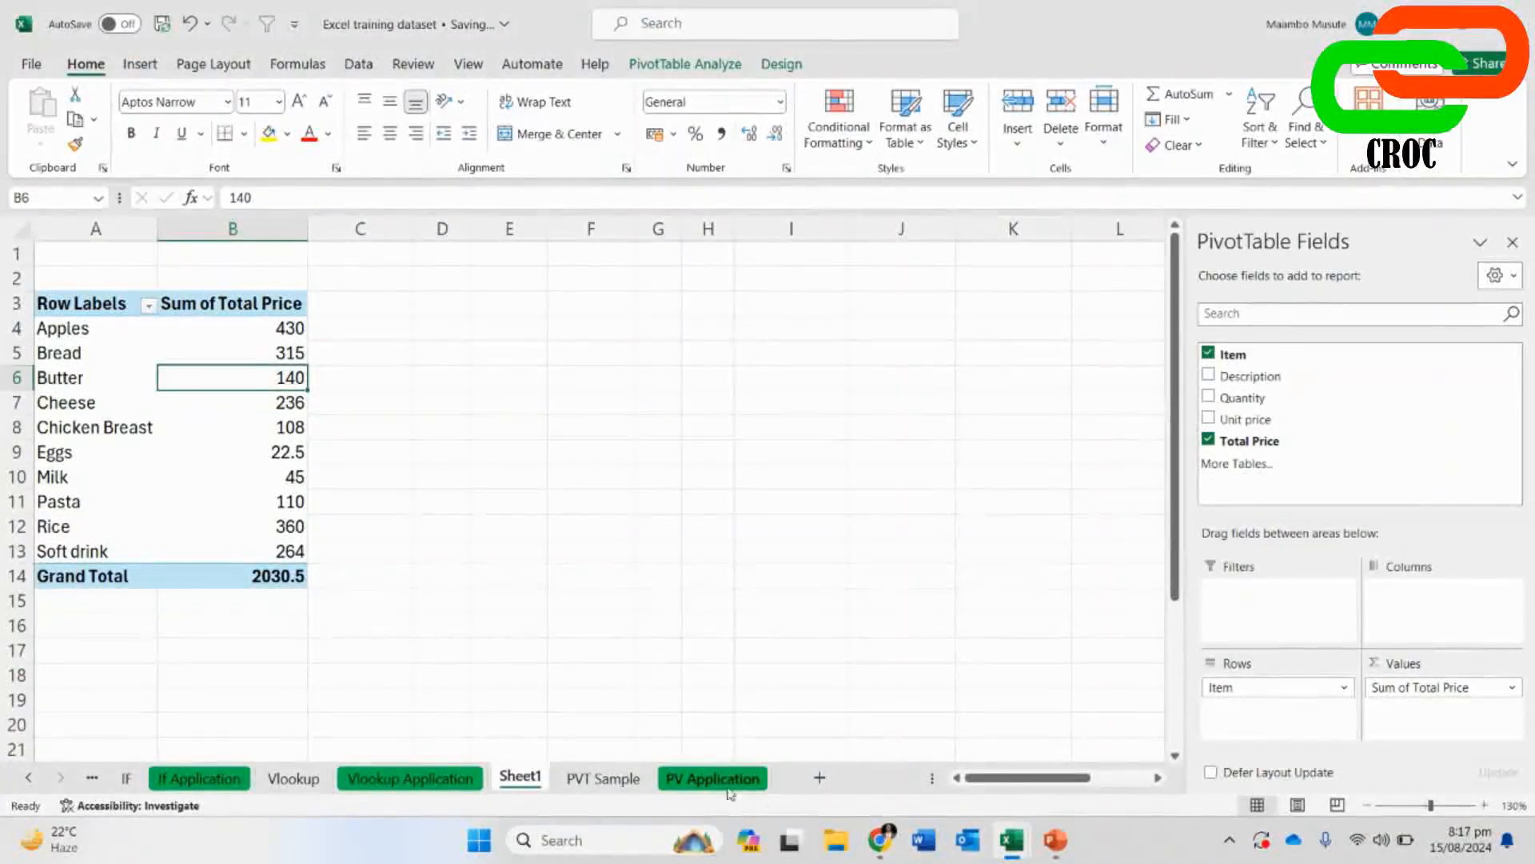
- Compare the PivotTable's Grand Total on Sheet1 with the Total Price total in I32 of PVT Sample
click(277, 579)
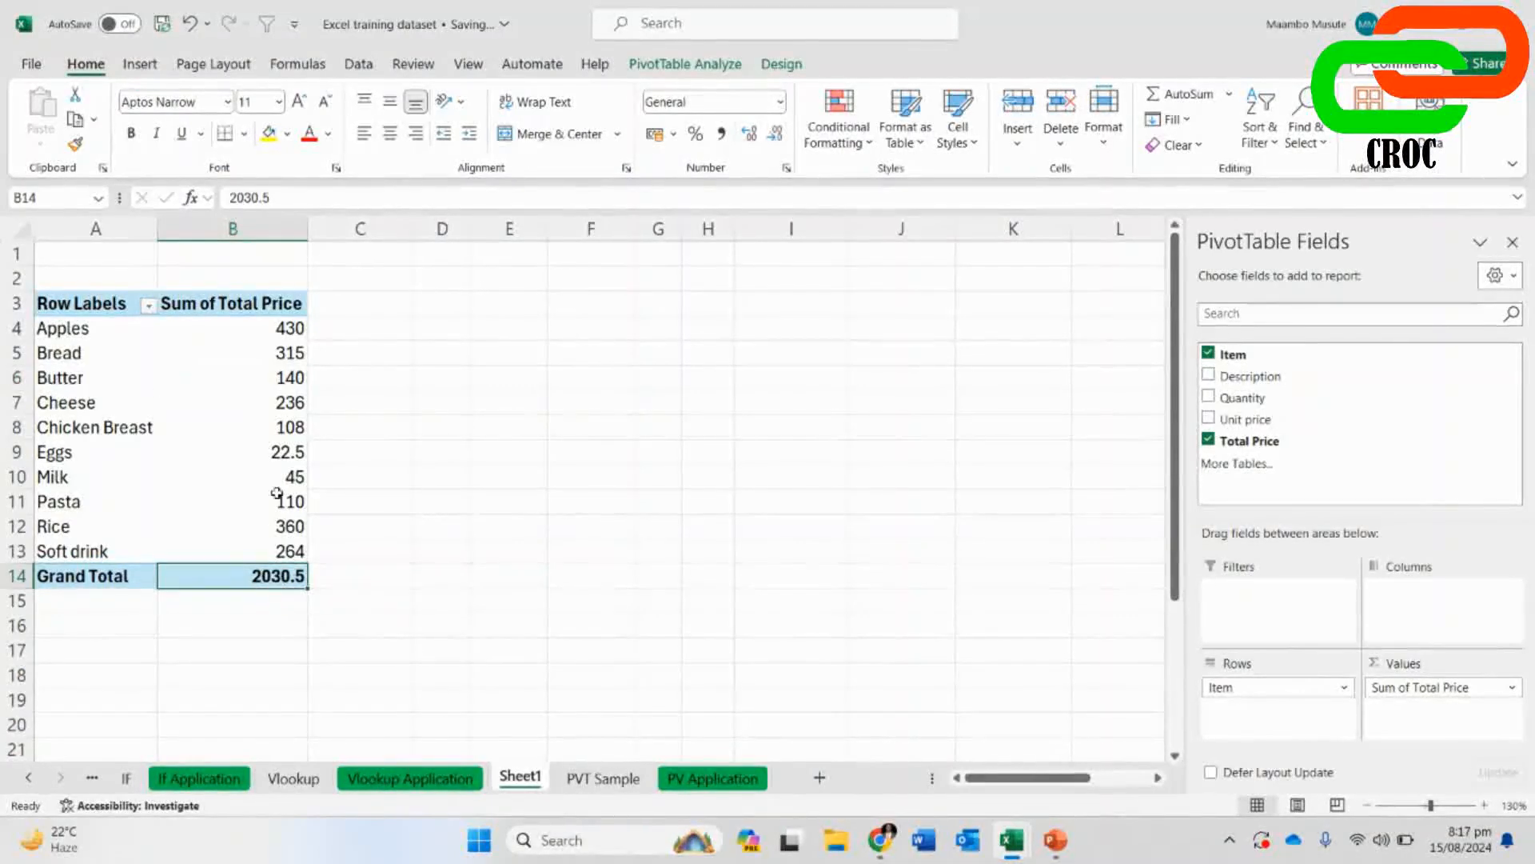
click(604, 777)
scroll(898, 642, down, 1)
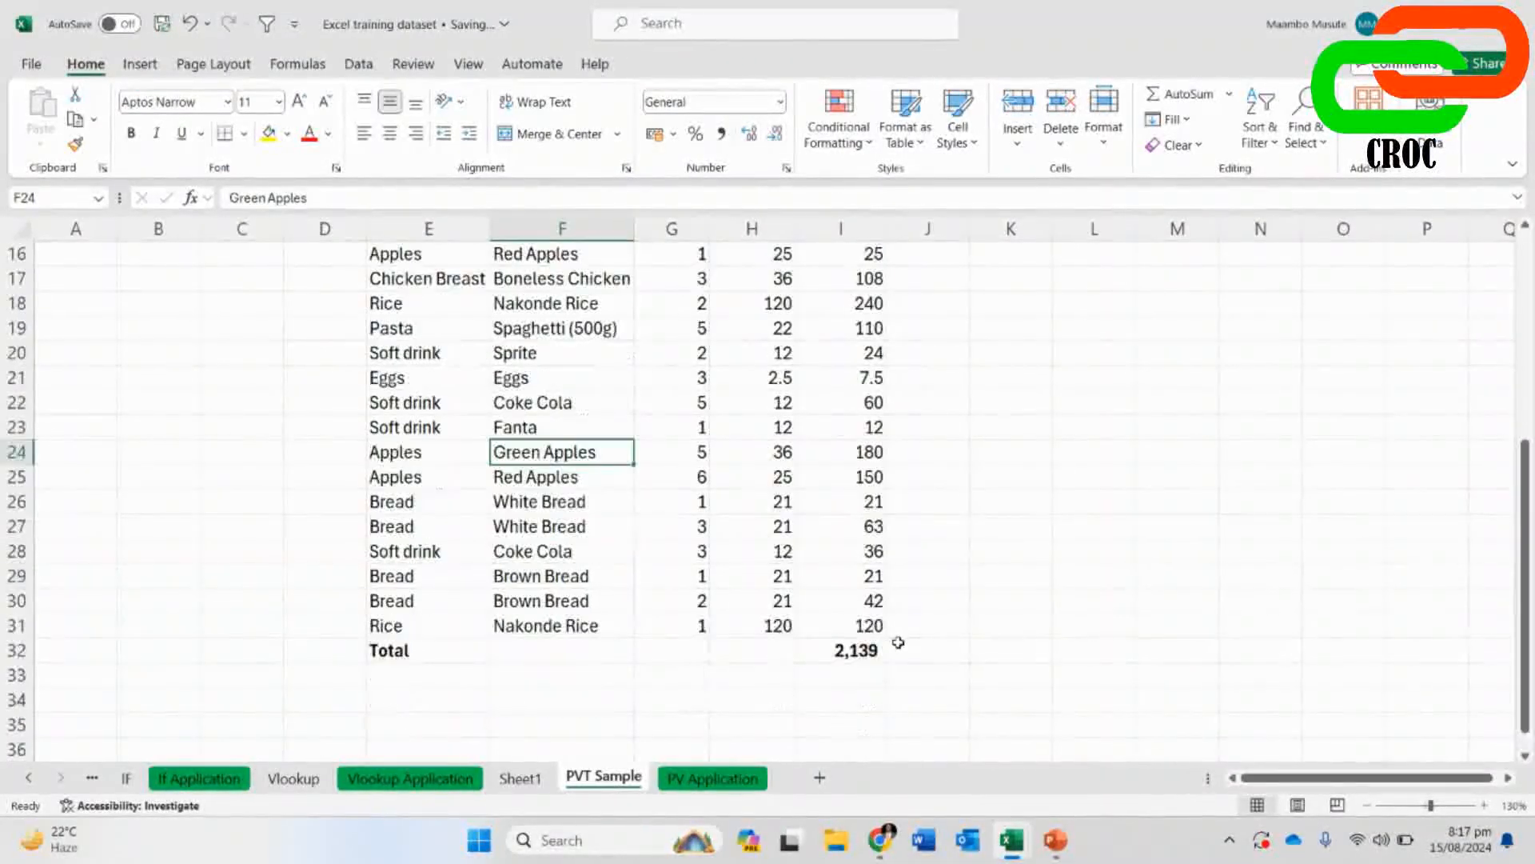
click(854, 650)
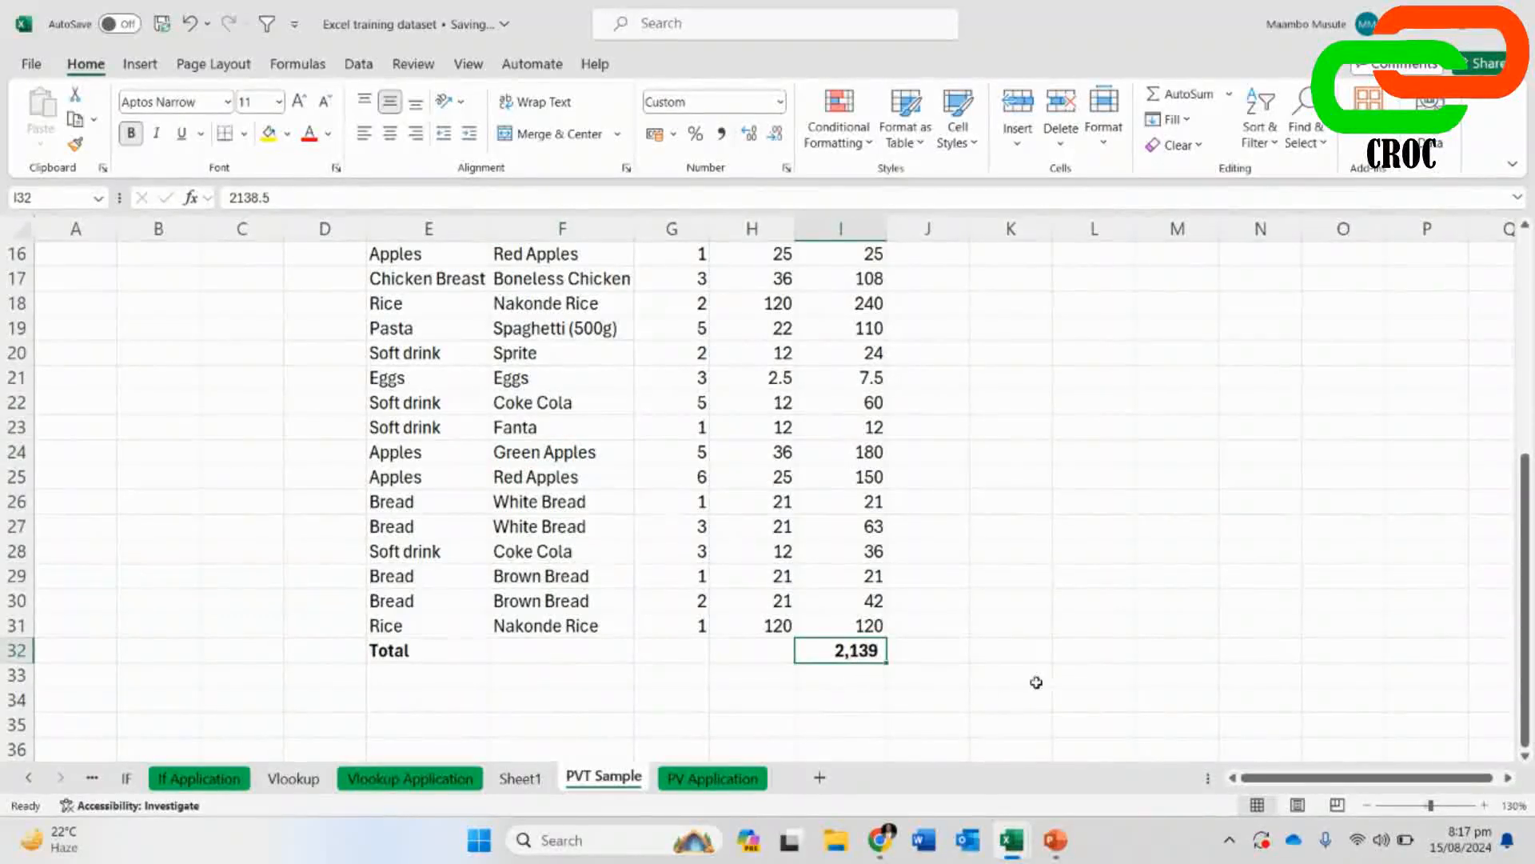
- Try an AutoSum of the Total Price column in I32 against the Grand Total on Sheet1, and undo it
click(1179, 93)
key(Return)
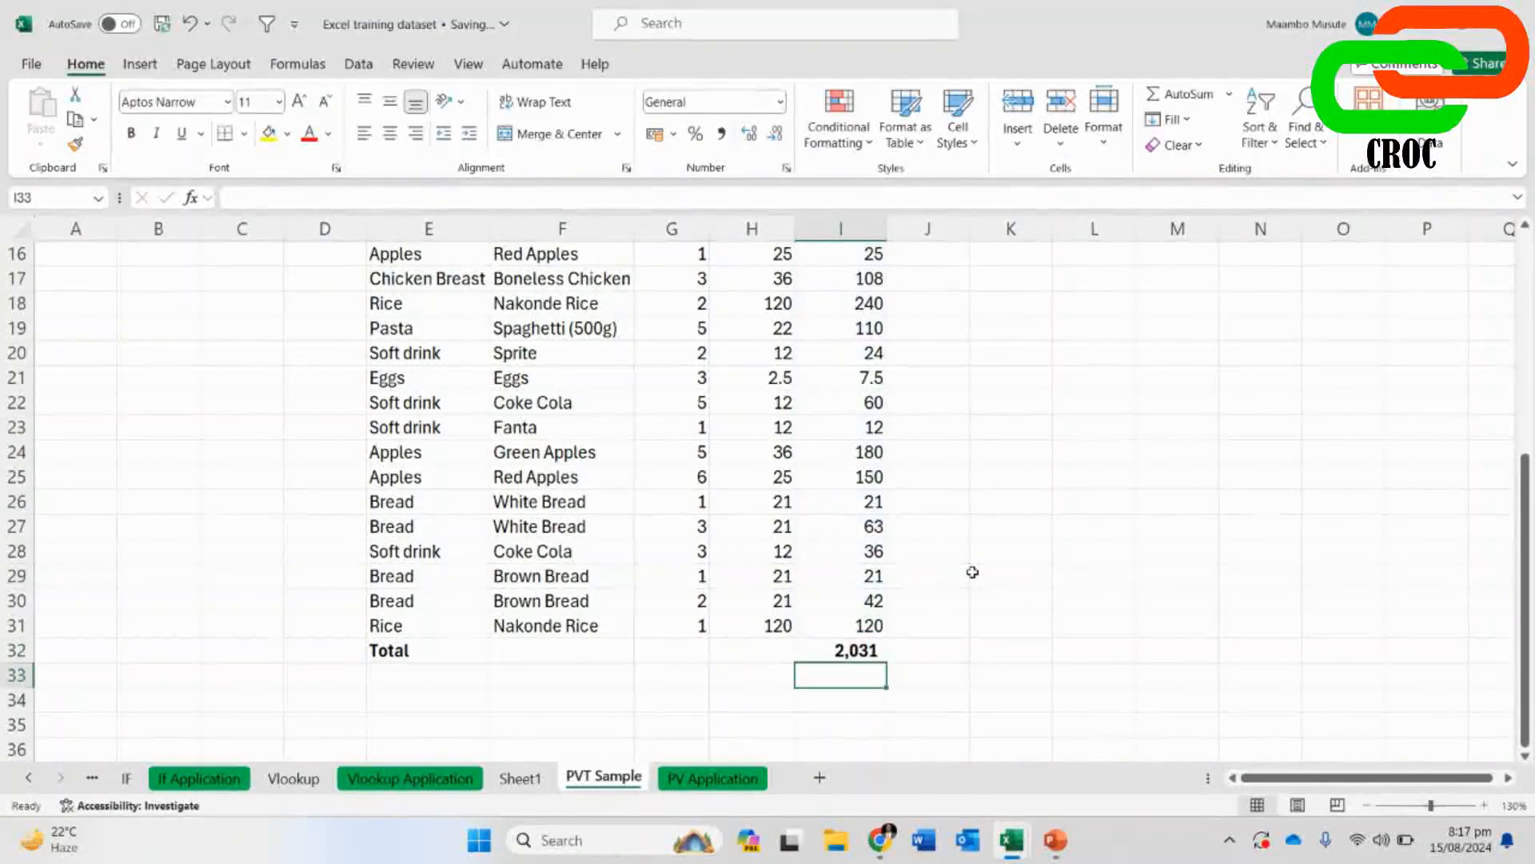
click(524, 782)
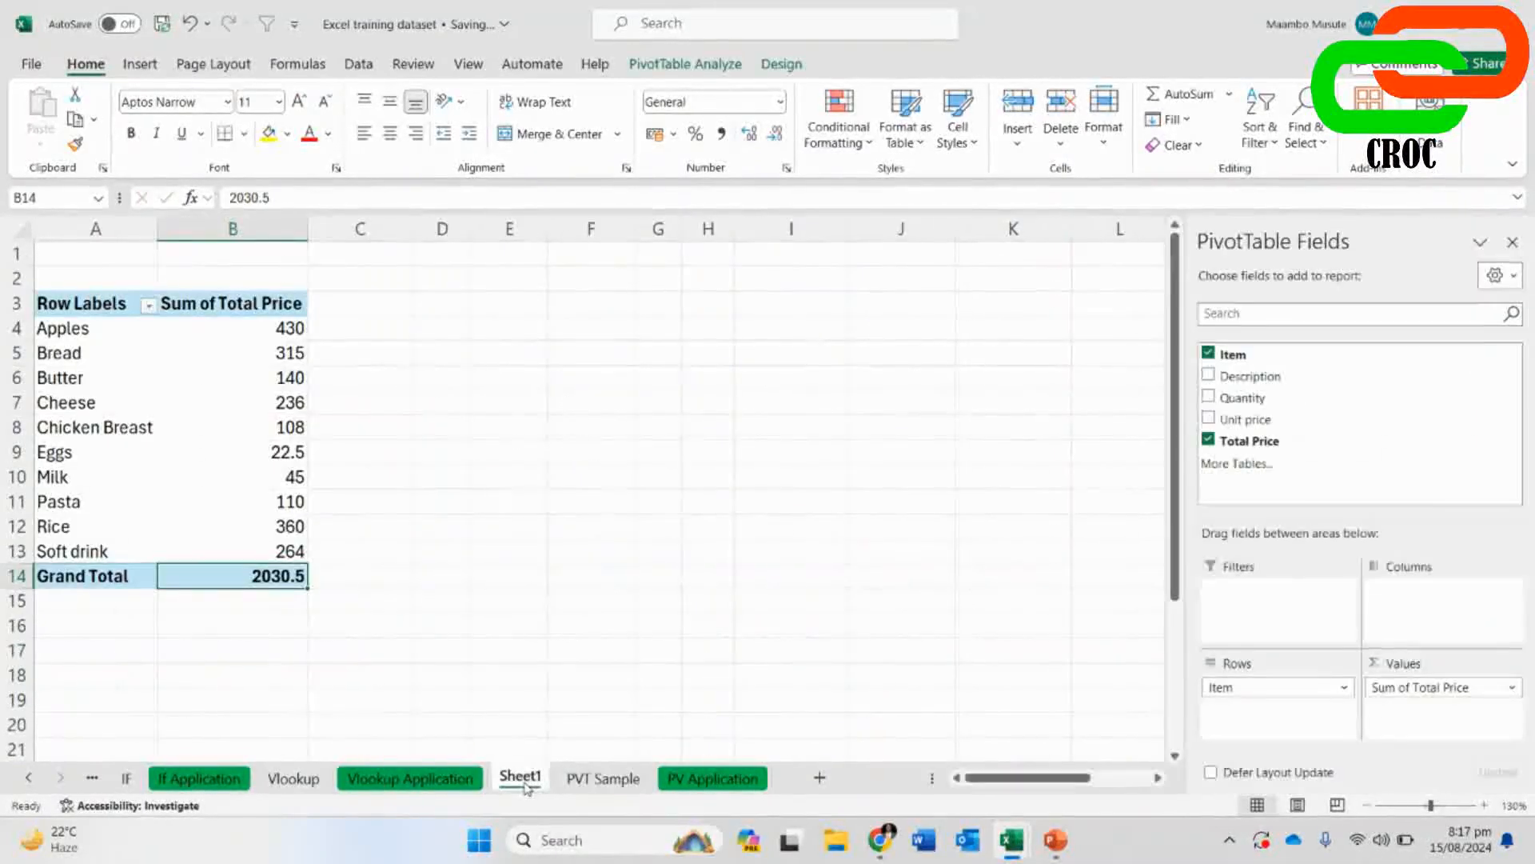
click(604, 778)
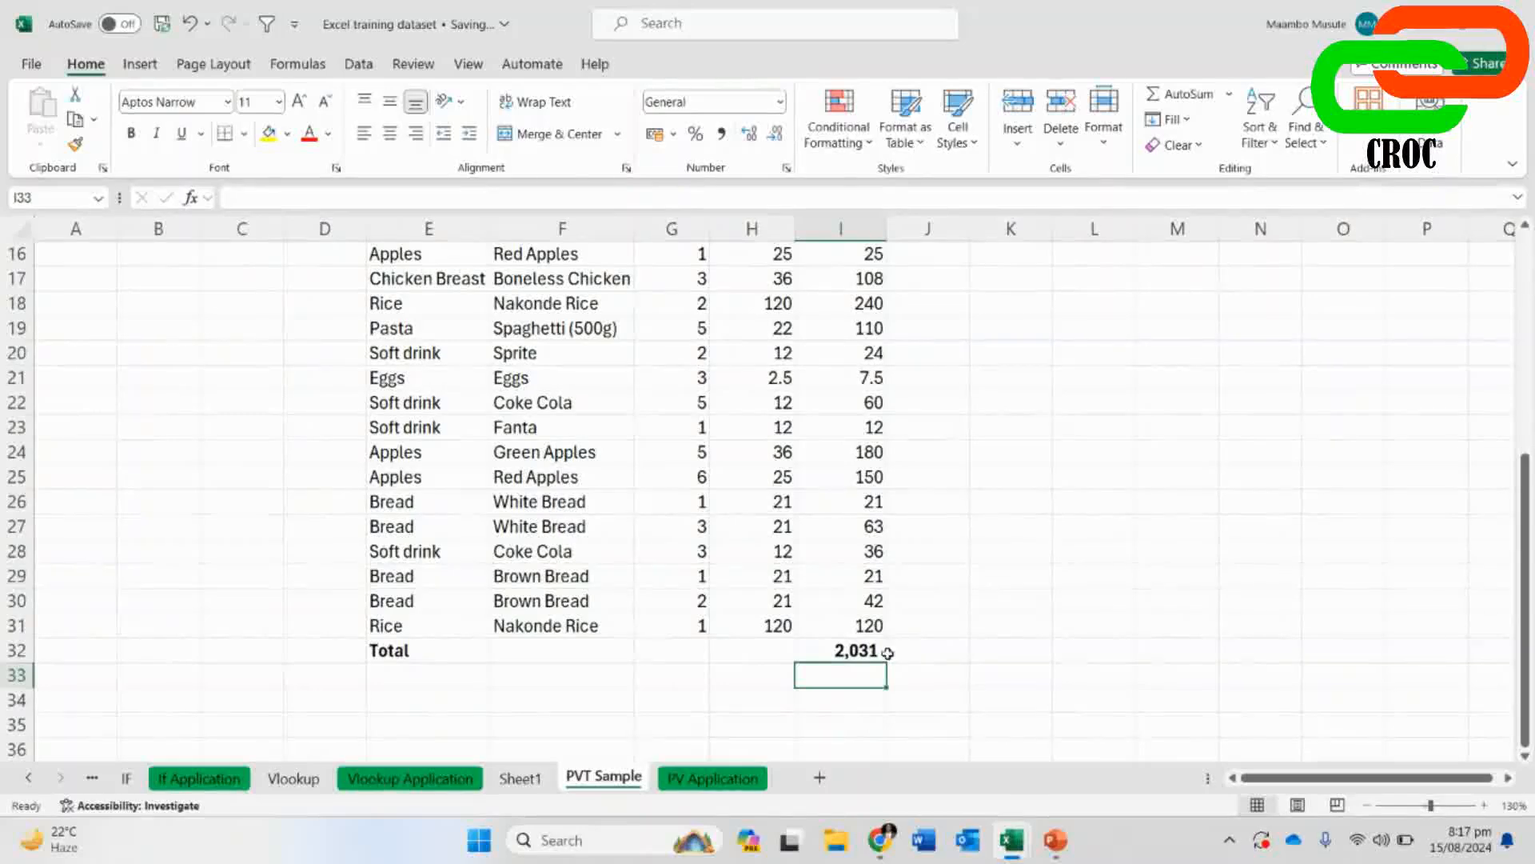
key(Up)
key(Up)
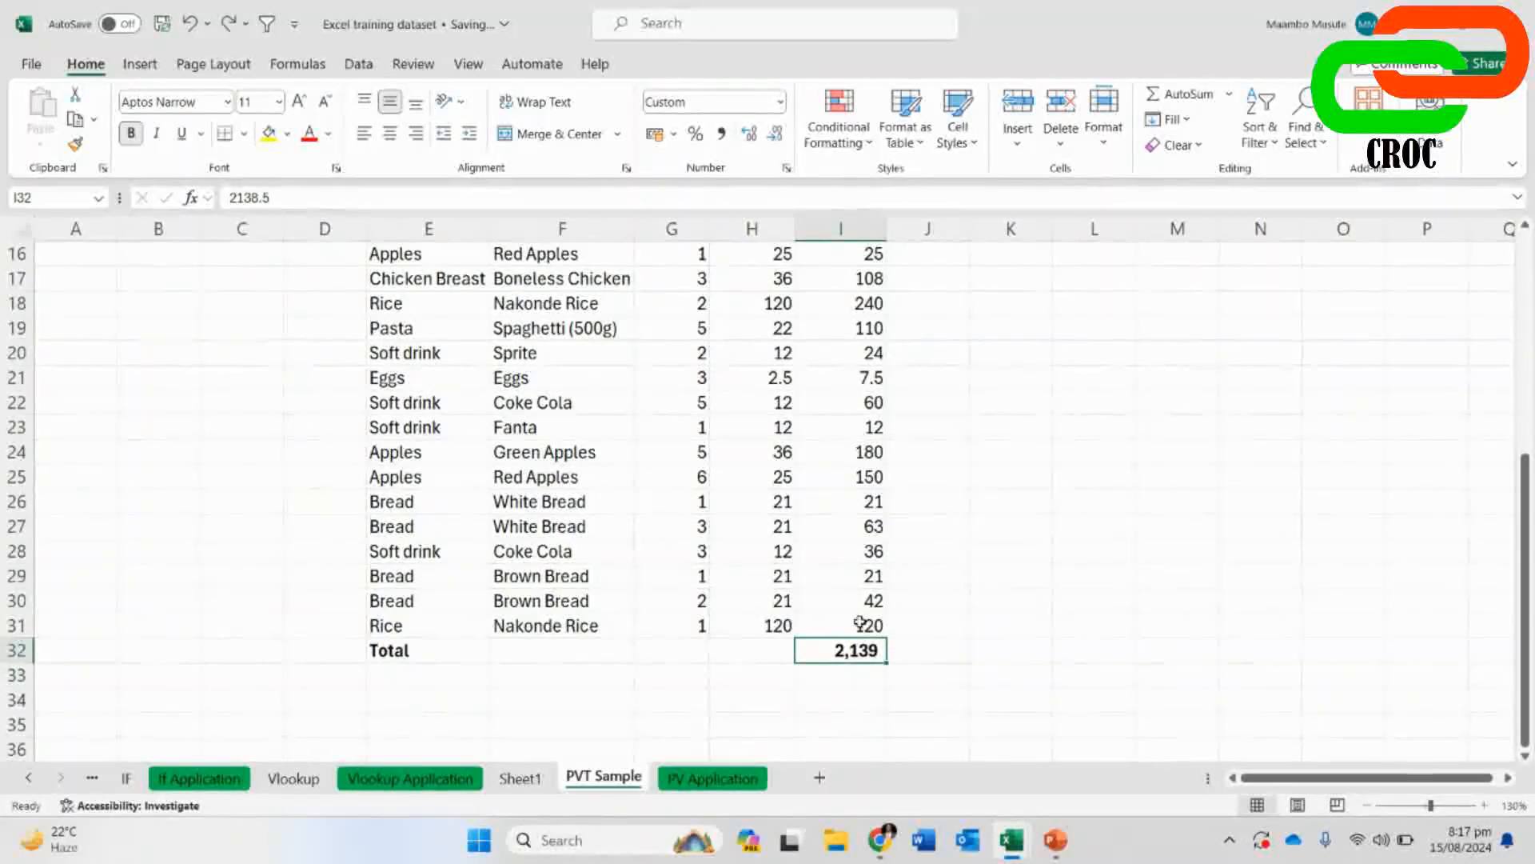
- Test whether the total in I32 responds by entering 1000 as the Total Price in I30, and undo the entry
click(874, 533)
click(870, 646)
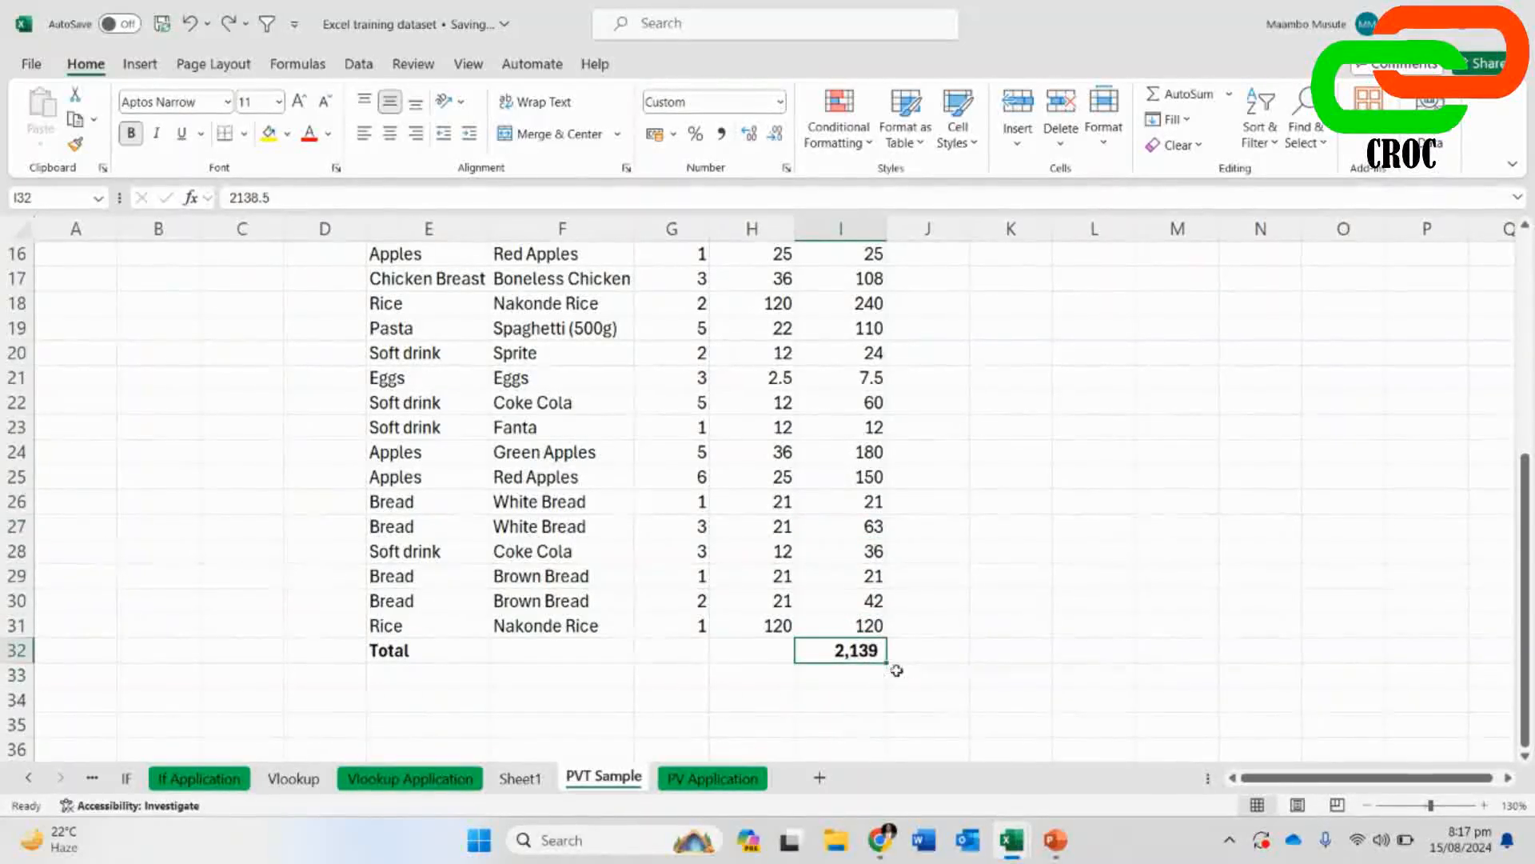
click(868, 599)
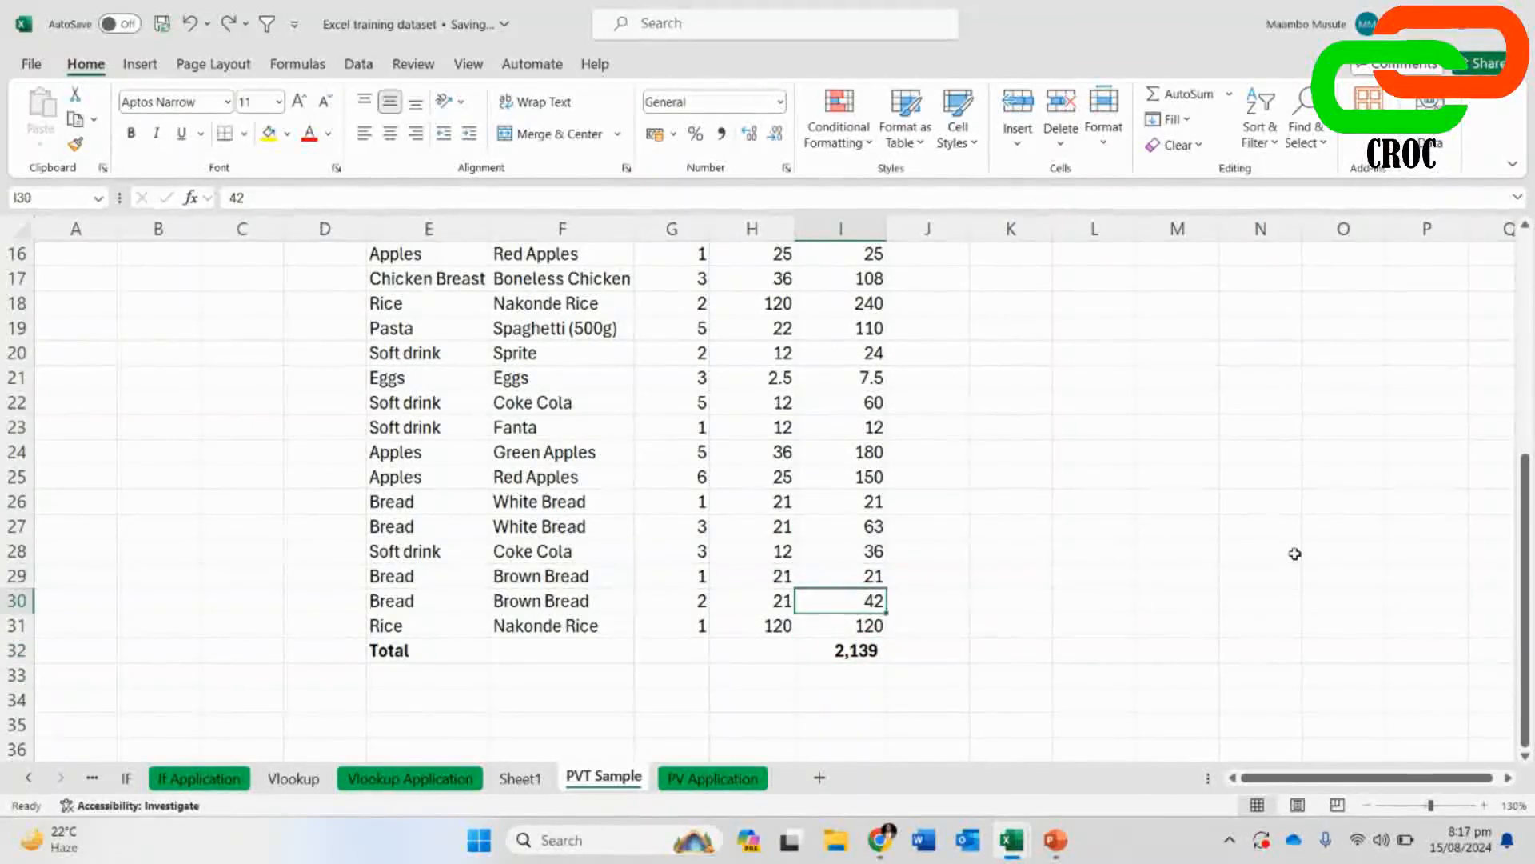
text(1000)
key(Return)
key(Return)
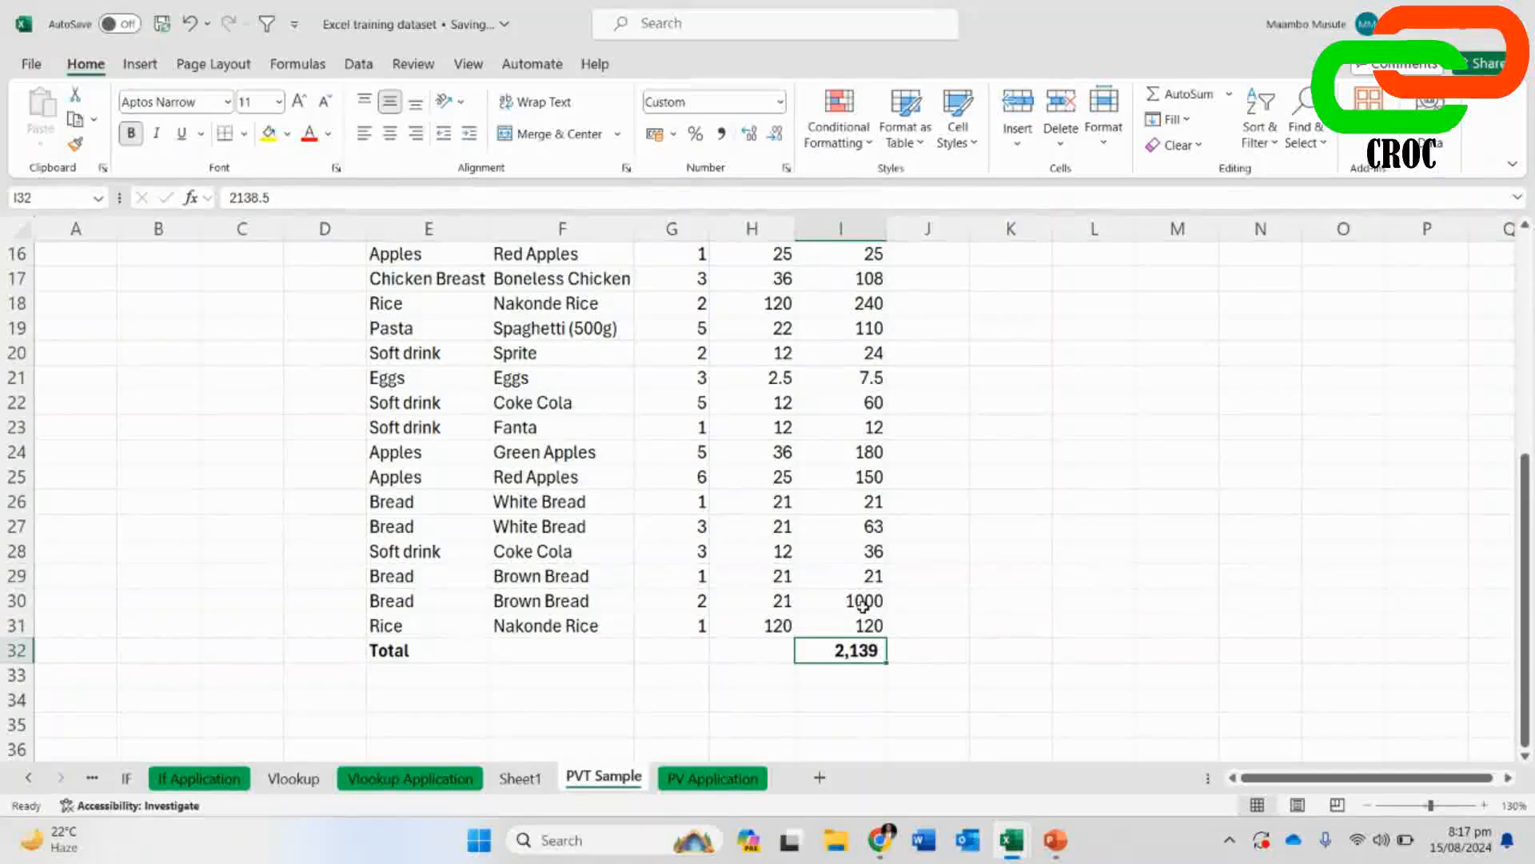
key(ctrl+z)
- Replace the fixed total in I32 with the AutoSum formula =SUM(I6:I31)
click(882, 650)
click(1175, 95)
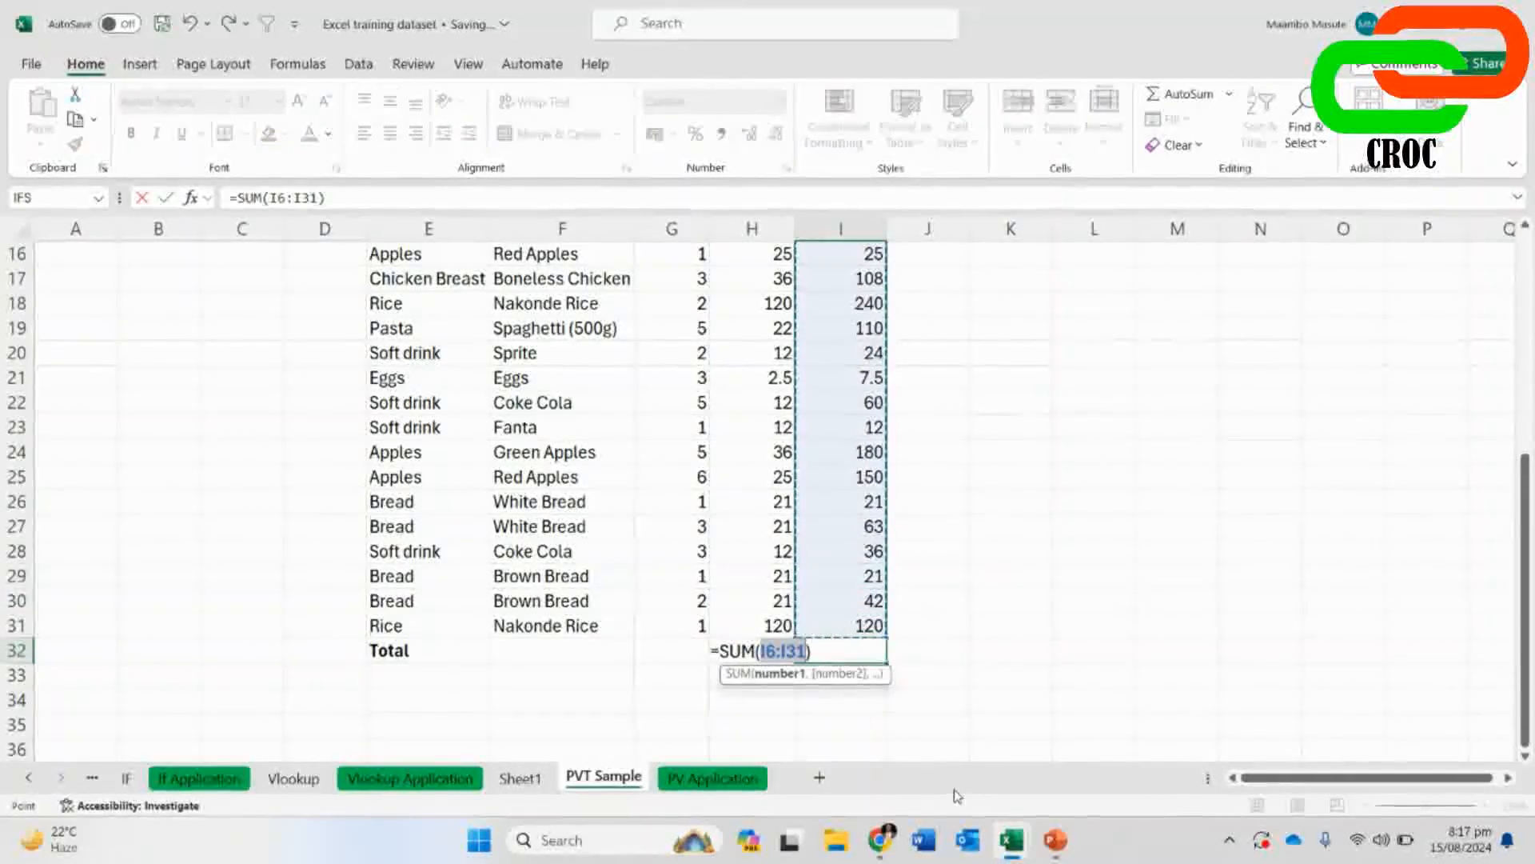
key(Return)
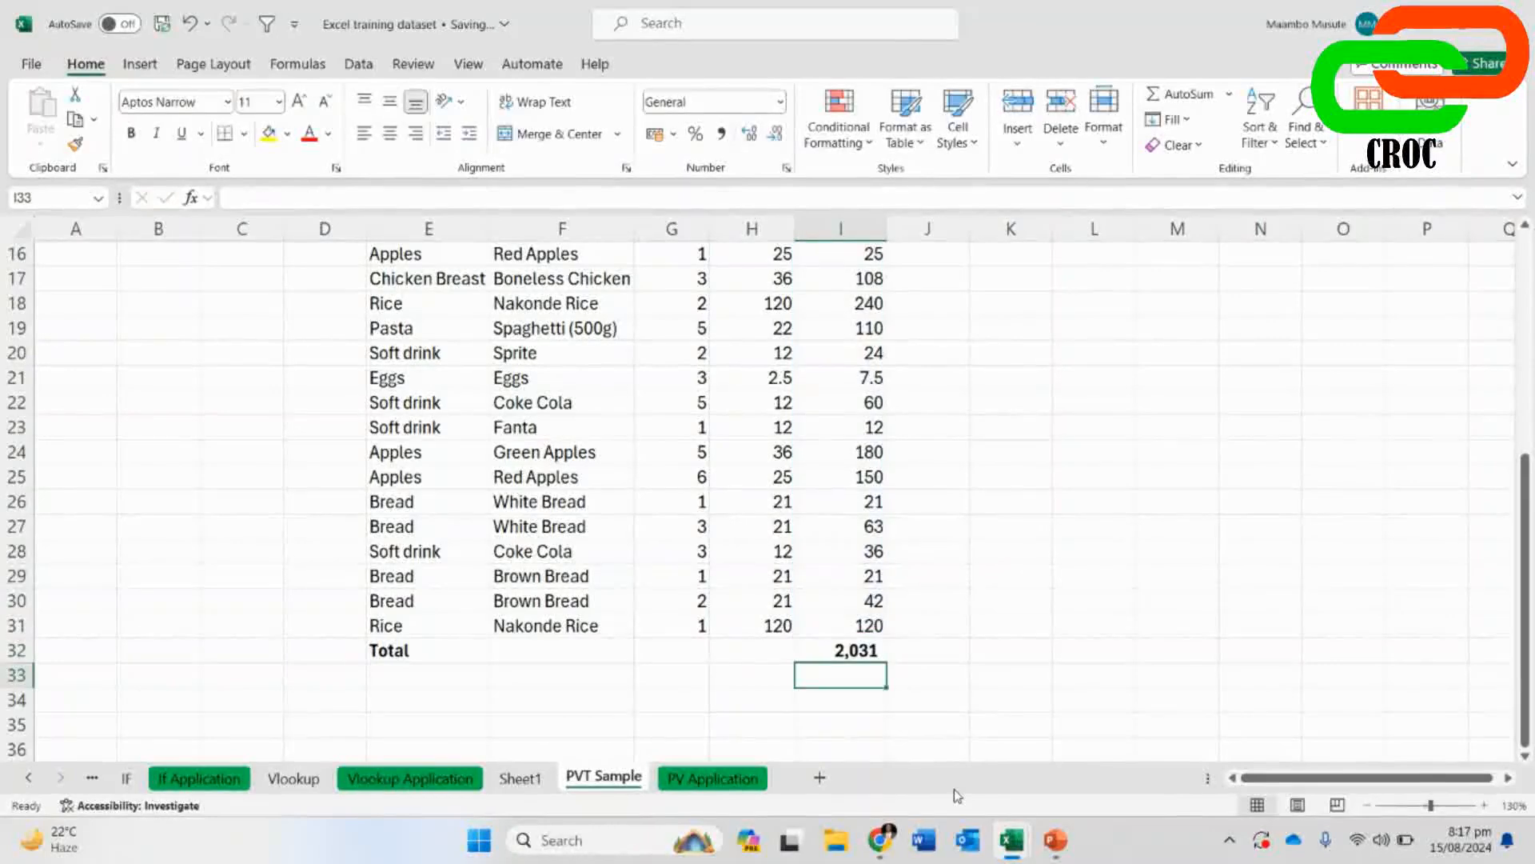
- Format the total in I32 of PVT Sample to show one decimal place
click(828, 650)
click(748, 136)
click(774, 145)
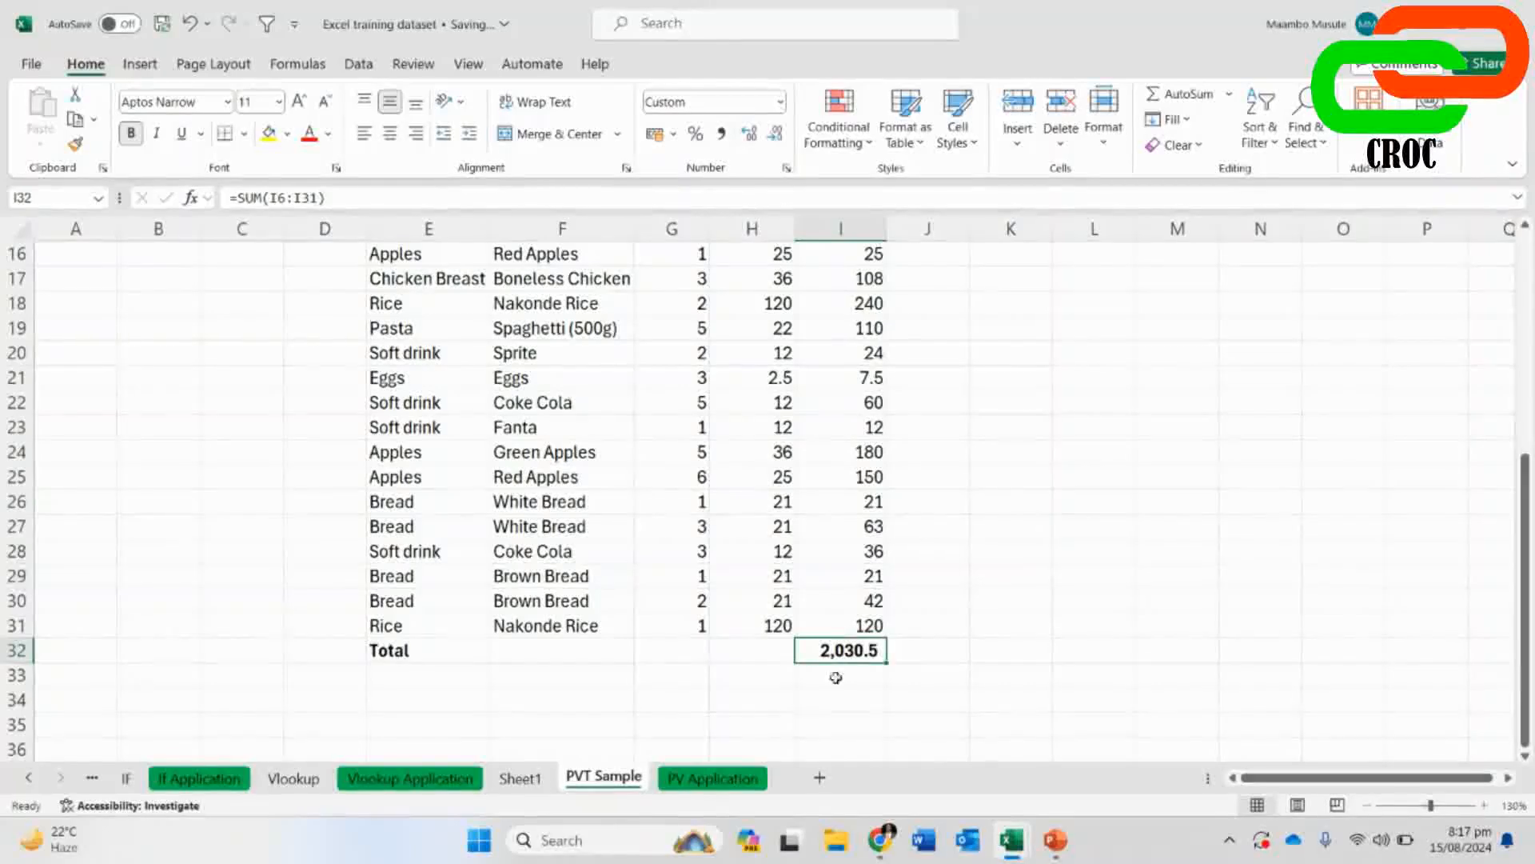
click(933, 653)
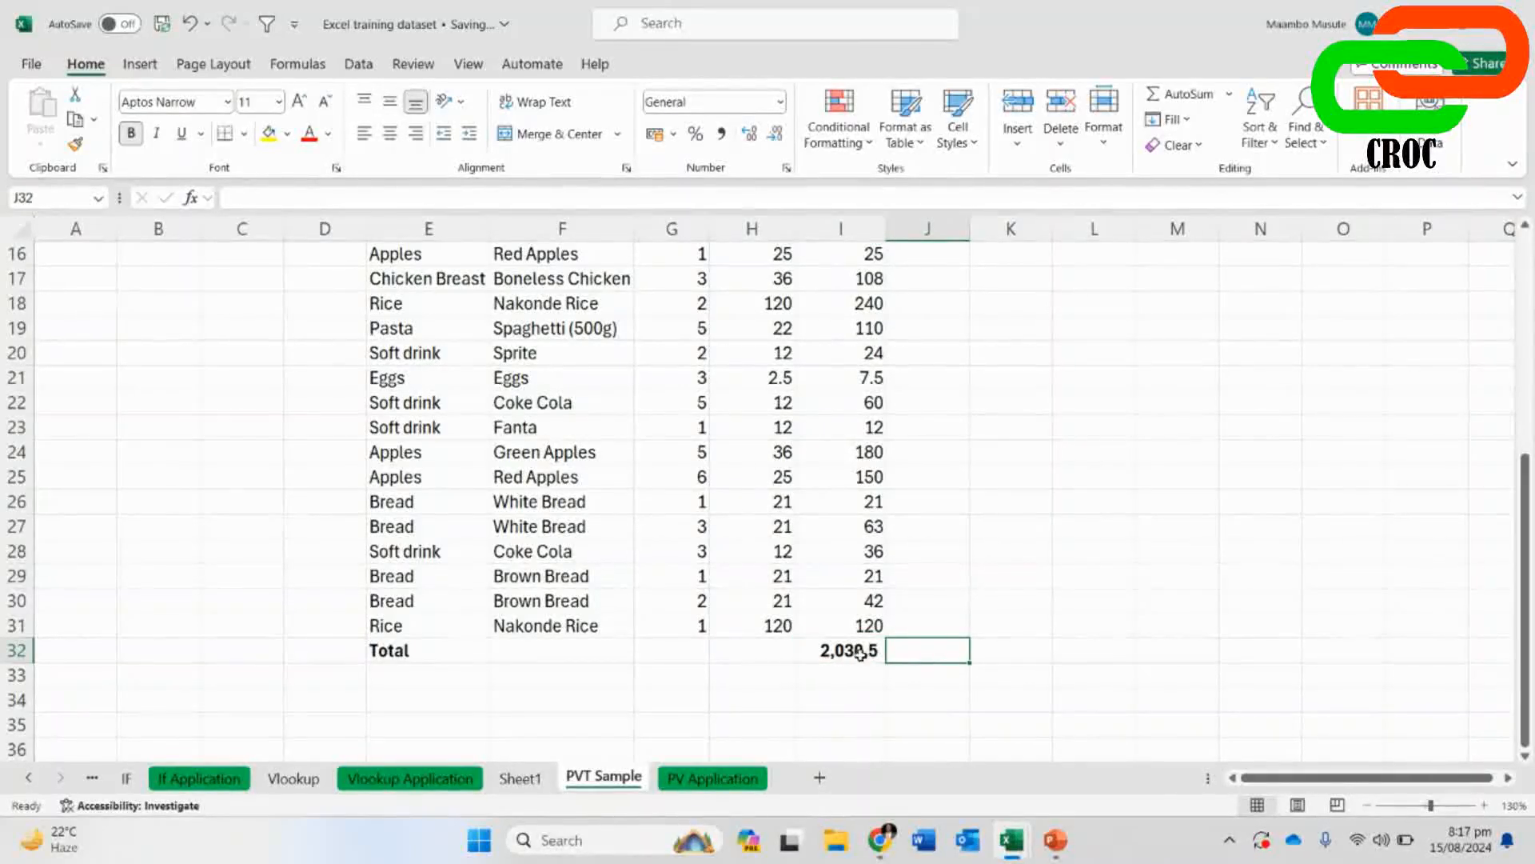
- Check the Grand Total on Sheet1, read the Google Meet chat question about it, and return to the Excel training dataset workbook
click(521, 778)
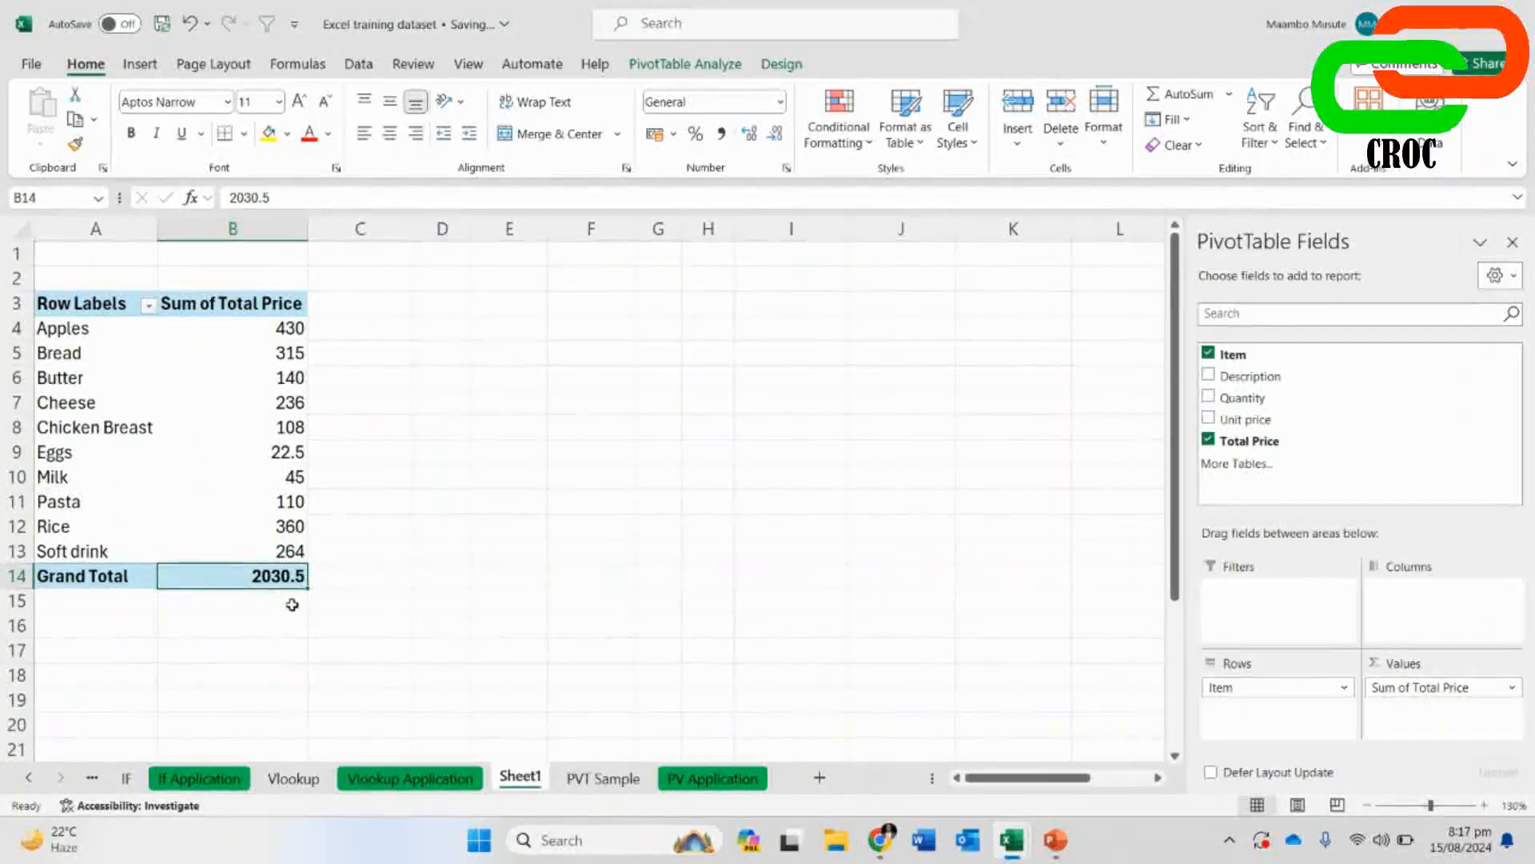
mouse_move(879, 840)
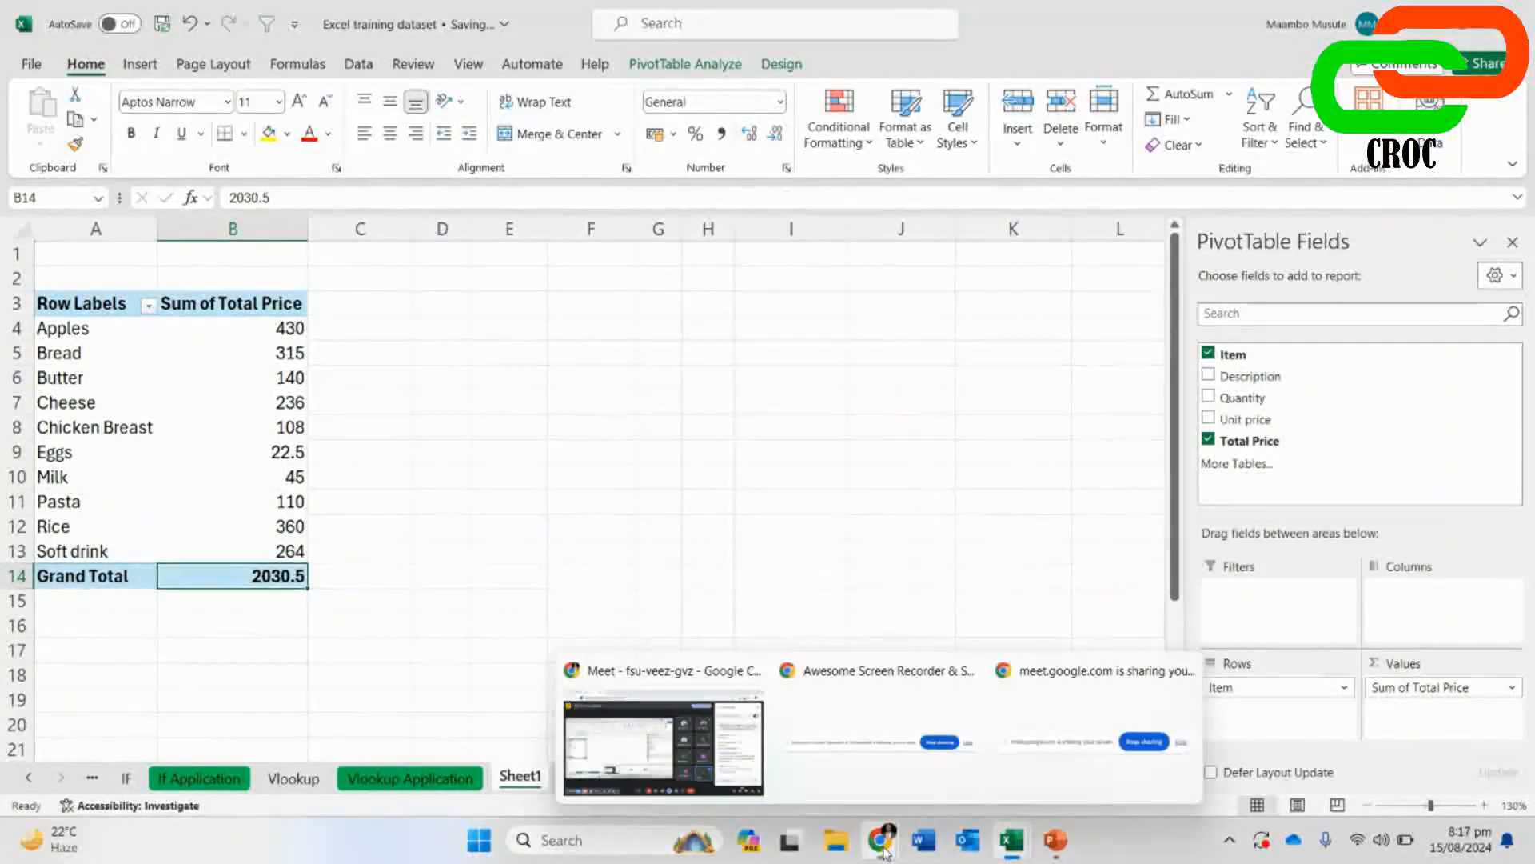
click(744, 731)
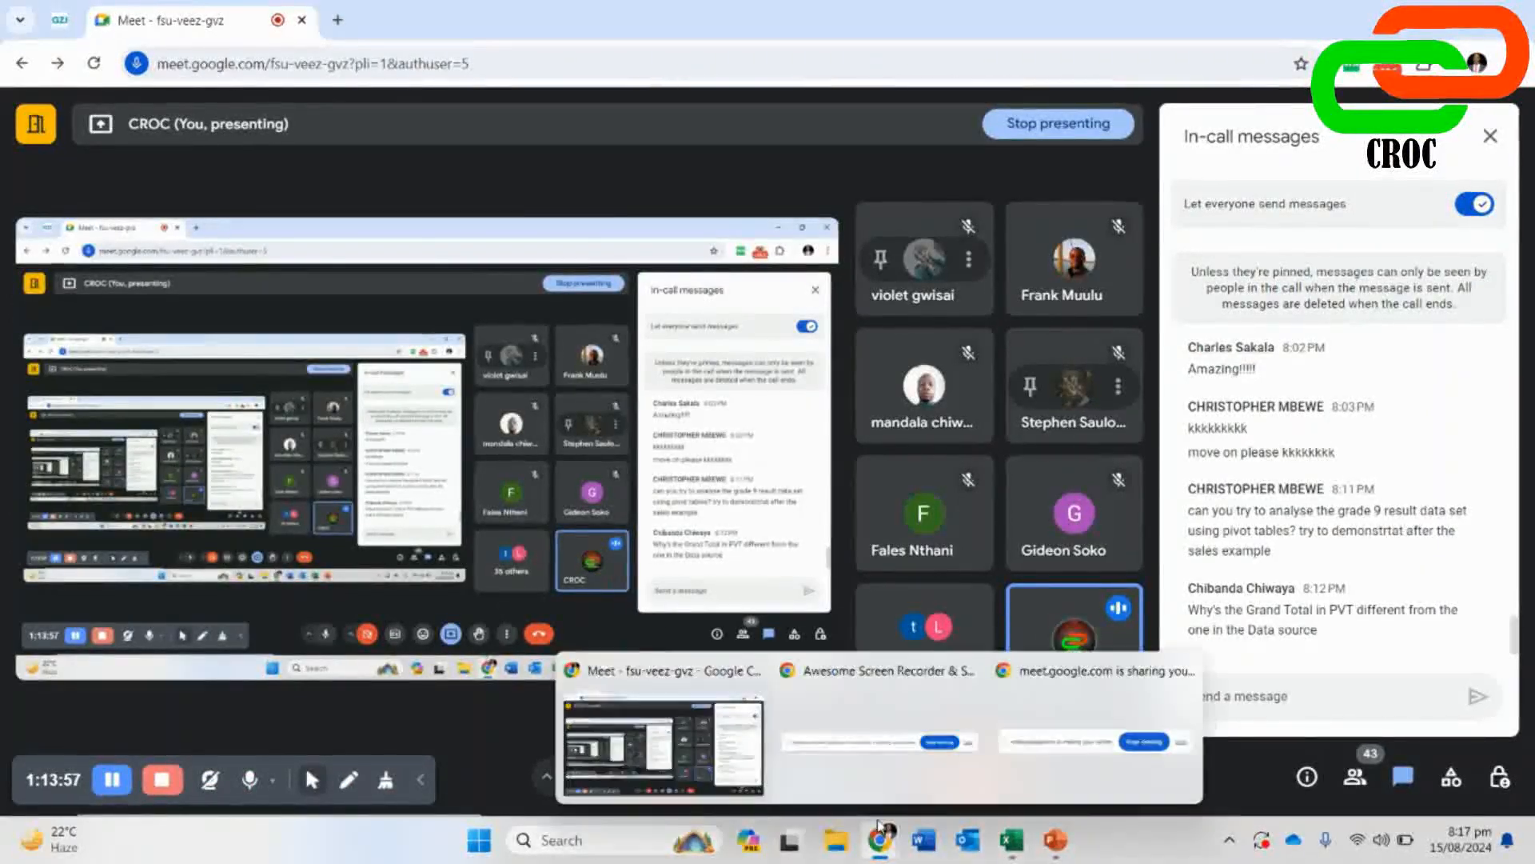
mouse_move(1021, 852)
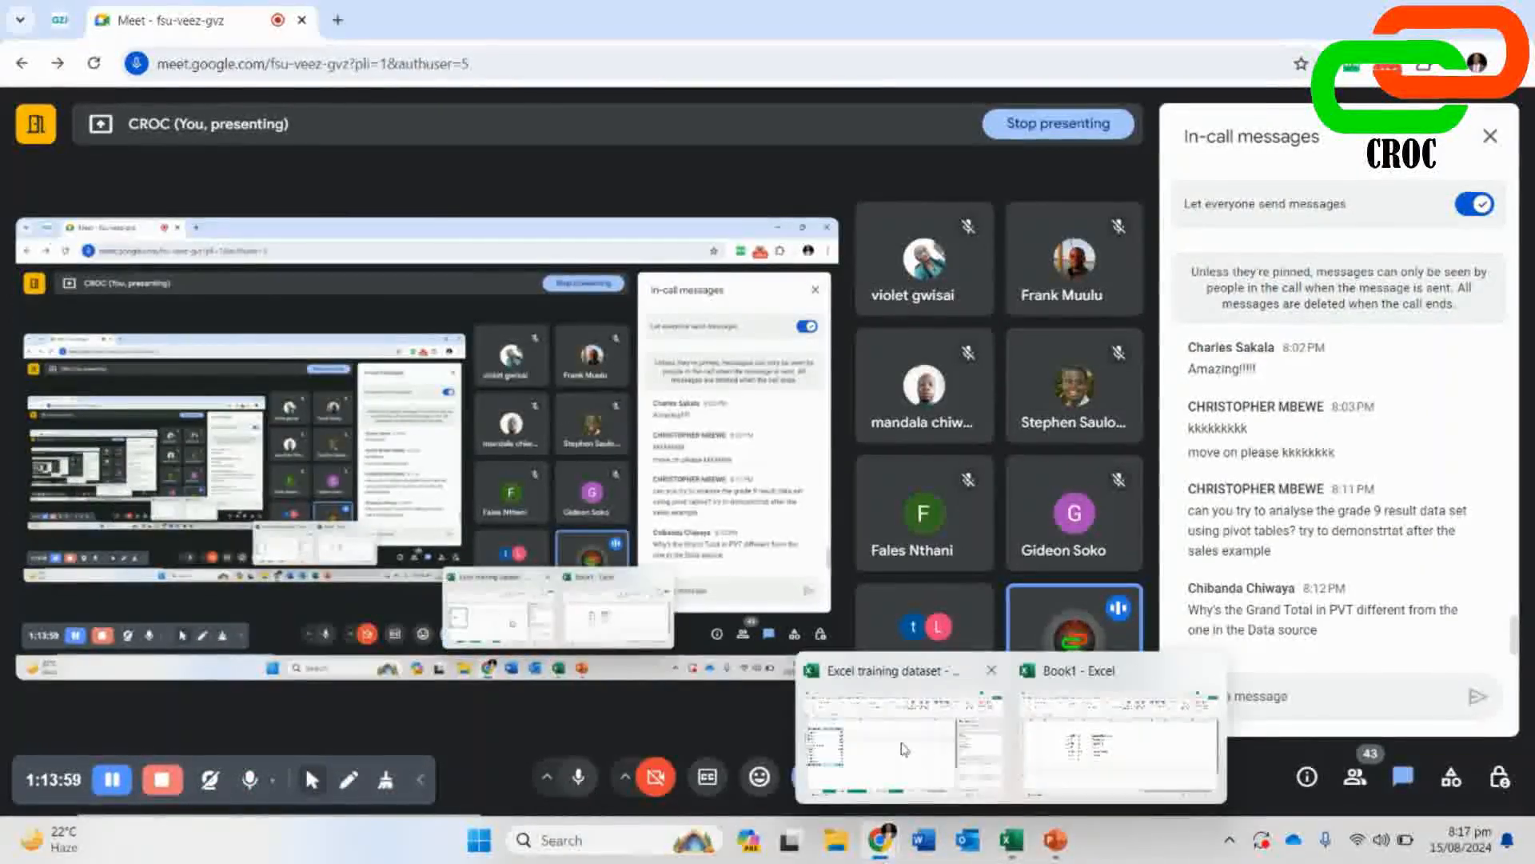
click(912, 792)
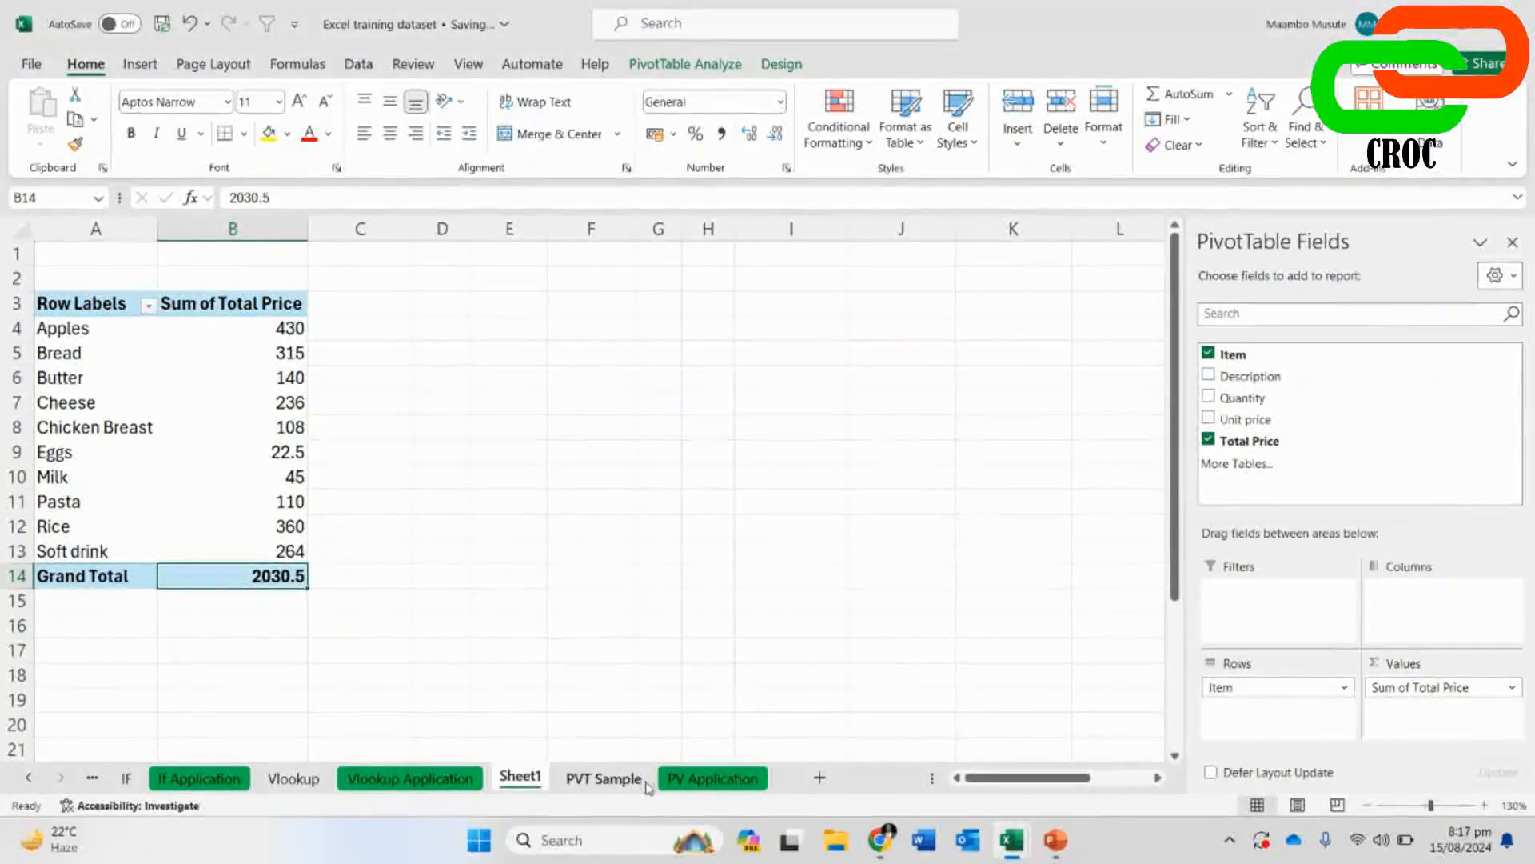
- Compare the Eggs price in I21 and the total of PVT Sample with the PivotTable on Sheet1
click(613, 780)
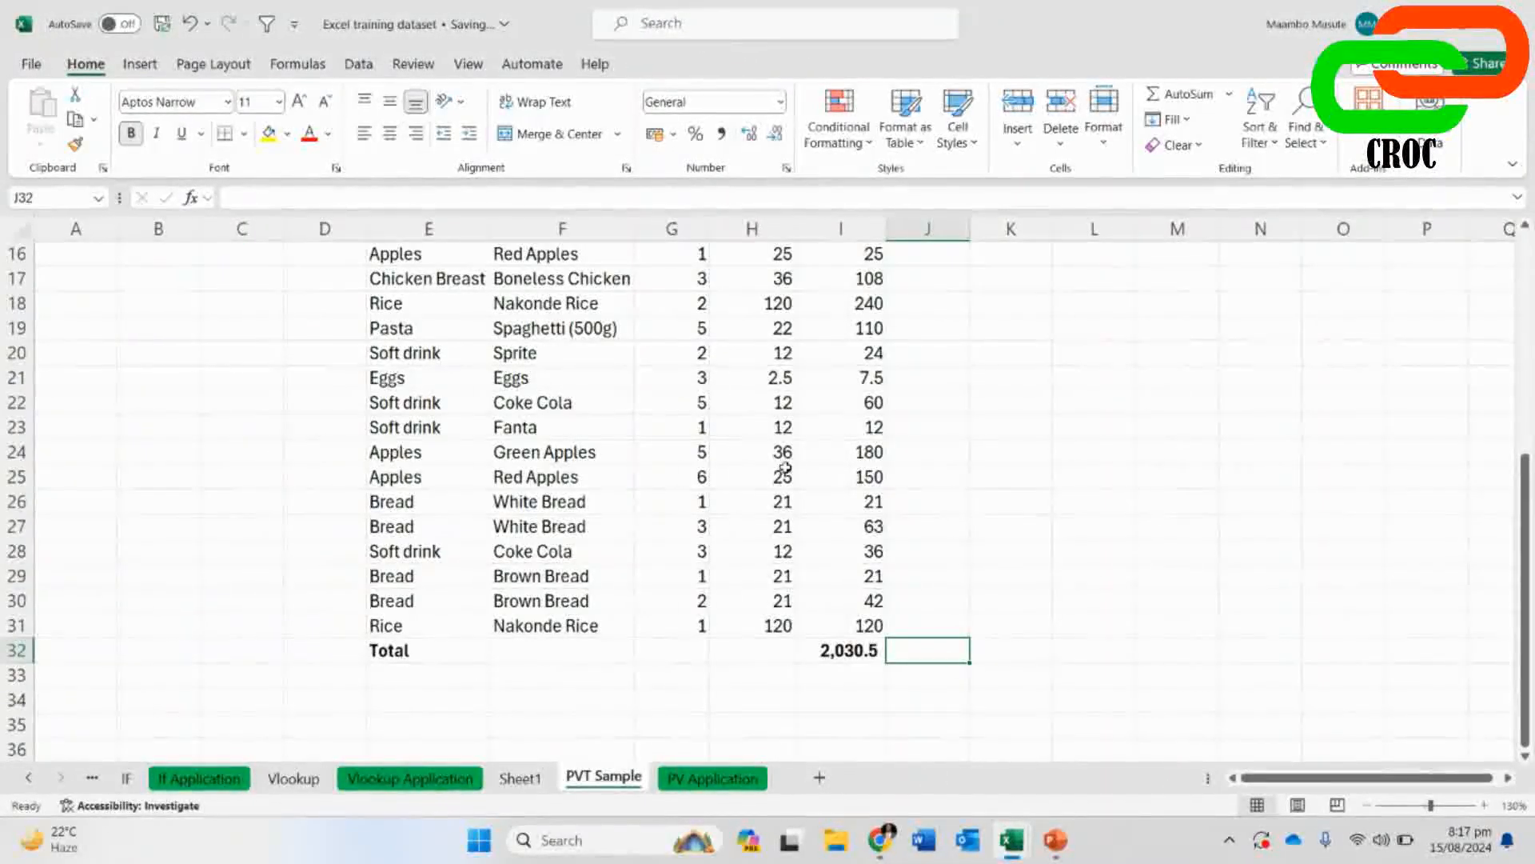
click(844, 379)
click(522, 779)
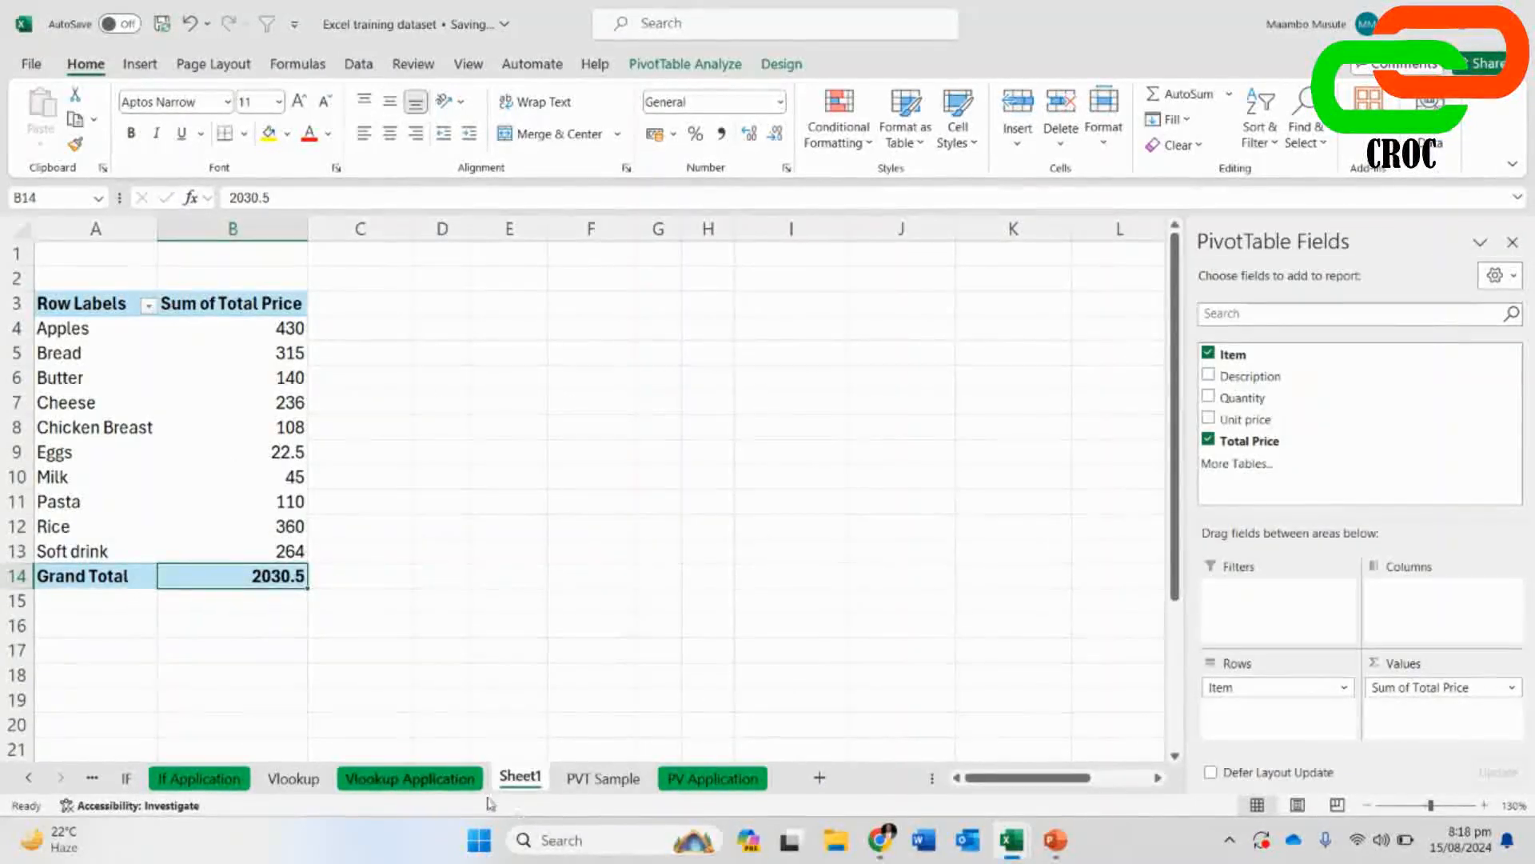
click(606, 778)
click(520, 777)
click(604, 778)
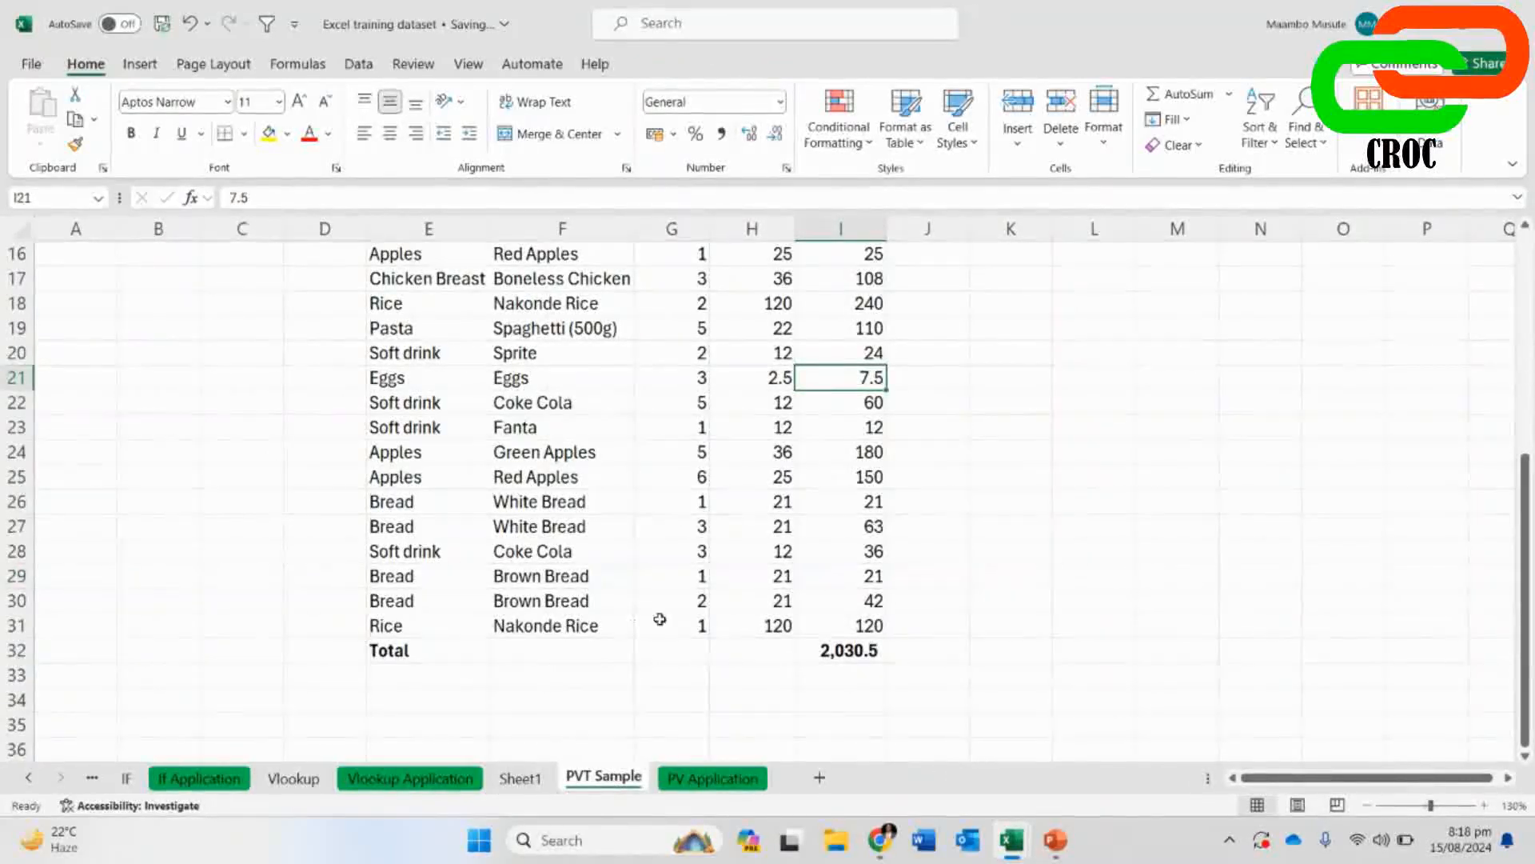
- In the last Rice row of PVT Sample, set the quantity in G31 to 10 and the total price in I31 to 1200
click(663, 628)
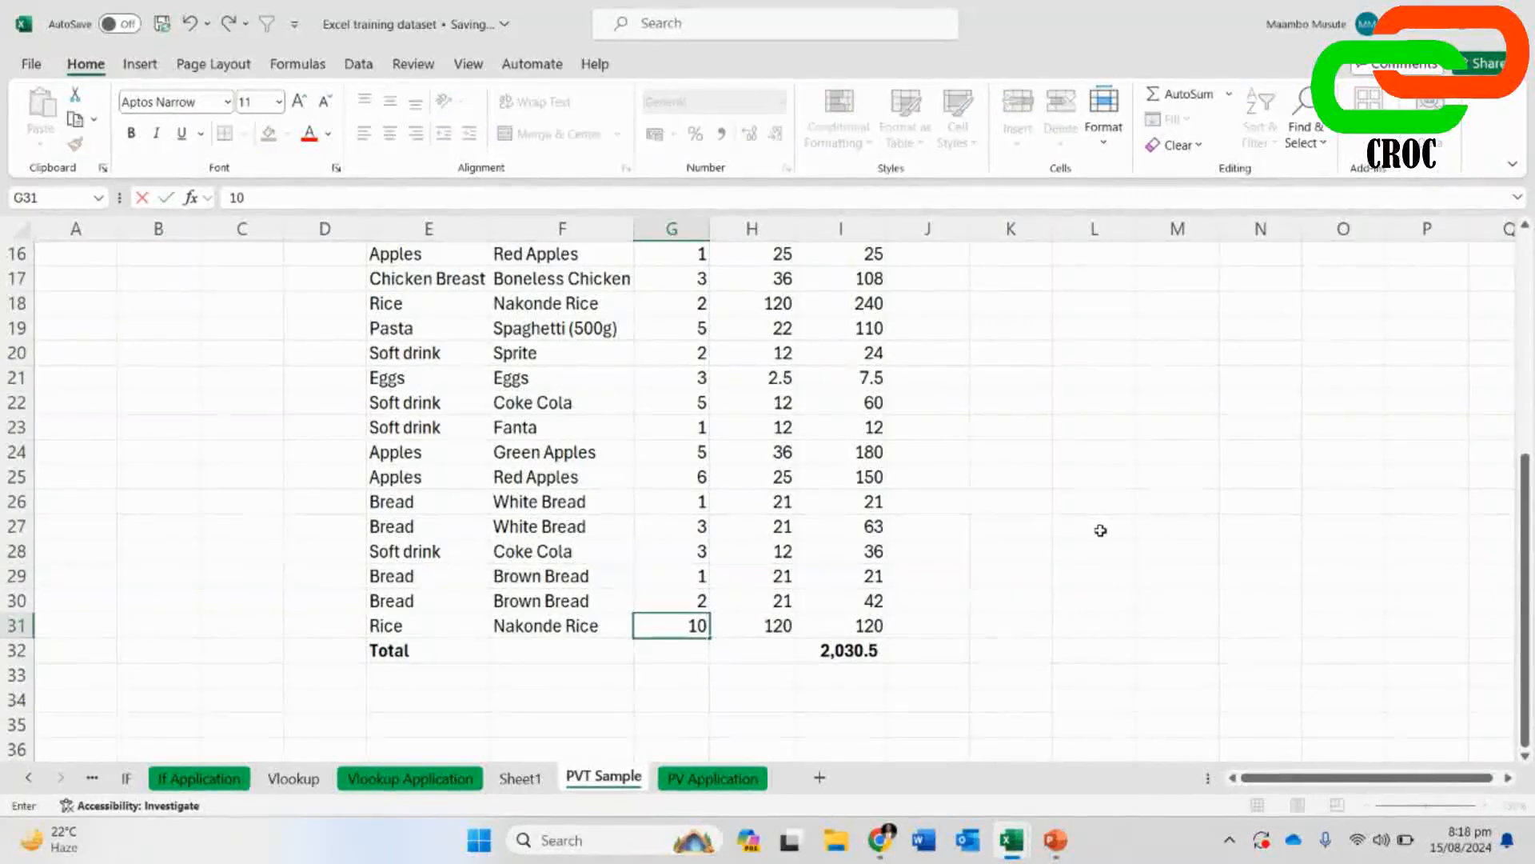
key(Return)
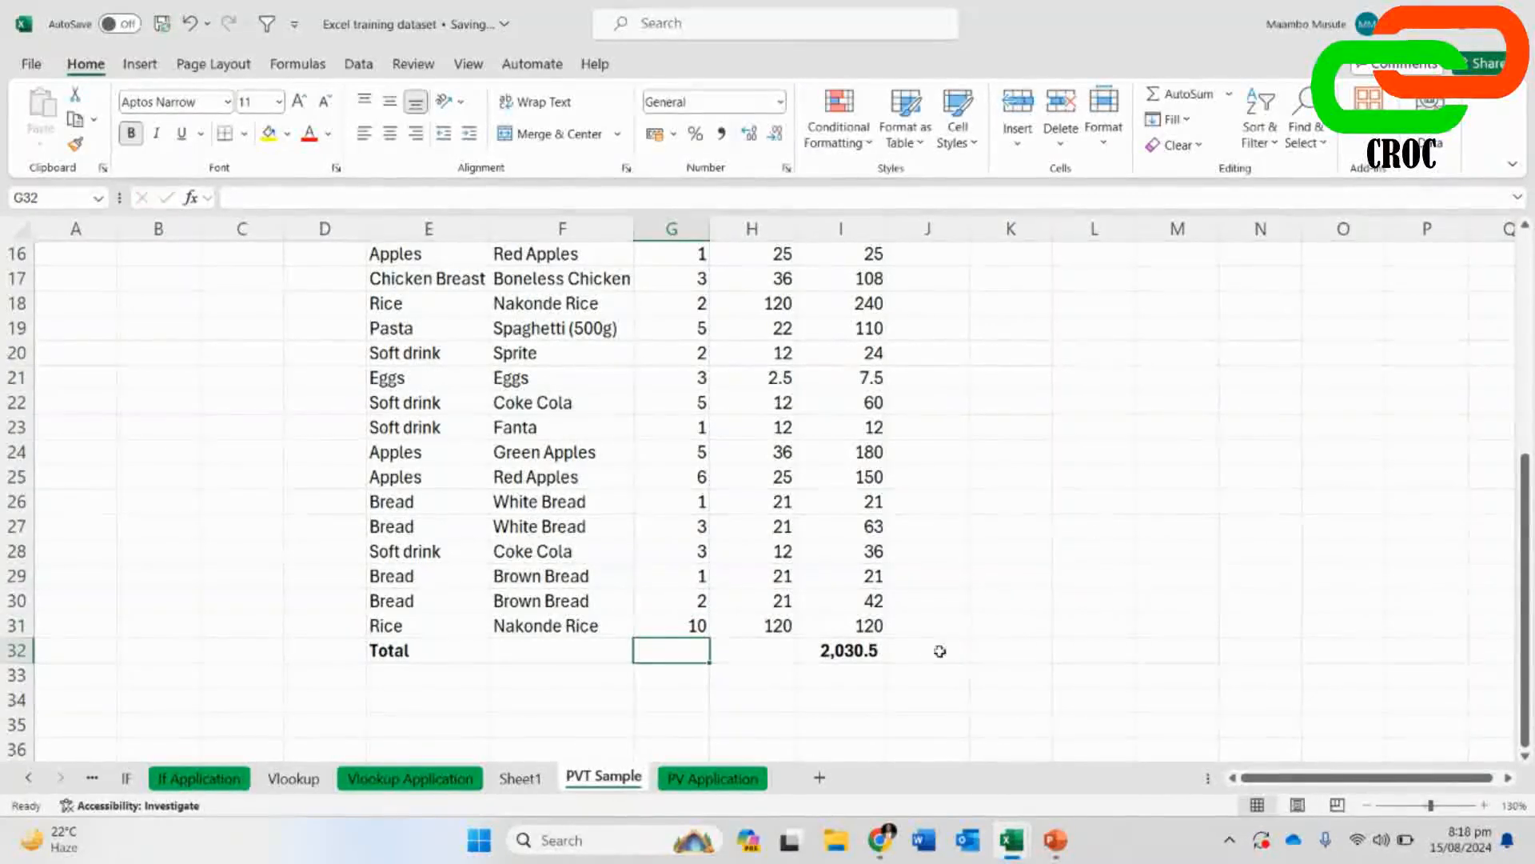
click(849, 629)
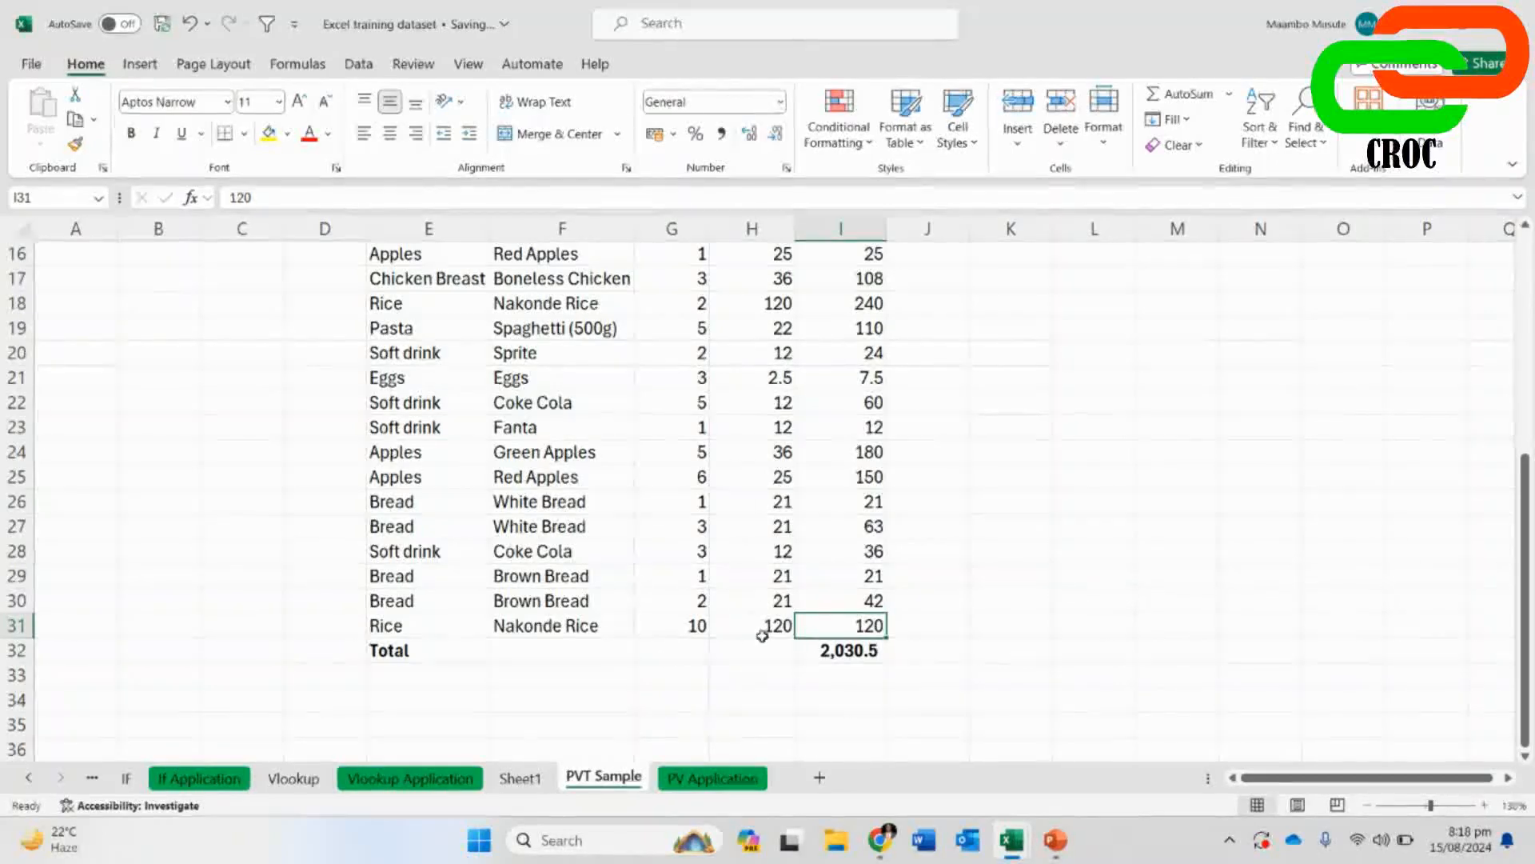
text(1200)
key(Return)
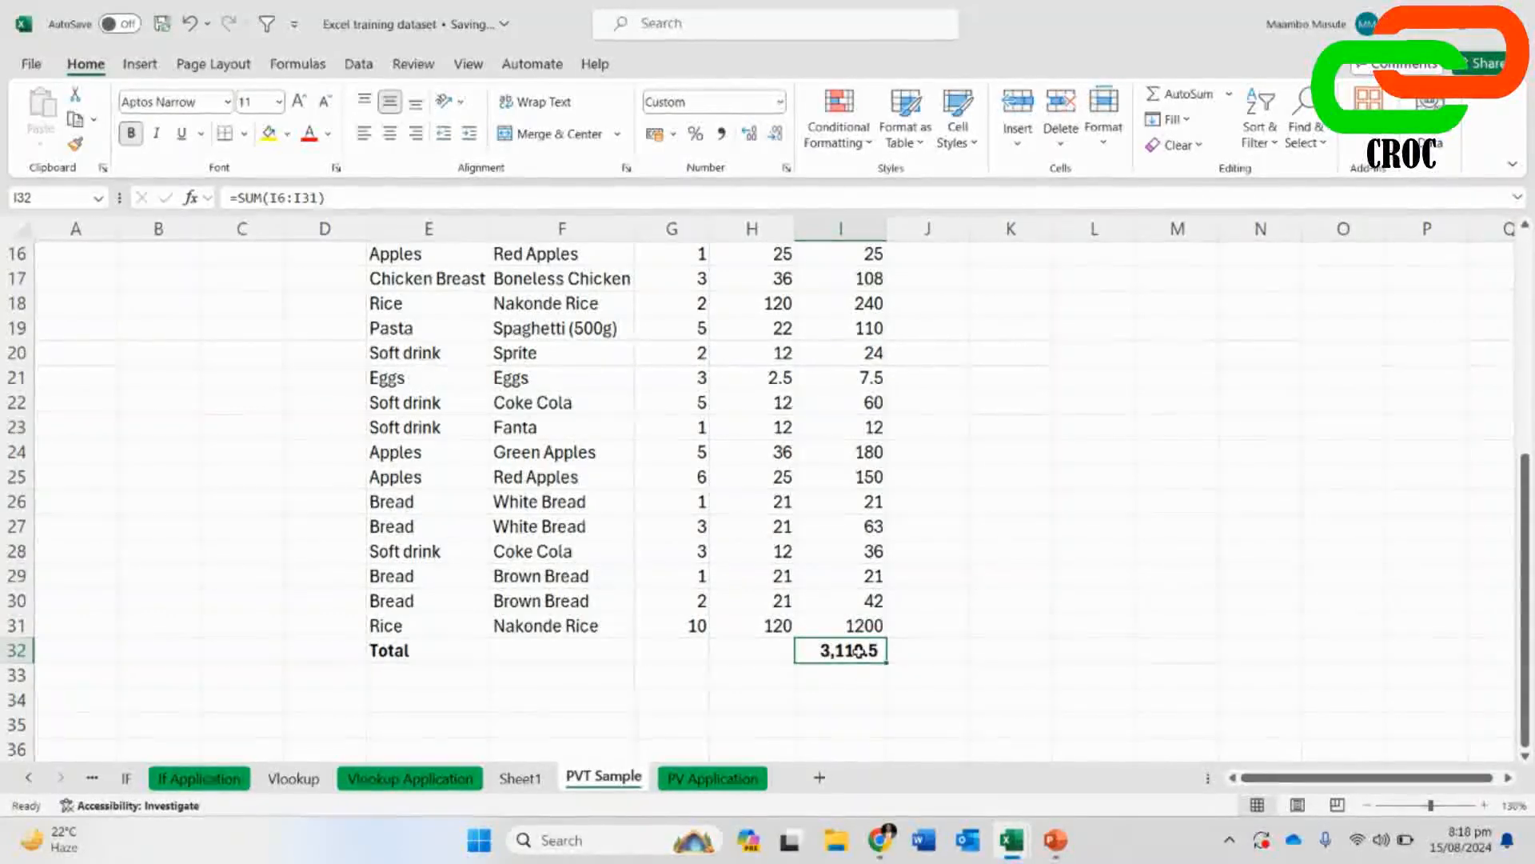
- Check whether the Grand Total on Sheet1 follows the edited Rice purchase by comparing it with the total in PVT Sample
click(548, 780)
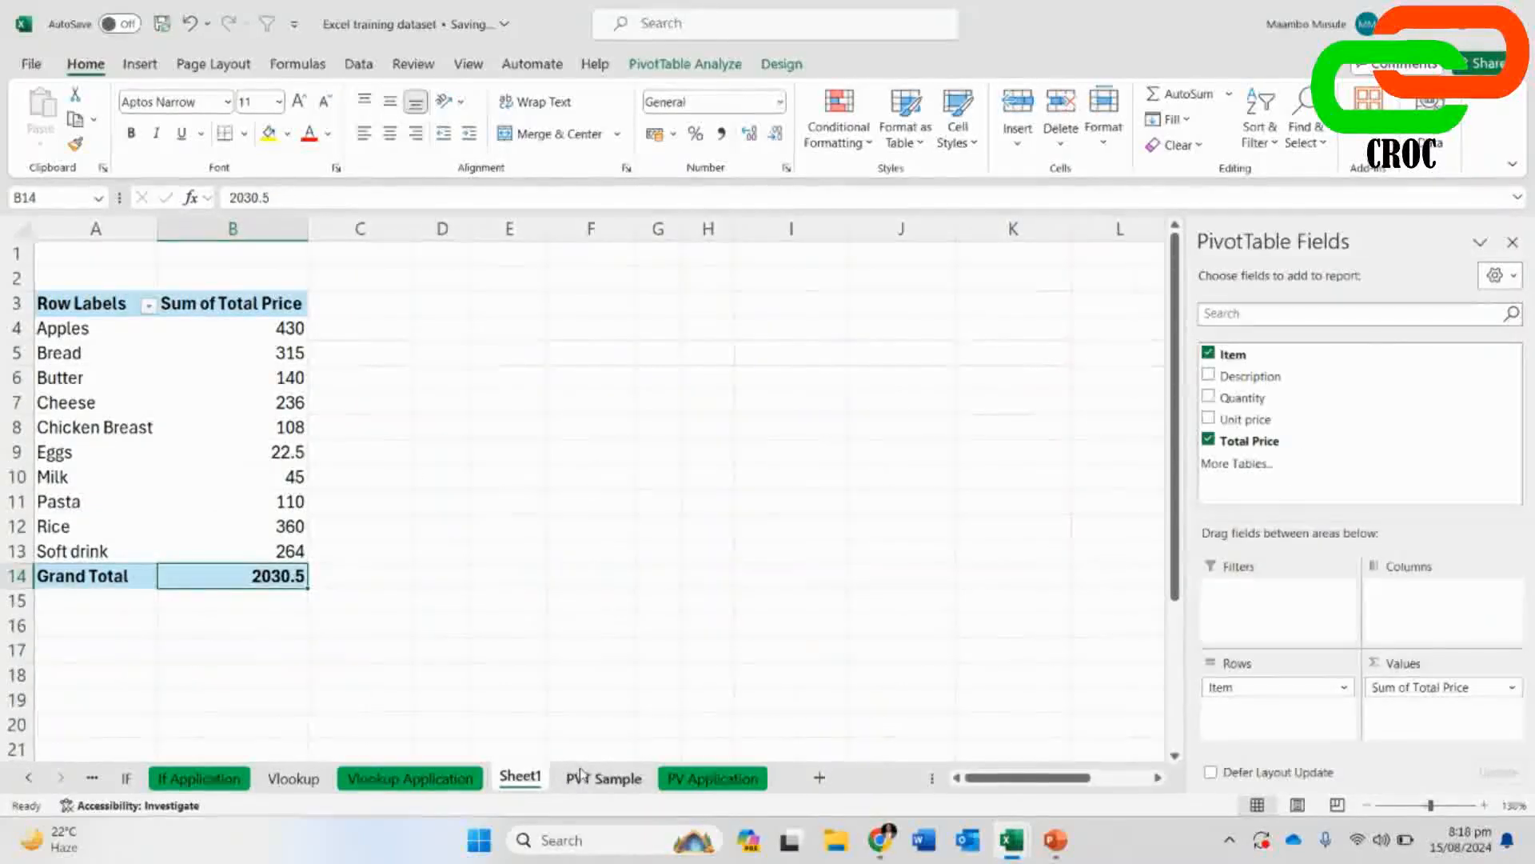
click(443, 625)
click(274, 579)
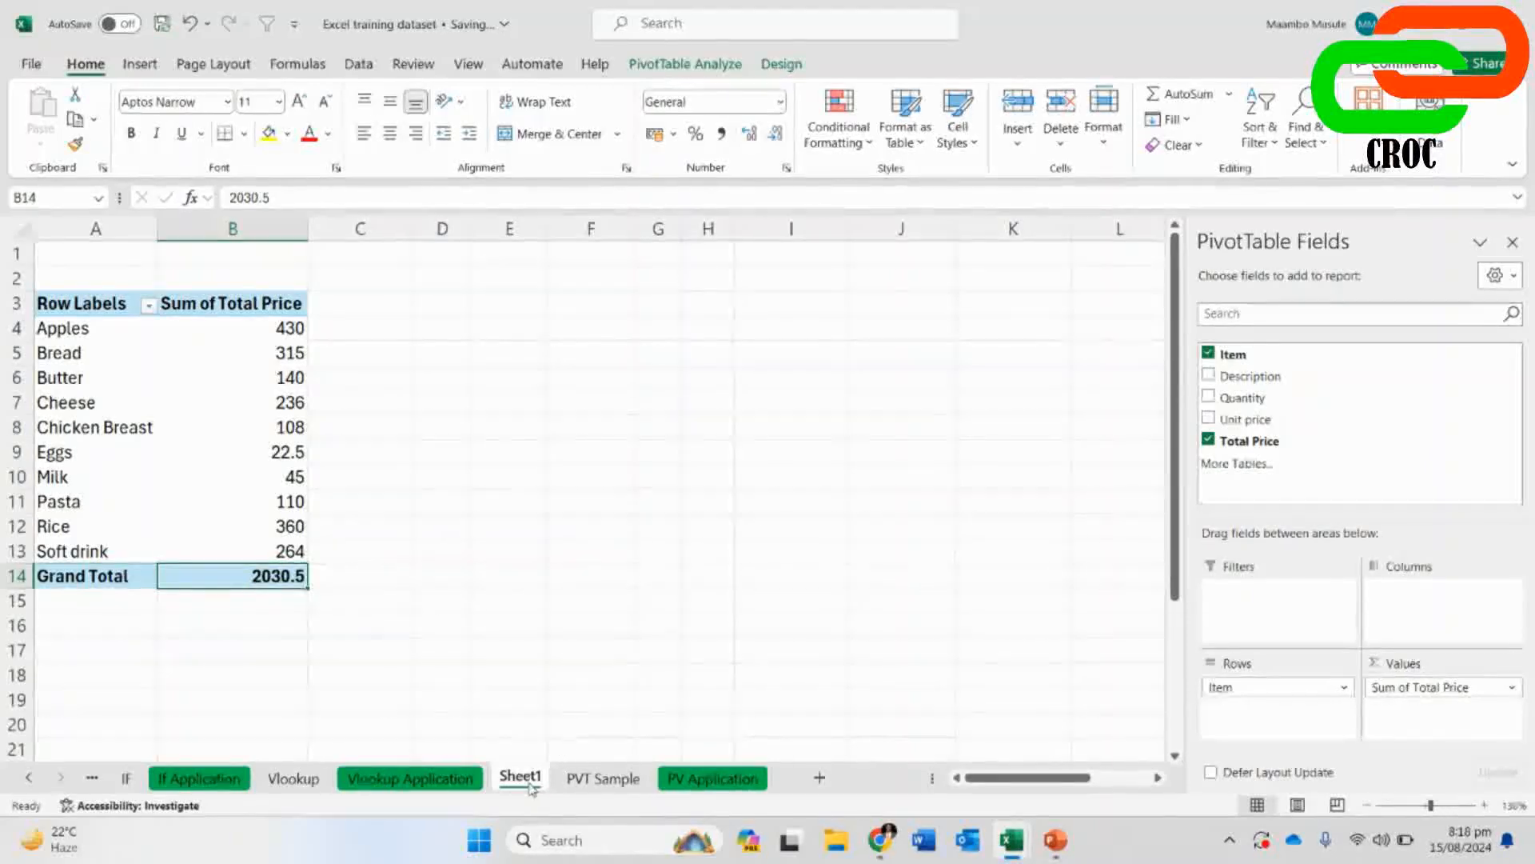
click(598, 779)
click(520, 778)
mouse_move(240, 392)
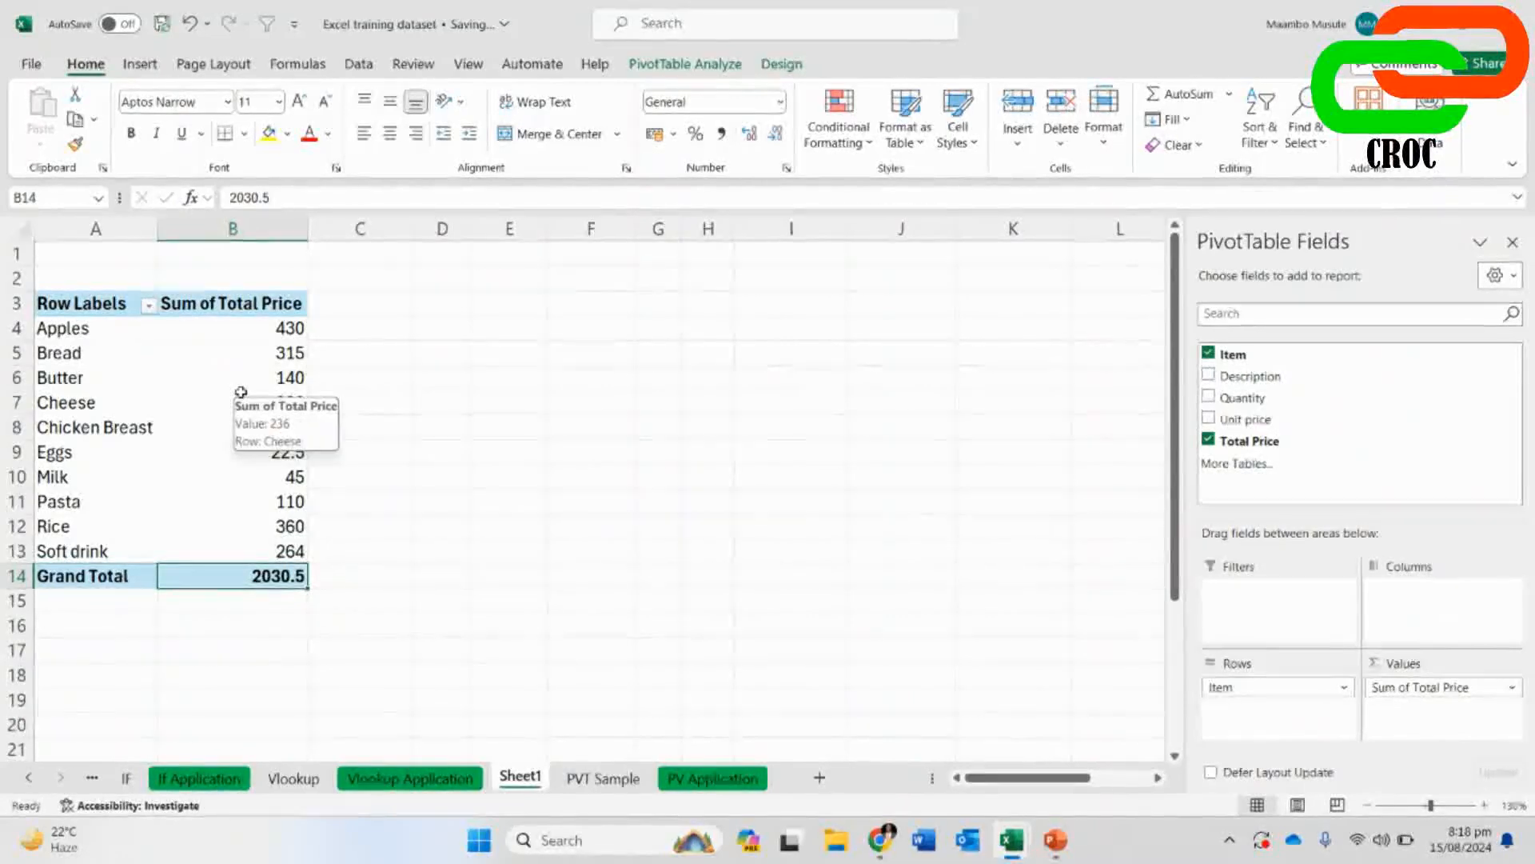
click(603, 778)
click(471, 448)
click(740, 432)
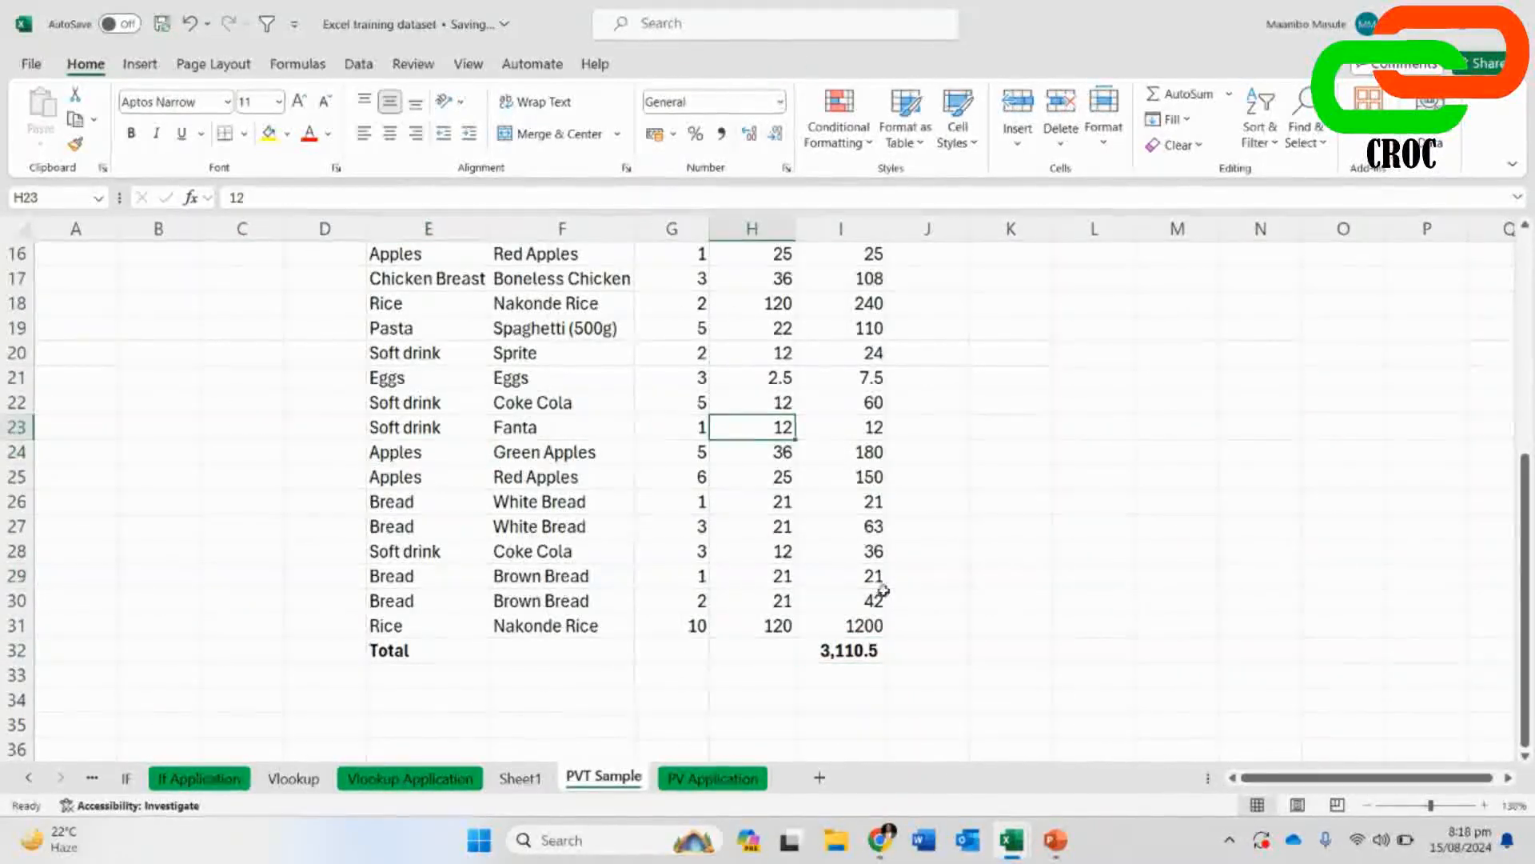
- Refresh the PivotTable on Sheet1 to pick up the edited source data
click(519, 778)
click(256, 410)
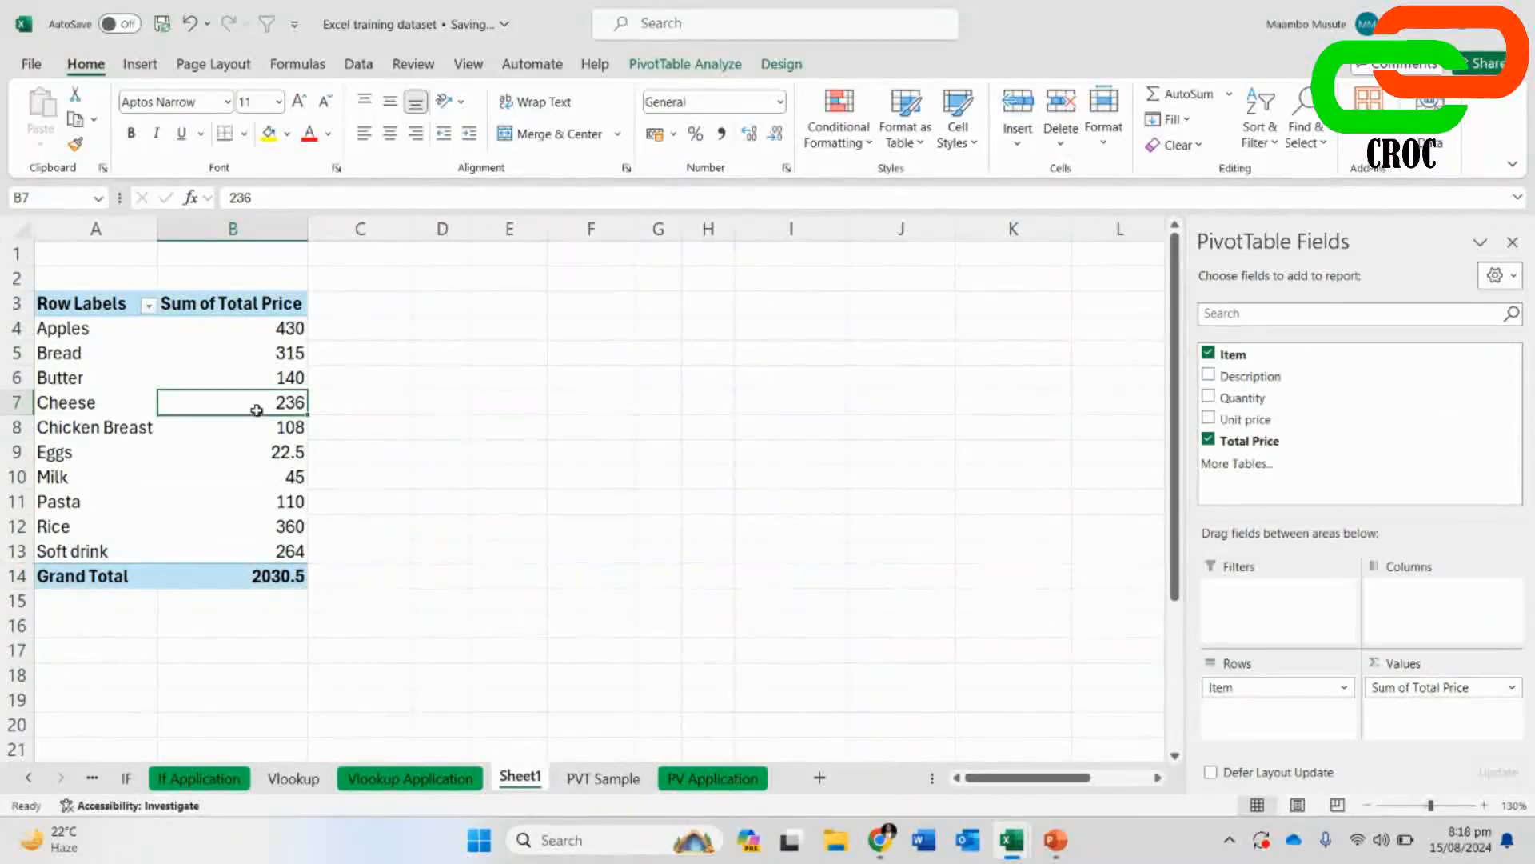
click(683, 63)
click(698, 114)
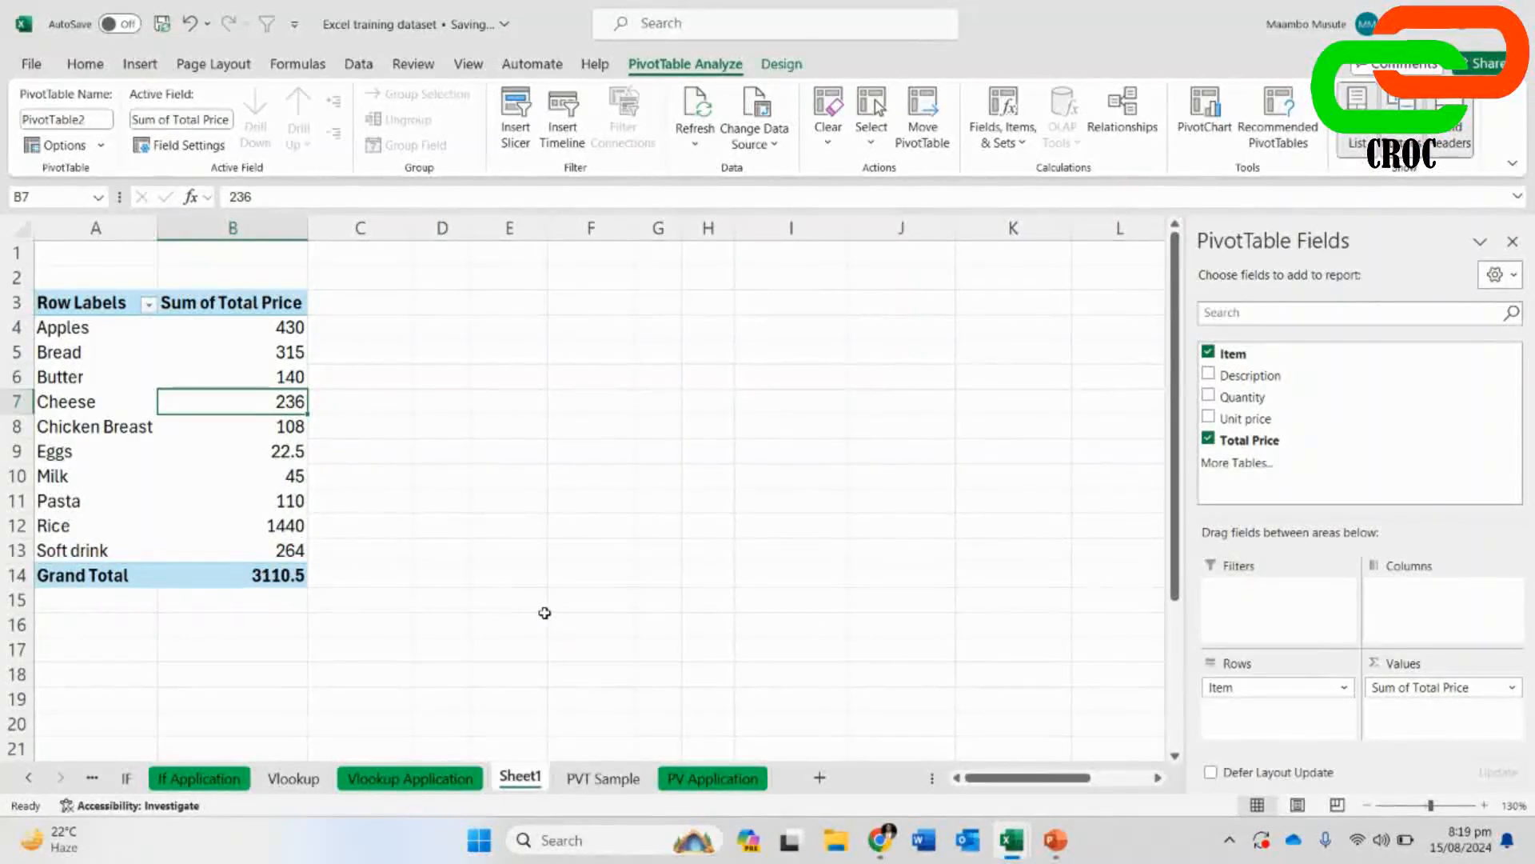
- Compare the refreshed Grand Total in B14 of Sheet1 with the total in I32 of PVT Sample
click(227, 575)
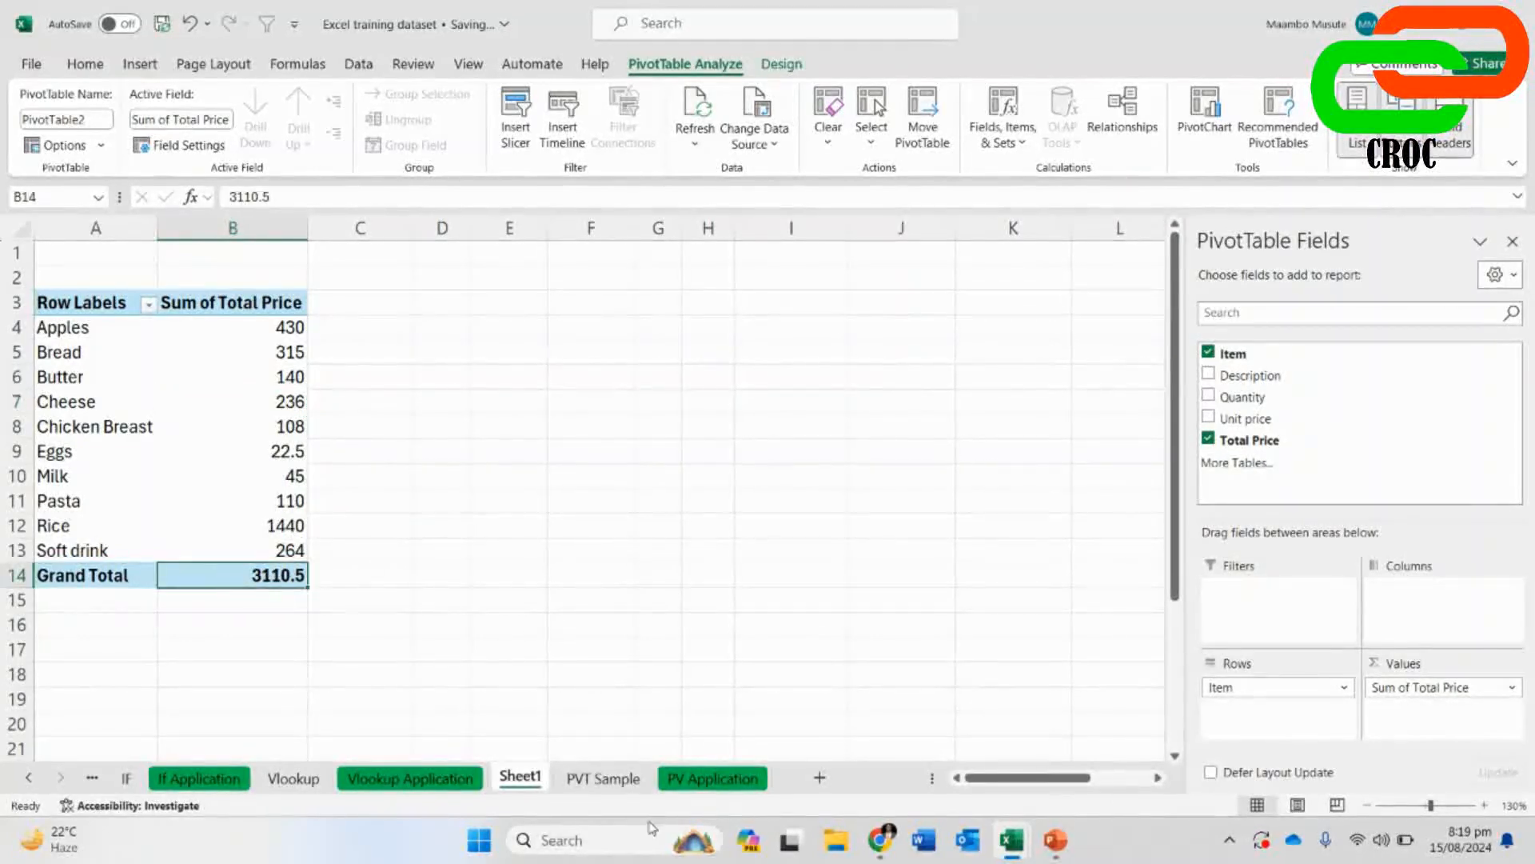
click(604, 777)
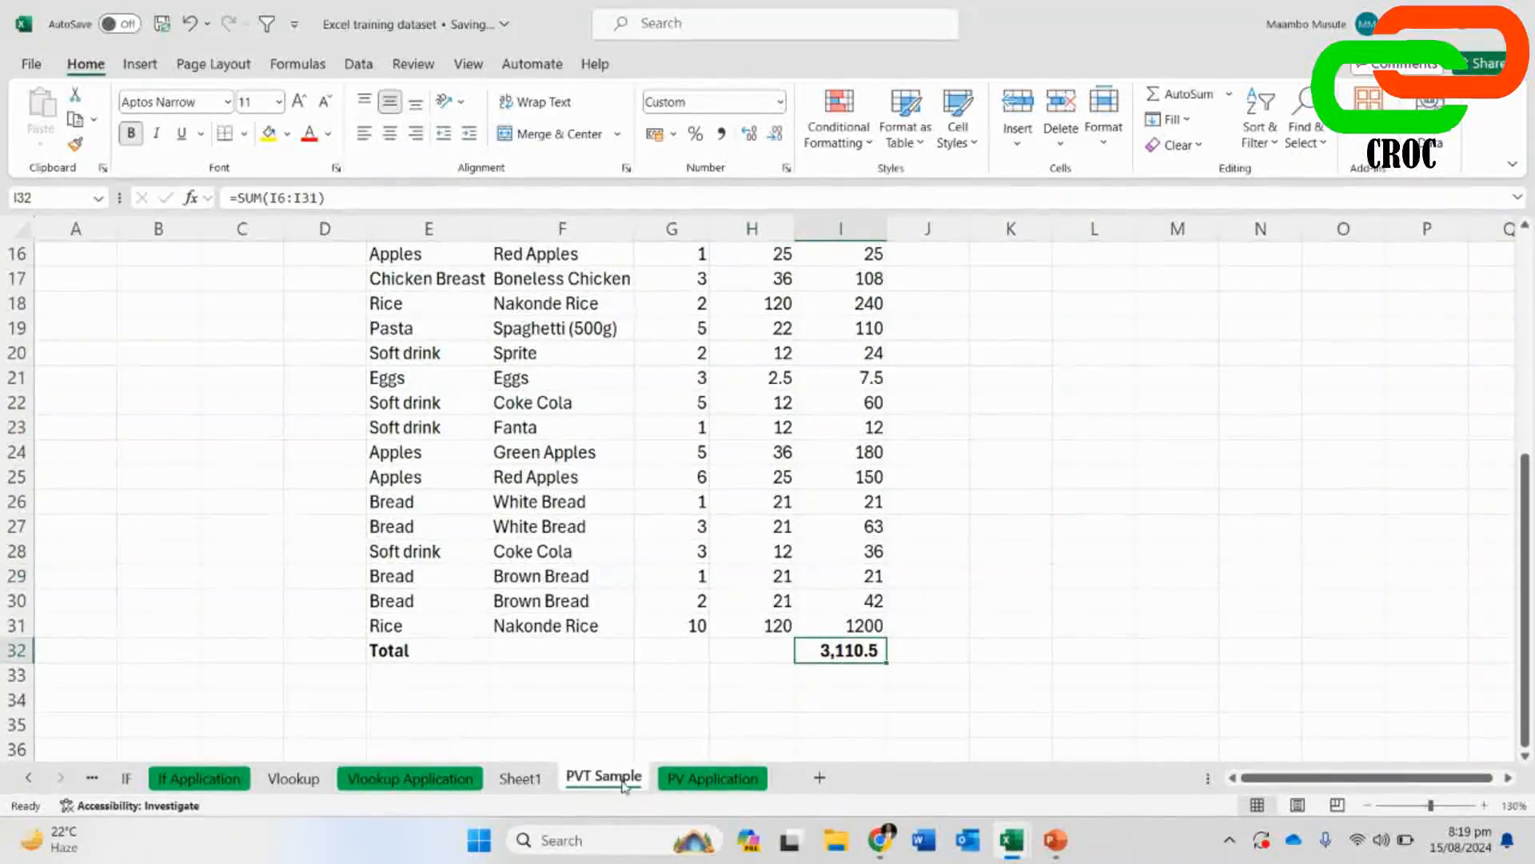
click(520, 778)
click(603, 777)
click(603, 480)
click(520, 778)
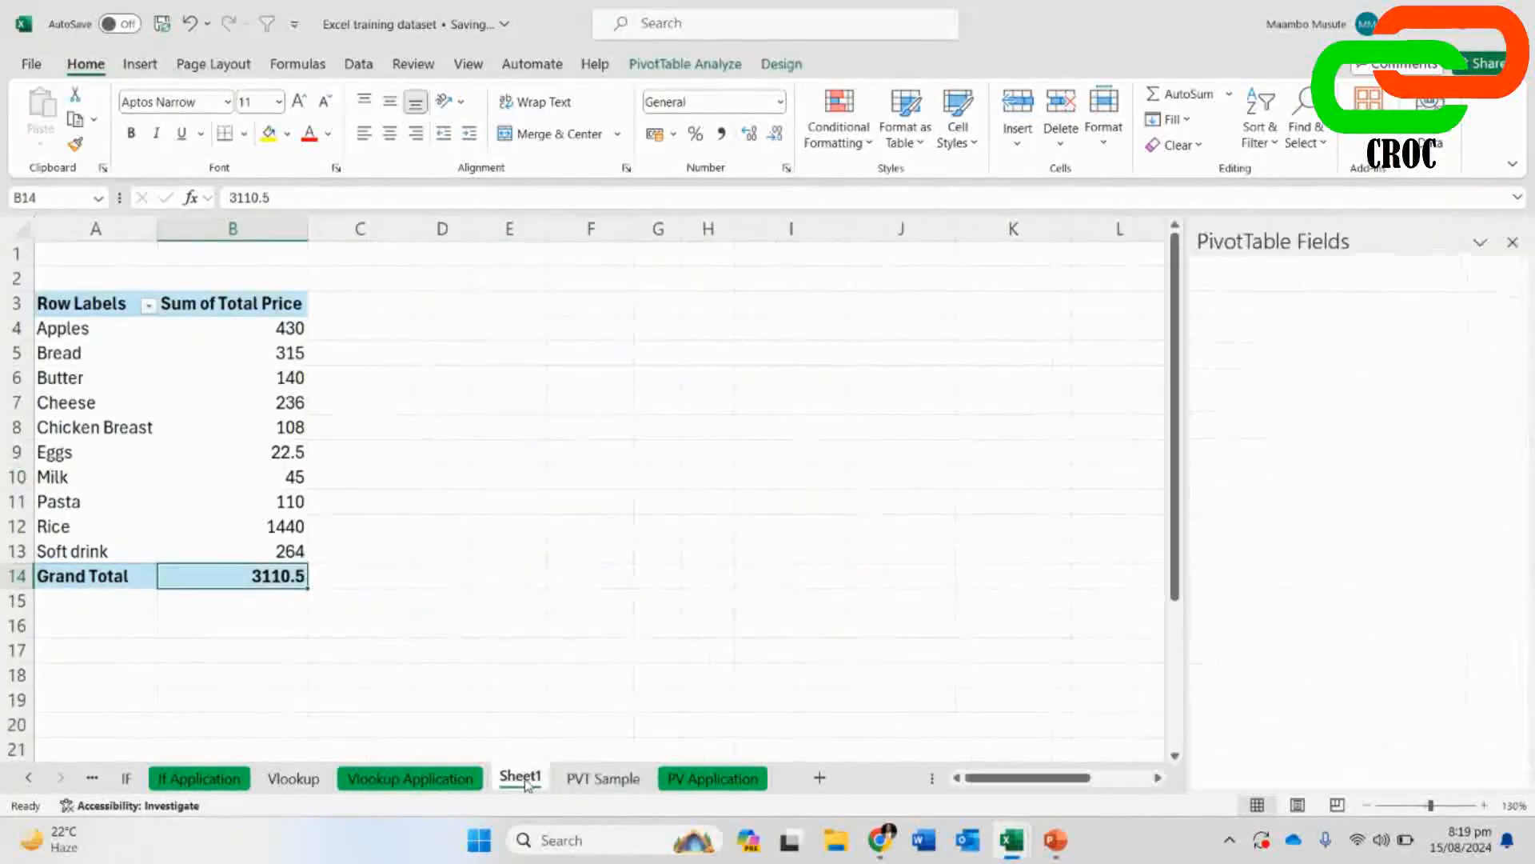
click(296, 429)
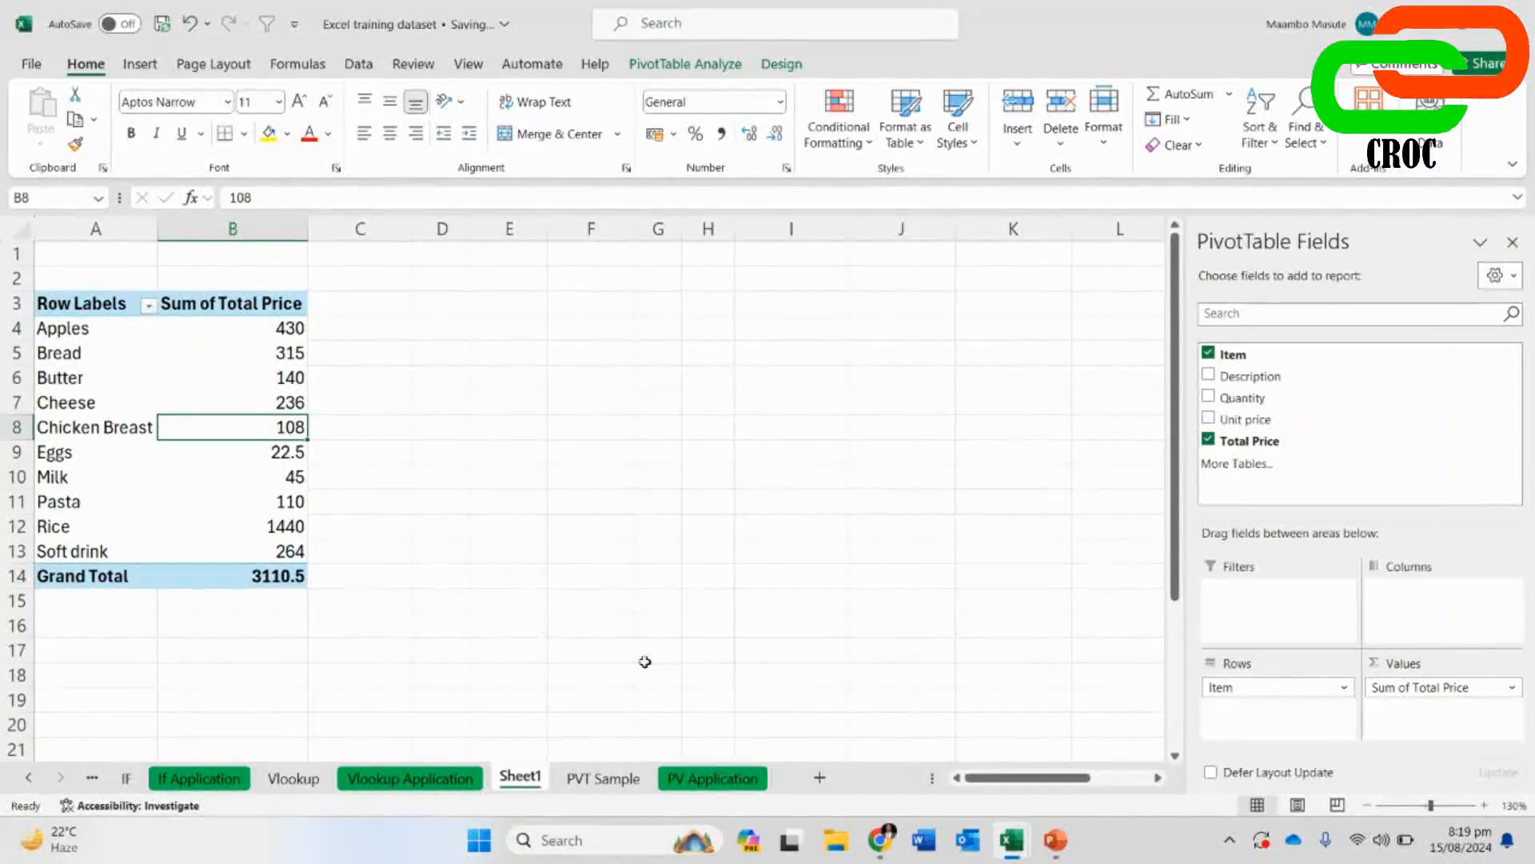
- Switch to the Google Meet call to read the latest in-call messages, and return to the Excel training dataset workbook
click(882, 842)
click(696, 727)
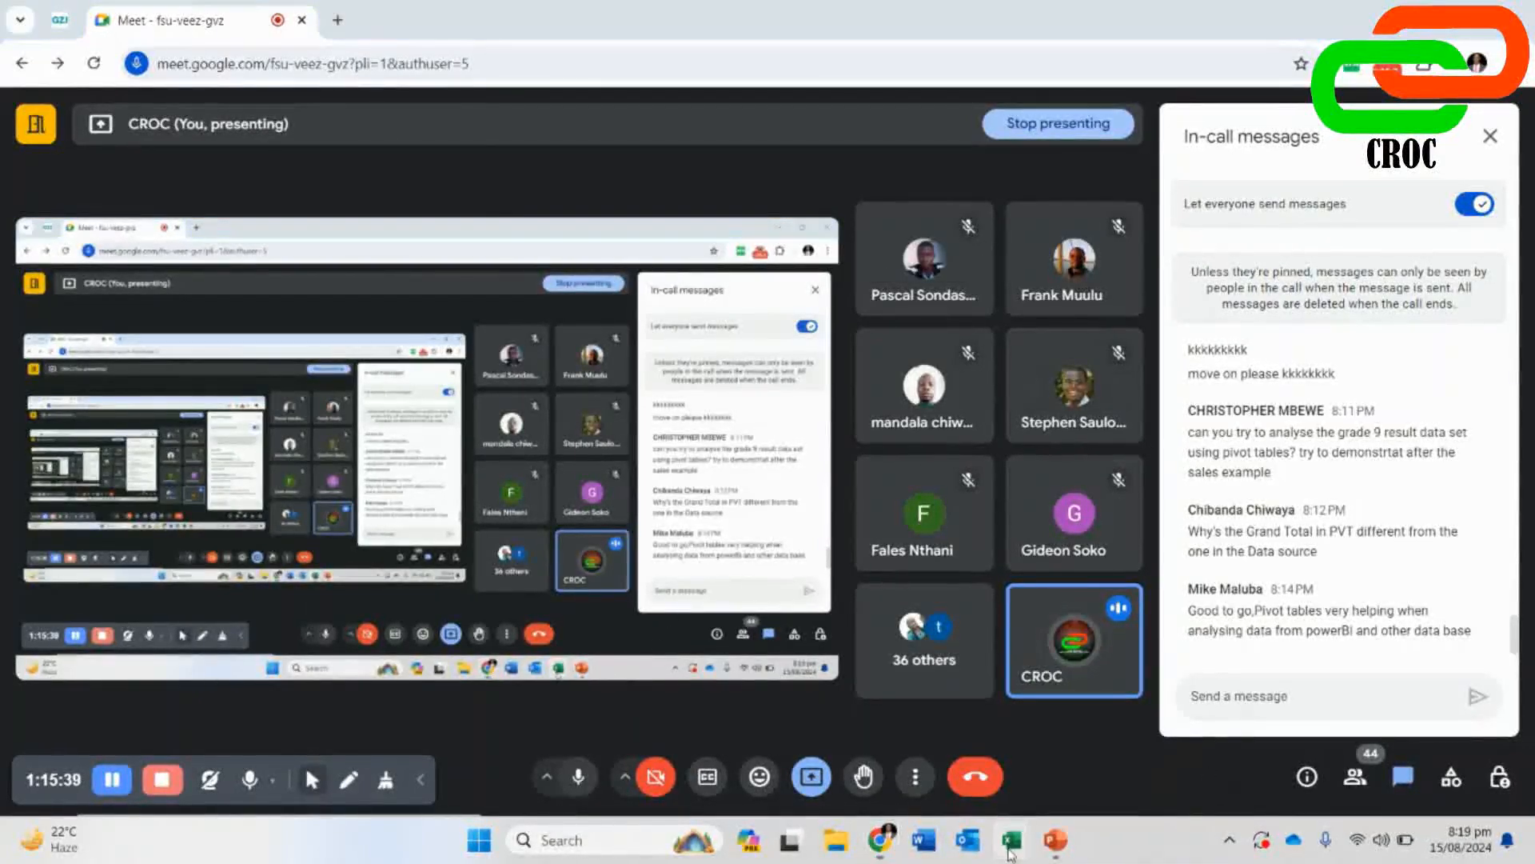
mouse_move(1011, 840)
click(902, 732)
- Look over the column headings and first records of the PV Application sheet
click(711, 777)
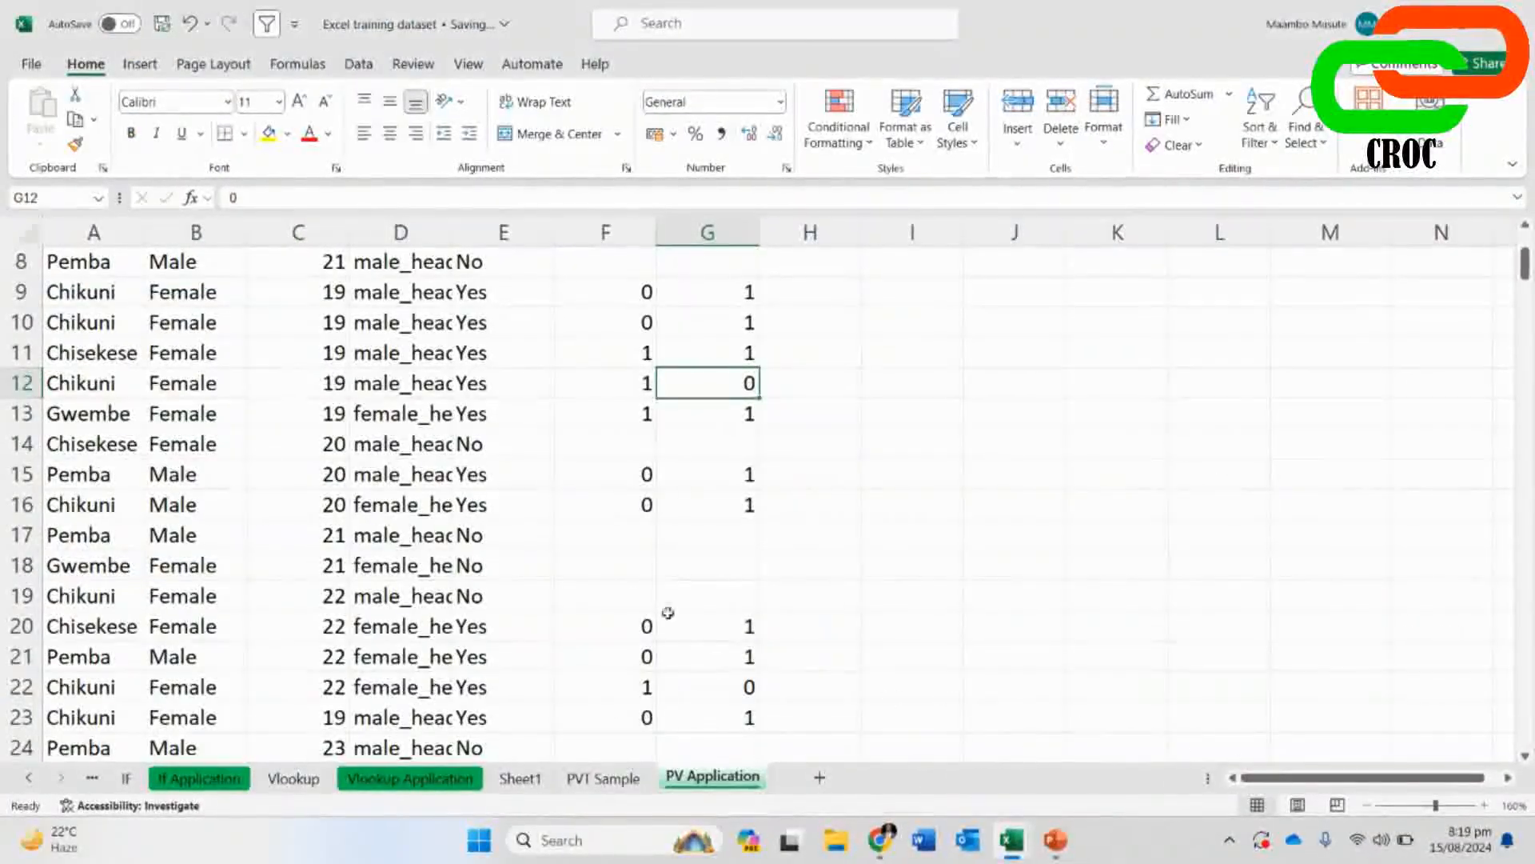
click(240, 501)
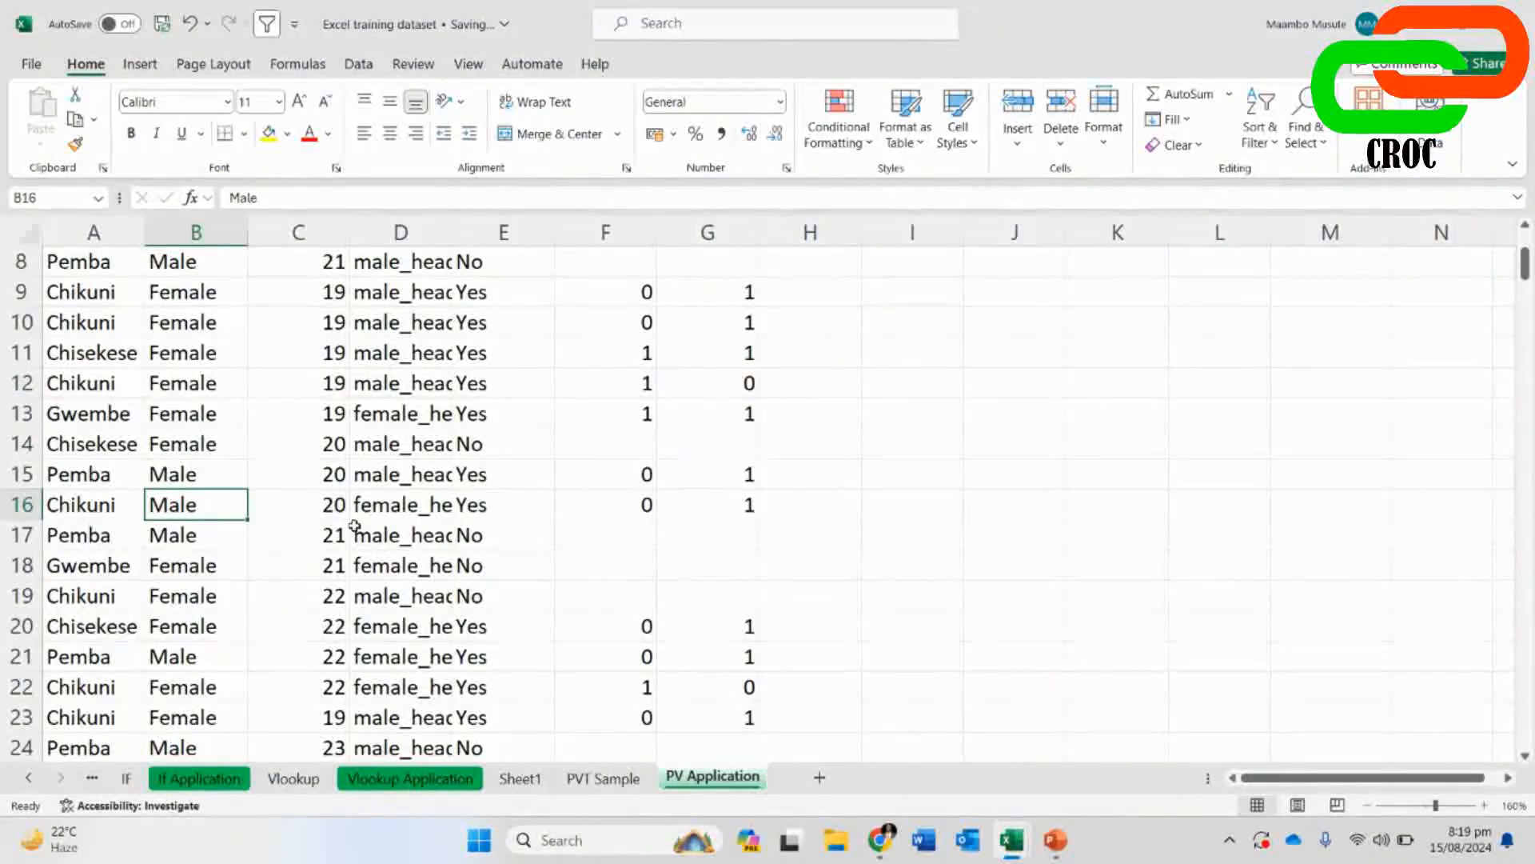
scroll(355, 528, up, 3)
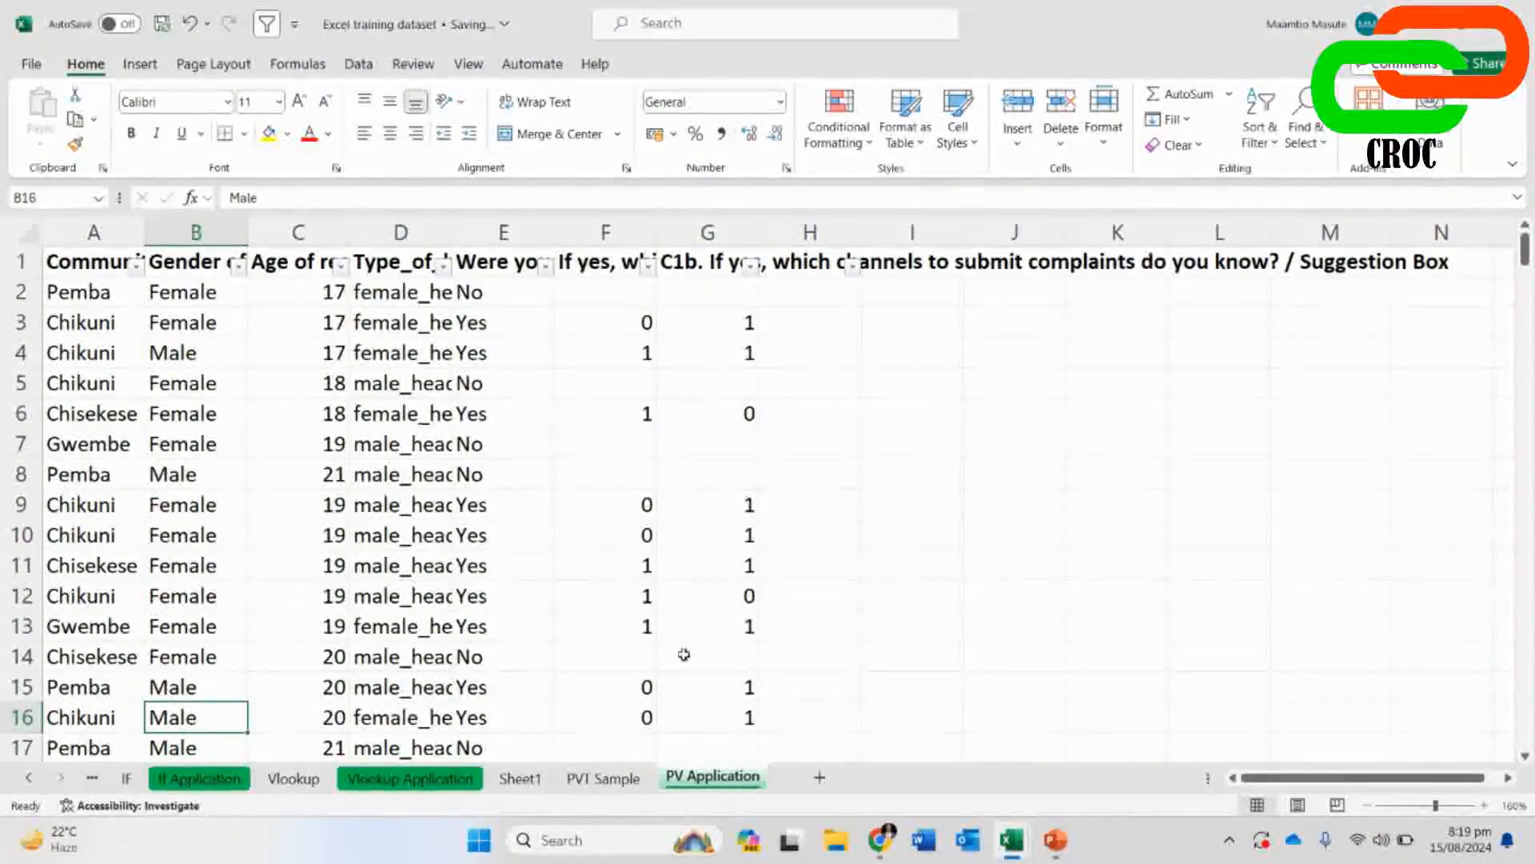
- Recheck the Google Meet chat request about analysing grade 9 results with pivot tables, and return to the Excel training dataset workbook
mouse_move(879, 840)
click(707, 768)
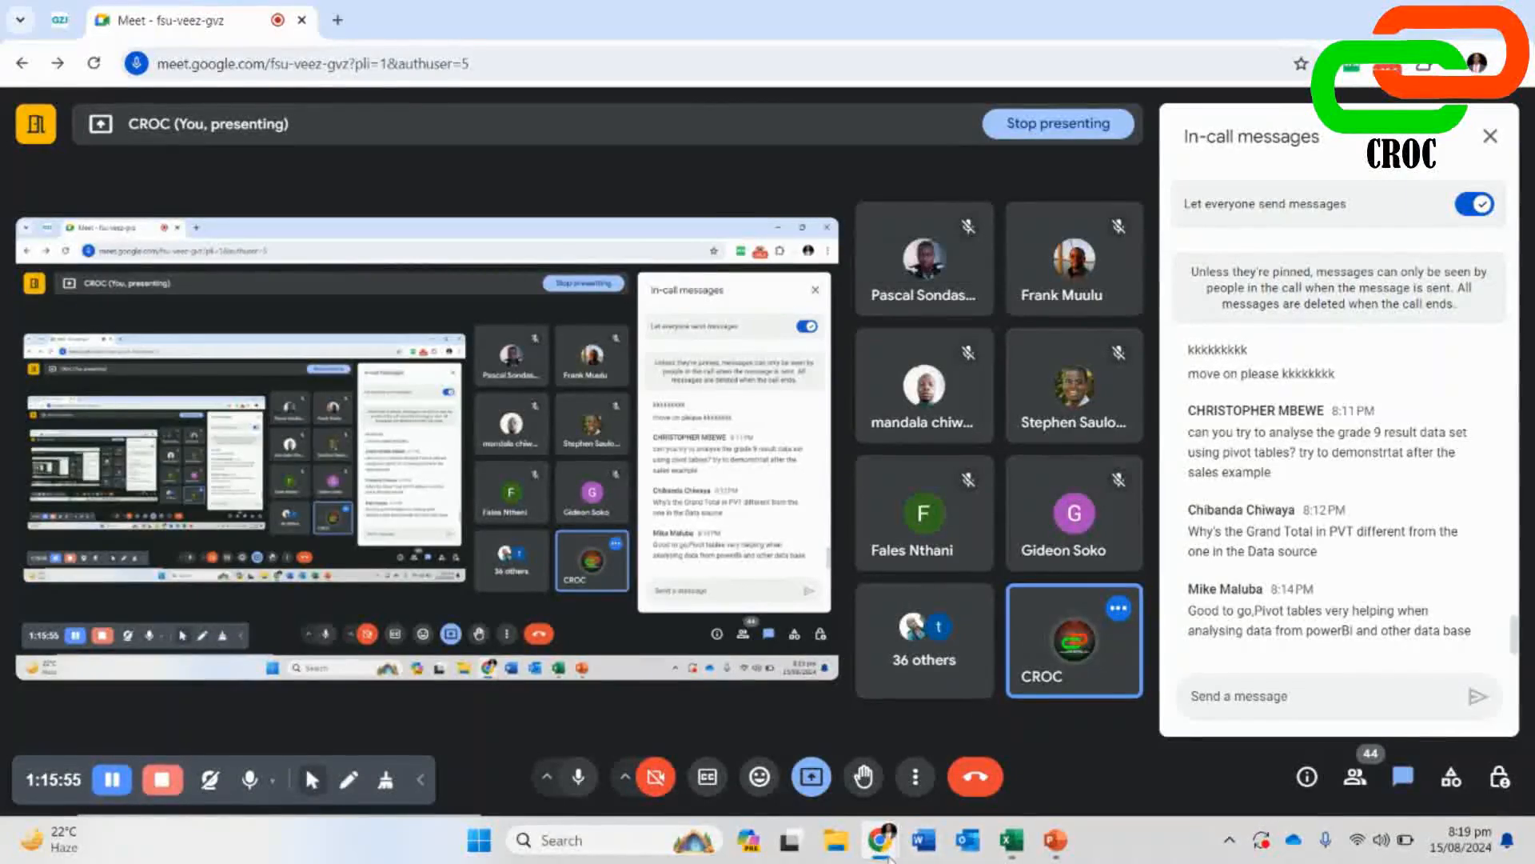
mouse_move(1010, 840)
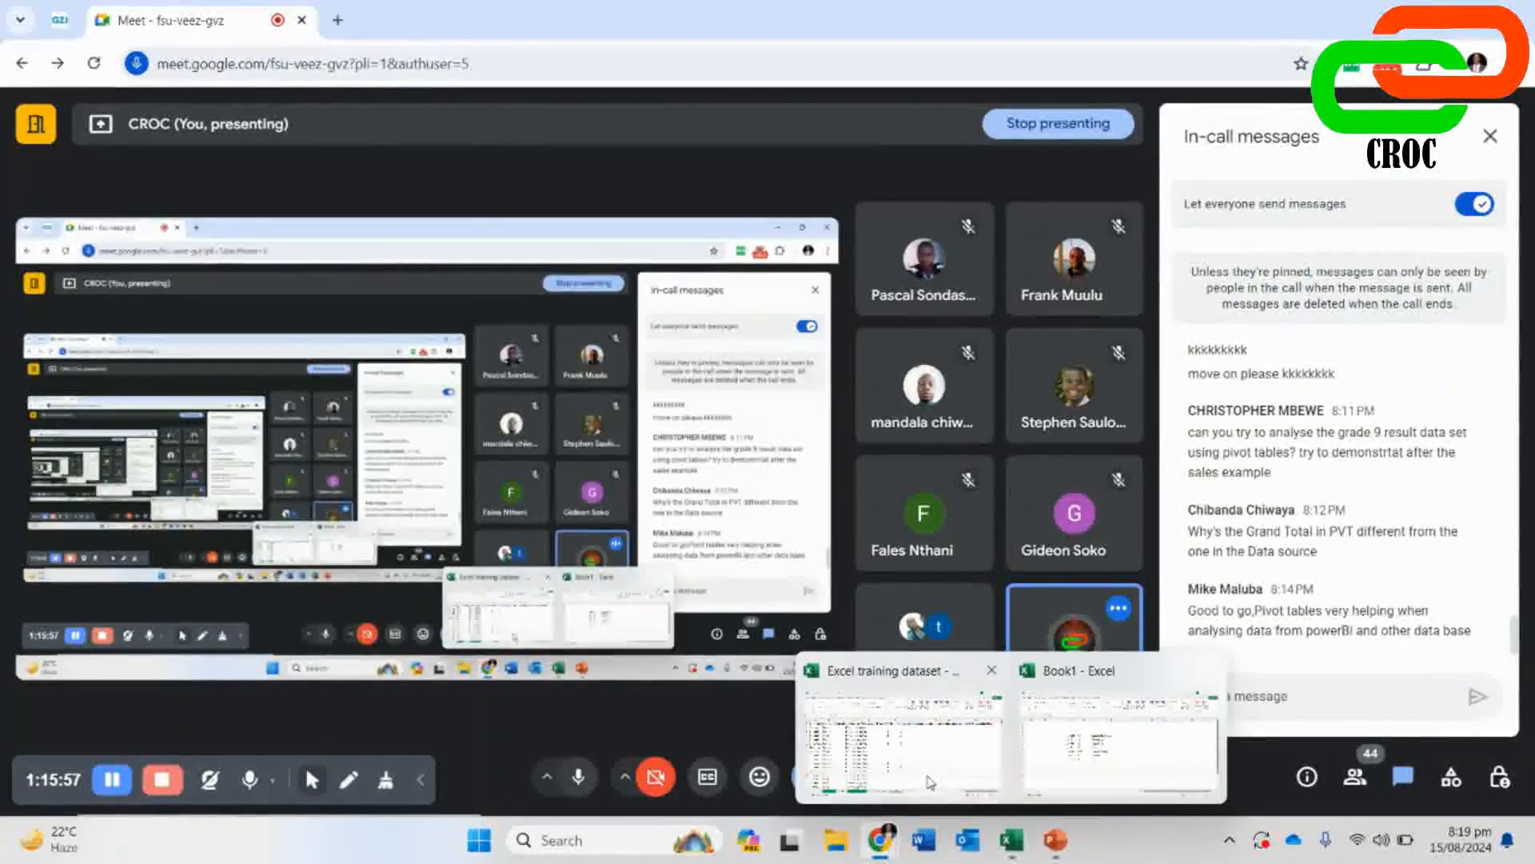
click(930, 782)
- Look through the workbook's sheets for the pupils' results data and open the If Application sheet
click(604, 773)
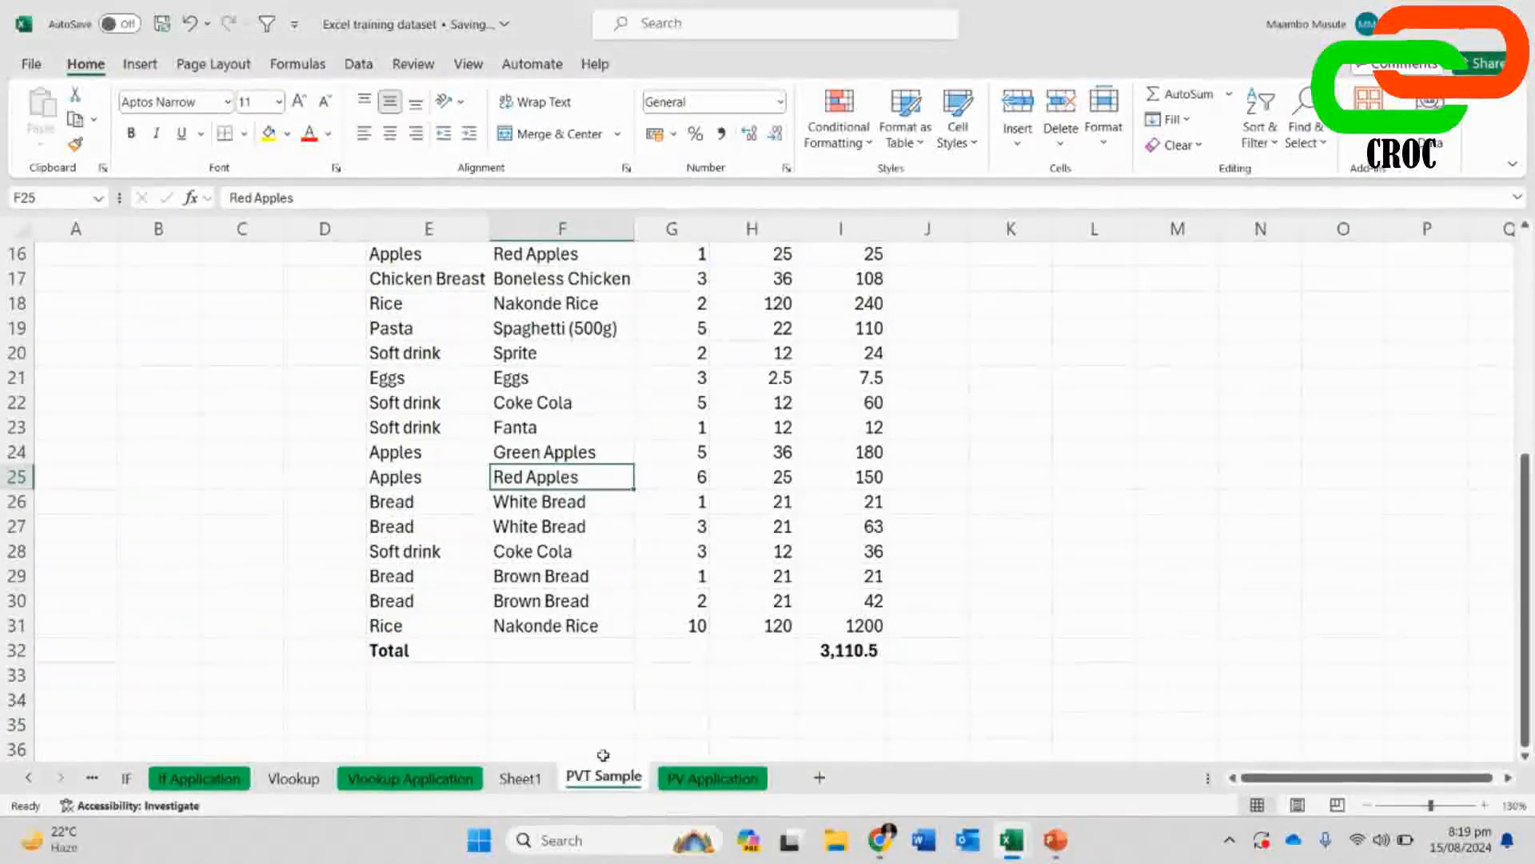
click(520, 778)
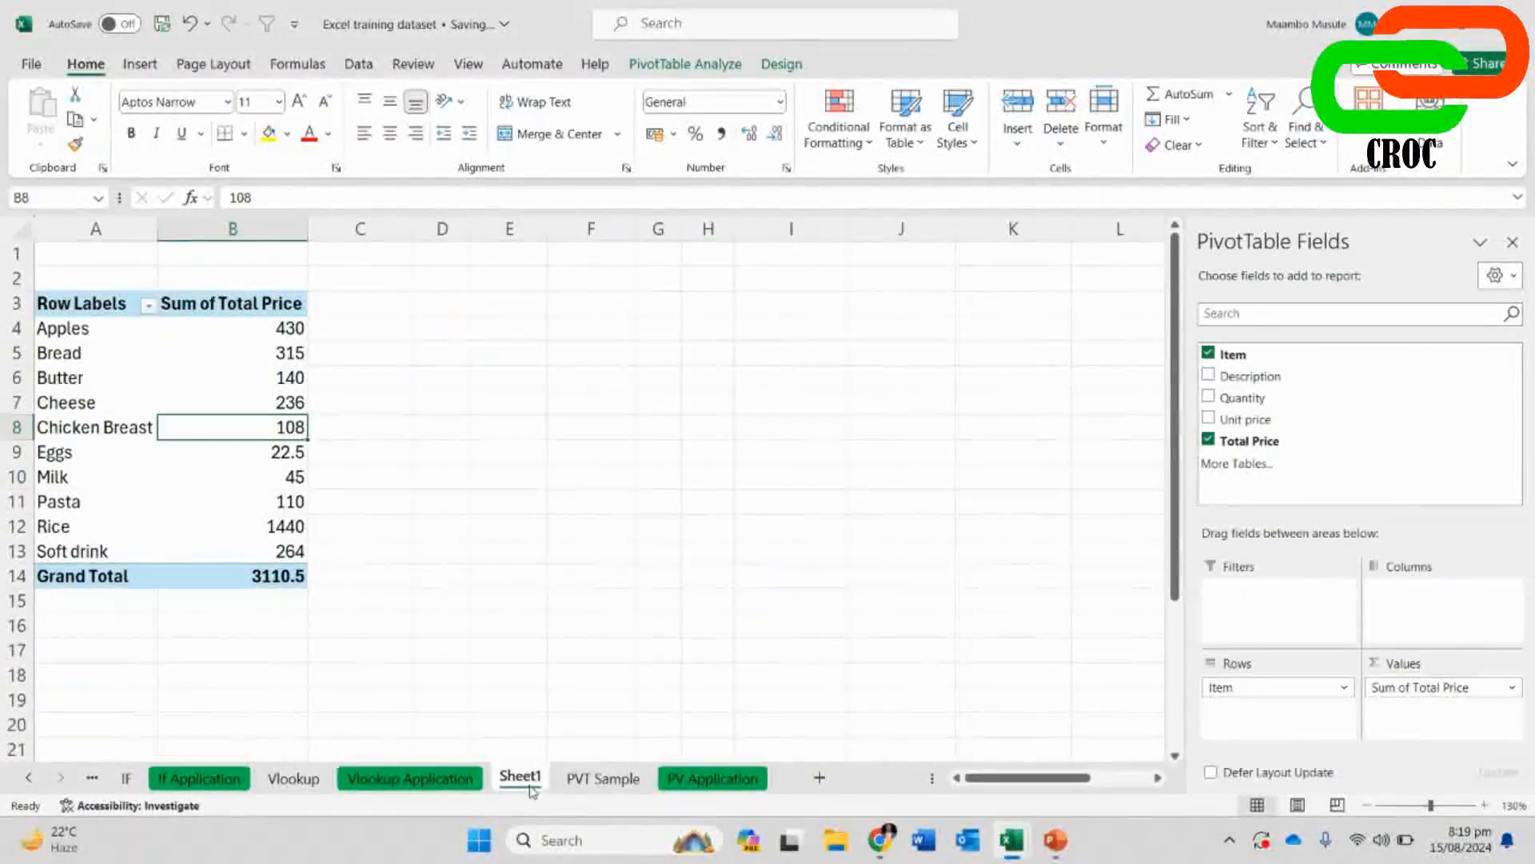
click(432, 778)
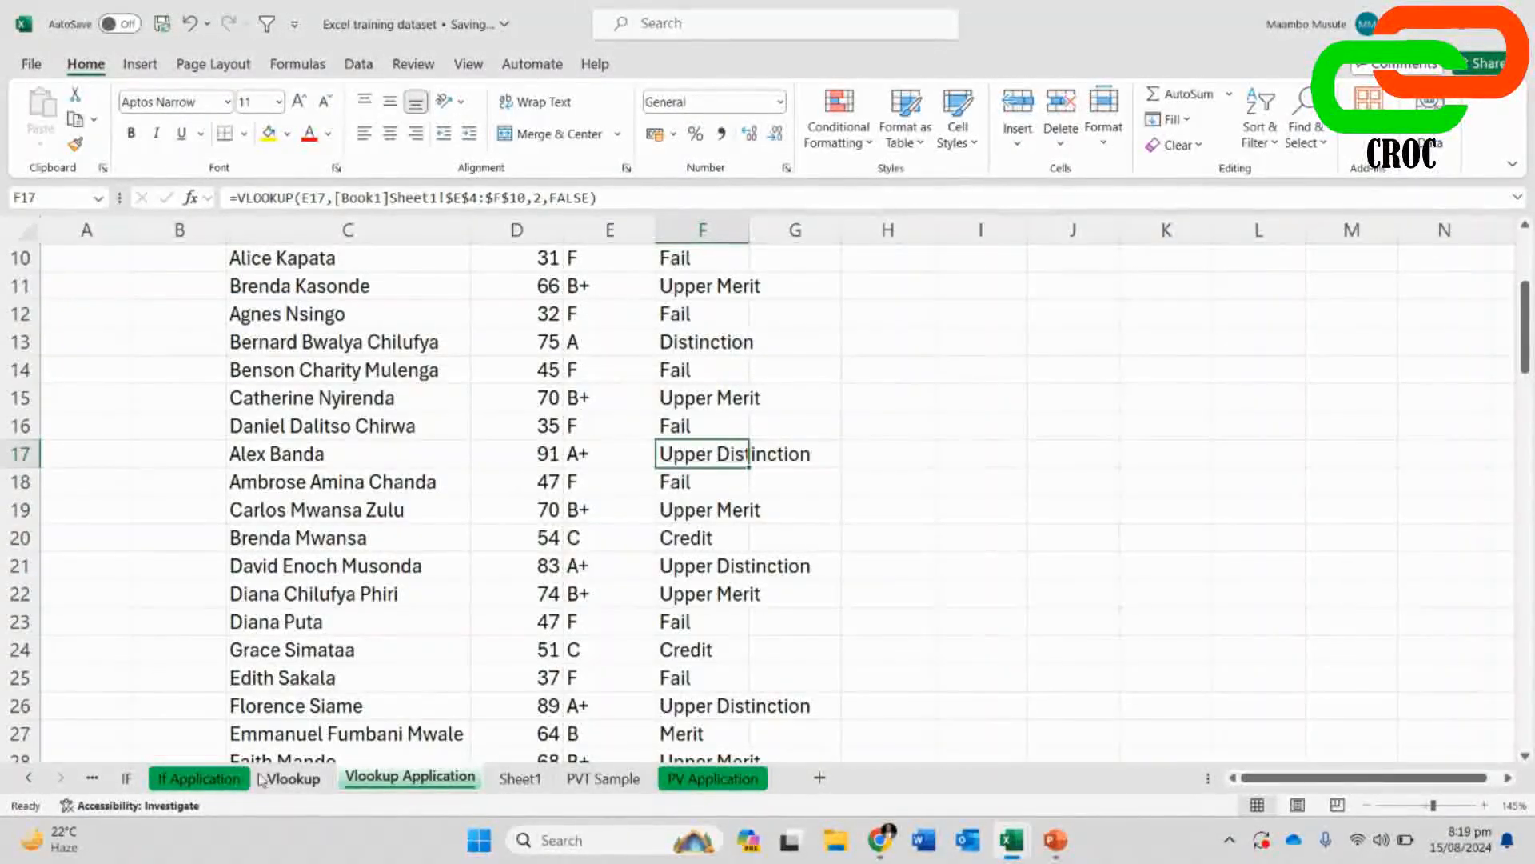
click(200, 778)
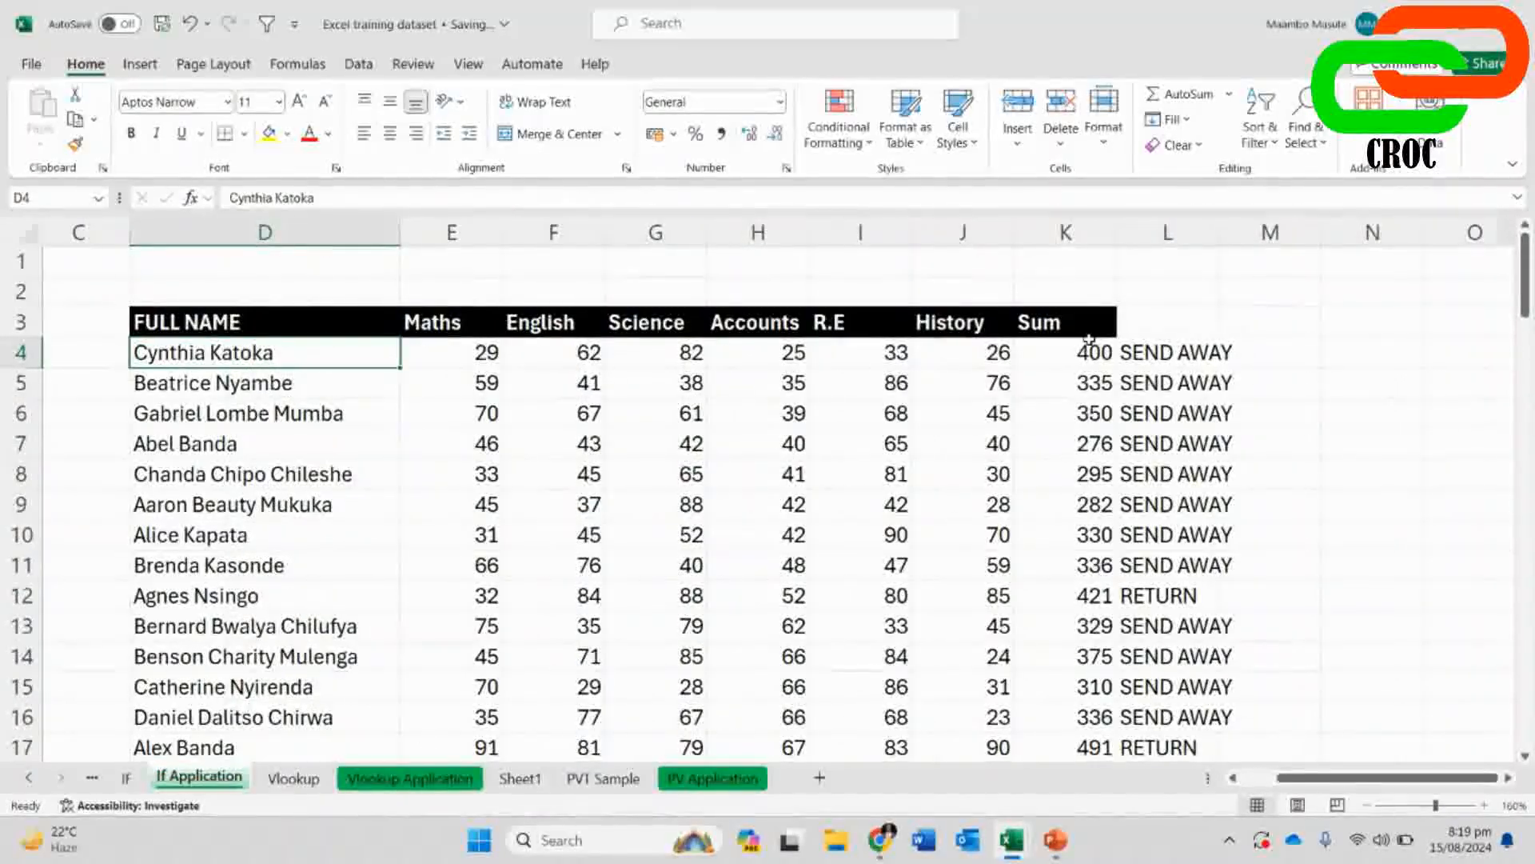
click(590, 382)
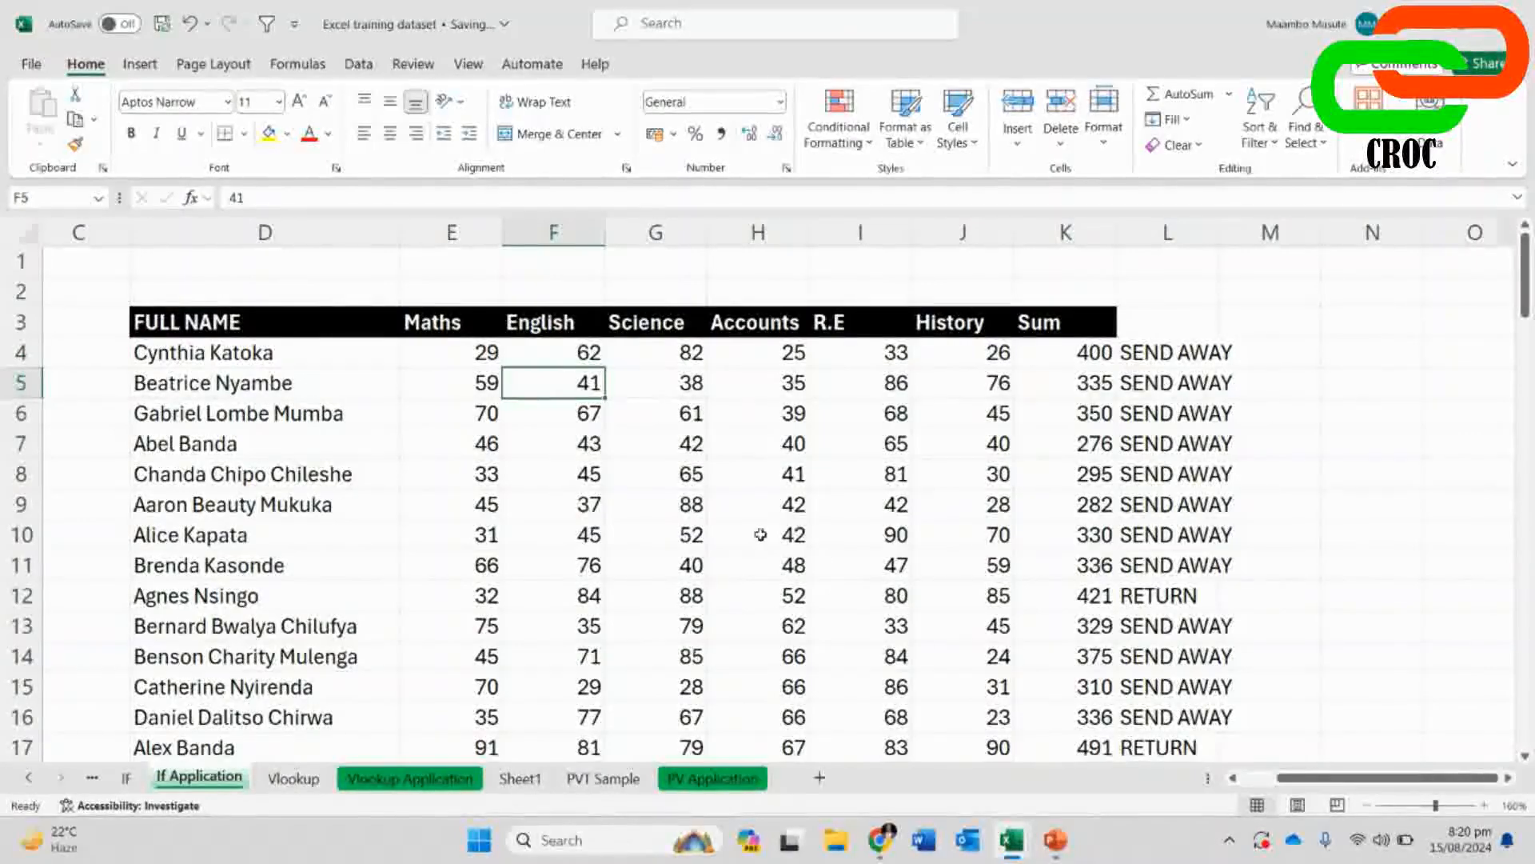
- Insert a PivotTable on a new worksheet from the pupils' results, including the unlabelled column beside Sum
scroll(744, 670, down, 4)
scroll(744, 672, up, 4)
click(286, 330)
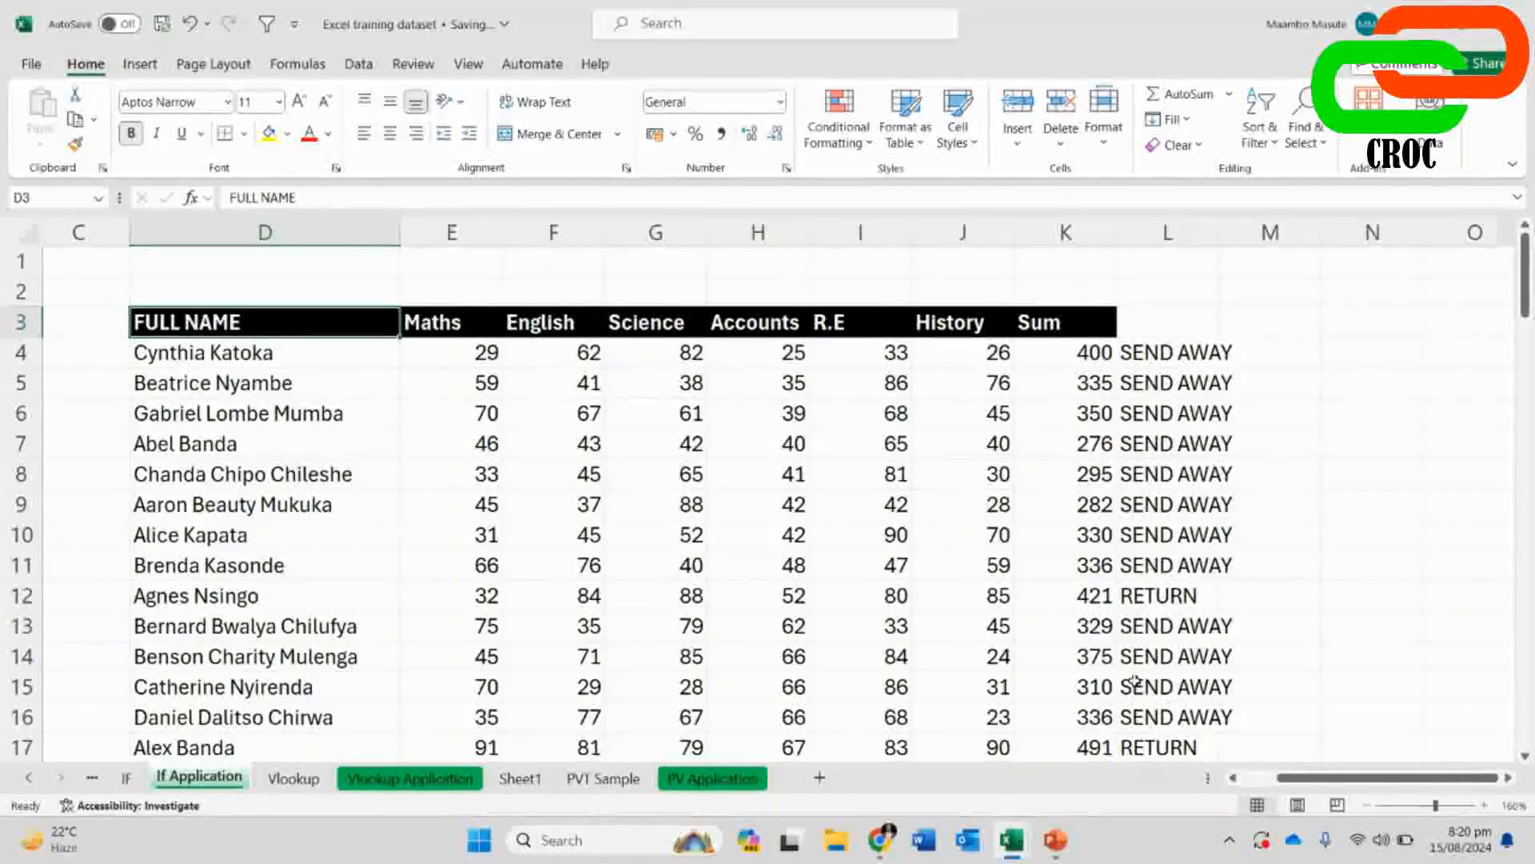
key(ctrl+shift+Right)
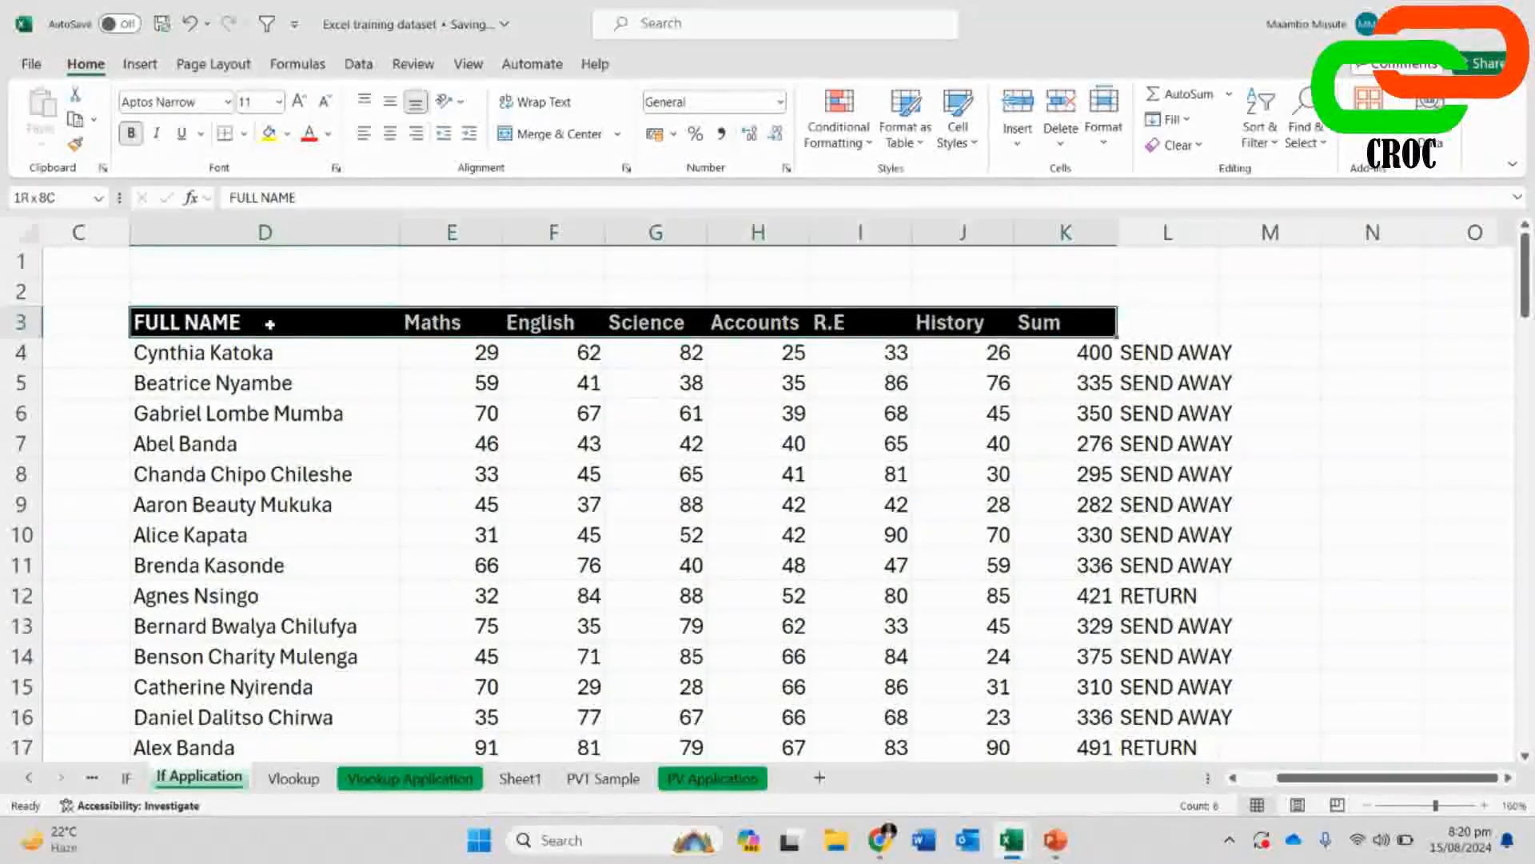
key(shift+Right)
key(ctrl+shift+Down)
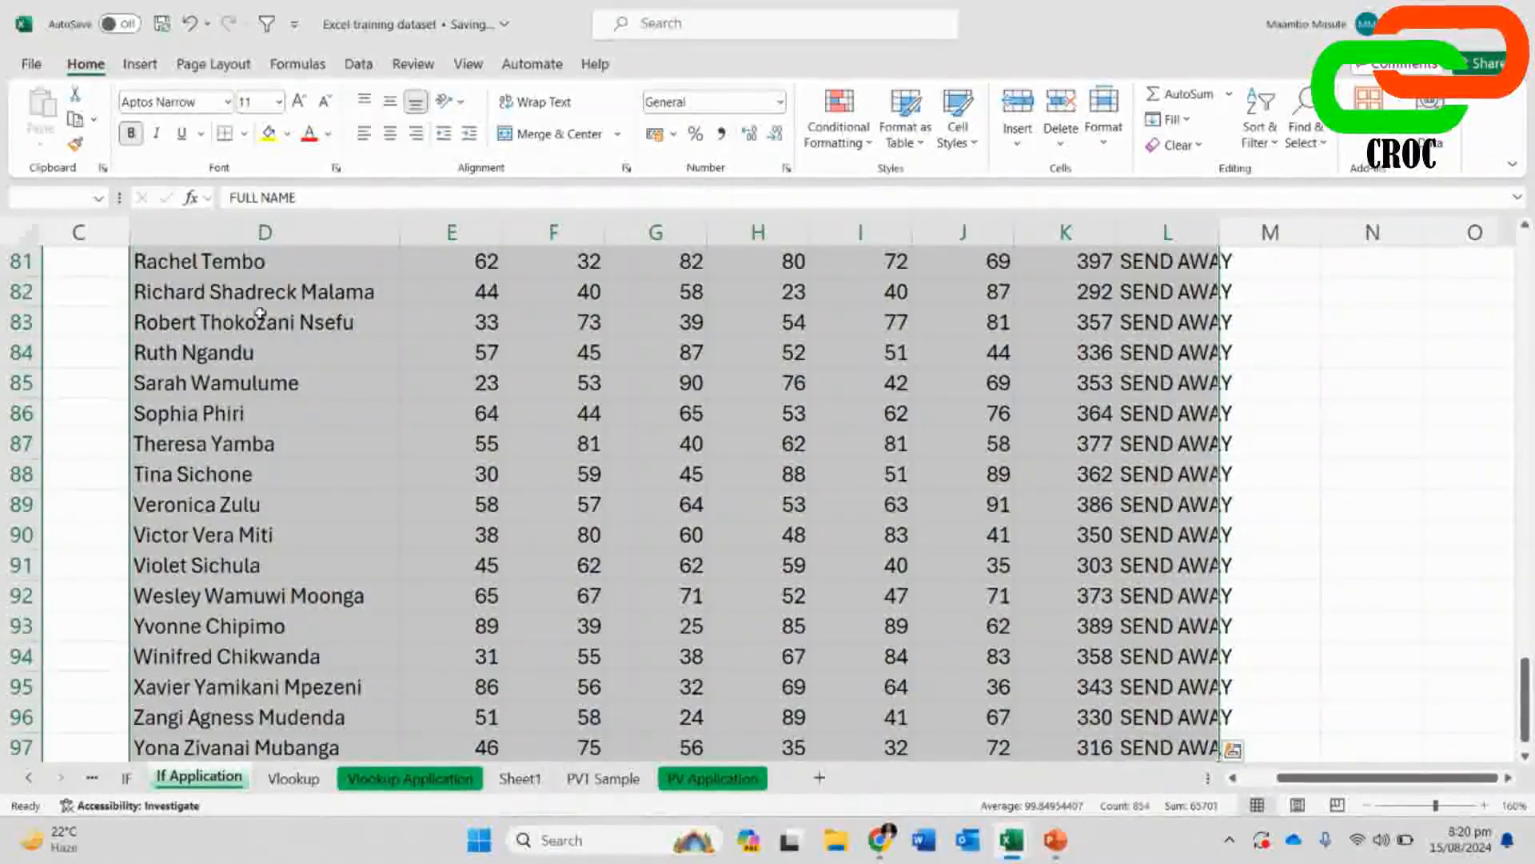
click(214, 64)
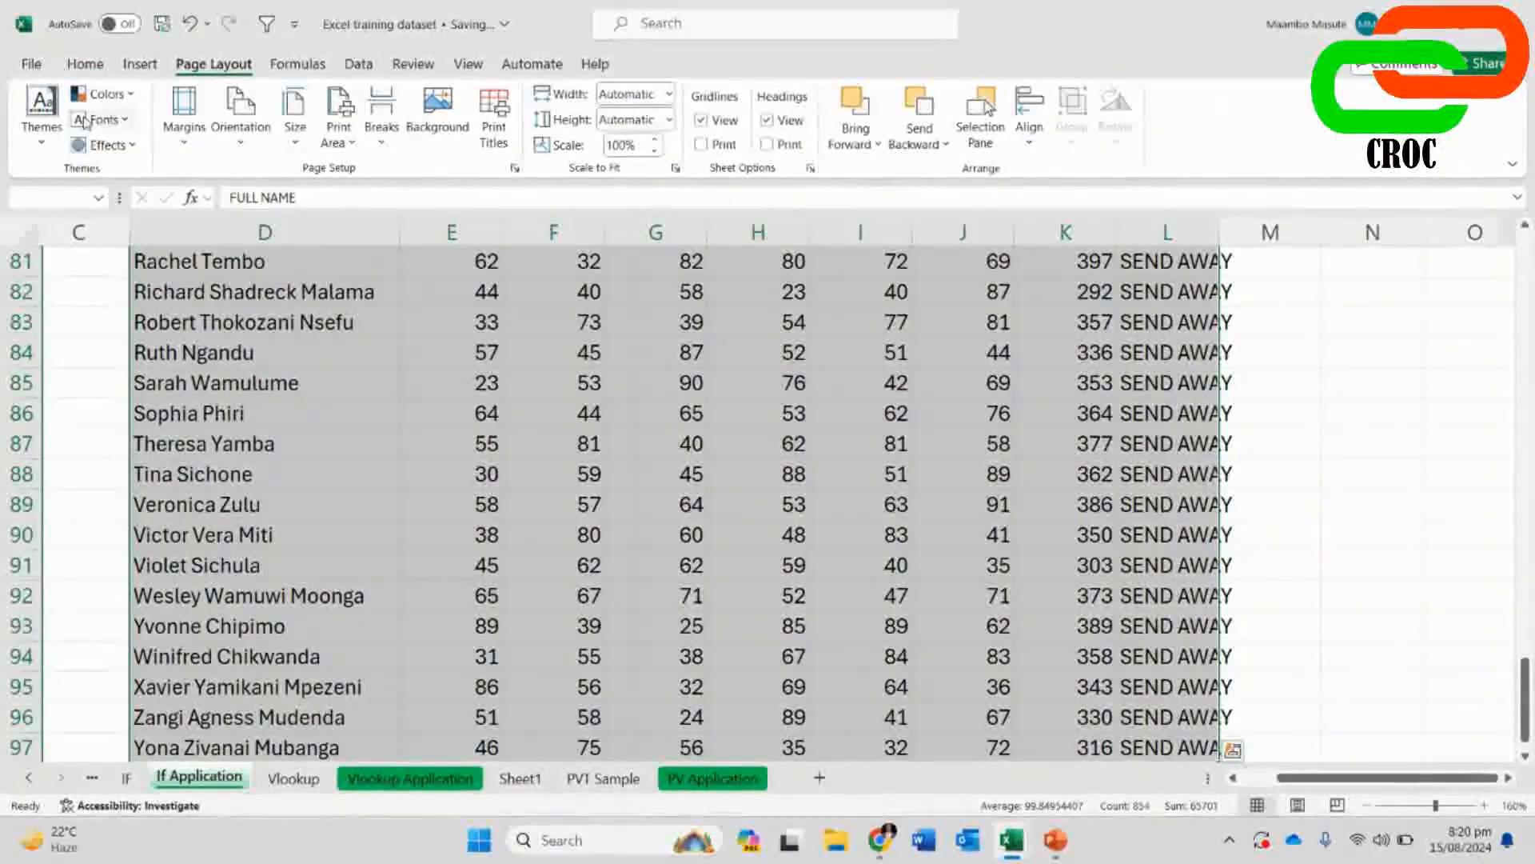
click(139, 63)
click(48, 104)
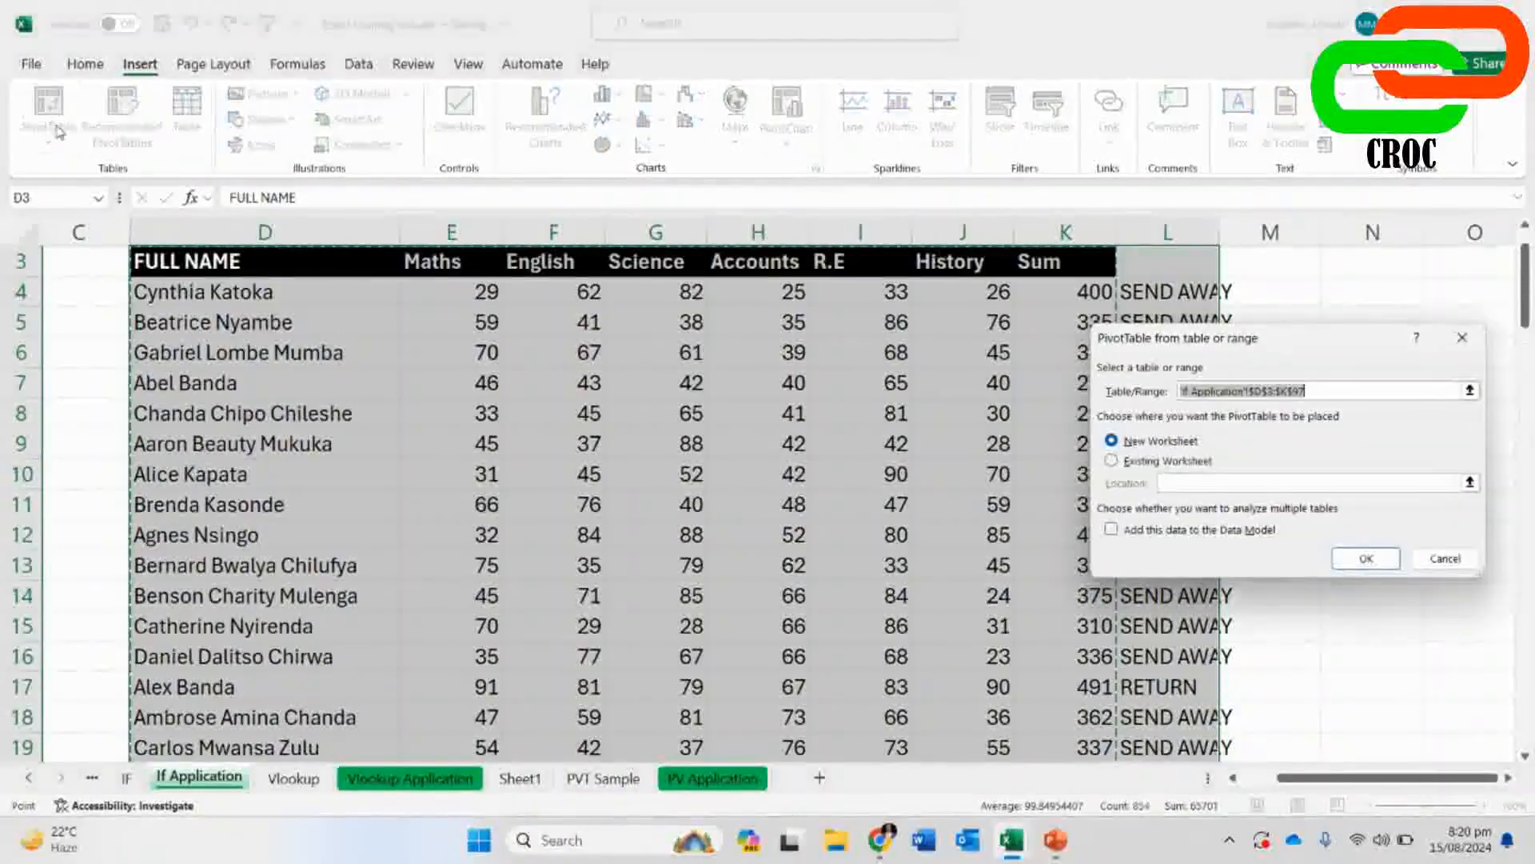
click(1356, 558)
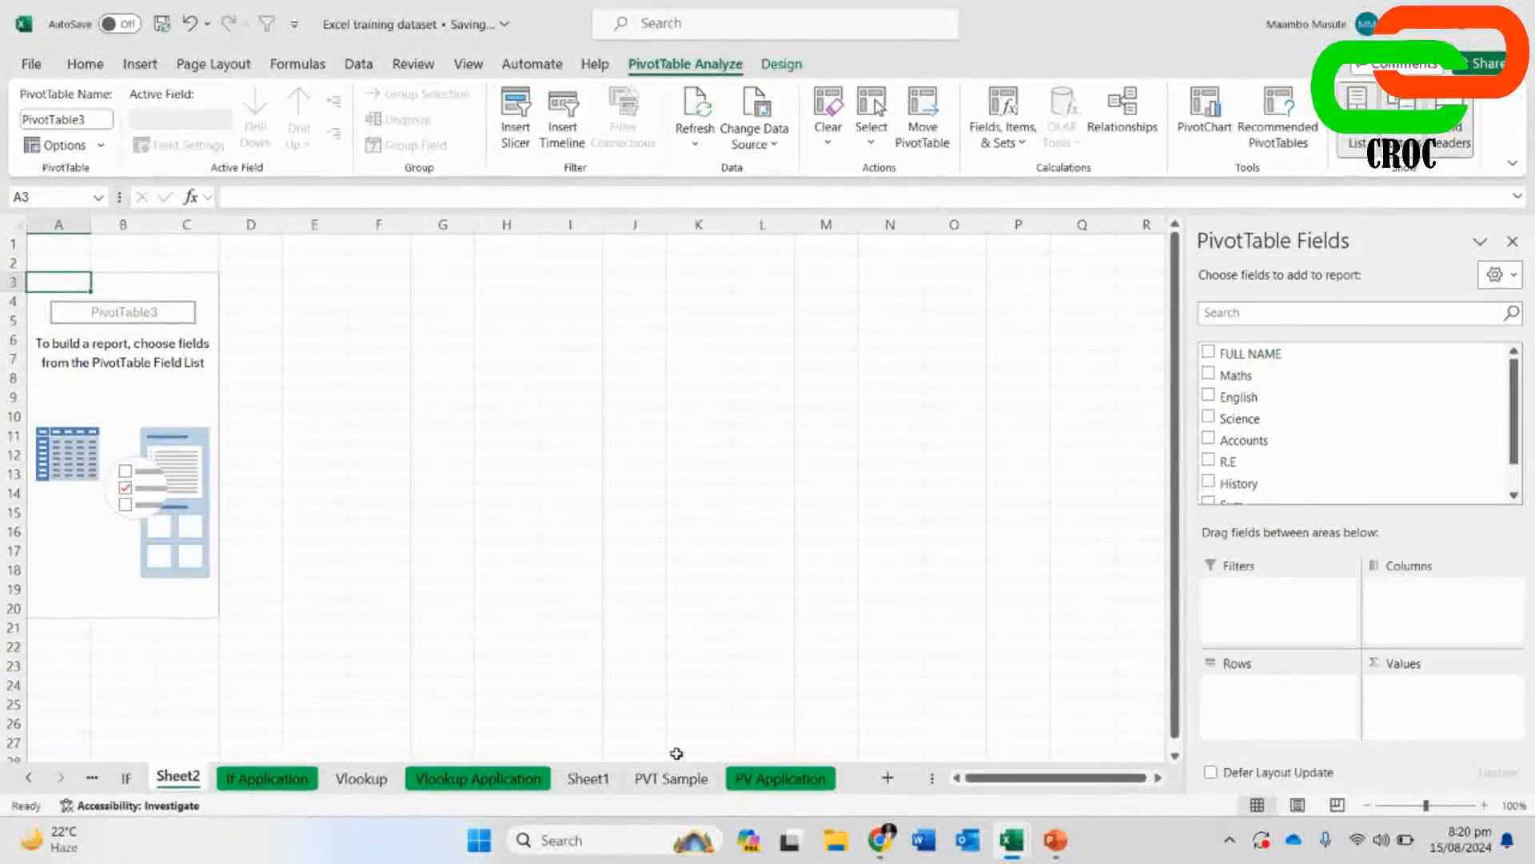
- Check the PivotTable's available fields and delete its new worksheet
scroll(1326, 429, down, 1)
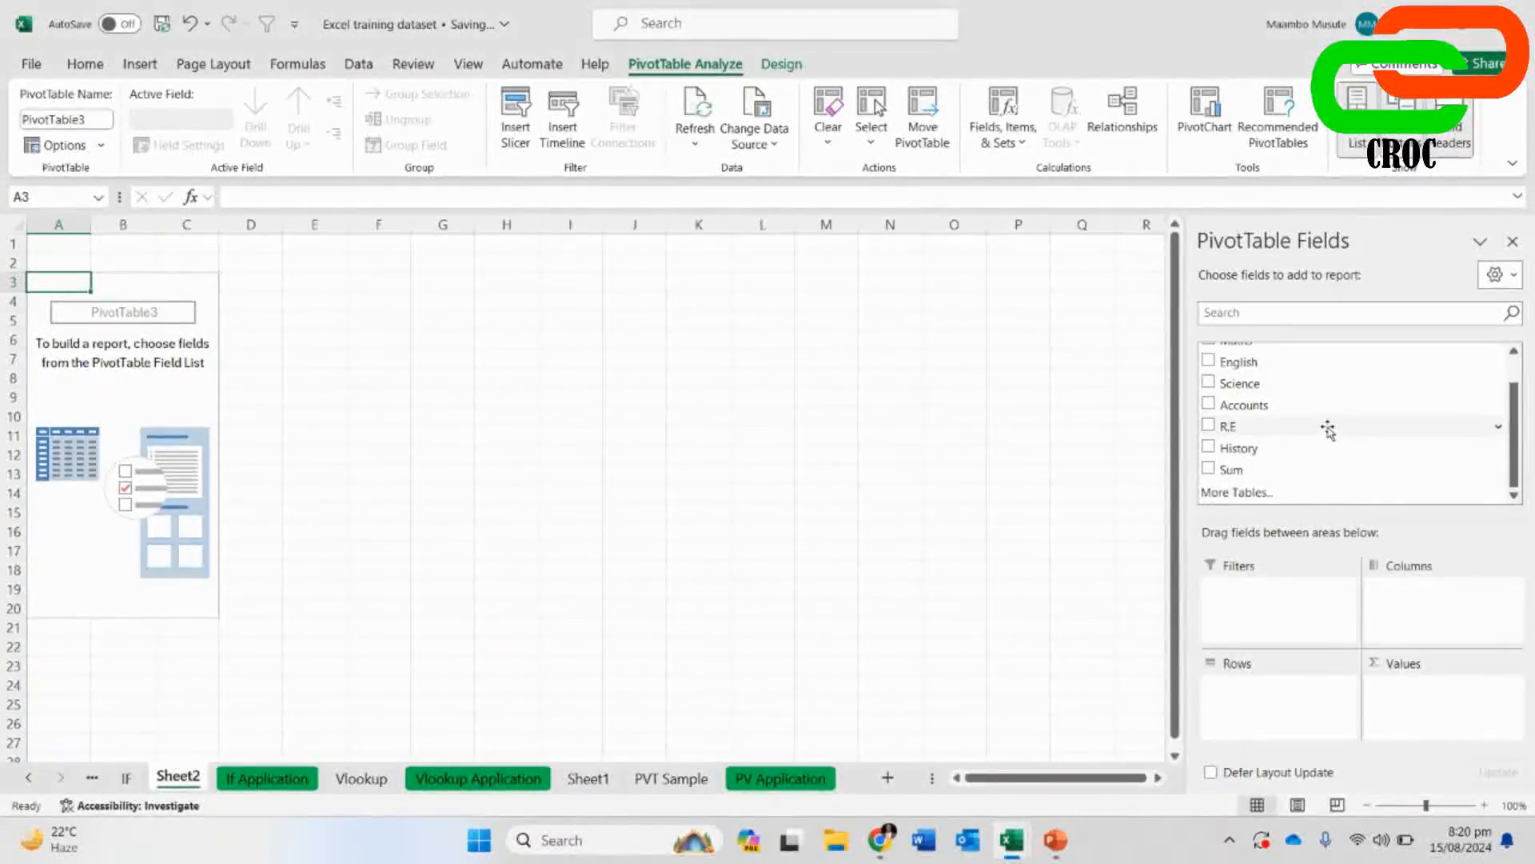
scroll(1326, 445, up, 1)
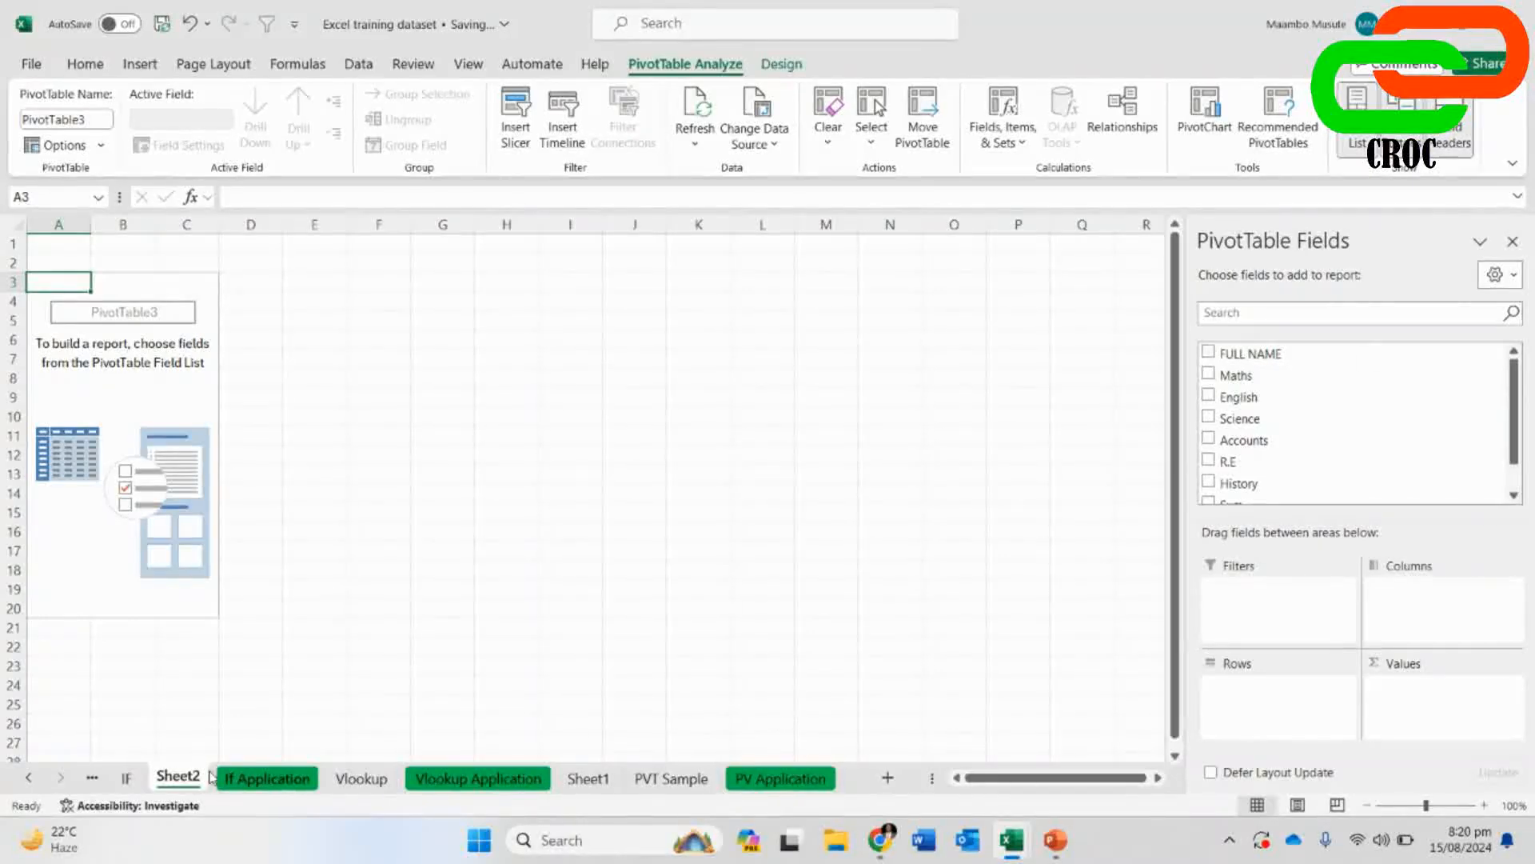
right_click(184, 778)
click(240, 468)
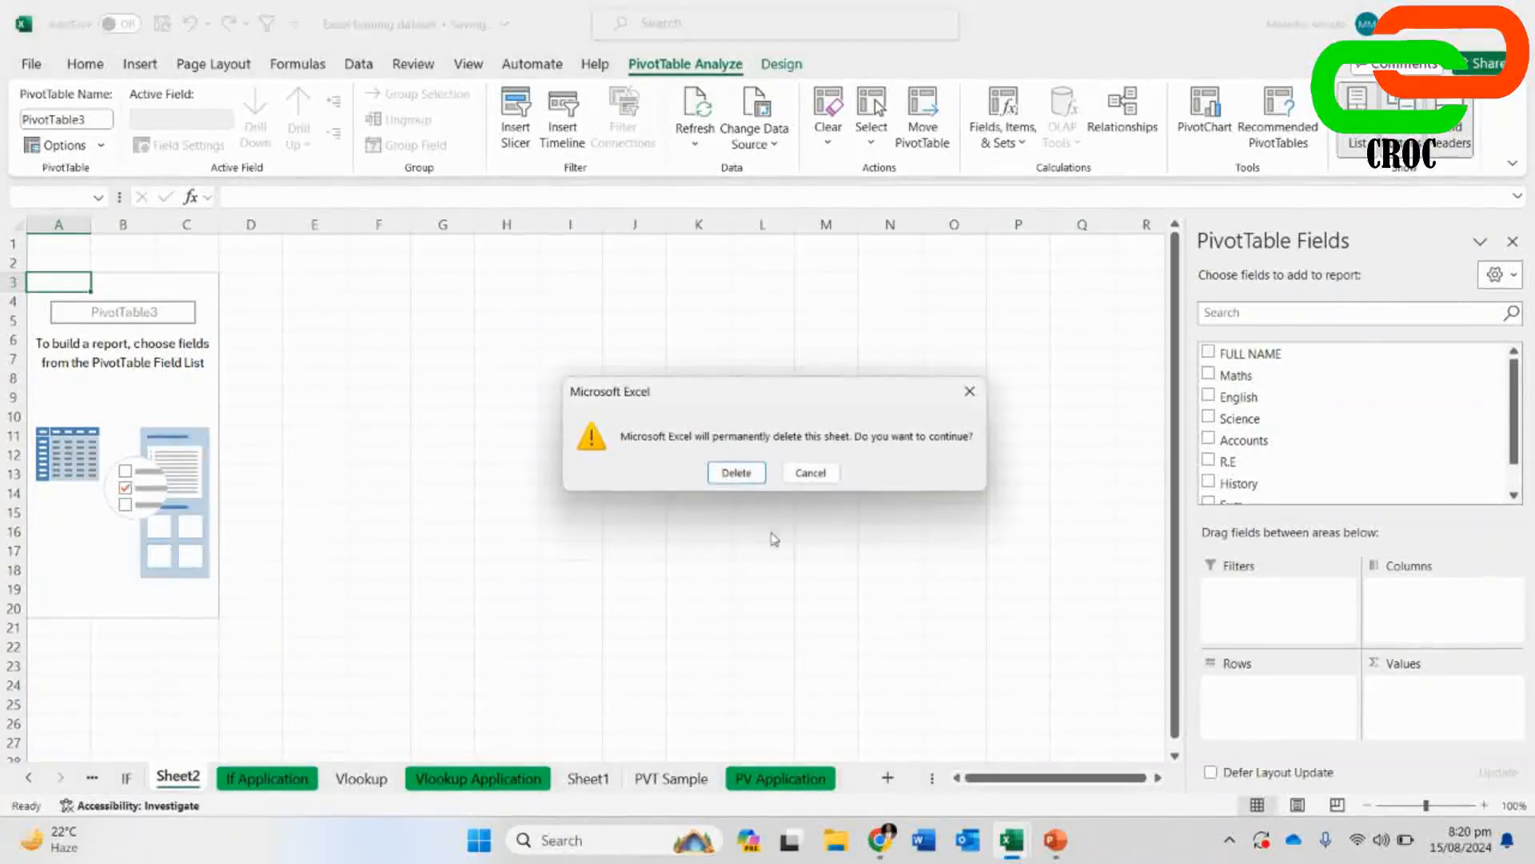
click(732, 473)
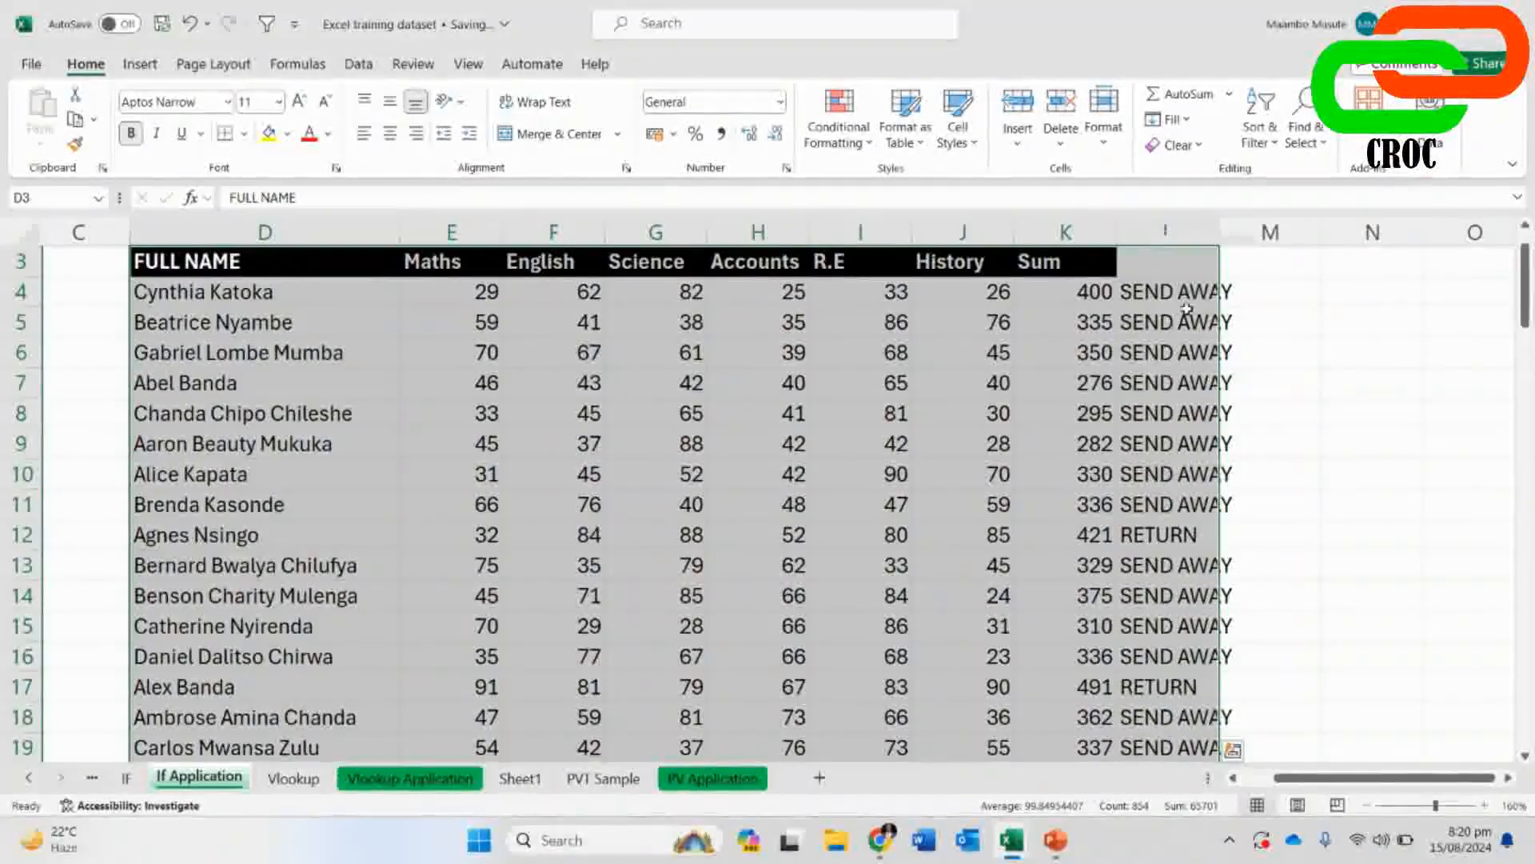
- Enter the heading DECISION in L3 above the RETURN and SEND AWAY results
click(1174, 271)
text(DE)
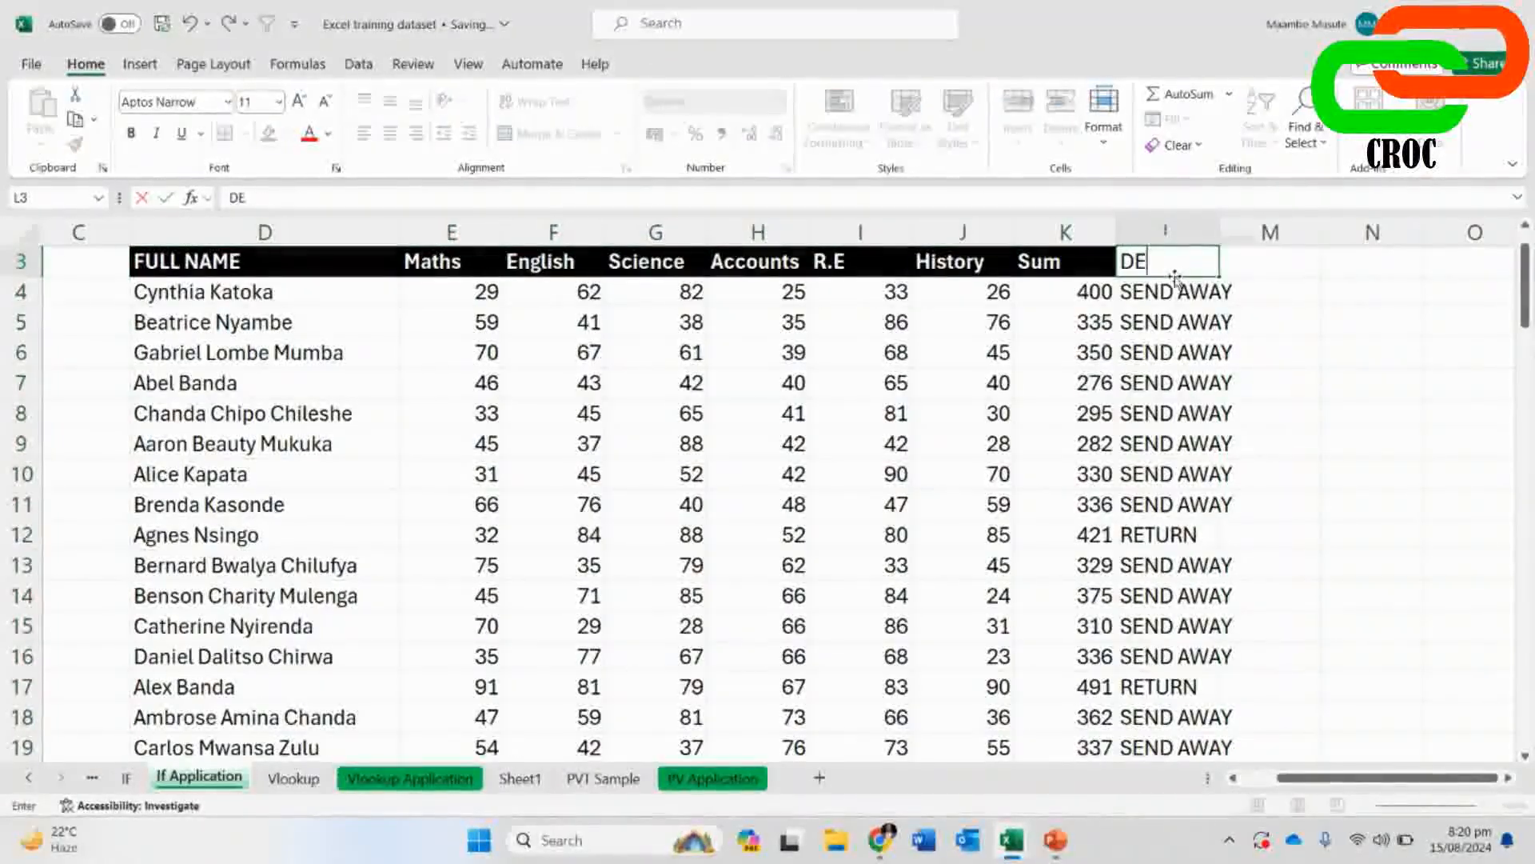
text(CISION)
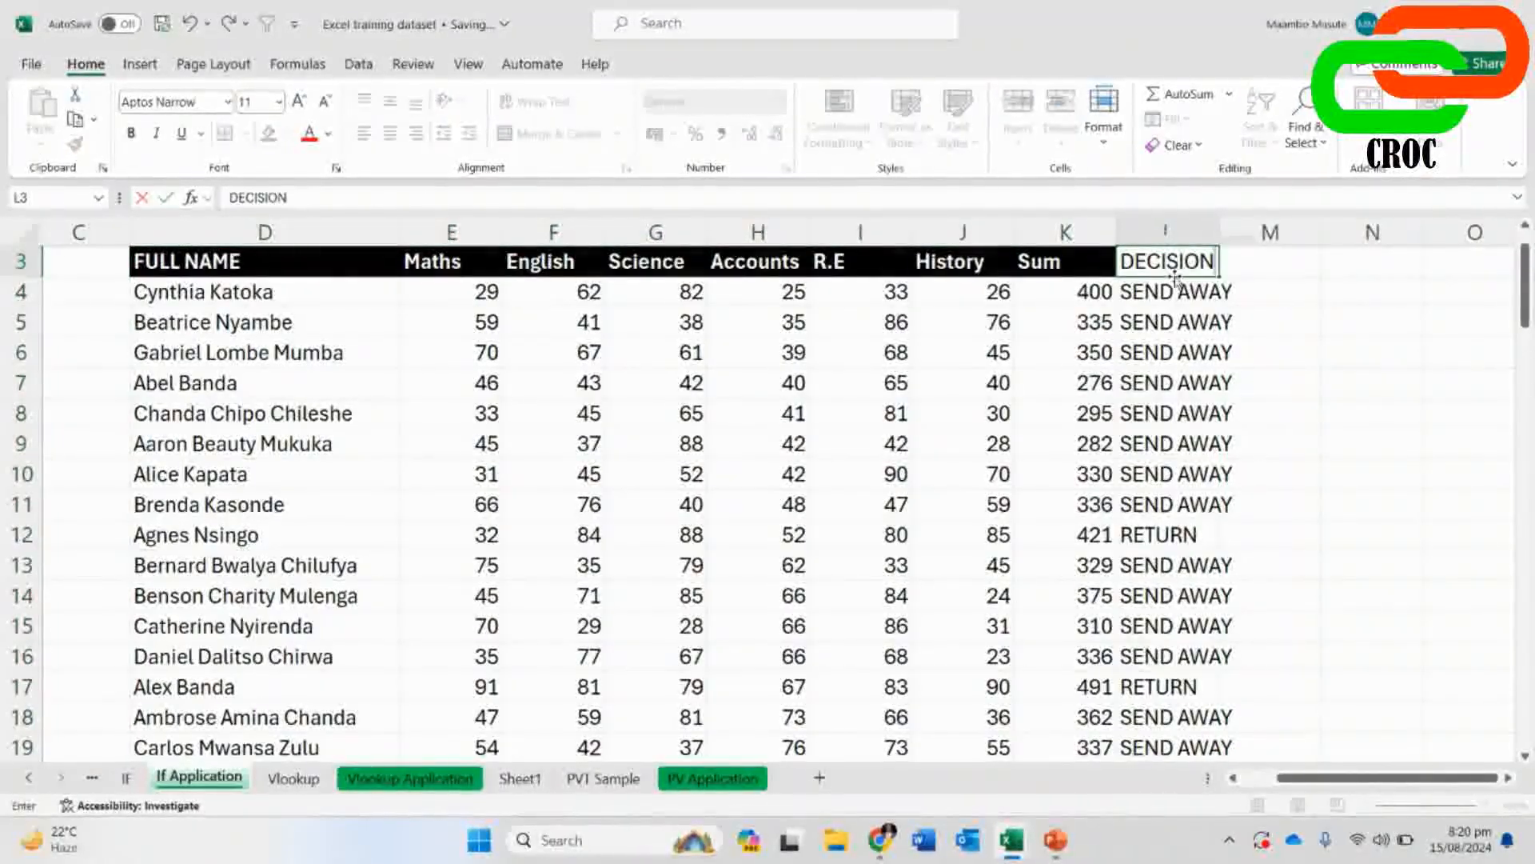
key(Return)
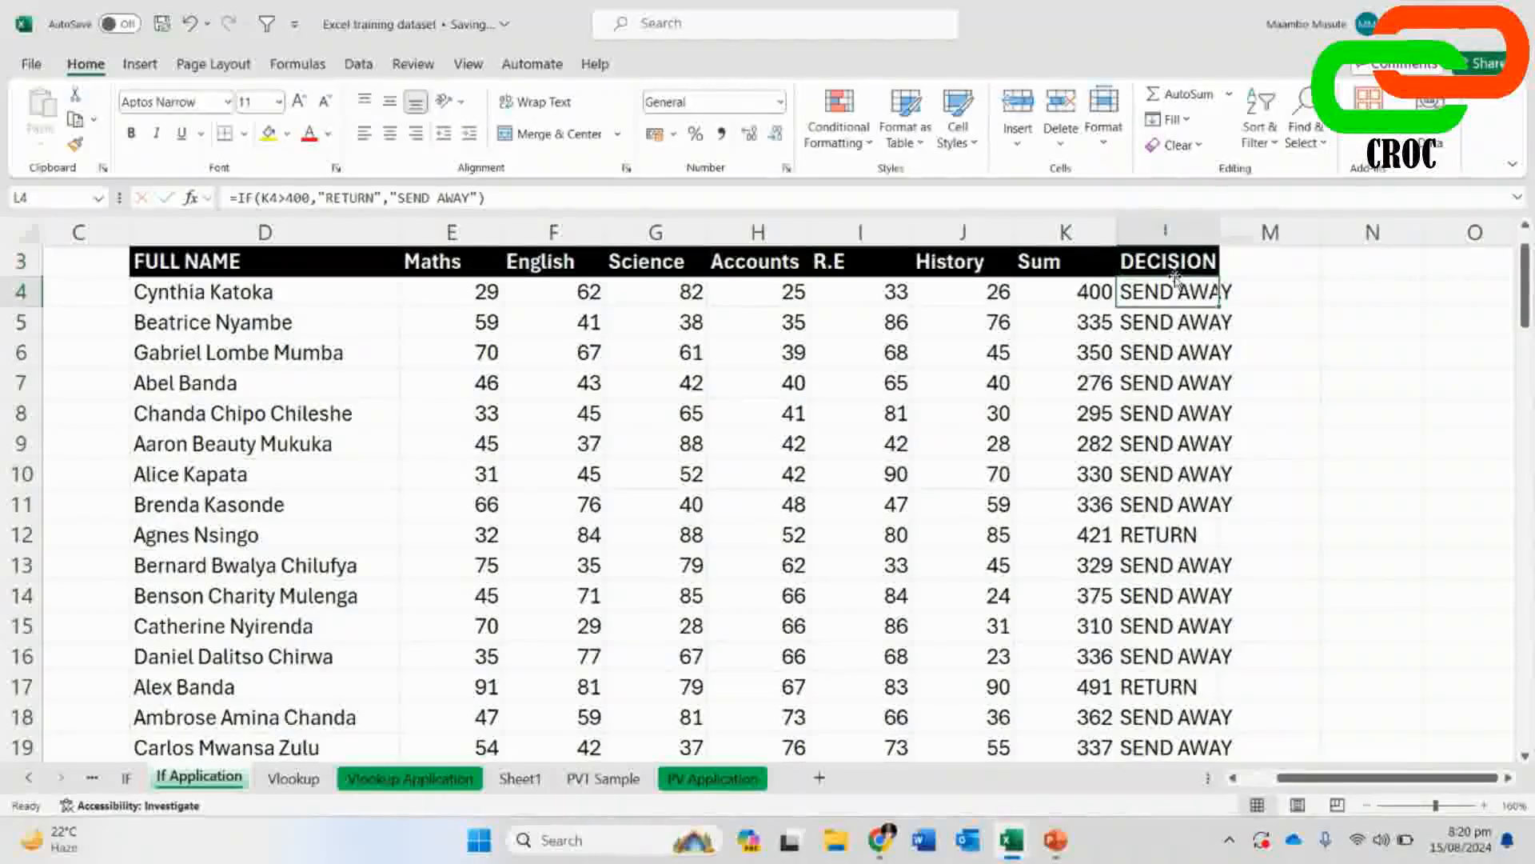
- Insert a PivotTable on a new worksheet from the whole results table, FULL NAME through DECISION
click(149, 266)
key(ctrl+shift+Right)
key(ctrl+shift+Down)
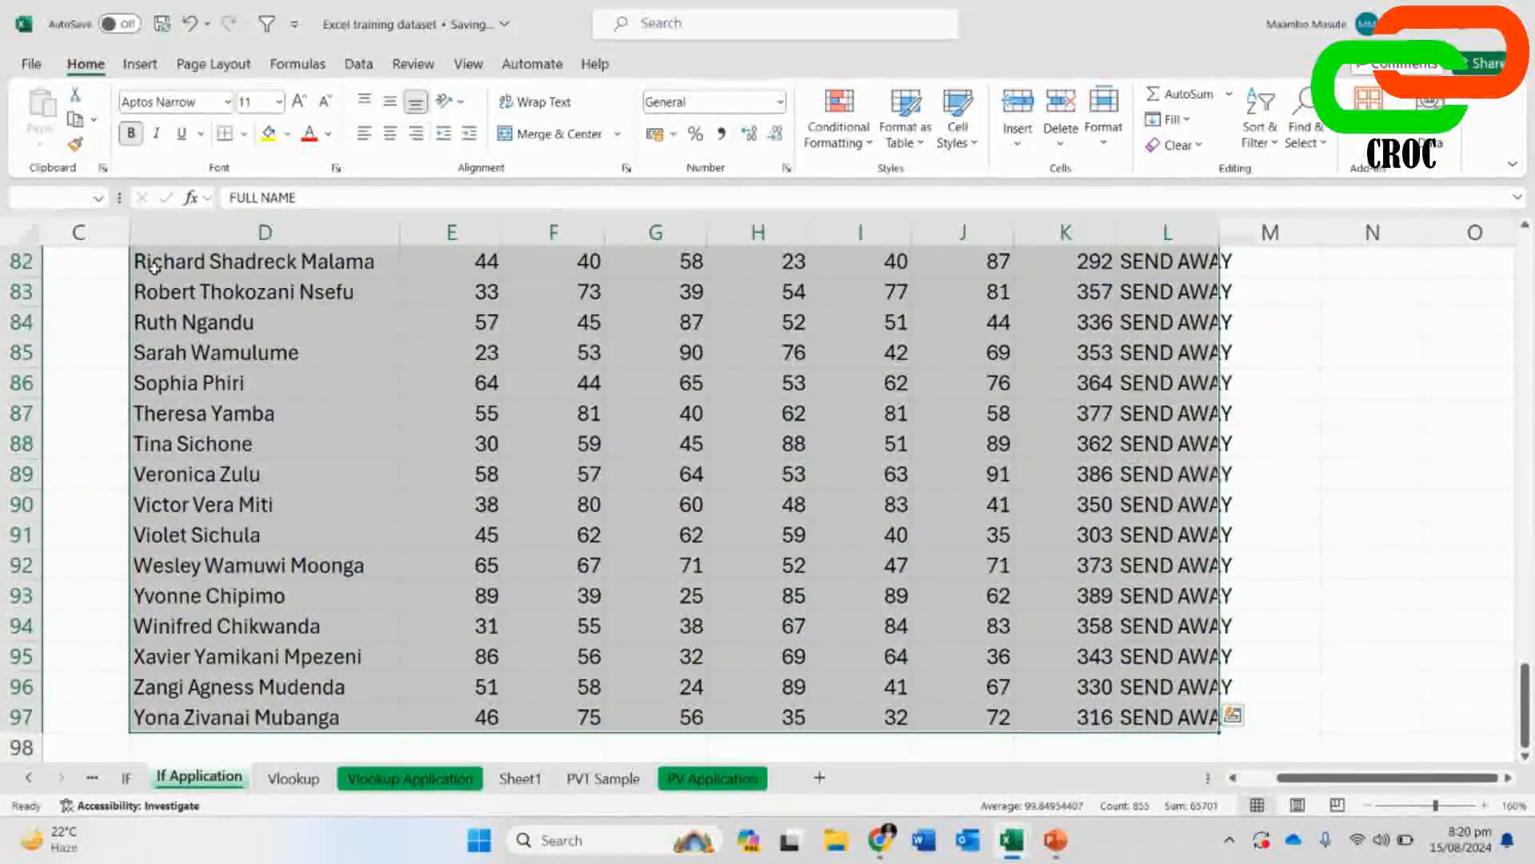
drag(1523, 680, 1523, 268)
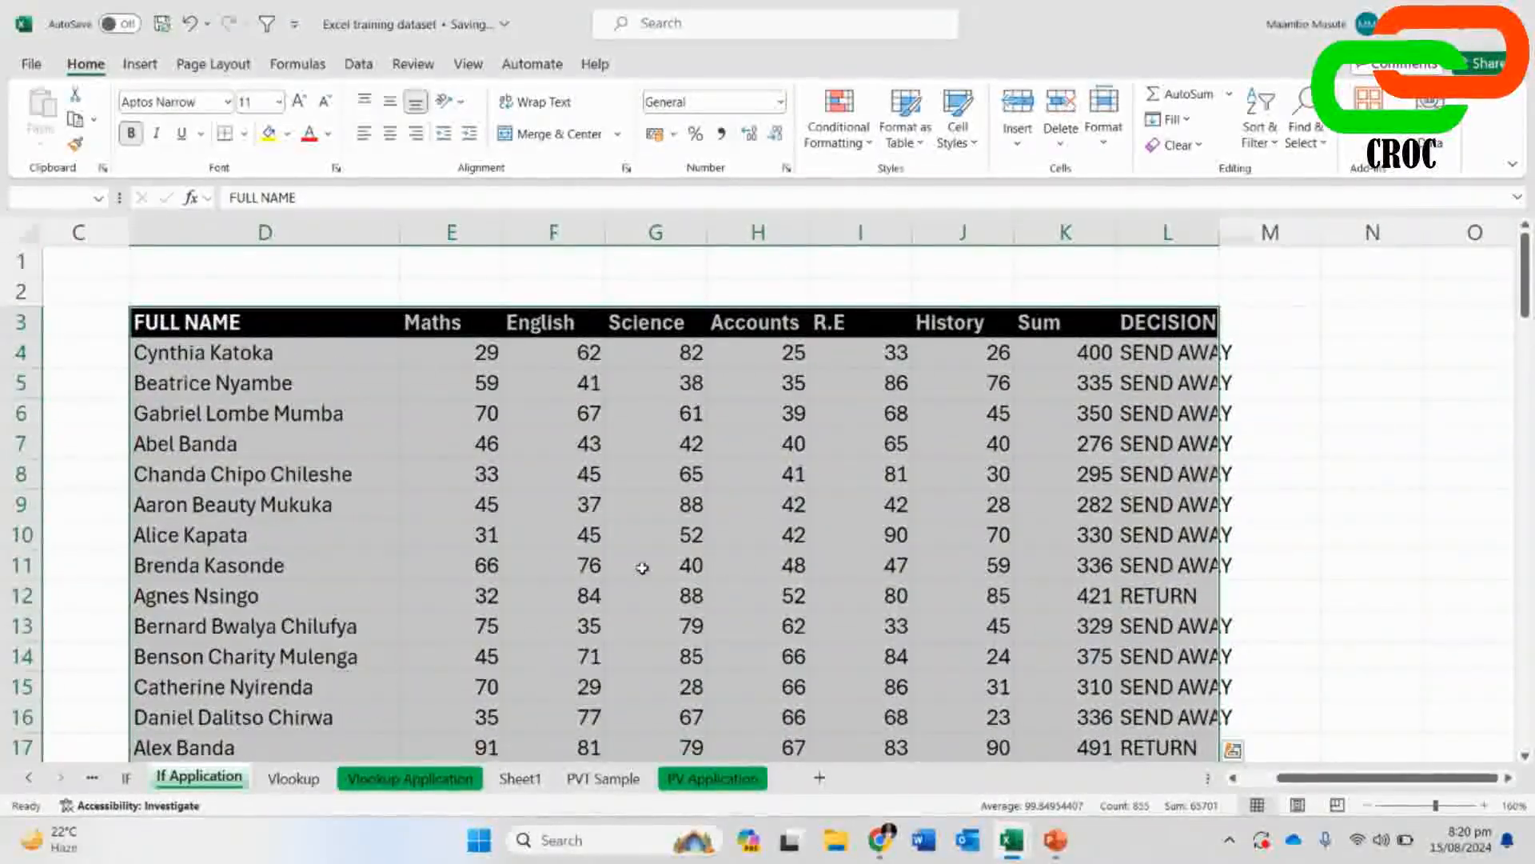
click(140, 64)
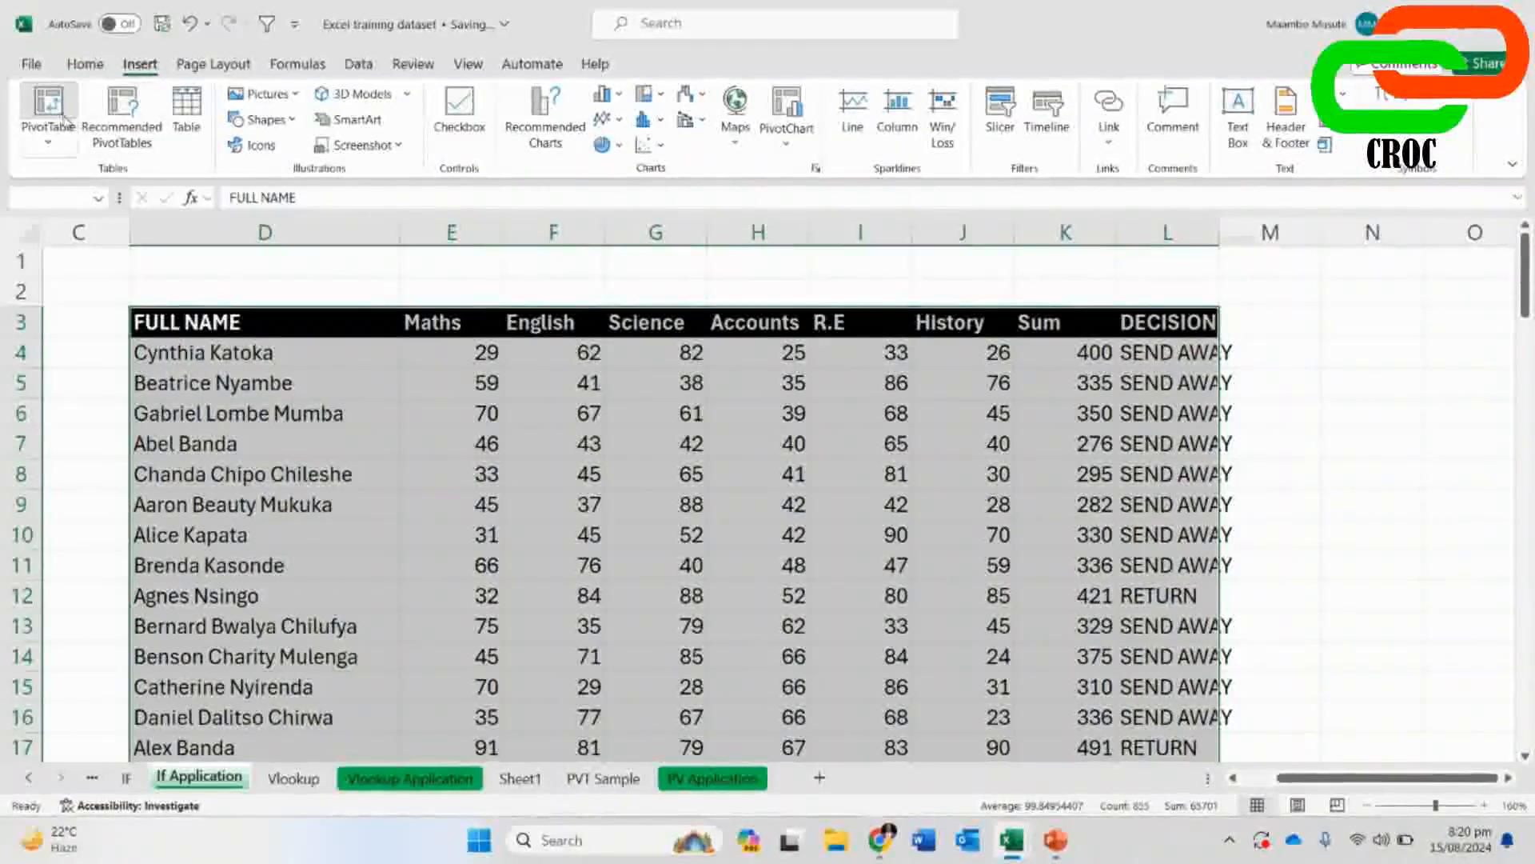
click(64, 116)
click(1345, 558)
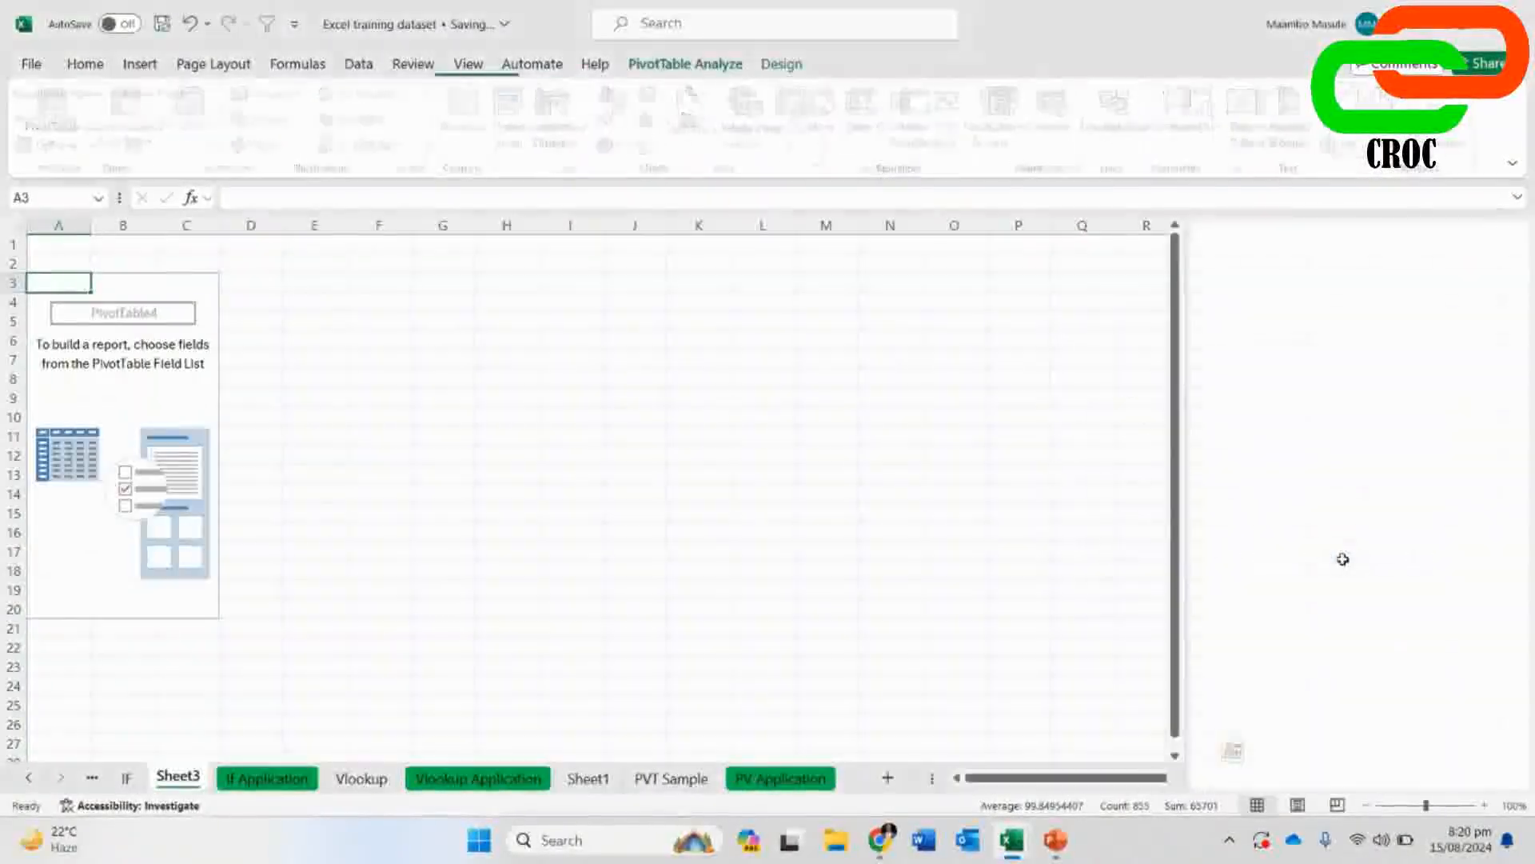
- Add FULL NAME and DECISION as PivotTable row fields and look through the listed pupils
scroll(1294, 455, down, 1)
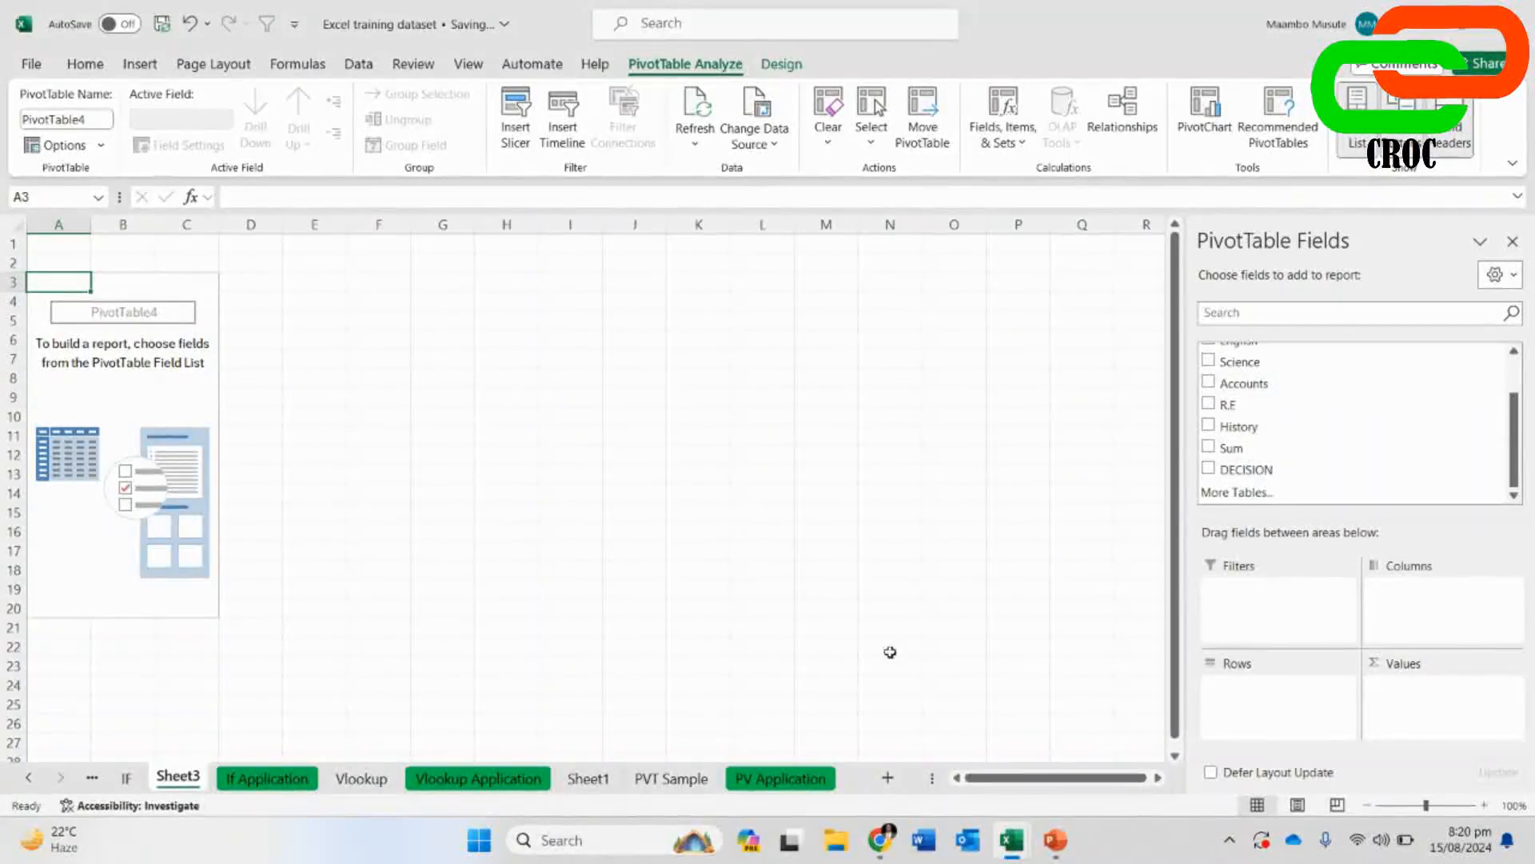
scroll(1343, 425, up, 1)
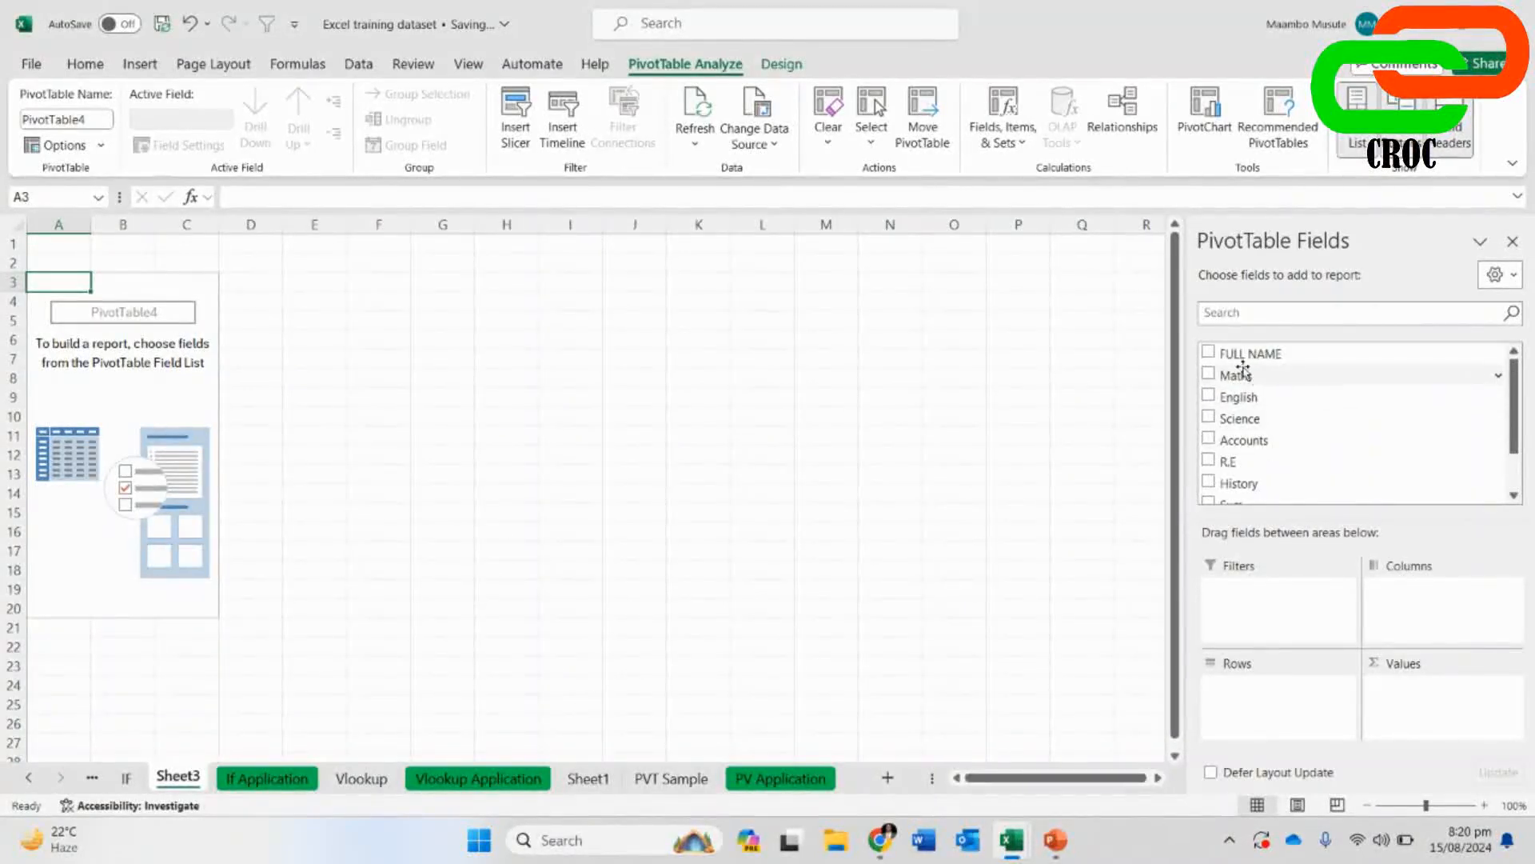
click(1208, 352)
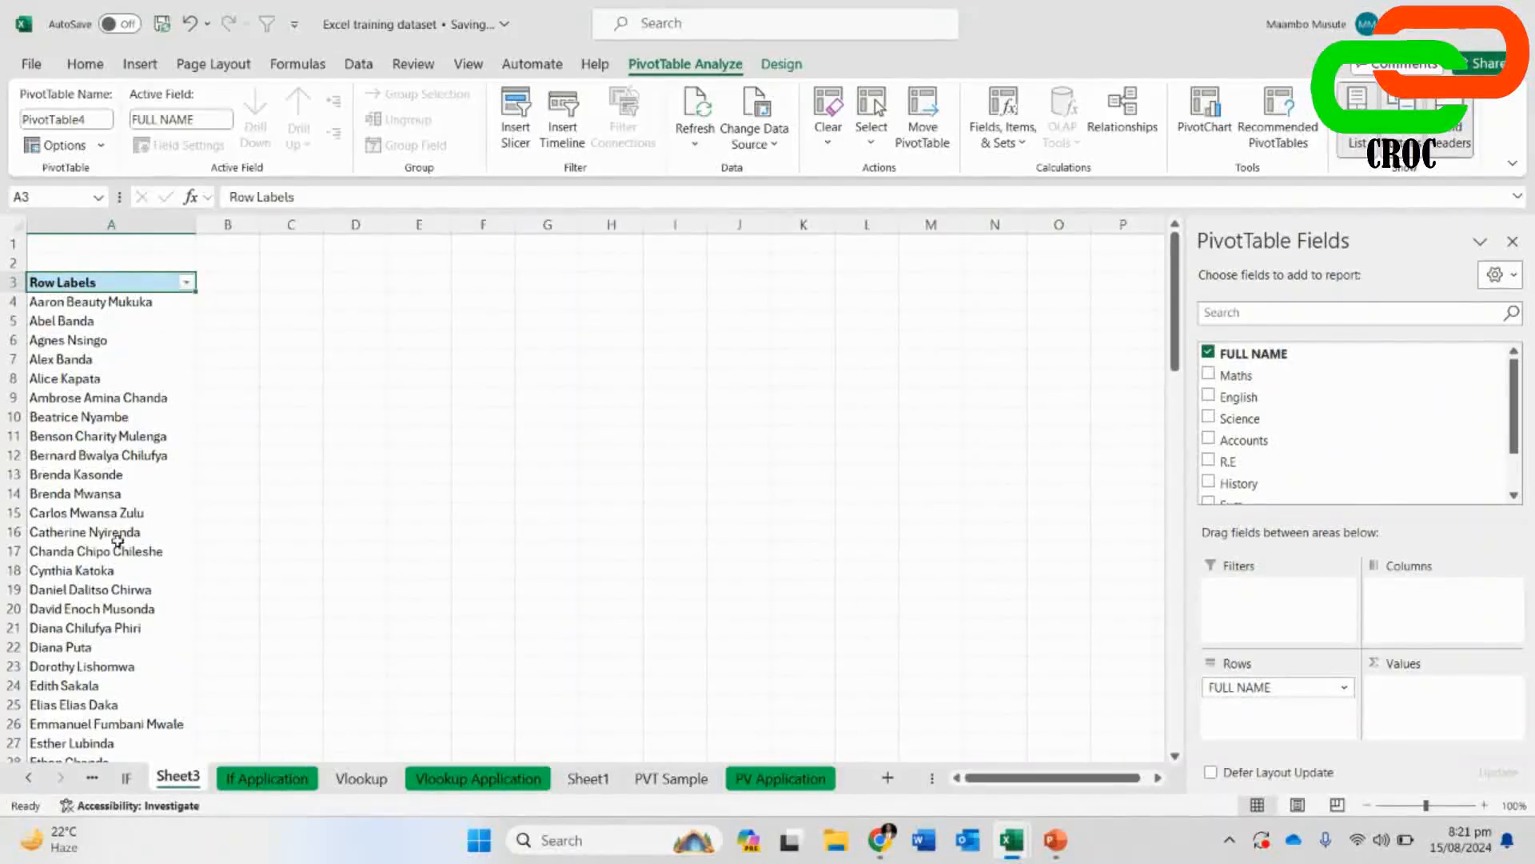
scroll(1309, 397, down, 3)
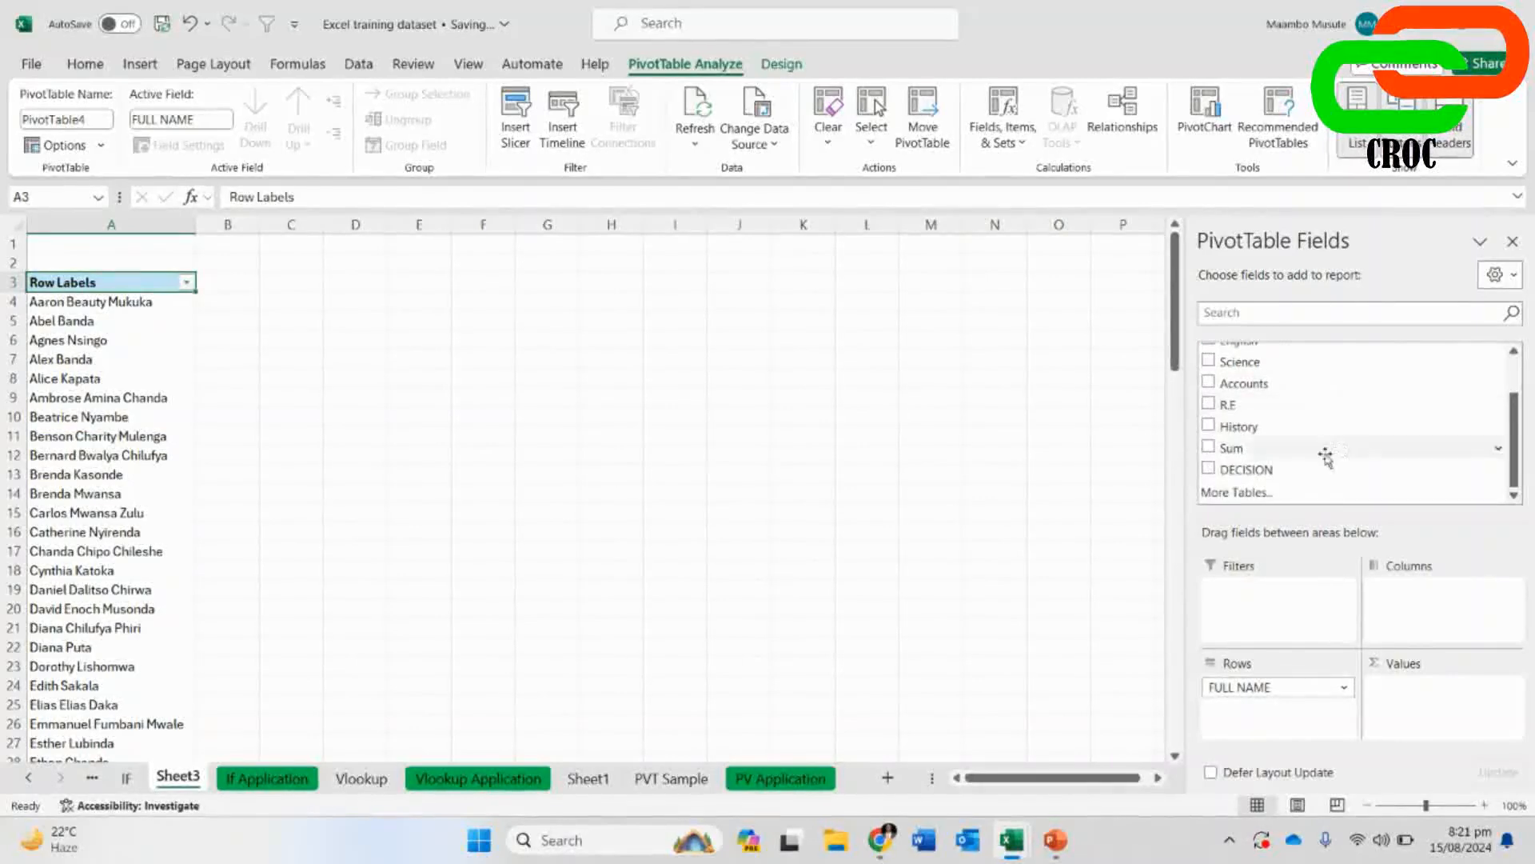
click(1208, 470)
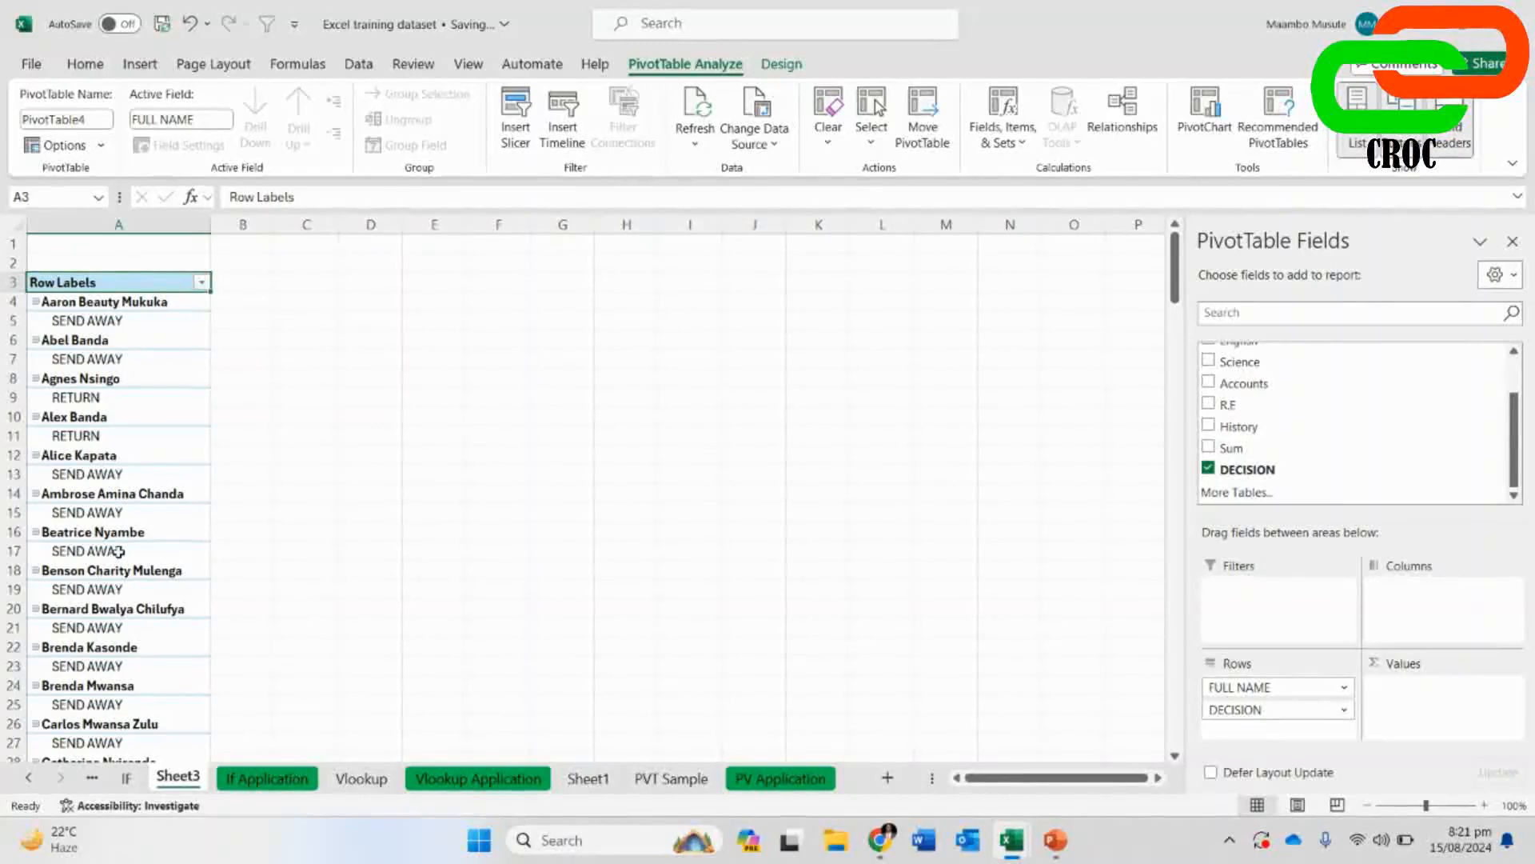
scroll(119, 552, down, 10)
scroll(128, 544, up, 6)
scroll(138, 537, up, 4)
scroll(1308, 466, up, 2)
scroll(1307, 466, down, 3)
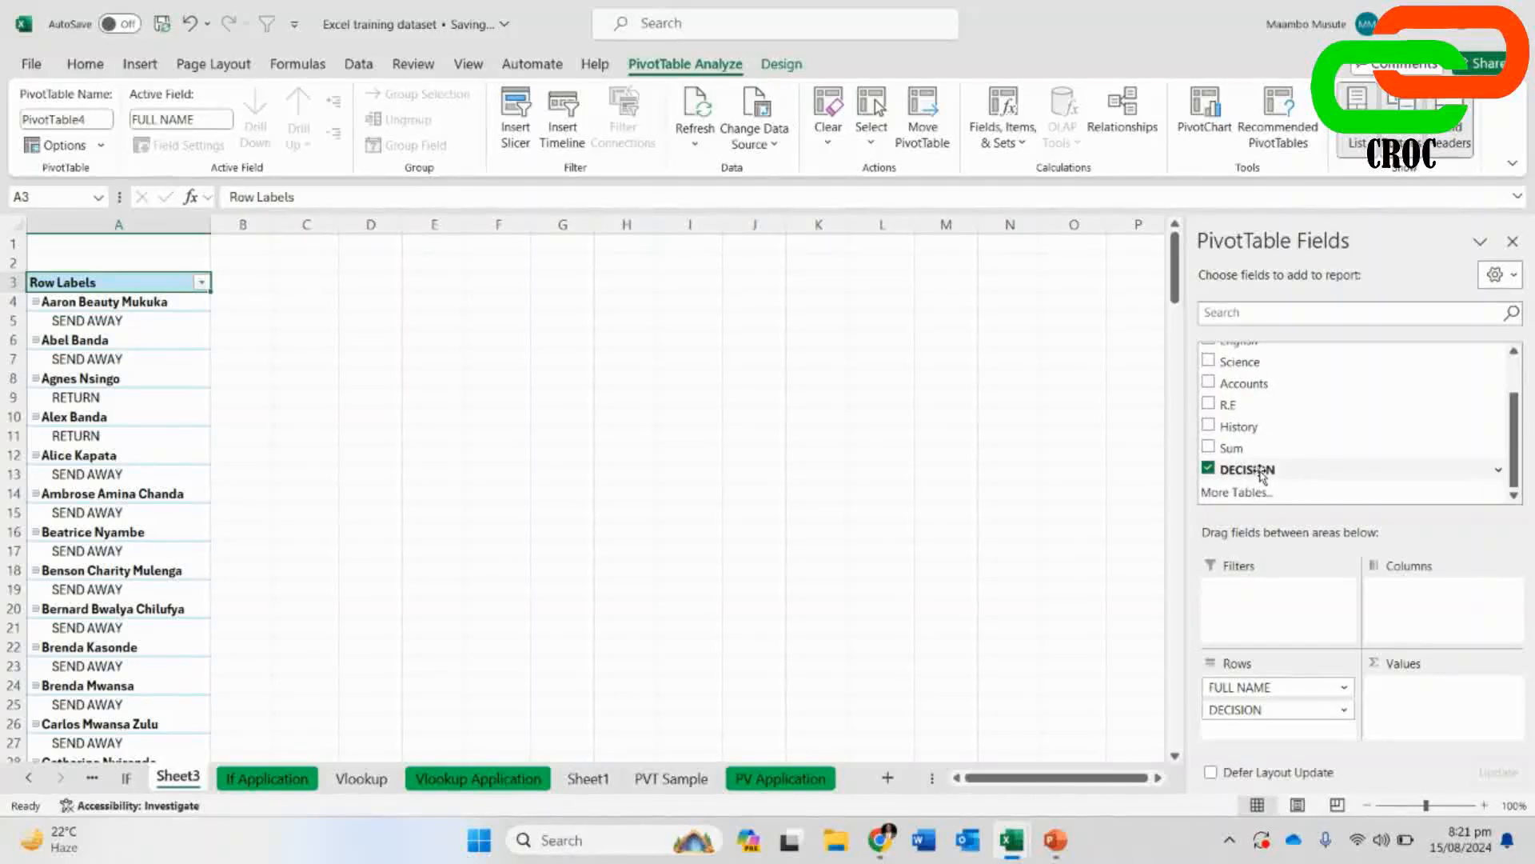
- Remove the DECISION and FULL NAME fields from the PivotTable's rows
drag(1272, 711, 1277, 395)
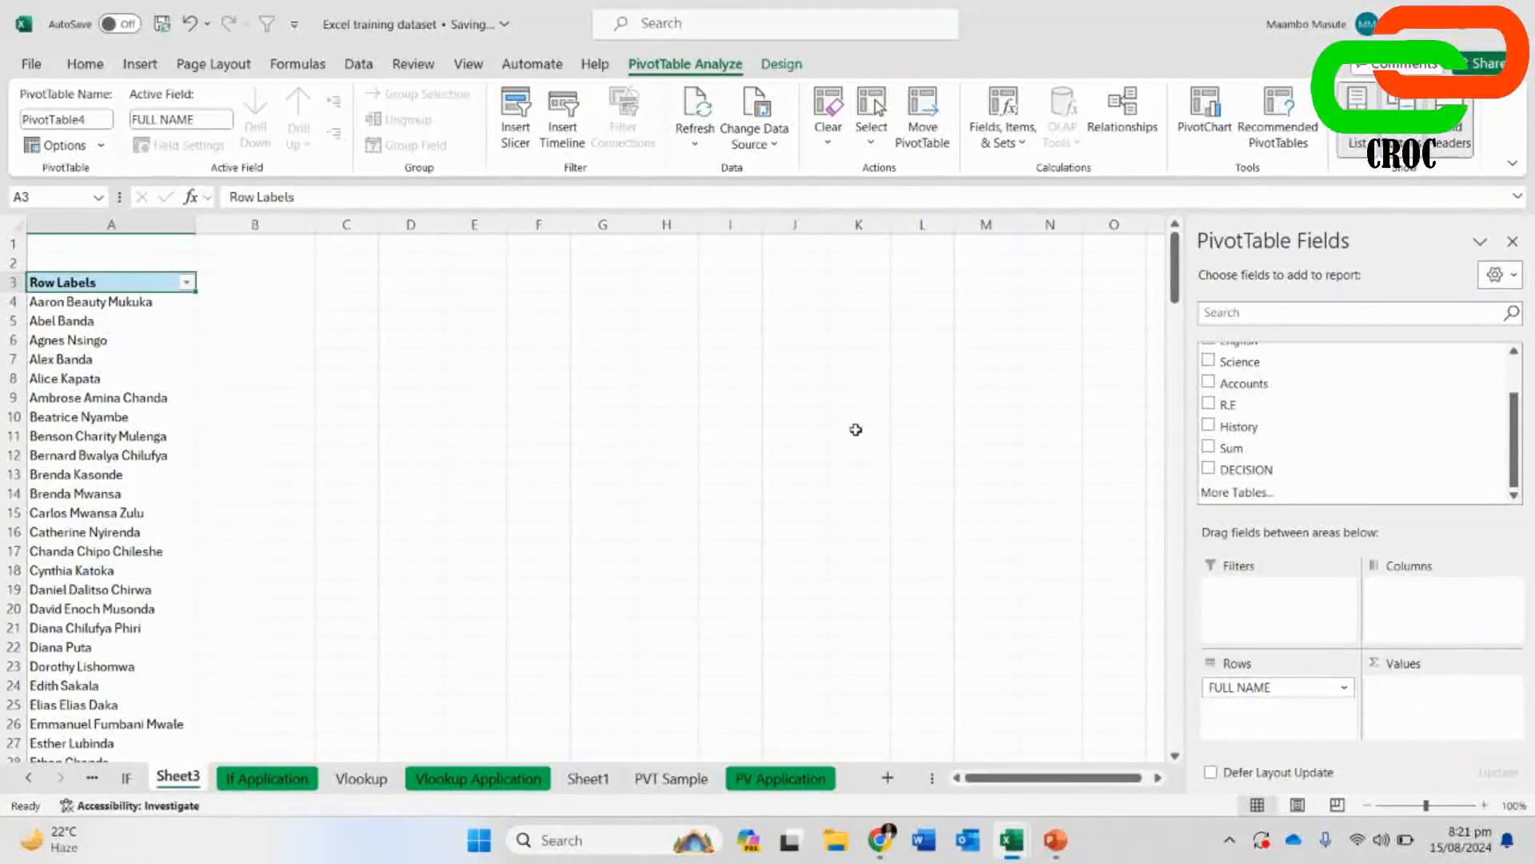
click(150, 331)
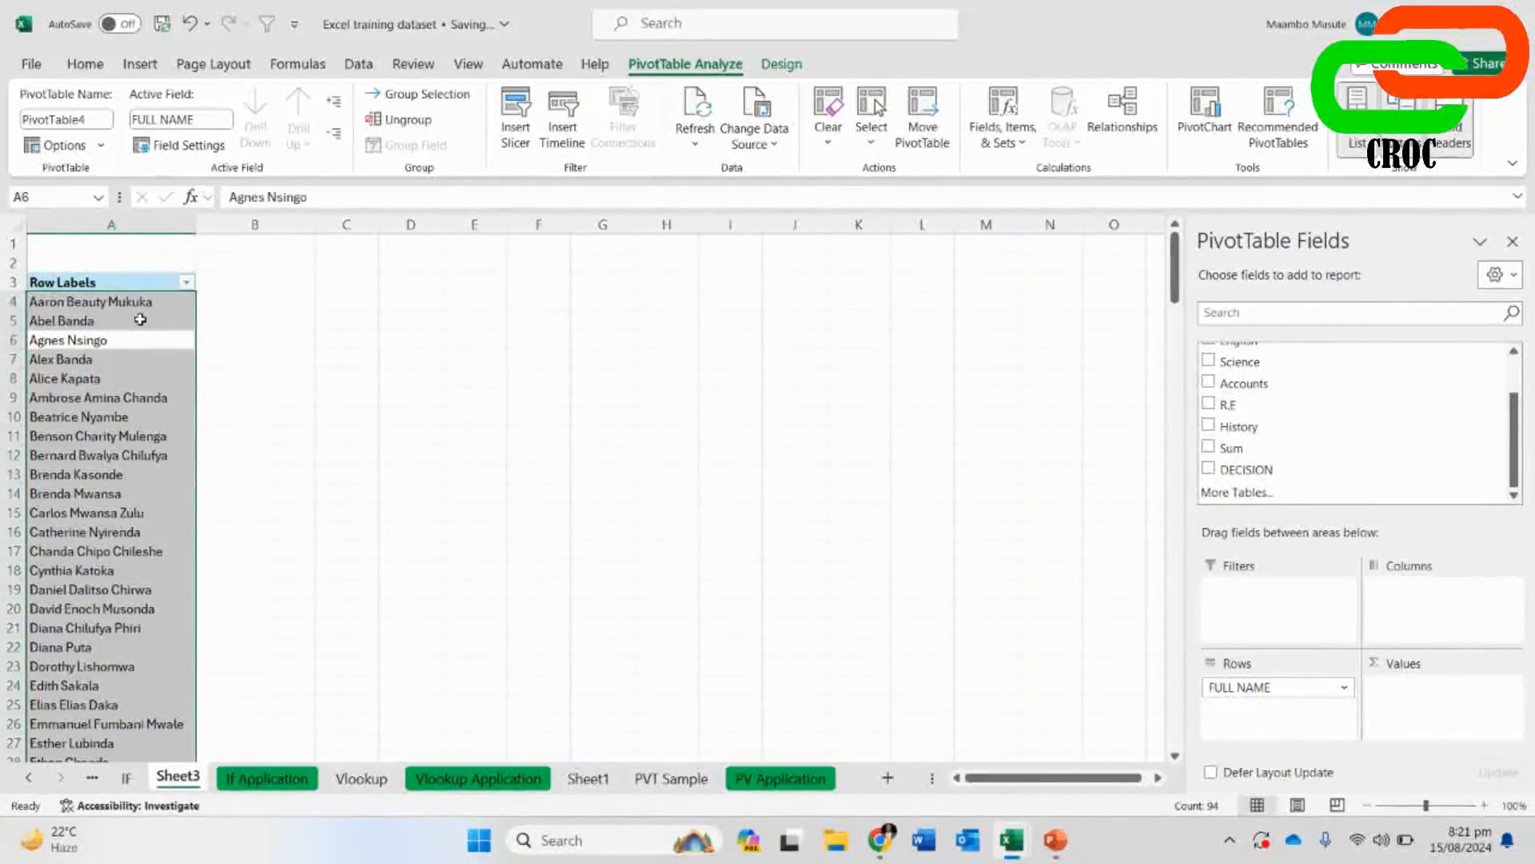
click(171, 319)
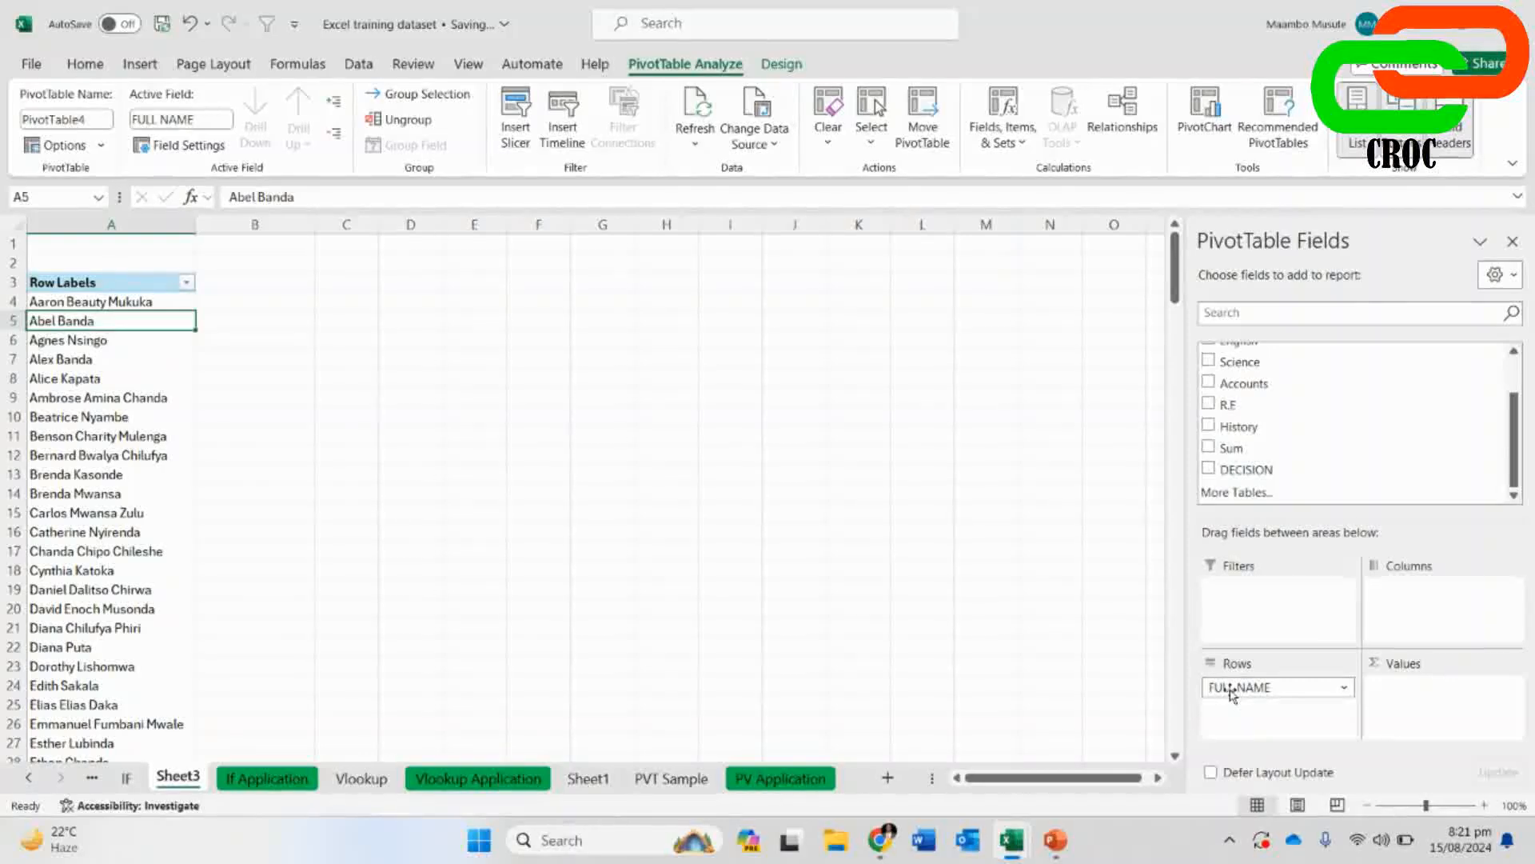
drag(1232, 692, 1223, 412)
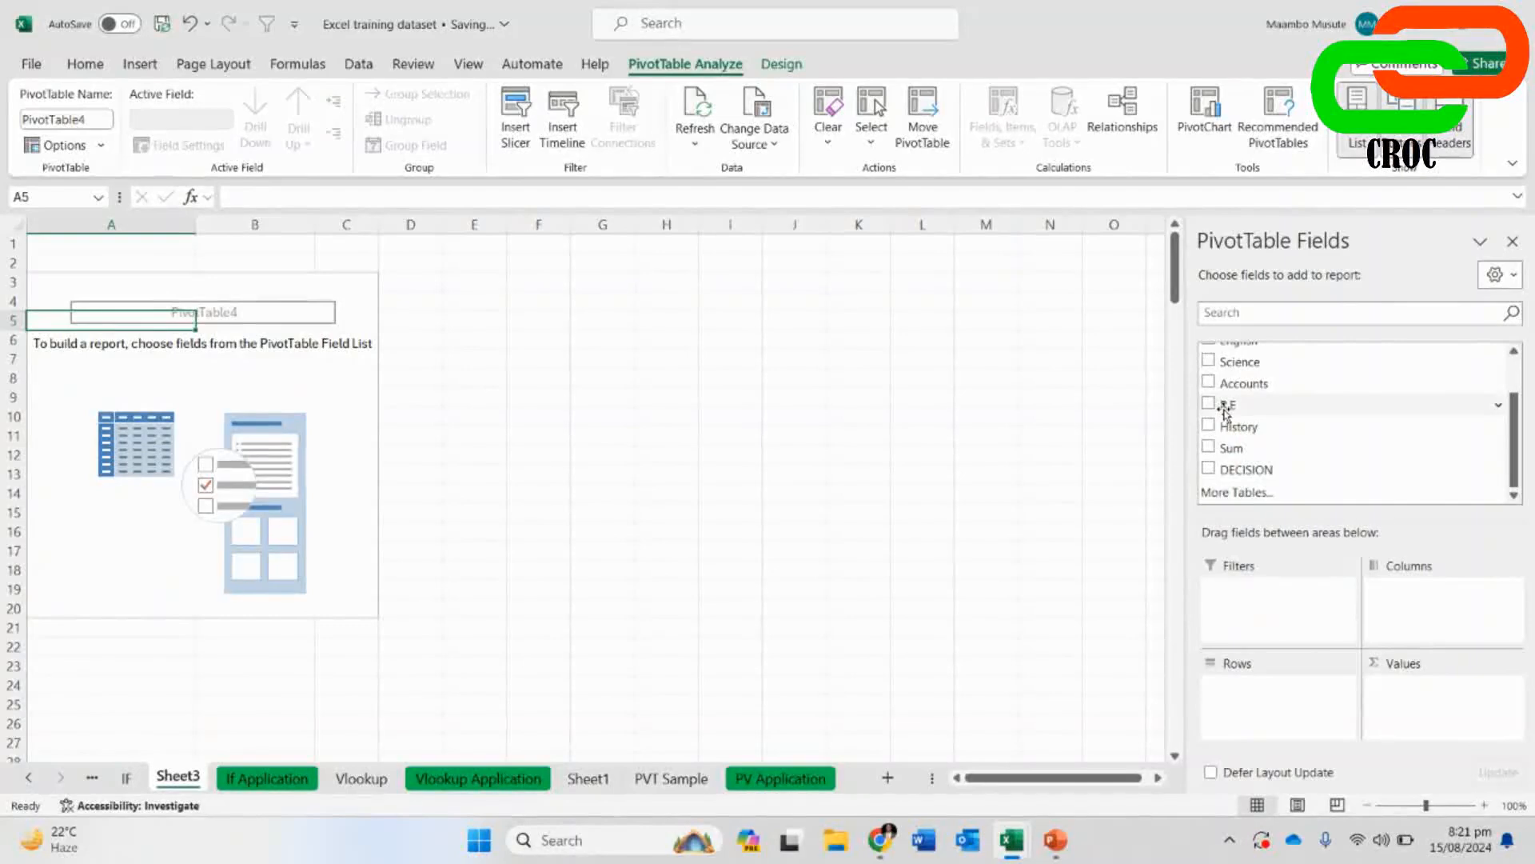
- Place DECISION in both the PivotTable's rows and values to count the pupils per decision
drag(1252, 468, 1303, 696)
click(73, 301)
click(64, 315)
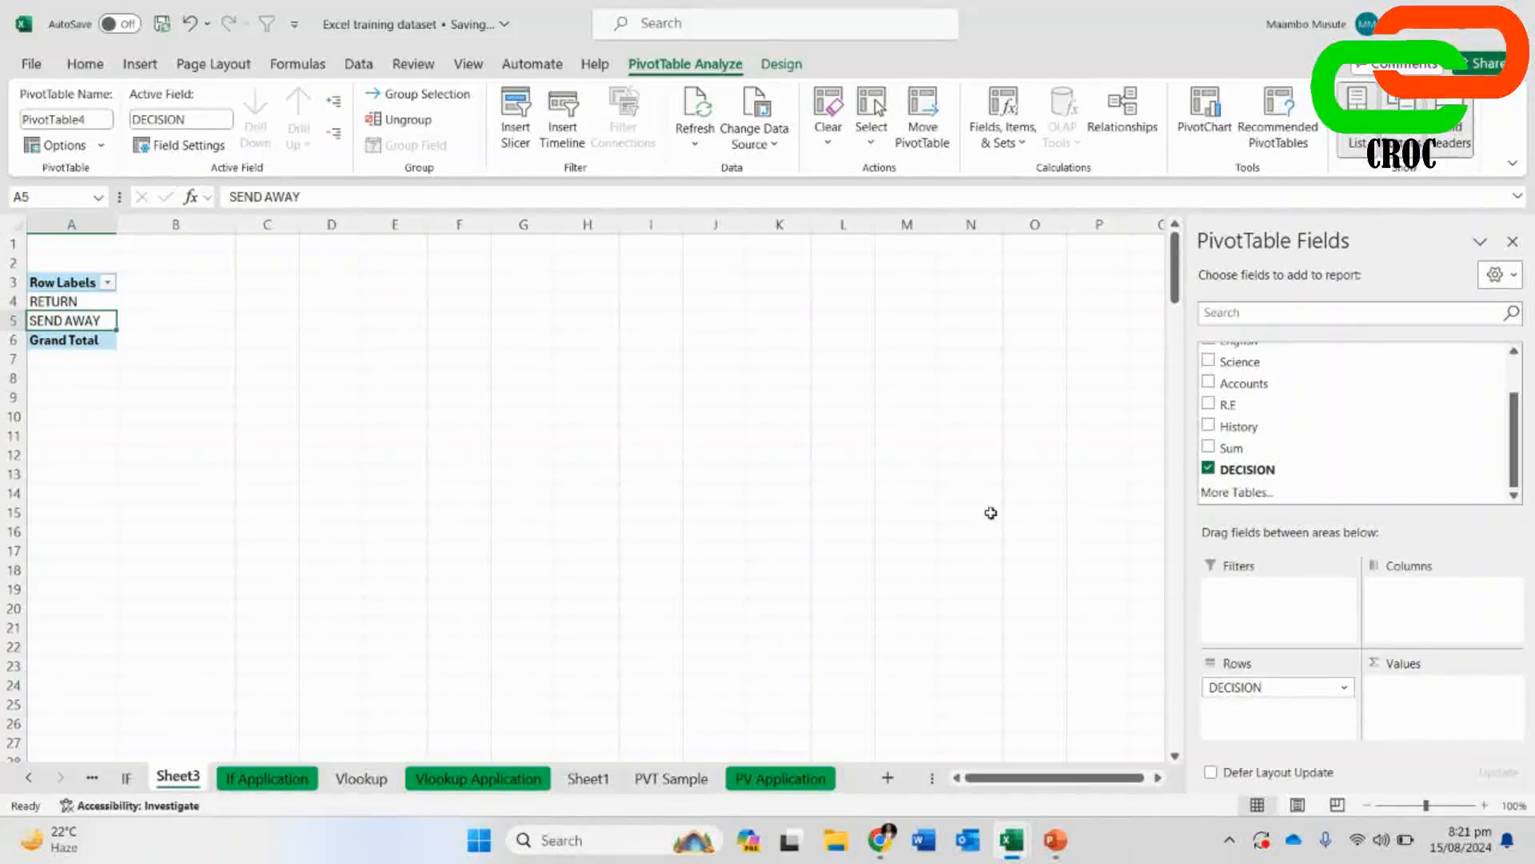
click(1238, 472)
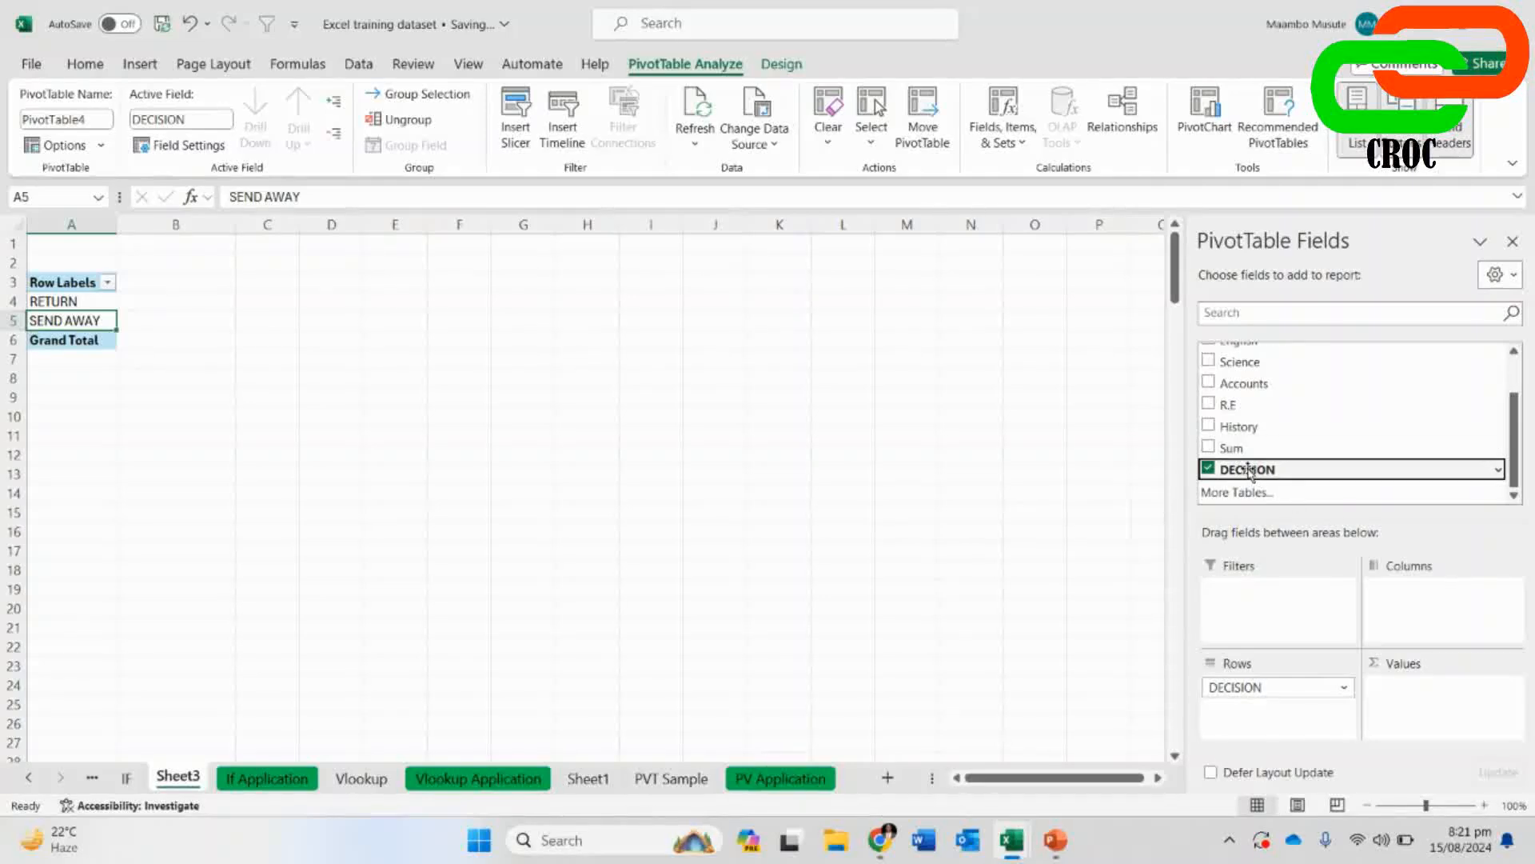
drag(1248, 472, 1446, 707)
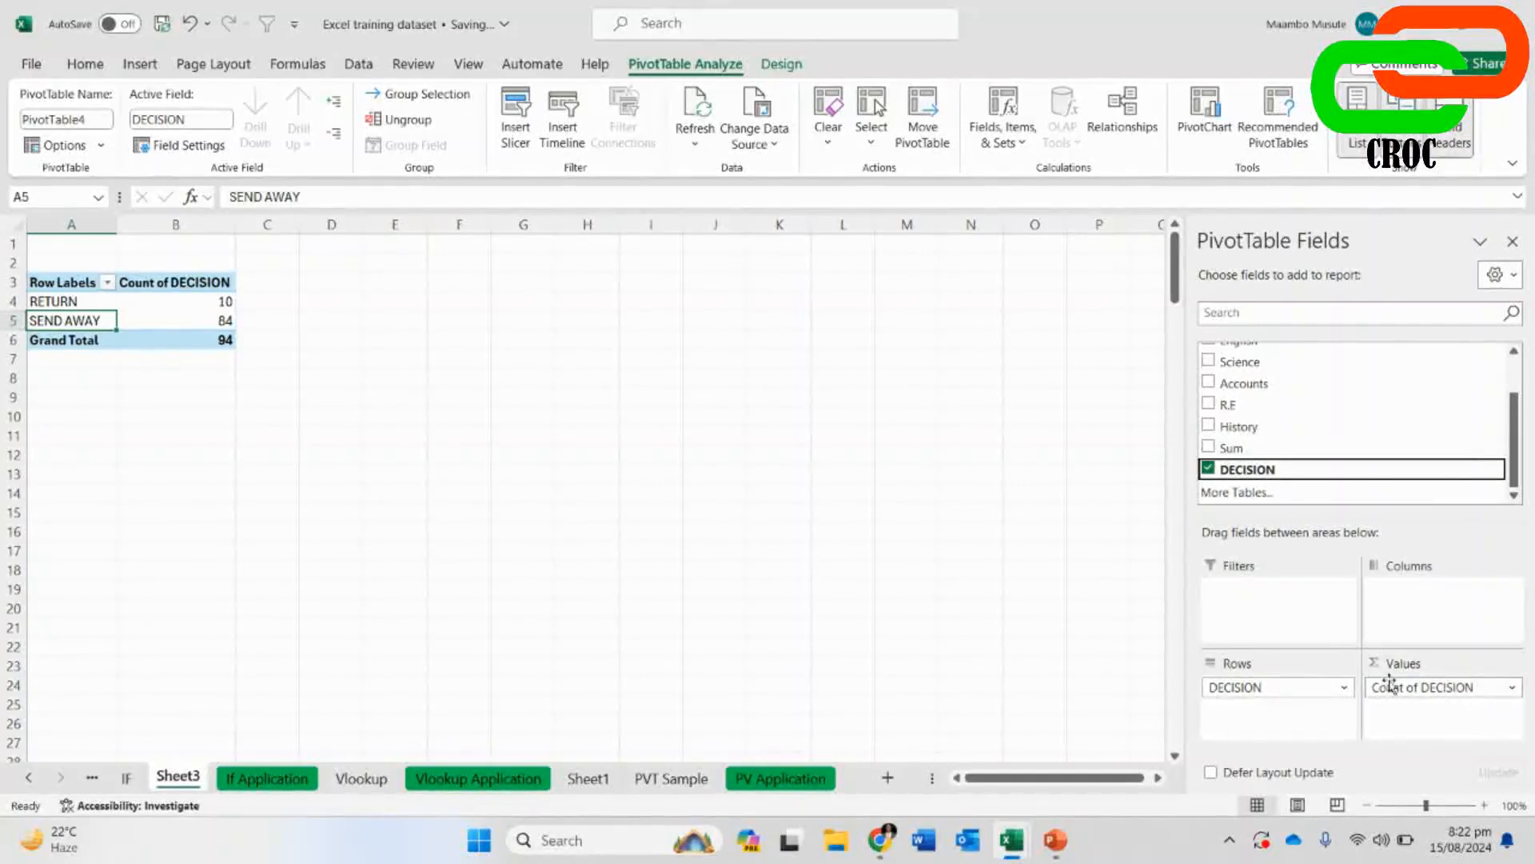
- Examine the PivotTable's counts for the RETURN and SEND AWAY decisions
click(231, 418)
click(156, 304)
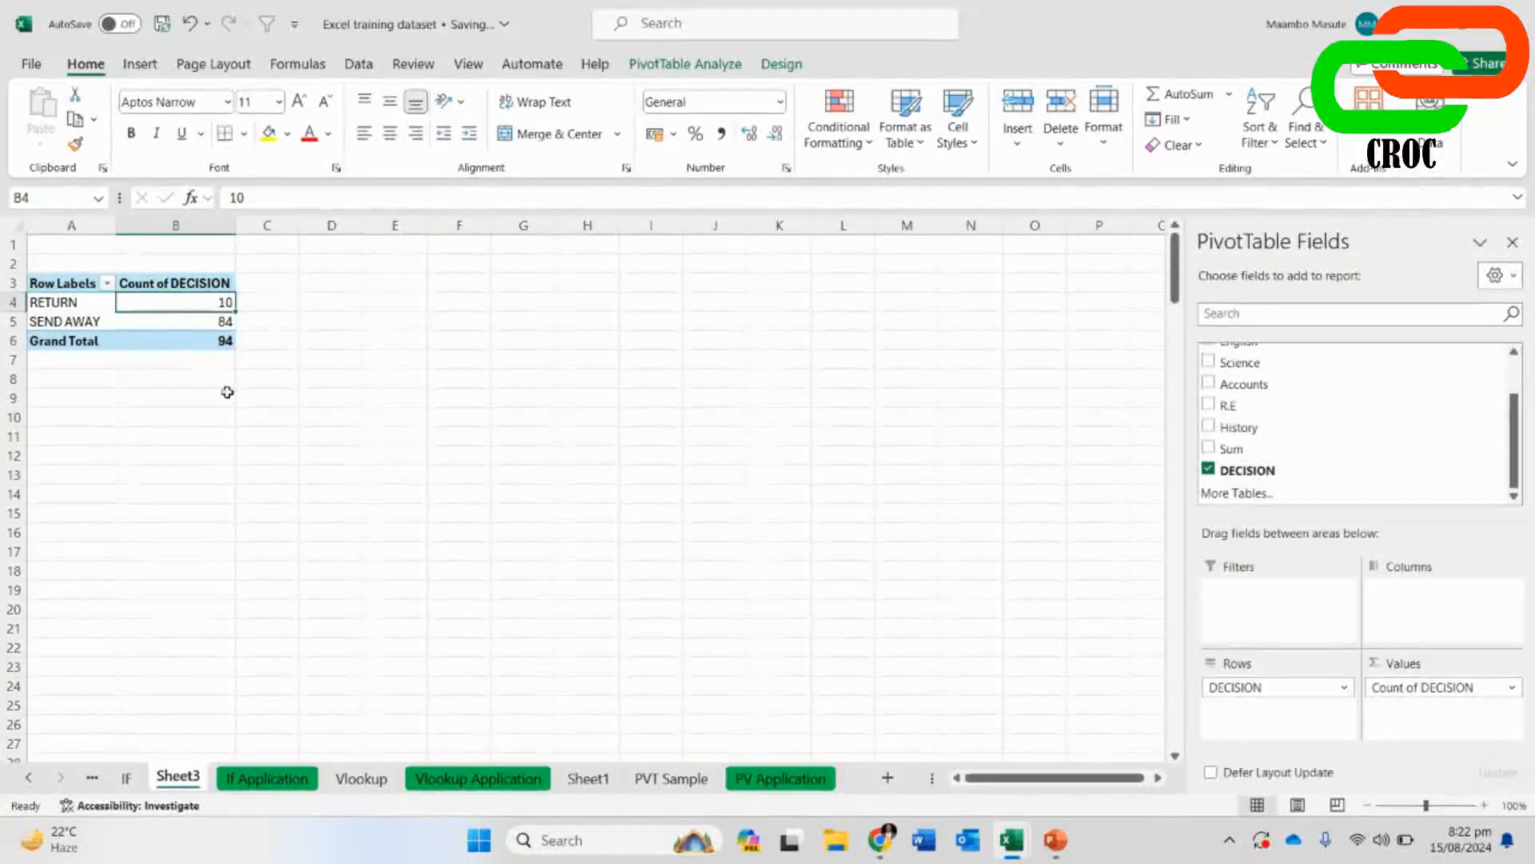
click(229, 320)
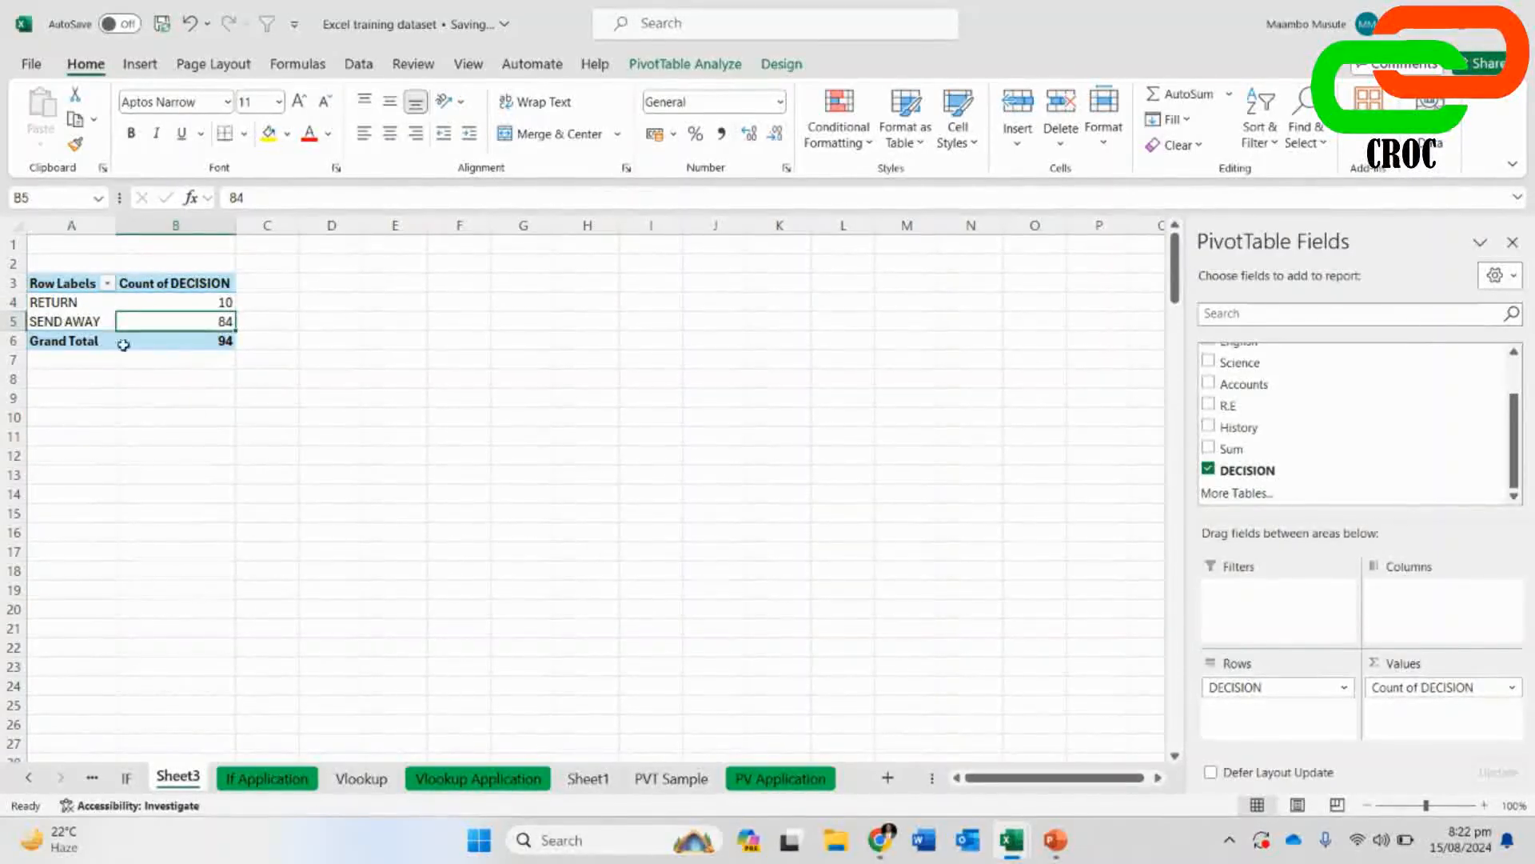
click(36, 302)
click(209, 301)
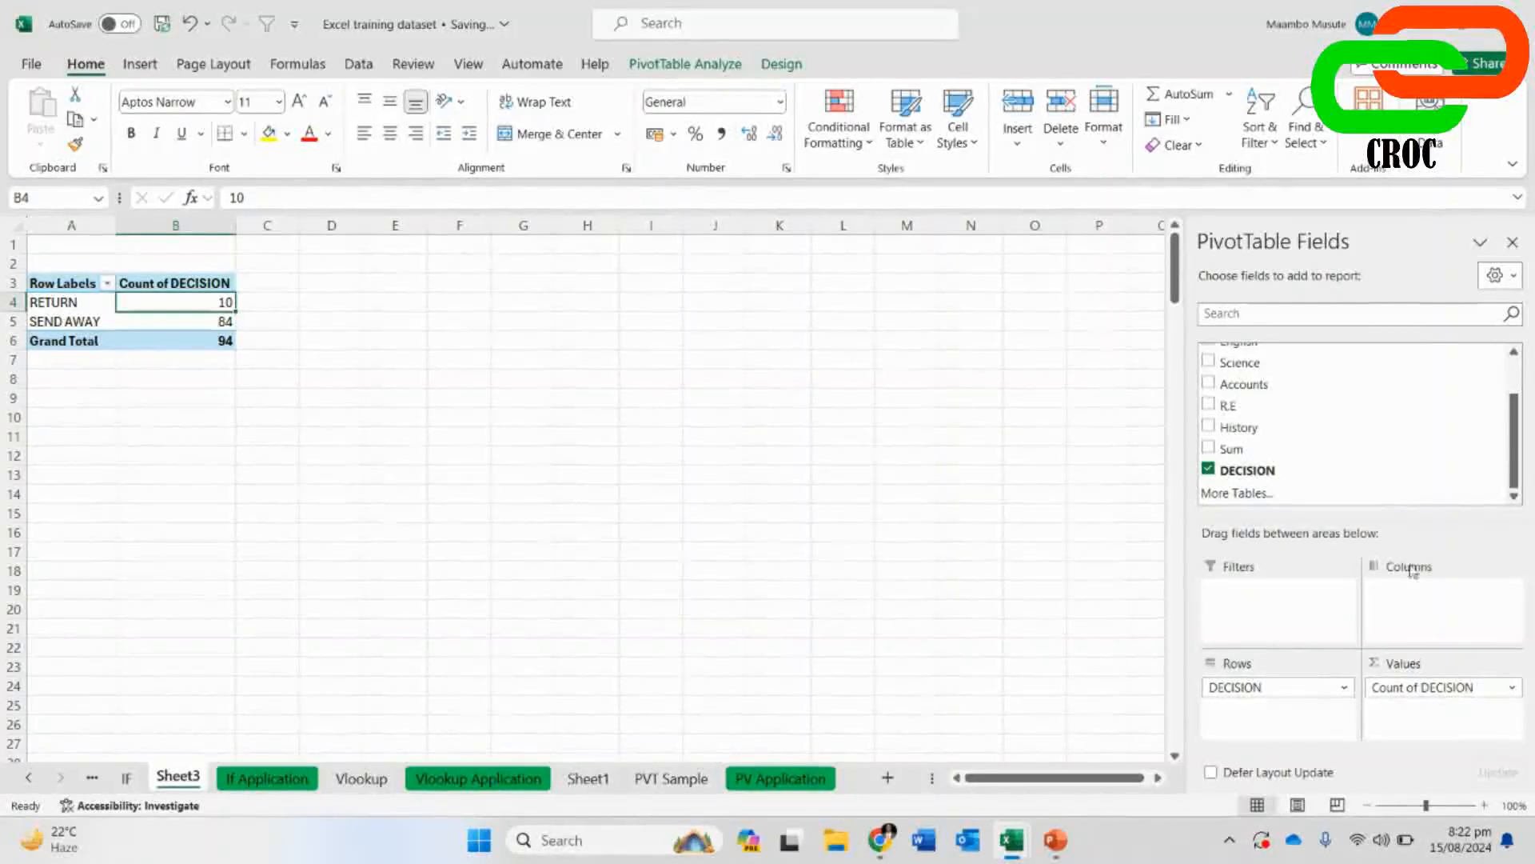
- Remove DECISION from the PivotTable's values and rows, and return to the If Application sheet
scroll(1304, 452, up, 3)
scroll(1304, 453, down, 3)
drag(1414, 688, 1260, 448)
drag(1277, 691, 1261, 431)
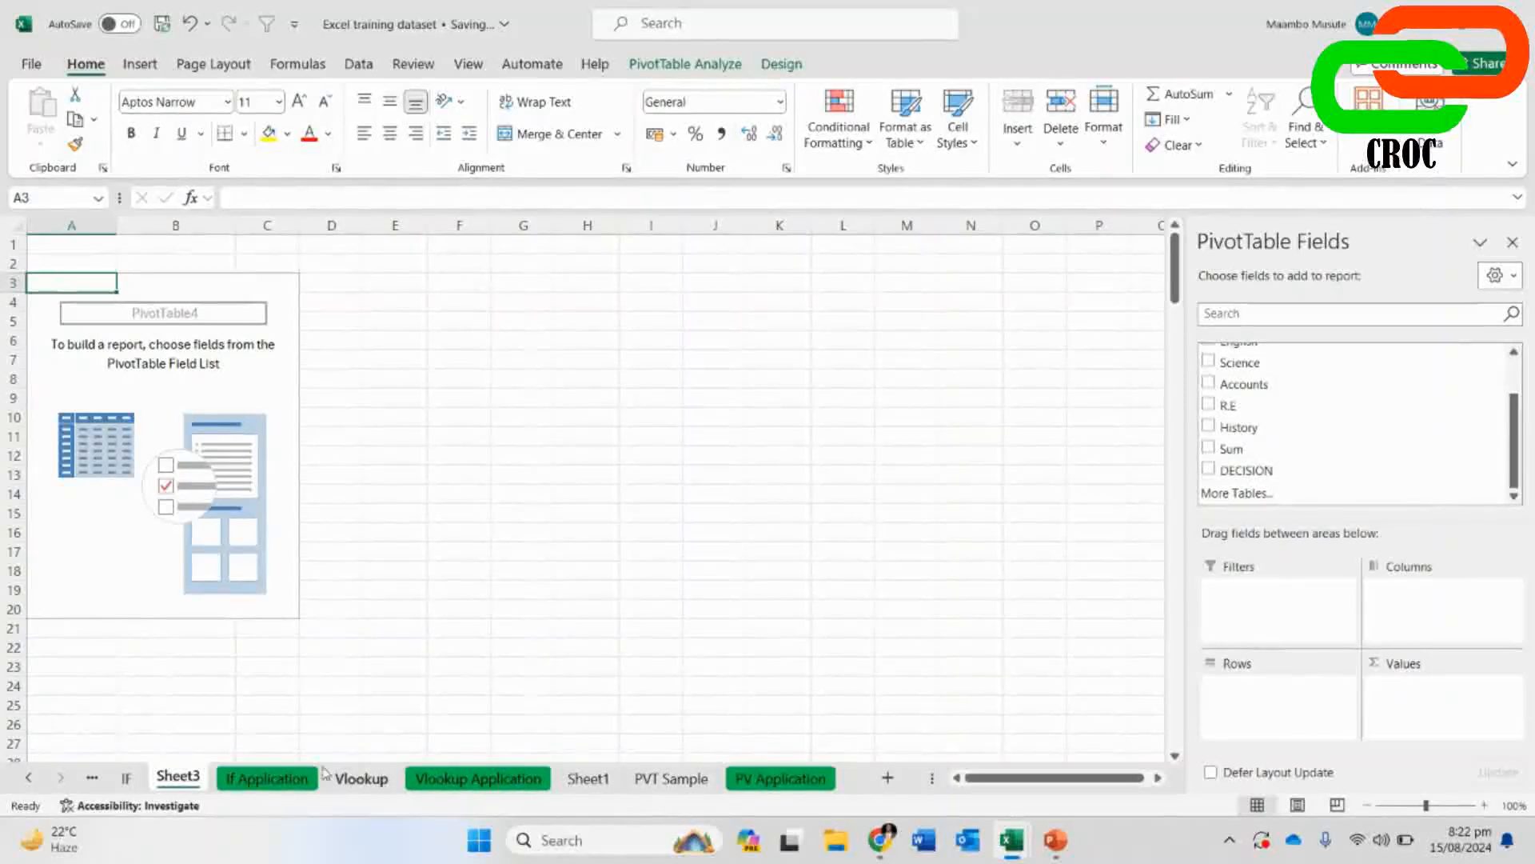
click(267, 778)
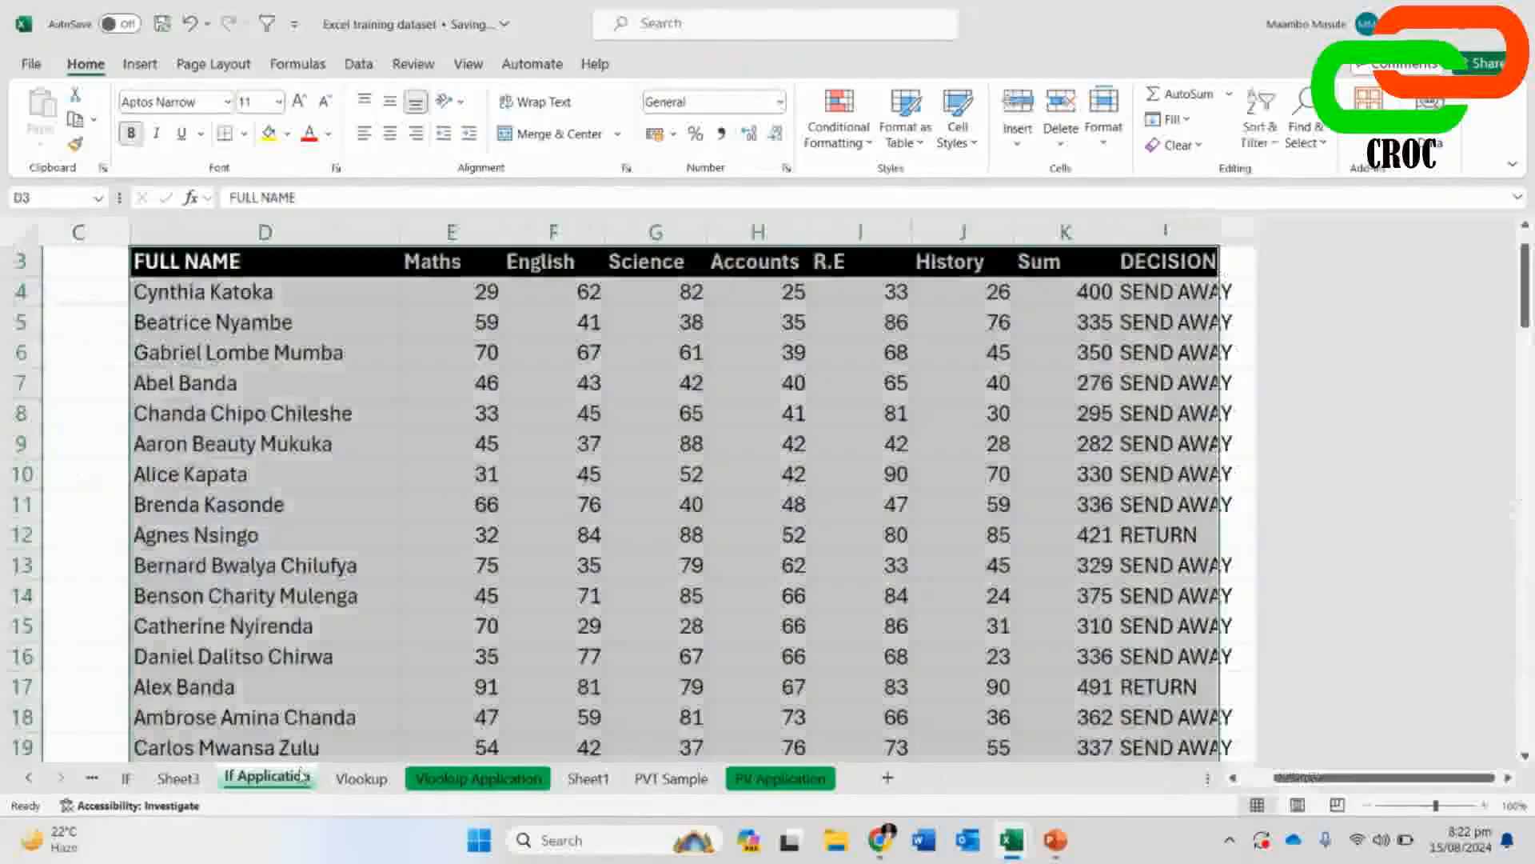
- Add the header GRADE NAME in F3, above the grade descriptions on the Vlookup Application sheet
click(1174, 332)
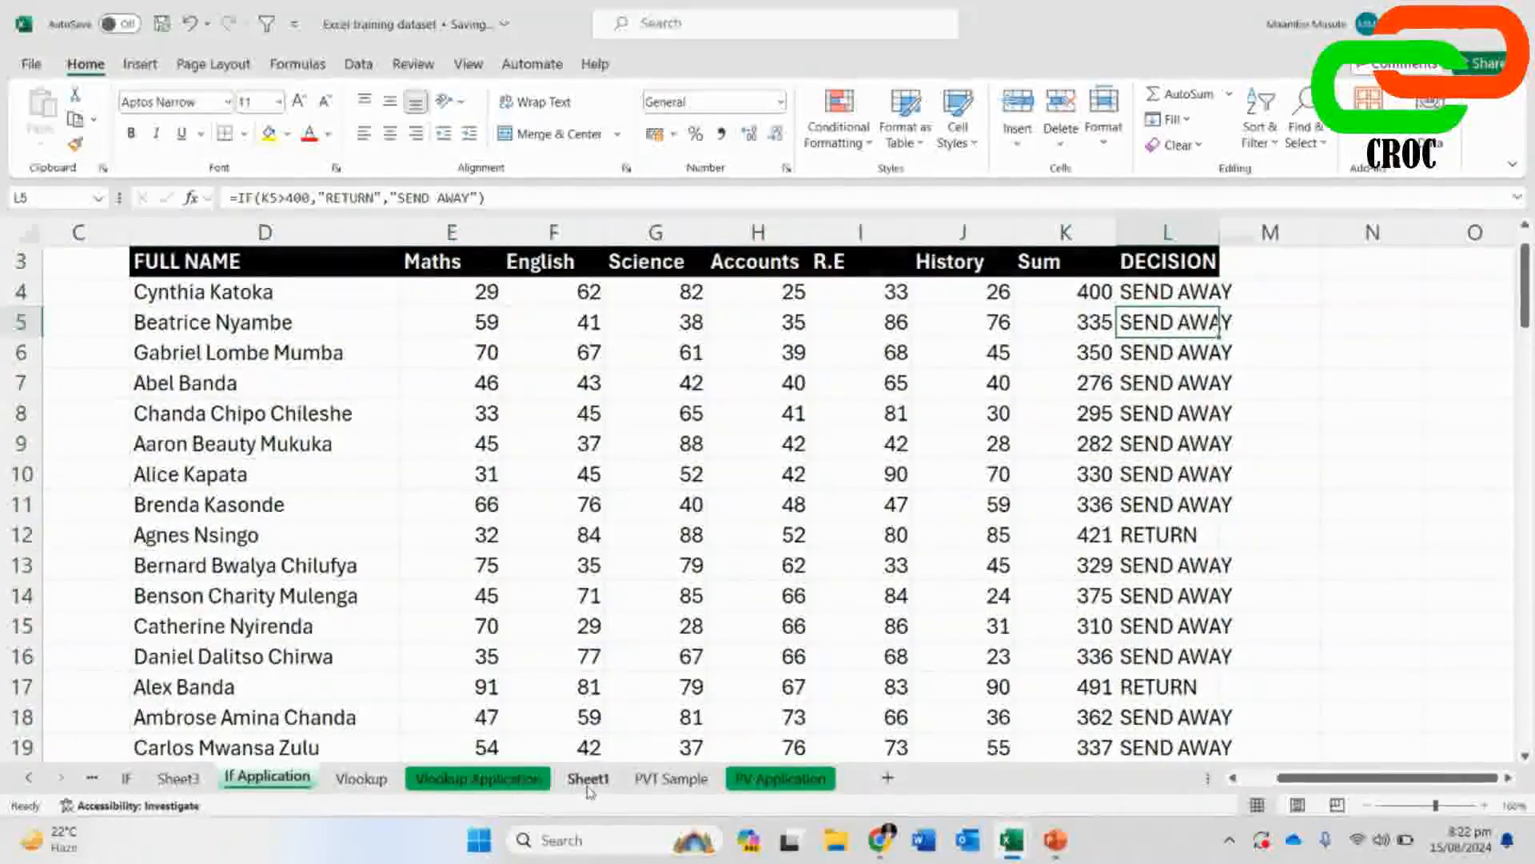
click(503, 780)
click(702, 344)
scroll(704, 348, up, 3)
click(266, 313)
click(681, 319)
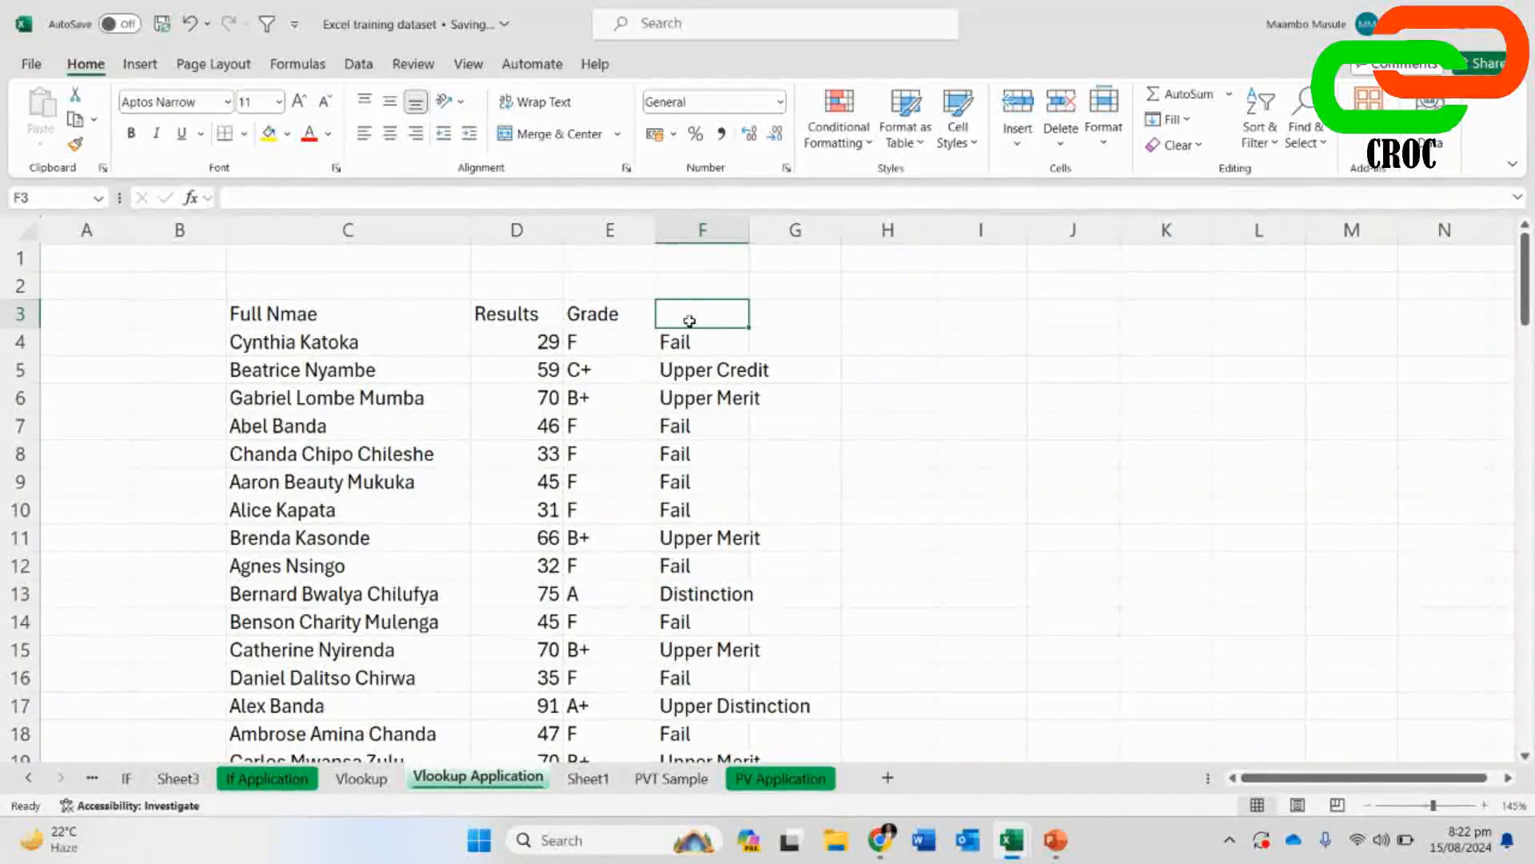
text(GRADE NAME)
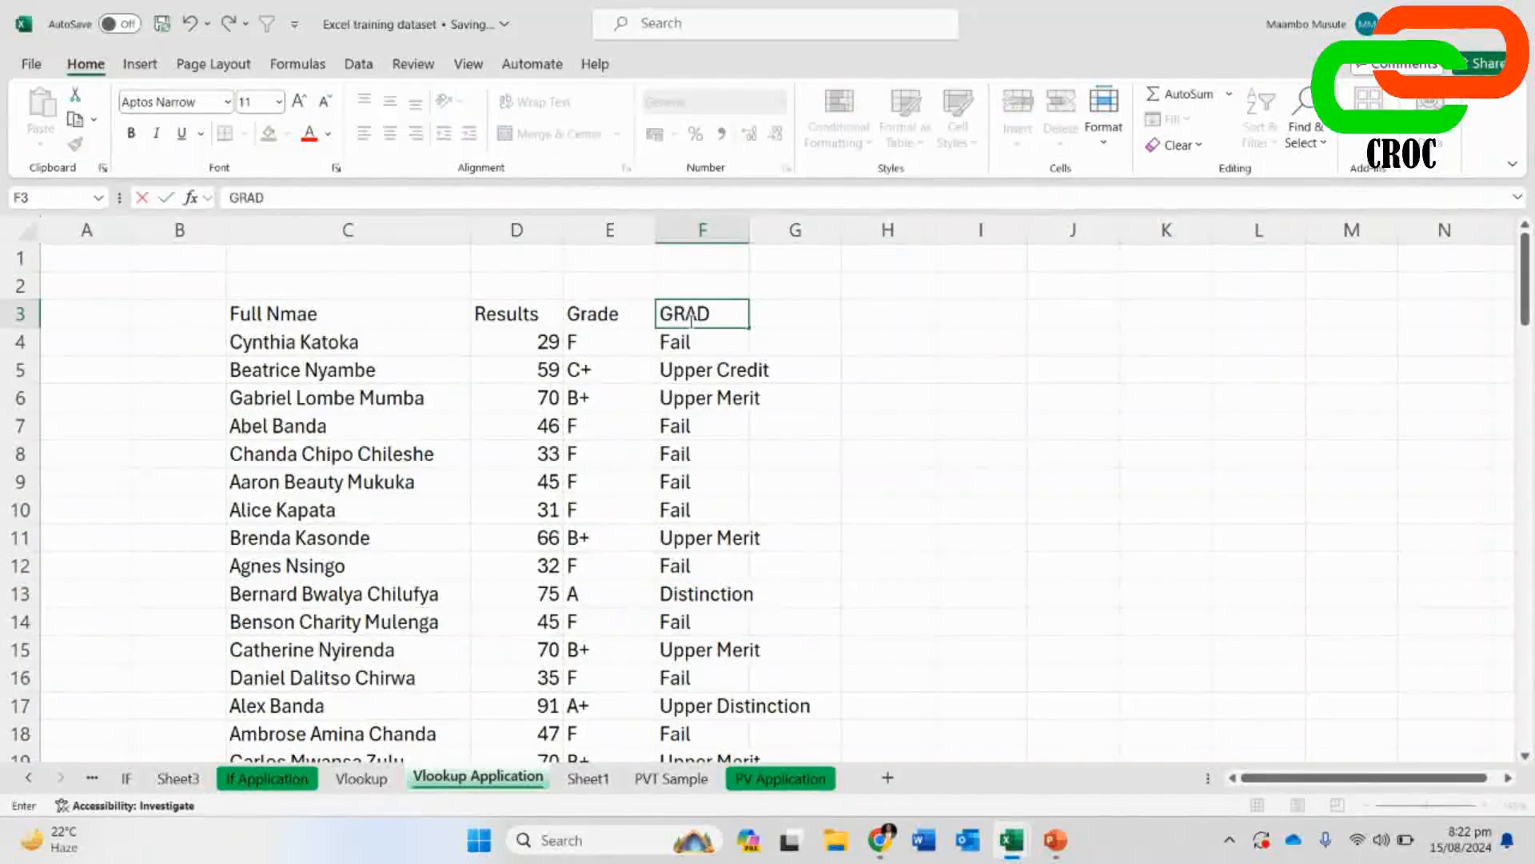
click(408, 431)
- Create a PivotTable on a new worksheet from the pupils' results table, C3:F97, including the GRADE NAME column
drag(295, 312, 676, 316)
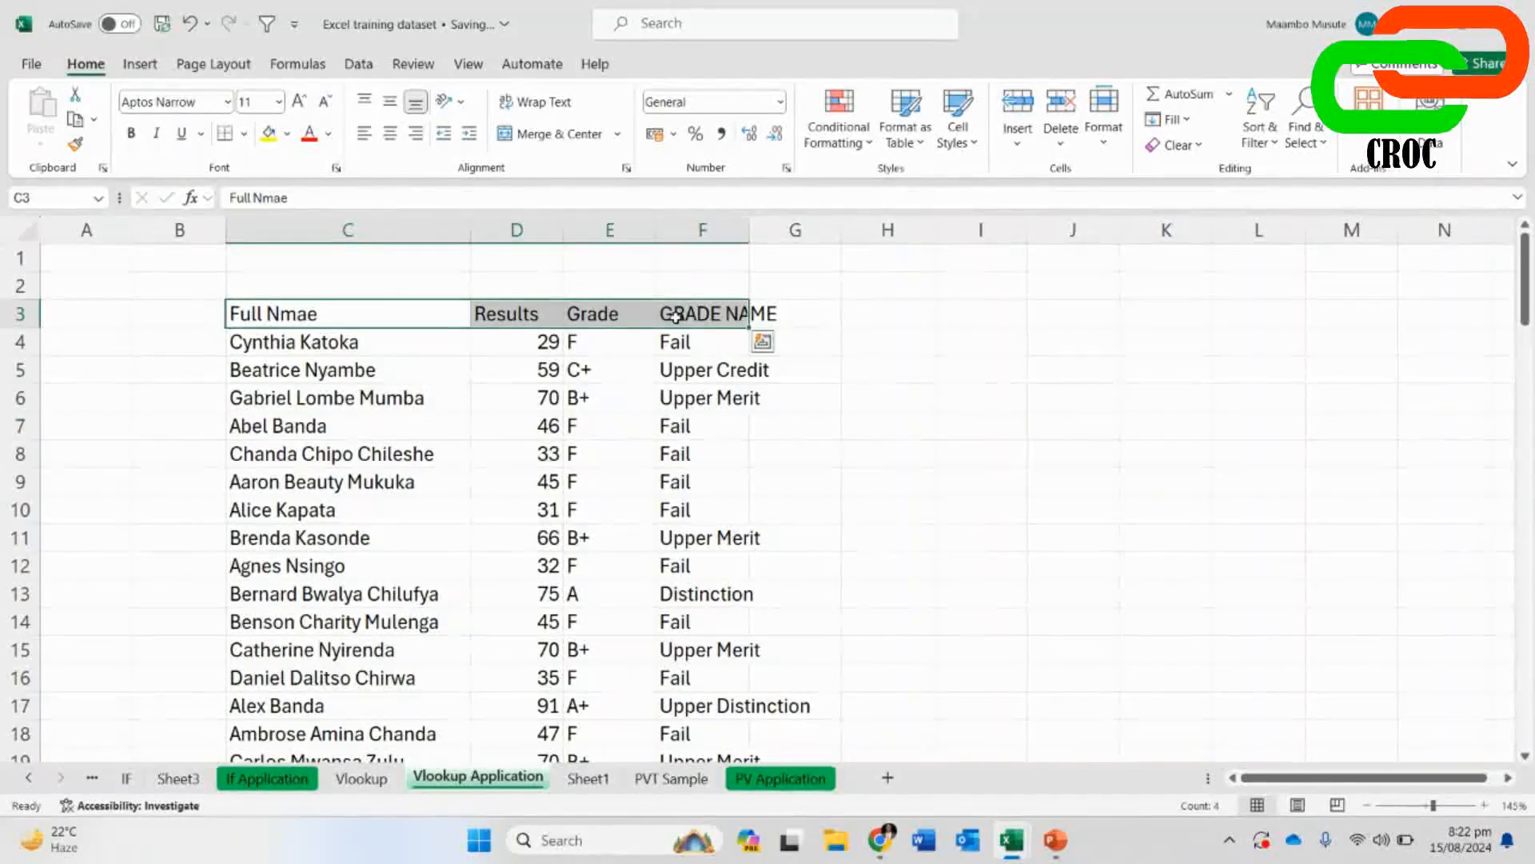
key(ctrl+shift+Down)
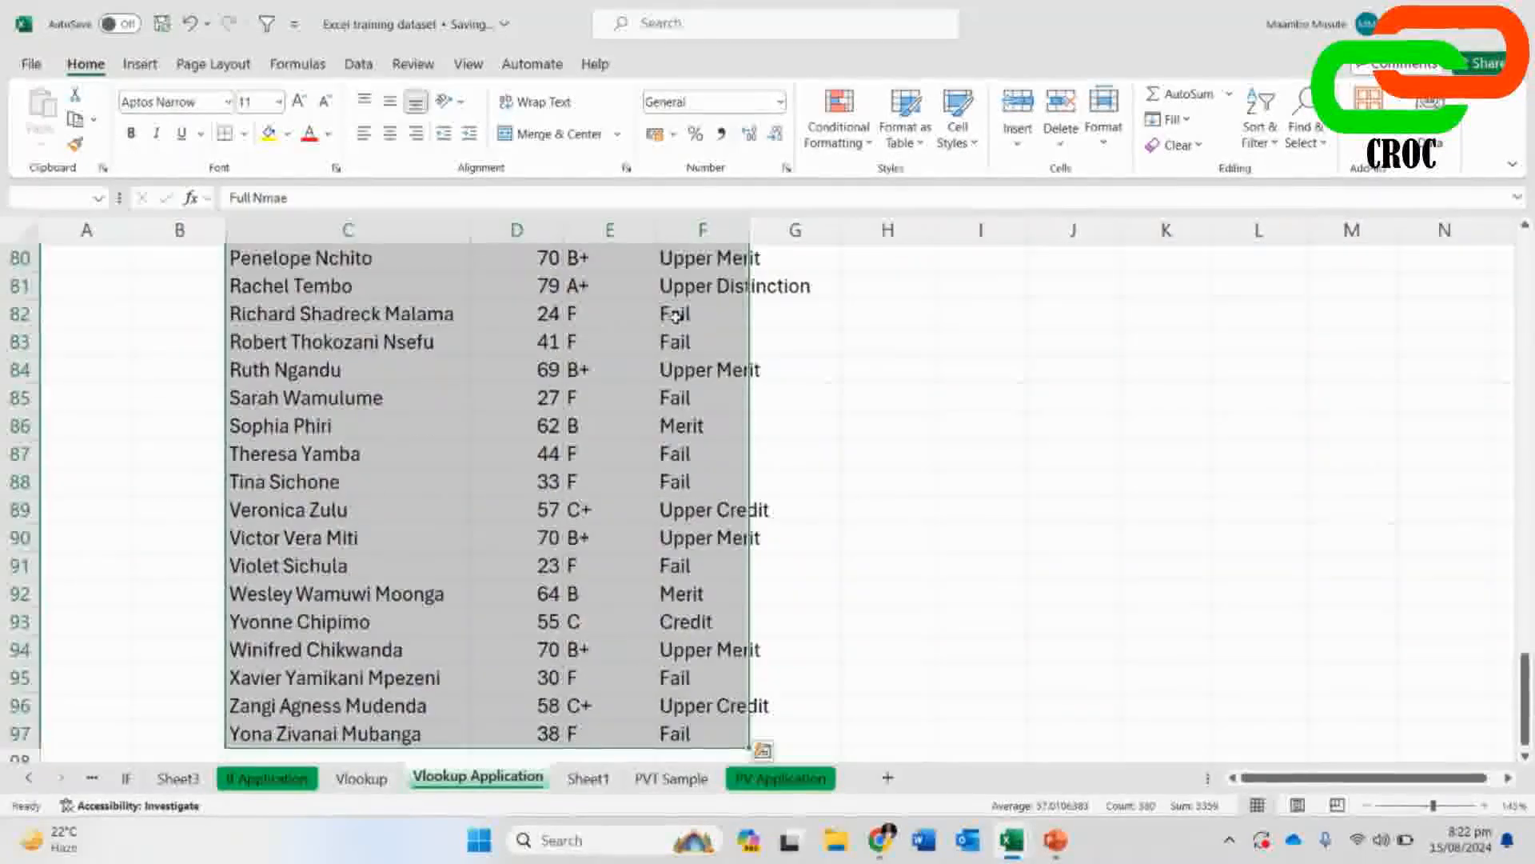
click(139, 64)
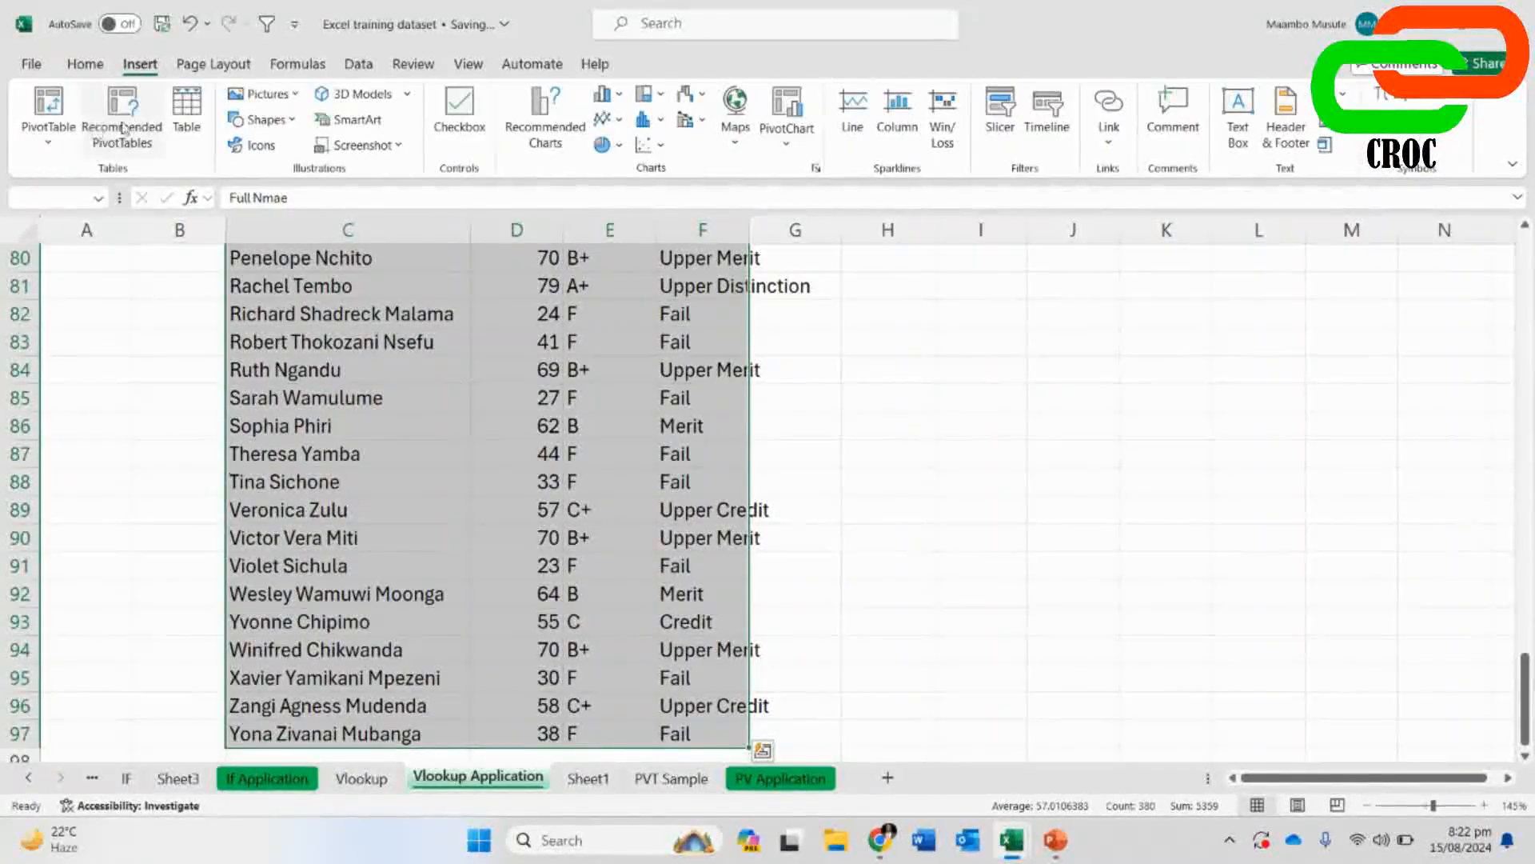
click(48, 104)
click(1366, 558)
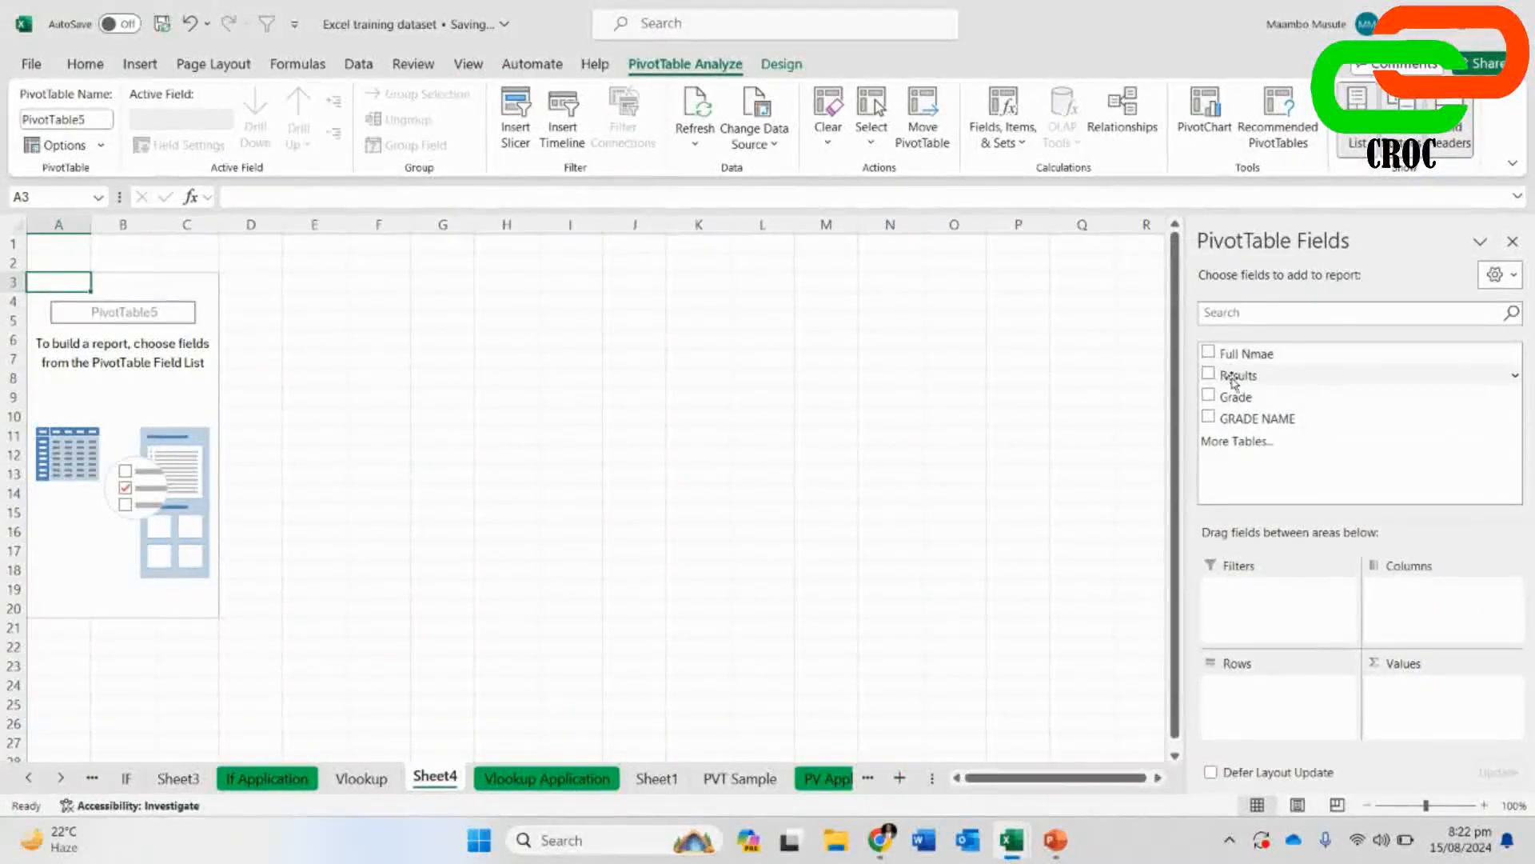
- Place GRADE NAME in the PivotTable's rows and values, and check the counts for Fail, Distinction and Upper Distinction
click(1208, 417)
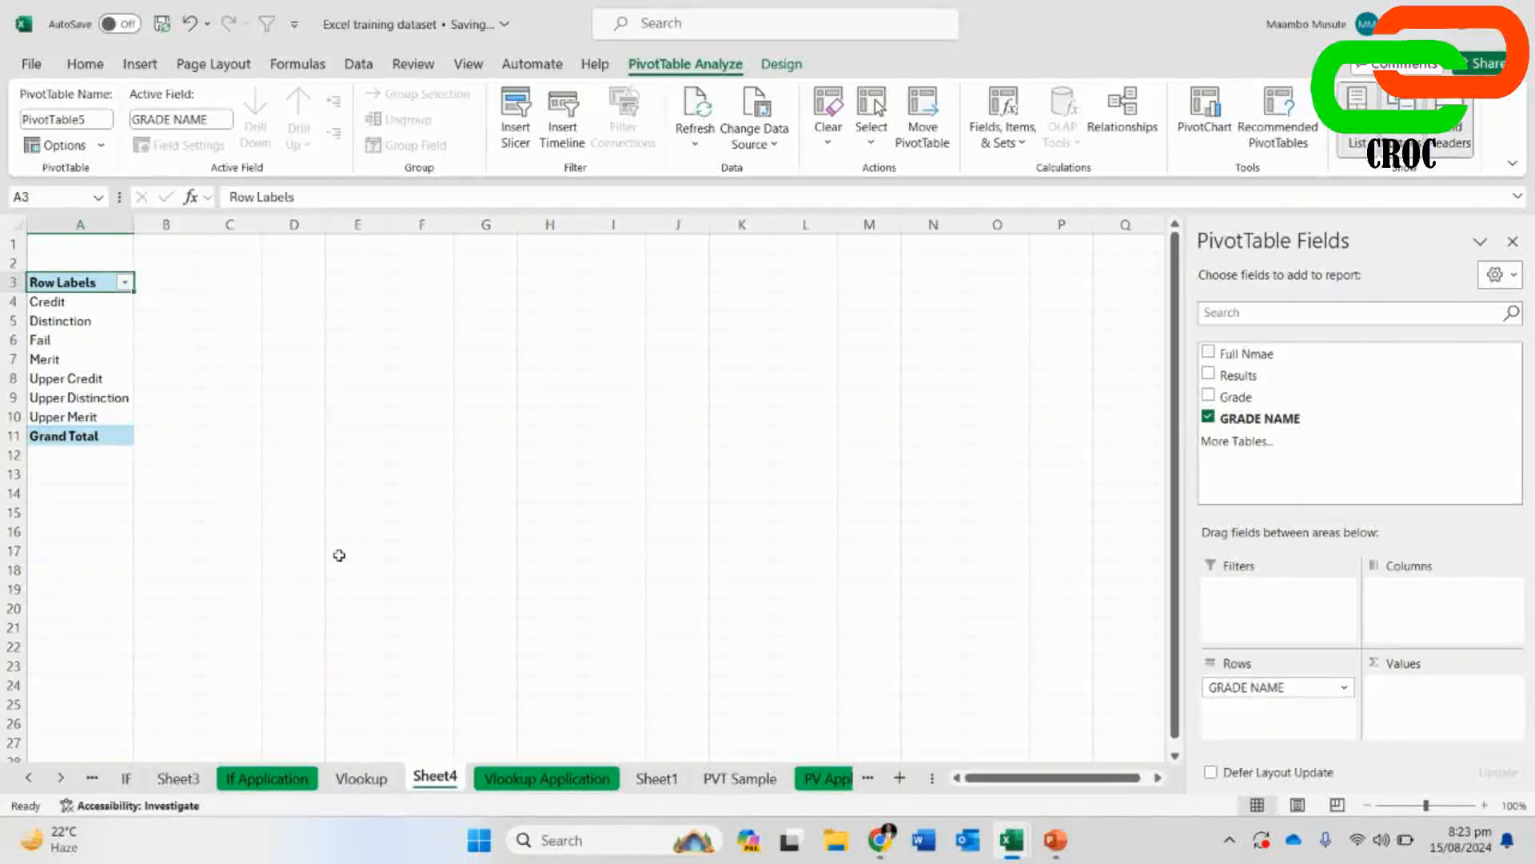
drag(1253, 418, 1439, 708)
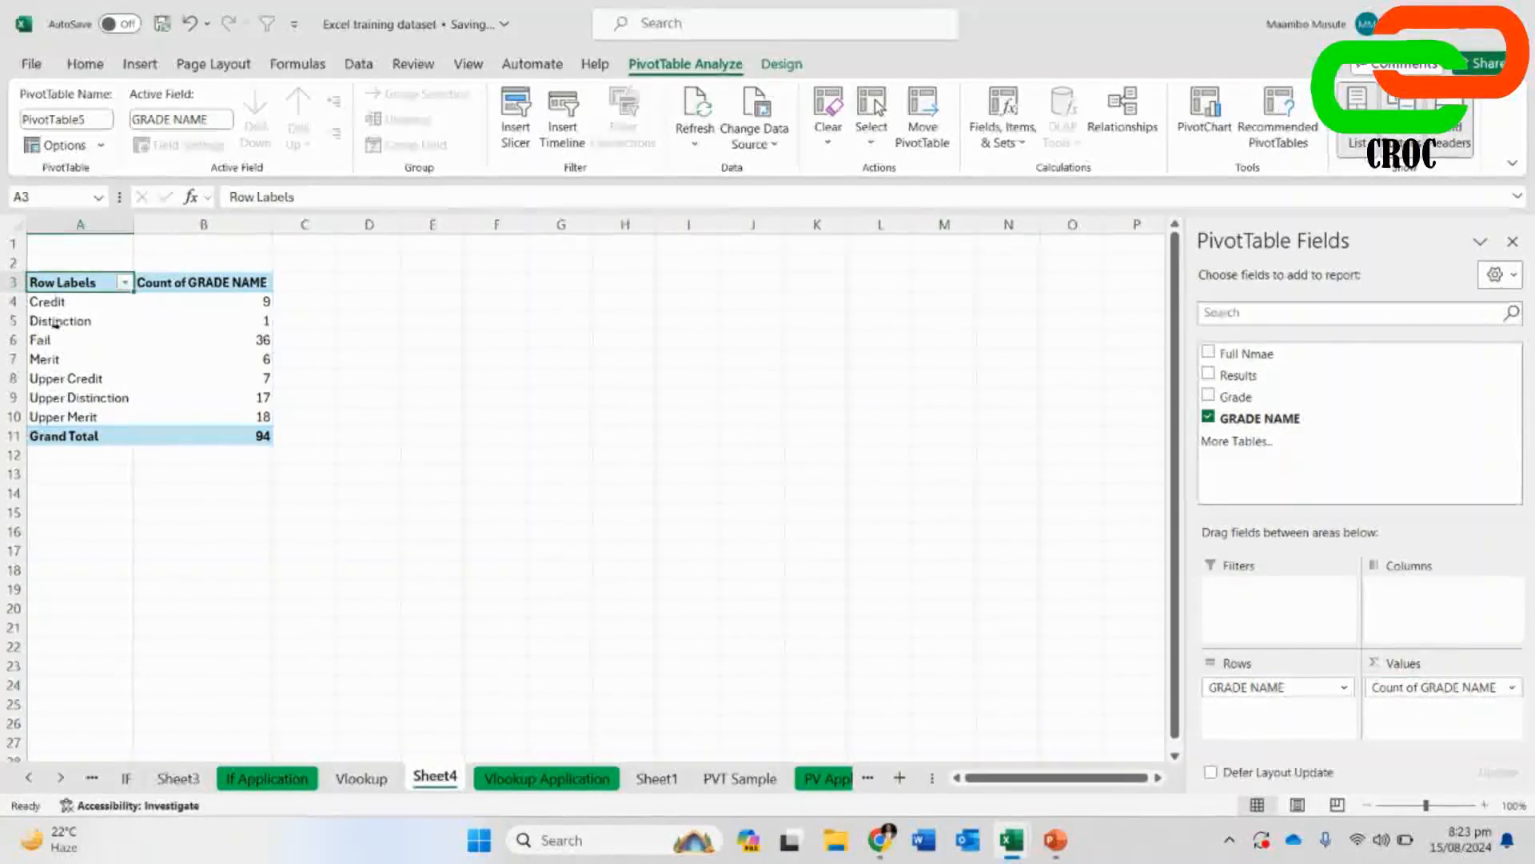
click(252, 345)
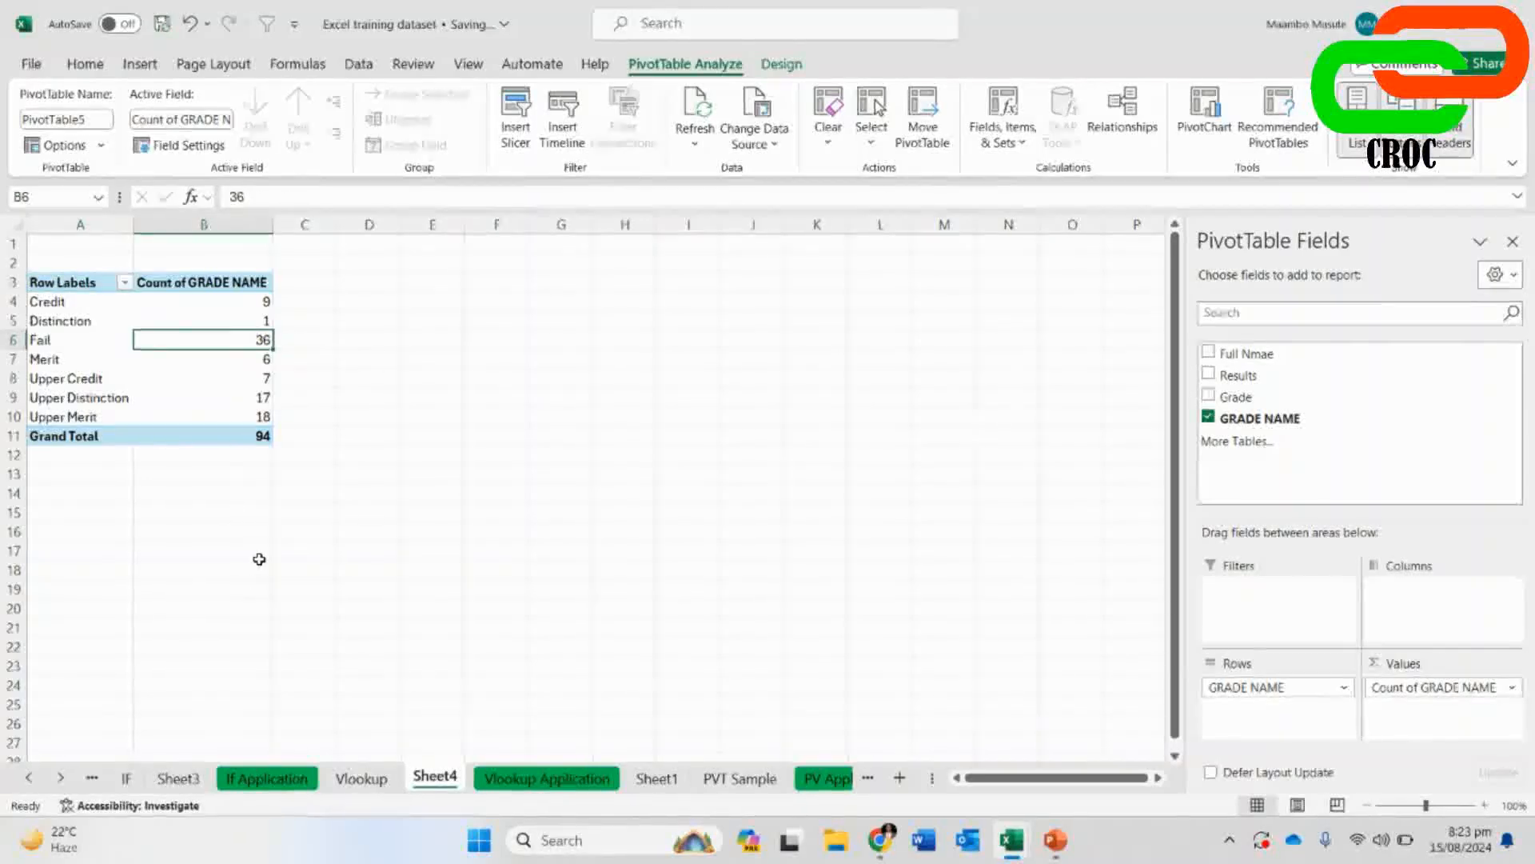
click(254, 319)
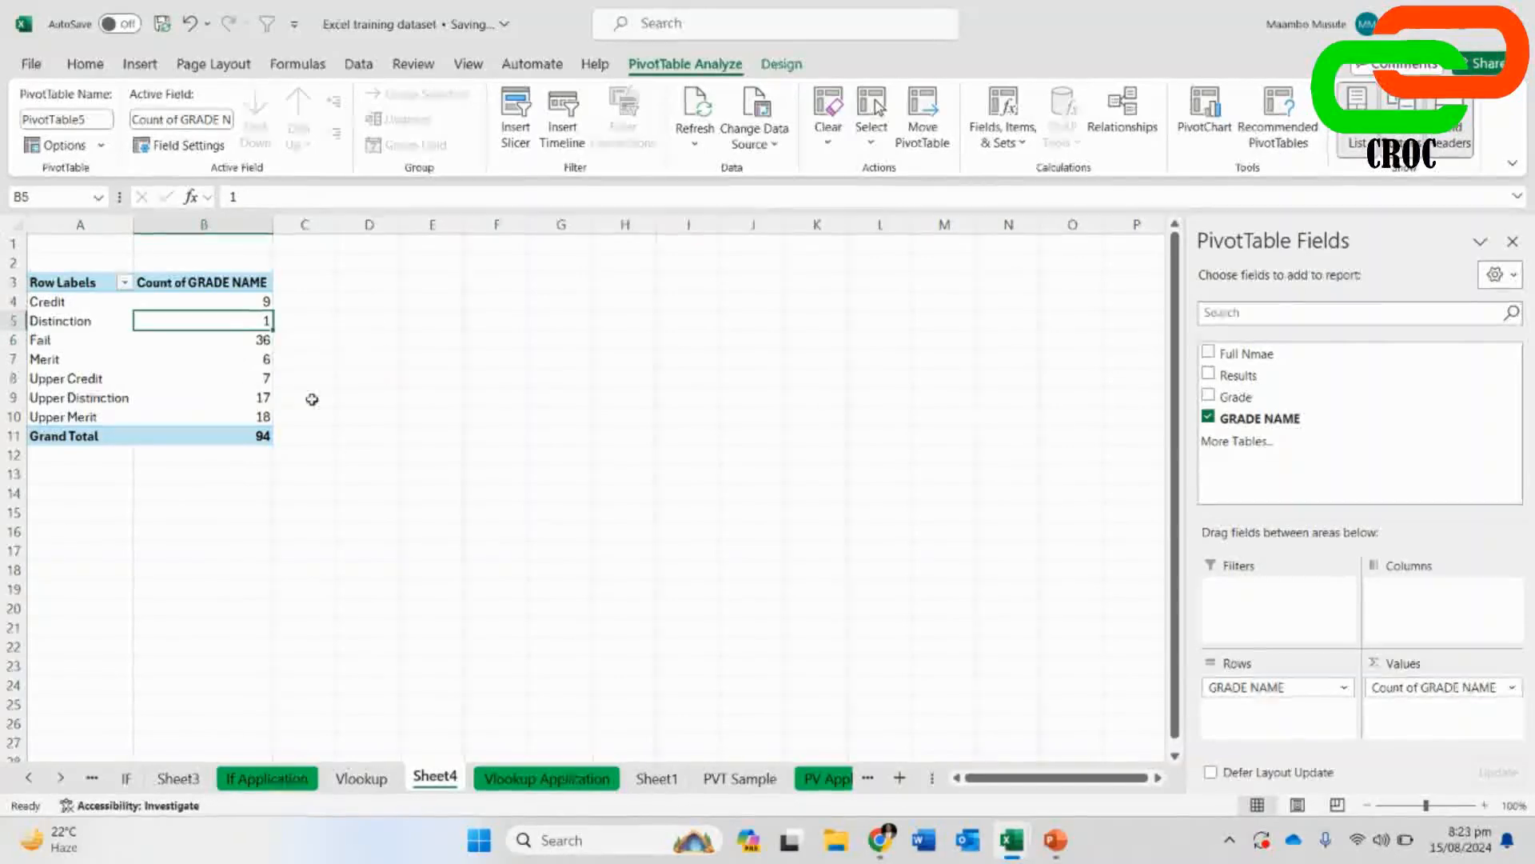
click(267, 397)
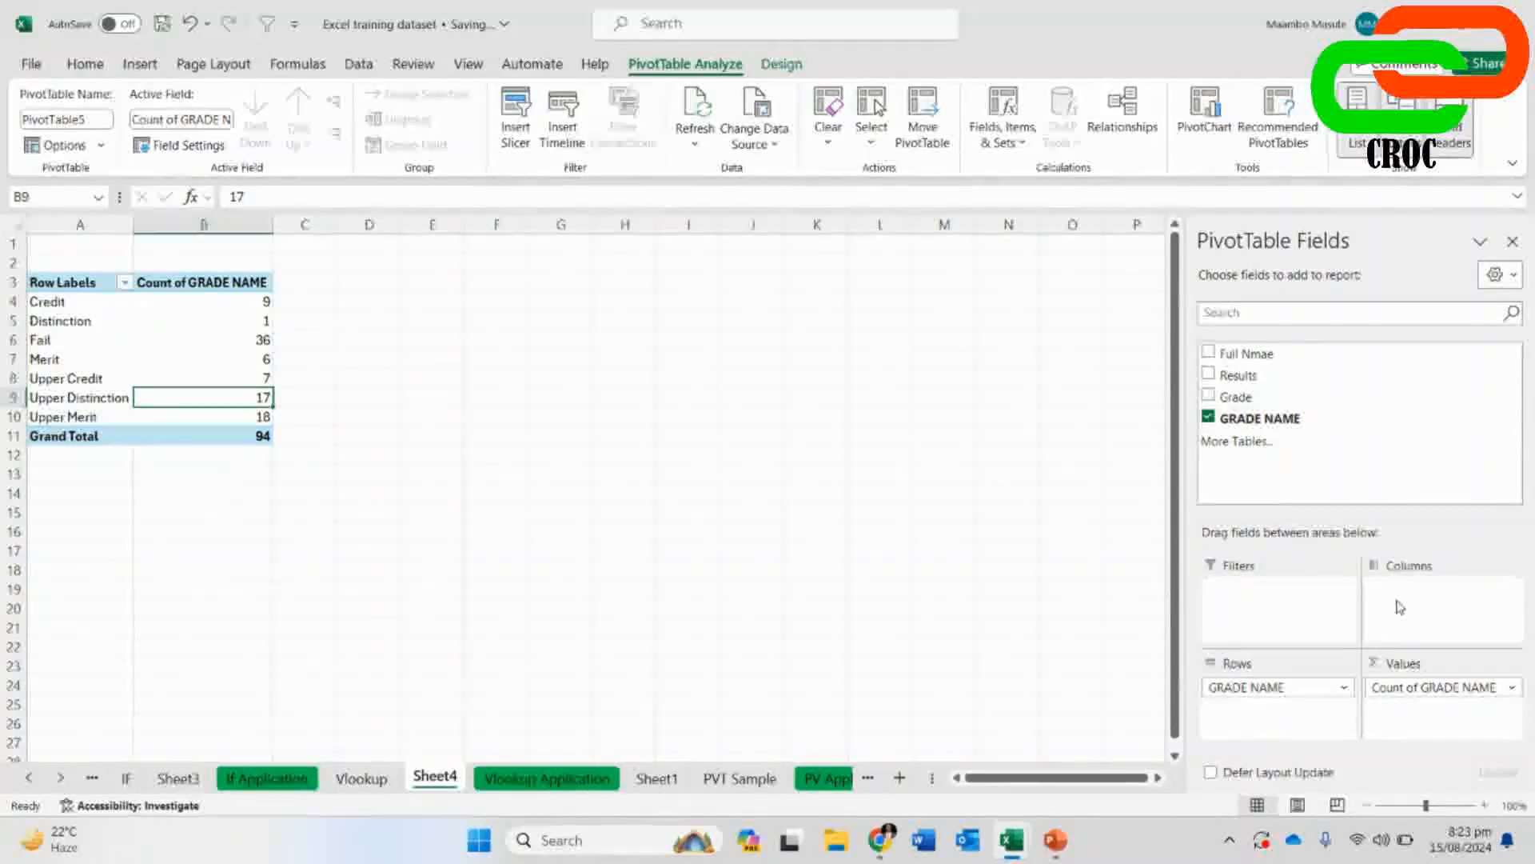
- Replace GRADE NAME with Grade in both the PivotTable's values and rows to count pupils per letter grade
drag(1407, 687, 1279, 416)
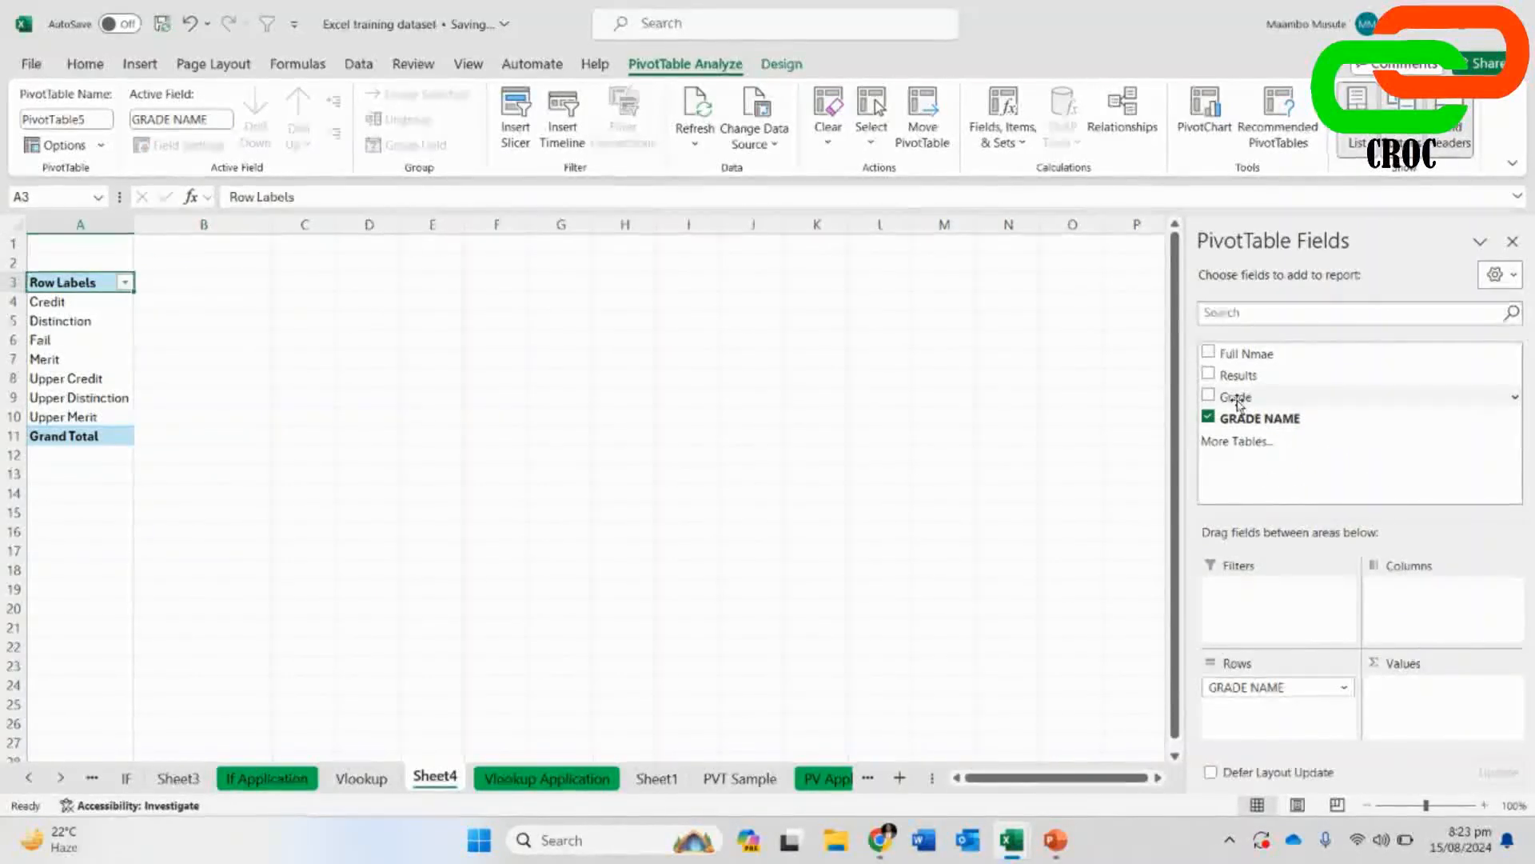
drag(1238, 400, 1439, 707)
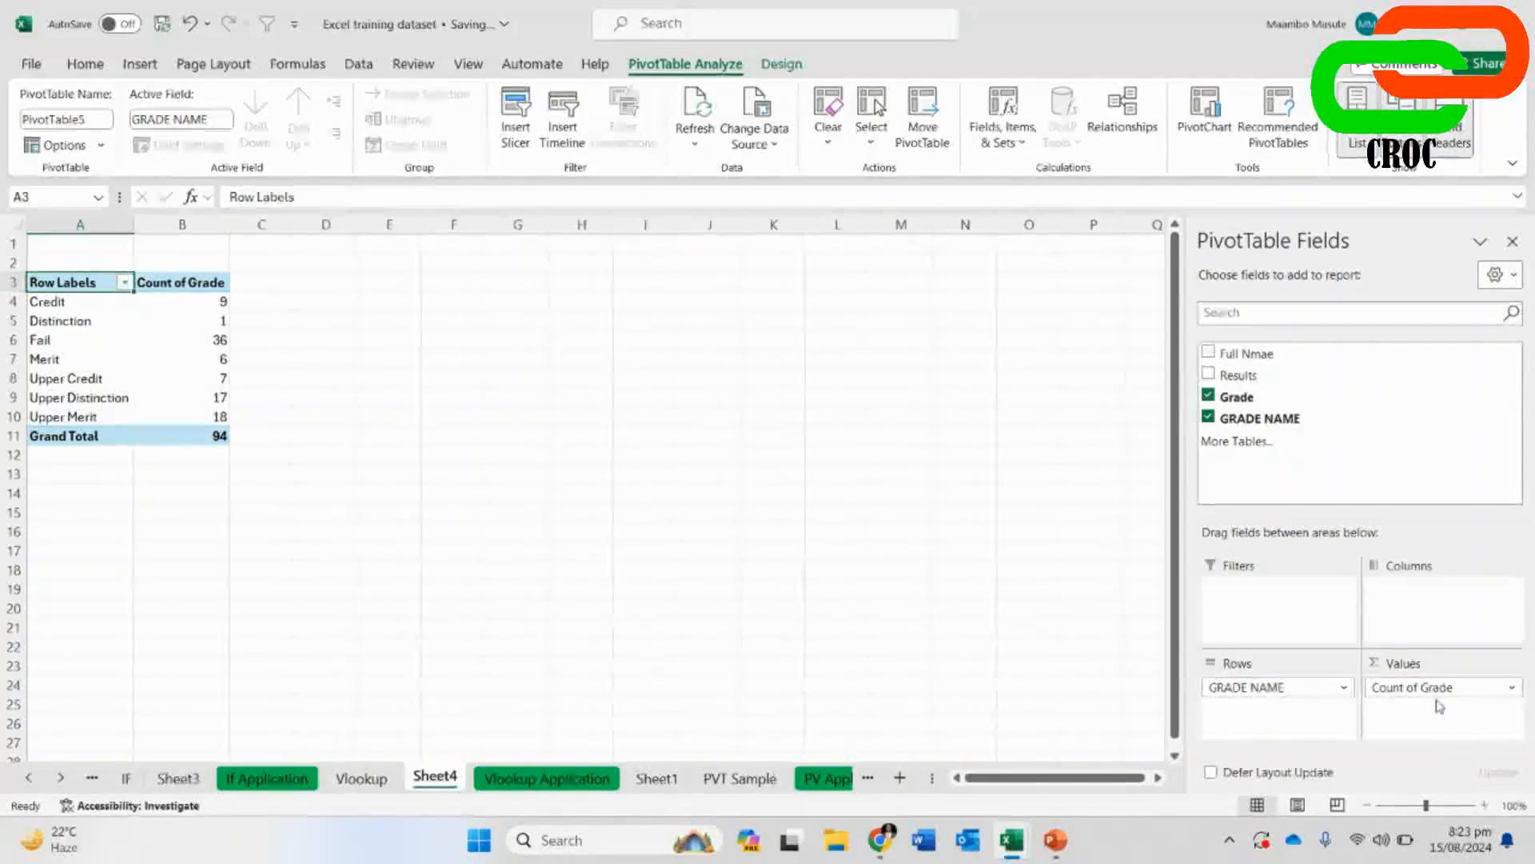
mouse_move(1279, 686)
mouse_down()
mouse_move(1271, 490)
mouse_move(1248, 404)
mouse_move(1276, 706)
mouse_up()
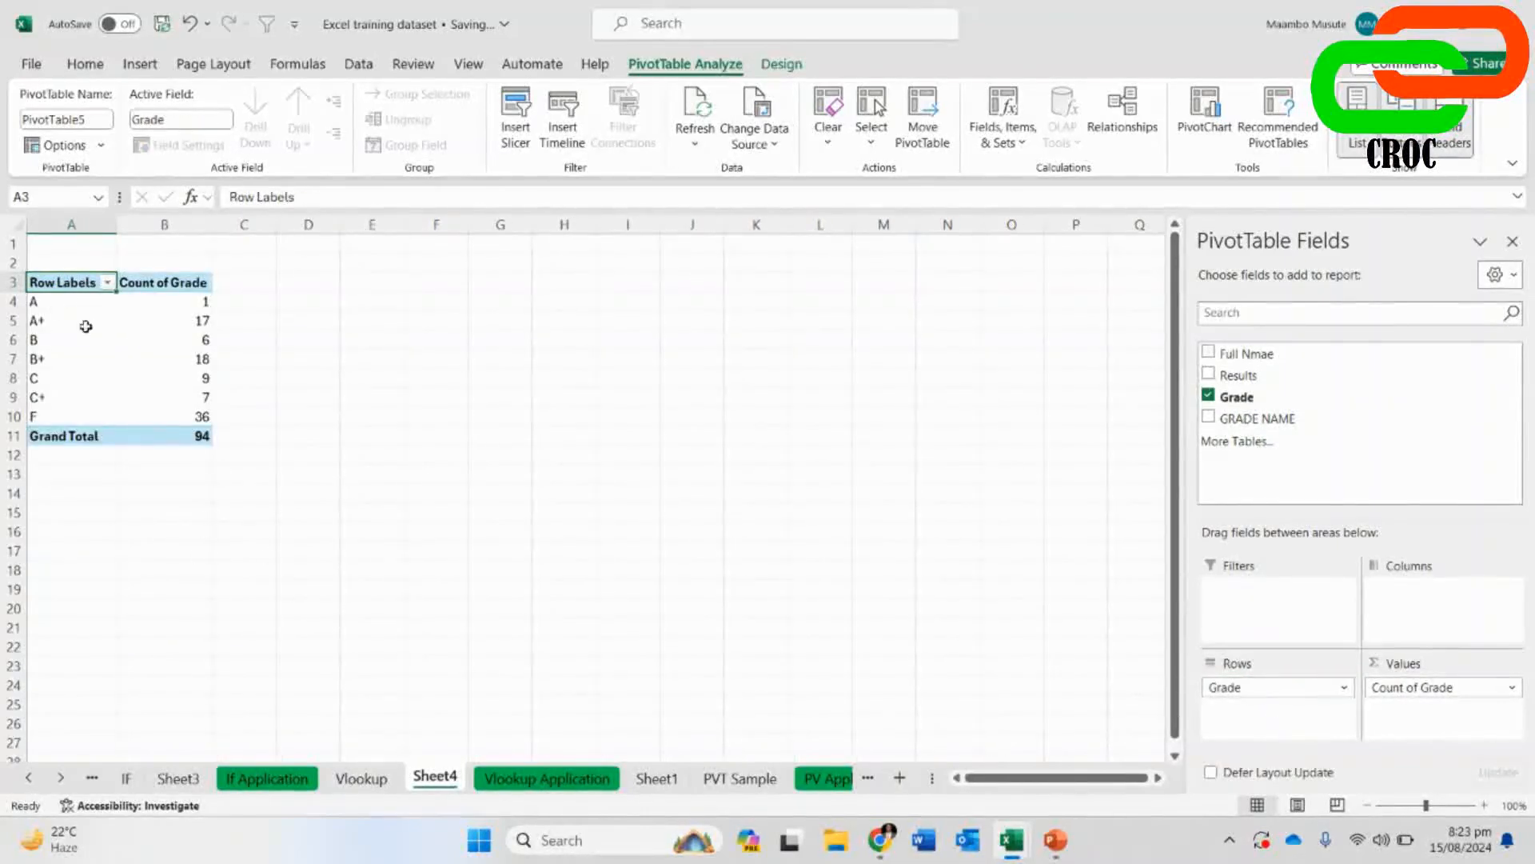
- Examine the PivotTable's counts for the letter grades from A to C+
click(46, 304)
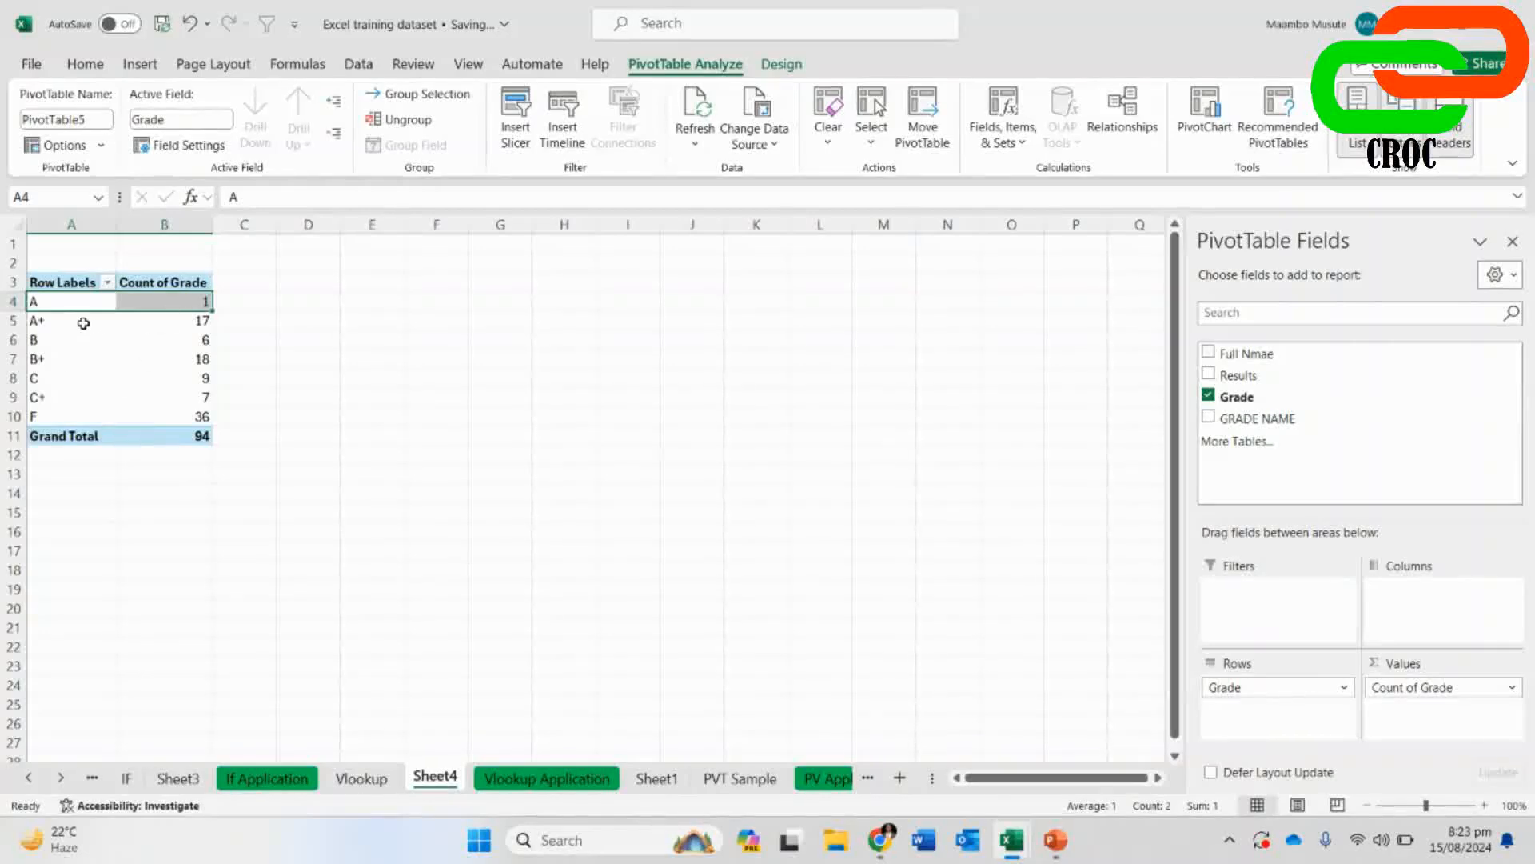
click(83, 323)
click(109, 345)
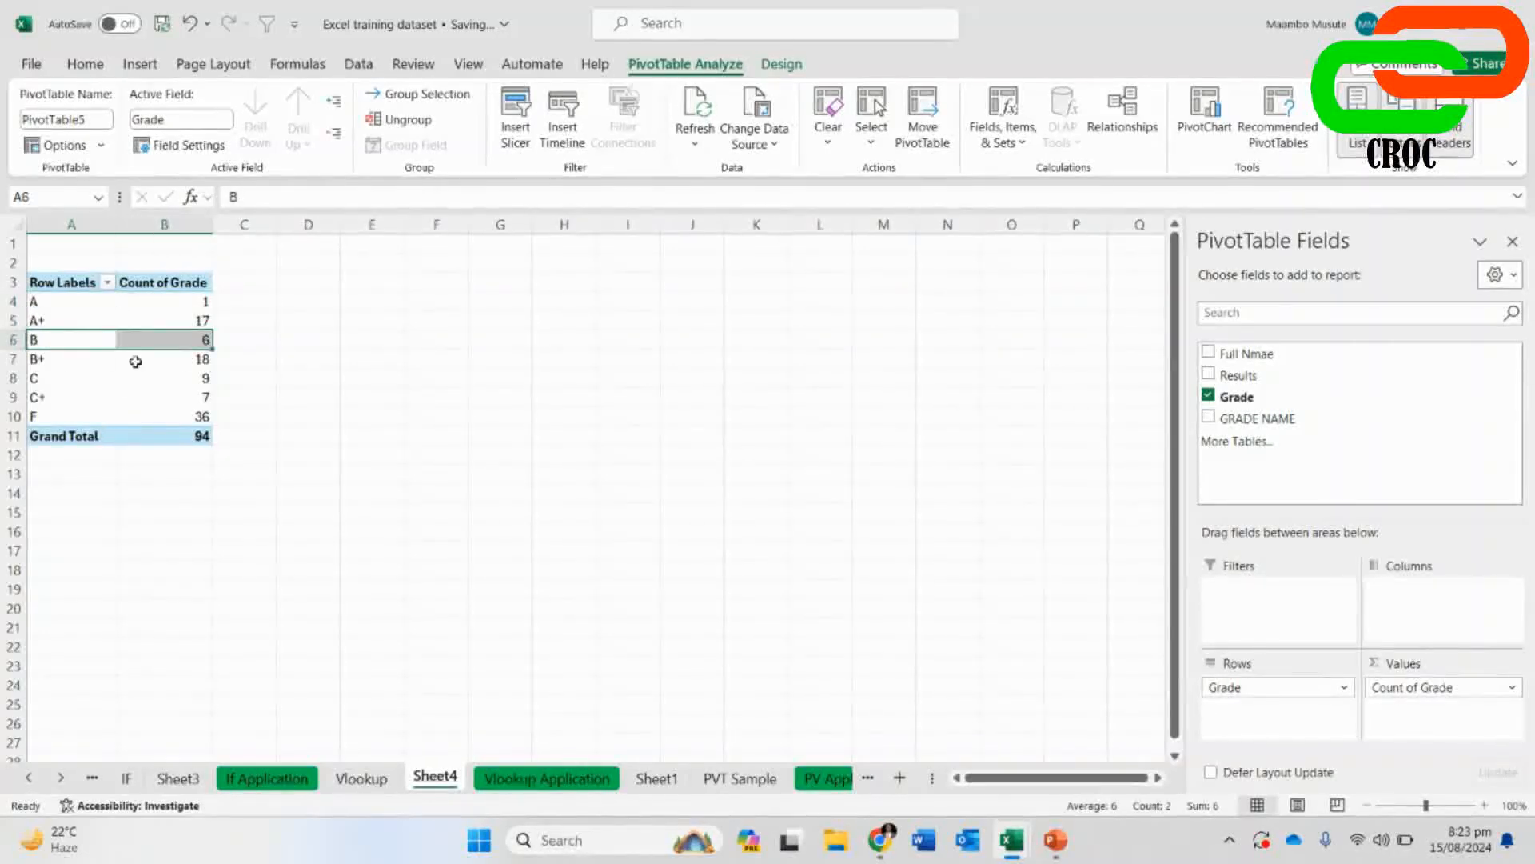
click(41, 359)
click(40, 378)
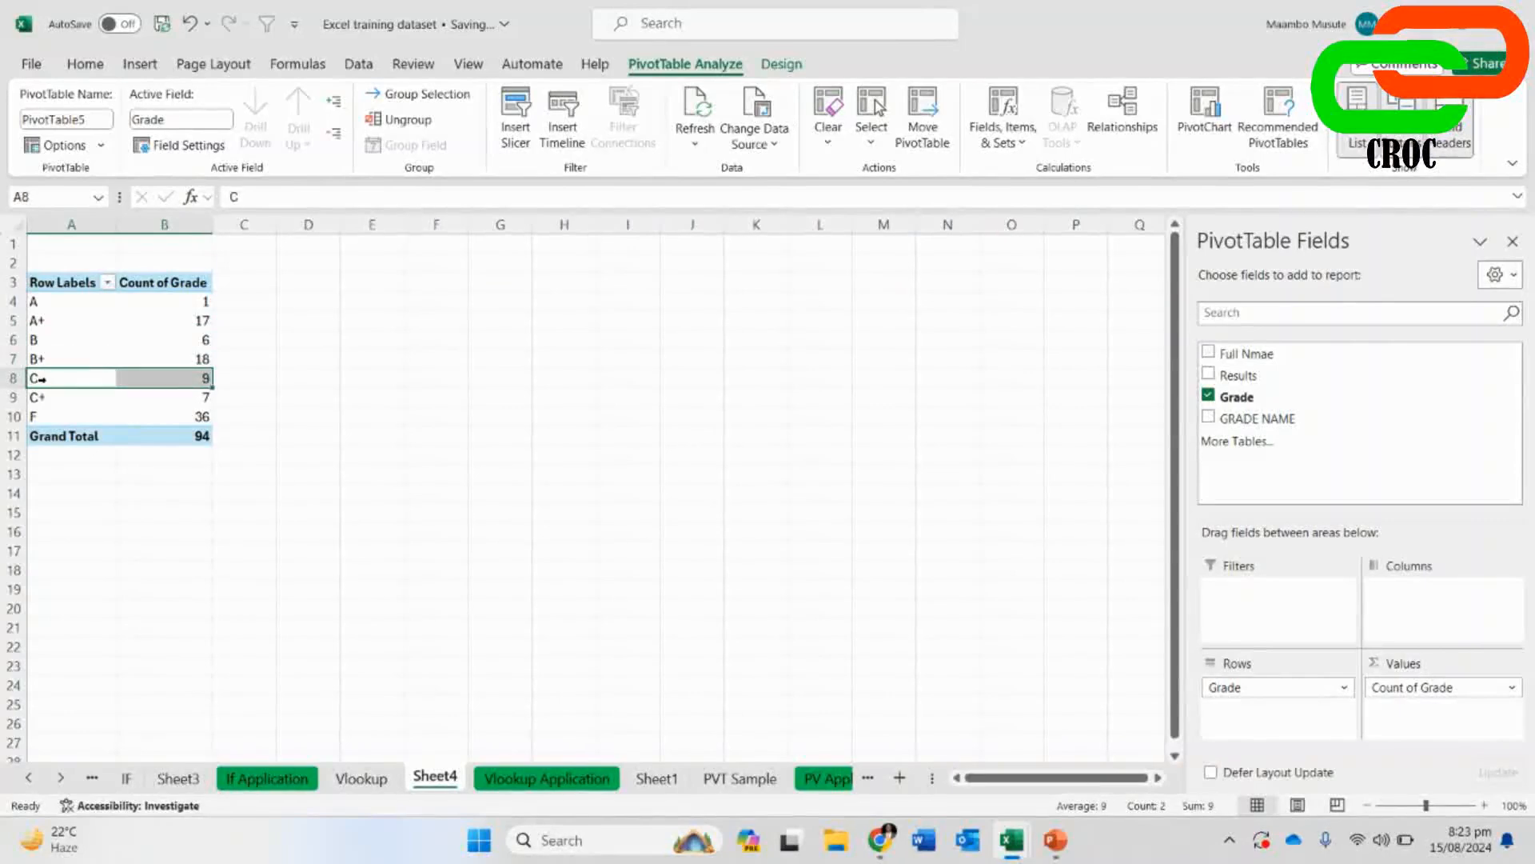
click(60, 397)
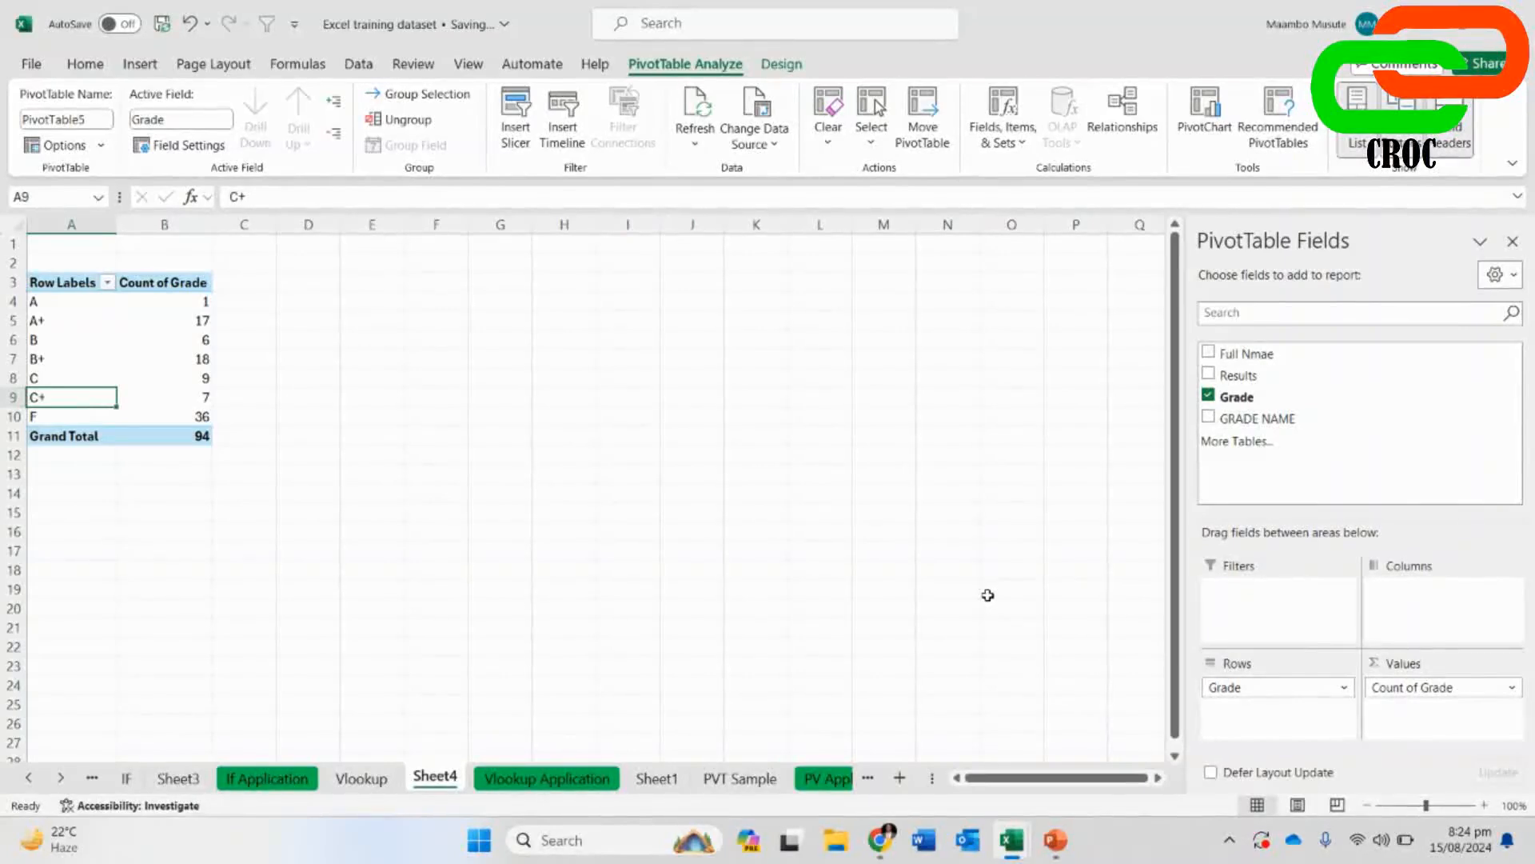
- Apply a purple medium PivotTable style with a solid purple header row to the grade PivotTable
click(768, 67)
click(988, 144)
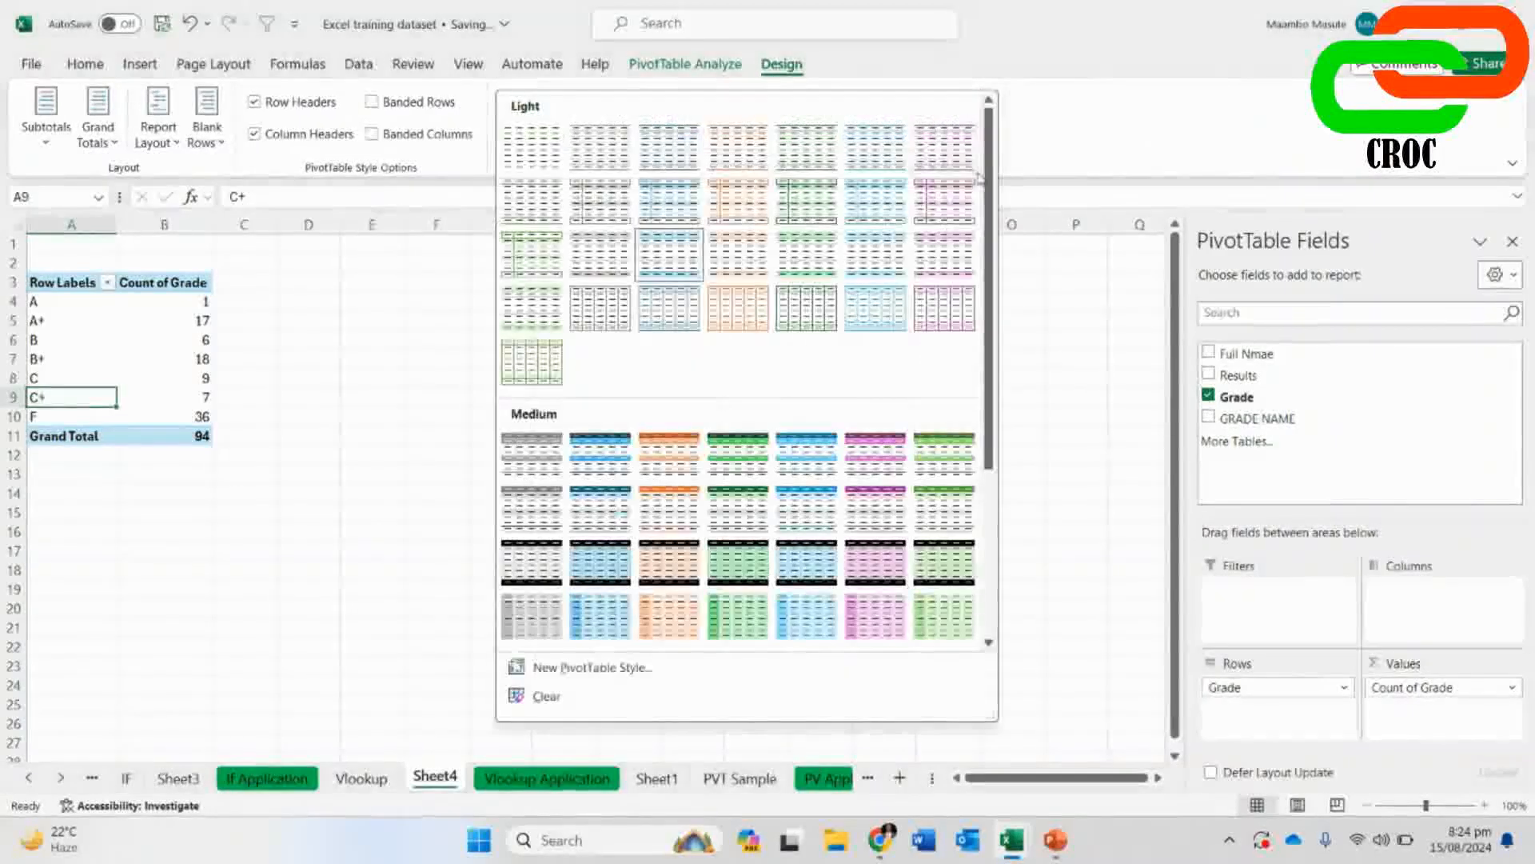
click(943, 197)
click(989, 138)
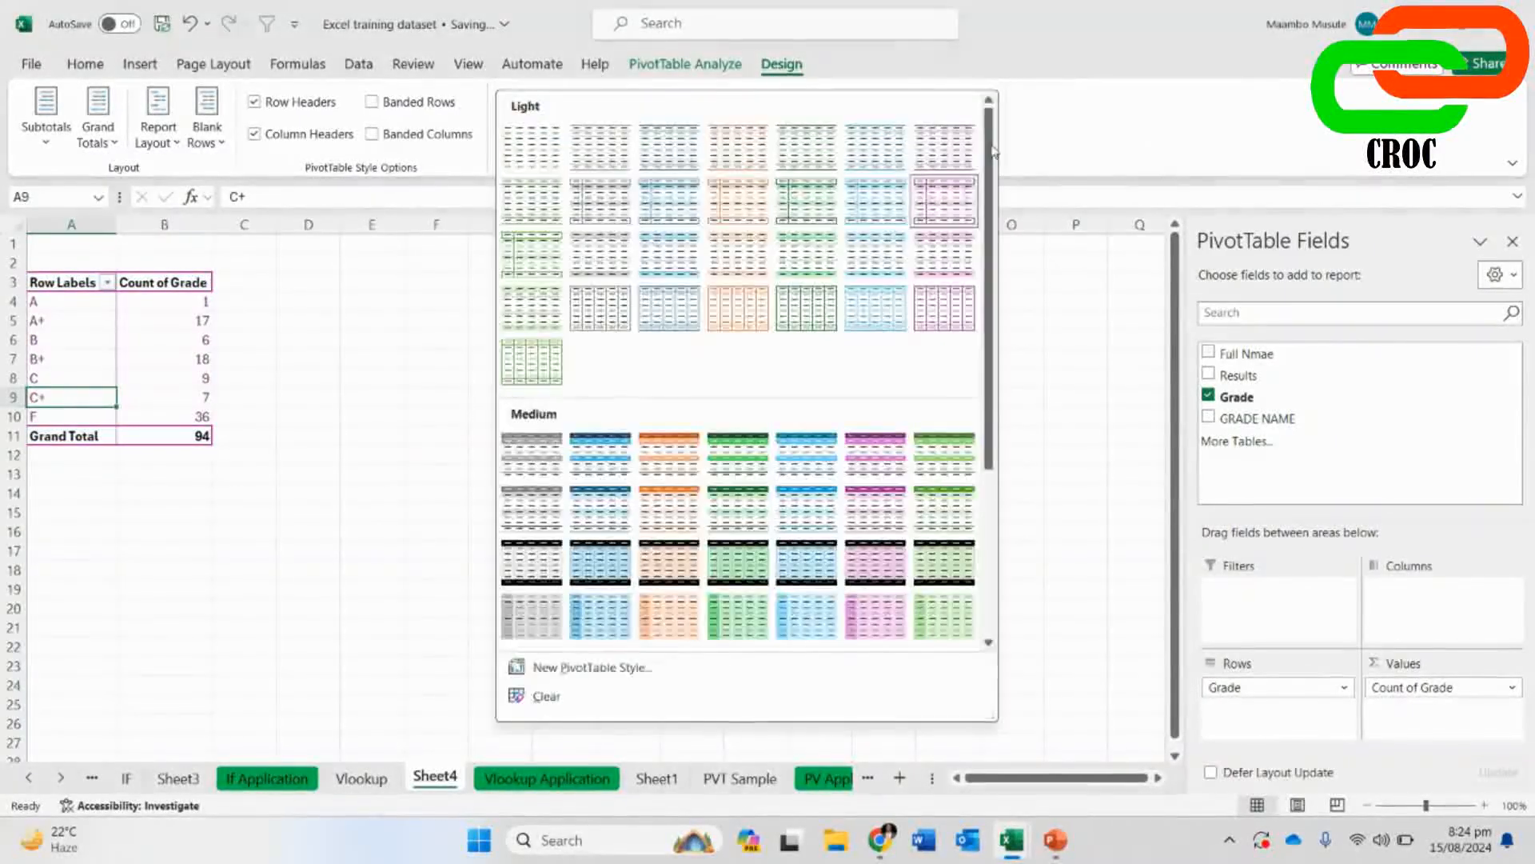
click(887, 445)
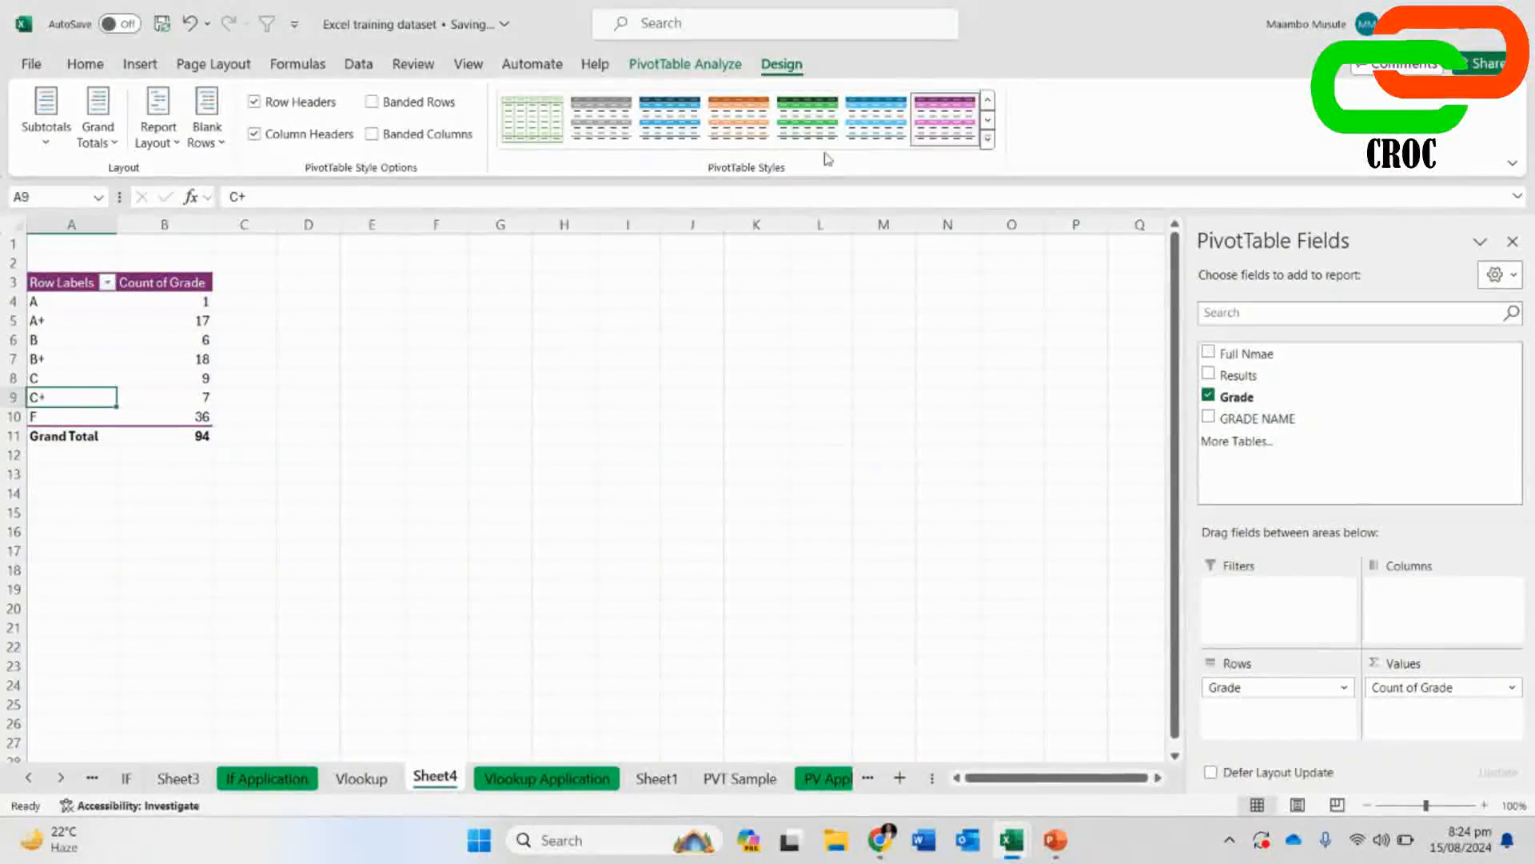
click(693, 67)
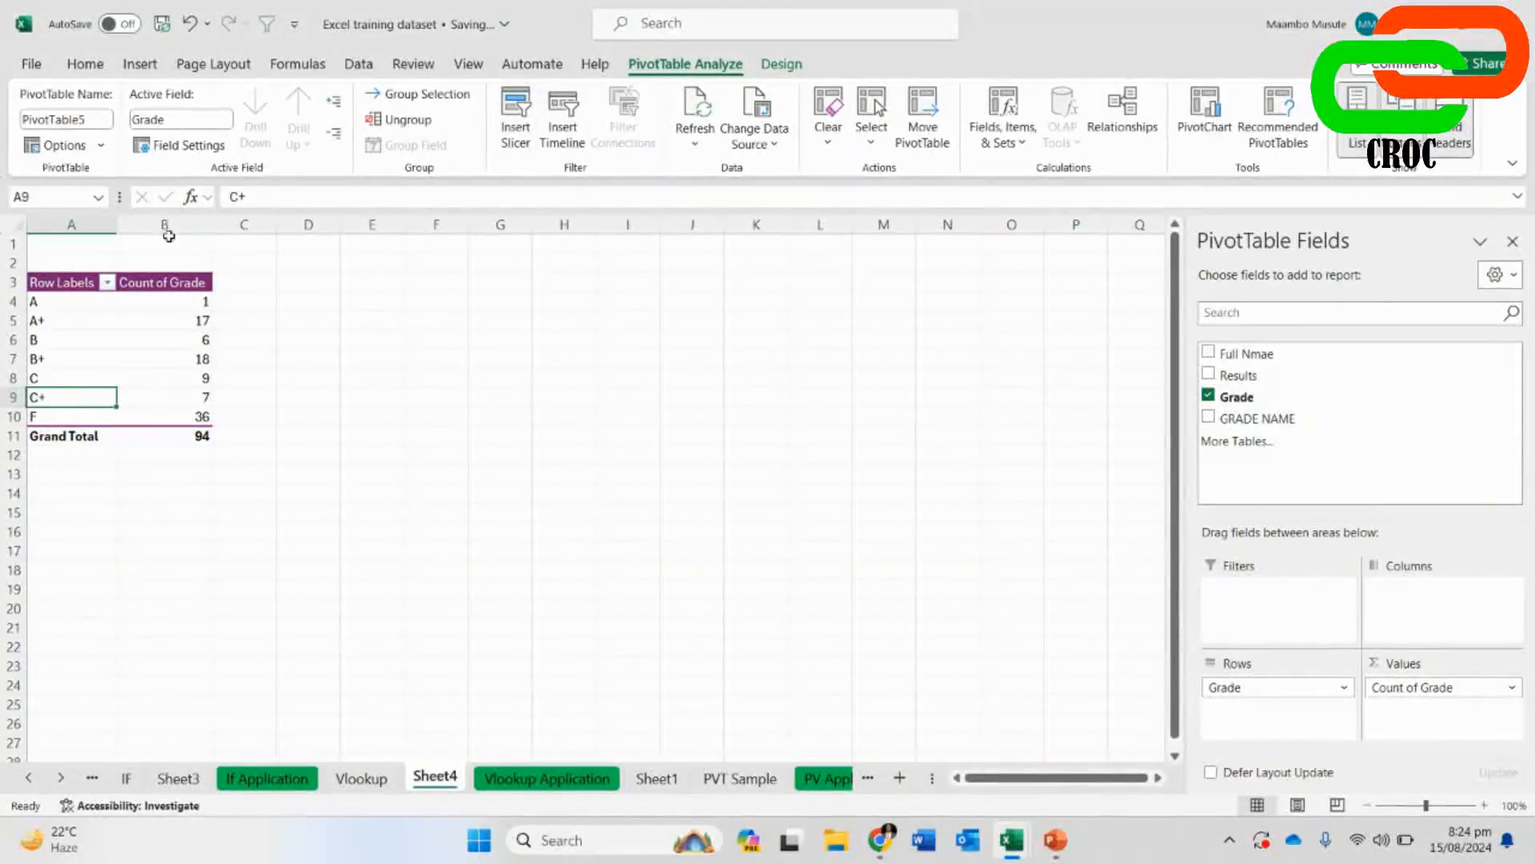
click(197, 323)
click(190, 305)
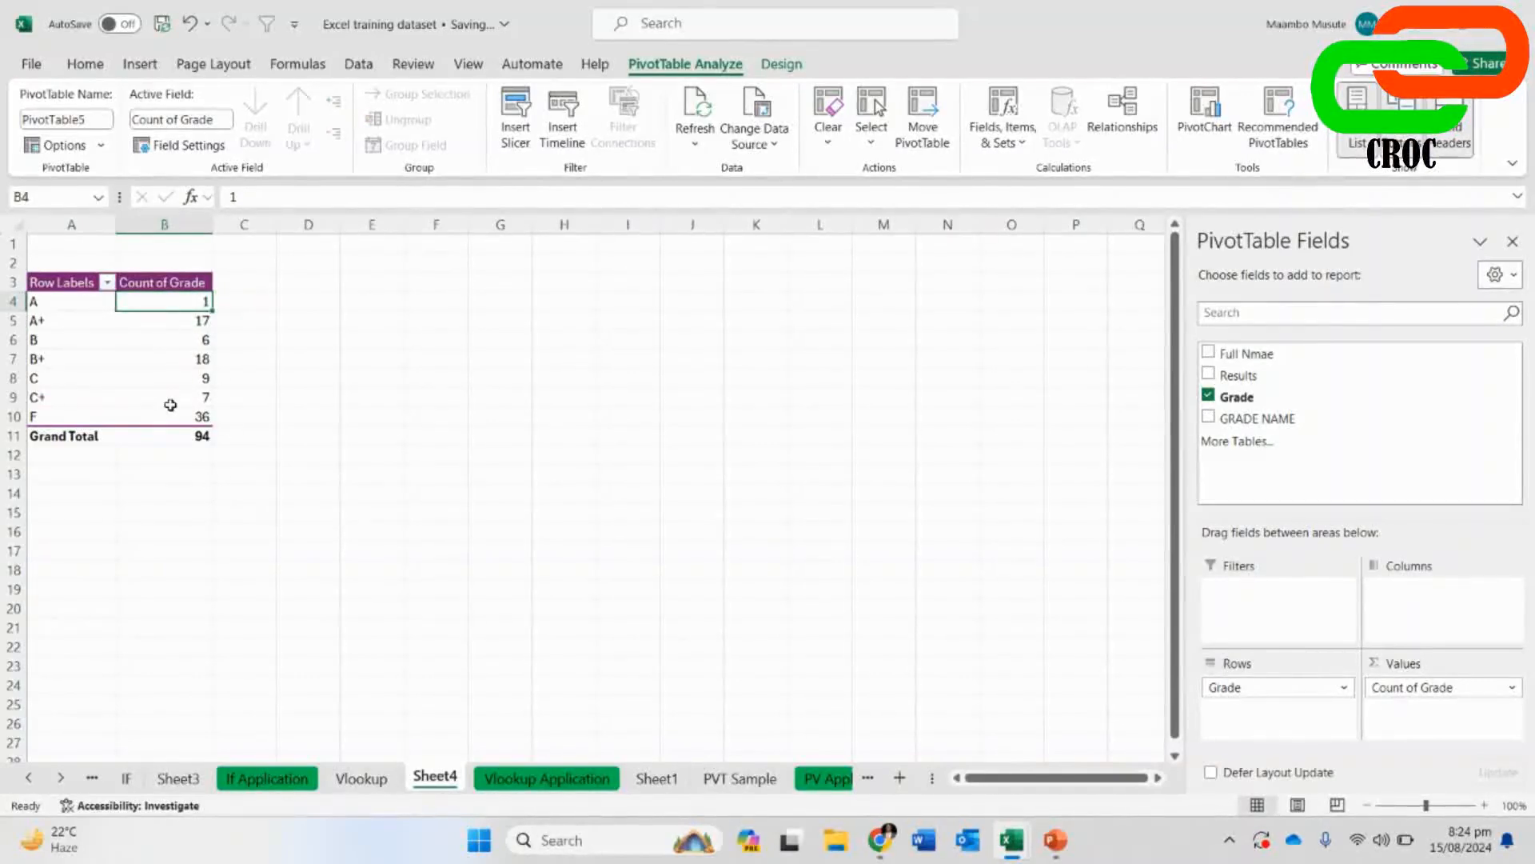
right_click(182, 299)
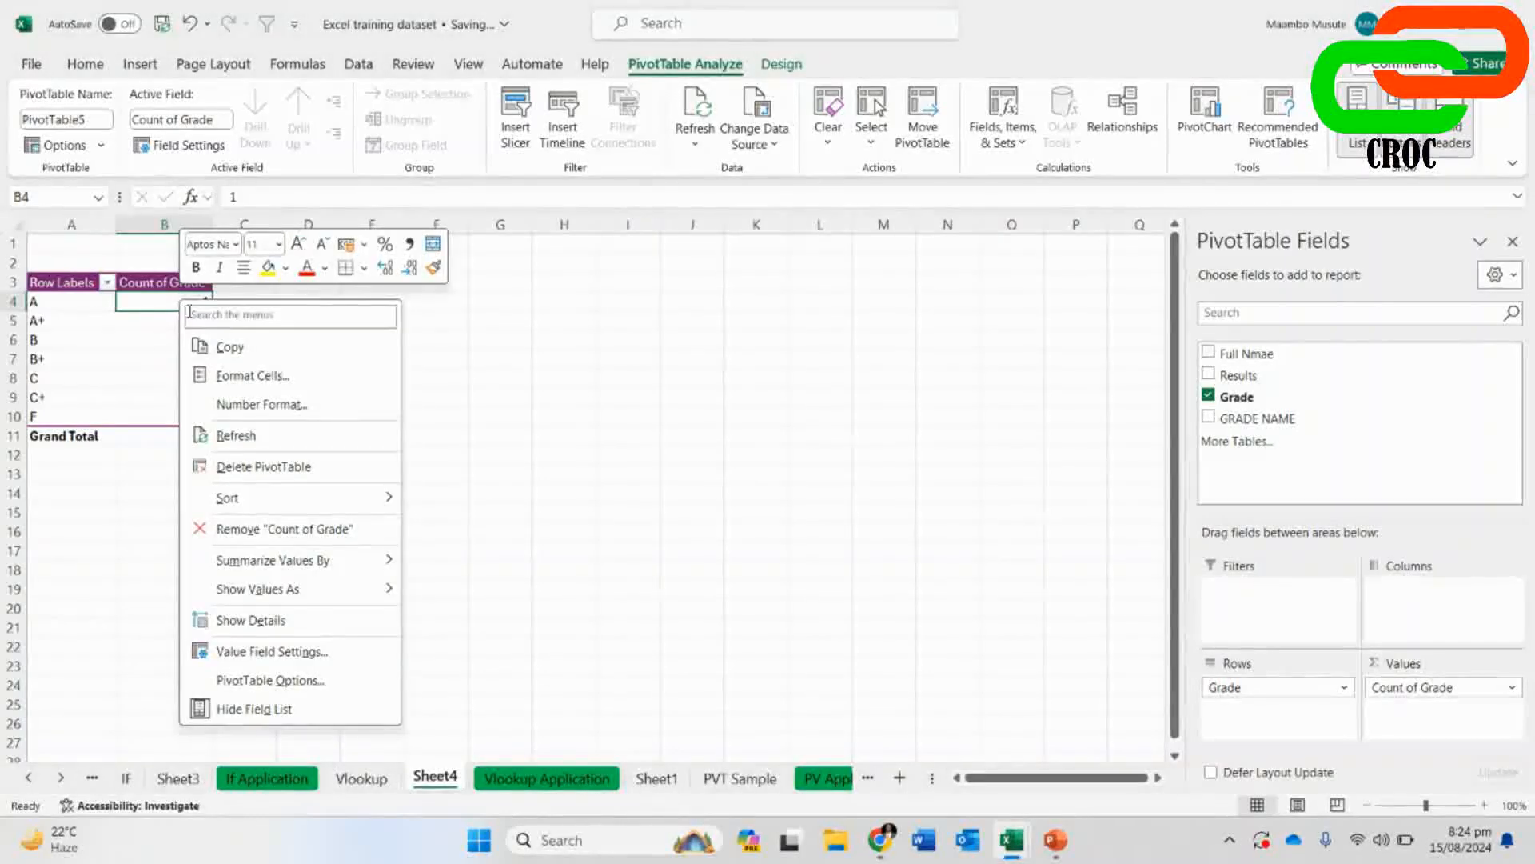
click(300, 653)
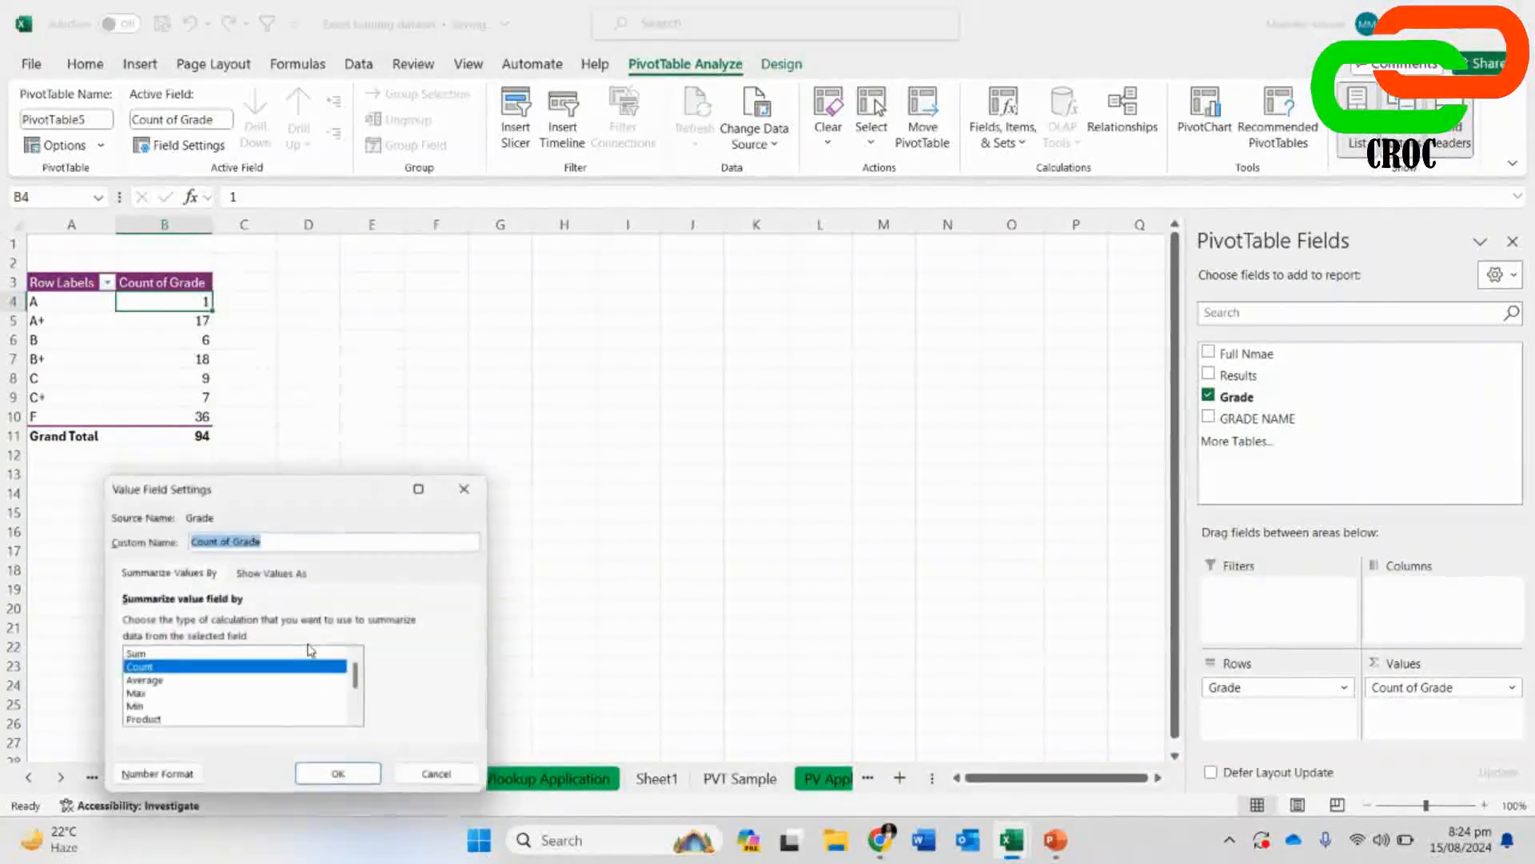
click(469, 483)
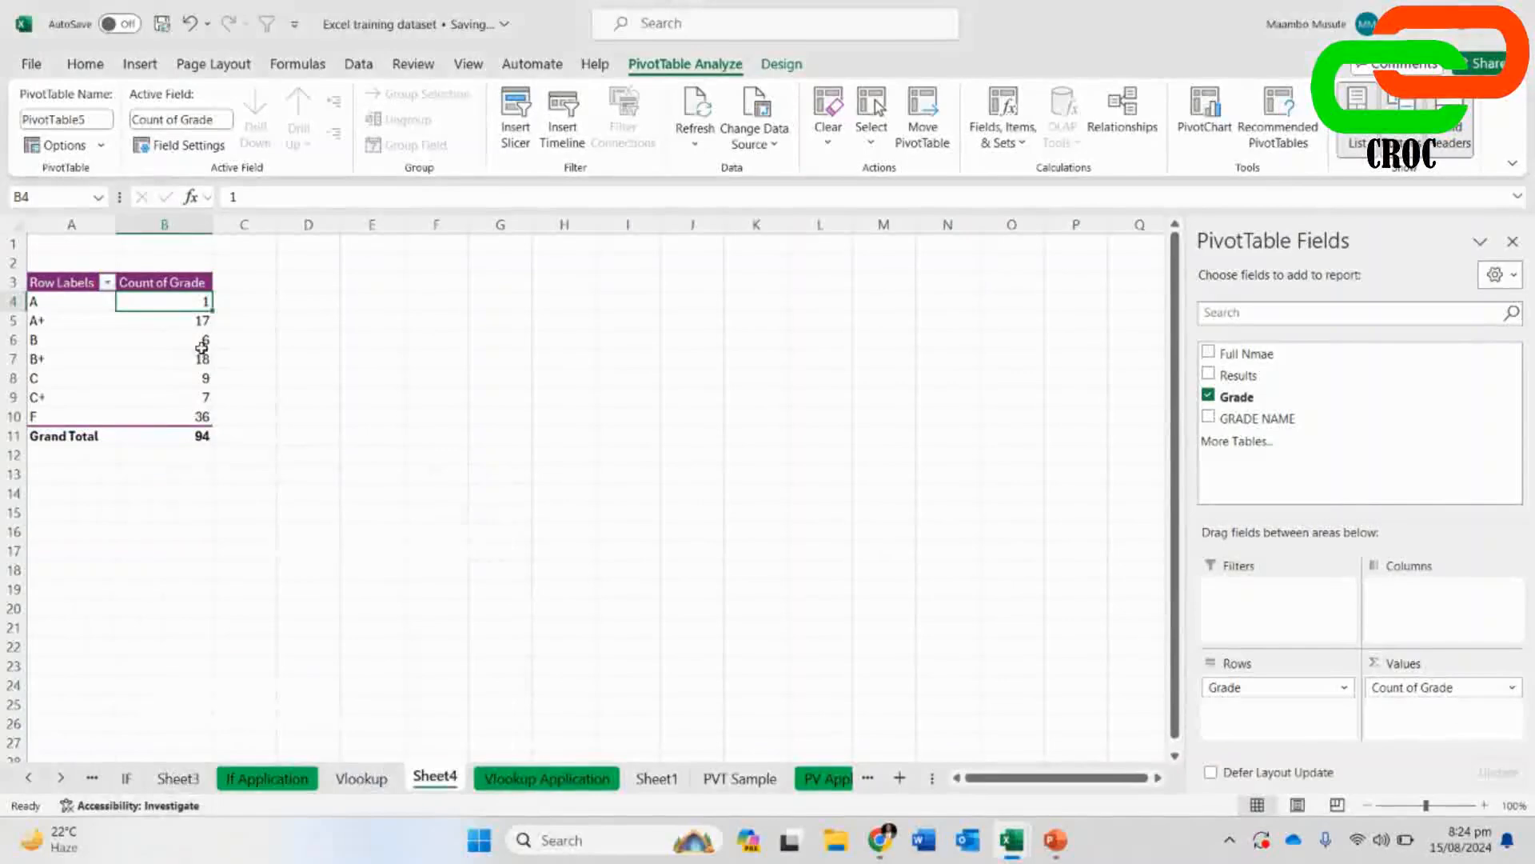
- Show the Count of Grade values as % of Grand Total
right_click(178, 305)
mouse_move(280, 589)
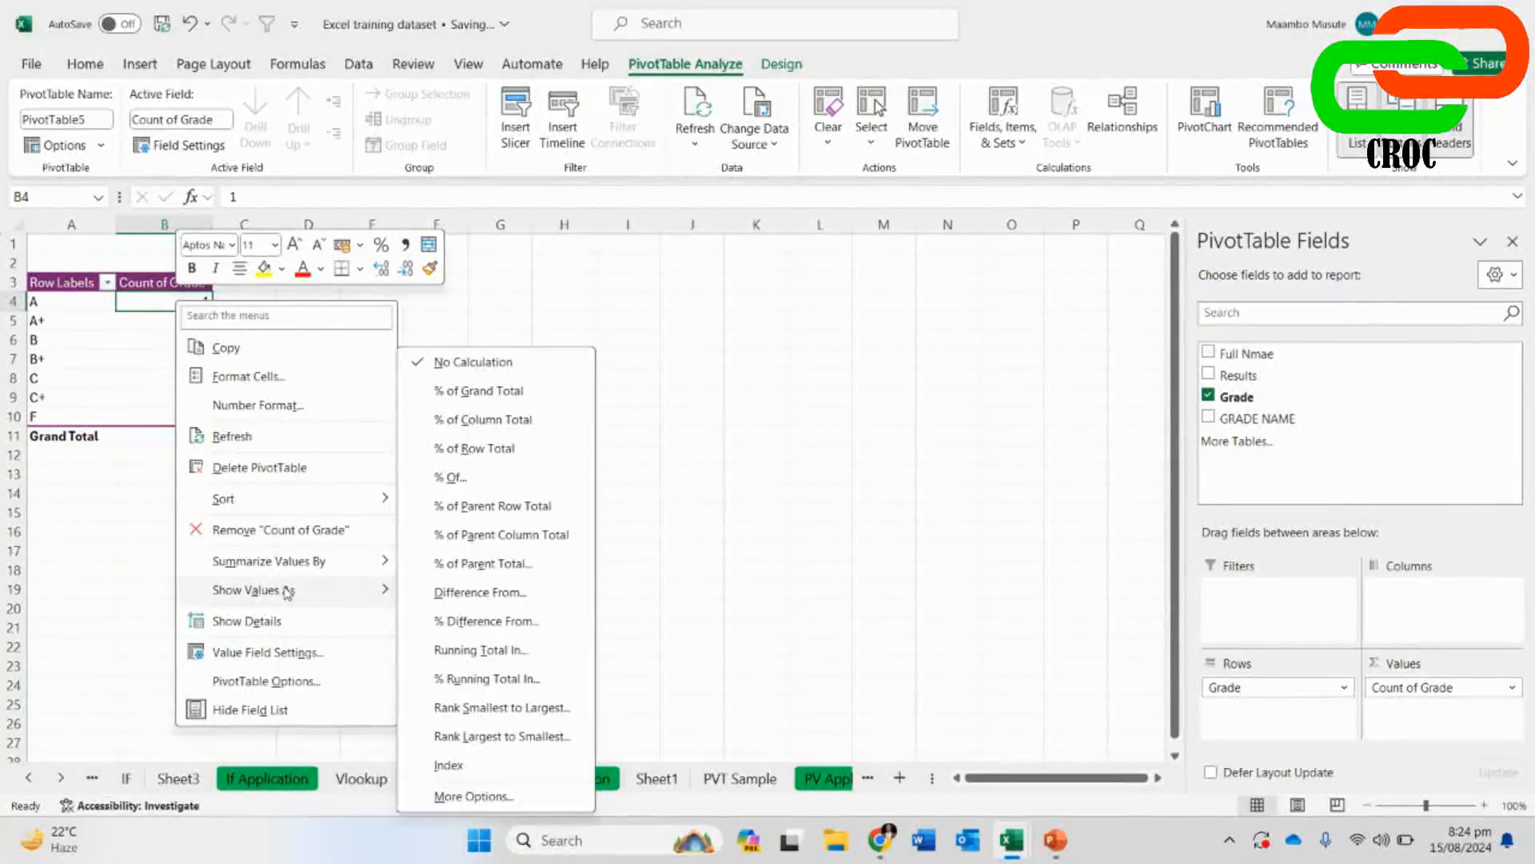
click(528, 393)
click(233, 362)
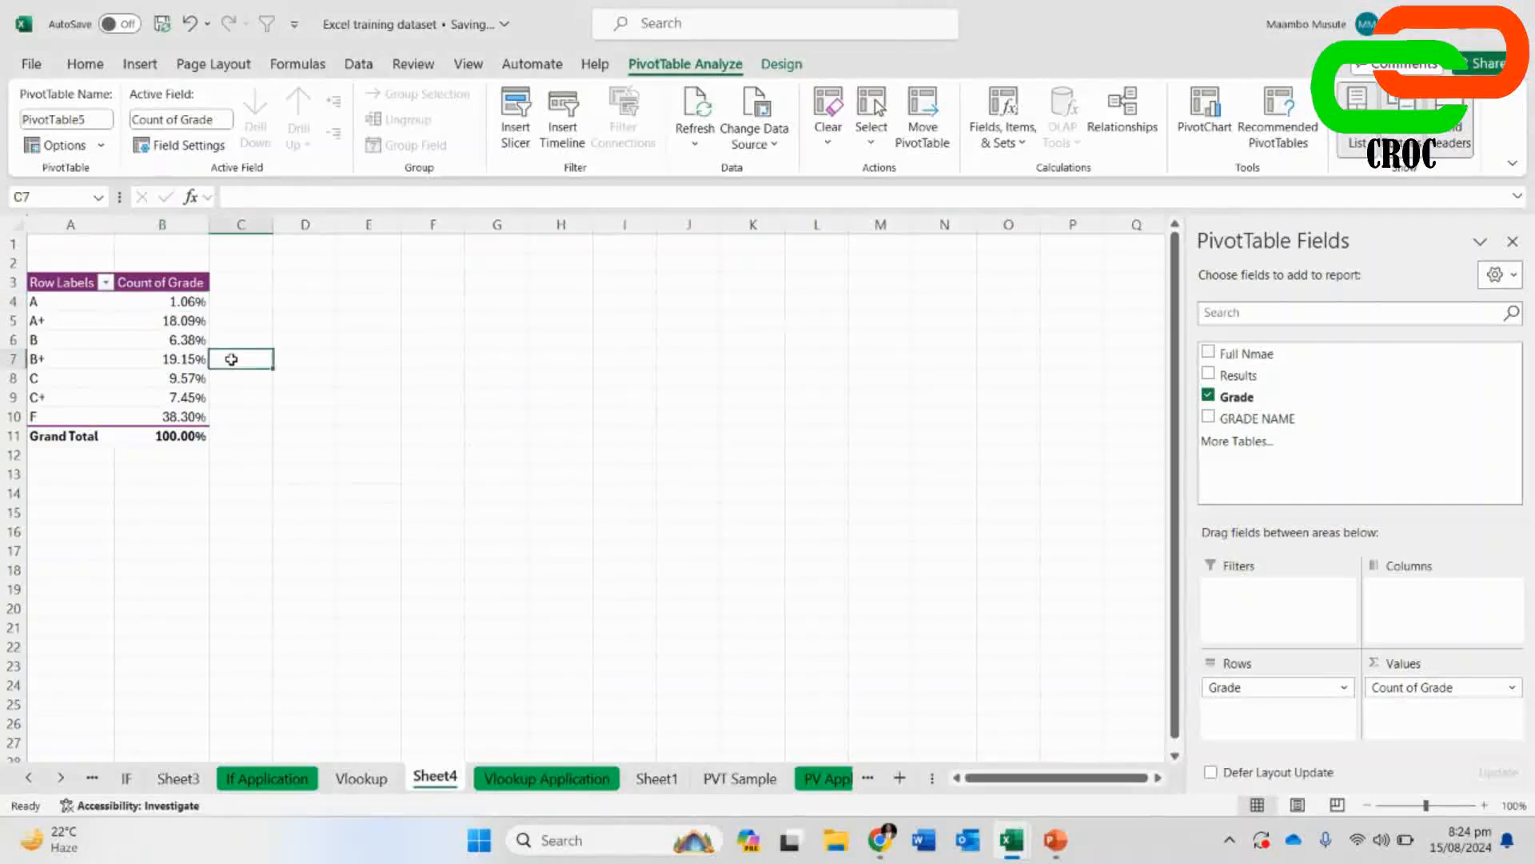
- Check the percentages for grades A and B+, and undo the % of Grand Total display
drag(55, 301, 186, 302)
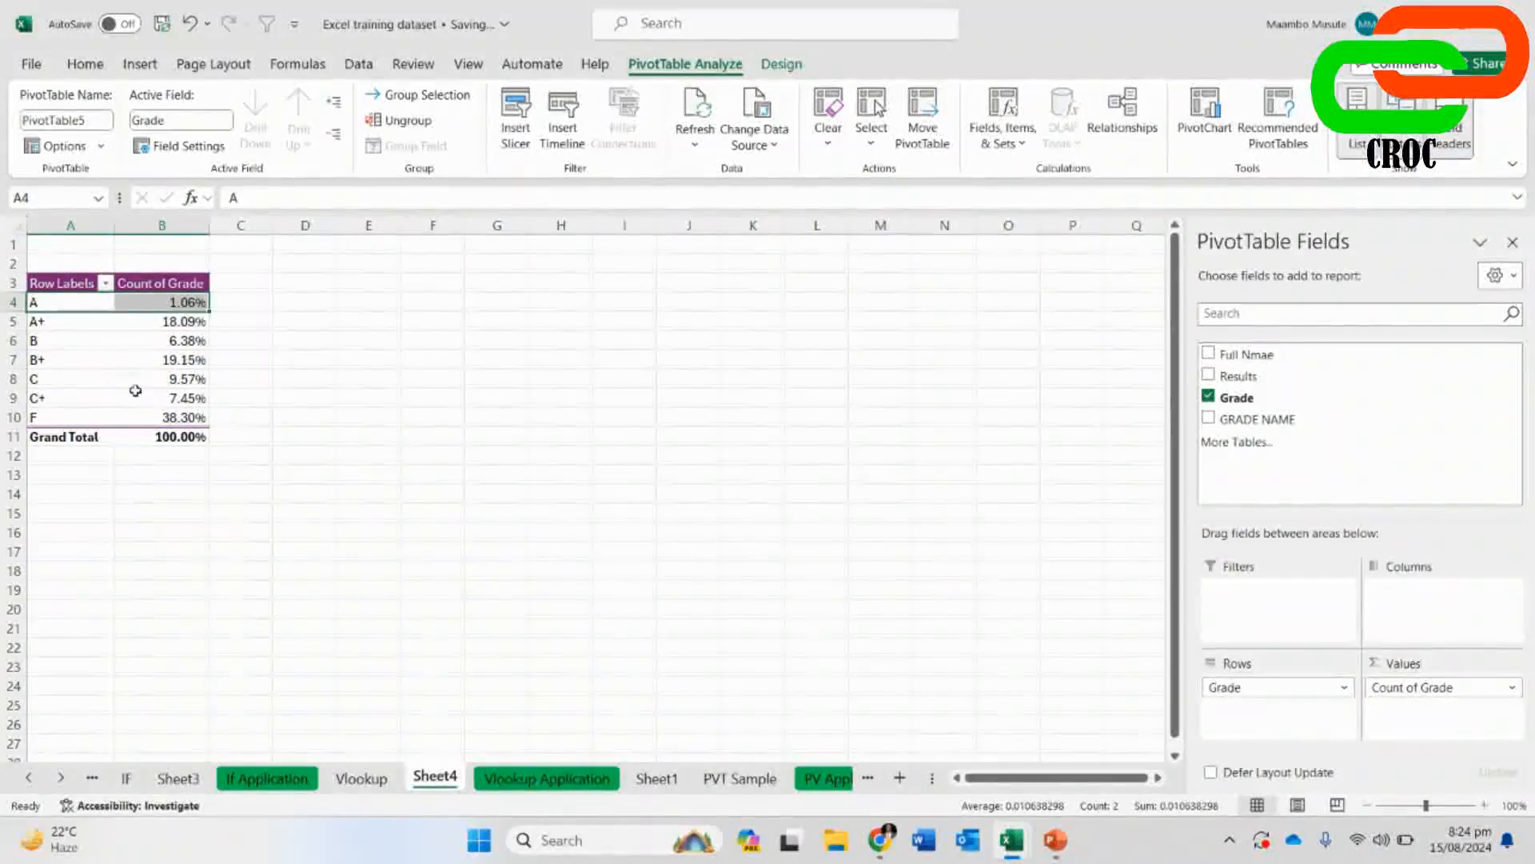
click(41, 360)
click(166, 360)
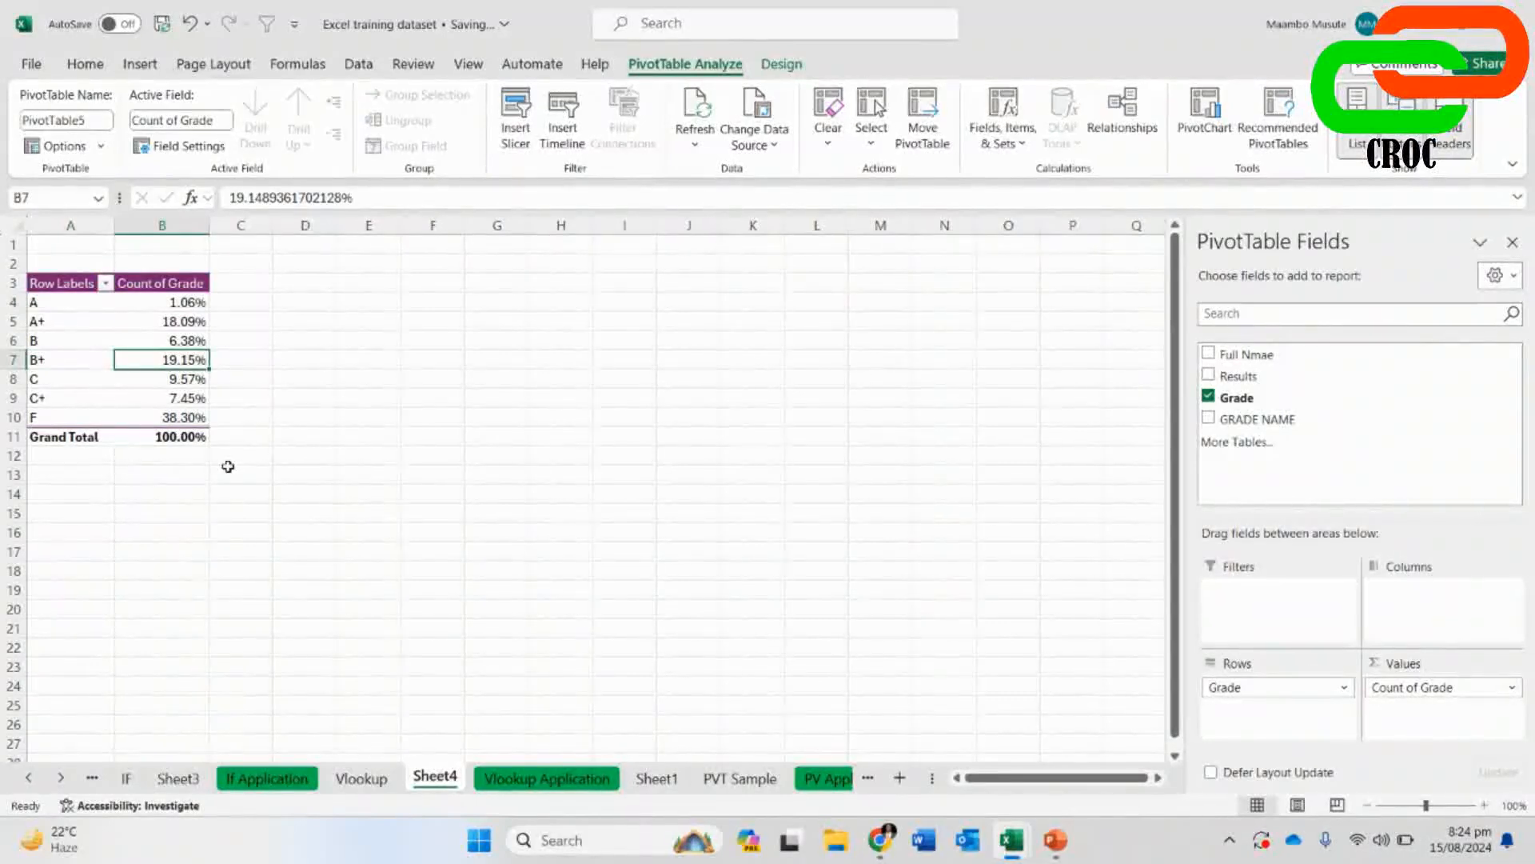
key(ctrl+z)
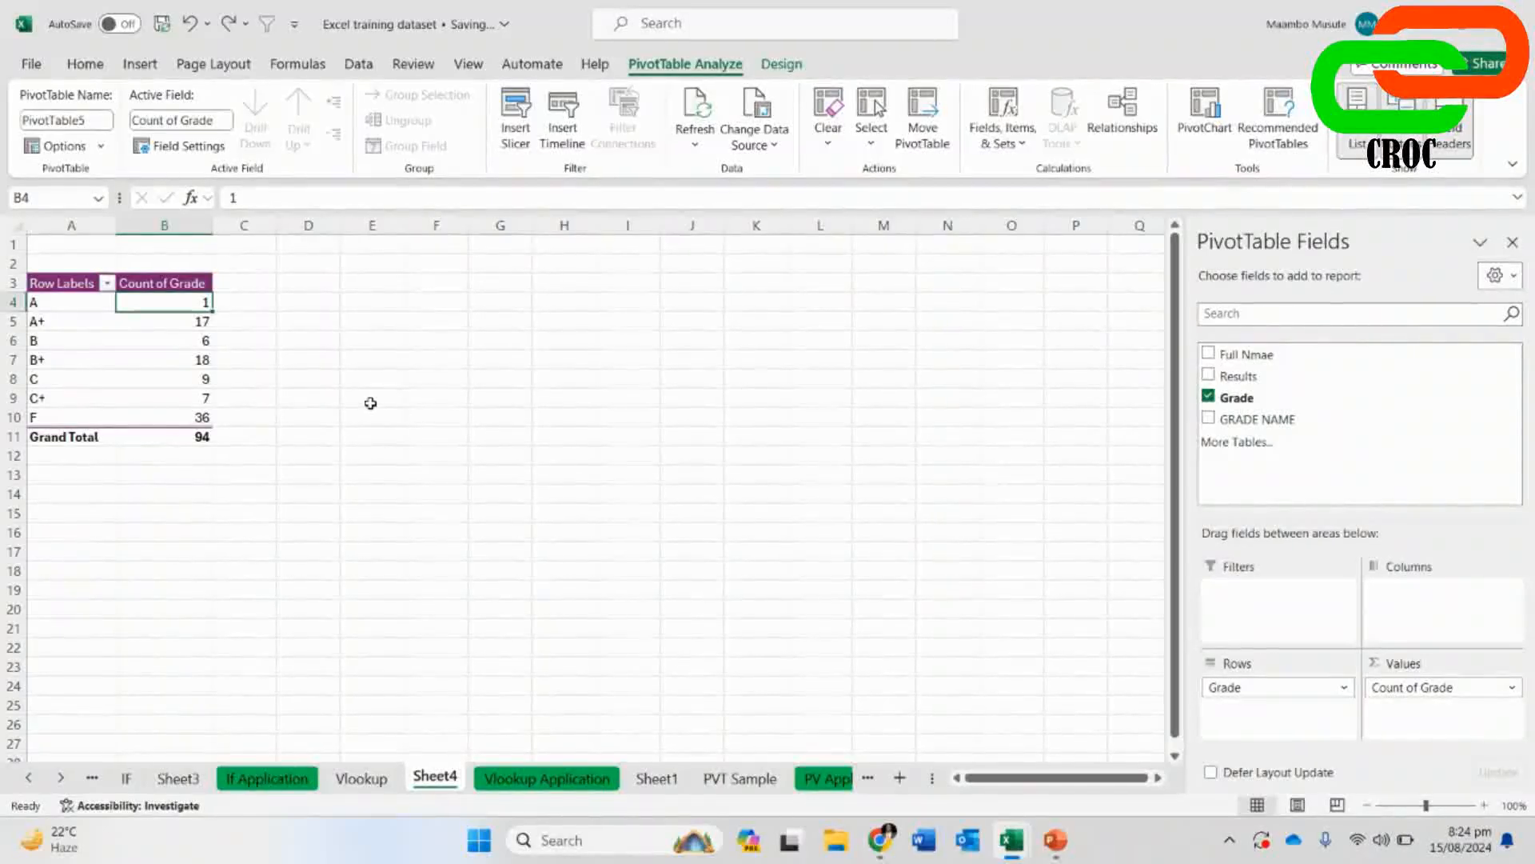
- Look over the PVT Sample and PV Application sheets and return to the Vlookup Application sheet
click(748, 778)
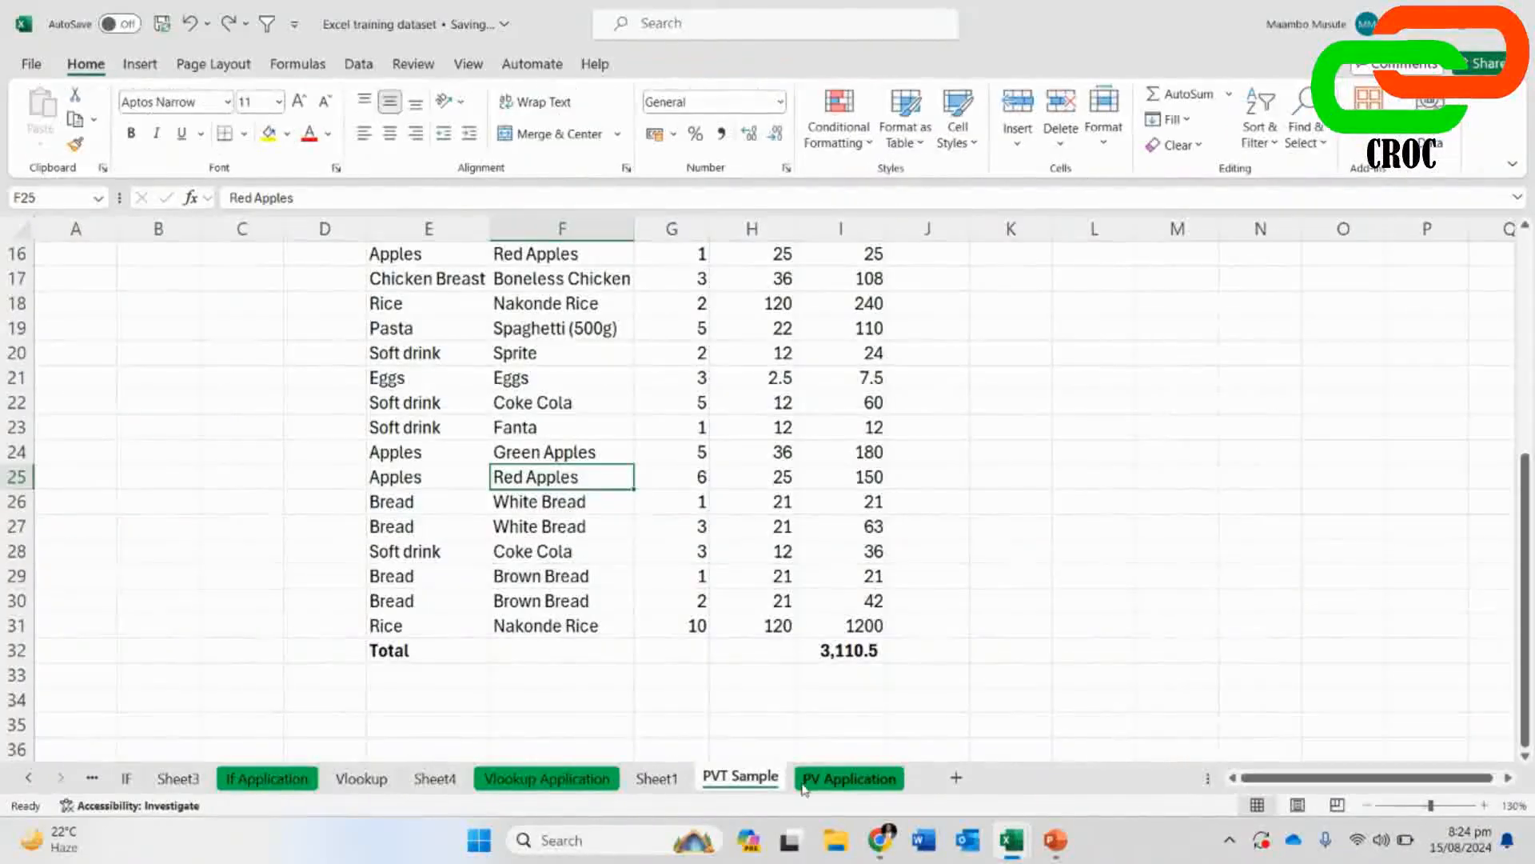
click(803, 784)
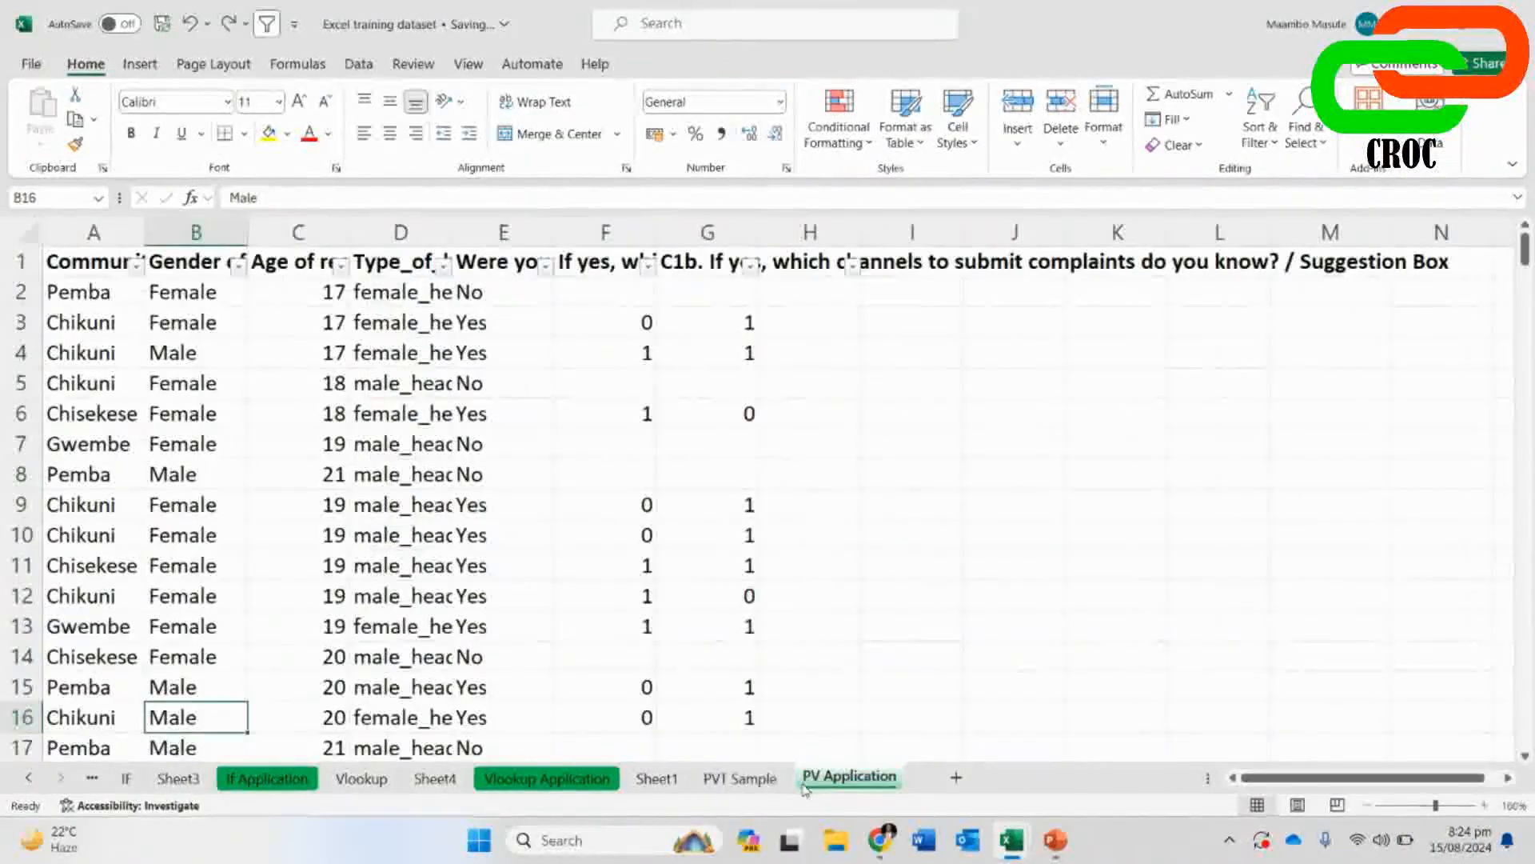
click(547, 779)
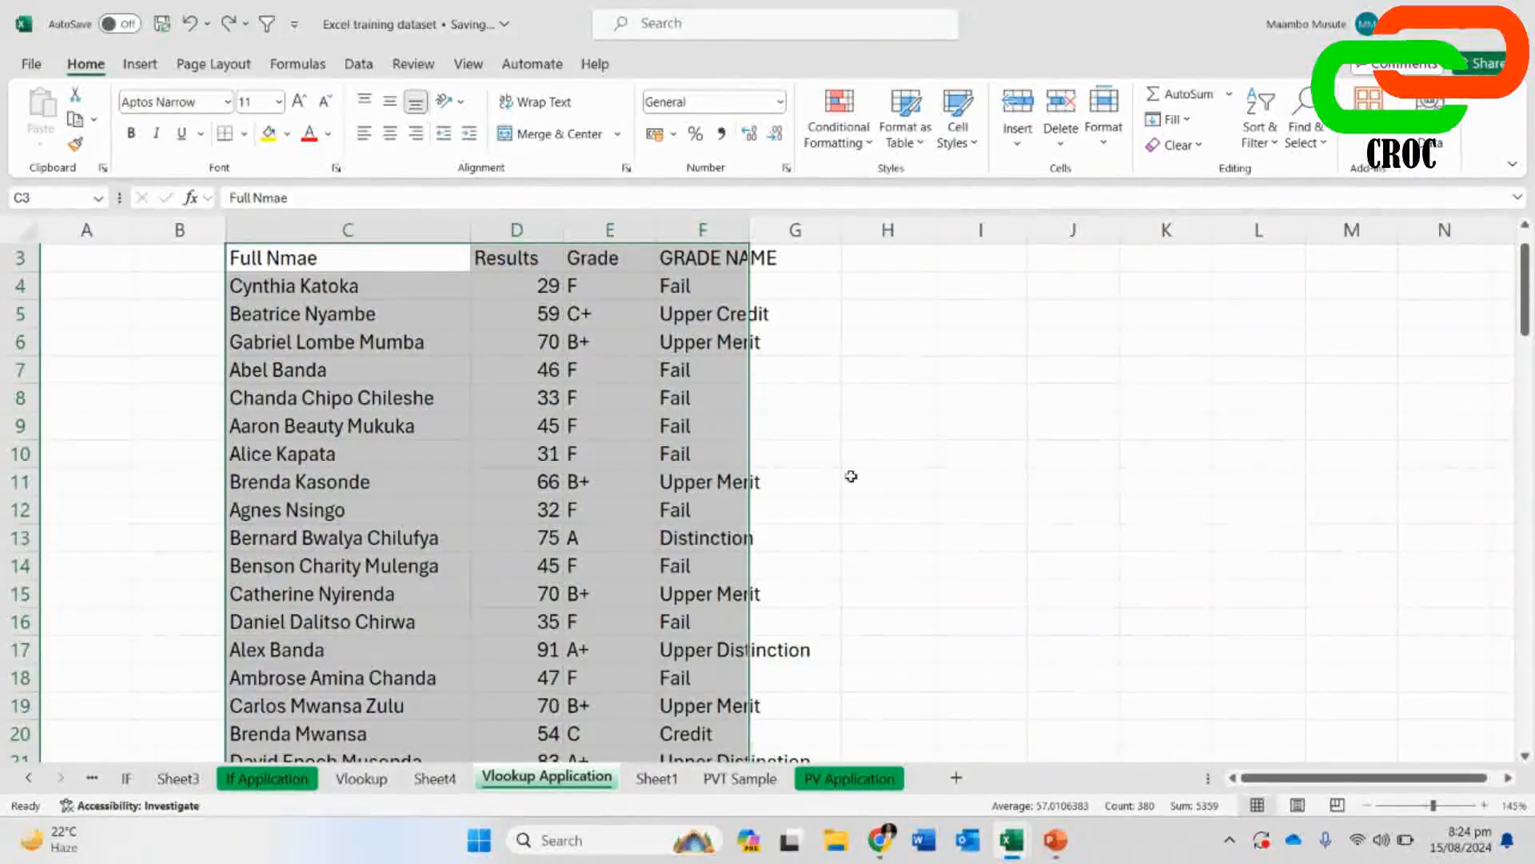
- Switch from the PVT Sample sheet to the Google Meet call and read through the participants' in-call messages
click(836, 432)
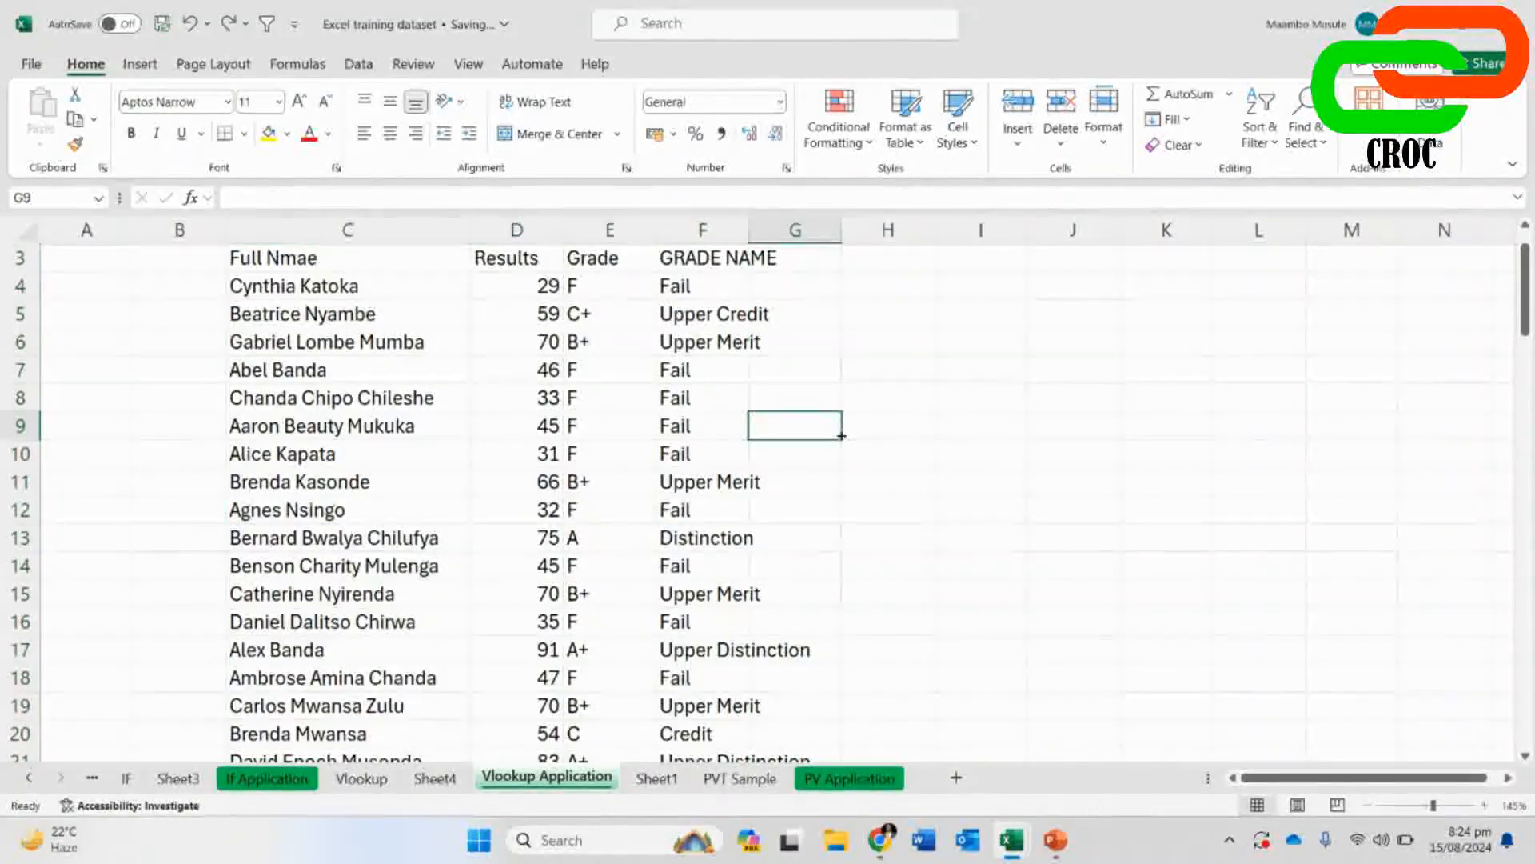
click(744, 787)
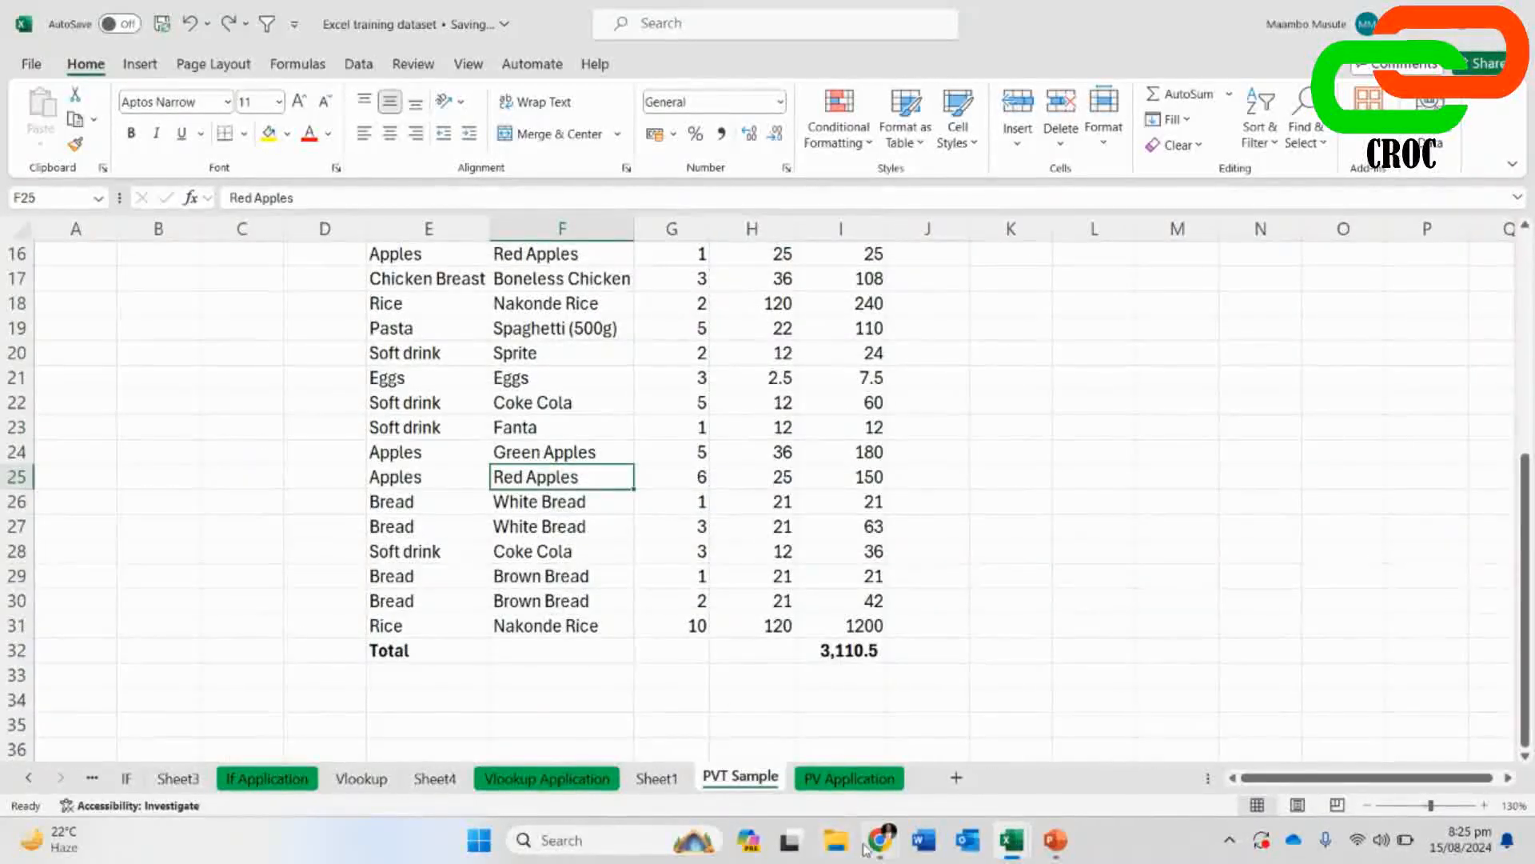
mouse_move(878, 841)
click(658, 732)
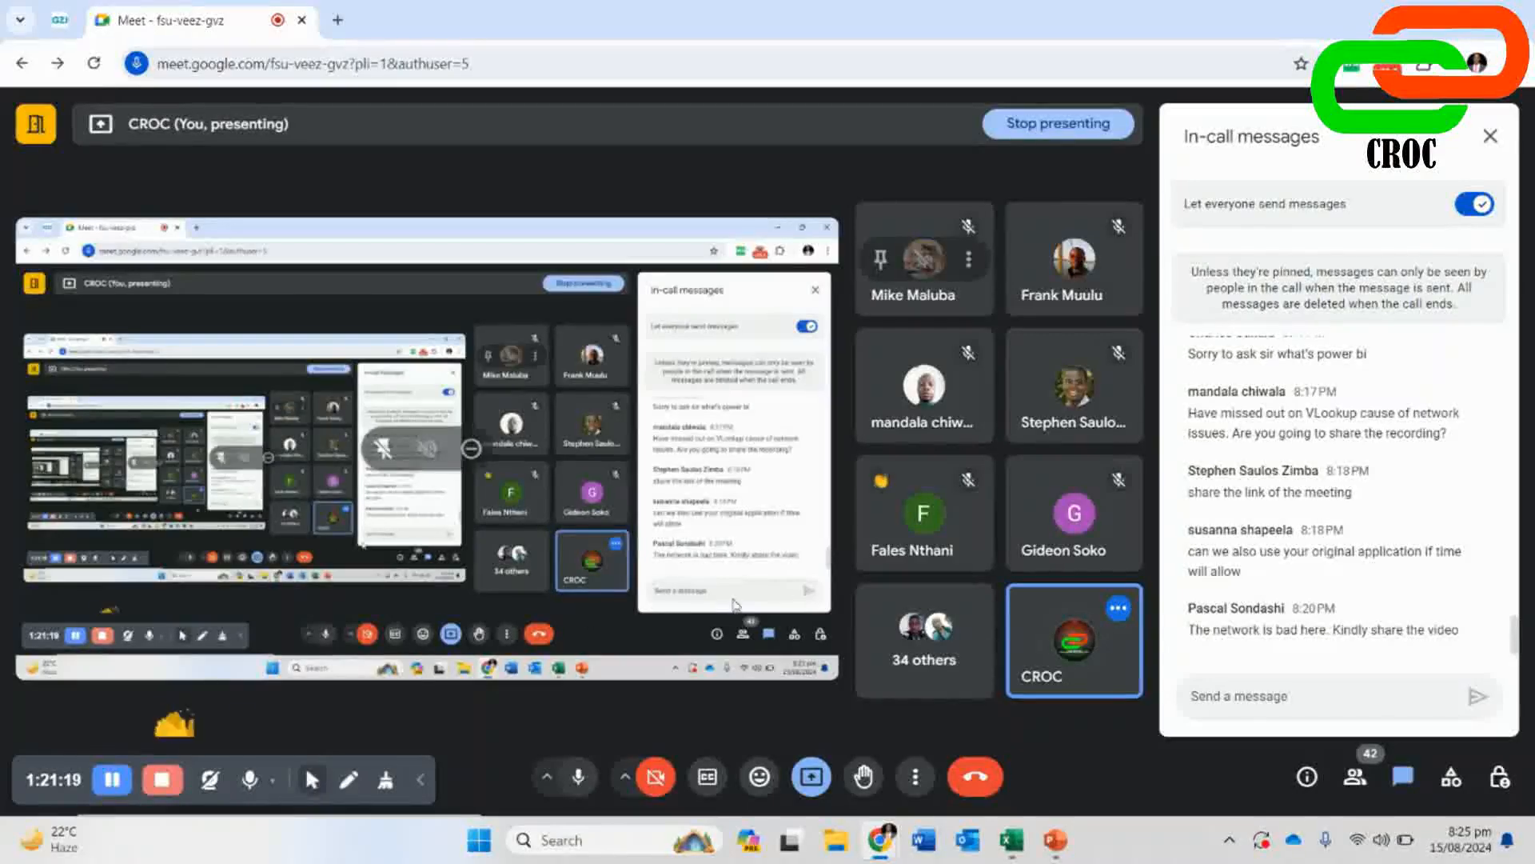
scroll(1320, 535, up, 2)
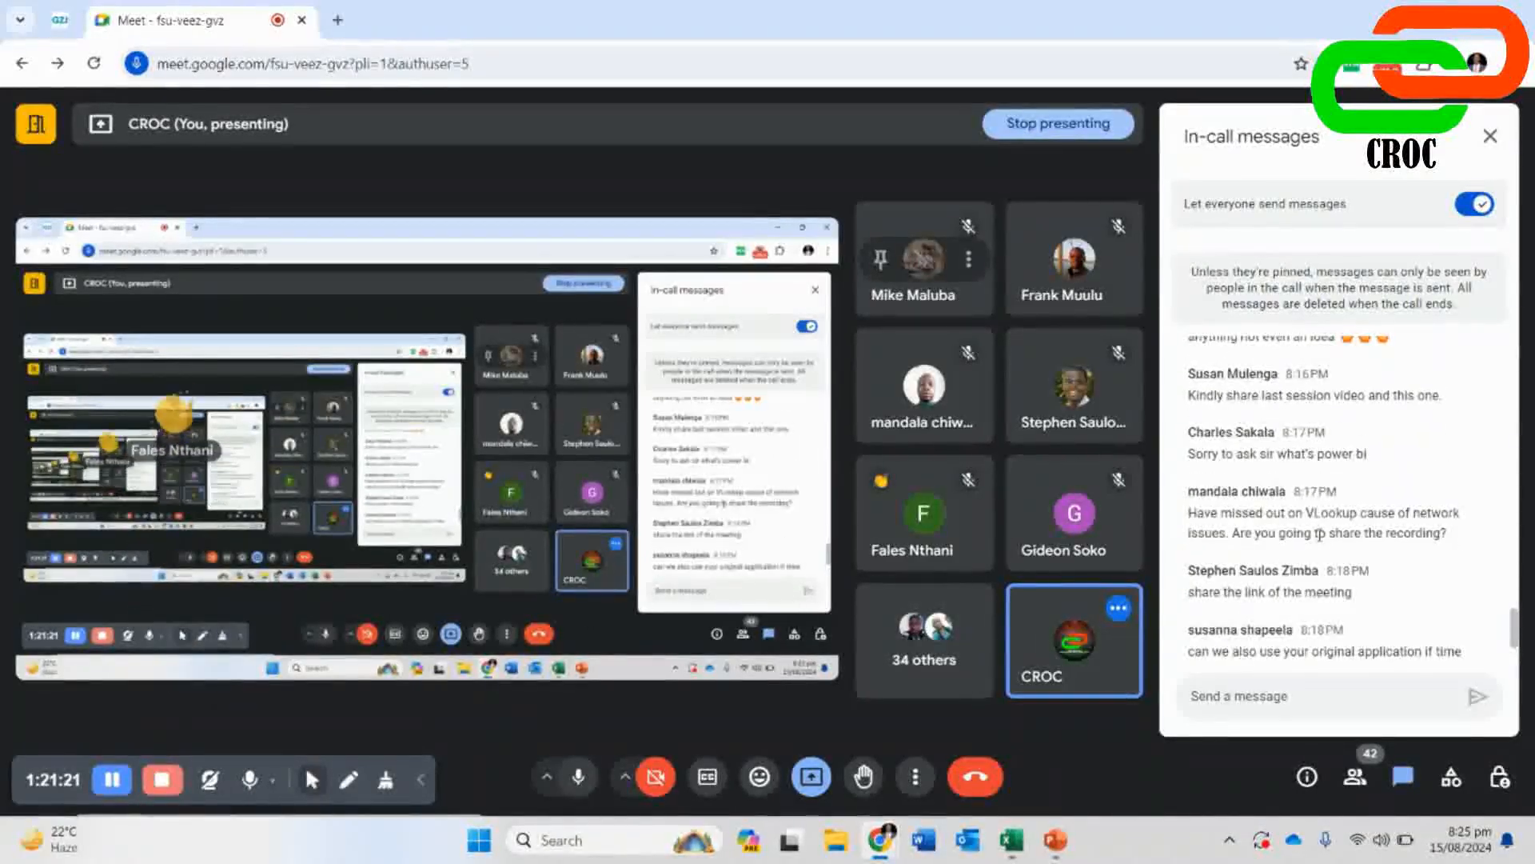
scroll(1320, 534, up, 2)
scroll(1320, 534, up, 2)
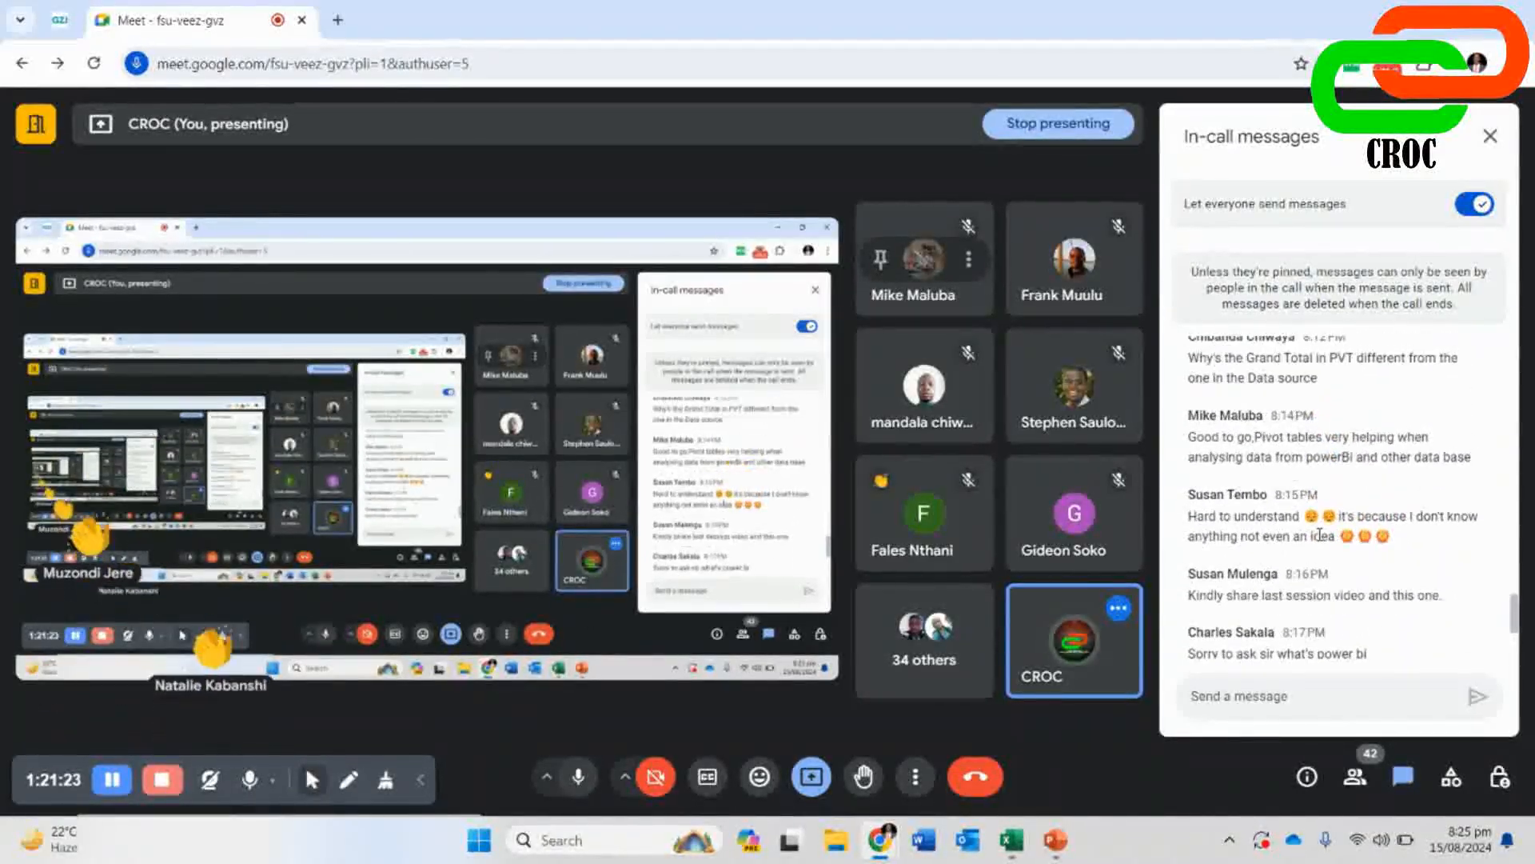
scroll(1320, 535, up, 3)
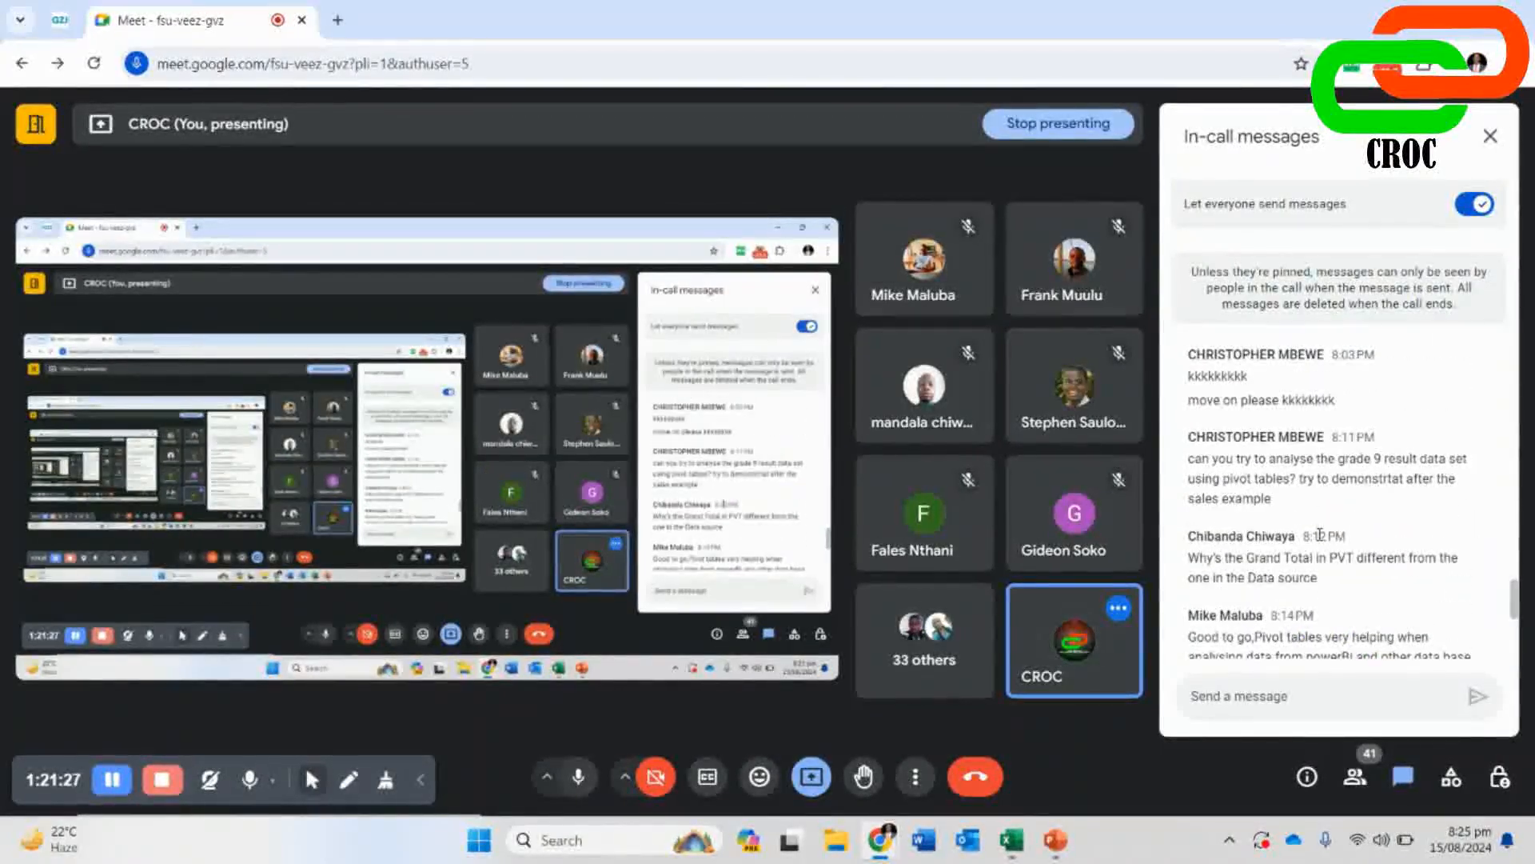
scroll(1321, 534, down, 2)
scroll(1318, 535, down, 2)
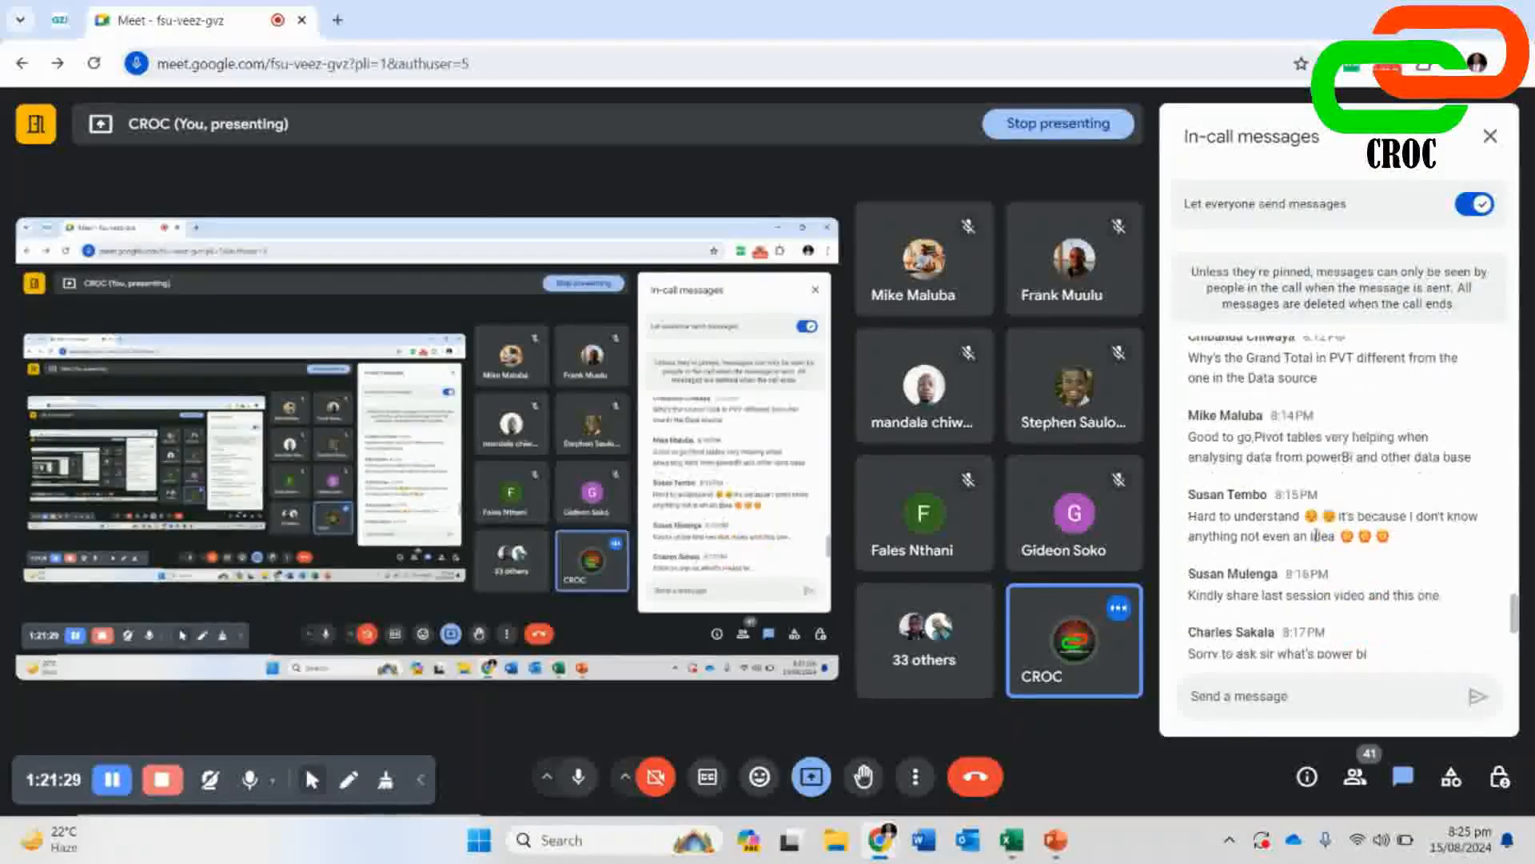
scroll(1315, 534, down, 2)
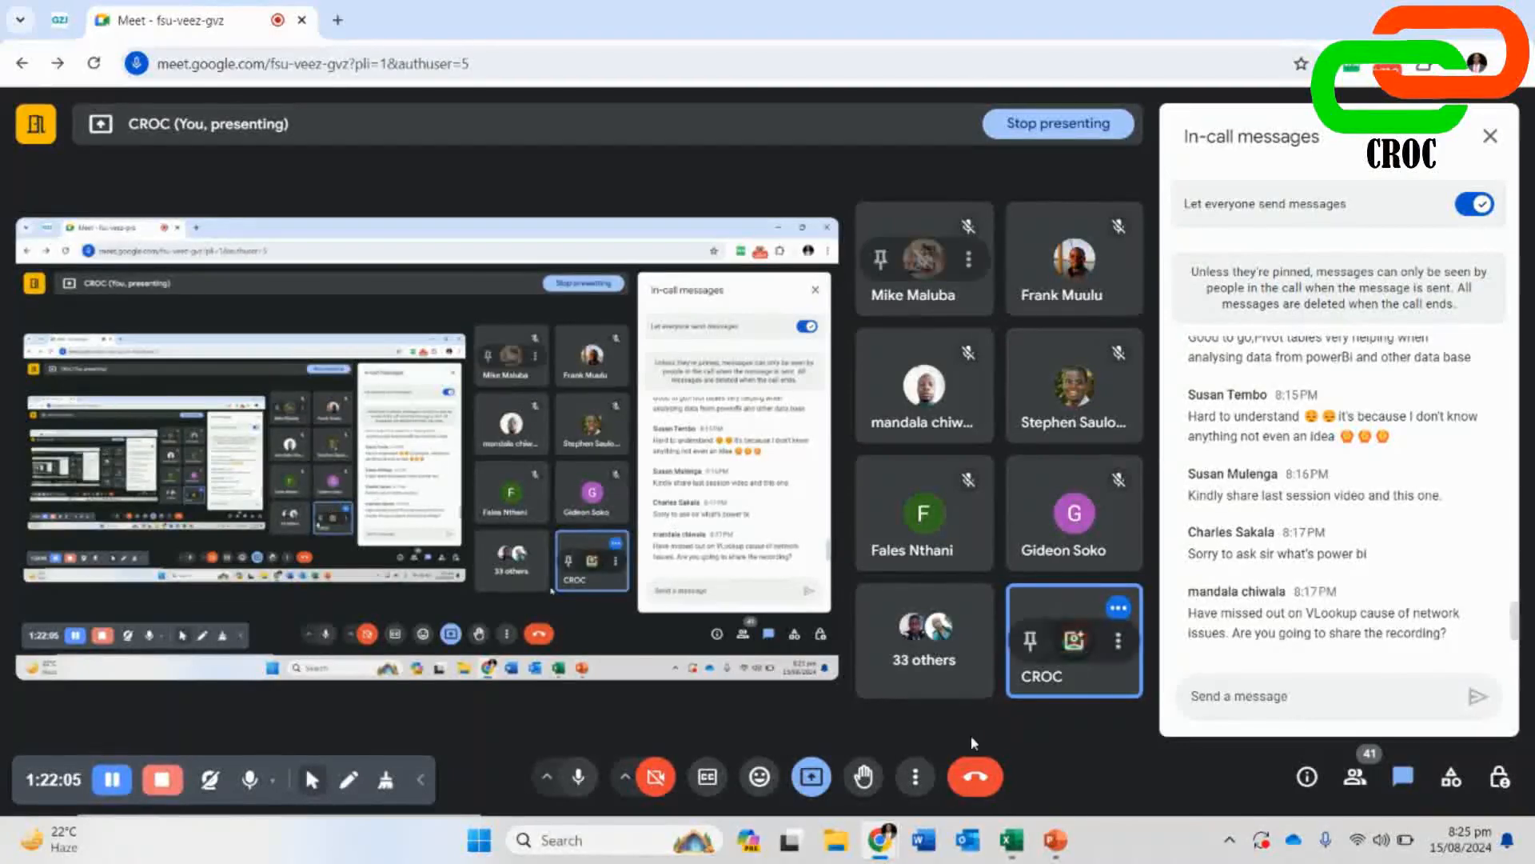
- Switch back to the Excel training dataset workbook and insert a 3-D clustered column chart from the item totals on Sheet1
mouse_move(1014, 854)
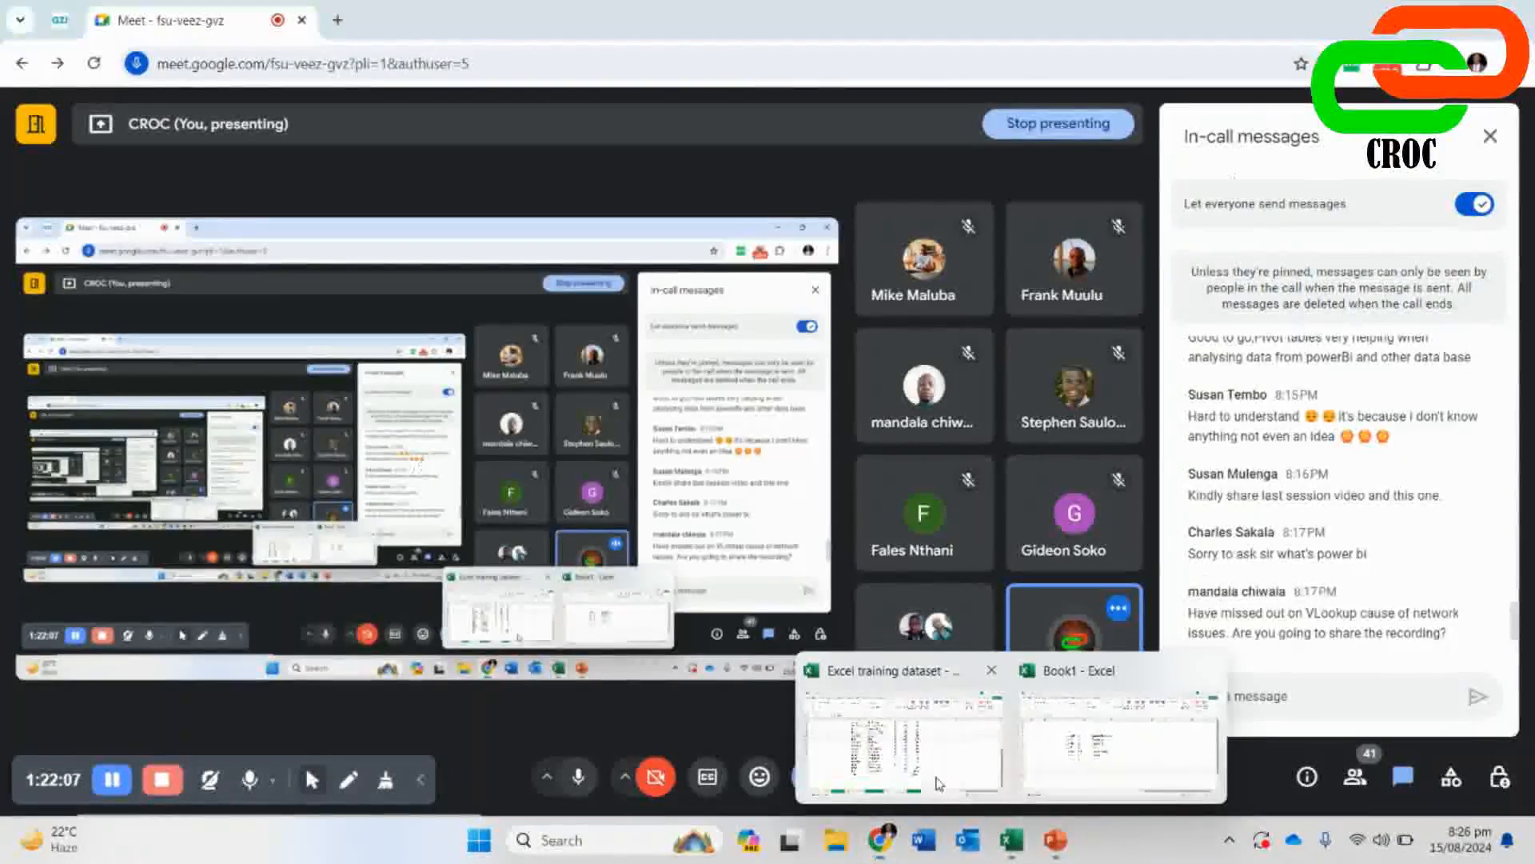
click(903, 735)
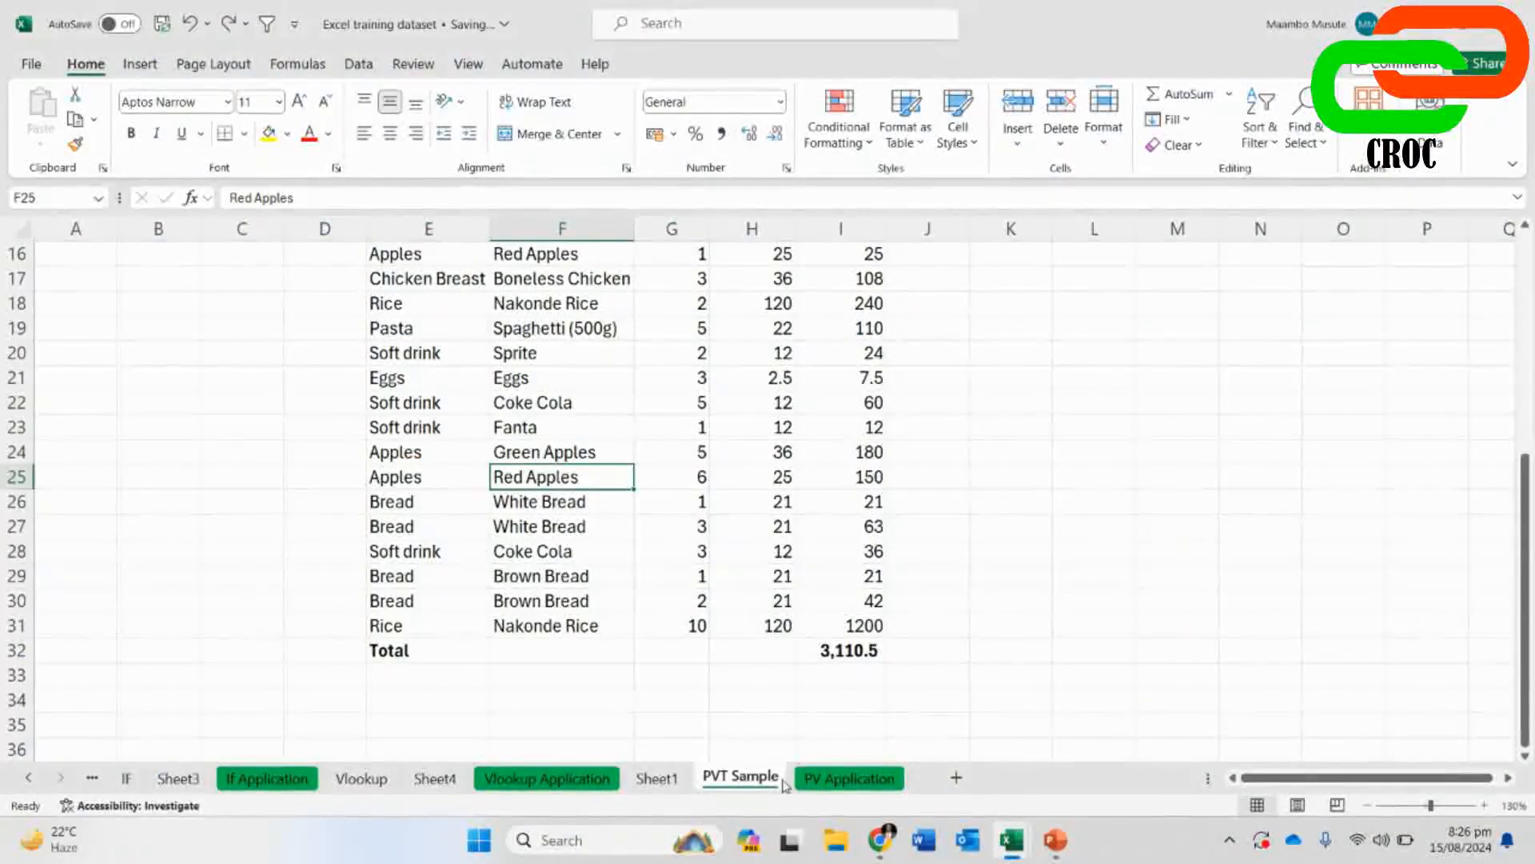
click(655, 780)
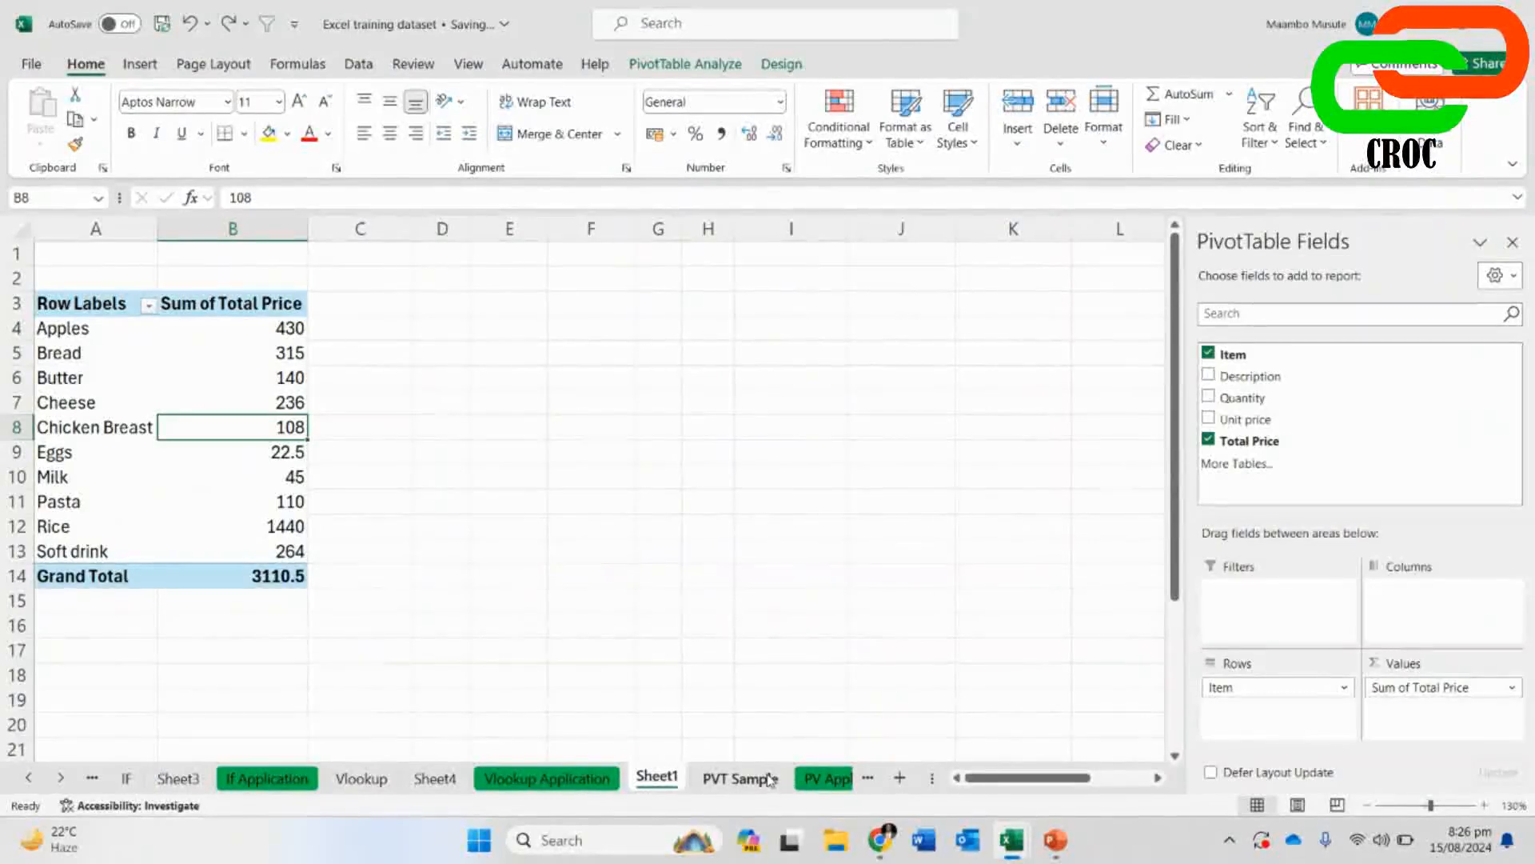
drag(50, 331, 264, 552)
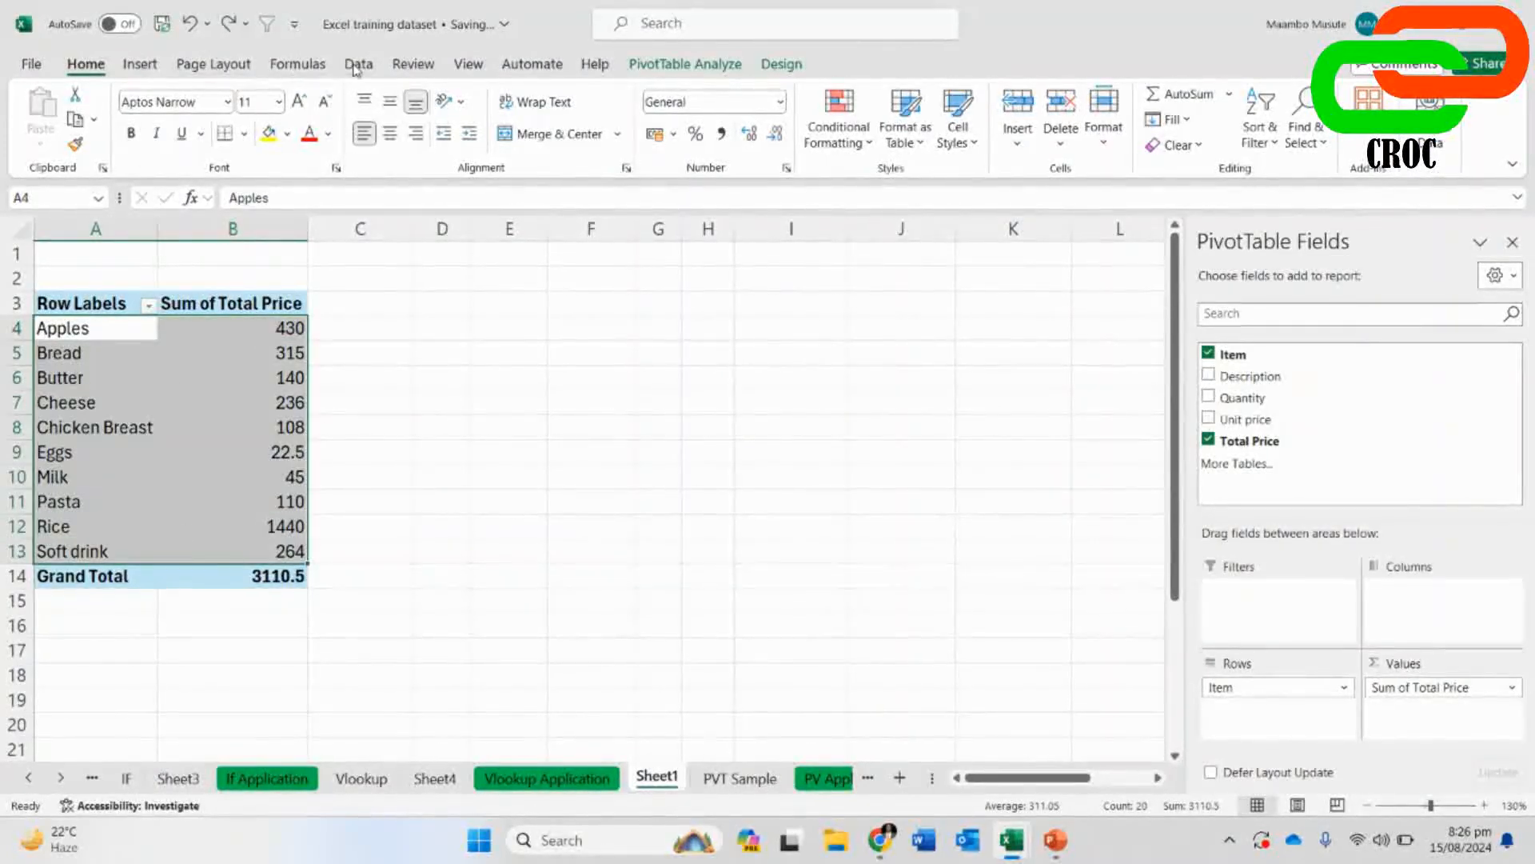
click(136, 68)
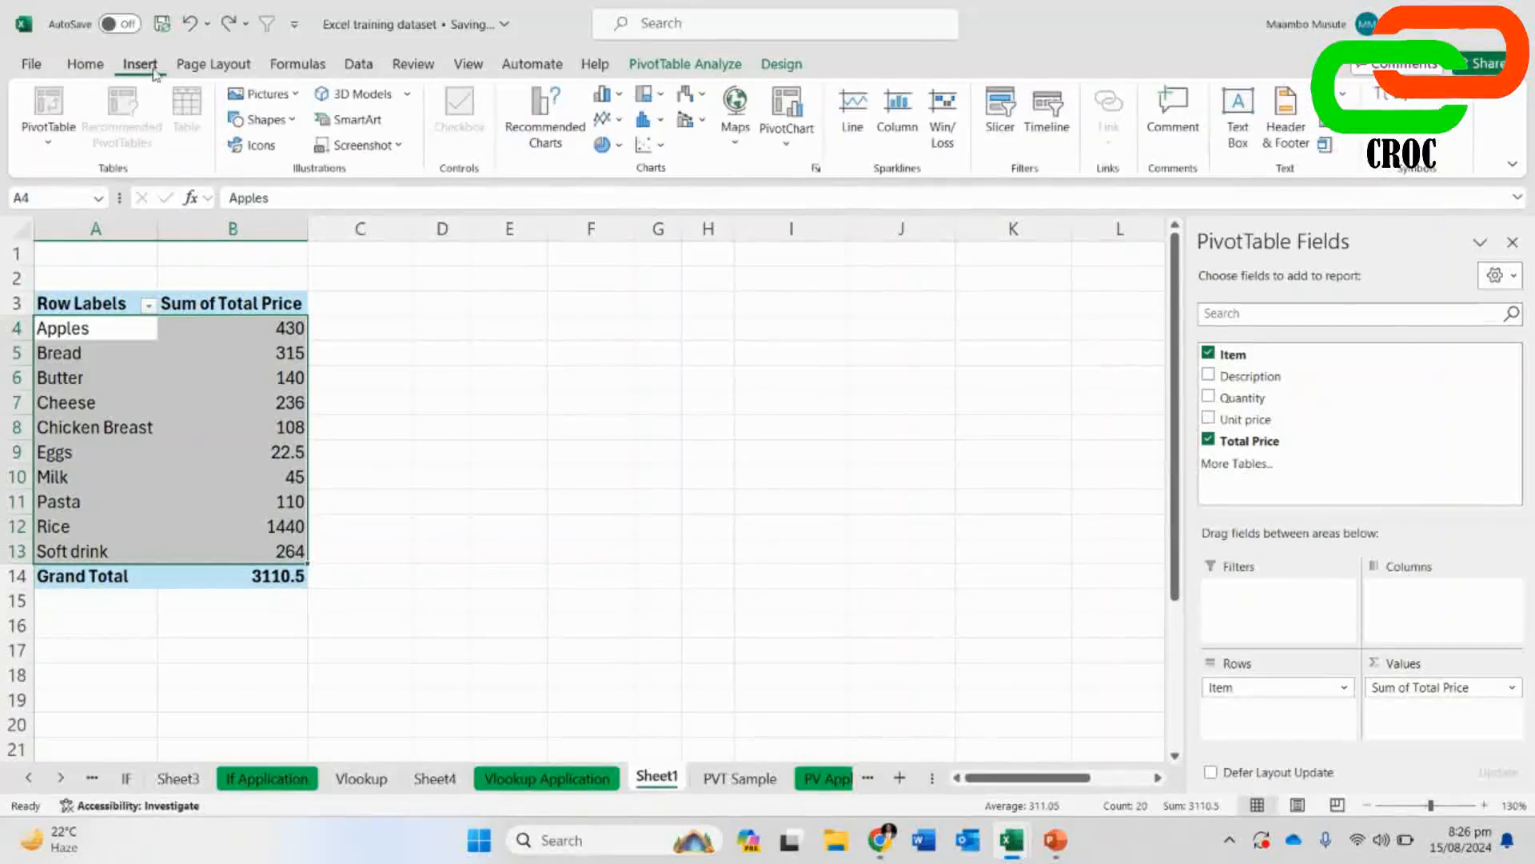
click(606, 94)
click(623, 266)
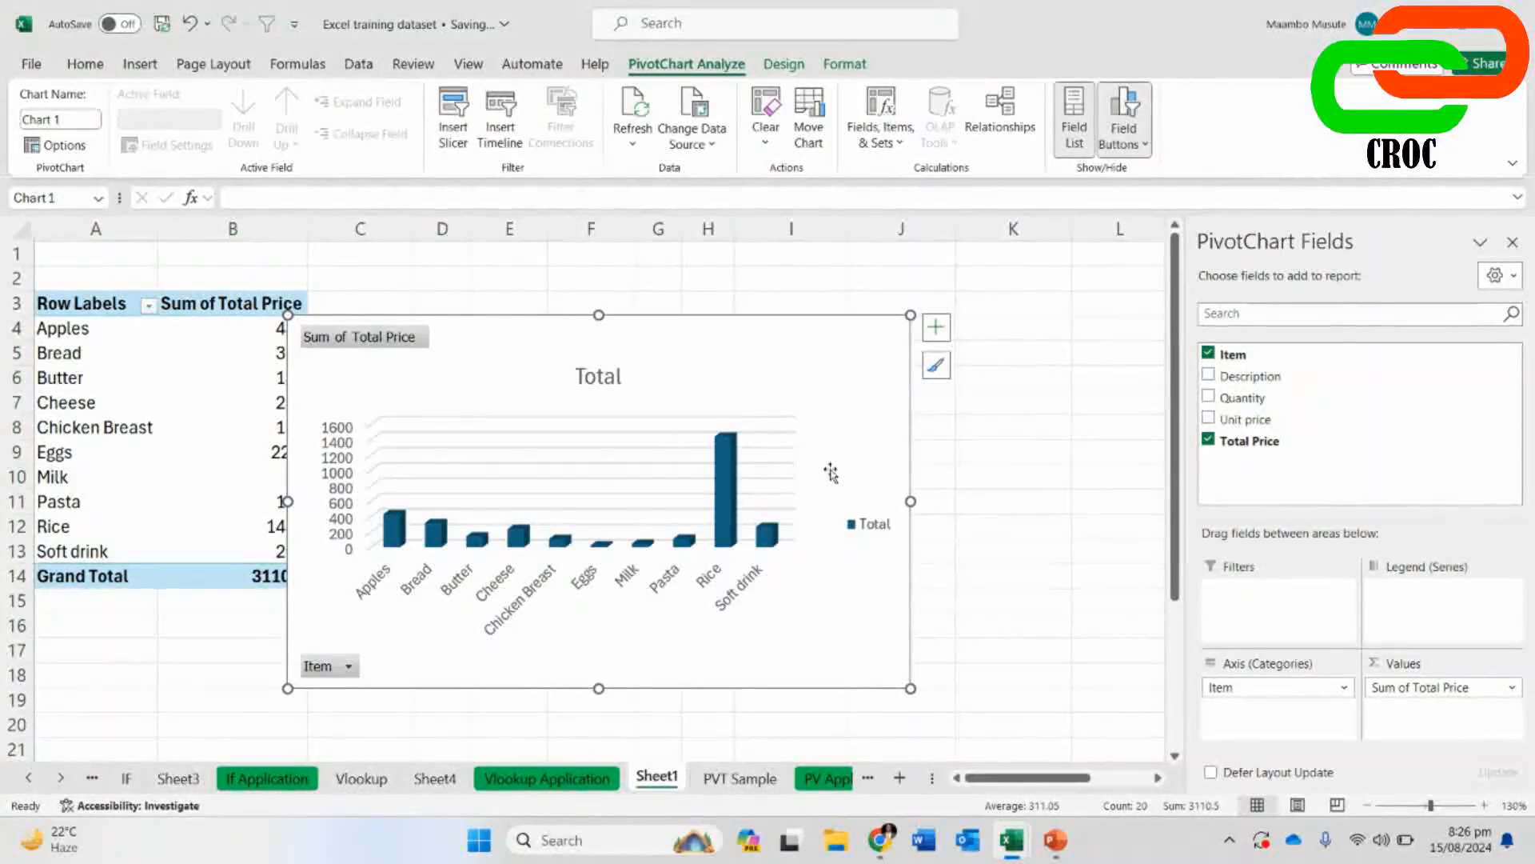
- Enlarge the item totals chart and place it beside the PivotTable so it no longer covers the totals
drag(913, 693, 1004, 740)
mouse_move(770, 345)
mouse_down()
mouse_move(818, 344)
mouse_move(871, 299)
mouse_move(840, 287)
mouse_up()
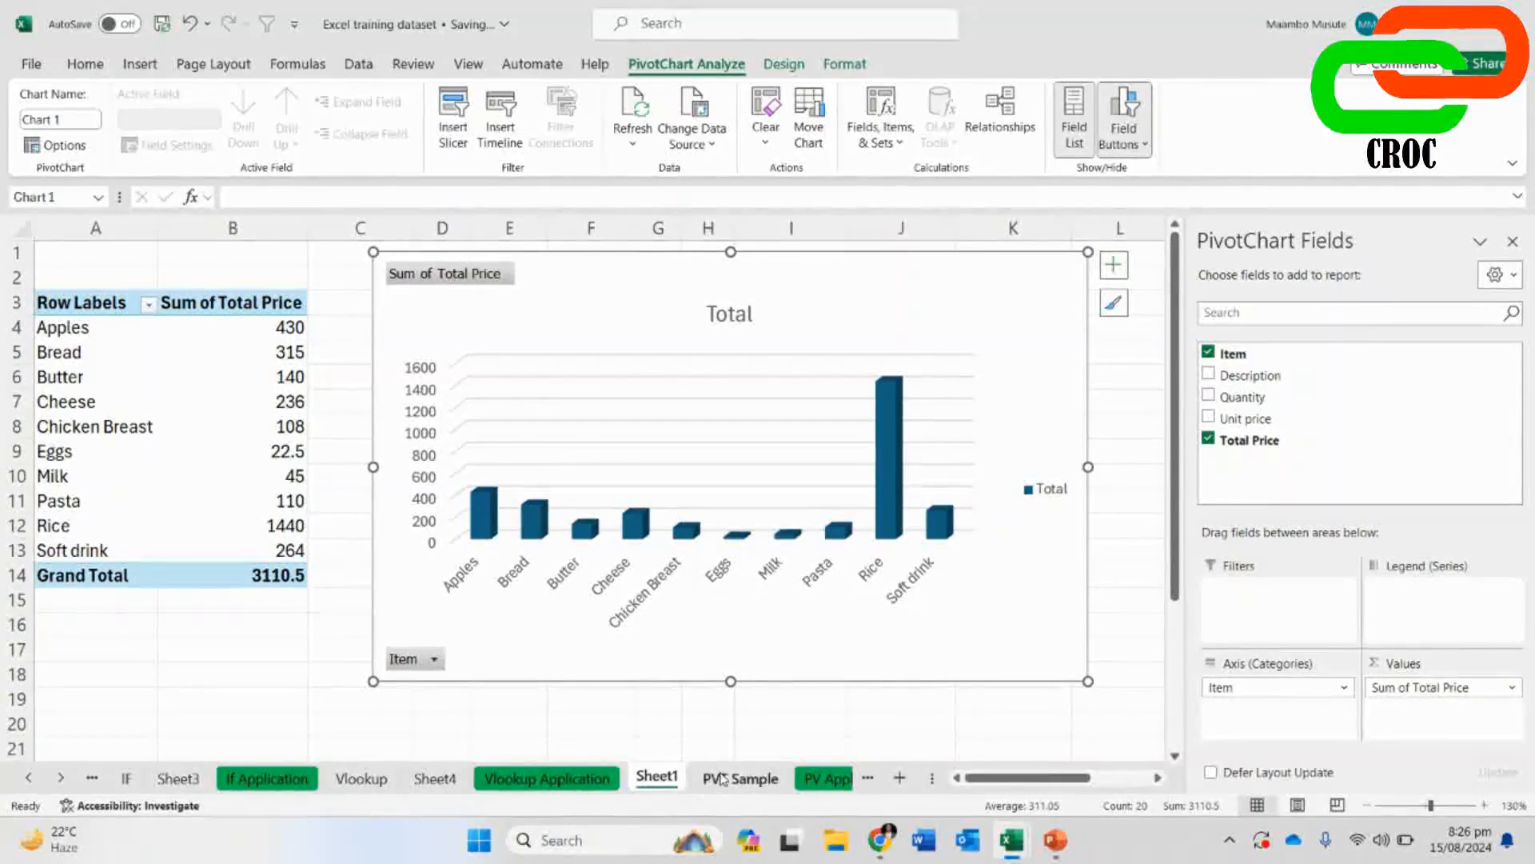
click(341, 651)
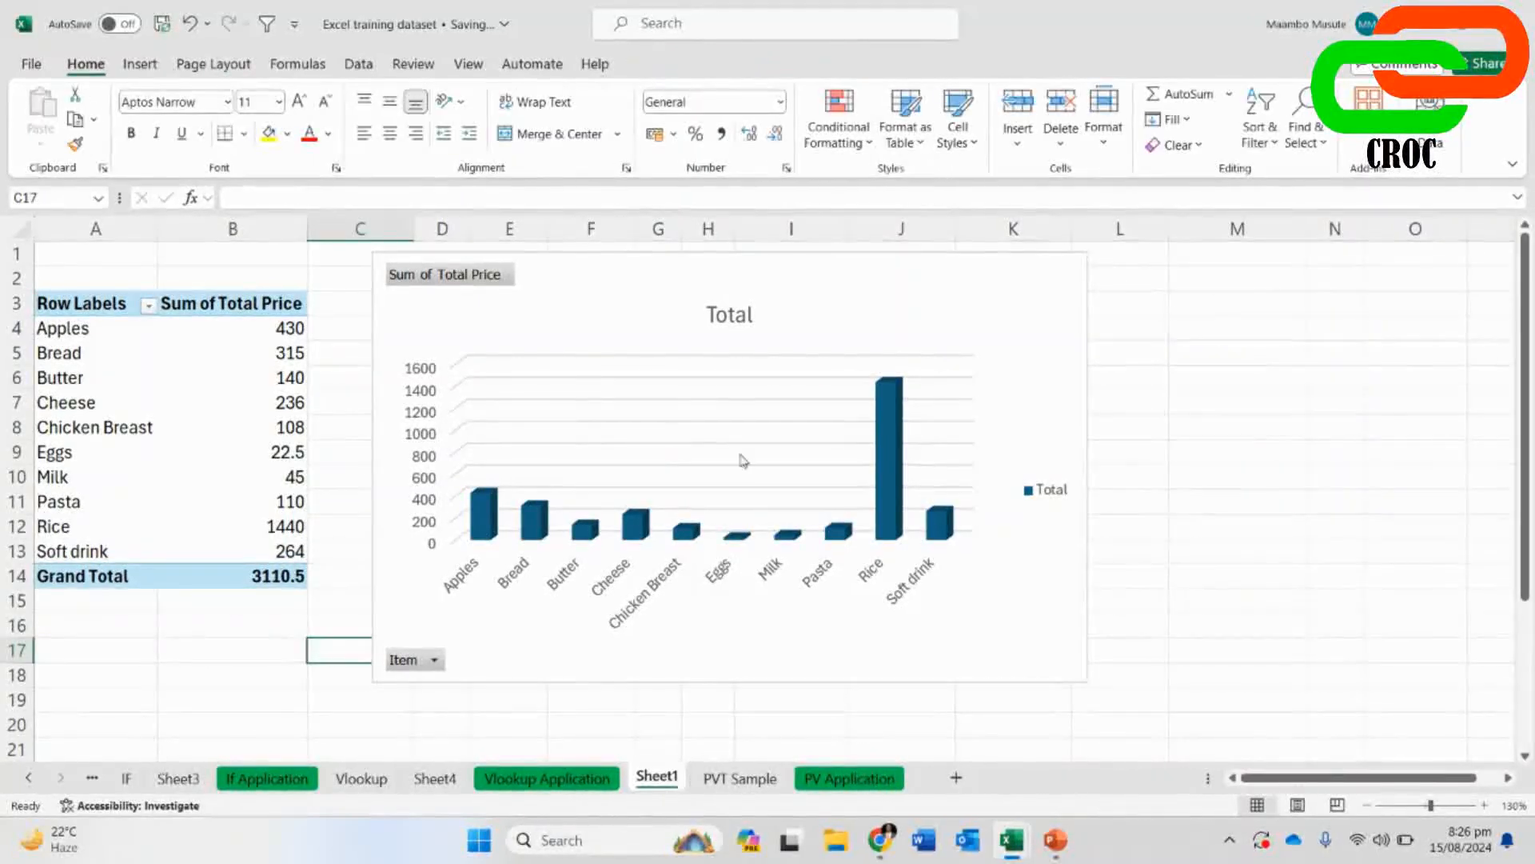
- Compare the PivotTable's item totals with the chart's columns, and move the chart slightly down and away from the table
click(729, 472)
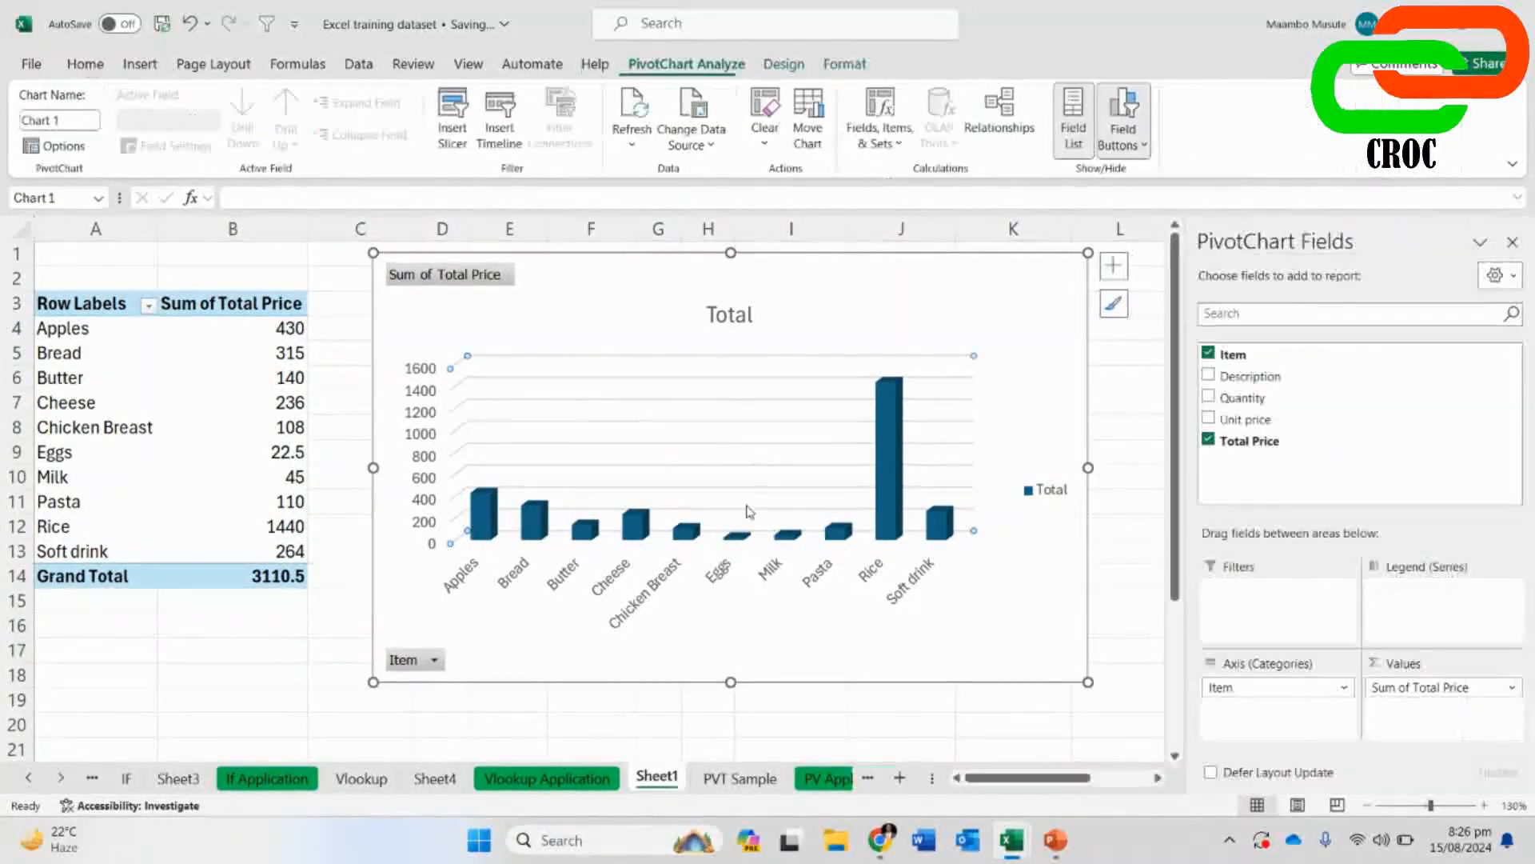
click(195, 383)
drag(120, 328, 128, 380)
drag(156, 440, 230, 551)
click(621, 351)
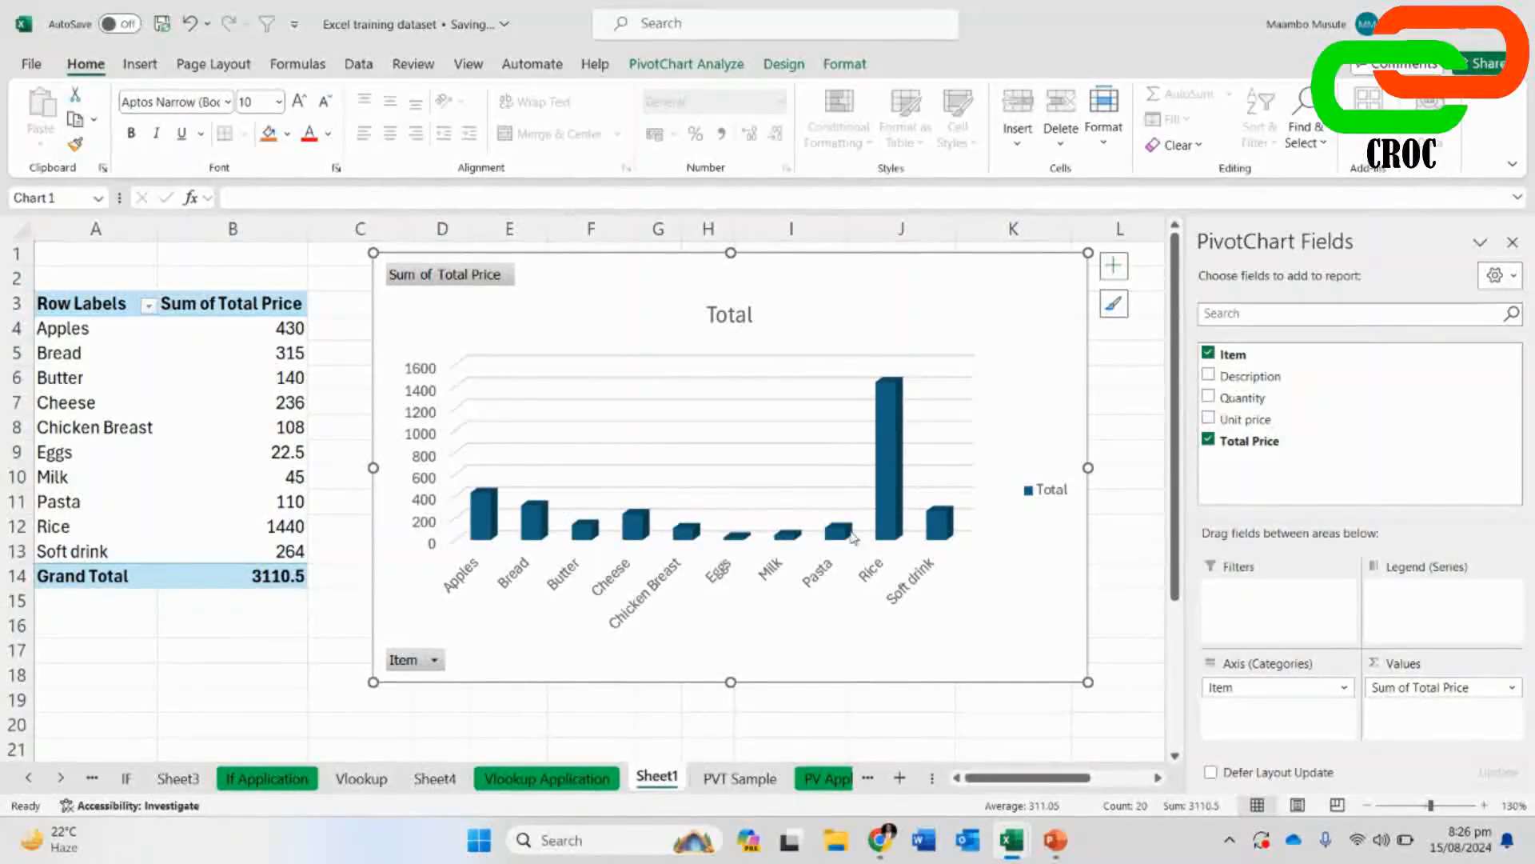
click(274, 530)
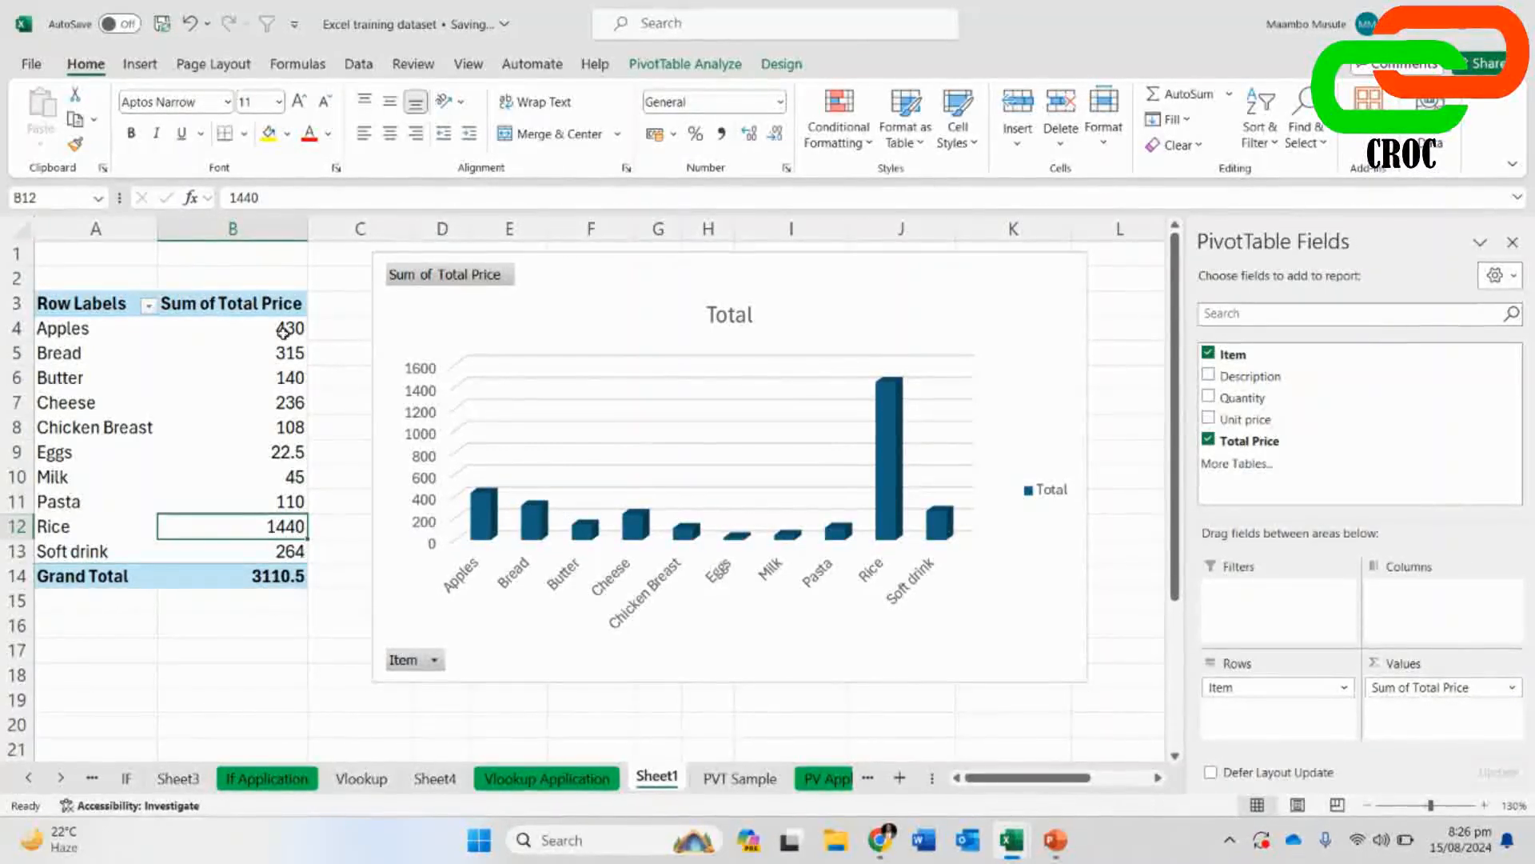
click(940, 292)
drag(627, 288, 676, 331)
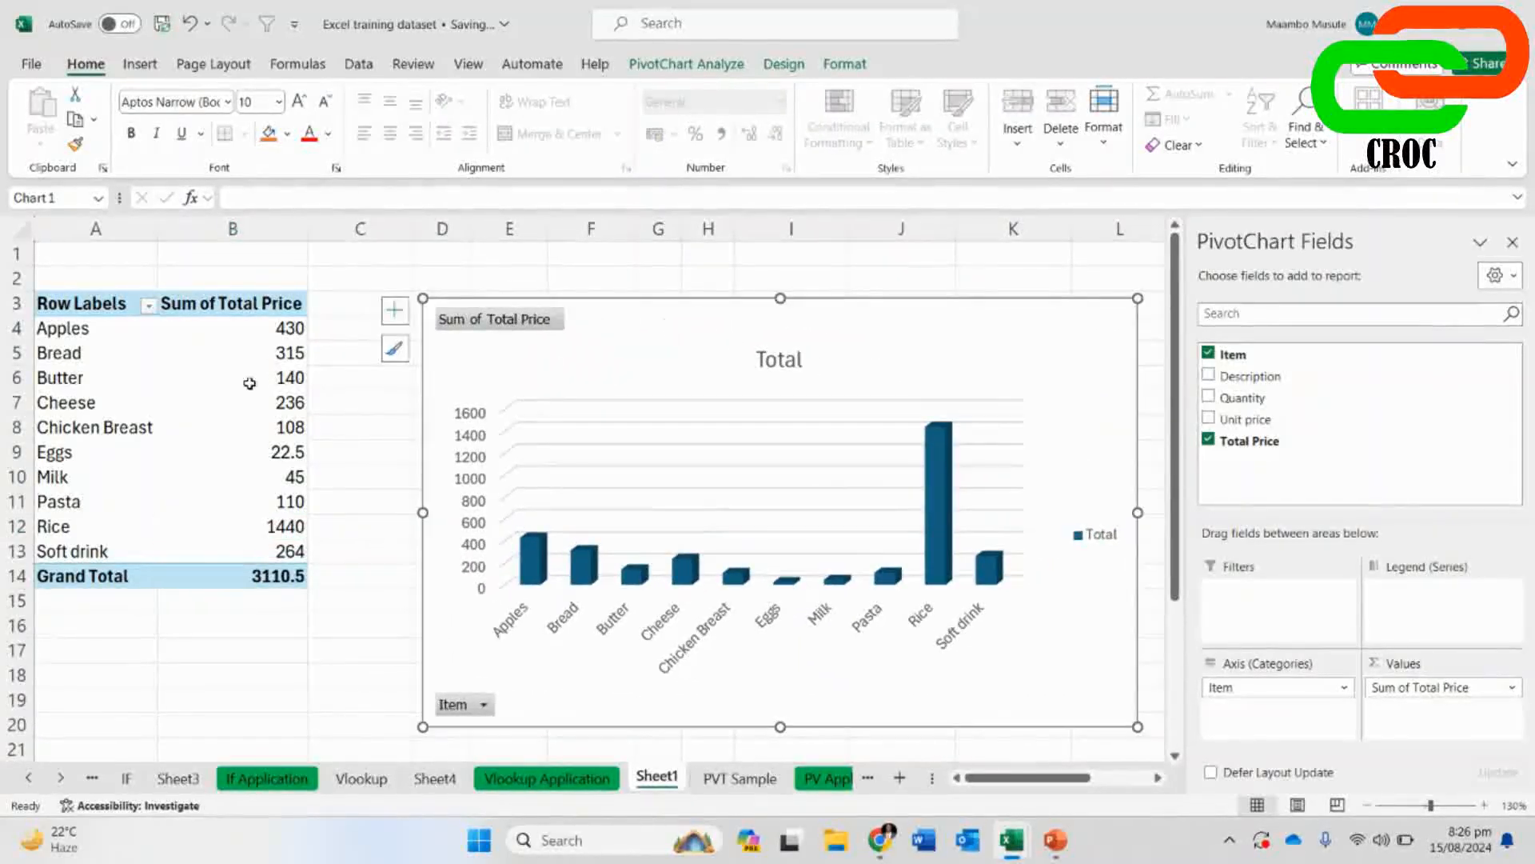
- Switch to the Google Meet call to check on the participants, and return to the Excel training dataset workbook
mouse_move(169, 382)
mouse_move(880, 839)
click(774, 678)
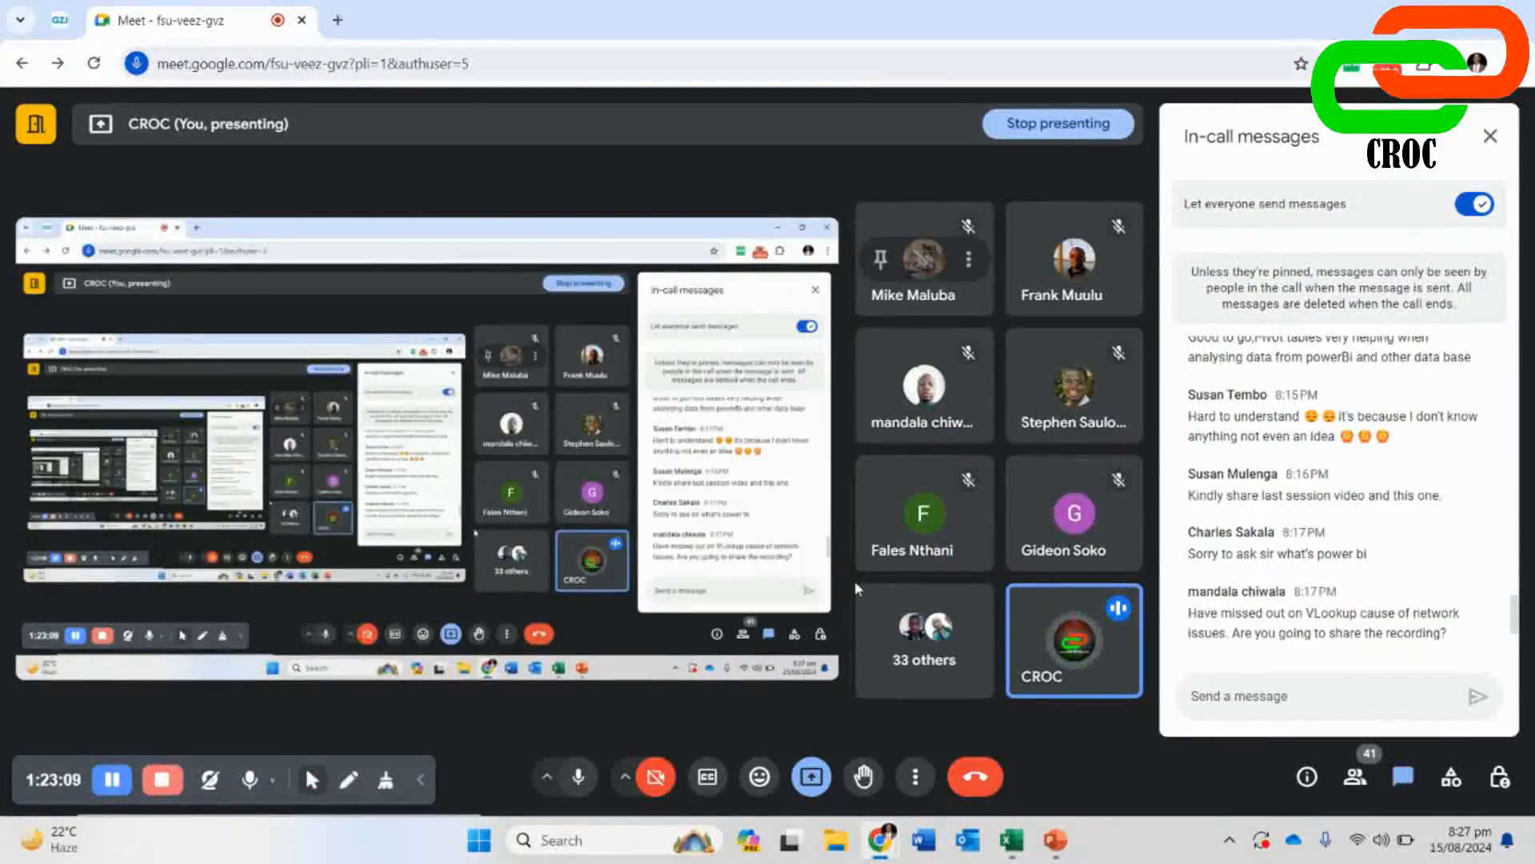
mouse_move(1020, 850)
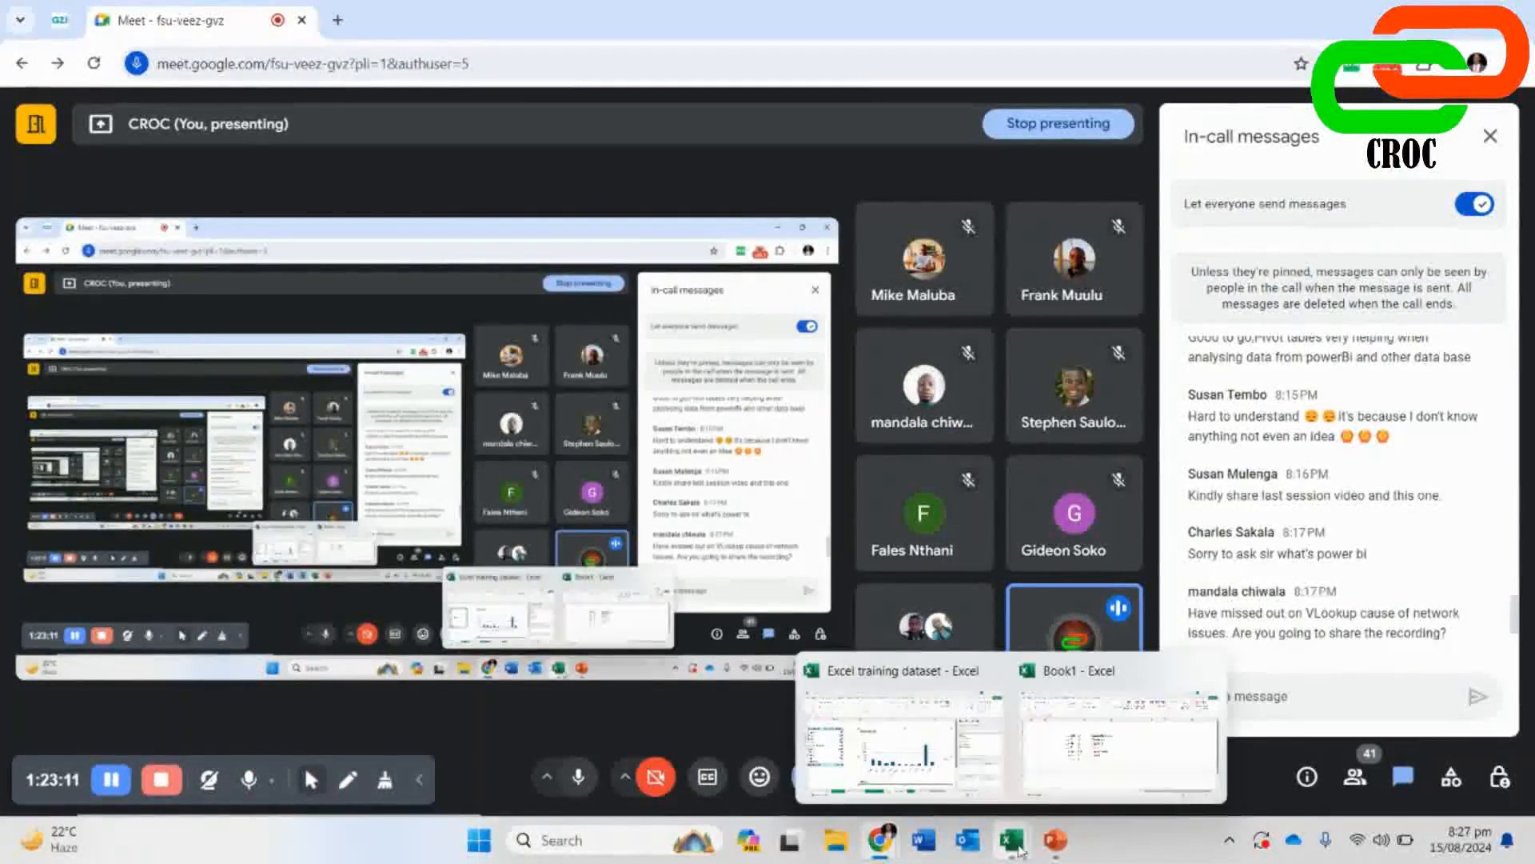
click(903, 728)
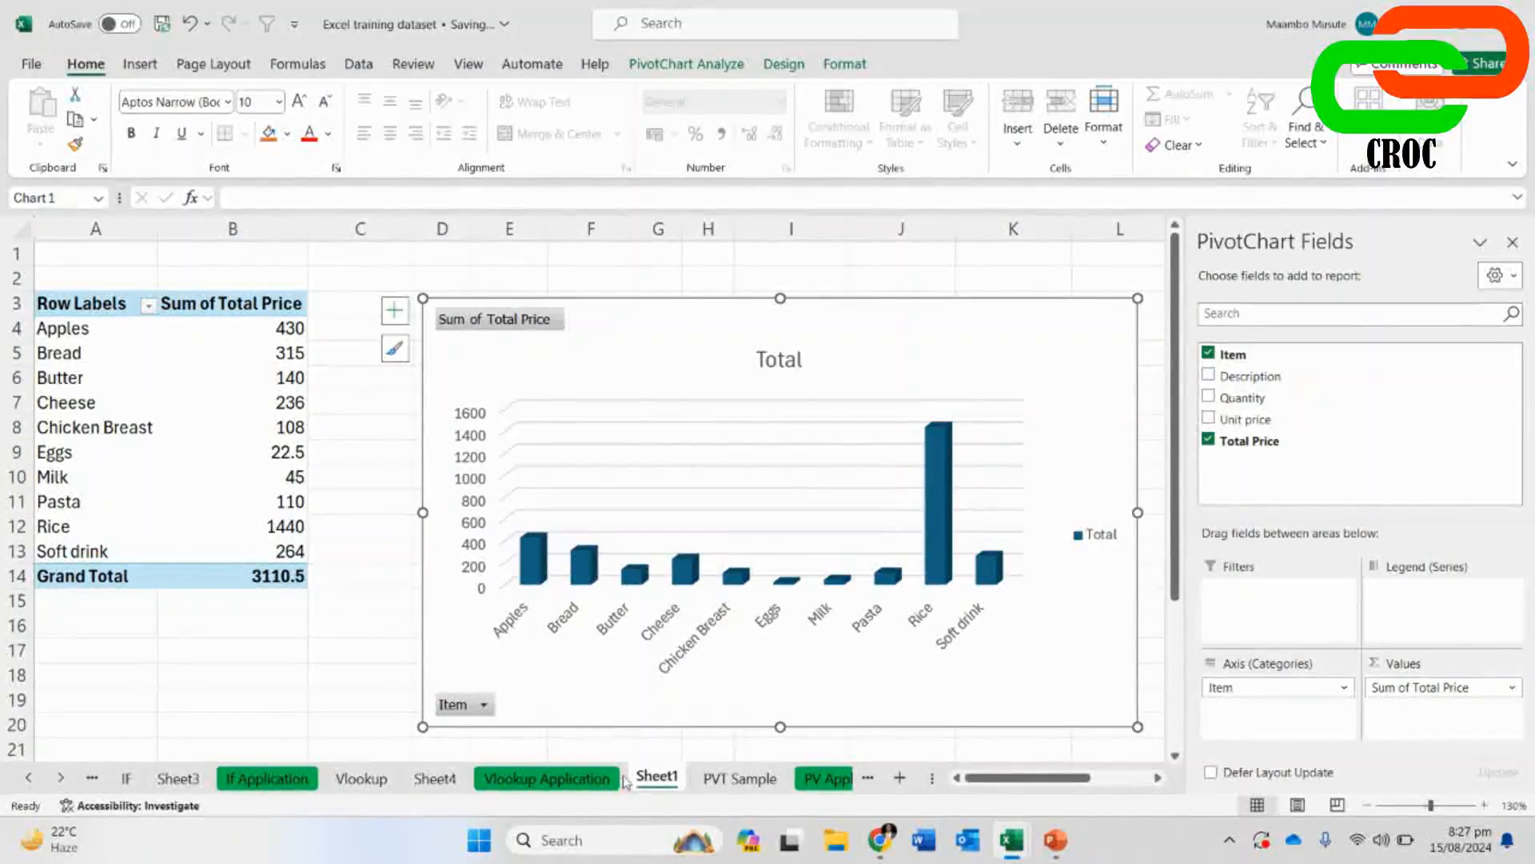
- Insert a 3-D clustered column chart from the grade counts for A to F in the Sheet4 PivotTable
click(464, 780)
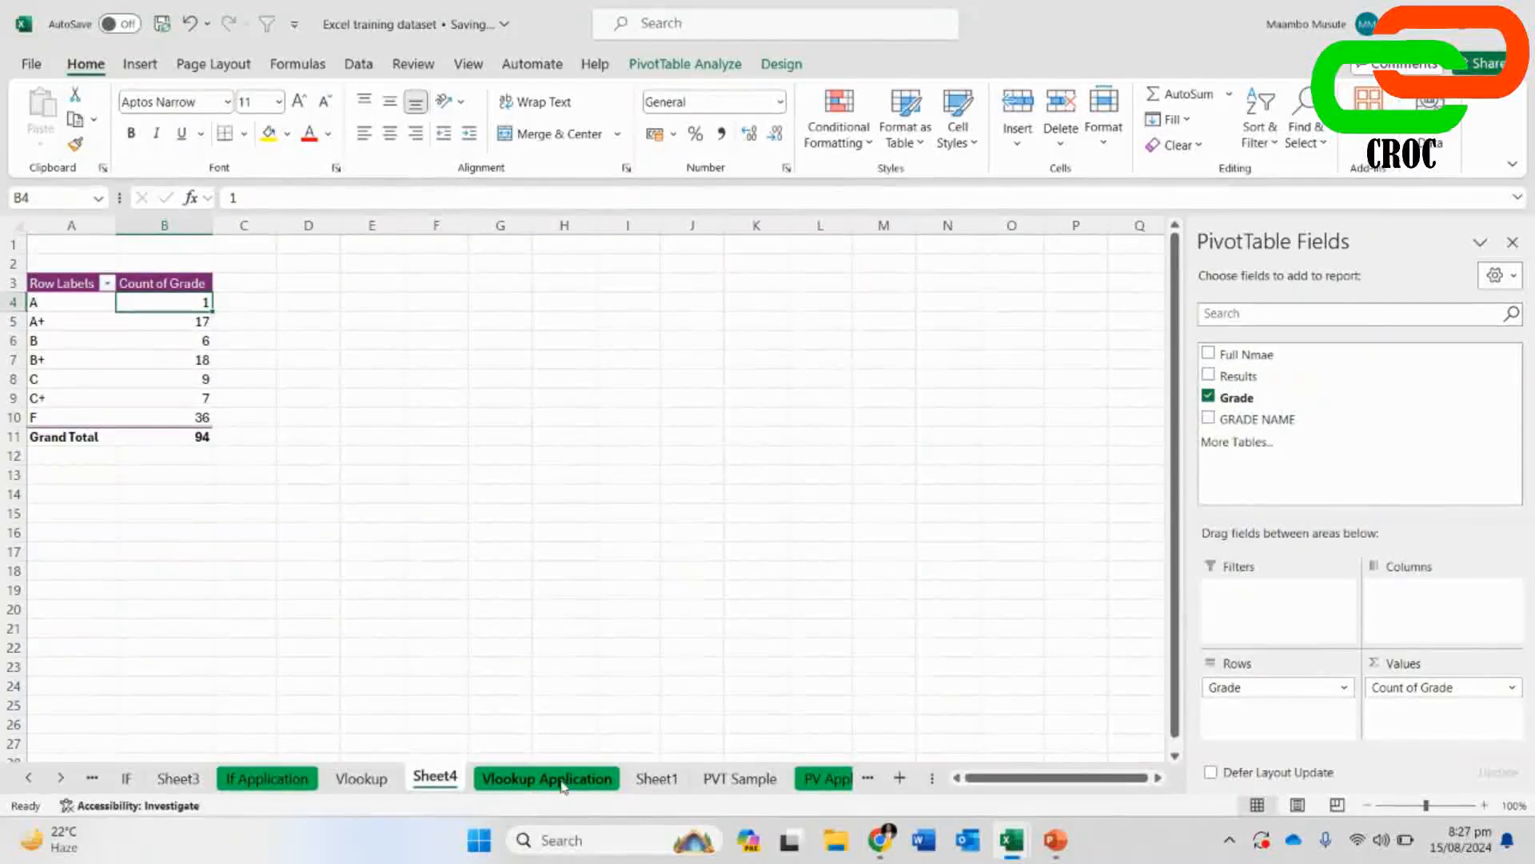
drag(46, 305, 126, 409)
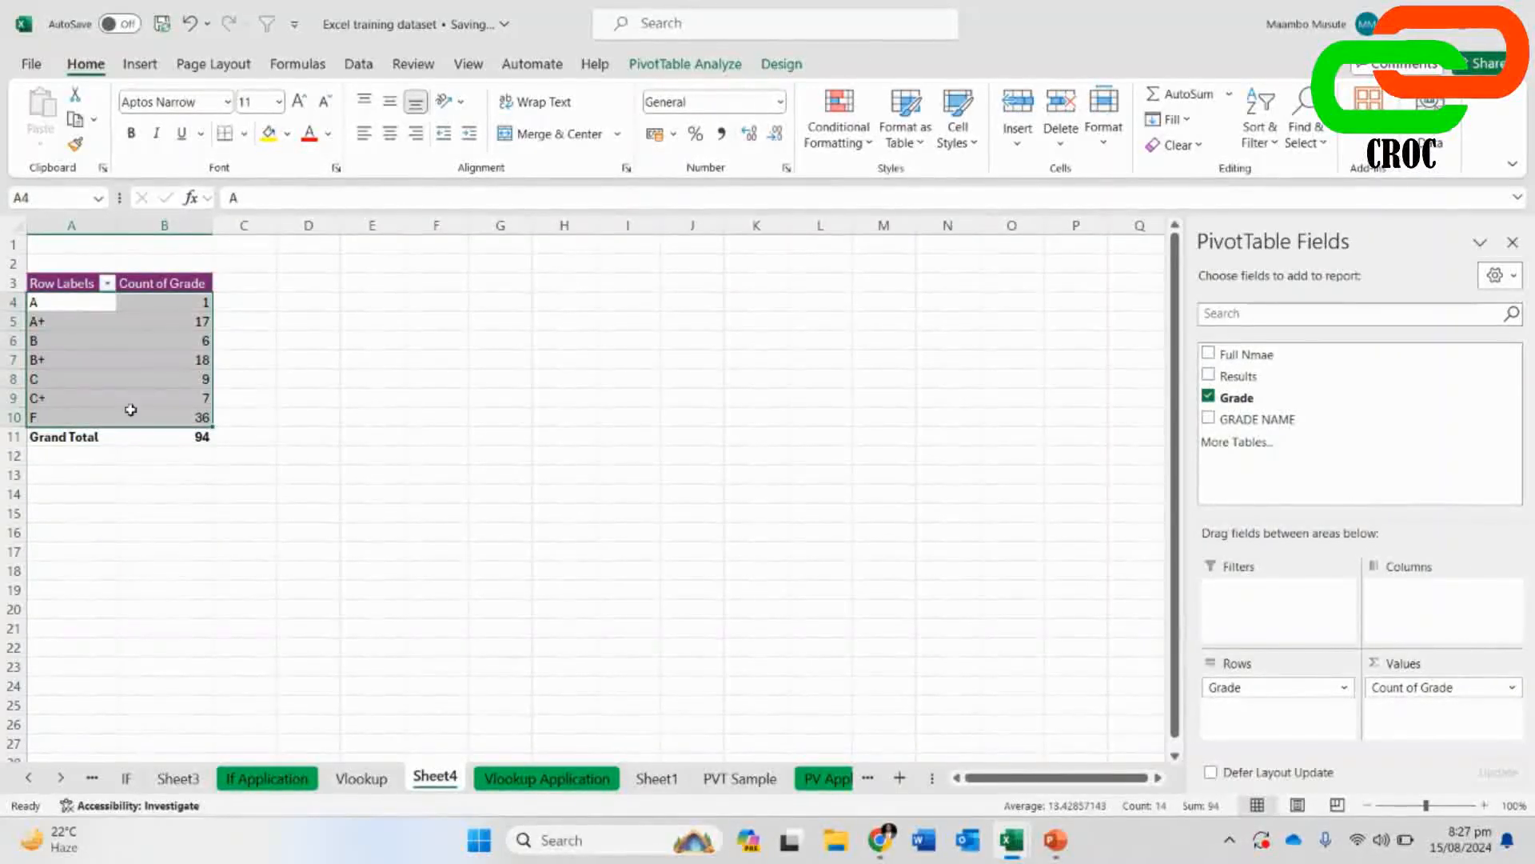
click(140, 64)
click(610, 107)
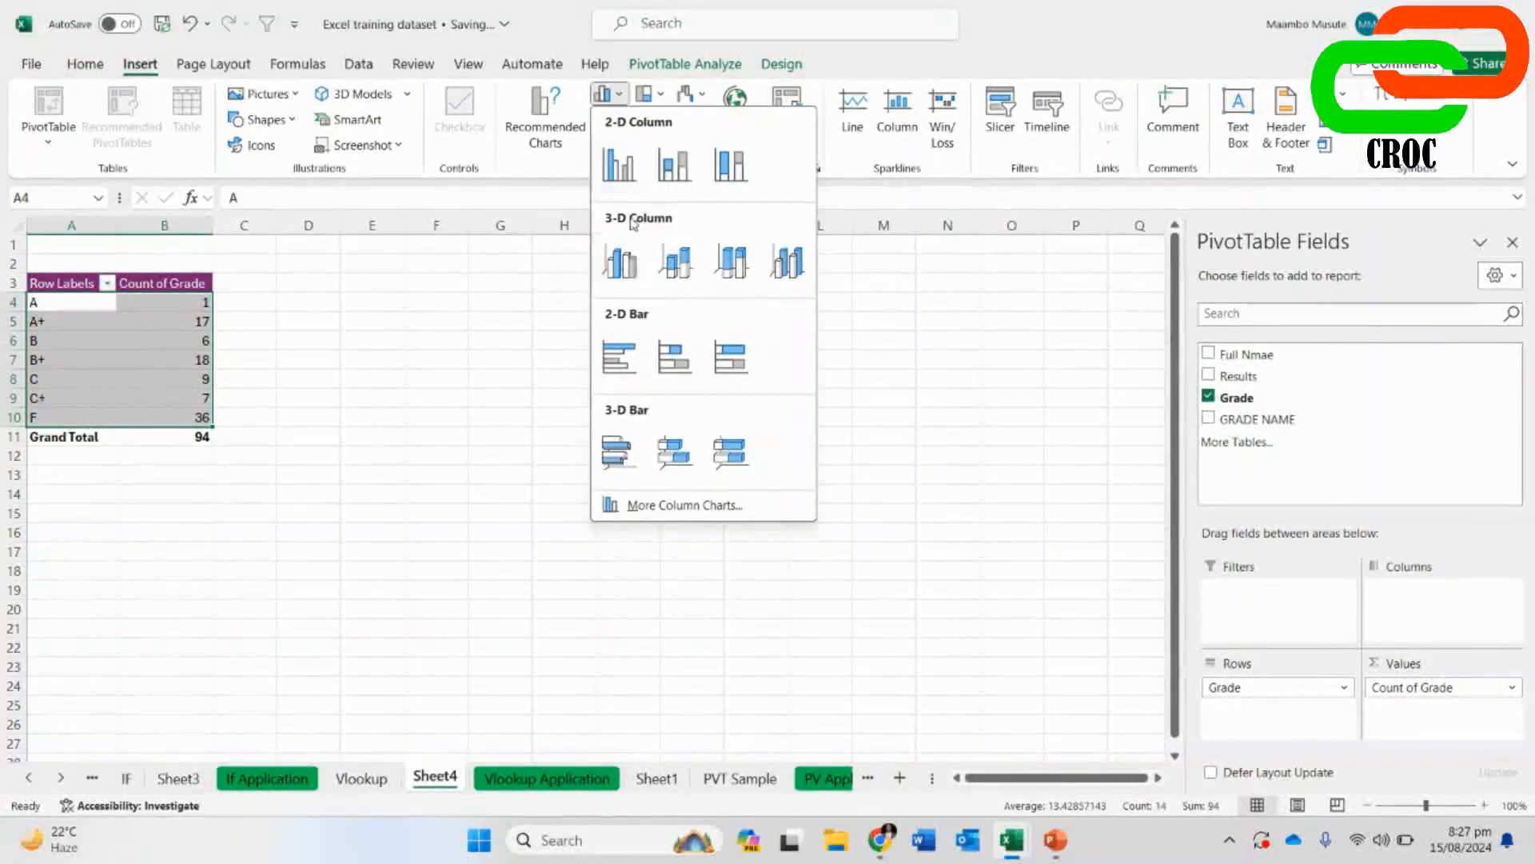
click(627, 260)
click(958, 522)
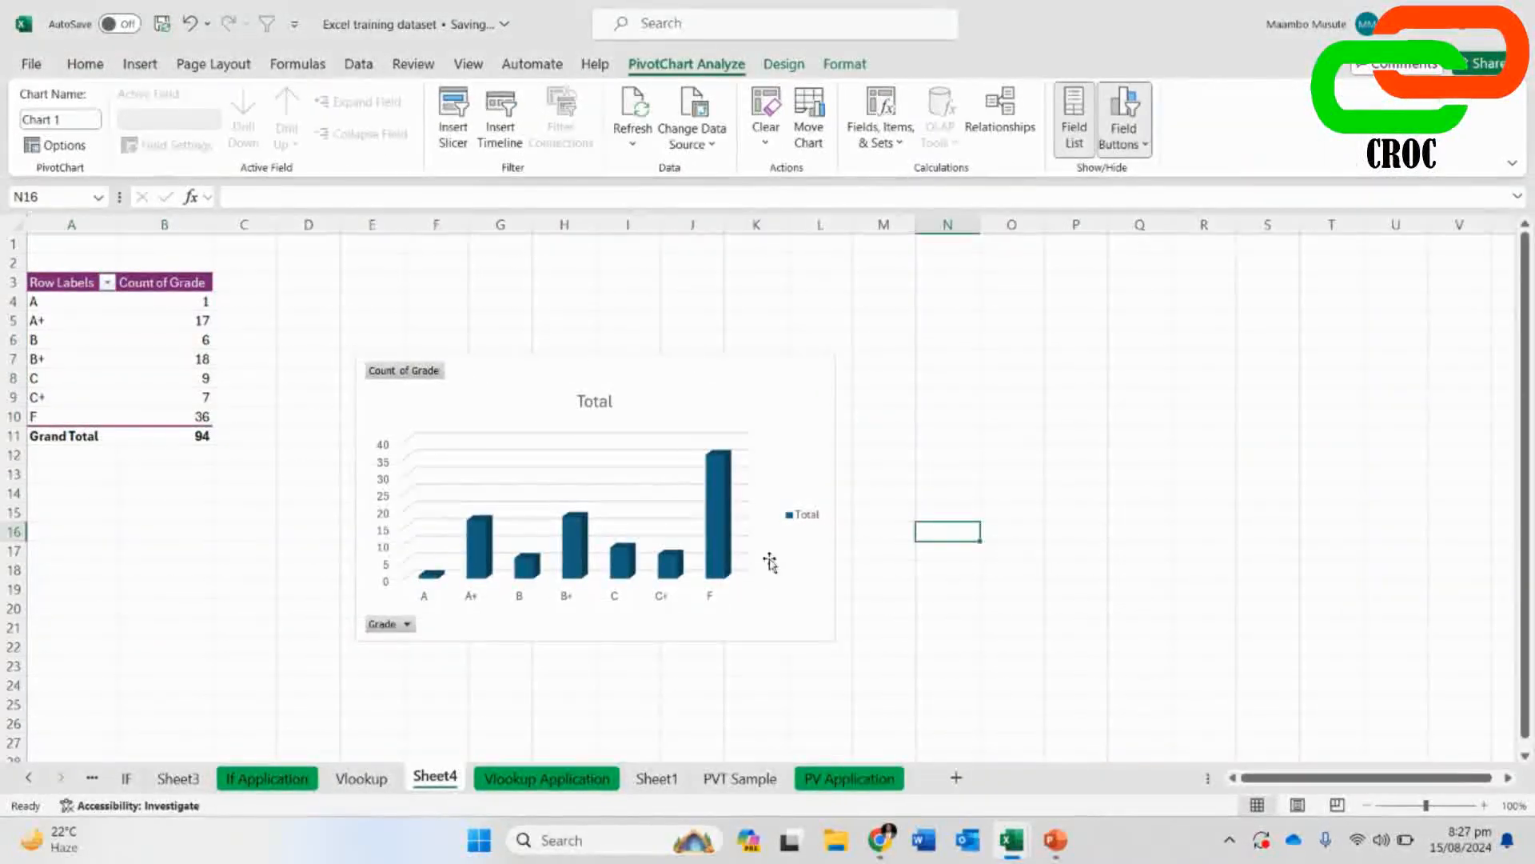
- Enlarge the grade chart and move it up beside the PivotTable to compare its columns with the counts
click(734, 466)
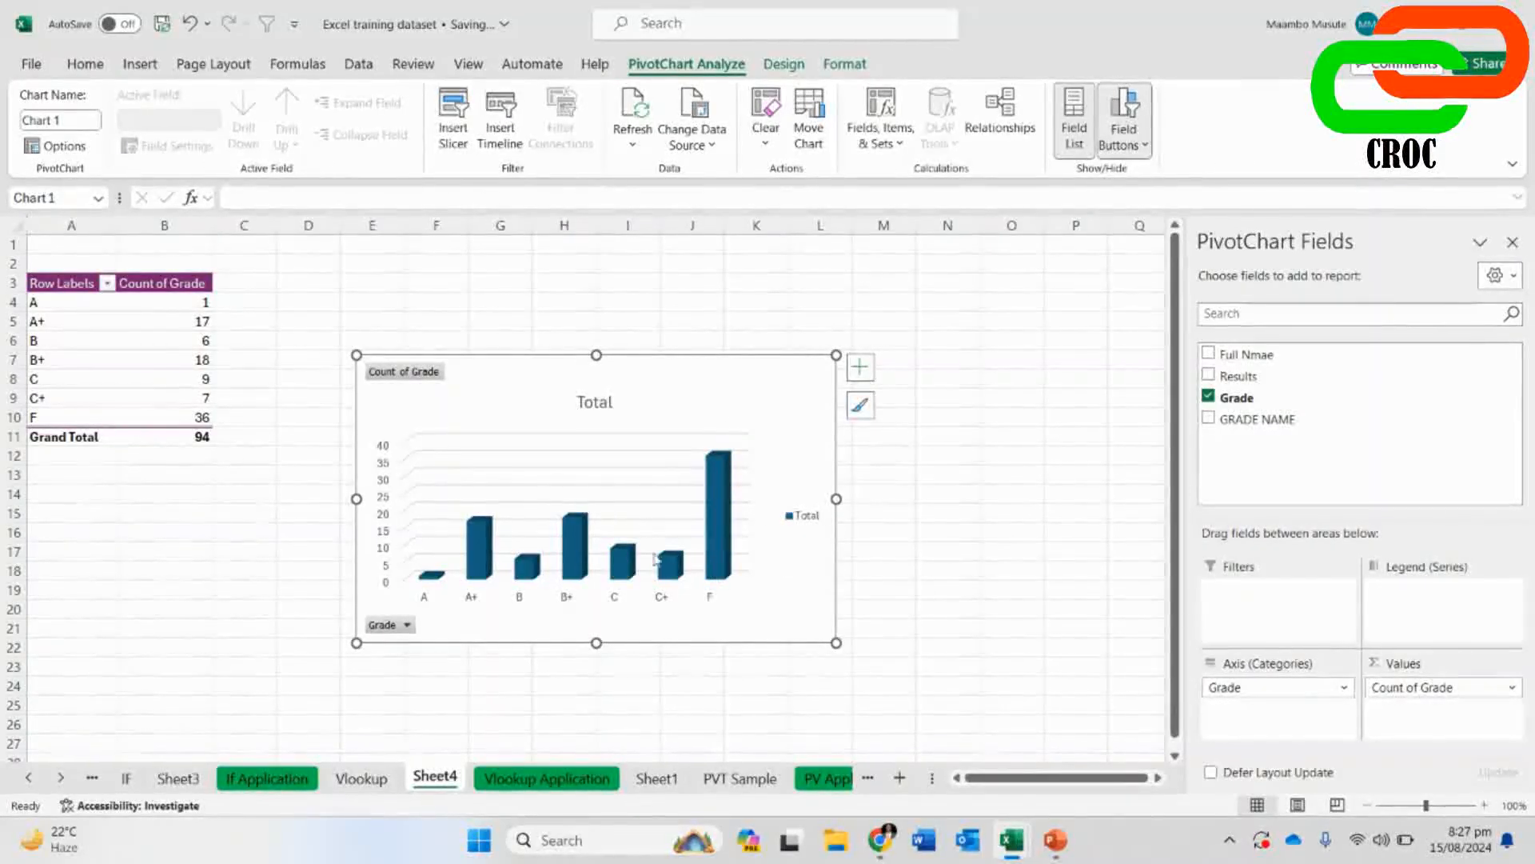
drag(733, 375, 736, 374)
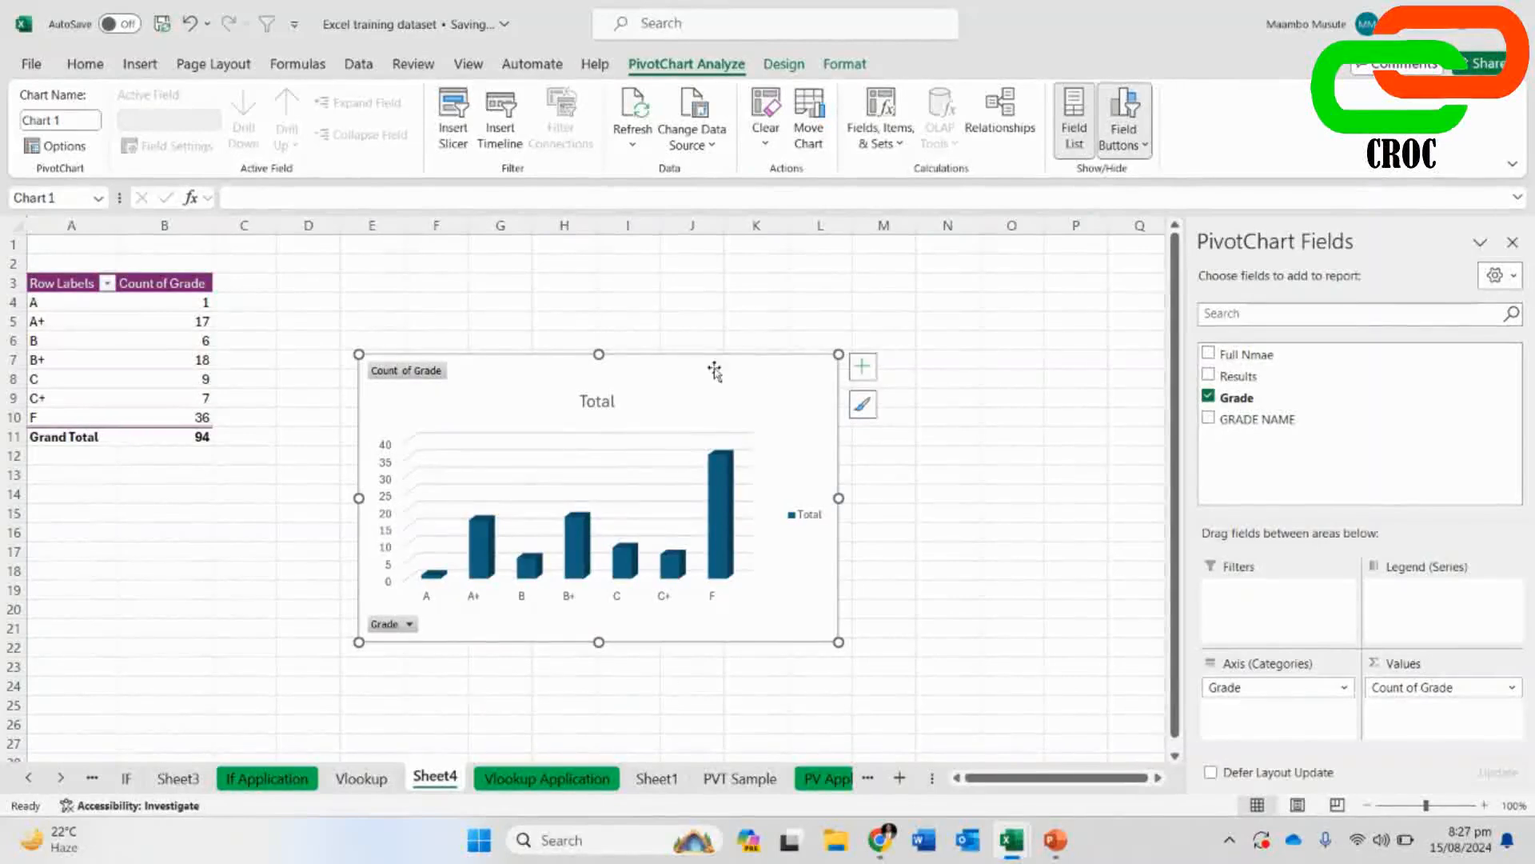
drag(839, 642, 949, 723)
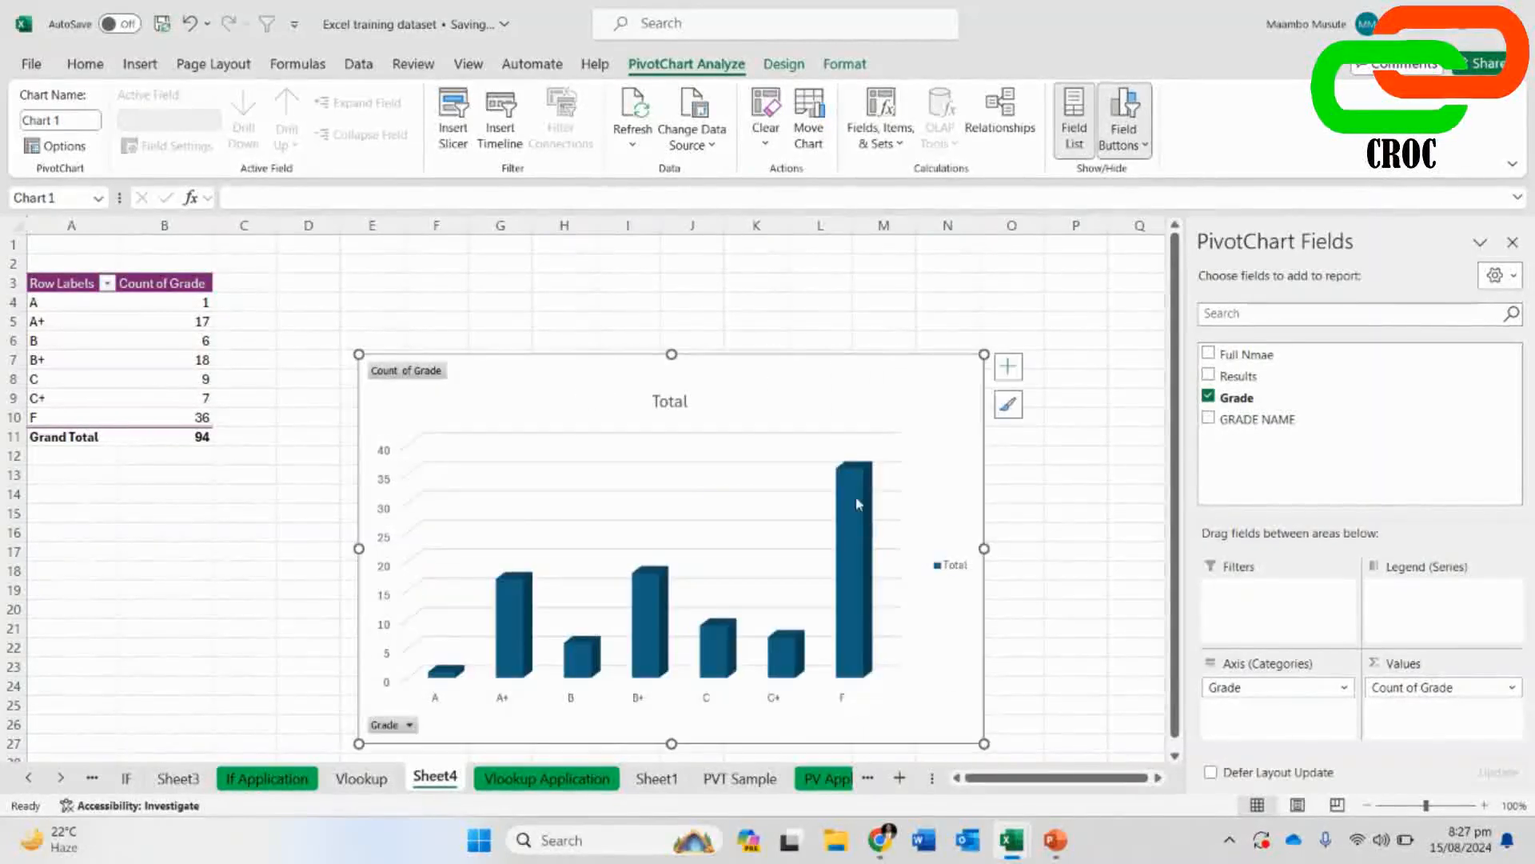
drag(867, 401, 849, 249)
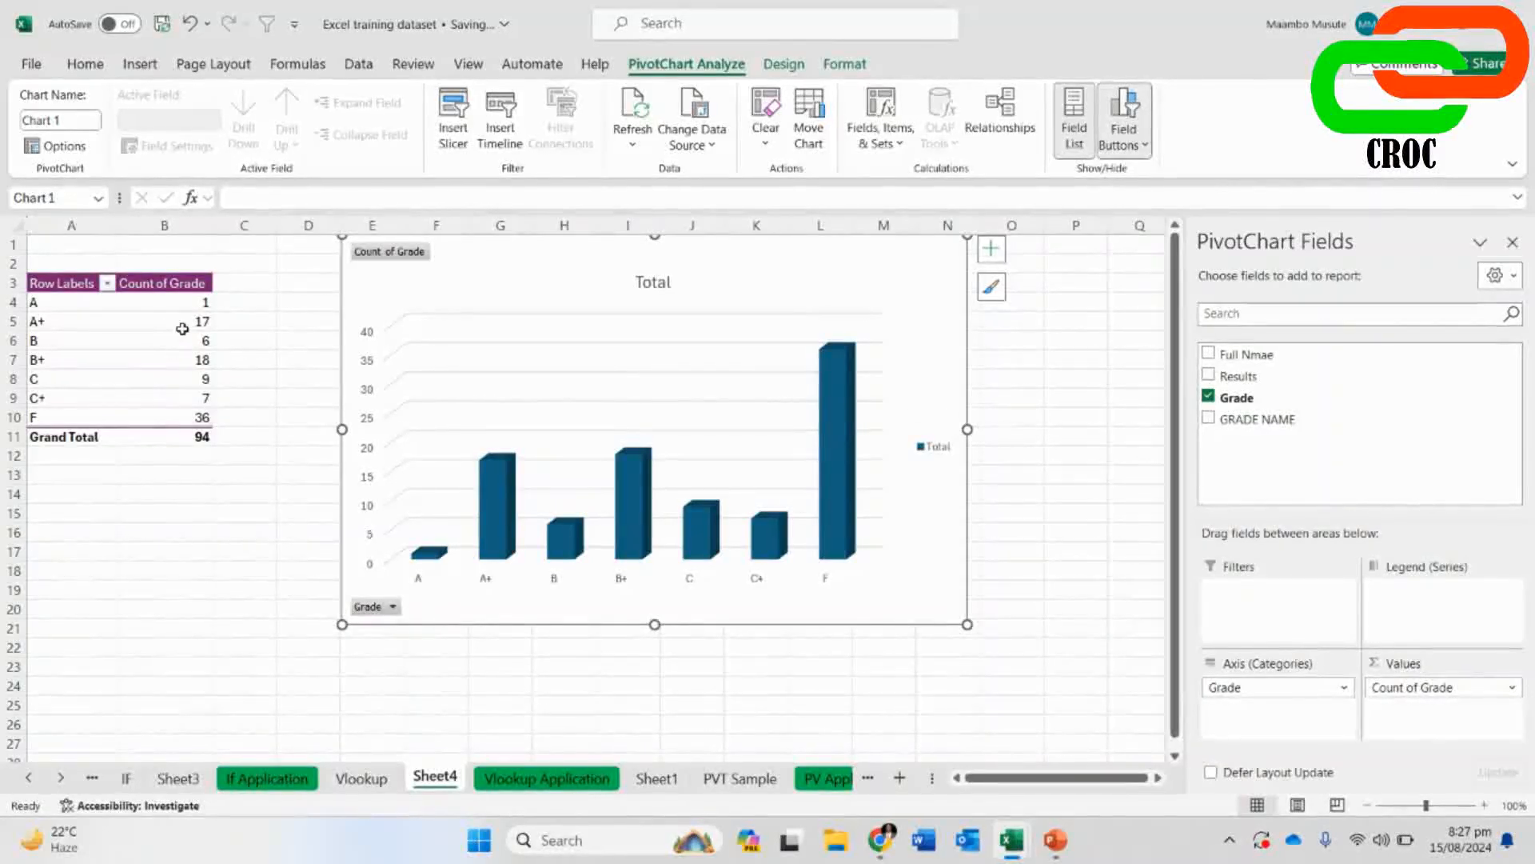
click(191, 399)
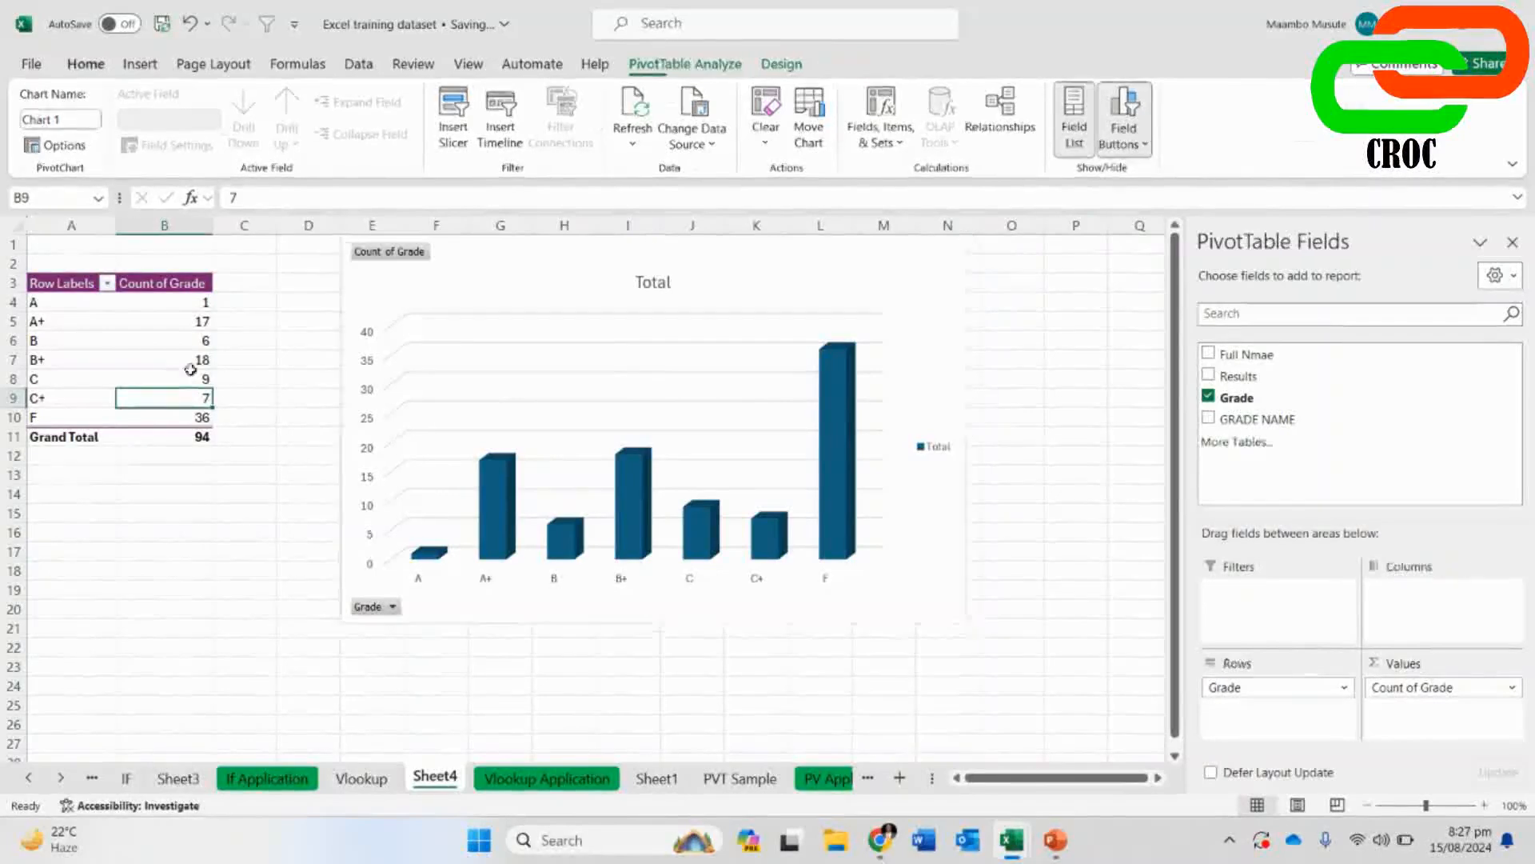
click(926, 274)
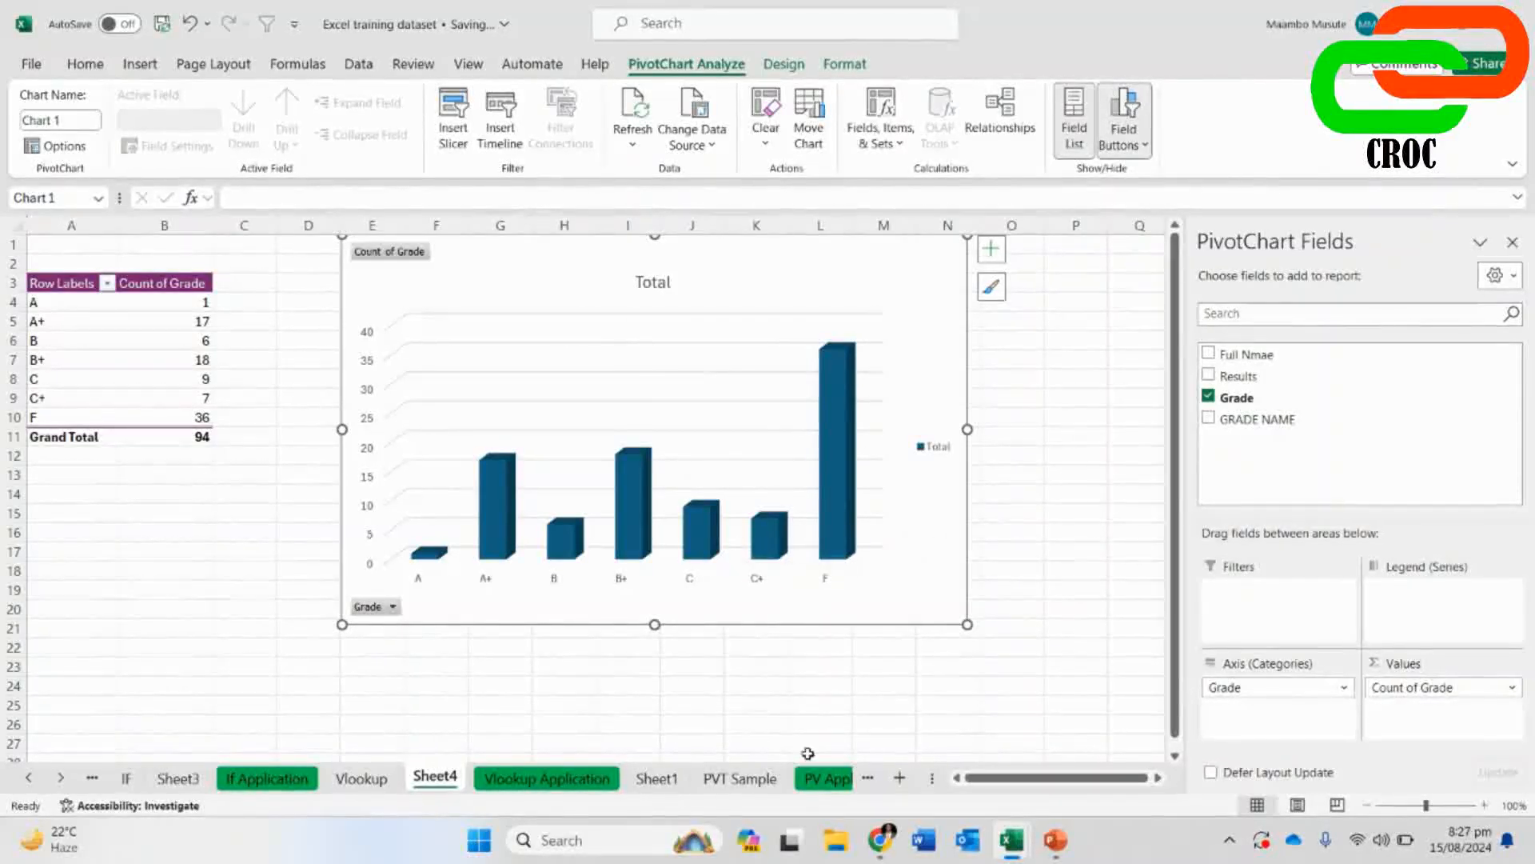
- Switch to the Google Meet call and review the recent in-call messages for questions
click(882, 848)
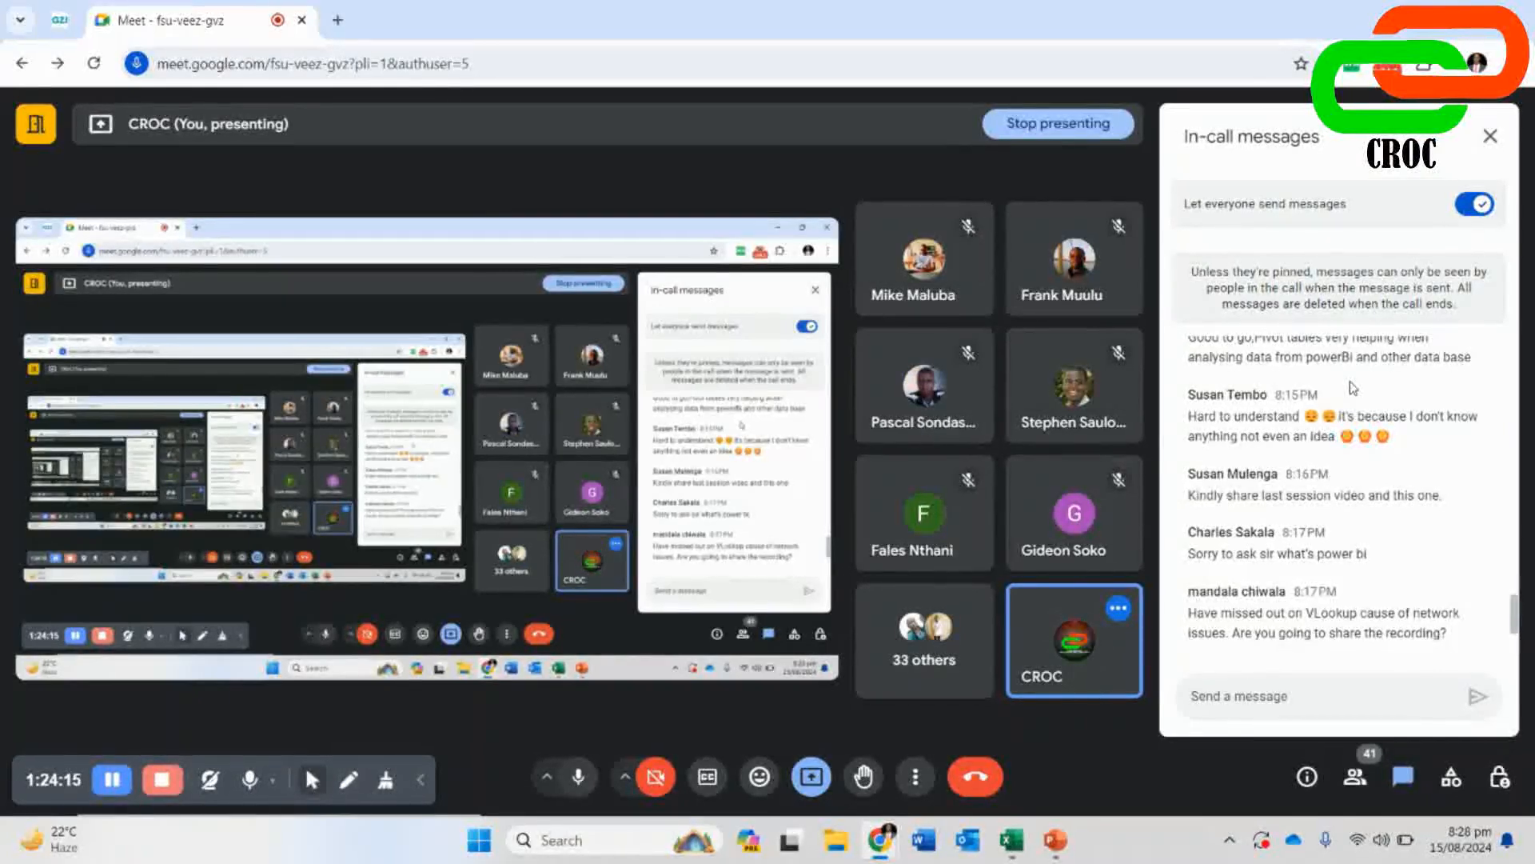
scroll(1355, 389, down, 3)
scroll(1357, 392, up, 3)
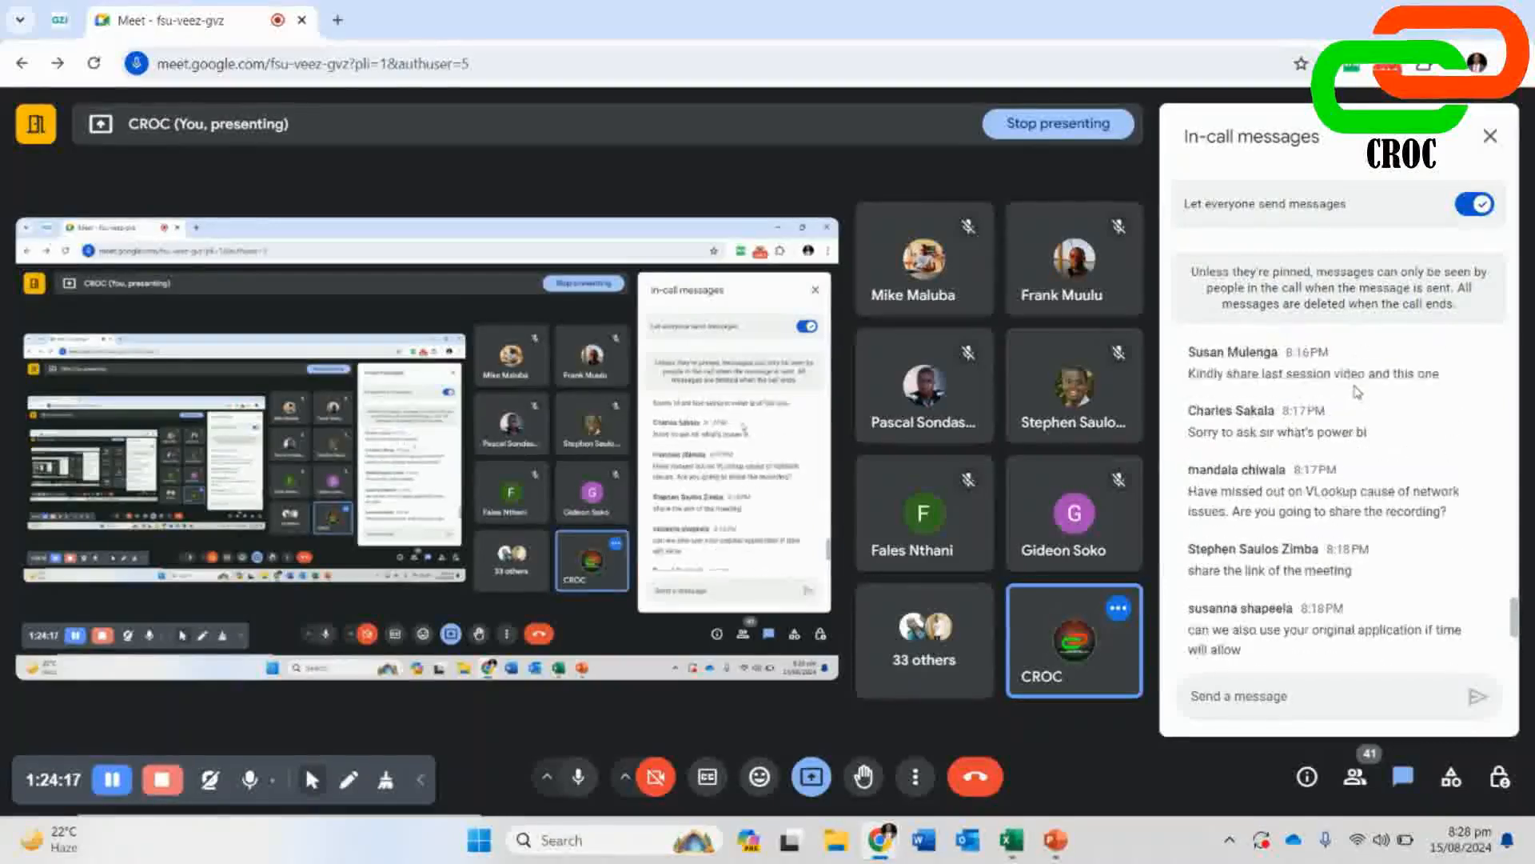
- Read through the remaining in-call messages down to the latest one
scroll(1354, 393, up, 2)
scroll(1349, 407, down, 3)
scroll(1347, 420, down, 2)
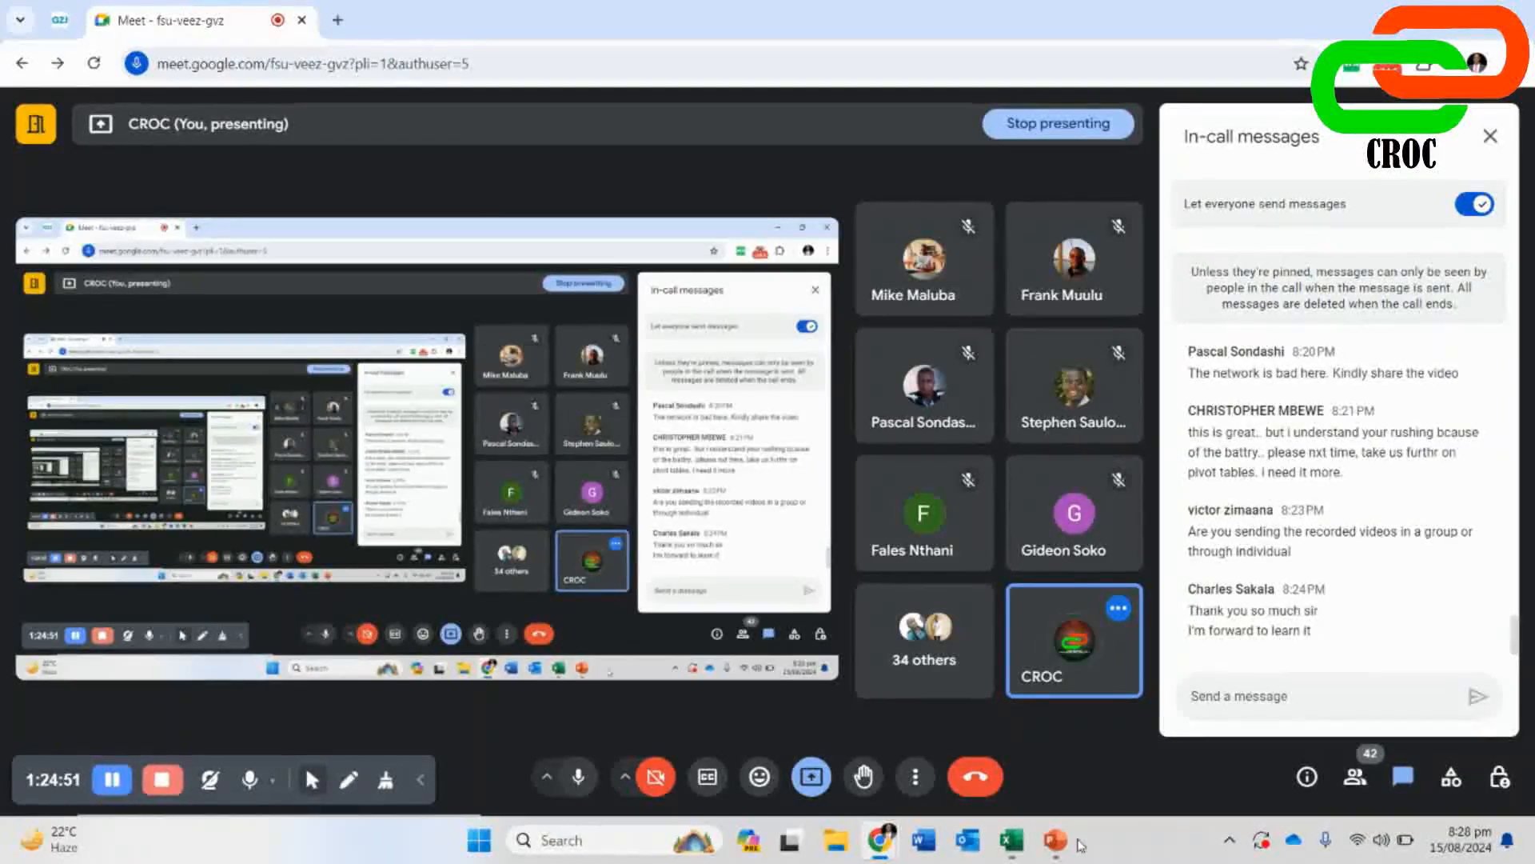
- Switch to the Excel training dataset workbook and show the complaints survey data on the PV Application sheet
mouse_move(1011, 839)
click(872, 720)
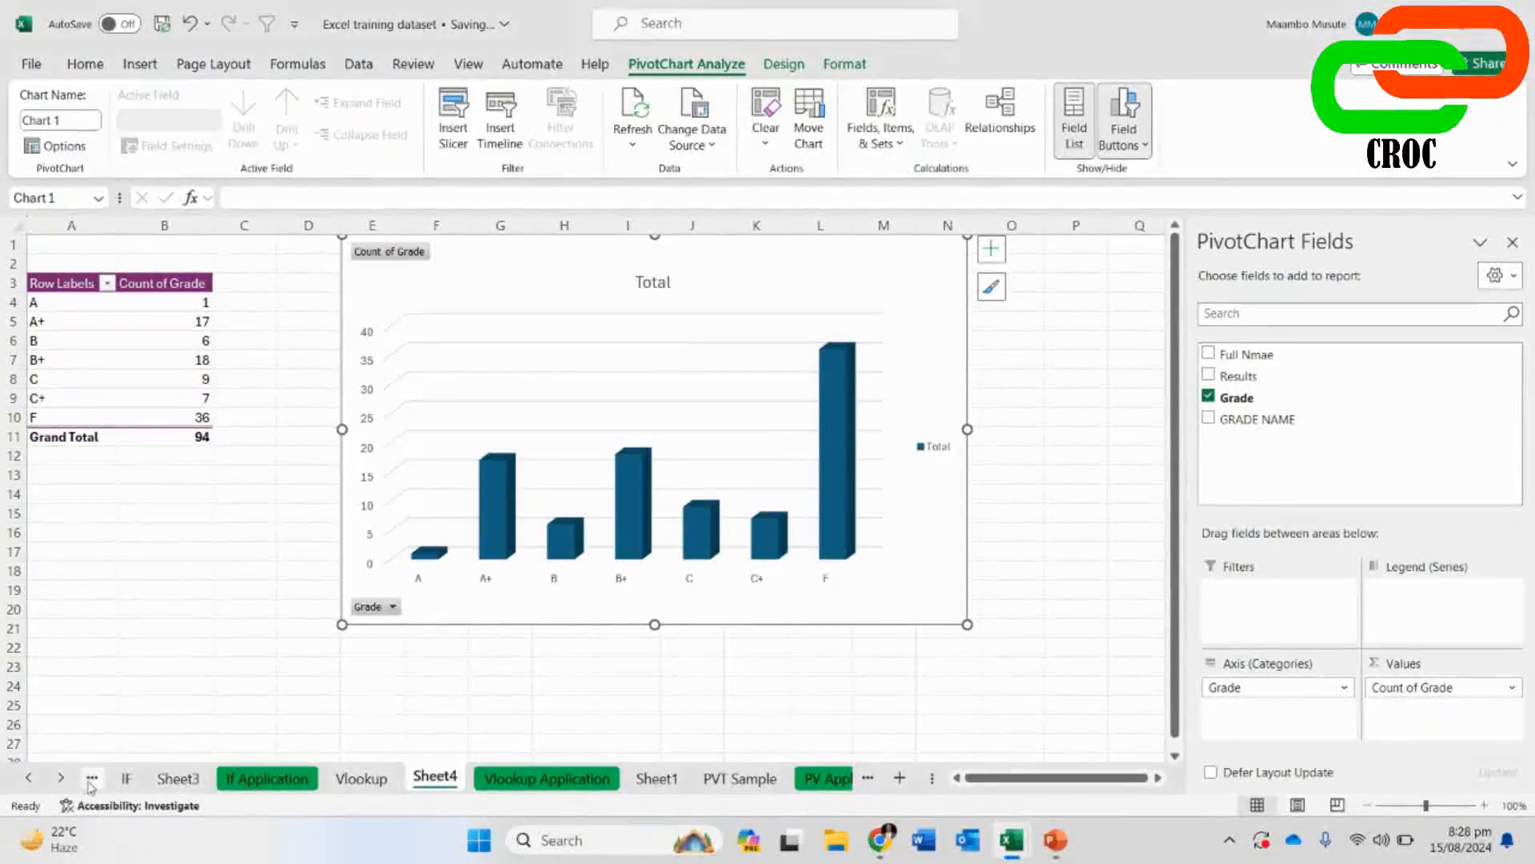
click(60, 778)
click(61, 778)
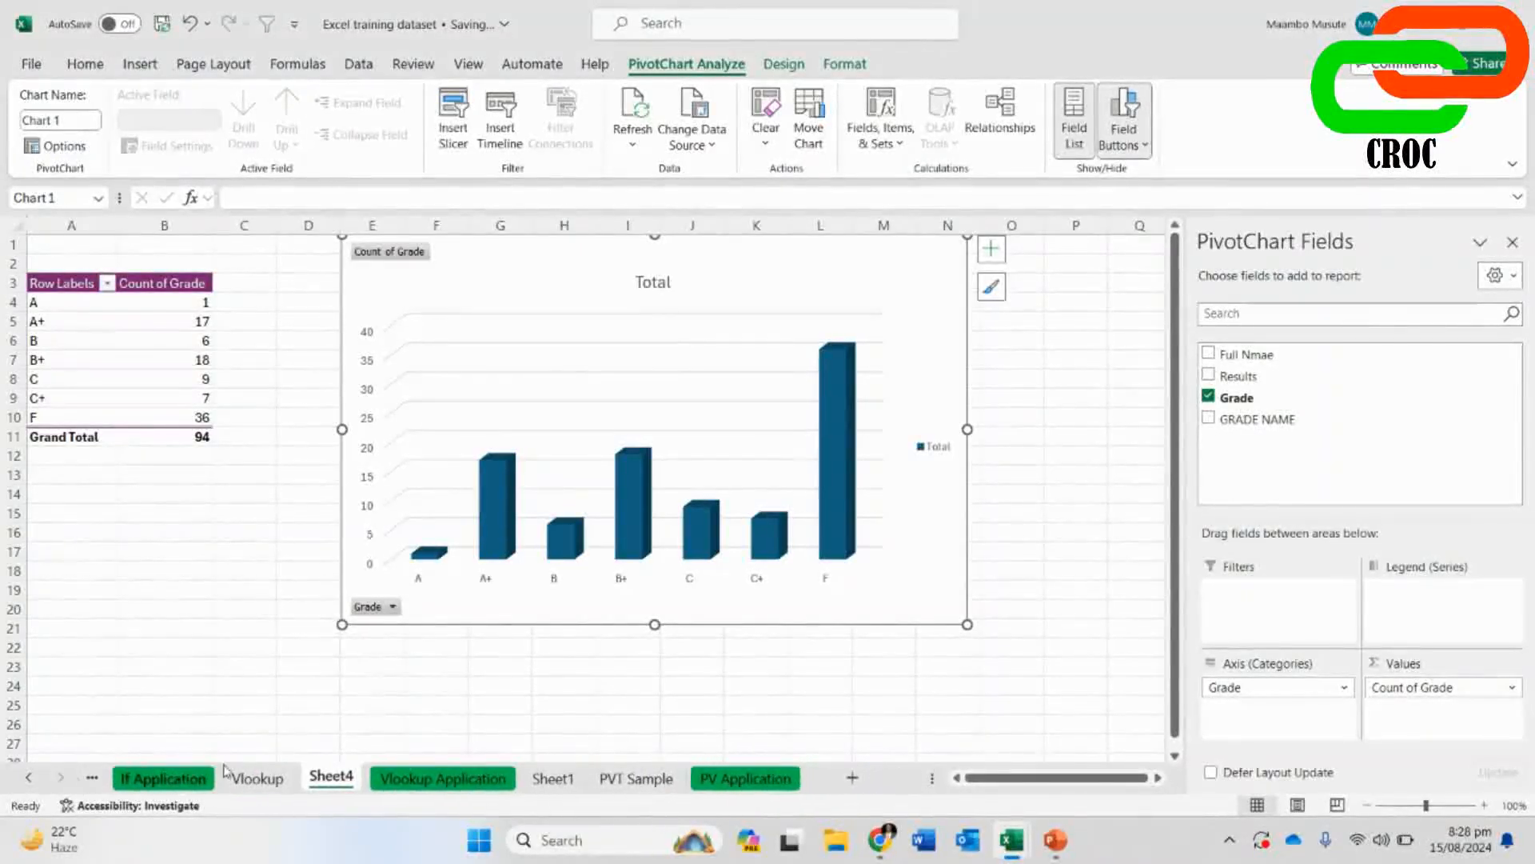
click(708, 778)
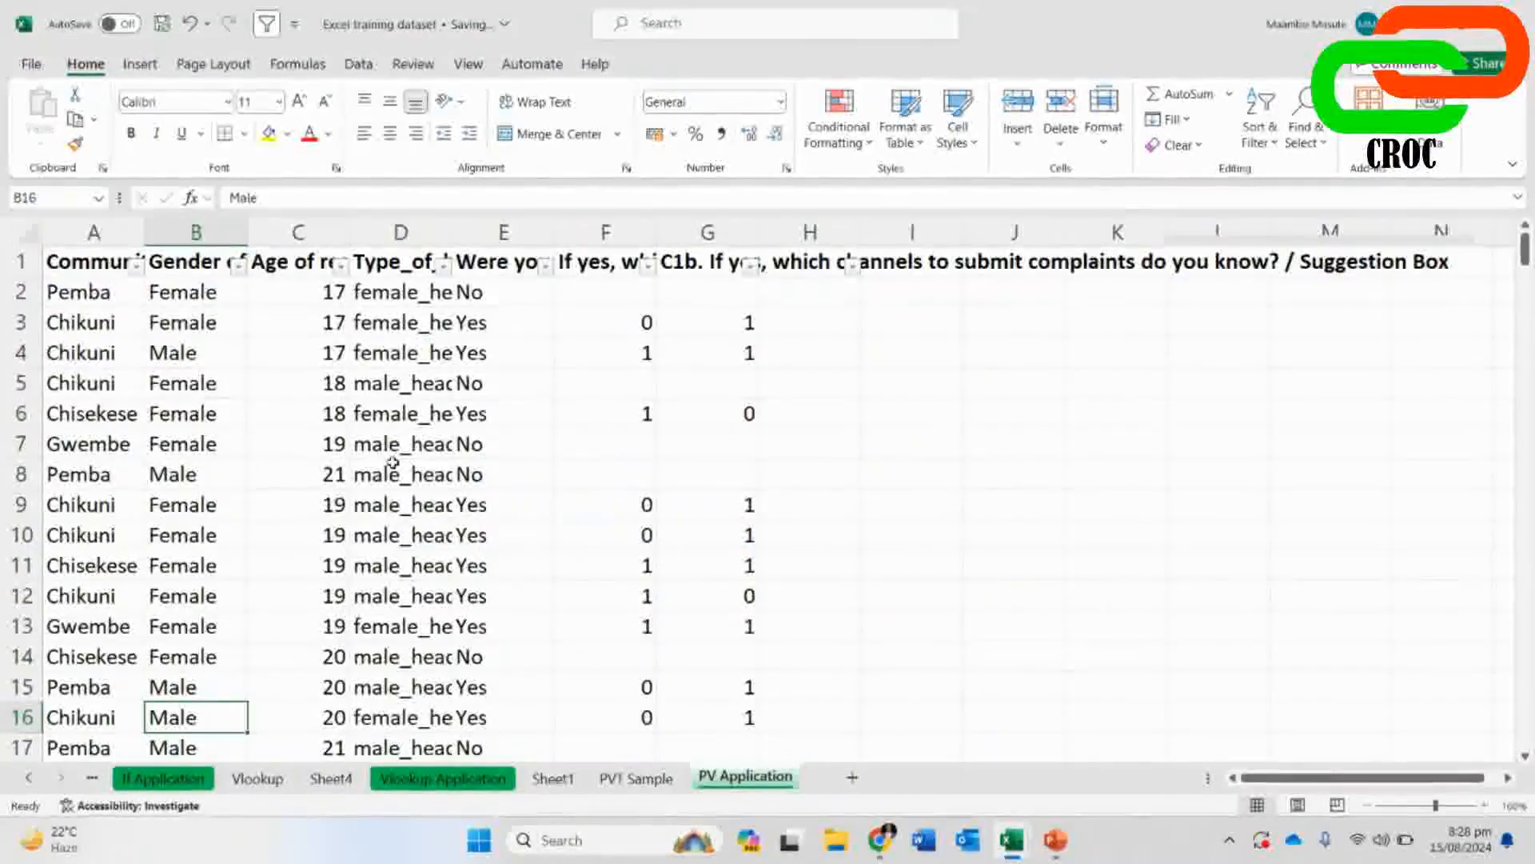
click(1064, 331)
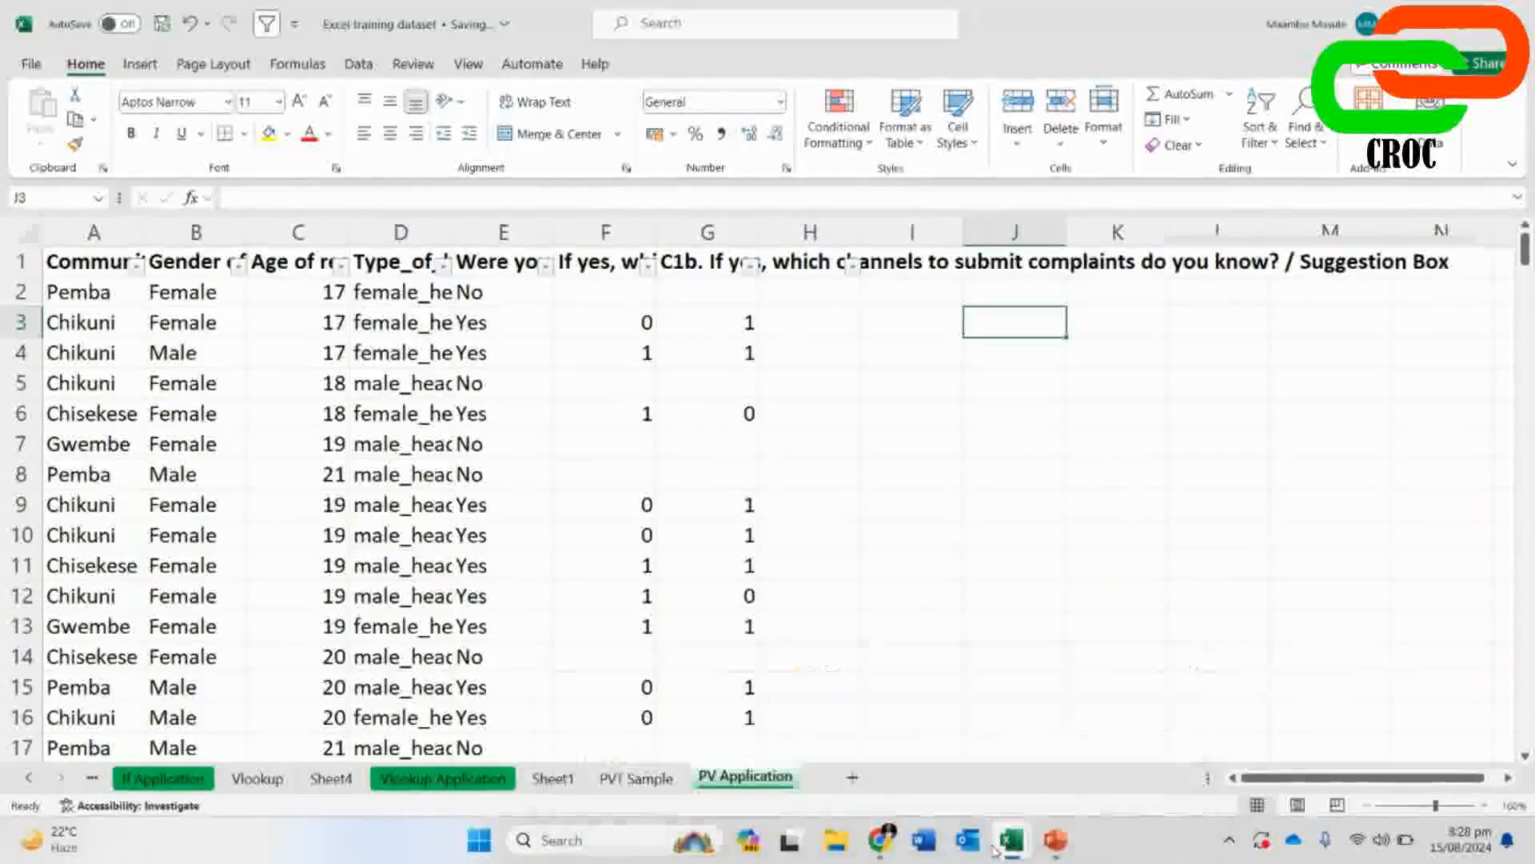
- Switch to the Google Meet call to read the earlier and latest in-call messages, and return to the Excel workbook
mouse_move(880, 840)
click(722, 769)
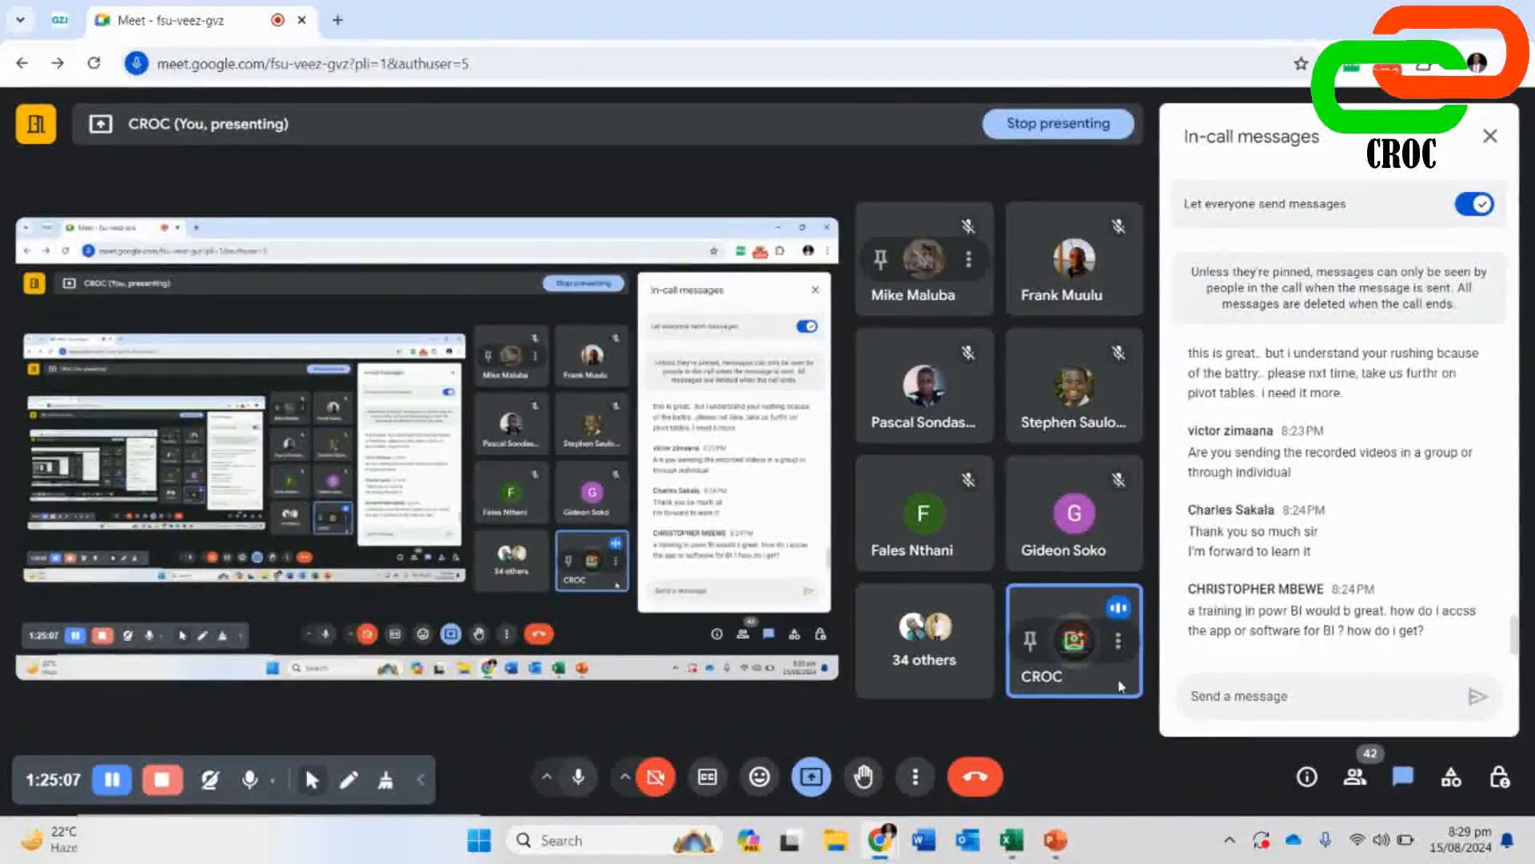
scroll(1352, 502, up, 10)
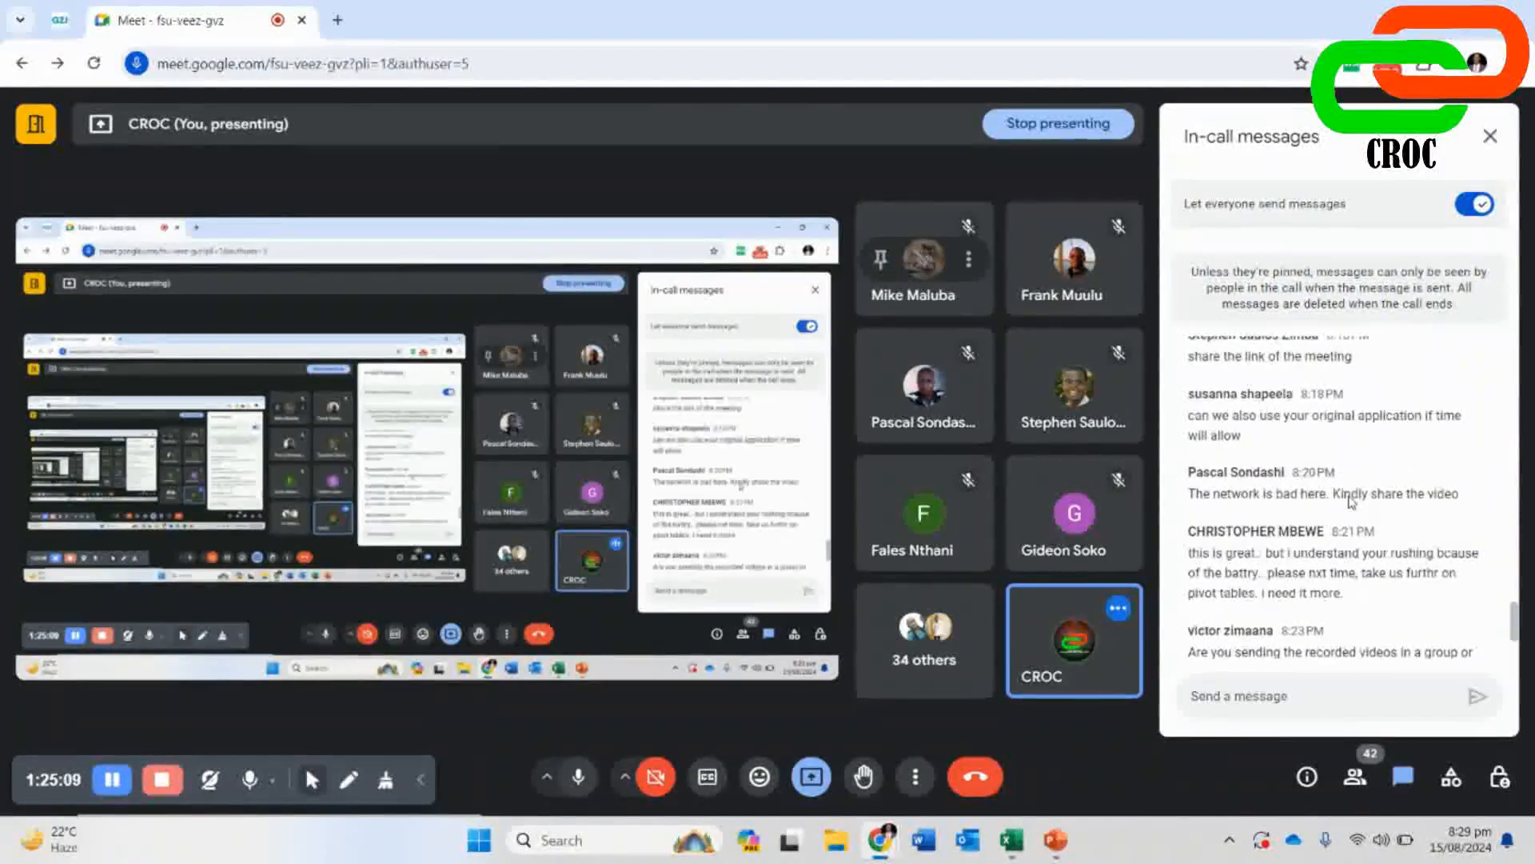
scroll(1344, 502, down, 5)
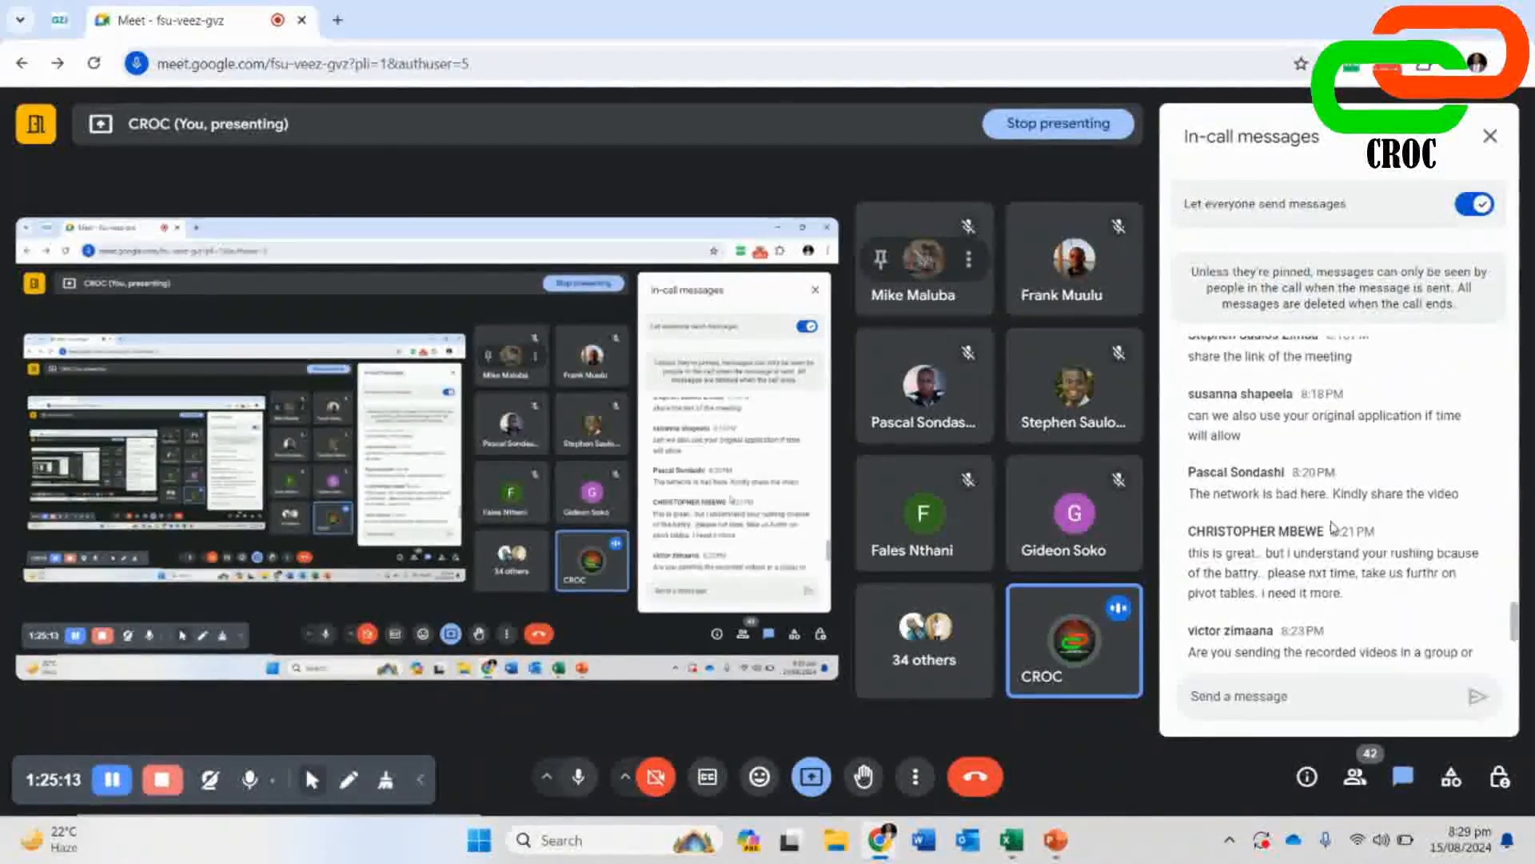
scroll(1280, 522, down, 3)
scroll(1312, 520, up, 1)
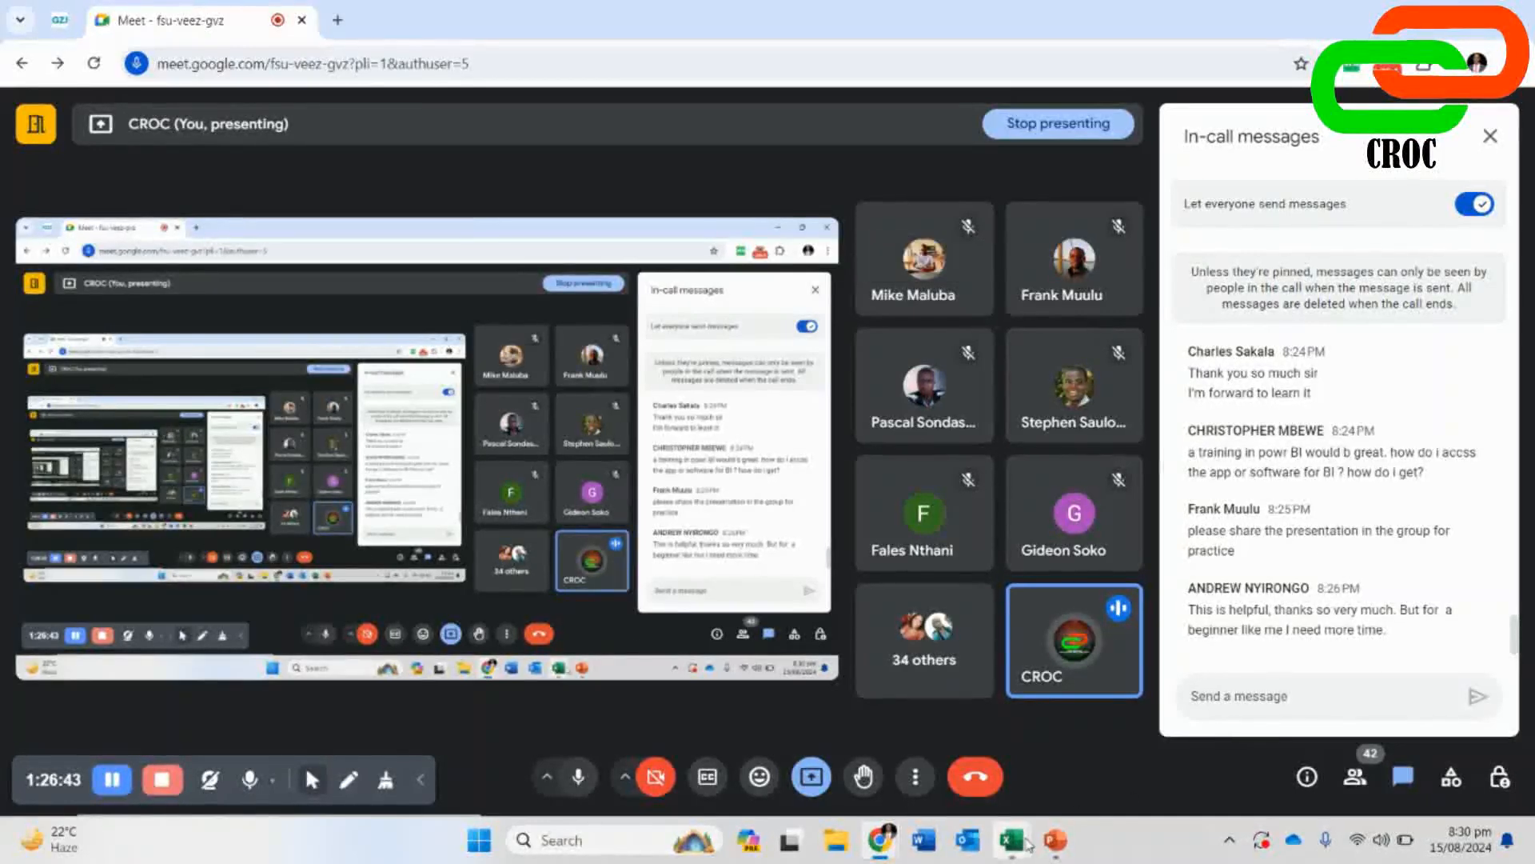
mouse_move(1028, 845)
click(904, 744)
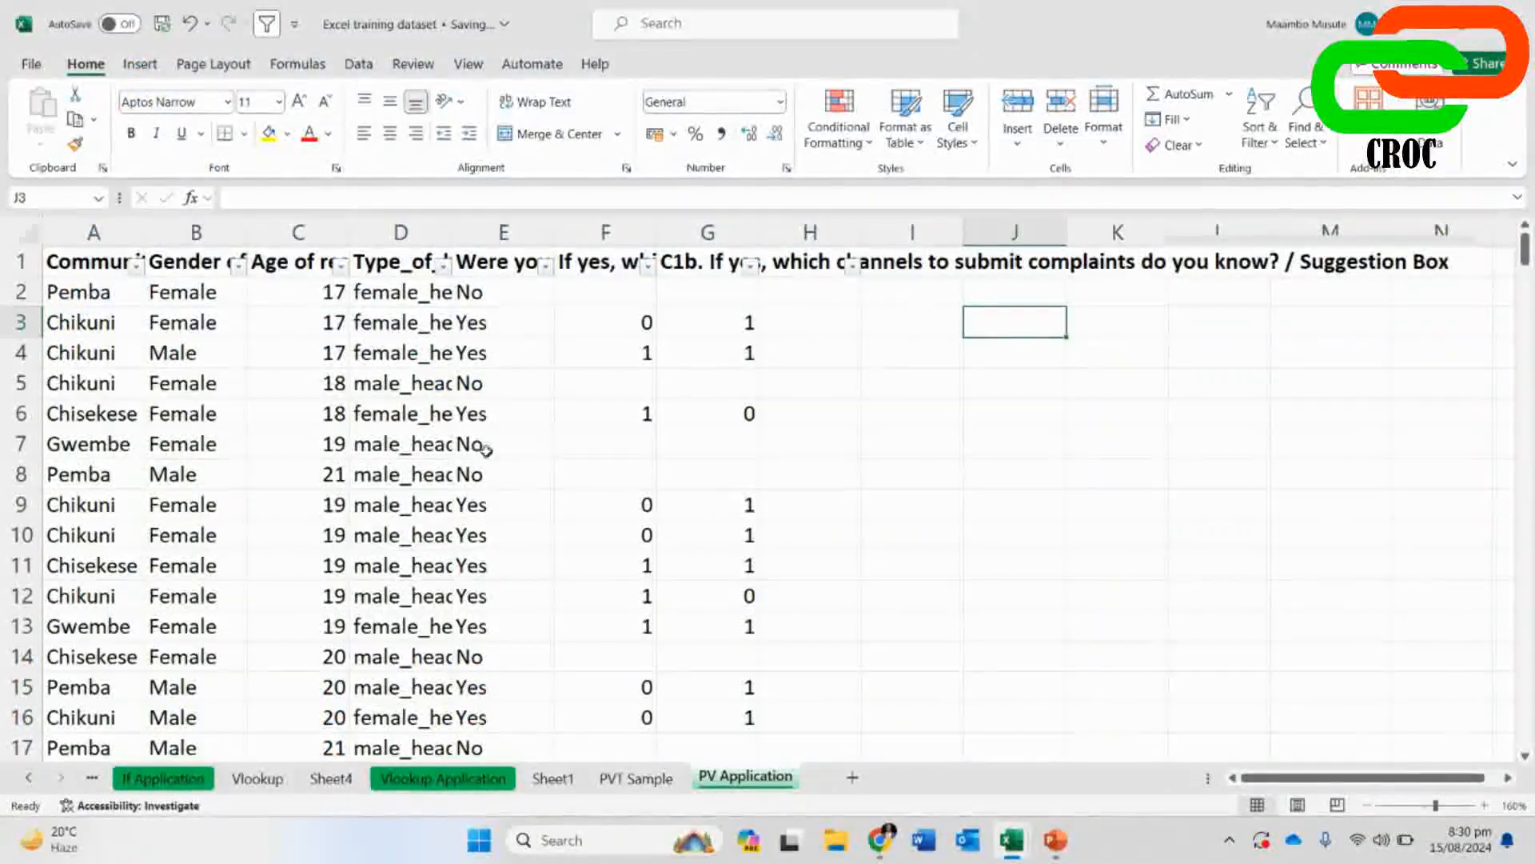
- Switch to the Google Meet call and stop presenting the screen, dismissing the battery saver notification
mouse_move(1012, 849)
mouse_move(877, 850)
click(664, 744)
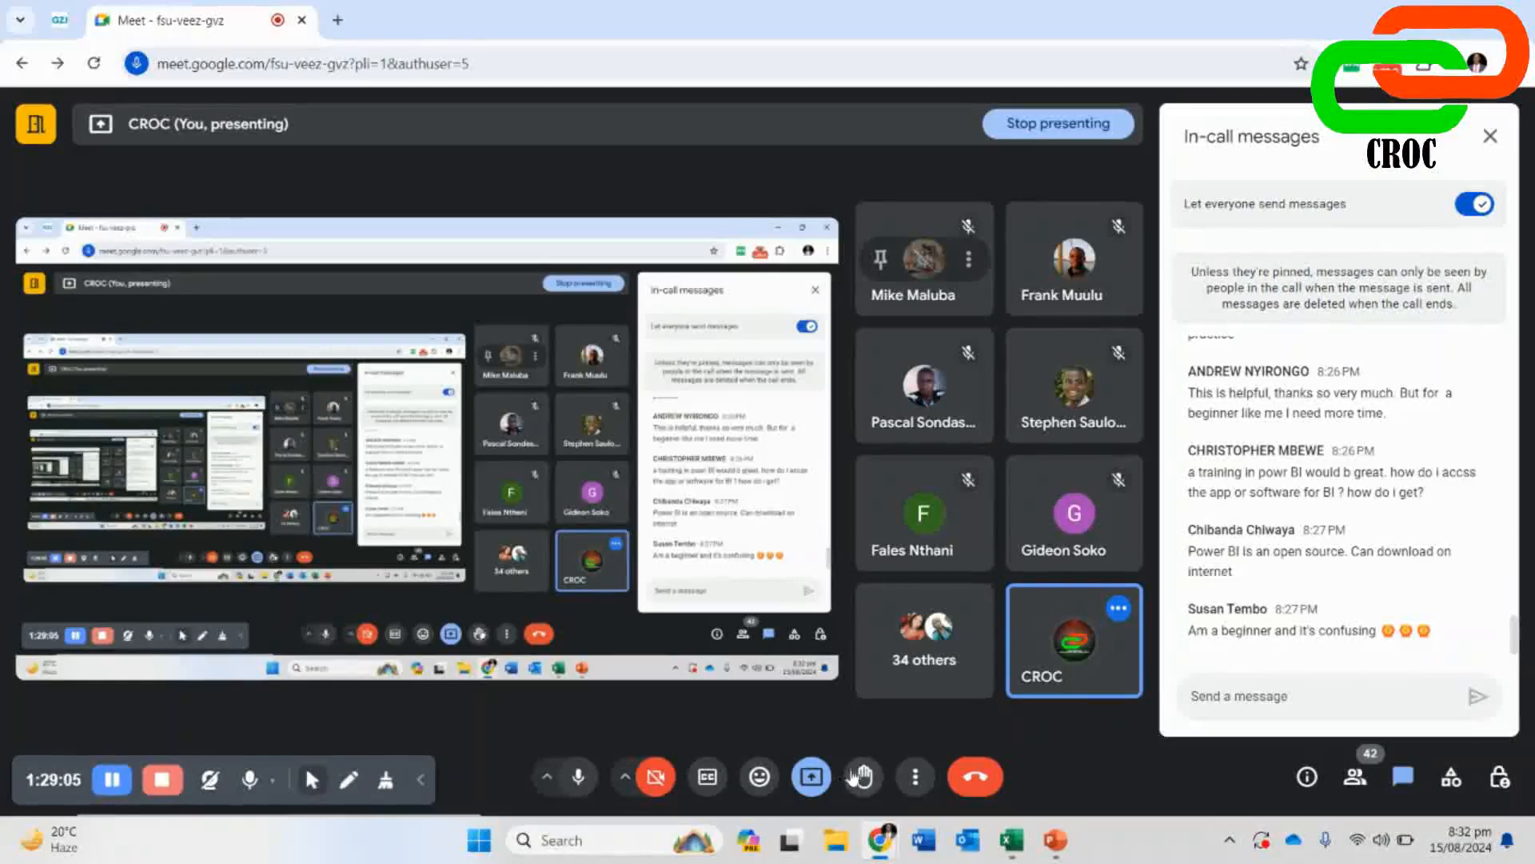
click(802, 784)
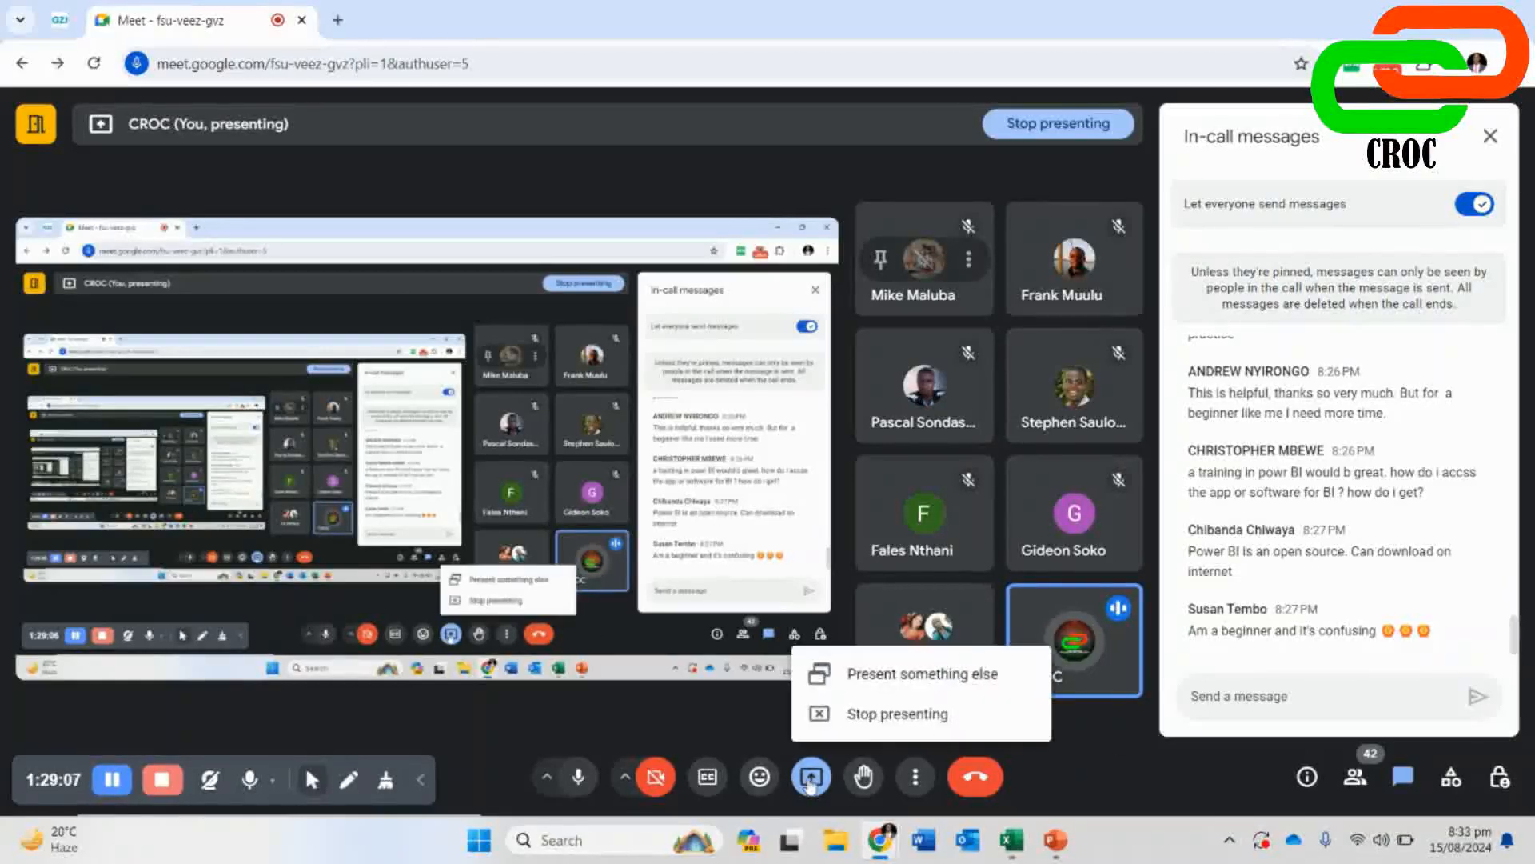
click(837, 715)
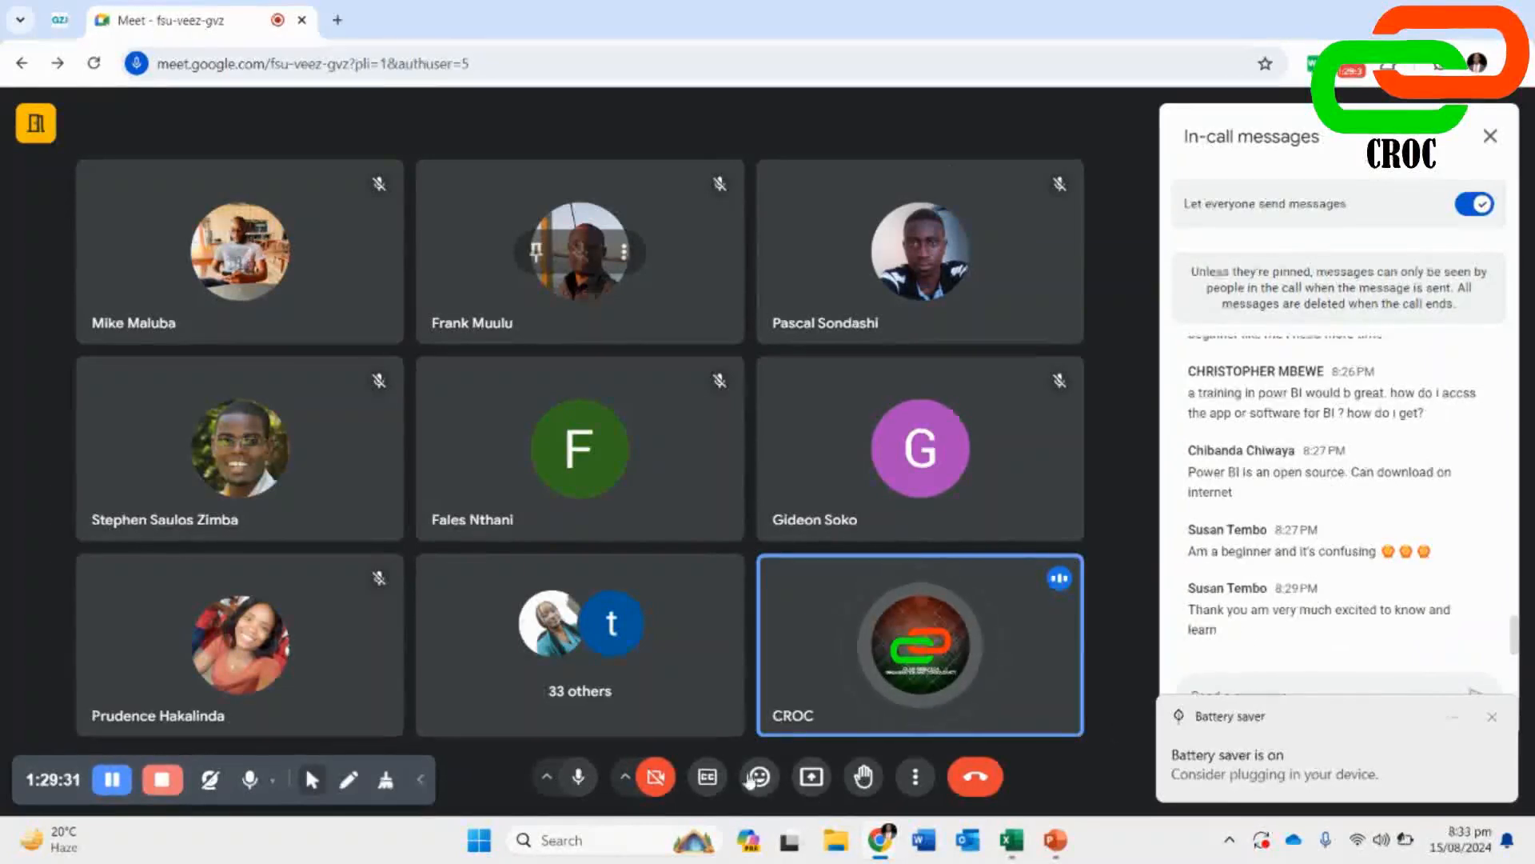
click(1492, 717)
- Allow everyone to turn on their microphone in the meeting's host controls, and close the controls
click(1503, 780)
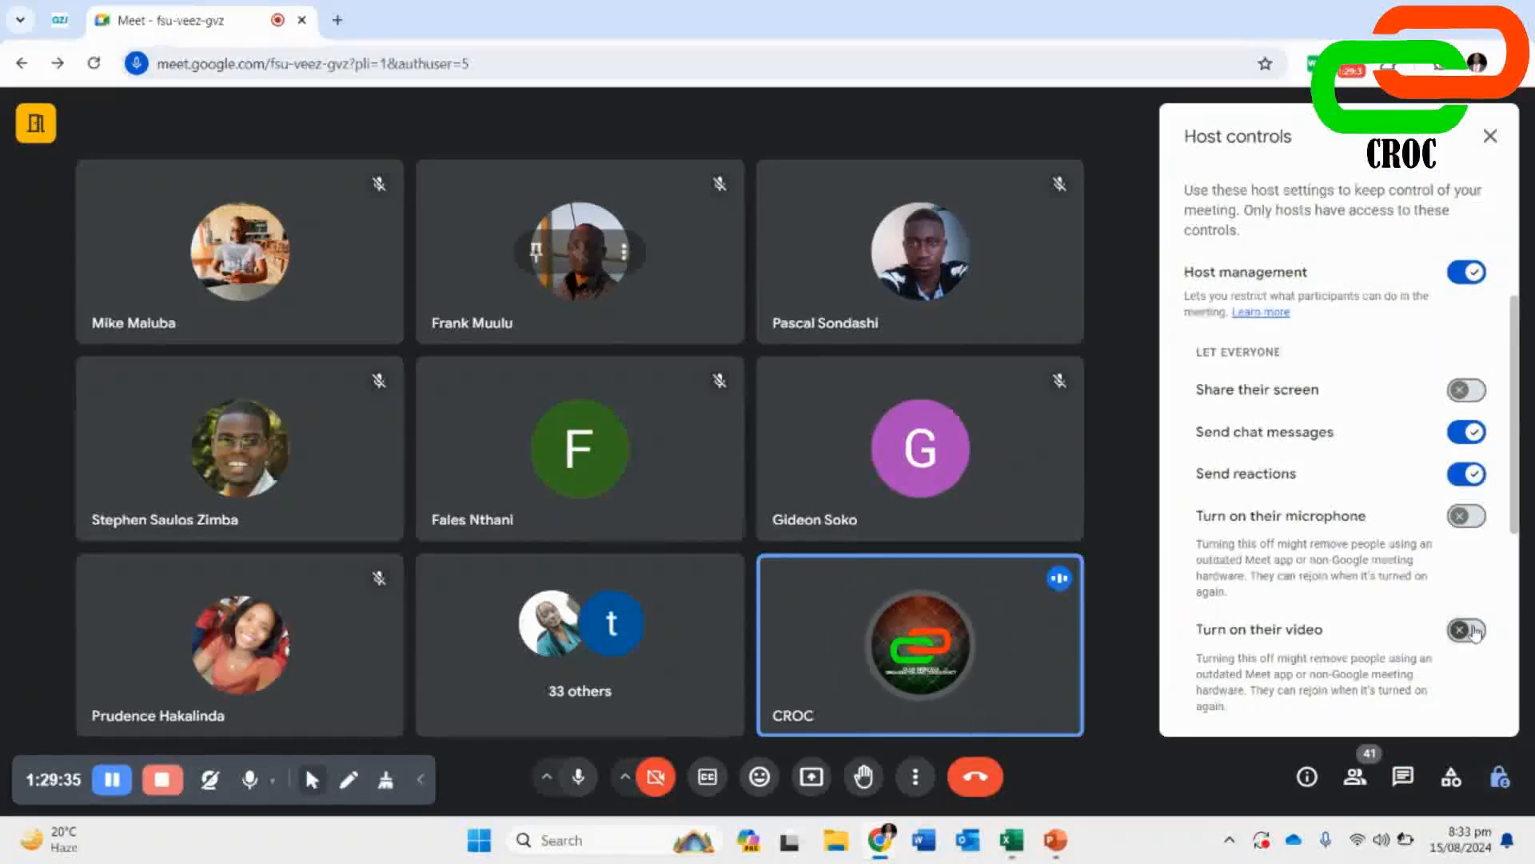
click(1466, 516)
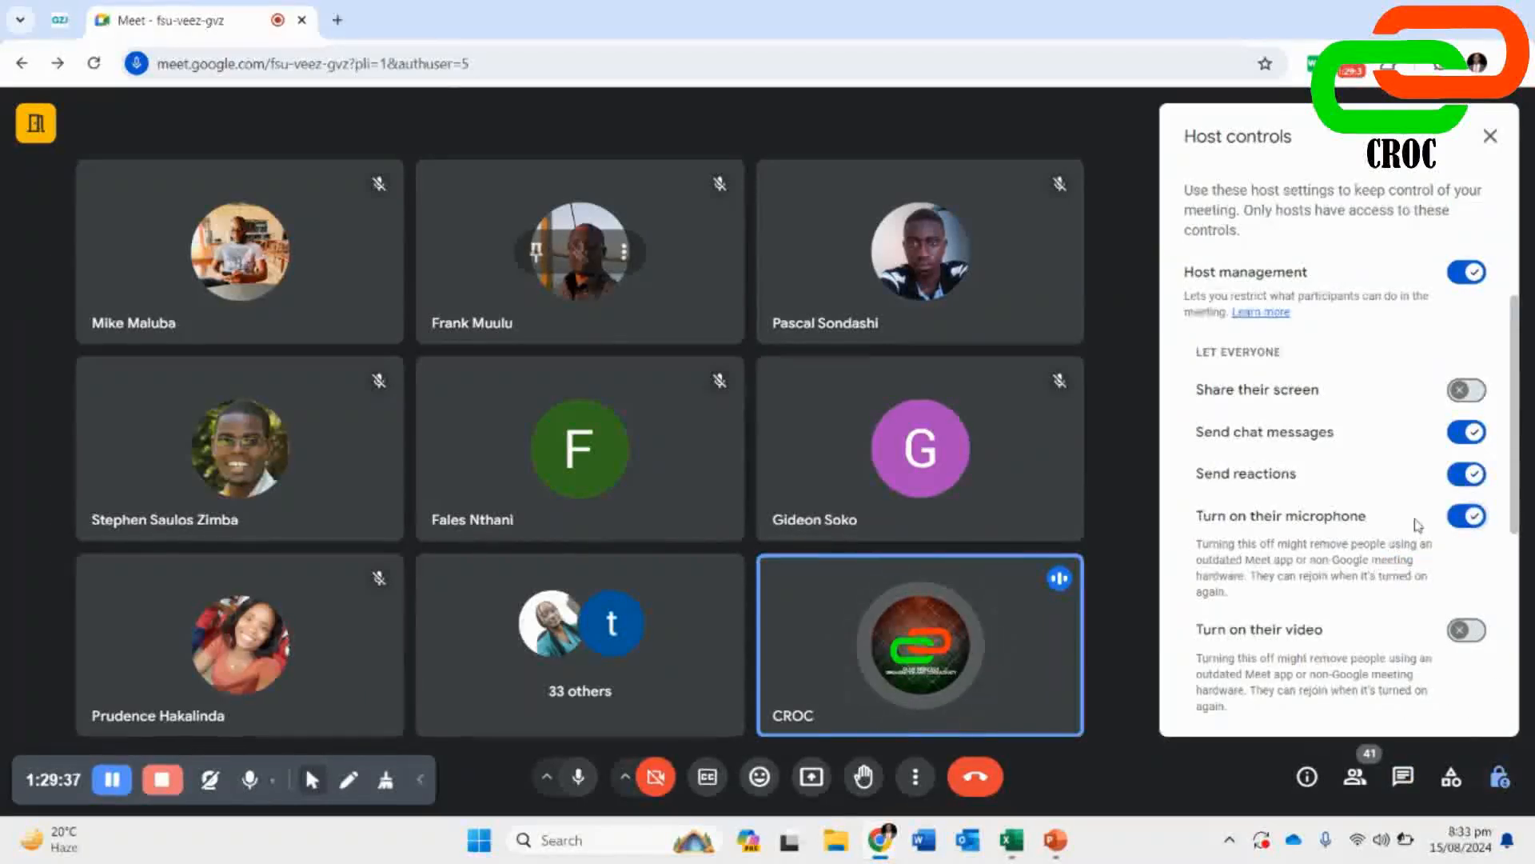
click(1489, 136)
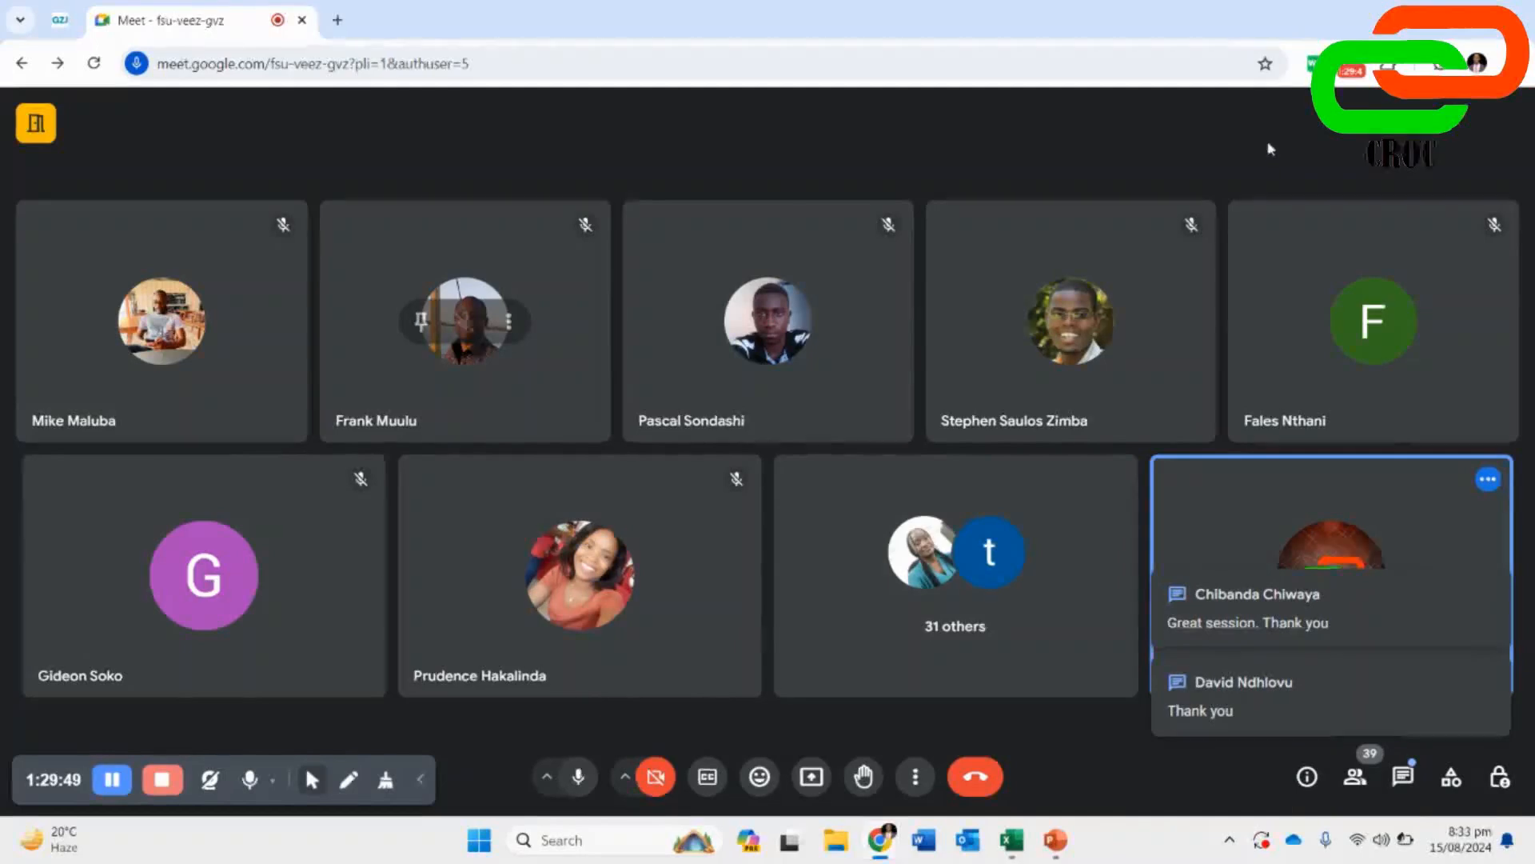
- Check the newest in-call messages and the screen recorder's status, and return to the full participant grid
click(1396, 777)
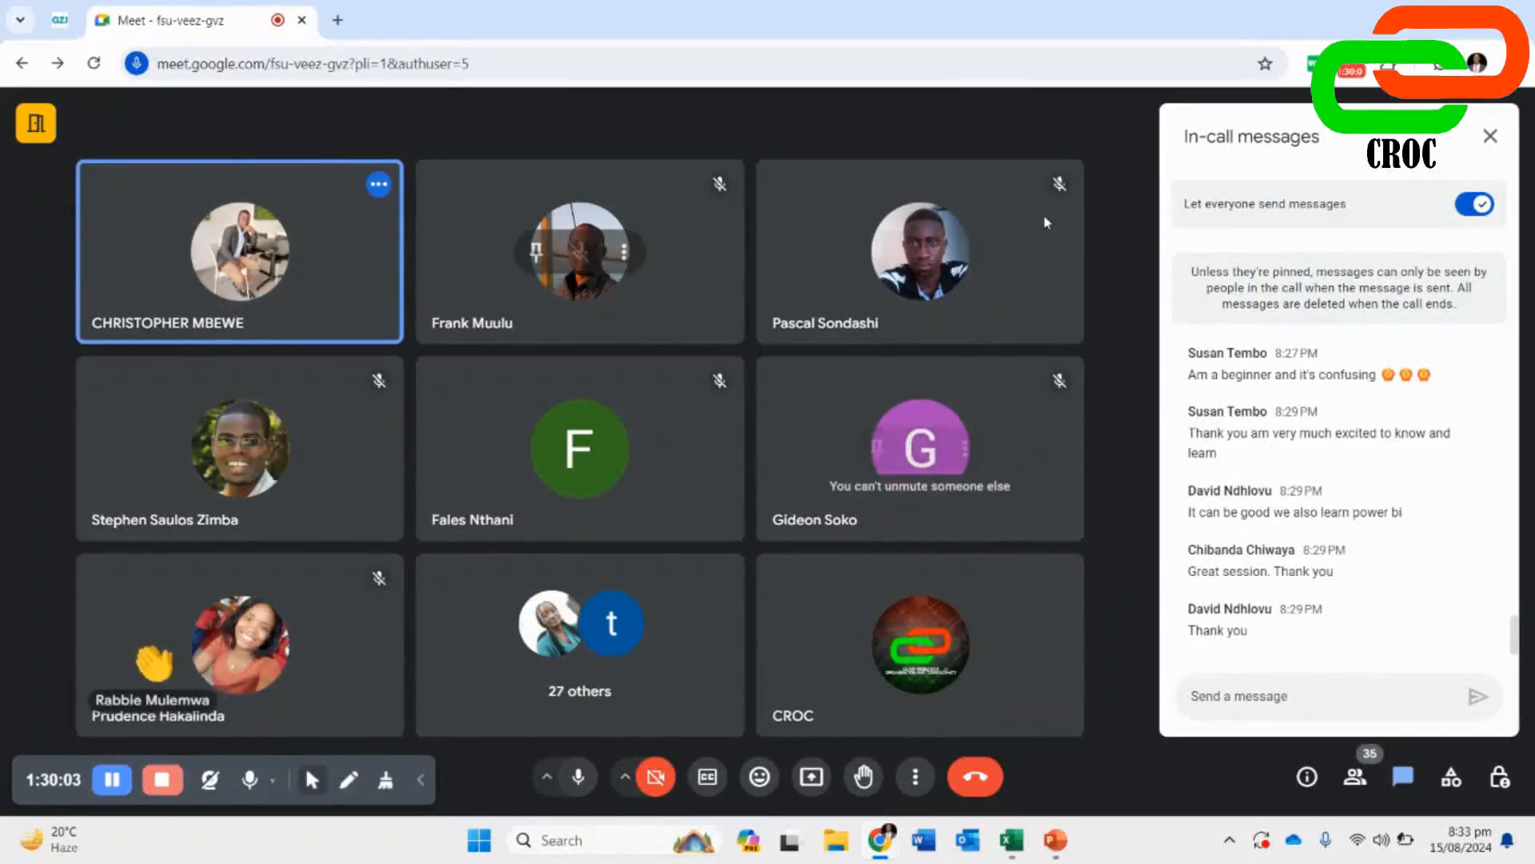
click(1492, 136)
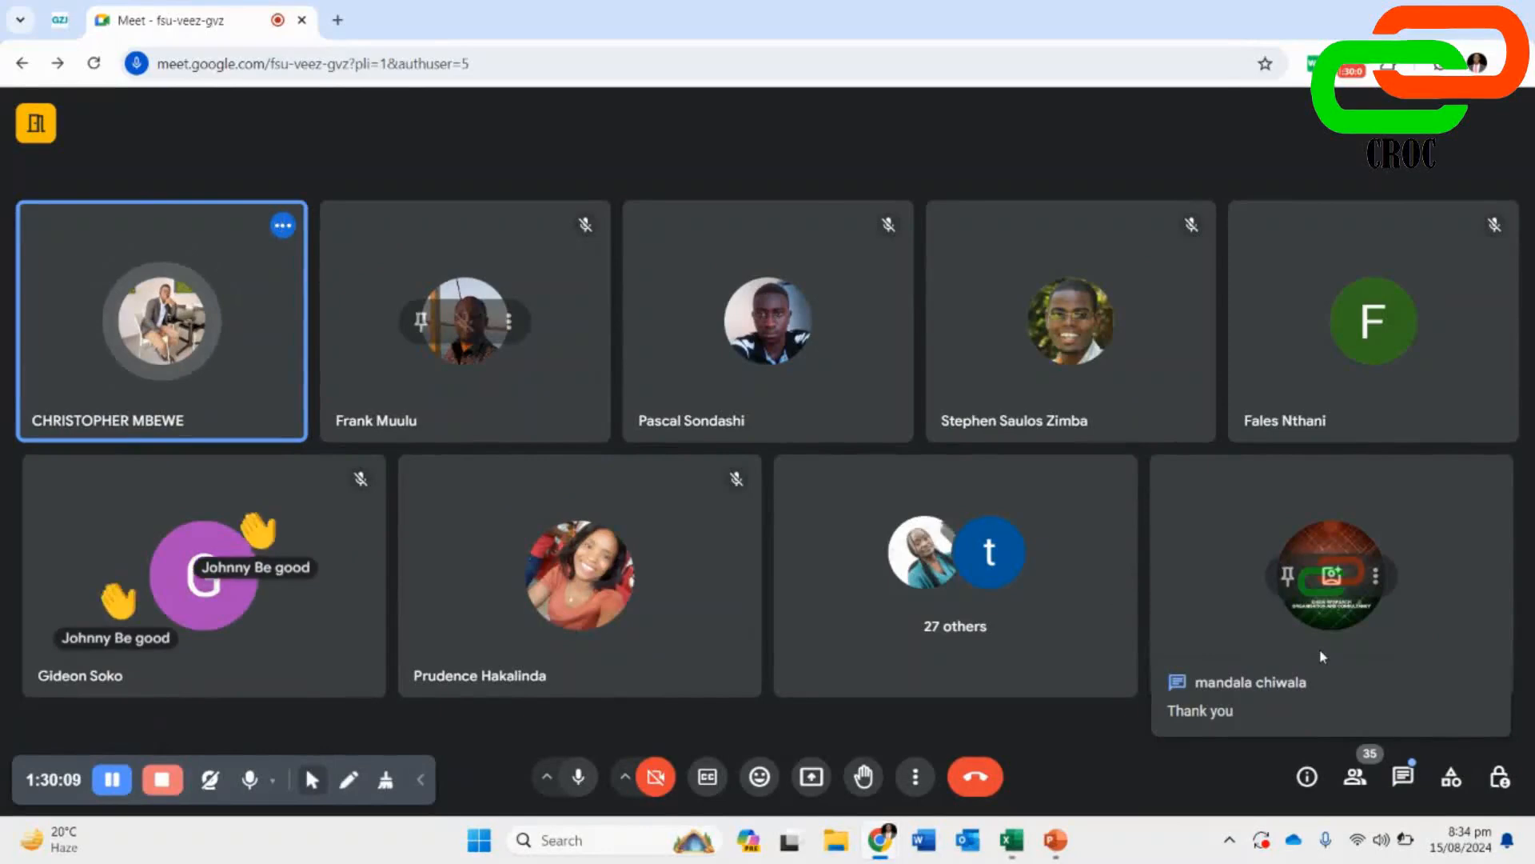
click(1351, 71)
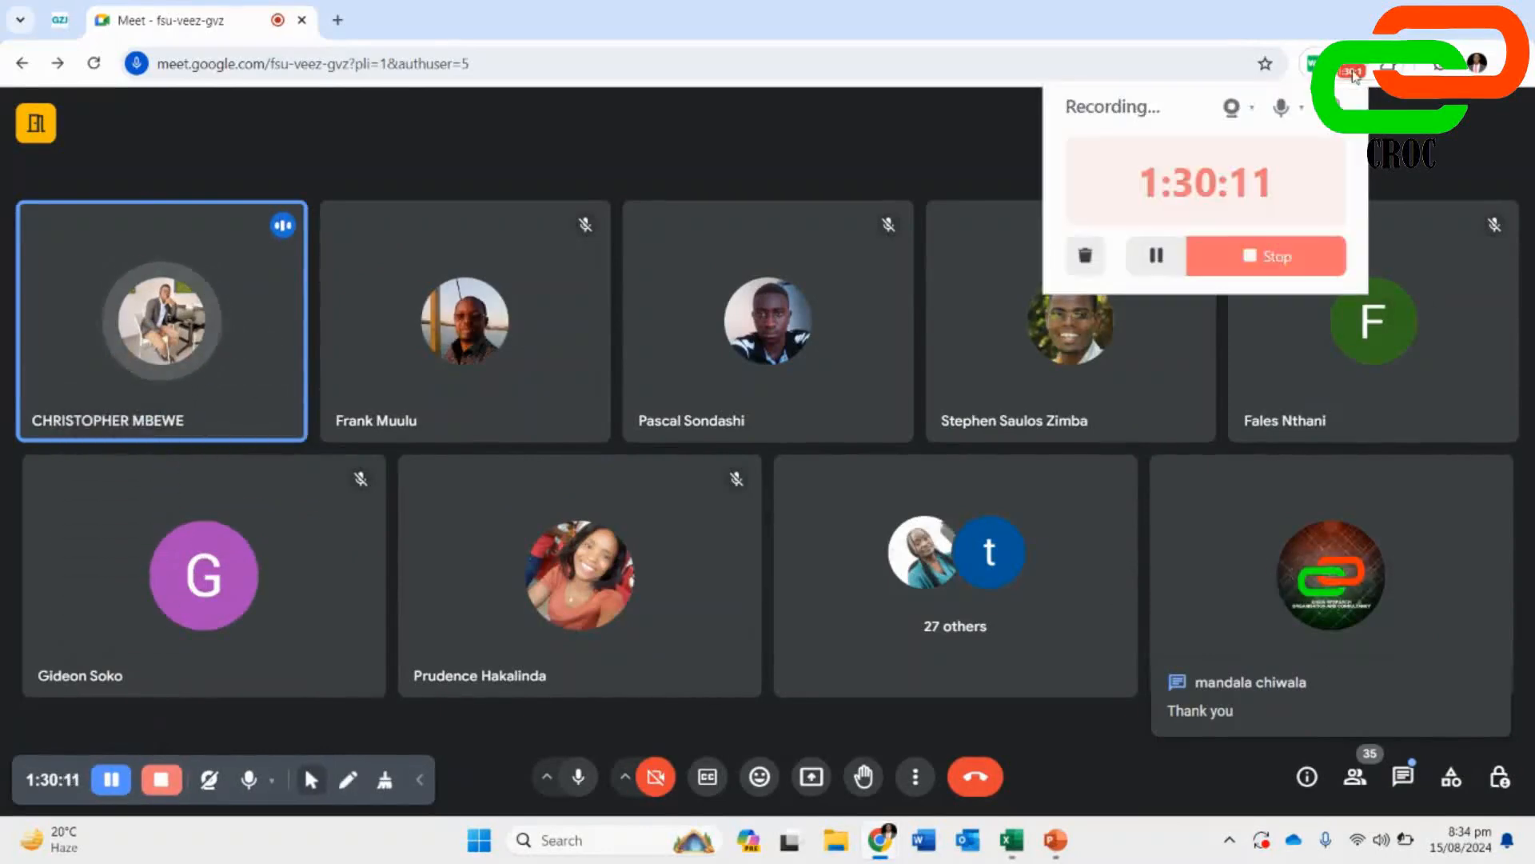
click(912, 148)
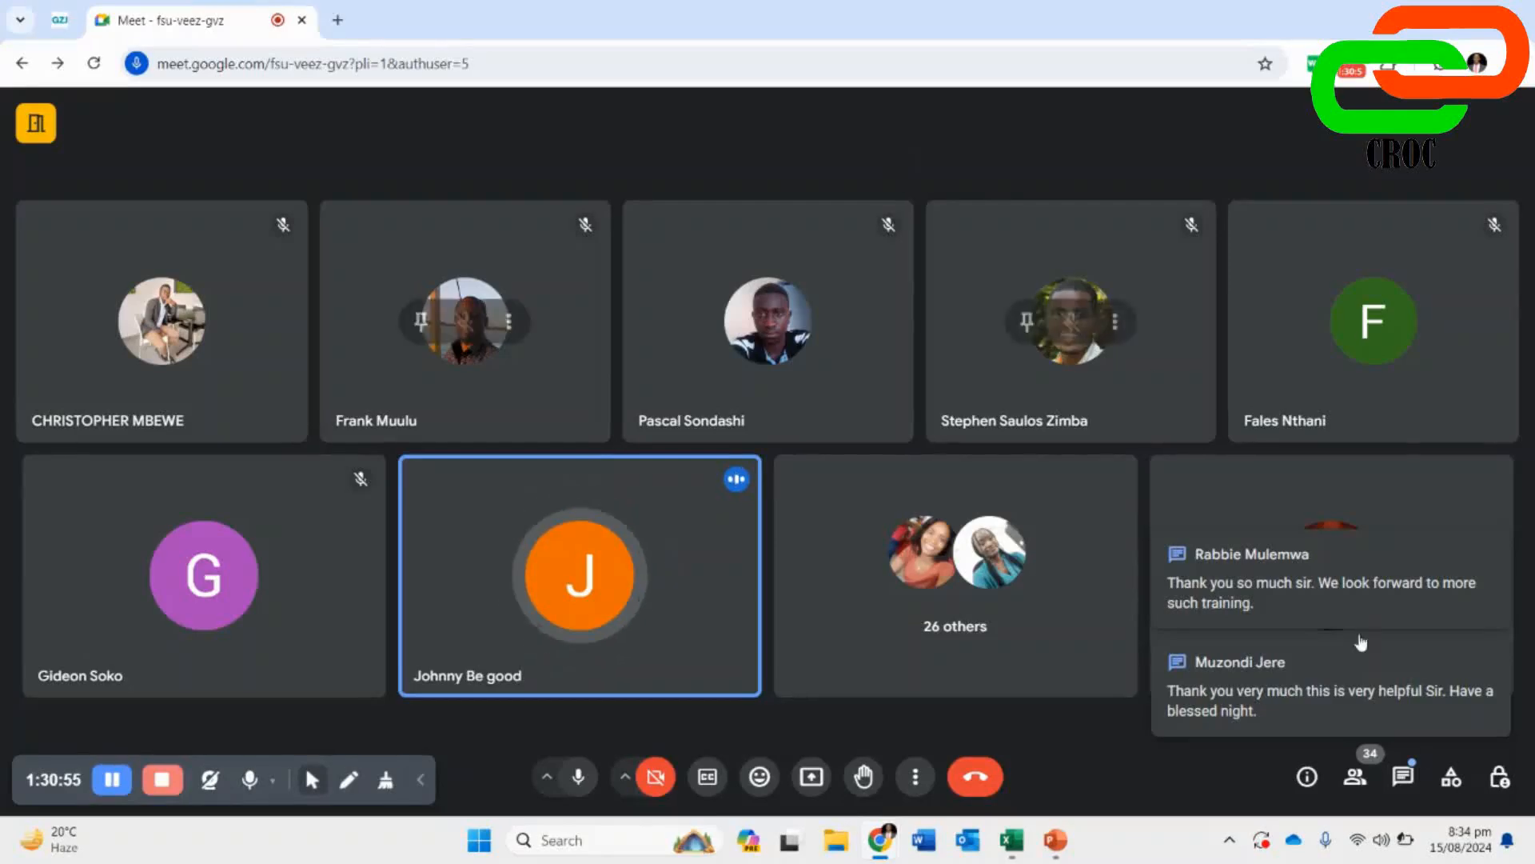
click(1406, 785)
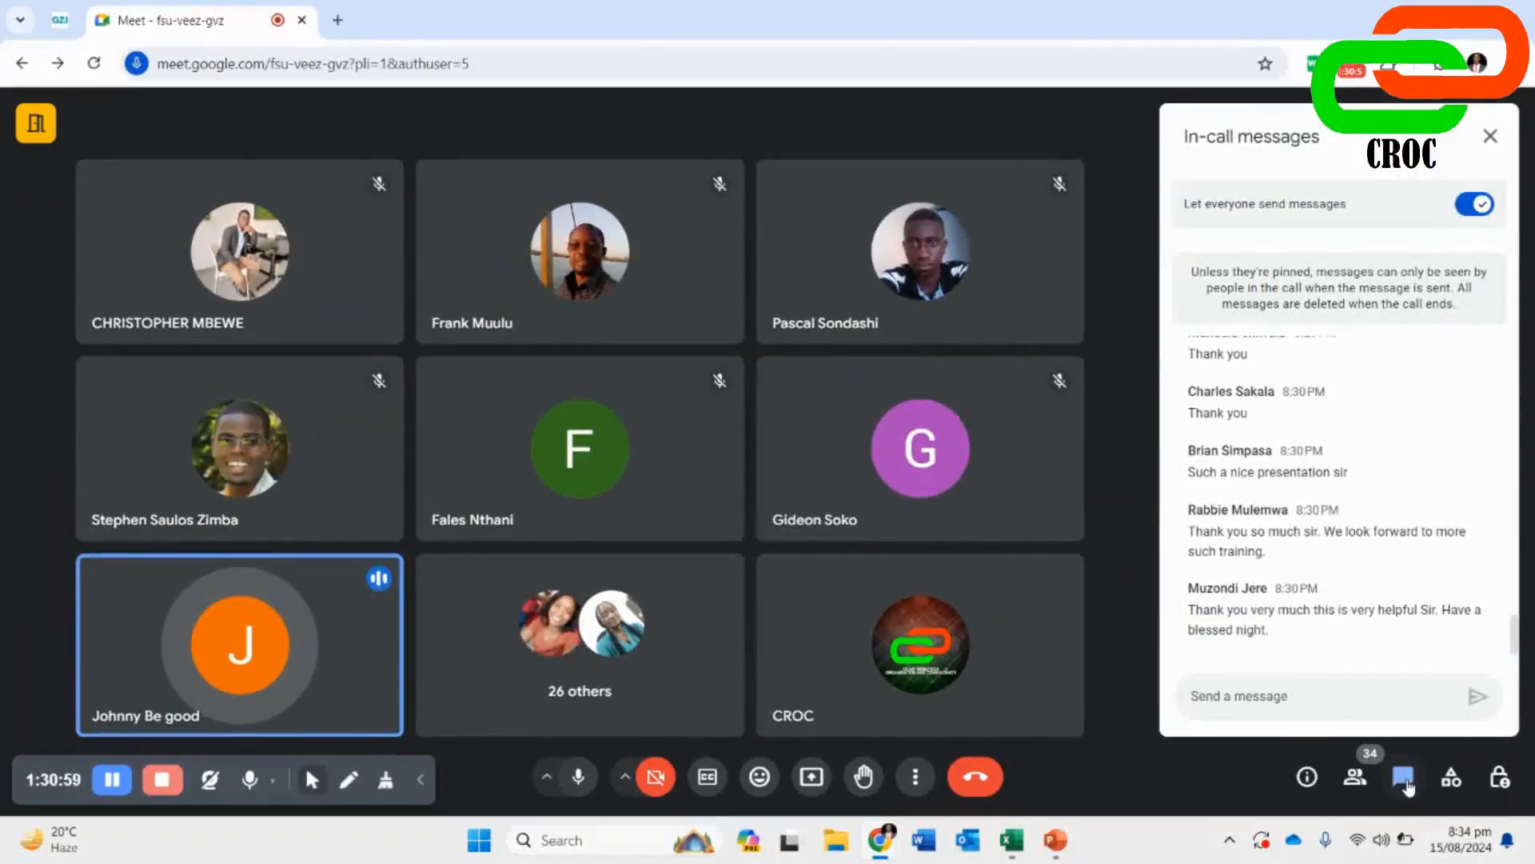
click(1406, 784)
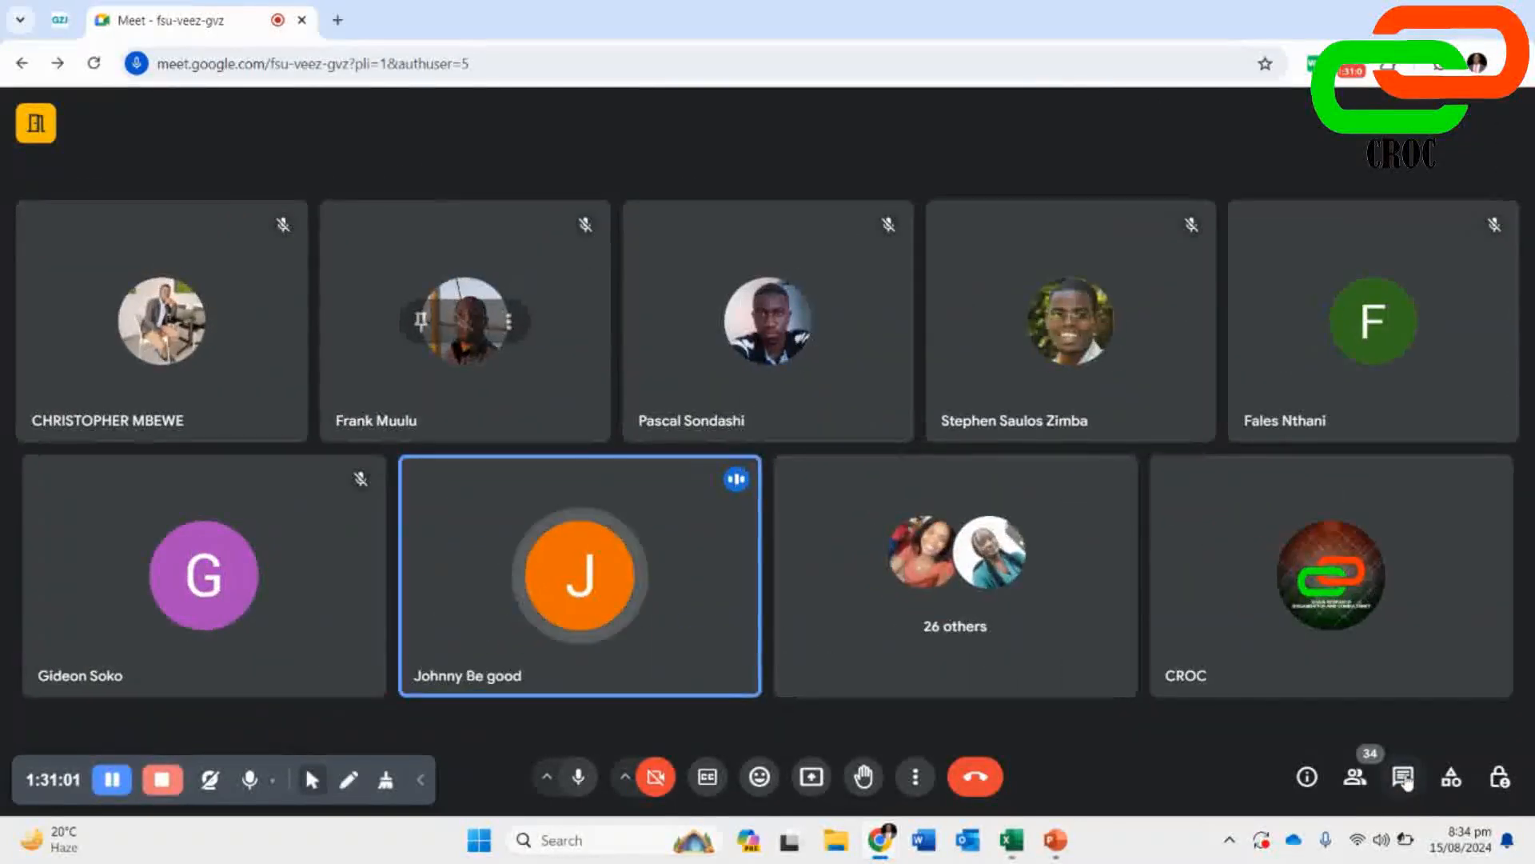